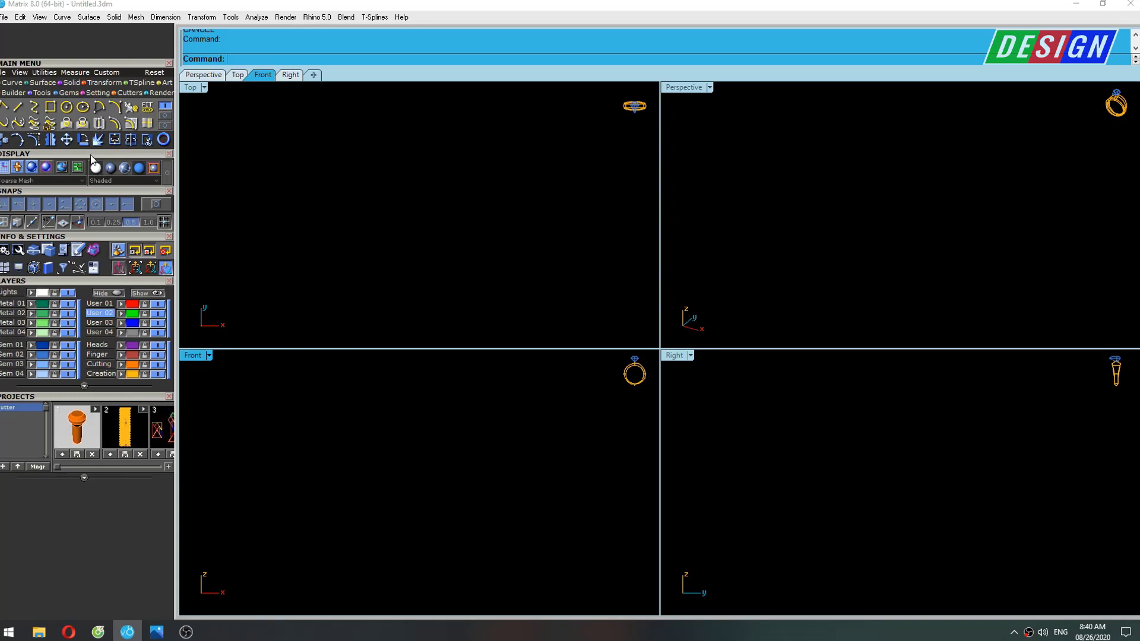
# - Draw a diameter 20 finger circle centred at the origin
pyautogui.click(66, 107)
pyautogui.click(420, 482)
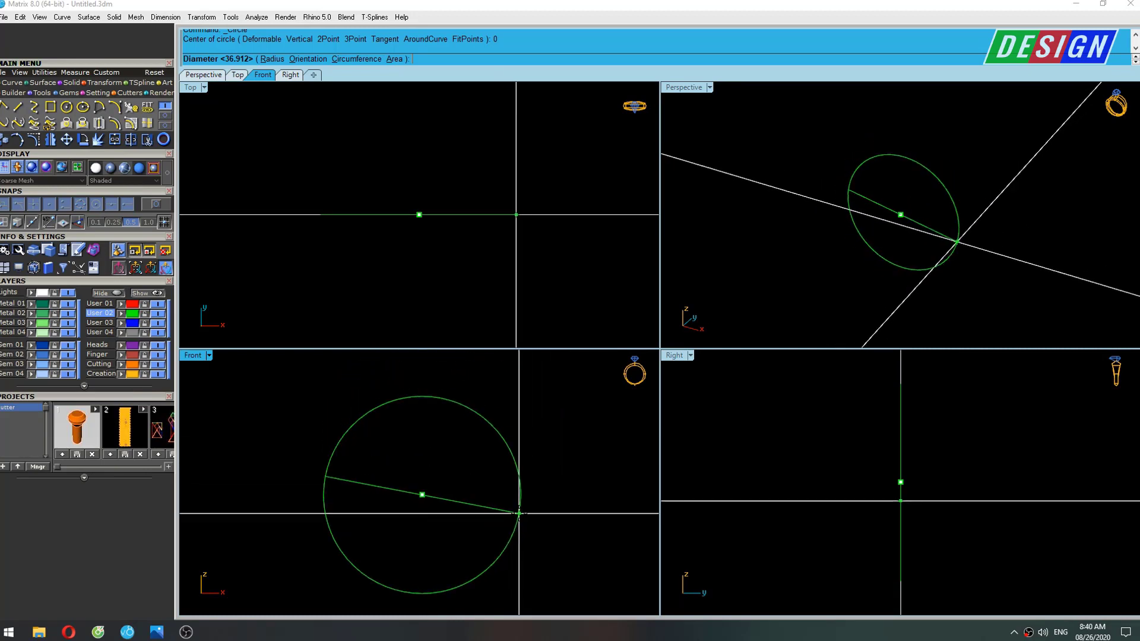
pyautogui.write('22')
pyautogui.press('BackSpace')
pyautogui.press('Return')
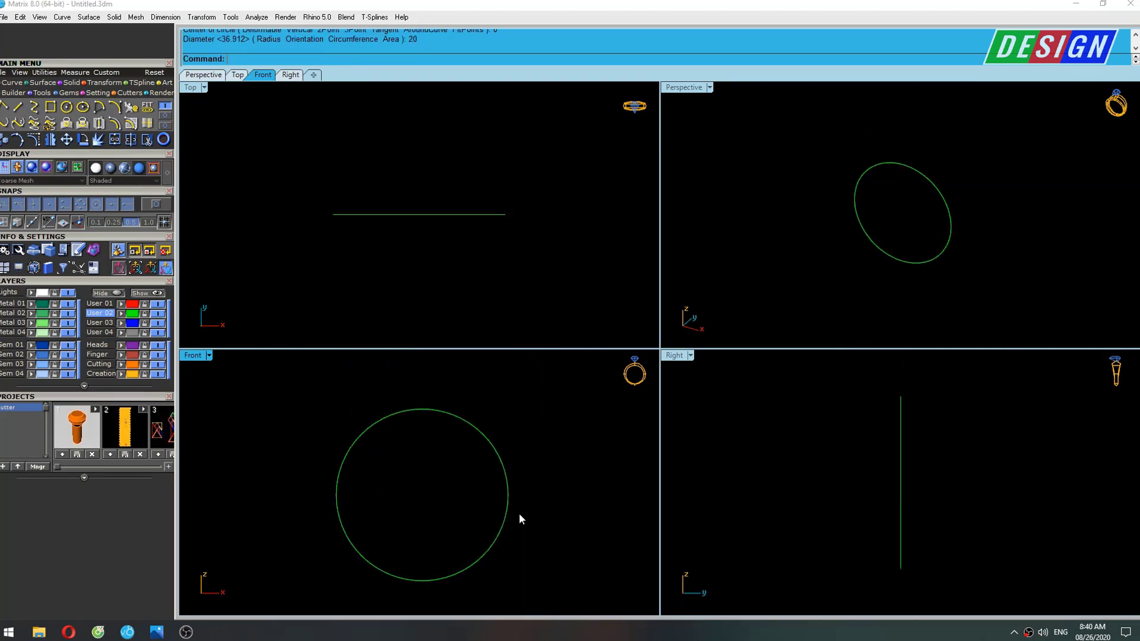
# - Offset the finger circle 2.2 outward to create the outer ring circle
pyautogui.click(508, 475)
pyautogui.moveTo(538, 491); pyautogui.dragTo(519, 460, button='right')
pyautogui.write('O')
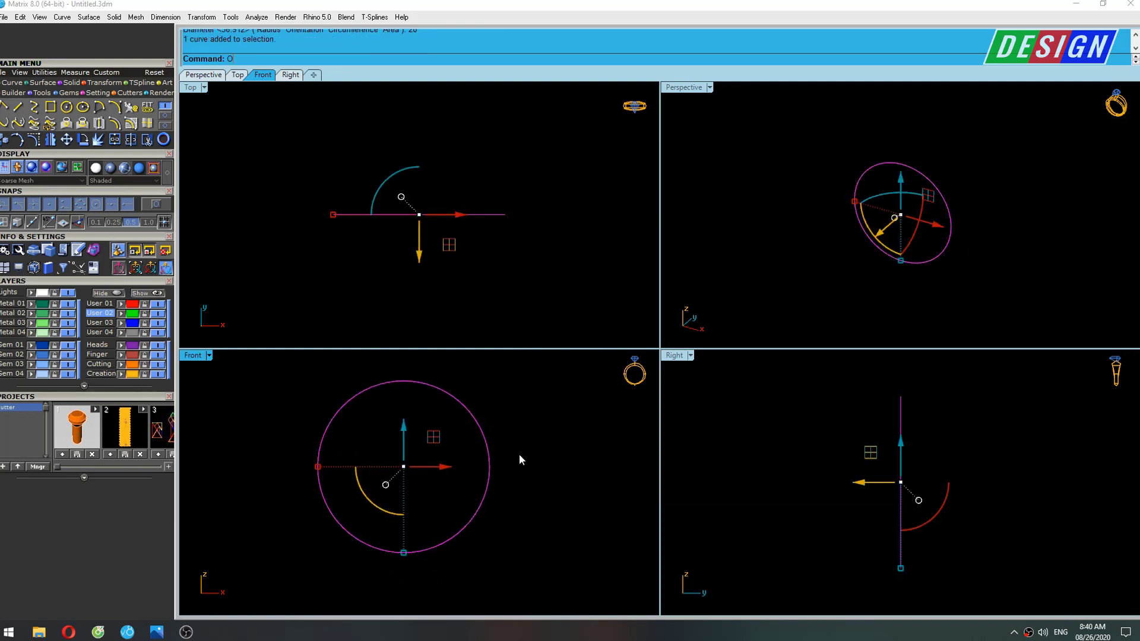
pyautogui.write('offset')
pyautogui.press('Return')
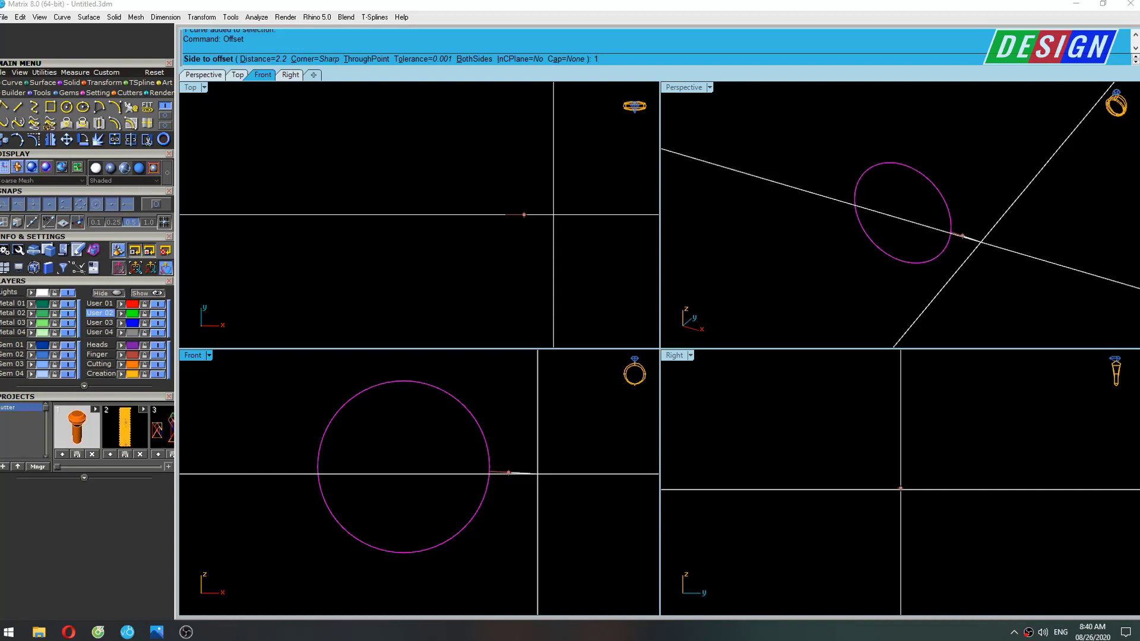
pyautogui.press('Return')
pyautogui.click(537, 473)
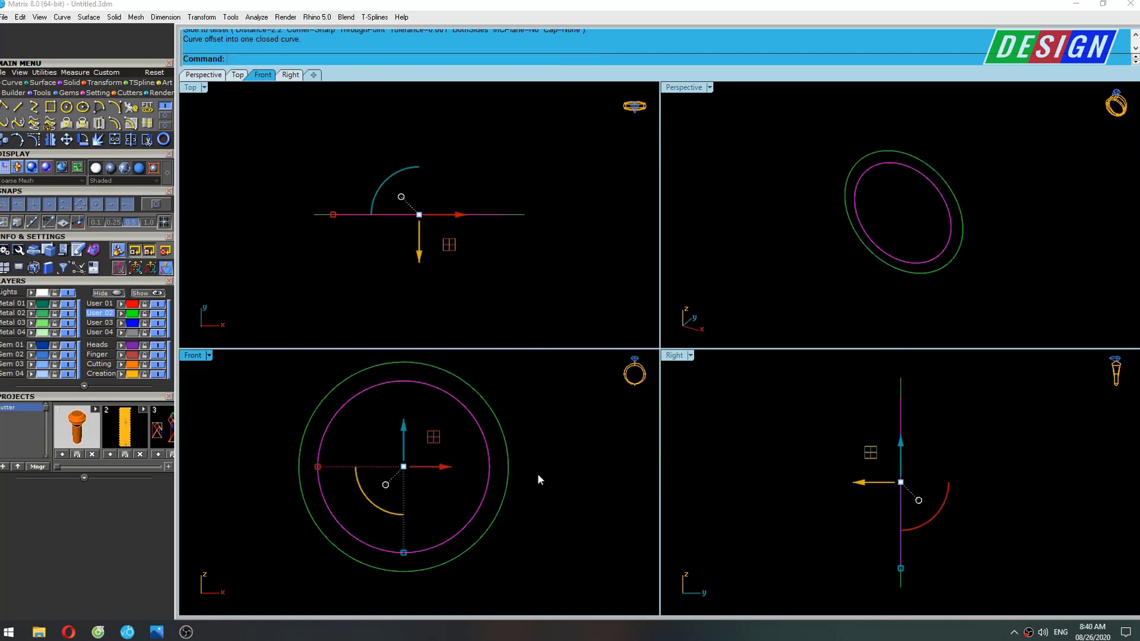
# - Maximize the Front view and stretch the outer circle slightly taller with Scale1D from its bottom
pyautogui.doubleClick(193, 355)
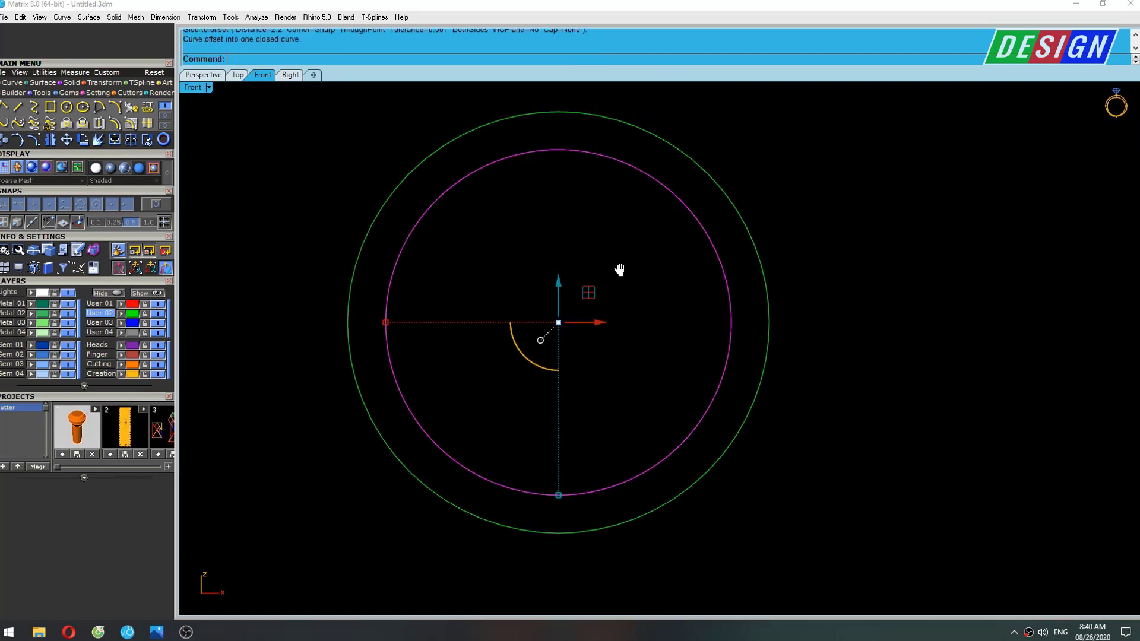
pyautogui.click(701, 176)
pyautogui.scroll(-3, 698, 181)
pyautogui.moveTo(690, 192); pyautogui.dragTo(639, 243, button='right')
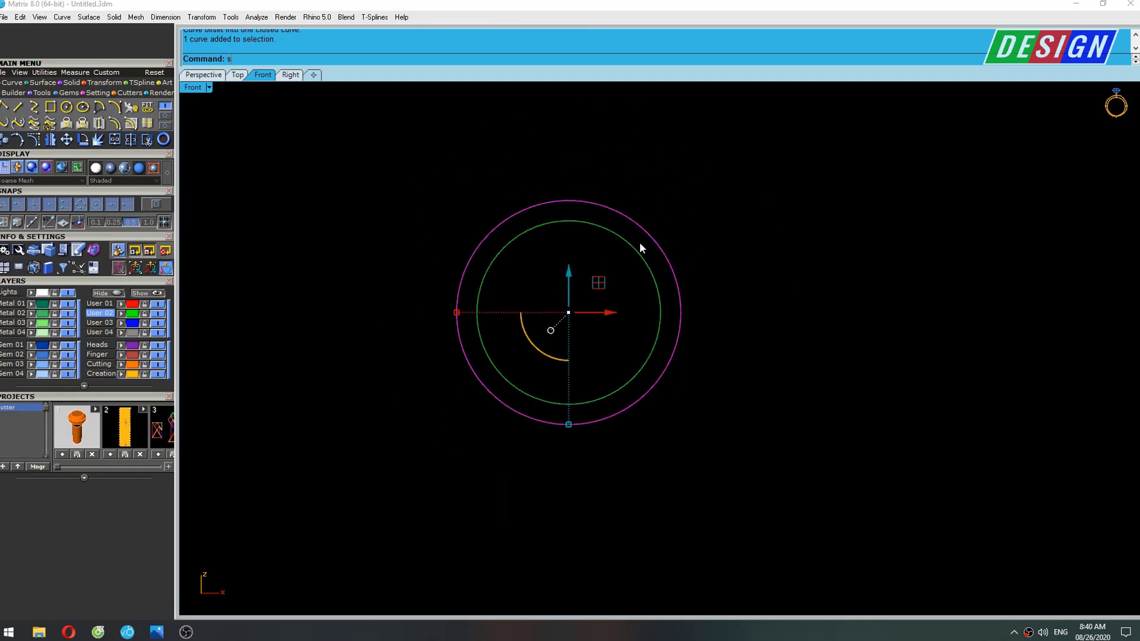
pyautogui.write('sc')
pyautogui.press('Down')
pyautogui.press('Down')
pyautogui.press('Down')
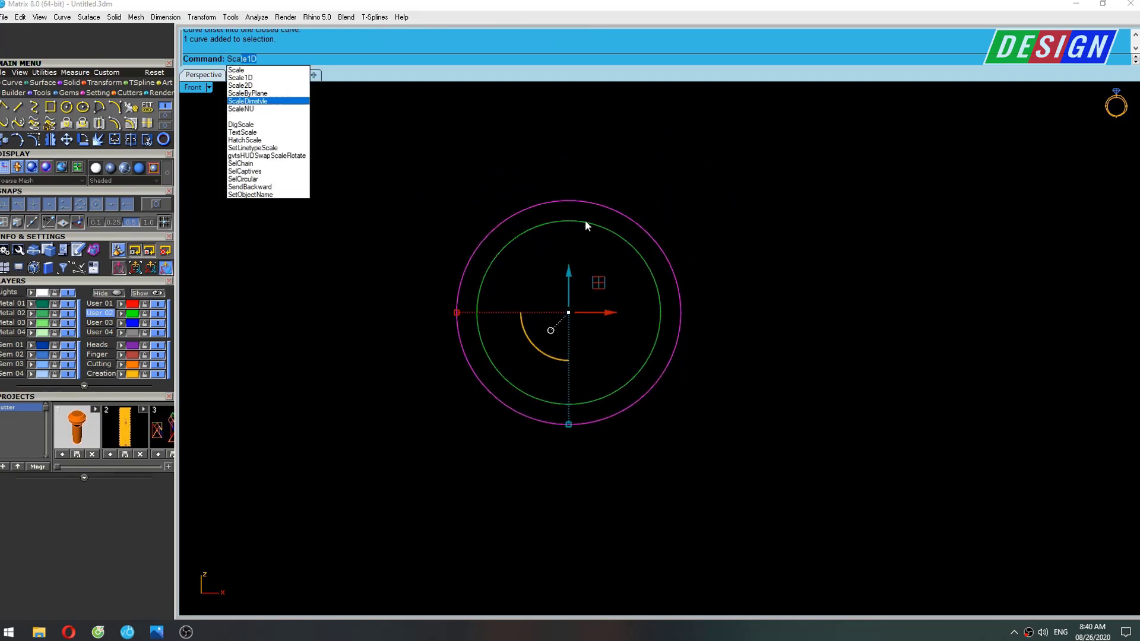
pyautogui.press('Return')
pyautogui.click(569, 425)
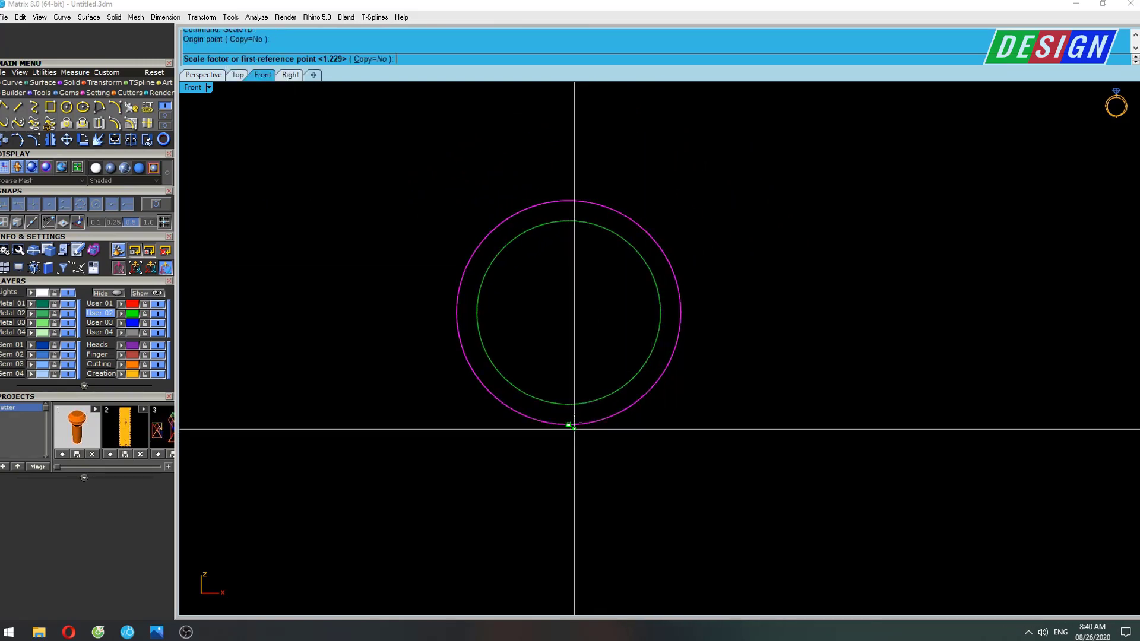
pyautogui.click(569, 160)
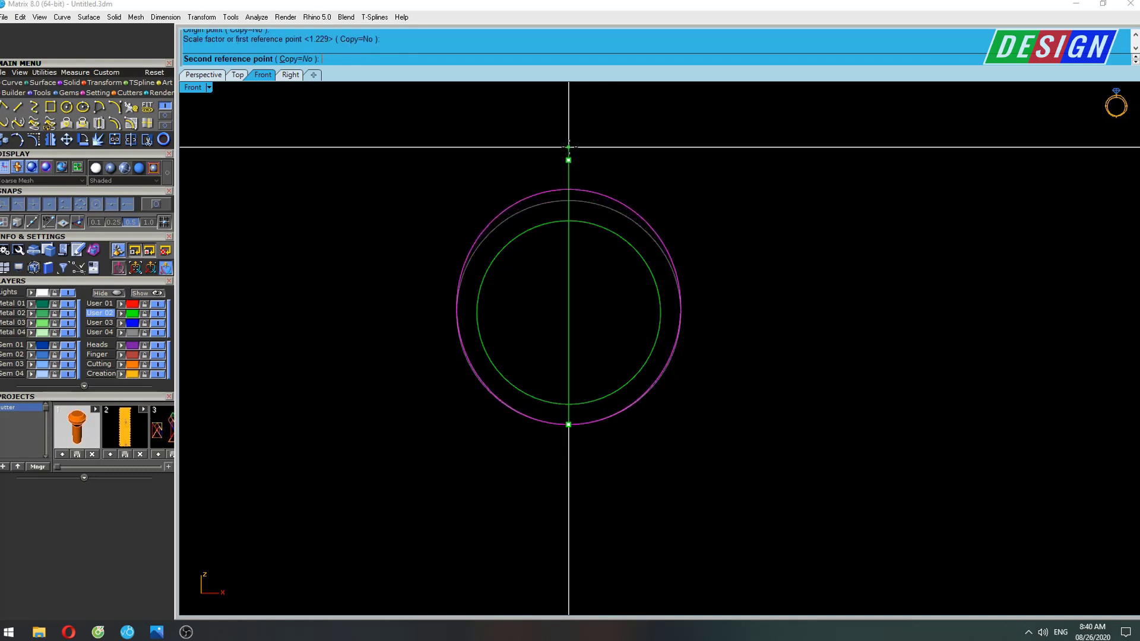
pyautogui.click(568, 149)
# - Stretch the outer circle slightly wider with Scale1D from origin 0
pyautogui.press('Return')
pyautogui.moveTo(709, 201); pyautogui.dragTo(667, 201, button='right')
pyautogui.write('0')
pyautogui.press('Return')
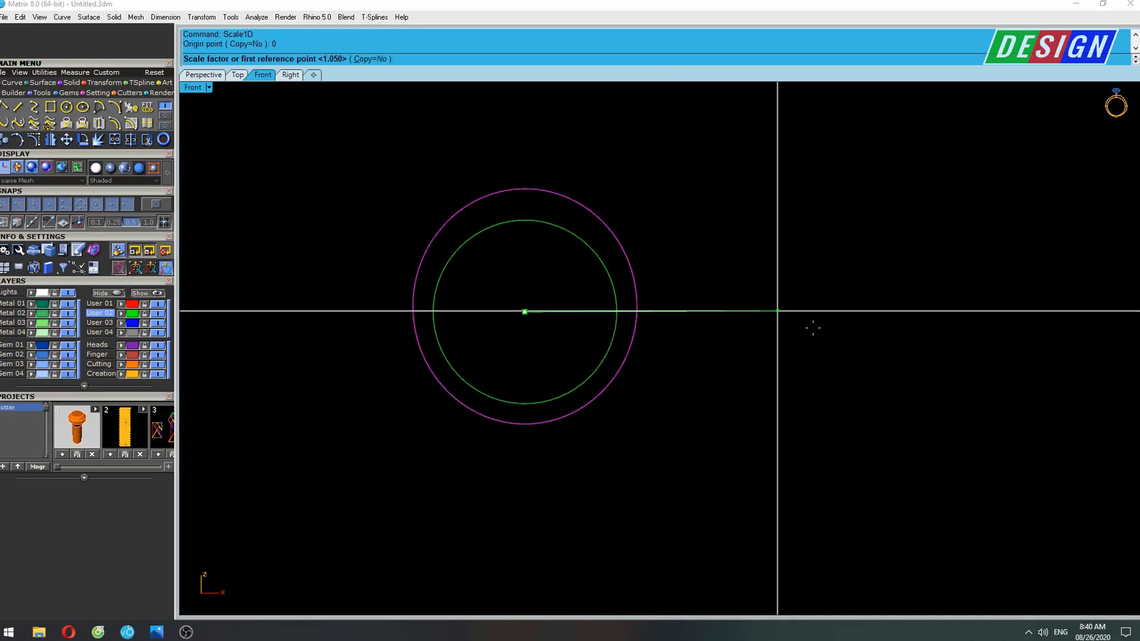
pyautogui.click(957, 335)
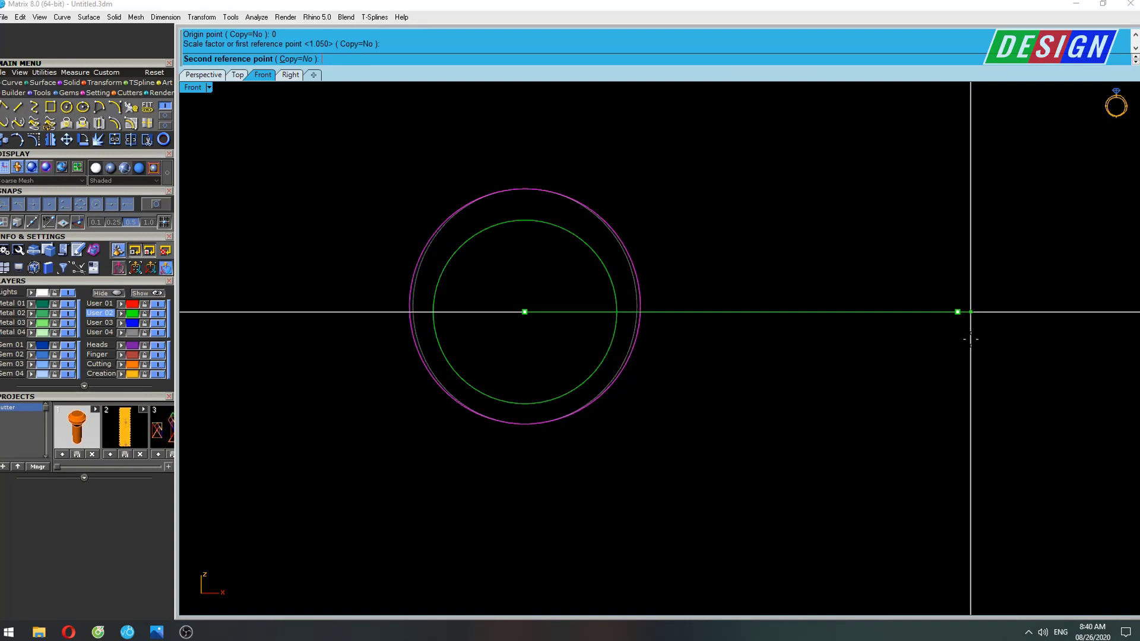
pyautogui.click(973, 339)
pyautogui.moveTo(731, 334); pyautogui.dragTo(726, 327, button='right')
pyautogui.press('Escape')
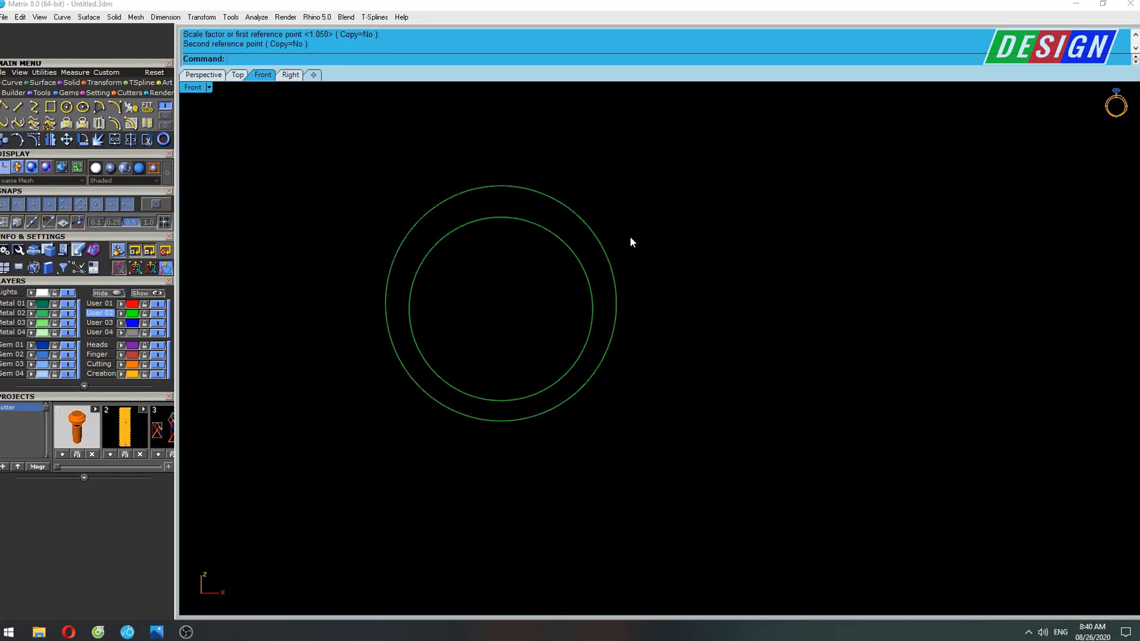
# - Draw a vertical line from origin 0 extending both sides through the circles
pyautogui.click(17, 107)
pyautogui.write('0')
pyautogui.press('Return')
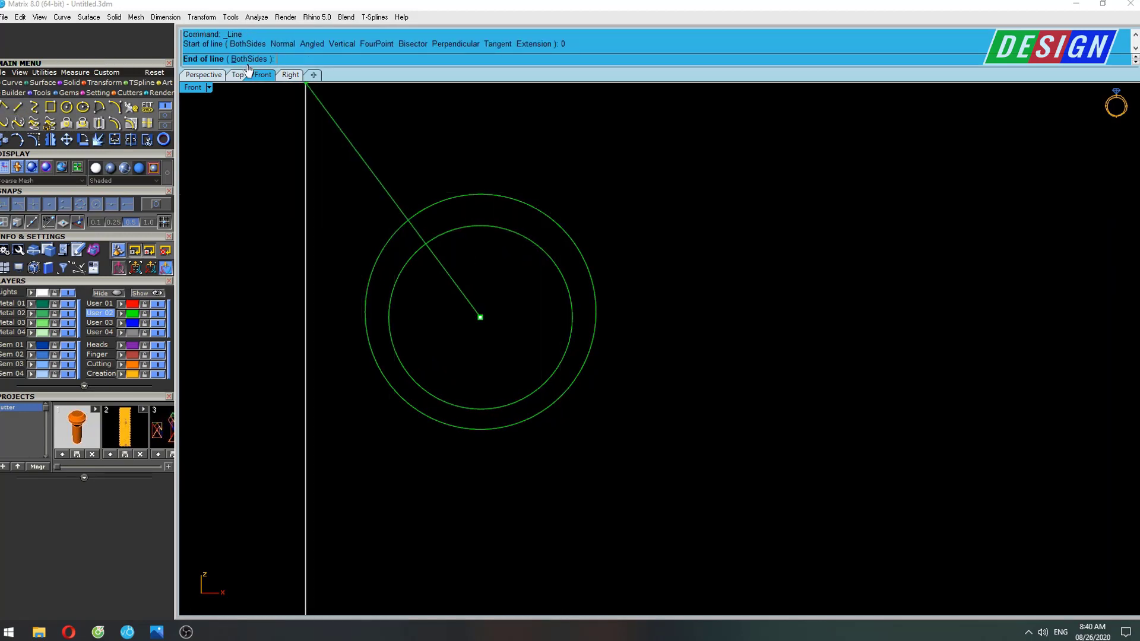
pyautogui.click(252, 58)
pyautogui.click(480, 509)
# - Trim away the outer circle's left half using the vertical centre line
pyautogui.click(481, 178)
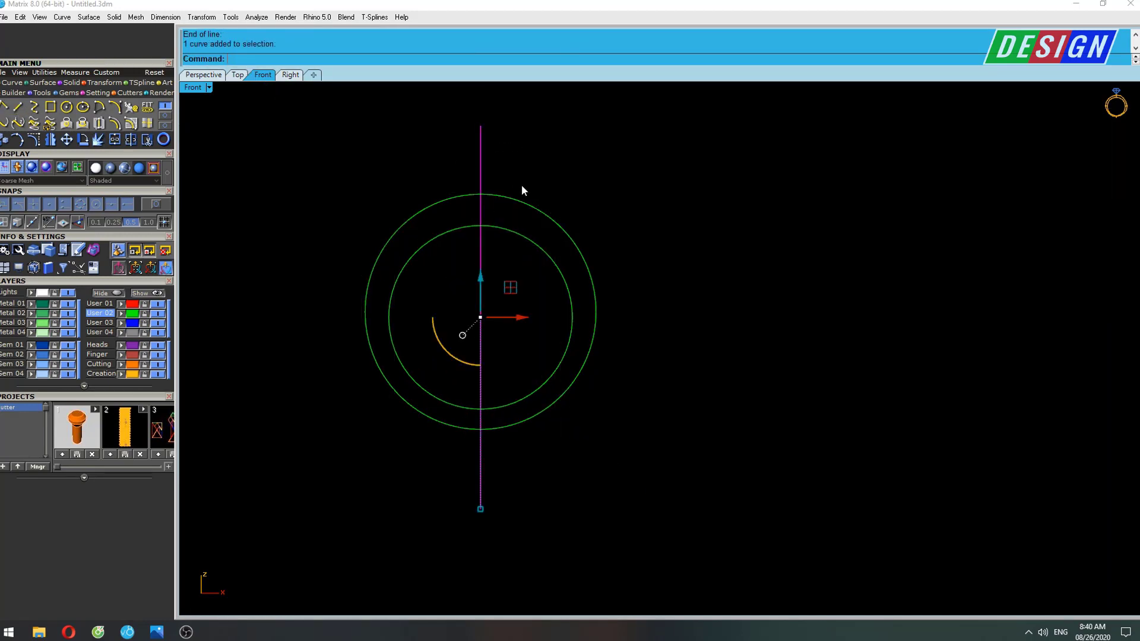
pyautogui.moveTo(522, 185)
pyautogui.mouseDown(button='right')
pyautogui.moveTo(547, 199)
pyautogui.moveTo(474, 225)
pyautogui.mouseUp(button='right')
pyautogui.scroll(3, 501, 228)
pyautogui.write('Trim')
pyautogui.press('Return')
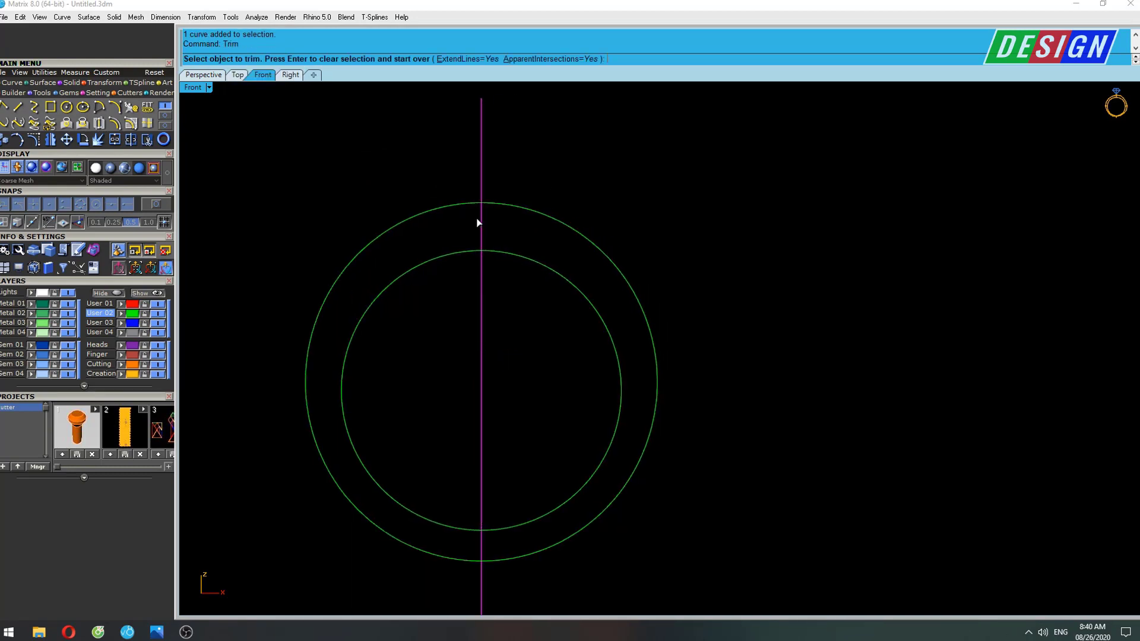
pyautogui.click(457, 212)
pyautogui.press('Return')
# - Rebuild the remaining right arc of the outer circle with default settings
pyautogui.click(530, 213)
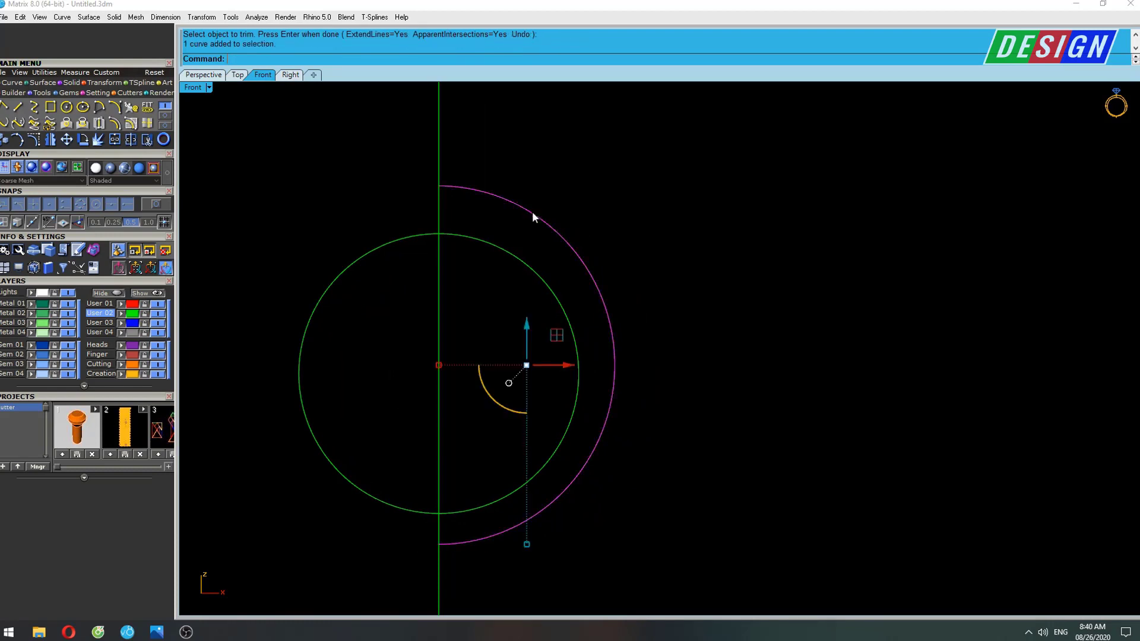
pyautogui.moveTo(532, 212); pyautogui.dragTo(507, 209, button='right')
pyautogui.write('r')
pyautogui.write('build')
pyautogui.press('Return')
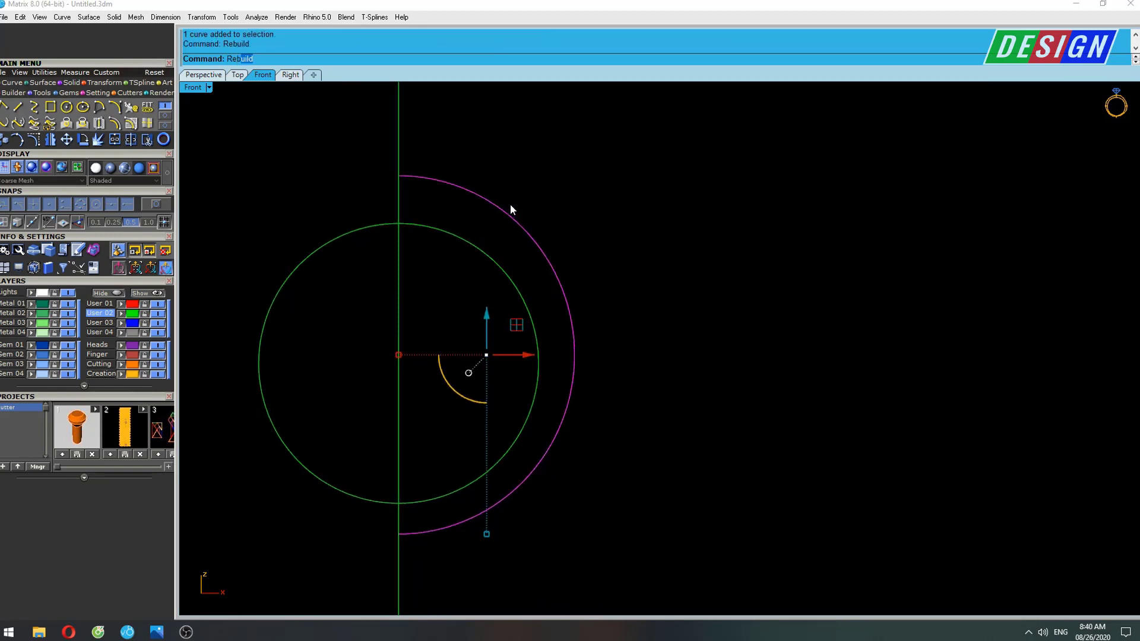
pyautogui.click(953, 250)
pyautogui.moveTo(533, 238); pyautogui.dragTo(599, 322, button='right')
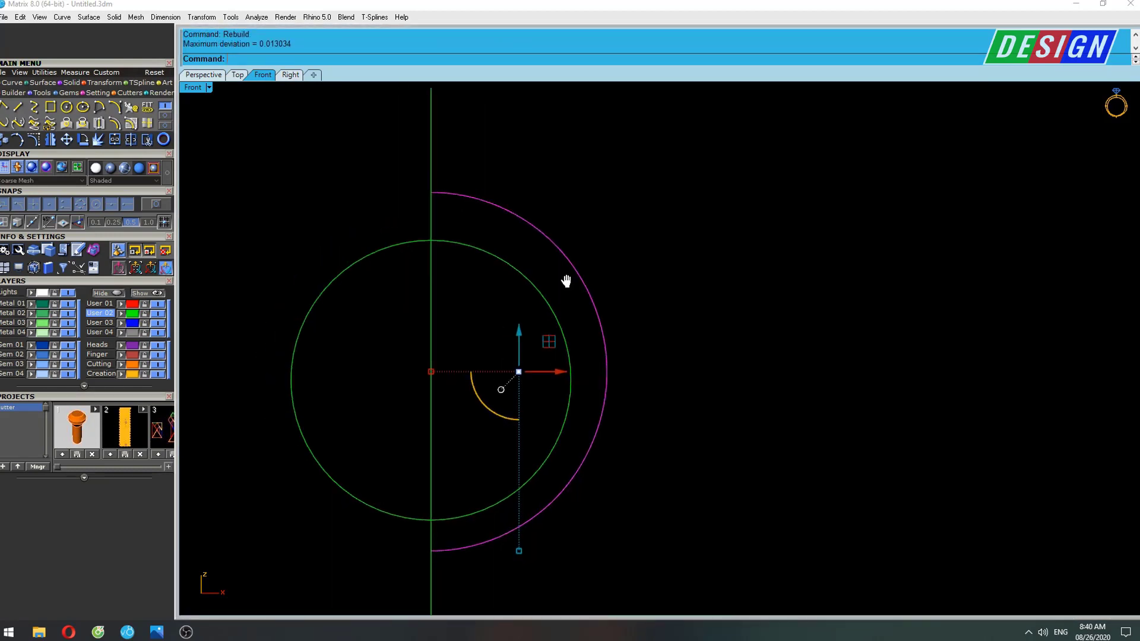
# - Show control points and raise the arc's top endpoint and the next control point
pyautogui.press('F10')
pyautogui.click(464, 261)
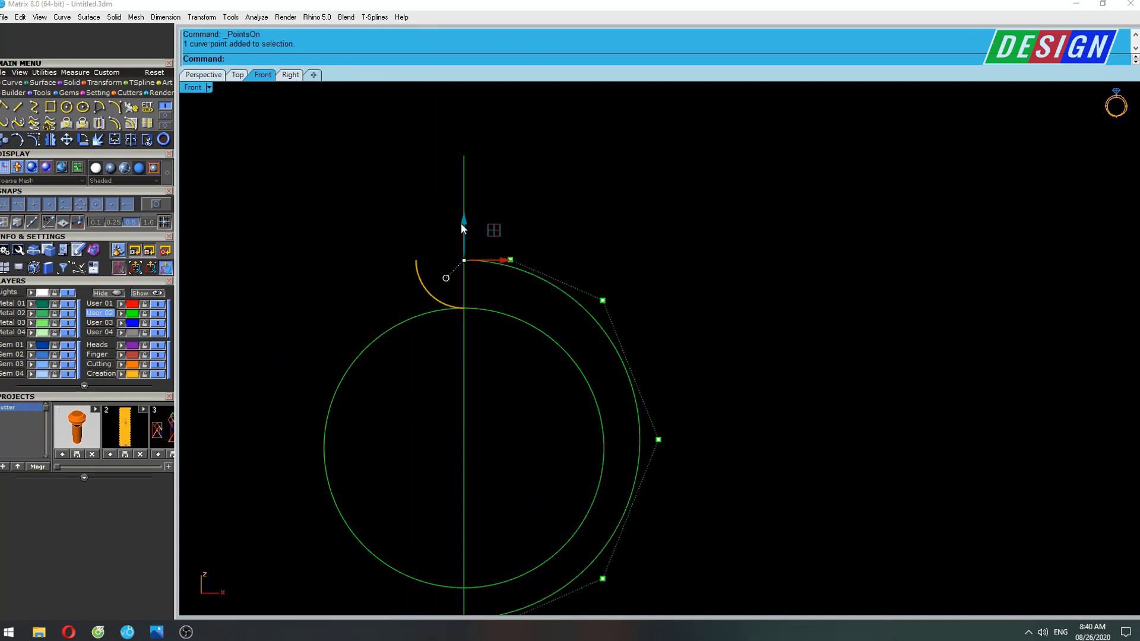
pyautogui.moveTo(462, 227); pyautogui.dragTo(462, 140)
pyautogui.click(510, 260)
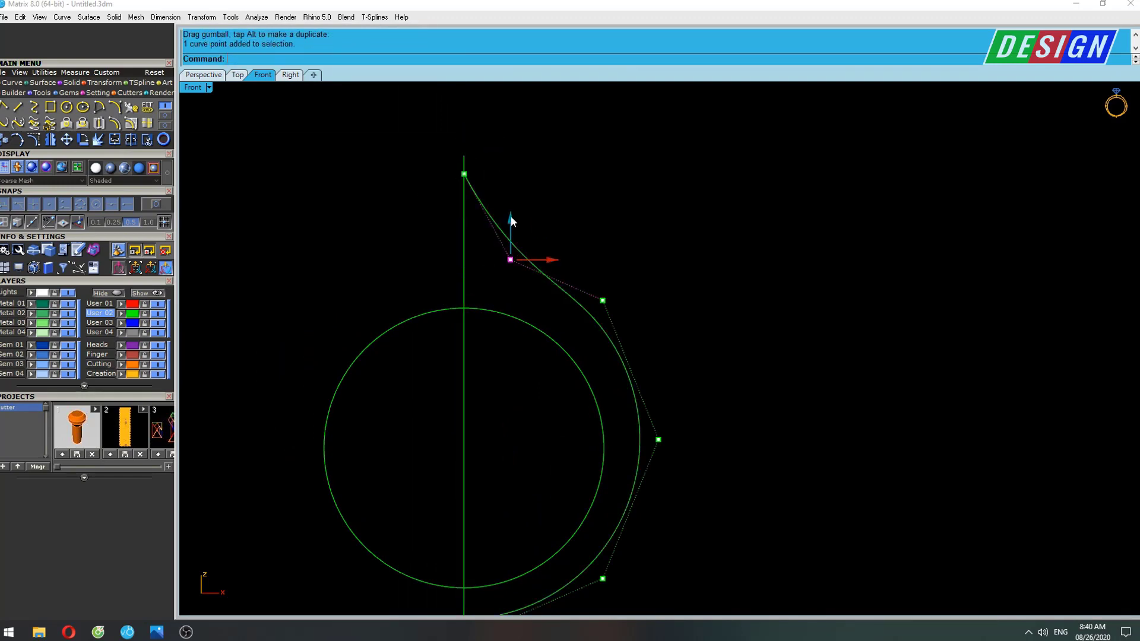
pyautogui.moveTo(512, 221); pyautogui.dragTo(512, 181)
pyautogui.moveTo(549, 221); pyautogui.dragTo(571, 220)
# - Shift the top endpoint up-right and upper control points right, then hide points
pyautogui.click(464, 174)
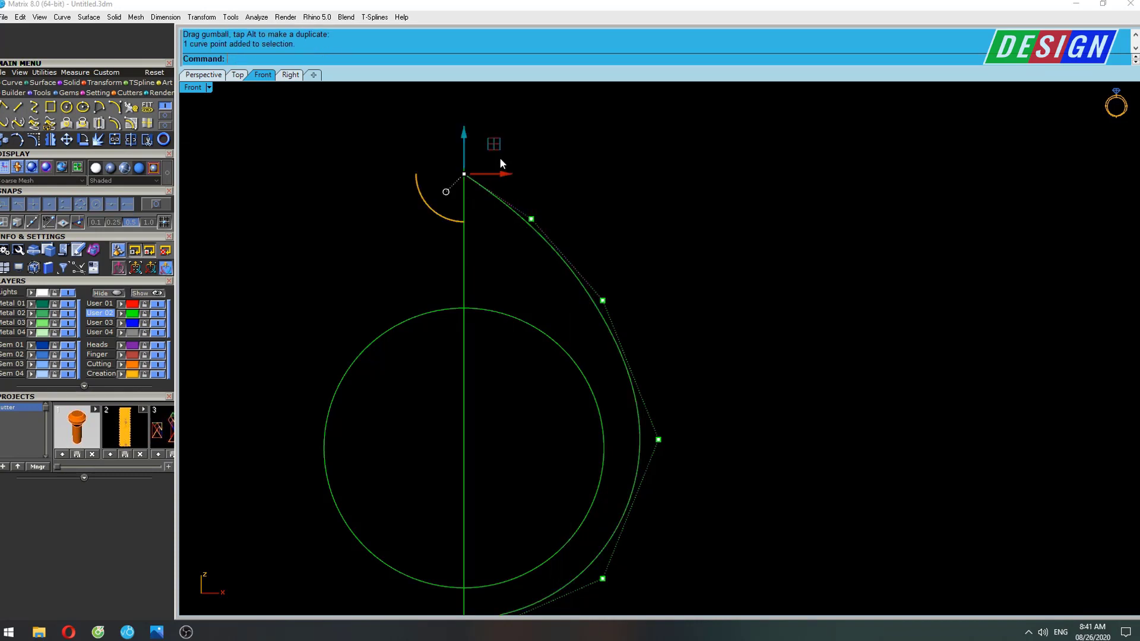
pyautogui.moveTo(493, 144); pyautogui.dragTo(507, 108)
pyautogui.click(532, 219)
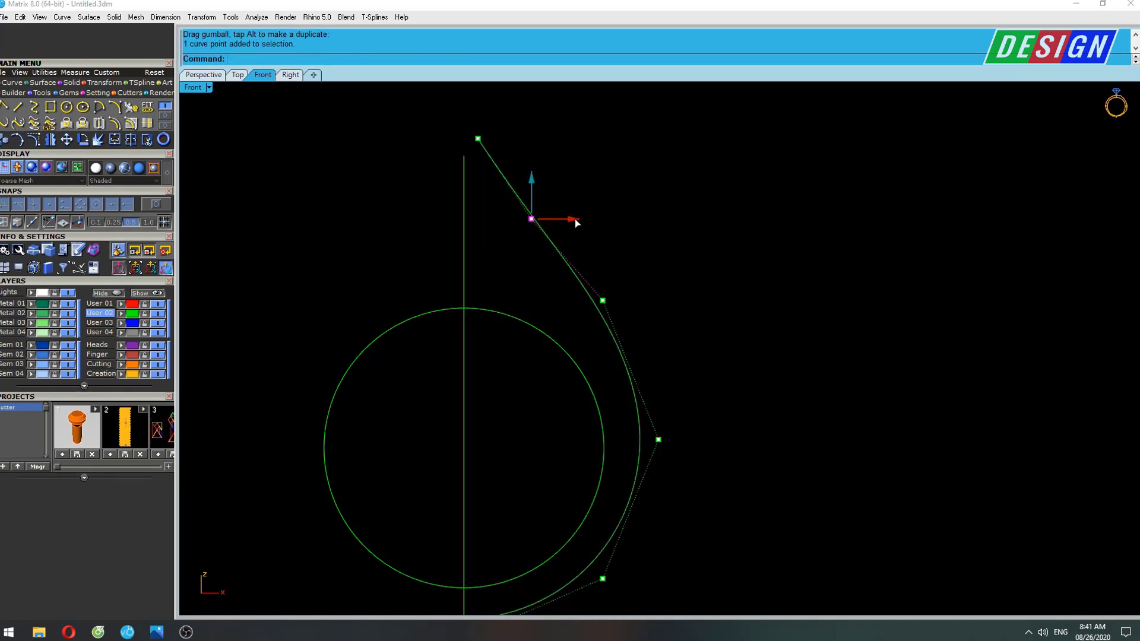
pyautogui.moveTo(576, 223); pyautogui.dragTo(589, 223)
pyautogui.click(602, 301)
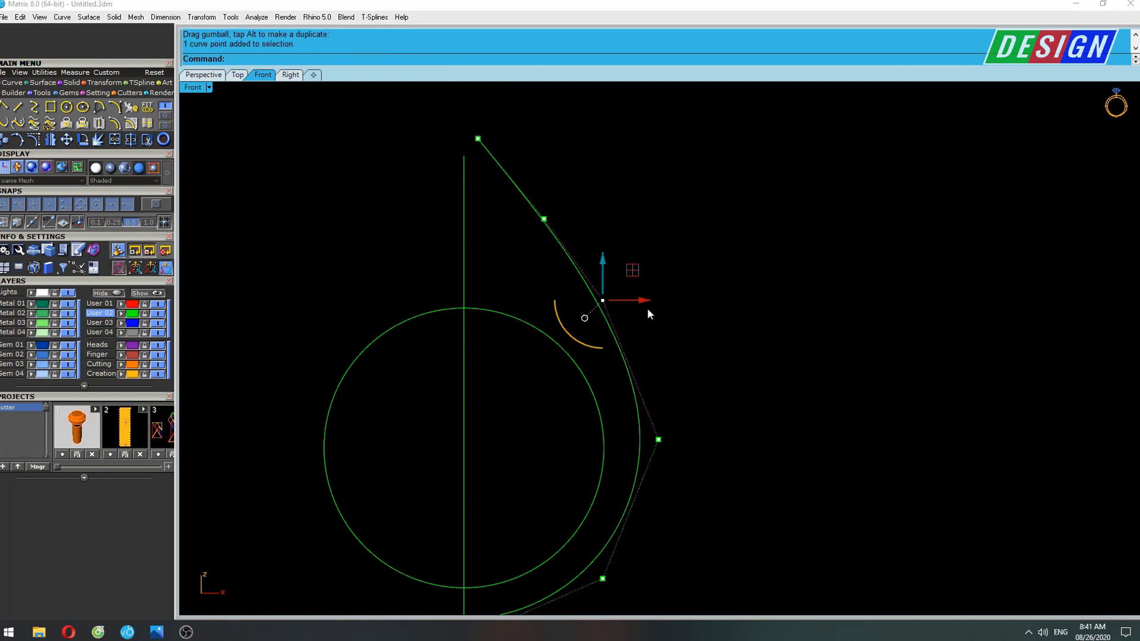
pyautogui.scroll(3, 647, 308)
pyautogui.moveTo(623, 295); pyautogui.dragTo(624, 295)
pyautogui.press('Escape')
pyautogui.press('Escape')
pyautogui.scroll(-6, 624, 295)
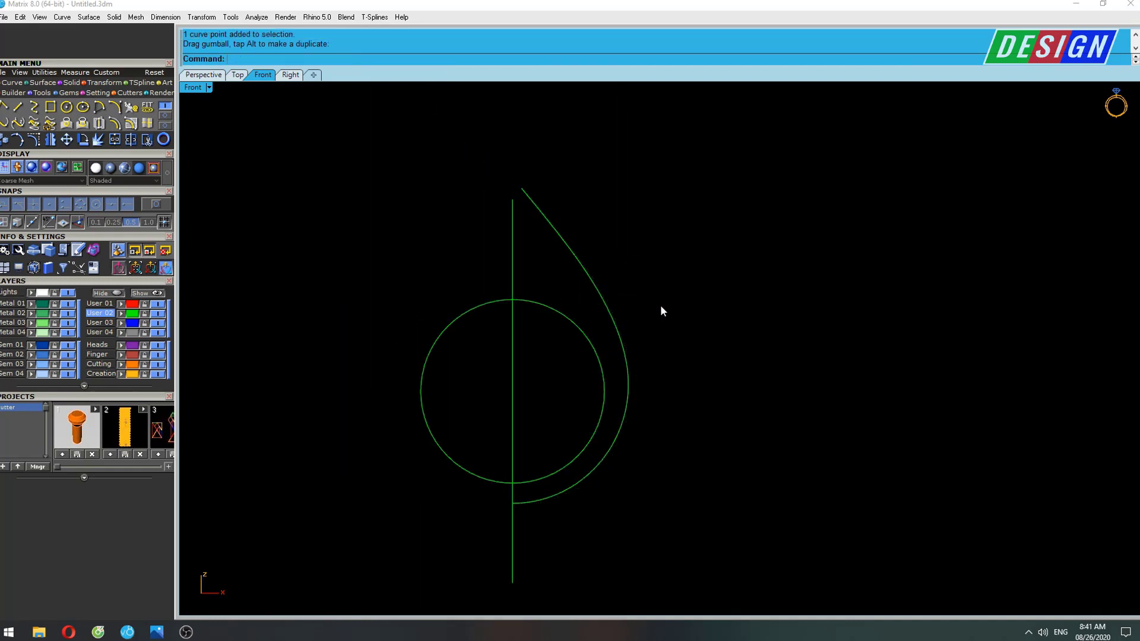
pyautogui.moveTo(660, 305); pyautogui.dragTo(633, 283, button='right')
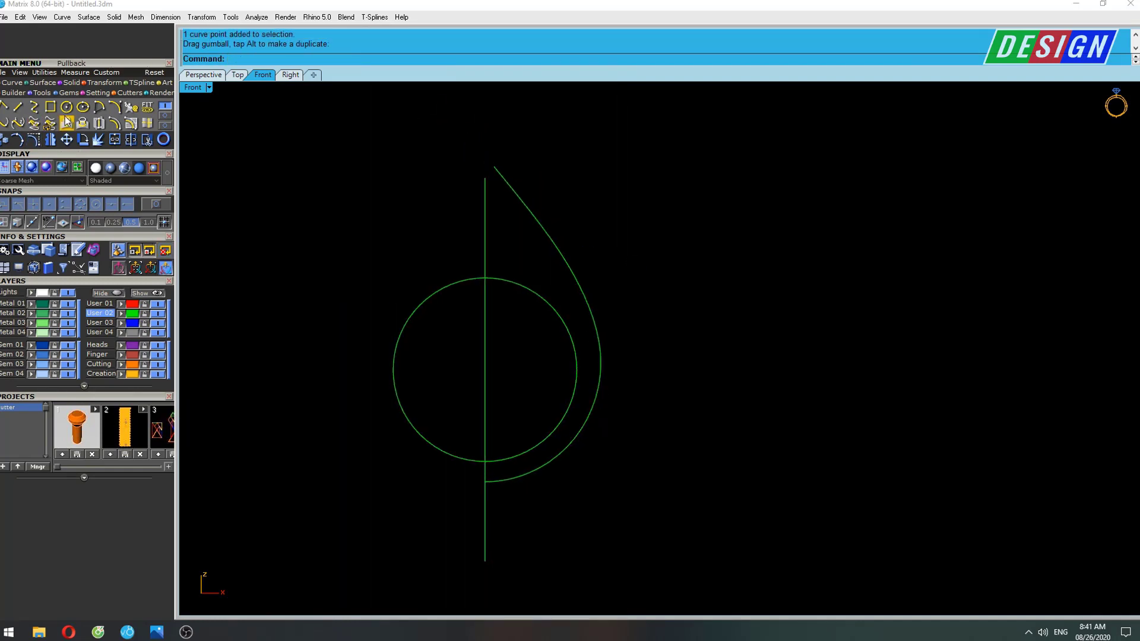
# - Copy the finger circle and move the pasted copy up above the original
pyautogui.click(467, 280)
pyautogui.moveTo(512, 307); pyautogui.dragTo(488, 282, button='right')
pyautogui.hotkey('ctrl', 'c')
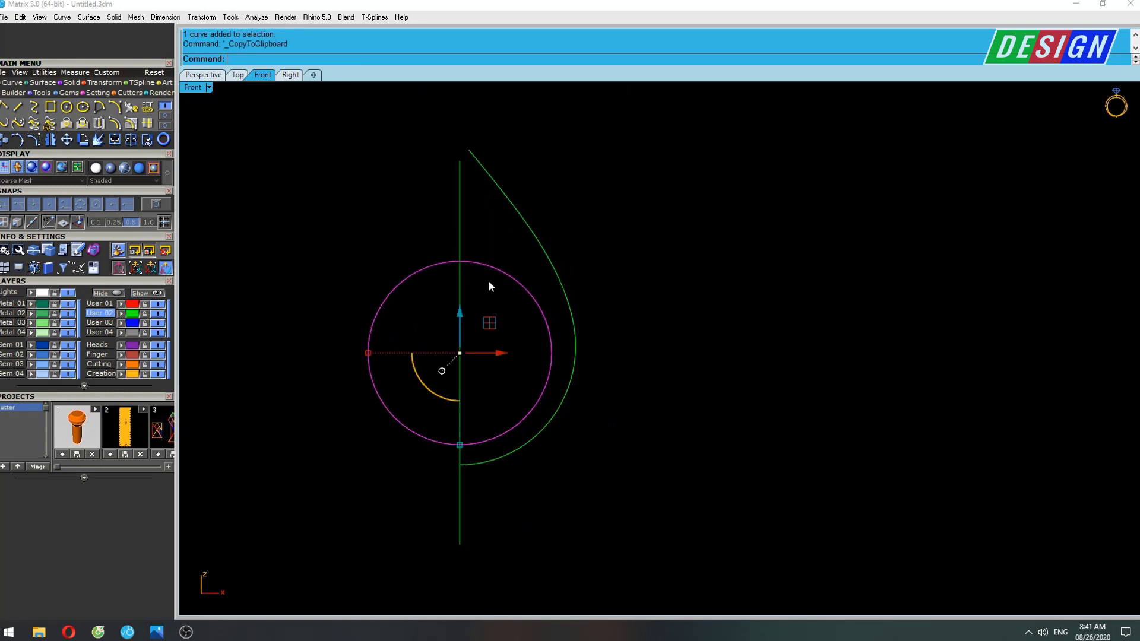
pyautogui.hotkey('ctrl', 'v')
pyautogui.moveTo(458, 314); pyautogui.dragTo(459, 128)
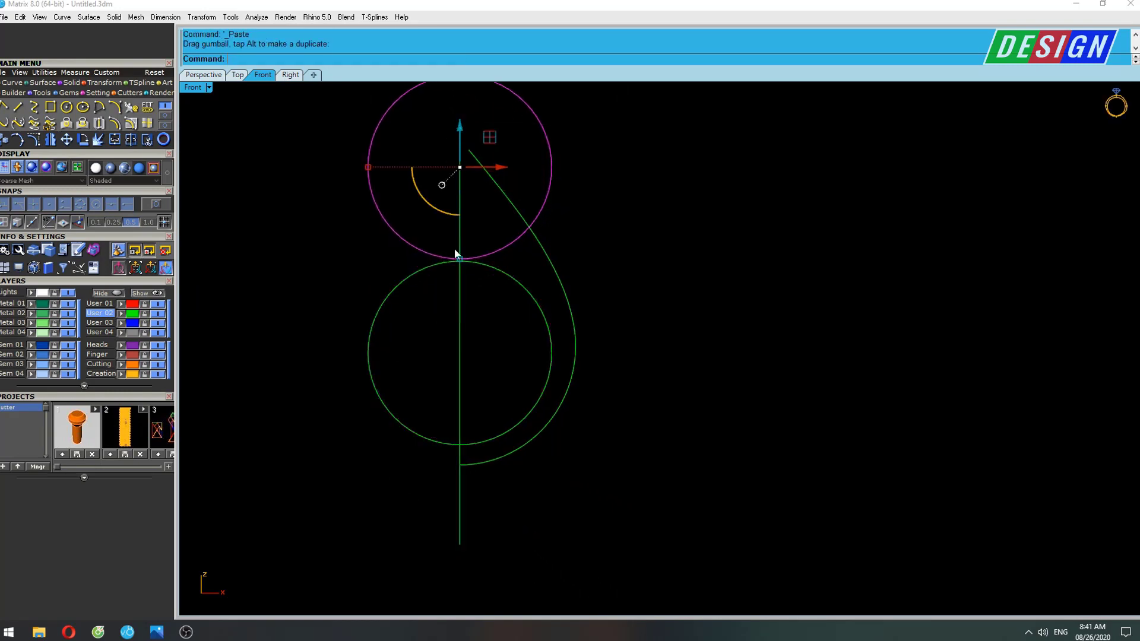
pyautogui.moveTo(456, 254); pyautogui.dragTo(487, 376, button='right')
pyautogui.moveTo(473, 226); pyautogui.dragTo(473, 197)
pyautogui.scroll(2, 512, 357)
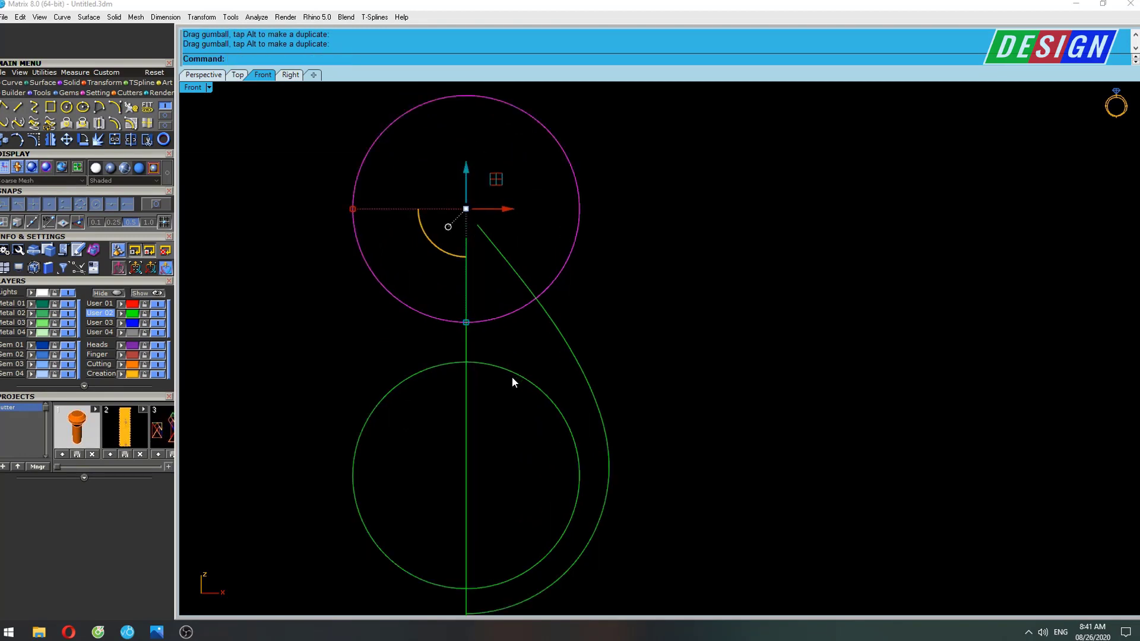
# - Measure the 3.51 gap between the circles with an aligned dimension, then reselect the upper circle
pyautogui.click(629, 293)
pyautogui.click(75, 72)
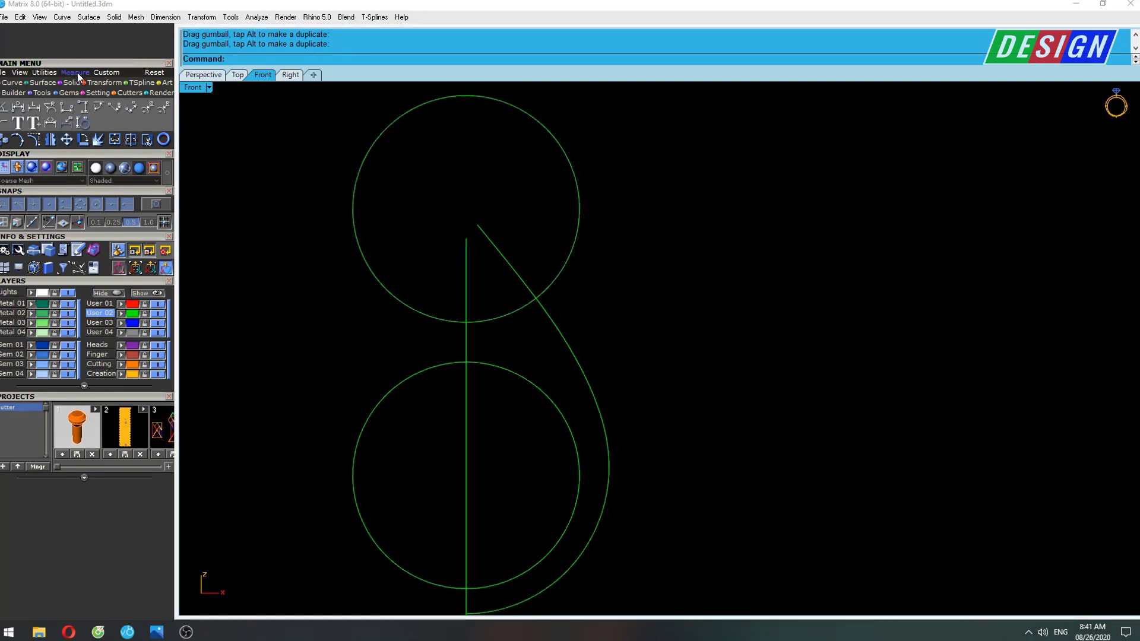
pyautogui.click(119, 113)
pyautogui.scroll(2, 452, 343)
pyautogui.click(474, 312)
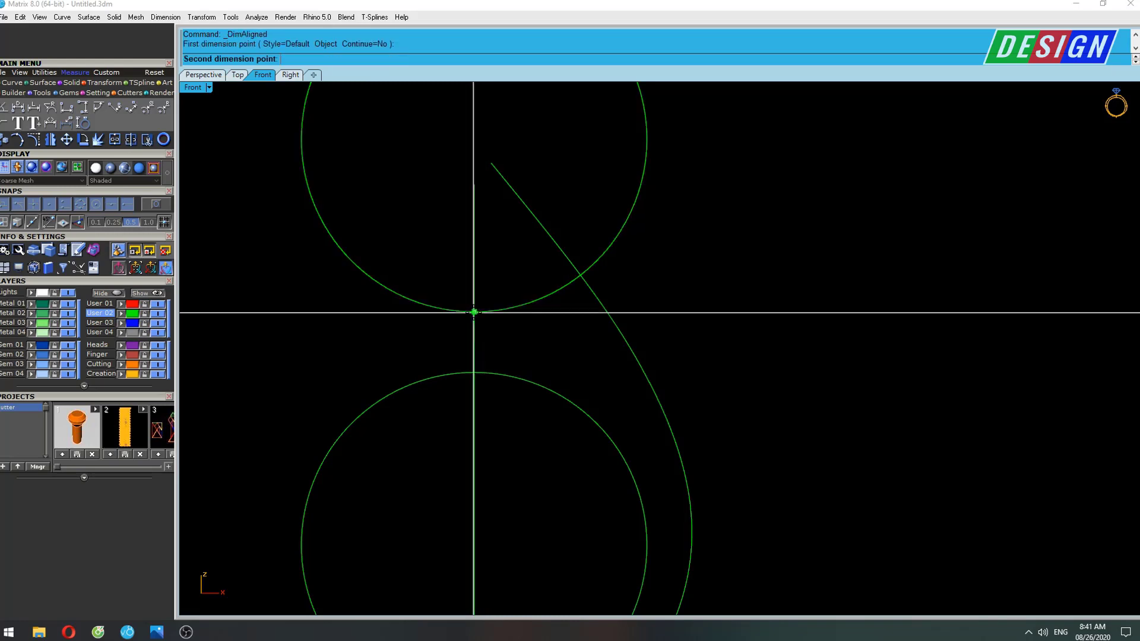
pyautogui.click(474, 373)
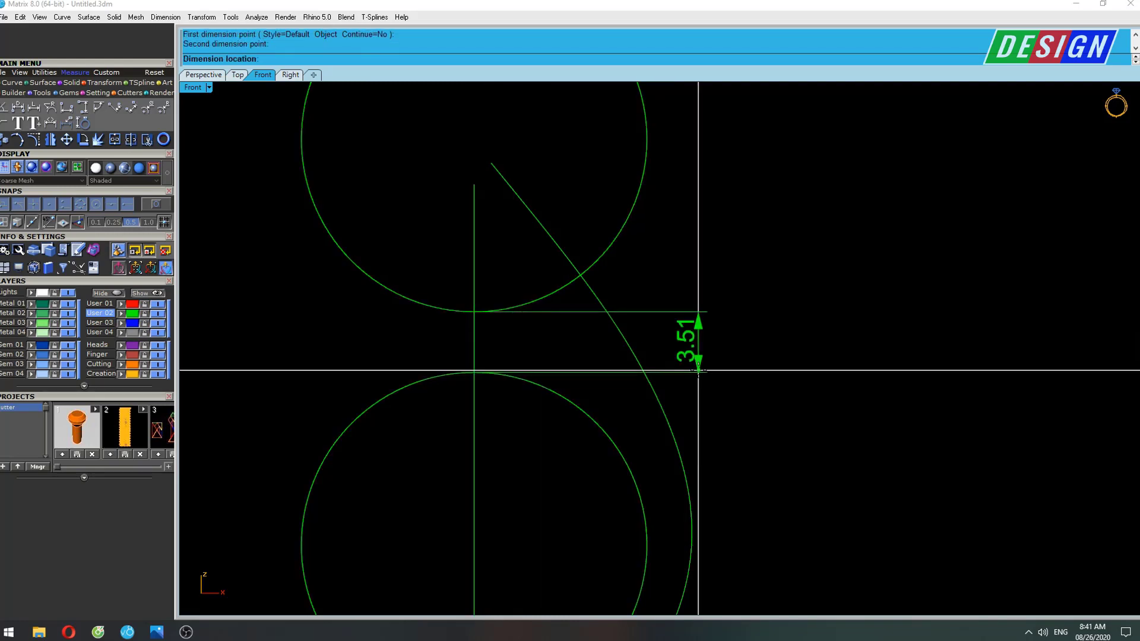
pyautogui.press('Escape')
pyautogui.scroll(-4, 513, 305)
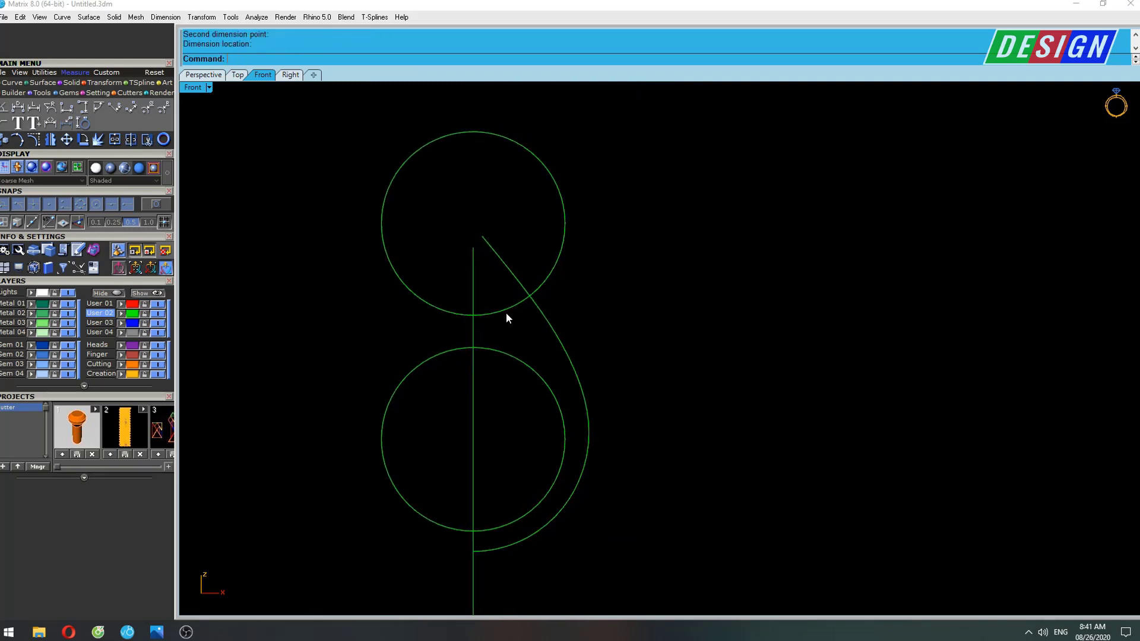
pyautogui.click(504, 308)
pyautogui.moveTo(504, 308); pyautogui.dragTo(483, 300, button='right')
# - Scale1D the upper circle horizontally from its centre into a wide ellipse
pyautogui.write('Scale1D')
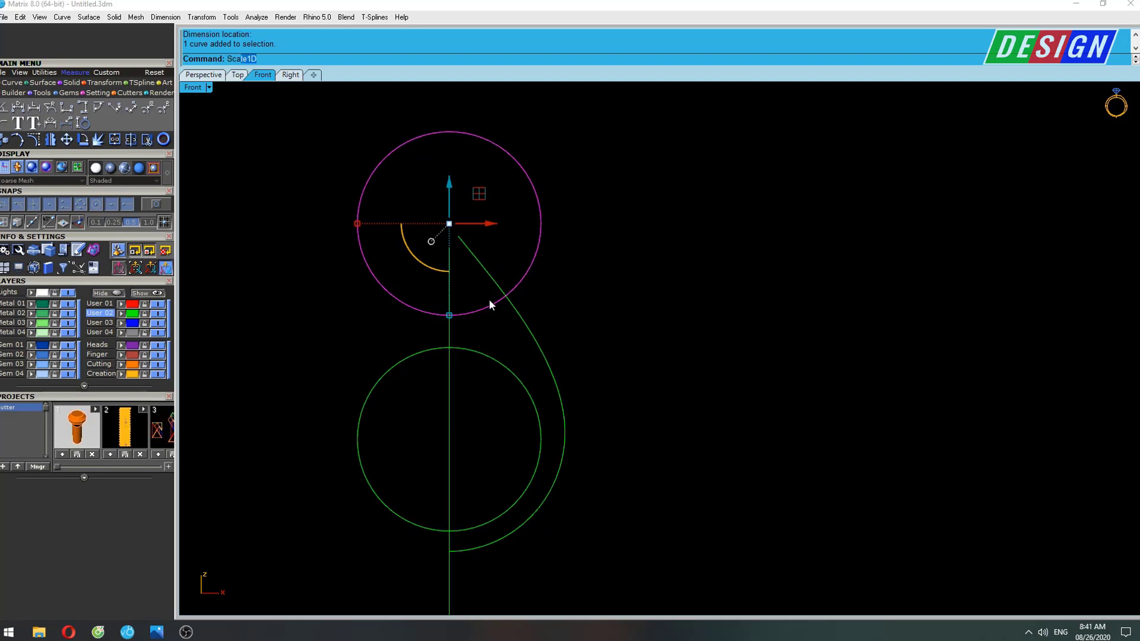
pyautogui.press('Return')
pyautogui.click(451, 246)
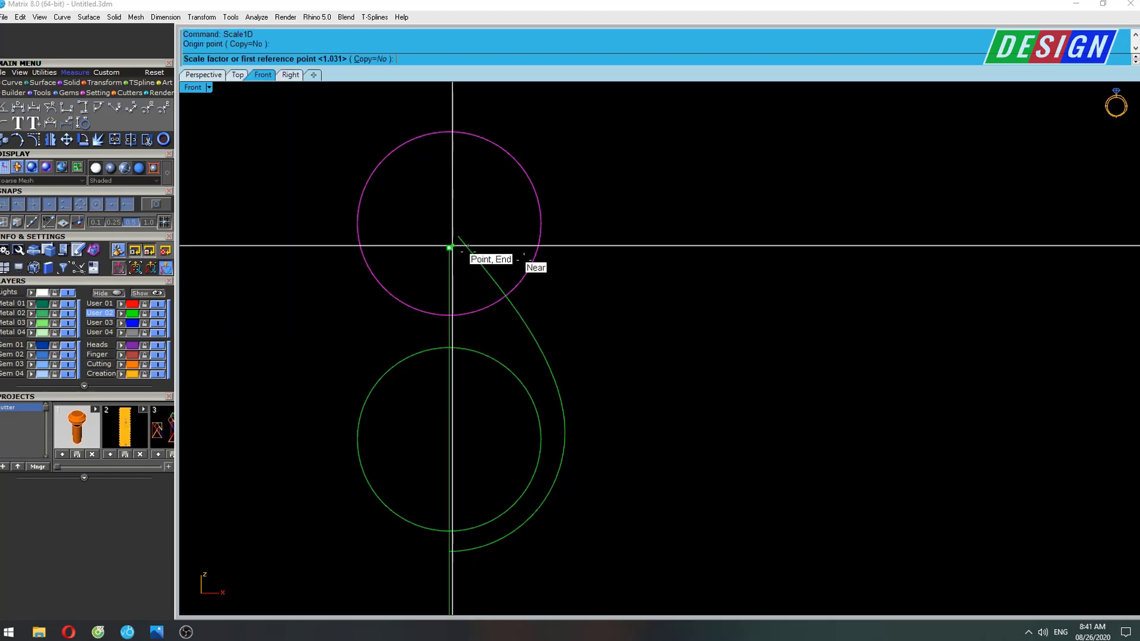
pyautogui.click(690, 247)
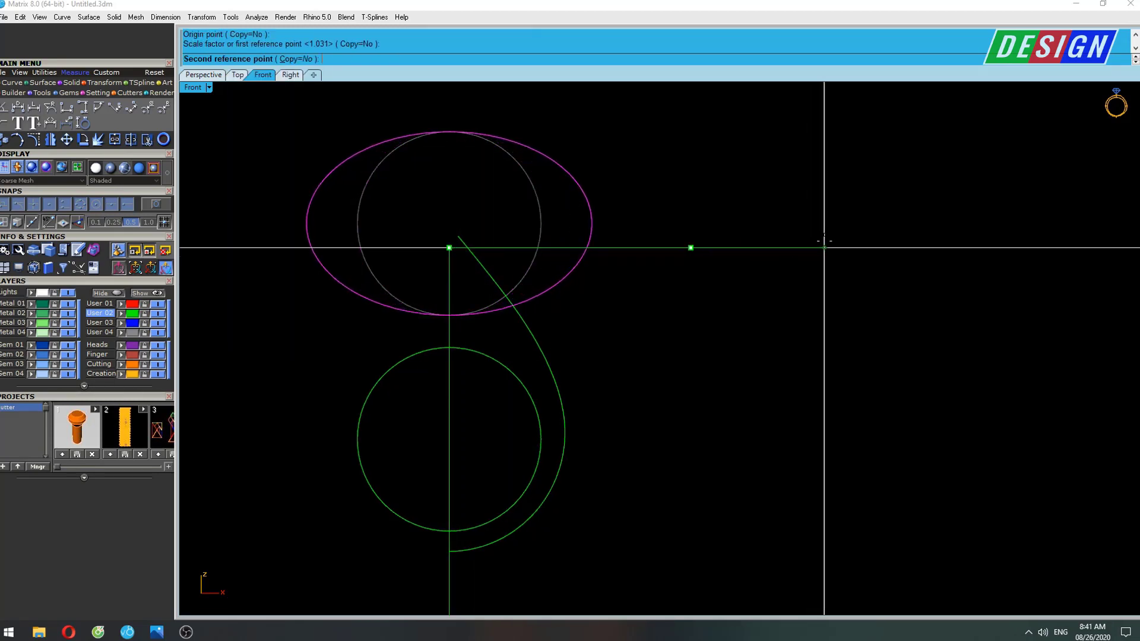
pyautogui.click(827, 240)
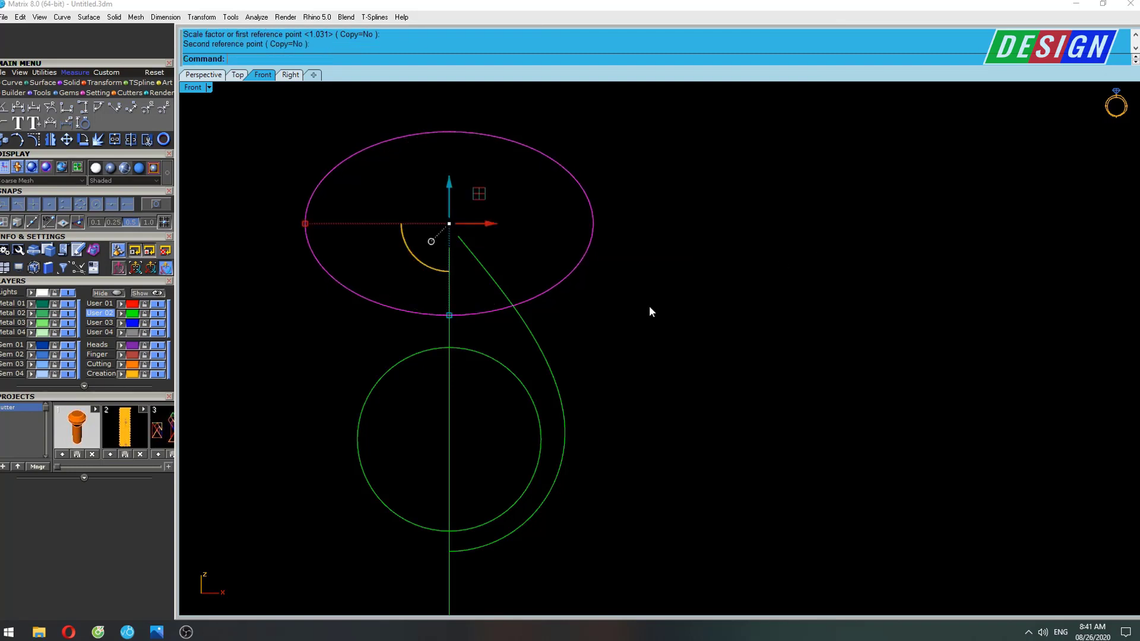
# - Lower the ellipse slightly in two small gumball moves
pyautogui.scroll(1, 472, 287)
pyautogui.scroll(1, 454, 227)
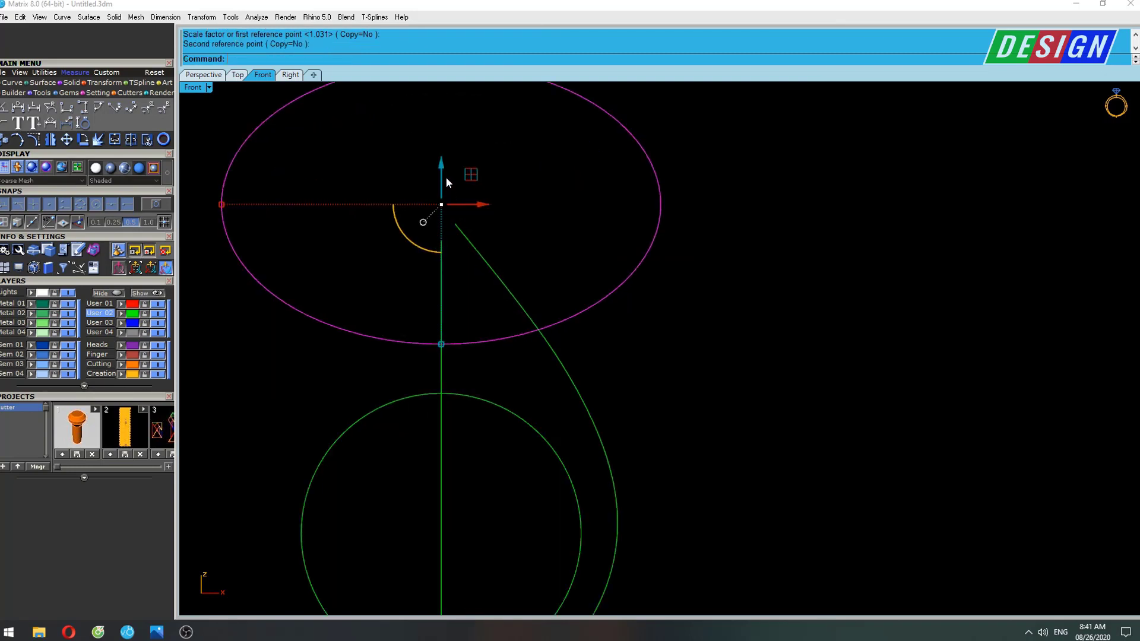
pyautogui.moveTo(442, 170); pyautogui.dragTo(442, 173)
pyautogui.press('Escape')
pyautogui.scroll(-3, 674, 341)
pyautogui.moveTo(675, 341); pyautogui.dragTo(639, 270, button='right')
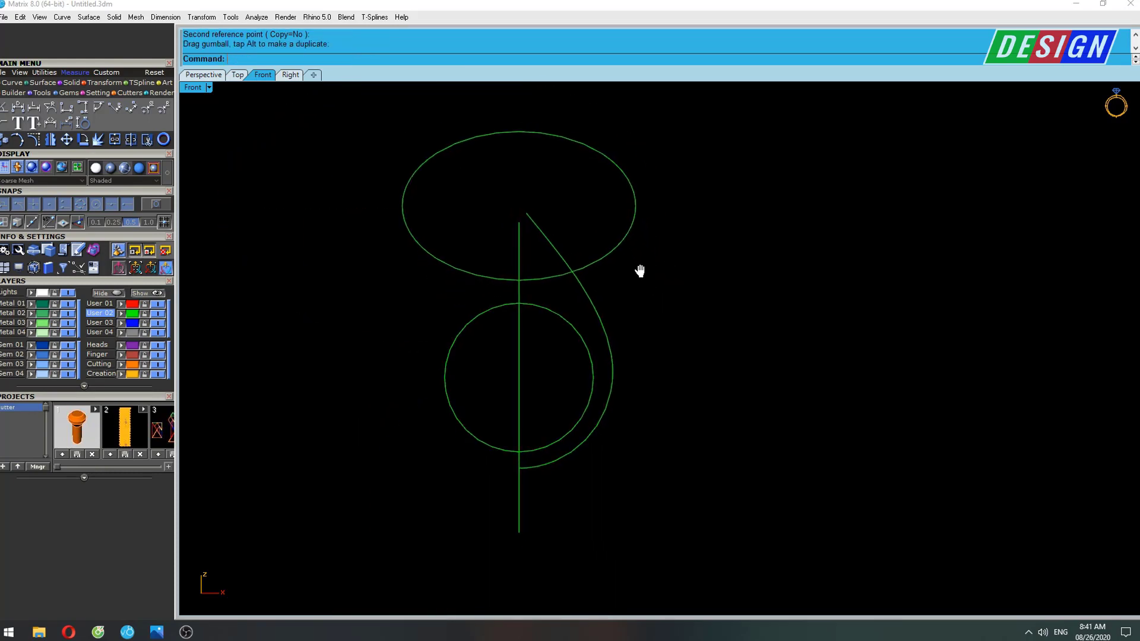
pyautogui.scroll(2, 550, 289)
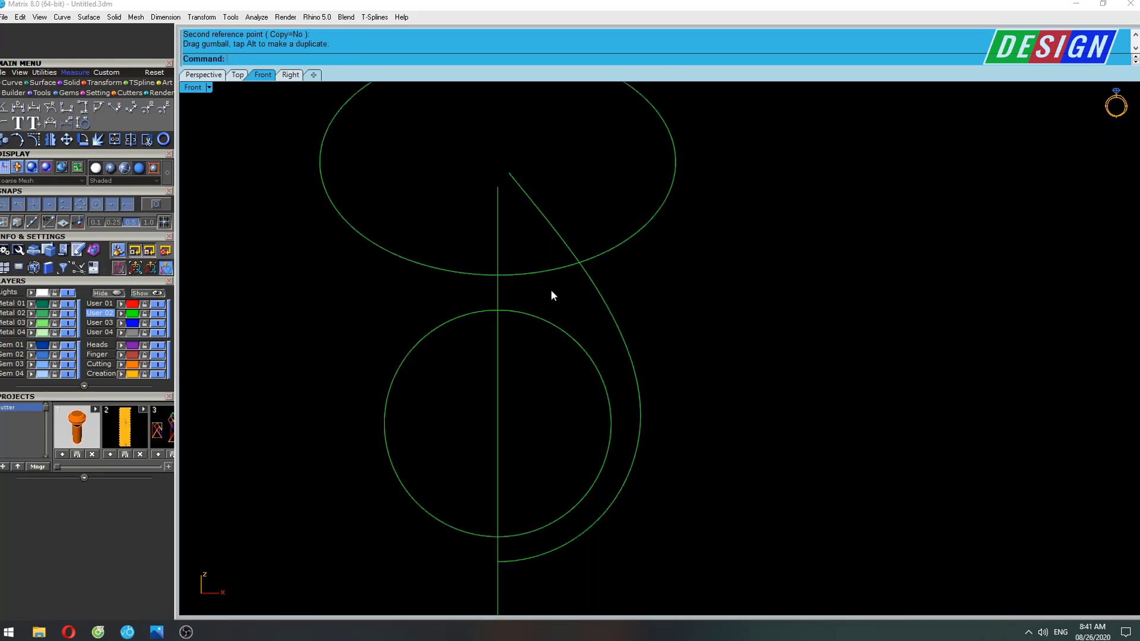
pyautogui.scroll(1, 550, 290)
pyautogui.click(541, 270)
pyautogui.moveTo(542, 279); pyautogui.dragTo(571, 350, button='right')
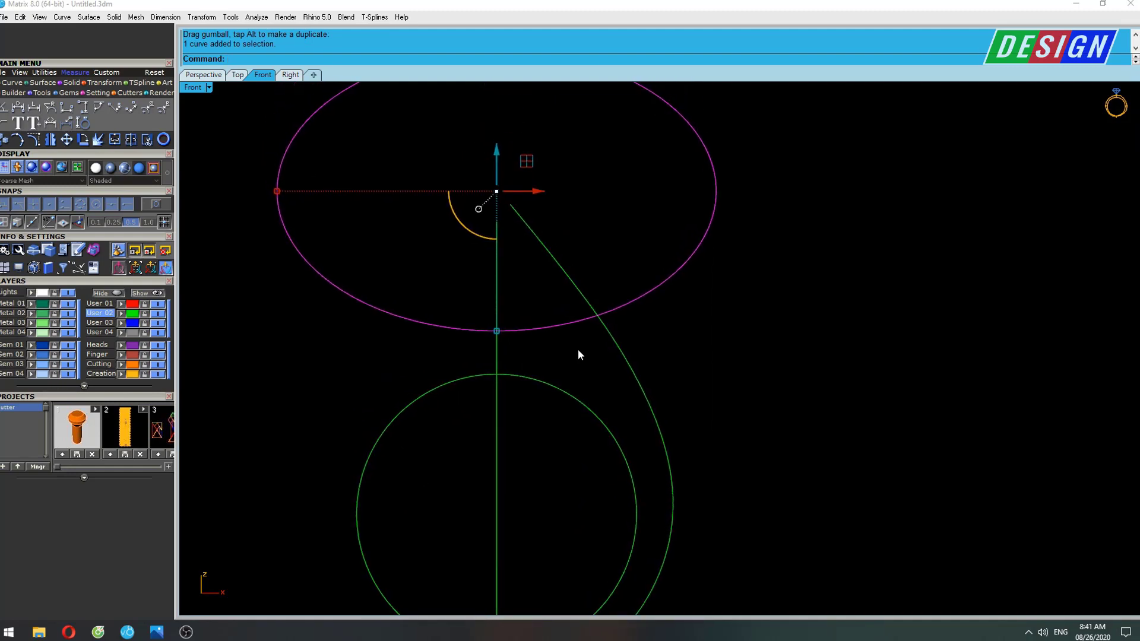
pyautogui.moveTo(495, 152); pyautogui.dragTo(499, 160)
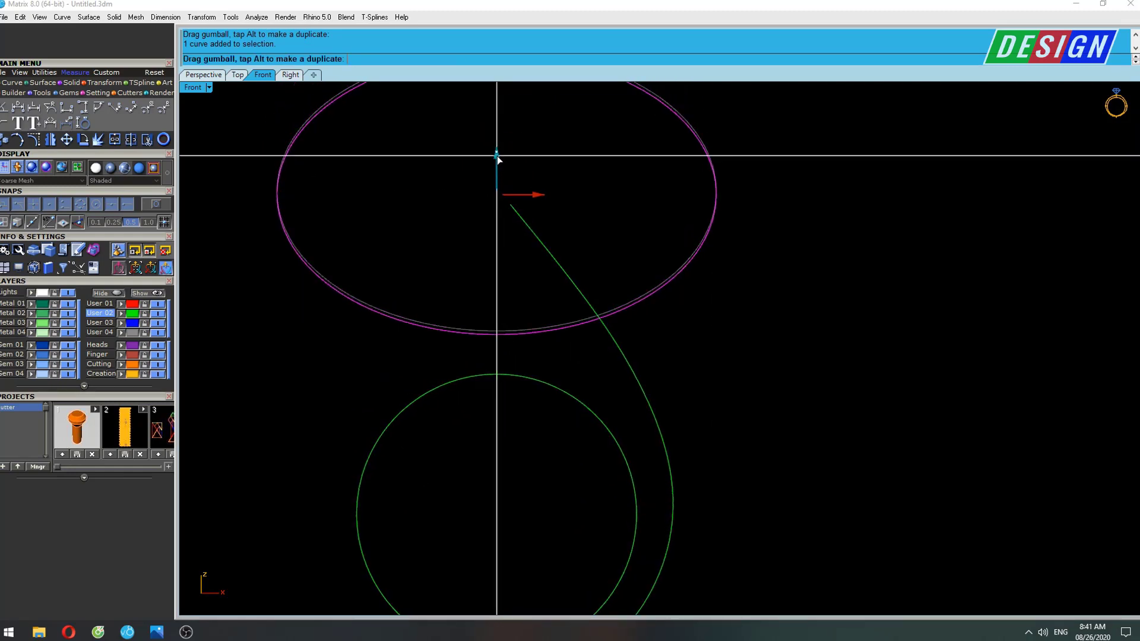
pyautogui.press('Home')
# - Check the ellipse sits 2.78 above the finger circle with an aligned dimension
pyautogui.click(701, 318)
pyautogui.moveTo(701, 318); pyautogui.dragTo(696, 355, button='right')
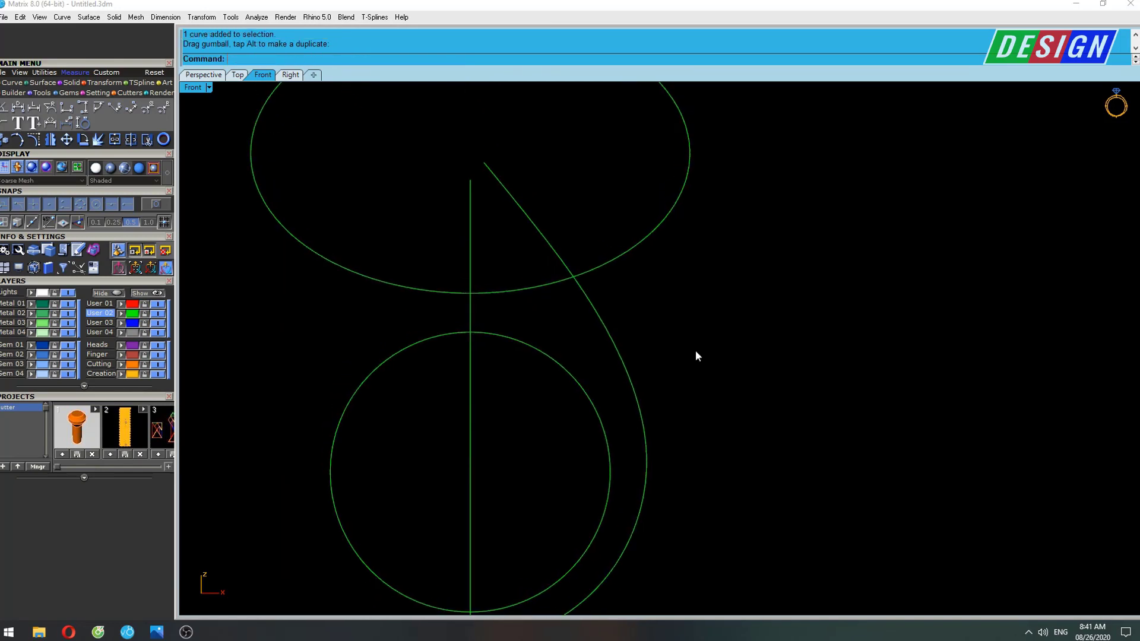
pyautogui.click(116, 140)
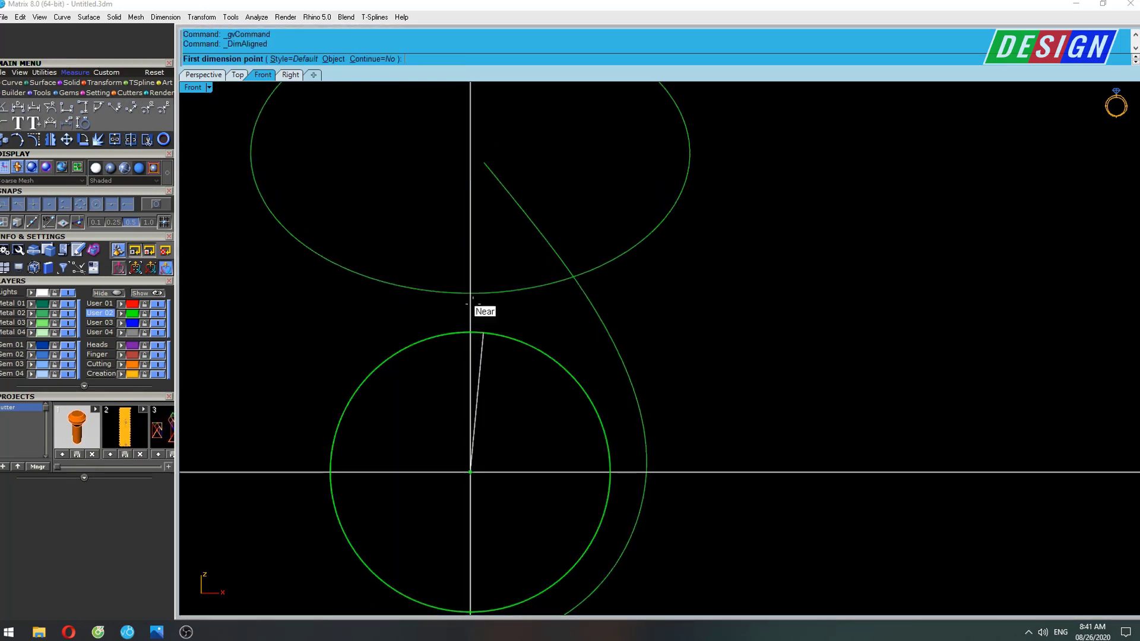
pyautogui.click(471, 292)
pyautogui.click(470, 332)
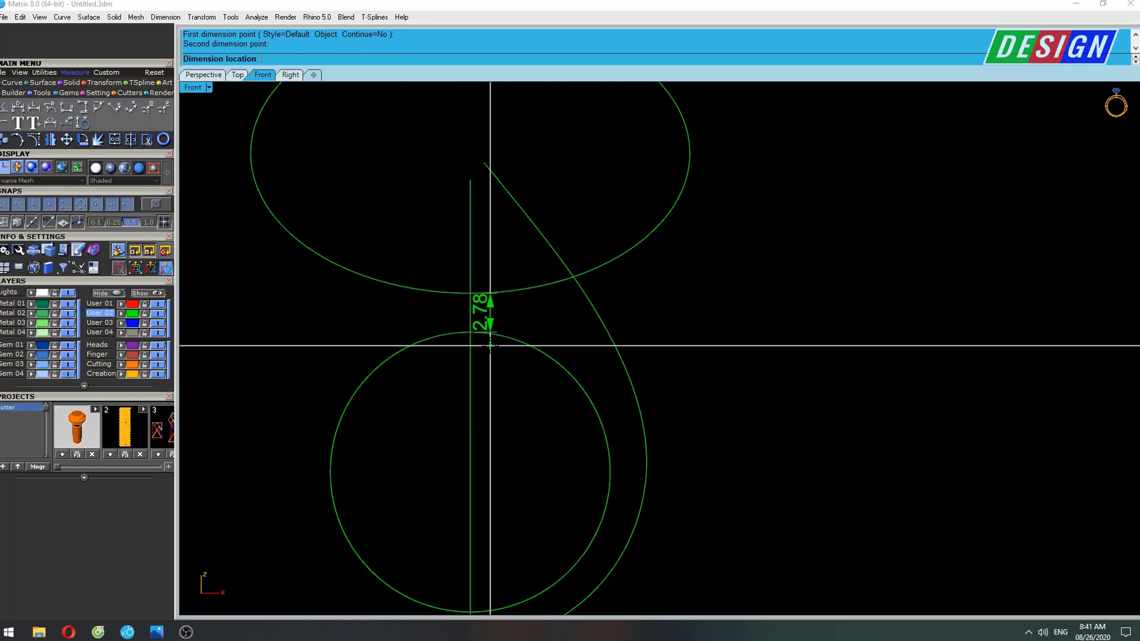
pyautogui.press('Escape')
pyautogui.moveTo(554, 337)
pyautogui.mouseDown(button='right')
pyautogui.moveTo(543, 317)
pyautogui.moveTo(554, 321)
pyautogui.mouseUp(button='right')
pyautogui.scroll(-2, 540, 315)
# - Select the ellipse and start the Offset command on it
pyautogui.click(526, 309)
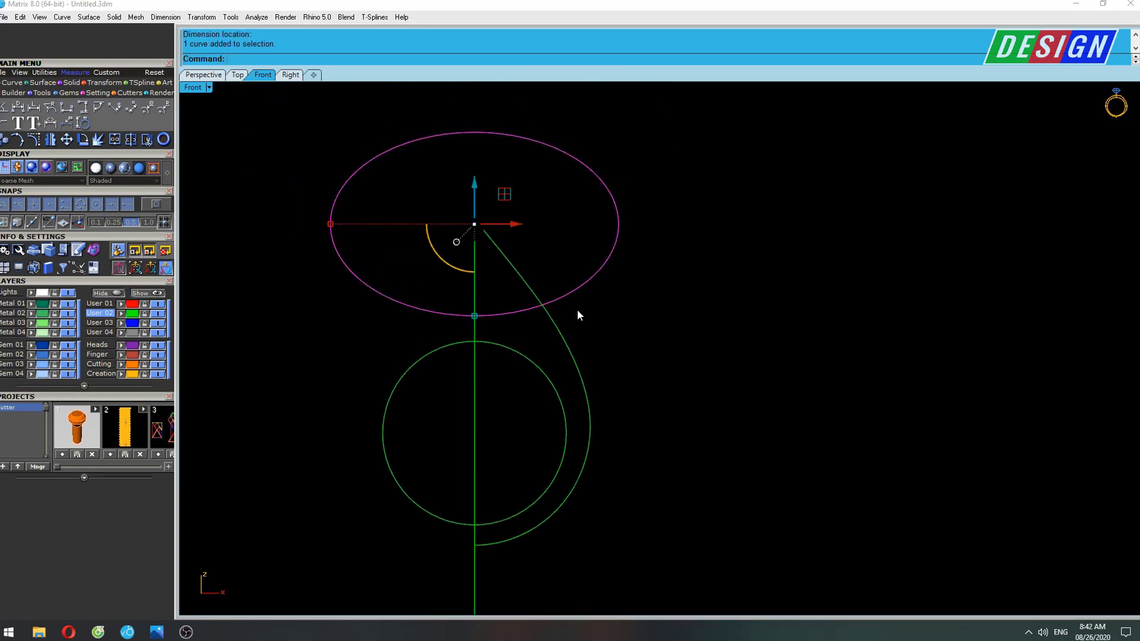
pyautogui.moveTo(562, 316); pyautogui.dragTo(573, 344, button='right')
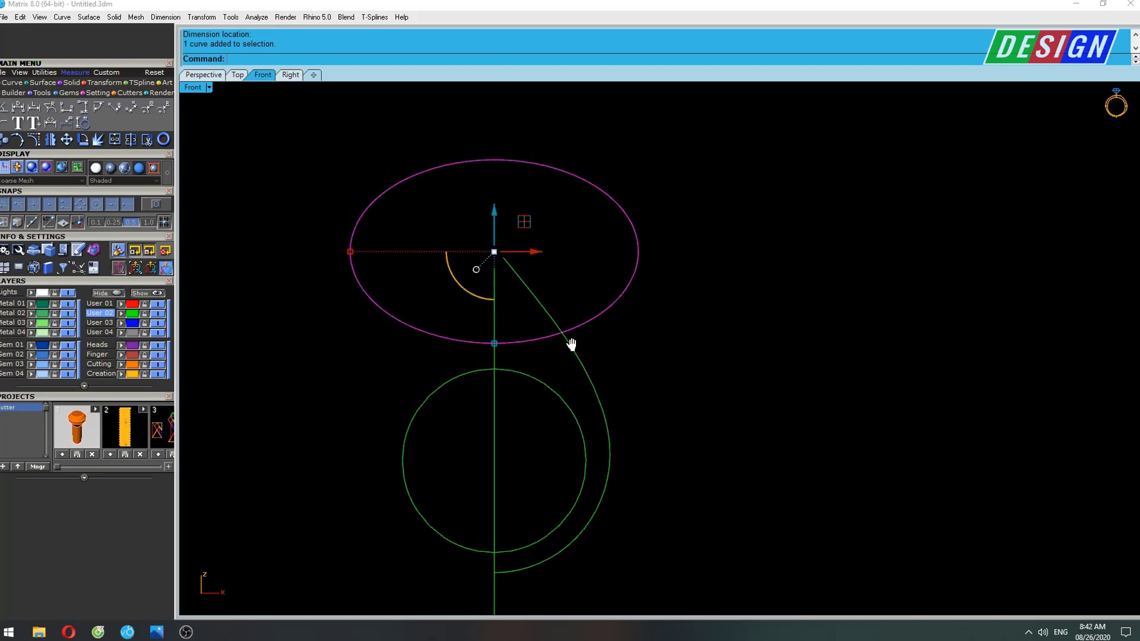
pyautogui.write('Offset')
pyautogui.press('Return')
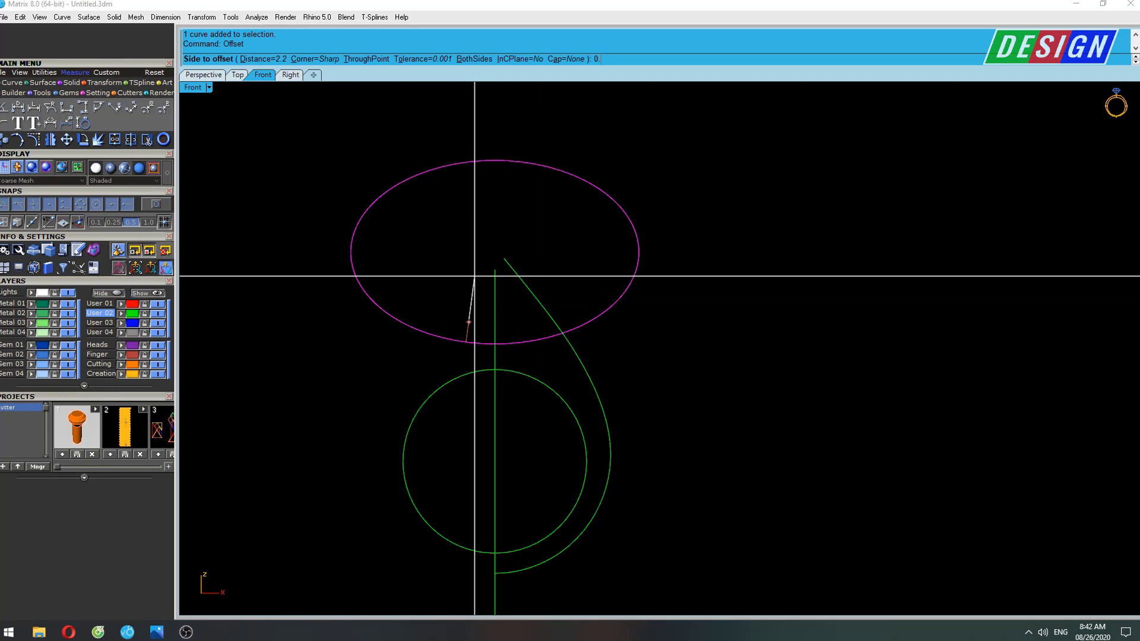
# - Offset the ellipse 0.8 to the inside, forming a double ring
pyautogui.press('Return')
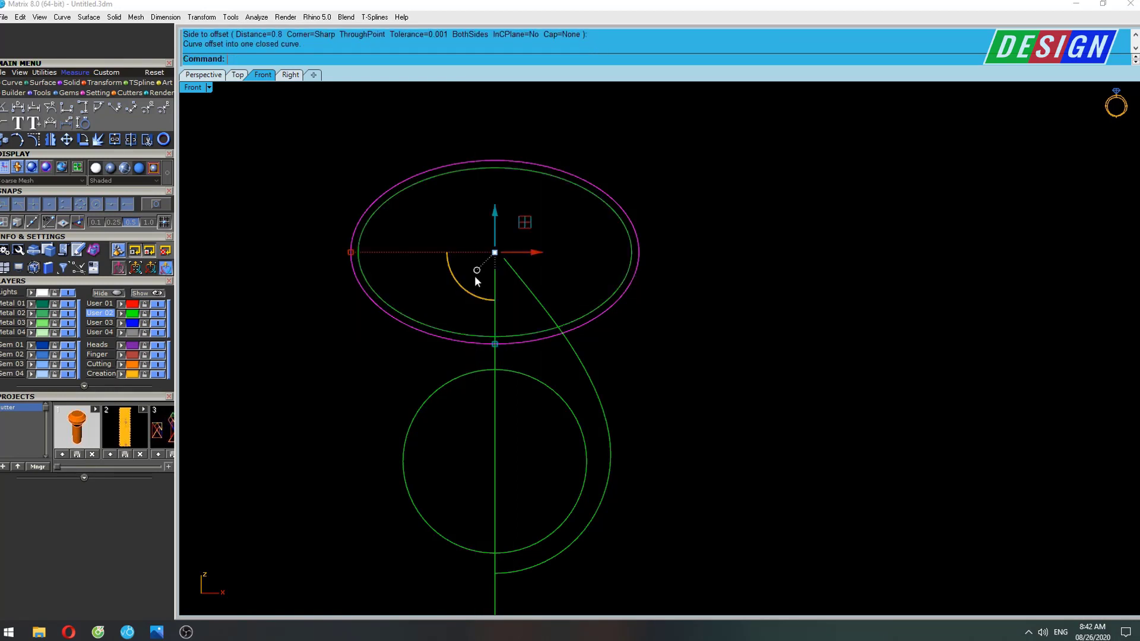
pyautogui.click(548, 342)
pyautogui.scroll(3, 533, 347)
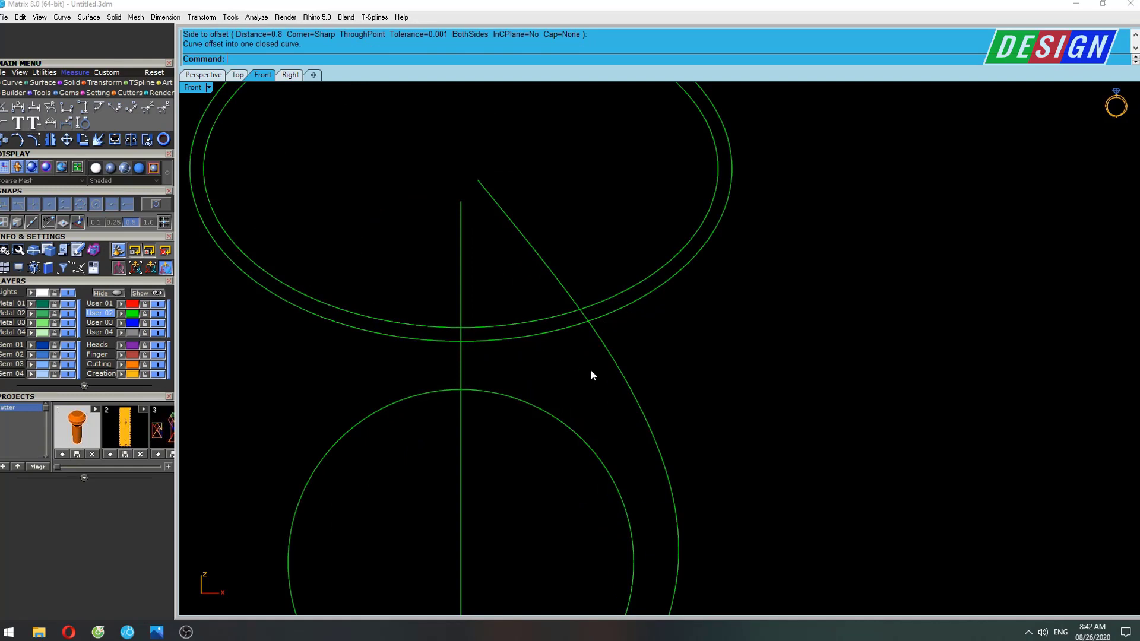
pyautogui.moveTo(591, 368)
pyautogui.mouseDown(button='right')
pyautogui.moveTo(583, 309)
pyautogui.moveTo(604, 261)
pyautogui.moveTo(592, 246)
pyautogui.moveTo(596, 262)
pyautogui.moveTo(565, 273)
pyautogui.mouseUp(button='right')
pyautogui.scroll(-2, 583, 309)
# - Trim the diagonal side curve where it lies inside the inner ellipse
pyautogui.click(601, 307)
pyautogui.click(596, 259)
pyautogui.press('Return')
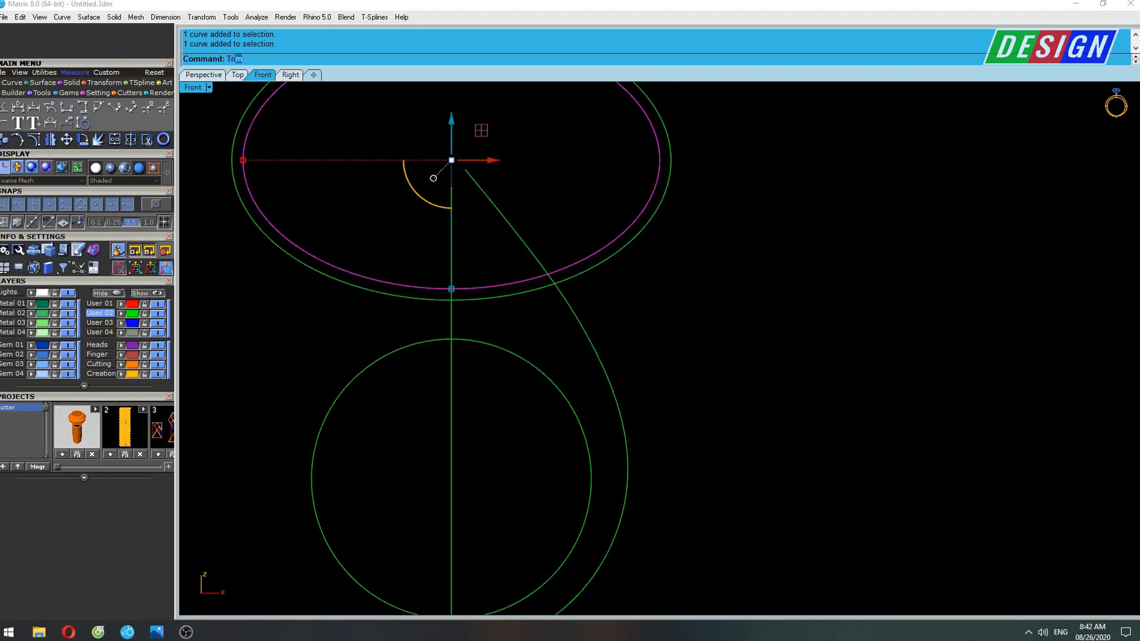
pyautogui.click(534, 254)
# - End the trim and rebuild the trimmed side curve with the Rebuild command
pyautogui.press('Return')
pyautogui.click(583, 318)
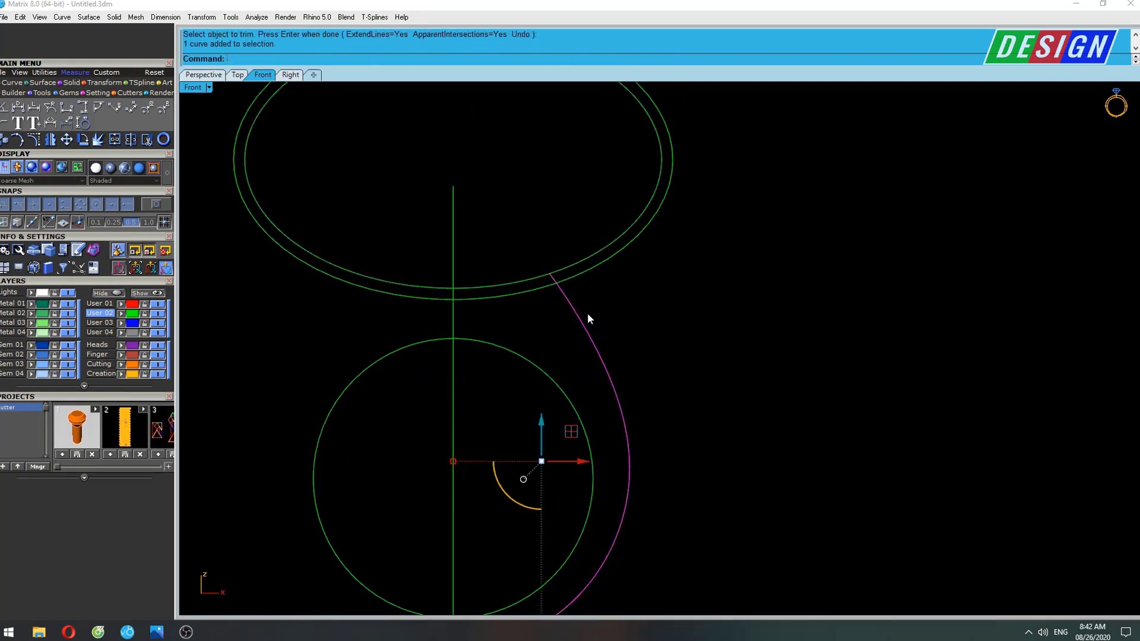
pyautogui.moveTo(587, 312); pyautogui.dragTo(571, 280, button='right')
pyautogui.write('rebuild')
pyautogui.press('Return')
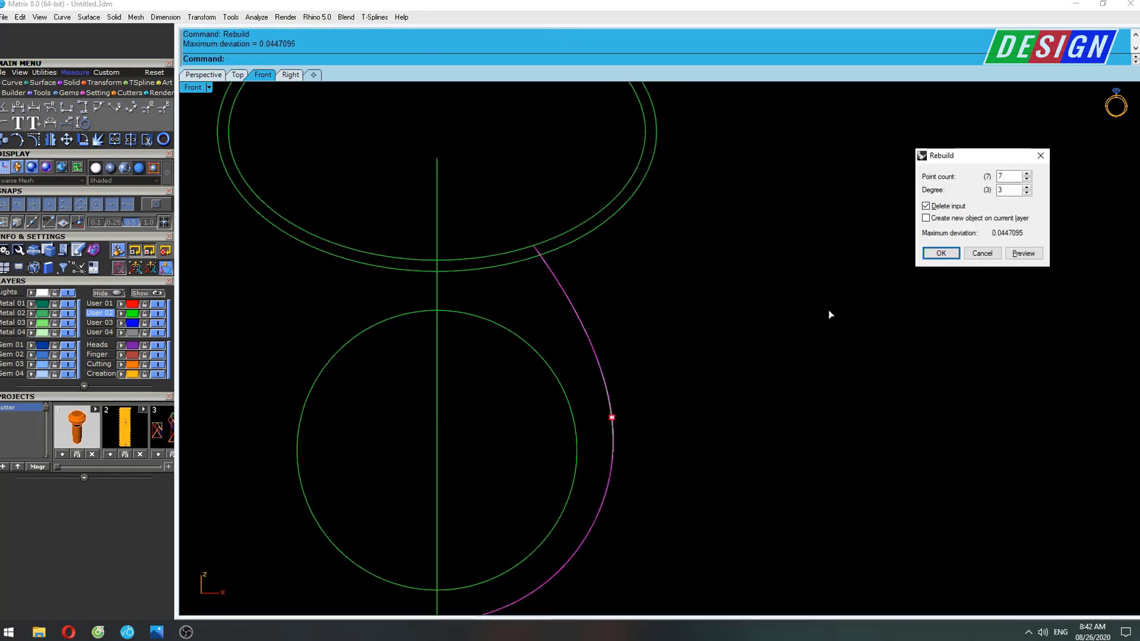
pyautogui.press('Return')
# - Mirror the side curve across the vertical axis to close a symmetric teardrop outline
pyautogui.moveTo(588, 315)
pyautogui.mouseDown(button='right')
pyautogui.moveTo(626, 224)
pyautogui.moveTo(649, 294)
pyautogui.mouseUp(button='right')
pyautogui.write('mi')
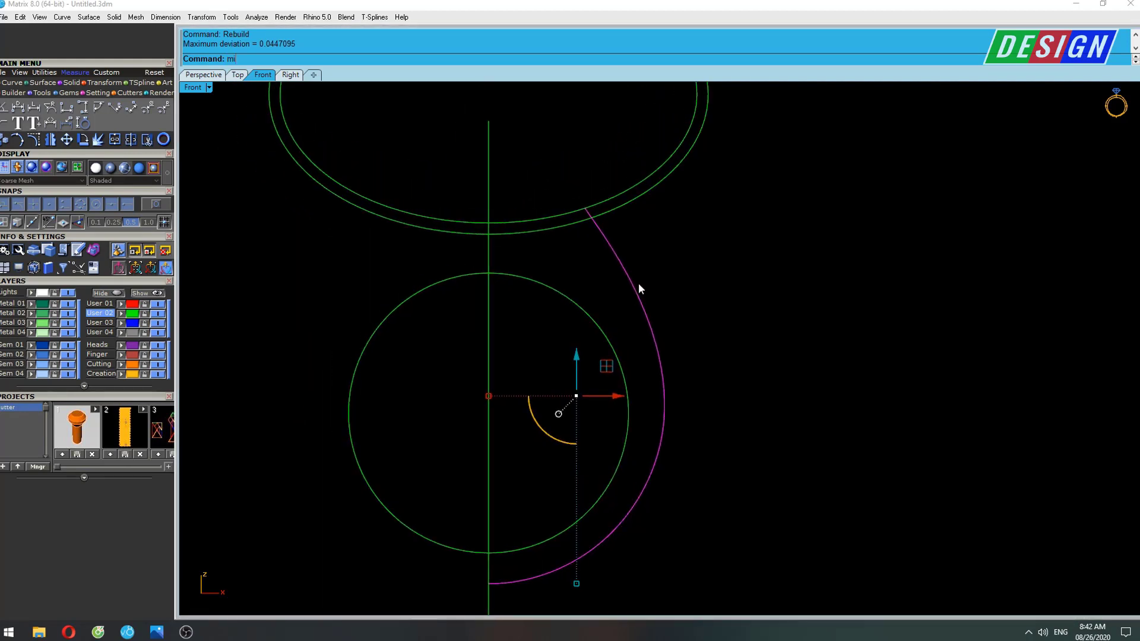
pyautogui.write('rror')
pyautogui.press('Return')
pyautogui.moveTo(663, 300)
pyautogui.mouseDown(button='right')
pyautogui.moveTo(641, 296)
pyautogui.moveTo(689, 275)
pyautogui.moveTo(601, 268)
pyautogui.mouseUp(button='right')
pyautogui.press('Return')
pyautogui.click(554, 393)
# - Nudge a control point on the right side curve, then hide the points and zoom out
pyautogui.click(601, 268)
pyautogui.scroll(1, 604, 254)
pyautogui.scroll(1, 595, 245)
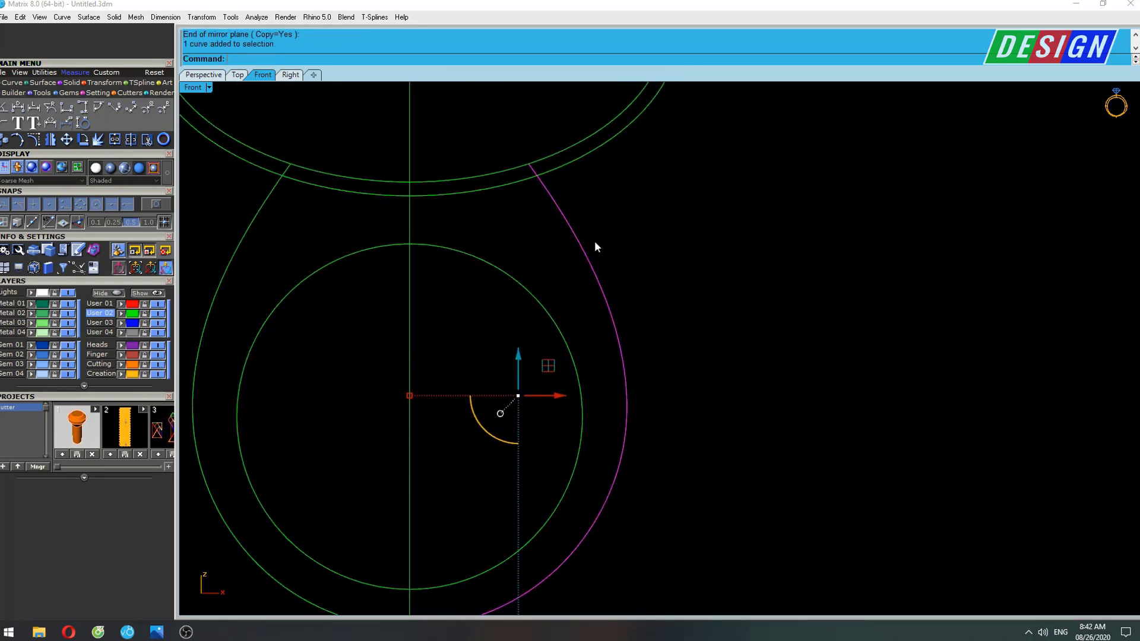
pyautogui.press('F10')
pyautogui.click(613, 292)
pyautogui.scroll(2, 621, 294)
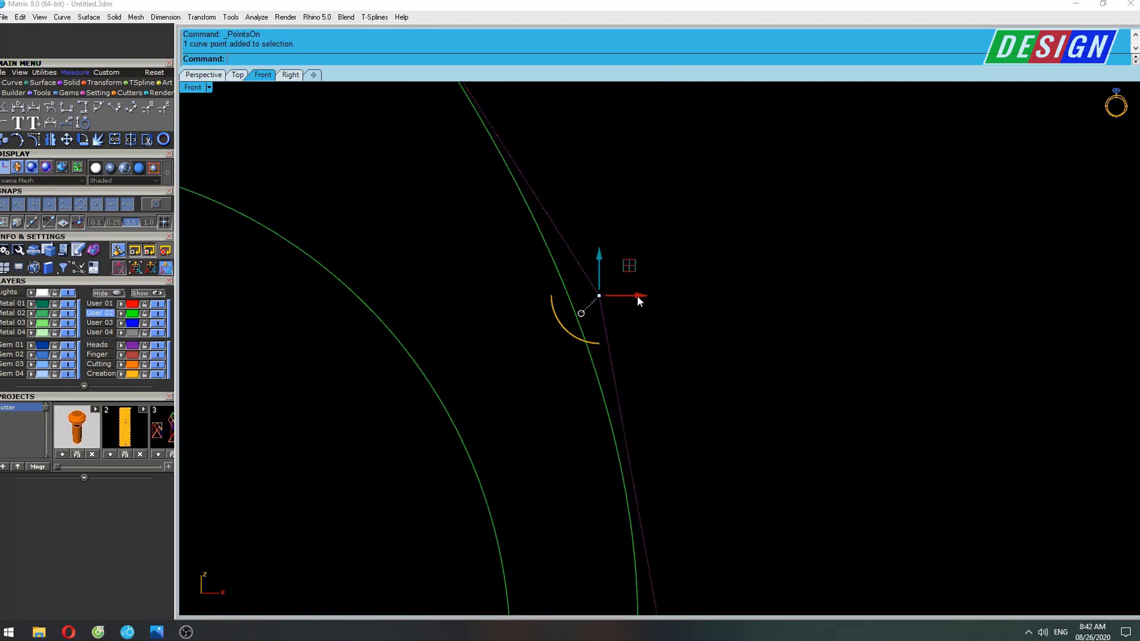
pyautogui.scroll(-1, 607, 336)
pyautogui.moveTo(639, 296)
pyautogui.mouseDown()
pyautogui.moveTo(609, 298)
pyautogui.moveTo(617, 302)
pyautogui.mouseUp()
pyautogui.scroll(-1, 600, 321)
pyautogui.scroll(1, 542, 264)
pyautogui.press('Escape')
pyautogui.scroll(-3, 621, 301)
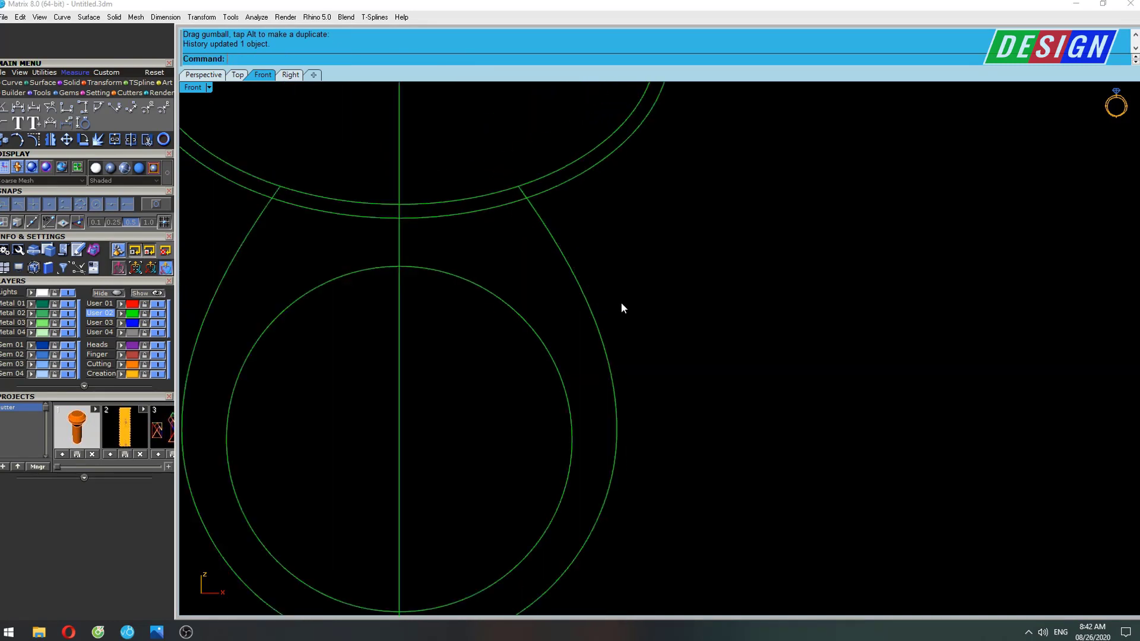
pyautogui.scroll(-1, 653, 306)
pyautogui.scroll(-1, 618, 291)
pyautogui.scroll(1, 598, 275)
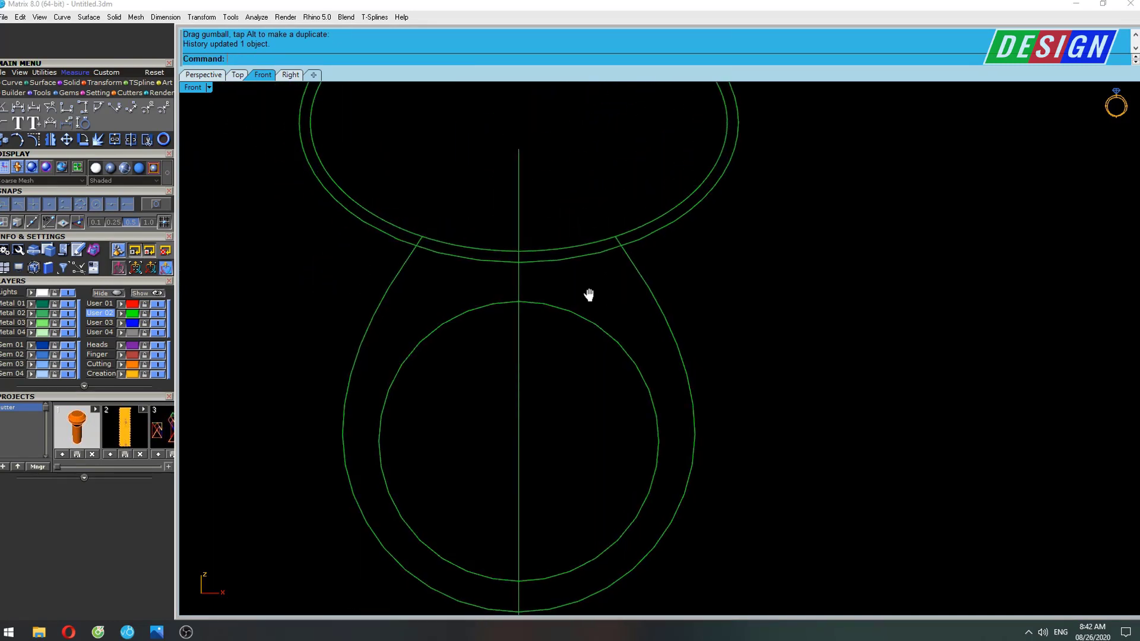
pyautogui.scroll(-1, 588, 295)
# - Measure the top ellipse's width as 13.78 with an aligned dimension
pyautogui.click(131, 112)
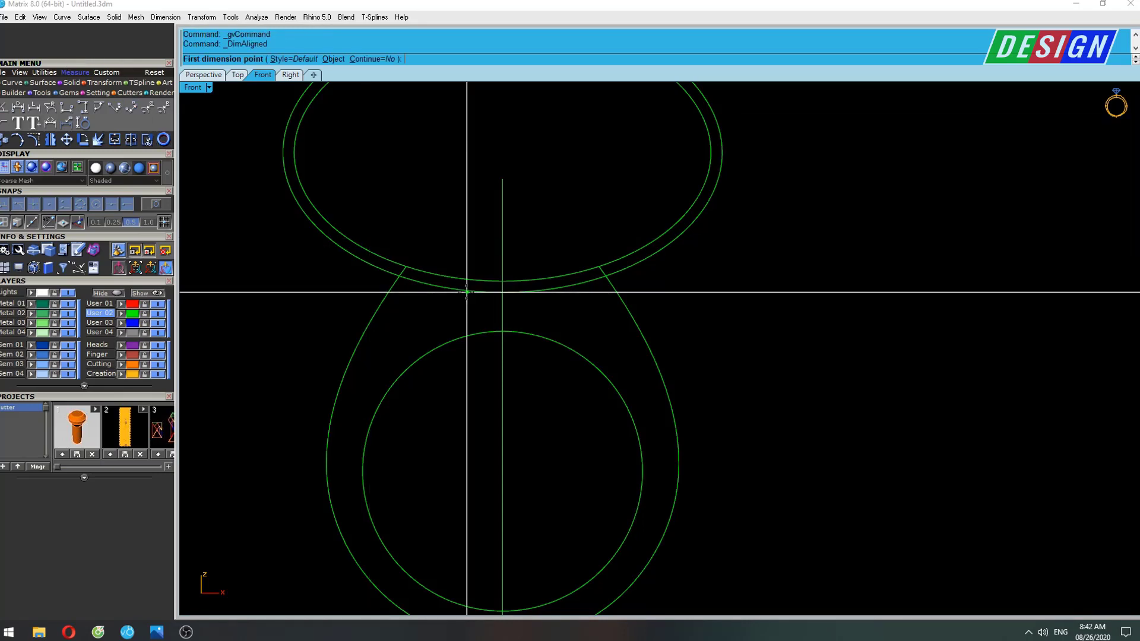
pyautogui.click(405, 266)
pyautogui.click(599, 268)
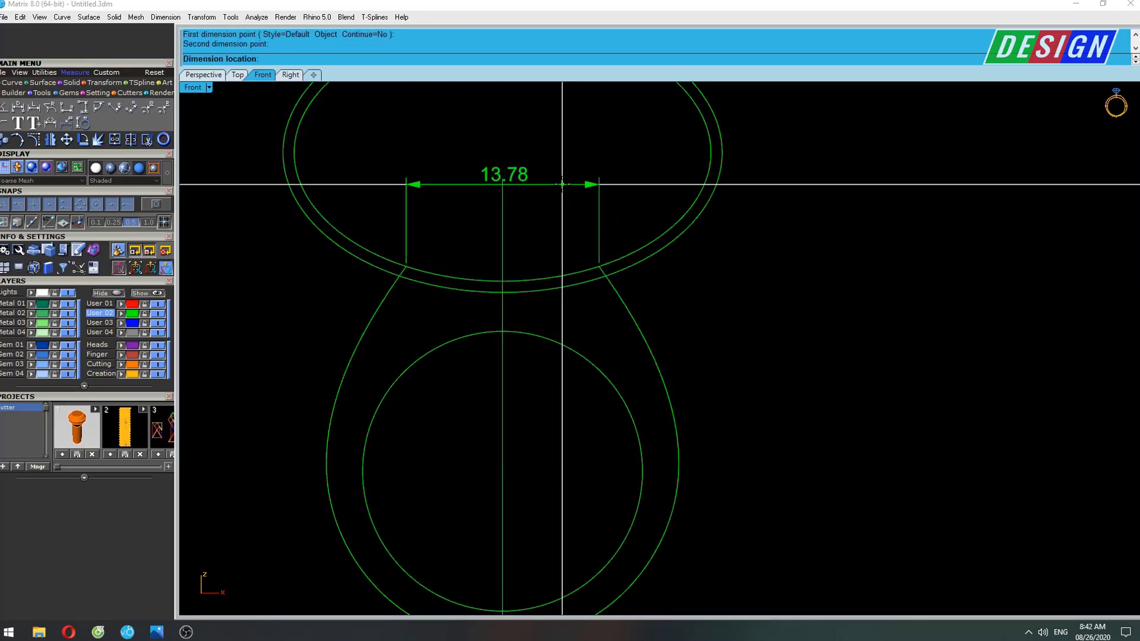
pyautogui.press('Escape')
pyautogui.moveTo(579, 243); pyautogui.dragTo(547, 273, button='right')
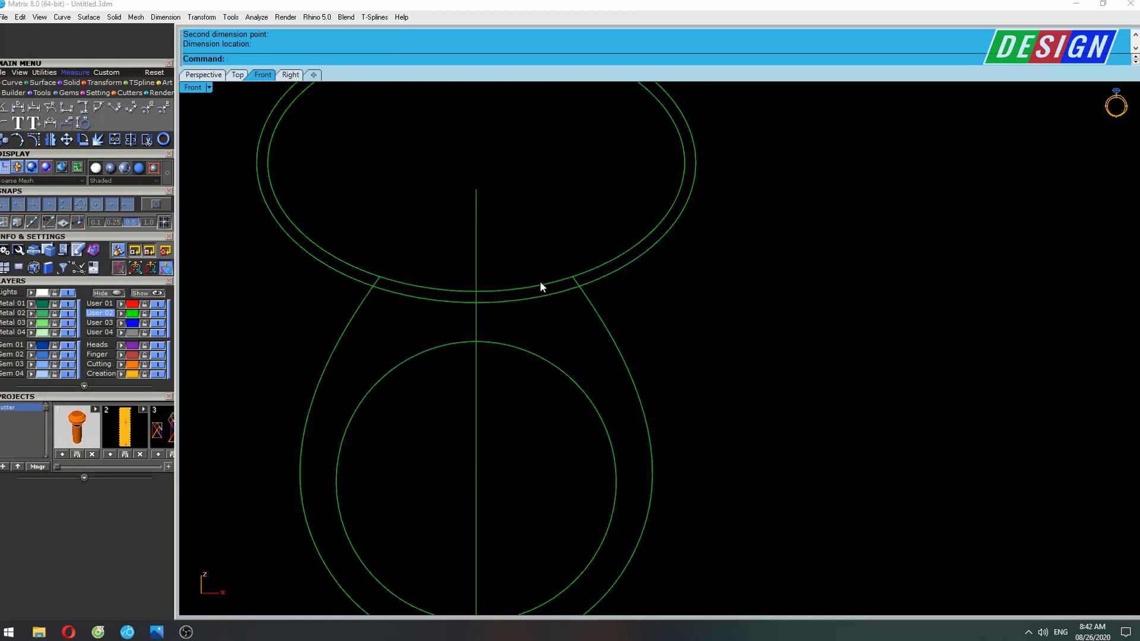
# - Offset the inner top ellipse 0.8 inward to create a third ellipse
pyautogui.click(545, 290)
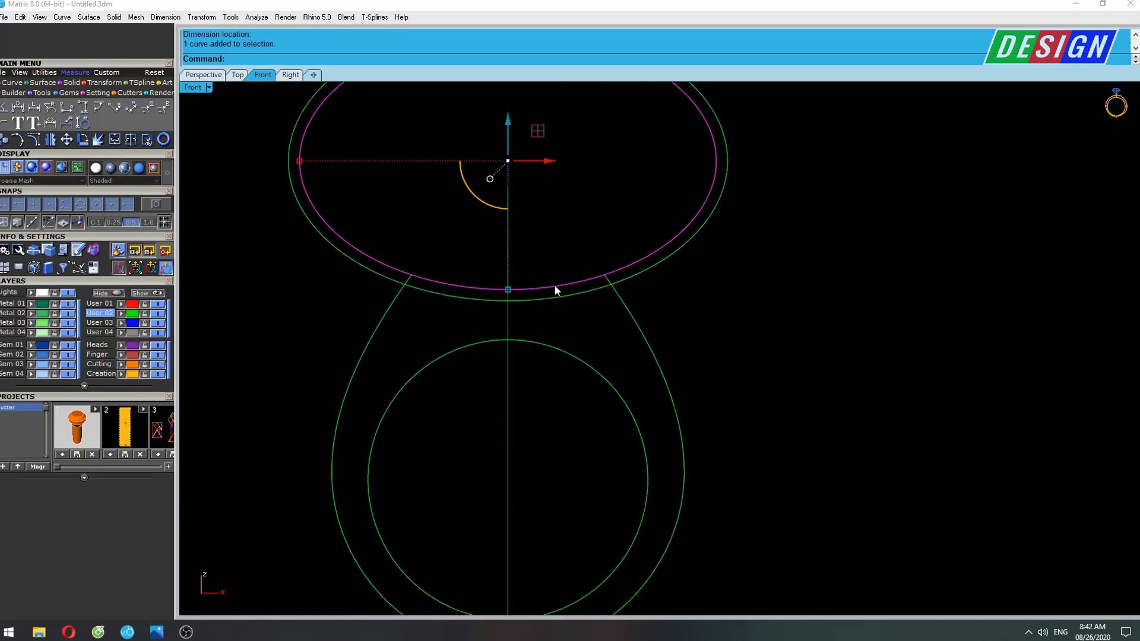
pyautogui.moveTo(527, 273); pyautogui.dragTo(553, 287, button='right')
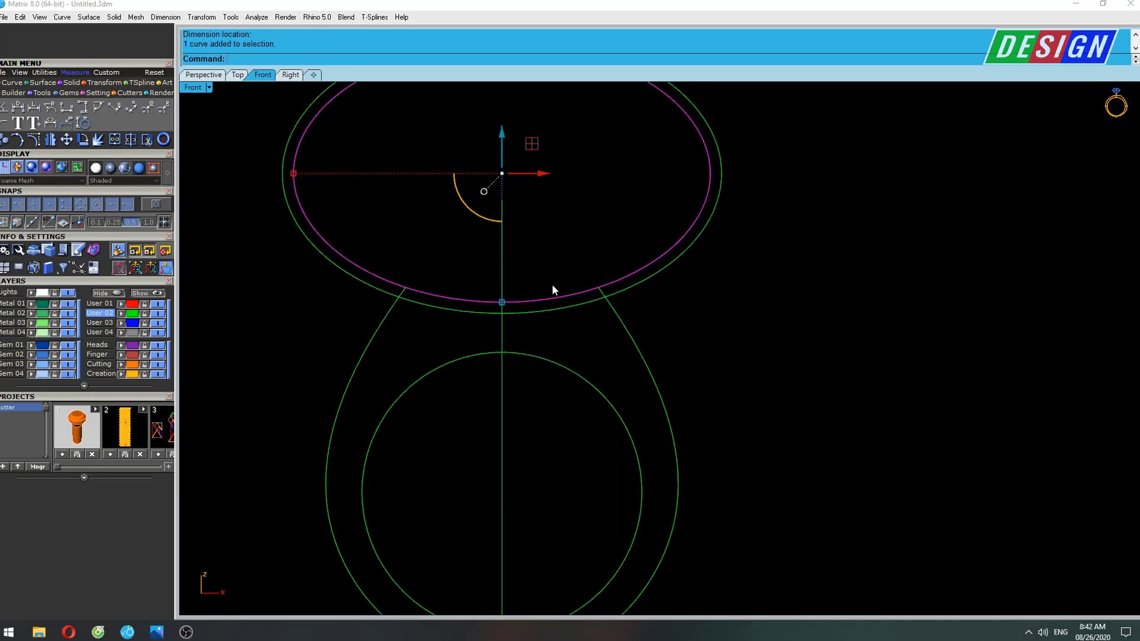
pyautogui.write('Of')
pyautogui.press('Return')
pyautogui.click(526, 252)
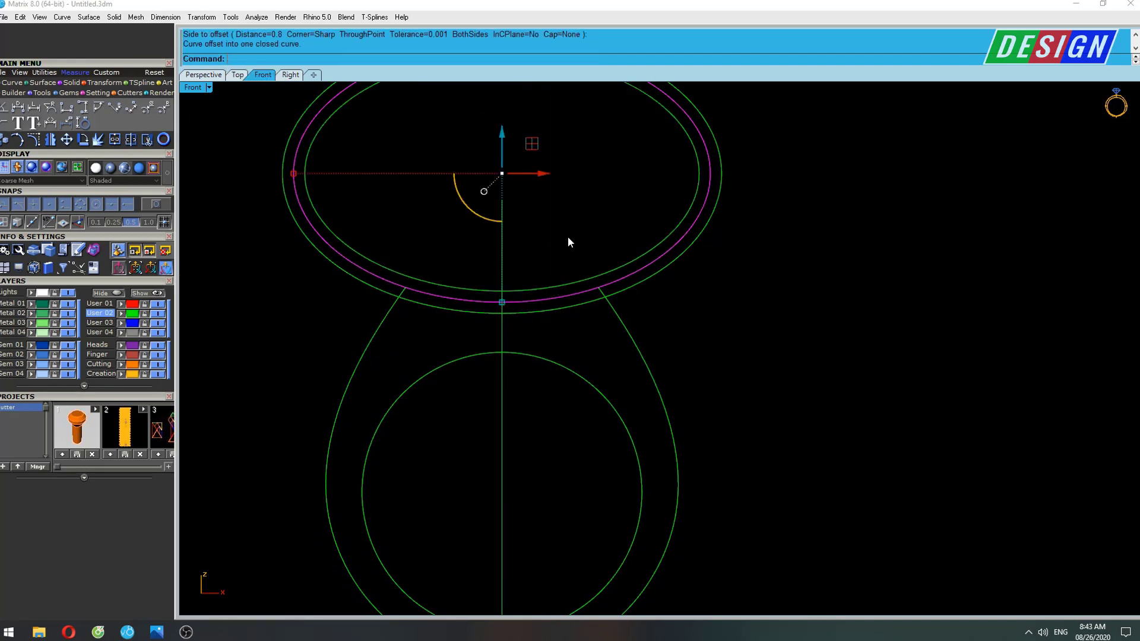
pyautogui.moveTo(568, 242); pyautogui.dragTo(593, 248, button='right')
pyautogui.press('Escape')
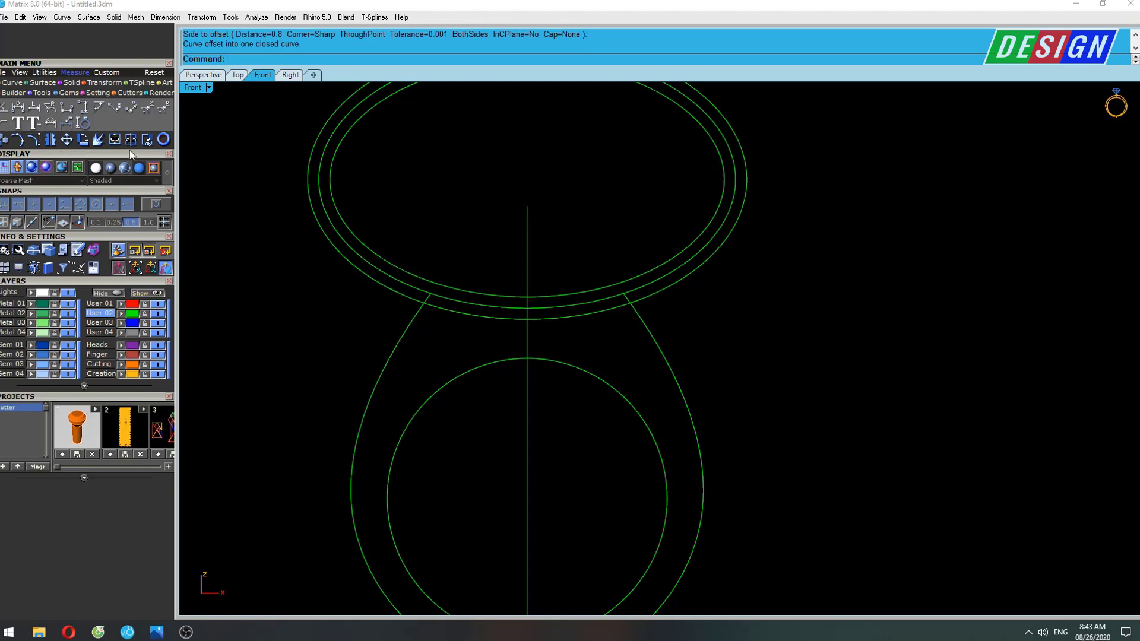
pyautogui.moveTo(251, 99); pyautogui.dragTo(209, 84, button='right')
# - Draw a horizontal line through the ellipse centres
pyautogui.write('L')
pyautogui.press('Return')
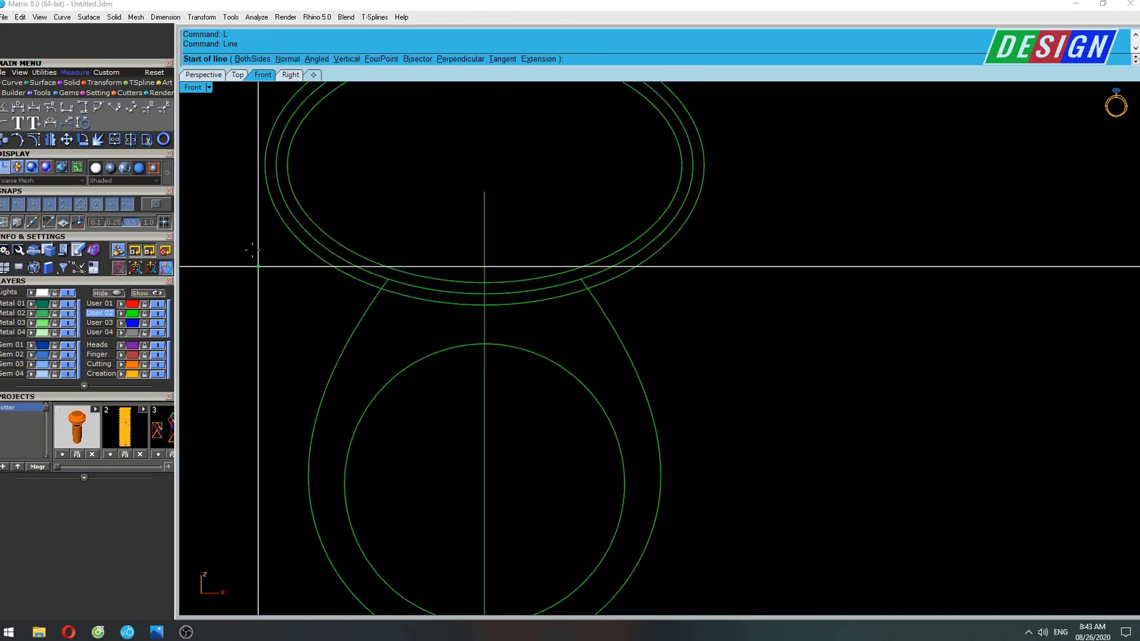
pyautogui.click(250, 229)
pyautogui.click(814, 256)
pyautogui.click(742, 229)
pyautogui.moveTo(689, 228); pyautogui.dragTo(707, 350, button='right')
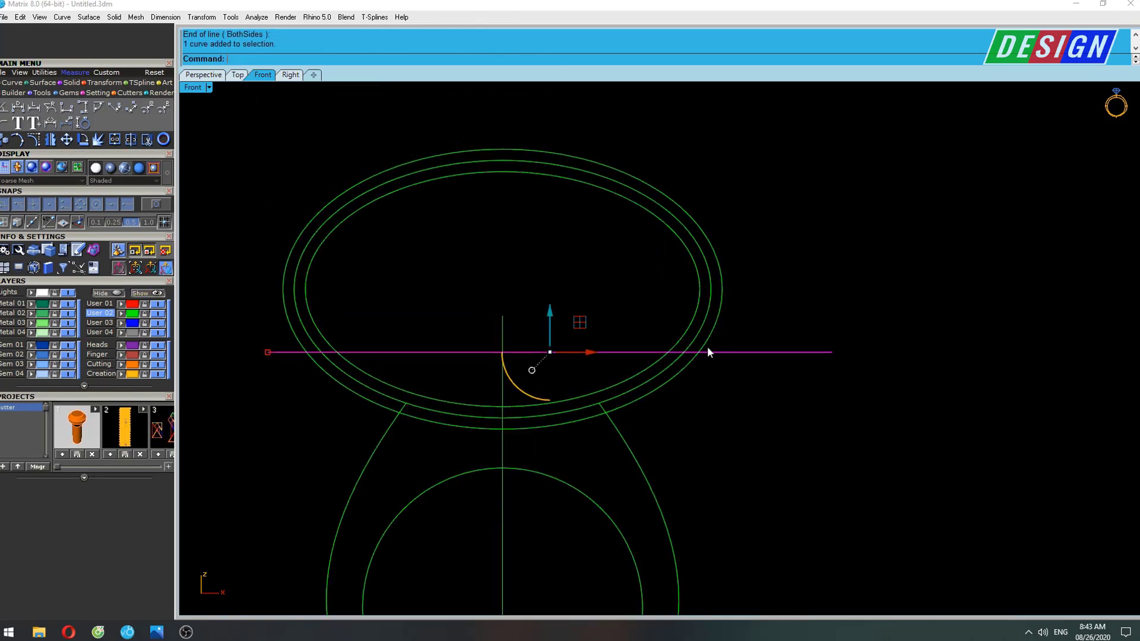
pyautogui.write('tr')
# - Trim away the ellipse parts above the line and delete the cutting line
pyautogui.press('Return')
pyautogui.moveTo(761, 212); pyautogui.dragTo(690, 278)
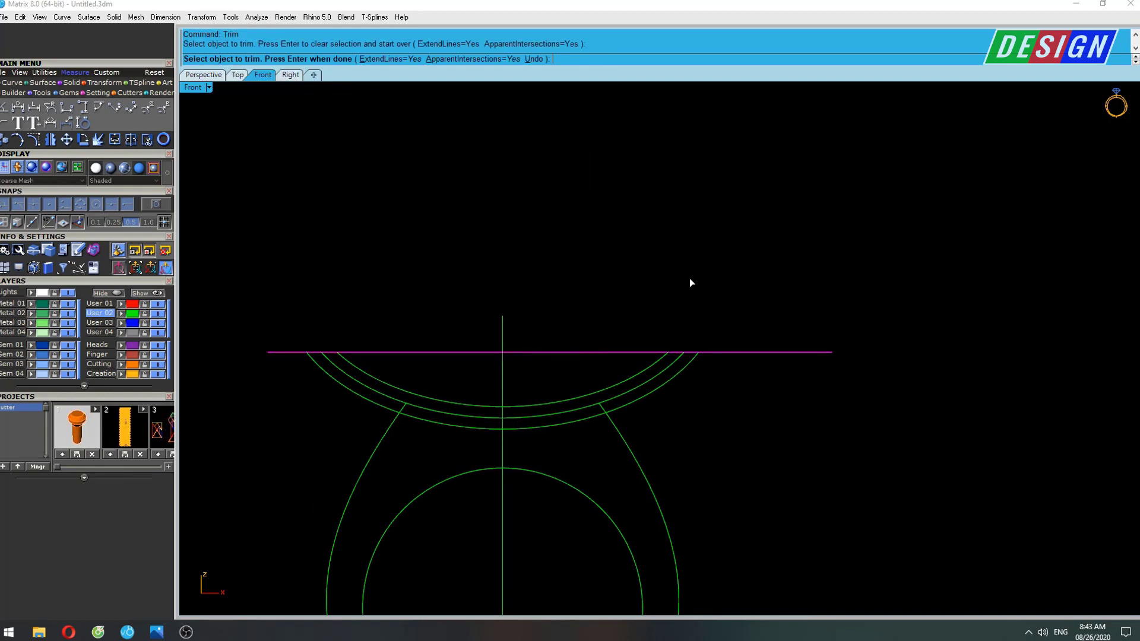
pyautogui.press('Return')
pyautogui.write('d')
pyautogui.press('Return')
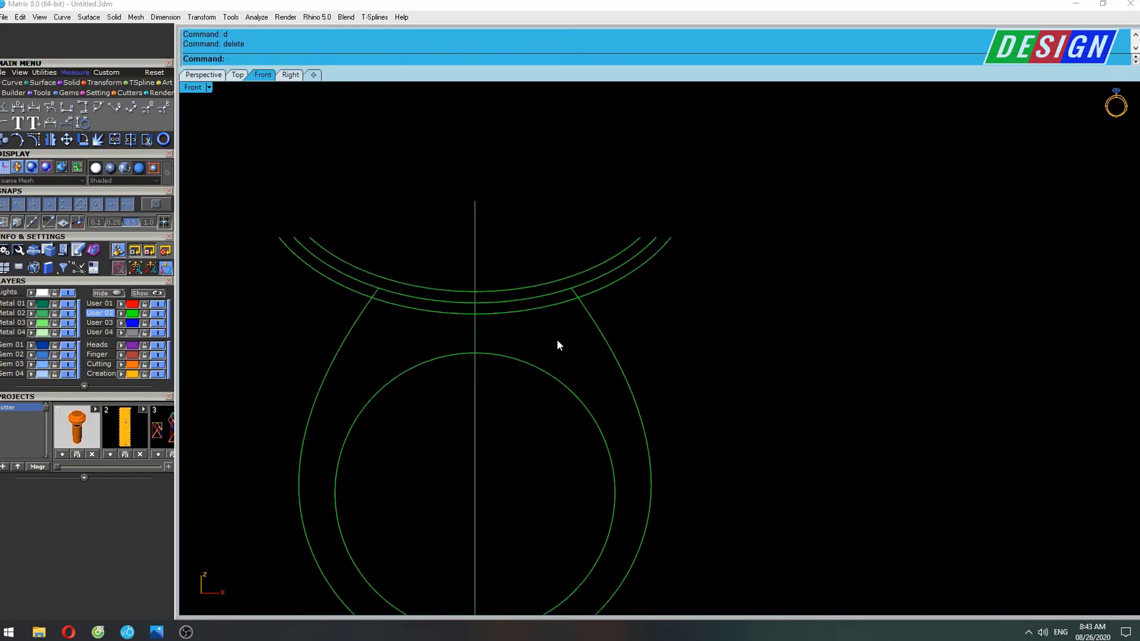
pyautogui.moveTo(557, 341)
pyautogui.mouseDown(button='right')
pyautogui.moveTo(554, 297)
pyautogui.moveTo(583, 252)
pyautogui.mouseUp(button='right')
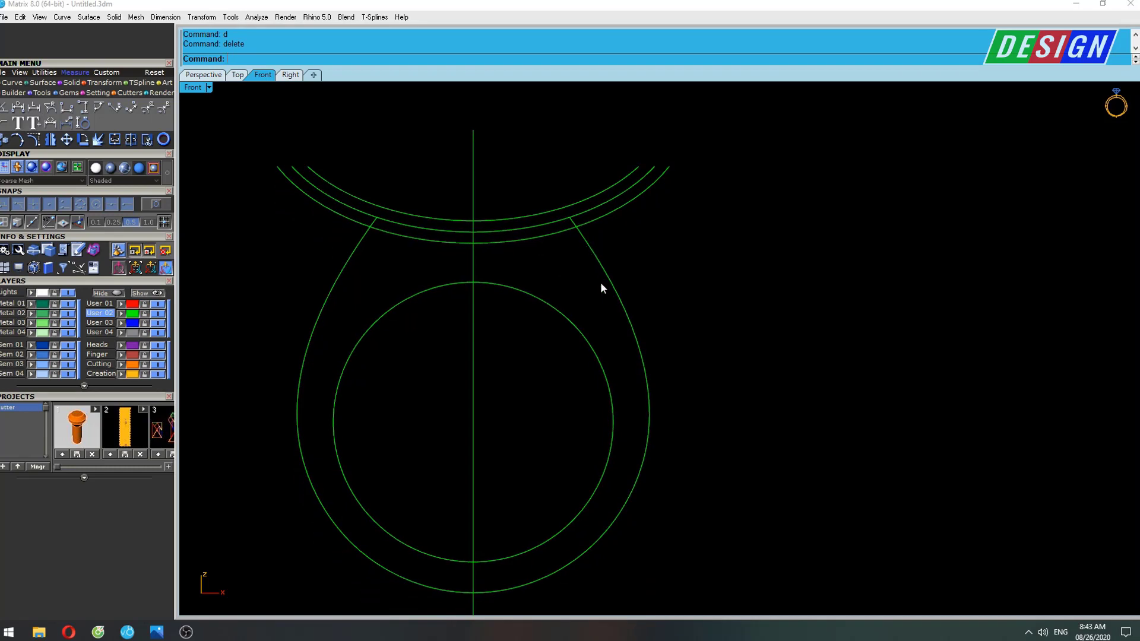
pyautogui.click(601, 266)
pyautogui.scroll(2, 593, 267)
pyautogui.scroll(1, 593, 266)
# - Copy and paste the right shank curve in place
pyautogui.moveTo(594, 266)
pyautogui.mouseDown(button='right')
pyautogui.moveTo(612, 234)
pyautogui.moveTo(625, 237)
pyautogui.moveTo(590, 239)
pyautogui.moveTo(616, 248)
pyautogui.mouseUp(button='right')
pyautogui.scroll(-5, 628, 234)
pyautogui.hotkey('ctrl', 'c')
pyautogui.hotkey('ctrl', 'v')
# - Drag the copy's top, middle and lower control points inward
pyautogui.press('F10')
pyautogui.scroll(4, 596, 233)
pyautogui.moveTo(563, 154)
pyautogui.mouseDown()
pyautogui.moveTo(608, 234)
pyautogui.moveTo(581, 213)
pyautogui.mouseUp()
pyautogui.scroll(3, 602, 226)
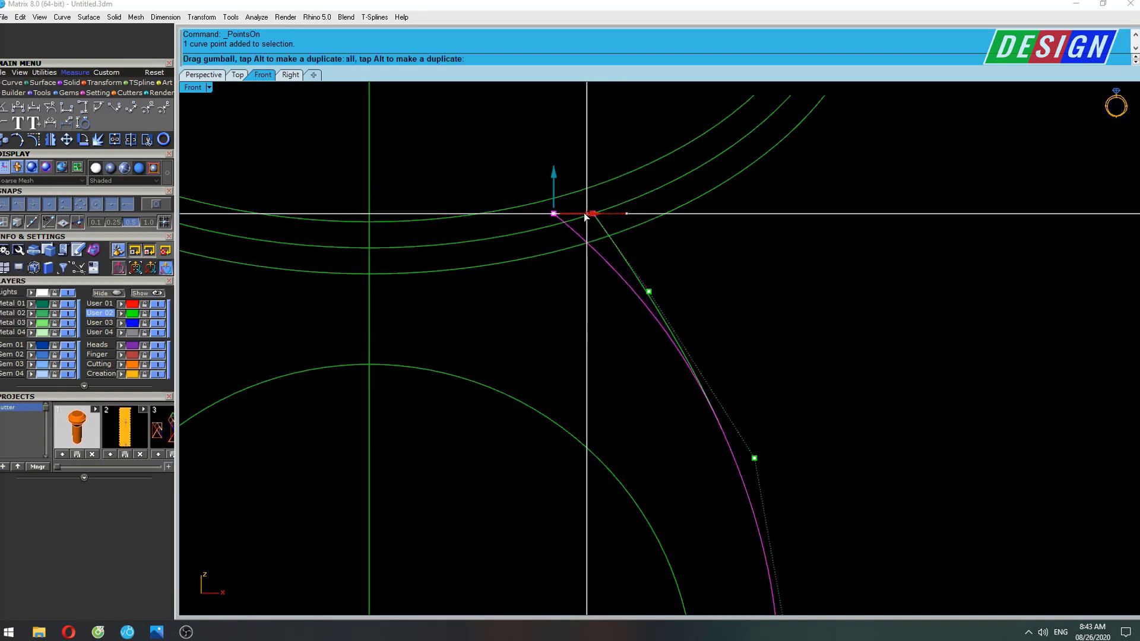
pyautogui.click(648, 291)
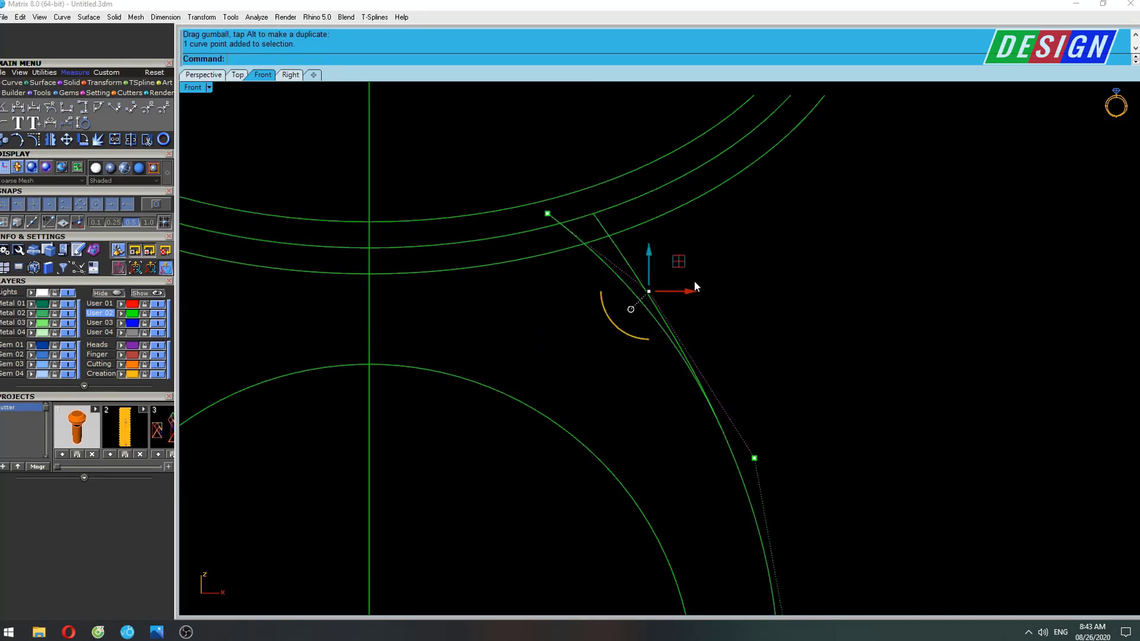
pyautogui.moveTo(694, 290); pyautogui.dragTo(636, 274)
pyautogui.scroll(3, 629, 268)
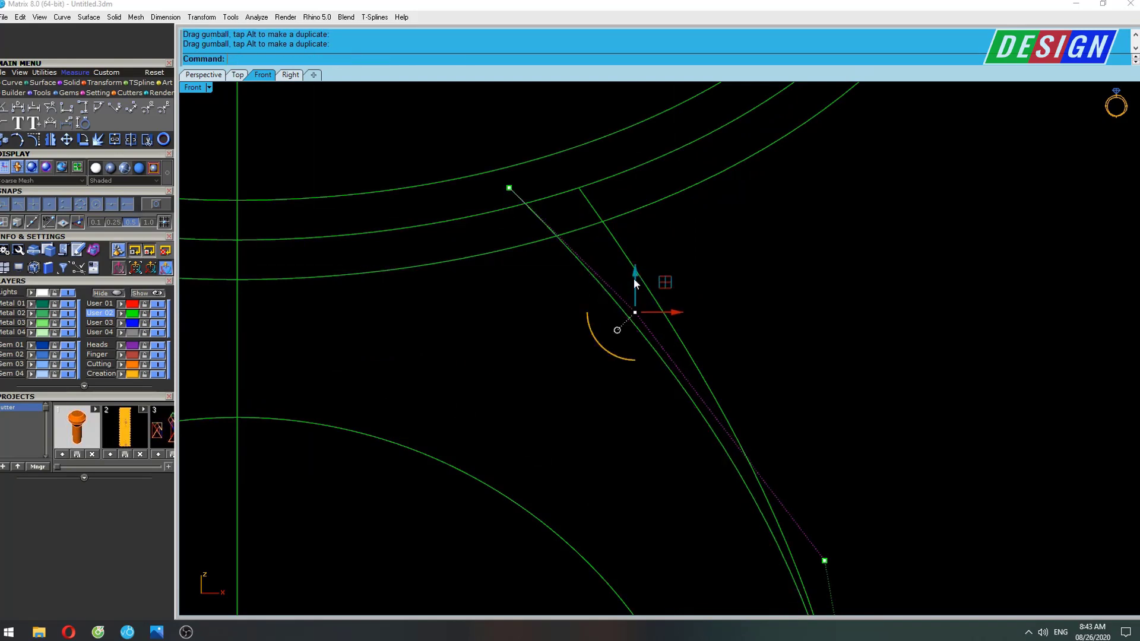
pyautogui.scroll(-5, 697, 282)
pyautogui.moveTo(643, 358)
pyautogui.mouseDown()
pyautogui.moveTo(707, 300)
pyautogui.moveTo(715, 311)
pyautogui.mouseUp()
pyautogui.scroll(3, 703, 316)
pyautogui.scroll(-2, 716, 311)
pyautogui.scroll(-1, 573, 247)
pyautogui.moveTo(565, 313)
pyautogui.mouseDown()
pyautogui.moveTo(654, 247)
pyautogui.moveTo(639, 269)
pyautogui.mouseUp()
pyautogui.scroll(-1, 639, 256)
pyautogui.scroll(-1, 640, 256)
pyautogui.press('Escape')
pyautogui.press('Escape')
pyautogui.scroll(-1, 661, 269)
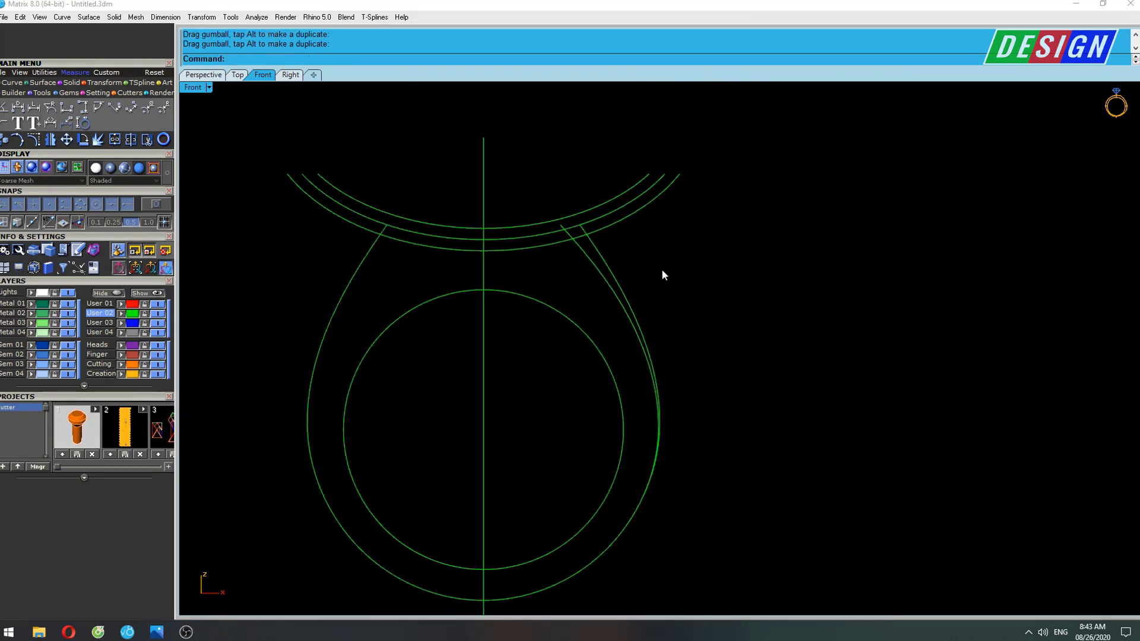
pyautogui.moveTo(661, 269); pyautogui.dragTo(657, 252, button='right')
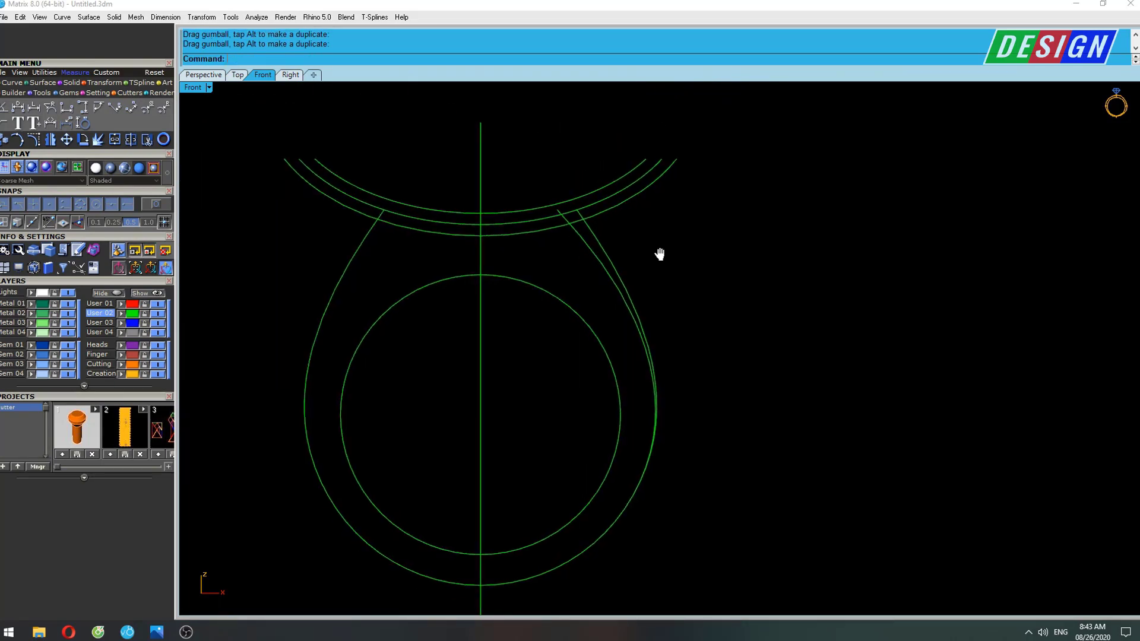
# - Fine-tune the copied curve's lower and upper control points with small sideways nudges
pyautogui.click(611, 276)
pyautogui.scroll(2, 610, 277)
pyautogui.press('F10')
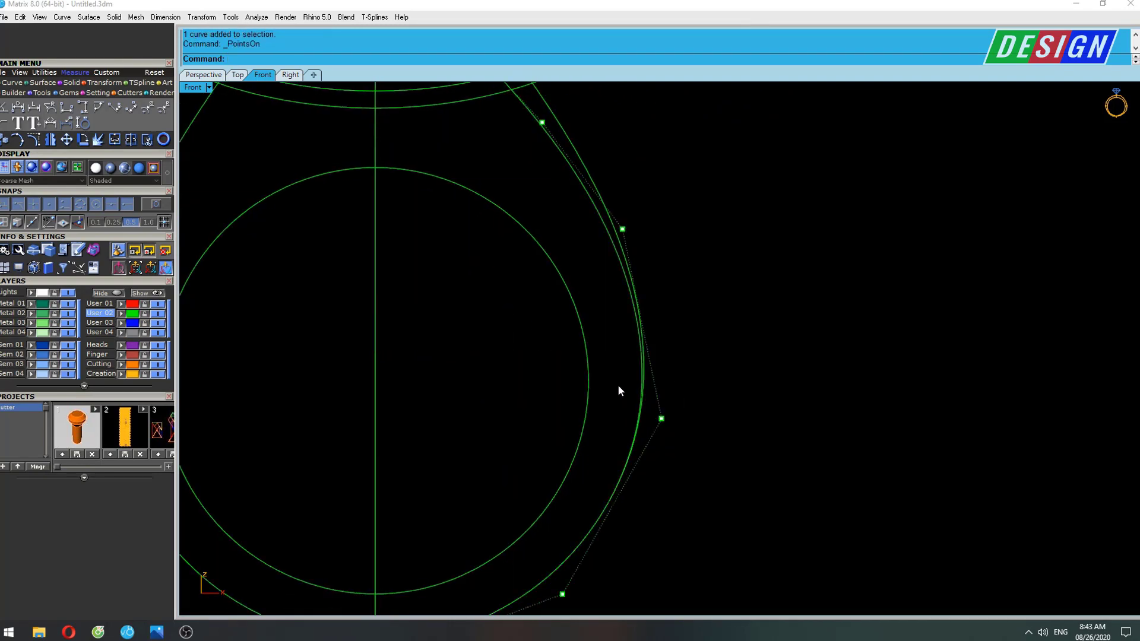
pyautogui.click(662, 418)
pyautogui.scroll(2, 689, 443)
pyautogui.moveTo(687, 403); pyautogui.dragTo(682, 400)
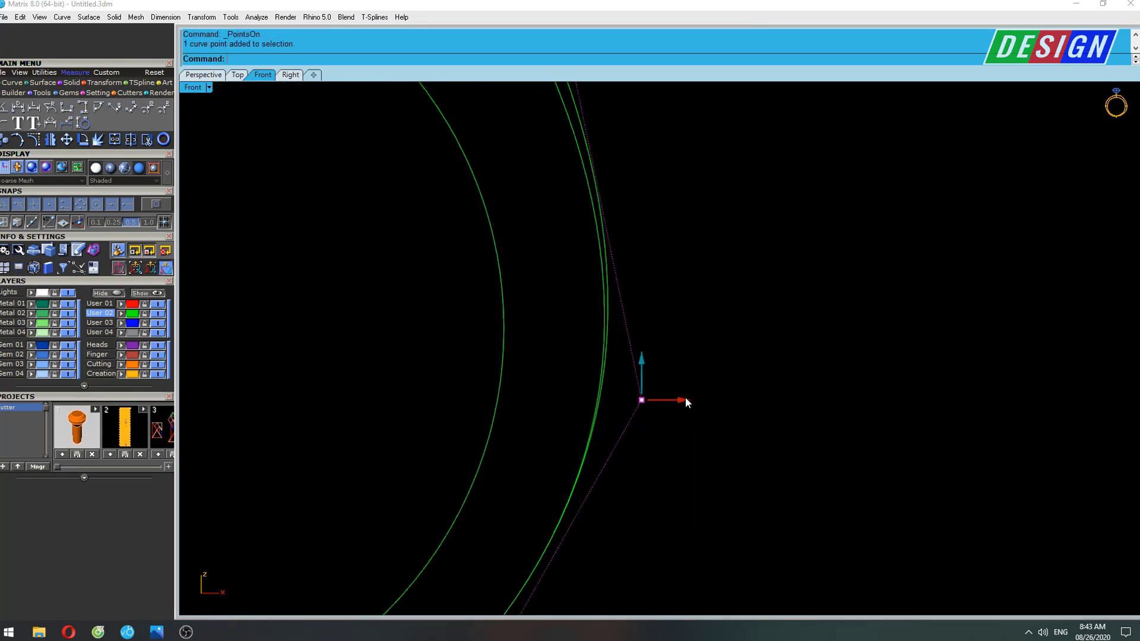
pyautogui.scroll(2, 565, 295)
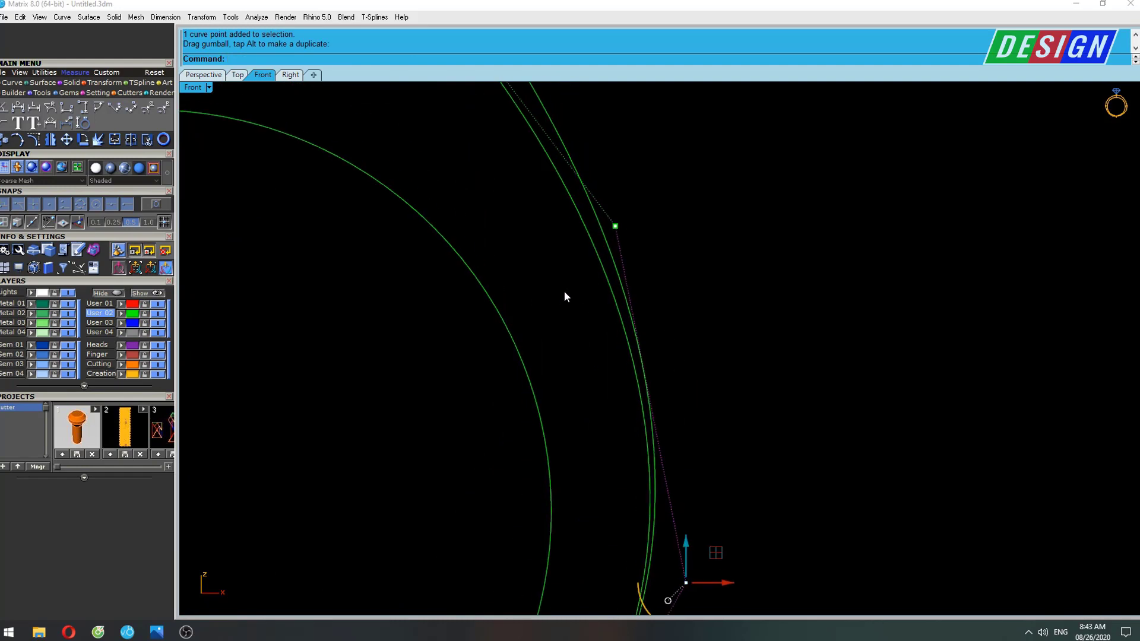
pyautogui.click(615, 226)
pyautogui.moveTo(657, 227); pyautogui.dragTo(658, 229)
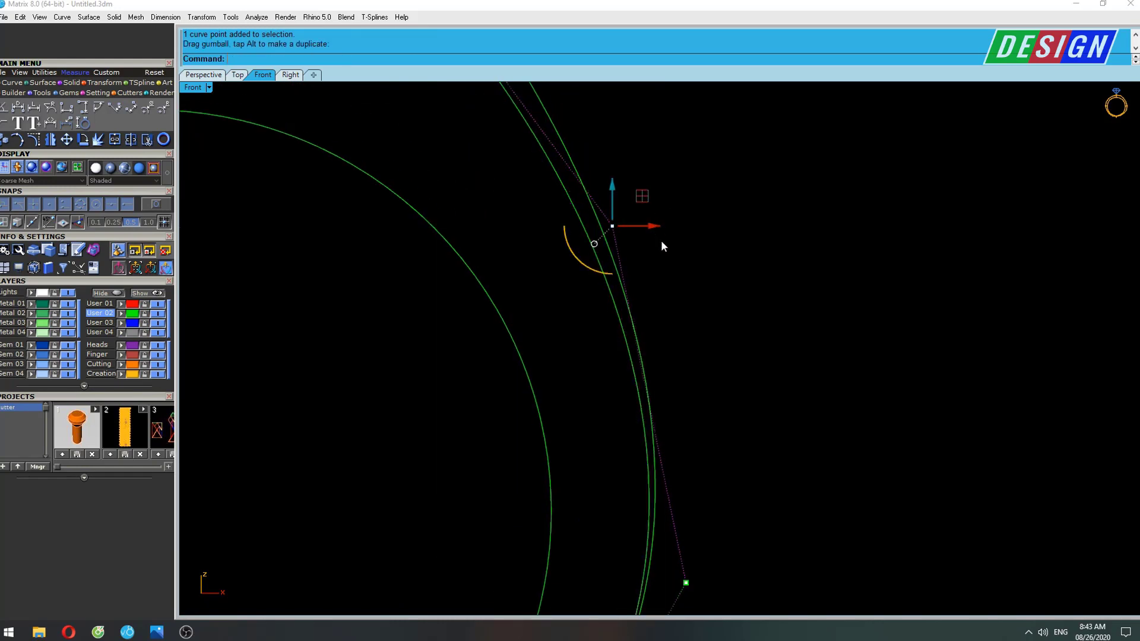
pyautogui.scroll(-3, 661, 240)
pyautogui.scroll(-1, 583, 196)
pyautogui.scroll(3, 583, 194)
pyautogui.click(583, 184)
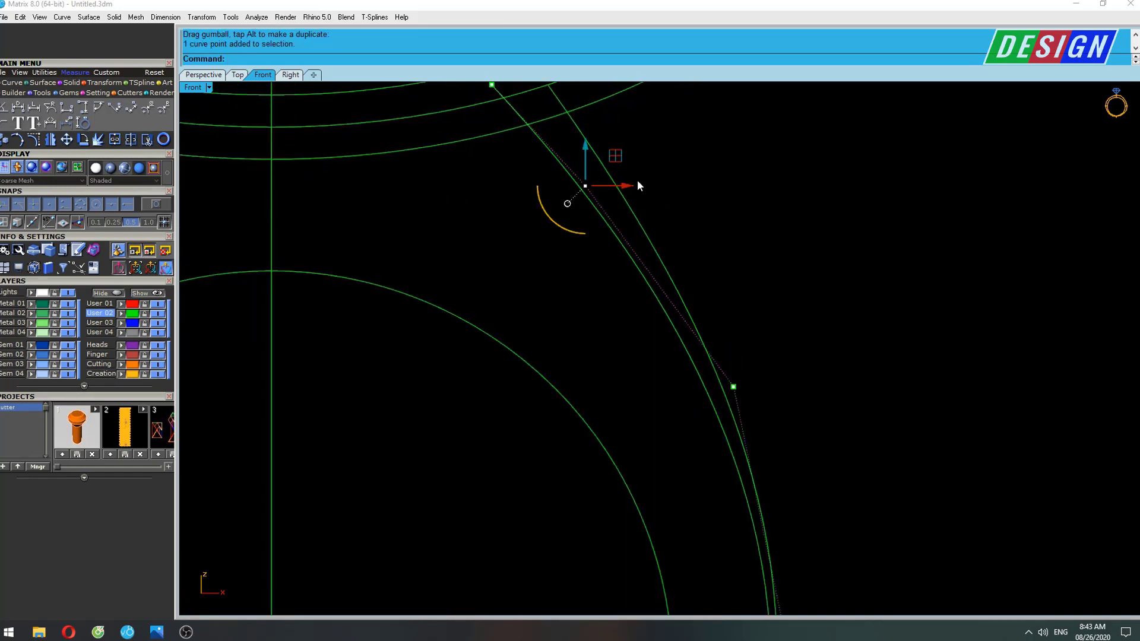
pyautogui.moveTo(629, 184); pyautogui.dragTo(629, 190)
pyautogui.scroll(-3, 708, 238)
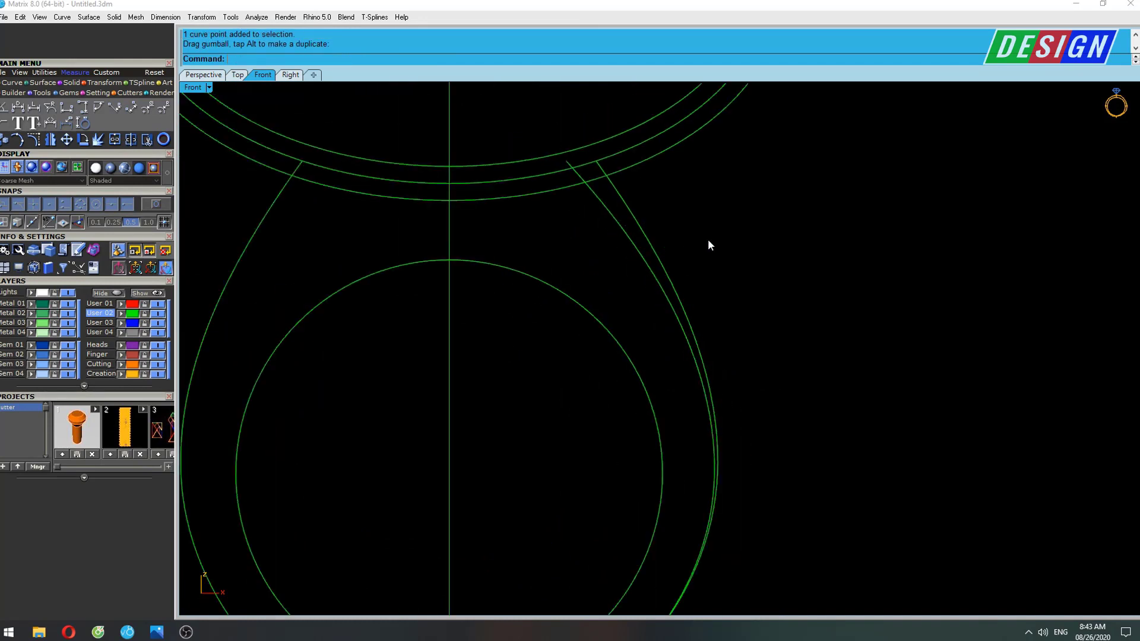
pyautogui.scroll(-1, 681, 234)
pyautogui.scroll(-2, 685, 234)
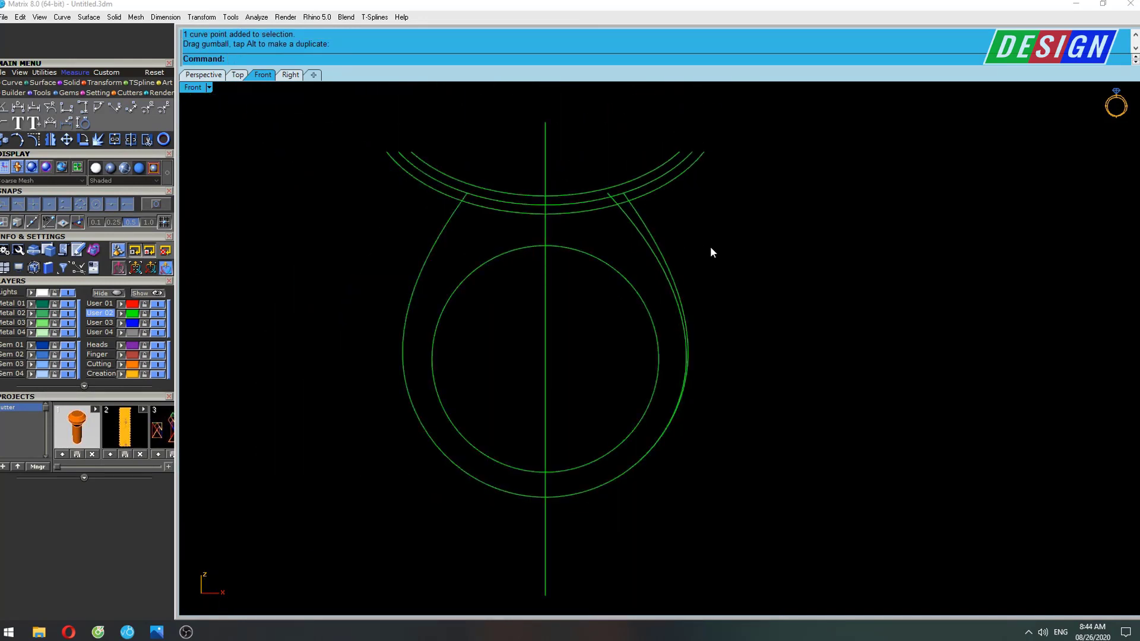
# - Mirror the inner right shank curve across the vertical centre axis from the origin
pyautogui.click(629, 225)
pyautogui.moveTo(647, 228); pyautogui.dragTo(611, 223, button='right')
pyautogui.write('M')
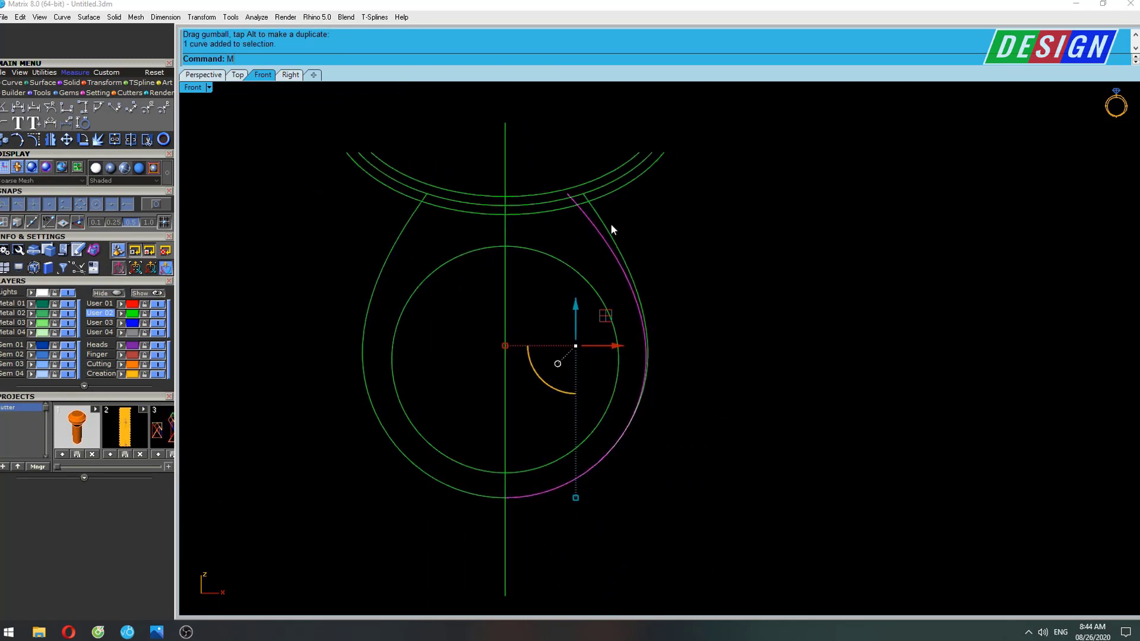
pyautogui.write('mand: Mirror')
pyautogui.press('Return')
pyautogui.write('0')
pyautogui.press('Return')
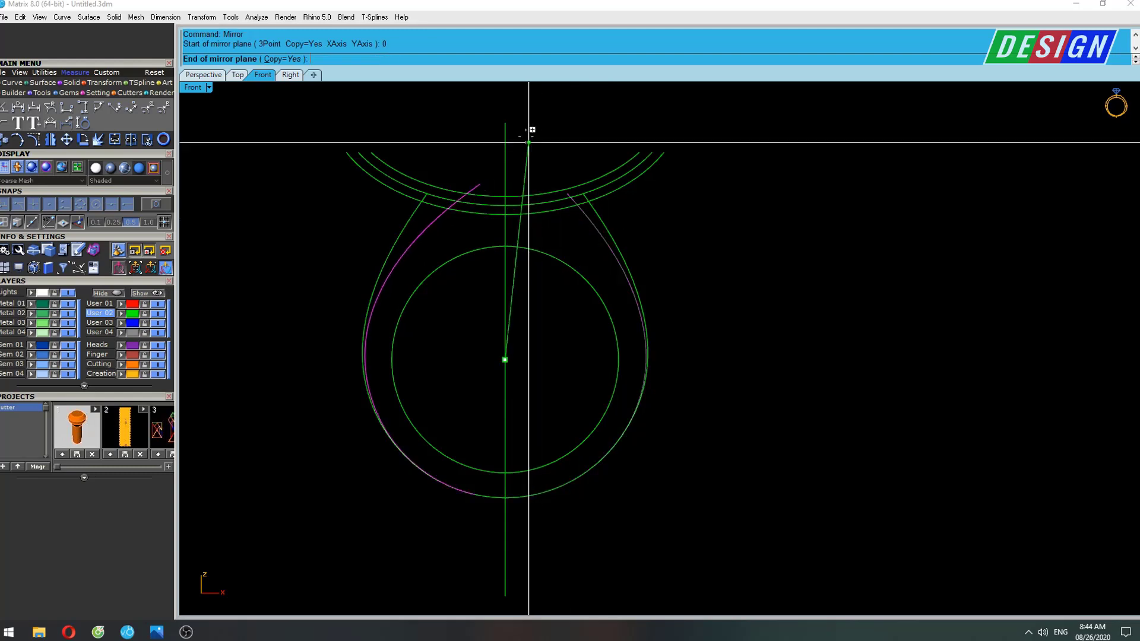
pyautogui.click(530, 114)
pyautogui.scroll(3, 593, 278)
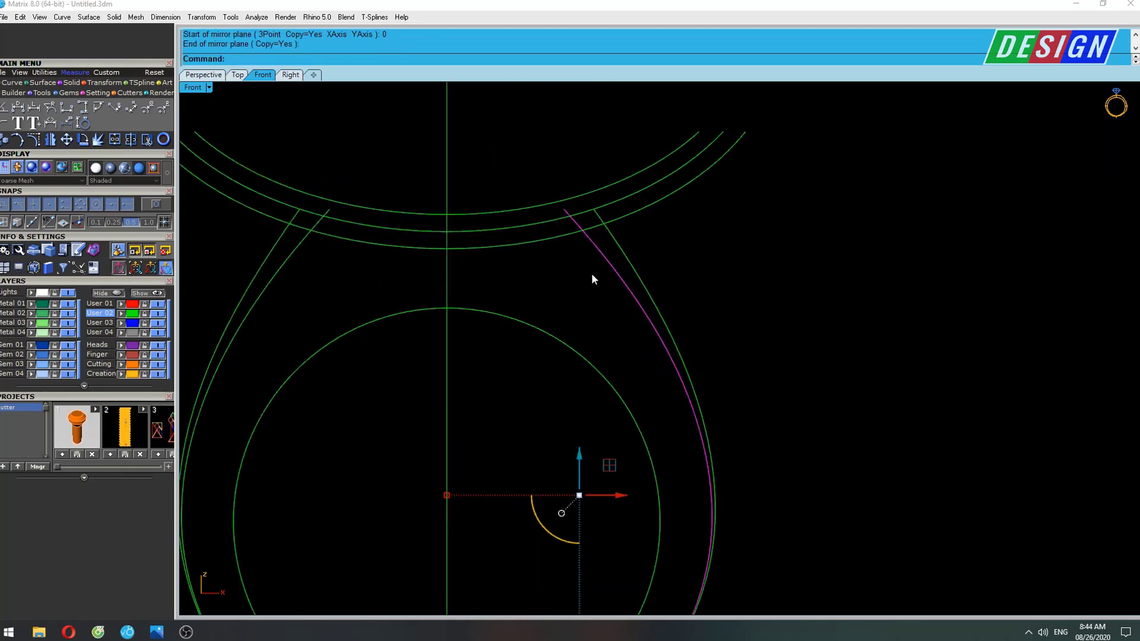
# - Trim the right diagonal above the lowest top arc
pyautogui.click(547, 239)
pyautogui.scroll(2, 555, 245)
pyautogui.moveTo(556, 244); pyautogui.dragTo(575, 268, button='right')
pyautogui.write('trim')
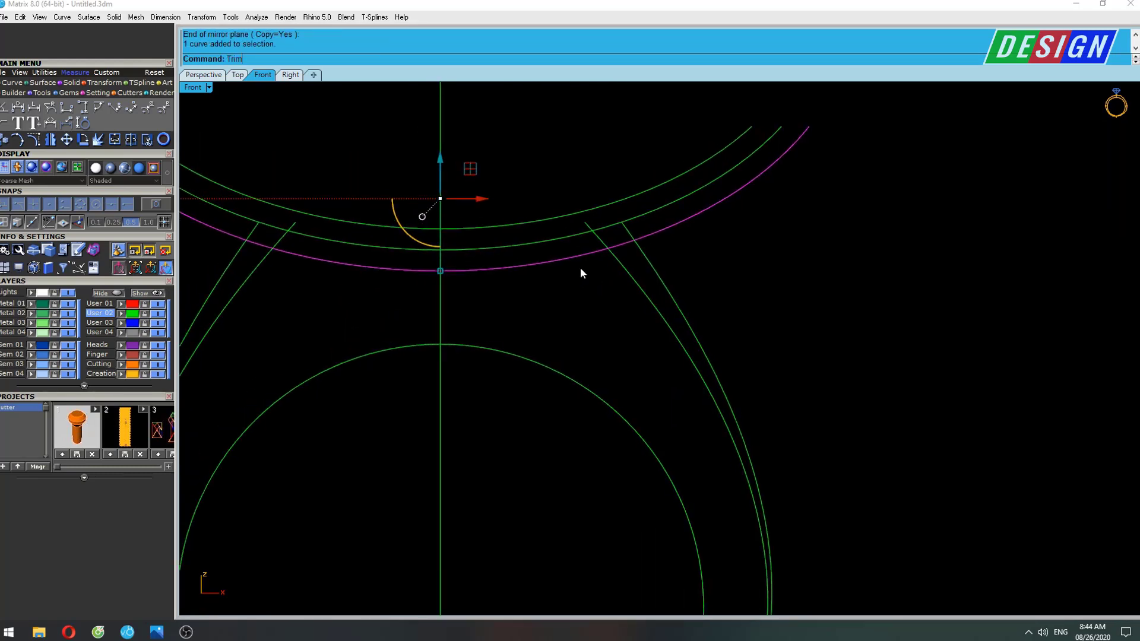
pyautogui.press('Return')
pyautogui.click(603, 238)
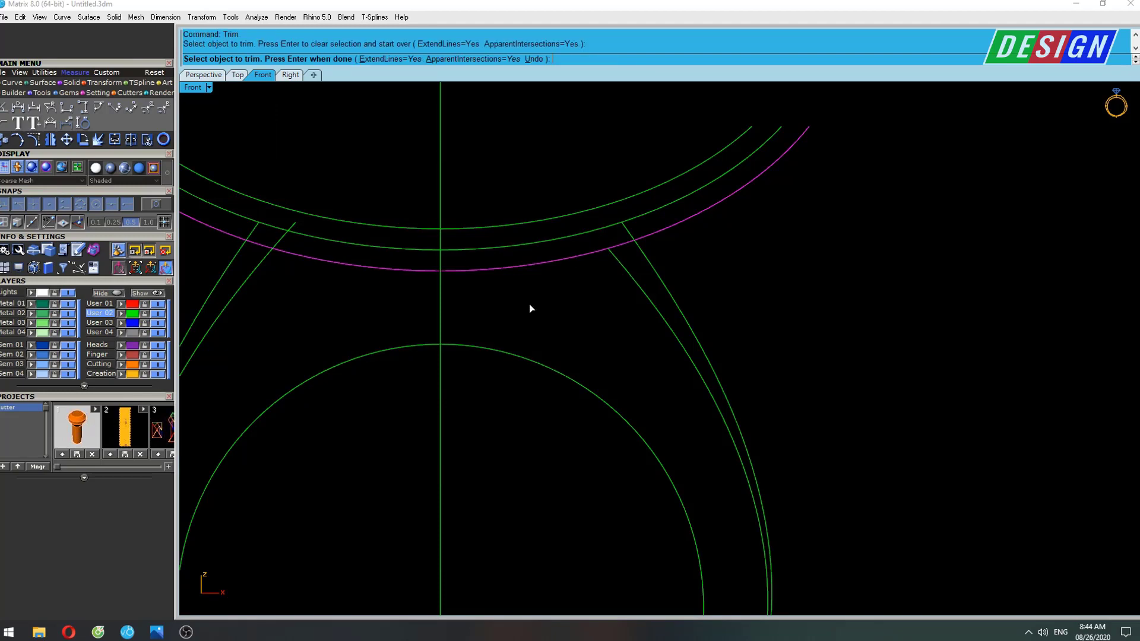
pyautogui.press('Return')
pyautogui.scroll(-3, 593, 274)
pyautogui.moveTo(599, 273); pyautogui.dragTo(640, 276, button='right')
pyautogui.scroll(3, 587, 260)
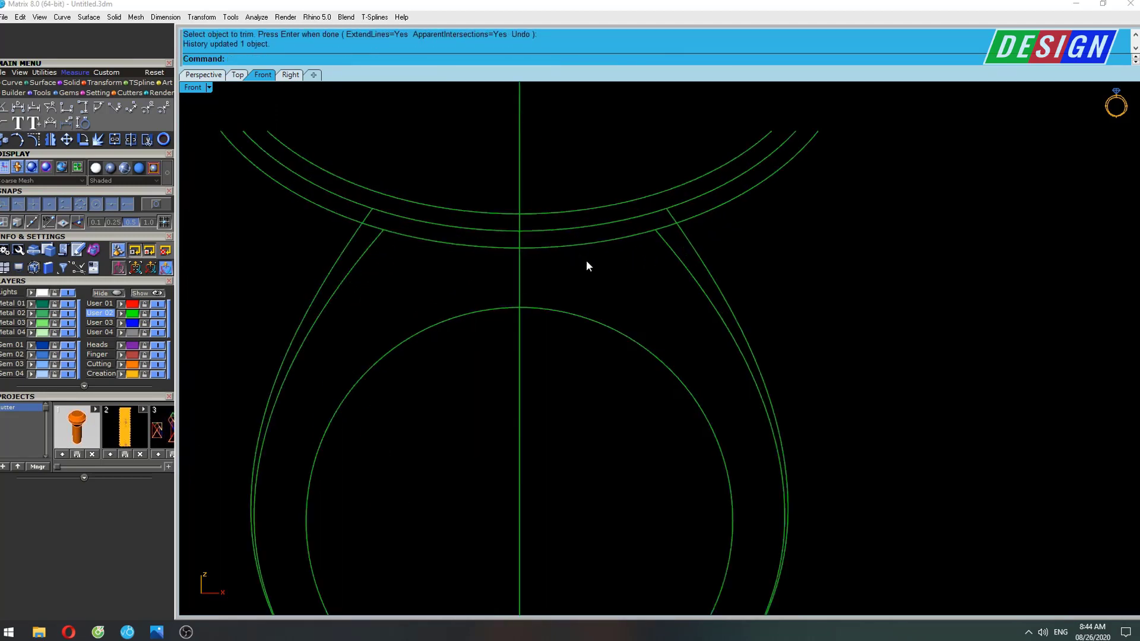
# - Trim both ends of the lowest arc back to the inner shank curves
pyautogui.click(669, 248)
pyautogui.click(368, 251)
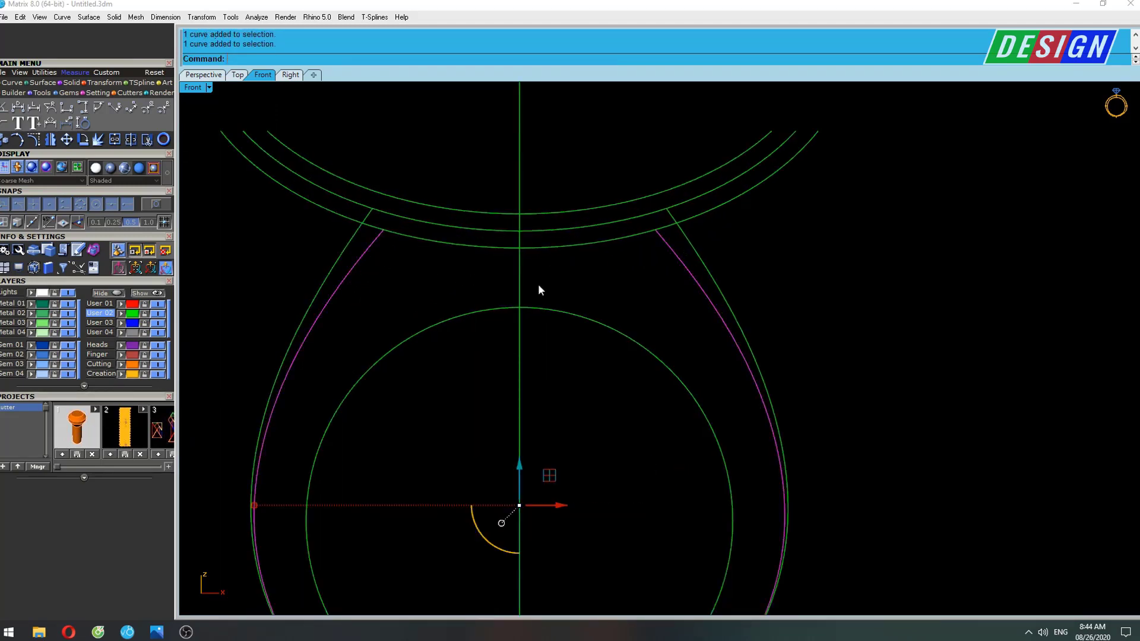
pyautogui.moveTo(623, 291)
pyautogui.mouseDown(button='right')
pyautogui.moveTo(580, 297)
pyautogui.moveTo(599, 299)
pyautogui.mouseUp(button='right')
pyautogui.press('Return')
pyautogui.click(657, 229)
pyautogui.click(332, 238)
pyautogui.press('Return')
pyautogui.press('Escape')
# - Trim the middle arc's right end back to the outer shank curves
pyautogui.click(682, 259)
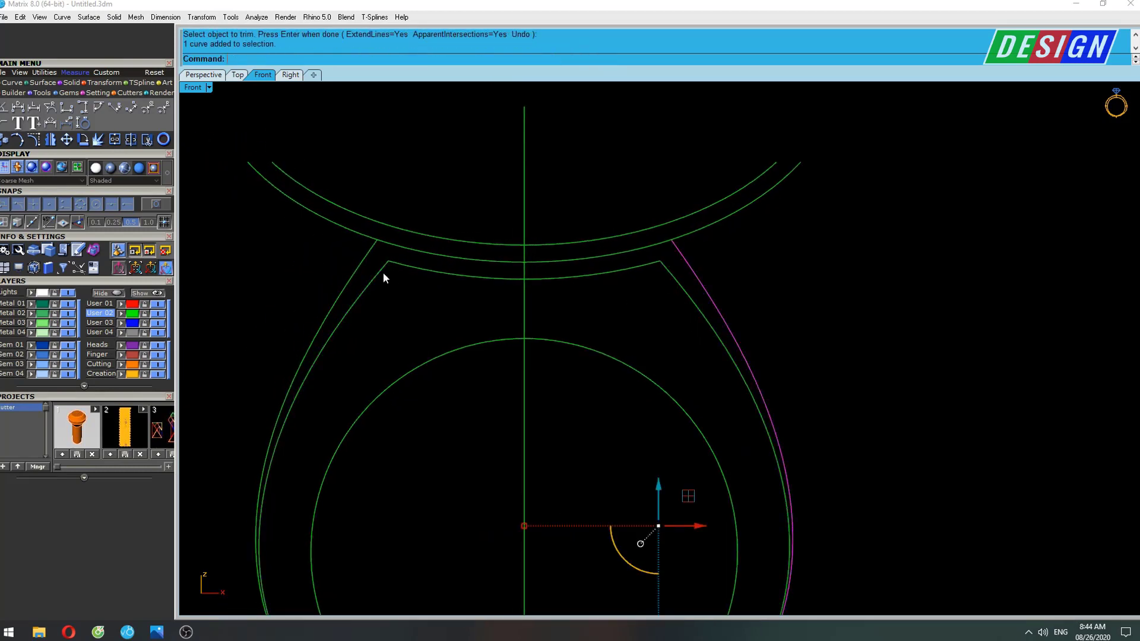
pyautogui.click(369, 258)
pyautogui.press('Return')
pyautogui.click(688, 236)
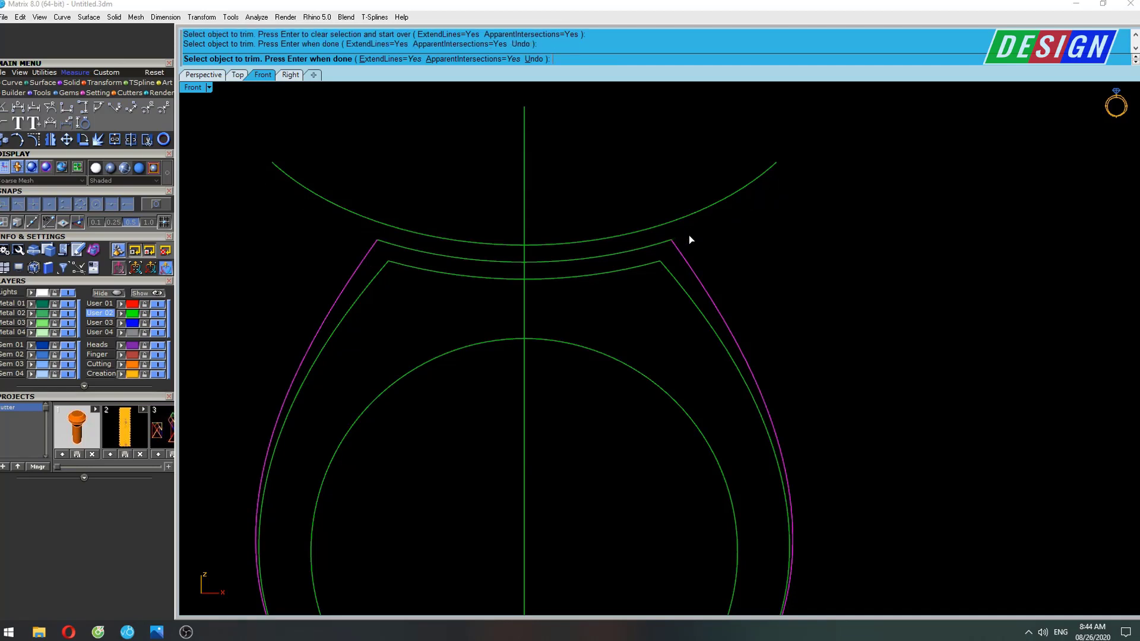
pyautogui.press('Return')
# - Recentre the view on the ring and select the inner right shank curve
pyautogui.moveTo(689, 235); pyautogui.dragTo(666, 224, button='right')
pyautogui.scroll(-5, 667, 225)
pyautogui.moveTo(804, 313)
pyautogui.mouseDown(button='right')
pyautogui.moveTo(697, 266)
pyautogui.moveTo(619, 298)
pyautogui.mouseUp(button='right')
pyautogui.scroll(2, 546, 221)
pyautogui.scroll(4, 547, 222)
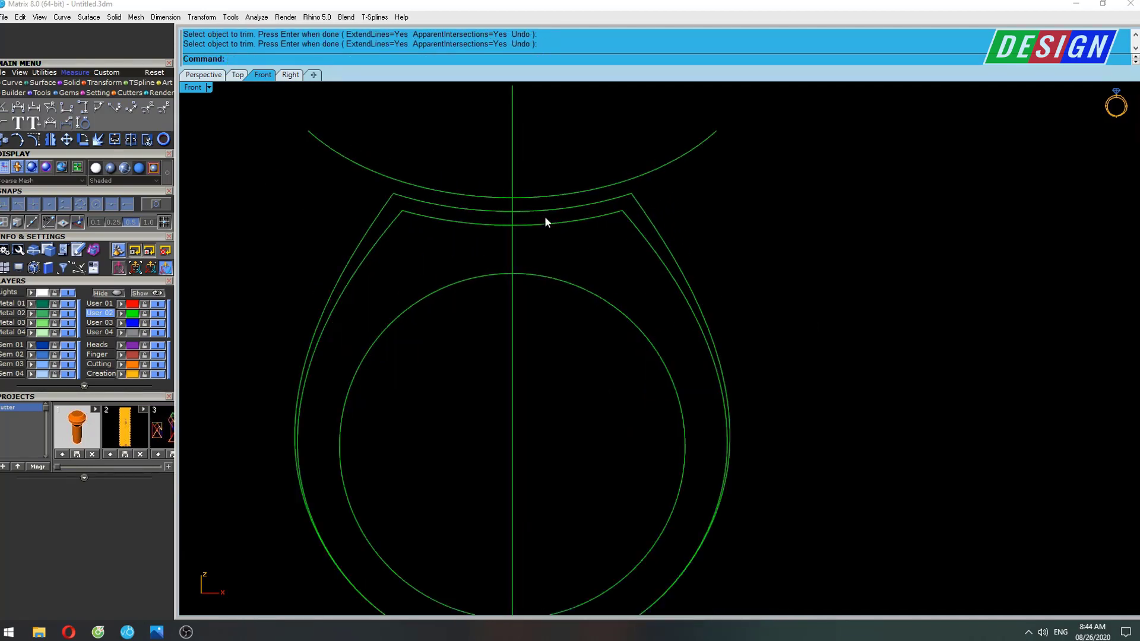
pyautogui.moveTo(702, 241)
pyautogui.mouseDown(button='right')
pyautogui.moveTo(684, 264)
pyautogui.moveTo(683, 227)
pyautogui.mouseUp(button='right')
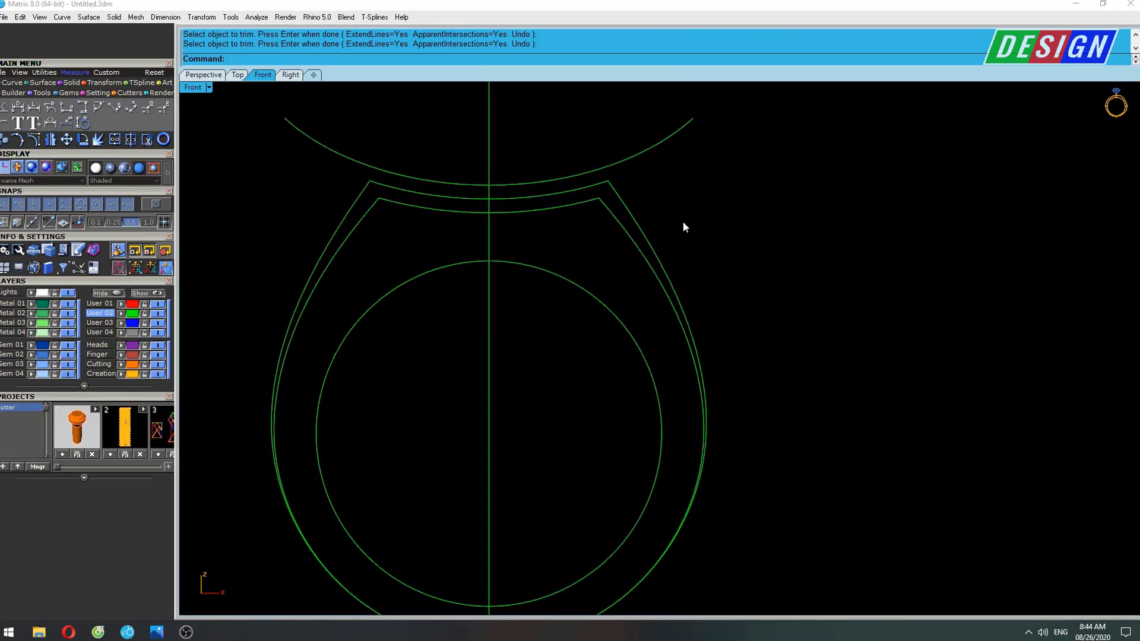
pyautogui.click(631, 240)
pyautogui.moveTo(741, 310)
pyautogui.mouseDown(button='right')
pyautogui.moveTo(750, 236)
pyautogui.moveTo(741, 305)
pyautogui.mouseUp(button='right')
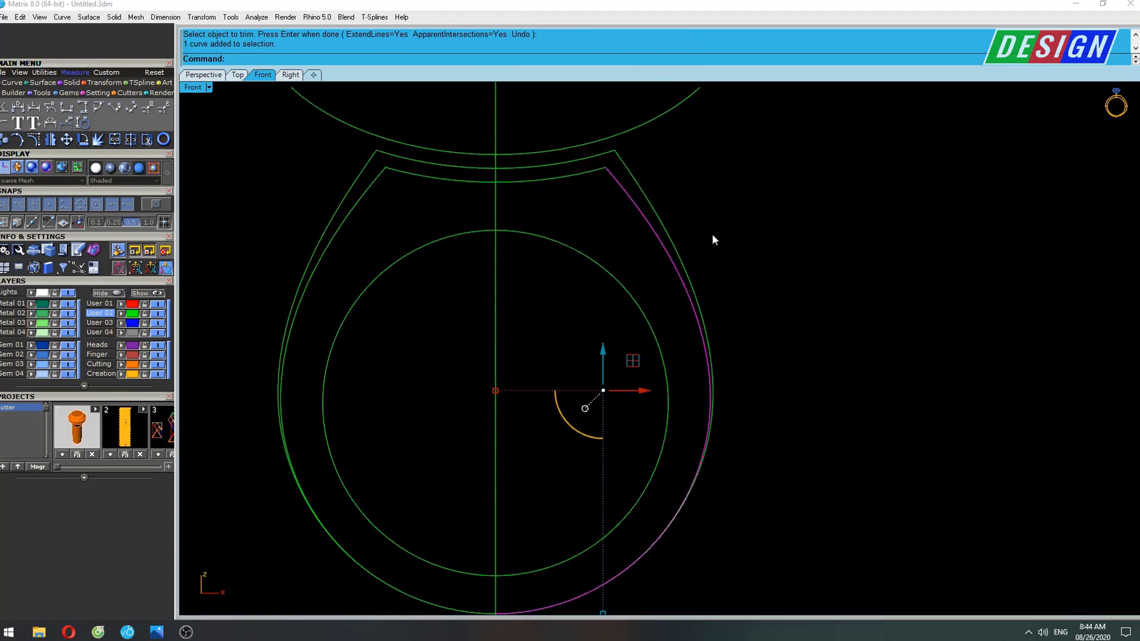
# - Rebuild both right shank curves with 7 points, degree 3
pyautogui.moveTo(712, 234); pyautogui.dragTo(660, 255)
pyautogui.press('Right')
pyautogui.press('Right')
pyautogui.write('r')
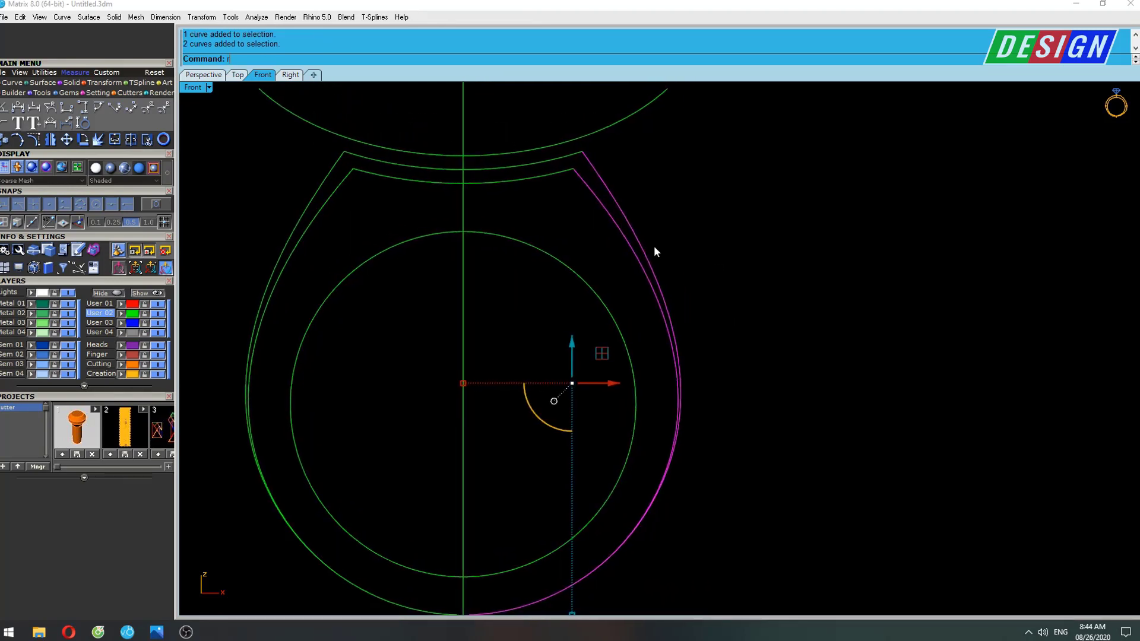
pyautogui.write('build')
pyautogui.press('Return')
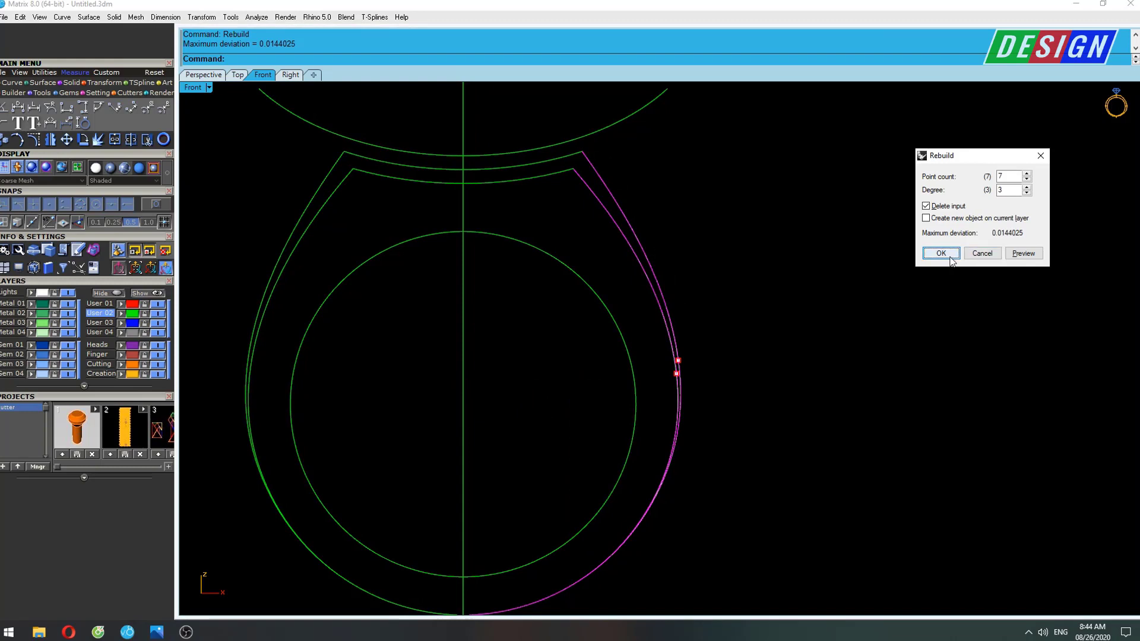
pyautogui.click(950, 260)
pyautogui.moveTo(703, 245); pyautogui.dragTo(783, 289, button='right')
# - Rebuild the two short top arcs with a point count of 7, degree 3
pyautogui.click(637, 250)
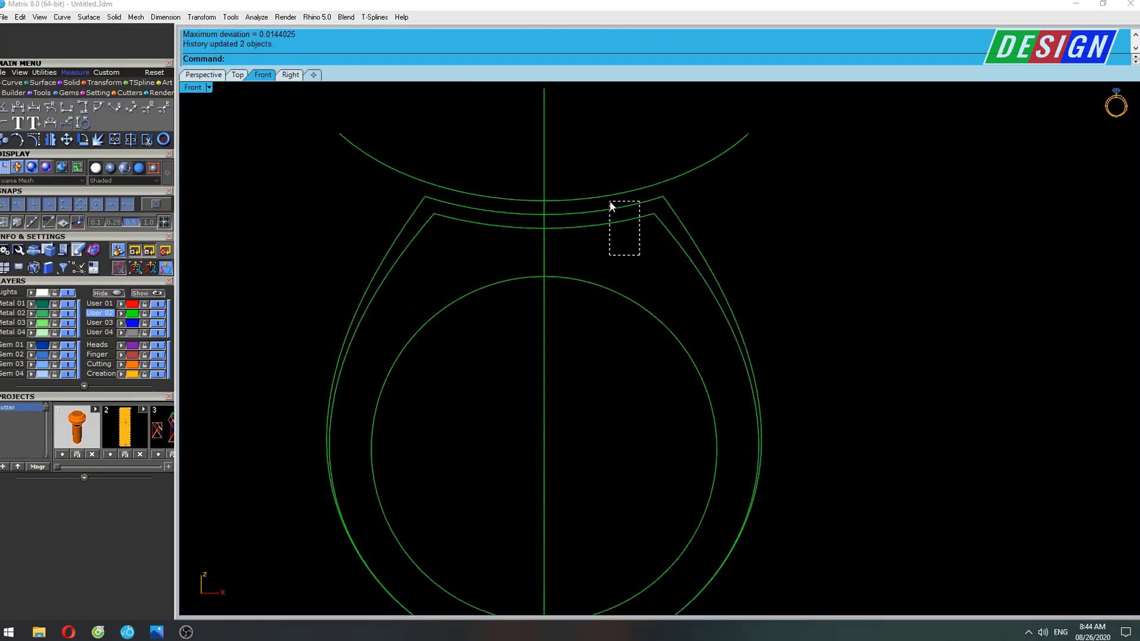
pyautogui.moveTo(612, 205); pyautogui.dragTo(611, 204)
pyautogui.press('Right')
pyautogui.press('Right')
pyautogui.press('Return')
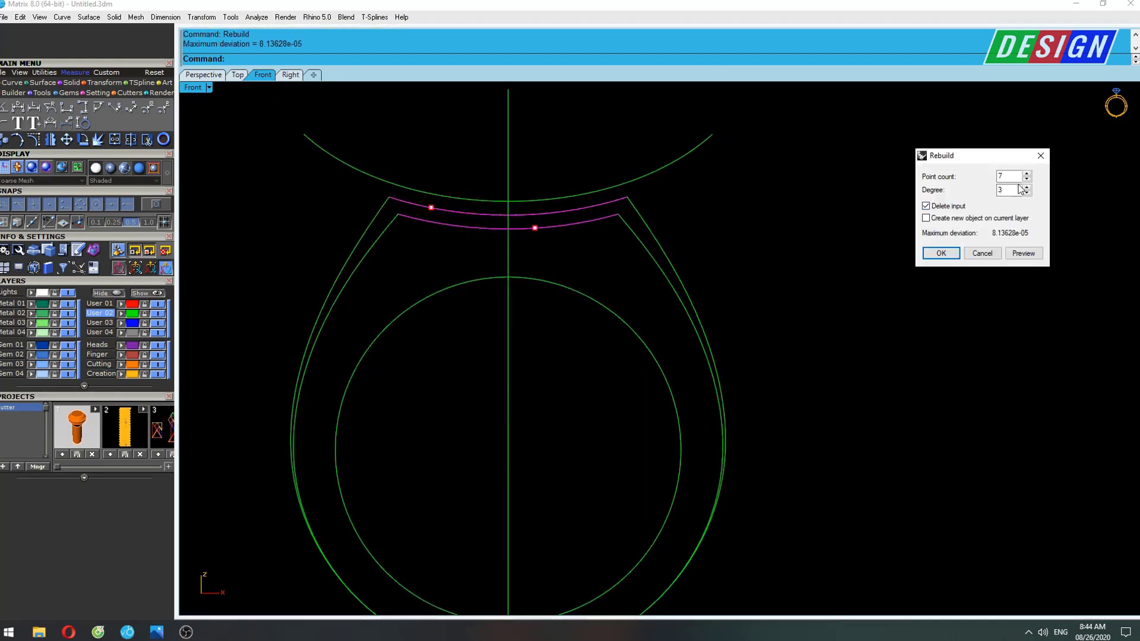
pyautogui.click(1027, 179)
pyautogui.click(941, 253)
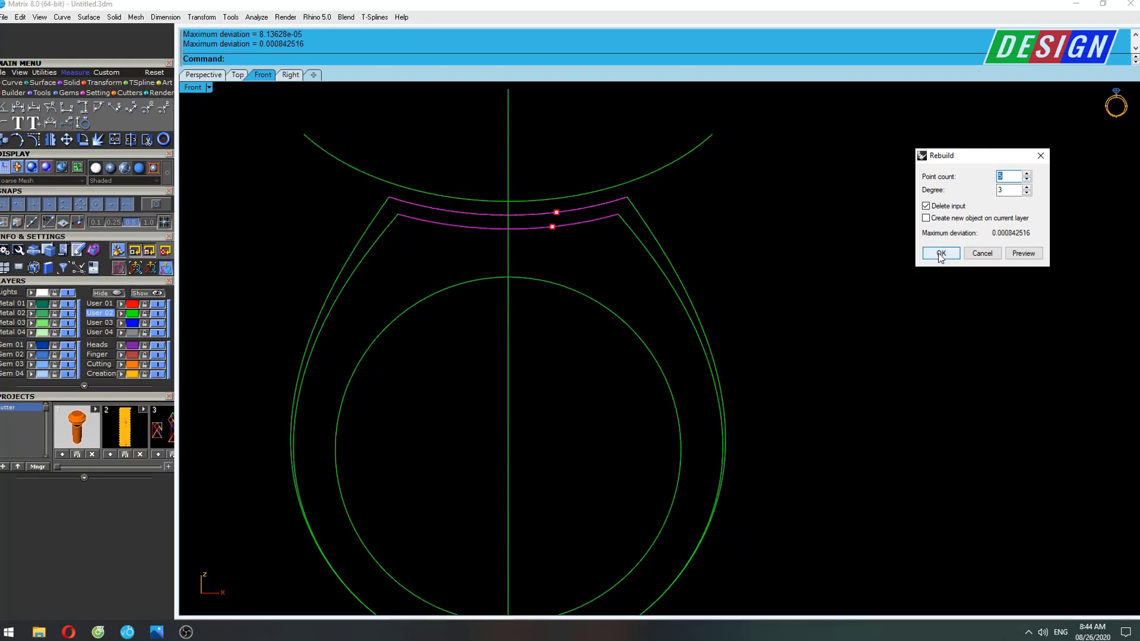
pyautogui.click(750, 222)
pyautogui.moveTo(758, 252)
pyautogui.mouseDown(button='right')
pyautogui.moveTo(725, 229)
pyautogui.moveTo(696, 275)
pyautogui.mouseUp(button='right')
# - Offset the finger circle by 0.3 and then by 0.1
pyautogui.click(650, 267)
pyautogui.write('O')
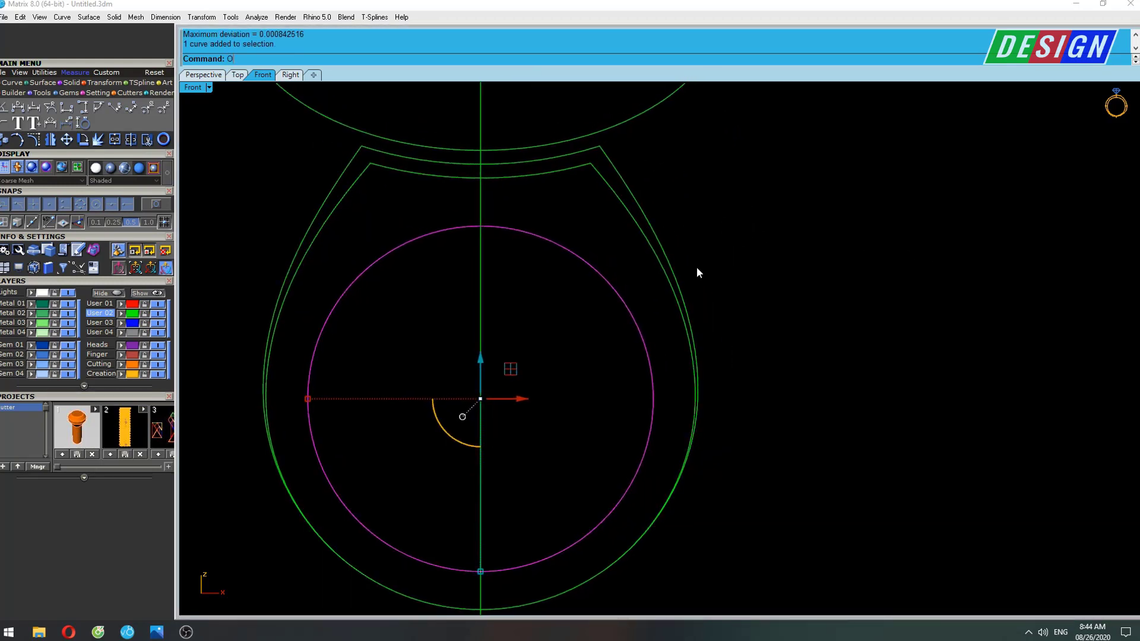
pyautogui.write('ffset')
pyautogui.press('Return')
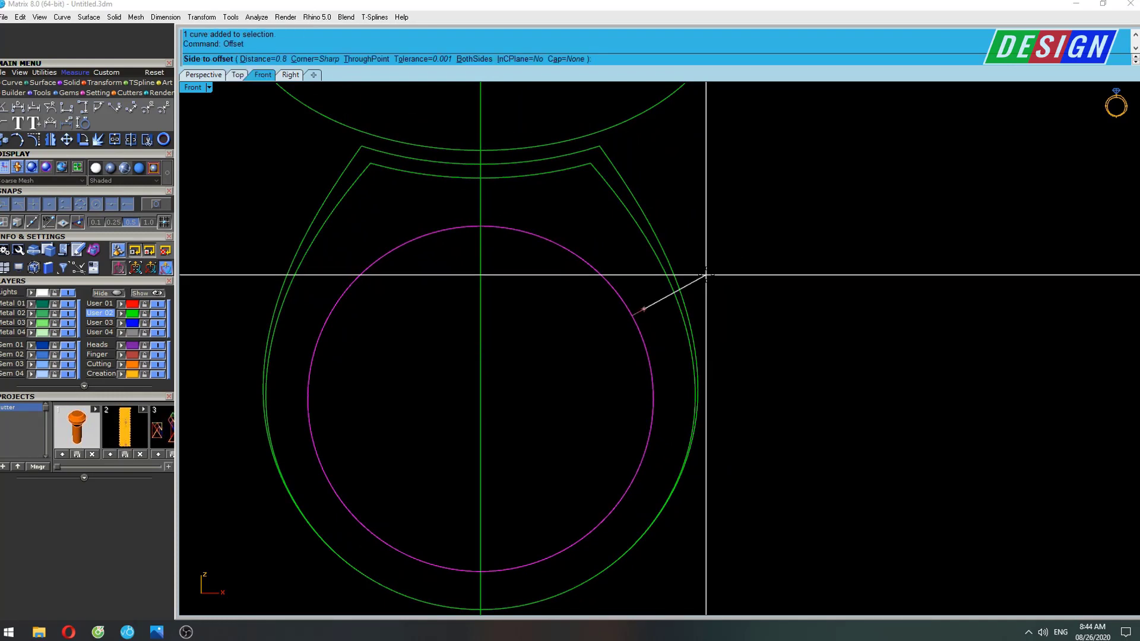
pyautogui.write('0.3')
pyautogui.press('Return')
pyautogui.click(706, 275)
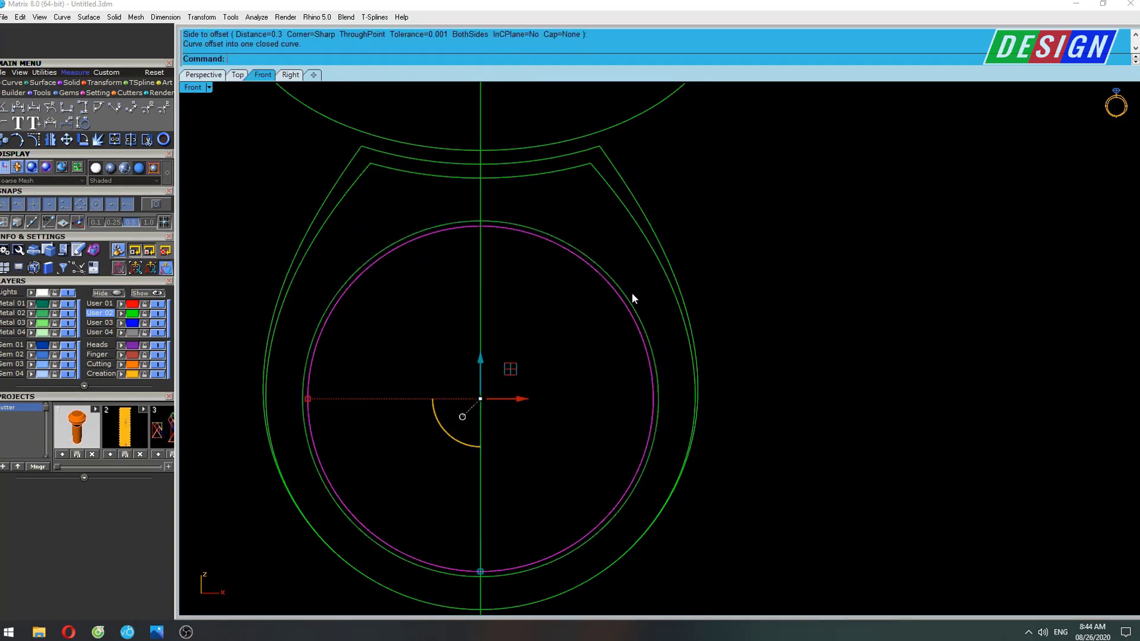
pyautogui.press('Return')
pyautogui.write('0.1')
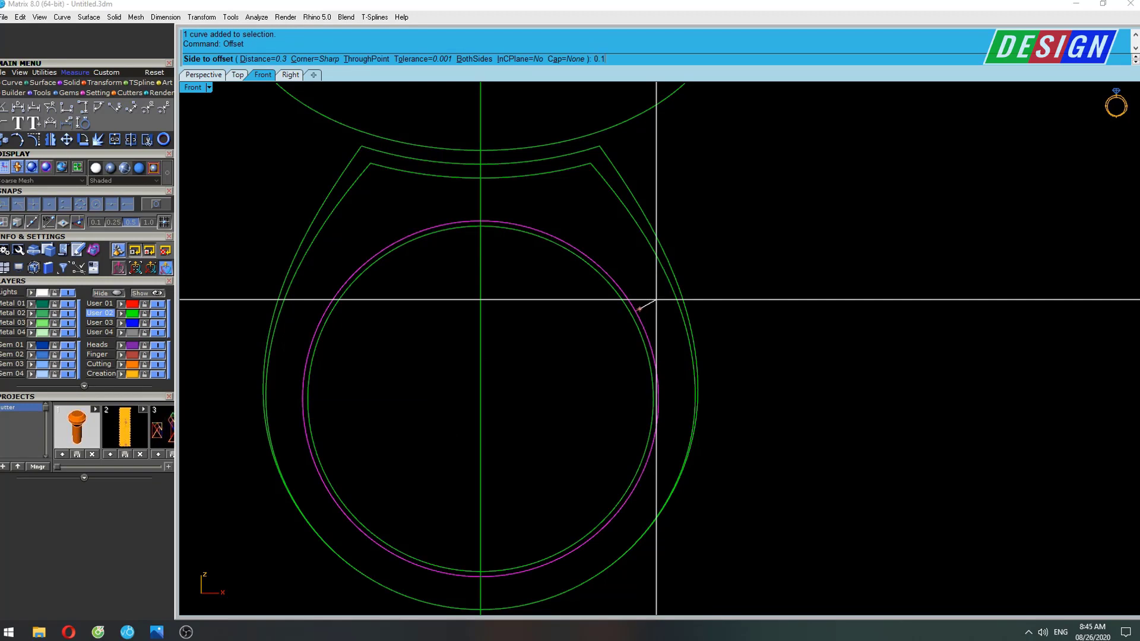
pyautogui.press('Return')
pyautogui.click(657, 300)
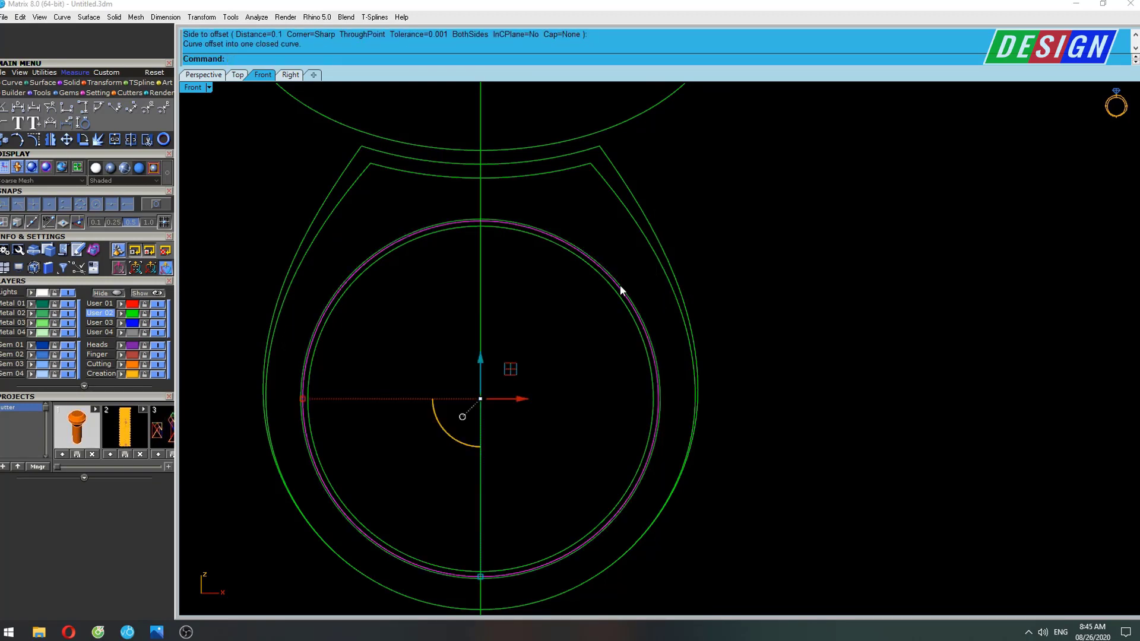
# - Offset the right inner shank curve inward by 0.3 and then by 0.1
pyautogui.scroll(1, 657, 283)
pyautogui.click(665, 257)
pyautogui.press('Return')
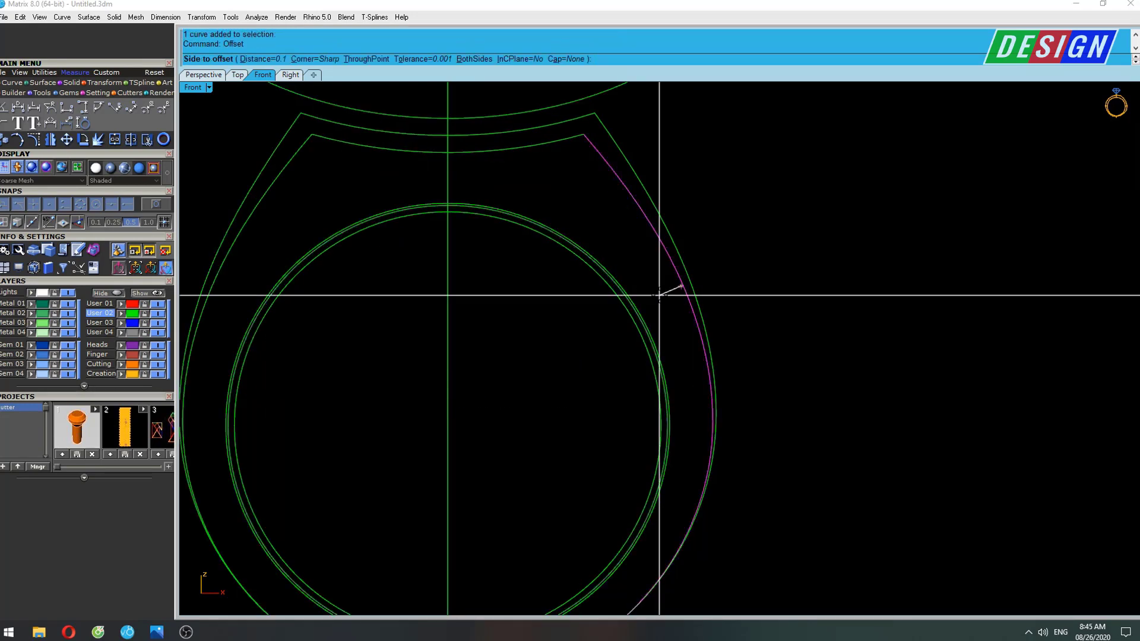
pyautogui.write('3')
pyautogui.press('Return')
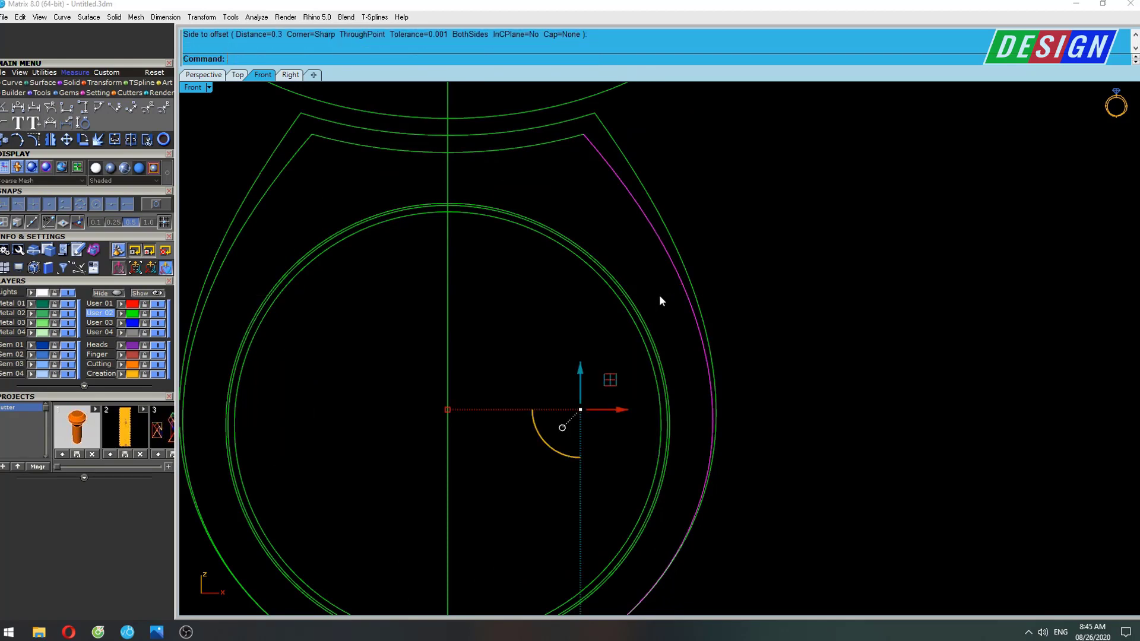
pyautogui.click(659, 294)
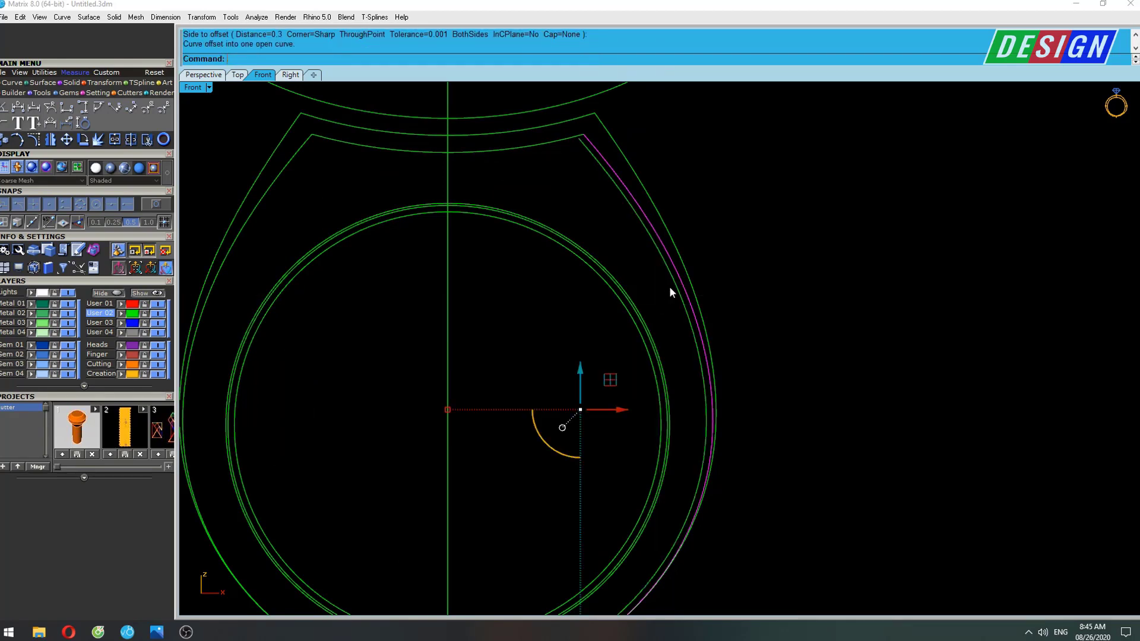
pyautogui.press('Return')
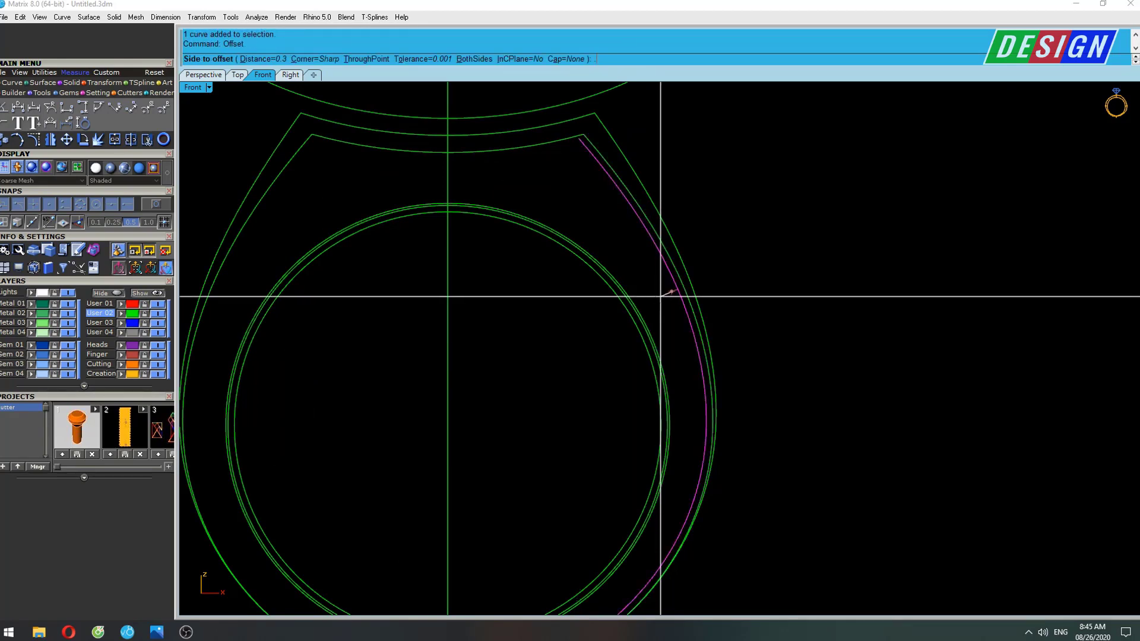
pyautogui.write('.1')
pyautogui.press('Return')
pyautogui.click(660, 295)
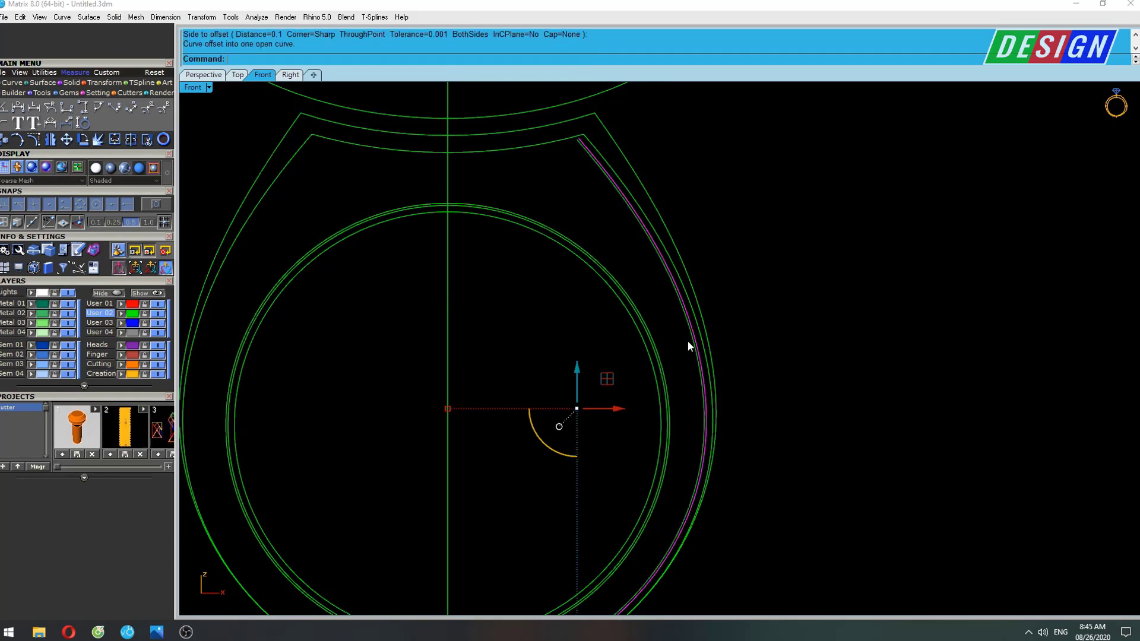
pyautogui.scroll(3, 544, 425)
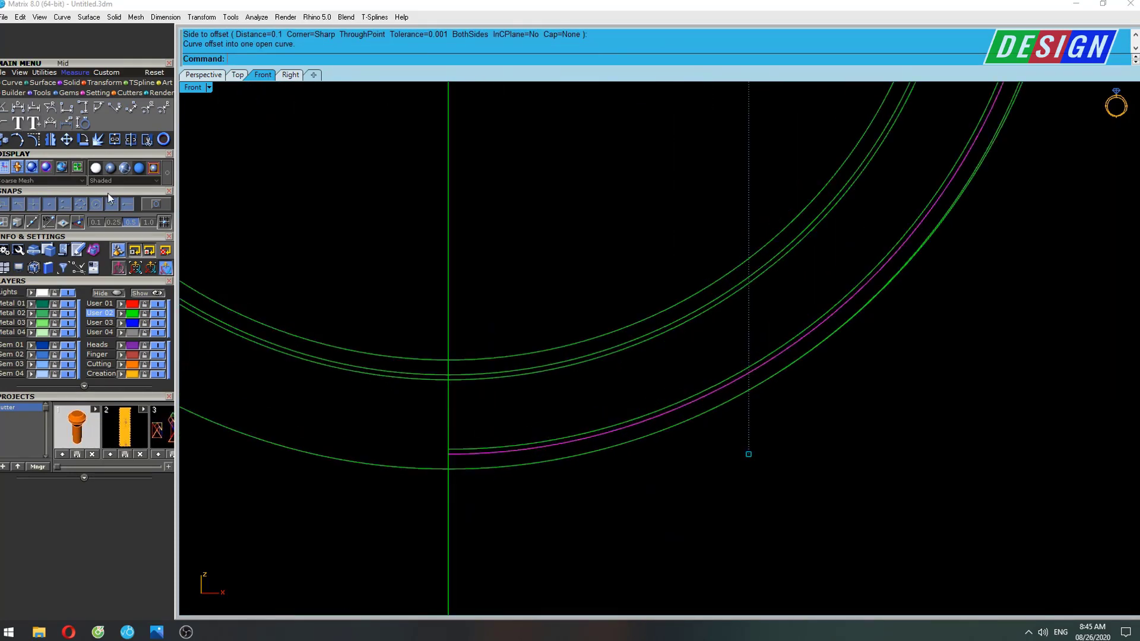
# - Add an aligned dimension showing the 1.40 gap at the ring's bottom centre
pyautogui.click(132, 108)
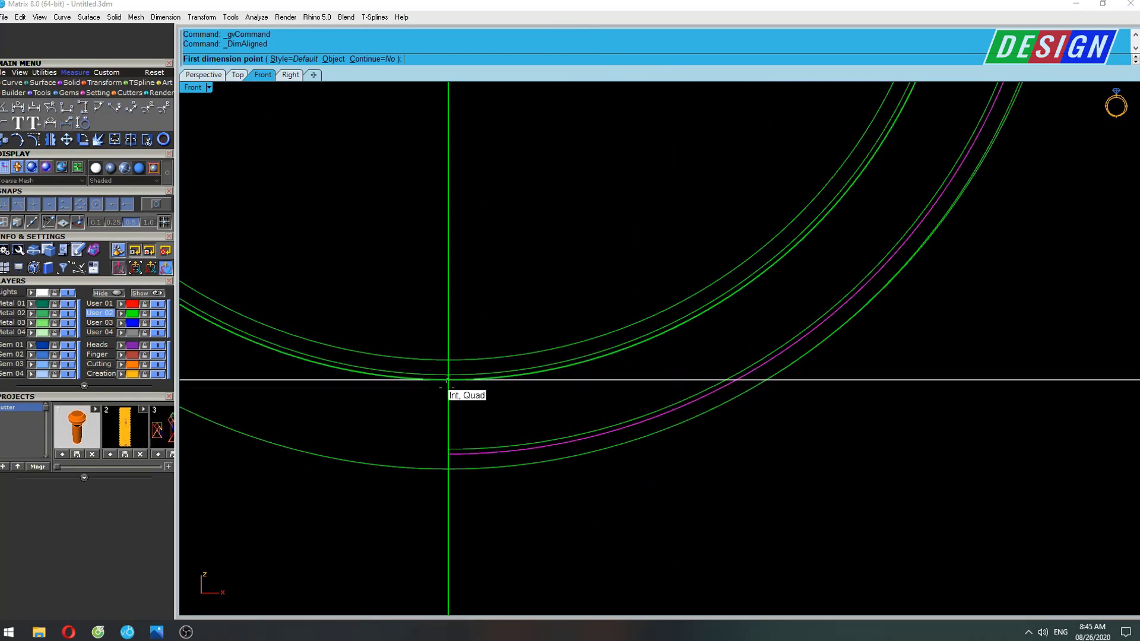
pyautogui.click(448, 379)
pyautogui.click(447, 449)
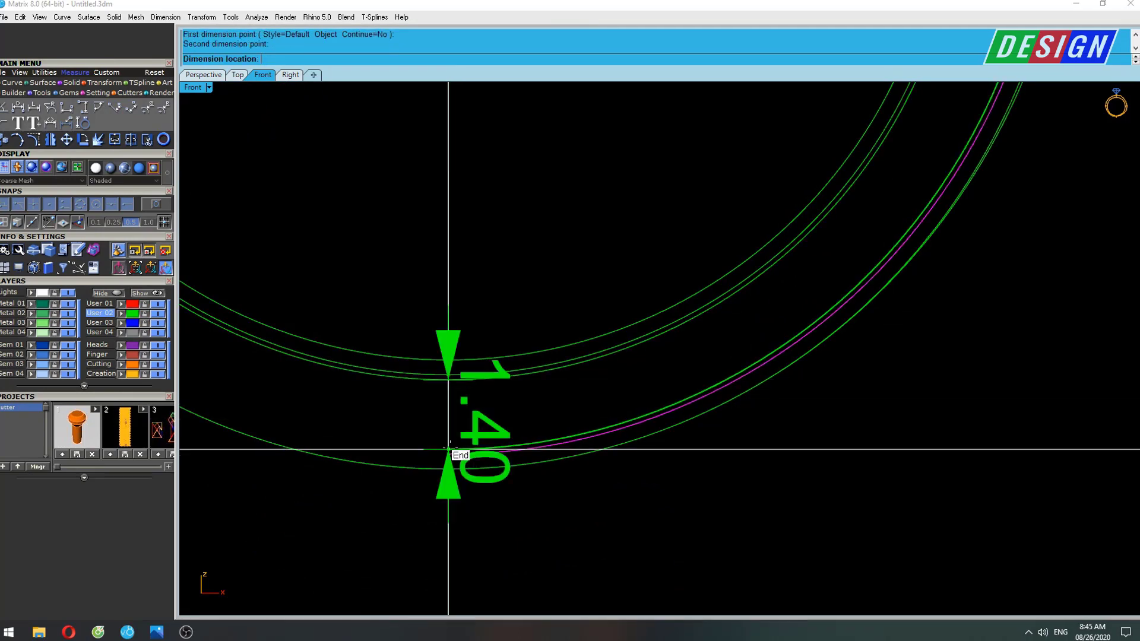
pyautogui.click(509, 453)
pyautogui.scroll(-3, 509, 453)
# - Select the outer offset circle for removal
pyautogui.moveTo(739, 367); pyautogui.dragTo(741, 477, button='right')
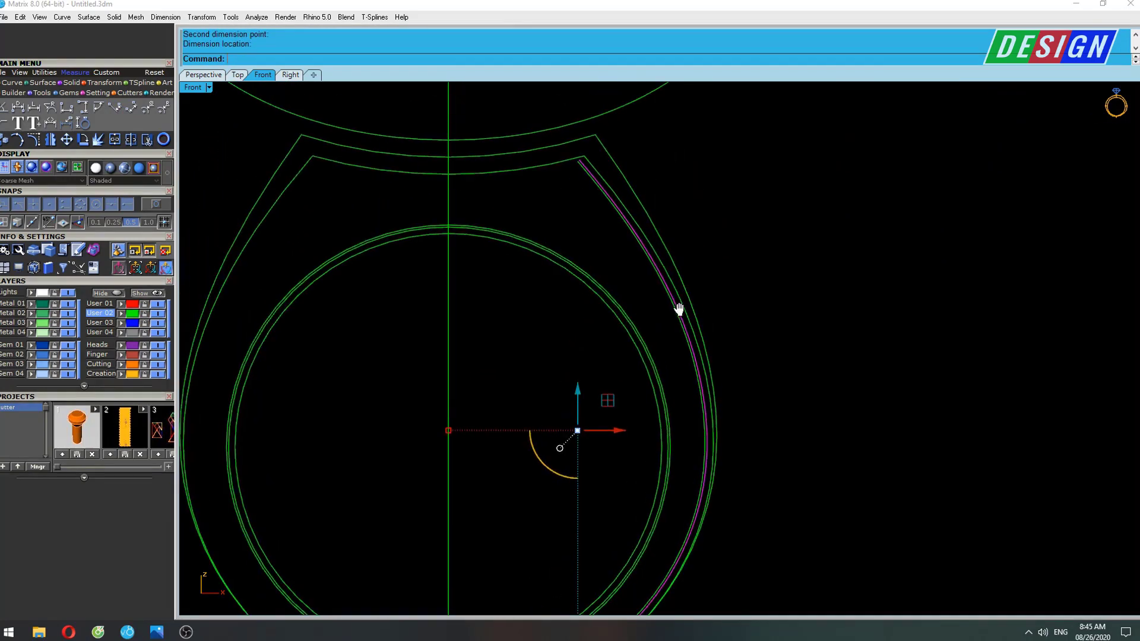
pyautogui.scroll(4, 595, 240)
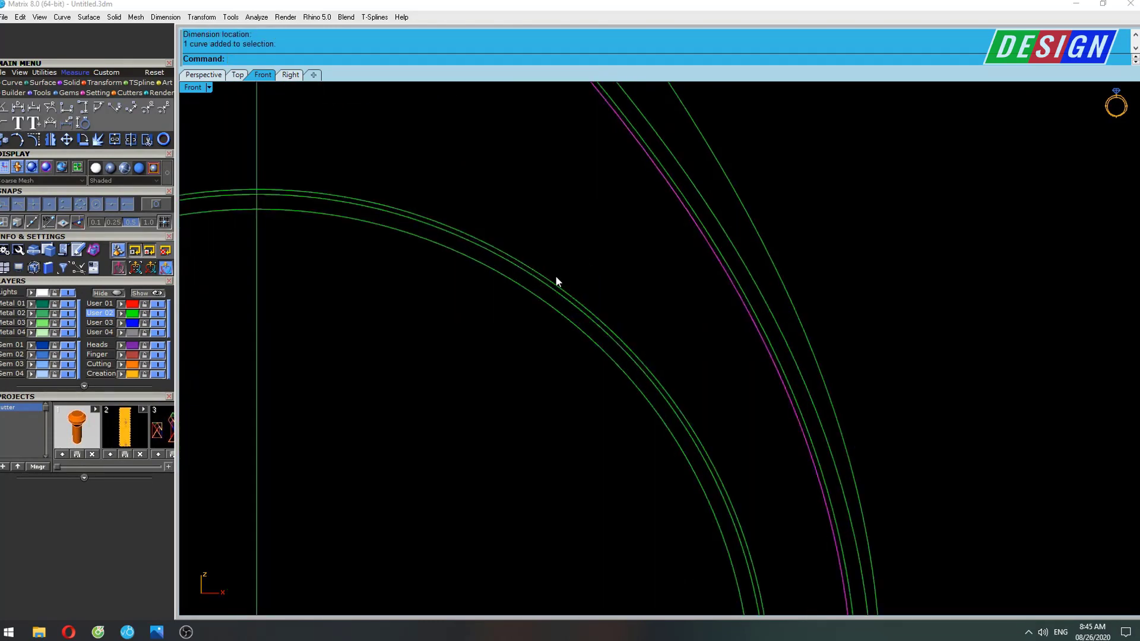
pyautogui.click(543, 276)
pyautogui.scroll(-3, 543, 277)
pyautogui.moveTo(542, 277); pyautogui.dragTo(526, 250, button='right')
pyautogui.write('De')
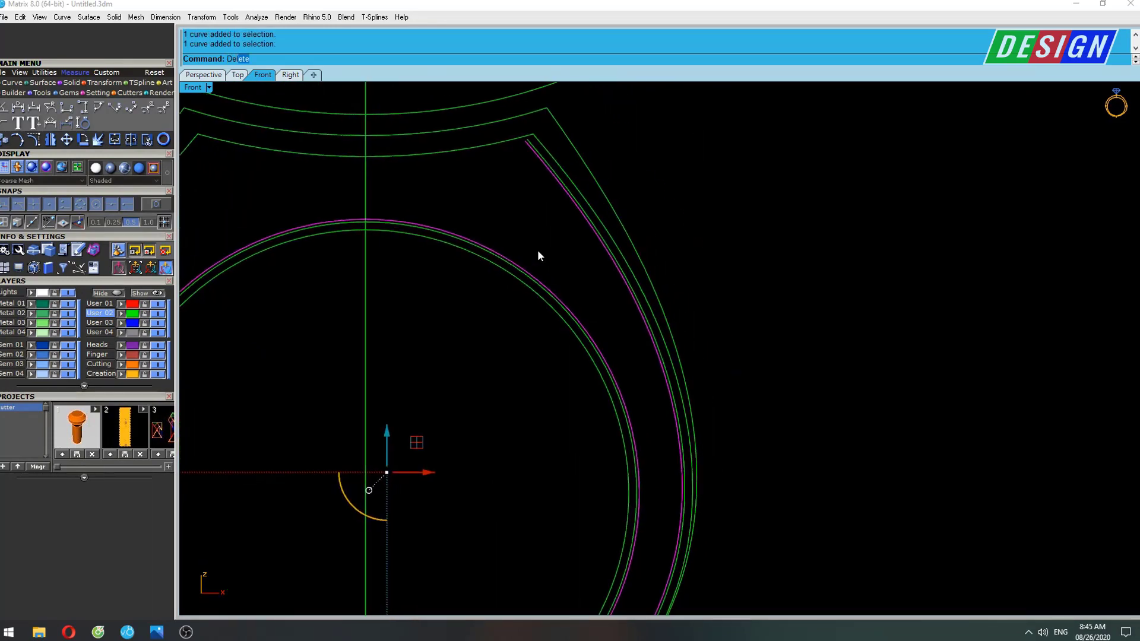
# - Delete the selected circle and add 0.15 offsets inside the outer shank arc and finger circle
pyautogui.press('Delete')
pyautogui.moveTo(592, 273); pyautogui.dragTo(549, 245, button='right')
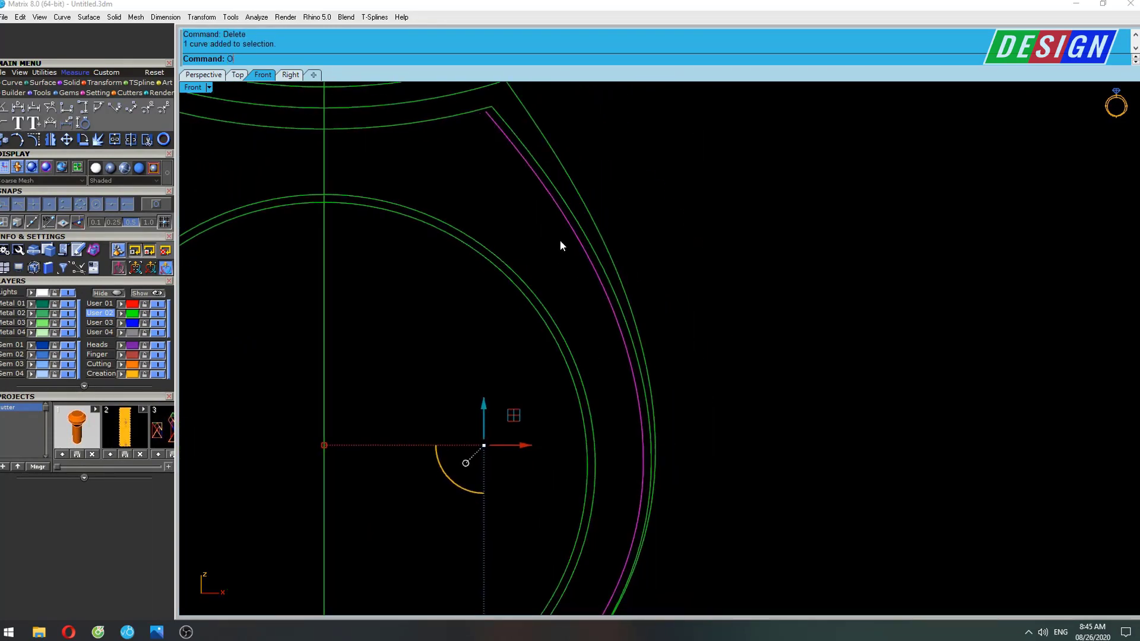
pyautogui.write('offset')
pyautogui.press('Return')
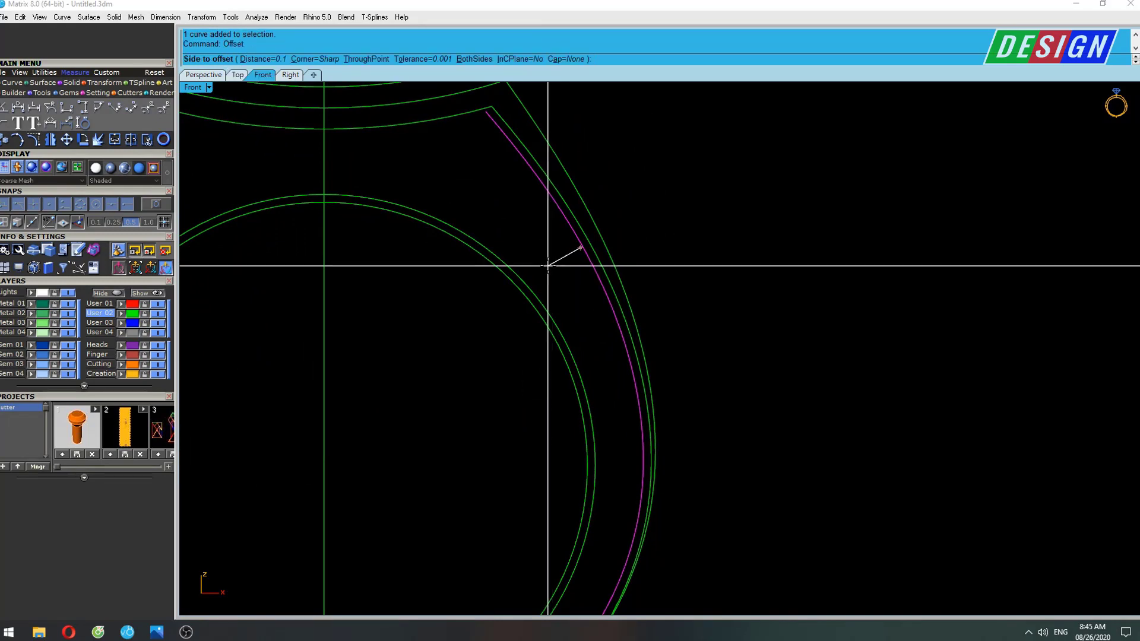
pyautogui.write('.15')
pyautogui.press('Return')
pyautogui.click(547, 265)
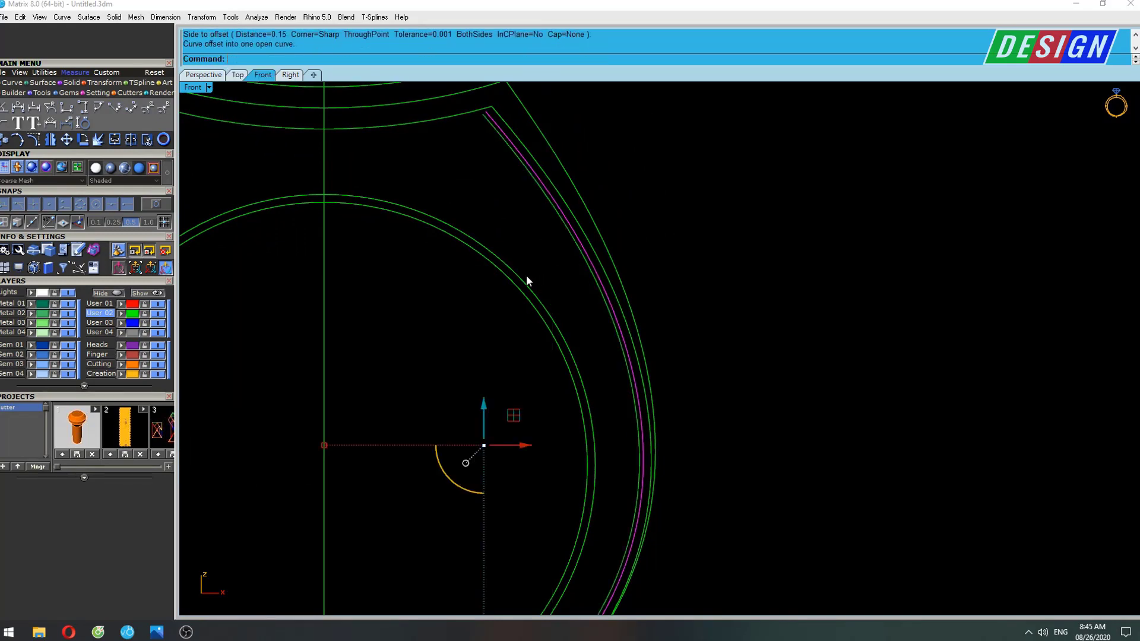
pyautogui.press('Return')
pyautogui.click(558, 269)
pyautogui.hotkey('ctrl', 'shift', 'e')
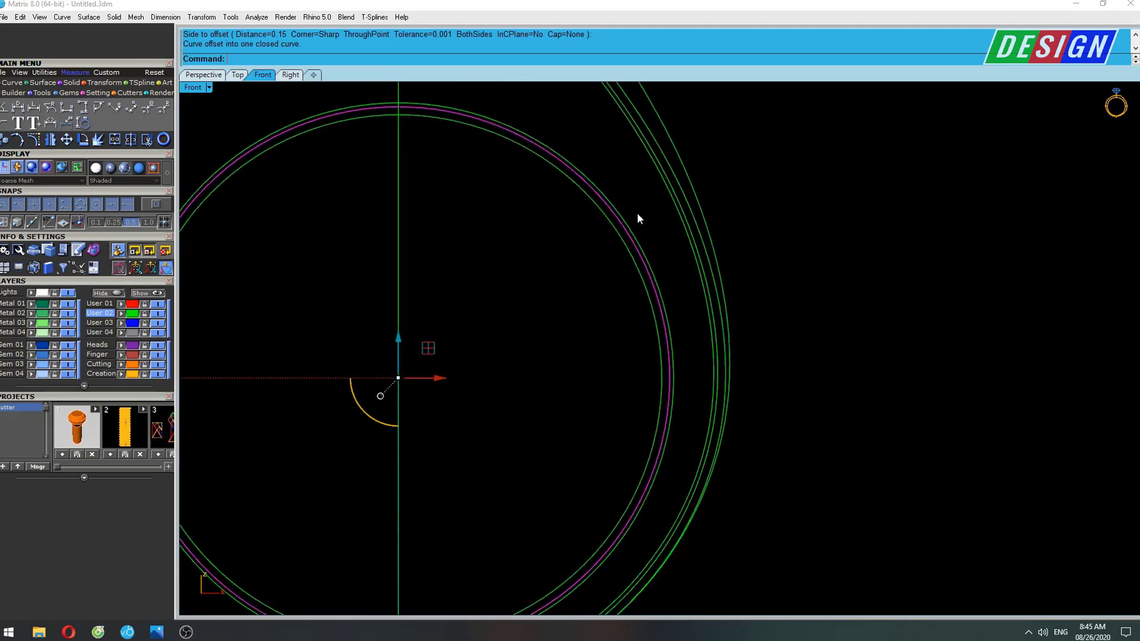
# - Select the top curve of the ring profile and start offsetting it
pyautogui.moveTo(630, 214); pyautogui.dragTo(639, 218, button='right')
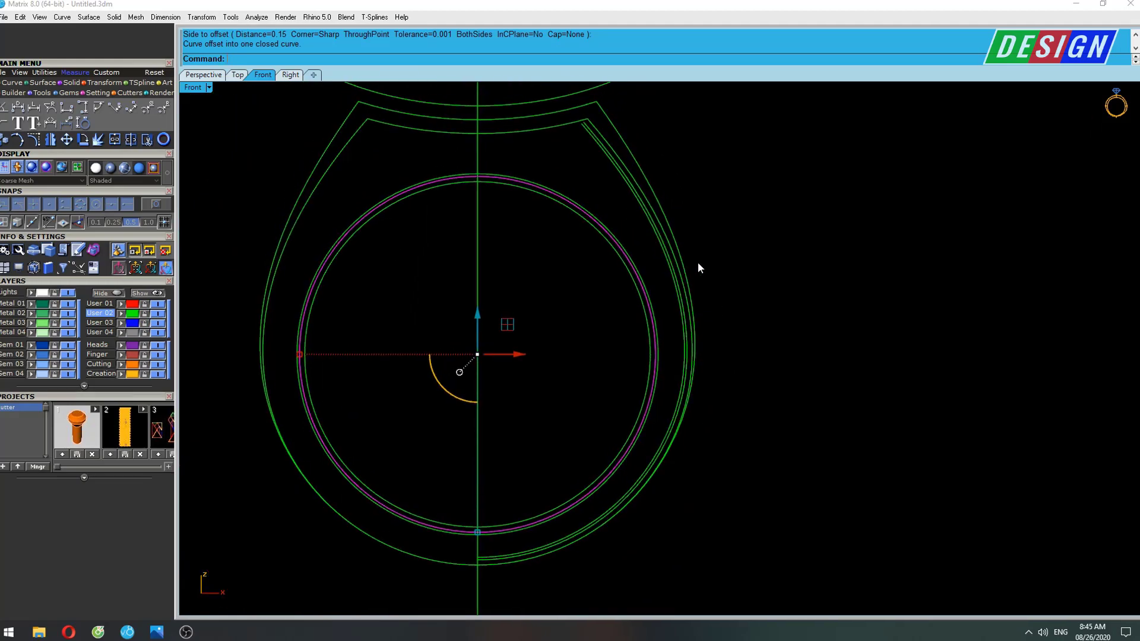
pyautogui.scroll(6, 672, 341)
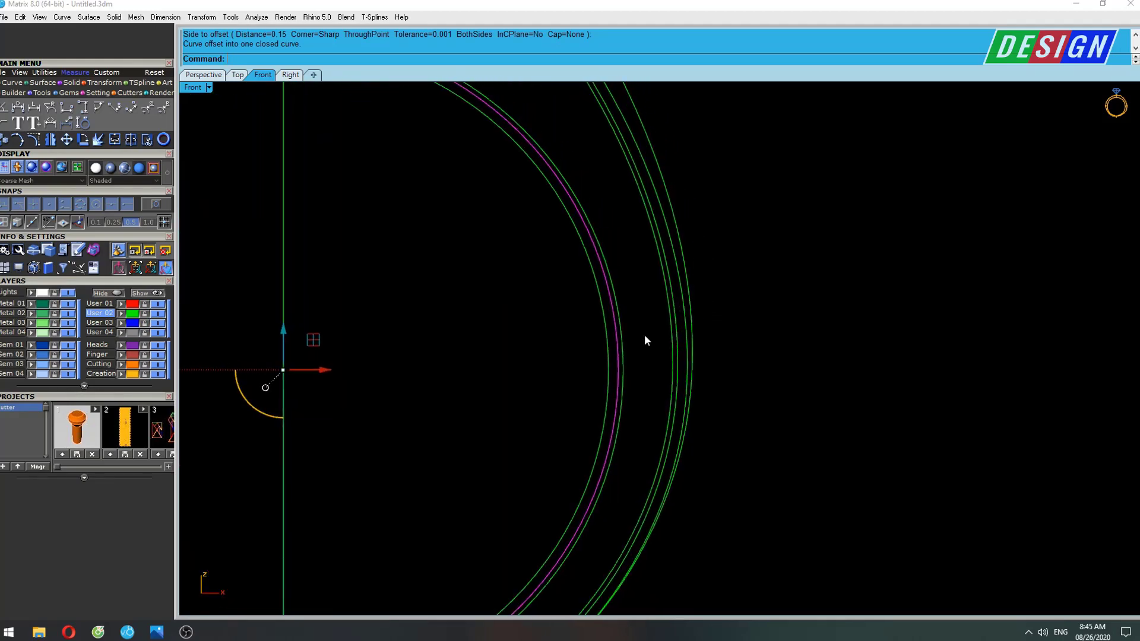
pyautogui.scroll(-2, 629, 268)
pyautogui.scroll(-3, 613, 223)
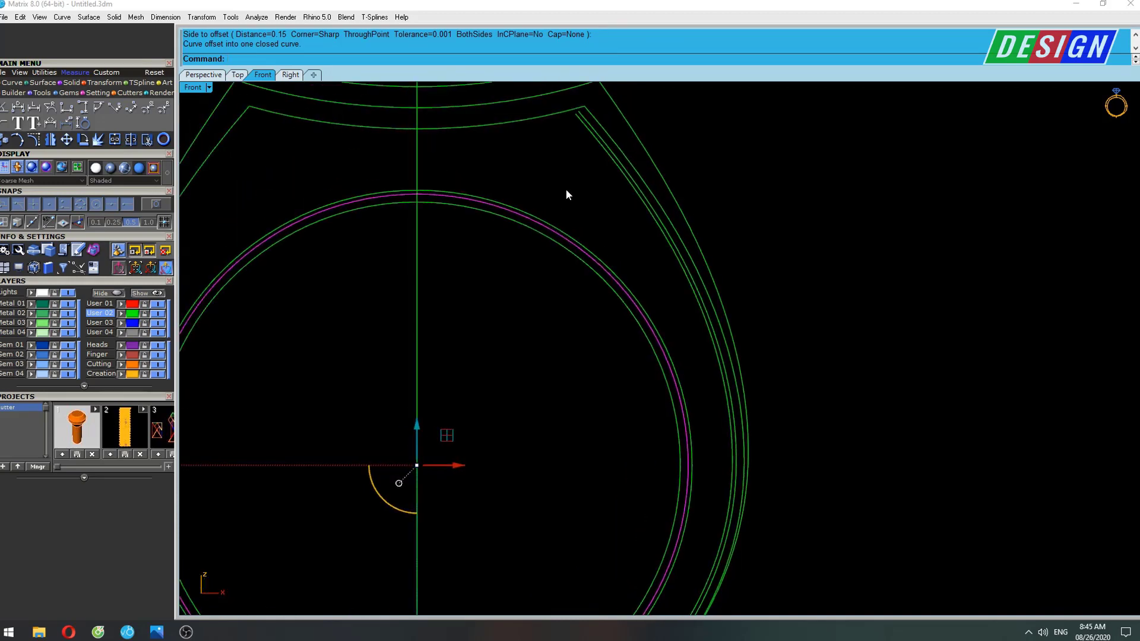
pyautogui.press('Escape')
pyautogui.moveTo(582, 211); pyautogui.dragTo(595, 265, button='right')
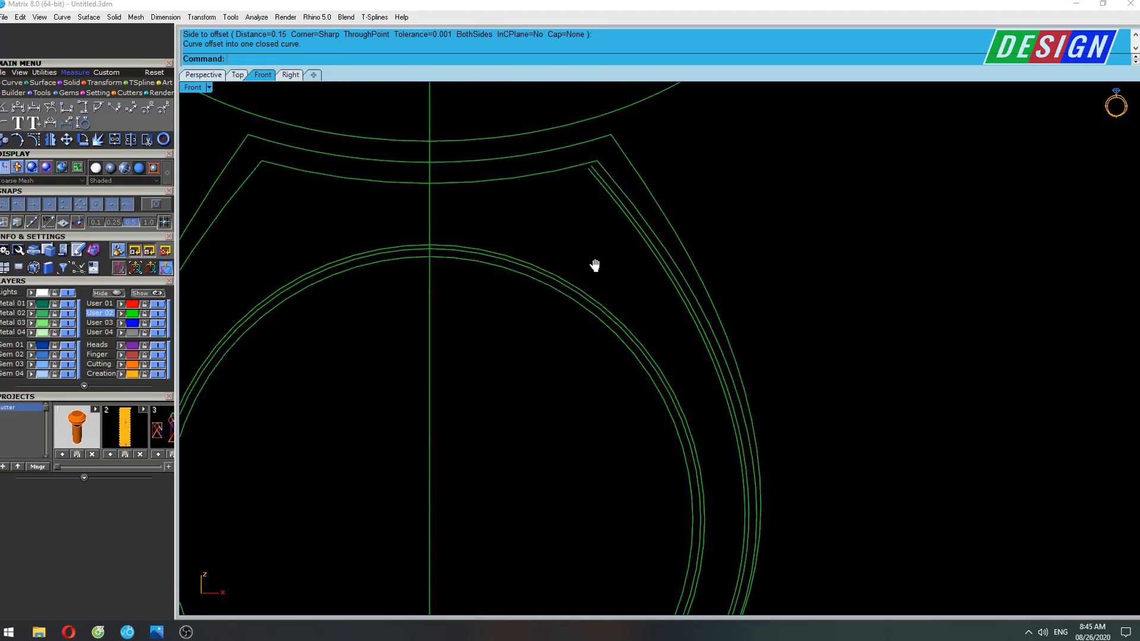
pyautogui.click(470, 183)
pyautogui.press('Return')
pyautogui.moveTo(514, 241); pyautogui.dragTo(545, 258, button='right')
pyautogui.write('.3')
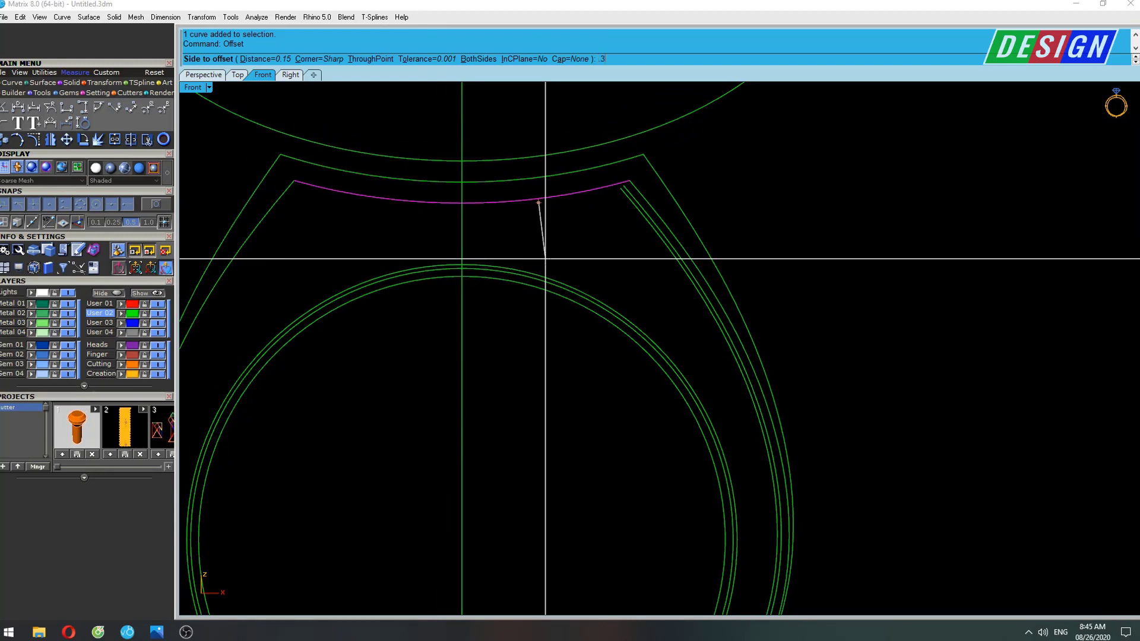
# - Offset the top curve 0.3 downward, then offset that copy another 0.15
pyautogui.press('Return')
pyautogui.click(545, 259)
pyautogui.click(494, 210)
pyautogui.press('Return')
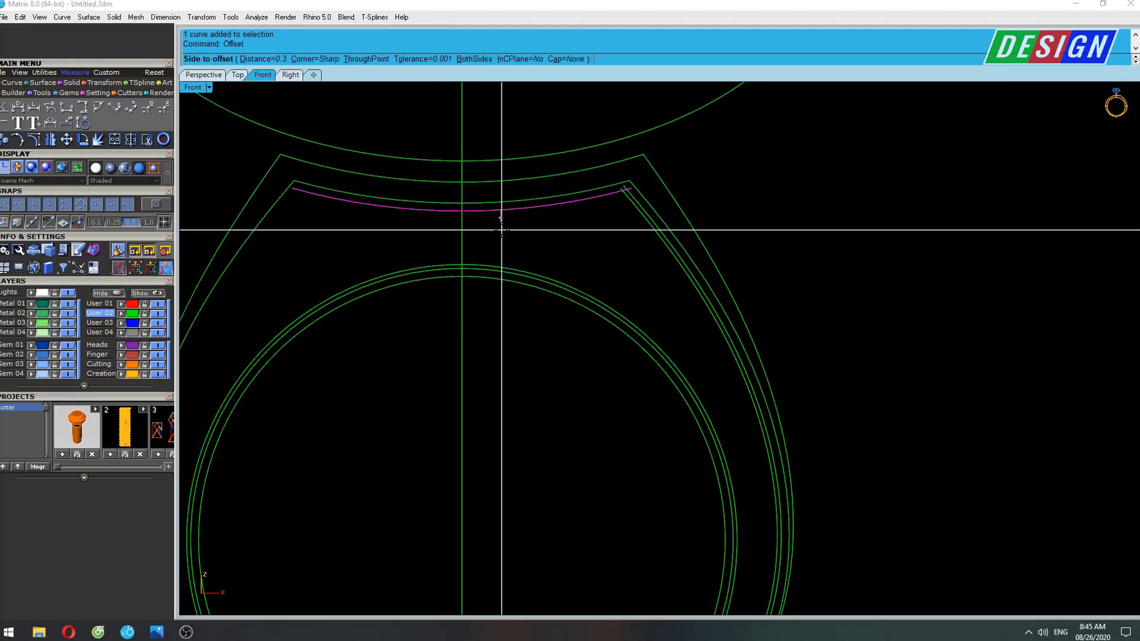
pyautogui.write('.15')
pyautogui.press('Return')
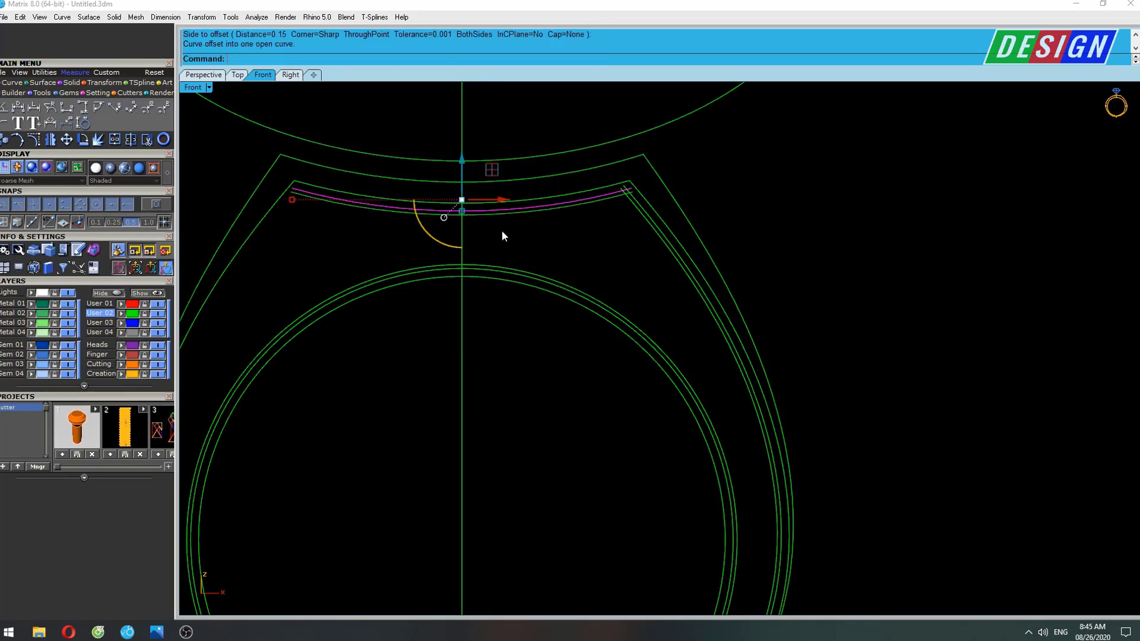
pyautogui.click(501, 230)
# - Zoom out to the whole ring in Perspective and select the vertical centre line
pyautogui.moveTo(744, 235); pyautogui.dragTo(694, 224, button='right')
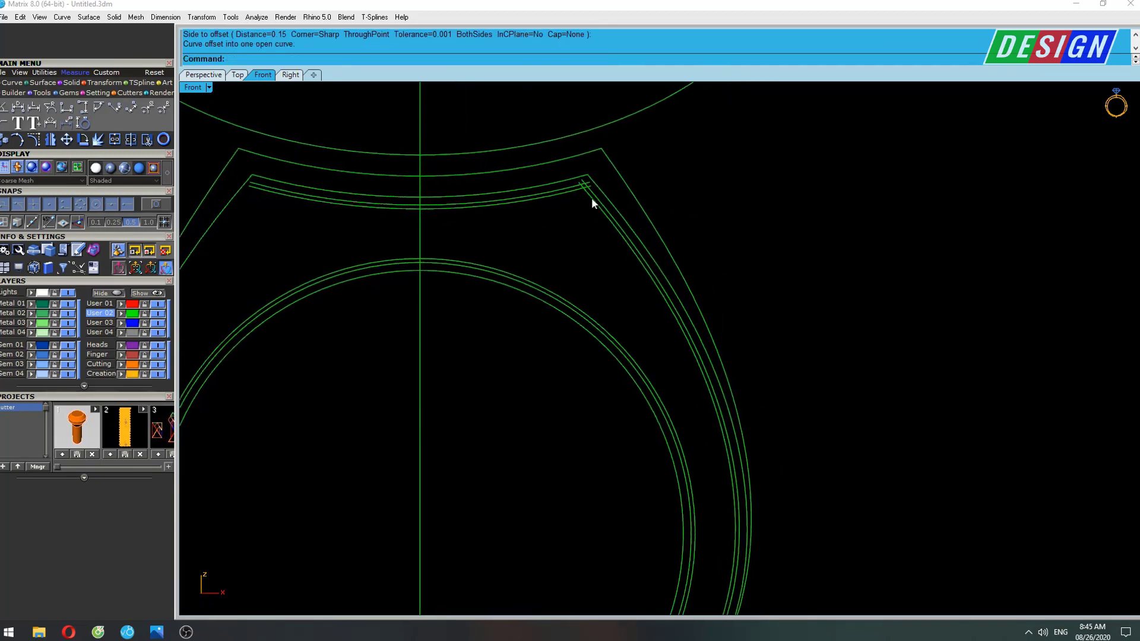
pyautogui.scroll(2, 583, 195)
pyautogui.scroll(-1, 583, 195)
pyautogui.scroll(-1, 583, 194)
pyautogui.scroll(-1, 583, 194)
pyautogui.scroll(-1, 581, 211)
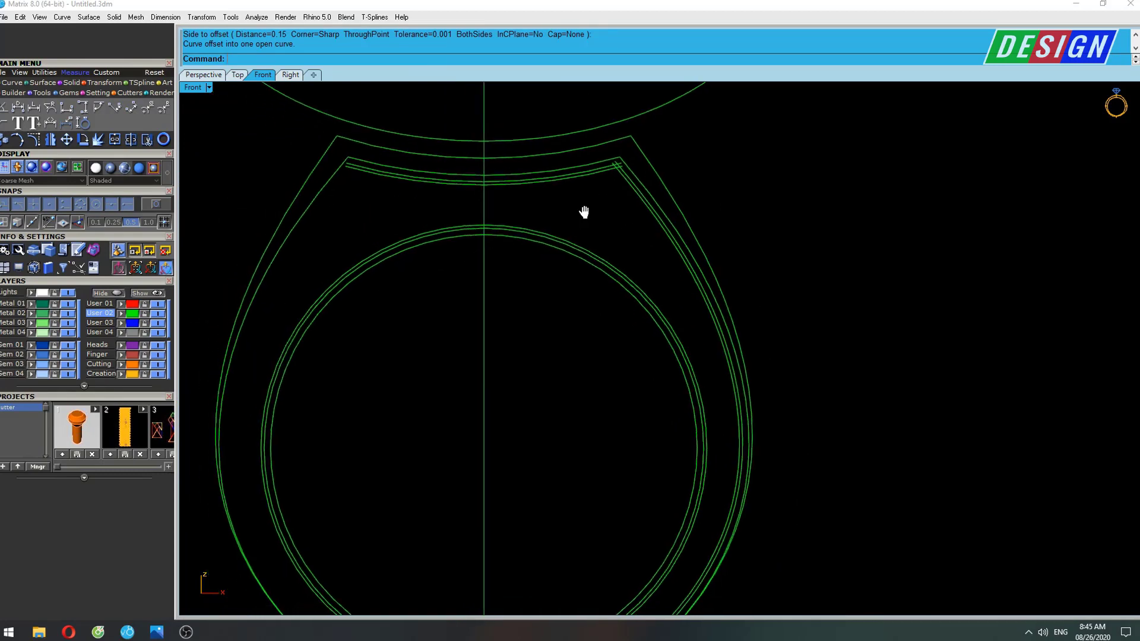
pyautogui.scroll(-1, 586, 207)
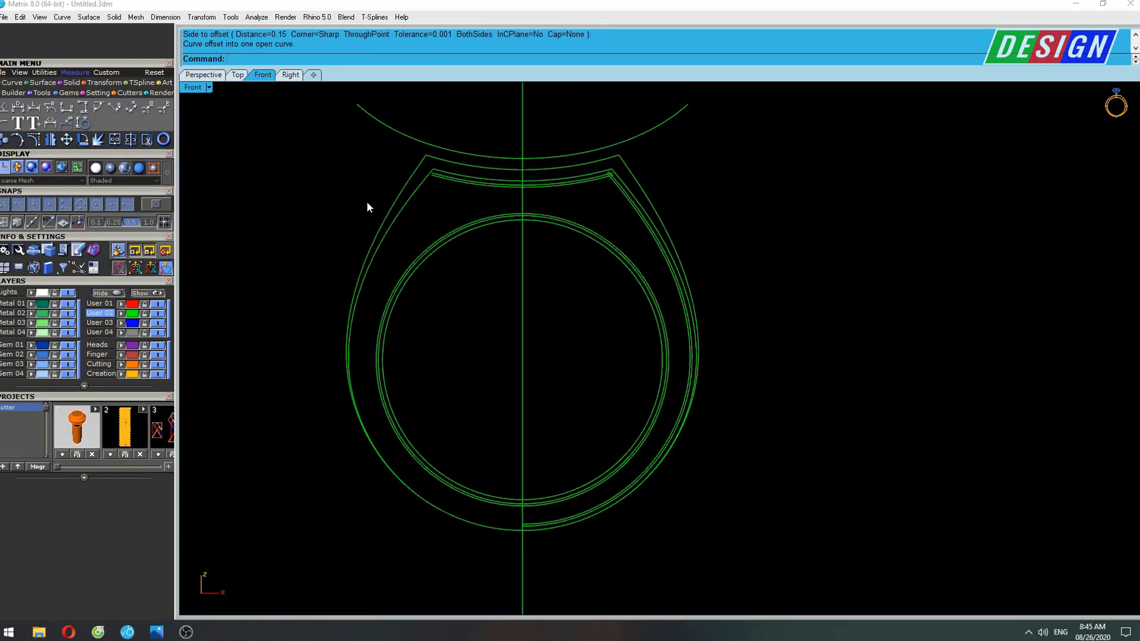
pyautogui.scroll(-1, 455, 265)
pyautogui.moveTo(575, 273); pyautogui.dragTo(562, 272, button='right')
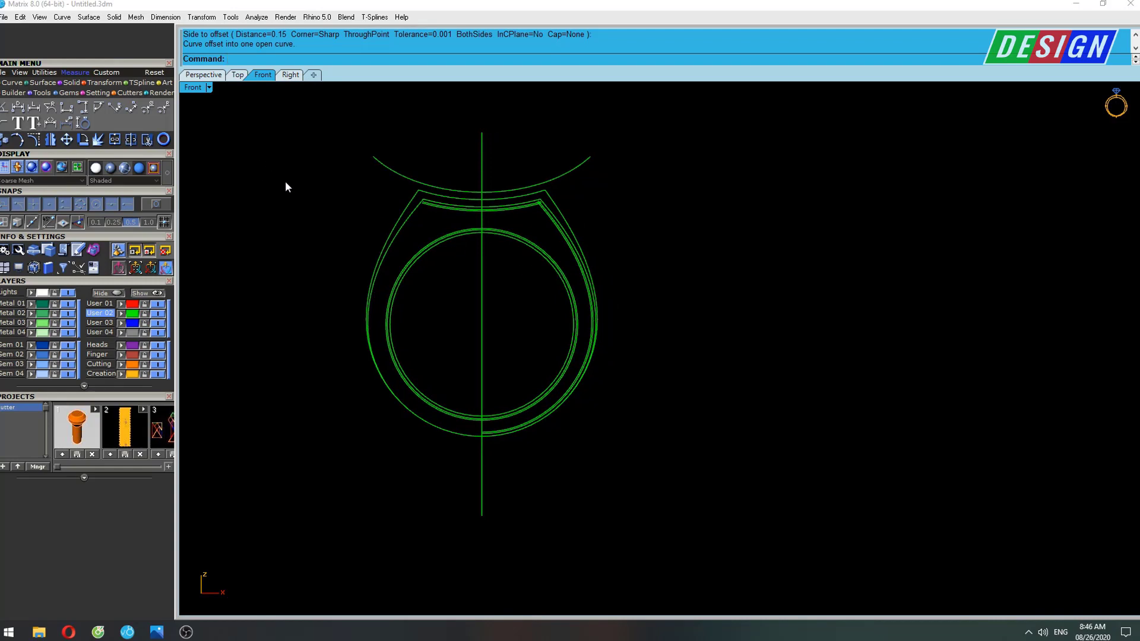
pyautogui.moveTo(630, 278)
pyautogui.mouseDown(button='right')
pyautogui.moveTo(746, 326)
pyautogui.moveTo(700, 280)
pyautogui.moveTo(701, 238)
pyautogui.moveTo(728, 272)
pyautogui.moveTo(720, 204)
pyautogui.mouseUp(button='right')
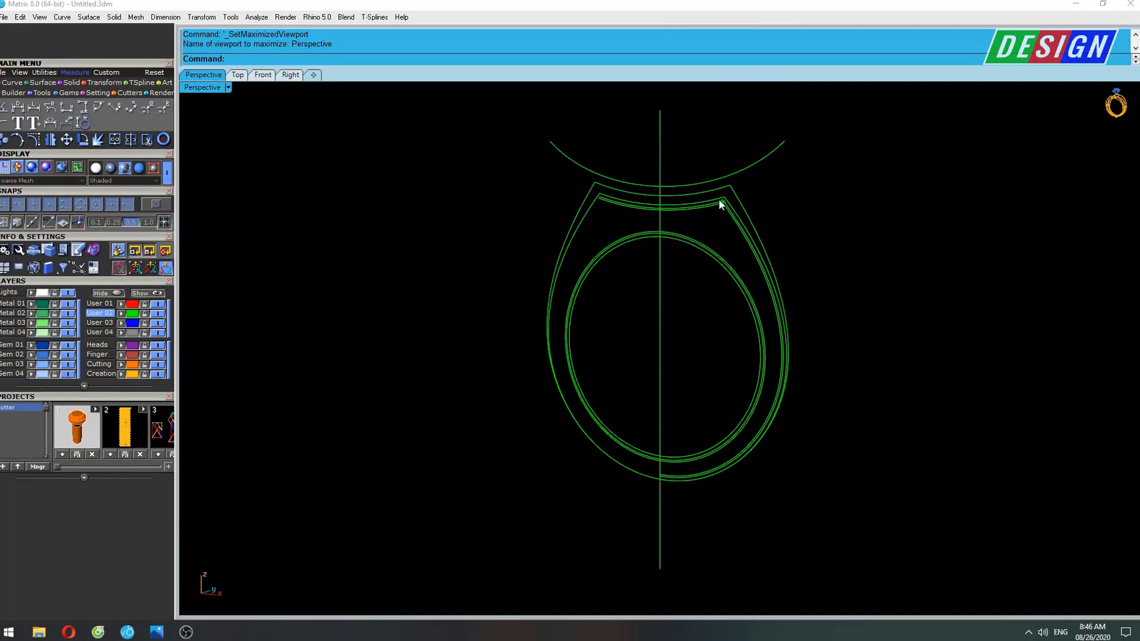
pyautogui.click(658, 141)
pyautogui.moveTo(658, 141); pyautogui.dragTo(732, 240, button='right')
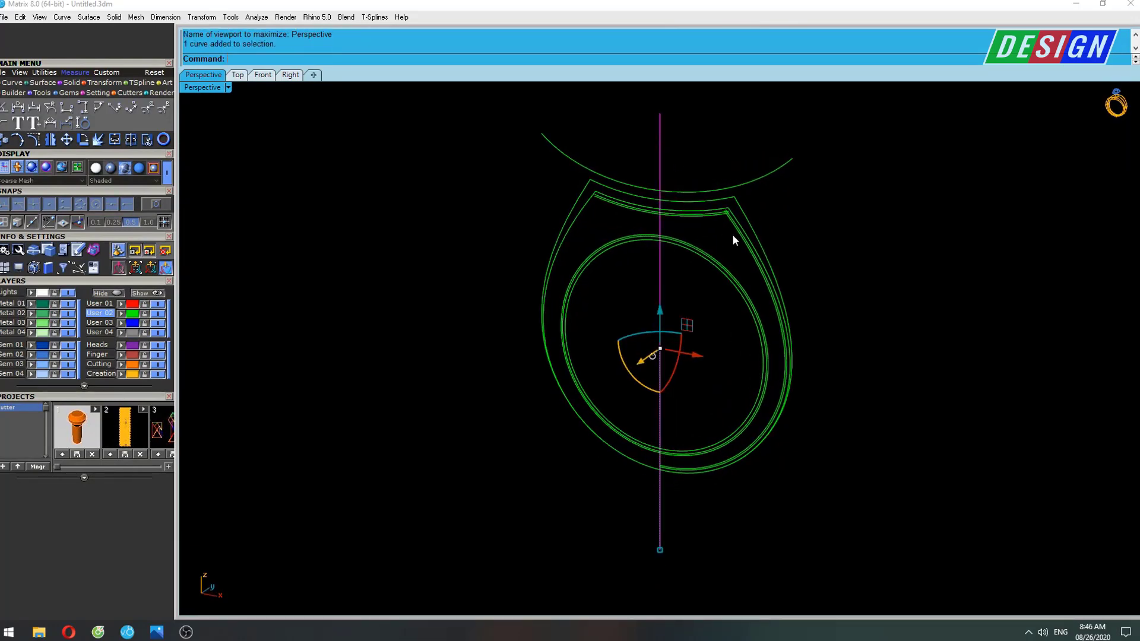
# - Start an extrusion of the centre line, then cancel it and move to the Right view
pyautogui.write('ec')
pyautogui.press('Return')
pyautogui.scroll(-3, 727, 254)
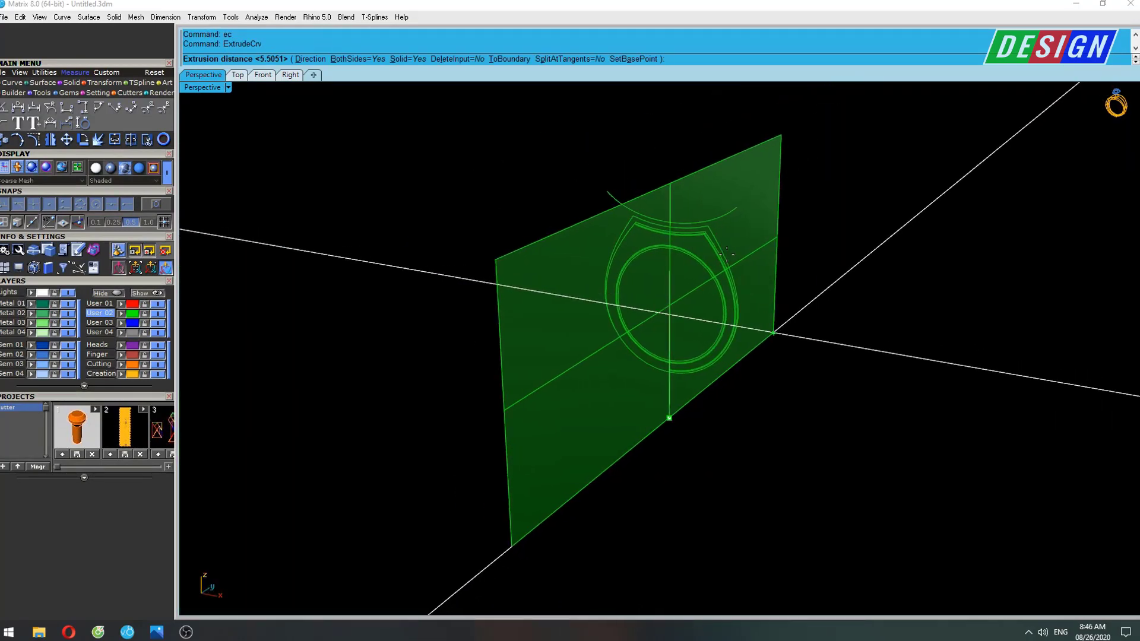
pyautogui.hotkey('ctrl', 'F2')
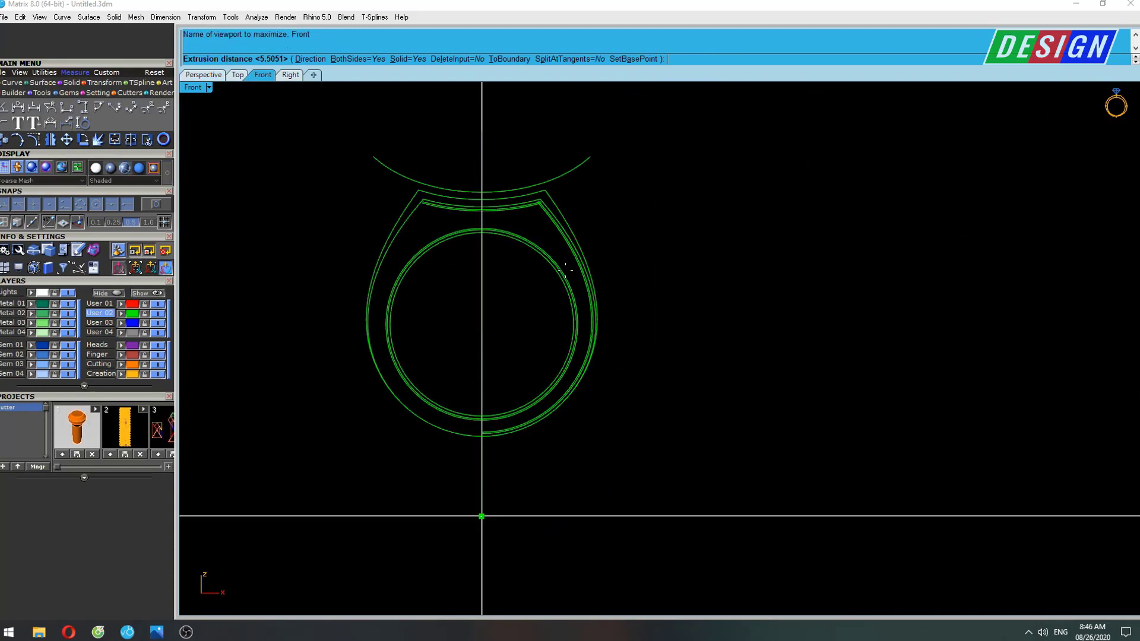
pyautogui.hotkey('ctrl', 'F3')
pyautogui.press('Escape')
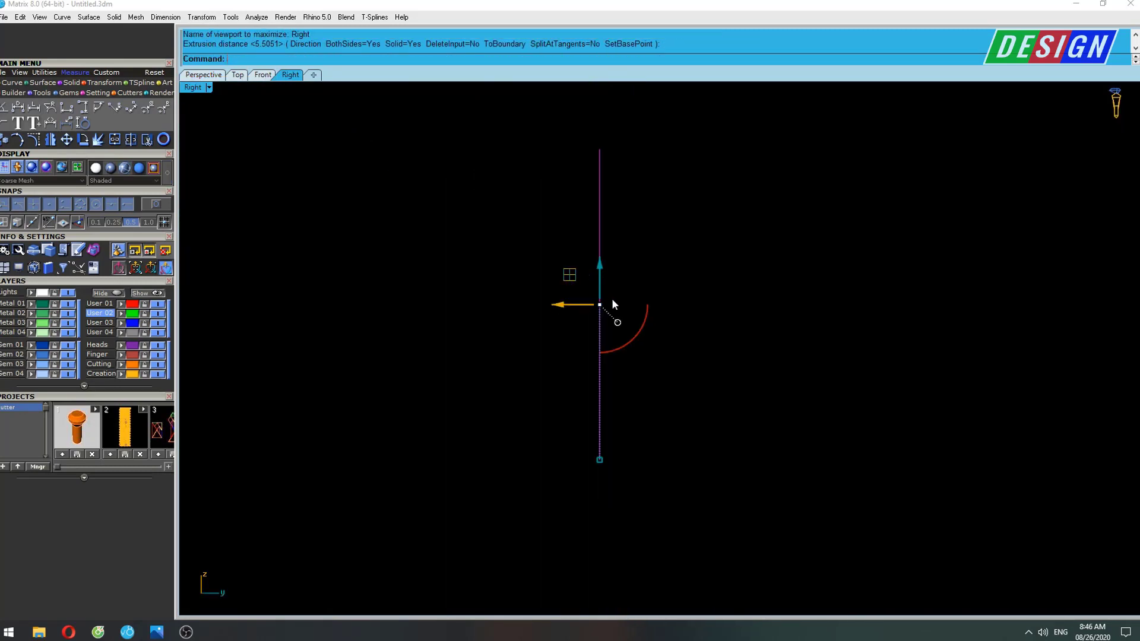
pyautogui.moveTo(613, 304); pyautogui.dragTo(565, 287, button='right')
# - Extrude the vertical centre line both ways into a flat surface and shade the Front view
pyautogui.write('ec')
pyautogui.press('Return')
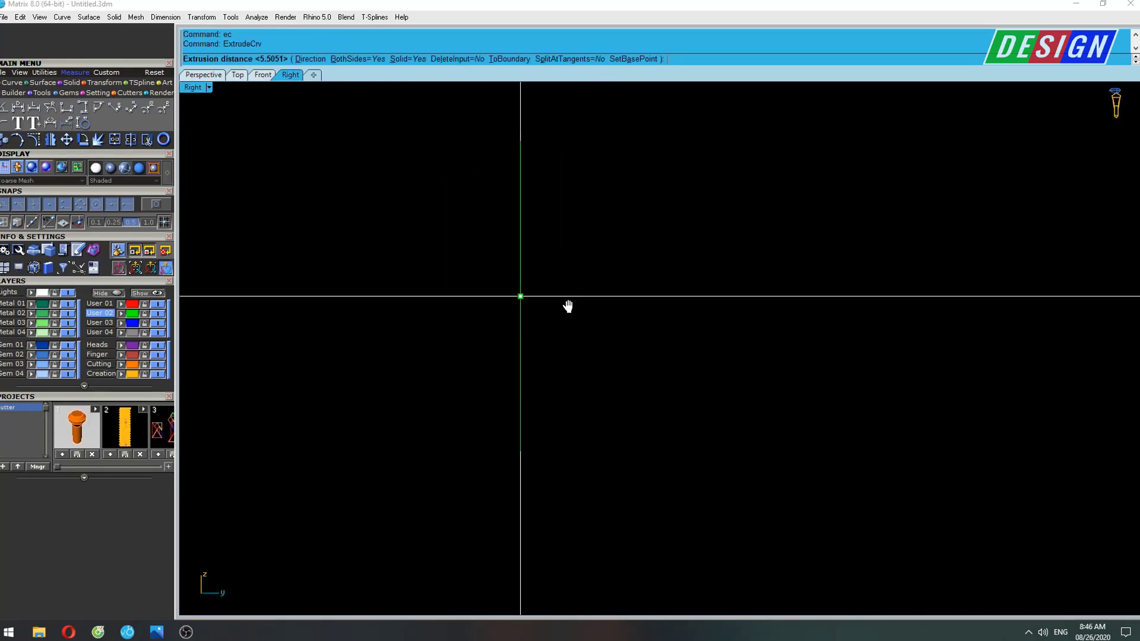
pyautogui.hotkey('ctrl', 'F2')
pyautogui.press('Escape')
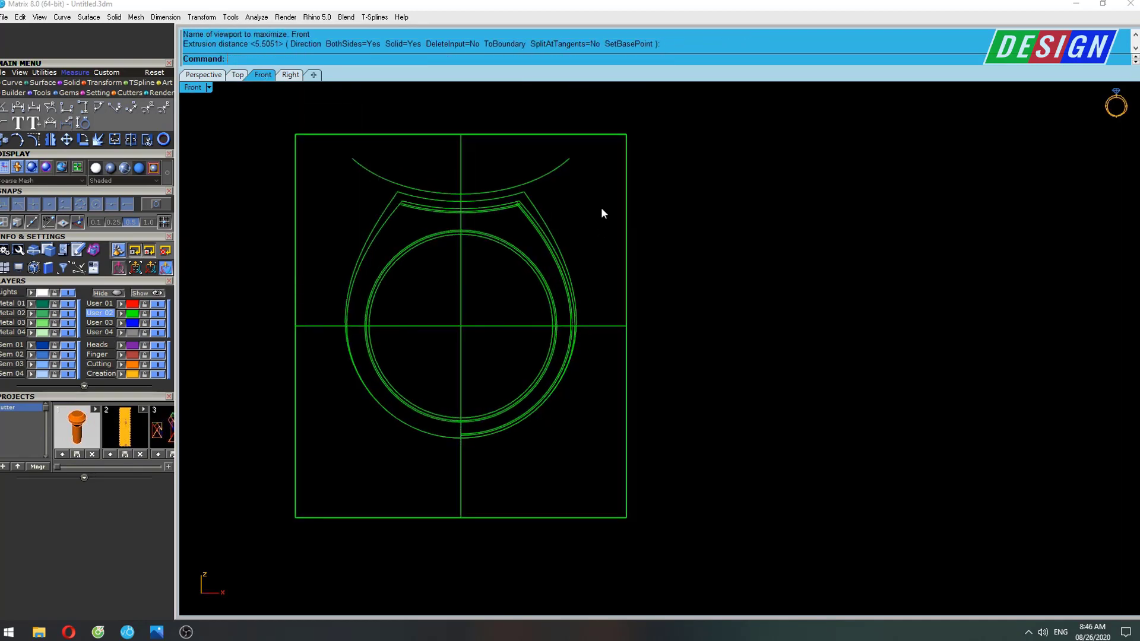
pyautogui.moveTo(602, 213); pyautogui.dragTo(616, 280, button='right')
pyautogui.hotkey('ctrl', 'alt', 's')
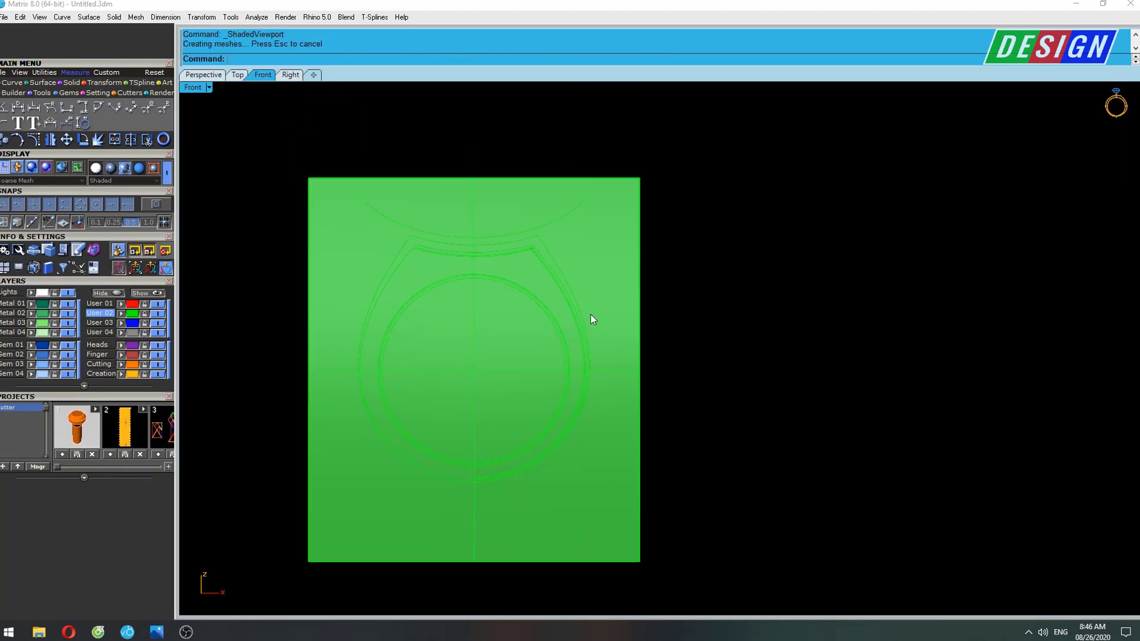
pyautogui.scroll(3, 586, 315)
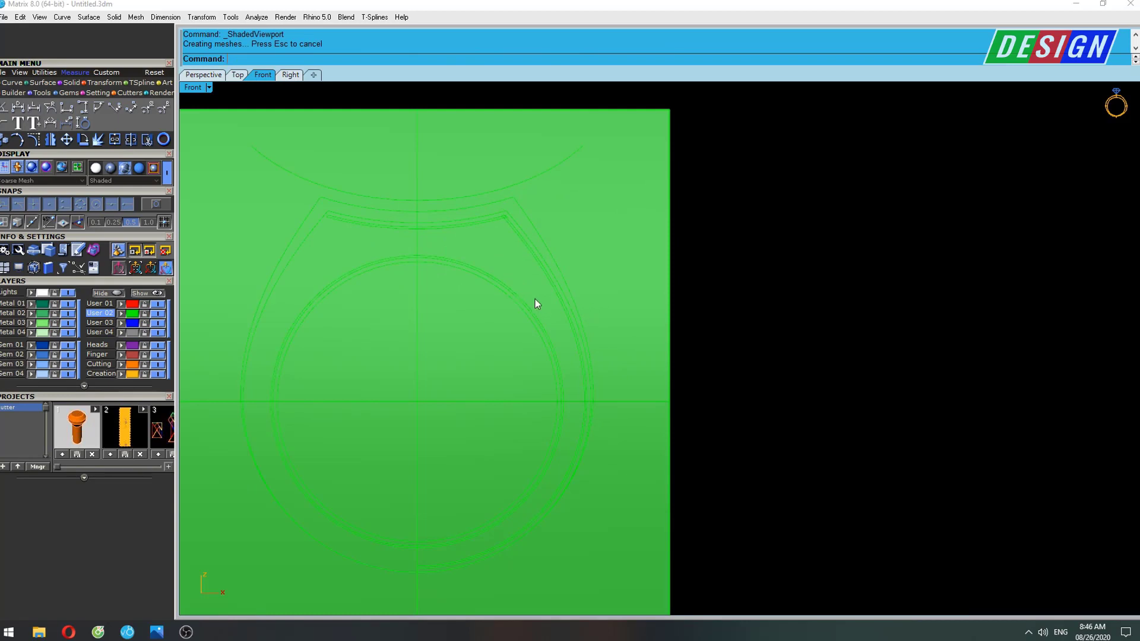
pyautogui.moveTo(565, 341)
pyautogui.mouseDown(button='right')
pyautogui.moveTo(590, 263)
pyautogui.moveTo(590, 326)
pyautogui.mouseUp(button='right')
# - Return the Front view to wireframe and select the finger circle and a second ring curve
pyautogui.write('w')
pyautogui.press('Return')
pyautogui.scroll(2, 547, 414)
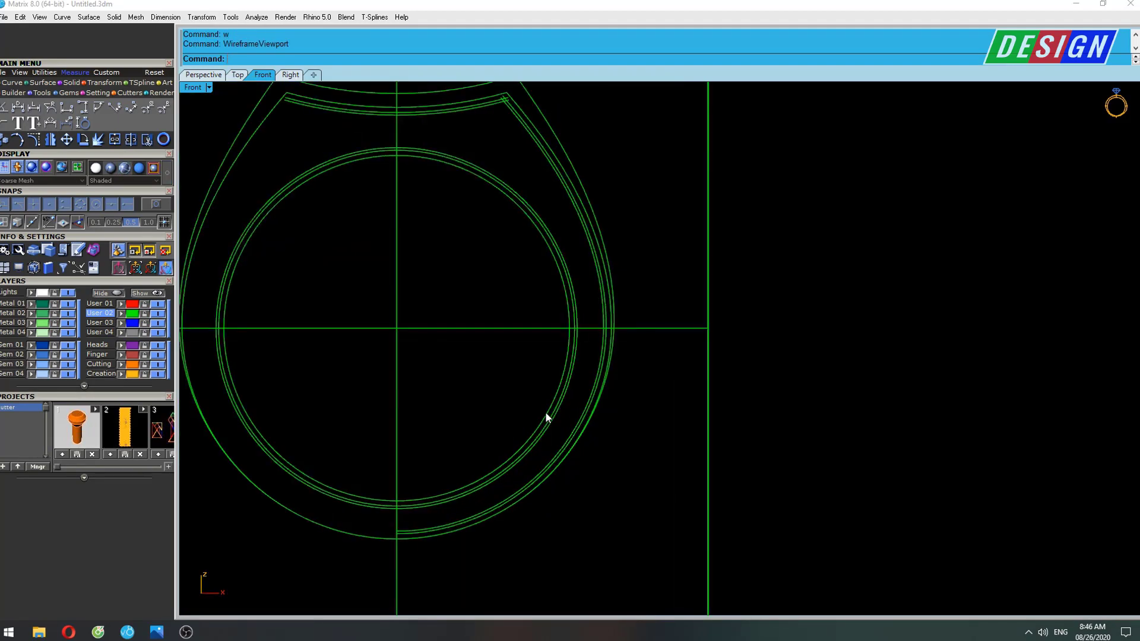
pyautogui.moveTo(531, 429)
pyautogui.mouseDown(button='right')
pyautogui.moveTo(570, 328)
pyautogui.moveTo(568, 287)
pyautogui.mouseUp(button='right')
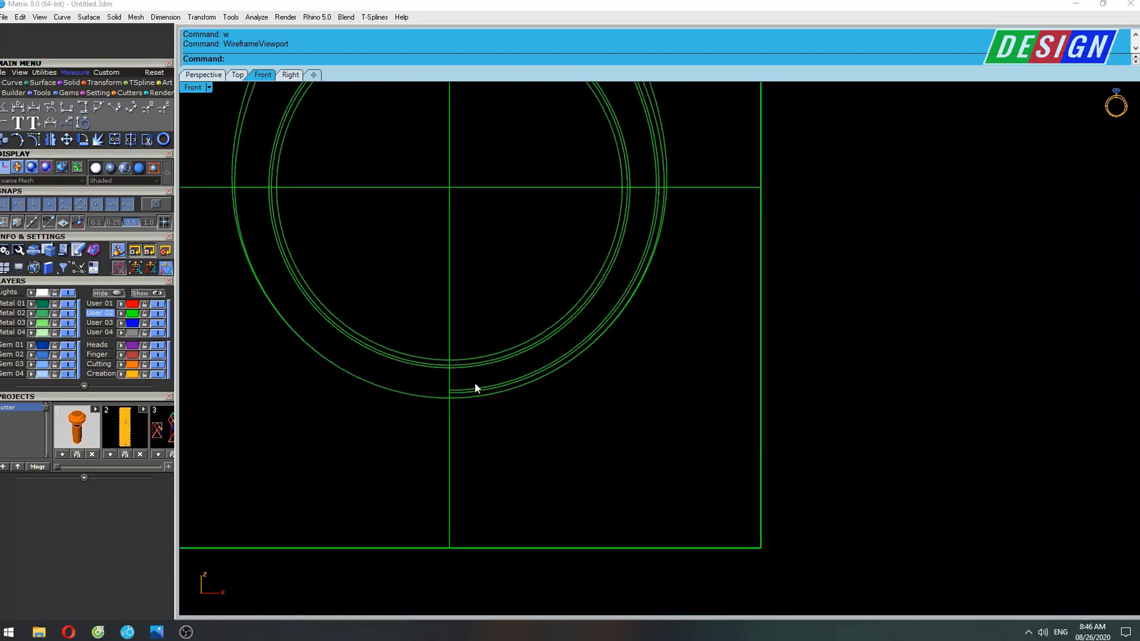
pyautogui.scroll(2, 476, 380)
pyautogui.click(475, 365)
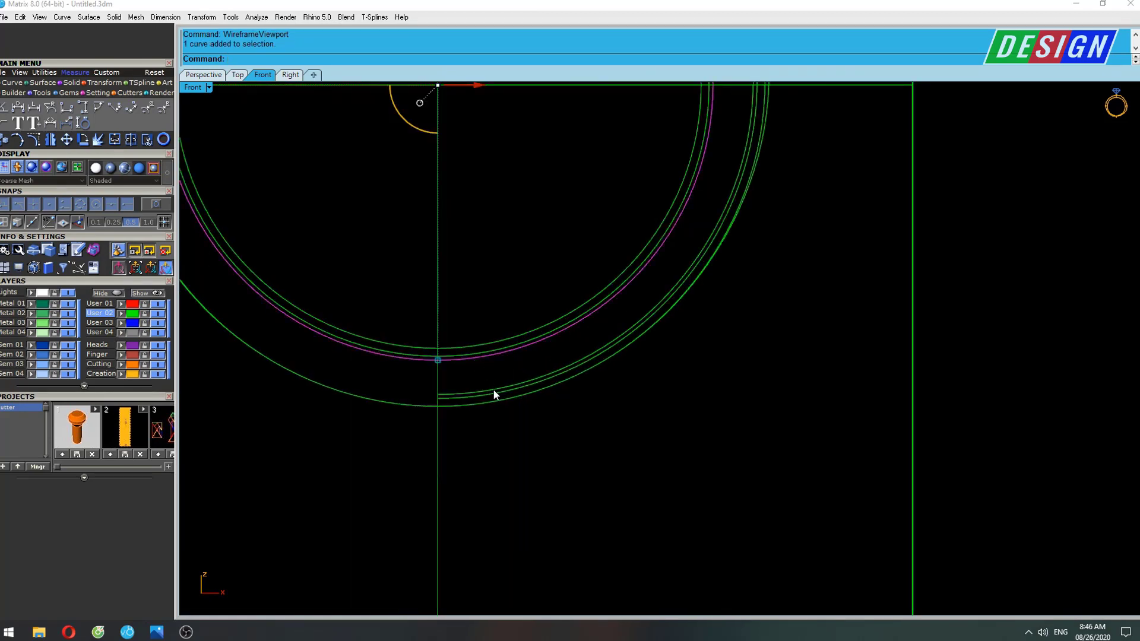
pyautogui.click(497, 391)
# - Pan and zoom the Front view in on the bottom of the ring's curves
pyautogui.scroll(-3, 503, 387)
pyautogui.moveTo(621, 242)
pyautogui.mouseDown(button='right')
pyautogui.moveTo(601, 382)
pyautogui.moveTo(593, 321)
pyautogui.mouseUp(button='right')
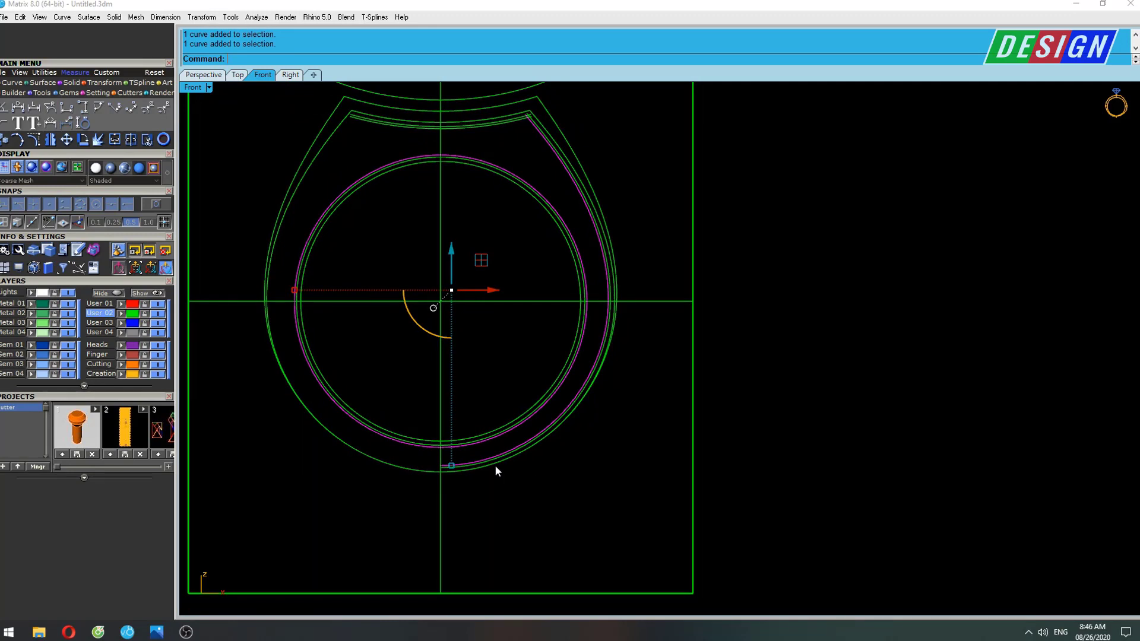
pyautogui.scroll(2, 496, 471)
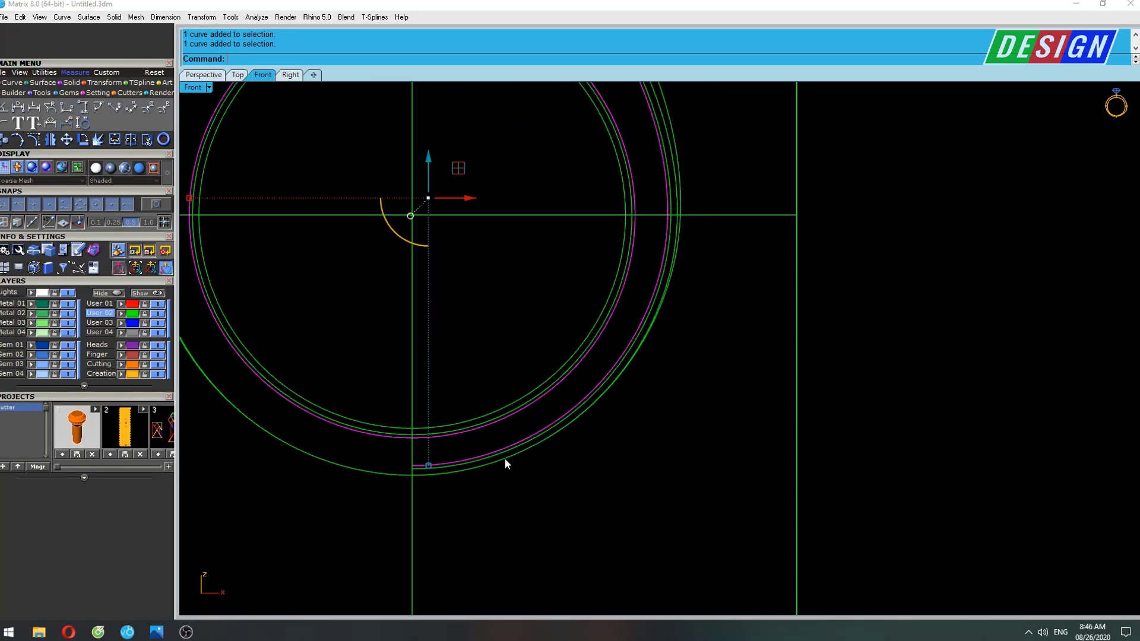
pyautogui.moveTo(515, 450); pyautogui.dragTo(566, 405, button='right')
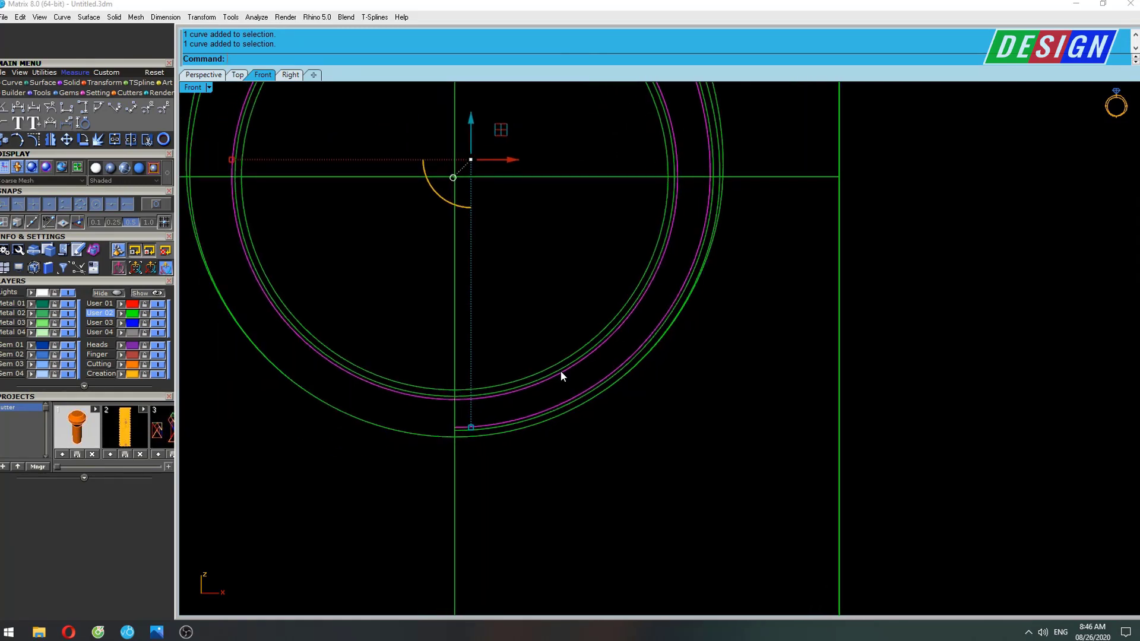
pyautogui.moveTo(578, 373); pyautogui.dragTo(572, 422, button='right')
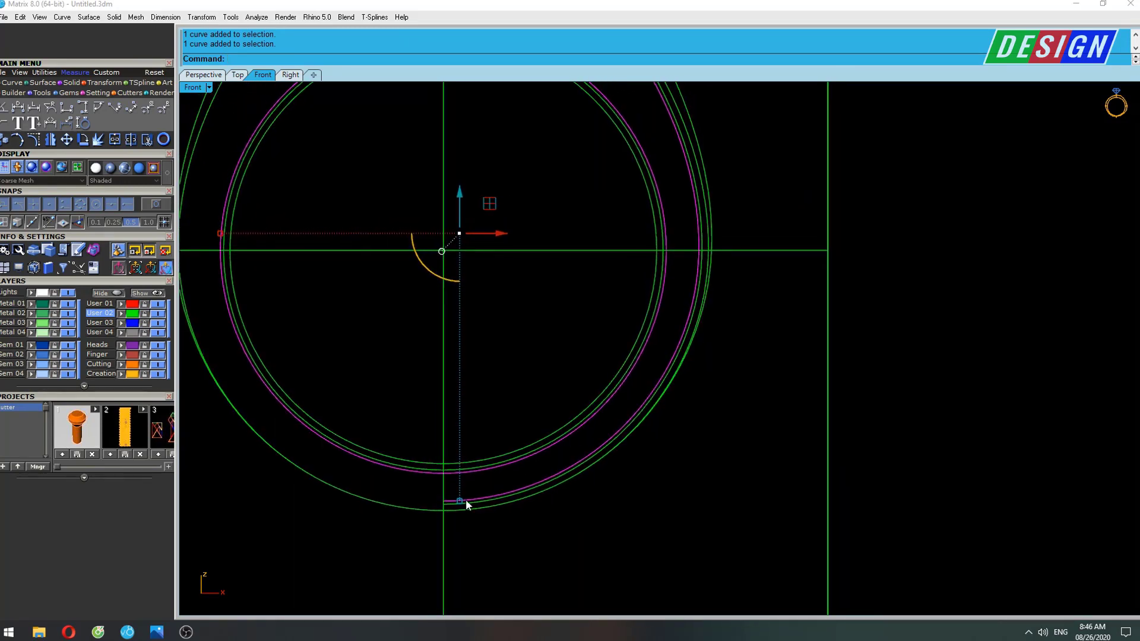
pyautogui.scroll(3, 465, 500)
pyautogui.moveTo(459, 505); pyautogui.dragTo(481, 460, button='right')
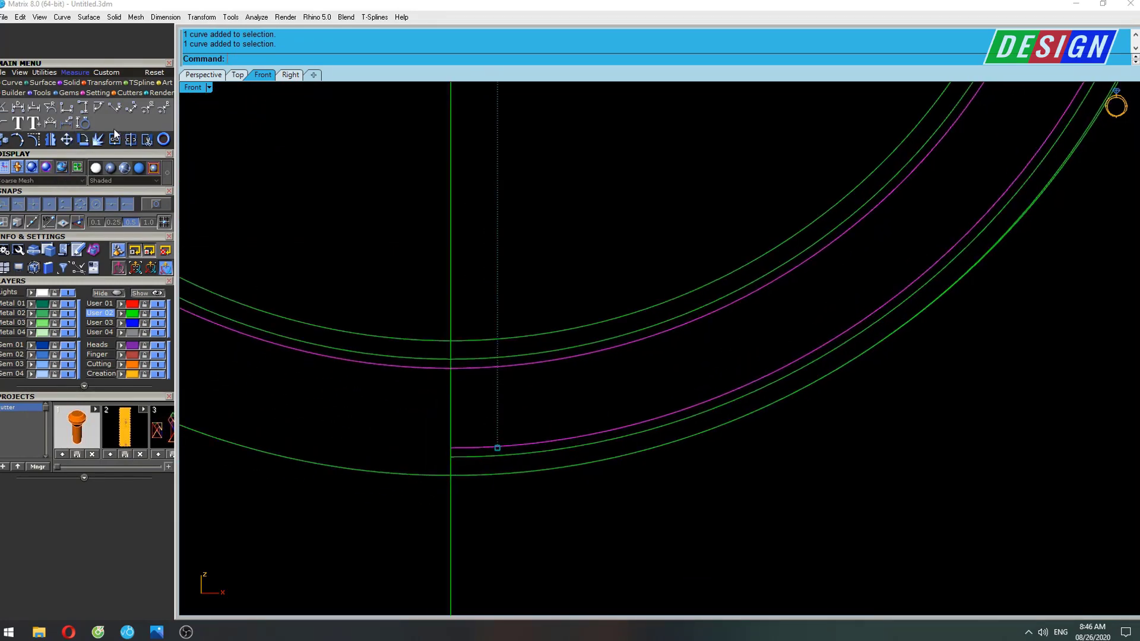
# - Measure the 1.30 gap between the inner and outer ring curves at the bottom
pyautogui.click(133, 112)
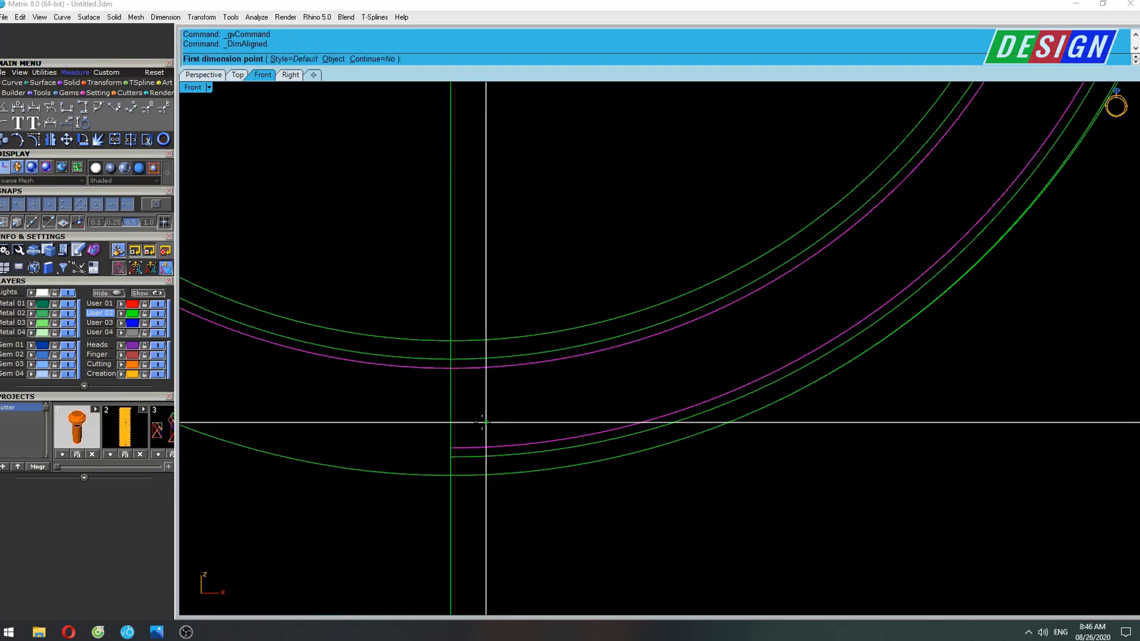
pyautogui.scroll(3, 484, 420)
pyautogui.click(438, 343)
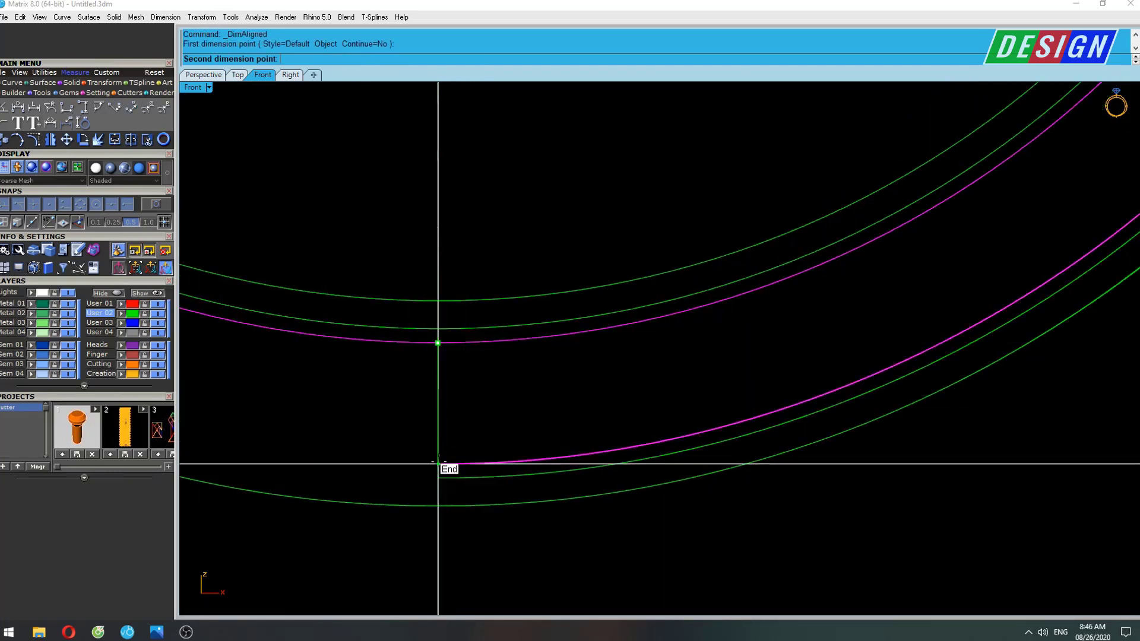
pyautogui.click(441, 465)
pyautogui.press('Escape')
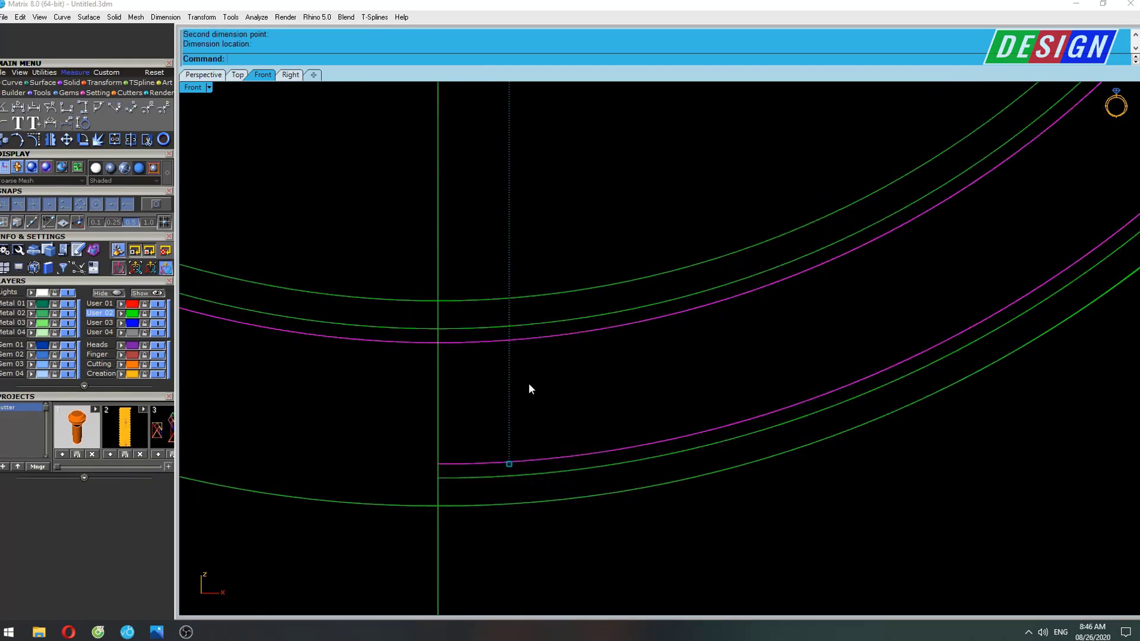
# - Offset the inner ring curve 0.65 outward and put it on the red User 01 layer
pyautogui.click(530, 336)
pyautogui.scroll(-2, 530, 339)
pyautogui.scroll(-2, 544, 362)
pyautogui.write('O')
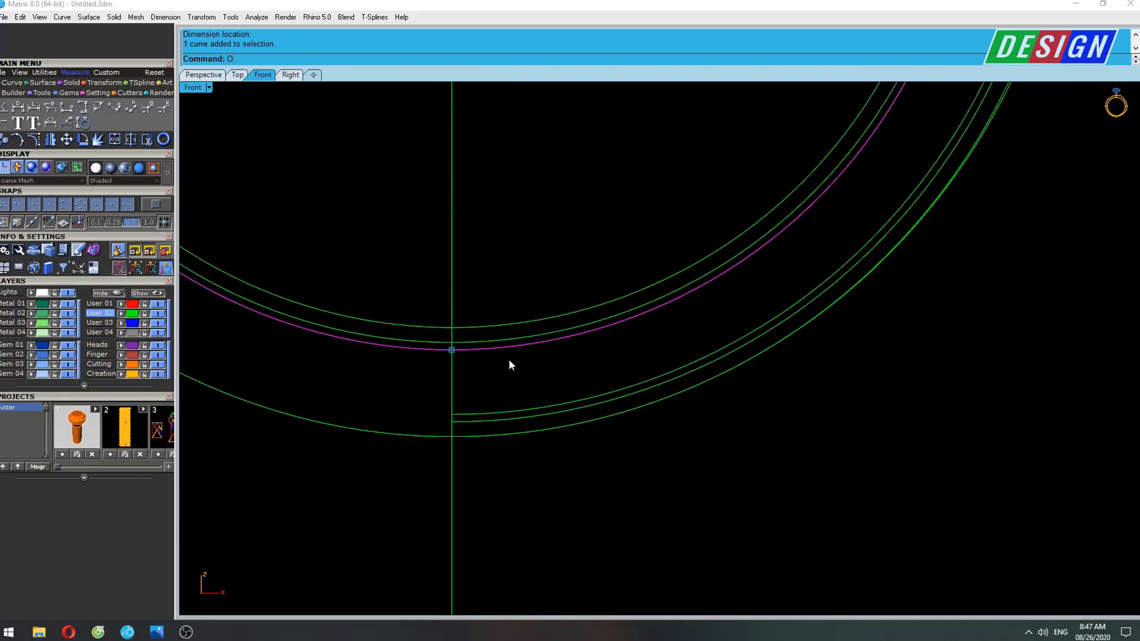
pyautogui.write('ffset')
pyautogui.press('Return')
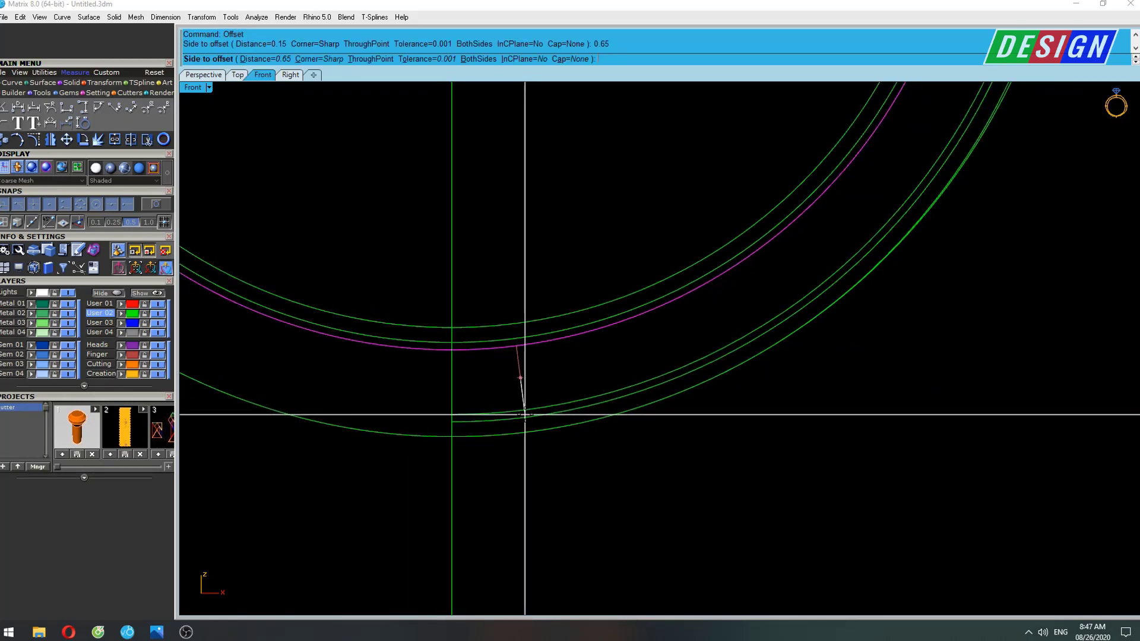
pyautogui.click(525, 419)
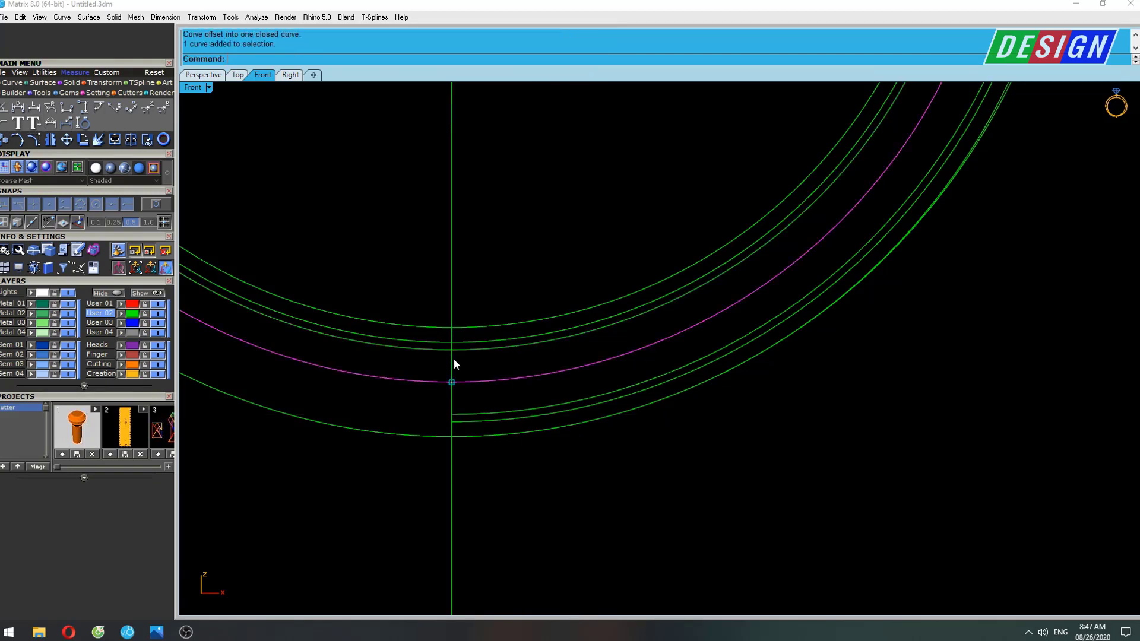
pyautogui.click(122, 306)
# - Select the flat centre surface the gems will sit on
pyautogui.scroll(-3, 562, 294)
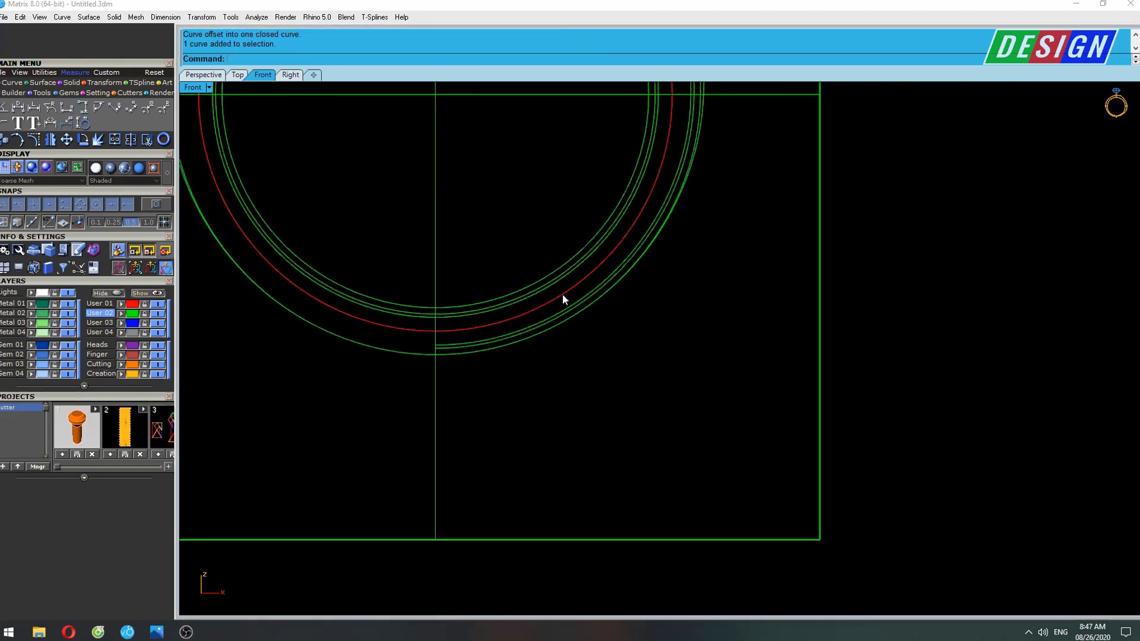
pyautogui.scroll(-3, 734, 343)
pyautogui.click(810, 357)
# - Launch Gem On Surface from the Gems tab's Gem Loader with the centre surface as base
pyautogui.scroll(-3, 707, 357)
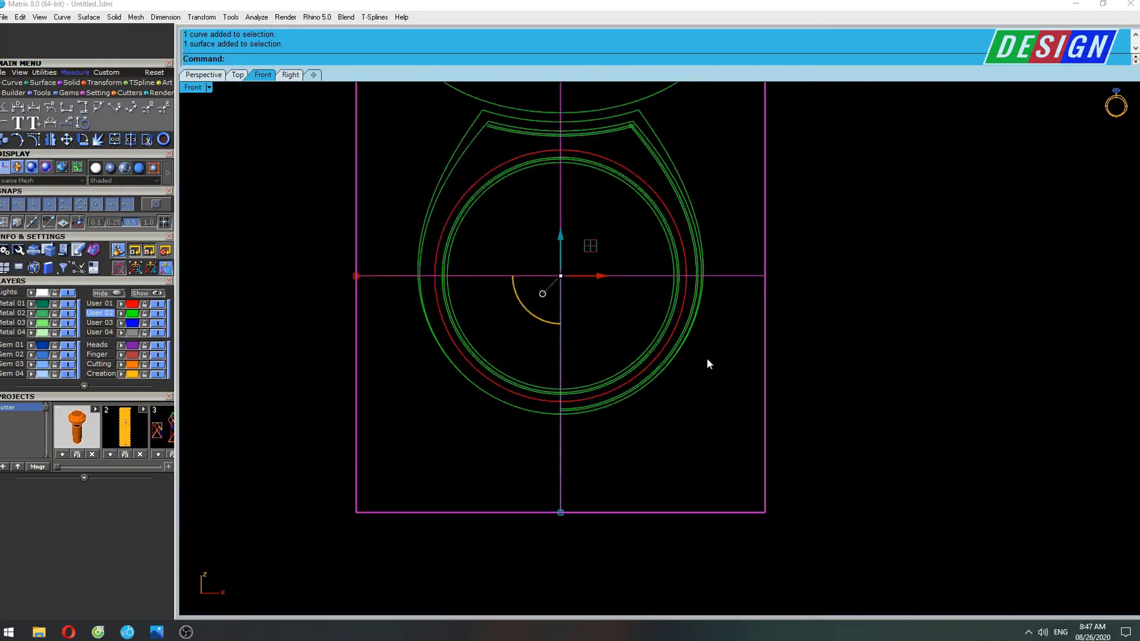
pyautogui.click(70, 95)
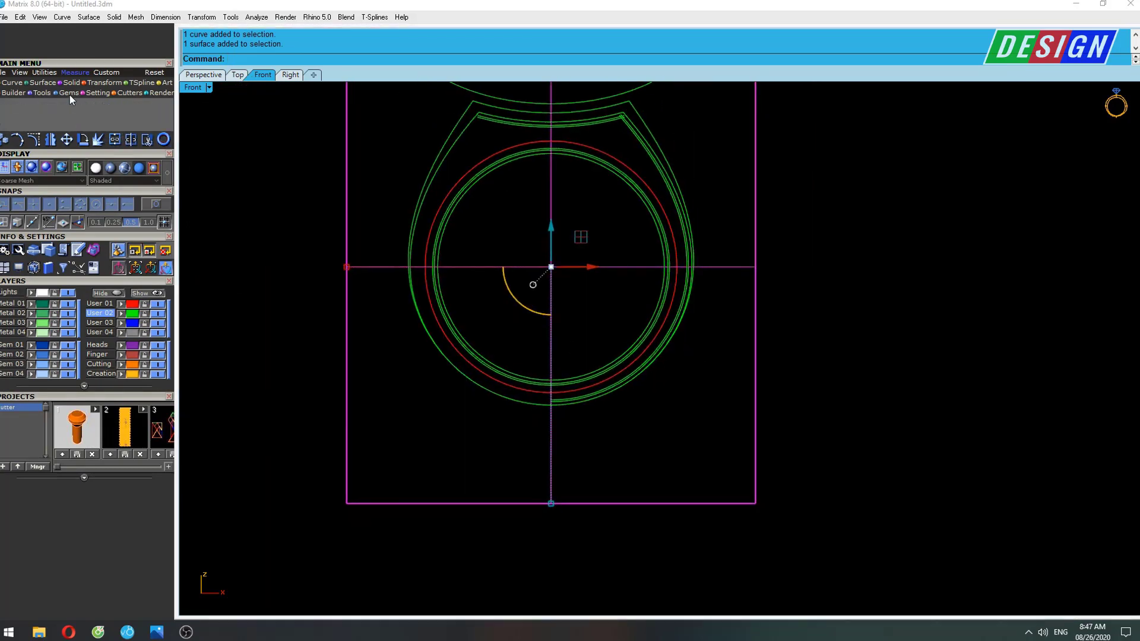
pyautogui.click(5, 109)
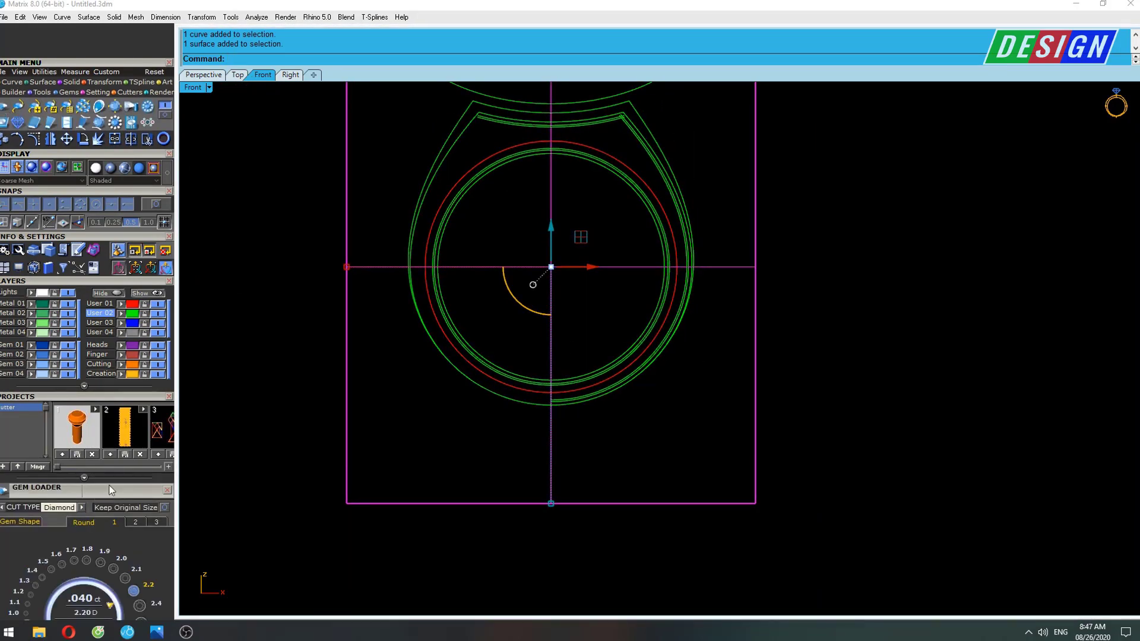
pyautogui.scroll(-1, 113, 475)
pyautogui.click(19, 81)
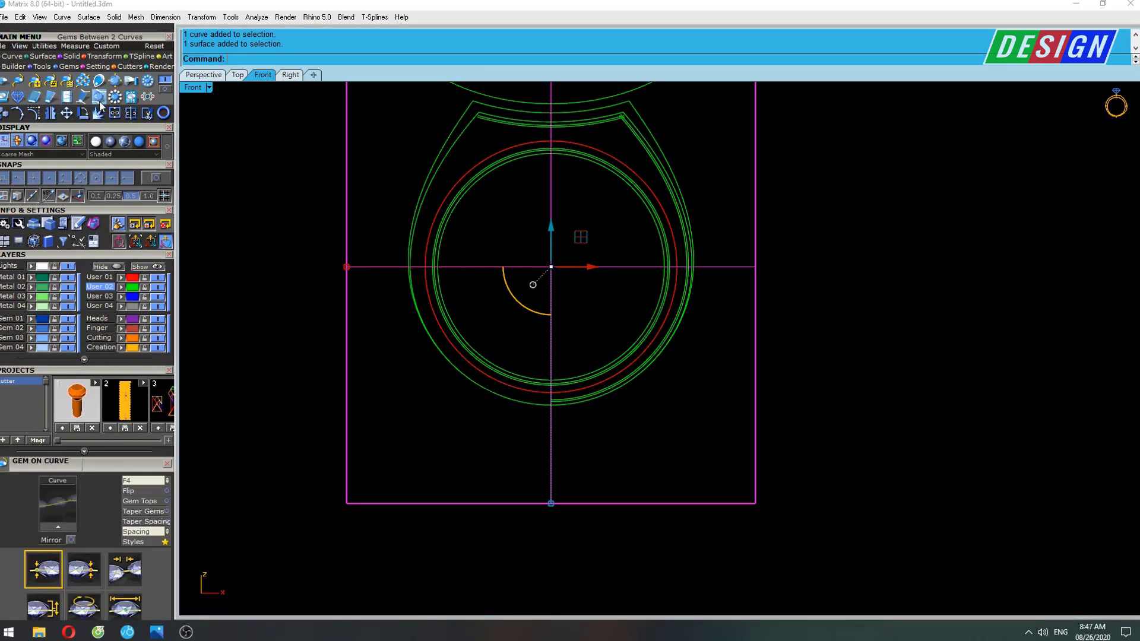
pyautogui.click(3, 99)
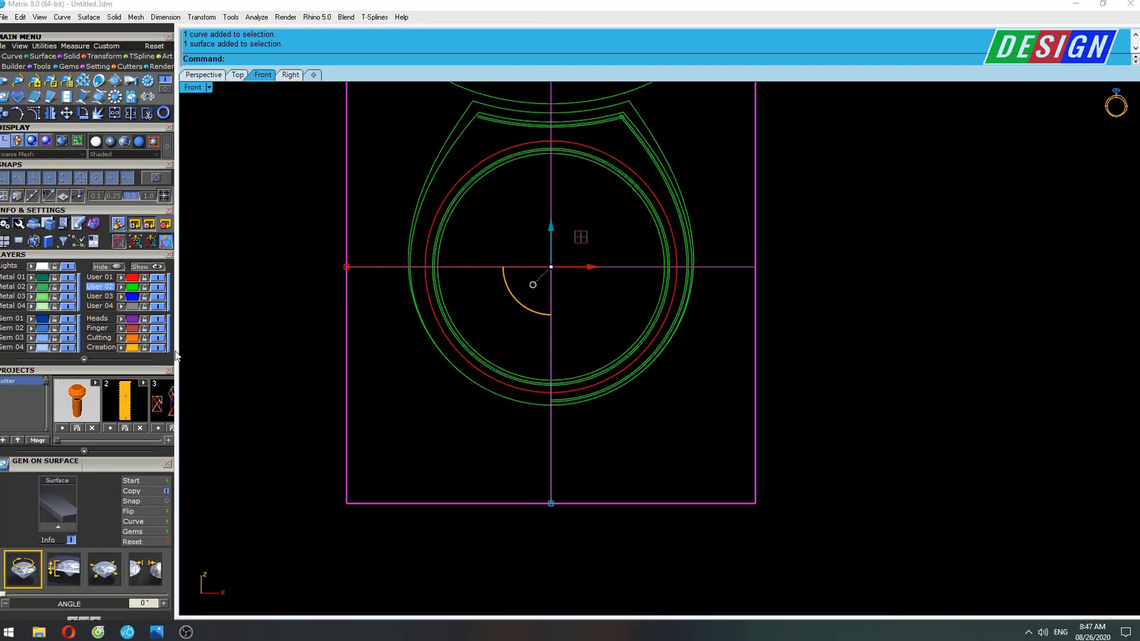
pyautogui.click(124, 478)
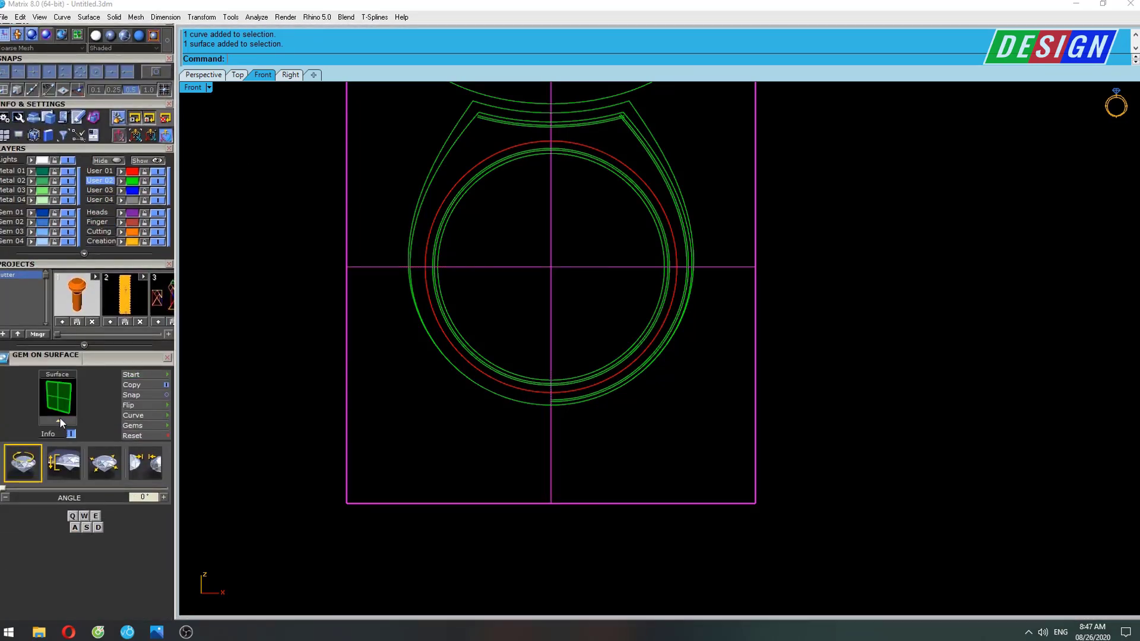
# - Size the round gem to 1.3 mm, flip it upright, and align it to the red guide curve
pyautogui.scroll(1, 580, 359)
pyautogui.scroll(3, 540, 412)
pyautogui.scroll(2, 536, 422)
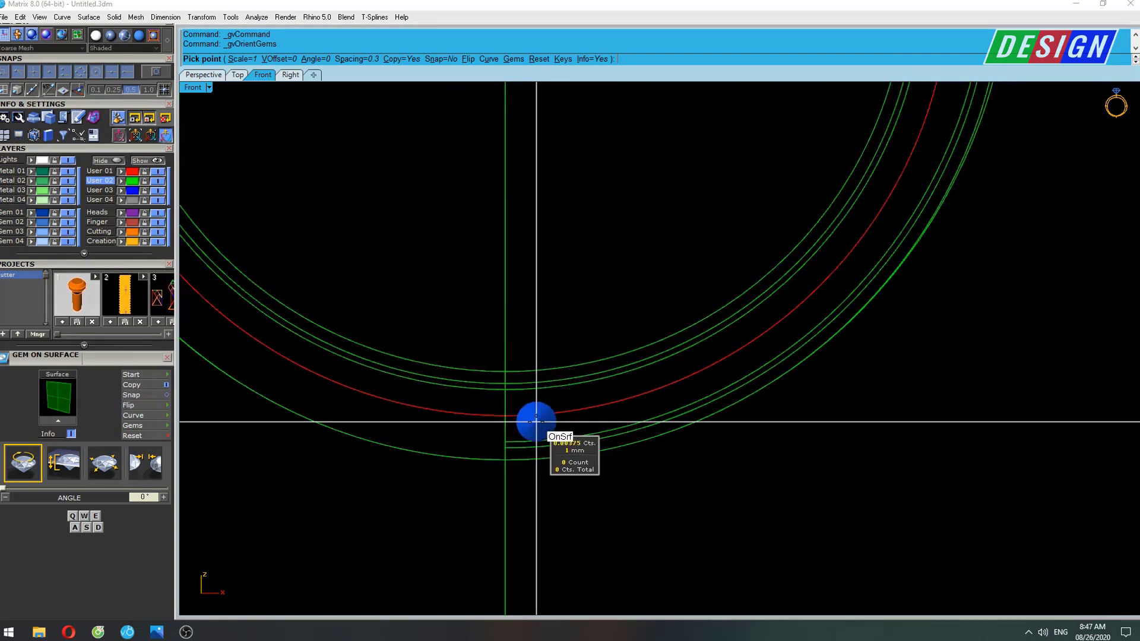
pyautogui.scroll(3, 523, 395)
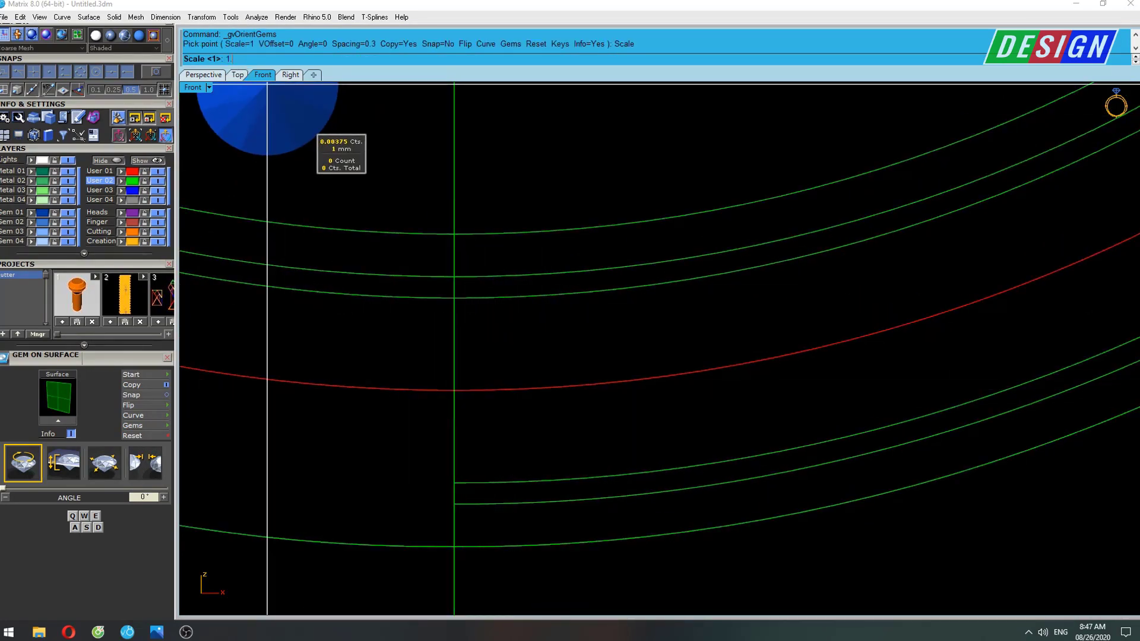
pyautogui.write('1.3')
pyautogui.press('Return')
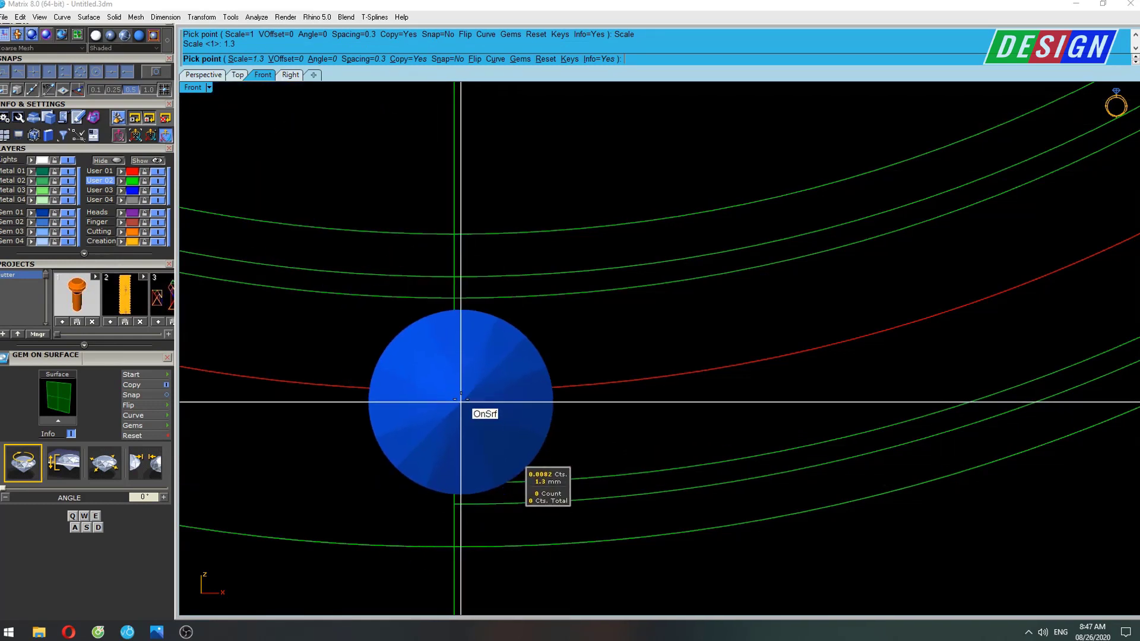
pyautogui.write('f')
pyautogui.press('Return')
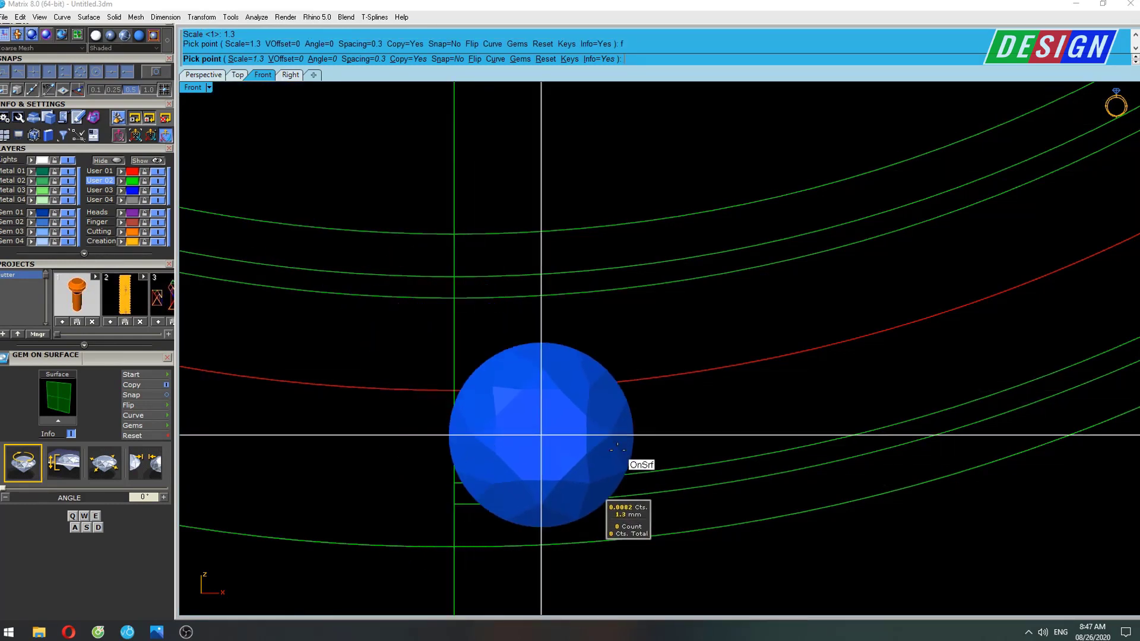
pyautogui.click(496, 59)
pyautogui.click(563, 390)
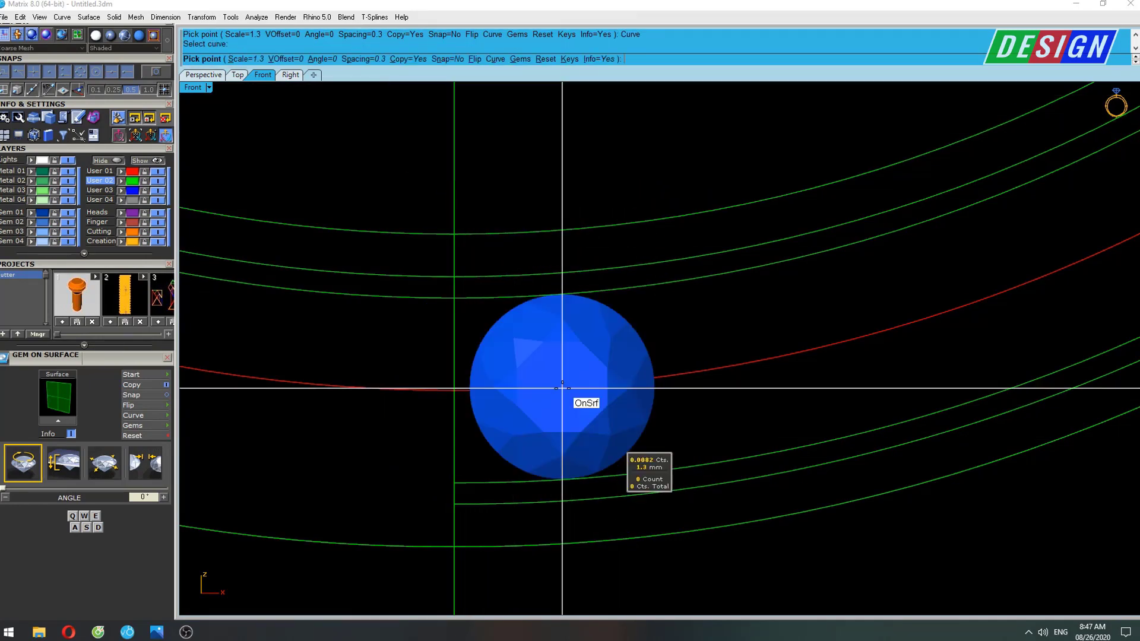
pyautogui.scroll(2, 463, 400)
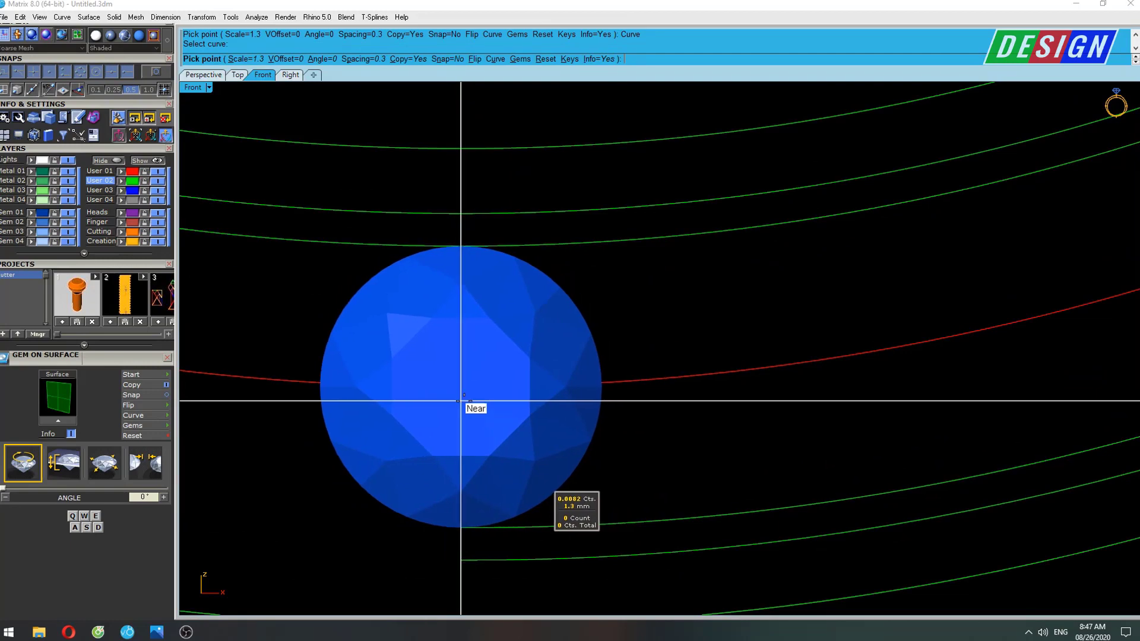
# - Place five round gems along the ring profile
pyautogui.click(461, 401)
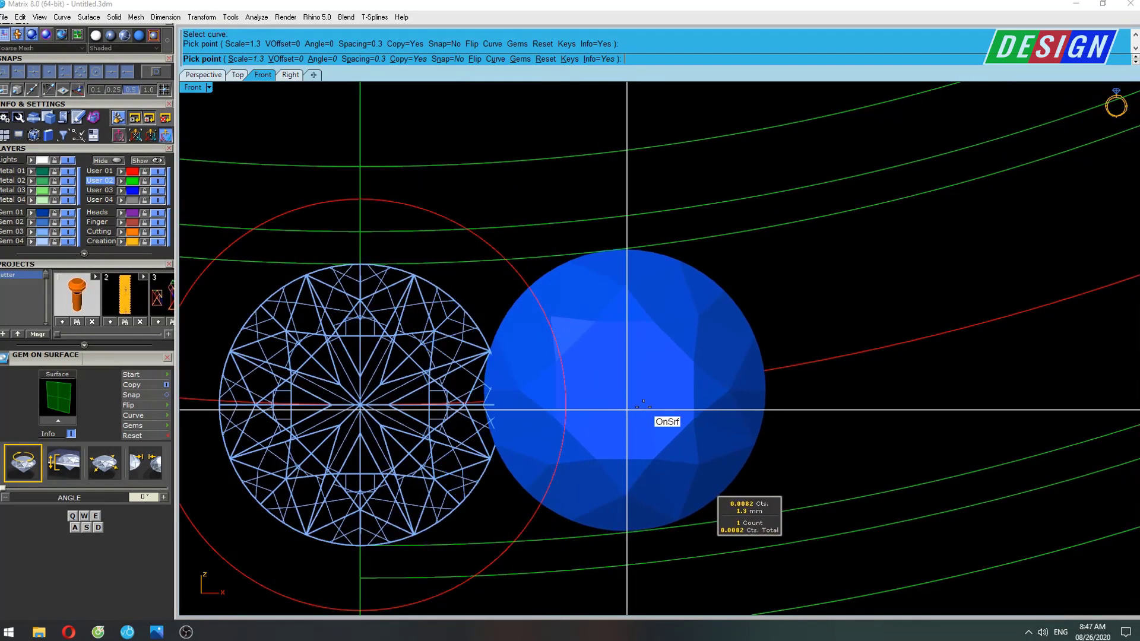
pyautogui.scroll(2, 683, 395)
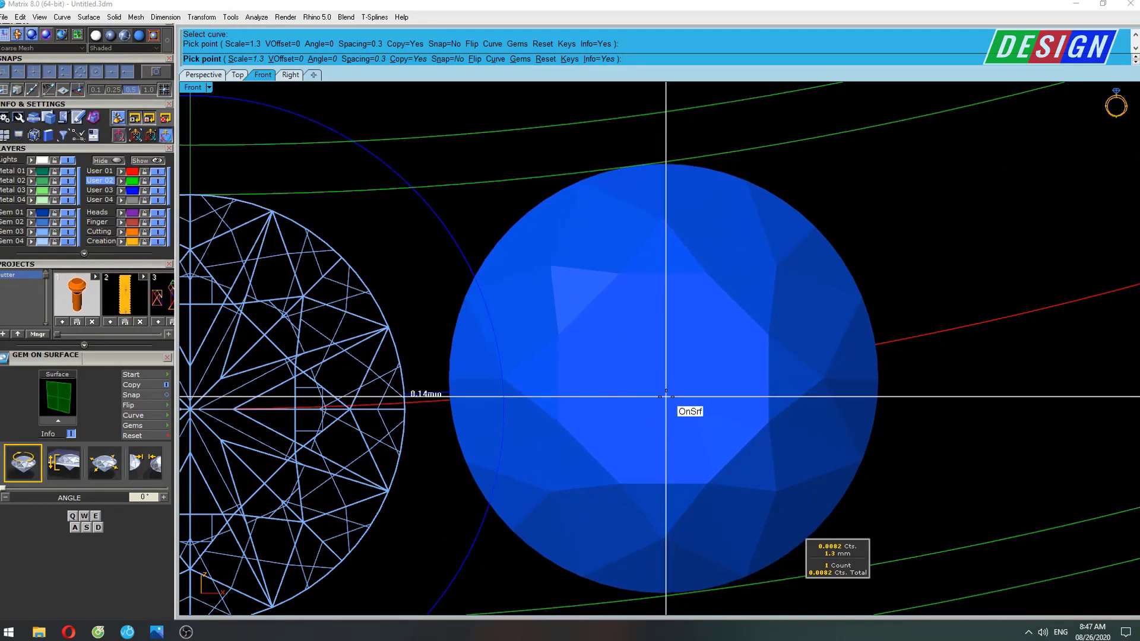
pyautogui.click(665, 395)
pyautogui.scroll(-3, 667, 395)
pyautogui.scroll(4, 601, 377)
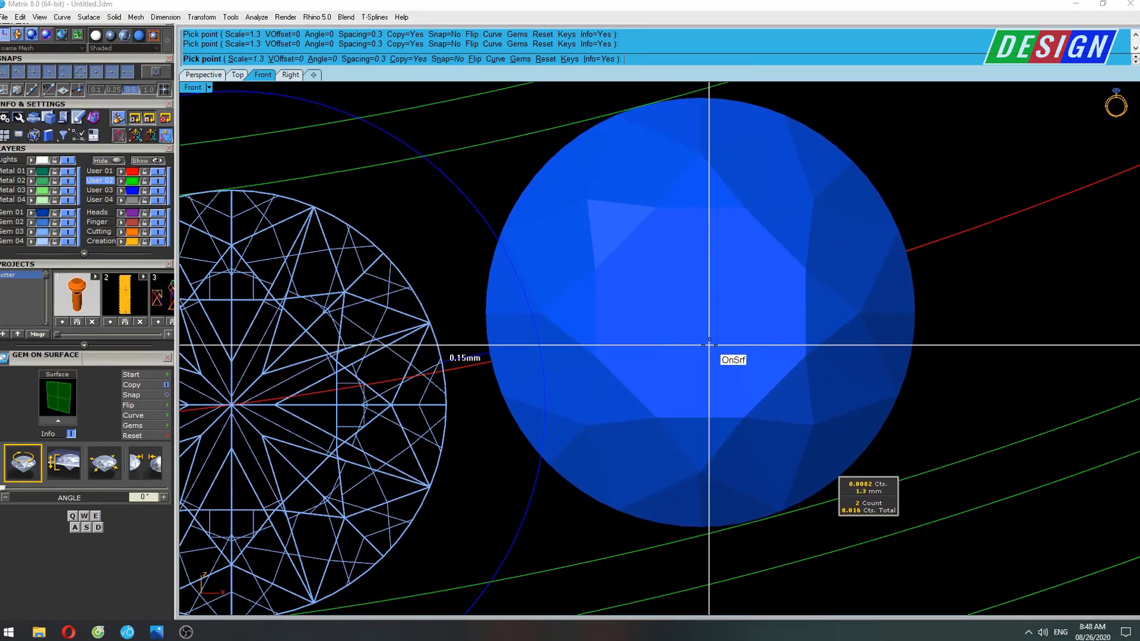
pyautogui.click(709, 344)
pyautogui.scroll(-2, 710, 344)
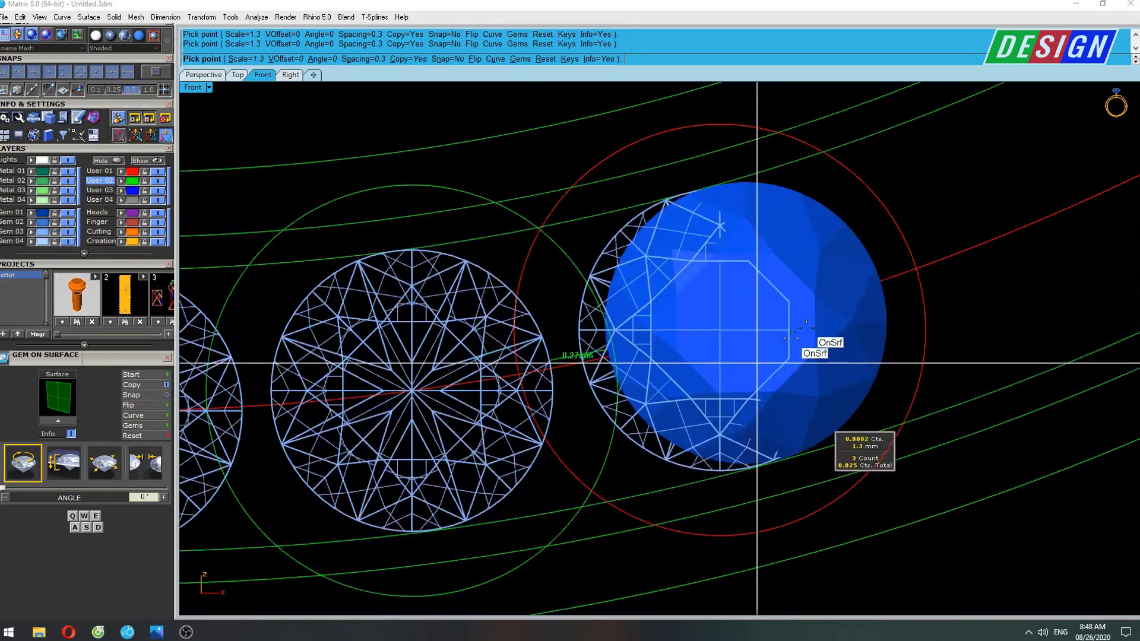
pyautogui.scroll(1, 487, 469)
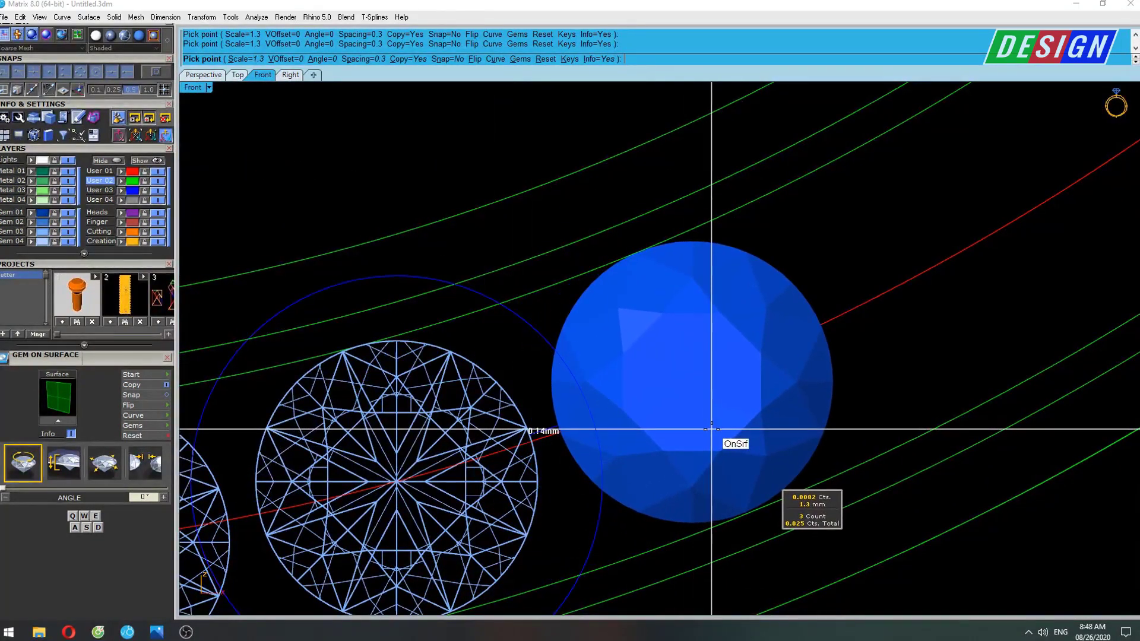
pyautogui.click(714, 427)
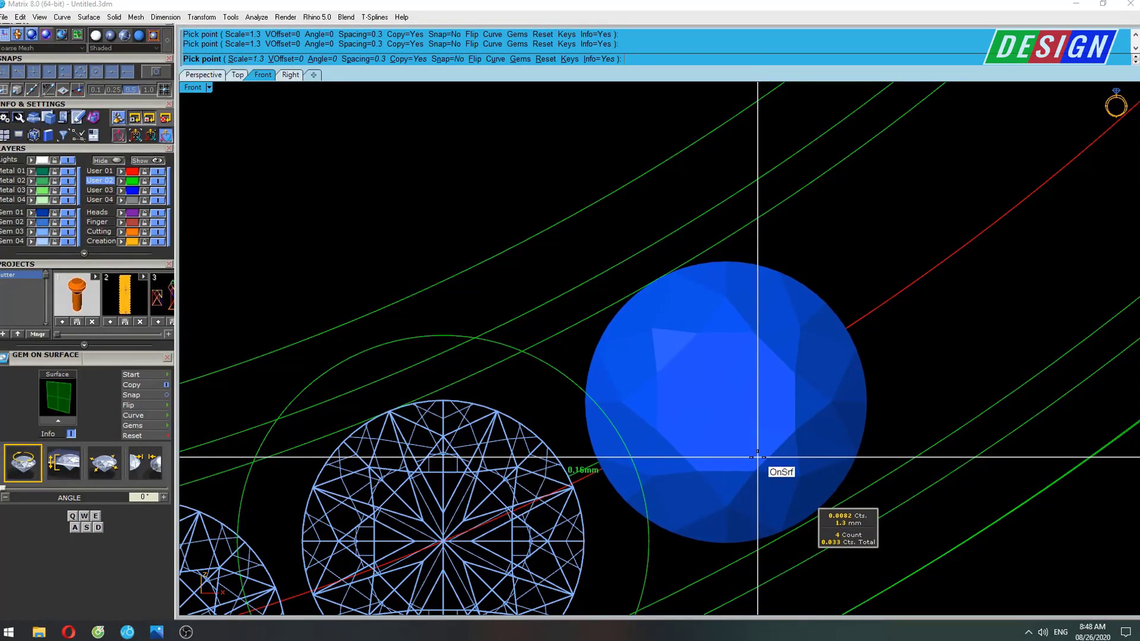
pyautogui.click(757, 457)
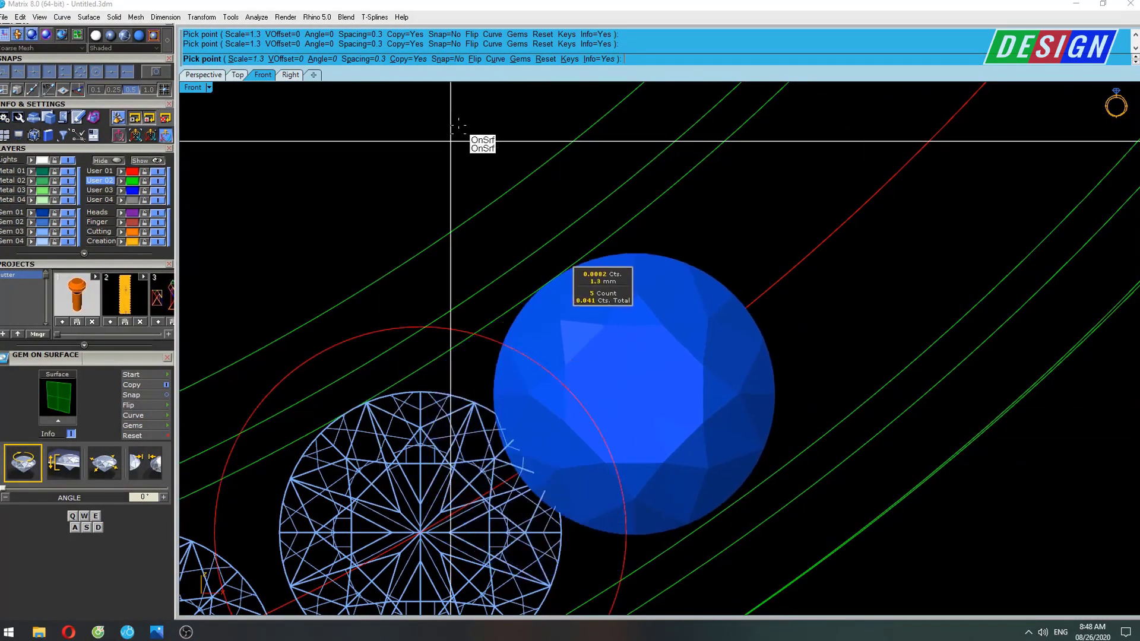
# - Use the red curve as the gem guide and place four gems up the shank
pyautogui.click(493, 59)
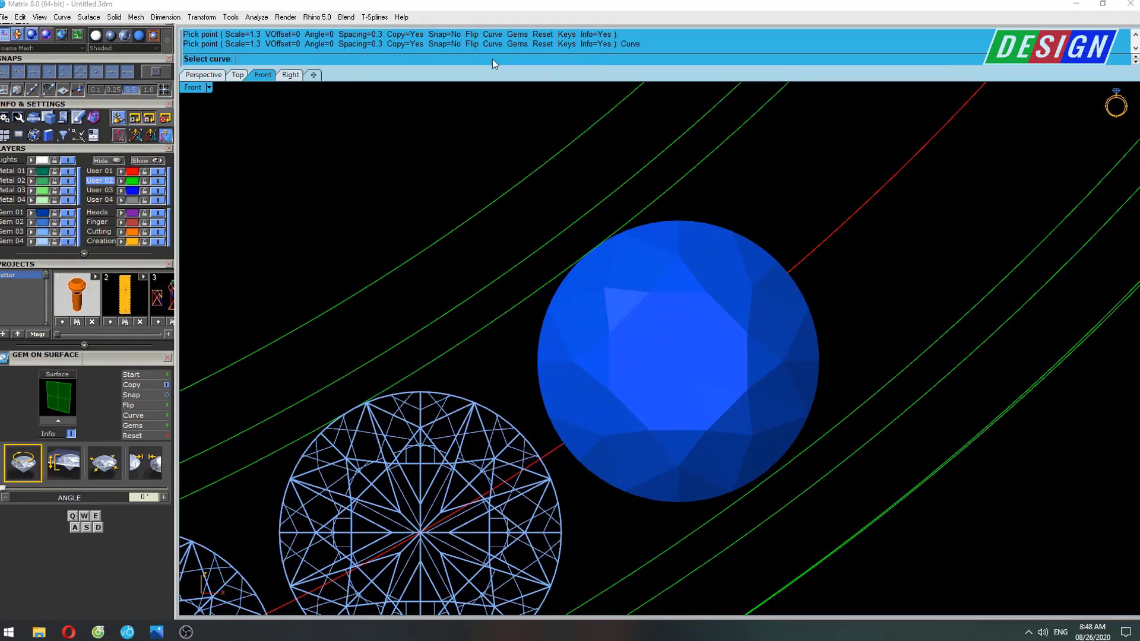
pyautogui.click(434, 222)
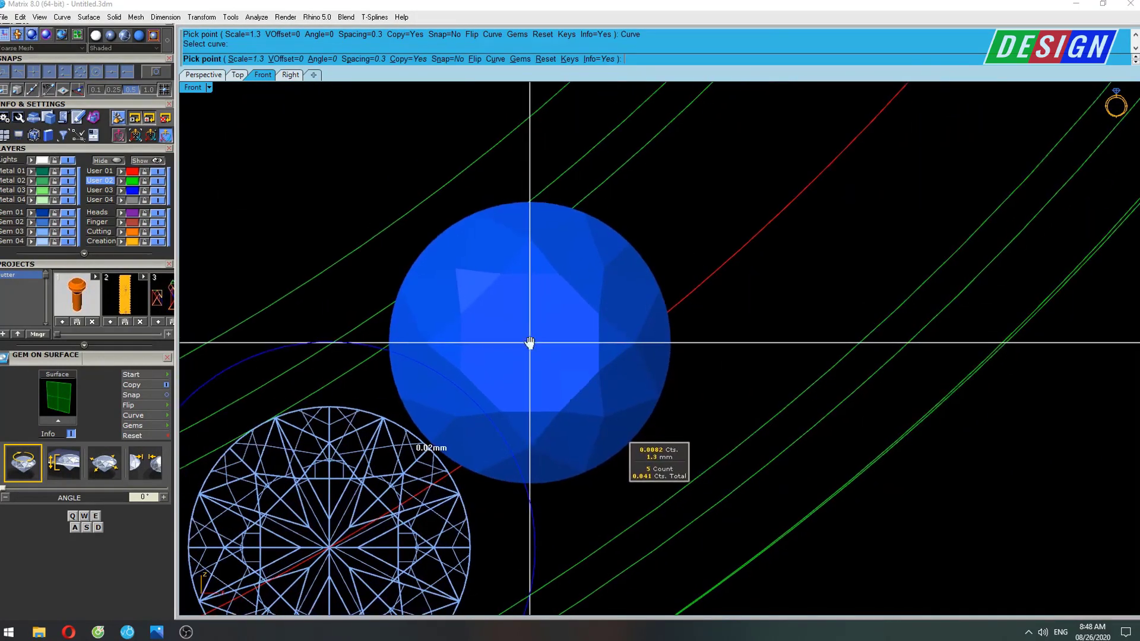
pyautogui.scroll(2, 611, 309)
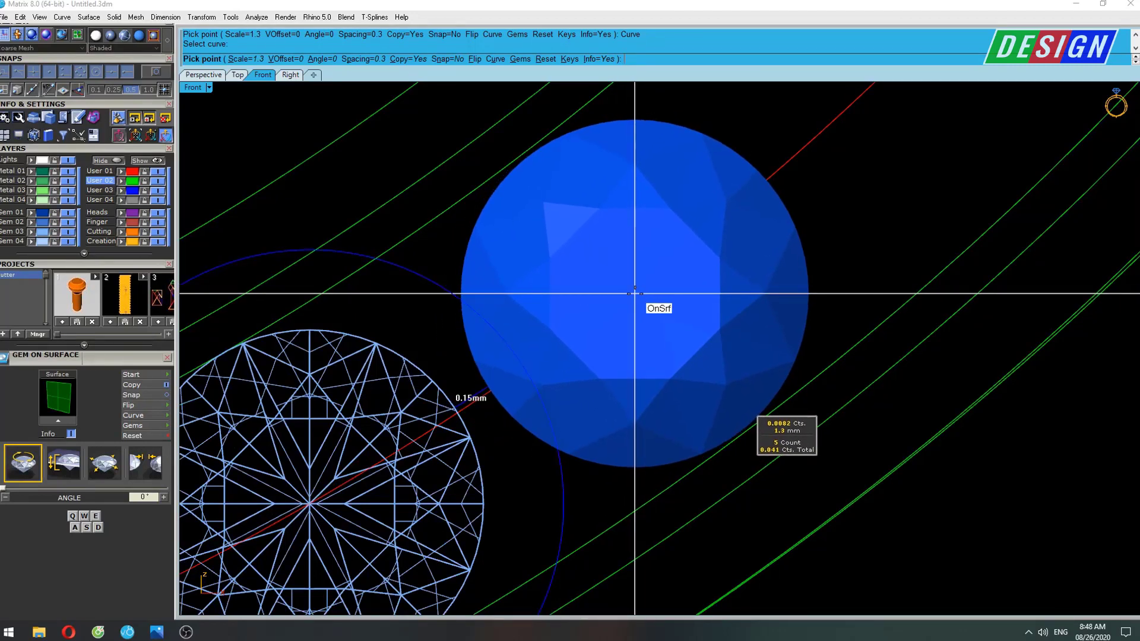
pyautogui.click(634, 293)
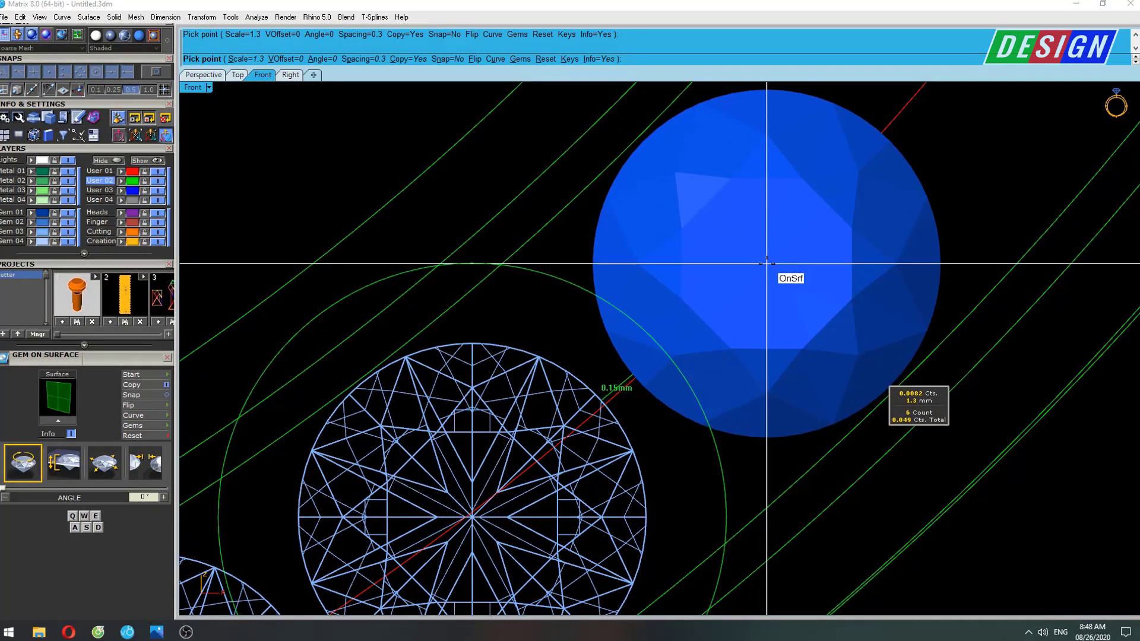
pyautogui.click(767, 263)
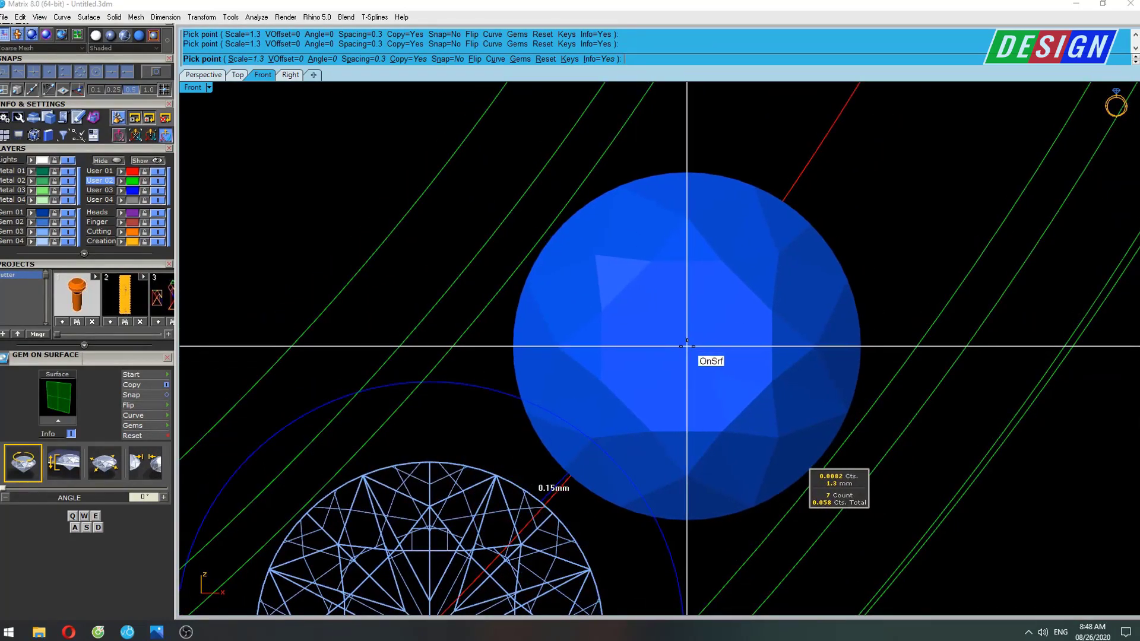
pyautogui.click(687, 345)
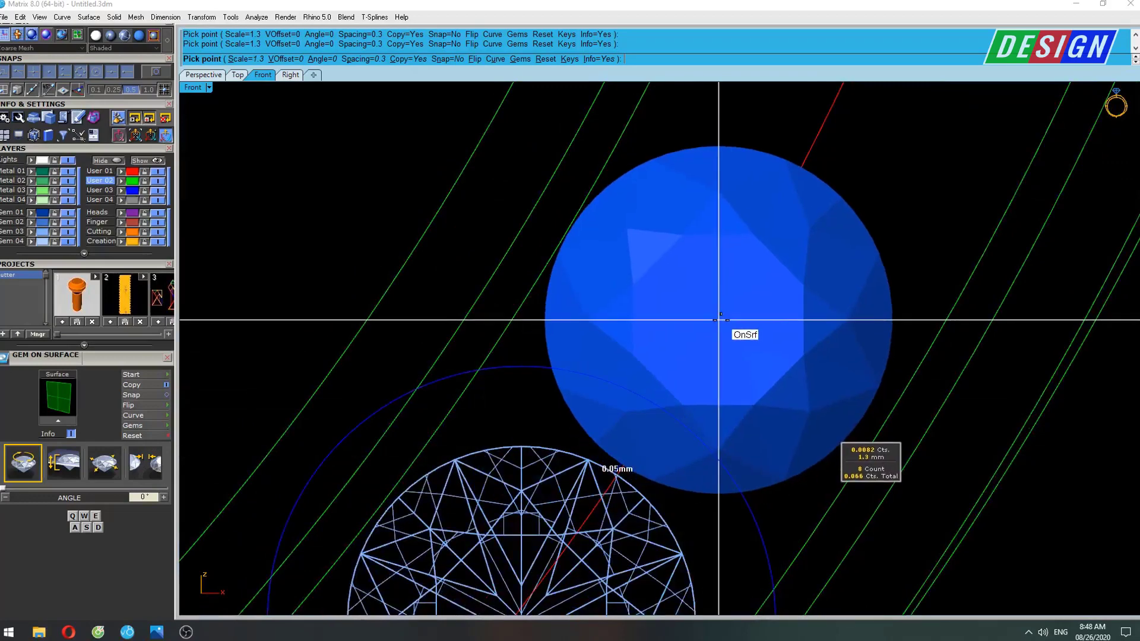
pyautogui.click(744, 303)
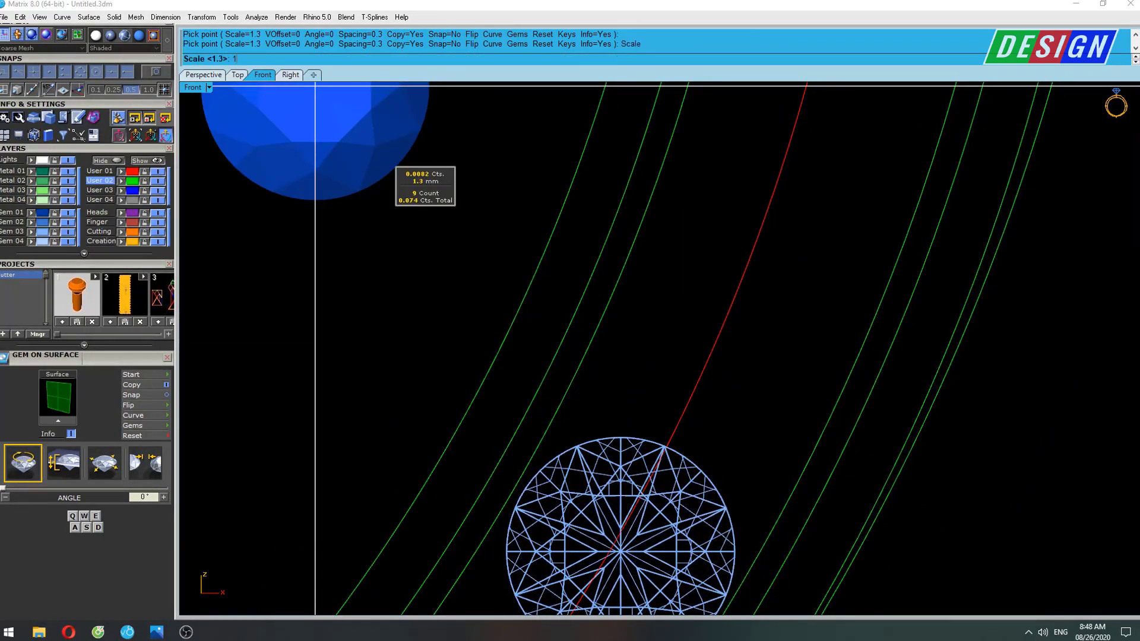
# - Set gem scale to 1.35 and place two 1.4 mm gems along the curve
pyautogui.write('1.35')
pyautogui.press('Return')
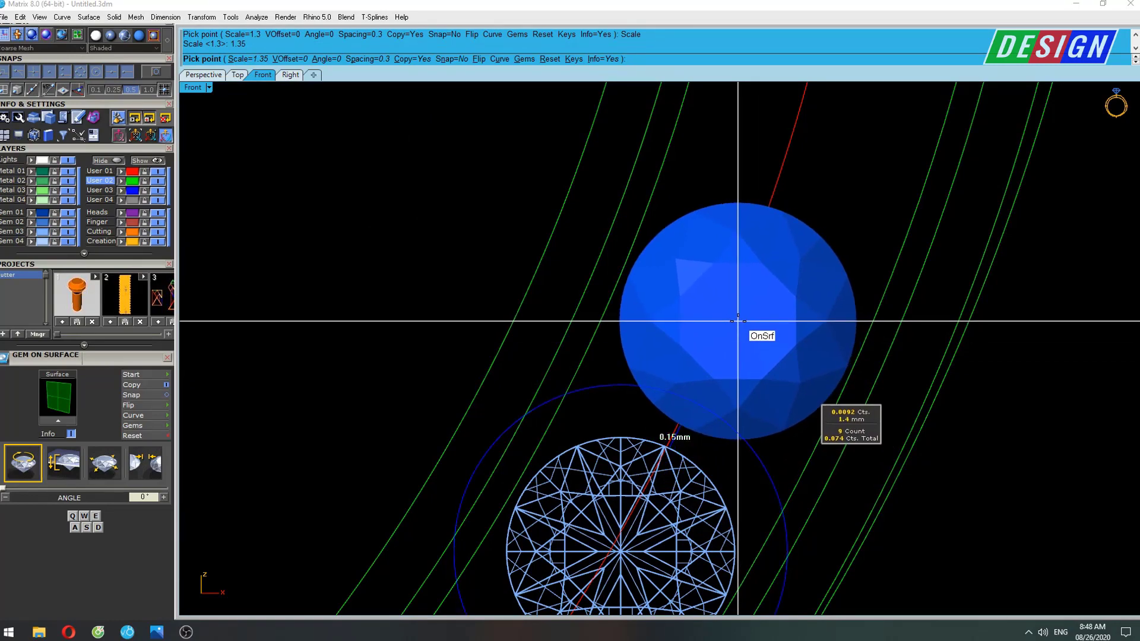
pyautogui.click(738, 321)
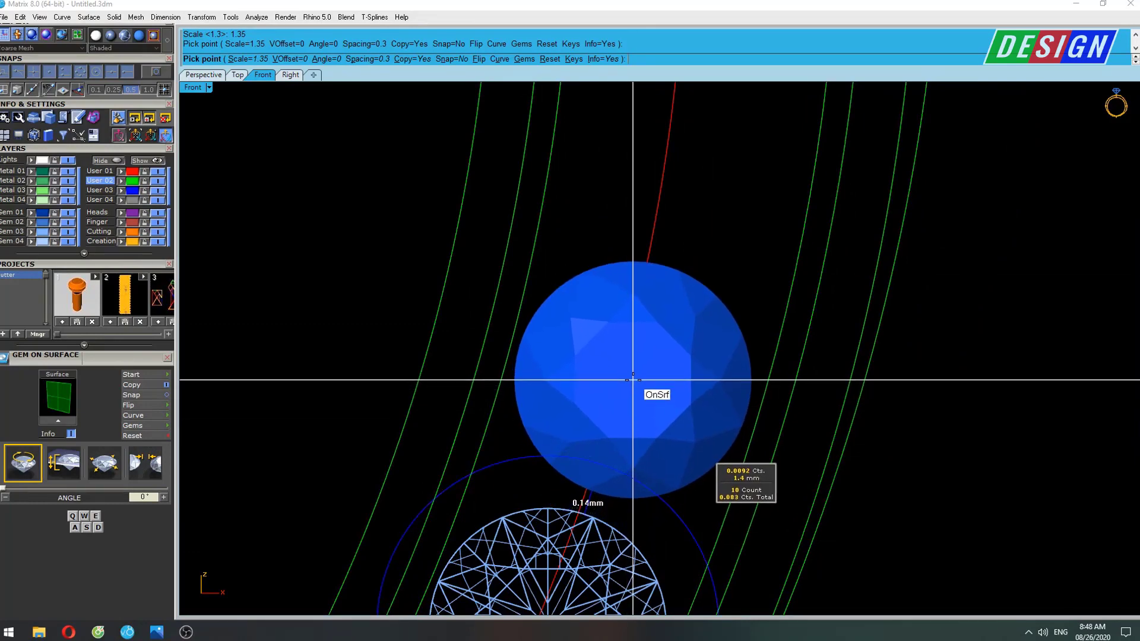
pyautogui.click(634, 377)
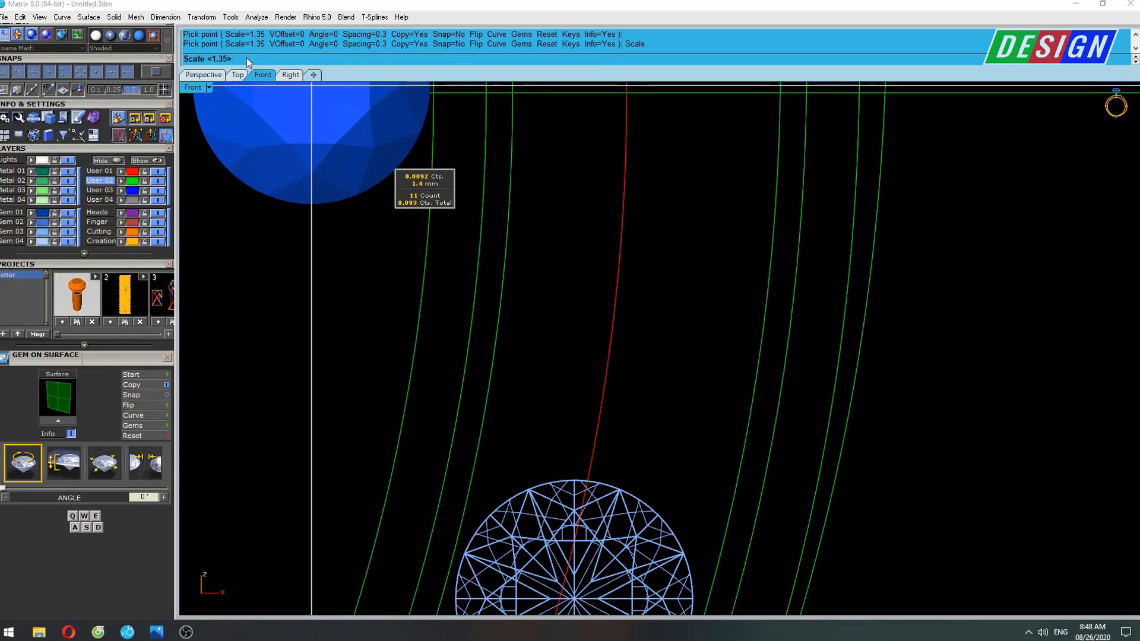
pyautogui.write('1.45')
# - Raise gem scale to 1.45, then 1.5, and place four 1.5 mm gems up the red curve
pyautogui.press('Return')
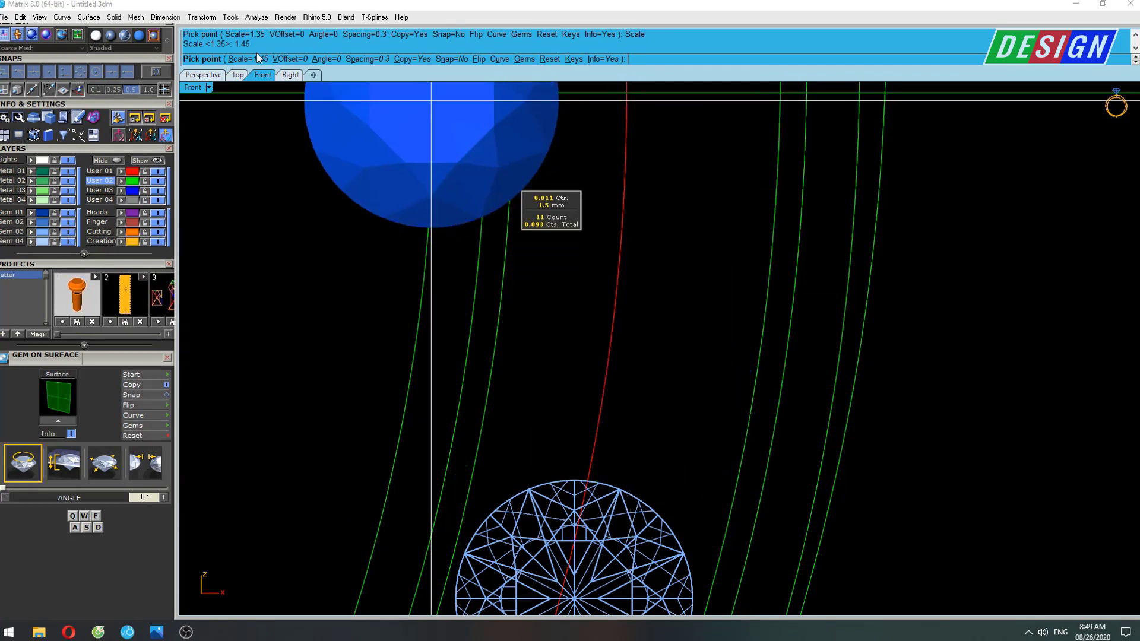
pyautogui.click(251, 58)
pyautogui.write('5')
pyautogui.press('Return')
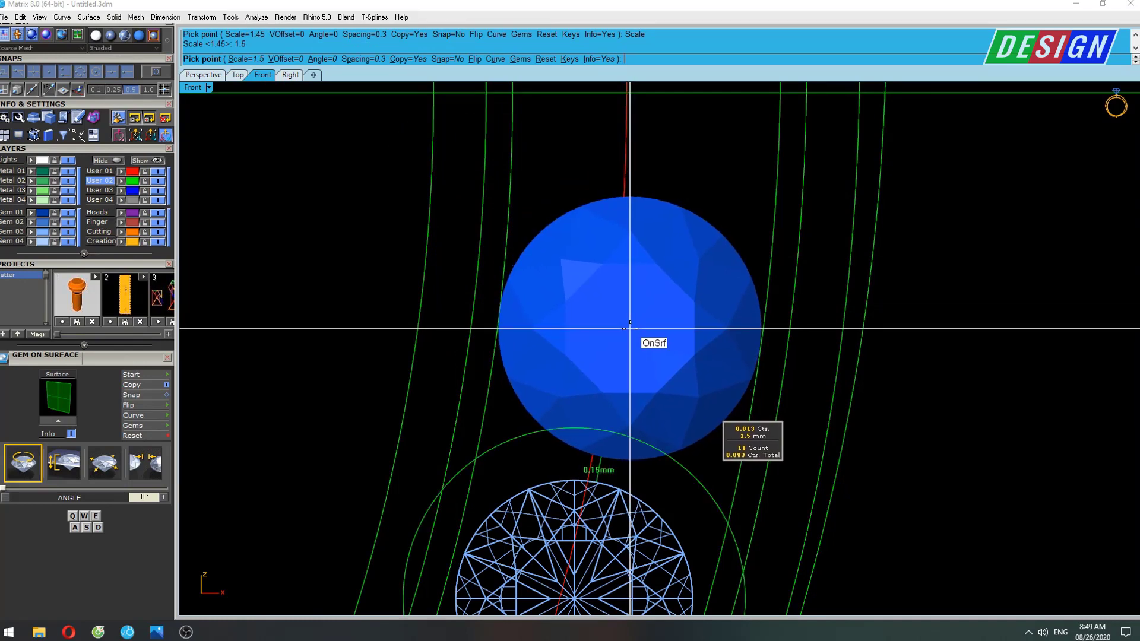
pyautogui.click(630, 327)
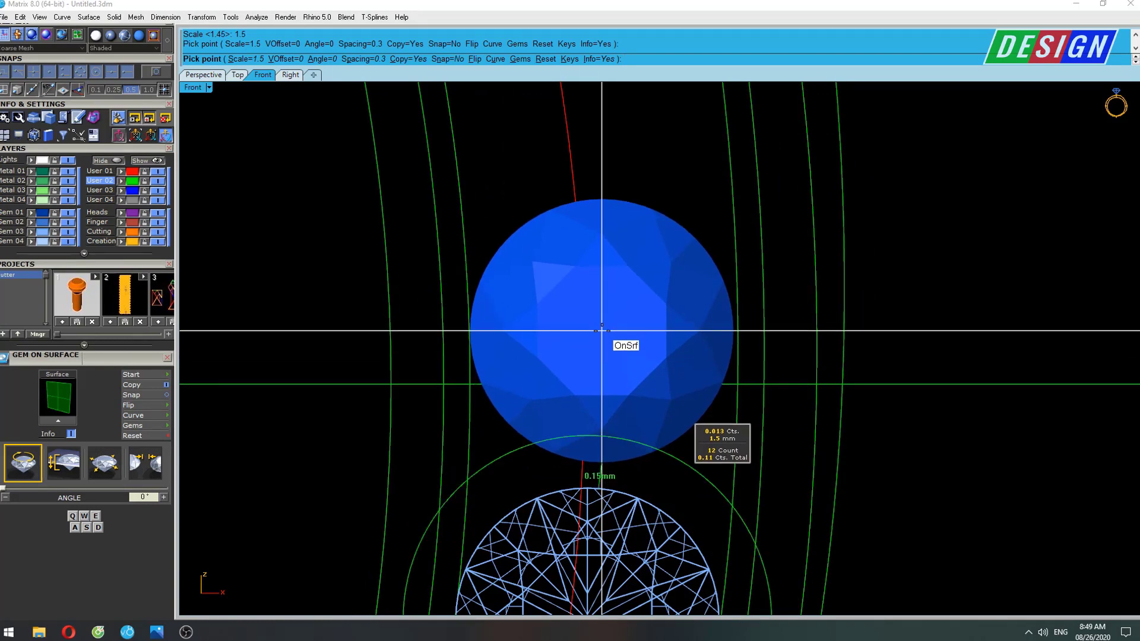
pyautogui.click(602, 330)
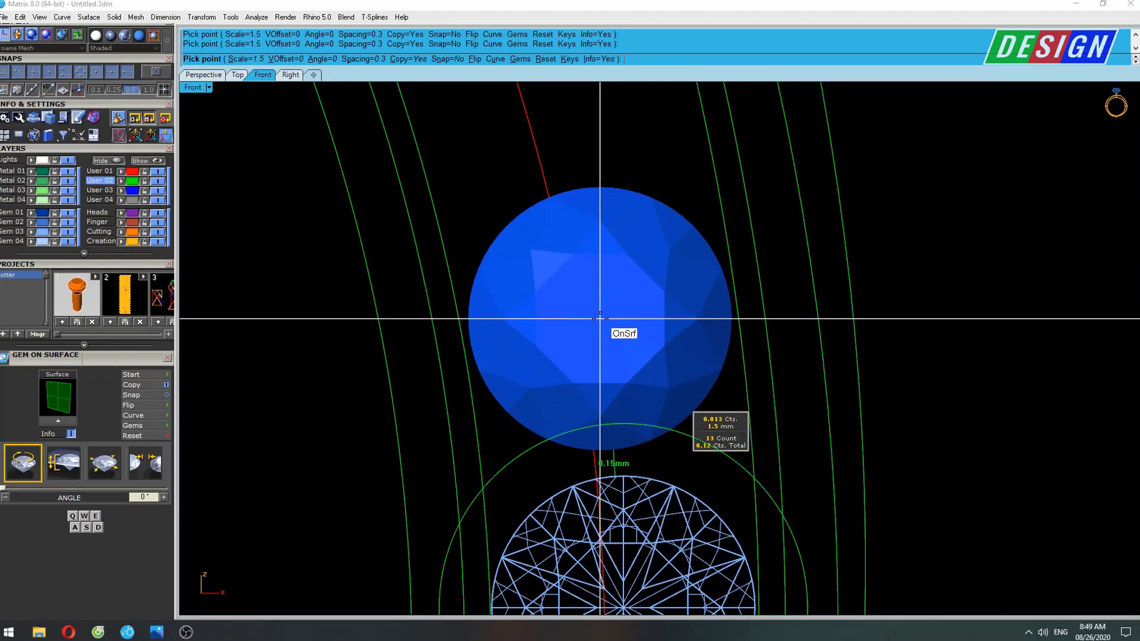
pyautogui.click(599, 319)
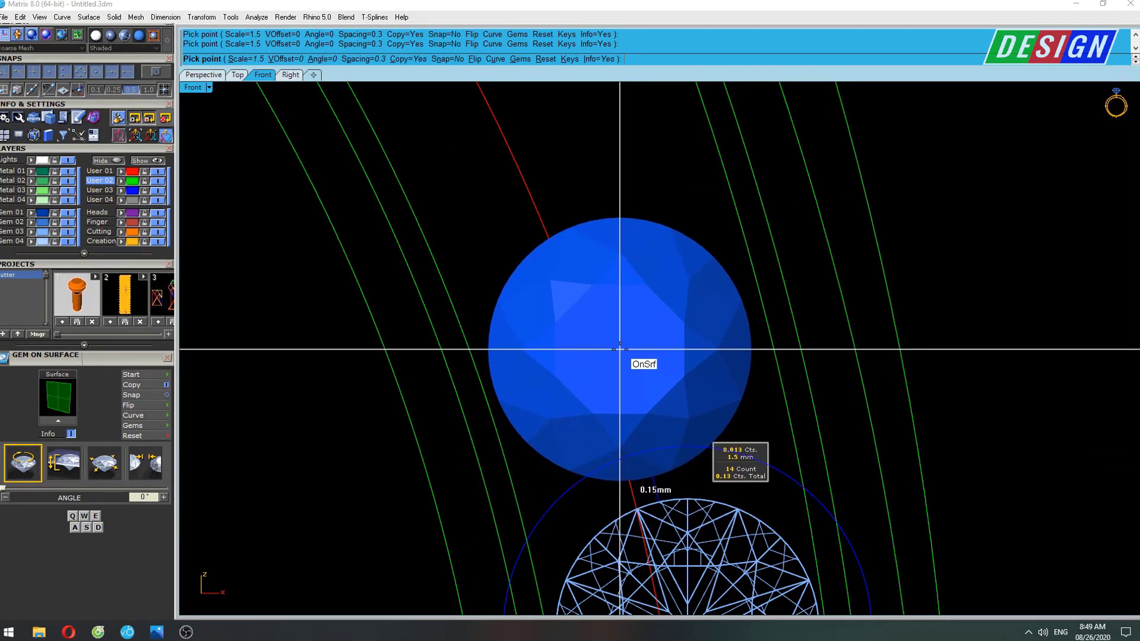
pyautogui.click(620, 349)
pyautogui.scroll(-10, 618, 348)
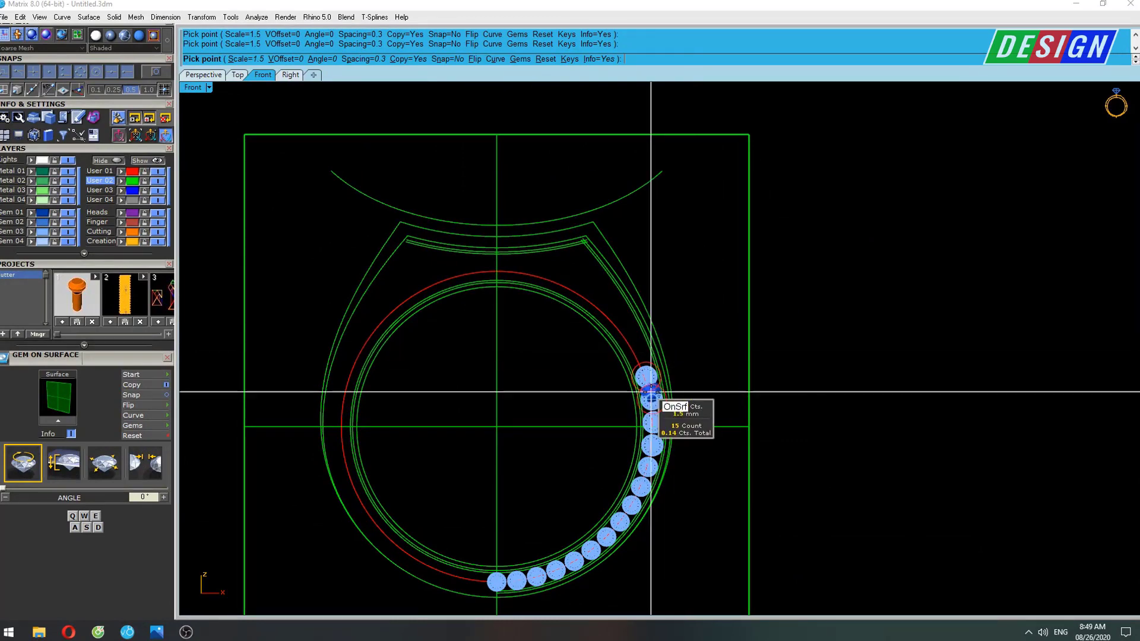
# - Set gem scale to 1.75 and place a 1.8 mm sixteenth gem on the shank
pyautogui.scroll(2, 651, 399)
pyautogui.scroll(2, 647, 382)
pyautogui.scroll(2, 653, 383)
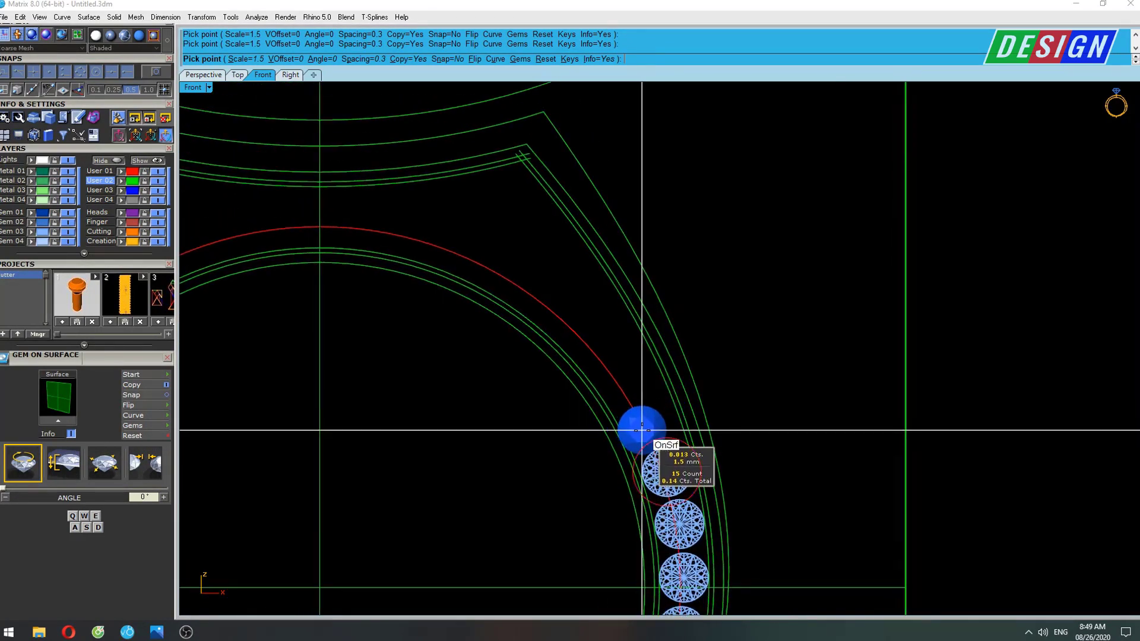
pyautogui.scroll(3, 641, 429)
pyautogui.scroll(2, 635, 380)
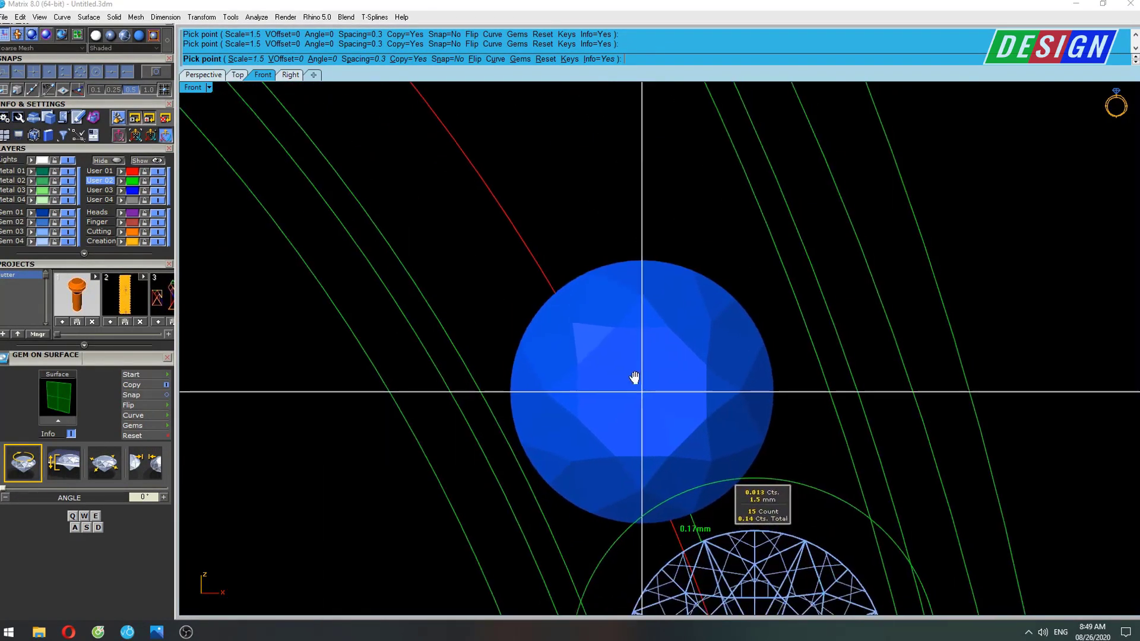
pyautogui.moveTo(635, 378); pyautogui.dragTo(610, 321, button='right')
pyautogui.write('1.75')
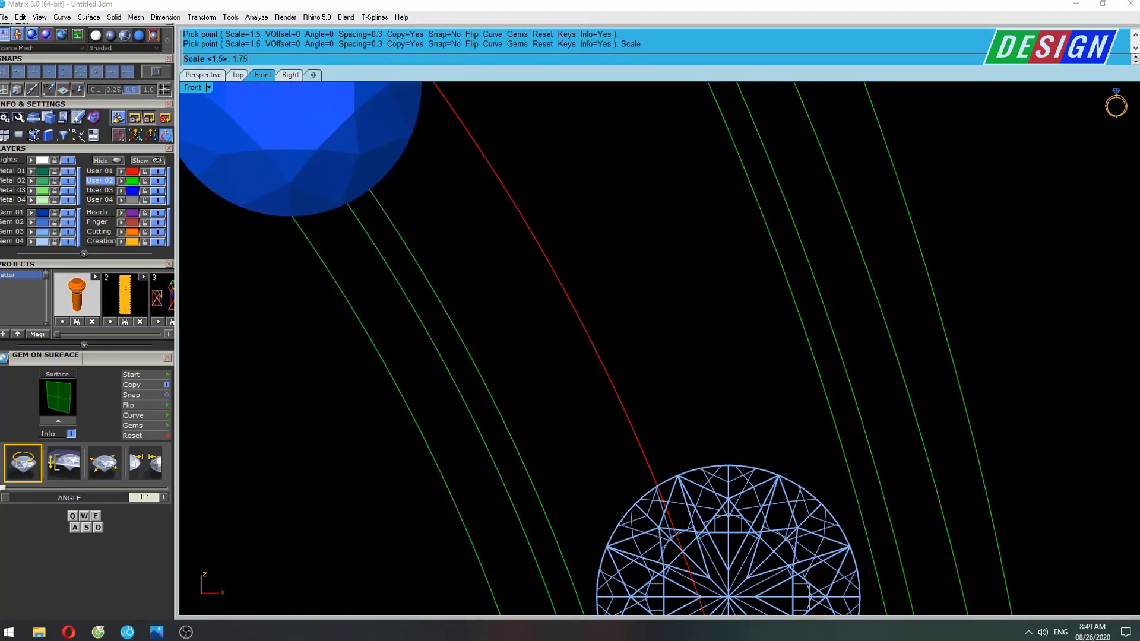
pyautogui.press('Return')
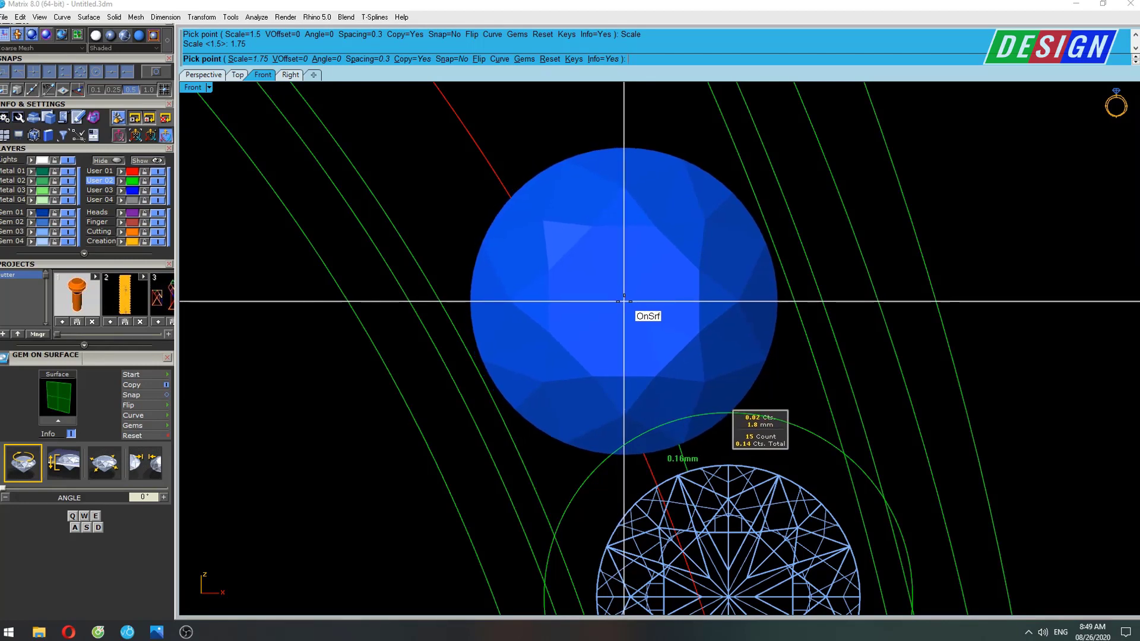
pyautogui.click(623, 301)
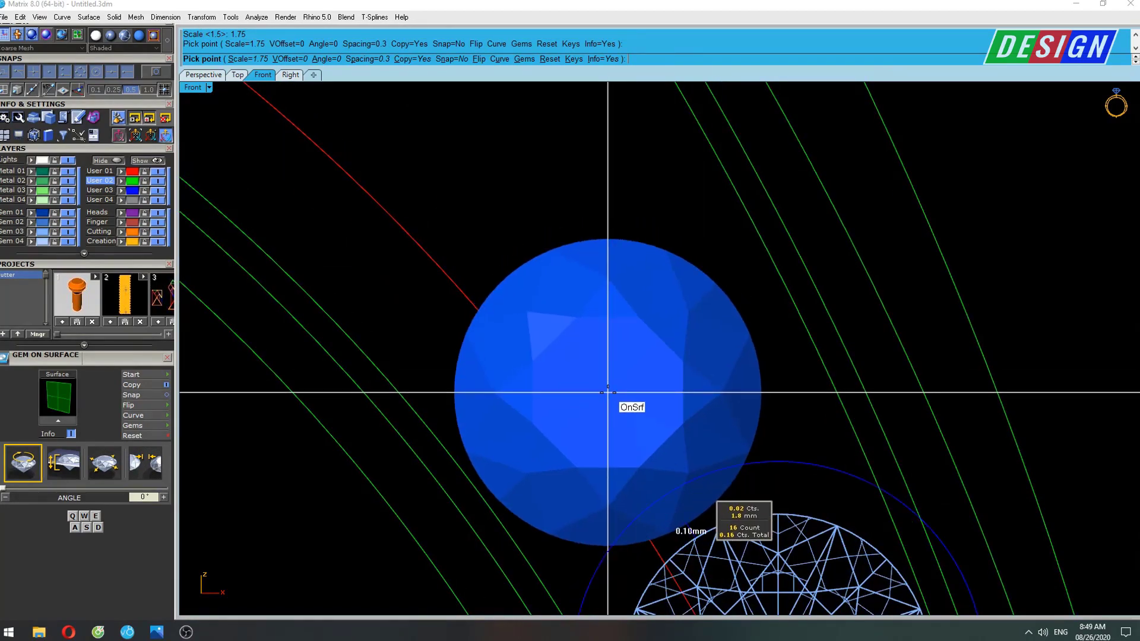
pyautogui.scroll(-2, 607, 392)
pyautogui.scroll(-1, 611, 381)
pyautogui.scroll(-3, 594, 278)
pyautogui.scroll(-1, 644, 364)
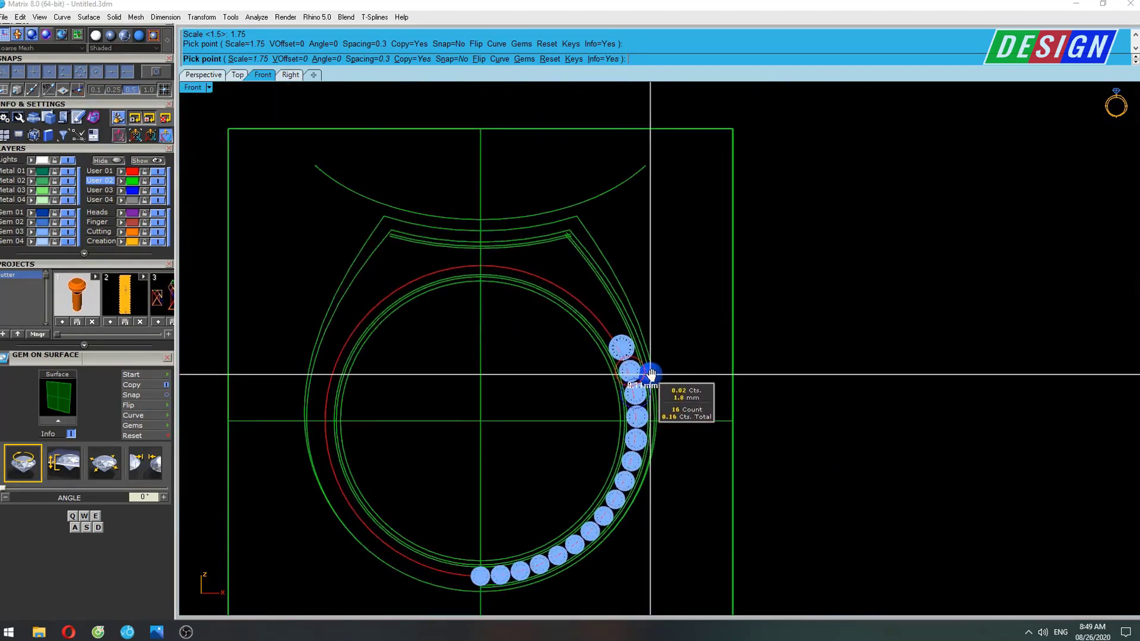
pyautogui.scroll(5, 623, 318)
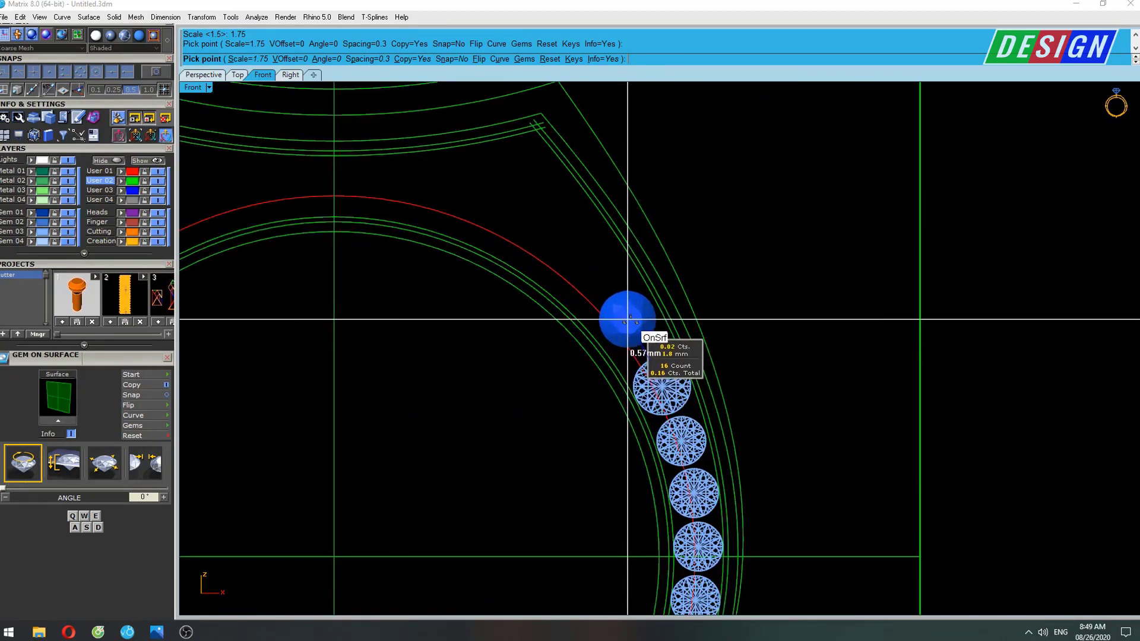
pyautogui.scroll(3, 627, 319)
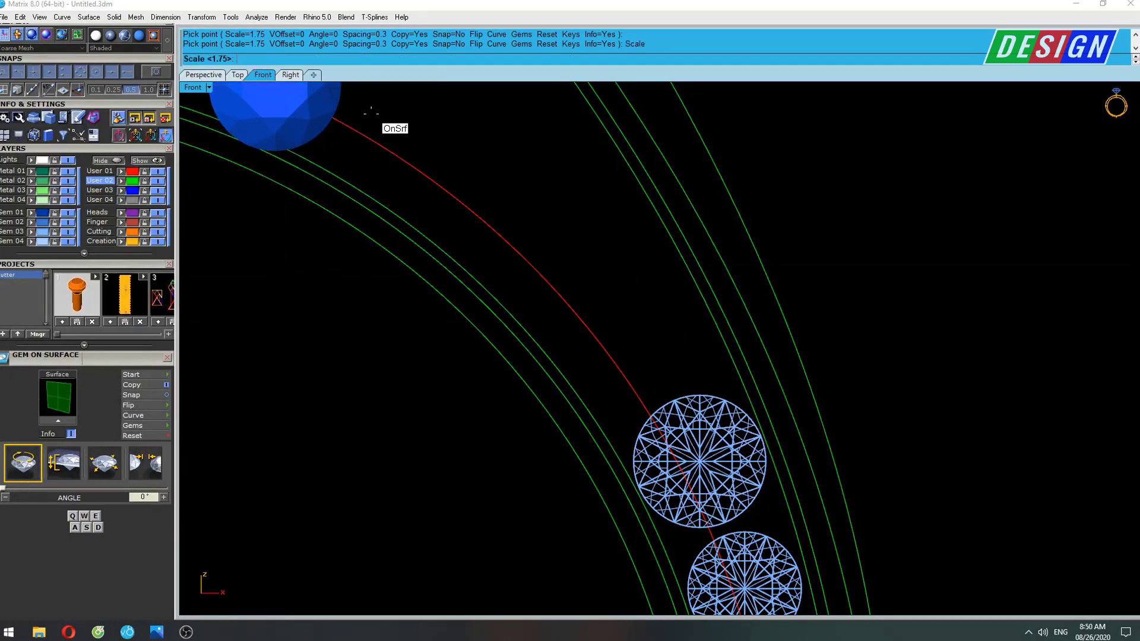
# - Drop gem scale to 1.3, then 1.1, and place a trial 1.1 mm gem in the gap
pyautogui.write('1.3')
pyautogui.press('Return')
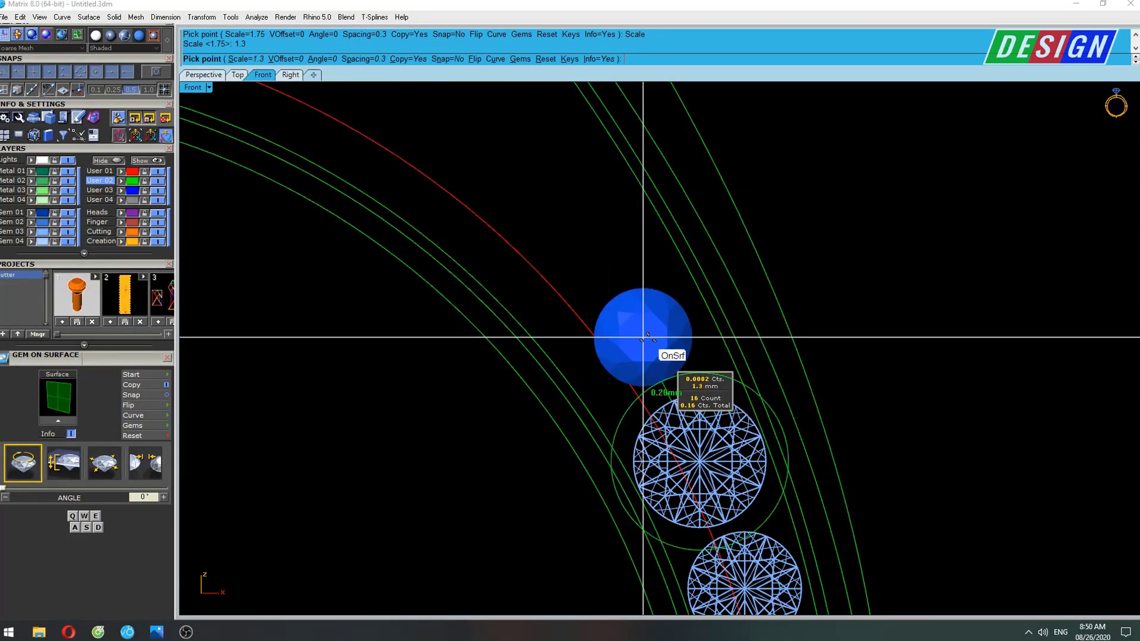
pyautogui.scroll(3, 655, 344)
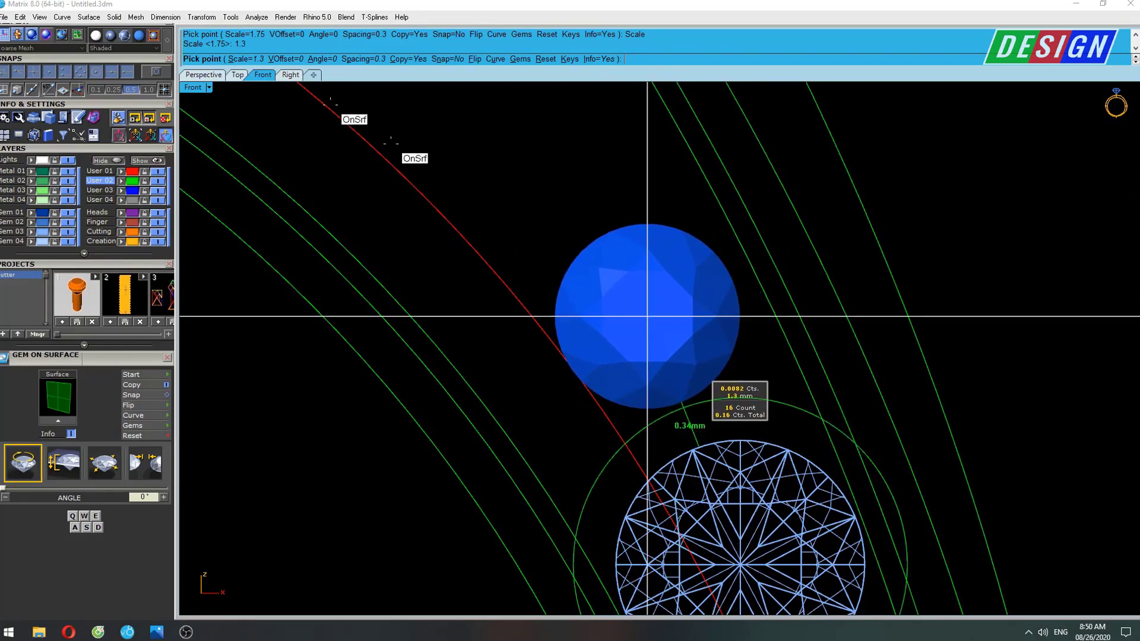
pyautogui.click(238, 58)
pyautogui.write('1.1')
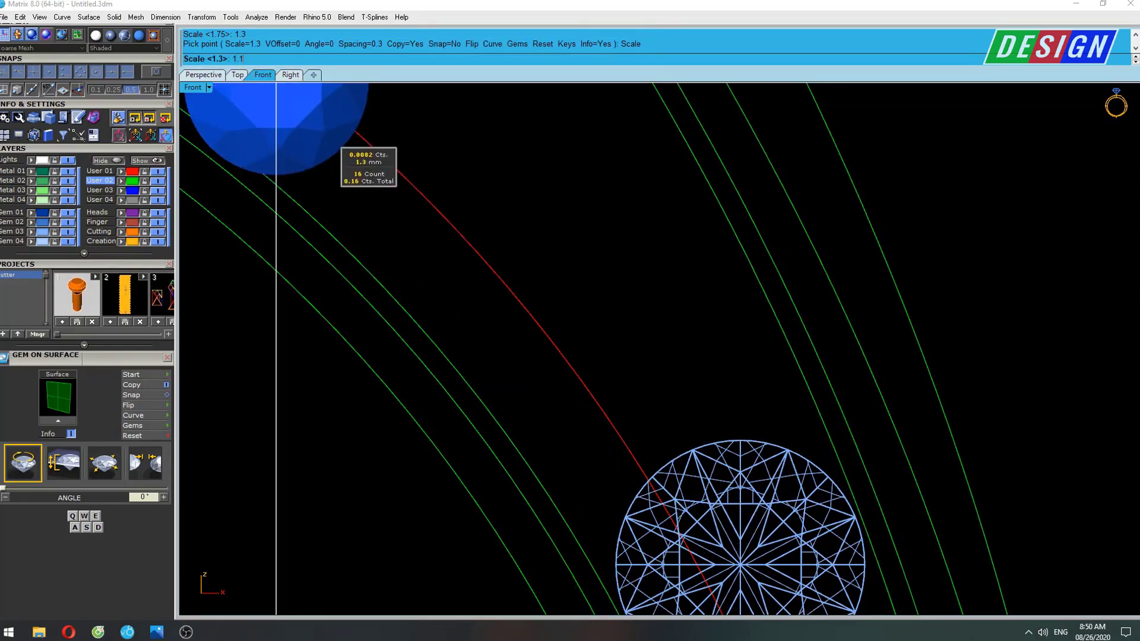
pyautogui.press('Return')
pyautogui.scroll(2, 718, 333)
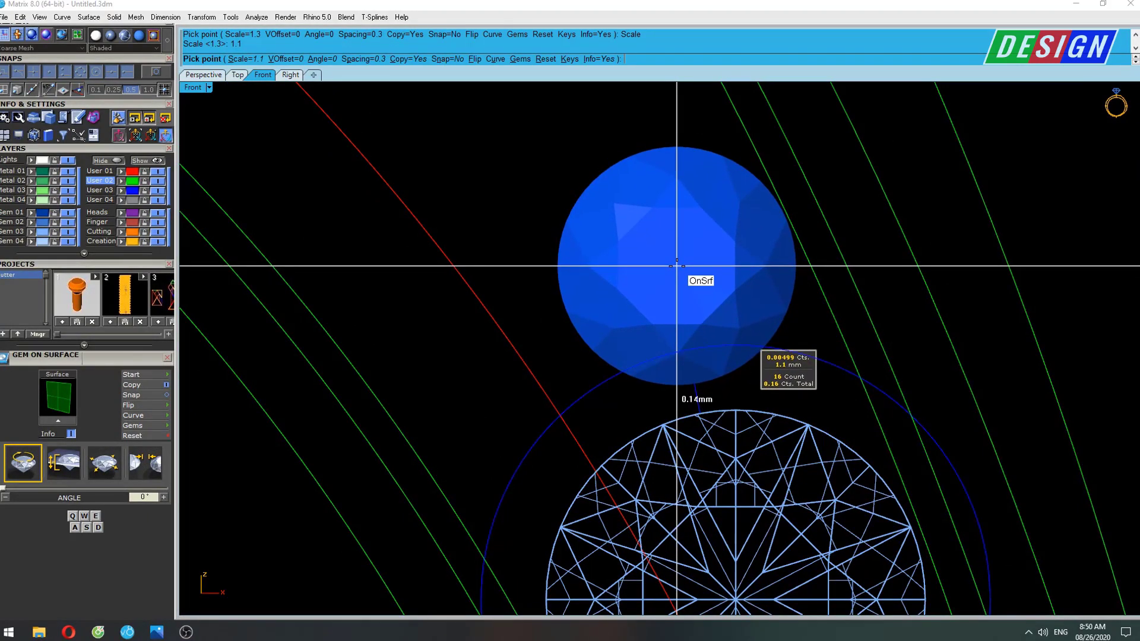
pyautogui.click(677, 266)
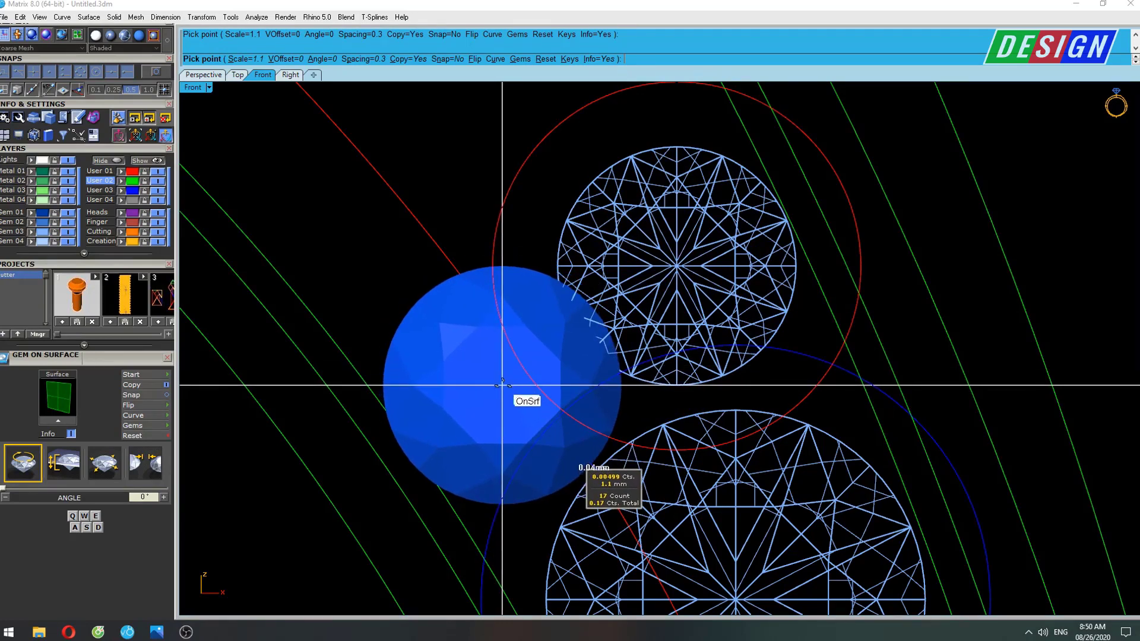
# - End gem placement and delete the stray last gem with d
pyautogui.press('Return')
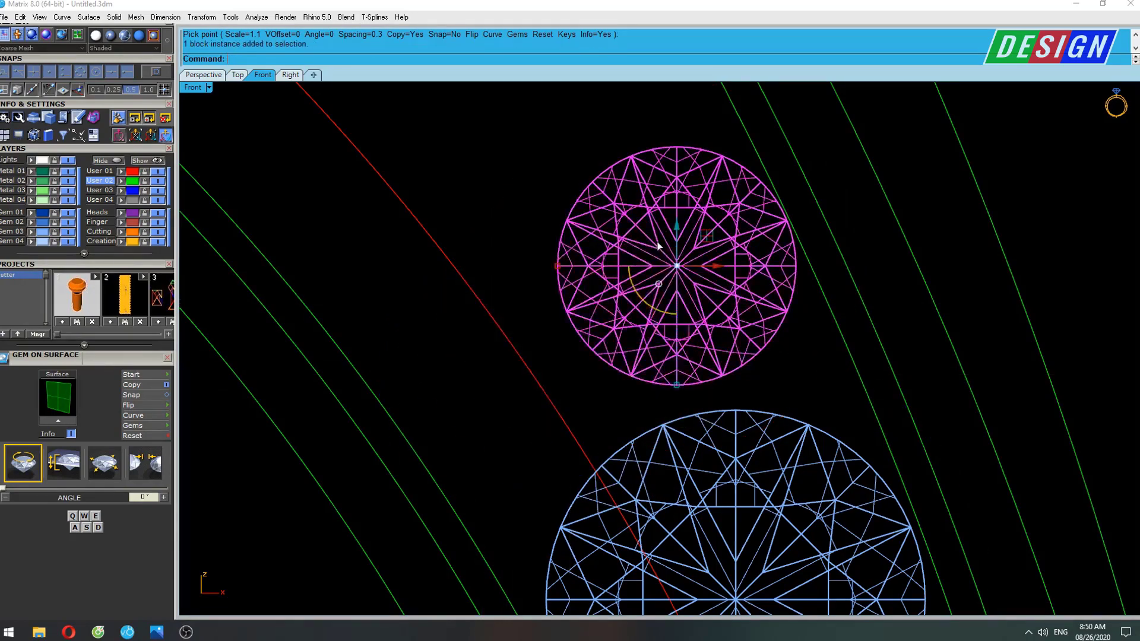
pyautogui.write('d')
pyautogui.press('Return')
pyautogui.scroll(-3, 614, 257)
pyautogui.moveTo(648, 296); pyautogui.dragTo(677, 328, button='right')
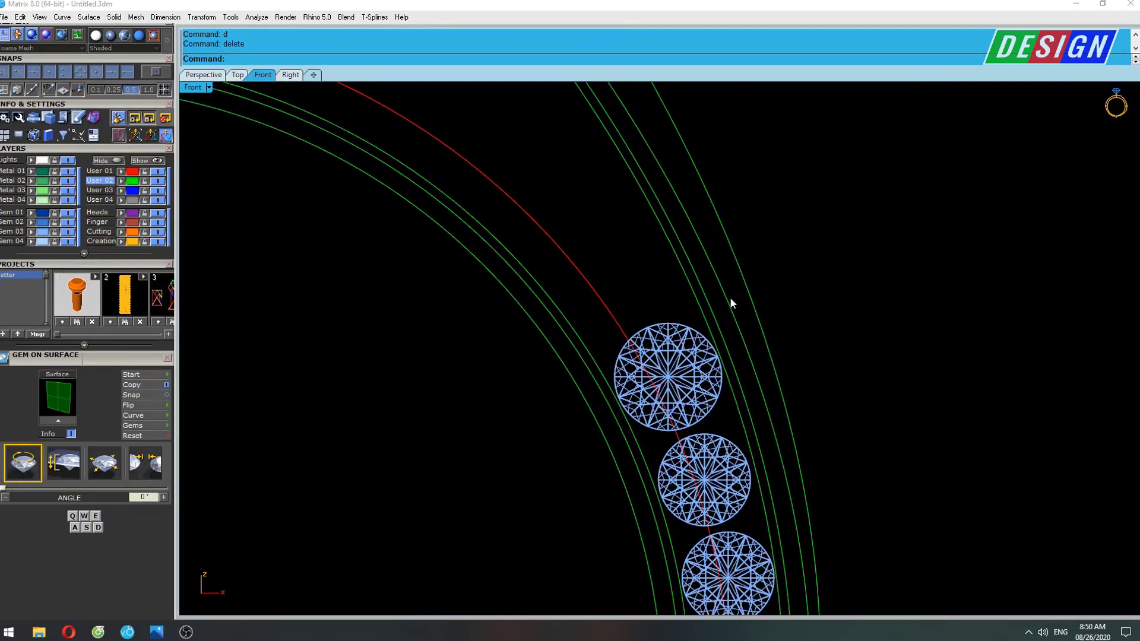
pyautogui.scroll(-5, 731, 303)
# - Restart Gem on Surface and place a 1.75-scale gem above the row
pyautogui.rightClick(853, 254)
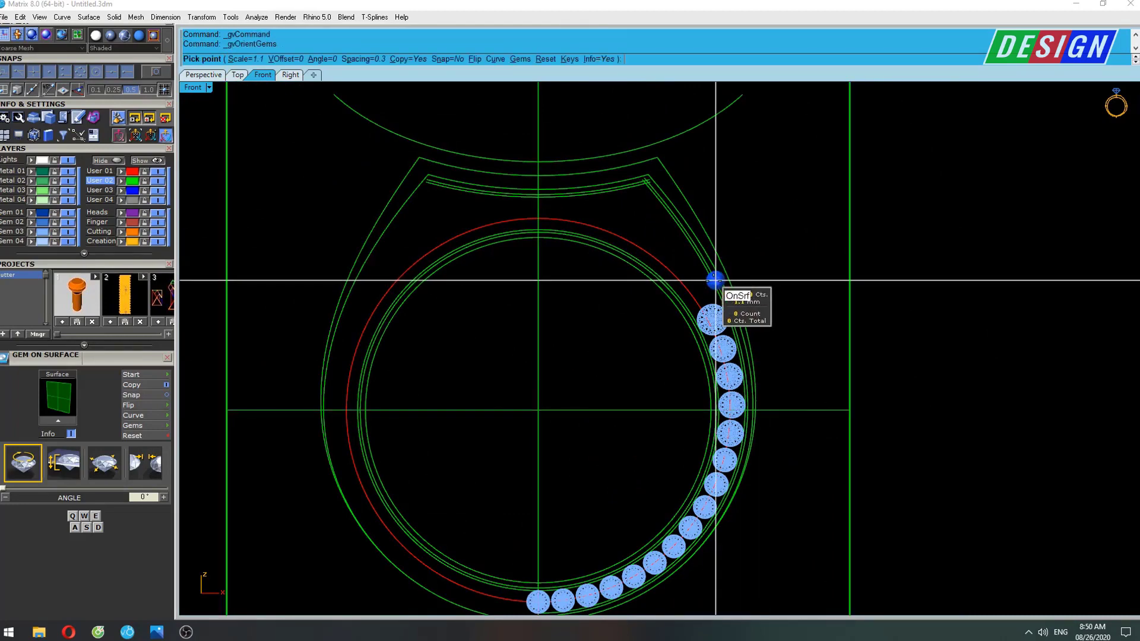
pyautogui.scroll(5, 710, 286)
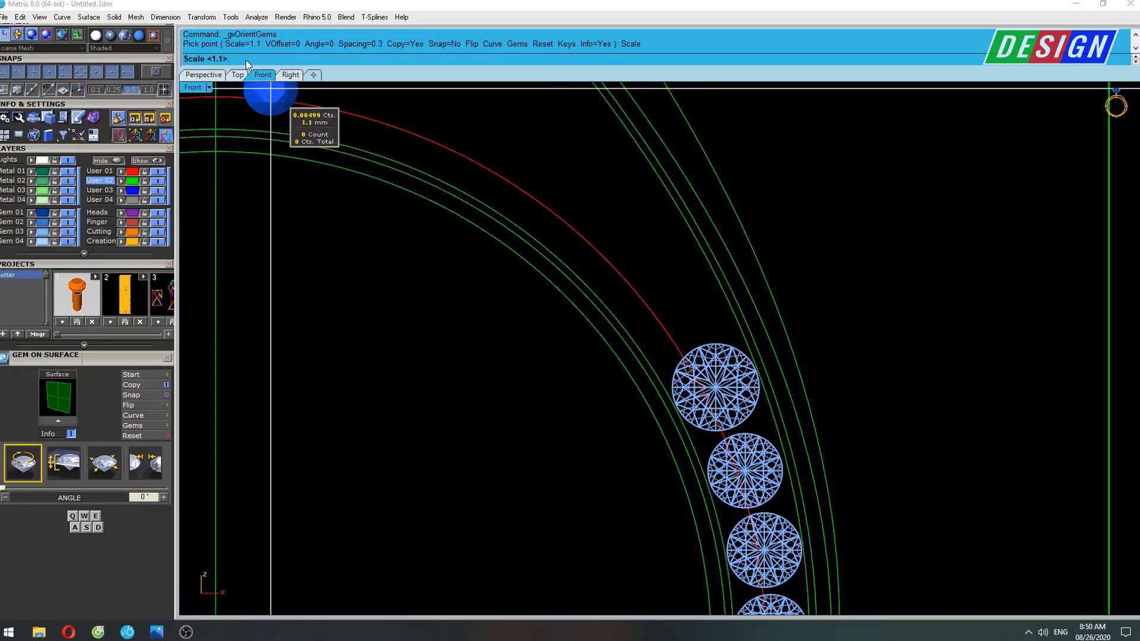
pyautogui.write('1.75')
pyautogui.press('Return')
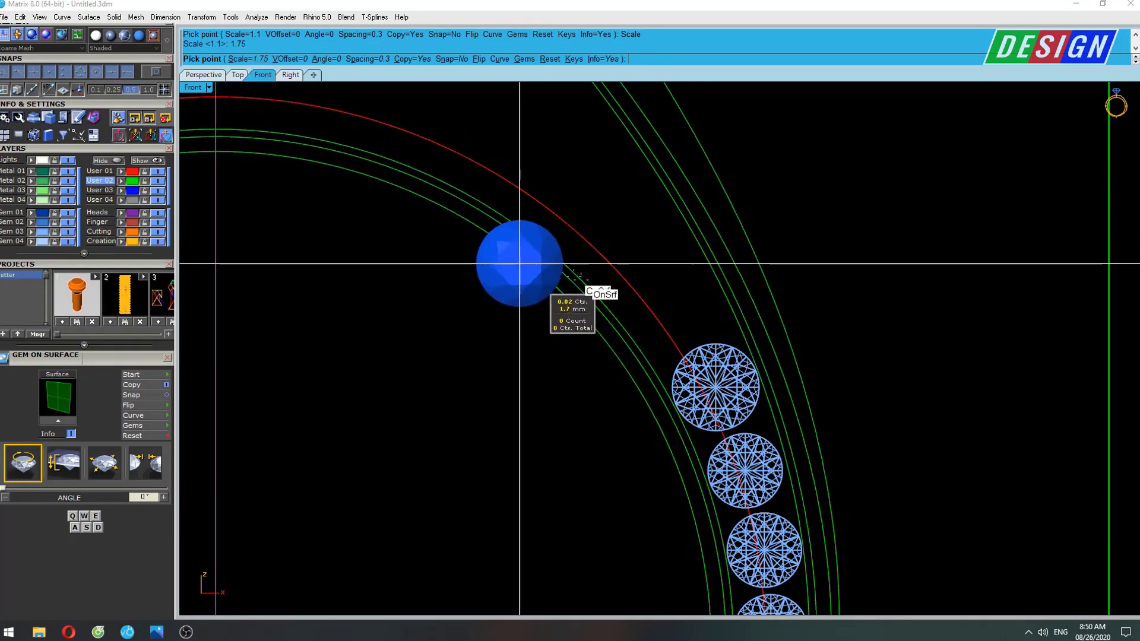
pyautogui.scroll(5, 677, 309)
pyautogui.scroll(2, 643, 288)
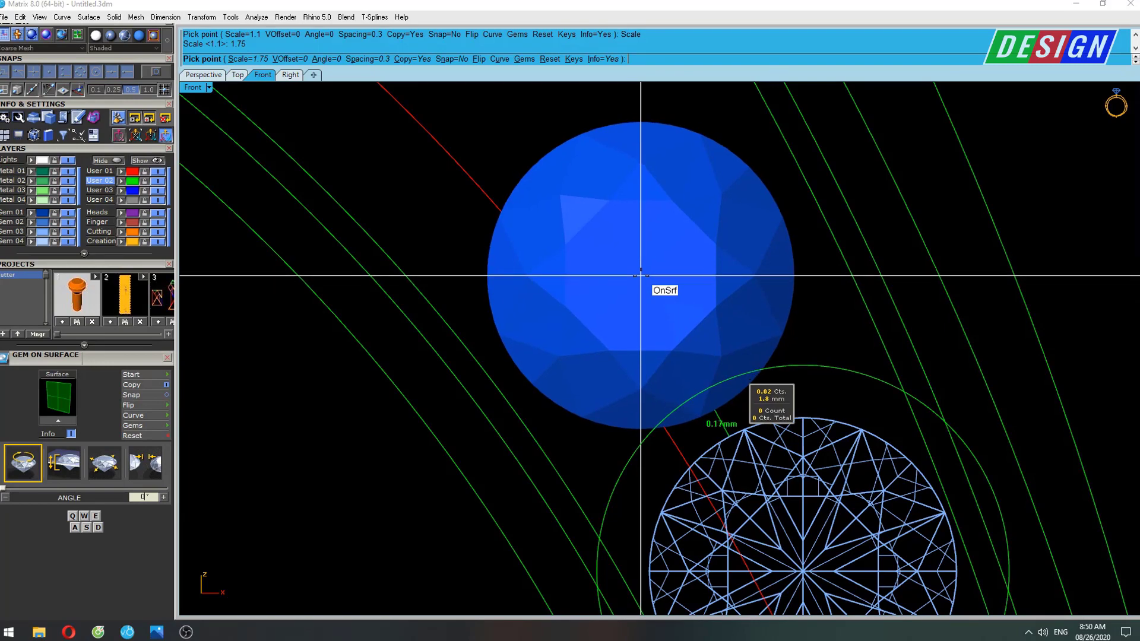
pyautogui.click(642, 278)
pyautogui.scroll(-4, 643, 204)
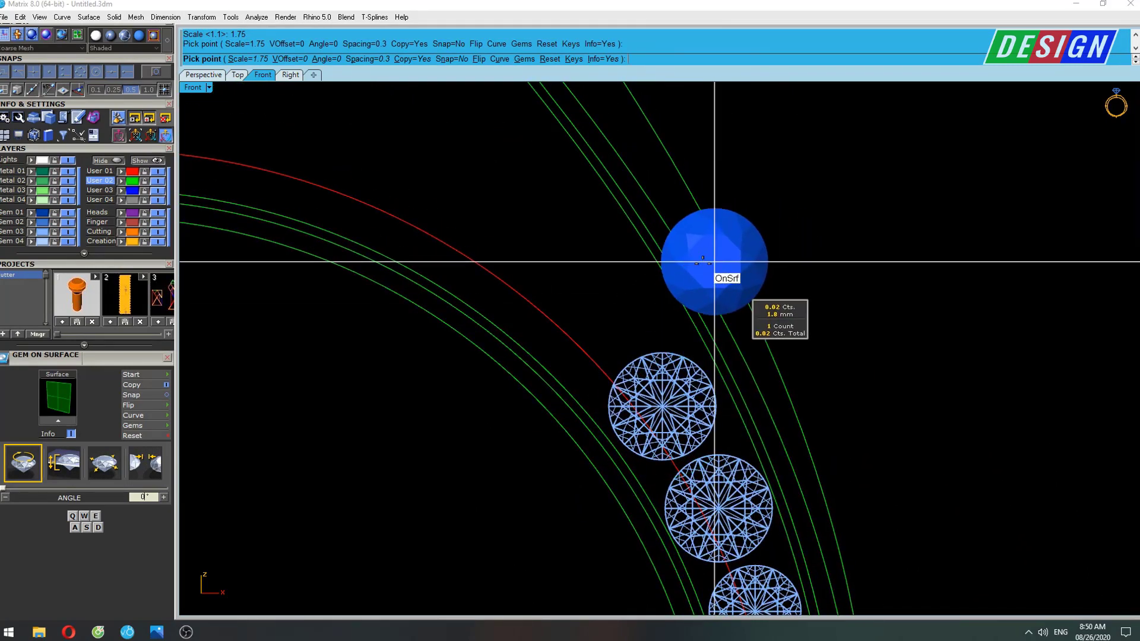
pyautogui.scroll(3, 653, 321)
pyautogui.write('1.3')
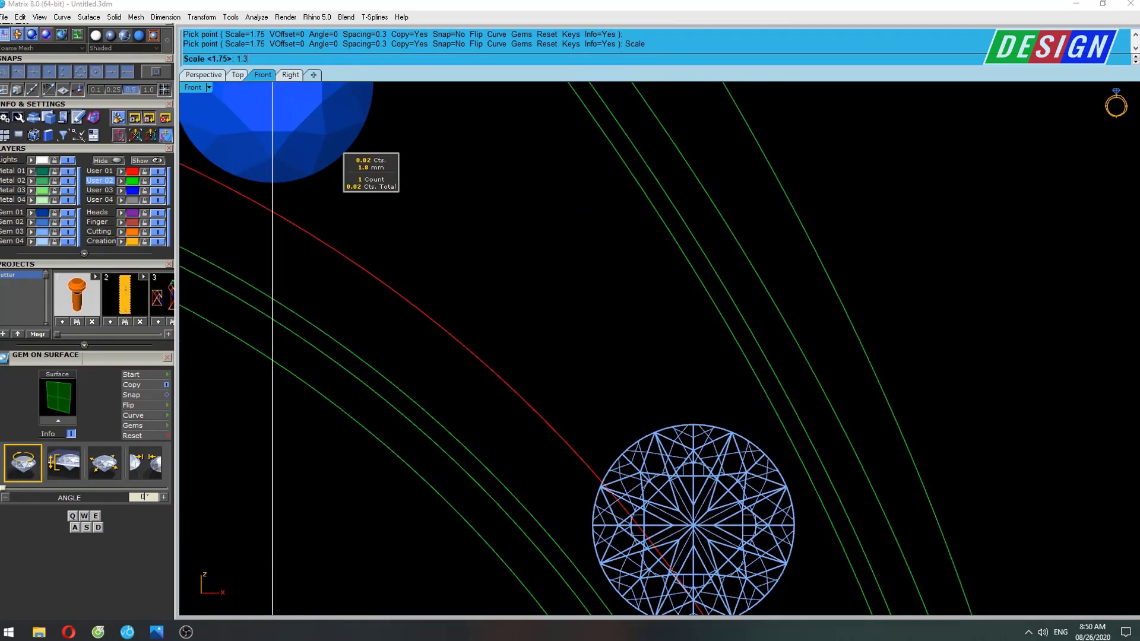
# - Place a smaller 1.3-scale gem in the gap
pyautogui.press('Return')
pyautogui.scroll(1, 653, 339)
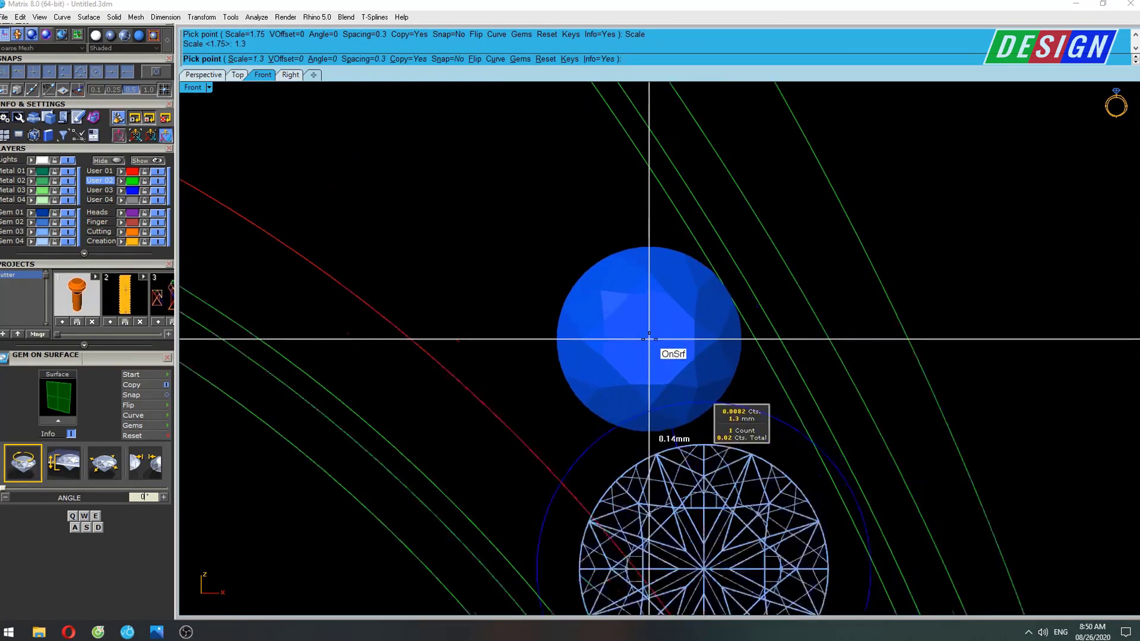
pyautogui.scroll(2, 649, 338)
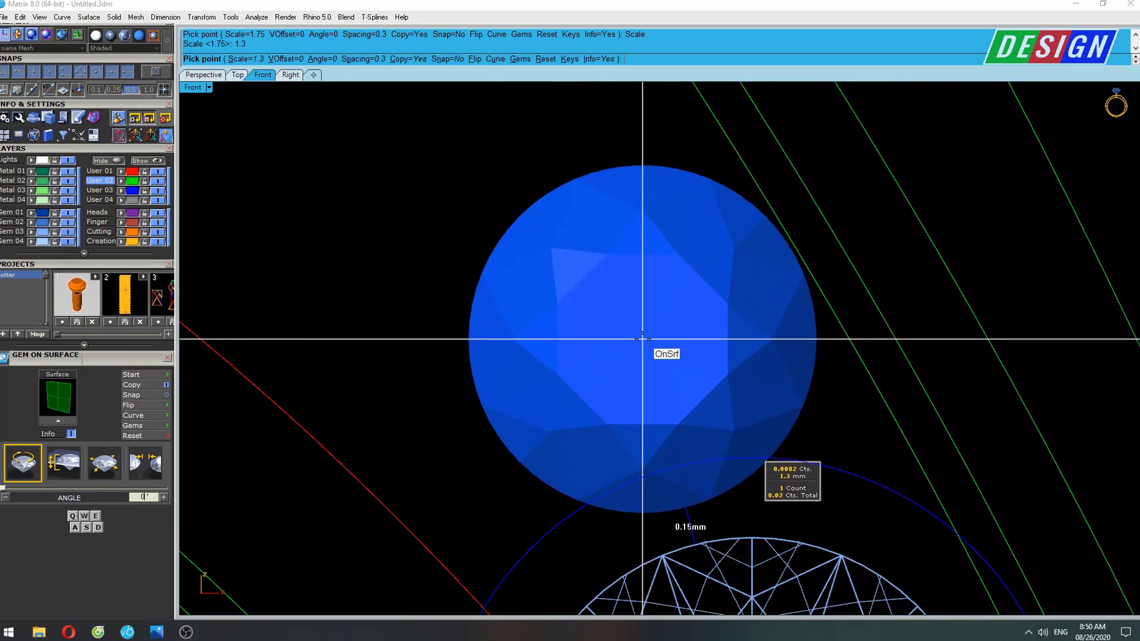
pyautogui.click(643, 336)
pyautogui.scroll(-2, 653, 332)
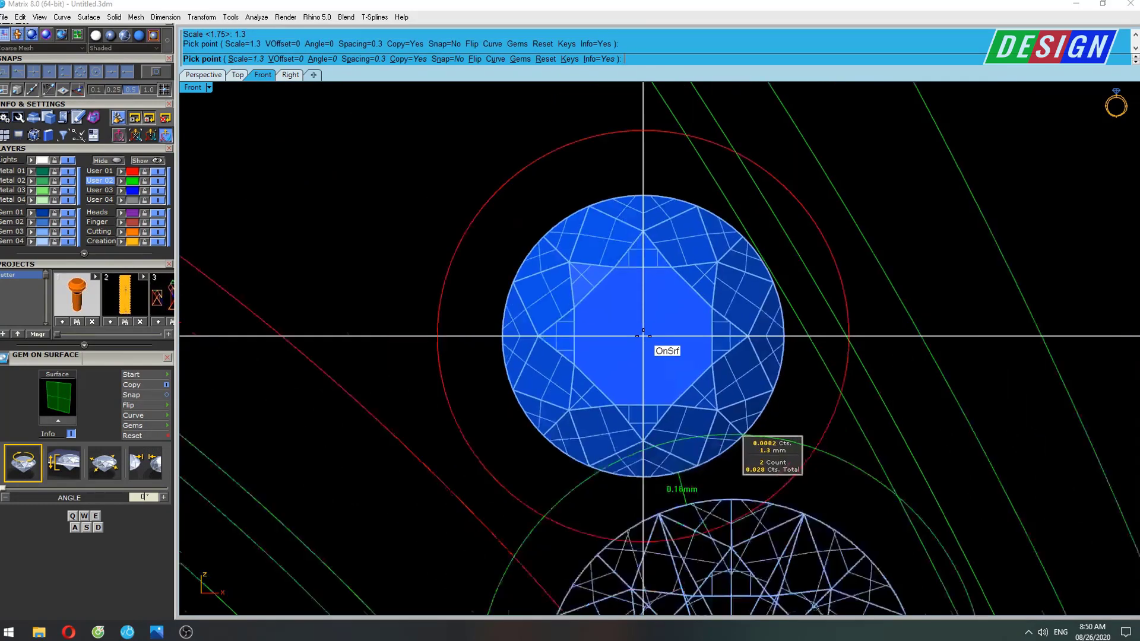
pyautogui.scroll(-2, 681, 267)
pyautogui.scroll(2, 656, 330)
pyautogui.scroll(1, 638, 315)
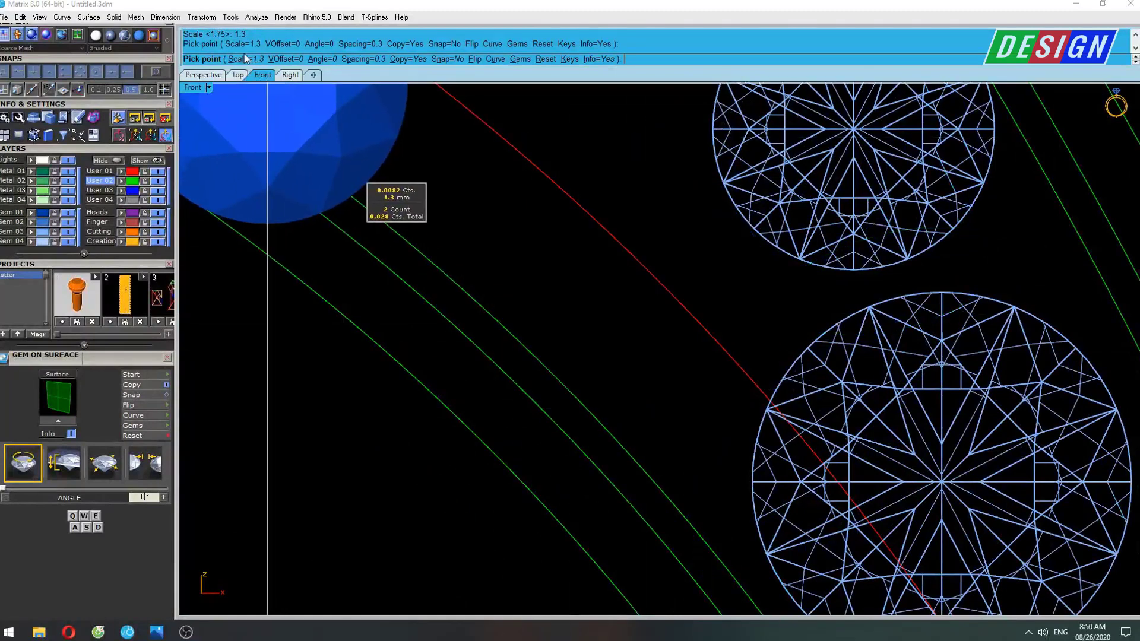
# - Set gem scale to 1.2, then 1.1, and place two 1.1 gems near the top
pyautogui.write('1.2')
pyautogui.press('Return')
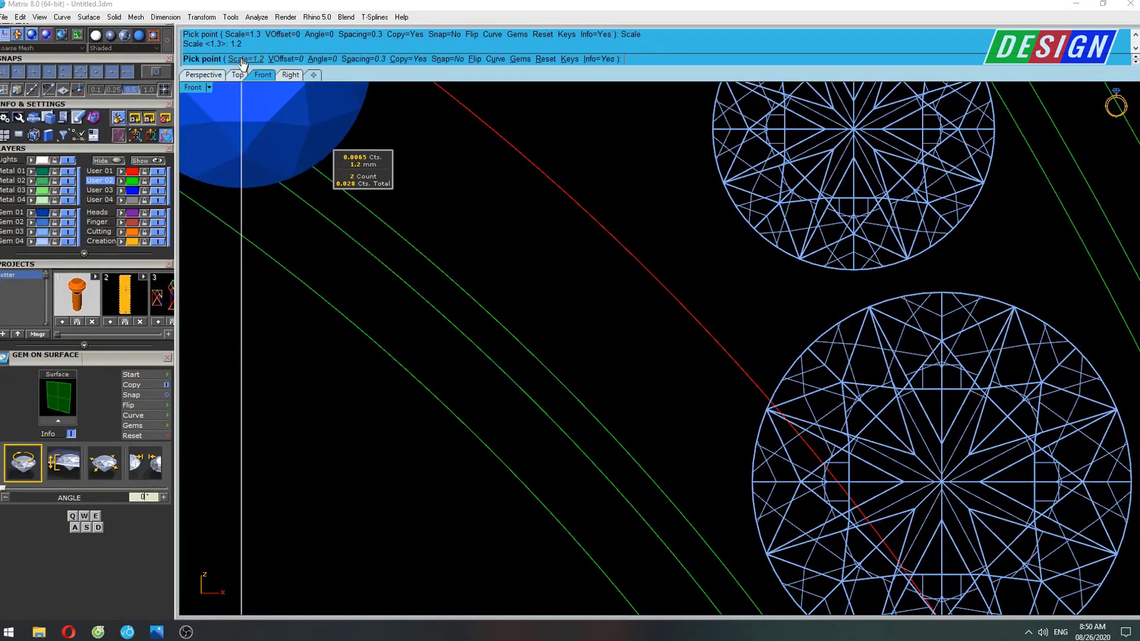
pyautogui.moveTo(688, 318); pyautogui.dragTo(613, 332, button='right')
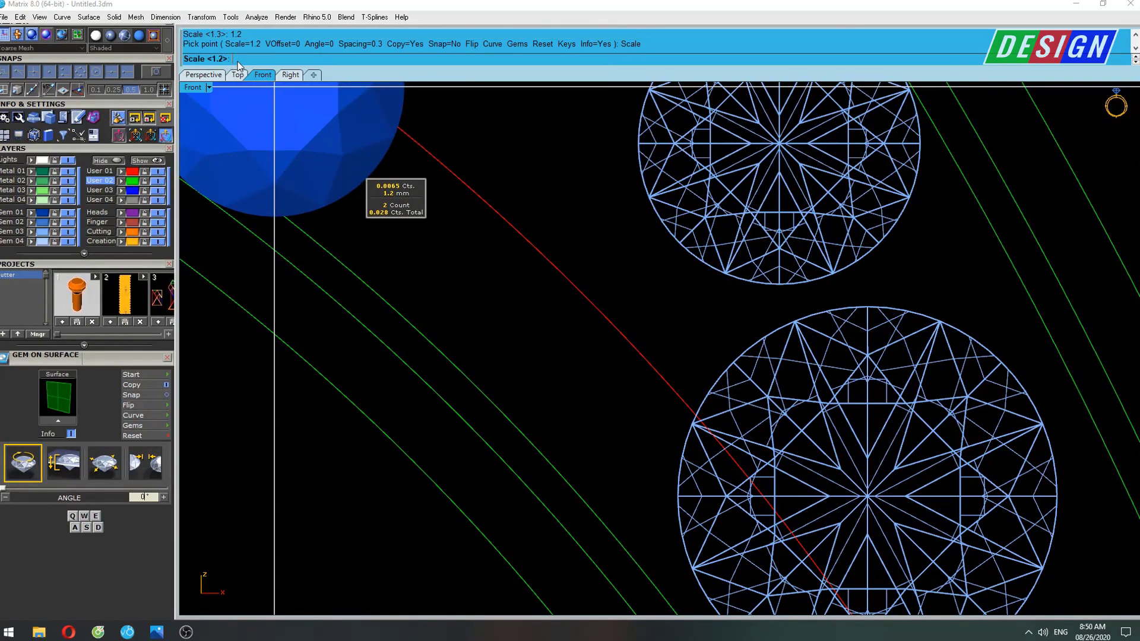
pyautogui.write('1.')
pyautogui.press('Return')
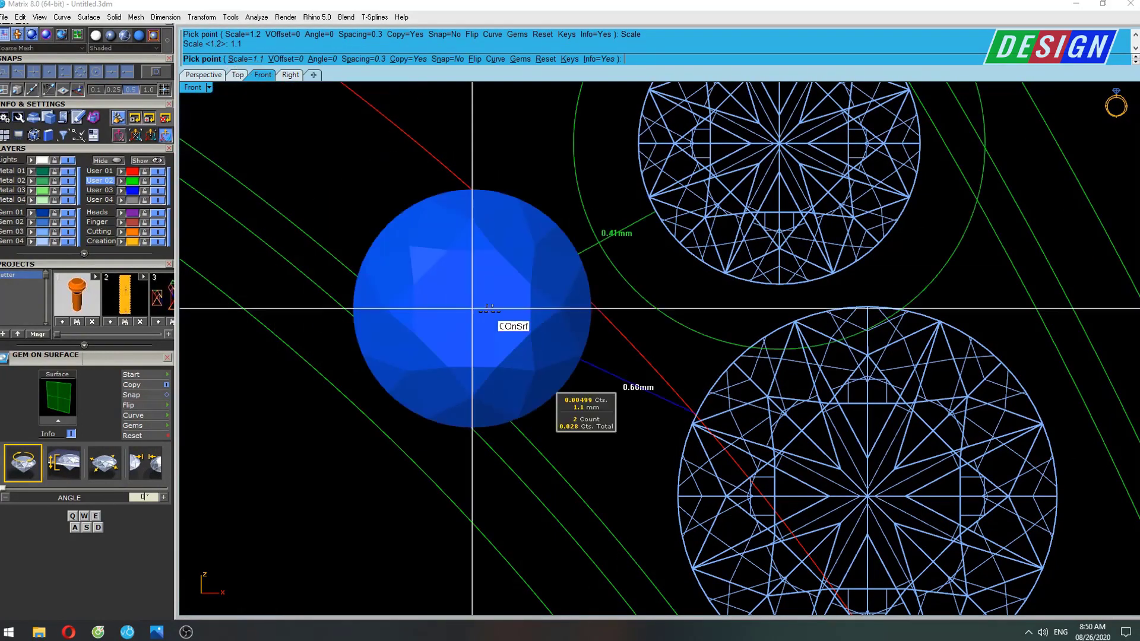
pyautogui.scroll(3, 581, 330)
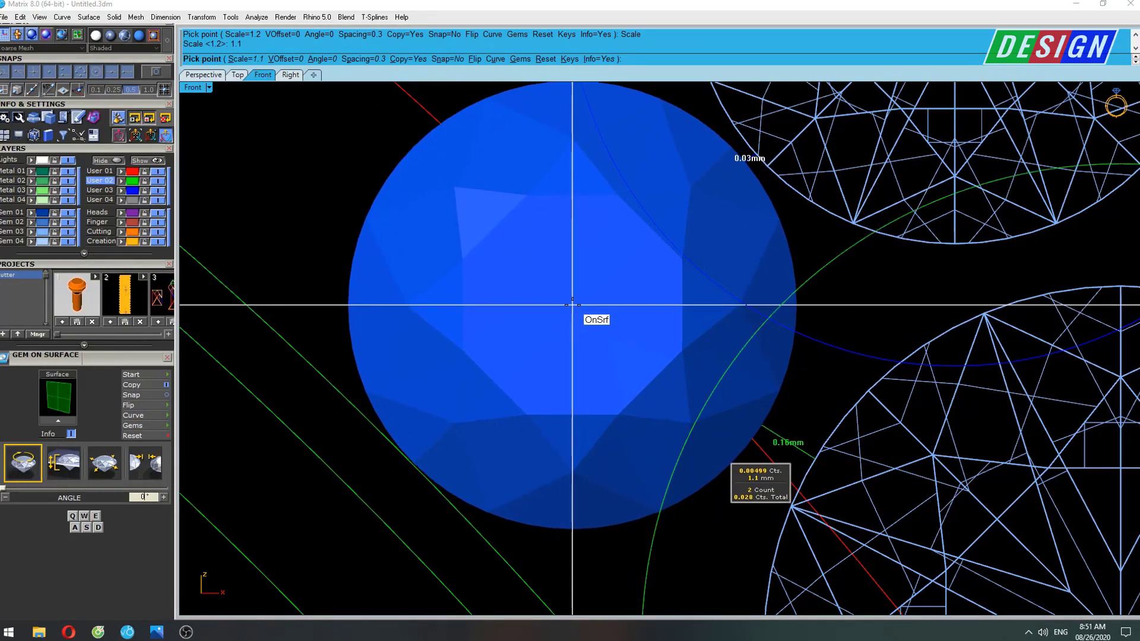
pyautogui.click(573, 305)
pyautogui.scroll(-3, 635, 314)
pyautogui.scroll(2, 619, 303)
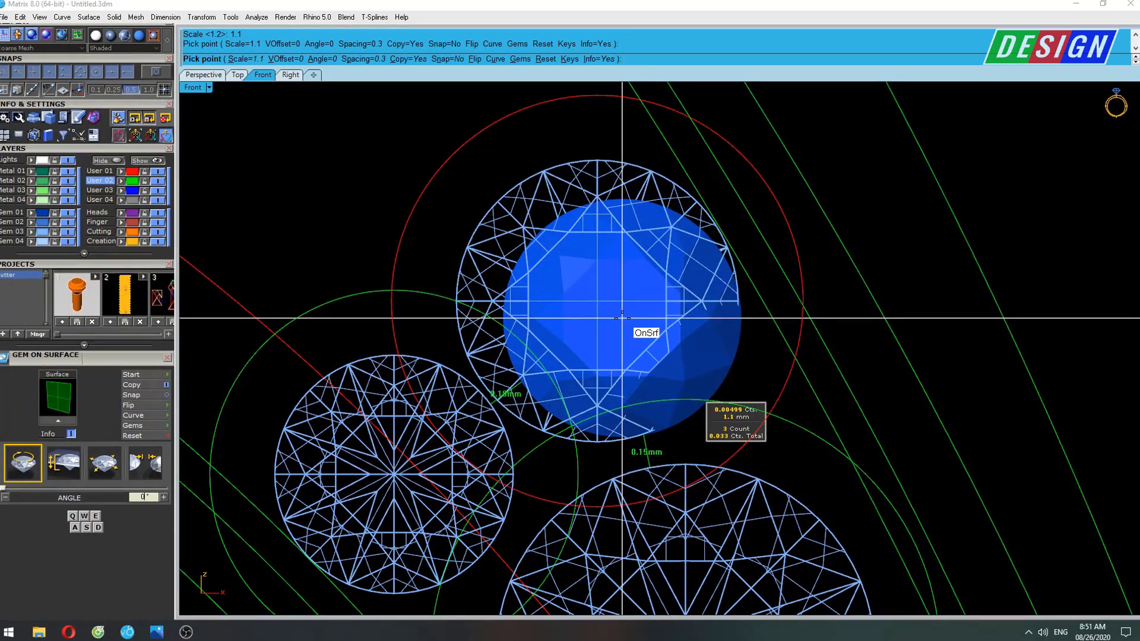
pyautogui.click(623, 317)
# - Delete the overlapping gem with d
pyautogui.click(533, 185)
pyautogui.write('d')
pyautogui.press('Return')
pyautogui.scroll(-3, 533, 185)
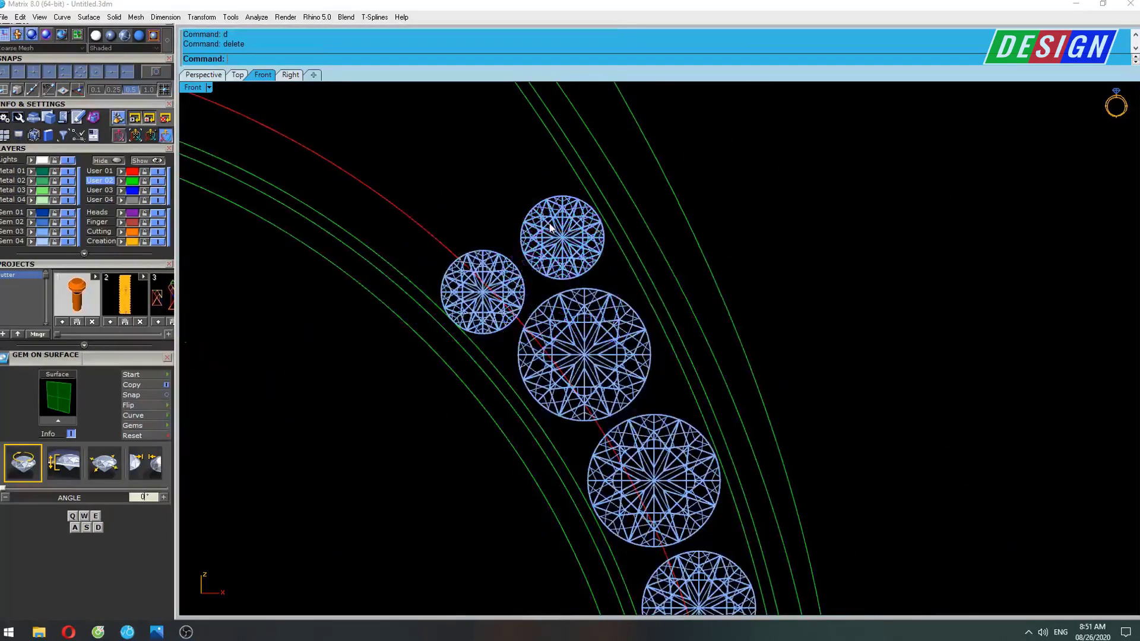
pyautogui.scroll(2, 670, 334)
pyautogui.scroll(-3, 670, 334)
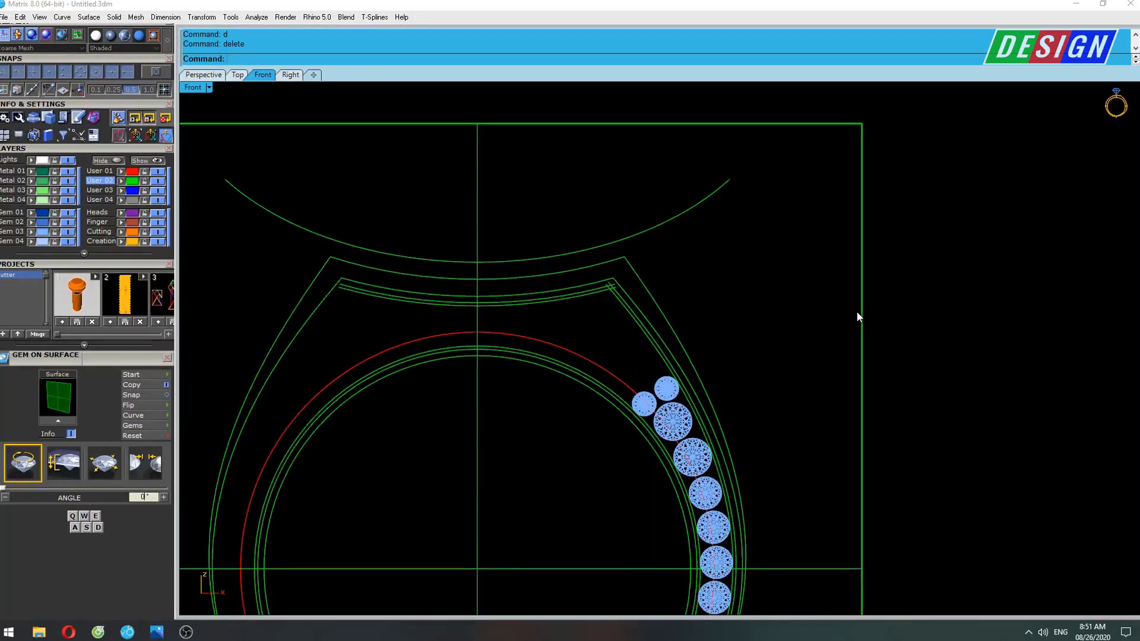
# - Resume gem placement and add a 1.1 gem at the top of the row
pyautogui.press('Return')
pyautogui.scroll(3, 730, 348)
pyautogui.scroll(3, 649, 386)
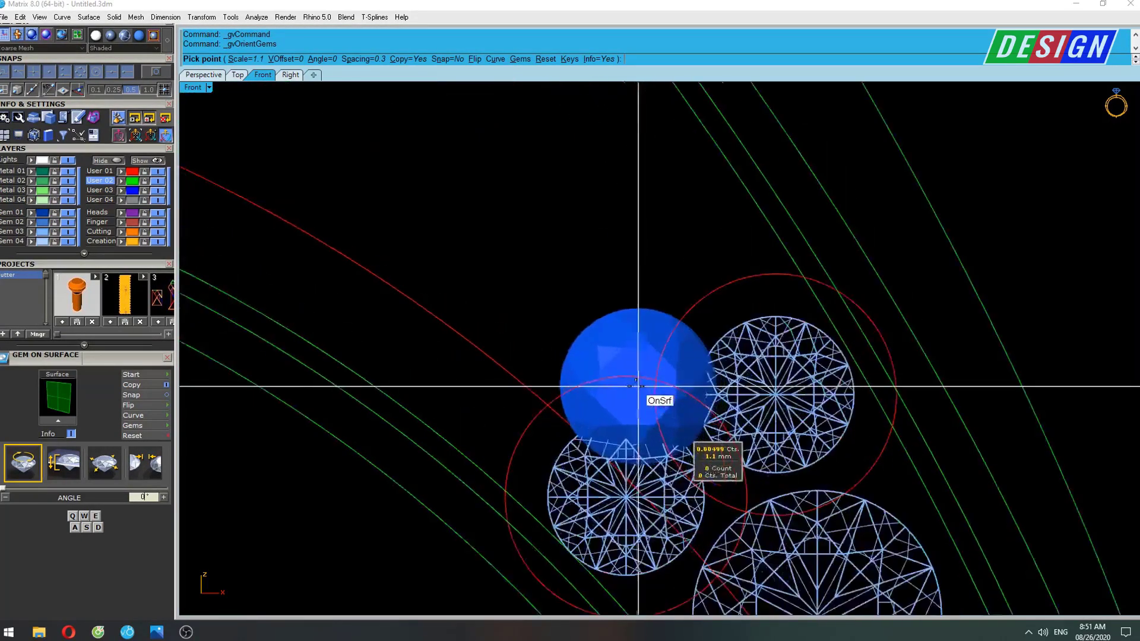
pyautogui.scroll(2, 516, 382)
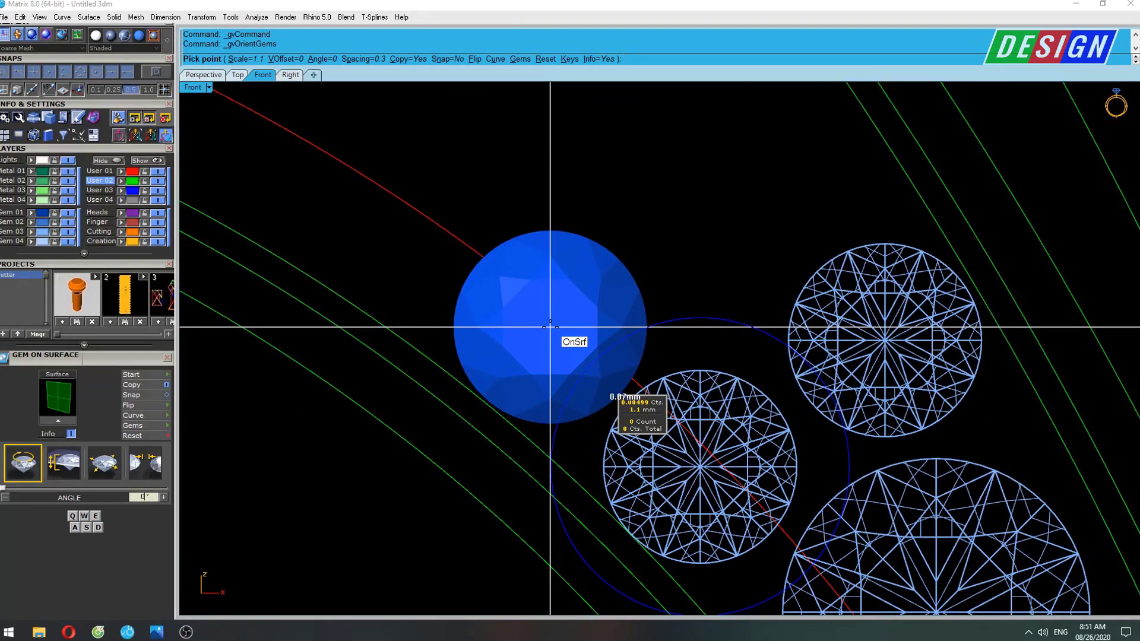
pyautogui.moveTo(794, 175)
pyautogui.mouseDown(button='right')
pyautogui.moveTo(640, 261)
pyautogui.moveTo(700, 265)
pyautogui.mouseUp(button='right')
pyautogui.scroll(-5, 636, 254)
pyautogui.scroll(-1, 697, 268)
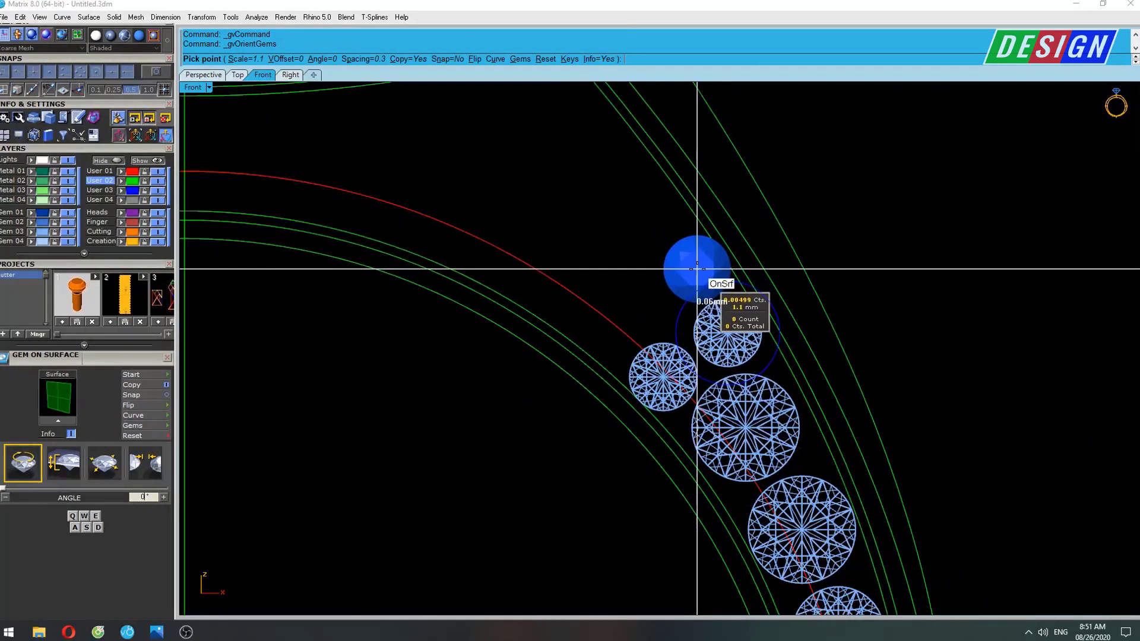
pyautogui.scroll(-5, 683, 274)
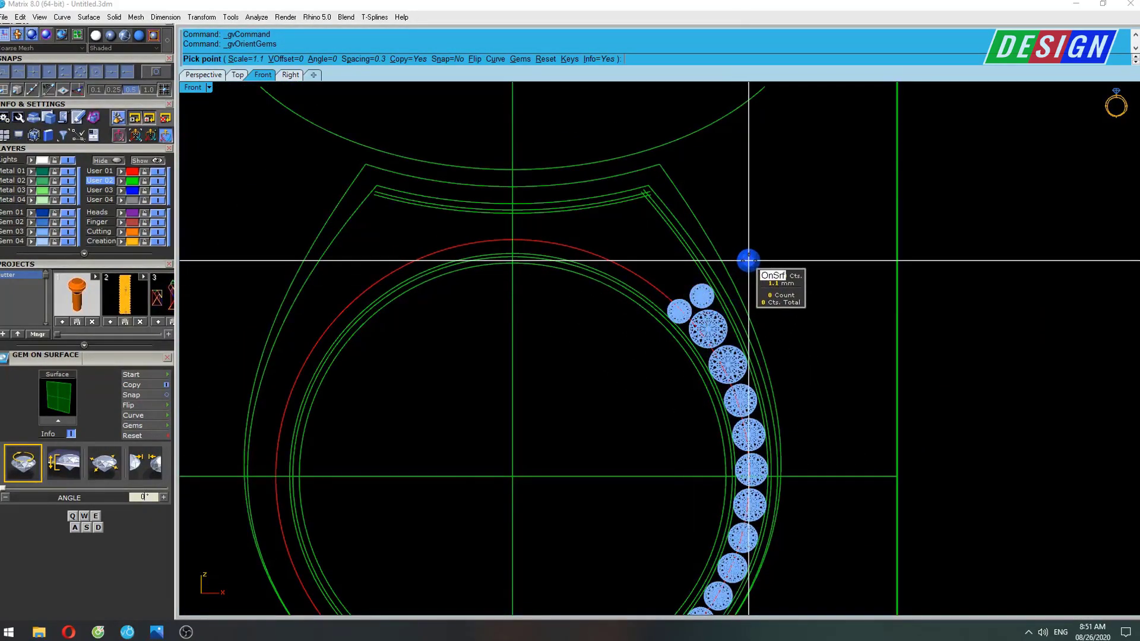
pyautogui.scroll(2, 695, 301)
pyautogui.scroll(4, 687, 300)
pyautogui.scroll(2, 585, 285)
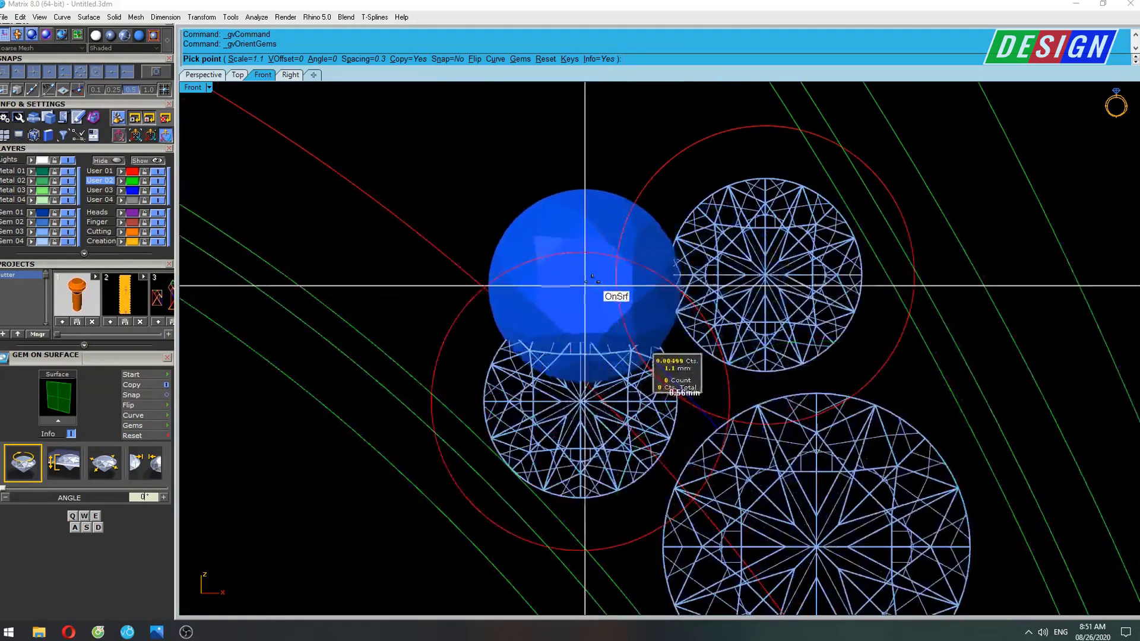
pyautogui.moveTo(585, 285); pyautogui.dragTo(597, 422, button='right')
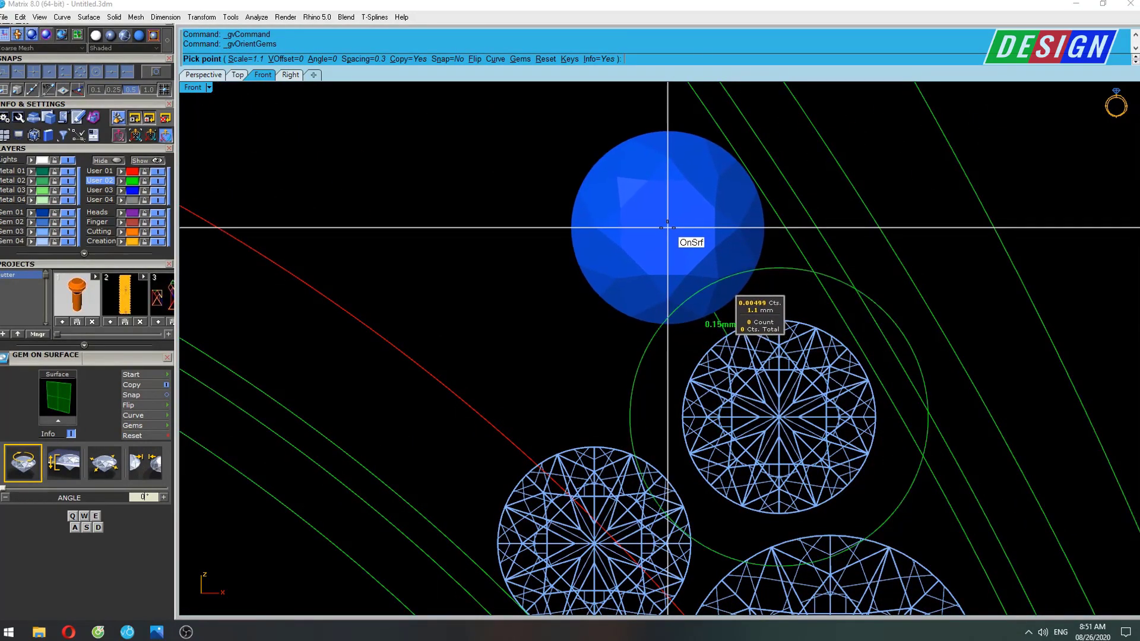
pyautogui.click(666, 226)
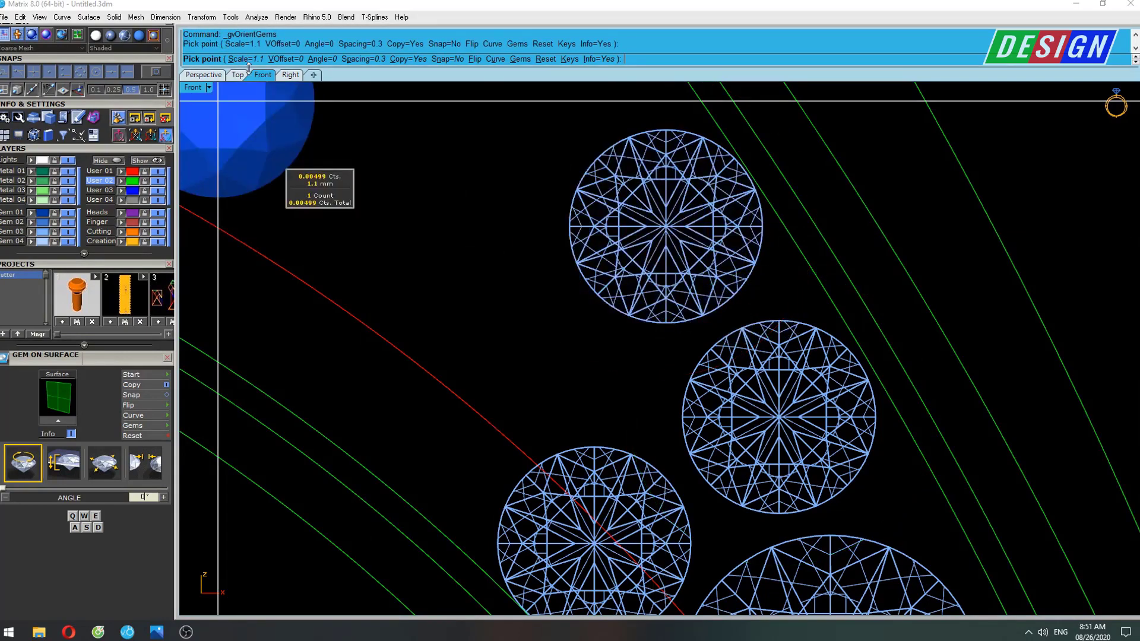
# - Set gem scale to 1.5, then 1.35, place a small gem in the gap, and finish
pyautogui.write('1.5')
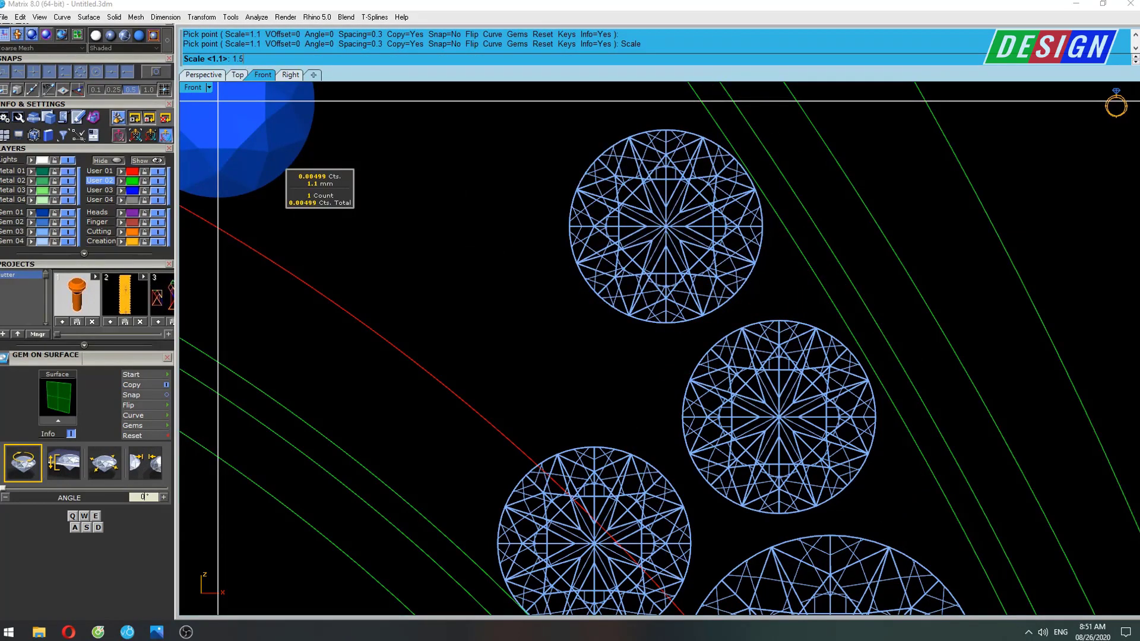
pyautogui.press('Return')
pyautogui.scroll(1, 383, 383)
pyautogui.scroll(1, 416, 376)
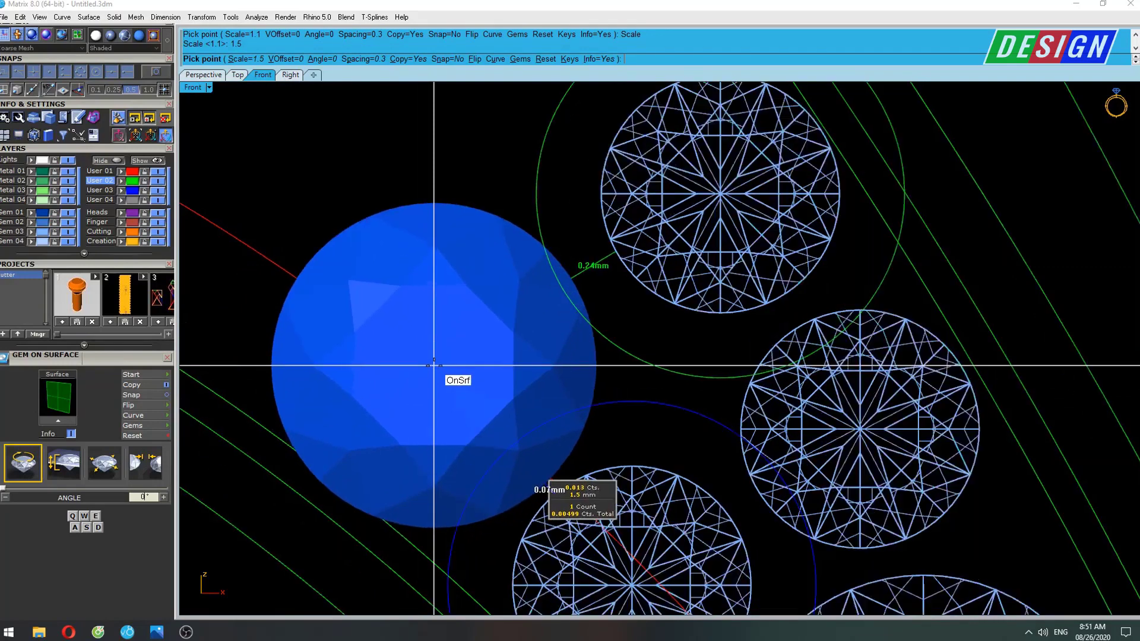
pyautogui.scroll(1, 439, 376)
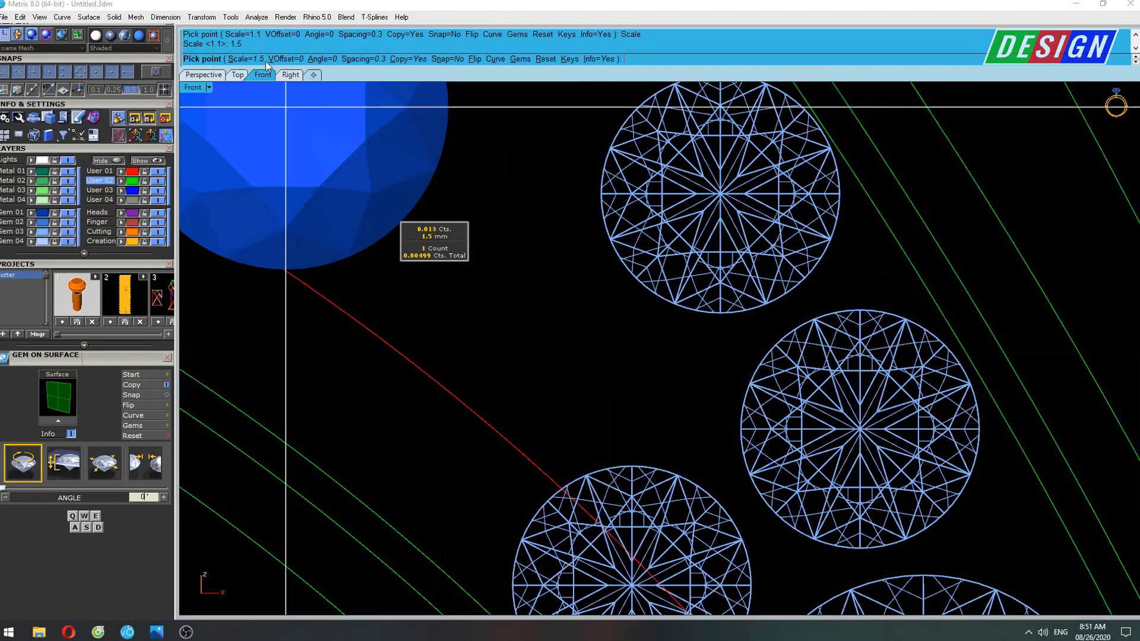
pyautogui.write('1.35')
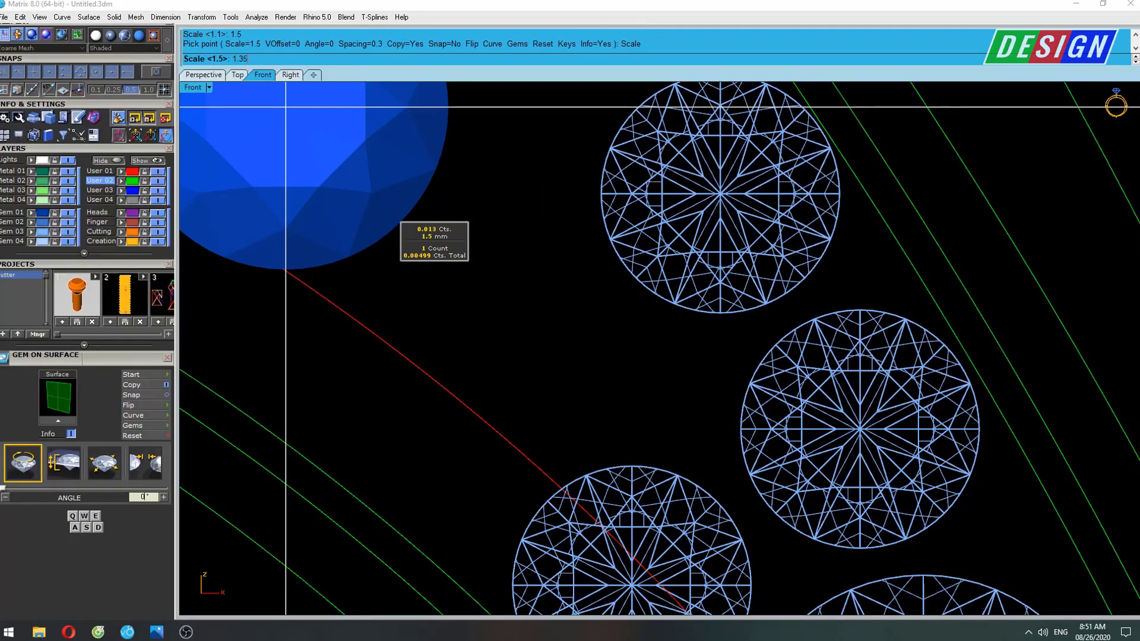
pyautogui.press('Return')
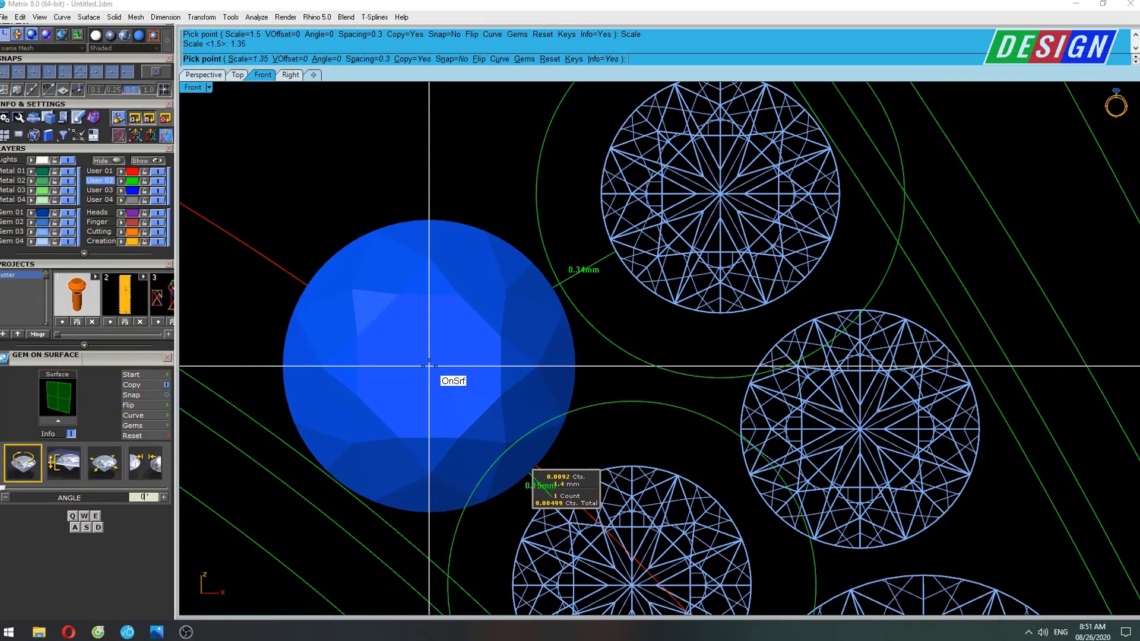
pyautogui.click(429, 366)
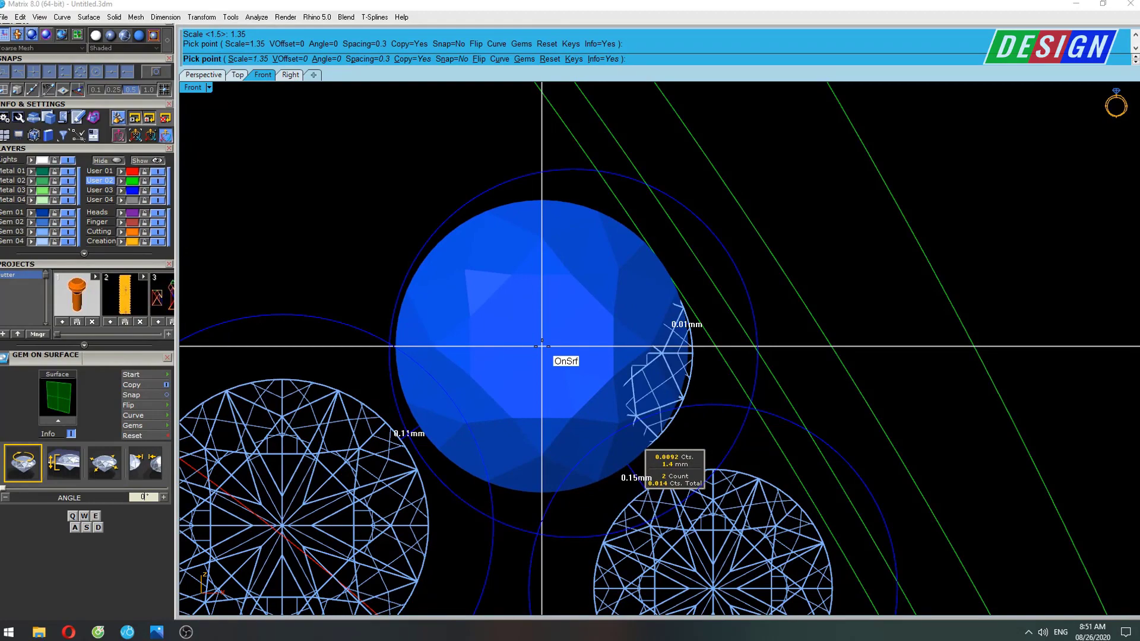
pyautogui.press('Escape')
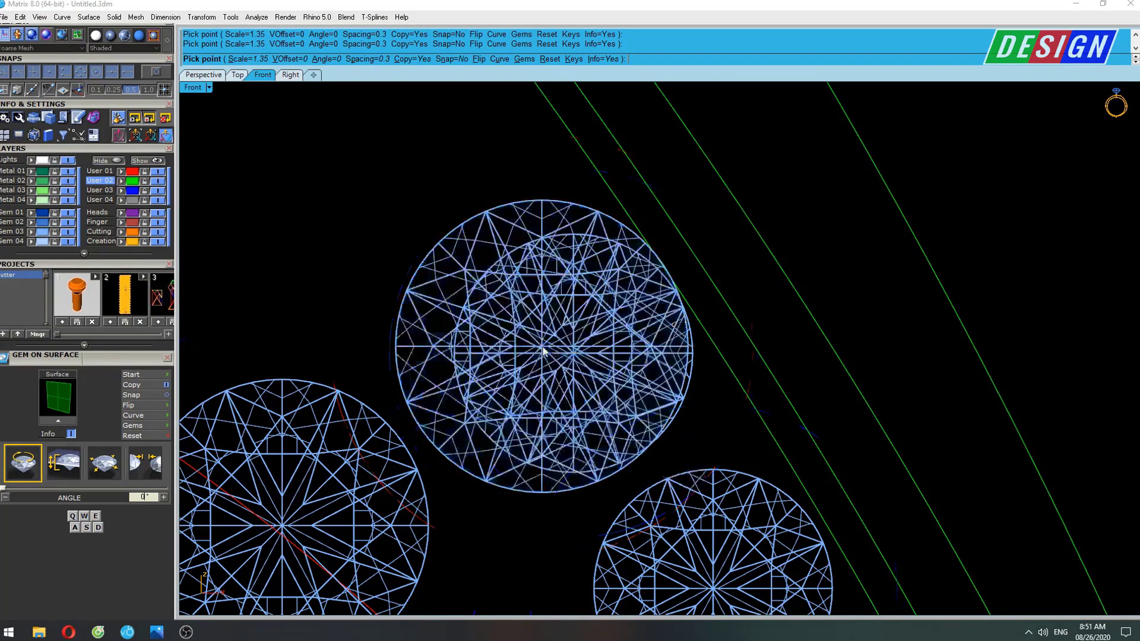
# - Delete the overlapping gem
pyautogui.click(682, 406)
pyautogui.press('Delete')
pyautogui.scroll(-3, 682, 406)
pyautogui.moveTo(627, 362); pyautogui.dragTo(672, 398, button='right')
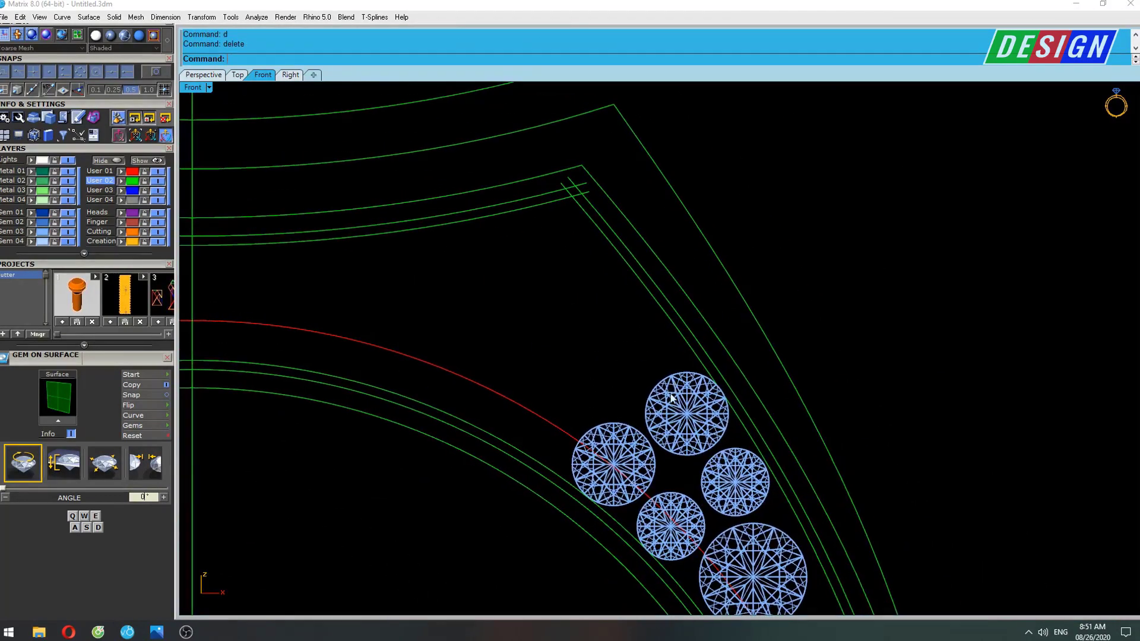
pyautogui.scroll(-5, 734, 284)
# - Restart Gem on Surface at scale 1.5 and place a 1.5 mm gem in the gap
pyautogui.click(896, 221)
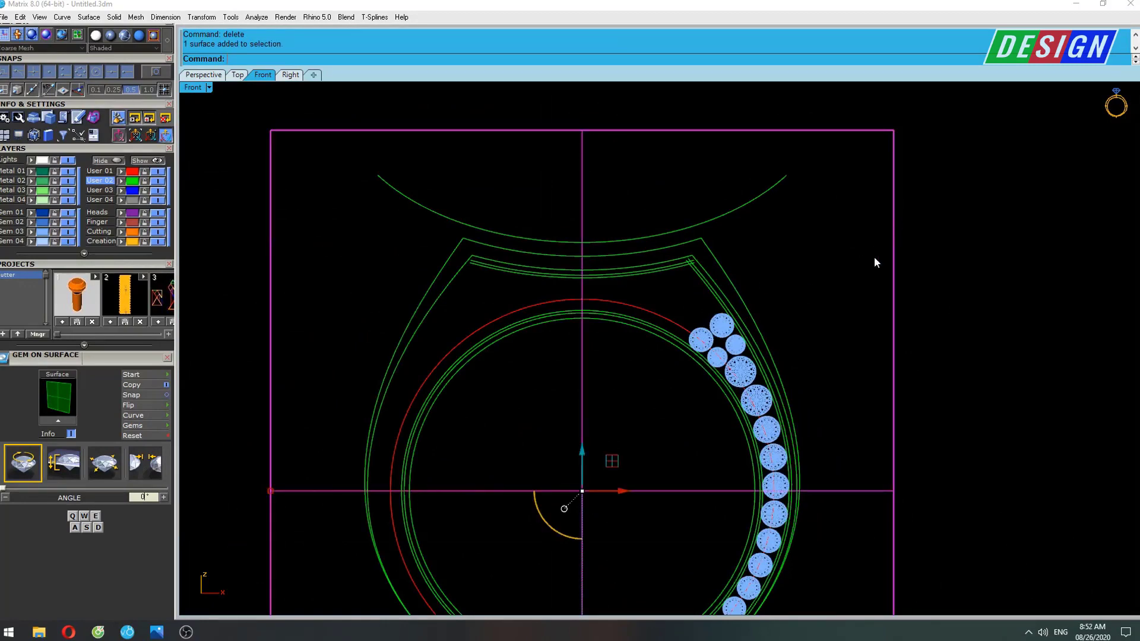
pyautogui.press('Return')
pyautogui.scroll(5, 712, 333)
pyautogui.scroll(3, 695, 327)
pyautogui.scroll(3, 703, 319)
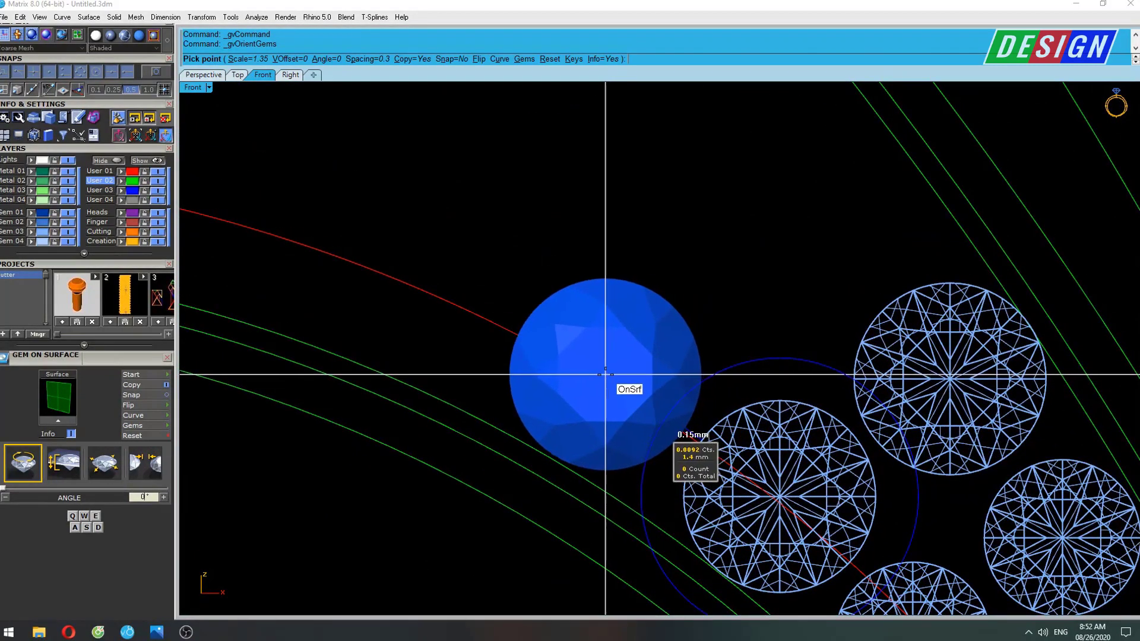
pyautogui.scroll(-2, 607, 374)
pyautogui.scroll(3, 604, 374)
pyautogui.write('1.5')
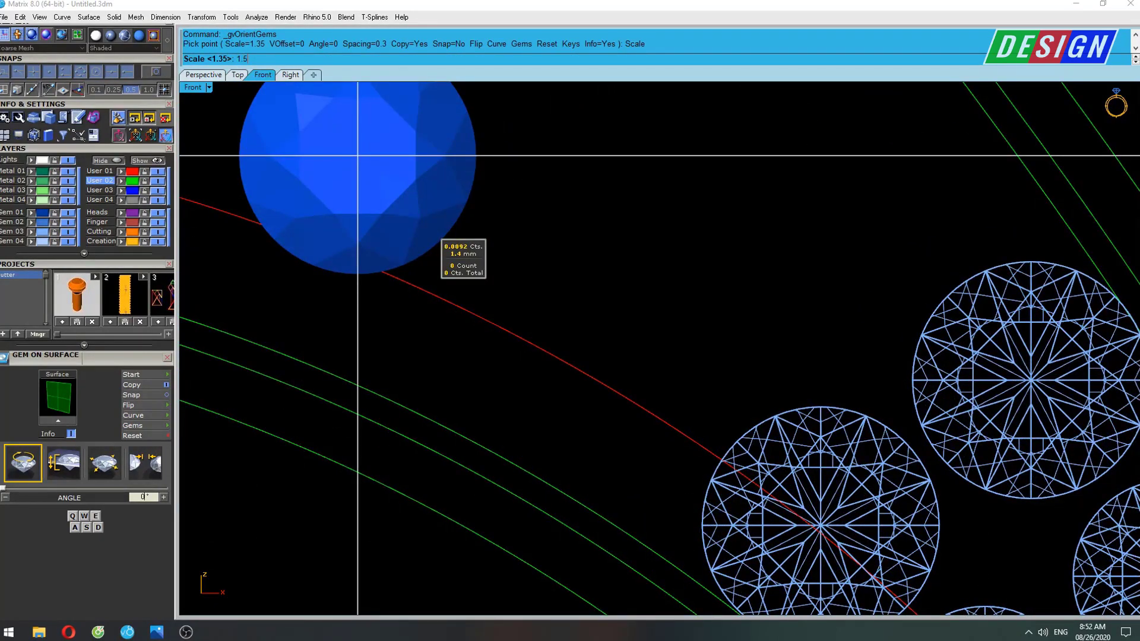
pyautogui.write('.5')
pyautogui.press('Return')
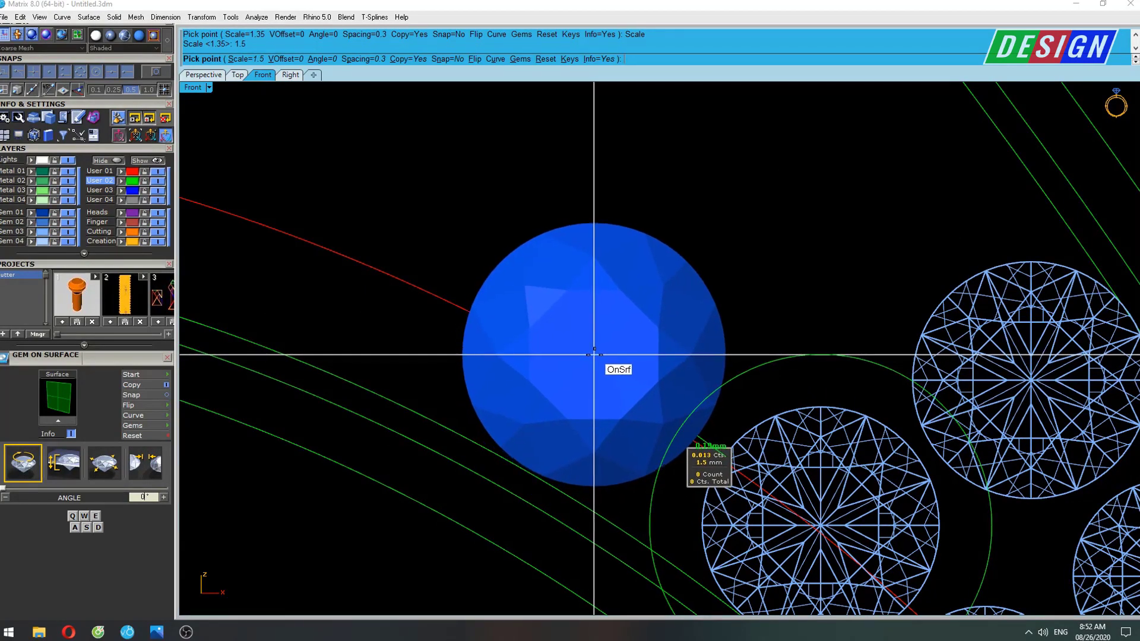
pyautogui.click(598, 356)
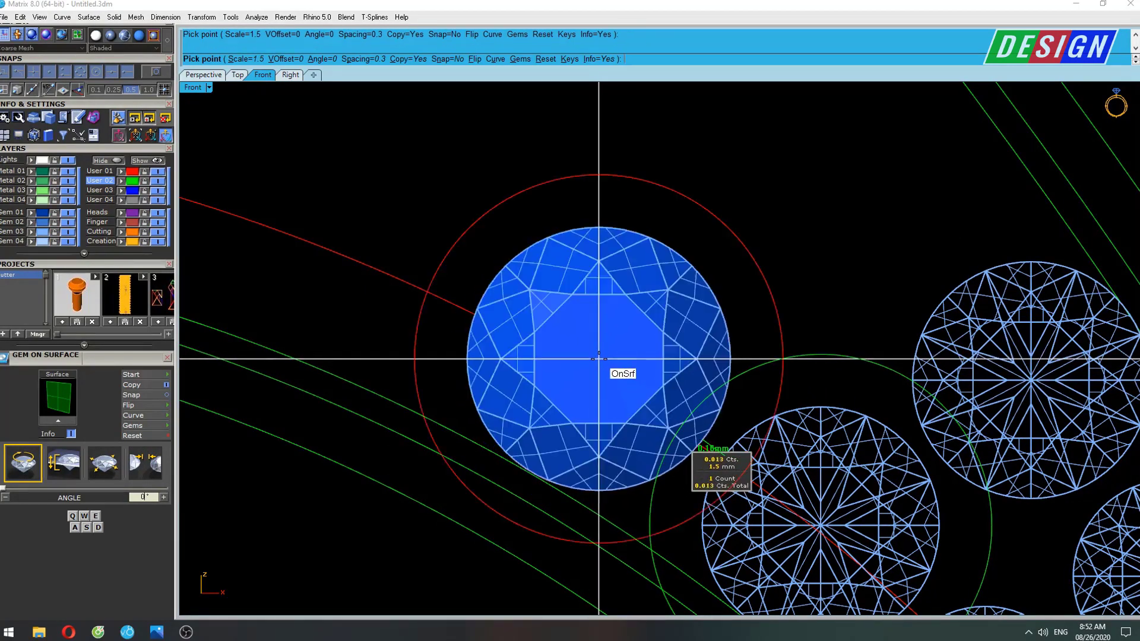
# - Reset scale to 1.5, place two more gems between stones, and end placement
pyautogui.scroll(-1, 624, 287)
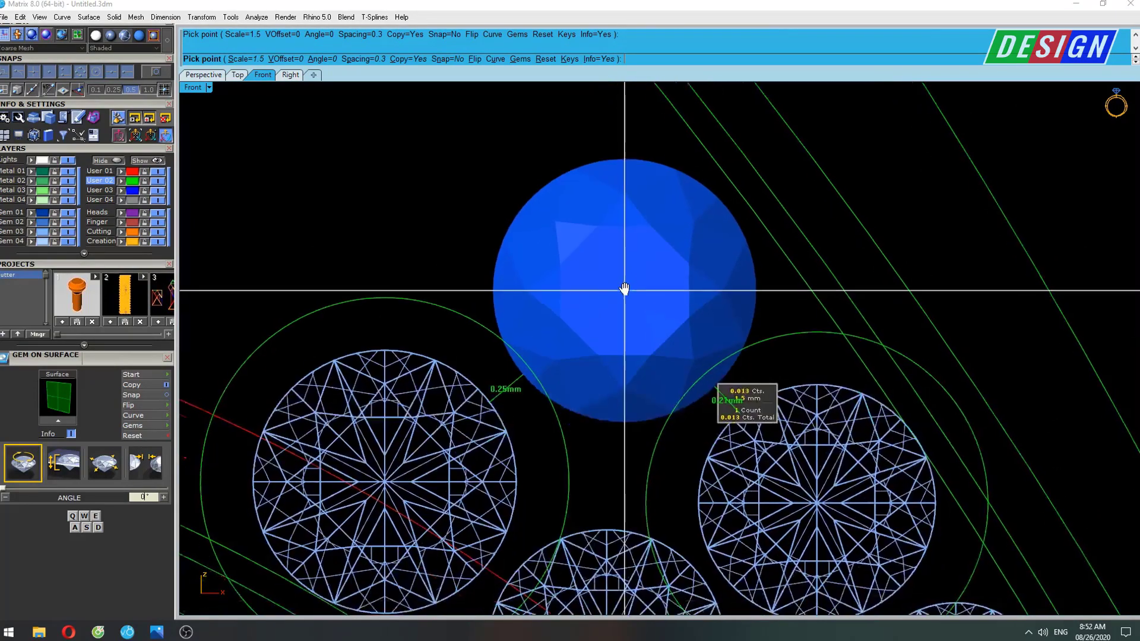
pyautogui.scroll(-2, 624, 285)
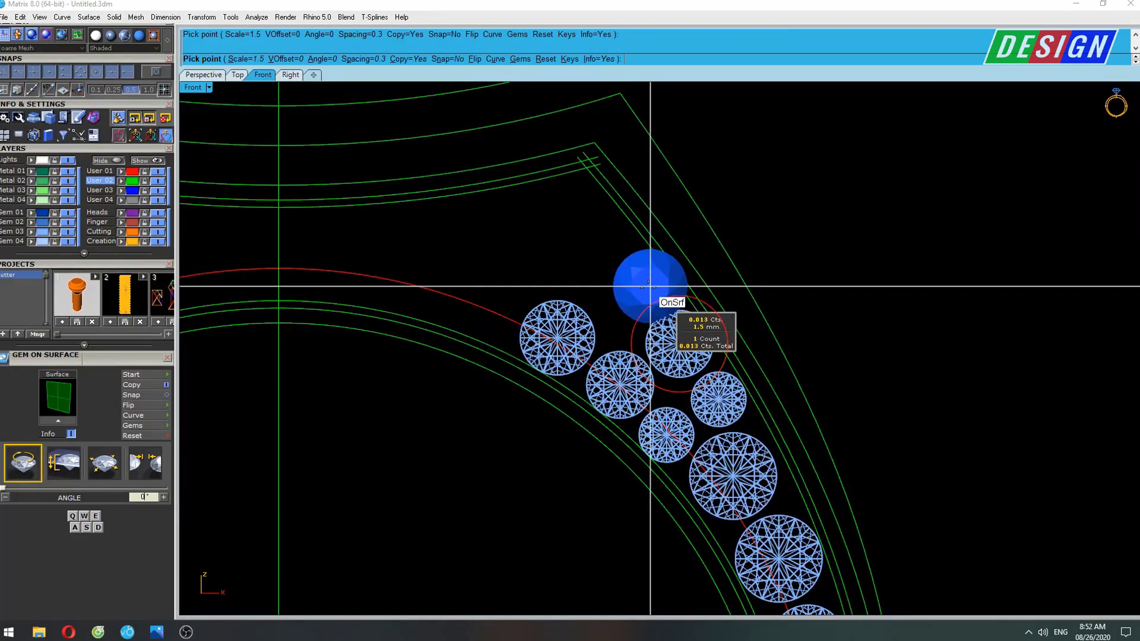
pyautogui.scroll(3, 624, 285)
pyautogui.write('1.75')
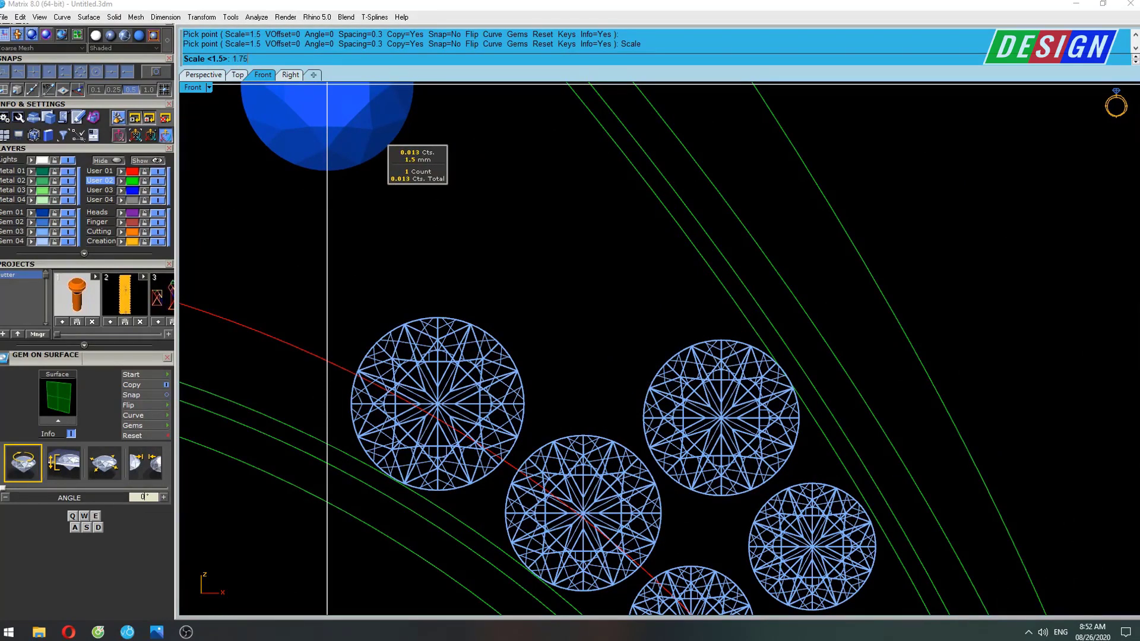
pyautogui.press('Return')
pyautogui.scroll(1, 590, 291)
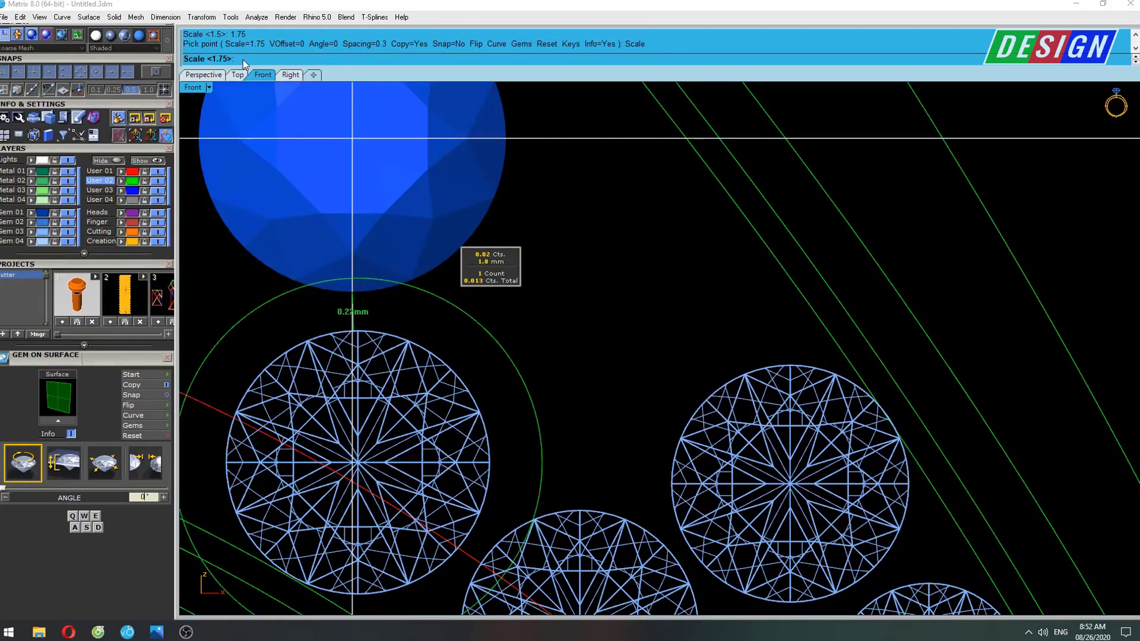
pyautogui.write('1.5')
pyautogui.press('Return')
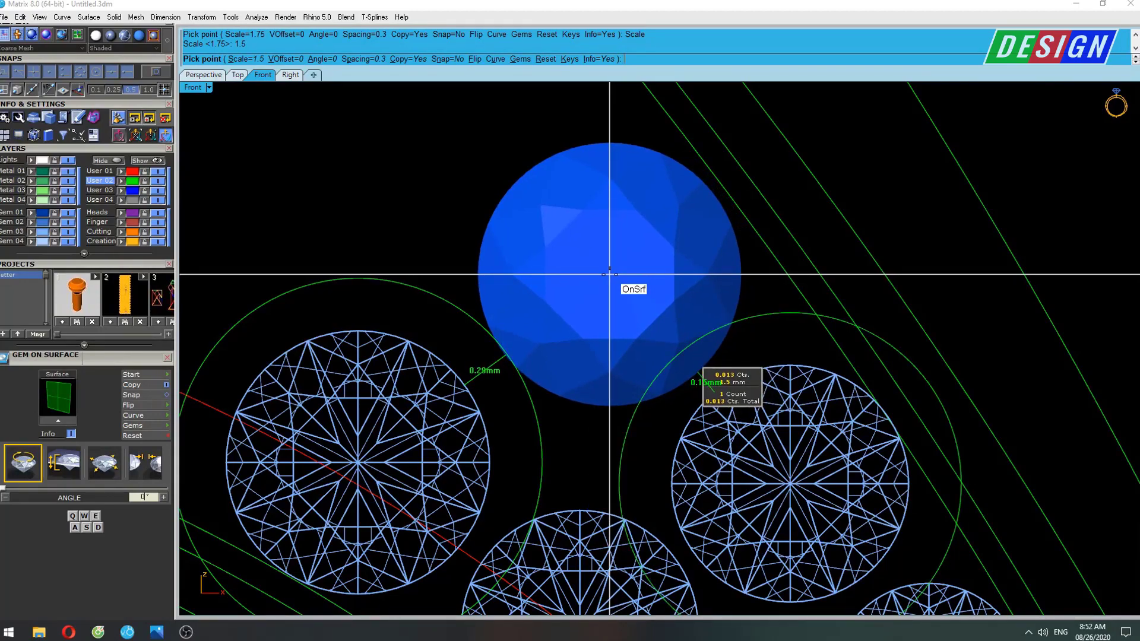
pyautogui.click(610, 273)
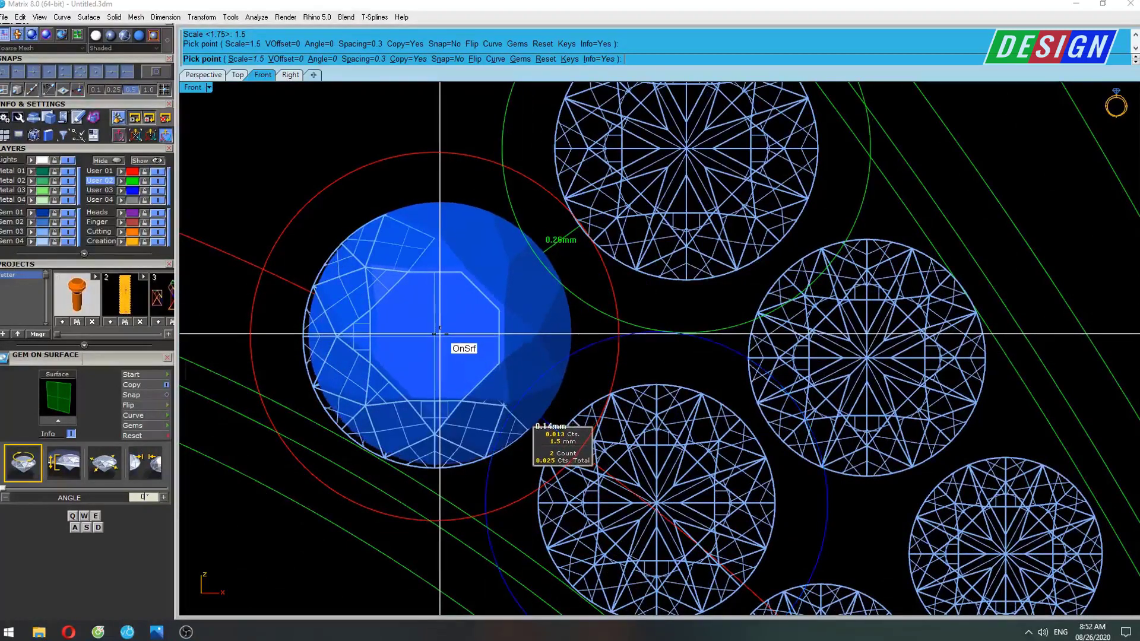
pyautogui.scroll(2, 440, 334)
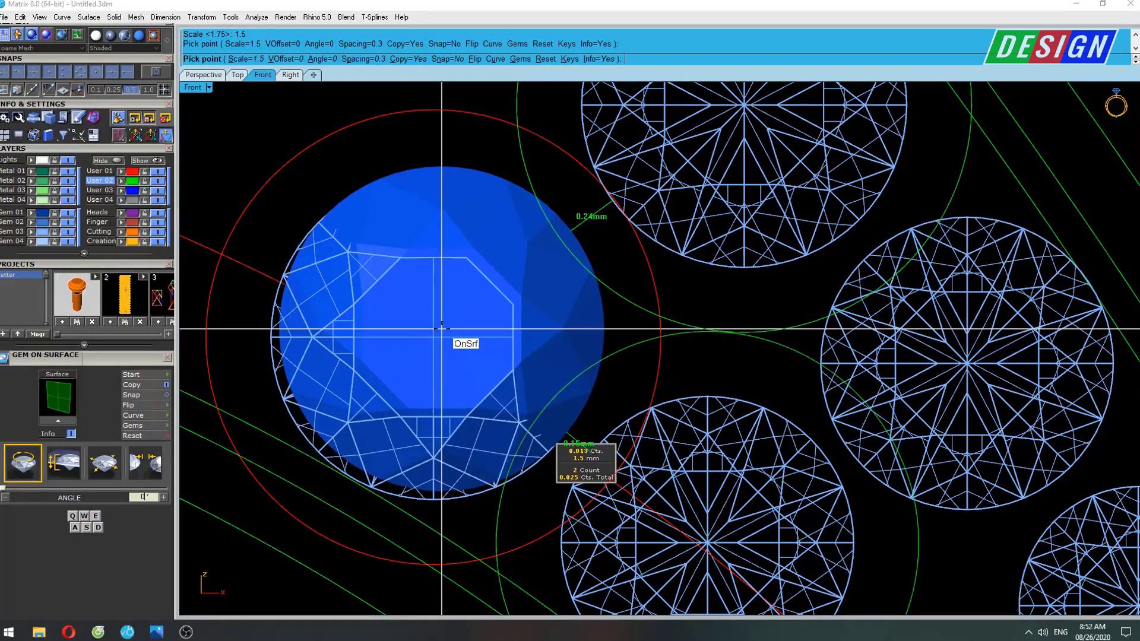
pyautogui.click(442, 328)
pyautogui.rightClick(309, 376)
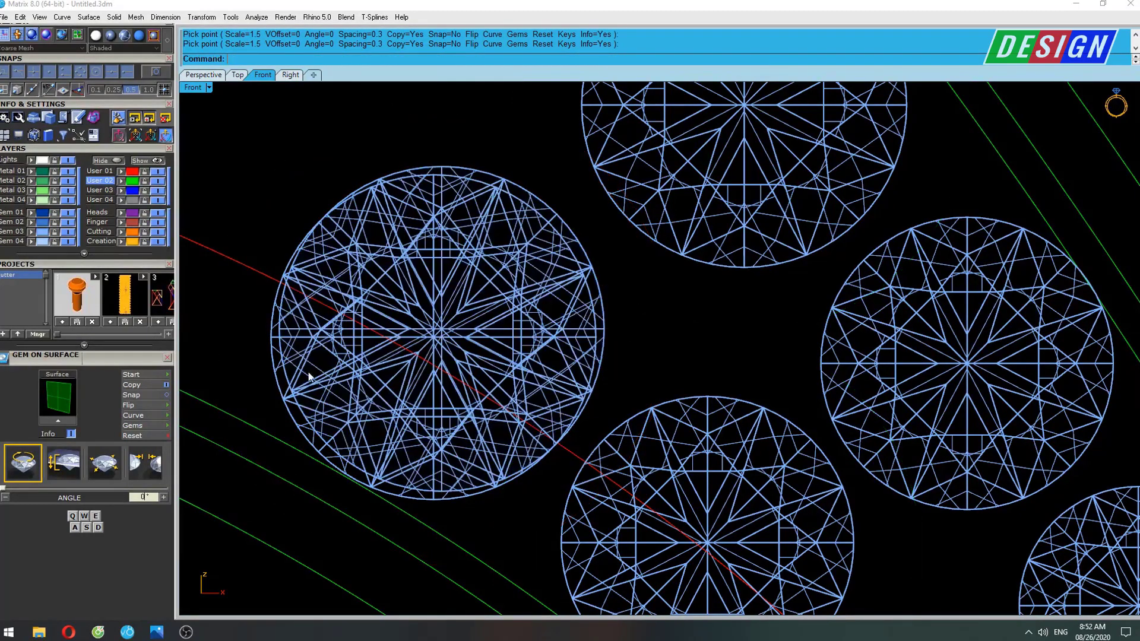
pyautogui.click(279, 377)
# - Delete the oversized gem overlapping the upper cluster
pyautogui.write('d')
pyautogui.press('Return')
pyautogui.scroll(-5, 576, 248)
pyautogui.scroll(-2, 619, 284)
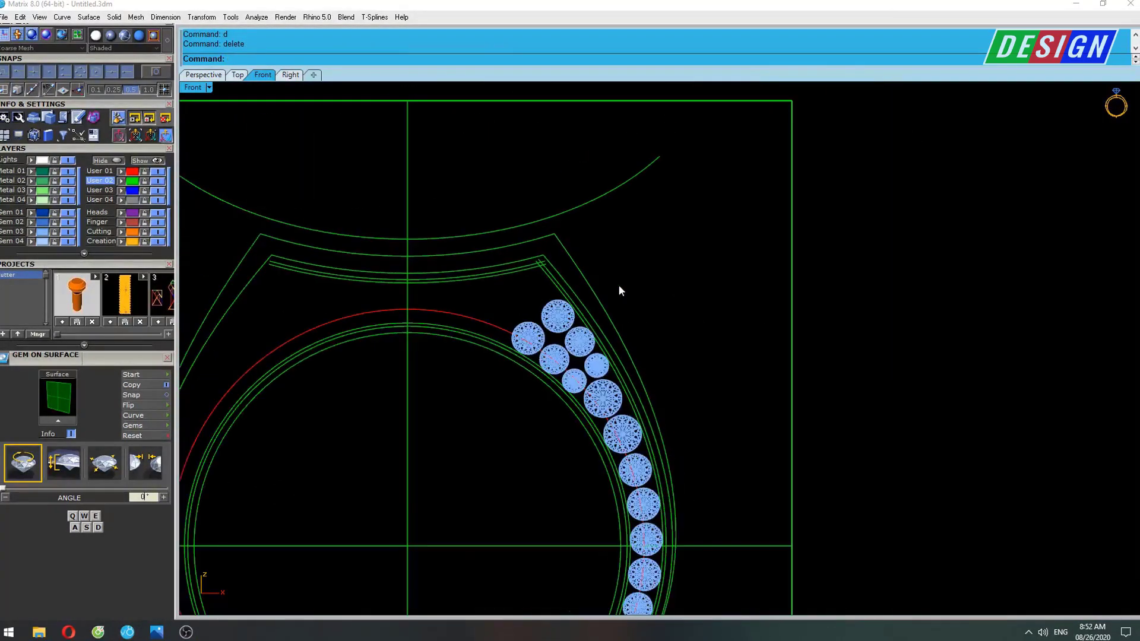
# - Repeat Gem on Surface and set a 1.5 mm (0.013 ct) round gem into the upper-cluster gap
pyautogui.press('Return')
pyautogui.scroll(5, 577, 338)
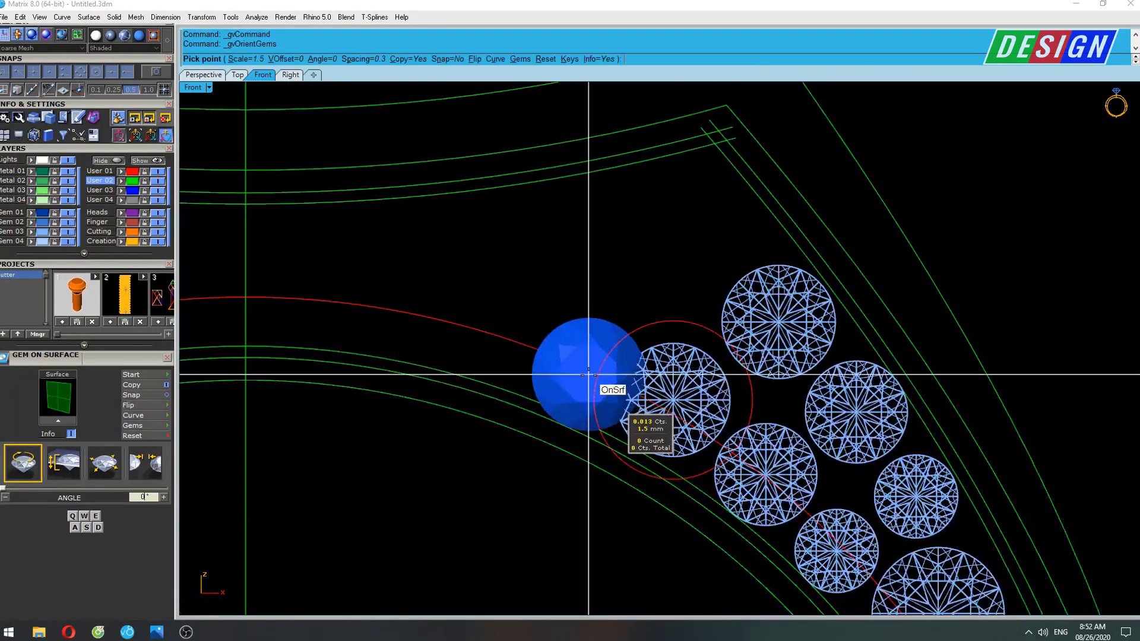
pyautogui.scroll(-4, 583, 367)
pyautogui.scroll(-1, 484, 408)
pyautogui.scroll(4, 502, 402)
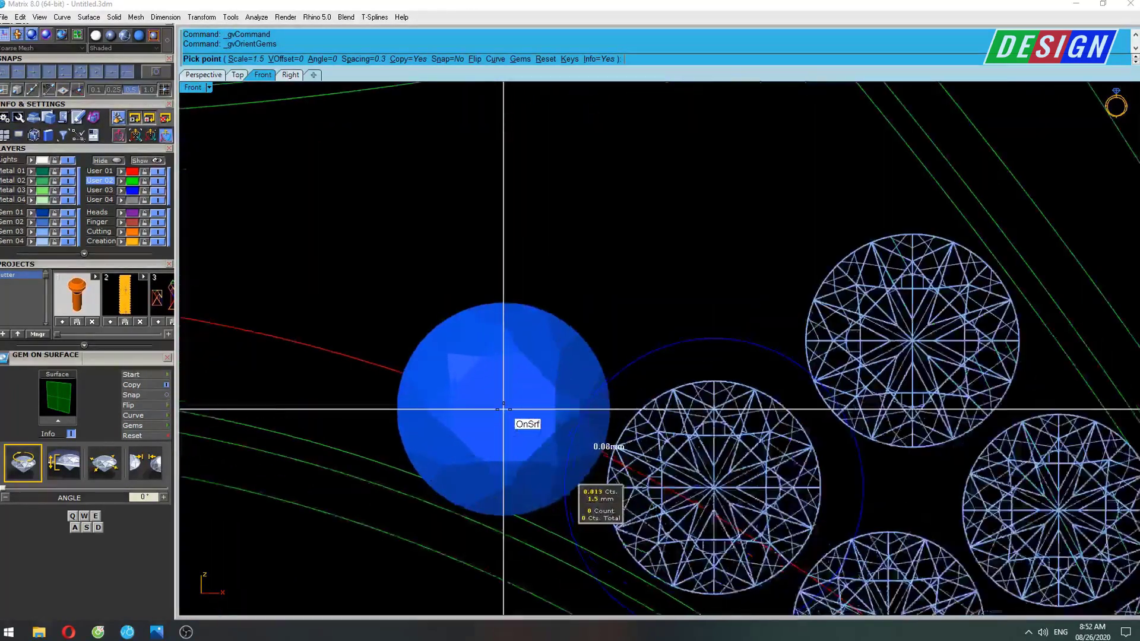
pyautogui.scroll(1, 522, 407)
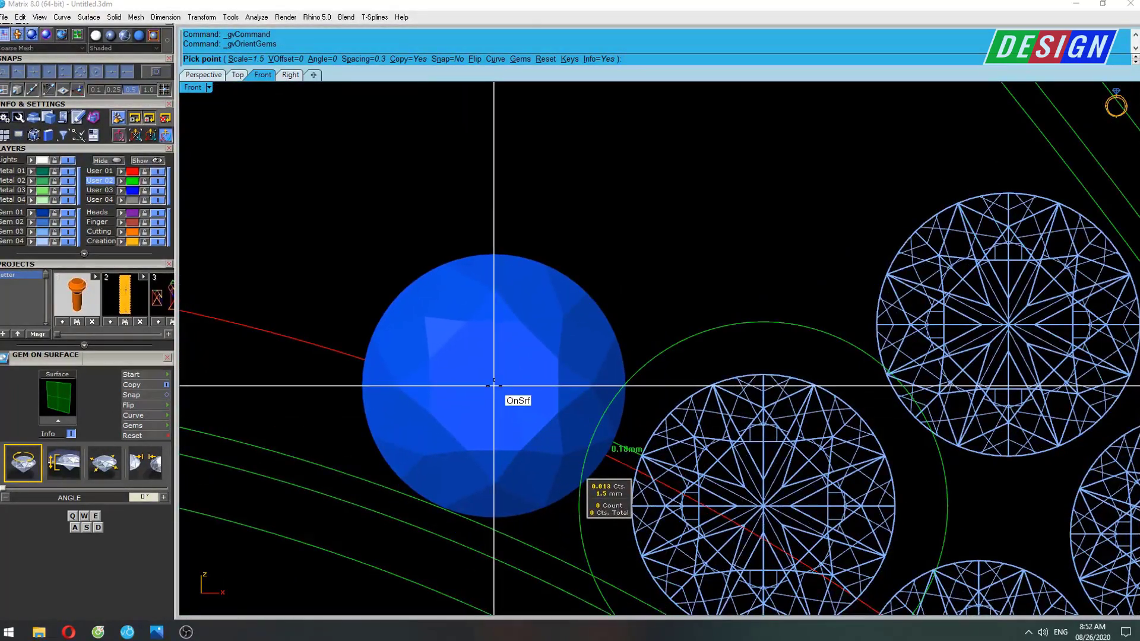
pyautogui.click(499, 386)
pyautogui.scroll(-5, 517, 333)
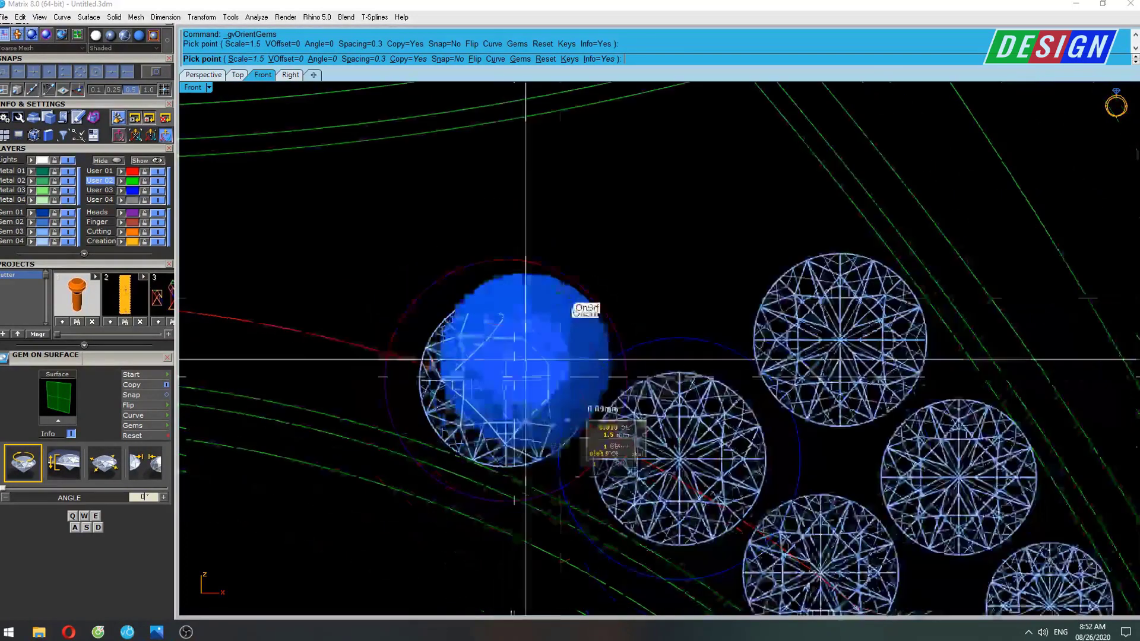
pyautogui.scroll(1, 593, 422)
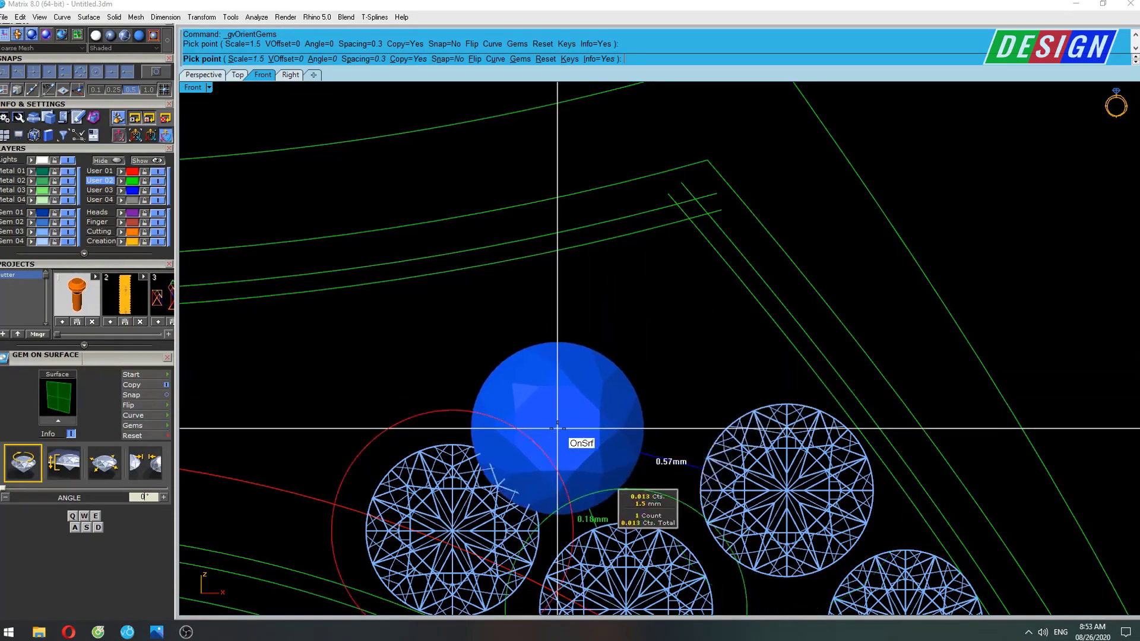
pyautogui.scroll(-5, 650, 386)
pyautogui.scroll(-2, 598, 336)
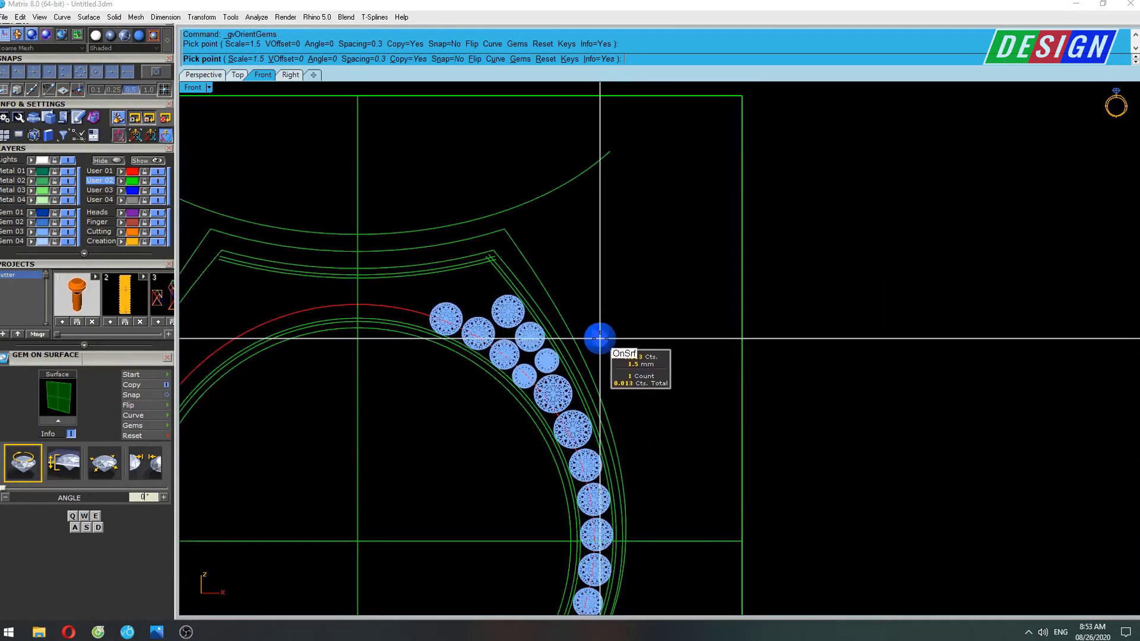
pyautogui.scroll(-2, 616, 283)
pyautogui.scroll(-2, 654, 257)
pyautogui.scroll(-1, 656, 259)
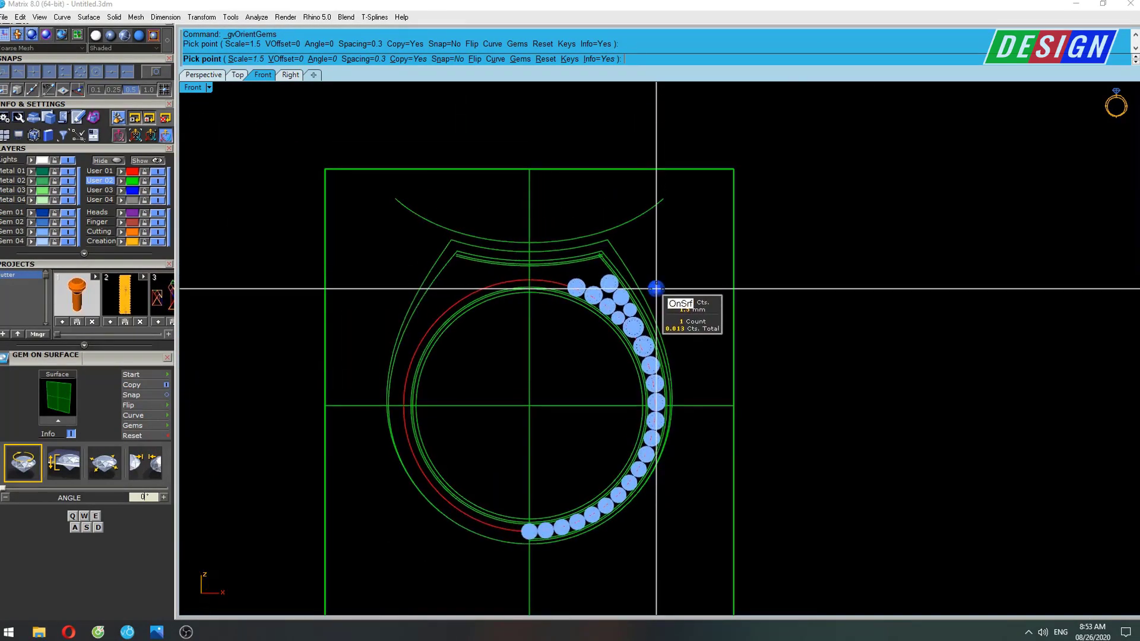
pyautogui.scroll(1, 602, 270)
pyautogui.scroll(2, 600, 271)
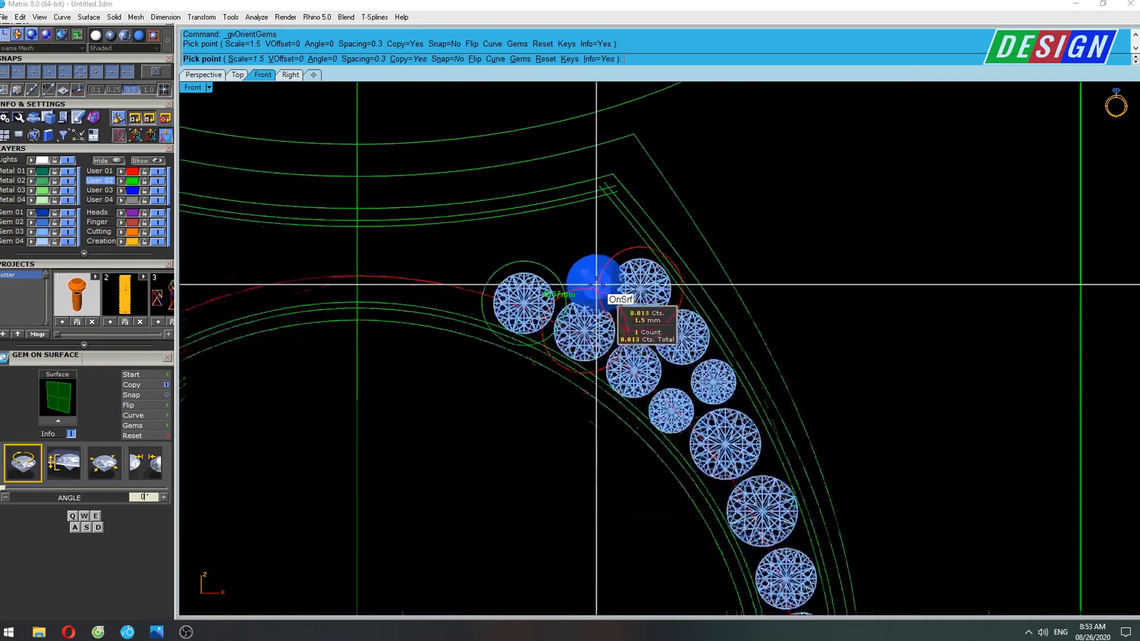
pyautogui.scroll(1, 593, 276)
pyautogui.scroll(2, 594, 279)
pyautogui.scroll(1, 604, 306)
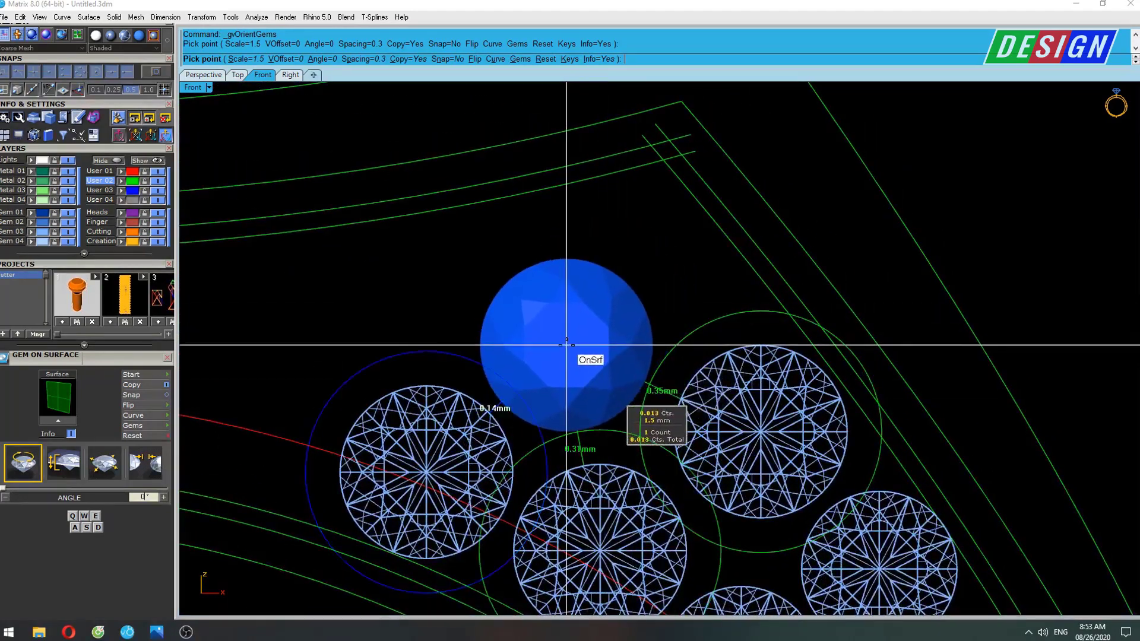
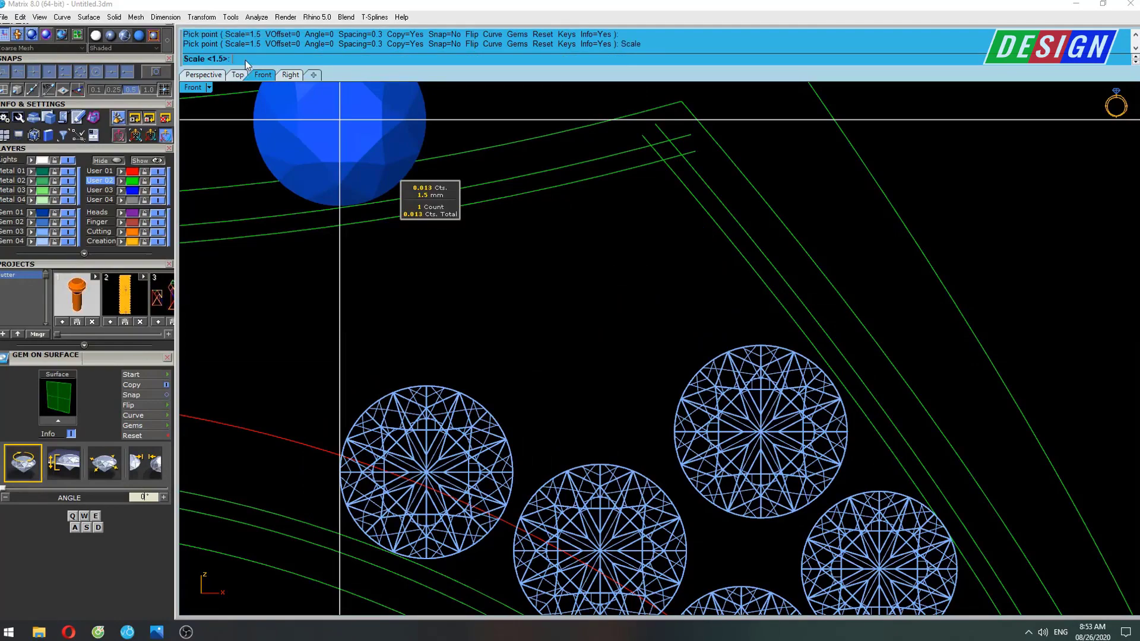
# - Set the gem scale to 1.1 and place a 1.1 mm gem in a gap on the shank
pyautogui.press('Return')
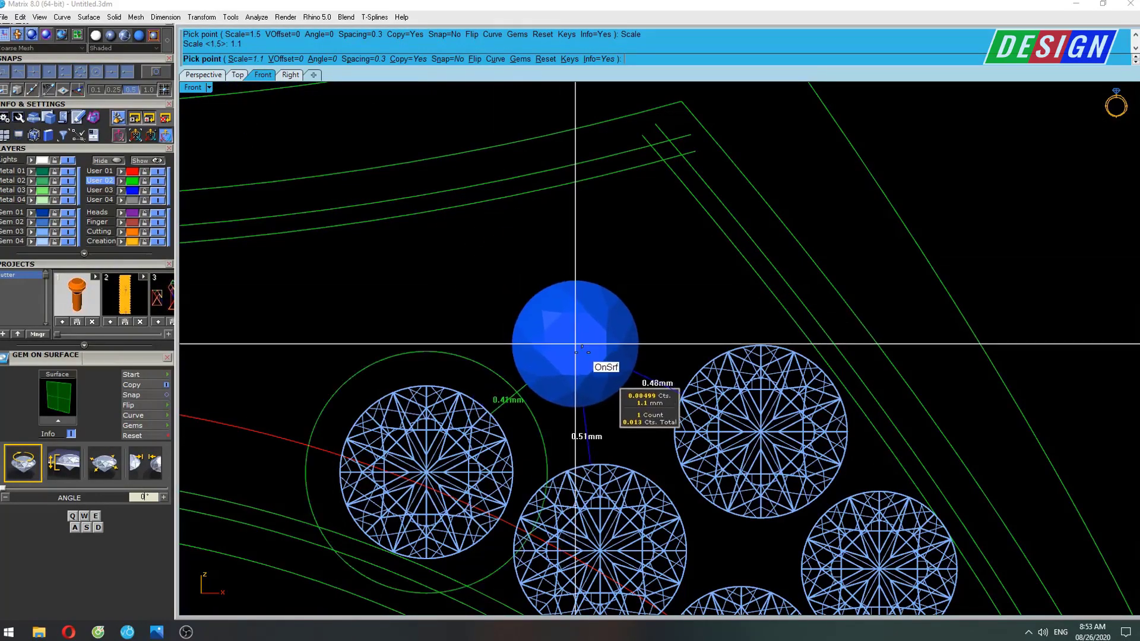
pyautogui.scroll(2, 588, 351)
pyautogui.scroll(2, 594, 308)
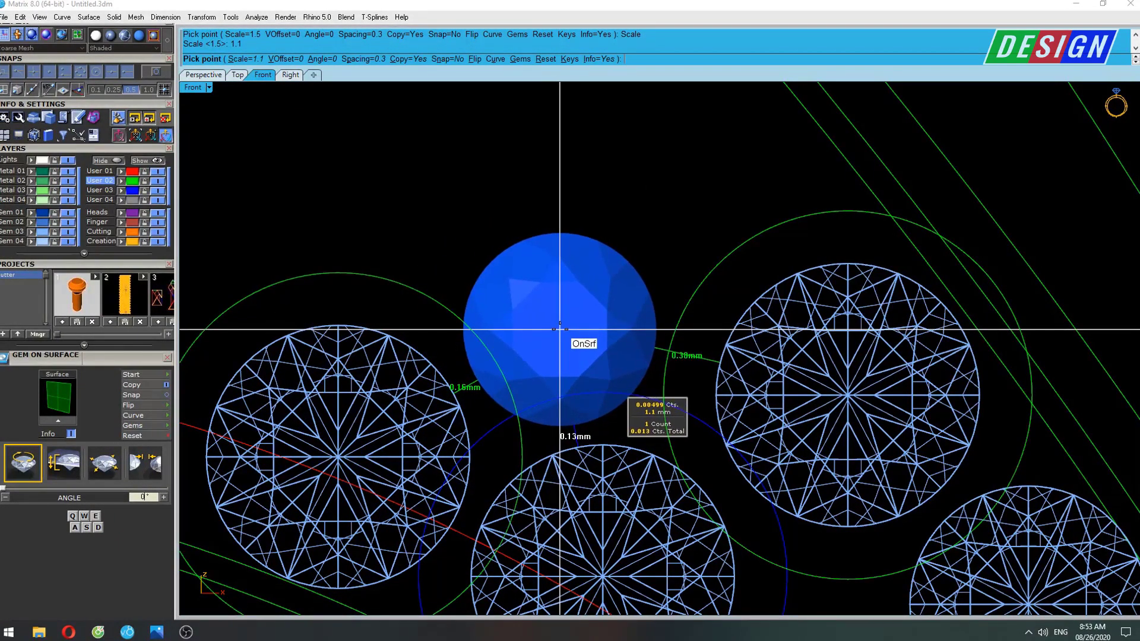
pyautogui.click(558, 327)
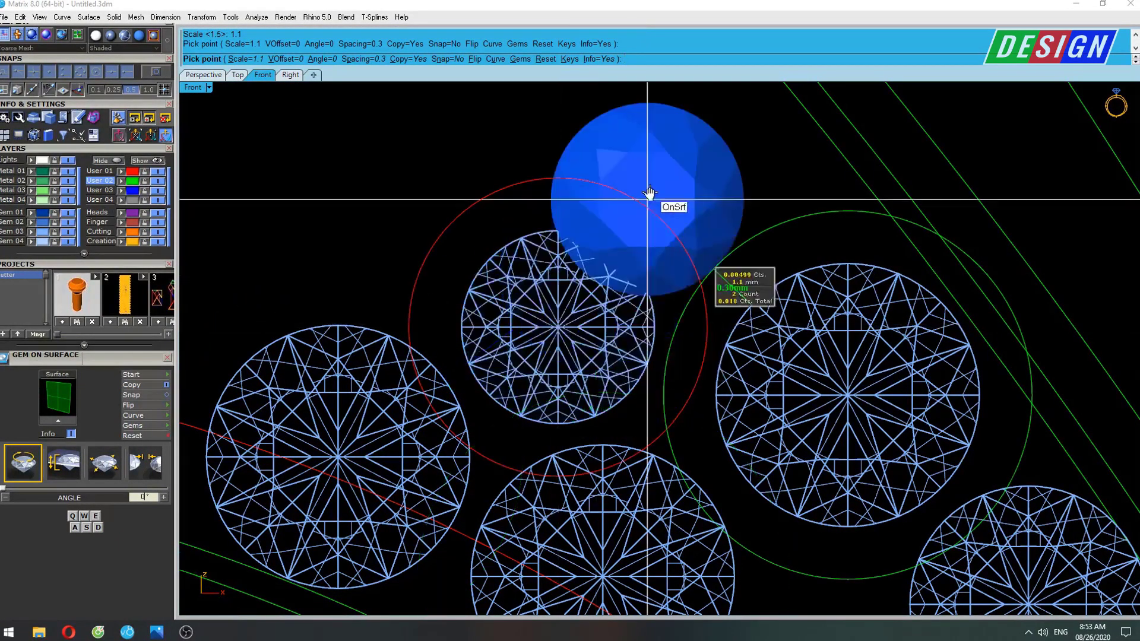
pyautogui.moveTo(649, 191); pyautogui.dragTo(668, 293, button='right')
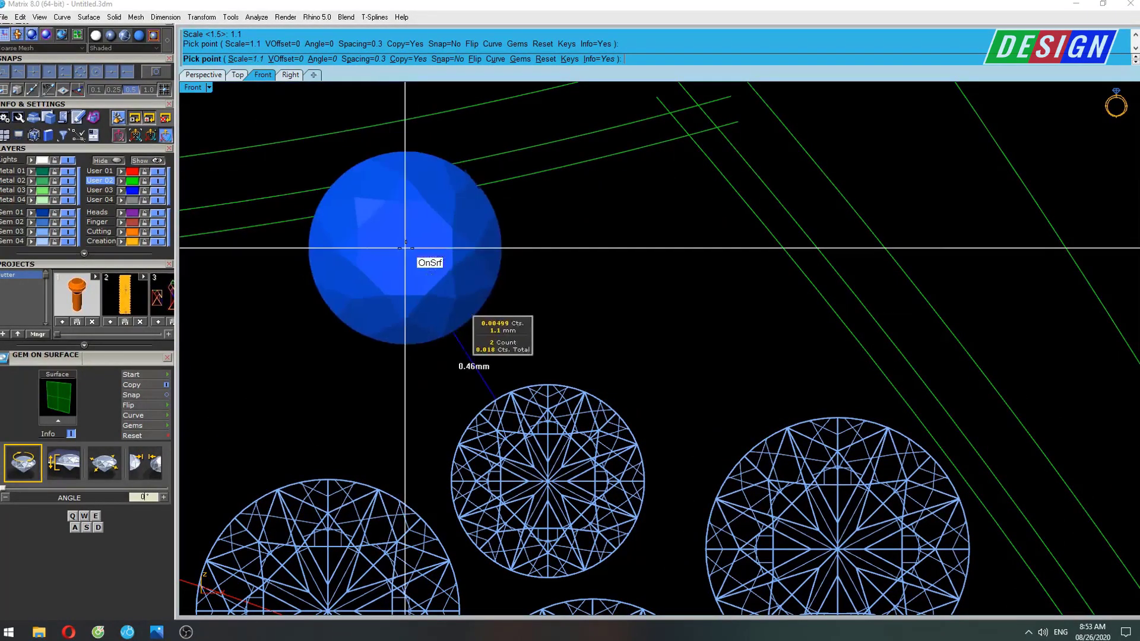
pyautogui.scroll(-2, 422, 249)
pyautogui.scroll(3, 588, 299)
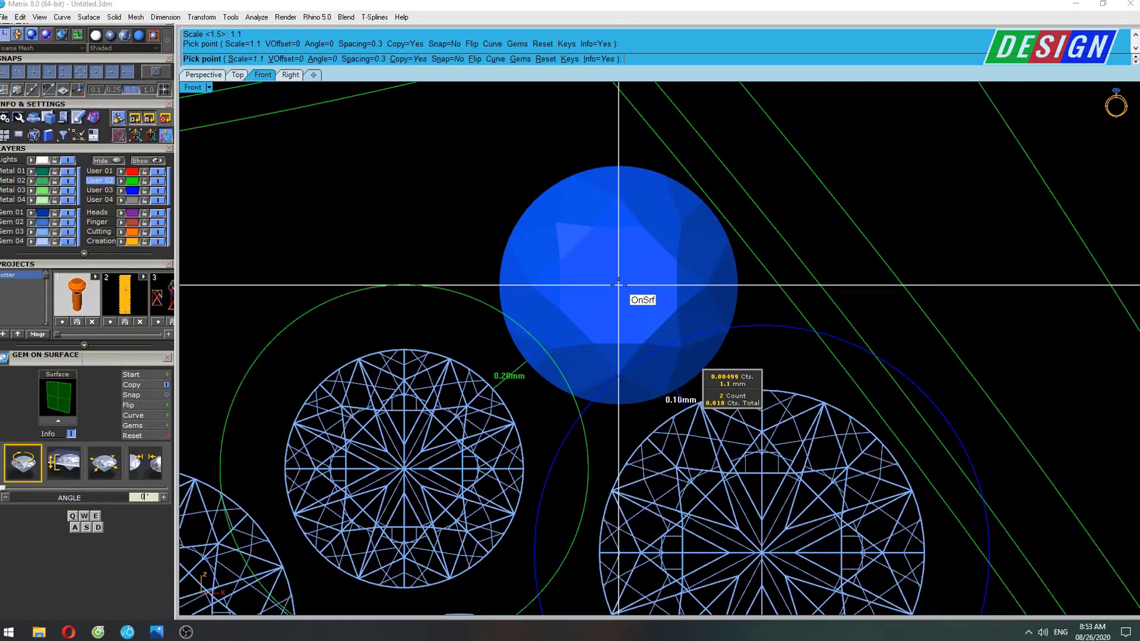
pyautogui.scroll(-4, 618, 285)
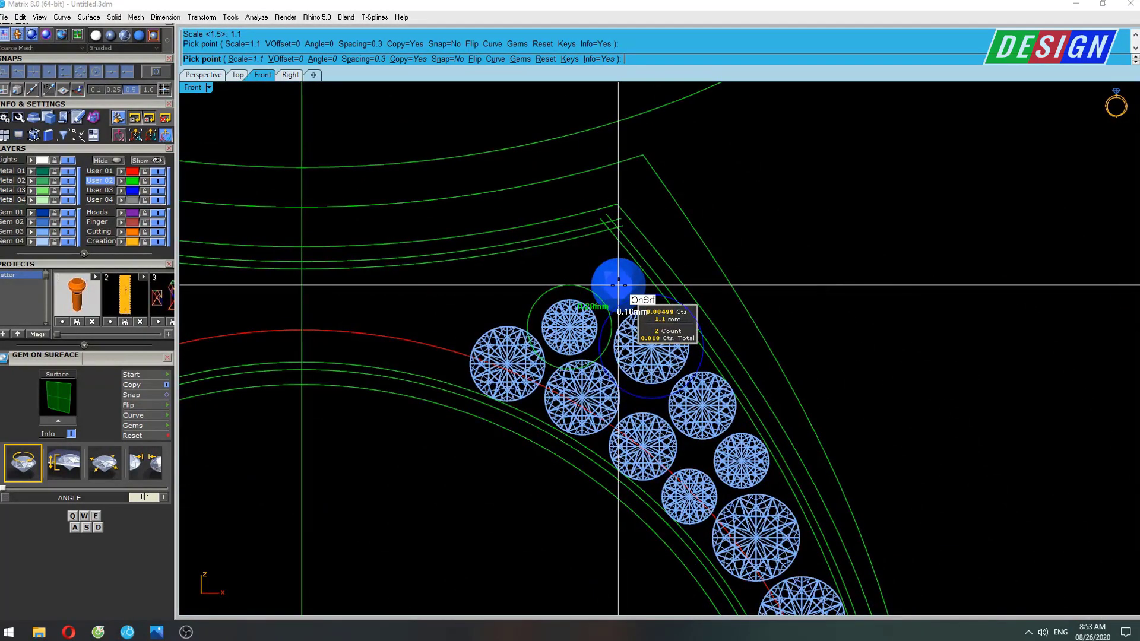
pyautogui.scroll(4, 618, 285)
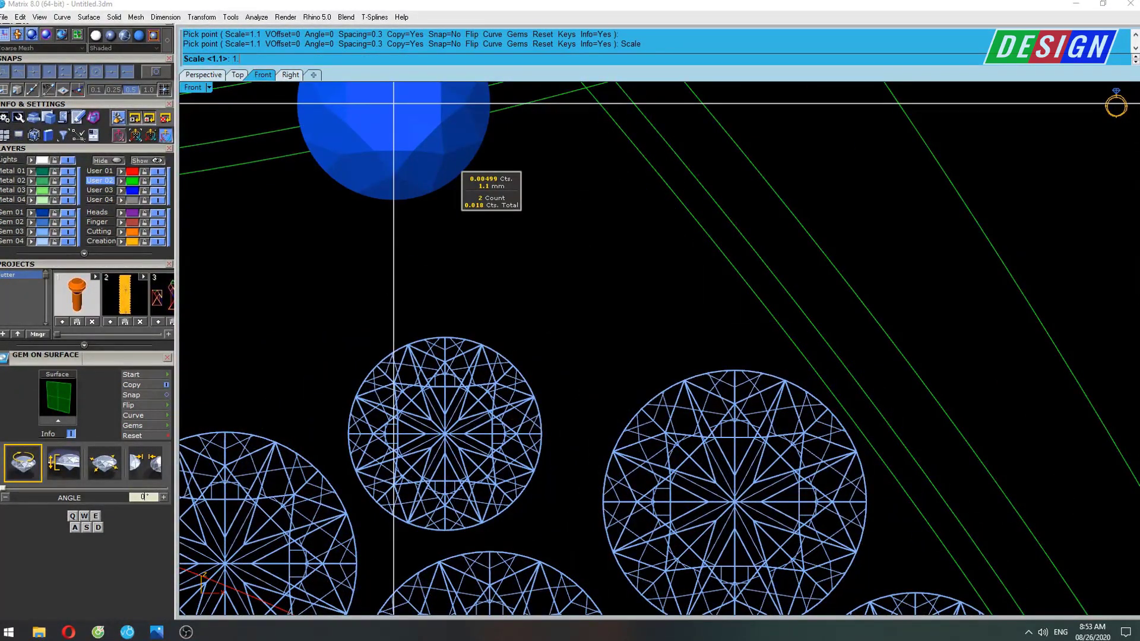
# - Switch the gem scale to 1.35 and place a 1.4 mm gem between the stones
pyautogui.write('1.35')
pyautogui.press('Return')
pyautogui.scroll(2, 590, 274)
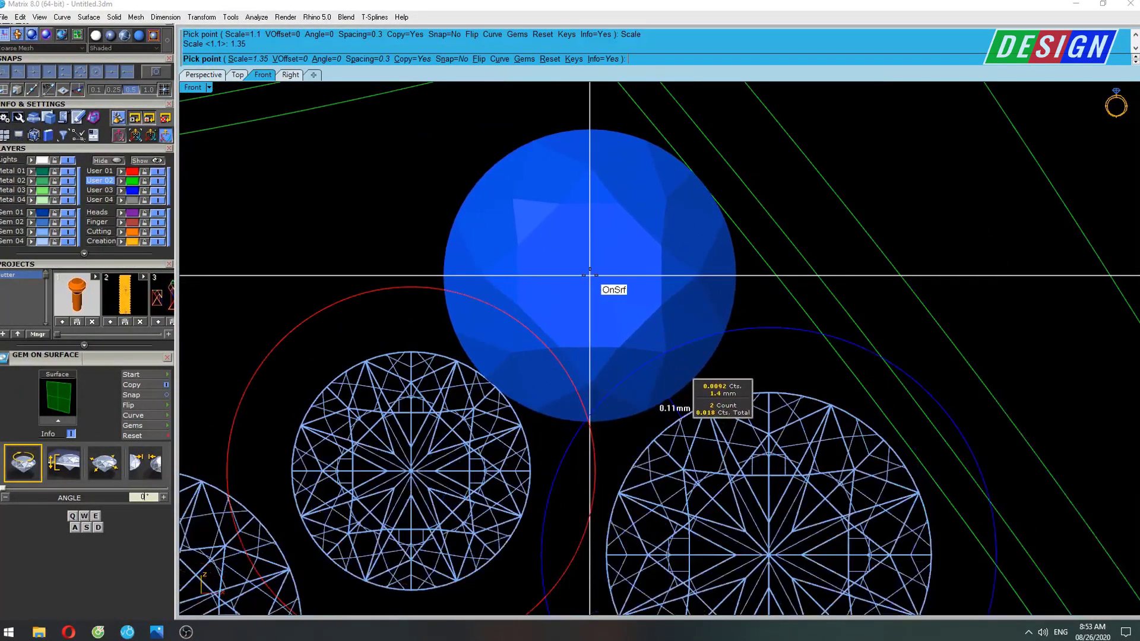
pyautogui.scroll(-2, 589, 272)
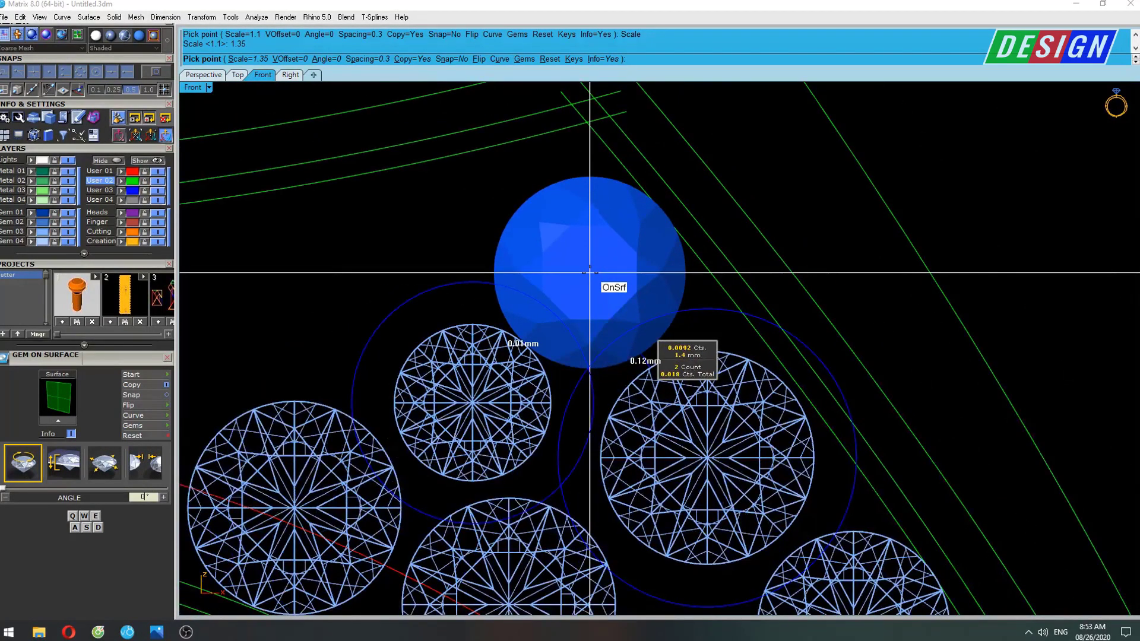
pyautogui.scroll(2, 589, 273)
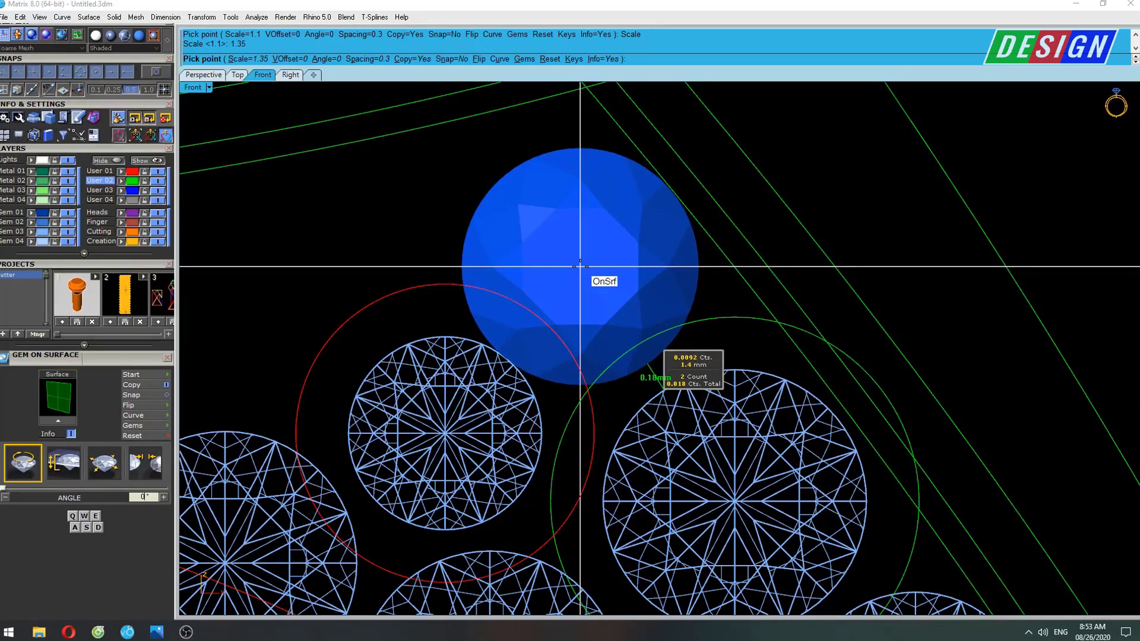
pyautogui.click(580, 266)
# - Place another 1.4 mm gem, then select the gem overlapping another stone
pyautogui.scroll(-5, 582, 255)
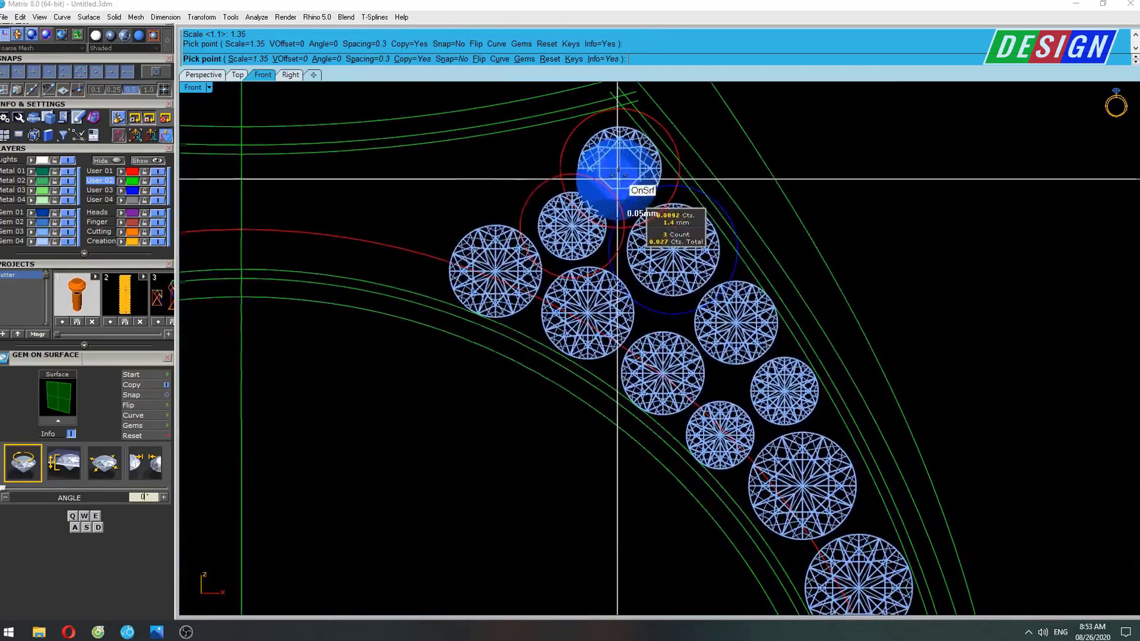
pyautogui.scroll(3, 586, 229)
pyautogui.scroll(-2, 739, 292)
pyautogui.scroll(-2, 738, 237)
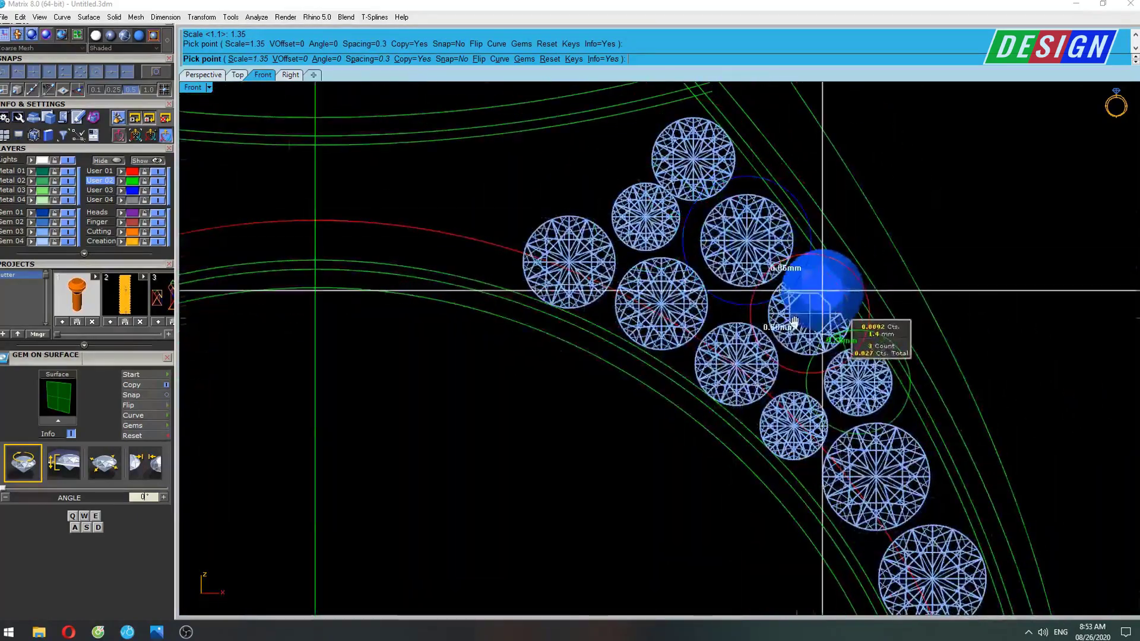
pyautogui.scroll(4, 542, 312)
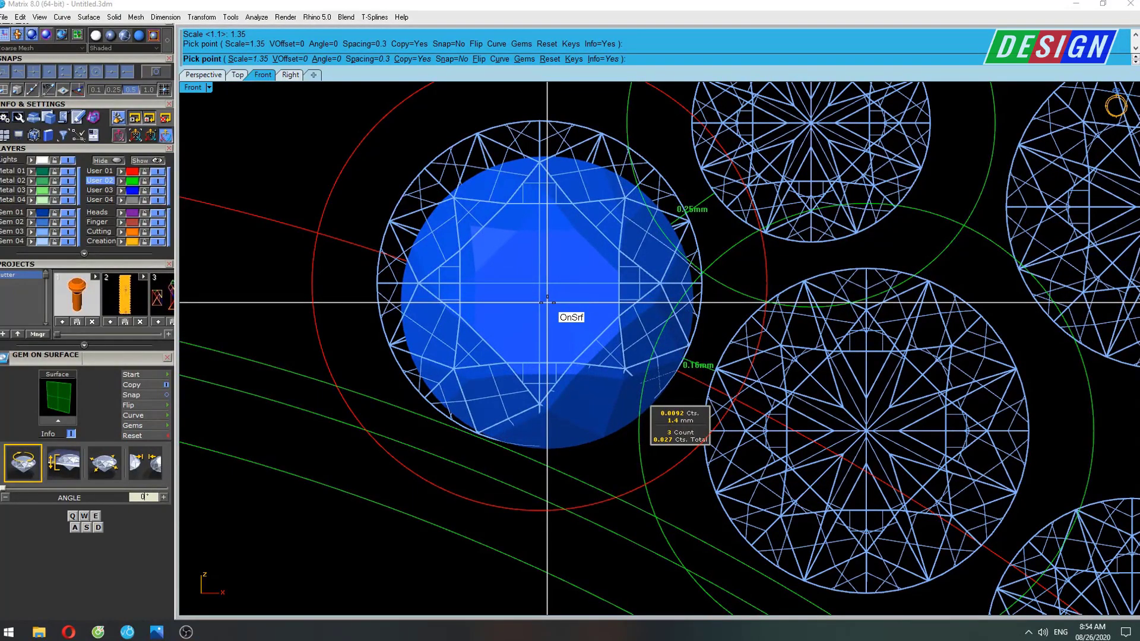
pyautogui.click(547, 302)
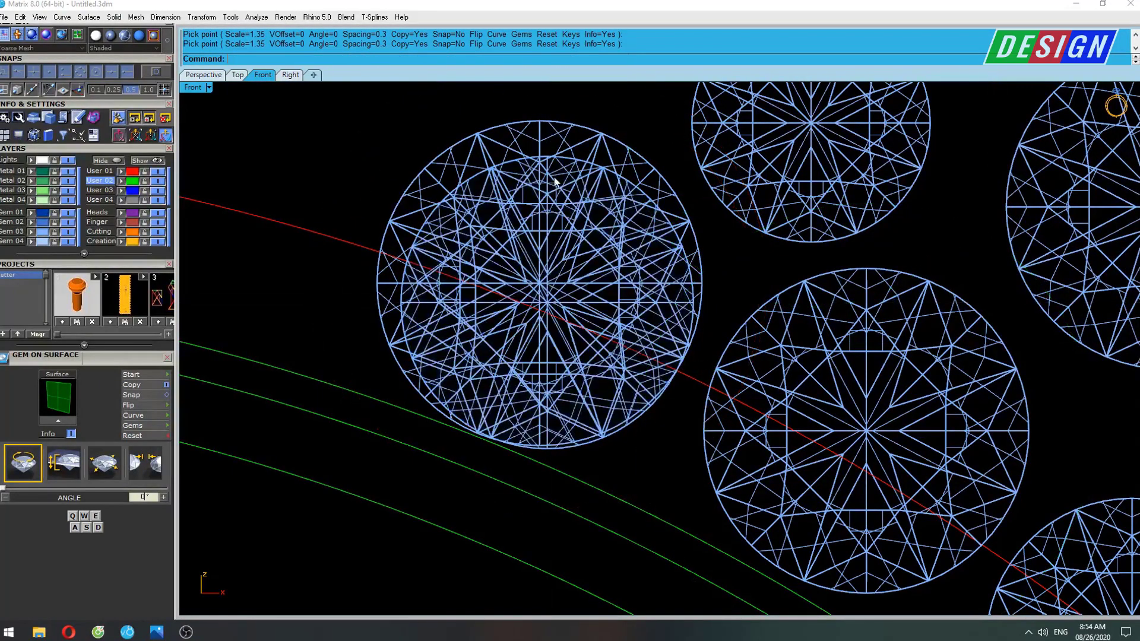
pyautogui.click(562, 149)
# - Delete the overlapping gem with the D command
pyautogui.write('d')
pyautogui.press('Return')
pyautogui.scroll(-4, 629, 256)
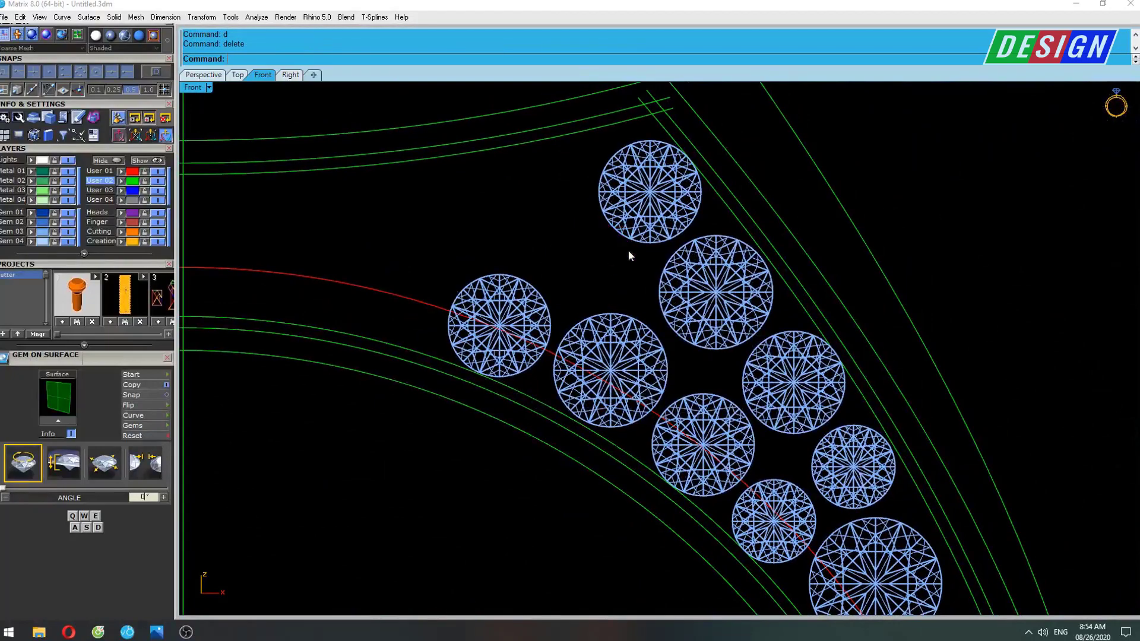
pyautogui.scroll(-4, 759, 230)
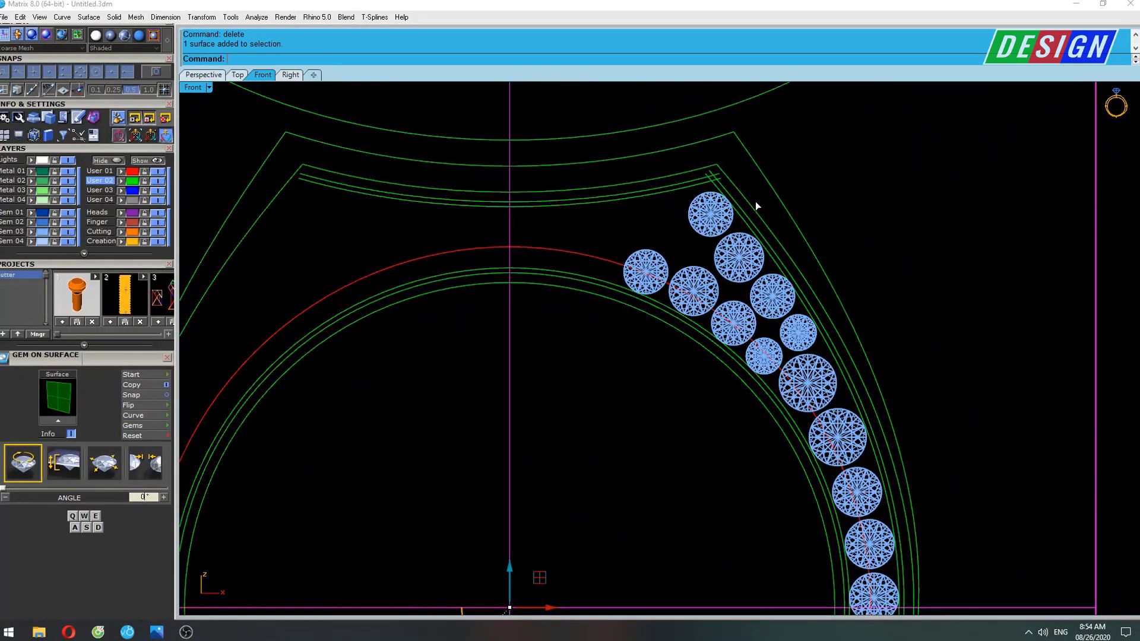
# - Restart Gem on Surface at scale 1.1 and place a 1.1 mm gem in the gap
pyautogui.press('Return')
pyautogui.scroll(3, 675, 237)
pyautogui.scroll(3, 618, 293)
pyautogui.click(251, 62)
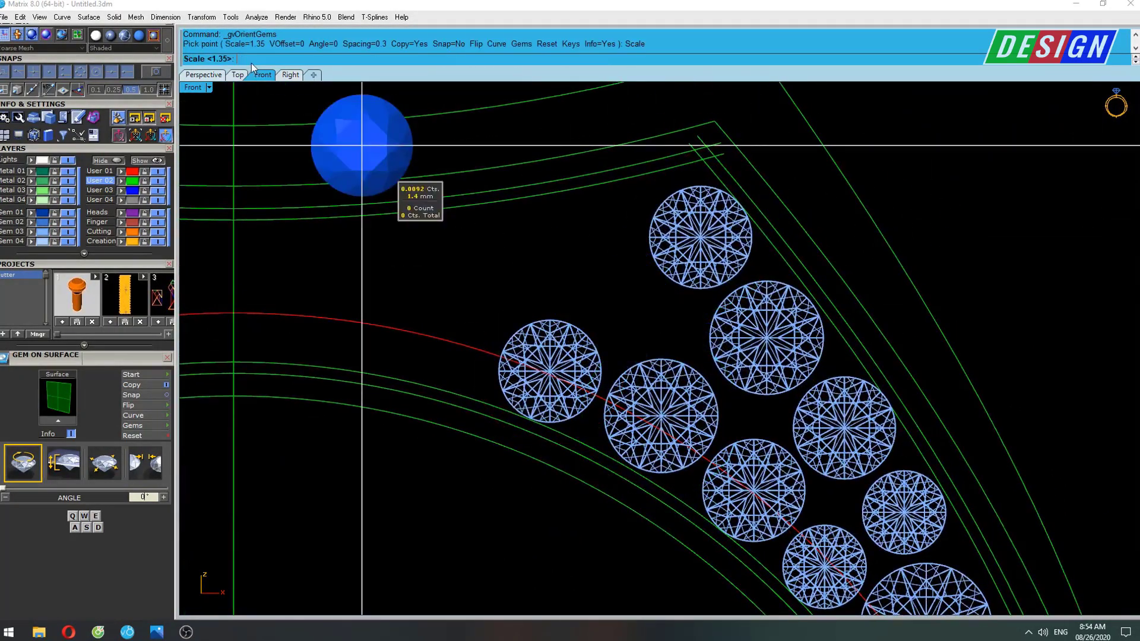
pyautogui.write('1.1')
pyautogui.press('Return')
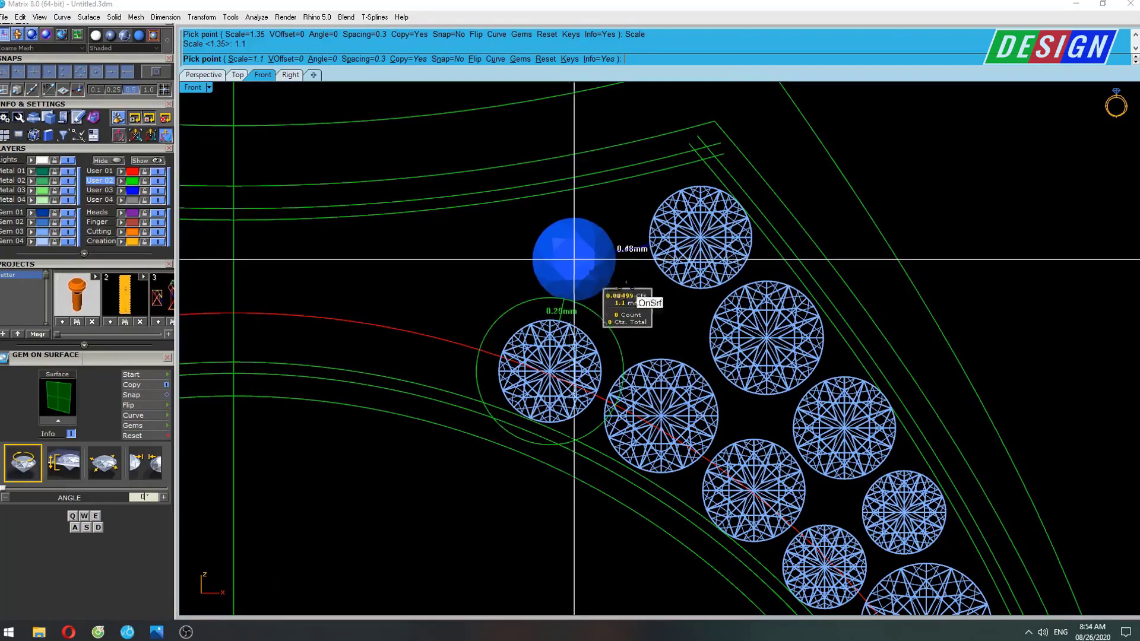
pyautogui.scroll(3, 628, 318)
pyautogui.scroll(2, 644, 338)
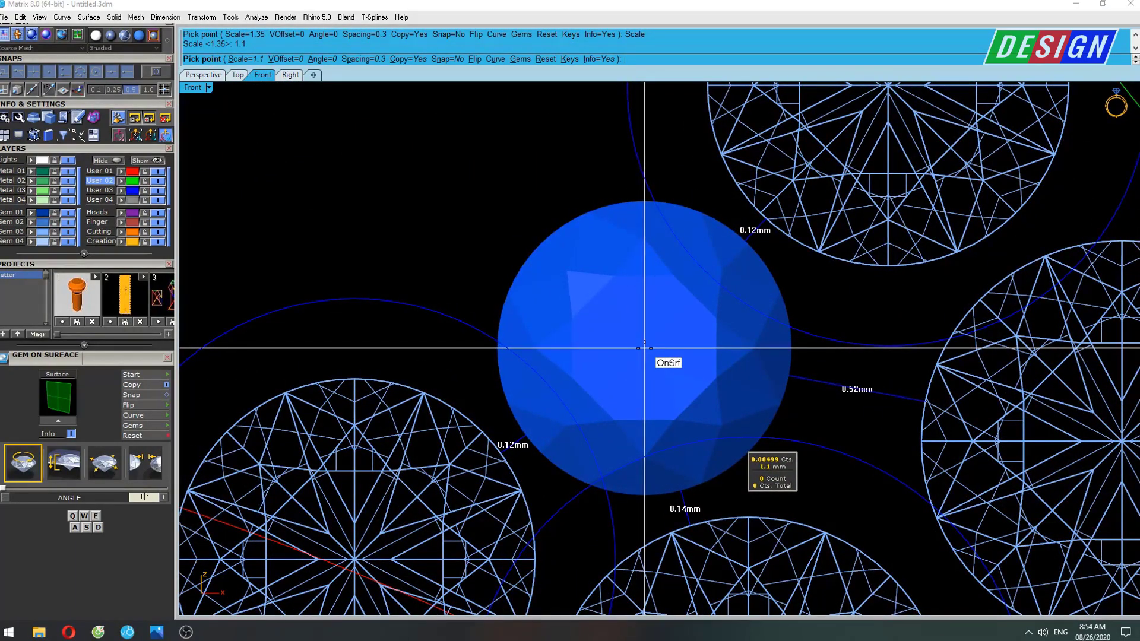
pyautogui.click(644, 347)
# - Place a second 1.1 mm gem beside the stones
pyautogui.scroll(-3, 641, 333)
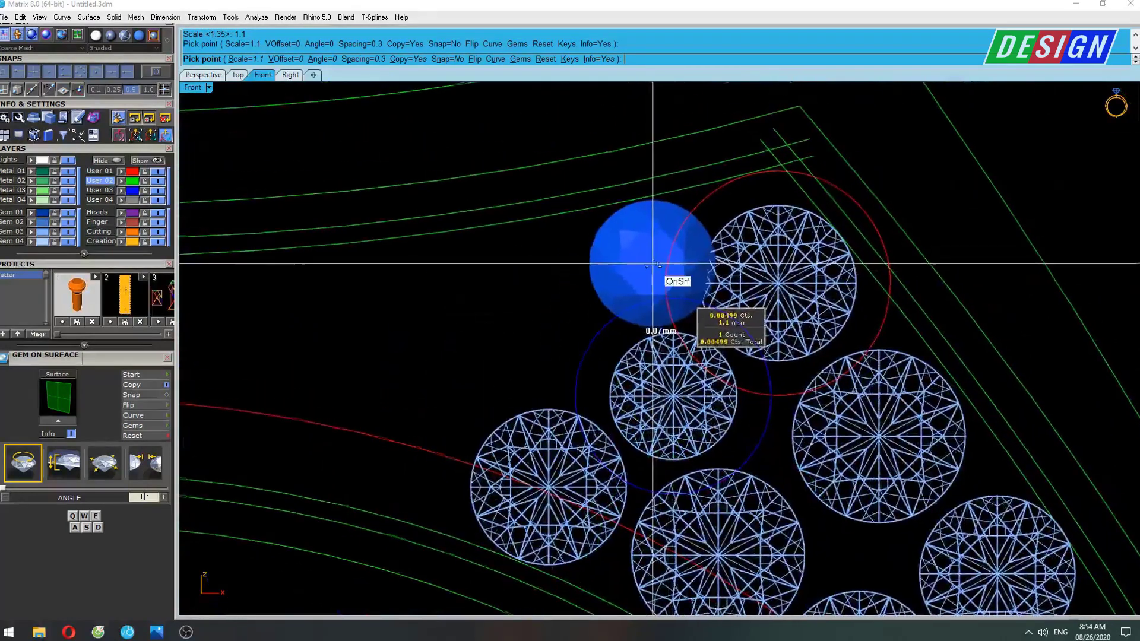
pyautogui.scroll(2, 616, 273)
pyautogui.scroll(1, 617, 274)
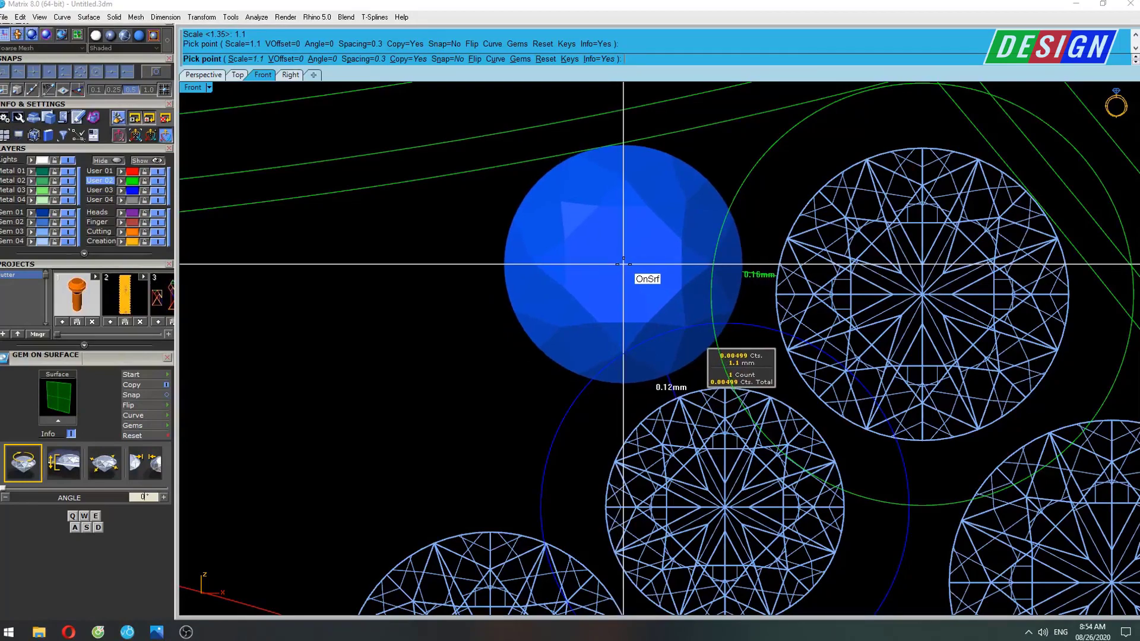
pyautogui.click(623, 263)
pyautogui.scroll(-3, 606, 248)
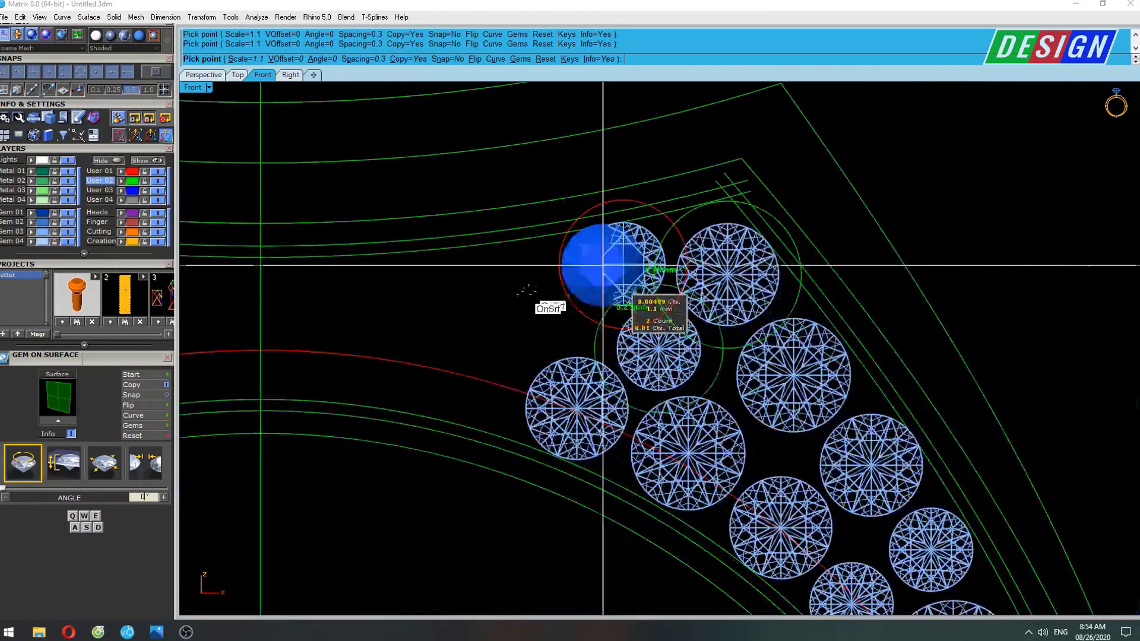
pyautogui.scroll(2, 587, 288)
pyautogui.scroll(-3, 591, 287)
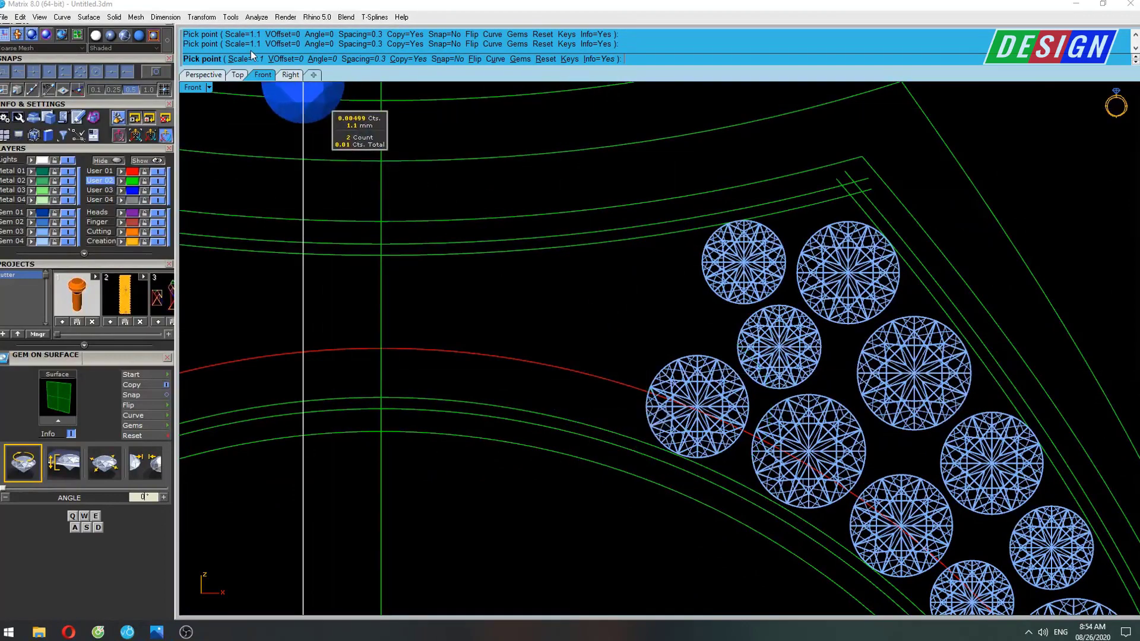
# - Switch the scale to 1.35 and place a 1.4 mm gem on the curve
pyautogui.write('1.35')
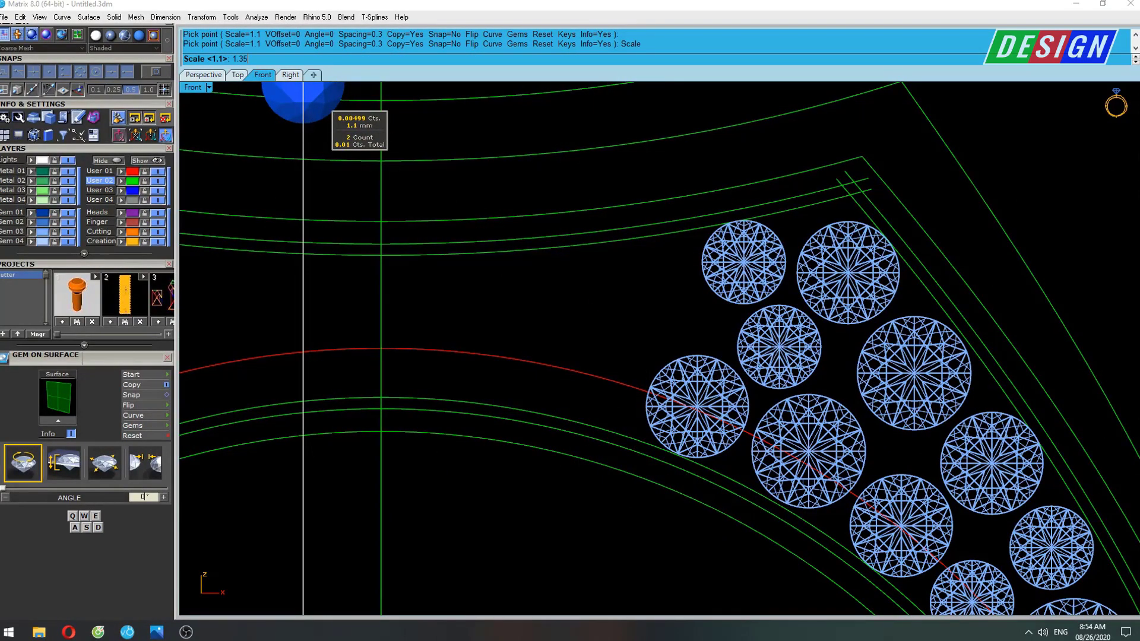
pyautogui.press('Return')
pyautogui.scroll(2, 593, 374)
pyautogui.scroll(2, 600, 372)
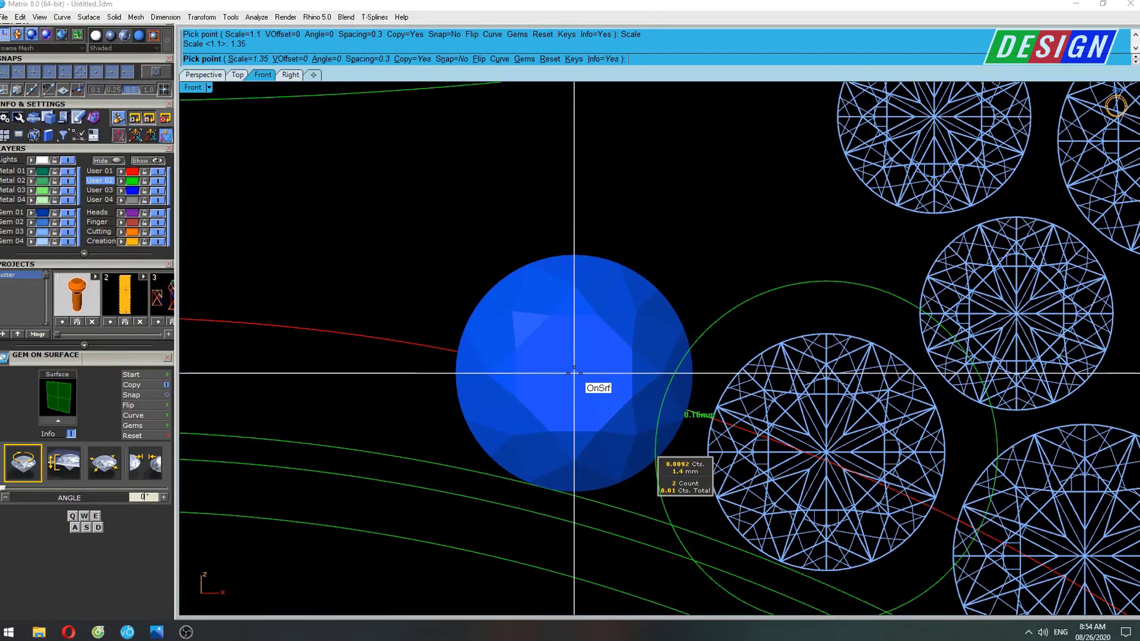
pyautogui.click(574, 372)
pyautogui.scroll(-2, 573, 375)
pyautogui.scroll(2, 630, 256)
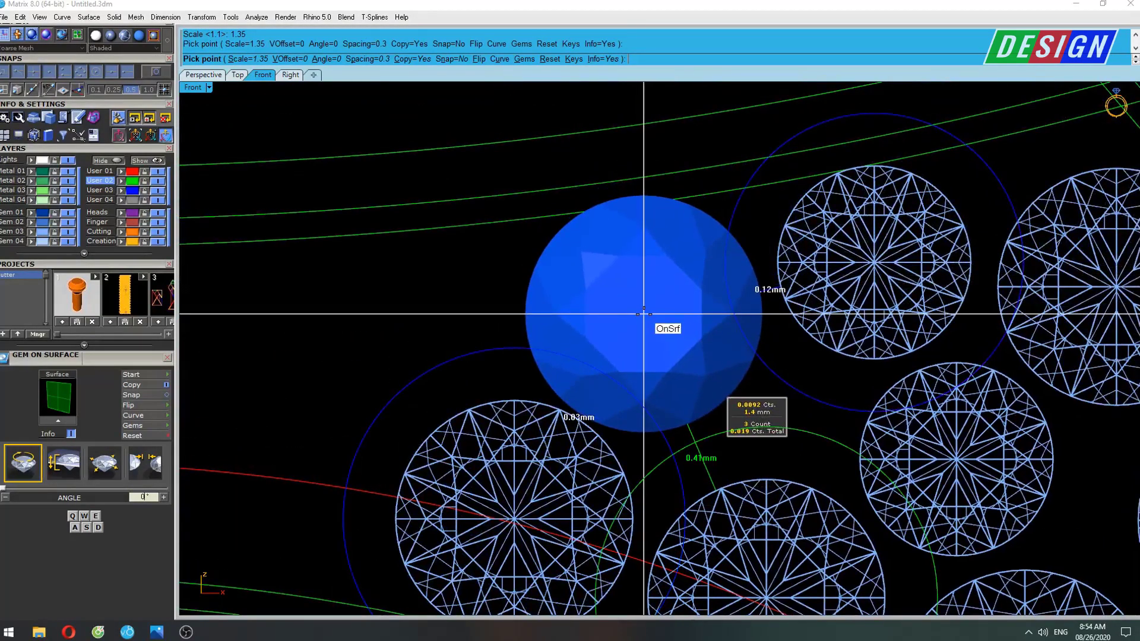
# - Change the scale to 1.2 and place a 1.2 mm gem in the gap
pyautogui.click(242, 58)
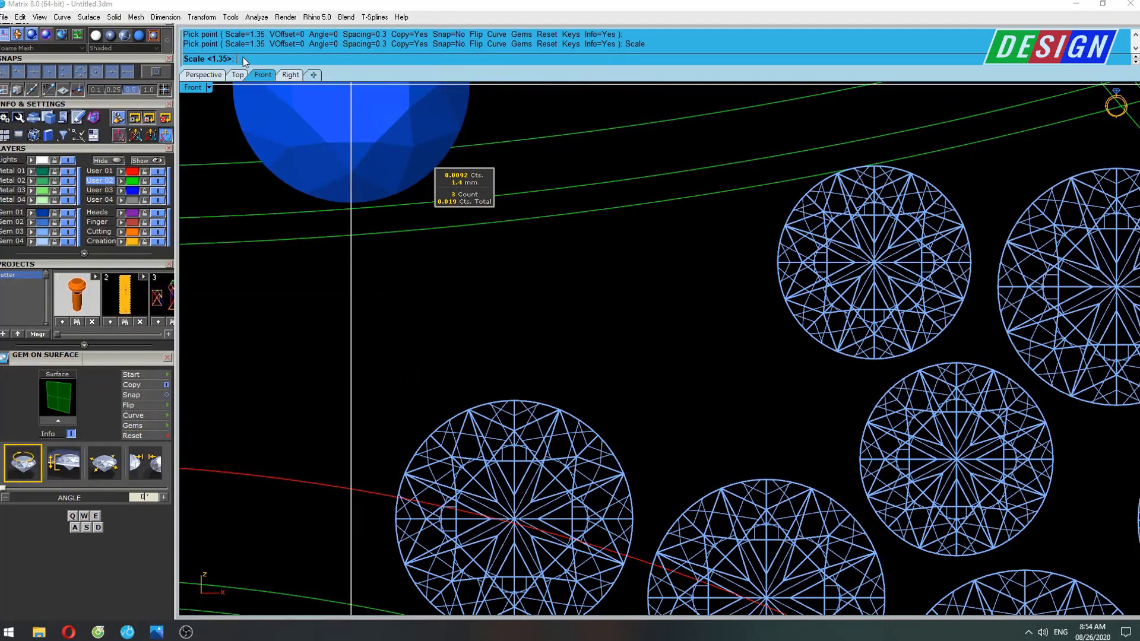
pyautogui.write('1.2')
pyautogui.press('Return')
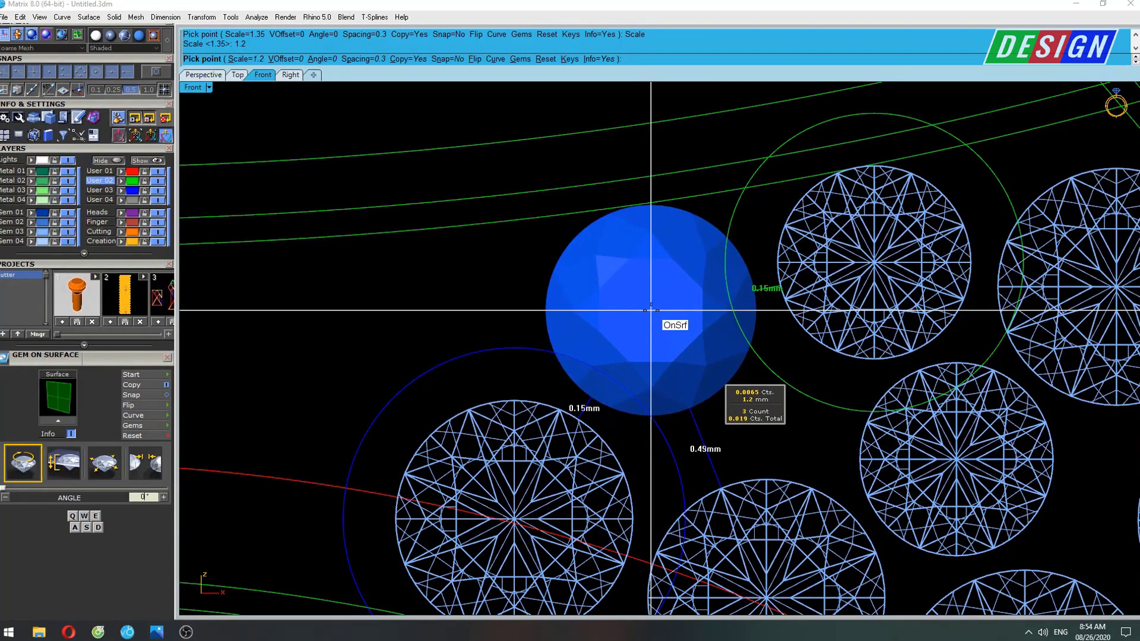
pyautogui.click(651, 309)
pyautogui.scroll(-3, 594, 310)
pyautogui.scroll(2, 652, 287)
pyautogui.scroll(2, 629, 292)
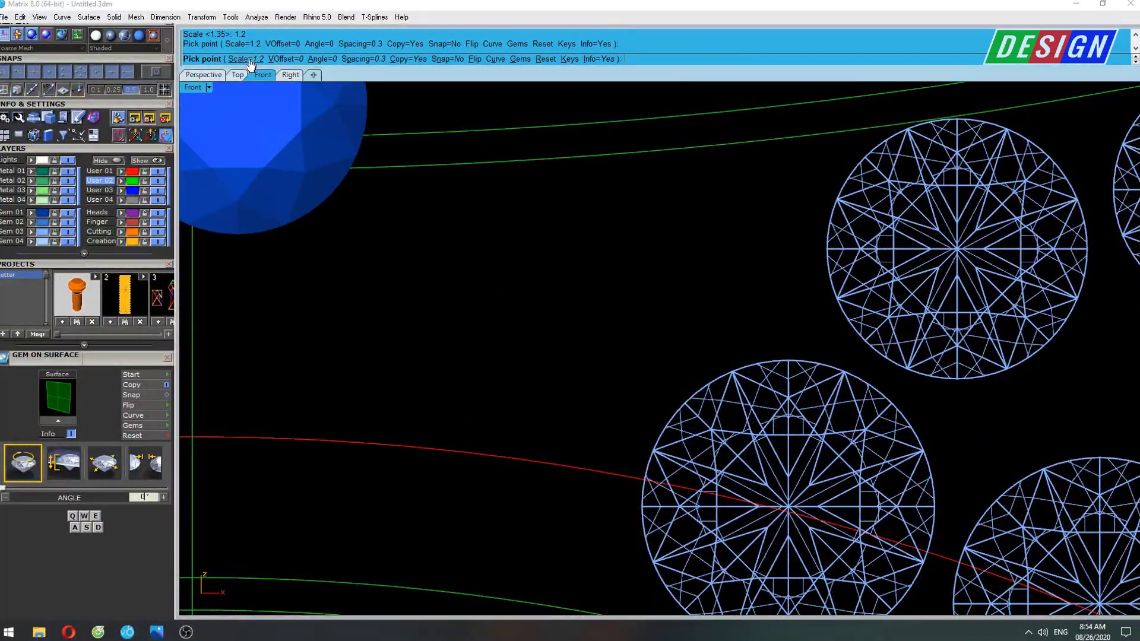
# - Reset the gem scale to 1.1 and zoom to the next spot on the band
pyautogui.click(249, 59)
pyautogui.write('1.1')
pyautogui.press('Return')
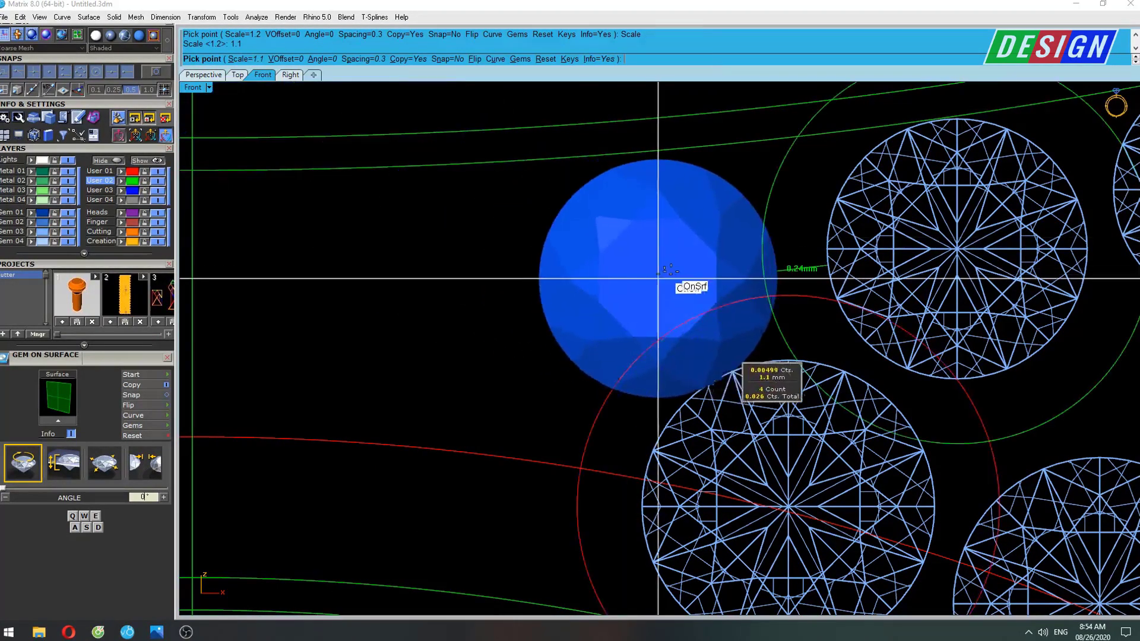
pyautogui.scroll(2, 706, 260)
pyautogui.scroll(-2, 601, 255)
pyautogui.scroll(-2, 597, 252)
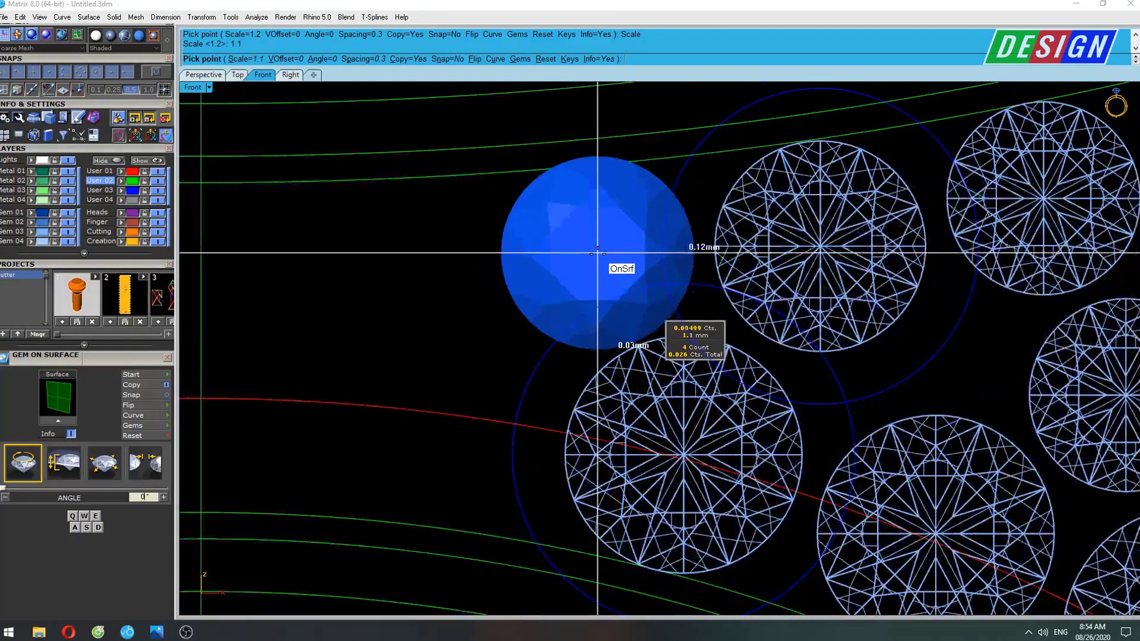
pyautogui.scroll(1, 598, 256)
pyautogui.scroll(-1, 599, 261)
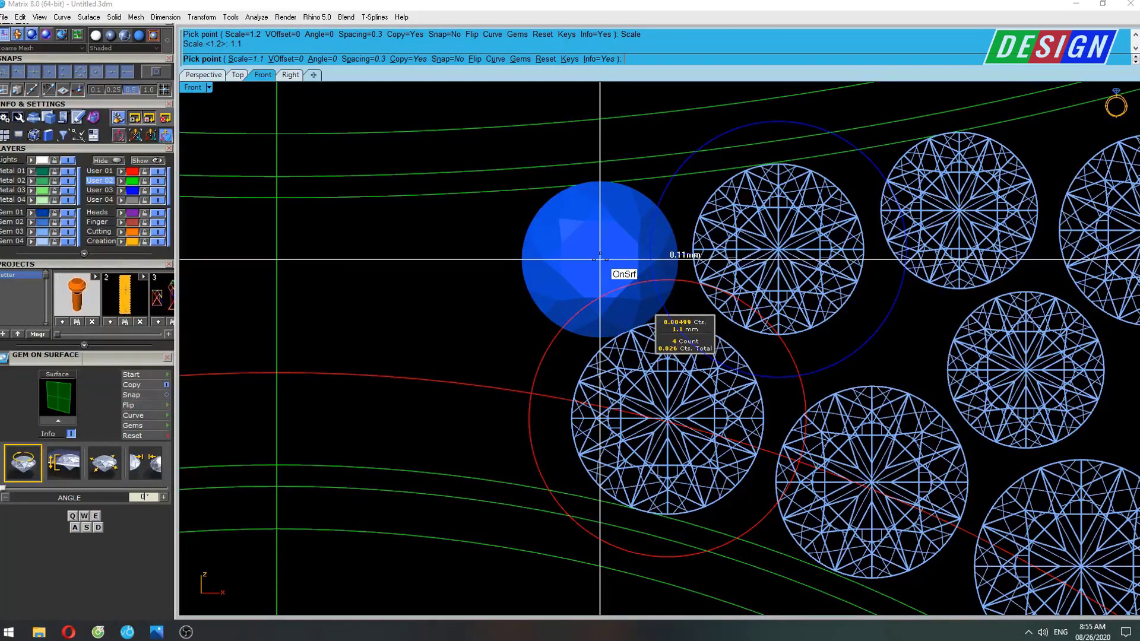
pyautogui.scroll(1, 600, 260)
pyautogui.scroll(1, 600, 261)
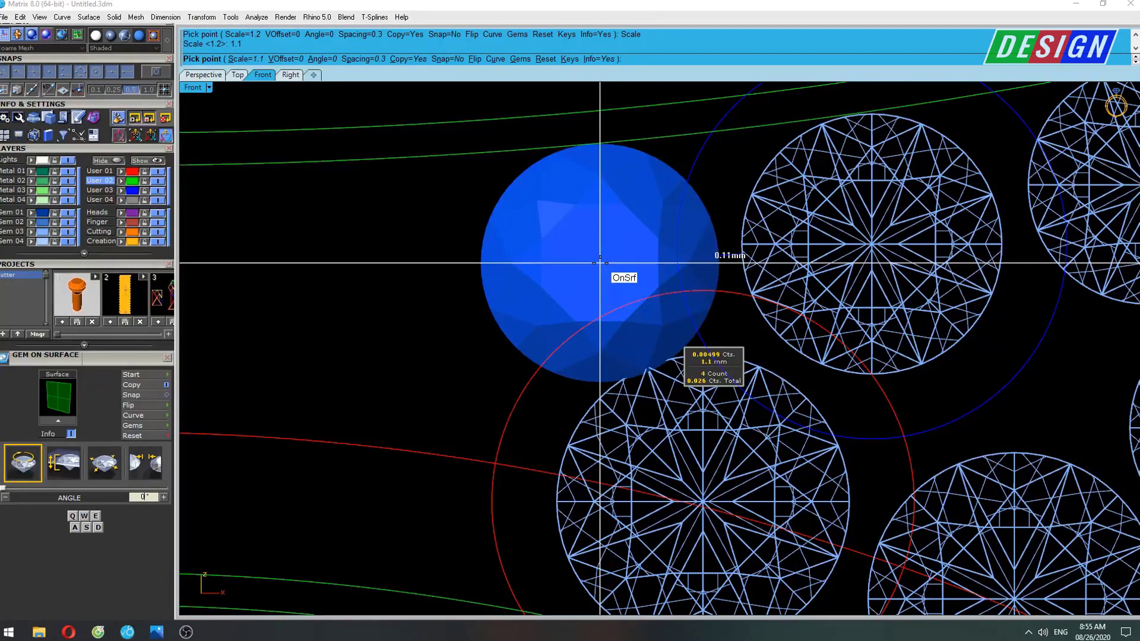
# - Place a 1.1 mm gem there, end placement, and pick the unwanted gem
pyautogui.click(595, 262)
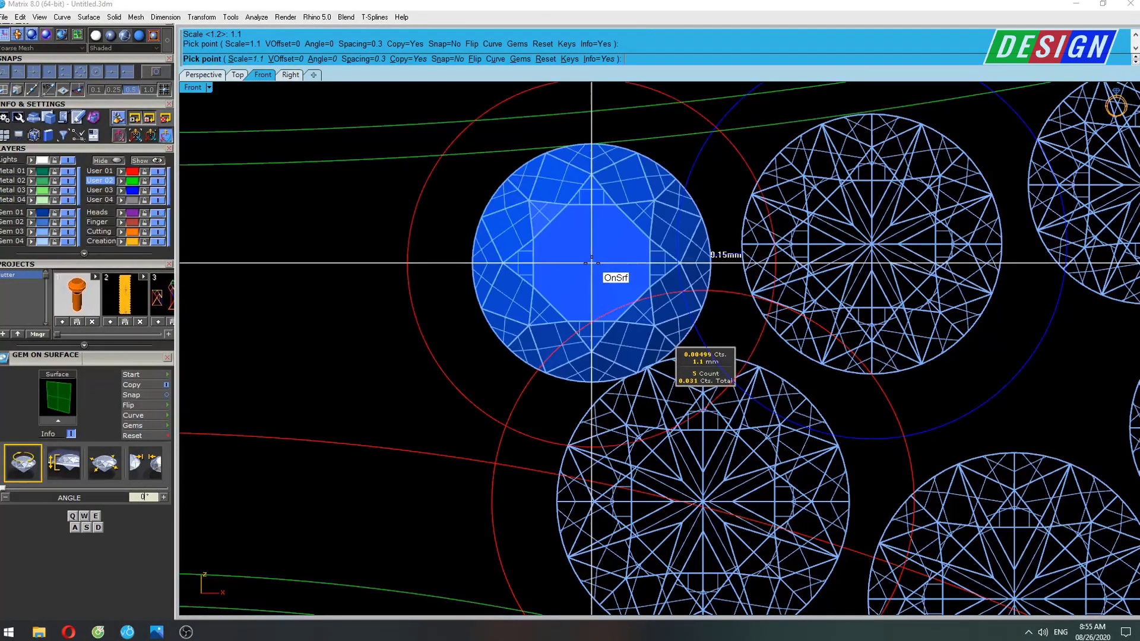
pyautogui.scroll(-3, 597, 279)
pyautogui.press('Return')
pyautogui.click(635, 314)
# - Delete the picked gem and bring the top of the ring into view
pyautogui.write('d')
pyautogui.press('Return')
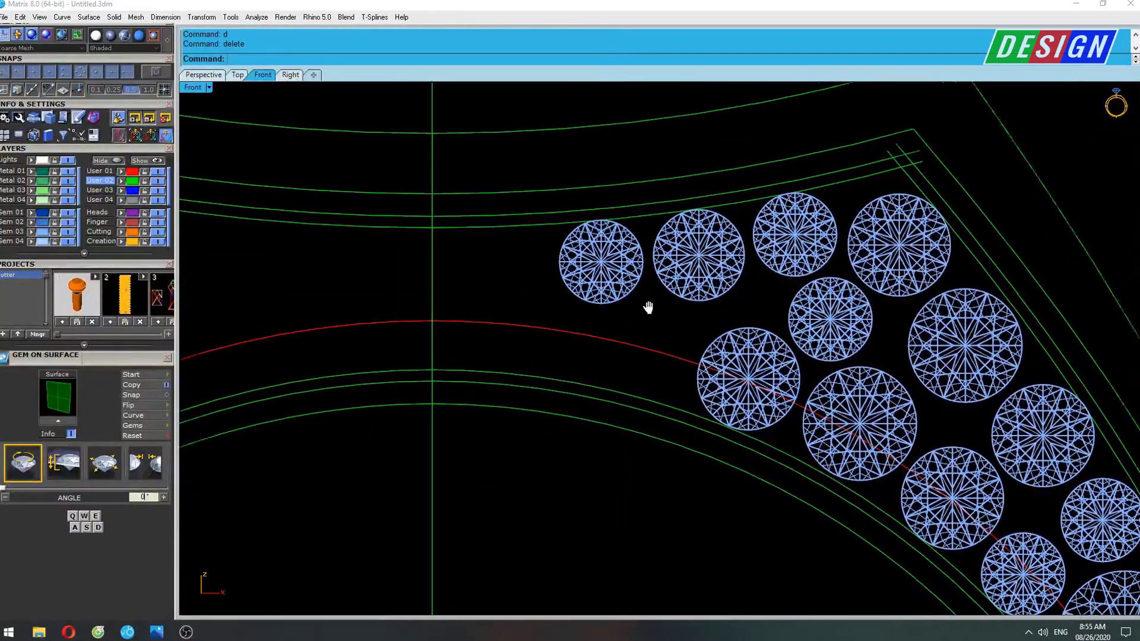
pyautogui.scroll(-4, 586, 345)
pyautogui.moveTo(918, 216); pyautogui.dragTo(781, 311, button='right')
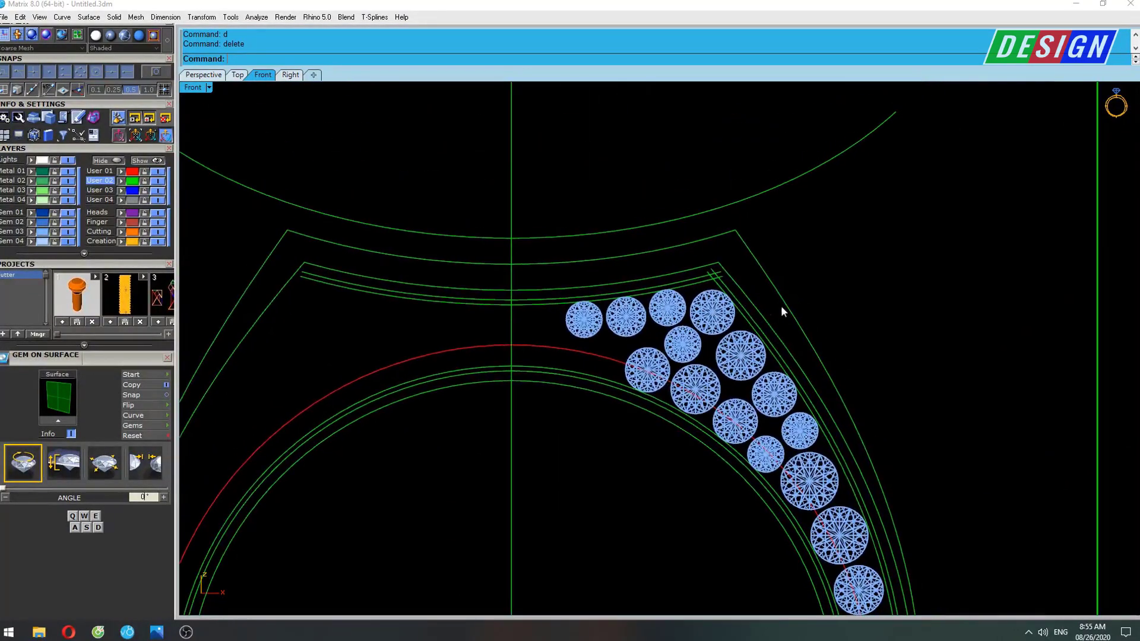
# - Repeat Gem on Surface at scale 1.2 and place a 1.2 mm gem at the row's left start
pyautogui.press('Return')
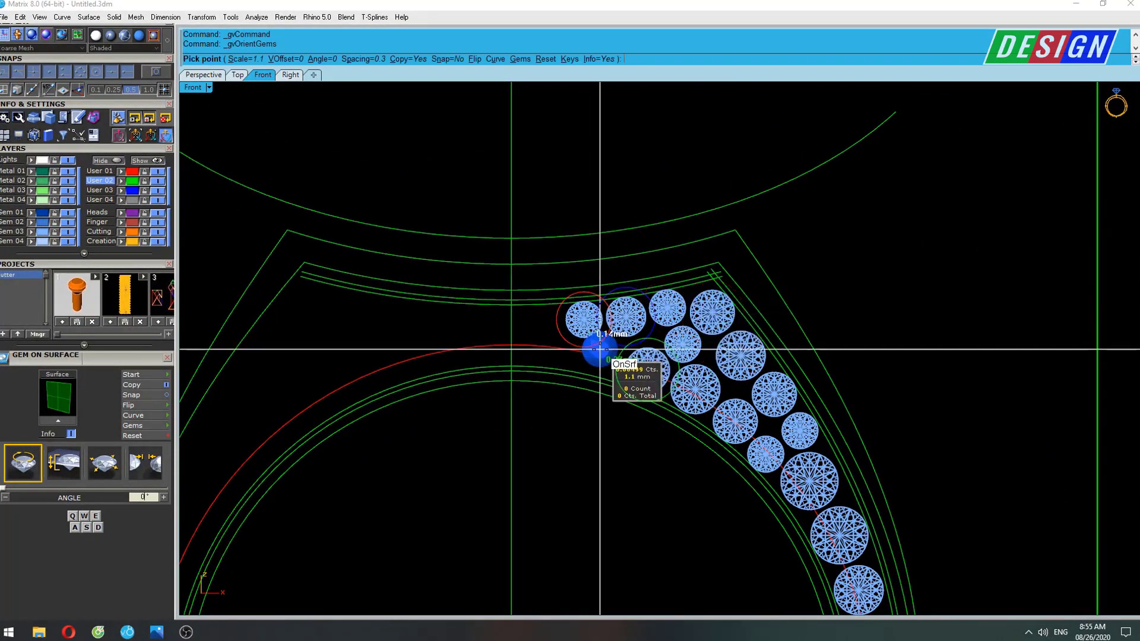
pyautogui.scroll(5, 604, 381)
pyautogui.scroll(1, 605, 383)
pyautogui.scroll(1, 619, 383)
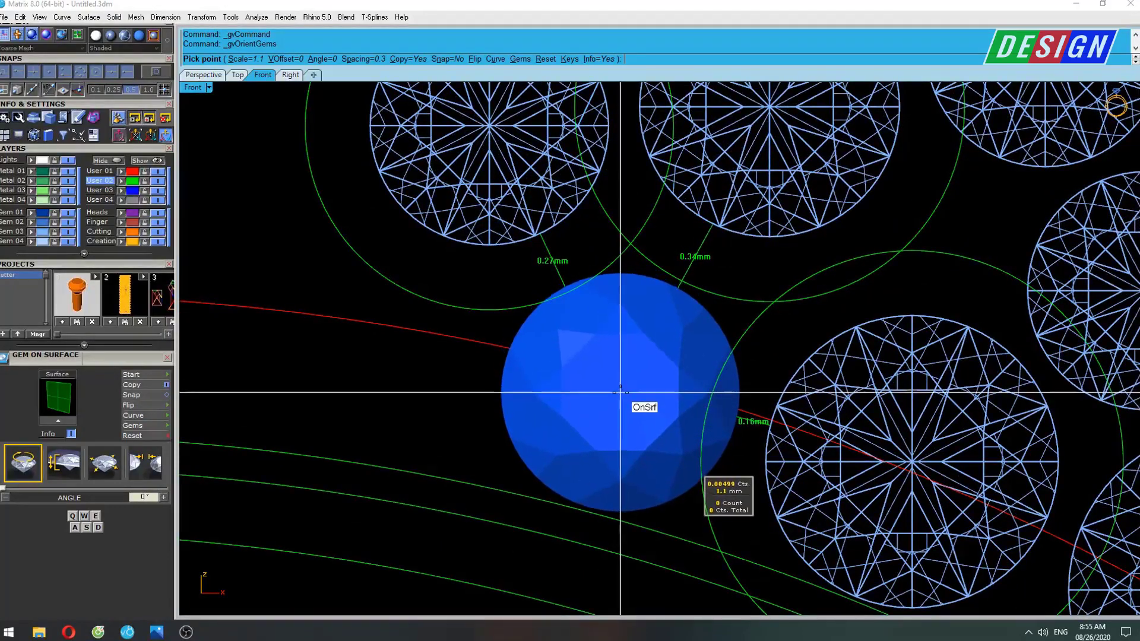
pyautogui.click(243, 59)
pyautogui.write('1.2')
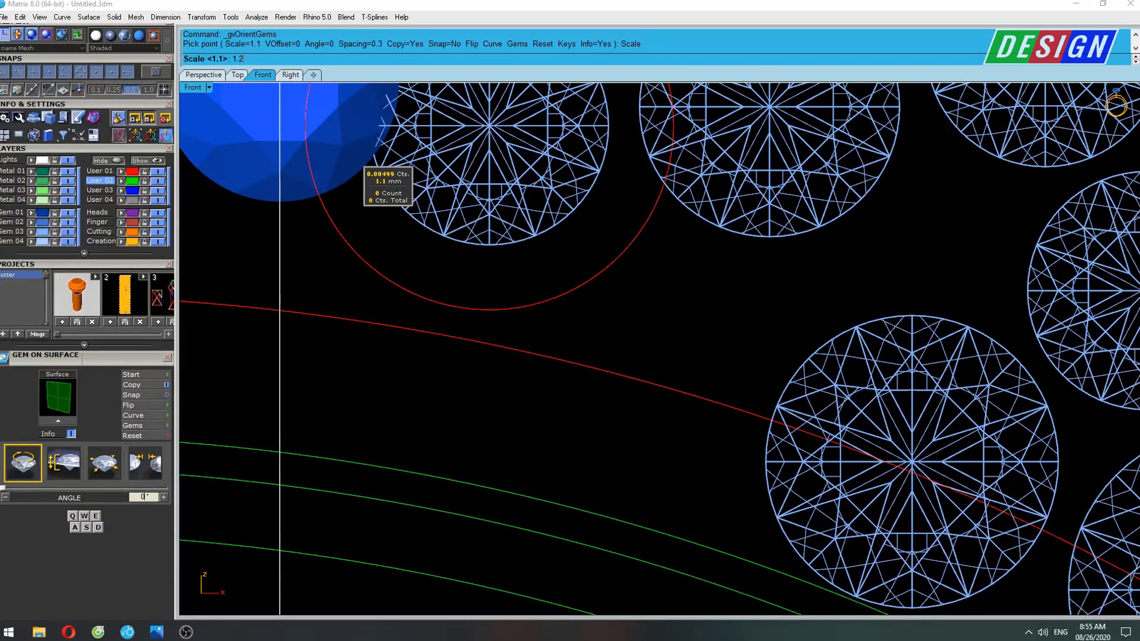
pyautogui.press('Return')
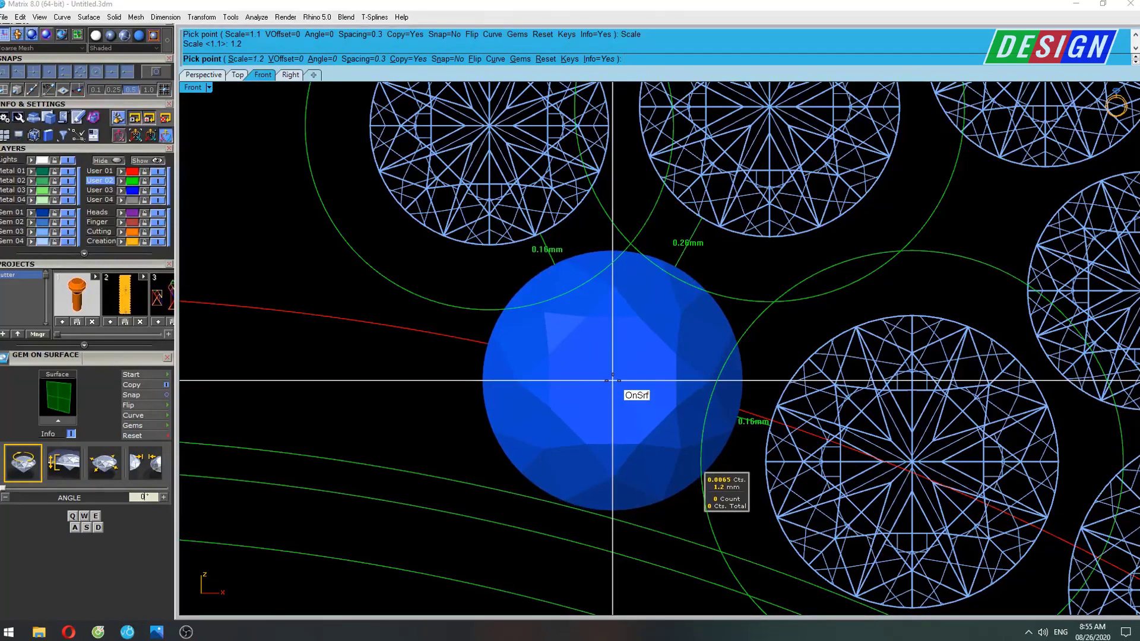
pyautogui.click(612, 380)
pyautogui.scroll(-2, 654, 268)
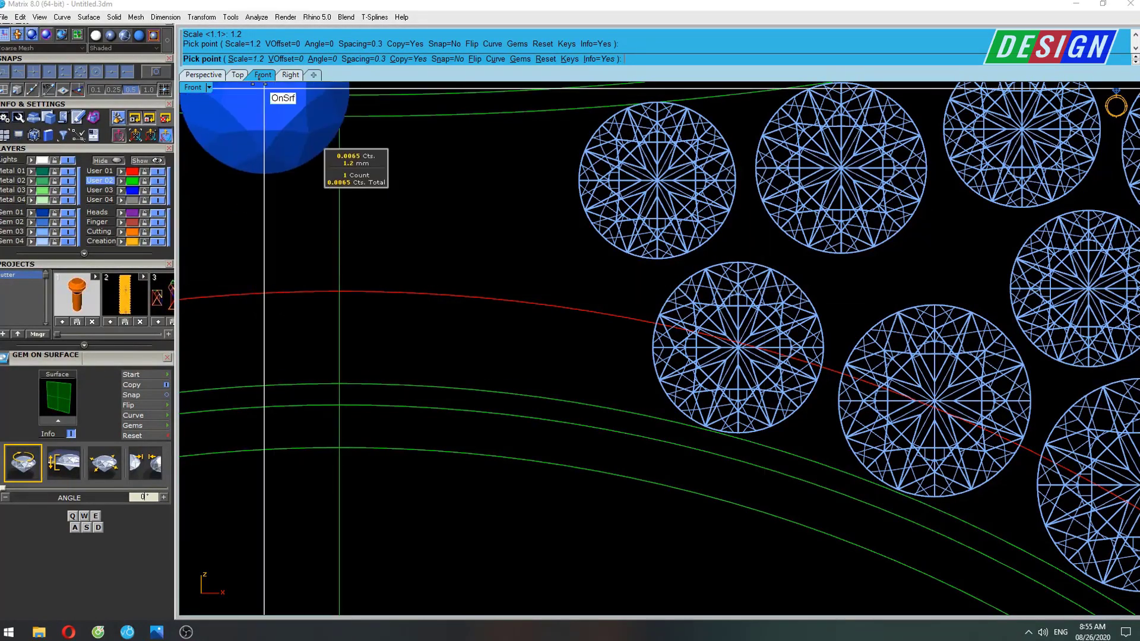
pyautogui.scroll(-1, 424, 234)
pyautogui.press('Escape')
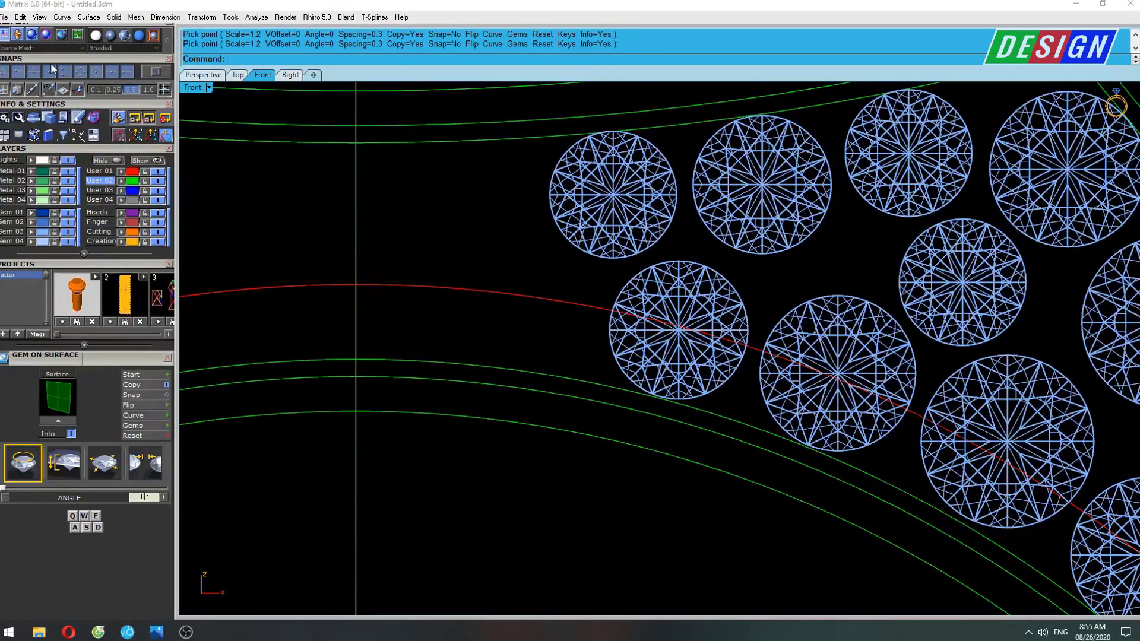
pyautogui.scroll(3, 69, 62)
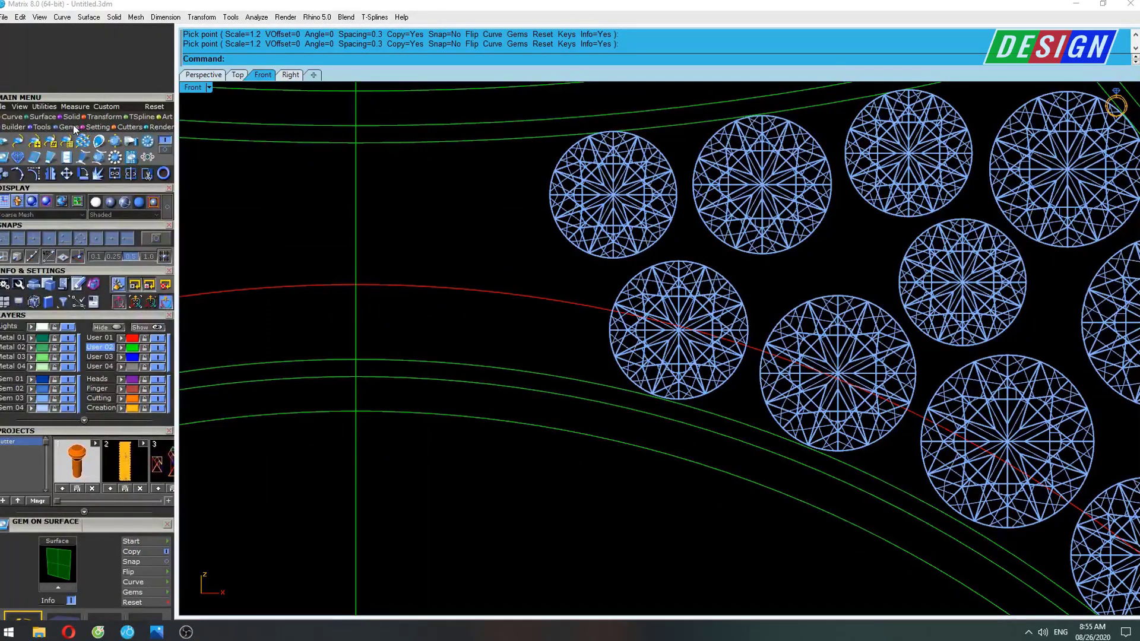
pyautogui.click(116, 142)
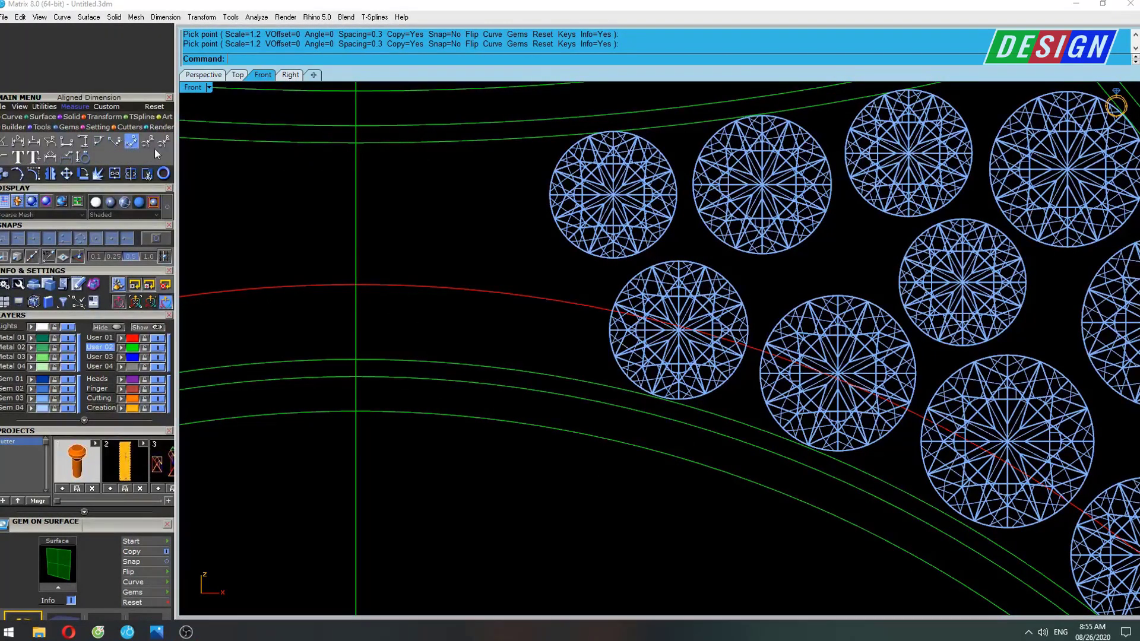
pyautogui.click(356, 143)
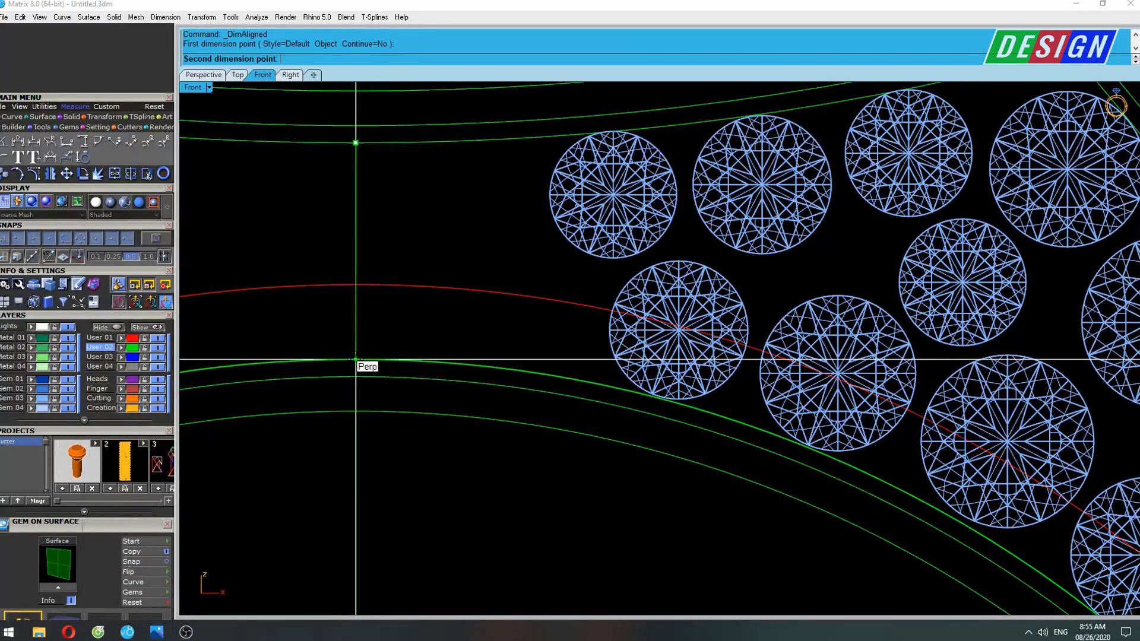
pyautogui.click(356, 348)
pyautogui.scroll(-3, 297, 300)
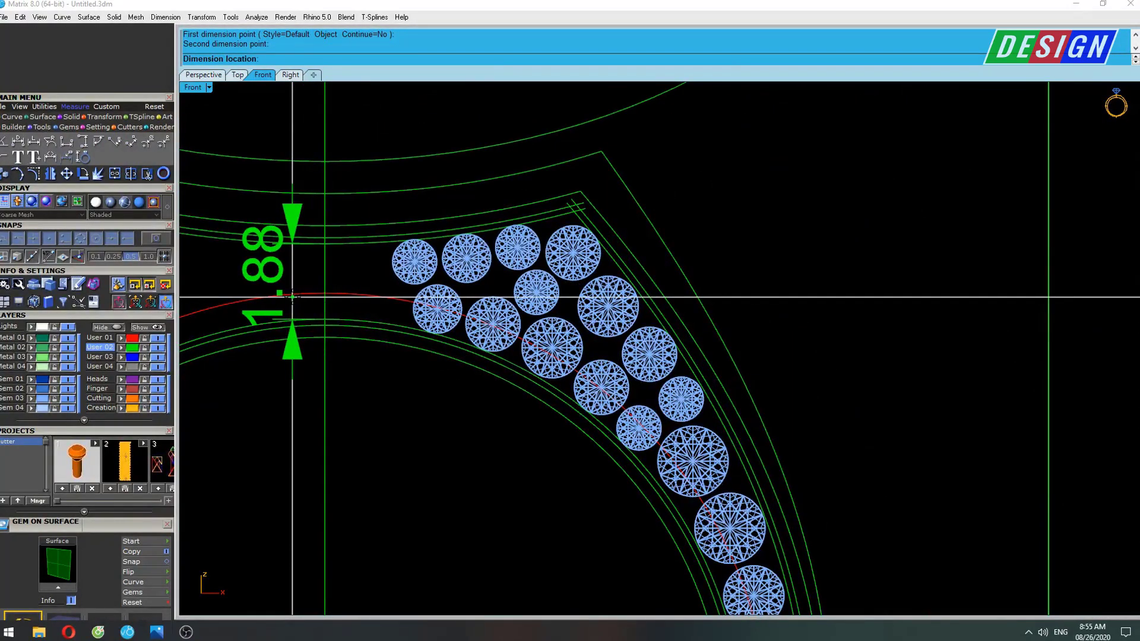
pyautogui.press('Escape')
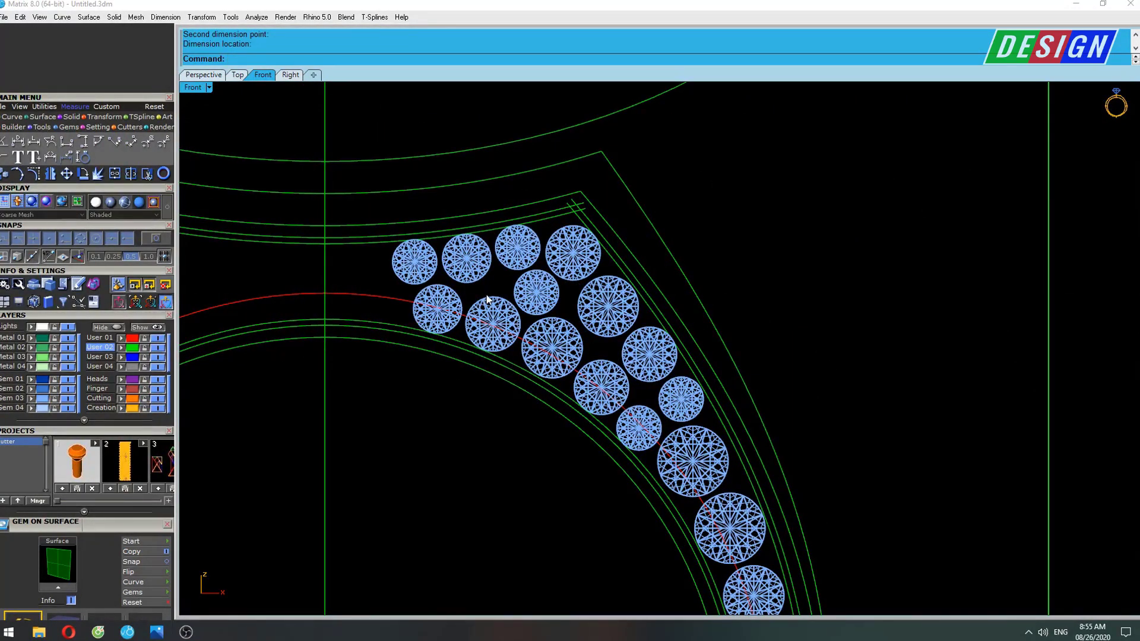
pyautogui.scroll(5, 338, 308)
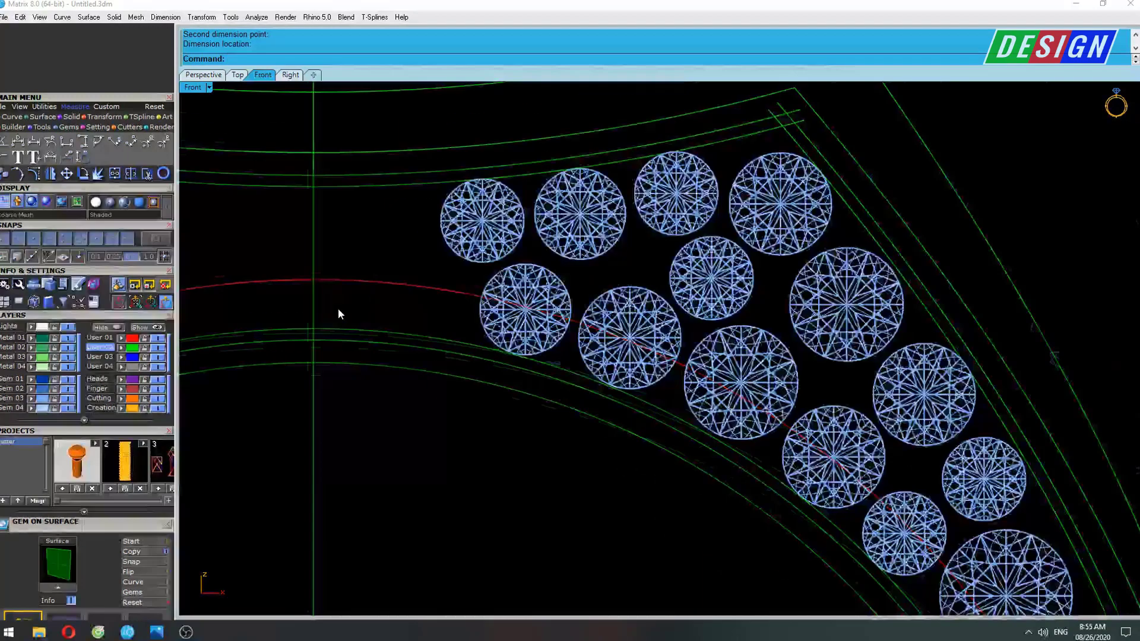
pyautogui.scroll(2, 394, 309)
pyautogui.scroll(-10, 394, 308)
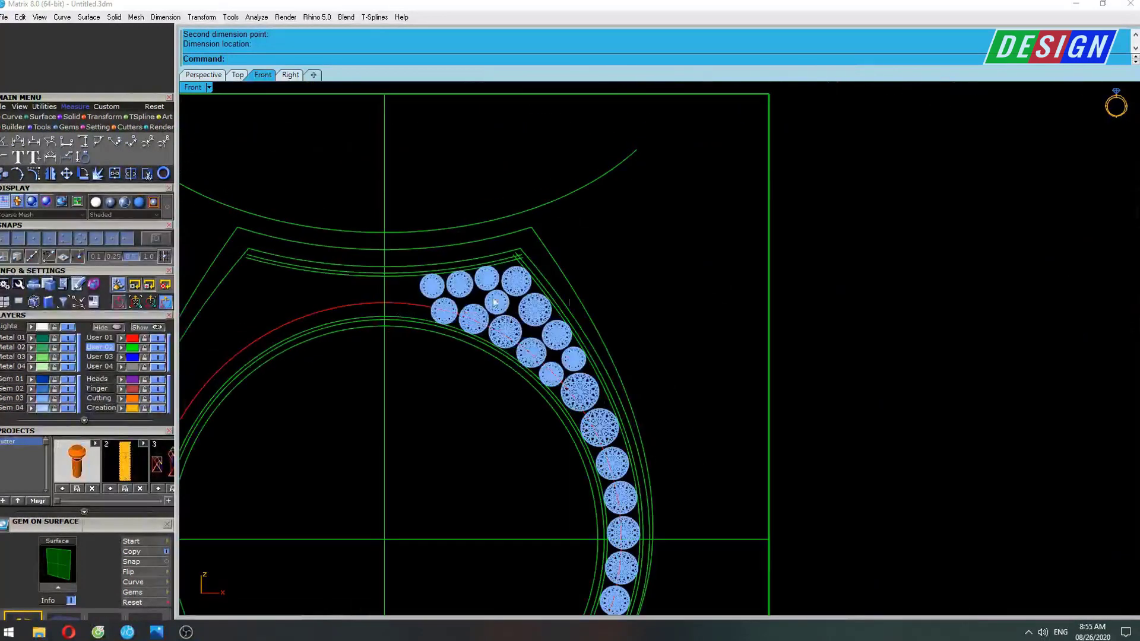
pyautogui.click(769, 257)
pyautogui.moveTo(565, 279); pyautogui.dragTo(596, 302, button='right')
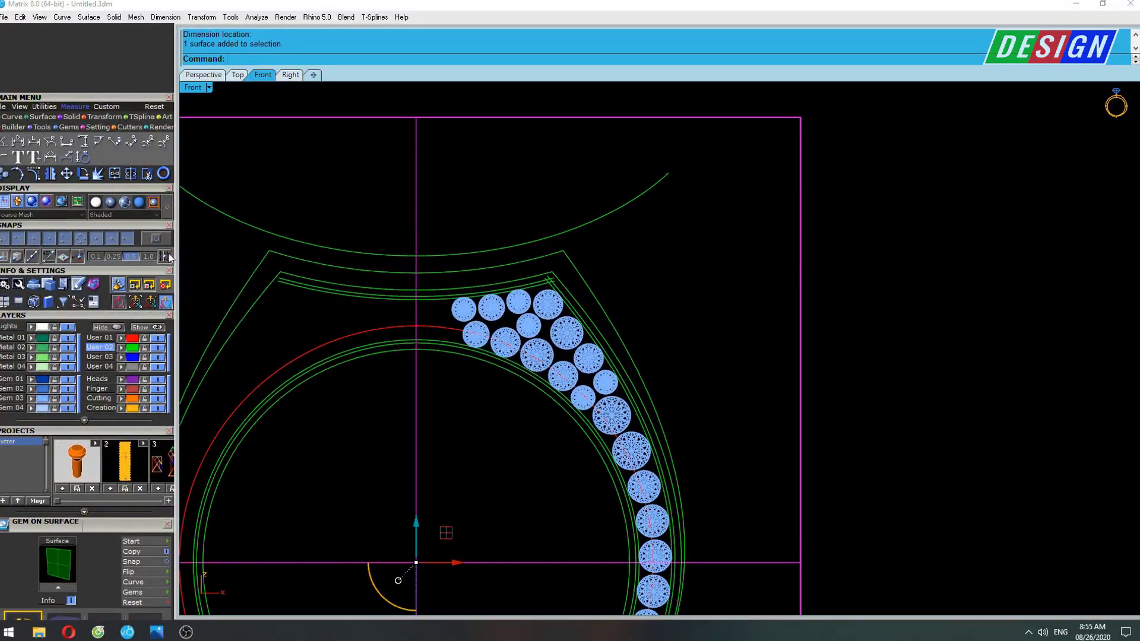
# - Start Gem on Surface at scale 1.75 and place the large gem at the top centre
pyautogui.click(59, 586)
pyautogui.scroll(4, 402, 351)
pyautogui.write('1.75')
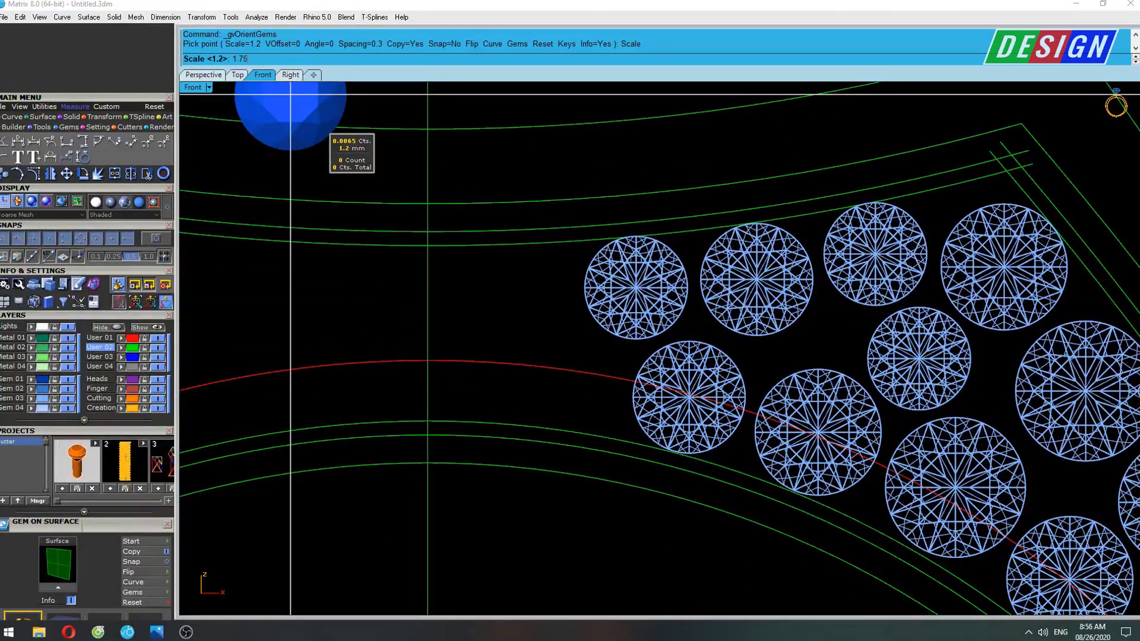
pyautogui.press('Return')
pyautogui.scroll(3, 451, 350)
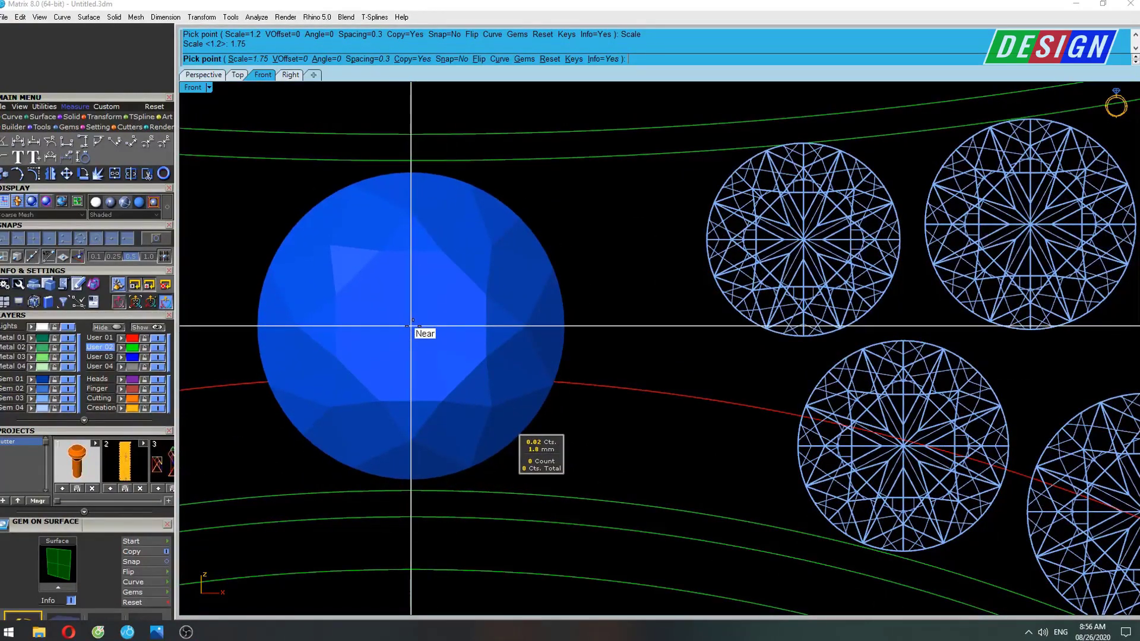
pyautogui.click(412, 326)
pyautogui.scroll(-3, 445, 408)
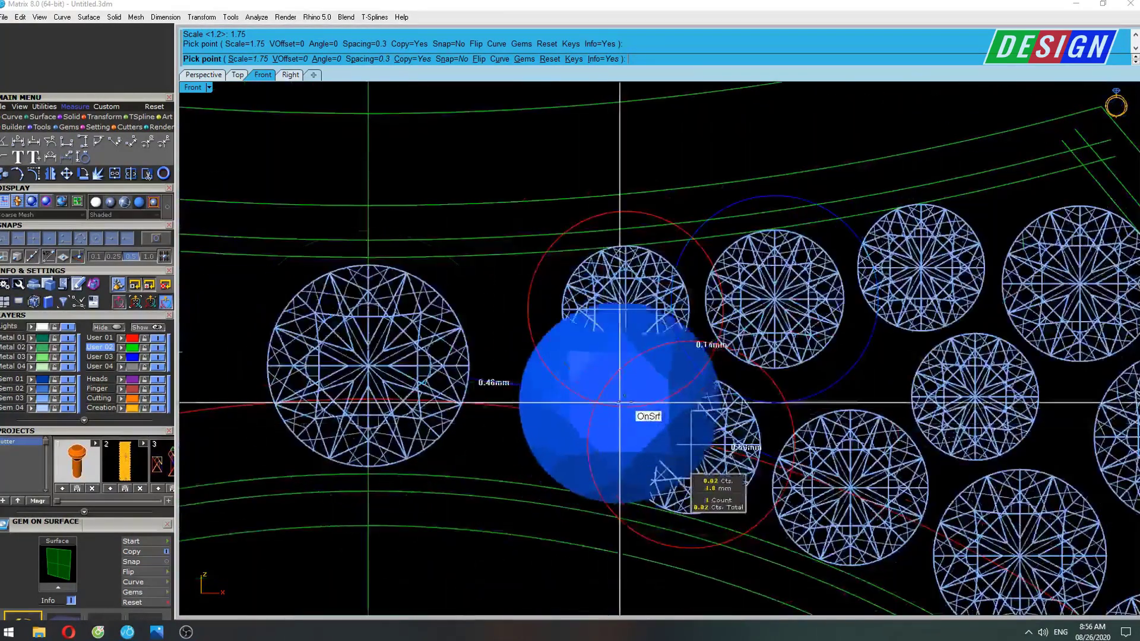
# - Switch to scale 1.1, place a 1.1 mm gem beside the centre gem, and end placement
pyautogui.click(249, 60)
pyautogui.write('1.1')
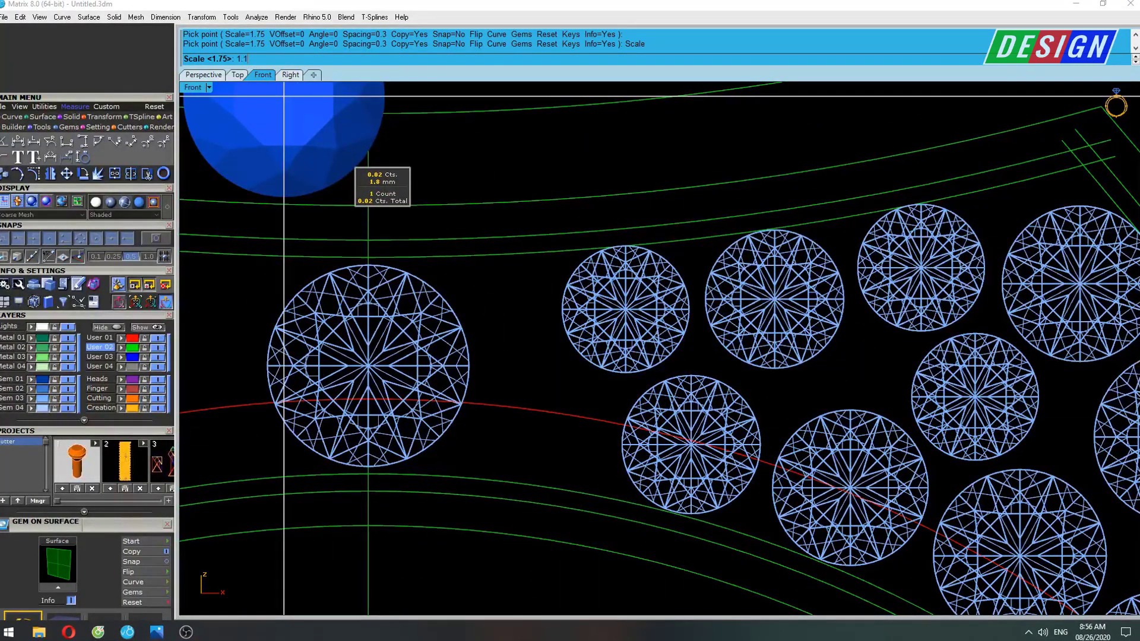
pyautogui.press('Return')
pyautogui.scroll(3, 578, 407)
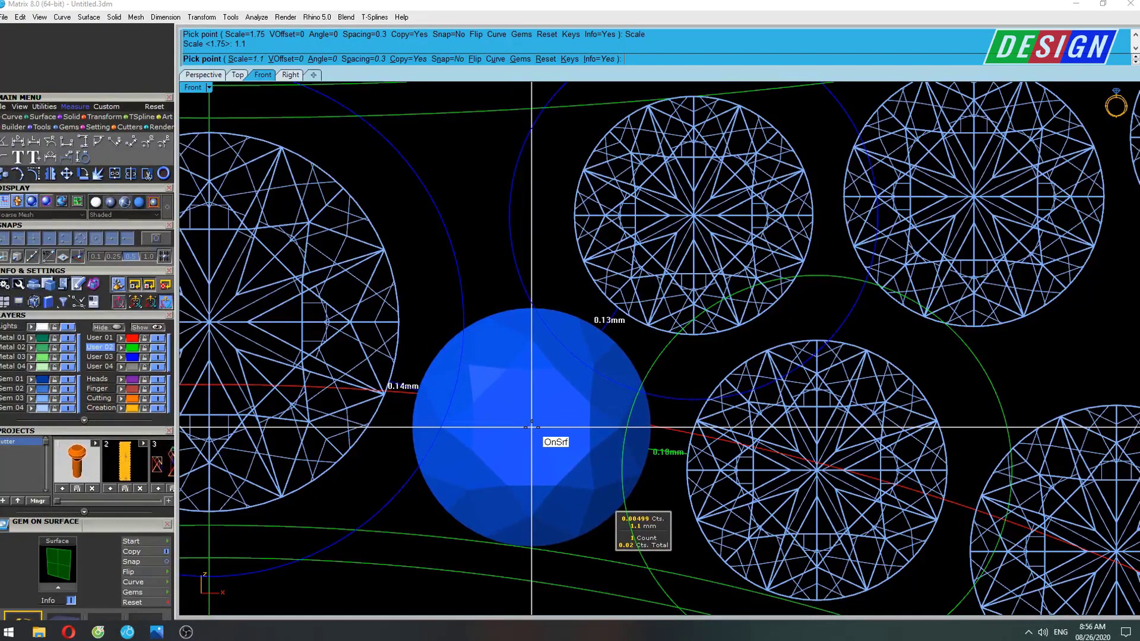
pyautogui.click(531, 426)
pyautogui.press('Return')
pyautogui.scroll(-5, 526, 333)
pyautogui.scroll(-2, 531, 335)
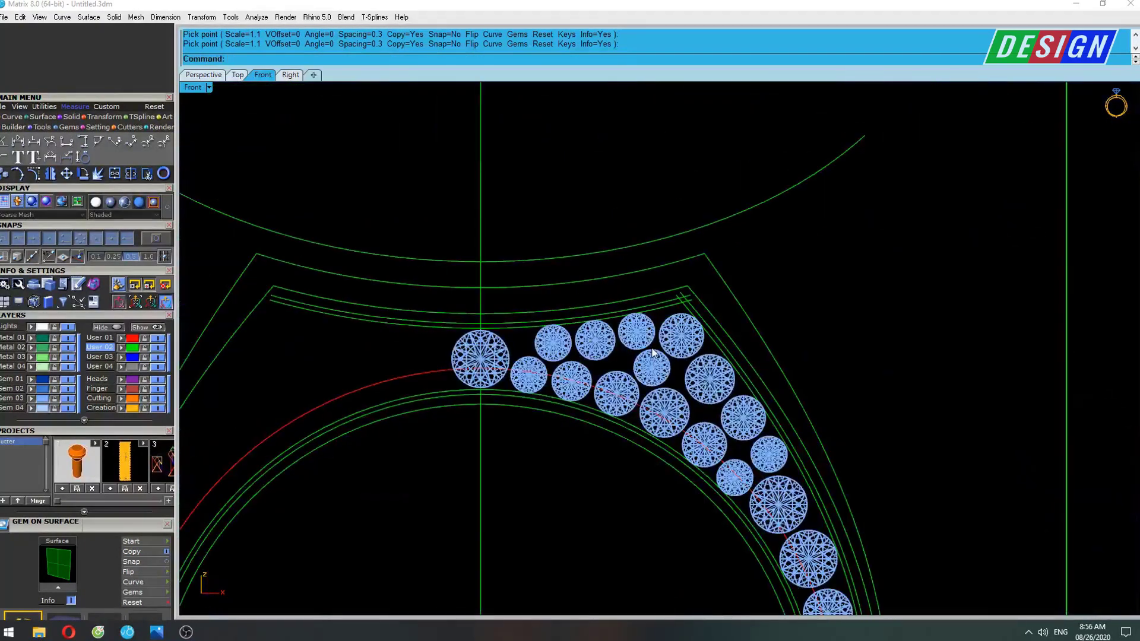
pyautogui.scroll(3, 636, 339)
pyautogui.moveTo(636, 343); pyautogui.dragTo(609, 325, button='right')
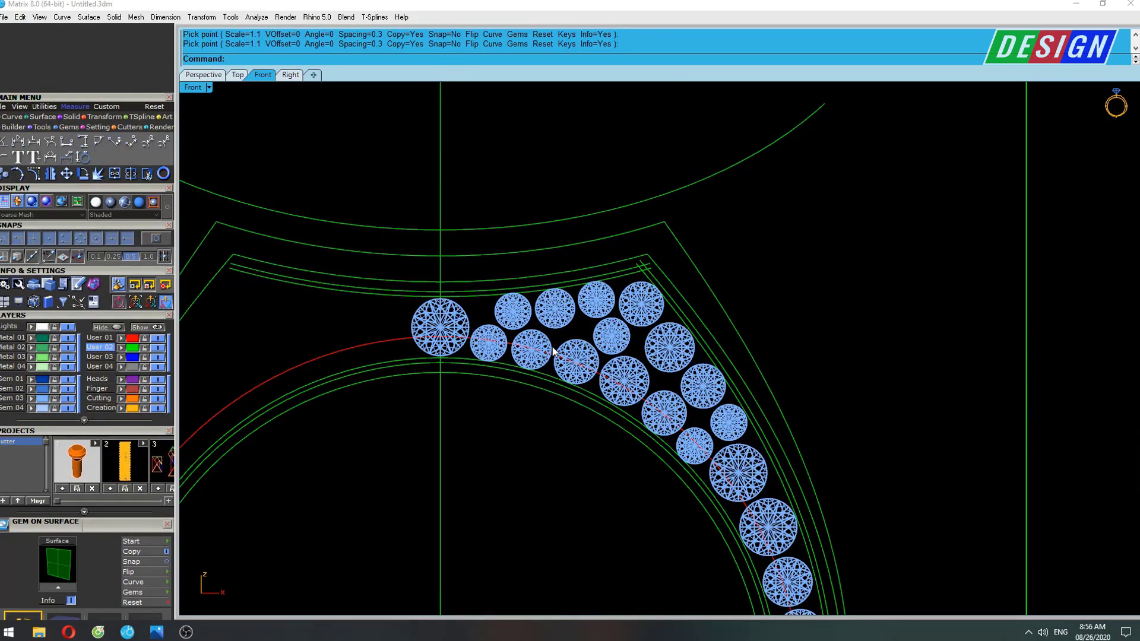
pyautogui.moveTo(591, 354)
pyautogui.mouseDown(button='right')
pyautogui.moveTo(570, 337)
pyautogui.moveTo(578, 258)
pyautogui.mouseUp(button='right')
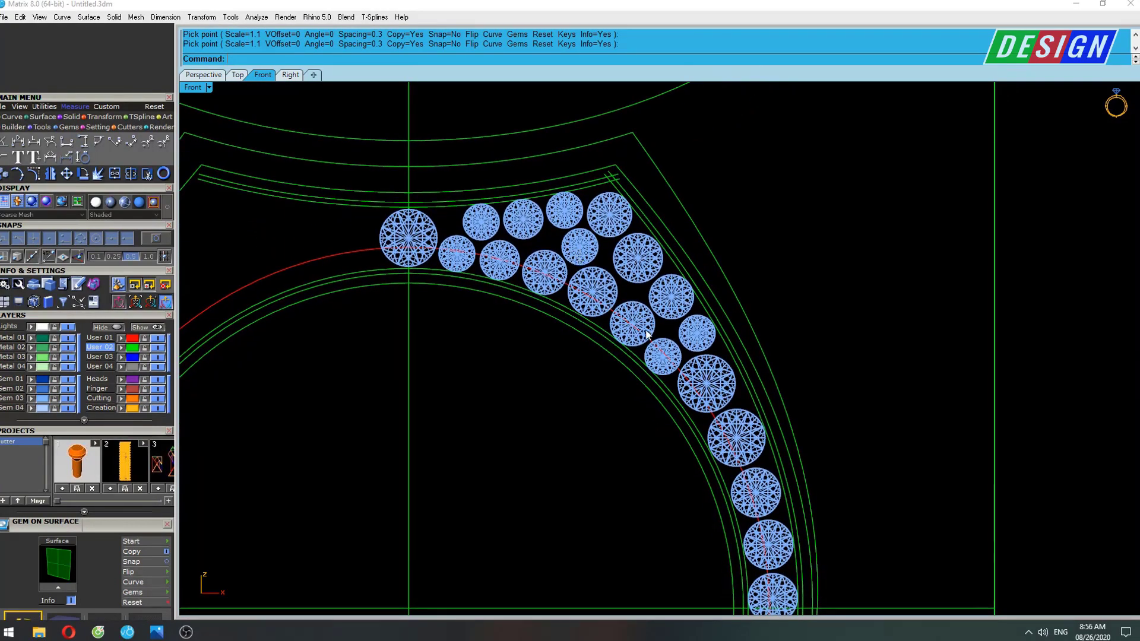
pyautogui.moveTo(648, 335)
pyautogui.mouseDown(button='right')
pyautogui.moveTo(555, 260)
pyautogui.moveTo(576, 283)
pyautogui.mouseUp(button='right')
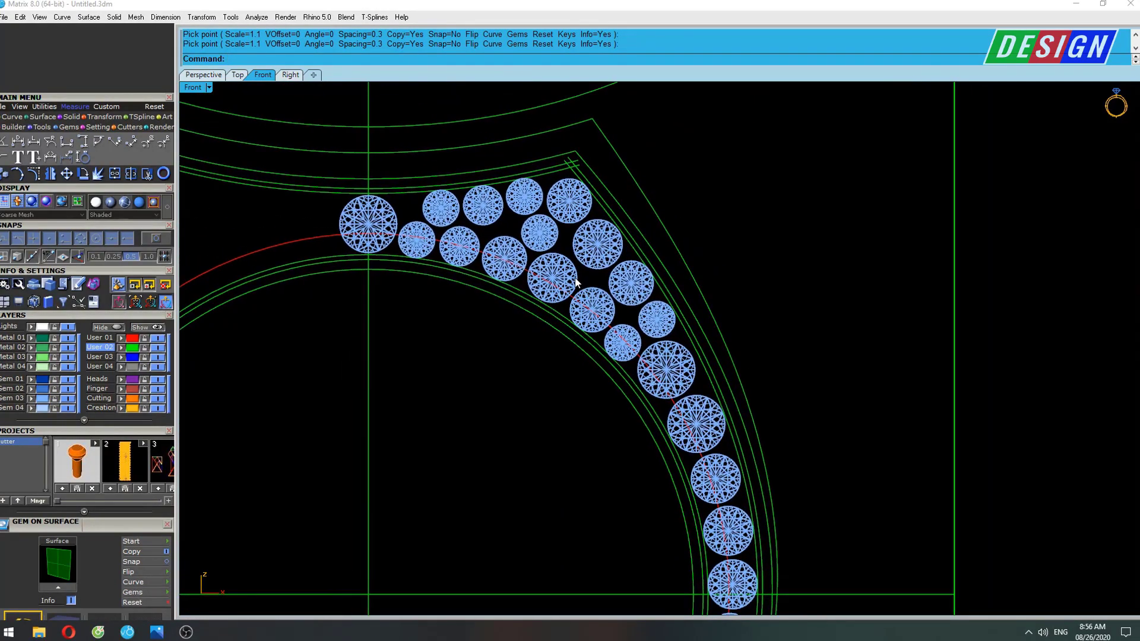
pyautogui.scroll(1, 567, 275)
pyautogui.scroll(3, 535, 285)
pyautogui.scroll(1, 539, 310)
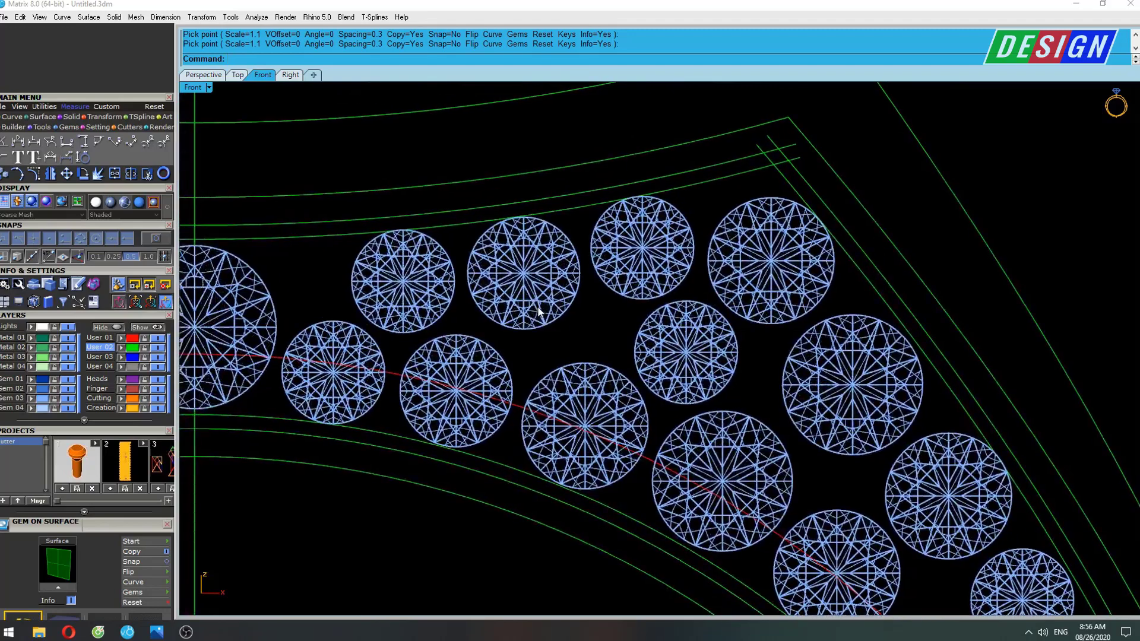
pyautogui.scroll(-1, 533, 313)
pyautogui.scroll(-3, 535, 297)
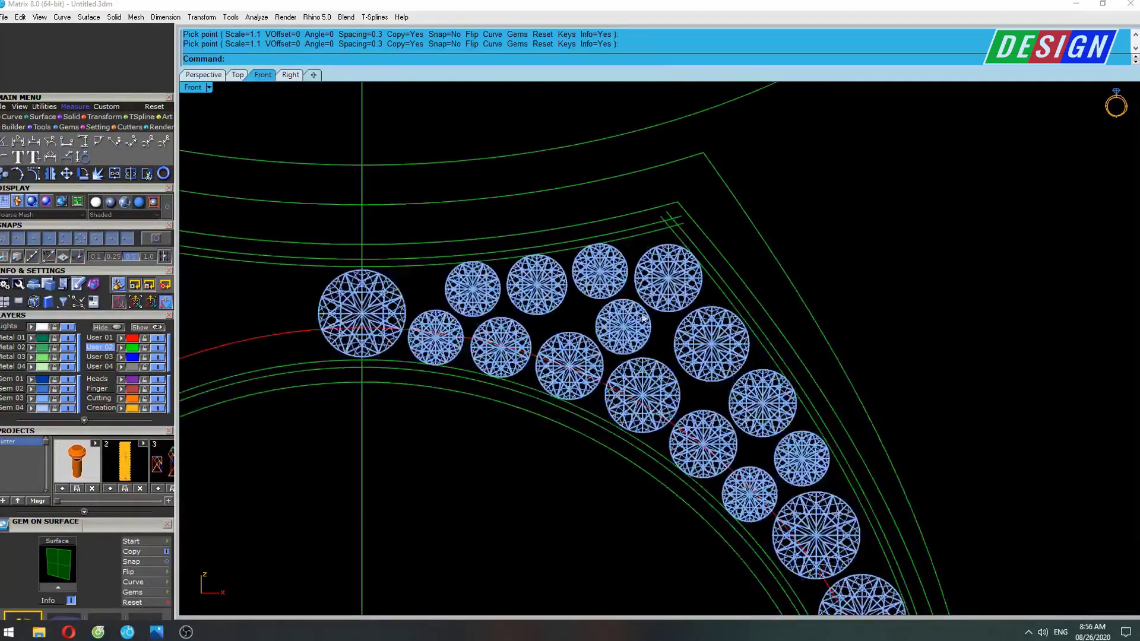
pyautogui.scroll(-1, 546, 285)
pyautogui.moveTo(552, 261)
pyautogui.mouseDown(button='right')
pyautogui.moveTo(603, 249)
pyautogui.moveTo(593, 257)
pyautogui.mouseUp(button='right')
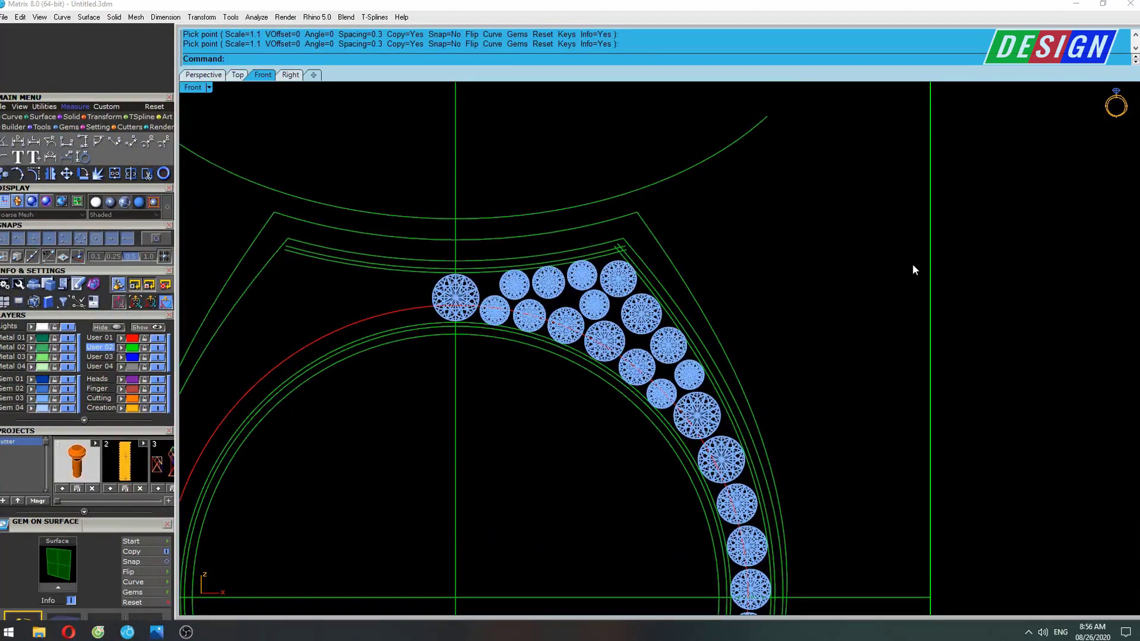
pyautogui.moveTo(746, 323); pyautogui.dragTo(721, 327, button='right')
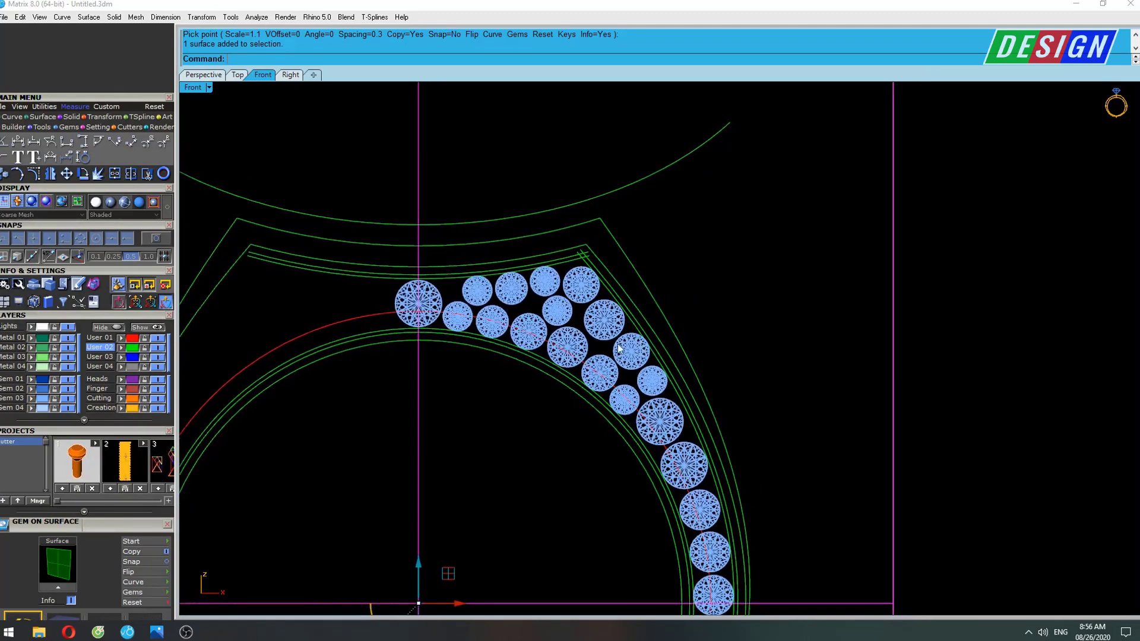
pyautogui.press('Return')
pyautogui.scroll(1, 620, 353)
pyautogui.scroll(1, 625, 356)
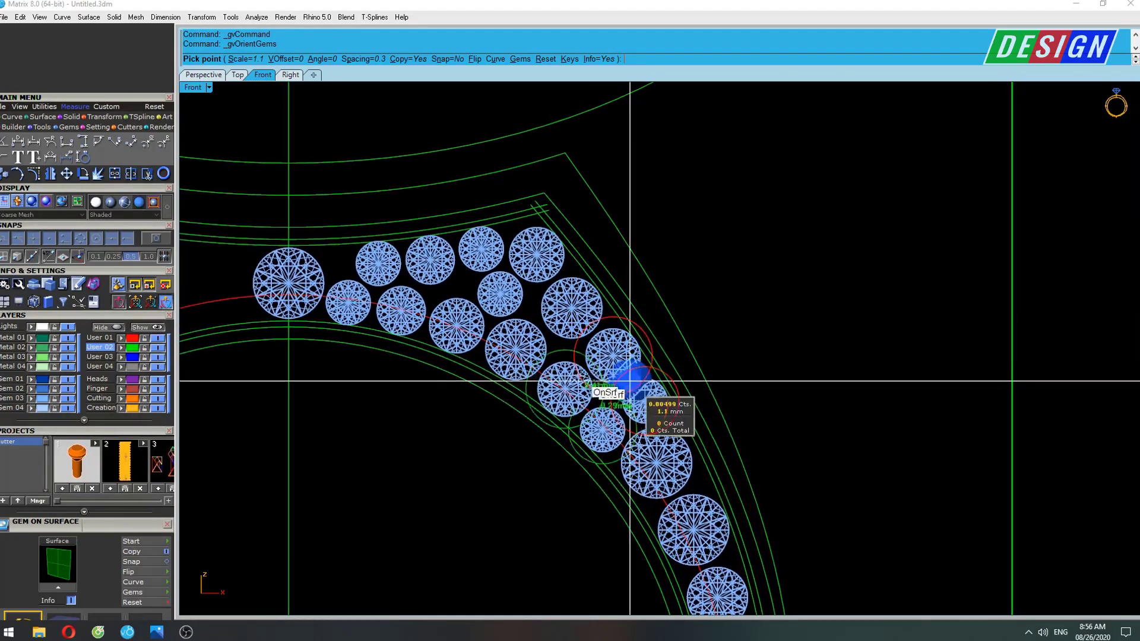
pyautogui.scroll(2, 631, 382)
pyautogui.click(241, 58)
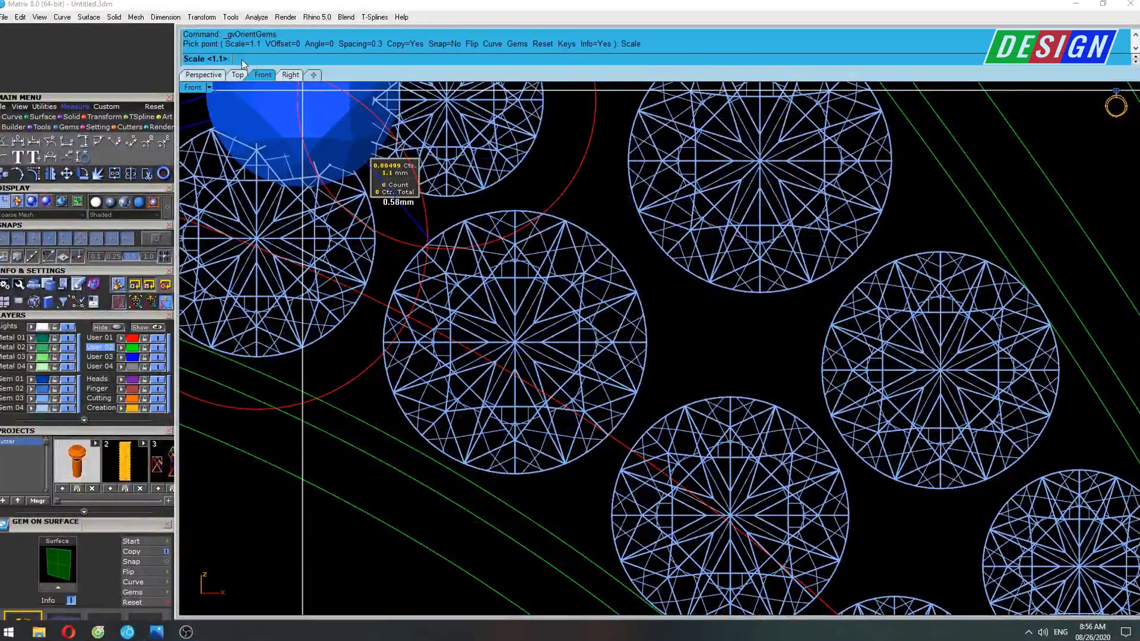
pyautogui.write('1.35')
pyautogui.press('Return')
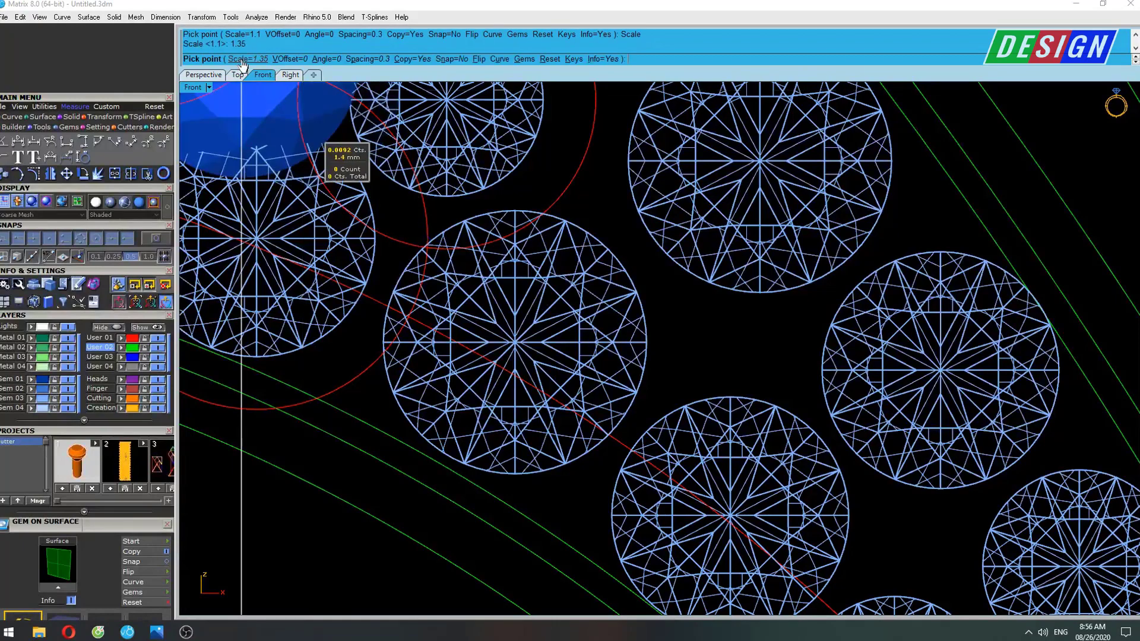
pyautogui.scroll(1, 523, 352)
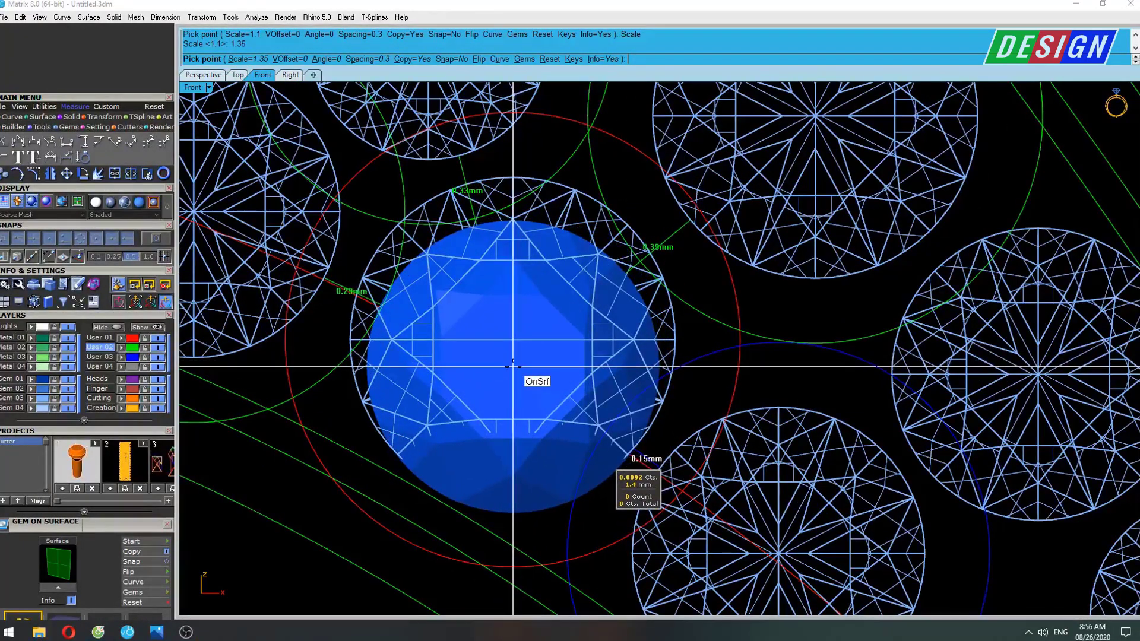
pyautogui.click(513, 366)
pyautogui.press('Return')
pyautogui.click(547, 184)
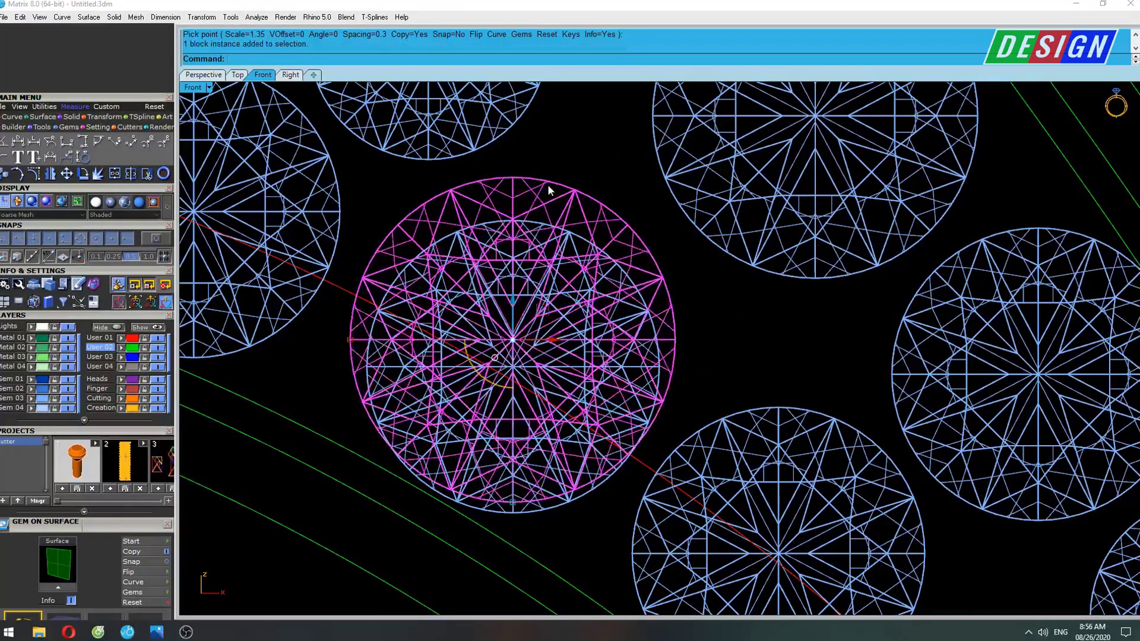
pyautogui.scroll(-5, 548, 184)
pyautogui.write('d')
pyautogui.press('Return')
pyautogui.moveTo(608, 221); pyautogui.dragTo(584, 321, button='right')
pyautogui.scroll(-3, 661, 254)
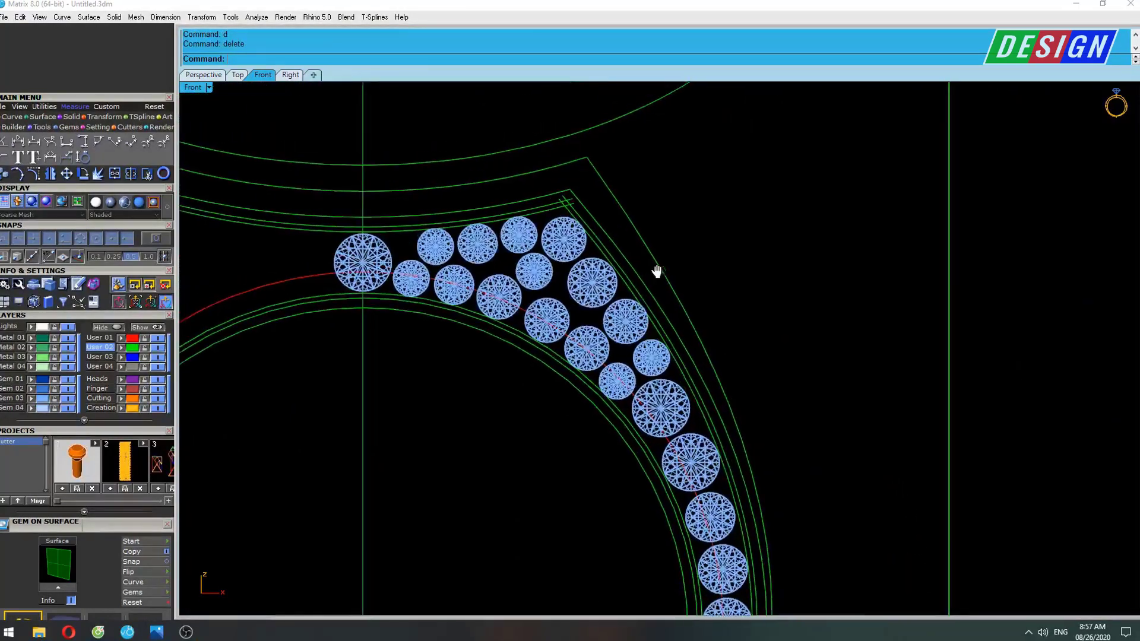
pyautogui.press('Return')
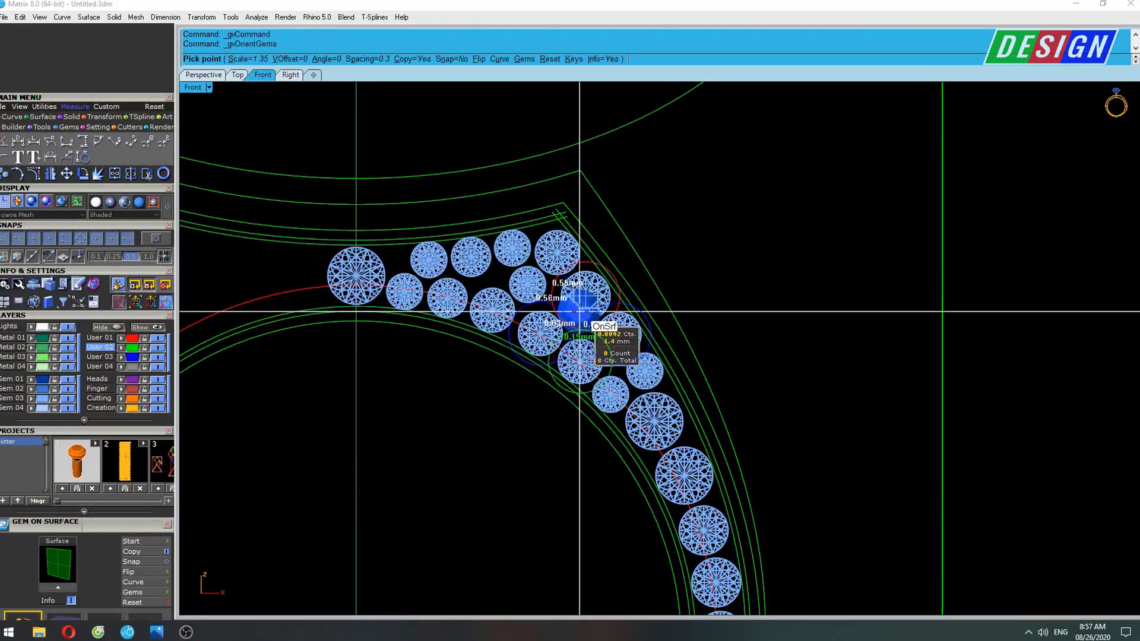
pyautogui.scroll(6, 576, 315)
pyautogui.scroll(-2, 588, 255)
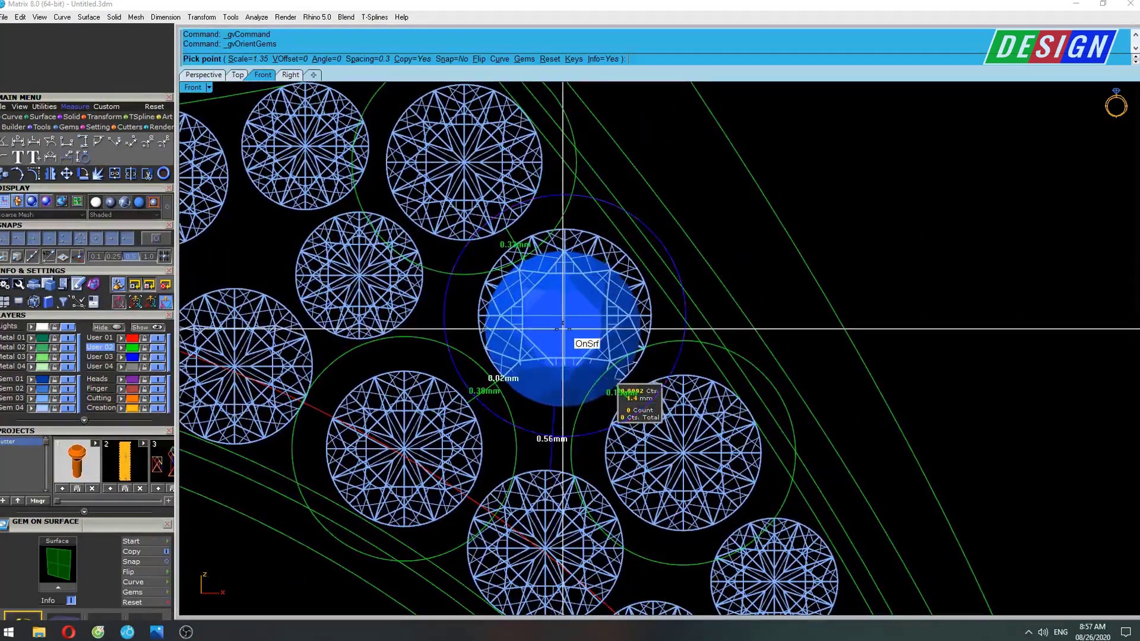
pyautogui.scroll(-2, 492, 415)
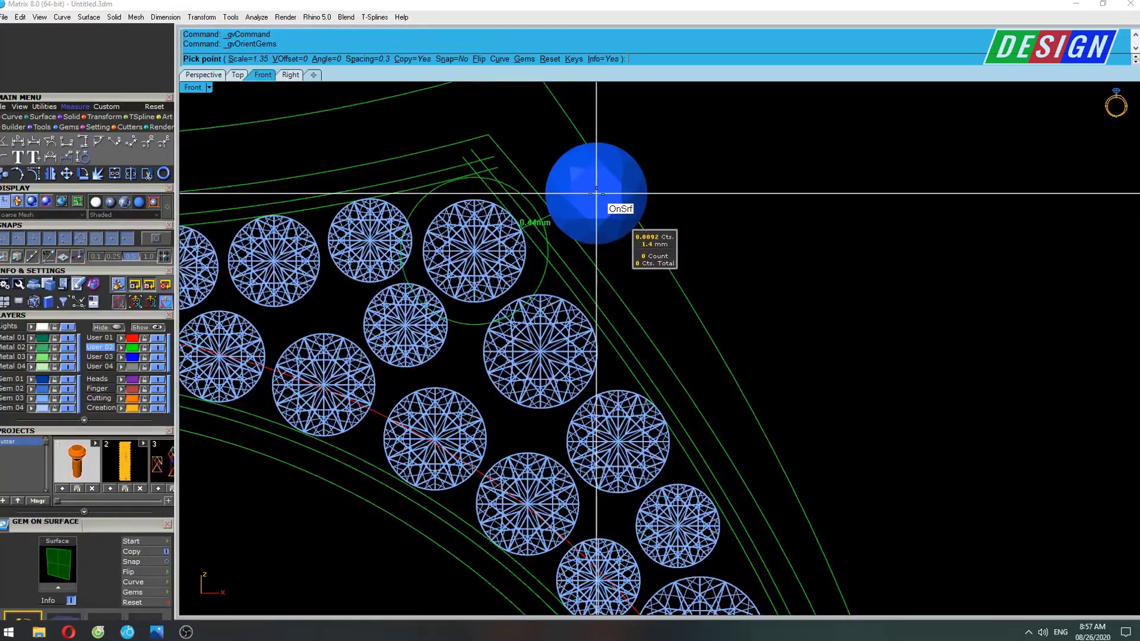
pyautogui.click(252, 59)
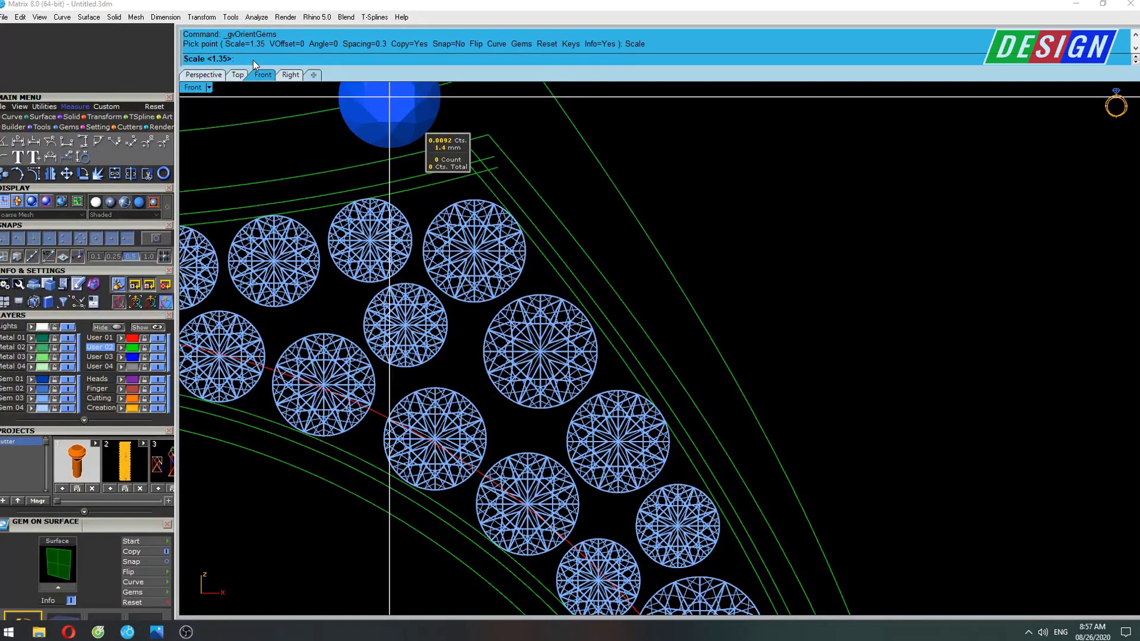
pyautogui.write('1.5')
pyautogui.press('Return')
pyautogui.scroll(2, 475, 332)
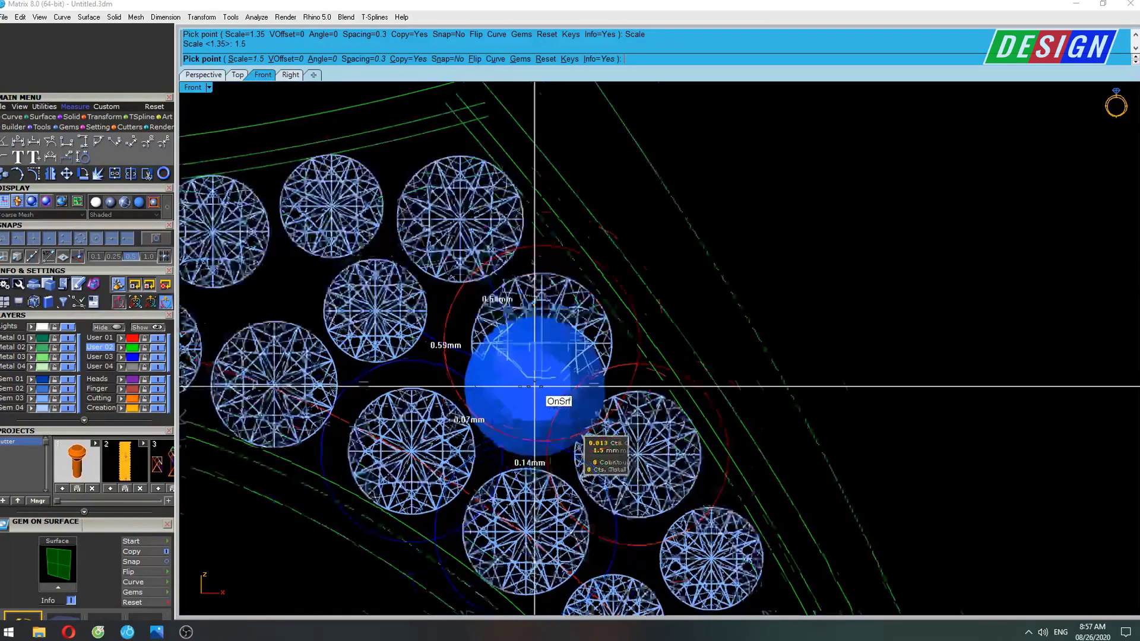
pyautogui.scroll(2, 552, 328)
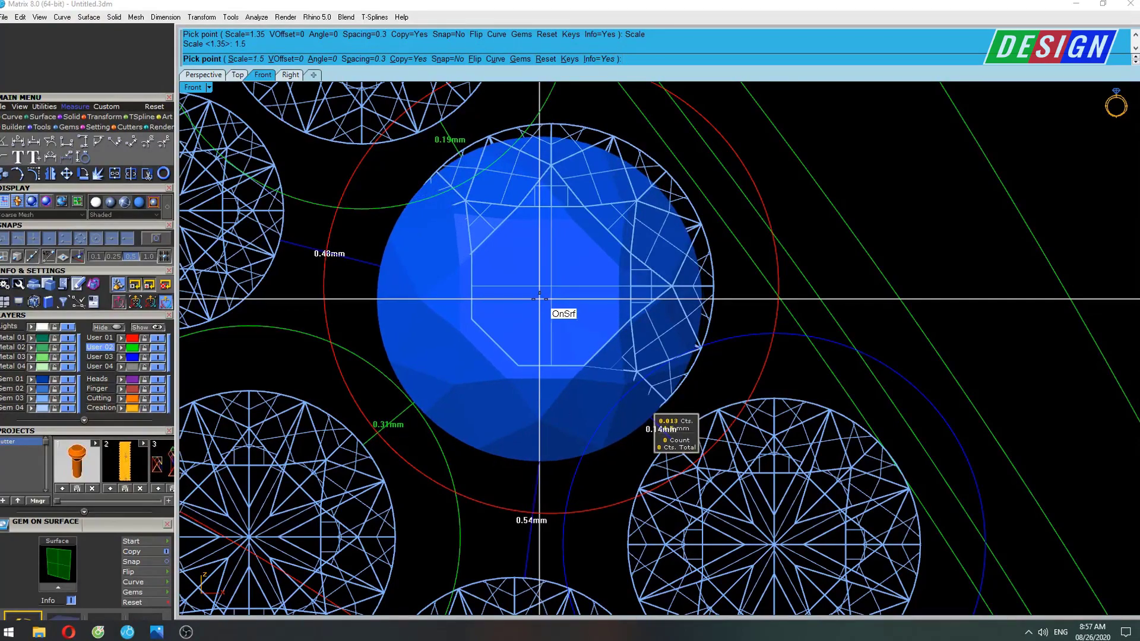
pyautogui.click(535, 298)
pyautogui.press('Escape')
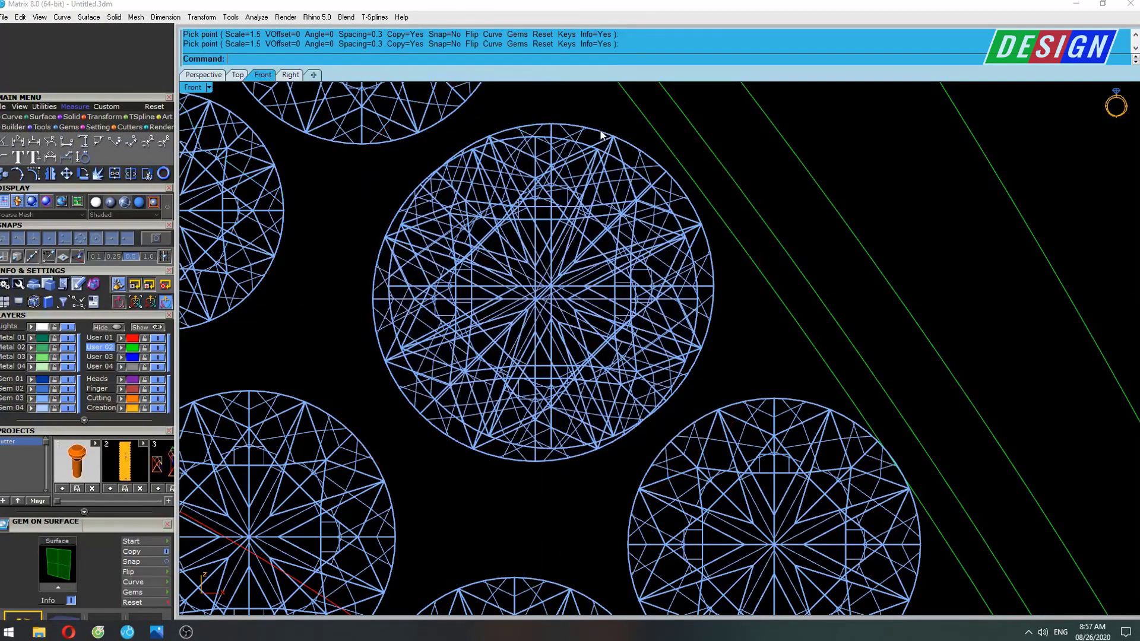
pyautogui.click(624, 229)
pyautogui.write('d')
pyautogui.press('Return')
pyautogui.scroll(-3, 617, 256)
pyautogui.scroll(-2, 618, 255)
pyautogui.scroll(2, 572, 273)
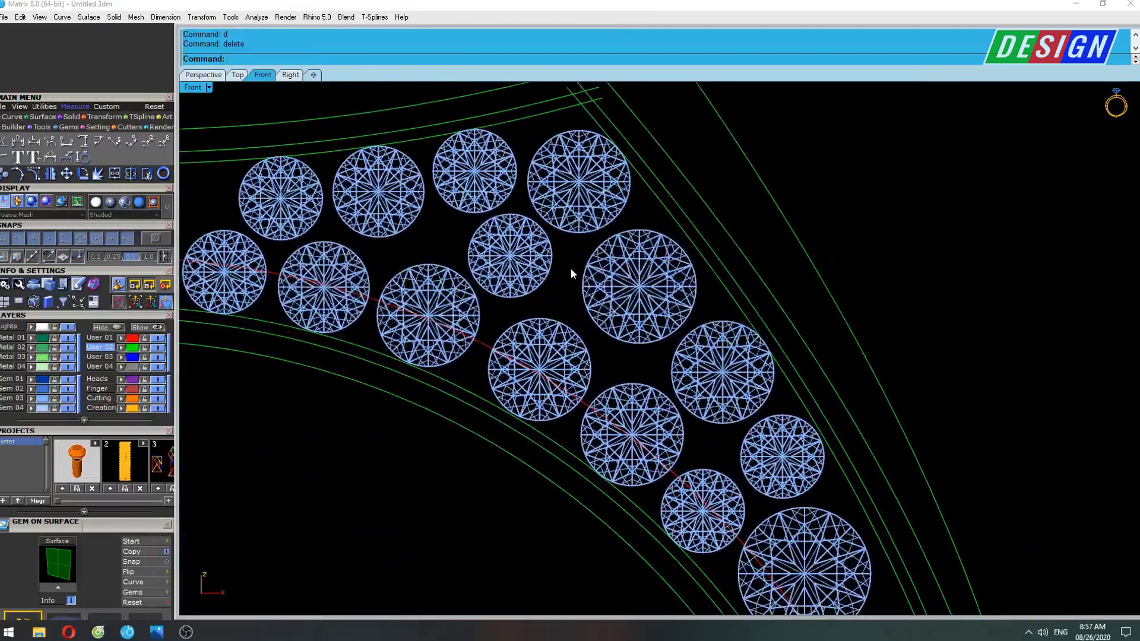
pyautogui.scroll(-5, 768, 280)
# - Place a trial gem at scale 1.1, then delete it with d
pyautogui.rightClick(1071, 271)
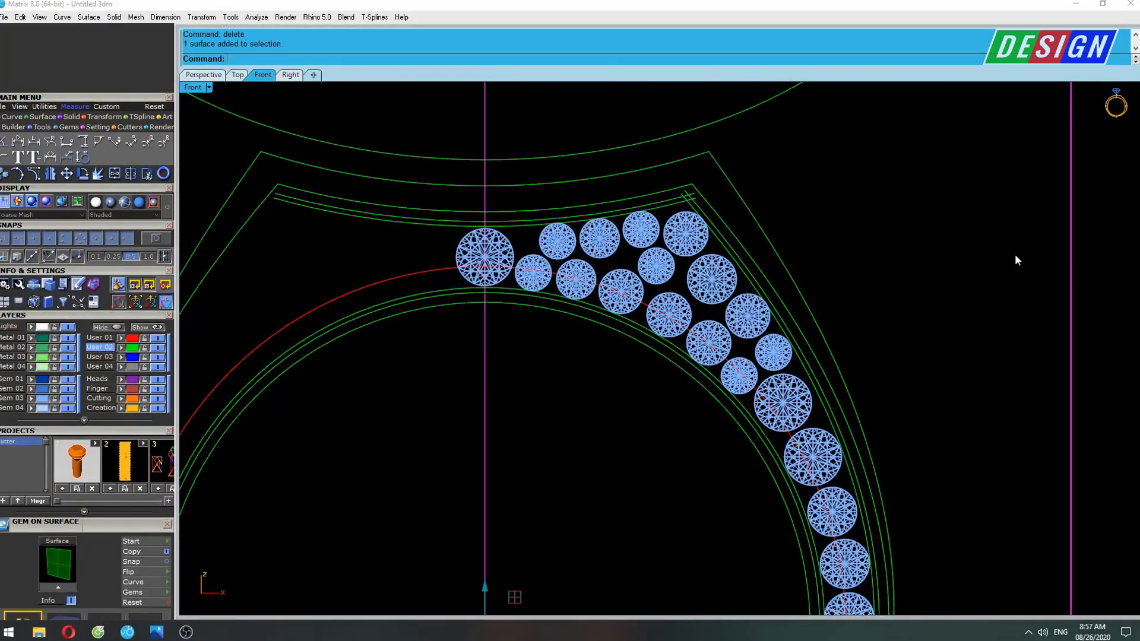
pyautogui.scroll(5, 650, 267)
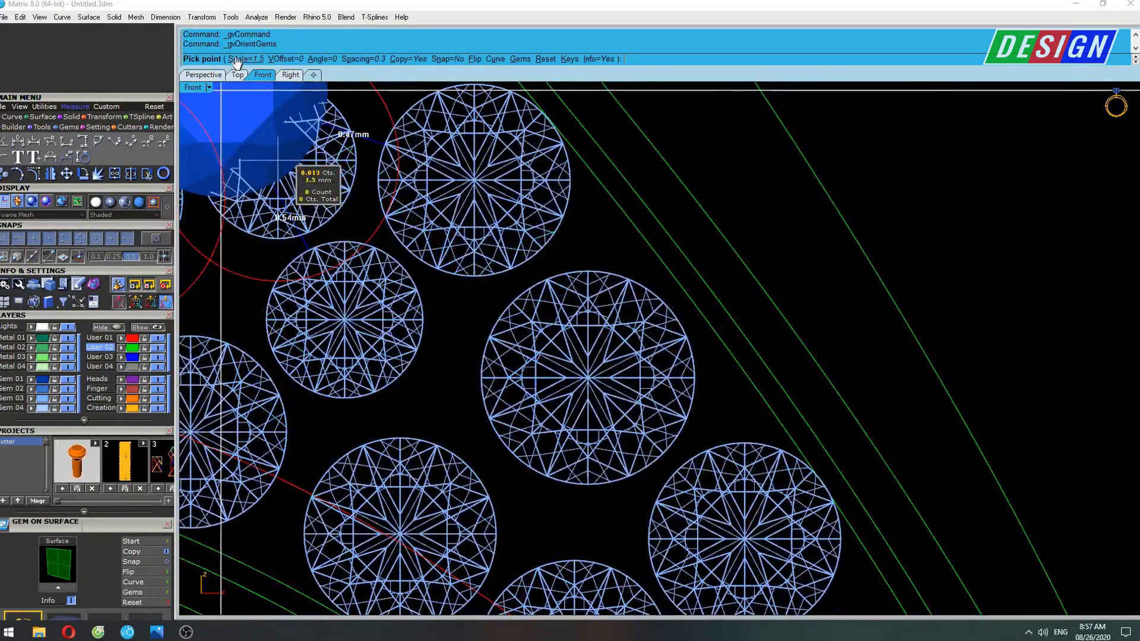
pyautogui.click(241, 59)
pyautogui.write('1.1')
pyautogui.press('Return')
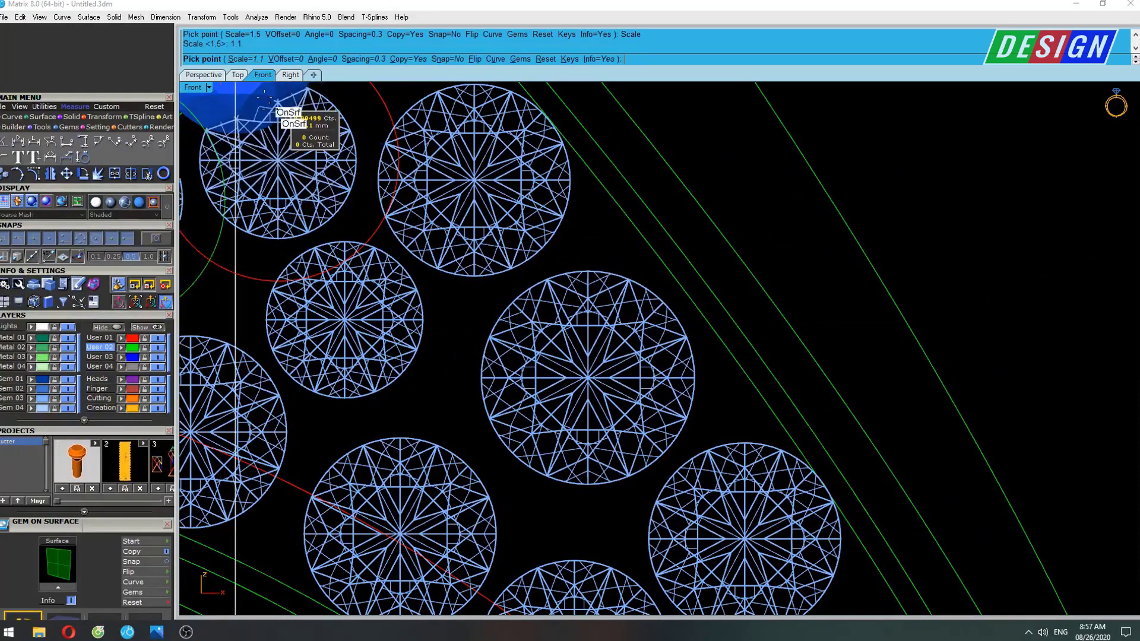
pyautogui.scroll(2, 433, 298)
pyautogui.scroll(2, 466, 384)
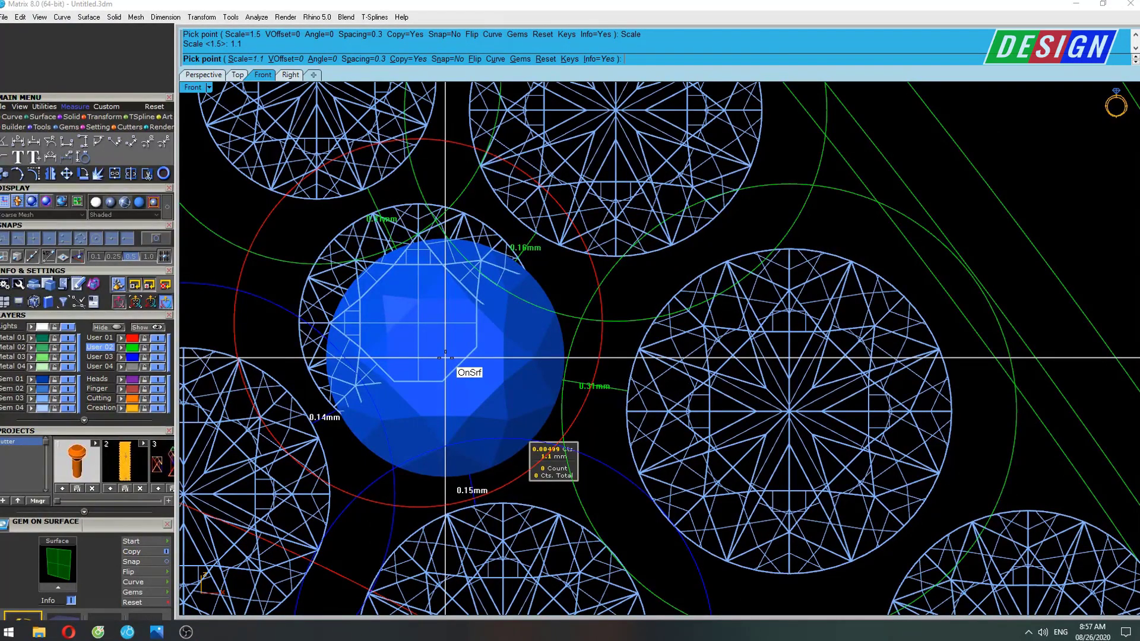
pyautogui.press('Escape')
pyautogui.click(433, 224)
pyautogui.scroll(-3, 483, 242)
pyautogui.write('d')
pyautogui.press('Return')
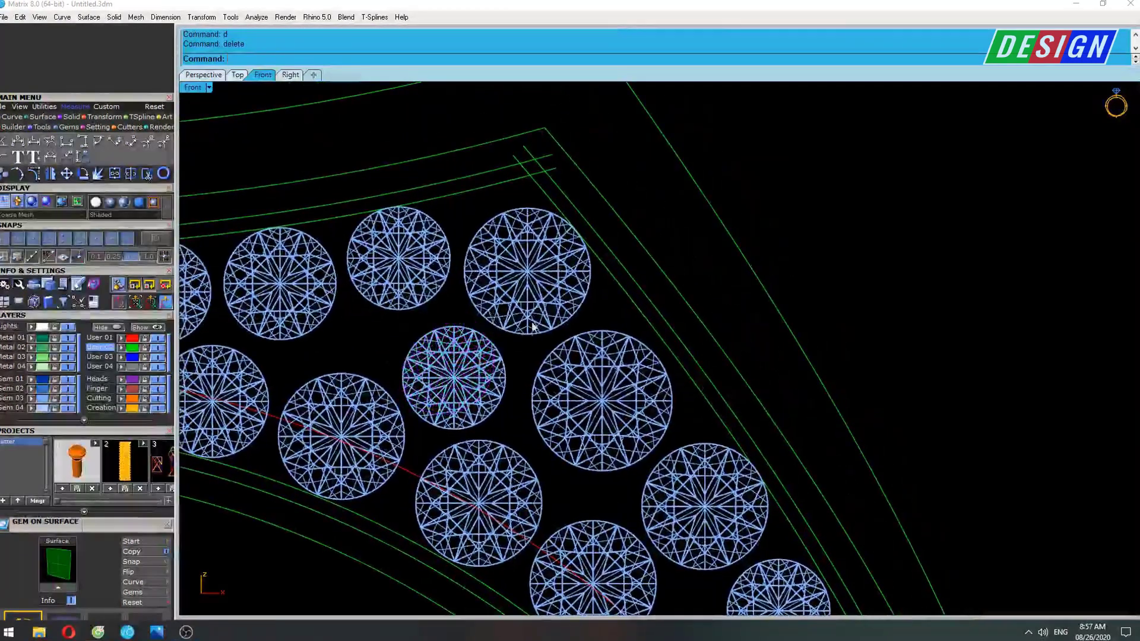
pyautogui.scroll(-3, 640, 266)
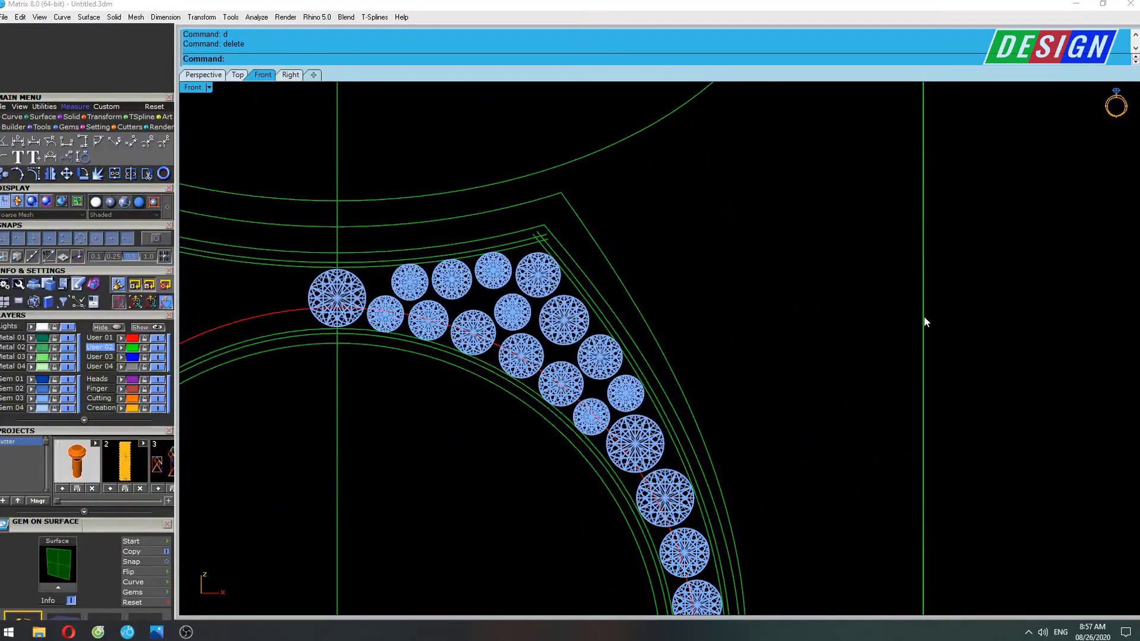
# - Restart Gem on Surface, changing the gem scale to 1.35 and then 1.2
pyautogui.rightClick(785, 322)
pyautogui.scroll(5, 542, 285)
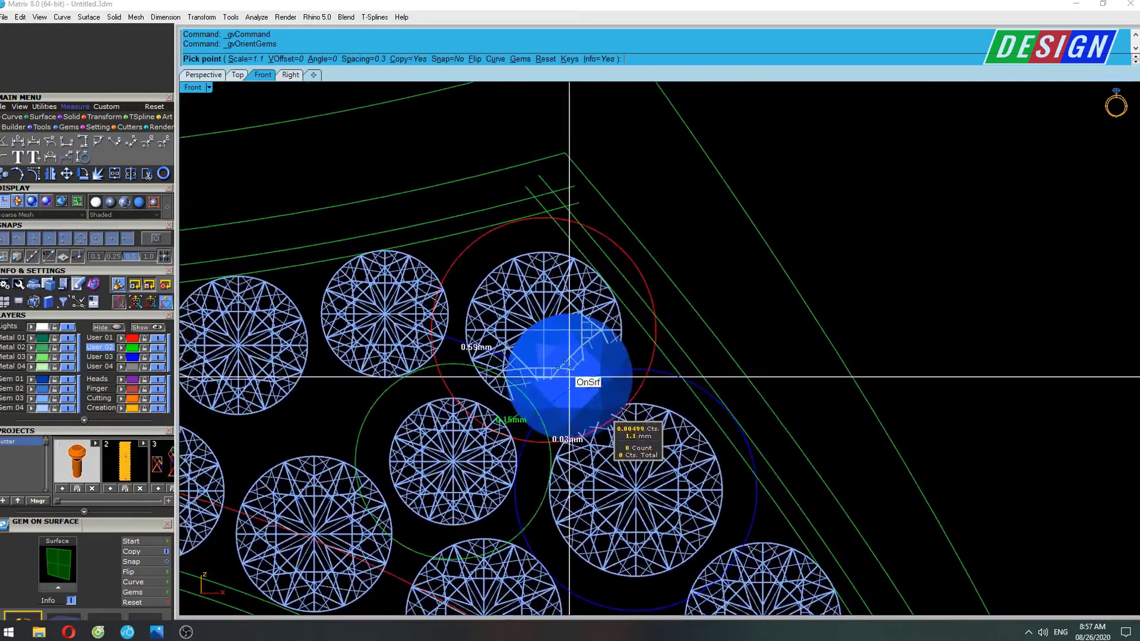
pyautogui.scroll(3, 558, 356)
pyautogui.click(242, 59)
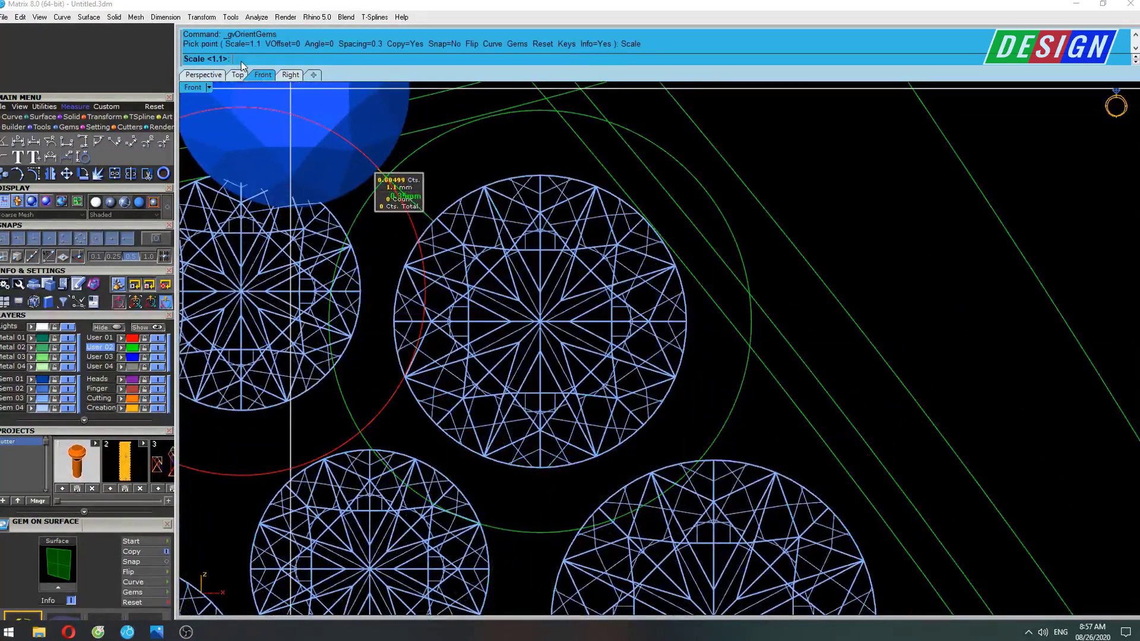
pyautogui.write('1.35')
pyautogui.press('Return')
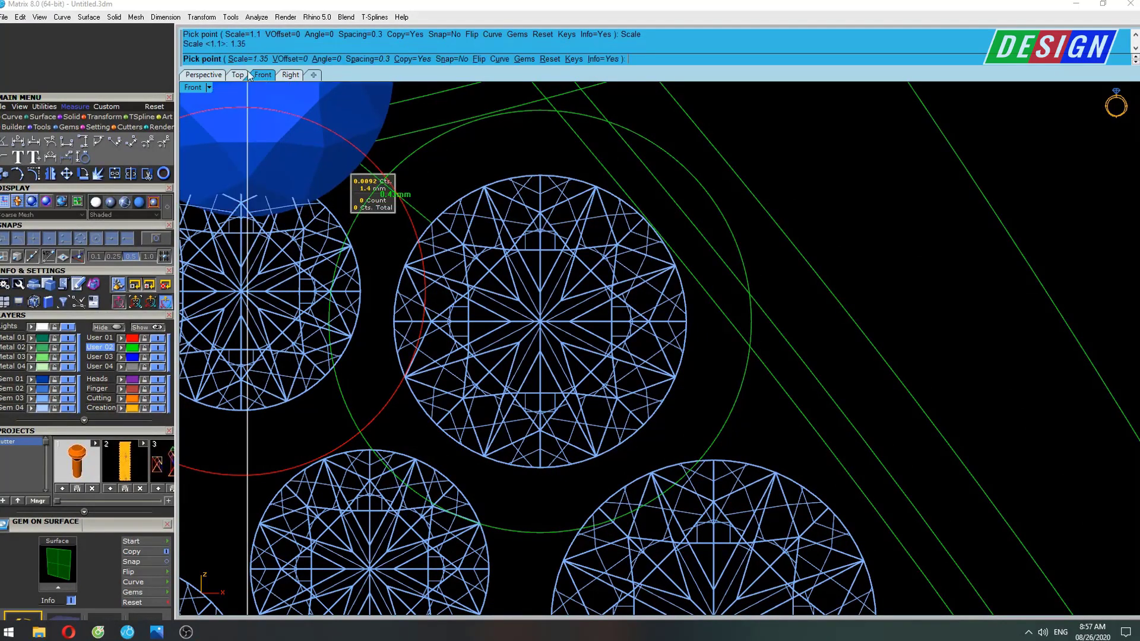
pyautogui.moveTo(527, 318); pyautogui.dragTo(527, 247, button='right')
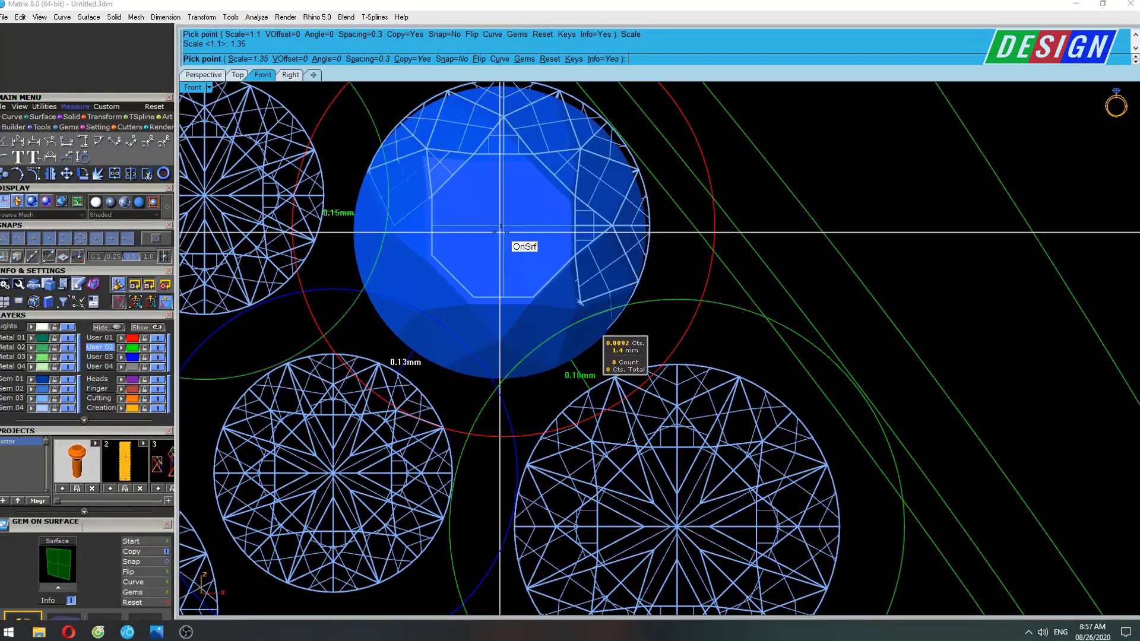
pyautogui.scroll(-5, 501, 231)
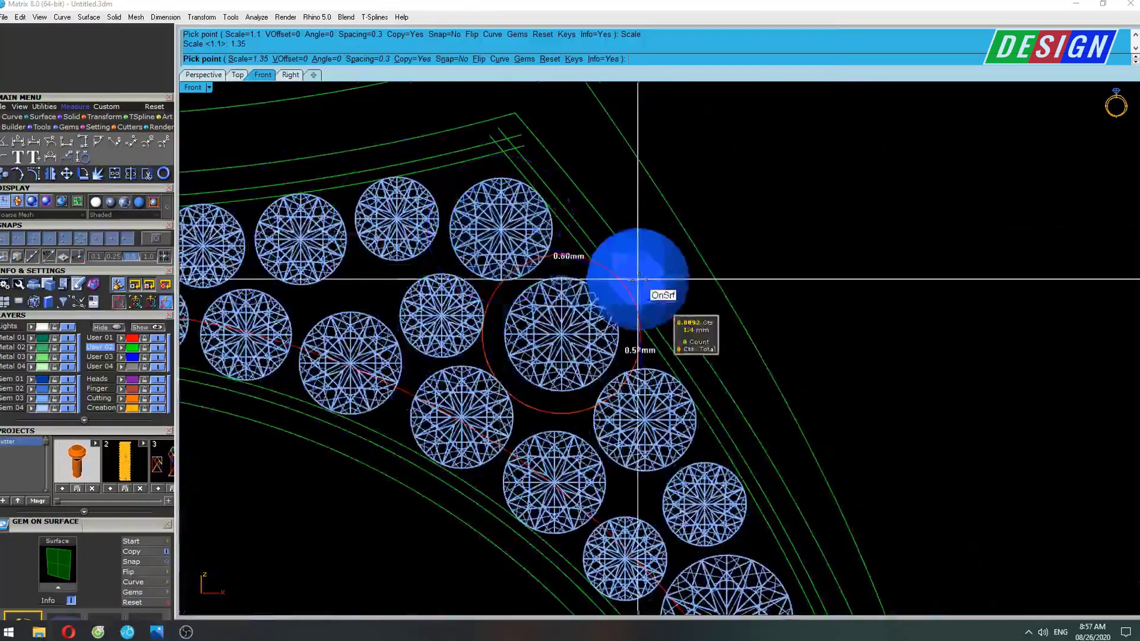
pyautogui.click(240, 59)
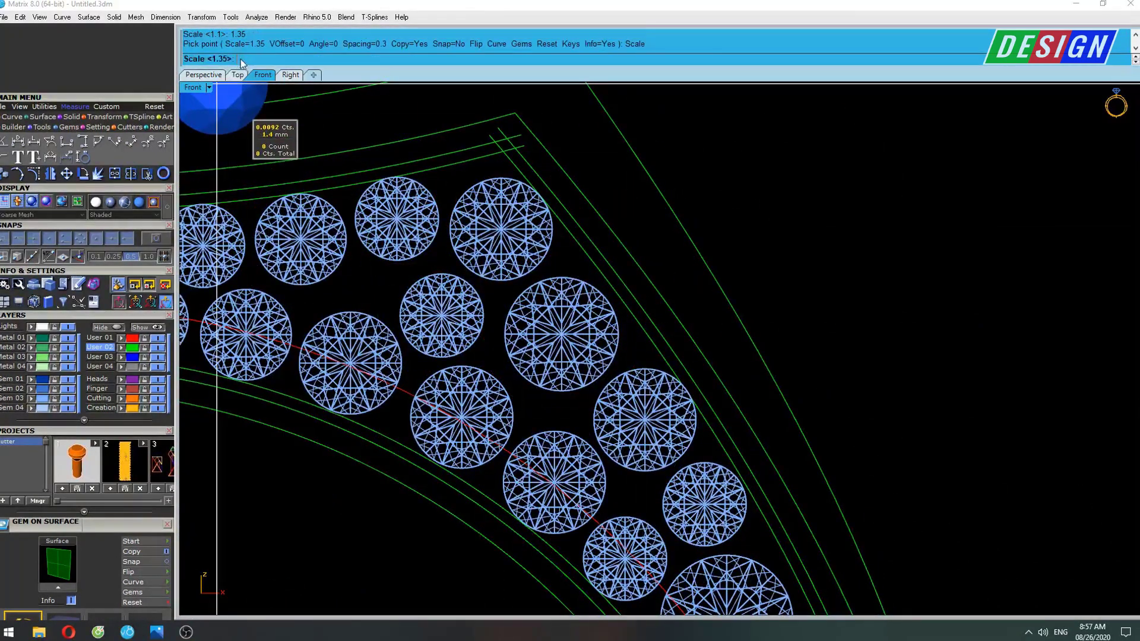
pyautogui.write('1.2')
pyautogui.press('Return')
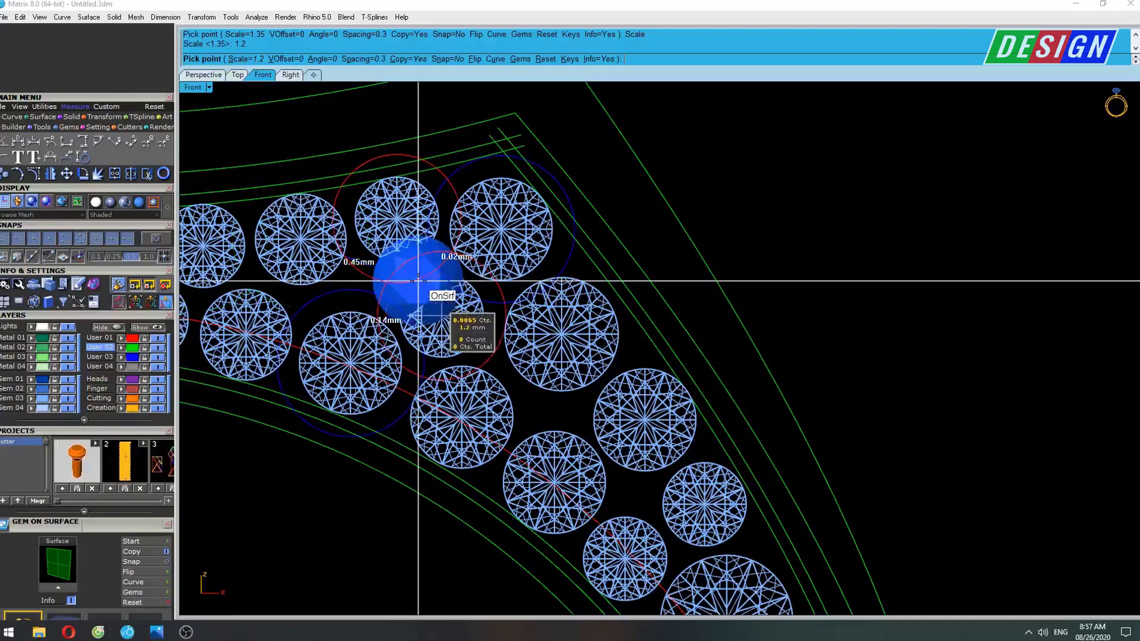
pyautogui.scroll(4, 408, 280)
pyautogui.scroll(2, 456, 337)
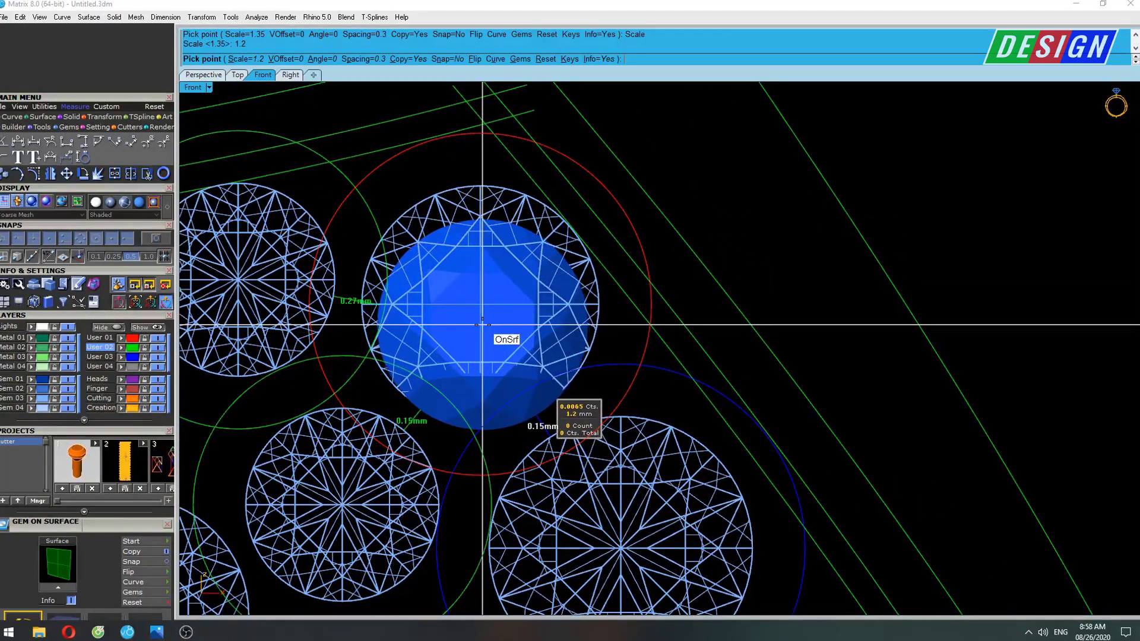
# - Place a 1.2 mm gem in a gap of the row and delete the overlapped stone
pyautogui.click(482, 325)
pyautogui.press('Return')
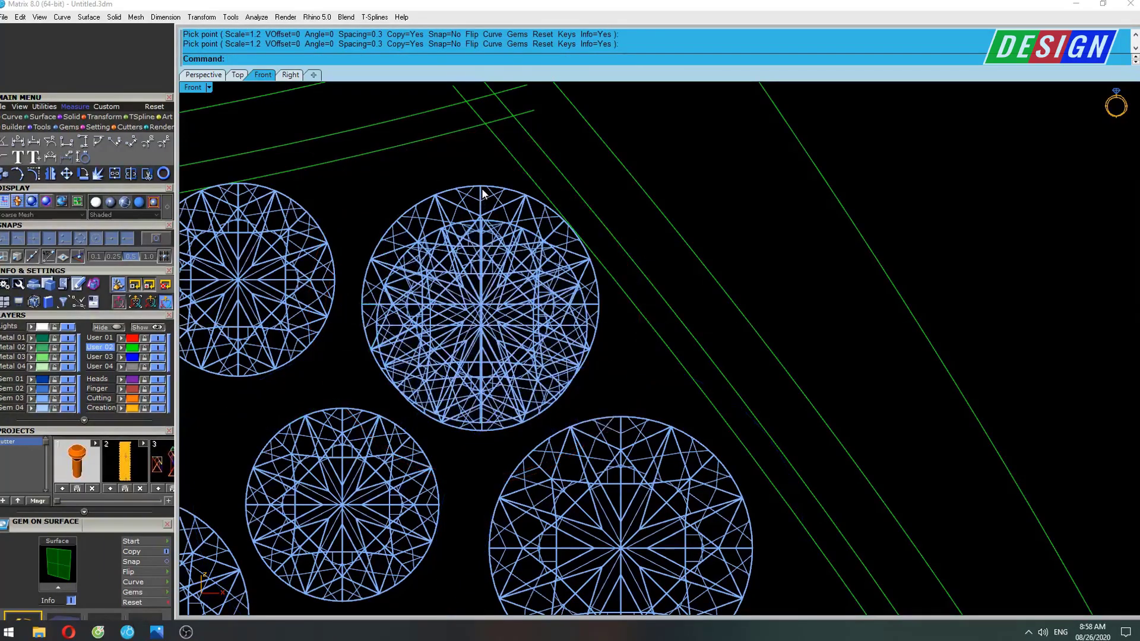
pyautogui.click(483, 194)
pyautogui.scroll(-3, 483, 194)
pyautogui.write('d')
pyautogui.press('Return')
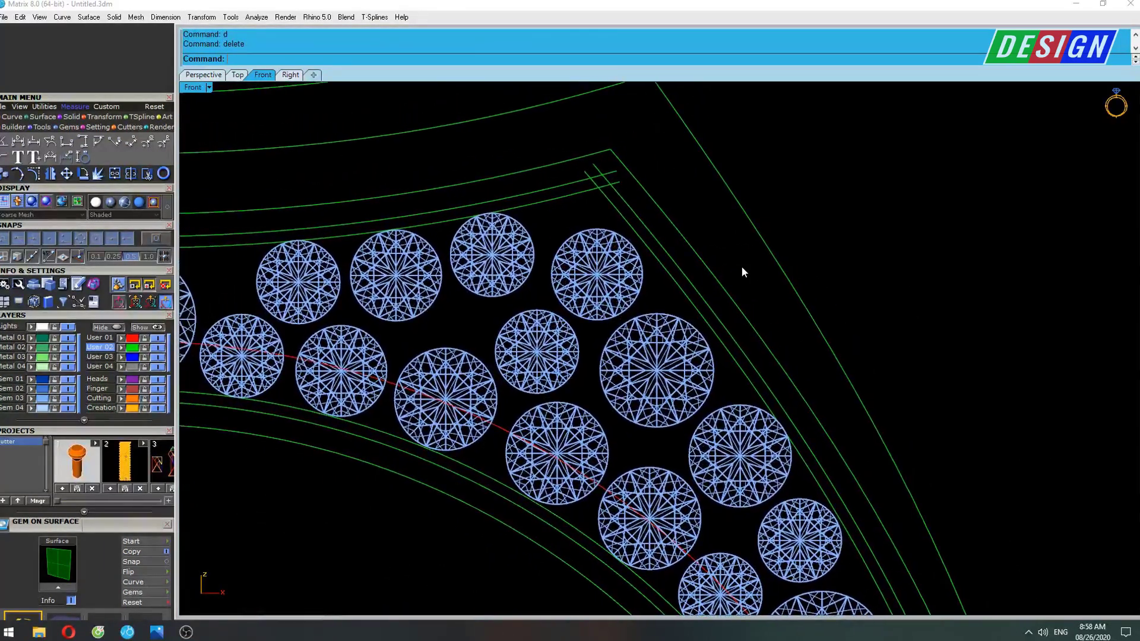
pyautogui.scroll(-5, 742, 272)
# - Place another 1.2 mm gem in the next gap and delete the stone it overlaps
pyautogui.press('Return')
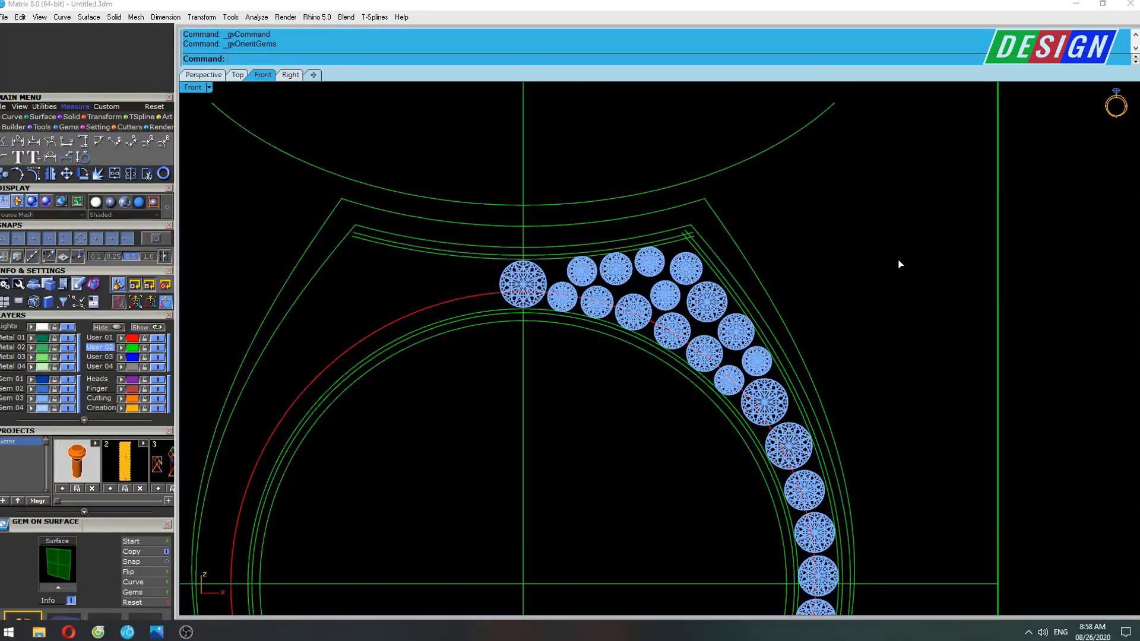
pyautogui.scroll(3, 795, 232)
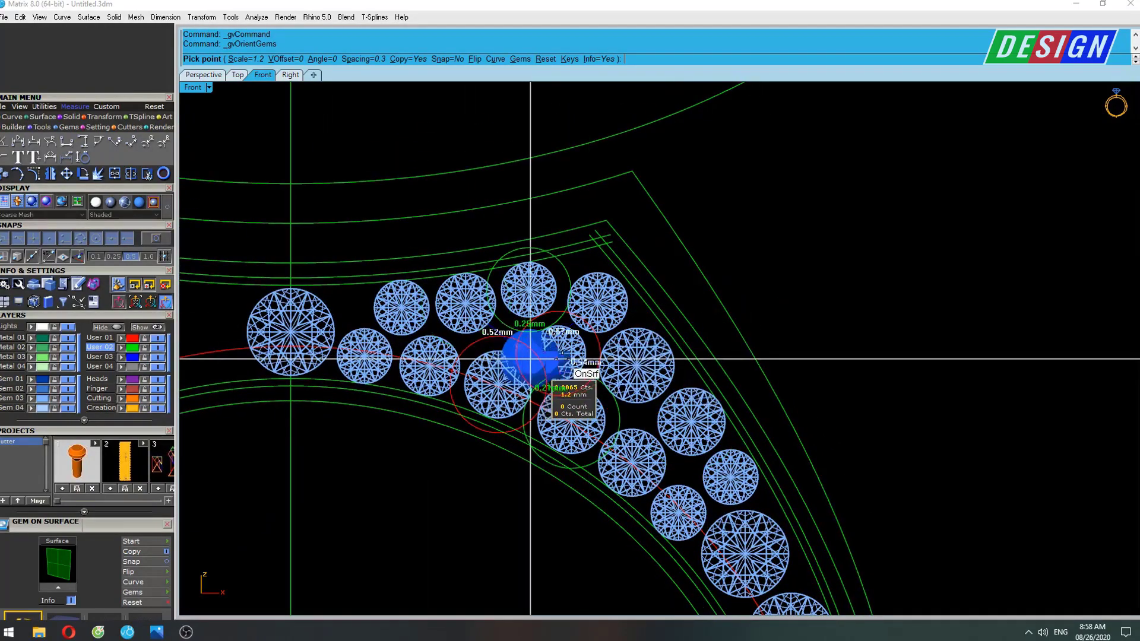
pyautogui.scroll(3, 558, 356)
pyautogui.scroll(3, 556, 350)
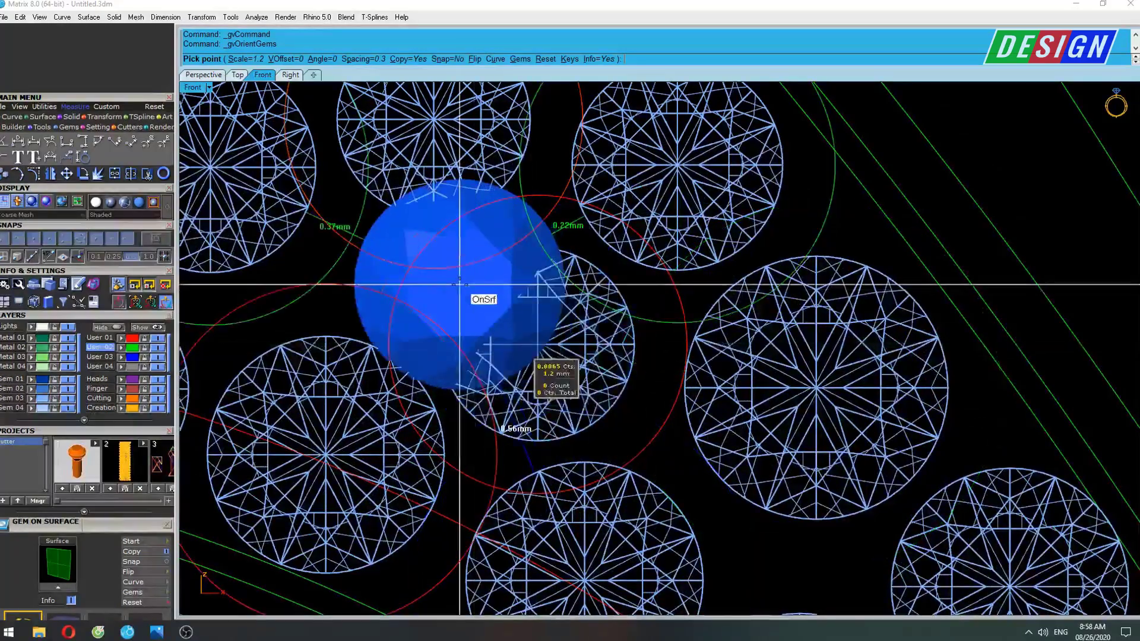
pyautogui.scroll(-2, 523, 342)
pyautogui.scroll(-2, 561, 285)
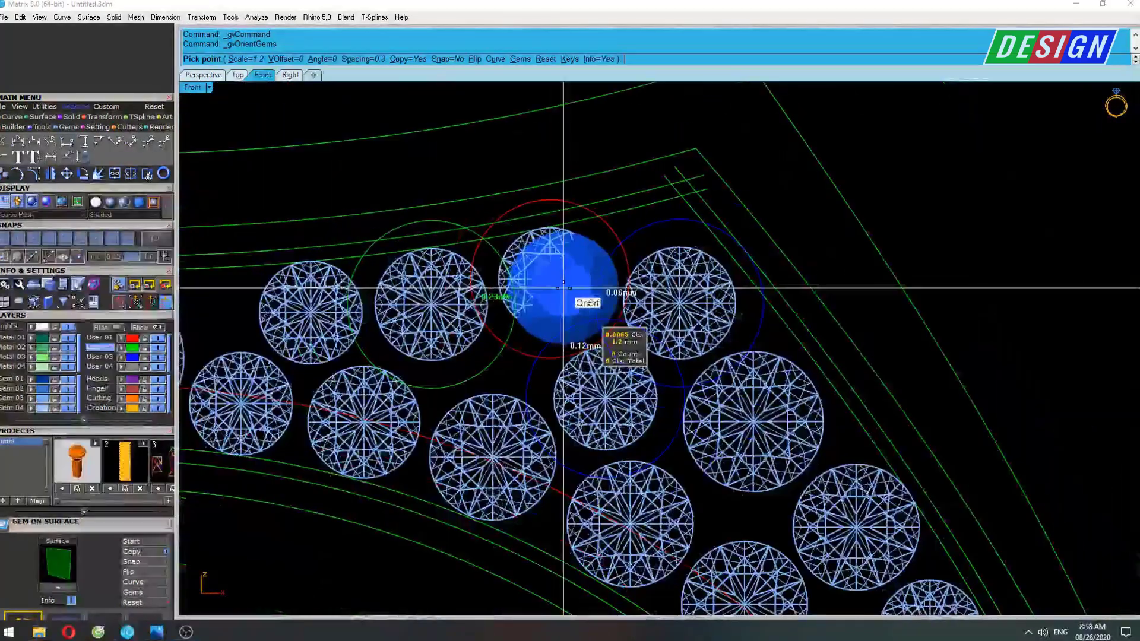
pyautogui.moveTo(565, 300)
pyautogui.mouseDown(button='right')
pyautogui.moveTo(674, 300)
pyautogui.moveTo(658, 294)
pyautogui.mouseUp(button='right')
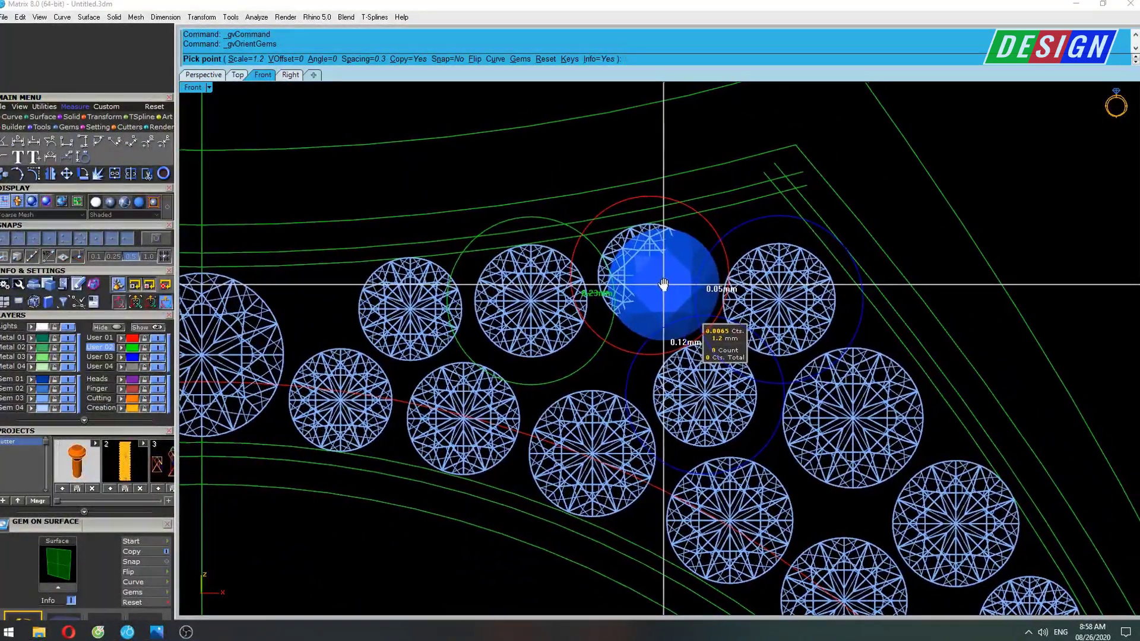
pyautogui.scroll(3, 651, 311)
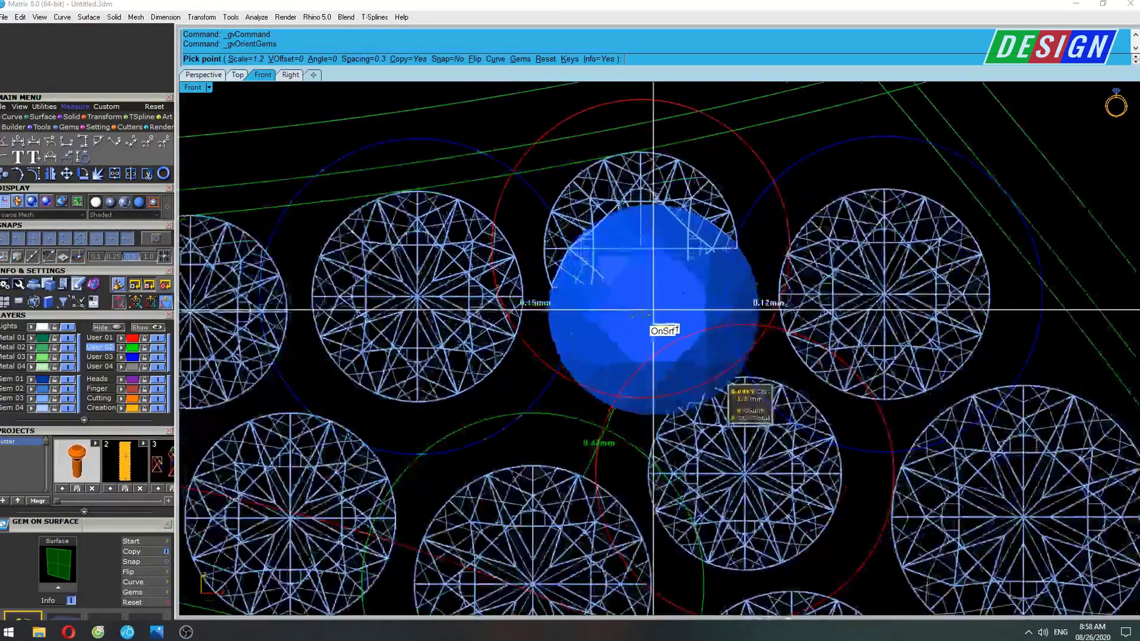
pyautogui.scroll(1, 654, 306)
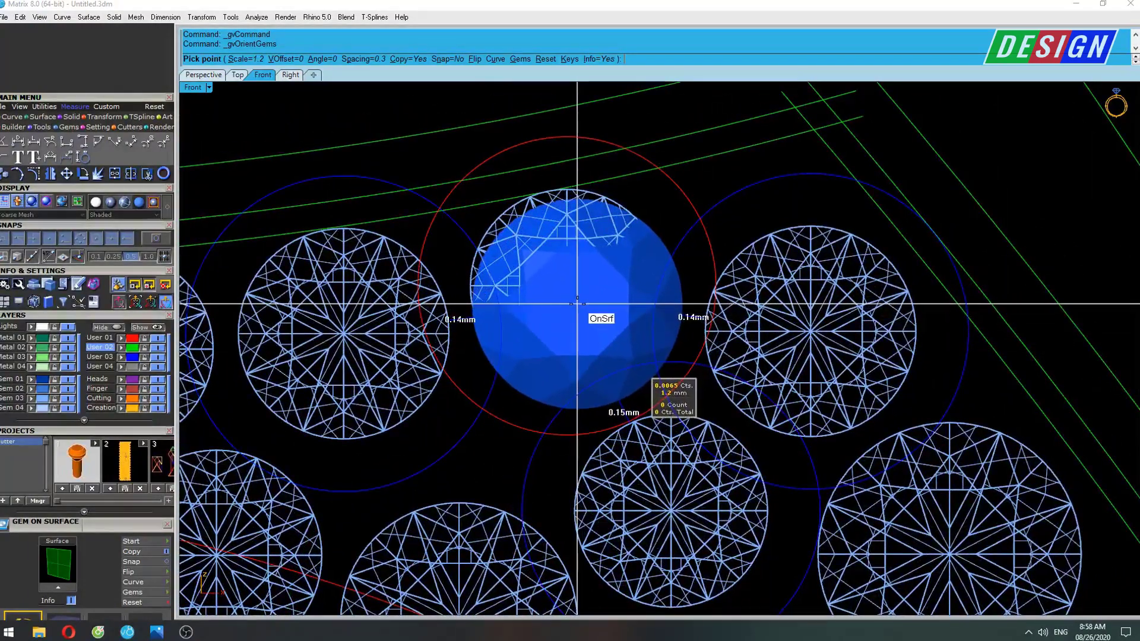
pyautogui.click(577, 303)
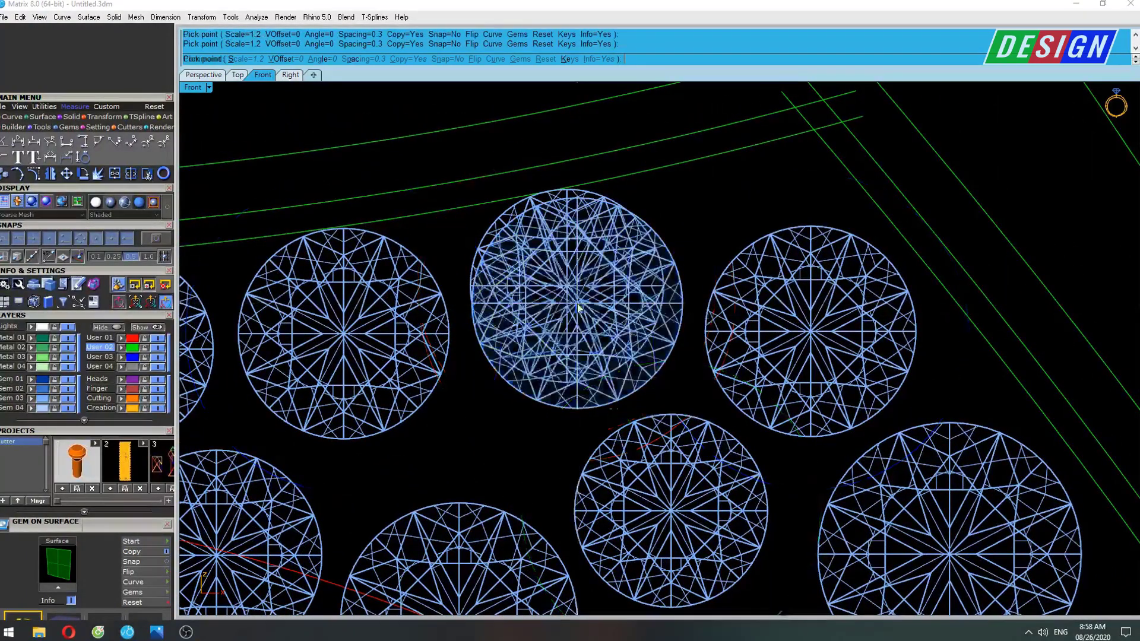
pyautogui.click(500, 217)
pyautogui.write('d')
pyautogui.press('Return')
# - Place a third 1.2 mm gem in a gap and select the stone it overlaps
pyautogui.scroll(-5, 509, 261)
pyautogui.scroll(1, 510, 279)
pyautogui.scroll(3, 510, 286)
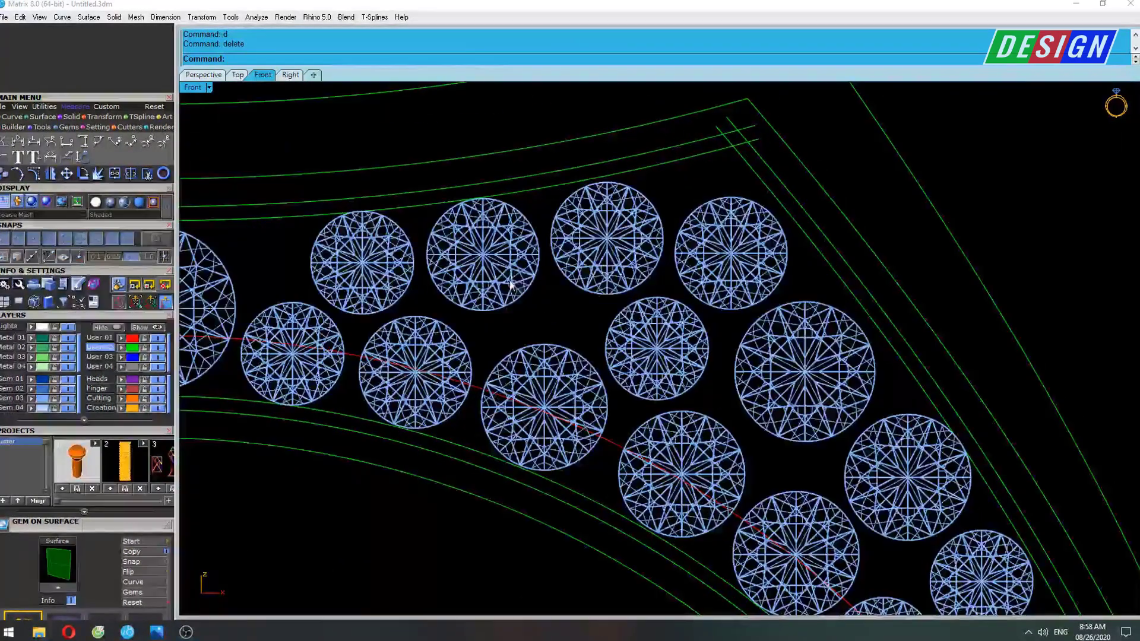
pyautogui.scroll(-3, 510, 285)
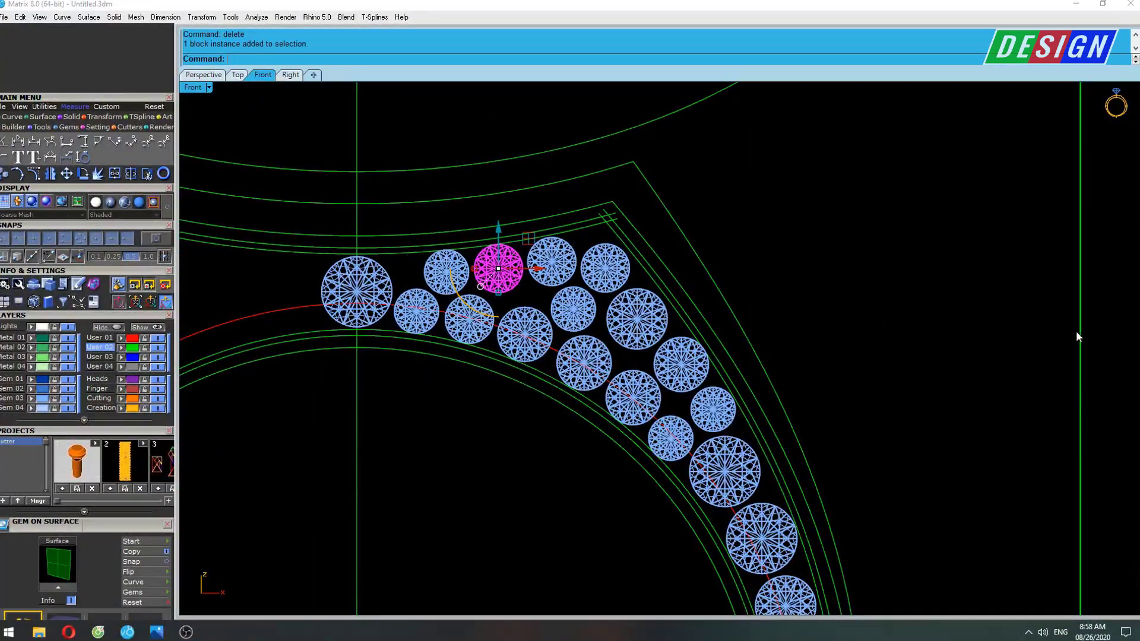
pyautogui.press('Return')
pyautogui.scroll(5, 475, 369)
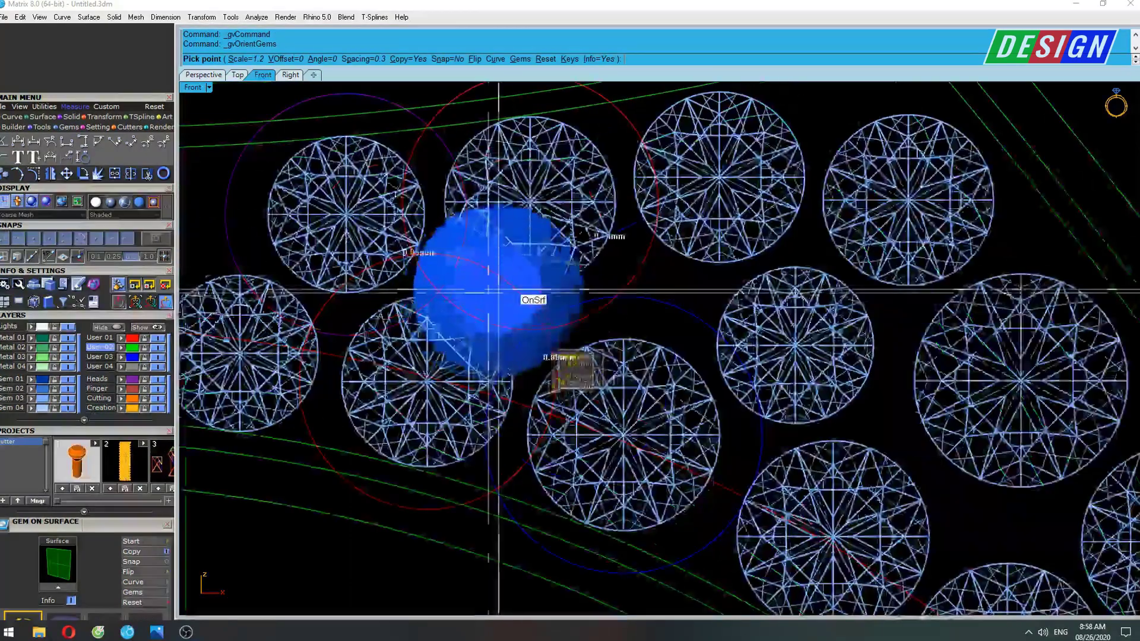
pyautogui.scroll(2, 520, 360)
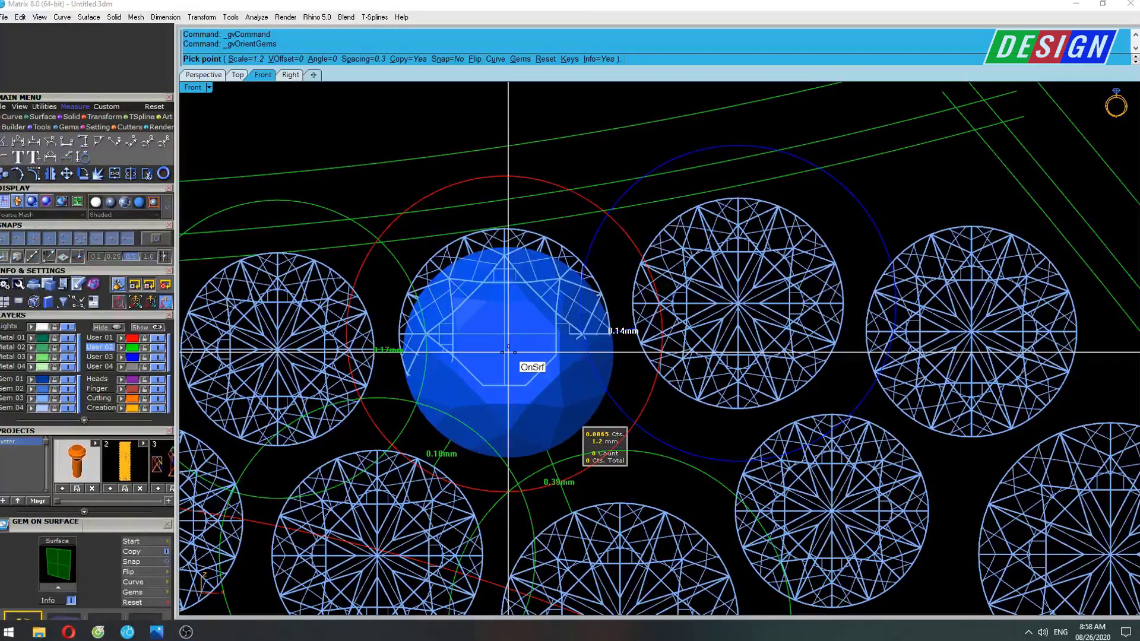
pyautogui.click(507, 349)
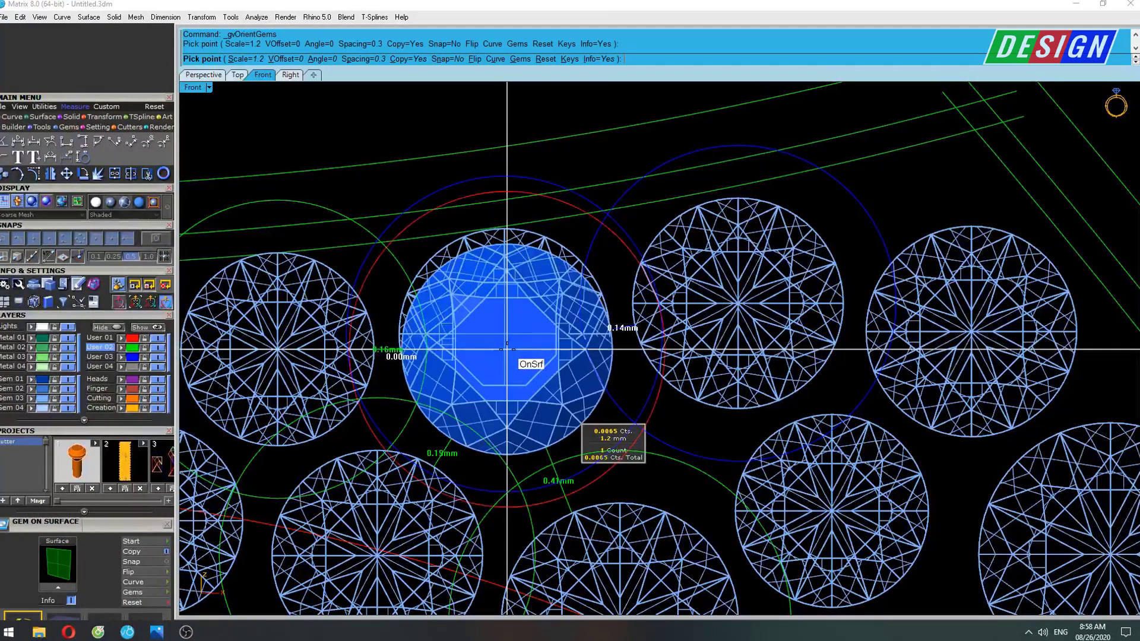
pyautogui.click(507, 350)
pyautogui.click(541, 238)
pyautogui.write('d')
pyautogui.press('Return')
pyautogui.scroll(-3, 555, 254)
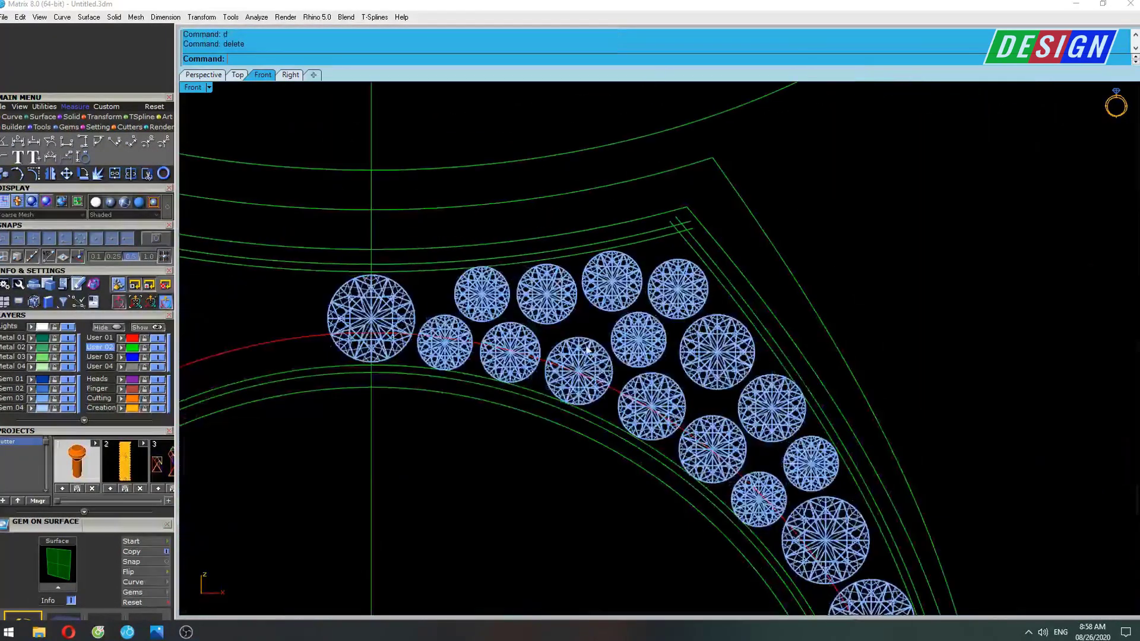
pyautogui.moveTo(579, 297); pyautogui.dragTo(554, 296, button='right')
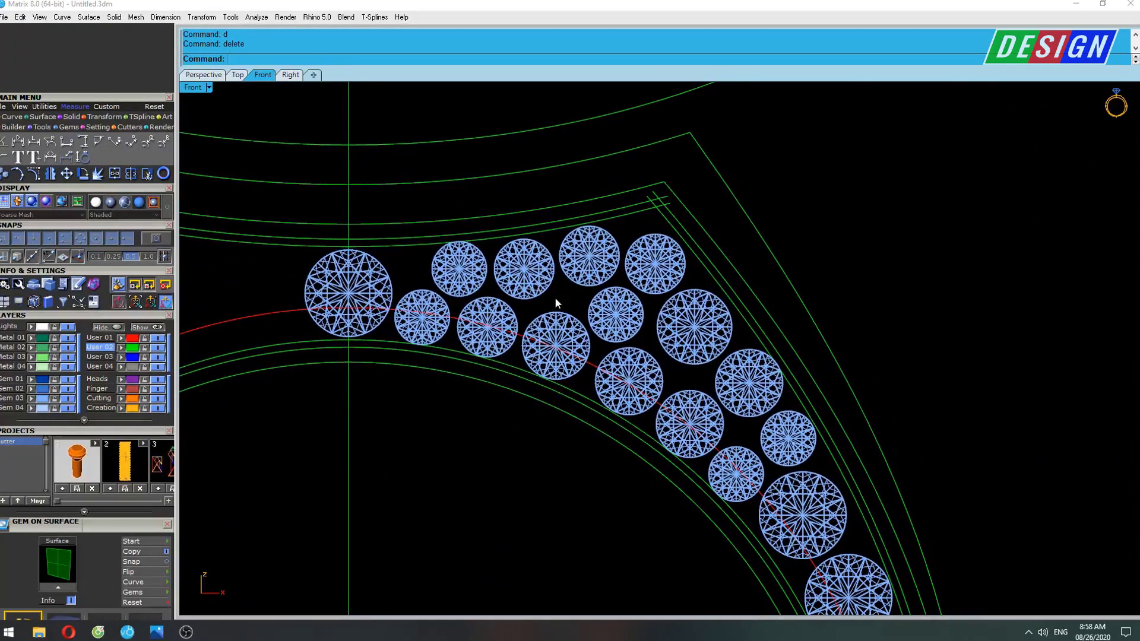
pyautogui.moveTo(656, 320); pyautogui.dragTo(594, 319, button='right')
pyautogui.moveTo(624, 357); pyautogui.dragTo(601, 342, button='right')
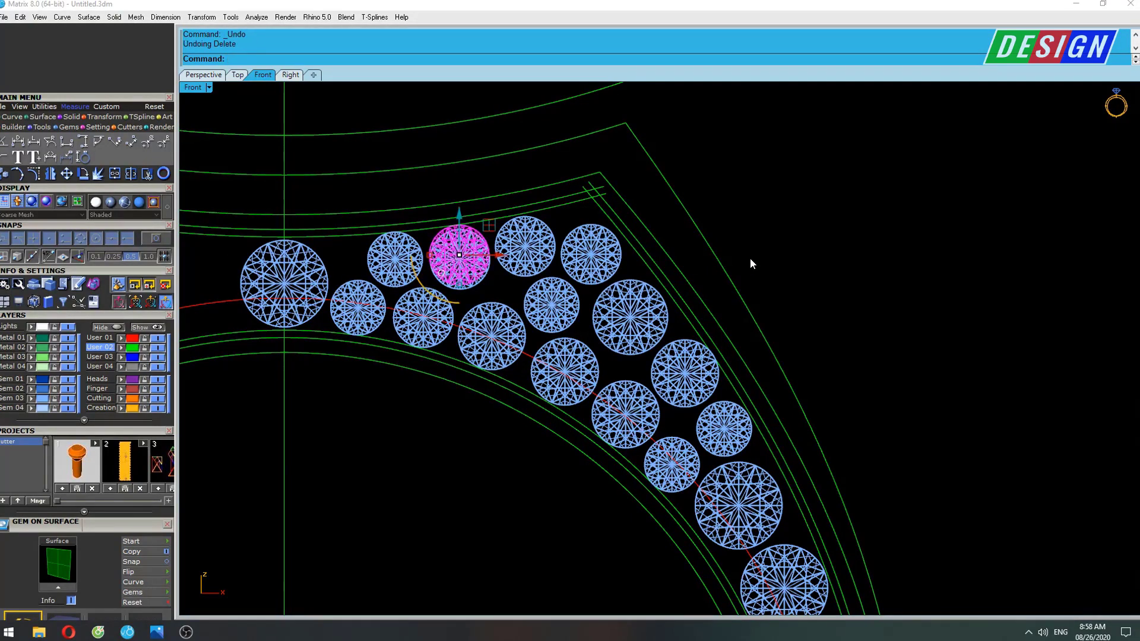
pyautogui.scroll(5, 491, 235)
pyautogui.click(476, 219)
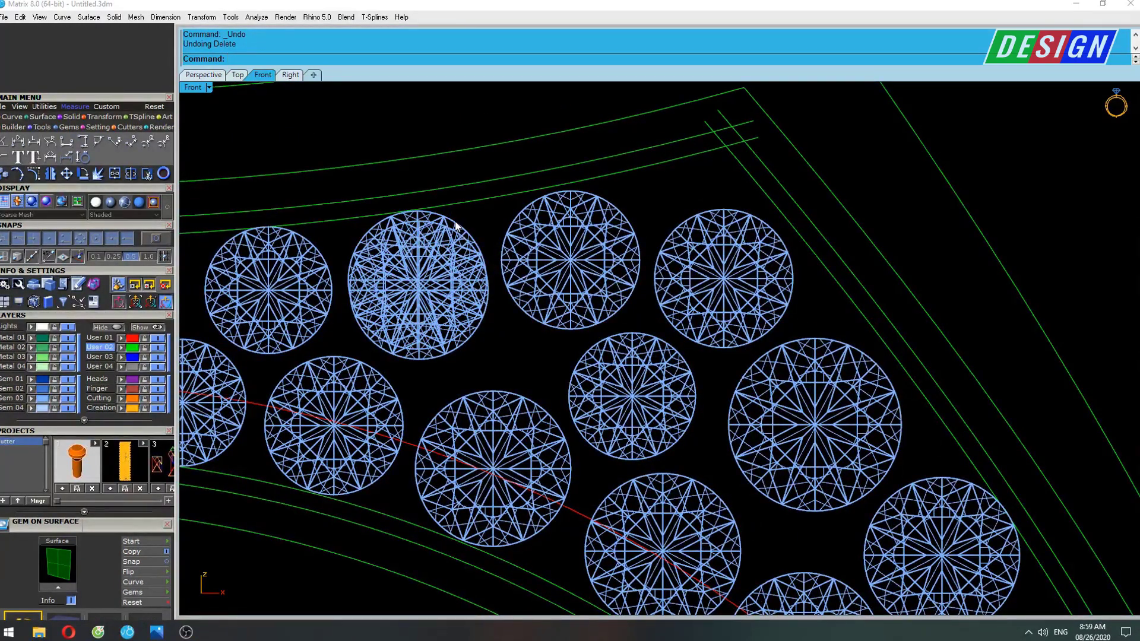
pyautogui.click(455, 225)
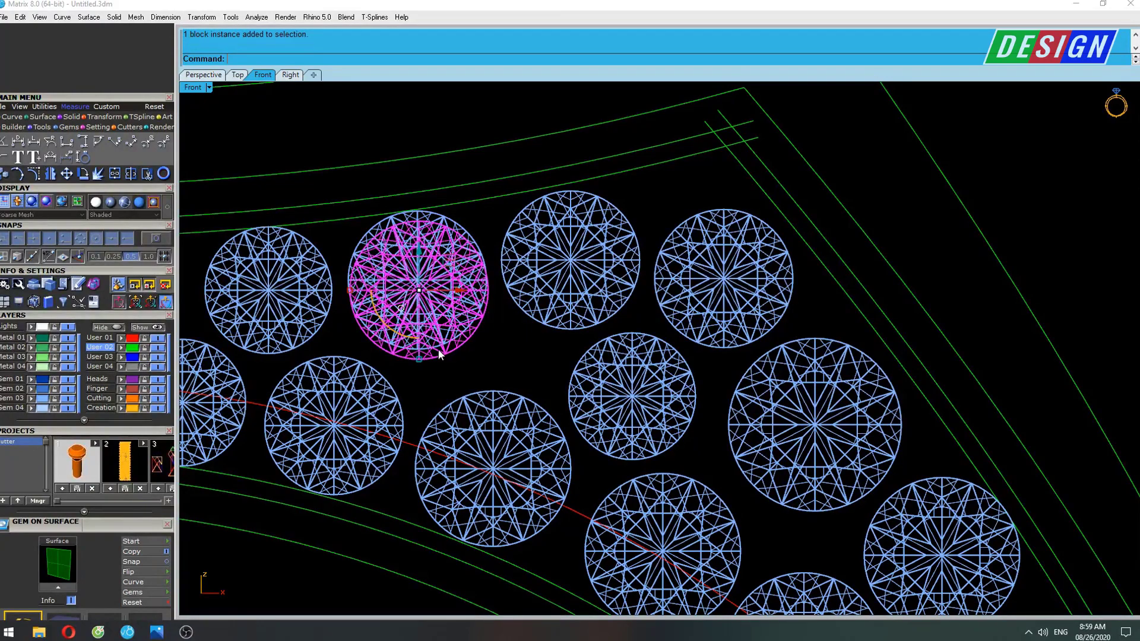
pyautogui.scroll(5, 456, 304)
pyautogui.moveTo(455, 306); pyautogui.dragTo(452, 290)
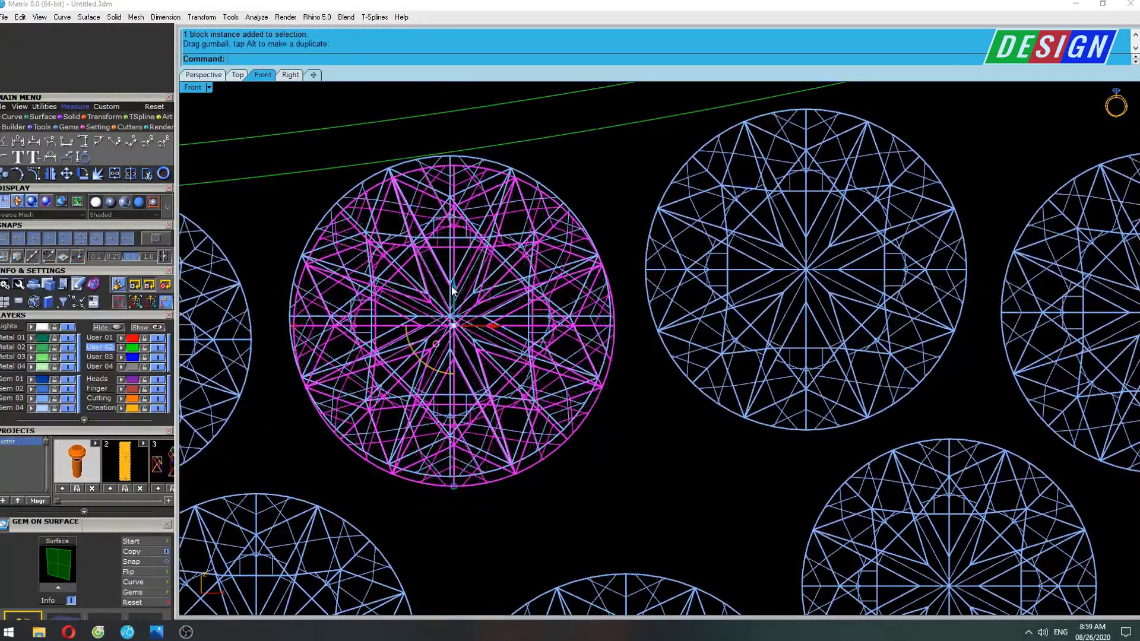
pyautogui.write('d')
pyautogui.press('Return')
pyautogui.scroll(-5, 526, 194)
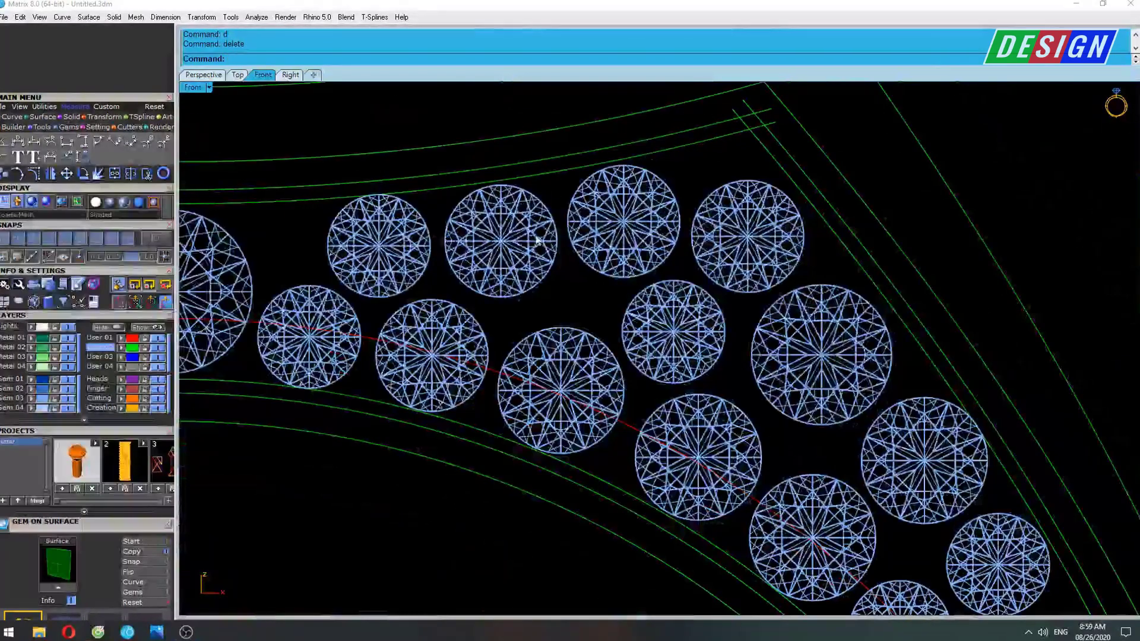
pyautogui.scroll(-3, 543, 270)
pyautogui.scroll(1, 594, 279)
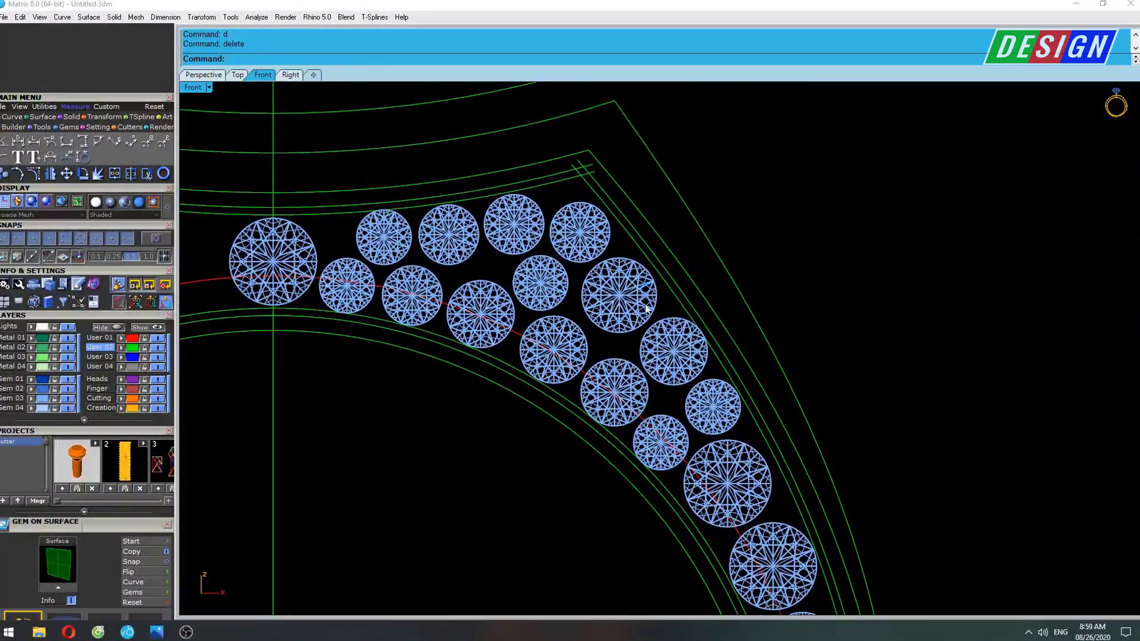
pyautogui.scroll(1, 596, 280)
pyautogui.scroll(-3, 597, 280)
pyautogui.scroll(-1, 617, 297)
pyautogui.scroll(-2, 610, 274)
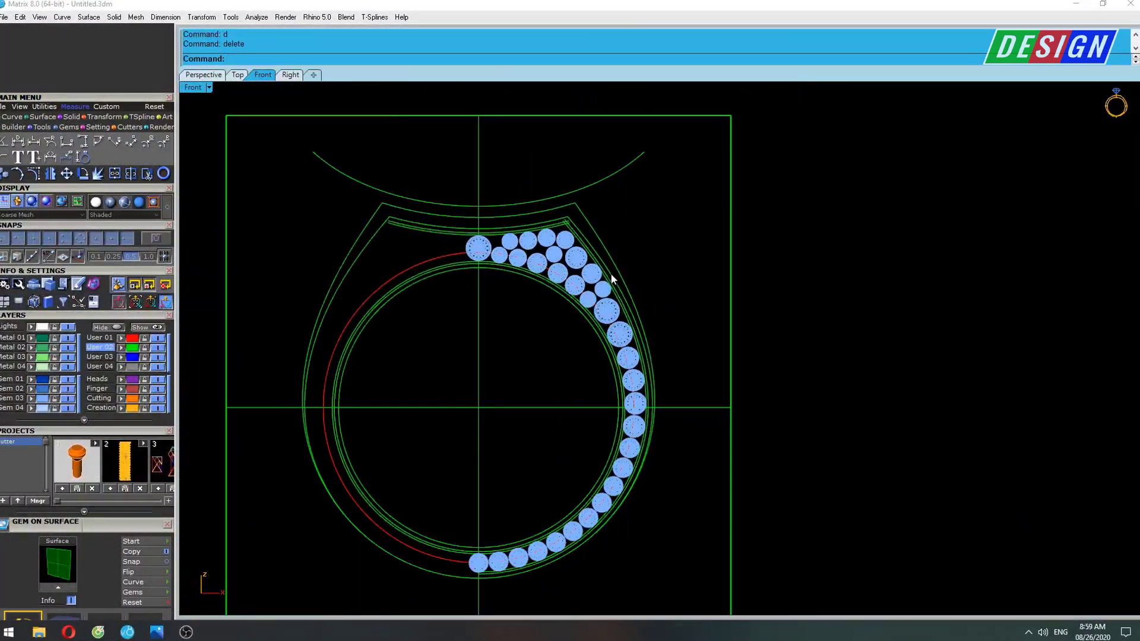
pyautogui.scroll(5, 496, 245)
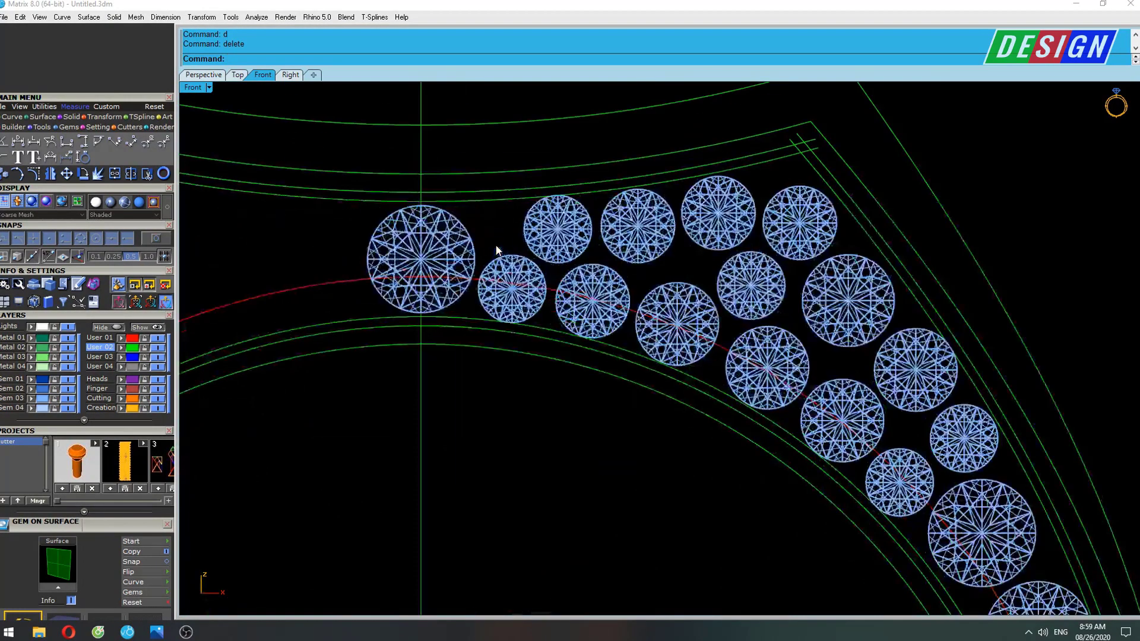
pyautogui.moveTo(546, 259); pyautogui.dragTo(536, 299, button='right')
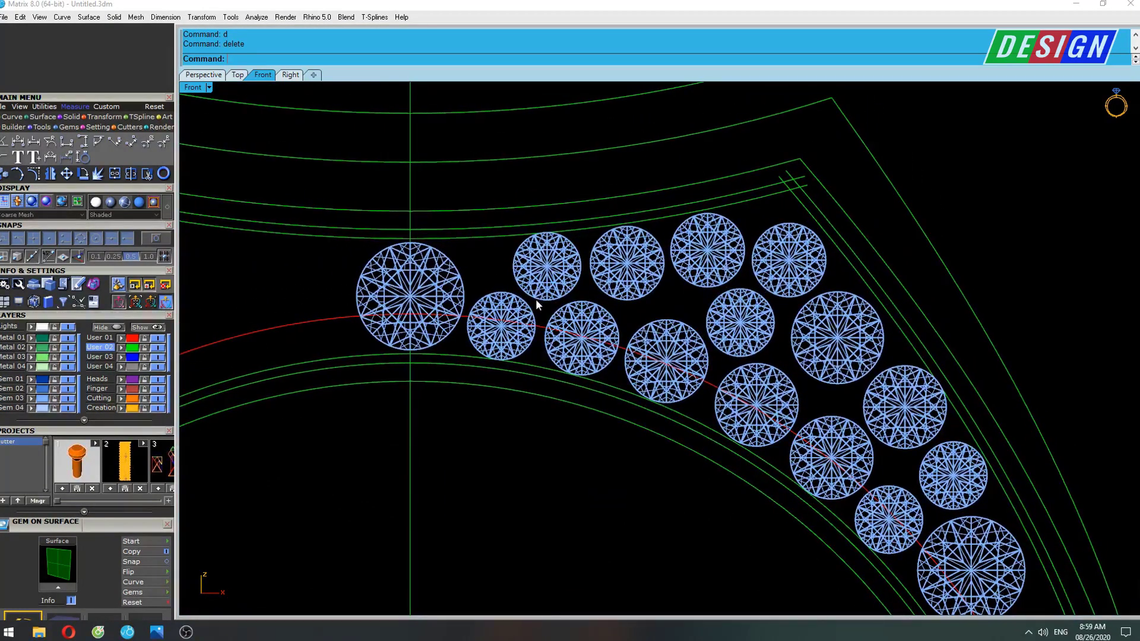
pyautogui.scroll(1, 536, 298)
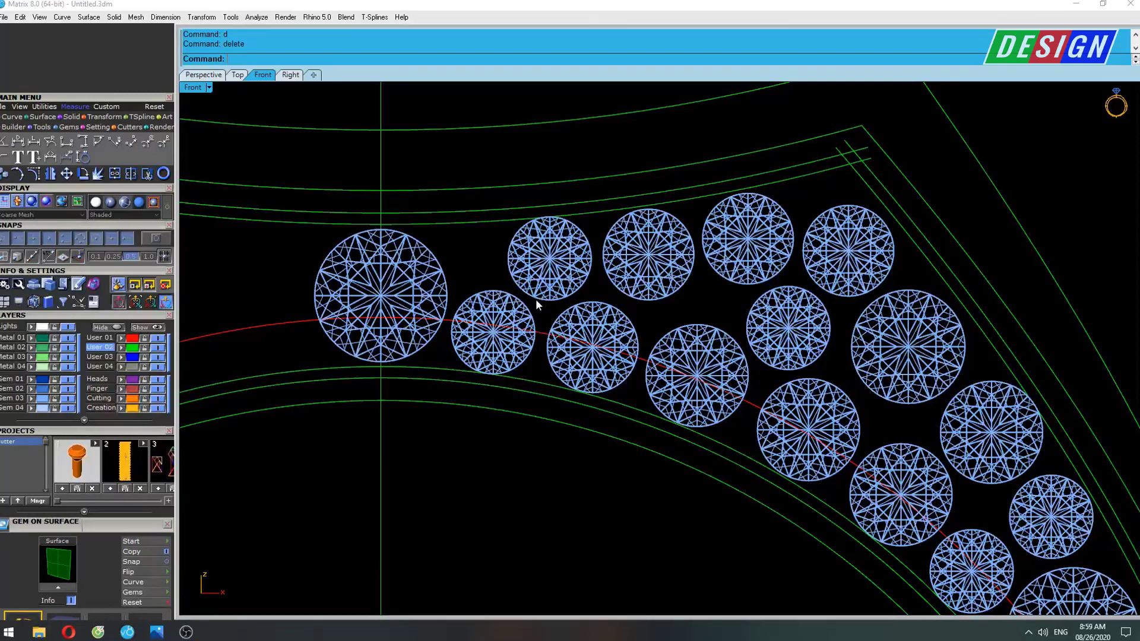
# - Slide the large gem at the row's left end to the right
pyautogui.click(410, 286)
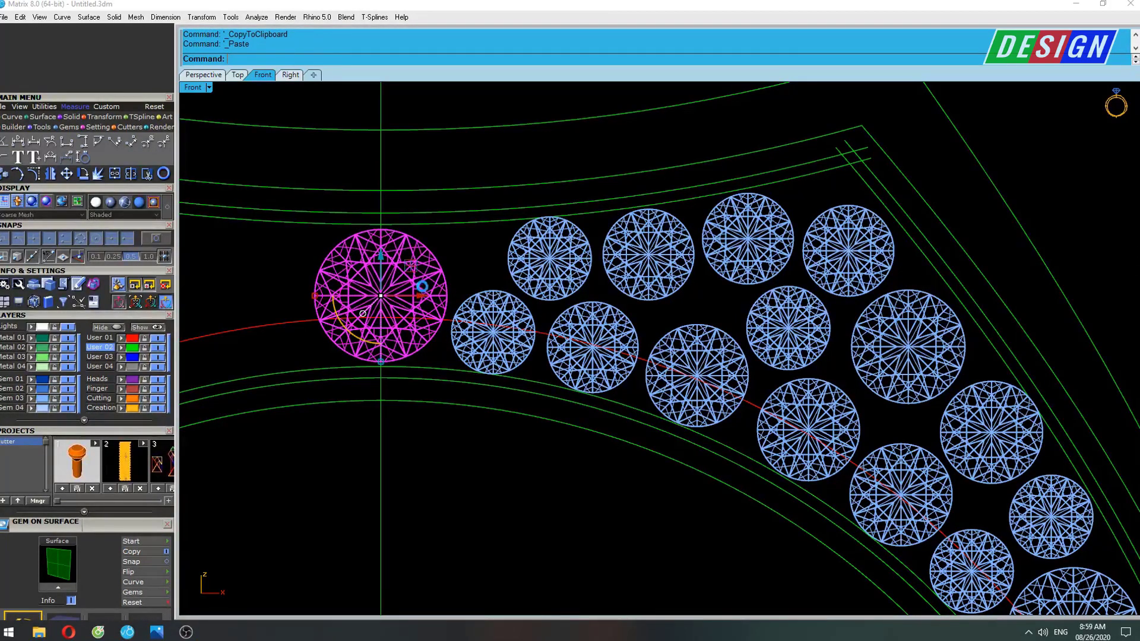
pyautogui.moveTo(425, 304); pyautogui.dragTo(563, 315)
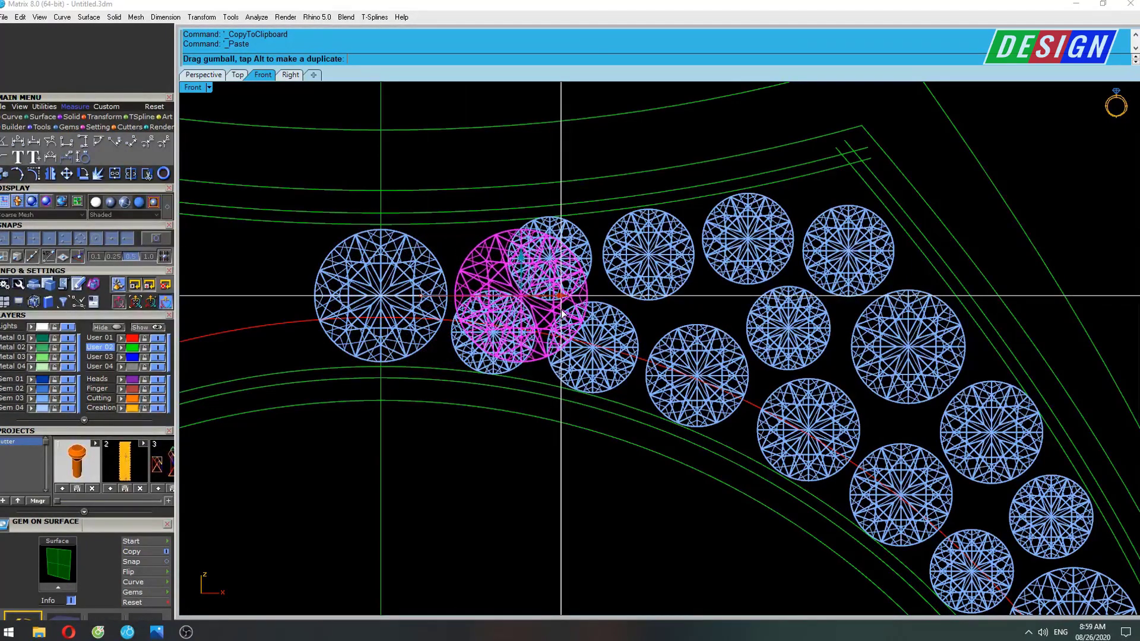
pyautogui.moveTo(563, 314); pyautogui.dragTo(566, 313)
pyautogui.click(543, 157)
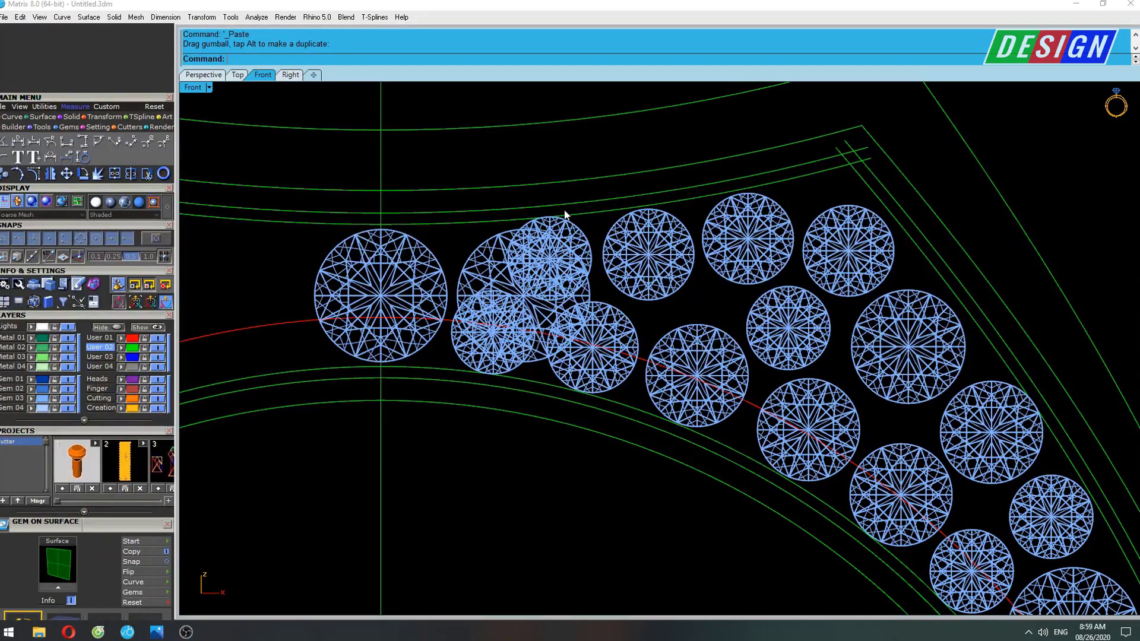
# - Delete the two overlapping extra gems
pyautogui.click(573, 228)
pyautogui.write('d')
pyautogui.moveTo(580, 228); pyautogui.dragTo(574, 228, button='right')
pyautogui.press('Return')
pyautogui.moveTo(542, 279); pyautogui.dragTo(528, 260, button='right')
pyautogui.click(450, 360)
pyautogui.press('Delete')
# - Delete one more extra gem in the arc
pyautogui.scroll(-3, 526, 260)
pyautogui.scroll(-1, 540, 255)
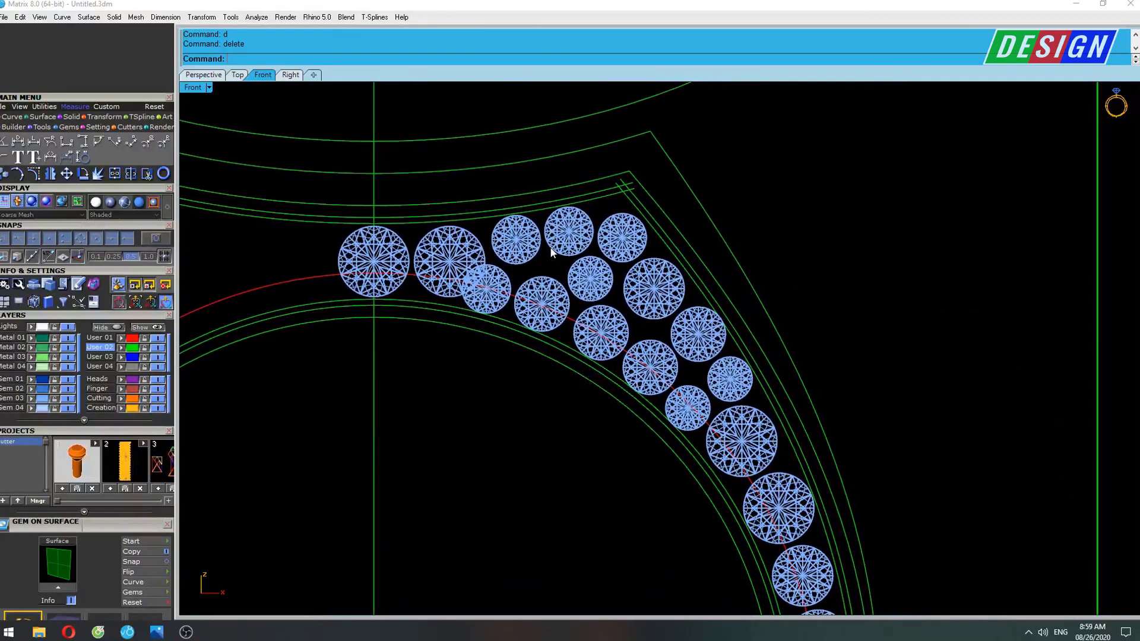
pyautogui.scroll(-2, 550, 252)
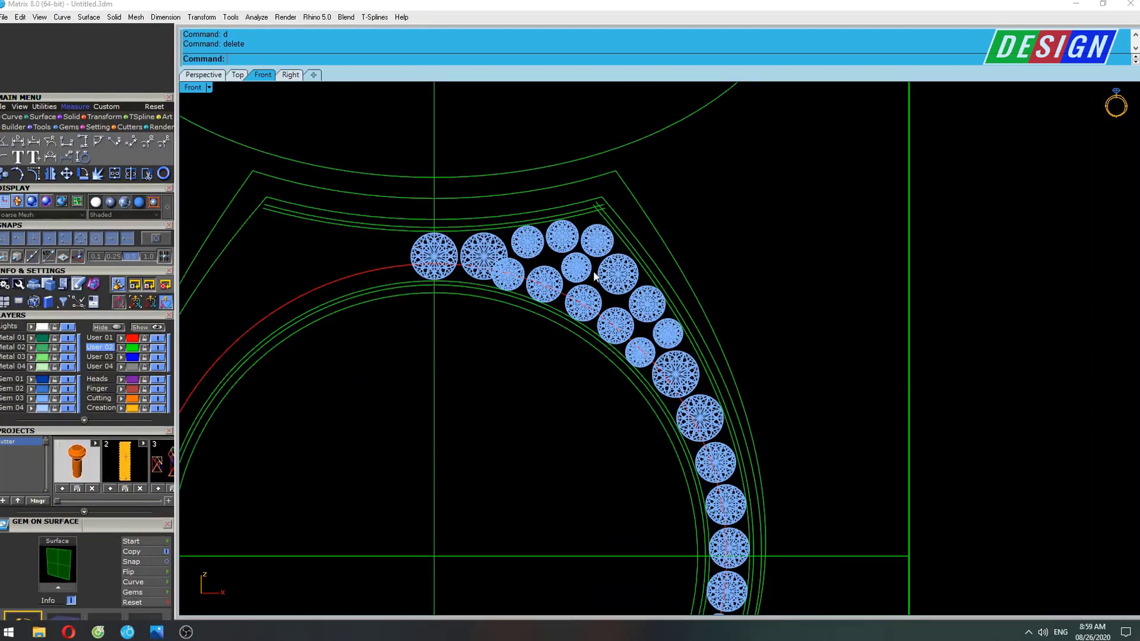
pyautogui.scroll(-5, 569, 287)
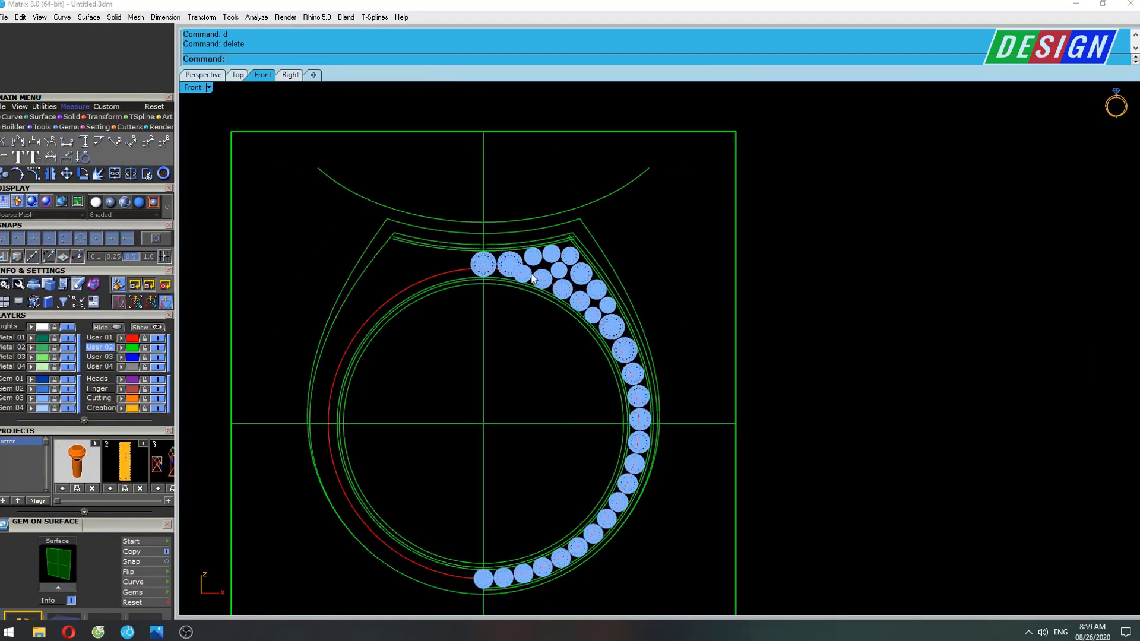
pyautogui.scroll(5, 532, 278)
pyautogui.click(502, 270)
pyautogui.press('Delete')
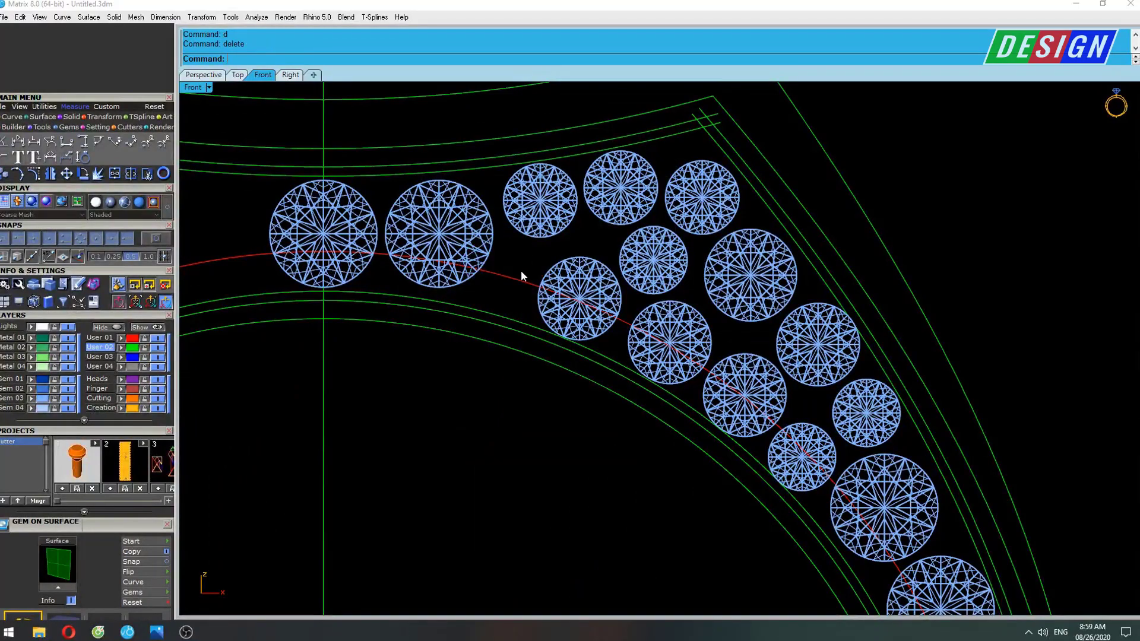
pyautogui.scroll(4, 522, 279)
pyautogui.scroll(-3, 532, 288)
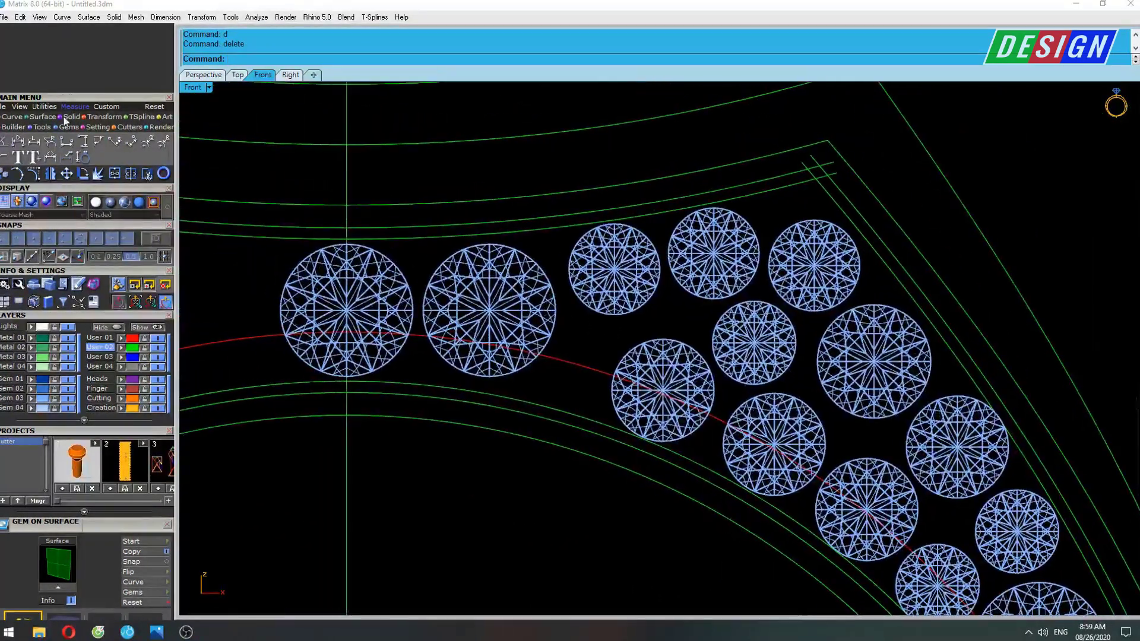
# - Measure the gap between two gems with Aligned Dimension, reading 0.14
pyautogui.click(106, 108)
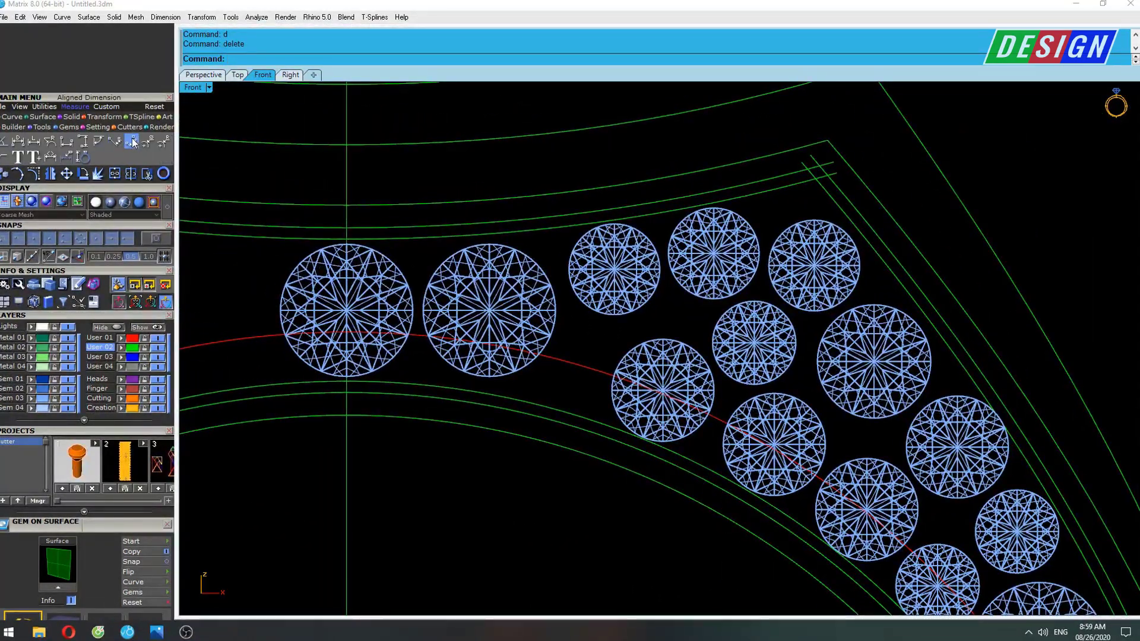
pyautogui.click(133, 142)
pyautogui.scroll(5, 428, 333)
pyautogui.click(385, 265)
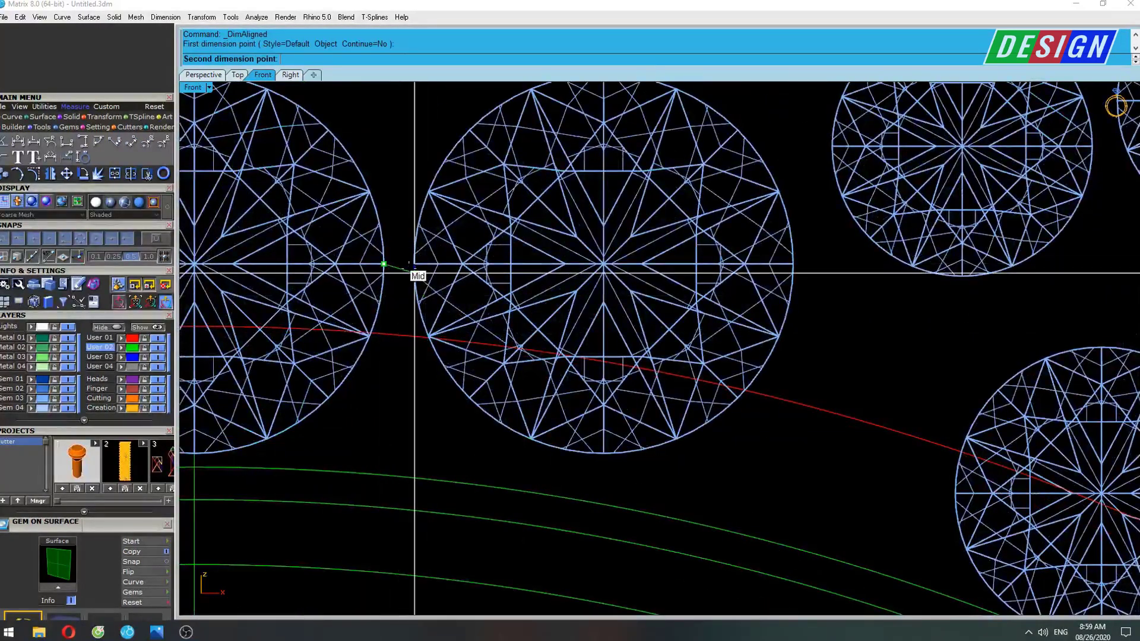
pyautogui.scroll(-5, 414, 265)
pyautogui.press('Escape')
# - Nudge a gem slightly right with the gumball to even the spacing
pyautogui.click(478, 273)
pyautogui.scroll(4, 478, 273)
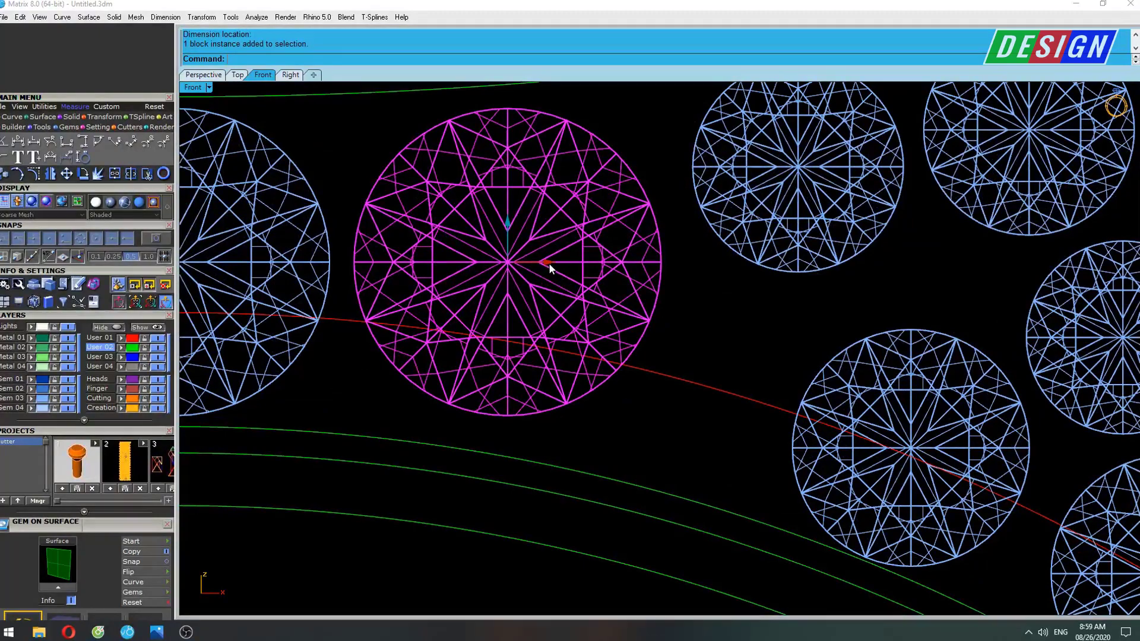
pyautogui.moveTo(548, 263); pyautogui.dragTo(551, 265)
pyautogui.scroll(-5, 537, 262)
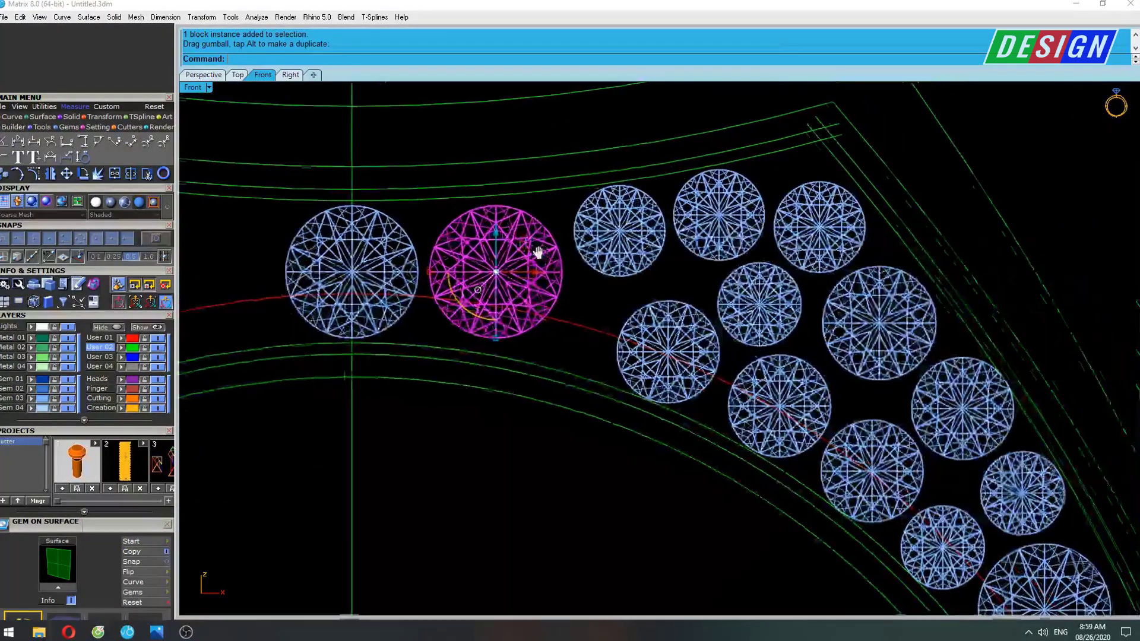
pyautogui.press('Escape')
pyautogui.scroll(1, 560, 267)
pyautogui.scroll(1, 553, 273)
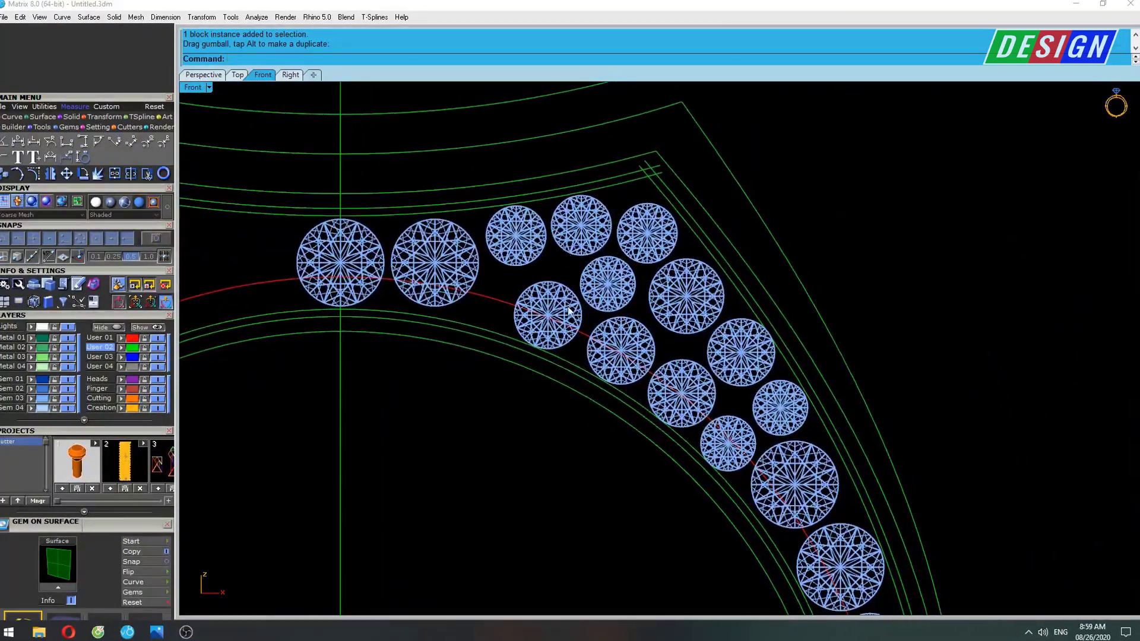
pyautogui.scroll(2, 535, 285)
pyautogui.scroll(2, 514, 299)
pyautogui.scroll(-2, 515, 299)
pyautogui.scroll(-1, 751, 217)
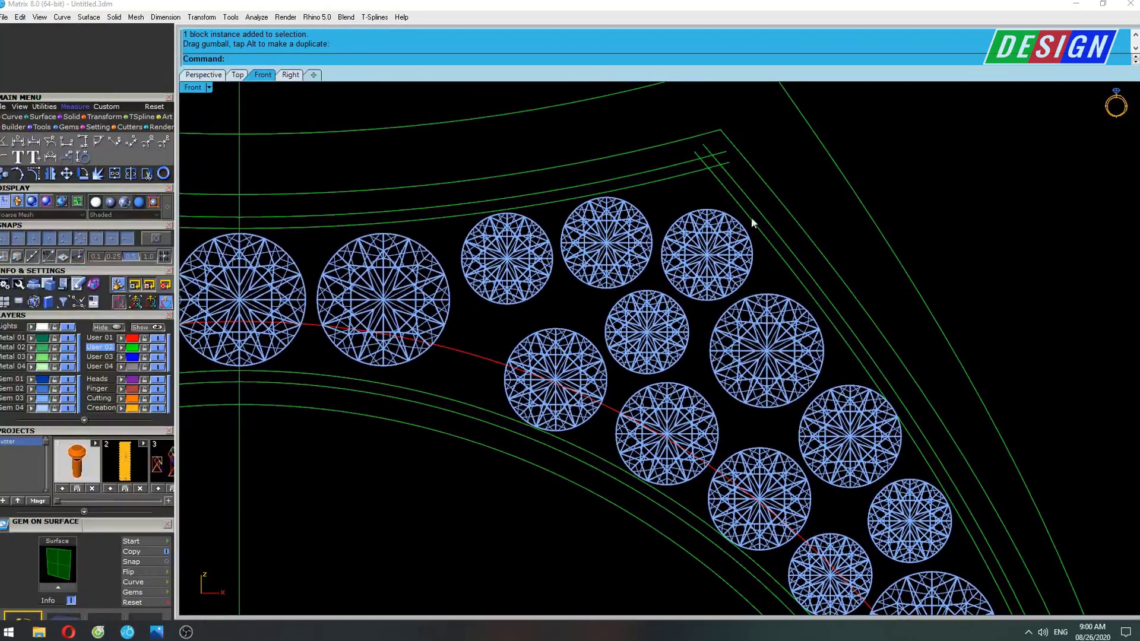
pyautogui.scroll(-3, 751, 216)
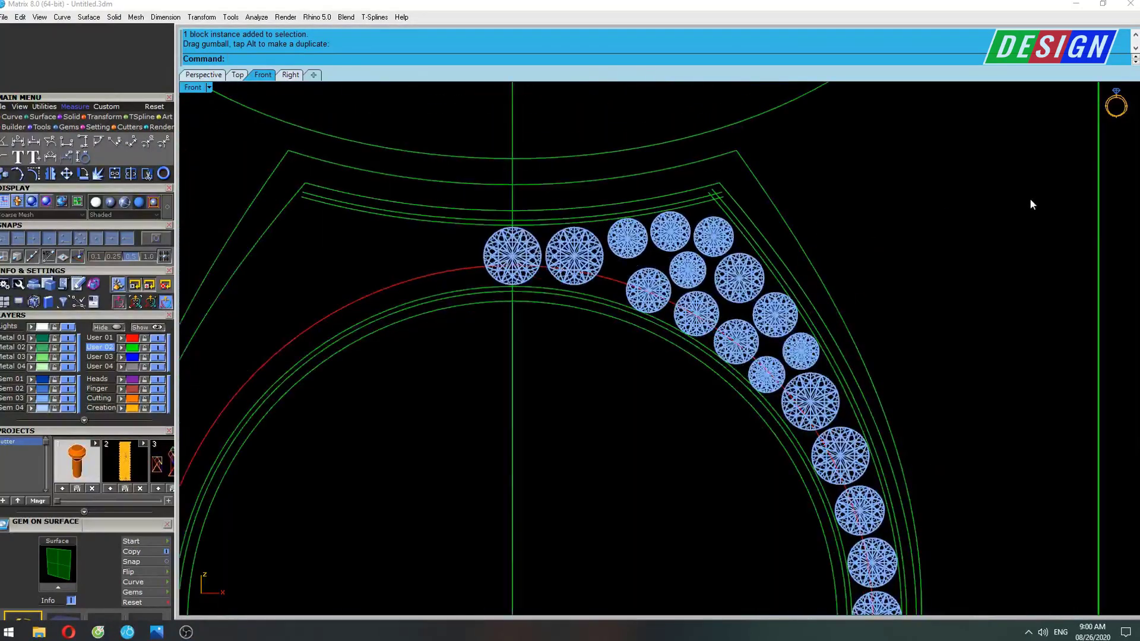
# - Place a 1.35 scale gem on the surface in the cluster's gap
pyautogui.click(52, 586)
pyautogui.scroll(1, 671, 244)
pyautogui.scroll(2, 638, 240)
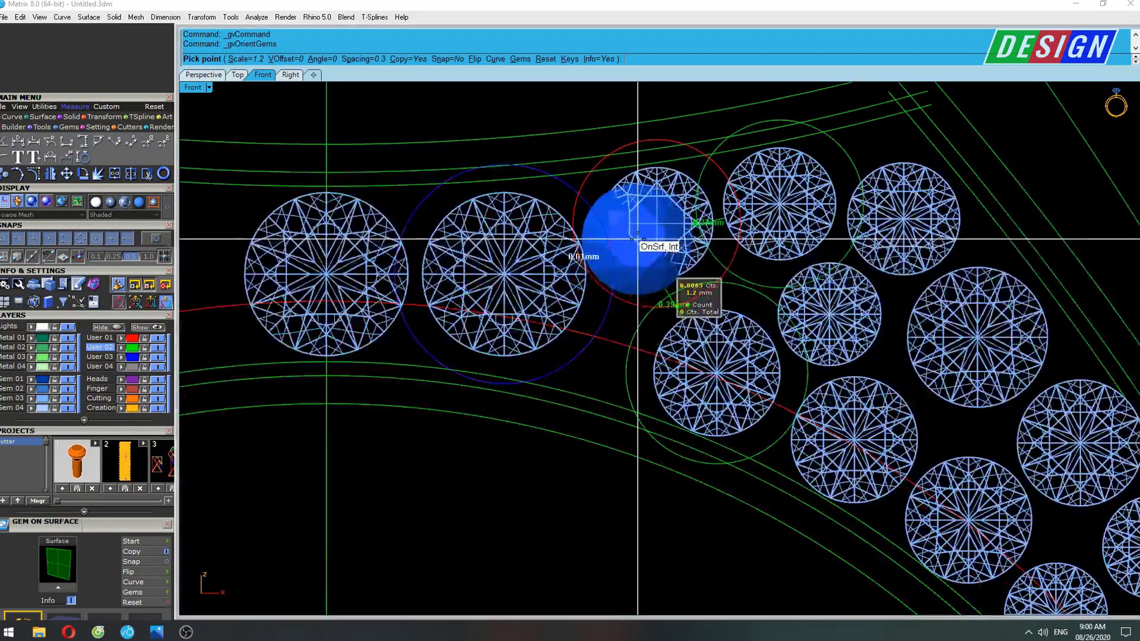
pyautogui.scroll(2, 638, 239)
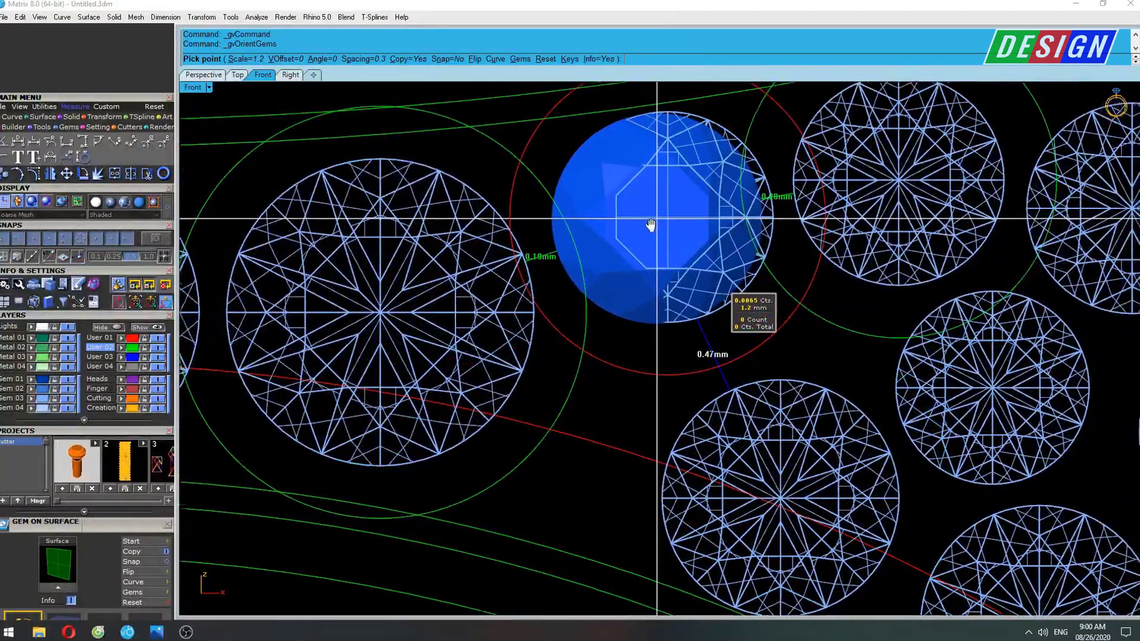
pyautogui.moveTo(651, 225); pyautogui.dragTo(629, 240, button='right')
pyautogui.click(243, 59)
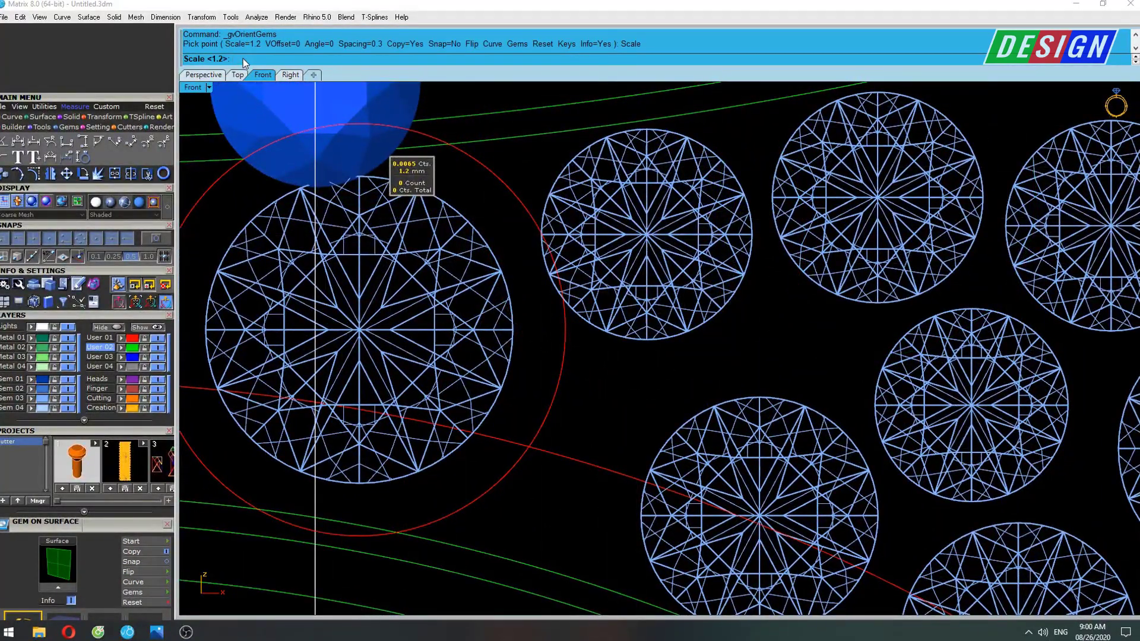
pyautogui.write('1.35')
pyautogui.press('Return')
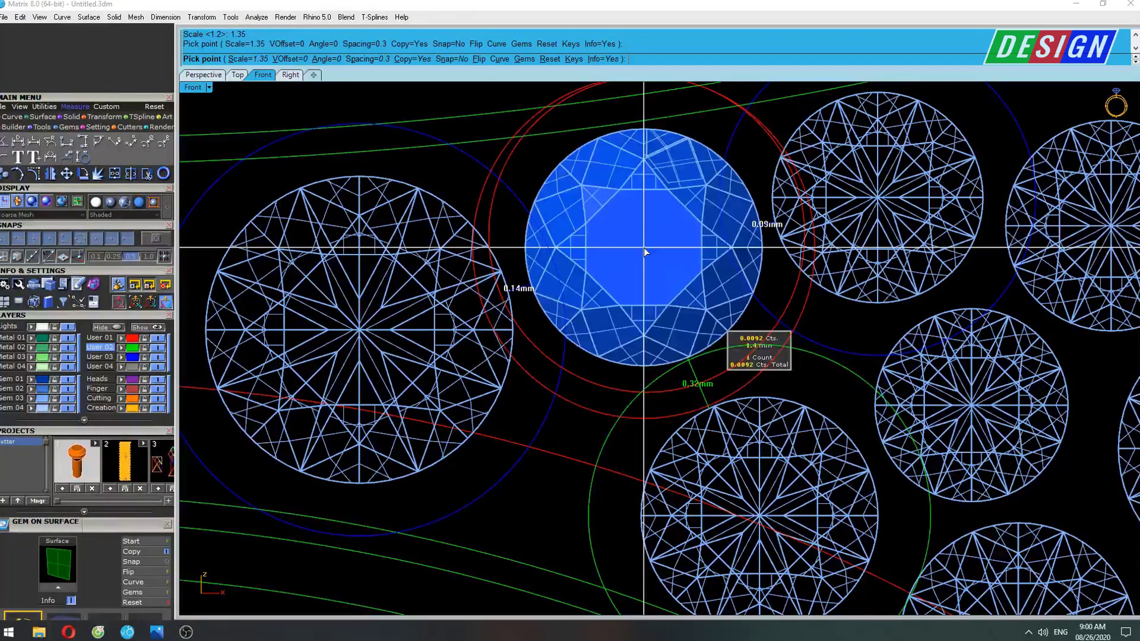
pyautogui.click(644, 247)
pyautogui.press('Return')
# - Delete the gem overlapping the new stone
pyautogui.click(693, 334)
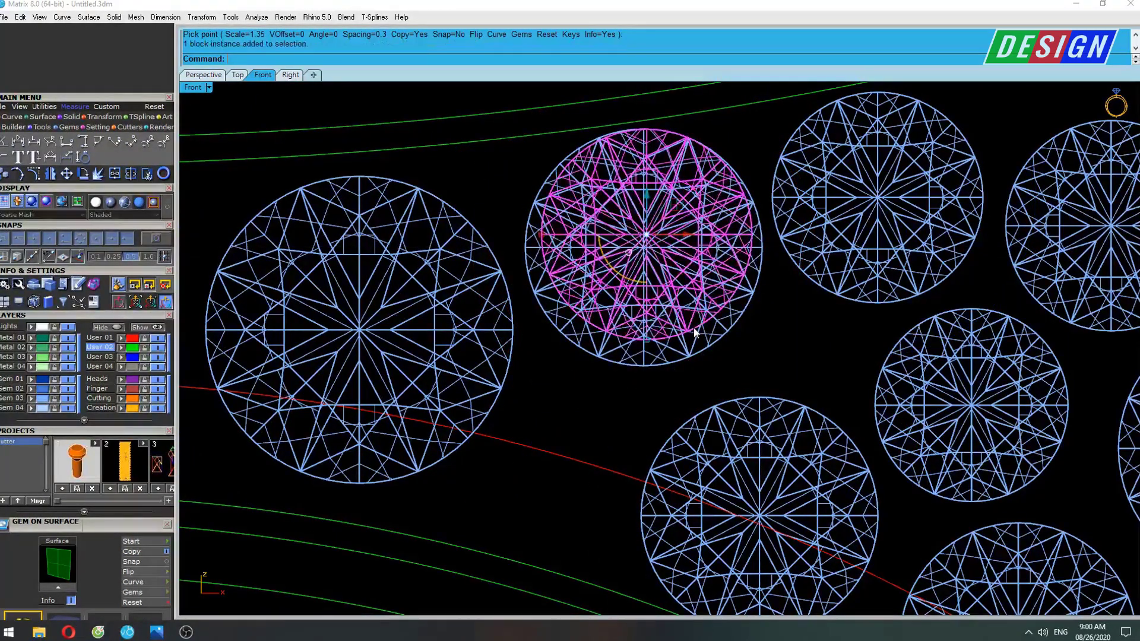
pyautogui.write('d')
pyautogui.press('Return')
pyautogui.scroll(-2, 657, 305)
pyautogui.scroll(-2, 643, 281)
pyautogui.scroll(-3, 606, 325)
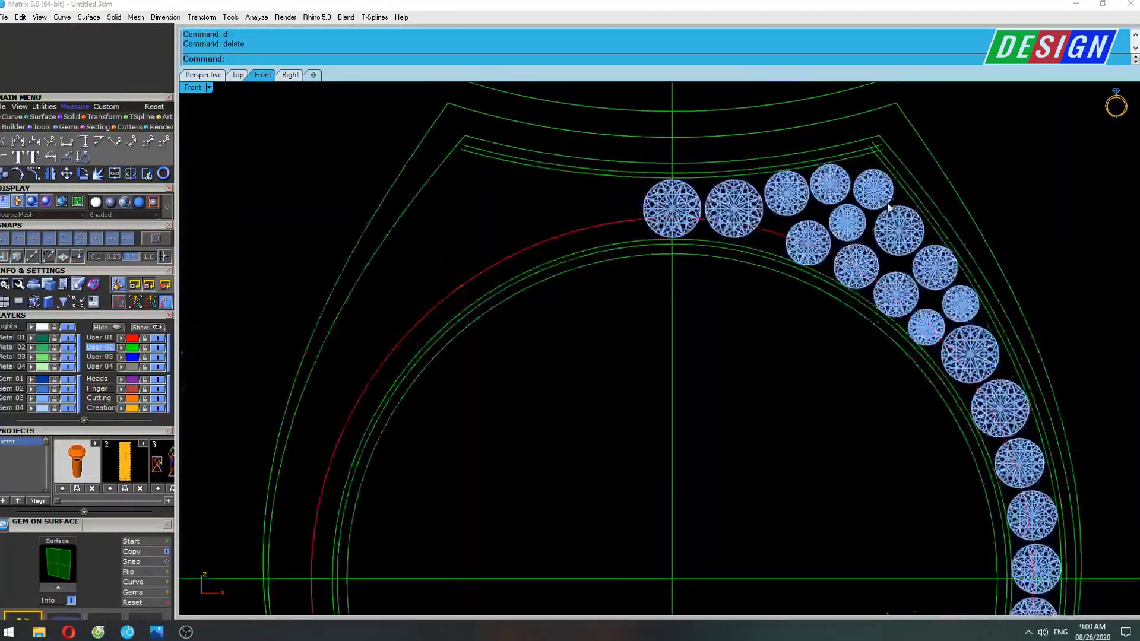
pyautogui.scroll(-1, 891, 268)
pyautogui.scroll(-2, 824, 217)
pyautogui.scroll(1, 924, 254)
# - Restart Gem on Surface with the gem scale raised to 1.5
pyautogui.press('Return')
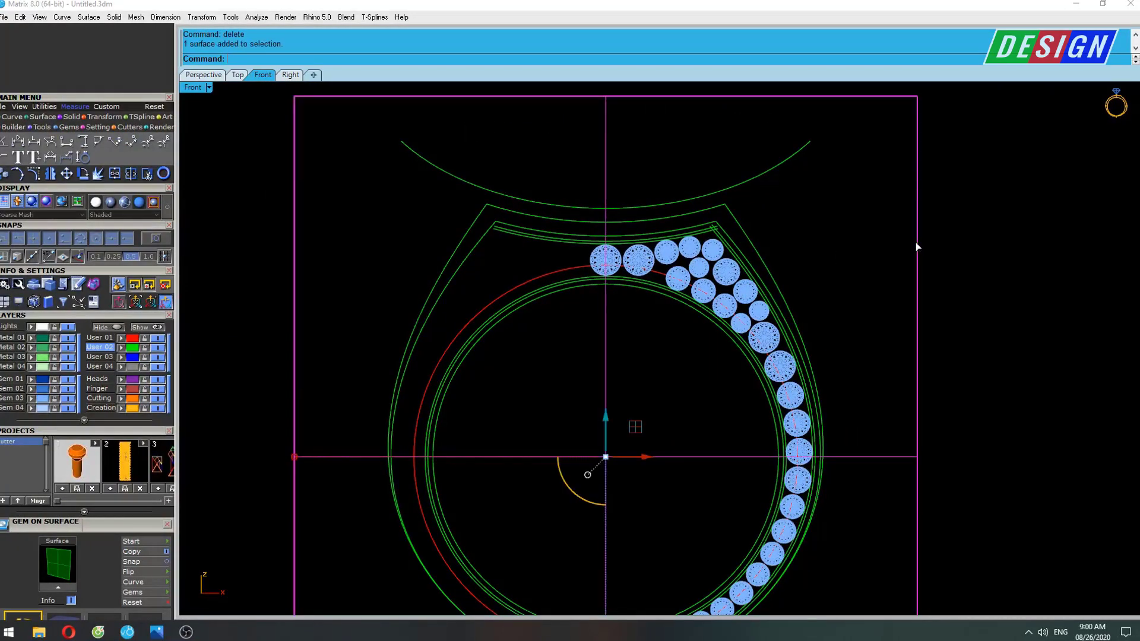
pyautogui.scroll(2, 674, 276)
pyautogui.scroll(4, 671, 276)
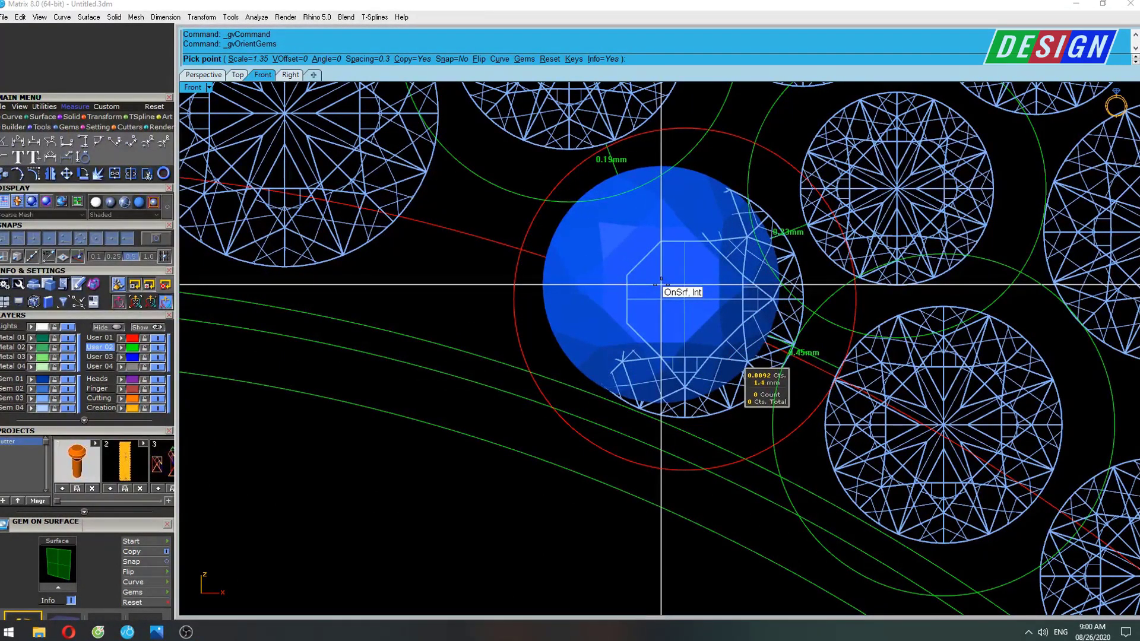
pyautogui.click(244, 59)
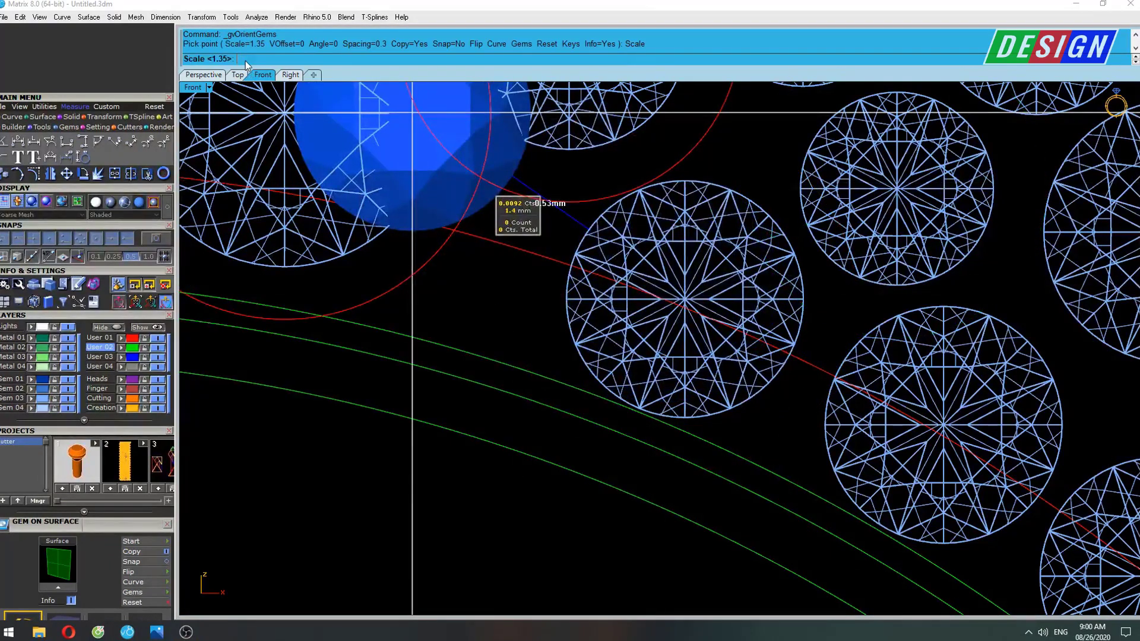
pyautogui.write('1.5')
pyautogui.press('Return')
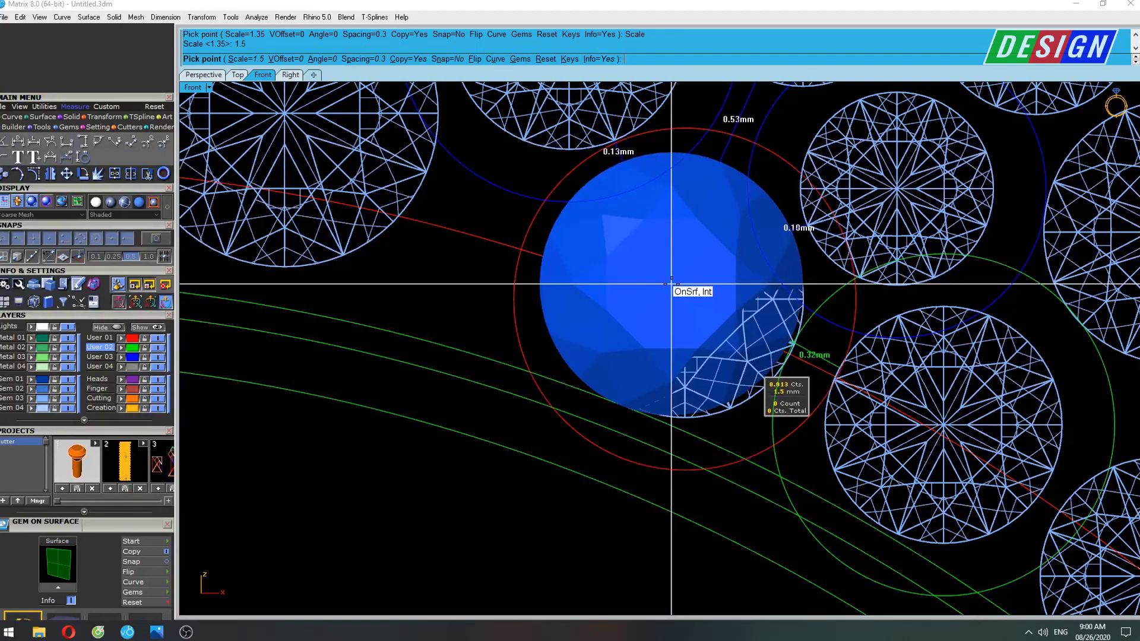
# - Place the 1.5 mm gem in the gap and delete the overlapping duplicate gem
pyautogui.click(672, 285)
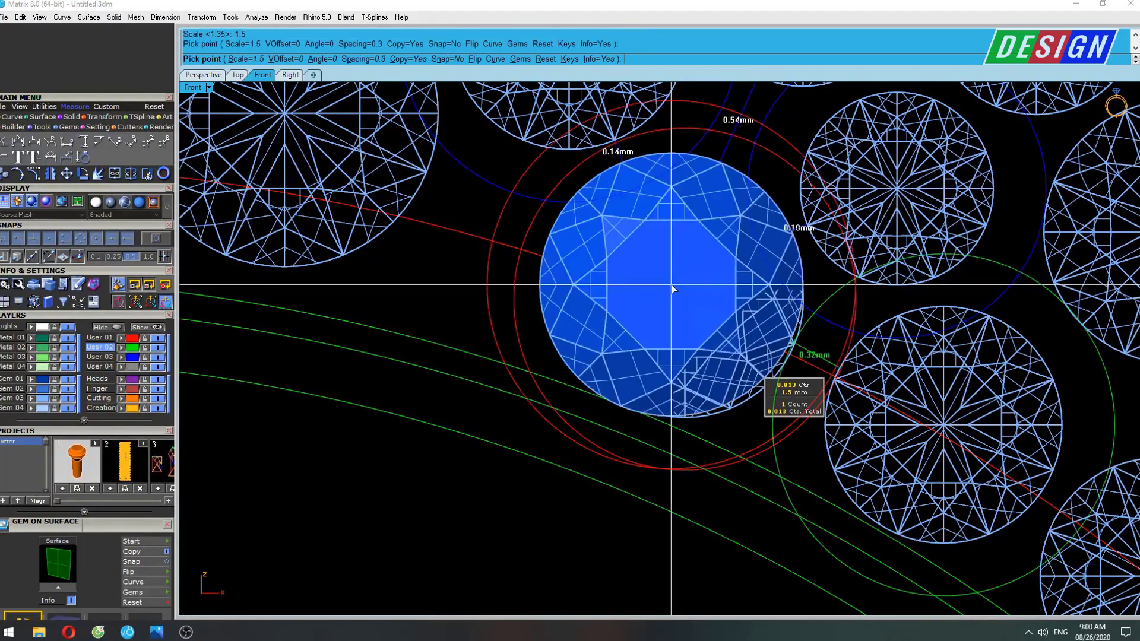
pyautogui.press('Return')
pyautogui.scroll(-3, 618, 310)
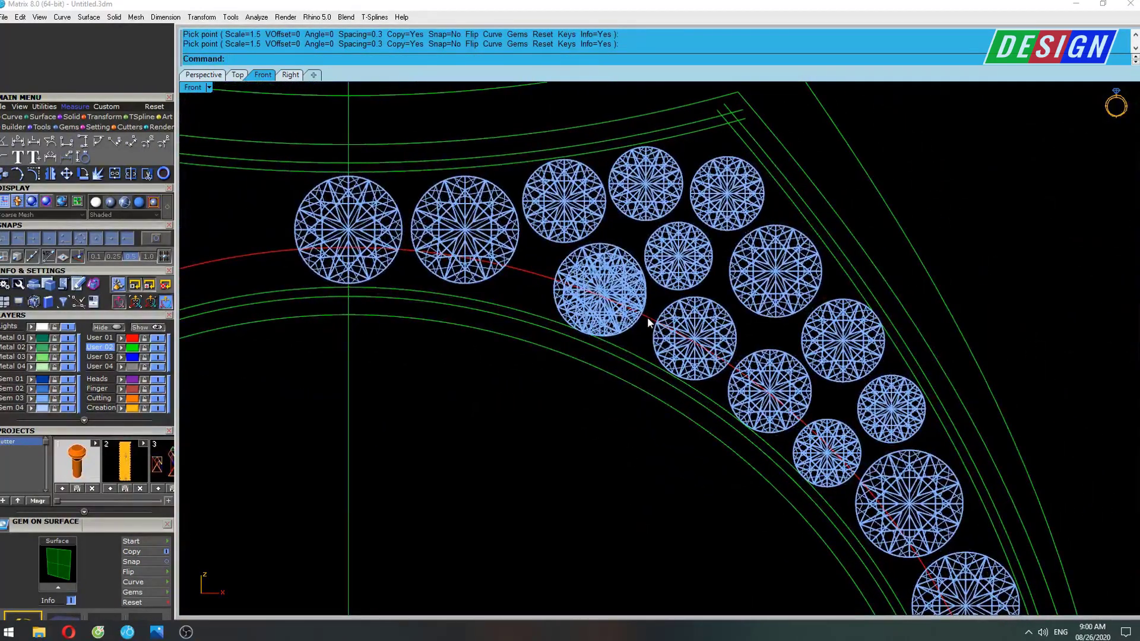
pyautogui.scroll(3, 649, 323)
pyautogui.click(628, 319)
pyautogui.scroll(-3, 628, 318)
pyautogui.write('d')
pyautogui.press('Return')
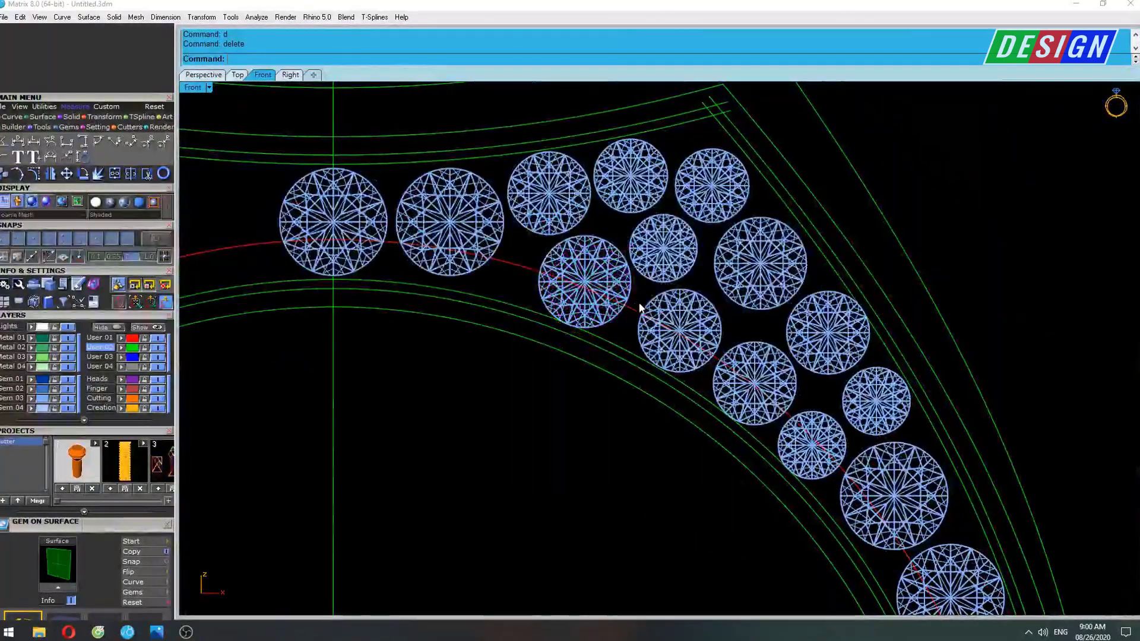
# - Select a gem near the top of the shank and drag it to a new spot
pyautogui.moveTo(640, 308); pyautogui.dragTo(558, 354, button='right')
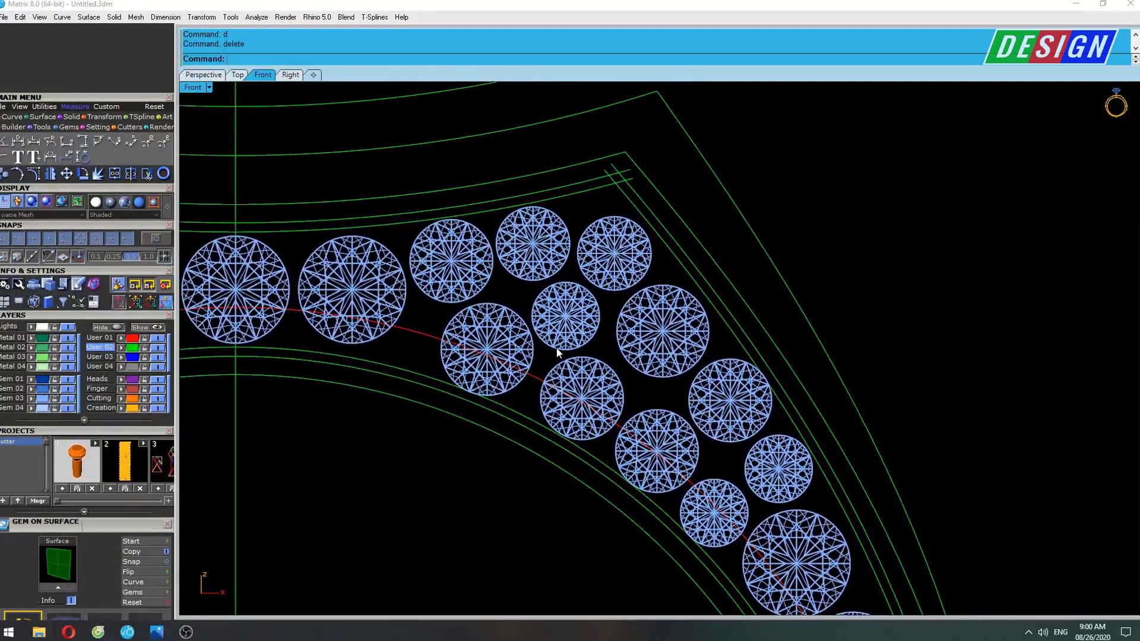
pyautogui.scroll(2, 558, 353)
pyautogui.scroll(2, 558, 351)
pyautogui.scroll(-3, 575, 299)
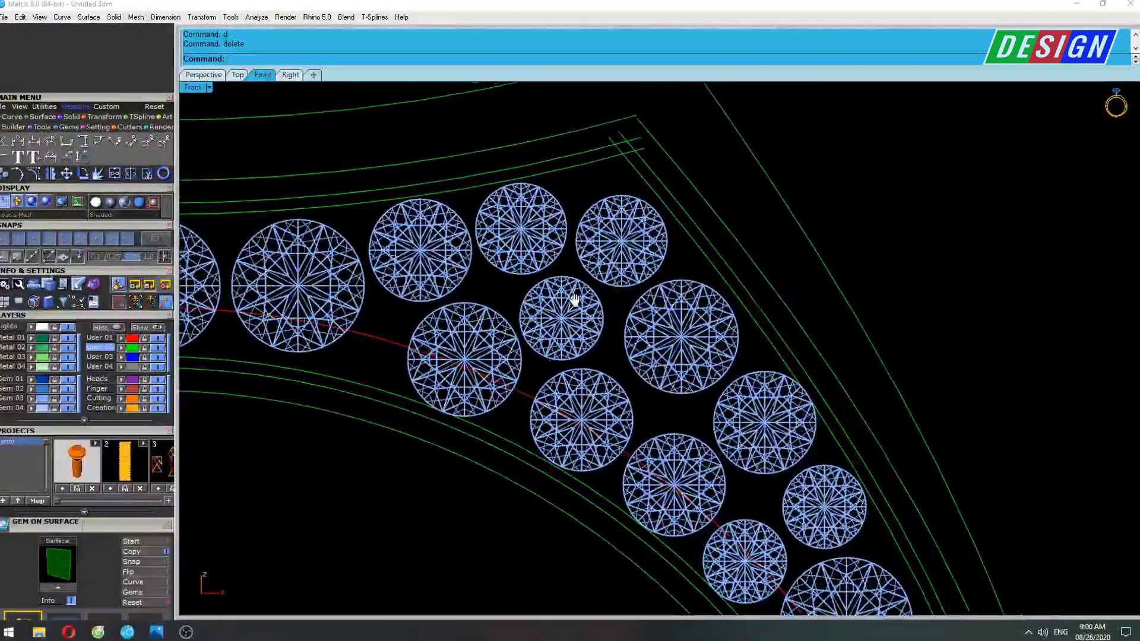
pyautogui.moveTo(575, 299)
pyautogui.mouseDown(button='right')
pyautogui.moveTo(568, 319)
pyautogui.moveTo(579, 314)
pyautogui.mouseUp(button='right')
pyautogui.scroll(2, 588, 297)
pyautogui.scroll(-2, 600, 288)
pyautogui.scroll(-1, 601, 288)
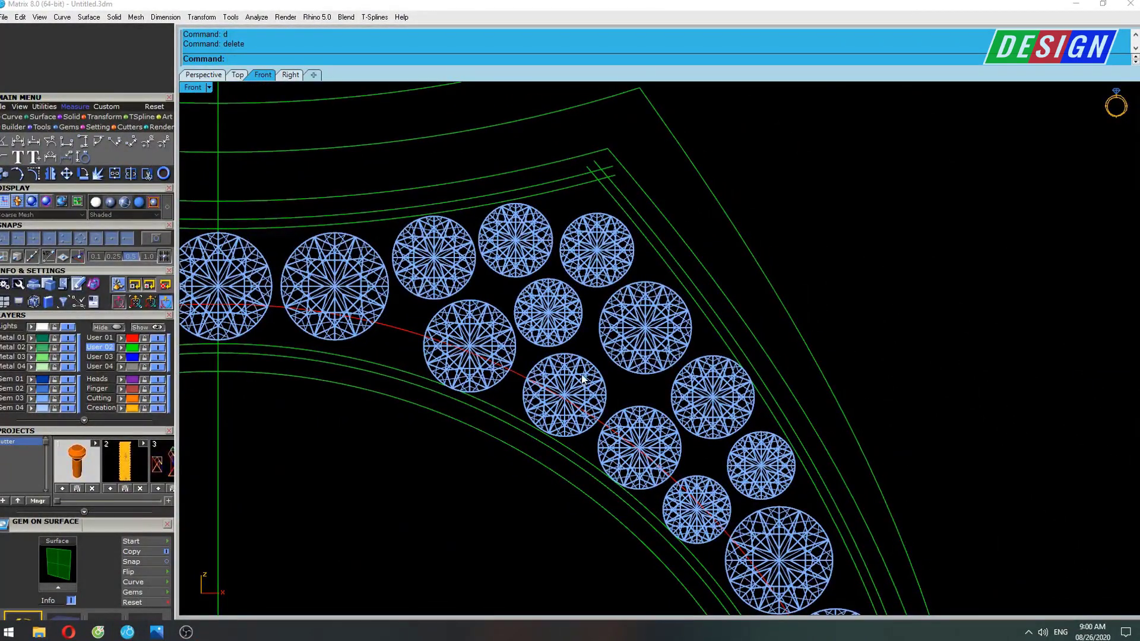
pyautogui.scroll(3, 584, 379)
pyautogui.moveTo(475, 286); pyautogui.dragTo(481, 305, button='right')
pyautogui.click(481, 304)
pyautogui.scroll(1, 480, 305)
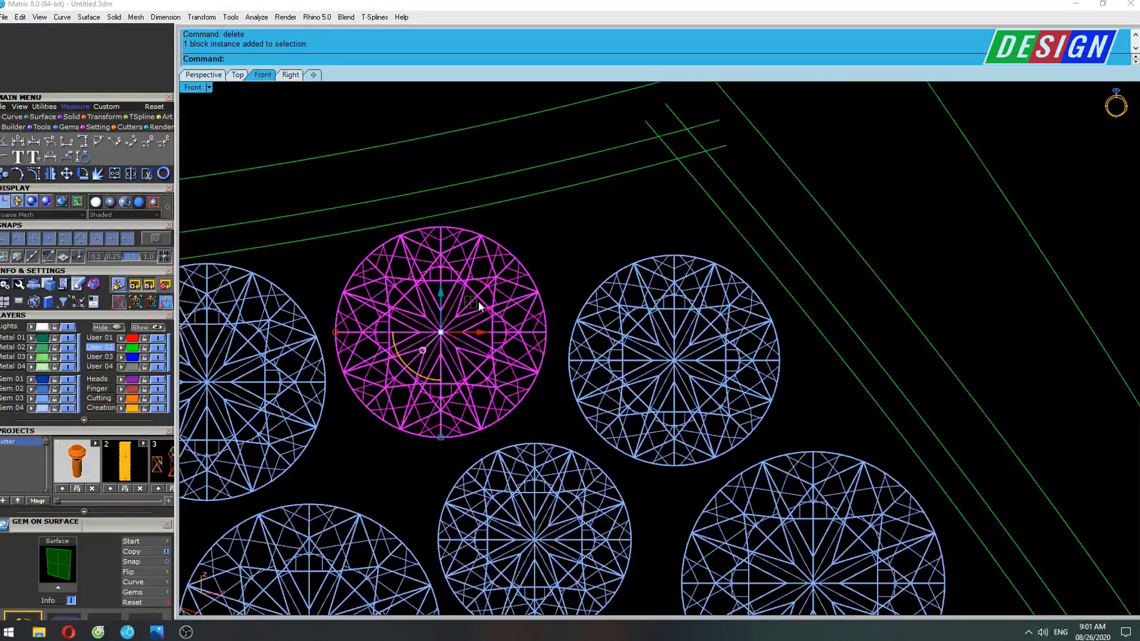
pyautogui.moveTo(469, 302); pyautogui.dragTo(696, 336)
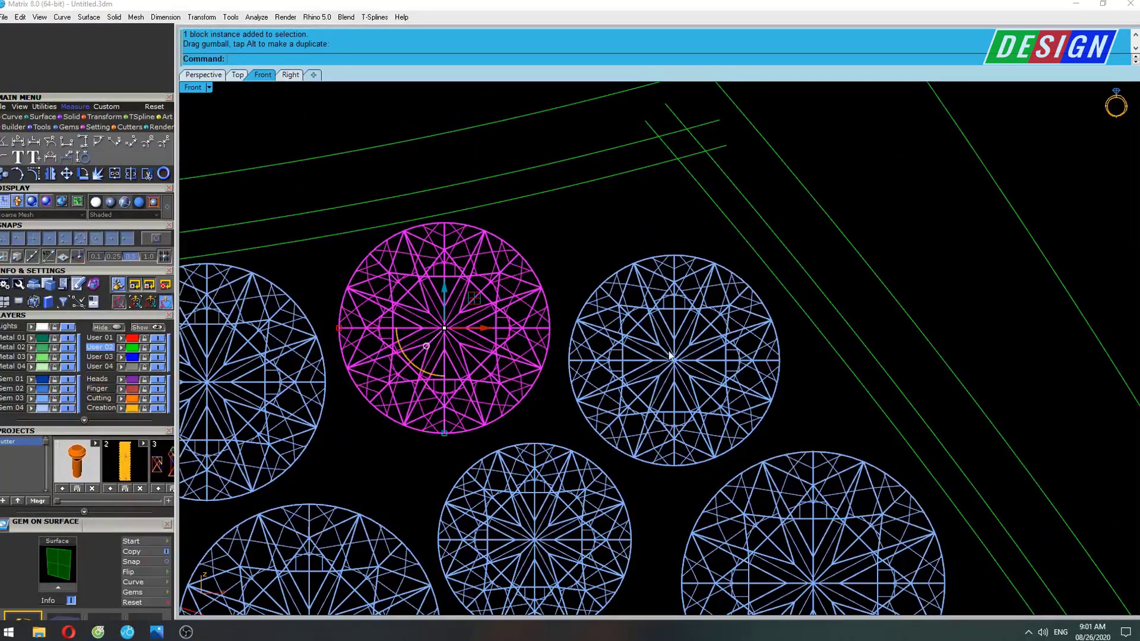
pyautogui.moveTo(696, 337); pyautogui.dragTo(702, 326)
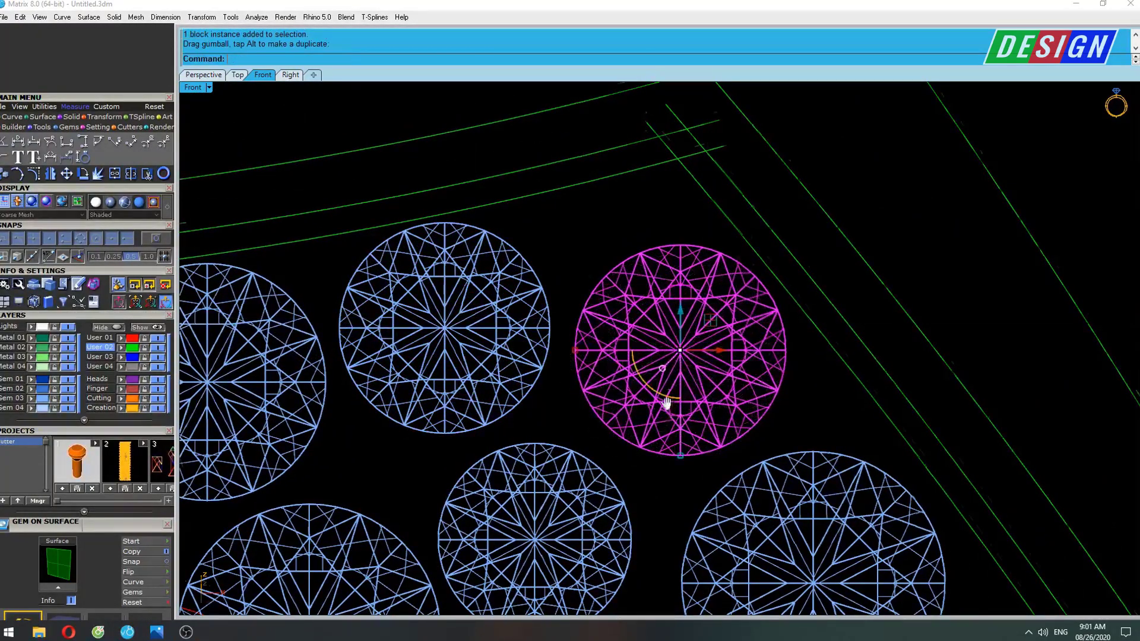
# - Settle that gem into the gap among its neighbouring gems
pyautogui.moveTo(567, 533); pyautogui.dragTo(607, 356, button='right')
pyautogui.moveTo(606, 356); pyautogui.dragTo(608, 326)
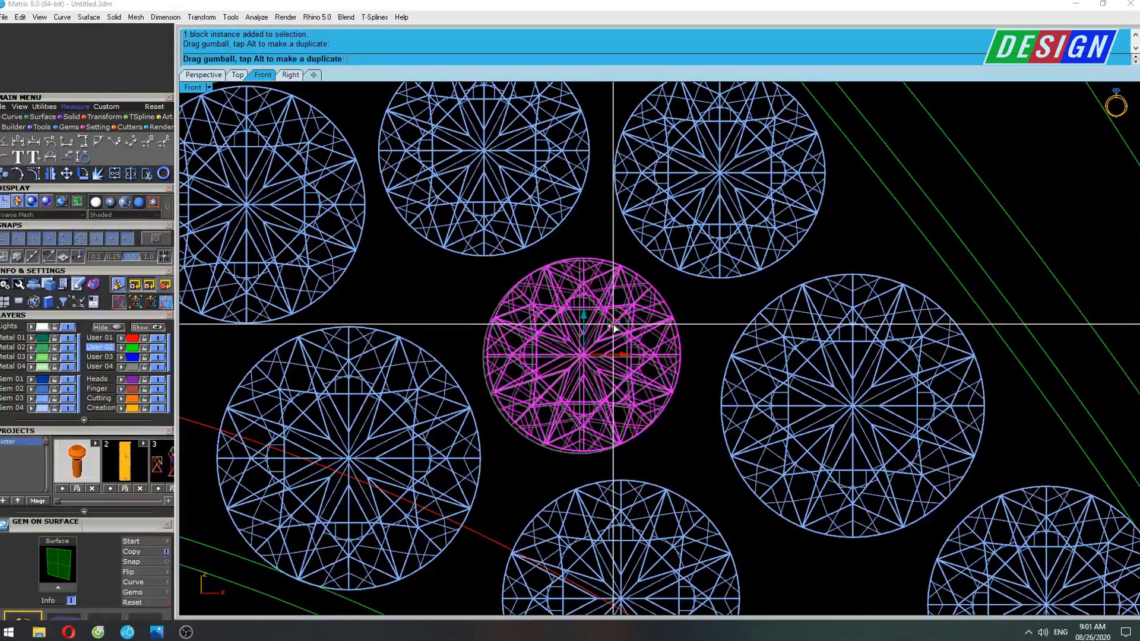
pyautogui.moveTo(610, 326); pyautogui.dragTo(612, 326)
pyautogui.moveTo(611, 326); pyautogui.dragTo(646, 302, button='right')
# - Measure the gap between two gems with Aligned Dimension, then cancel without placing it
pyautogui.click(132, 141)
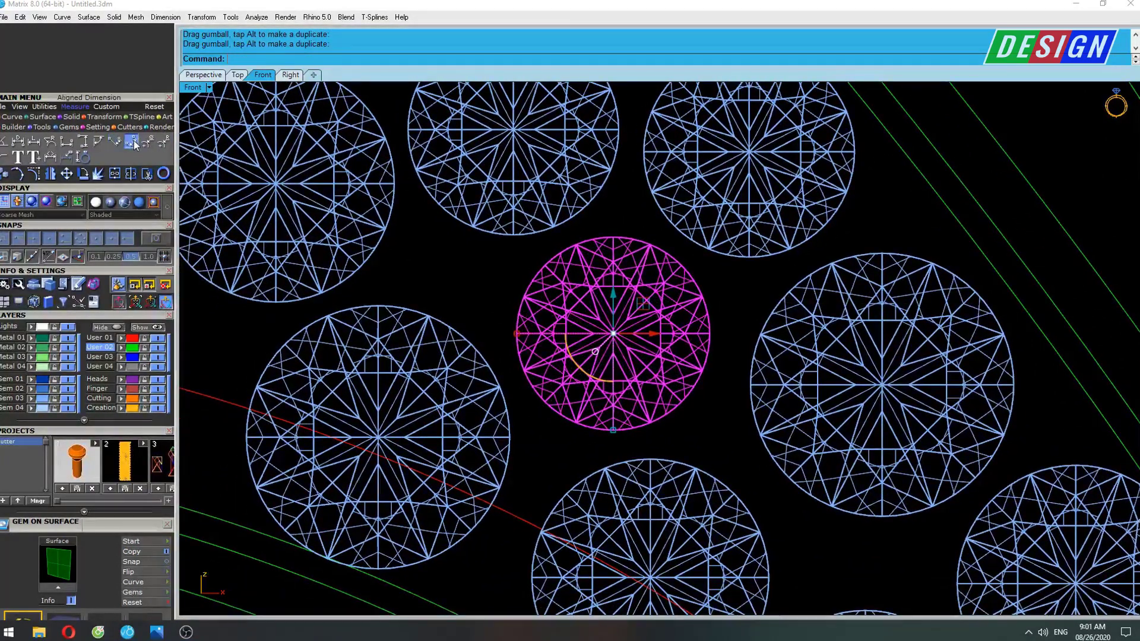
pyautogui.scroll(4, 552, 435)
pyautogui.click(421, 283)
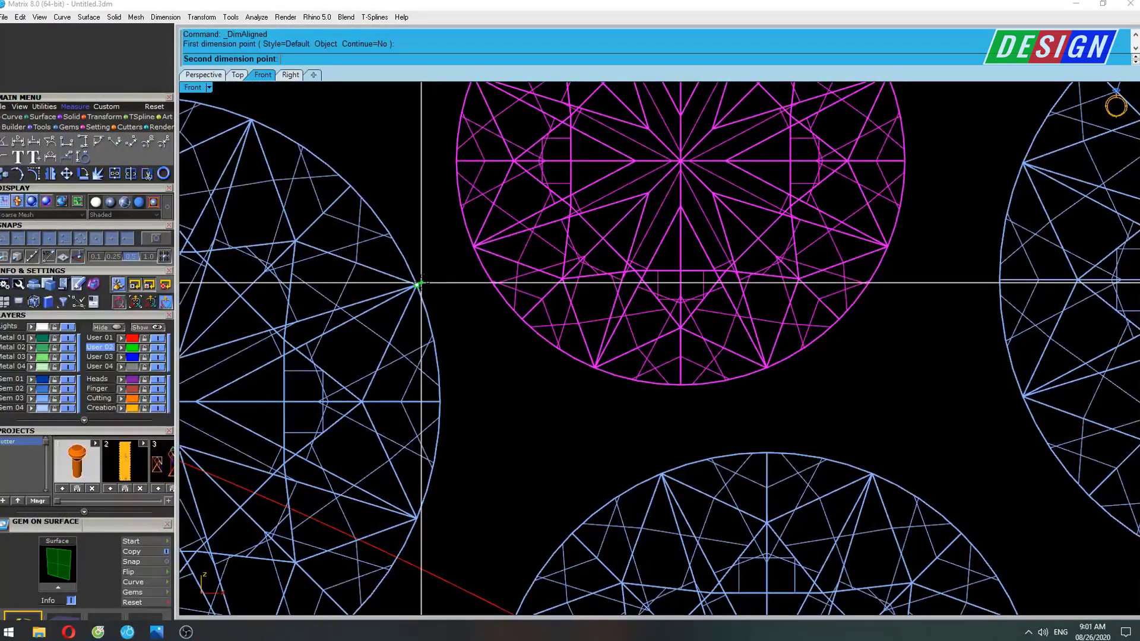
pyautogui.click(477, 255)
pyautogui.scroll(-7, 475, 255)
pyautogui.press('Escape')
pyautogui.press('Up')
pyautogui.press('Up')
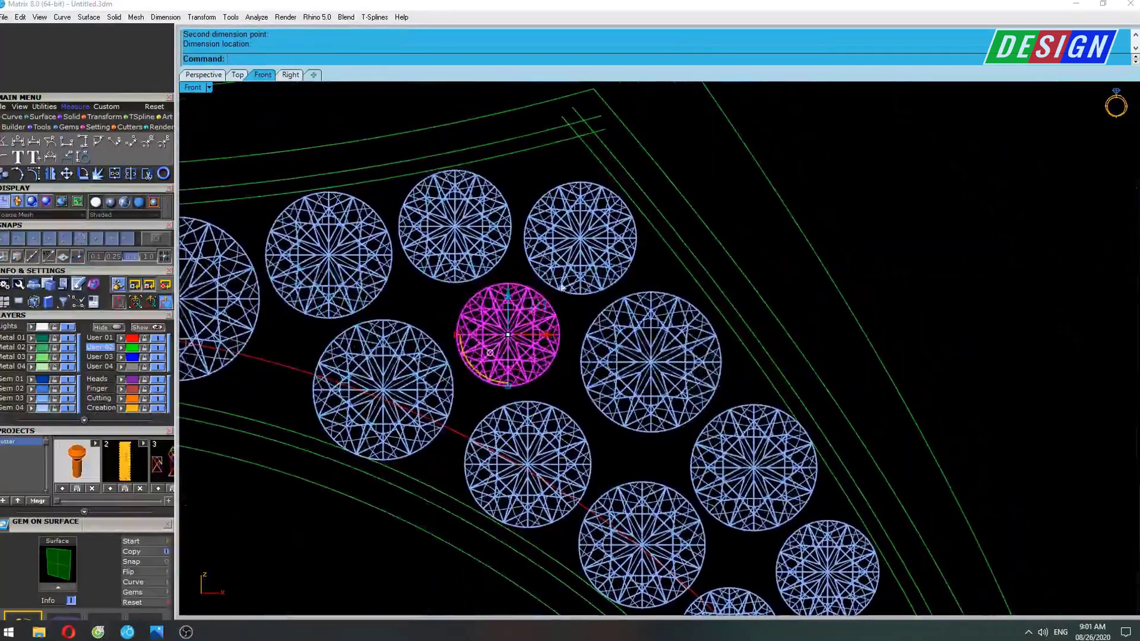
pyautogui.scroll(4, 424, 235)
# - Slide another gem right into the open position along the arc, then deselect it
pyautogui.click(629, 505)
pyautogui.moveTo(629, 504); pyautogui.dragTo(496, 313, button='right')
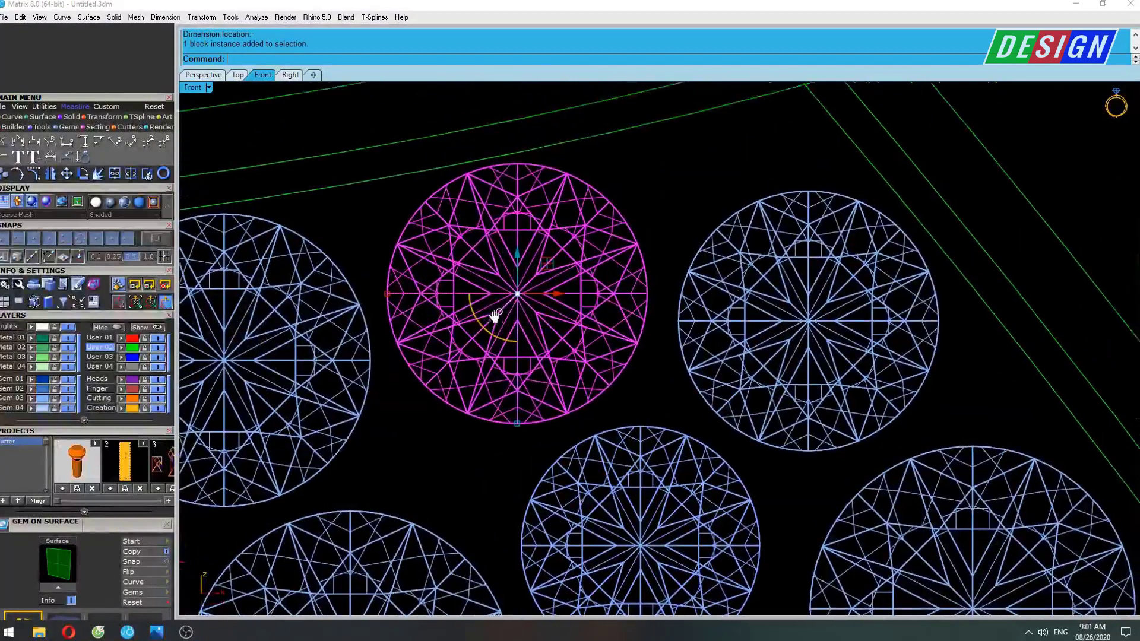
pyautogui.moveTo(551, 283); pyautogui.dragTo(846, 308)
pyautogui.moveTo(846, 308); pyautogui.dragTo(696, 311, button='right')
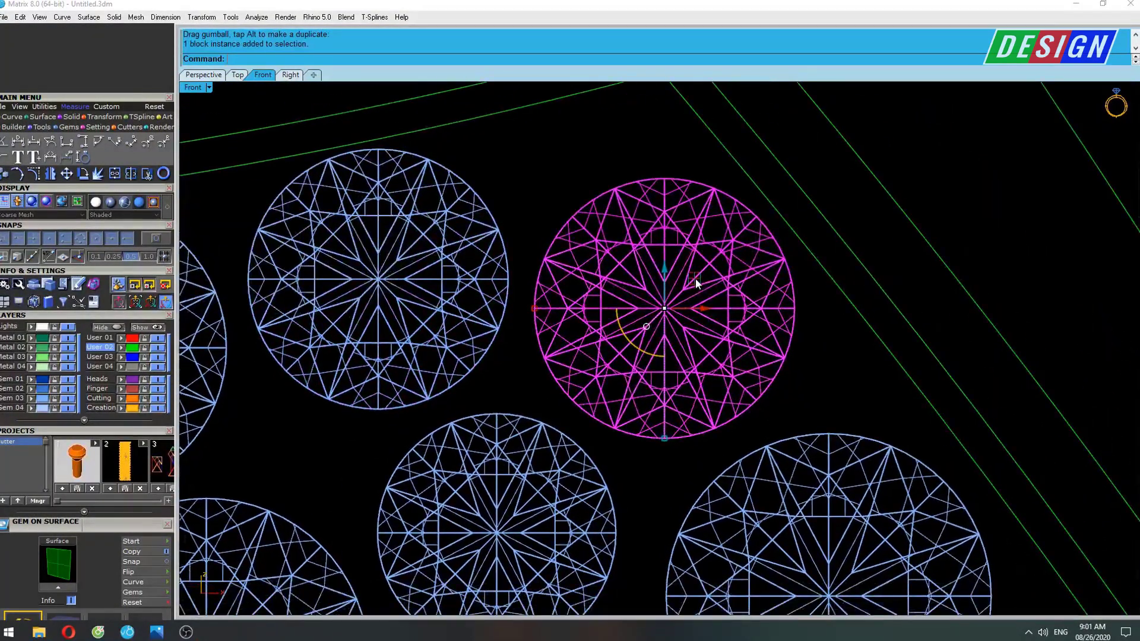
pyautogui.moveTo(696, 284); pyautogui.dragTo(700, 280)
pyautogui.scroll(-3, 631, 261)
pyautogui.scroll(-3, 704, 300)
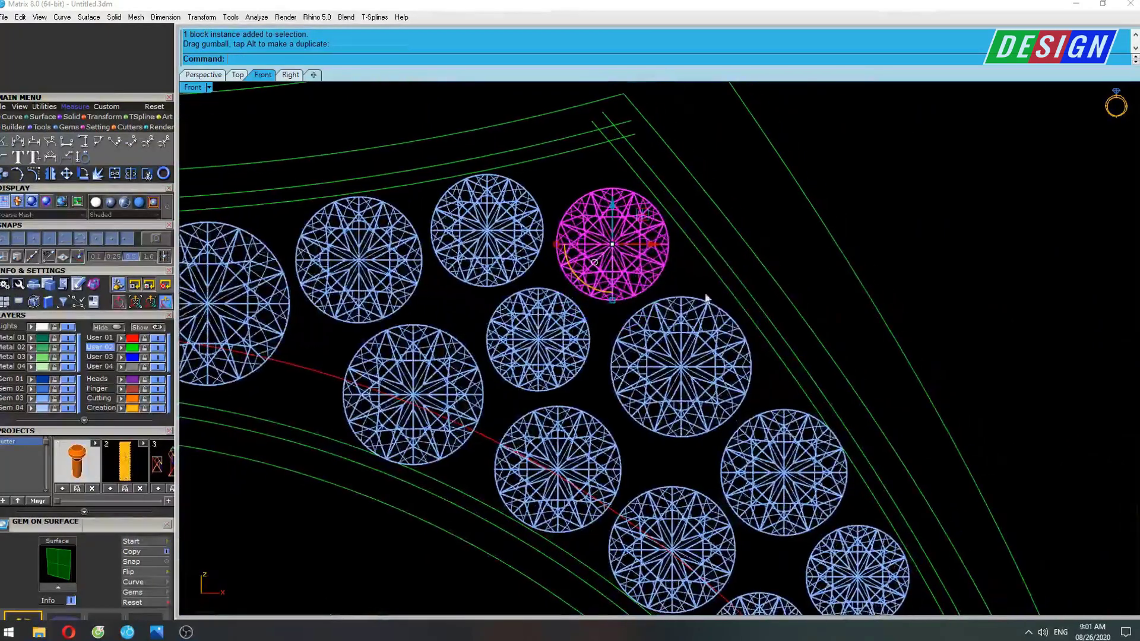
pyautogui.press('Escape')
# - Zoom and pan along the shank to review the repositioned gem row
pyautogui.scroll(-3, 704, 291)
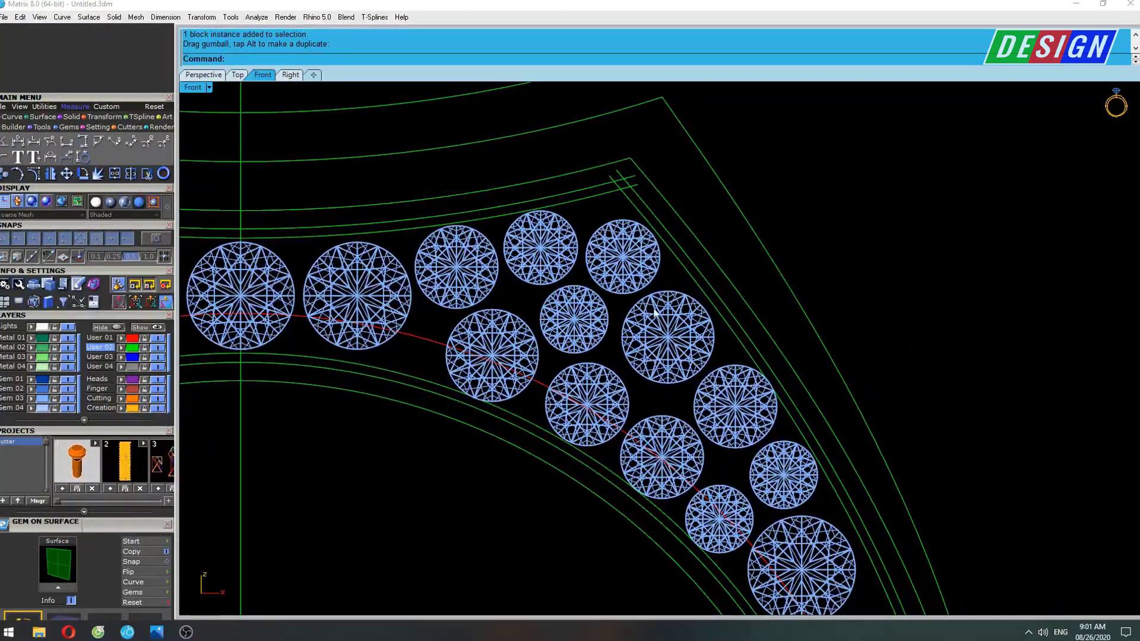
pyautogui.scroll(-2, 608, 326)
pyautogui.scroll(-1, 653, 323)
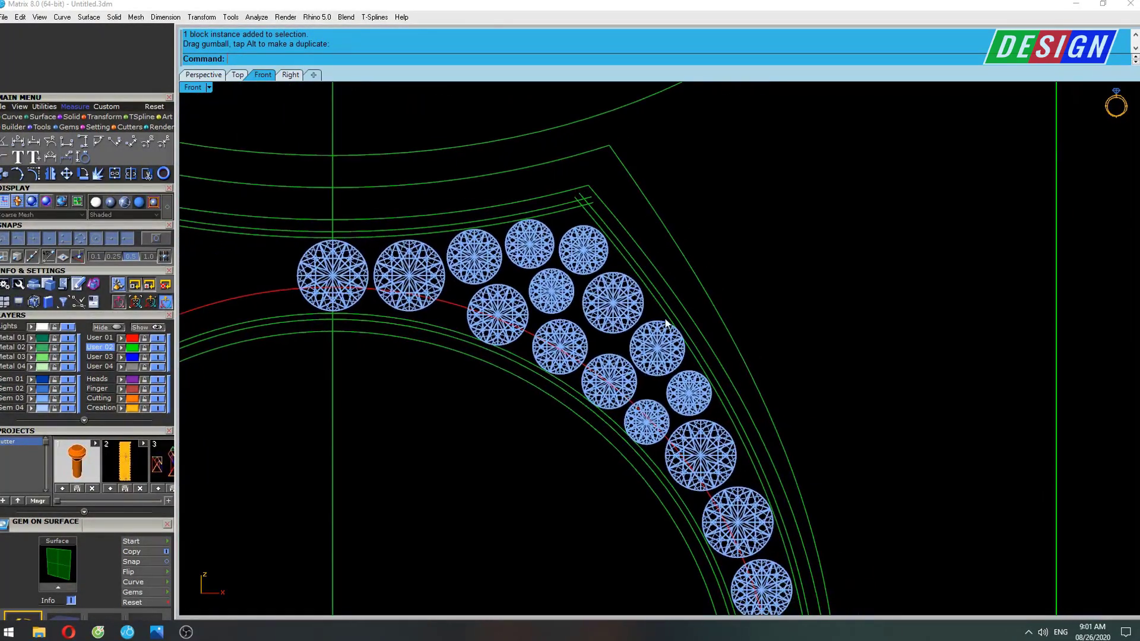
pyautogui.scroll(-1, 665, 323)
pyautogui.scroll(-1, 666, 323)
pyautogui.scroll(-1, 737, 380)
pyautogui.scroll(1, 708, 330)
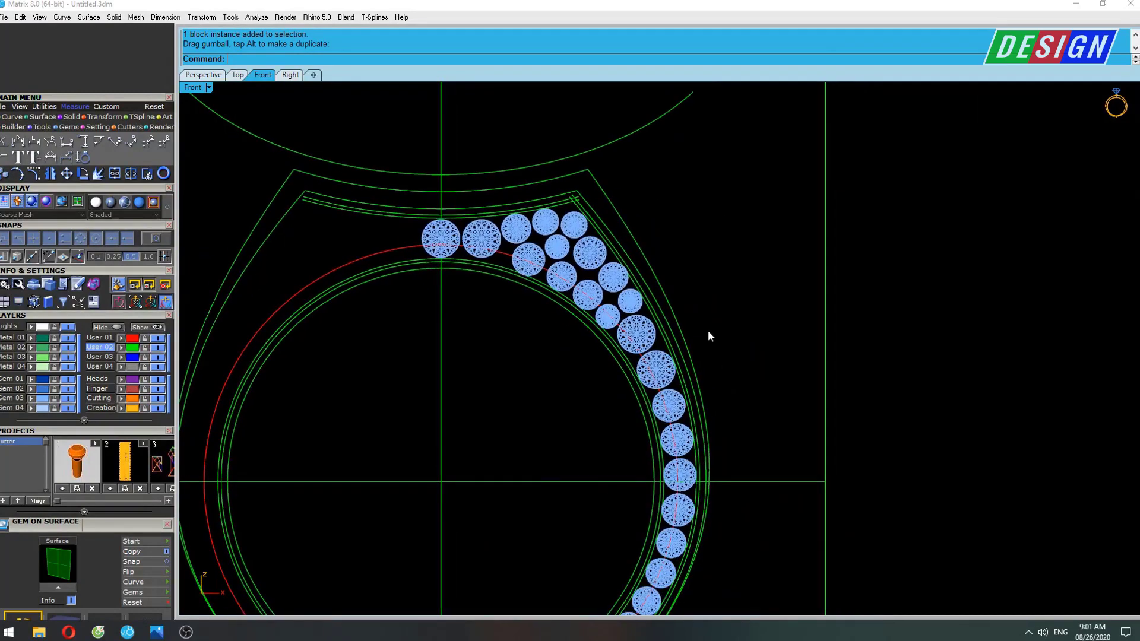
pyautogui.scroll(-2, 697, 311)
pyautogui.scroll(-1, 693, 332)
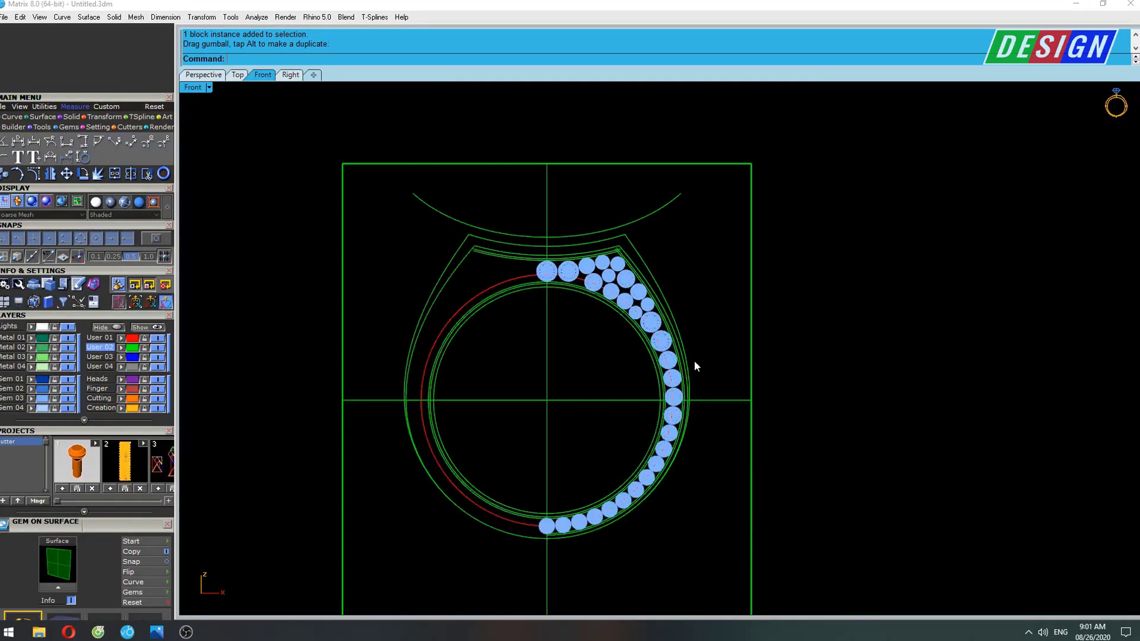
pyautogui.scroll(1, 671, 338)
pyautogui.scroll(2, 568, 407)
pyautogui.moveTo(619, 285); pyautogui.dragTo(618, 435, button='right')
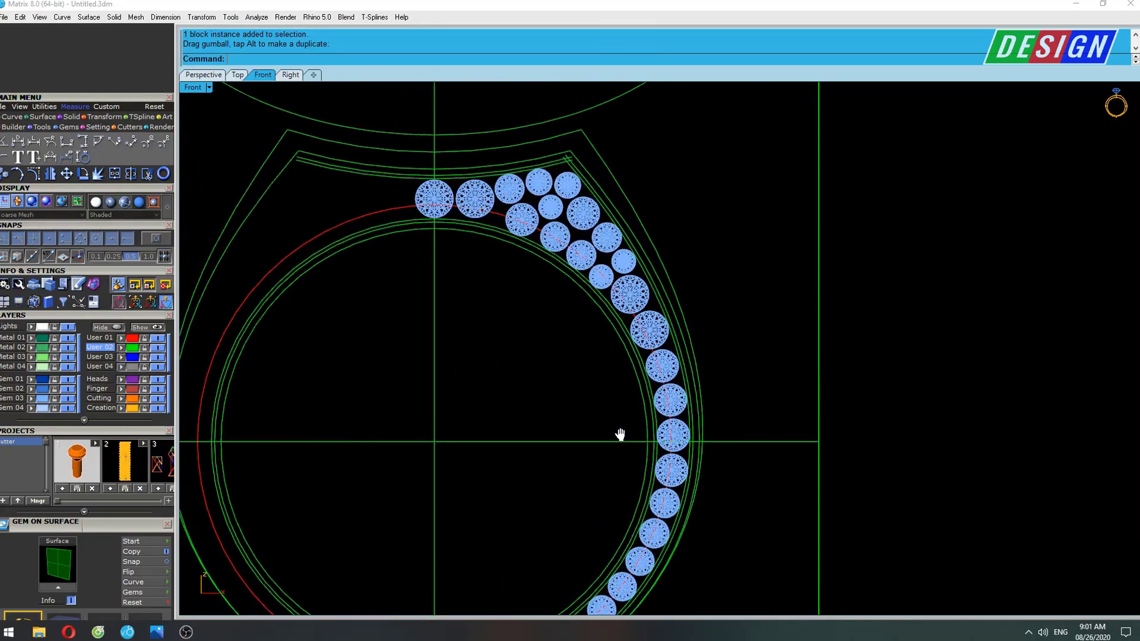
pyautogui.scroll(1, 581, 291)
pyautogui.scroll(1, 588, 321)
pyautogui.scroll(-2, 604, 380)
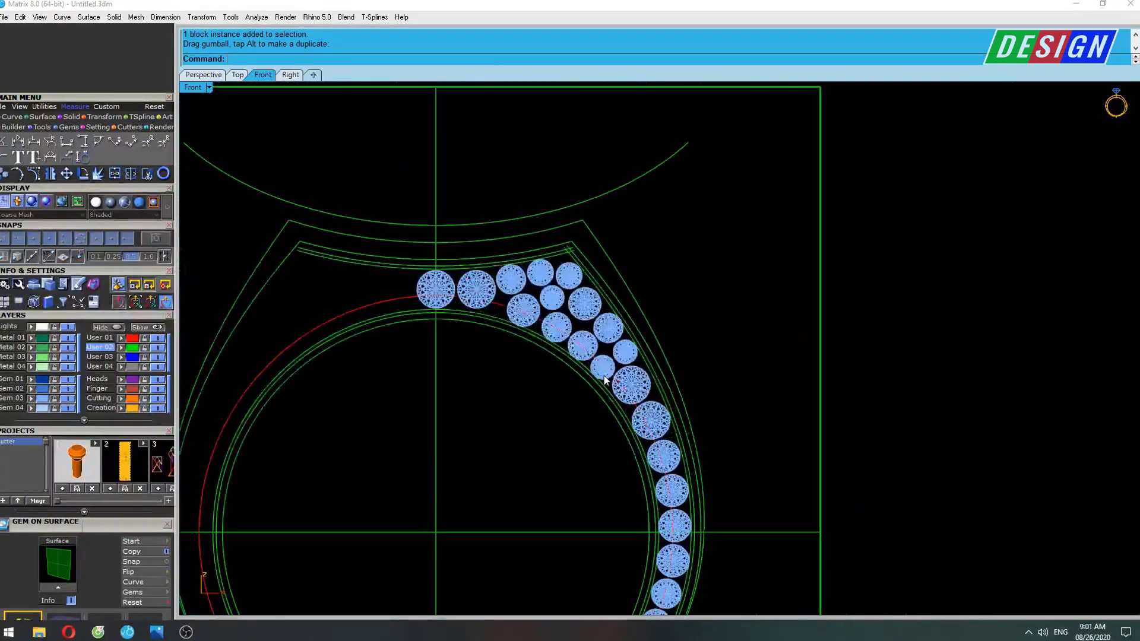
pyautogui.moveTo(588, 321); pyautogui.dragTo(587, 301, button='right')
pyautogui.scroll(3, 566, 235)
pyautogui.scroll(3, 585, 240)
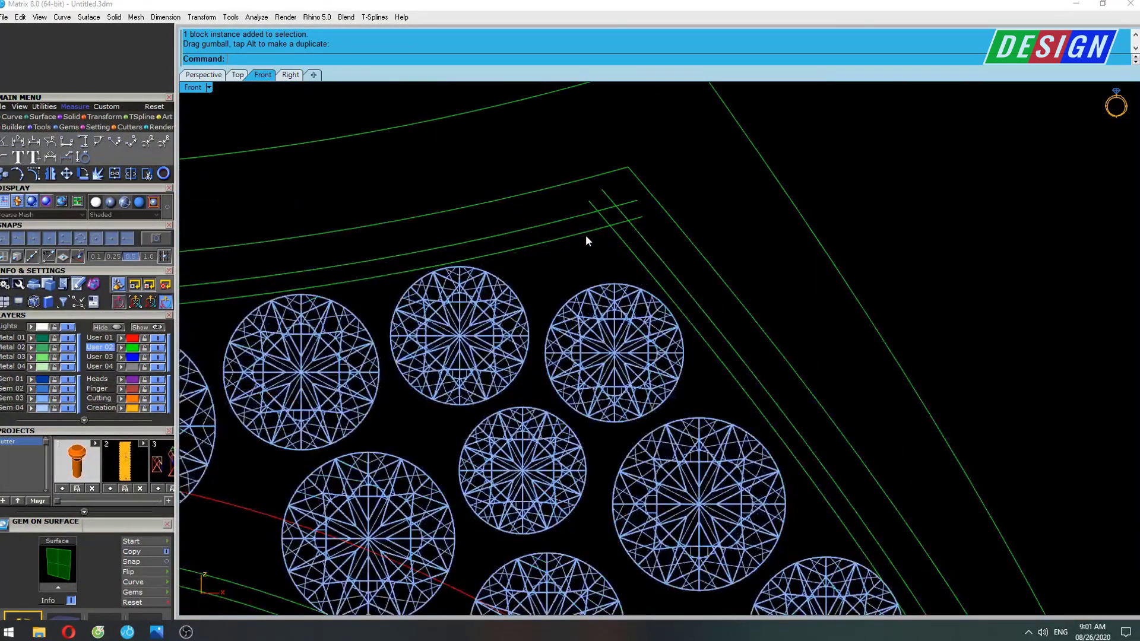
# - Trim the overshooting line end where the inner diagonal shank line meets the inner top arc
pyautogui.click(623, 245)
pyautogui.click(586, 233)
pyautogui.moveTo(586, 233); pyautogui.dragTo(600, 251, button='right')
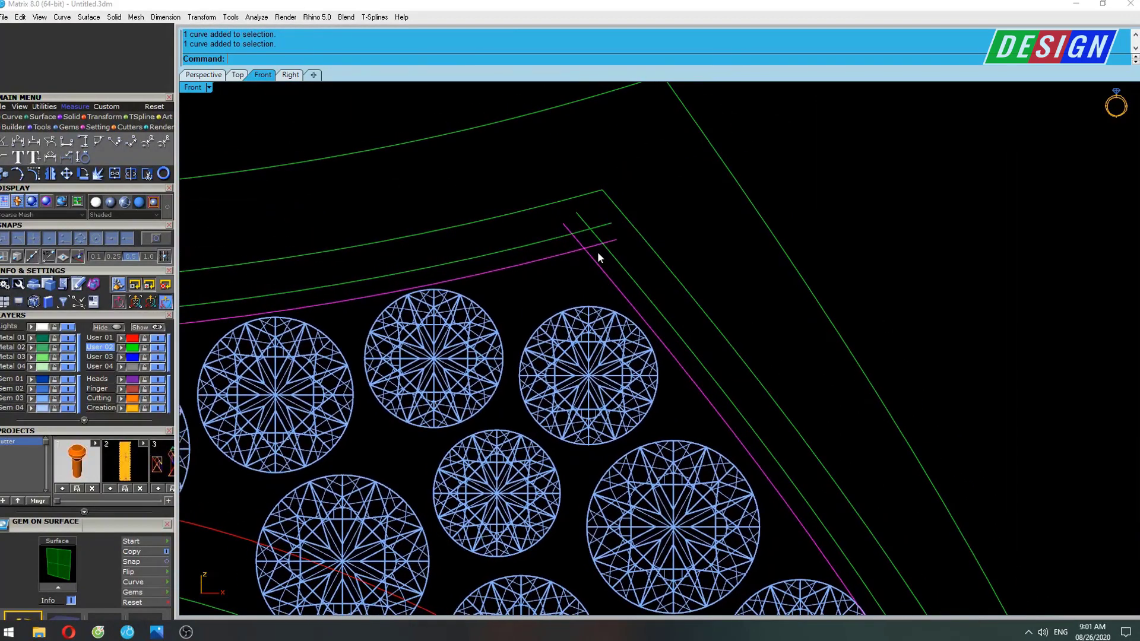
pyautogui.write('T')
pyautogui.press('Return')
pyautogui.click(587, 247)
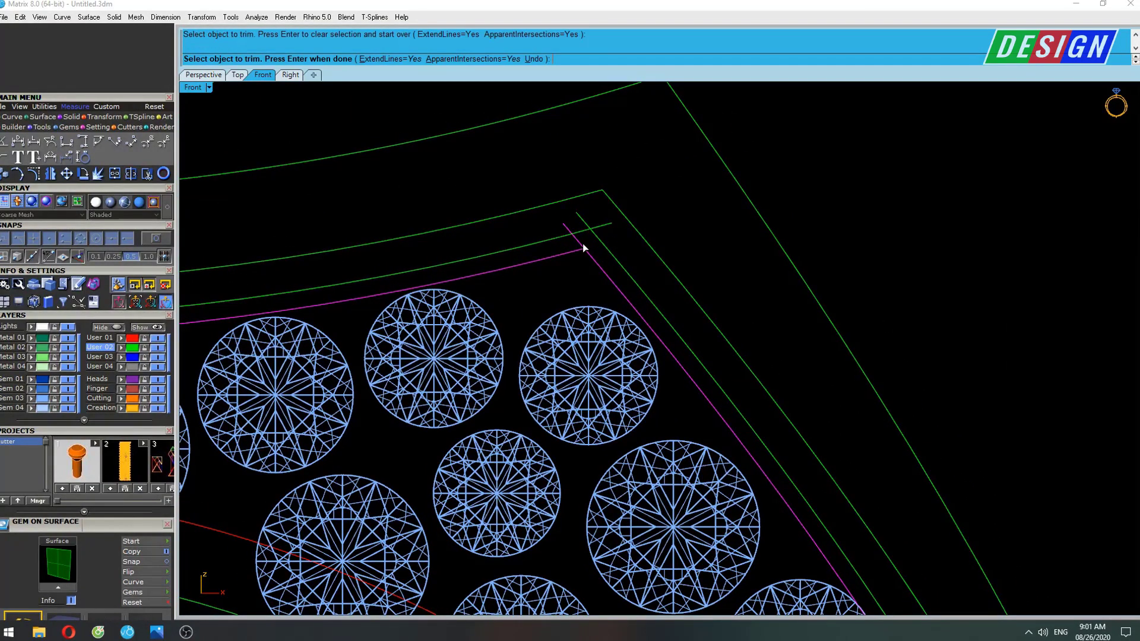
pyautogui.press('Return')
pyautogui.scroll(2, 603, 265)
pyautogui.scroll(2, 588, 273)
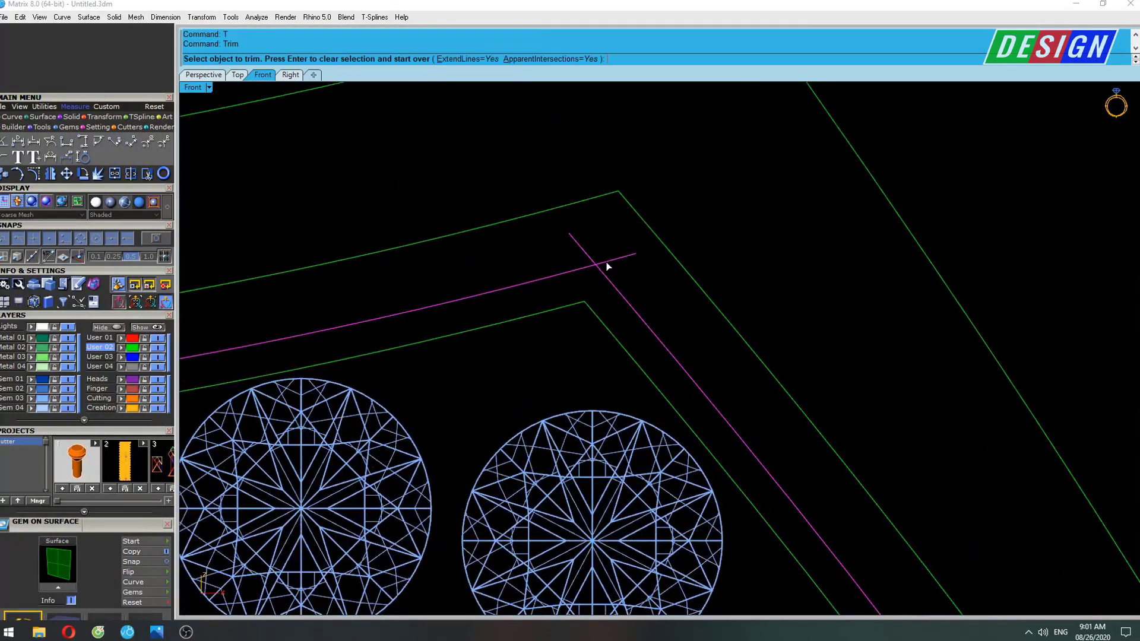
pyautogui.scroll(-5, 597, 264)
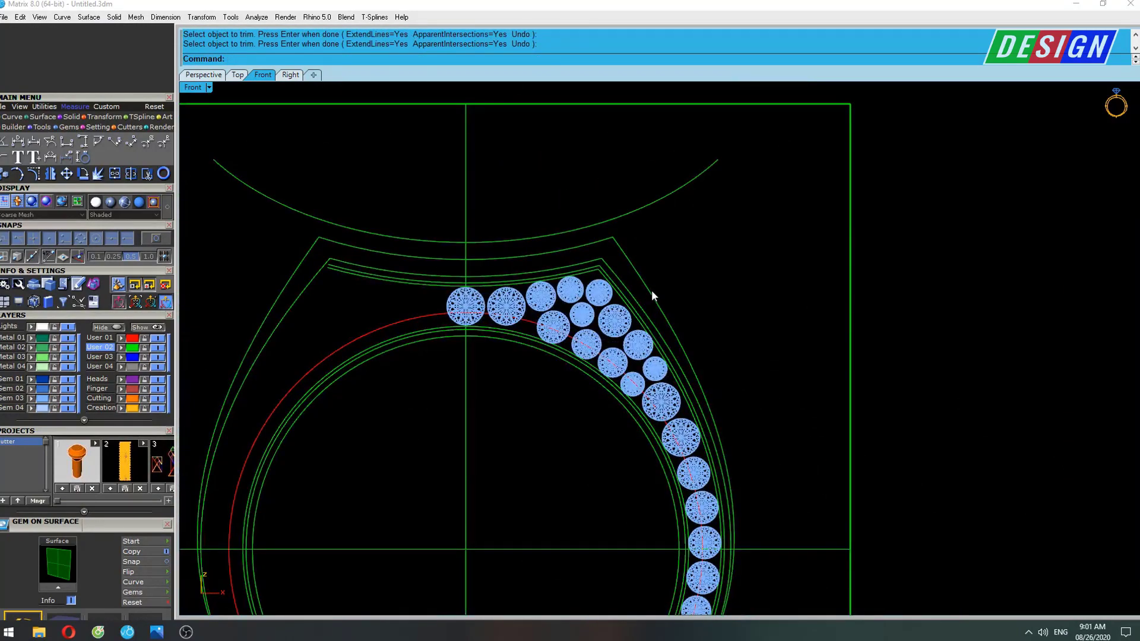
pyautogui.moveTo(689, 331); pyautogui.dragTo(679, 271, button='right')
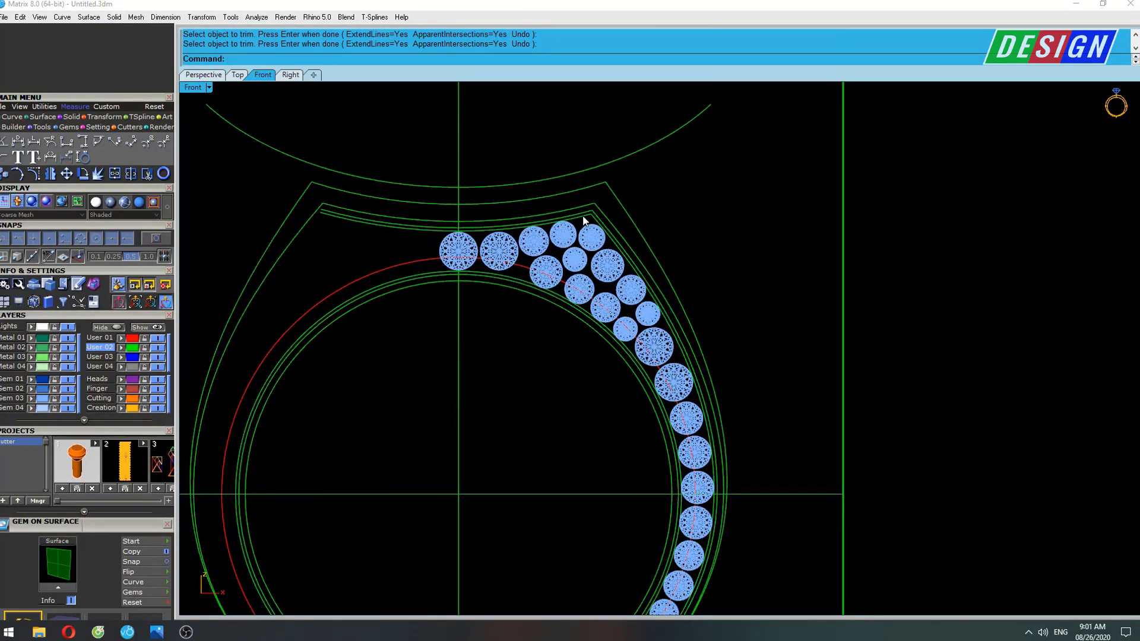
pyautogui.press('Escape')
# - Delete the red arc lying under the gems
pyautogui.click(387, 273)
pyautogui.scroll(-2, 518, 286)
pyautogui.scroll(-2, 632, 258)
pyautogui.write('d')
pyautogui.press('Return')
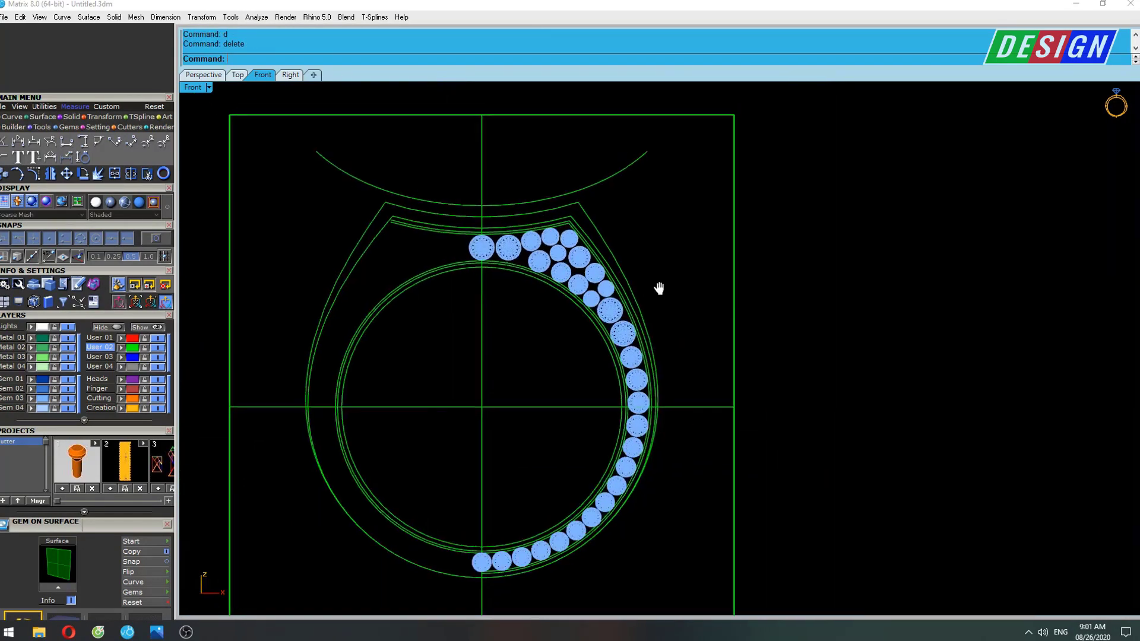
pyautogui.moveTo(659, 289); pyautogui.dragTo(650, 318, button='right')
pyautogui.scroll(3, 511, 272)
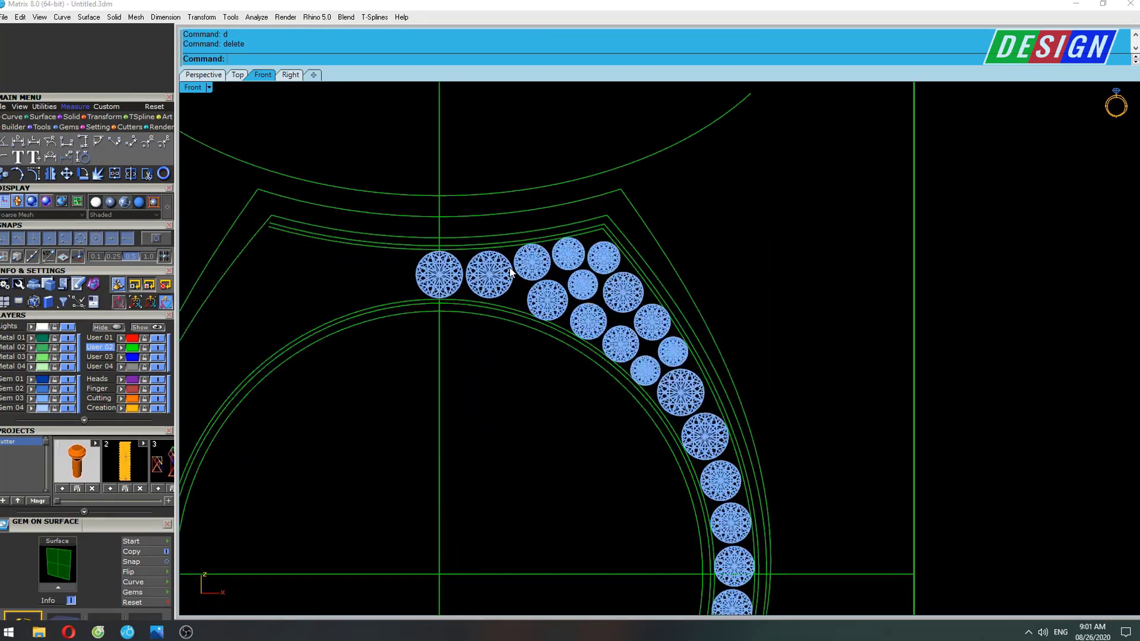
pyautogui.scroll(-3, 612, 277)
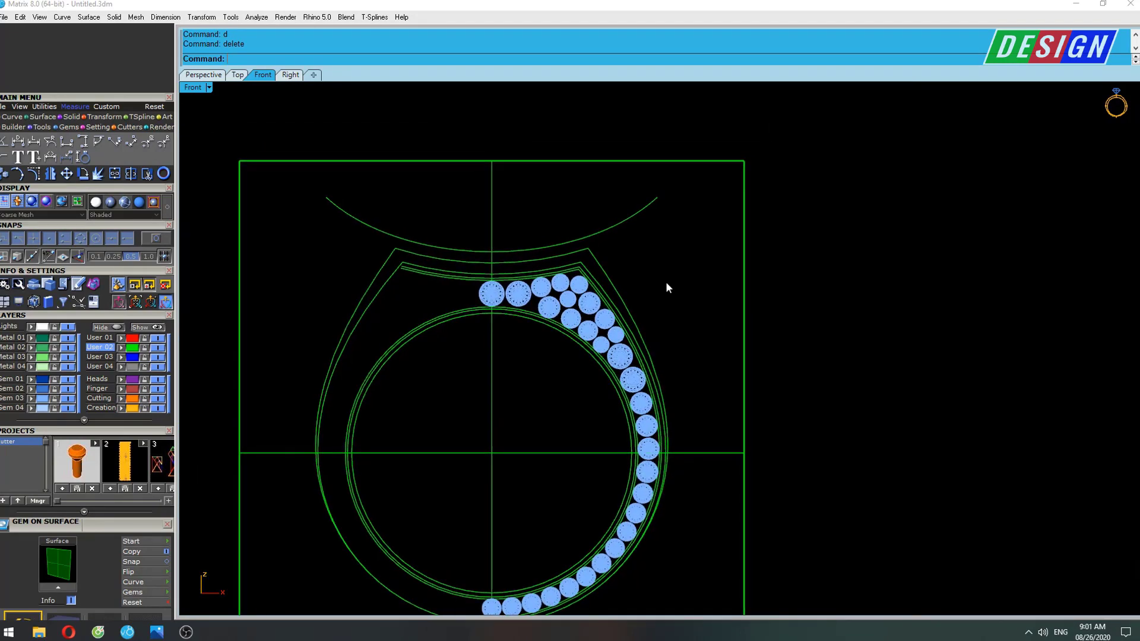
# - Delete the background reference surface and inspect the gems in Perspective before returning to Front
pyautogui.click(701, 294)
pyautogui.write('De')
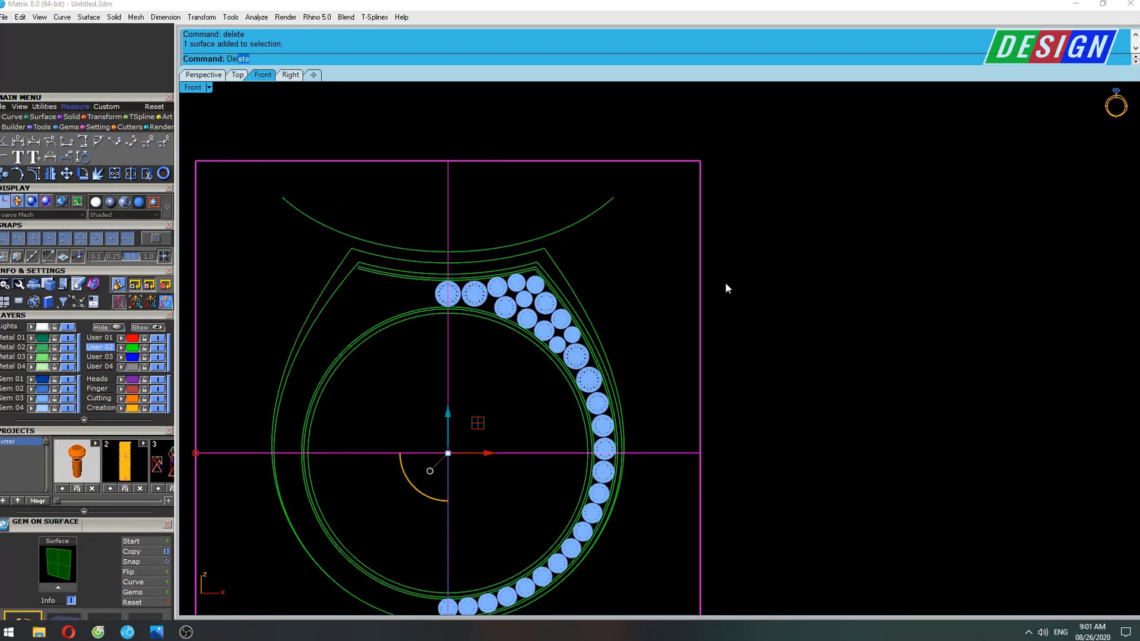
pyautogui.press('Return')
pyautogui.moveTo(727, 283); pyautogui.dragTo(714, 254, button='right')
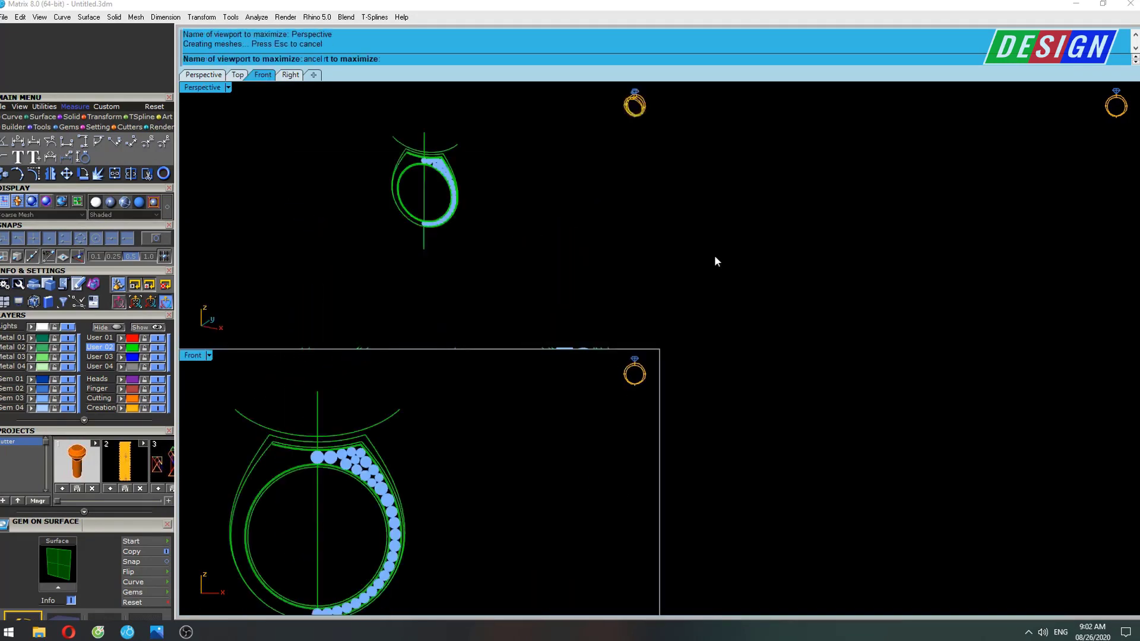
pyautogui.moveTo(657, 298)
pyautogui.mouseDown(button='right')
pyautogui.moveTo(625, 275)
pyautogui.moveTo(630, 187)
pyautogui.moveTo(721, 262)
pyautogui.moveTo(774, 230)
pyautogui.mouseUp(button='right')
pyautogui.scroll(3, 622, 238)
pyautogui.scroll(3, 679, 235)
pyautogui.scroll(3, 698, 244)
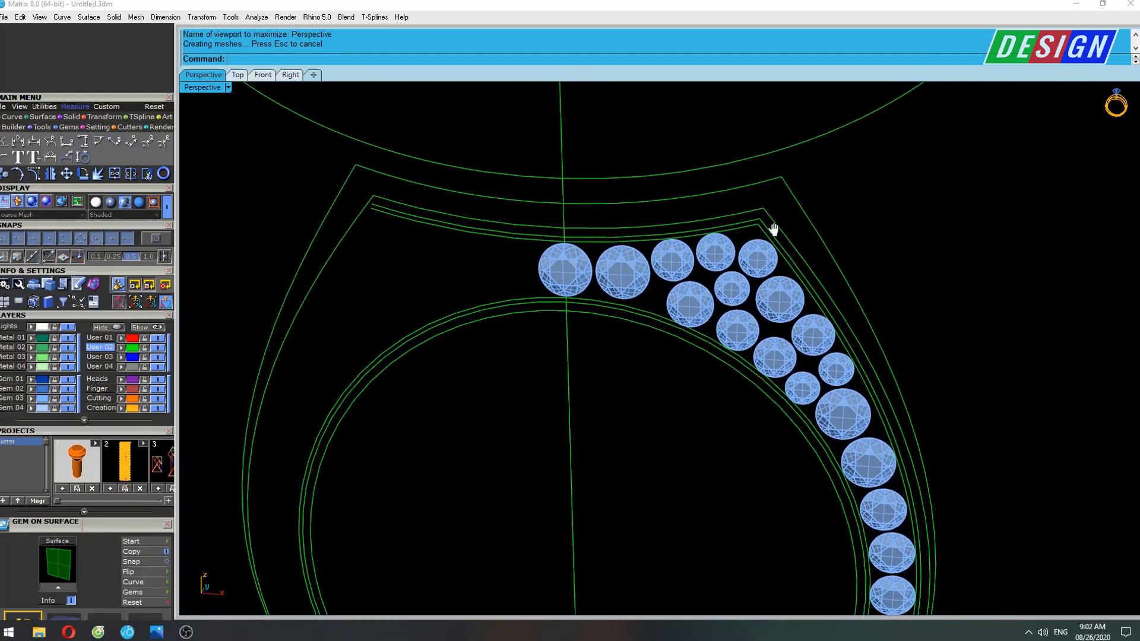
pyautogui.hotkey('ctrl', 'F2')
# - Offset the outer shank curve by 0.45 toward the inside
pyautogui.click(619, 258)
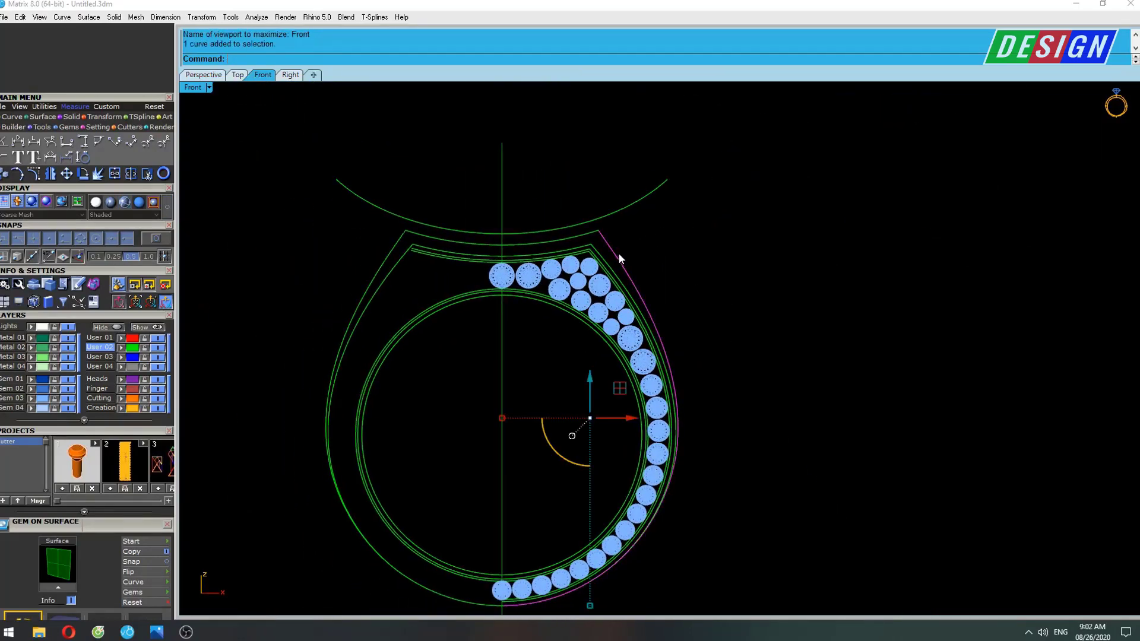
pyautogui.scroll(3, 620, 259)
pyautogui.scroll(1, 623, 259)
pyautogui.write('Of')
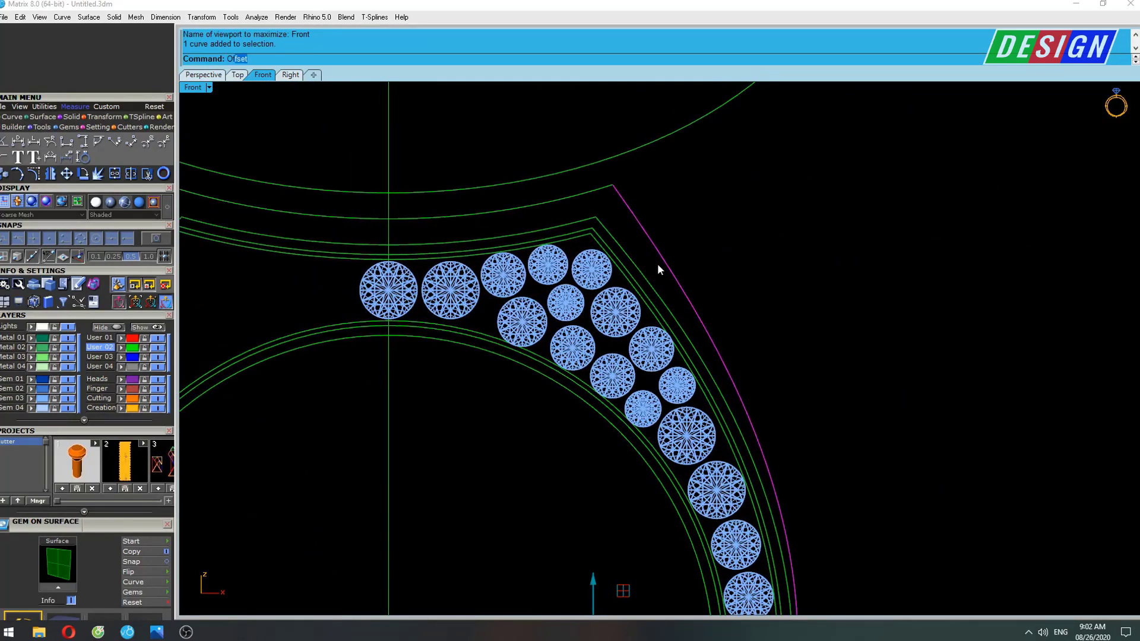
pyautogui.press('Return')
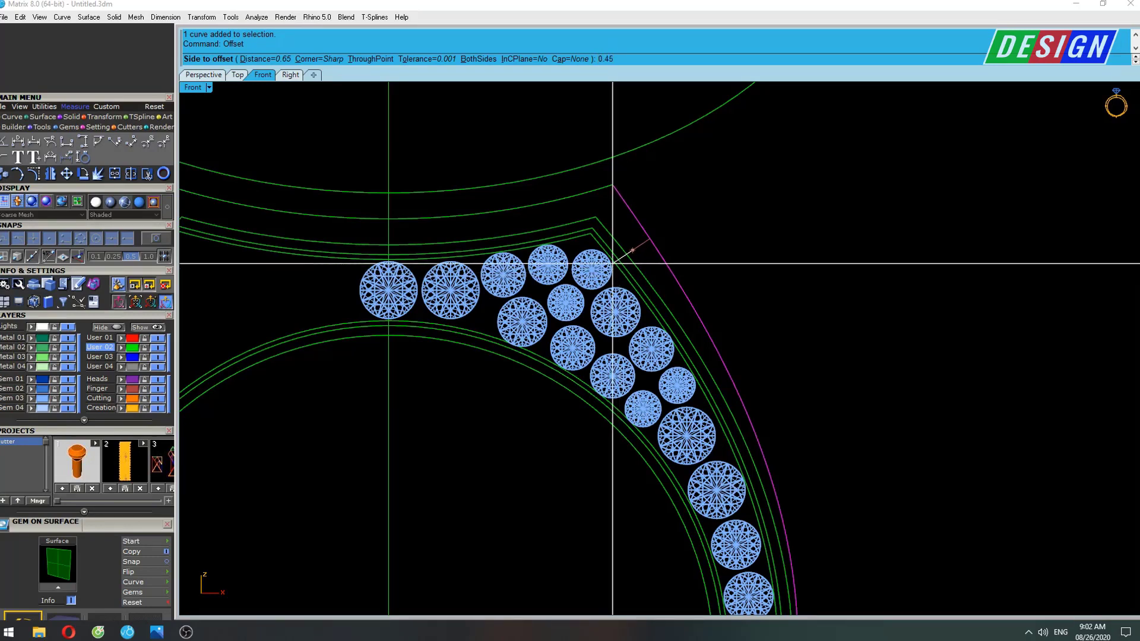
pyautogui.press('Return')
pyautogui.click(613, 263)
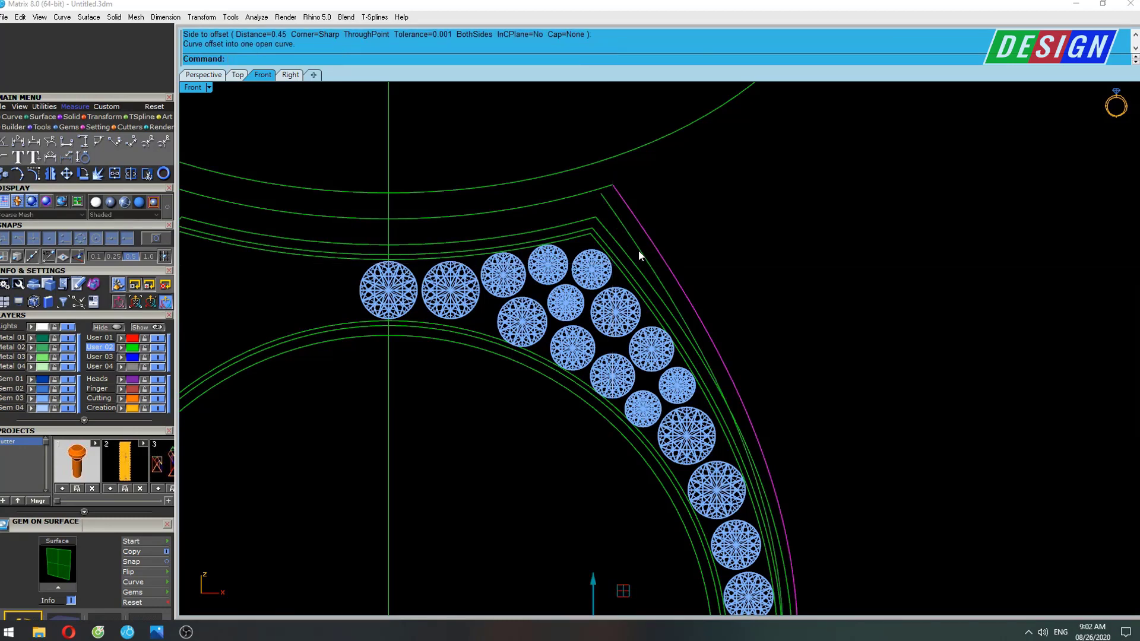
# - Rebuild the offset curve with 5 points at degree 3
pyautogui.click(639, 251)
pyautogui.scroll(-3, 639, 250)
pyautogui.scroll(-2, 639, 251)
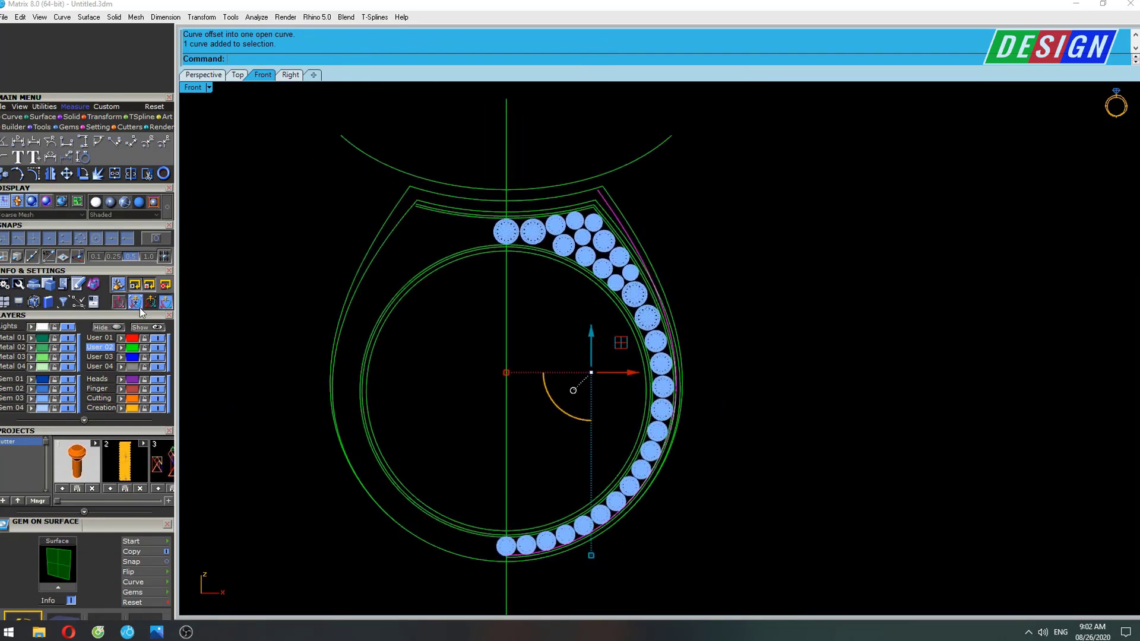
pyautogui.scroll(1, 692, 226)
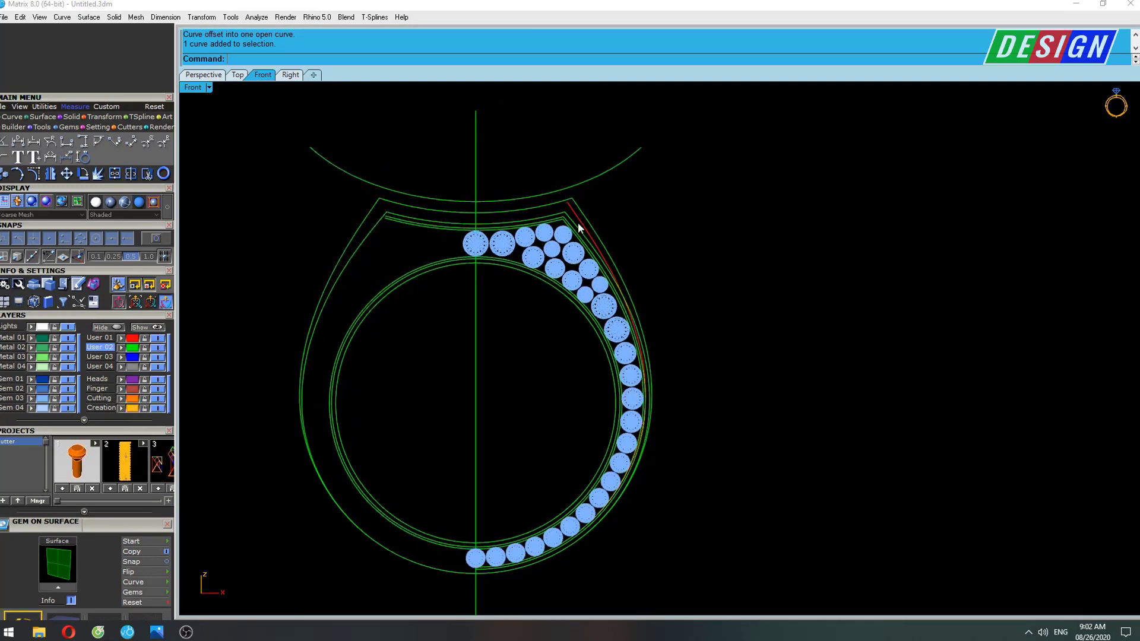
pyautogui.scroll(2, 578, 222)
pyautogui.click(581, 220)
pyautogui.scroll(1, 664, 227)
pyautogui.write('rebuild')
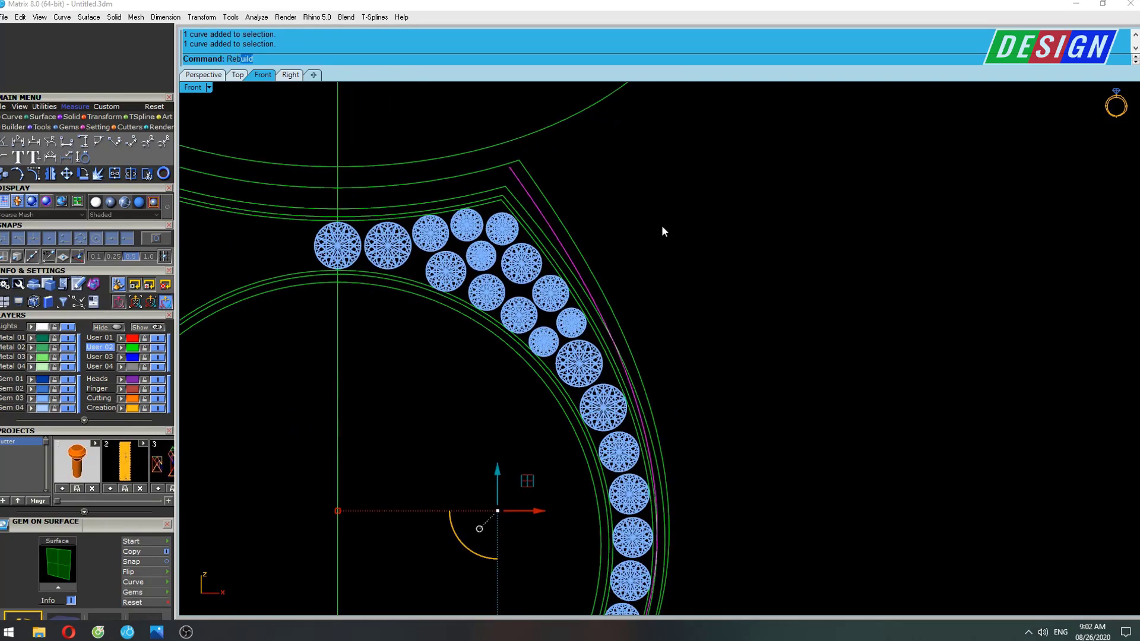
pyautogui.press('Return')
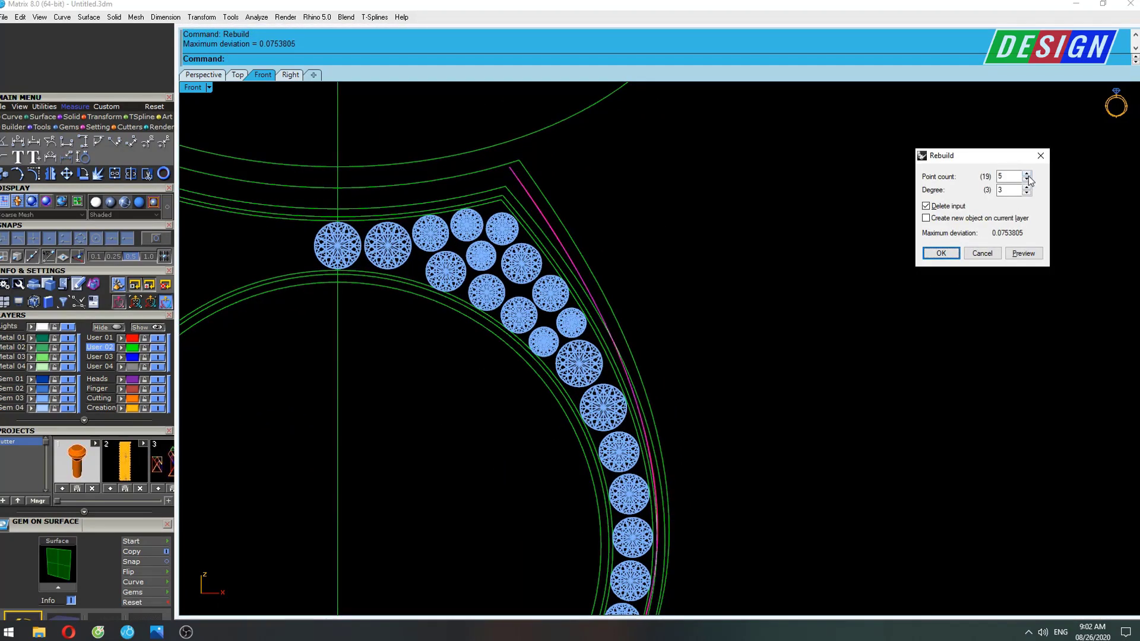
pyautogui.click(941, 254)
pyautogui.scroll(-2, 725, 273)
pyautogui.scroll(-2, 560, 243)
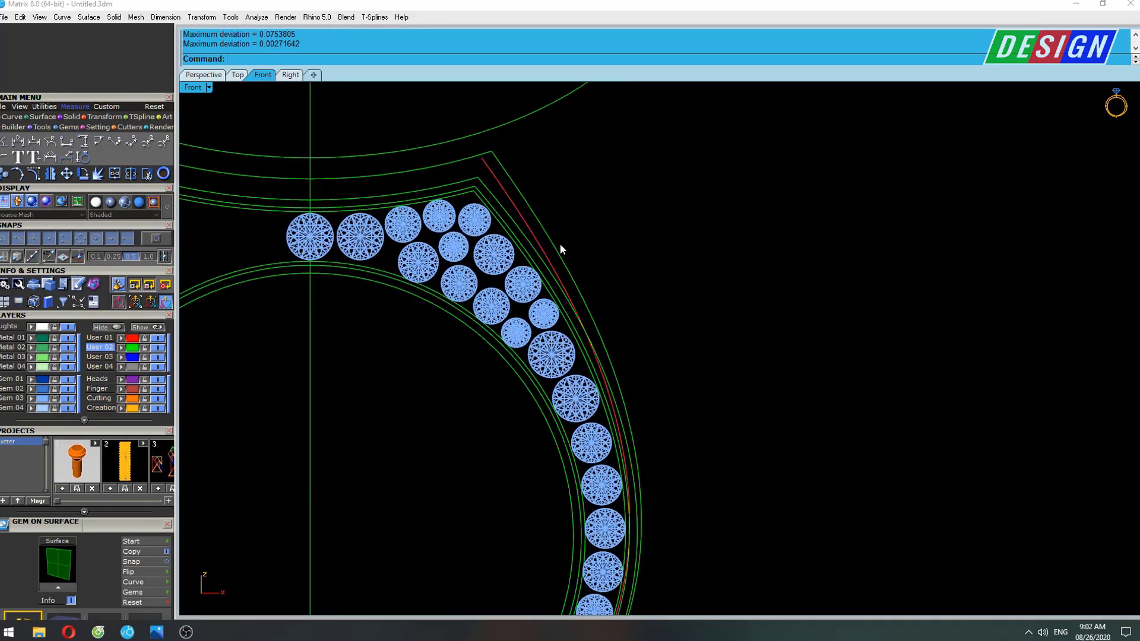
pyautogui.click(560, 243)
pyautogui.scroll(-2, 608, 252)
pyautogui.scroll(-2, 610, 258)
pyautogui.scroll(-2, 625, 254)
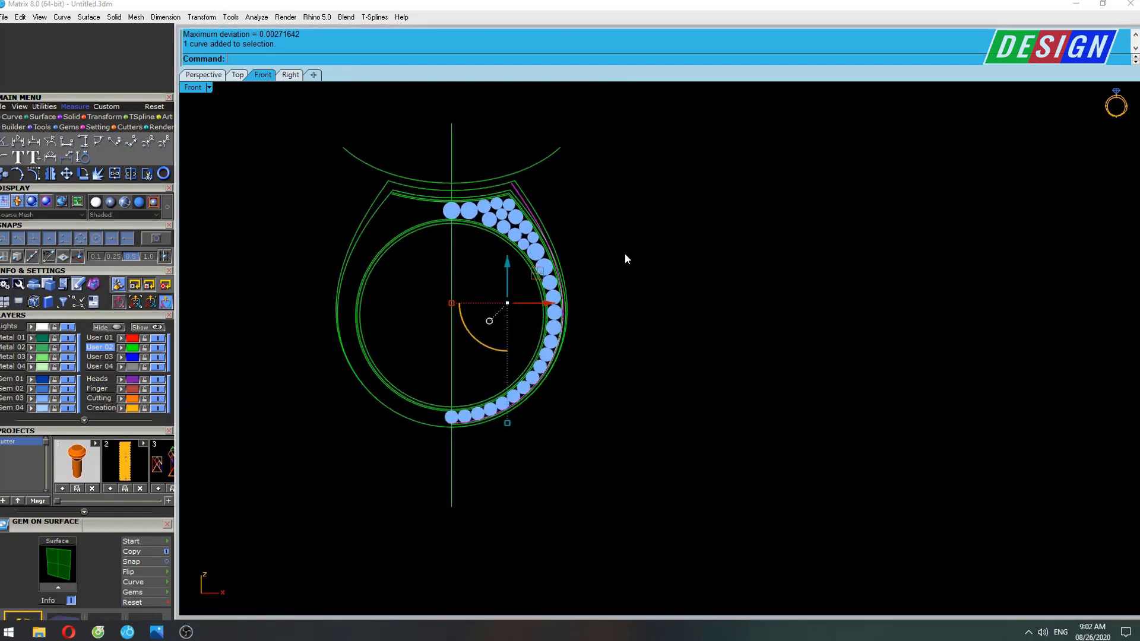
pyautogui.hotkey('ctrl', 'F4')
pyautogui.scroll(-3, 647, 249)
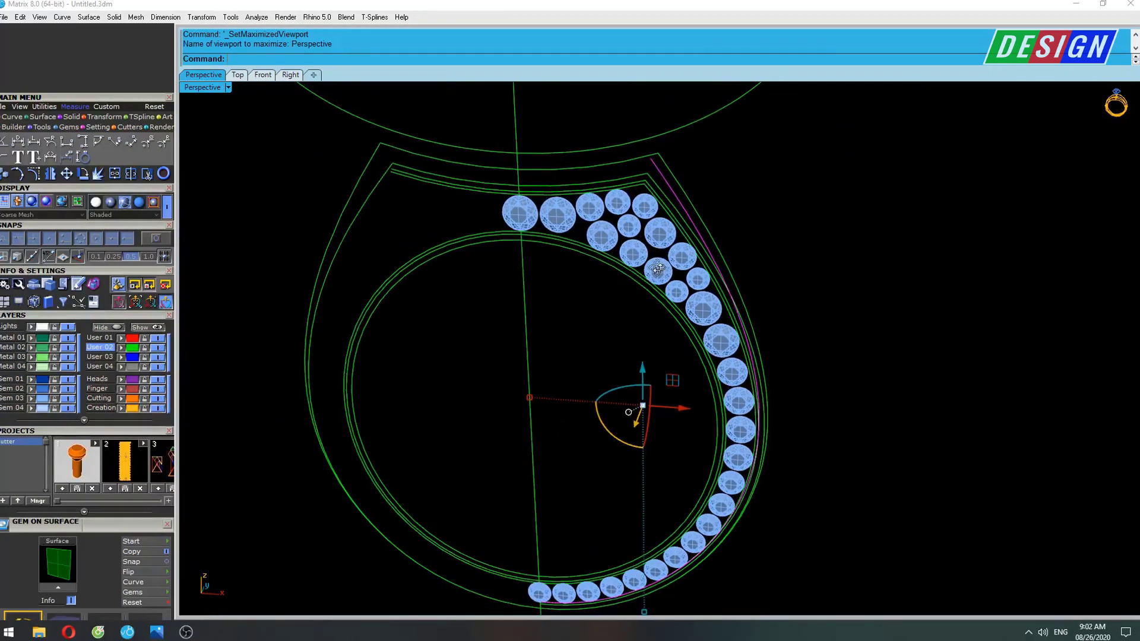
# - Select all 30 small gems and group them together
pyautogui.moveTo(647, 249); pyautogui.dragTo(655, 279, button='right')
pyautogui.click(319, 393)
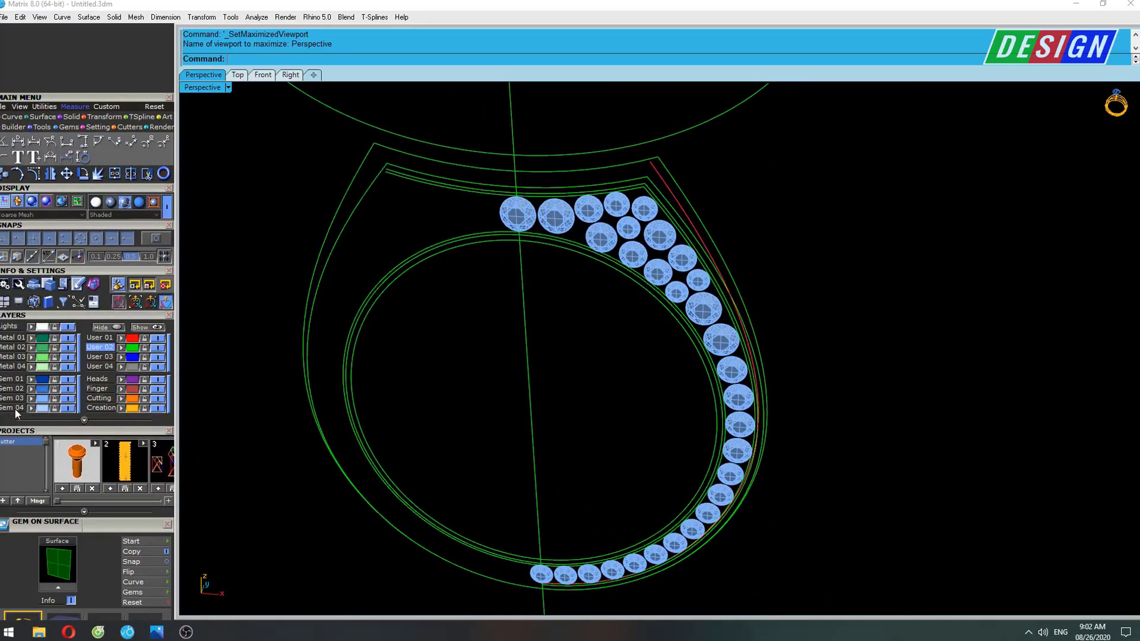
pyautogui.click(42, 401)
pyautogui.keyDown('shift'); pyautogui.moveTo(601, 376); pyautogui.dragTo(563, 360, button='right'); pyautogui.keyUp('shift')
pyautogui.write('gr')
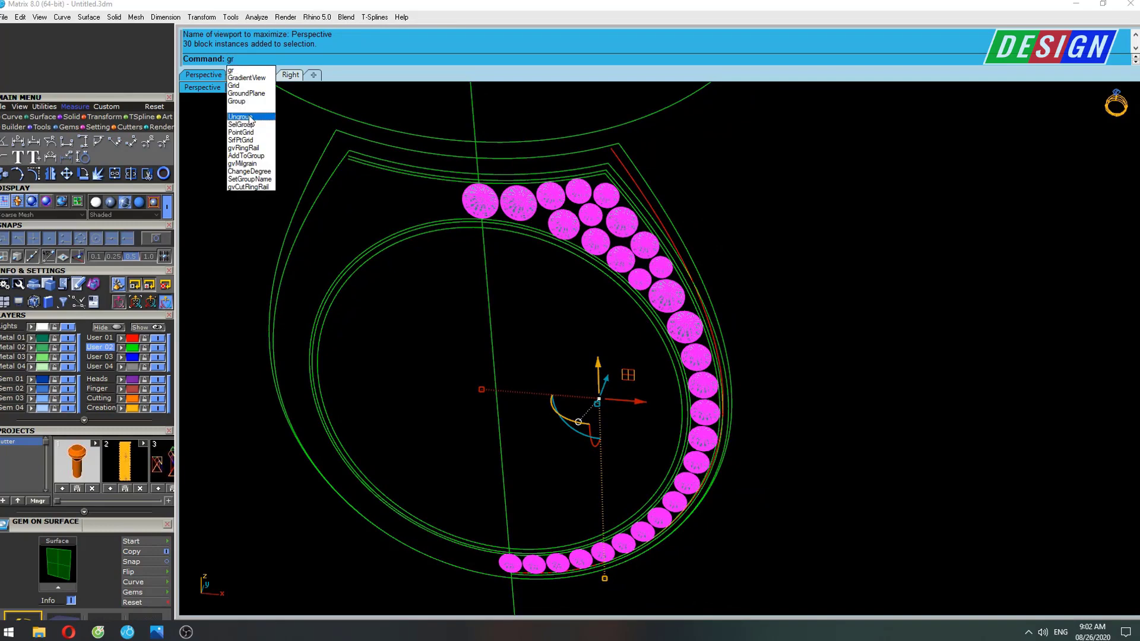
pyautogui.click(245, 108)
pyautogui.moveTo(692, 332)
pyautogui.keyDown('shift'); pyautogui.mouseDown(button='right')
pyautogui.moveTo(659, 300)
pyautogui.moveTo(664, 389)
pyautogui.mouseUp(button='right'); pyautogui.keyUp('shift')
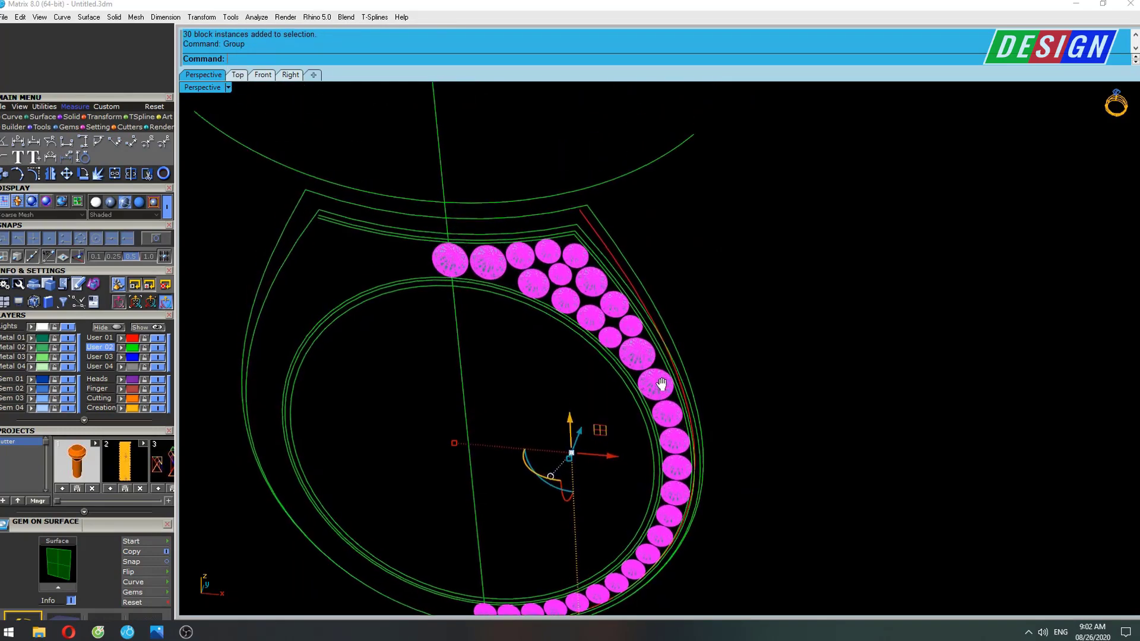
# - Hide the grouped gems and select the offset shank curve
pyautogui.write('h')
pyautogui.press('Return')
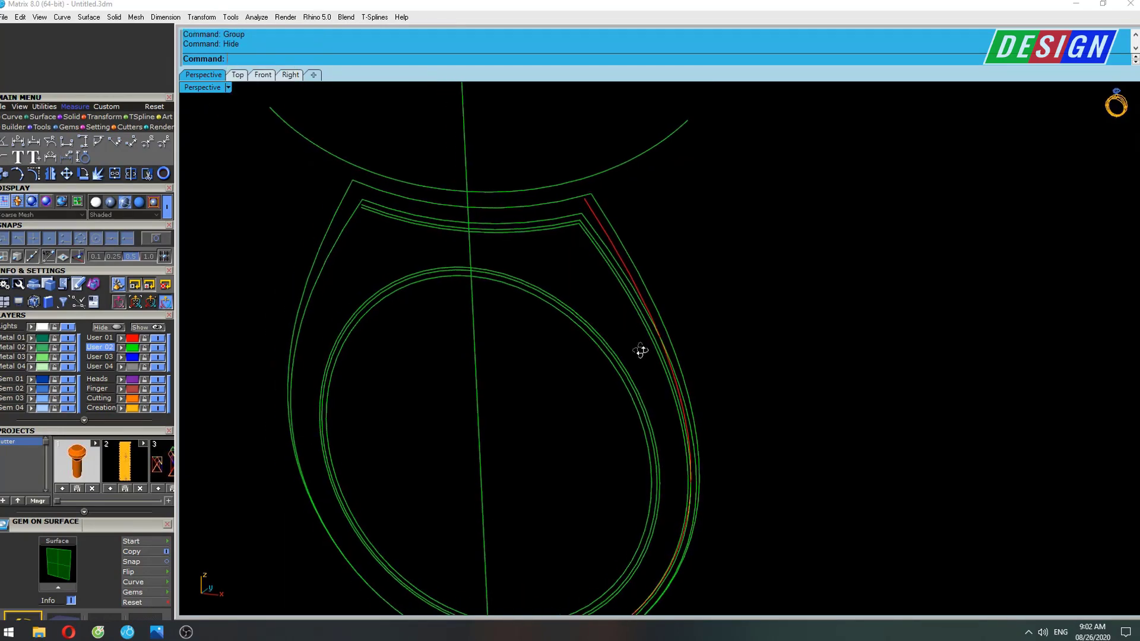
pyautogui.moveTo(641, 351); pyautogui.dragTo(598, 223, button='right')
pyautogui.click(598, 221)
pyautogui.moveTo(677, 315)
pyautogui.mouseDown(button='right')
pyautogui.moveTo(681, 354)
pyautogui.moveTo(664, 311)
pyautogui.mouseUp(button='right')
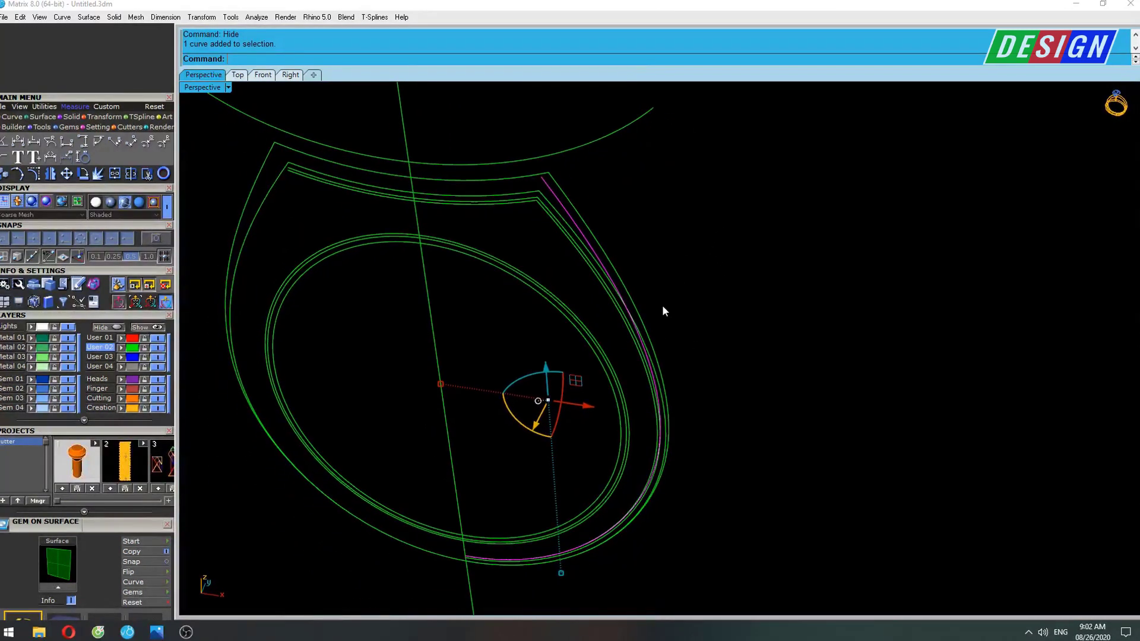
# - Extrude the offset curve to both sides by 18.026 into a surface
pyautogui.write('Ext')
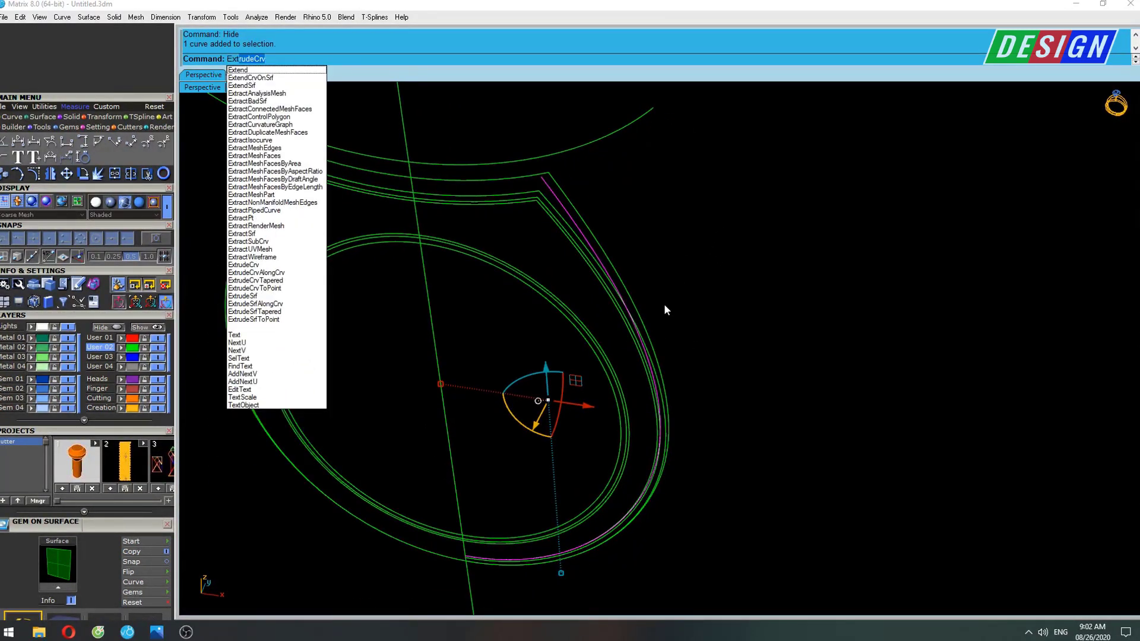
pyautogui.write('ru')
pyautogui.press('Return')
pyautogui.moveTo(663, 304)
pyautogui.mouseDown(button='right')
pyautogui.moveTo(438, 328)
pyautogui.moveTo(581, 402)
pyautogui.moveTo(644, 235)
pyautogui.moveTo(743, 251)
pyautogui.moveTo(750, 221)
pyautogui.moveTo(733, 234)
pyautogui.mouseUp(button='right')
pyautogui.rightClick(438, 328)
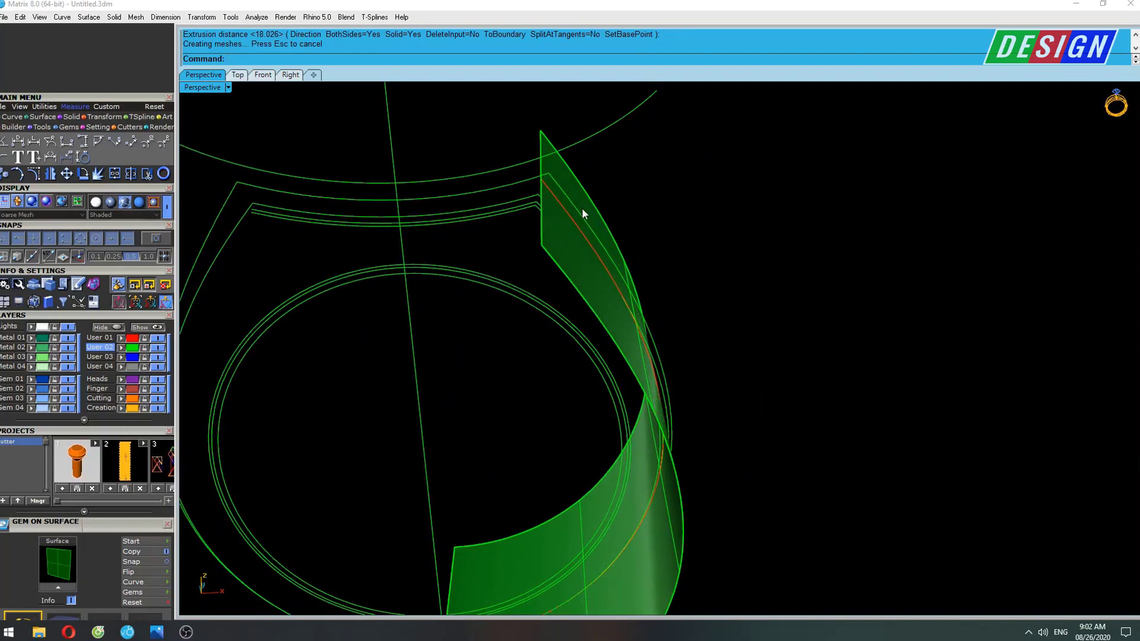
pyautogui.scroll(-3, 591, 225)
pyautogui.moveTo(591, 225)
pyautogui.mouseDown(button='right')
pyautogui.moveTo(618, 258)
pyautogui.moveTo(534, 224)
pyautogui.moveTo(617, 285)
pyautogui.moveTo(616, 255)
pyautogui.mouseUp(button='right')
pyautogui.hotkey('ctrl', 'F3')
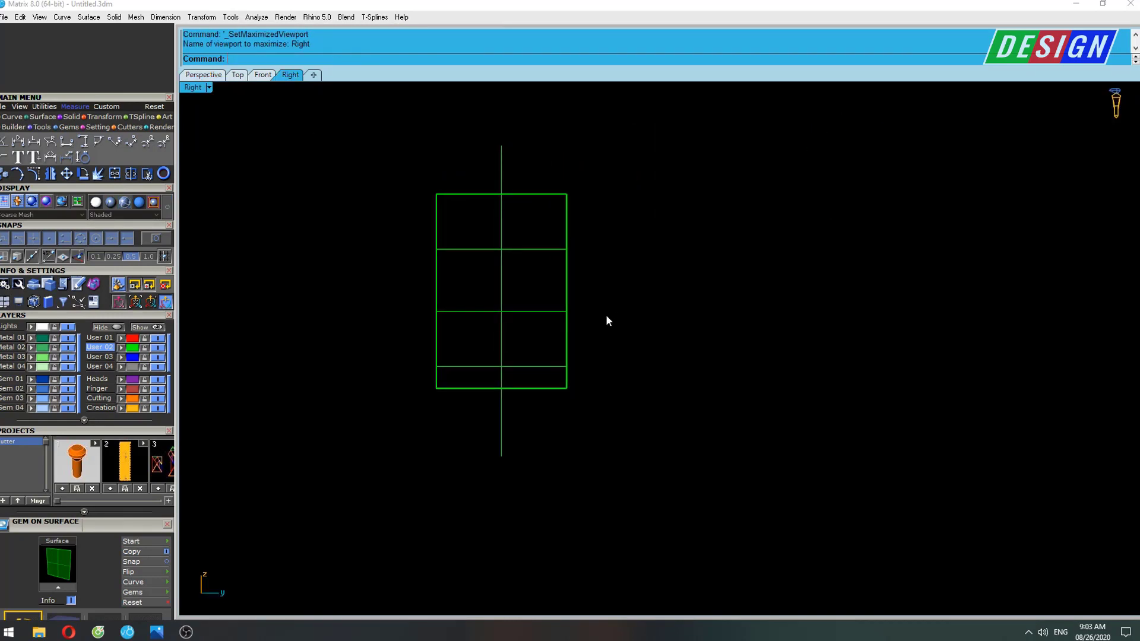
# - Measure the extruded surface's width from the side with an aligned dimension (about 9.19), then cancel it
pyautogui.scroll(5, 494, 207)
pyautogui.moveTo(495, 205); pyautogui.dragTo(498, 252, button='right')
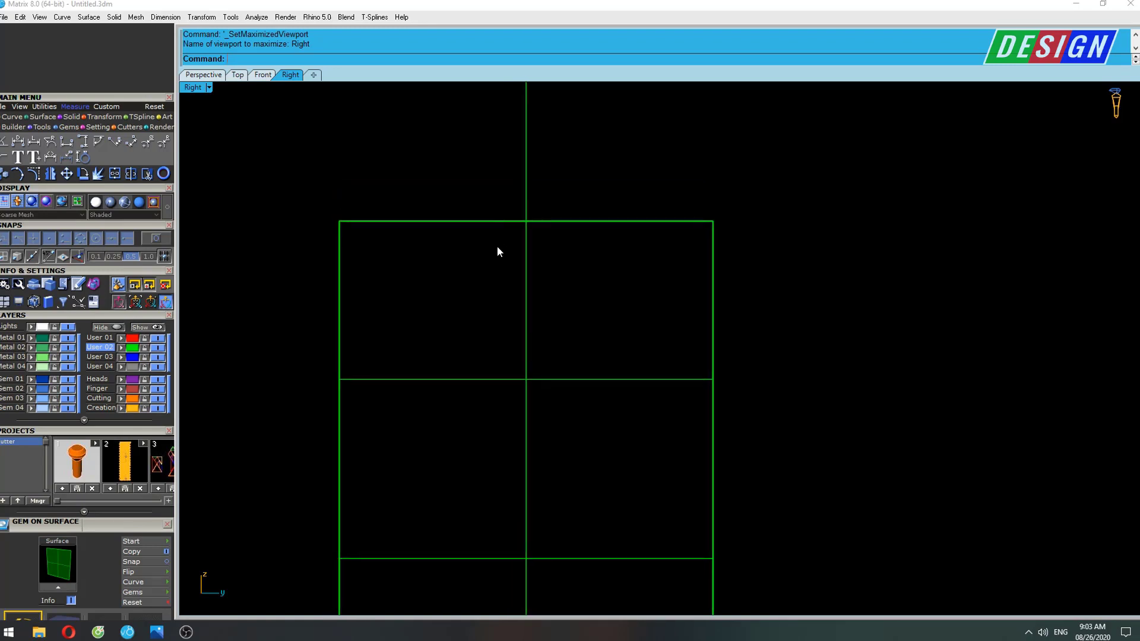
pyautogui.click(132, 144)
pyautogui.click(526, 221)
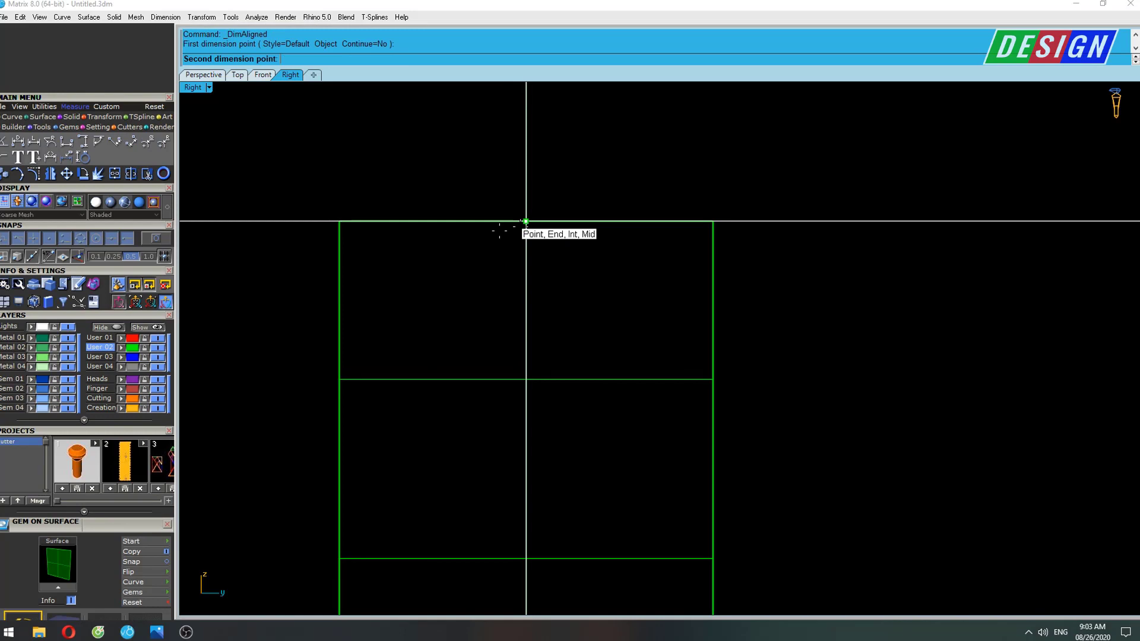
pyautogui.click(339, 222)
pyautogui.press('Escape')
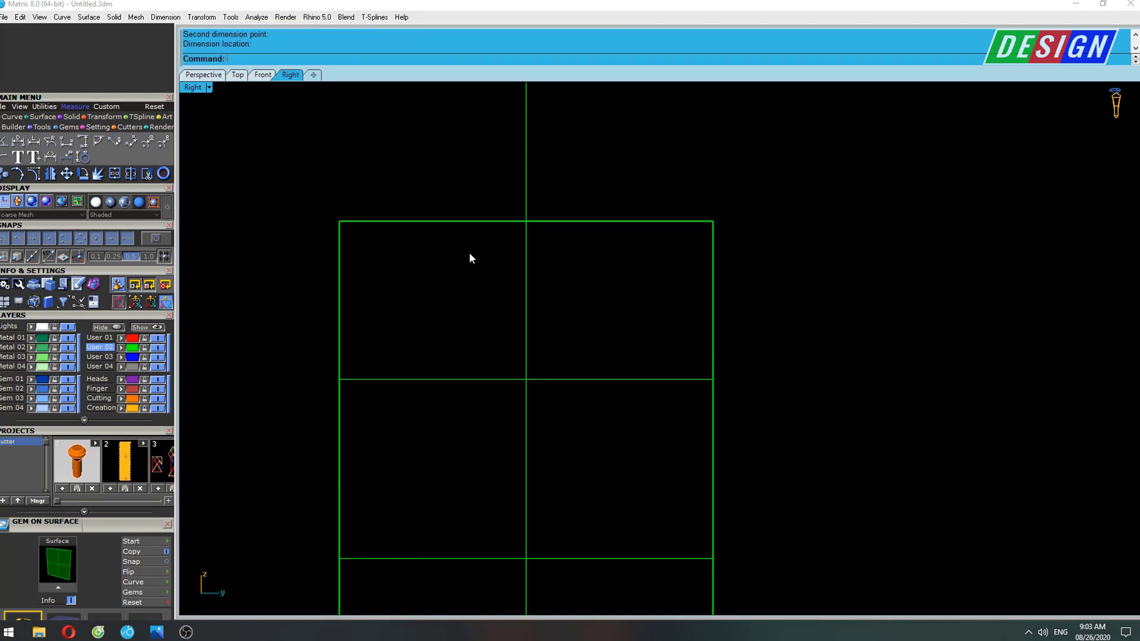
# - Review the surface in perspective and side views, ending on the front view of the ring
pyautogui.moveTo(475, 250); pyautogui.dragTo(492, 265, button='right')
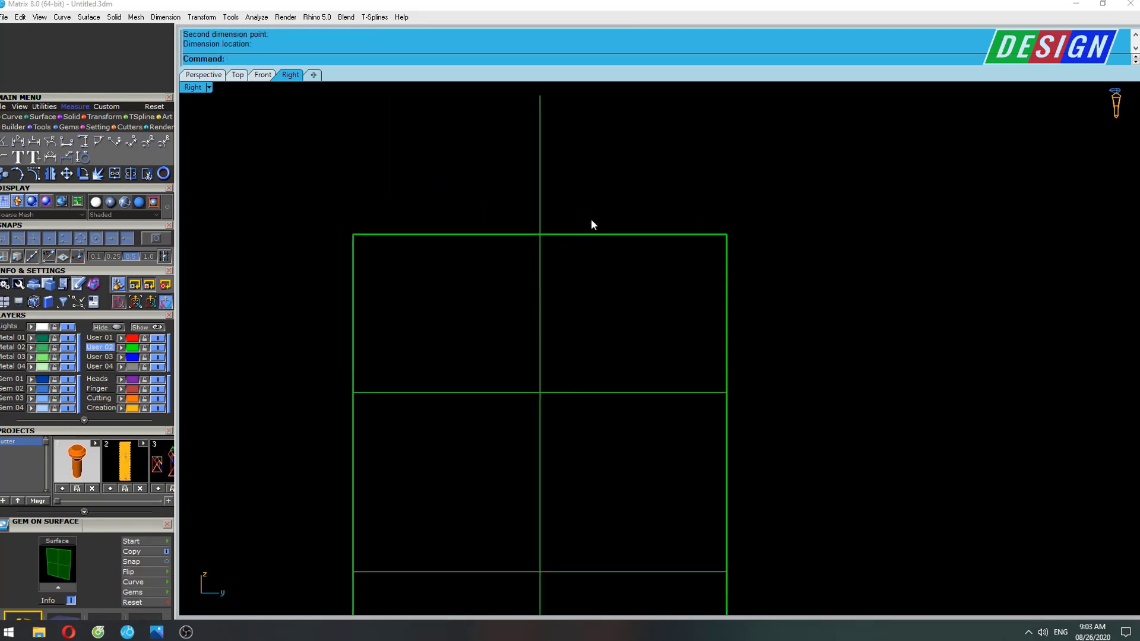
pyautogui.moveTo(591, 218); pyautogui.dragTo(565, 227, button='right')
pyautogui.hotkey('ctrl', 'F4')
pyautogui.scroll(5, 594, 208)
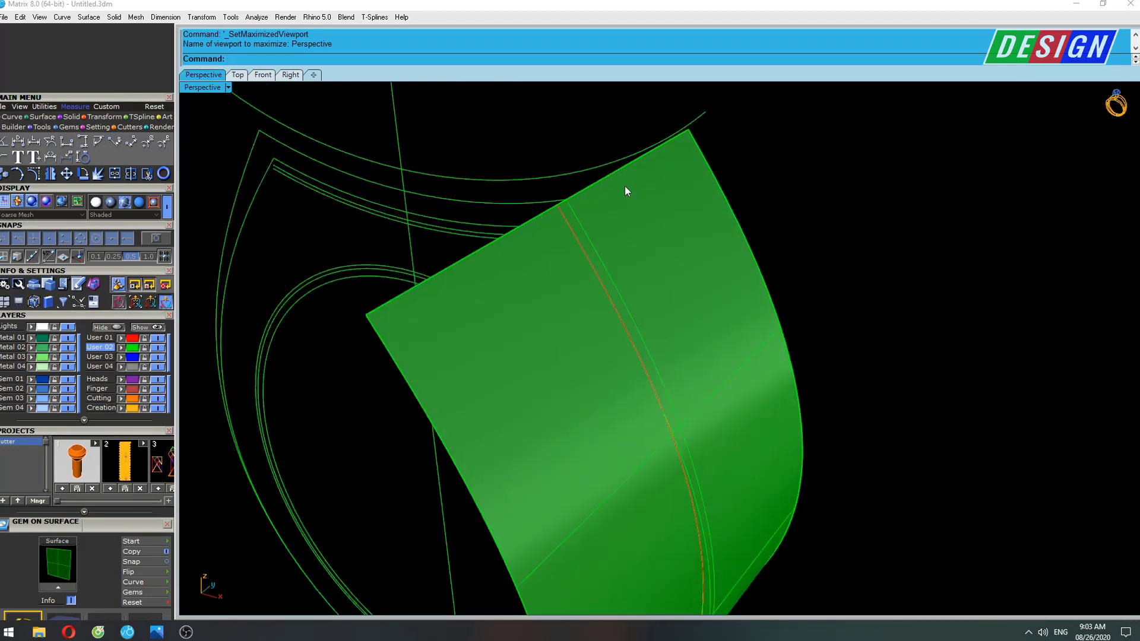
pyautogui.moveTo(625, 188)
pyautogui.mouseDown(button='right')
pyautogui.moveTo(602, 234)
pyautogui.moveTo(667, 219)
pyautogui.moveTo(700, 181)
pyautogui.moveTo(710, 186)
pyautogui.moveTo(658, 206)
pyautogui.mouseUp(button='right')
pyautogui.hotkey('ctrl', 'F3')
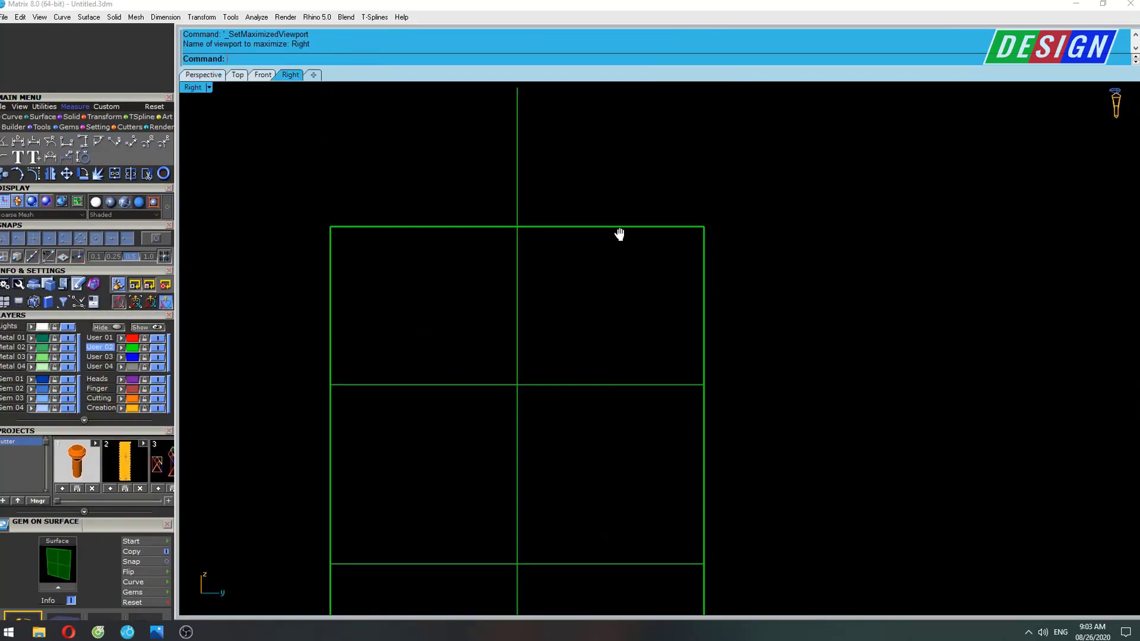
pyautogui.hotkey('ctrl', 'F2')
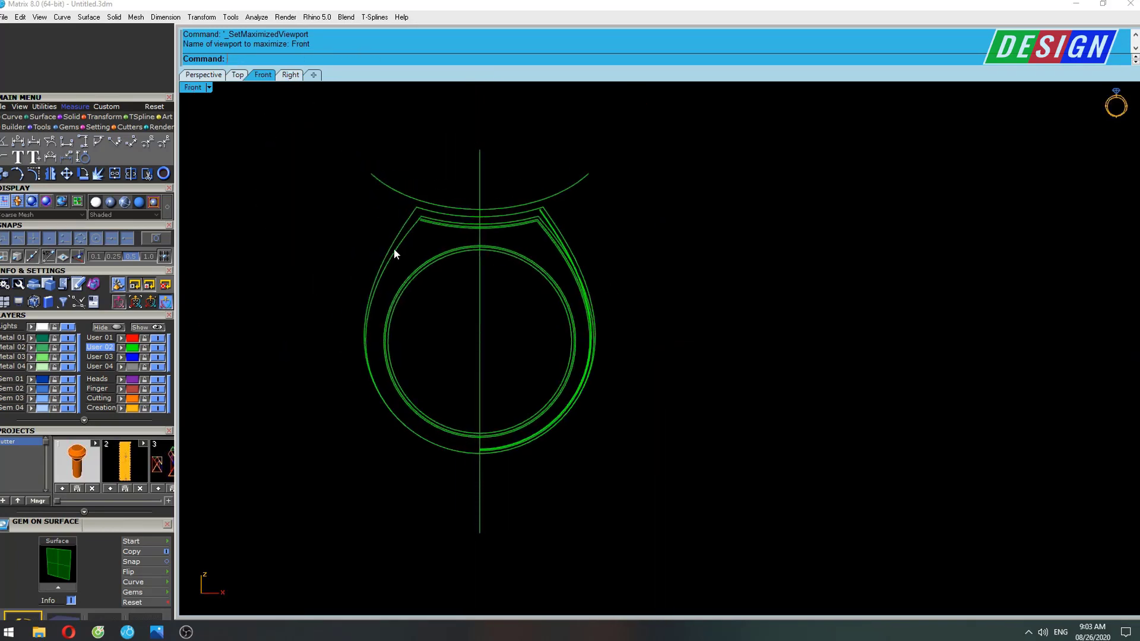
# - Insert an 8.6 mm round diamond from the gem loader and select it
pyautogui.click(69, 128)
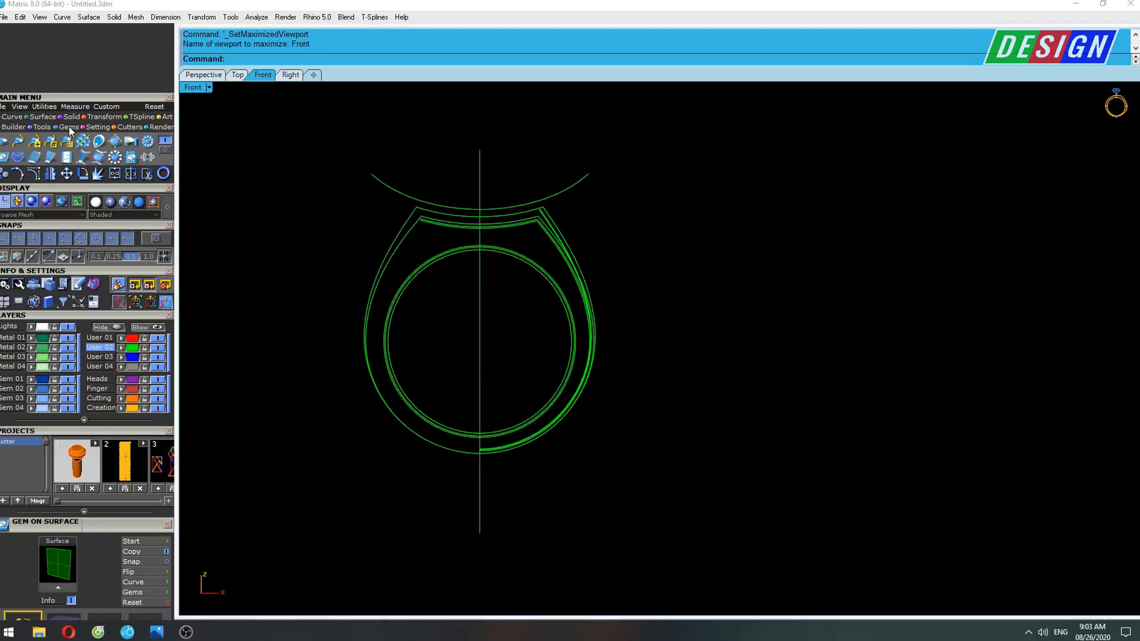
pyautogui.click(2, 143)
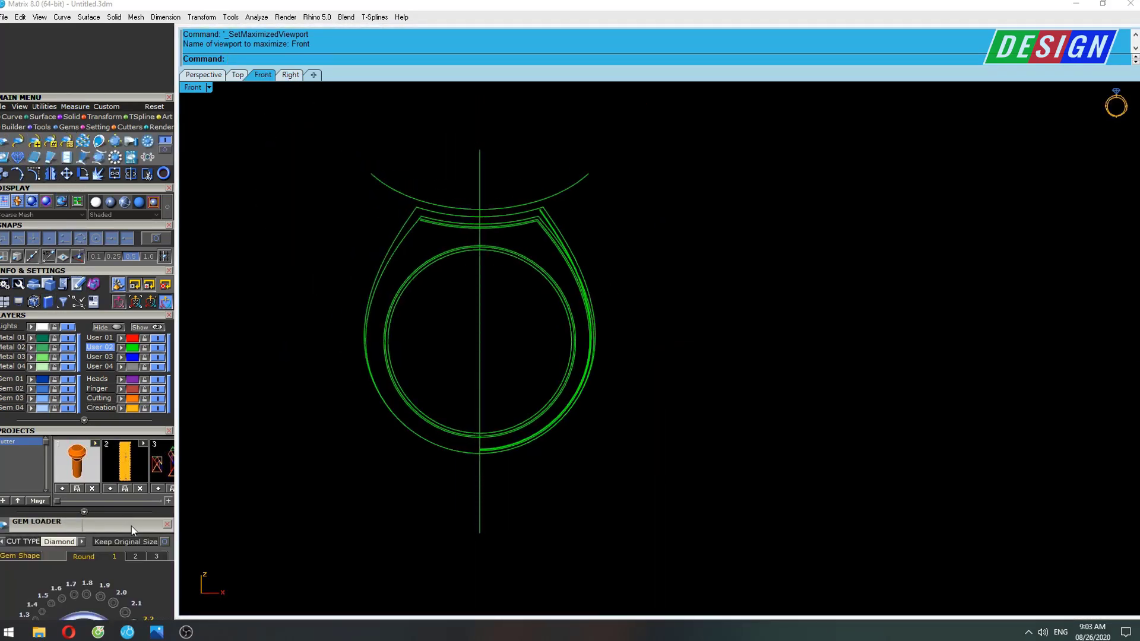
pyautogui.moveTo(131, 526); pyautogui.dragTo(142, 230)
pyautogui.click(155, 262)
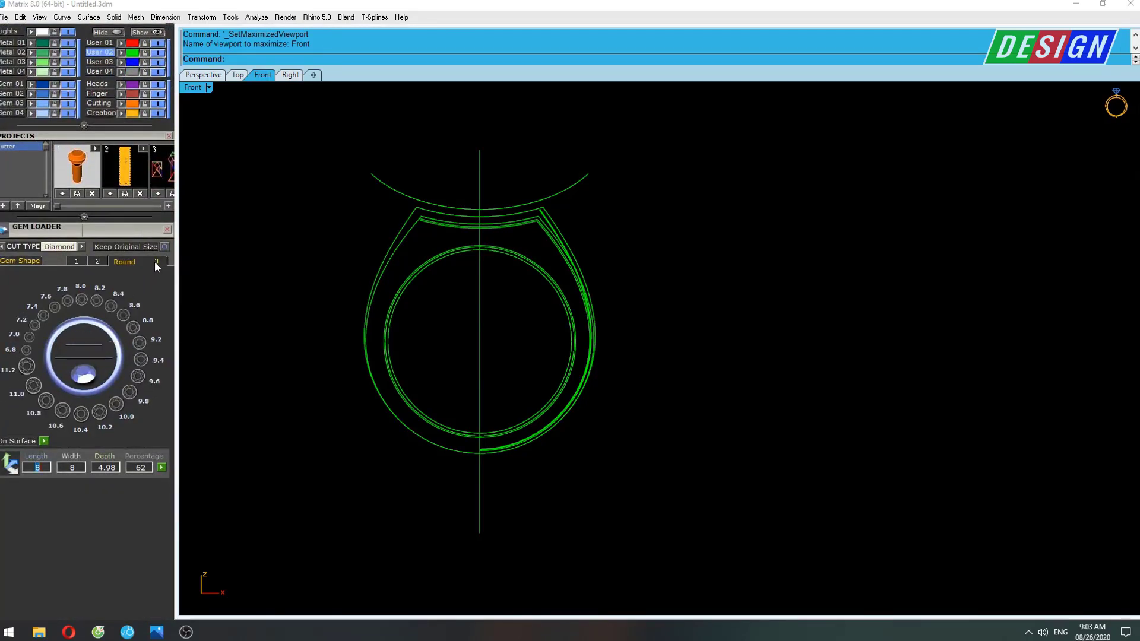
pyautogui.click(84, 302)
pyautogui.click(499, 373)
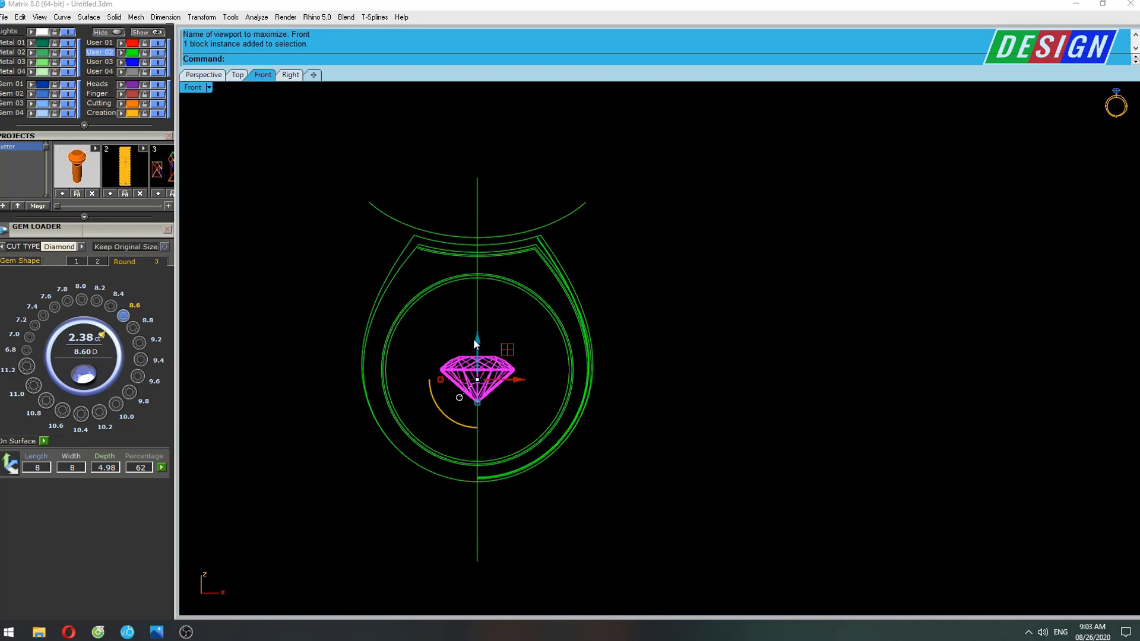
# - Move the round diamond up so it sits above the ring top
pyautogui.moveTo(475, 340); pyautogui.dragTo(483, 186)
pyautogui.moveTo(635, 204); pyautogui.dragTo(612, 214, button='right')
pyautogui.click(479, 229)
pyautogui.scroll(5, 461, 226)
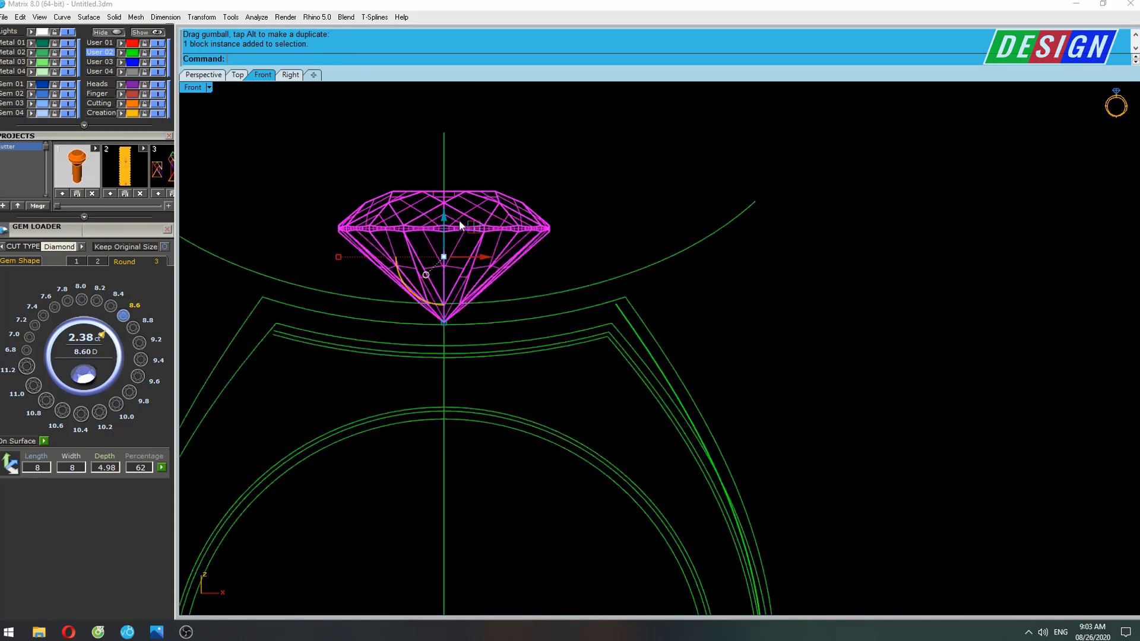
pyautogui.click(444, 225)
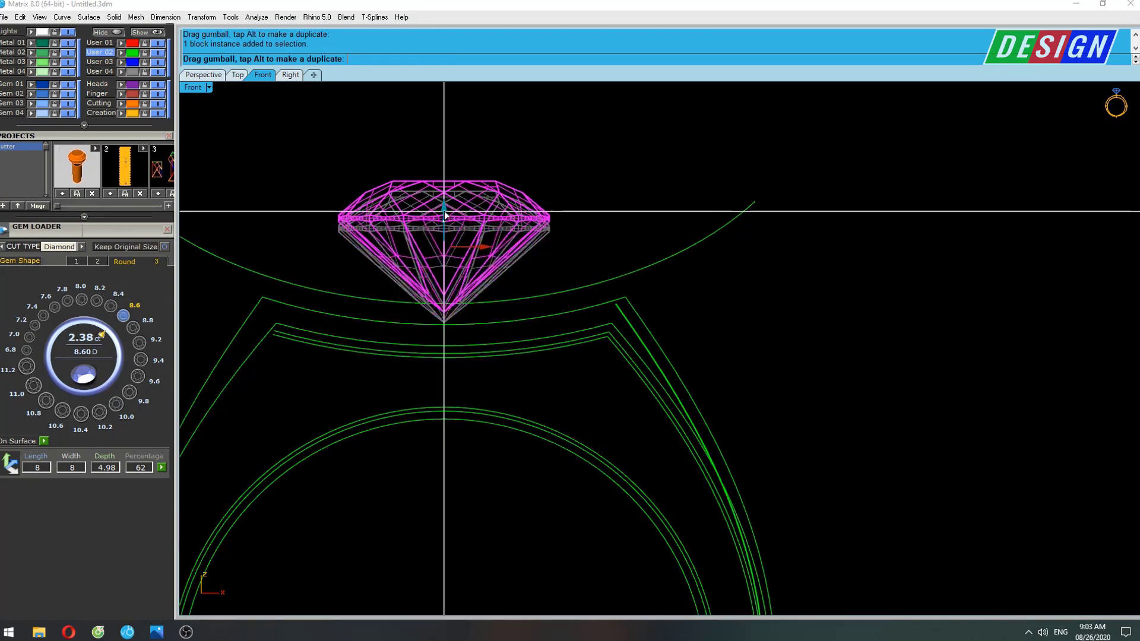
pyautogui.press('Escape')
# - Check the diamond from the side, then switch to a full-window perspective view
pyautogui.moveTo(611, 199); pyautogui.dragTo(601, 205, button='right')
pyautogui.hotkey('ctrl', 'F3')
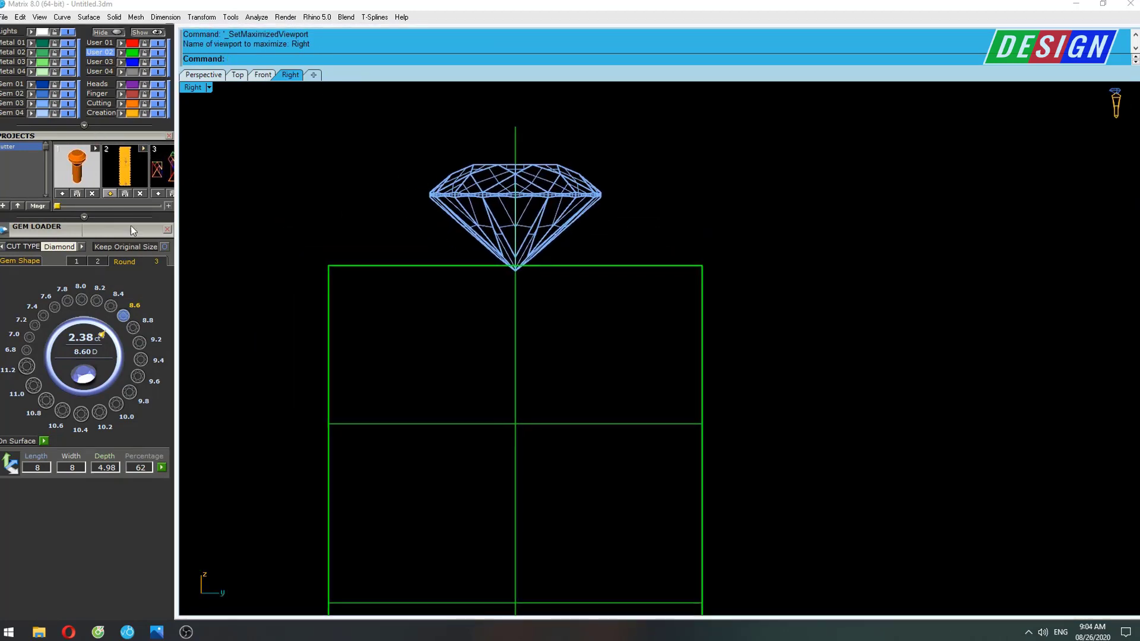
pyautogui.scroll(10, 126, 139)
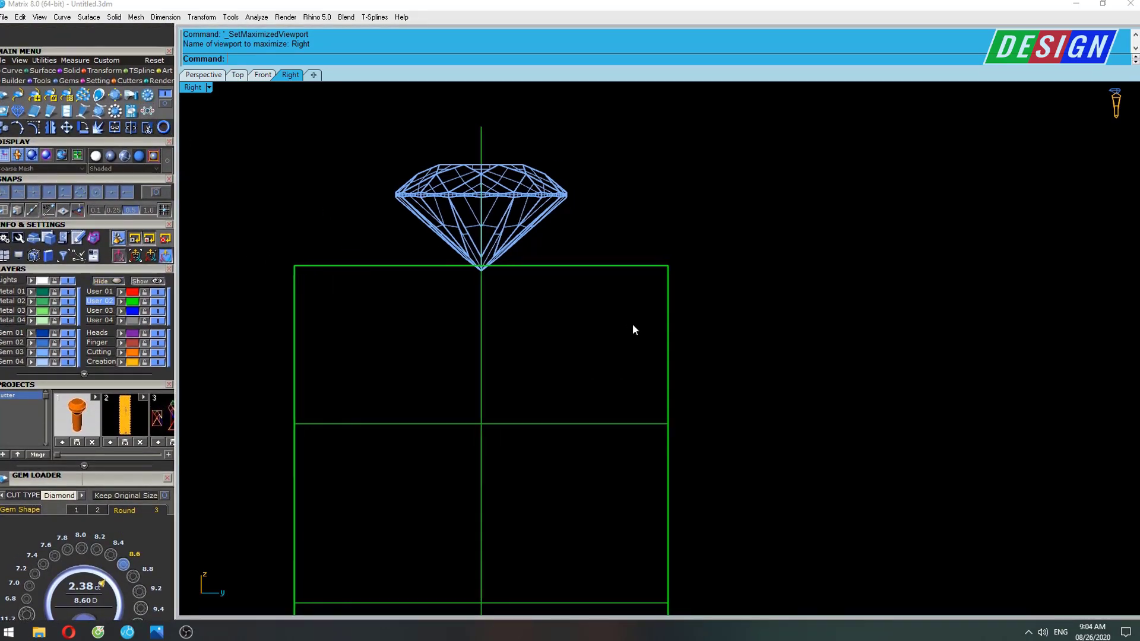
pyautogui.hotkey('ctrl', 'F4')
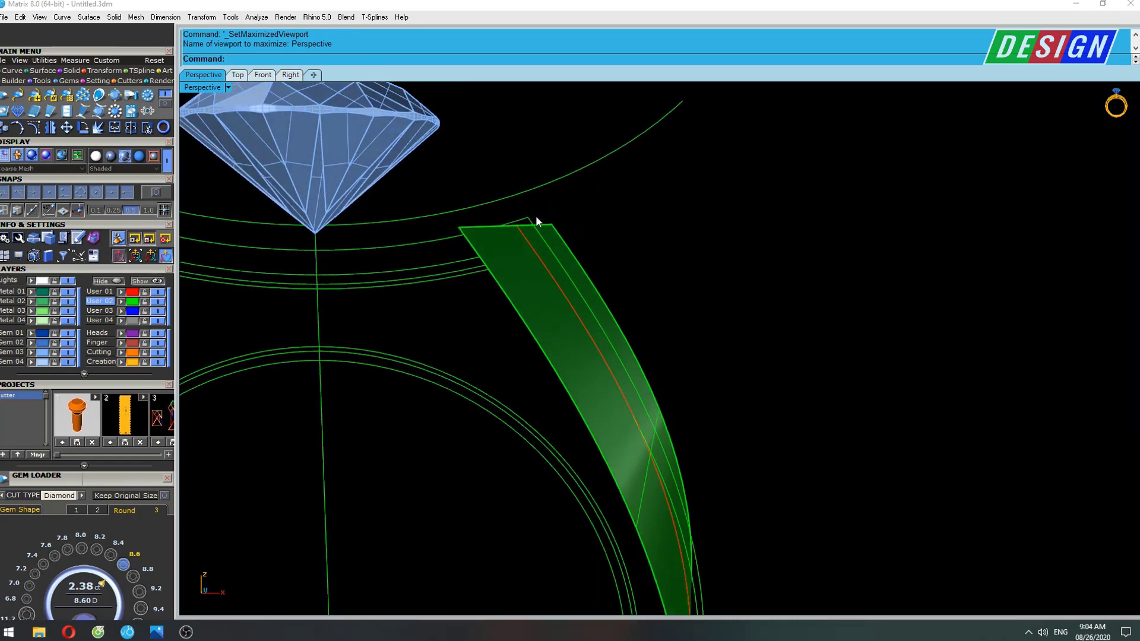
# - Hide the thin curve along the green surface's edge using the H command
pyautogui.click(531, 221)
pyautogui.moveTo(522, 219)
pyautogui.mouseDown(button='right')
pyautogui.moveTo(625, 272)
pyautogui.moveTo(618, 314)
pyautogui.mouseUp(button='right')
pyautogui.write('h')
pyautogui.press('Return')
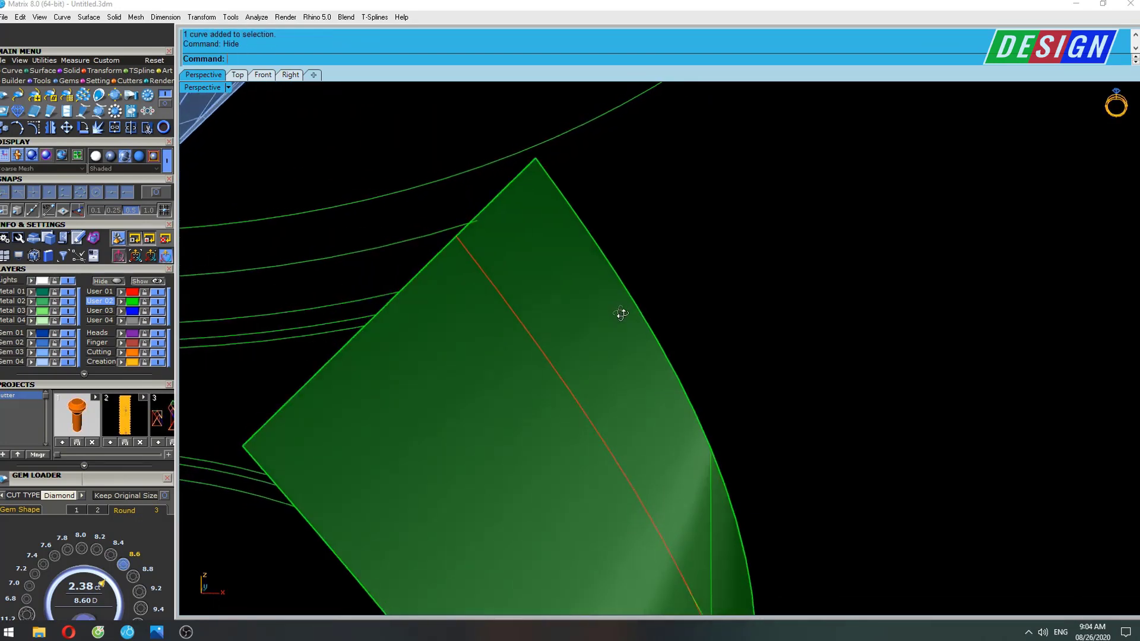
pyautogui.moveTo(538, 262)
pyautogui.mouseDown(button='right')
pyautogui.moveTo(589, 238)
pyautogui.moveTo(631, 176)
pyautogui.moveTo(631, 228)
pyautogui.mouseUp(button='right')
pyautogui.scroll(-5, 591, 241)
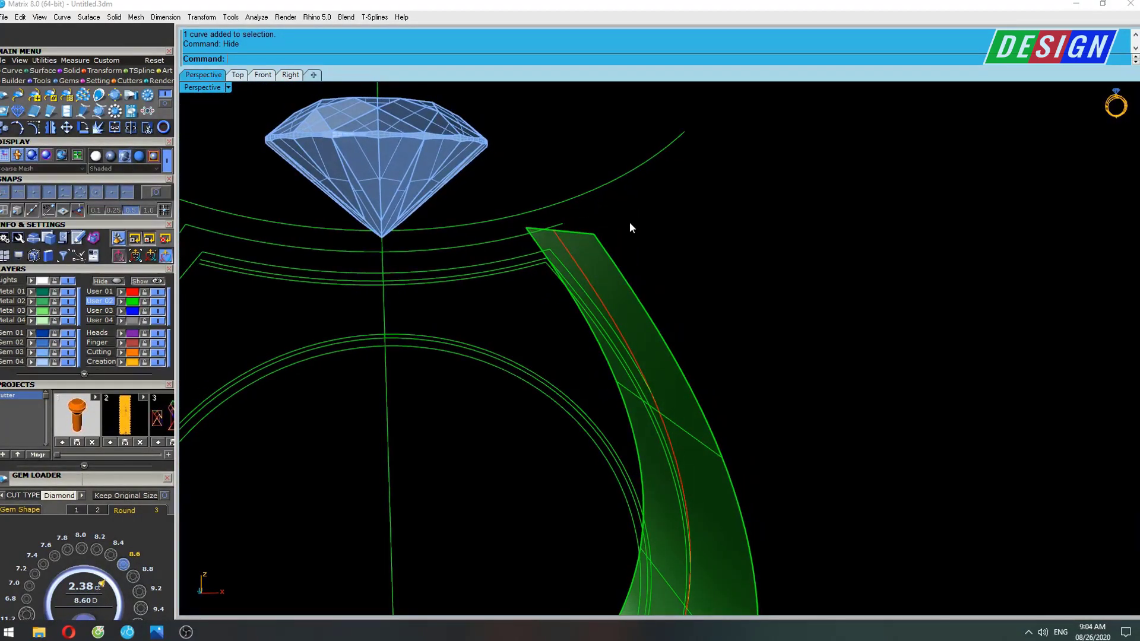
# - In the full-window front view, draw a short line across the top of the shank curve
pyautogui.hotkey('ctrl', 'F2')
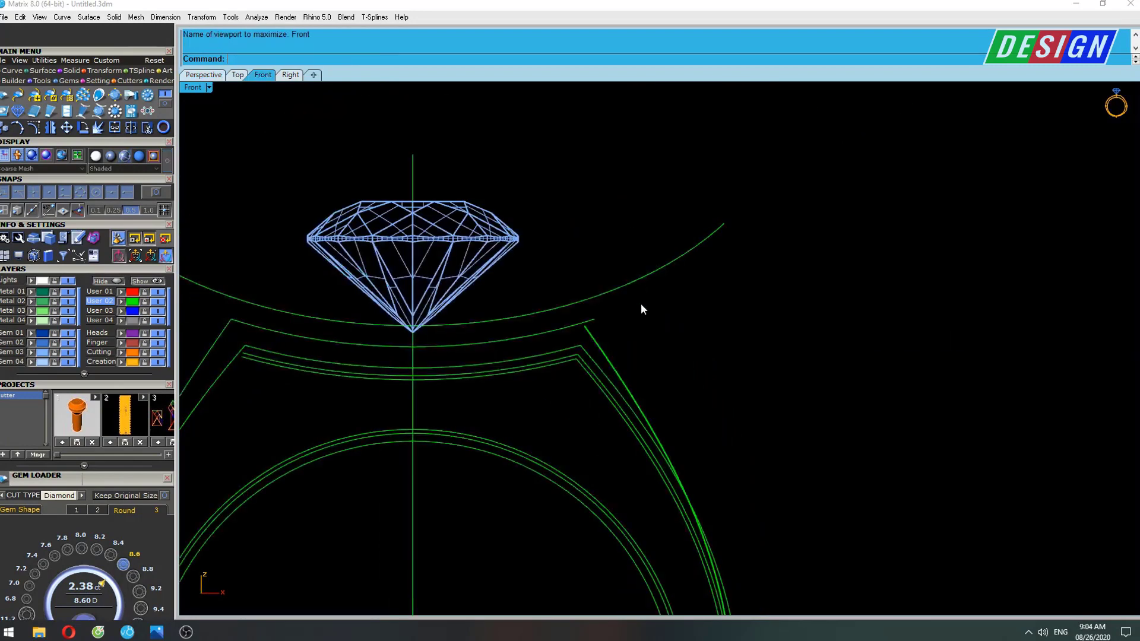
pyautogui.scroll(2, 619, 257)
pyautogui.scroll(3, 586, 295)
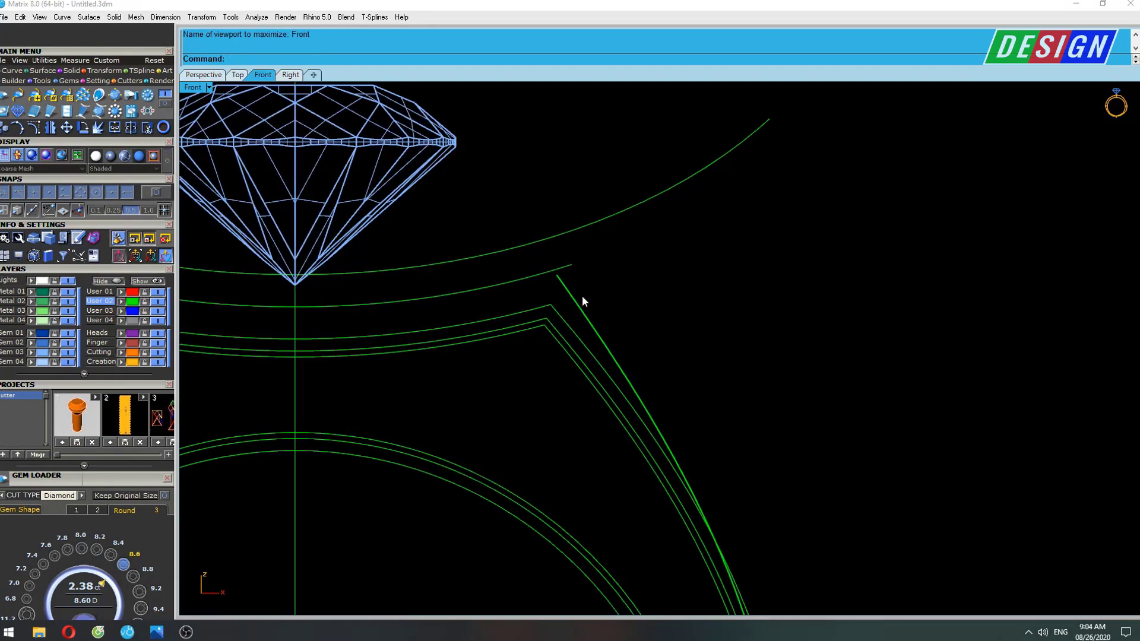
pyautogui.moveTo(585, 294); pyautogui.dragTo(562, 282, button='right')
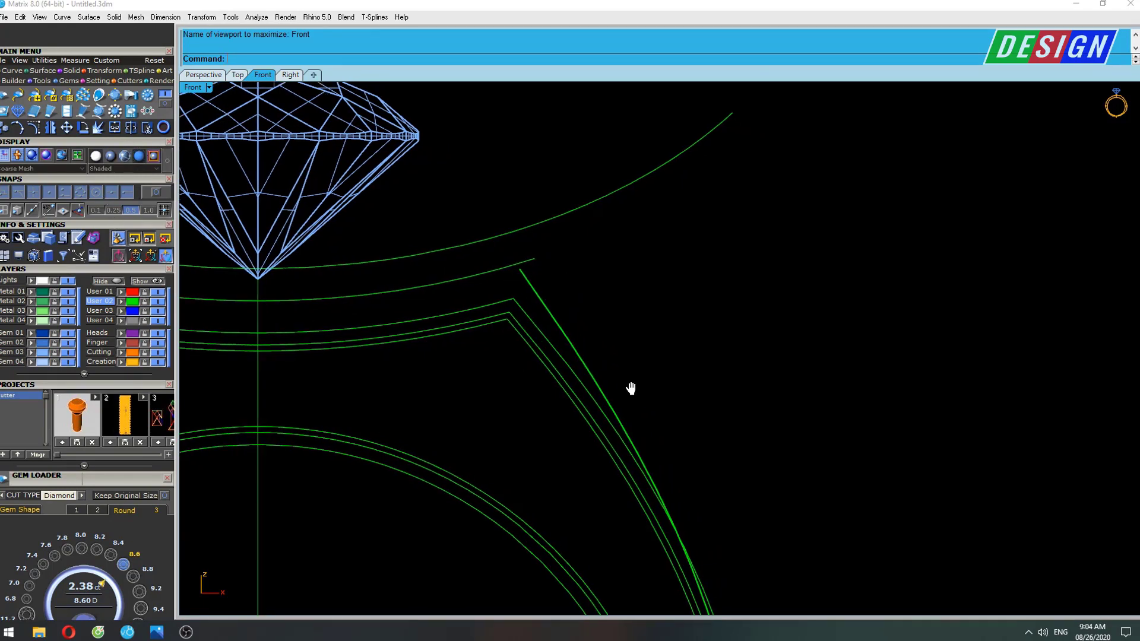
pyautogui.moveTo(628, 387); pyautogui.dragTo(615, 384, button='right')
pyautogui.write('L')
pyautogui.press('Return')
pyautogui.scroll(3, 499, 268)
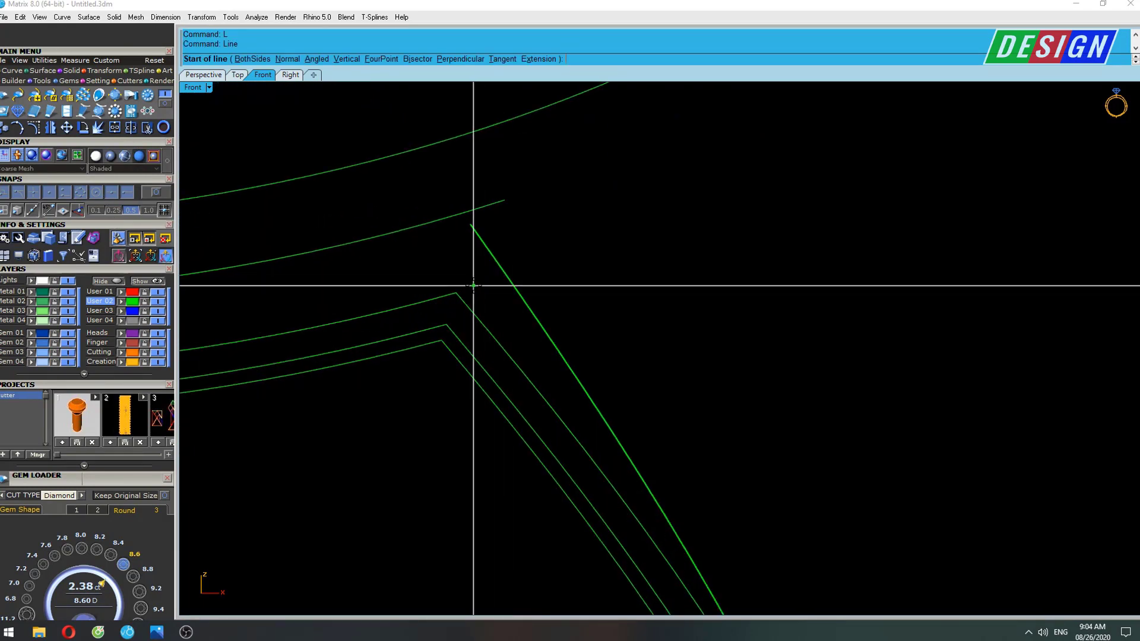
pyautogui.scroll(-3, 509, 242)
pyautogui.scroll(3, 509, 254)
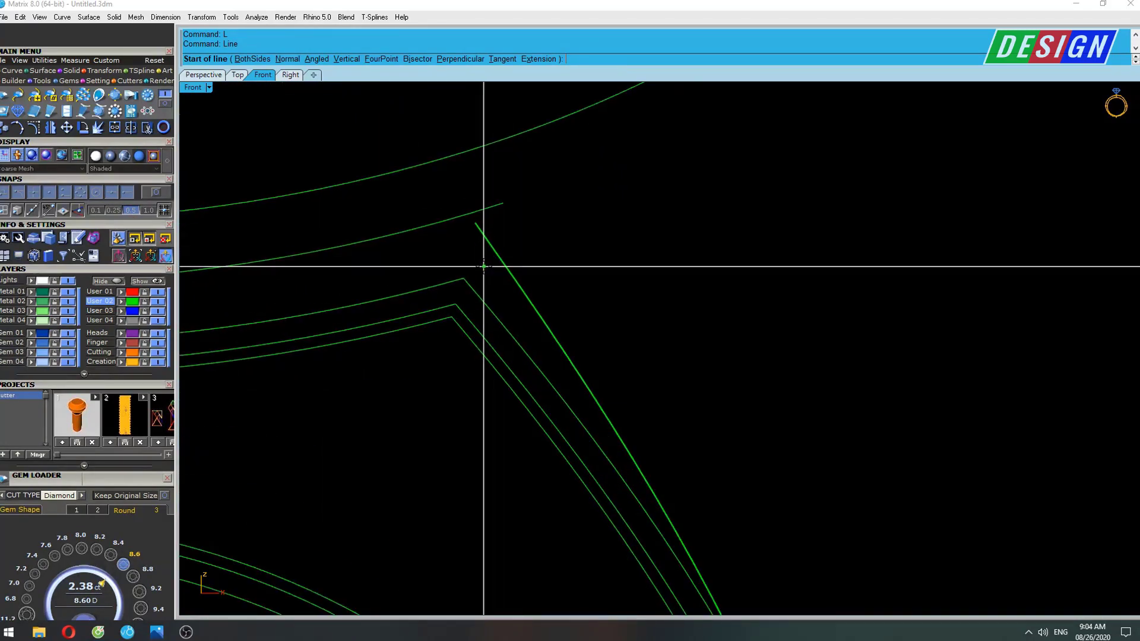
pyautogui.click(484, 266)
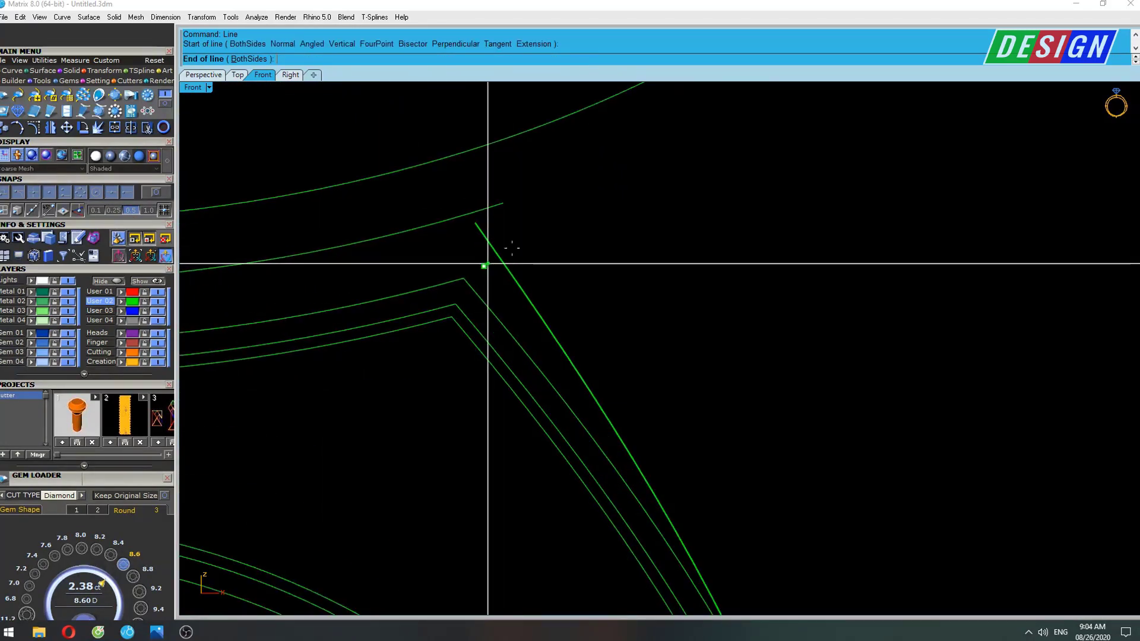
pyautogui.click(524, 222)
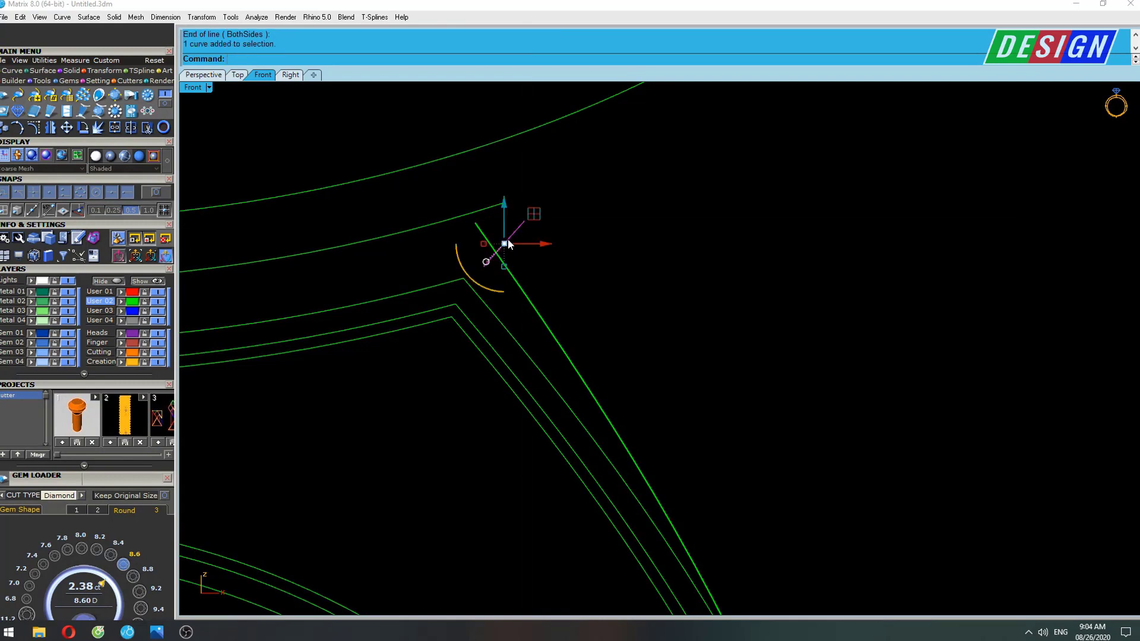
pyautogui.moveTo(542, 279); pyautogui.dragTo(576, 293, button='right')
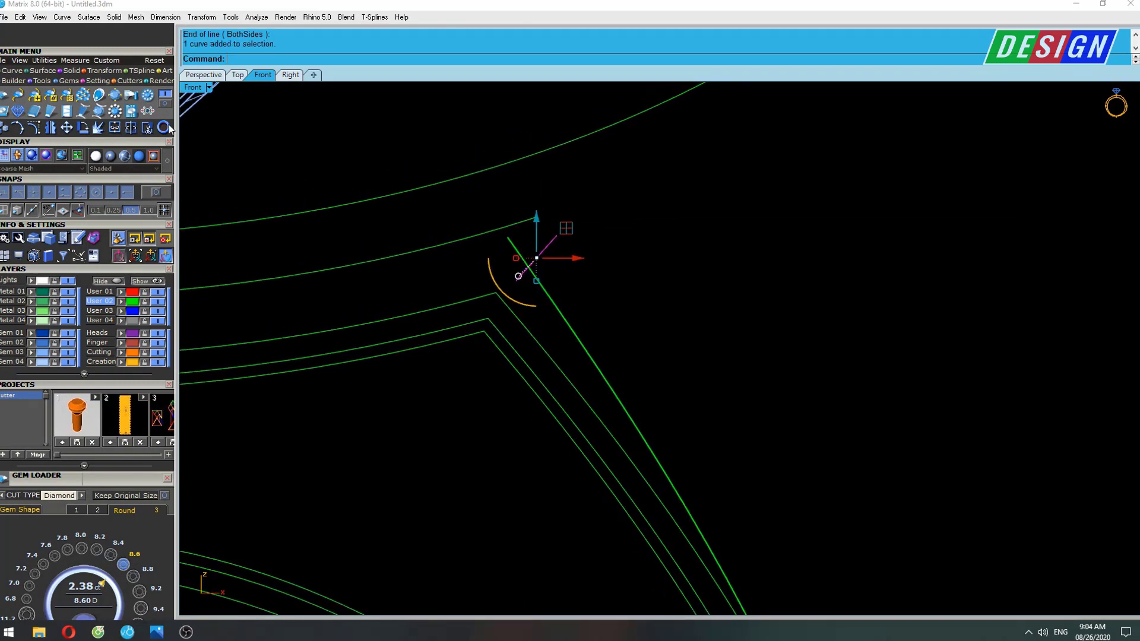
# - Project the line onto the green surface and inspect the result in perspective
pyautogui.click(9, 73)
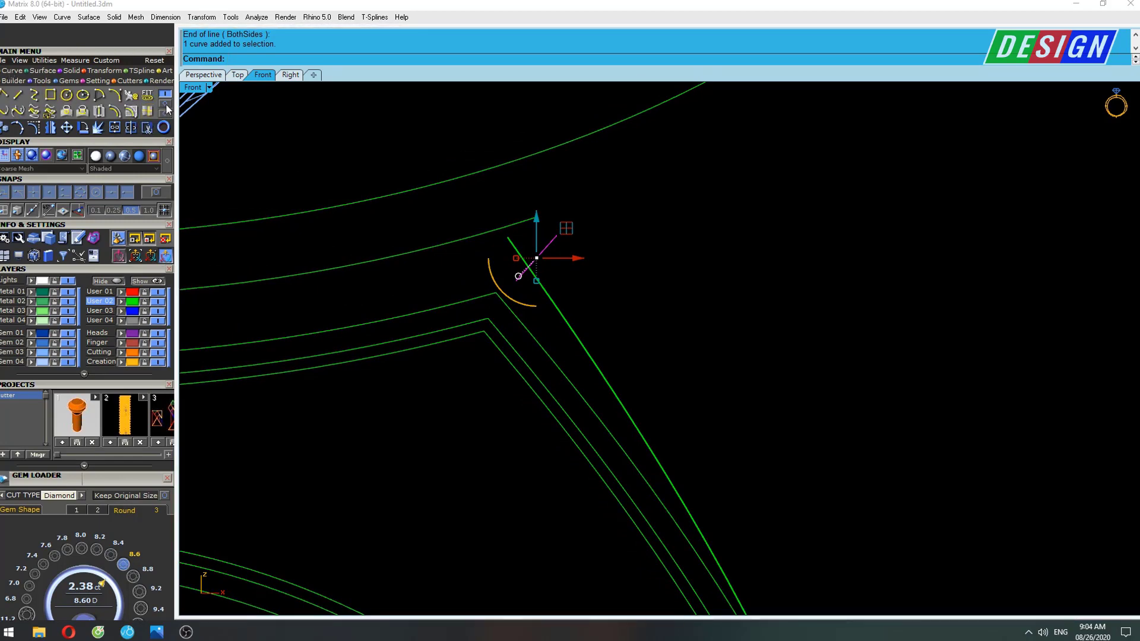
pyautogui.click(83, 113)
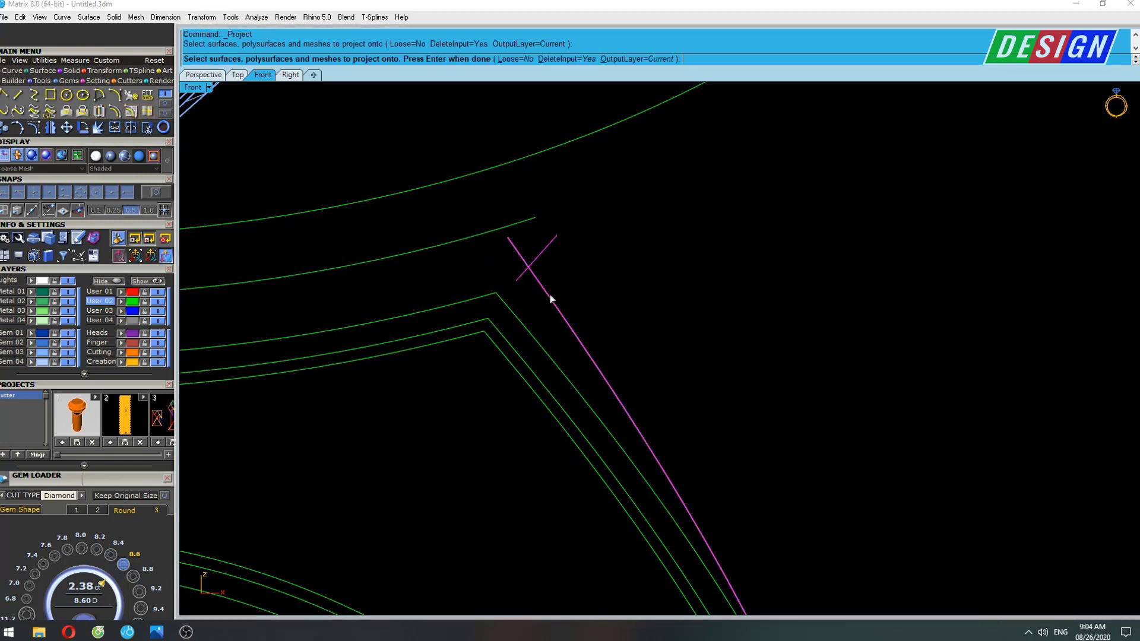
pyautogui.press('Escape')
pyautogui.hotkey('ctrl', 'Tab')
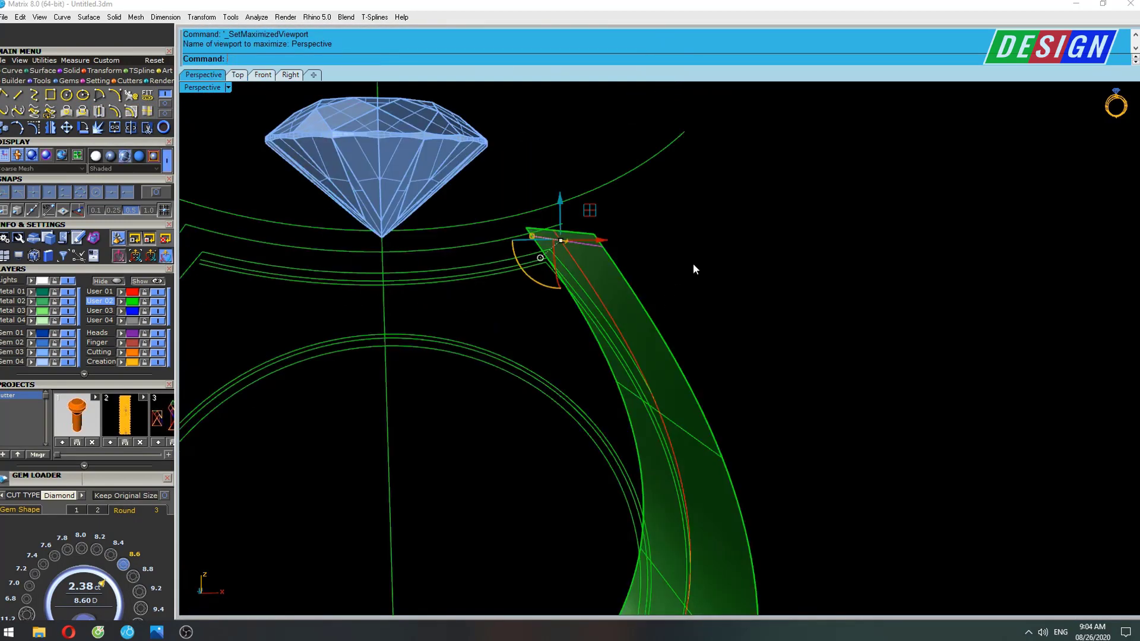
pyautogui.scroll(2, 597, 273)
pyautogui.scroll(2, 597, 273)
pyautogui.scroll(2, 679, 266)
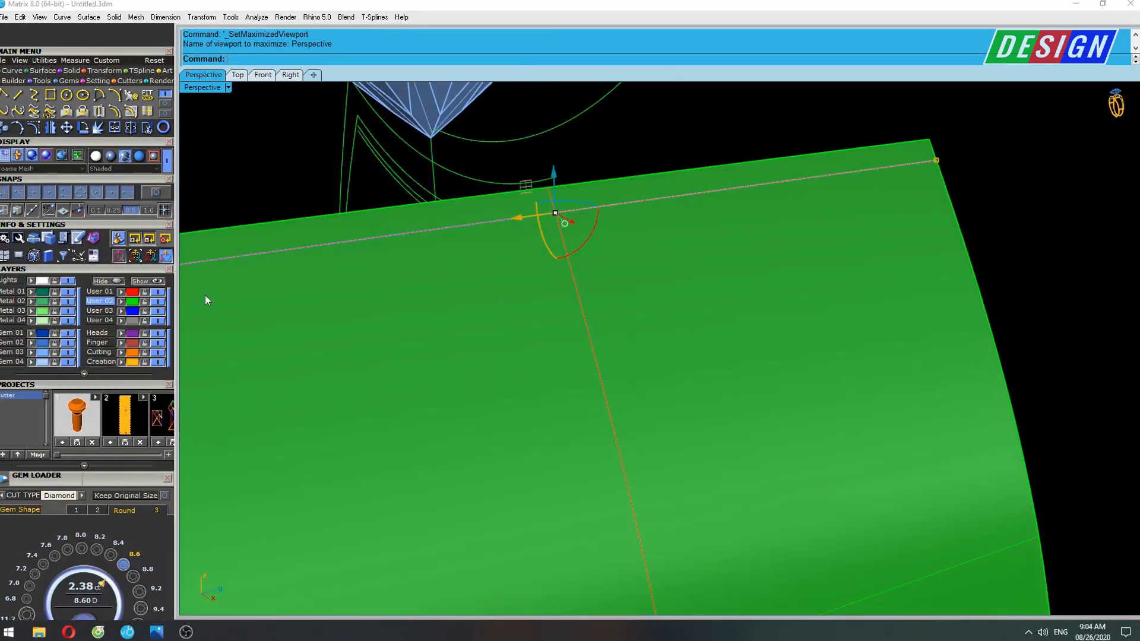
pyautogui.click(629, 148)
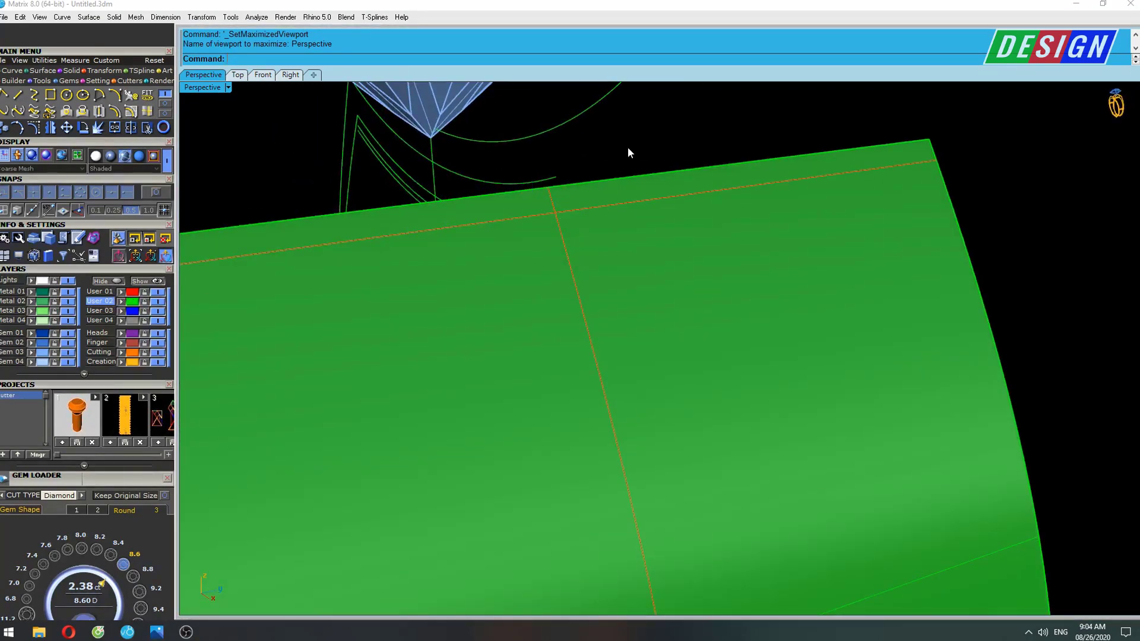
pyautogui.moveTo(628, 148)
pyautogui.mouseDown(button='right')
pyautogui.moveTo(634, 253)
pyautogui.moveTo(596, 258)
pyautogui.mouseUp(button='right')
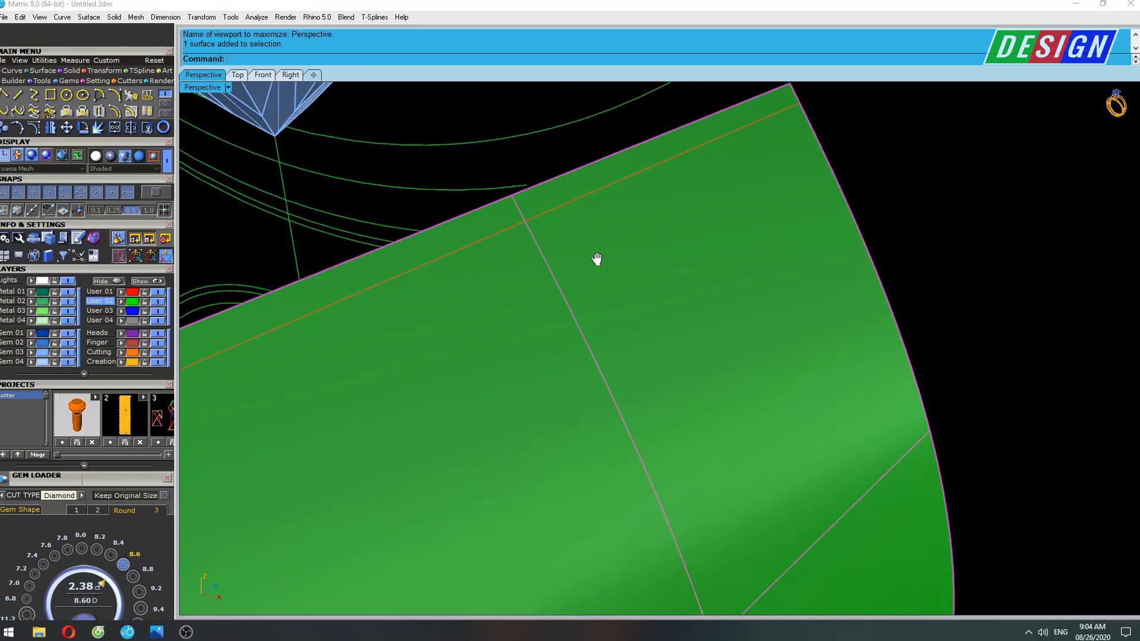
# - Run Gem On Surface on the green surface with the shank curve as guide, previewing 1.5 mm round gems
pyautogui.click(71, 82)
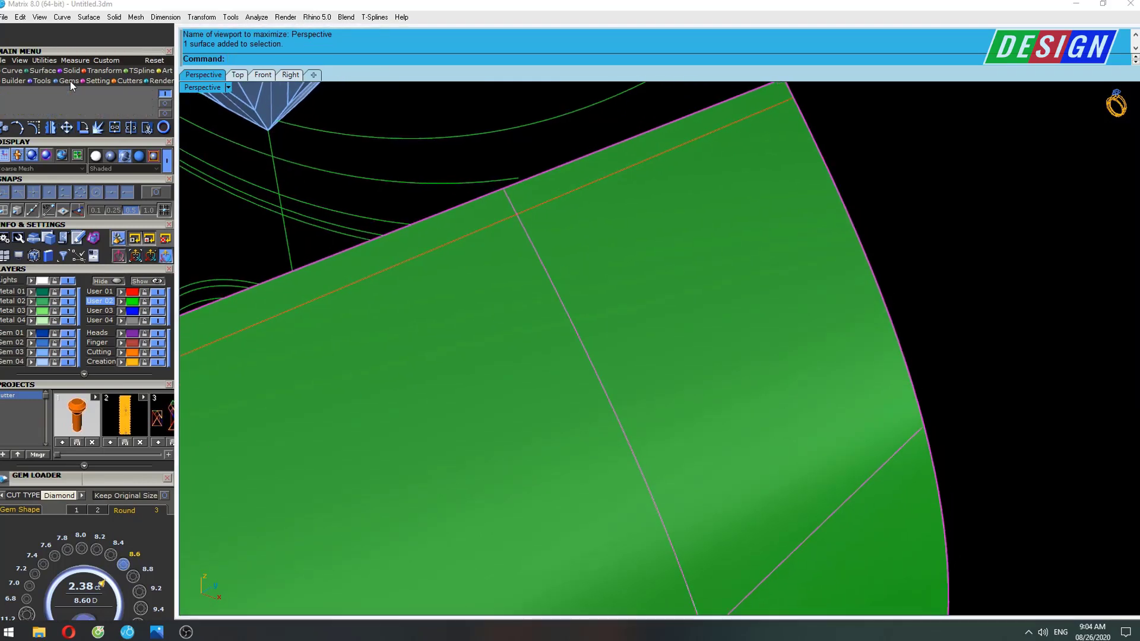
pyautogui.click(3, 111)
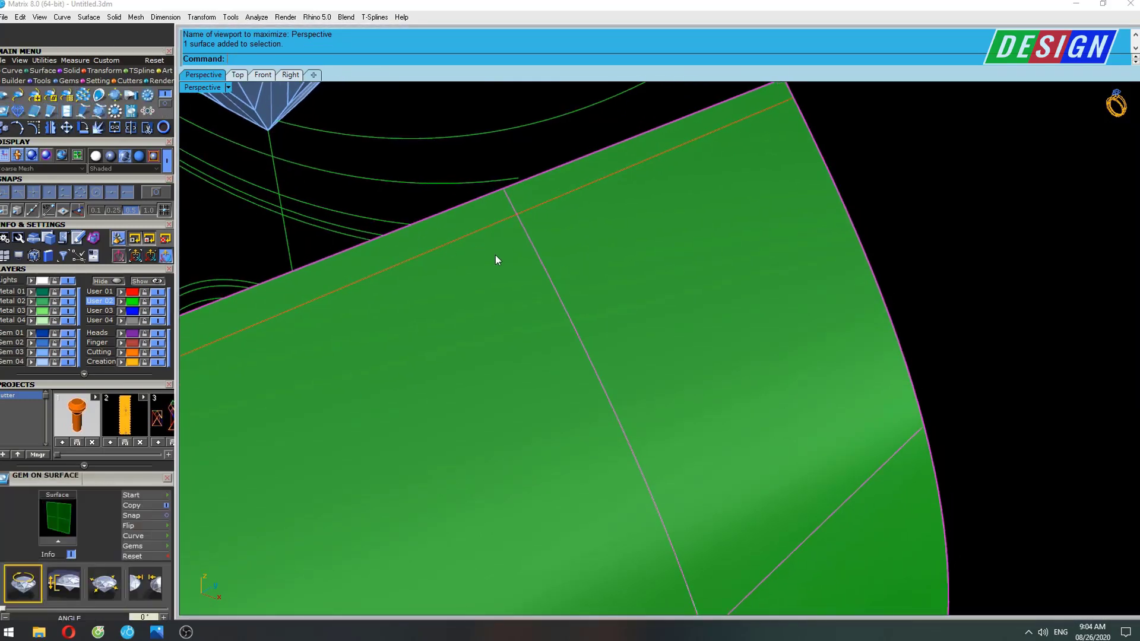
pyautogui.click(132, 495)
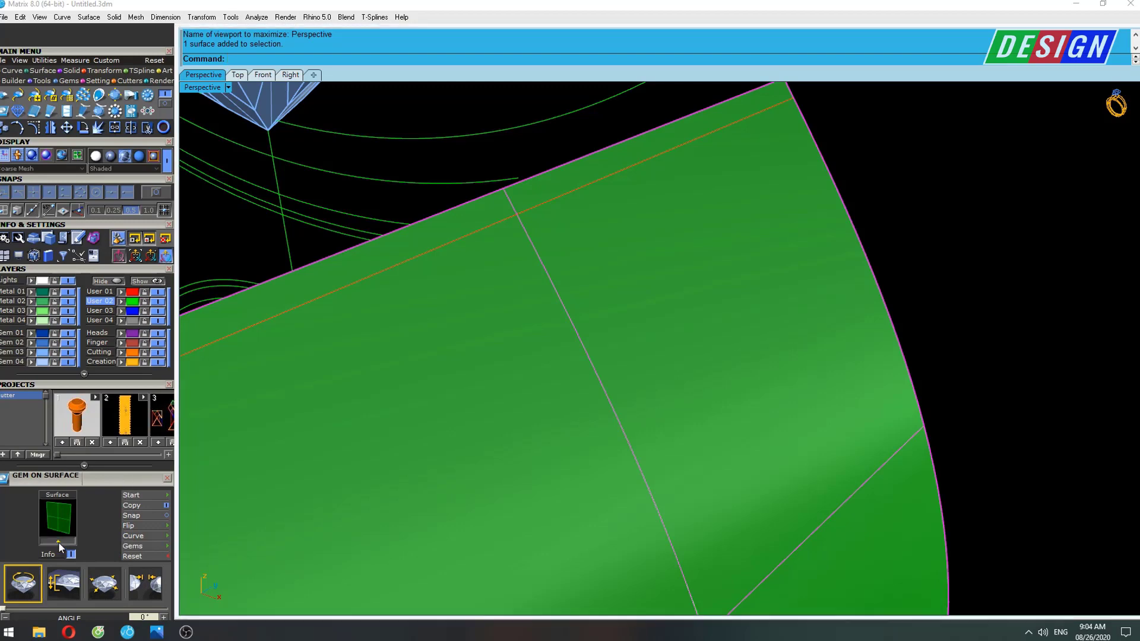
pyautogui.moveTo(536, 282); pyautogui.dragTo(428, 112, button='right')
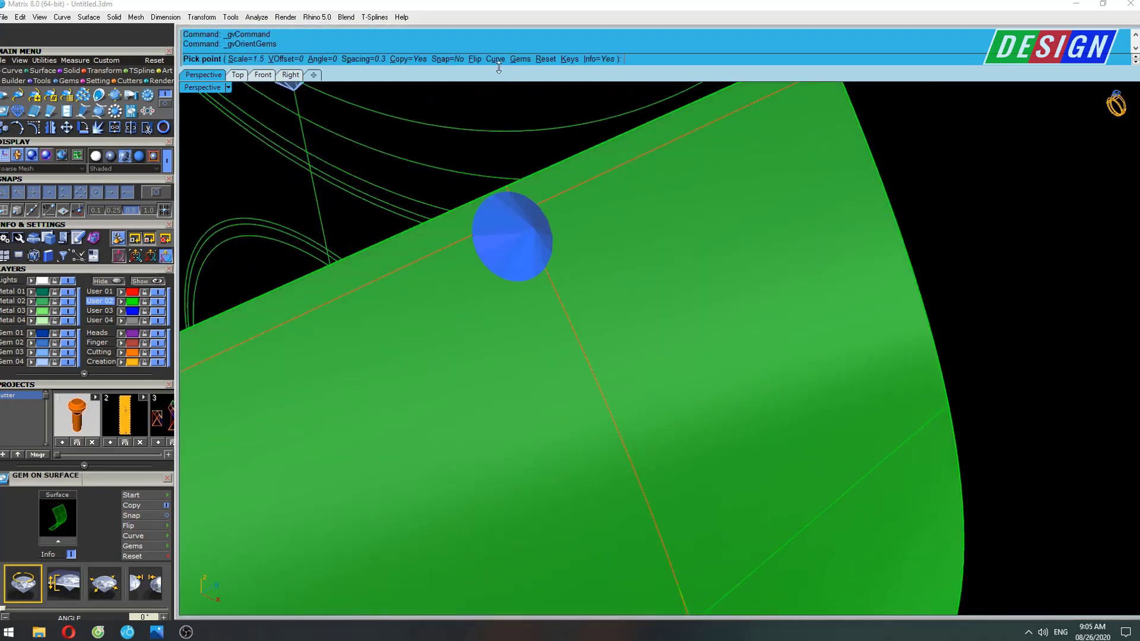
pyautogui.click(553, 283)
pyautogui.scroll(-3, 558, 308)
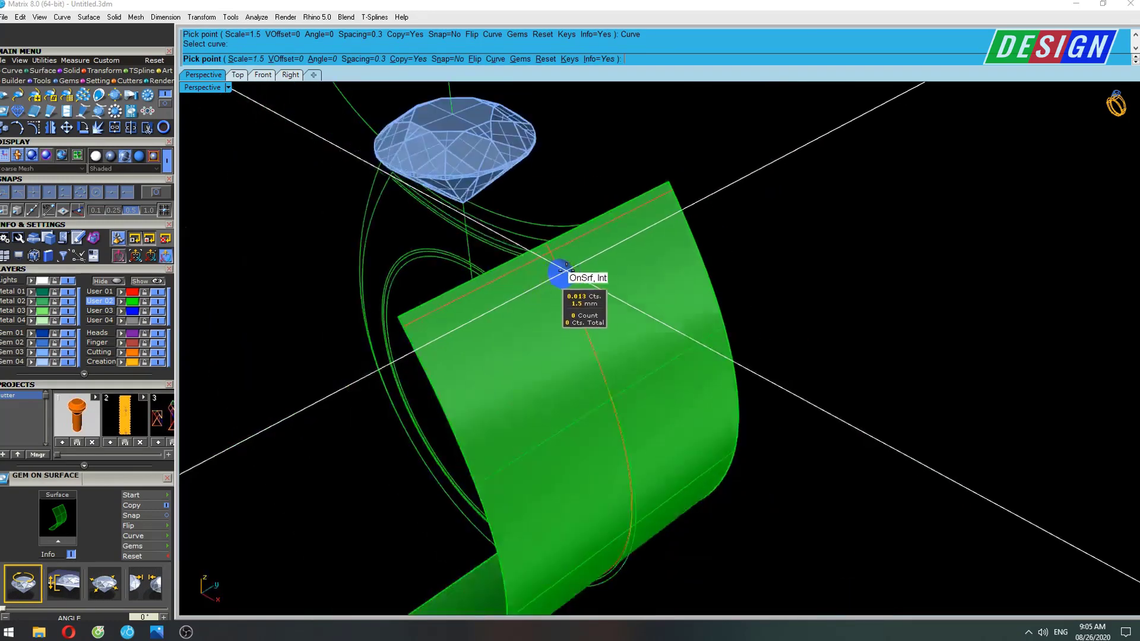
pyautogui.scroll(-2, 564, 291)
pyautogui.scroll(-2, 544, 356)
pyautogui.moveTo(543, 360)
pyautogui.mouseDown(button='right')
pyautogui.moveTo(580, 326)
pyautogui.moveTo(535, 412)
pyautogui.moveTo(522, 344)
pyautogui.moveTo(557, 416)
pyautogui.moveTo(432, 478)
pyautogui.mouseUp(button='right')
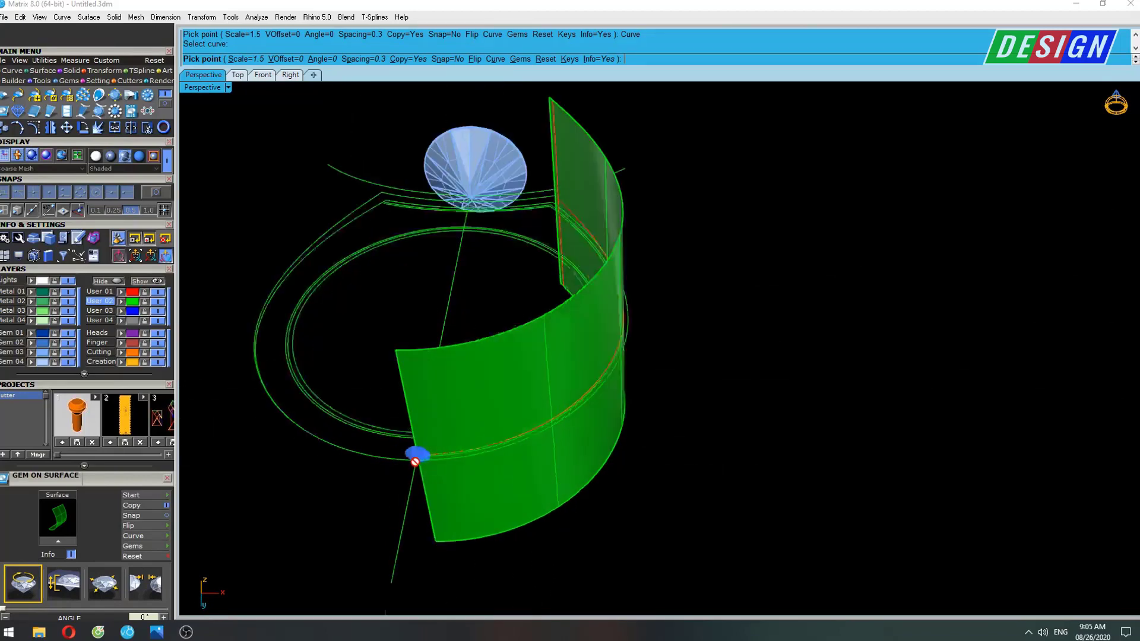
pyautogui.scroll(5, 432, 469)
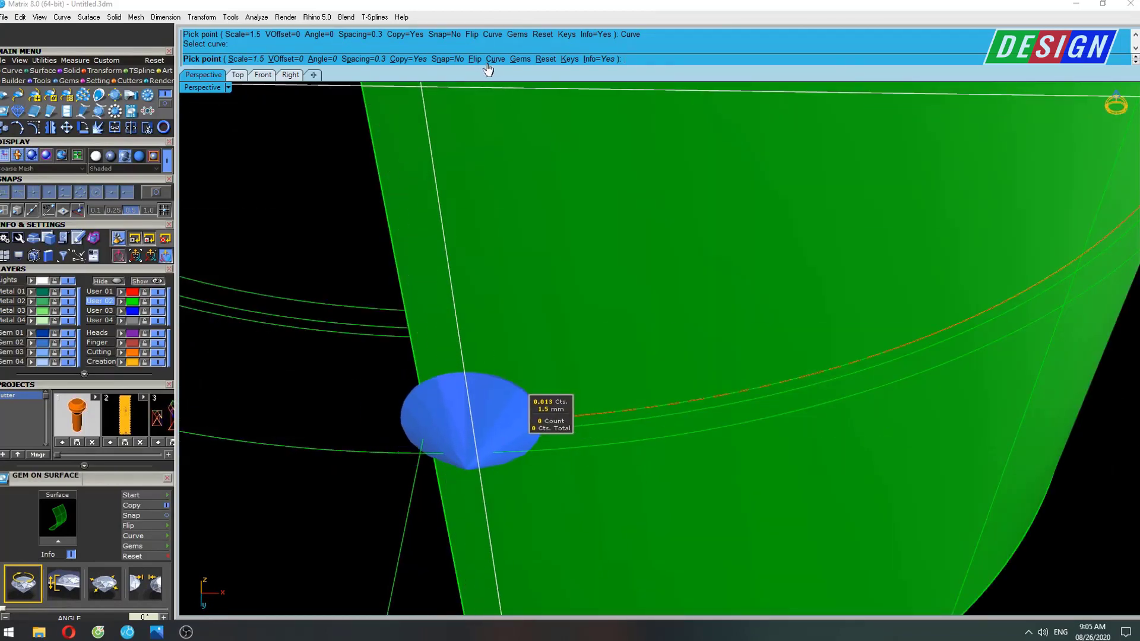
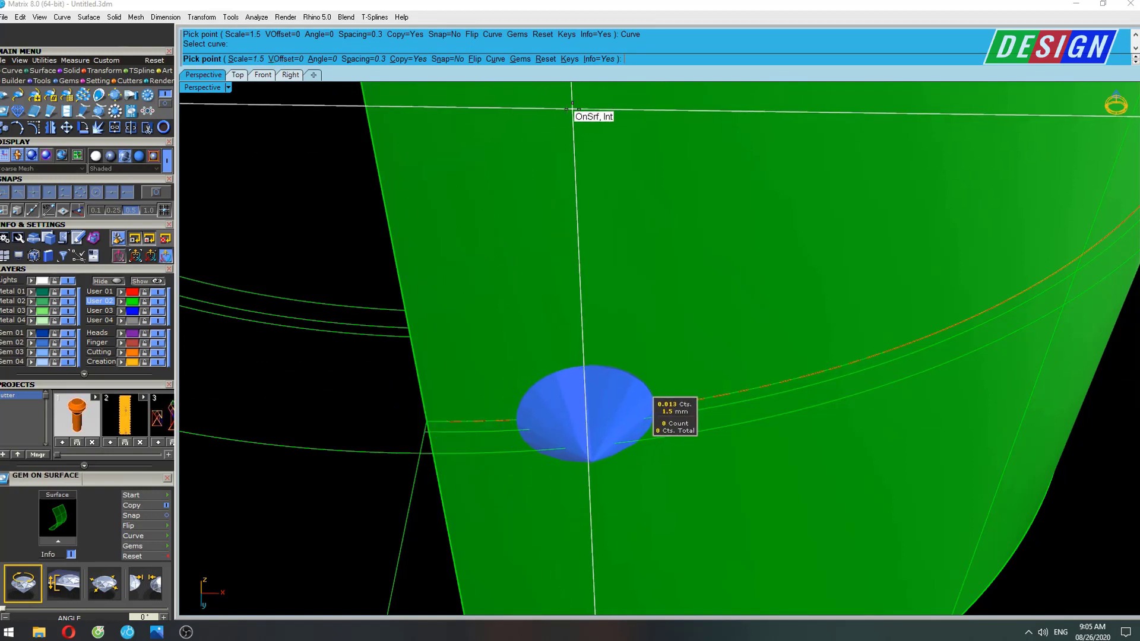
# - Place a flipped test gem with 0.2 vertical offset on the band, then delete it
pyautogui.click(284, 60)
pyautogui.write('0.2')
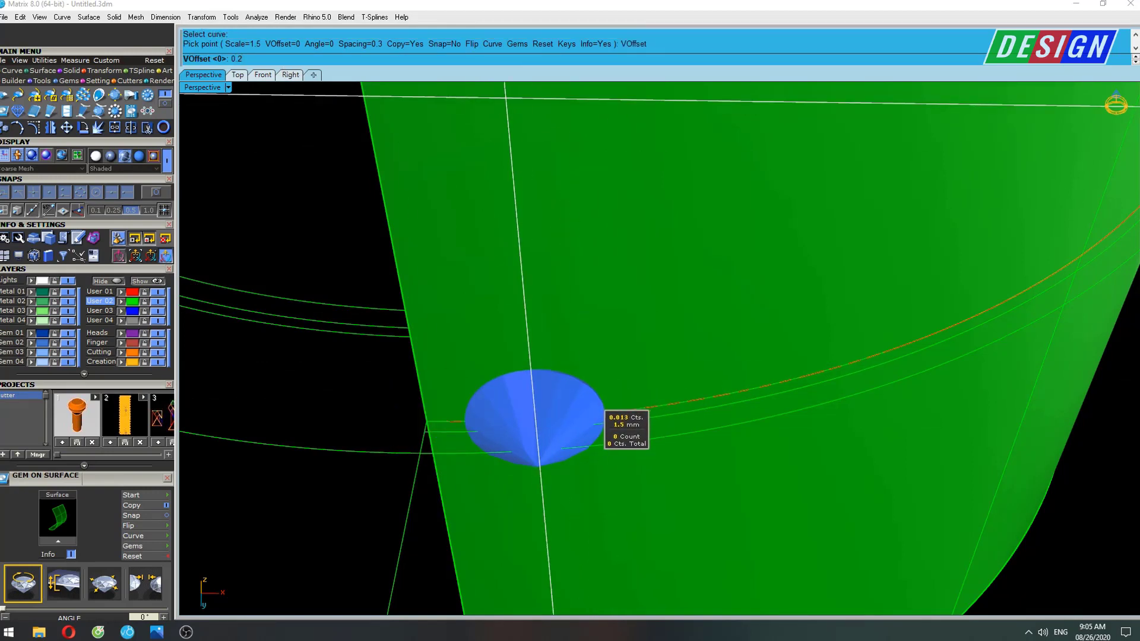
pyautogui.press('Return')
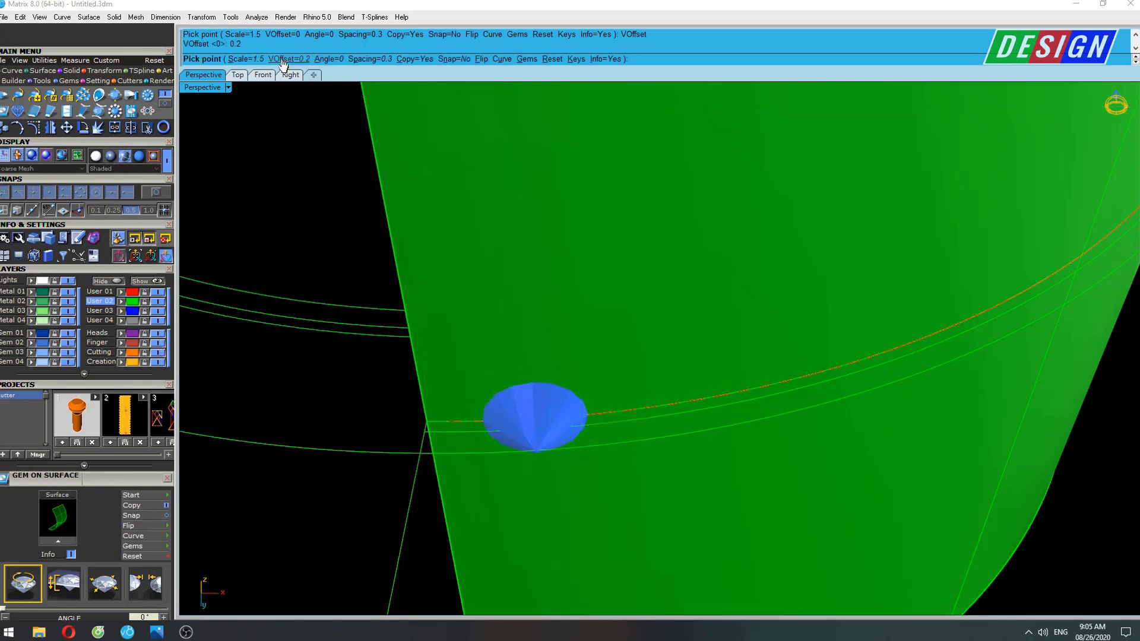
pyautogui.scroll(-2, 546, 279)
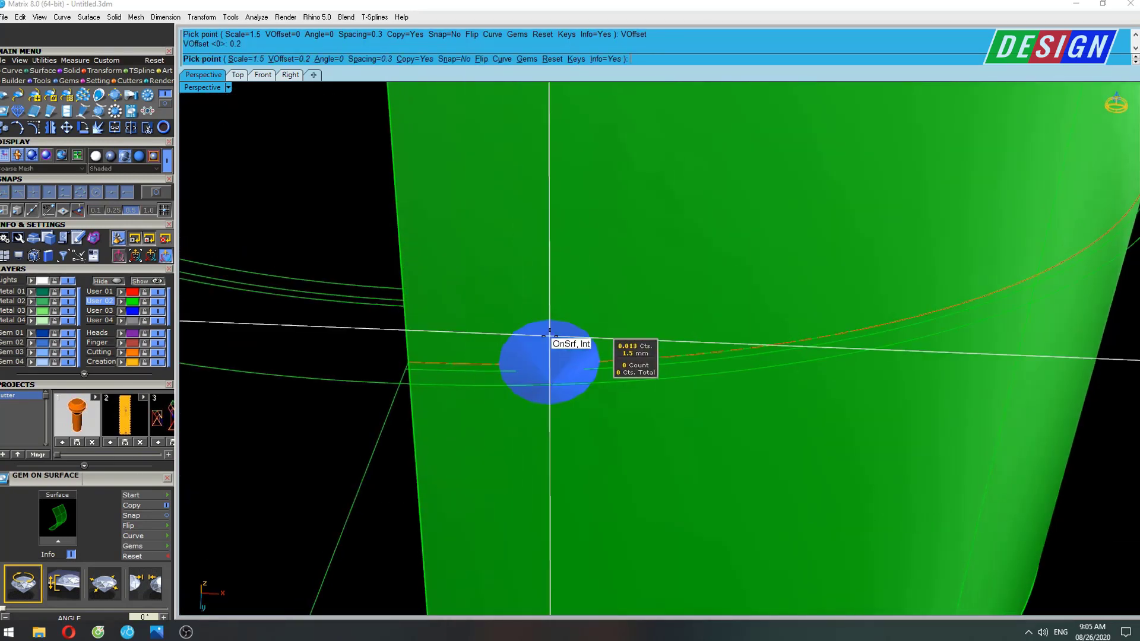
pyautogui.write('f')
pyautogui.press('Return')
pyautogui.scroll(1, 543, 330)
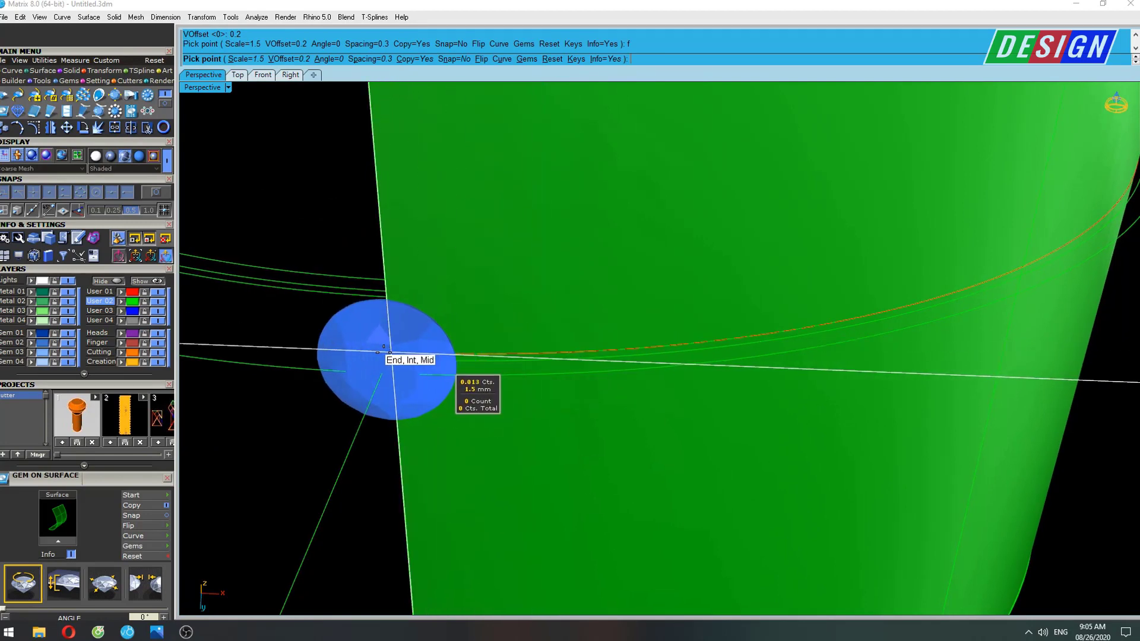
pyautogui.click(384, 350)
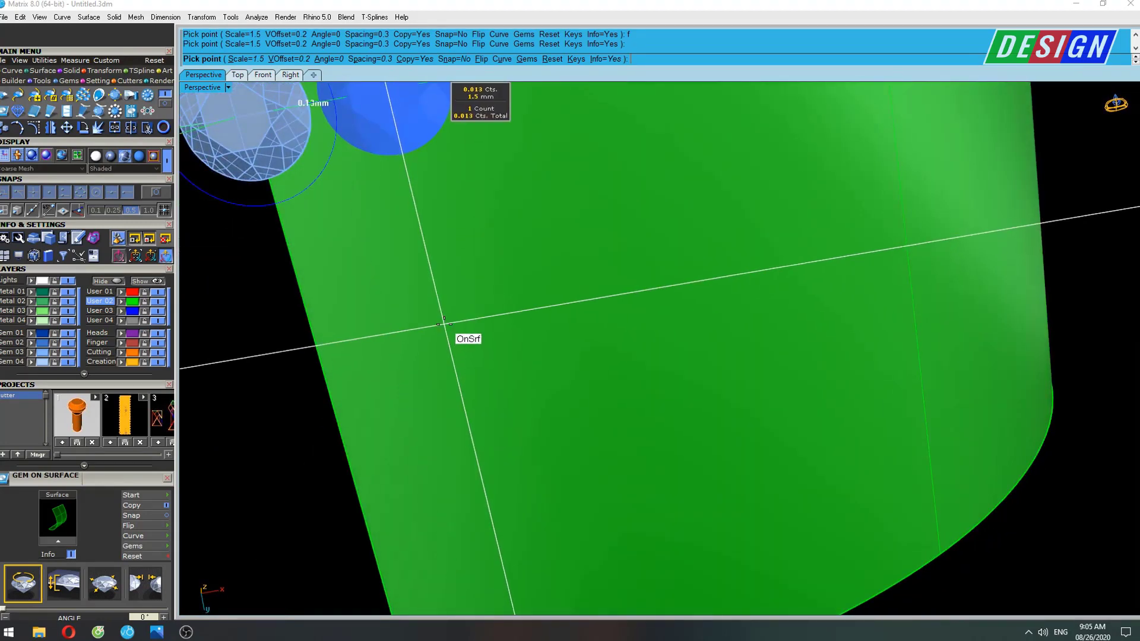
pyautogui.moveTo(444, 324)
pyautogui.mouseDown(button='right')
pyautogui.moveTo(445, 357)
pyautogui.moveTo(466, 318)
pyautogui.moveTo(484, 364)
pyautogui.mouseUp(button='right')
pyautogui.press('Return')
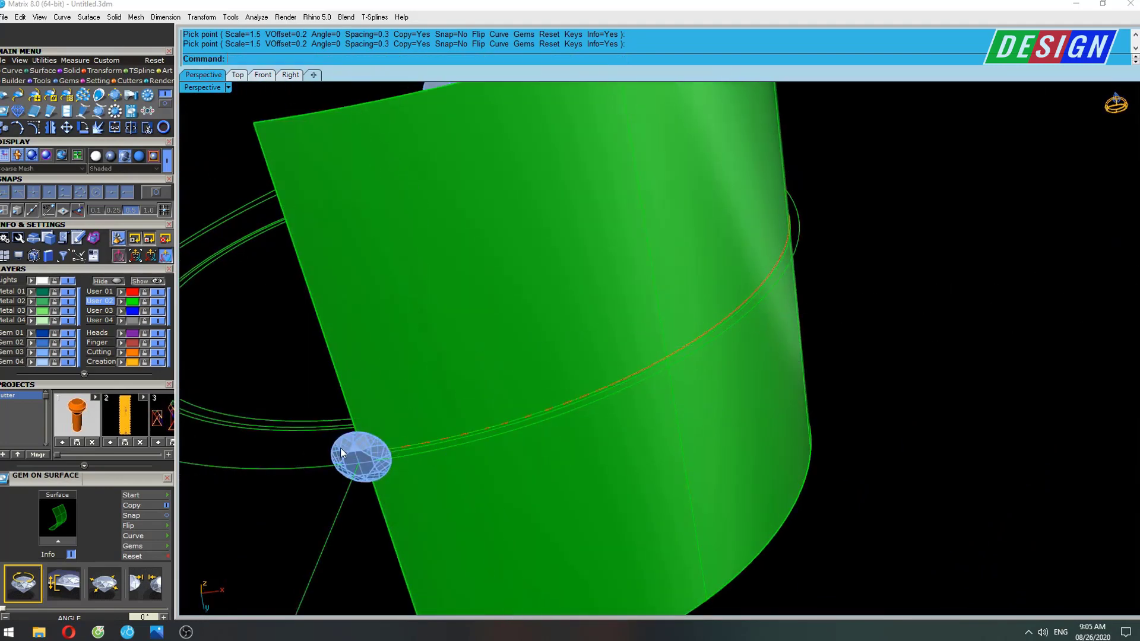
pyautogui.click(341, 448)
pyautogui.write('d')
pyautogui.press('Return')
pyautogui.scroll(3, 361, 430)
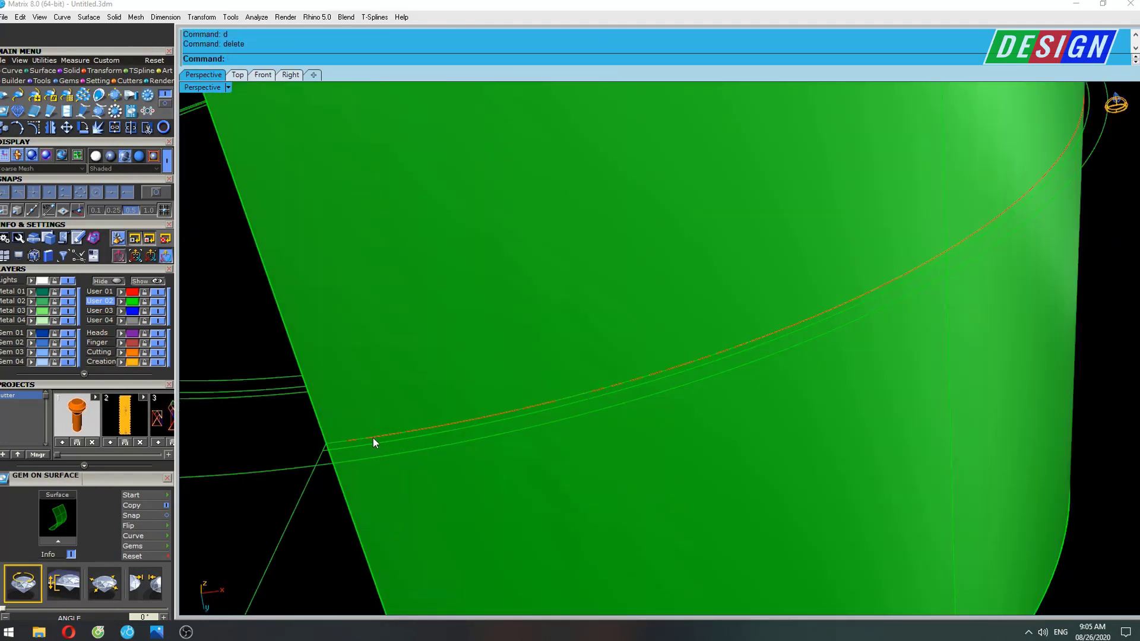
# - Start a gem row along the band curve, oriented by Object, with its start handle repositioned
pyautogui.click(372, 442)
pyautogui.click(415, 469)
pyautogui.keyDown('shift'); pyautogui.moveTo(409, 436); pyautogui.dragTo(385, 327, button='right'); pyautogui.keyUp('shift')
pyautogui.click(18, 96)
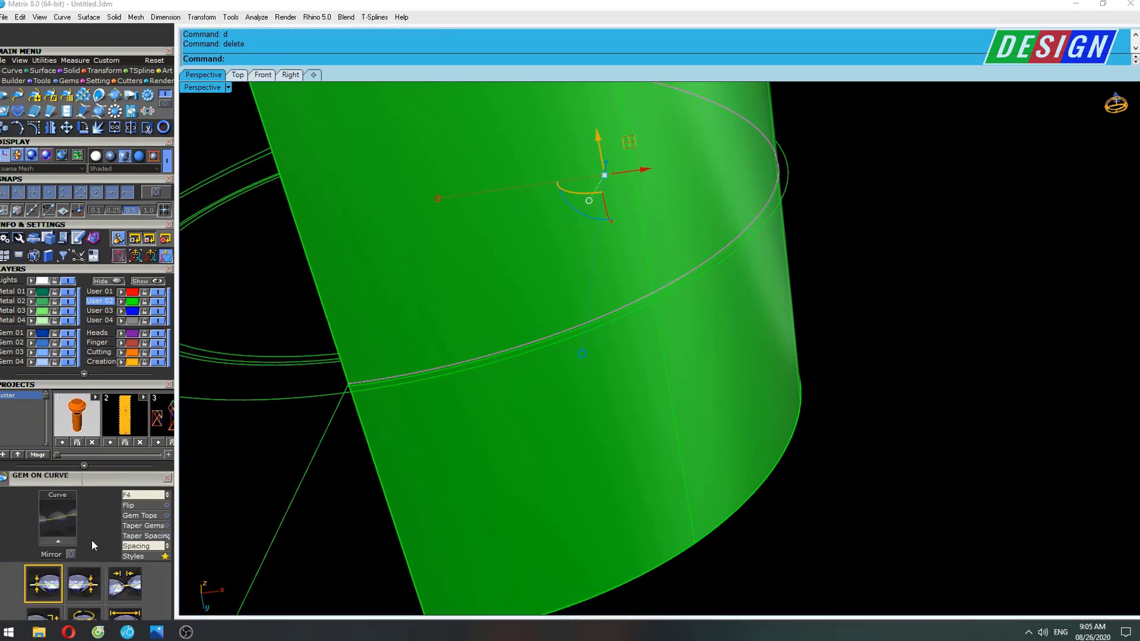
pyautogui.click(62, 540)
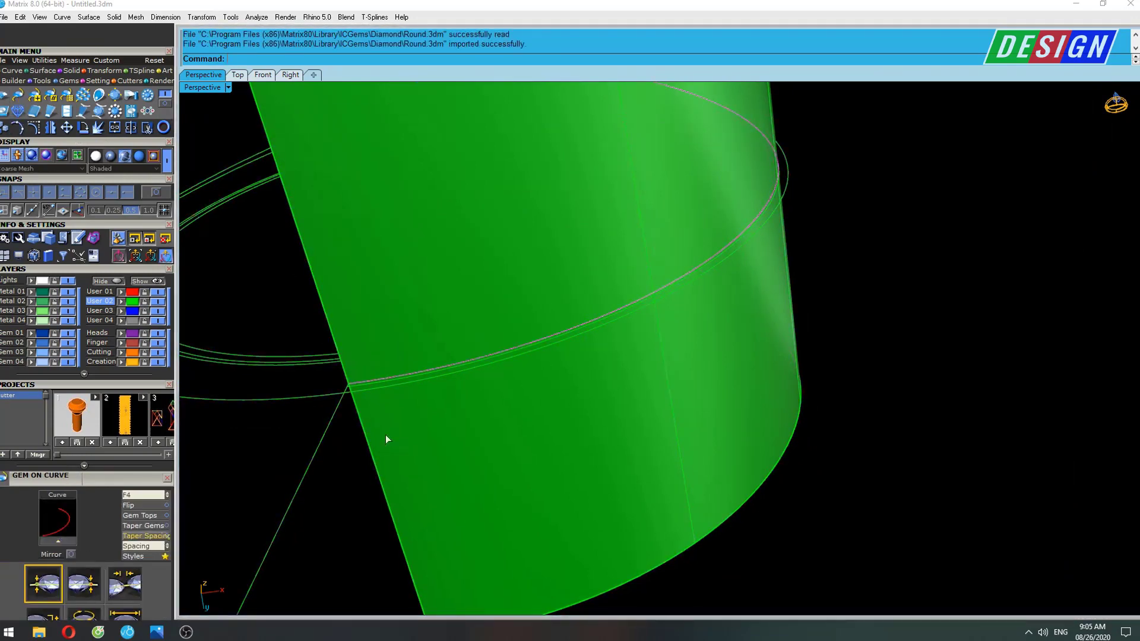
pyautogui.click(145, 495)
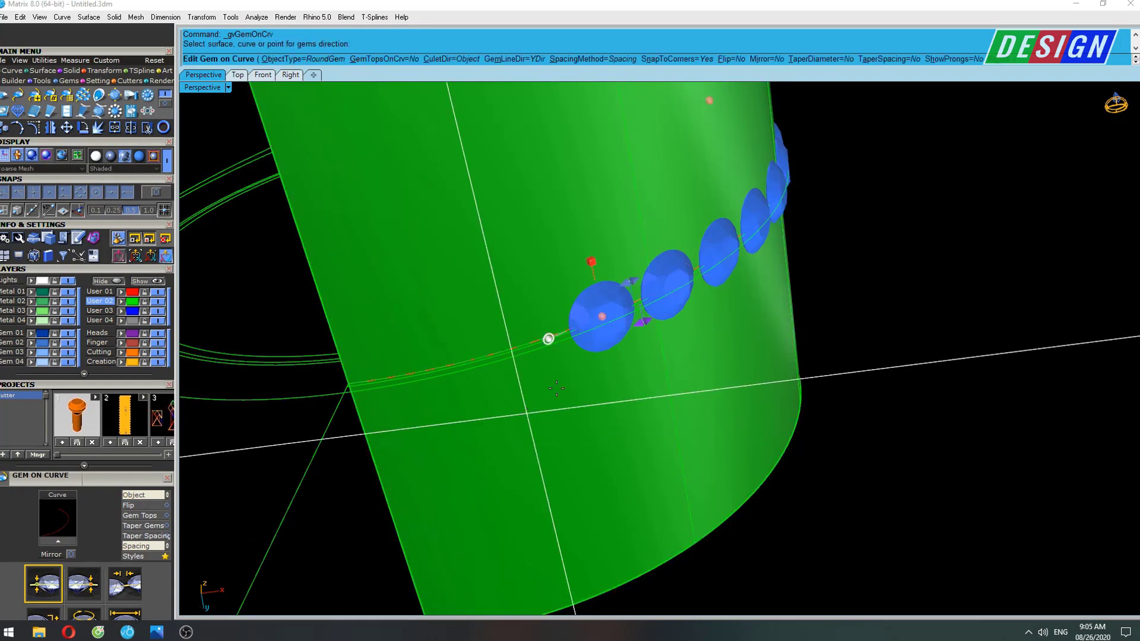
pyautogui.moveTo(602, 317); pyautogui.dragTo(350, 383)
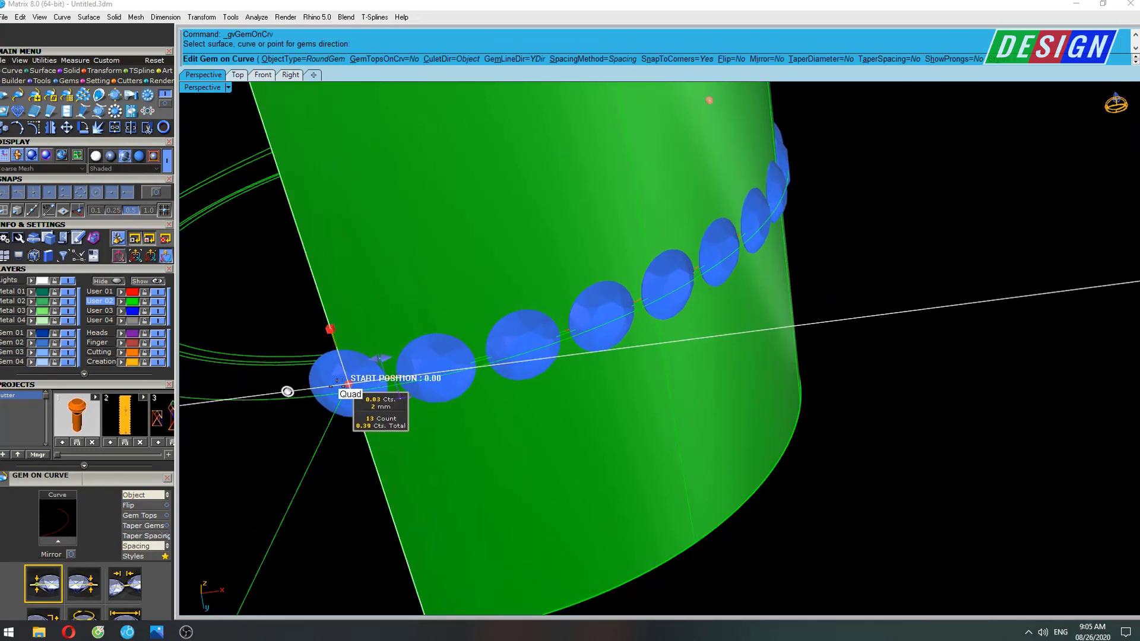
pyautogui.moveTo(344, 385); pyautogui.dragTo(147, 518, button='right')
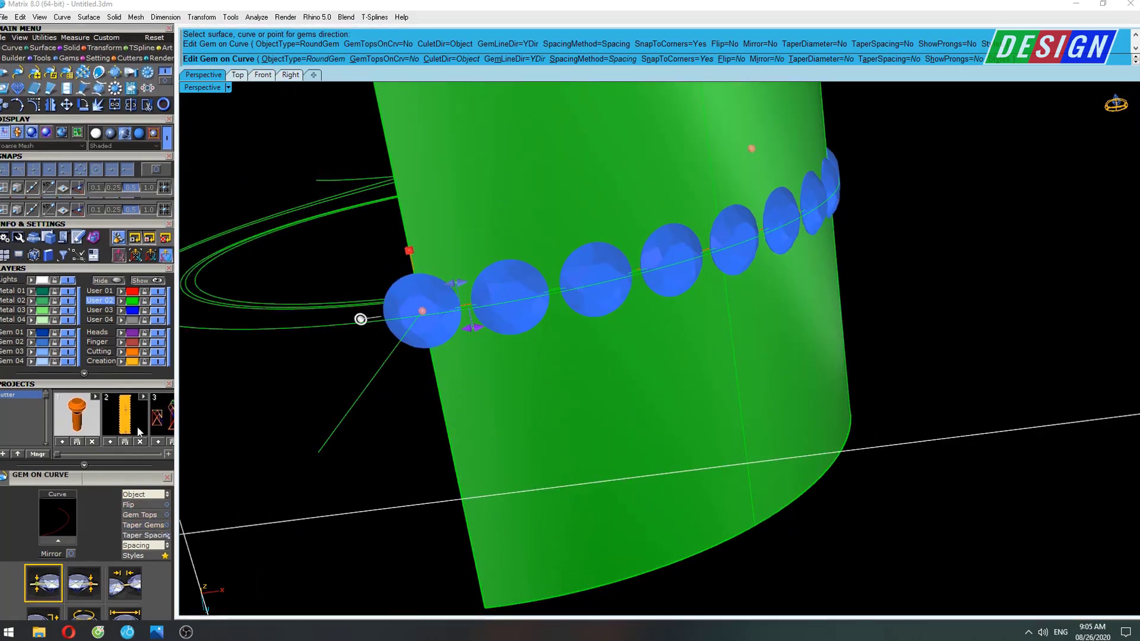
pyautogui.moveTo(127, 476); pyautogui.dragTo(150, 337)
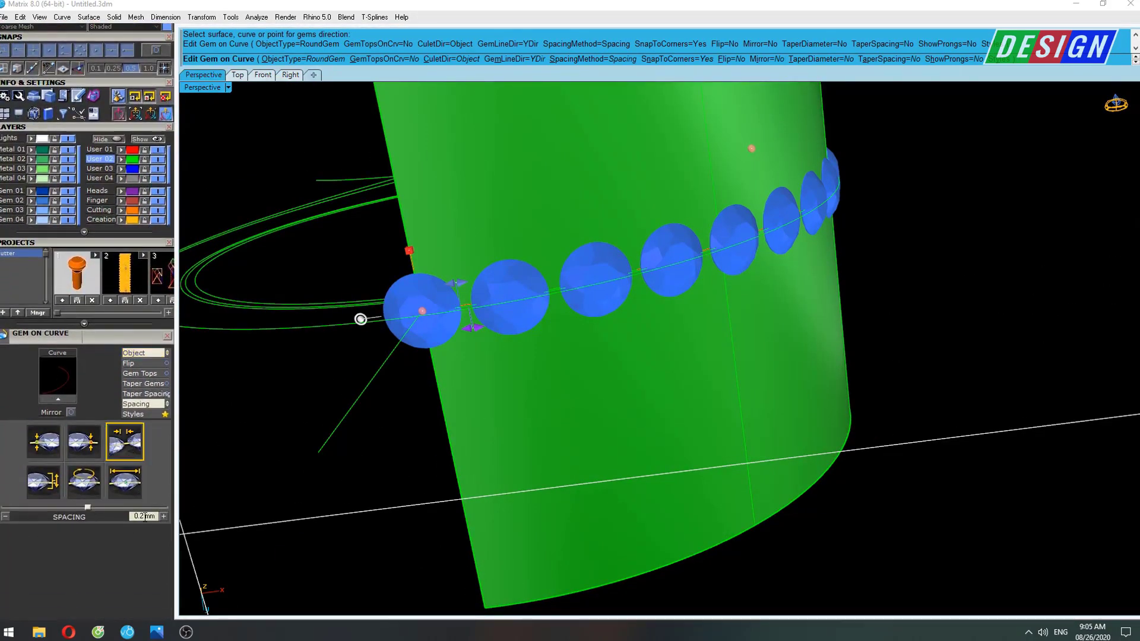
# - Set gem spacing 0.1 and start size 1.5, extending the row to 96.2%
pyautogui.write('0.1')
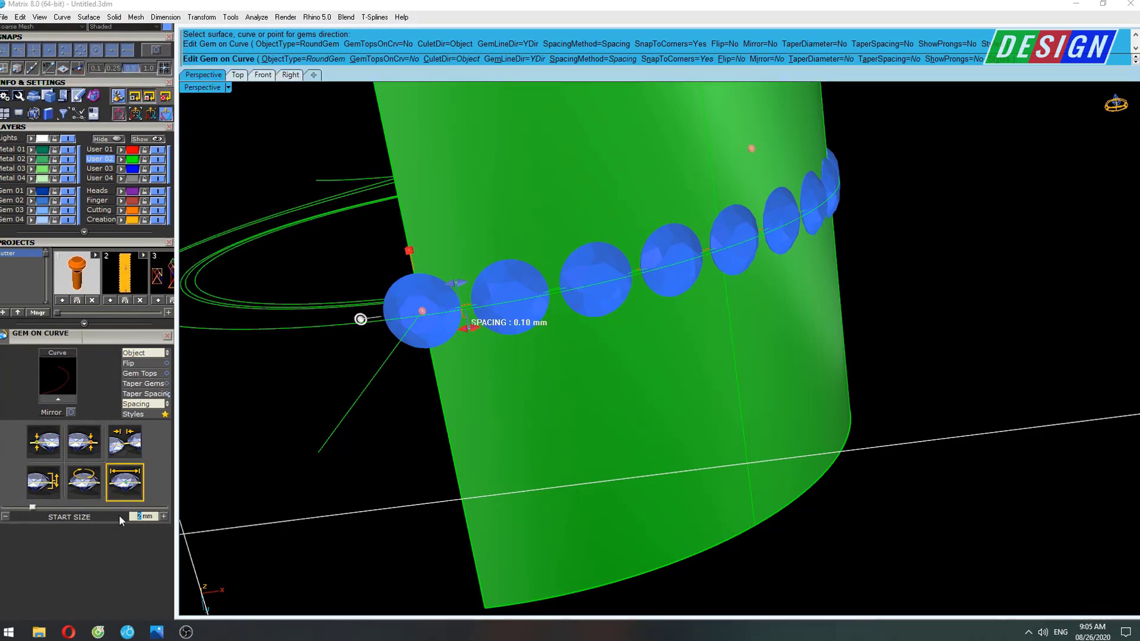
pyautogui.write('.5')
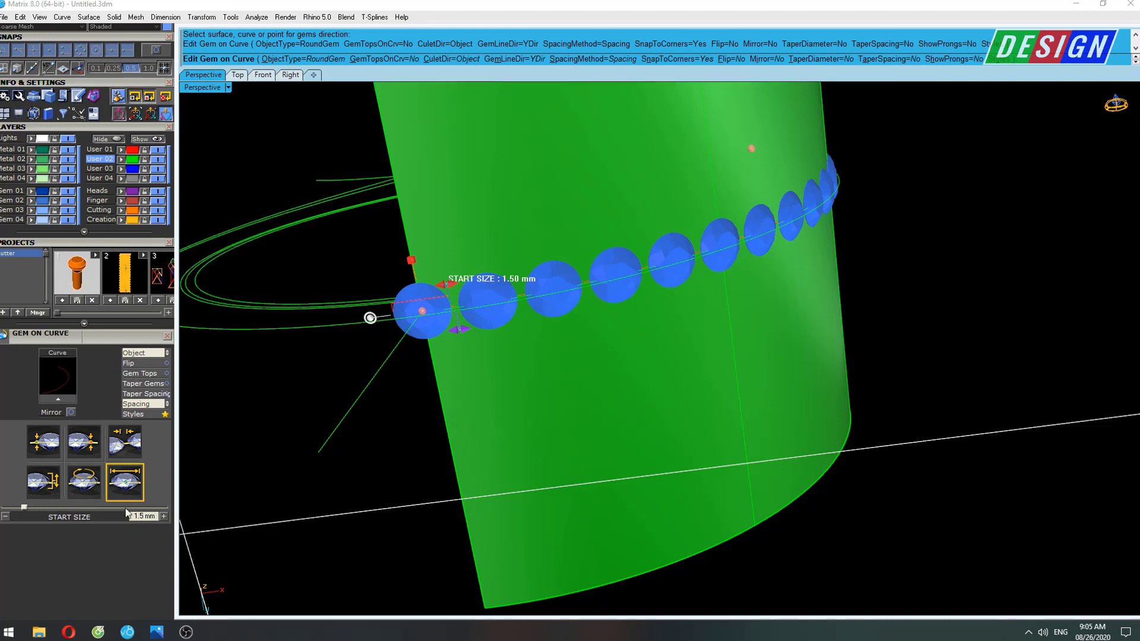
pyautogui.click(59, 489)
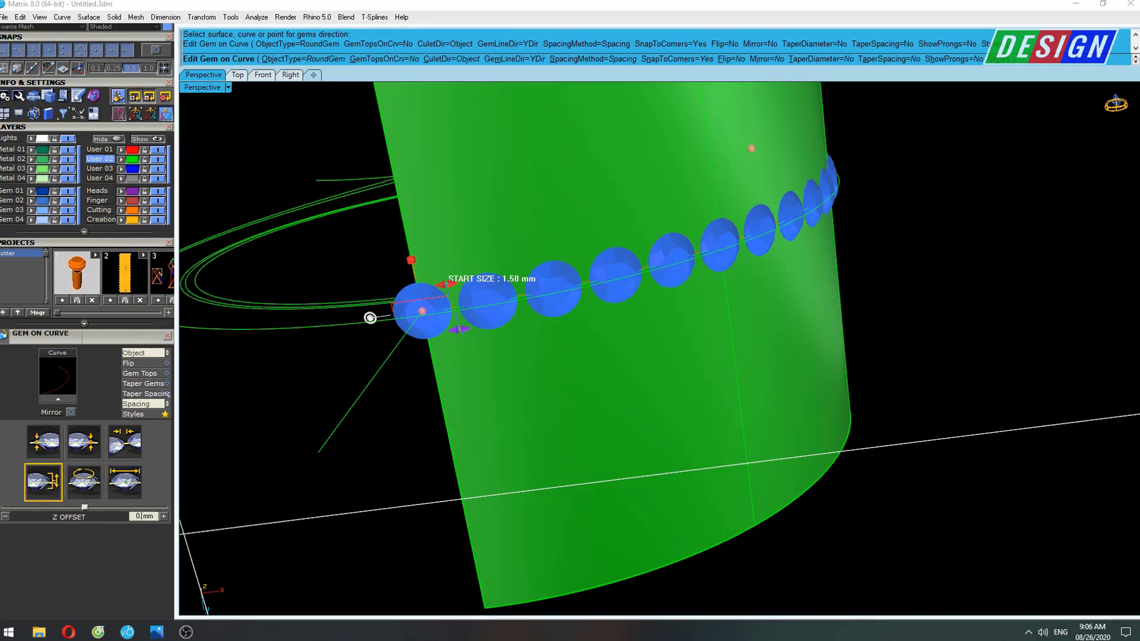
pyautogui.moveTo(560, 382)
pyautogui.mouseDown(button='right')
pyautogui.moveTo(408, 380)
pyautogui.moveTo(546, 287)
pyautogui.mouseUp(button='right')
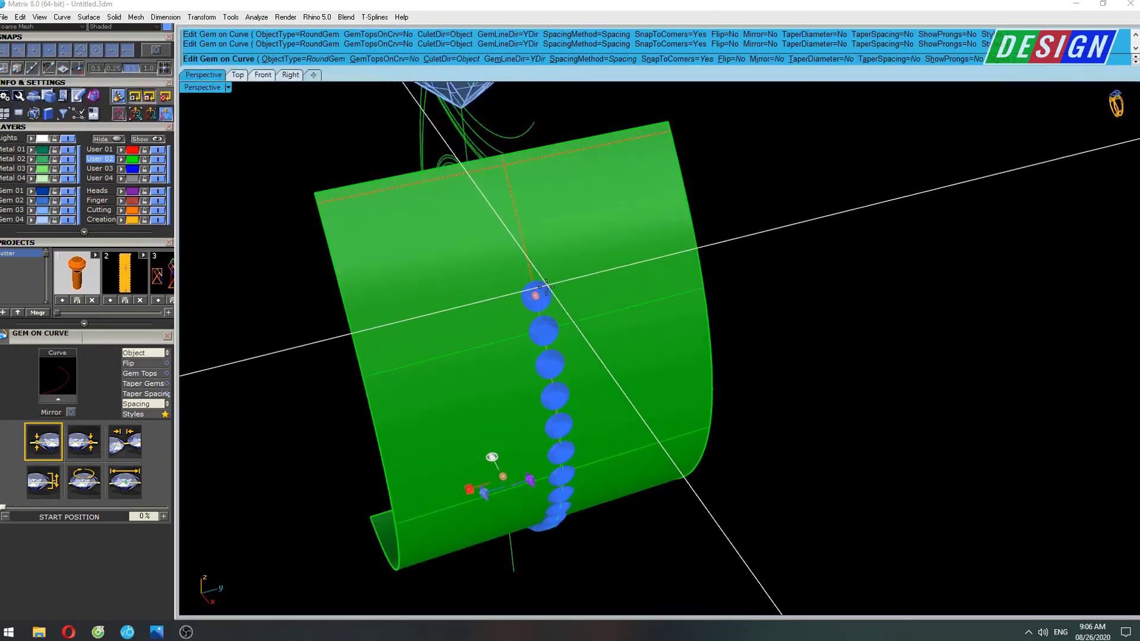
pyautogui.moveTo(540, 288); pyautogui.dragTo(507, 178)
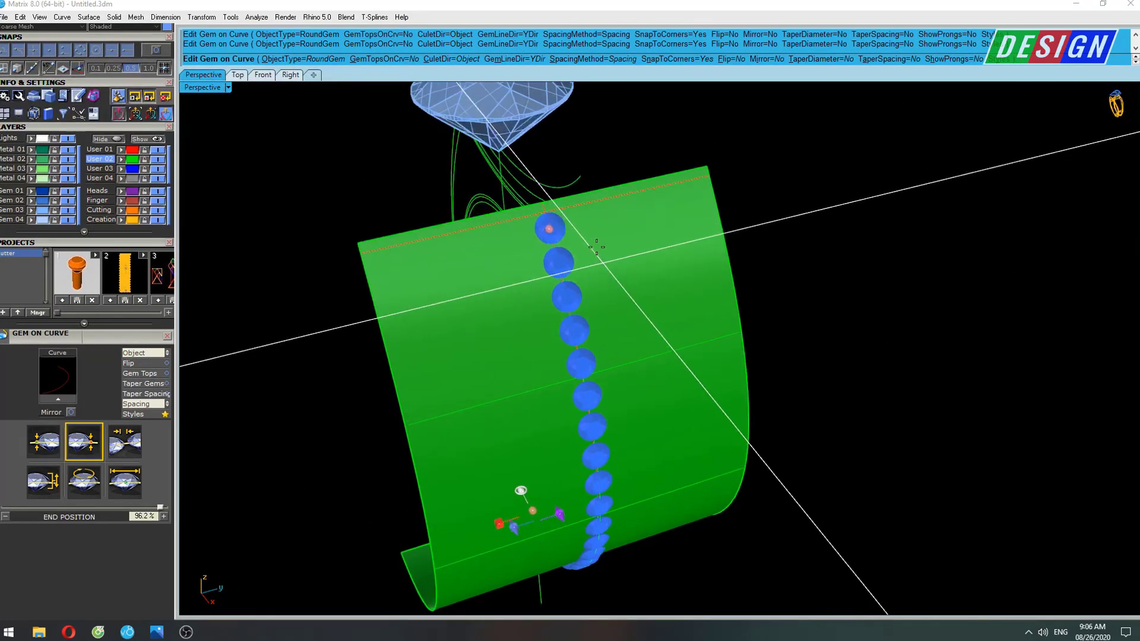
pyautogui.moveTo(508, 179)
pyautogui.mouseDown(button='right')
pyautogui.moveTo(567, 261)
pyautogui.moveTo(534, 249)
pyautogui.mouseUp(button='right')
pyautogui.scroll(5, 567, 261)
pyautogui.scroll(-3, 567, 261)
# - Check the 21-gem row in the perspective view and finish it
pyautogui.doubleClick(192, 88)
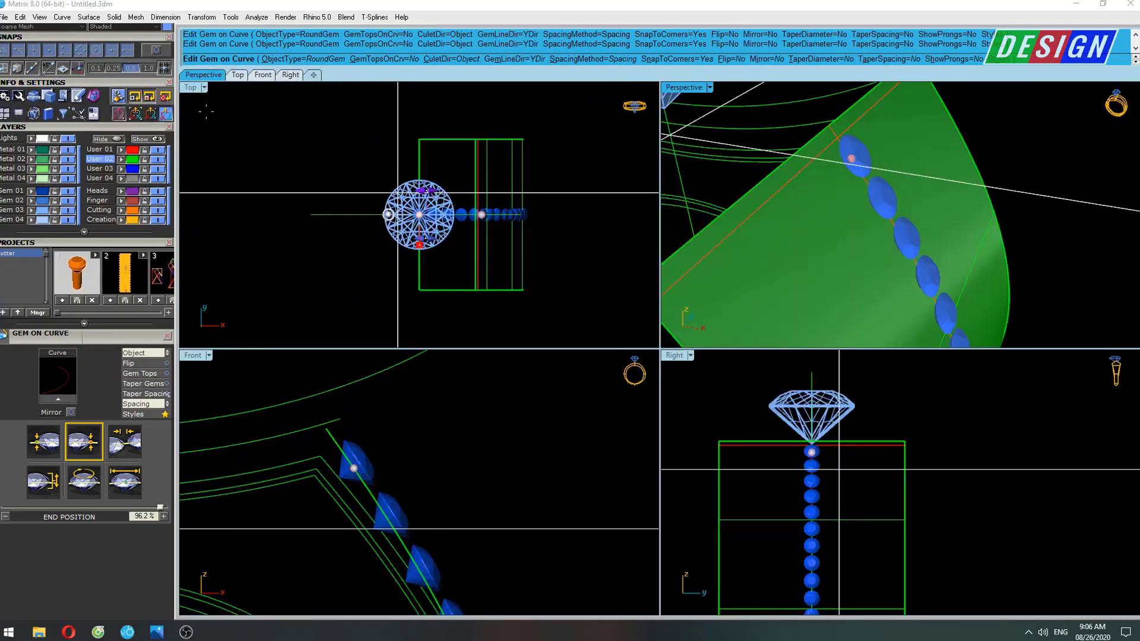
pyautogui.scroll(2, 354, 469)
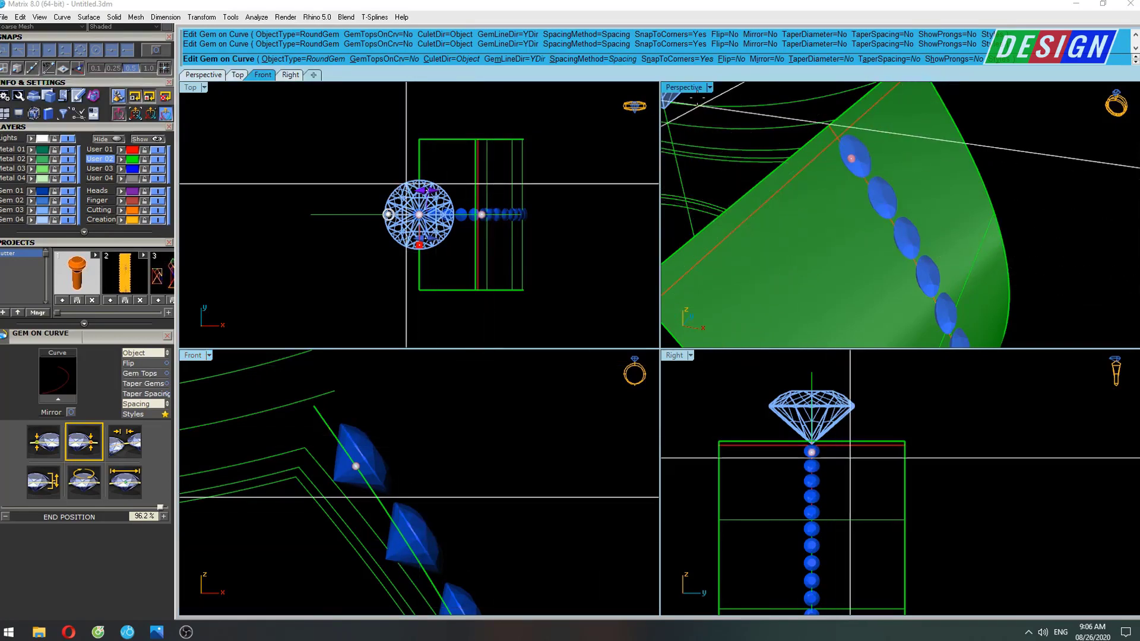
pyautogui.doubleClick(690, 88)
pyautogui.moveTo(690, 88)
pyautogui.mouseDown(button='right')
pyautogui.moveTo(649, 337)
pyautogui.moveTo(680, 181)
pyautogui.moveTo(789, 211)
pyautogui.moveTo(865, 275)
pyautogui.moveTo(763, 408)
pyautogui.moveTo(674, 393)
pyautogui.moveTo(700, 301)
pyautogui.moveTo(612, 232)
pyautogui.mouseUp(button='right')
pyautogui.scroll(-2, 649, 337)
pyautogui.rightClick(612, 232)
# - Measure two neighbouring gem tips with an aligned dimension in Front view, then return to Right view
pyautogui.hotkey('ctrl', 'F3')
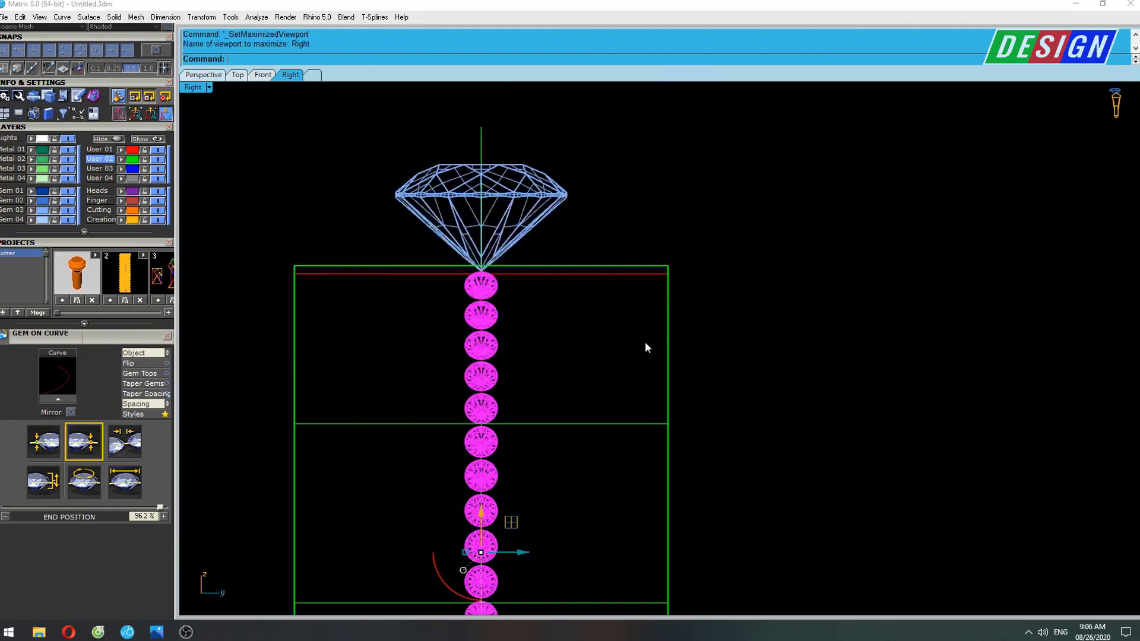
pyautogui.hotkey('ctrl', 'F2')
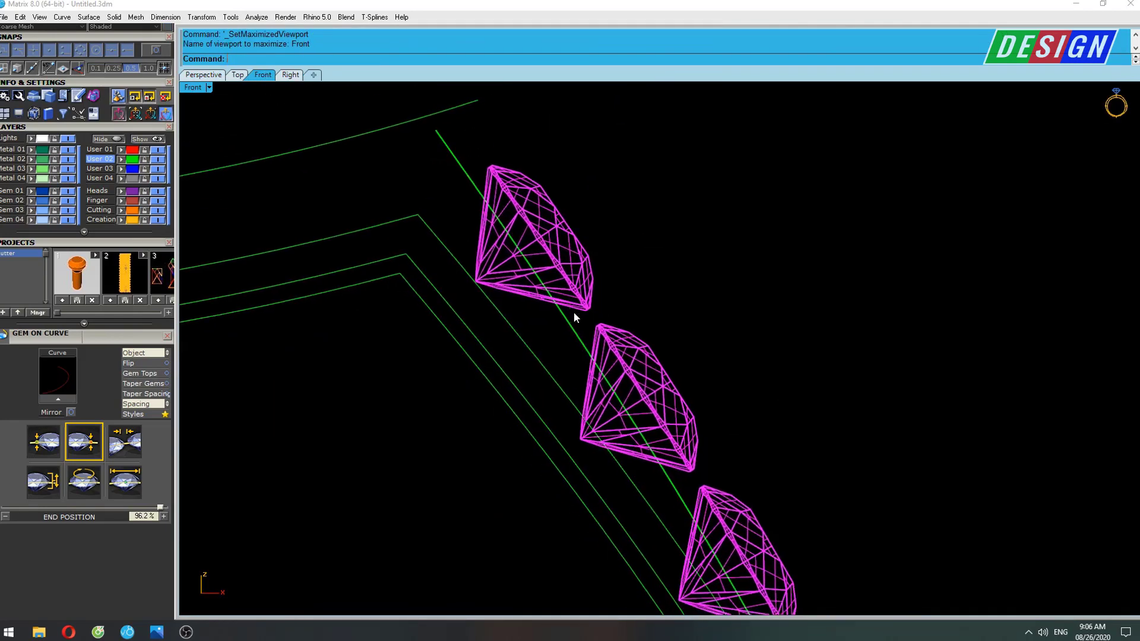
pyautogui.scroll(3, 585, 315)
pyautogui.scroll(5, 123, 304)
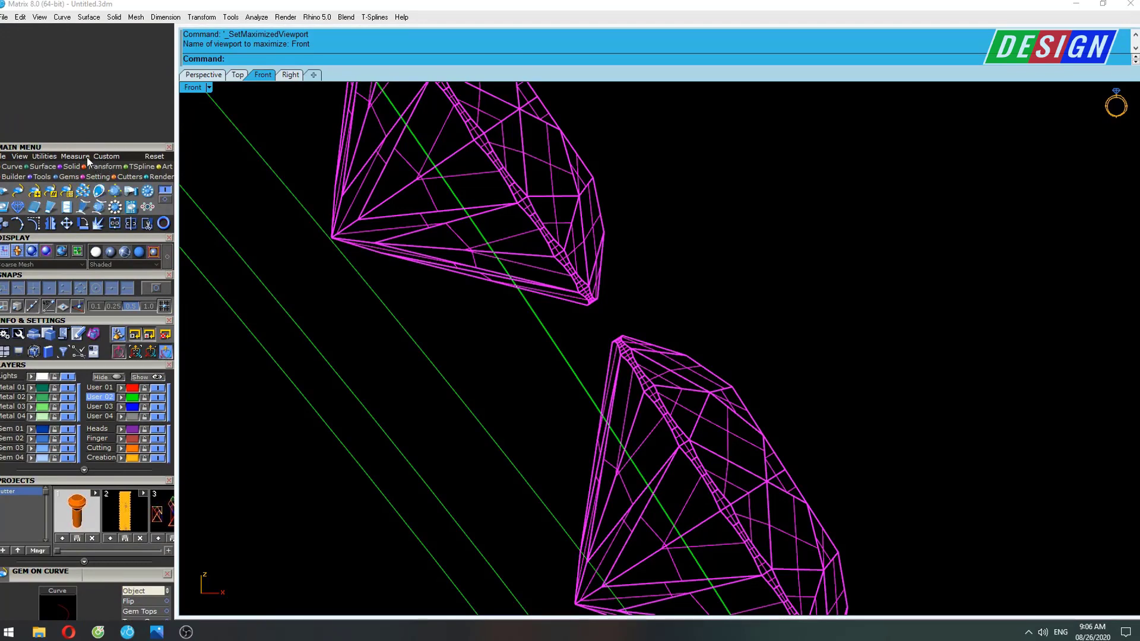
pyautogui.click(86, 157)
pyautogui.click(131, 190)
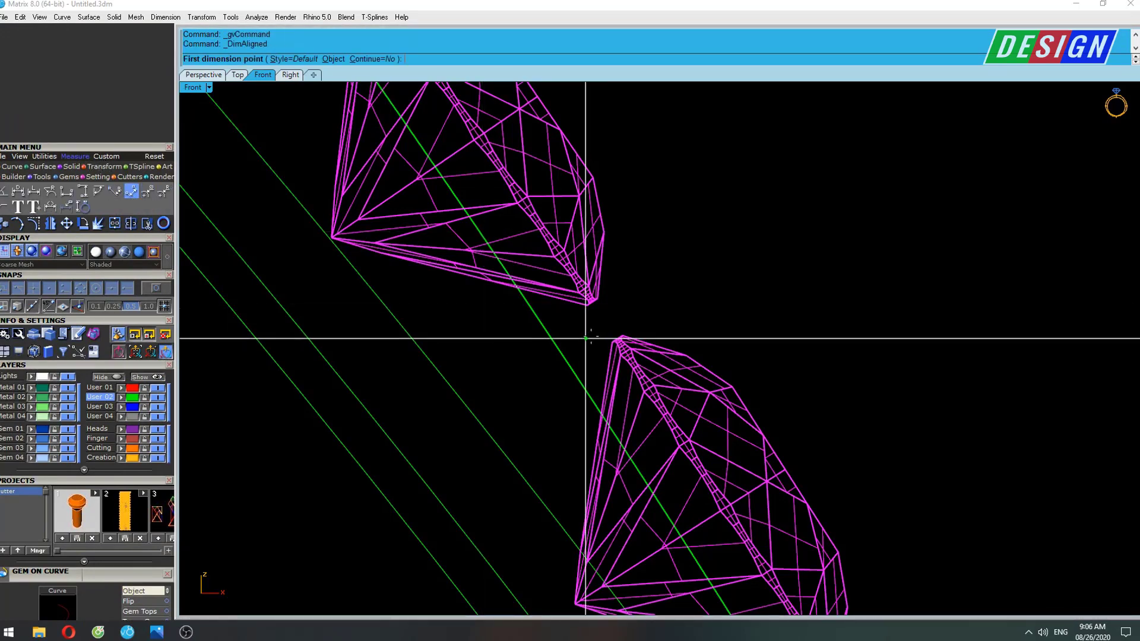
pyautogui.click(592, 301)
pyautogui.click(617, 338)
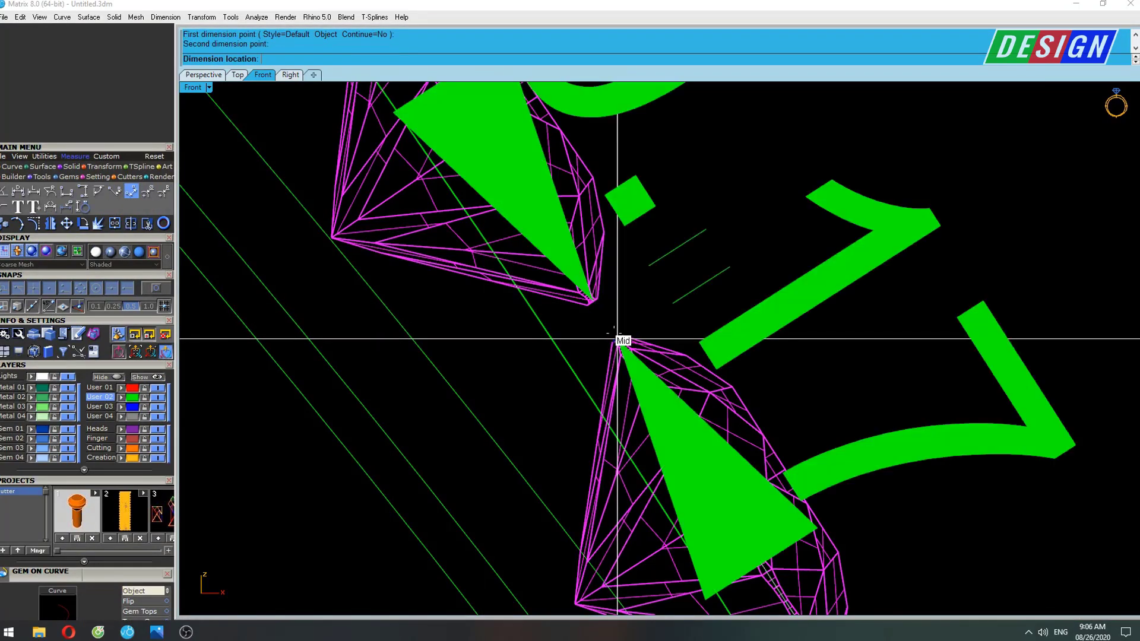
pyautogui.scroll(-3, 618, 338)
pyautogui.press('Escape')
pyautogui.scroll(2, 675, 272)
pyautogui.press('Escape')
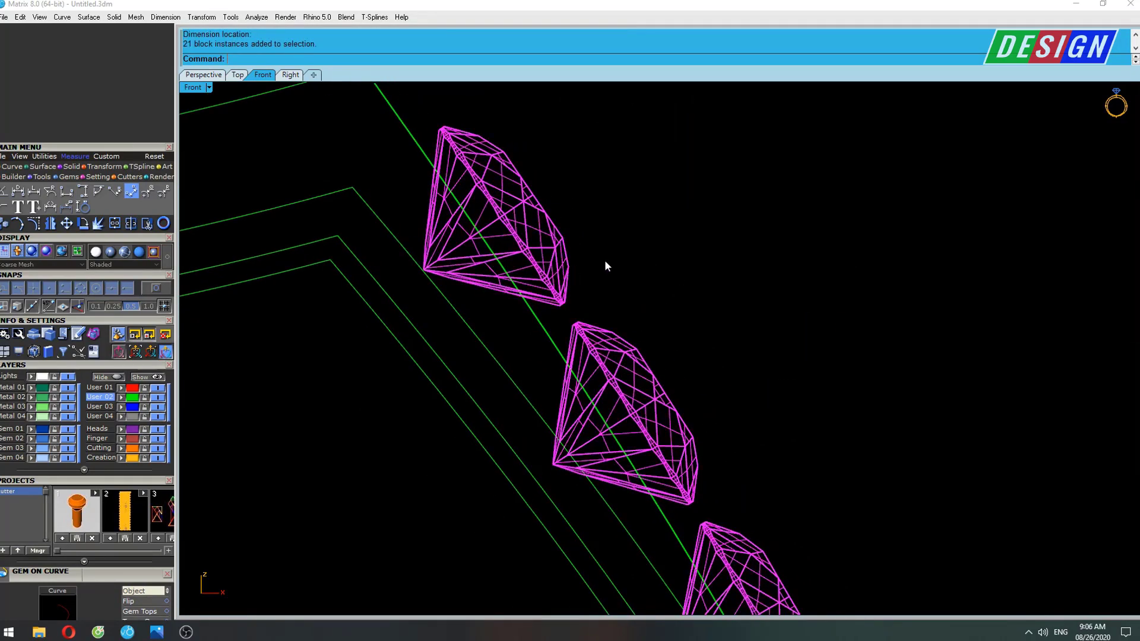
pyautogui.hotkey('ctrl', 'F3')
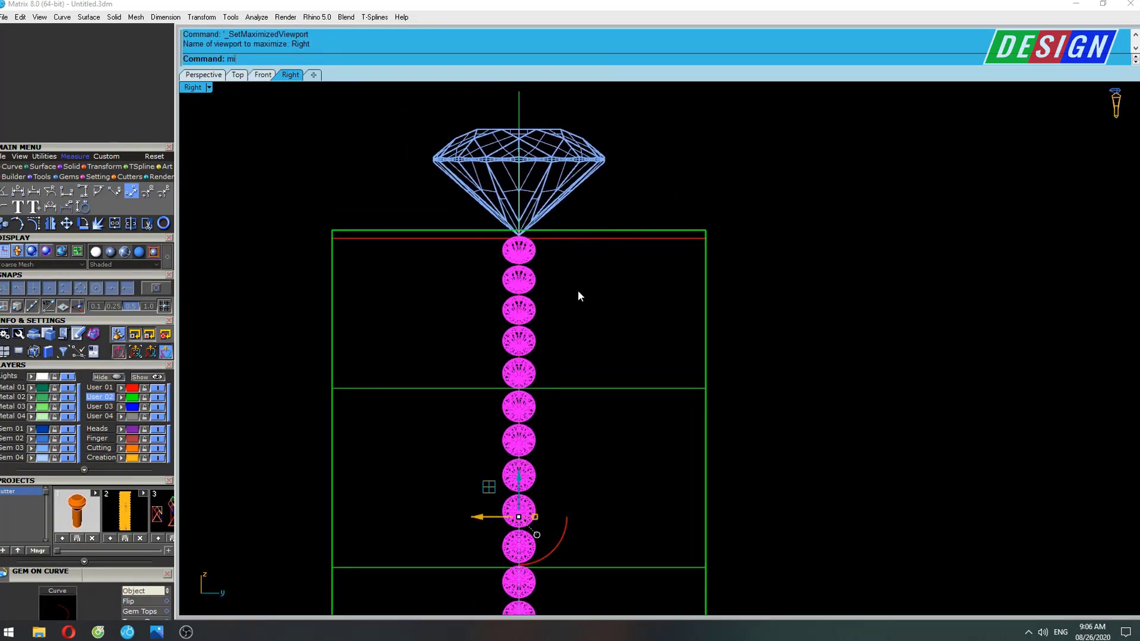
# - Mirror a copy of the gem column alongside the original
pyautogui.press('Return')
pyautogui.scroll(5, 510, 303)
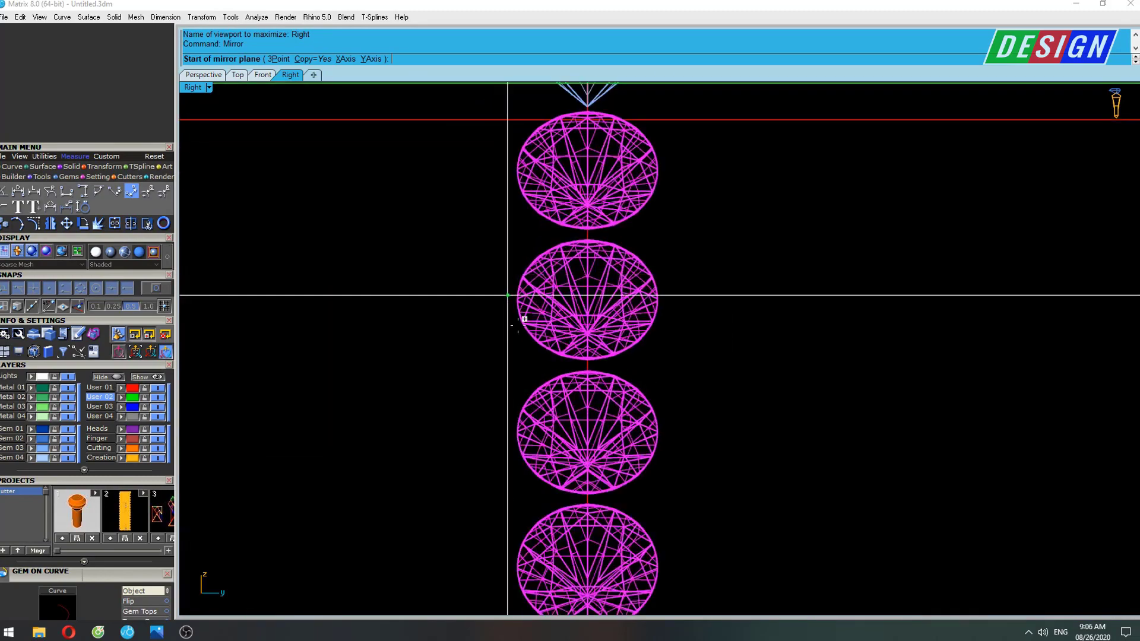
pyautogui.scroll(3, 514, 298)
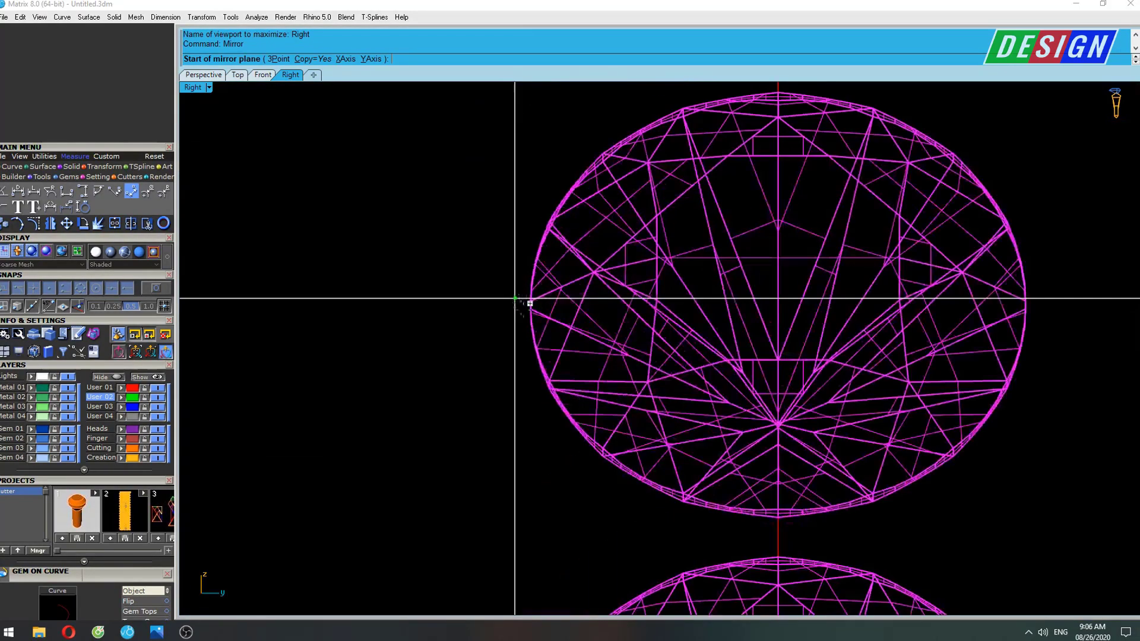
pyautogui.click(531, 302)
pyautogui.scroll(2, 532, 285)
pyautogui.click(533, 276)
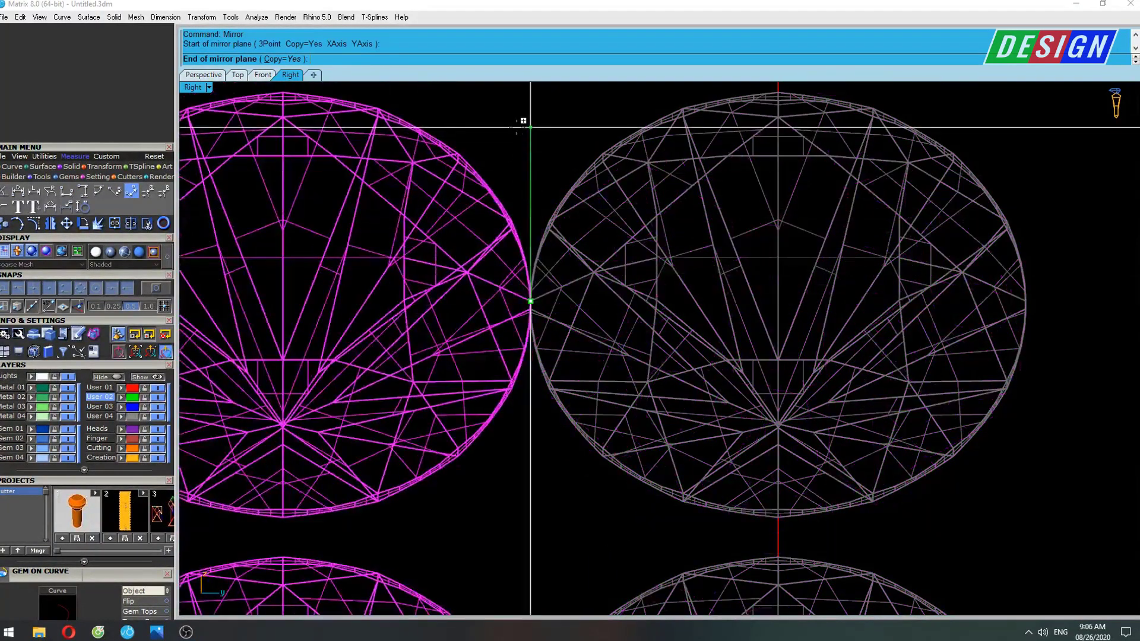
pyautogui.scroll(-4, 522, 178)
pyautogui.scroll(-3, 528, 241)
# - Move the original gem column 0.15 further apart
pyautogui.click(519, 229)
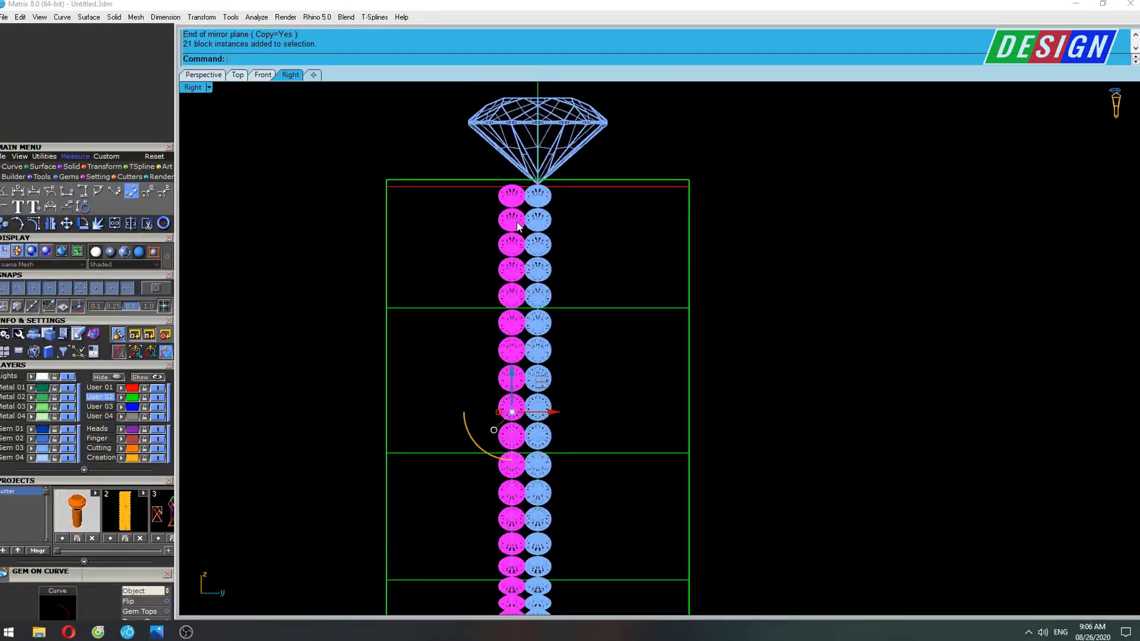
pyautogui.scroll(3, 510, 226)
pyautogui.scroll(2, 501, 216)
pyautogui.write('Mo')
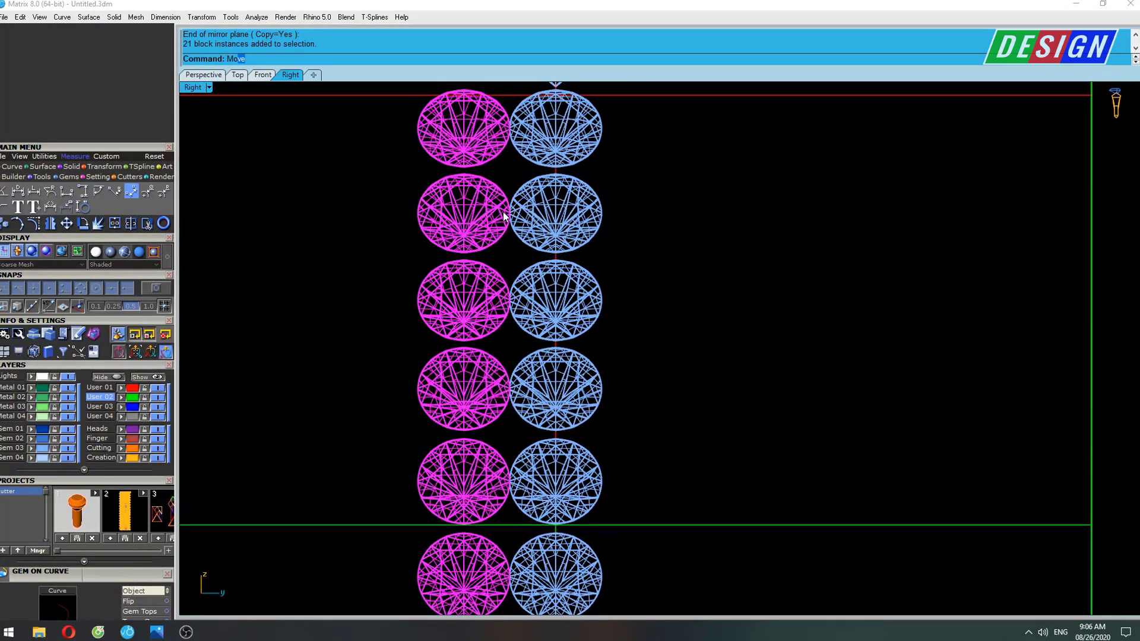
pyautogui.press('Return')
pyautogui.click(671, 272)
pyautogui.write('0.1')
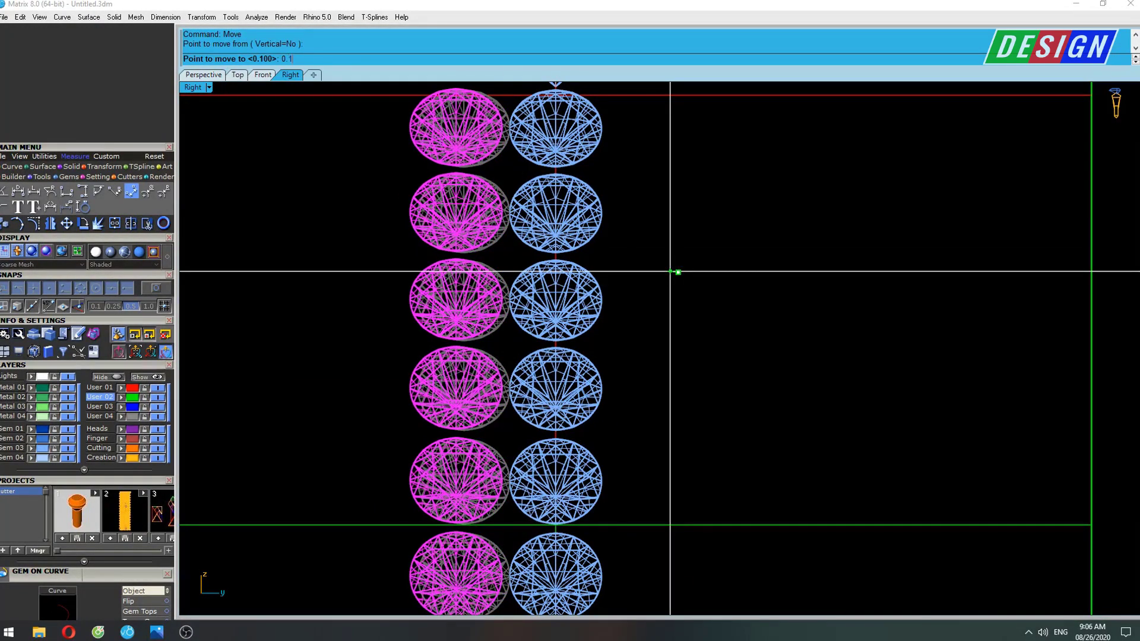
pyautogui.write('5')
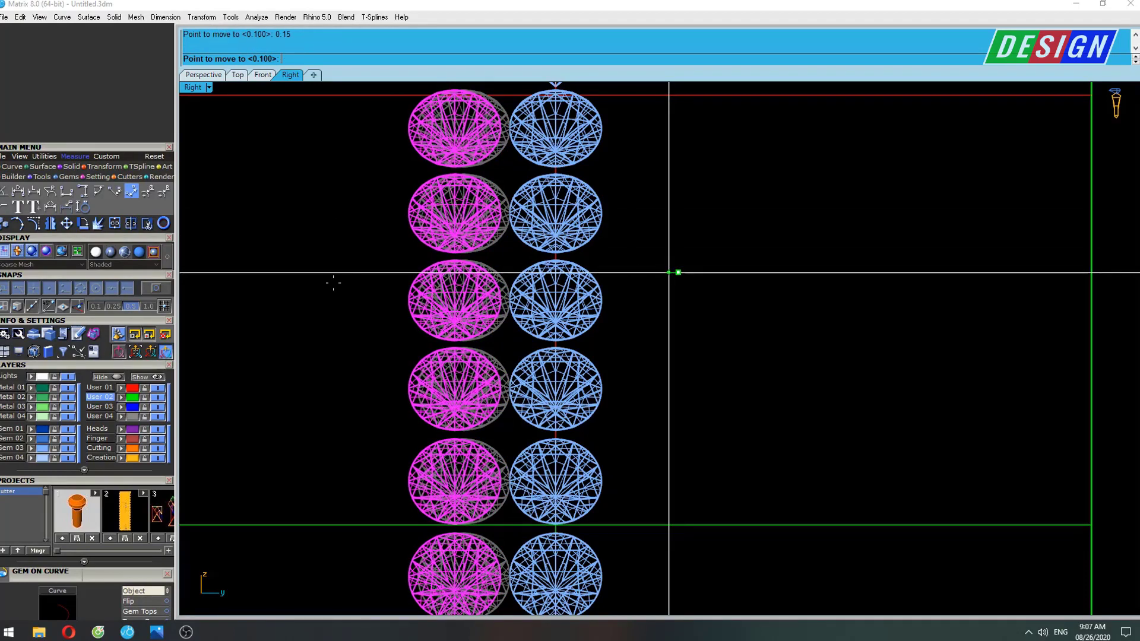
pyautogui.click(333, 282)
# - Mirror the right gem column to add a third column
pyautogui.click(542, 312)
pyautogui.moveTo(581, 293); pyautogui.dragTo(599, 323, button='right')
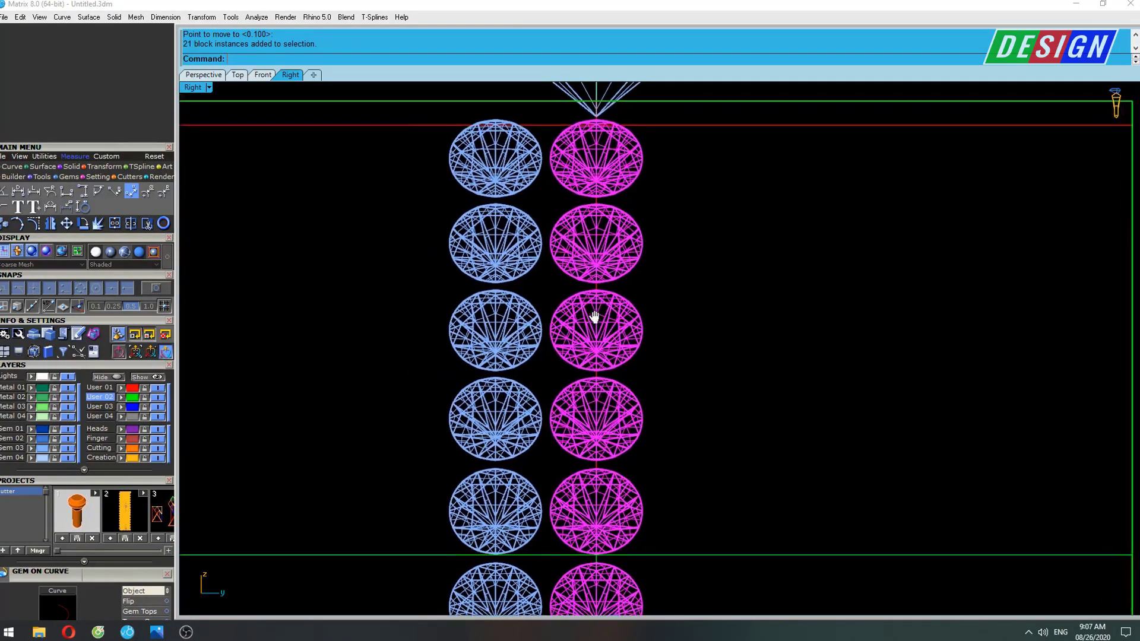
pyautogui.write('Mirror')
pyautogui.press('Return')
pyautogui.scroll(5, 506, 322)
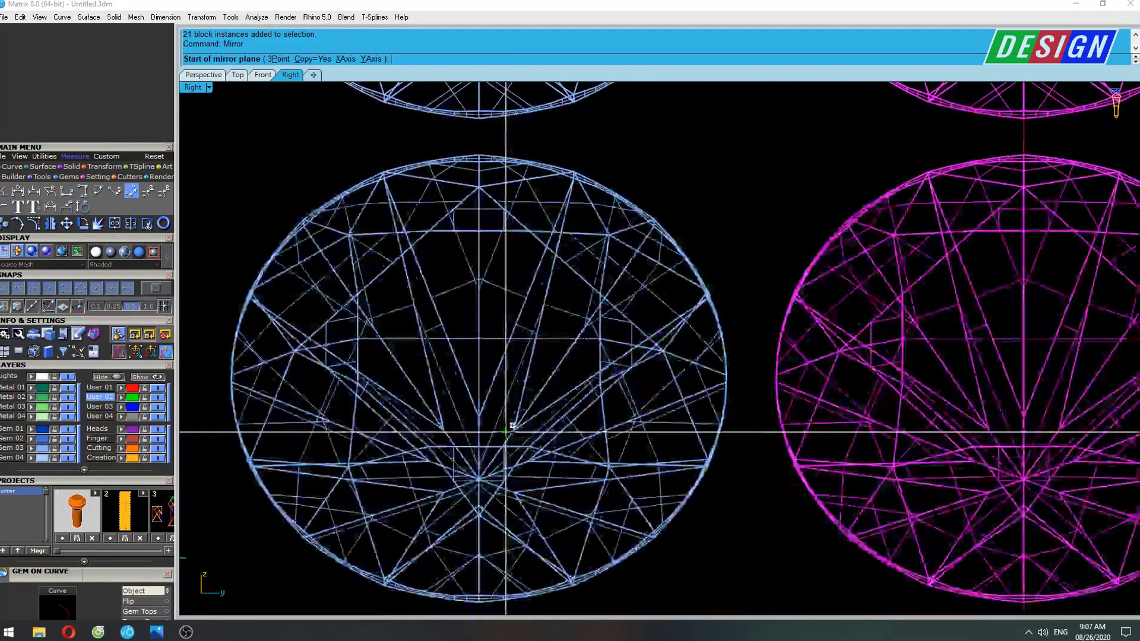
pyautogui.click(479, 416)
pyautogui.scroll(-3, 479, 416)
pyautogui.click(479, 364)
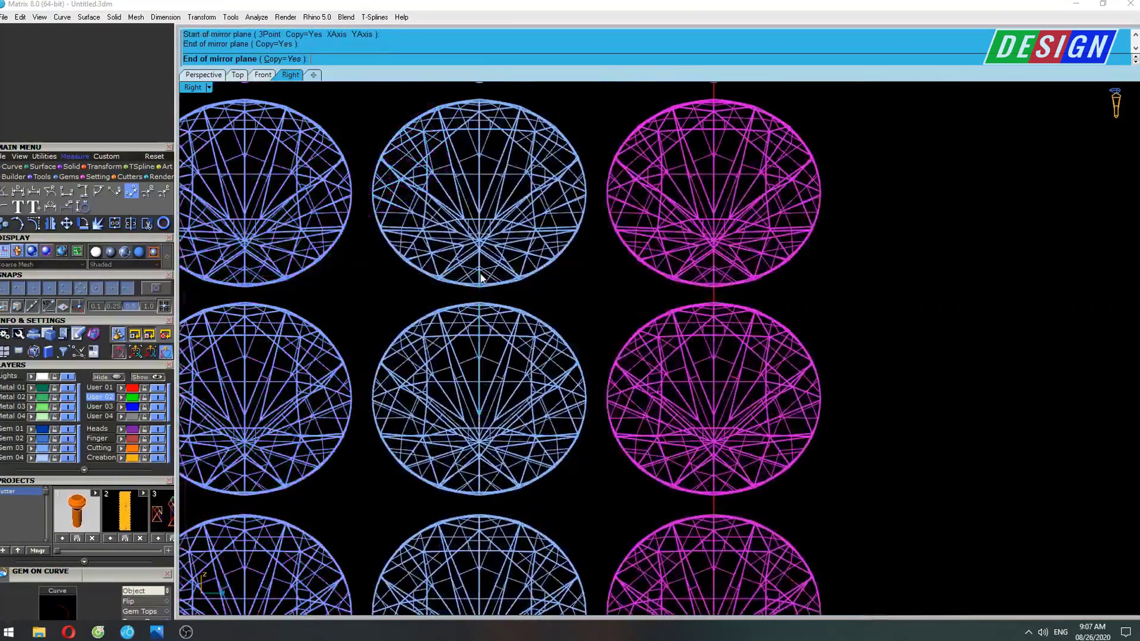
pyautogui.scroll(-4, 415, 297)
# - Mirror two gem columns across a plane starting at 0, completing five rows
pyautogui.click(397, 269)
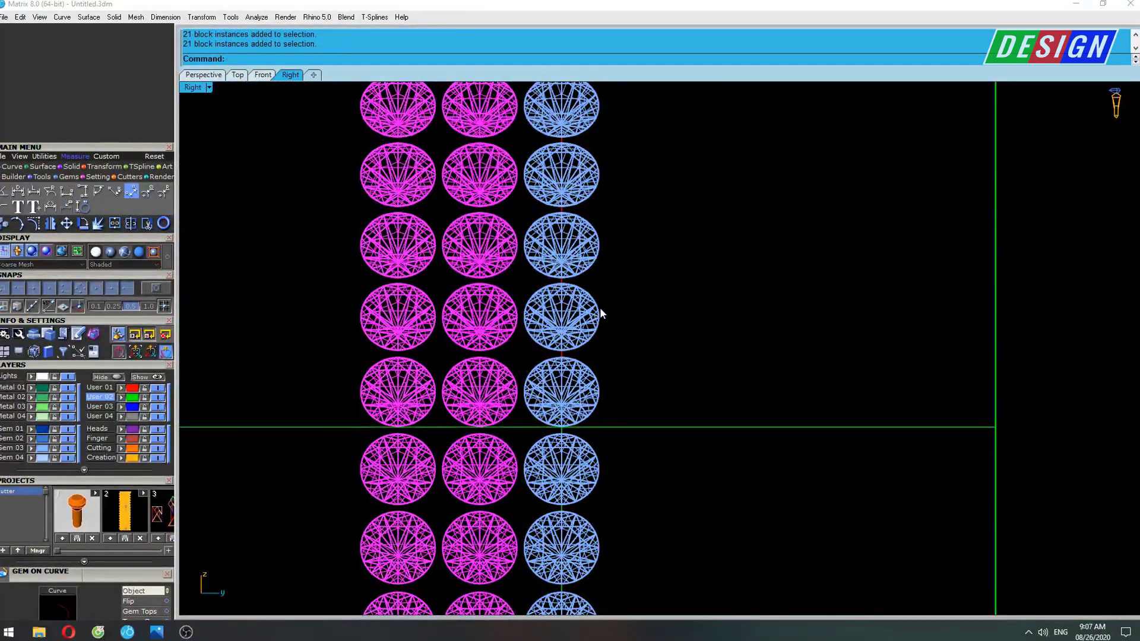
pyautogui.write('mirror')
pyautogui.press('Return')
pyautogui.write('0')
pyautogui.press('Return')
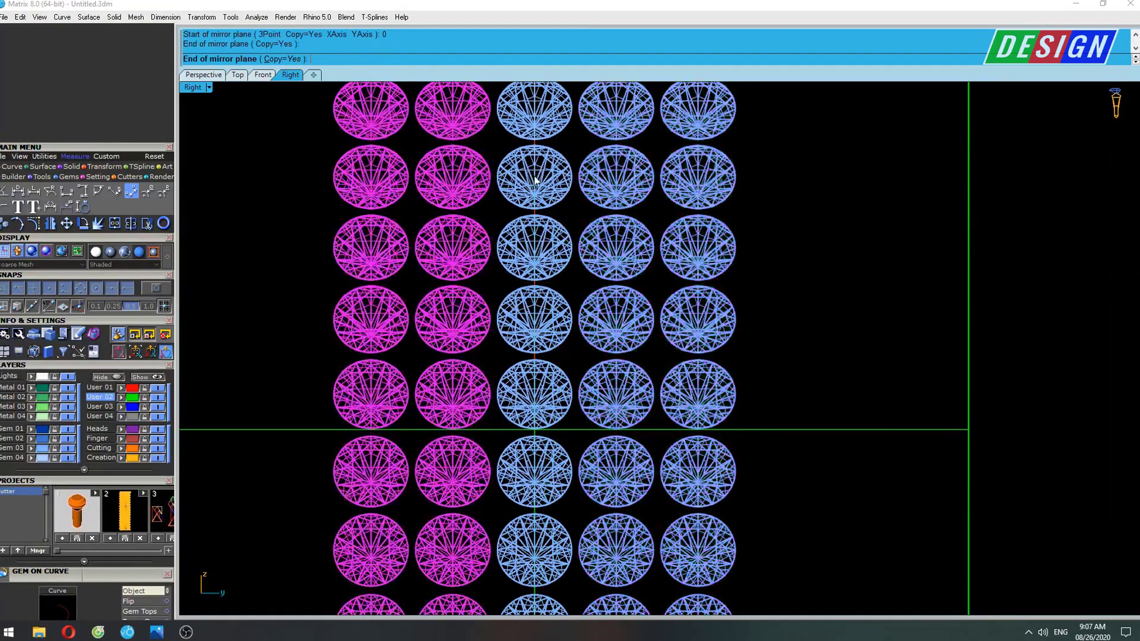
pyautogui.scroll(-4, 534, 179)
pyautogui.click(640, 278)
pyautogui.scroll(1, 730, 293)
pyautogui.hotkey('ctrl', 'F4')
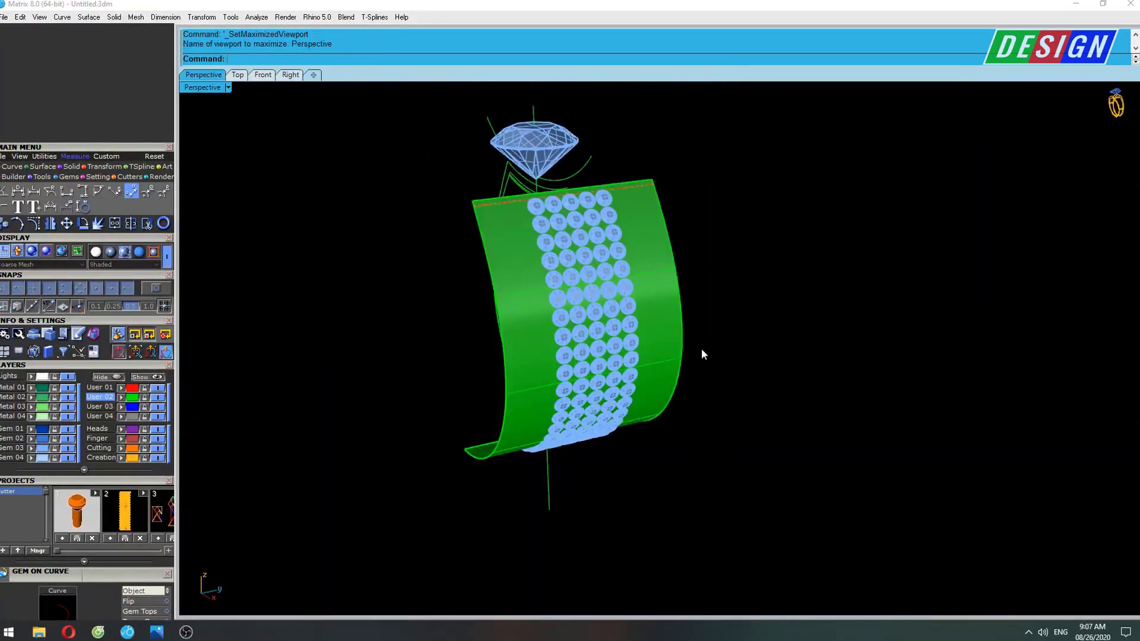
pyautogui.moveTo(701, 355)
pyautogui.mouseDown(button='right')
pyautogui.moveTo(618, 312)
pyautogui.moveTo(624, 185)
pyautogui.moveTo(654, 183)
pyautogui.moveTo(672, 324)
pyautogui.moveTo(665, 397)
pyautogui.moveTo(613, 386)
pyautogui.mouseUp(button='right')
pyautogui.hotkey('ctrl', 'F3')
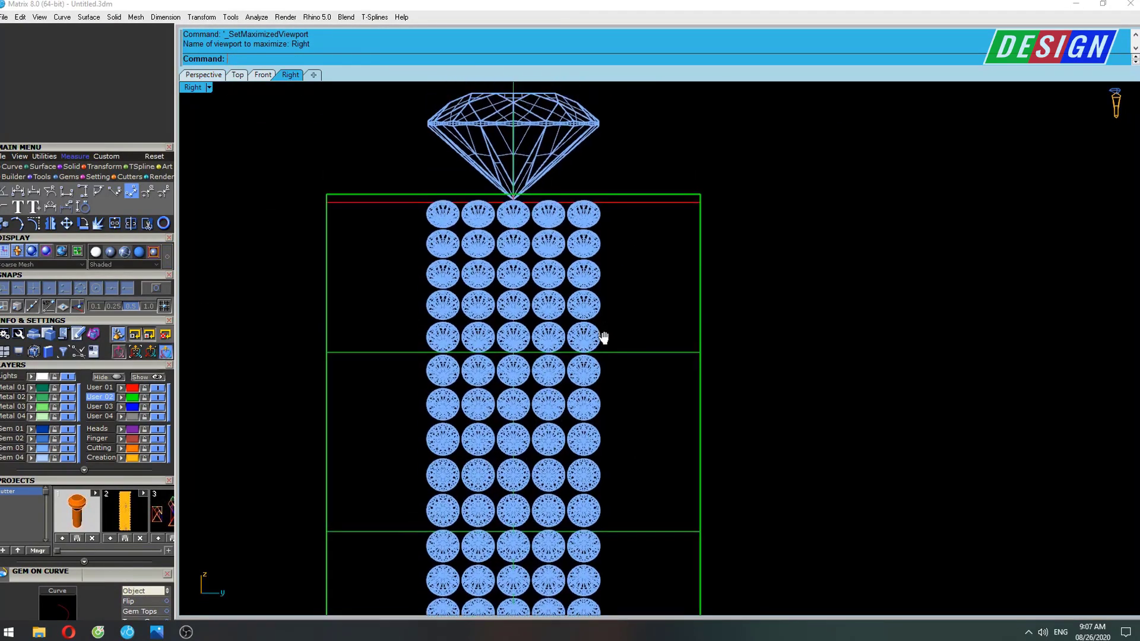
pyautogui.moveTo(604, 337)
pyautogui.mouseDown(button='right')
pyautogui.moveTo(605, 372)
pyautogui.moveTo(618, 297)
pyautogui.moveTo(571, 277)
pyautogui.moveTo(569, 262)
pyautogui.moveTo(751, 235)
pyautogui.moveTo(542, 254)
pyautogui.moveTo(539, 269)
pyautogui.moveTo(560, 253)
pyautogui.moveTo(594, 272)
pyautogui.mouseUp(button='right')
pyautogui.hotkey('ctrl', 'F4')
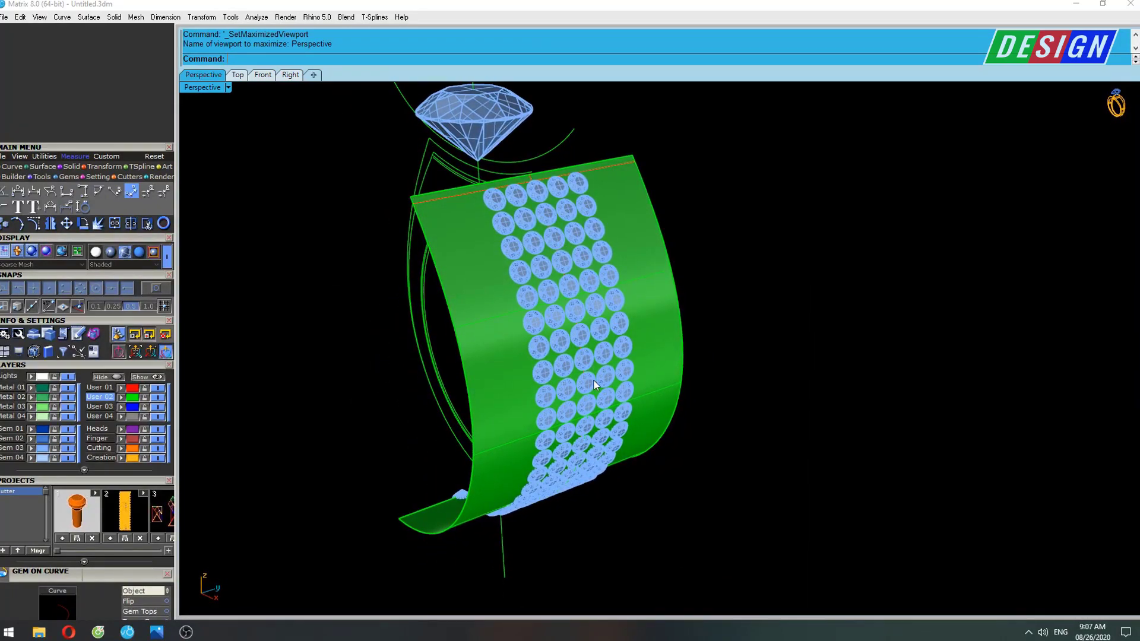
pyautogui.write('s')
pyautogui.press('Return')
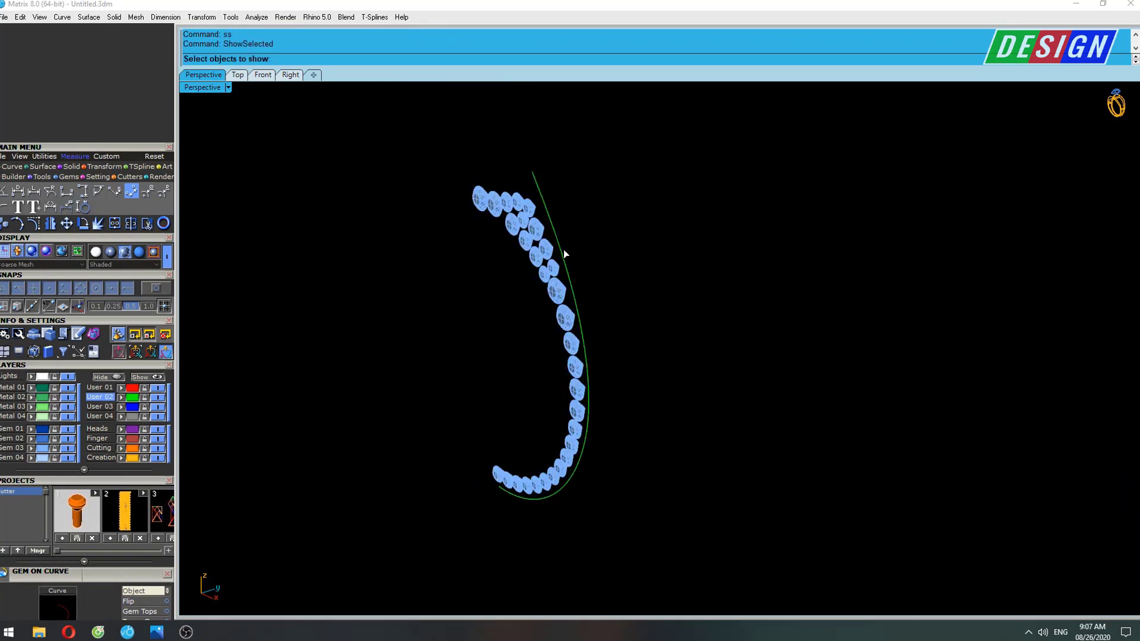
# - Select the centre vertical curve of the gem grid from the overlapping objects
pyautogui.click(564, 249)
pyautogui.press('Return')
pyautogui.moveTo(566, 259); pyautogui.dragTo(625, 255, button='right')
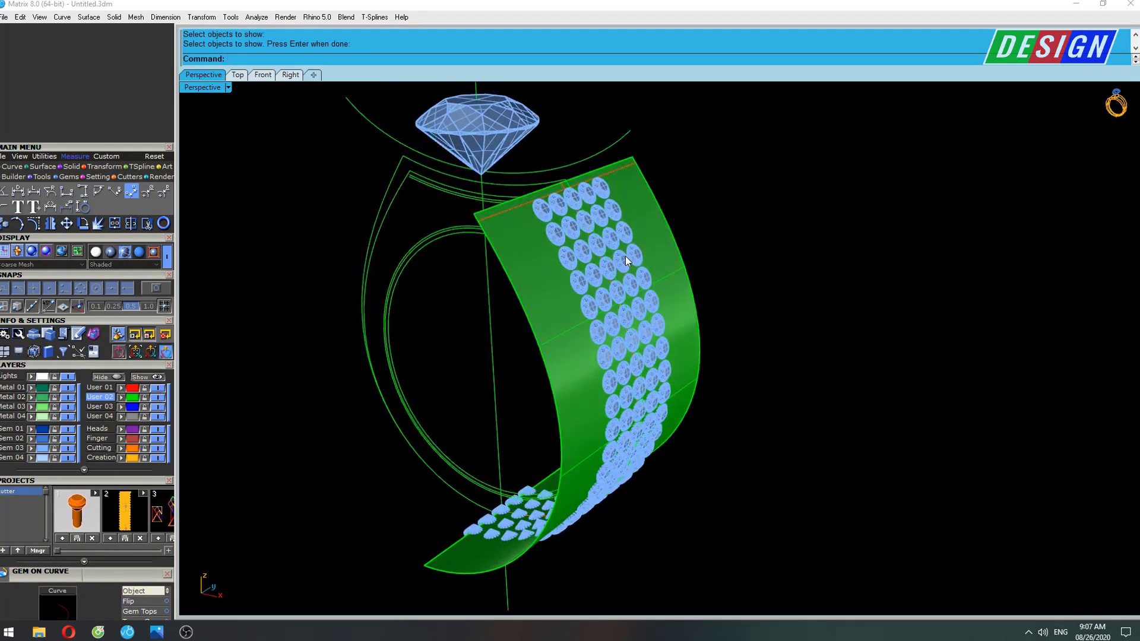
pyautogui.hotkey('ctrl', 'F3')
pyautogui.moveTo(505, 315); pyautogui.dragTo(521, 294, button='right')
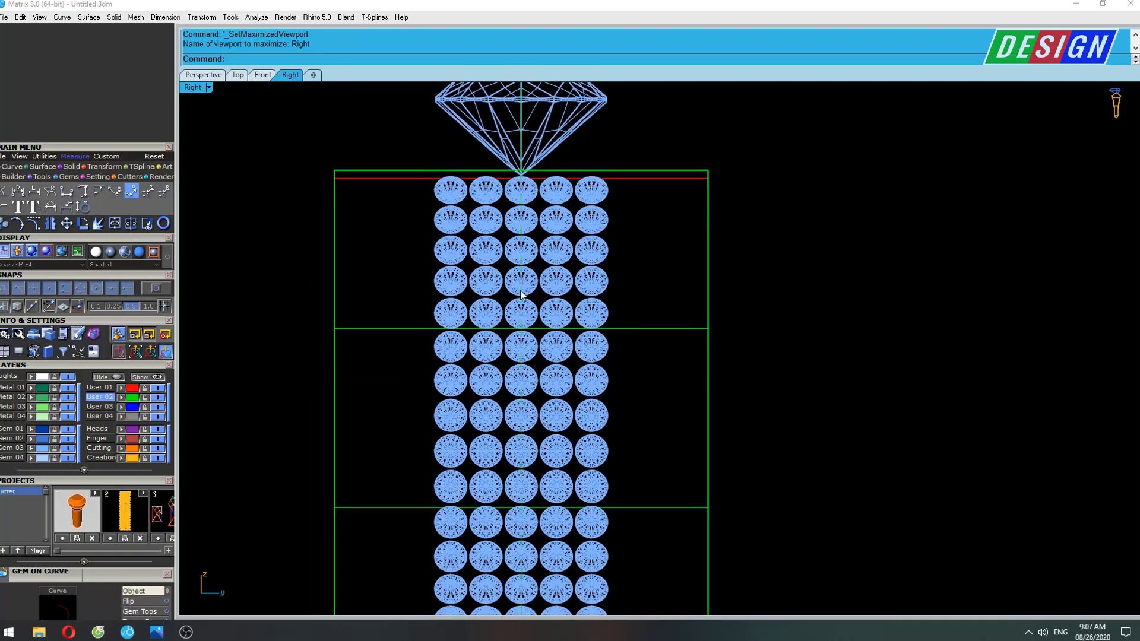
pyautogui.click(522, 294)
pyautogui.click(556, 327)
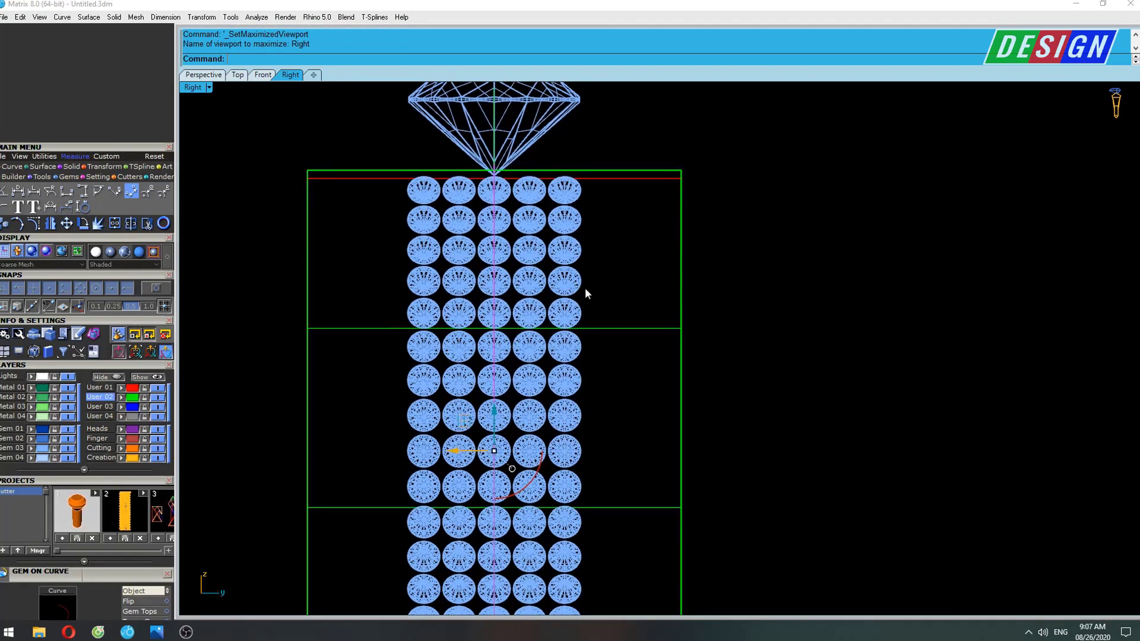
pyautogui.hotkey('ctrl', 'F4')
pyautogui.moveTo(739, 348)
pyautogui.mouseDown(button='right')
pyautogui.moveTo(782, 285)
pyautogui.moveTo(766, 302)
pyautogui.mouseUp(button='right')
pyautogui.hotkey('ctrl', 'F3')
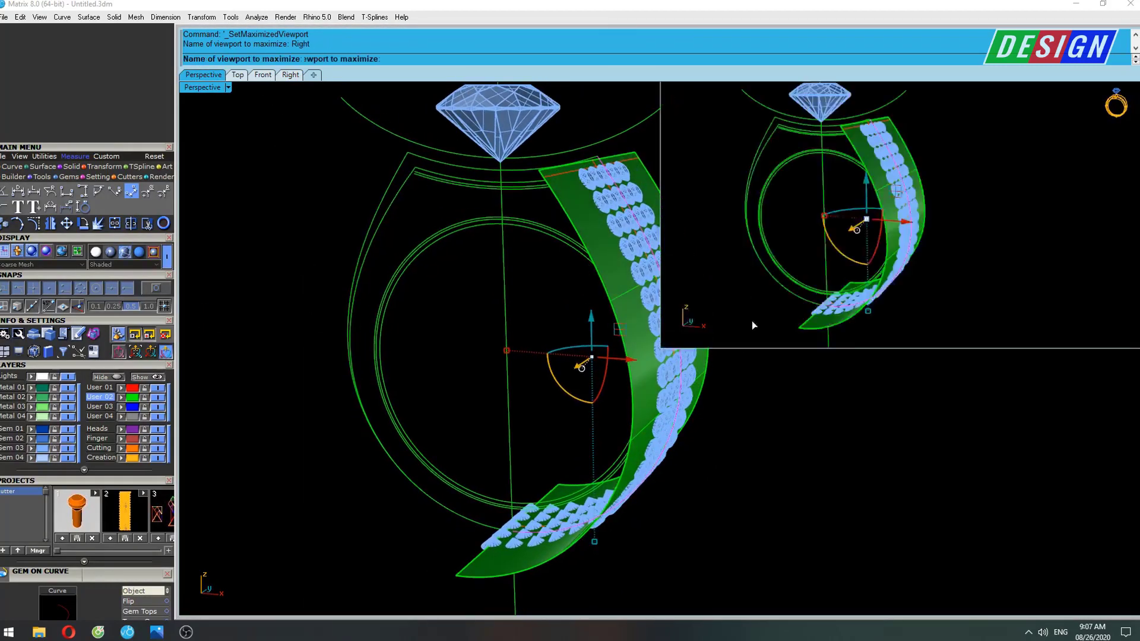
# - Copy and paste the centre curve and move the copy beside the left gem row
pyautogui.hotkey('ctrl', 'c')
pyautogui.hotkey('ctrl', 'v')
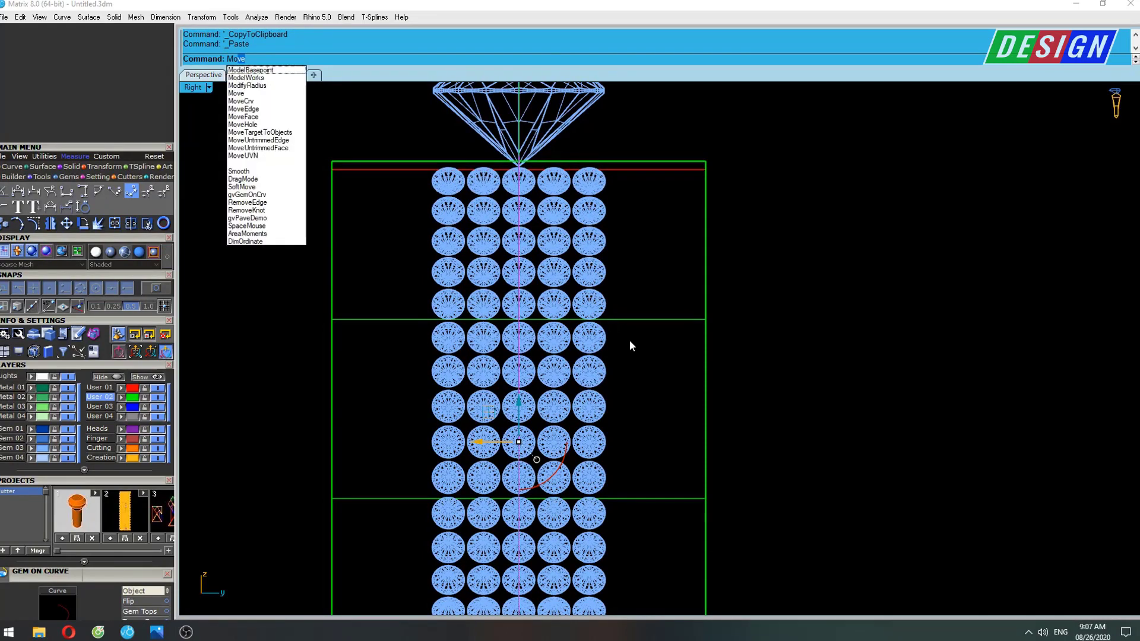
pyautogui.press('Return')
pyautogui.click(929, 394)
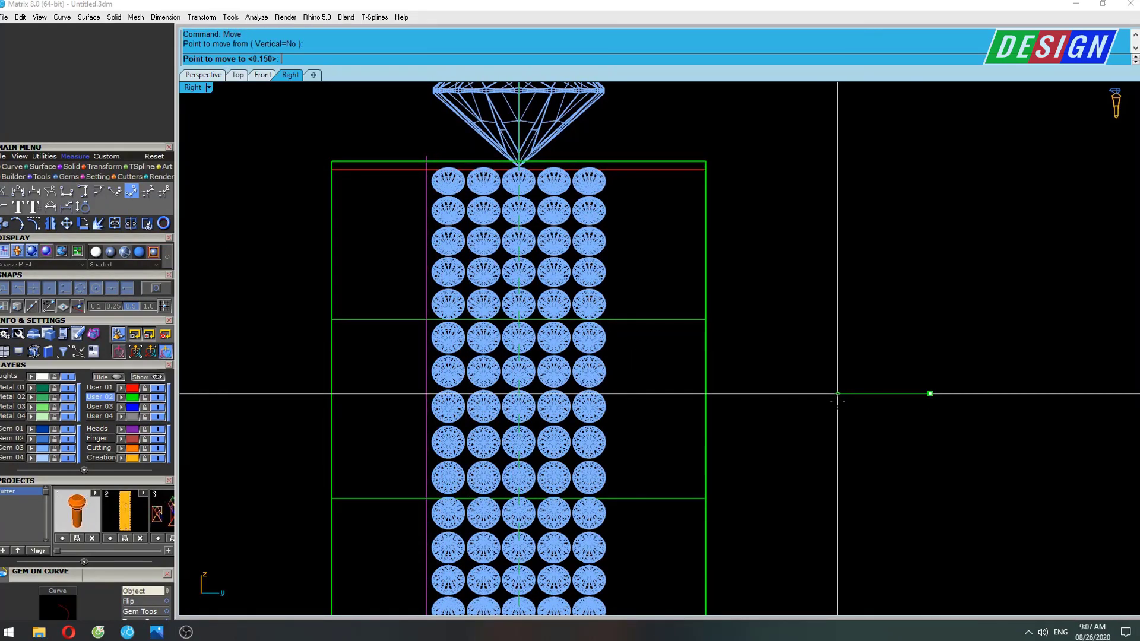
pyautogui.click(841, 395)
pyautogui.scroll(3, 481, 257)
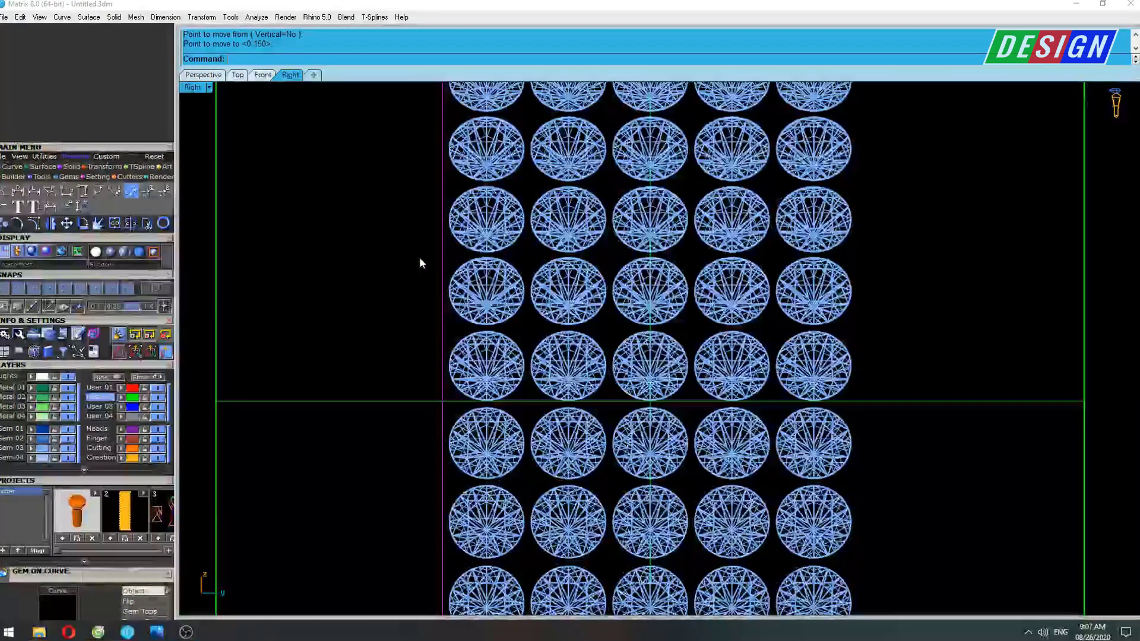
pyautogui.scroll(1, 438, 295)
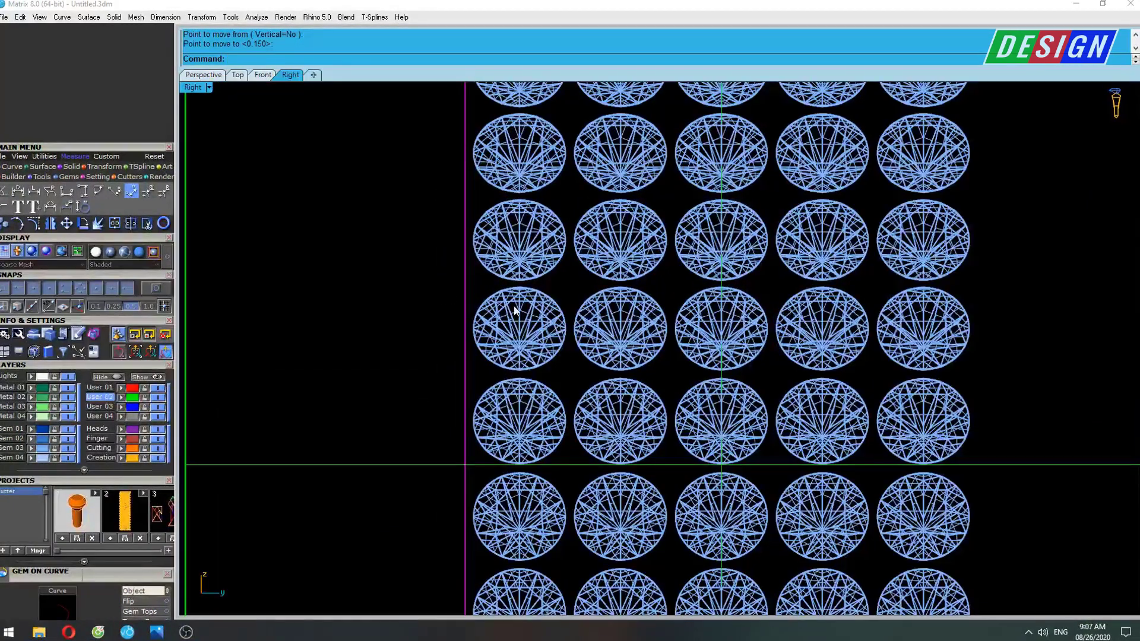
pyautogui.scroll(2, 505, 315)
pyautogui.press('Return')
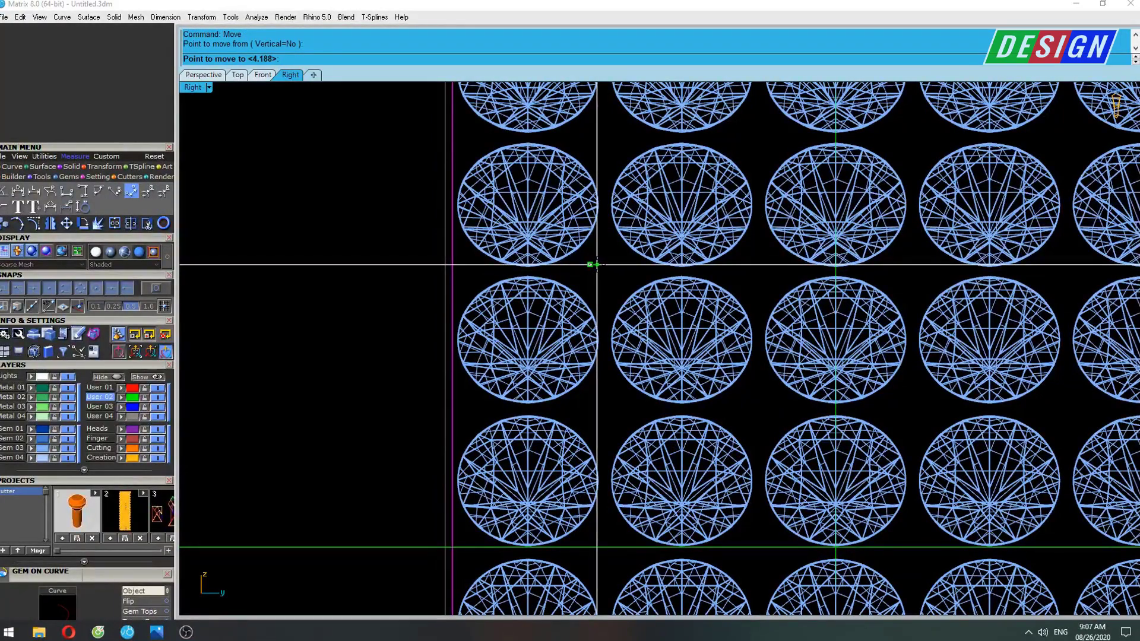
pyautogui.press('Escape')
pyautogui.moveTo(545, 280); pyautogui.dragTo(570, 289, button='right')
pyautogui.write('O')
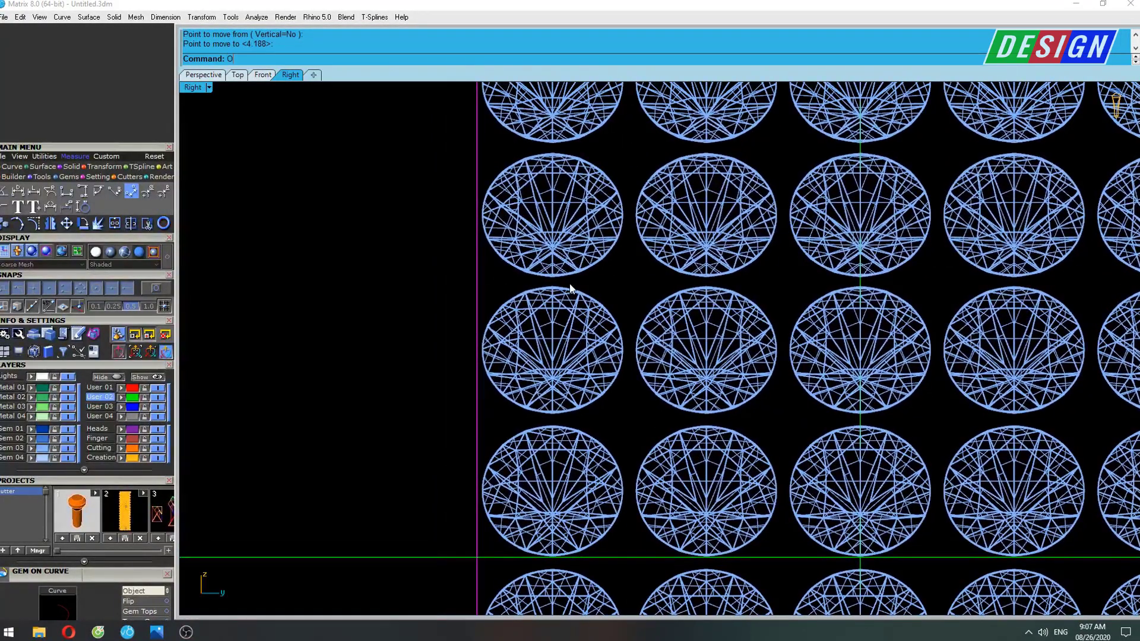
# - Set the curve offset distance to 0.15
pyautogui.write('ffset')
pyautogui.press('Return')
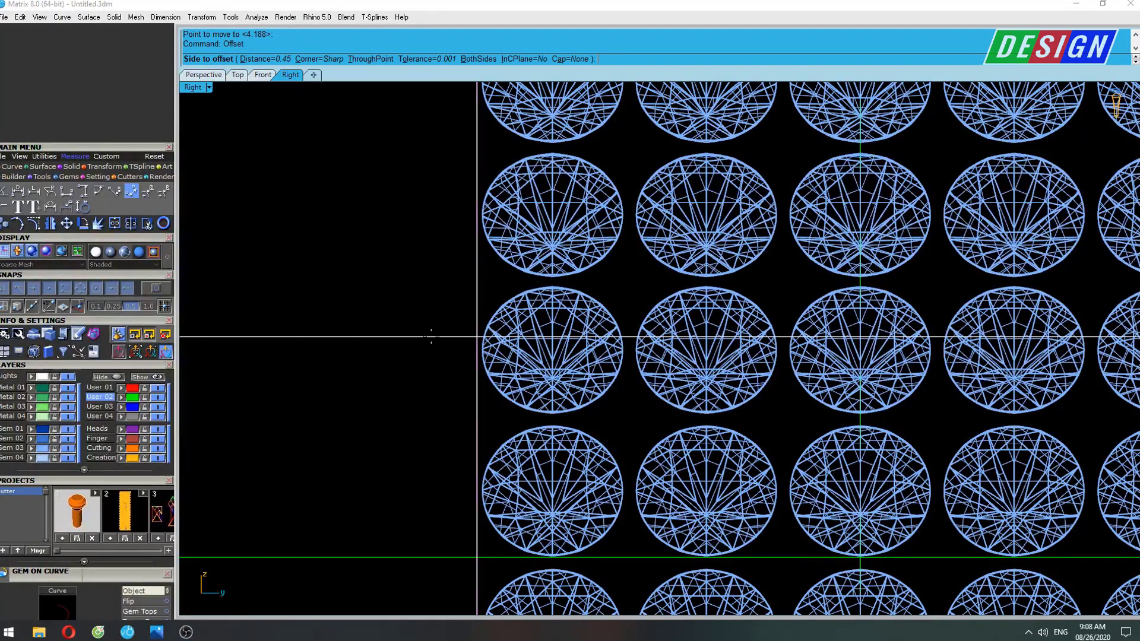
pyautogui.write('5')
pyautogui.press('Return')
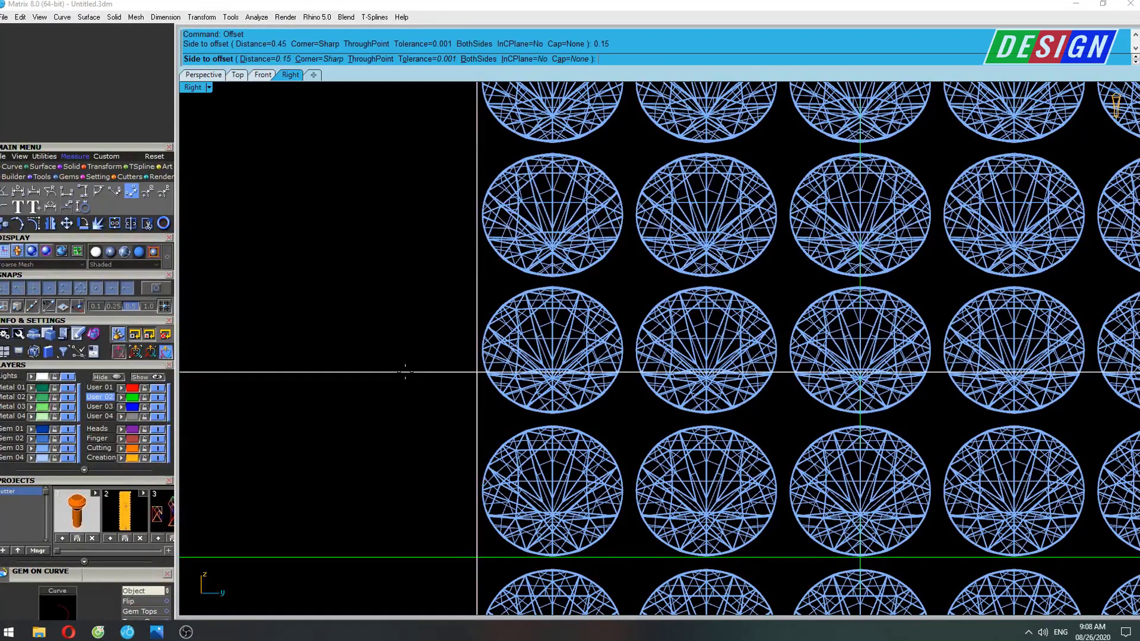
pyautogui.scroll(-2, 439, 386)
pyautogui.scroll(-1, 442, 391)
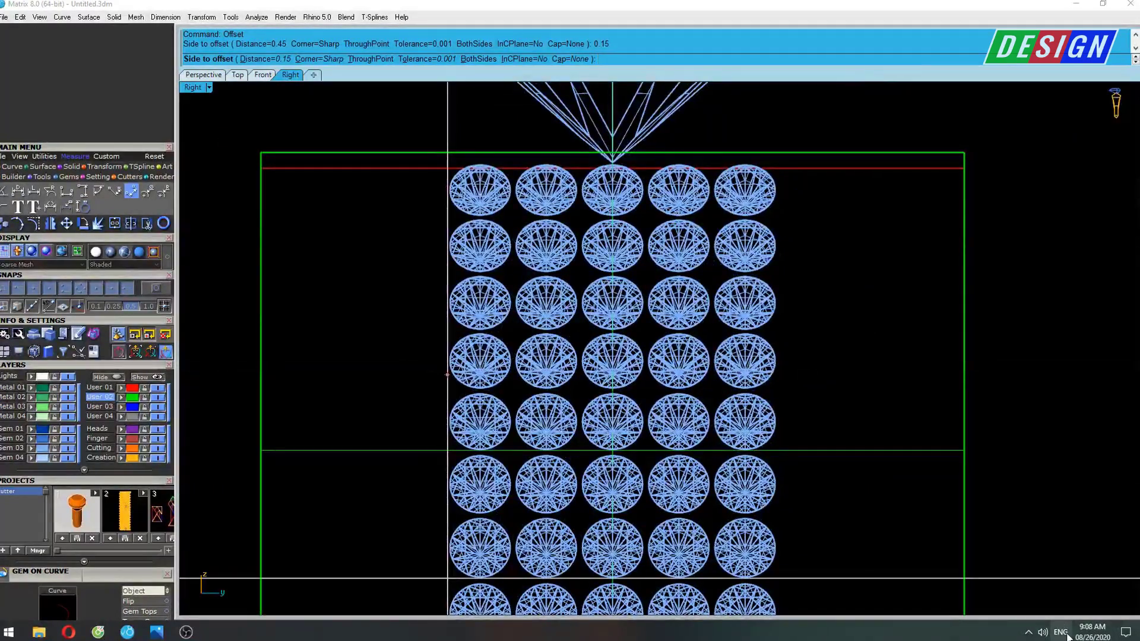
pyautogui.scroll(-3, 693, 380)
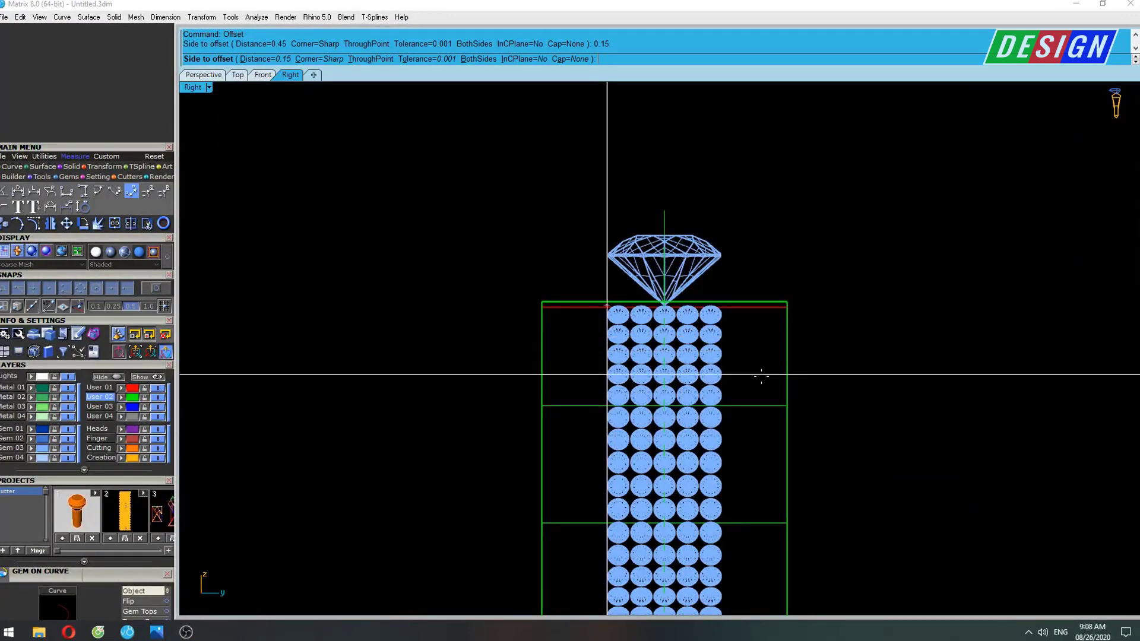
pyautogui.moveTo(764, 377); pyautogui.dragTo(734, 380, button='right')
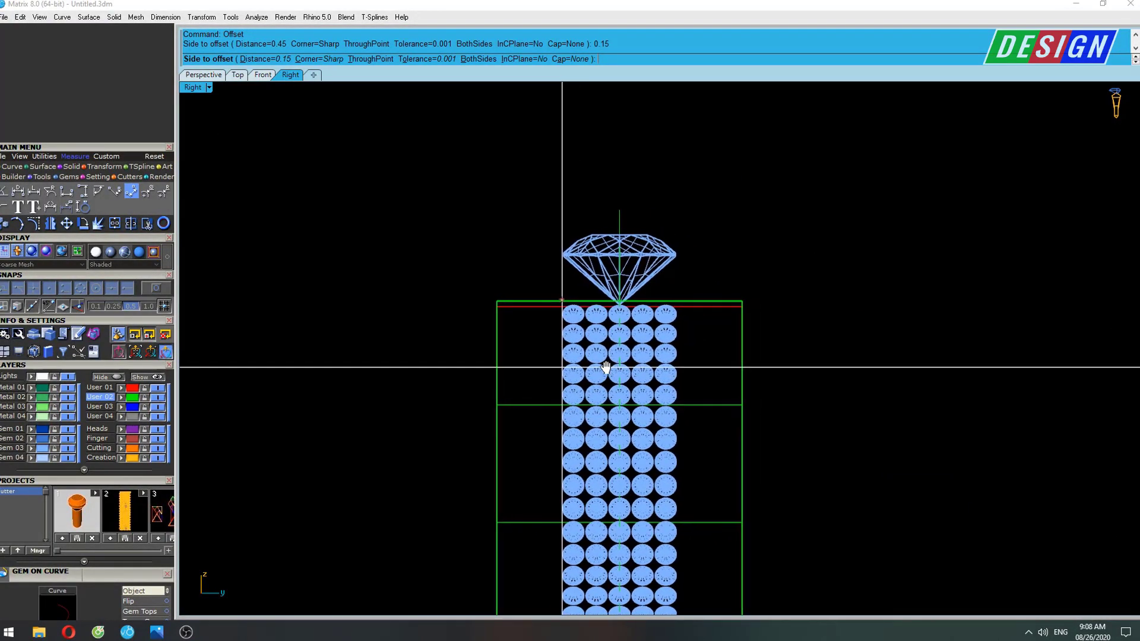
pyautogui.press('Escape')
pyautogui.scroll(3, 545, 372)
pyautogui.moveTo(545, 372); pyautogui.dragTo(538, 376, button='right')
# - Offset the curve to the chosen side, inspect the gem band in perspective, then return to side view
pyautogui.write('Offset')
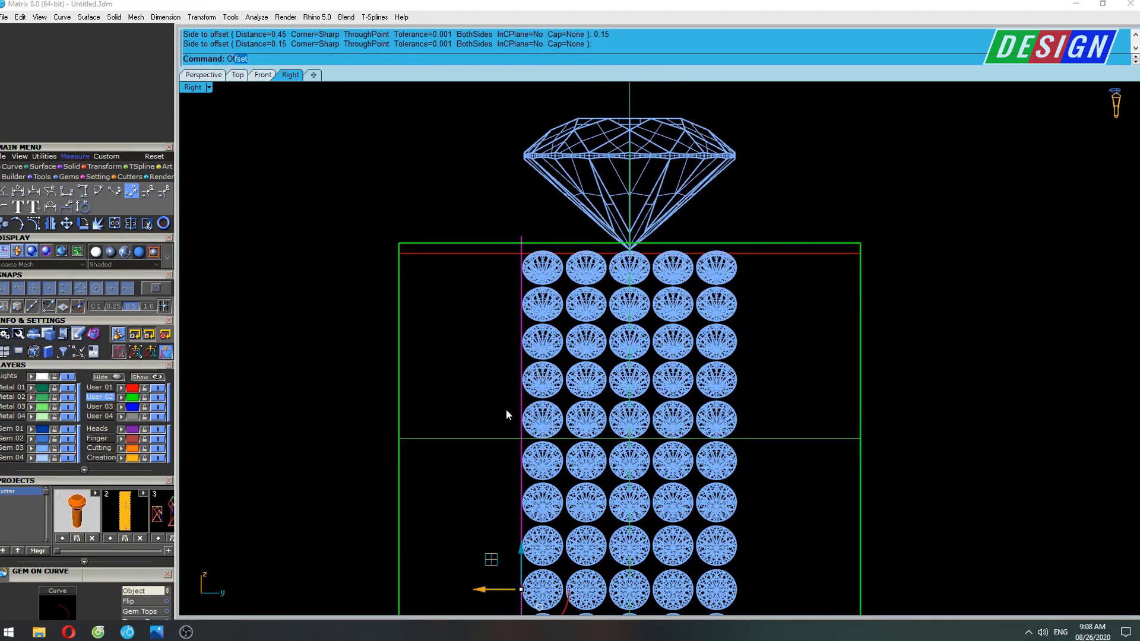
pyautogui.press('Return')
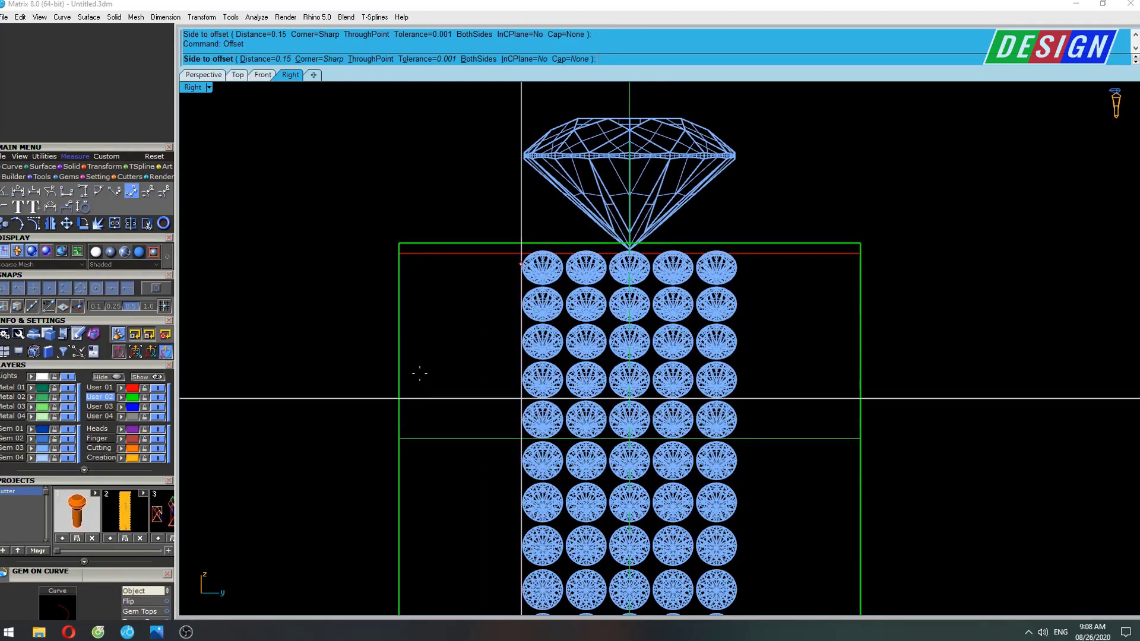
pyautogui.moveTo(521, 354); pyautogui.dragTo(486, 365, button='right')
pyautogui.click(204, 74)
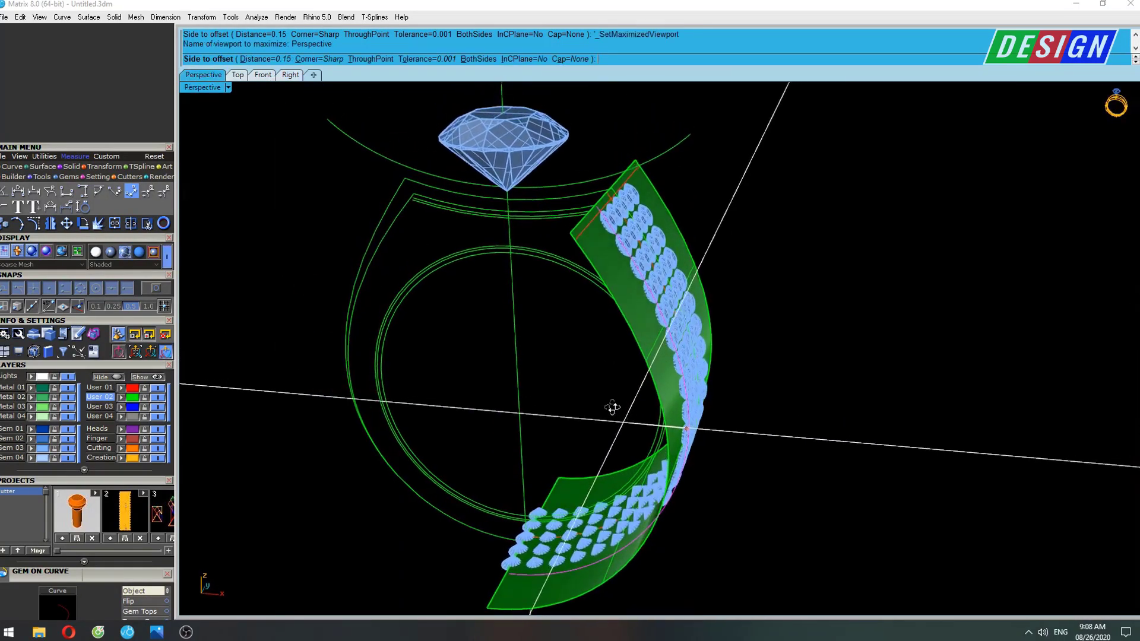
pyautogui.moveTo(611, 407); pyautogui.dragTo(583, 337, button='right')
pyautogui.scroll(3, 583, 337)
pyautogui.moveTo(540, 279)
pyautogui.mouseDown(button='right')
pyautogui.moveTo(777, 304)
pyautogui.moveTo(600, 325)
pyautogui.moveTo(534, 291)
pyautogui.mouseUp(button='right')
pyautogui.hotkey('ctrl', 'Tab')
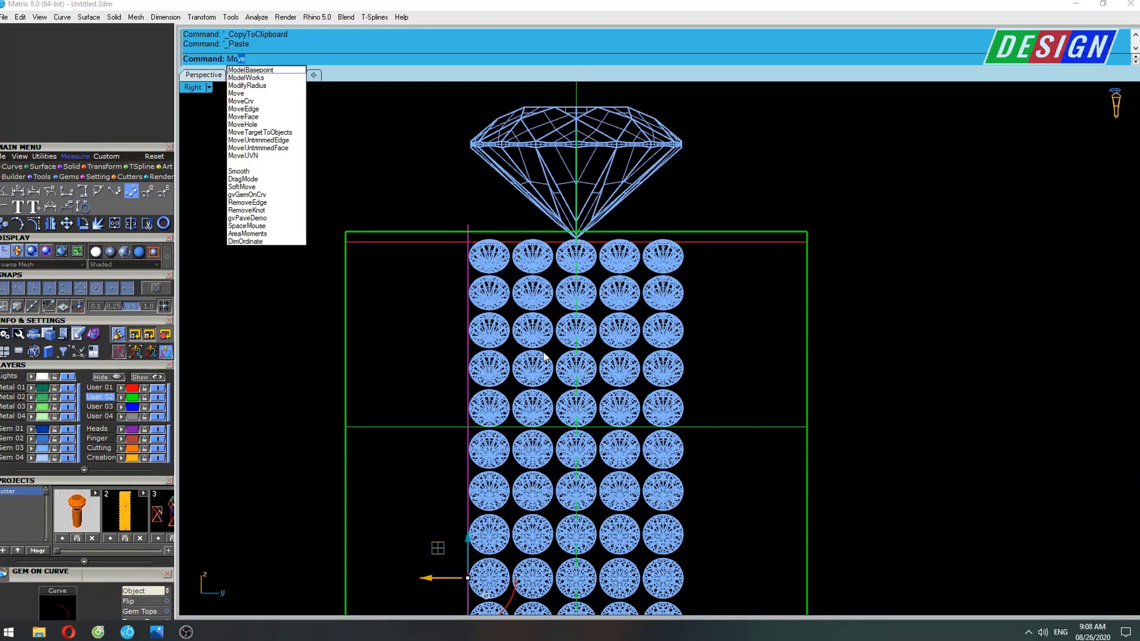
# - Move the side curve 0.15, then 0.35 to the right
pyautogui.press('Return')
pyautogui.click(616, 429)
pyautogui.write('0.1')
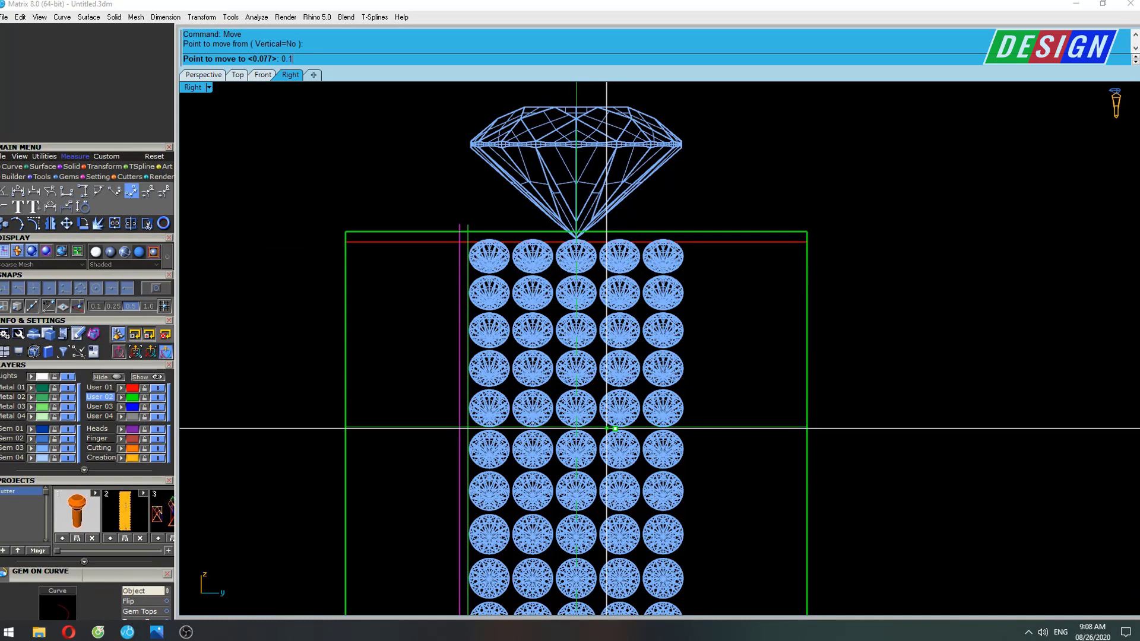
pyautogui.write('5')
pyautogui.press('Return')
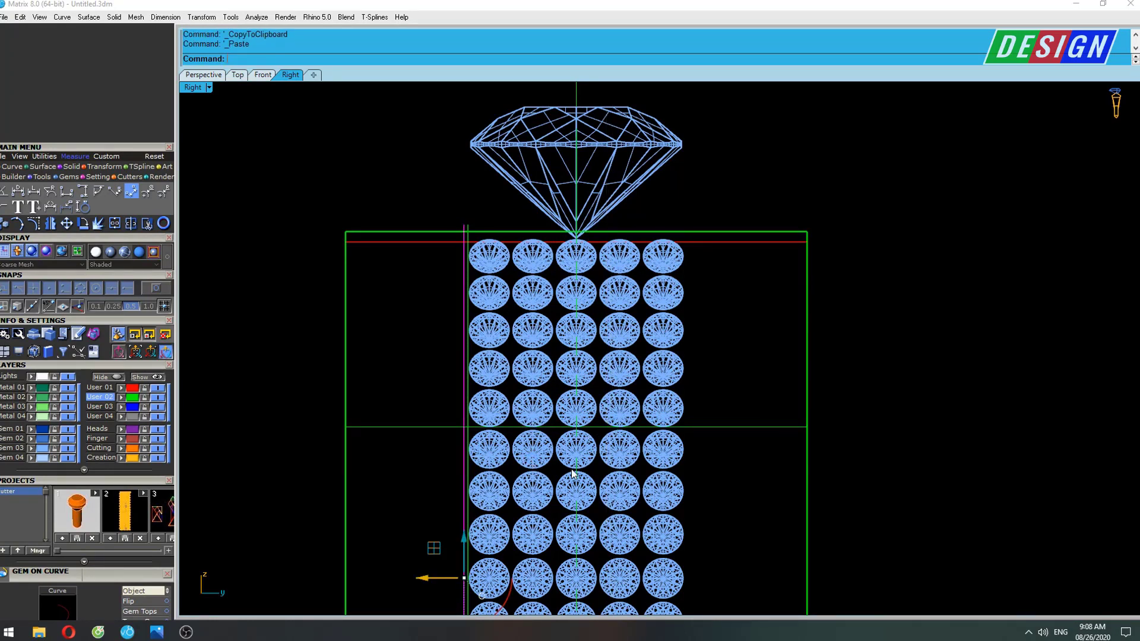
pyautogui.write('m')
pyautogui.press('Return')
pyautogui.click(686, 469)
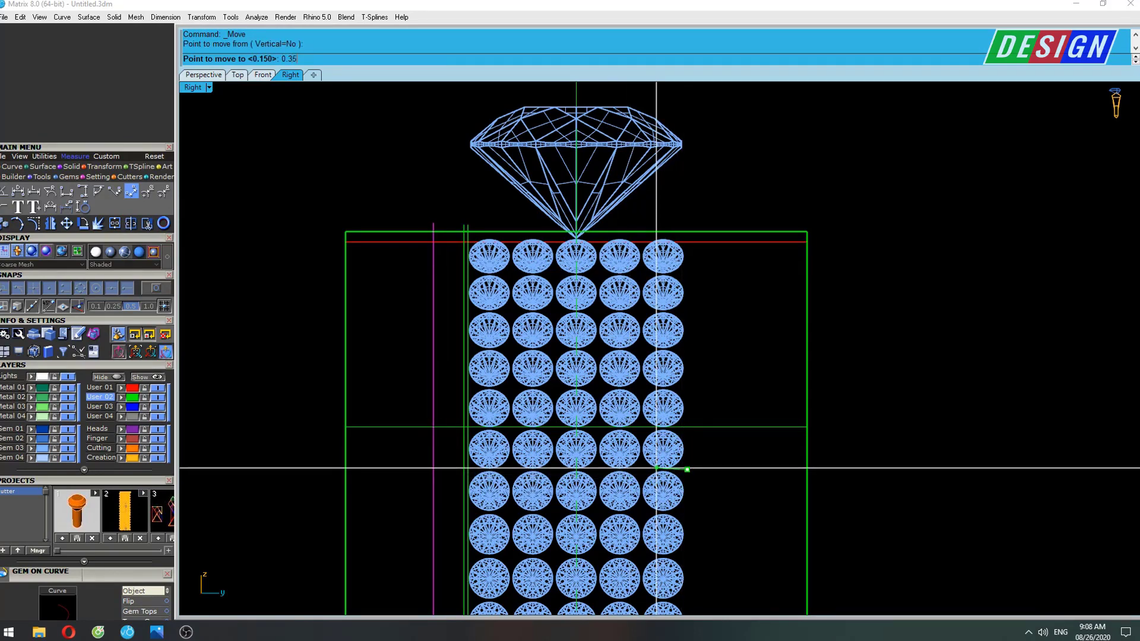
pyautogui.press('Return')
pyautogui.press('Escape')
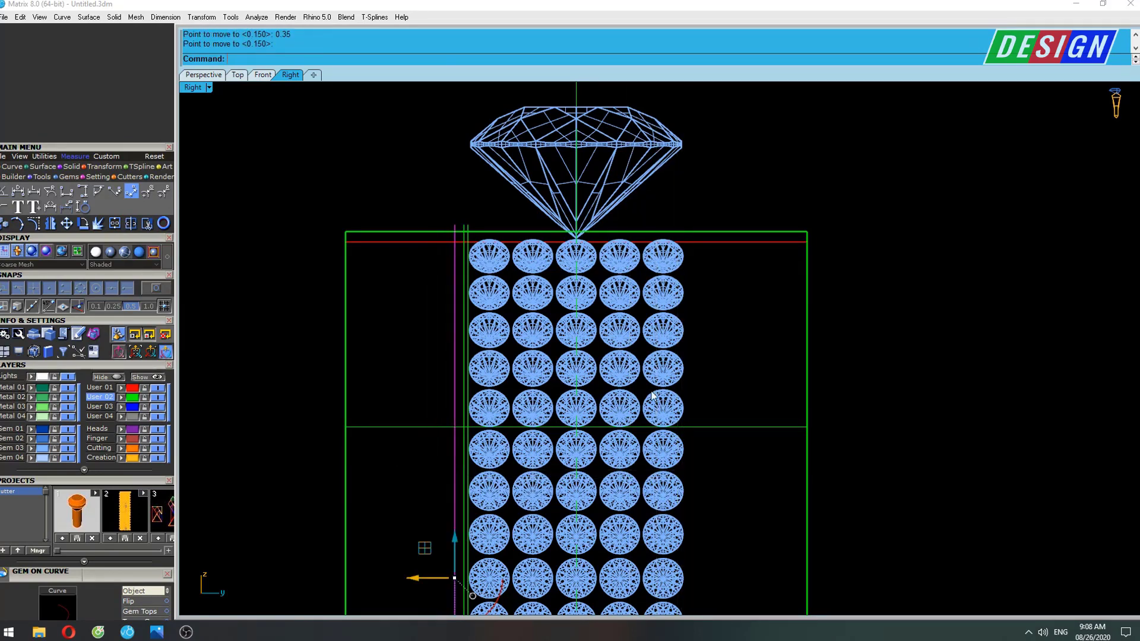
# - Select the curve on the band in perspective to check its position, then return to Right view
pyautogui.hotkey('ctrl', 'F4')
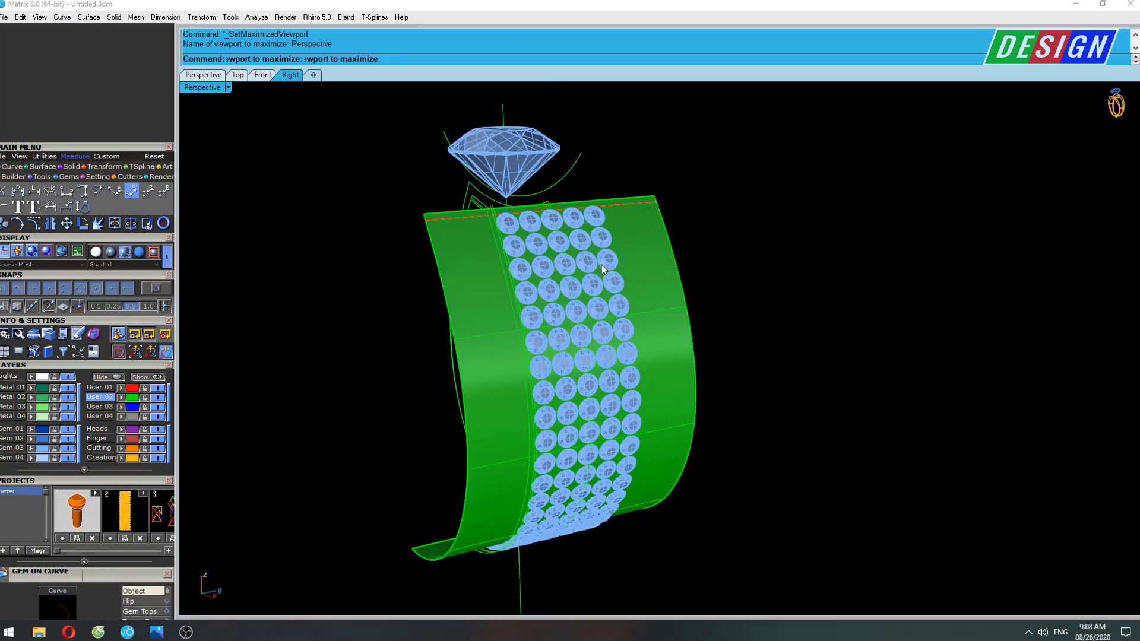
pyautogui.scroll(5, 519, 240)
pyautogui.click(510, 237)
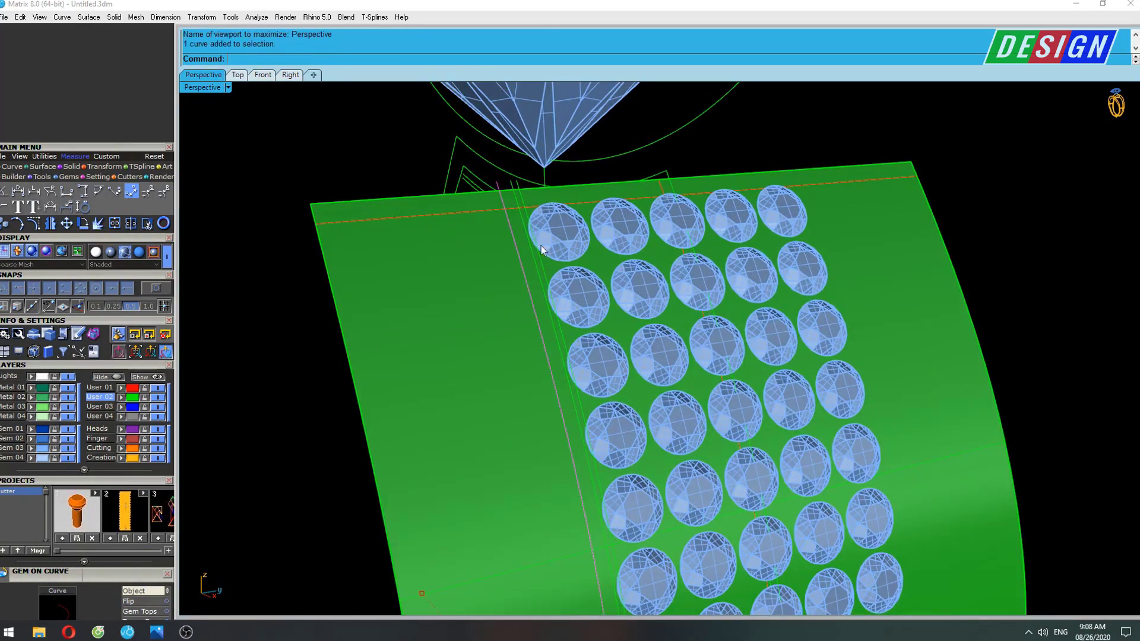
pyautogui.moveTo(541, 244)
pyautogui.mouseDown(button='right')
pyautogui.moveTo(494, 336)
pyautogui.moveTo(504, 265)
pyautogui.moveTo(457, 262)
pyautogui.mouseUp(button='right')
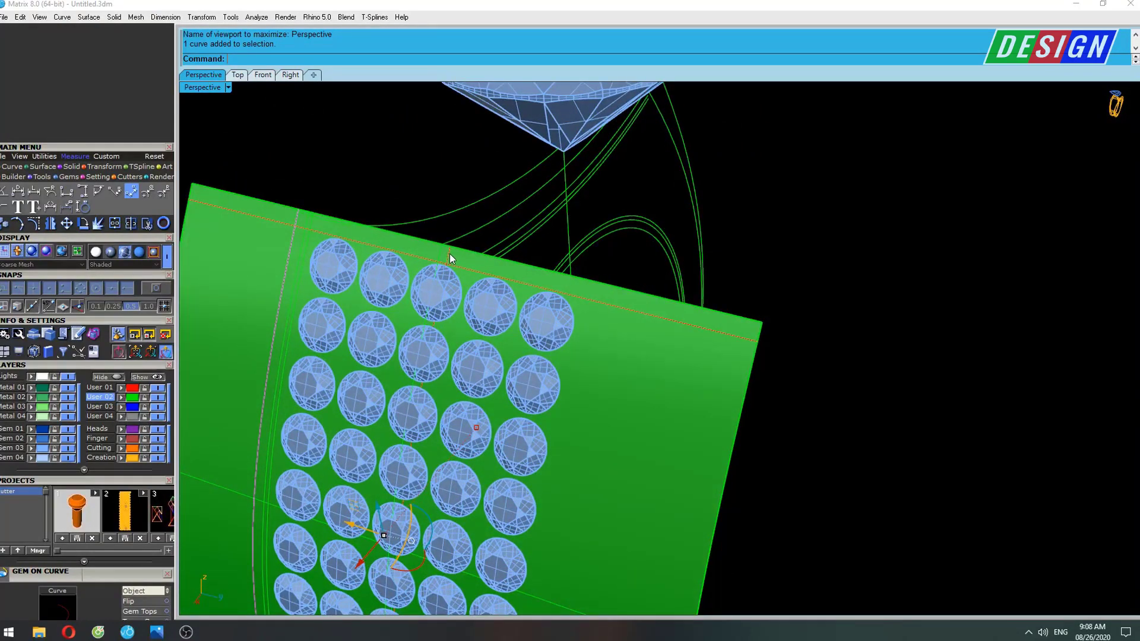
pyautogui.click(448, 254)
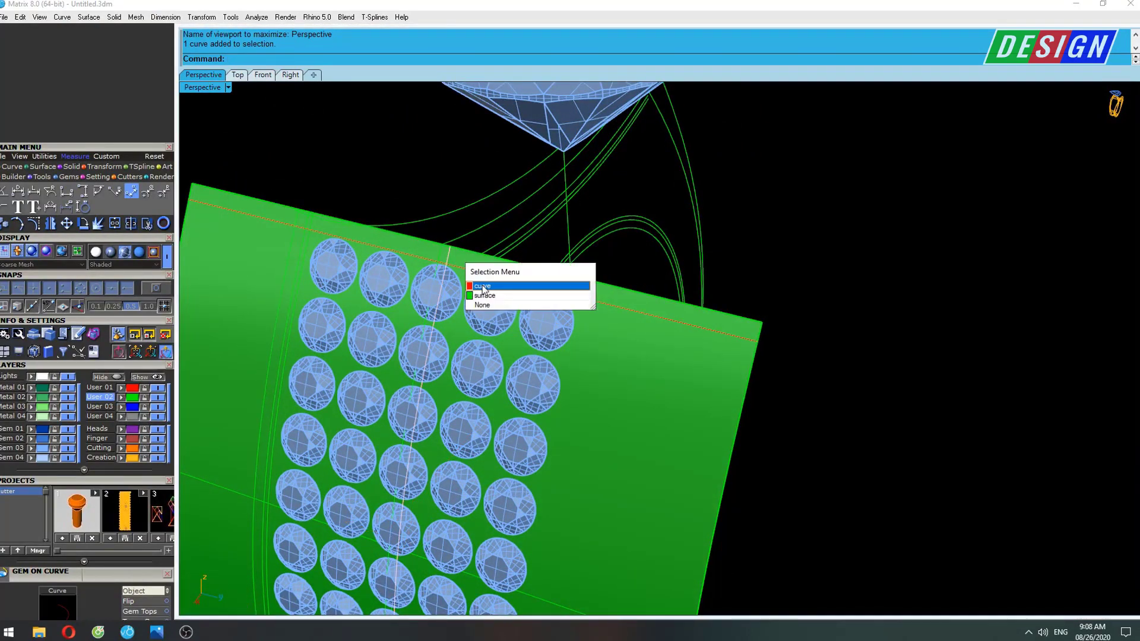
pyautogui.click(537, 284)
pyautogui.hotkey('ctrl', 'F3')
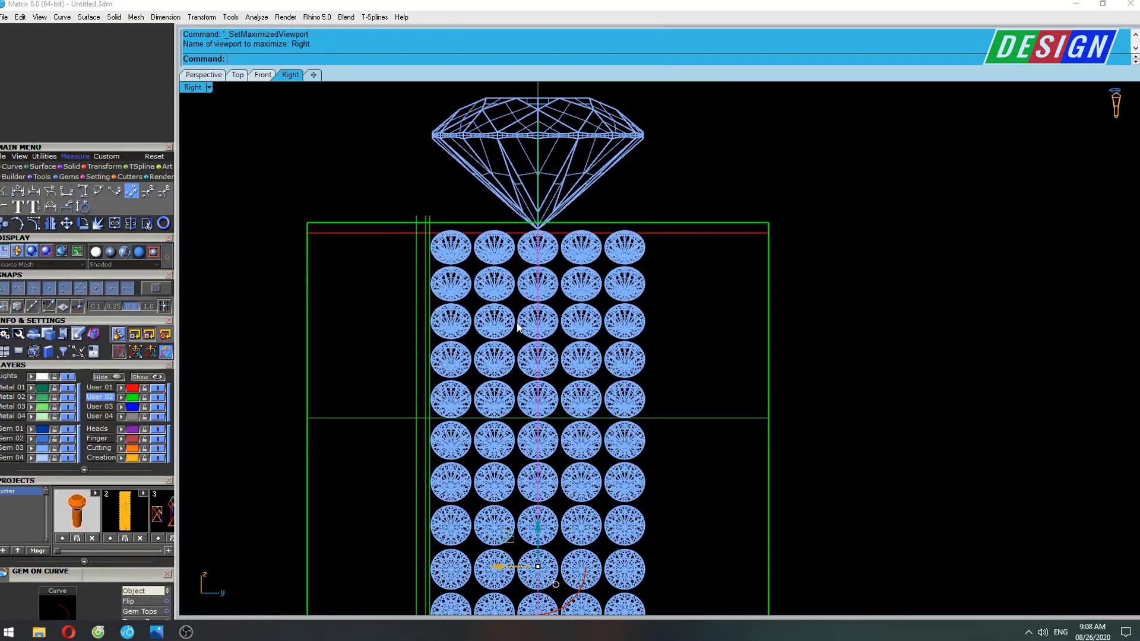
# - Move the curve beside the upper gem rows by 0.35
pyautogui.moveTo(535, 333); pyautogui.dragTo(524, 331, button='right')
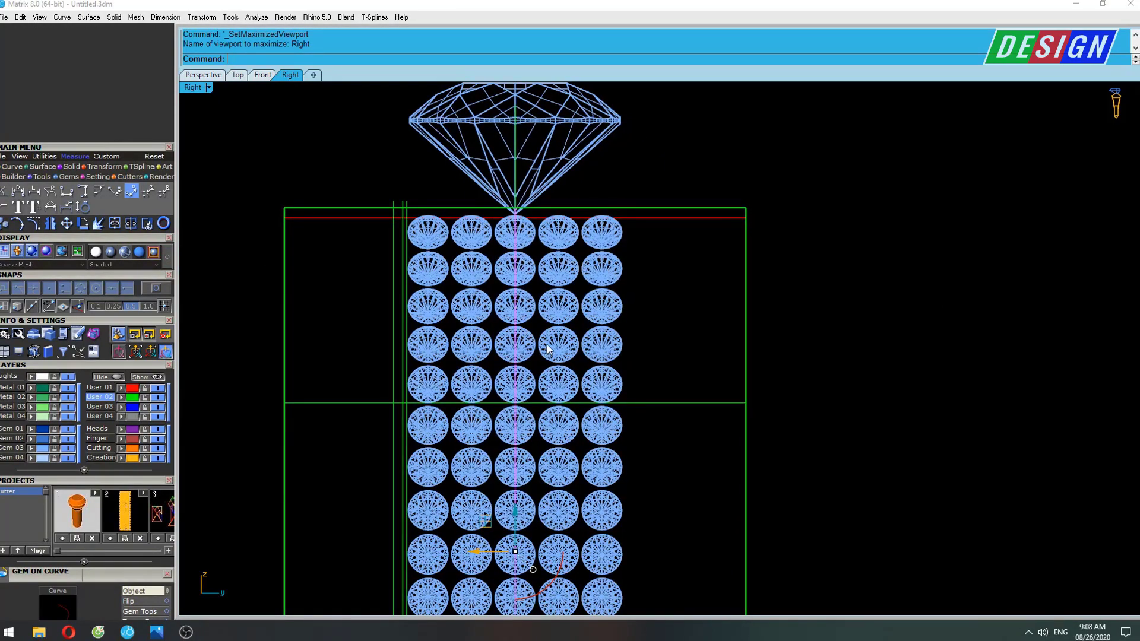
pyautogui.write('Mo')
pyautogui.press('Return')
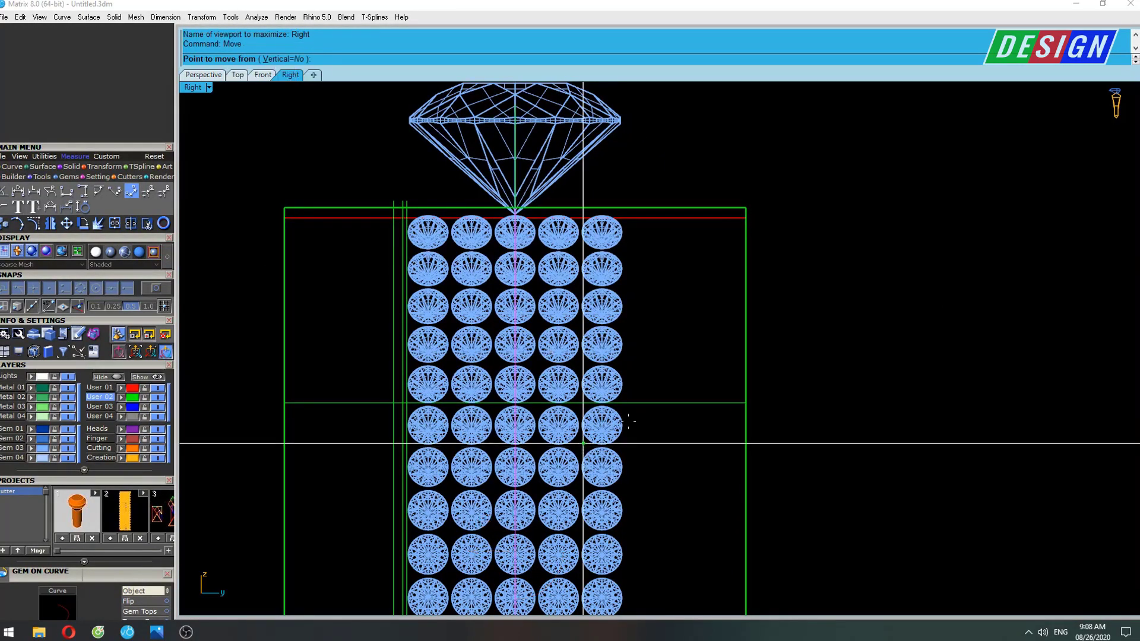
pyautogui.click(400, 273)
pyautogui.scroll(5, 399, 272)
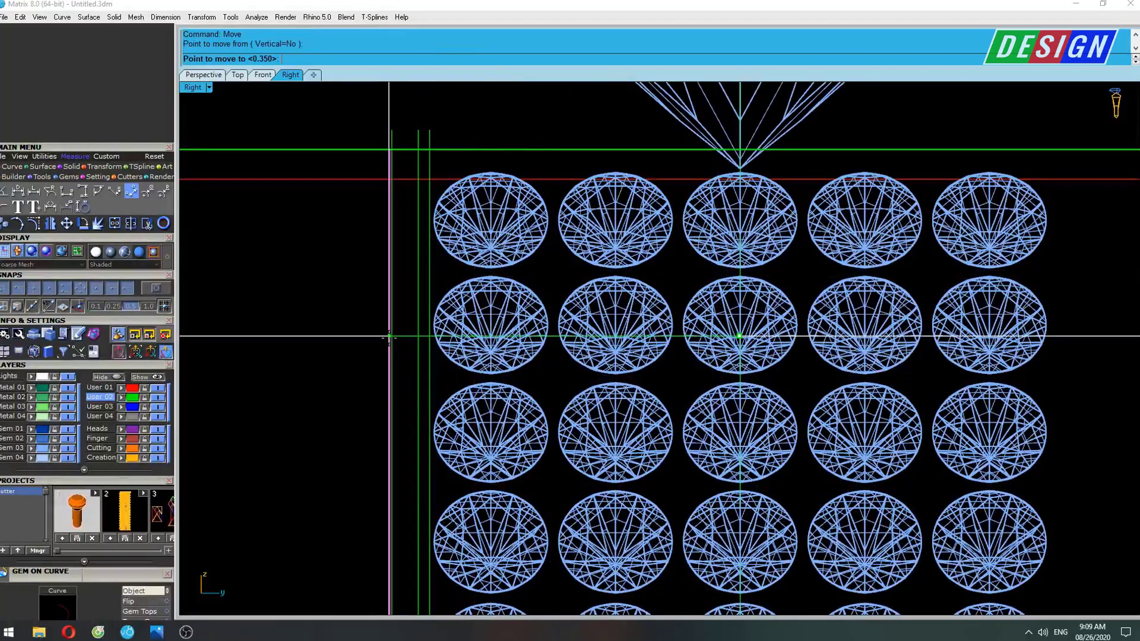
pyautogui.click(428, 336)
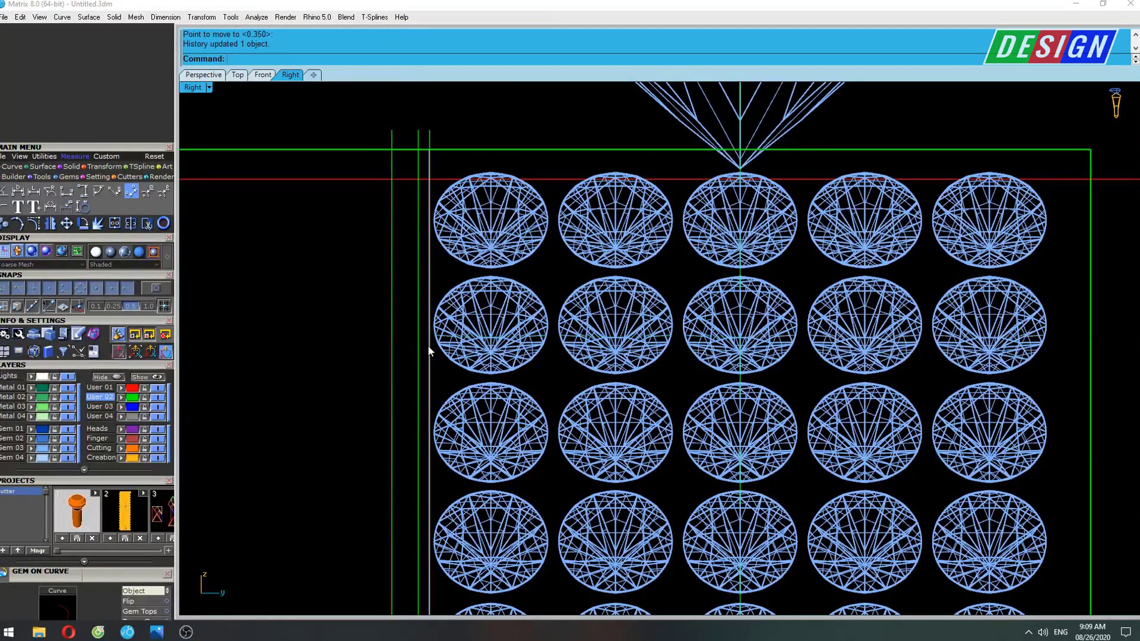
# - Move the curve again by 4.12 to its new position beside the gem columns
pyautogui.scroll(2, 436, 165)
pyautogui.scroll(3, 433, 182)
pyautogui.scroll(1, 415, 215)
pyautogui.press('Return')
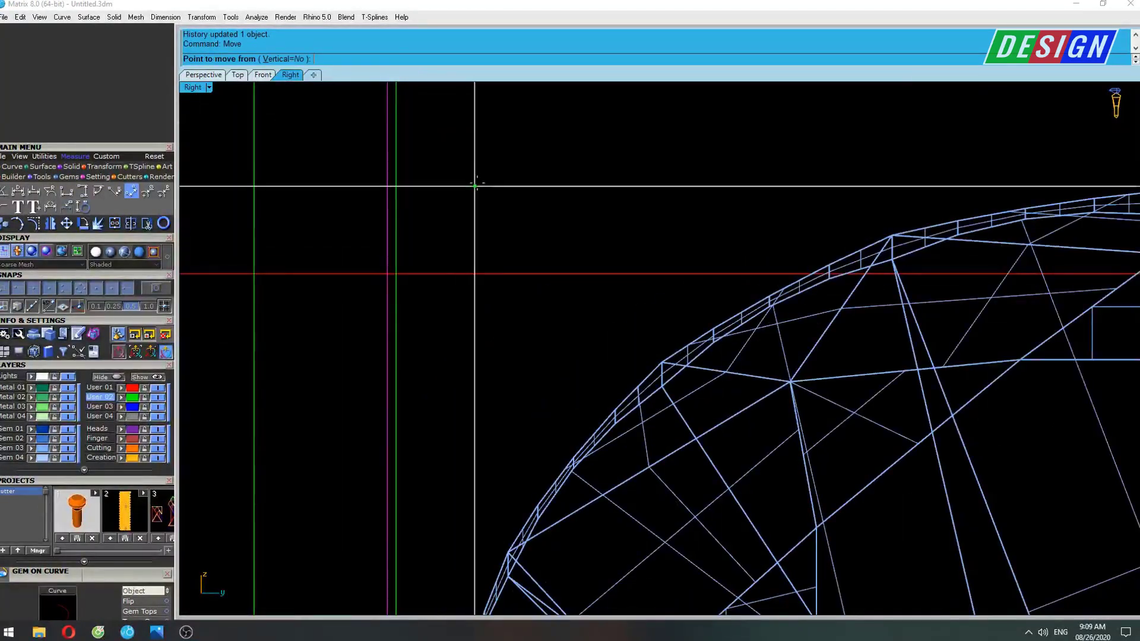
pyautogui.click(477, 183)
pyautogui.click(487, 184)
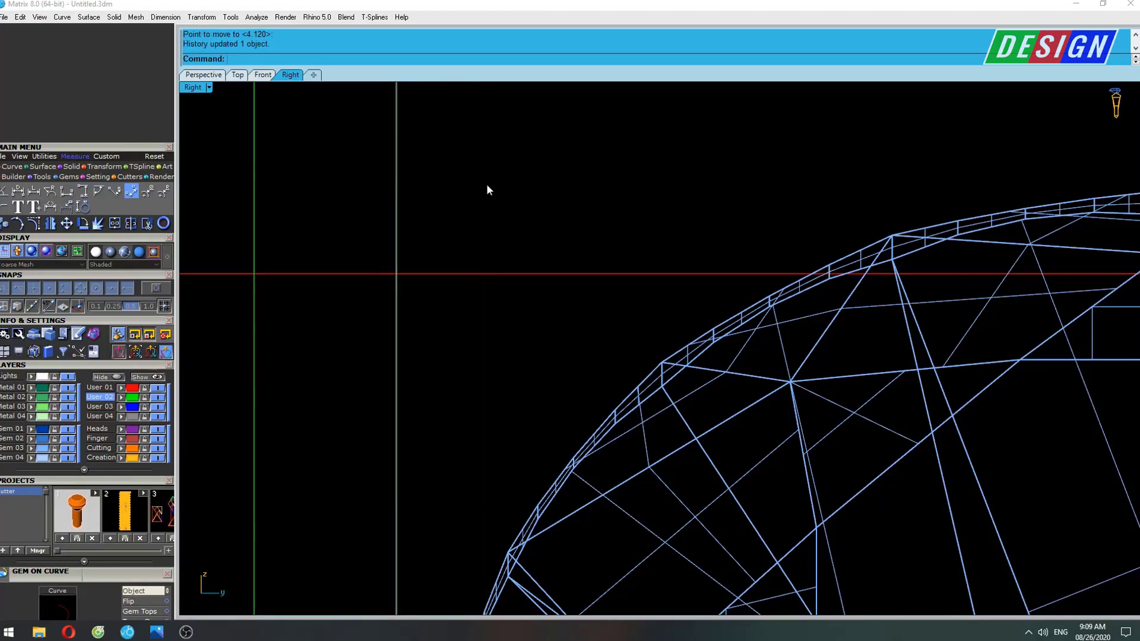
# - Select the flat rectangular surface framing the gem rows
pyautogui.scroll(-2, 476, 215)
pyautogui.scroll(-3, 476, 217)
pyautogui.scroll(-2, 476, 218)
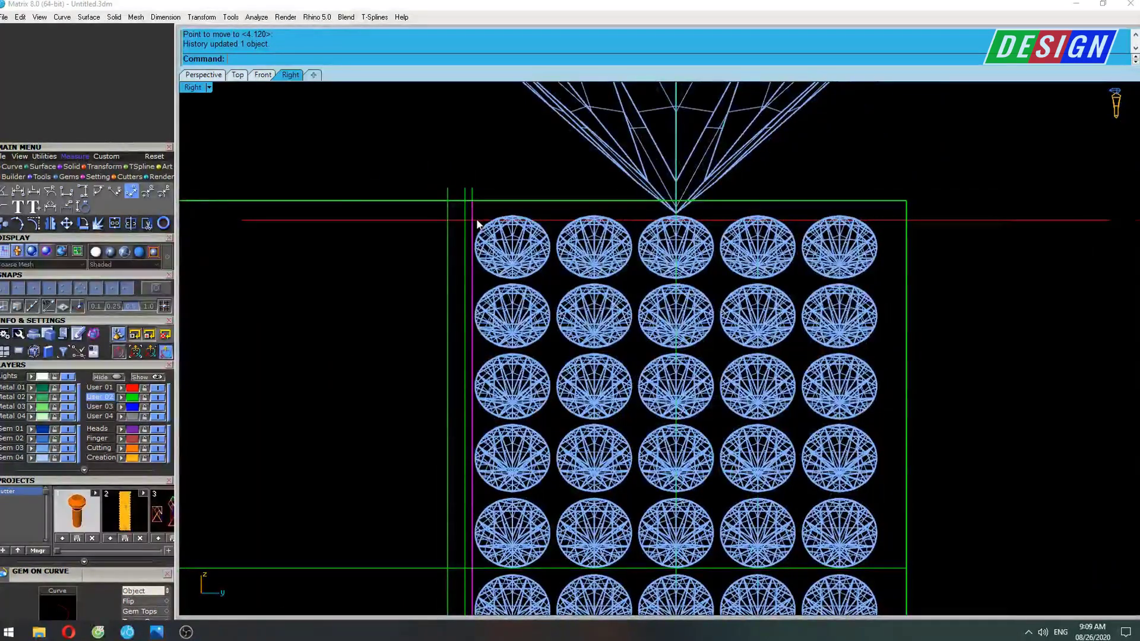
pyautogui.scroll(3, 468, 217)
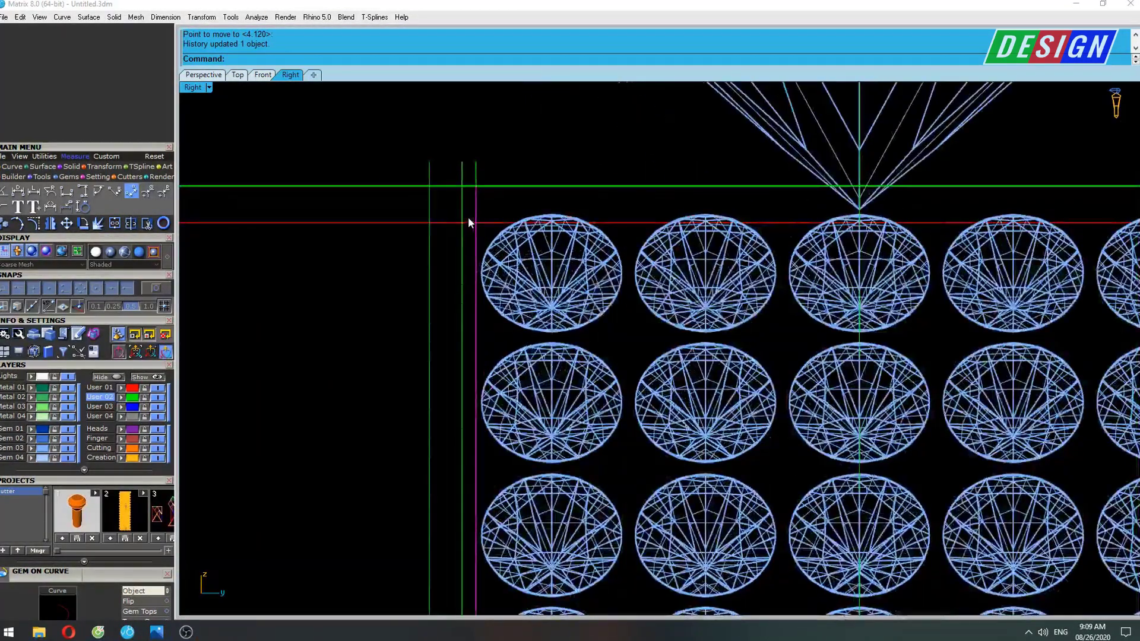
pyautogui.scroll(-5, 416, 252)
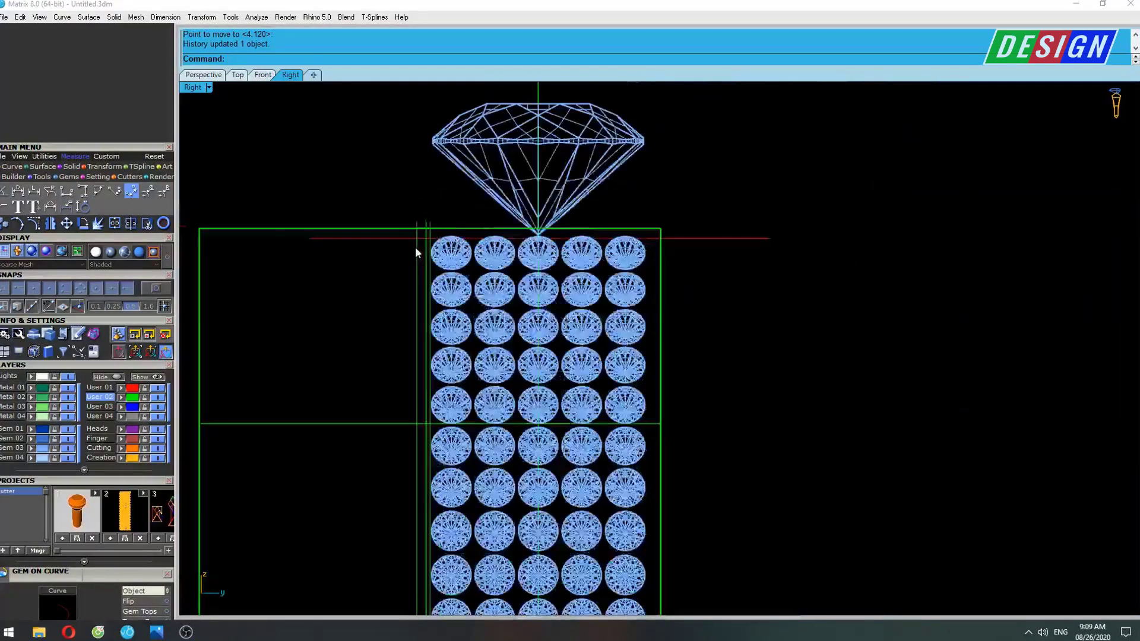
pyautogui.click(429, 245)
# - Delete the selected rectangular surface with the d command
pyautogui.write('d')
pyautogui.press('Return')
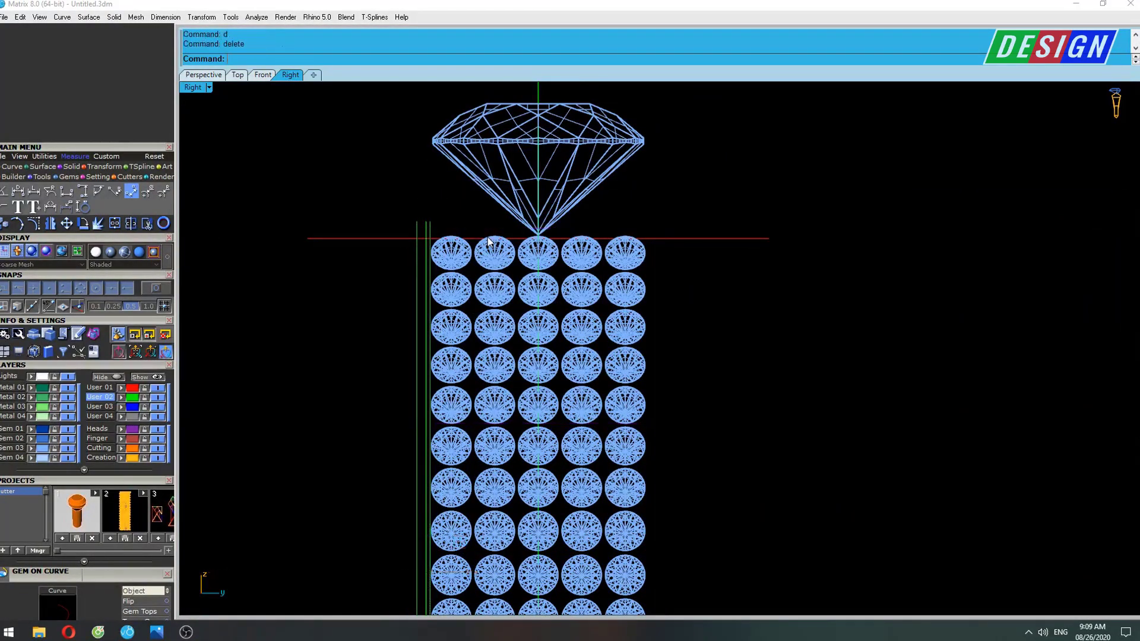
pyautogui.scroll(5, 430, 235)
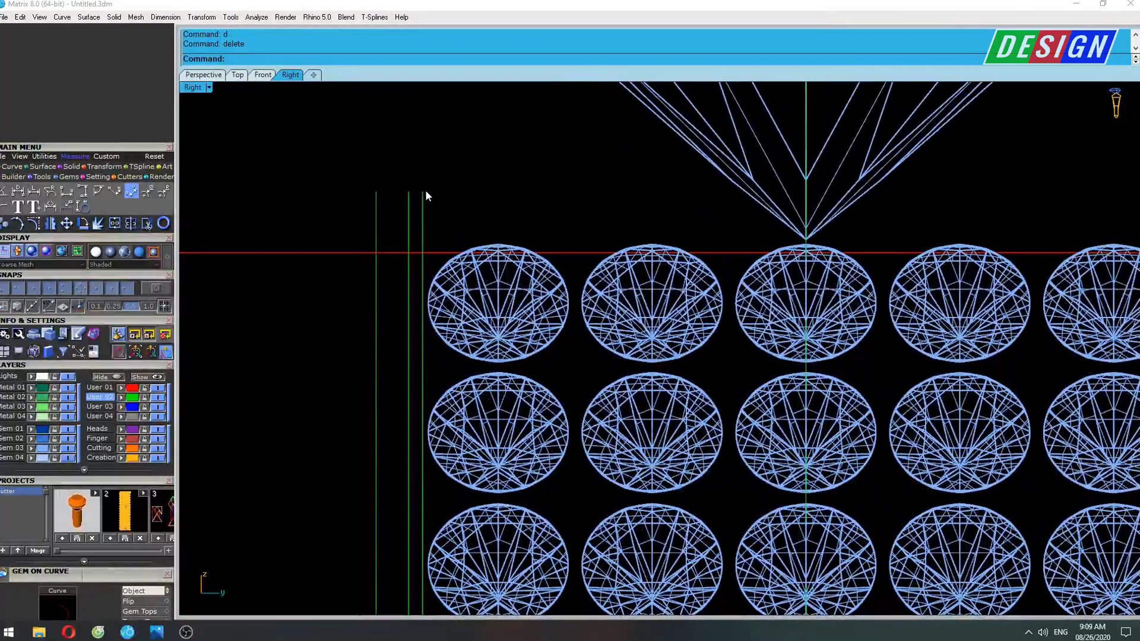
pyautogui.scroll(-5, 493, 220)
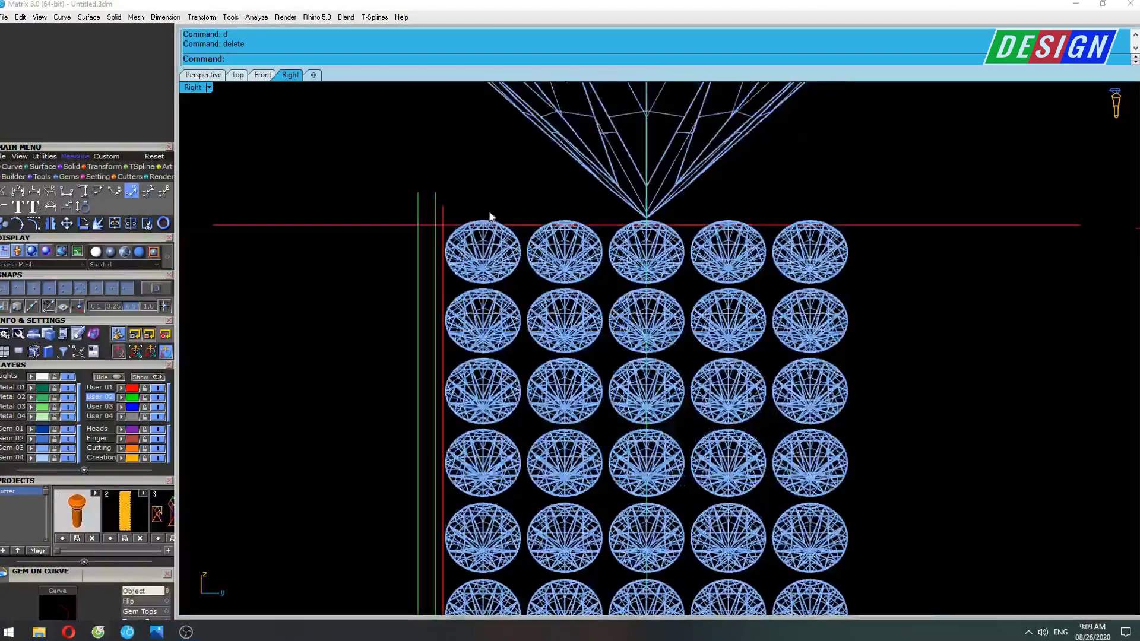
# - In perspective view, select the two edge curves left of the gem rows and start Loft
pyautogui.hotkey('ctrl', 'Tab')
pyautogui.moveTo(614, 247); pyautogui.dragTo(490, 119, button='right')
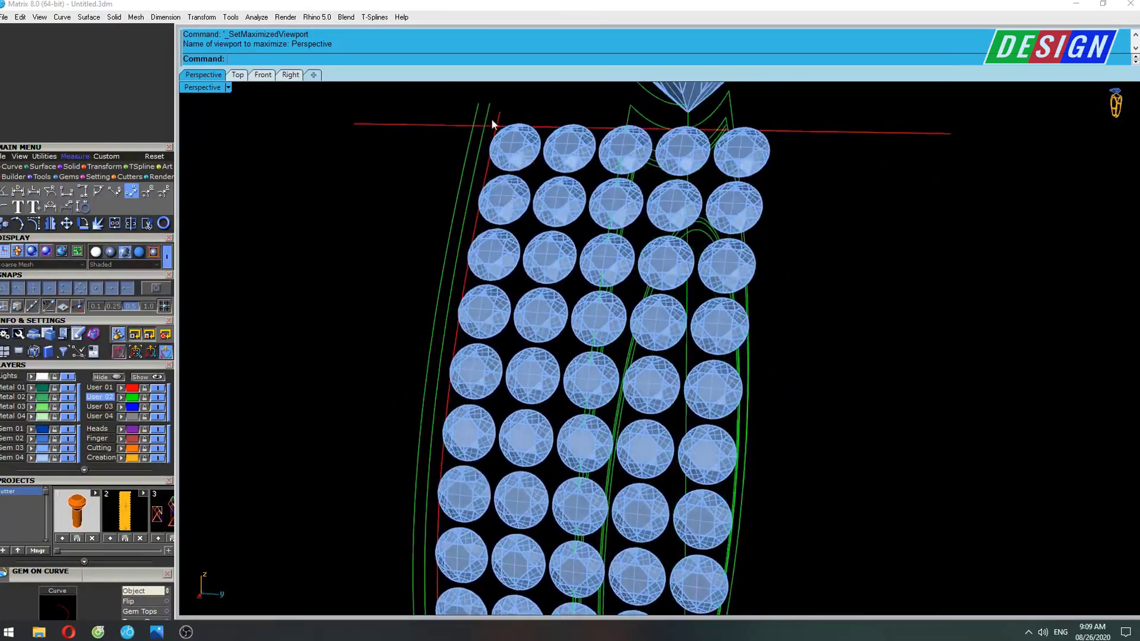
pyautogui.scroll(5, 498, 116)
pyautogui.click(498, 116)
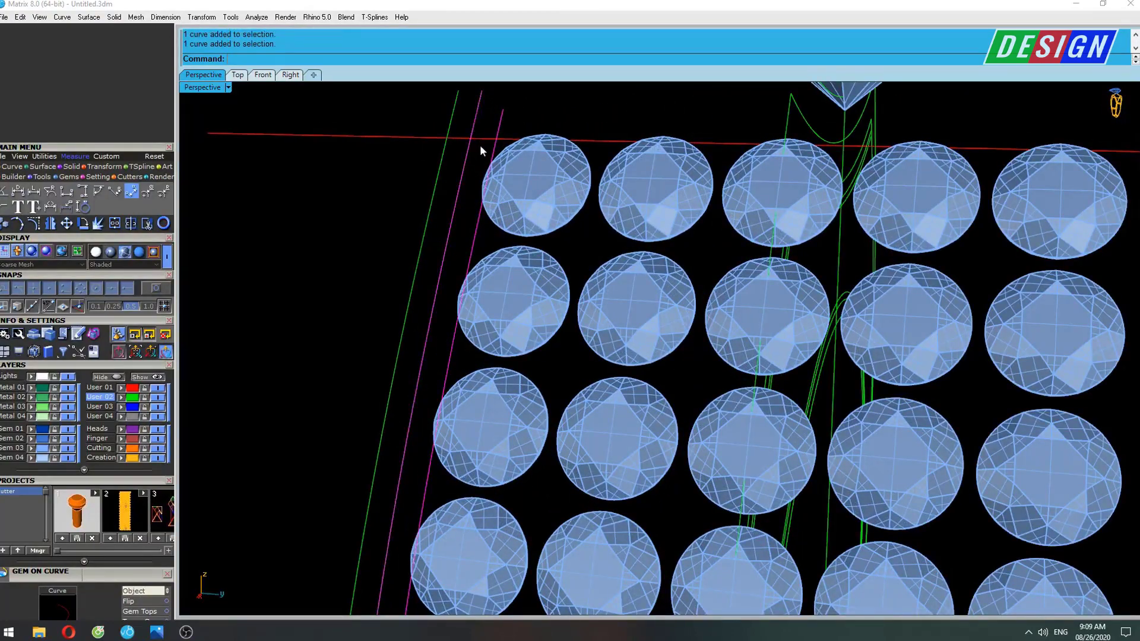
pyautogui.scroll(-5, 480, 145)
pyautogui.moveTo(537, 137)
pyautogui.mouseDown(button='right')
pyautogui.moveTo(562, 165)
pyautogui.moveTo(535, 213)
pyautogui.moveTo(546, 194)
pyautogui.moveTo(704, 145)
pyautogui.moveTo(746, 148)
pyautogui.moveTo(436, 189)
pyautogui.moveTo(450, 166)
pyautogui.mouseUp(button='right')
pyautogui.scroll(2, 462, 151)
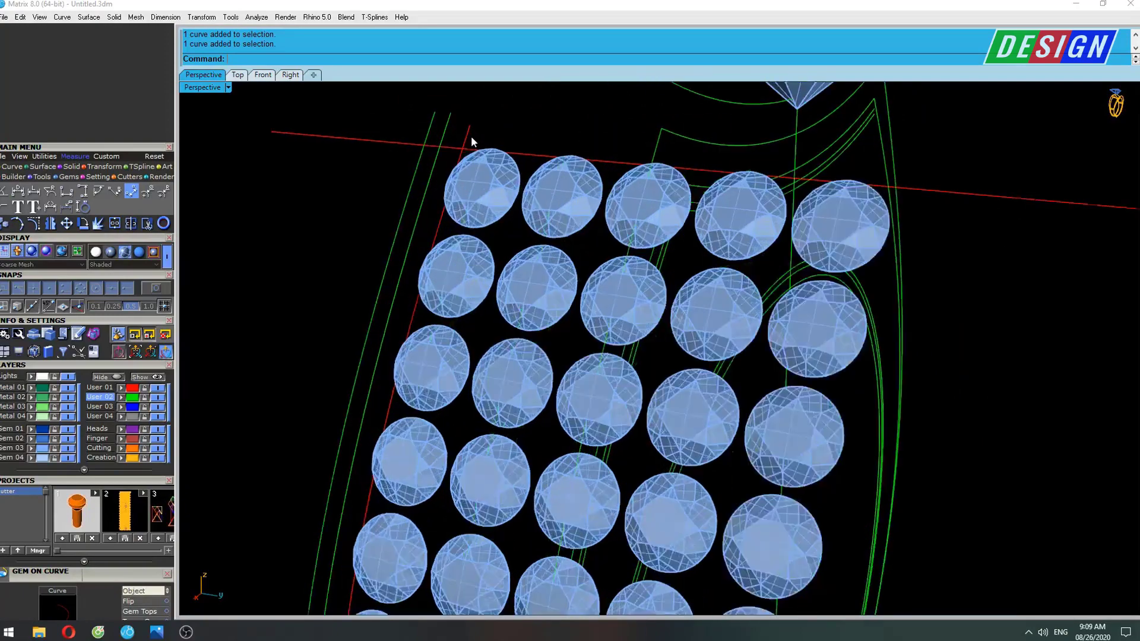
pyautogui.scroll(-3, 502, 205)
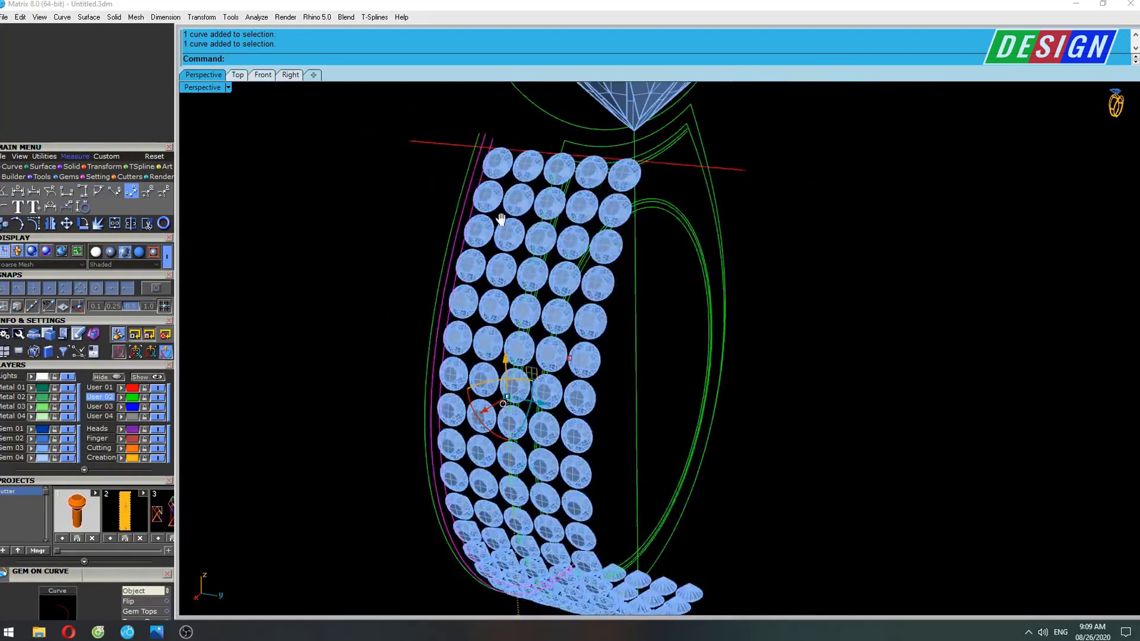
pyautogui.scroll(-1, 501, 203)
pyautogui.scroll(-1, 490, 246)
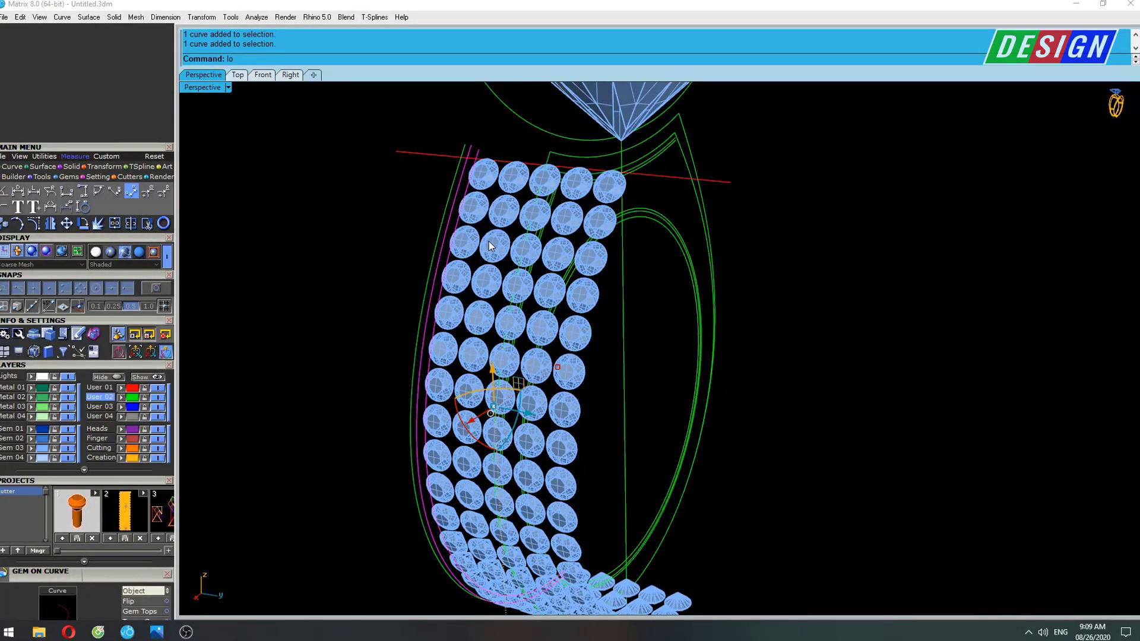
pyautogui.click(235, 102)
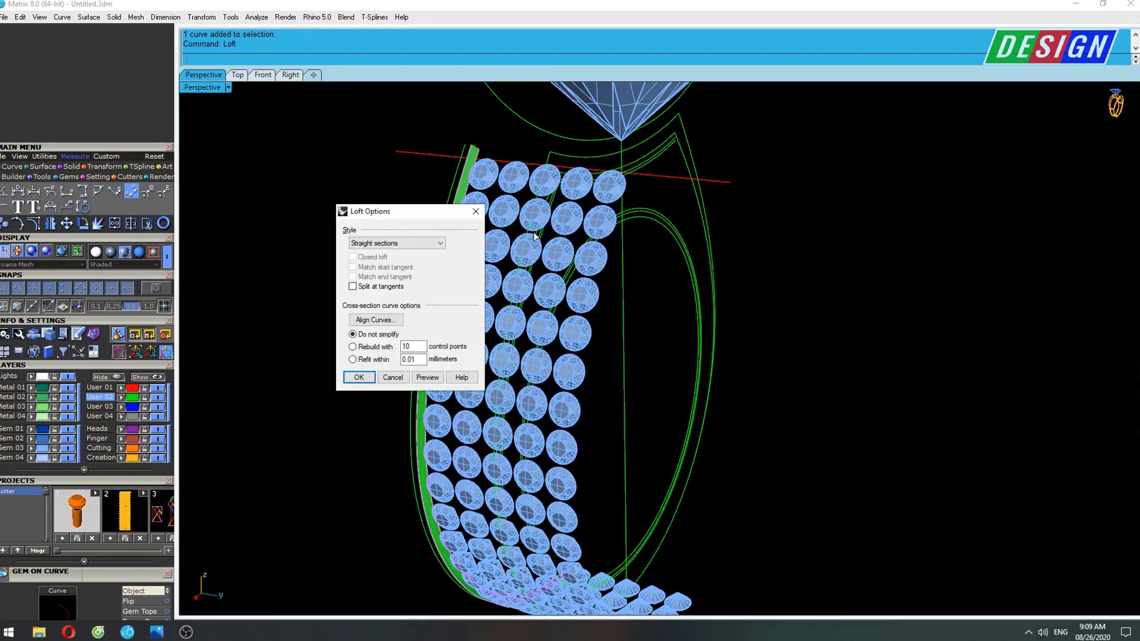
# - Create the lofted strip and extend its top edge using ExtendSrf's default factor
pyautogui.press('Return')
pyautogui.scroll(2, 476, 176)
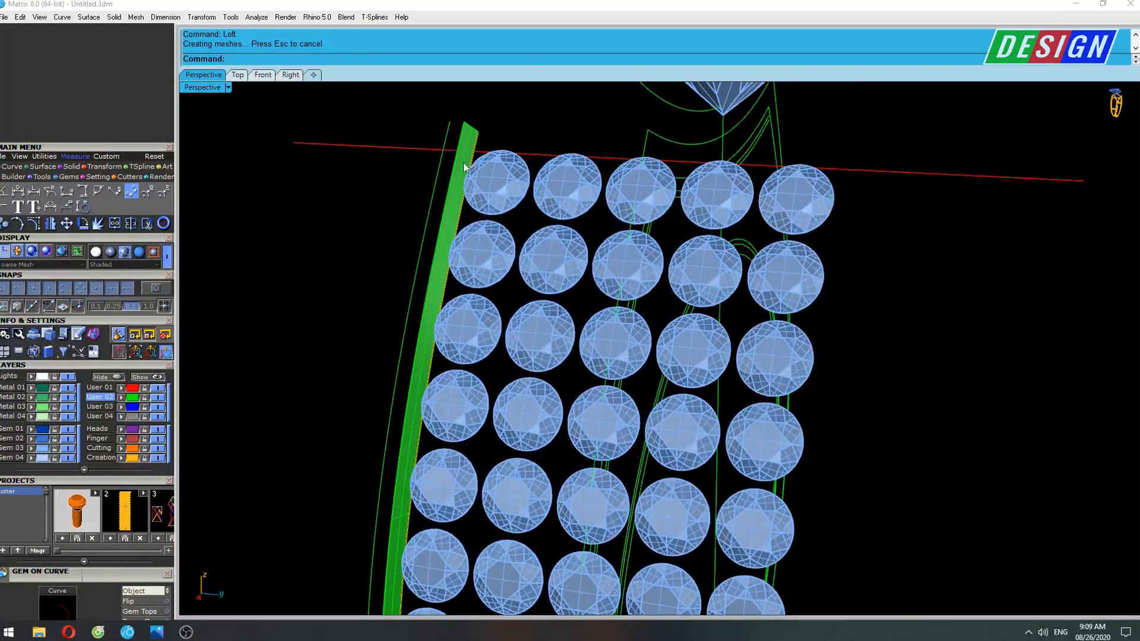
pyautogui.moveTo(465, 167); pyautogui.dragTo(425, 206, button='right')
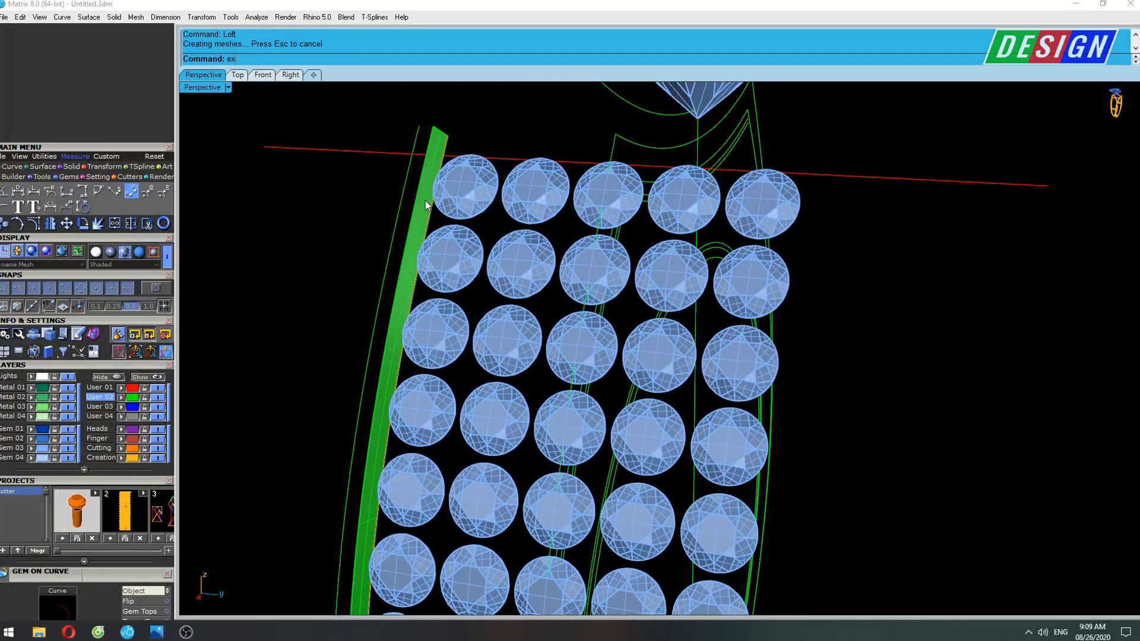
pyautogui.press('Up')
pyautogui.press('Up')
pyautogui.press('Up')
pyautogui.press('Return')
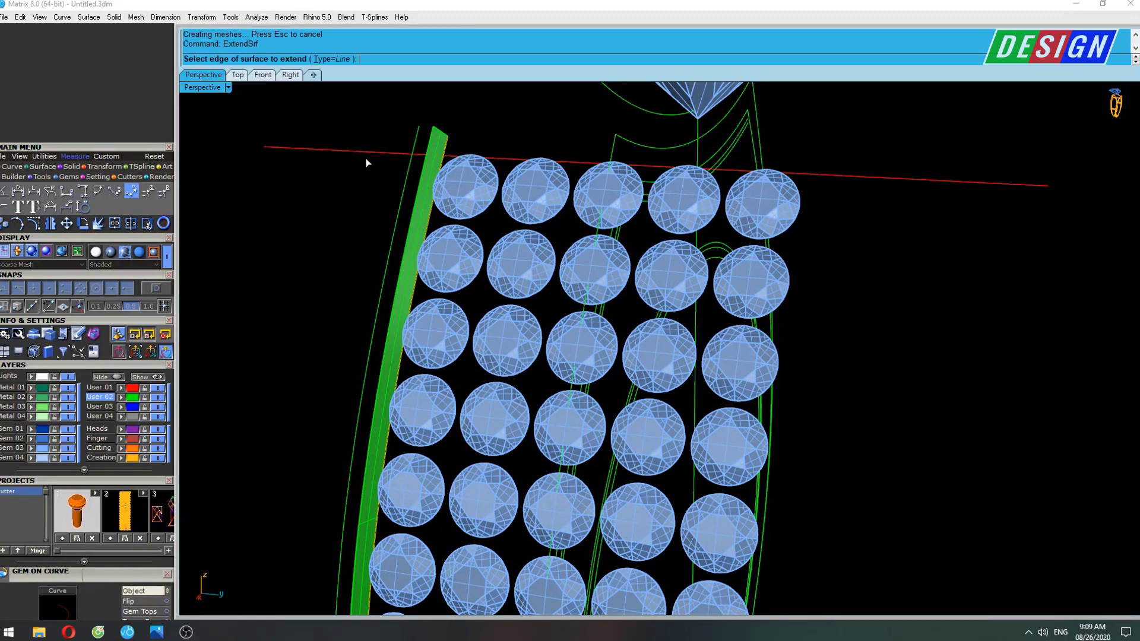
pyautogui.click(419, 188)
pyautogui.press('Return')
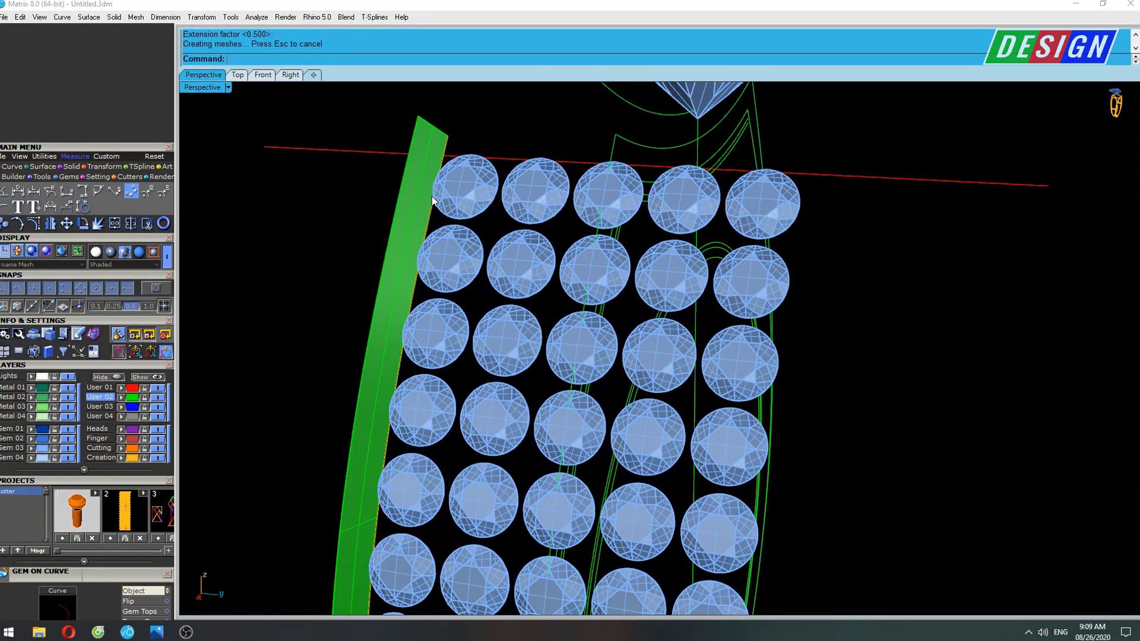
# - Select the strip surface and show the band in a full side view
pyautogui.moveTo(418, 189); pyautogui.dragTo(521, 205, button='right')
pyautogui.click(500, 187)
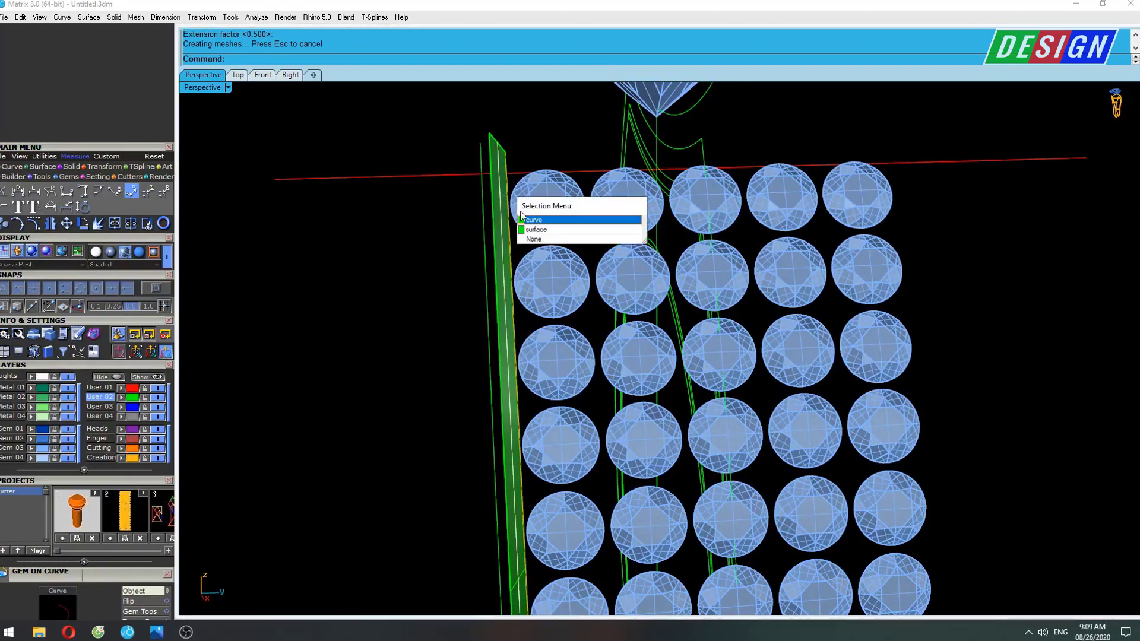
pyautogui.click(533, 230)
pyautogui.scroll(-3, 462, 179)
pyautogui.moveTo(461, 180); pyautogui.dragTo(501, 208, button='right')
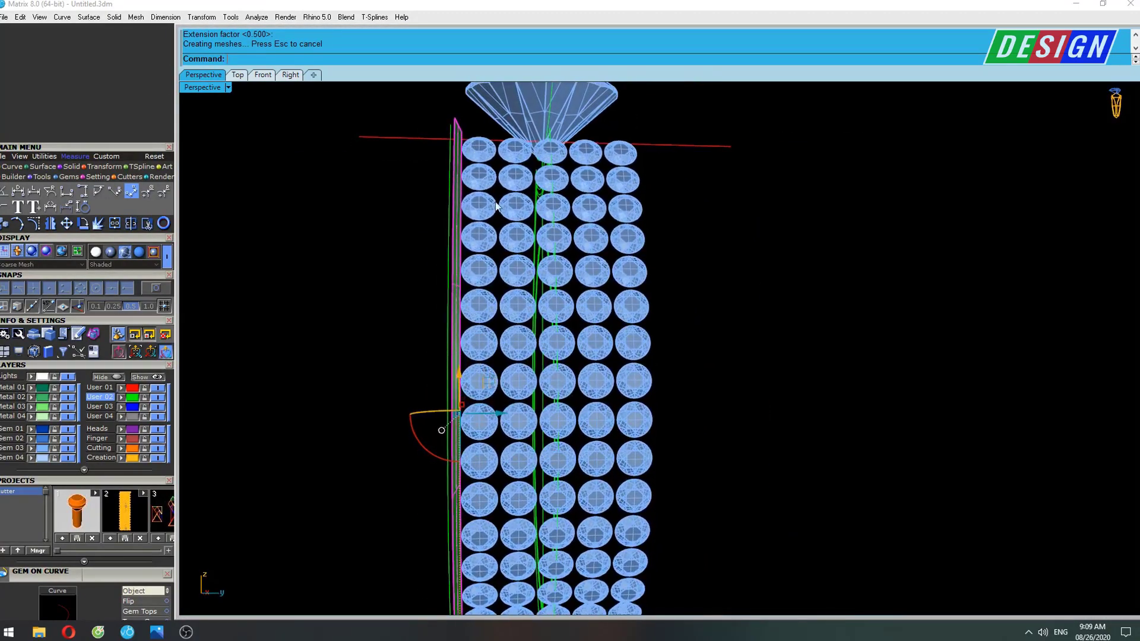
pyautogui.hotkey('ctrl', 'F3')
pyautogui.scroll(-5, 499, 270)
pyautogui.moveTo(499, 272); pyautogui.dragTo(470, 279, button='right')
# - Mirror the strip and its edge curve about 0 to the opposite side of the gems
pyautogui.press('Escape')
pyautogui.scroll(6, 380, 177)
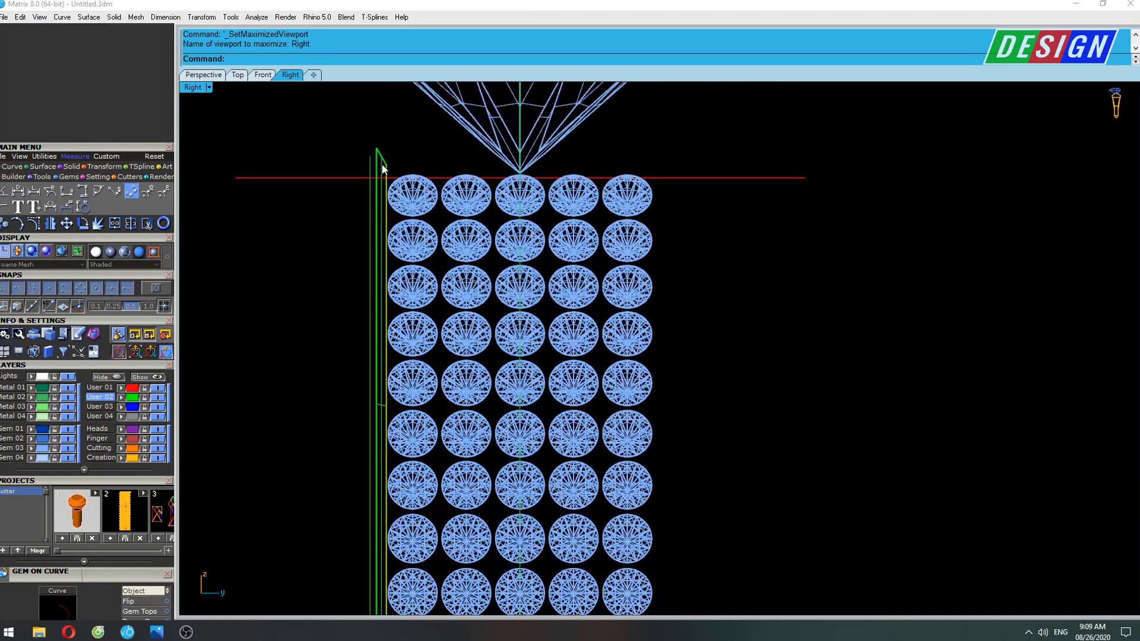
pyautogui.click(380, 172)
pyautogui.click(419, 206)
pyautogui.scroll(3, 363, 159)
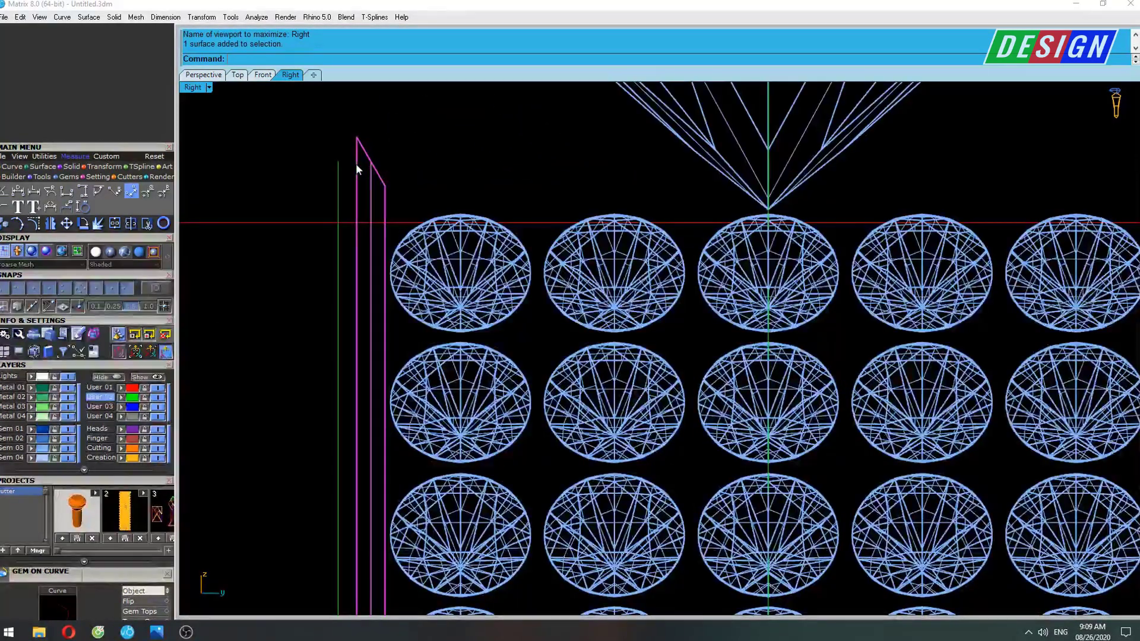
pyautogui.keyDown('shift'); pyautogui.click(338, 176); pyautogui.keyUp('shift')
pyautogui.scroll(-4, 451, 194)
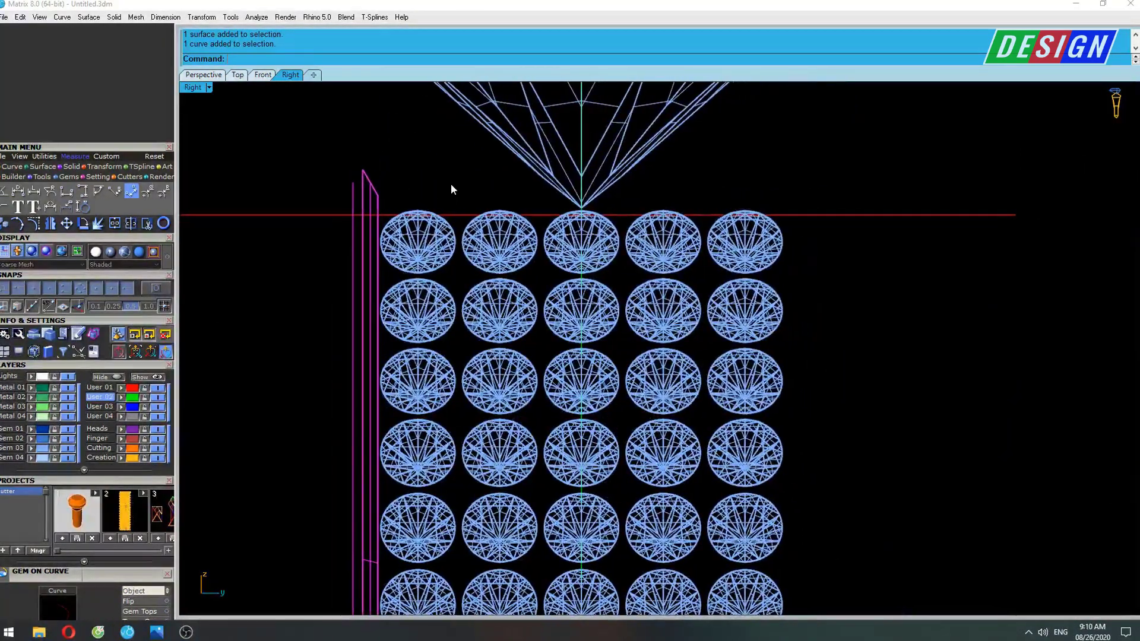
pyautogui.write('mi')
pyautogui.press('Return')
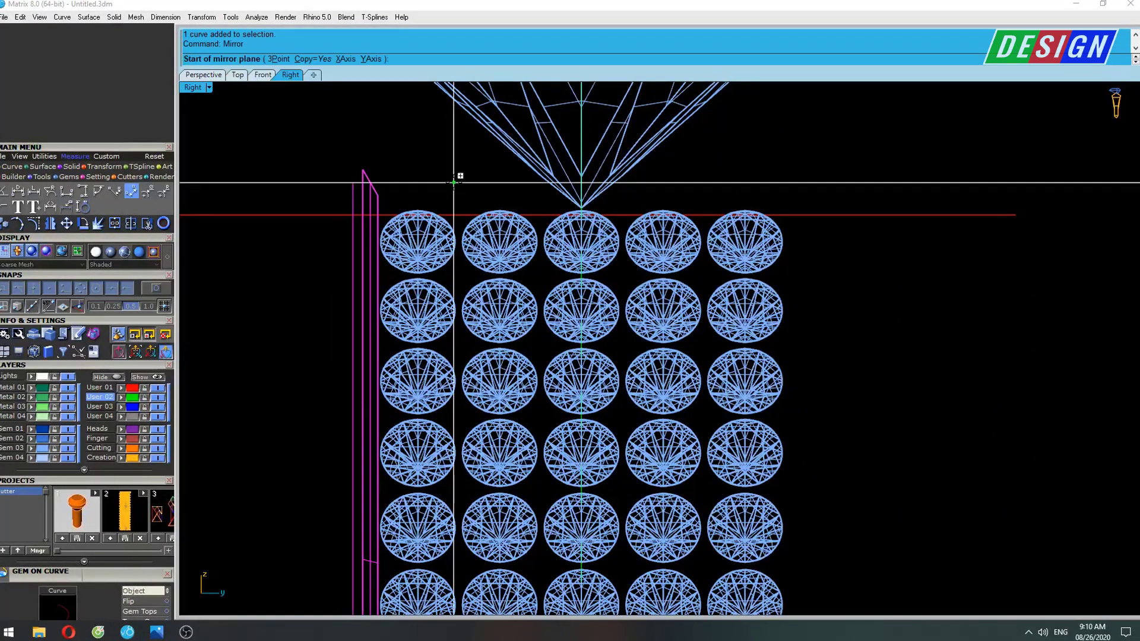
pyautogui.write('0')
pyautogui.press('Return')
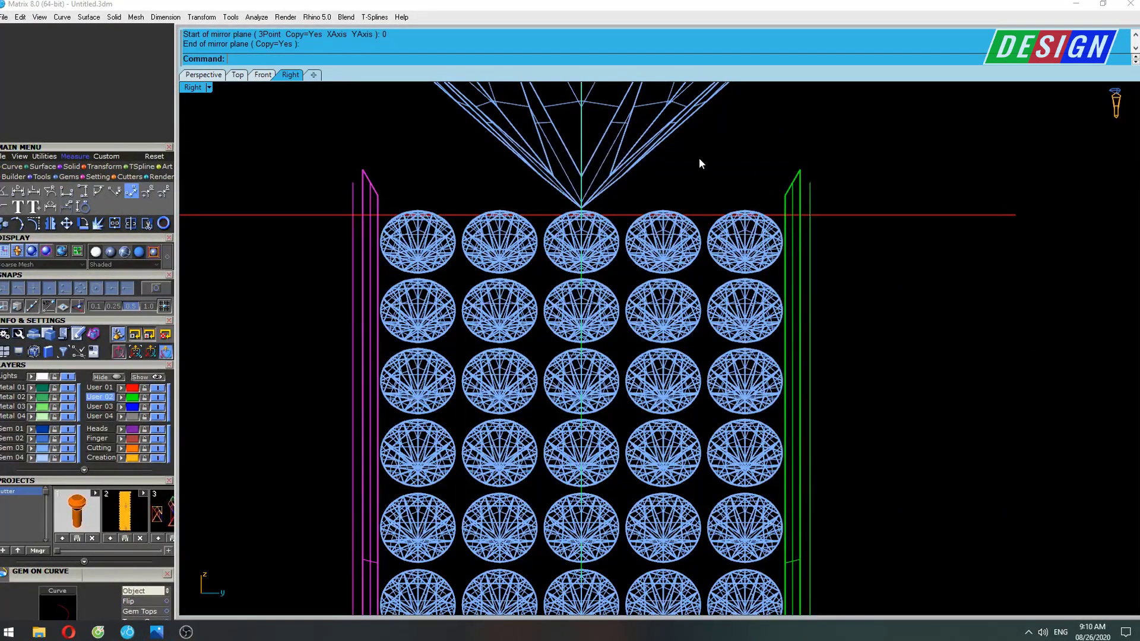
pyautogui.click(681, 169)
pyautogui.hotkey('ctrl', 'F4')
# - Loft a wide surface between the inner edge curves of the left and right strips
pyautogui.moveTo(670, 222); pyautogui.dragTo(593, 257, button='right')
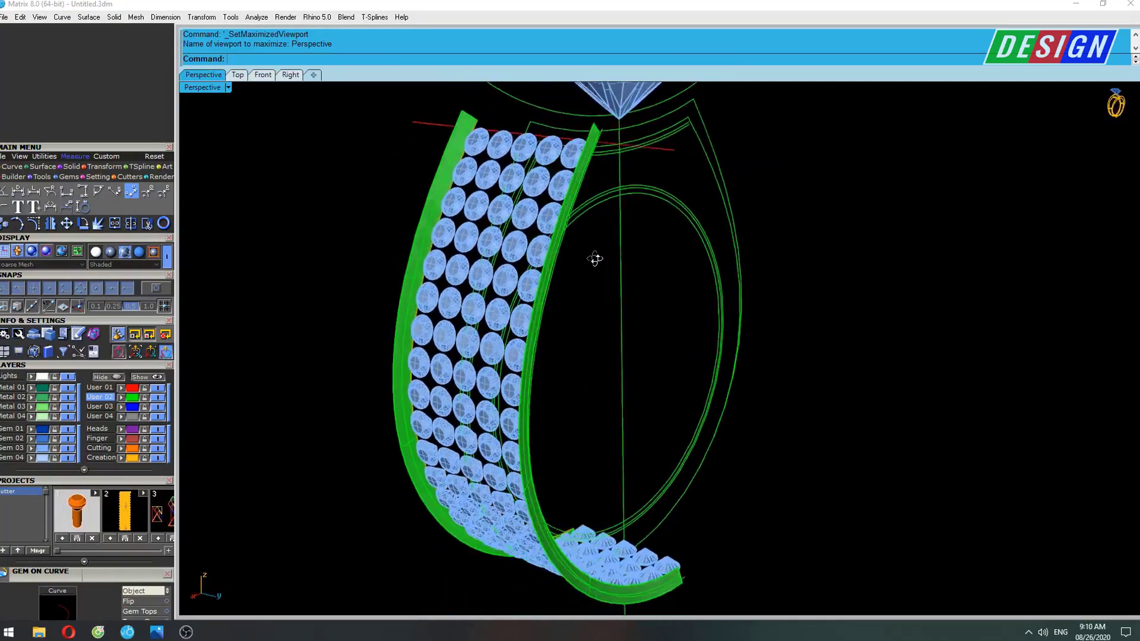
pyautogui.scroll(5, 476, 207)
pyautogui.write('Lof')
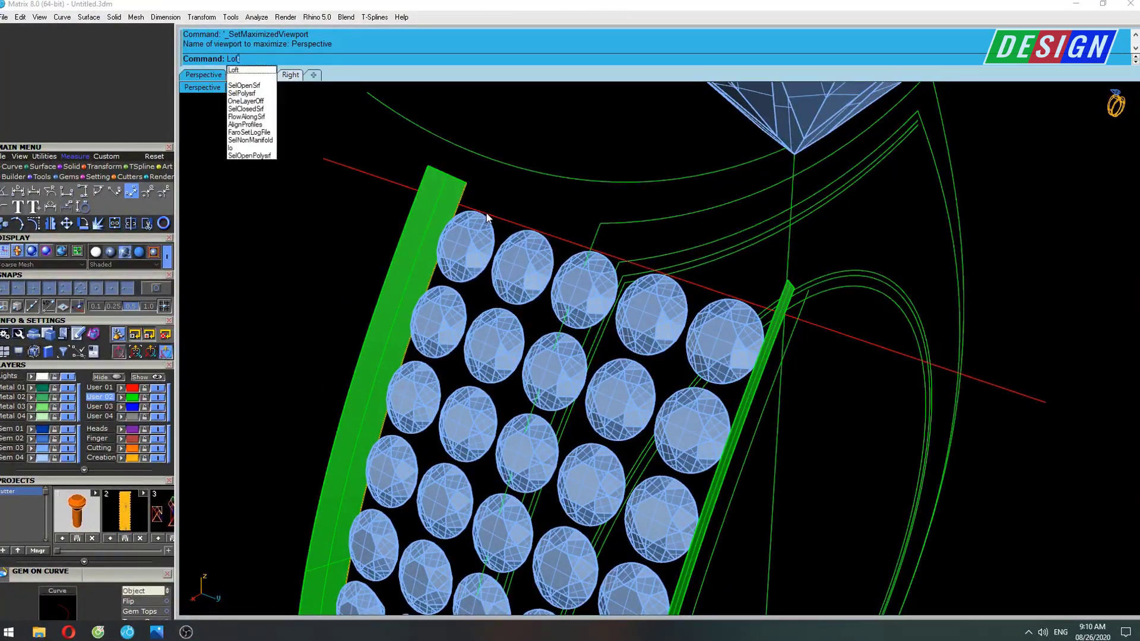
pyautogui.press('Return')
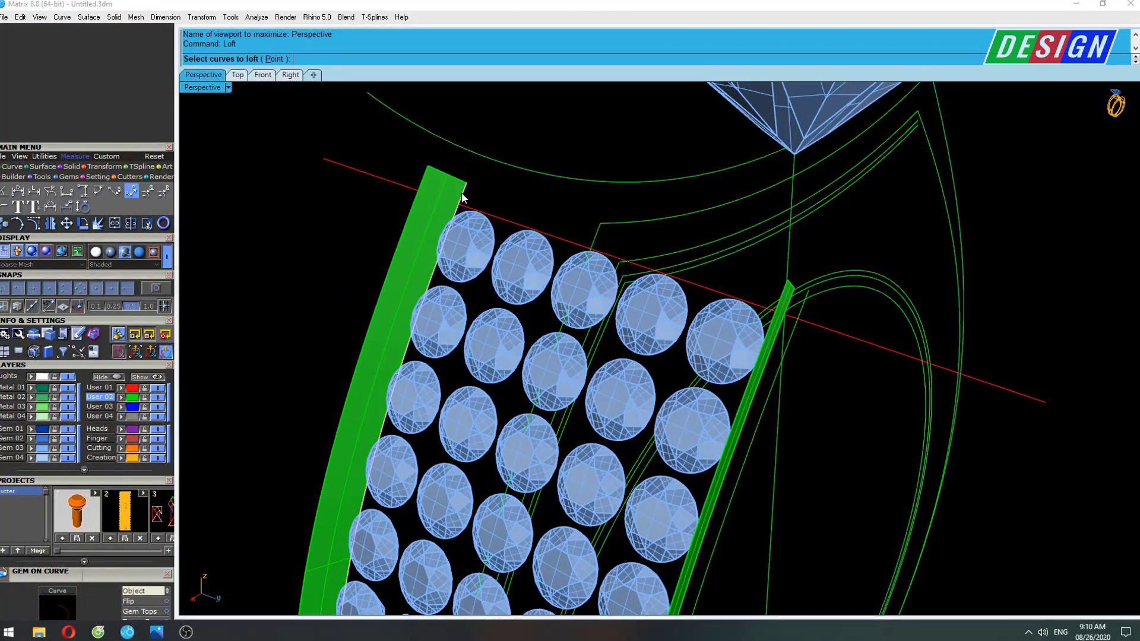
pyautogui.click(463, 199)
pyautogui.click(495, 225)
pyautogui.moveTo(494, 226); pyautogui.dragTo(744, 314, button='right')
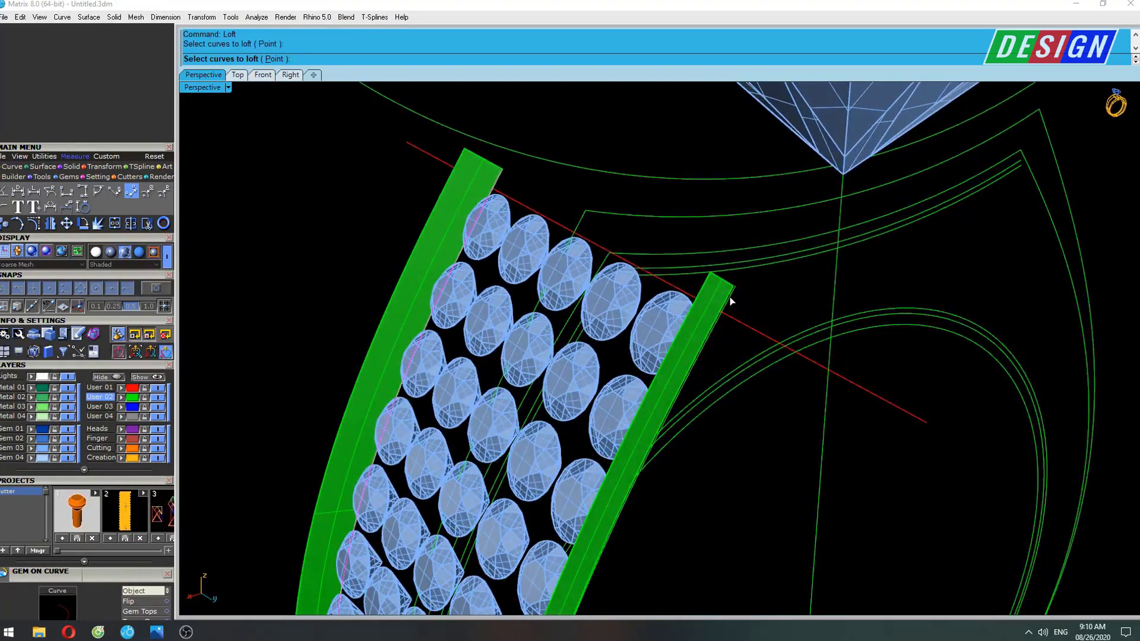
pyautogui.click(729, 297)
pyautogui.press('Return')
pyautogui.press('Return')
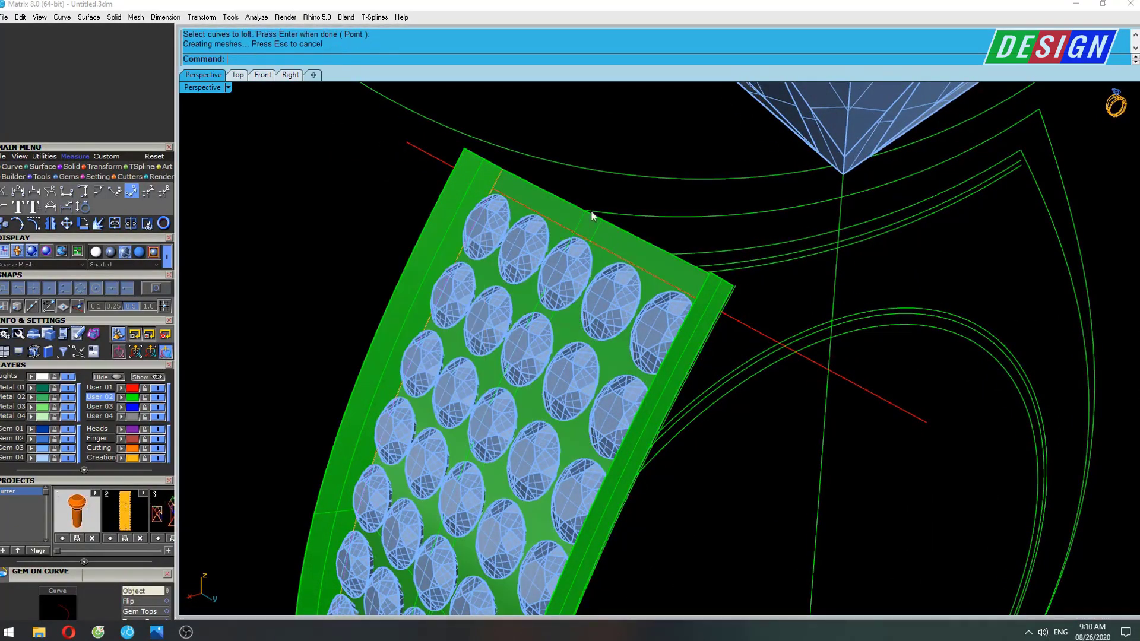
# - Select the new wide surface and orbit around it to inspect the band
pyautogui.moveTo(592, 216); pyautogui.dragTo(630, 216, button='right')
pyautogui.scroll(3, 627, 244)
pyautogui.click(627, 244)
pyautogui.click(409, 209)
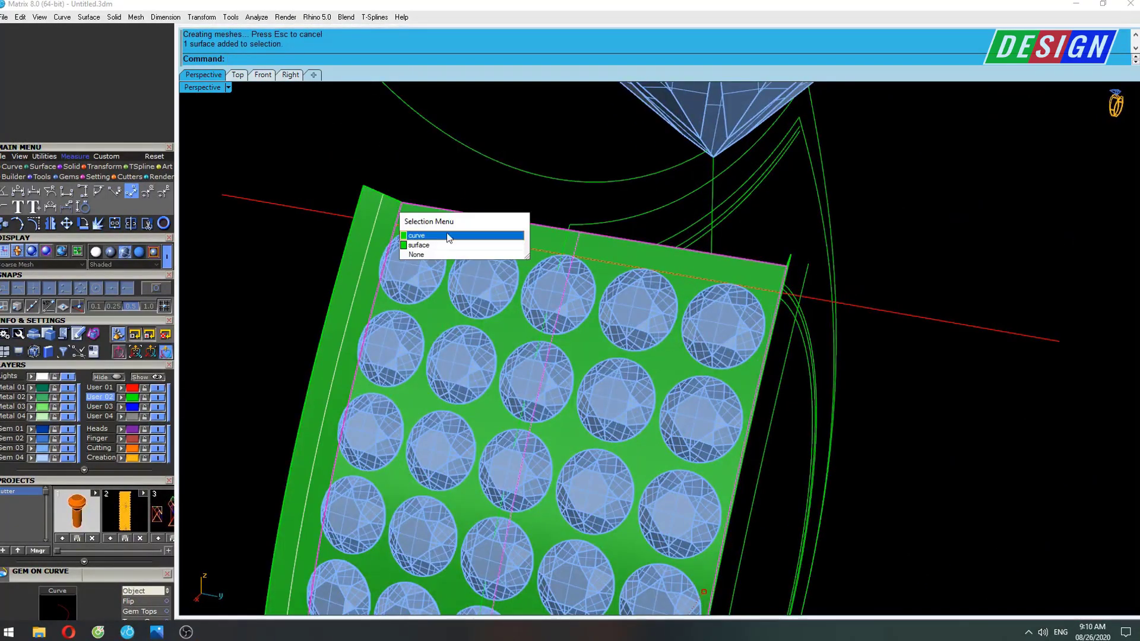
pyautogui.click(441, 250)
pyautogui.moveTo(441, 249); pyautogui.dragTo(870, 266, button='right')
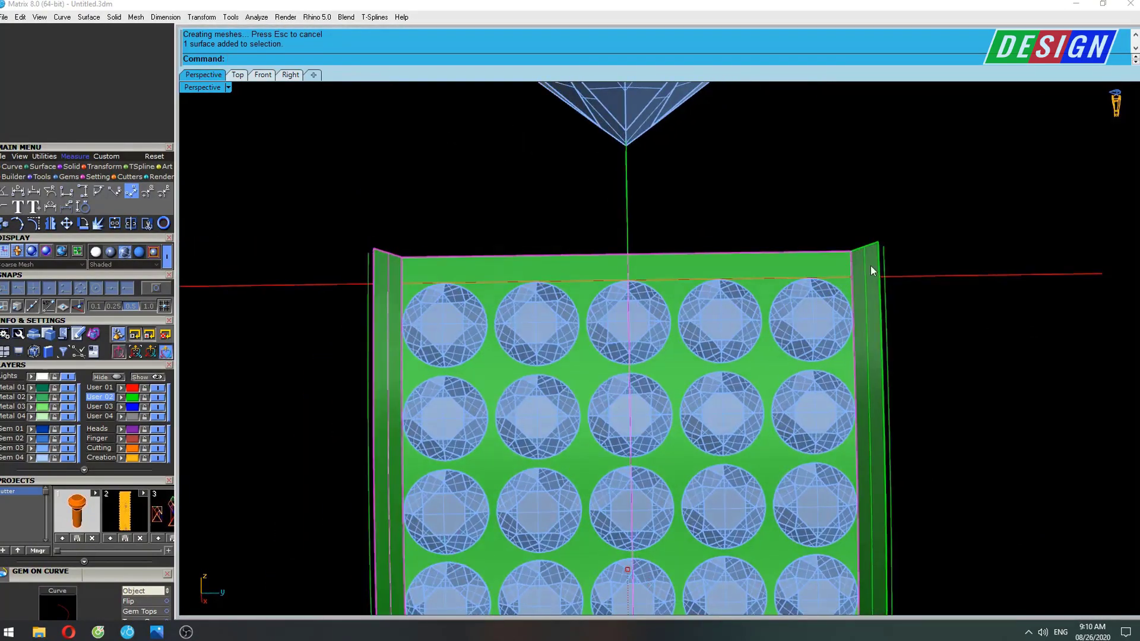
pyautogui.scroll(3, 879, 250)
pyautogui.scroll(-3, 772, 231)
pyautogui.scroll(-3, 726, 229)
pyautogui.moveTo(724, 325); pyautogui.dragTo(595, 248, button='right')
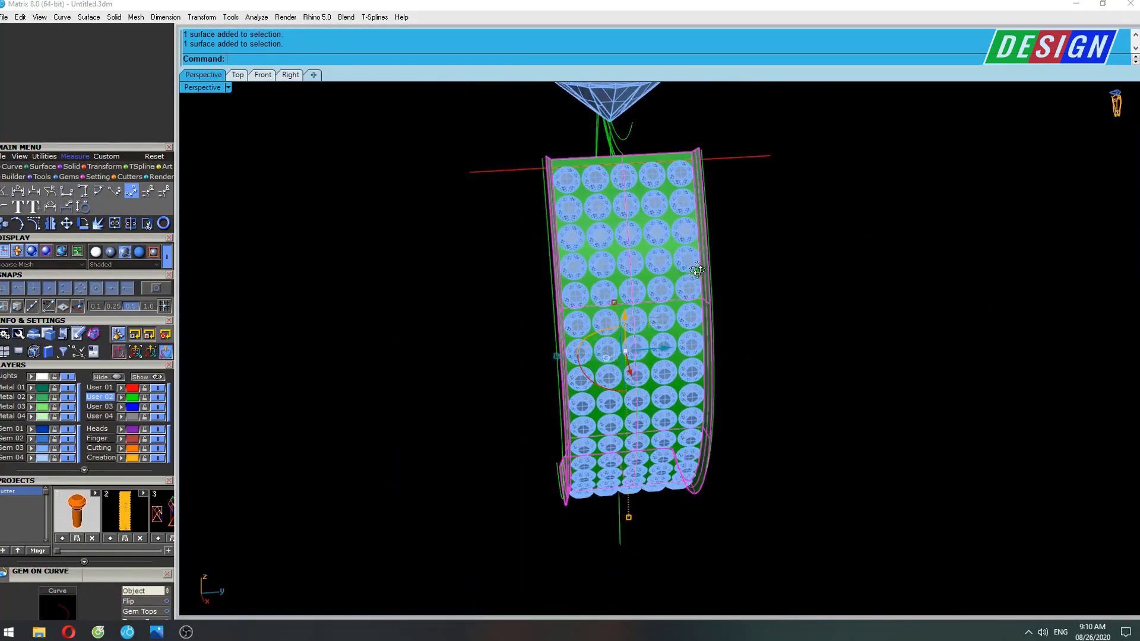
# - Check the strips' lower ends against the gem rows in Front and Perspective views
pyautogui.hotkey('ctrl', 'F2')
pyautogui.scroll(-5, 594, 248)
pyautogui.scroll(-1, 526, 444)
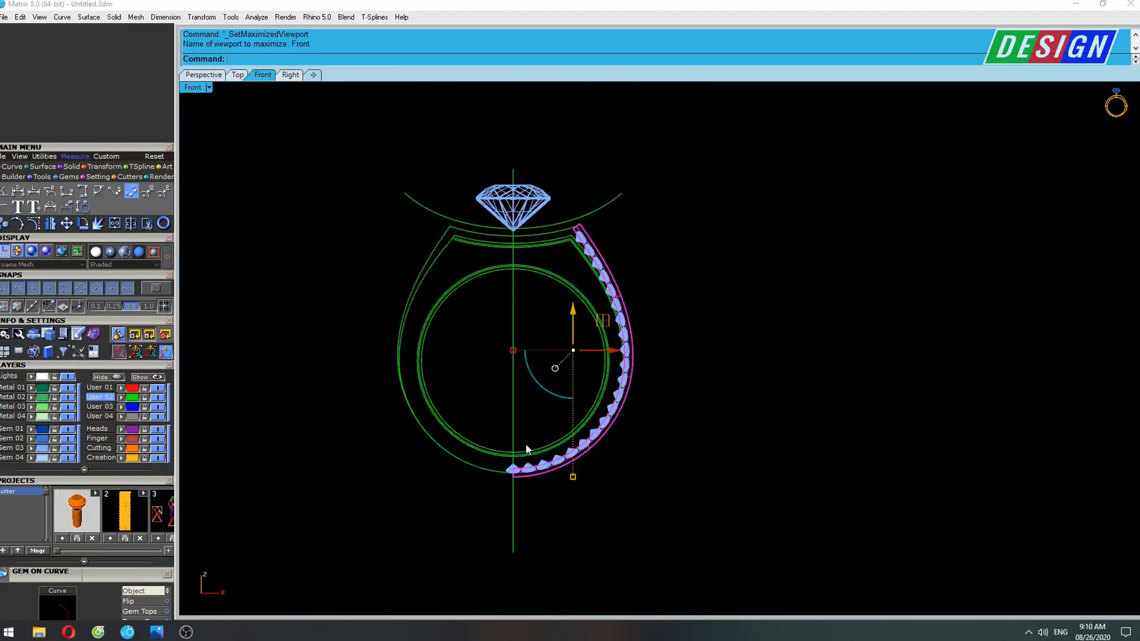
pyautogui.scroll(5, 523, 473)
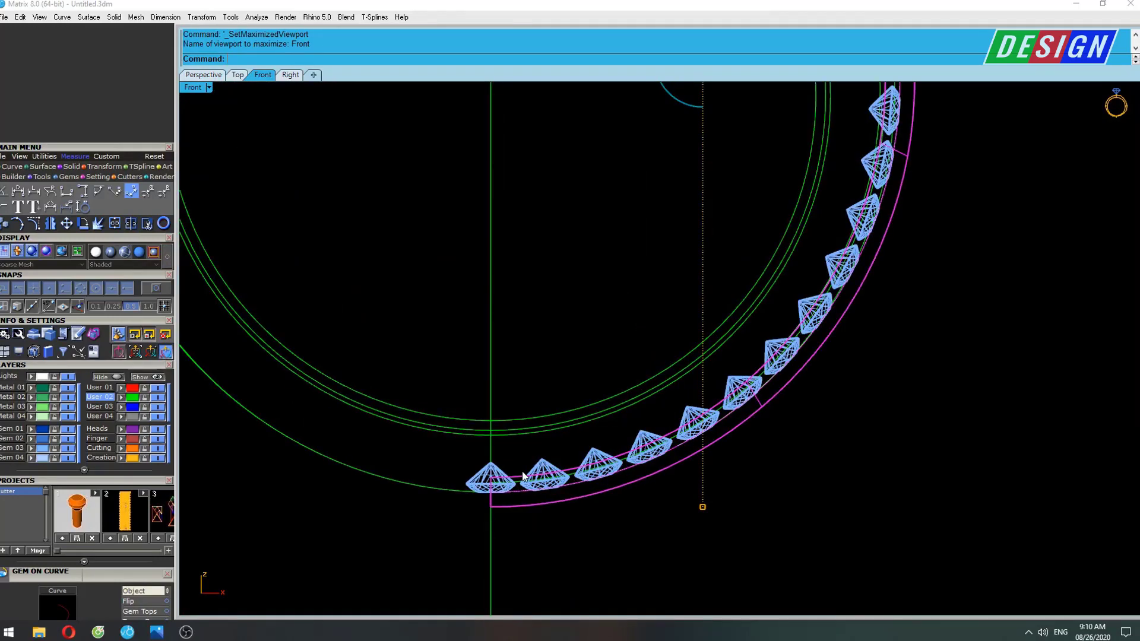
pyautogui.press('Right')
pyautogui.press('Right')
pyautogui.press('Right')
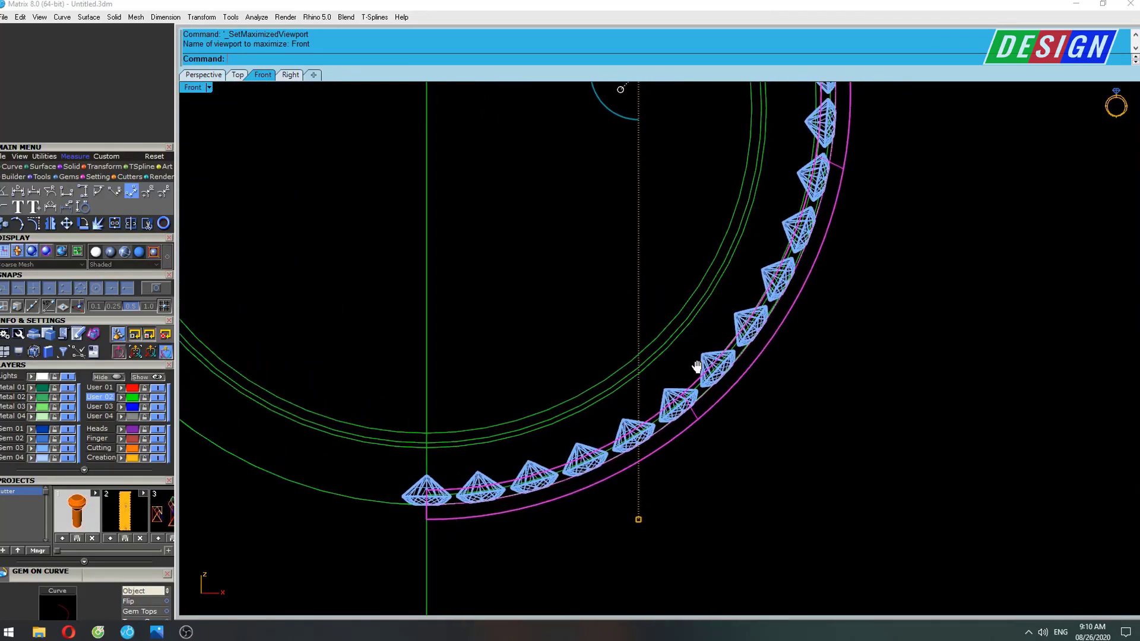
pyautogui.hotkey('ctrl', 'F4')
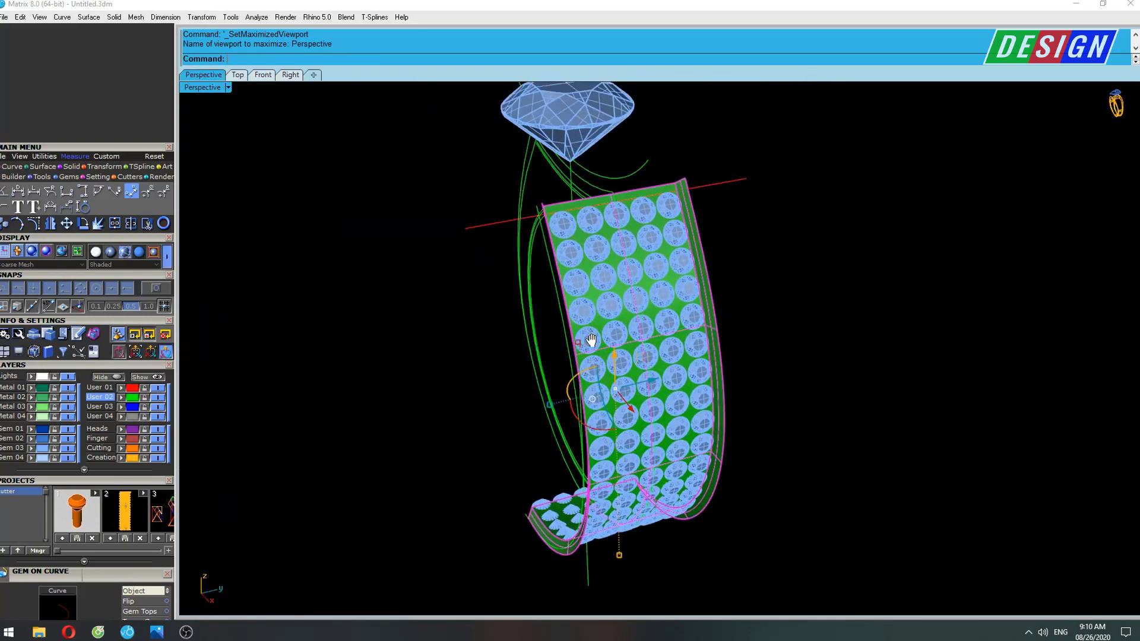
pyautogui.moveTo(597, 474)
pyautogui.mouseDown(button='right')
pyautogui.moveTo(784, 259)
pyautogui.moveTo(780, 380)
pyautogui.mouseUp(button='right')
pyautogui.scroll(3, 779, 380)
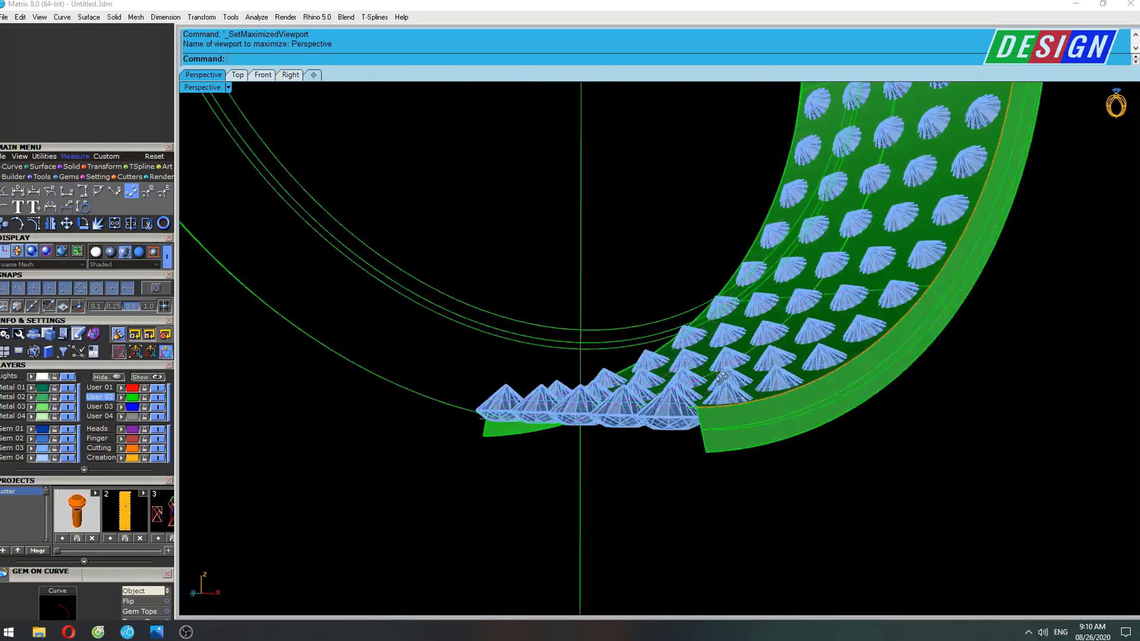
pyautogui.scroll(4, 470, 335)
pyautogui.scroll(2, 469, 335)
pyautogui.scroll(2, 465, 350)
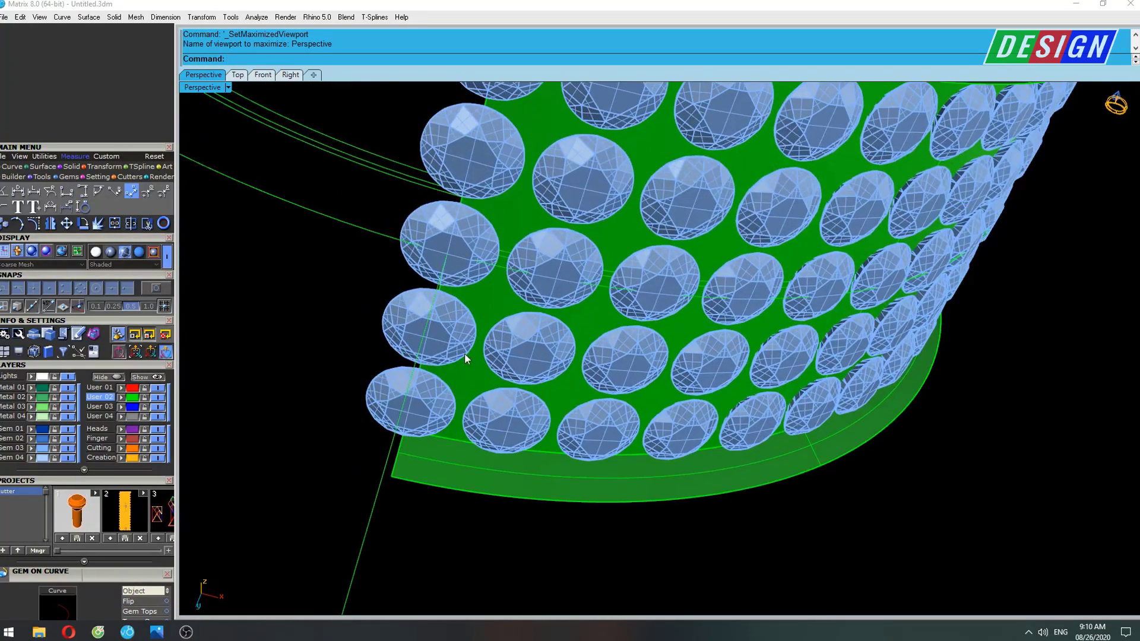
# - Extend the band surface's edge with ExtendSrf
pyautogui.write('tend')
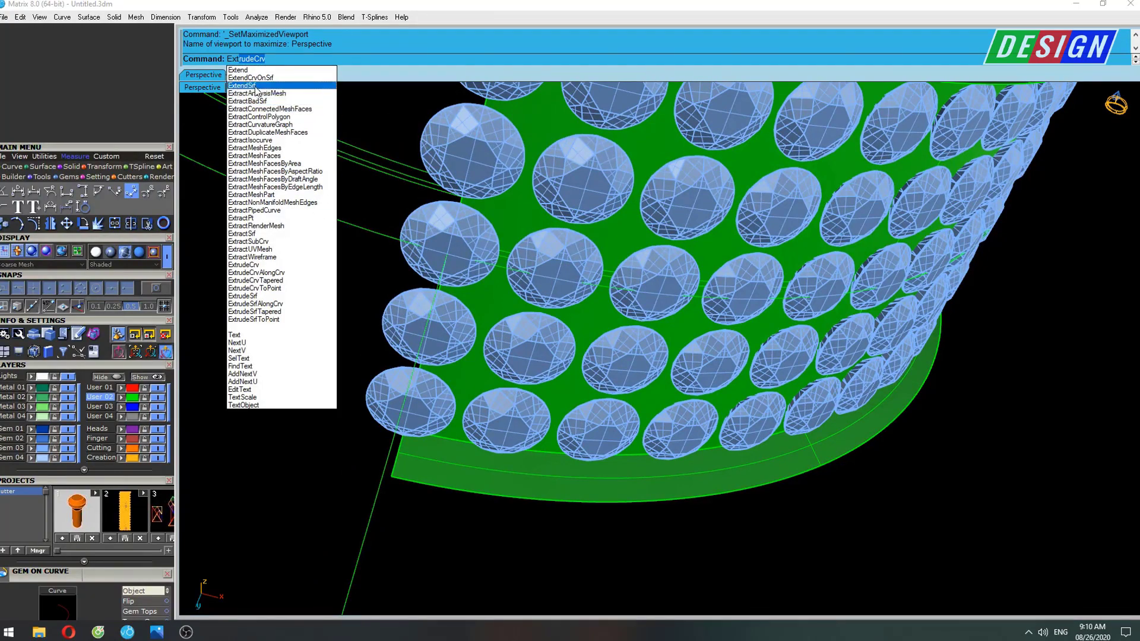
pyautogui.click(256, 90)
pyautogui.moveTo(492, 254)
pyautogui.mouseDown(button='right')
pyautogui.moveTo(361, 418)
pyautogui.moveTo(410, 509)
pyautogui.mouseUp(button='right')
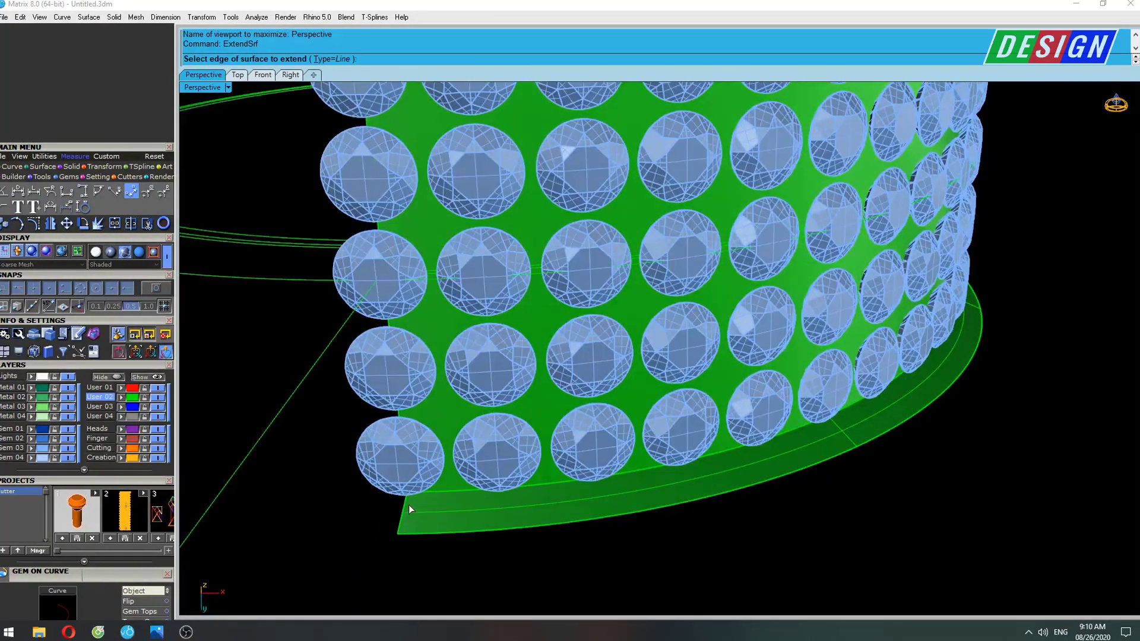
pyautogui.click(403, 511)
pyautogui.press('Return')
# - Orbit around the gem band and select the green band surface
pyautogui.scroll(-2, 426, 259)
pyautogui.scroll(-3, 427, 258)
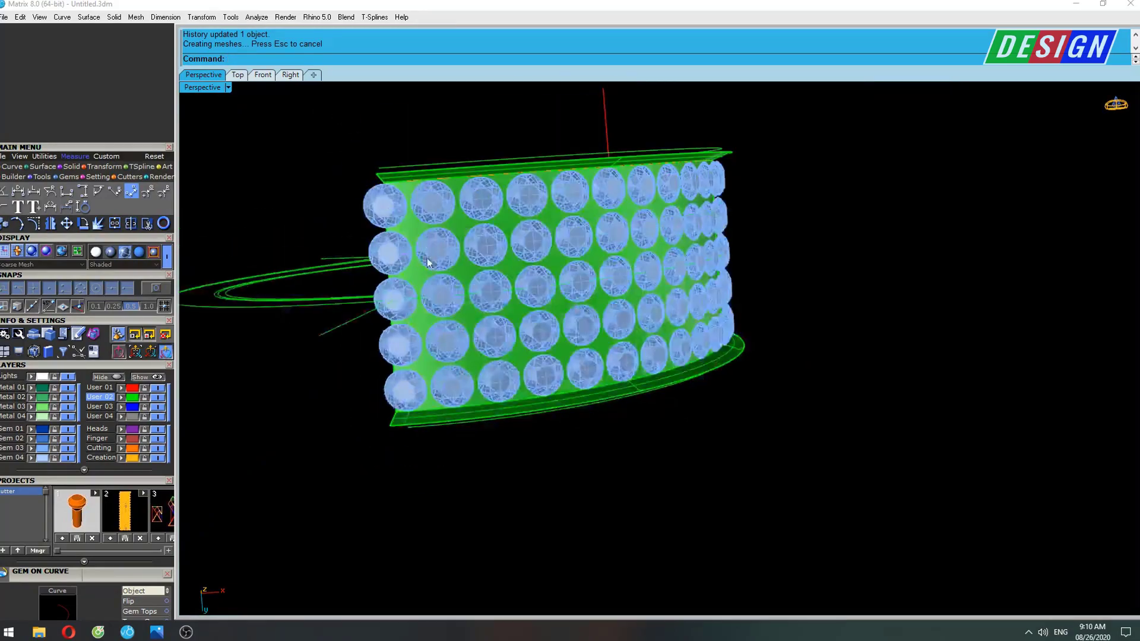
pyautogui.scroll(-2, 431, 256)
pyautogui.moveTo(430, 256); pyautogui.dragTo(402, 270, button='right')
pyautogui.scroll(3, 394, 315)
pyautogui.scroll(2, 394, 315)
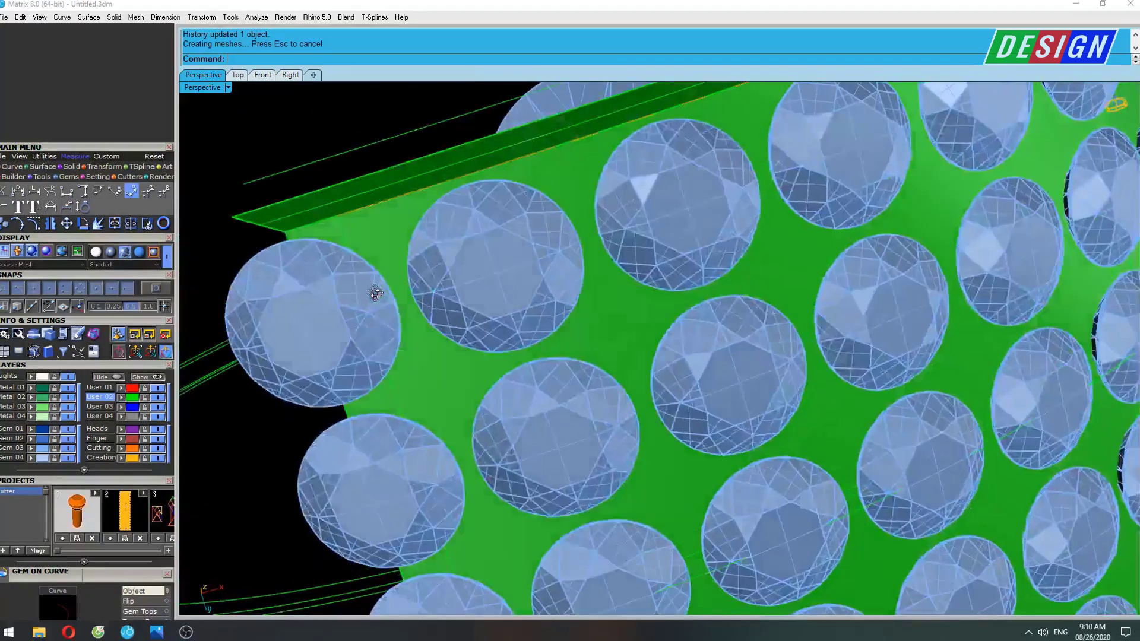
pyautogui.scroll(-1, 420, 278)
pyautogui.scroll(-5, 421, 278)
pyautogui.moveTo(601, 322)
pyautogui.mouseDown(button='right')
pyautogui.moveTo(747, 283)
pyautogui.moveTo(691, 205)
pyautogui.mouseUp(button='right')
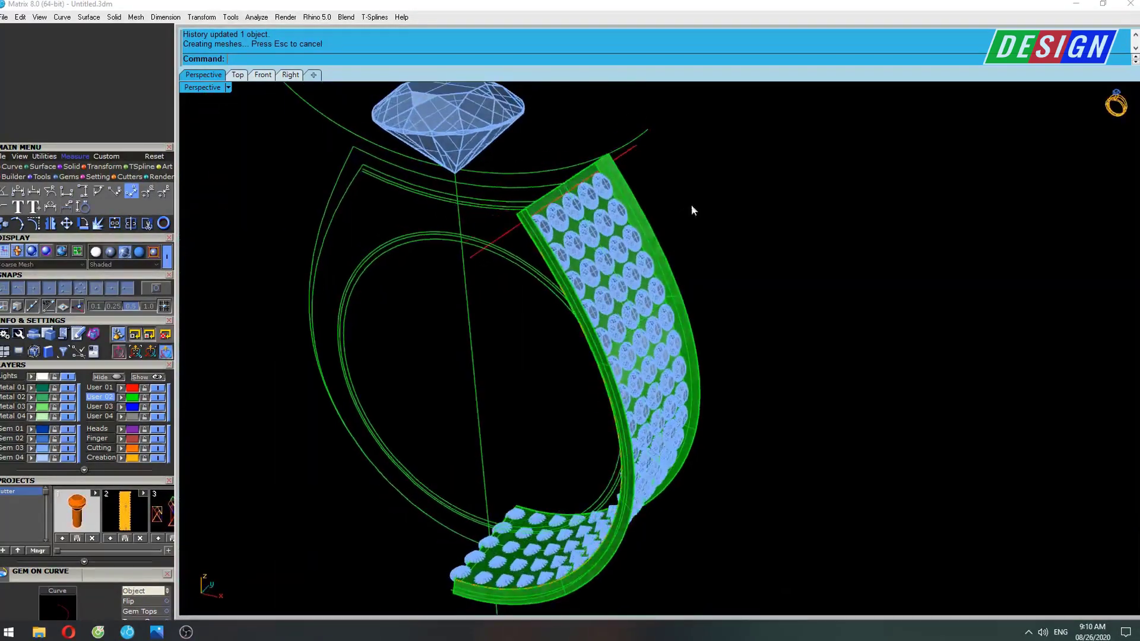
pyautogui.scroll(4, 653, 184)
pyautogui.click(625, 137)
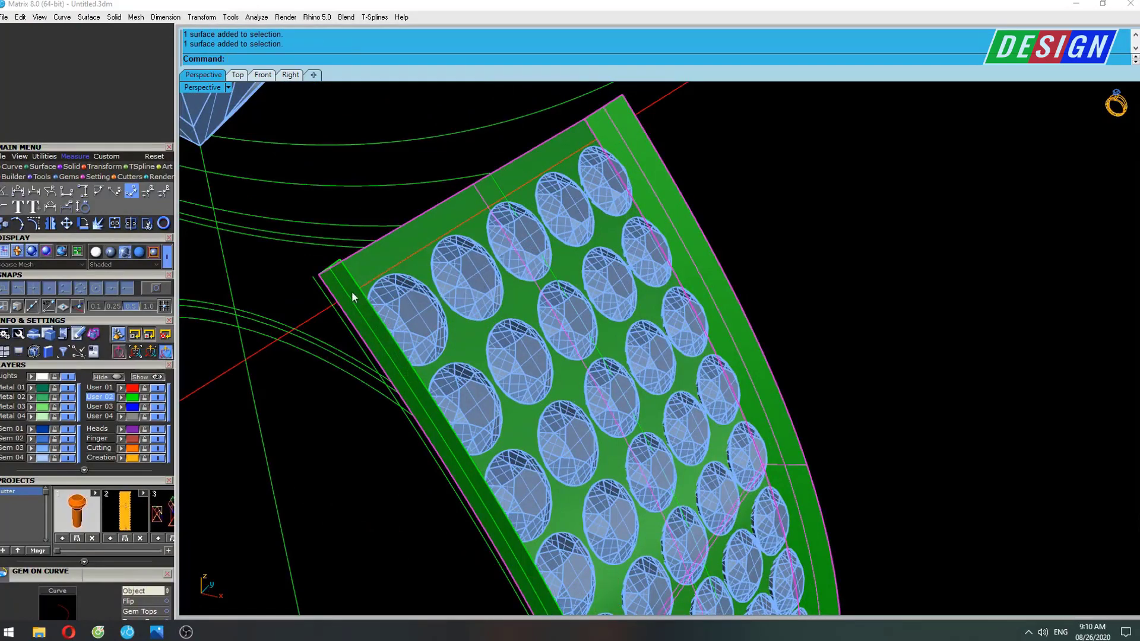
# - Join the band surfaces into one polysurface and select the curve at the band's end
pyautogui.moveTo(468, 294); pyautogui.dragTo(467, 260, button='right')
pyautogui.write('Joo')
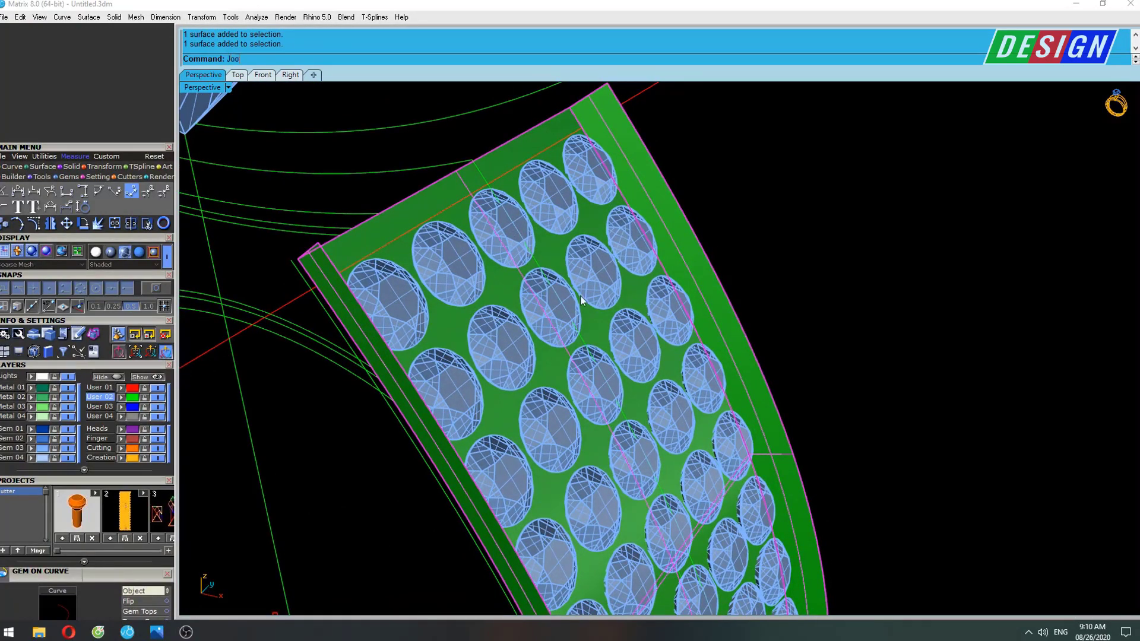
pyautogui.press('Return')
pyautogui.press('Return')
pyautogui.moveTo(683, 321)
pyautogui.mouseDown(button='right')
pyautogui.moveTo(690, 219)
pyautogui.moveTo(756, 216)
pyautogui.moveTo(731, 251)
pyautogui.mouseUp(button='right')
pyautogui.scroll(-5, 725, 226)
pyautogui.click(591, 266)
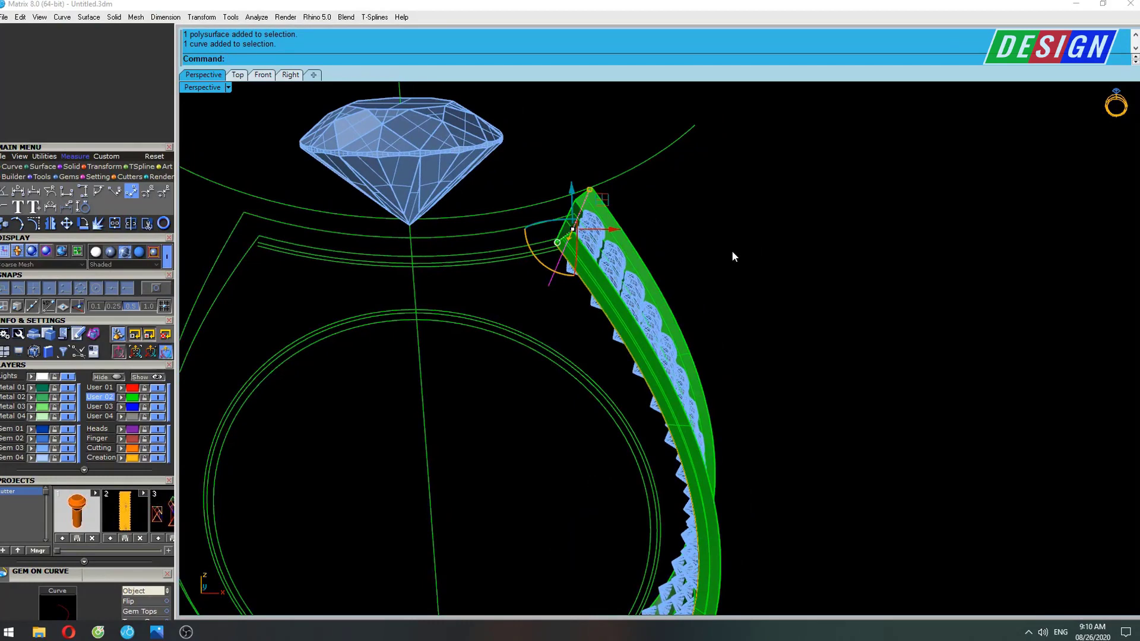
# - In the maximized Front view, draw a line from beside the first gem to the band's outer corner
pyautogui.hotkey('ctrl', 'F2')
pyautogui.scroll(-2, 653, 190)
pyautogui.scroll(-2, 621, 187)
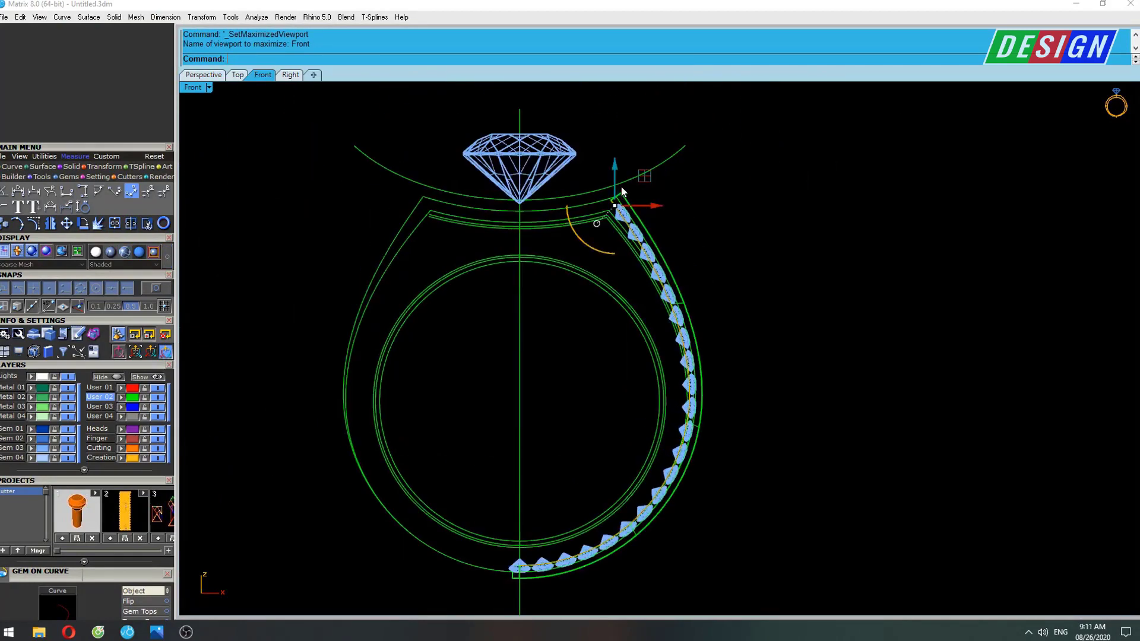
pyautogui.scroll(6, 625, 267)
pyautogui.scroll(3, 625, 267)
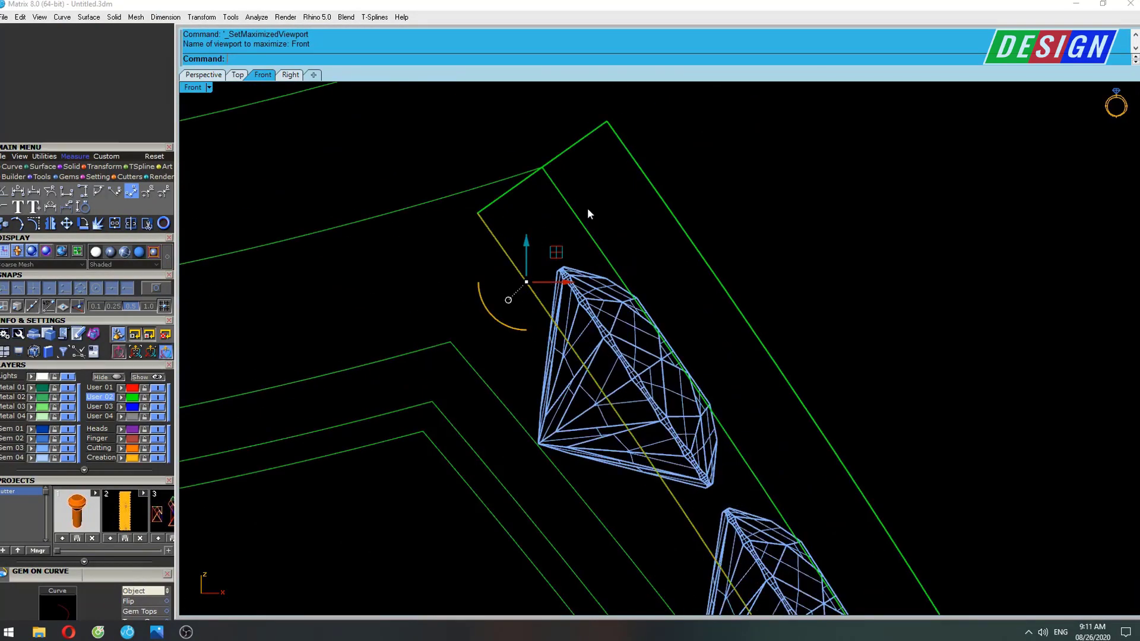
pyautogui.moveTo(587, 208); pyautogui.dragTo(592, 286, button='right')
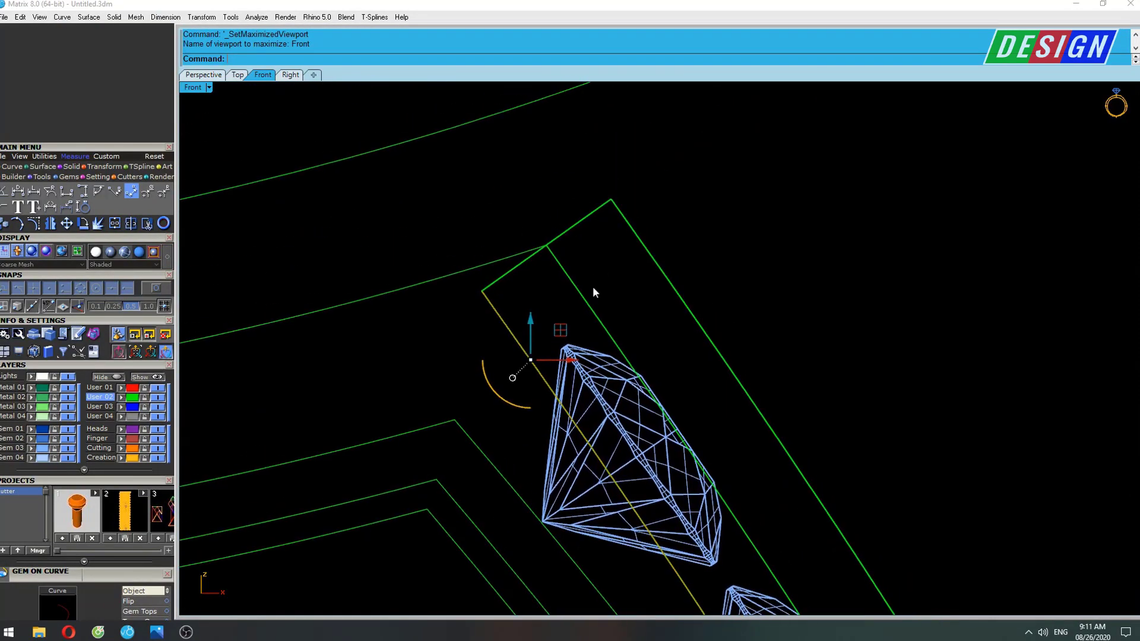
pyautogui.click(10, 170)
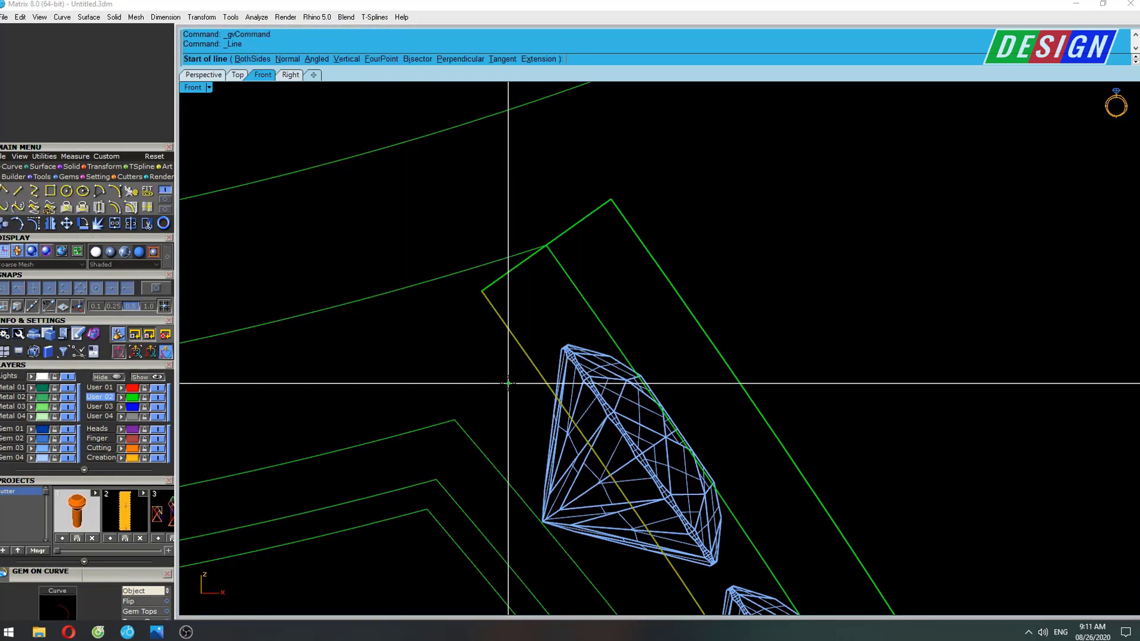
pyautogui.click(509, 389)
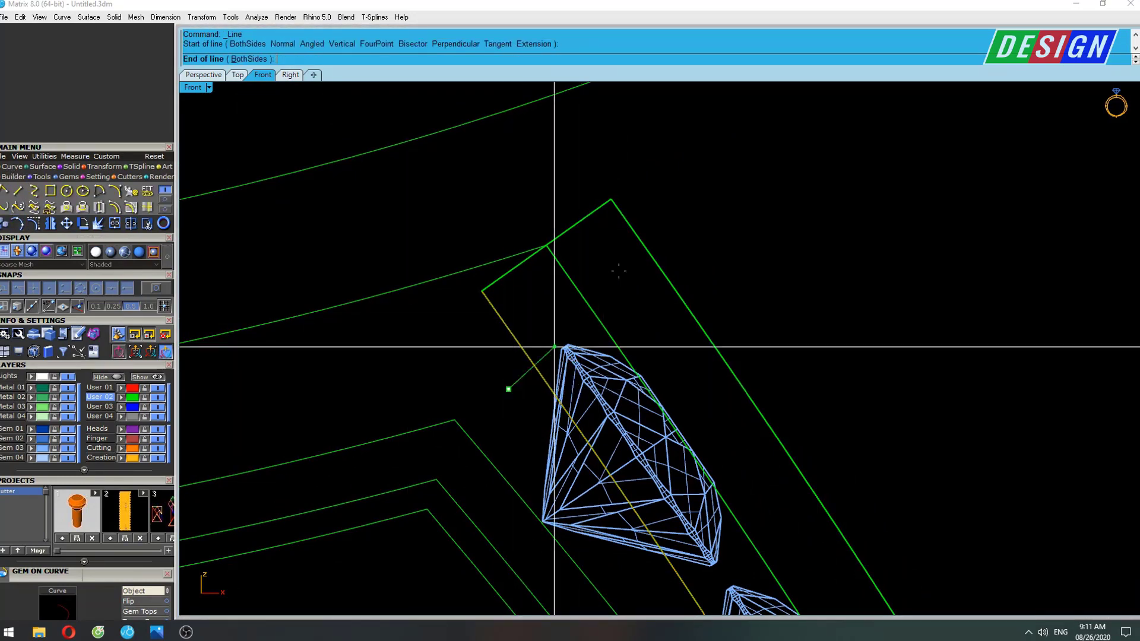
pyautogui.click(653, 206)
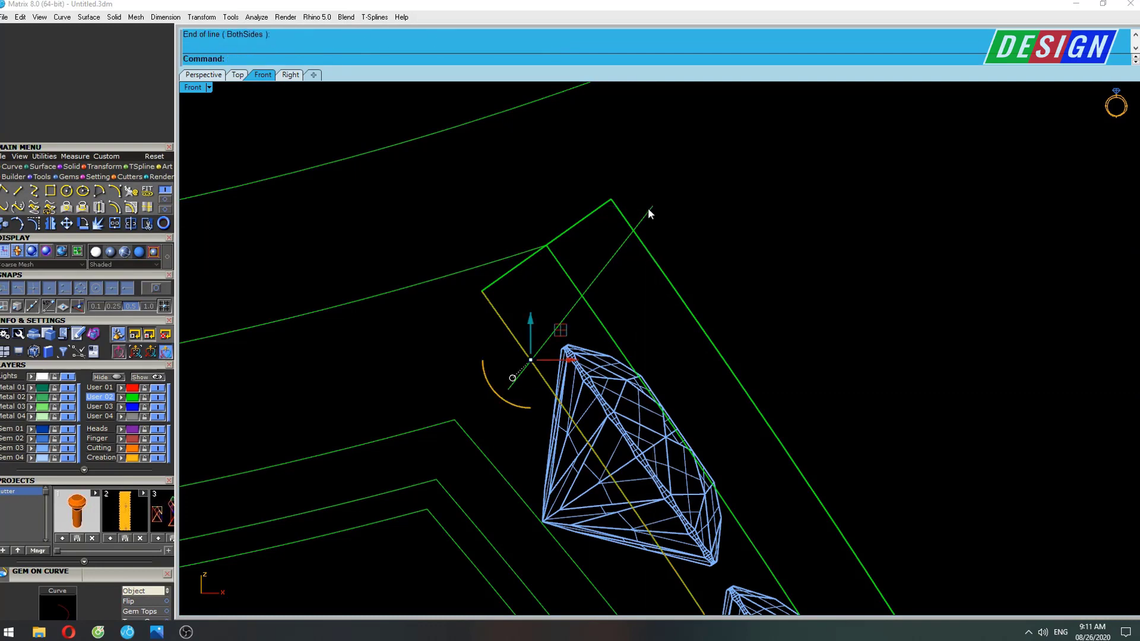
# - Shift the new line slightly upward with the gumball
pyautogui.scroll(-4, 647, 208)
pyautogui.click(617, 229)
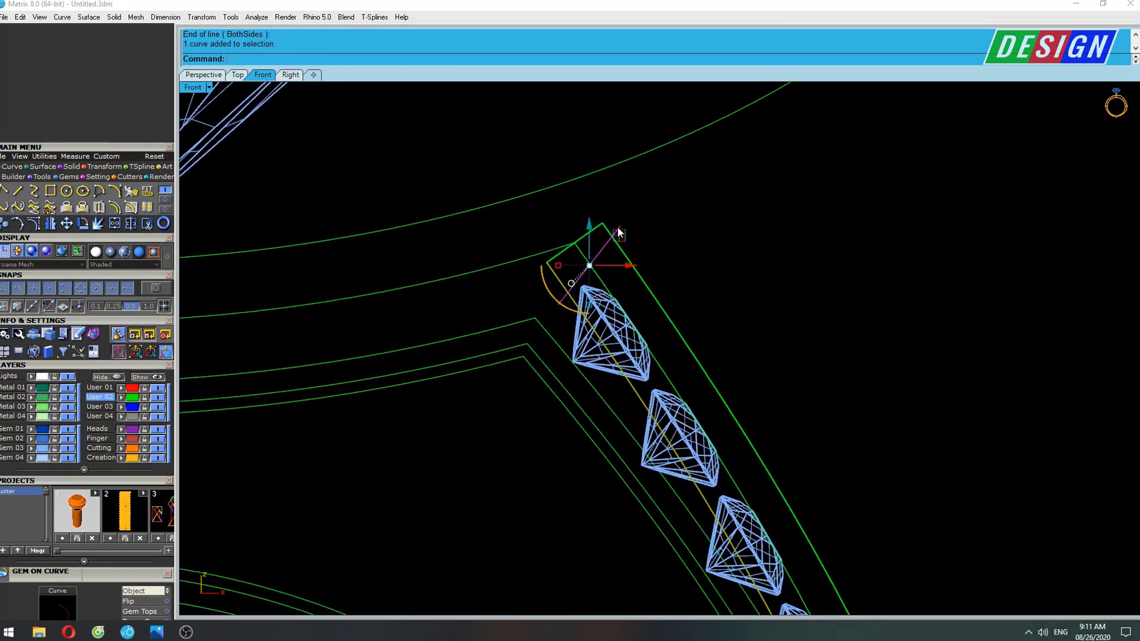
pyautogui.moveTo(588, 226); pyautogui.dragTo(589, 217)
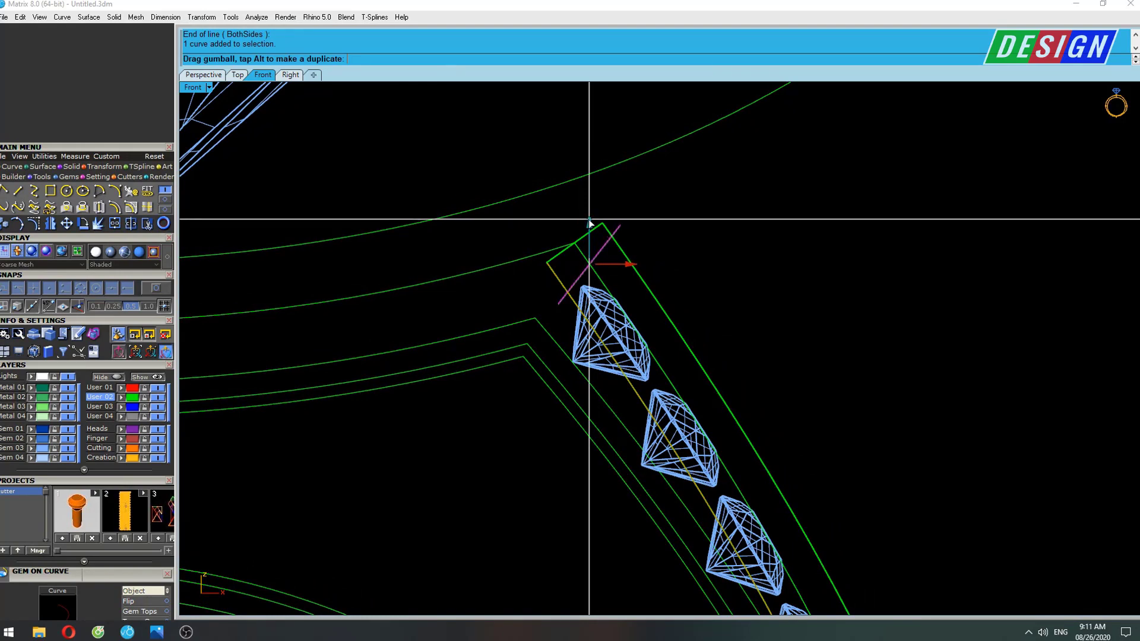
pyautogui.moveTo(588, 216); pyautogui.dragTo(589, 219)
pyautogui.click(650, 248)
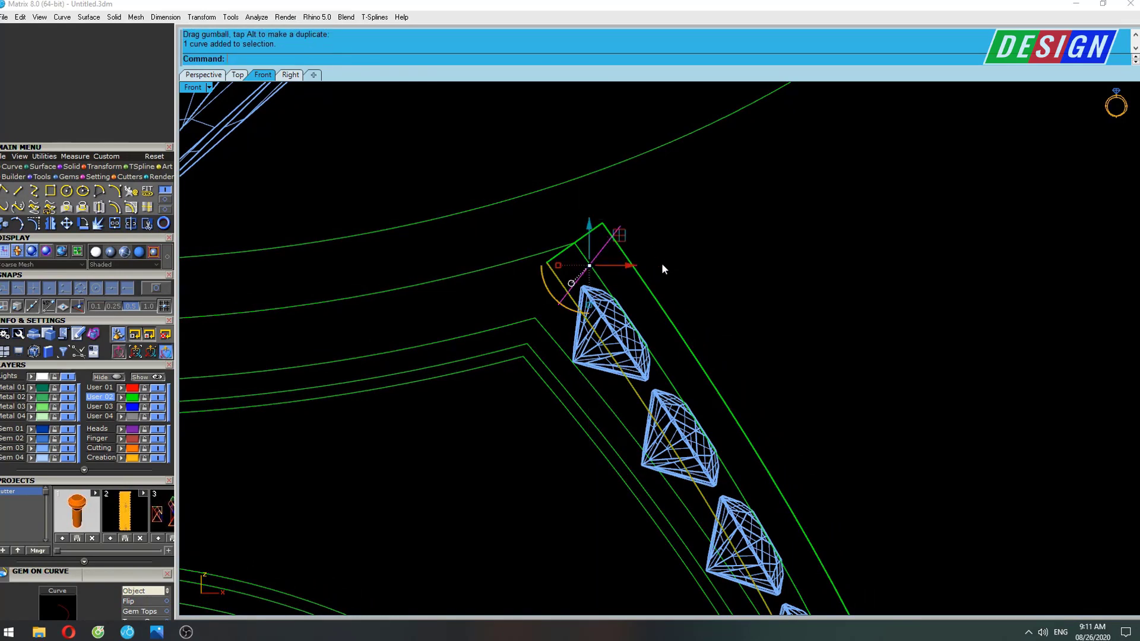
pyautogui.moveTo(662, 262); pyautogui.dragTo(625, 254, button='right')
# - Extrude the short line both sides into a cutting surface spanning the band width
pyautogui.write('ec')
pyautogui.press('Return')
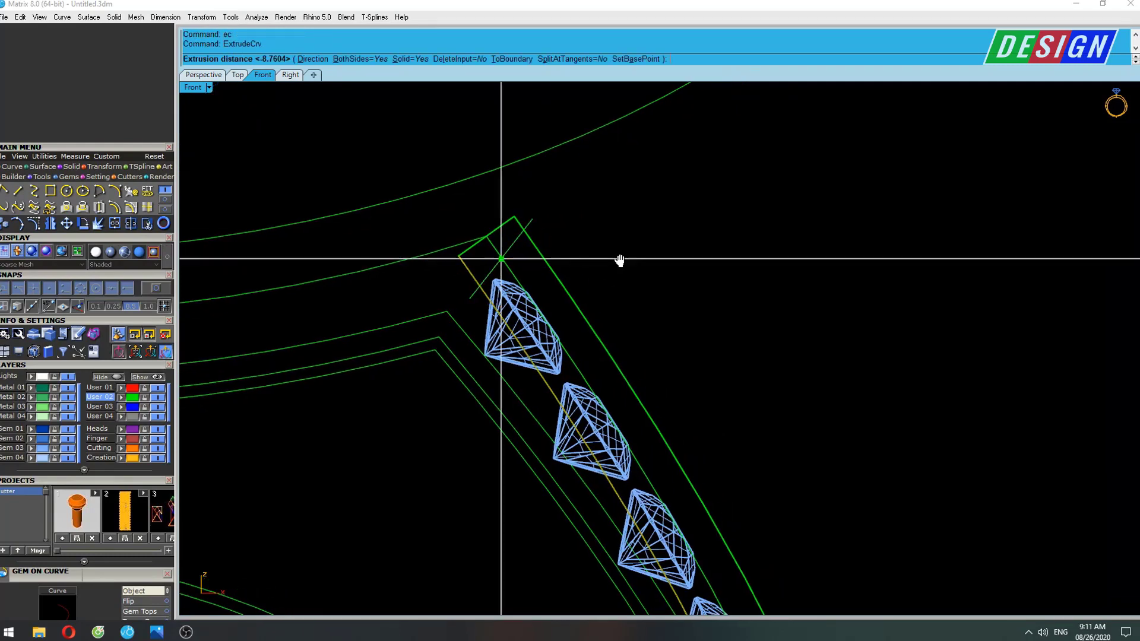
pyautogui.hotkey('ctrl', 'Tab')
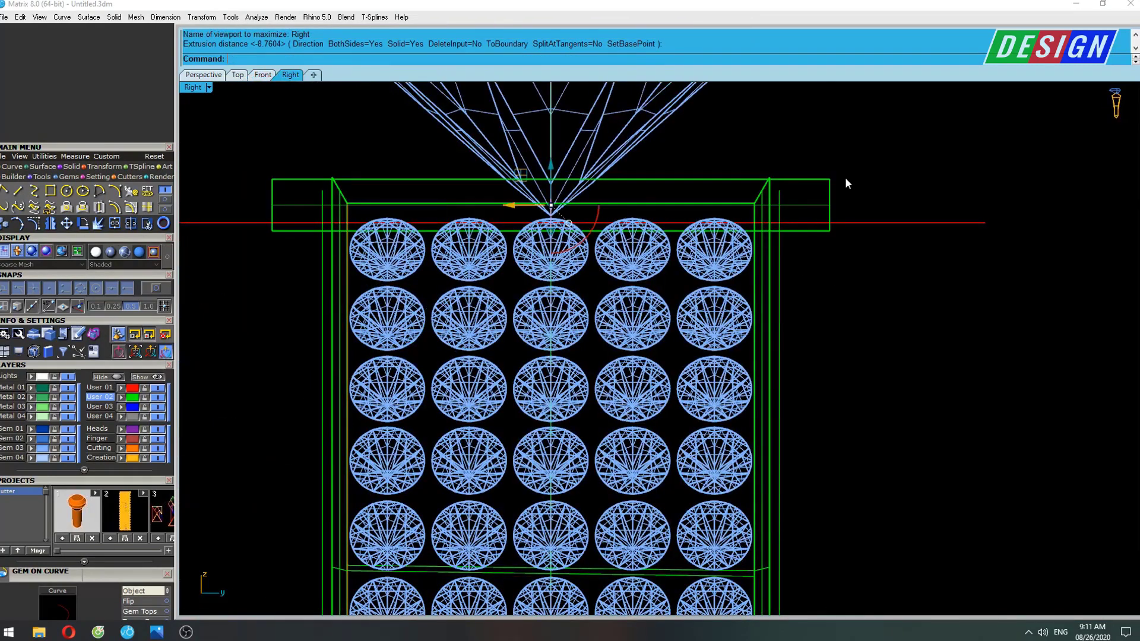
pyautogui.moveTo(846, 177); pyautogui.dragTo(813, 186, button='right')
pyautogui.hotkey('ctrl', 'Tab')
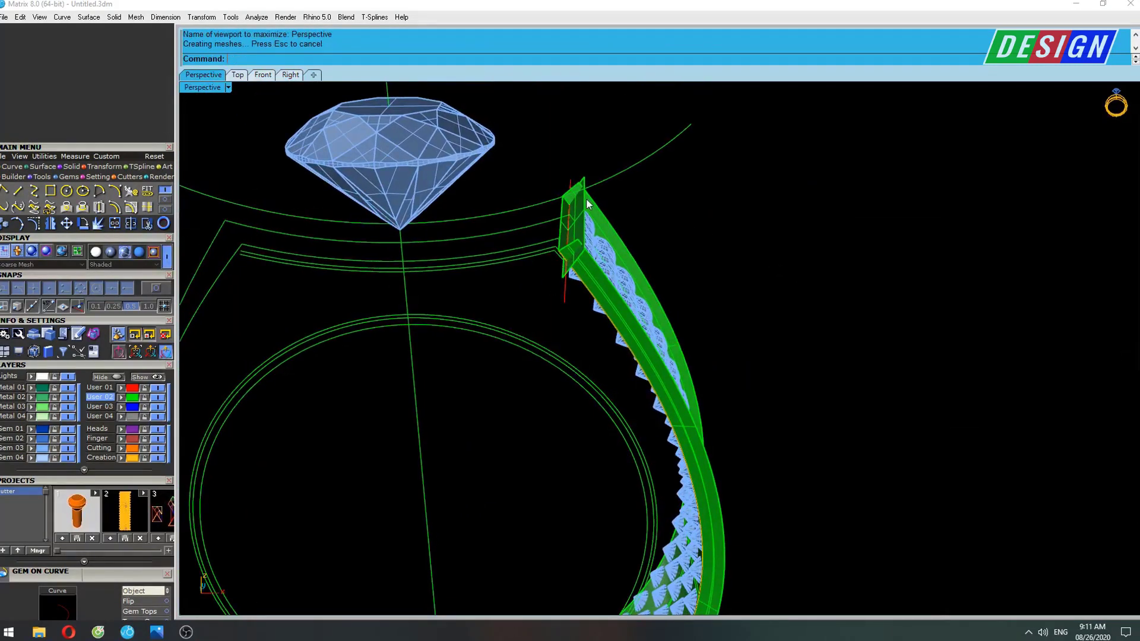
pyautogui.scroll(3, 586, 200)
pyautogui.click(578, 188)
pyautogui.scroll(3, 578, 187)
pyautogui.scroll(1, 579, 187)
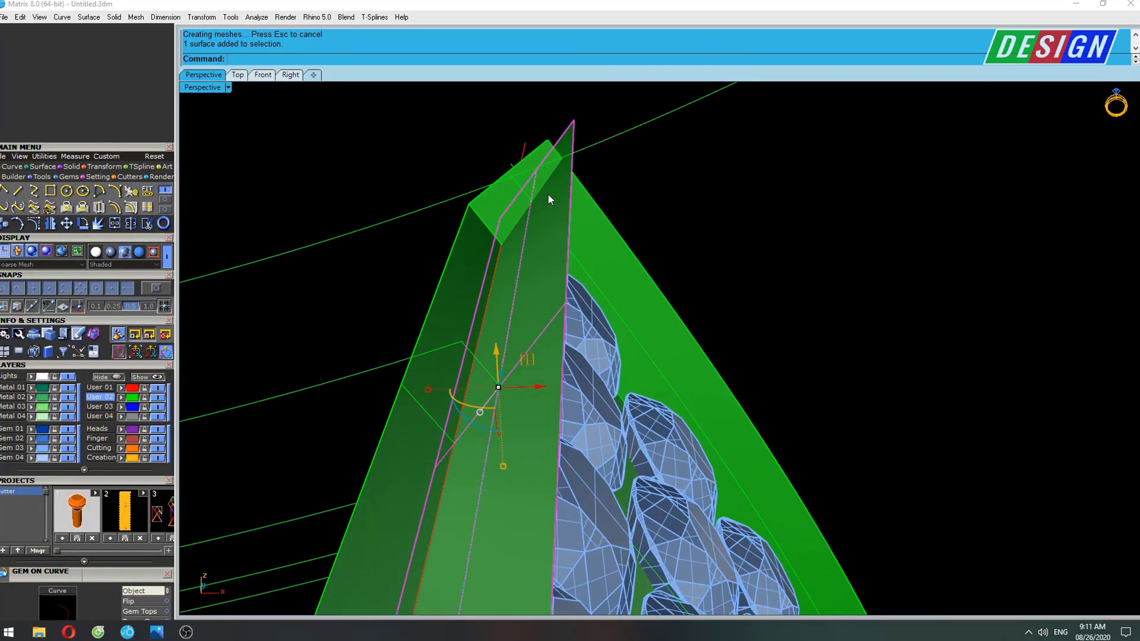
# - Extract an isocurve along the cutting surface's upper edge after an abandoned first trim
pyautogui.write('trim')
pyautogui.press('Return')
pyautogui.moveTo(494, 205)
pyautogui.mouseDown(button='right')
pyautogui.moveTo(603, 243)
pyautogui.moveTo(710, 224)
pyautogui.mouseUp(button='right')
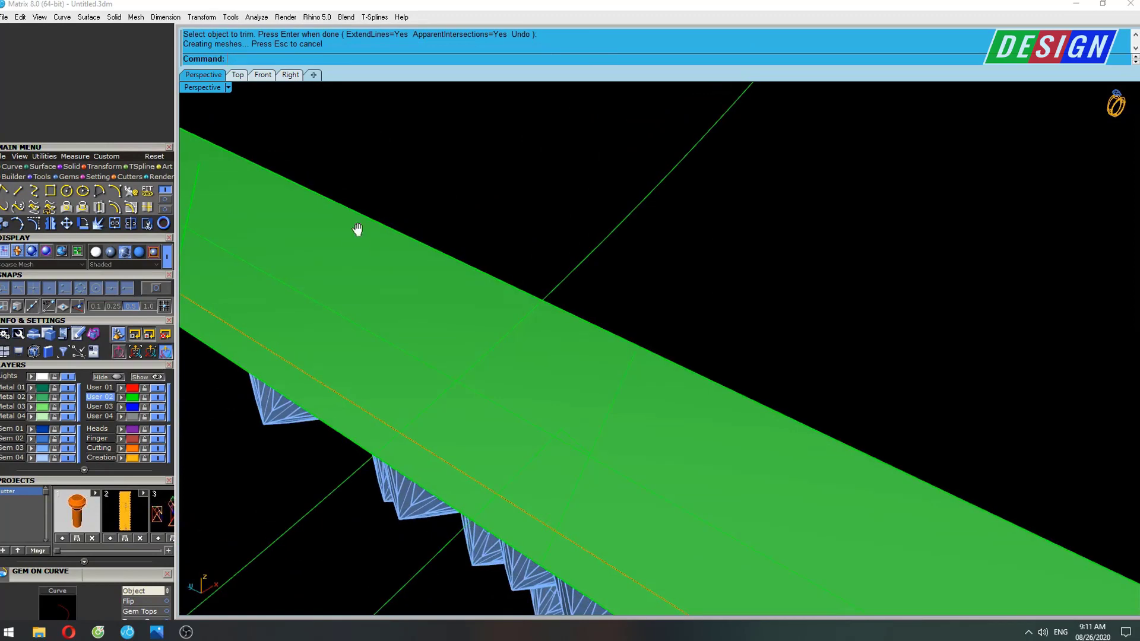
pyautogui.moveTo(356, 231)
pyautogui.mouseDown(button='right')
pyautogui.moveTo(498, 193)
pyautogui.moveTo(450, 178)
pyautogui.mouseUp(button='right')
pyautogui.press('Escape')
pyautogui.click(450, 179)
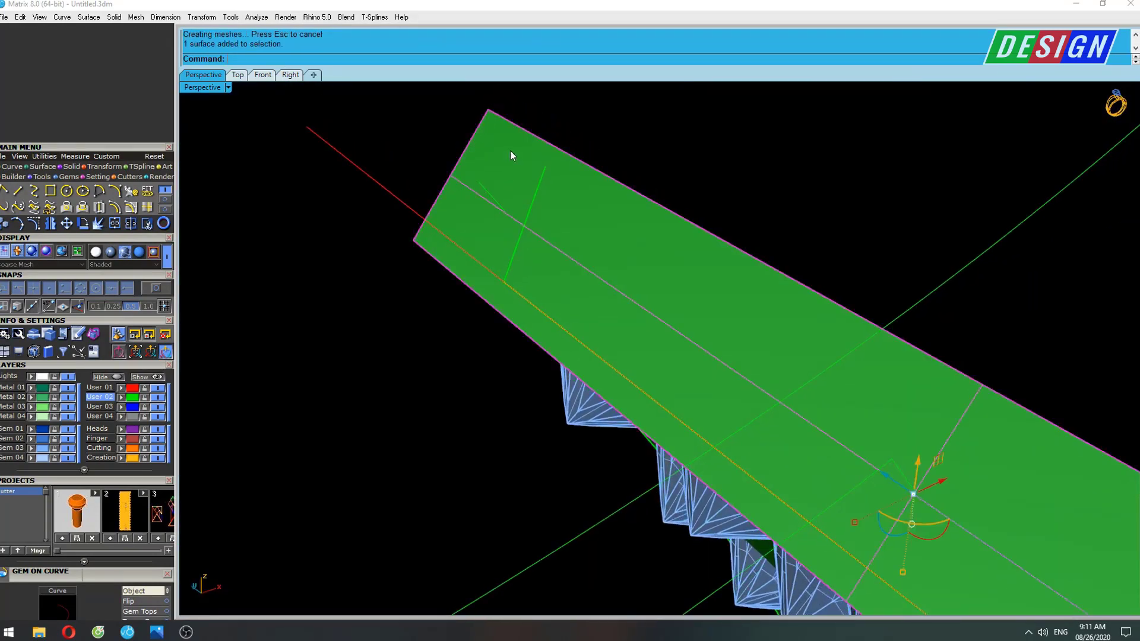
pyautogui.moveTo(511, 155)
pyautogui.mouseDown(button='right')
pyautogui.moveTo(591, 196)
pyautogui.moveTo(438, 238)
pyautogui.mouseUp(button='right')
pyautogui.click(149, 205)
pyautogui.write('t')
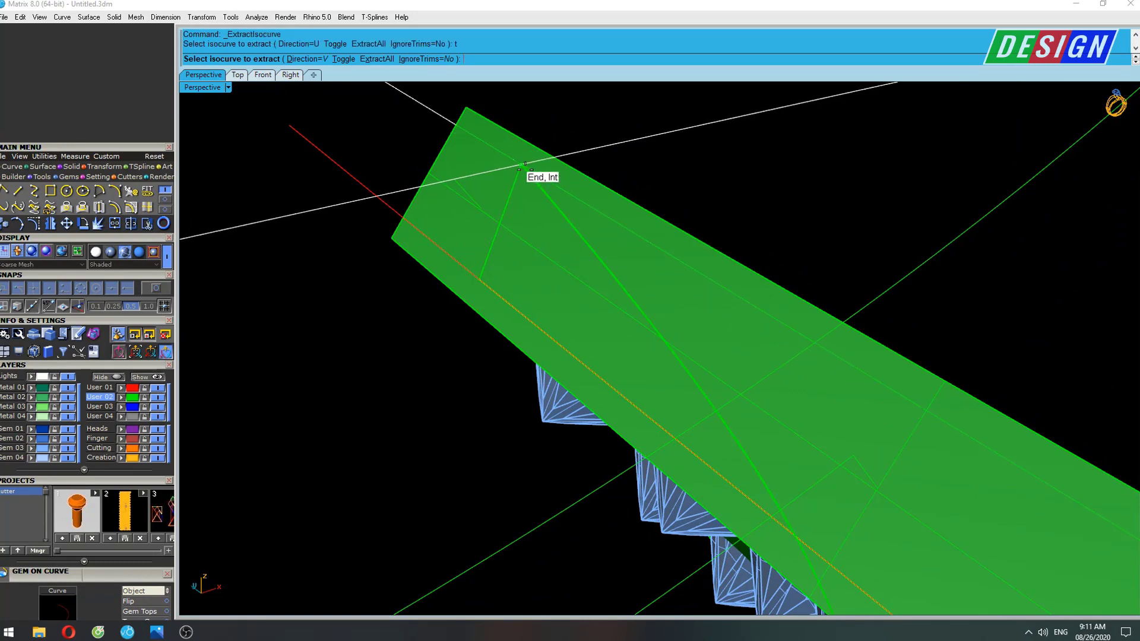
pyautogui.click(516, 174)
pyautogui.press('Return')
pyautogui.moveTo(607, 208)
pyautogui.mouseDown(button='right')
pyautogui.moveTo(562, 204)
pyautogui.moveTo(564, 225)
pyautogui.moveTo(511, 237)
pyautogui.mouseUp(button='right')
# - Trim the band's top end with the cutting surface and join it with the end surface
pyautogui.write('im')
pyautogui.press('Return')
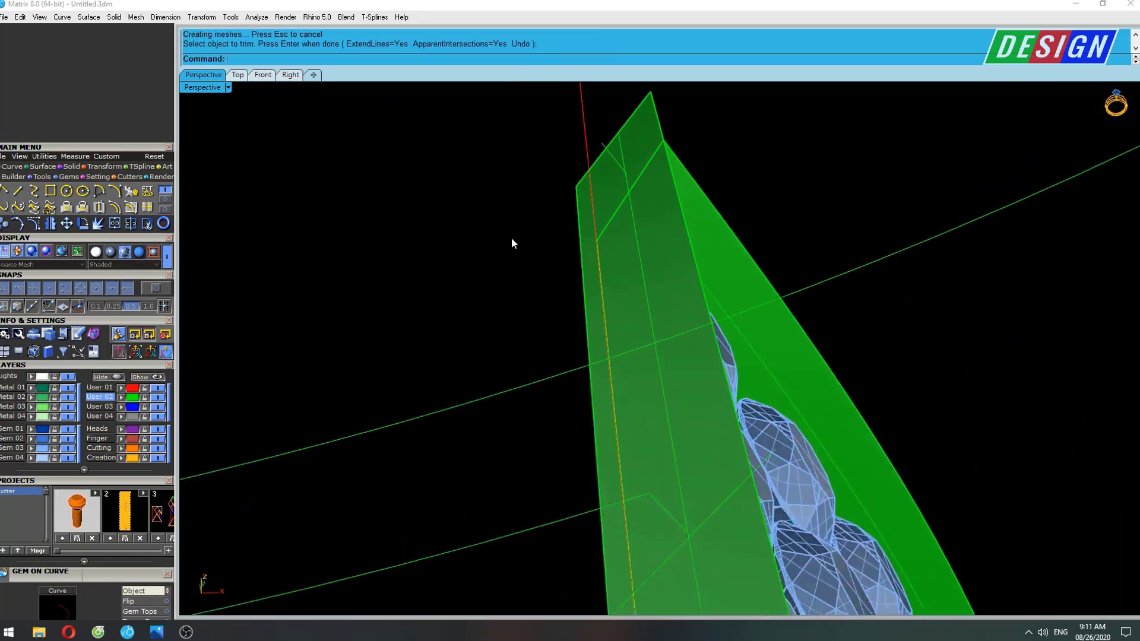
pyautogui.click(646, 156)
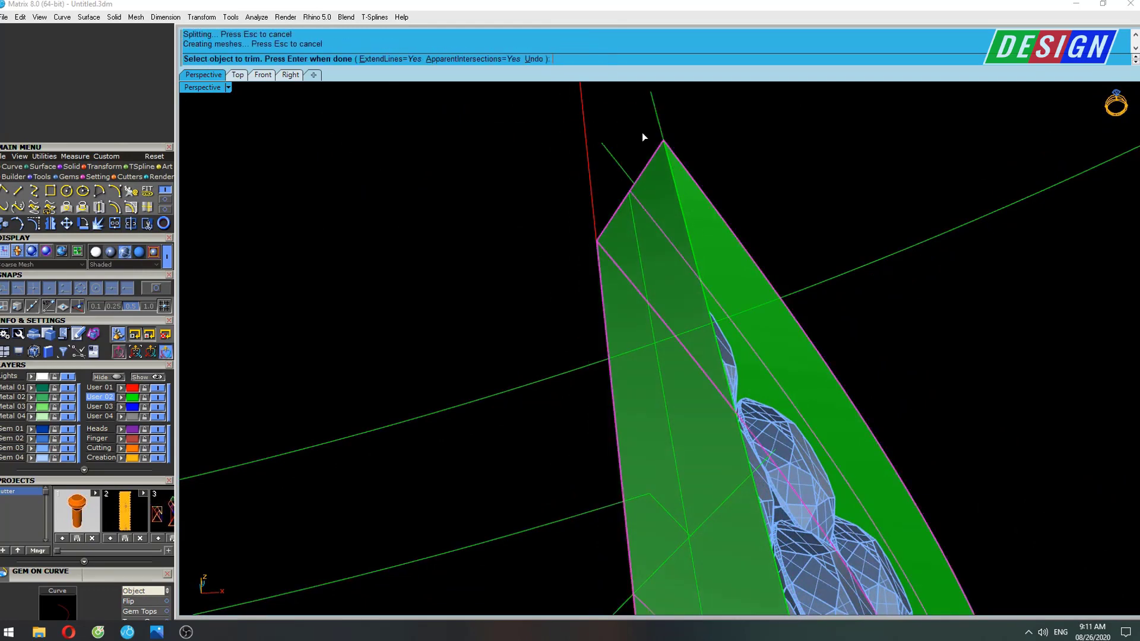
pyautogui.click(698, 210)
pyautogui.click(663, 202)
pyautogui.moveTo(728, 239)
pyautogui.mouseDown(button='right')
pyautogui.moveTo(671, 218)
pyautogui.moveTo(706, 244)
pyautogui.moveTo(674, 243)
pyautogui.mouseUp(button='right')
pyautogui.press('Return')
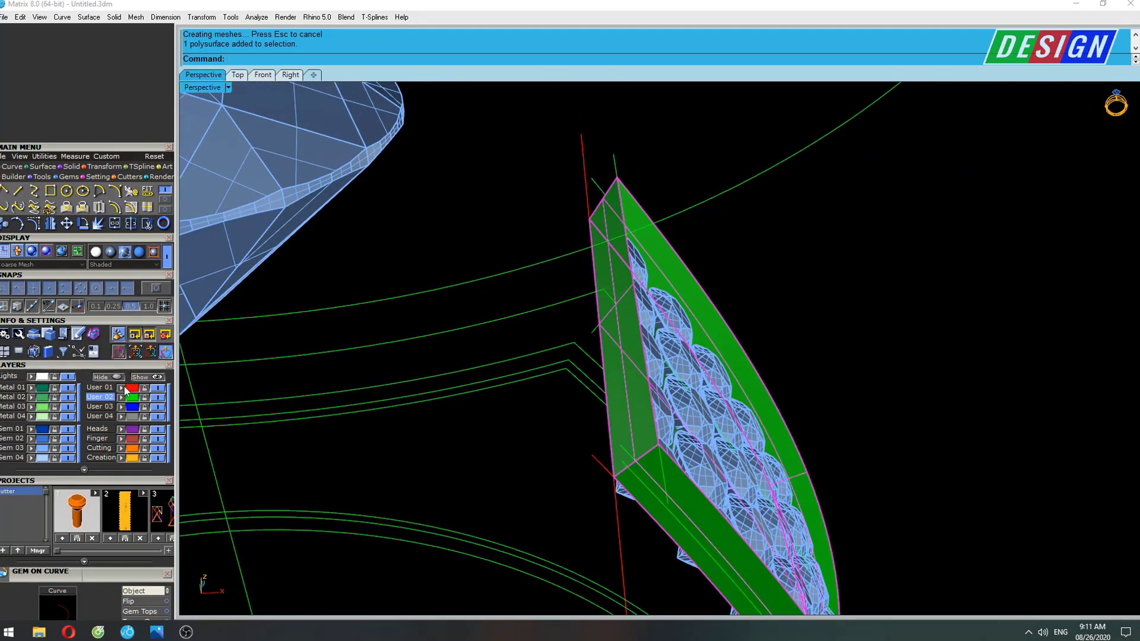
pyautogui.click(126, 389)
pyautogui.moveTo(615, 263); pyautogui.dragTo(685, 263, button='right')
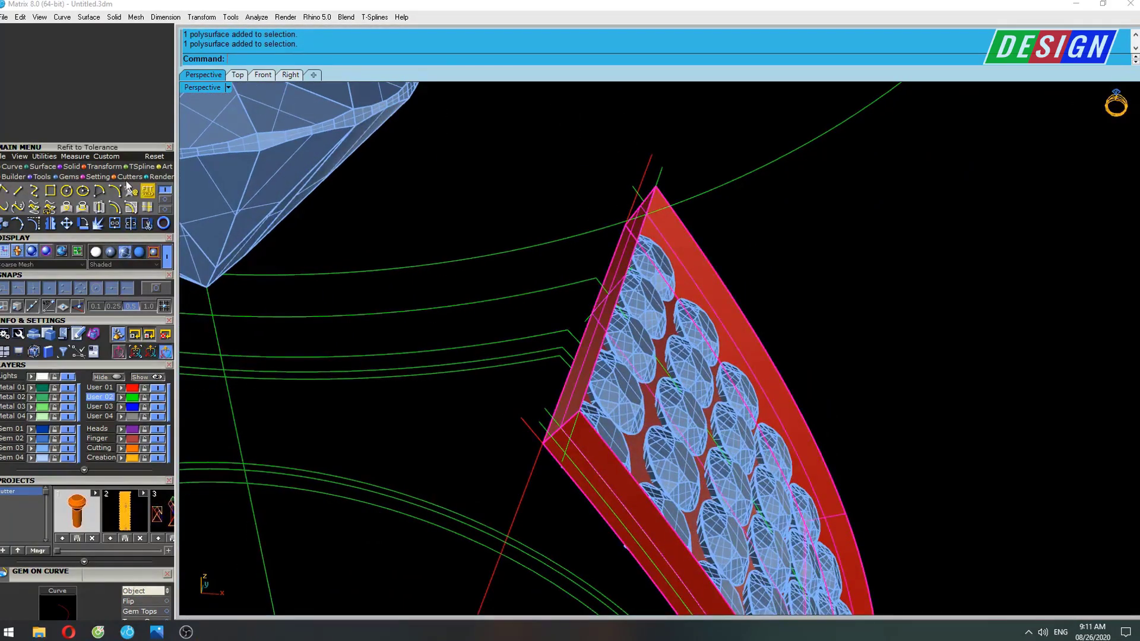
pyautogui.click(43, 157)
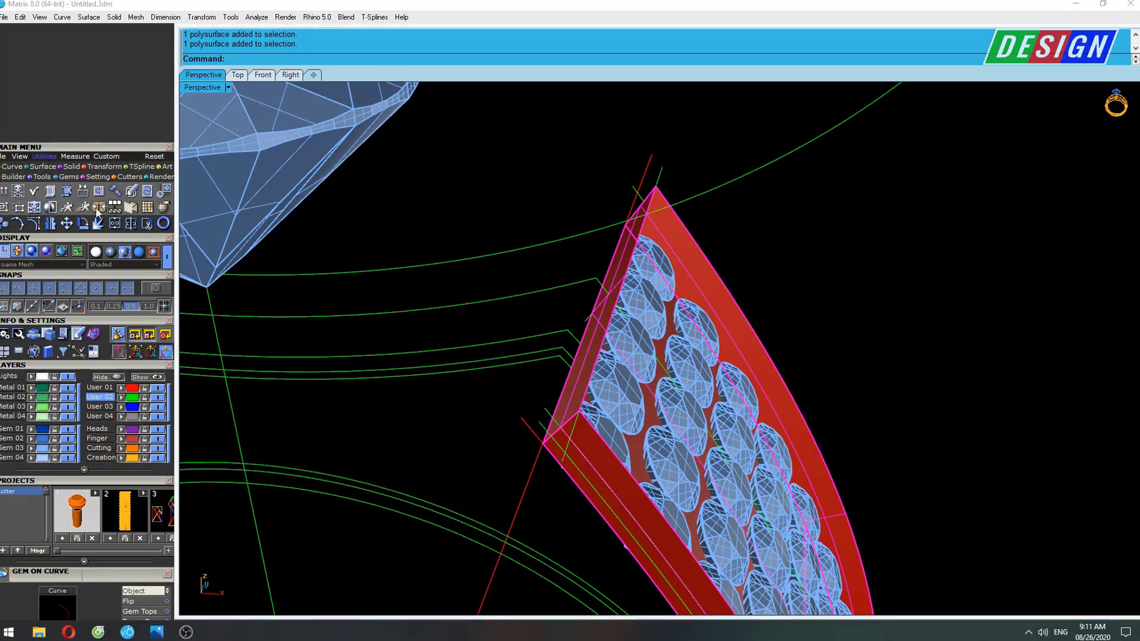
pyautogui.click(6, 192)
pyautogui.moveTo(653, 255); pyautogui.dragTo(577, 247, button='right')
pyautogui.scroll(-5, 564, 178)
pyautogui.press('Return')
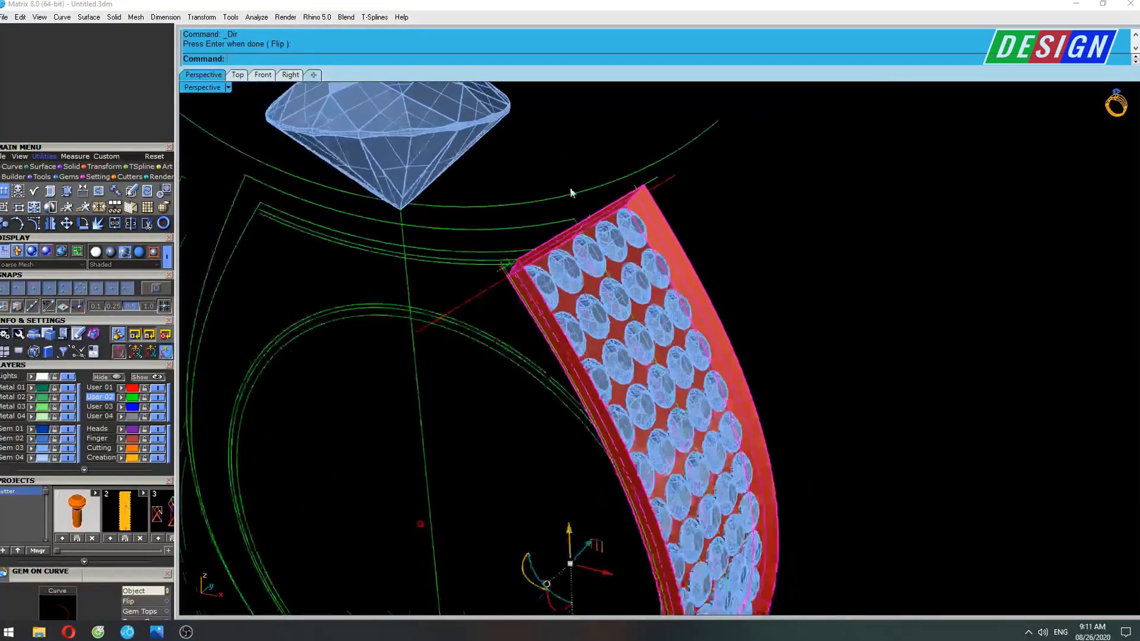
pyautogui.moveTo(570, 186); pyautogui.dragTo(624, 249, button='right')
pyautogui.scroll(-3, 669, 305)
pyautogui.moveTo(670, 305)
pyautogui.mouseDown(button='right')
pyautogui.moveTo(729, 286)
pyautogui.moveTo(630, 234)
pyautogui.mouseUp(button='right')
pyautogui.scroll(5, 629, 234)
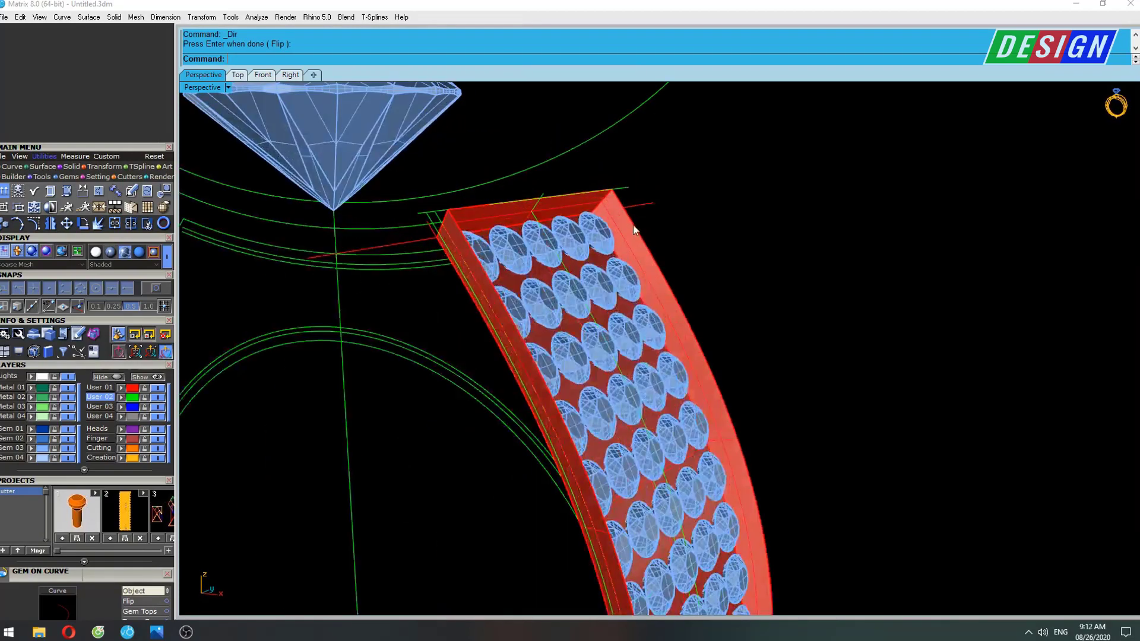
pyautogui.click(639, 252)
pyautogui.scroll(-5, 639, 252)
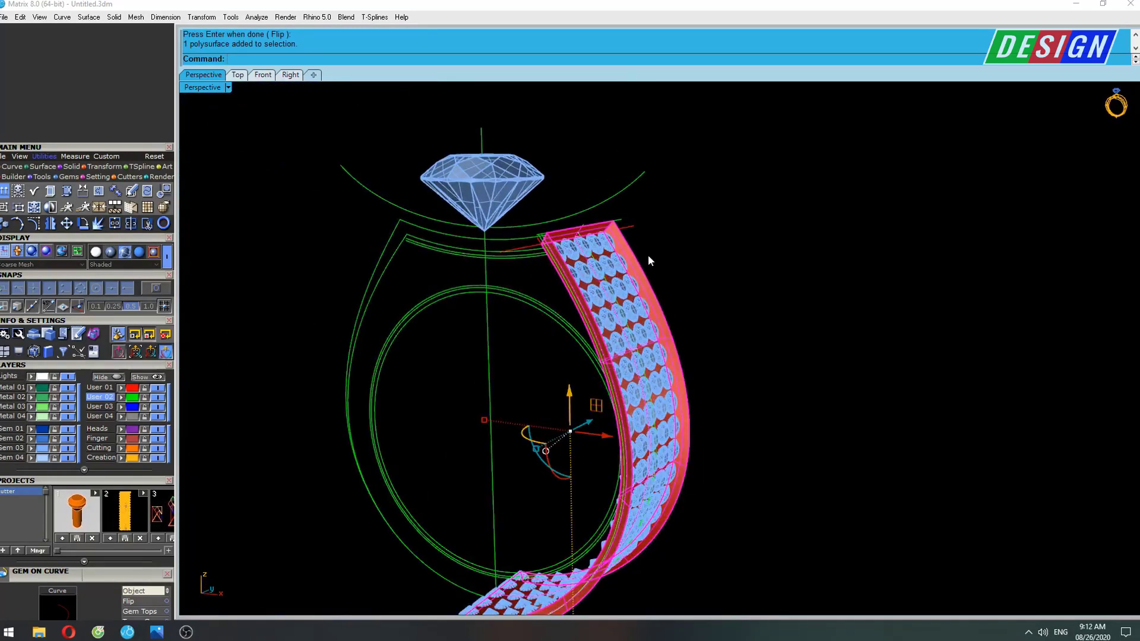
pyautogui.moveTo(647, 254); pyautogui.dragTo(567, 244, button='right')
pyautogui.scroll(3, 567, 245)
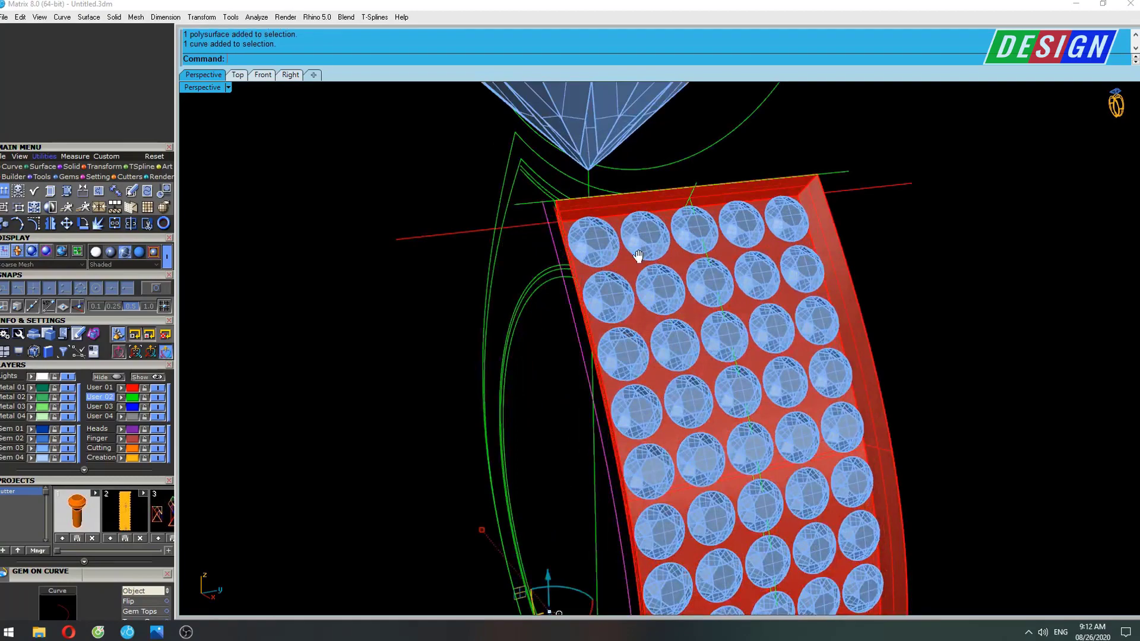
pyautogui.scroll(2, 594, 249)
pyautogui.hotkey('ctrl', 'F4')
pyautogui.scroll(-2, 605, 285)
pyautogui.scroll(-3, 606, 267)
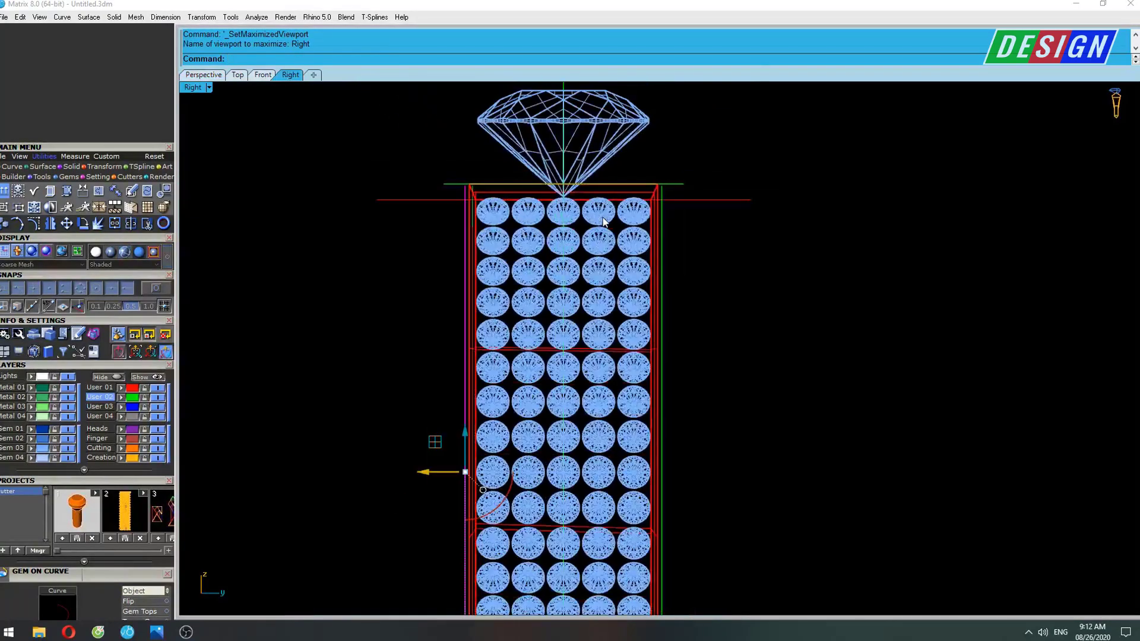
pyautogui.scroll(1, 613, 199)
pyautogui.moveTo(635, 228)
pyautogui.mouseDown(button='right')
pyautogui.moveTo(622, 163)
pyautogui.moveTo(713, 231)
pyautogui.mouseUp(button='right')
pyautogui.scroll(2, 622, 155)
pyautogui.click(626, 142)
pyautogui.scroll(2, 641, 154)
pyautogui.hotkey('ctrl', 'F4')
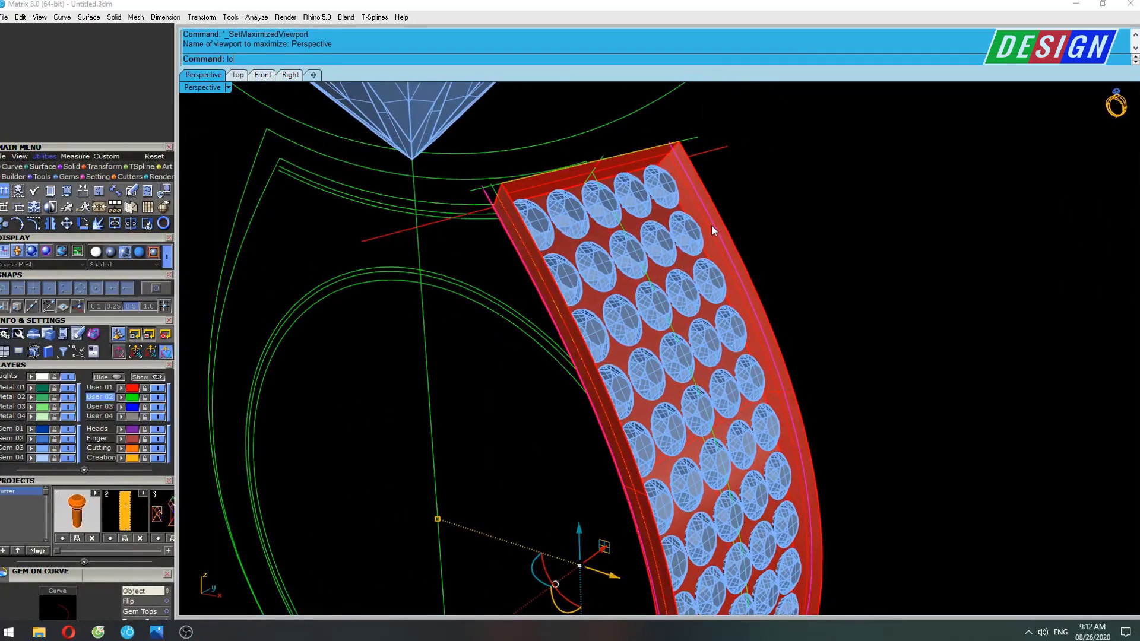
# - Loft a green surface across the pavé band's edge curves and select it
pyautogui.write('t')
pyautogui.press('Return')
pyautogui.moveTo(830, 186); pyautogui.dragTo(774, 220, button='right')
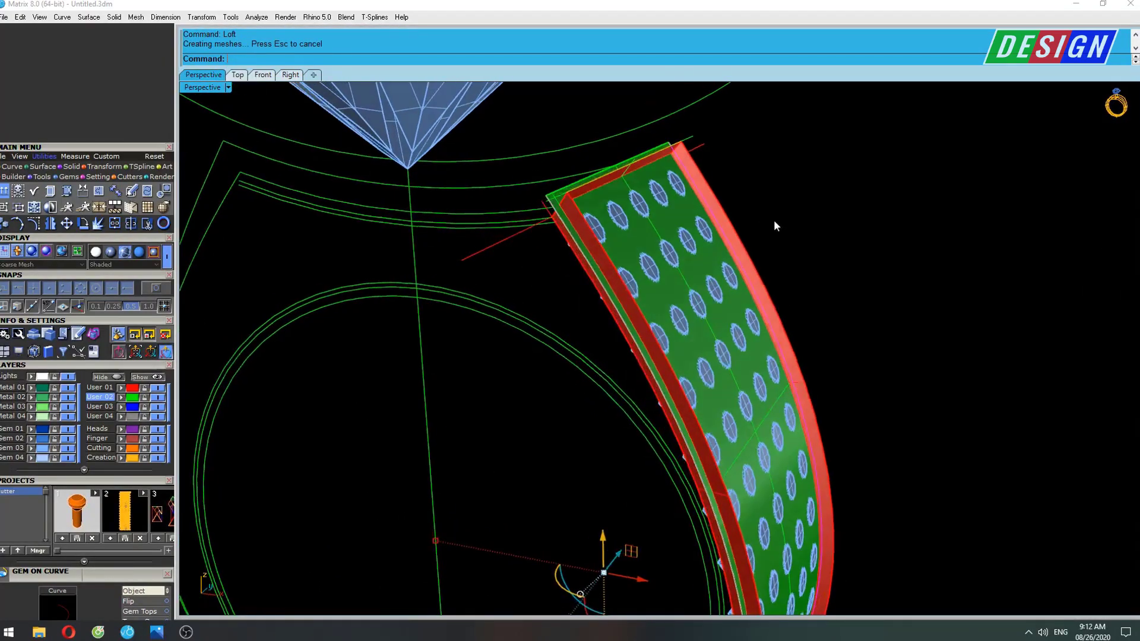
pyautogui.scroll(3, 523, 198)
pyautogui.click(620, 183)
pyautogui.scroll(-3, 705, 216)
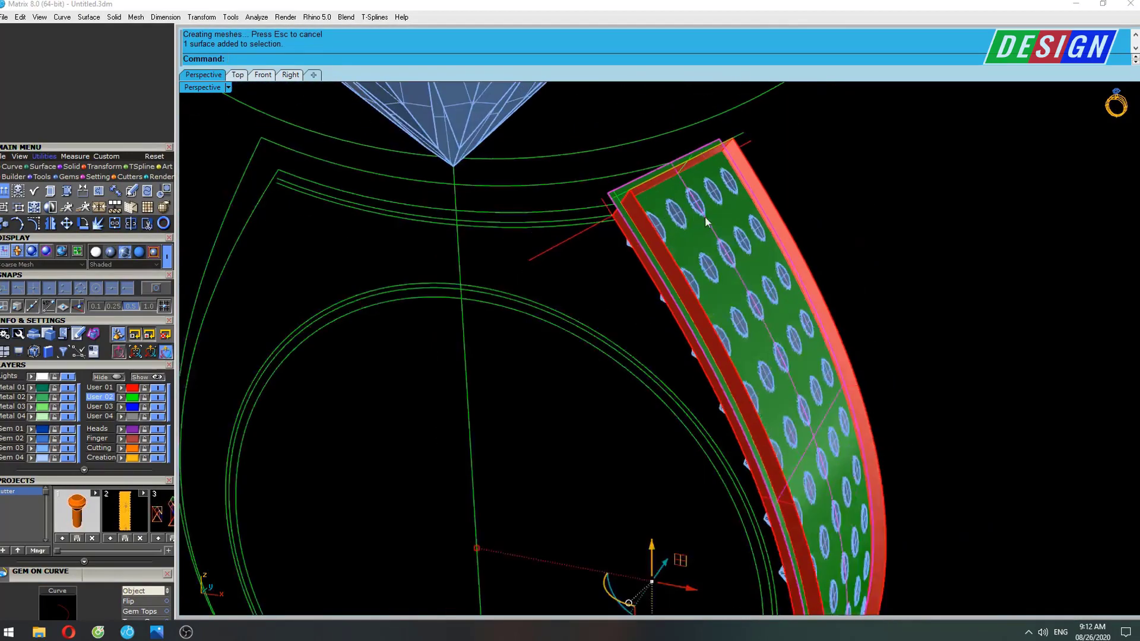
pyautogui.moveTo(704, 216)
pyautogui.mouseDown(button='right')
pyautogui.moveTo(738, 190)
pyautogui.moveTo(775, 263)
pyautogui.moveTo(729, 247)
pyautogui.moveTo(782, 236)
pyautogui.moveTo(794, 191)
pyautogui.moveTo(695, 226)
pyautogui.mouseUp(button='right')
pyautogui.scroll(-4, 718, 208)
pyautogui.scroll(2, 695, 226)
pyautogui.scroll(2, 658, 194)
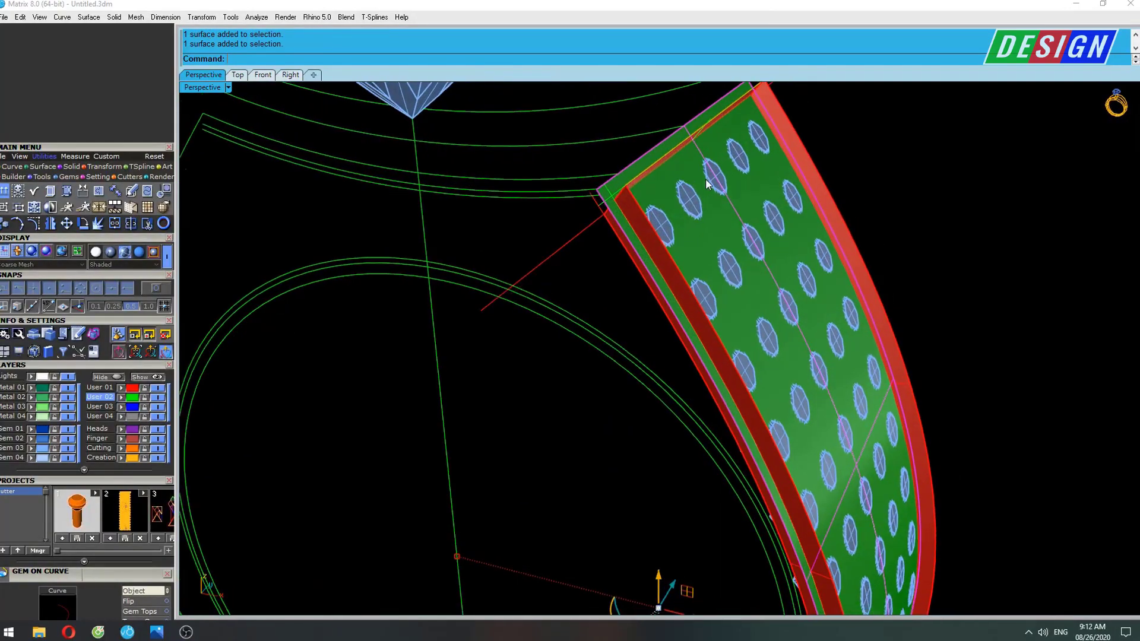
# - Mirror the lofted surface about the origin in Front view onto the shank's opposite side
pyautogui.hotkey('ctrl', 'F2')
pyautogui.scroll(-3, 670, 281)
pyautogui.scroll(-3, 643, 170)
pyautogui.moveTo(648, 209); pyautogui.dragTo(598, 223, button='right')
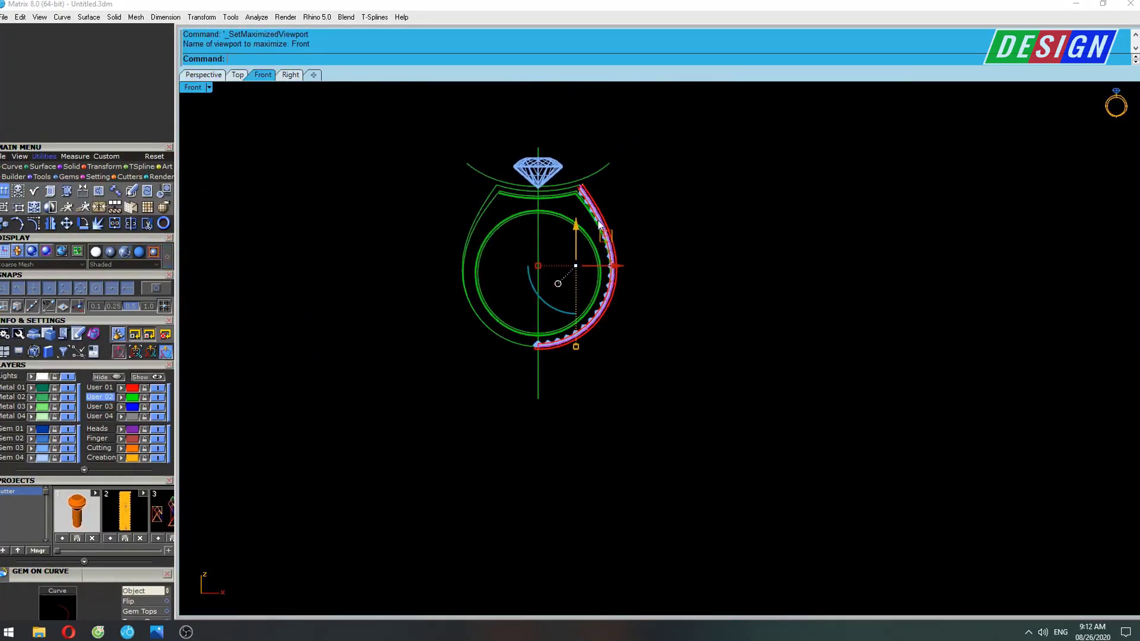
pyautogui.write('mi')
pyautogui.press('Return')
pyautogui.write('0')
pyautogui.press('Return')
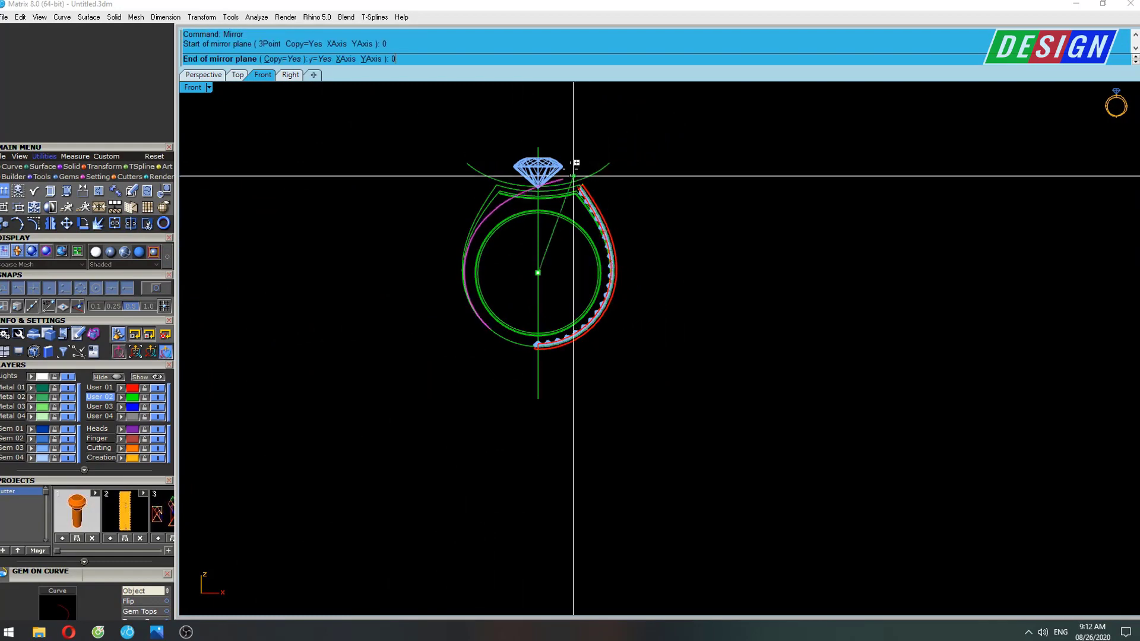
pyautogui.press('Escape')
pyautogui.hotkey('ctrl', 'F4')
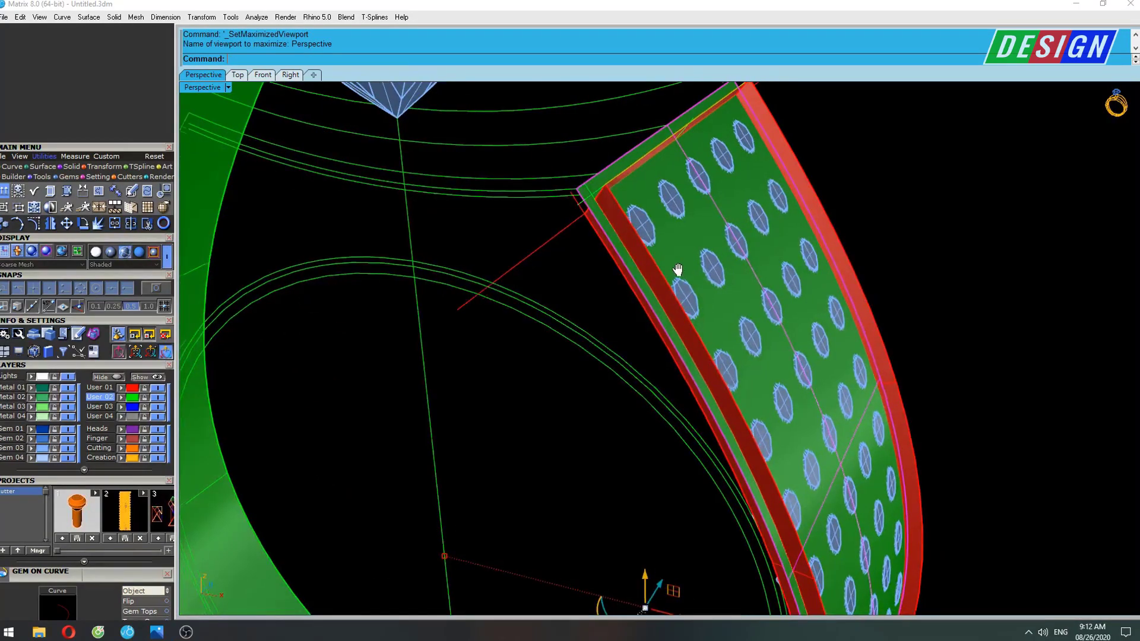
pyautogui.moveTo(688, 236); pyautogui.dragTo(625, 252, button='right')
pyautogui.scroll(-3, 624, 228)
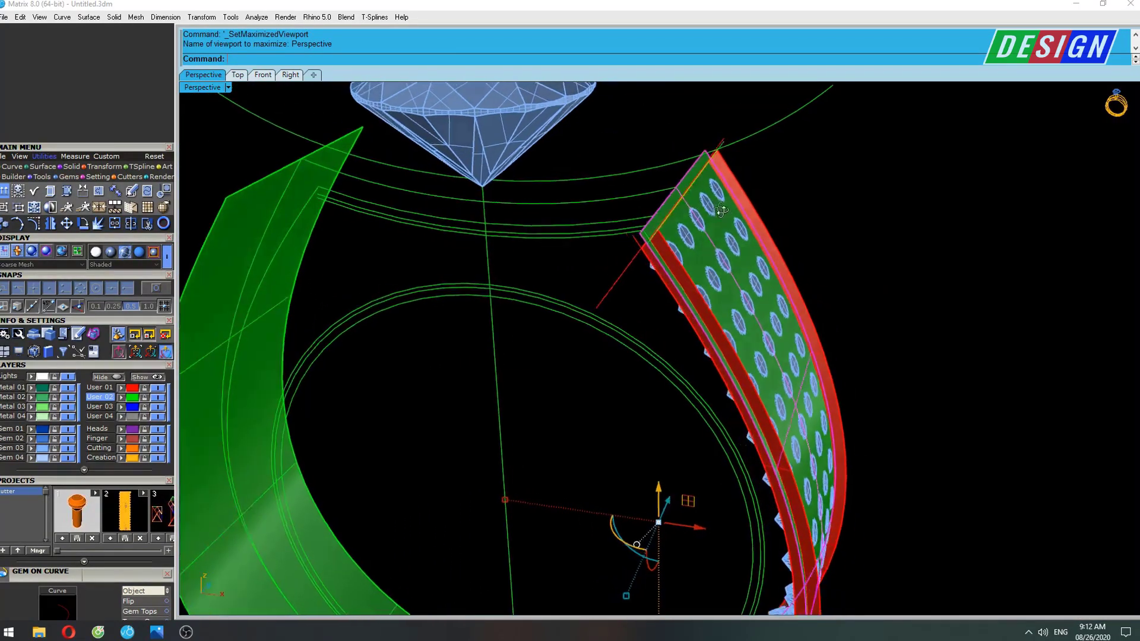
pyautogui.click(656, 194)
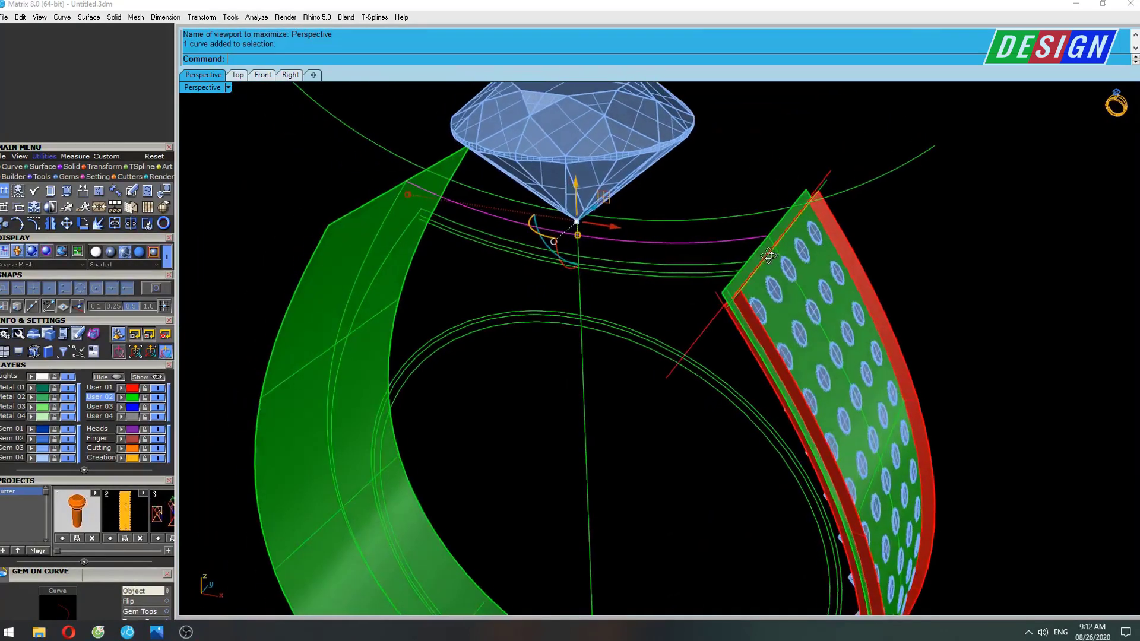
# - Extrude the top curve into a surface bridging the top of the ring
pyautogui.moveTo(656, 193); pyautogui.dragTo(746, 251, button='right')
pyautogui.write('ex')
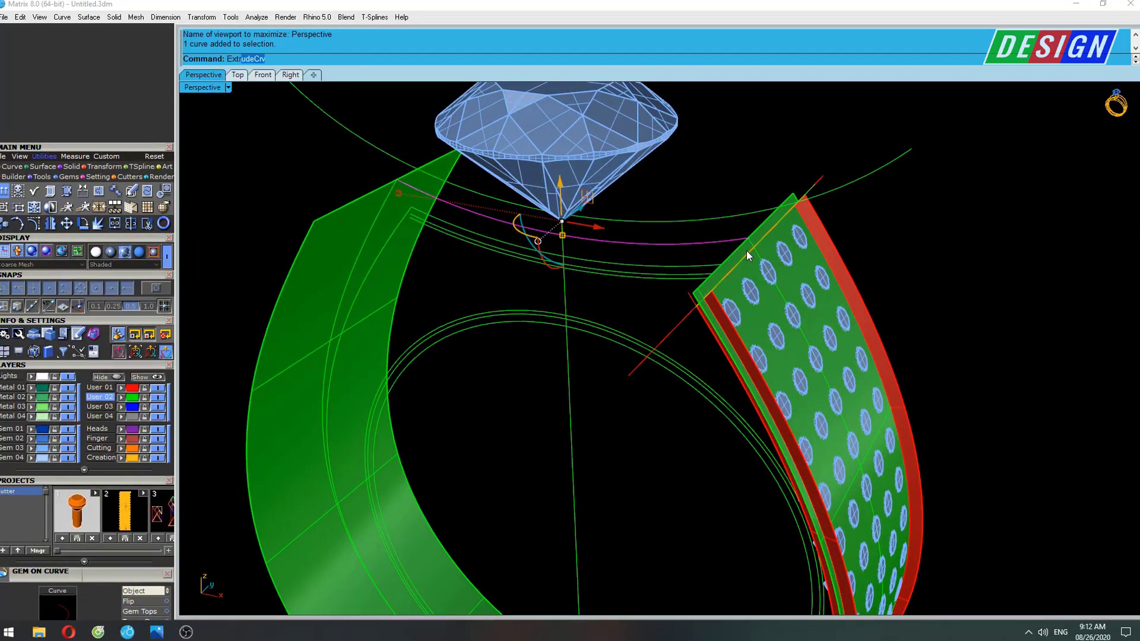
pyautogui.press('Return')
pyautogui.scroll(3, 695, 291)
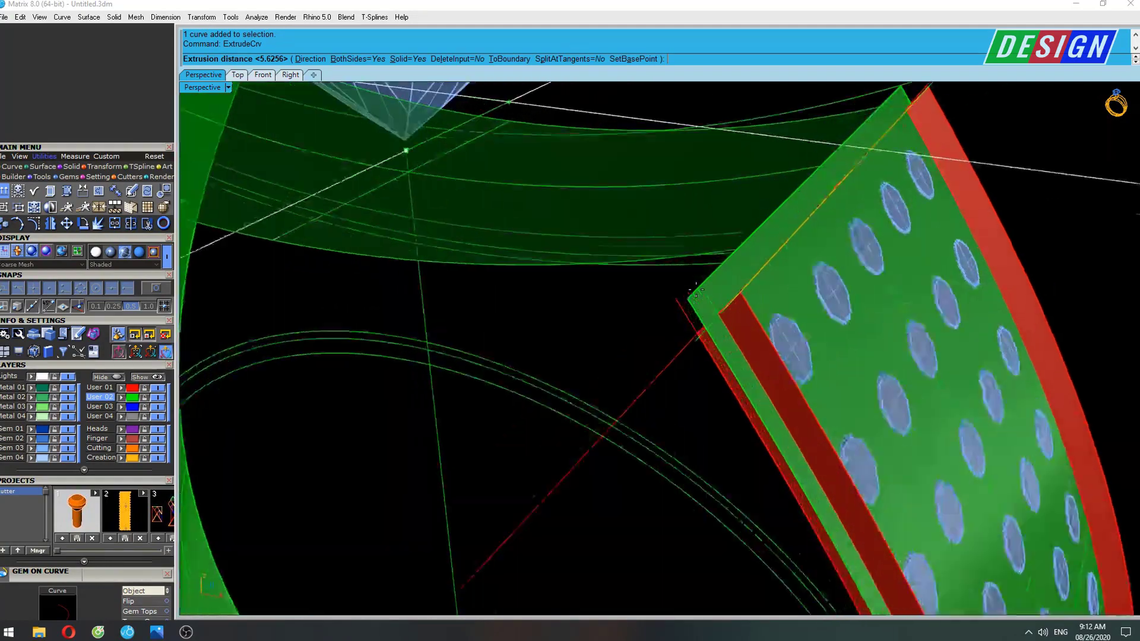
pyautogui.scroll(-2, 696, 291)
pyautogui.click(612, 315)
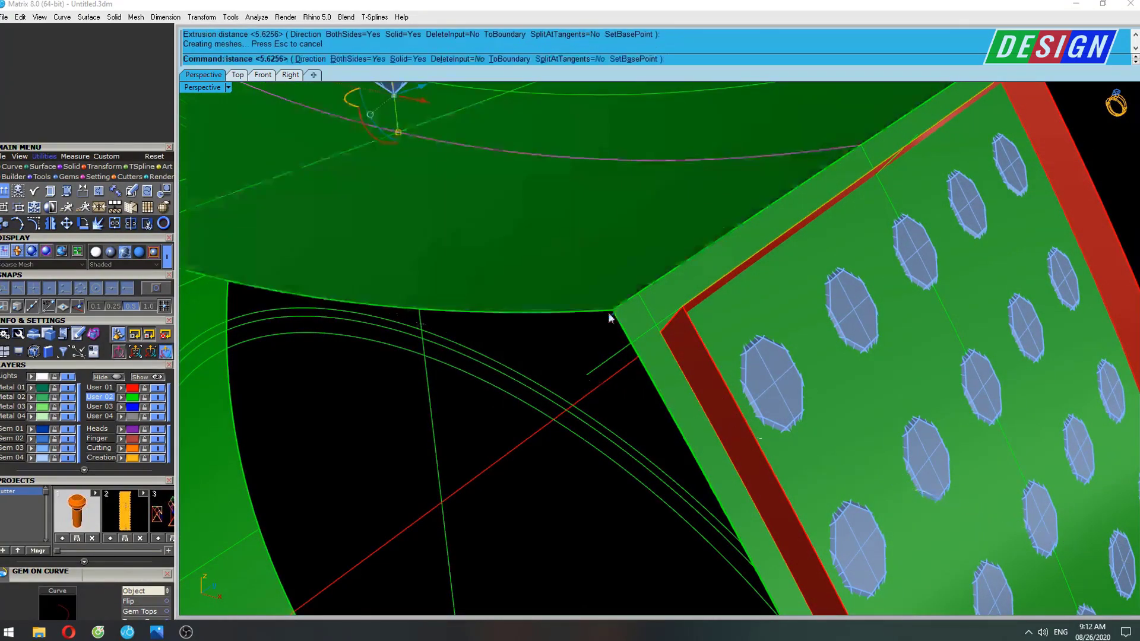
pyautogui.scroll(-4, 608, 318)
pyautogui.press('Return')
# - Join the overlapping band surfaces into one polysurface
pyautogui.scroll(-1, 639, 295)
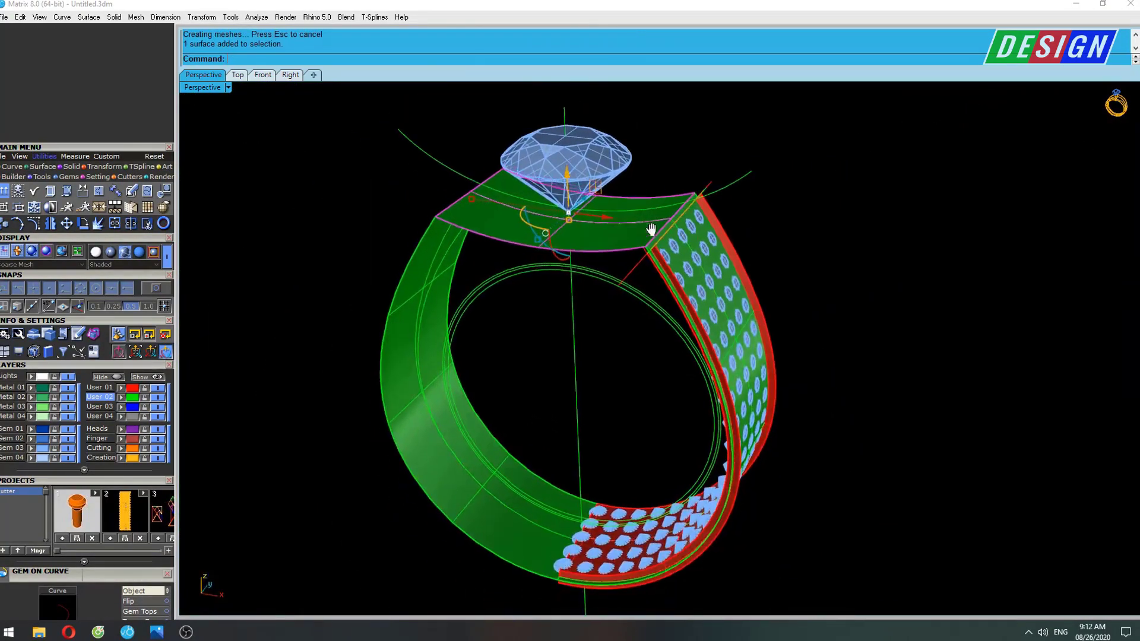
pyautogui.scroll(2, 651, 229)
pyautogui.scroll(2, 653, 257)
pyautogui.click(653, 259)
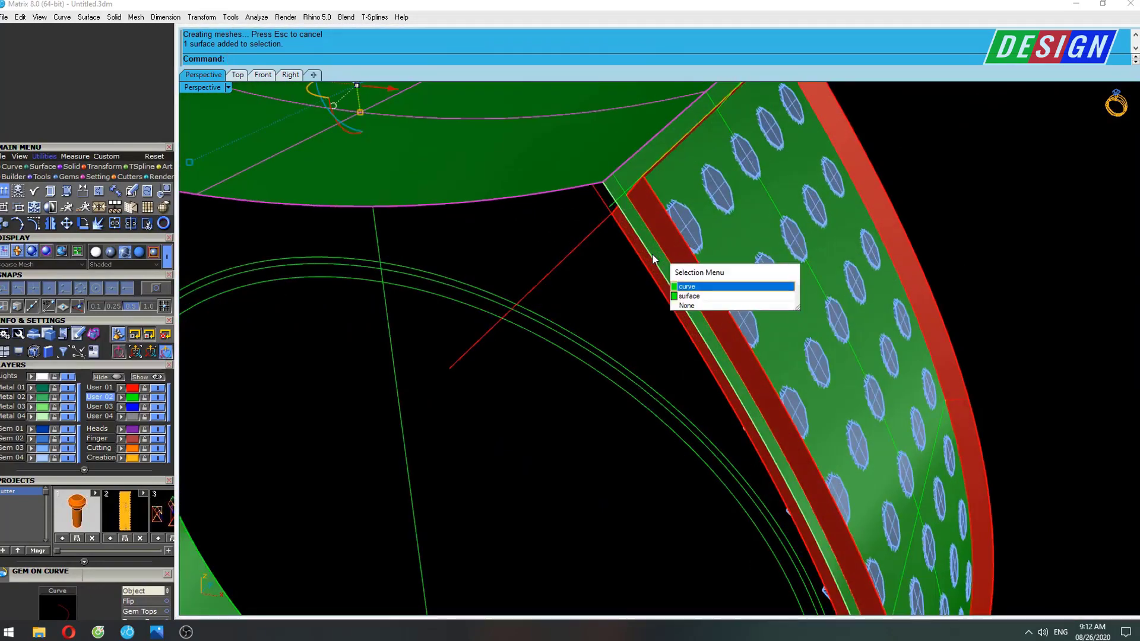
pyautogui.click(693, 297)
pyautogui.scroll(-2, 653, 285)
pyautogui.scroll(-2, 360, 286)
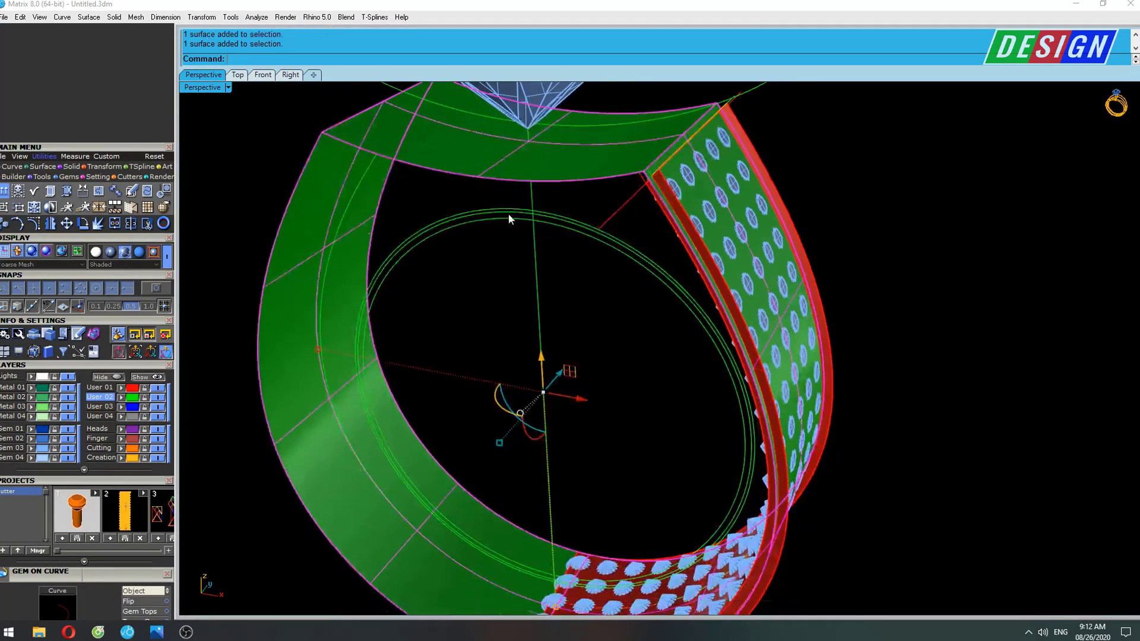
pyautogui.scroll(-2, 540, 272)
pyautogui.scroll(2, 646, 486)
pyautogui.scroll(2, 647, 486)
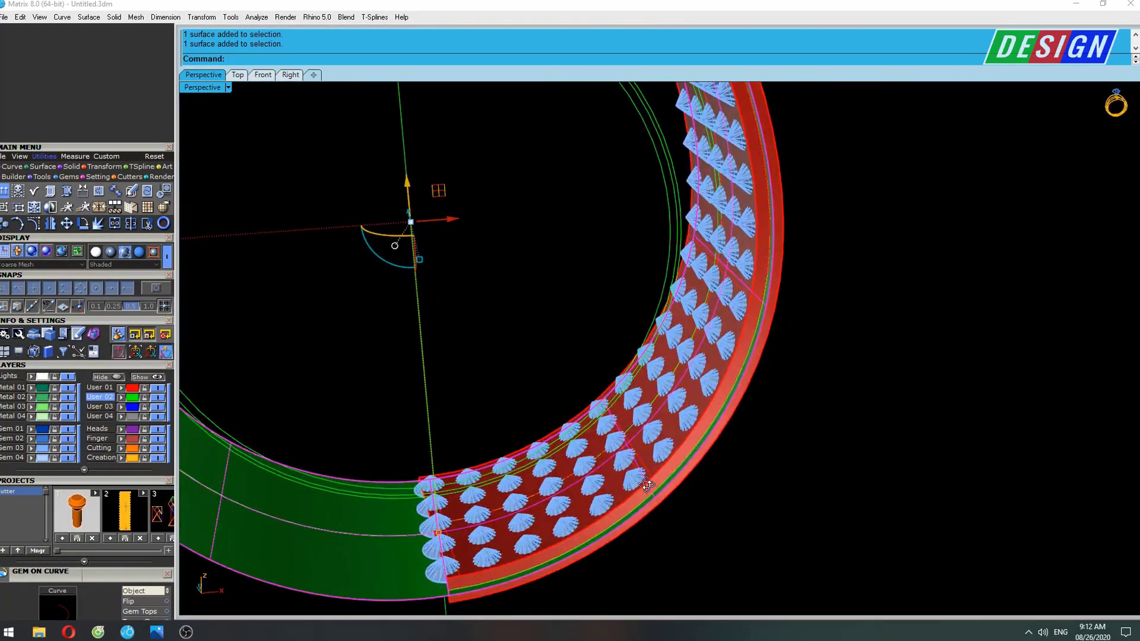
pyautogui.keyDown('shift'); pyautogui.moveTo(566, 488); pyautogui.dragTo(607, 362, button='right'); pyautogui.keyUp('shift')
pyautogui.write('Jo')
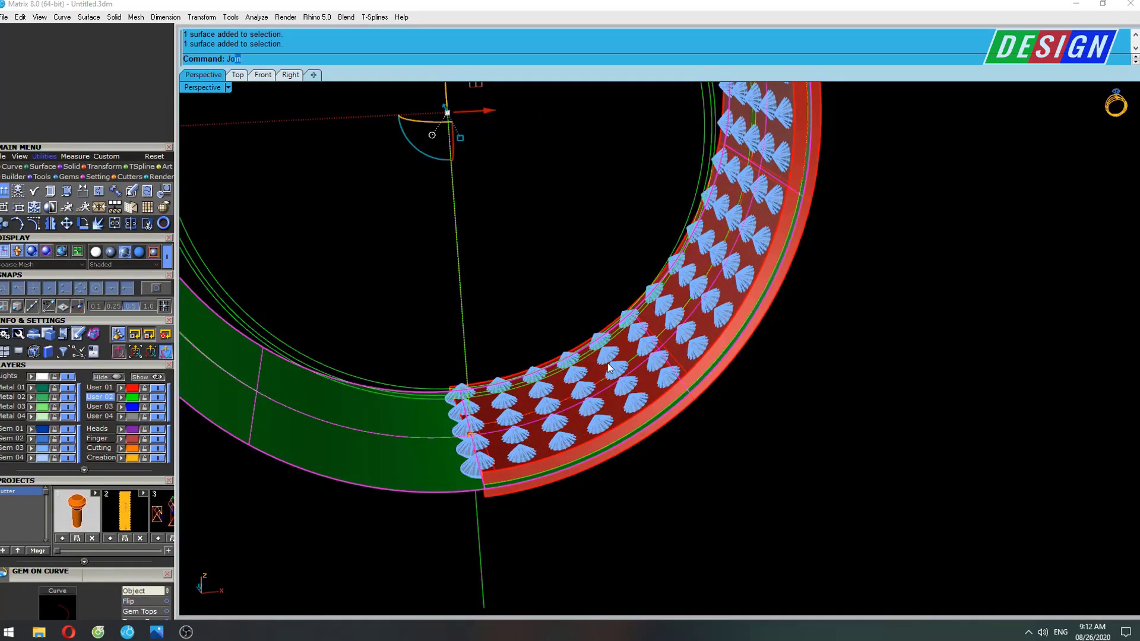
pyautogui.press('Return')
# - Cap the joined band's open ends into a closed solid
pyautogui.moveTo(391, 465)
pyautogui.mouseDown(button='right')
pyautogui.moveTo(484, 404)
pyautogui.moveTo(504, 342)
pyautogui.moveTo(615, 242)
pyautogui.moveTo(593, 375)
pyautogui.mouseUp(button='right')
pyautogui.scroll(-3, 504, 342)
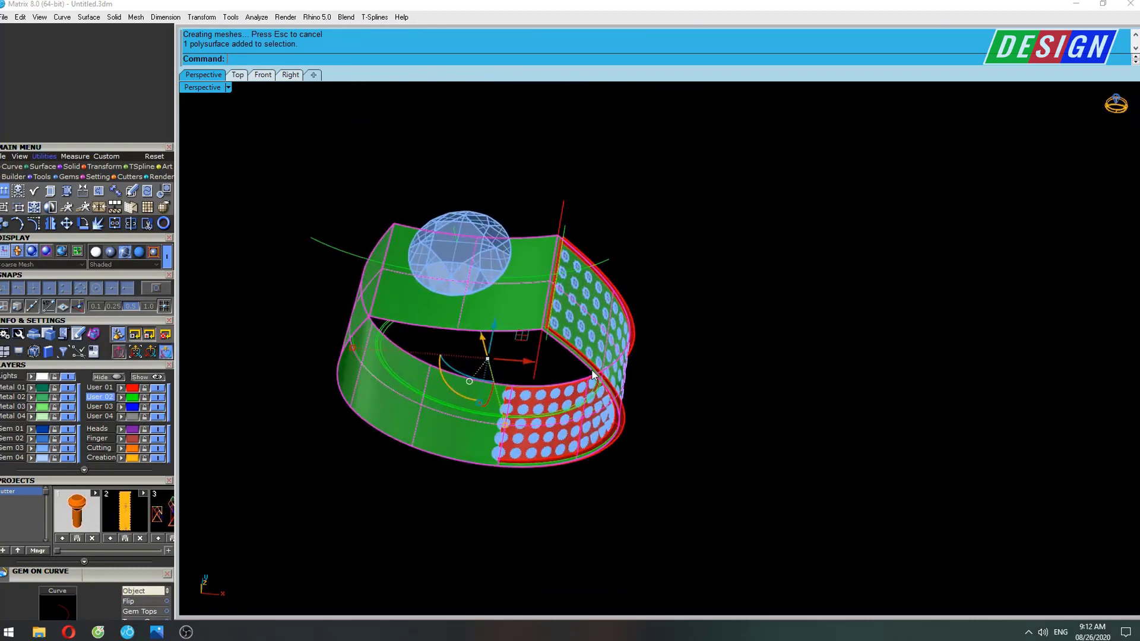
pyautogui.write('Cap')
pyautogui.press('Return')
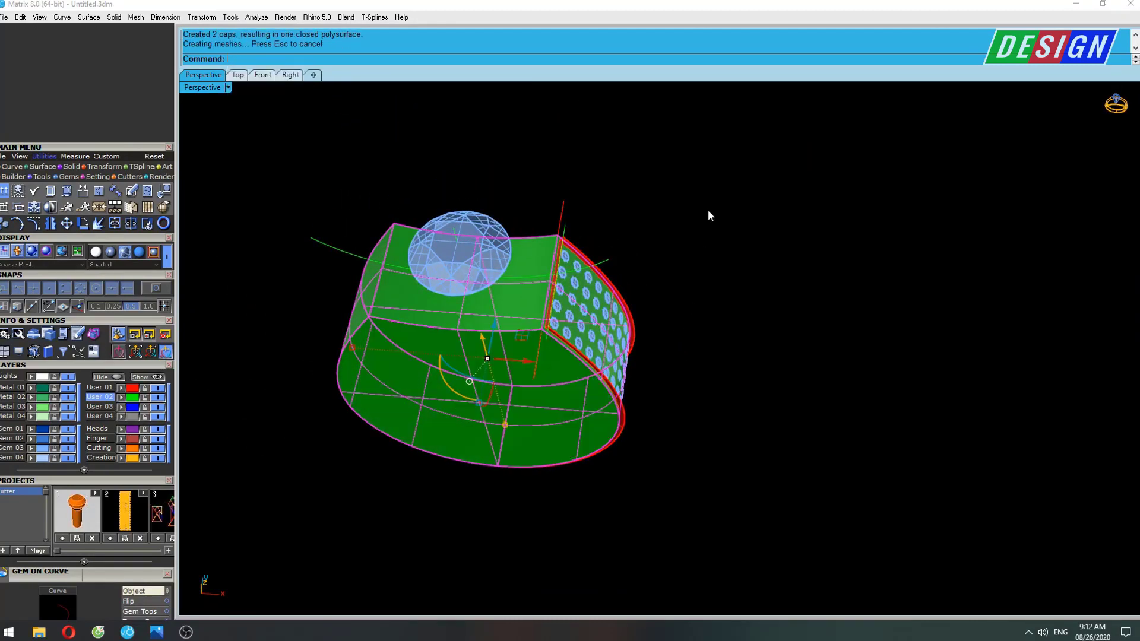
pyautogui.moveTo(707, 234)
pyautogui.mouseDown(button='right')
pyautogui.moveTo(650, 223)
pyautogui.moveTo(707, 160)
pyautogui.moveTo(731, 203)
pyautogui.moveTo(692, 216)
pyautogui.mouseUp(button='right')
# - Extrude the inner finger circle in Front view, then undo that extrusion
pyautogui.hotkey('ctrl', 'F2')
pyautogui.scroll(2, 561, 201)
pyautogui.scroll(3, 574, 226)
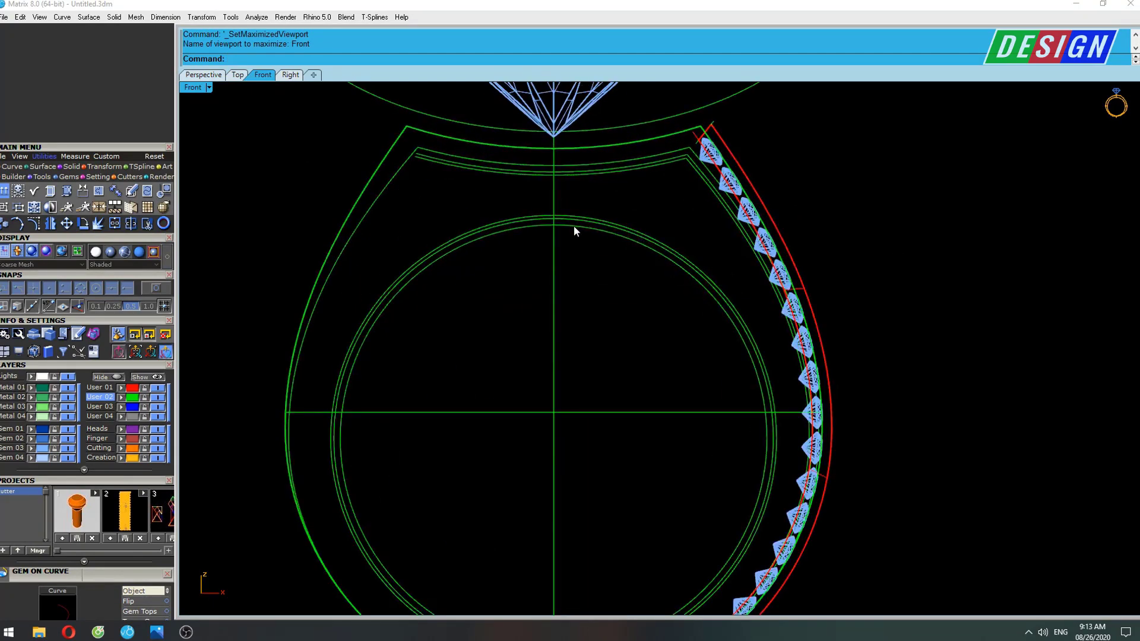
pyautogui.click(575, 228)
pyautogui.scroll(-4, 540, 215)
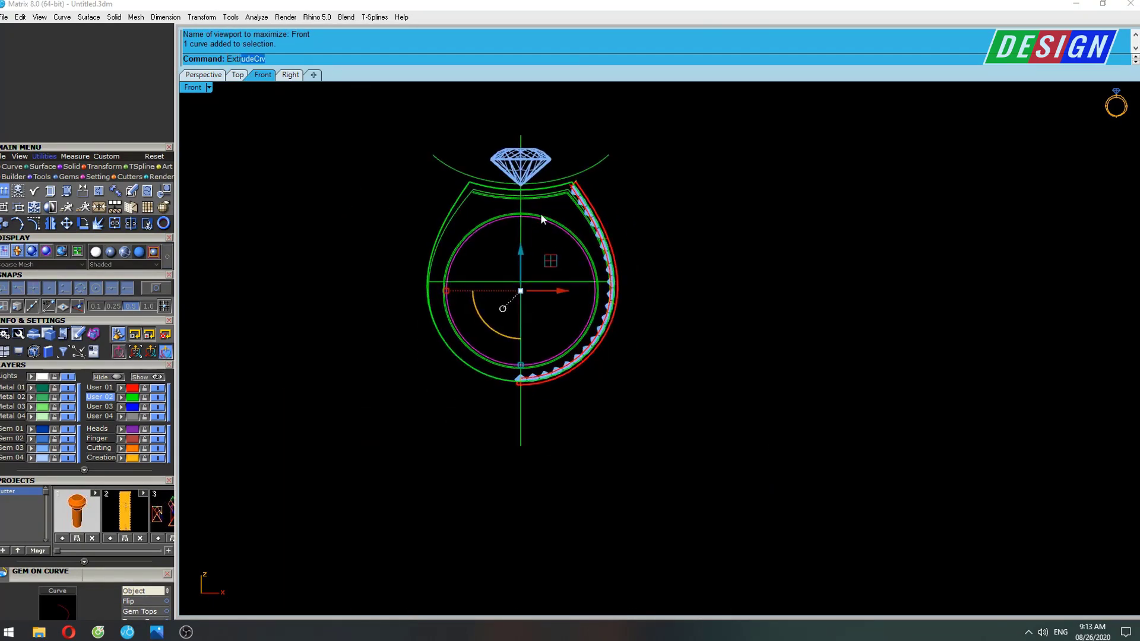
pyautogui.write('extrudecrv')
pyautogui.press('Return')
pyautogui.press('Return')
pyautogui.hotkey('ctrl', 'F1')
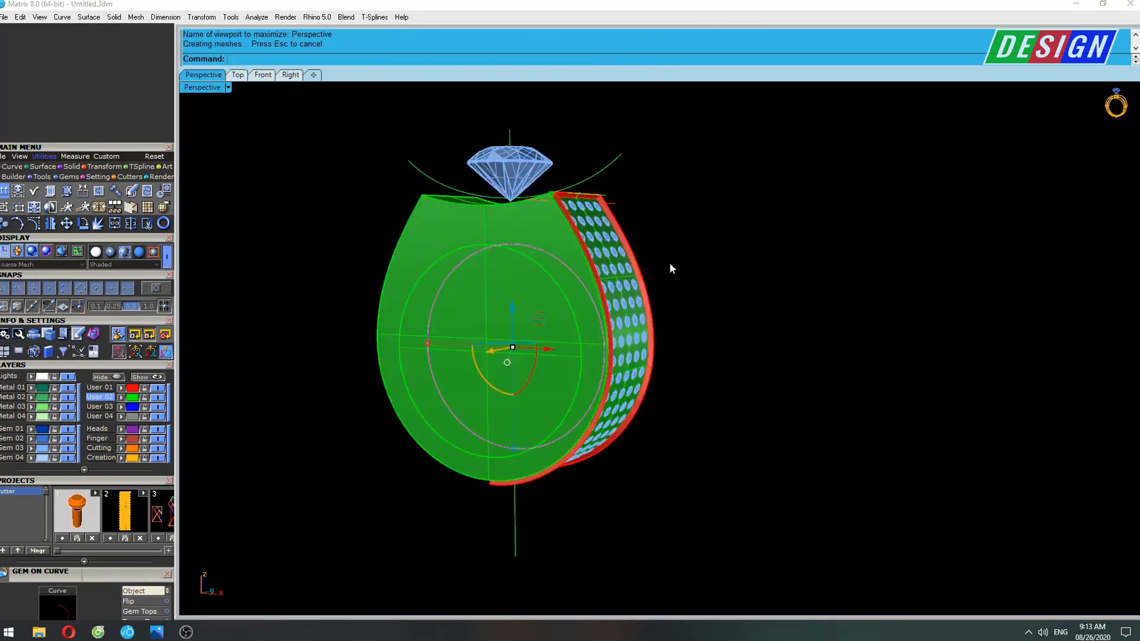
pyautogui.scroll(2, 469, 259)
pyautogui.scroll(3, 469, 259)
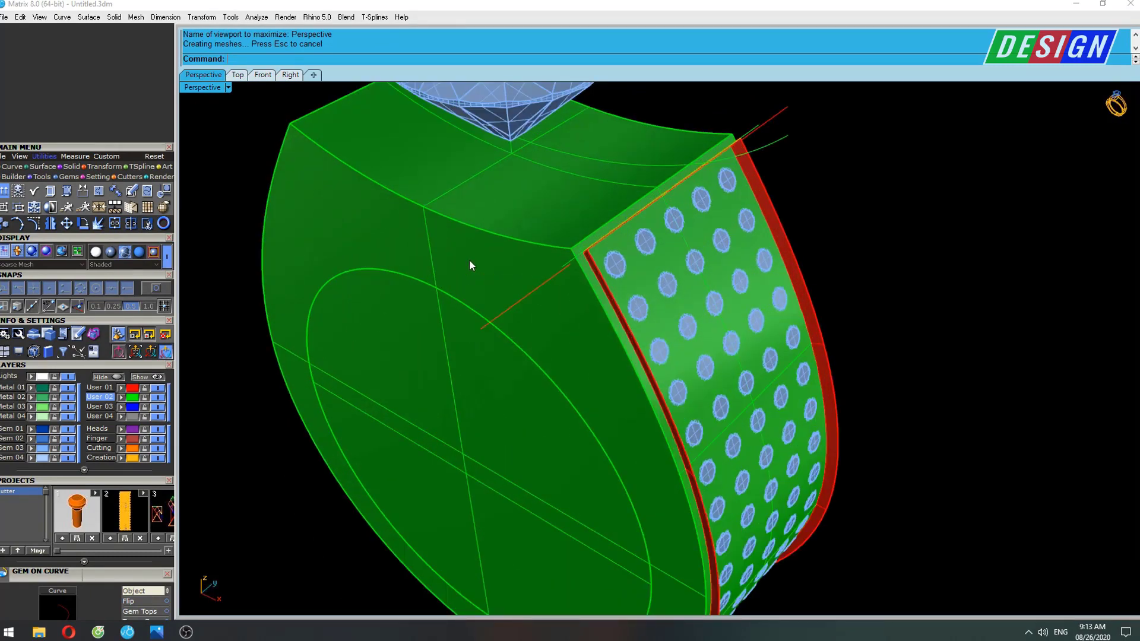
pyautogui.hotkey('ctrl', 'z')
pyautogui.scroll(-2, 525, 273)
# - Extrude the inner finger circle into a cutter cylinder with ExtrudeCrv
pyautogui.hotkey('ctrl', 'F2')
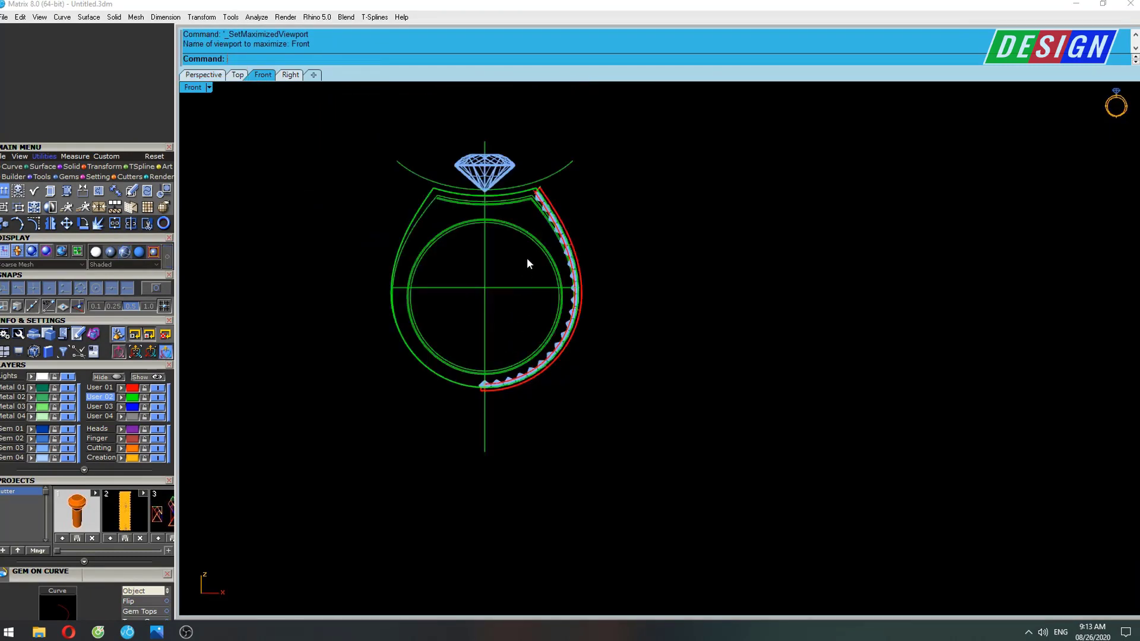
pyautogui.scroll(3, 526, 258)
pyautogui.click(530, 237)
pyautogui.scroll(2, 568, 275)
pyautogui.scroll(-4, 568, 274)
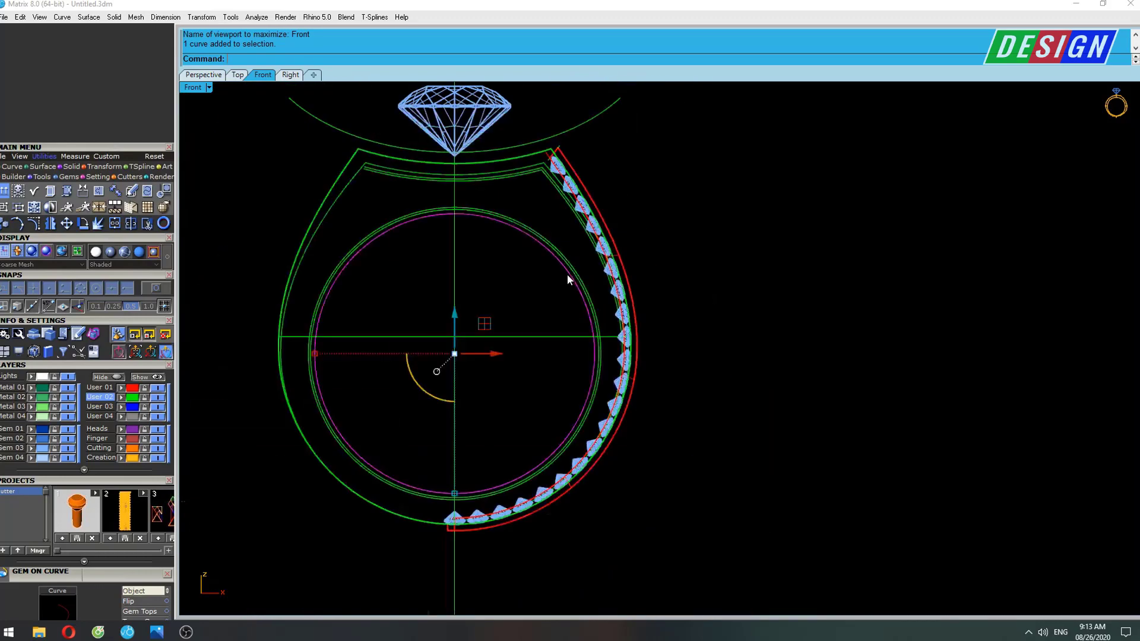
pyautogui.scroll(1, 514, 255)
pyautogui.press('Up')
pyautogui.write('trudecrv')
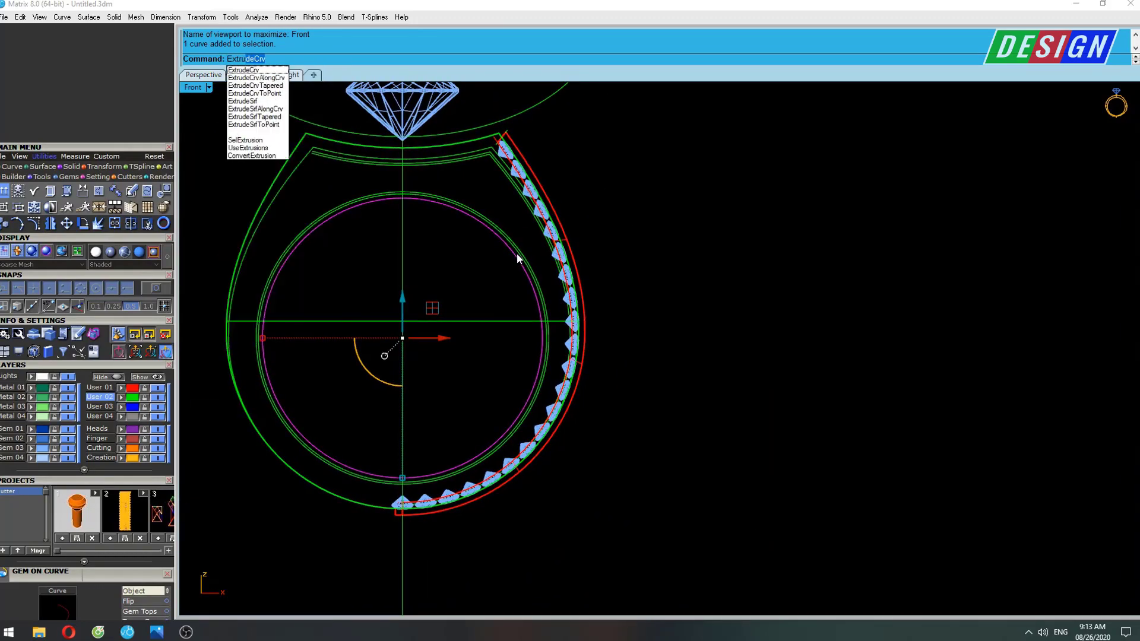
pyautogui.press('Return')
pyautogui.hotkey('ctrl', 'F3')
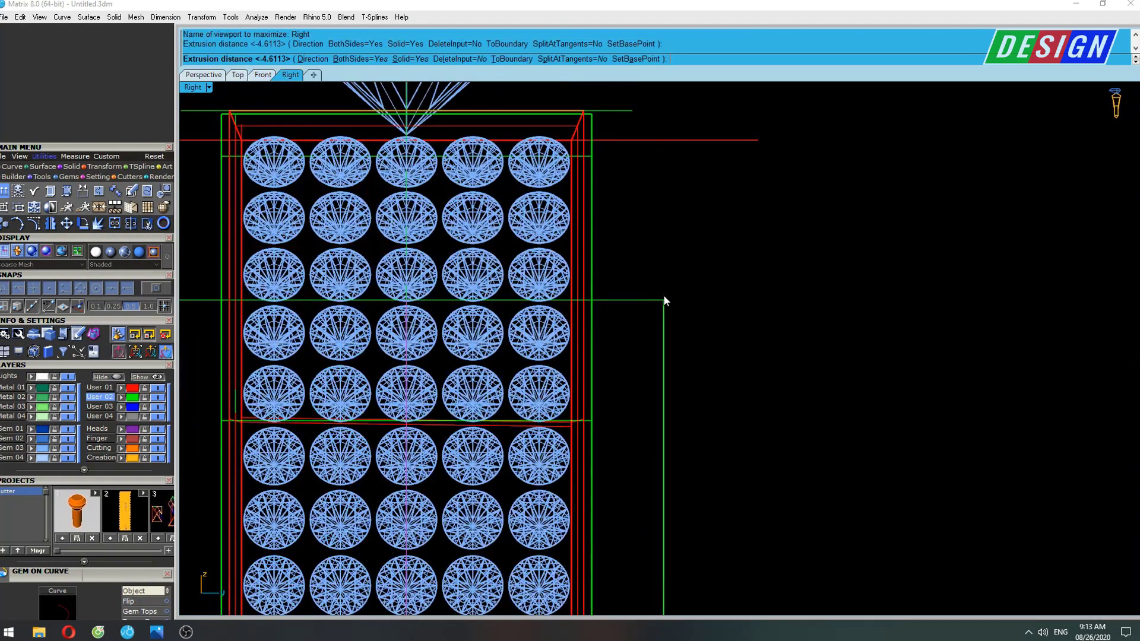
pyautogui.hotkey('ctrl', 'F4')
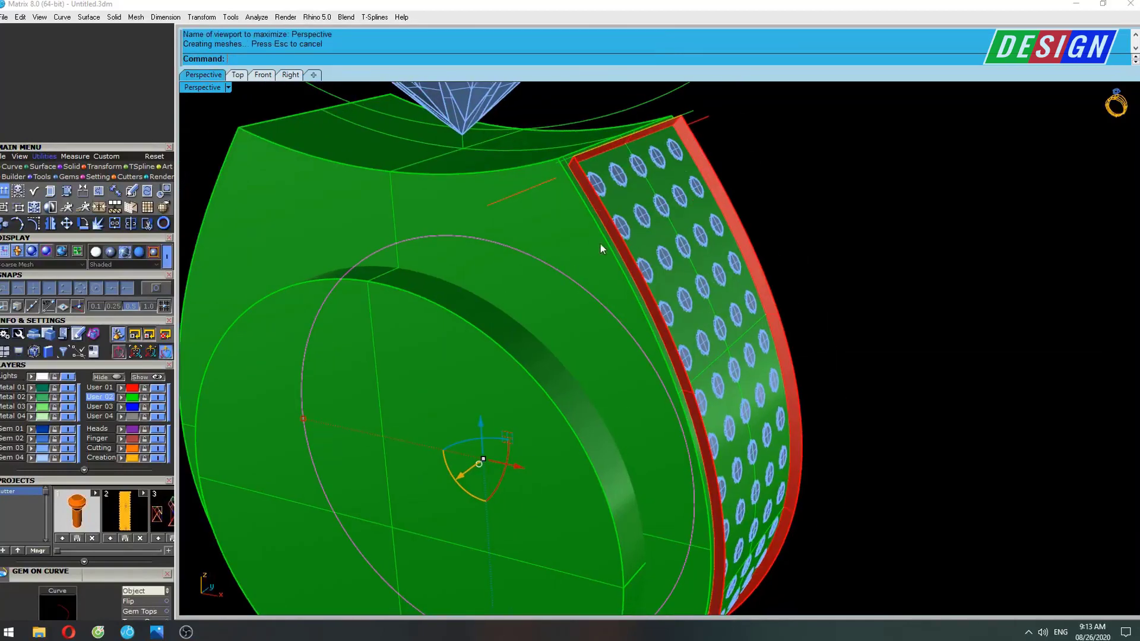
# - Boolean-difference the cylinder from the ring body to cut the finger hole
pyautogui.click(593, 242)
pyautogui.write('boolean')
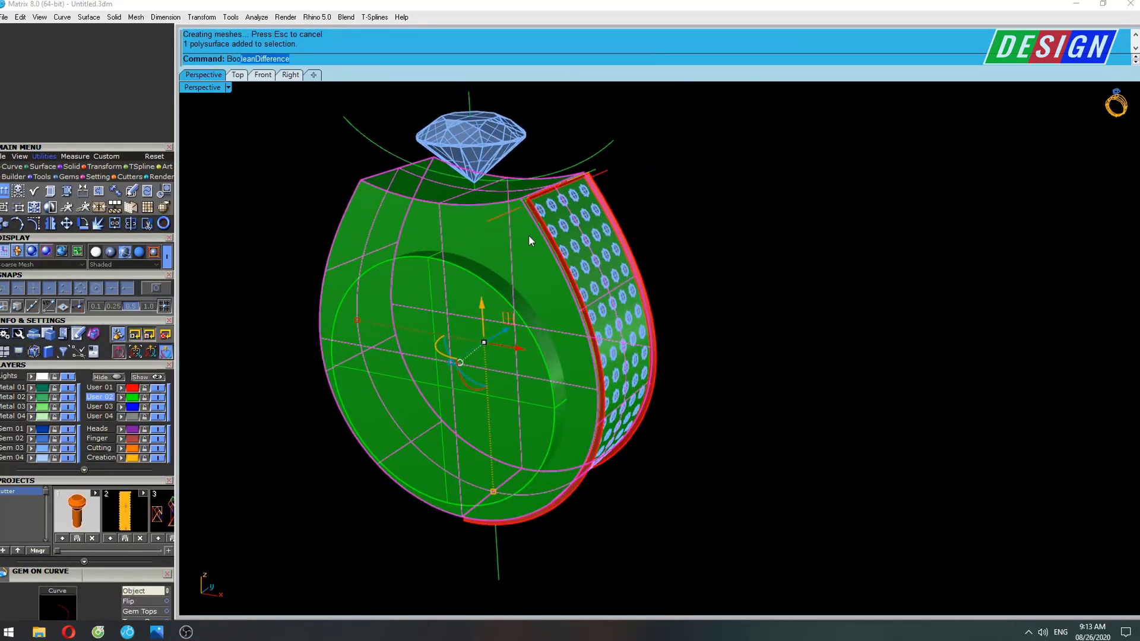
pyautogui.press('Return')
pyautogui.click(469, 283)
pyautogui.press('Return')
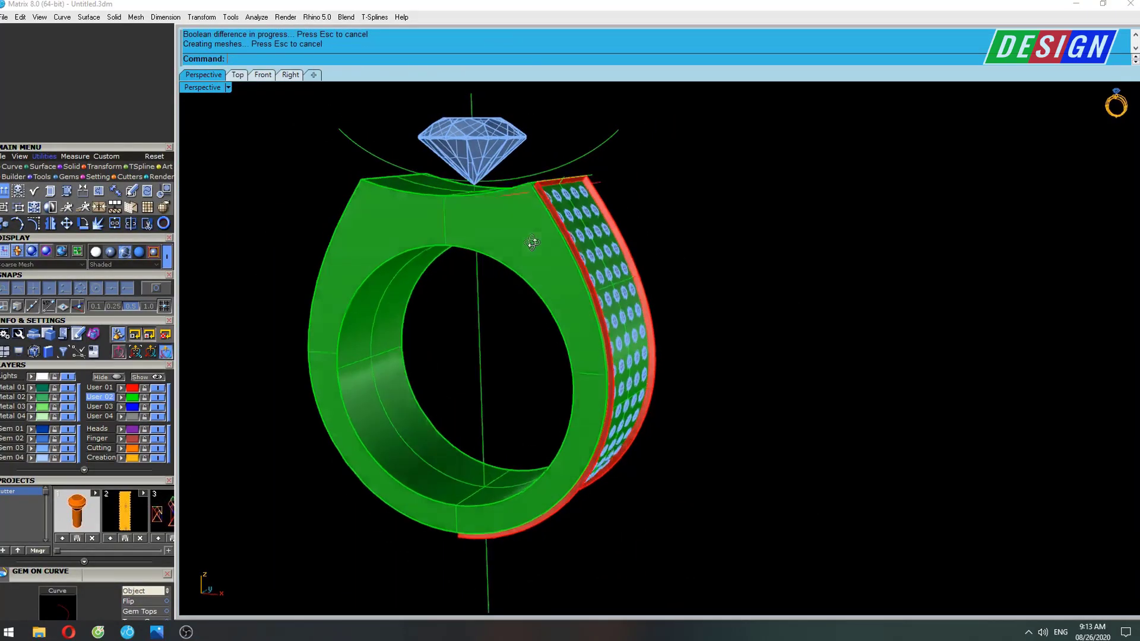
pyautogui.moveTo(469, 283)
pyautogui.mouseDown(button='right')
pyautogui.moveTo(578, 298)
pyautogui.moveTo(600, 201)
pyautogui.moveTo(659, 218)
pyautogui.moveTo(635, 145)
pyautogui.moveTo(593, 288)
pyautogui.moveTo(564, 307)
pyautogui.moveTo(595, 288)
pyautogui.mouseUp(button='right')
# - Hide the curve above the ring
pyautogui.click(595, 187)
pyautogui.write('h')
pyautogui.press('Return')
# - In Front view, select the thin arc and the vertical centre line as cutting edges
pyautogui.hotkey('ctrl', 'F2')
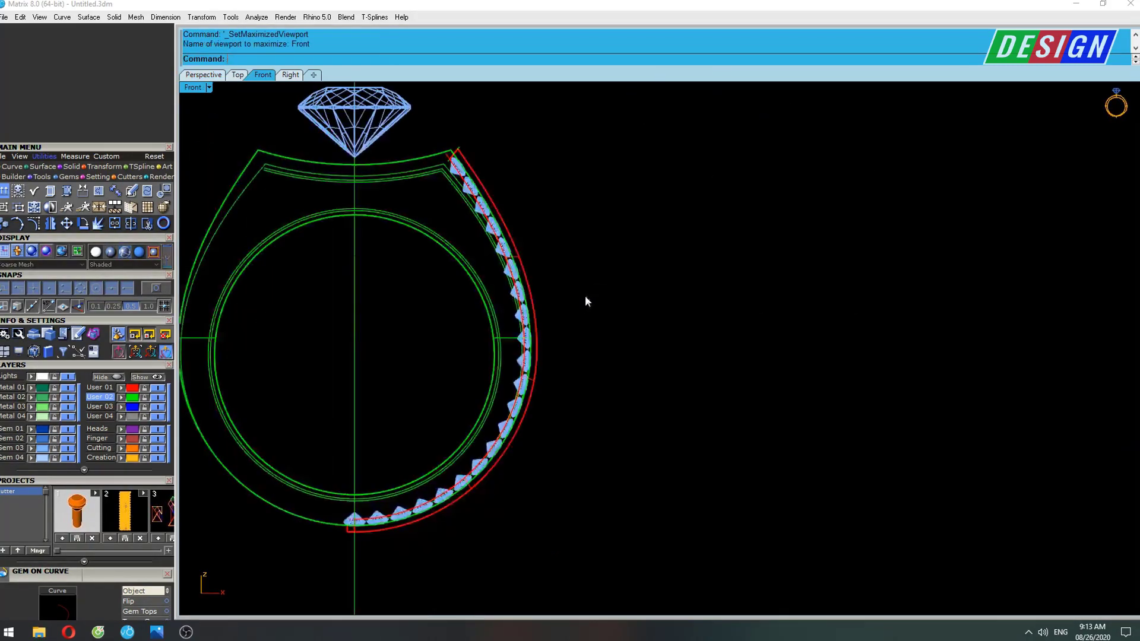
pyautogui.scroll(3, 495, 228)
pyautogui.scroll(2, 500, 230)
pyautogui.click(500, 231)
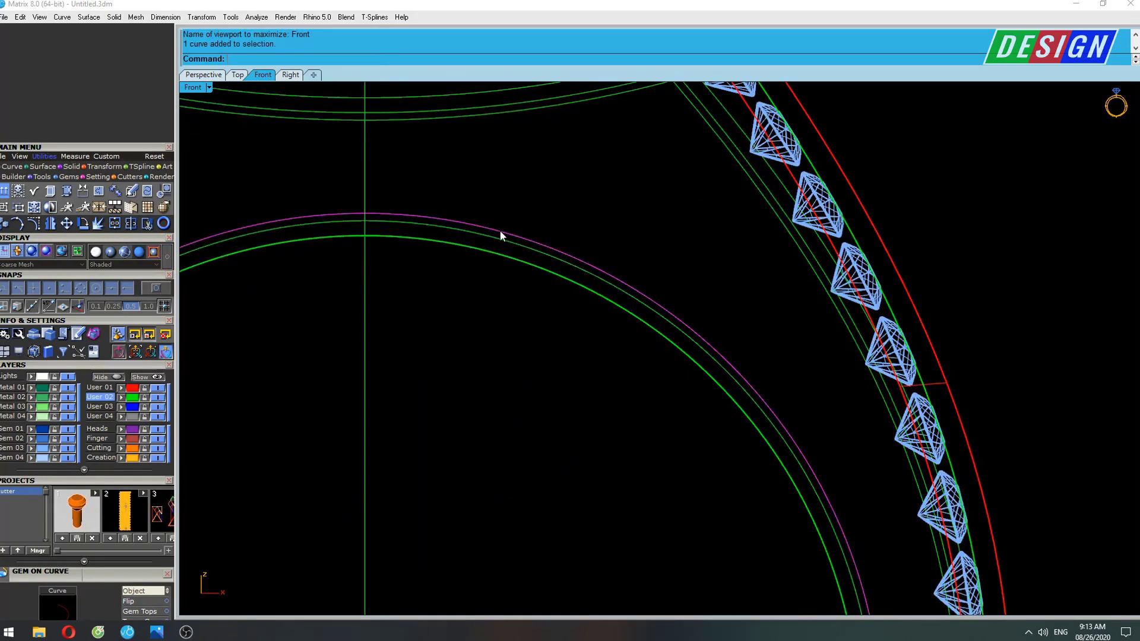
pyautogui.scroll(-3, 500, 231)
pyautogui.scroll(-1, 559, 211)
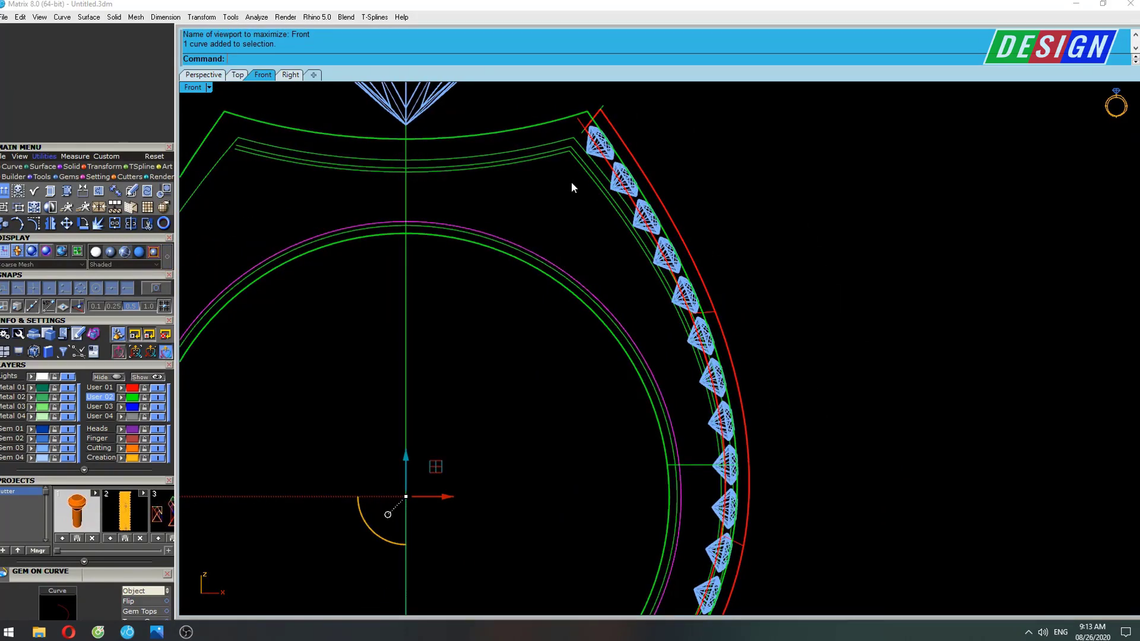
pyautogui.scroll(1, 524, 223)
pyautogui.scroll(1, 527, 216)
pyautogui.scroll(1, 522, 215)
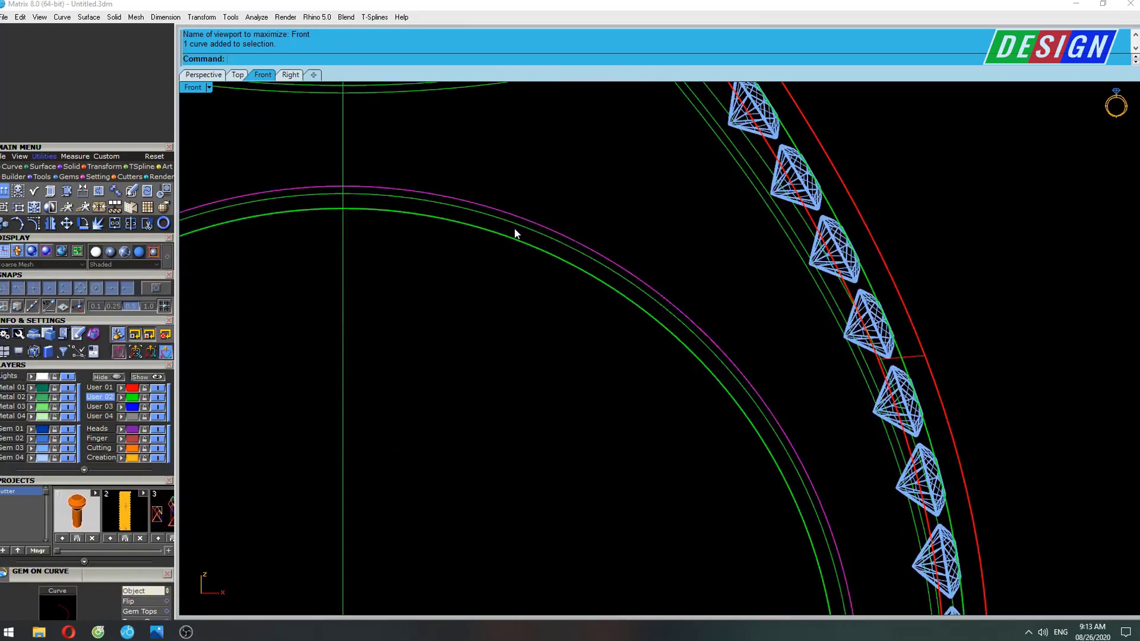
pyautogui.scroll(-3, 514, 226)
pyautogui.scroll(-1, 526, 219)
pyautogui.scroll(-2, 537, 199)
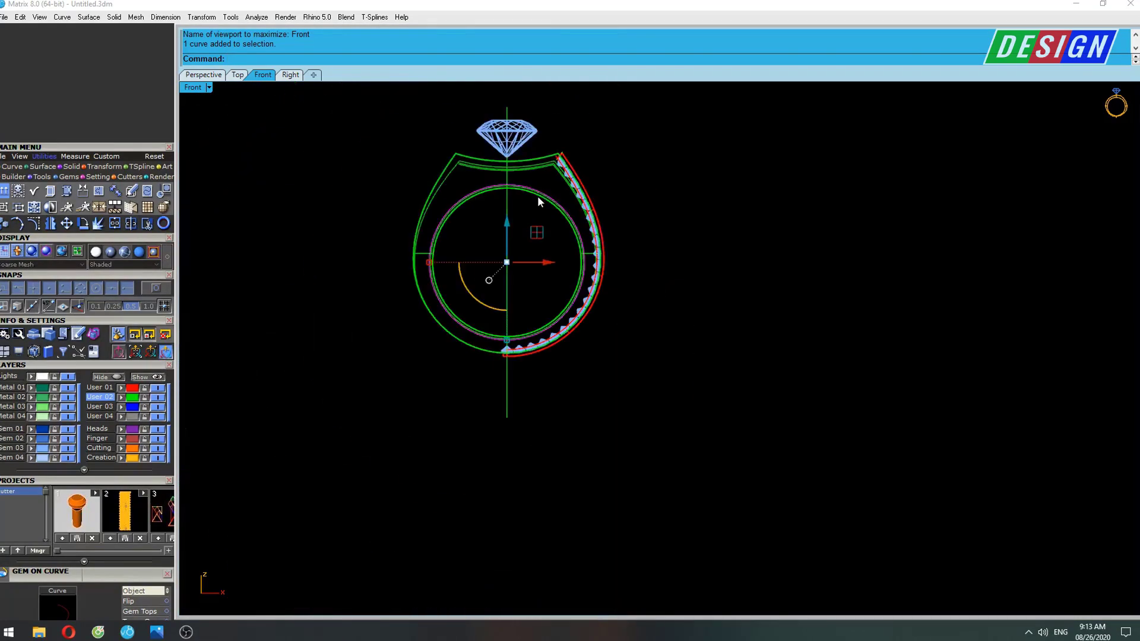
pyautogui.click(507, 390)
pyautogui.scroll(2, 508, 191)
pyautogui.scroll(2, 509, 171)
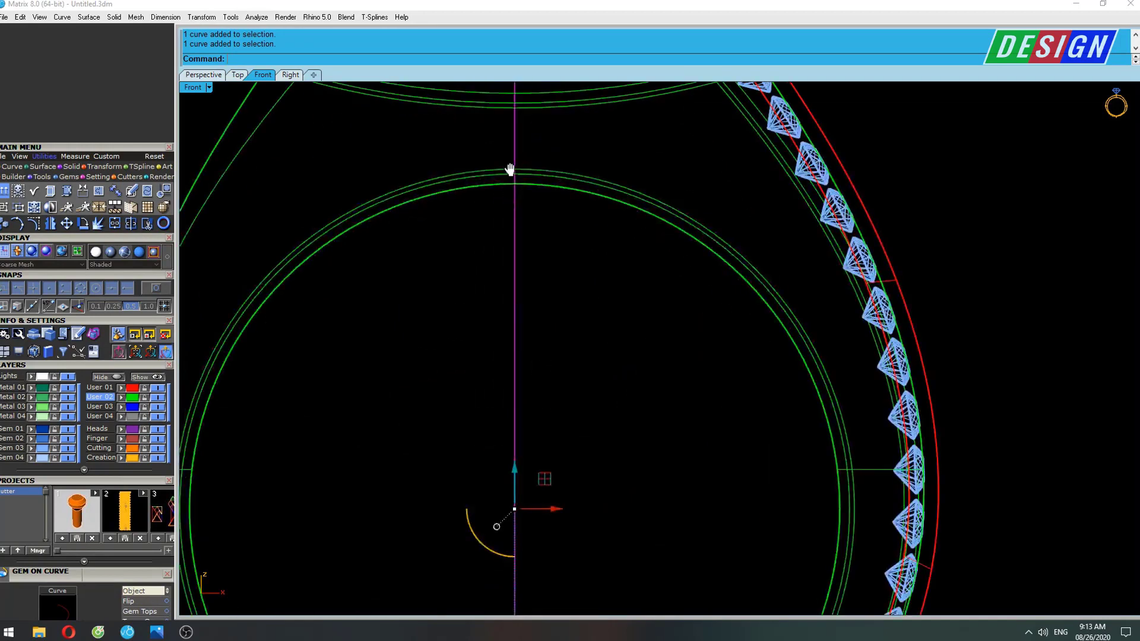
pyautogui.scroll(2, 476, 232)
# - Trim off the arcs' left parts at the centre line and select both trimmed arcs
pyautogui.write('rim')
pyautogui.press('Return')
pyautogui.scroll(3, 472, 231)
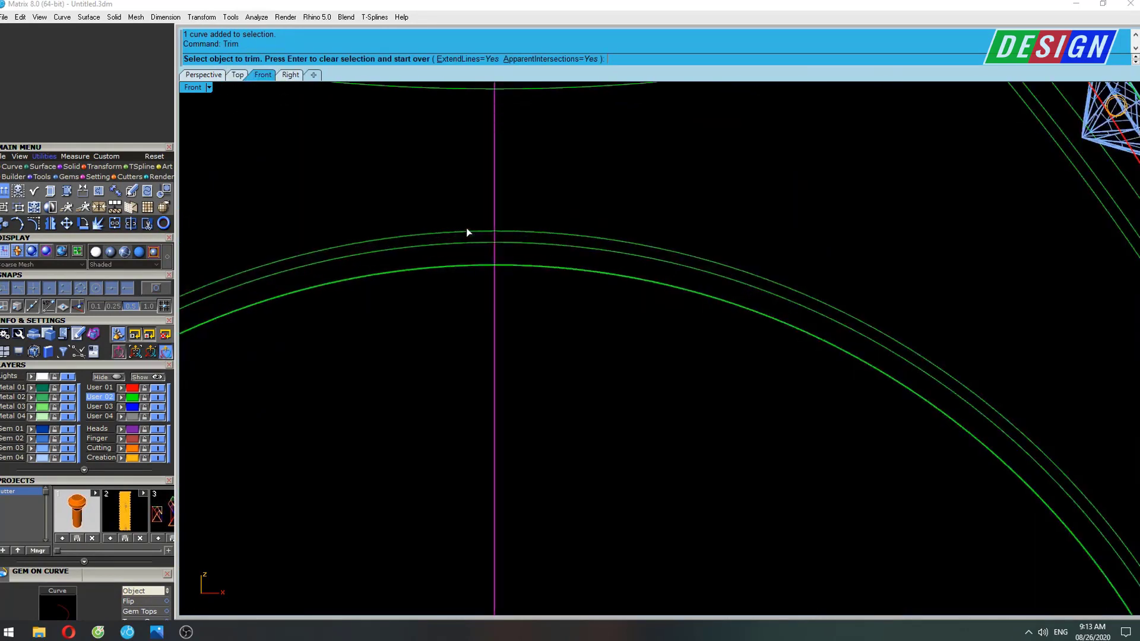
pyautogui.click(474, 236)
pyautogui.scroll(-3, 544, 212)
pyautogui.press('Return')
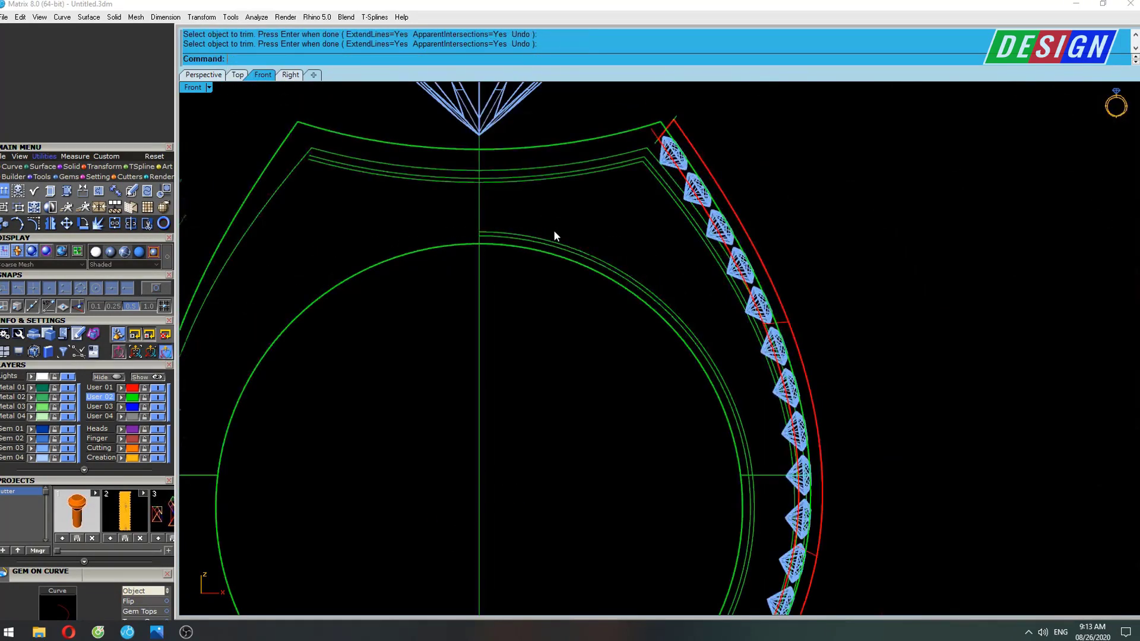
pyautogui.scroll(3, 553, 237)
pyautogui.click(532, 265)
pyautogui.scroll(-2, 529, 267)
pyautogui.scroll(-1, 511, 170)
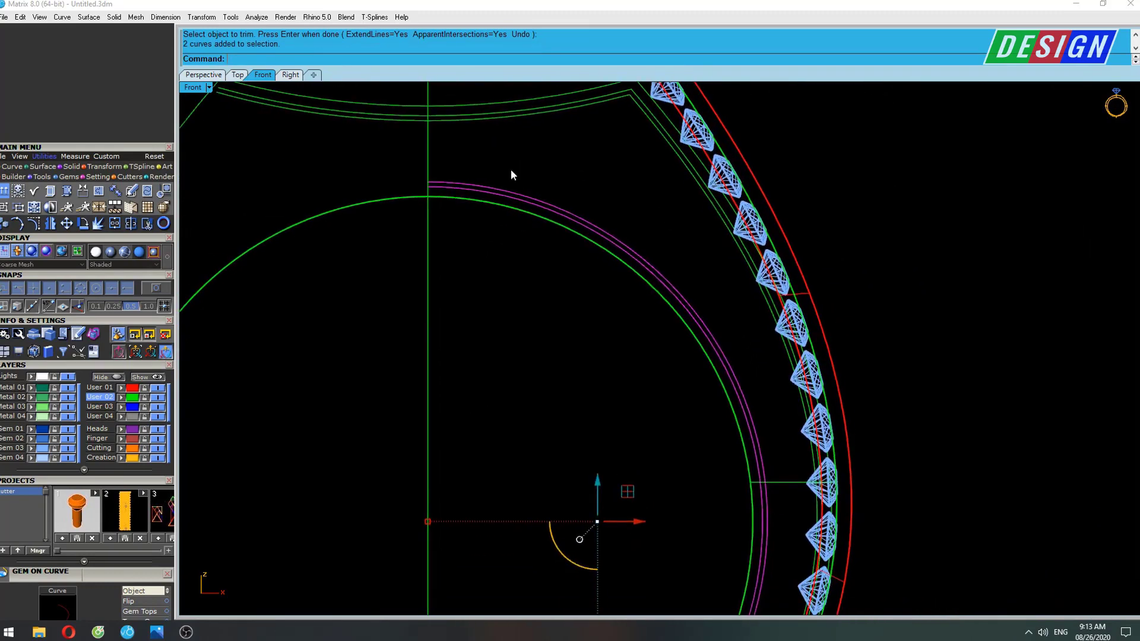
pyautogui.write('ext')
pyautogui.press('Escape')
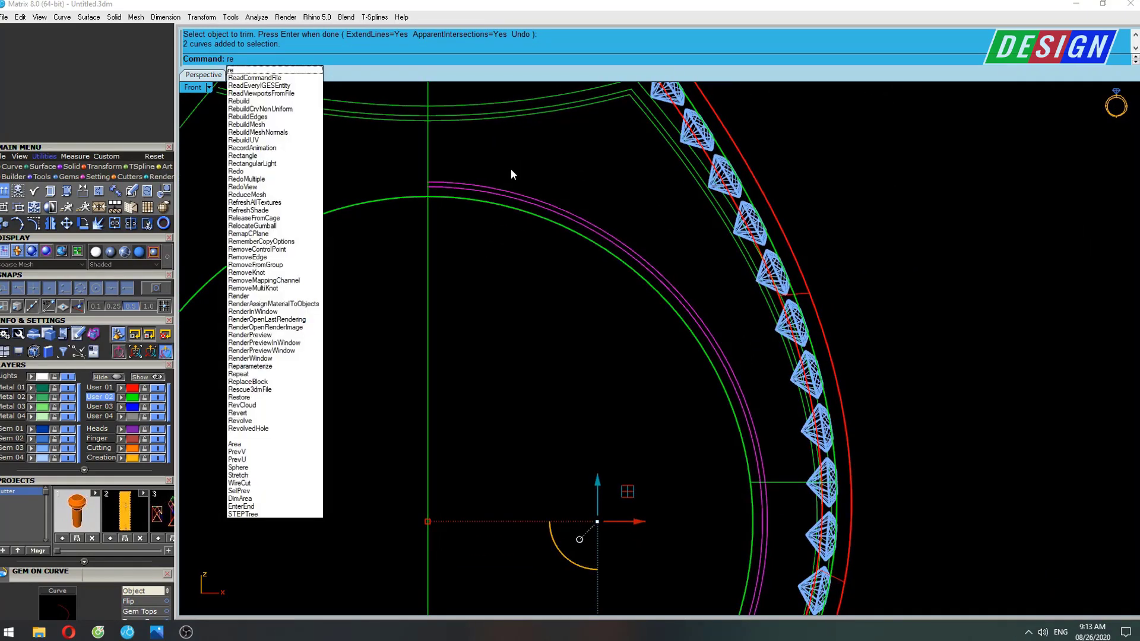
# - Rebuild the selected arcs above the finger hole
pyautogui.write('build')
pyautogui.press('Return')
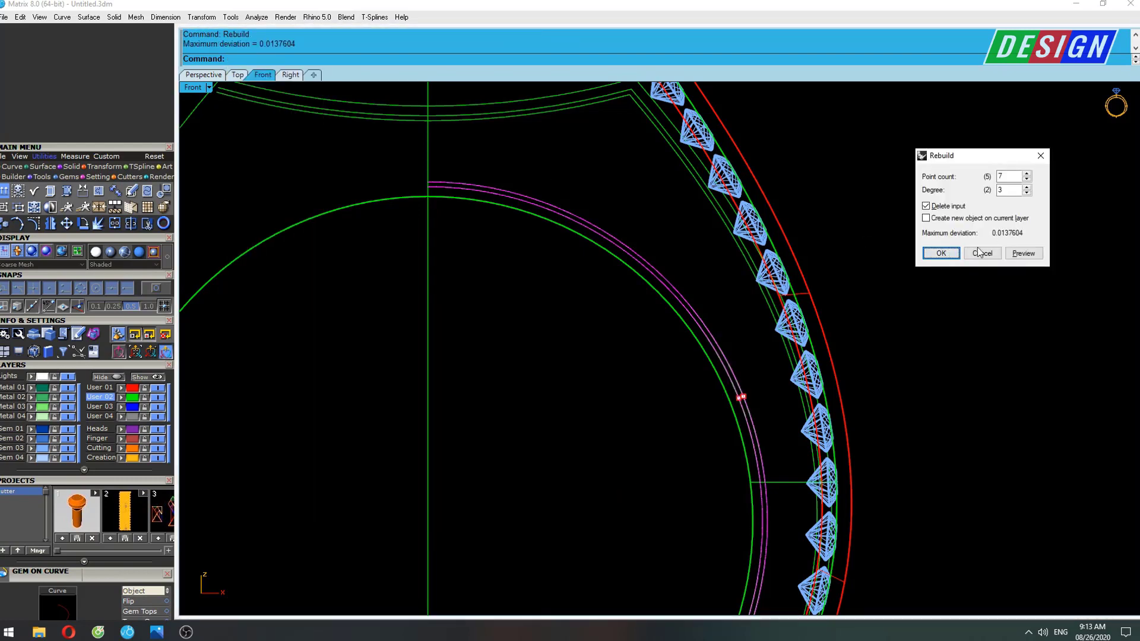
pyautogui.click(941, 253)
pyautogui.scroll(-2, 555, 237)
pyautogui.scroll(3, 475, 180)
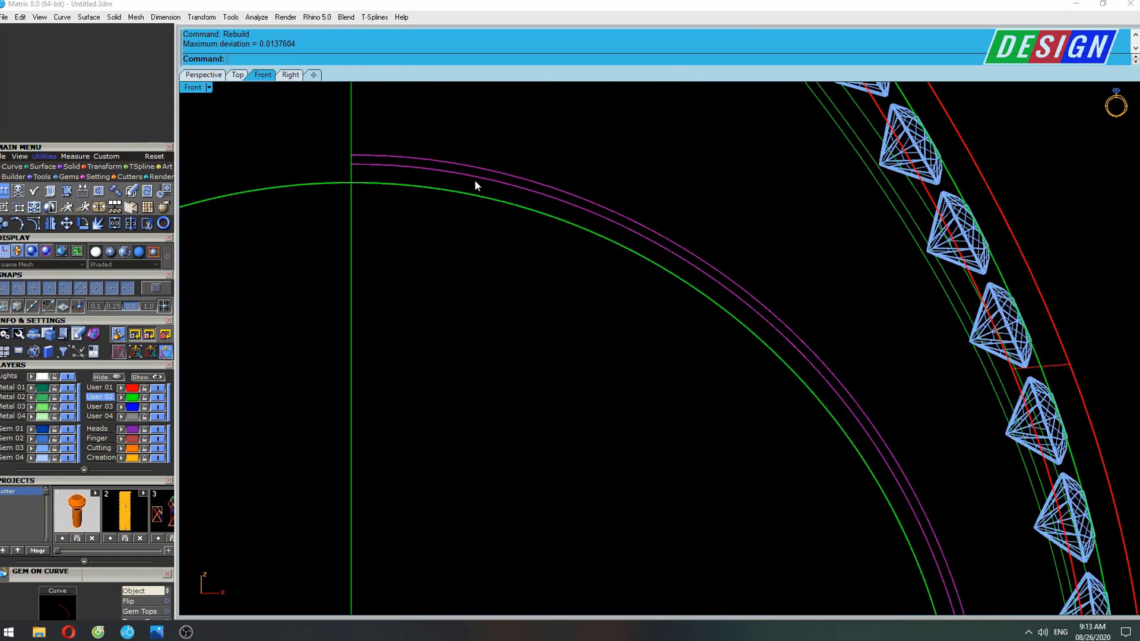
pyautogui.moveTo(475, 179); pyautogui.dragTo(514, 265, button='right')
# - Loft a surface between the two rebuilt arcs
pyautogui.write('Lo')
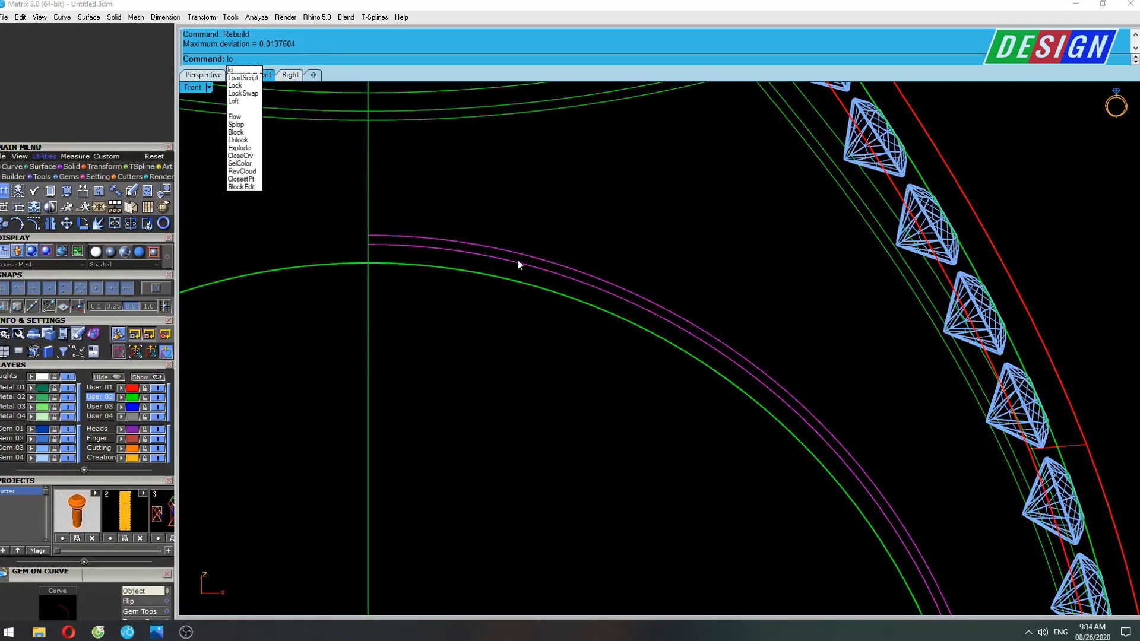
pyautogui.write('ft')
pyautogui.press('Return')
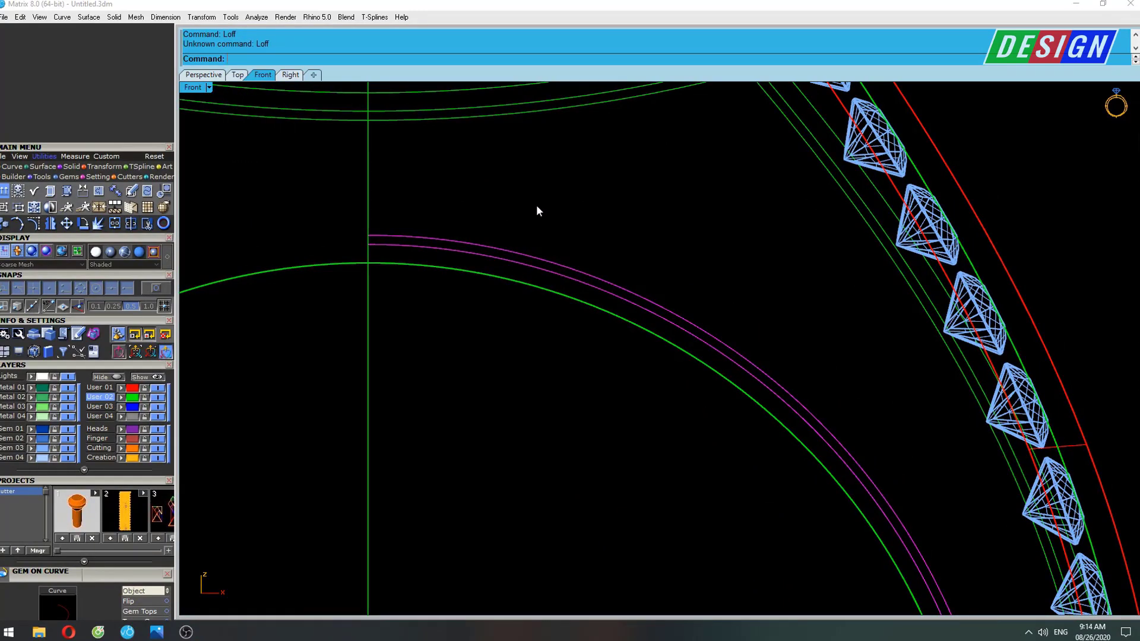
pyautogui.moveTo(537, 206); pyautogui.dragTo(561, 182, button='right')
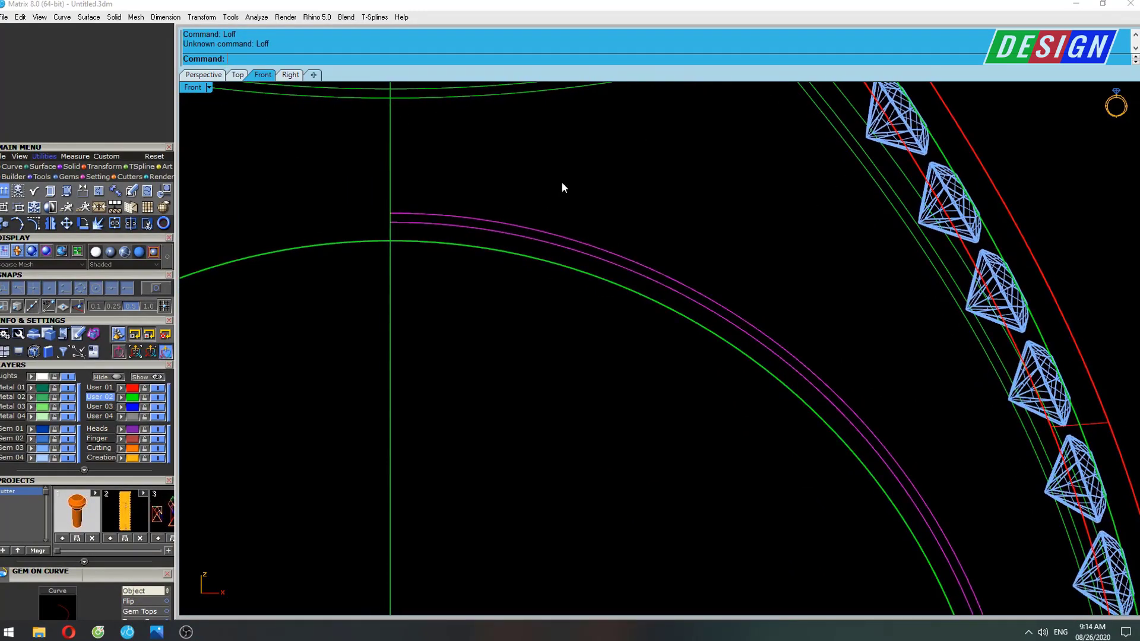
pyautogui.write('loft')
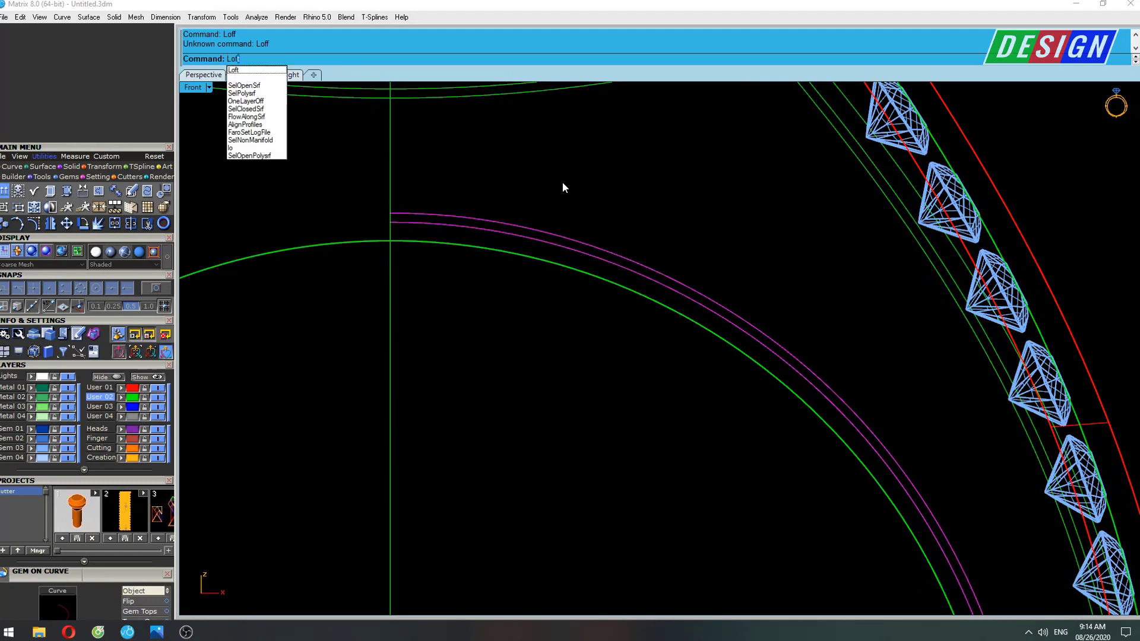
pyautogui.press('Return')
pyautogui.press('Return')
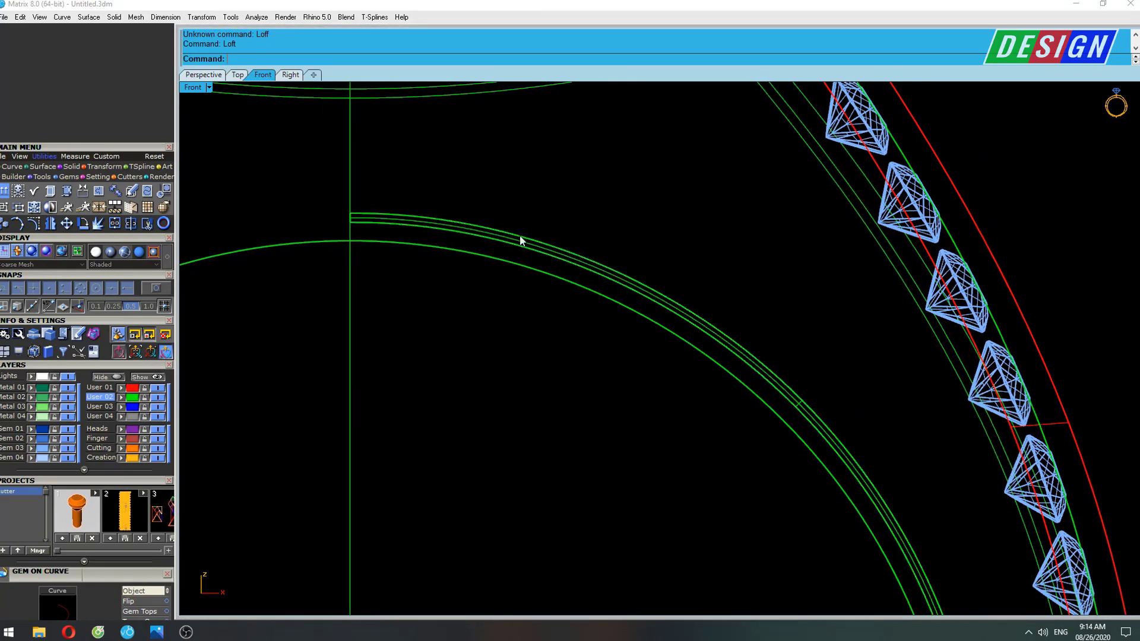
pyautogui.scroll(3, 499, 241)
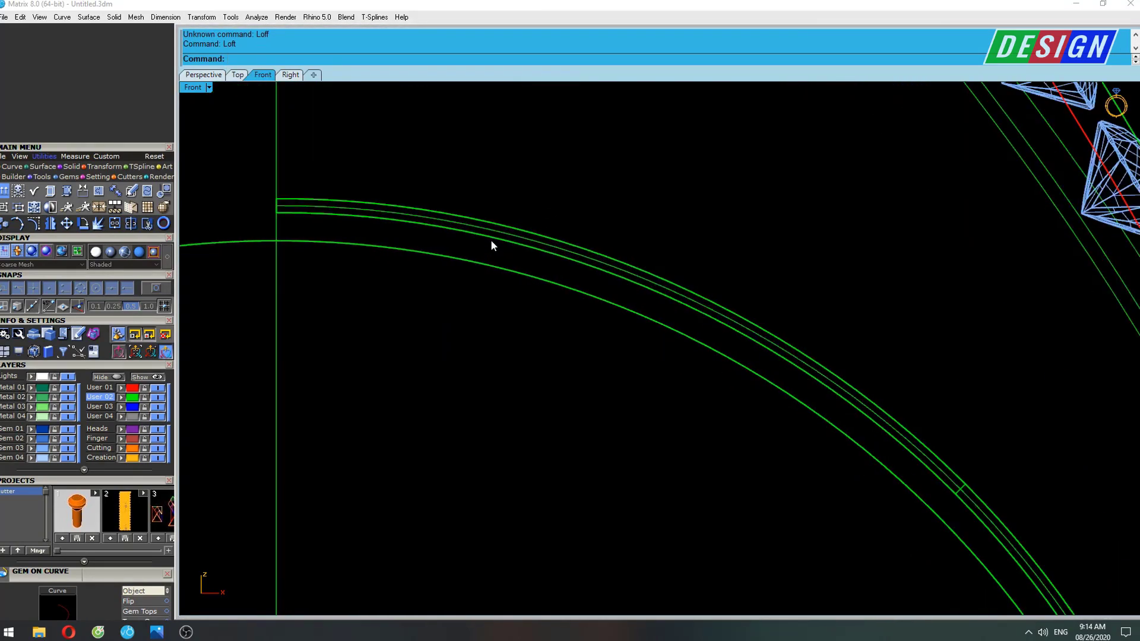
pyautogui.moveTo(490, 240); pyautogui.dragTo(462, 237, button='right')
# - Extend one edge of the lofted strip surface
pyautogui.press('Up')
pyautogui.write('t')
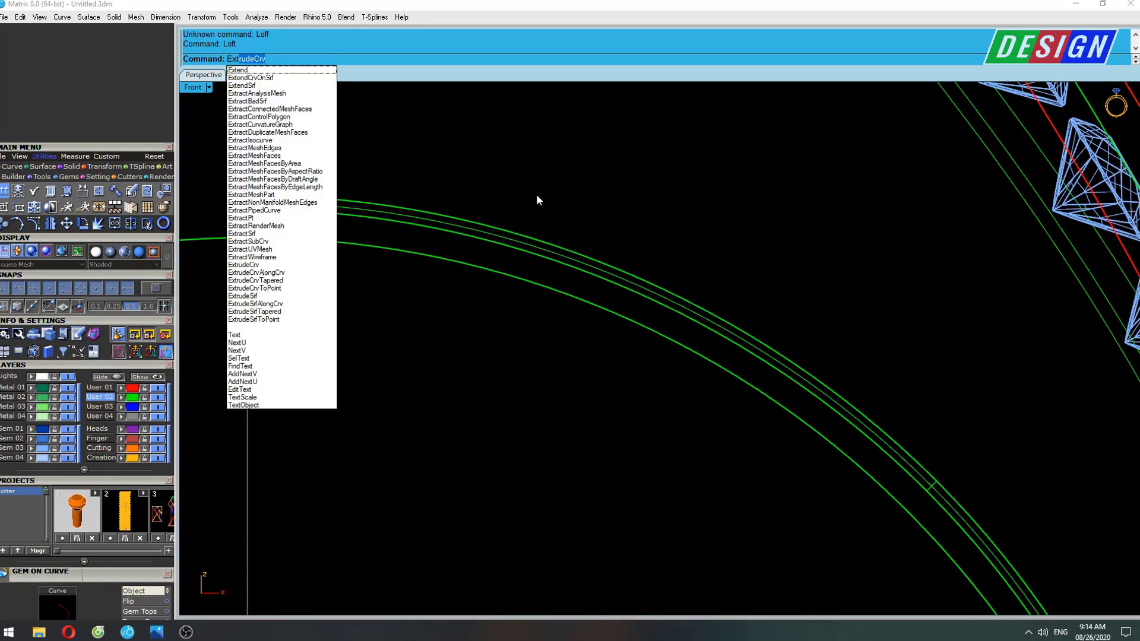
pyautogui.click(243, 86)
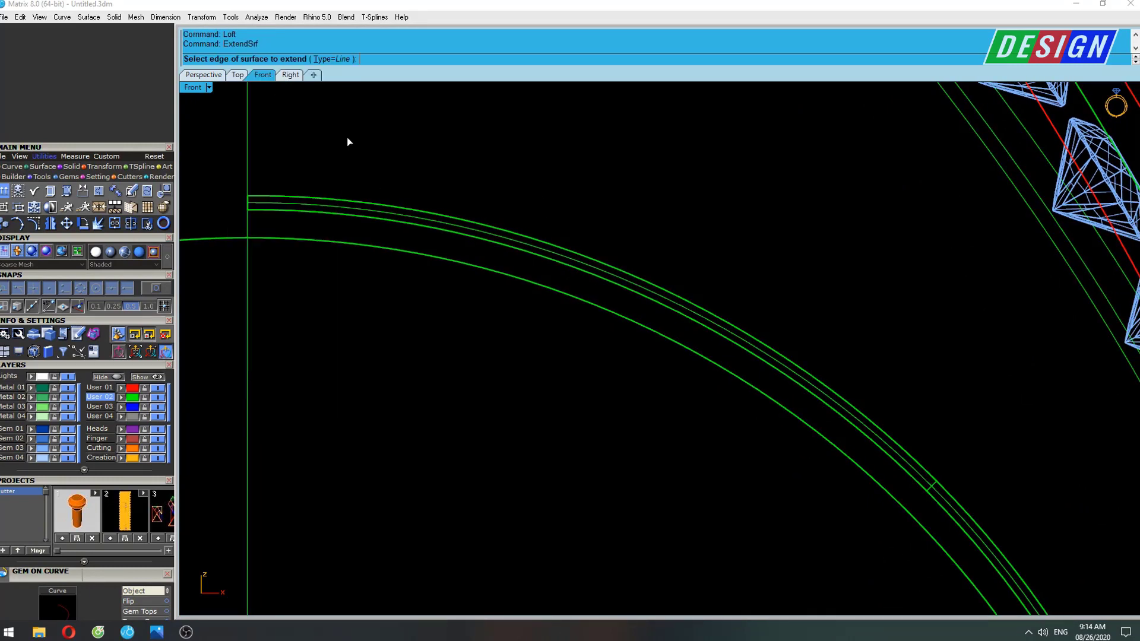
pyautogui.click(553, 275)
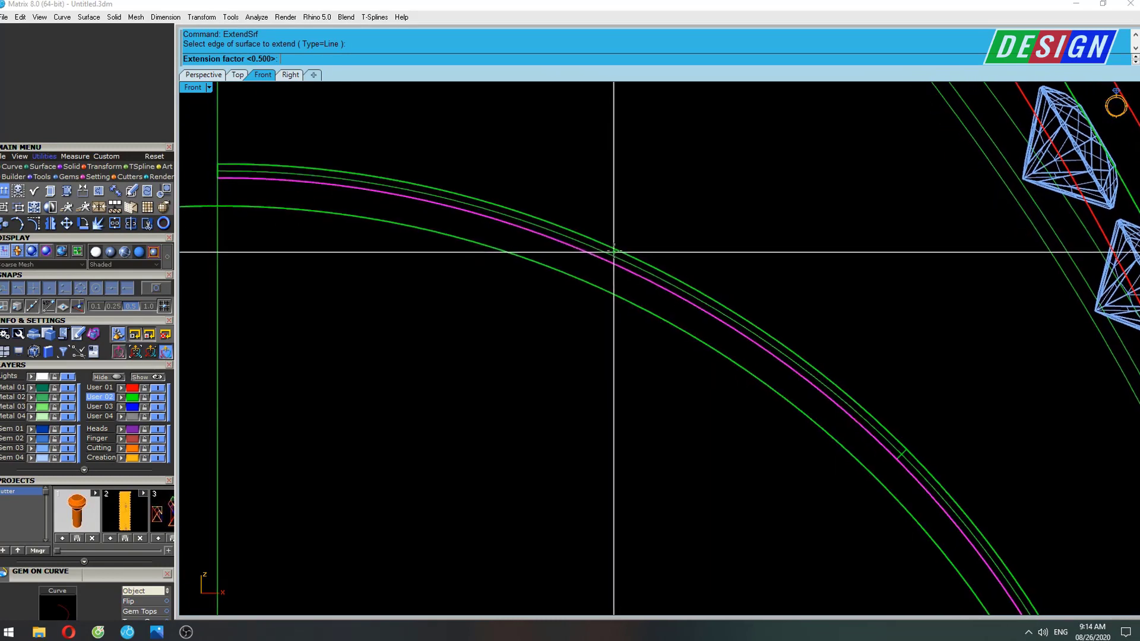
pyautogui.click(628, 253)
# - Extend the strip's other edge by the default factor and zoom to inspect it
pyautogui.click(540, 279)
pyautogui.scroll(-3, 540, 279)
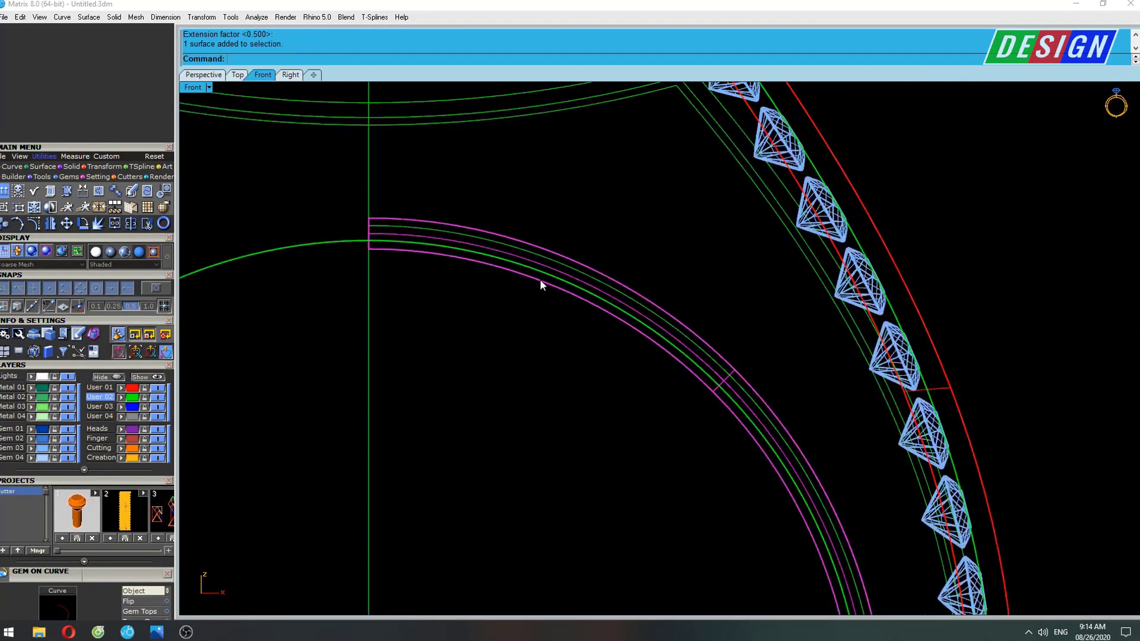
pyautogui.scroll(5, 401, 251)
pyautogui.moveTo(401, 251); pyautogui.dragTo(489, 280, button='right')
pyautogui.press('Return')
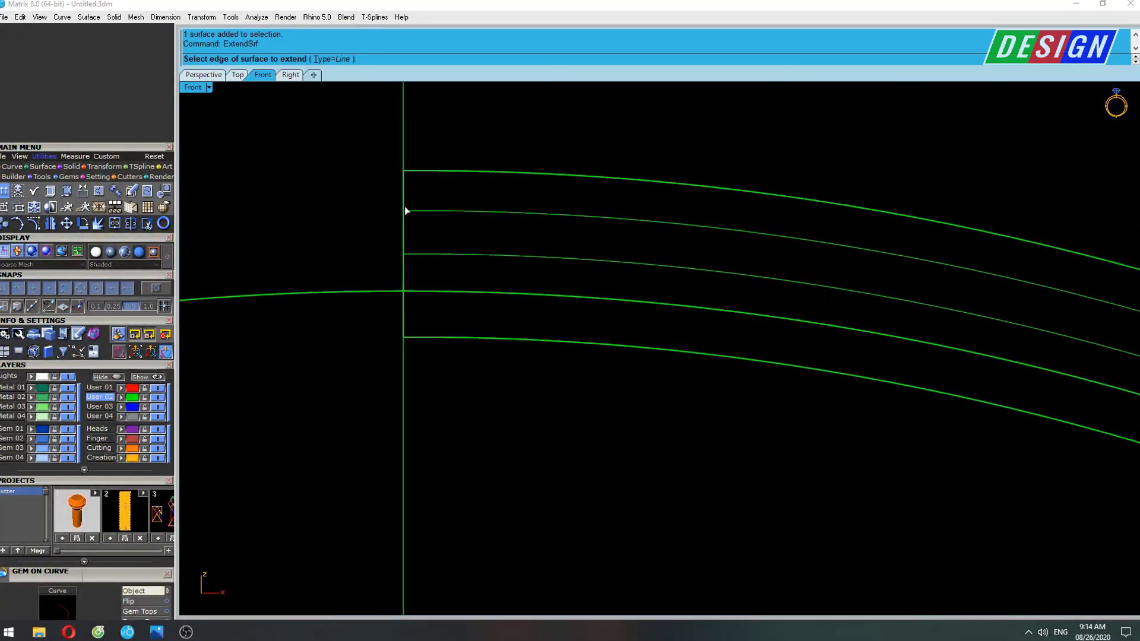
pyautogui.click(404, 205)
pyautogui.press('Return')
pyautogui.scroll(-4, 419, 219)
pyautogui.scroll(-4, 418, 219)
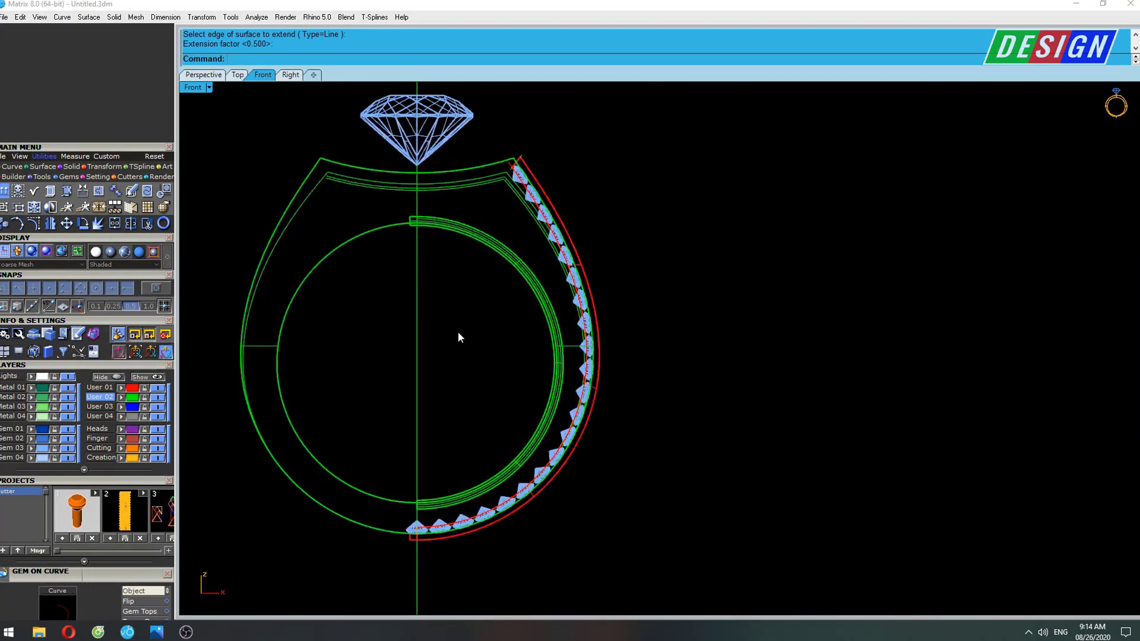
pyautogui.scroll(2, 460, 375)
pyautogui.scroll(3, 451, 357)
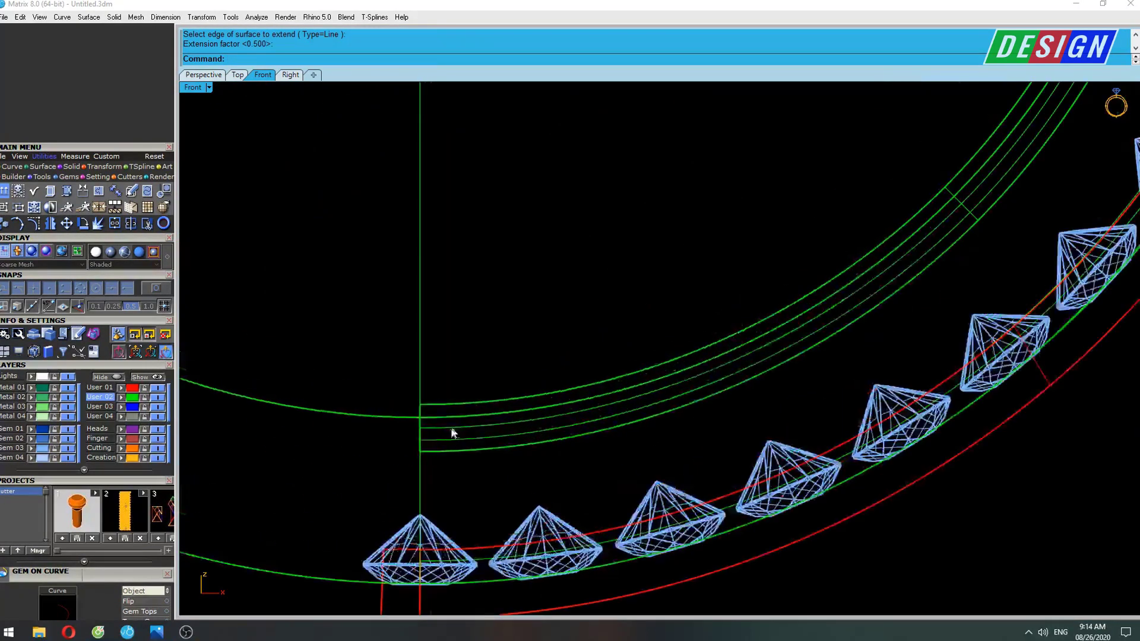
pyautogui.scroll(2, 426, 430)
pyautogui.scroll(2, 426, 430)
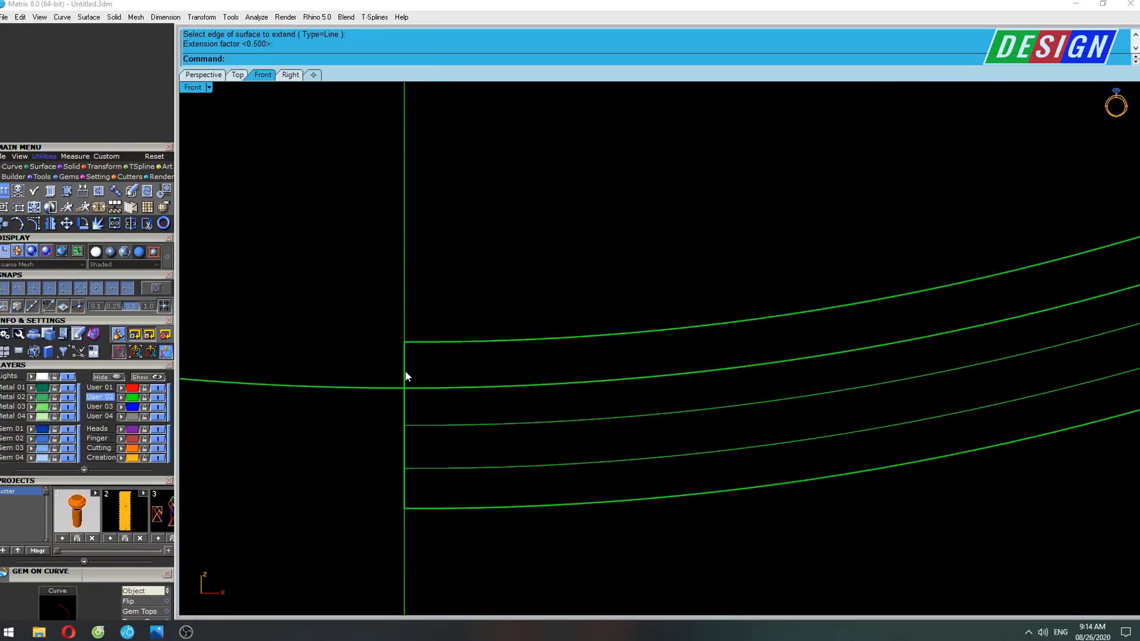
pyautogui.scroll(-2, 405, 372)
pyautogui.scroll(-1, 406, 371)
pyautogui.scroll(-2, 405, 372)
pyautogui.scroll(-2, 523, 289)
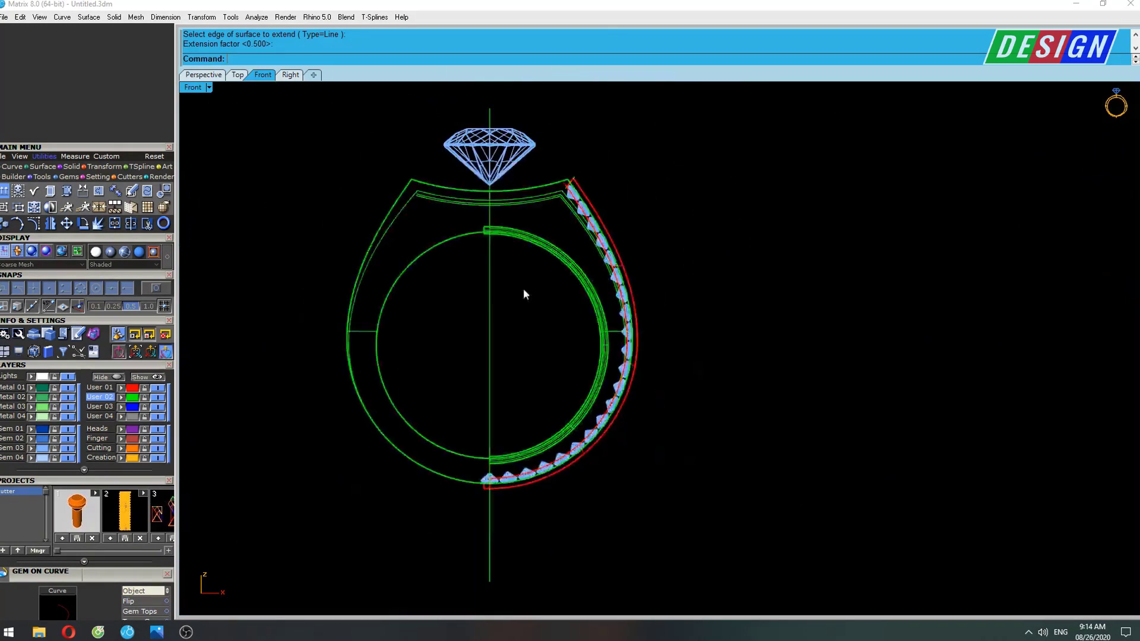
pyautogui.scroll(2, 523, 294)
pyautogui.scroll(2, 491, 231)
pyautogui.scroll(1, 509, 257)
# - Undo the surface extension, then rebuild the band curve beside the gem row
pyautogui.hotkey('ctrl', 'z')
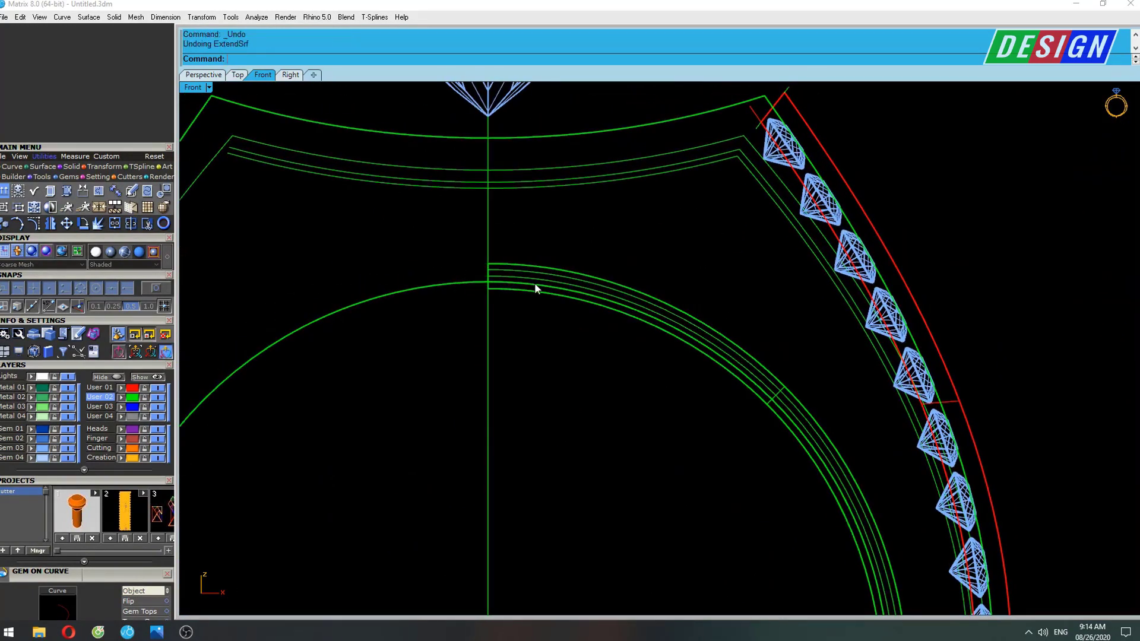
pyautogui.moveTo(534, 282); pyautogui.dragTo(509, 286, button='right')
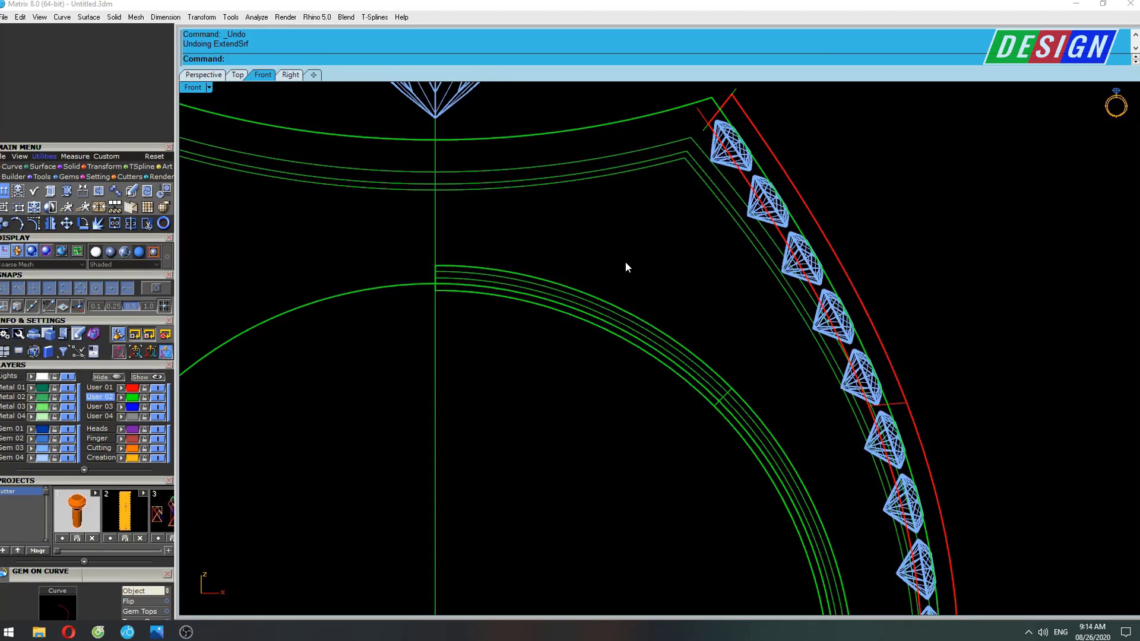
pyautogui.hscroll(3, 680, 278)
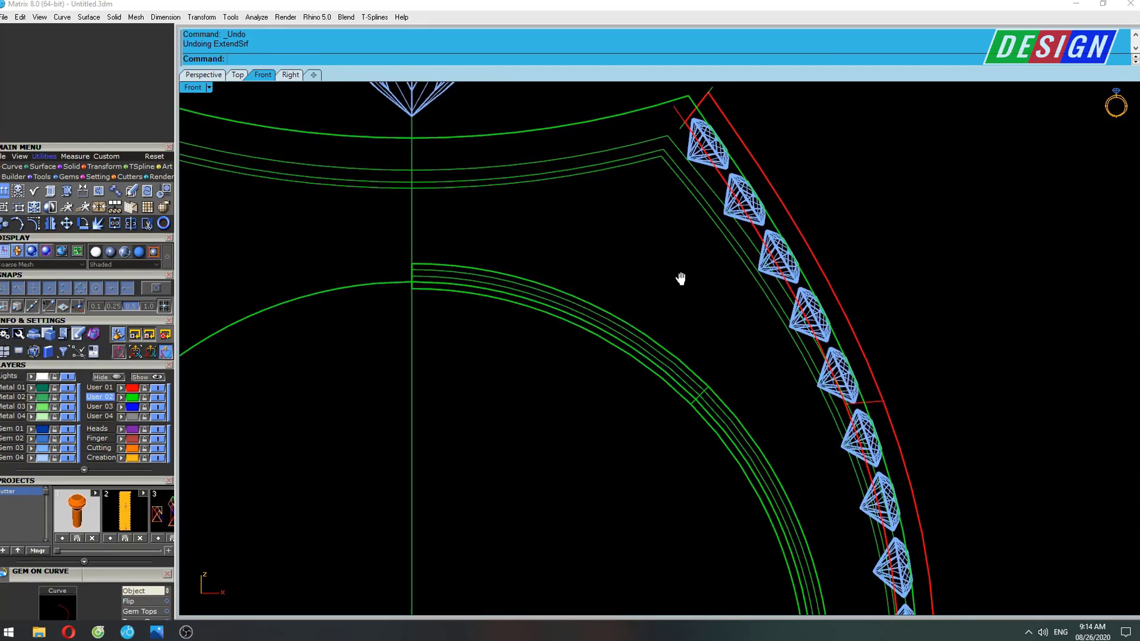
pyautogui.click(676, 179)
pyautogui.scroll(-2, 675, 179)
pyautogui.scroll(-3, 675, 179)
pyautogui.scroll(3, 710, 308)
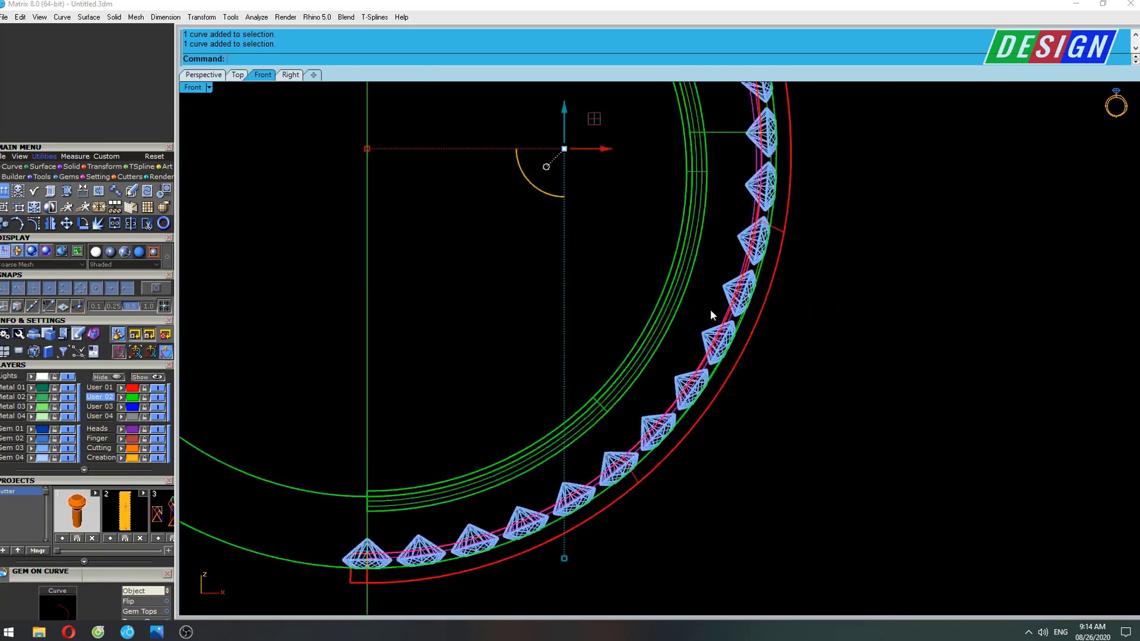
pyautogui.scroll(2, 710, 308)
pyautogui.scroll(4, 731, 279)
pyautogui.scroll(-2, 741, 232)
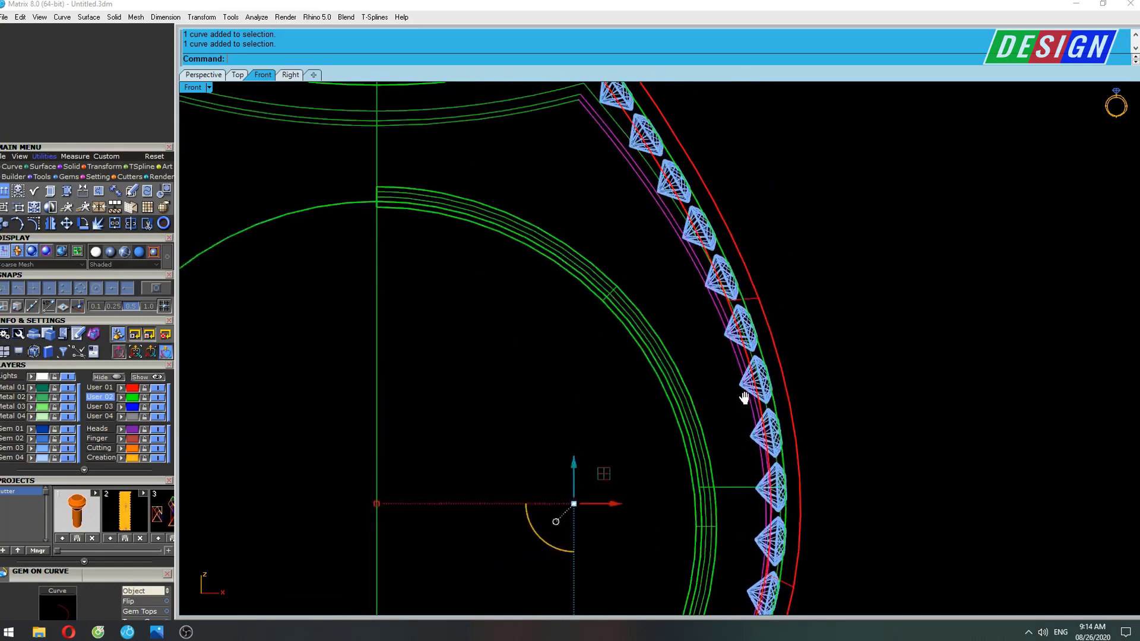
pyautogui.scroll(3, 612, 178)
pyautogui.scroll(2, 614, 214)
pyautogui.moveTo(615, 214); pyautogui.dragTo(573, 209, button='right')
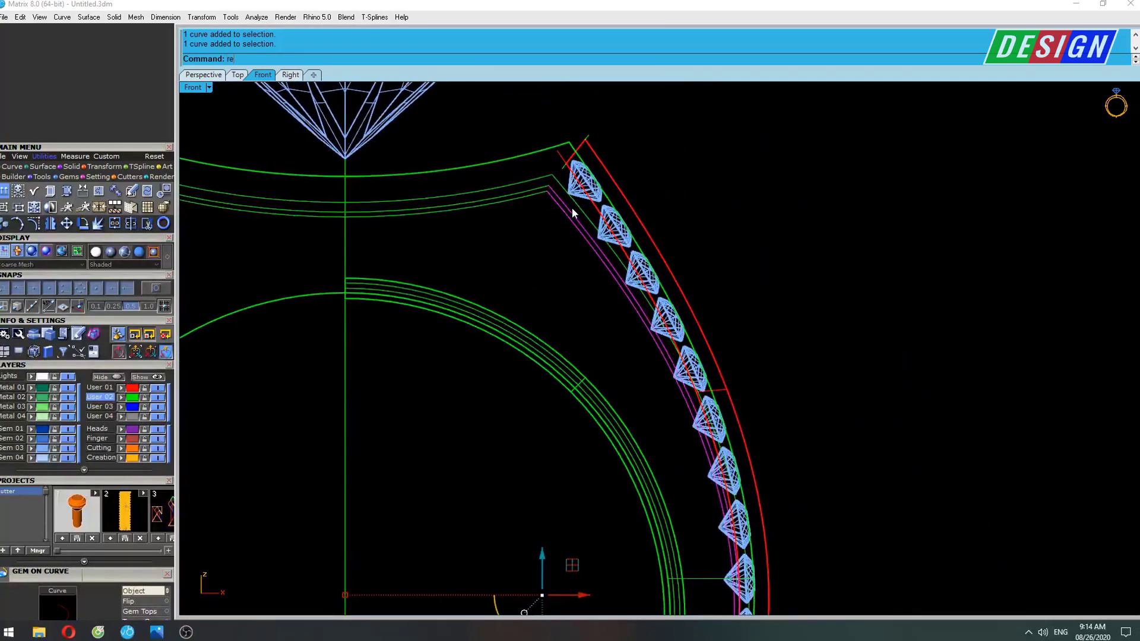
pyautogui.write('Rebuild')
pyautogui.press('Return')
pyautogui.press('Return')
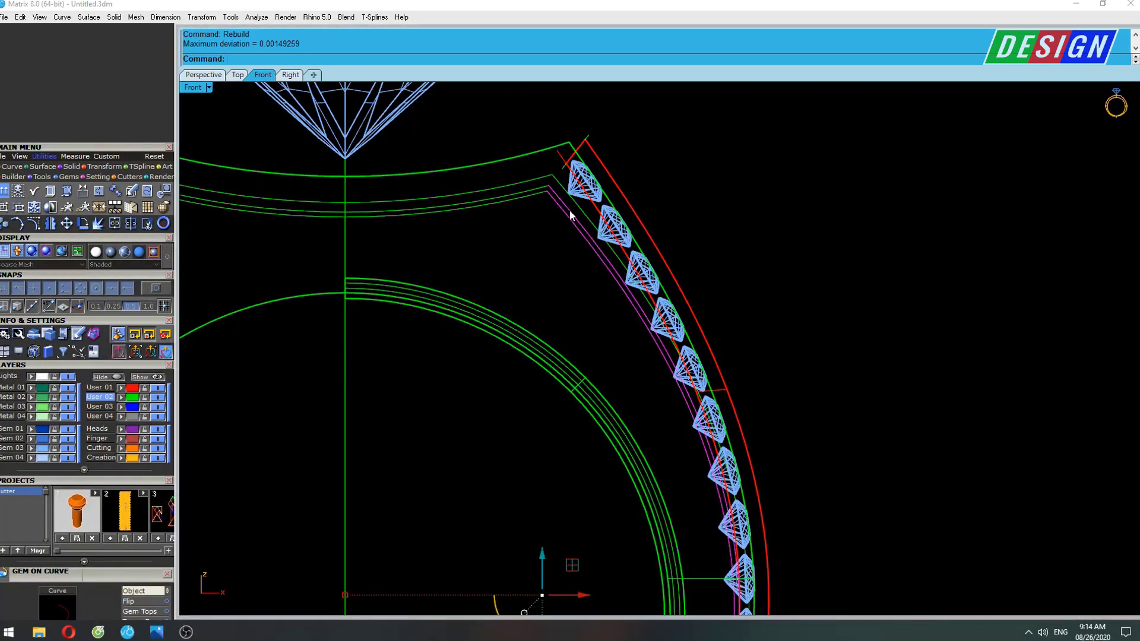
# - Loft the rebuilt curves into a surface and extend its upper edge by the default factor
pyautogui.scroll(2, 529, 257)
pyautogui.write('t')
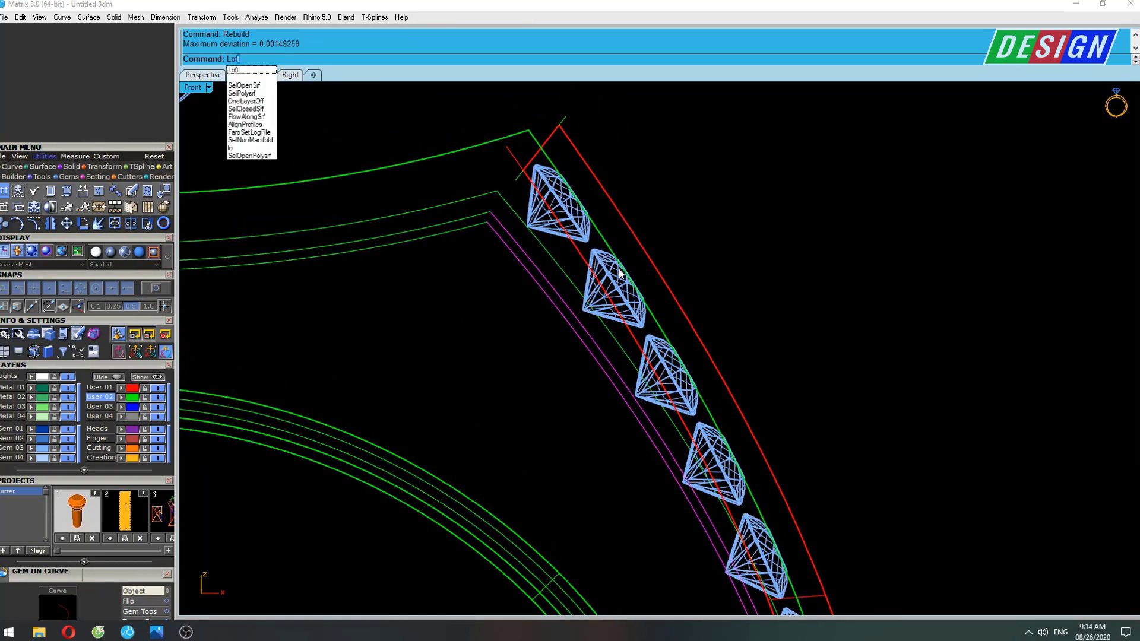
pyautogui.press('Return')
pyautogui.press('Return')
pyautogui.scroll(2, 523, 238)
pyautogui.moveTo(522, 241); pyautogui.dragTo(572, 268, button='right')
pyautogui.write('tendsrf')
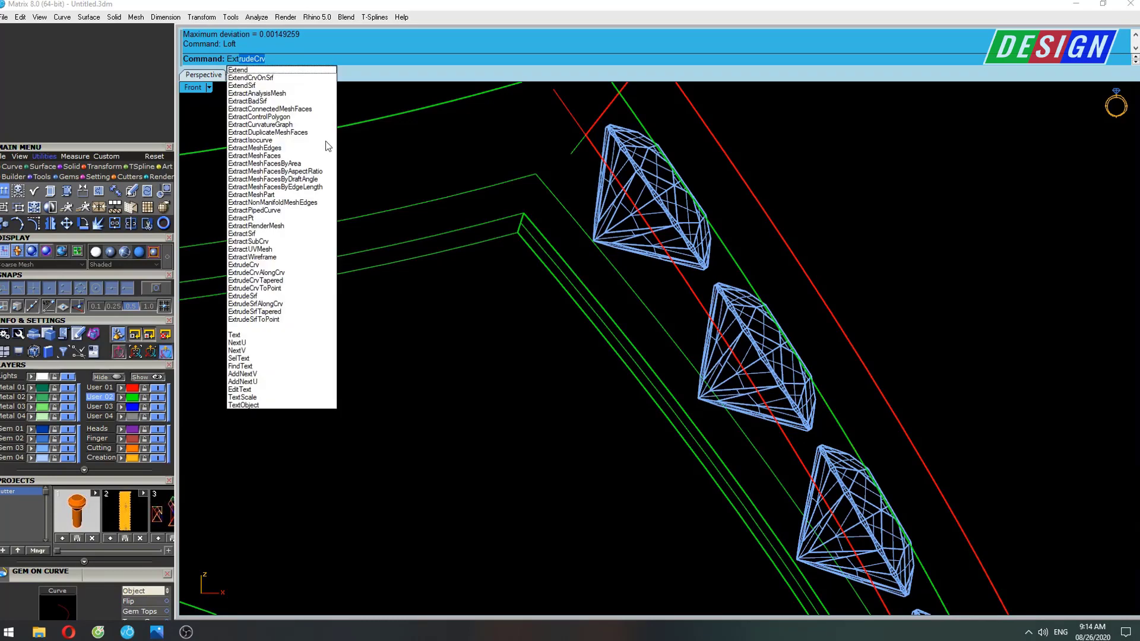
pyautogui.press('Return')
pyautogui.click(547, 244)
pyautogui.press('Return')
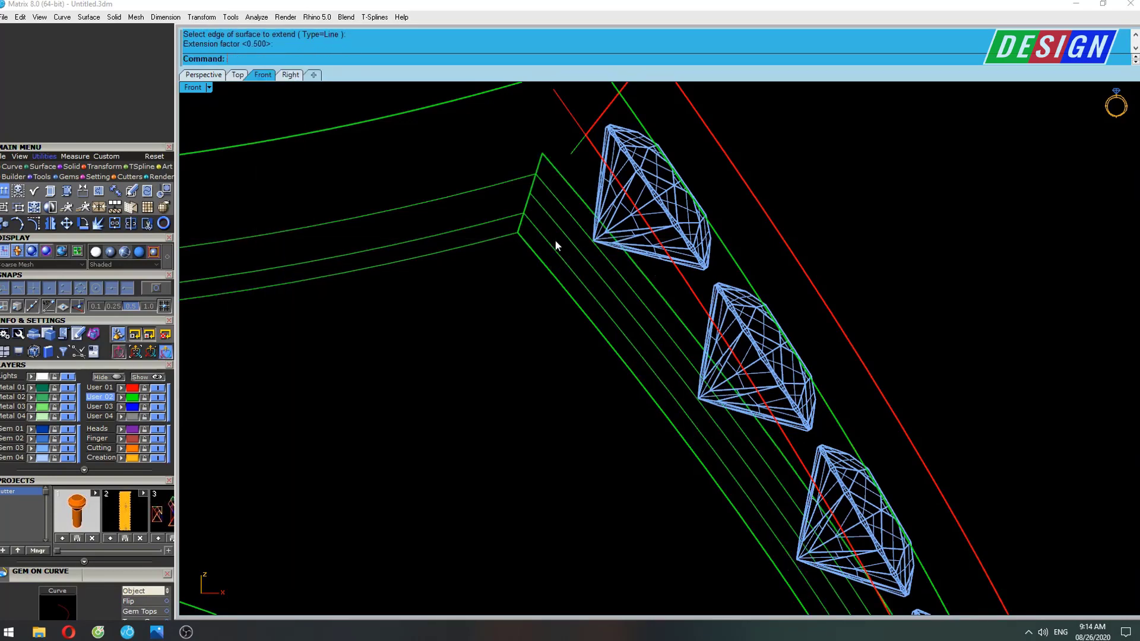
# - Rebuild the top band curves under the stone
pyautogui.scroll(-2, 529, 242)
pyautogui.scroll(-3, 527, 243)
pyautogui.scroll(1, 635, 241)
pyautogui.scroll(-2, 635, 242)
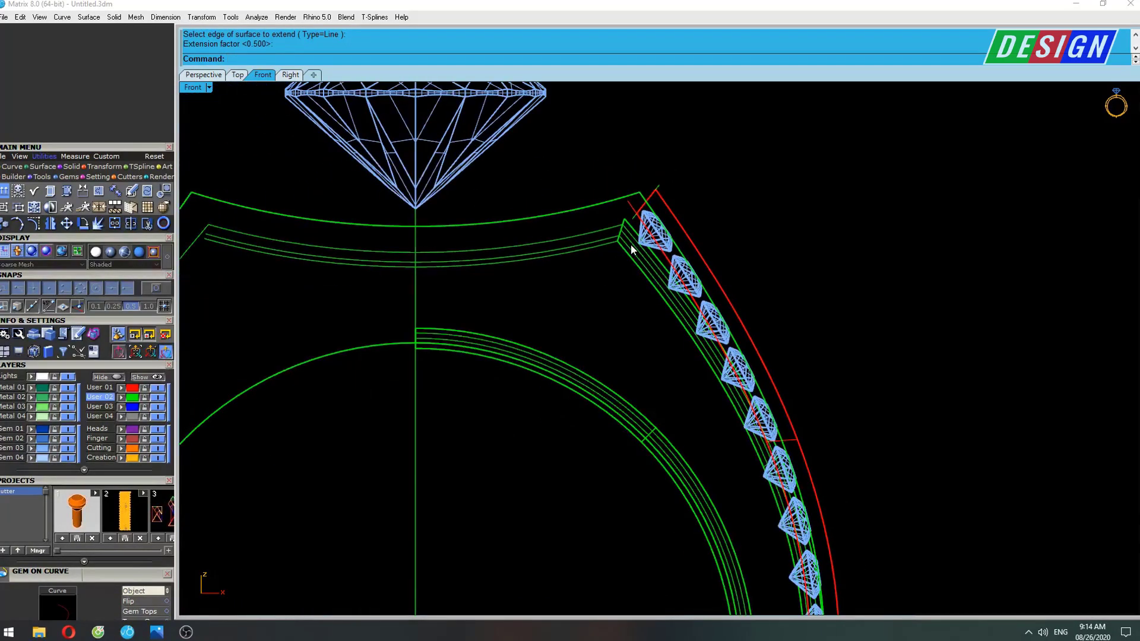
pyautogui.click(568, 248)
pyautogui.scroll(2, 632, 266)
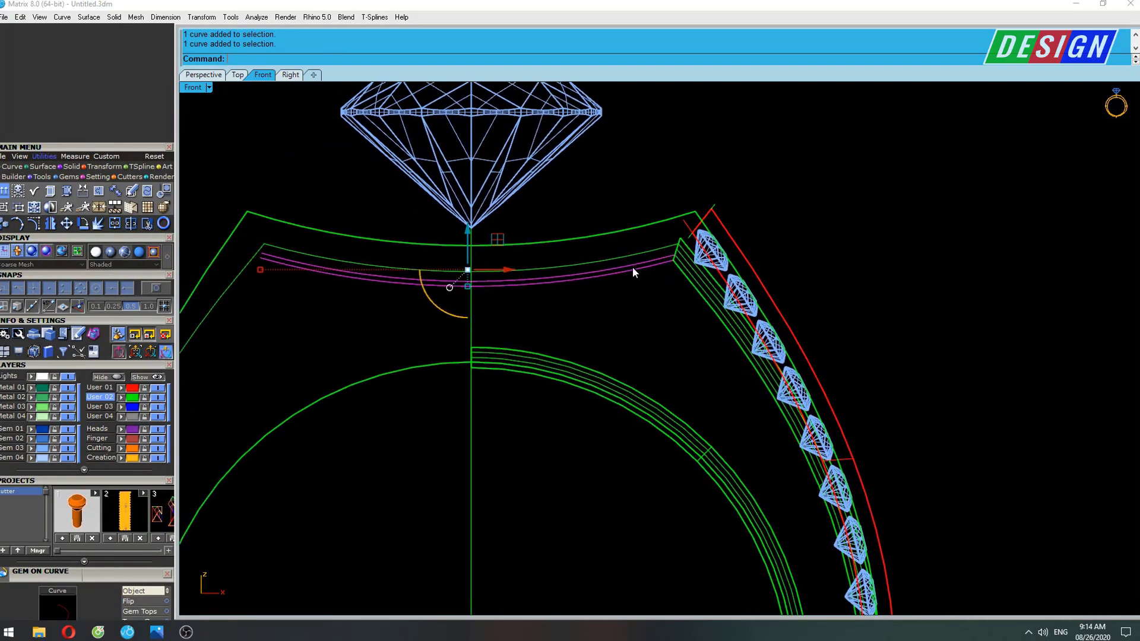
pyautogui.scroll(1, 575, 272)
pyautogui.write('rebuild')
pyautogui.press('Return')
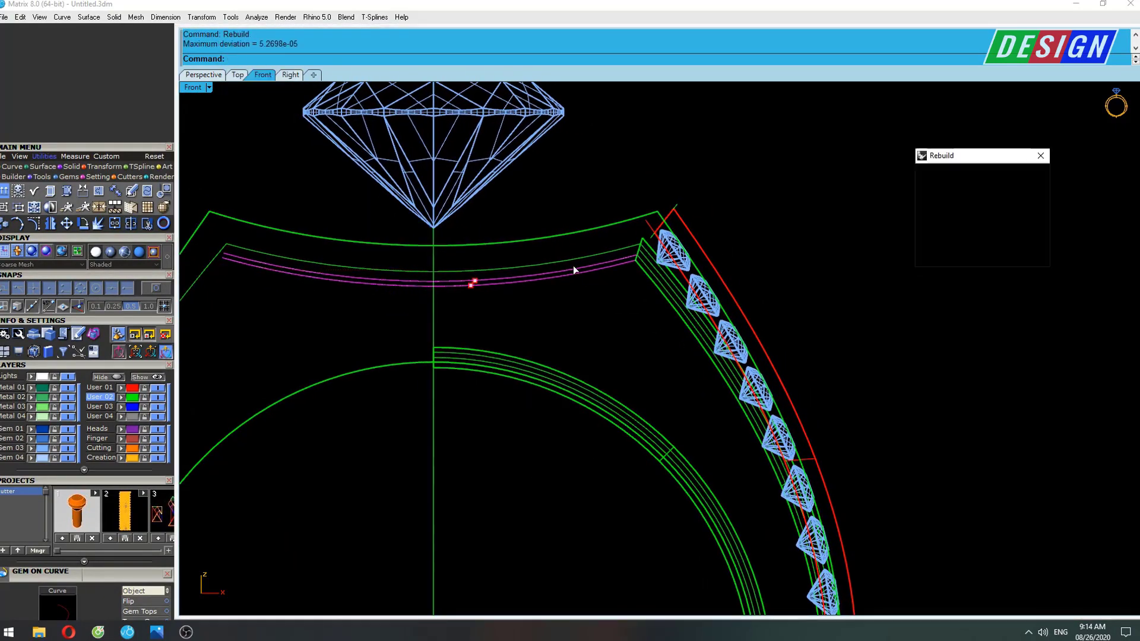
pyautogui.press('Return')
# - Select the inner band surface from among the overlapping objects beside the gems
pyautogui.scroll(-1, 623, 310)
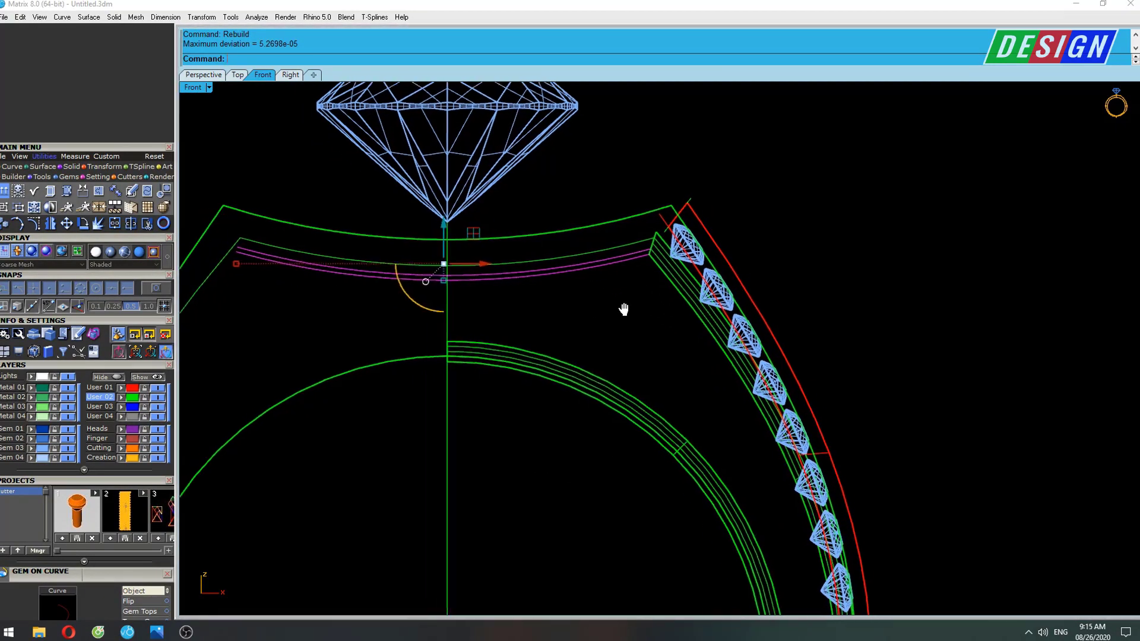
pyautogui.scroll(2, 663, 237)
pyautogui.scroll(1, 672, 227)
pyautogui.click(672, 227)
pyautogui.scroll(-2, 681, 254)
pyautogui.scroll(2, 682, 254)
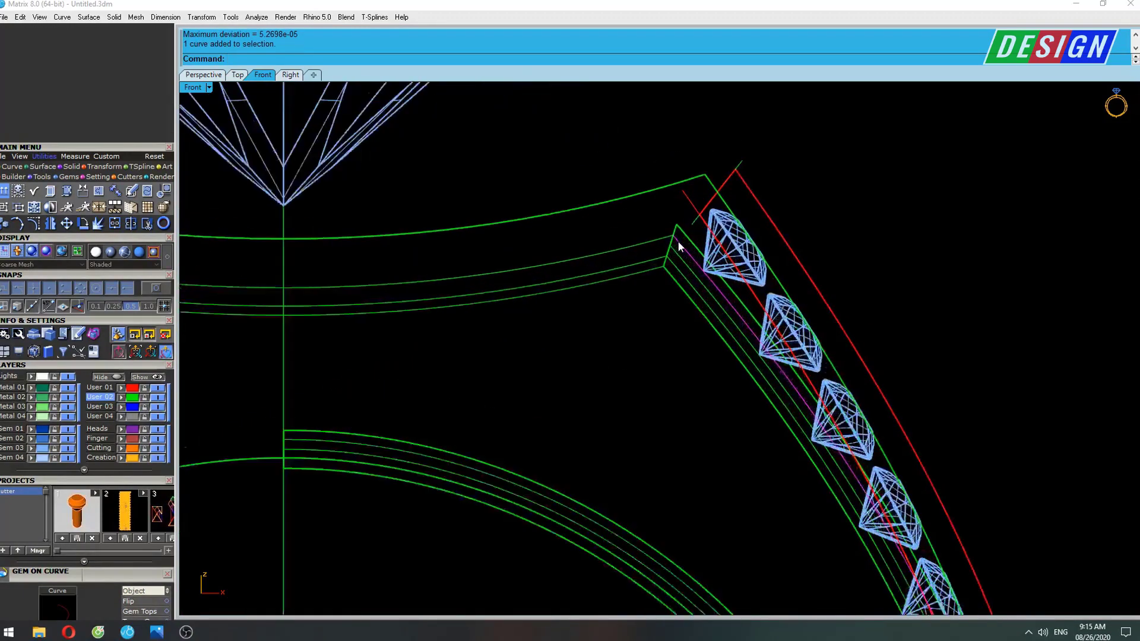
pyautogui.scroll(1, 679, 240)
pyautogui.click(683, 228)
pyautogui.scroll(-5, 676, 238)
pyautogui.scroll(2, 617, 256)
pyautogui.scroll(2, 619, 251)
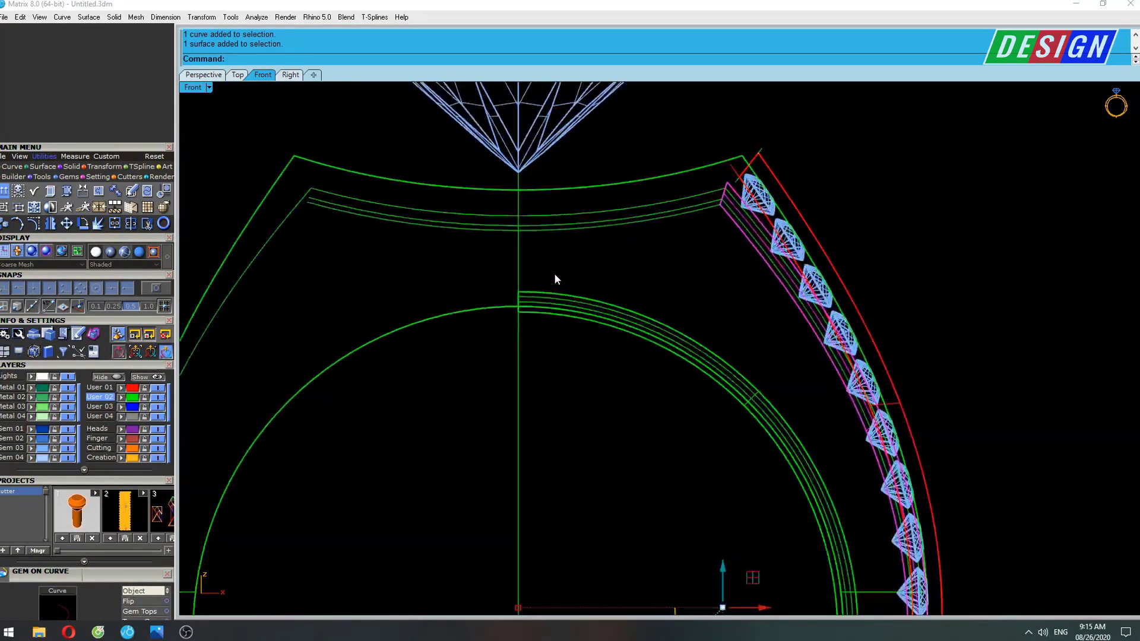
pyautogui.scroll(1, 554, 275)
pyautogui.click(541, 296)
pyautogui.click(579, 337)
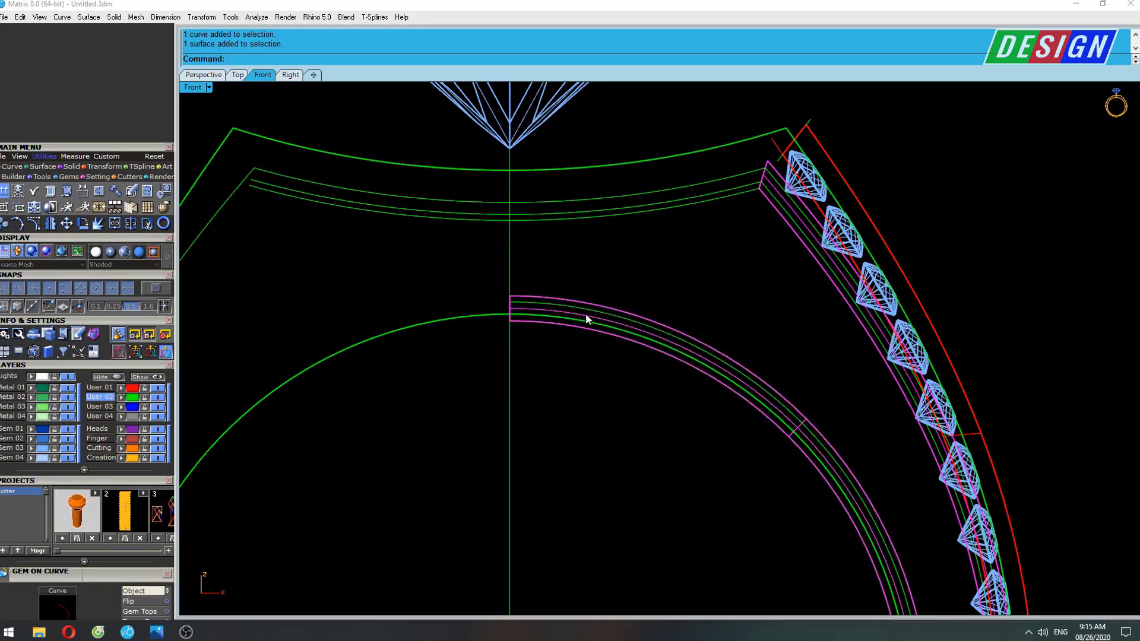
pyautogui.scroll(-3, 543, 293)
# - Mirror-copy the inner band surface across the vertical axis at 0
pyautogui.write('mi')
pyautogui.press('Return')
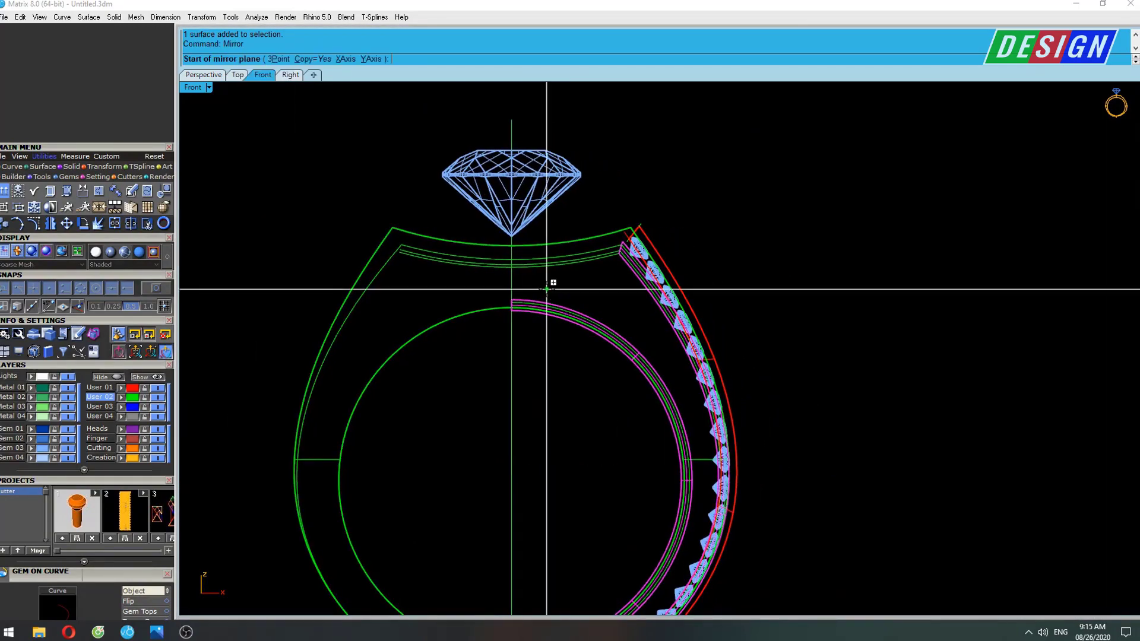
pyautogui.write('0')
pyautogui.press('Return')
pyautogui.click(539, 192)
pyautogui.scroll(3, 517, 307)
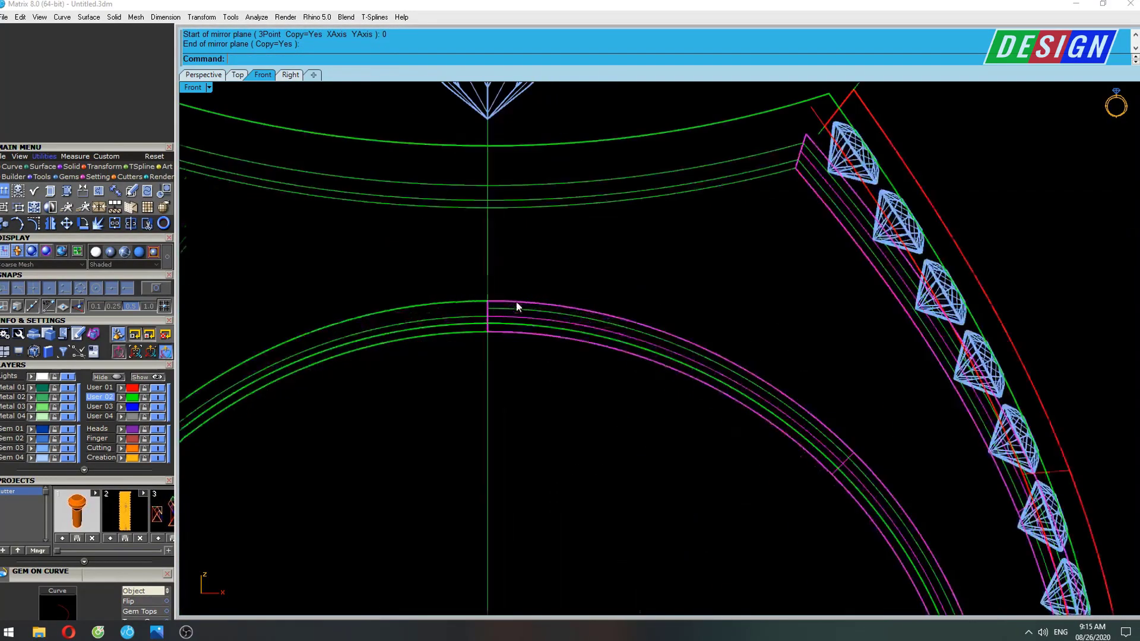
# - Join the mirrored half with the other band surface into open polysurfaces
pyautogui.keyDown('shift'); pyautogui.click(465, 302); pyautogui.keyUp('shift')
pyautogui.scroll(-2, 549, 302)
pyautogui.scroll(-2, 550, 302)
pyautogui.scroll(3, 550, 275)
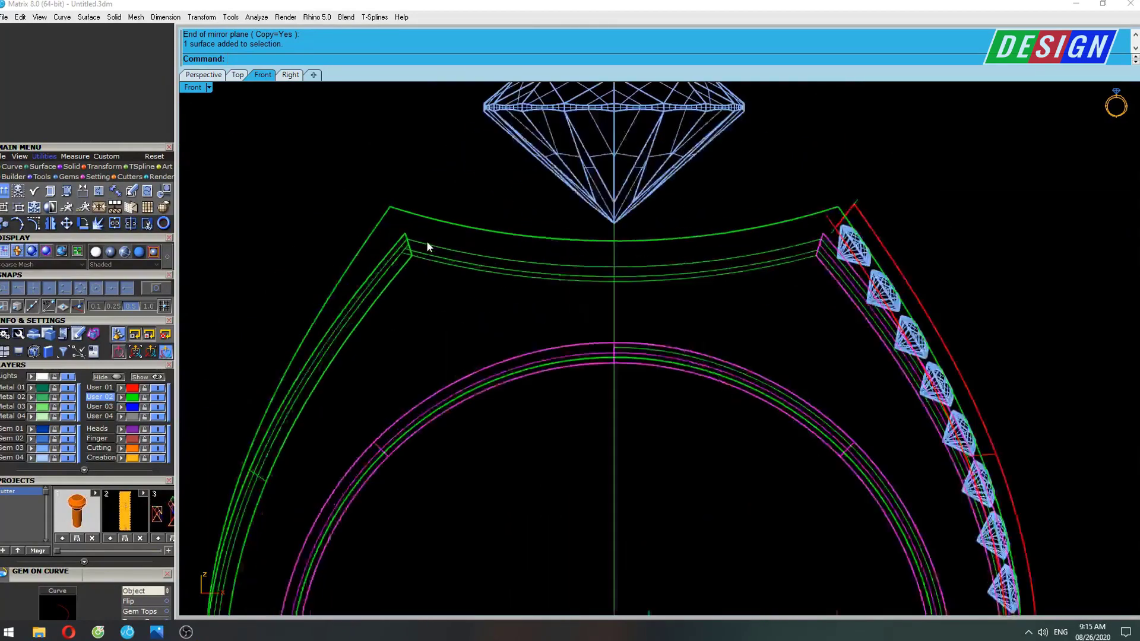
pyautogui.scroll(2, 426, 240)
pyautogui.scroll(-3, 425, 292)
pyautogui.scroll(-2, 448, 308)
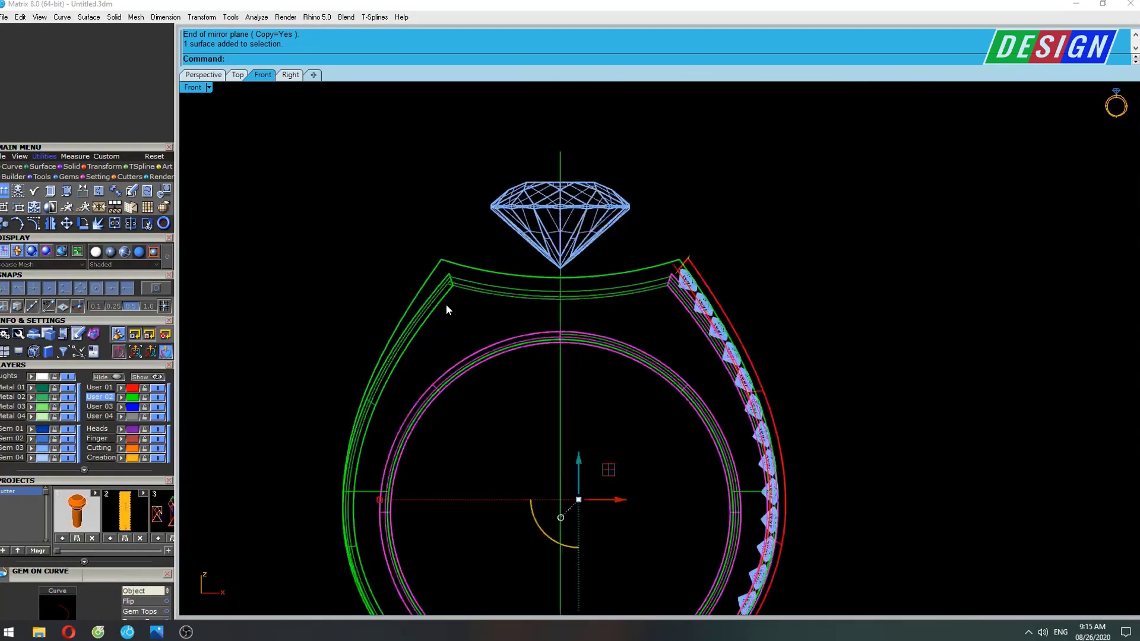
pyautogui.scroll(-1, 419, 405)
pyautogui.scroll(5, 419, 406)
pyautogui.keyDown('shift'); pyautogui.click(354, 292); pyautogui.keyUp('shift')
pyautogui.scroll(-5, 532, 216)
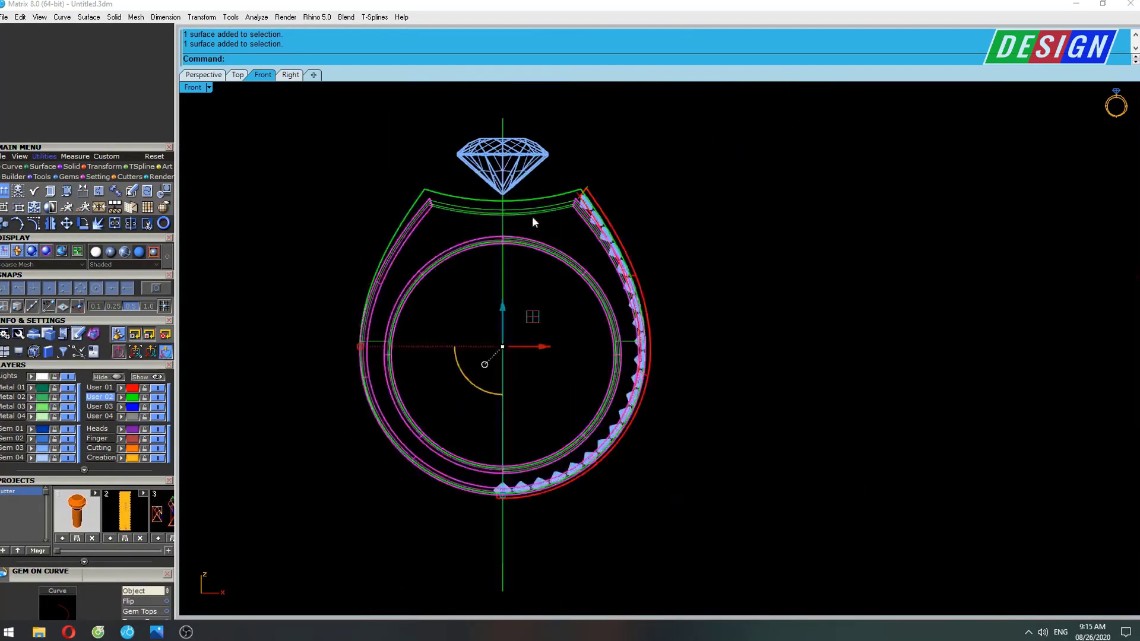
pyautogui.scroll(1, 508, 212)
pyautogui.hotkey('ctrl', 'F4')
pyautogui.moveTo(511, 212)
pyautogui.mouseDown(button='right')
pyautogui.moveTo(569, 254)
pyautogui.moveTo(575, 223)
pyautogui.mouseUp(button='right')
pyautogui.write('join')
pyautogui.press('Return')
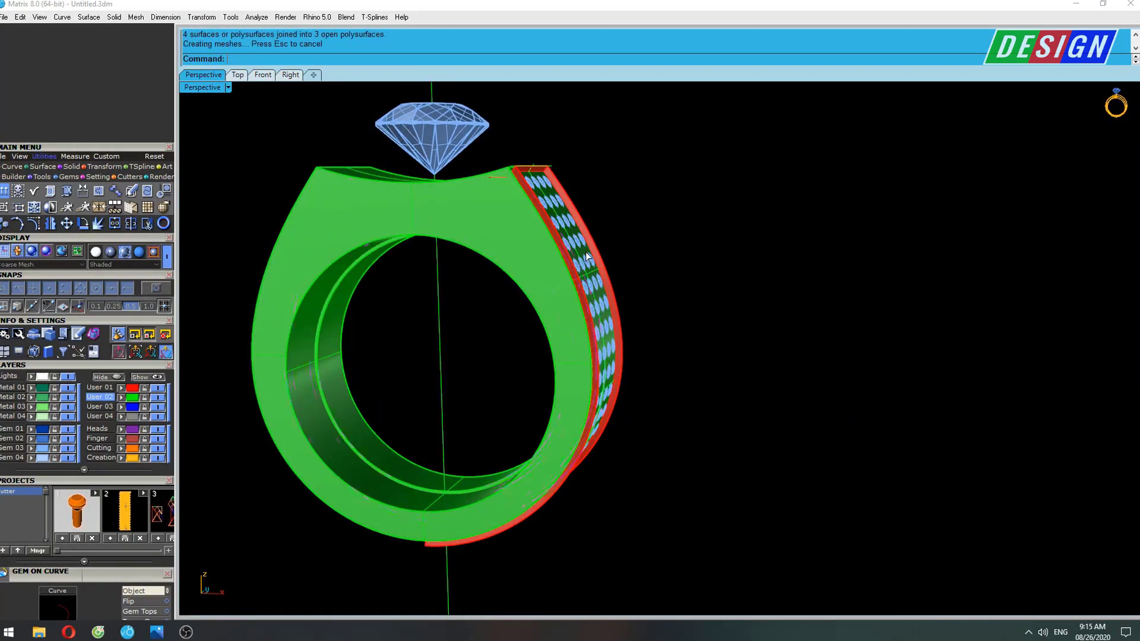
pyautogui.hotkey('ctrl', 'F2')
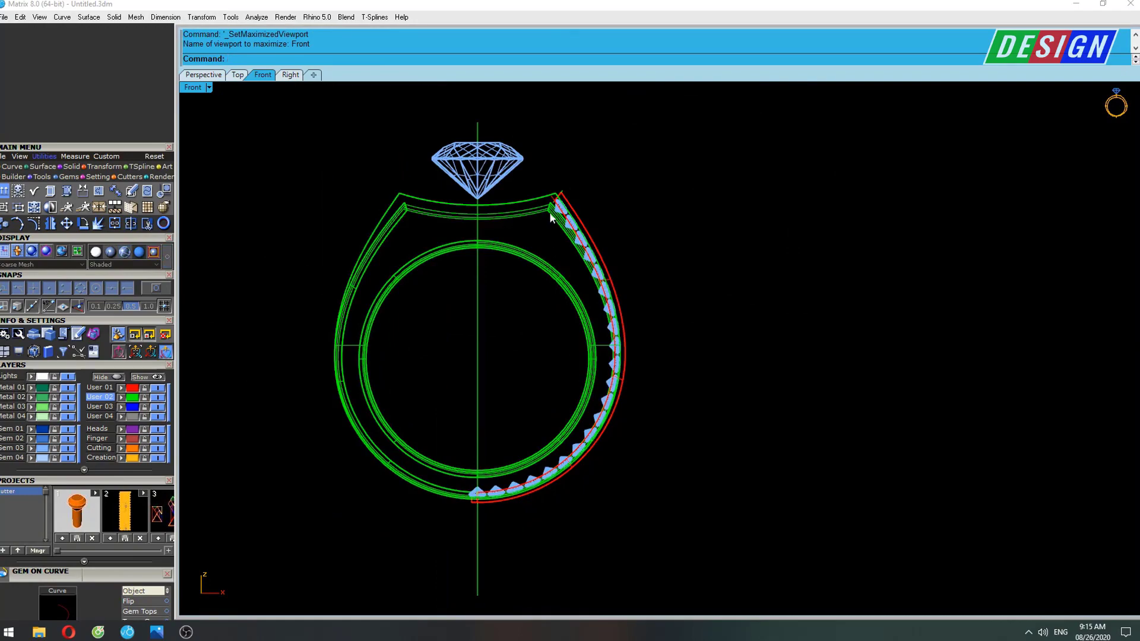
# - Select the inner band surface running along the gem row
pyautogui.scroll(3, 551, 202)
pyautogui.click(551, 202)
pyautogui.scroll(-2, 633, 373)
pyautogui.scroll(-2, 633, 373)
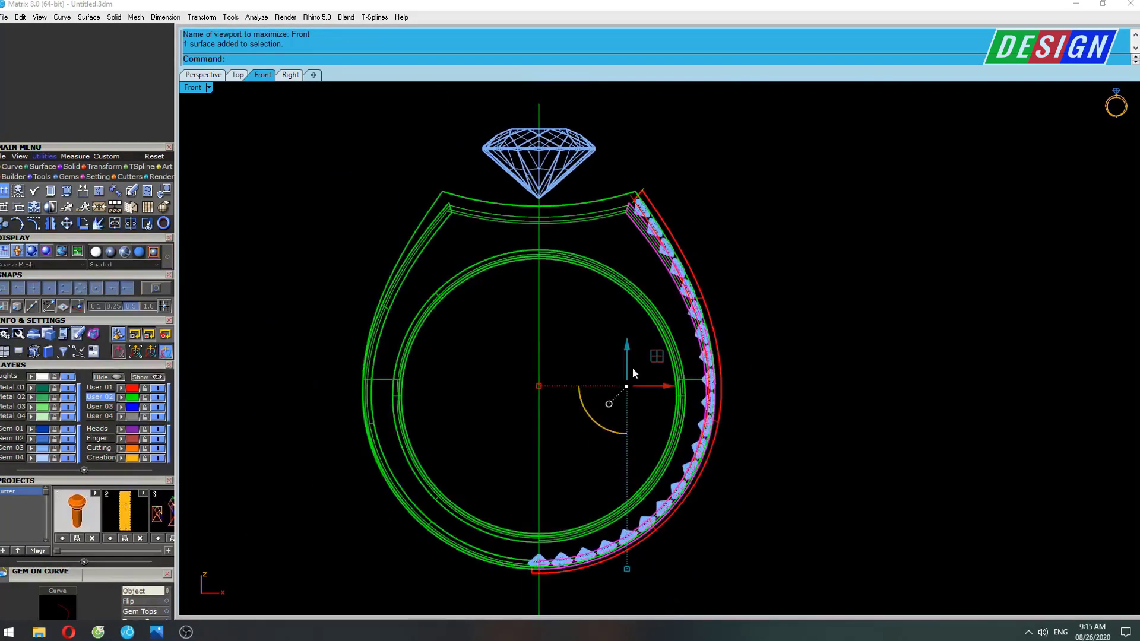
pyautogui.scroll(2, 534, 584)
pyautogui.scroll(2, 559, 507)
pyautogui.scroll(2, 559, 507)
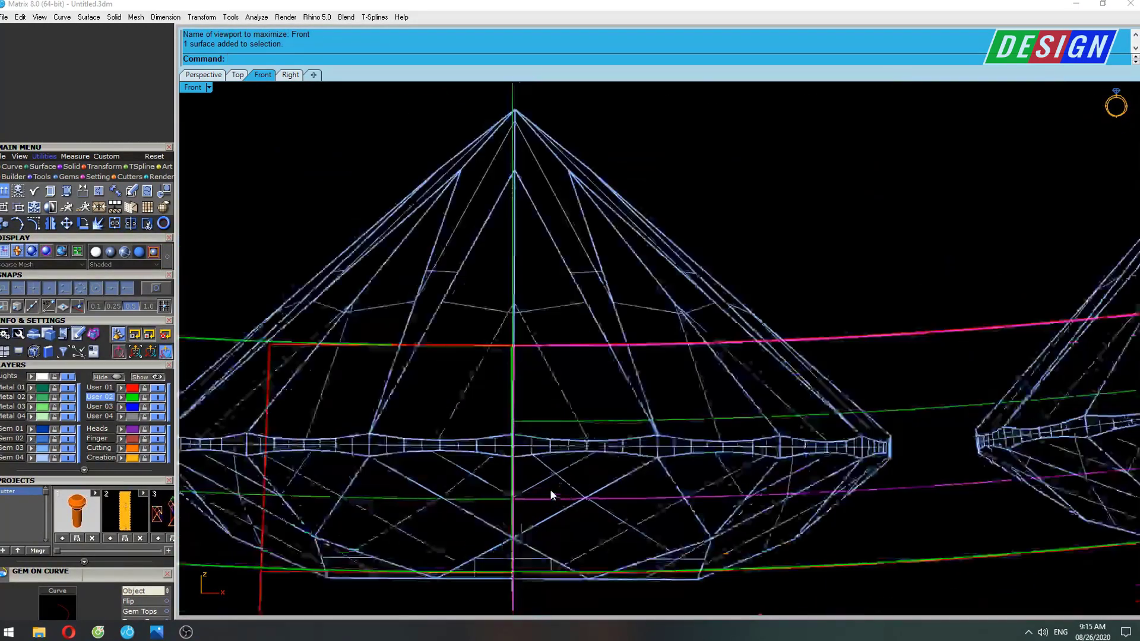
pyautogui.scroll(2, 550, 490)
pyautogui.scroll(-5, 481, 373)
pyautogui.scroll(-1, 514, 368)
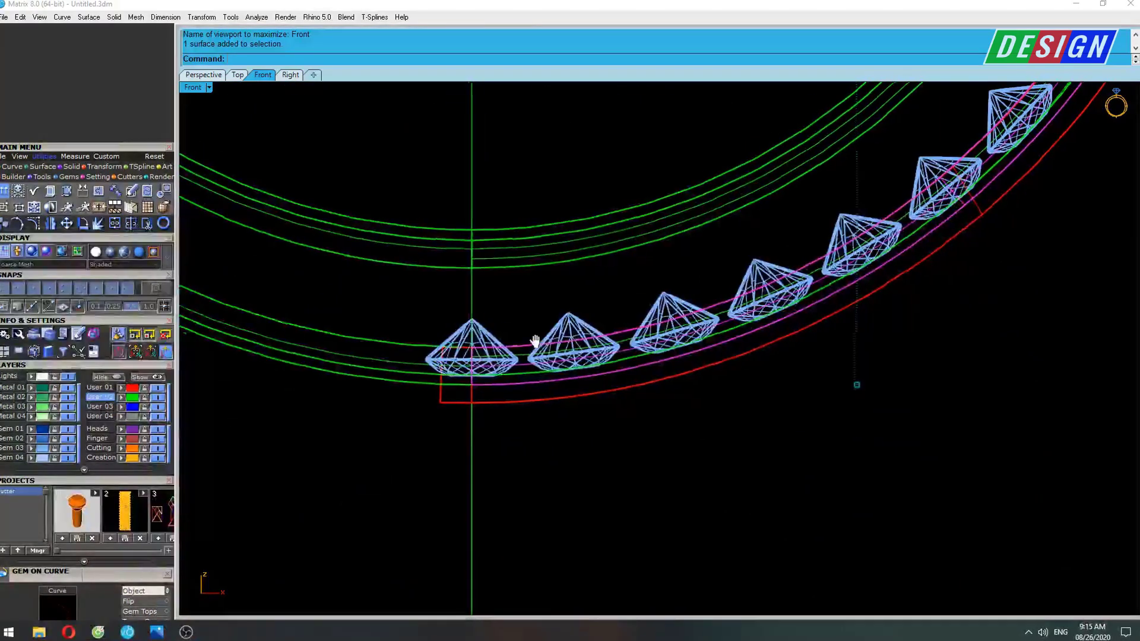
pyautogui.scroll(-1, 514, 369)
# - Show the surface's control points and set its two end points onto the vertical centre line
pyautogui.press('F10')
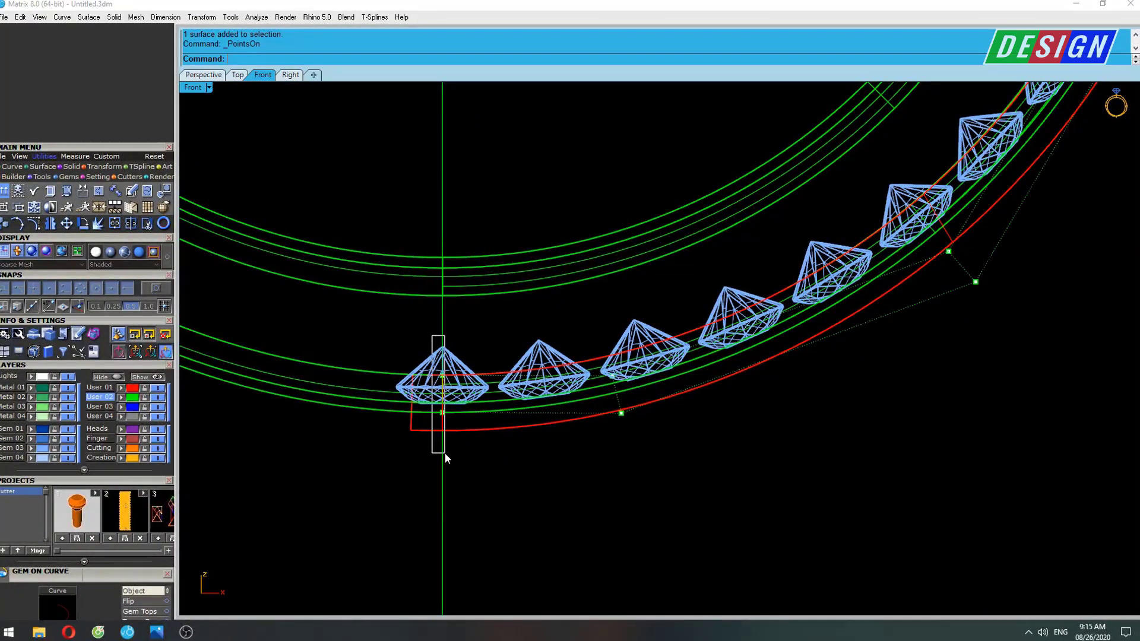
pyautogui.moveTo(444, 455); pyautogui.dragTo(445, 454)
pyautogui.moveTo(471, 327); pyautogui.dragTo(450, 404, button='right')
pyautogui.write('s')
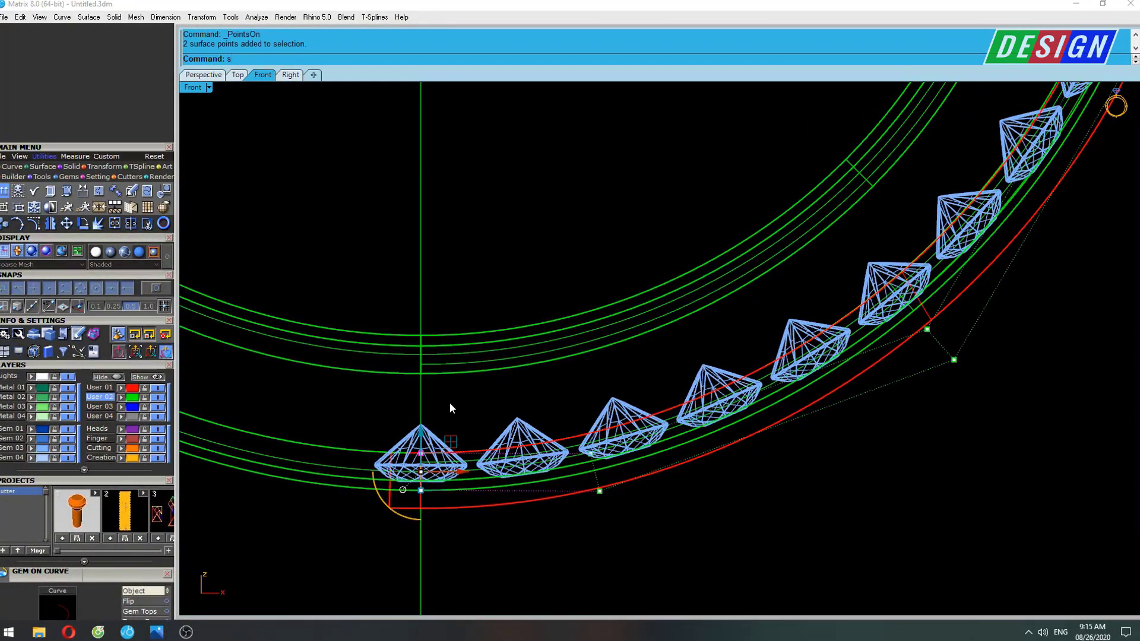
pyautogui.write('et')
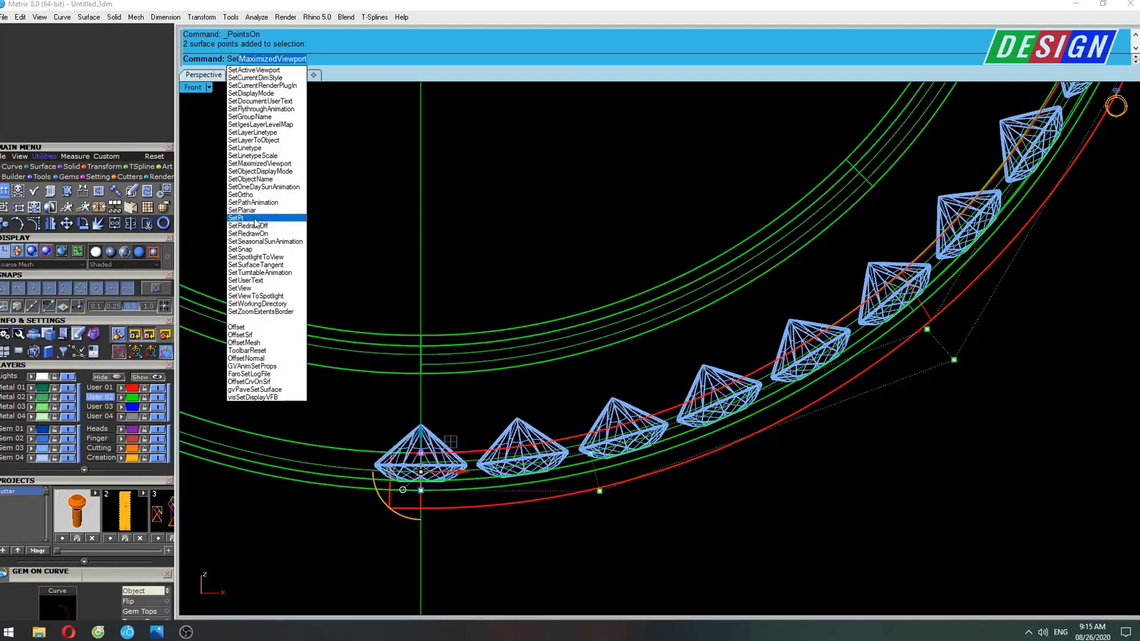
pyautogui.click(256, 218)
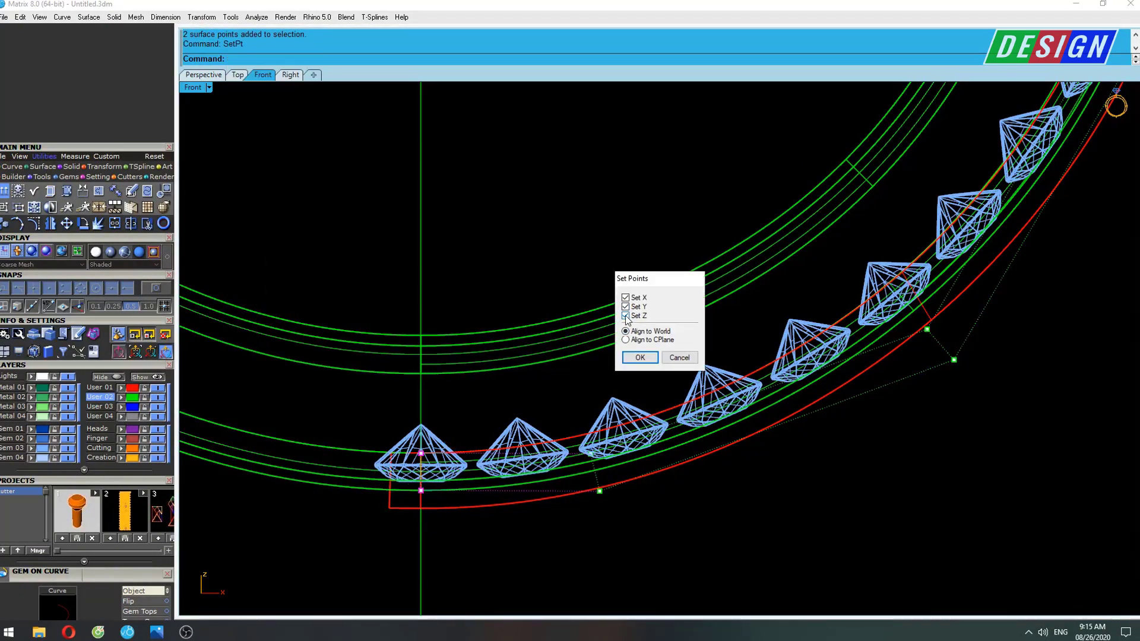
pyautogui.click(640, 358)
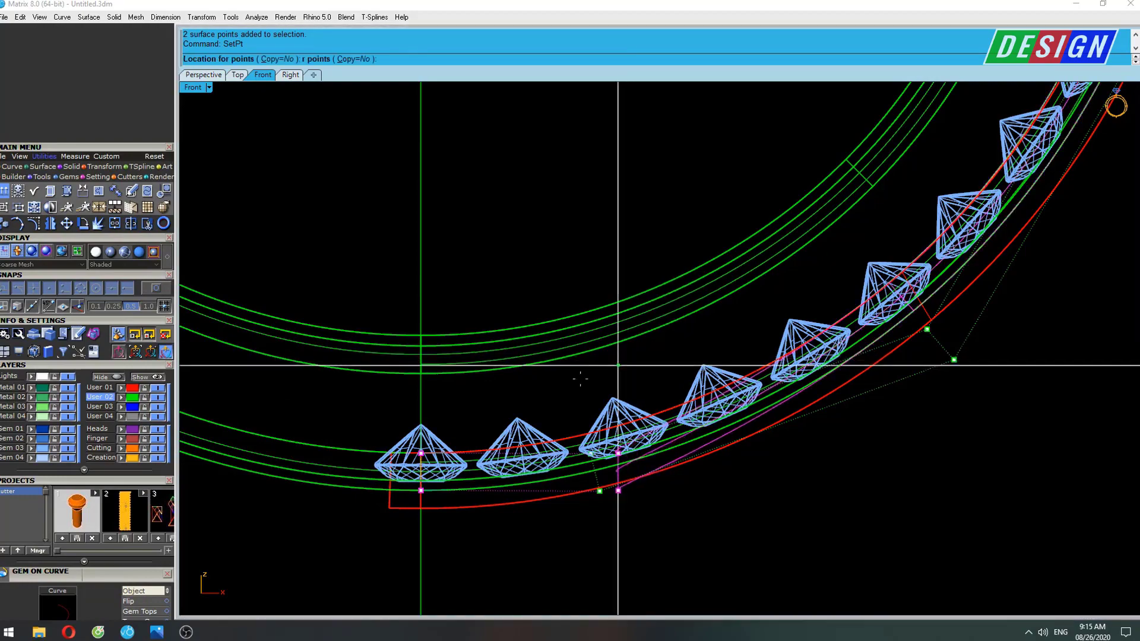
pyautogui.moveTo(488, 382); pyautogui.dragTo(480, 352, button='right')
pyautogui.press('Return')
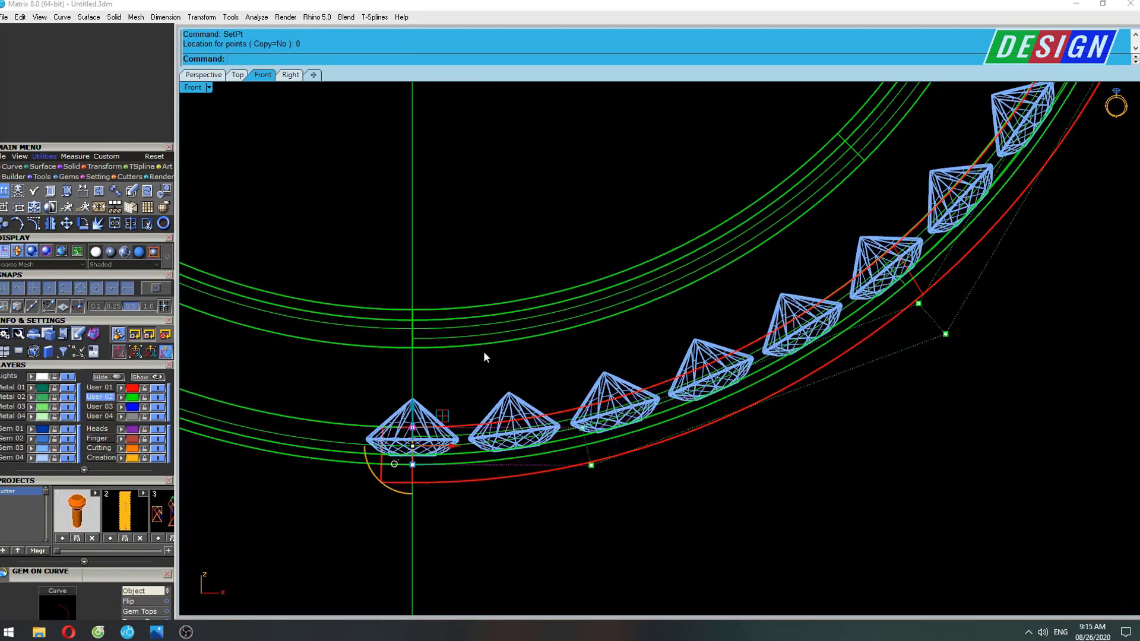
# - Delete the stray overlapping surface at the centre line
pyautogui.scroll(2, 484, 351)
pyautogui.scroll(5, 535, 397)
pyautogui.scroll(3, 368, 446)
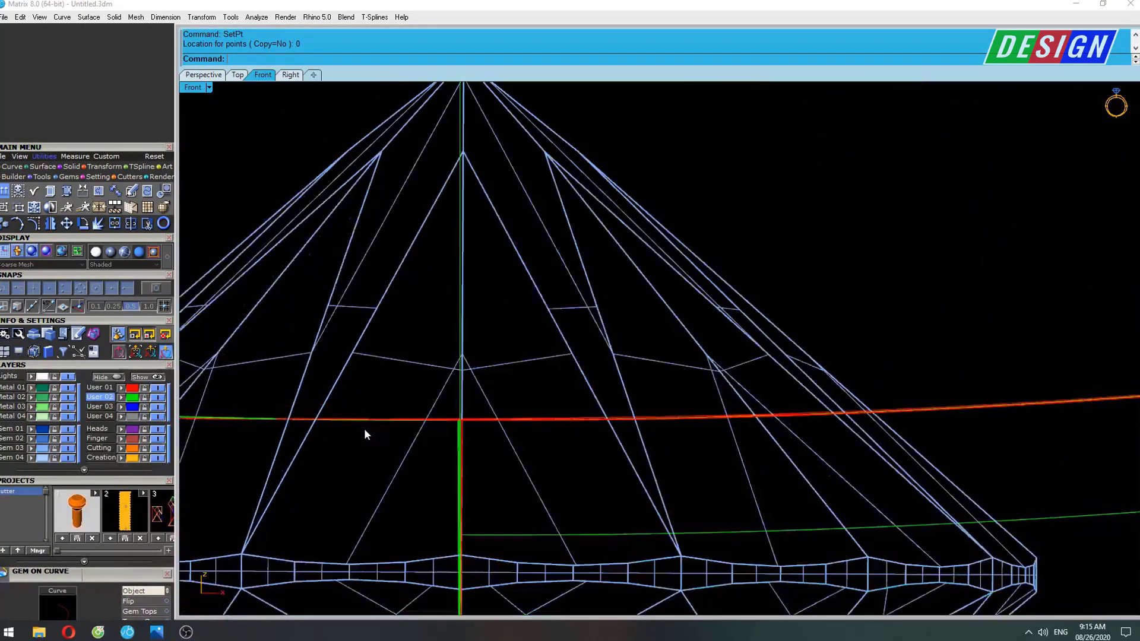
pyautogui.scroll(3, 460, 435)
pyautogui.scroll(2, 457, 423)
pyautogui.write('d')
pyautogui.press('Return')
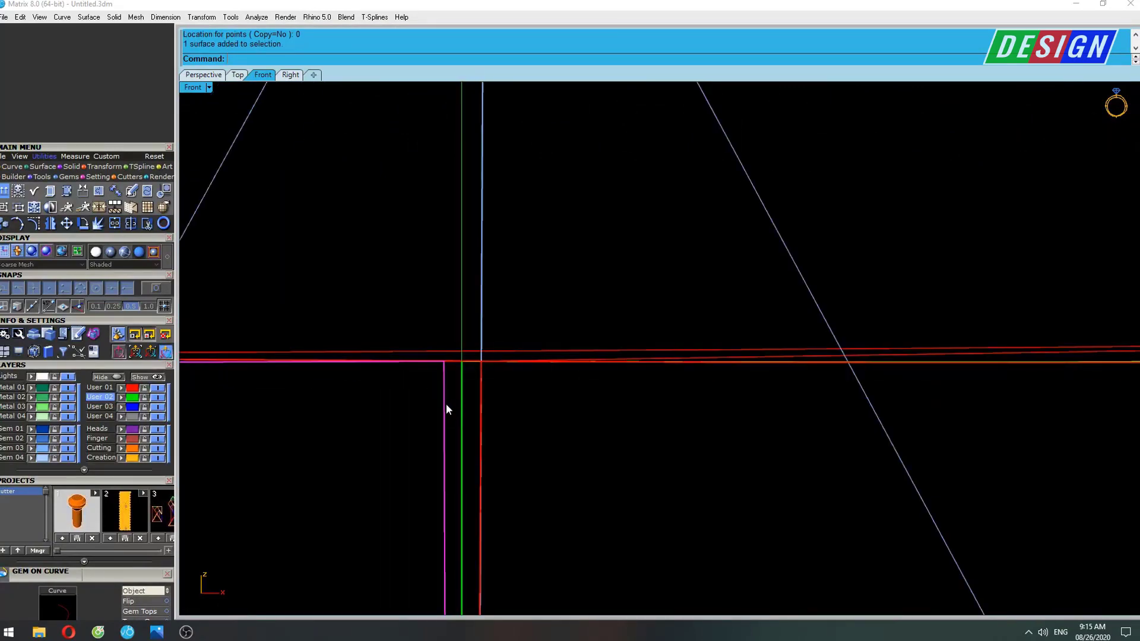
pyautogui.click(463, 392)
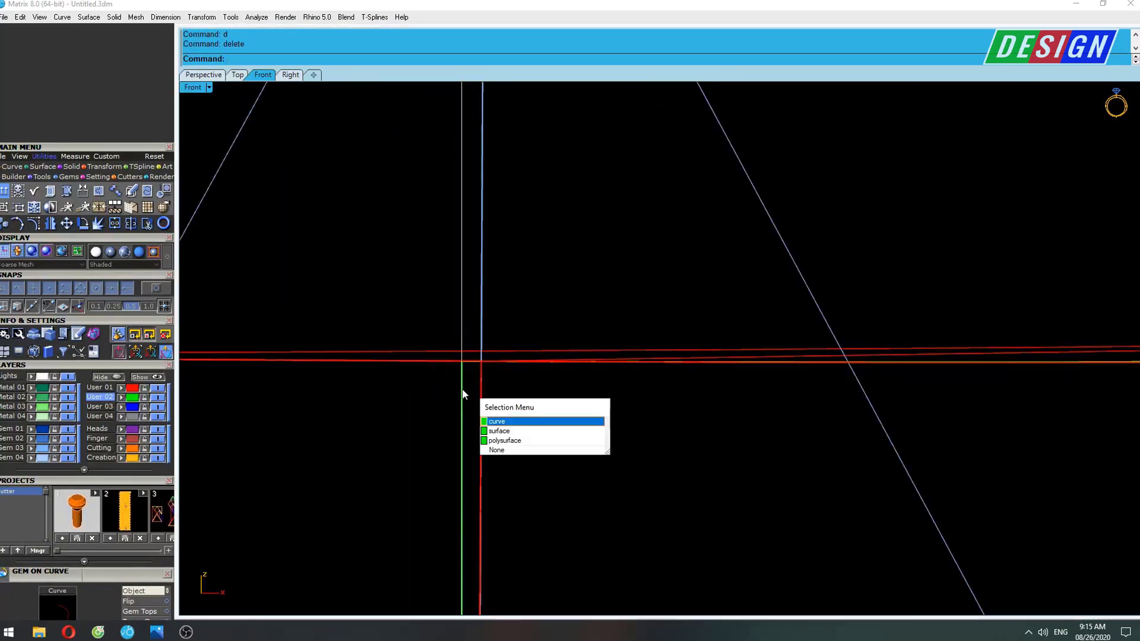
pyautogui.click(504, 431)
pyautogui.scroll(-3, 504, 436)
pyautogui.scroll(-3, 502, 431)
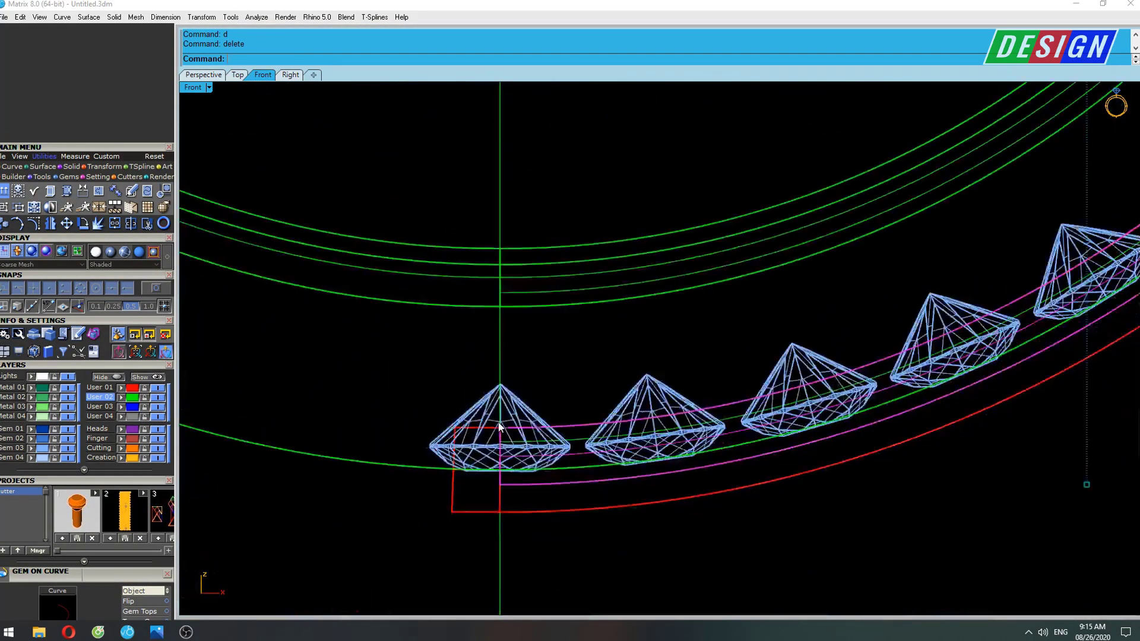
pyautogui.scroll(-3, 499, 423)
pyautogui.scroll(-3, 499, 424)
pyautogui.scroll(3, 551, 248)
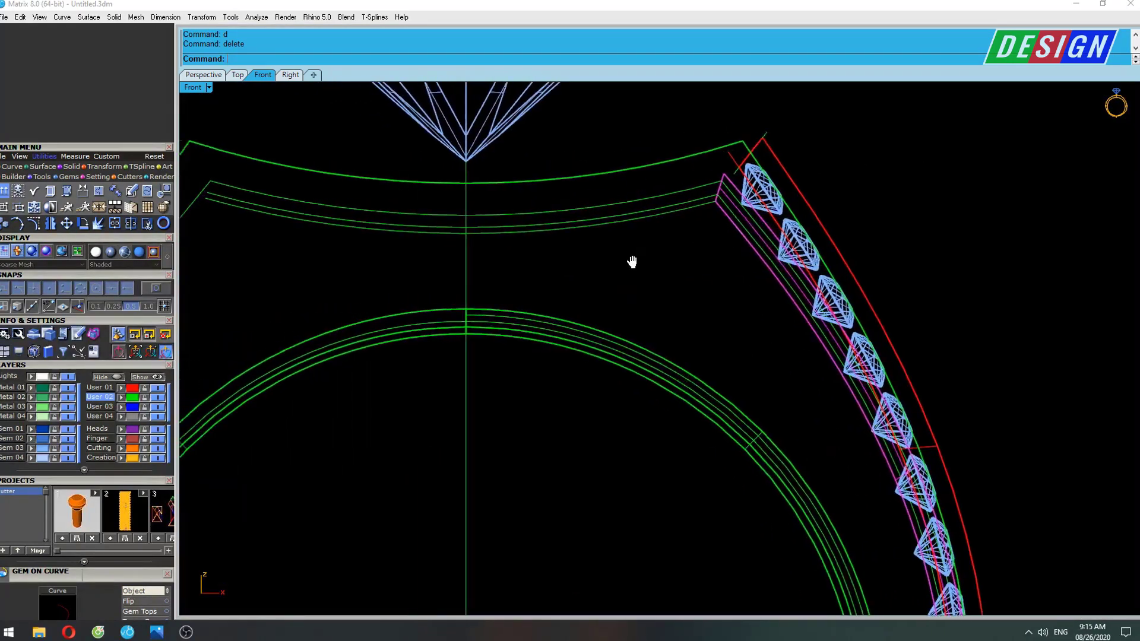
pyautogui.scroll(-1, 631, 262)
pyautogui.write('Mi')
# - Mirror the band surface to the left about a vertical plane through the origin
pyautogui.press('Return')
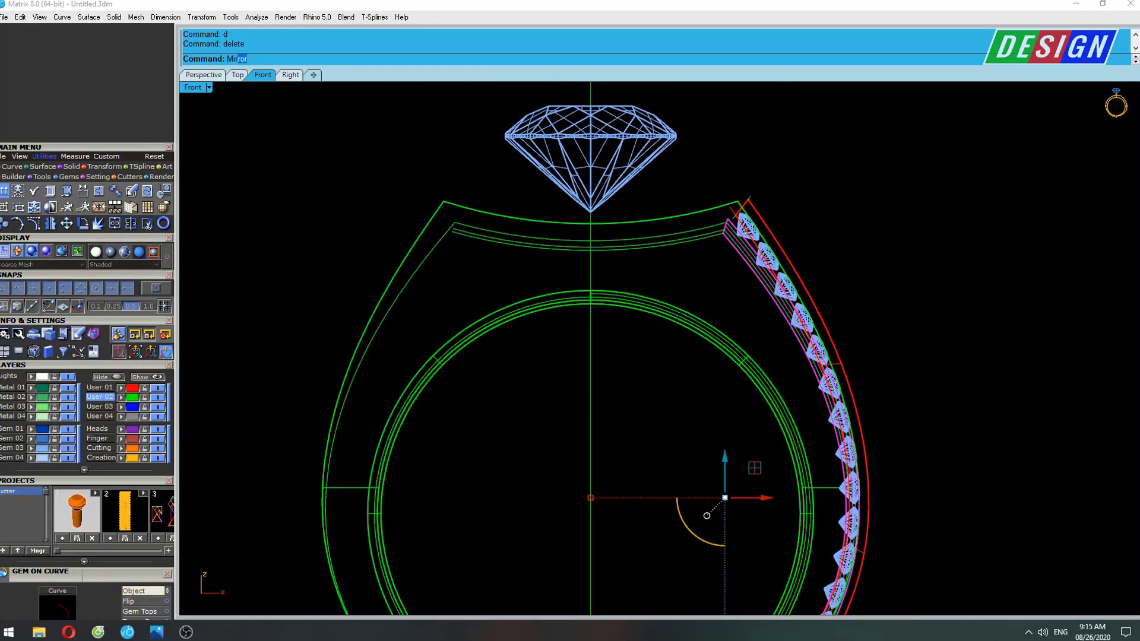
pyautogui.write('0')
pyautogui.press('Return')
pyautogui.click(607, 159)
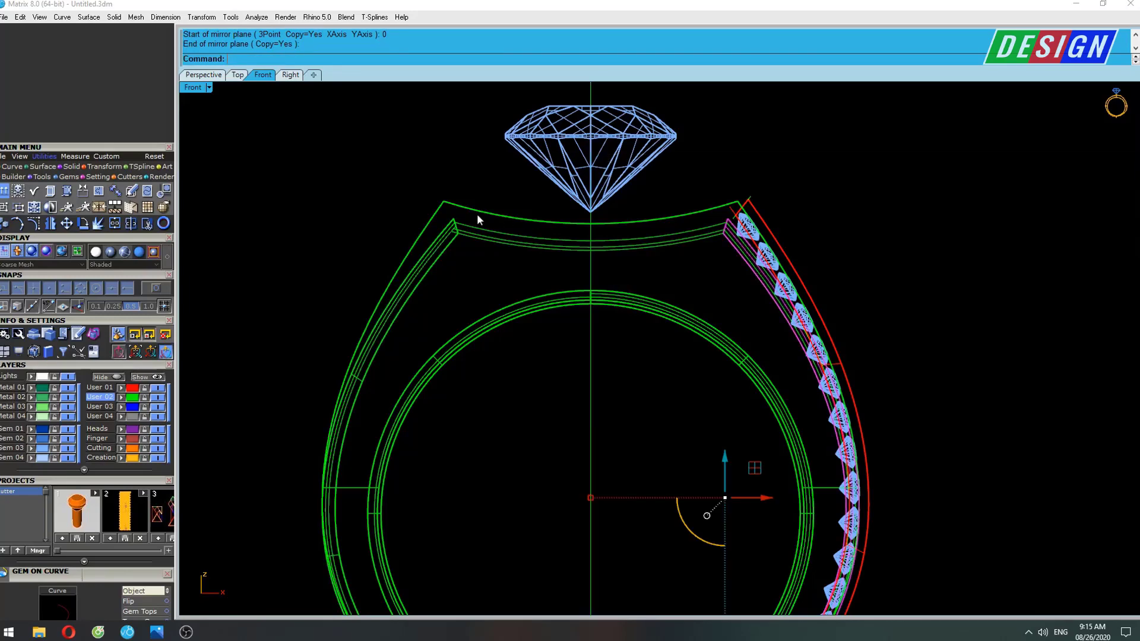
# - Join the two band surface halves into one open polysurface
pyautogui.moveTo(607, 278)
pyautogui.mouseDown(button='right')
pyautogui.moveTo(539, 268)
pyautogui.moveTo(560, 275)
pyautogui.mouseUp(button='right')
pyautogui.press('Return')
pyautogui.click(406, 222)
pyautogui.press('Return')
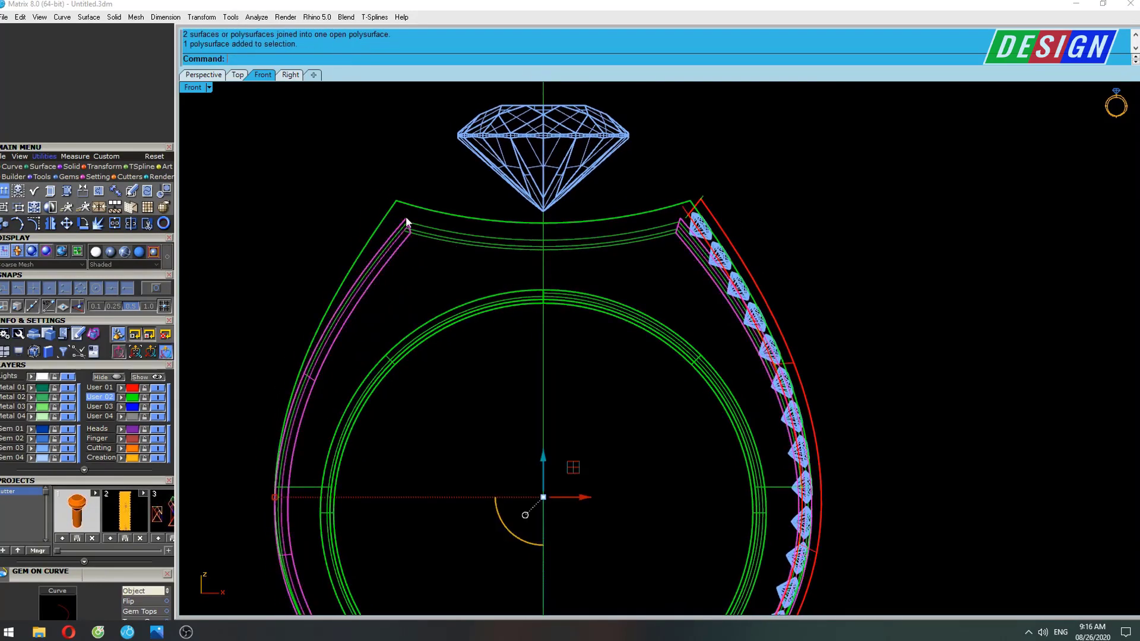
pyautogui.click(502, 285)
pyautogui.click(596, 248)
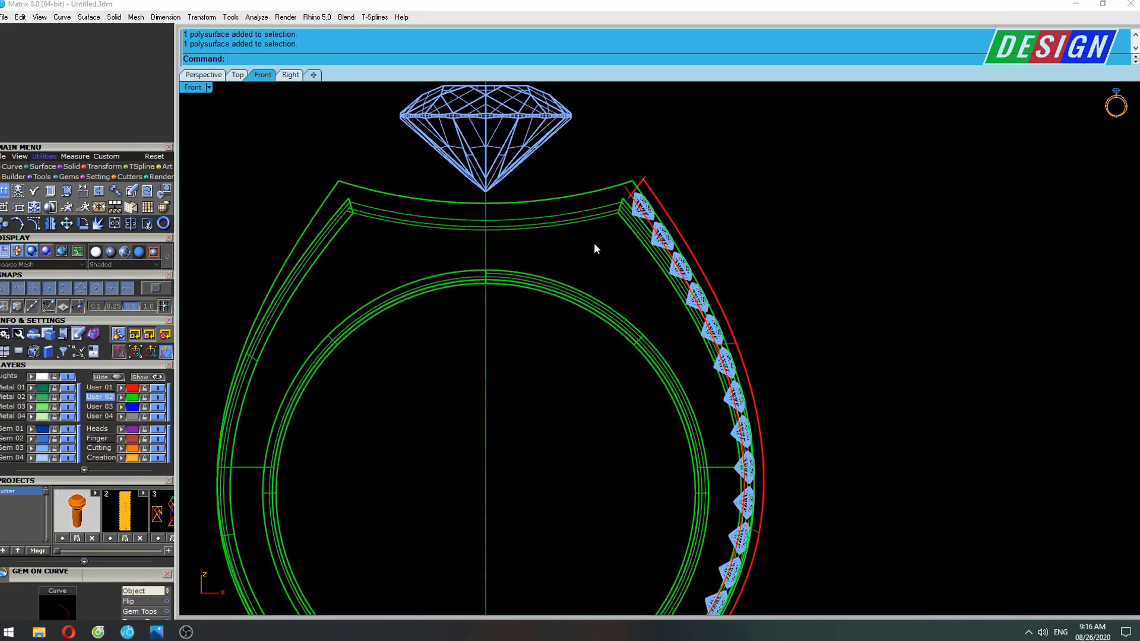
pyautogui.scroll(1, 369, 215)
pyautogui.scroll(4, 391, 237)
pyautogui.click(412, 269)
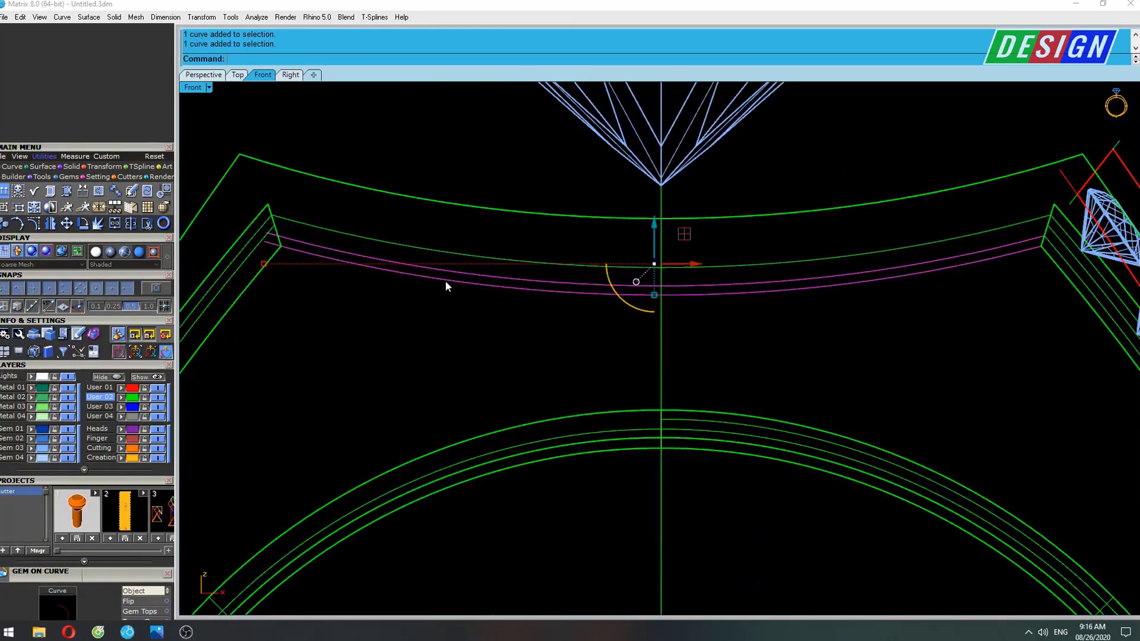
# - Duplicate the left end edge of the joined band polysurface with DupEdge
pyautogui.moveTo(446, 287); pyautogui.dragTo(447, 304, button='right')
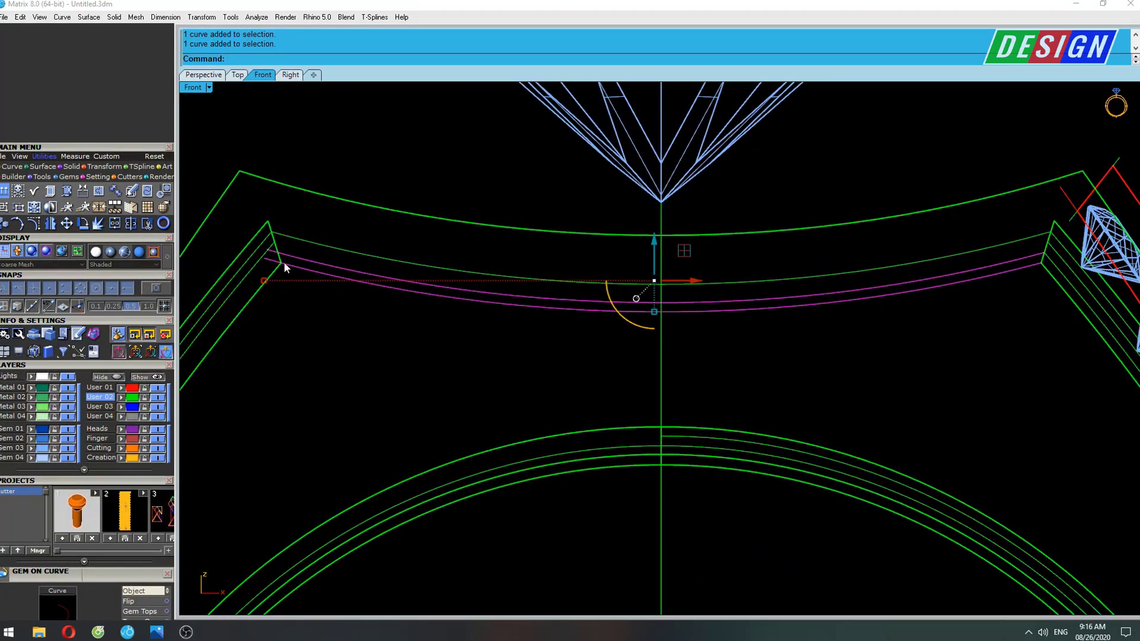
pyautogui.scroll(3, 284, 262)
pyautogui.scroll(2, 327, 266)
pyautogui.click(380, 258)
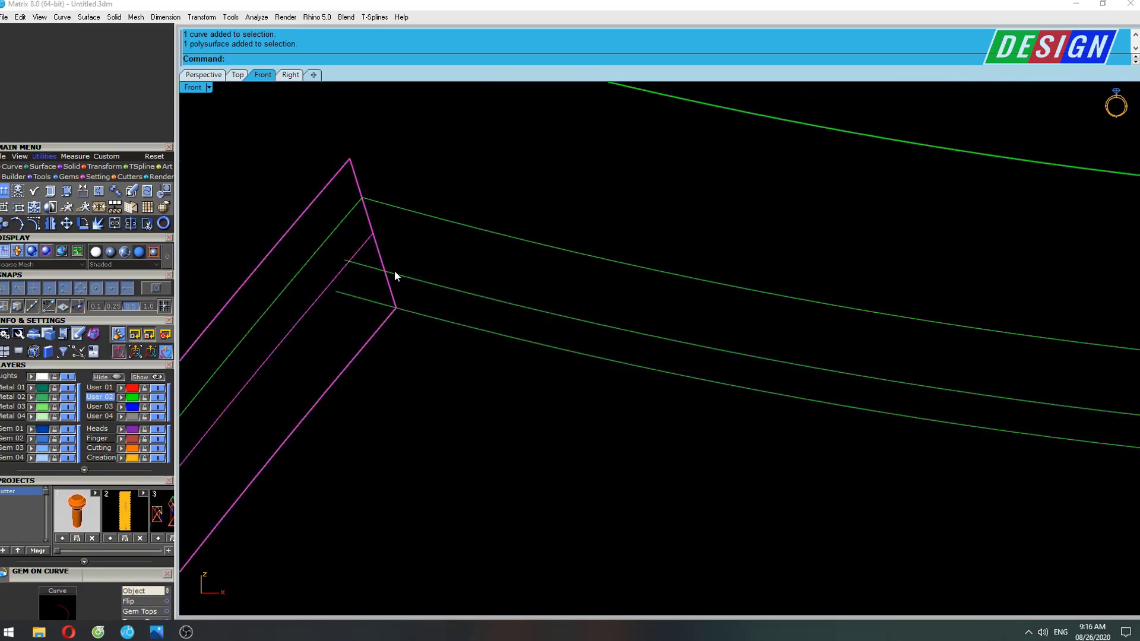
pyautogui.write('dupedge')
pyautogui.press('Return')
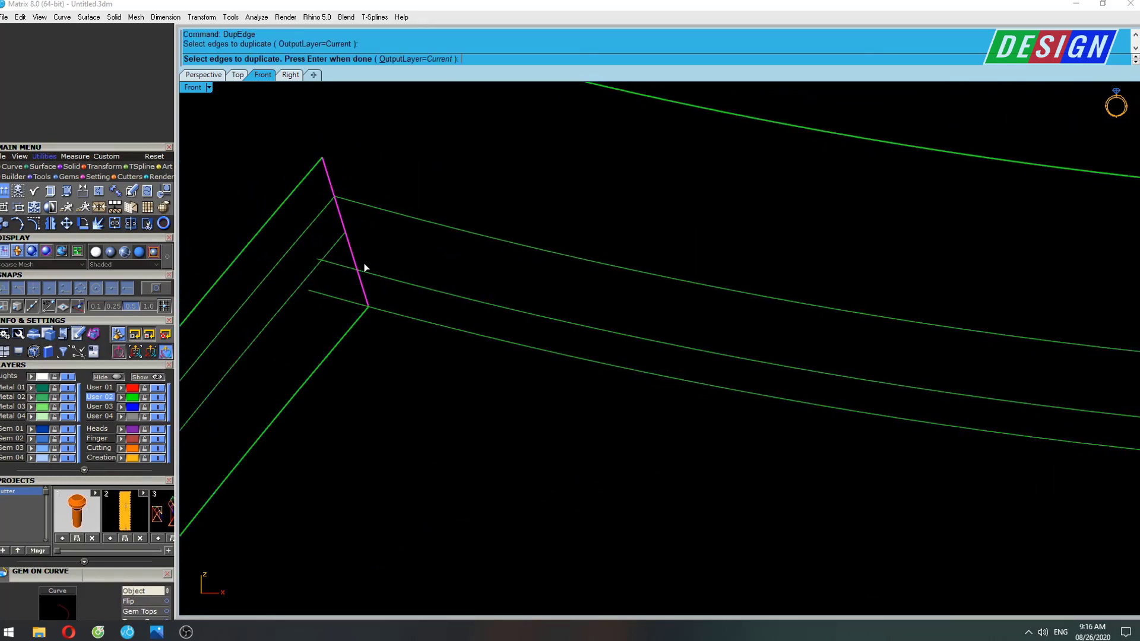
pyautogui.click(363, 266)
pyautogui.moveTo(389, 250); pyautogui.dragTo(353, 226, button='right')
# - Trim both green lines back to the copied edge
pyautogui.write('im')
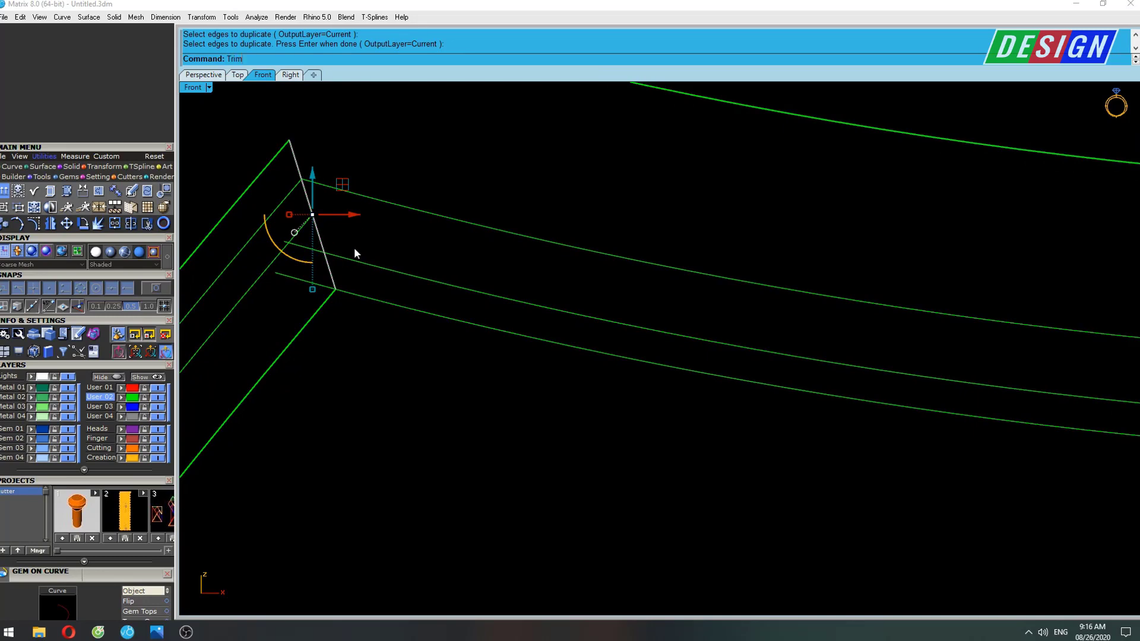
pyautogui.press('Return')
pyautogui.scroll(3, 333, 249)
pyautogui.click(315, 250)
pyautogui.click(299, 320)
pyautogui.scroll(-3, 387, 324)
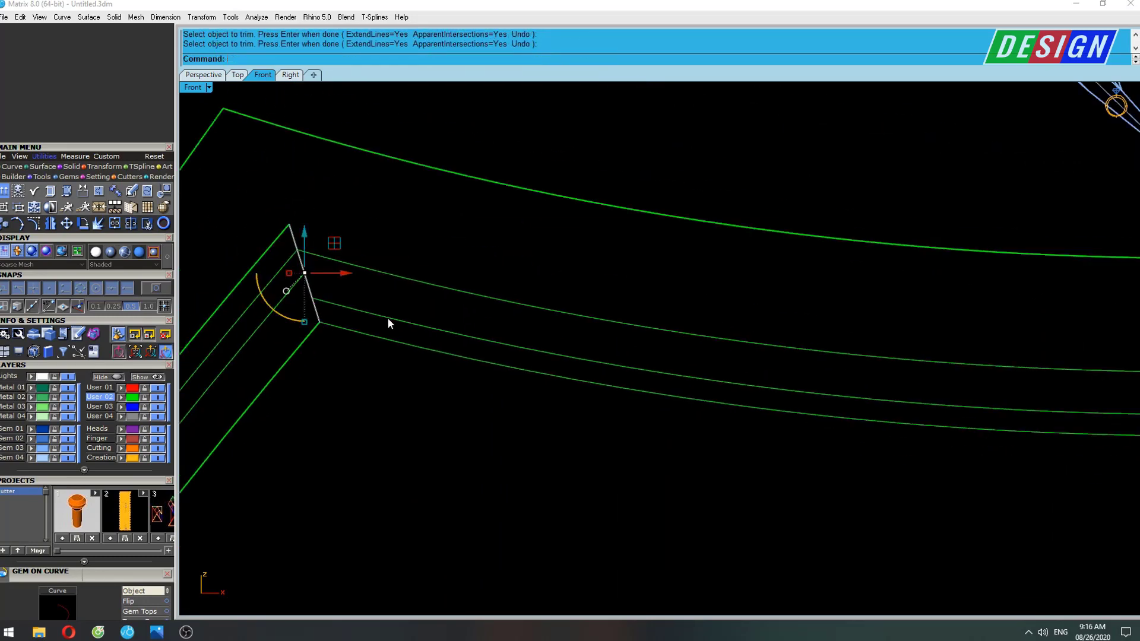
pyautogui.press('Return')
pyautogui.scroll(-5, 382, 364)
# - Rebuild the two inner band curves with 7 points at degree 3
pyautogui.moveTo(652, 334); pyautogui.dragTo(578, 325, button='right')
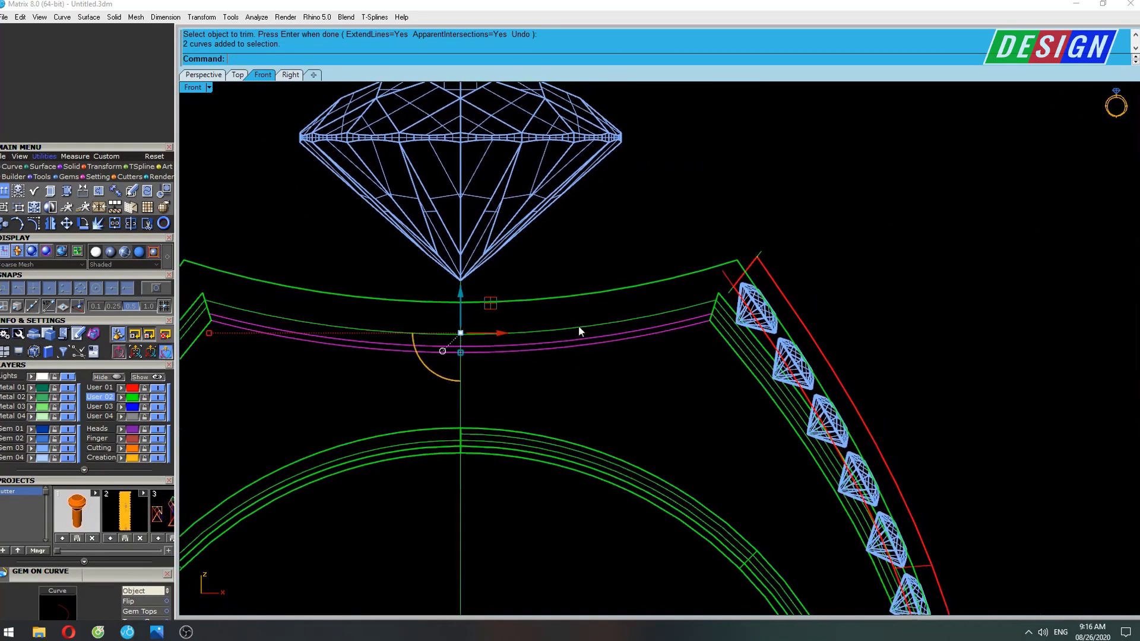
pyautogui.write('re')
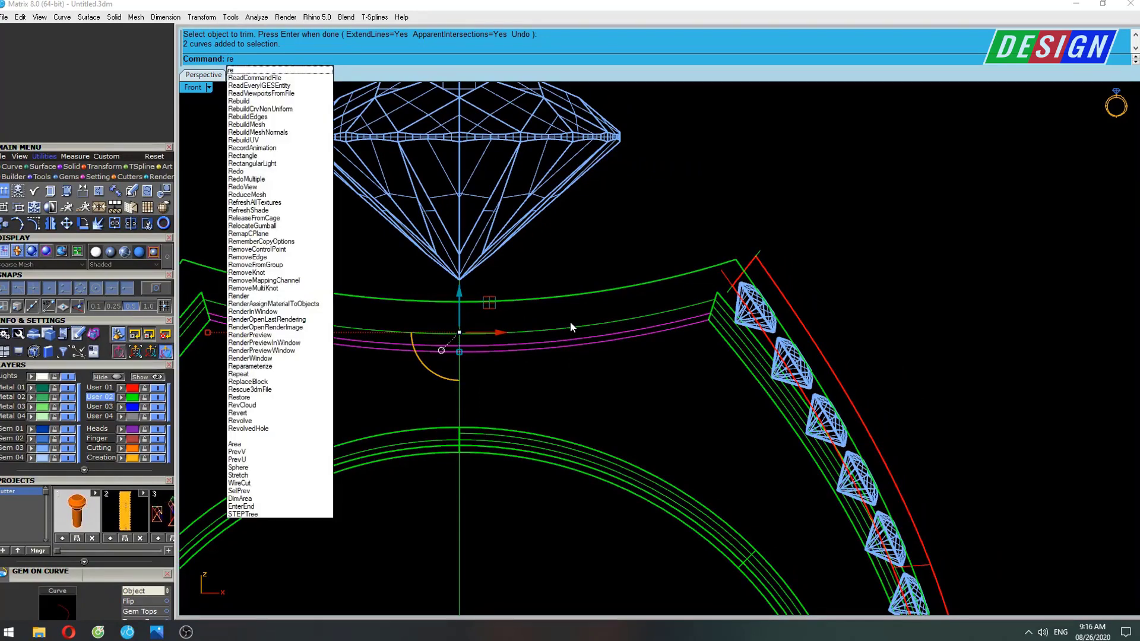
pyautogui.write('build')
pyautogui.press('Return')
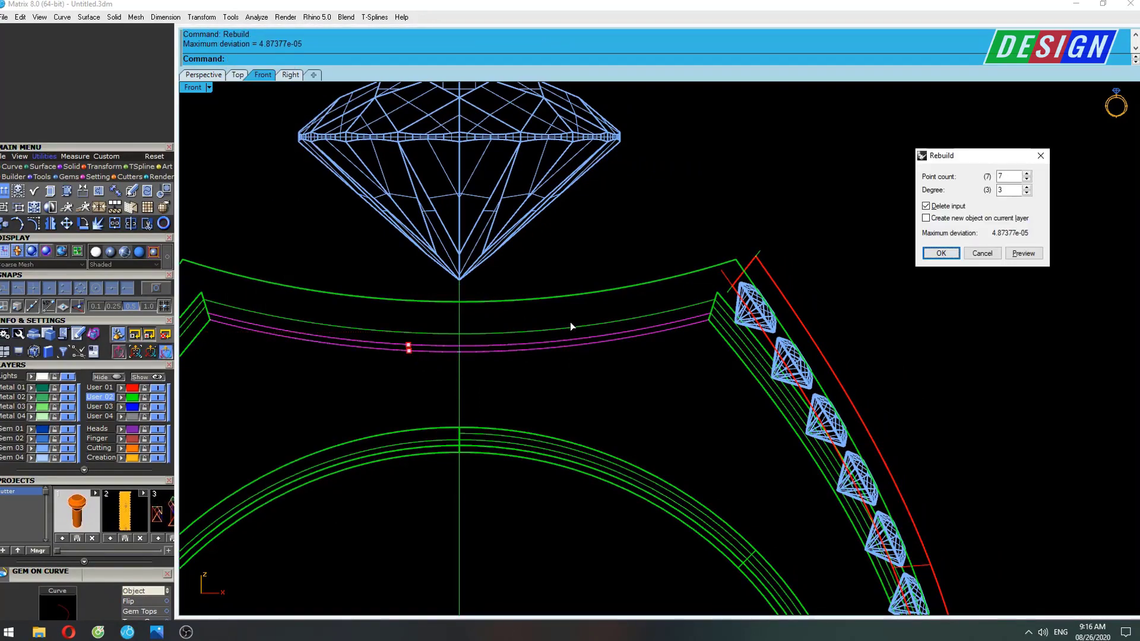
pyautogui.press('Return')
pyautogui.moveTo(630, 357)
pyautogui.mouseDown(button='right')
pyautogui.moveTo(682, 339)
pyautogui.moveTo(670, 337)
pyautogui.mouseUp(button='right')
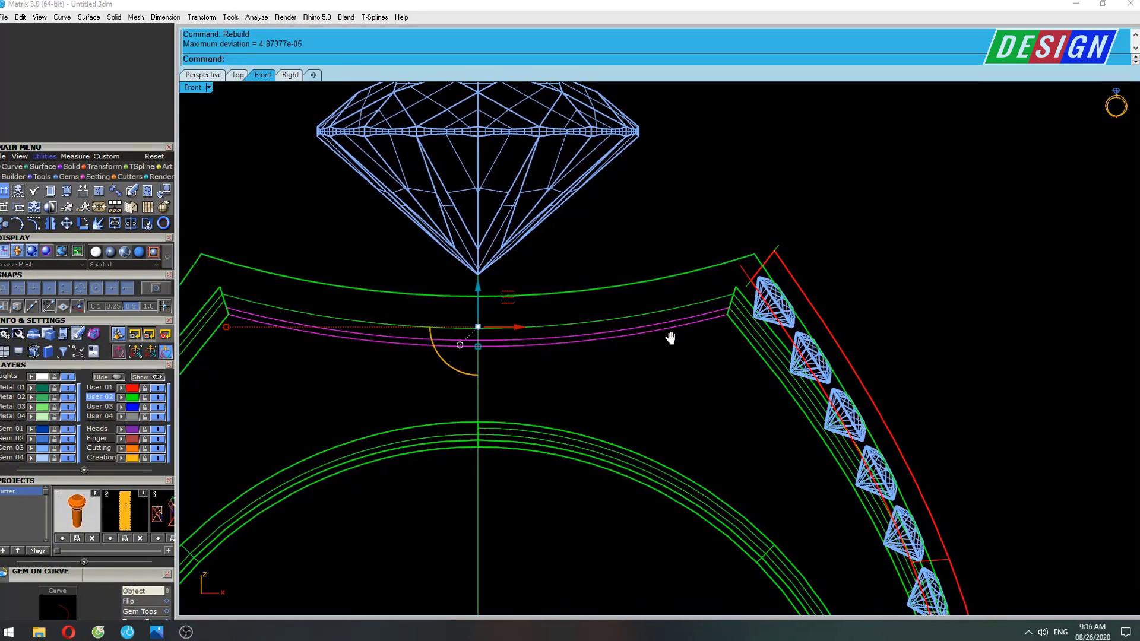
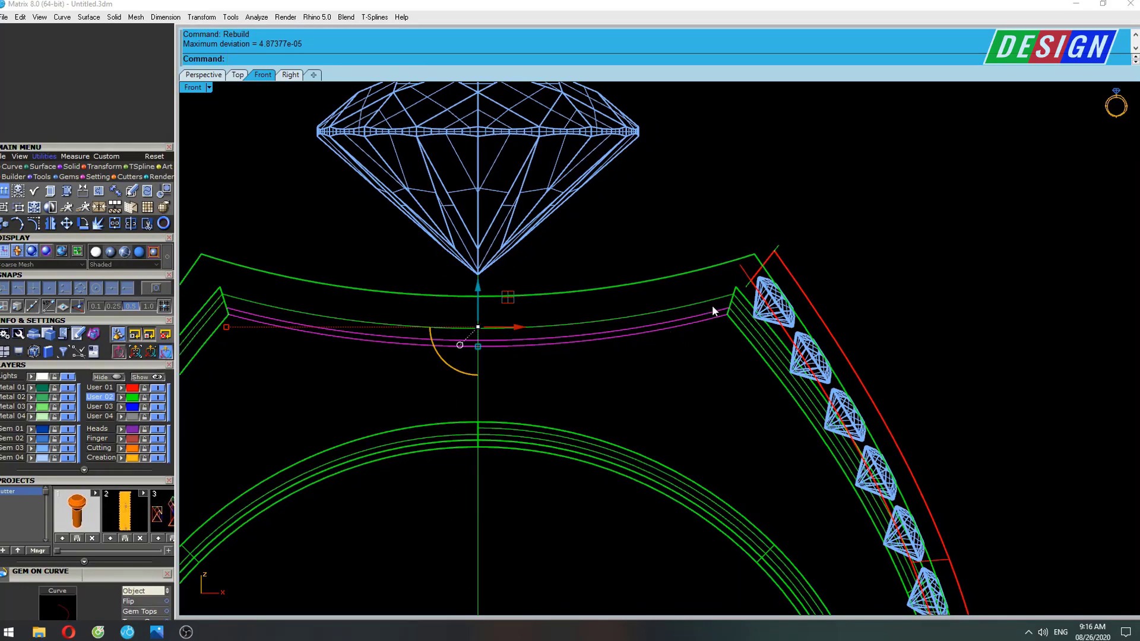
# - Loft a new surface between the curves across the top of the band
pyautogui.moveTo(712, 310); pyautogui.dragTo(674, 312, button='right')
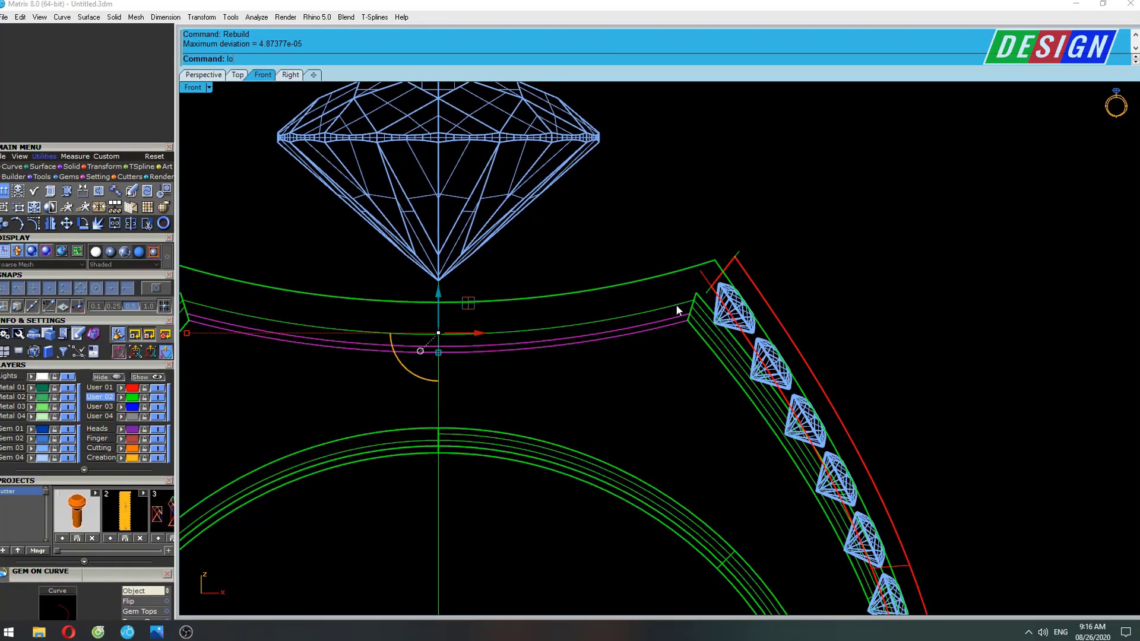
pyautogui.press('Return')
pyautogui.press('Return')
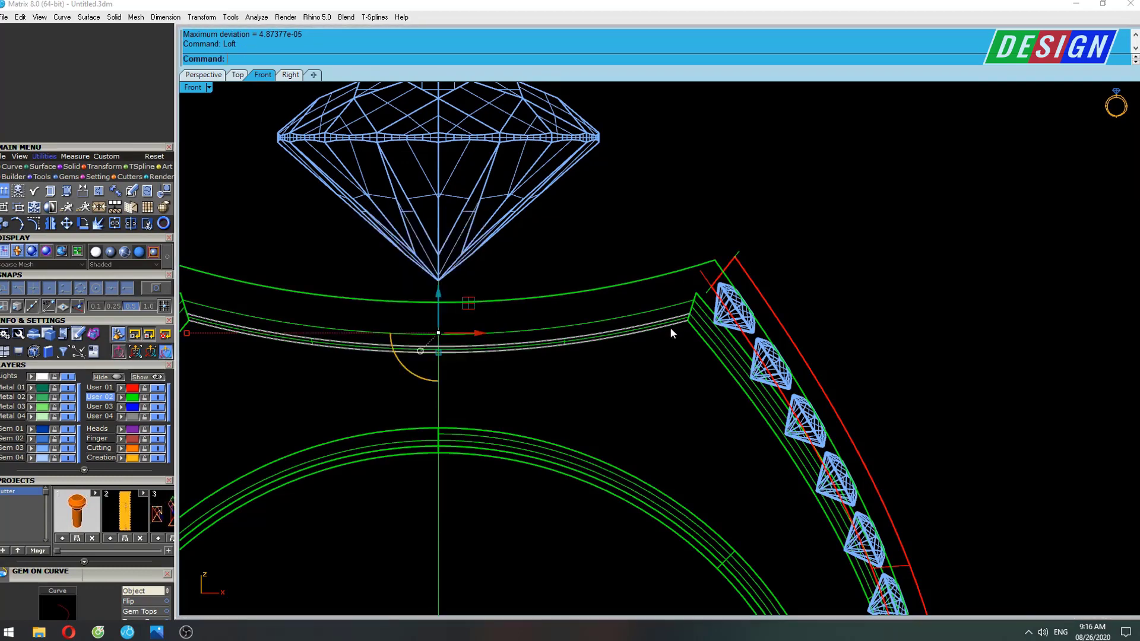
pyautogui.scroll(2, 658, 329)
pyautogui.scroll(1, 659, 330)
# - Extend the lofted surface's edge by the default factor of 0.5
pyautogui.write('ExtrudeCrv')
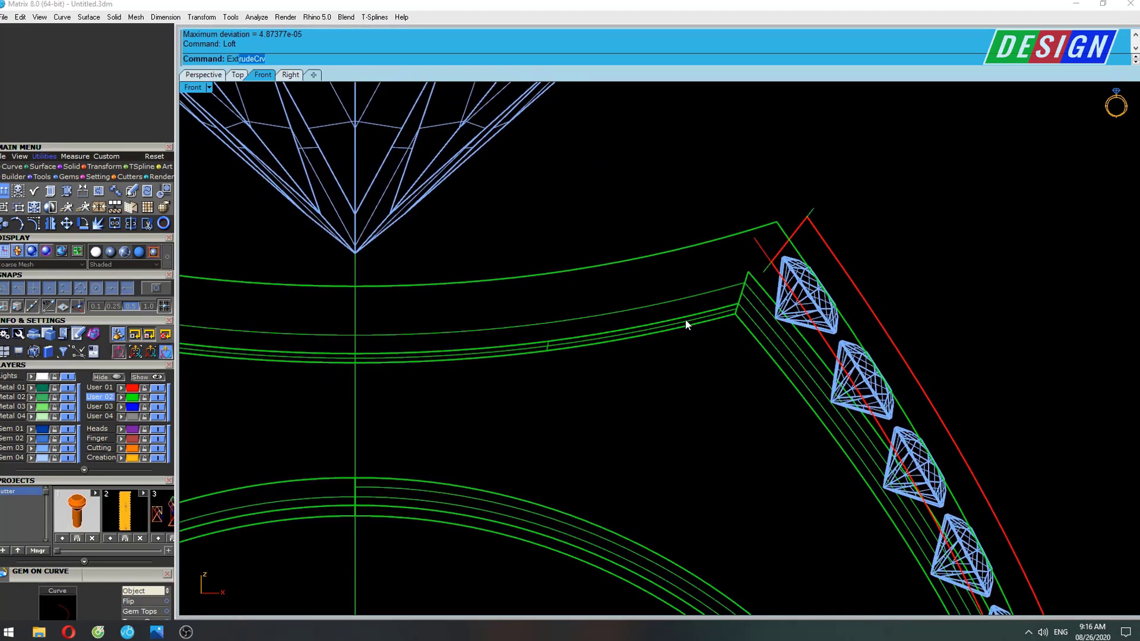
pyautogui.write('e')
pyautogui.write('ndsrf')
pyautogui.press('Return')
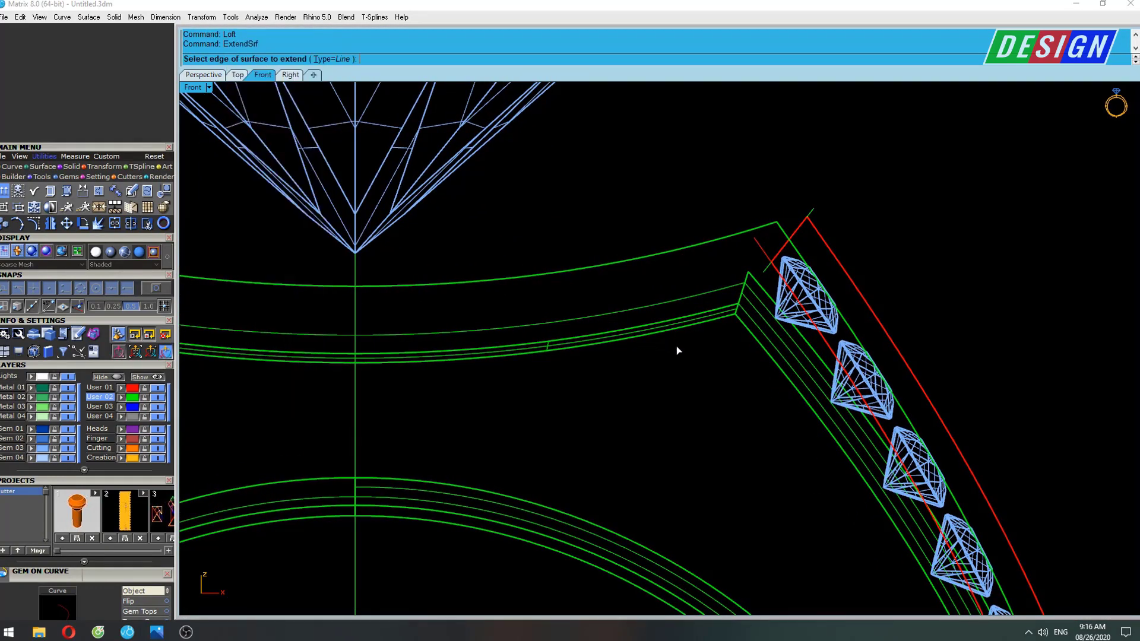
pyautogui.click(659, 326)
pyautogui.press('Return')
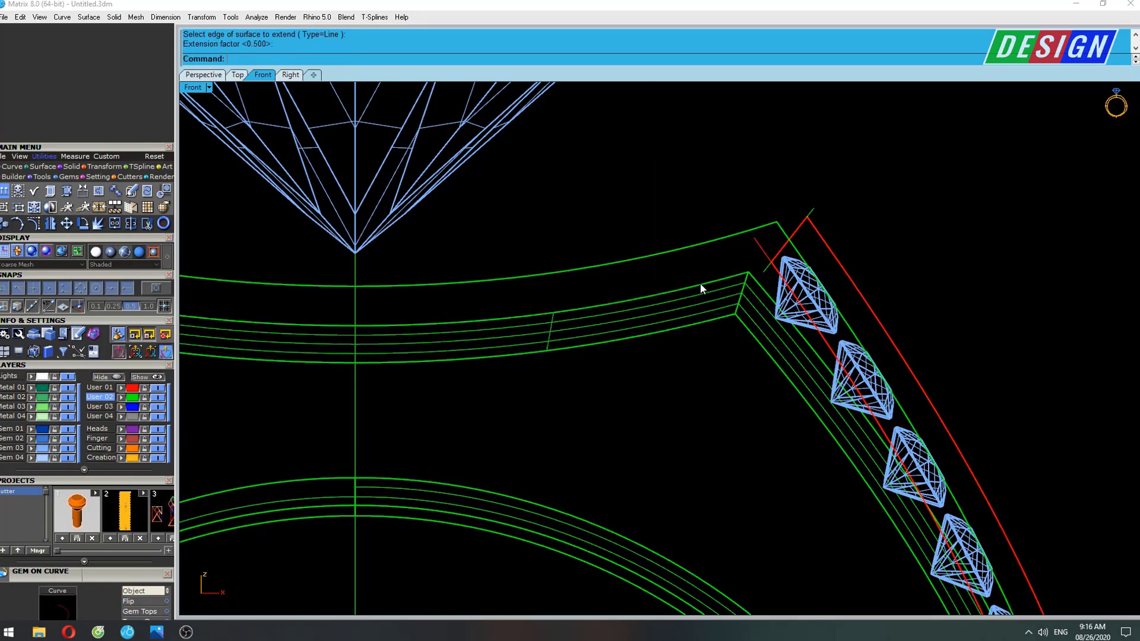
# - Join the band surfaces into one polysurface with J
pyautogui.click(752, 287)
pyautogui.scroll(-3, 744, 295)
pyautogui.scroll(-2, 687, 289)
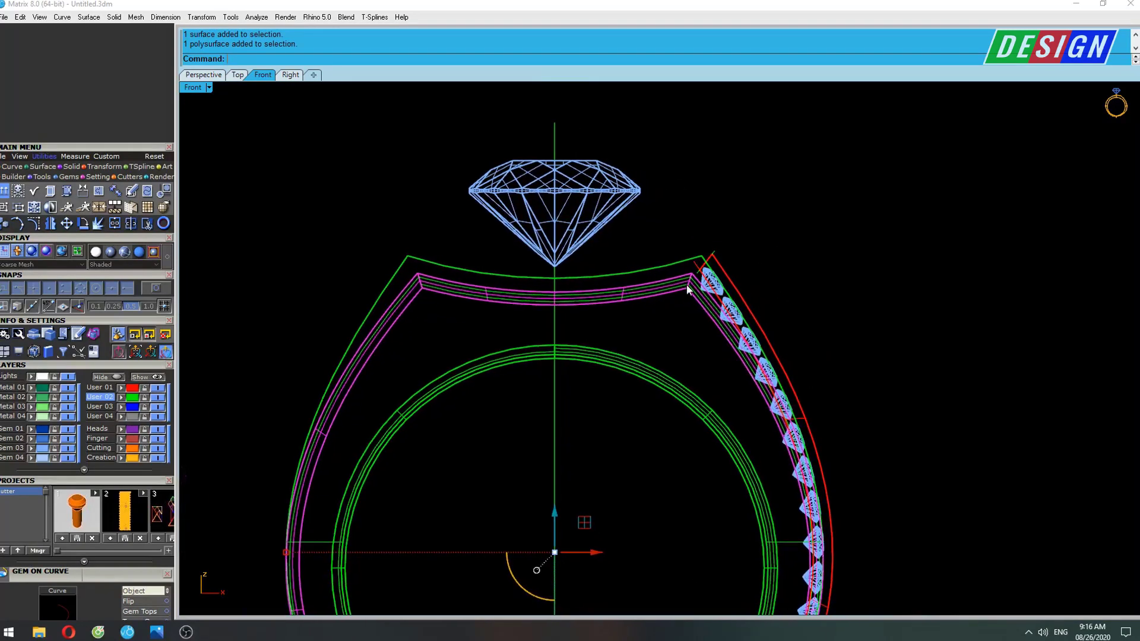
pyautogui.write('Join')
pyautogui.press('Return')
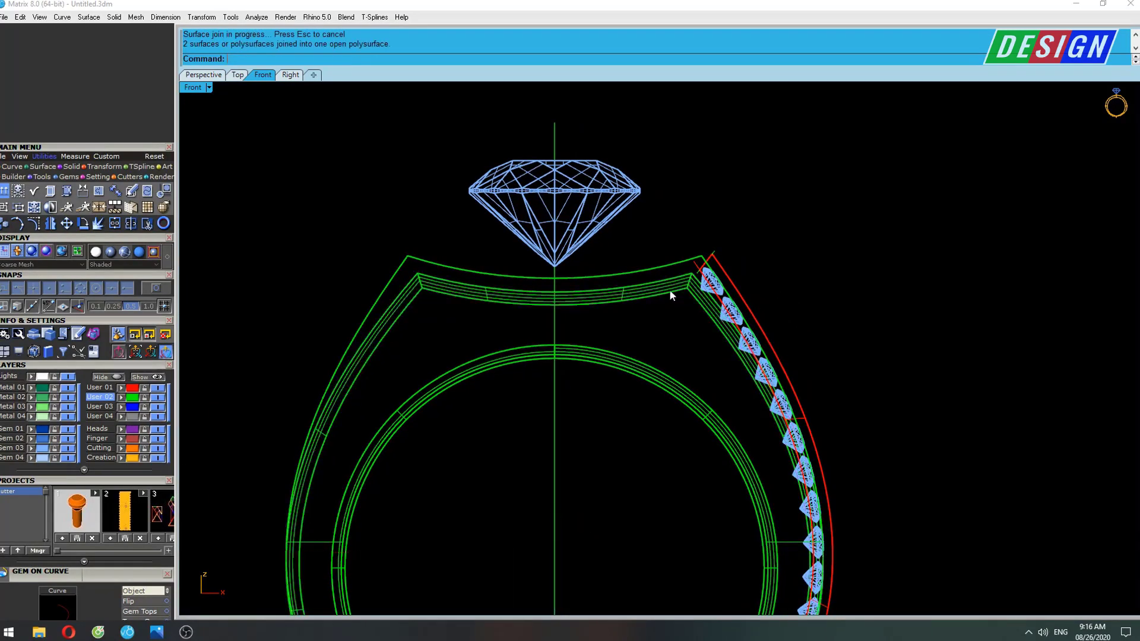
# - Select the joined band polysurface and inspect it in the Perspective and Right views
pyautogui.click(673, 283)
pyautogui.scroll(3, 643, 374)
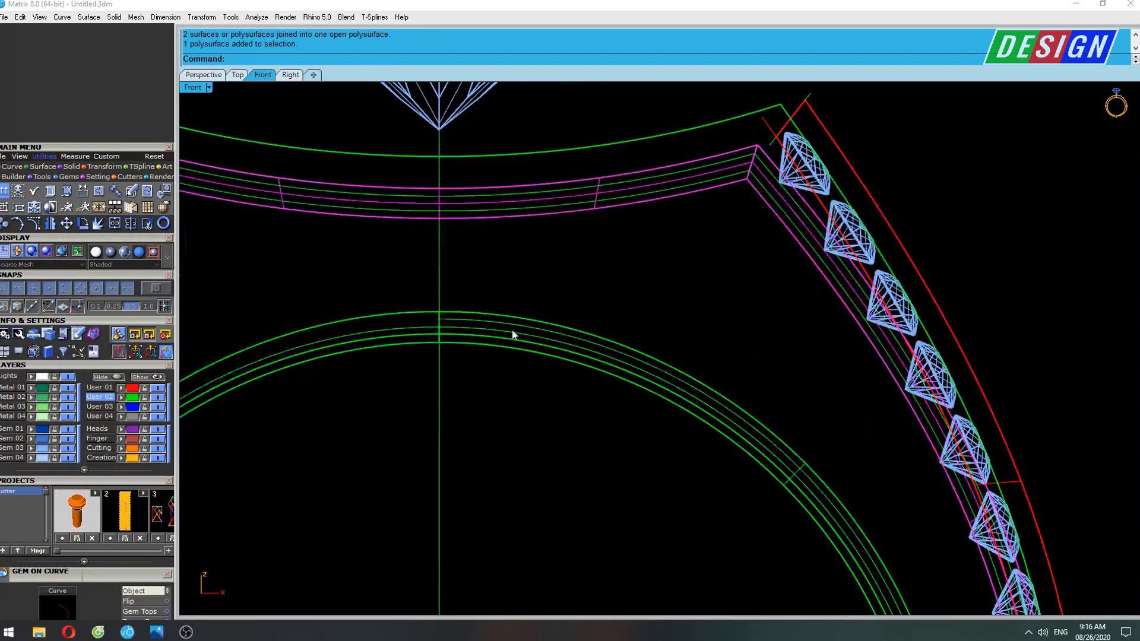
pyautogui.click(469, 321)
pyautogui.click(534, 354)
pyautogui.scroll(-2, 579, 332)
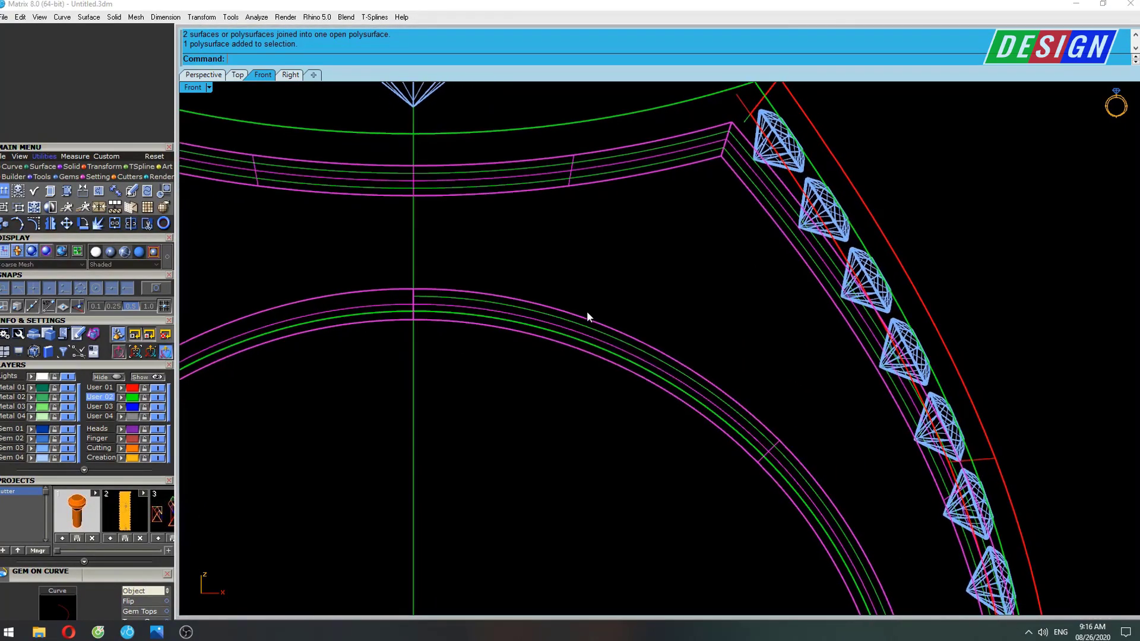
pyautogui.hotkey('ctrl', 'F4')
pyautogui.hotkey('ctrl', 'F3')
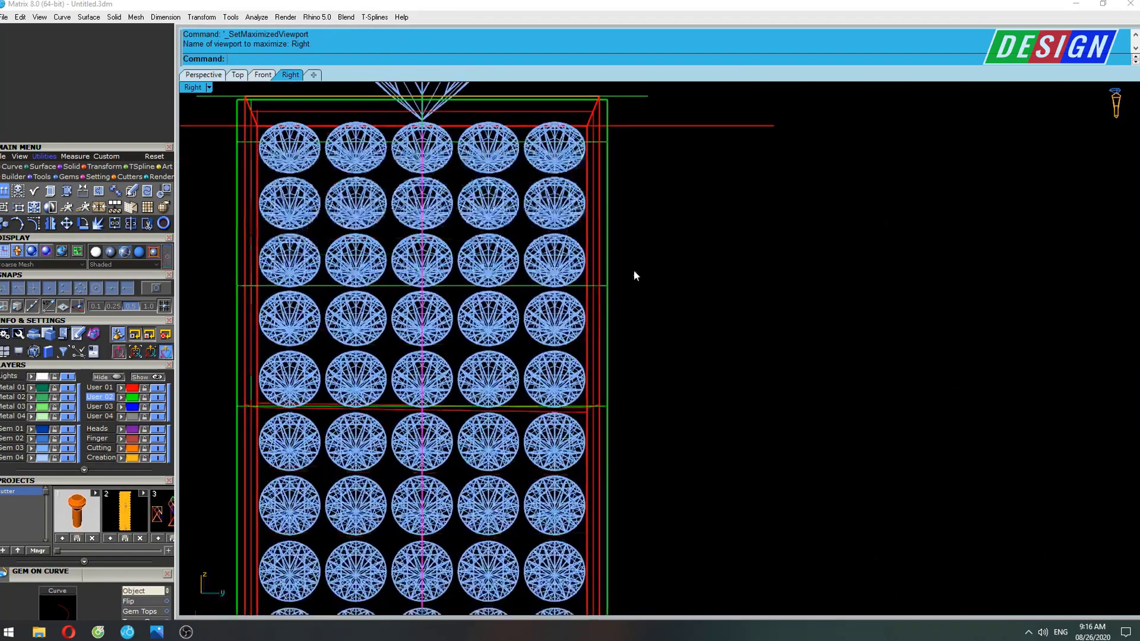
# - Orbit and zoom the Perspective view to inspect the ring band
pyautogui.scroll(-5, 633, 269)
pyautogui.scroll(3, 571, 255)
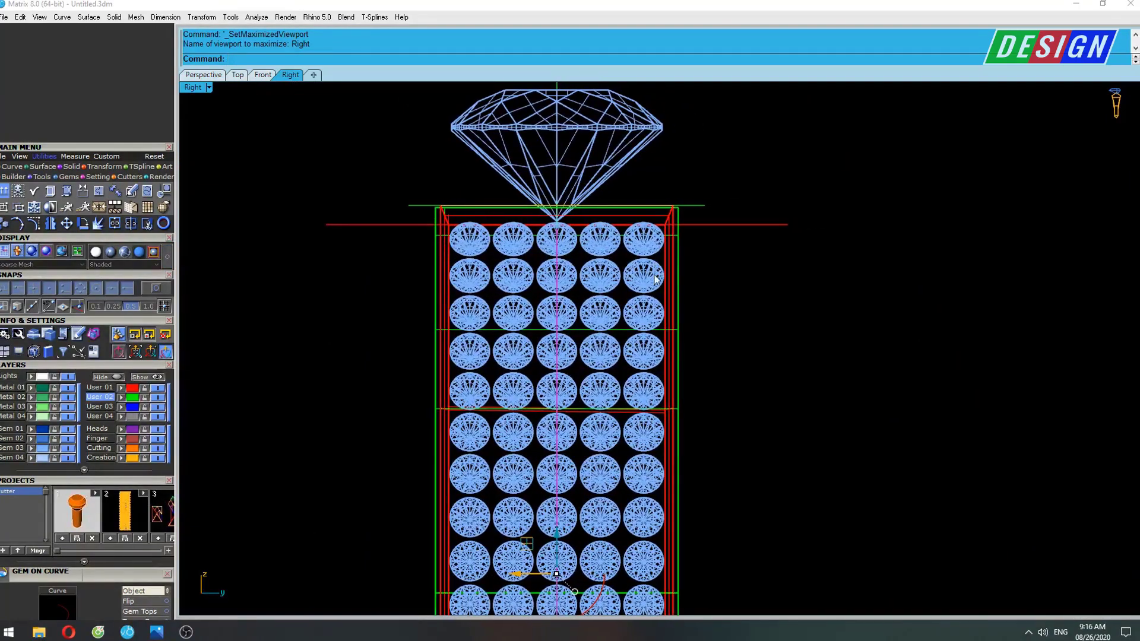
pyautogui.scroll(3, 556, 240)
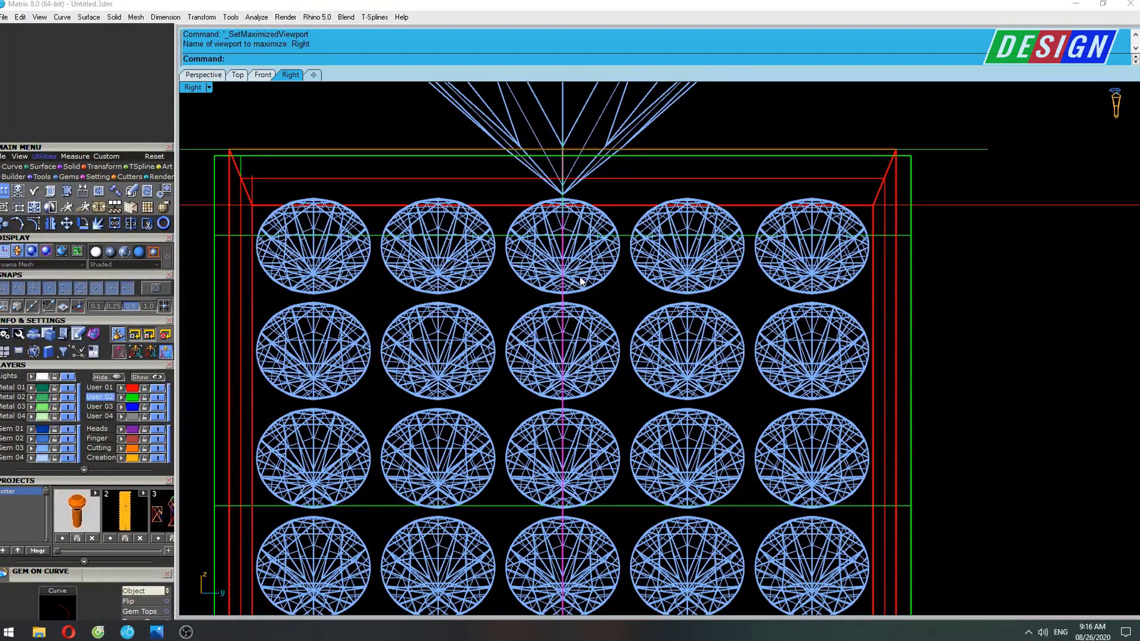
pyautogui.hotkey('ctrl', 'Tab')
pyautogui.scroll(2, 497, 283)
pyautogui.moveTo(519, 280)
pyautogui.mouseDown(button='right')
pyautogui.moveTo(520, 321)
pyautogui.moveTo(540, 345)
pyautogui.moveTo(532, 326)
pyautogui.mouseUp(button='right')
pyautogui.scroll(3, 517, 294)
pyautogui.scroll(2, 518, 294)
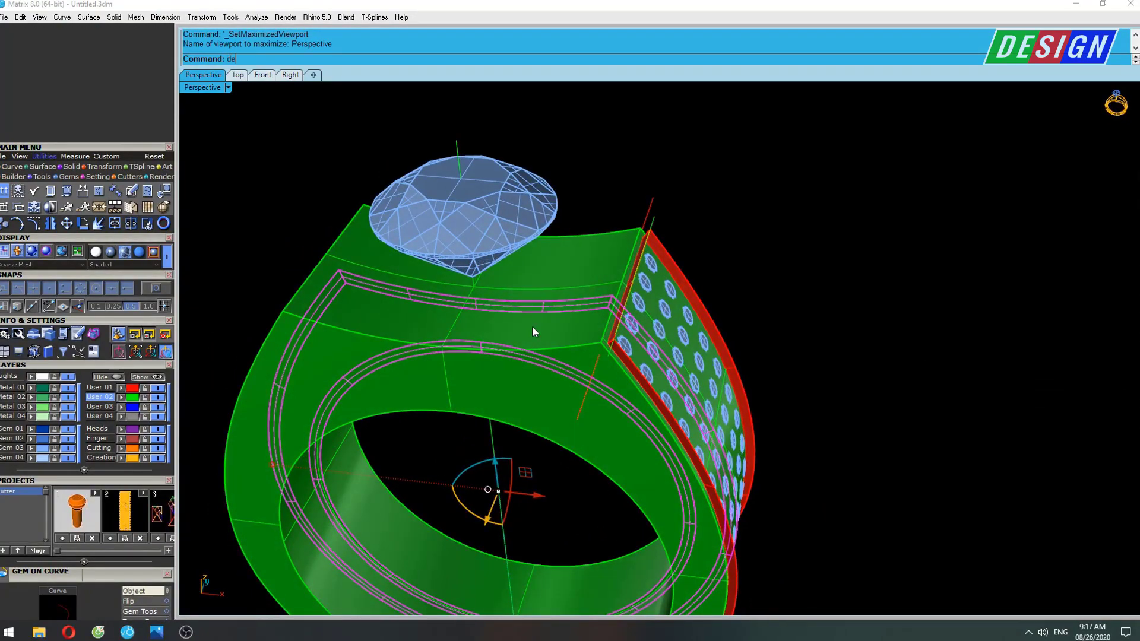
# - Select the two inner band curves in the Front view
pyautogui.hotkey('ctrl', 'F2')
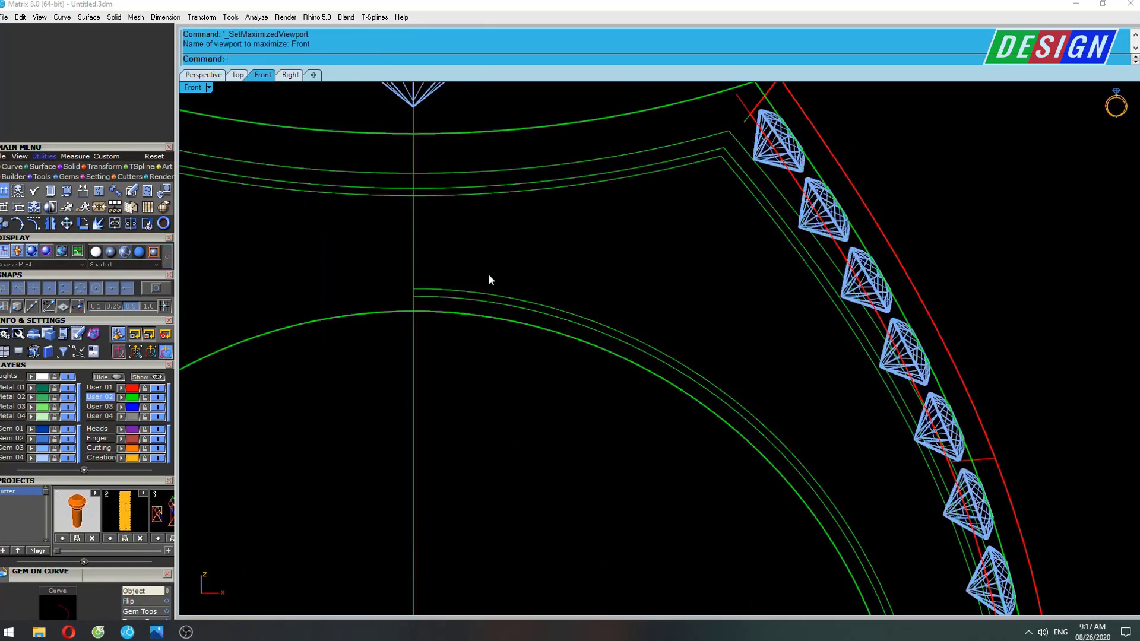
pyautogui.click(466, 293)
pyautogui.scroll(-1, 479, 302)
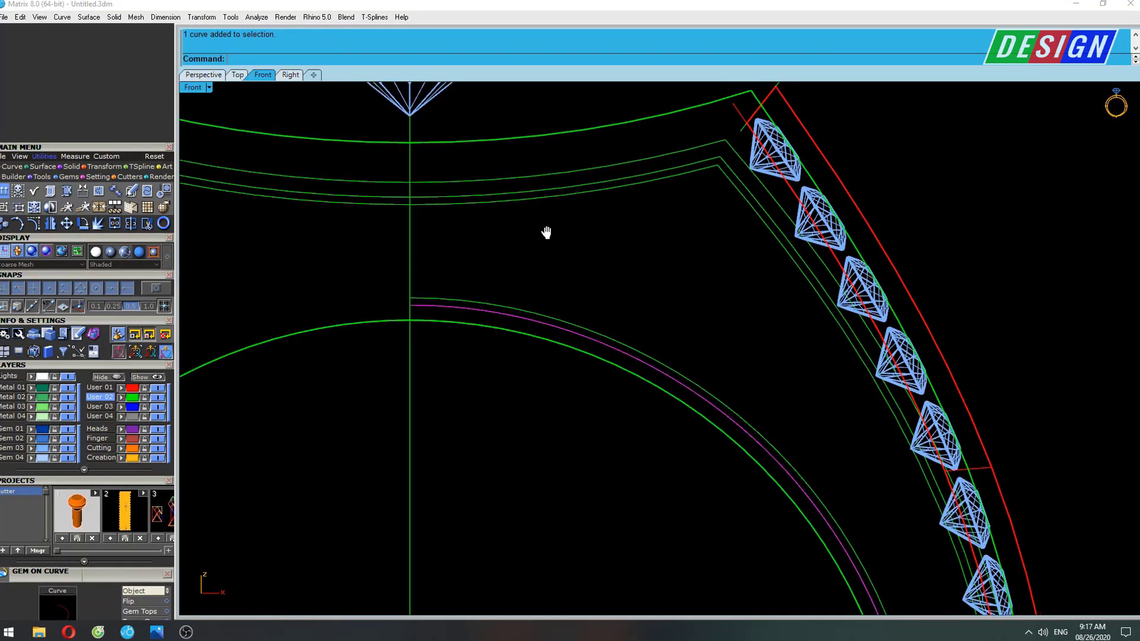
pyautogui.scroll(1, 558, 228)
pyautogui.click(553, 236)
pyautogui.scroll(-2, 693, 237)
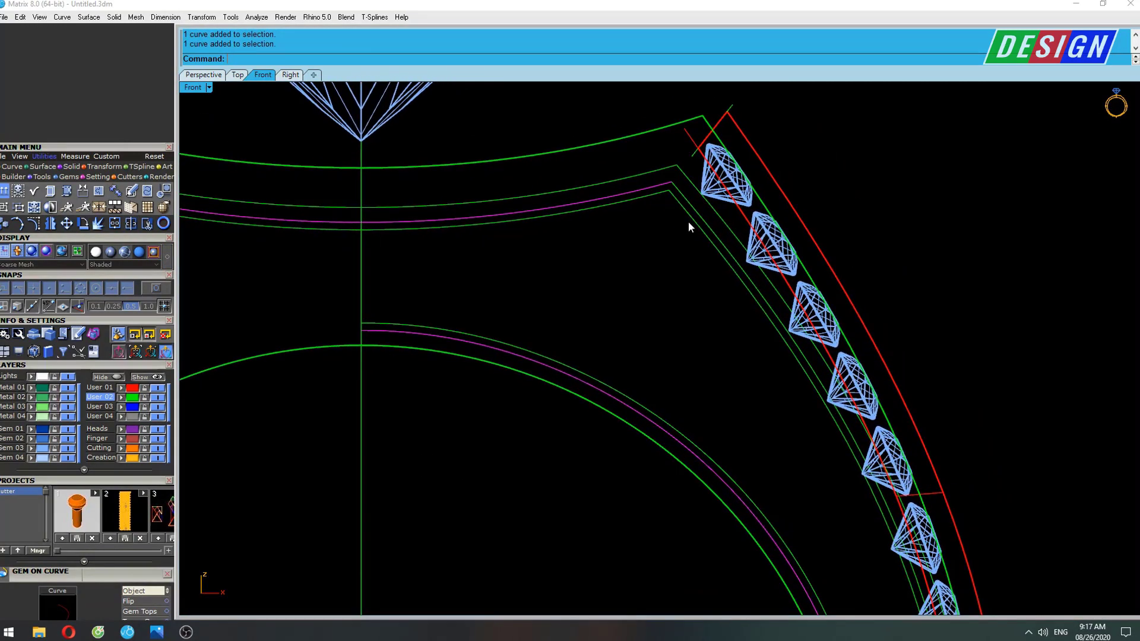
pyautogui.scroll(-1, 696, 220)
pyautogui.scroll(-1, 696, 220)
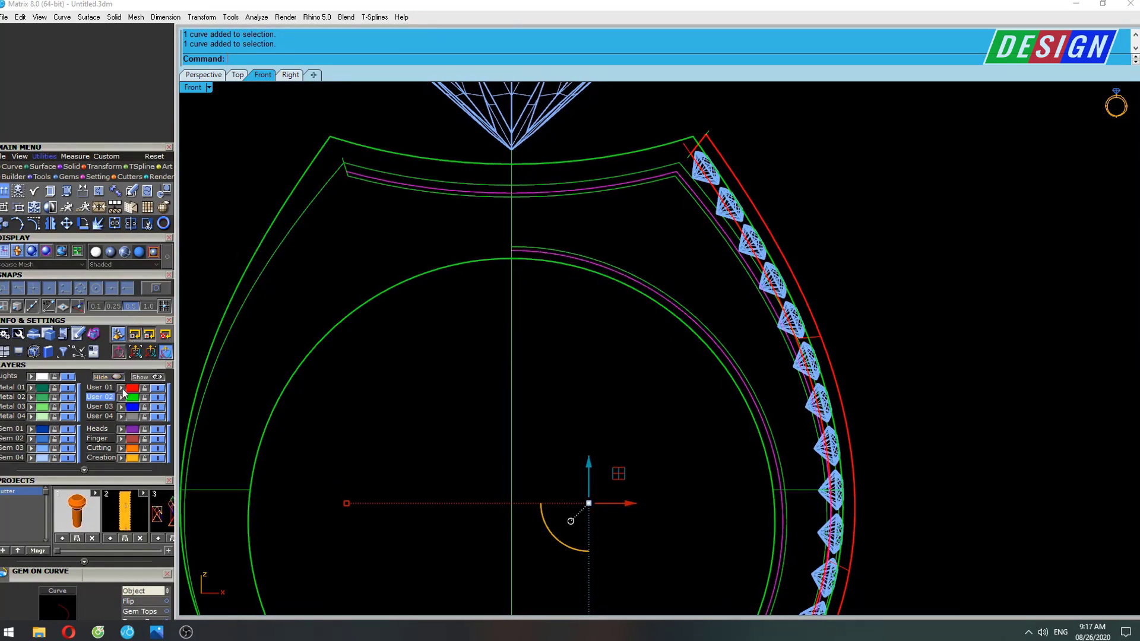
pyautogui.moveTo(573, 347); pyautogui.dragTo(555, 338, button='right')
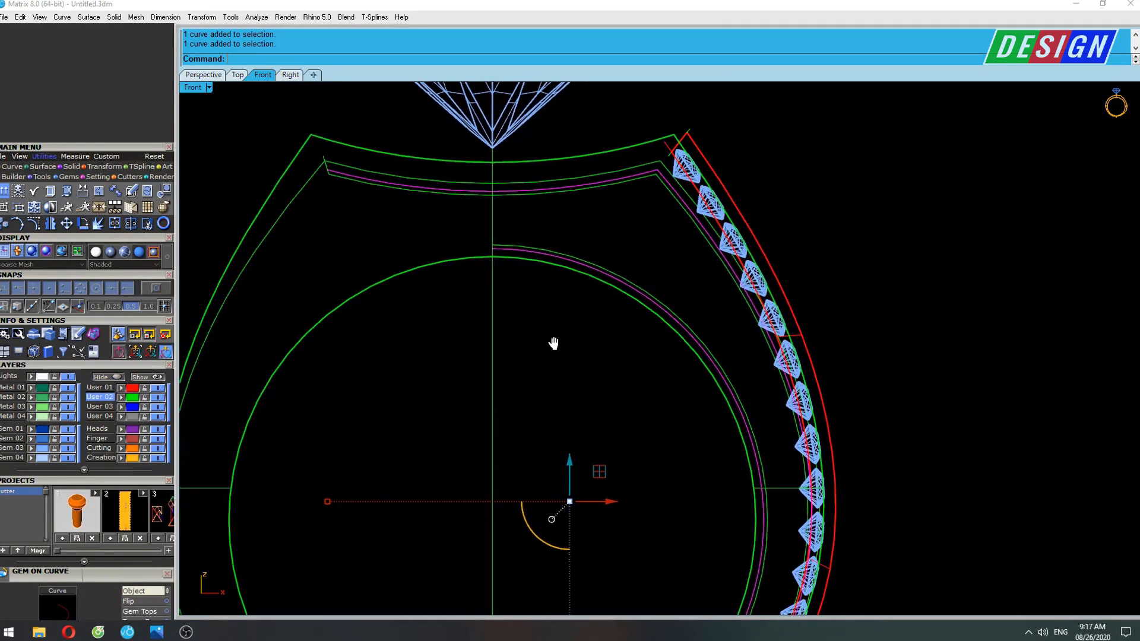
pyautogui.moveTo(630, 209); pyautogui.dragTo(666, 187, button='right')
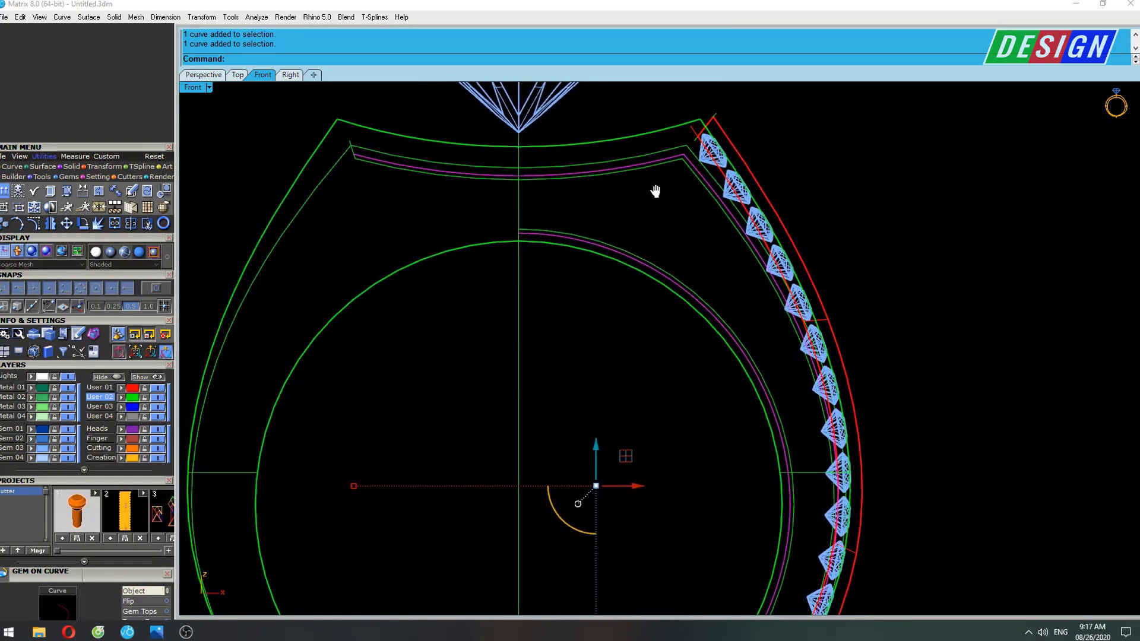
pyautogui.scroll(-2, 664, 190)
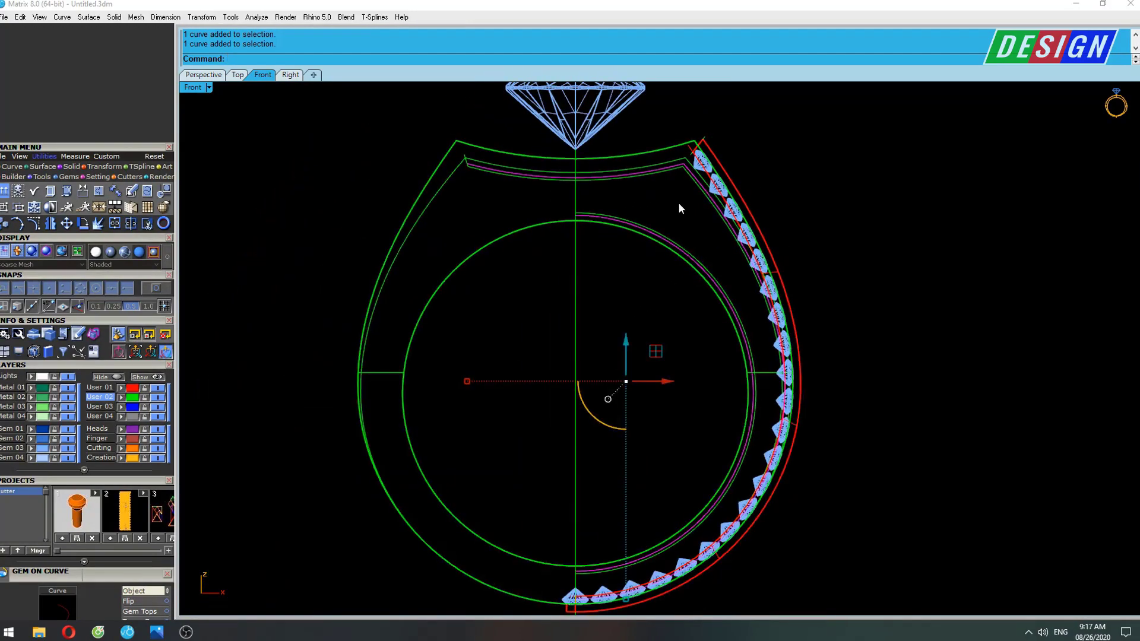
pyautogui.scroll(-1, 679, 202)
# - Move the two selected curves 0.45 sideways in the Right view
pyautogui.hotkey('ctrl', 'F3')
pyautogui.scroll(-5, 601, 301)
pyautogui.scroll(8, 611, 241)
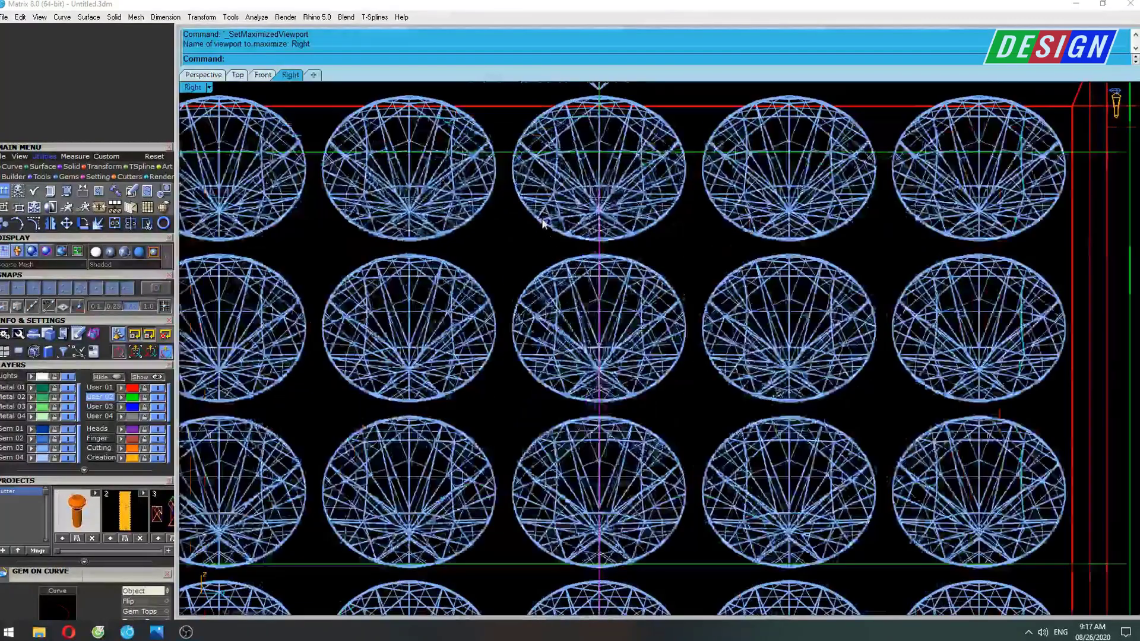
pyautogui.moveTo(638, 236); pyautogui.dragTo(590, 247, button='right')
pyautogui.write('Mo')
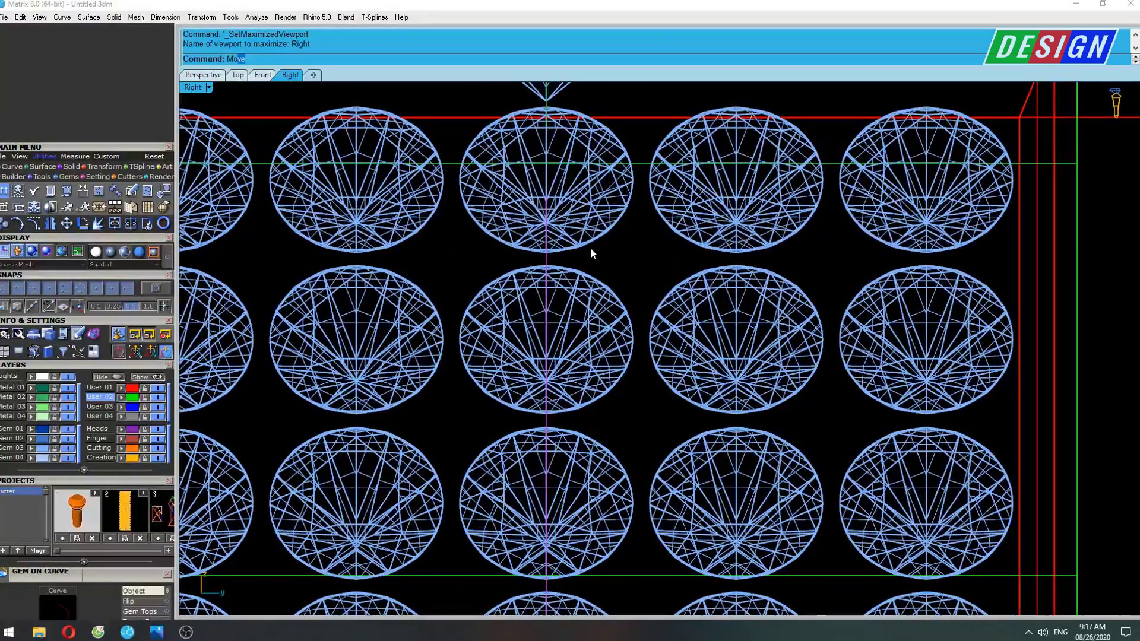
pyautogui.press('Return')
pyautogui.click(660, 306)
pyautogui.write('0.45')
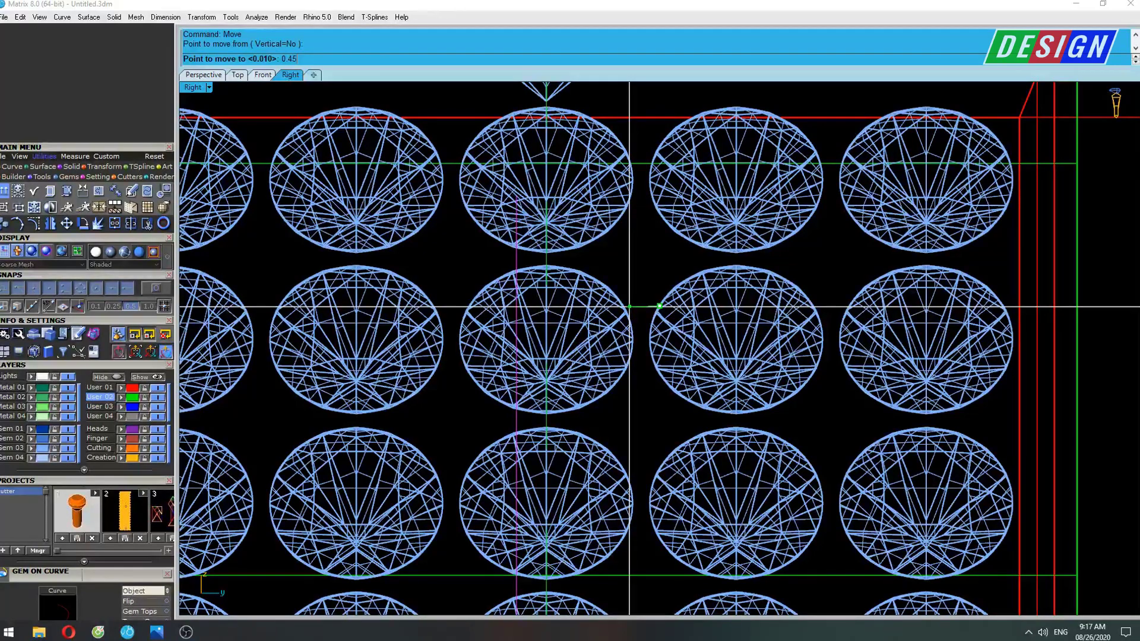
pyautogui.press('Return')
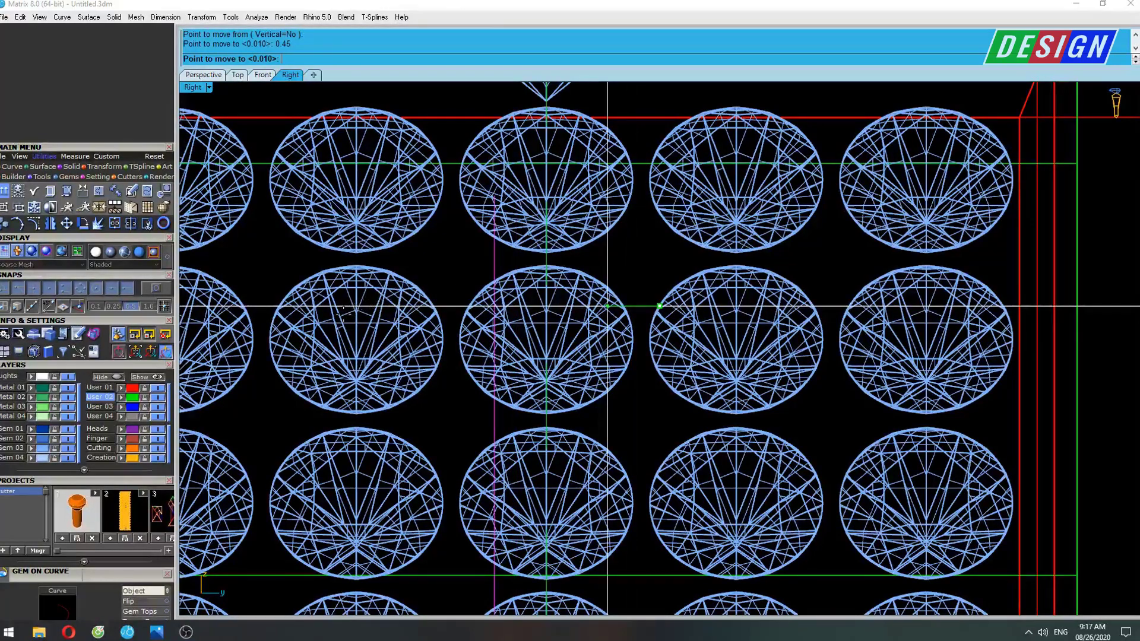
pyautogui.click(607, 306)
pyautogui.click(263, 74)
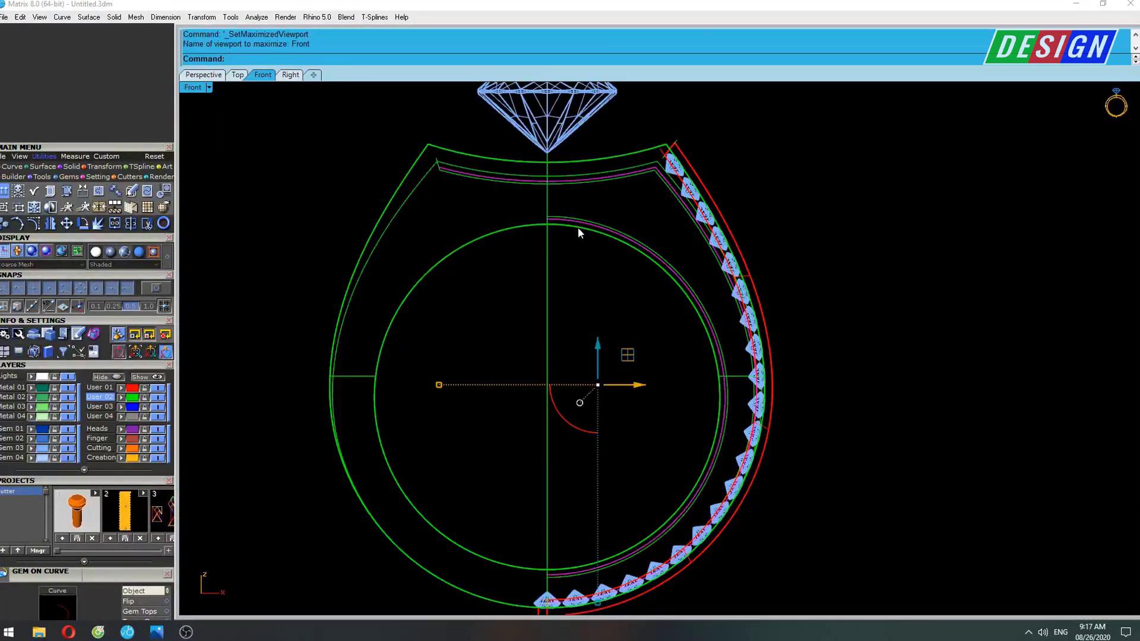
# - Select the inner curves and the curve beside the gems, and show their control points
pyautogui.scroll(3, 579, 227)
pyautogui.click(567, 215)
pyautogui.scroll(-3, 596, 284)
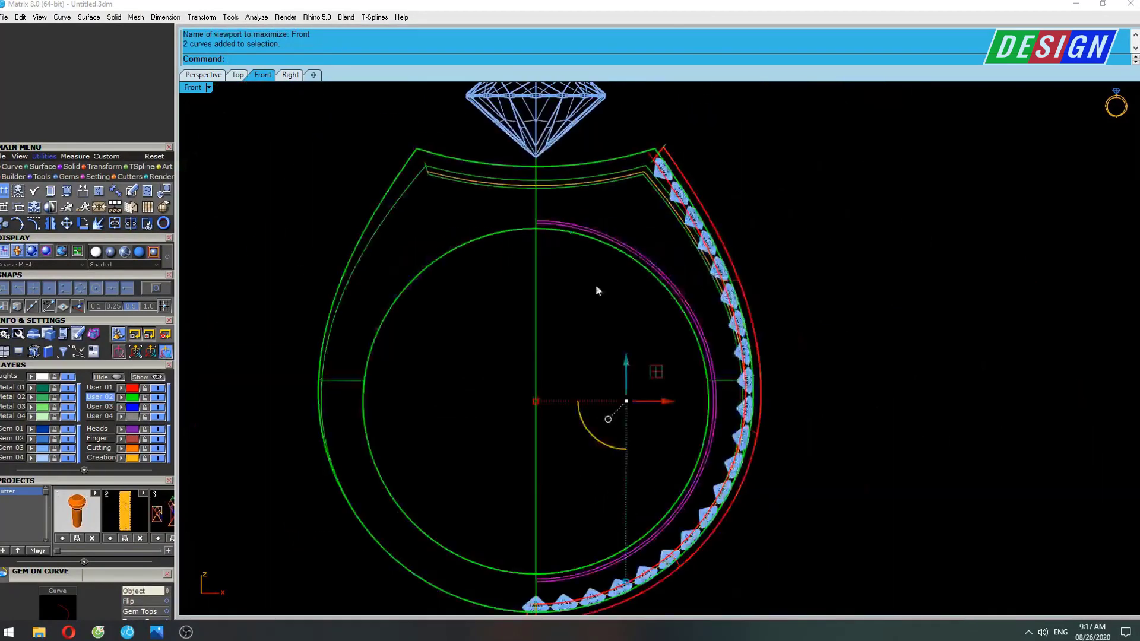
pyautogui.scroll(1, 596, 291)
pyautogui.scroll(4, 537, 469)
pyautogui.scroll(-4, 536, 462)
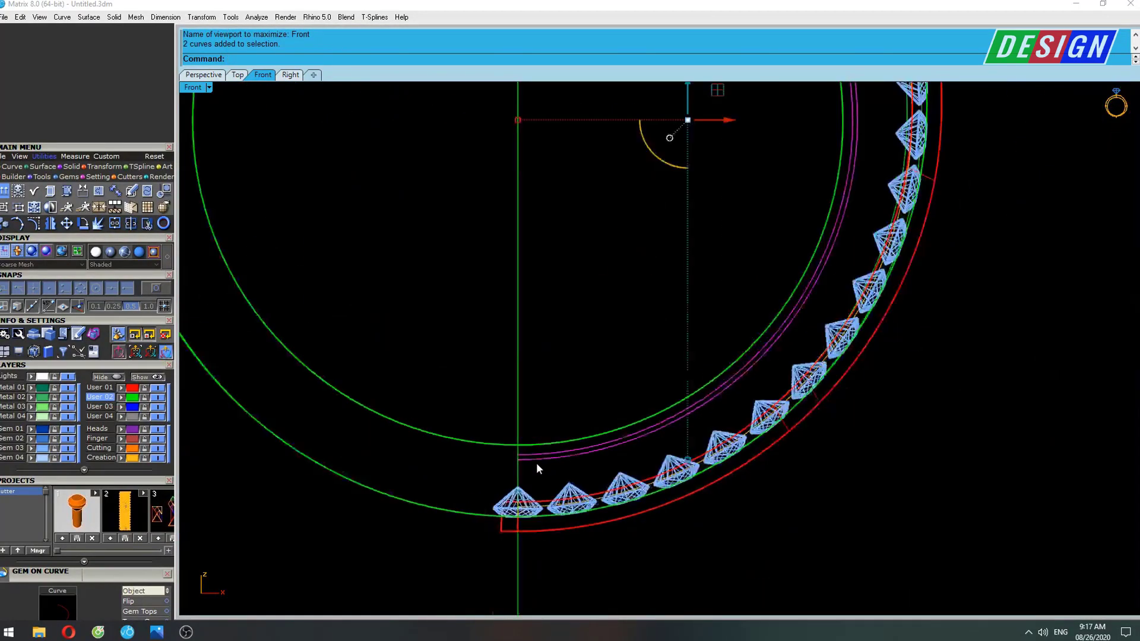
pyautogui.scroll(2, 570, 238)
pyautogui.scroll(3, 649, 160)
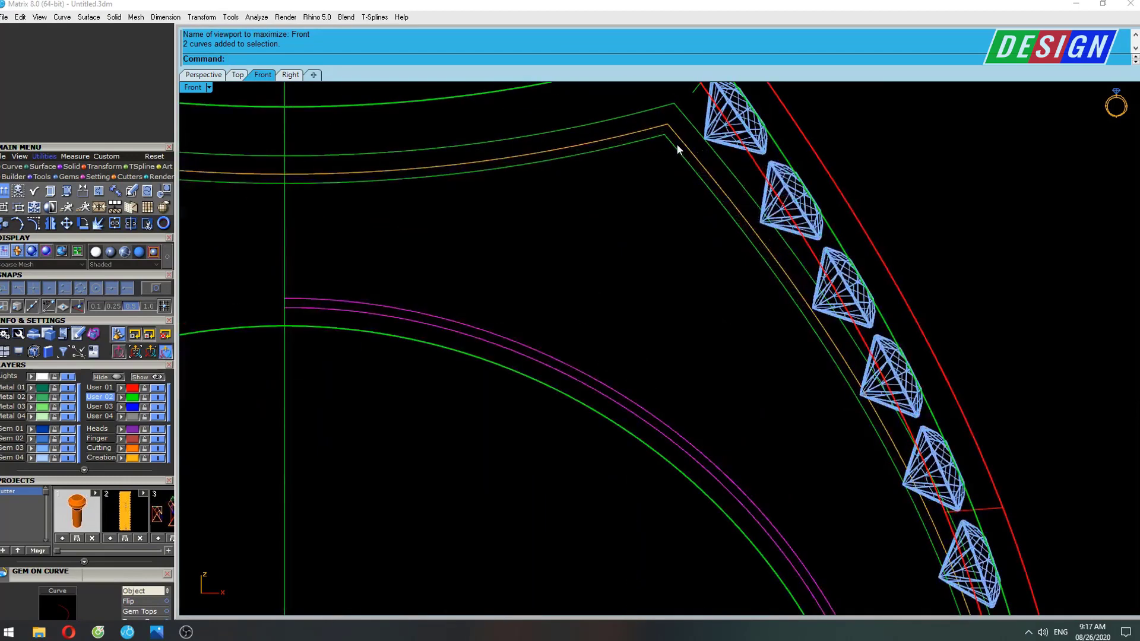
pyautogui.click(683, 145)
pyautogui.scroll(-4, 677, 214)
pyautogui.moveTo(596, 399); pyautogui.dragTo(551, 313, button='right')
pyautogui.press('F10')
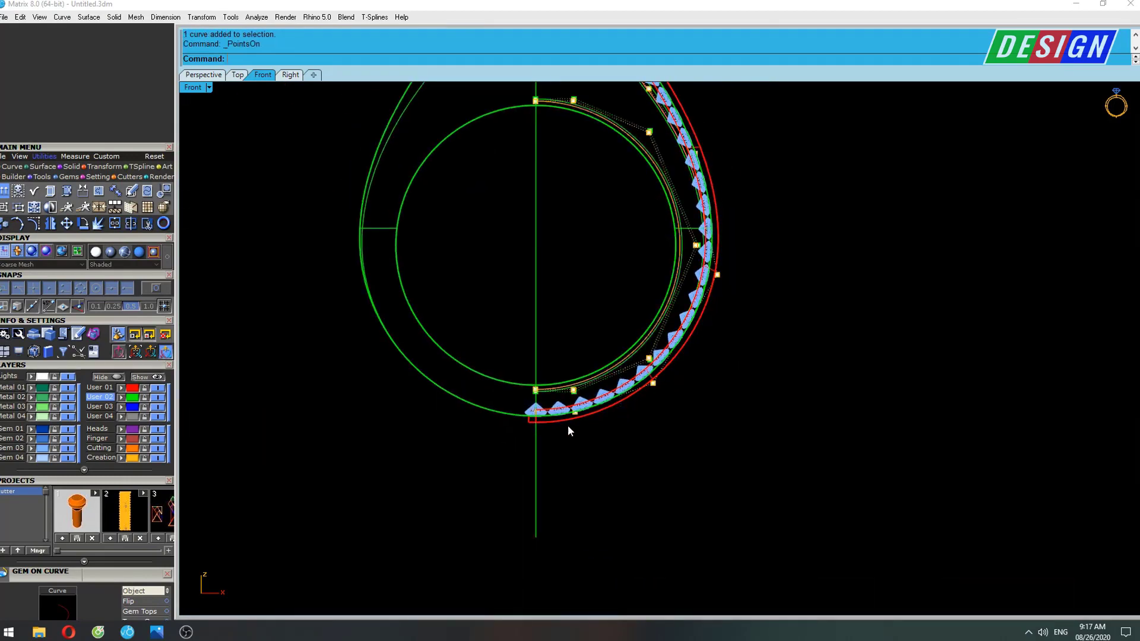
pyautogui.scroll(4, 567, 425)
# - Align the three curve end points to X=0 with SetPt
pyautogui.moveTo(513, 339); pyautogui.dragTo(517, 394)
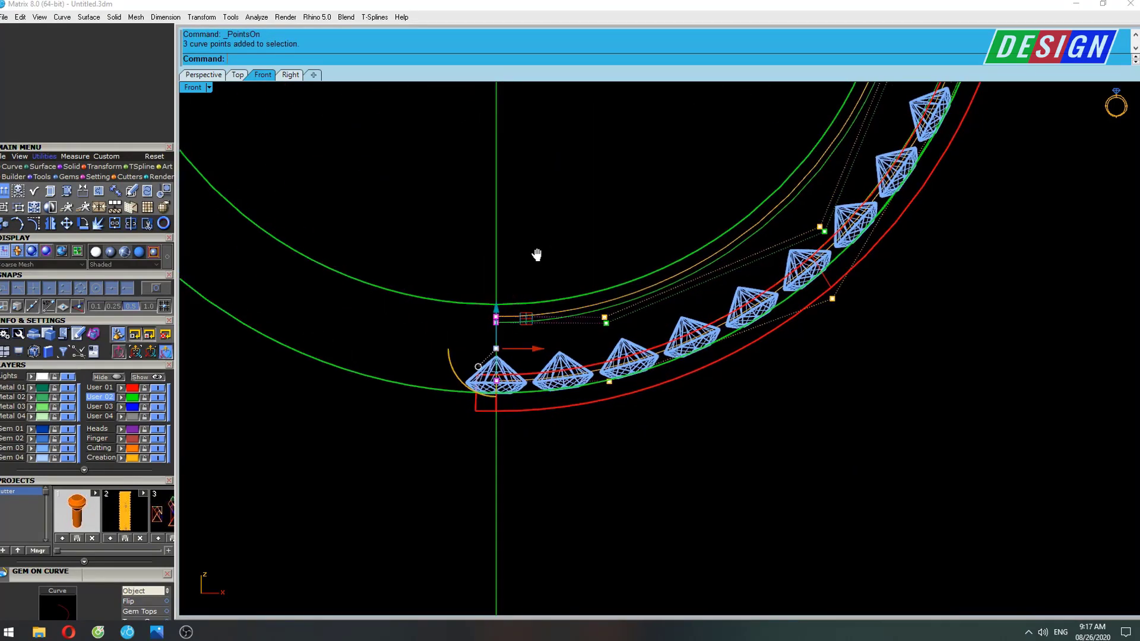
pyautogui.moveTo(537, 255); pyautogui.dragTo(513, 255, button='right')
pyautogui.write('set')
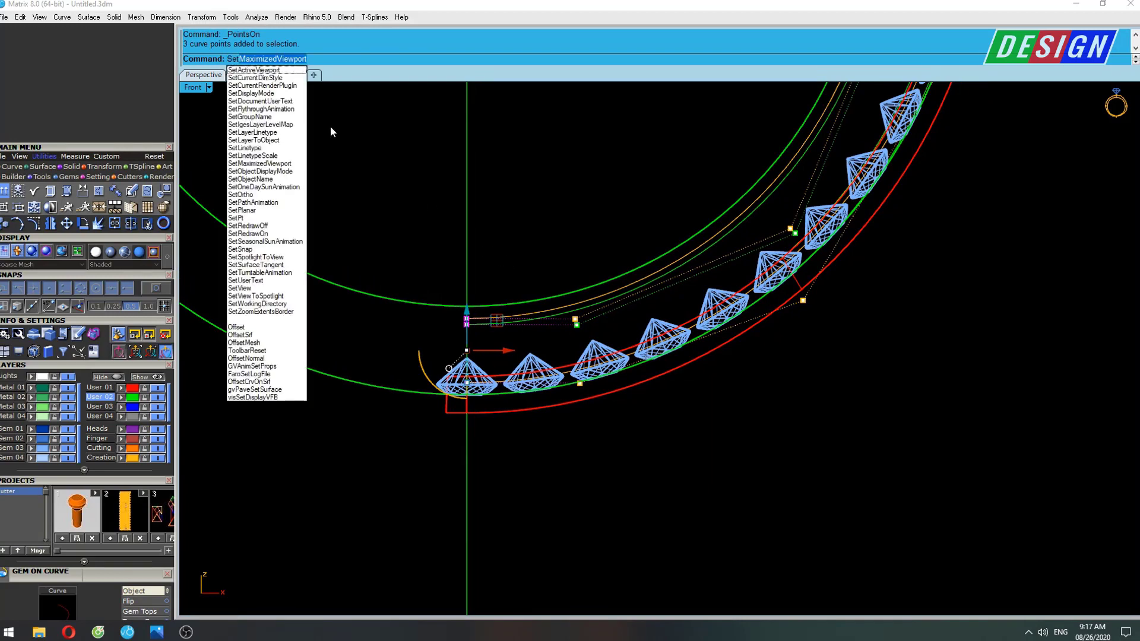
pyautogui.click(245, 218)
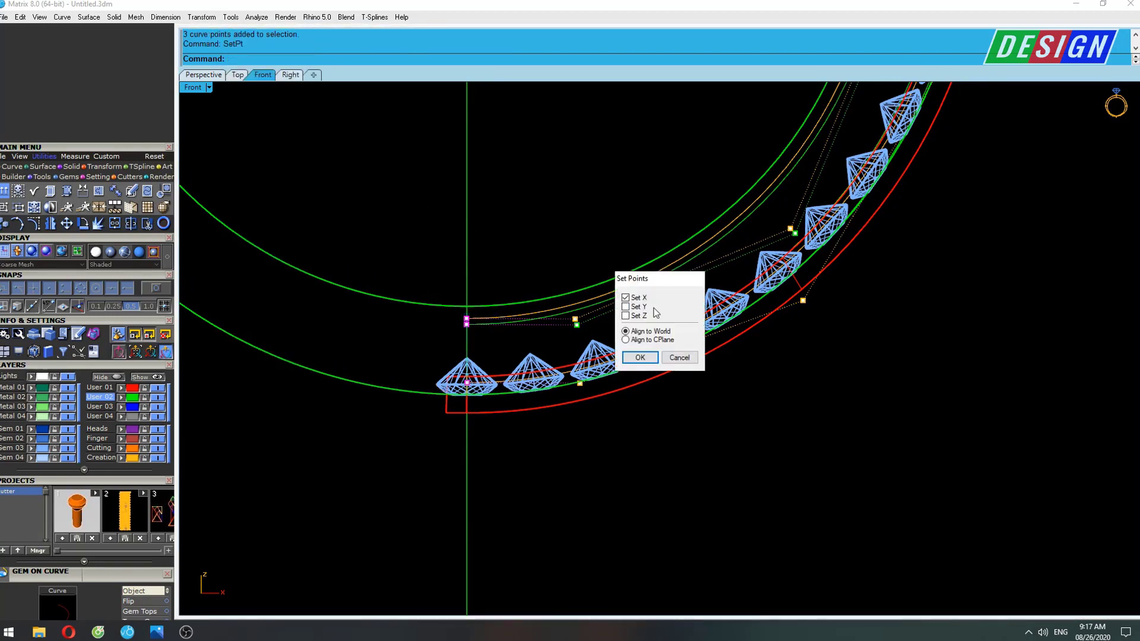
pyautogui.click(641, 357)
pyautogui.moveTo(588, 269); pyautogui.dragTo(551, 269, button='right')
pyautogui.write('0')
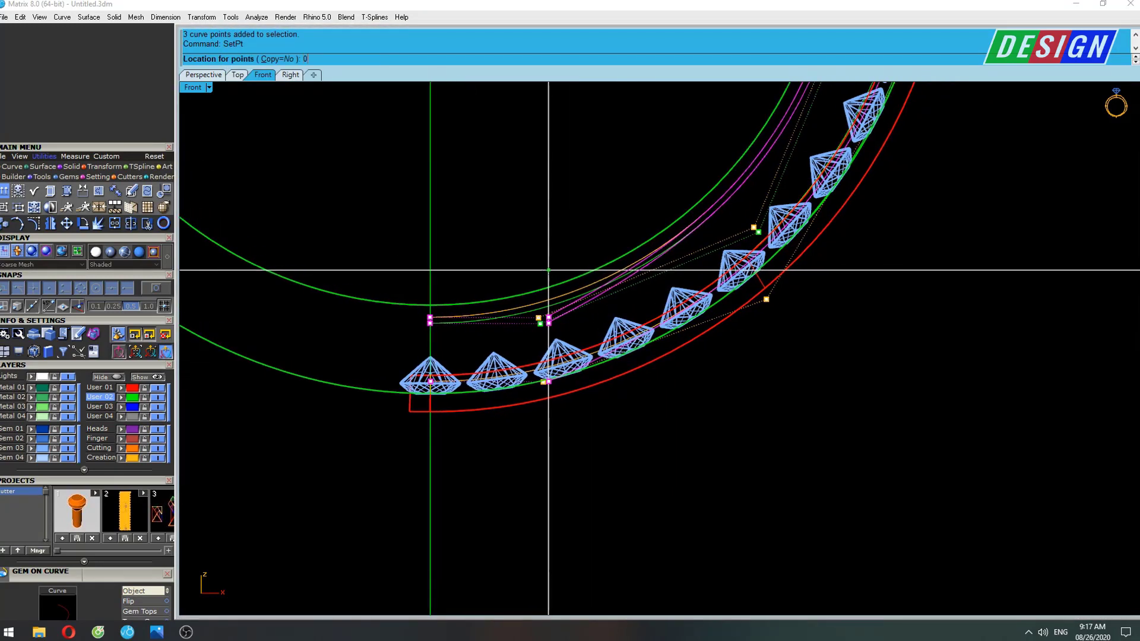
pyautogui.press('Return')
pyautogui.scroll(-2, 553, 268)
pyautogui.press('Escape')
pyautogui.scroll(-3, 629, 221)
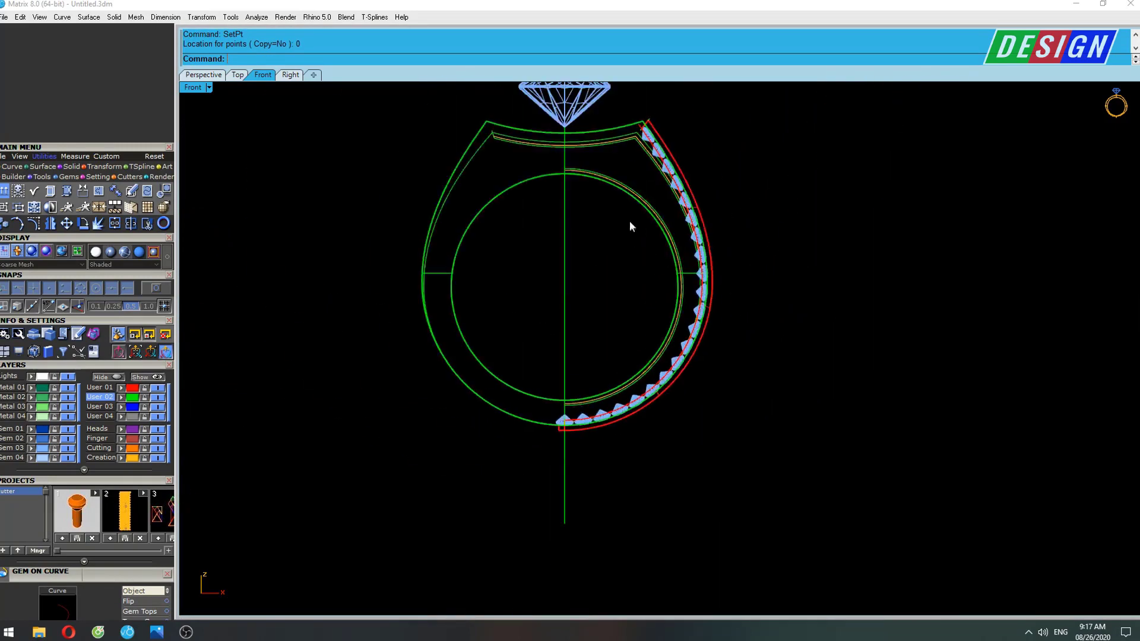
pyautogui.scroll(5, 589, 257)
# - Loft a surface between the two inner shank curves
pyautogui.moveTo(522, 237); pyautogui.dragTo(524, 239)
pyautogui.write('Lof')
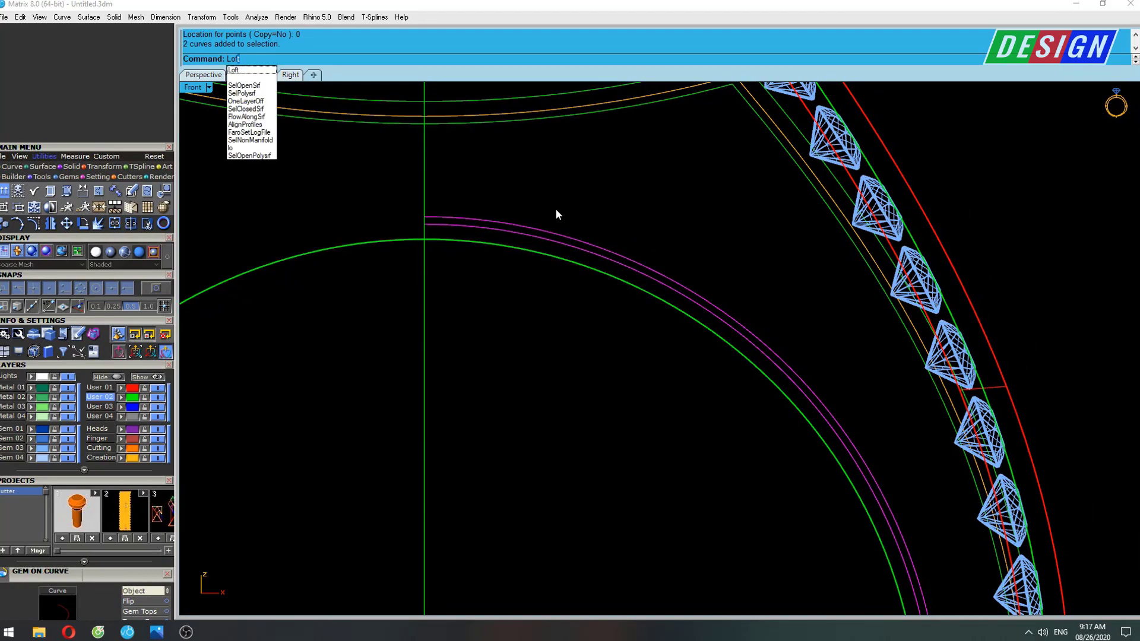
pyautogui.press('Return')
pyautogui.press('Return')
pyautogui.moveTo(588, 173)
pyautogui.mouseDown(button='right')
pyautogui.moveTo(533, 212)
pyautogui.moveTo(607, 221)
pyautogui.mouseUp(button='right')
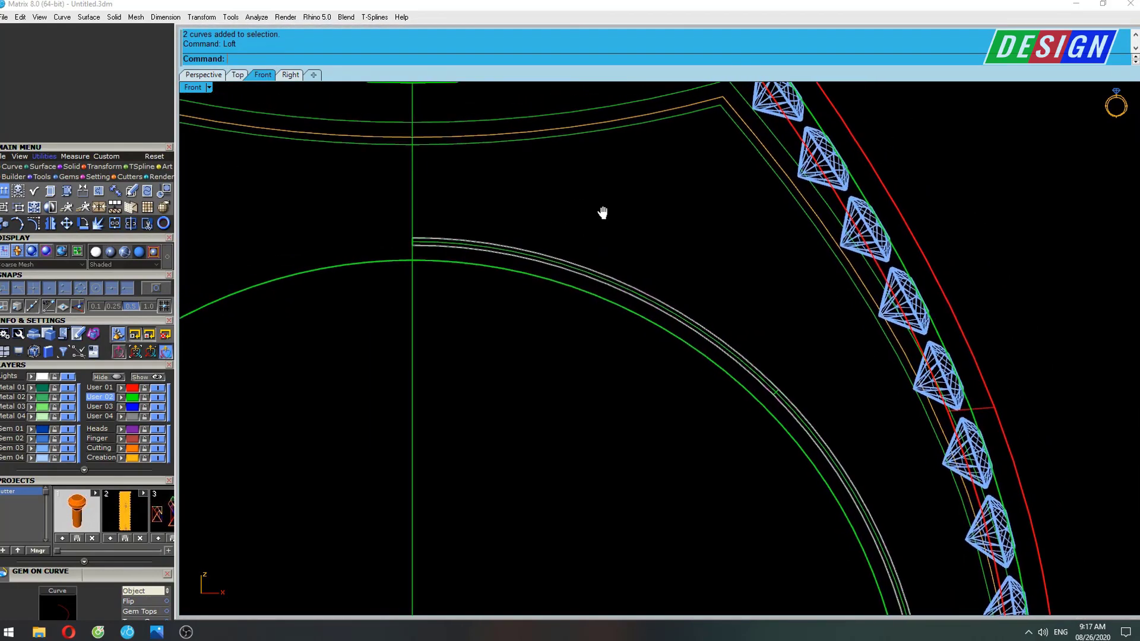
pyautogui.write('de')
pyautogui.press('Return')
pyautogui.scroll(1, 647, 191)
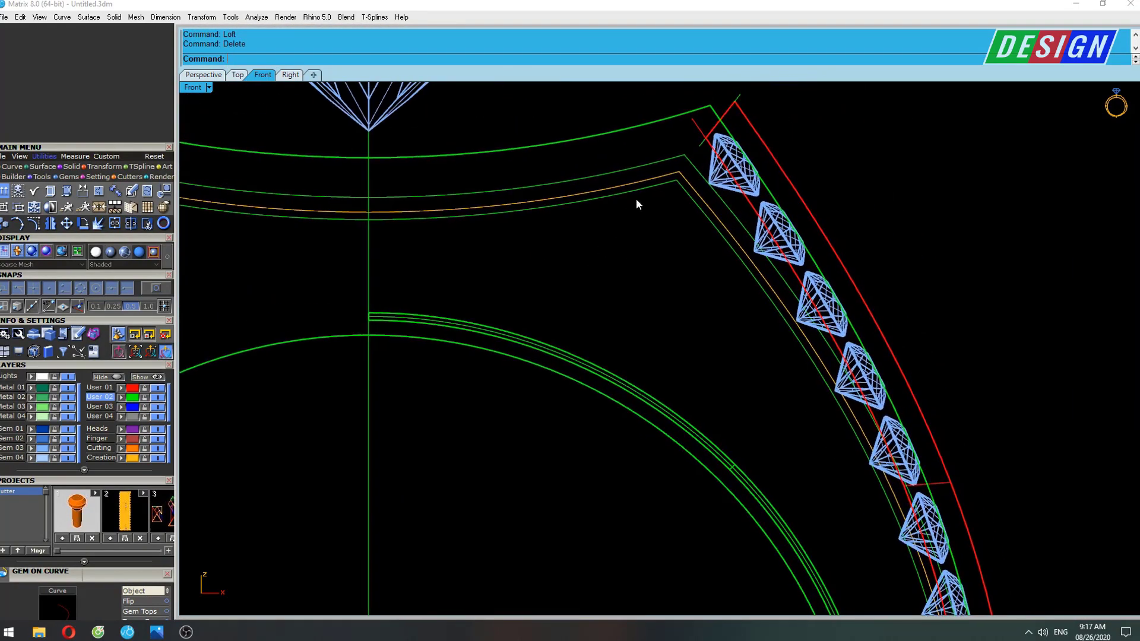
pyautogui.scroll(3, 636, 198)
# - Rebuild the two shank-side curves, loft between them, and delete the grey loft surface
pyautogui.moveTo(717, 187); pyautogui.dragTo(701, 223)
pyautogui.moveTo(701, 224); pyautogui.dragTo(643, 205, button='right')
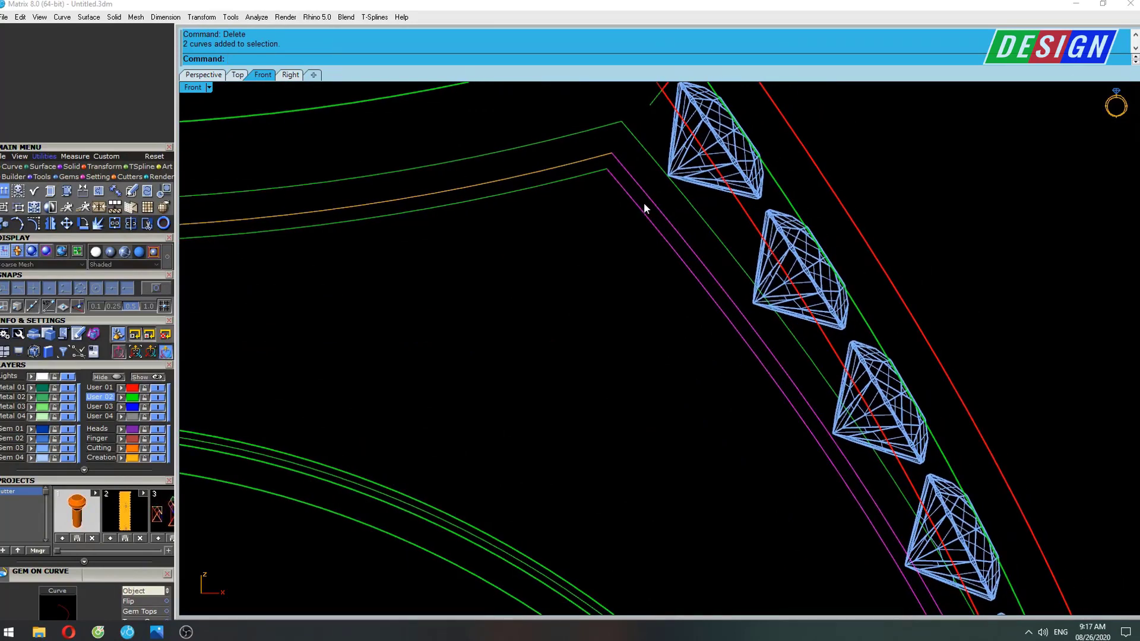
pyautogui.write('build')
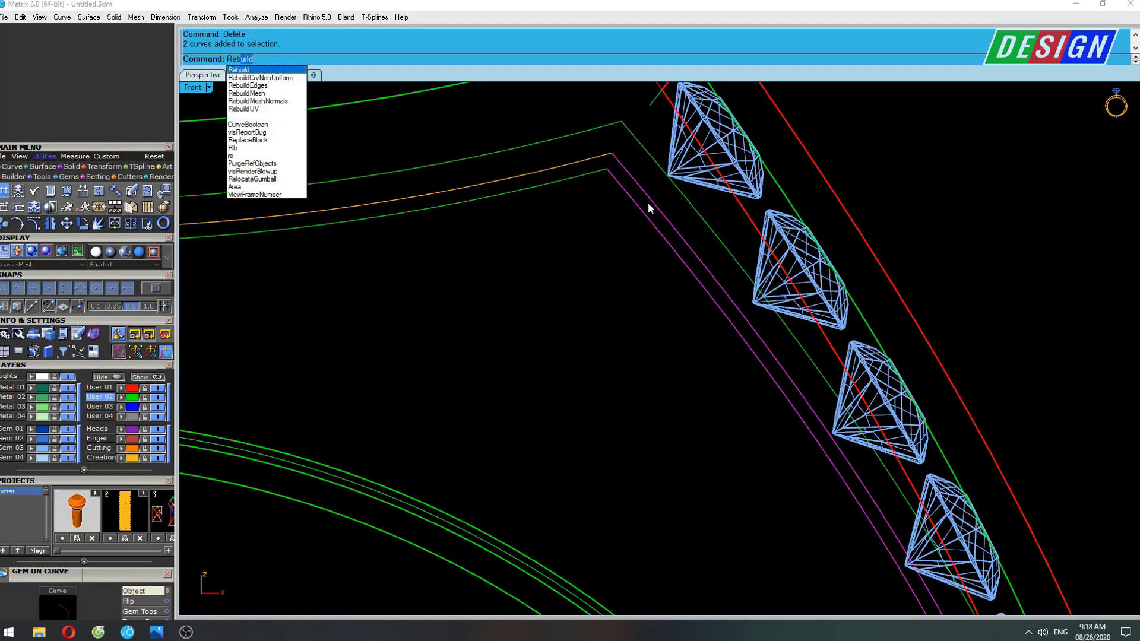
pyautogui.press('Return')
pyautogui.press('Return')
pyautogui.moveTo(671, 201); pyautogui.dragTo(640, 196, button='right')
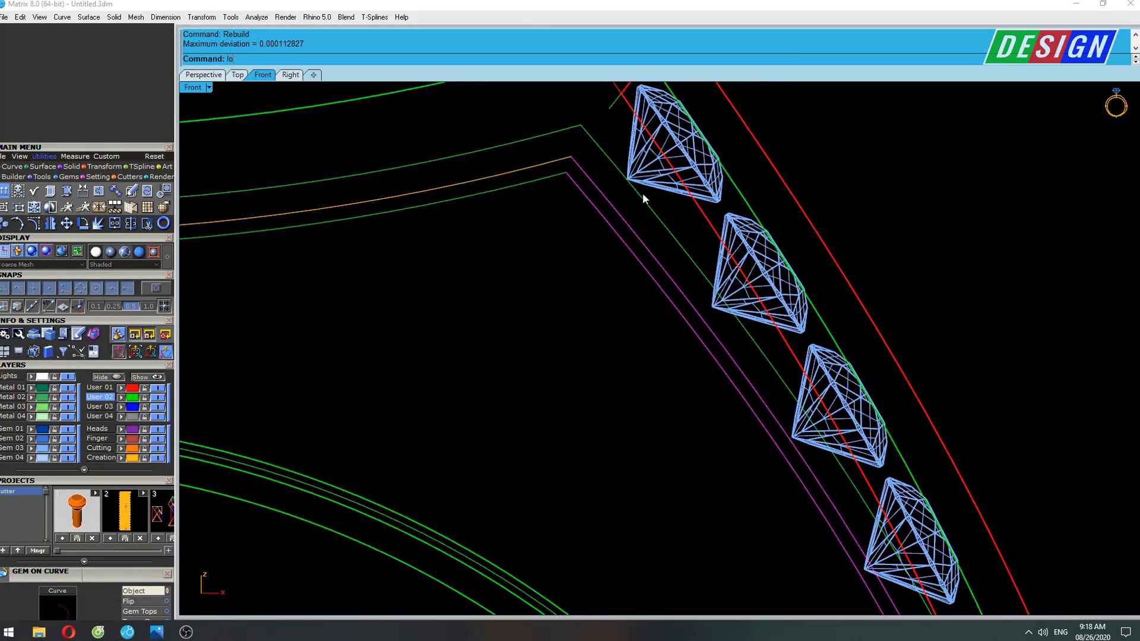
pyautogui.press('Return')
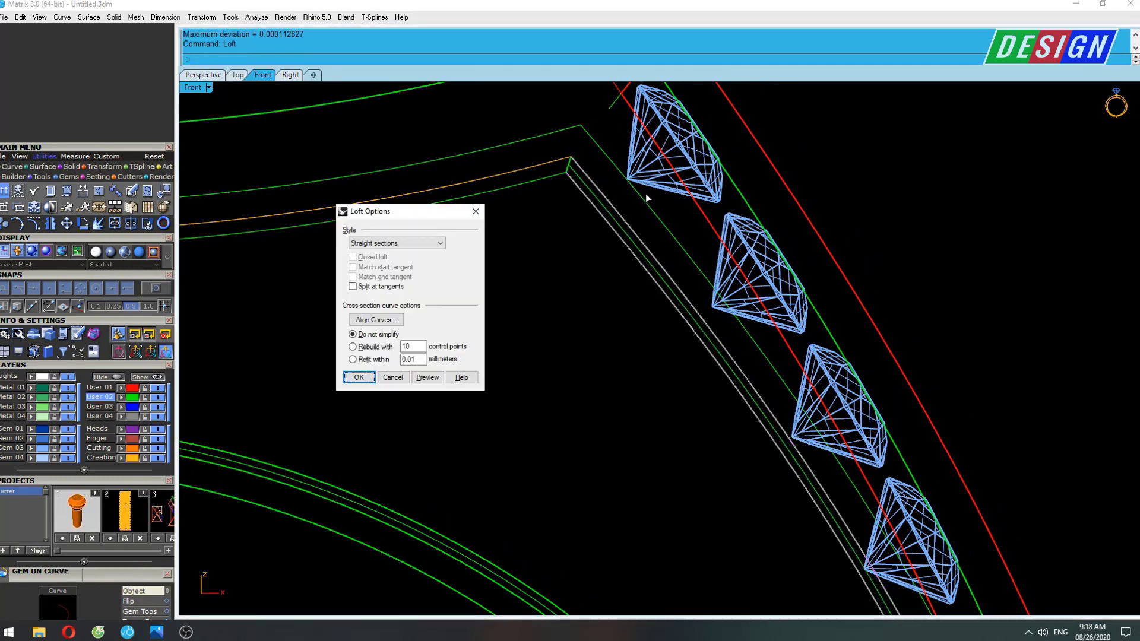
pyautogui.press('Return')
pyautogui.moveTo(633, 212)
pyautogui.mouseDown(button='right')
pyautogui.moveTo(606, 209)
pyautogui.moveTo(666, 173)
pyautogui.mouseUp(button='right')
pyautogui.click(560, 191)
pyautogui.press('Delete')
# - Rebuild the two curves across the ring top and loft a surface between them
pyautogui.moveTo(483, 168); pyautogui.dragTo(461, 216)
pyautogui.scroll(-3, 461, 216)
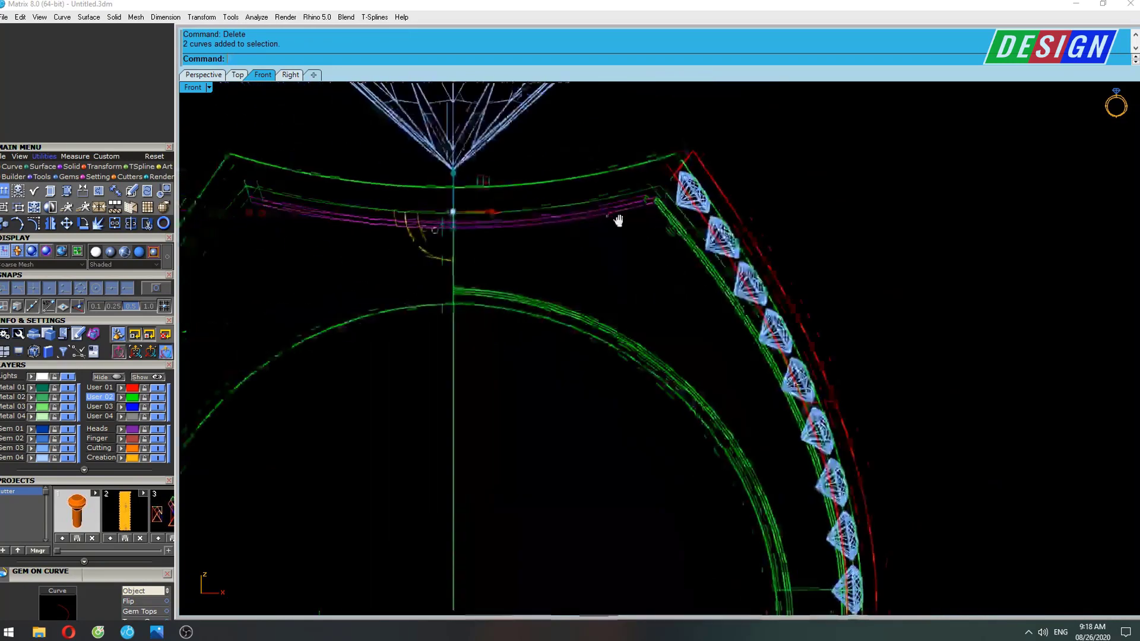
pyautogui.scroll(1, 284, 180)
pyautogui.scroll(2, 348, 232)
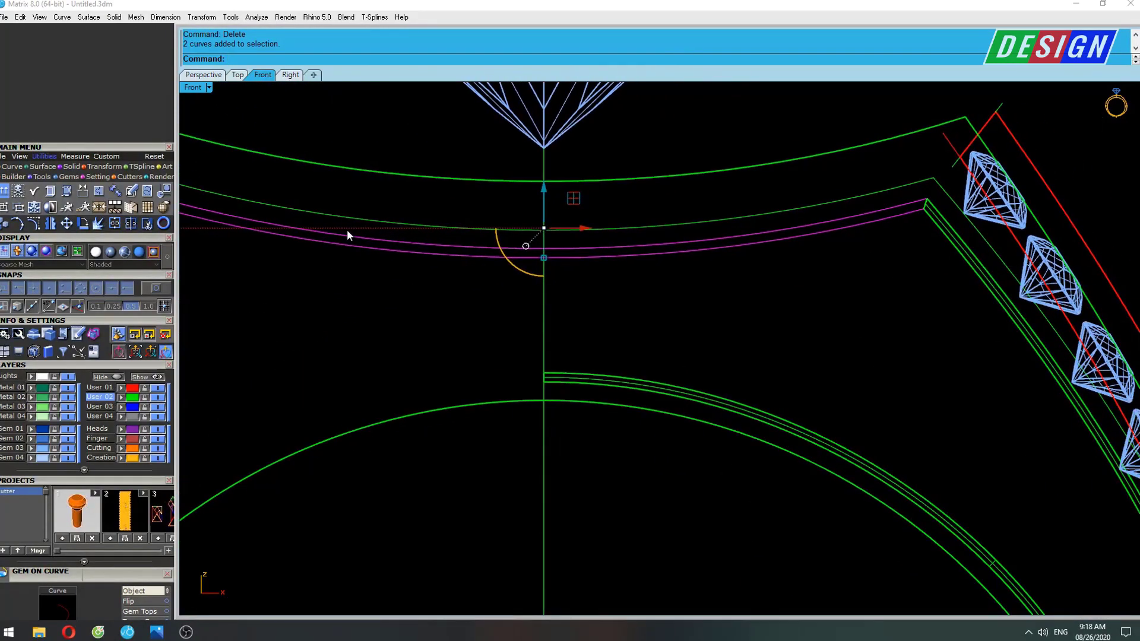
pyautogui.write('rebuild')
pyautogui.press('Return')
pyautogui.press('Return')
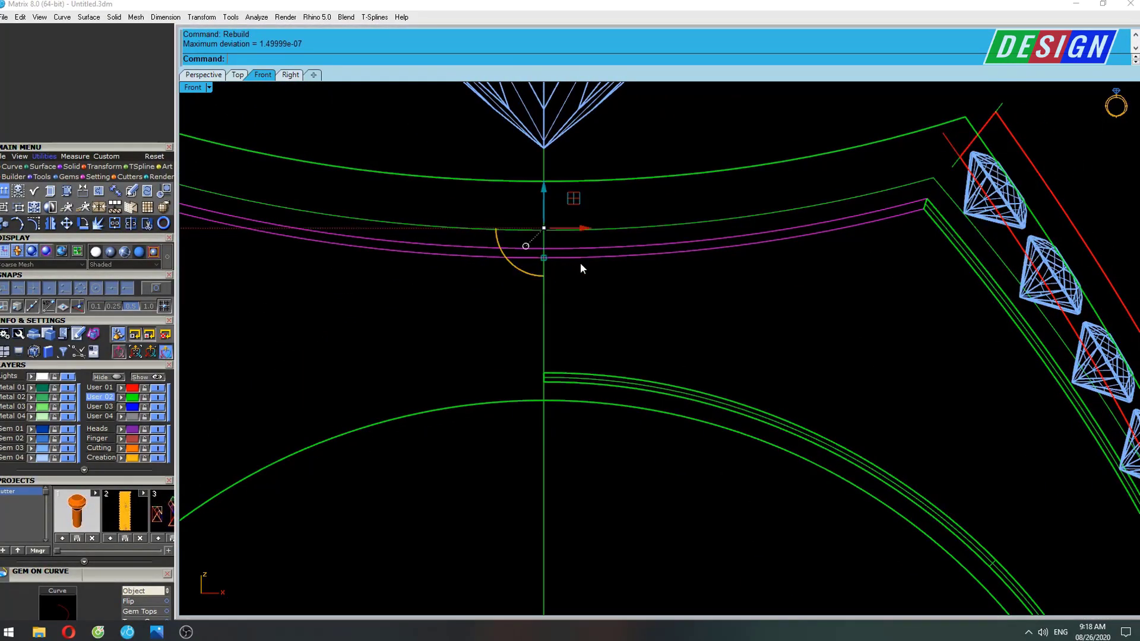
pyautogui.moveTo(579, 264); pyautogui.dragTo(493, 264, button='right')
pyautogui.write('ft')
pyautogui.press('Return')
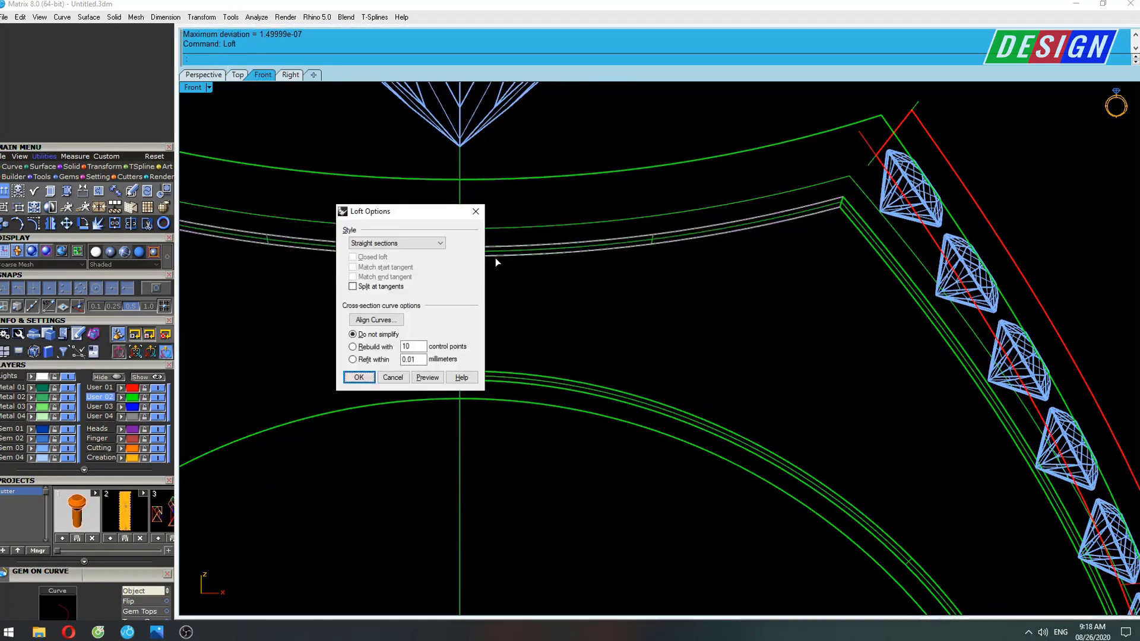
pyautogui.press('Return')
# - Delete the unwanted loft surface
pyautogui.moveTo(566, 271); pyautogui.dragTo(539, 263, button='right')
pyautogui.write('lete')
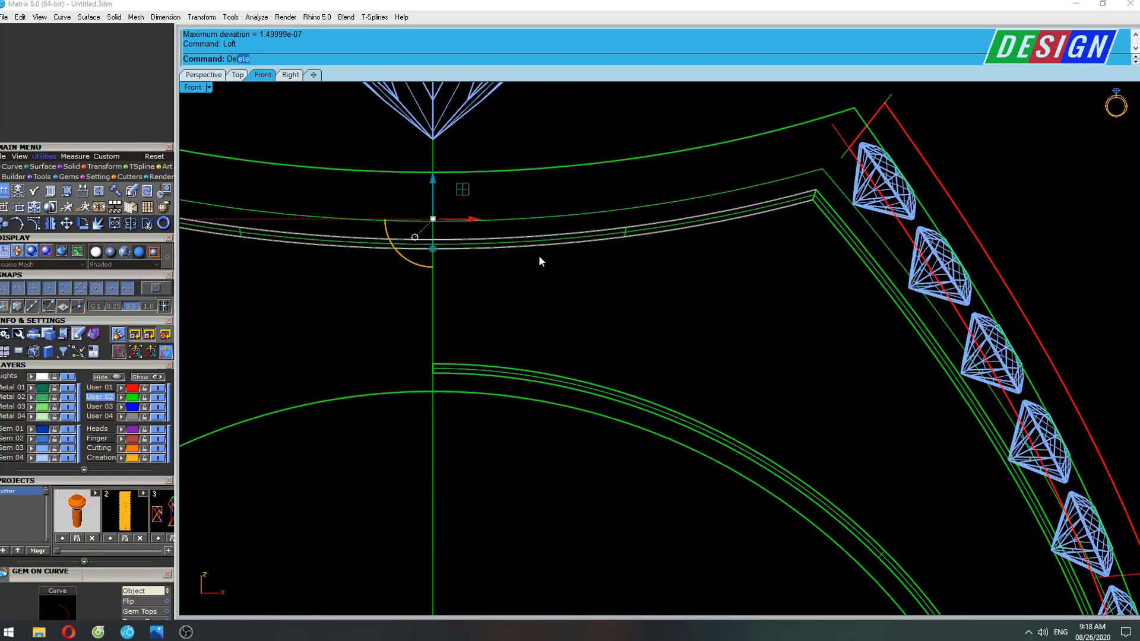
pyautogui.press('Return')
pyautogui.moveTo(643, 241); pyautogui.dragTo(617, 237, button='right')
pyautogui.write('Ex')
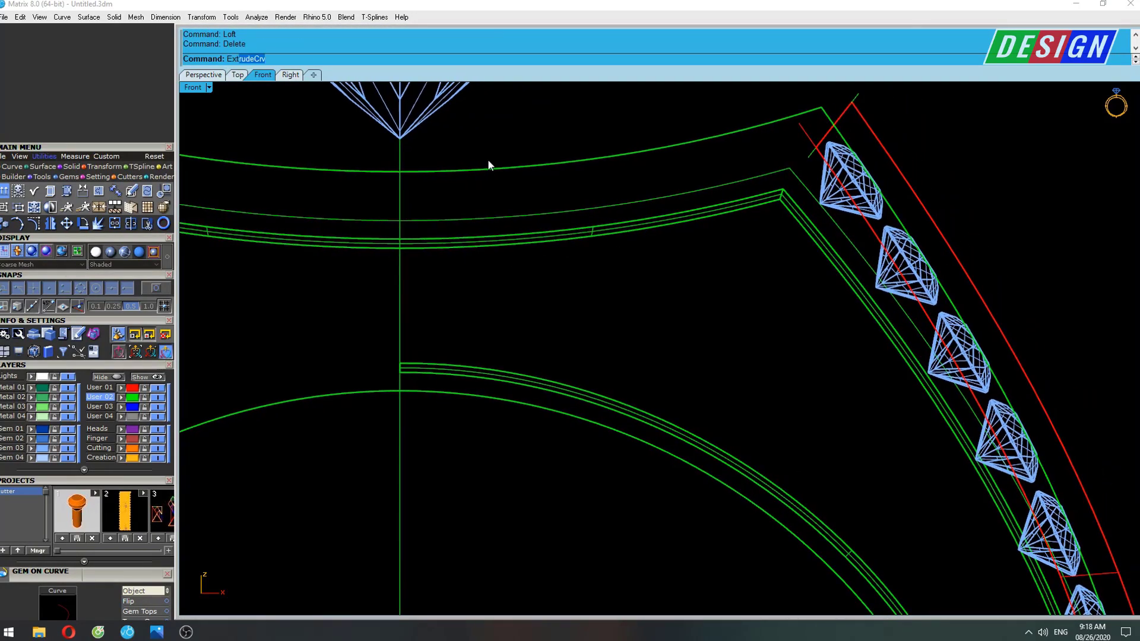
# - Extend the top surface and the inner surface at their end edges with ExtendSrf
pyautogui.write('endsrf')
pyautogui.press('Return')
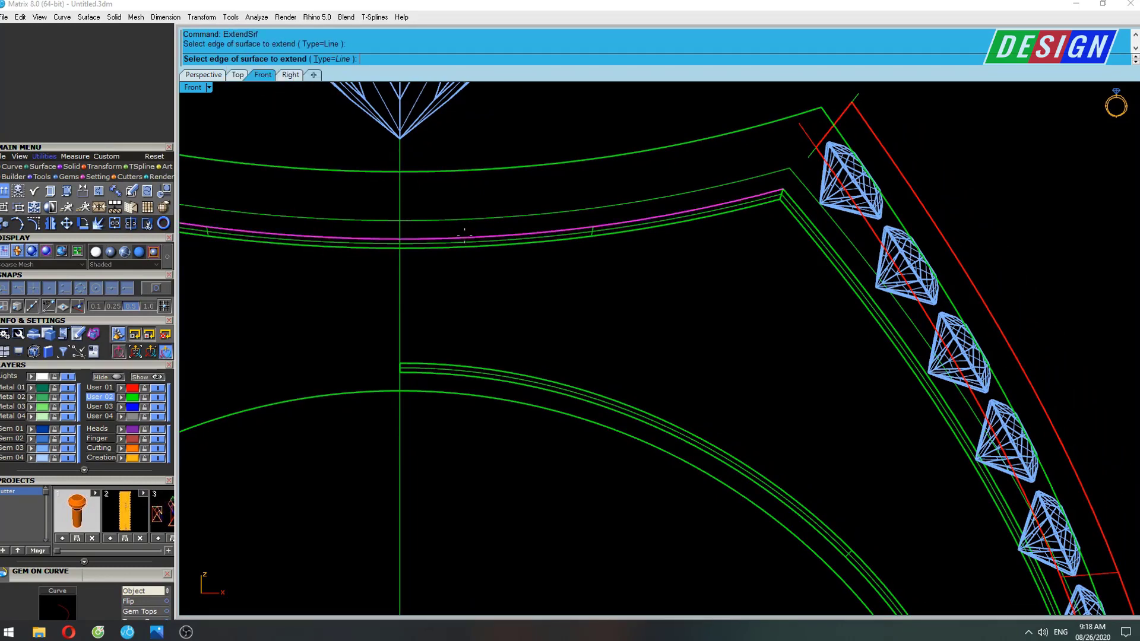
pyautogui.click(465, 234)
pyautogui.press('Return')
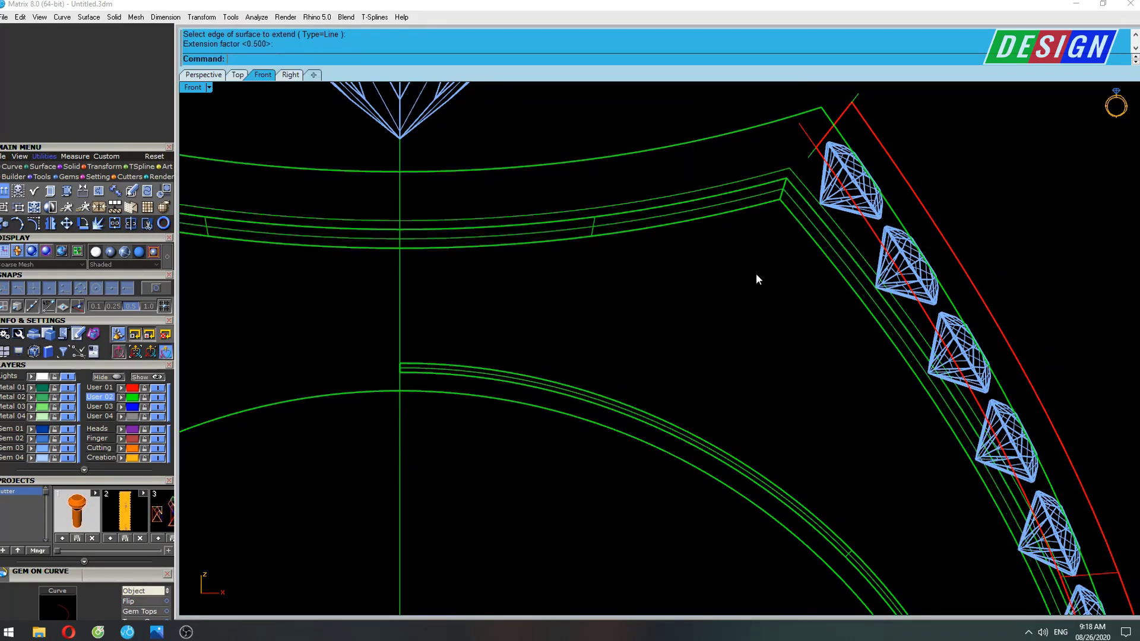
pyautogui.press('Return')
pyautogui.moveTo(509, 382); pyautogui.dragTo(486, 343, button='right')
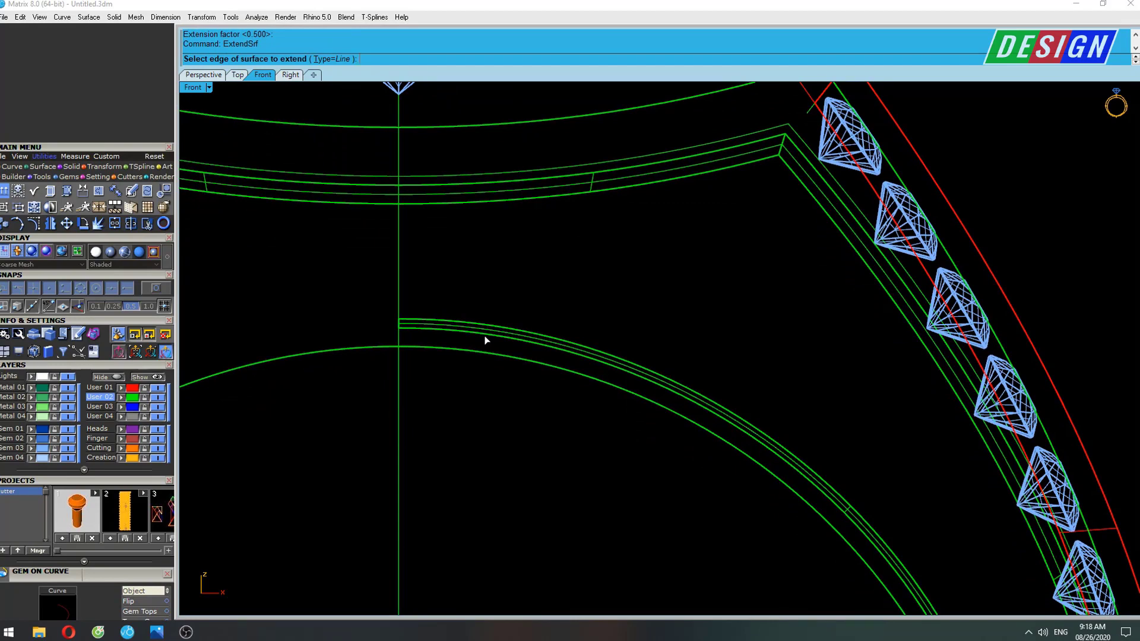
pyautogui.click(494, 338)
pyautogui.press('Return')
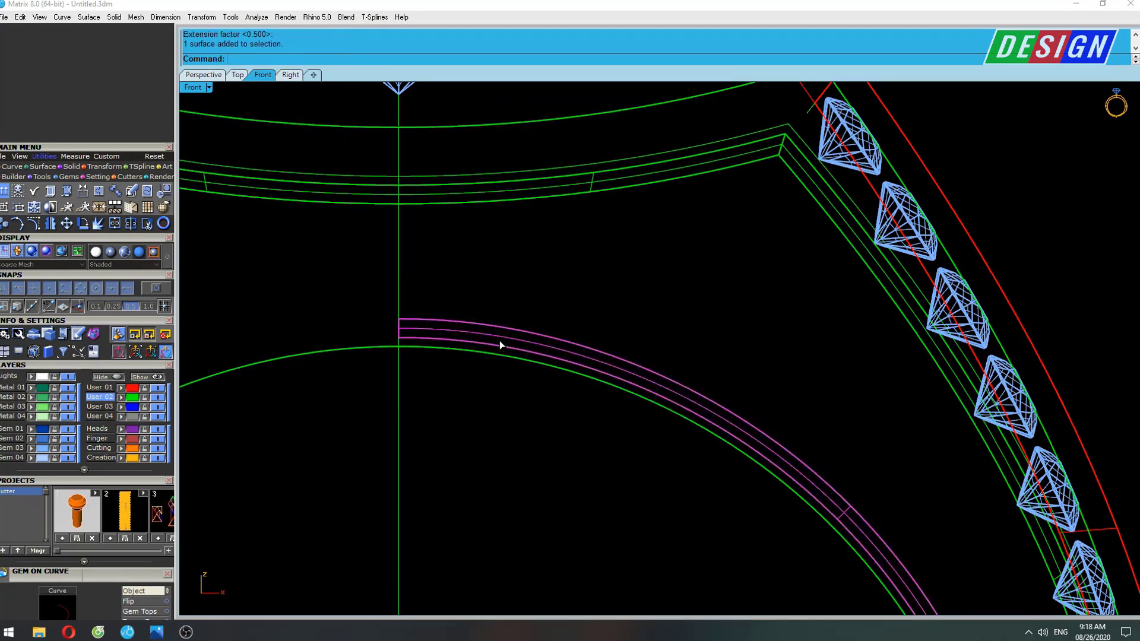
pyautogui.scroll(-3, 501, 283)
pyautogui.scroll(-1, 500, 282)
pyautogui.scroll(3, 613, 249)
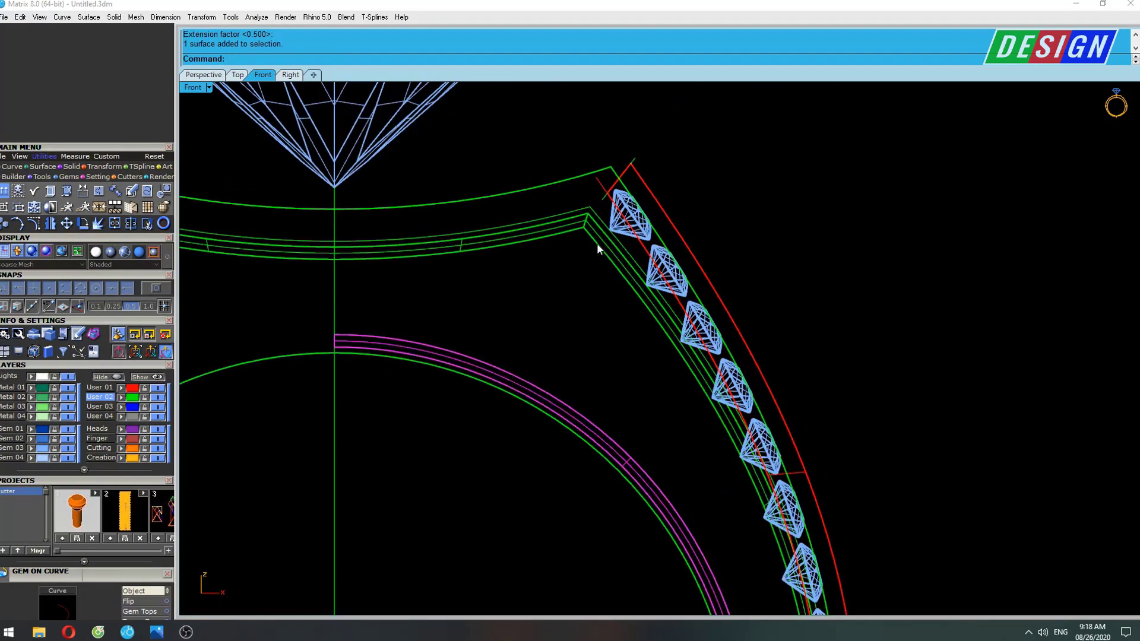
# - Mirror the extended shank surfaces about the vertical axis through the origin
pyautogui.click(597, 246)
pyautogui.scroll(-3, 597, 246)
pyautogui.write('M')
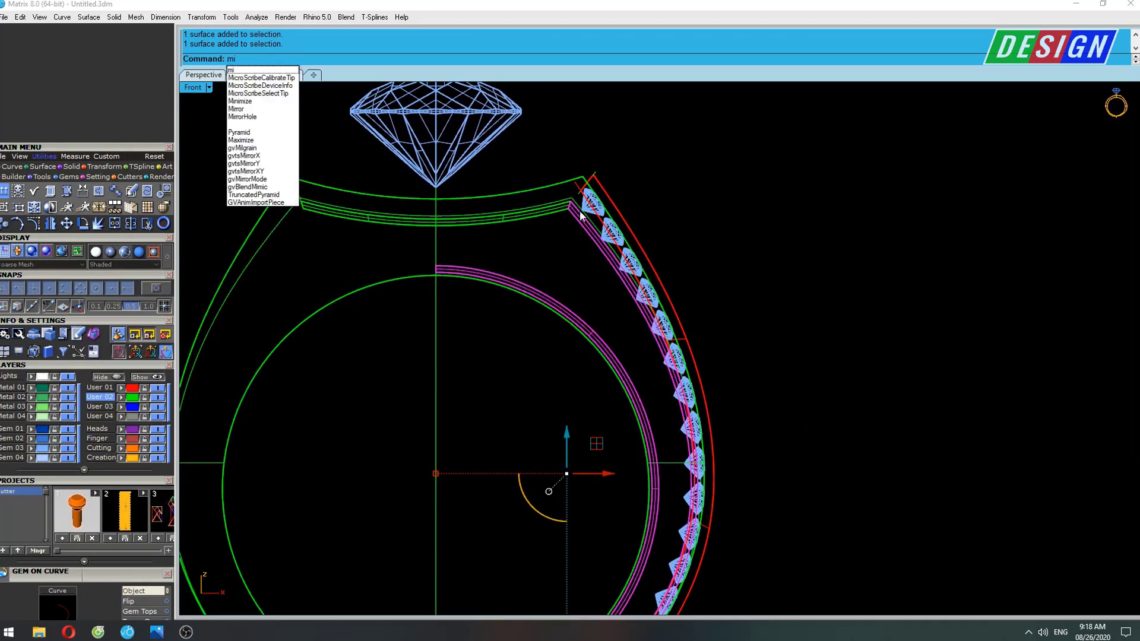
pyautogui.press('Return')
pyautogui.write('0')
pyautogui.press('Return')
pyautogui.click(466, 255)
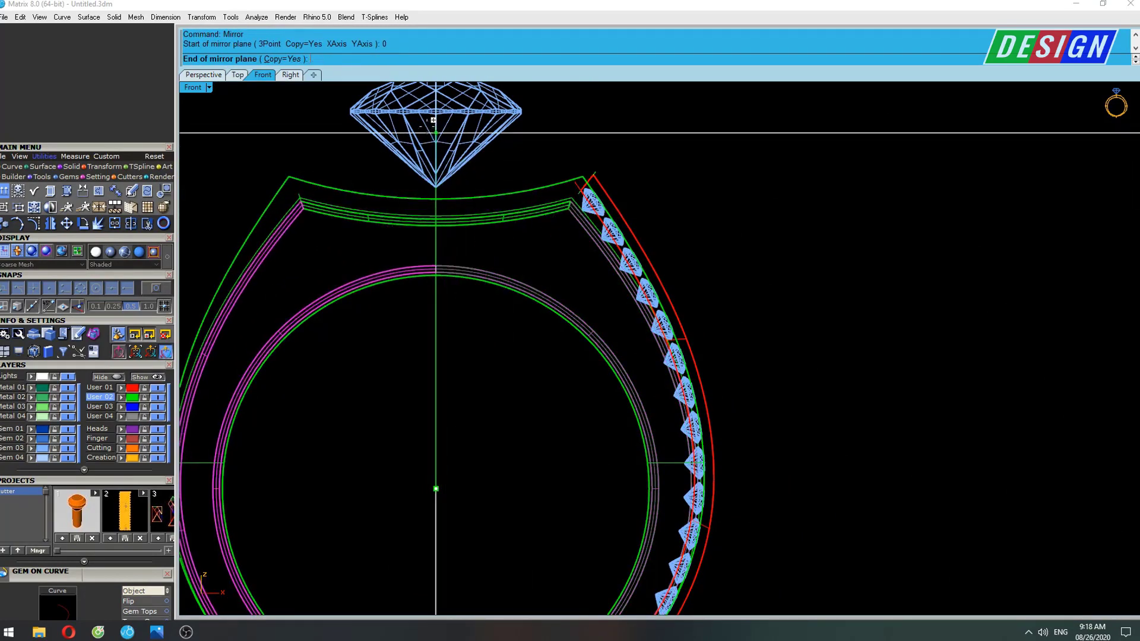
# - Select the two mirrored surfaces on the left side and review the ring
pyautogui.keyDown('shift'); pyautogui.click(415, 273); pyautogui.keyUp('shift')
pyautogui.keyDown('shift'); pyautogui.click(288, 234); pyautogui.keyUp('shift')
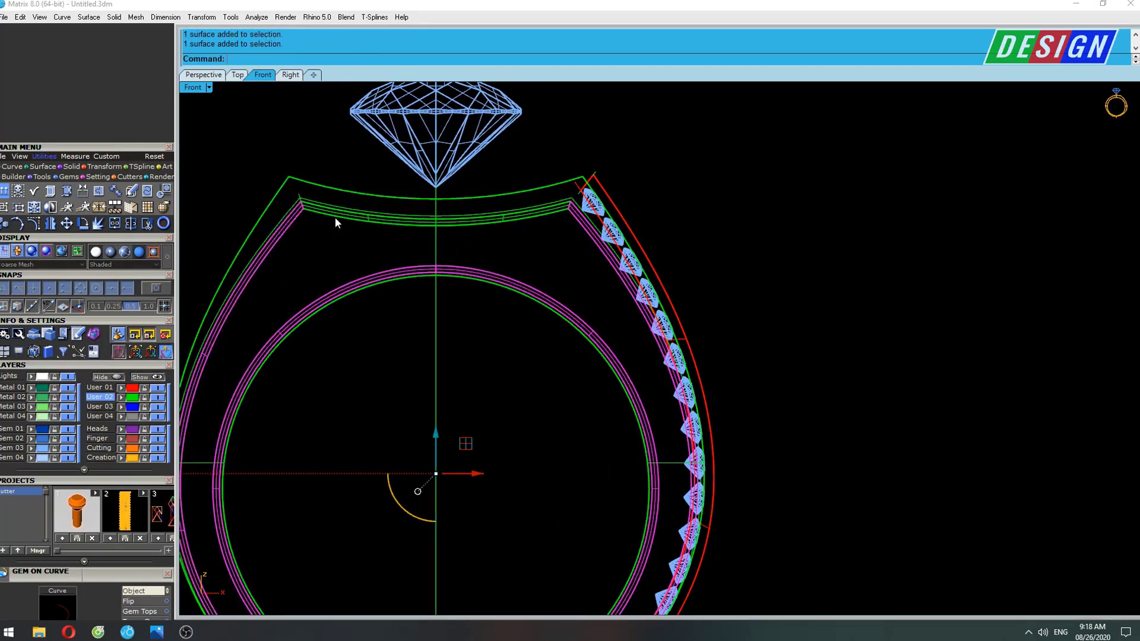
pyautogui.scroll(2, 337, 216)
pyautogui.scroll(-3, 330, 219)
pyautogui.scroll(1, 505, 250)
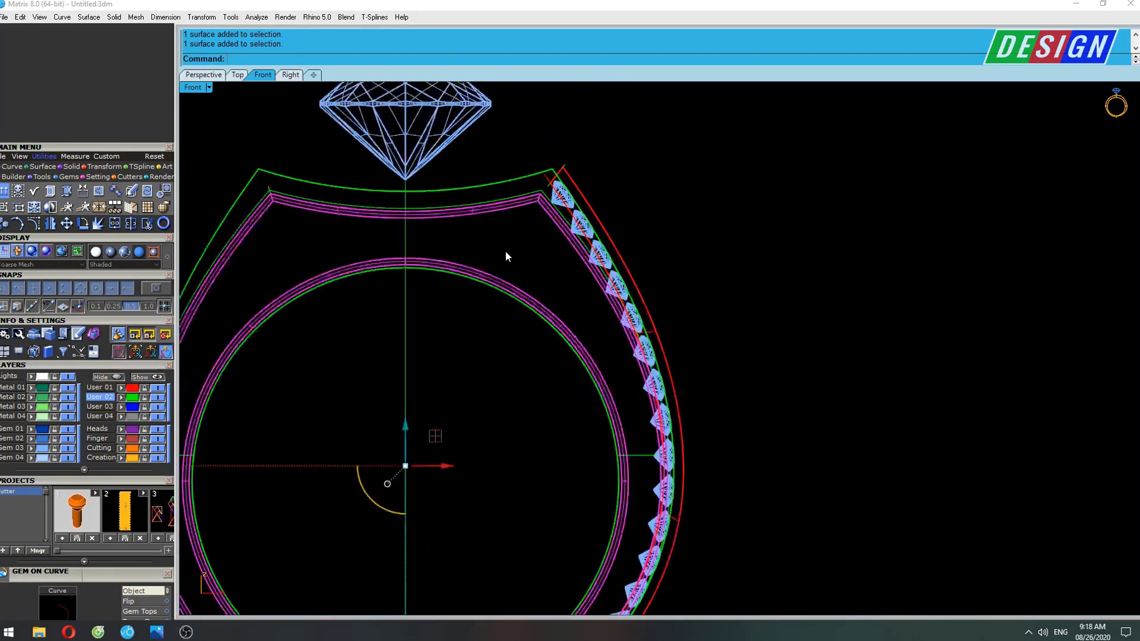
pyautogui.scroll(2, 464, 239)
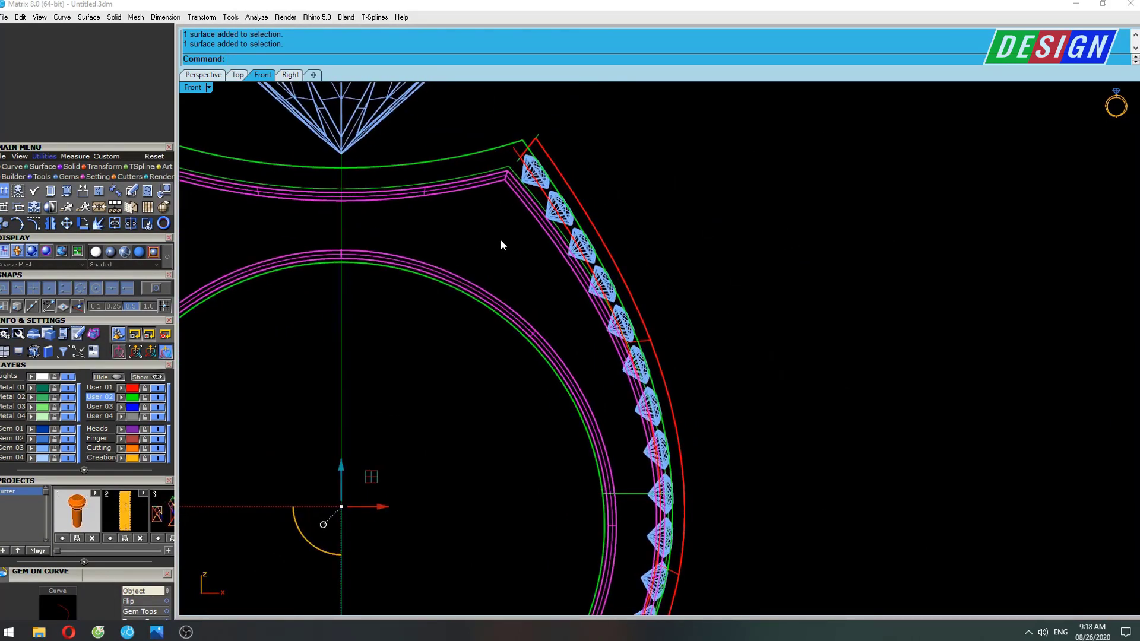
pyautogui.moveTo(502, 245)
pyautogui.mouseDown(button='right')
pyautogui.moveTo(536, 258)
pyautogui.moveTo(512, 272)
pyautogui.mouseUp(button='right')
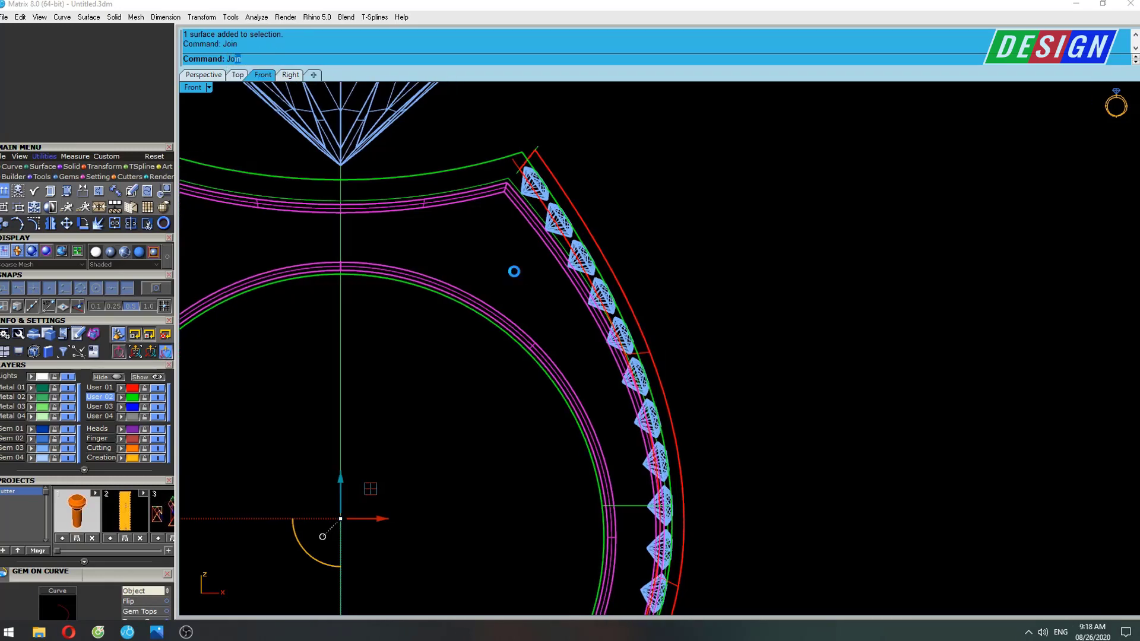
pyautogui.scroll(-2, 640, 272)
pyautogui.scroll(-2, 640, 272)
# - Hide the shank and attempt to cap the band's open ends
pyautogui.hotkey('ctrl', 'F4')
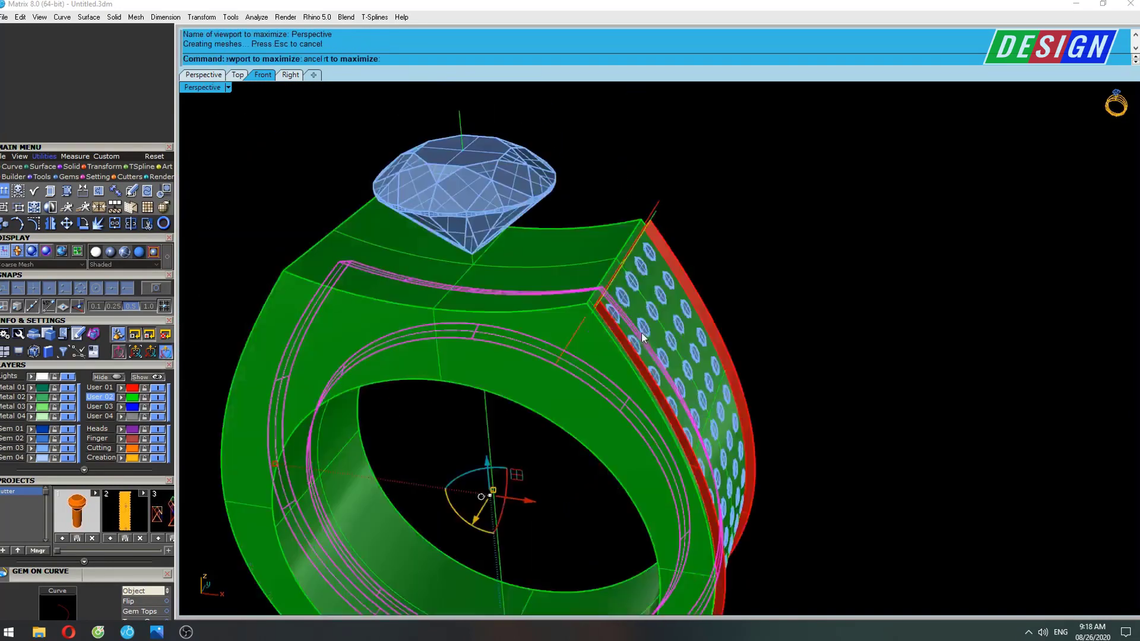
pyautogui.moveTo(642, 337)
pyautogui.mouseDown(button='right')
pyautogui.moveTo(563, 319)
pyautogui.moveTo(624, 279)
pyautogui.moveTo(636, 297)
pyautogui.mouseUp(button='right')
pyautogui.press('Return')
pyautogui.scroll(3, 575, 201)
pyautogui.scroll(-5, 575, 187)
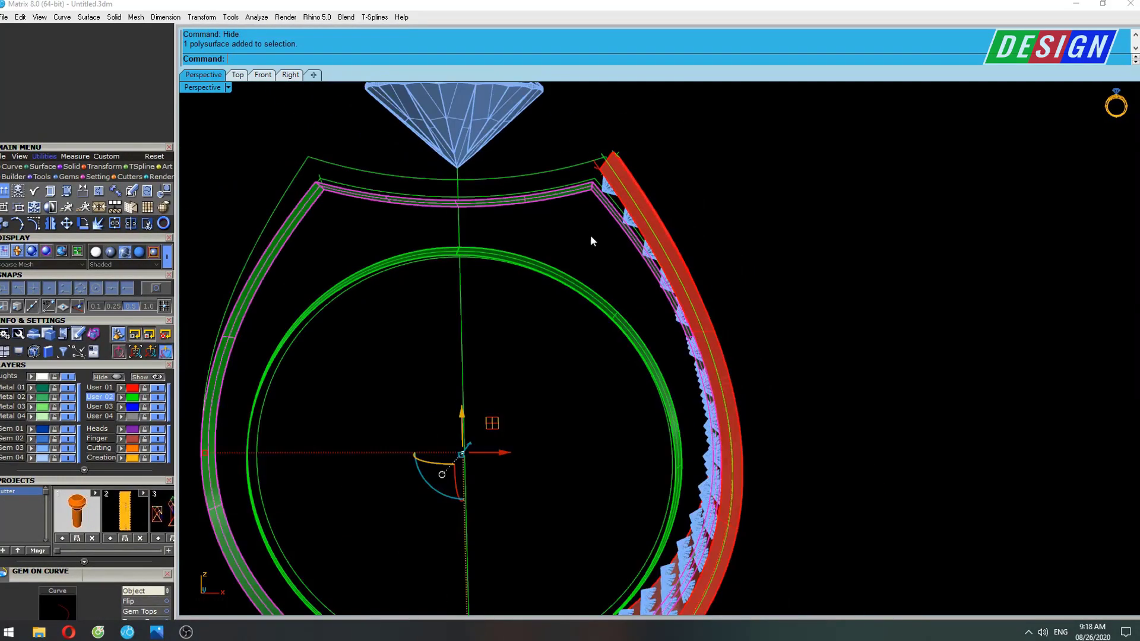
pyautogui.moveTo(591, 233)
pyautogui.mouseDown(button='right')
pyautogui.moveTo(634, 258)
pyautogui.moveTo(643, 151)
pyautogui.moveTo(636, 201)
pyautogui.moveTo(600, 210)
pyautogui.mouseUp(button='right')
pyautogui.write('Cap')
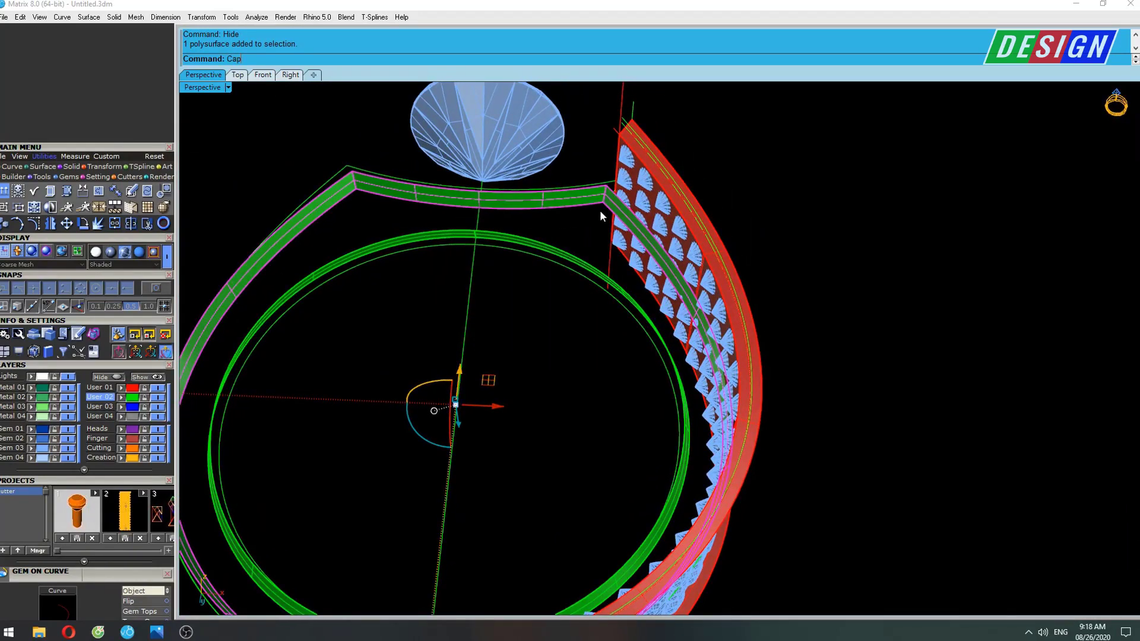
pyautogui.press('Return')
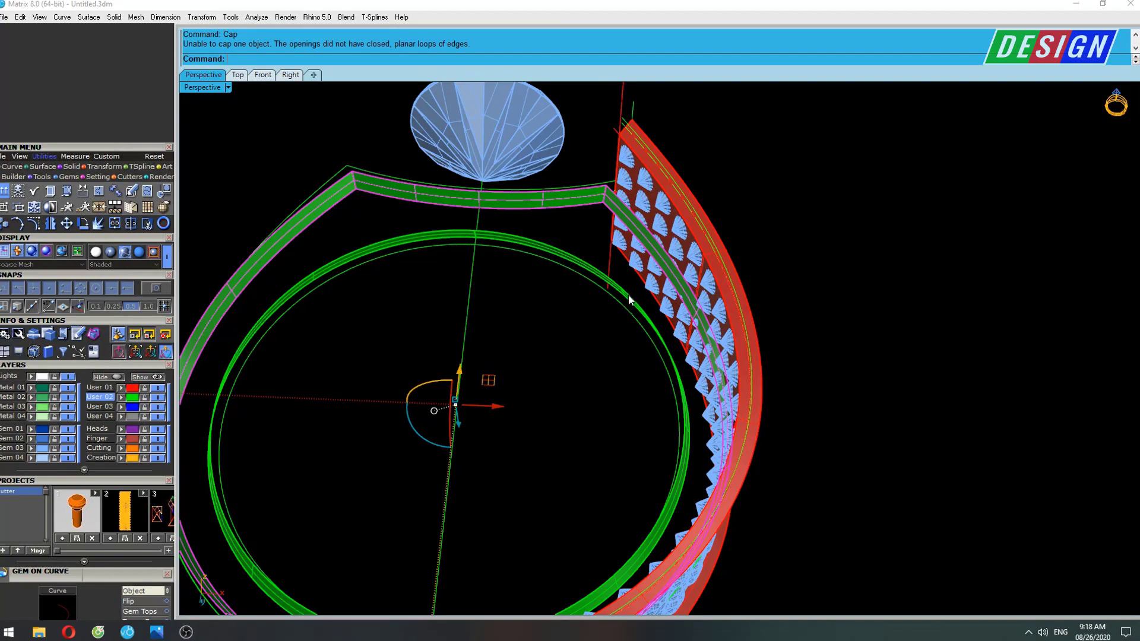
# - Check the band in the side and perspective views, then retry capping it
pyautogui.moveTo(569, 209); pyautogui.dragTo(630, 242, button='right')
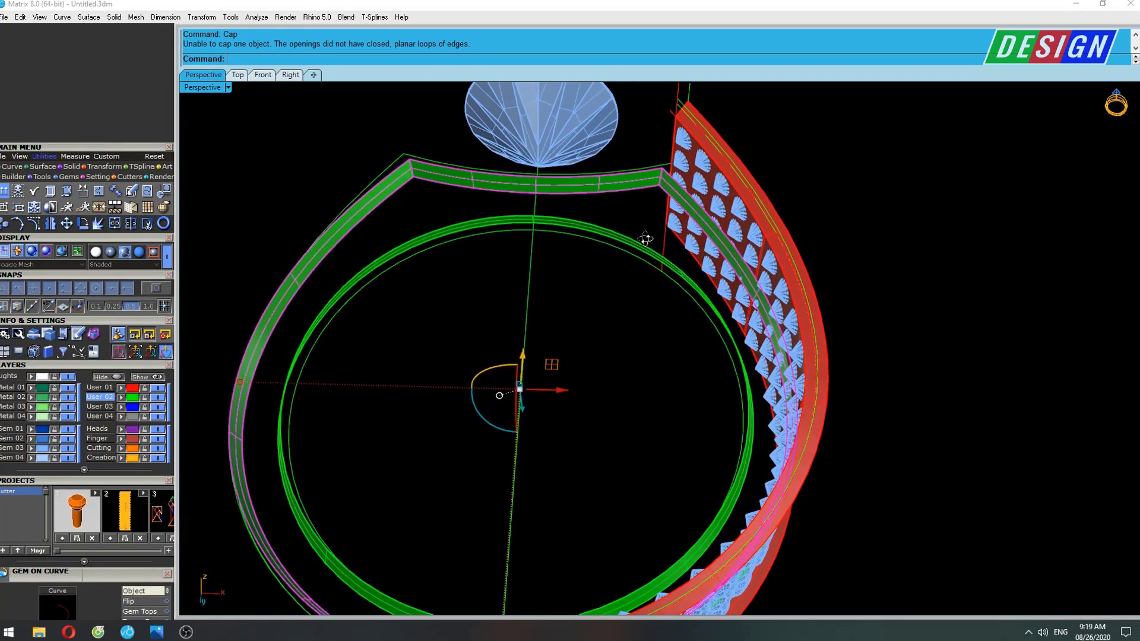
pyautogui.hotkey('ctrl', 'F3')
pyautogui.scroll(-5, 634, 260)
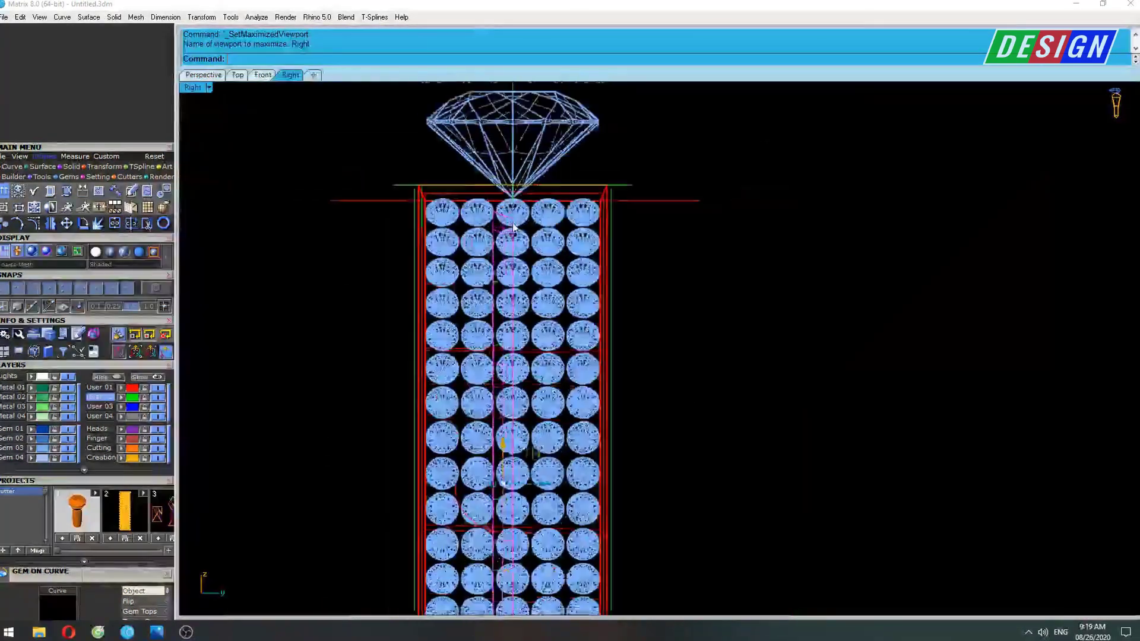
pyautogui.scroll(-2, 525, 461)
pyautogui.scroll(3, 487, 430)
pyautogui.scroll(2, 487, 430)
pyautogui.hotkey('ctrl', 'F4')
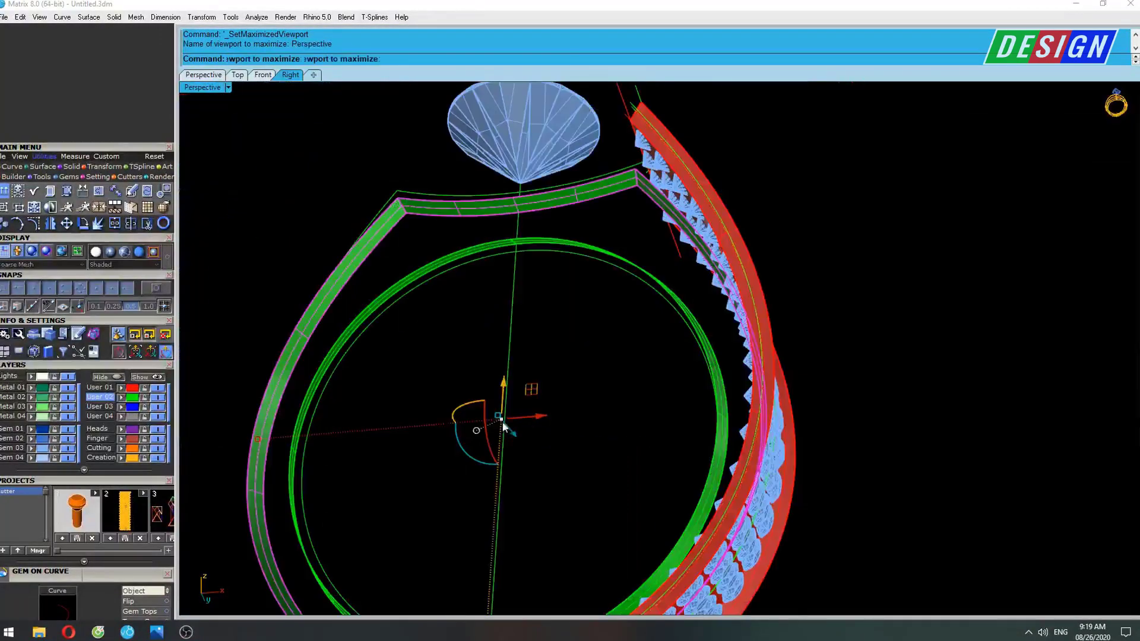
pyautogui.scroll(1, 612, 308)
pyautogui.write('Cap')
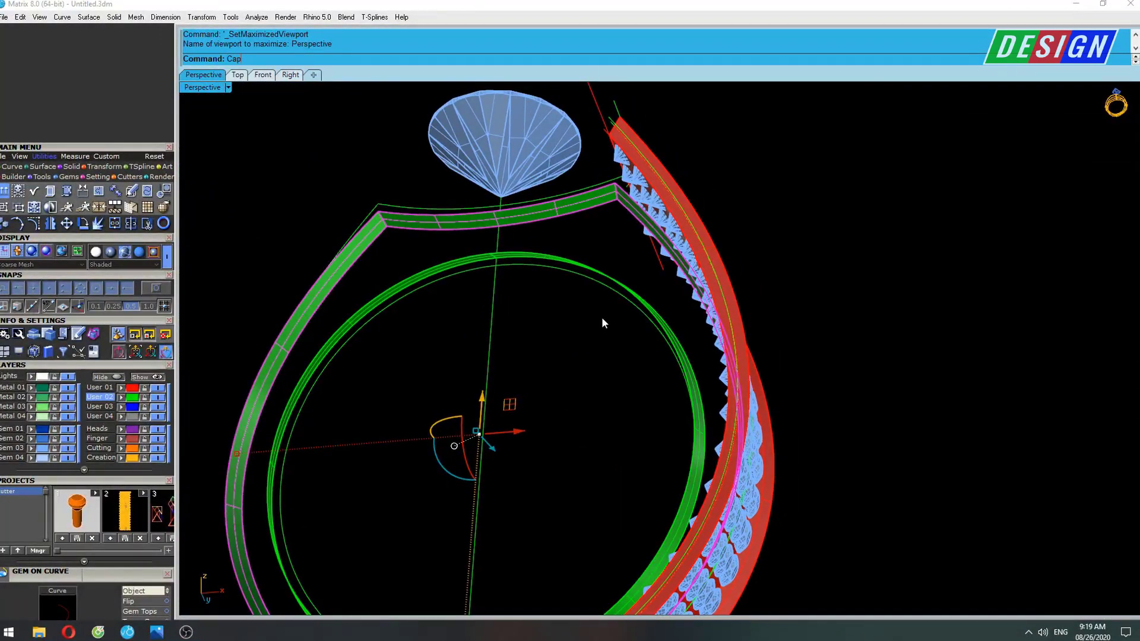
pyautogui.press('Return')
# - Orbit and zoom around the band corner and the red gem cutter
pyautogui.moveTo(601, 316); pyautogui.dragTo(621, 337, button='right')
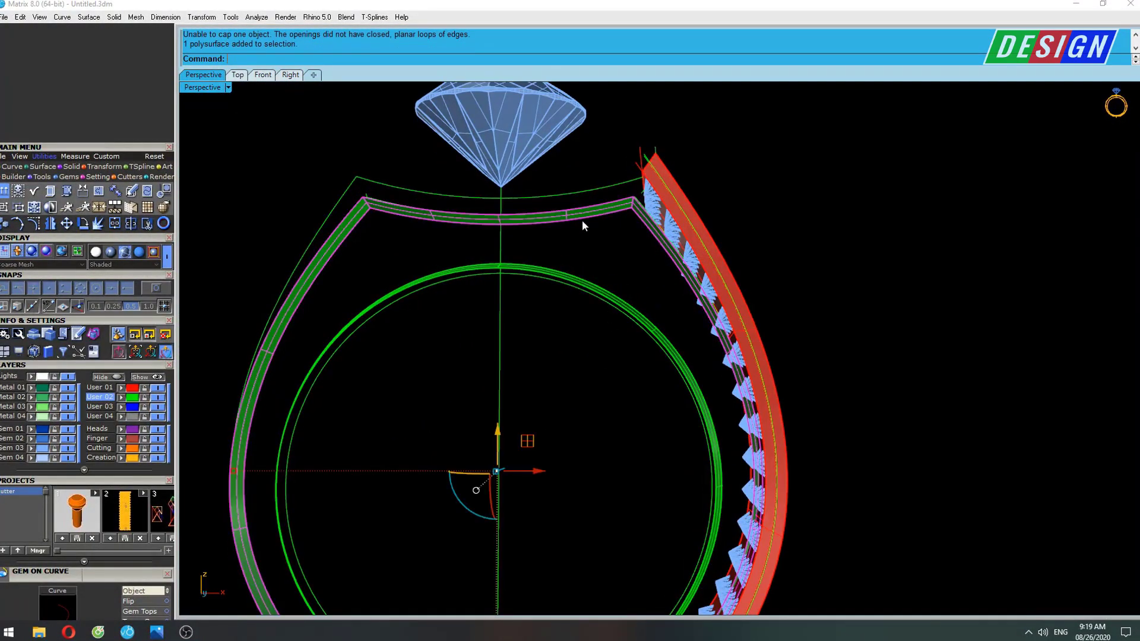
pyautogui.scroll(3, 594, 214)
pyautogui.moveTo(618, 201); pyautogui.dragTo(623, 201, button='right')
pyautogui.scroll(2, 642, 220)
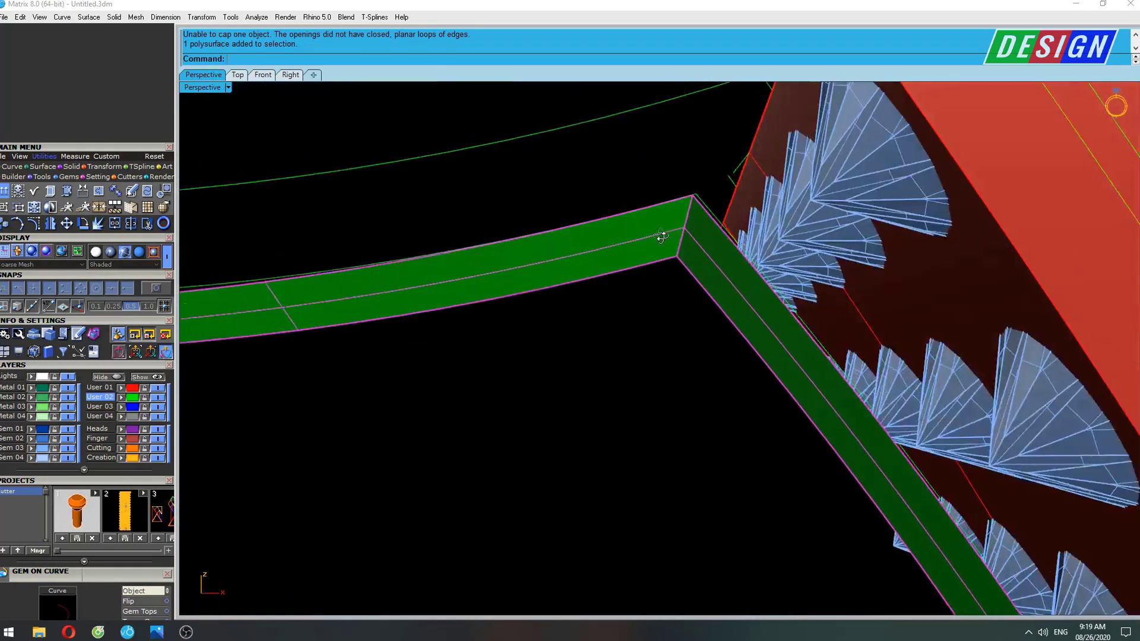
pyautogui.scroll(-5, 659, 244)
pyautogui.moveTo(656, 254)
pyautogui.mouseDown(button='right')
pyautogui.moveTo(642, 348)
pyautogui.moveTo(607, 399)
pyautogui.mouseUp(button='right')
pyautogui.scroll(-2, 570, 422)
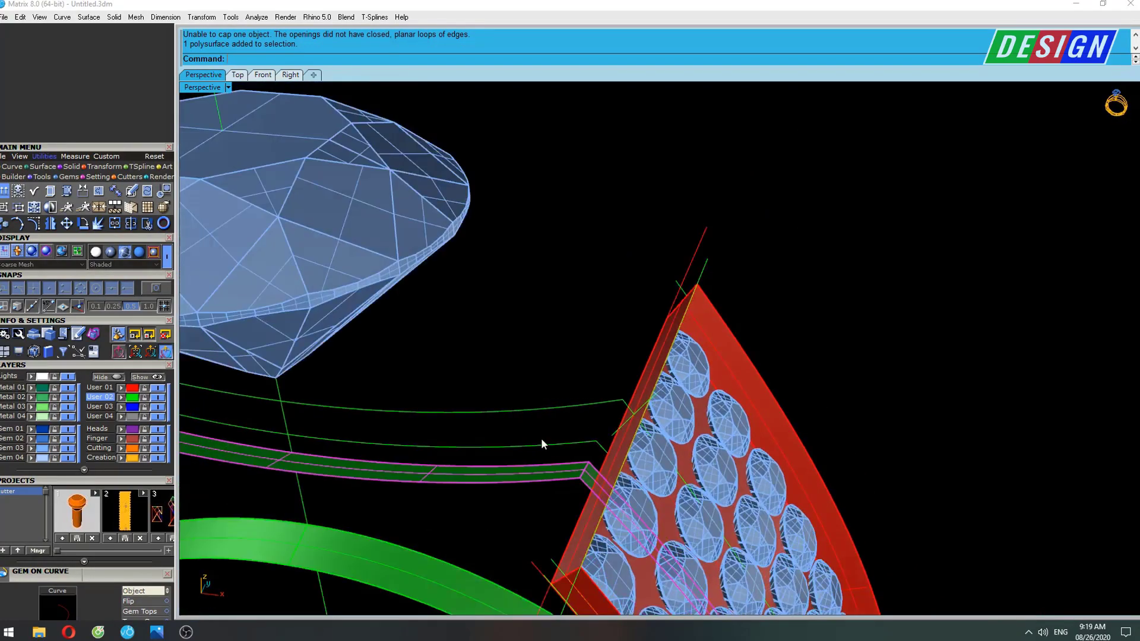
pyautogui.moveTo(542, 444)
pyautogui.mouseDown(button='right')
pyautogui.moveTo(674, 298)
pyautogui.moveTo(657, 330)
pyautogui.moveTo(662, 313)
pyautogui.mouseUp(button='right')
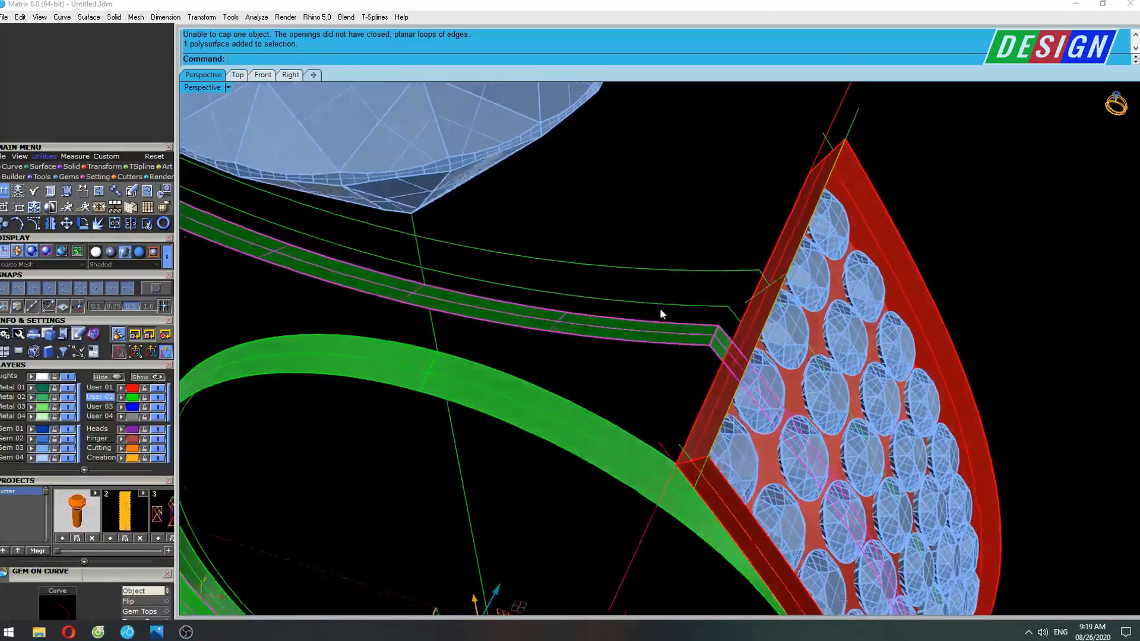
pyautogui.scroll(-5, 647, 363)
pyautogui.moveTo(643, 415)
pyautogui.mouseDown(button='right')
pyautogui.moveTo(618, 409)
pyautogui.moveTo(605, 237)
pyautogui.moveTo(540, 275)
pyautogui.moveTo(633, 202)
pyautogui.mouseUp(button='right')
pyautogui.scroll(5, 612, 415)
pyautogui.scroll(2, 601, 424)
pyautogui.scroll(-3, 601, 424)
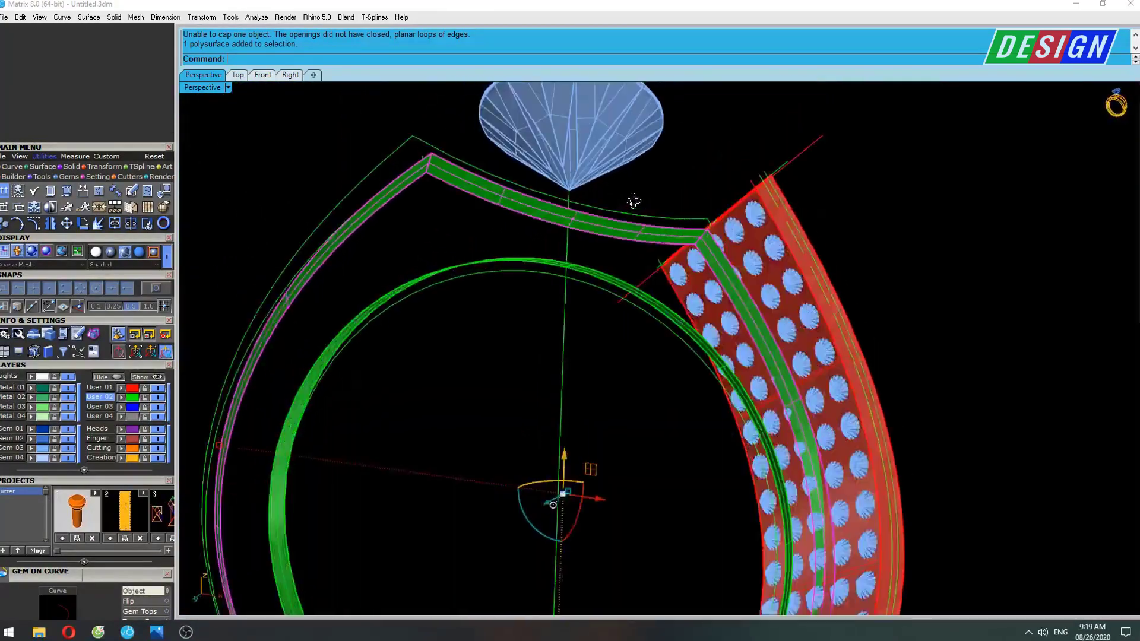
pyautogui.scroll(2, 433, 158)
pyautogui.scroll(3, 433, 158)
pyautogui.scroll(-3, 469, 187)
pyautogui.scroll(2, 468, 186)
# - Run ShowEdges to find the band's naked edges, then close Edge Analysis
pyautogui.write('sh')
pyautogui.press('Return')
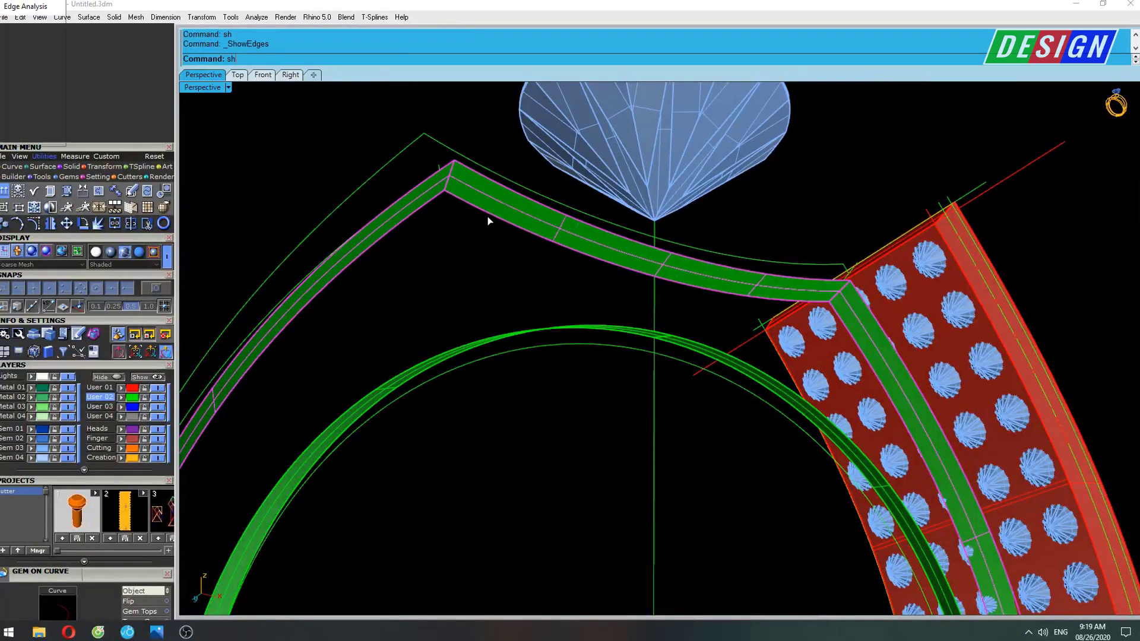
pyautogui.moveTo(488, 221)
pyautogui.mouseDown(button='right')
pyautogui.moveTo(519, 195)
pyautogui.moveTo(508, 185)
pyautogui.mouseUp(button='right')
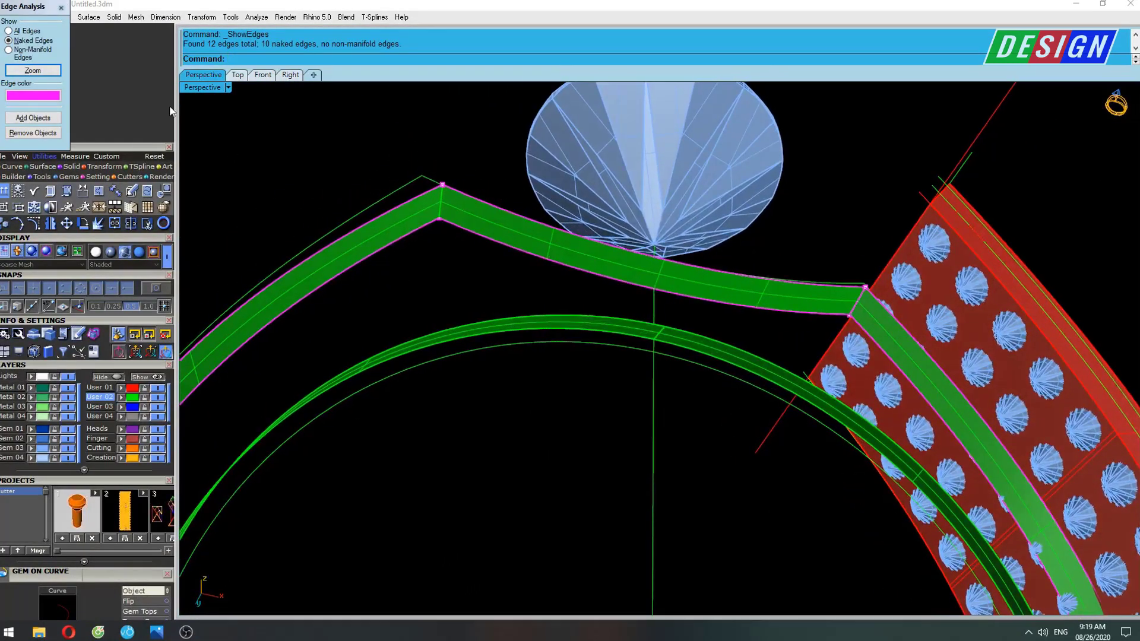
pyautogui.click(61, 8)
# - Explode the band polysurface into its three separate surfaces
pyautogui.moveTo(711, 283); pyautogui.dragTo(561, 257, button='right')
pyautogui.click(607, 259)
pyautogui.write('ex')
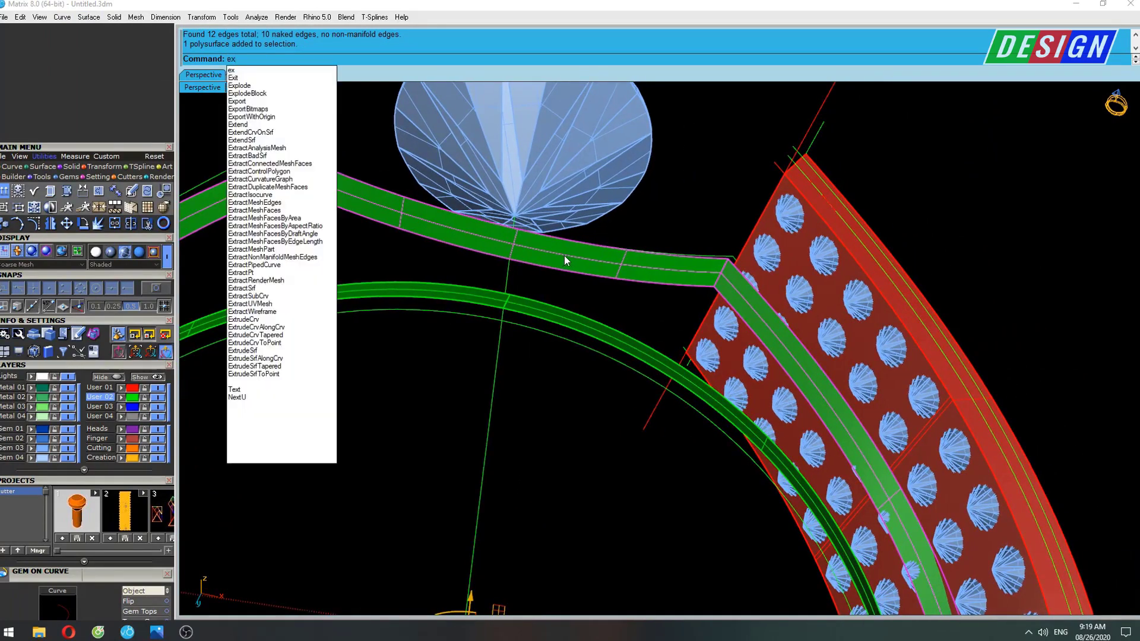
pyautogui.press('Return')
pyautogui.moveTo(737, 249); pyautogui.dragTo(764, 236, button='right')
pyautogui.click(688, 280)
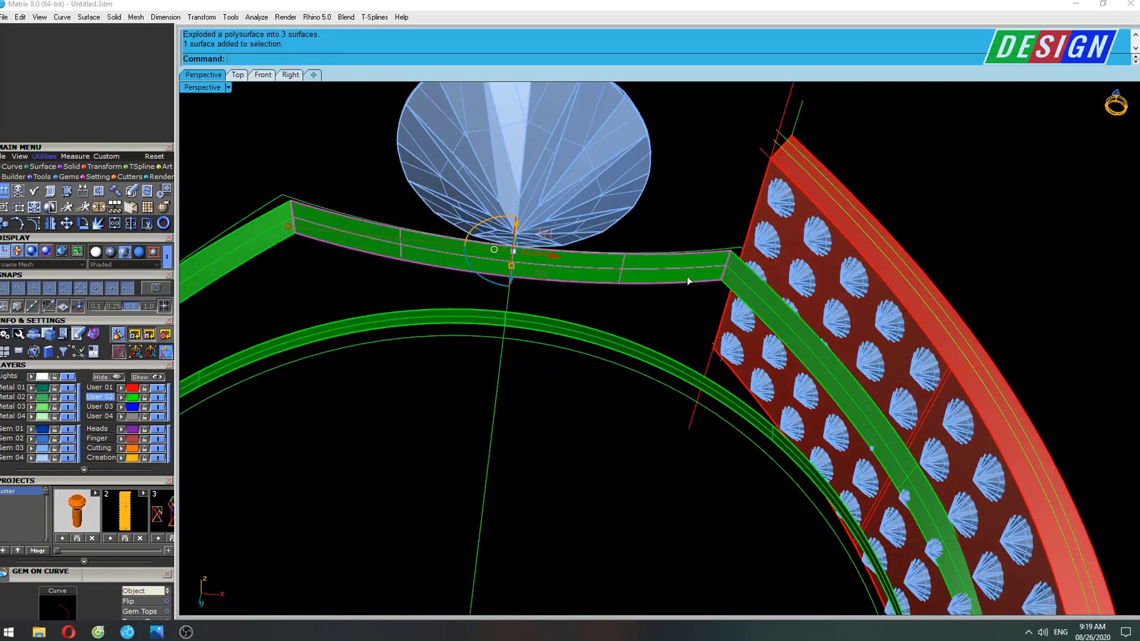
pyautogui.keyDown('shift'); pyautogui.moveTo(636, 258); pyautogui.dragTo(653, 279, button='right'); pyautogui.keyUp('shift')
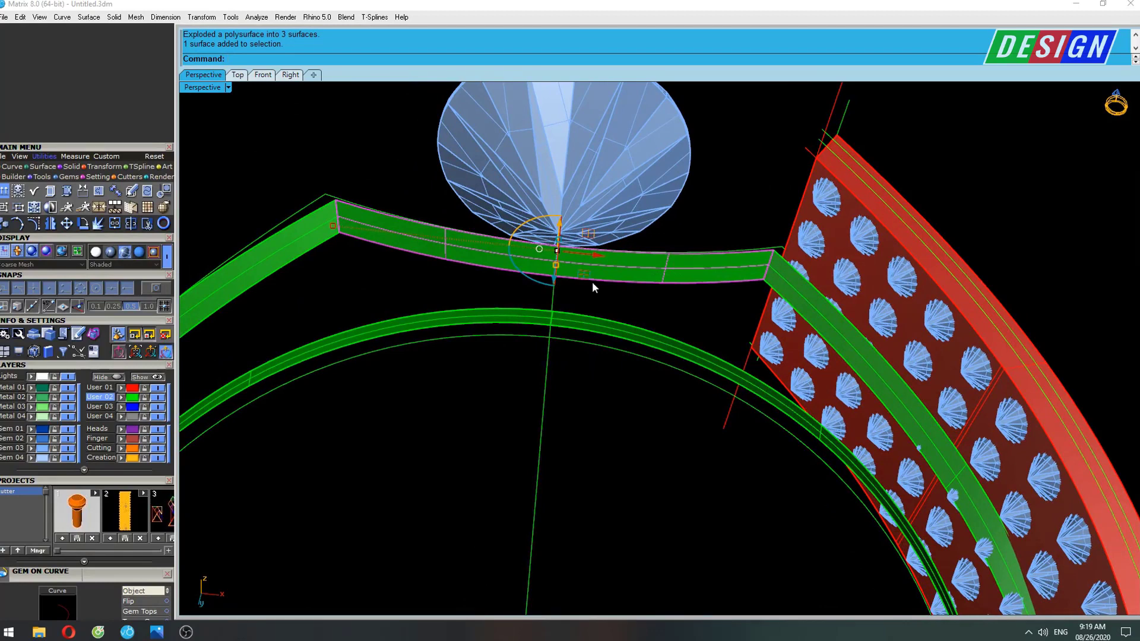
pyautogui.press('Escape')
# - Duplicate the top band section's edges as curves with DupEdge
pyautogui.click(11, 177)
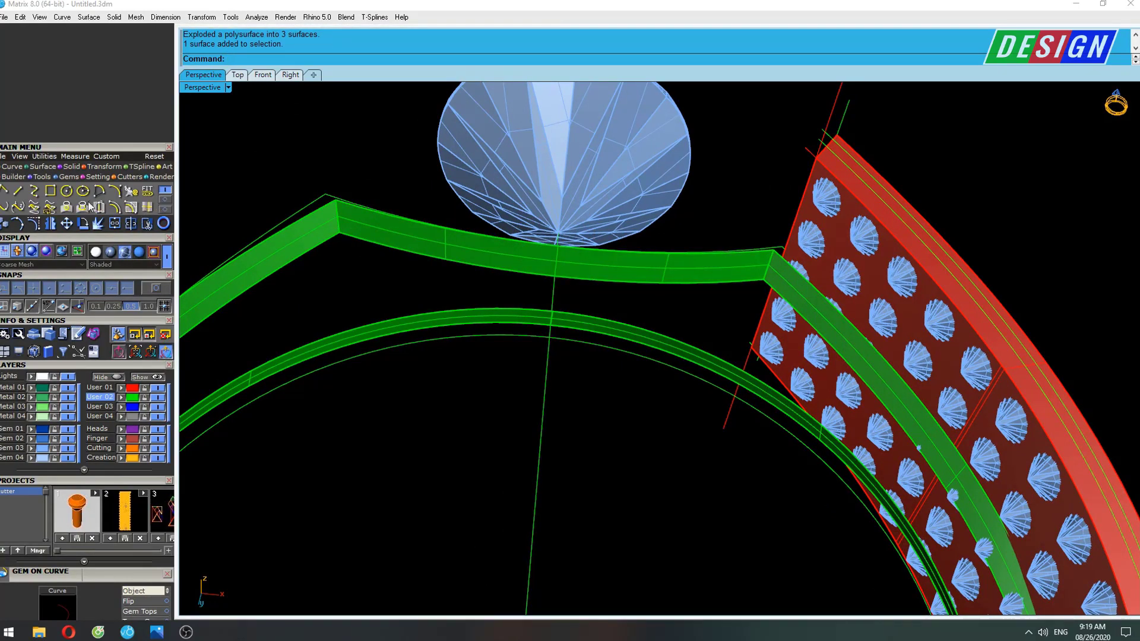
pyautogui.click(166, 201)
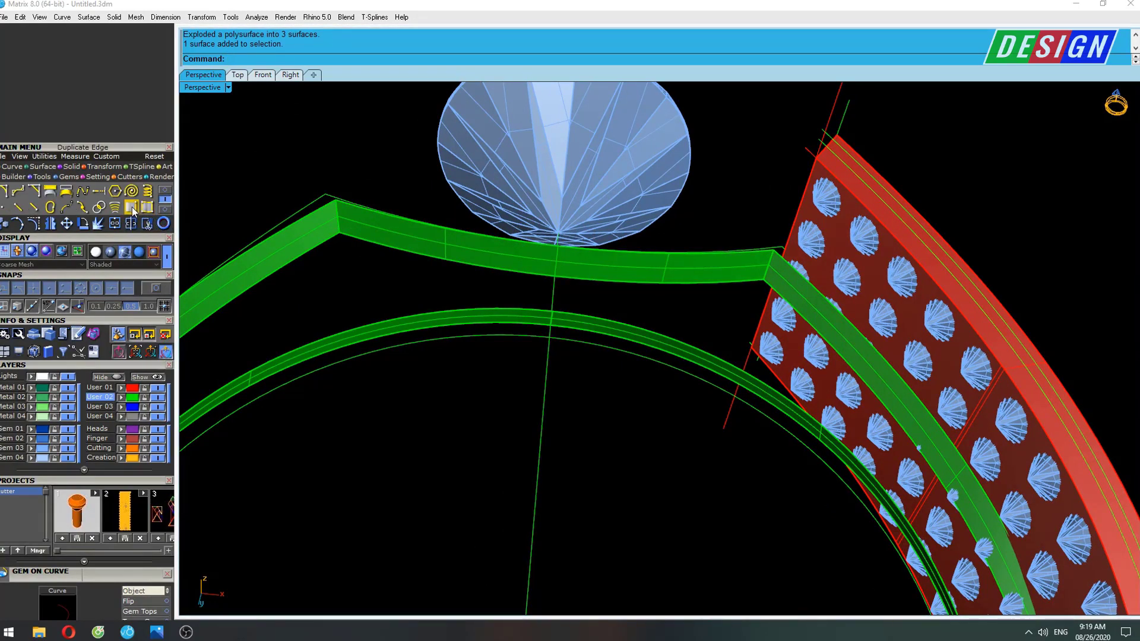
pyautogui.click(132, 209)
pyautogui.click(449, 246)
pyautogui.moveTo(386, 217)
pyautogui.mouseDown(button='right')
pyautogui.moveTo(380, 228)
pyautogui.moveTo(440, 243)
pyautogui.moveTo(735, 275)
pyautogui.moveTo(697, 255)
pyautogui.moveTo(738, 181)
pyautogui.moveTo(716, 285)
pyautogui.moveTo(683, 315)
pyautogui.moveTo(638, 291)
pyautogui.moveTo(621, 316)
pyautogui.mouseUp(button='right')
pyautogui.press('Return')
pyautogui.click(429, 225)
# - Delete the top band surface and zoom in on the band's end
pyautogui.write('d')
pyautogui.press('Return')
pyautogui.scroll(2, 697, 254)
pyautogui.scroll(2, 736, 159)
pyautogui.moveTo(736, 160)
pyautogui.mouseDown(button='right')
pyautogui.moveTo(735, 278)
pyautogui.moveTo(718, 285)
pyautogui.moveTo(754, 249)
pyautogui.moveTo(730, 233)
pyautogui.mouseUp(button='right')
pyautogui.scroll(1, 752, 265)
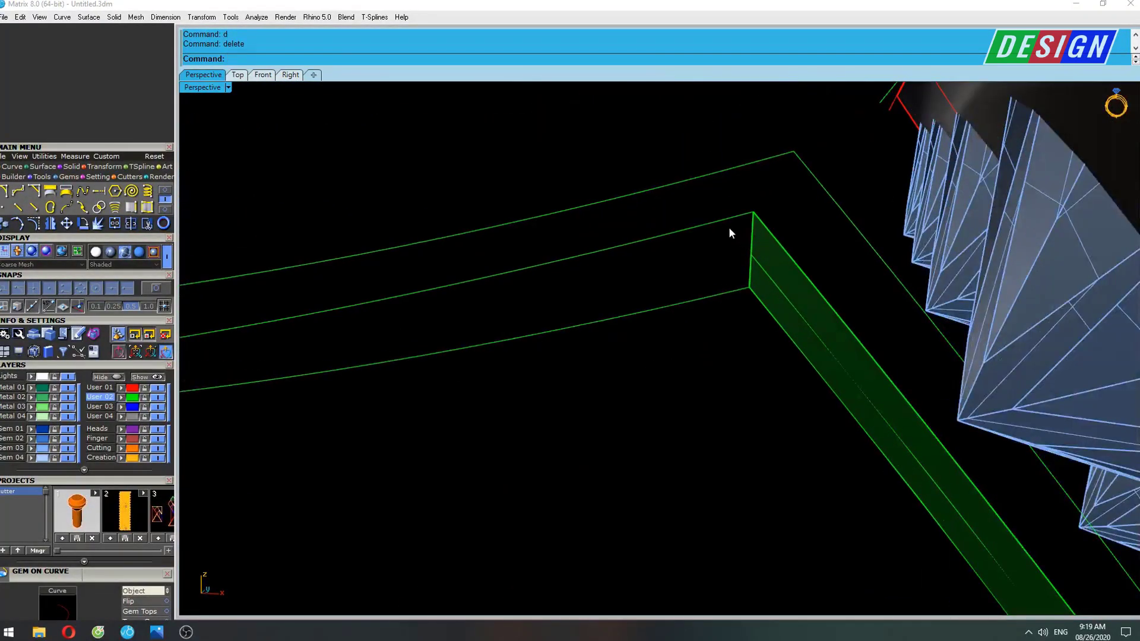
# - Show the copied curves' control points and snap the first corner to the side section
pyautogui.moveTo(721, 204); pyautogui.dragTo(675, 323)
pyautogui.press('F10')
pyautogui.click(753, 212)
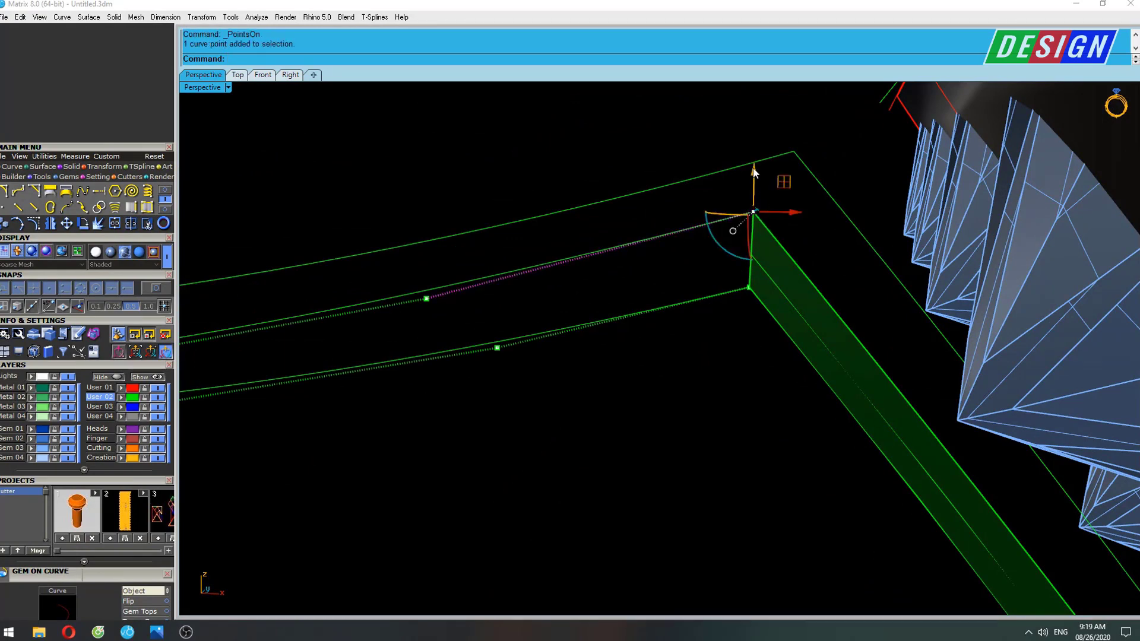
pyautogui.moveTo(753, 211); pyautogui.dragTo(753, 189)
pyautogui.click(750, 287)
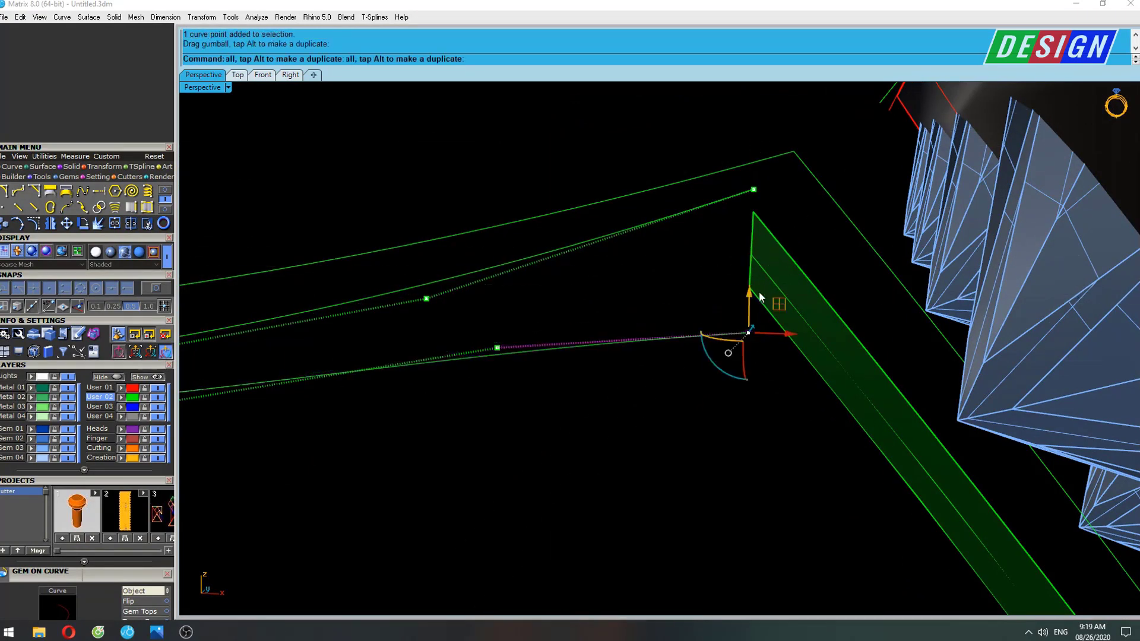
pyautogui.scroll(5, 760, 279)
pyautogui.write('Mo')
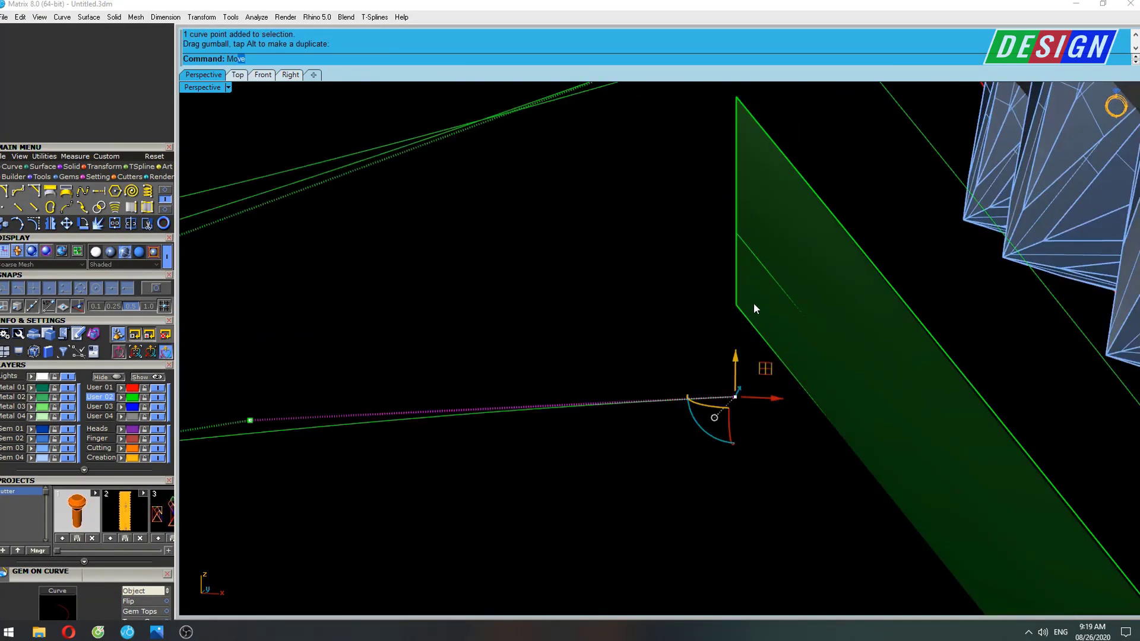
pyautogui.press('Return')
pyautogui.click(735, 396)
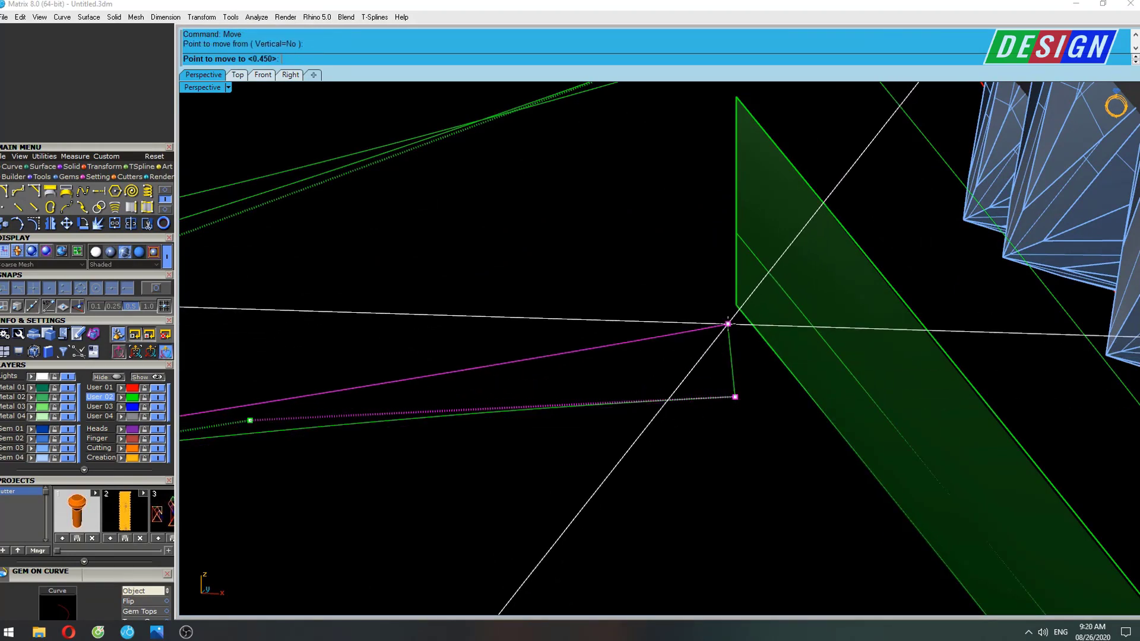
pyautogui.click(728, 324)
# - Snap the other curve corner point onto the side section's corner
pyautogui.moveTo(733, 310); pyautogui.dragTo(736, 187, button='right')
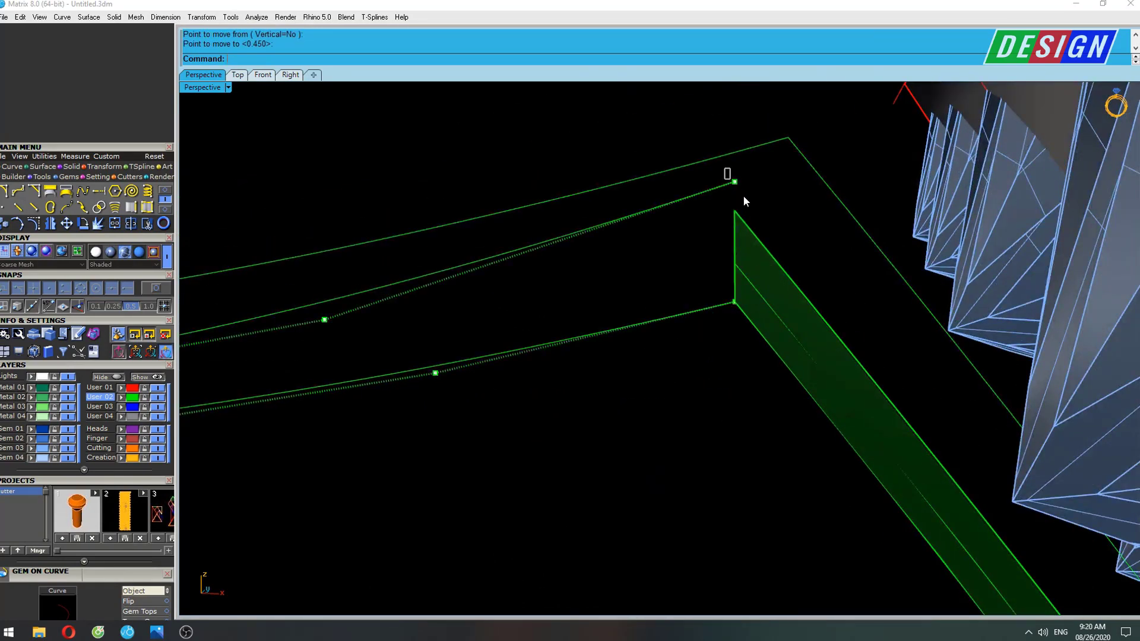
pyautogui.click(735, 181)
pyautogui.press('Return')
pyautogui.click(735, 182)
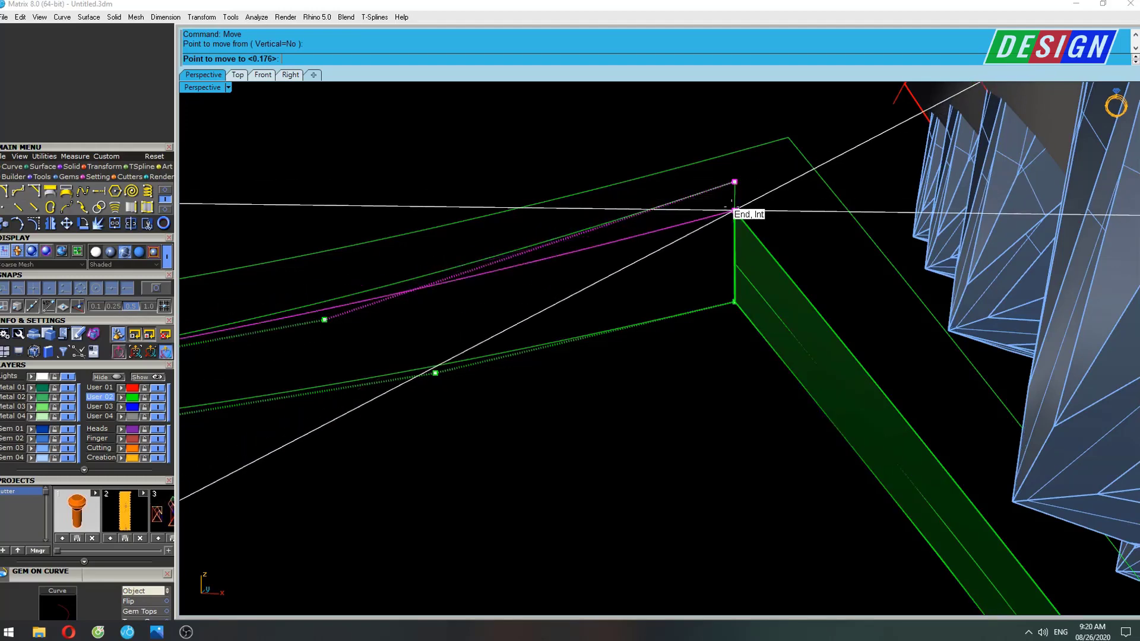
pyautogui.click(732, 211)
# - Loft a new band surface between the two edge curves and select it
pyautogui.moveTo(693, 225); pyautogui.dragTo(760, 254, button='right')
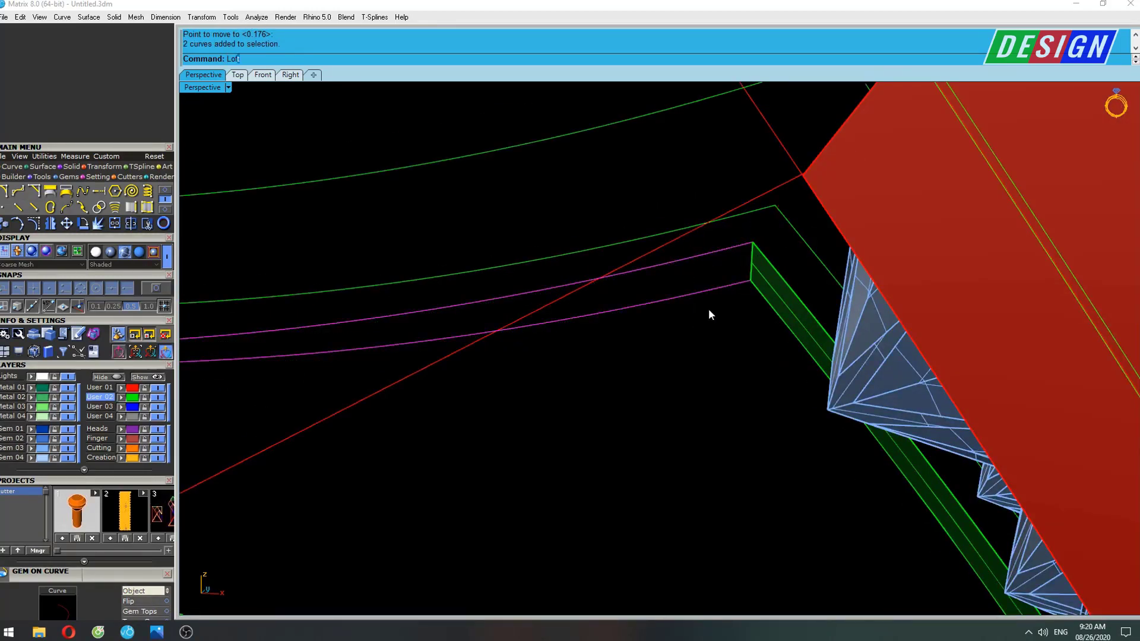
pyautogui.press('Return')
pyautogui.press('Return')
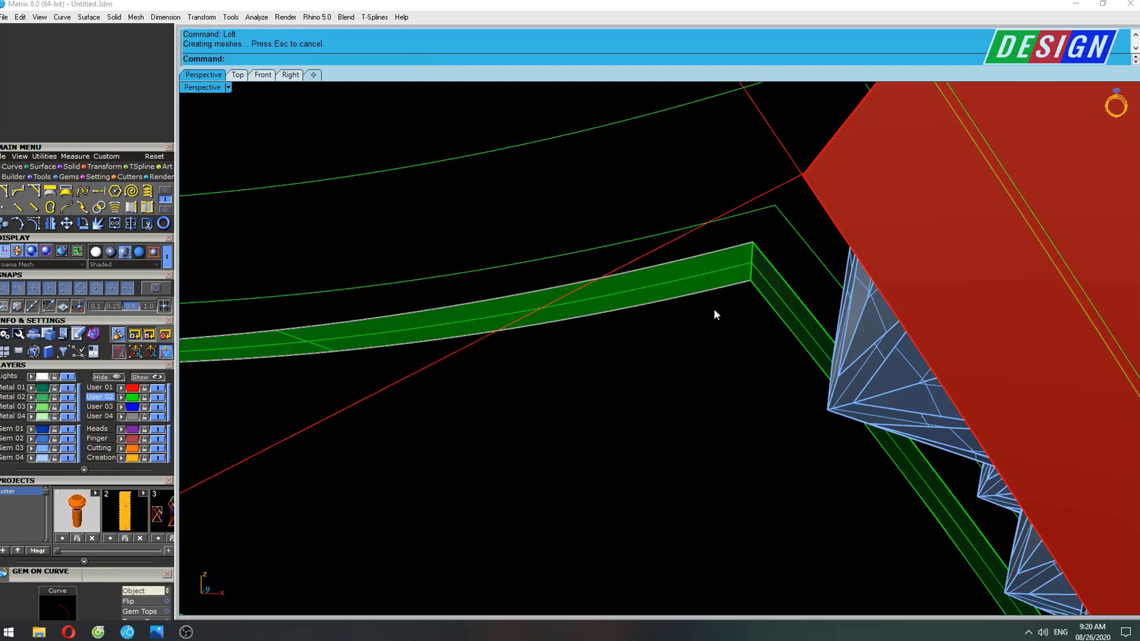
pyautogui.scroll(-5, 713, 309)
pyautogui.moveTo(714, 309); pyautogui.dragTo(672, 255, button='right')
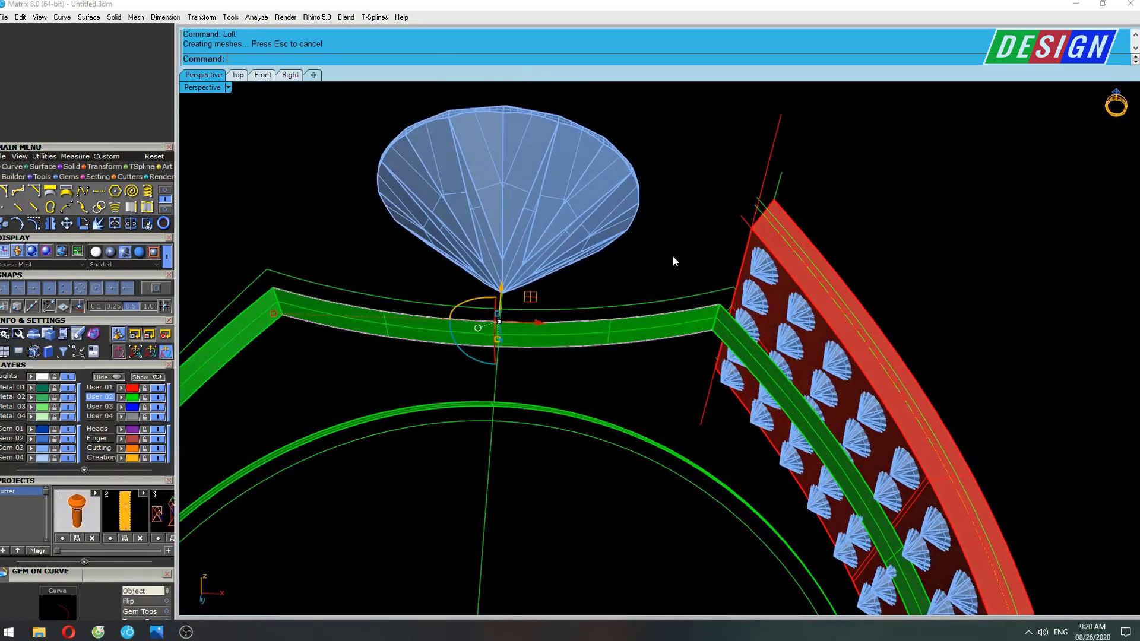
pyautogui.press('Escape')
pyautogui.press('Escape')
pyautogui.scroll(3, 718, 317)
pyautogui.click(704, 318)
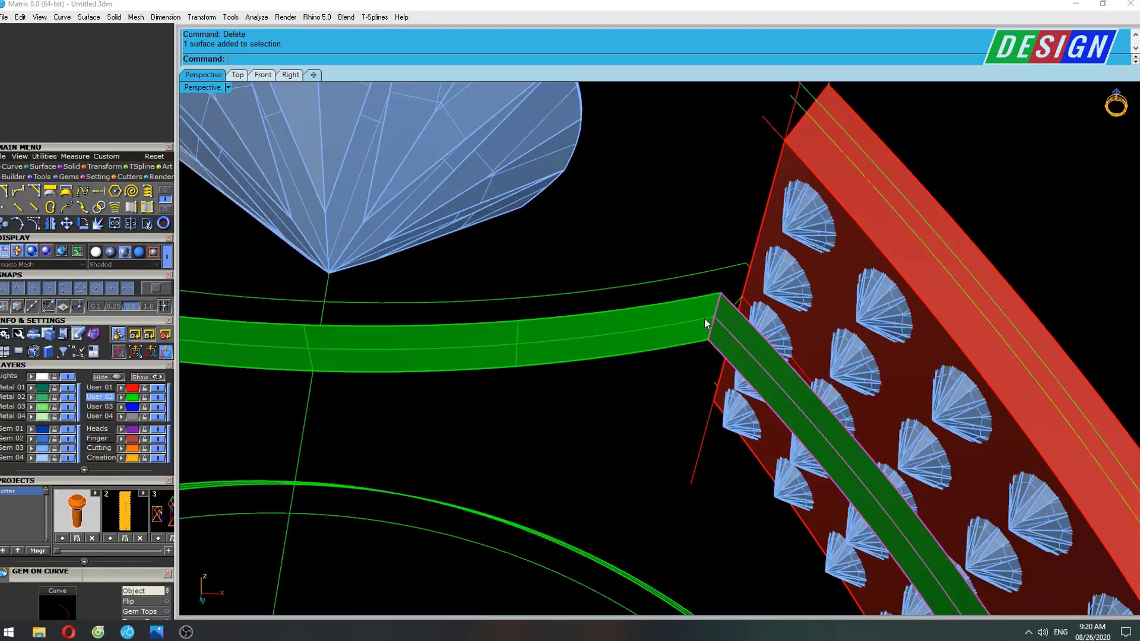
pyautogui.scroll(-5, 391, 336)
pyautogui.scroll(3, 397, 313)
# - Join the band surfaces and attempt to cap the joined band
pyautogui.click(397, 313)
pyautogui.scroll(-3, 512, 286)
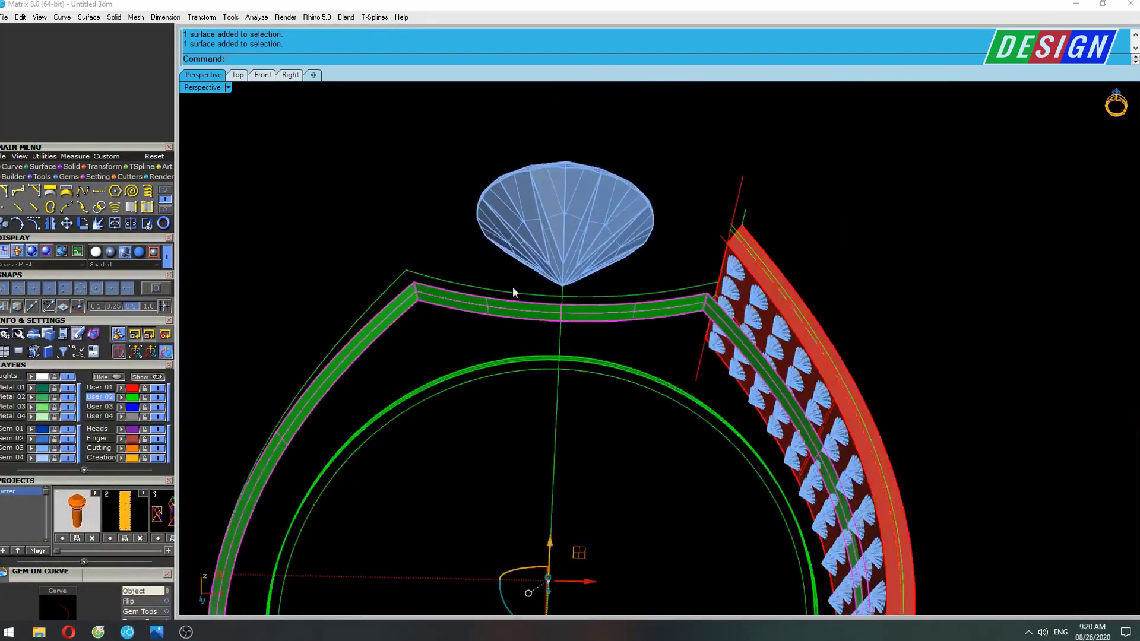
pyautogui.press('Return')
pyautogui.moveTo(483, 283)
pyautogui.mouseDown(button='right')
pyautogui.moveTo(578, 316)
pyautogui.moveTo(590, 337)
pyautogui.moveTo(611, 319)
pyautogui.mouseUp(button='right')
pyautogui.write('c')
pyautogui.press('Return')
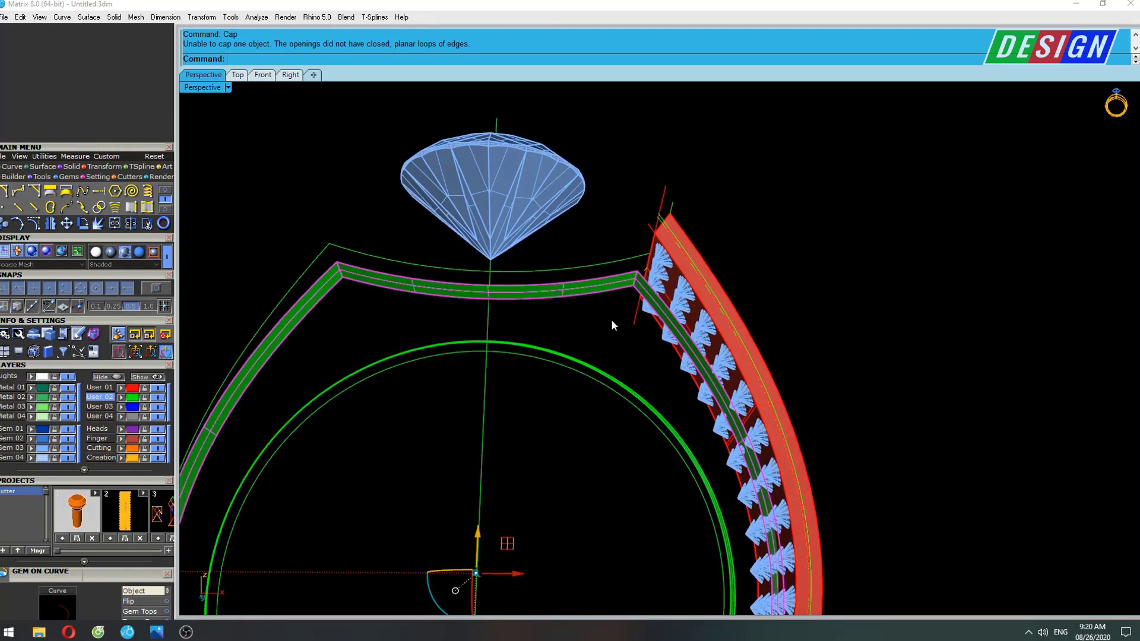
# - Inspect the joined band's 10 naked edges with ShowEdges, then close Edge Analysis
pyautogui.click(582, 290)
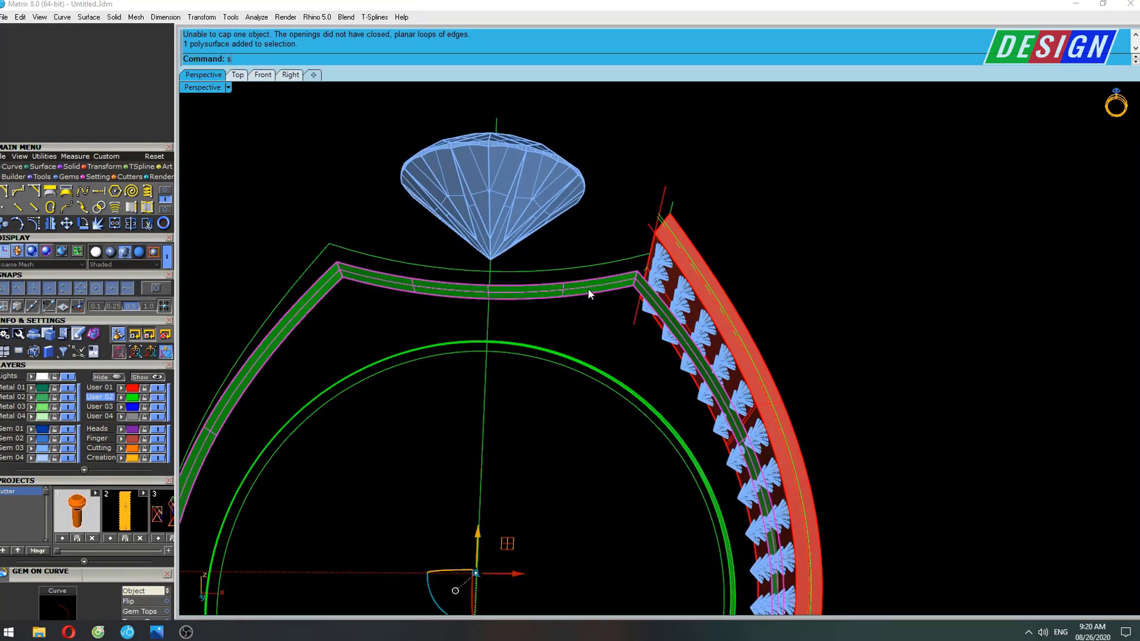
pyautogui.press('Return')
pyautogui.scroll(-5, 620, 293)
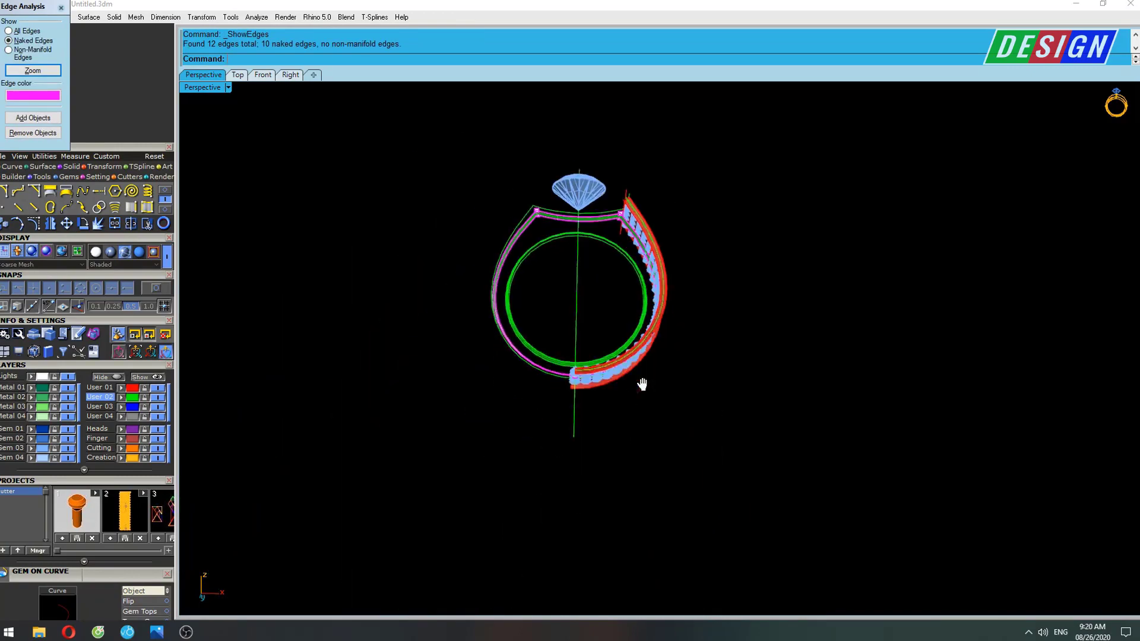
pyautogui.moveTo(643, 384)
pyautogui.mouseDown(button='right')
pyautogui.moveTo(590, 387)
pyautogui.moveTo(661, 210)
pyautogui.mouseUp(button='right')
pyautogui.scroll(3, 568, 352)
pyautogui.scroll(3, 594, 369)
pyautogui.scroll(2, 630, 391)
pyautogui.scroll(4, 724, 128)
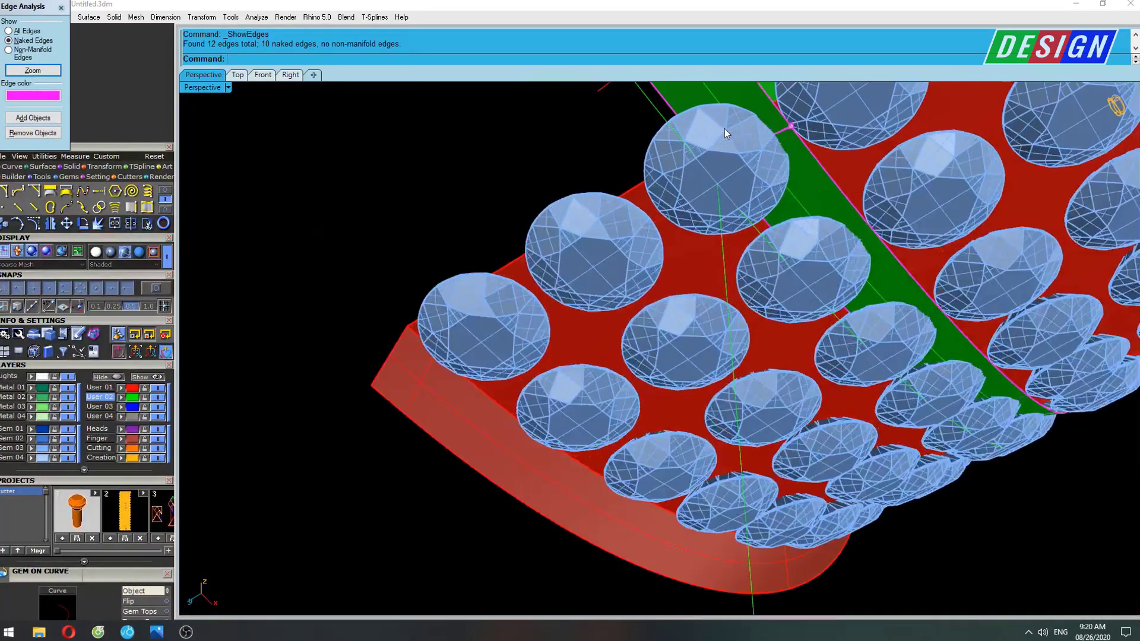
pyautogui.scroll(-4, 724, 128)
pyautogui.moveTo(722, 135)
pyautogui.mouseDown(button='right')
pyautogui.moveTo(679, 304)
pyautogui.moveTo(579, 330)
pyautogui.moveTo(649, 298)
pyautogui.moveTo(649, 433)
pyautogui.moveTo(624, 327)
pyautogui.moveTo(631, 301)
pyautogui.mouseUp(button='right')
pyautogui.scroll(2, 679, 304)
pyautogui.click(61, 8)
# - Explode the thin top band back into three surfaces
pyautogui.click(555, 356)
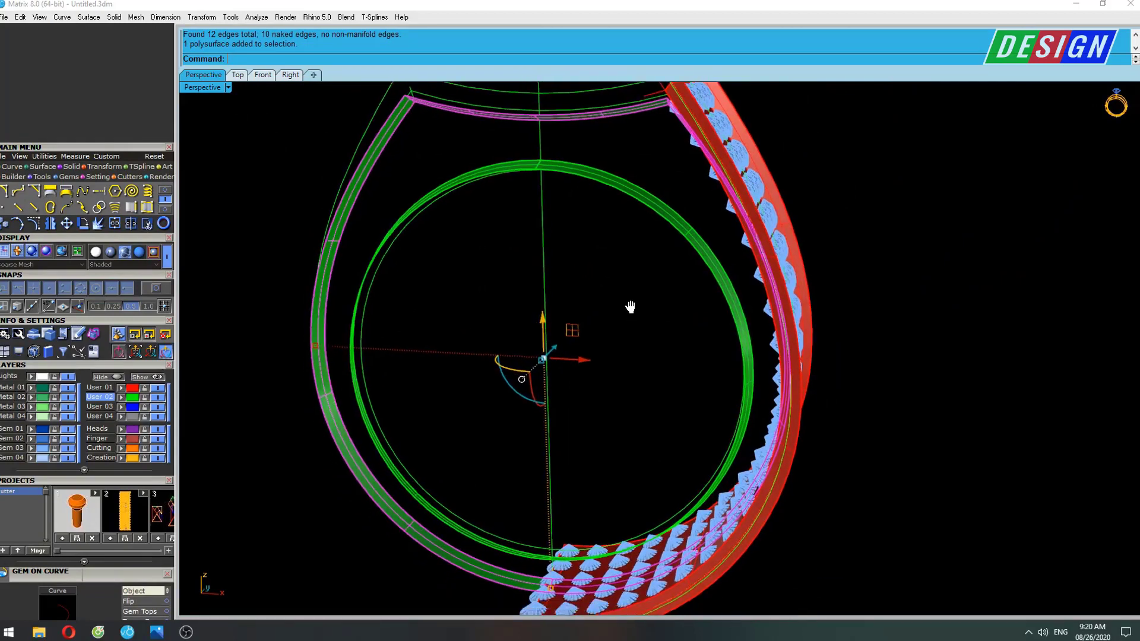
pyautogui.press('Up')
pyautogui.write('plode')
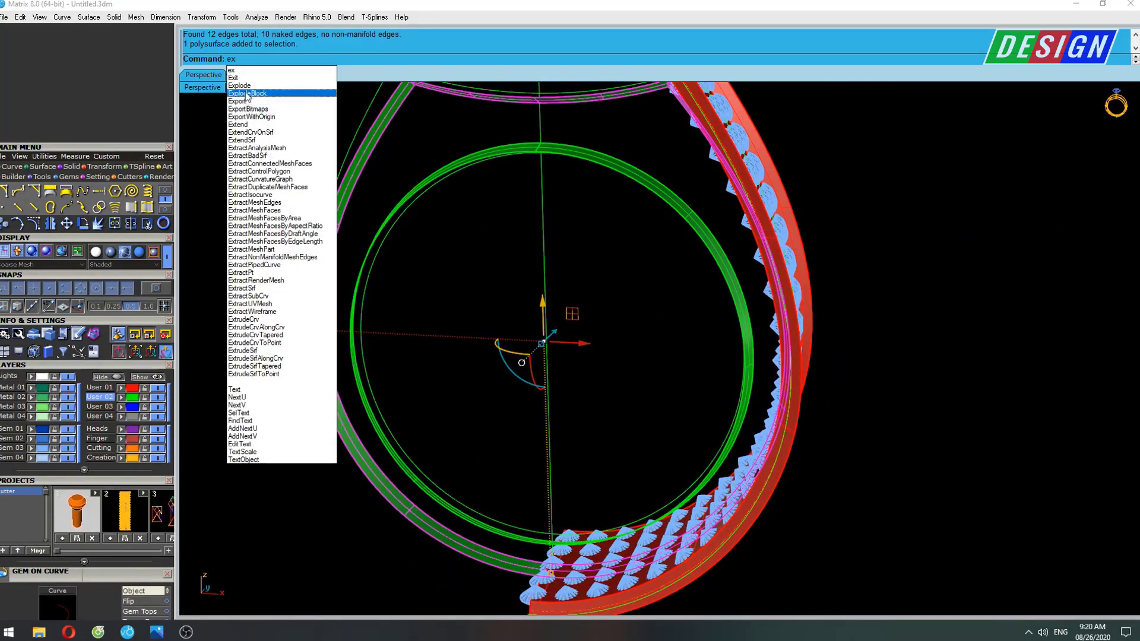
pyautogui.press('Return')
pyautogui.moveTo(657, 377)
pyautogui.mouseDown(button='right')
pyautogui.moveTo(674, 379)
pyautogui.moveTo(644, 373)
pyautogui.mouseUp(button='right')
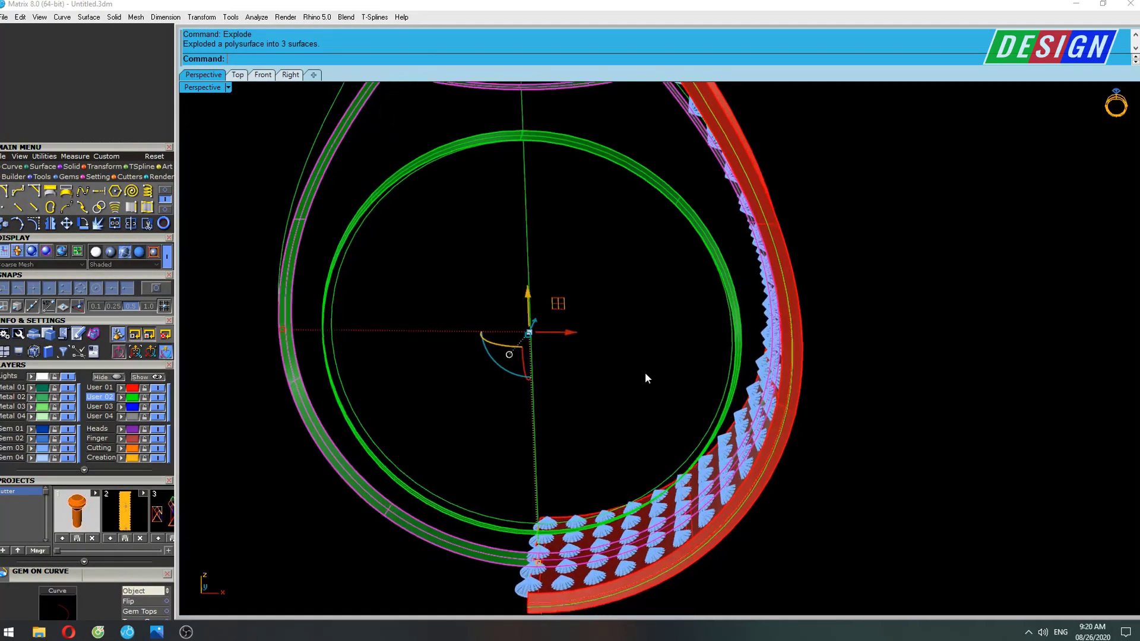
pyautogui.hotkey('ctrl', 'F2')
# - Align the four centre-line control points with SetPt in the Front view
pyautogui.scroll(5, 484, 430)
pyautogui.scroll(4, 492, 410)
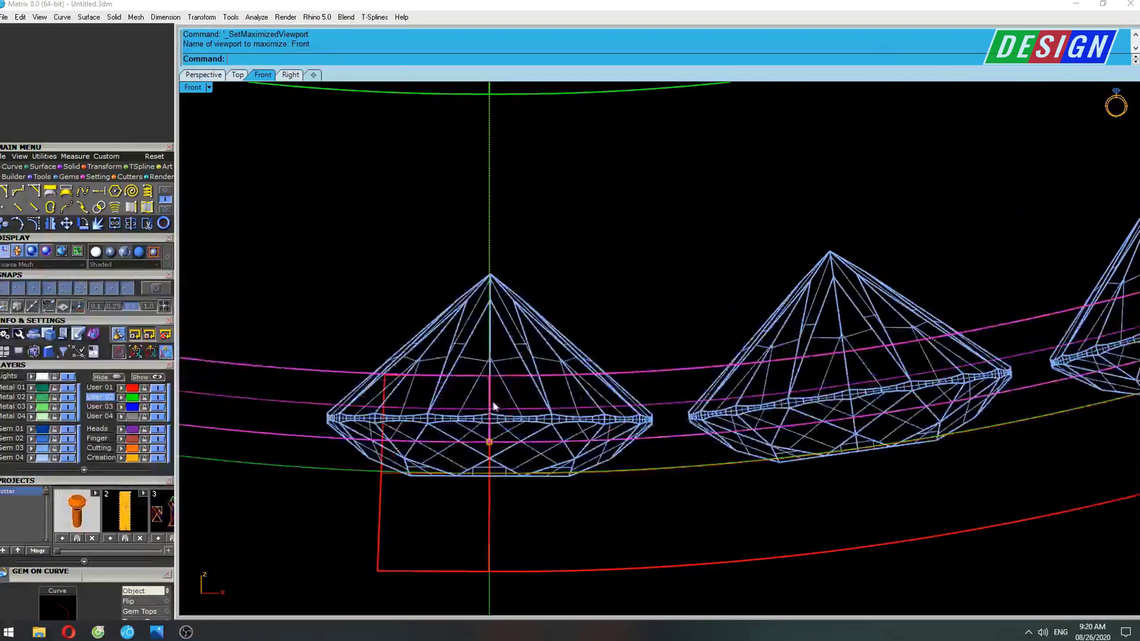
pyautogui.scroll(4, 519, 411)
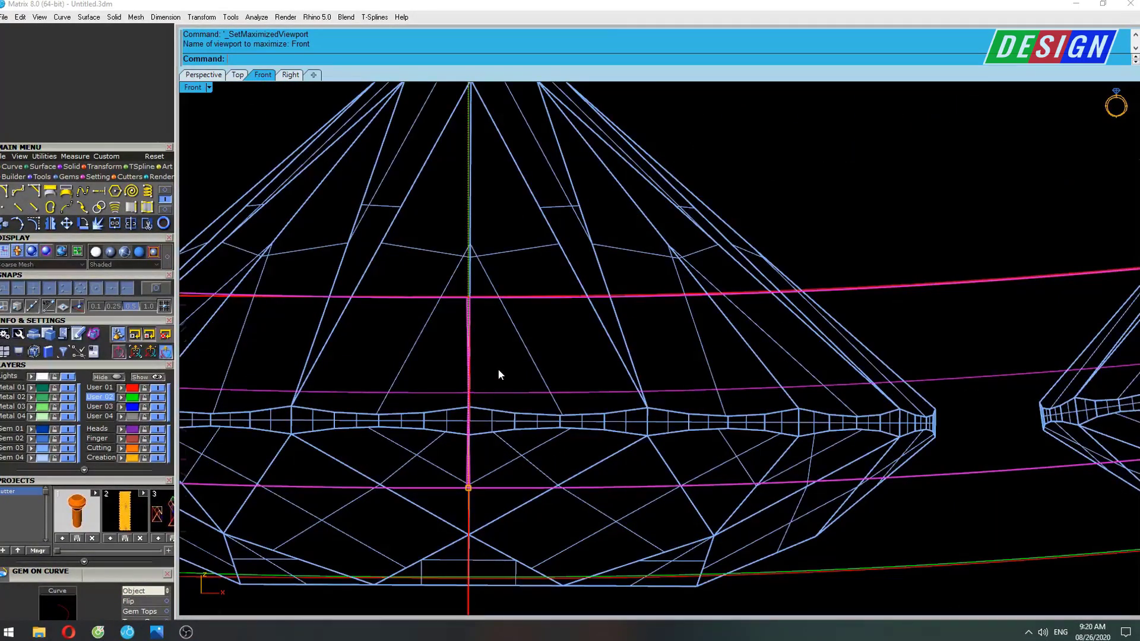
pyautogui.scroll(-3, 498, 368)
pyautogui.press('F10')
pyautogui.moveTo(466, 291); pyautogui.dragTo(499, 482)
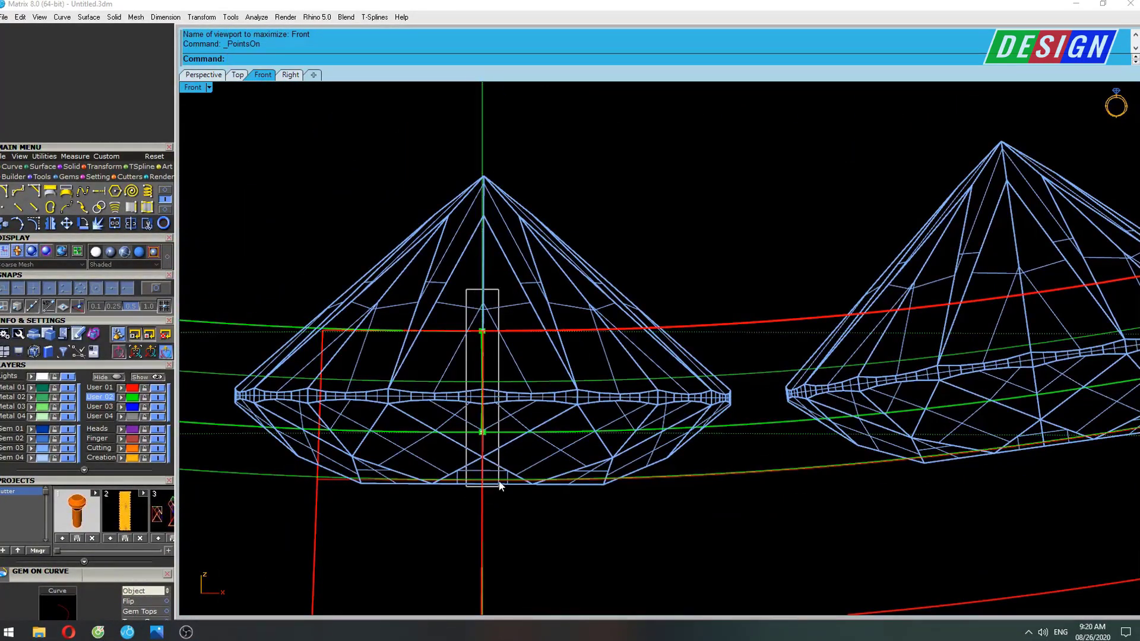
pyautogui.moveTo(538, 354); pyautogui.dragTo(501, 359, button='right')
pyautogui.write('set')
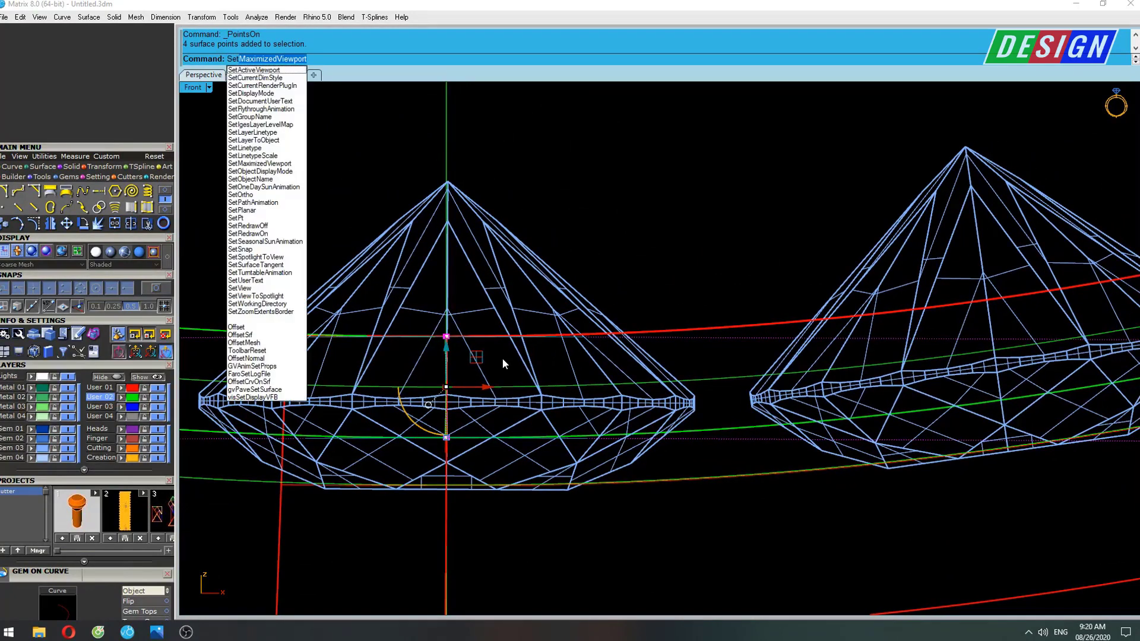
pyautogui.click(245, 218)
pyautogui.click(640, 359)
# - Join the three shank surfaces into one polysurface
pyautogui.moveTo(568, 327); pyautogui.dragTo(528, 335, button='right')
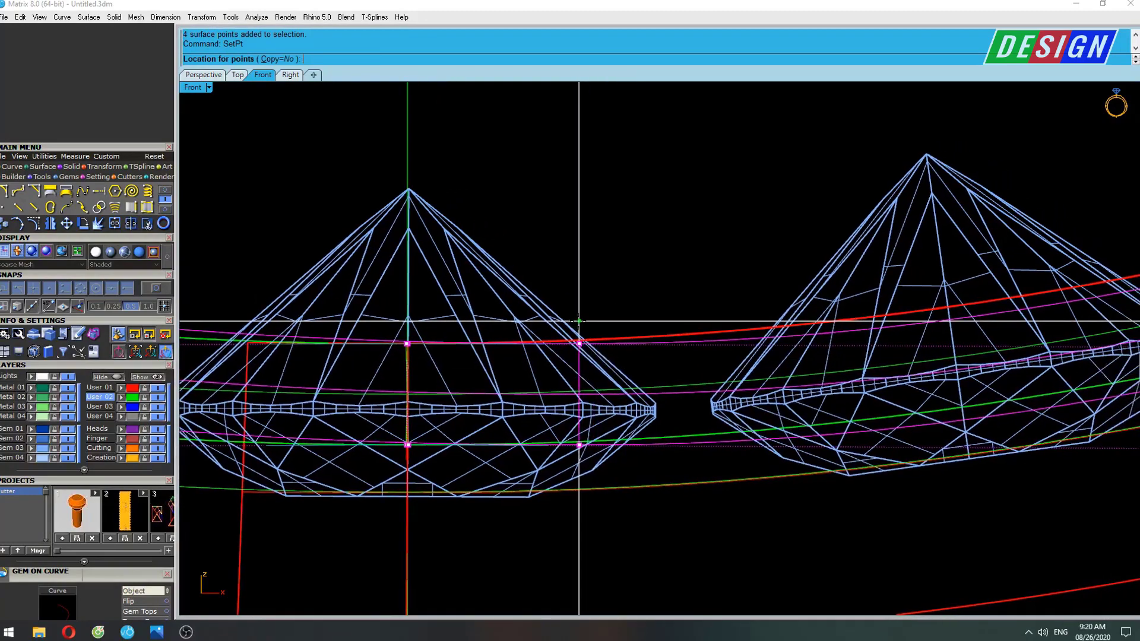
pyautogui.scroll(-5, 528, 334)
pyautogui.scroll(-5, 569, 254)
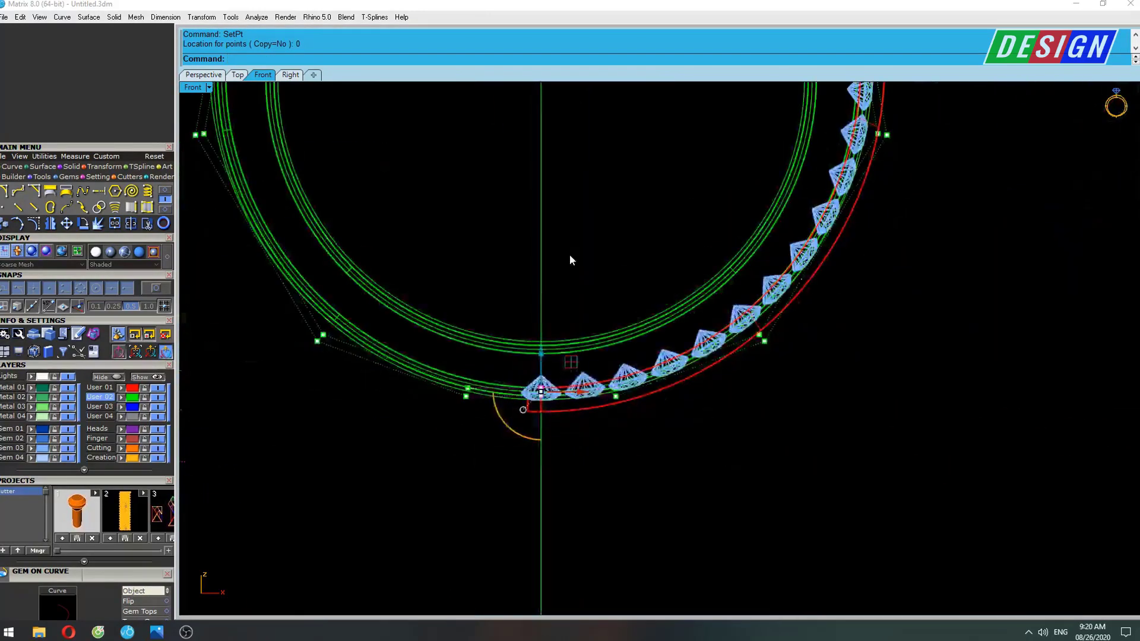
pyautogui.scroll(-2, 547, 402)
pyautogui.scroll(-4, 575, 220)
pyautogui.scroll(5, 575, 224)
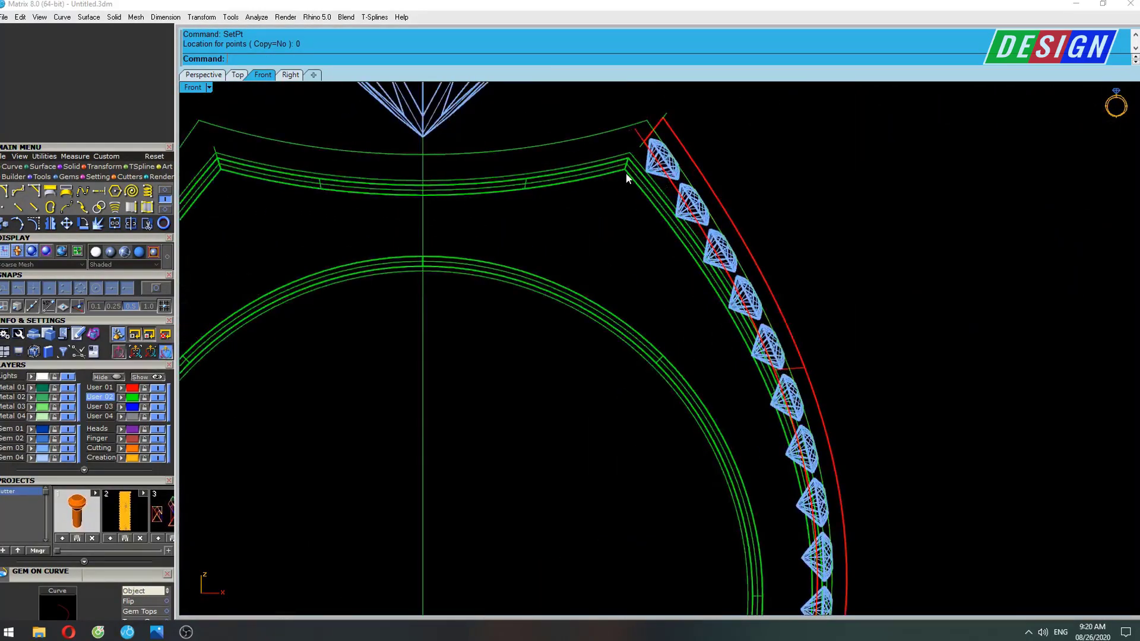
pyautogui.click(629, 173)
pyautogui.click(511, 187)
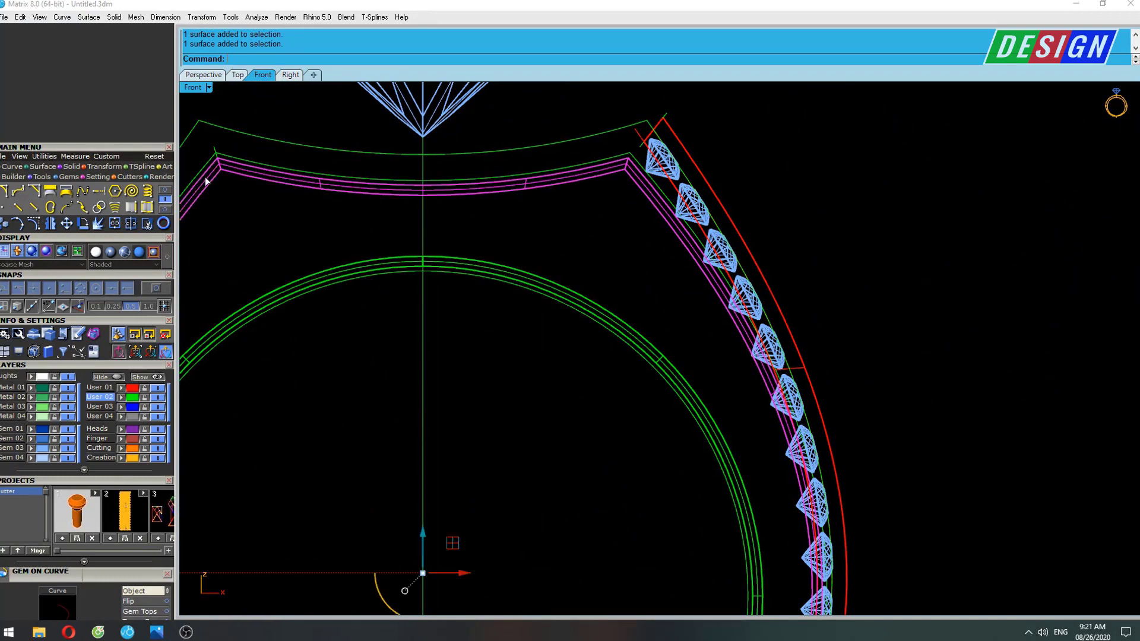
pyautogui.moveTo(530, 272); pyautogui.dragTo(500, 263, button='right')
pyautogui.press('Return')
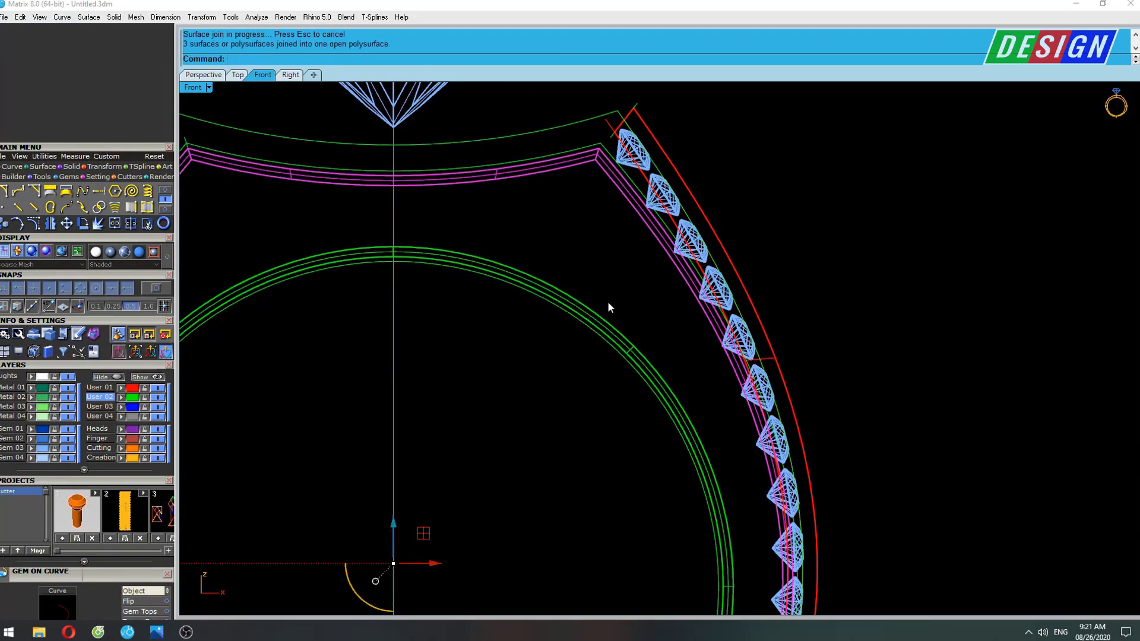
# - Cap the joined shank with 2 caps into a closed solid
pyautogui.write('c')
pyautogui.press('Return')
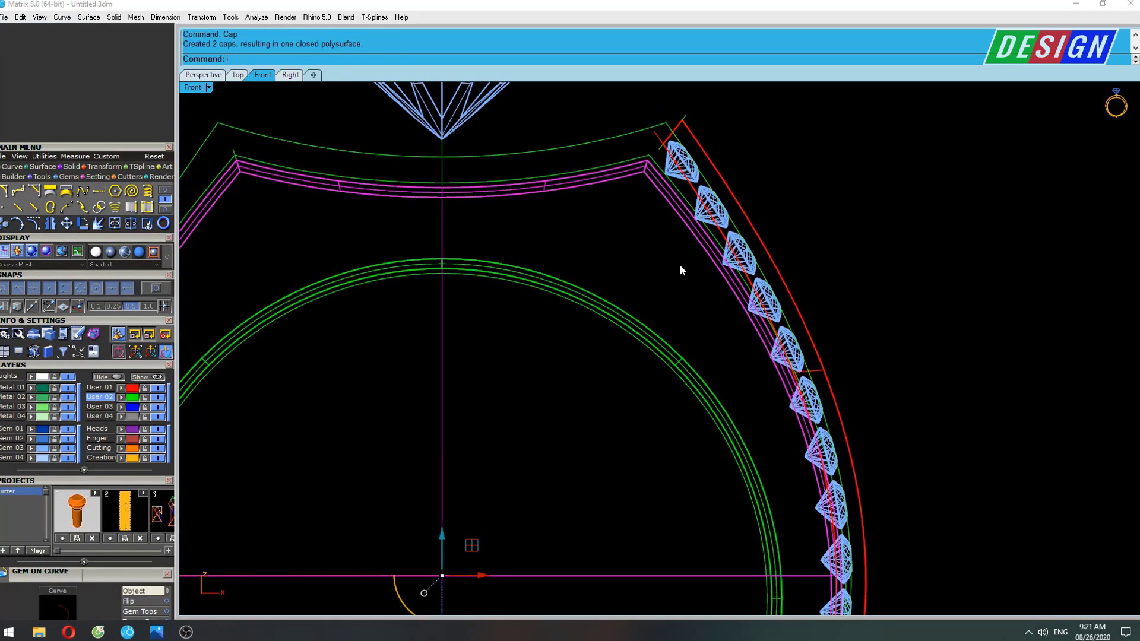
pyautogui.scroll(-3, 680, 264)
pyautogui.scroll(-2, 663, 279)
pyautogui.hotkey('ctrl', 'F4')
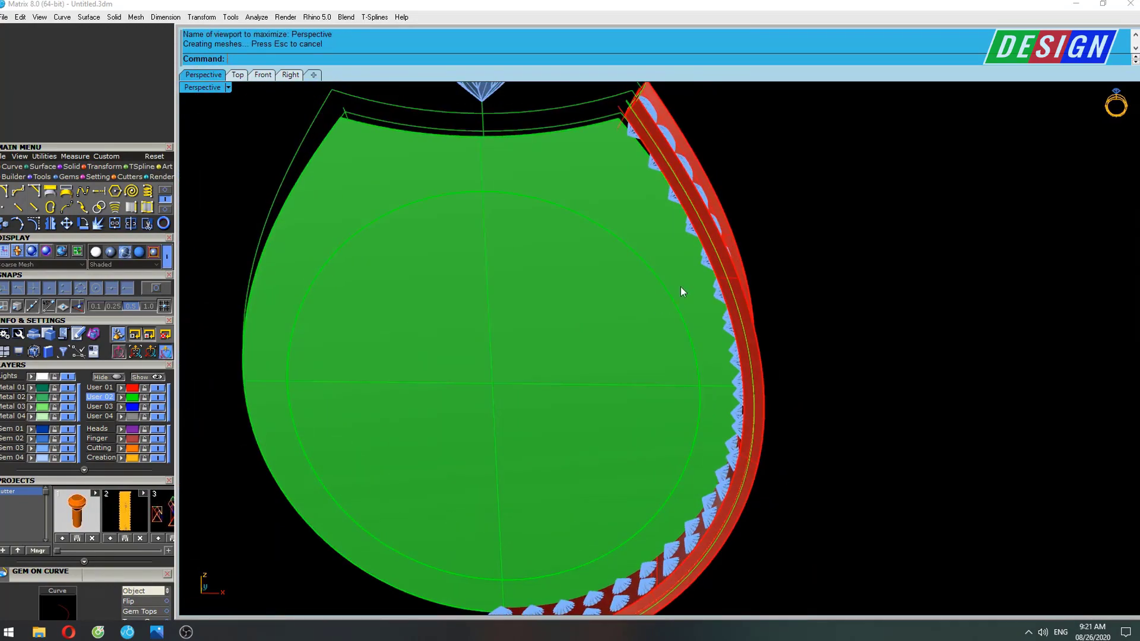
# - Select the capped shank among the overlapping objects and explode it into two surfaces
pyautogui.moveTo(676, 306); pyautogui.dragTo(446, 224, button='right')
pyautogui.scroll(3, 466, 307)
pyautogui.moveTo(466, 307)
pyautogui.mouseDown(button='right')
pyautogui.moveTo(536, 200)
pyautogui.moveTo(516, 234)
pyautogui.mouseUp(button='right')
pyautogui.scroll(2, 517, 229)
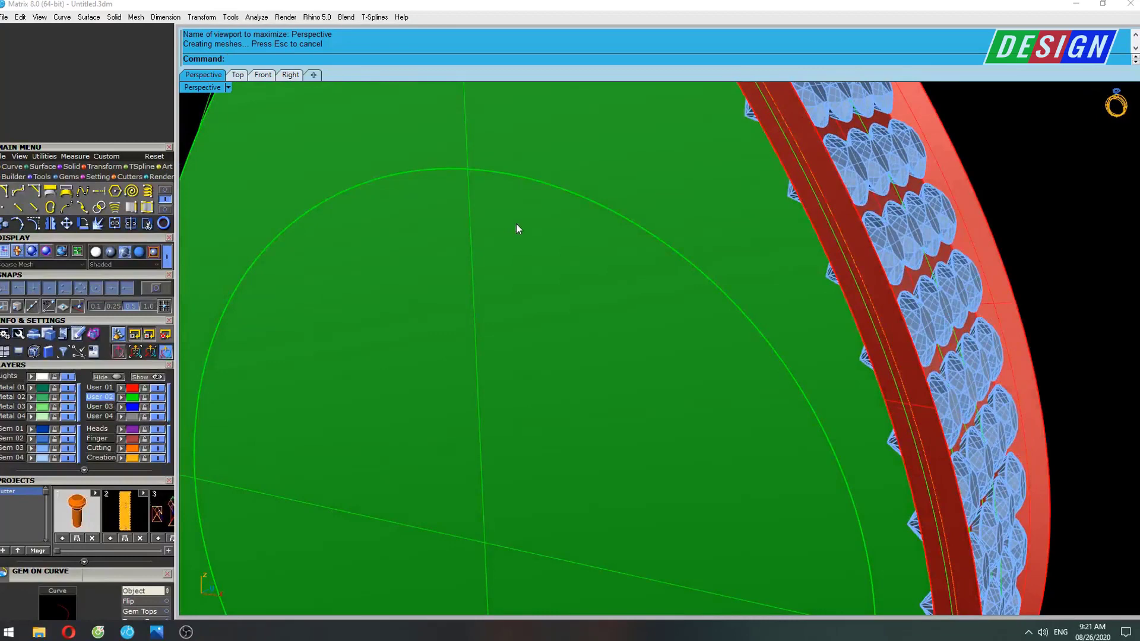
pyautogui.click(506, 184)
pyautogui.click(565, 212)
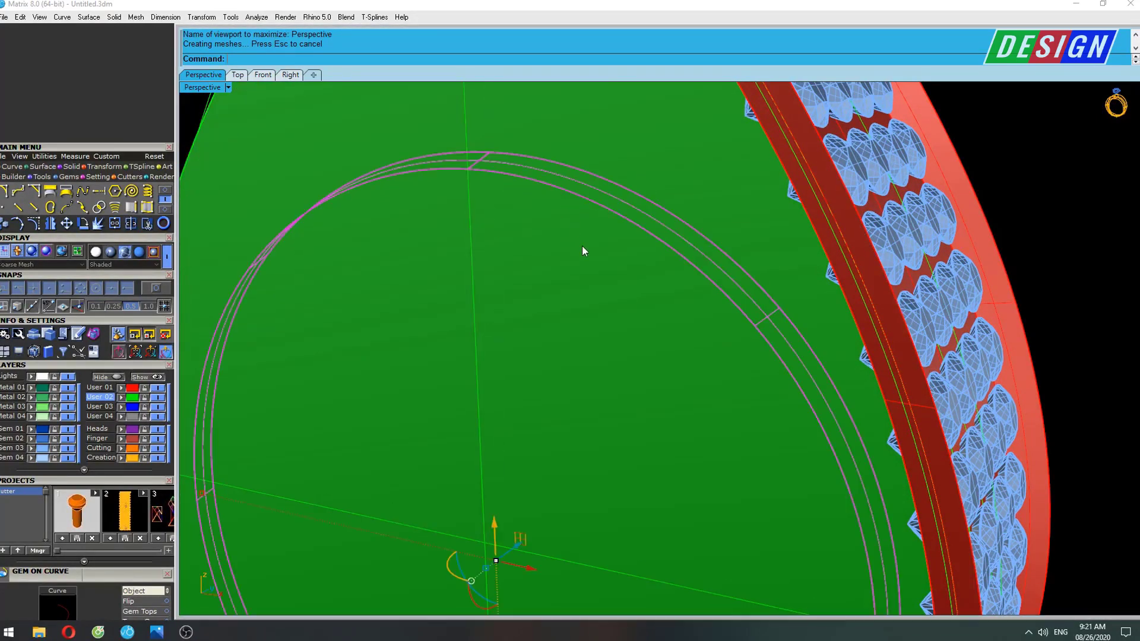
pyautogui.moveTo(582, 245); pyautogui.dragTo(542, 247, button='right')
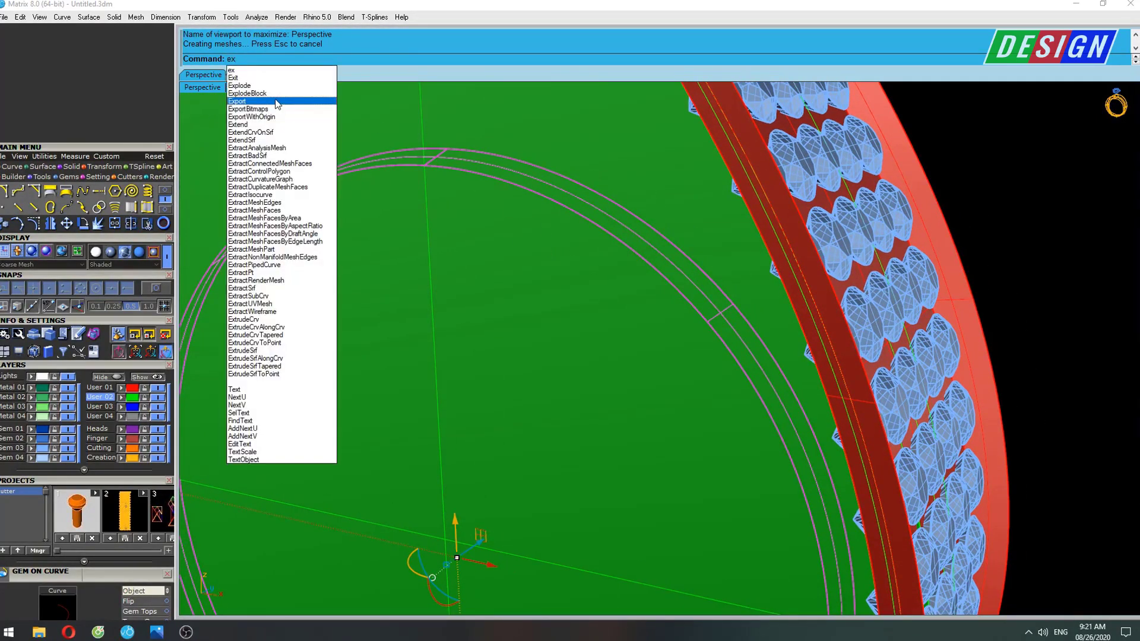
pyautogui.click(239, 86)
# - Extend the first picked surface edge with ExtendSrf
pyautogui.moveTo(435, 201)
pyautogui.mouseDown(button='right')
pyautogui.moveTo(468, 200)
pyautogui.moveTo(482, 227)
pyautogui.mouseUp(button='right')
pyautogui.write('tendsrf')
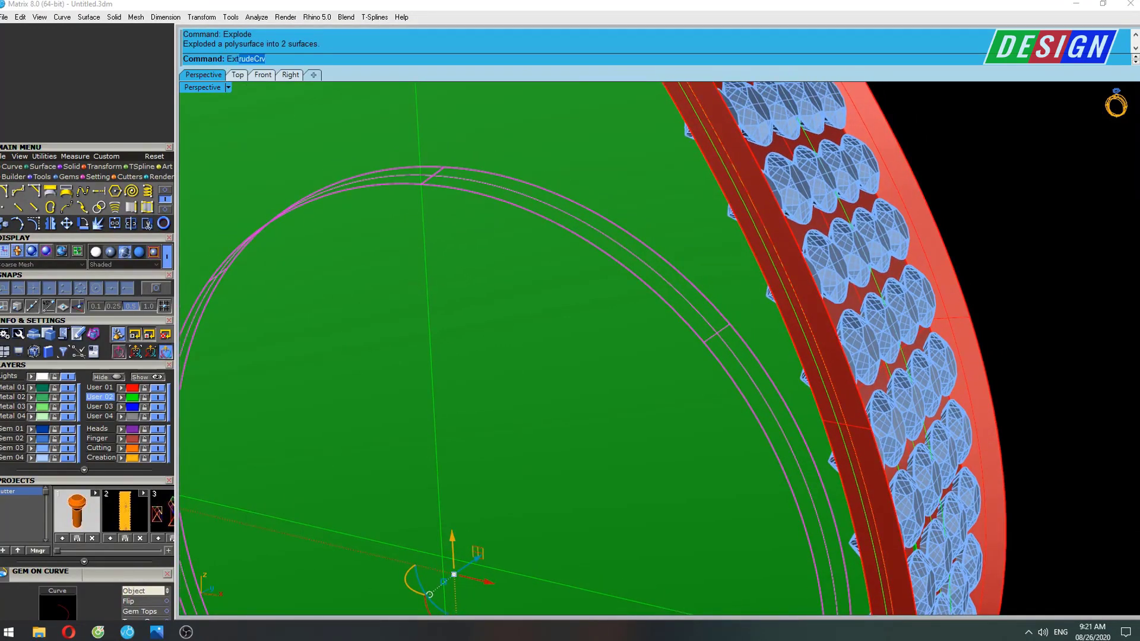
pyautogui.press('Return')
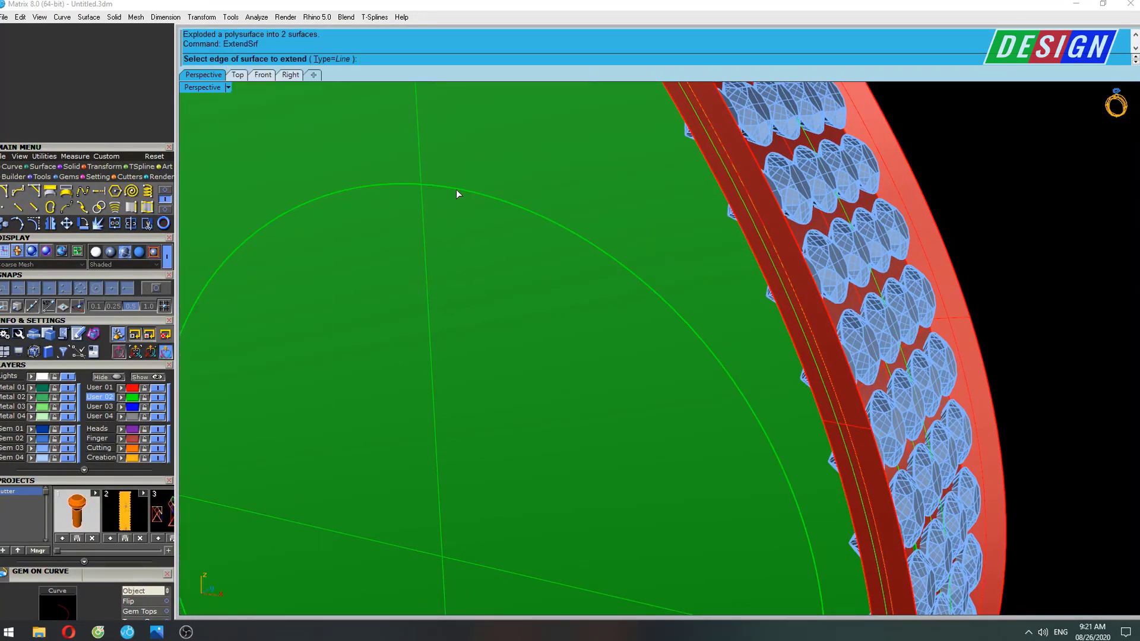
pyautogui.click(456, 190)
pyautogui.click(525, 222)
pyautogui.moveTo(525, 222)
pyautogui.mouseDown(button='right')
pyautogui.moveTo(494, 236)
pyautogui.moveTo(578, 192)
pyautogui.moveTo(402, 196)
pyautogui.mouseUp(button='right')
pyautogui.scroll(2, 757, 212)
pyautogui.moveTo(757, 212)
pyautogui.mouseDown(button='right')
pyautogui.moveTo(725, 223)
pyautogui.moveTo(733, 257)
pyautogui.moveTo(718, 261)
pyautogui.mouseUp(button='right')
pyautogui.moveTo(721, 287); pyautogui.dragTo(669, 262, button='right')
pyautogui.scroll(3, 712, 234)
pyautogui.scroll(3, 731, 240)
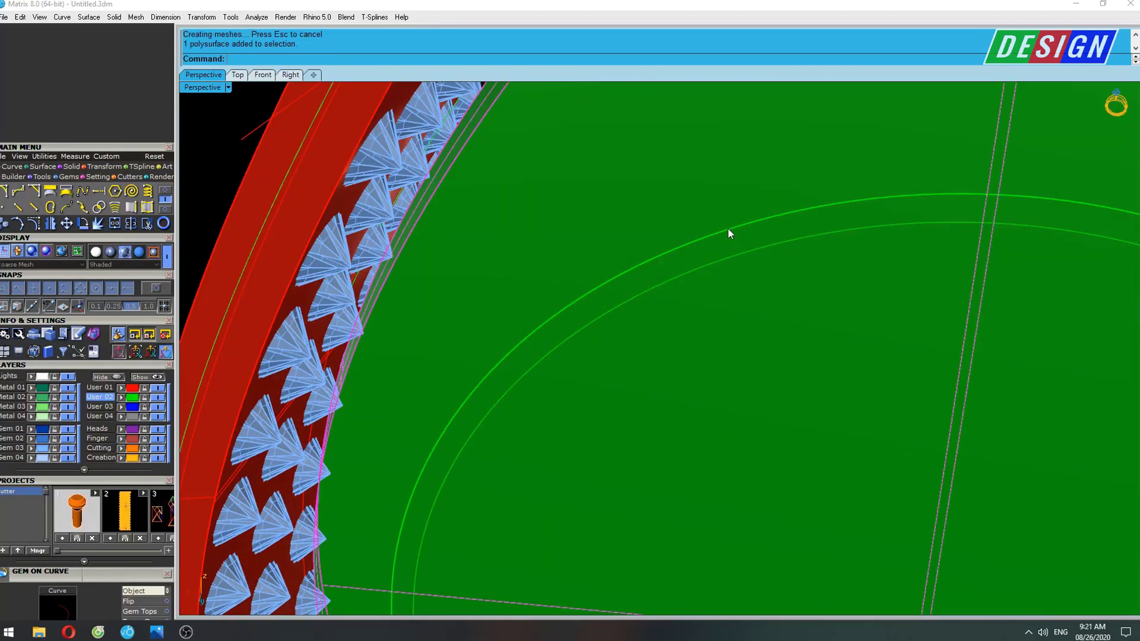
# - Extend three more inner strip edges, accepting the default 0.5 factor each time
pyautogui.click(752, 247)
pyautogui.moveTo(753, 247); pyautogui.dragTo(526, 240, button='right')
pyautogui.scroll(-5, 593, 225)
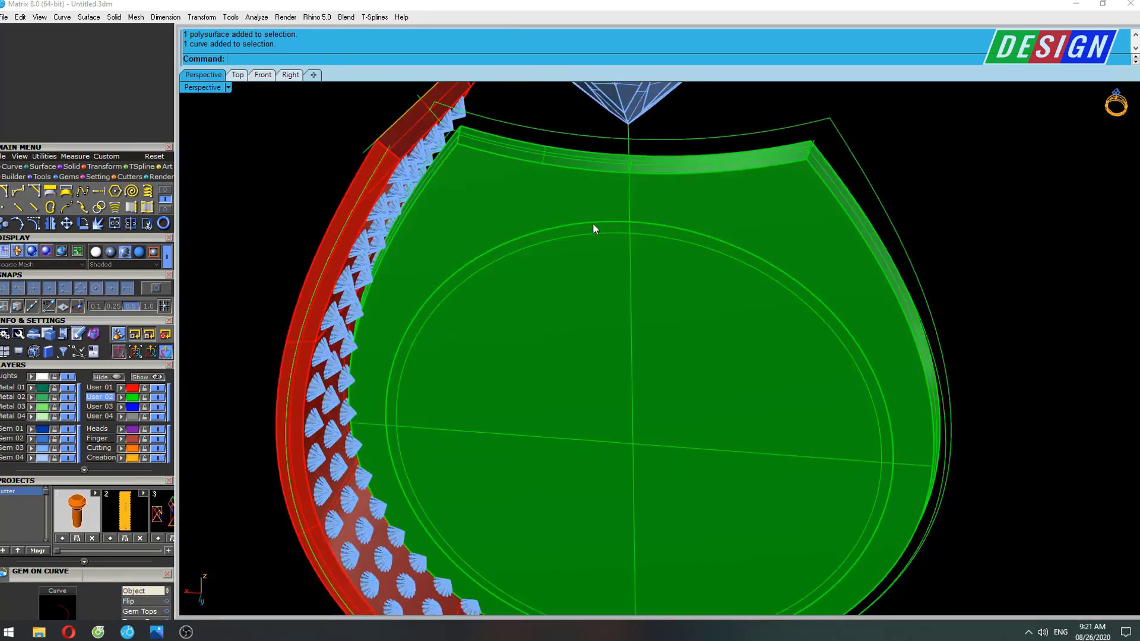
pyautogui.rightClick(593, 223)
pyautogui.click(594, 223)
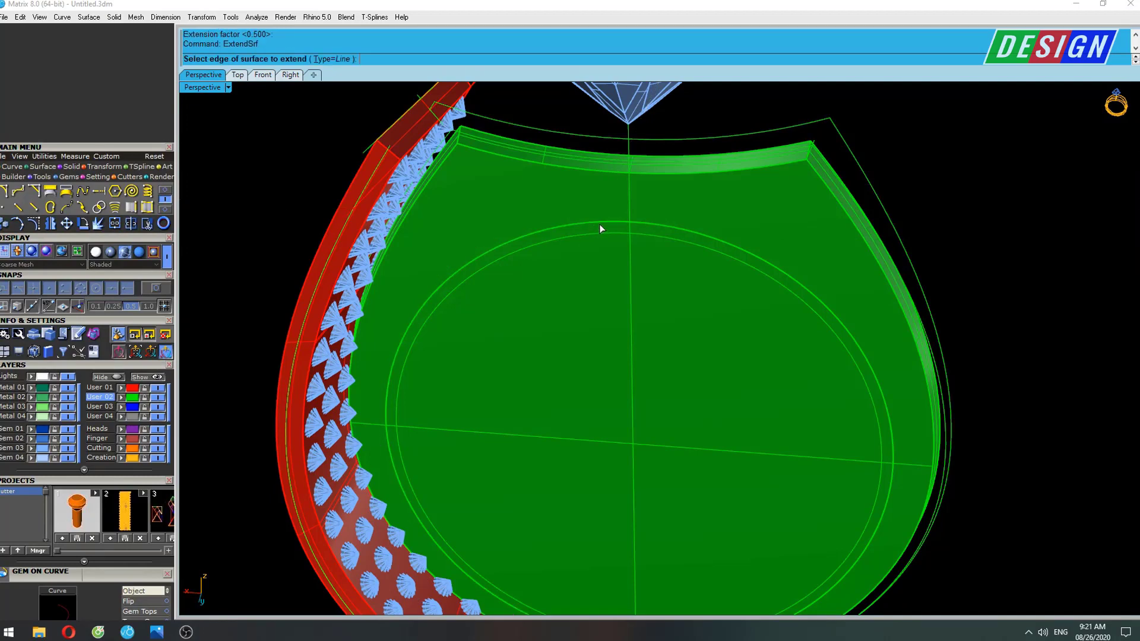
pyautogui.rightClick(600, 224)
pyautogui.rightClick(669, 231)
pyautogui.click(668, 234)
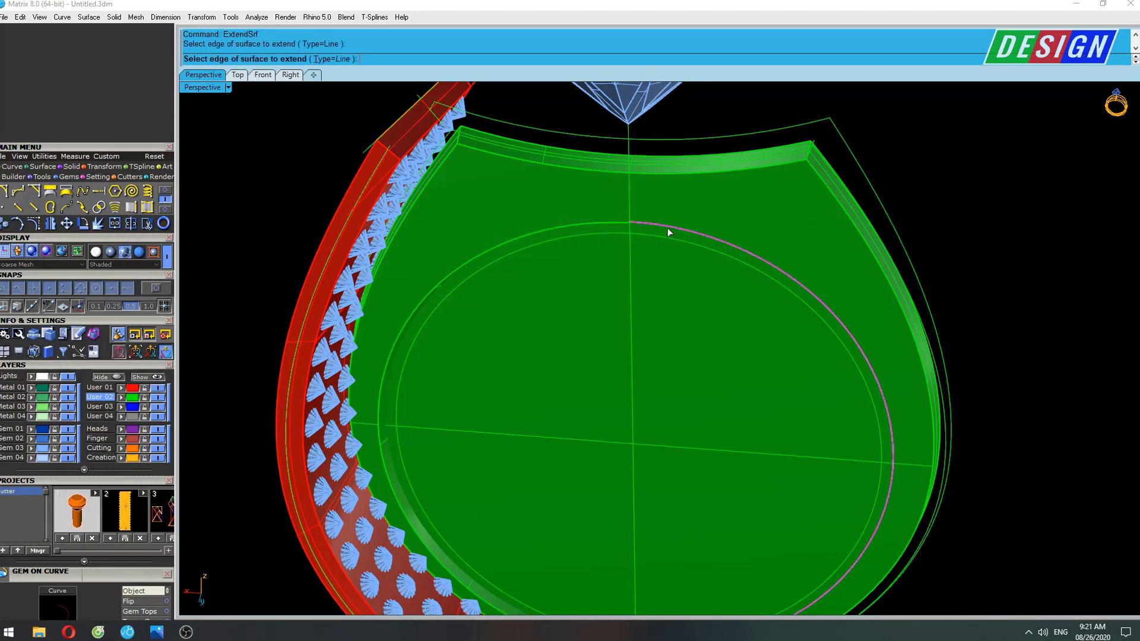
pyautogui.rightClick(667, 229)
pyautogui.moveTo(564, 248); pyautogui.dragTo(664, 261, button='right')
pyautogui.rightClick(651, 266)
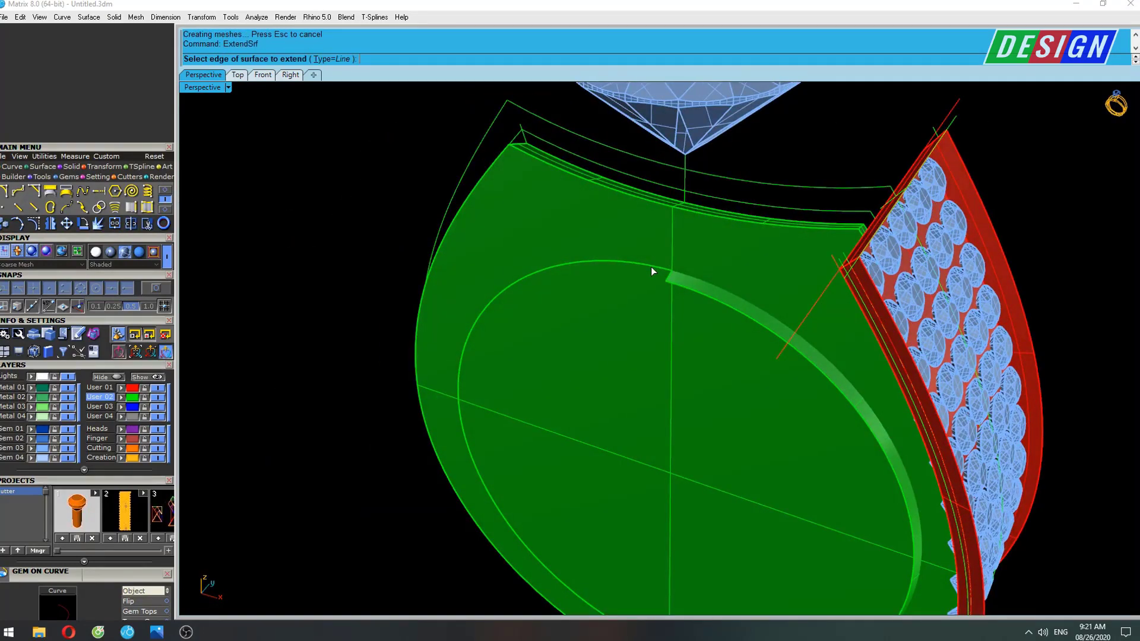
pyautogui.click(651, 266)
pyautogui.rightClick(653, 270)
# - Select the strip surfaces and show the enlarged front view of the ring
pyautogui.click(677, 280)
pyautogui.moveTo(651, 274); pyautogui.dragTo(643, 266, button='right')
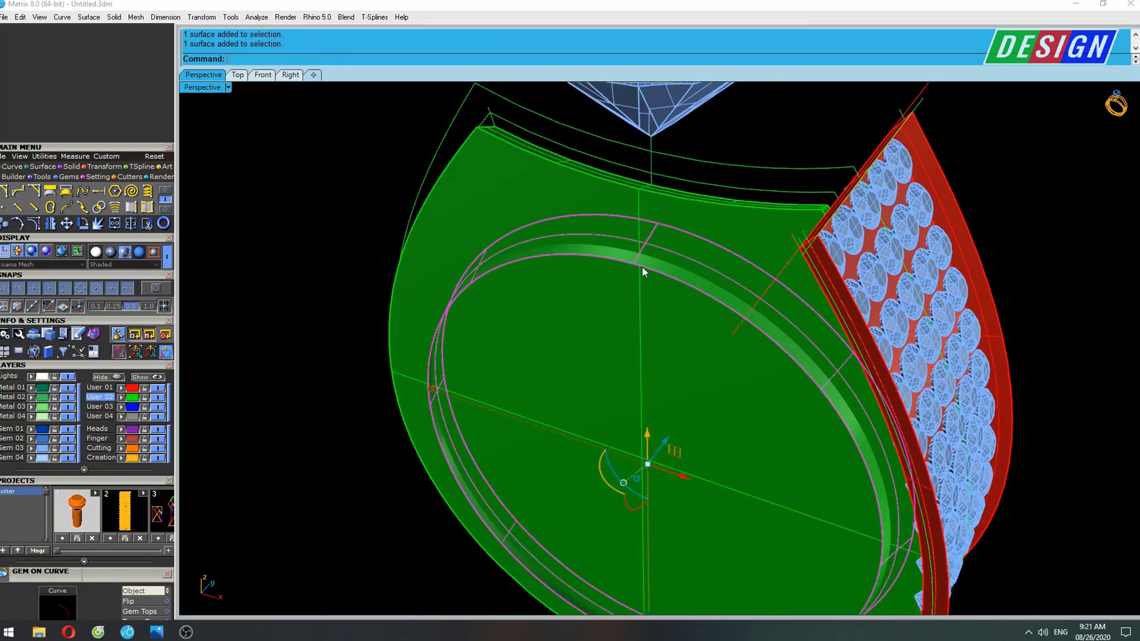
pyautogui.hotkey('ctrl', 'F2')
pyautogui.moveTo(541, 233); pyautogui.dragTo(580, 230, button='right')
# - Show the shank's control points and level the four top-centre points to 0 with SetPt
pyautogui.press('F10')
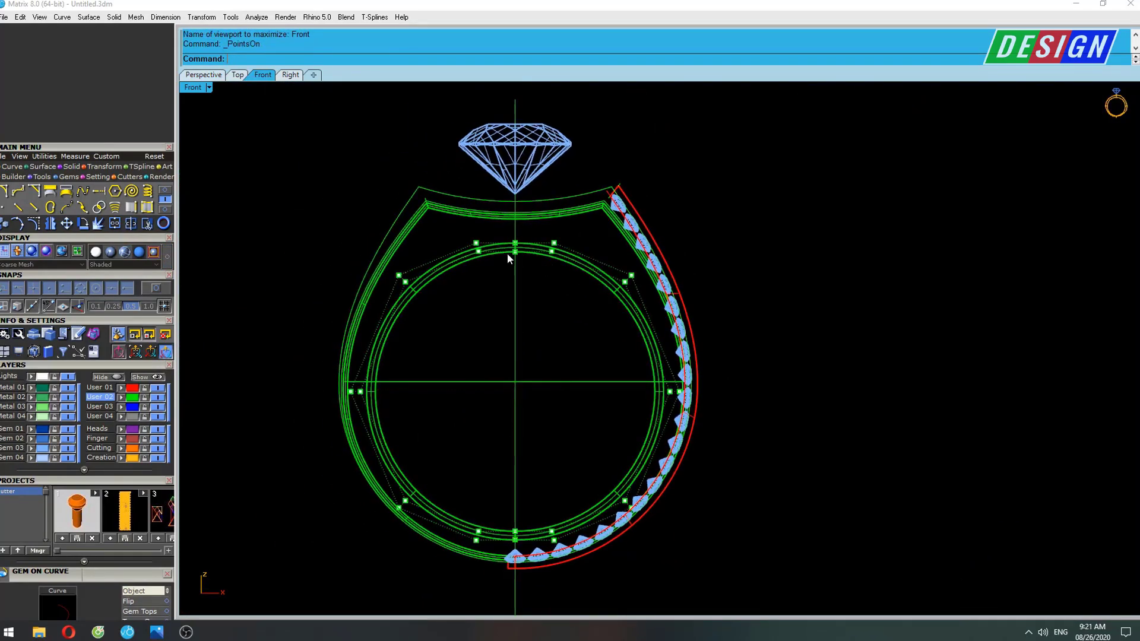
pyautogui.scroll(3, 507, 253)
pyautogui.moveTo(505, 205); pyautogui.dragTo(543, 267)
pyautogui.scroll(-2, 543, 267)
pyautogui.moveTo(589, 465); pyautogui.dragTo(523, 398, button='right')
pyautogui.scroll(3, 485, 489)
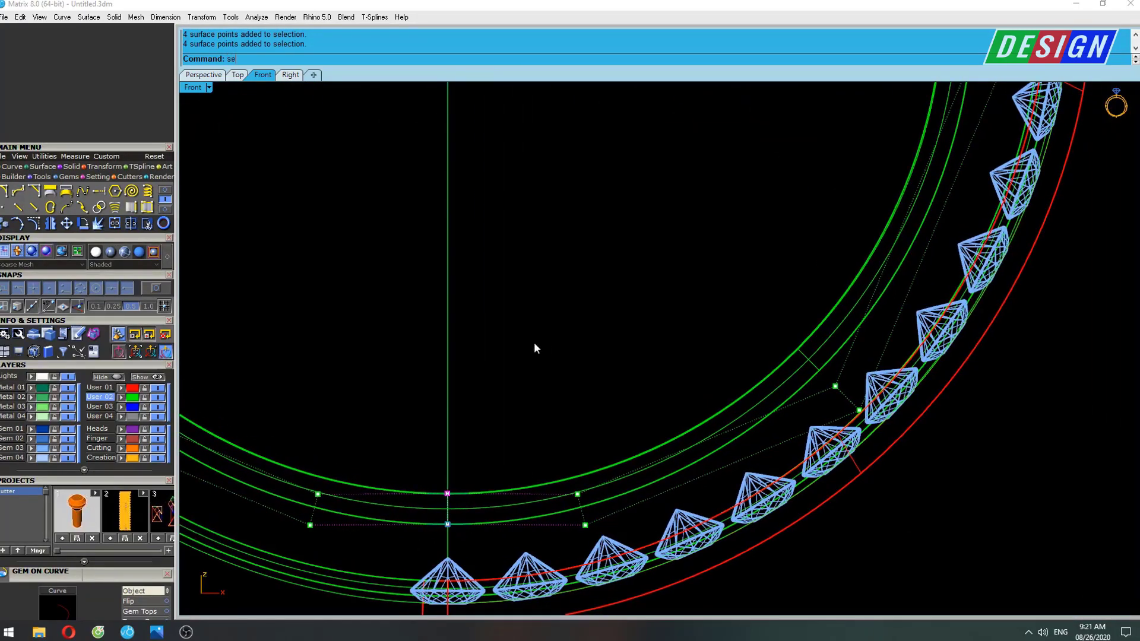
pyautogui.write('Pt')
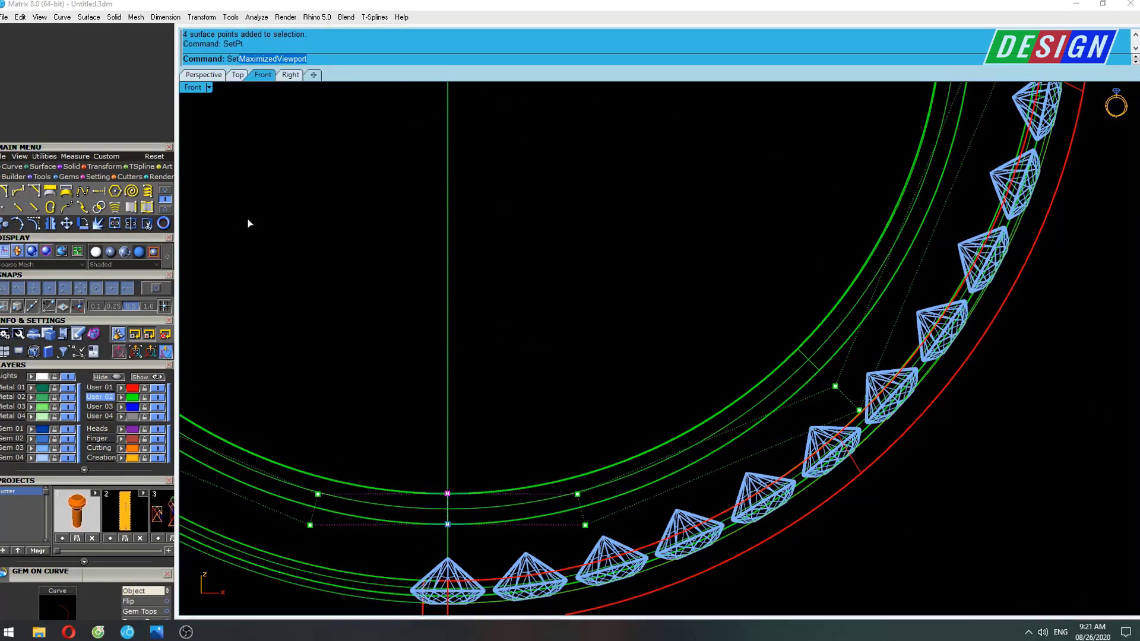
pyautogui.press('Return')
pyautogui.click(640, 358)
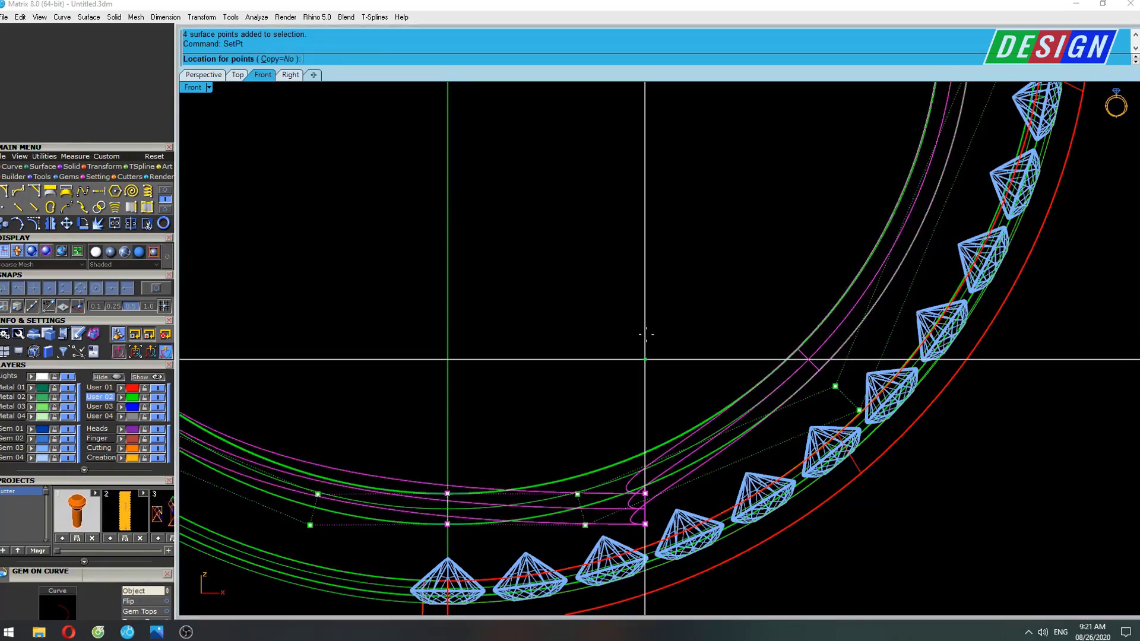
pyautogui.moveTo(644, 333); pyautogui.dragTo(595, 316, button='right')
pyautogui.write('0')
pyautogui.press('Return')
# - Join the two shank surfaces in the perspective view
pyautogui.scroll(-2, 642, 271)
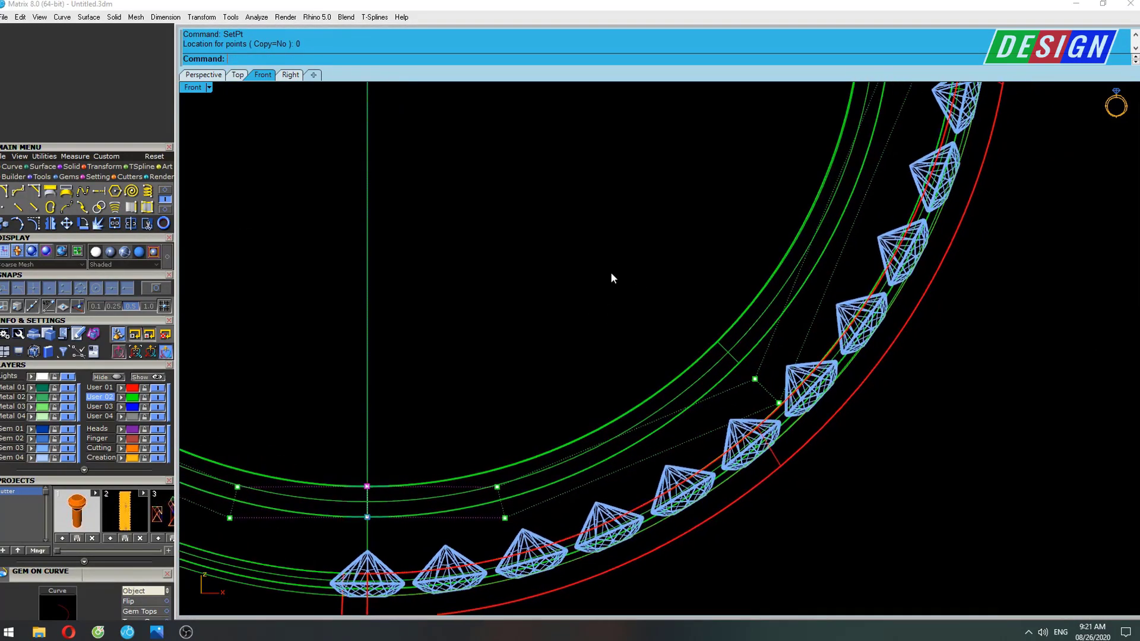
pyautogui.hotkey('ctrl', 'F4')
pyautogui.scroll(5, 638, 283)
pyautogui.scroll(2, 654, 263)
pyautogui.click(586, 265)
pyautogui.click(618, 274)
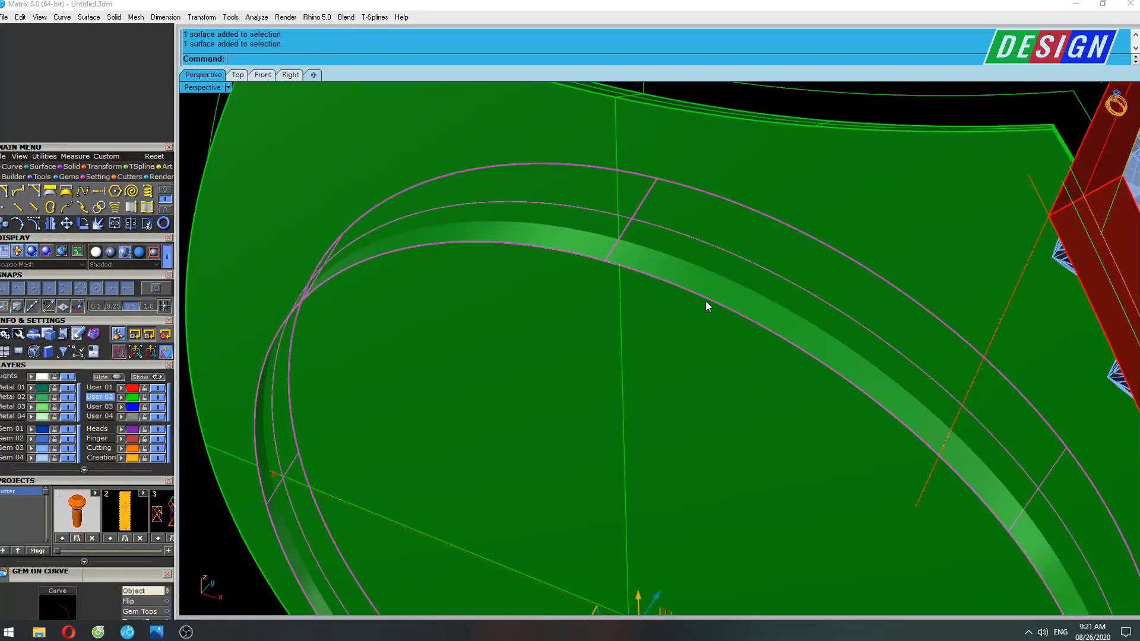
pyautogui.scroll(-1, 683, 294)
pyautogui.press('Return')
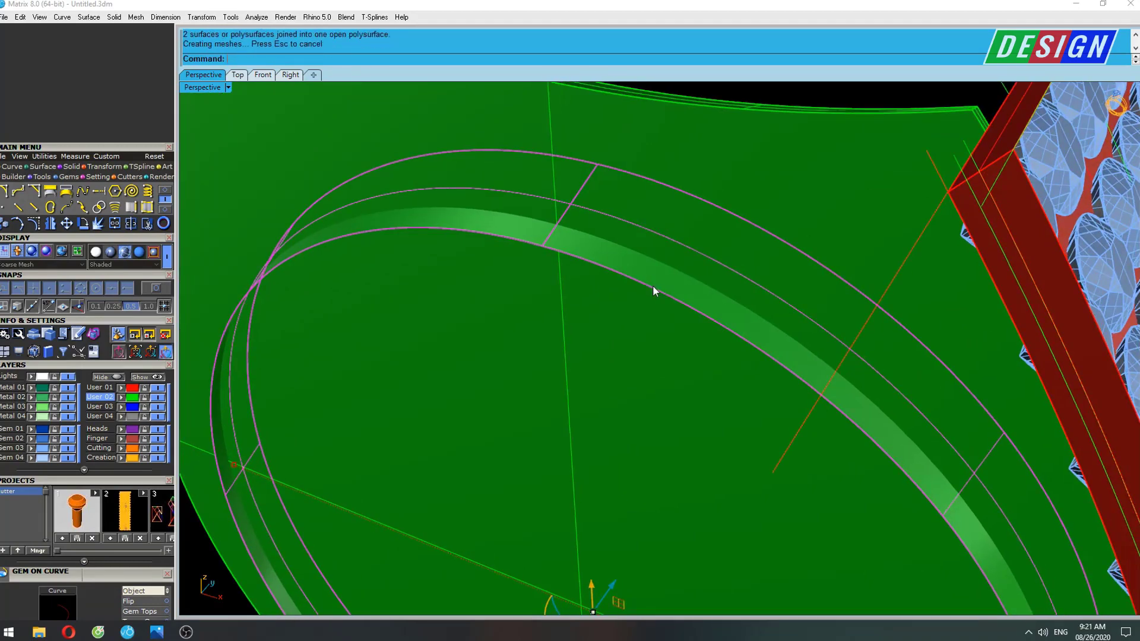
pyautogui.write('ca')
# - Boolean-subtract the gem cutter from the joined band
pyautogui.click(653, 287)
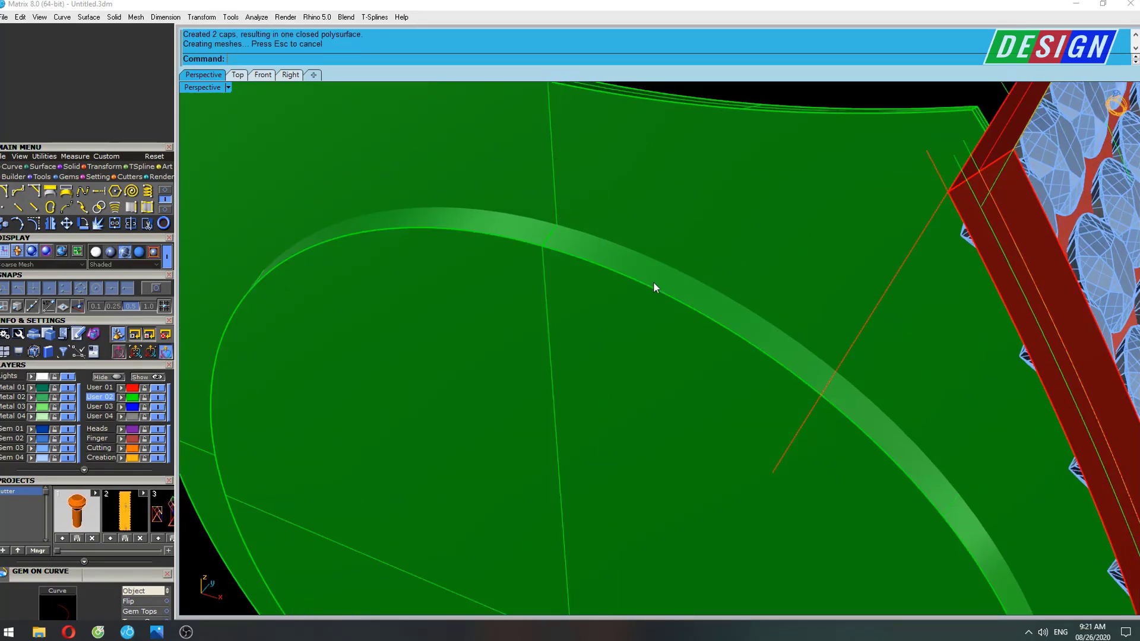
pyautogui.scroll(-4, 544, 303)
pyautogui.scroll(2, 629, 291)
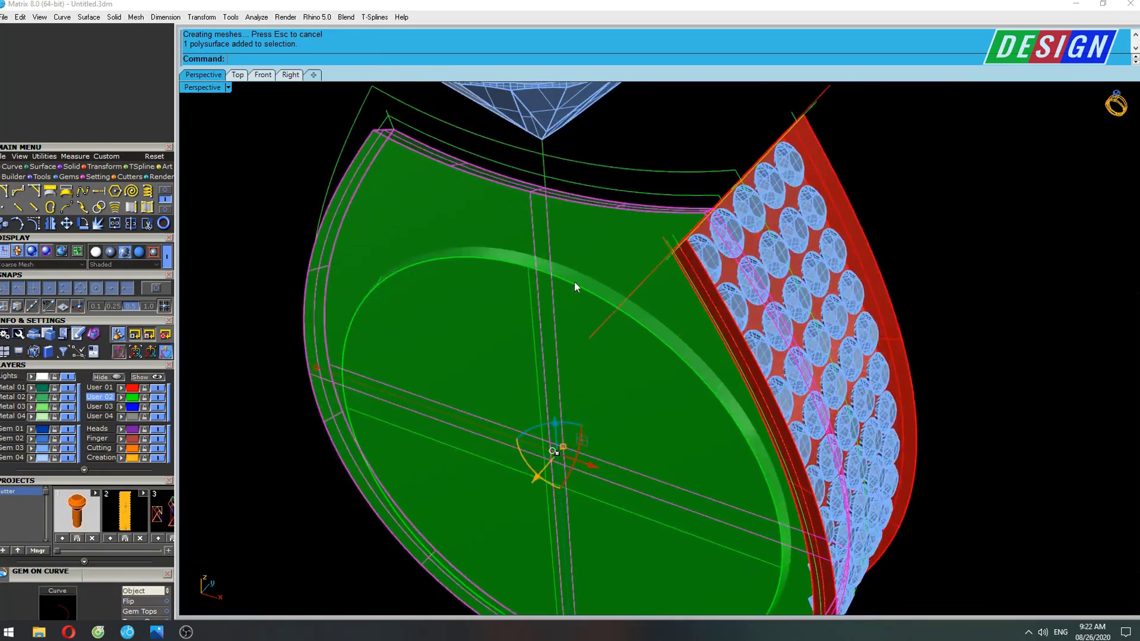
pyautogui.write('Boo')
pyautogui.press('Return')
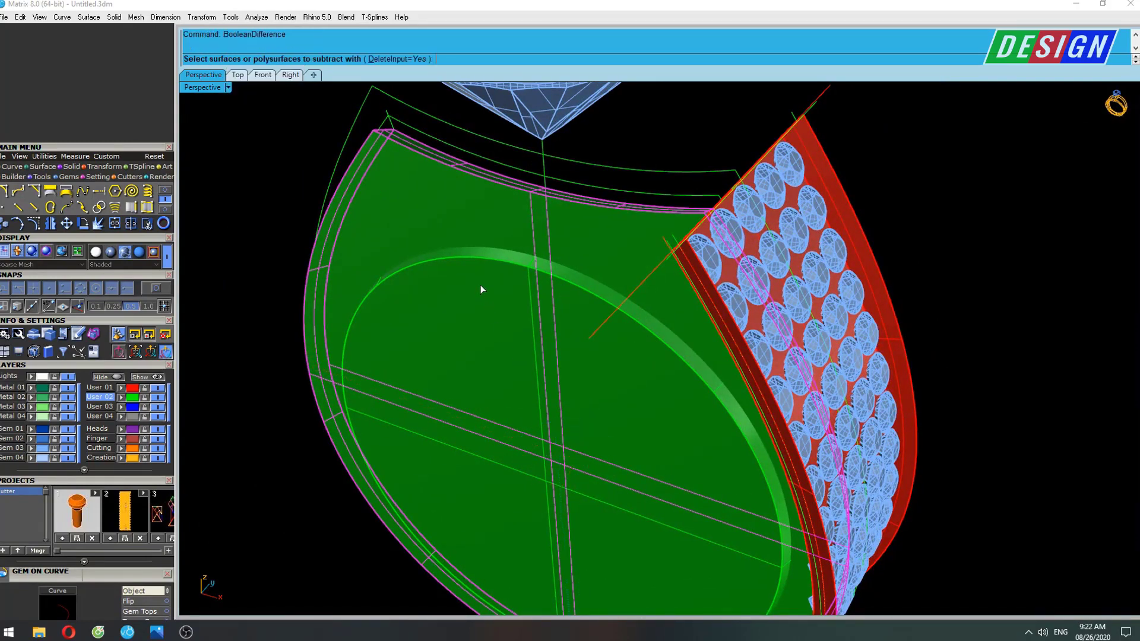
pyautogui.click(483, 280)
pyautogui.press('Return')
# - Inspect the cut ring band, then undo the subtraction
pyautogui.click(626, 243)
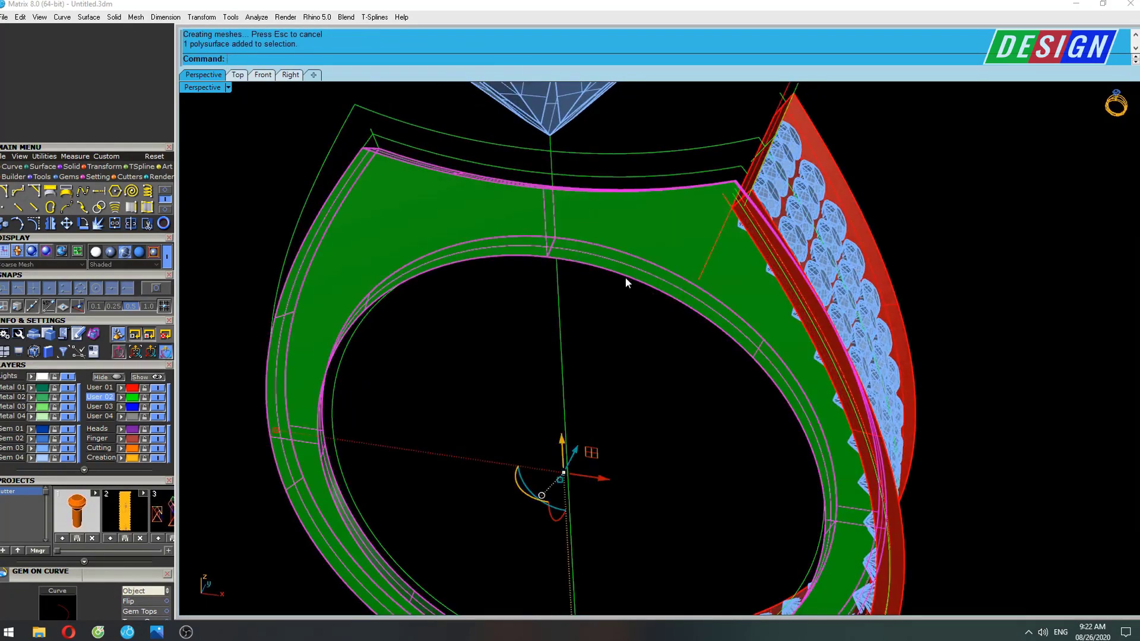
pyautogui.scroll(-3, 567, 356)
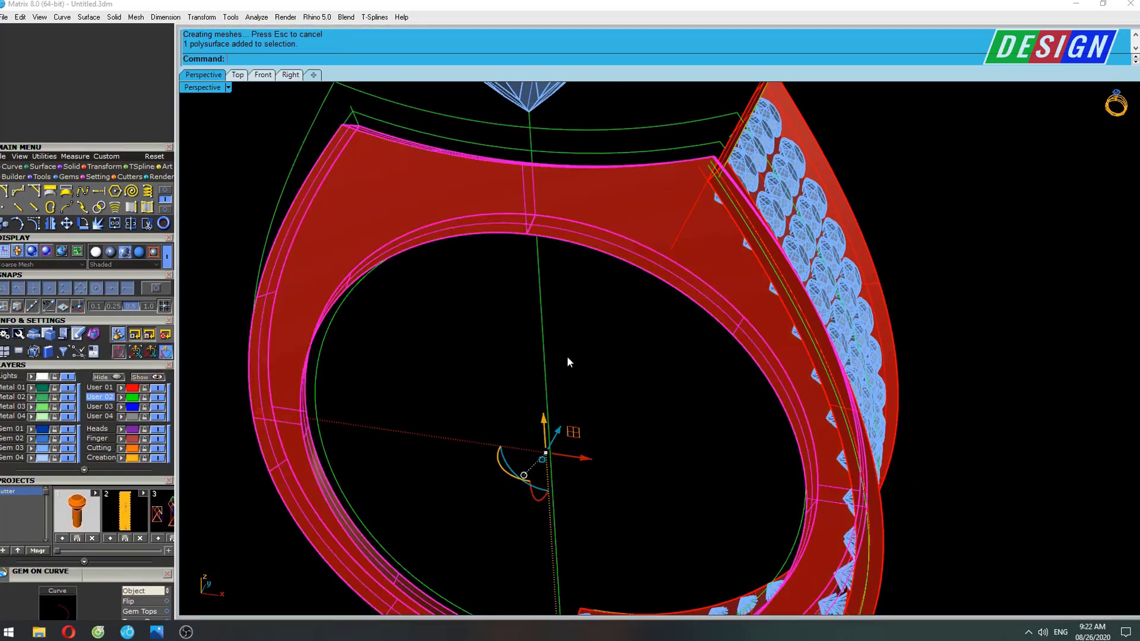
pyautogui.scroll(-3, 618, 333)
pyautogui.scroll(-2, 618, 333)
pyautogui.click(621, 262)
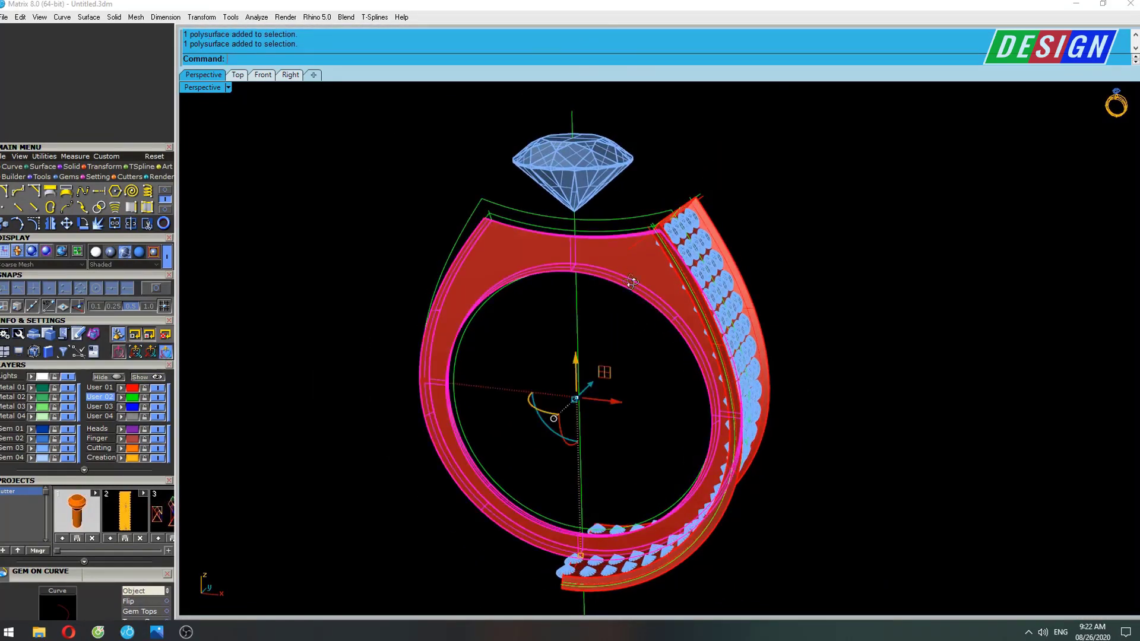
pyautogui.moveTo(620, 263)
pyautogui.mouseDown(button='right')
pyautogui.moveTo(687, 216)
pyautogui.moveTo(624, 322)
pyautogui.mouseUp(button='right')
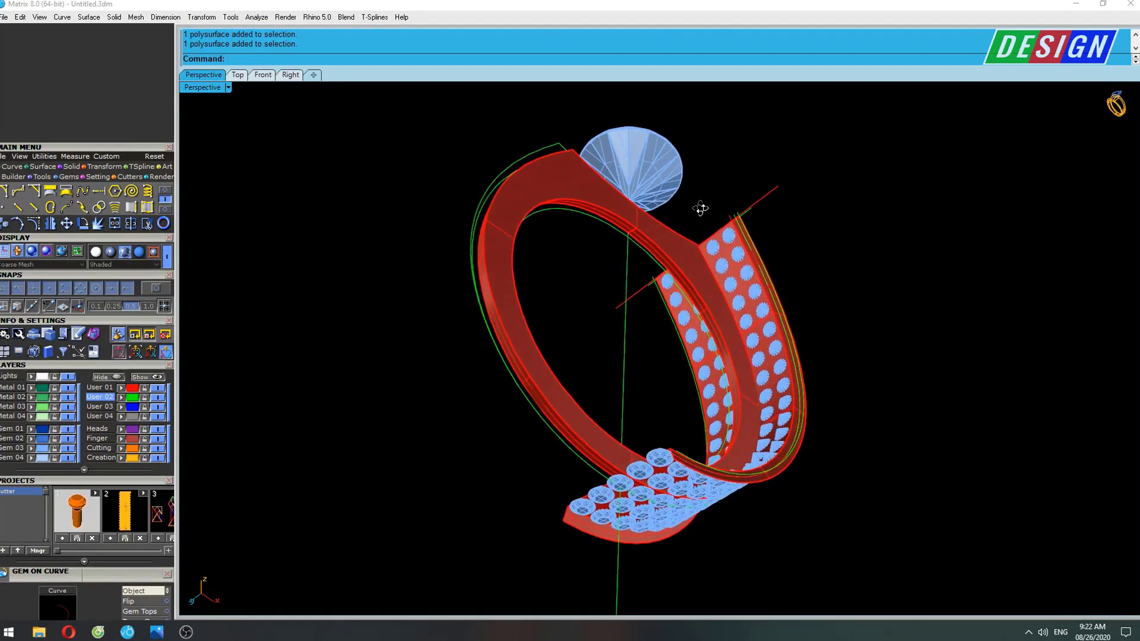
pyautogui.hotkey('ctrl', 'z')
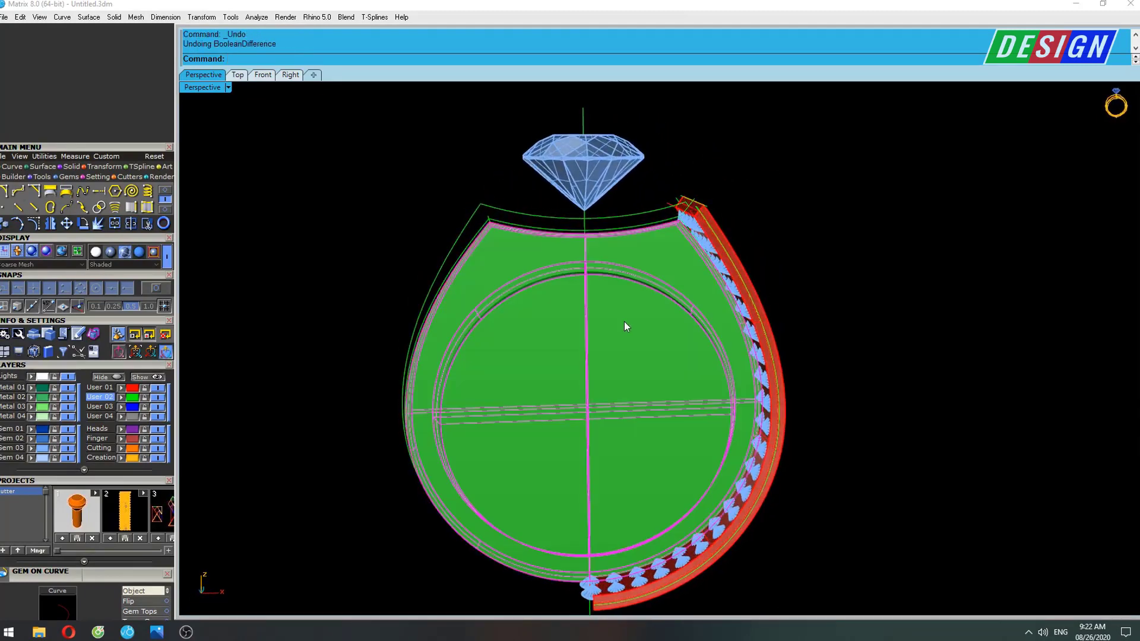
pyautogui.moveTo(689, 265)
pyautogui.mouseDown(button='right')
pyautogui.moveTo(648, 302)
pyautogui.moveTo(590, 269)
pyautogui.mouseUp(button='right')
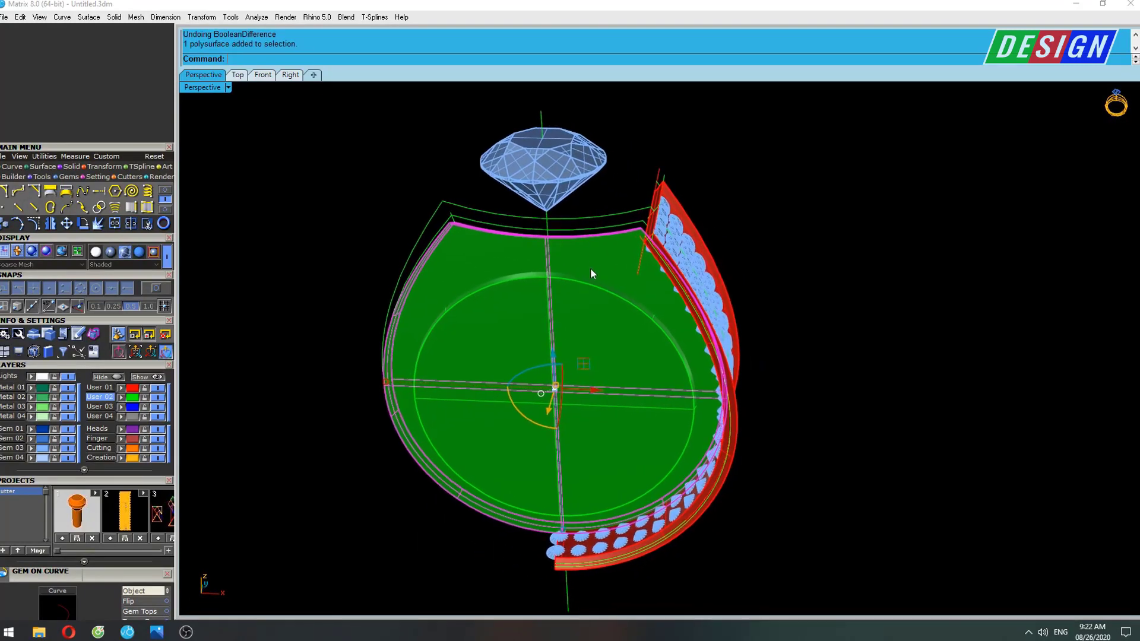
# - Explode the green polysurface and delete its large inner surface
pyautogui.write('ex')
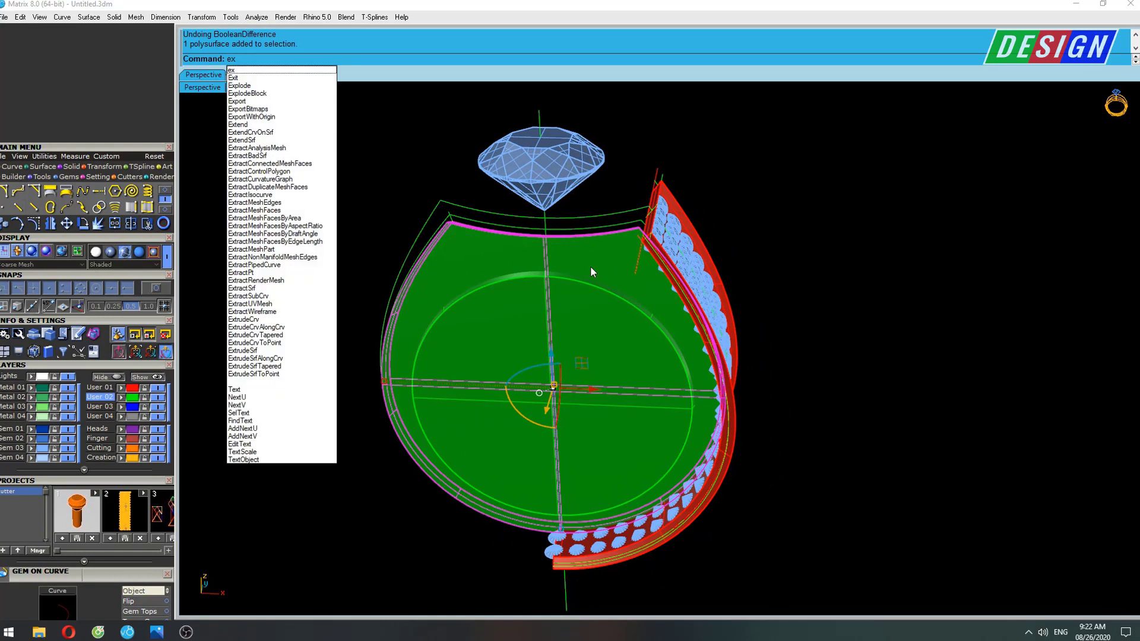
pyautogui.press('Down')
pyautogui.press('Down')
pyautogui.press('Down')
pyautogui.press('Up')
pyautogui.press('Up')
pyautogui.press('Up')
pyautogui.press('Return')
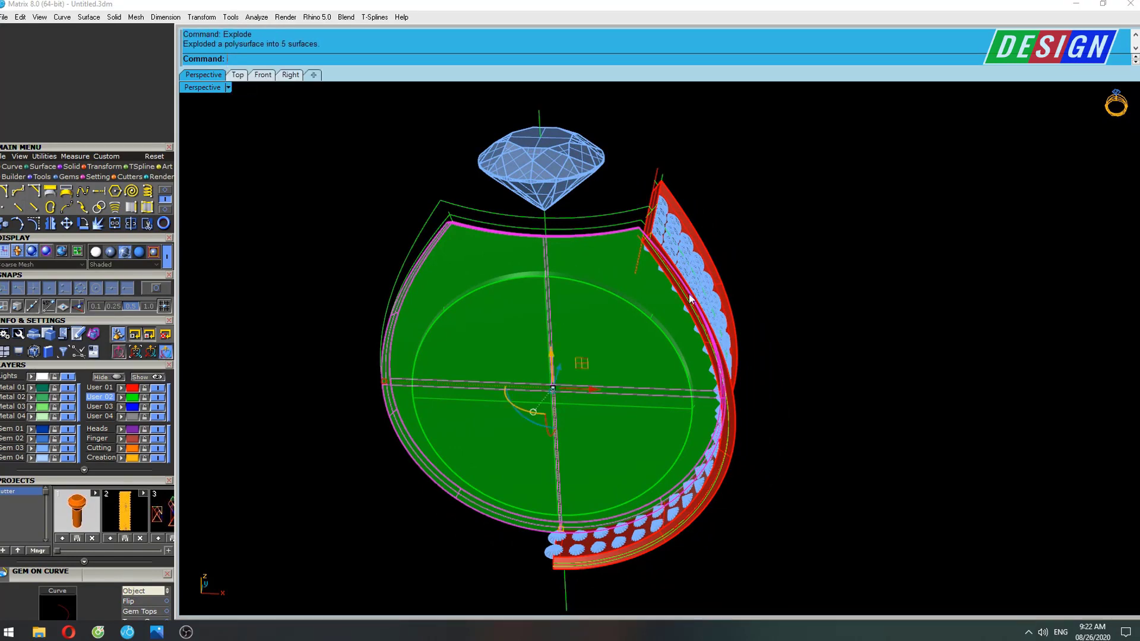
pyautogui.moveTo(590, 266); pyautogui.dragTo(618, 283, button='right')
pyautogui.scroll(3, 593, 270)
pyautogui.click(579, 261)
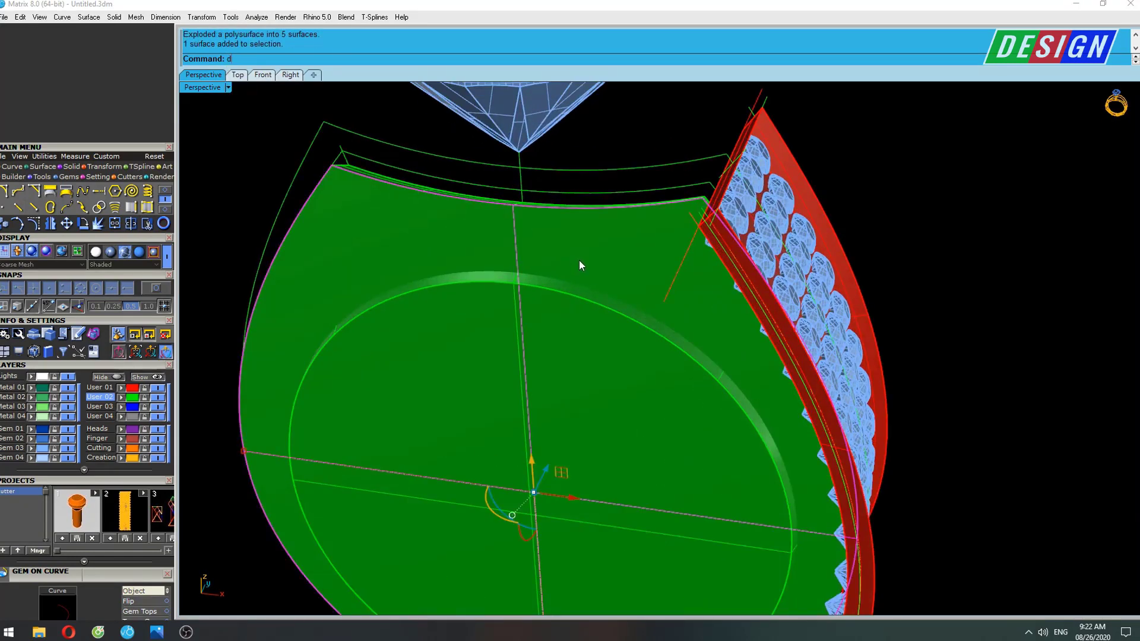
pyautogui.press('Return')
# - Extend the two top edges toward the outer curve with ExtendSrf at the default factor
pyautogui.moveTo(586, 269)
pyautogui.mouseDown(button='right')
pyautogui.moveTo(603, 270)
pyautogui.moveTo(520, 157)
pyautogui.mouseUp(button='right')
pyautogui.scroll(-2, 519, 157)
pyautogui.moveTo(555, 229); pyautogui.dragTo(569, 219, button='right')
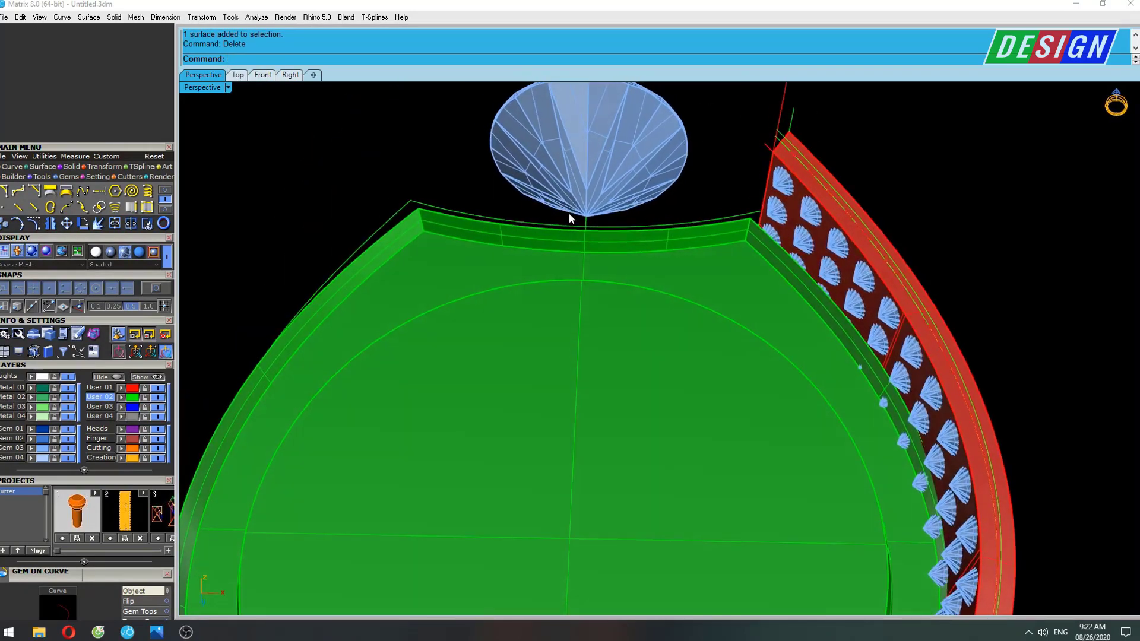
pyautogui.scroll(-2, 627, 262)
pyautogui.moveTo(611, 262)
pyautogui.mouseDown(button='right')
pyautogui.moveTo(649, 345)
pyautogui.moveTo(715, 372)
pyautogui.moveTo(644, 286)
pyautogui.moveTo(536, 233)
pyautogui.mouseUp(button='right')
pyautogui.scroll(3, 519, 232)
pyautogui.scroll(2, 501, 248)
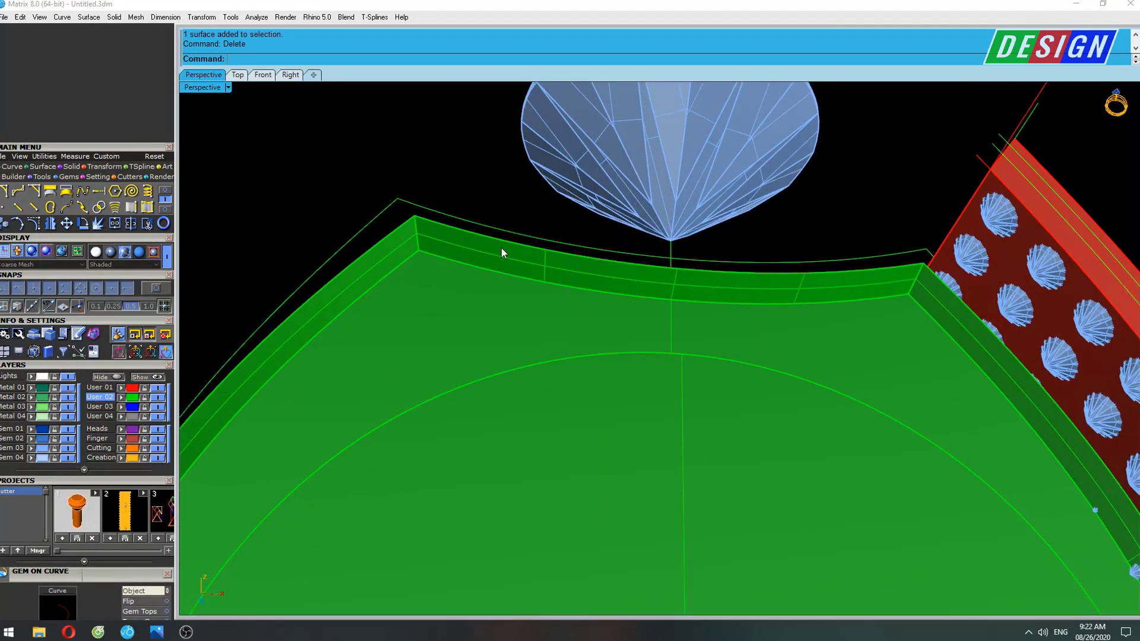
pyautogui.write('extendsrf')
pyautogui.press('Return')
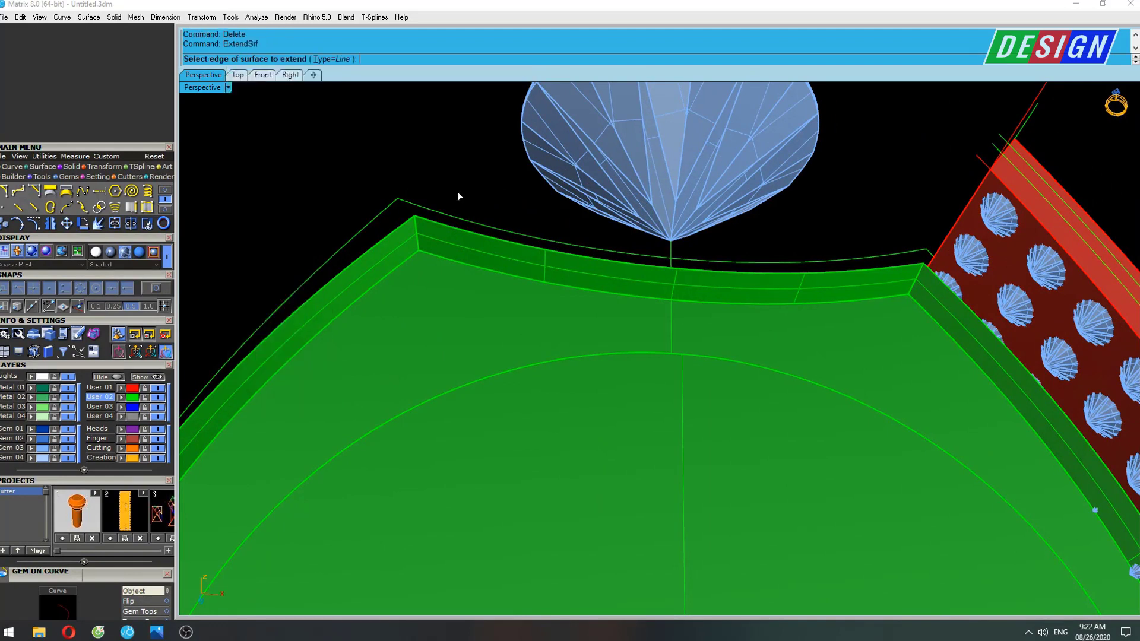
pyautogui.click(442, 228)
pyautogui.press('Return')
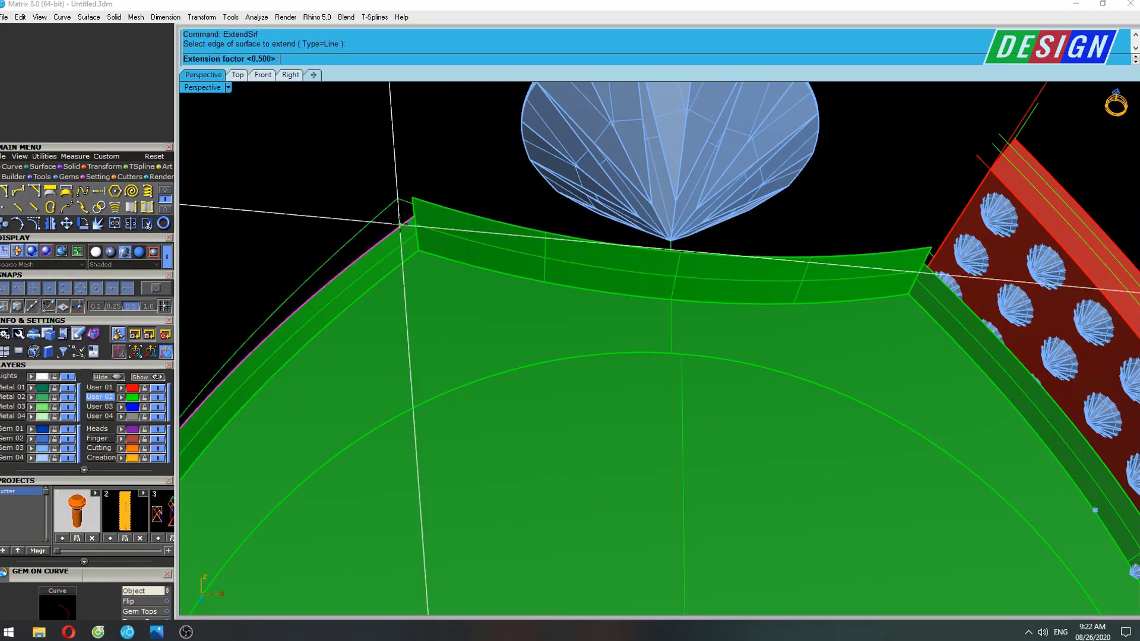
pyautogui.press('Return')
pyautogui.press('Return')
pyautogui.click(938, 279)
pyautogui.press('Return')
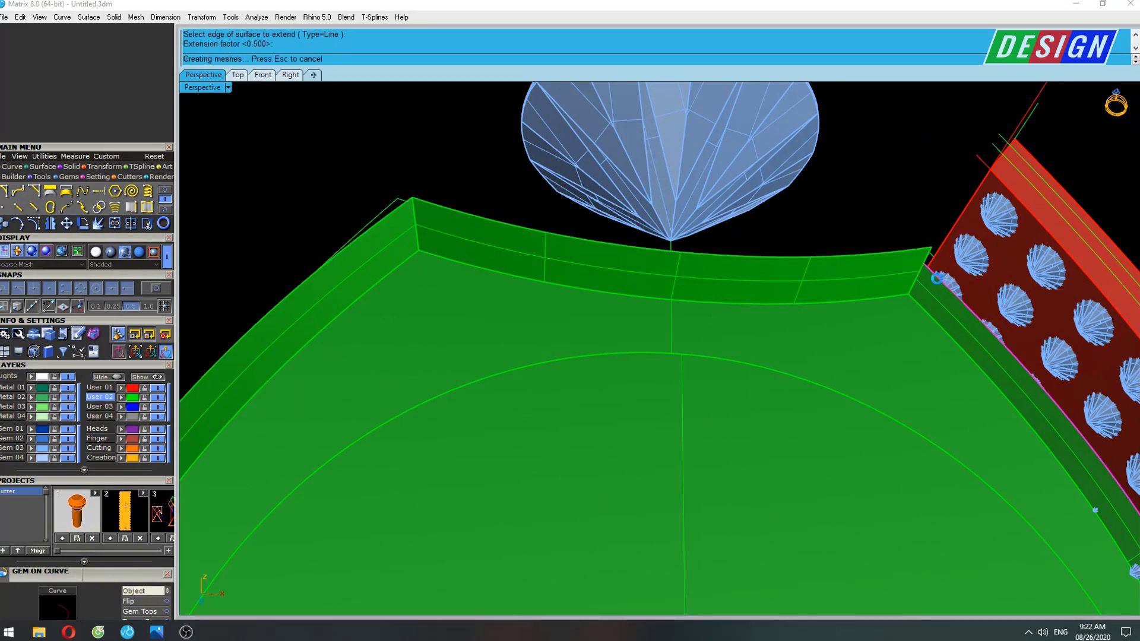
# - Join the four surfaces into one open polysurface and select it
pyautogui.click(878, 322)
pyautogui.click(832, 287)
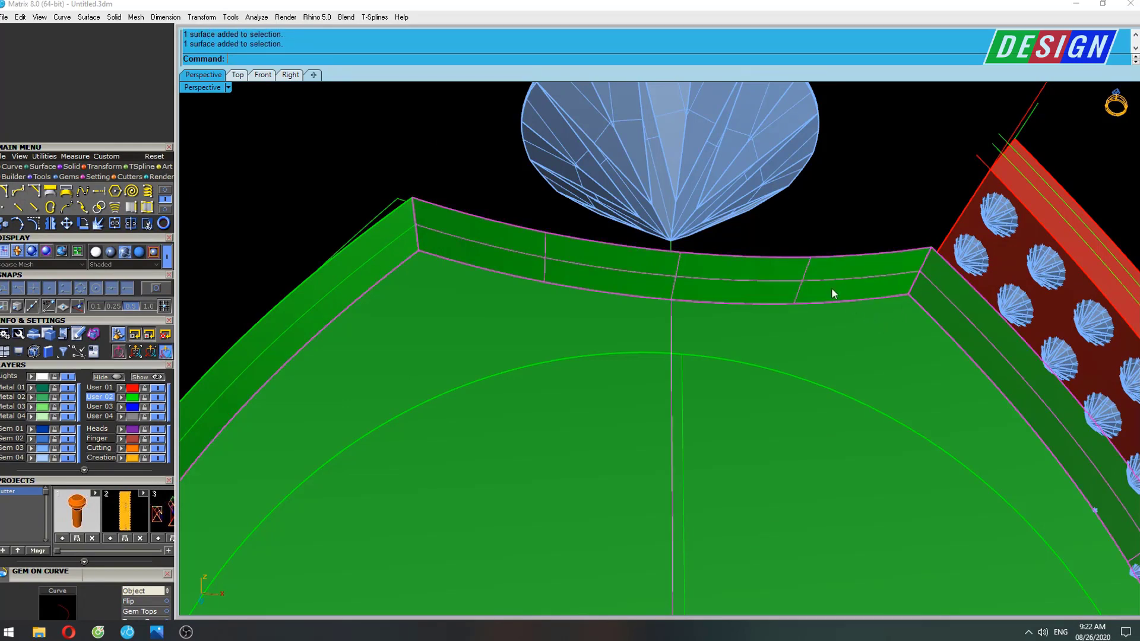
pyautogui.keyDown('shift'); pyautogui.moveTo(563, 275); pyautogui.dragTo(523, 260, button='right'); pyautogui.keyUp('shift')
pyautogui.write('Jo')
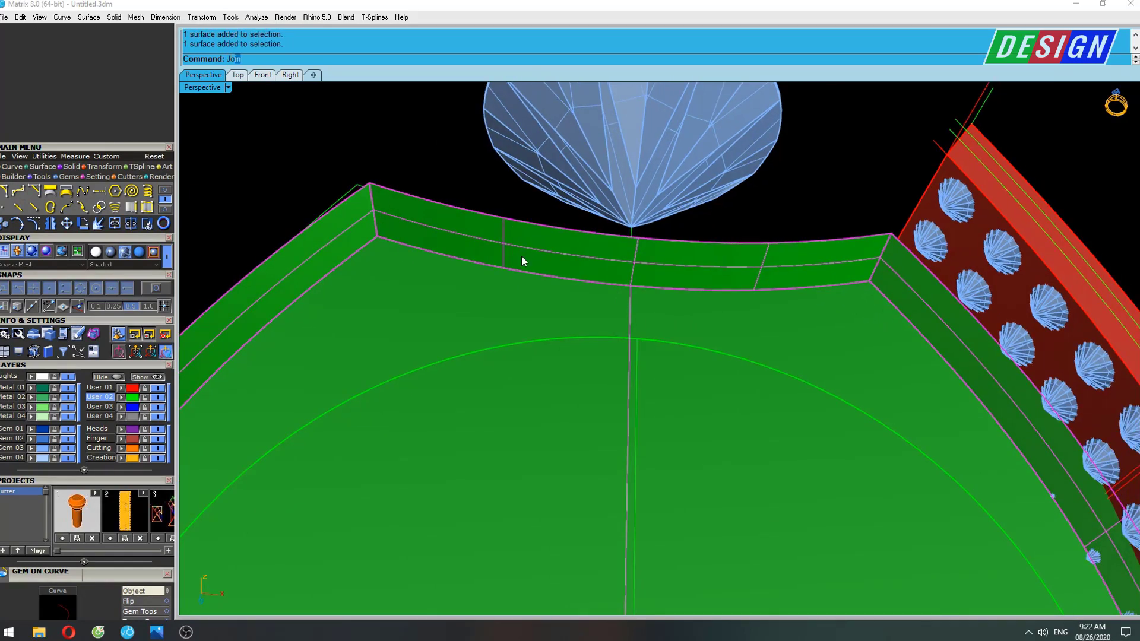
pyautogui.press('Return')
pyautogui.scroll(-3, 599, 294)
pyautogui.scroll(-3, 590, 277)
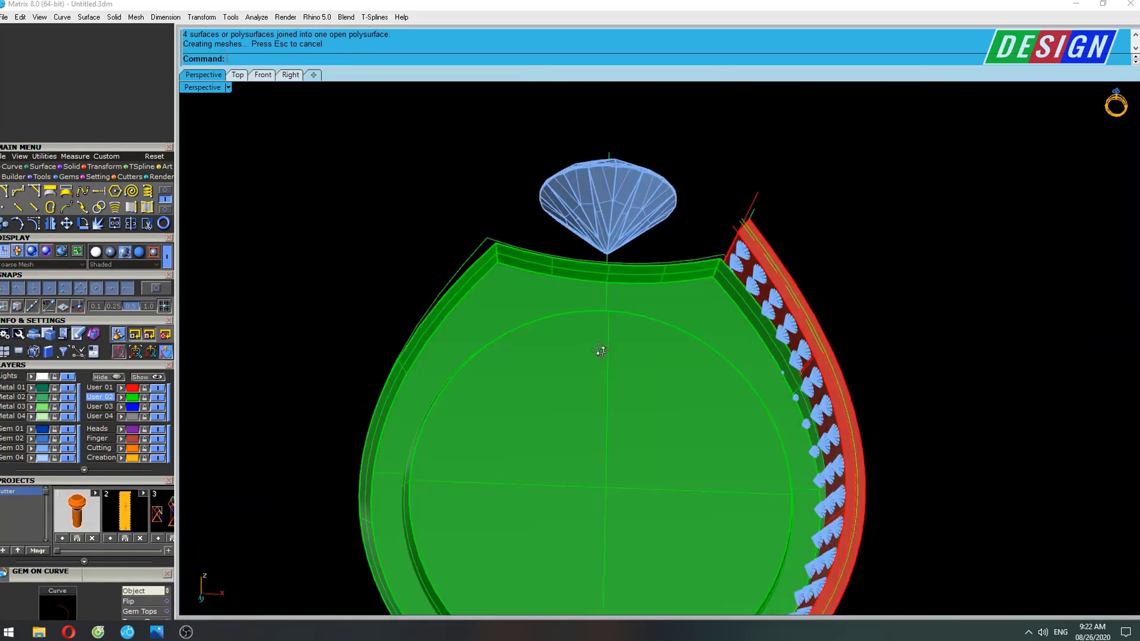
pyautogui.click(527, 298)
pyautogui.scroll(1, 517, 273)
# - Cap the ring's open ends, then explode the green shank into separate surfaces
pyautogui.write('ca')
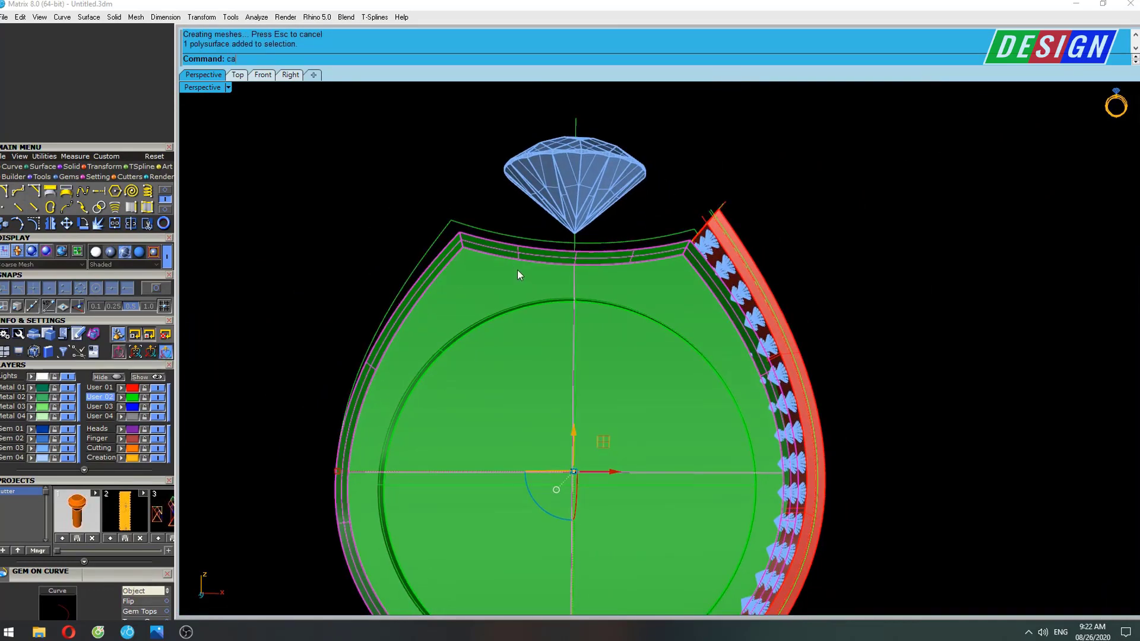
pyautogui.write('p')
pyautogui.press('Return')
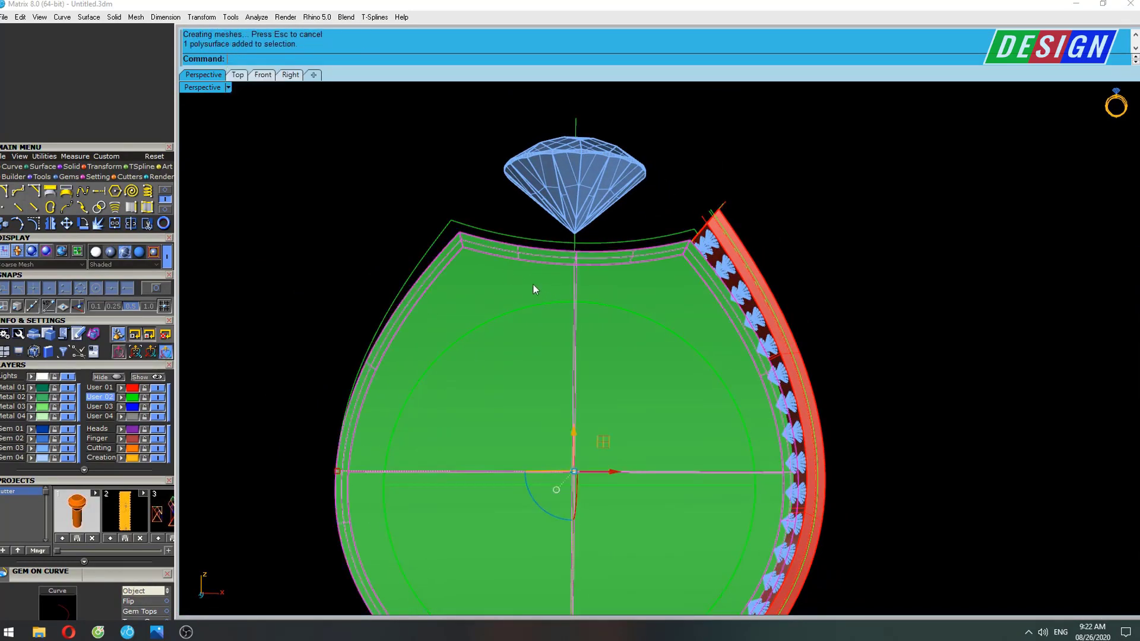
pyautogui.moveTo(532, 284)
pyautogui.mouseDown(button='right')
pyautogui.moveTo(807, 347)
pyautogui.moveTo(600, 300)
pyautogui.moveTo(593, 255)
pyautogui.moveTo(589, 301)
pyautogui.mouseUp(button='right')
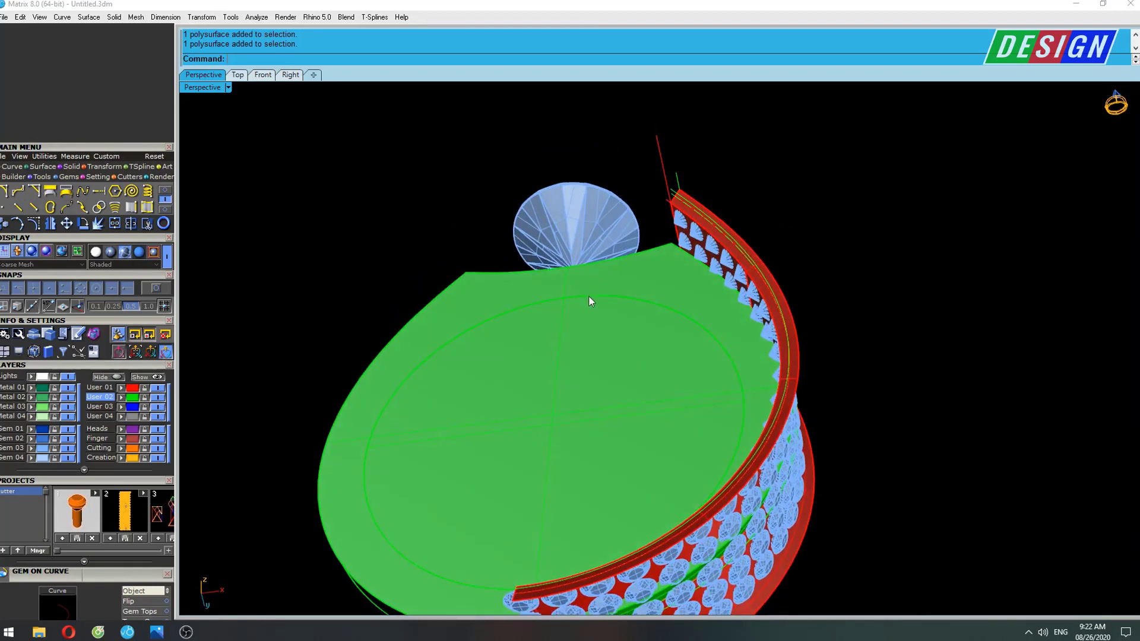
pyautogui.click(589, 295)
pyautogui.click(635, 331)
pyautogui.moveTo(636, 330)
pyautogui.mouseDown(button='right')
pyautogui.moveTo(606, 273)
pyautogui.moveTo(604, 330)
pyautogui.mouseUp(button='right')
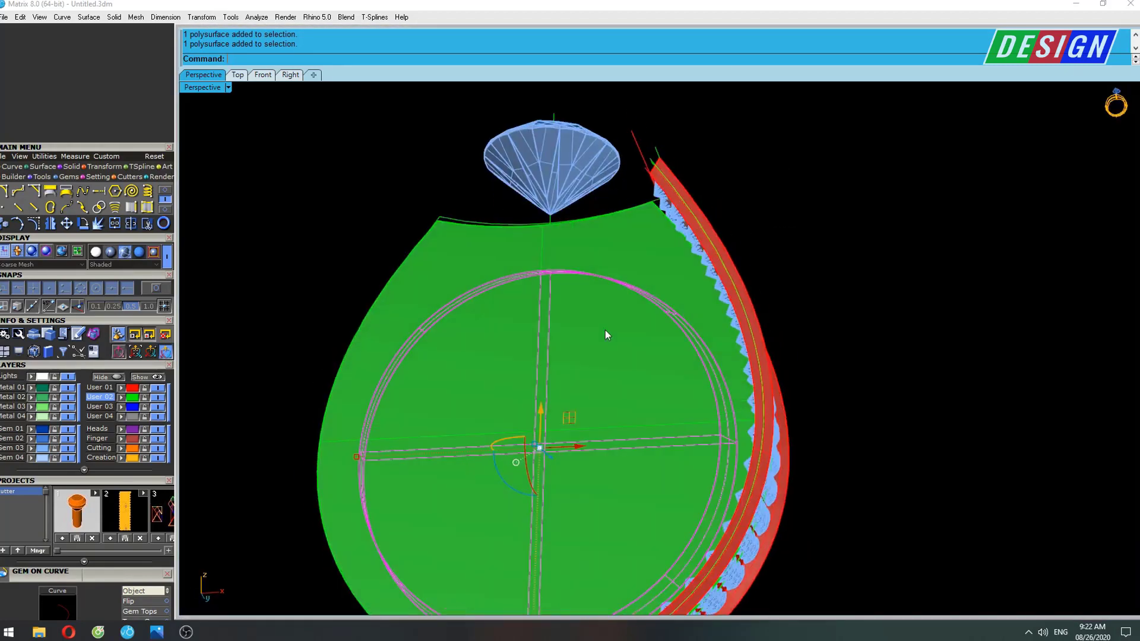
pyautogui.write('ex')
pyautogui.press('Return')
# - Extend both inner arc edges with ExtendSrf at the default factor
pyautogui.moveTo(586, 262); pyautogui.dragTo(585, 280, button='right')
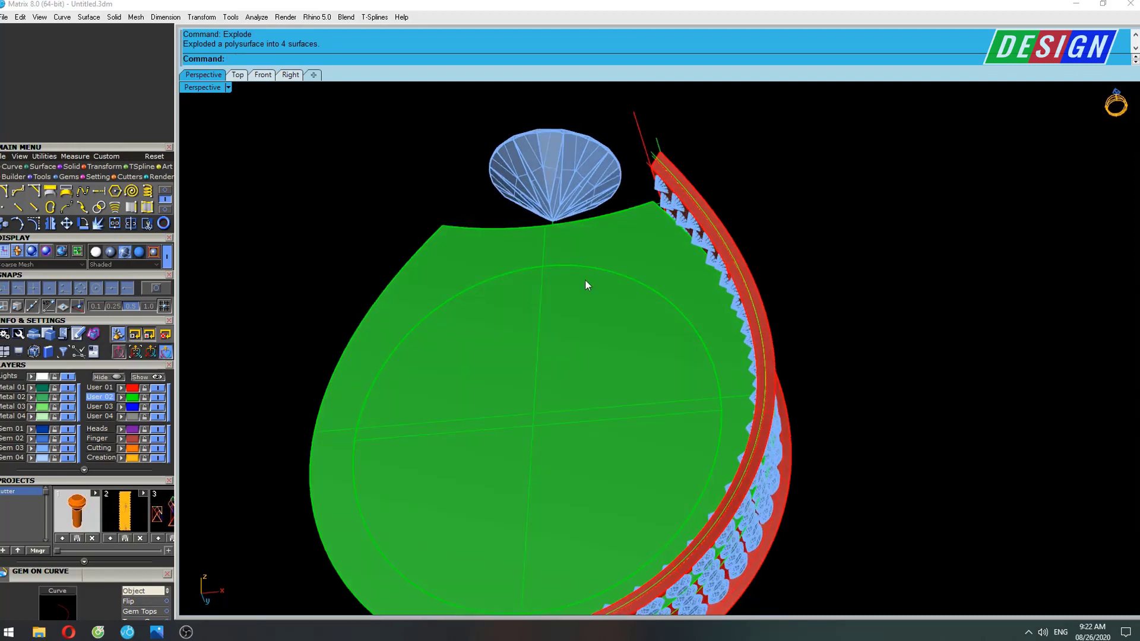
pyautogui.write('tendSrf')
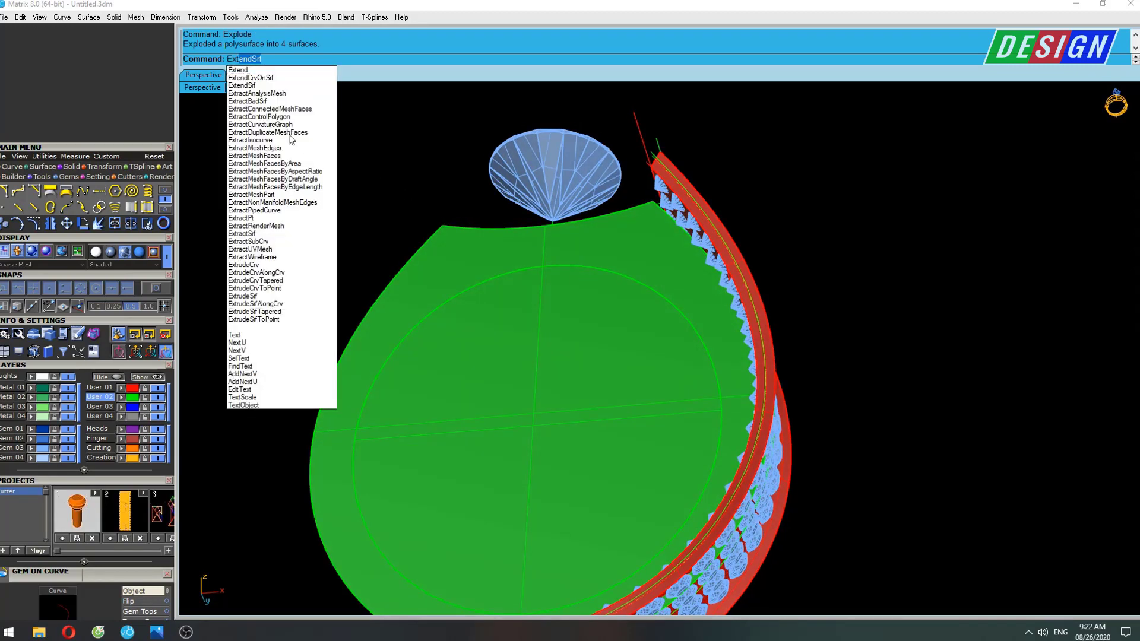
pyautogui.press('Return')
pyautogui.click(639, 283)
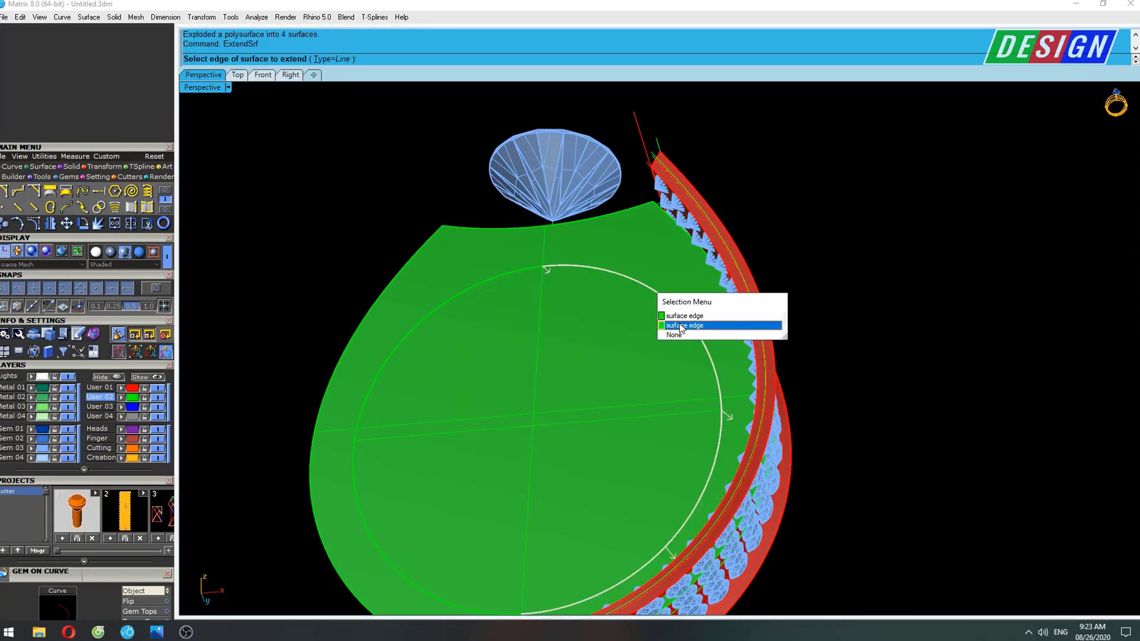
pyautogui.click(680, 327)
pyautogui.moveTo(679, 323)
pyautogui.mouseDown(button='right')
pyautogui.moveTo(683, 272)
pyautogui.moveTo(656, 238)
pyautogui.mouseUp(button='right')
pyautogui.press('Return')
pyautogui.scroll(5, 537, 261)
pyautogui.press('Return')
pyautogui.click(547, 265)
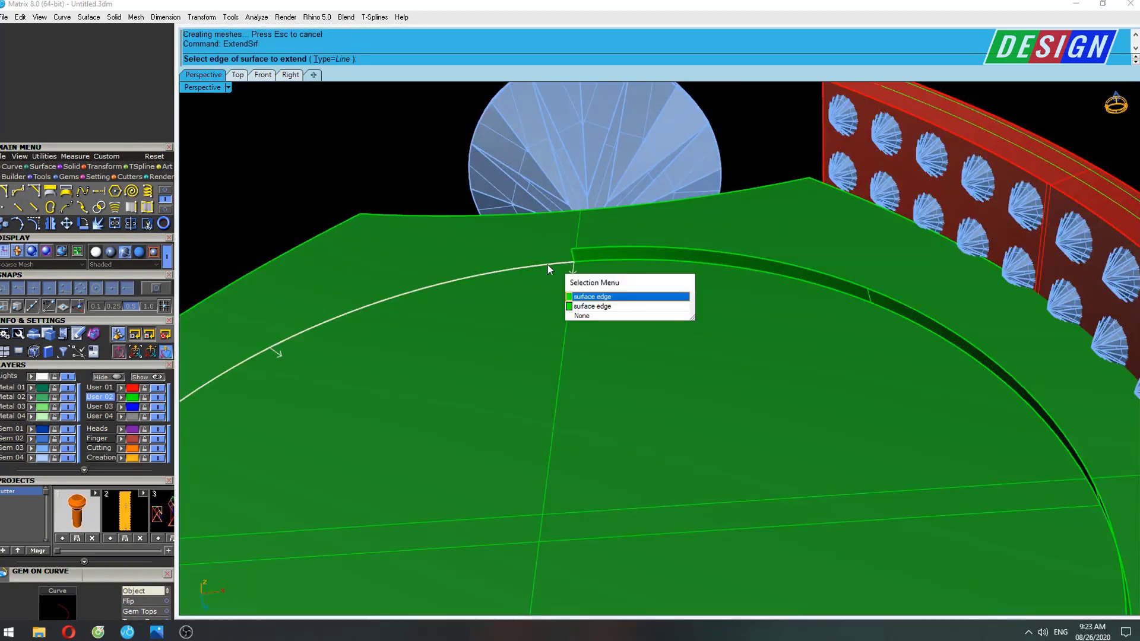
pyautogui.click(587, 306)
pyautogui.press('Return')
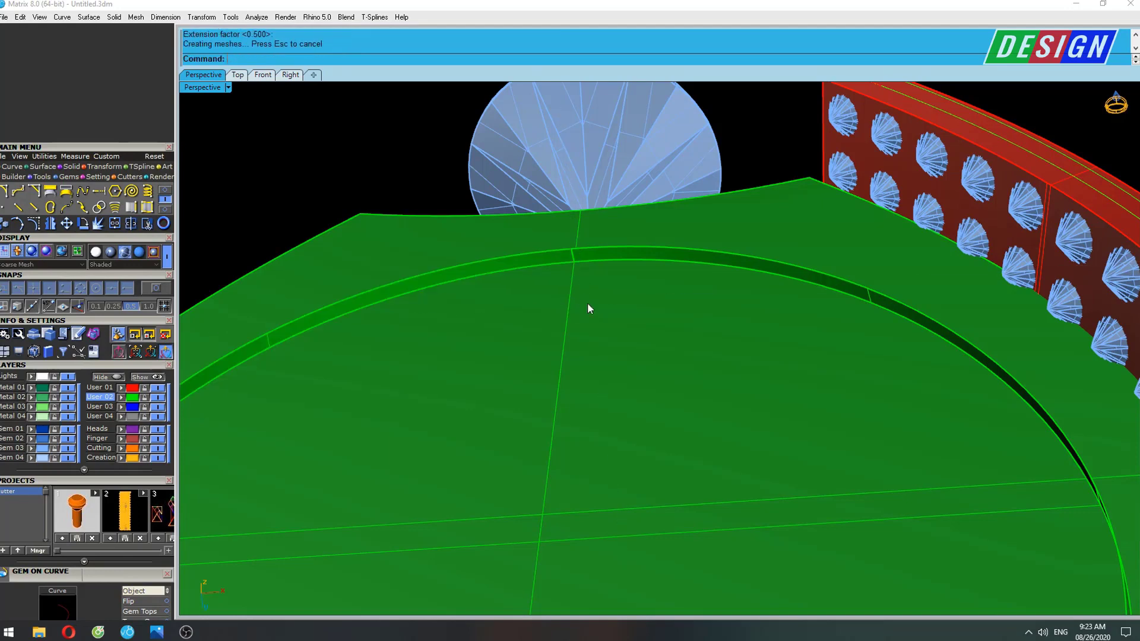
# - Join the two extended surfaces and cap them into a closed solid
pyautogui.click(585, 254)
pyautogui.click(581, 282)
pyautogui.scroll(1, 581, 281)
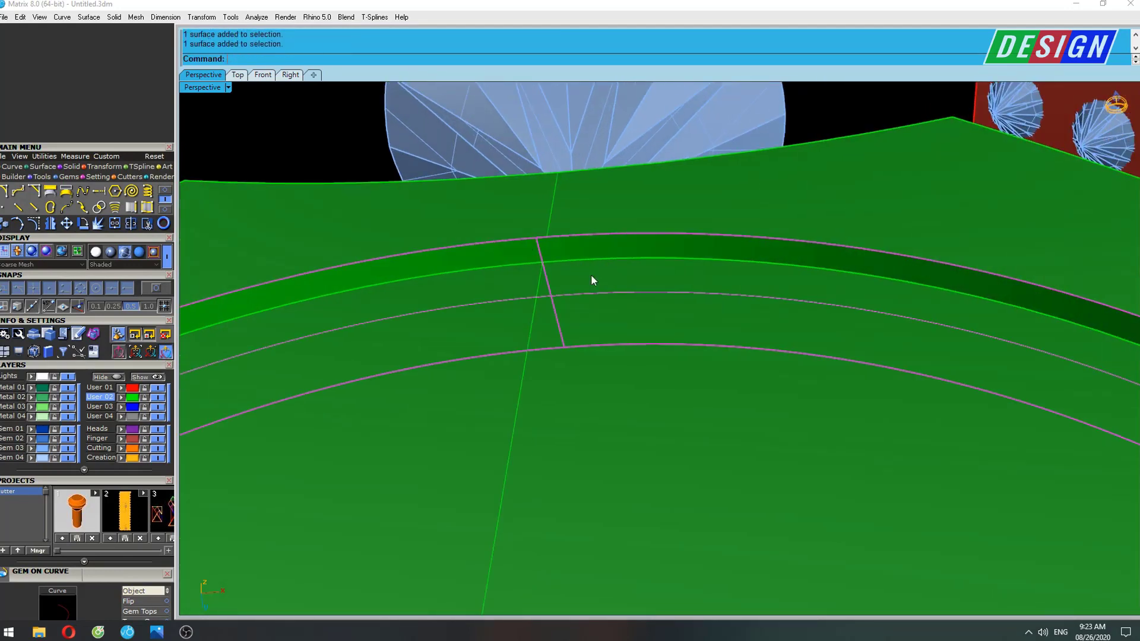
pyautogui.scroll(2, 590, 275)
pyautogui.write('Join')
pyautogui.press('Return')
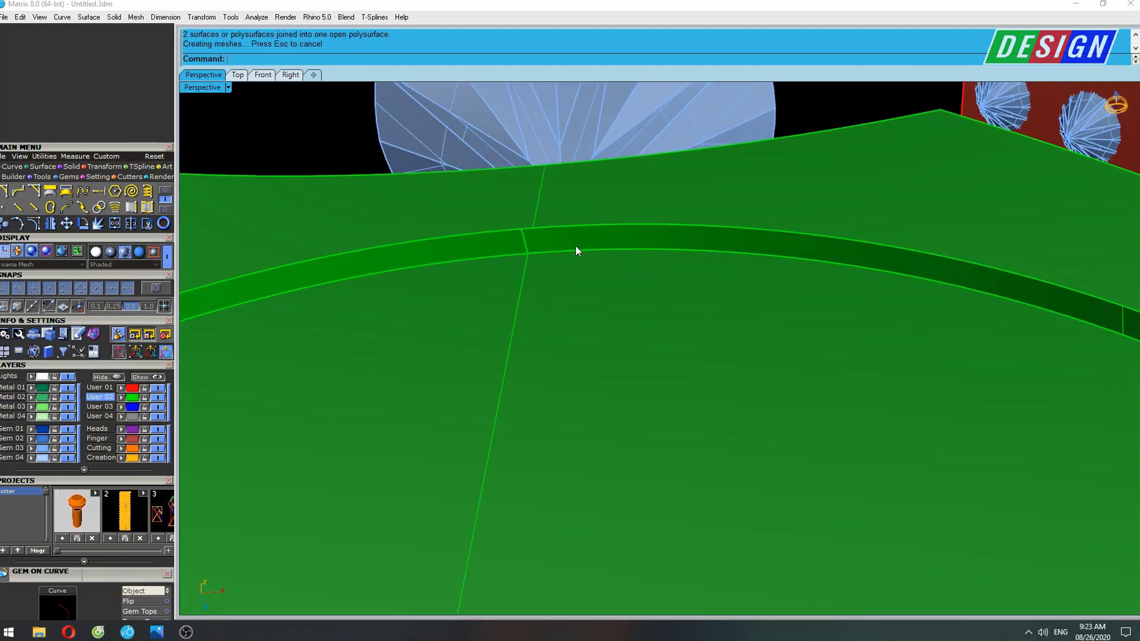
pyautogui.click(575, 236)
pyautogui.moveTo(576, 234)
pyautogui.keyDown('shift'); pyautogui.mouseDown(button='right')
pyautogui.moveTo(560, 230)
pyautogui.moveTo(623, 188)
pyautogui.moveTo(620, 255)
pyautogui.mouseUp(button='right'); pyautogui.keyUp('shift')
pyautogui.write('cp')
pyautogui.press('Return')
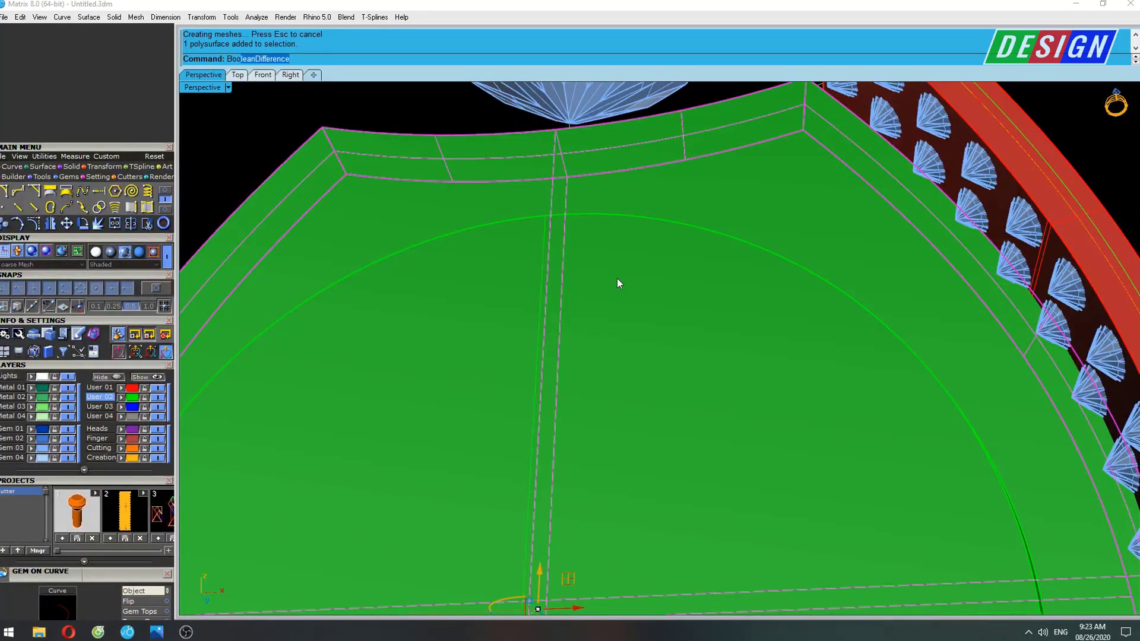
# - Subtract the cutter from the shank, then delete the leftover inner arc surface
pyautogui.press('Return')
pyautogui.click(619, 262)
pyautogui.press('Return')
pyautogui.click(618, 274)
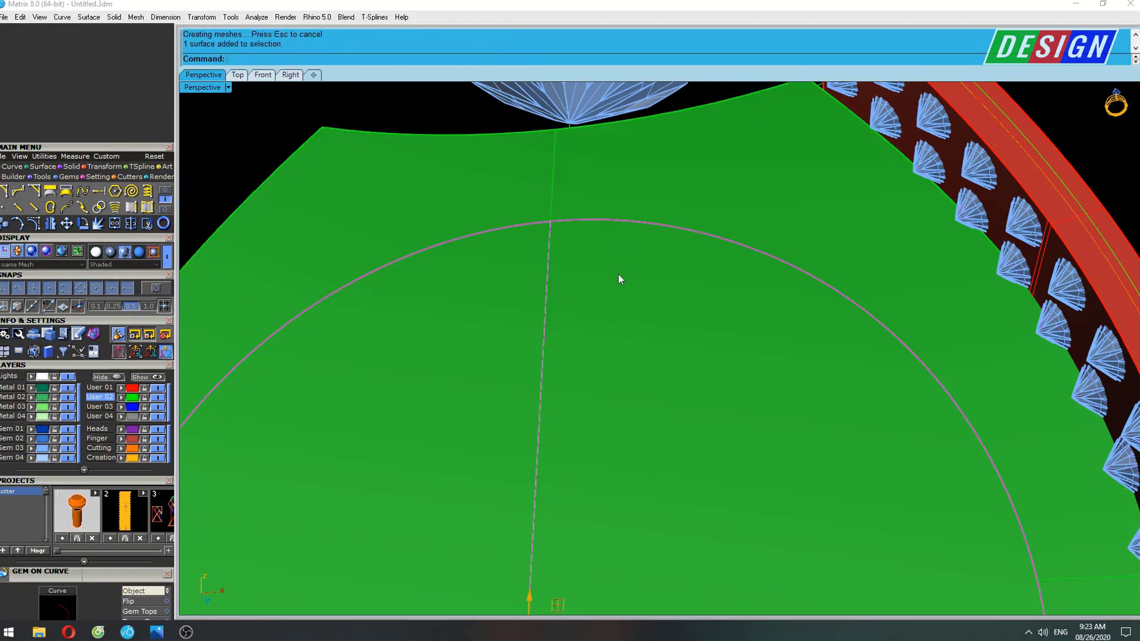
pyautogui.scroll(-3, 618, 273)
pyautogui.scroll(-3, 620, 297)
pyautogui.press('Delete')
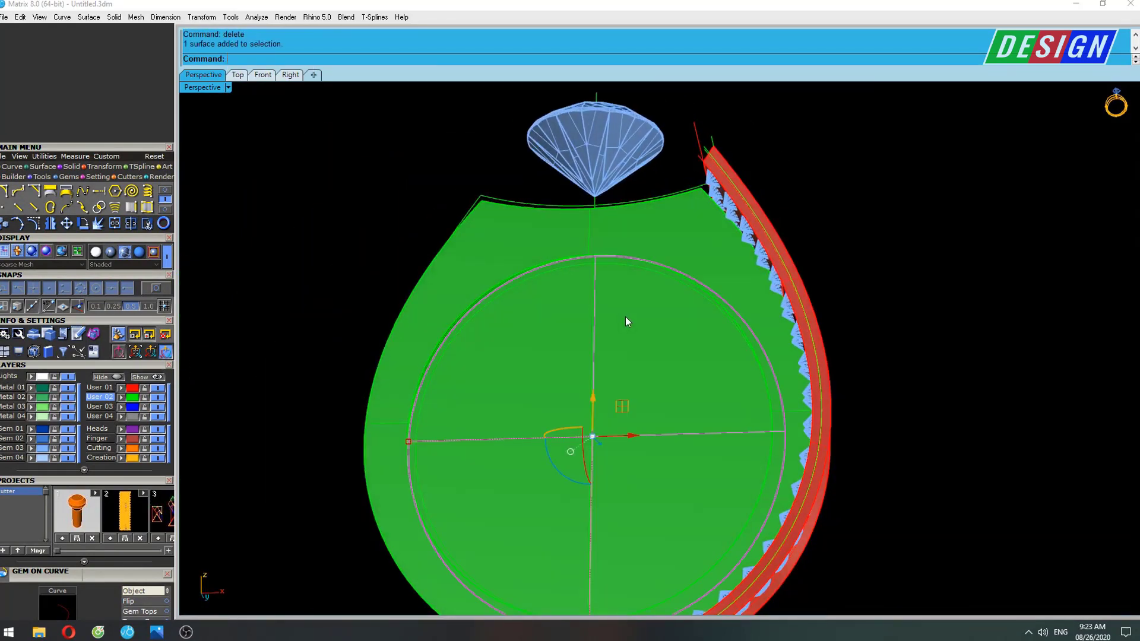
# - Move the ring onto the red User 01 layer
pyautogui.click(625, 316)
pyautogui.moveTo(625, 316); pyautogui.dragTo(641, 262, button='right')
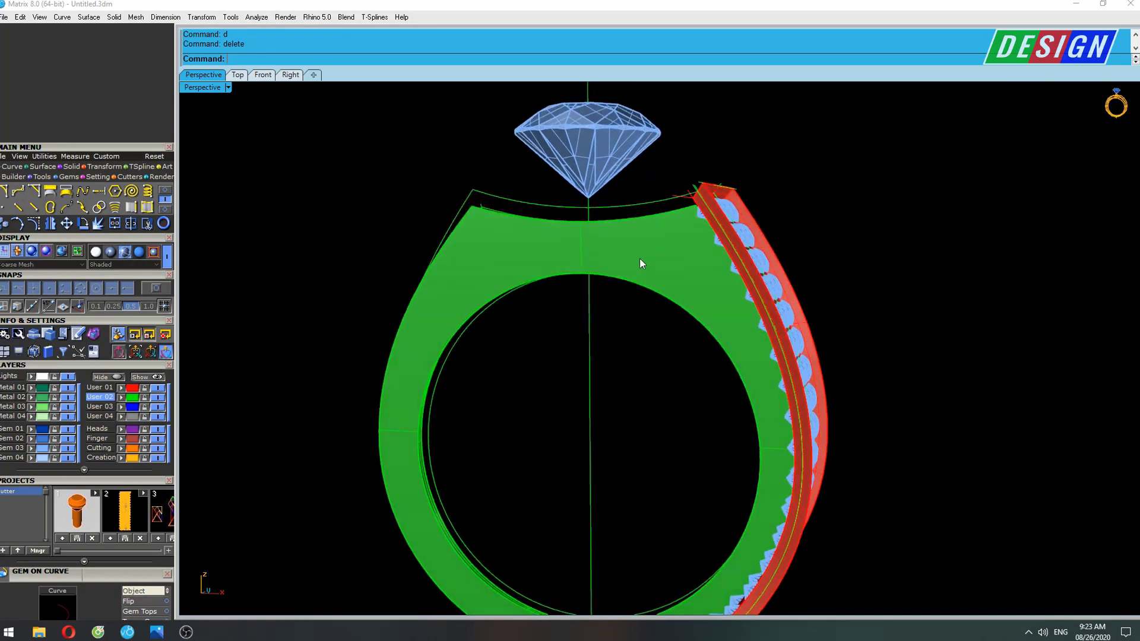
pyautogui.click(122, 389)
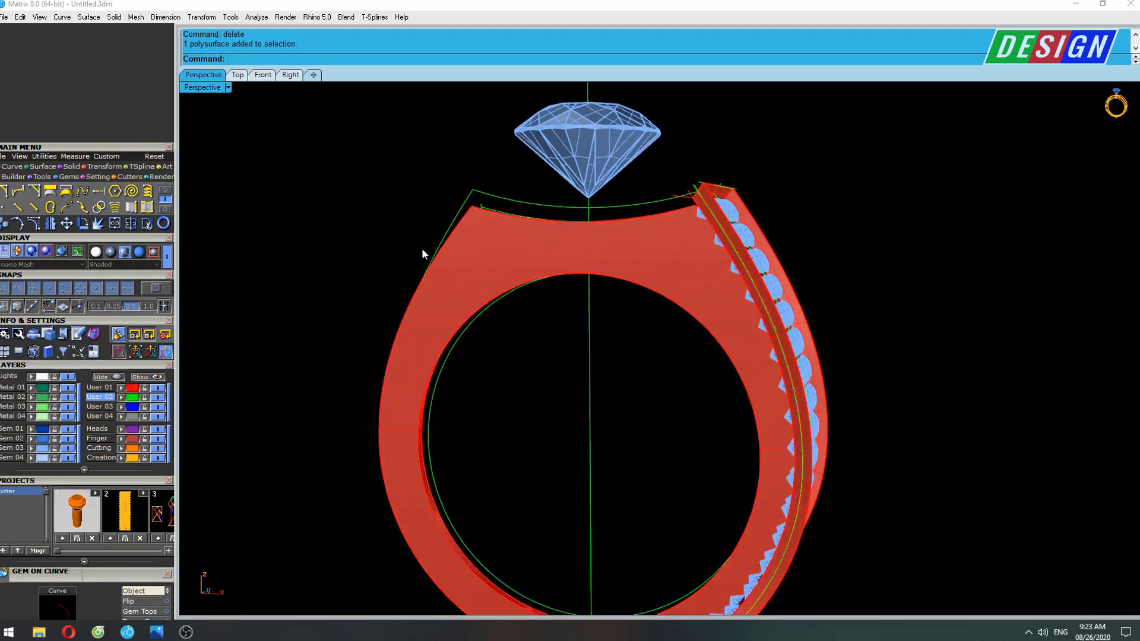
pyautogui.moveTo(423, 250)
pyautogui.mouseDown(button='right')
pyautogui.moveTo(662, 331)
pyautogui.moveTo(682, 288)
pyautogui.moveTo(682, 225)
pyautogui.moveTo(709, 275)
pyautogui.moveTo(735, 279)
pyautogui.moveTo(763, 318)
pyautogui.mouseUp(button='right')
pyautogui.write('ss')
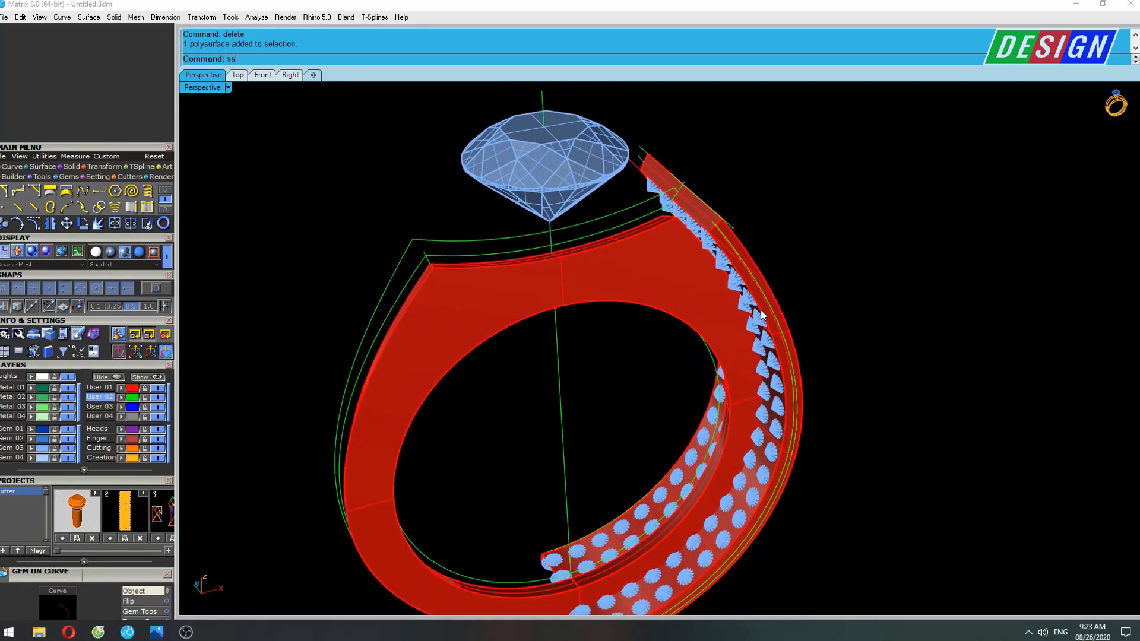
# - Reveal the hidden green pavé ring with ShowSelected and inspect it
pyautogui.press('Return')
pyautogui.moveTo(664, 287)
pyautogui.mouseDown(button='right')
pyautogui.moveTo(802, 329)
pyautogui.moveTo(629, 280)
pyautogui.moveTo(667, 321)
pyautogui.moveTo(703, 247)
pyautogui.moveTo(746, 288)
pyautogui.moveTo(739, 317)
pyautogui.moveTo(695, 303)
pyautogui.mouseUp(button='right')
pyautogui.press('Return')
pyautogui.scroll(3, 720, 225)
pyautogui.click(721, 213)
pyautogui.scroll(-3, 721, 213)
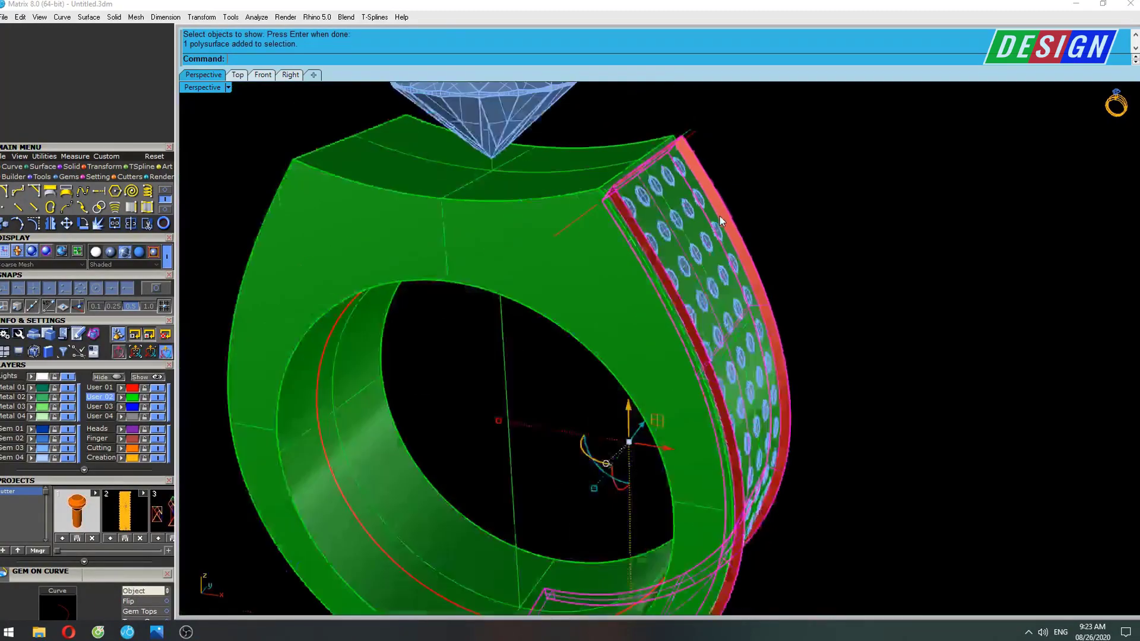
pyautogui.moveTo(720, 216)
pyautogui.mouseDown(button='right')
pyautogui.moveTo(700, 172)
pyautogui.moveTo(718, 214)
pyautogui.moveTo(733, 176)
pyautogui.moveTo(683, 249)
pyautogui.moveTo(629, 297)
pyautogui.moveTo(608, 287)
pyautogui.mouseUp(button='right')
pyautogui.moveTo(594, 221)
pyautogui.mouseDown(button='right')
pyautogui.moveTo(600, 332)
pyautogui.moveTo(600, 215)
pyautogui.moveTo(585, 320)
pyautogui.moveTo(588, 298)
pyautogui.mouseUp(button='right')
# - In a maximized Front view, select the vertical centre line as the cutting edge
pyautogui.hotkey('ctrl', 'F2')
pyautogui.scroll(-5, 592, 386)
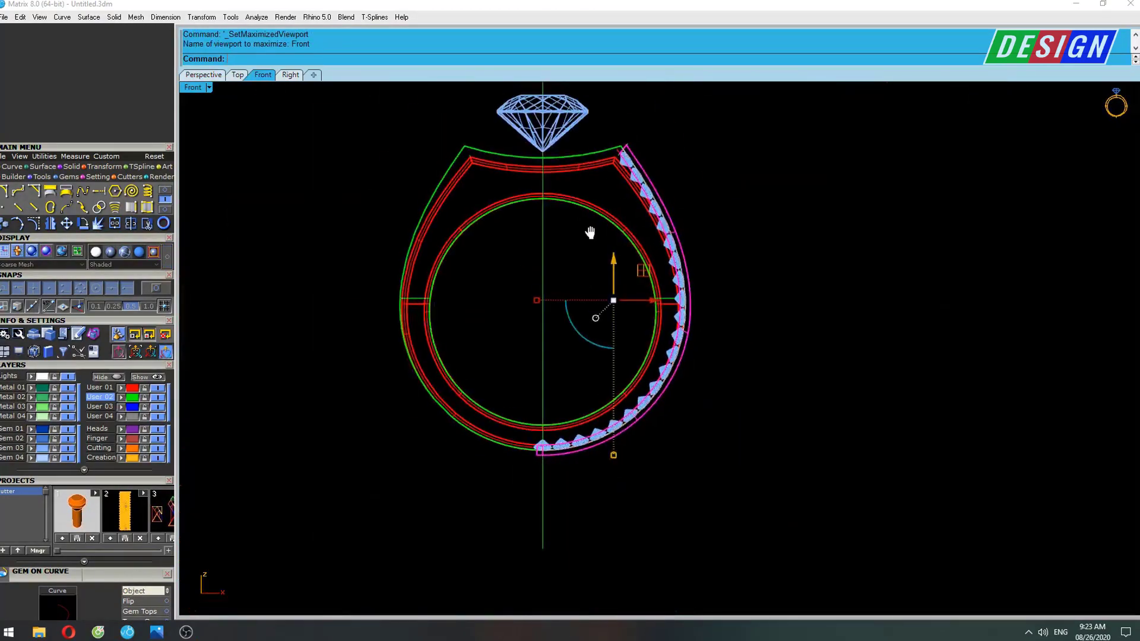
pyautogui.scroll(3, 534, 214)
pyautogui.click(455, 194)
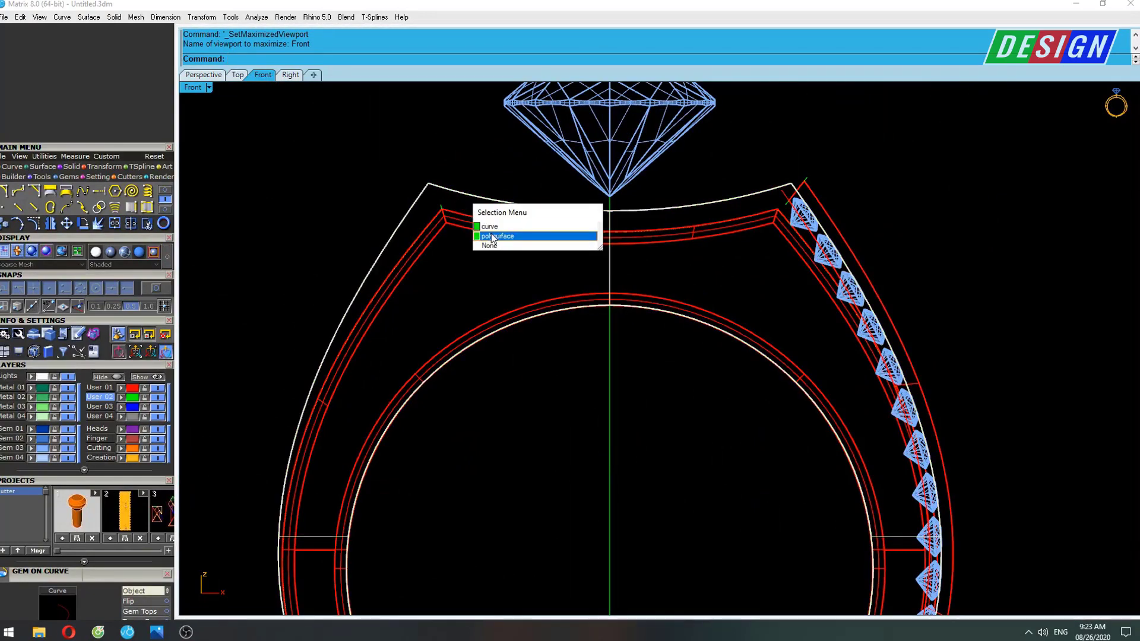
pyautogui.click(491, 235)
pyautogui.scroll(-3, 496, 237)
pyautogui.scroll(-2, 592, 235)
pyautogui.moveTo(593, 235); pyautogui.dragTo(589, 223, button='right')
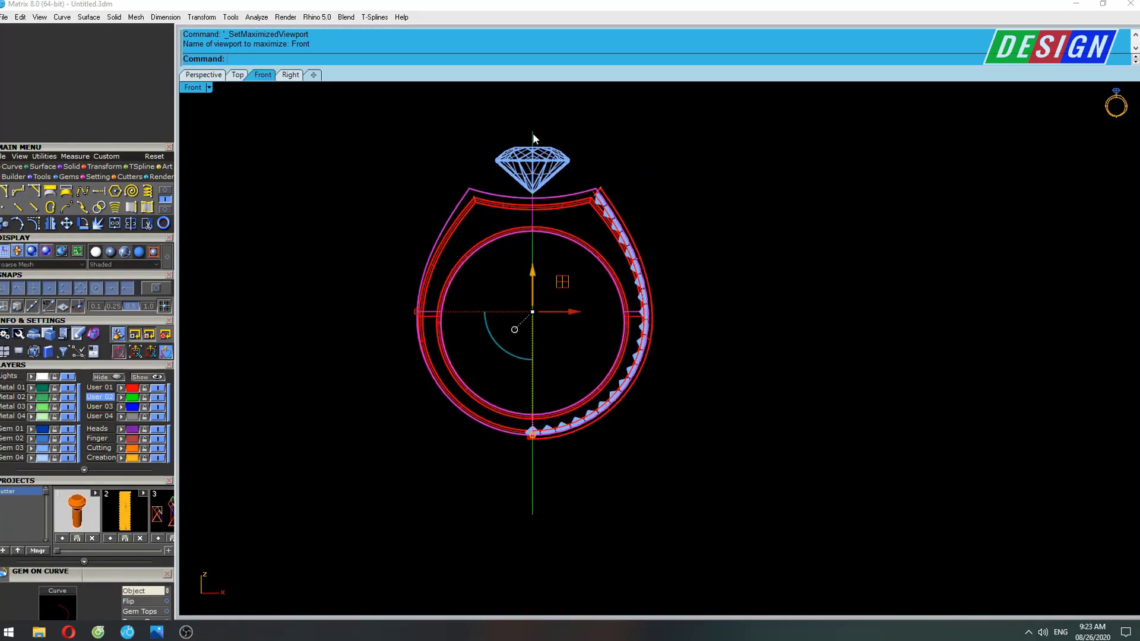
pyautogui.click(491, 188)
pyautogui.scroll(3, 490, 187)
pyautogui.scroll(-2, 465, 275)
pyautogui.scroll(1, 458, 281)
# - Trim away the left side of the shank polysurface at the centre line
pyautogui.write('tr')
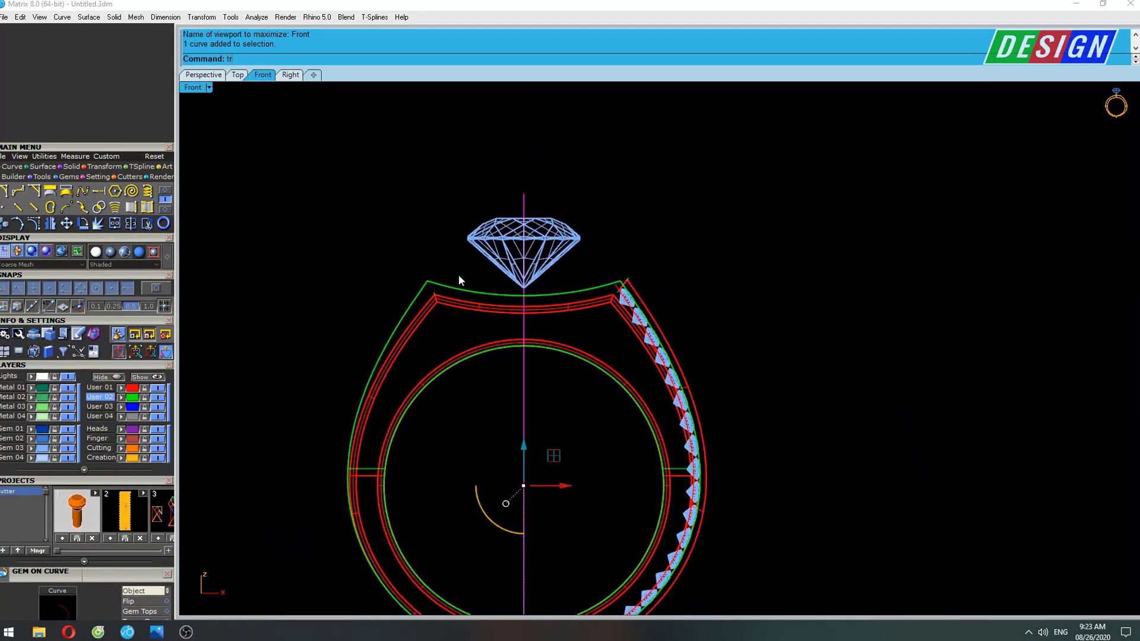
pyautogui.write('im')
pyautogui.press('Return')
pyautogui.click(426, 287)
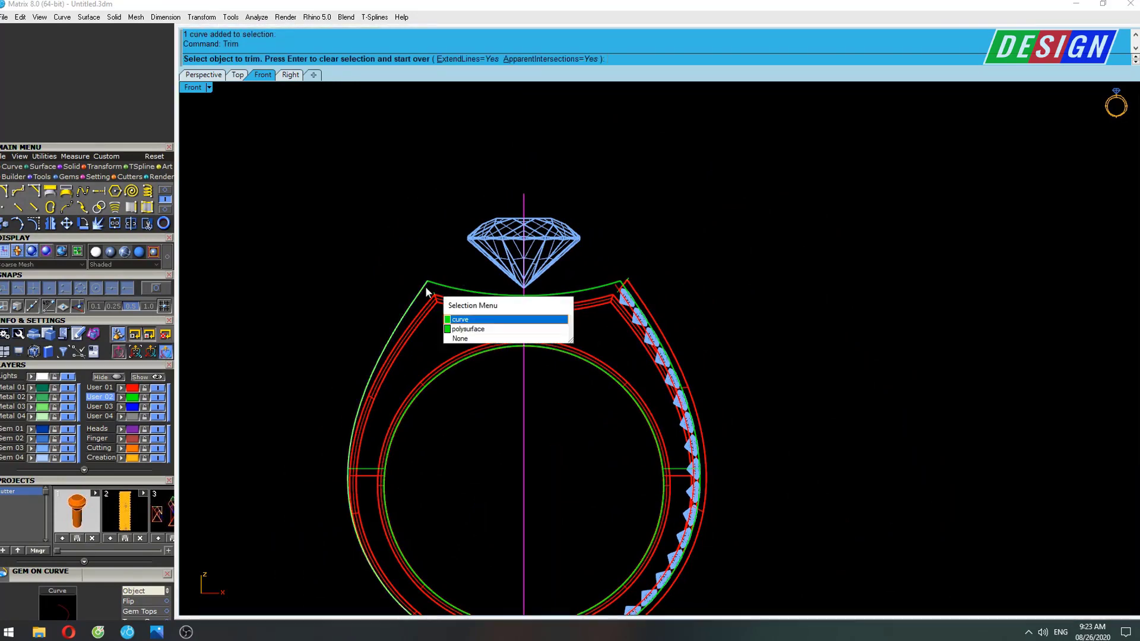
pyautogui.click(465, 330)
pyautogui.press('Return')
pyautogui.moveTo(707, 243); pyautogui.dragTo(648, 246, button='right')
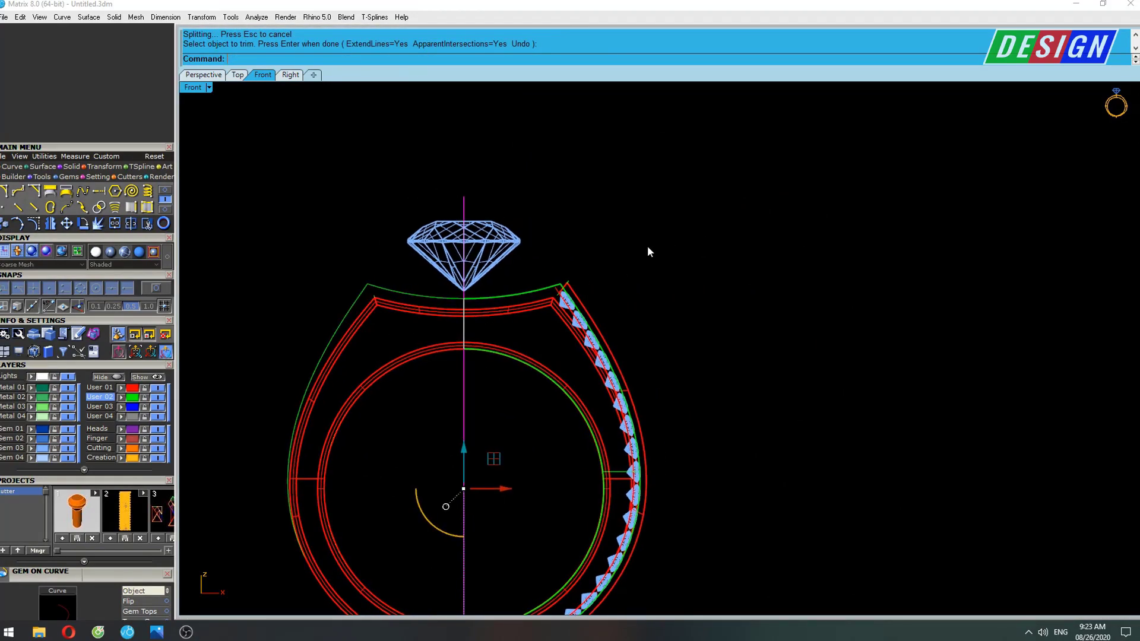
# - Cap the trimmed shank in Perspective into one closed solid with 2 caps
pyautogui.hotkey('ctrl', 'F4')
pyautogui.moveTo(648, 315); pyautogui.dragTo(738, 247, button='right')
pyautogui.scroll(3, 584, 247)
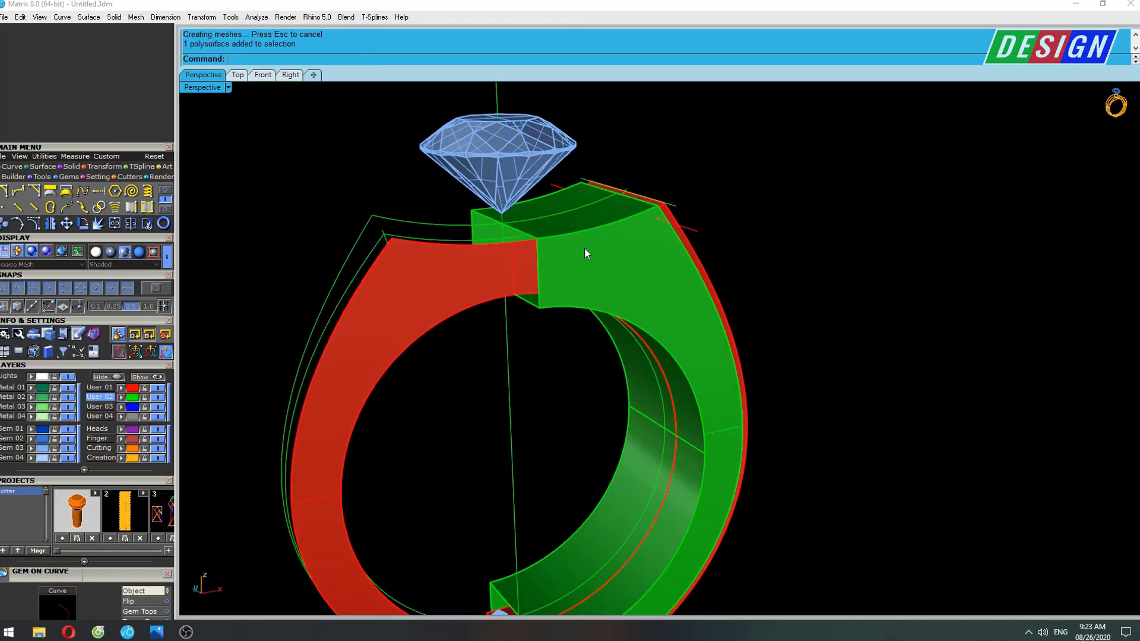
pyautogui.write('ca')
pyautogui.press('Return')
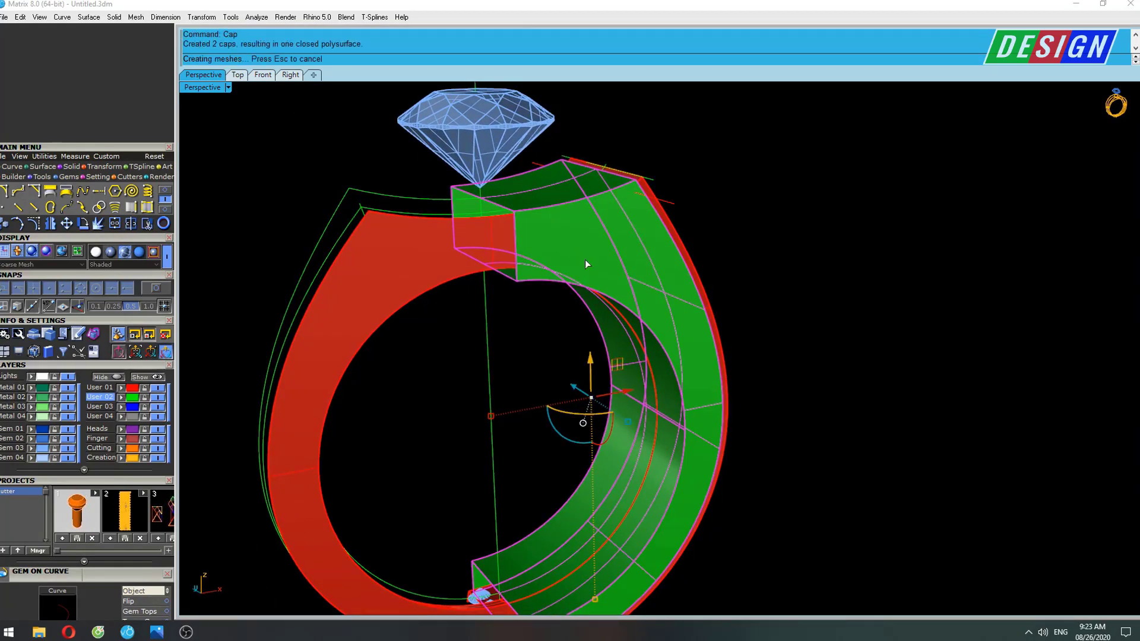
pyautogui.moveTo(585, 262); pyautogui.dragTo(673, 244, button='right')
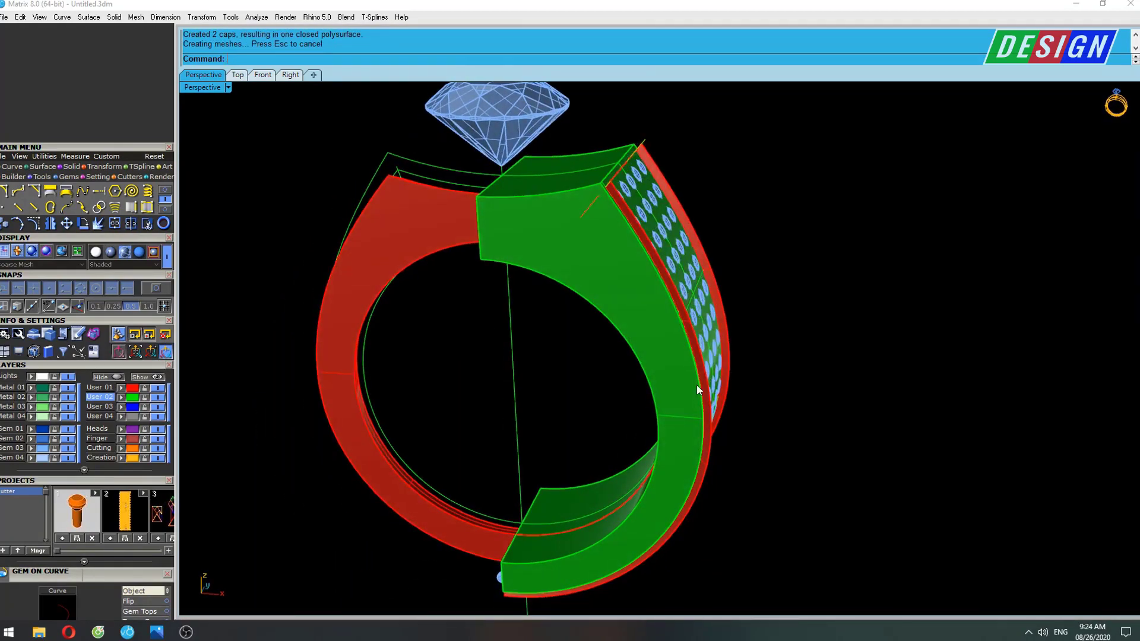
# - Orbit toward the gems, select the green shank, and cancel an ExtendSrf attempt
pyautogui.moveTo(697, 390)
pyautogui.mouseDown(button='right')
pyautogui.moveTo(728, 214)
pyautogui.moveTo(832, 274)
pyautogui.moveTo(804, 336)
pyautogui.moveTo(722, 220)
pyautogui.moveTo(712, 338)
pyautogui.mouseUp(button='right')
pyautogui.scroll(5, 556, 426)
pyautogui.scroll(3, 522, 340)
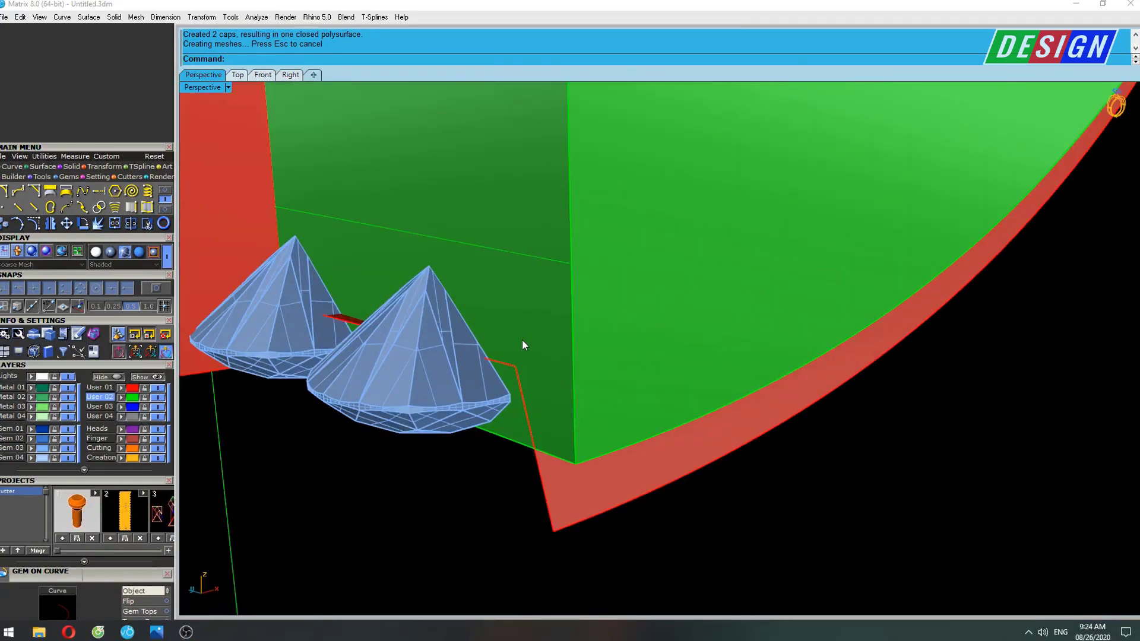
pyautogui.scroll(-5, 522, 340)
pyautogui.moveTo(546, 351)
pyautogui.mouseDown(button='right')
pyautogui.moveTo(564, 315)
pyautogui.moveTo(564, 402)
pyautogui.moveTo(542, 476)
pyautogui.mouseUp(button='right')
pyautogui.scroll(5, 550, 395)
pyautogui.click(550, 511)
pyautogui.scroll(1, 539, 484)
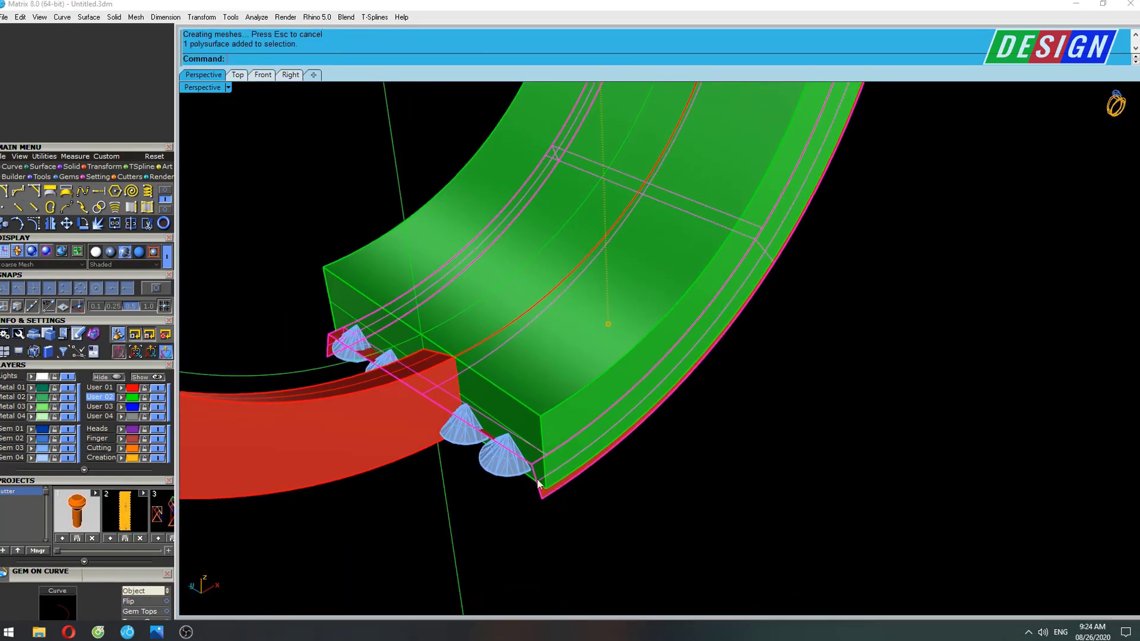
pyautogui.scroll(3, 538, 484)
pyautogui.write('ExtendSrf')
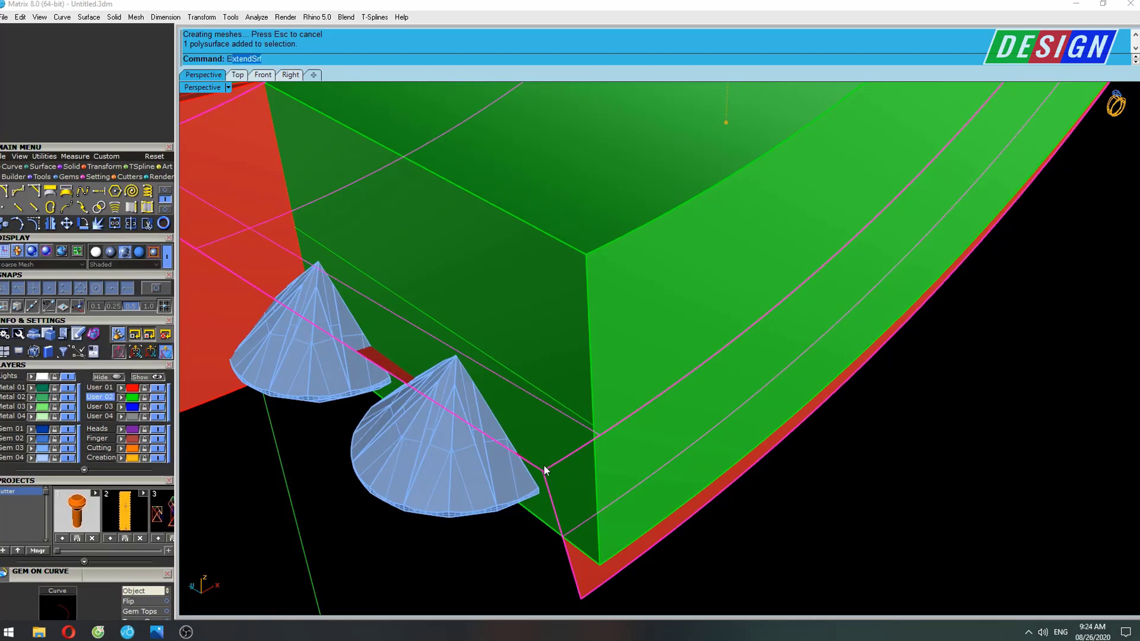
pyautogui.write('tendsrf')
pyautogui.press('Return')
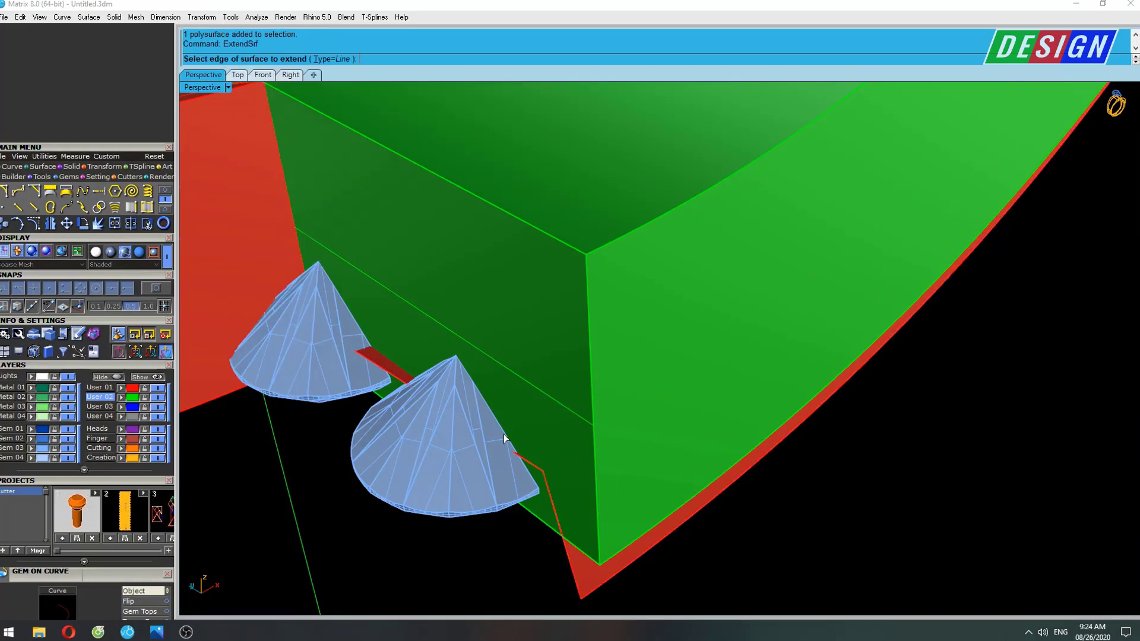
pyautogui.press('Escape')
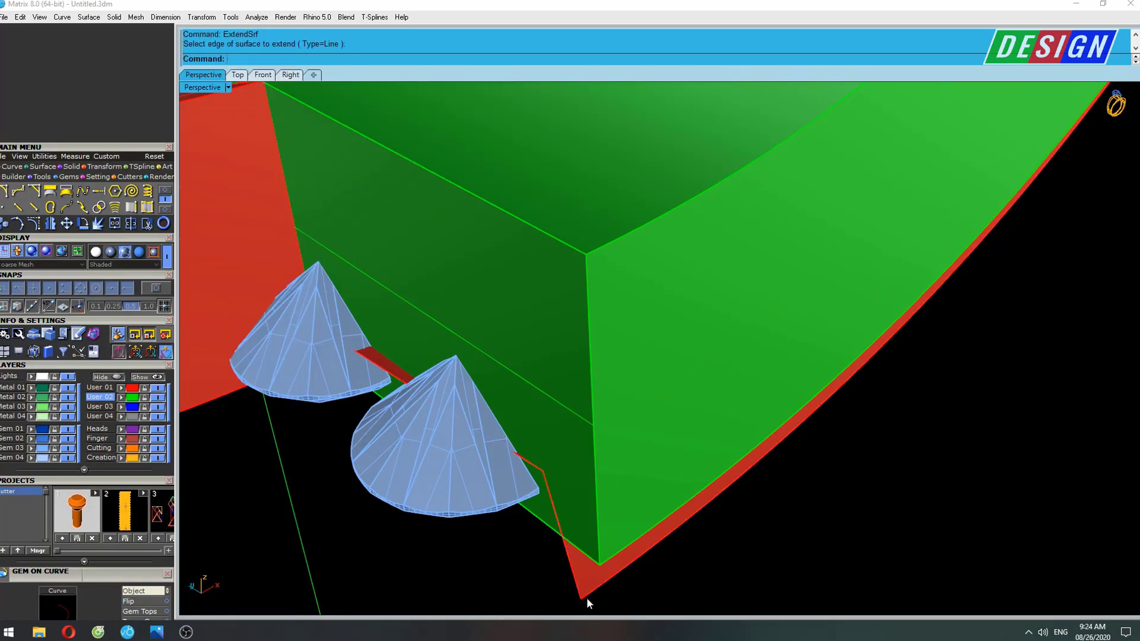
# - Explode the red polysurface into 4 separate surfaces
pyautogui.click(586, 597)
pyautogui.keyDown('shift'); pyautogui.moveTo(591, 574); pyautogui.dragTo(579, 554, button='right'); pyautogui.keyUp('shift')
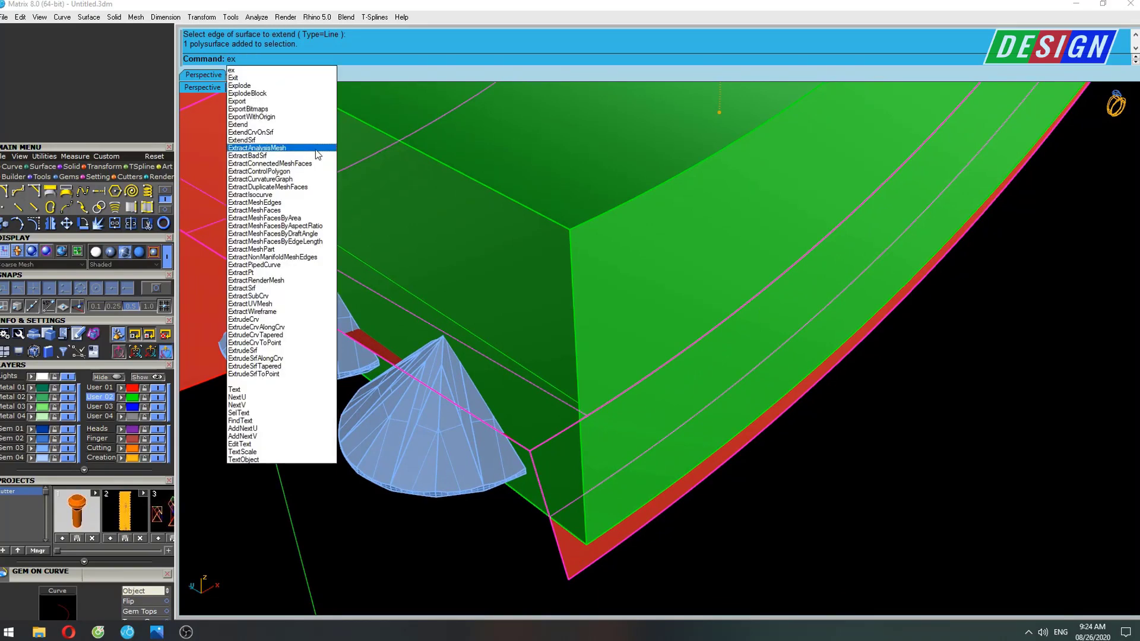
pyautogui.click(308, 103)
# - Select and delete the red piece's bottom surface
pyautogui.click(581, 561)
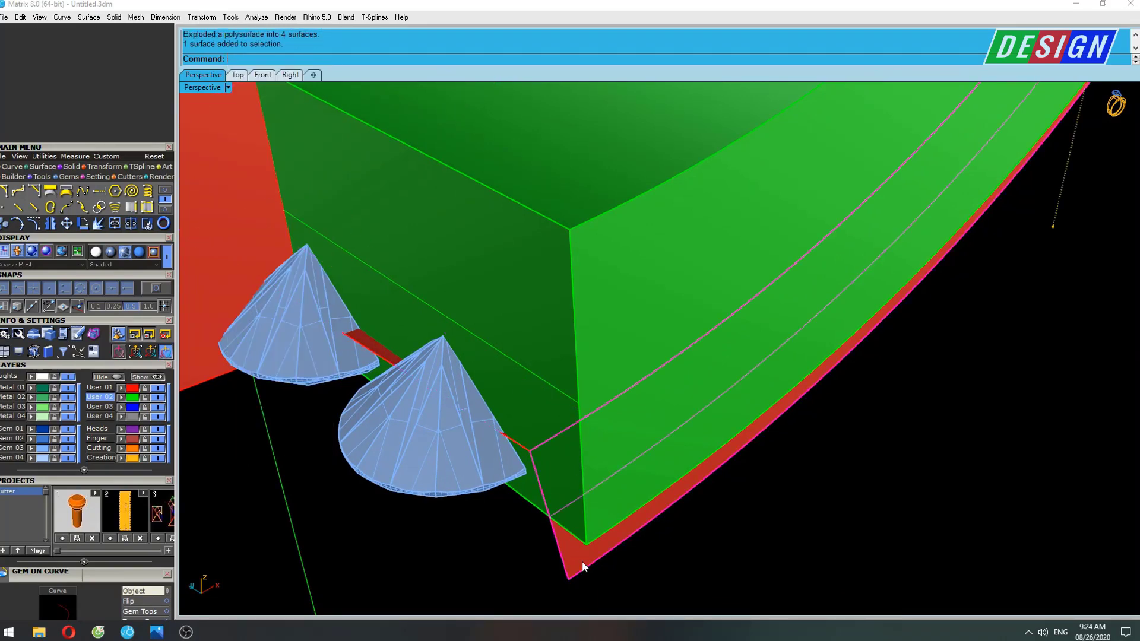
pyautogui.keyDown('shift'); pyautogui.moveTo(582, 561); pyautogui.dragTo(596, 530, button='right'); pyautogui.keyUp('shift')
pyautogui.press('Up')
pyautogui.press('Up')
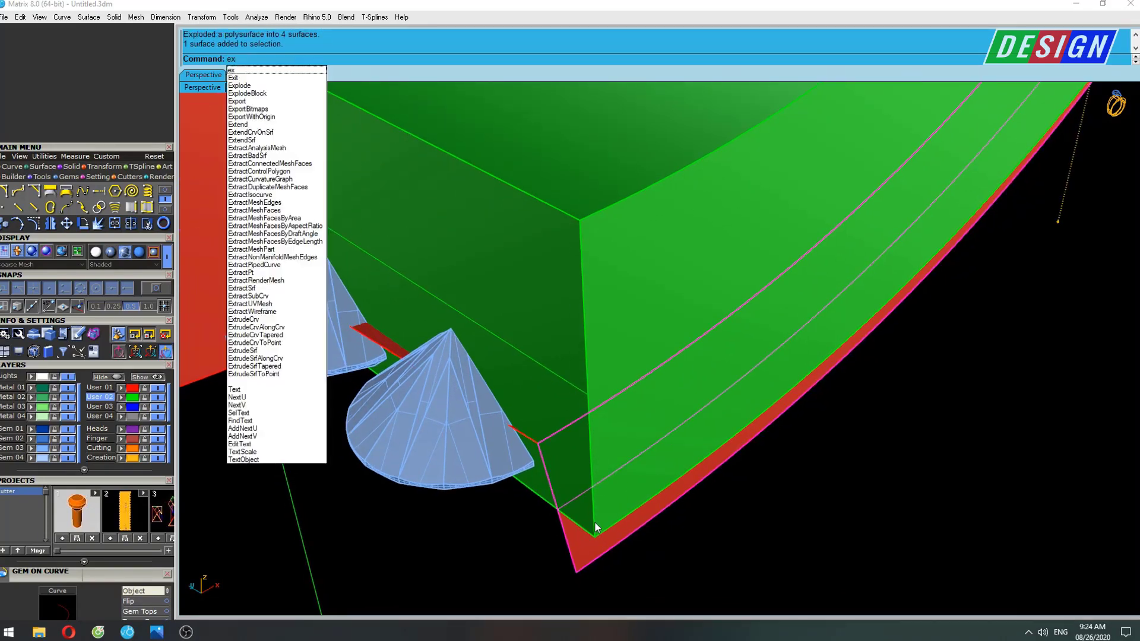
pyautogui.press('Escape')
pyautogui.press('Up')
pyautogui.press('Up')
pyautogui.press('Up')
pyautogui.press('Up')
pyautogui.press('Up')
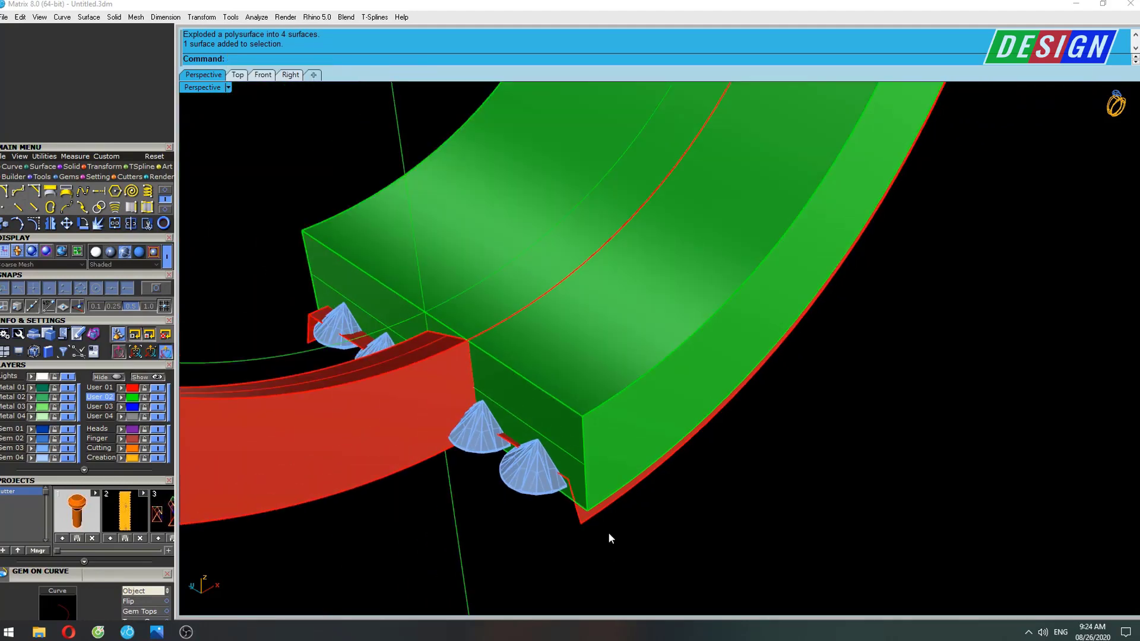
pyautogui.write('d')
pyautogui.press('Return')
pyautogui.keyDown('shift'); pyautogui.moveTo(614, 527); pyautogui.dragTo(559, 503, button='right'); pyautogui.keyUp('shift')
pyautogui.write('d')
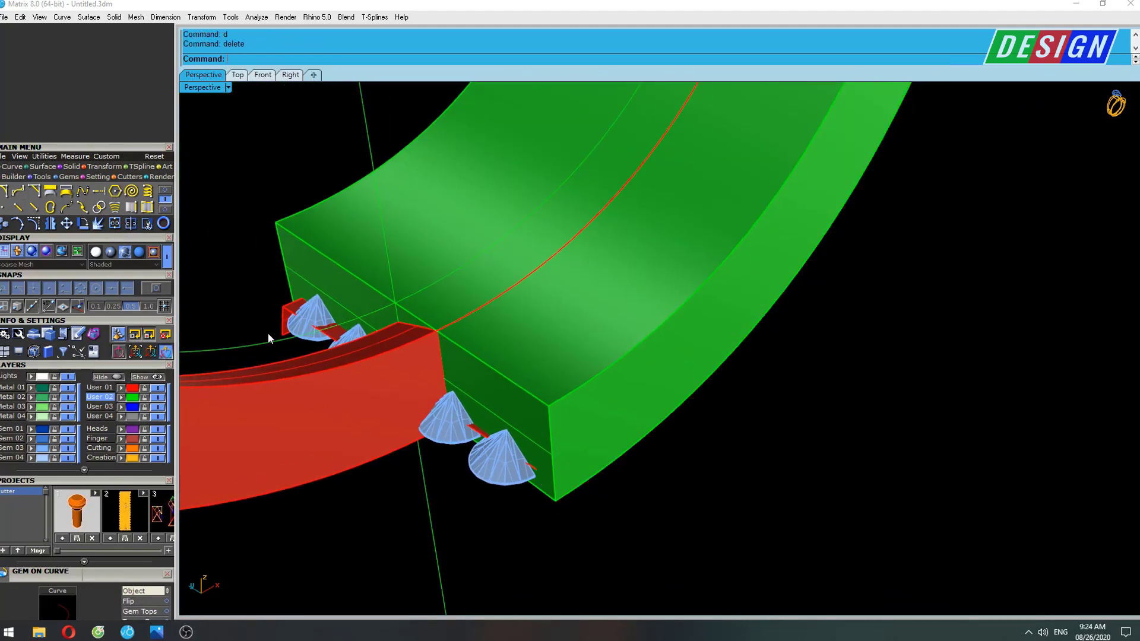
pyautogui.click(295, 319)
# - In the Right view, mirror a copy of the small red surface from 0 to the picked end point
pyautogui.keyDown('shift'); pyautogui.moveTo(285, 315); pyautogui.dragTo(419, 316, button='right'); pyautogui.keyUp('shift')
pyautogui.hotkey('ctrl', 'F3')
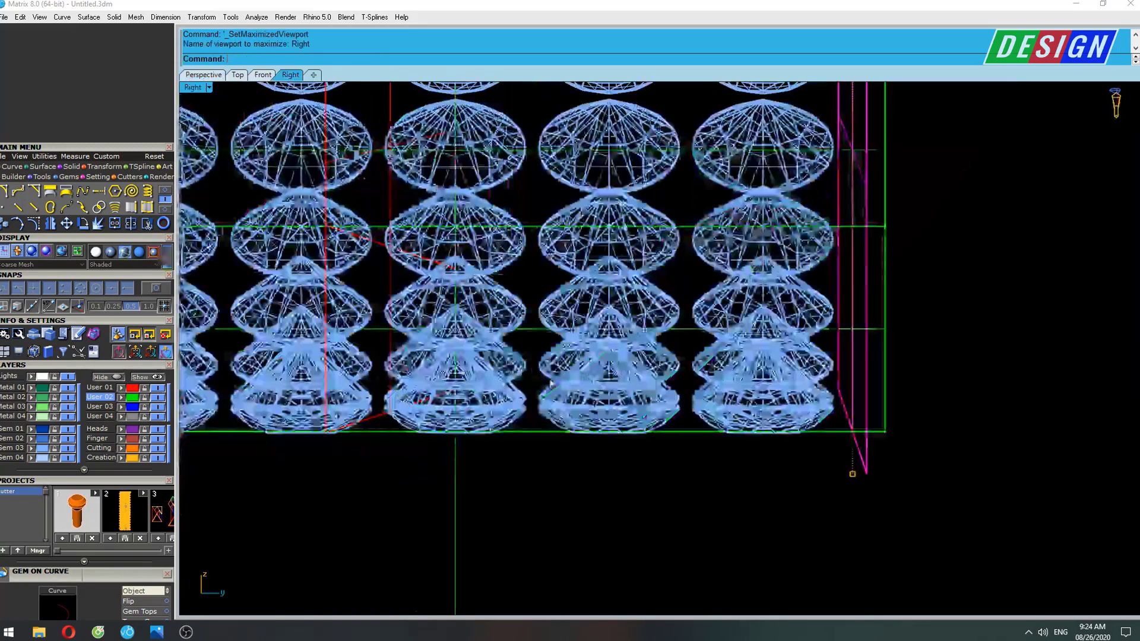
pyautogui.scroll(-3, 658, 244)
pyautogui.scroll(-2, 658, 243)
pyautogui.scroll(2, 658, 244)
pyautogui.scroll(3, 633, 255)
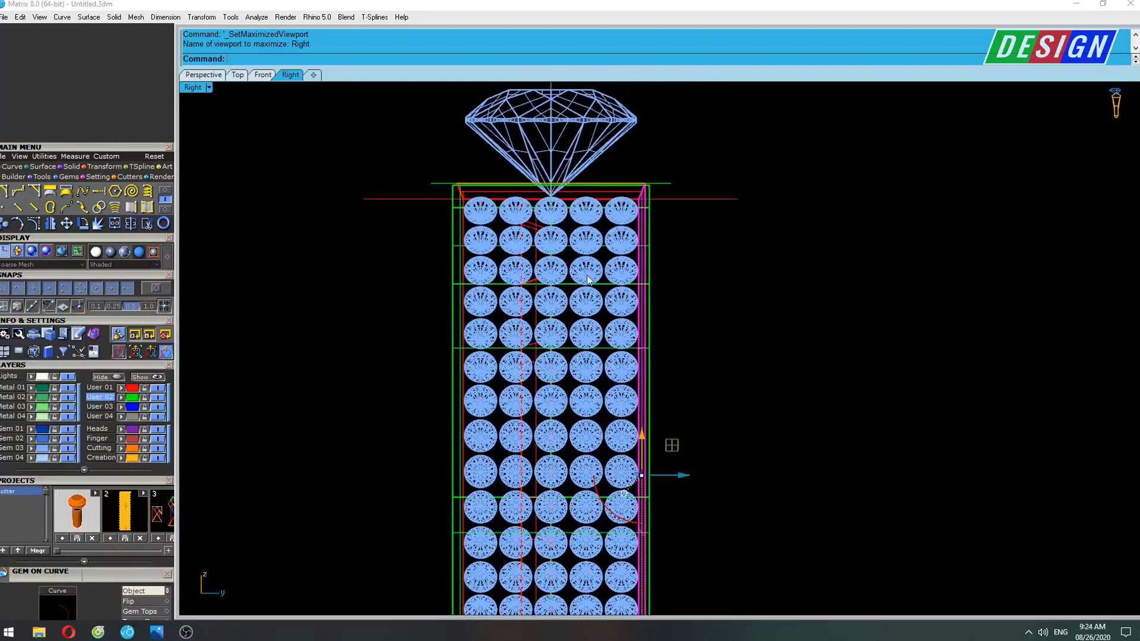
pyautogui.write('Mir')
pyautogui.press('Return')
pyautogui.write('0')
pyautogui.press('Return')
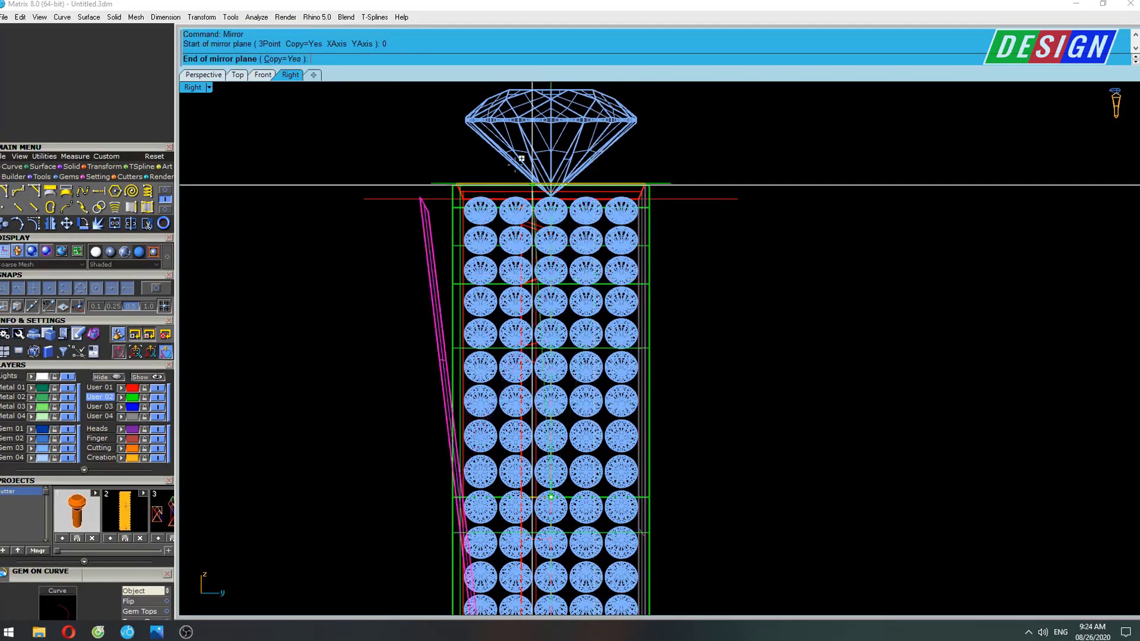
pyautogui.click(651, 208)
# - Add the mirrored surface to the selection, return to Perspective, and clear the selection
pyautogui.scroll(5, 650, 207)
pyautogui.click(615, 187)
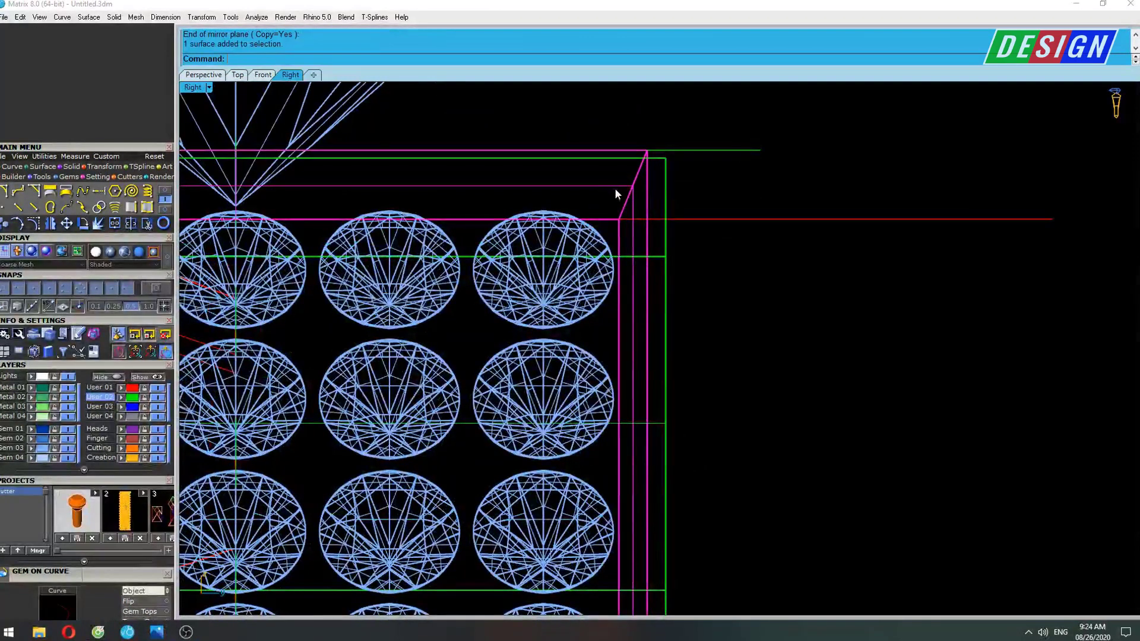
pyautogui.scroll(-3, 382, 208)
pyautogui.scroll(5, 380, 194)
pyautogui.scroll(-3, 402, 177)
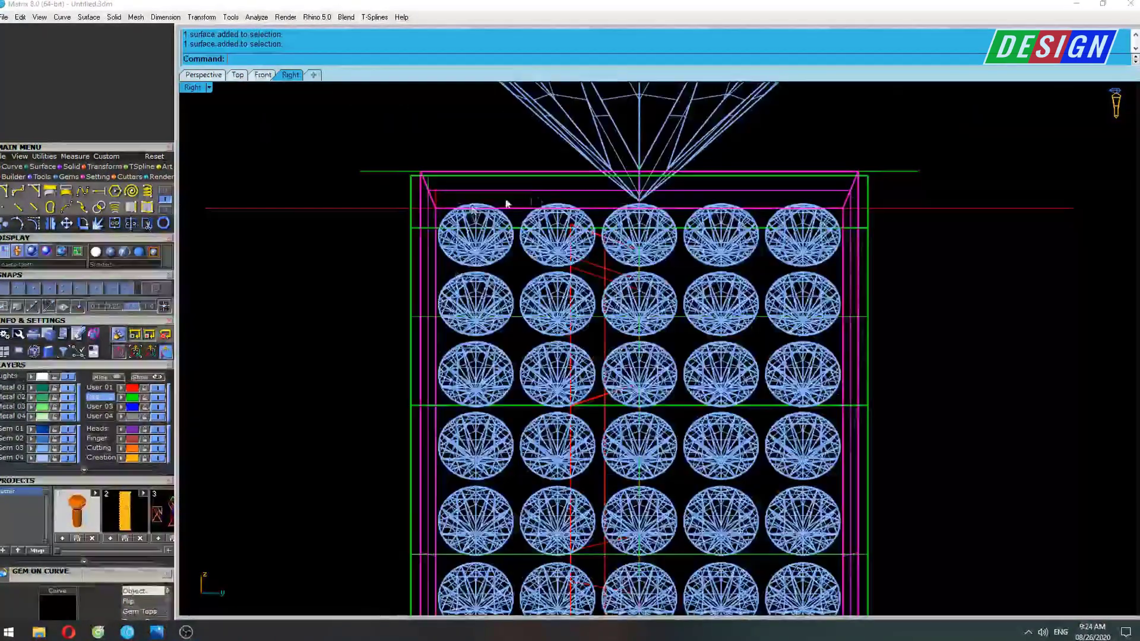
pyautogui.hotkey('ctrl', 'F4')
pyautogui.scroll(-2, 615, 358)
pyautogui.scroll(2, 616, 357)
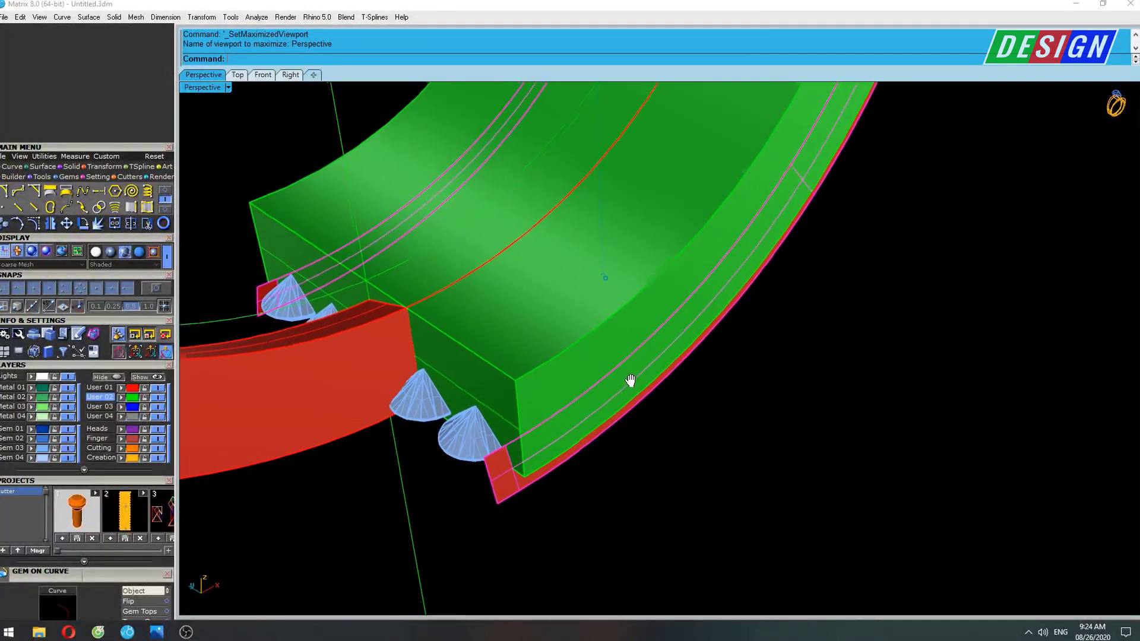
pyautogui.scroll(-1, 629, 380)
pyautogui.scroll(1, 621, 377)
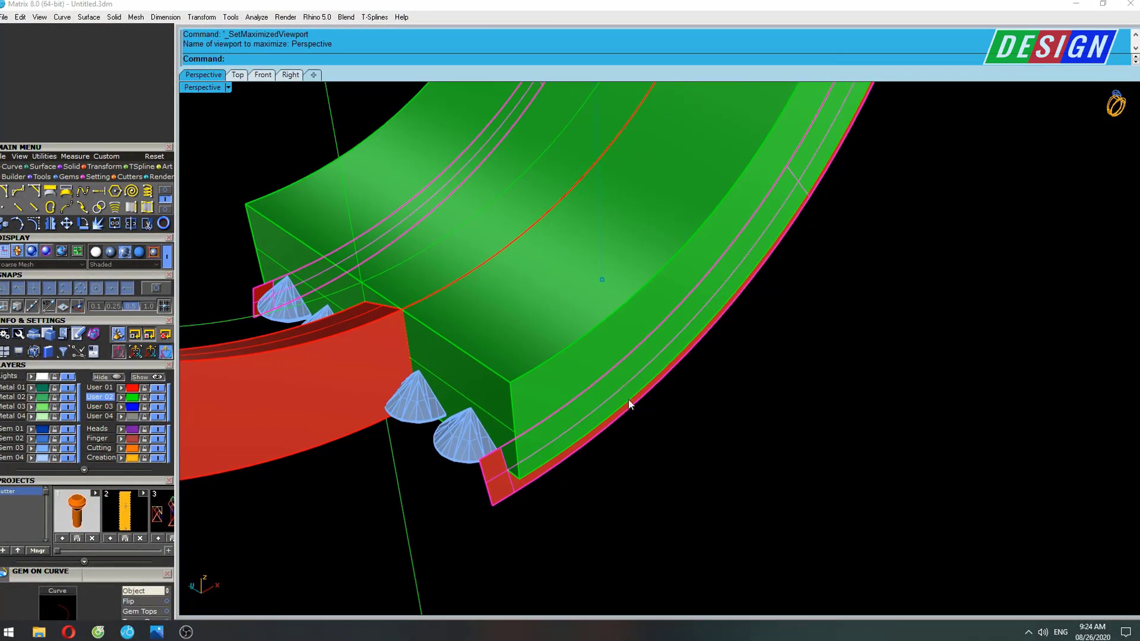
pyautogui.press('Escape')
pyautogui.write('lo')
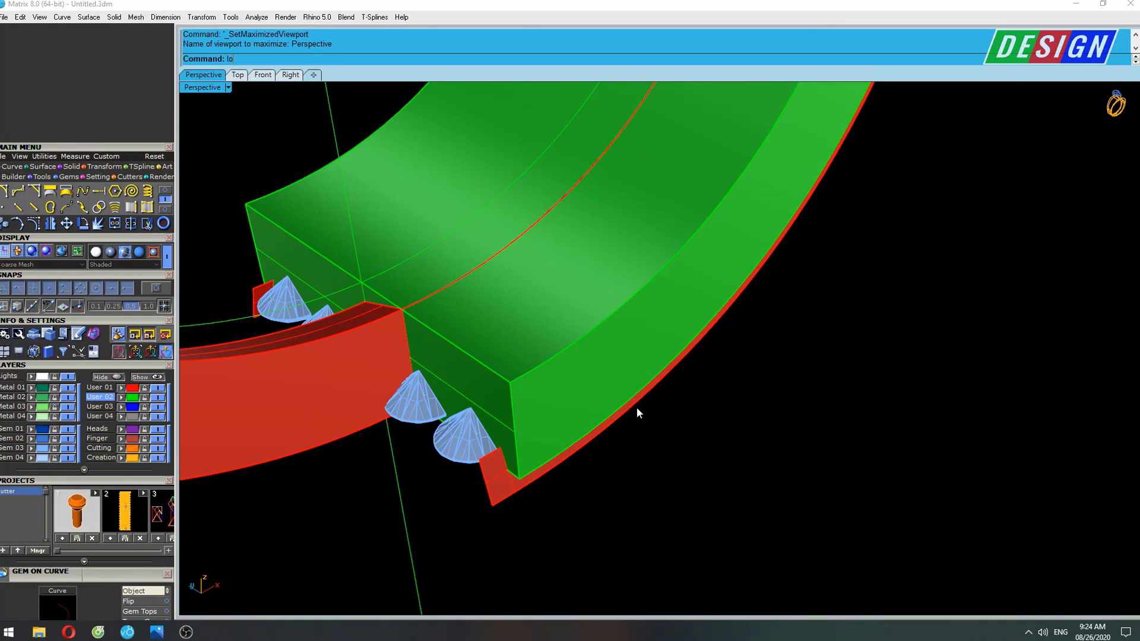
# - Loft a surface between the two edge curves using the default Loft Options
pyautogui.write('ft')
pyautogui.press('Return')
pyautogui.click(256, 290)
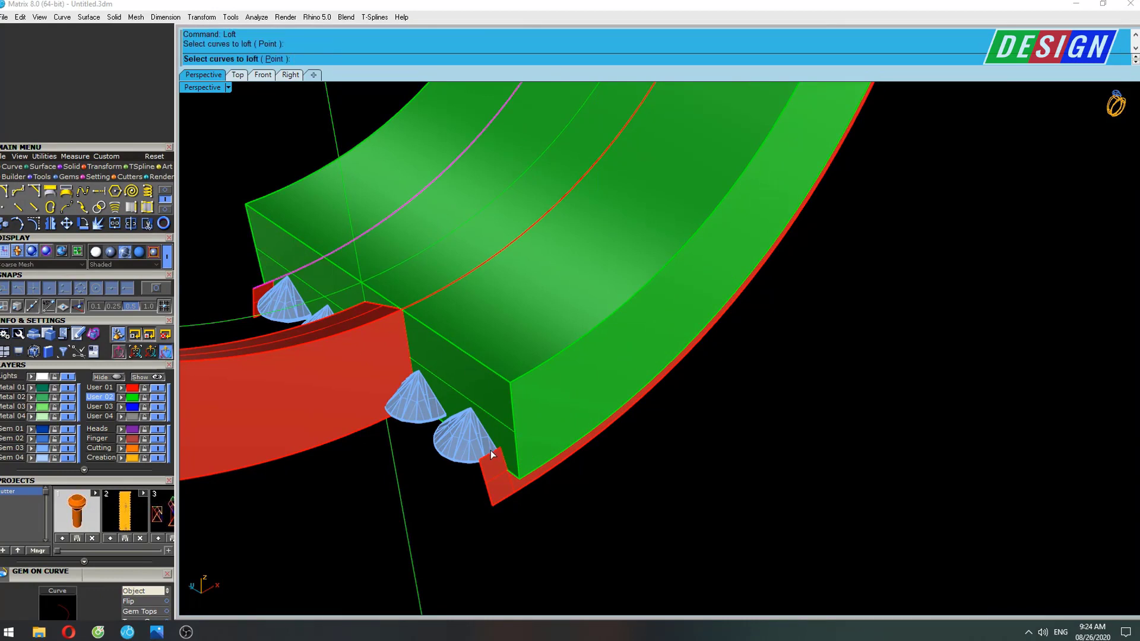
pyautogui.click(493, 455)
pyautogui.press('Return')
pyautogui.press('Return')
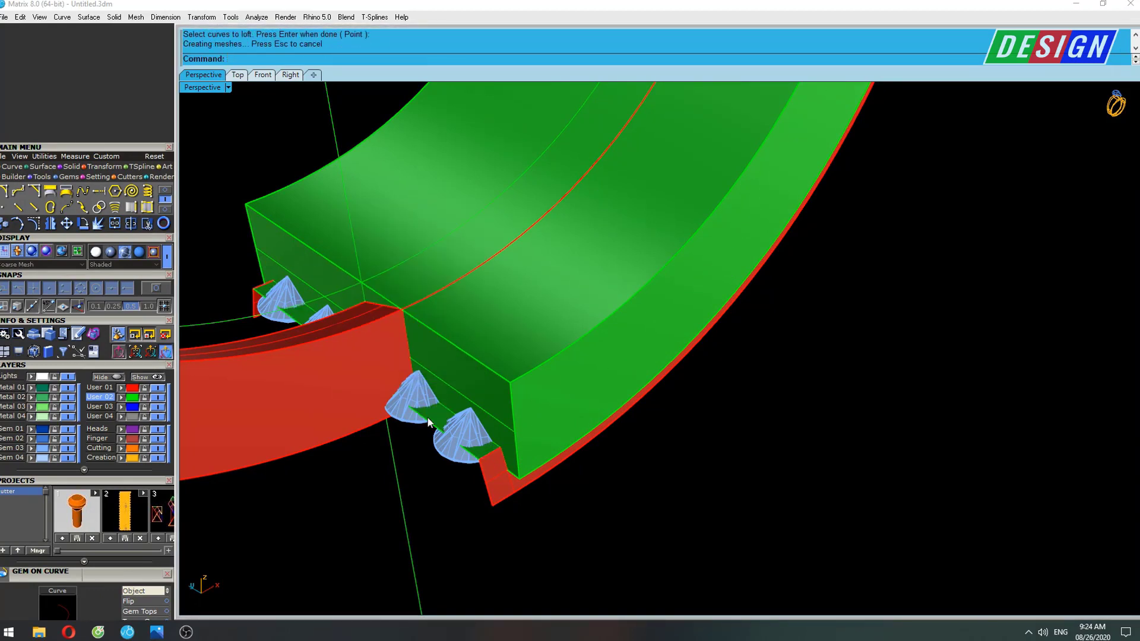
pyautogui.click(488, 477)
# - Join the loft with the red side pieces into one open polysurface and check its normals with Dir
pyautogui.moveTo(251, 305)
pyautogui.mouseDown(button='right')
pyautogui.moveTo(390, 350)
pyautogui.moveTo(622, 370)
pyautogui.moveTo(451, 163)
pyautogui.mouseUp(button='right')
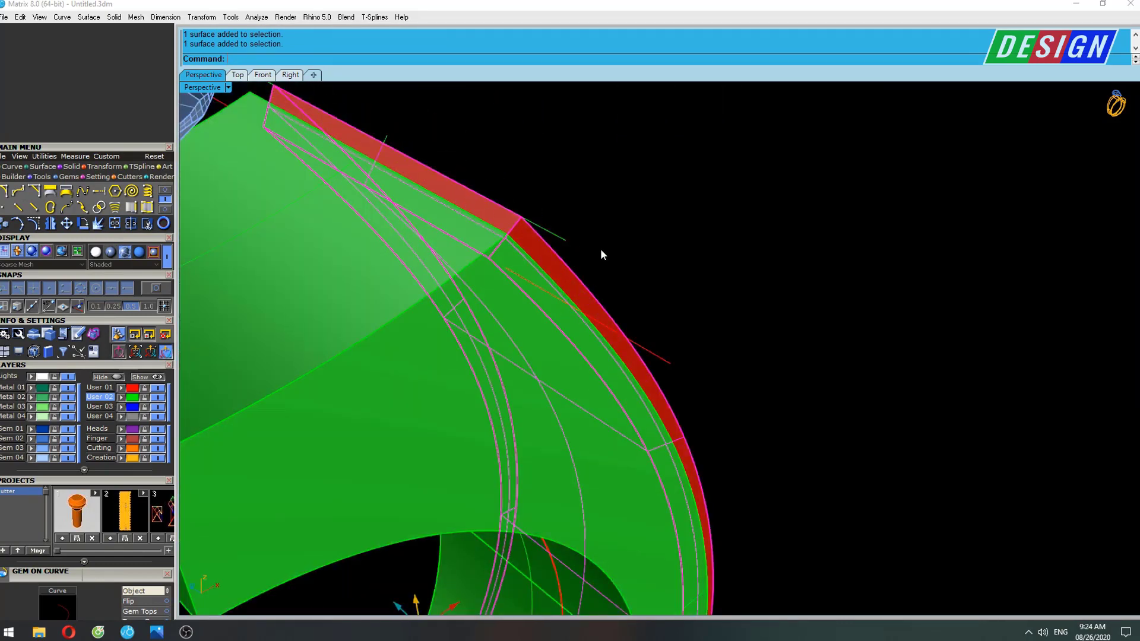
pyautogui.moveTo(601, 249); pyautogui.dragTo(448, 226, button='right')
pyautogui.press('Return')
pyautogui.click(473, 193)
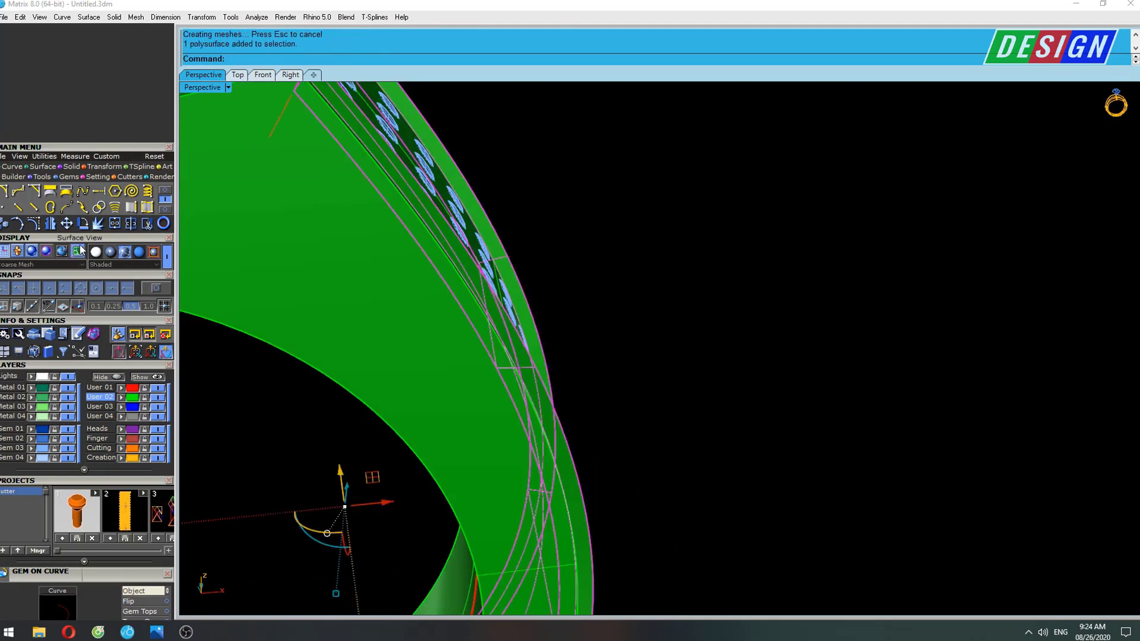
pyautogui.click(42, 156)
pyautogui.click(82, 207)
# - Finish the normal-direction check and select the green shank
pyautogui.moveTo(511, 248); pyautogui.dragTo(596, 305, button='right')
pyautogui.scroll(-5, 595, 305)
pyautogui.press('Return')
pyautogui.moveTo(609, 210); pyautogui.dragTo(576, 230, button='right')
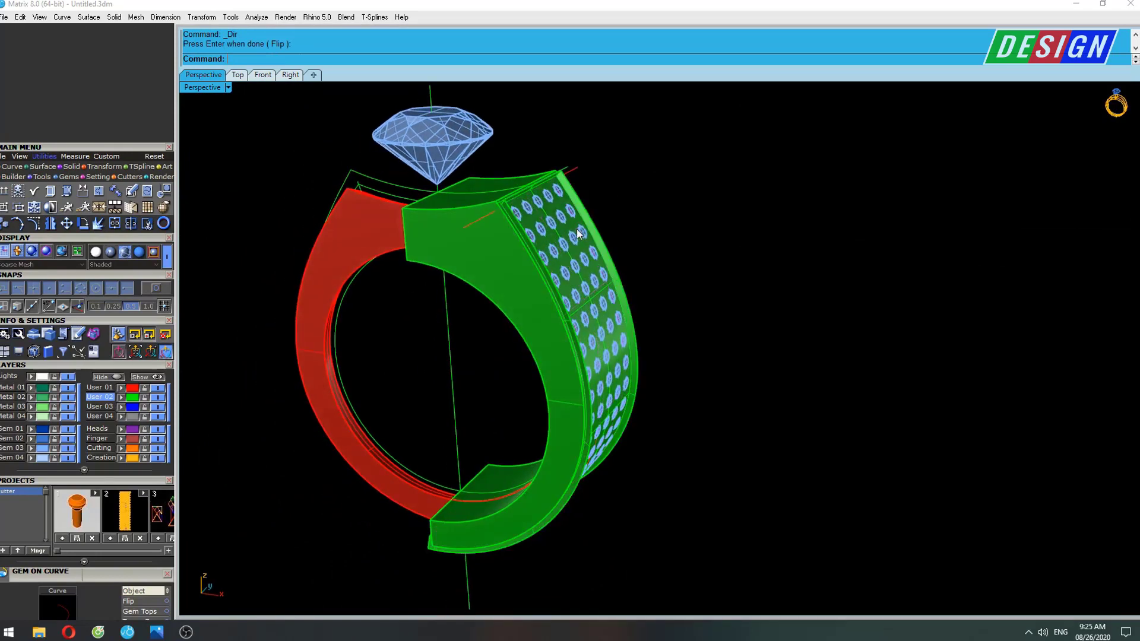
pyautogui.scroll(5, 452, 270)
pyautogui.click(452, 271)
pyautogui.moveTo(608, 279); pyautogui.dragTo(573, 277, button='right')
pyautogui.write('b')
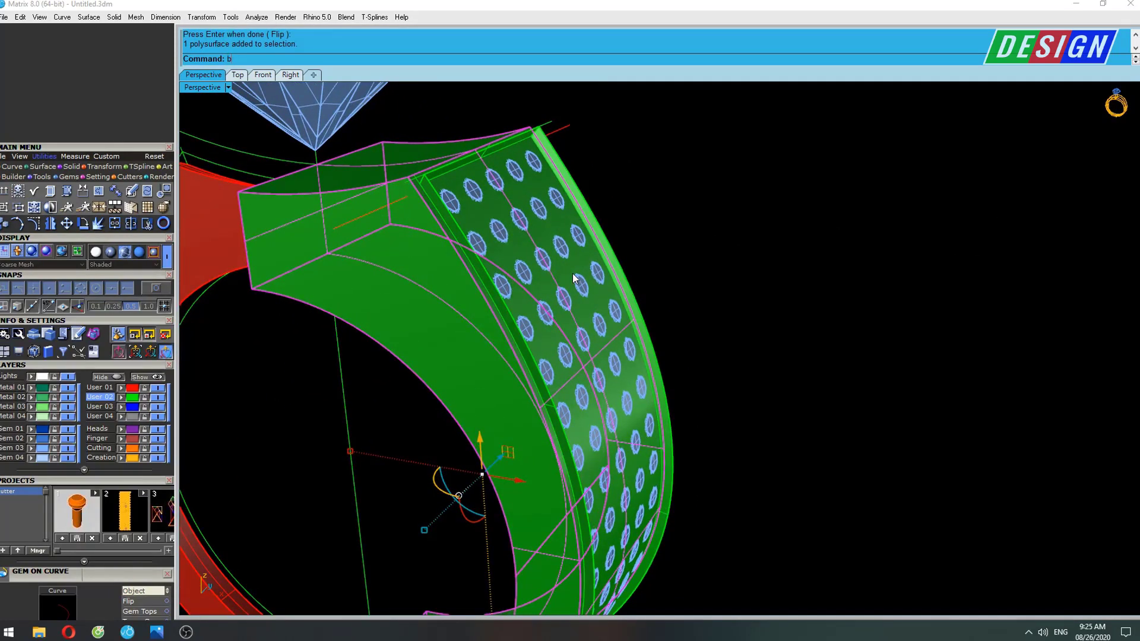
# - Subtract the joined cutter polysurface from the shank with BooleanDifference
pyautogui.write('ooleandifference')
pyautogui.press('Return')
pyautogui.click(595, 218)
pyautogui.press('Return')
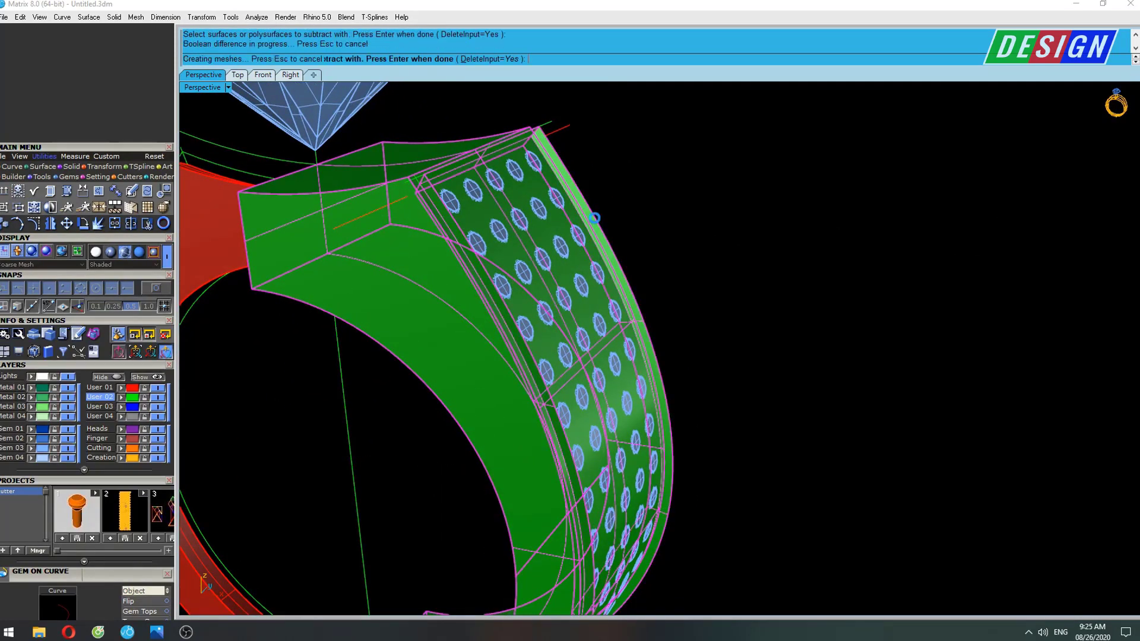
pyautogui.scroll(-3, 595, 218)
pyautogui.moveTo(647, 248); pyautogui.dragTo(613, 262, button='right')
# - Preview the cut gem seats in plastic shading
pyautogui.write('s')
pyautogui.press('Return')
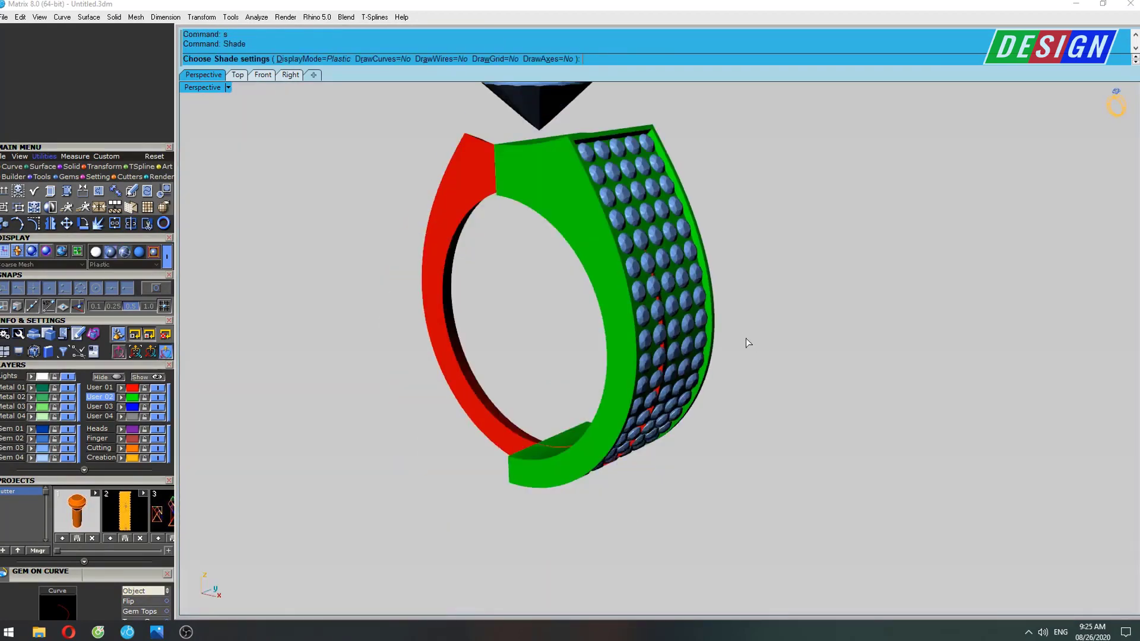
pyautogui.moveTo(746, 343)
pyautogui.mouseDown(button='right')
pyautogui.moveTo(611, 323)
pyautogui.moveTo(629, 362)
pyautogui.moveTo(582, 288)
pyautogui.moveTo(613, 272)
pyautogui.moveTo(689, 192)
pyautogui.moveTo(707, 148)
pyautogui.moveTo(561, 216)
pyautogui.mouseUp(button='right')
pyautogui.click(613, 273)
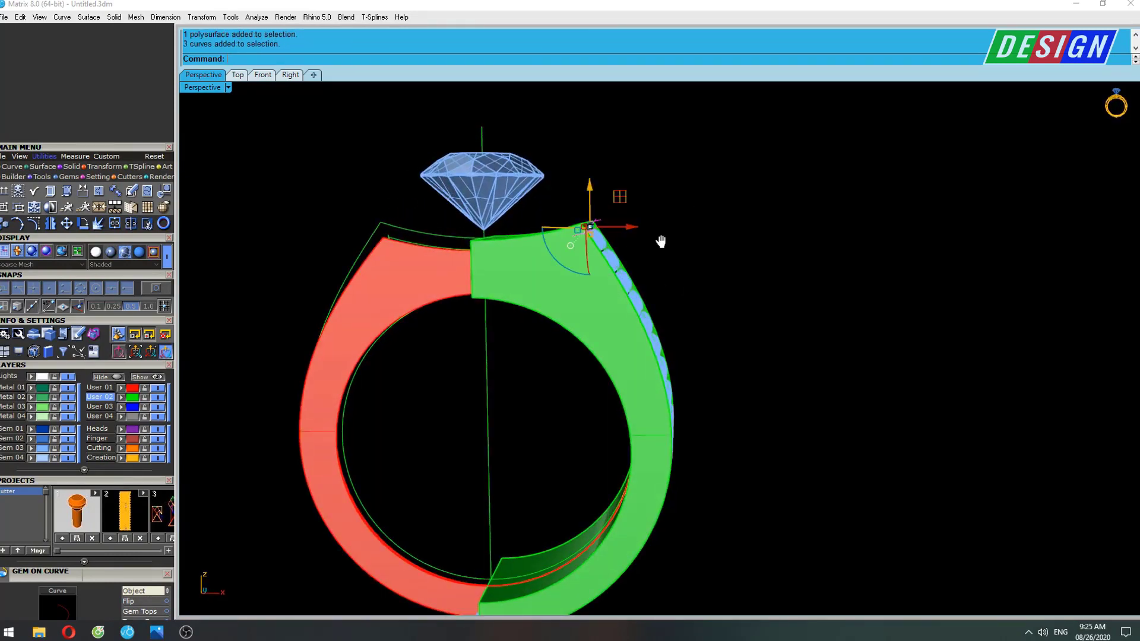
# - Delete the leftover curves around the shank
pyautogui.scroll(3, 571, 263)
pyautogui.moveTo(571, 262); pyautogui.dragTo(609, 304, button='right')
pyautogui.write('d')
pyautogui.press('Return')
# - Isolate and select the gems with ShowSelected, restore the ring, and maximize the Right view
pyautogui.scroll(-3, 646, 244)
pyautogui.moveTo(646, 244)
pyautogui.mouseDown(button='right')
pyautogui.moveTo(603, 348)
pyautogui.moveTo(561, 348)
pyautogui.moveTo(572, 408)
pyautogui.moveTo(621, 285)
pyautogui.moveTo(611, 425)
pyautogui.moveTo(581, 415)
pyautogui.mouseUp(button='right')
pyautogui.write('ss')
pyautogui.press('Return')
pyautogui.hotkey('ctrl', 'a')
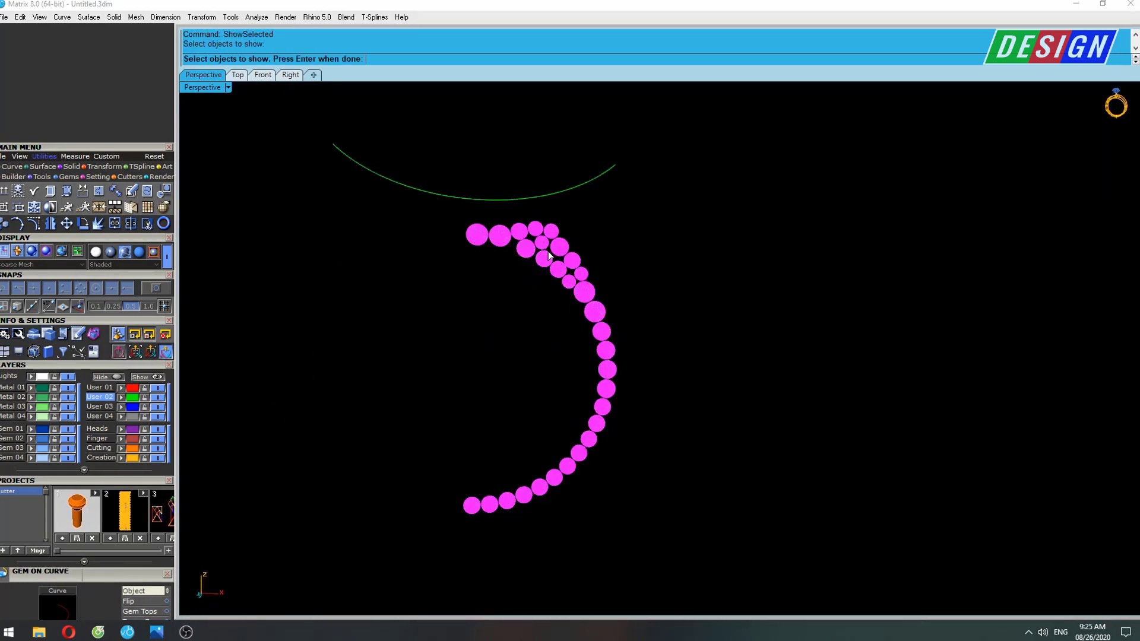
pyautogui.press('Return')
pyautogui.hotkey('ctrl', 'F3')
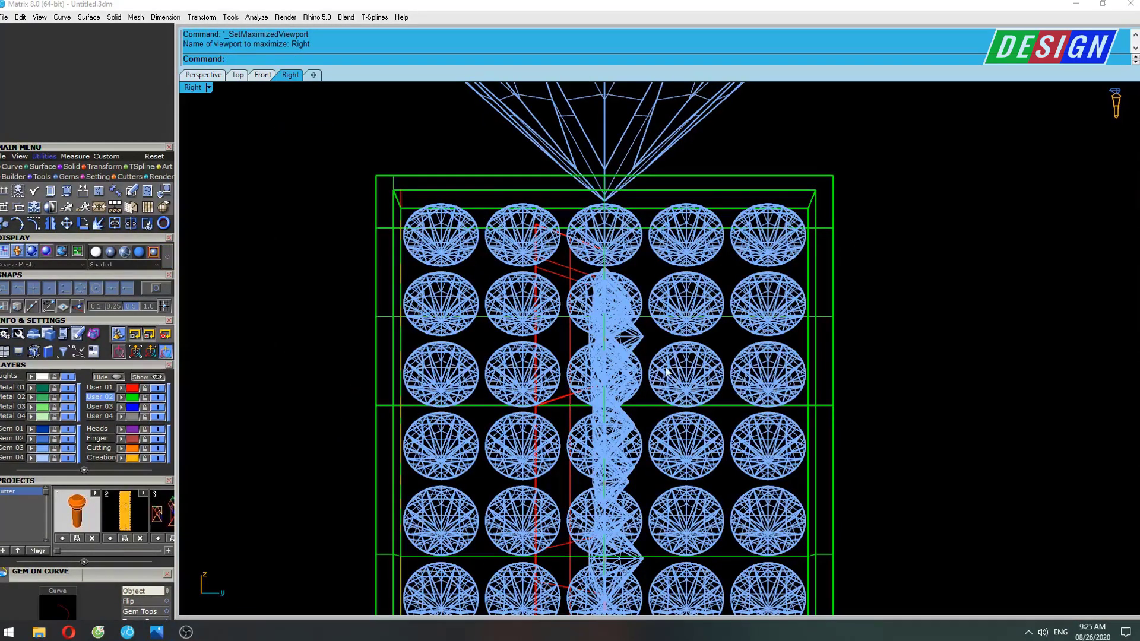
# - Select the 30 middle-column gem instances plus the cutter polysurface in the side view
pyautogui.click(640, 337)
pyautogui.scroll(-1, 629, 261)
pyautogui.scroll(5, 629, 259)
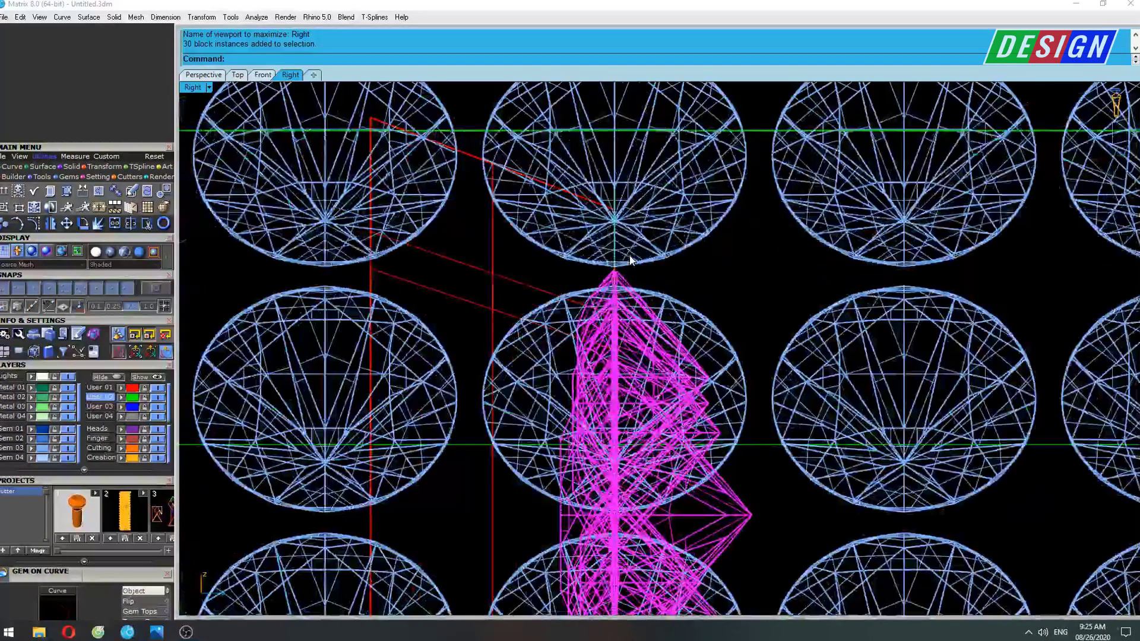
pyautogui.scroll(-2, 629, 260)
pyautogui.scroll(-1, 629, 260)
pyautogui.scroll(-2, 628, 261)
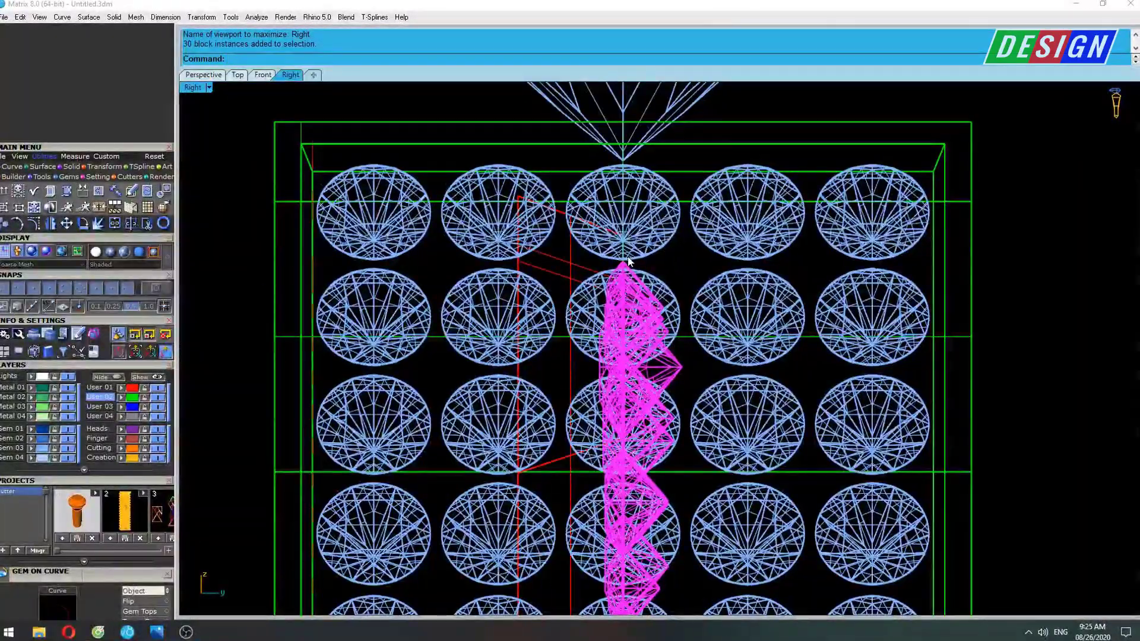
pyautogui.scroll(-1, 615, 272)
pyautogui.scroll(-2, 615, 271)
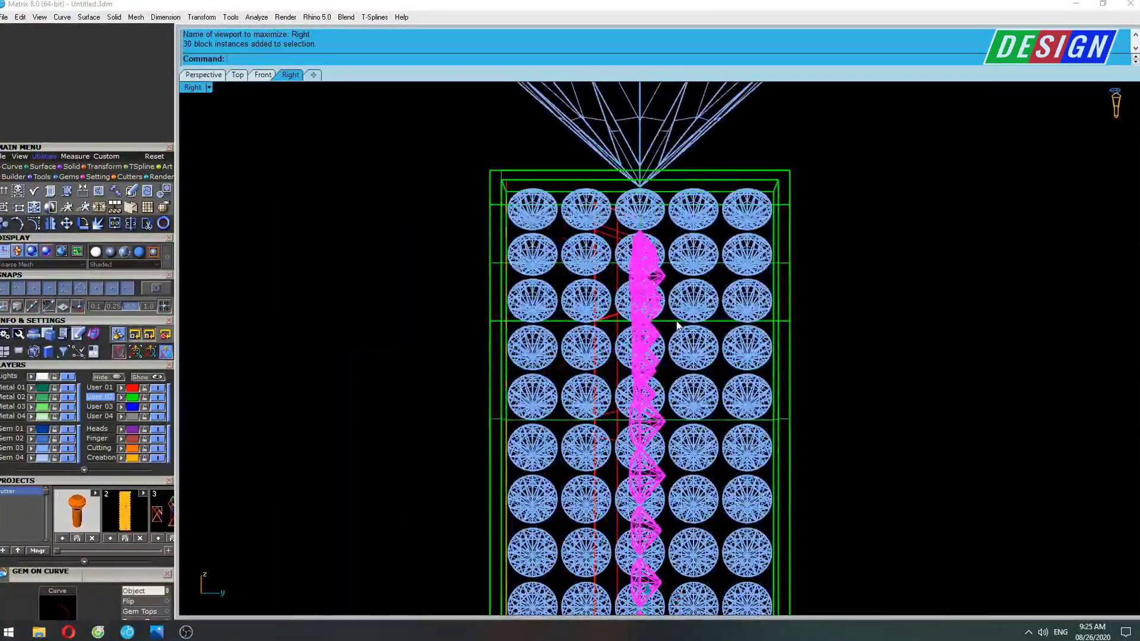
pyautogui.scroll(2, 600, 252)
pyautogui.keyDown('shift'); pyautogui.click(585, 244); pyautogui.keyUp('shift')
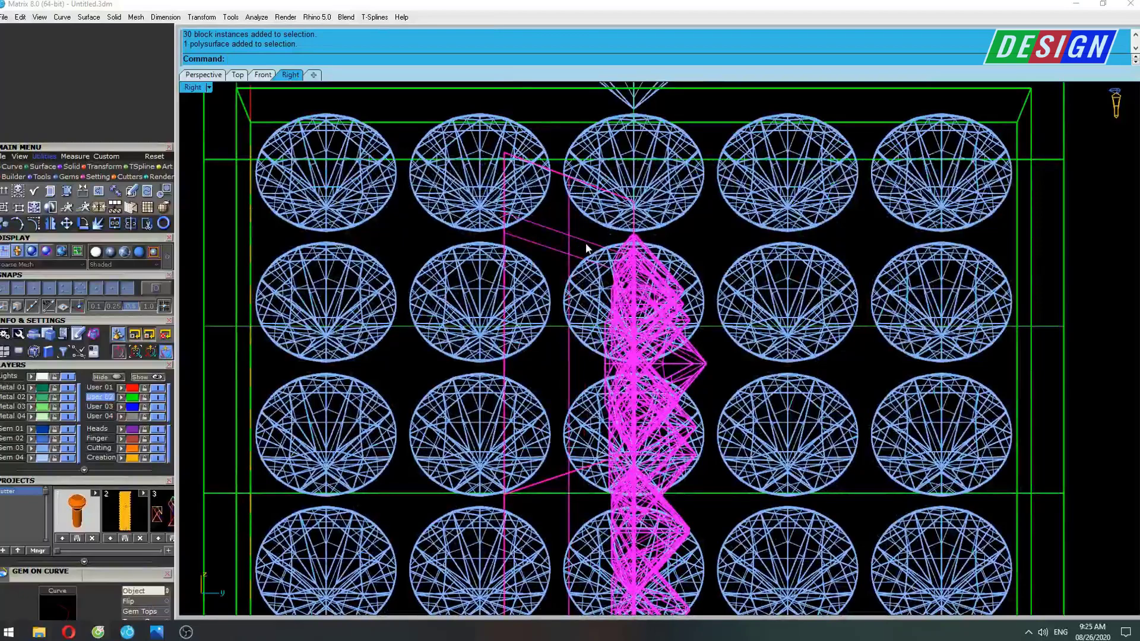
pyautogui.scroll(-2, 599, 255)
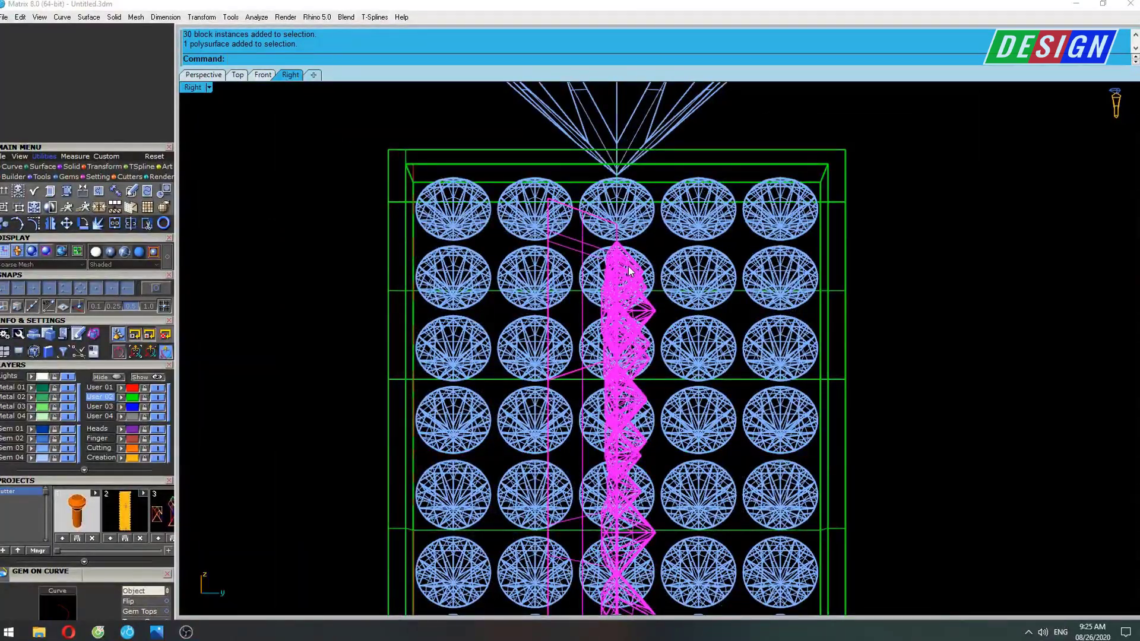
pyautogui.scroll(-2, 635, 274)
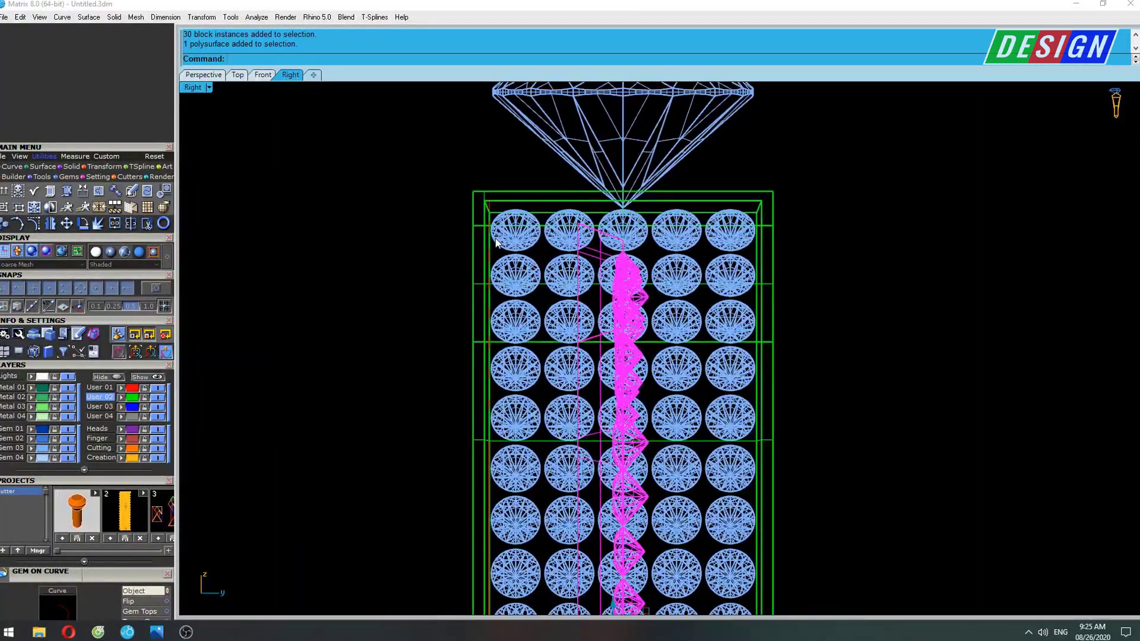
pyautogui.scroll(3, 497, 243)
pyautogui.scroll(1, 552, 244)
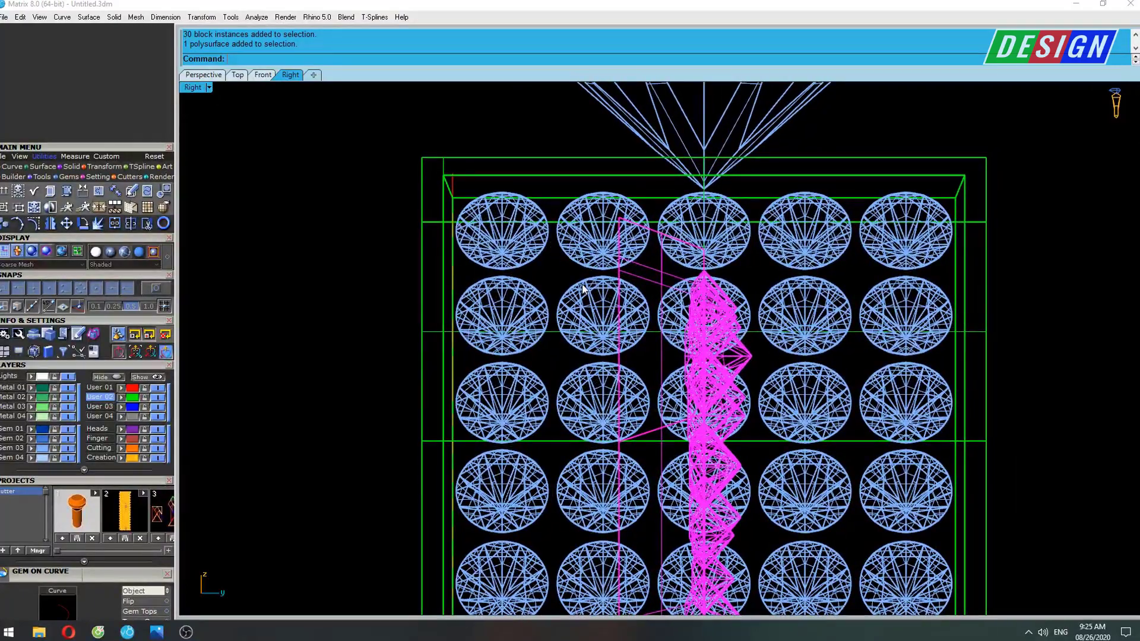
pyautogui.moveTo(640, 309); pyautogui.dragTo(602, 295, button='right')
# - Move the selected cutters from the grid centre to the gem grid's left edge
pyautogui.write('Move')
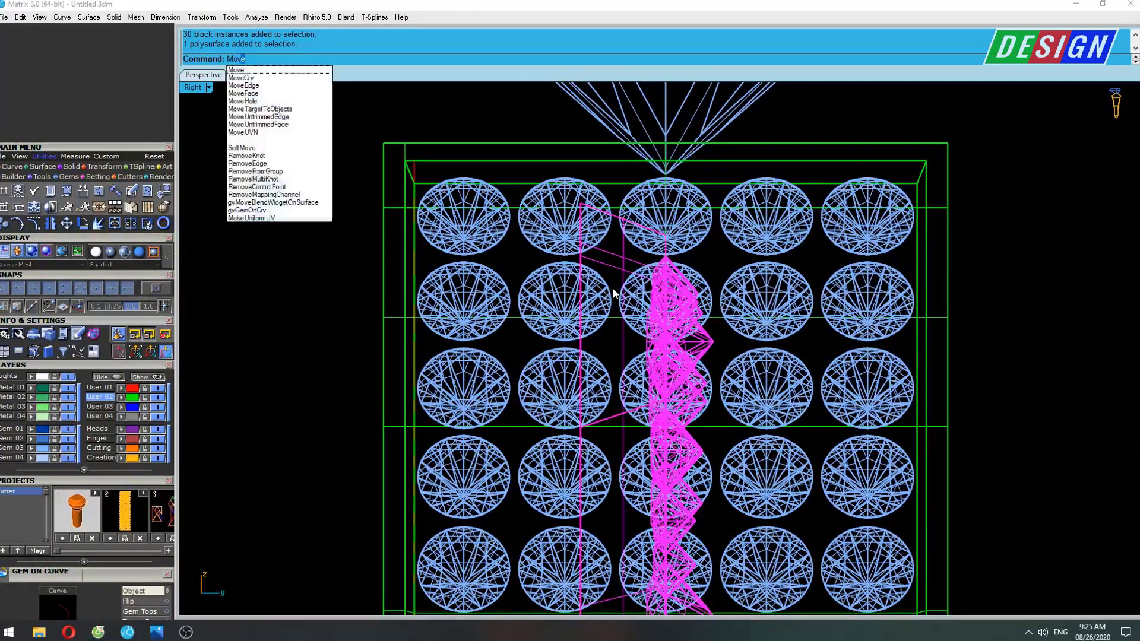
pyautogui.press('Return')
pyautogui.click(788, 349)
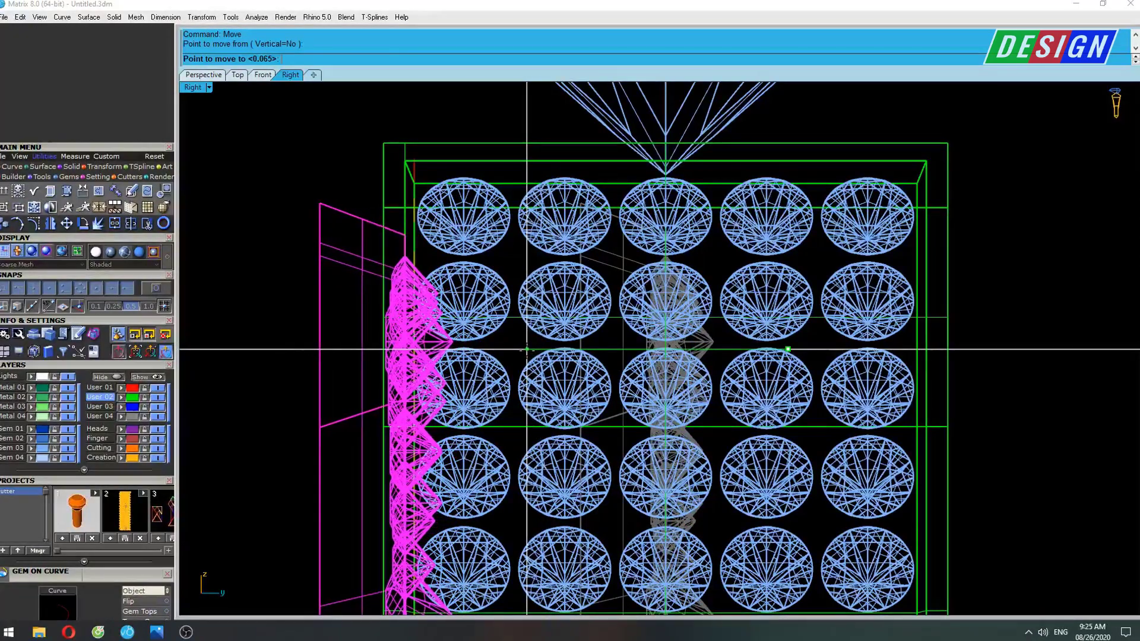
pyautogui.click(527, 349)
pyautogui.scroll(1, 392, 247)
pyautogui.scroll(4, 392, 247)
pyautogui.moveTo(466, 274); pyautogui.dragTo(481, 283, button='right')
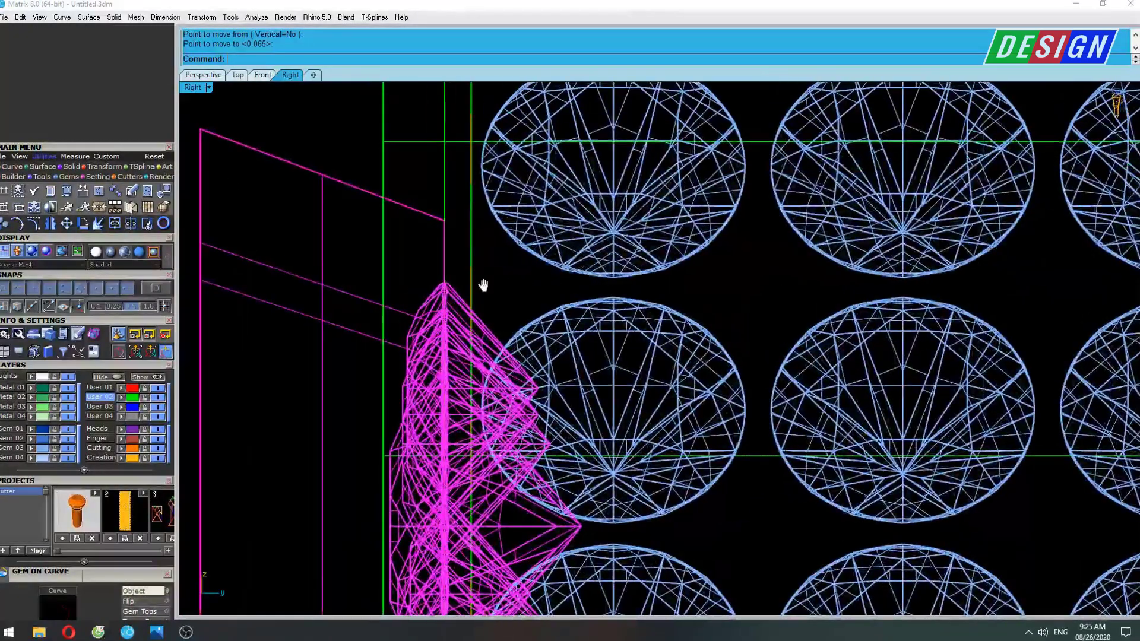
# - Nudge the cutters slightly further left with a second move
pyautogui.press('Return')
pyautogui.click(703, 325)
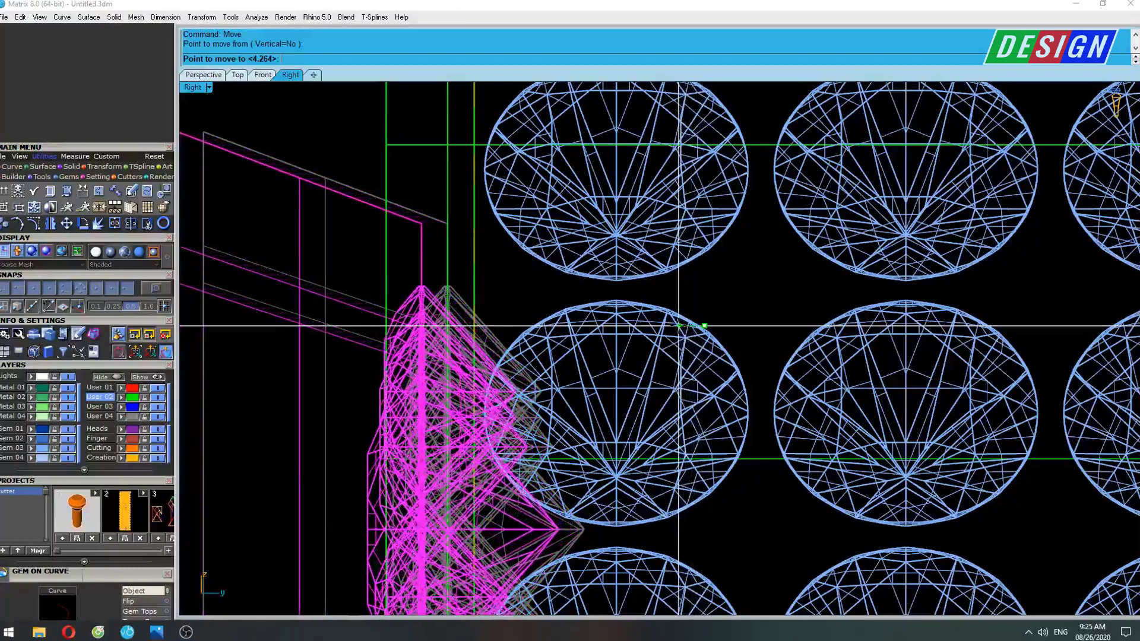
pyautogui.click(679, 331)
pyautogui.scroll(-5, 679, 331)
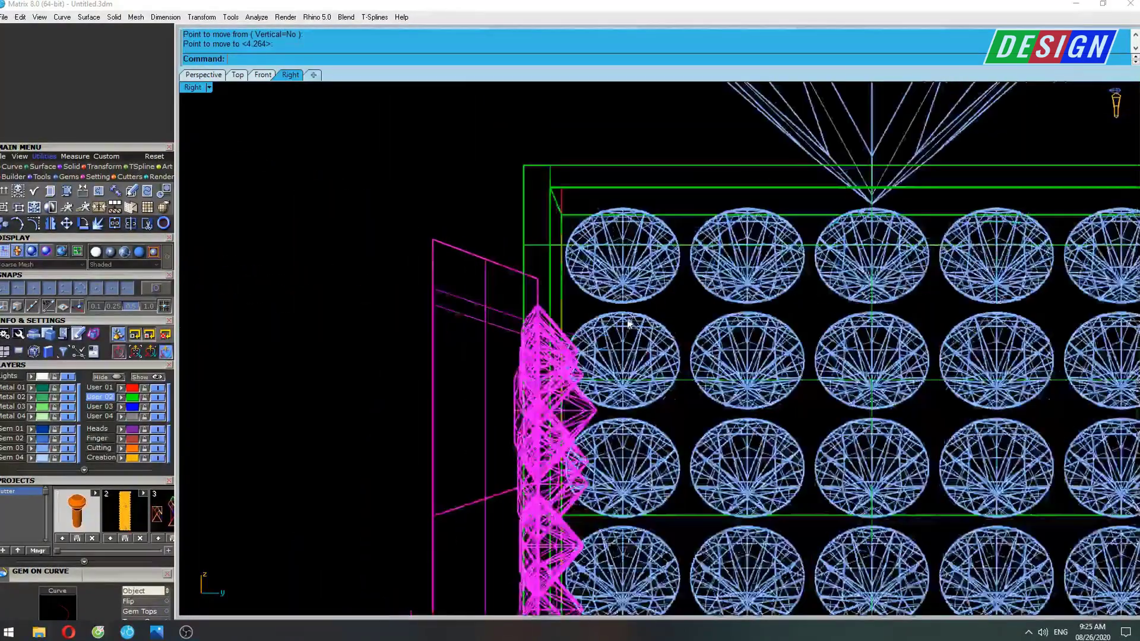
pyautogui.scroll(5, 540, 331)
pyautogui.scroll(2, 540, 331)
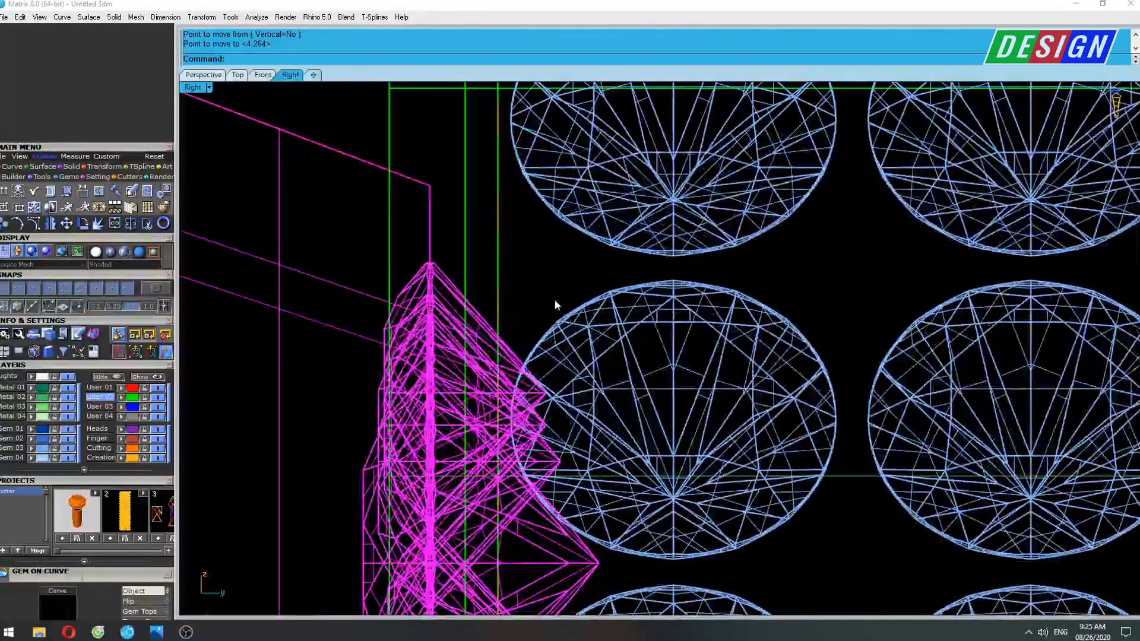
# - Reselect the column of 30 cutters and shift them by 0.2
pyautogui.press('Escape')
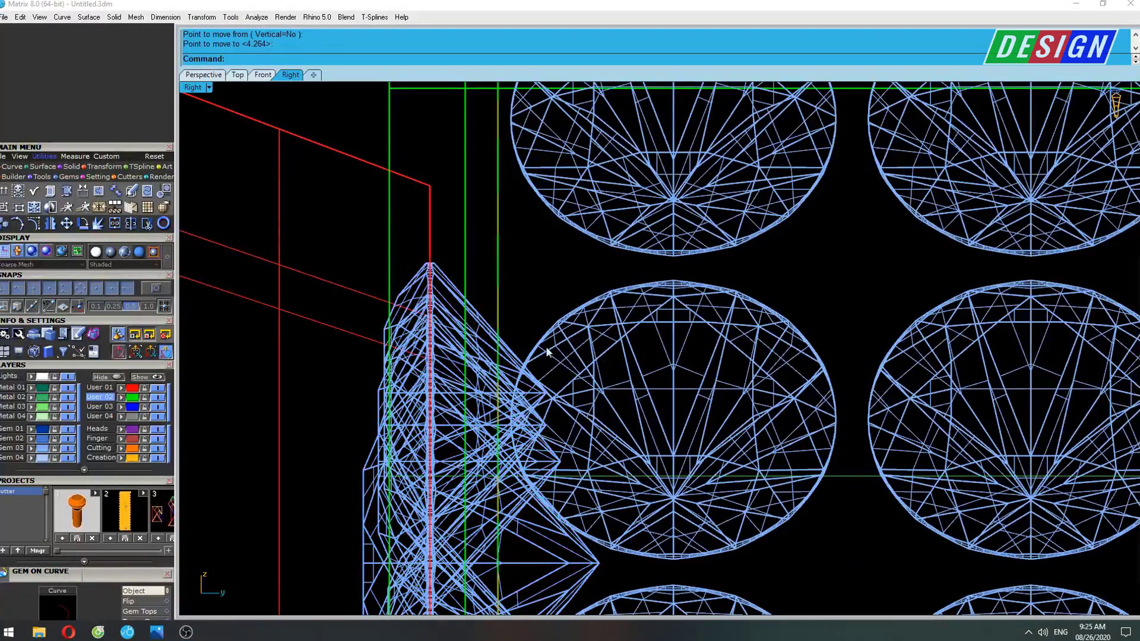
pyautogui.scroll(-1, 436, 242)
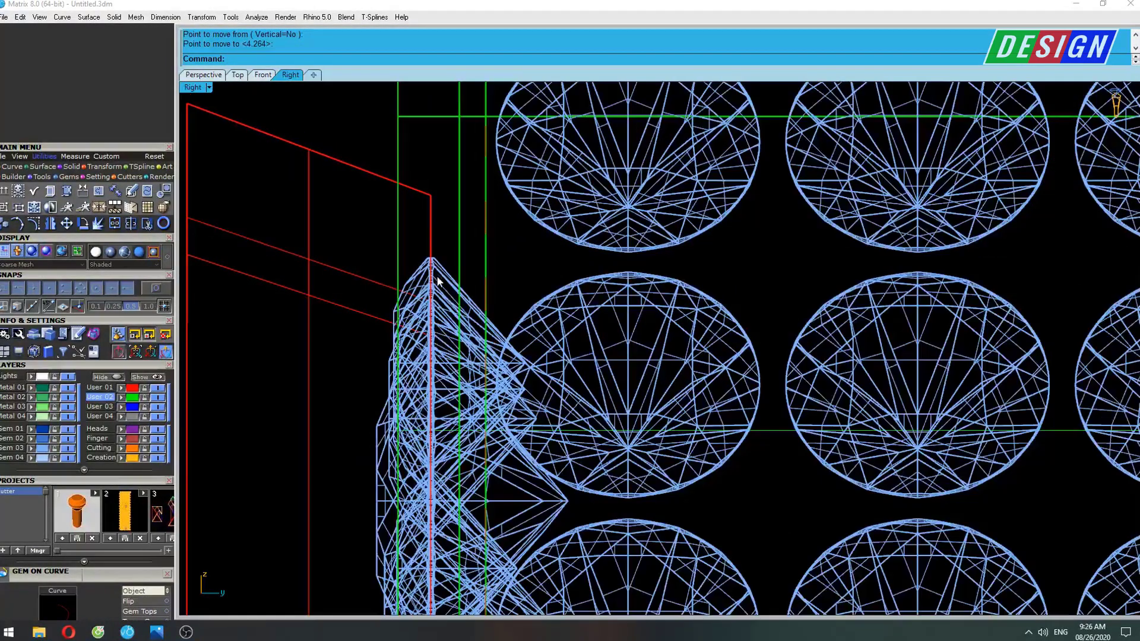
pyautogui.click(440, 261)
pyautogui.write('m')
pyautogui.press('Return')
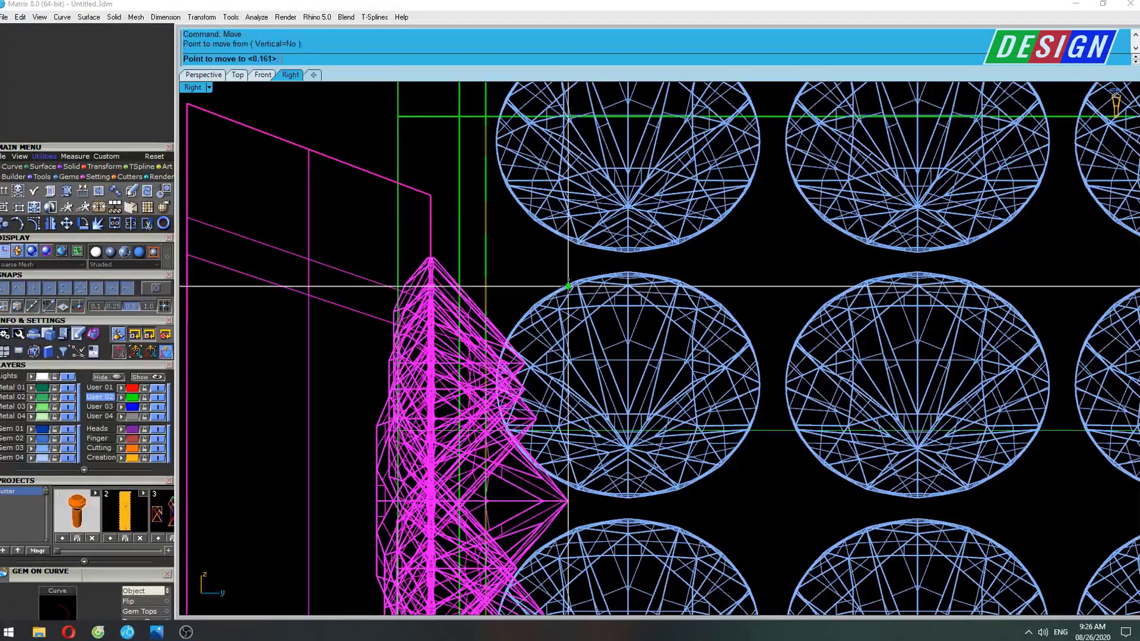
pyautogui.click(569, 286)
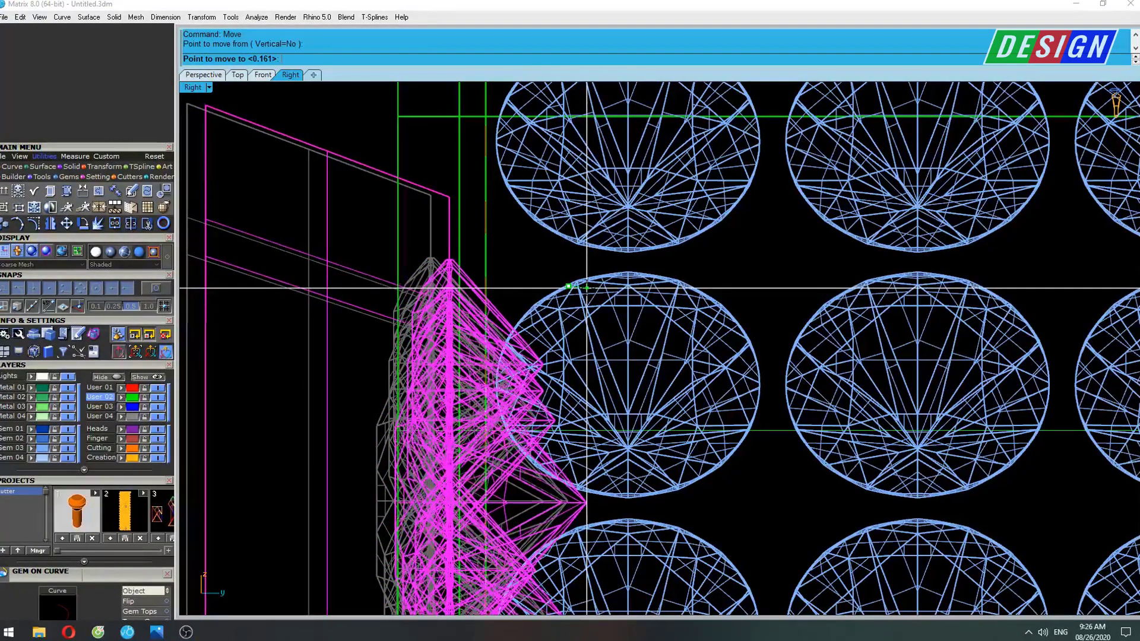
pyautogui.scroll(-1, 587, 291)
pyautogui.scroll(1, 529, 306)
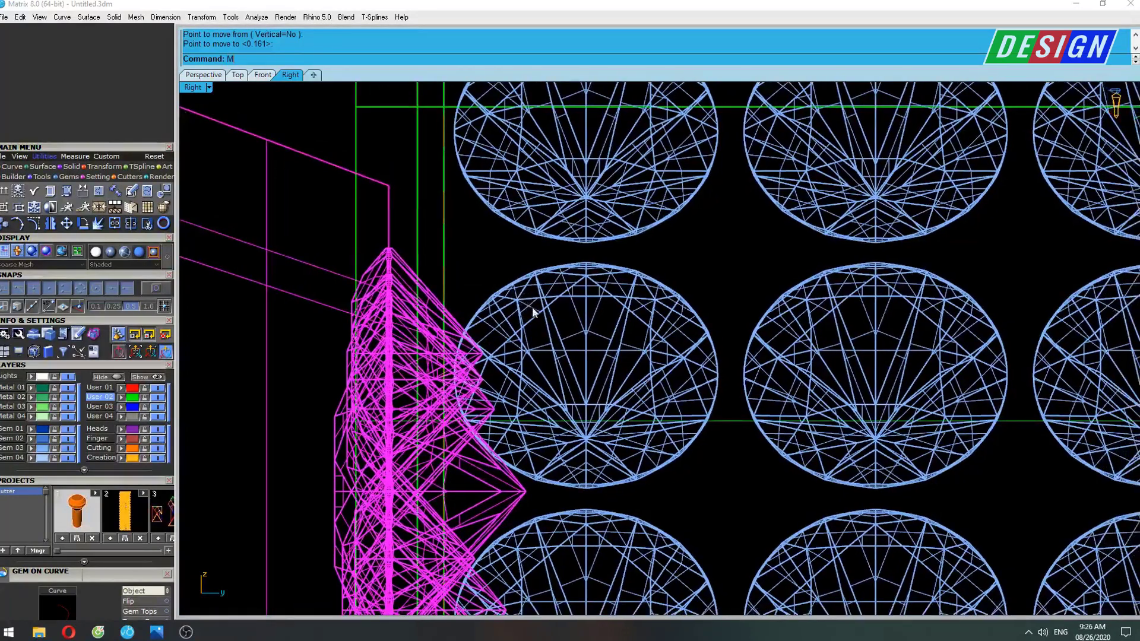
pyautogui.write('2')
pyautogui.press('Return')
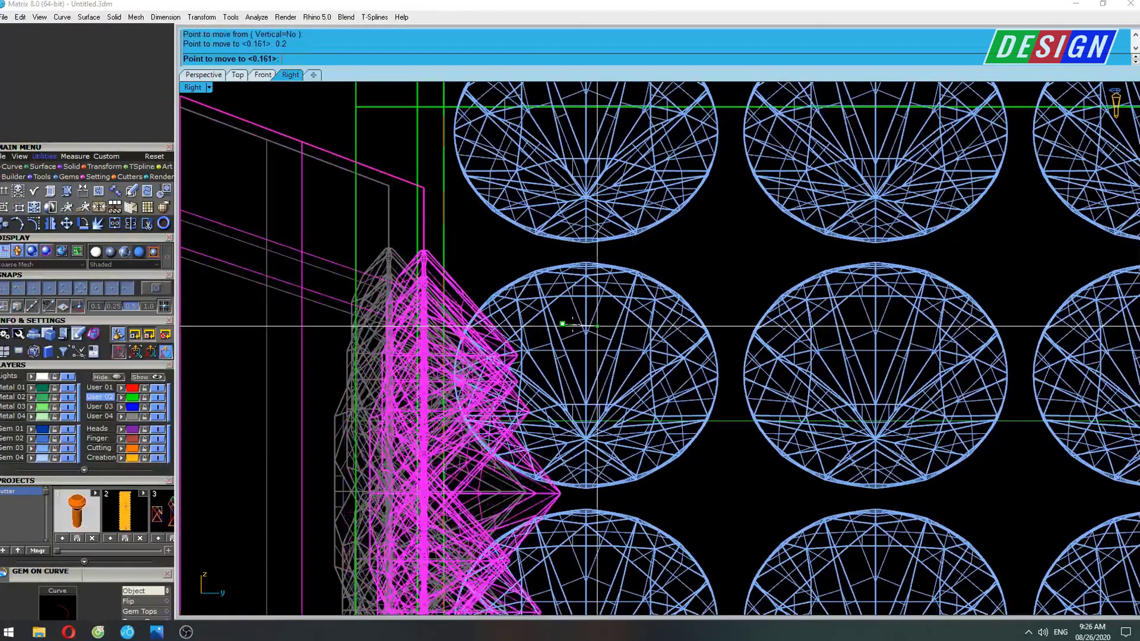
pyautogui.click(743, 339)
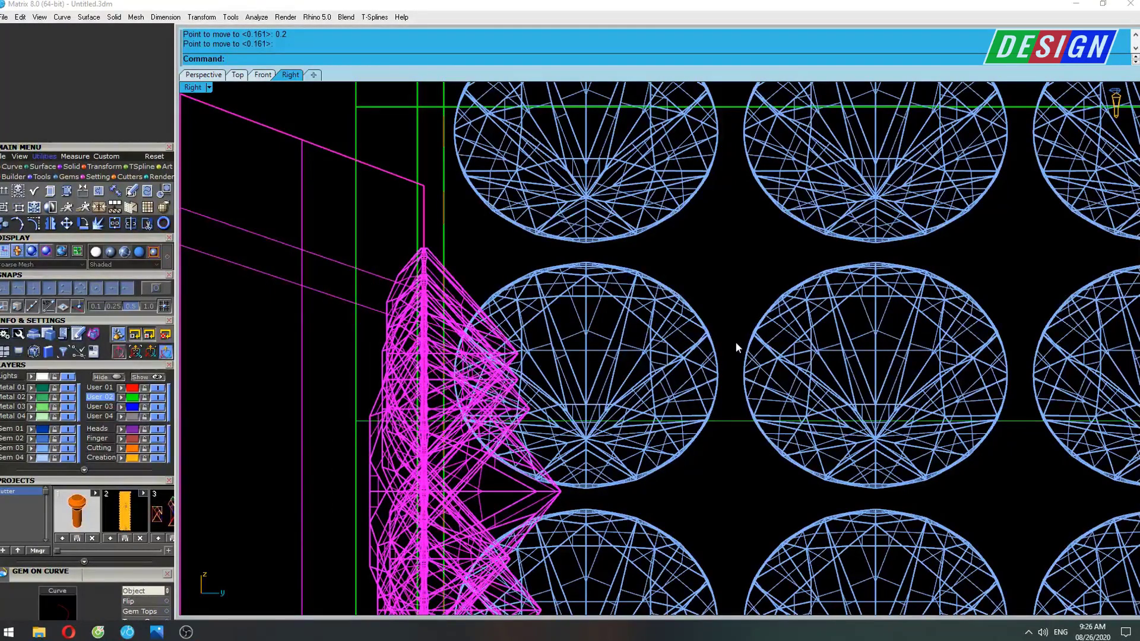
# - Undo that shift and place the cutters at the 0.2 offset again
pyautogui.hotkey('ctrl', 'z')
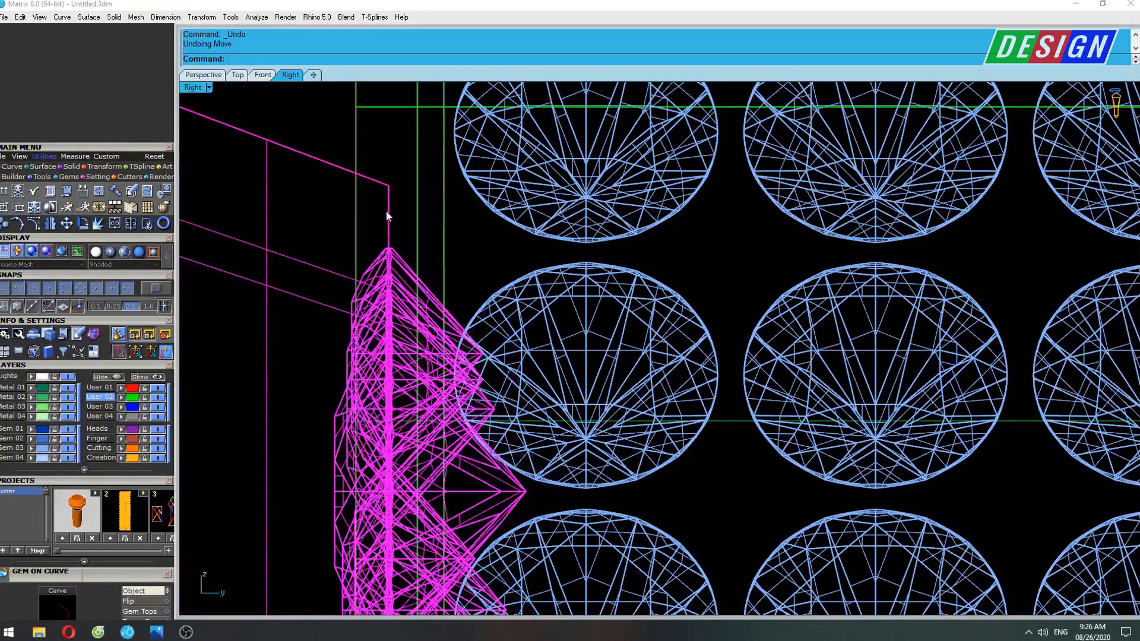
pyautogui.moveTo(467, 266); pyautogui.dragTo(415, 253, button='right')
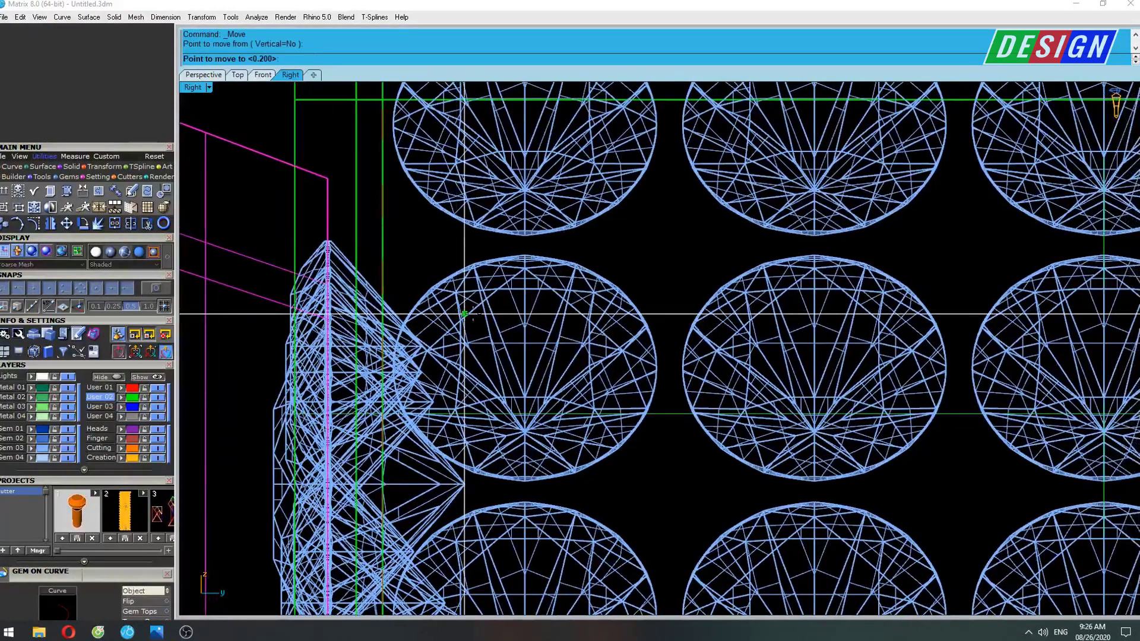
pyautogui.click(500, 314)
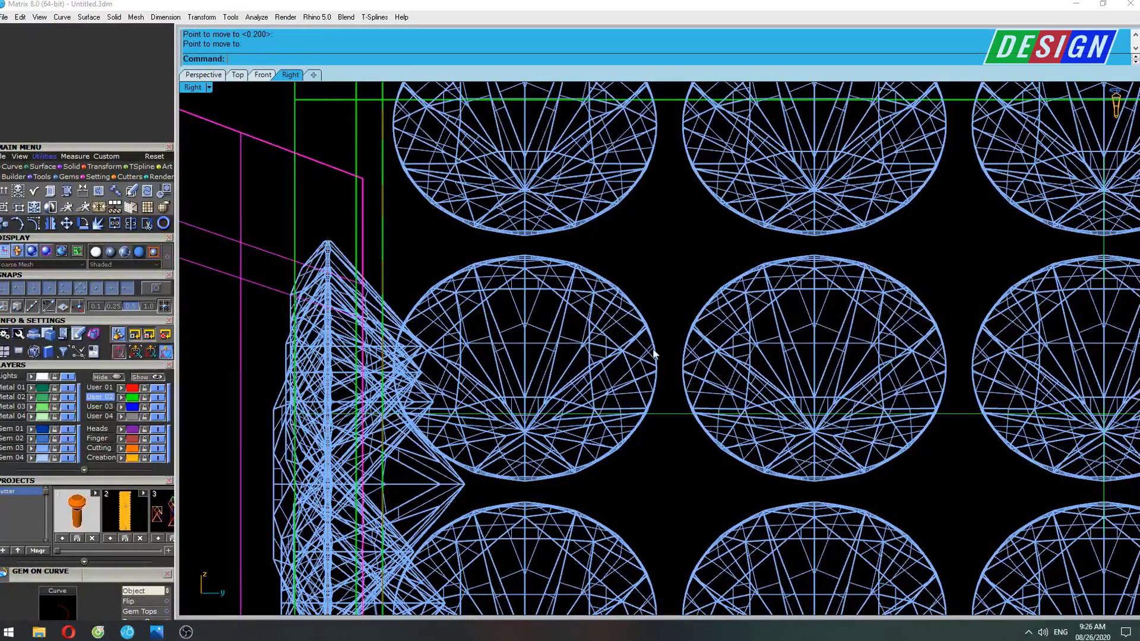
pyautogui.moveTo(500, 313); pyautogui.dragTo(532, 252, button='right')
pyautogui.scroll(-3, 612, 239)
# - Inspect the cutter placement in perspective, then return to the maximized side view
pyautogui.hotkey('ctrl', 'F4')
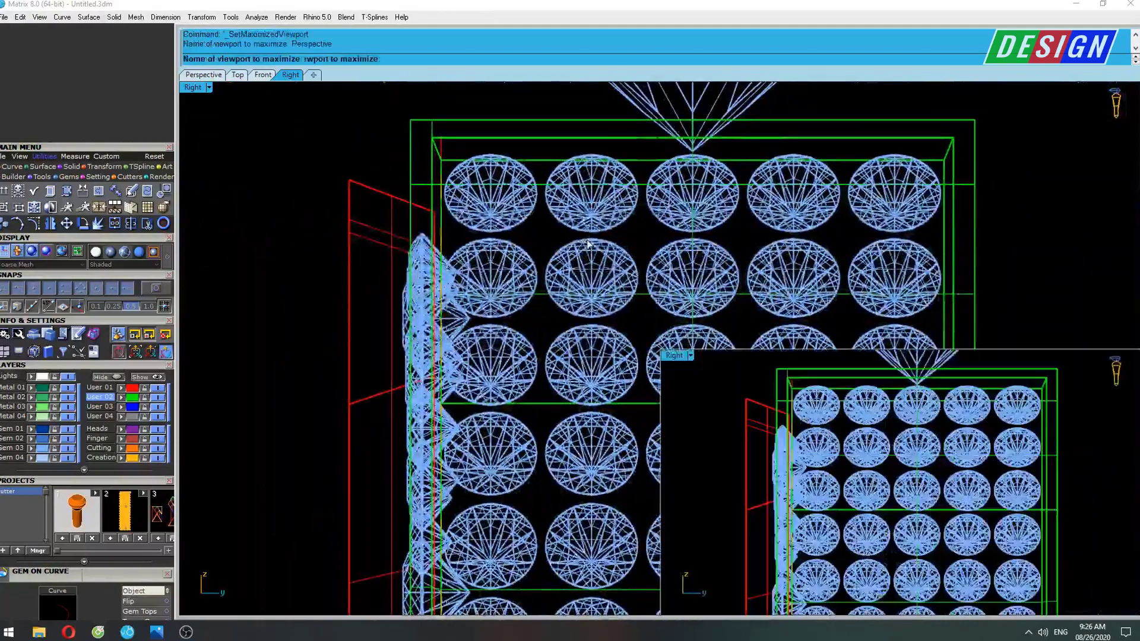
pyautogui.moveTo(600, 273)
pyautogui.mouseDown(button='right')
pyautogui.moveTo(578, 305)
pyautogui.moveTo(627, 157)
pyautogui.moveTo(600, 278)
pyautogui.mouseUp(button='right')
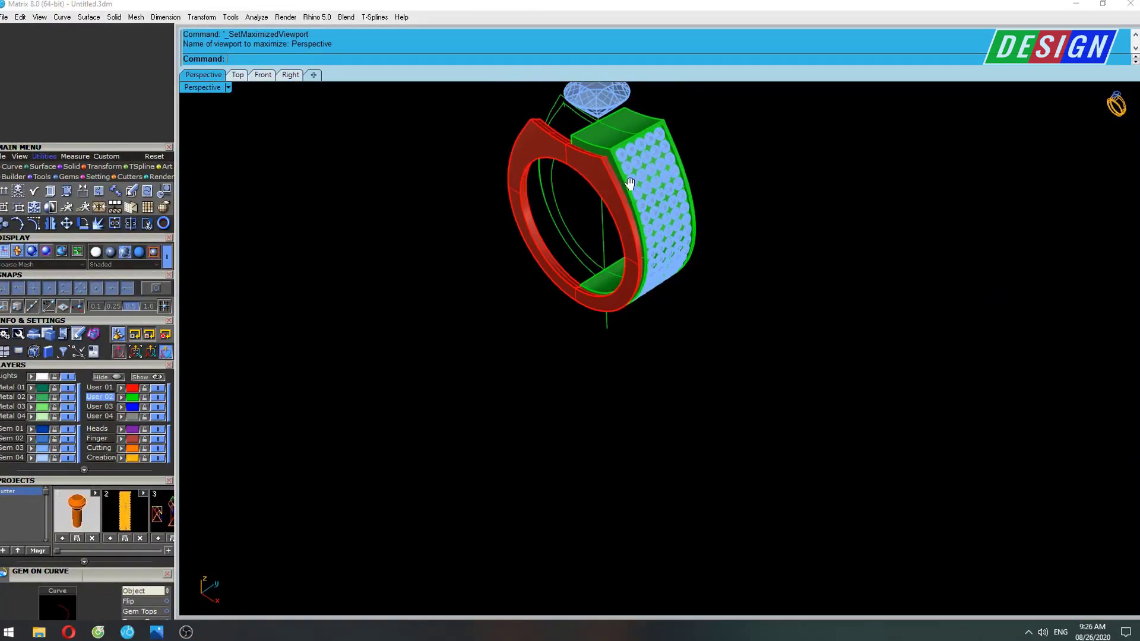
pyautogui.scroll(3, 635, 284)
pyautogui.scroll(2, 664, 314)
pyautogui.moveTo(664, 313); pyautogui.dragTo(776, 194, button='right')
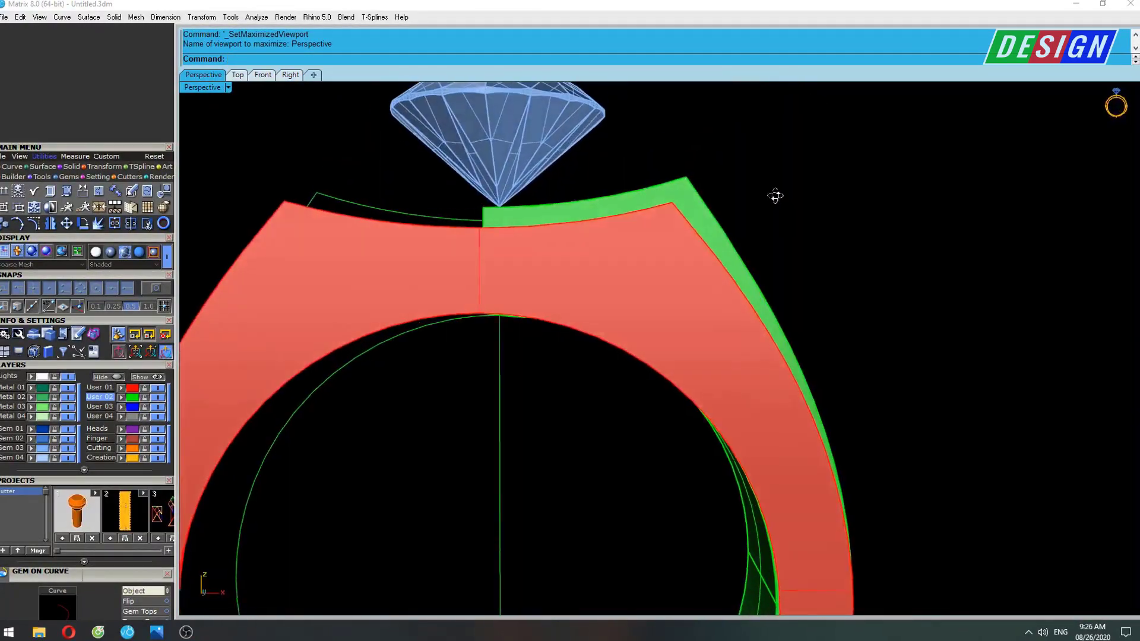
pyautogui.scroll(-2, 792, 364)
pyautogui.moveTo(791, 364)
pyautogui.mouseDown(button='right')
pyautogui.moveTo(698, 198)
pyautogui.moveTo(687, 326)
pyautogui.mouseUp(button='right')
pyautogui.scroll(2, 654, 371)
pyautogui.scroll(-2, 654, 371)
pyautogui.moveTo(737, 172)
pyautogui.mouseDown(button='right')
pyautogui.moveTo(680, 275)
pyautogui.moveTo(526, 226)
pyautogui.mouseUp(button='right')
pyautogui.scroll(3, 573, 240)
pyautogui.scroll(-3, 516, 269)
pyautogui.hotkey('ctrl', 'F3')
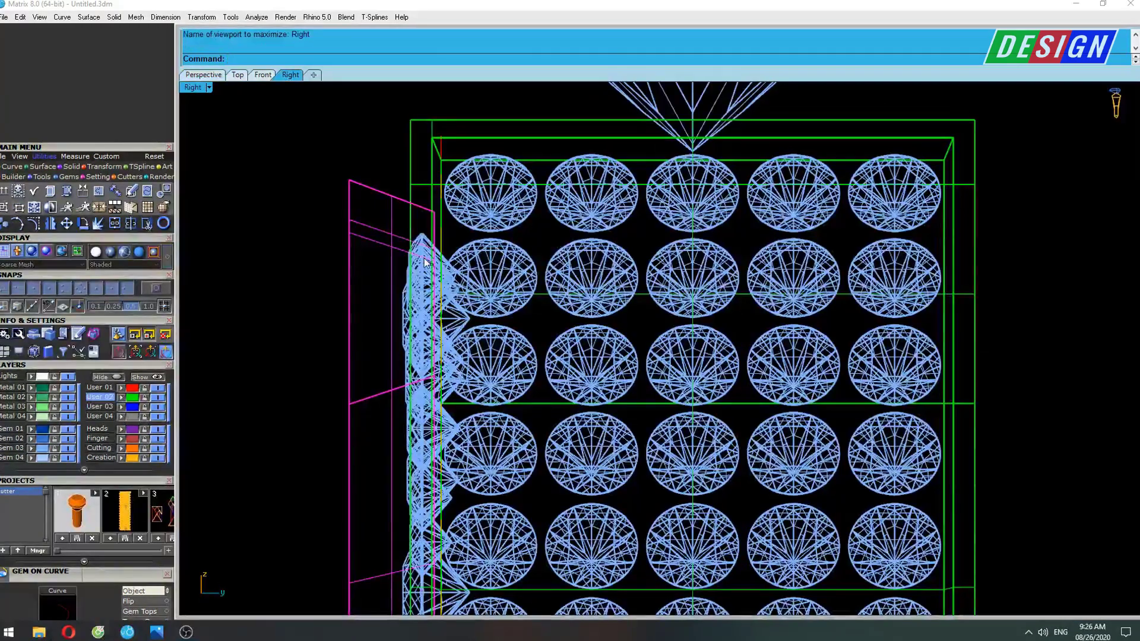
pyautogui.scroll(-3, 551, 234)
# - Mirror the cutters across the ring's centre line onto the shank's other side
pyautogui.scroll(-1, 451, 211)
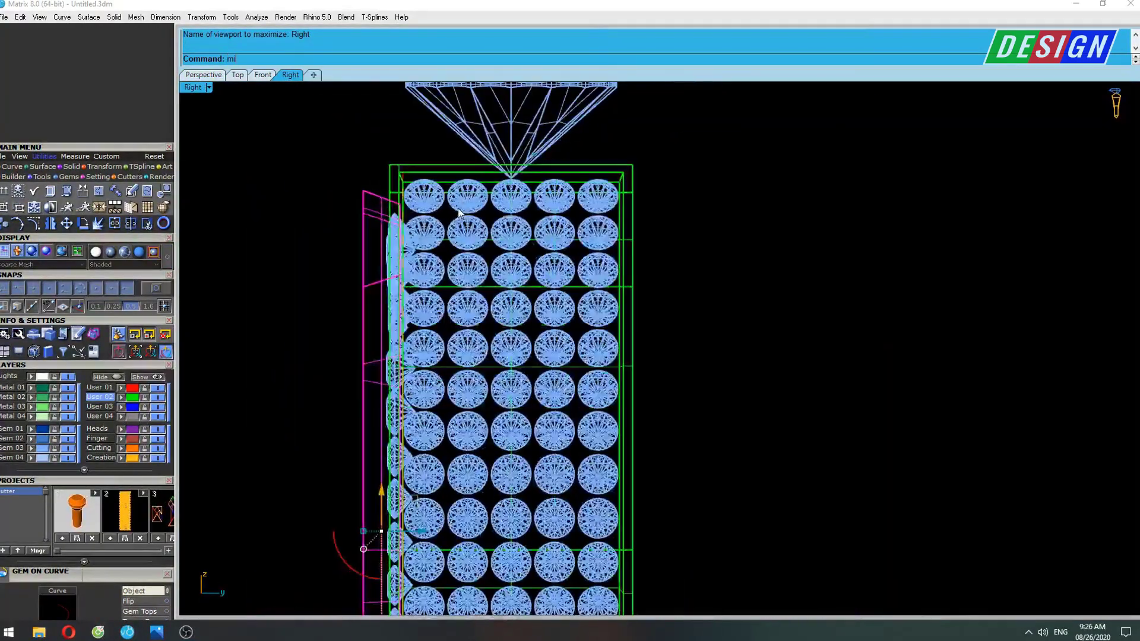
pyautogui.write('mirror')
pyautogui.press('Return')
pyautogui.click(511, 208)
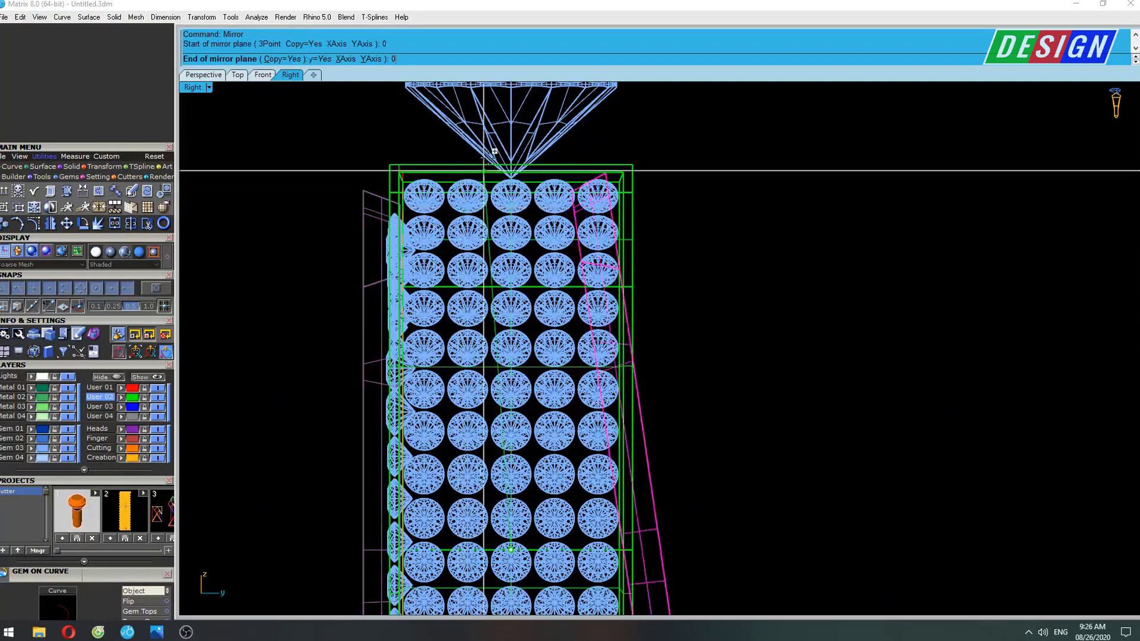
pyautogui.click(523, 113)
# - Boolean-subtract both red cutters from the green shank
pyautogui.hotkey('ctrl', 'F4')
pyautogui.moveTo(700, 274); pyautogui.dragTo(508, 234, button='right')
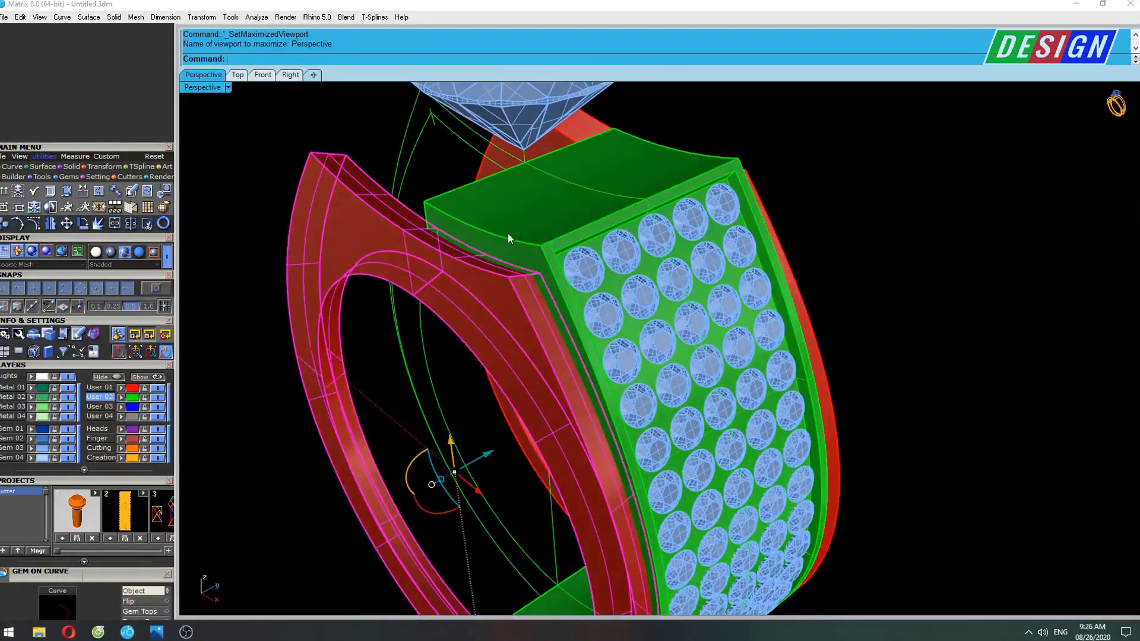
pyautogui.click(508, 233)
pyautogui.moveTo(568, 287); pyautogui.dragTo(533, 260, button='right')
pyautogui.write('b')
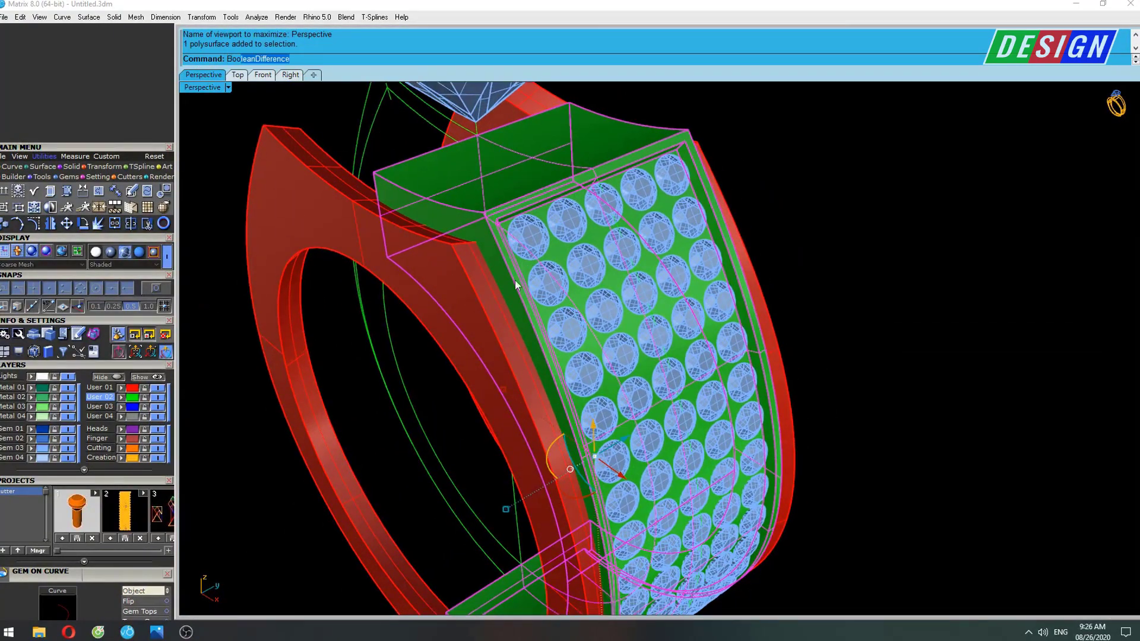
pyautogui.press('Return')
pyautogui.click(484, 174)
pyautogui.click(526, 112)
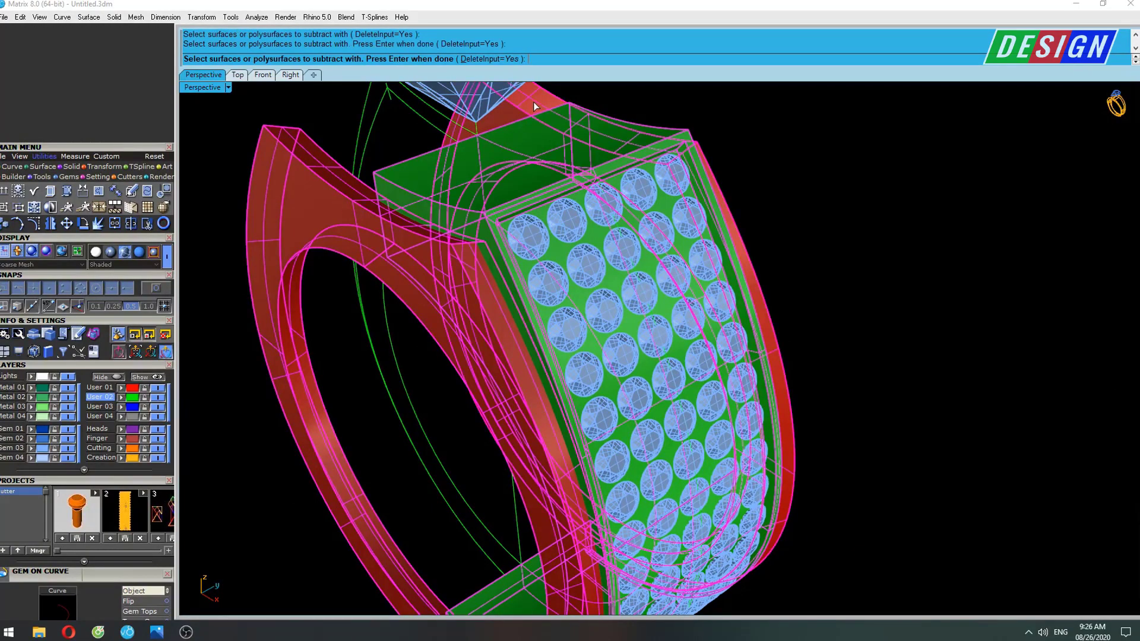
pyautogui.press('Return')
# - Check the cut shank in a shaded preview
pyautogui.moveTo(557, 160)
pyautogui.mouseDown(button='right')
pyautogui.moveTo(583, 248)
pyautogui.moveTo(587, 239)
pyautogui.moveTo(573, 297)
pyautogui.moveTo(732, 252)
pyautogui.moveTo(706, 283)
pyautogui.mouseUp(button='right')
pyautogui.write('s')
pyautogui.press('Return')
pyautogui.press('Escape')
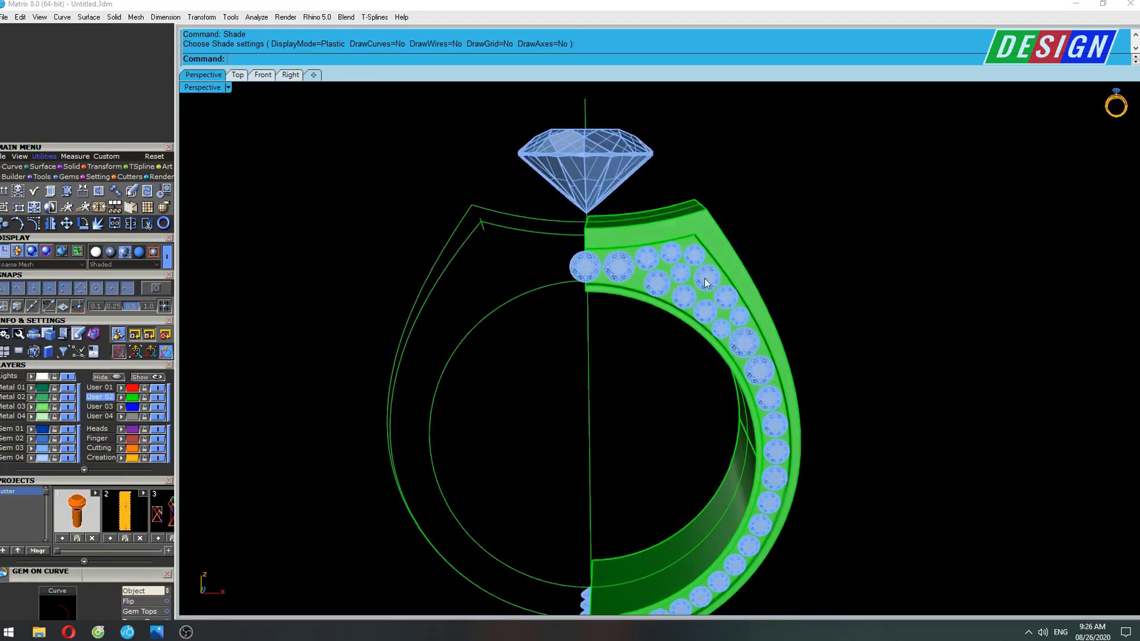
# - Delete a leftover curve and review the full-width pavé band, ending in the front view
pyautogui.click(468, 198)
pyautogui.write('d')
pyautogui.press('Return')
pyautogui.moveTo(468, 198); pyautogui.dragTo(623, 422, button='right')
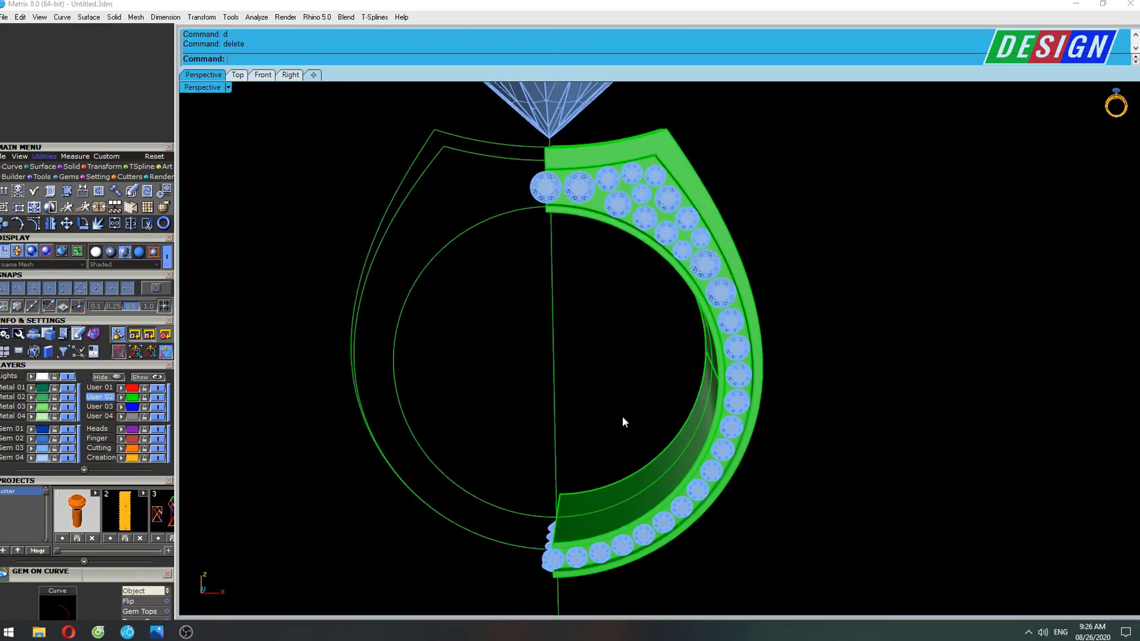
pyautogui.moveTo(627, 568); pyautogui.dragTo(650, 481, button='right')
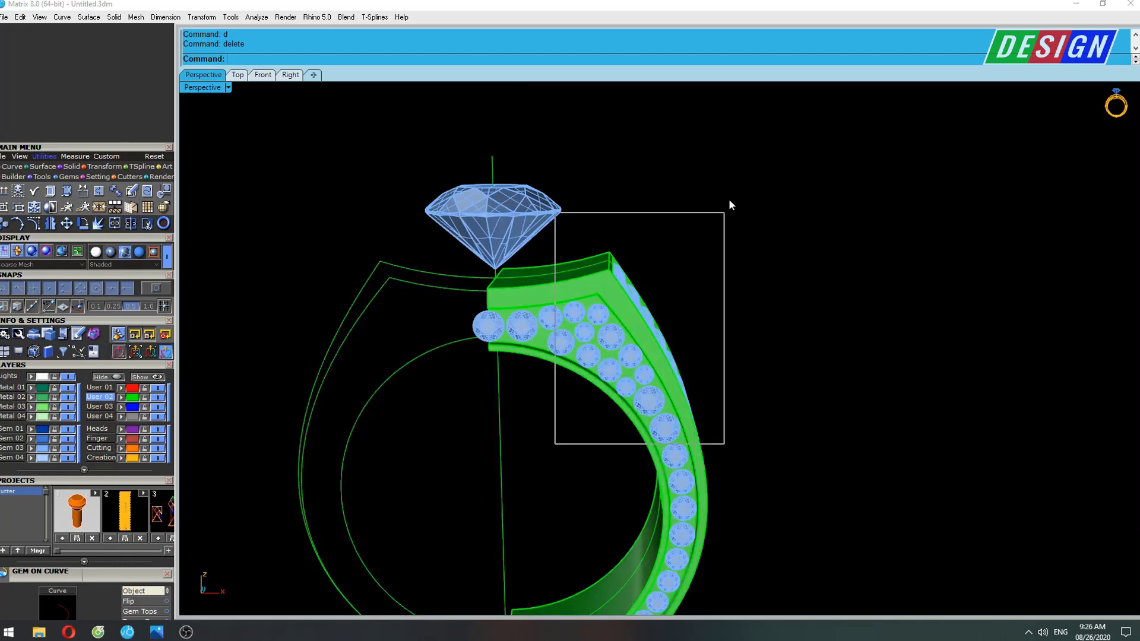
pyautogui.moveTo(735, 309)
pyautogui.mouseDown(button='right')
pyautogui.moveTo(710, 242)
pyautogui.moveTo(665, 324)
pyautogui.moveTo(606, 369)
pyautogui.moveTo(699, 262)
pyautogui.moveTo(685, 320)
pyautogui.moveTo(654, 288)
pyautogui.moveTo(723, 186)
pyautogui.moveTo(680, 244)
pyautogui.mouseUp(button='right')
pyautogui.hotkey('ctrl', 'F2')
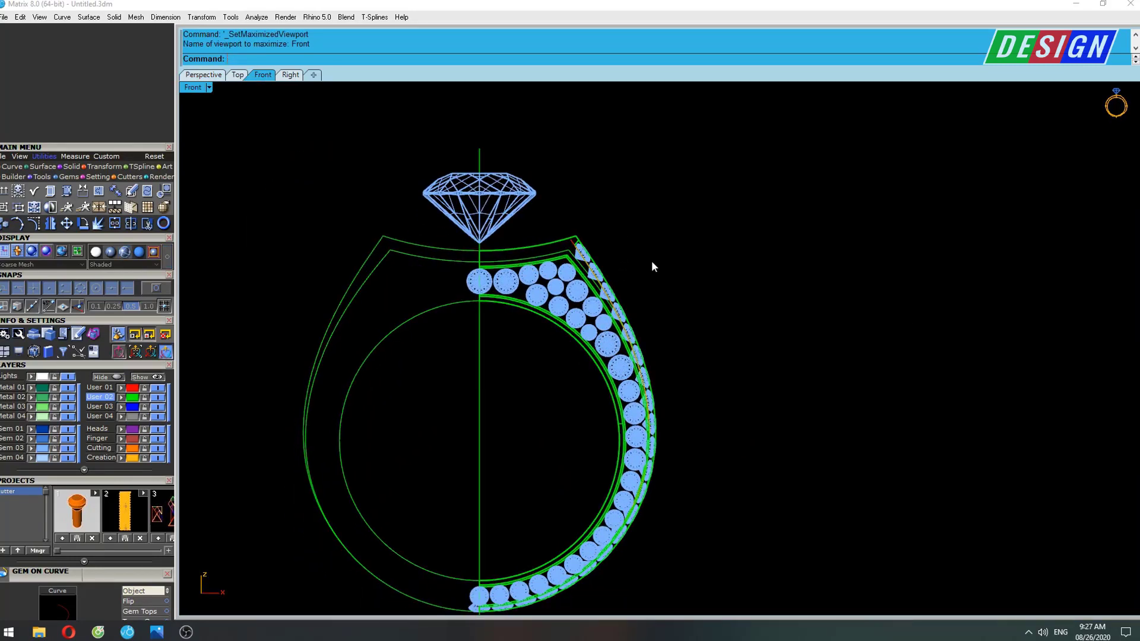
# - Select the shank from among the overlapping objects, reframing the front view around the ring
pyautogui.moveTo(651, 261); pyautogui.dragTo(570, 356)
pyautogui.scroll(-1, 606, 234)
pyautogui.scroll(1, 600, 313)
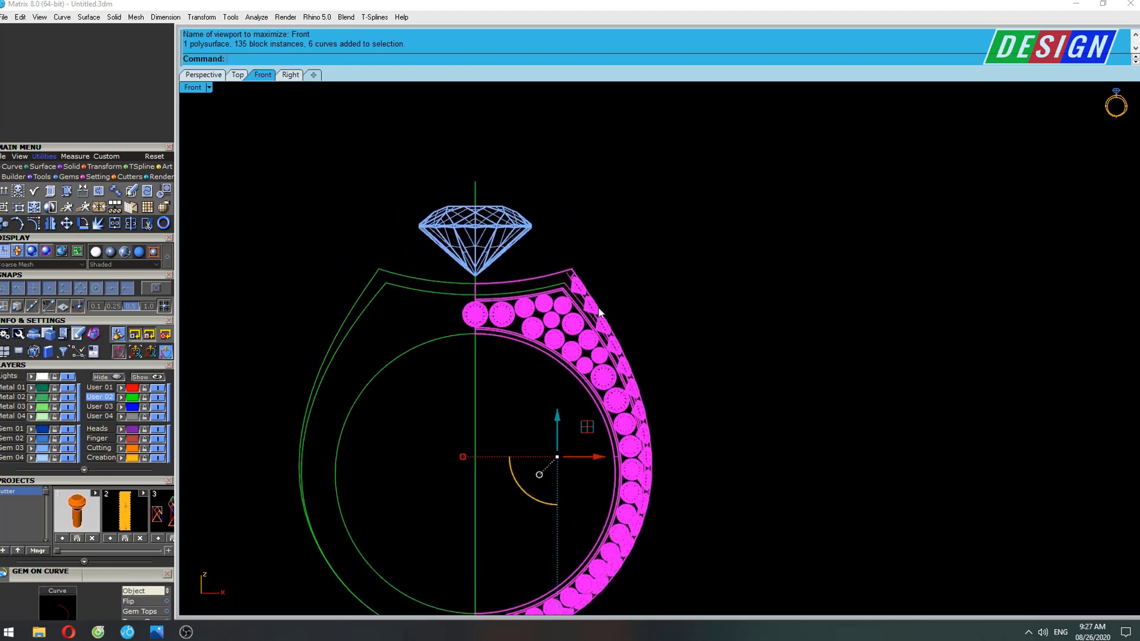
pyautogui.moveTo(579, 338); pyautogui.dragTo(574, 256, button='right')
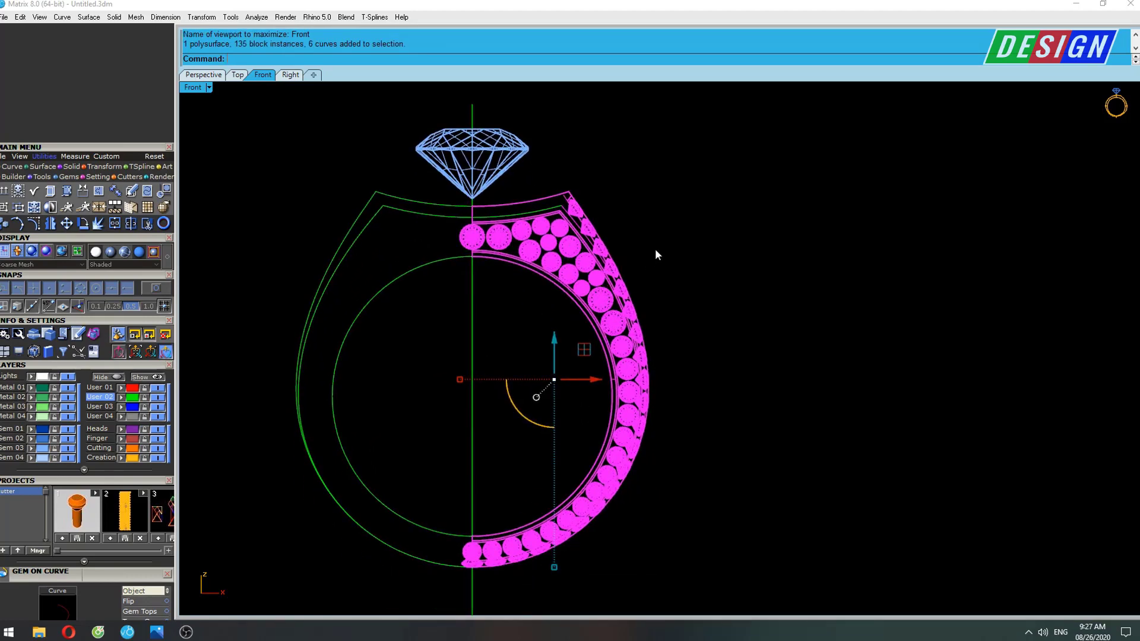
pyautogui.press('Escape')
pyautogui.scroll(3, 555, 202)
pyautogui.click(547, 174)
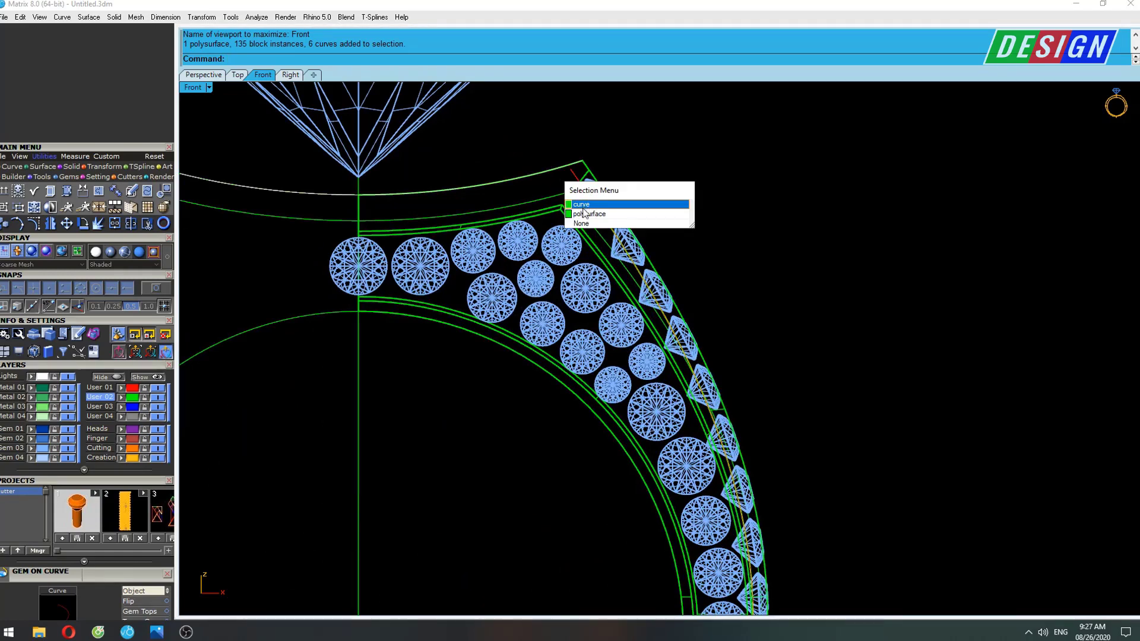
pyautogui.click(582, 215)
pyautogui.scroll(-2, 582, 215)
pyautogui.moveTo(568, 233)
pyautogui.mouseDown(button='right')
pyautogui.moveTo(646, 224)
pyautogui.moveTo(609, 221)
pyautogui.mouseUp(button='right')
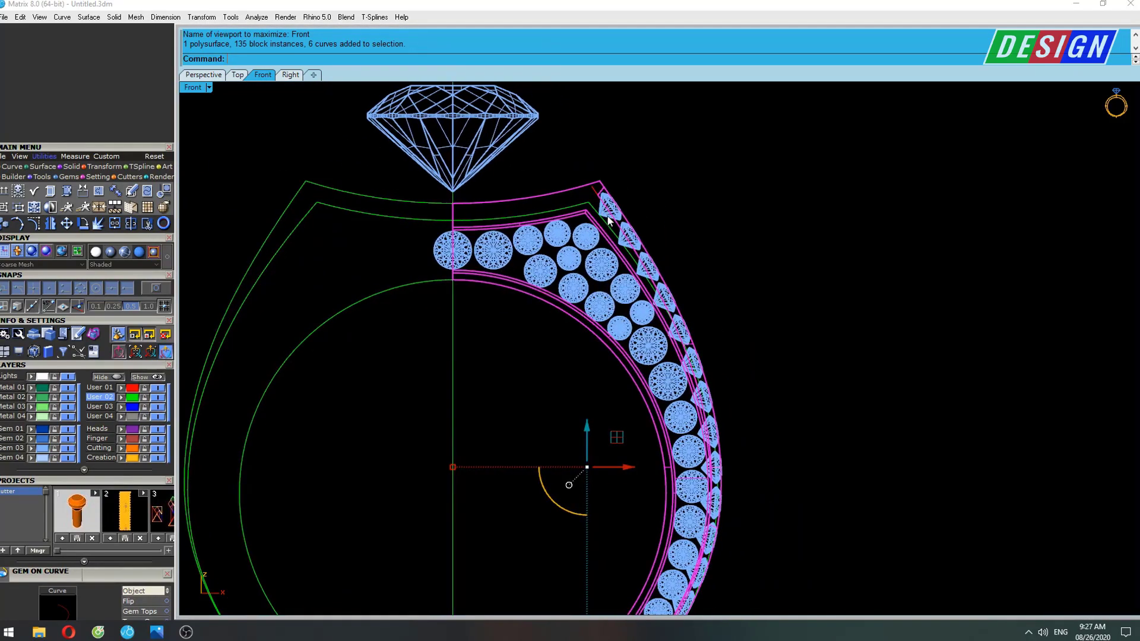
# - Try selecting the cutters at the top corner, then clear the selection
pyautogui.press('BackSpace')
pyautogui.click(617, 217)
pyautogui.click(653, 247)
pyautogui.click(683, 178)
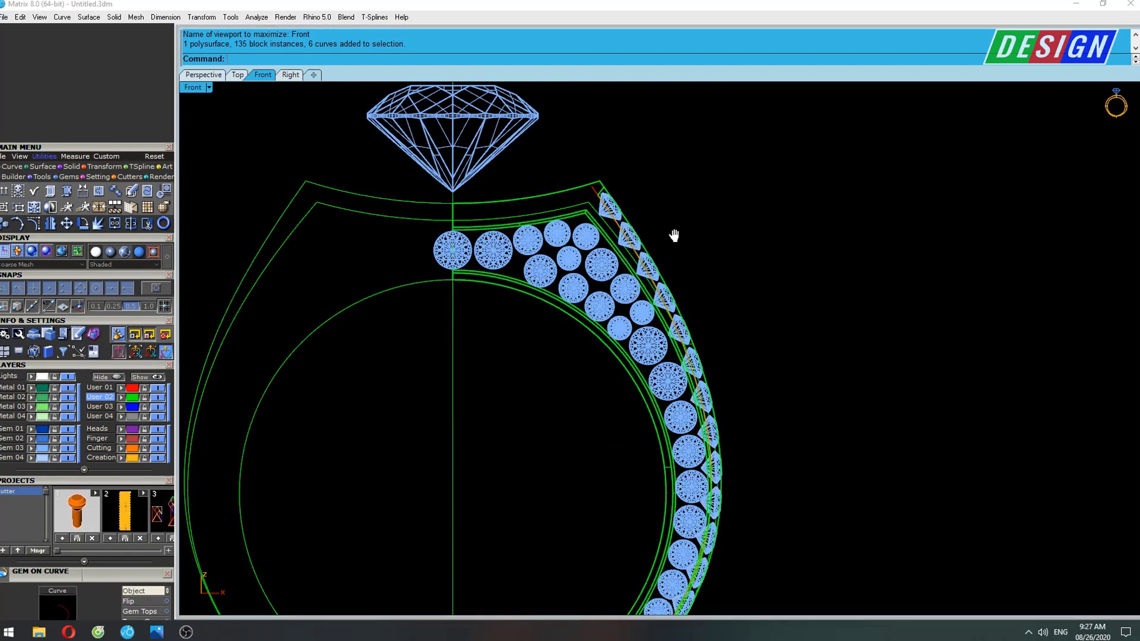
pyautogui.moveTo(675, 234); pyautogui.dragTo(644, 237, button='right')
pyautogui.scroll(-3, 404, 185)
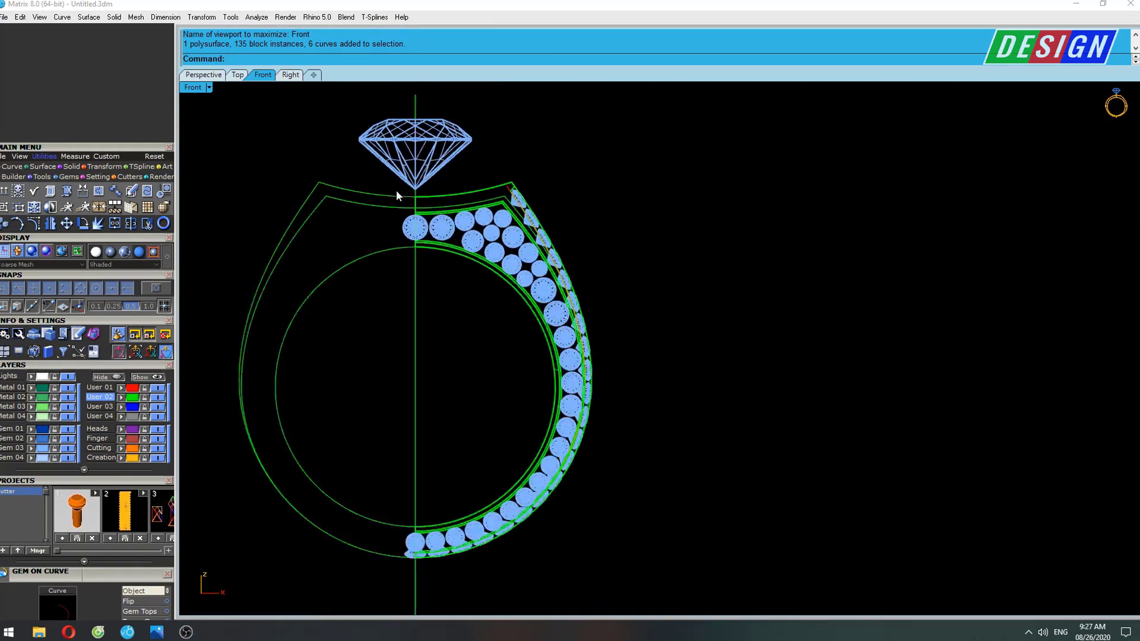
# - Select the row of 30 side gems and inspect them in perspective
pyautogui.click(411, 229)
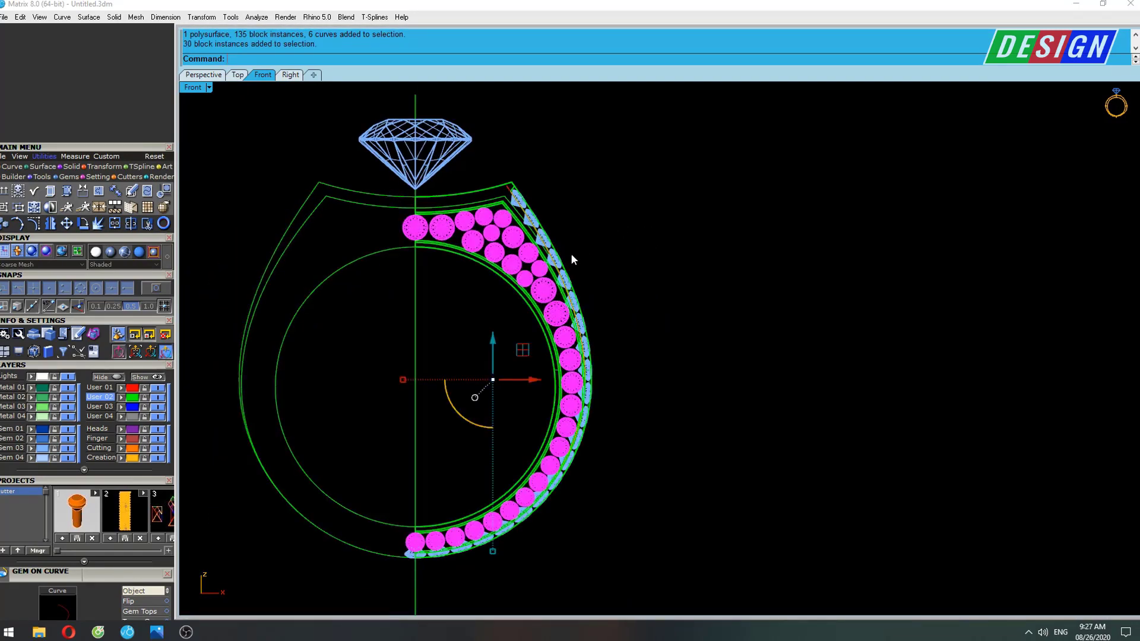
pyautogui.moveTo(571, 253)
pyautogui.mouseDown(button='right')
pyautogui.moveTo(528, 254)
pyautogui.moveTo(723, 301)
pyautogui.mouseUp(button='right')
pyautogui.hotkey('ctrl', 'F4')
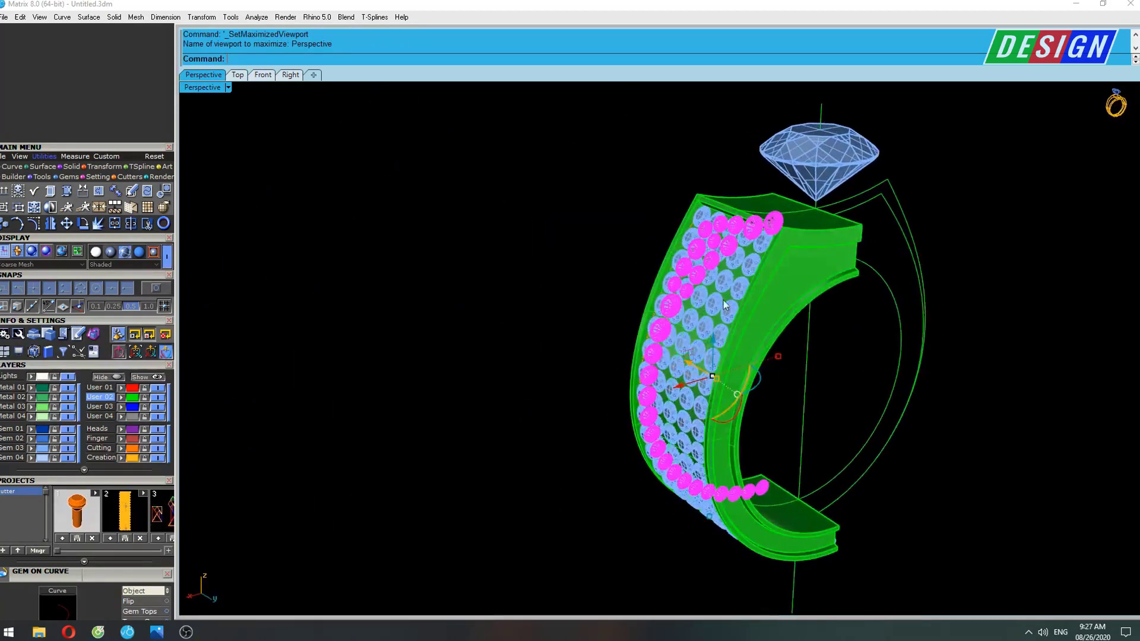
pyautogui.moveTo(586, 254)
pyautogui.mouseDown(button='right')
pyautogui.moveTo(576, 260)
pyautogui.moveTo(604, 256)
pyautogui.moveTo(575, 255)
pyautogui.mouseUp(button='right')
pyautogui.hotkey('ctrl', 'F2')
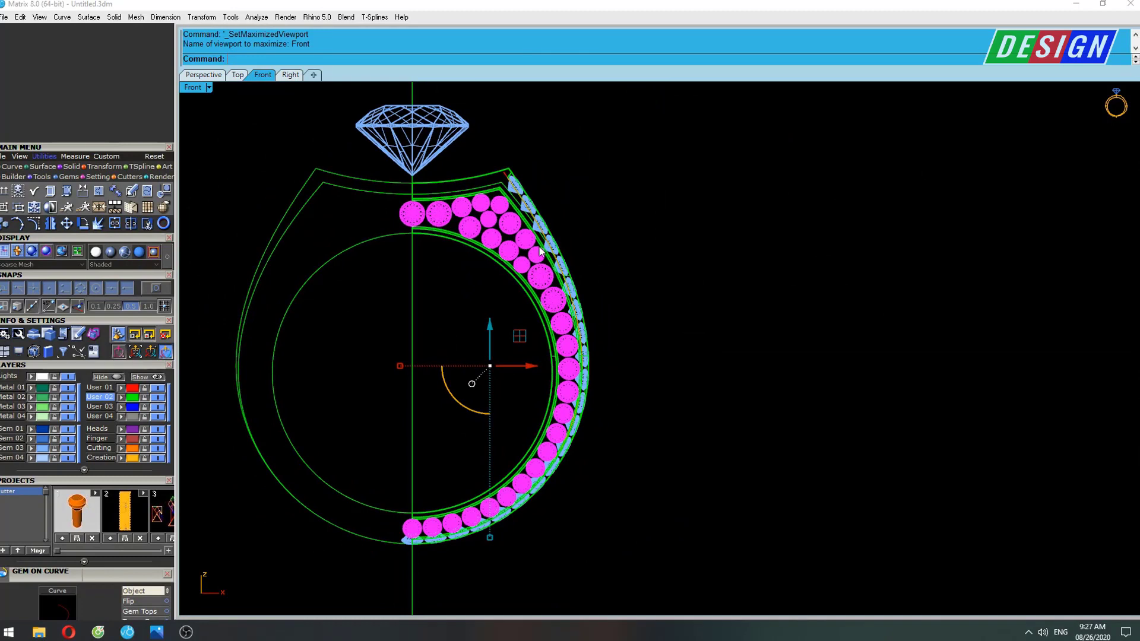
# - Ungroup the selected side gems and reposition the ring in the front view
pyautogui.write('un')
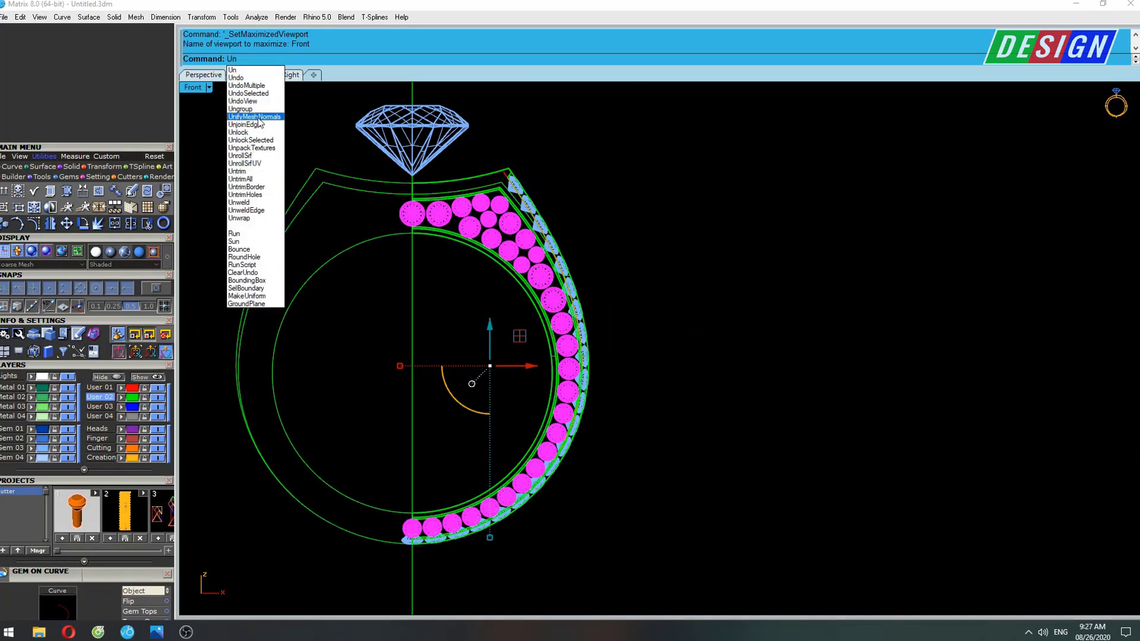
pyautogui.click(240, 108)
pyautogui.moveTo(430, 229); pyautogui.dragTo(458, 222, button='right')
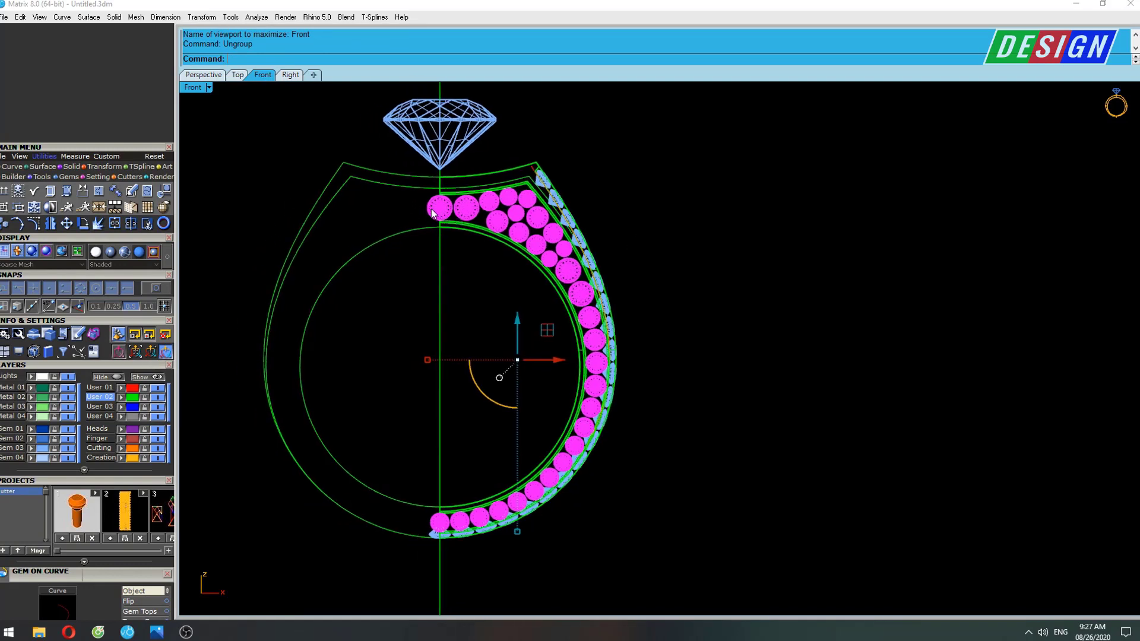
pyautogui.moveTo(500, 431); pyautogui.dragTo(509, 378, button='right')
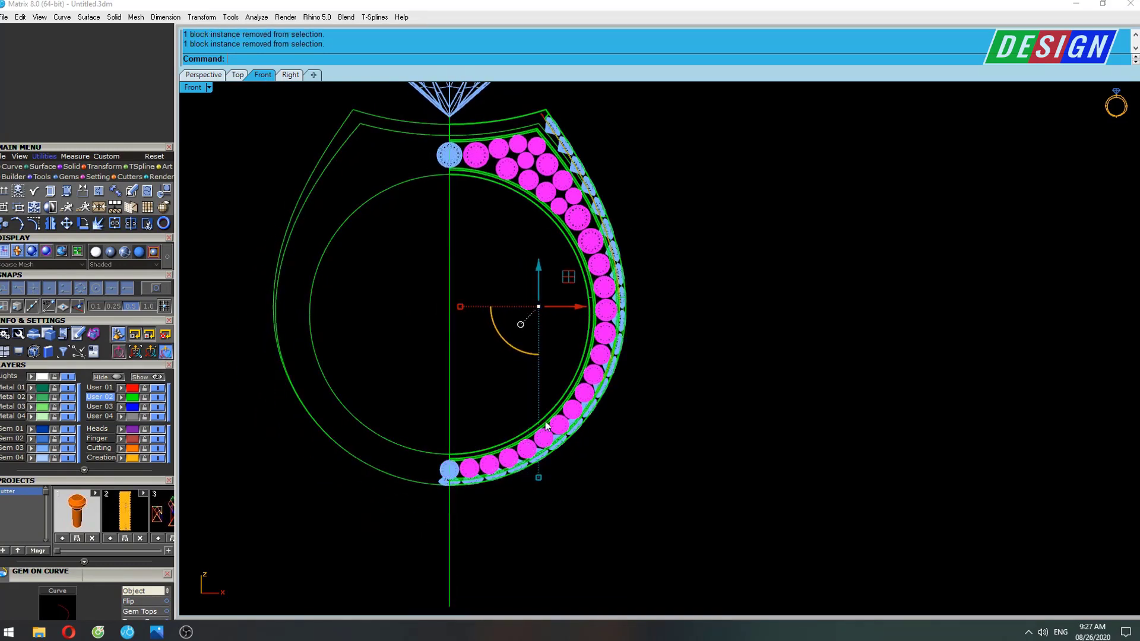
pyautogui.moveTo(546, 425); pyautogui.dragTo(522, 455, button='right')
# - Mirror a copy of the gems about point 0
pyautogui.write('Mirror')
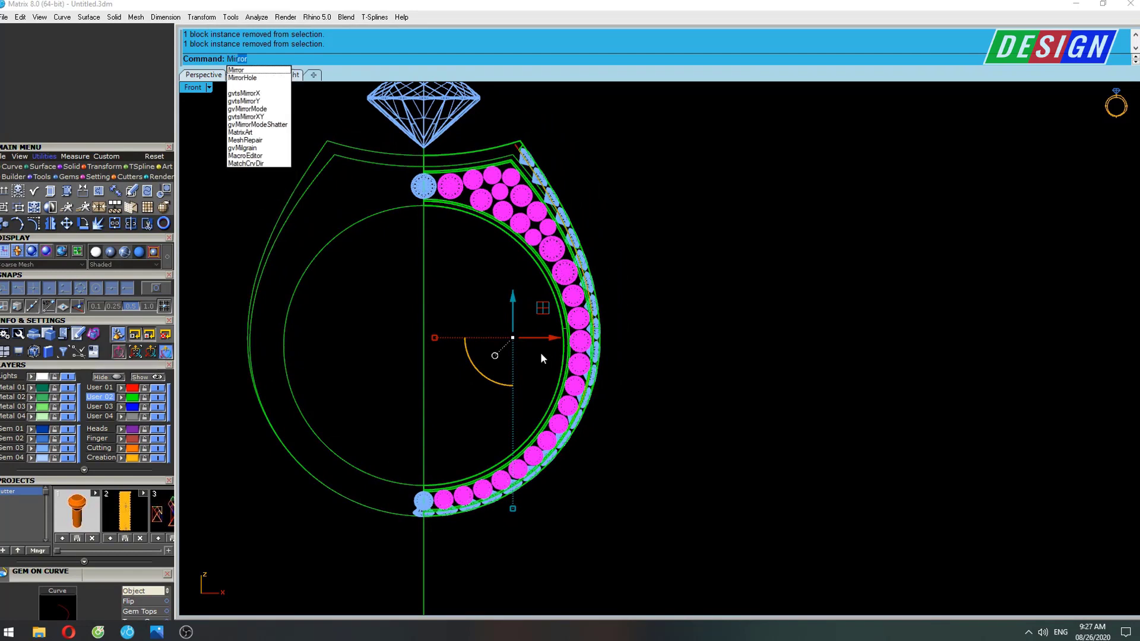
pyautogui.press('Return')
pyautogui.write('0')
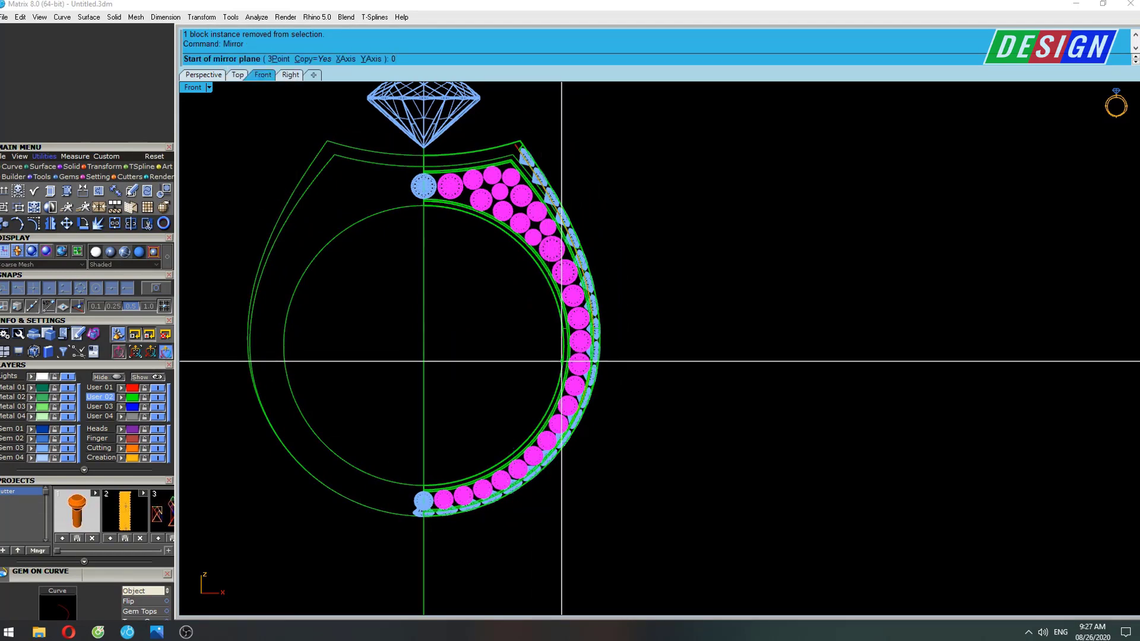
pyautogui.press('Escape')
# - Mirror the gems and their guide curves from the origin onto the opposite shank side
pyautogui.hotkey('ctrl', 'F4')
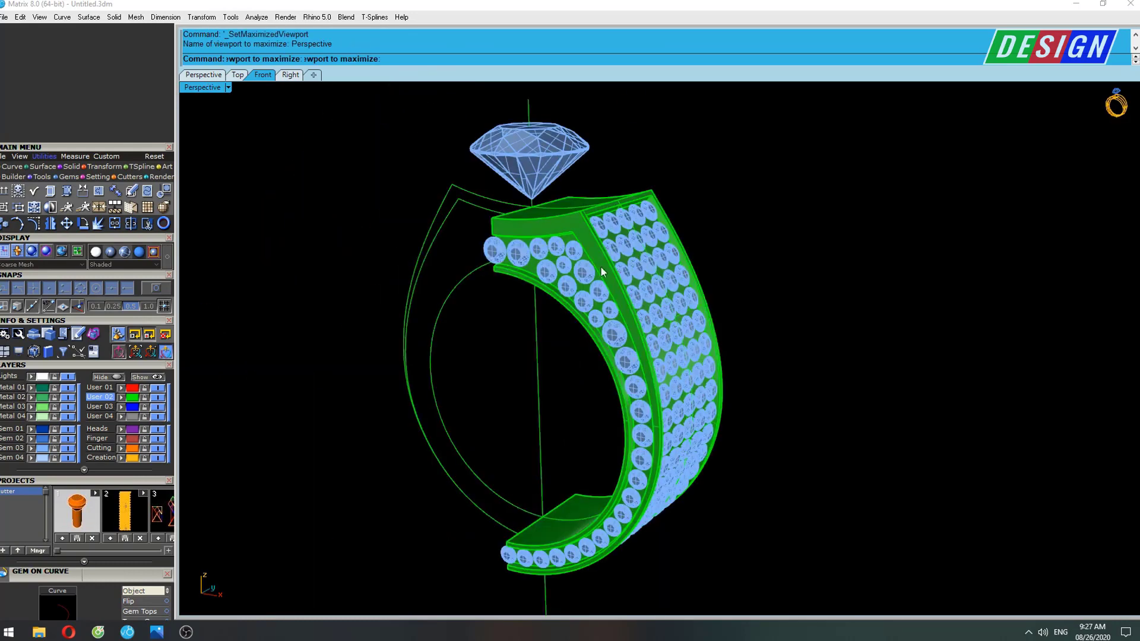
pyautogui.click(632, 244)
pyautogui.hotkey('ctrl', 'F2')
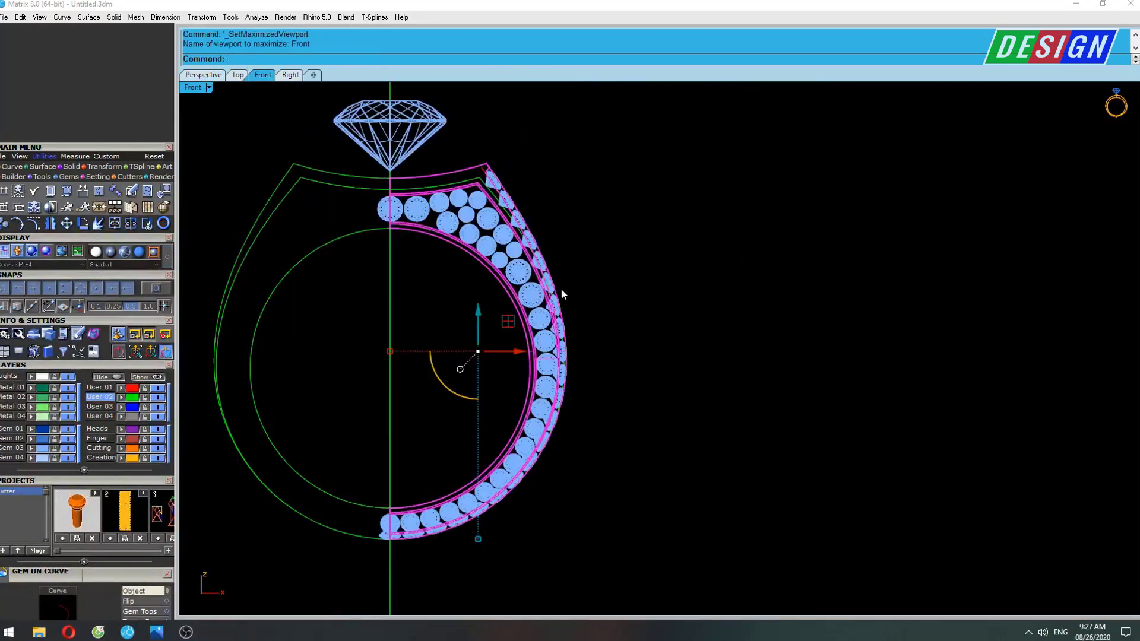
pyautogui.write('mi')
pyautogui.press('Return')
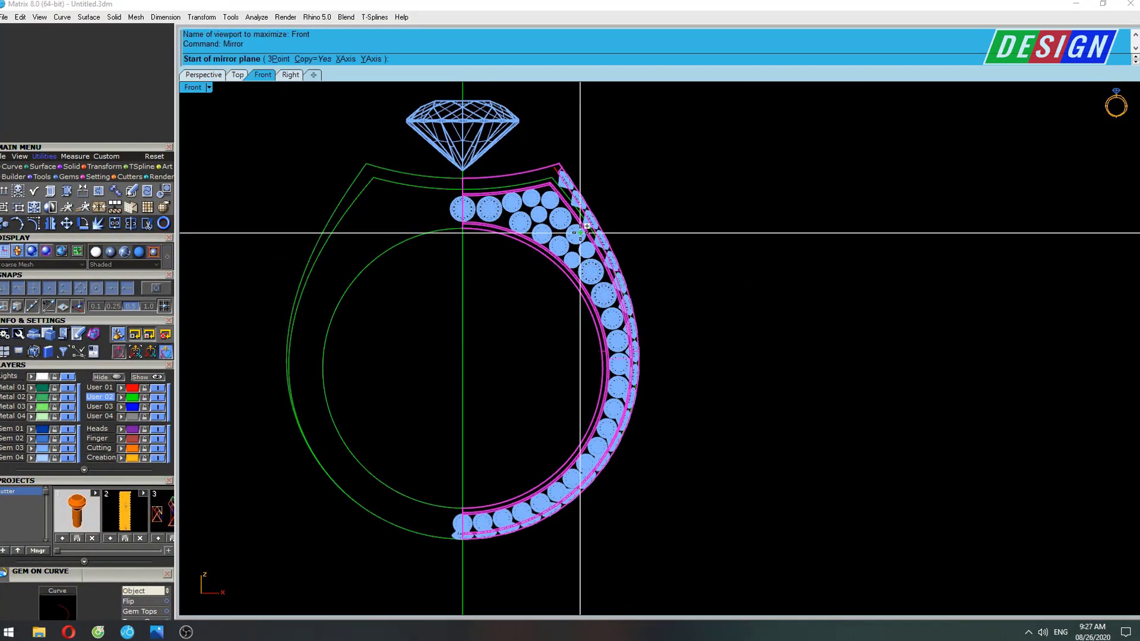
pyautogui.write('0')
pyautogui.press('Return')
pyautogui.click(482, 100)
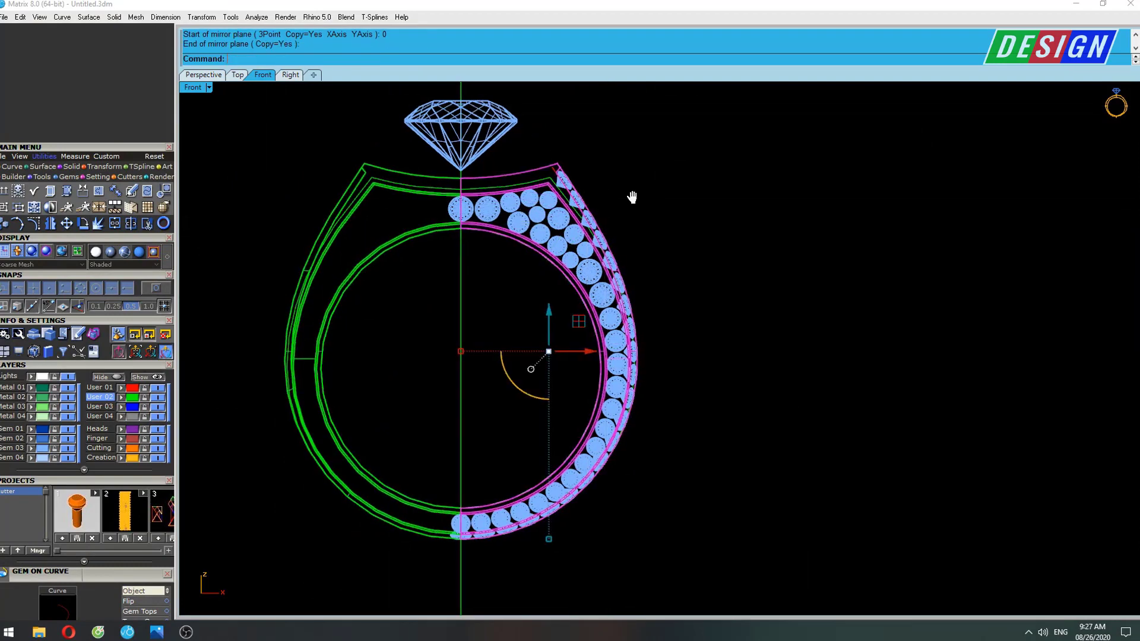
pyautogui.press('Escape')
# - Check the mirrored gems with a Shade preview in perspective, then return to front wireframe
pyautogui.hotkey('ctrl', 'F4')
pyautogui.write('shade')
pyautogui.press('Return')
pyautogui.scroll(-5, 629, 251)
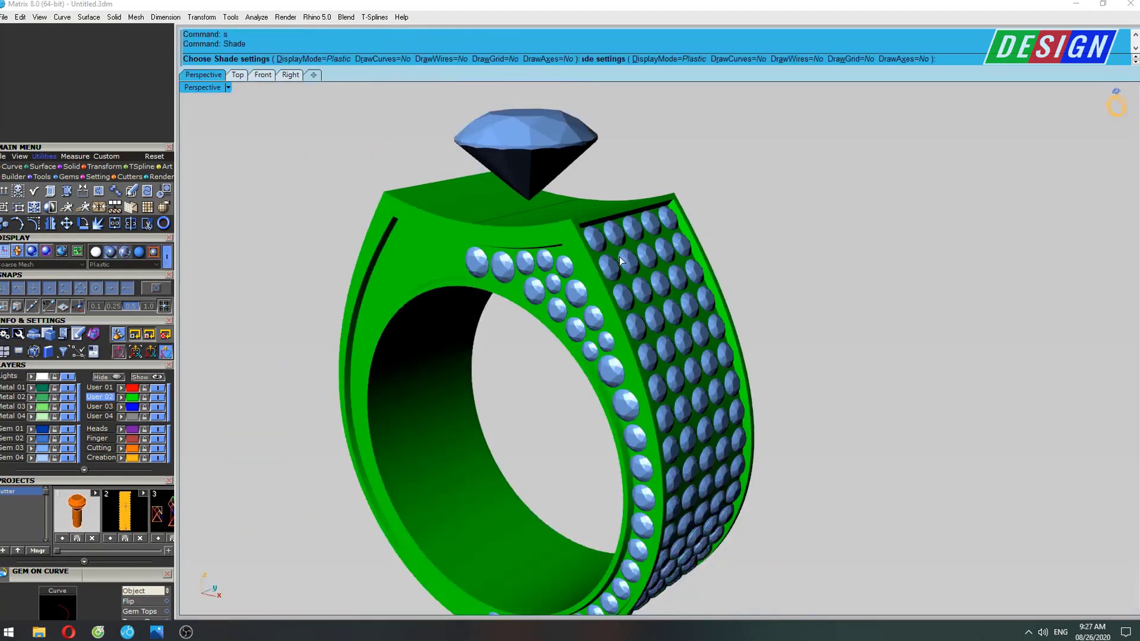
pyautogui.moveTo(619, 256)
pyautogui.mouseDown(button='right')
pyautogui.moveTo(708, 272)
pyautogui.moveTo(679, 253)
pyautogui.mouseUp(button='right')
pyautogui.press('Escape')
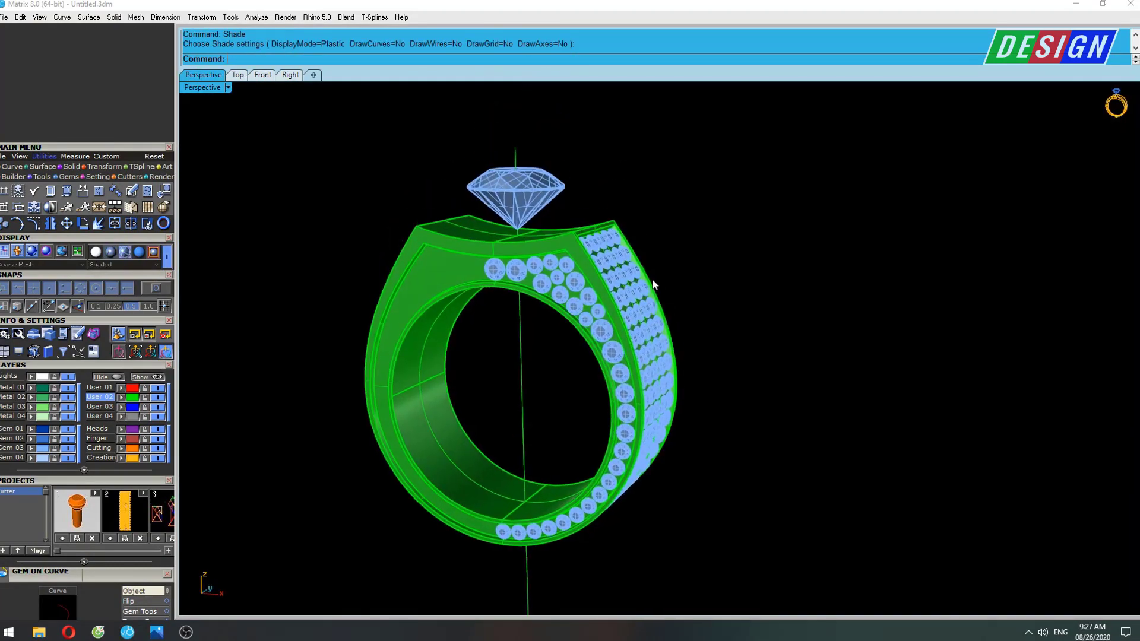
pyautogui.hotkey('ctrl', 'F2')
pyautogui.scroll(2, 525, 208)
pyautogui.scroll(3, 511, 202)
# - Unhide the arc above the ring with ss (ShowSelected)
pyautogui.scroll(1, 513, 211)
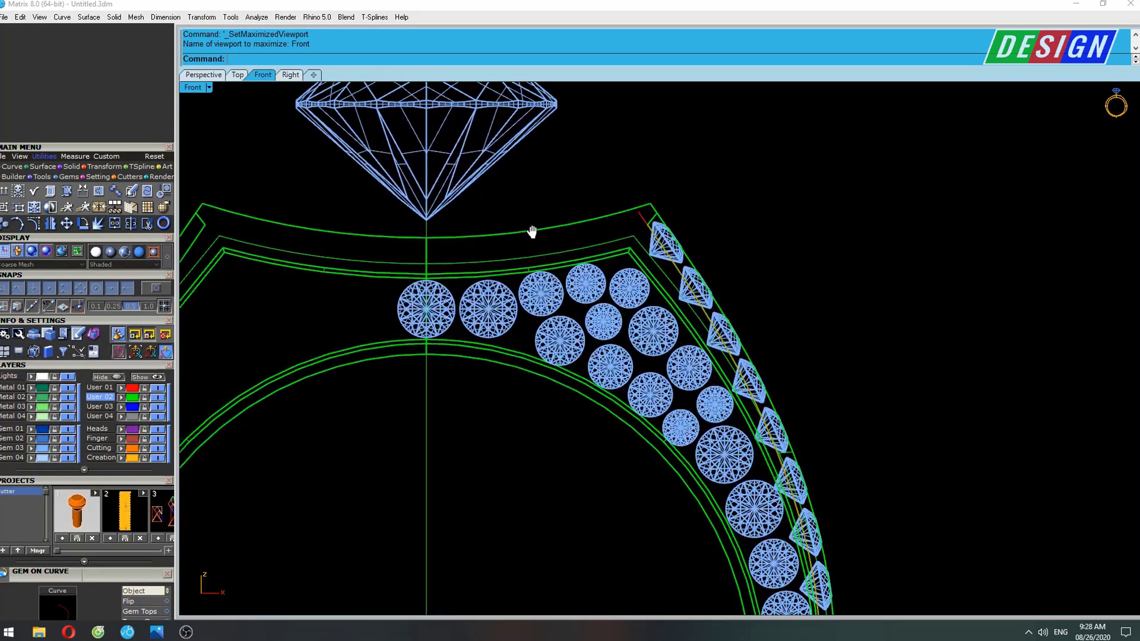
pyautogui.moveTo(532, 231)
pyautogui.mouseDown(button='right')
pyautogui.moveTo(590, 247)
pyautogui.moveTo(633, 242)
pyautogui.moveTo(582, 233)
pyautogui.mouseUp(button='right')
pyautogui.write('ss')
pyautogui.press('Return')
pyautogui.click(688, 199)
pyautogui.press('Return')
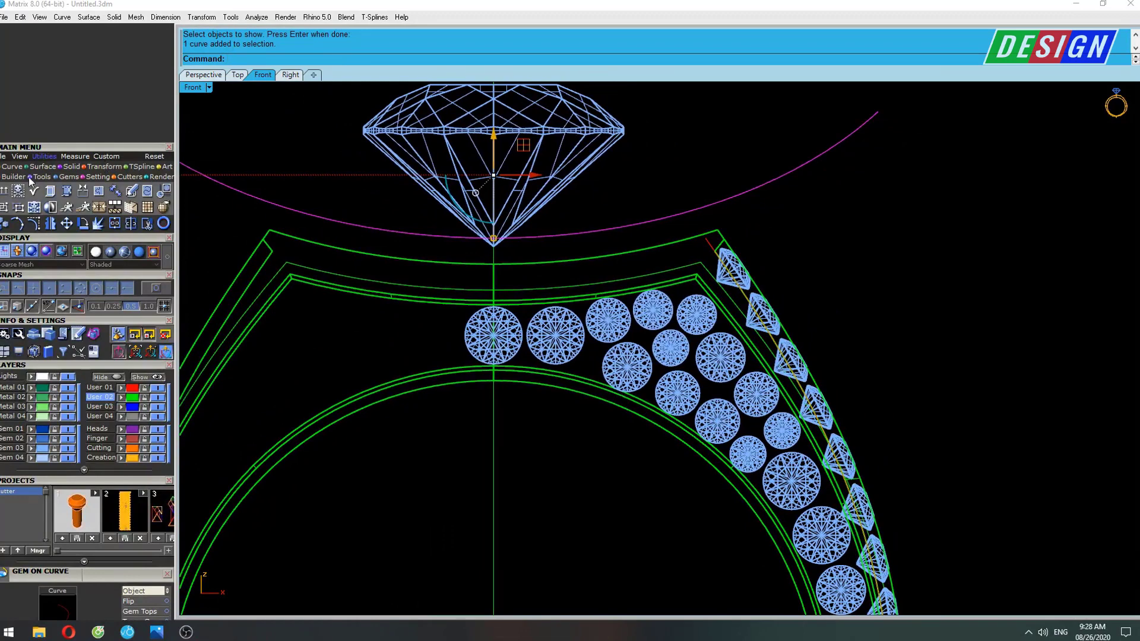
# - Draw a straight line from the topmost side gem's corner to a point away from the gem
pyautogui.click(11, 168)
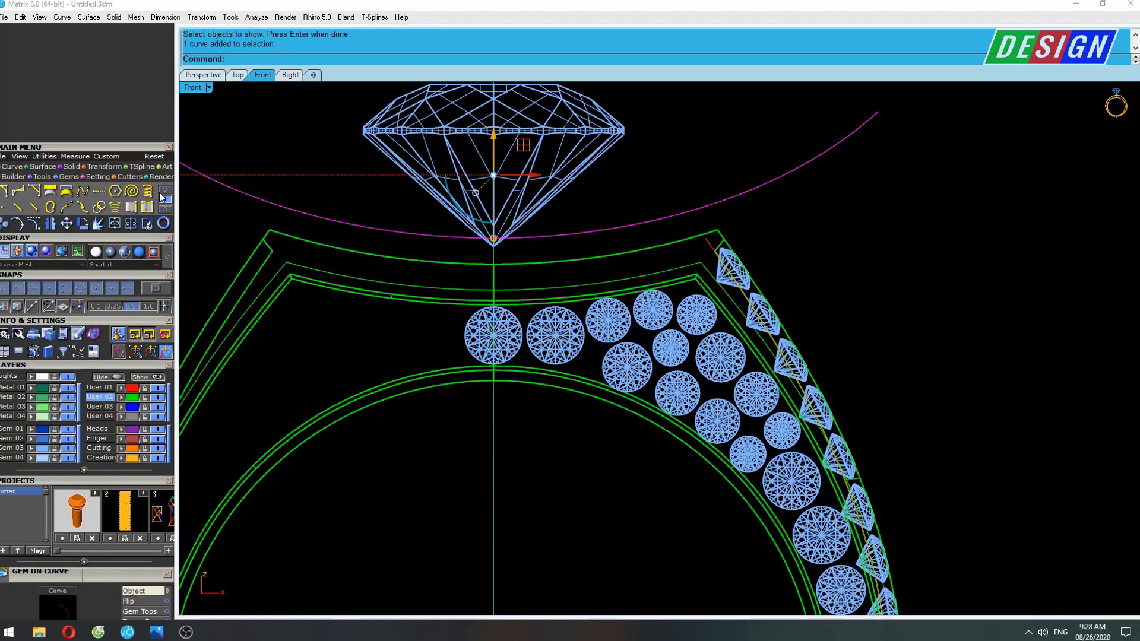
pyautogui.click(17, 190)
pyautogui.scroll(3, 686, 279)
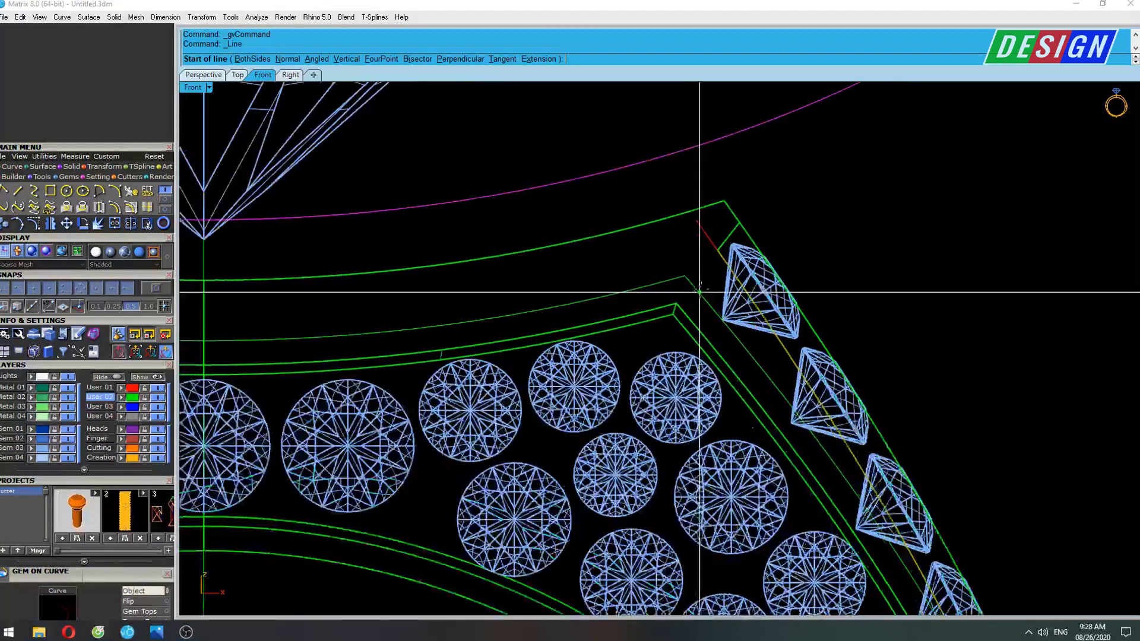
pyautogui.scroll(2, 686, 280)
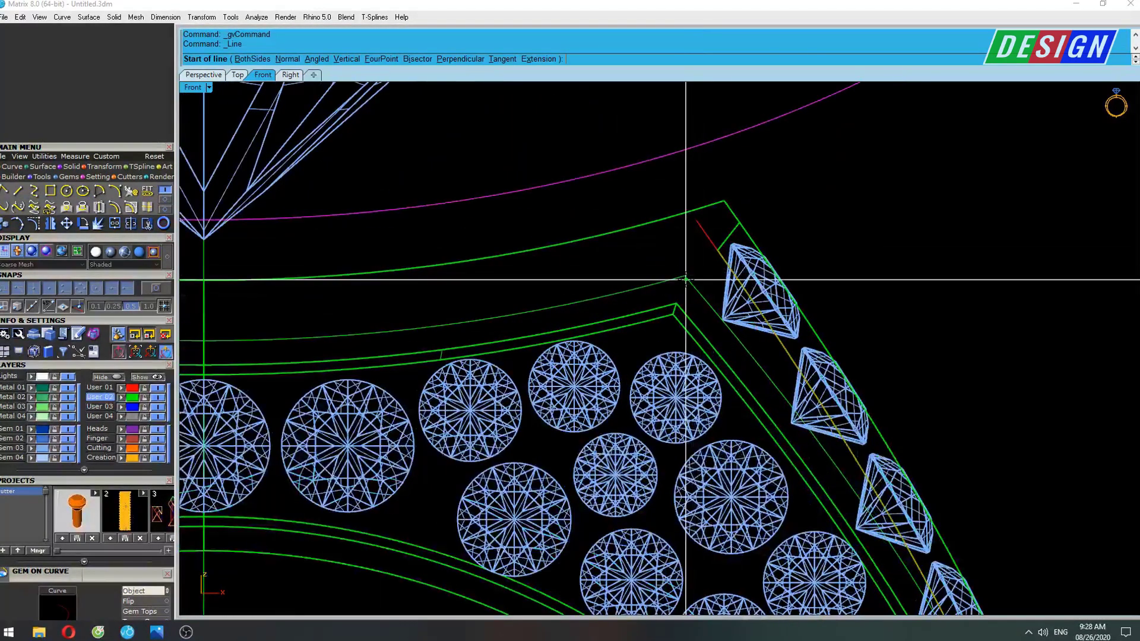
pyautogui.click(718, 251)
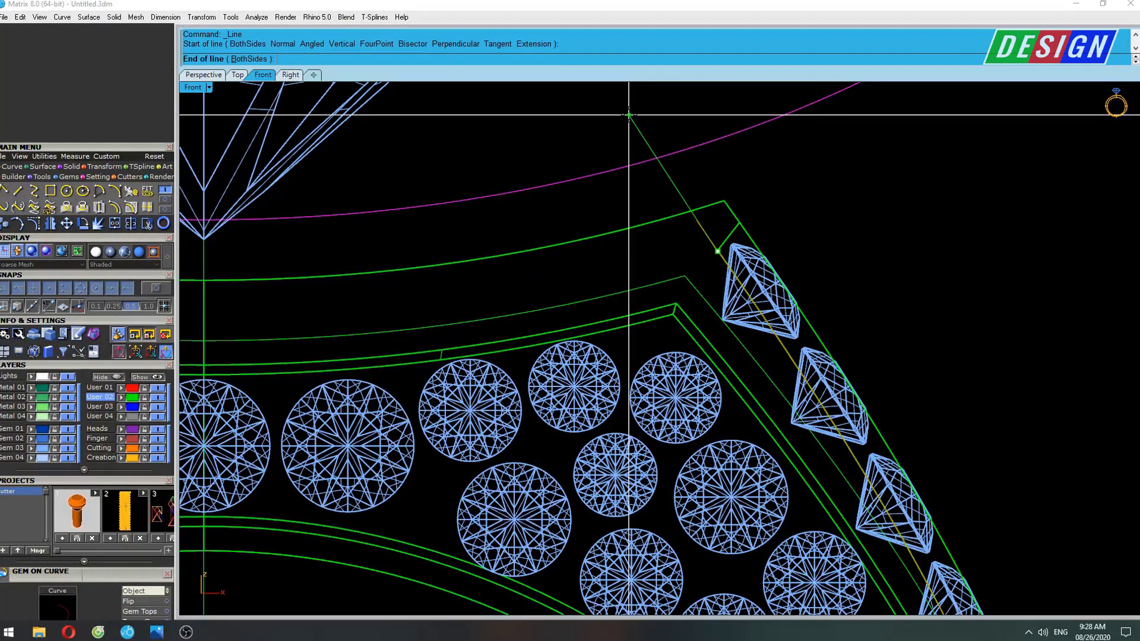
pyautogui.click(696, 220)
pyautogui.press('Return')
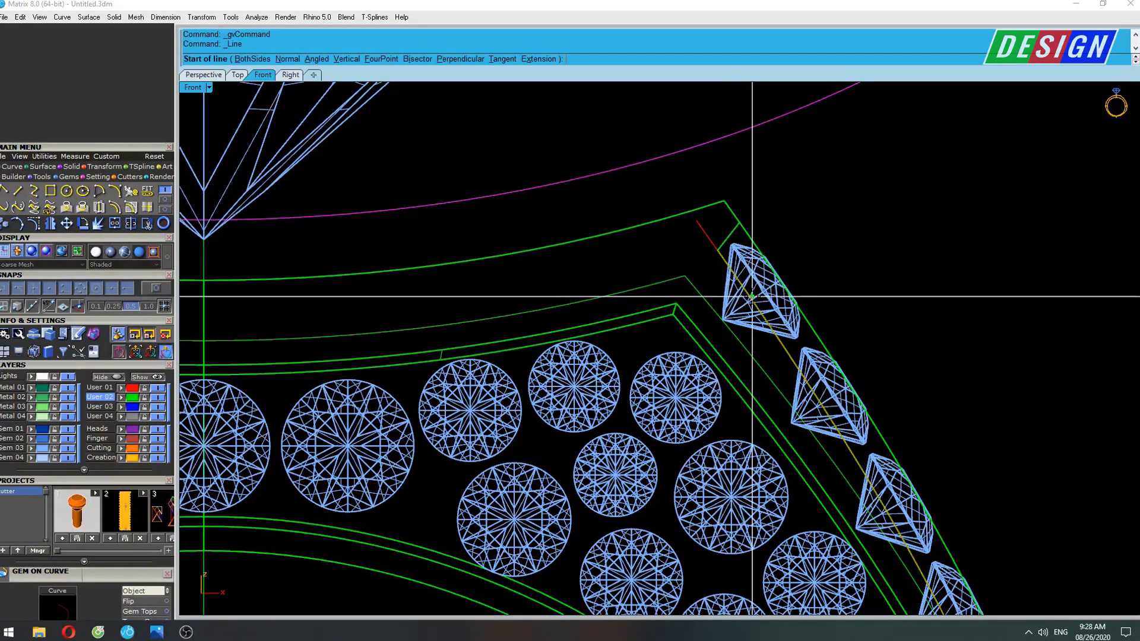
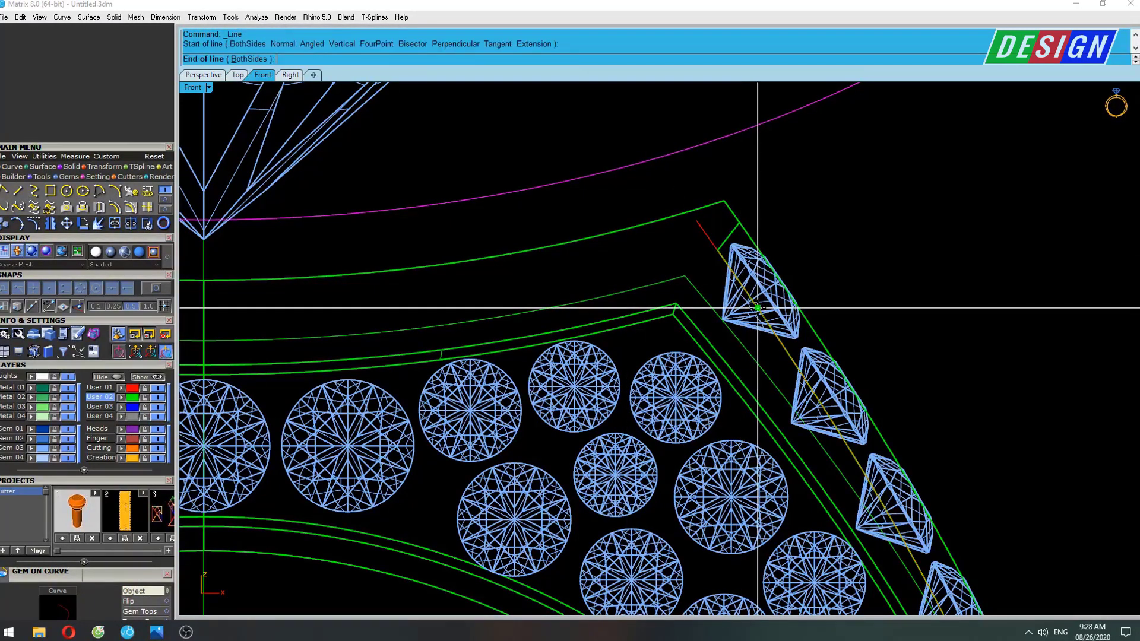
# - Finish the angled line beside the head and move it into place with the gumball
pyautogui.click(665, 175)
pyautogui.scroll(-3, 664, 175)
pyautogui.moveTo(712, 194)
pyautogui.mouseDown()
pyautogui.moveTo(673, 191)
pyautogui.moveTo(691, 194)
pyautogui.mouseUp()
pyautogui.moveTo(785, 185); pyautogui.dragTo(741, 241, button='right')
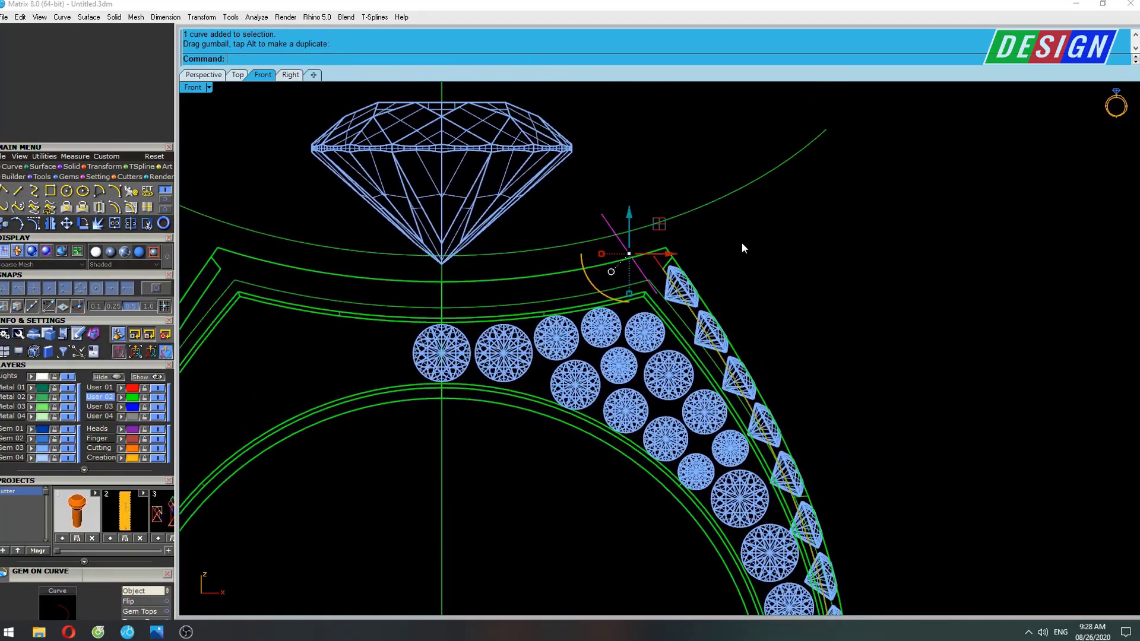
pyautogui.scroll(1, 628, 263)
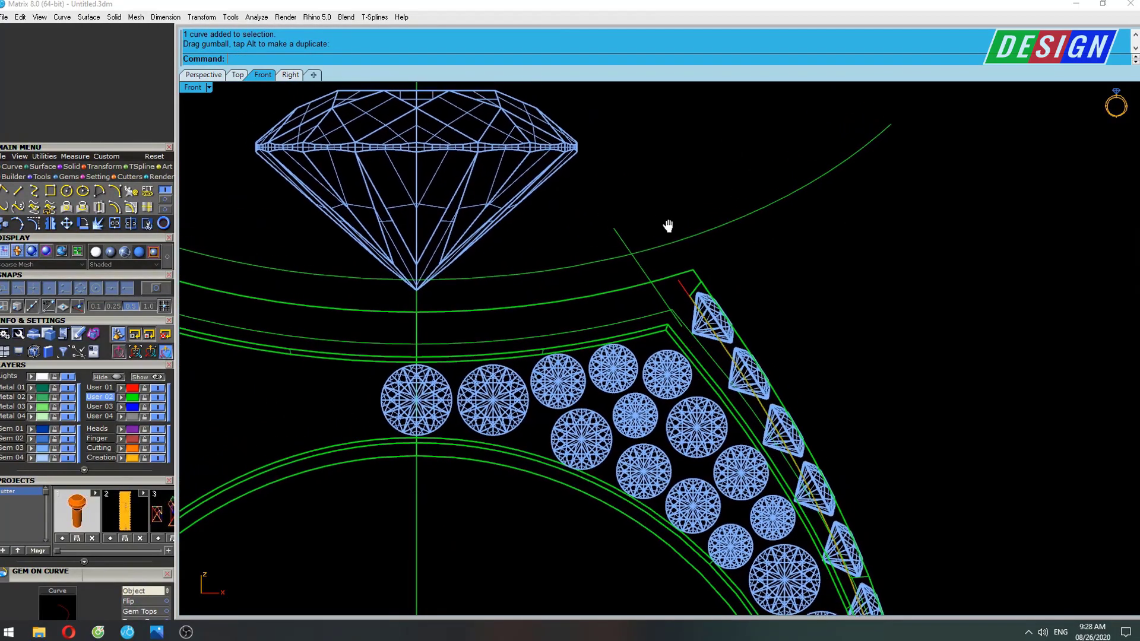
# - Extrude the short diagonal line to both sides into a cutting surface
pyautogui.click(624, 244)
pyautogui.scroll(-2, 653, 164)
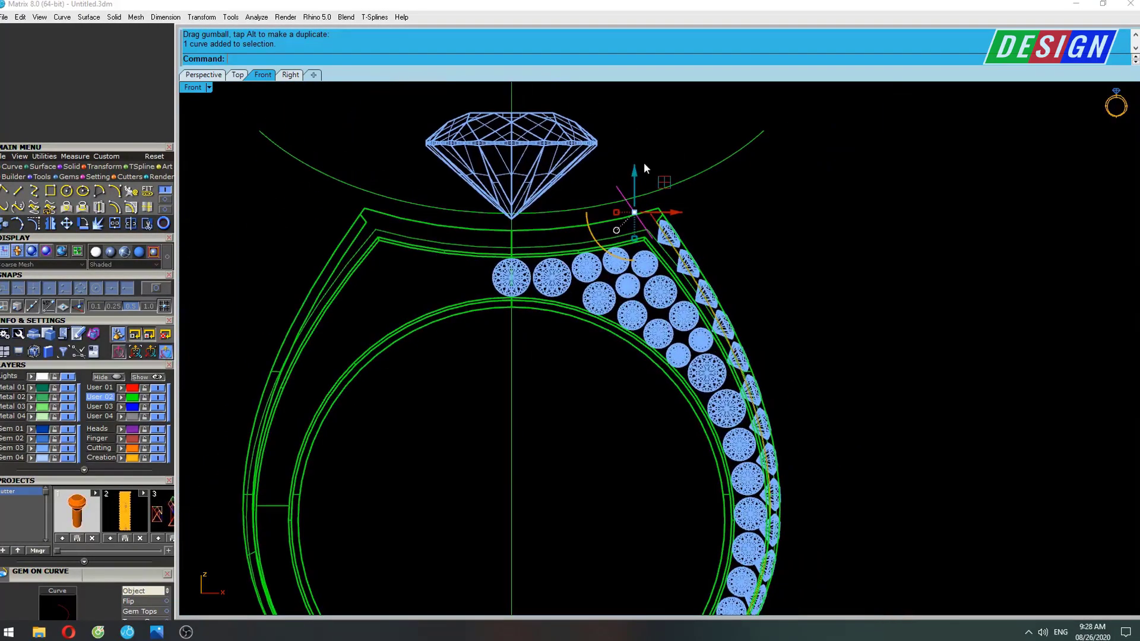
pyautogui.write('exrudeCrv')
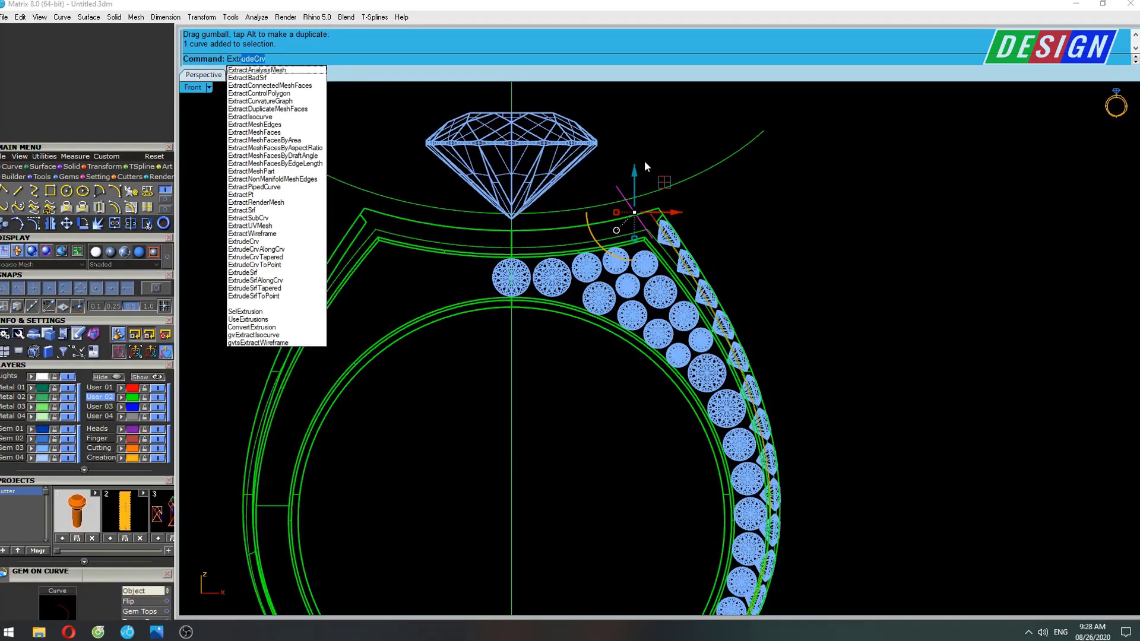
pyautogui.press('Return')
pyautogui.hotkey('ctrl', 'F3')
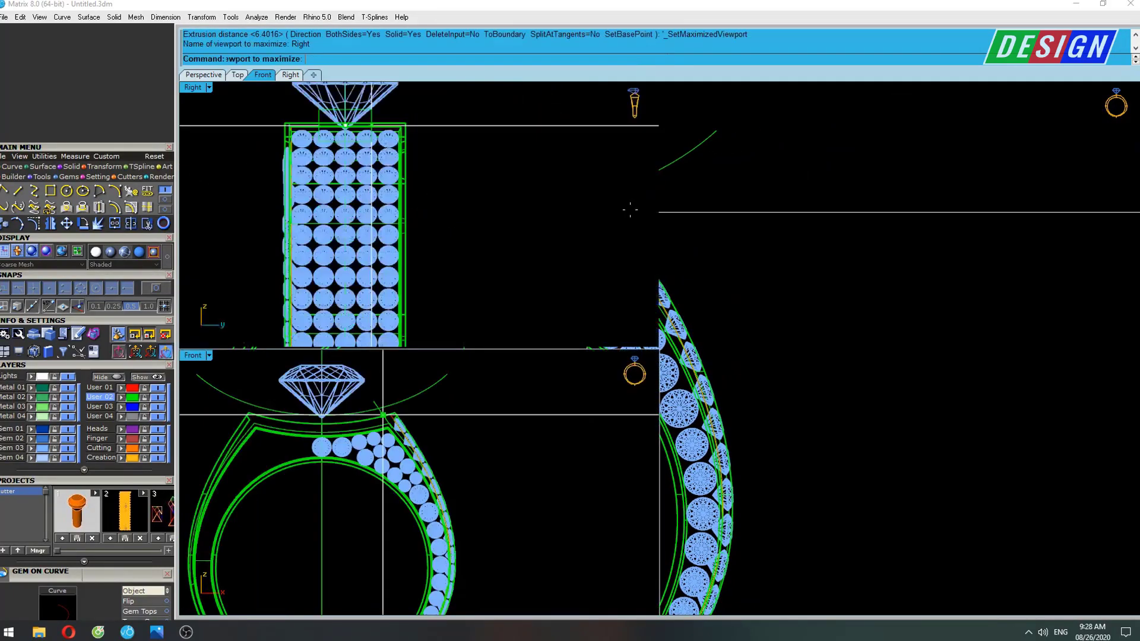
pyautogui.press('Return')
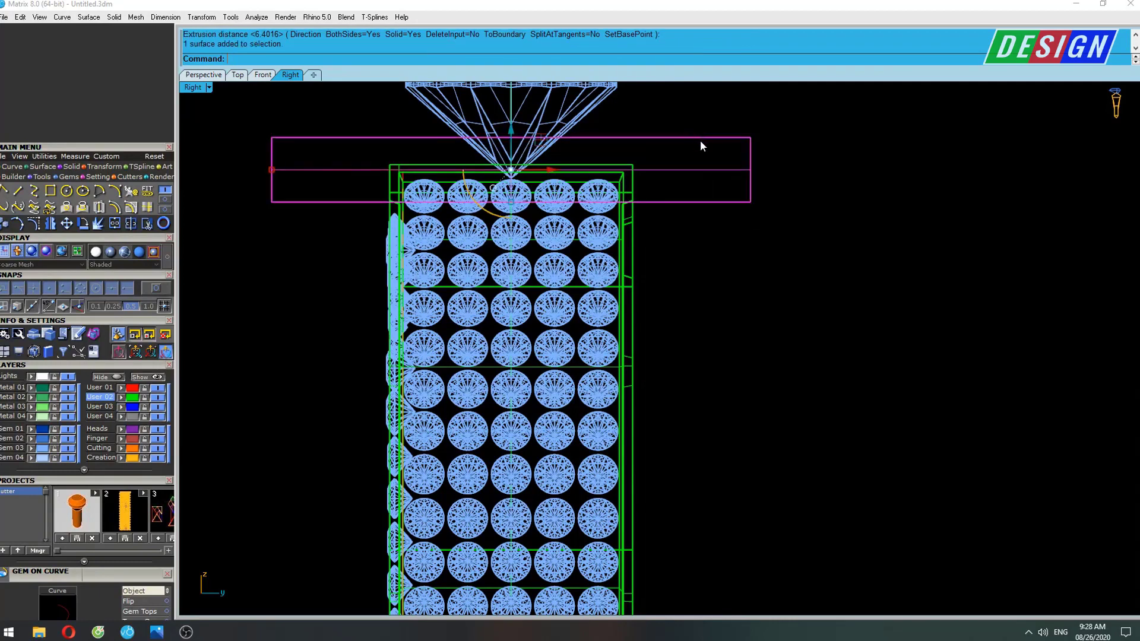
# - Polar-array the cutting surface around the centre stone in Top view
pyautogui.hotkey('ctrl', 'F1')
pyautogui.moveTo(650, 219); pyautogui.dragTo(624, 231, button='right')
pyautogui.write('a')
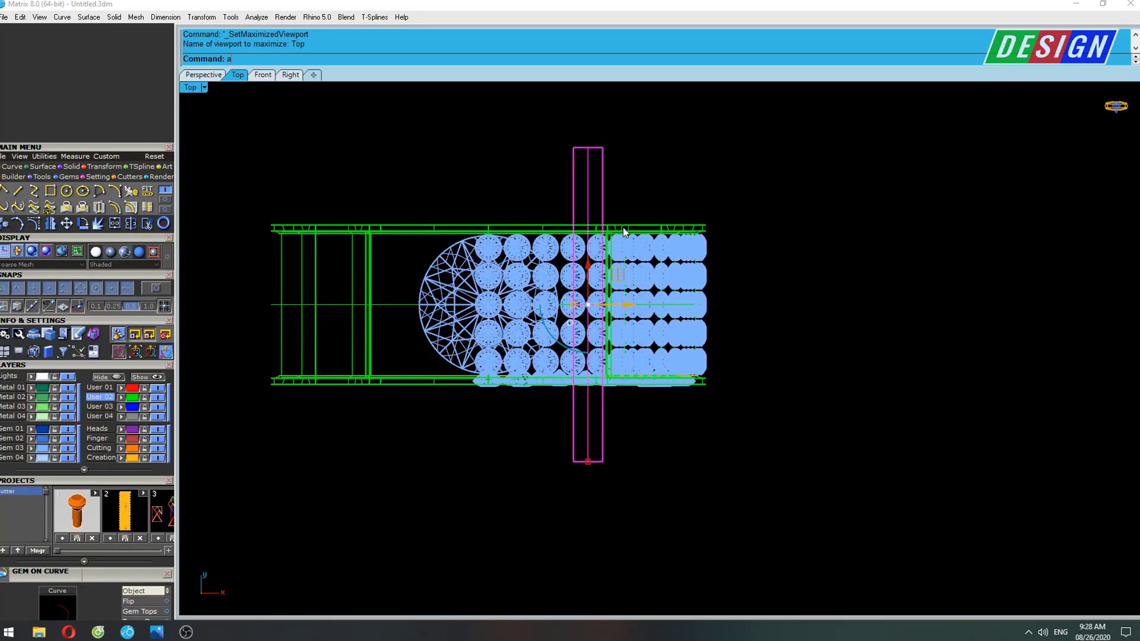
pyautogui.write('p')
pyautogui.press('Return')
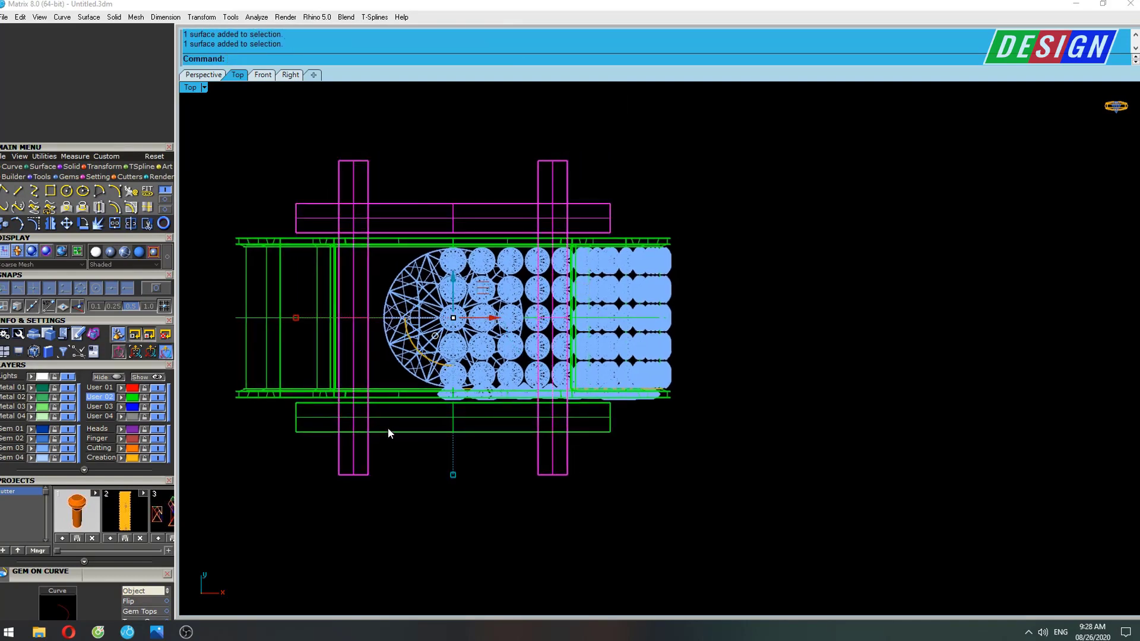
# - Trim the upper and lower cutting-surface overhangs, then inspect the head in Perspective
pyautogui.moveTo(483, 439); pyautogui.dragTo(458, 407, button='right')
pyautogui.write('im')
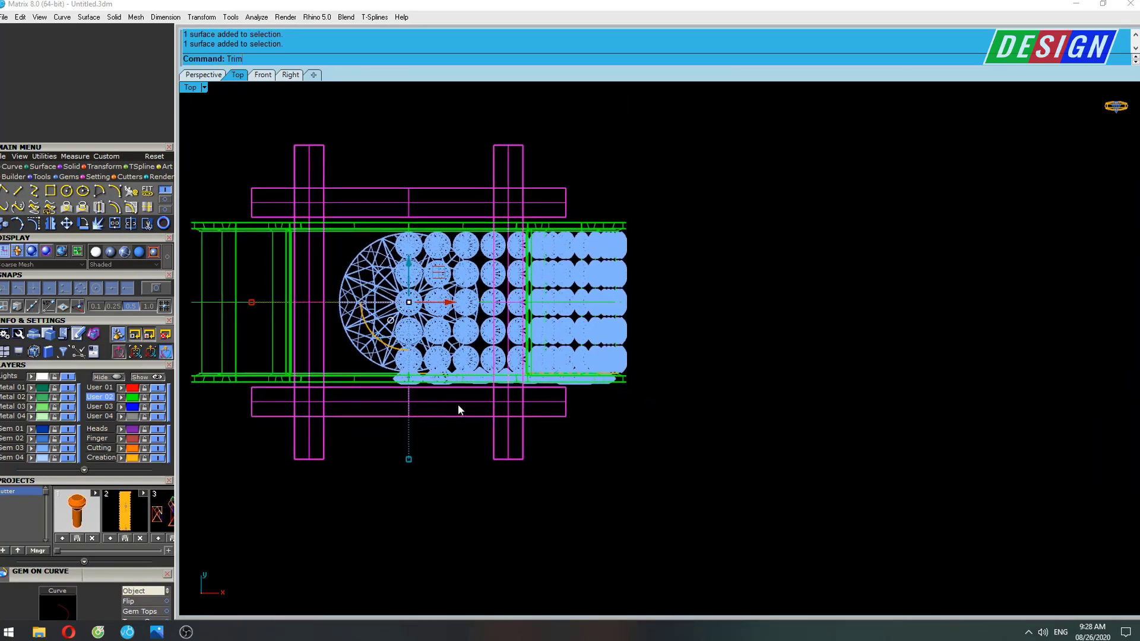
pyautogui.press('Return')
pyautogui.click(523, 166)
pyautogui.click(522, 458)
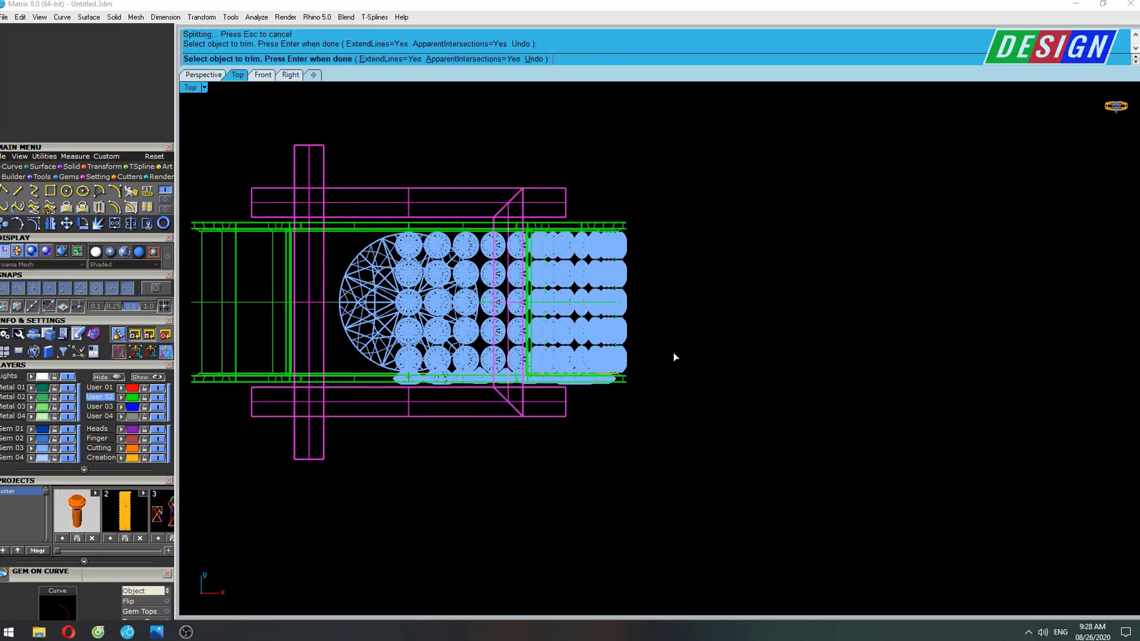
pyautogui.hotkey('ctrl', 'F4')
pyautogui.moveTo(682, 287)
pyautogui.mouseDown(button='right')
pyautogui.moveTo(500, 320)
pyautogui.moveTo(531, 278)
pyautogui.moveTo(532, 310)
pyautogui.moveTo(619, 320)
pyautogui.moveTo(639, 387)
pyautogui.moveTo(679, 274)
pyautogui.moveTo(657, 361)
pyautogui.moveTo(636, 326)
pyautogui.moveTo(453, 269)
pyautogui.moveTo(453, 285)
pyautogui.moveTo(572, 311)
pyautogui.moveTo(588, 338)
pyautogui.moveTo(674, 337)
pyautogui.mouseUp(button='right')
pyautogui.scroll(3, 639, 294)
pyautogui.scroll(2, 500, 320)
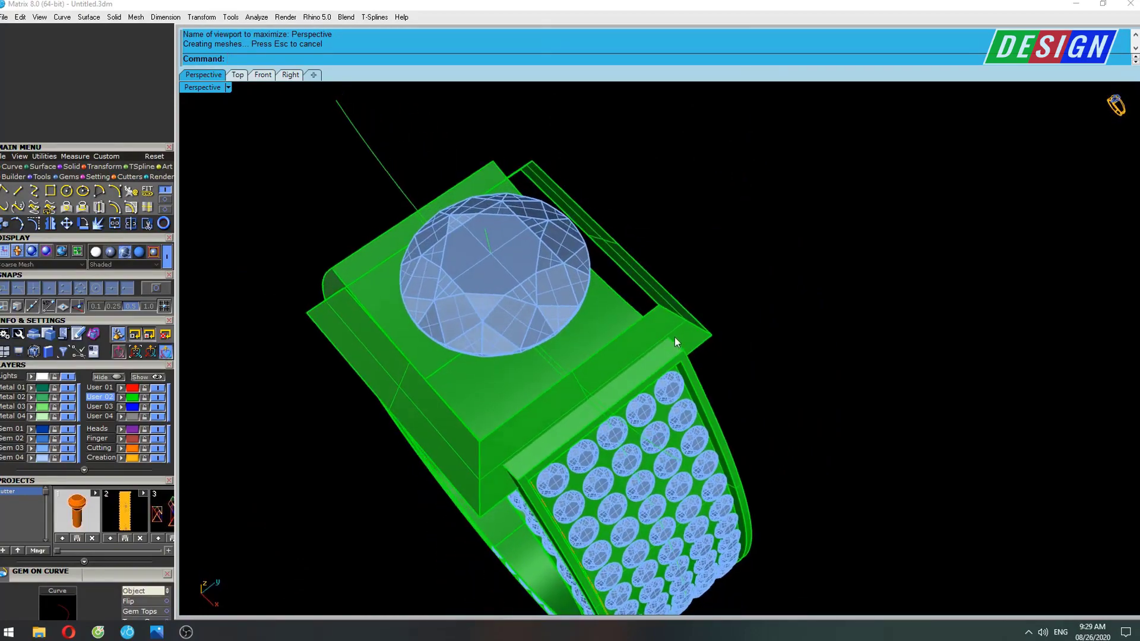
# - Select the head surface and centre stone and check them in Front and Right views
pyautogui.click(657, 287)
pyautogui.keyDown('shift'); pyautogui.click(557, 355); pyautogui.keyUp('shift')
pyautogui.moveTo(557, 356); pyautogui.dragTo(607, 280, button='right')
pyautogui.hotkey('ctrl', 'F2')
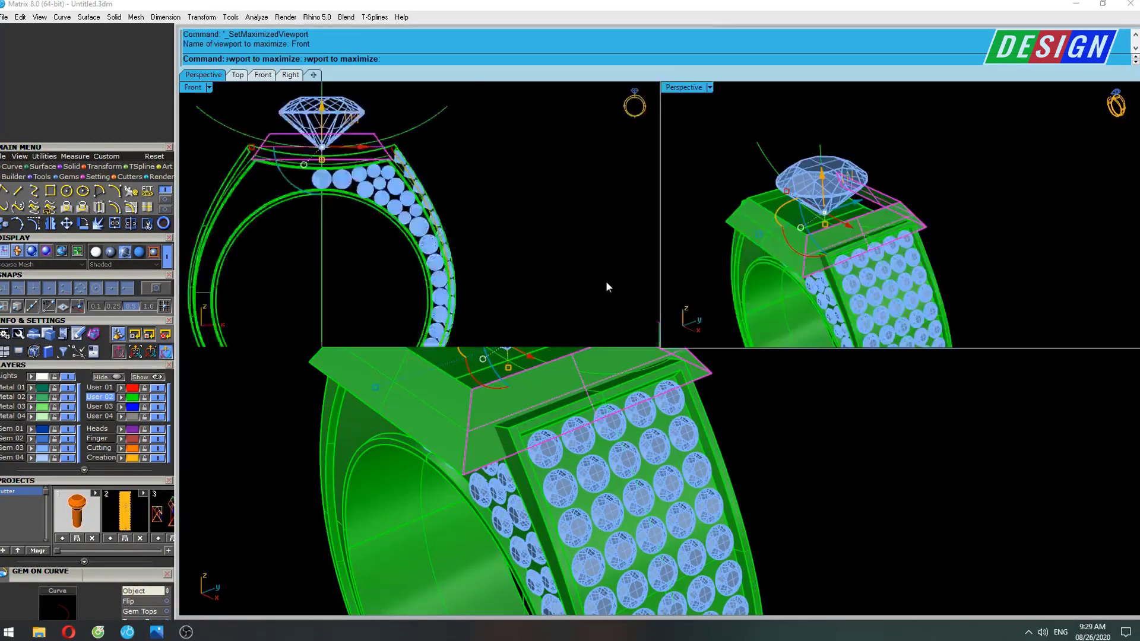
pyautogui.scroll(3, 582, 194)
pyautogui.scroll(2, 653, 213)
pyautogui.hotkey('ctrl', 'F3')
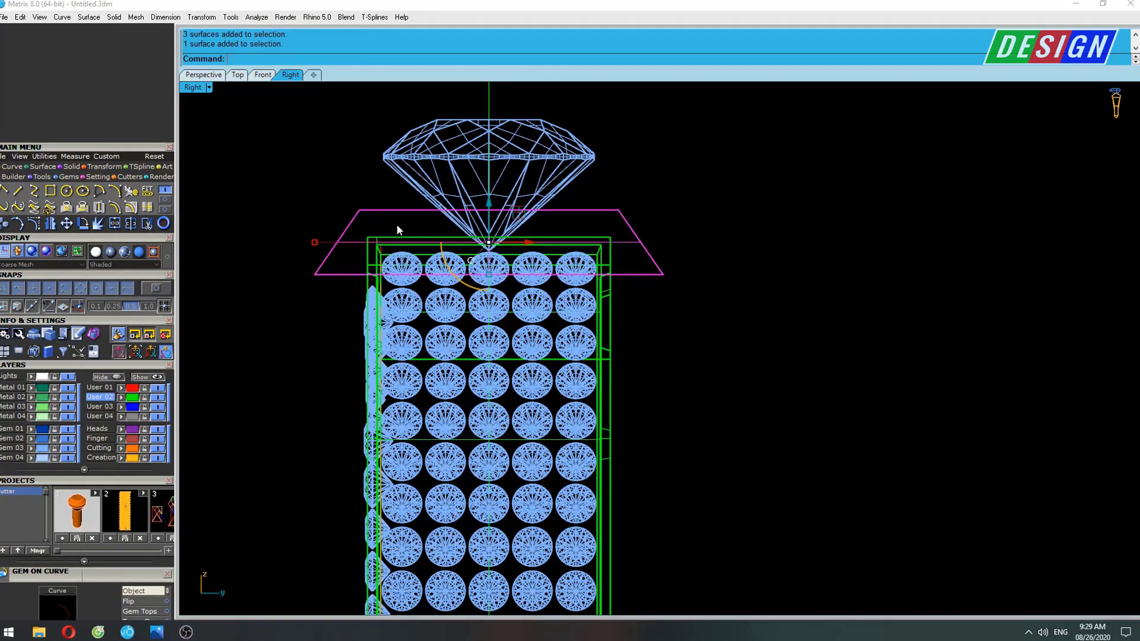
# - Clear the head surfaces, orbit onto the shank top, and open the Gem Loader
pyautogui.press('Escape')
pyautogui.hotkey('ctrl', 'F4')
pyautogui.moveTo(603, 276); pyautogui.dragTo(671, 215, button='right')
pyautogui.scroll(2, 689, 291)
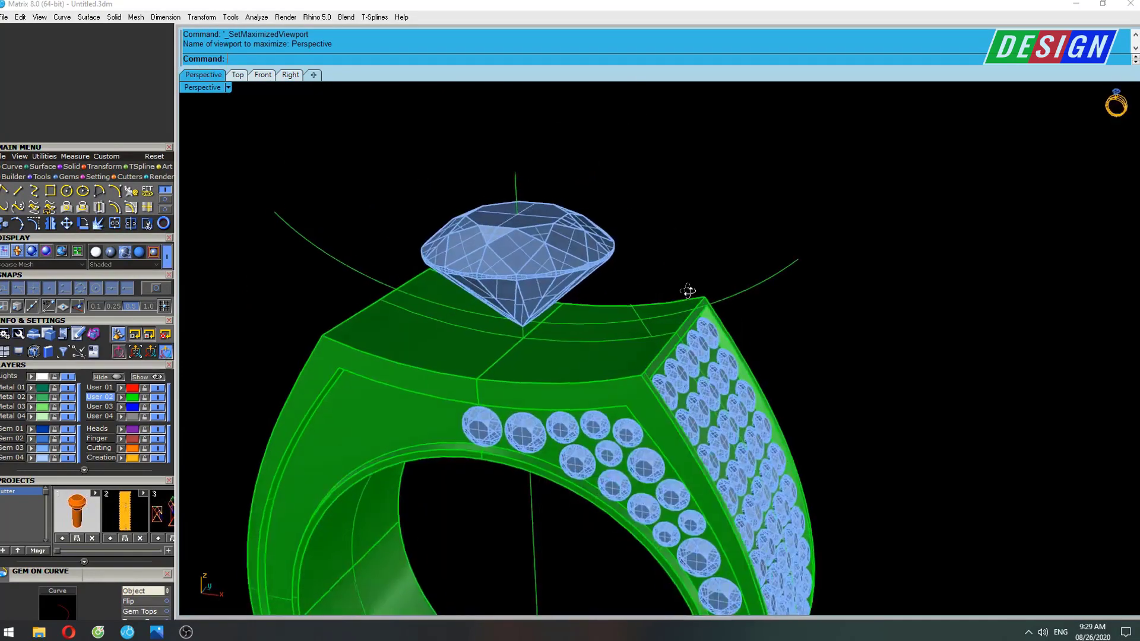
pyautogui.moveTo(689, 291)
pyautogui.mouseDown(button='right')
pyautogui.moveTo(700, 280)
pyautogui.moveTo(670, 313)
pyautogui.moveTo(672, 282)
pyautogui.moveTo(647, 376)
pyautogui.moveTo(617, 269)
pyautogui.moveTo(630, 293)
pyautogui.moveTo(287, 218)
pyautogui.mouseUp(button='right')
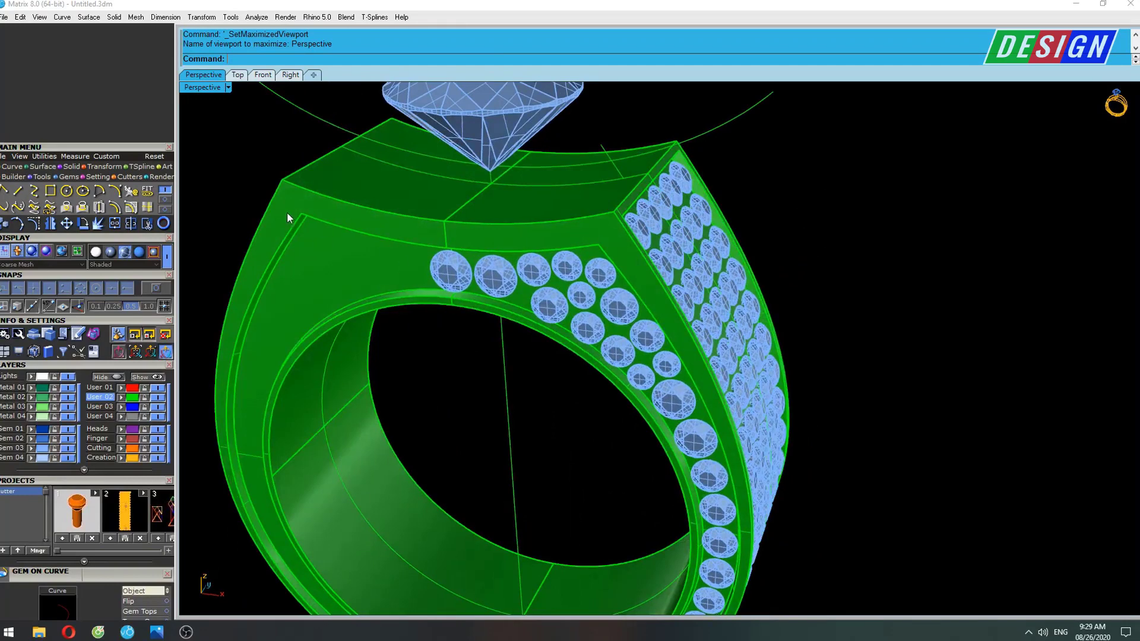
pyautogui.click(68, 176)
pyautogui.click(18, 207)
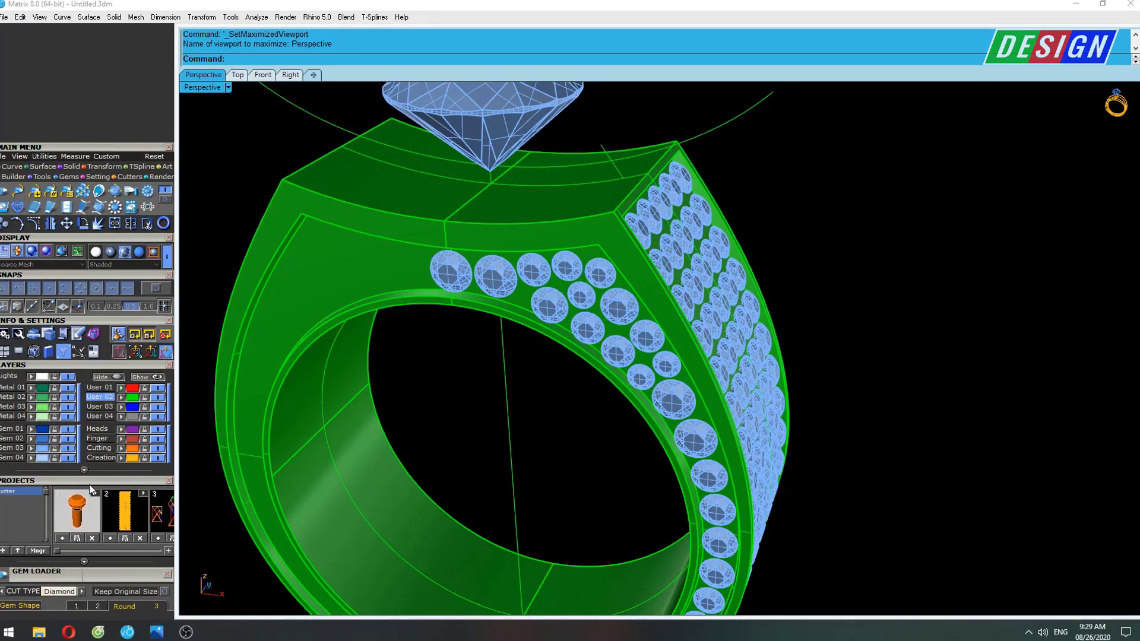
# - Load a small round diamond, trying 2.40, 1.5 and 1.3 mm sizes
pyautogui.scroll(-5, 117, 578)
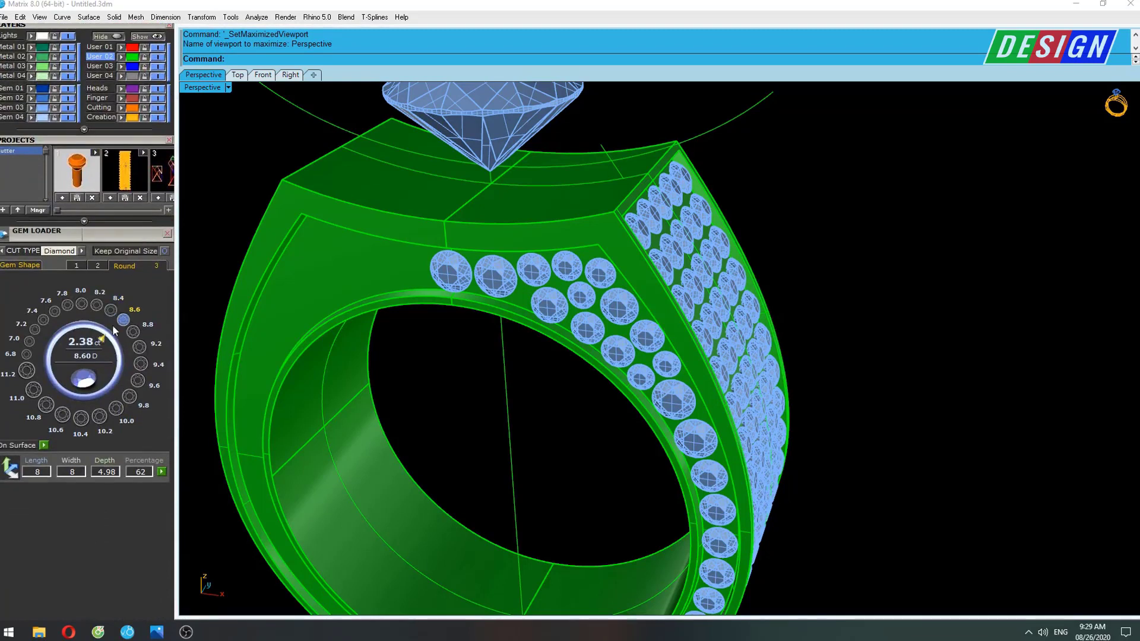
pyautogui.click(77, 266)
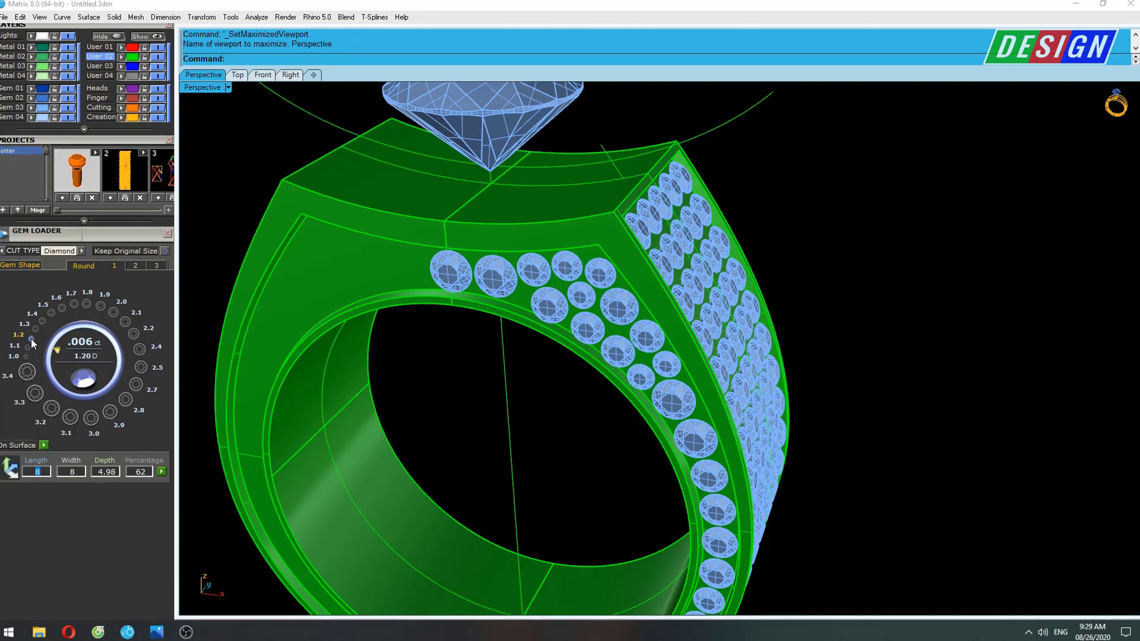
pyautogui.click(139, 349)
pyautogui.moveTo(672, 310); pyautogui.dragTo(674, 271, button='right')
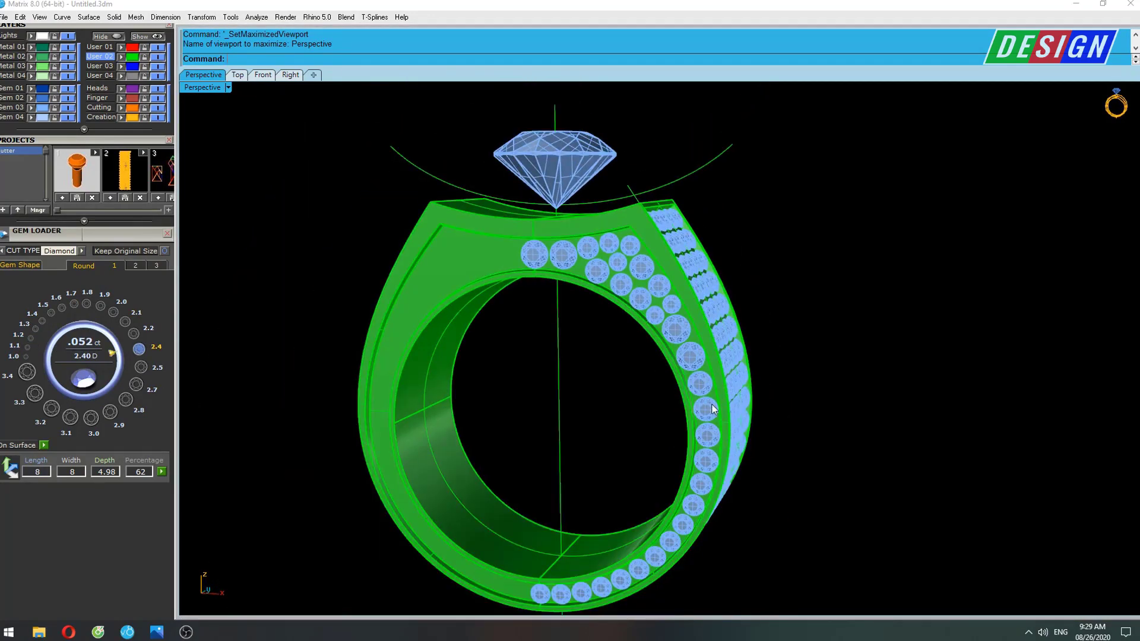
pyautogui.moveTo(712, 409); pyautogui.dragTo(584, 343, button='right')
pyautogui.click(53, 315)
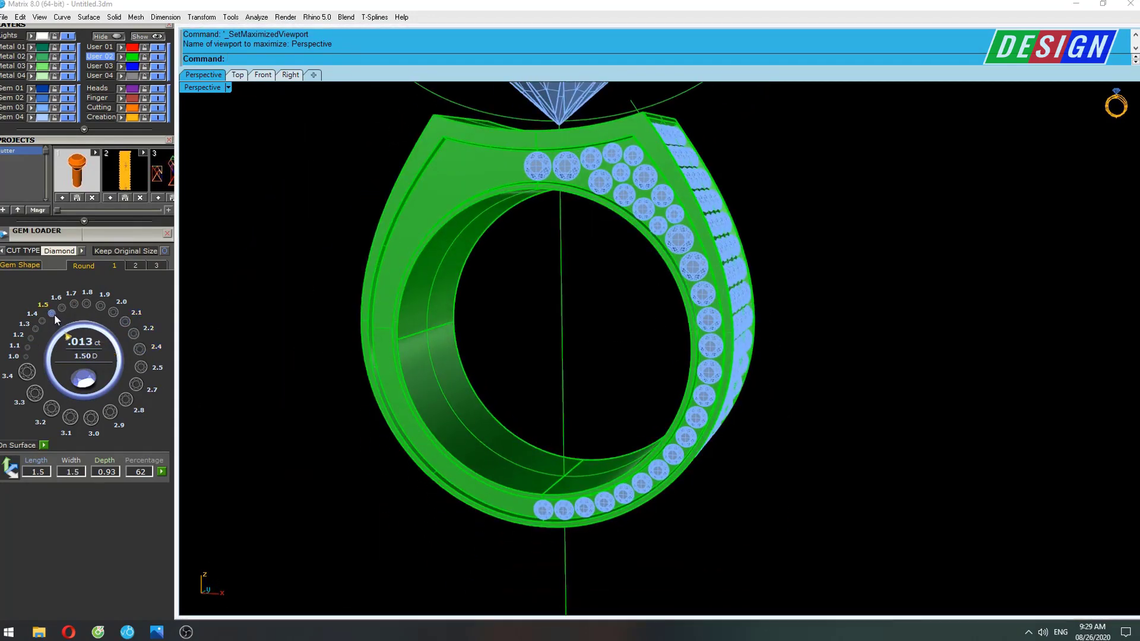
pyautogui.moveTo(587, 352)
pyautogui.mouseDown(button='right')
pyautogui.moveTo(601, 372)
pyautogui.moveTo(580, 357)
pyautogui.mouseUp(button='right')
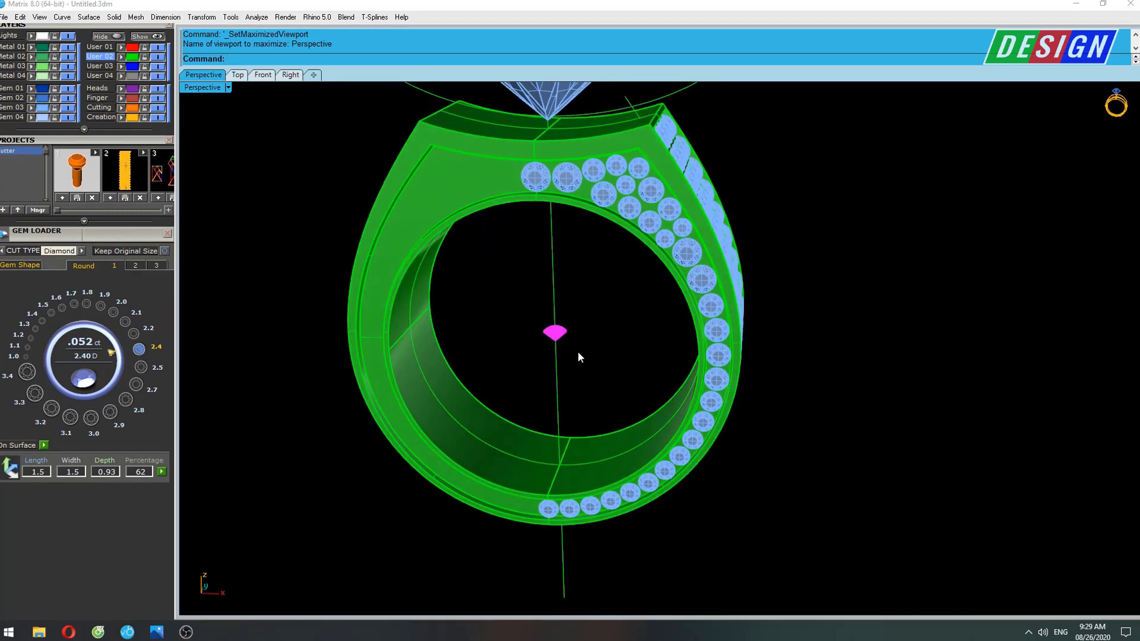
pyautogui.click(37, 330)
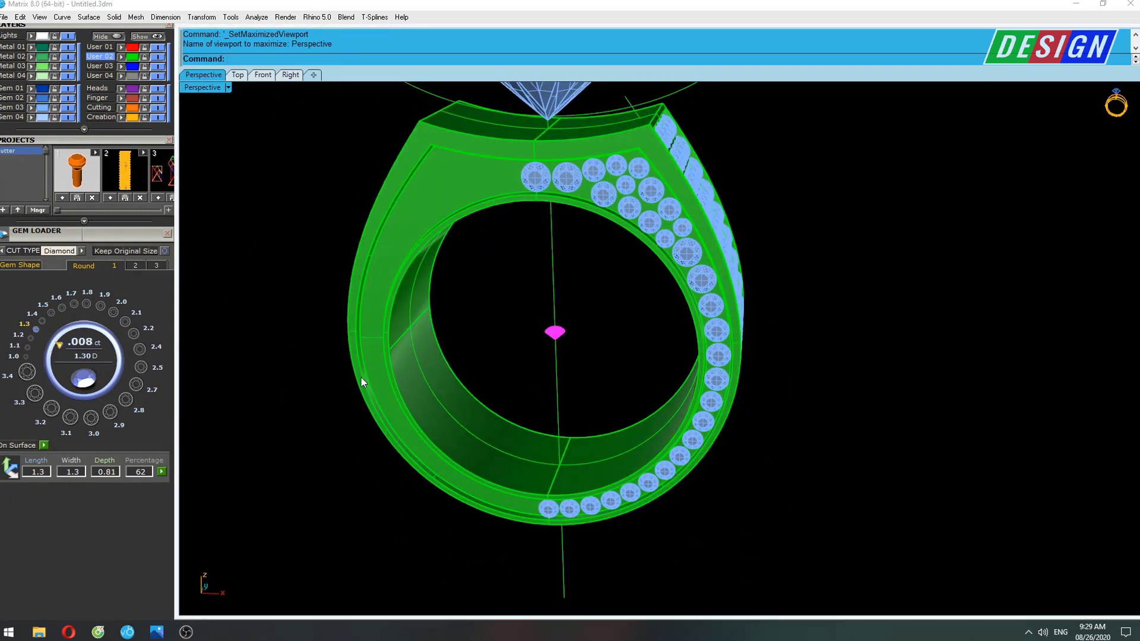
# - Orbit to the pavé side and settle on a 2.40 mm round diamond
pyautogui.moveTo(641, 397); pyautogui.dragTo(486, 377, button='right')
pyautogui.scroll(1, 515, 309)
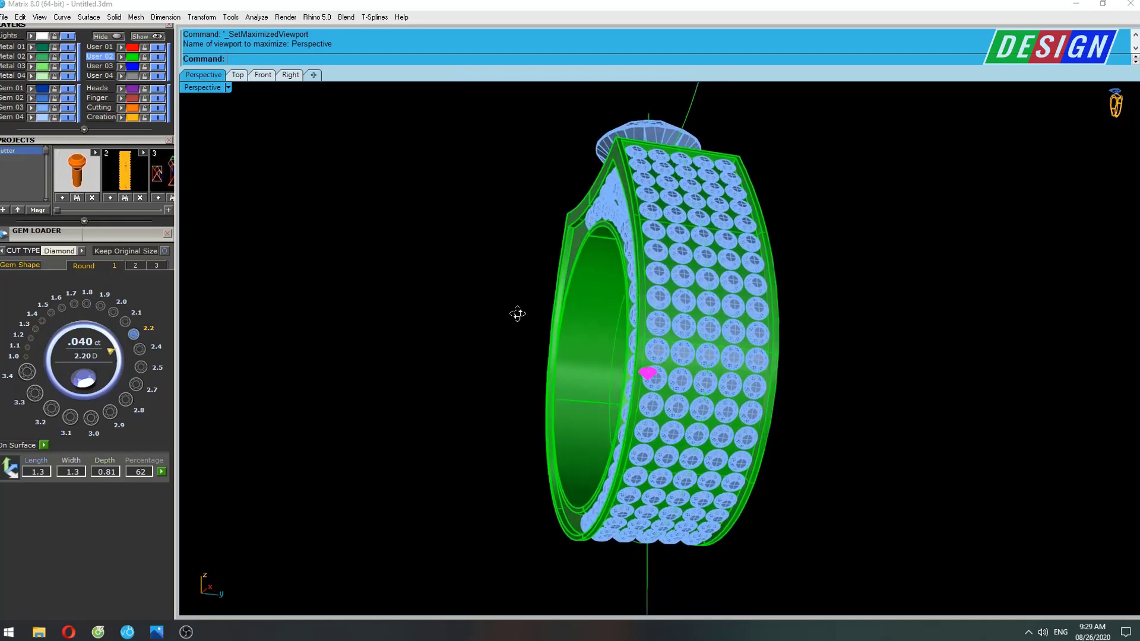
pyautogui.scroll(3, 766, 168)
pyautogui.scroll(2, 766, 222)
pyautogui.scroll(2, 782, 227)
pyautogui.moveTo(781, 227); pyautogui.dragTo(792, 244, button='right')
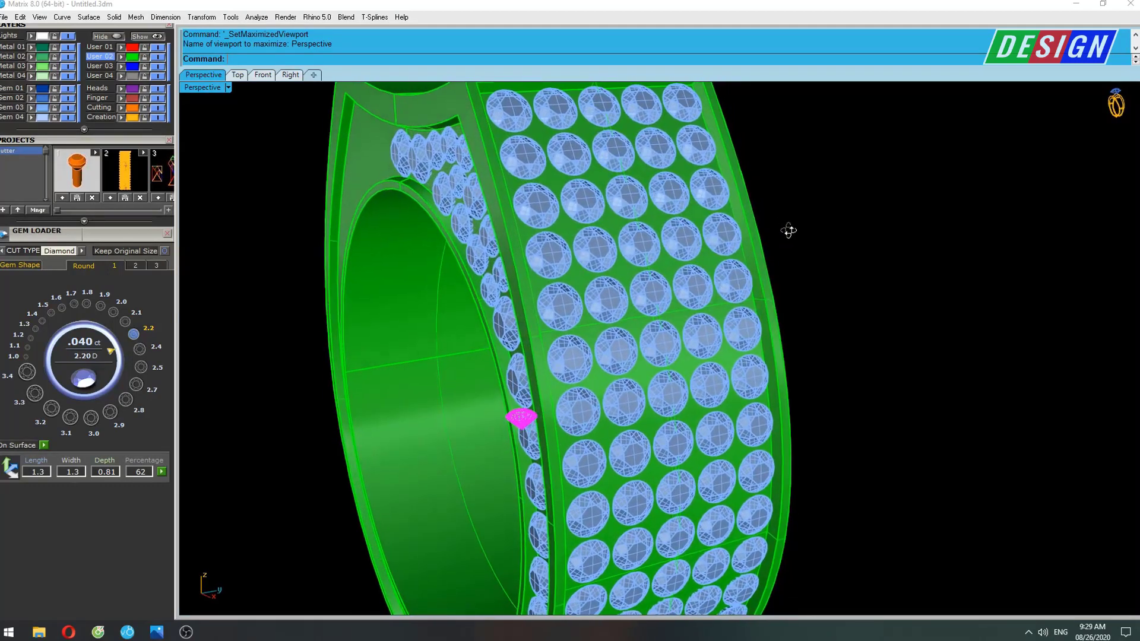
pyautogui.moveTo(703, 320); pyautogui.dragTo(683, 332, button='right')
pyautogui.click(52, 312)
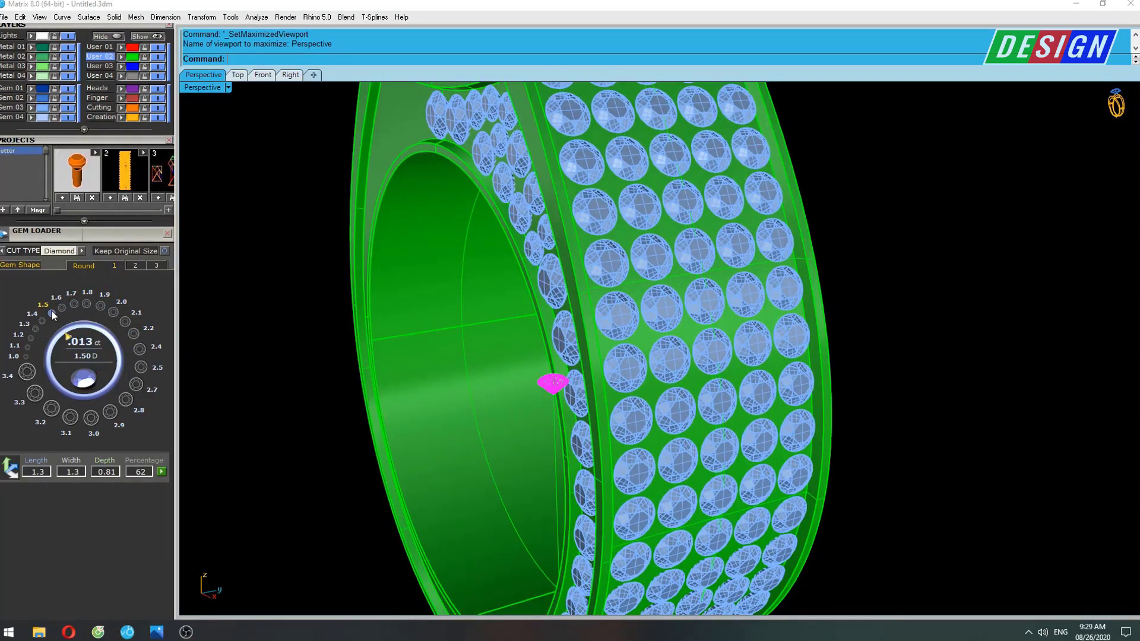
pyautogui.click(139, 348)
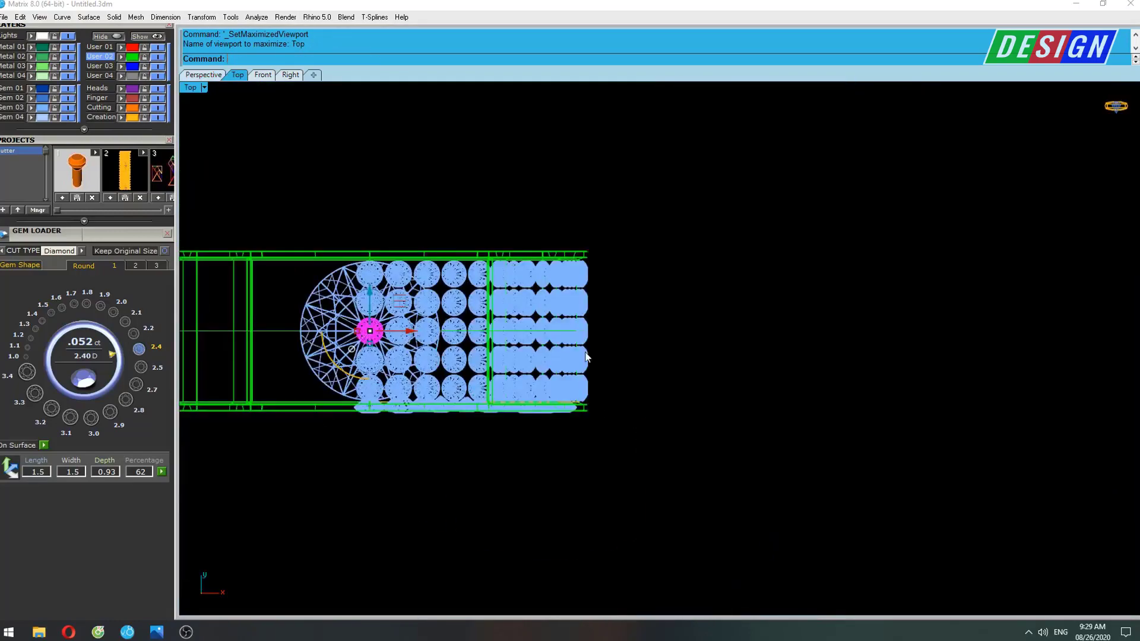
# - Deselect the loaded gem and orbit the Perspective view to face the ring front
pyautogui.scroll(2, 586, 357)
pyautogui.scroll(1, 586, 356)
pyautogui.hotkey('ctrl', 'F4')
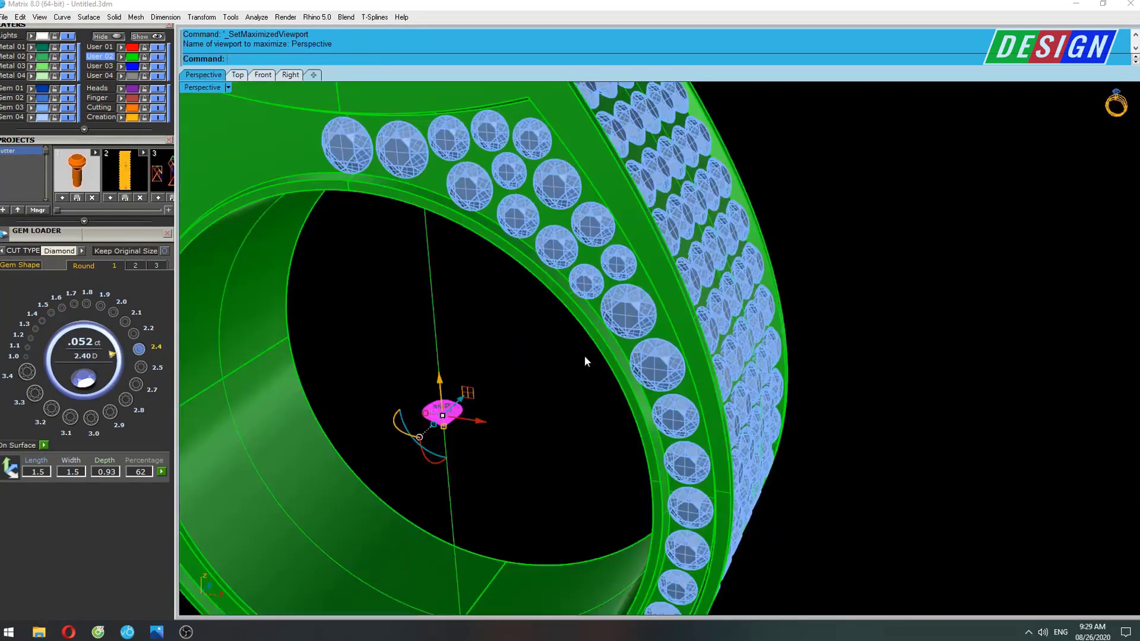
pyautogui.scroll(-2, 600, 350)
pyautogui.press('Escape')
pyautogui.moveTo(610, 331); pyautogui.dragTo(652, 418, button='right')
pyautogui.scroll(2, 677, 269)
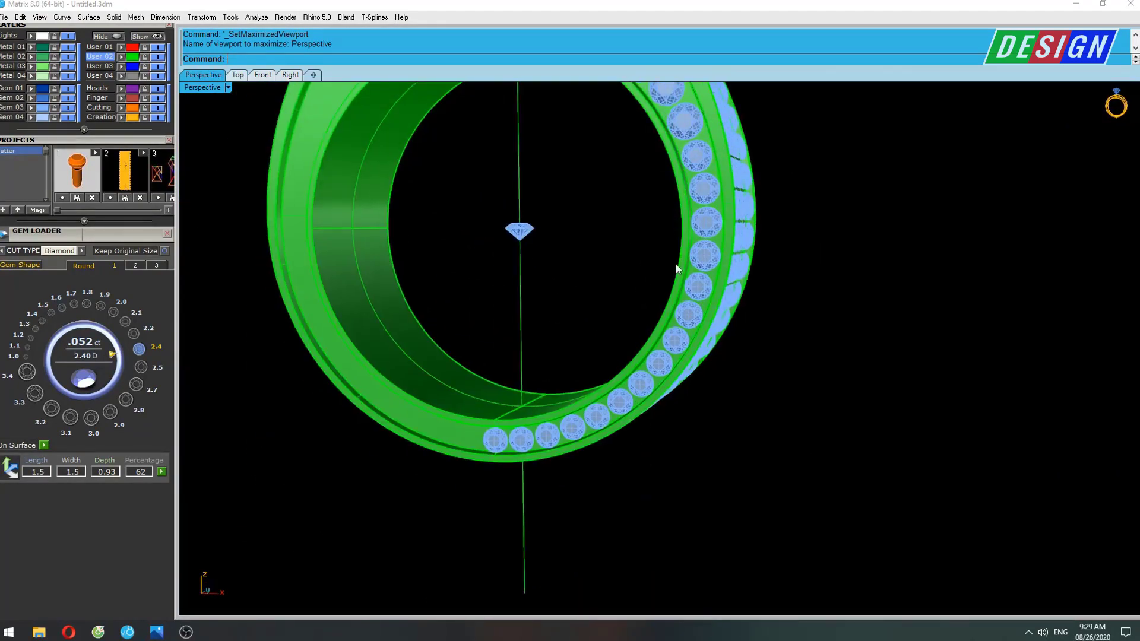
pyautogui.scroll(2, 525, 438)
# - Select a lower side-row gem and zoom in on it in full Front view
pyautogui.click(524, 439)
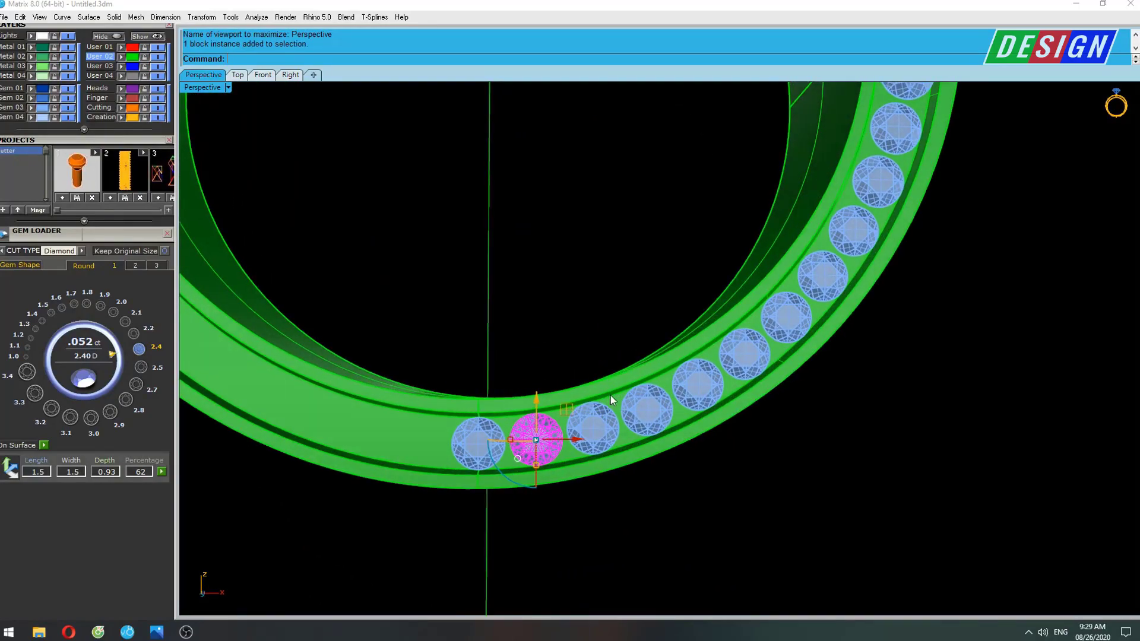
pyautogui.hotkey('ctrl', 'F2')
pyautogui.scroll(-3, 511, 319)
pyautogui.scroll(2, 491, 356)
pyautogui.scroll(2, 492, 411)
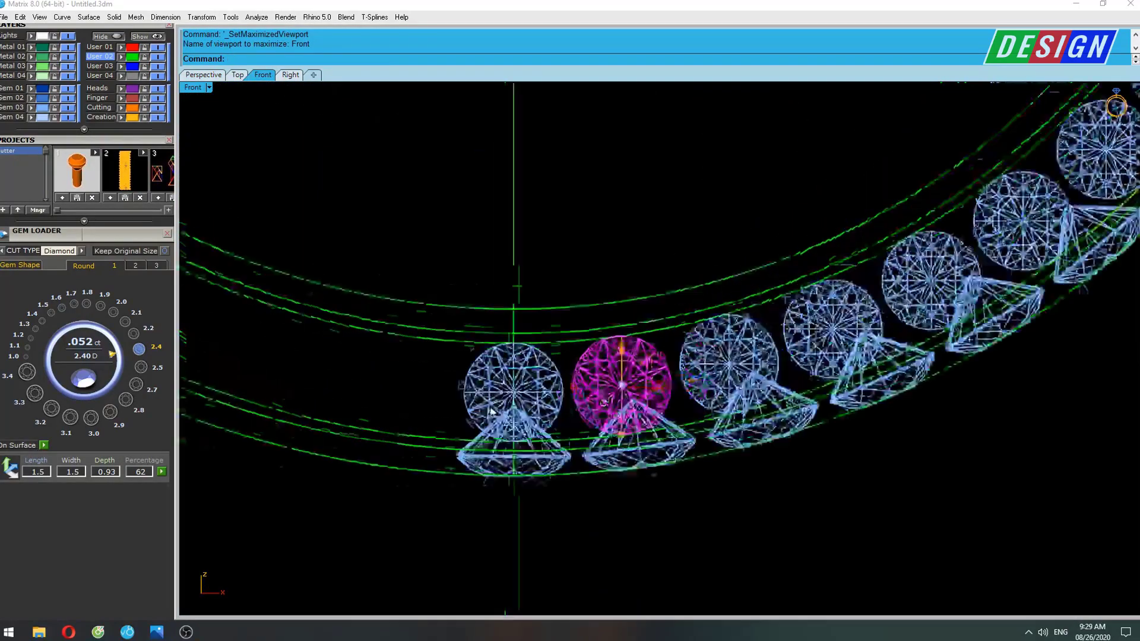
pyautogui.scroll(3, 491, 411)
# - Add a 1.30 aligned dimension across the side gem
pyautogui.scroll(4, 110, 143)
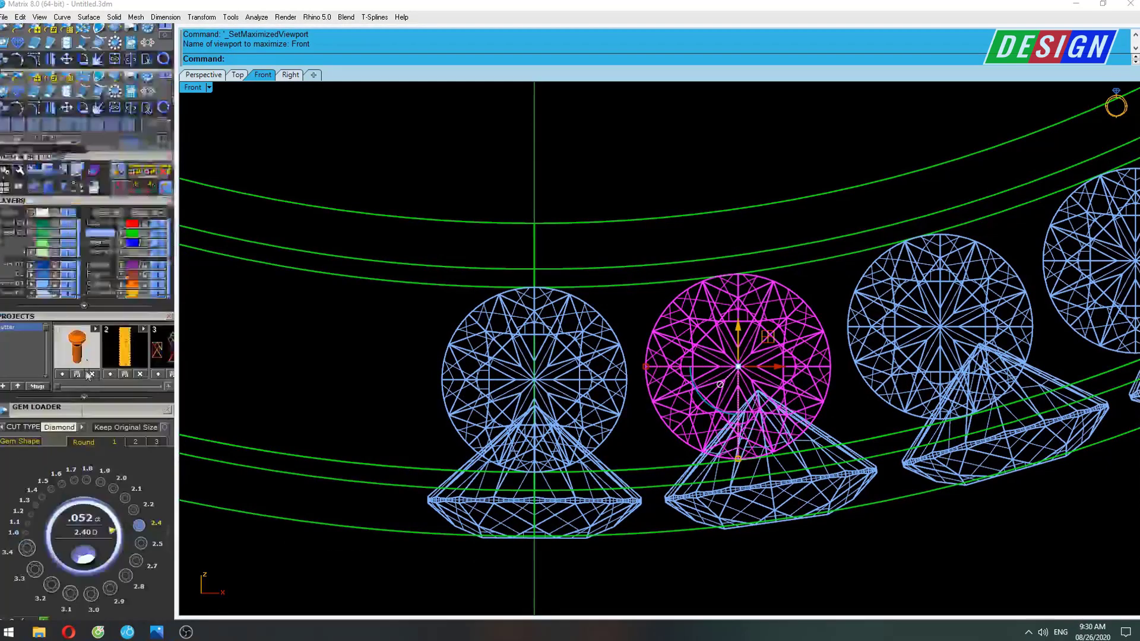
pyautogui.click(73, 66)
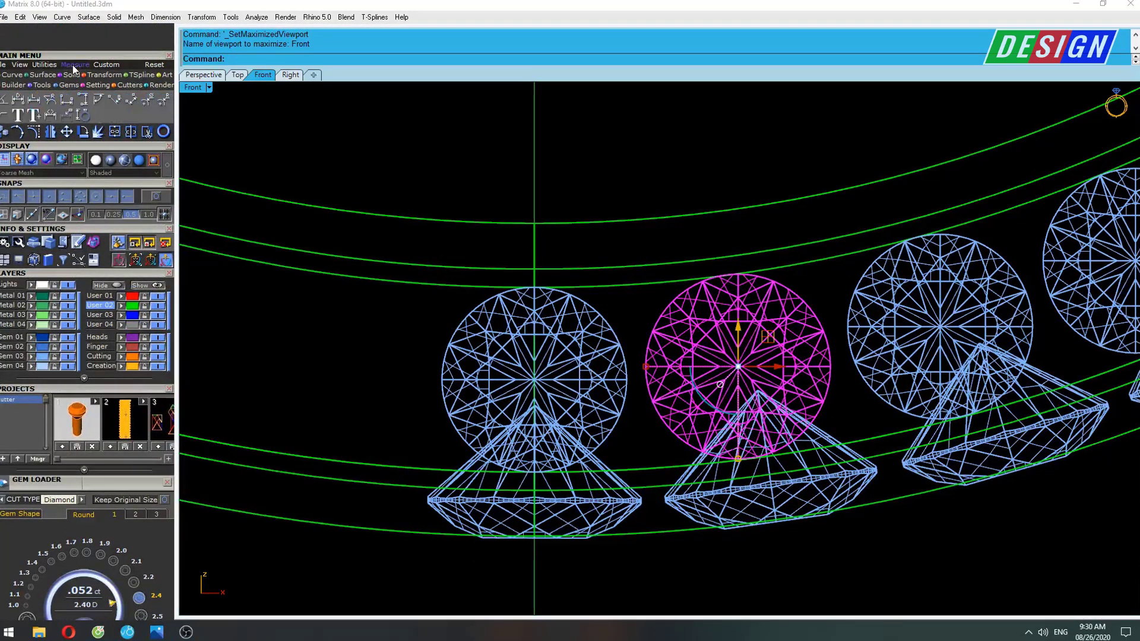
pyautogui.click(131, 102)
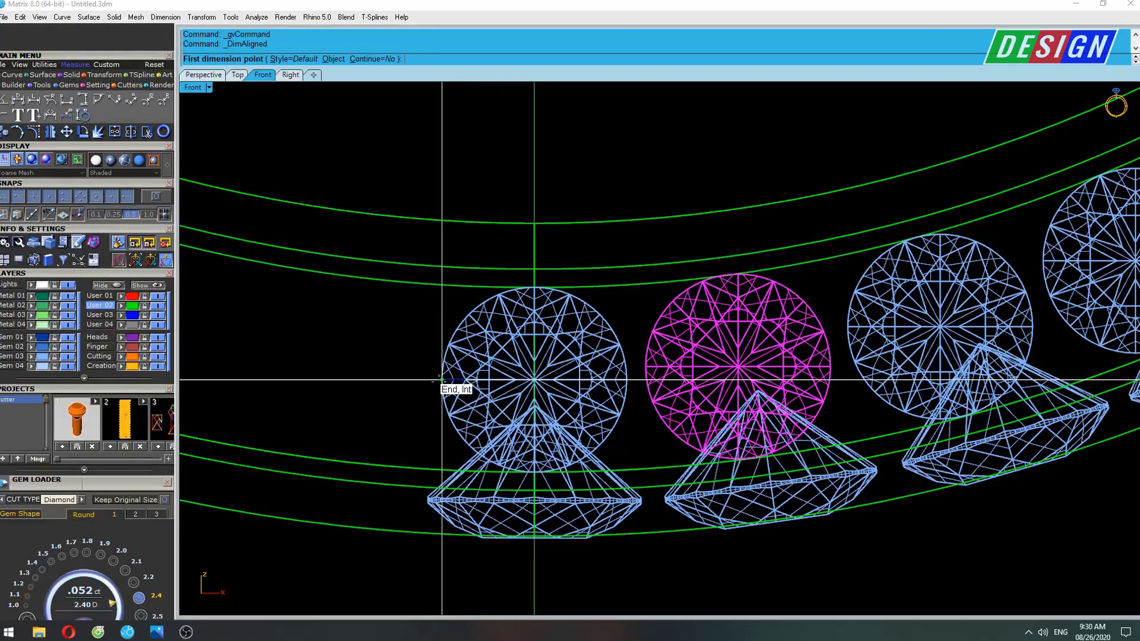
pyautogui.click(442, 379)
pyautogui.click(627, 380)
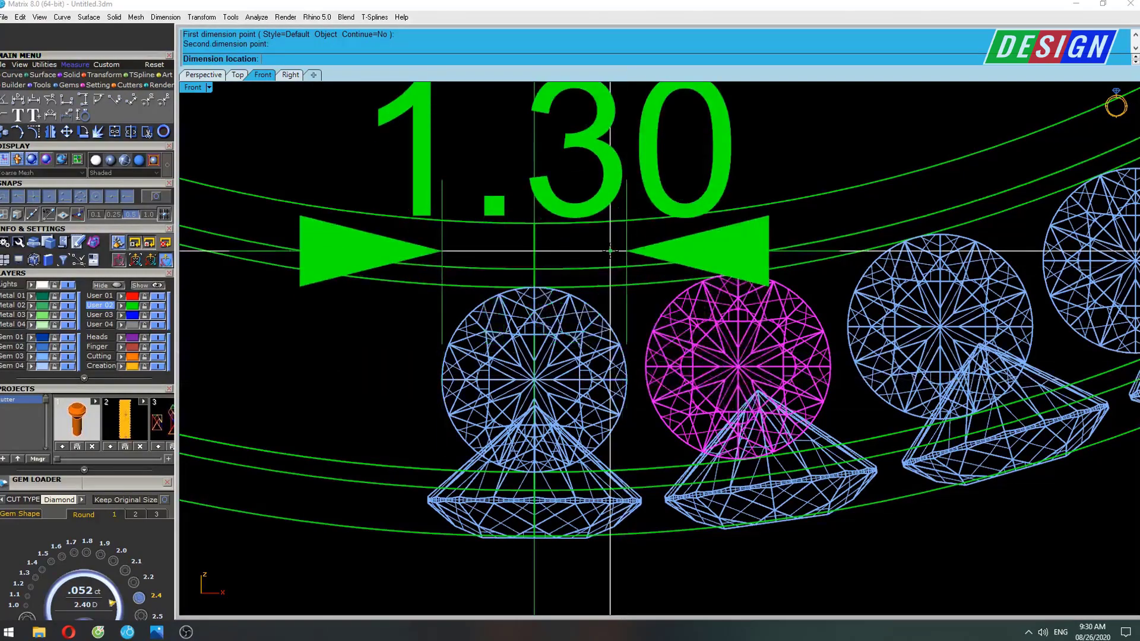
pyautogui.click(611, 250)
pyautogui.scroll(-5, 683, 271)
pyautogui.scroll(-2, 713, 267)
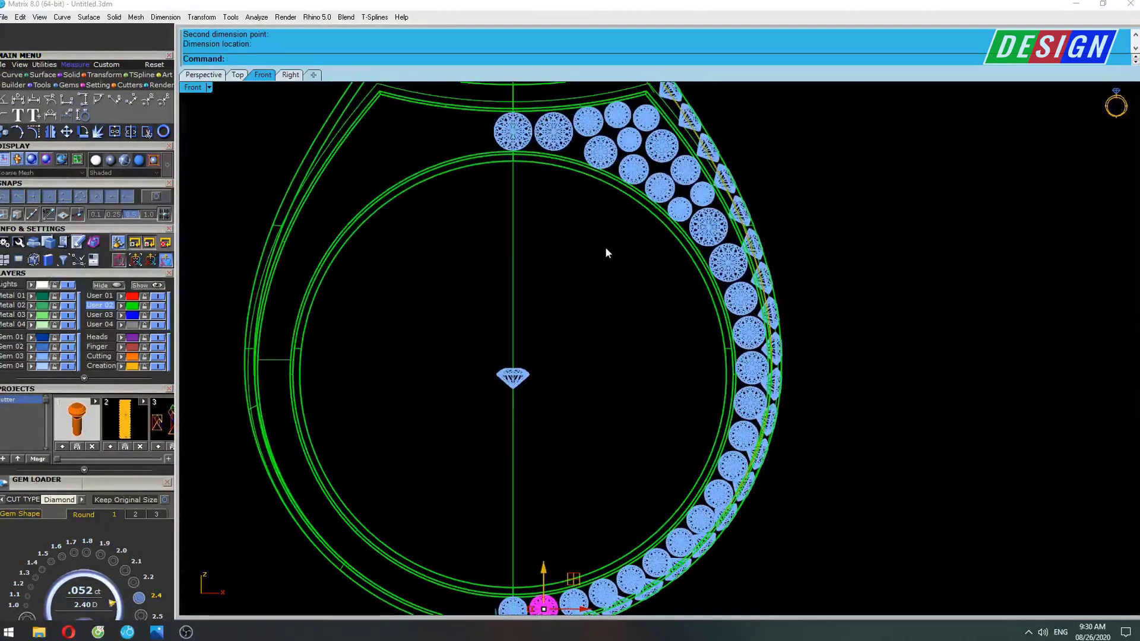
# - Hide all the other gems and view the remaining gem from Top
pyautogui.click(45, 364)
pyautogui.moveTo(663, 341); pyautogui.dragTo(625, 344, button='right')
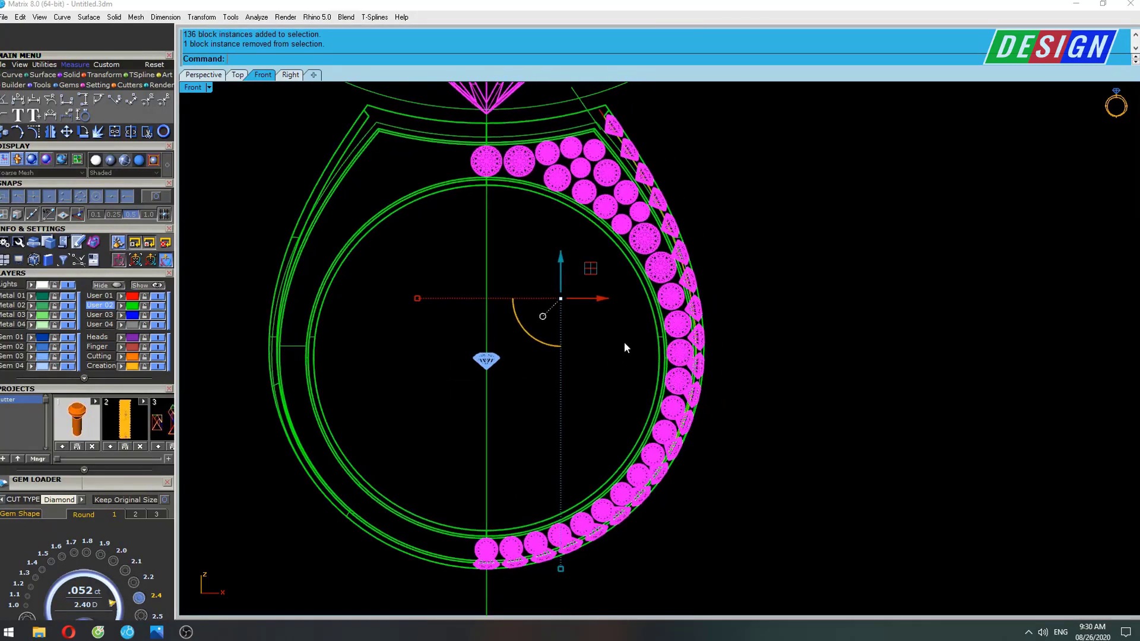
pyautogui.write('Hi')
pyautogui.press('Return')
pyautogui.moveTo(473, 345)
pyautogui.mouseDown(button='right')
pyautogui.moveTo(523, 366)
pyautogui.moveTo(538, 313)
pyautogui.mouseUp(button='right')
pyautogui.scroll(2, 524, 375)
pyautogui.click(552, 394)
pyautogui.hotkey('ctrl', 'F1')
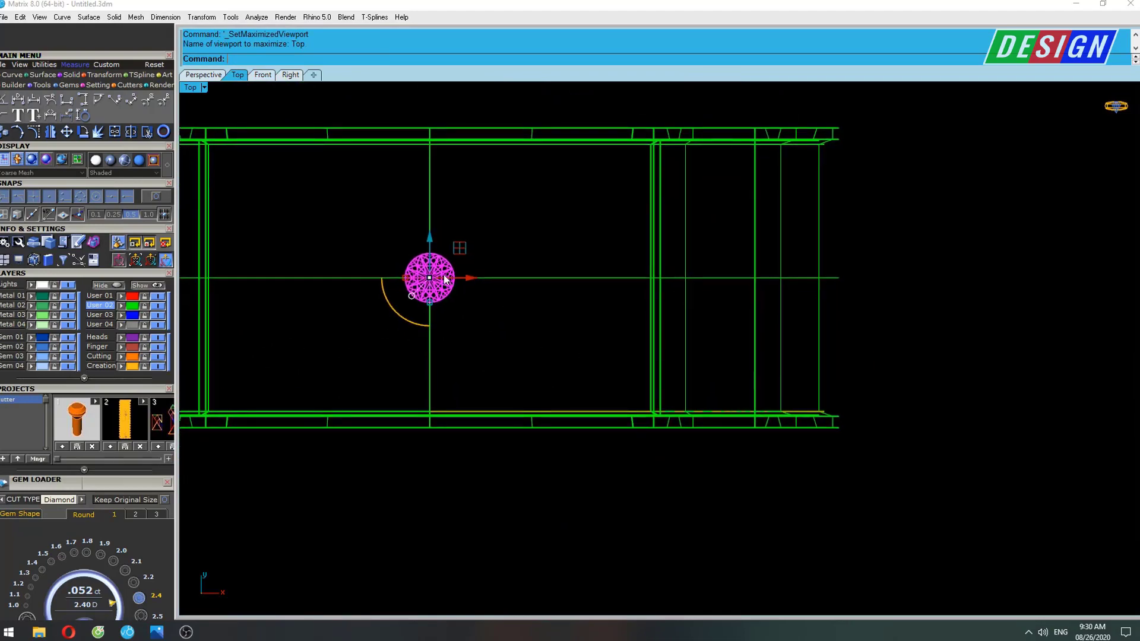
# - Mirror the gem across its right edge to create a neighbouring copy
pyautogui.scroll(3, 498, 292)
pyautogui.scroll(4, 498, 292)
pyautogui.write('mi')
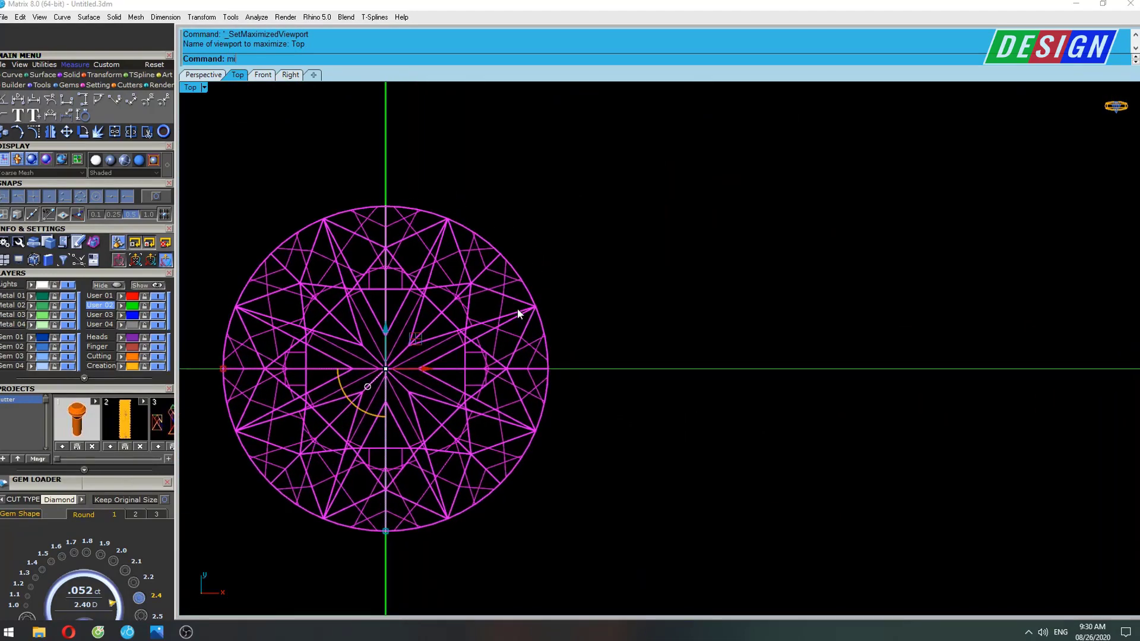
pyautogui.press('Return')
pyautogui.scroll(4, 593, 383)
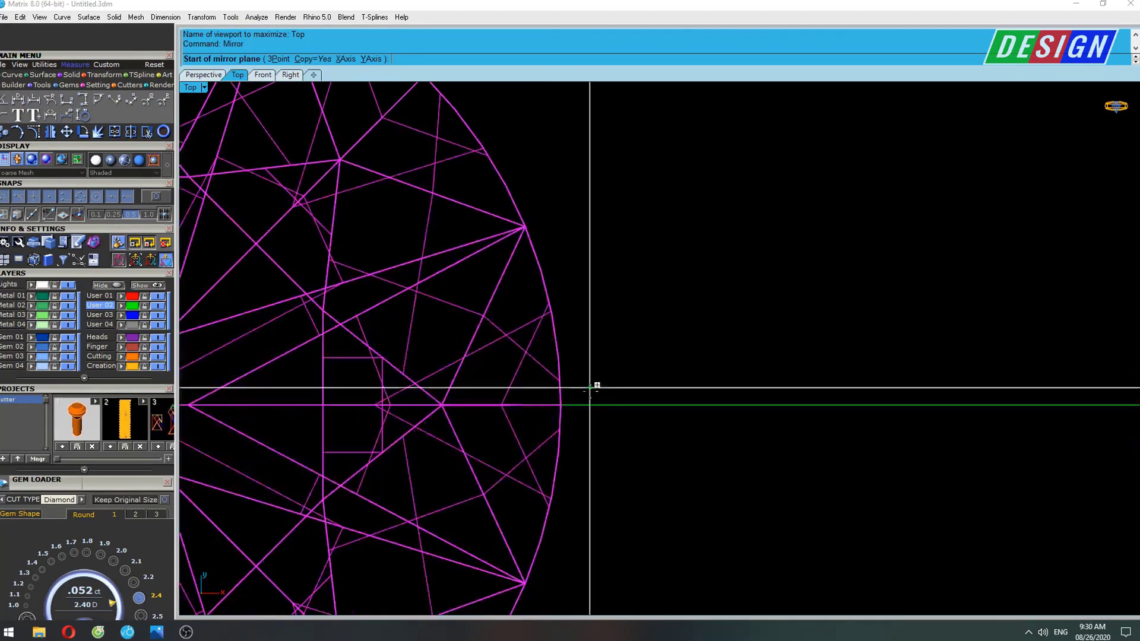
pyautogui.click(561, 405)
pyautogui.scroll(-5, 579, 351)
pyautogui.click(583, 184)
# - Shift the mirrored copy 0.15 to the right to leave a small gap
pyautogui.click(634, 292)
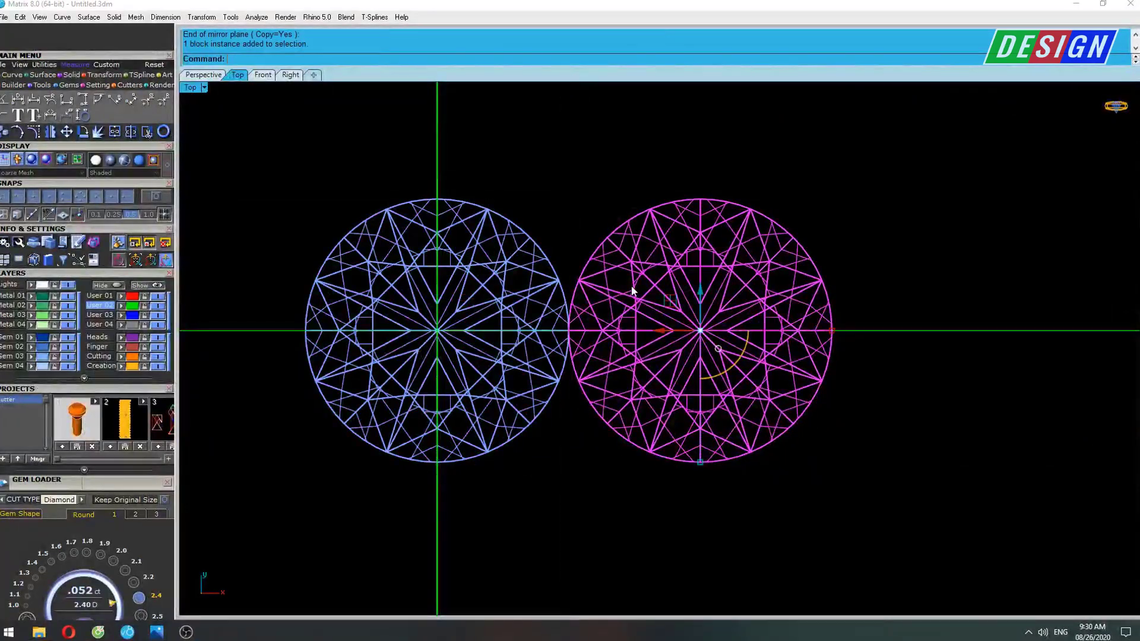
pyautogui.write('mo')
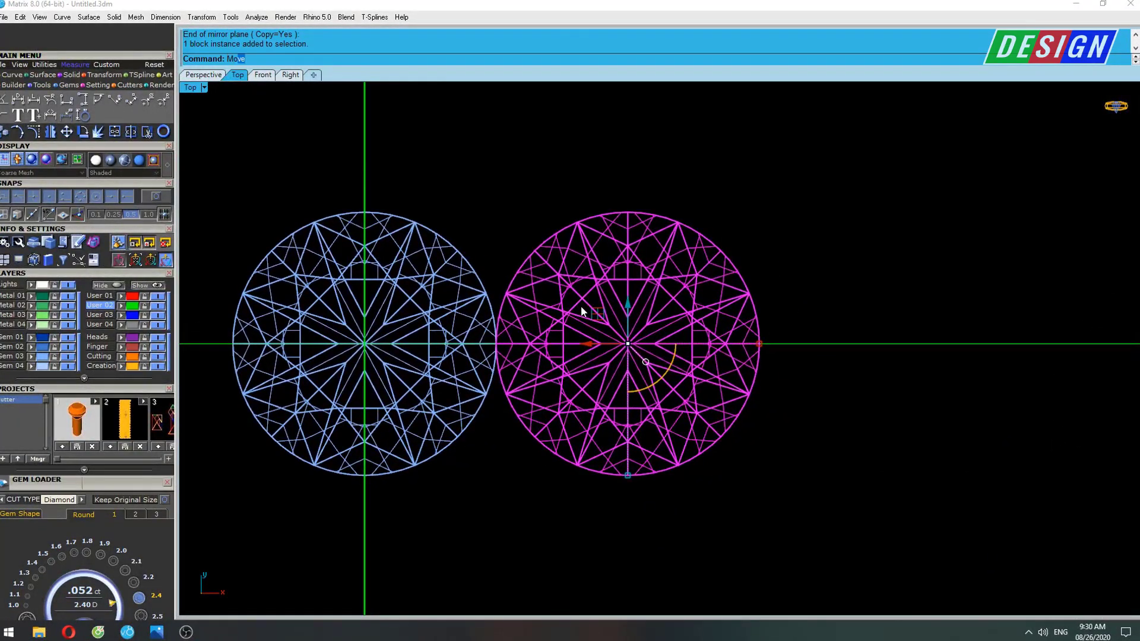
pyautogui.press('Return')
pyautogui.click(587, 344)
pyautogui.write('0.1')
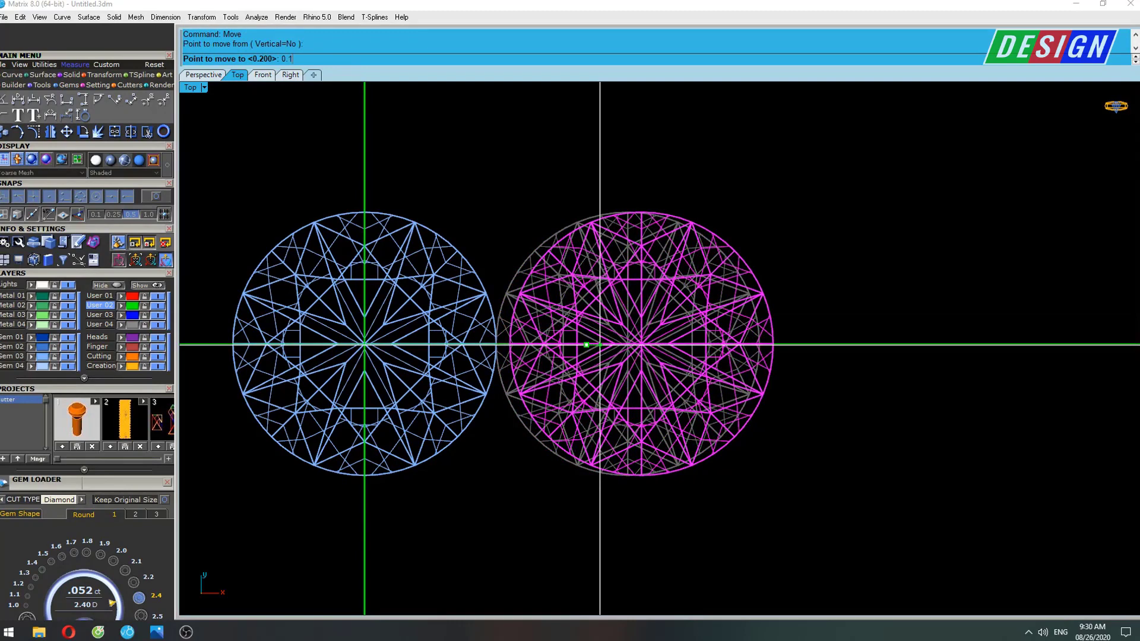
pyautogui.write('5')
pyautogui.press('Return')
pyautogui.click(685, 336)
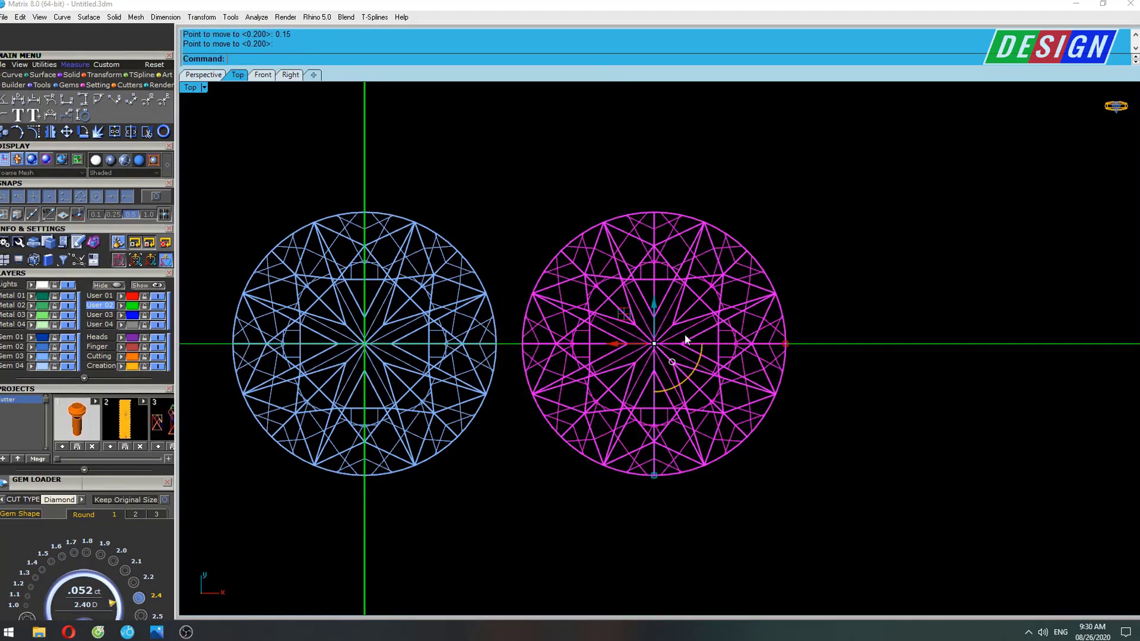
pyautogui.moveTo(475, 181); pyautogui.dragTo(505, 229, button='right')
pyautogui.press('Escape')
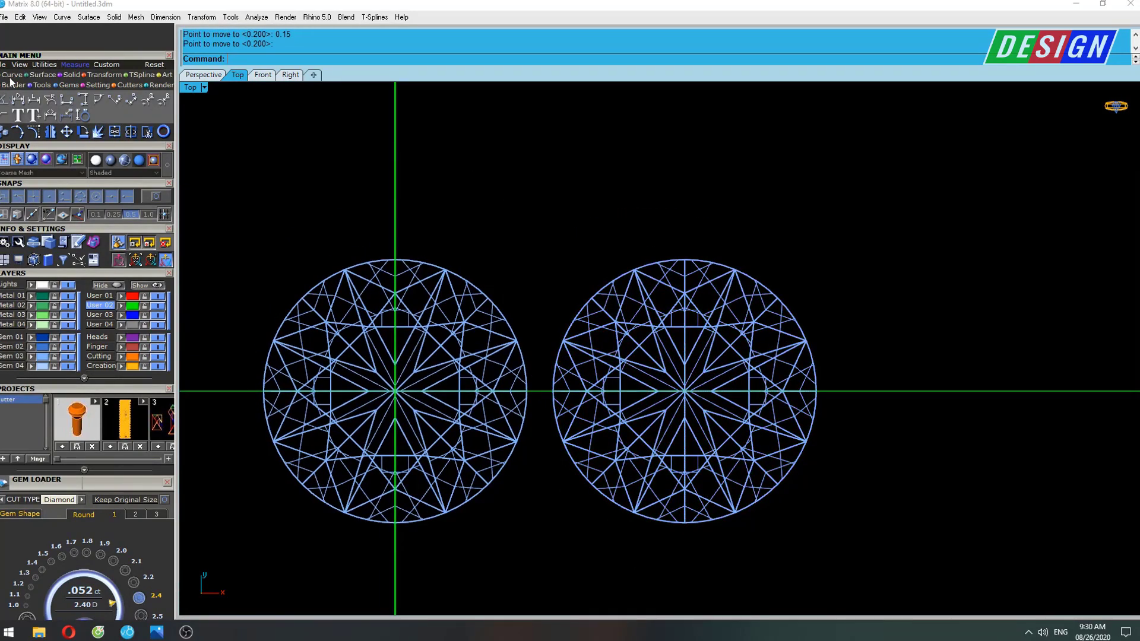
pyautogui.click(12, 76)
pyautogui.click(51, 100)
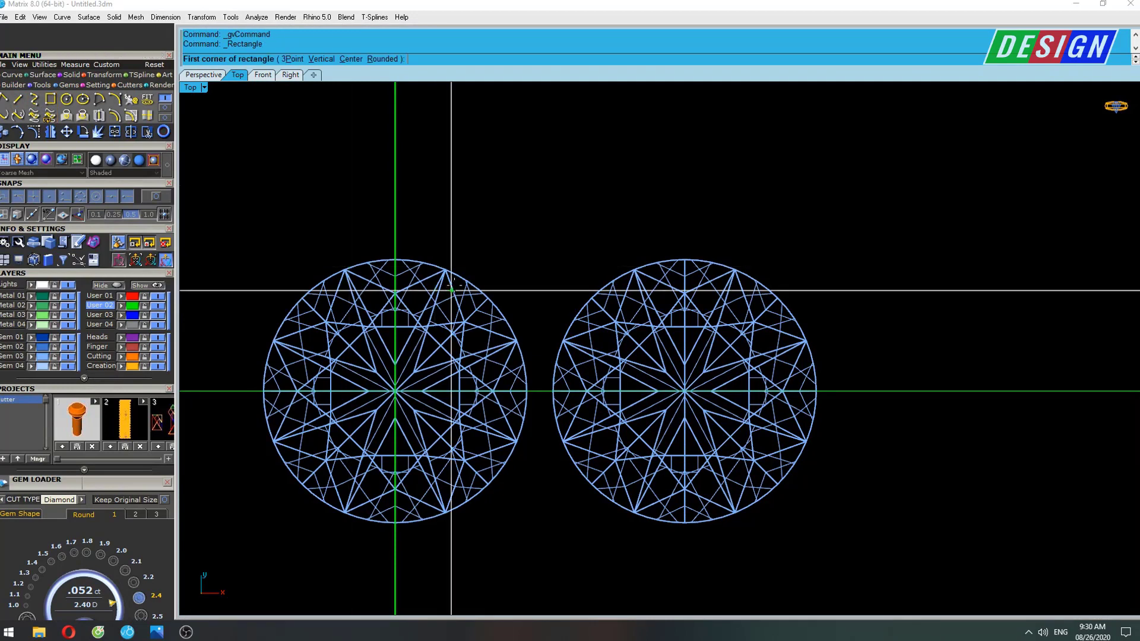
# - Draw a small rectangle over the gem gap, dimension its width, and select it
pyautogui.click(486, 276)
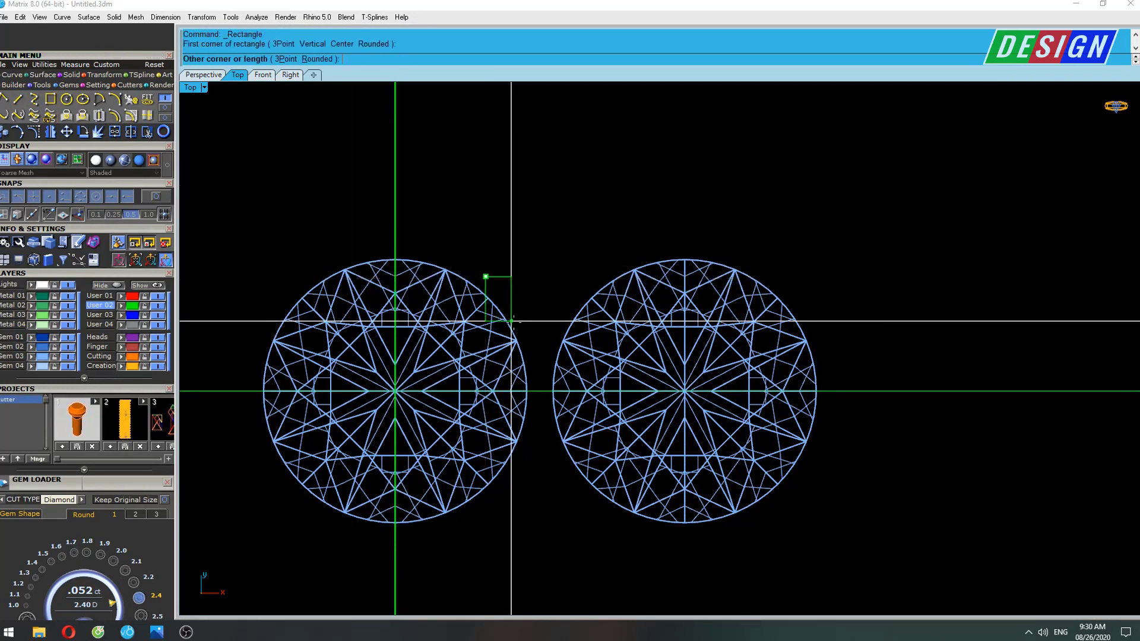
pyautogui.click(545, 336)
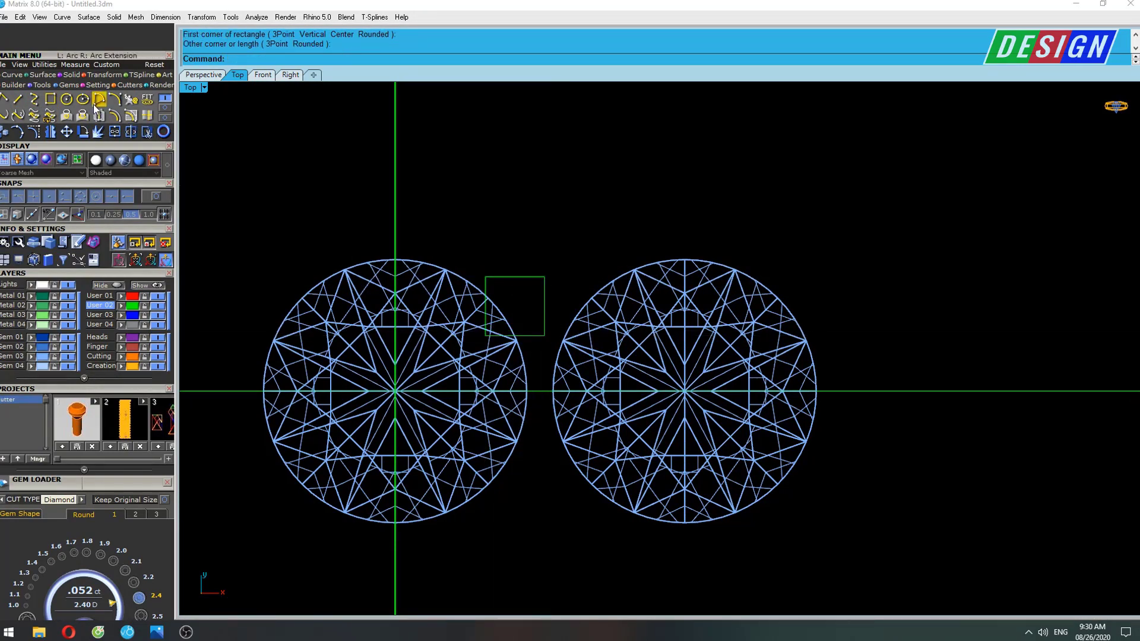
pyautogui.click(77, 66)
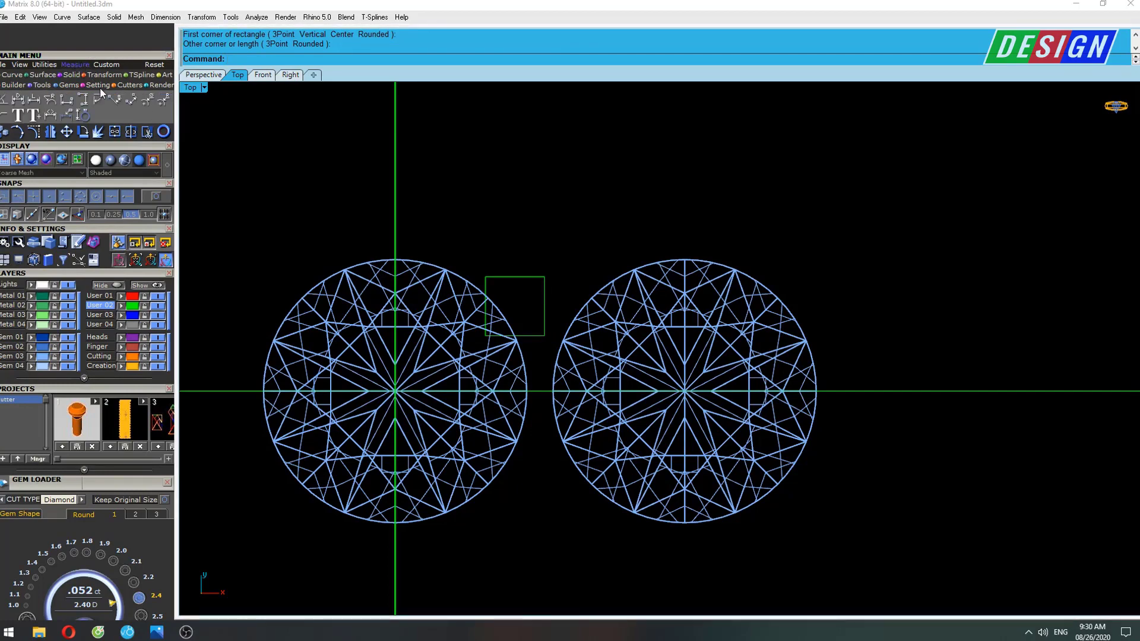
pyautogui.click(128, 102)
pyautogui.click(486, 277)
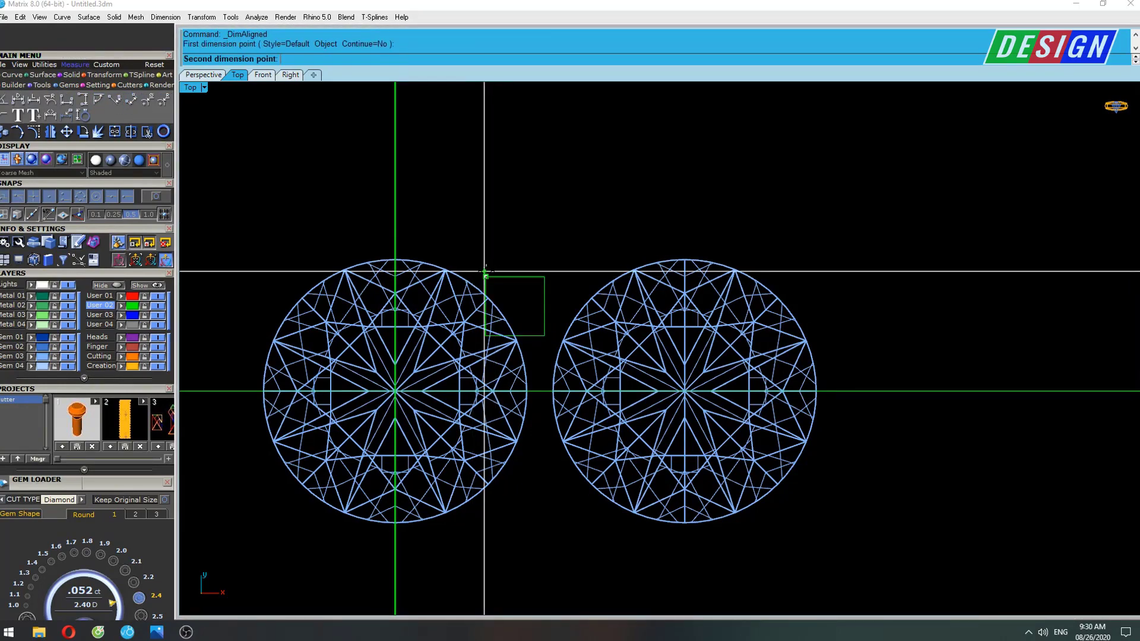
pyautogui.click(545, 277)
pyautogui.click(529, 277)
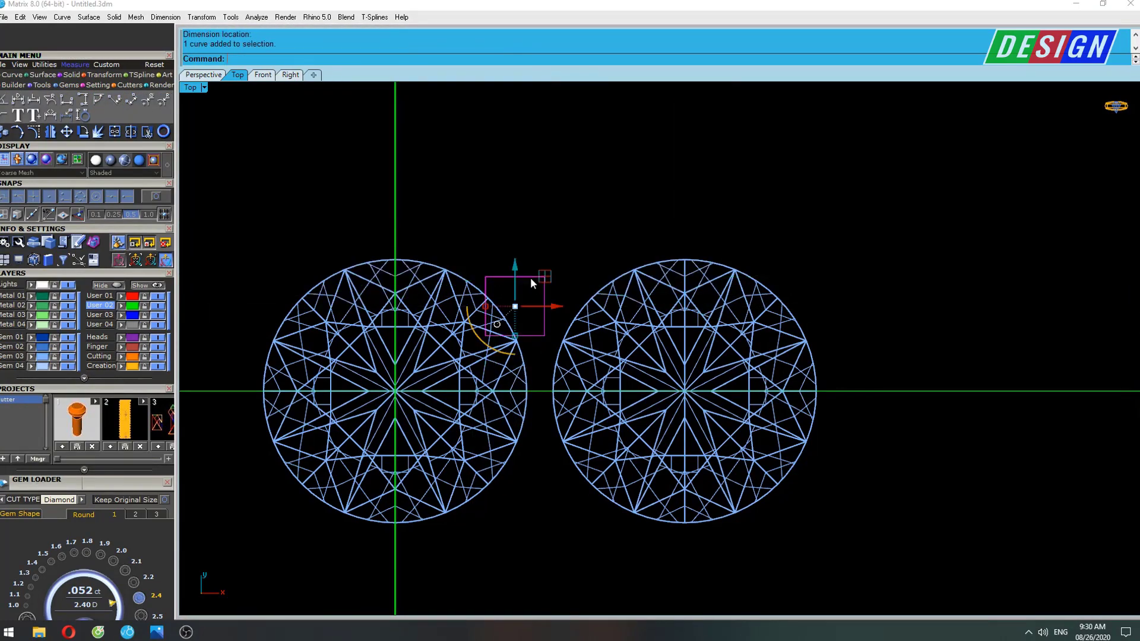
pyautogui.scroll(3, 514, 278)
pyautogui.moveTo(511, 280); pyautogui.dragTo(479, 269, button='right')
# - Scale the rectangle in 2D from its corner into a larger square
pyautogui.scroll(3, 451, 280)
pyautogui.write('s2')
pyautogui.press('Return')
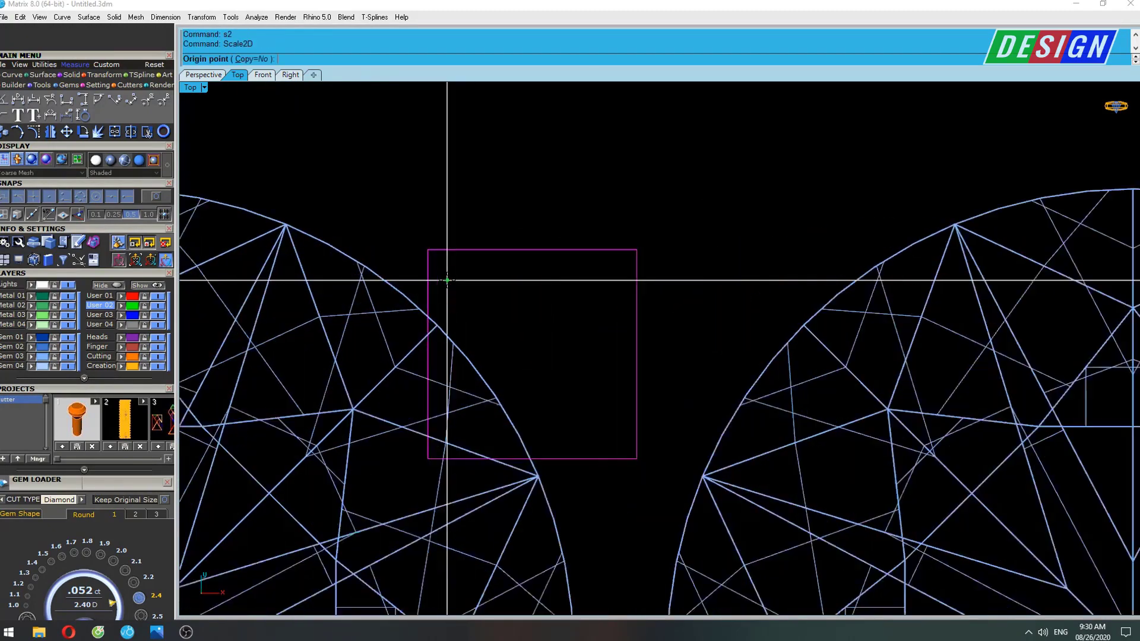
pyautogui.click(427, 249)
pyautogui.click(934, 250)
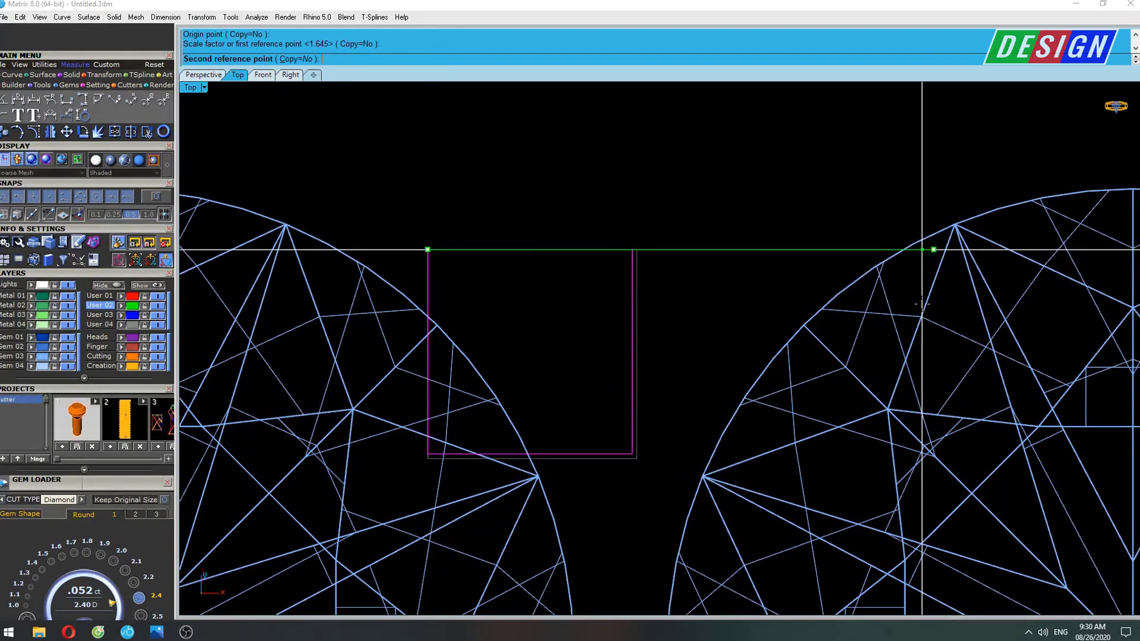
pyautogui.click(912, 303)
pyautogui.moveTo(508, 284); pyautogui.dragTo(525, 279, button='right')
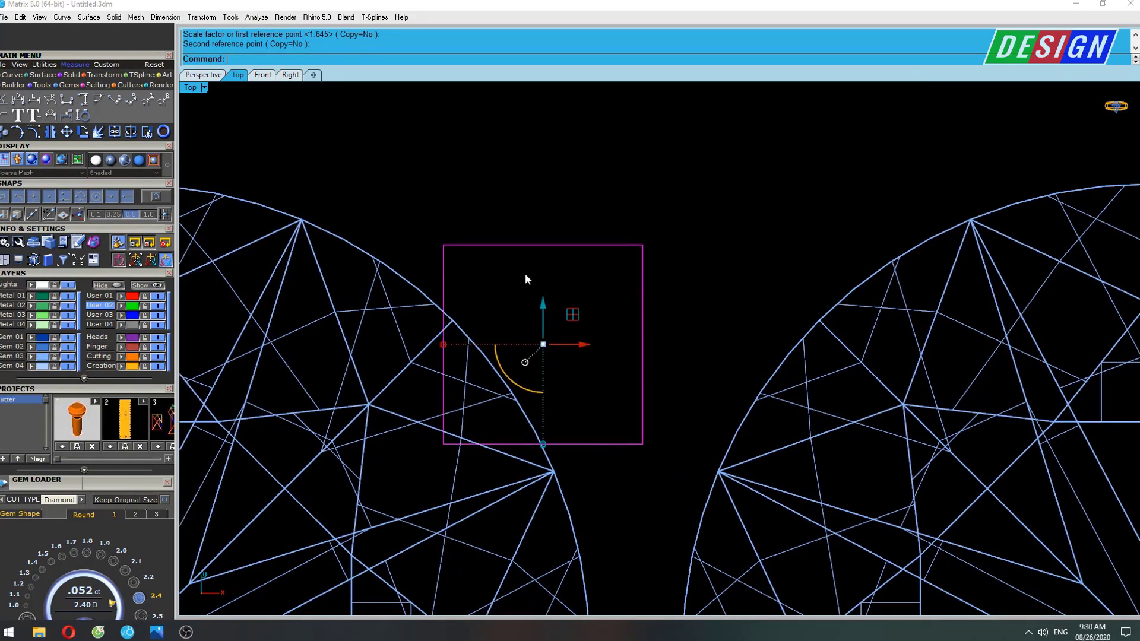
pyautogui.scroll(-3, 539, 285)
# - Nudge the enlarged square slightly upward over the gap between the gems
pyautogui.moveTo(542, 281); pyautogui.dragTo(542, 273)
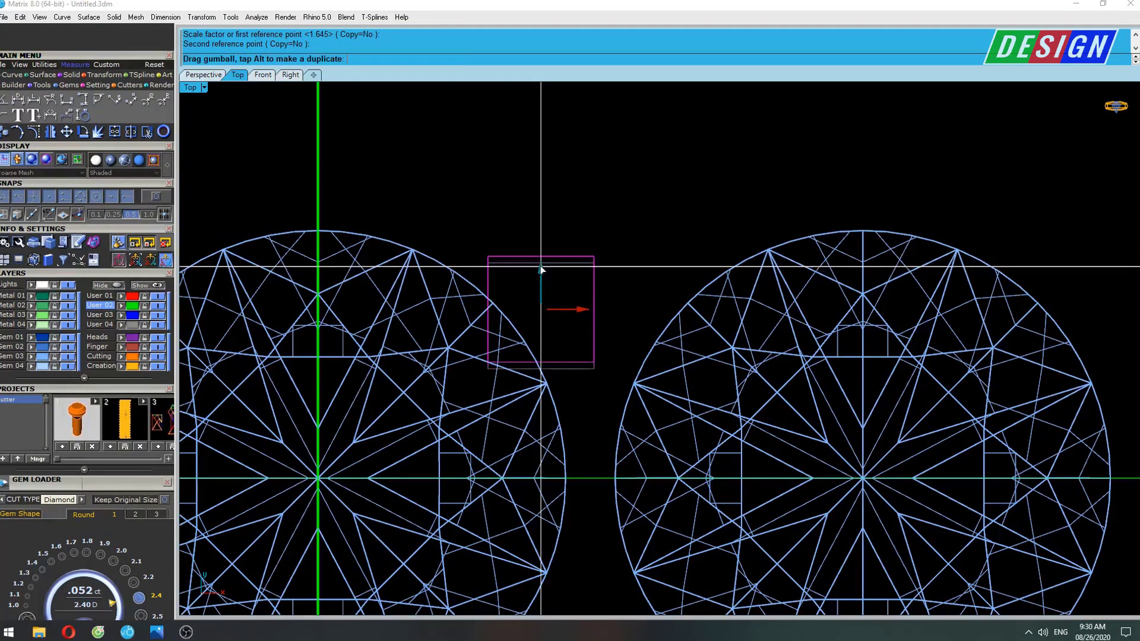
pyautogui.moveTo(571, 282); pyautogui.dragTo(582, 226, button='right')
pyautogui.scroll(-3, 582, 226)
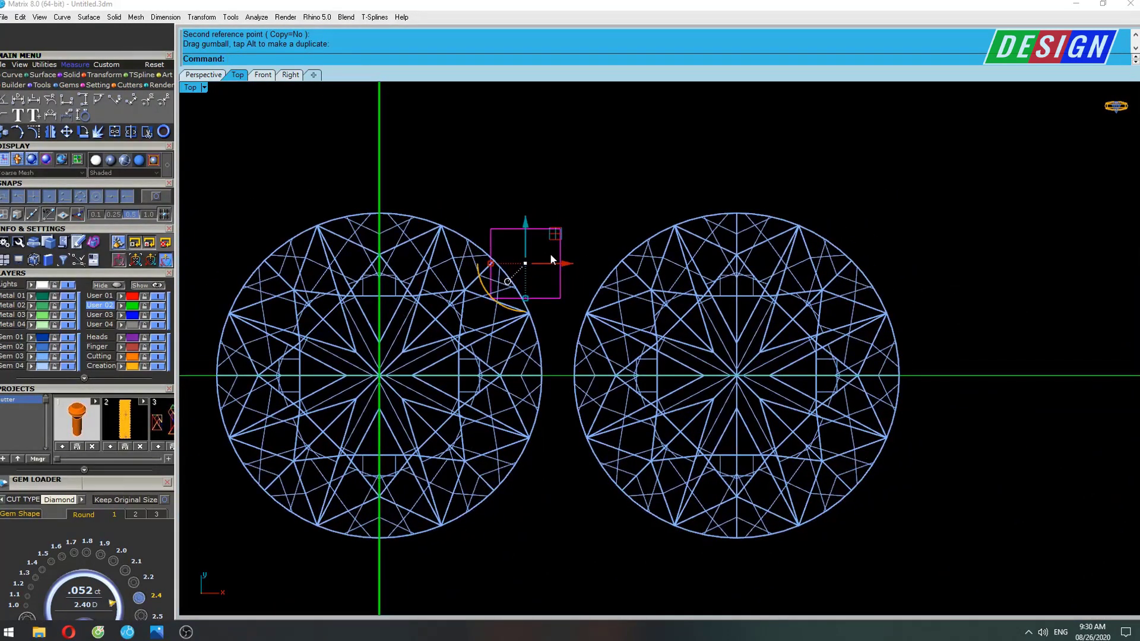
pyautogui.scroll(2, 592, 354)
pyautogui.scroll(2, 582, 345)
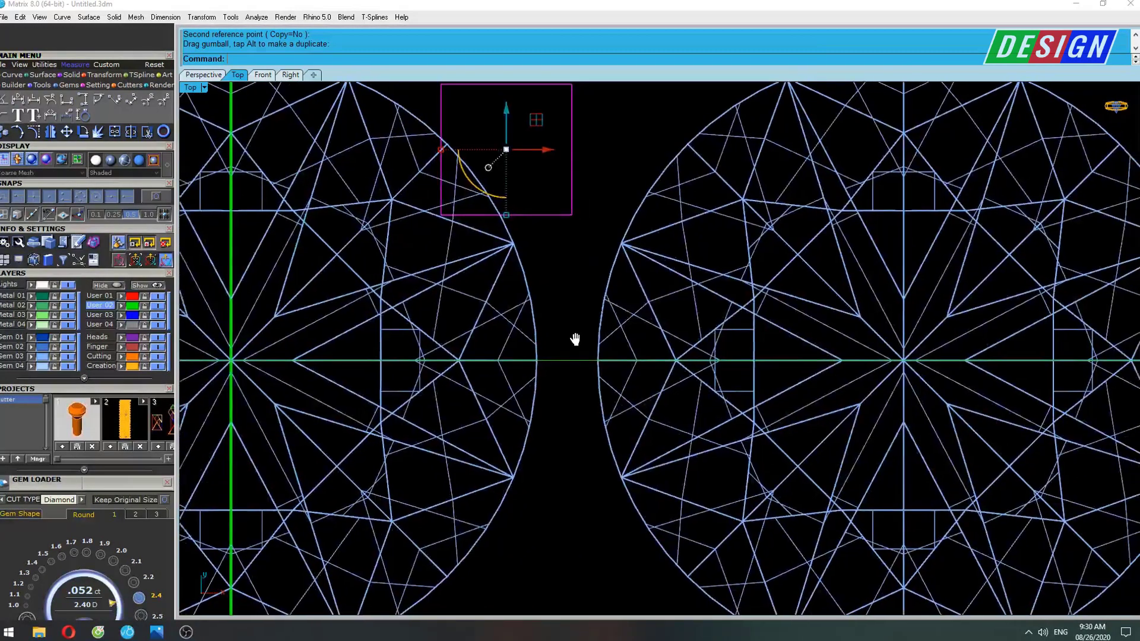
pyautogui.scroll(1, 575, 348)
pyautogui.write('L')
pyautogui.press('Return')
pyautogui.scroll(3, 575, 345)
# - Draw a first line across the gap from the left gem's edge
pyautogui.click(500, 337)
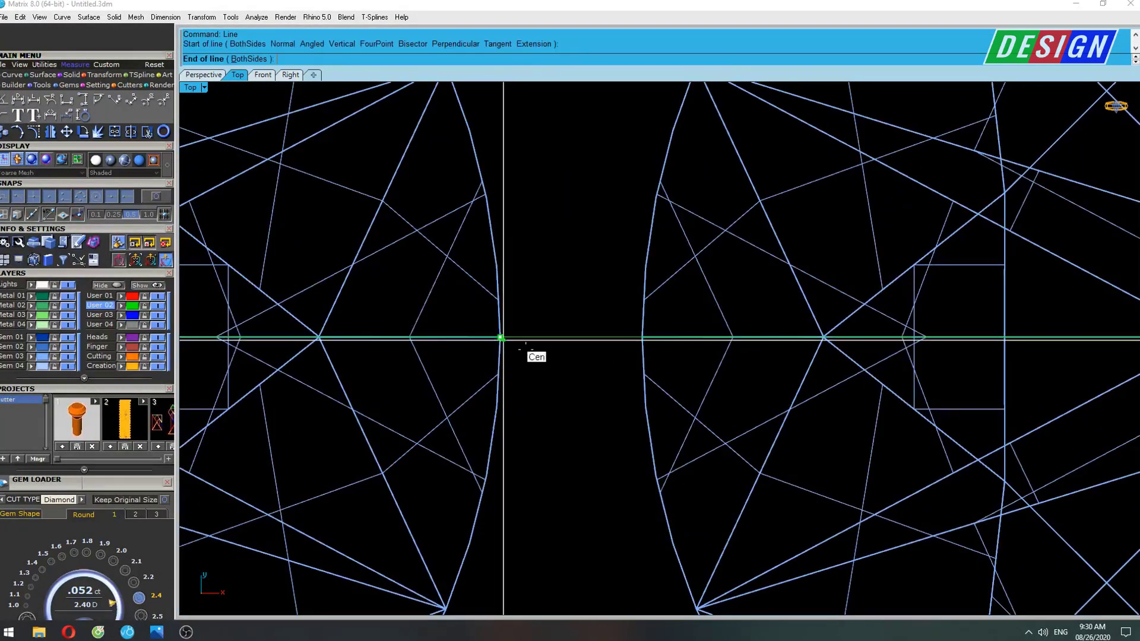
pyautogui.click(642, 337)
pyautogui.write('L')
pyautogui.press('Return')
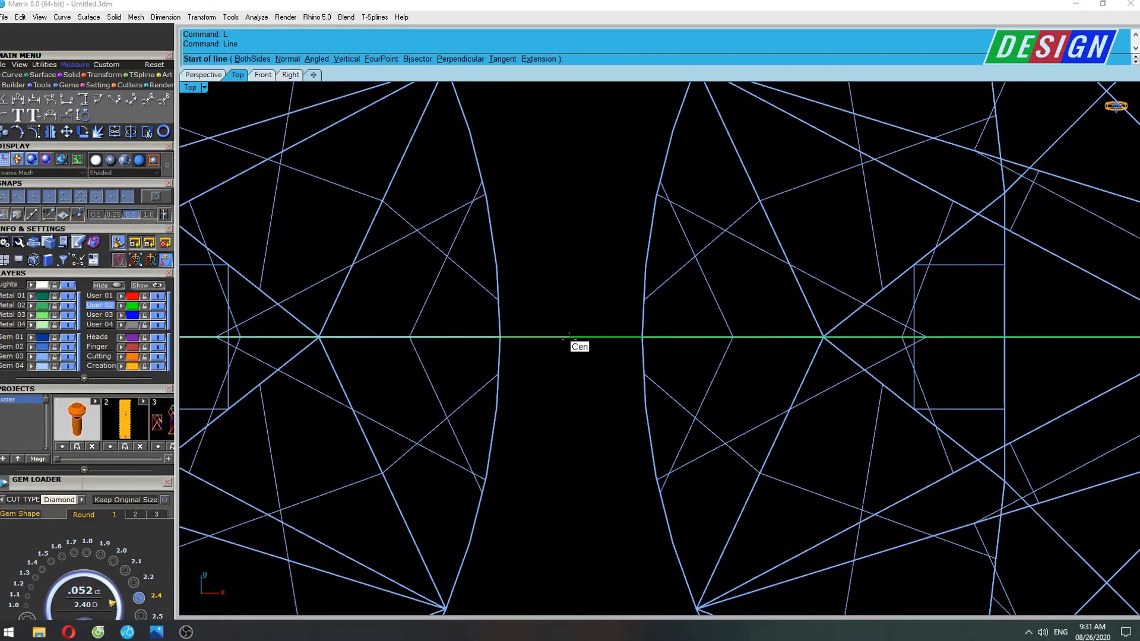
pyautogui.scroll(-3, 576, 341)
pyautogui.press('Escape')
# - Frame the gap between the gems and select the small square prong outline
pyautogui.scroll(-2, 591, 351)
pyautogui.scroll(-2, 590, 351)
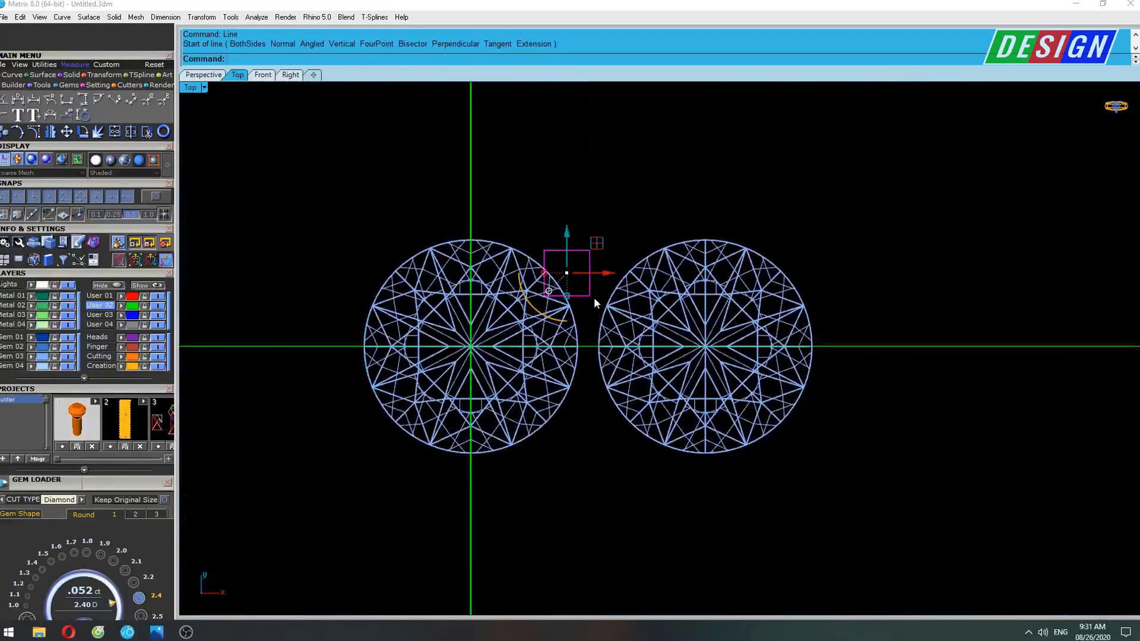
pyautogui.scroll(-3, 590, 349)
pyautogui.scroll(-2, 590, 349)
pyautogui.scroll(2, 591, 349)
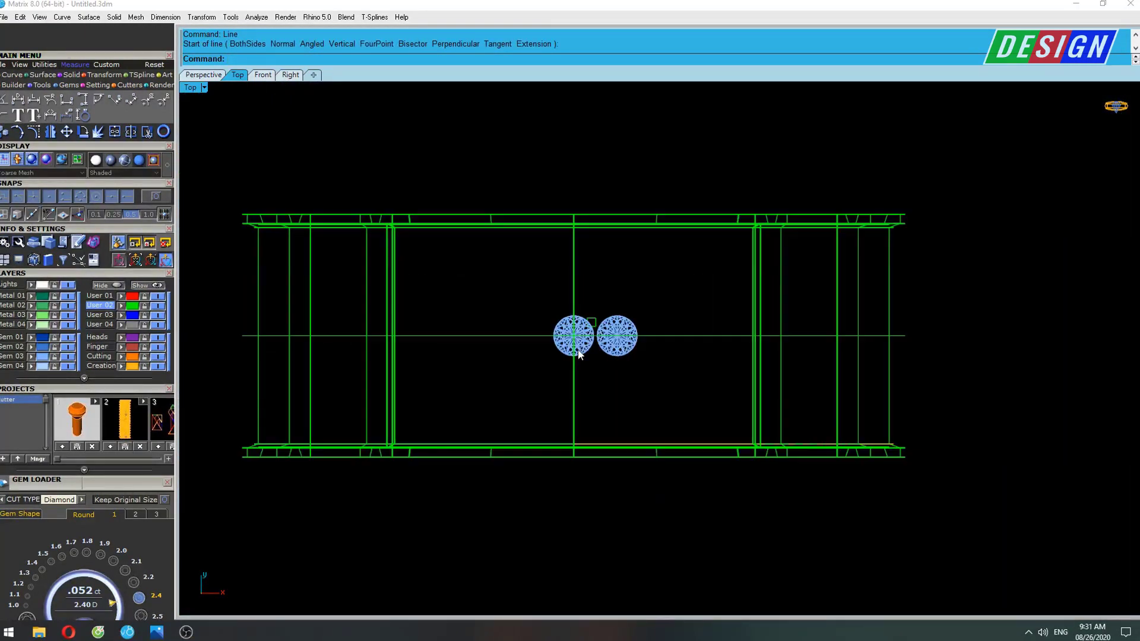
pyautogui.scroll(3, 590, 317)
pyautogui.scroll(4, 591, 318)
pyautogui.moveTo(620, 256); pyautogui.dragTo(601, 295, button='right')
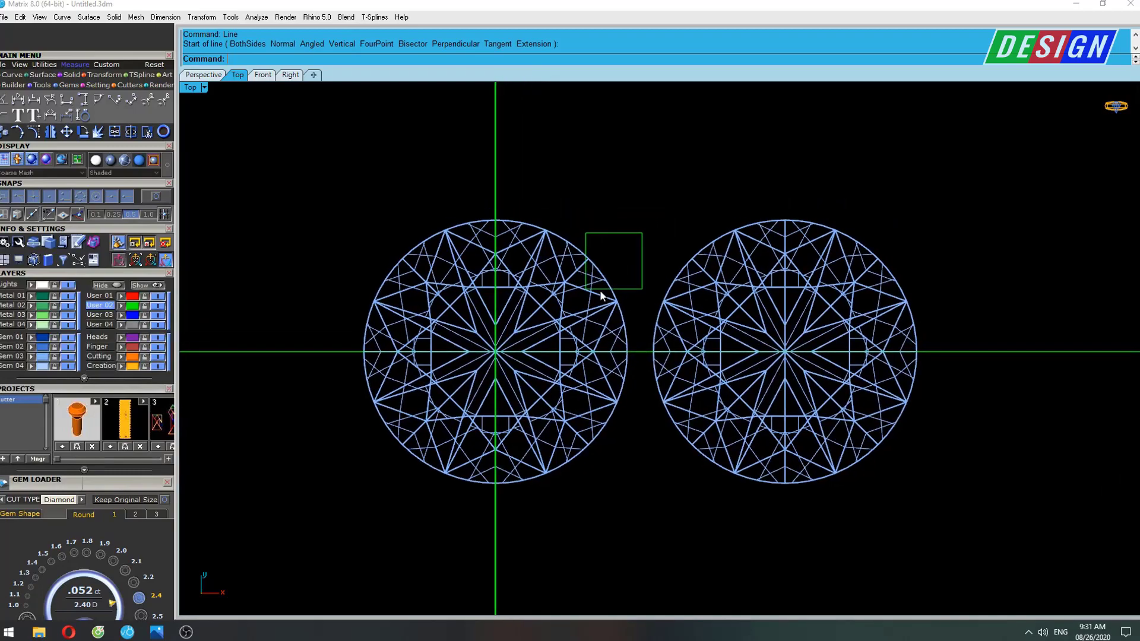
pyautogui.moveTo(635, 285); pyautogui.dragTo(632, 290)
pyautogui.scroll(2, 632, 291)
pyautogui.scroll(4, 634, 333)
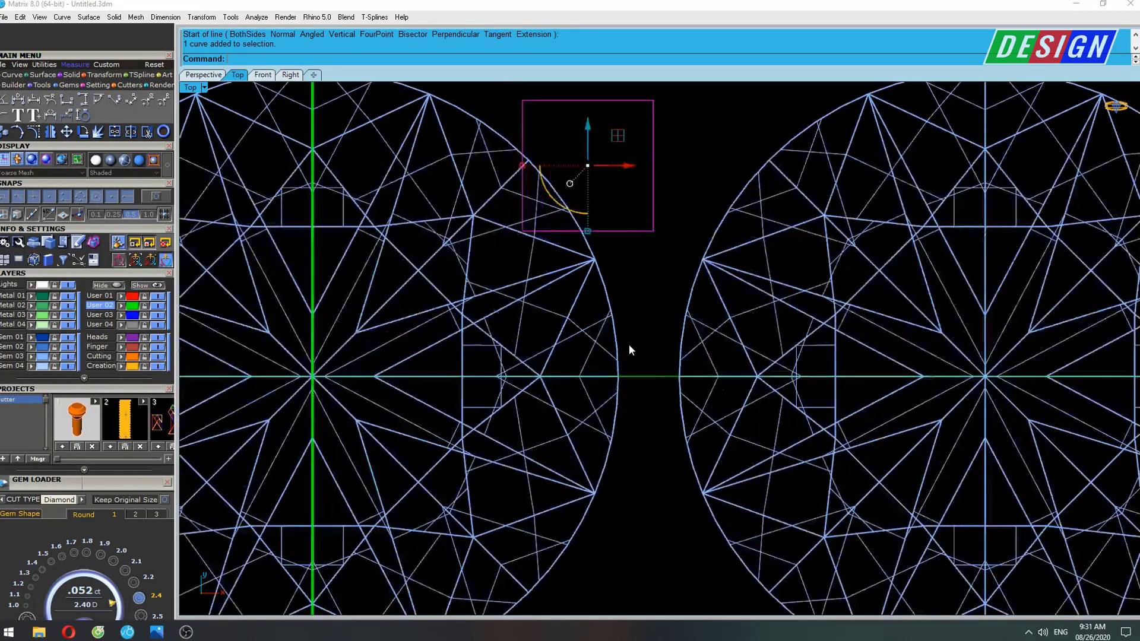
# - Draw a line between the two gem edges and a vertical guide up from the gap's middle
pyautogui.write('L')
pyautogui.press('Return')
pyautogui.scroll(5, 617, 357)
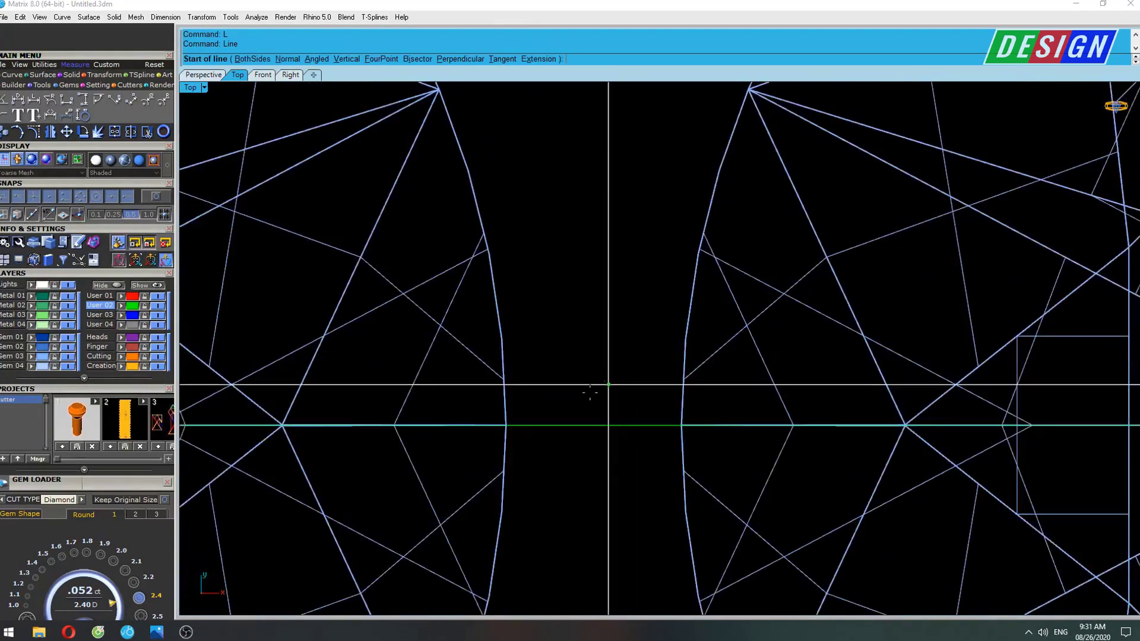
pyautogui.click(505, 411)
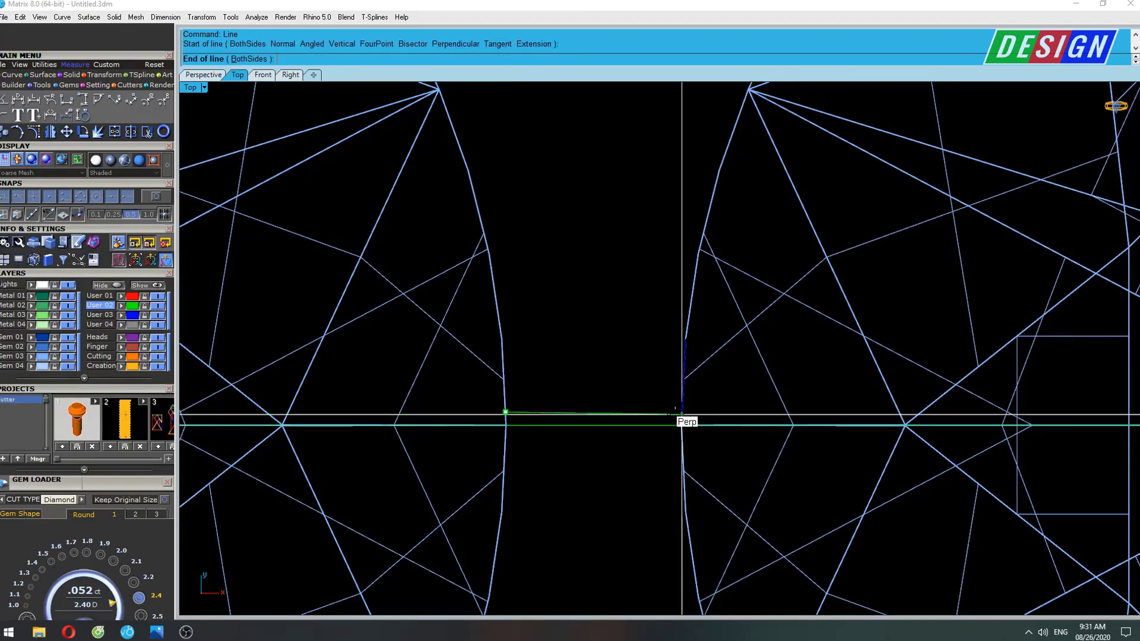
pyautogui.click(681, 414)
pyautogui.write('L')
pyautogui.press('Return')
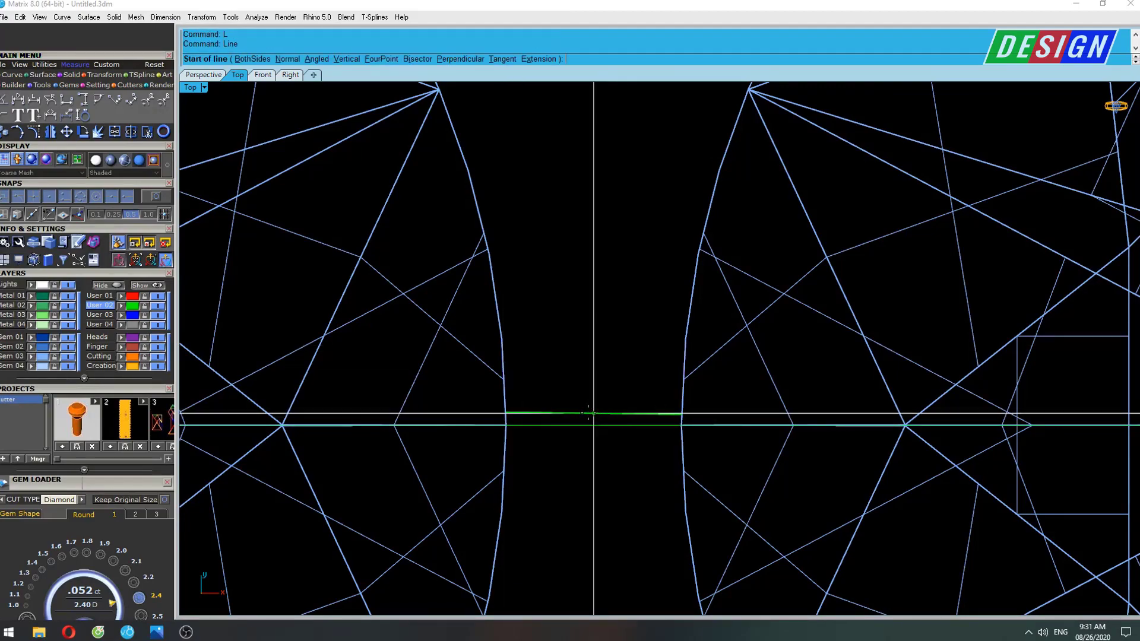
pyautogui.click(593, 413)
pyautogui.scroll(-2, 593, 297)
pyautogui.scroll(-2, 591, 178)
pyautogui.click(587, 130)
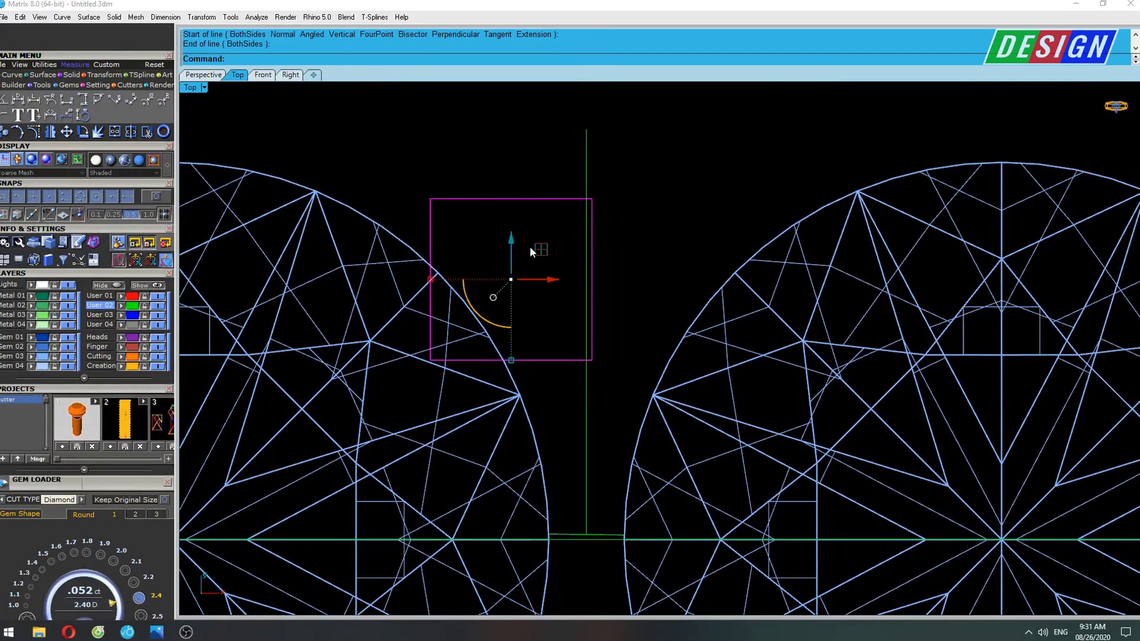
# - Drag the square outline onto the left diamond's upper-right edge
pyautogui.moveTo(540, 250); pyautogui.dragTo(503, 227)
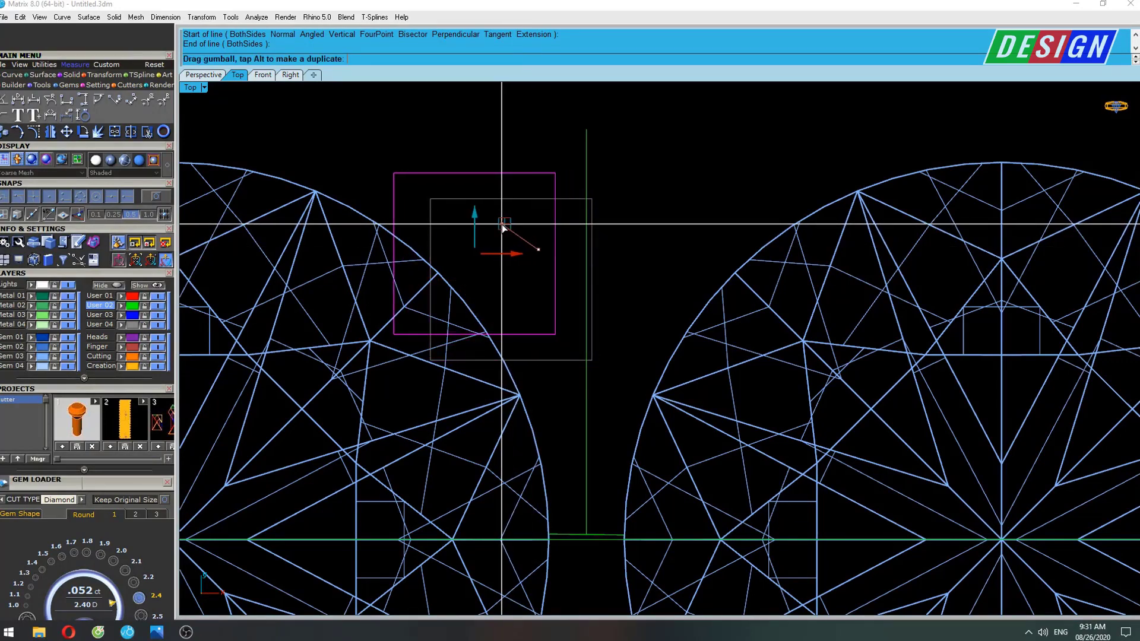
pyautogui.moveTo(503, 227); pyautogui.dragTo(488, 223)
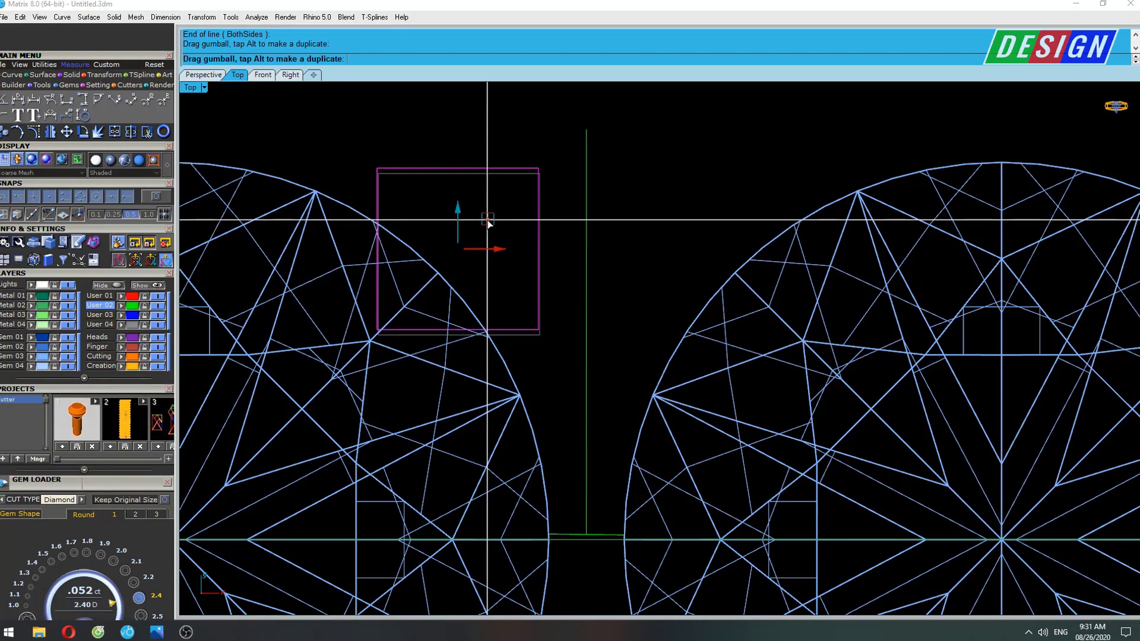
pyautogui.moveTo(488, 222); pyautogui.dragTo(490, 214)
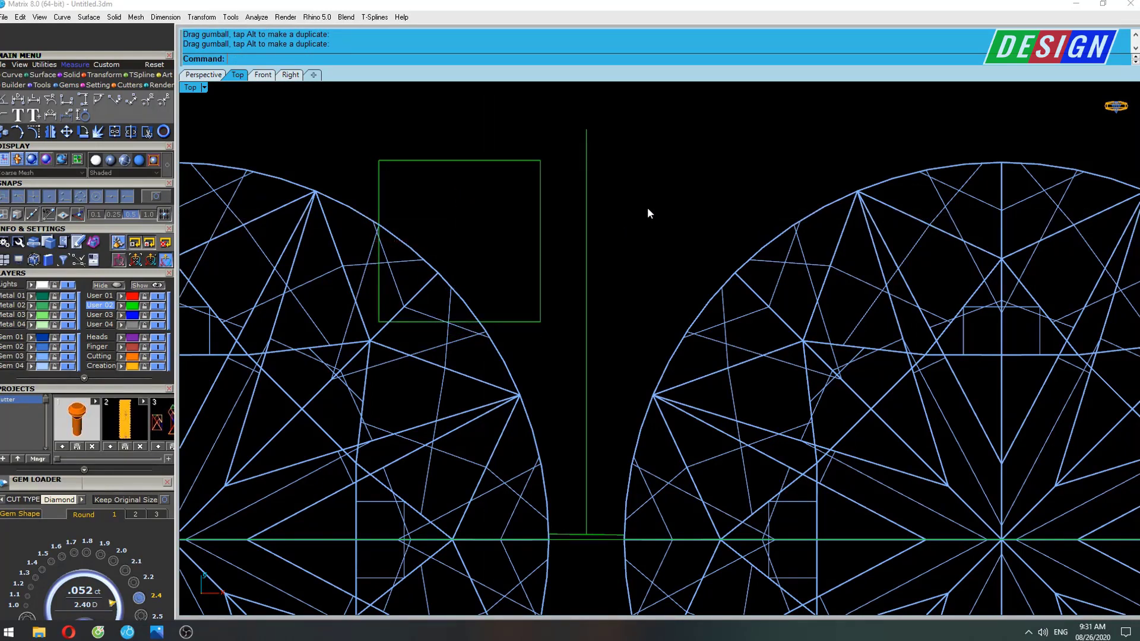
pyautogui.click(540, 229)
# - Delete the vertical guide line and reselect the square outline
pyautogui.scroll(-5, 540, 232)
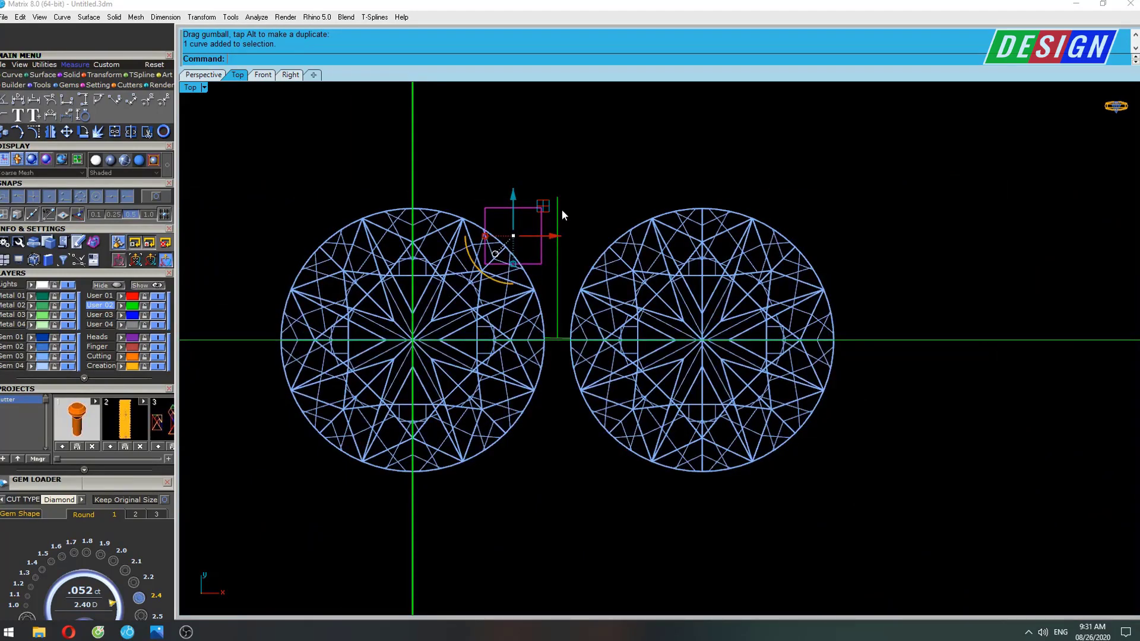
pyautogui.moveTo(575, 212); pyautogui.dragTo(613, 218, button='right')
pyautogui.press('Delete')
pyautogui.moveTo(550, 249); pyautogui.dragTo(600, 259, button='right')
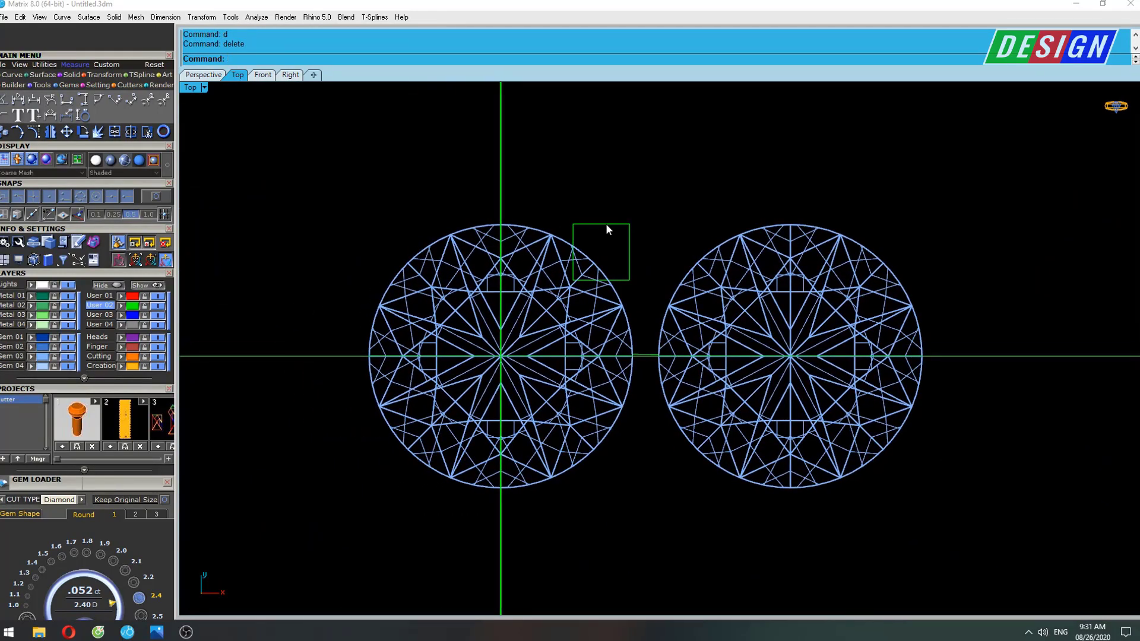
pyautogui.click(606, 224)
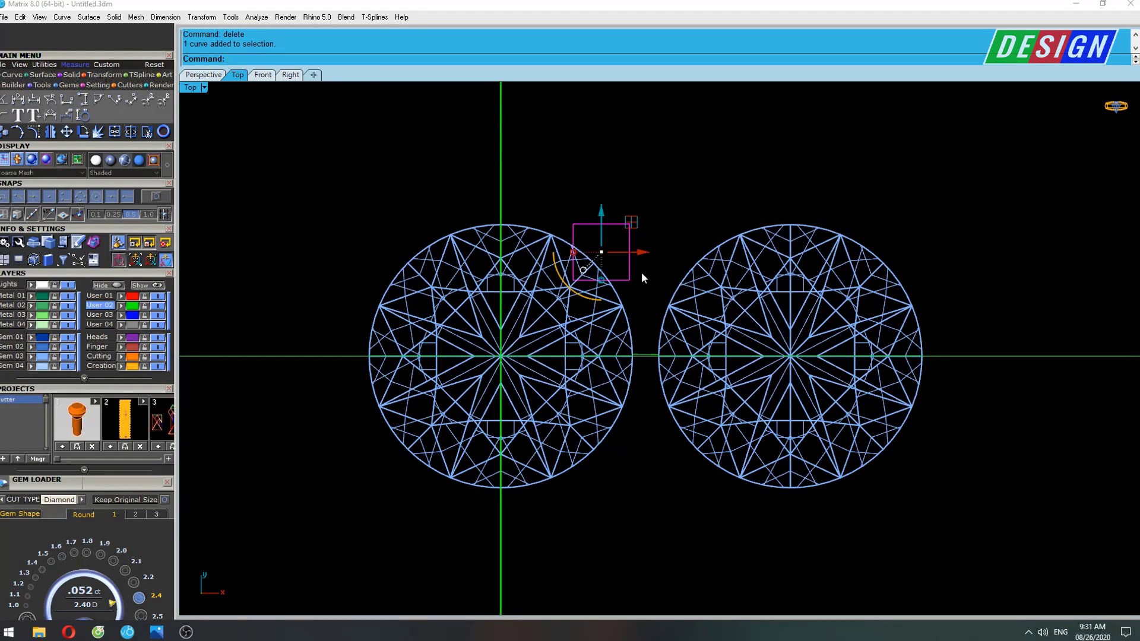
# - Trial-fillet the square's top-left corner at radius 0.15, then undo it
pyautogui.scroll(5, 601, 241)
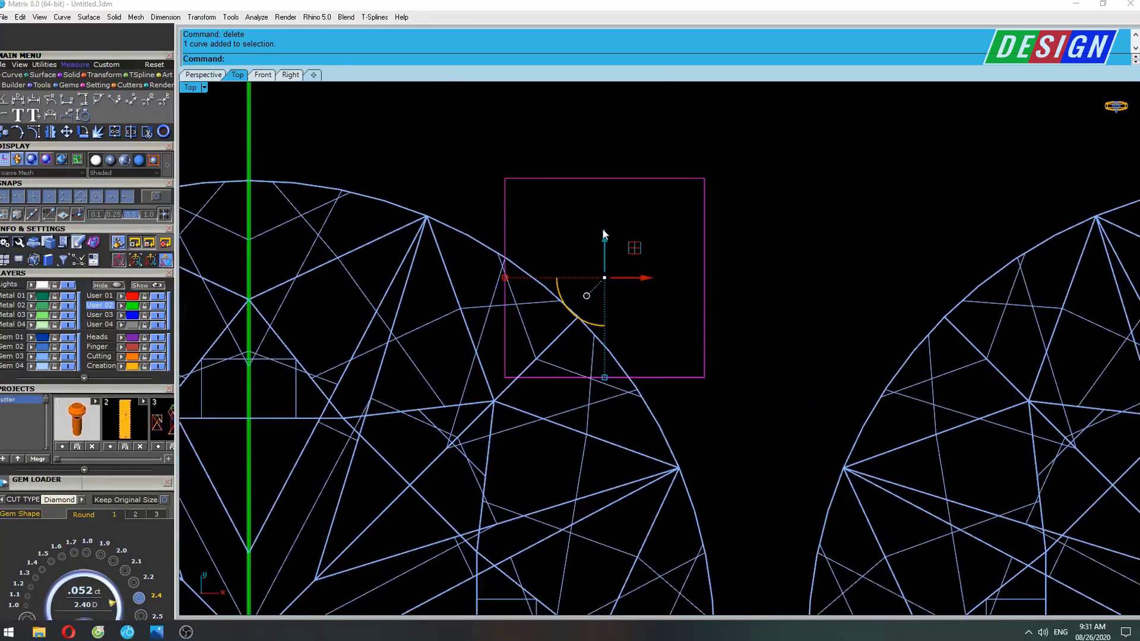
pyautogui.moveTo(622, 232); pyautogui.dragTo(599, 230, button='right')
pyautogui.write('f')
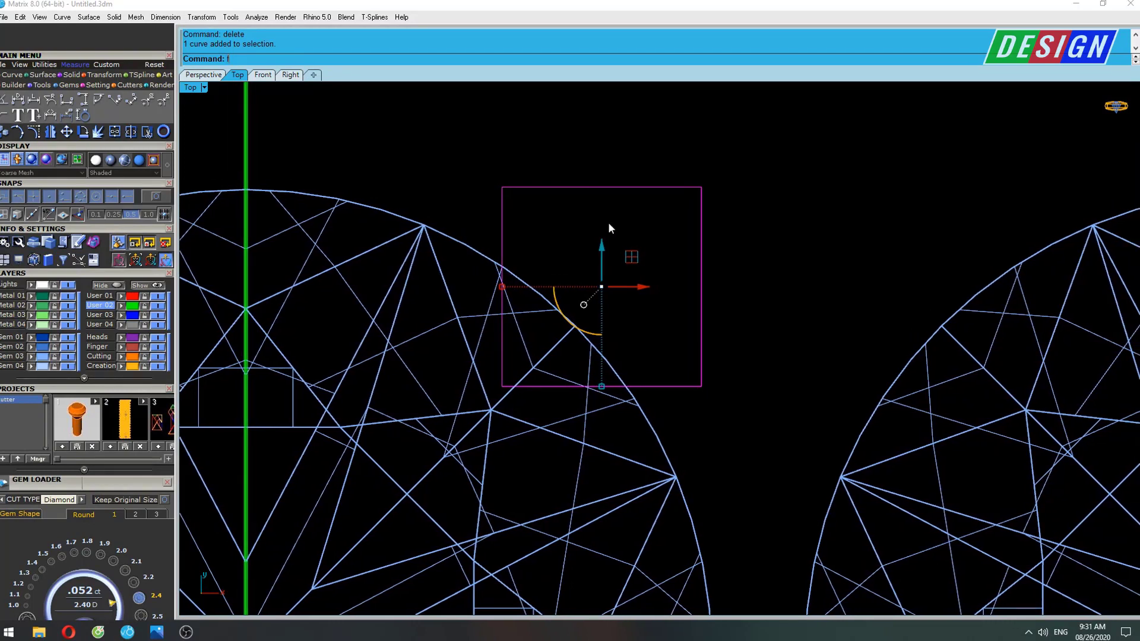
pyautogui.write('illetEdge')
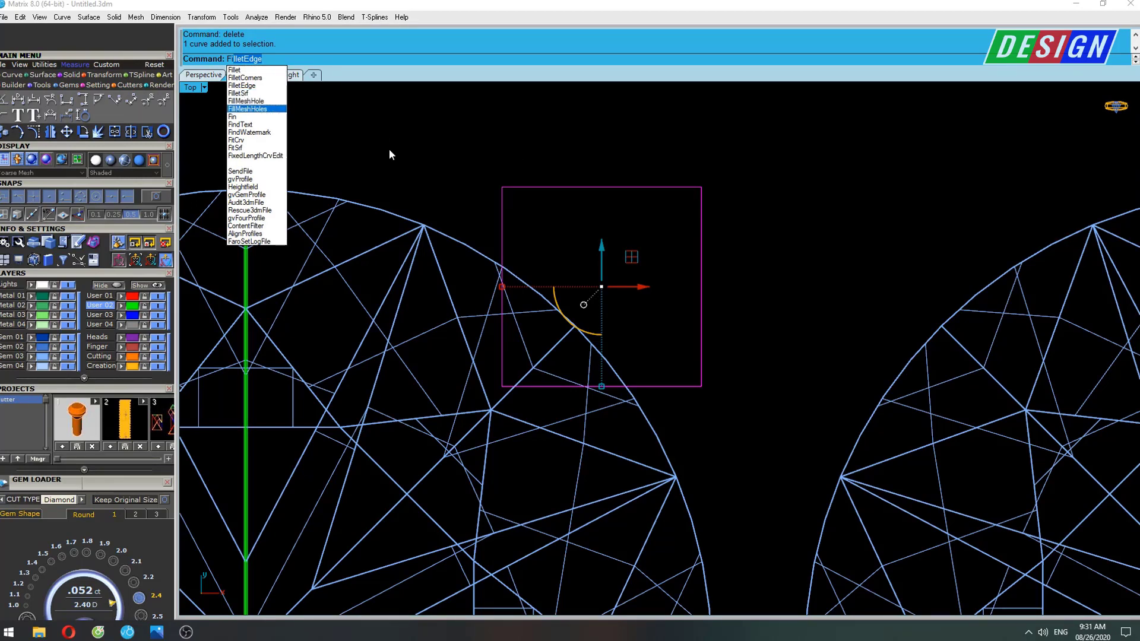
pyautogui.press('Up')
pyautogui.press('Up')
pyautogui.press('Up')
pyautogui.press('Return')
pyautogui.moveTo(653, 218); pyautogui.dragTo(621, 224, button='right')
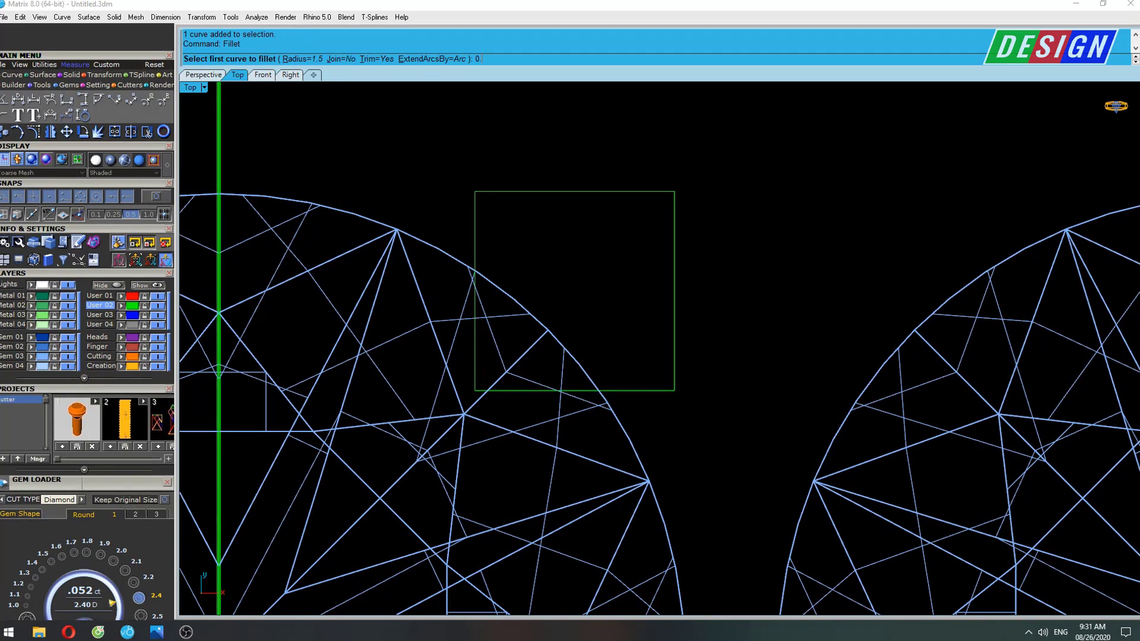
pyautogui.write('15')
pyautogui.press('Return')
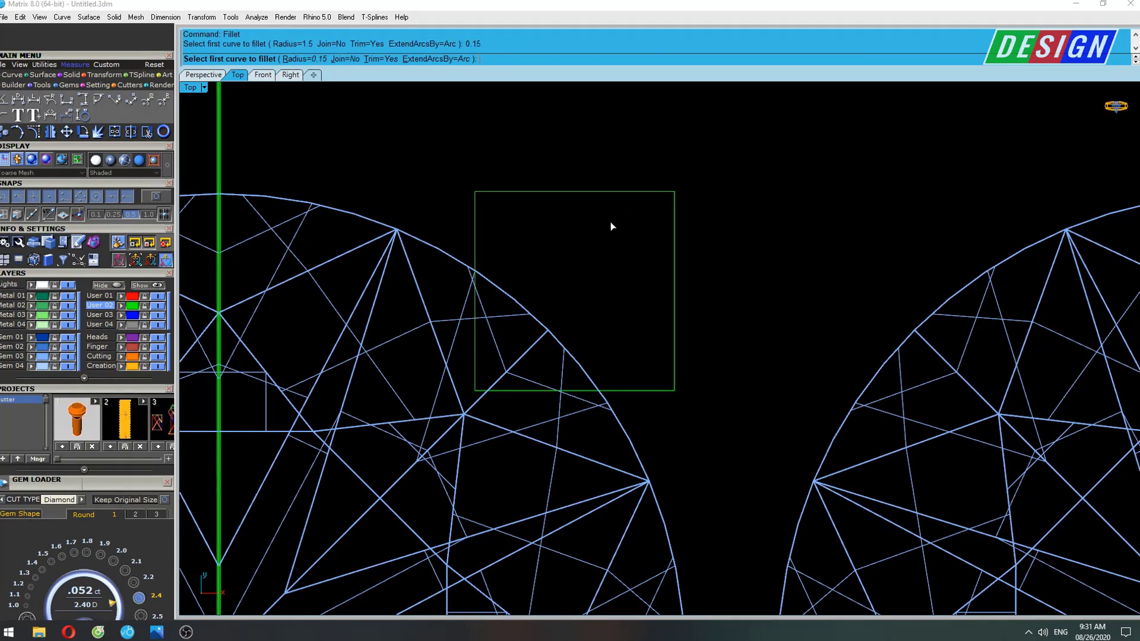
pyautogui.click(521, 193)
pyautogui.click(475, 211)
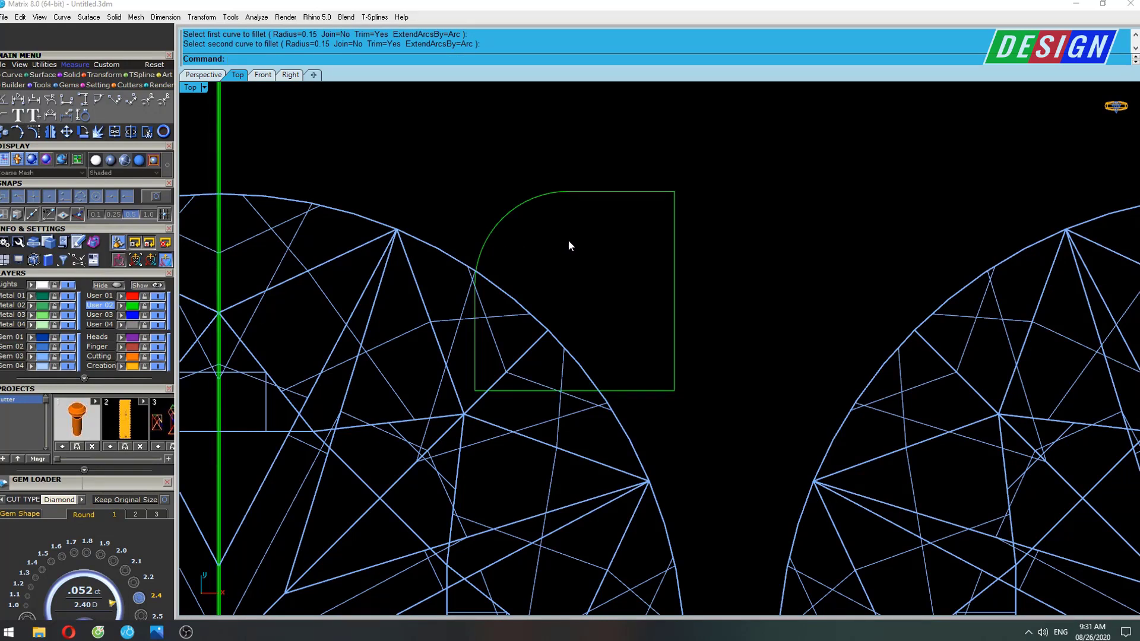
pyautogui.hotkey('ctrl', 'z')
# - Retry the corner fillet at radius 0.07 and undo that too
pyautogui.press('Return')
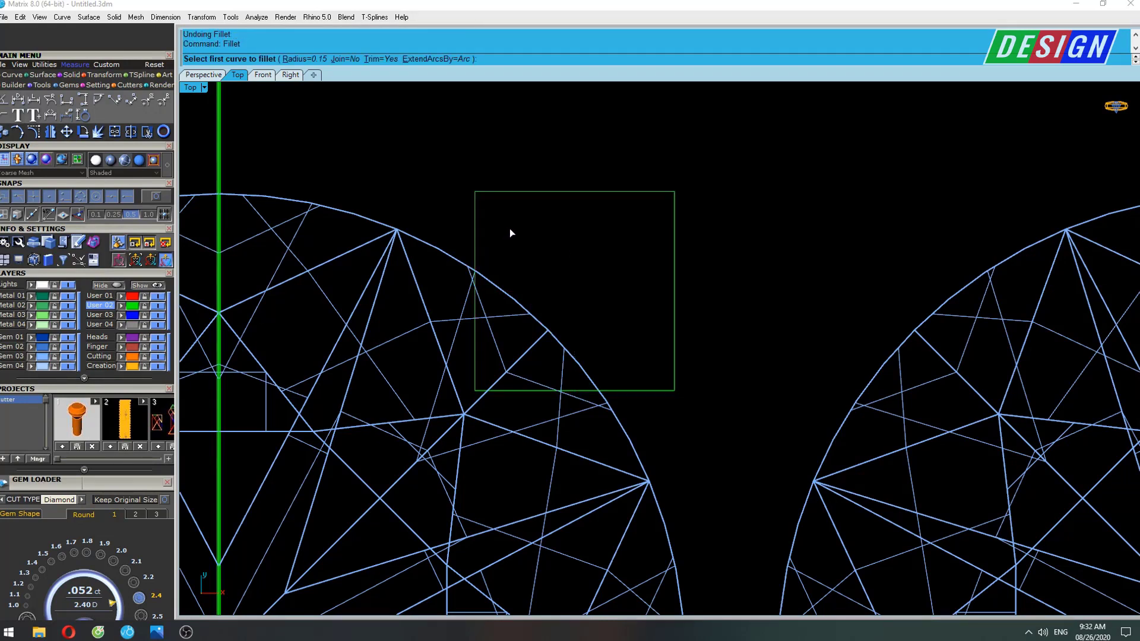
pyautogui.write('0.07')
pyautogui.press('Return')
pyautogui.click(477, 219)
pyautogui.click(496, 191)
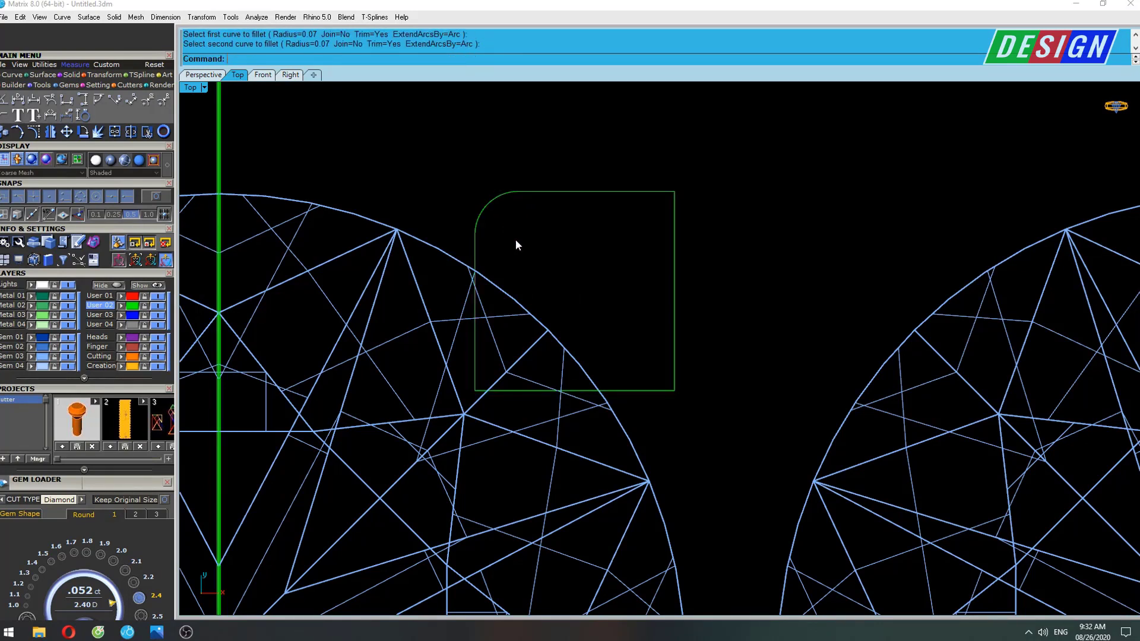
pyautogui.hotkey('ctrl', 'z')
# - Fillet the square's top-left and top-right corners with radius 0.04
pyautogui.press('Return')
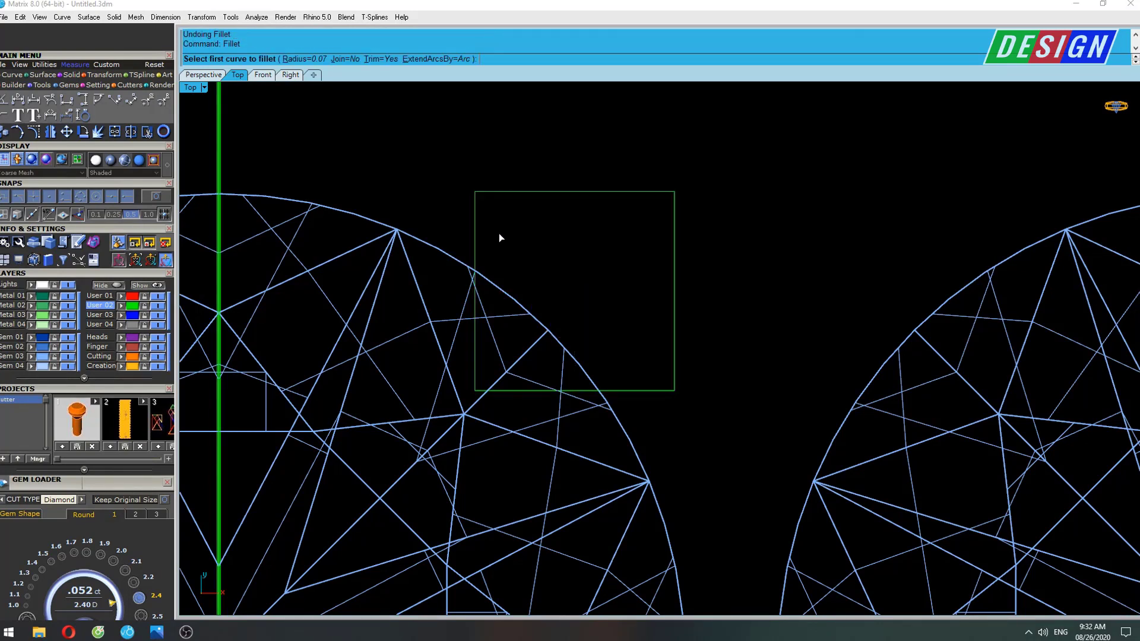
pyautogui.write('0.0')
pyautogui.write('4')
pyautogui.press('Return')
pyautogui.click(475, 207)
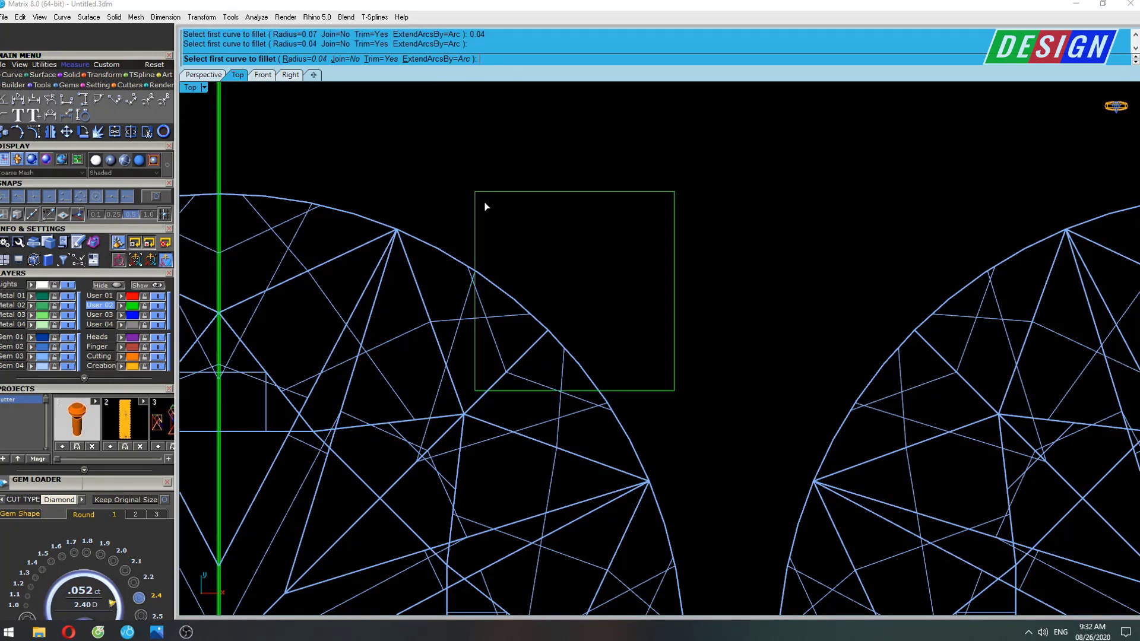
pyautogui.click(493, 192)
pyautogui.click(647, 192)
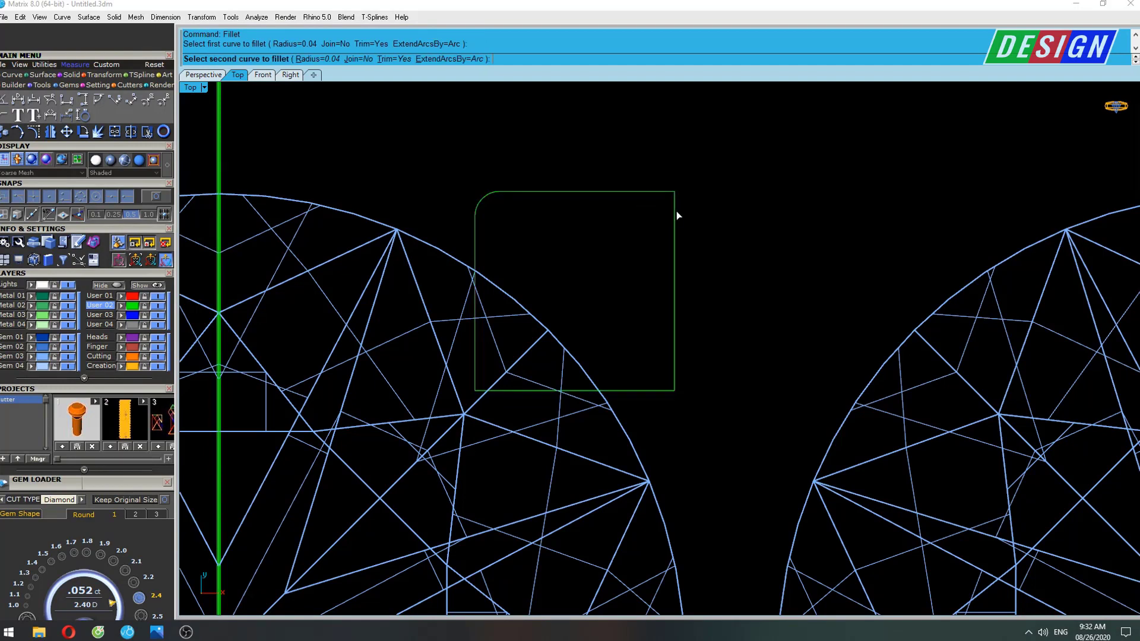
pyautogui.click(675, 213)
# - Round the bottom-right and bottom-left corners at 0.04 and reframe both gems
pyautogui.press('Return')
pyautogui.click(674, 350)
pyautogui.click(664, 391)
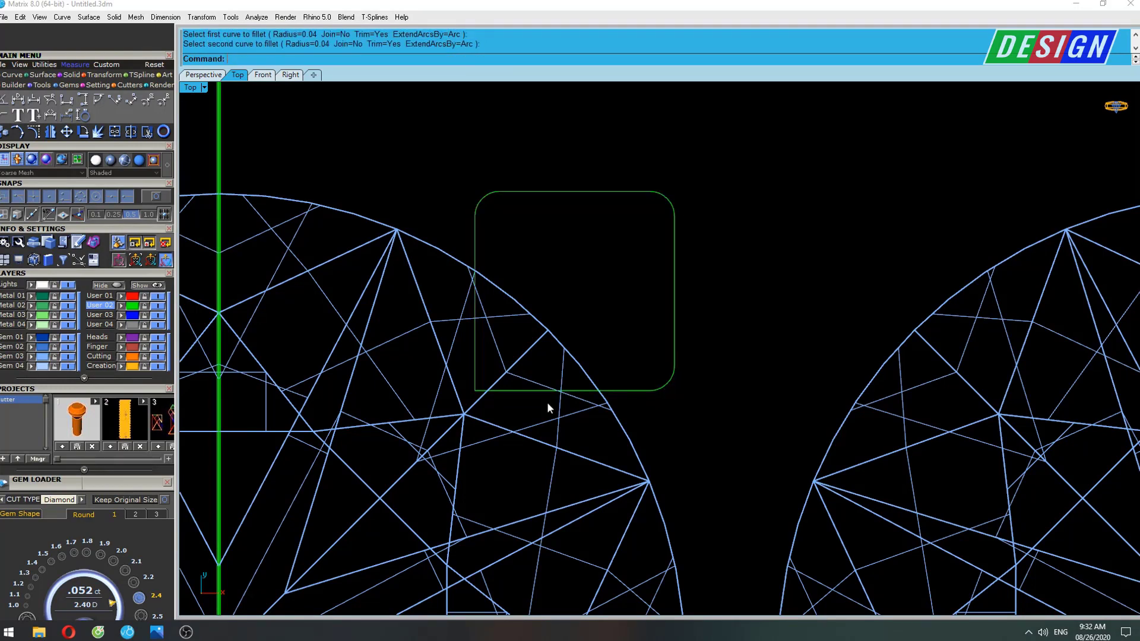
pyautogui.press('Return')
pyautogui.click(512, 391)
pyautogui.click(480, 378)
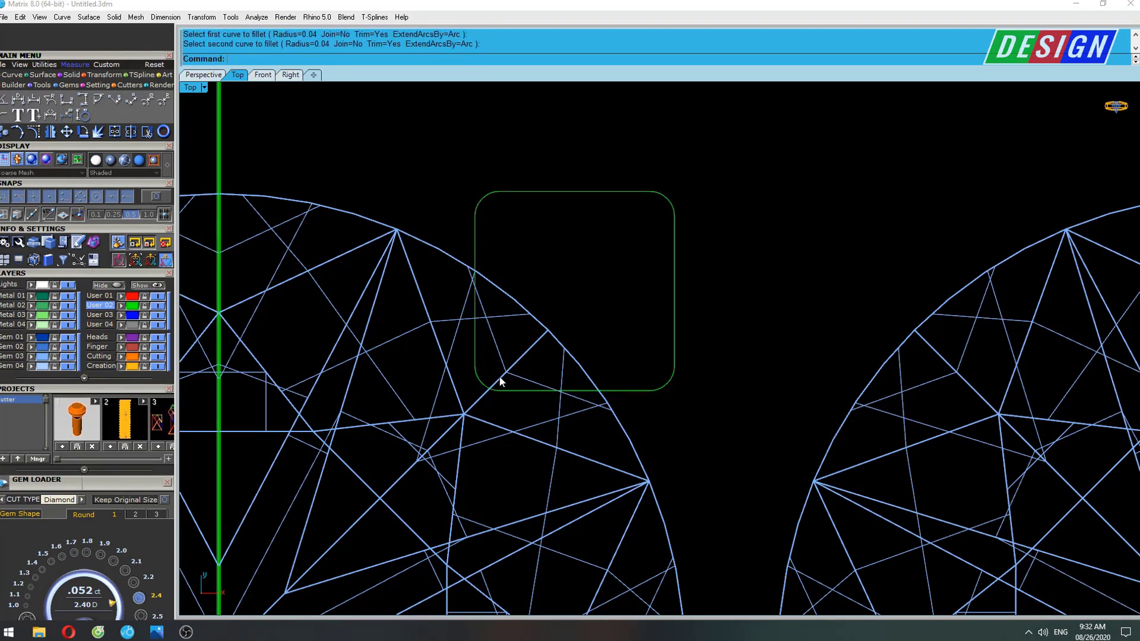
pyautogui.click(595, 215)
pyautogui.moveTo(588, 216); pyautogui.dragTo(565, 216, button='right')
pyautogui.scroll(-5, 582, 213)
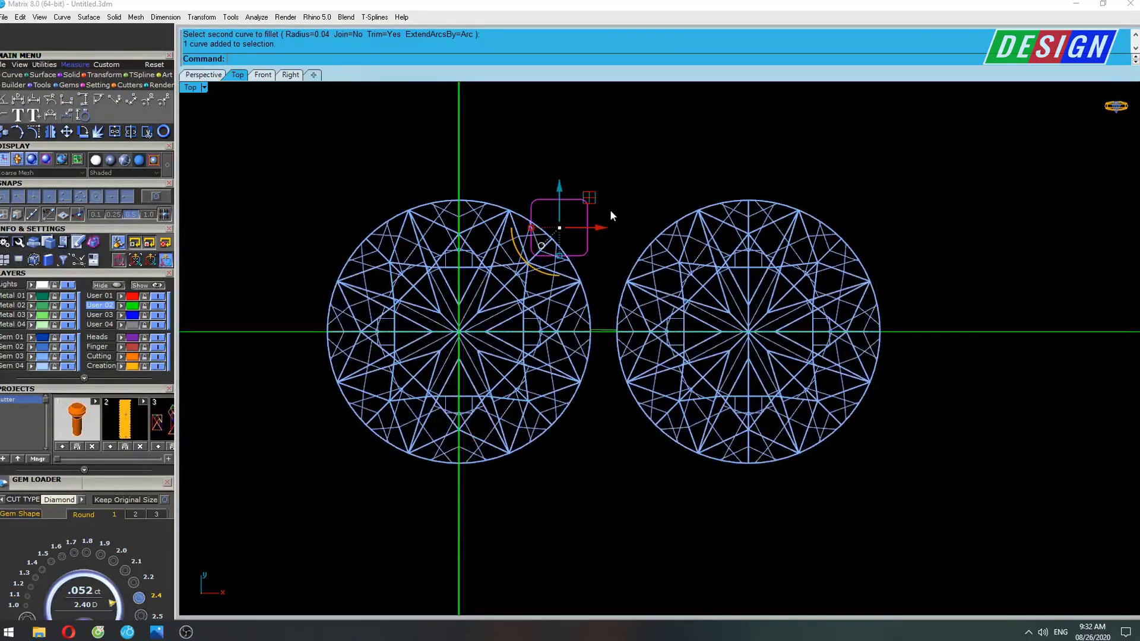
pyautogui.scroll(-1, 588, 212)
# - Check the ring in Perspective, then zoom into the Front view
pyautogui.hotkey('ctrl', 'F4')
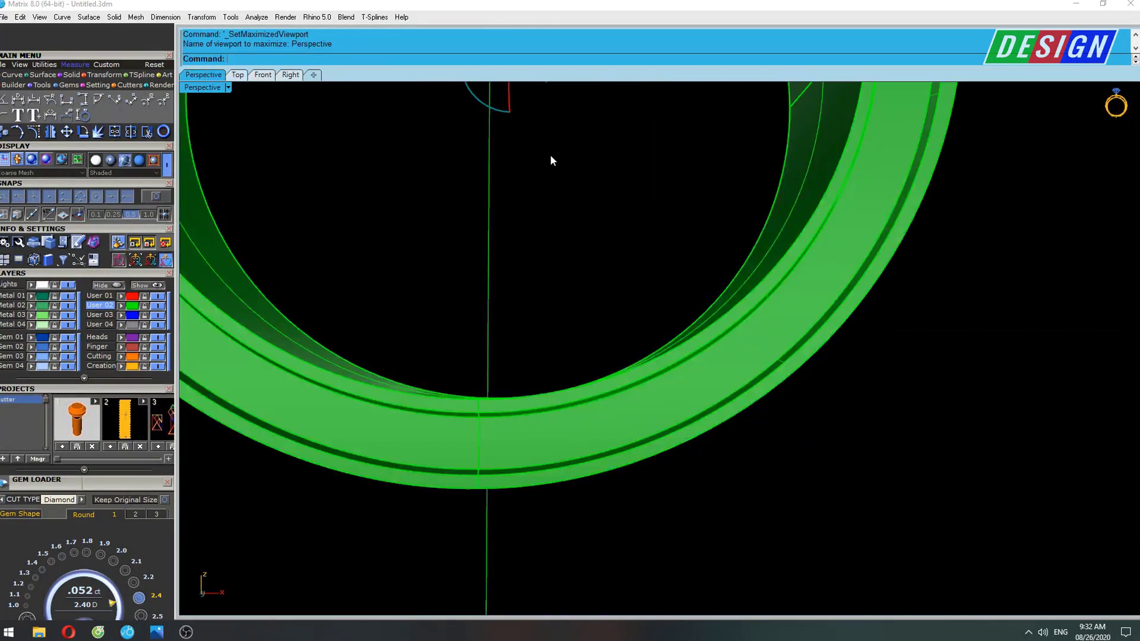
pyautogui.scroll(-5, 601, 270)
pyautogui.moveTo(601, 269); pyautogui.dragTo(597, 270, button='right')
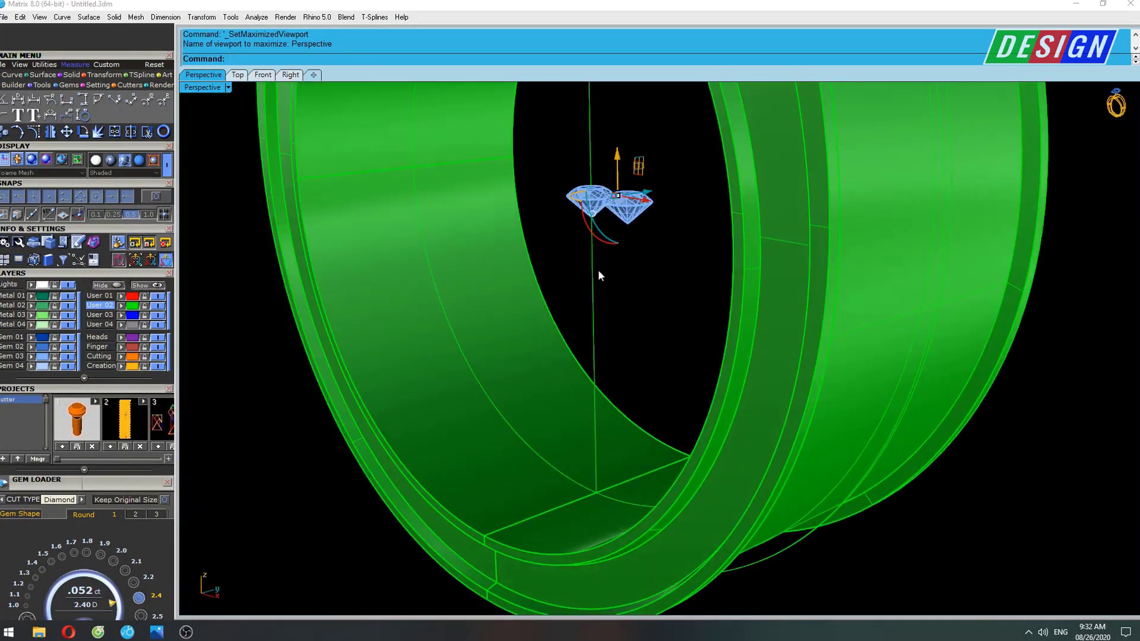
pyautogui.hotkey('ctrl', 'F2')
pyautogui.scroll(6, 524, 330)
pyautogui.scroll(3, 534, 327)
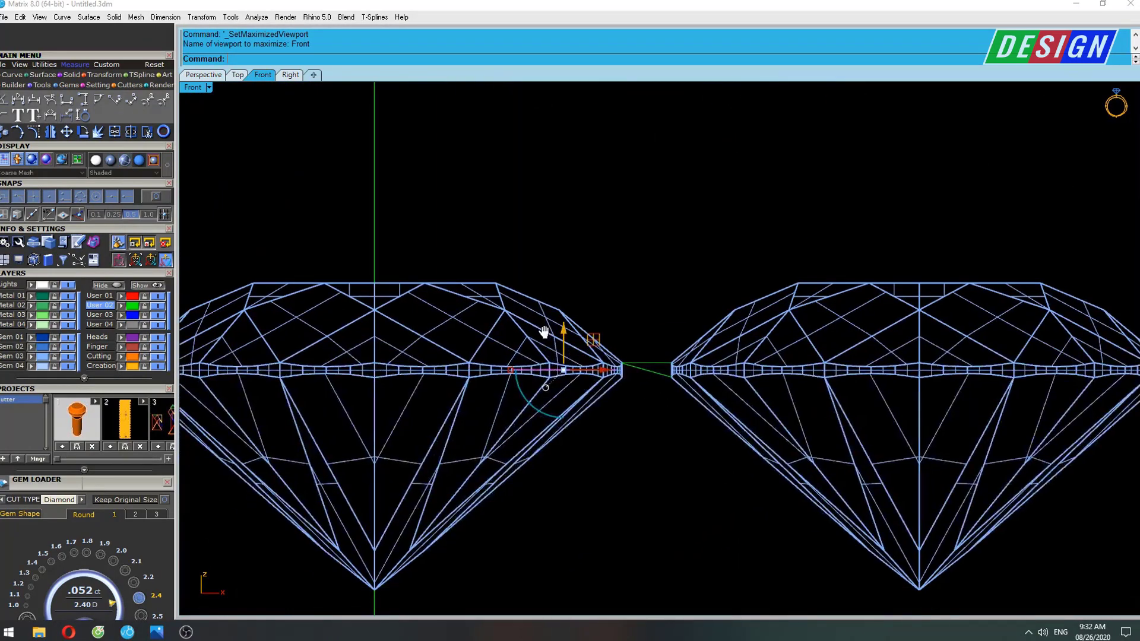
pyautogui.scroll(2, 543, 322)
pyautogui.press('Up')
# - ExtrudeCrv the rounded square into a solid bar and lower it to straddle the gem girdles
pyautogui.write('ExtrudeCrv')
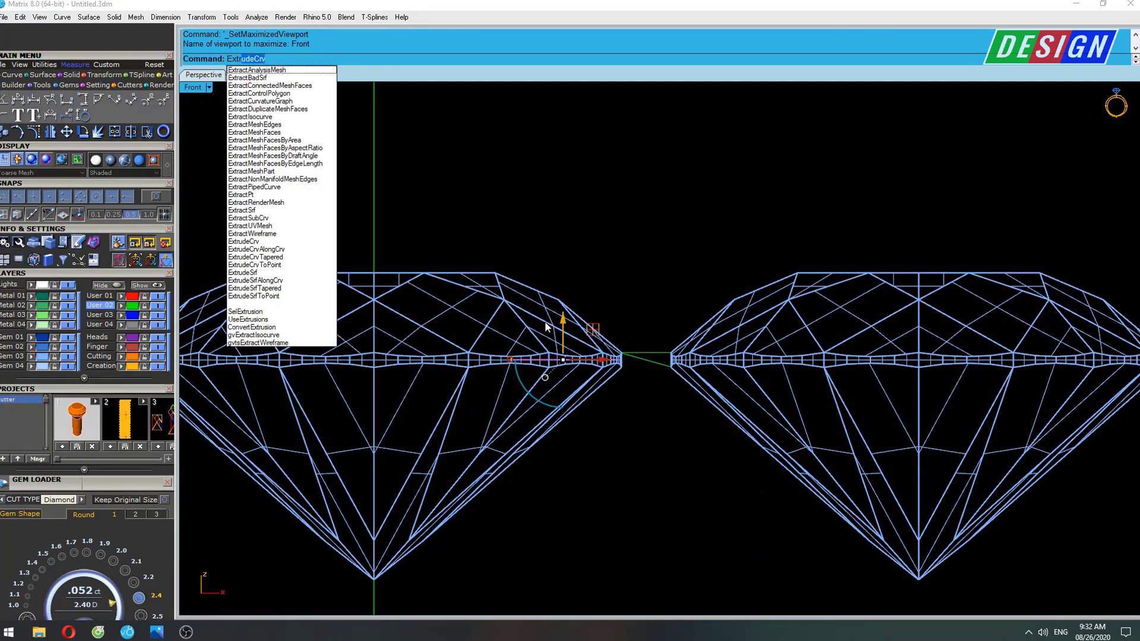
pyautogui.press('Return')
pyautogui.scroll(-2, 562, 277)
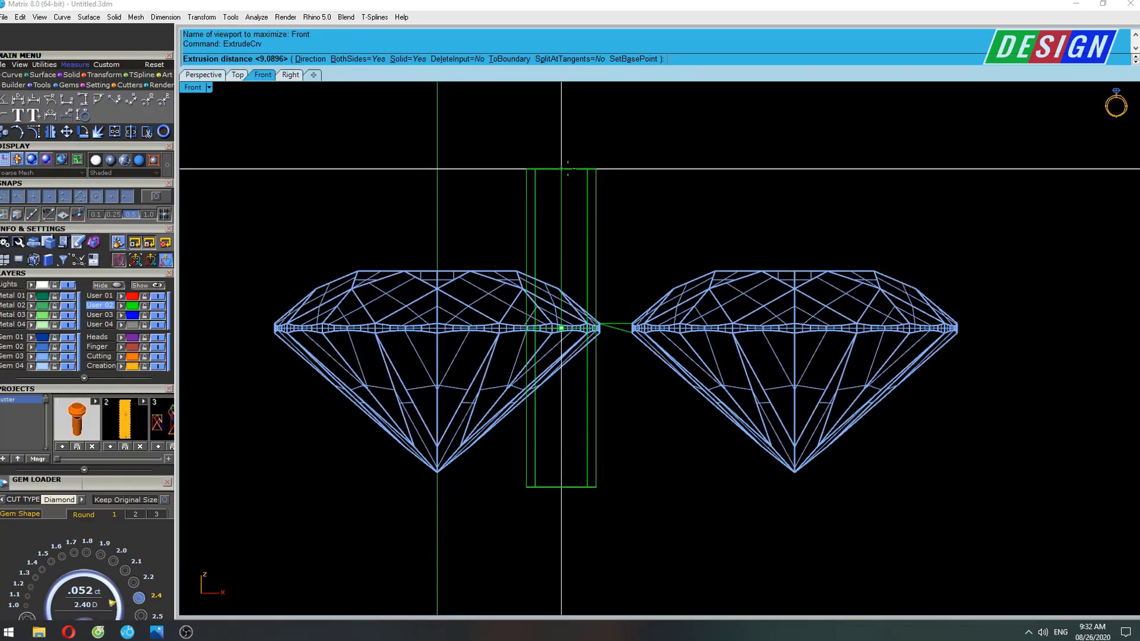
pyautogui.click(567, 167)
pyautogui.press('Return')
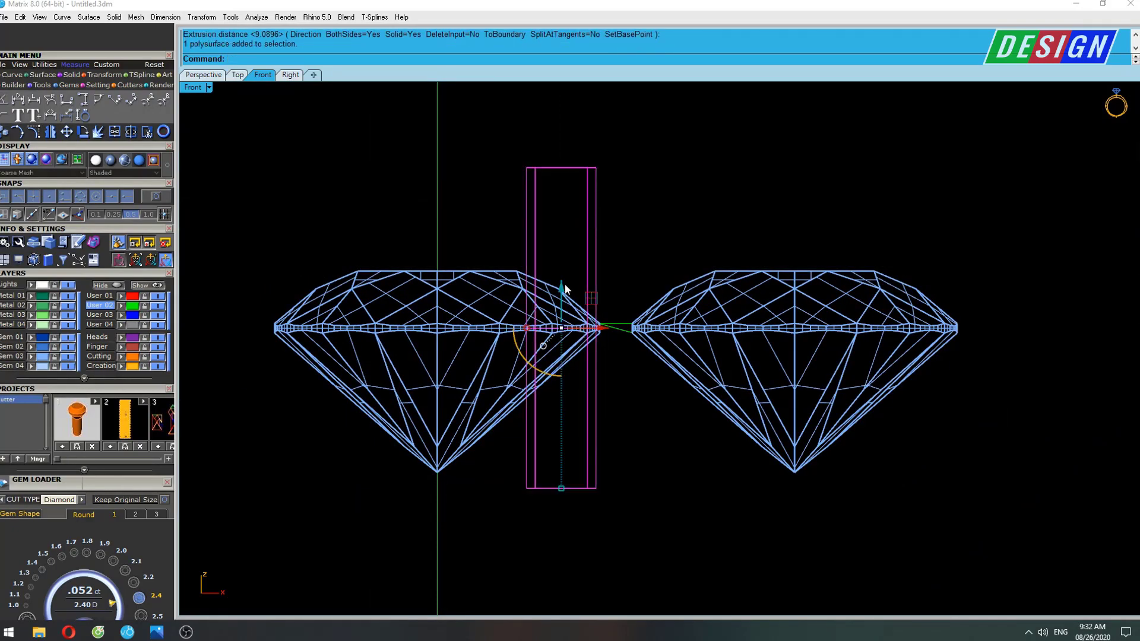
pyautogui.moveTo(564, 292); pyautogui.dragTo(553, 378)
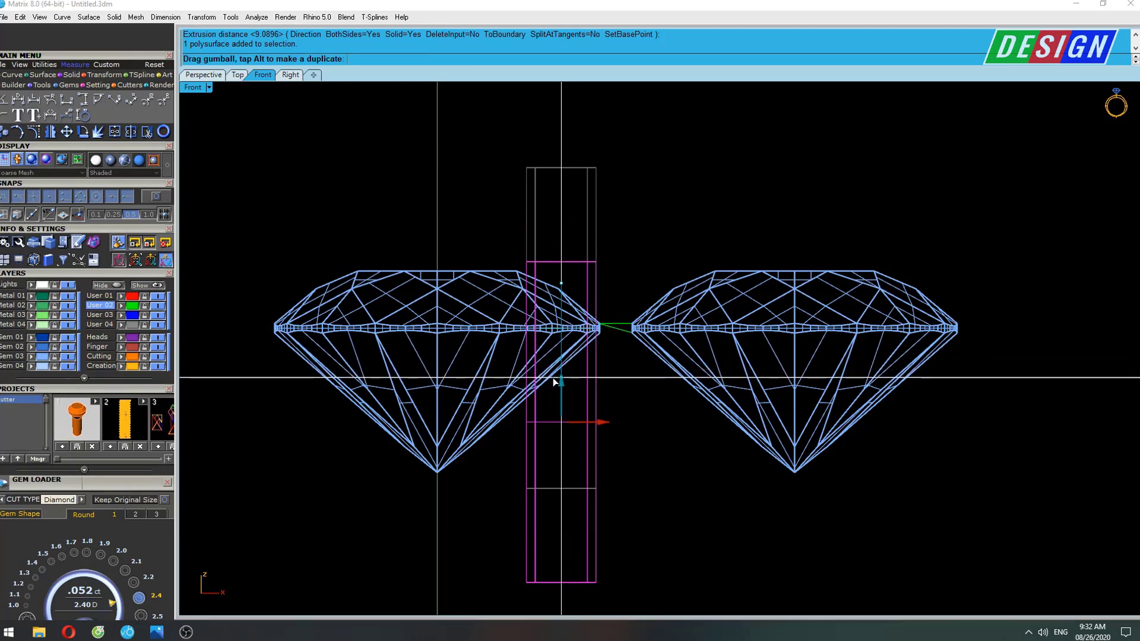
pyautogui.press('Escape')
# - Maximize the Perspective viewport and zoom in on the new prong bar
pyautogui.moveTo(651, 186)
pyautogui.mouseDown(button='right')
pyautogui.moveTo(631, 196)
pyautogui.moveTo(703, 412)
pyautogui.moveTo(310, 420)
pyautogui.moveTo(609, 345)
pyautogui.mouseUp(button='right')
pyautogui.hotkey('ctrl', 'F4')
pyautogui.scroll(5, 610, 194)
pyautogui.scroll(-3, 703, 413)
pyautogui.scroll(6, 707, 400)
pyautogui.scroll(2, 610, 344)
pyautogui.scroll(4, 548, 361)
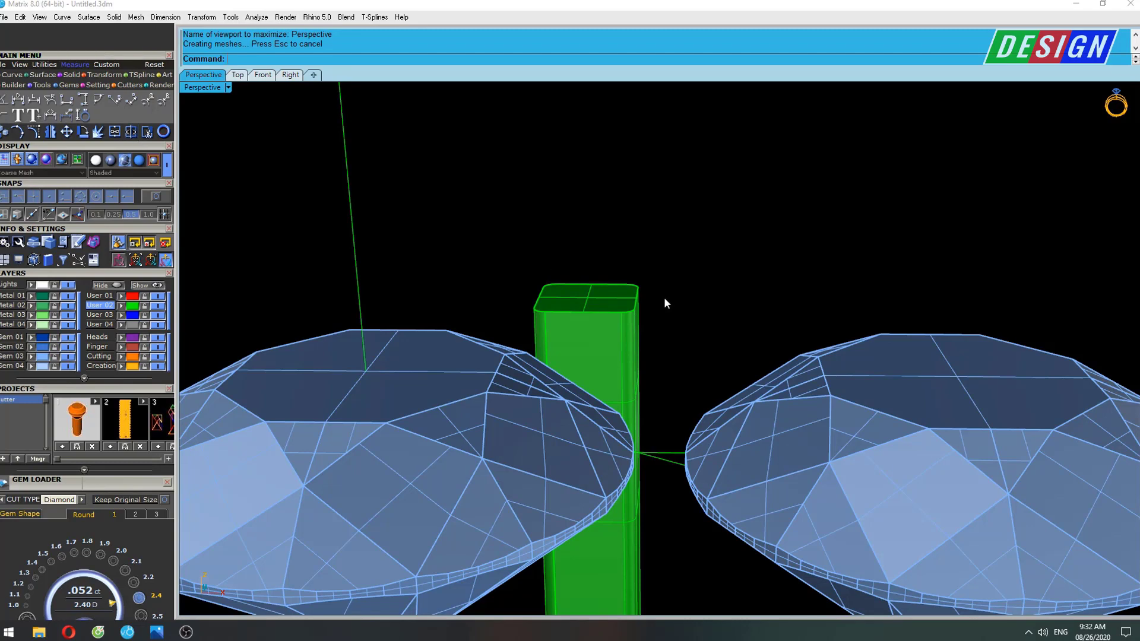
# - Try a 0.1 FilletEdge on the bar's top edge and undo the failed result
pyautogui.keyDown('shift'); pyautogui.moveTo(664, 296); pyautogui.dragTo(630, 287, button='right'); pyautogui.keyUp('shift')
pyautogui.write('f')
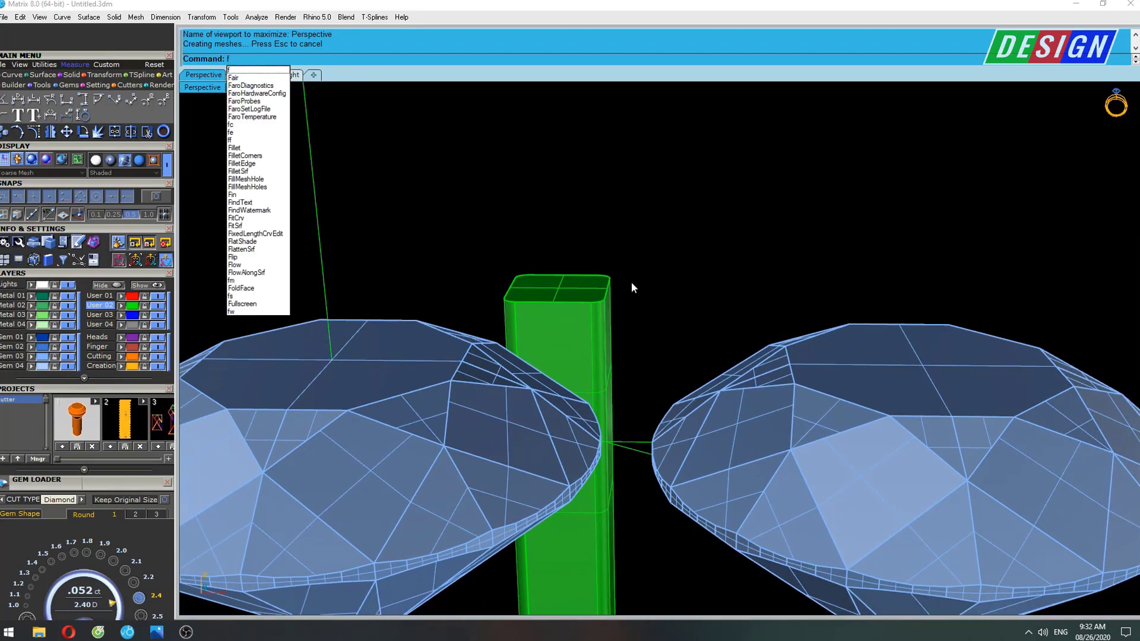
pyautogui.write('illet')
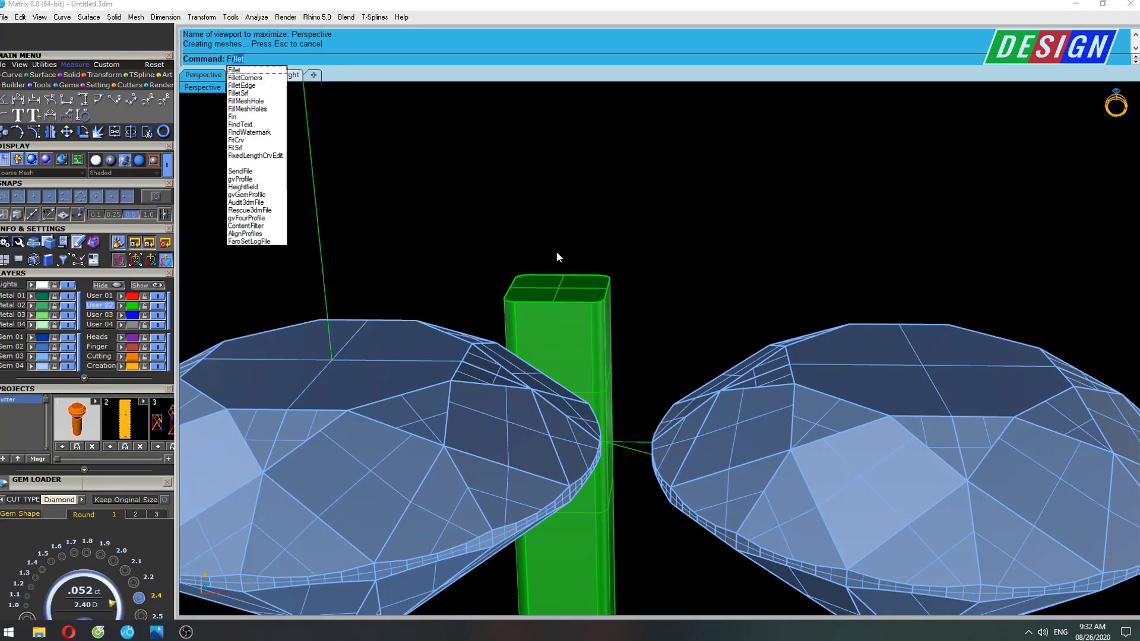
pyautogui.click(241, 86)
pyautogui.moveTo(639, 249)
pyautogui.keyDown('shift'); pyautogui.mouseDown(button='right')
pyautogui.moveTo(636, 394)
pyautogui.moveTo(743, 394)
pyautogui.moveTo(721, 392)
pyautogui.mouseUp(button='right'); pyautogui.keyUp('shift')
pyautogui.write('0.1')
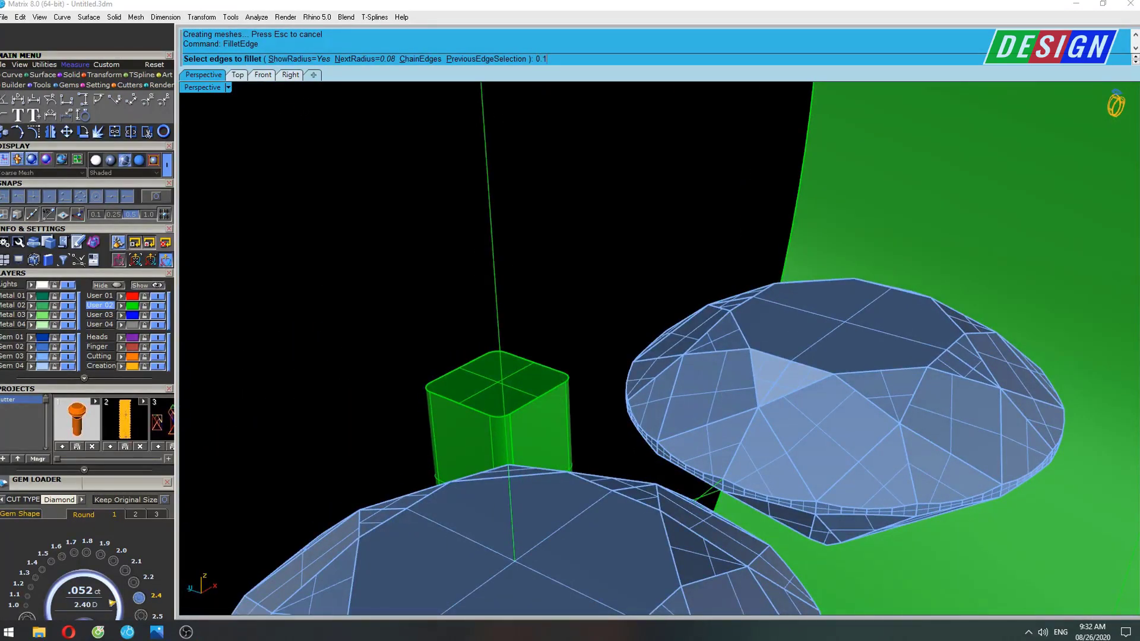
pyautogui.press('Return')
pyautogui.click(548, 390)
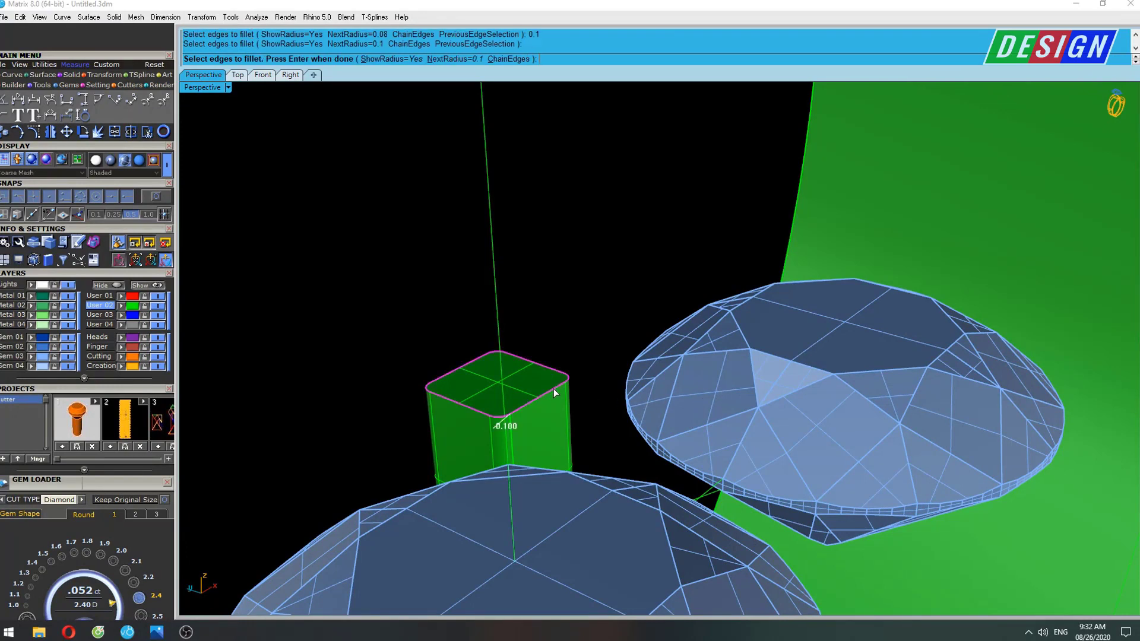
pyautogui.press('Return')
pyautogui.hotkey('ctrl', 'z')
# - Undo a second failed attempt, then fillet the top edge at radius 0.05
pyautogui.press('Return')
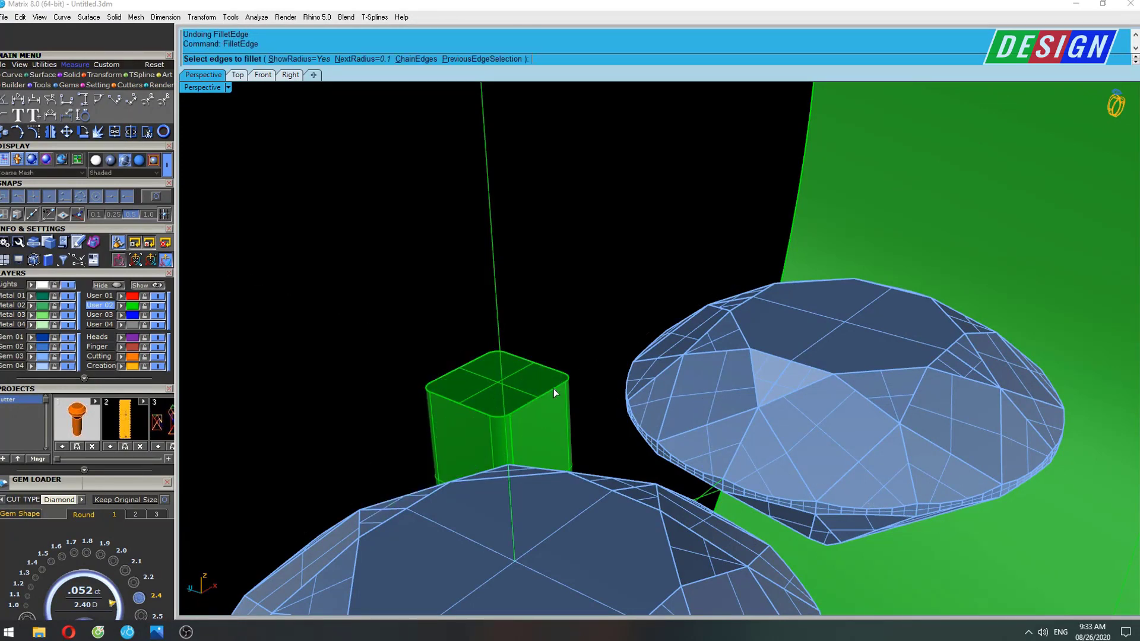
pyautogui.write('0.05')
pyautogui.click(554, 389)
pyautogui.press('Return')
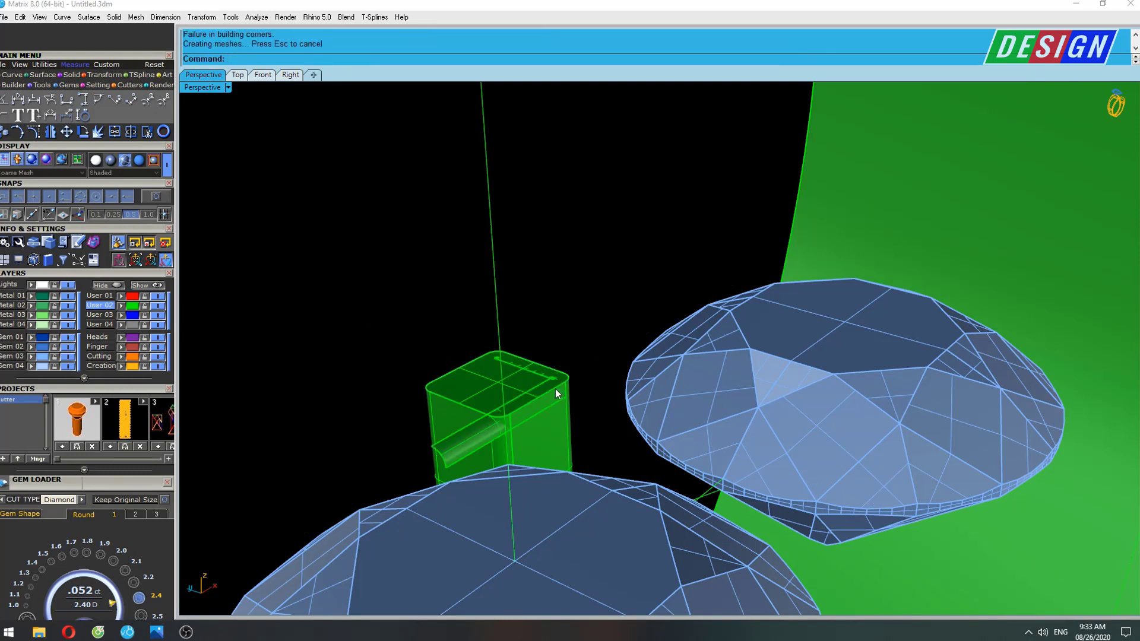
pyautogui.hotkey('ctrl', 'z')
pyautogui.press('Return')
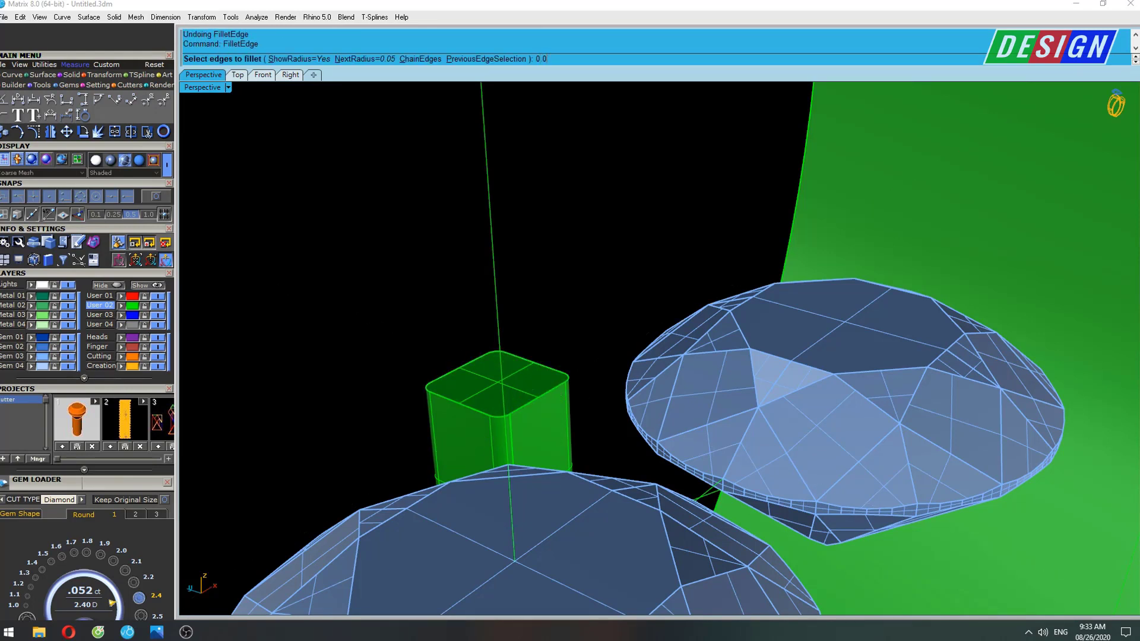
pyautogui.click(554, 388)
pyautogui.press('Return')
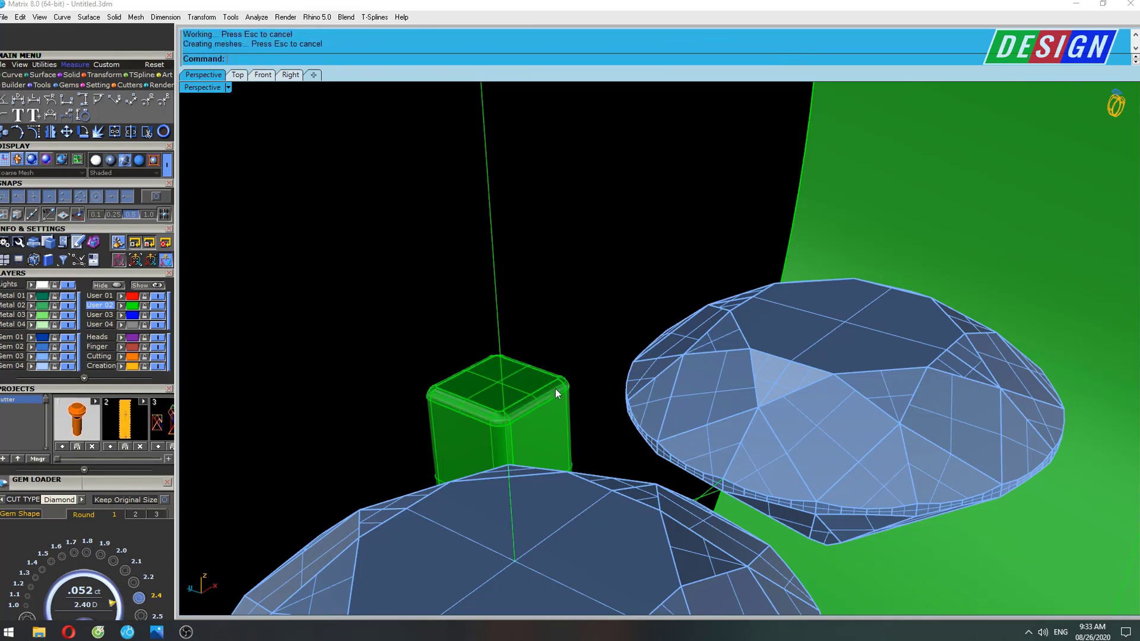
# - Preview the rounded prong as a shaded solid and orbit around it
pyautogui.scroll(-2, 555, 388)
pyautogui.write('s')
pyautogui.press('Return')
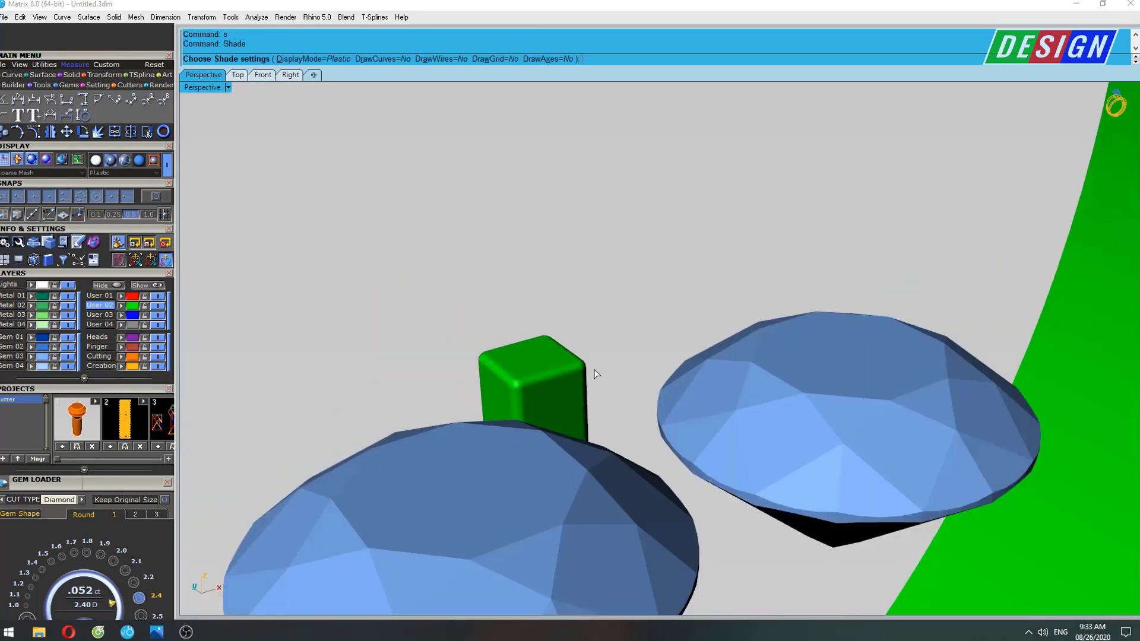
pyautogui.moveTo(594, 369); pyautogui.dragTo(604, 304, button='right')
# - In maximized Top view, mirror the prong across the vertical axis from the origin
pyautogui.press('Return')
pyautogui.click(605, 304)
pyautogui.scroll(-1, 614, 288)
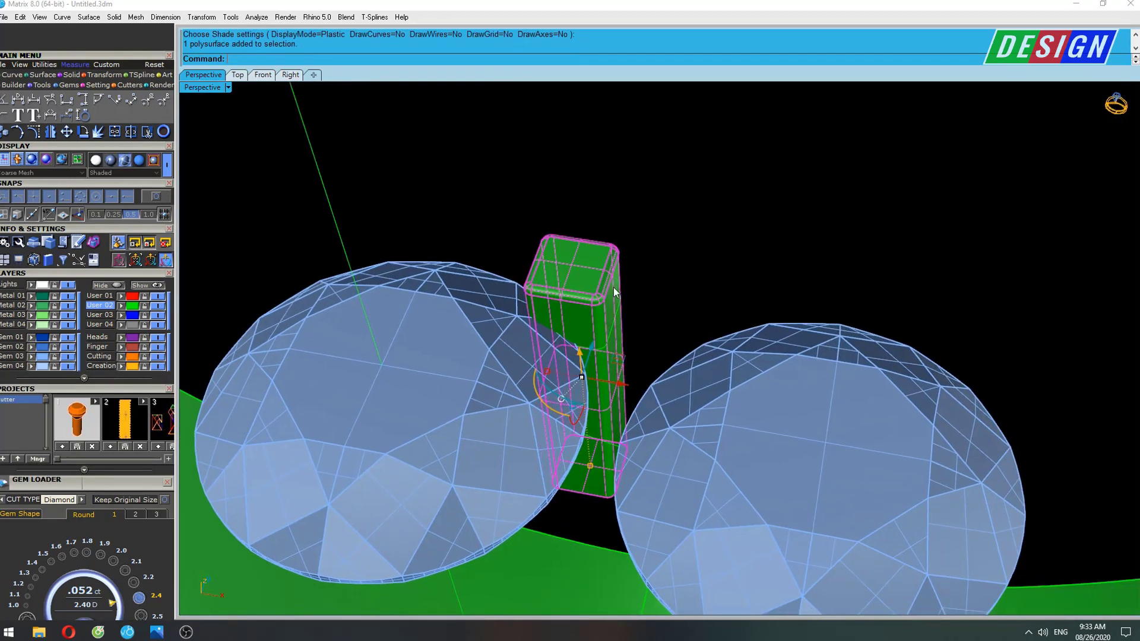
pyautogui.hotkey('ctrl', 'F1')
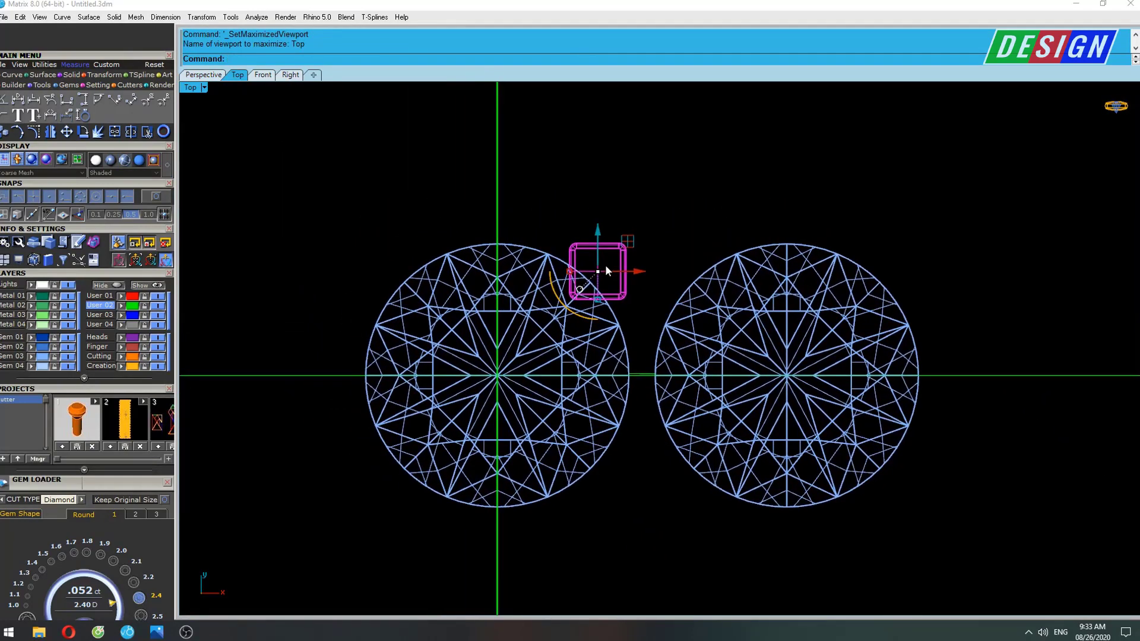
pyautogui.write('mi')
pyautogui.press('Return')
pyautogui.write('0')
pyautogui.press('Return')
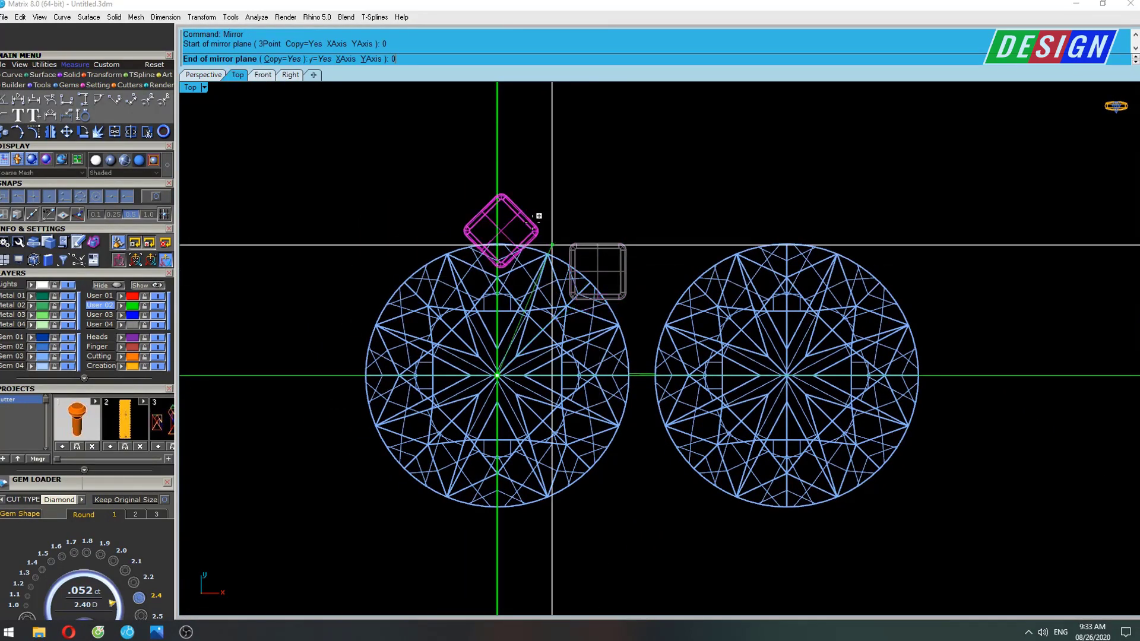
pyautogui.click(420, 237)
# - Mirror both top prongs across the horizontal axis to sit below the gem
pyautogui.press('Return')
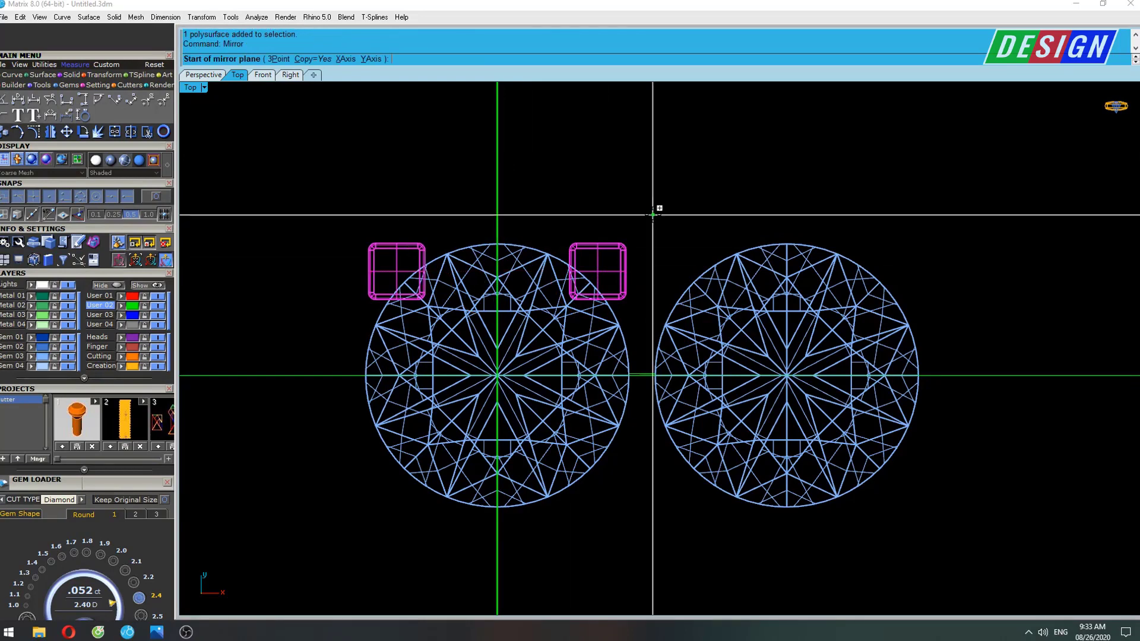
pyautogui.moveTo(655, 213); pyautogui.dragTo(621, 217, button='right')
pyautogui.write('0')
pyautogui.press('Return')
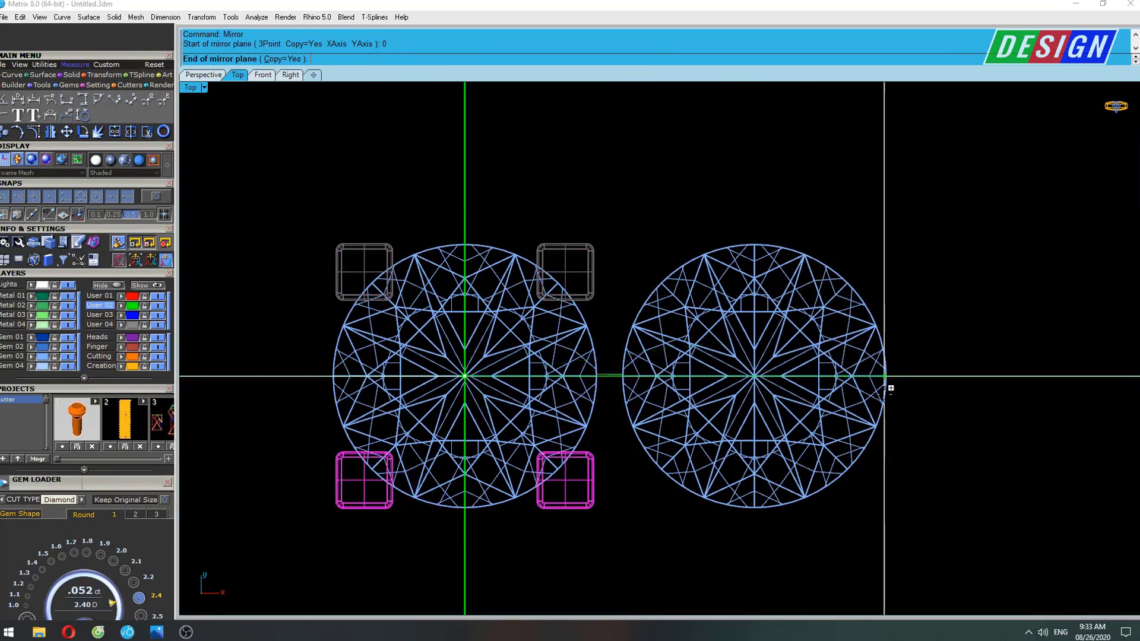
pyautogui.click(888, 383)
pyautogui.scroll(-3, 692, 197)
# - Orbit in Perspective to inspect the four prongs, then return to Top view
pyautogui.hotkey('ctrl', 'F4')
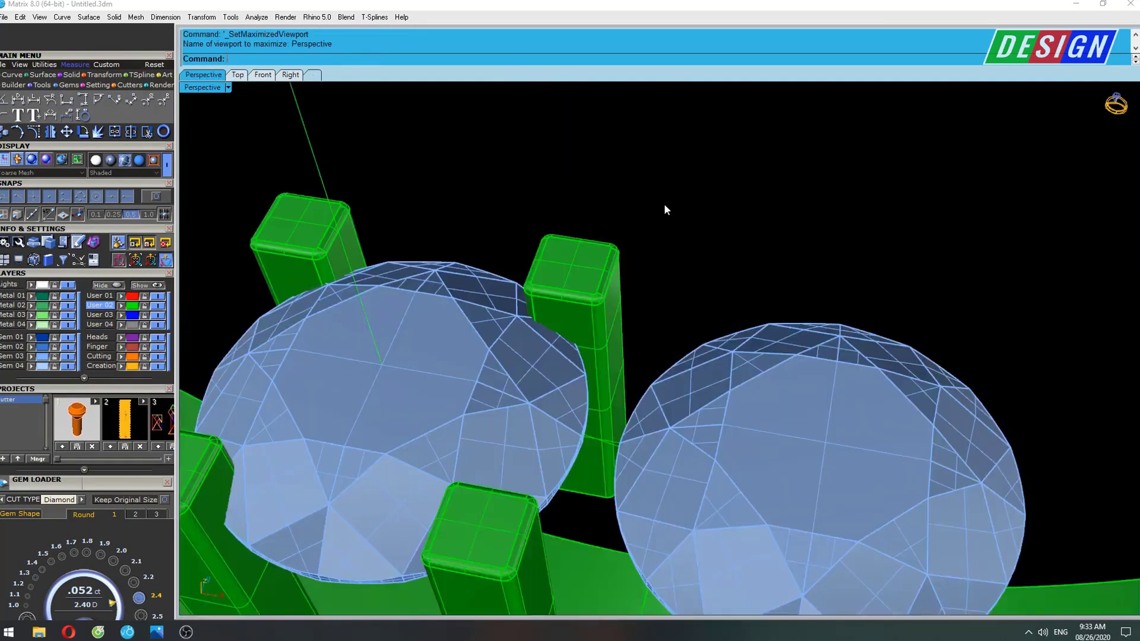
pyautogui.scroll(-3, 689, 209)
pyautogui.moveTo(677, 234); pyautogui.dragTo(696, 266, button='right')
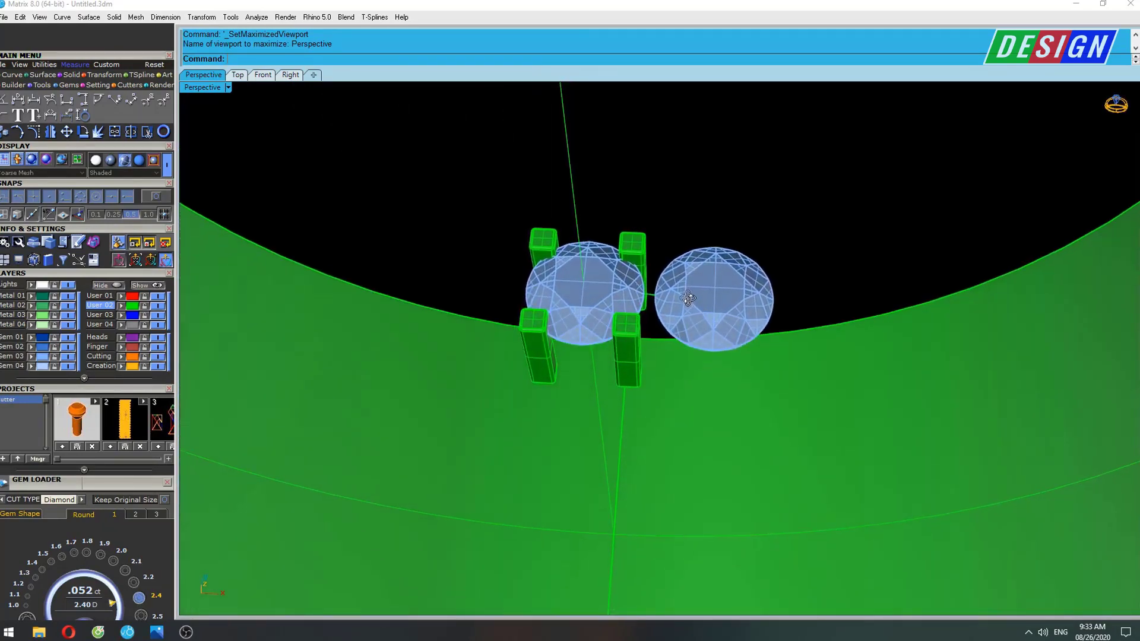
pyautogui.moveTo(695, 266); pyautogui.dragTo(658, 240, button='right')
pyautogui.hotkey('ctrl', 'F1')
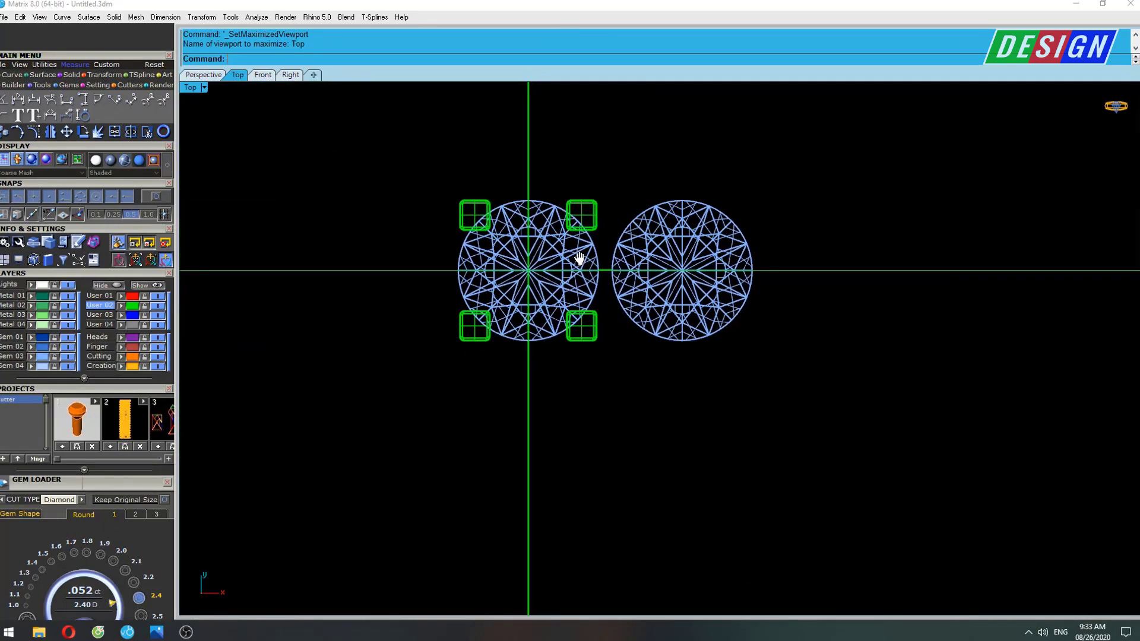
# - Undo a trial gem size change, then copy the left gem and its four prongs
pyautogui.click(107, 545)
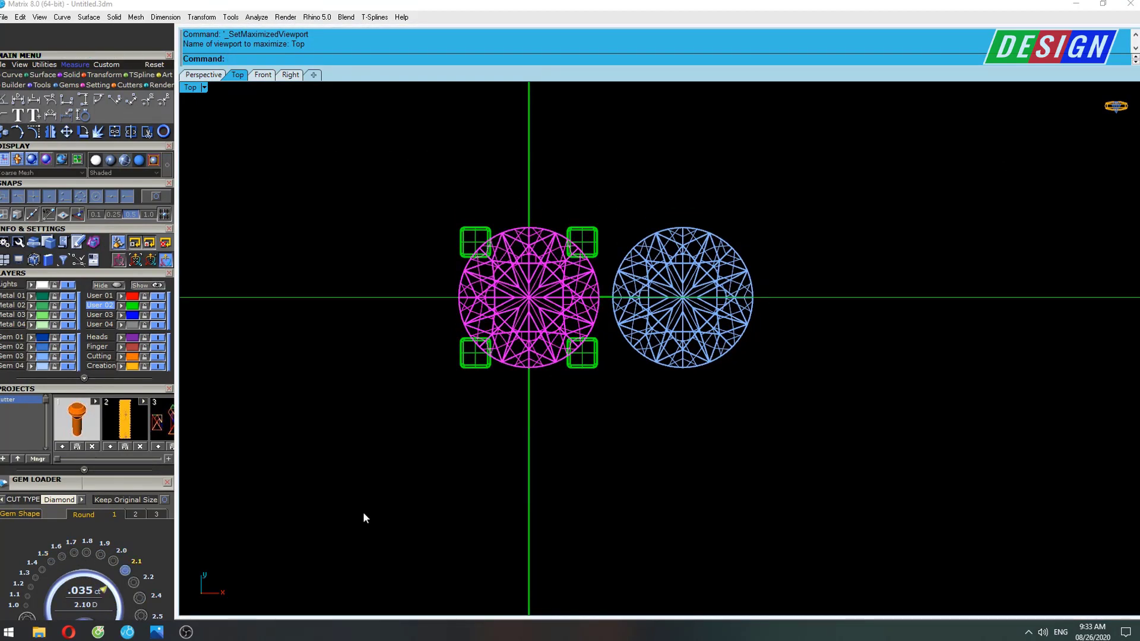
pyautogui.hotkey('ctrl', 'z')
pyautogui.moveTo(636, 318); pyautogui.dragTo(652, 299, button='right')
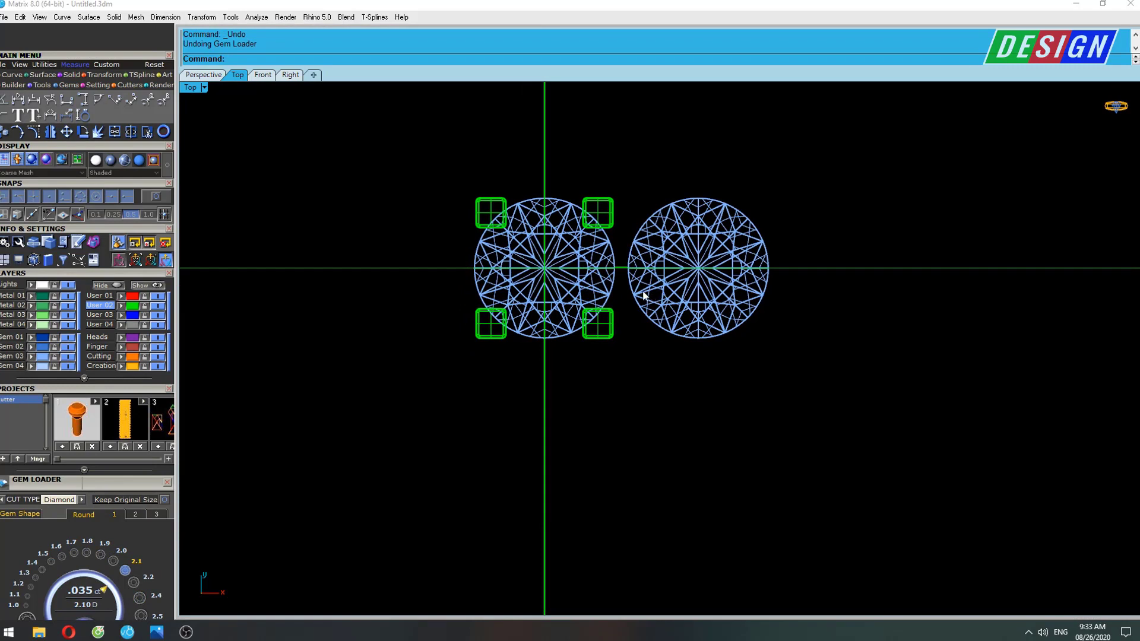
pyautogui.moveTo(446, 160); pyautogui.dragTo(636, 408)
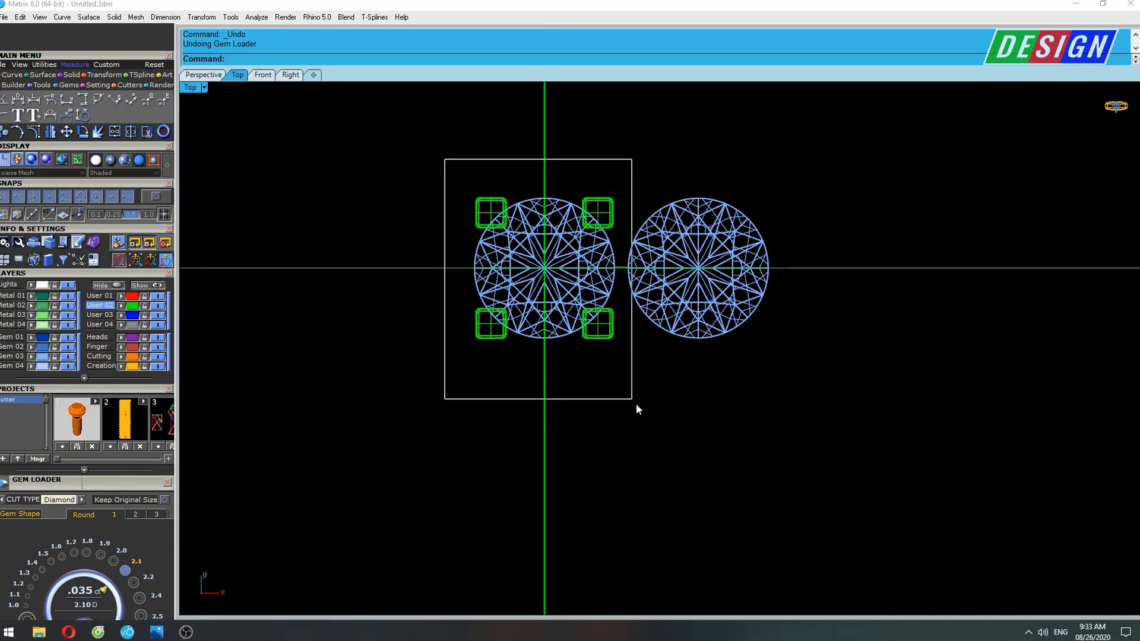
pyautogui.moveTo(641, 254); pyautogui.dragTo(620, 257, button='right')
pyautogui.hotkey('ctrl', 'c')
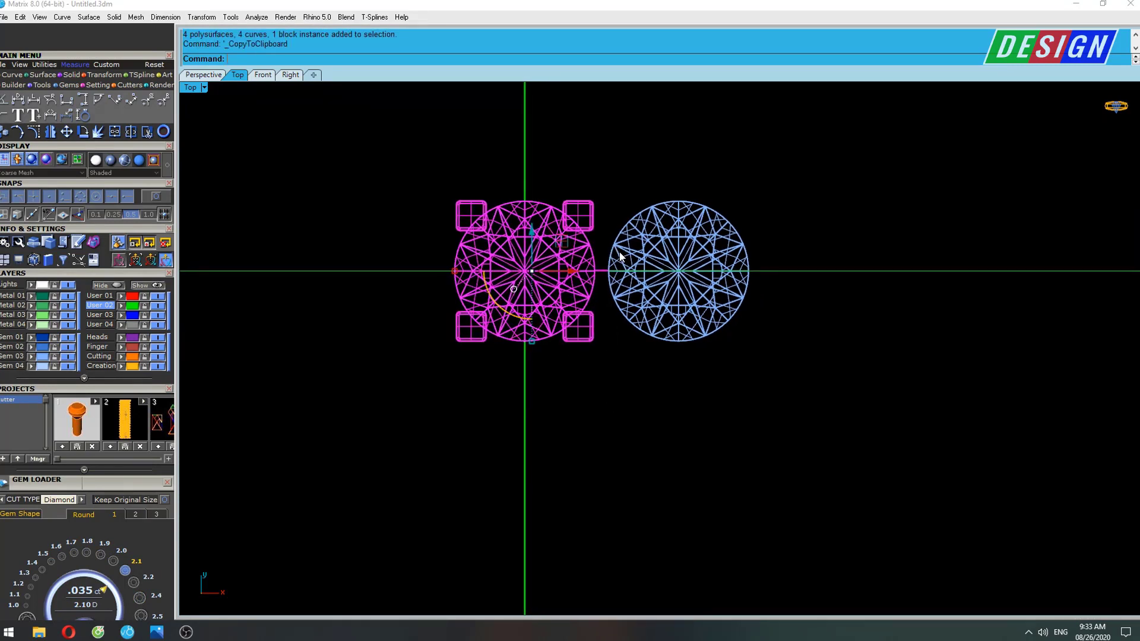
pyautogui.click(616, 178)
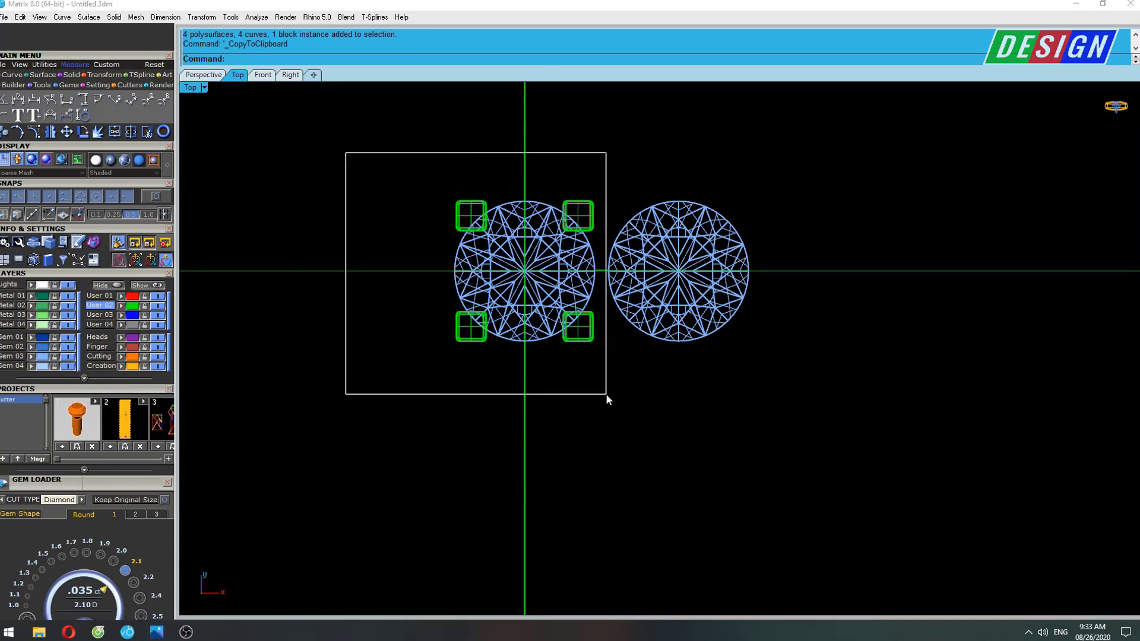
# - Scale the left gem and its four prongs by 13/15 from origin 0
pyautogui.moveTo(343, 158); pyautogui.dragTo(606, 394)
pyautogui.moveTo(598, 255); pyautogui.dragTo(590, 290, button='right')
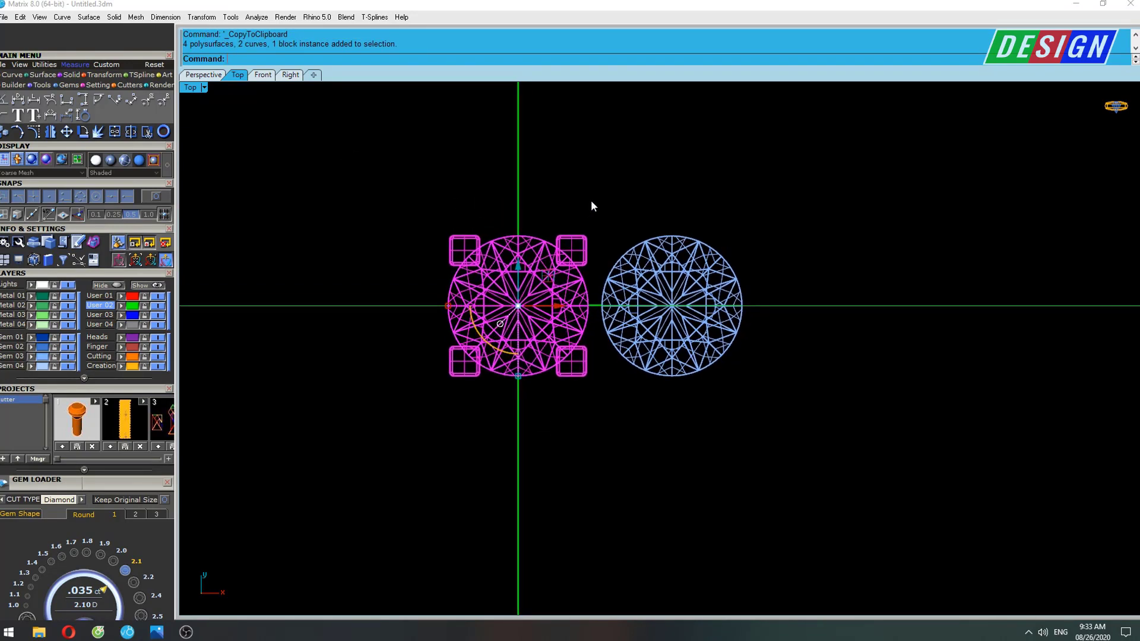
pyautogui.moveTo(591, 202); pyautogui.dragTo(575, 211, button='right')
pyautogui.write('s')
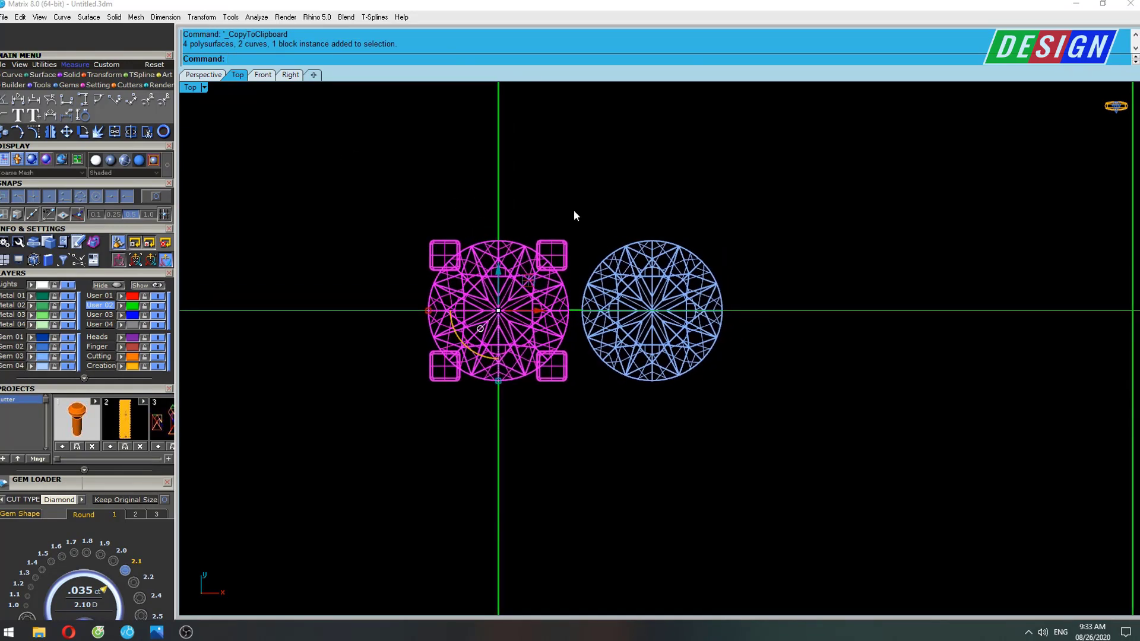
pyautogui.write('c')
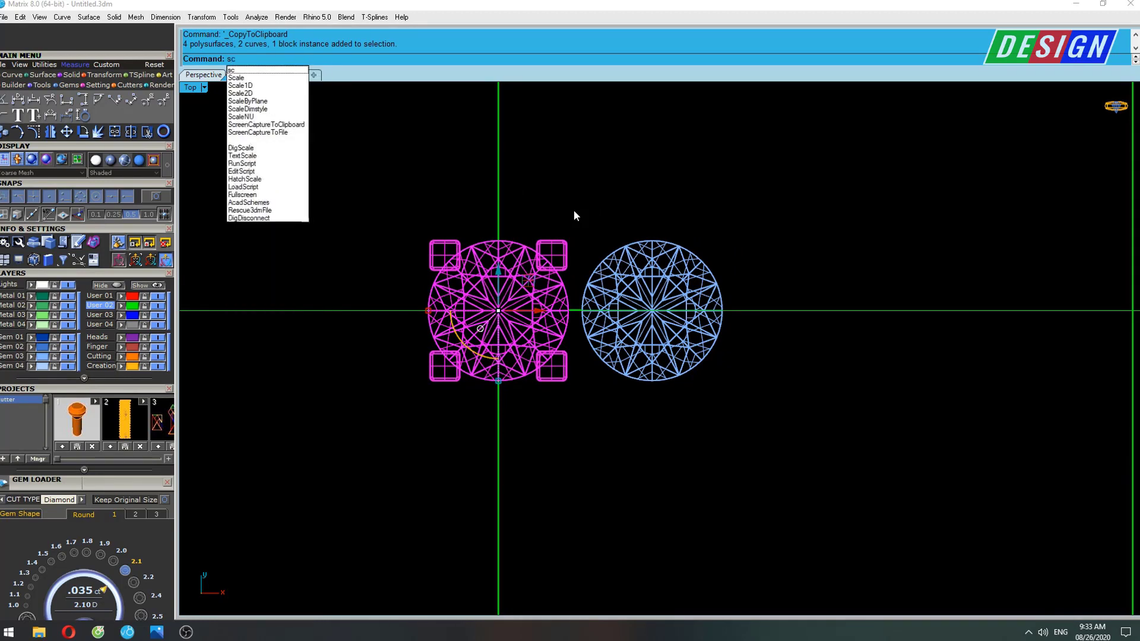
pyautogui.press('Return')
pyautogui.moveTo(623, 293); pyautogui.dragTo(580, 284, button='right')
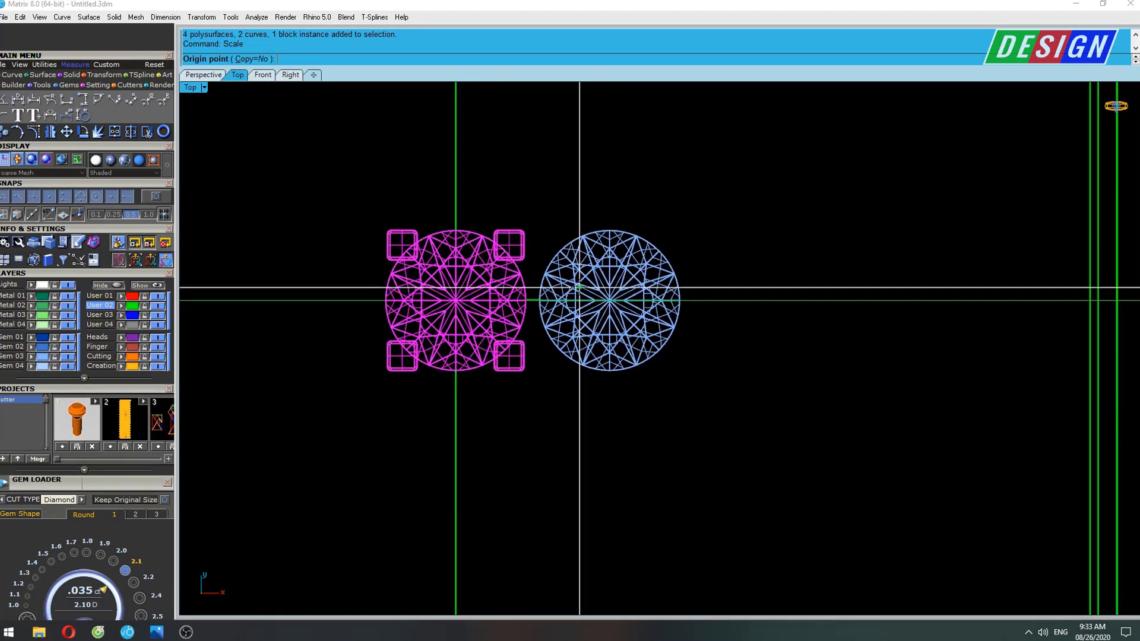
pyautogui.write('0')
pyautogui.press('Return')
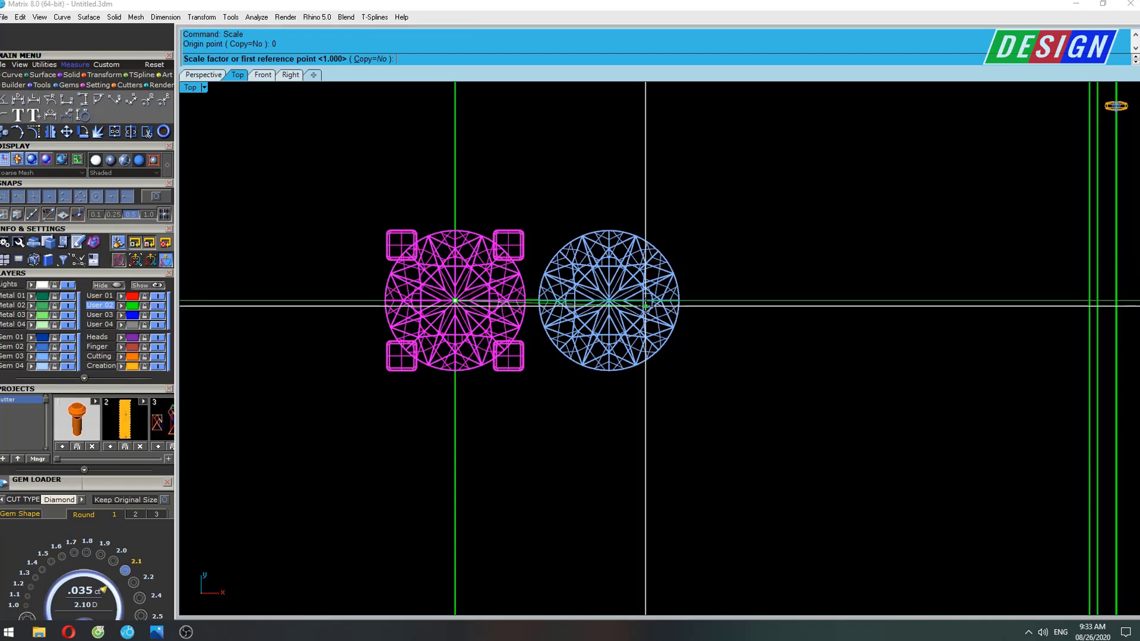
pyautogui.write('/15')
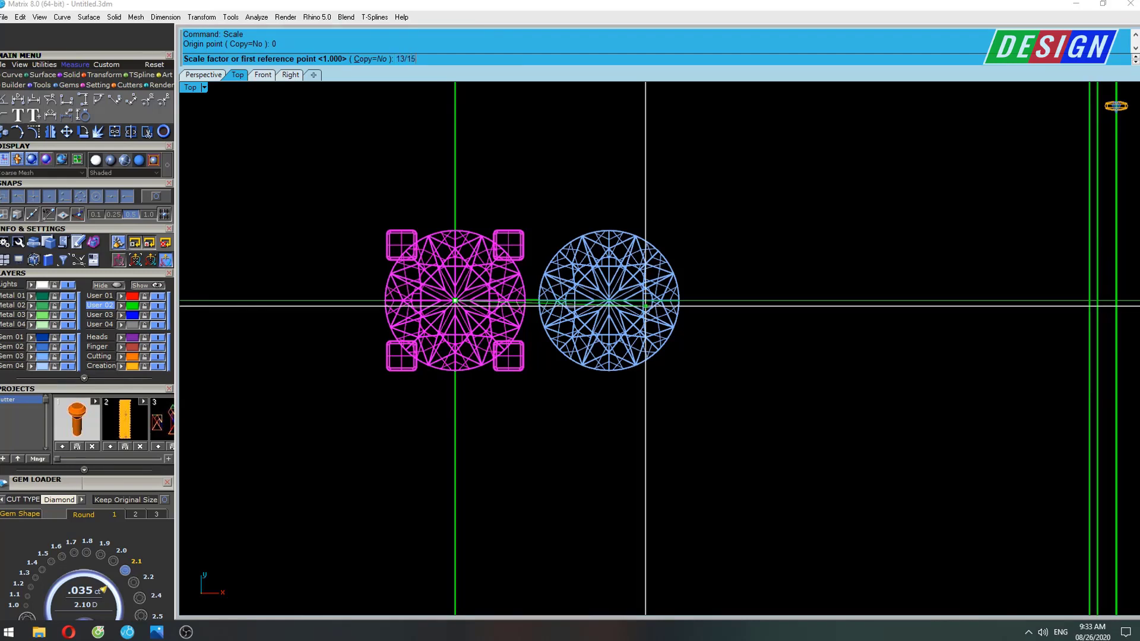
pyautogui.press('Return')
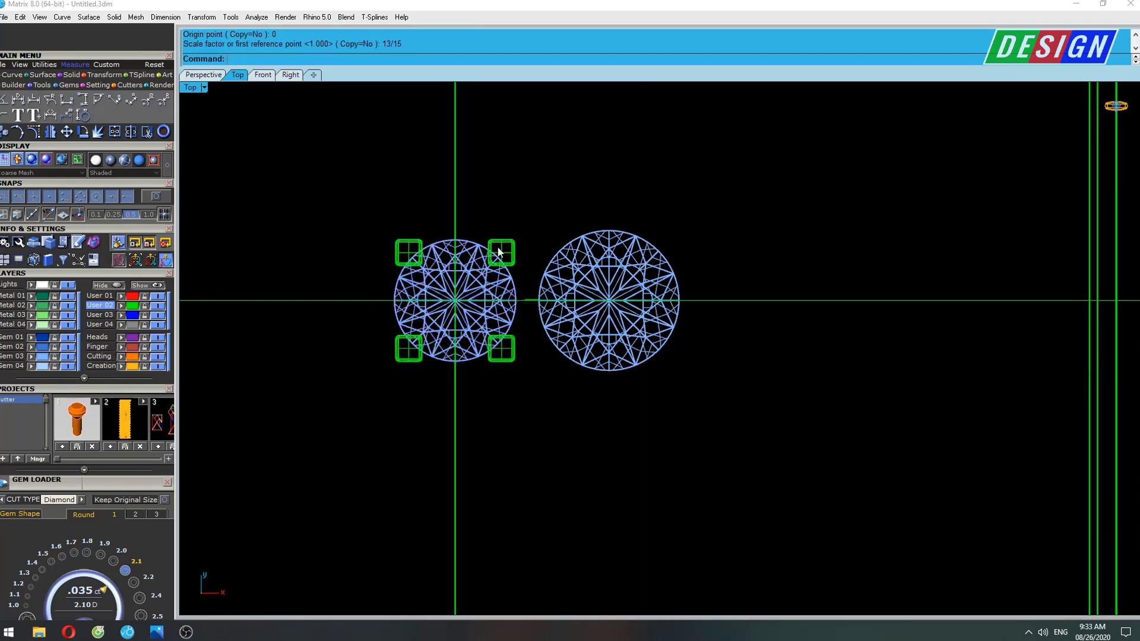
# - Paste the full-size prongs back and select the four smaller corner prongs
pyautogui.hotkey('ctrl', 'v')
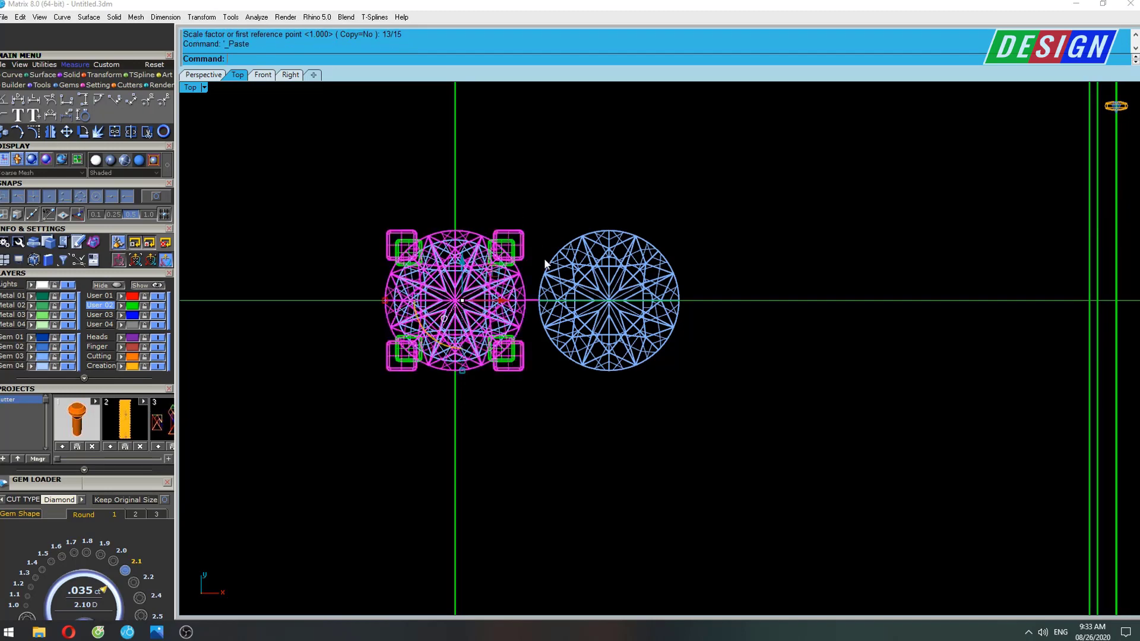
pyautogui.scroll(3, 484, 261)
pyautogui.press('Escape')
pyautogui.click(520, 234)
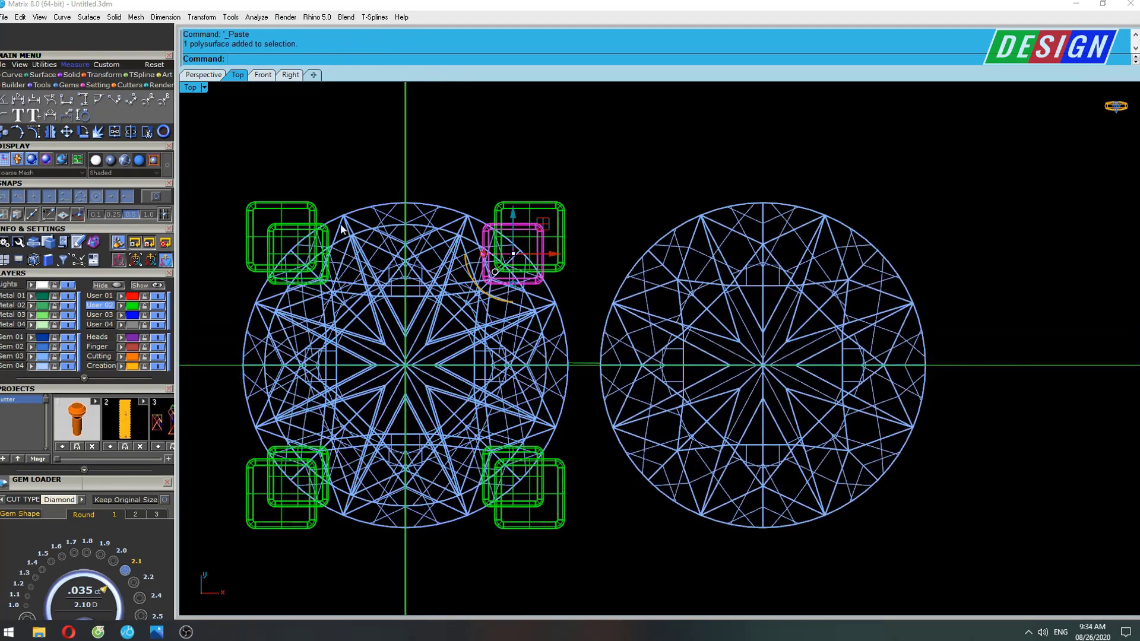
pyautogui.keyDown('shift'); pyautogui.click(294, 230); pyautogui.keyUp('shift')
pyautogui.keyDown('shift'); pyautogui.click(268, 503); pyautogui.keyUp('shift')
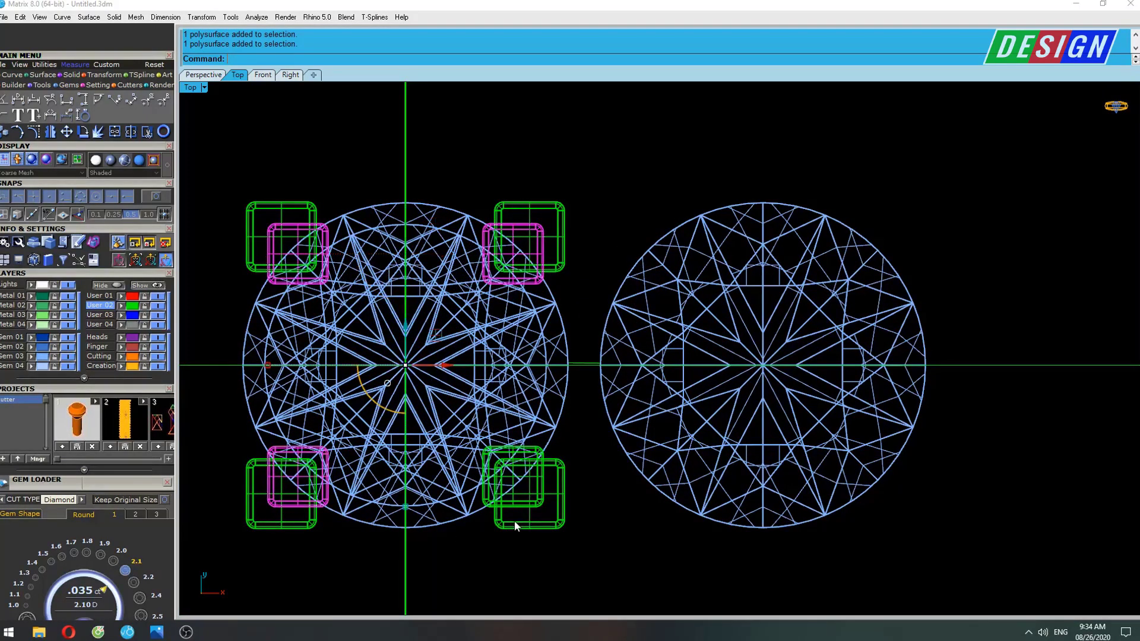
pyautogui.keyDown('shift'); pyautogui.click(540, 506); pyautogui.keyUp('shift')
pyautogui.press('Escape')
# - Pick the solid prong among overlapping objects and check the prongs in front view
pyautogui.scroll(4, 528, 237)
pyautogui.click(535, 216)
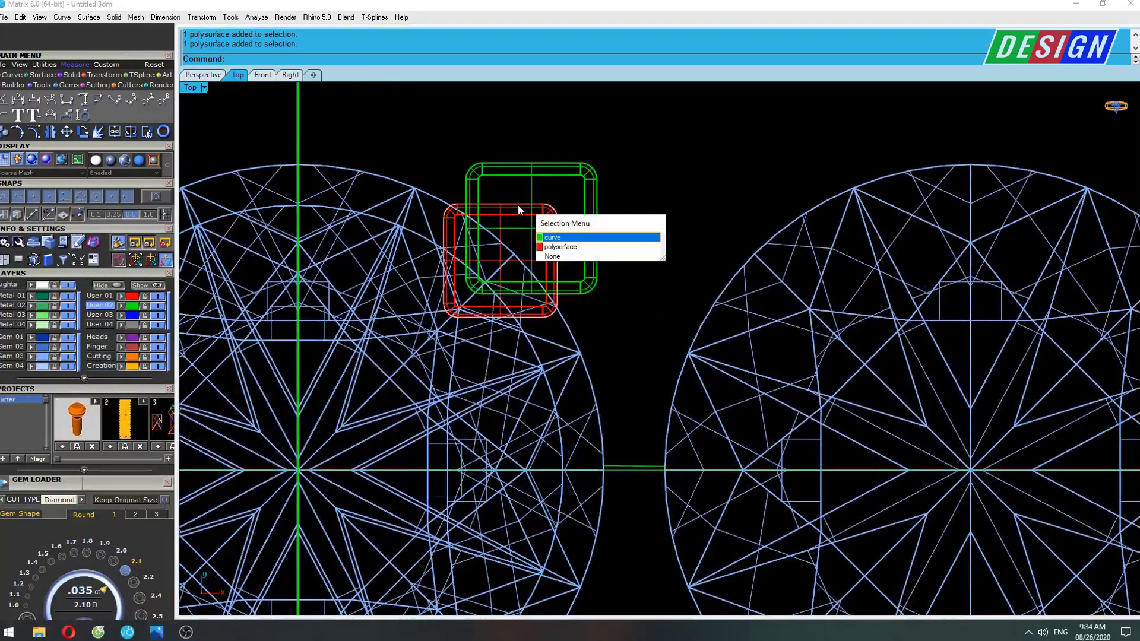
pyautogui.click(558, 247)
pyautogui.scroll(-2, 558, 250)
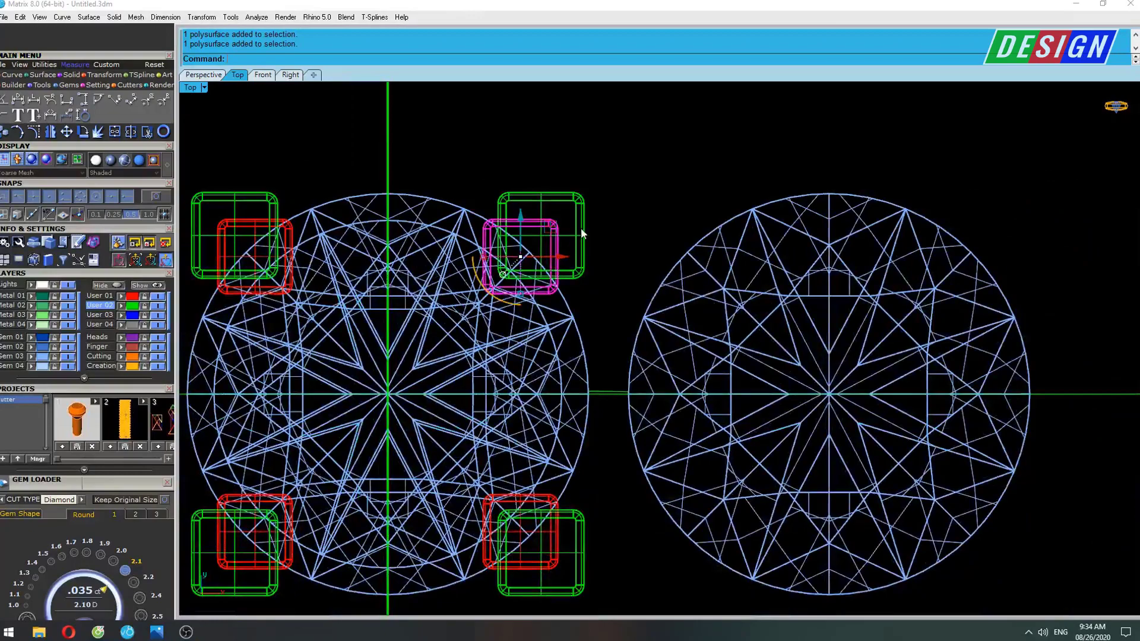
pyautogui.moveTo(622, 213); pyautogui.dragTo(589, 212, button='right')
pyautogui.hotkey('ctrl', 'F2')
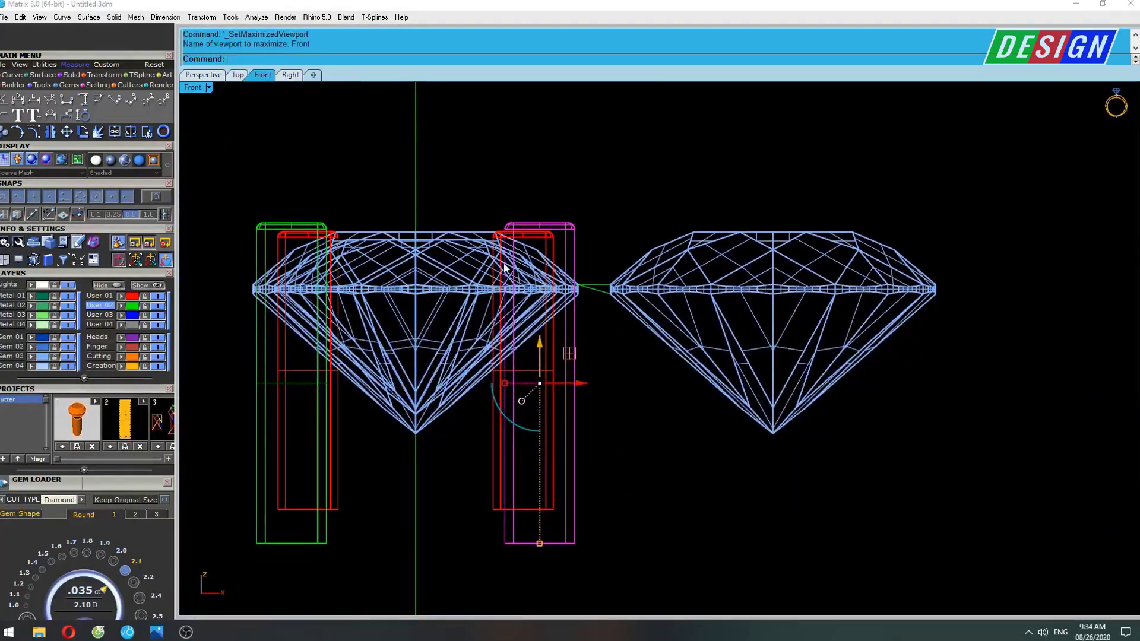
pyautogui.scroll(2, 505, 269)
pyautogui.hotkey('ctrl', 'F1')
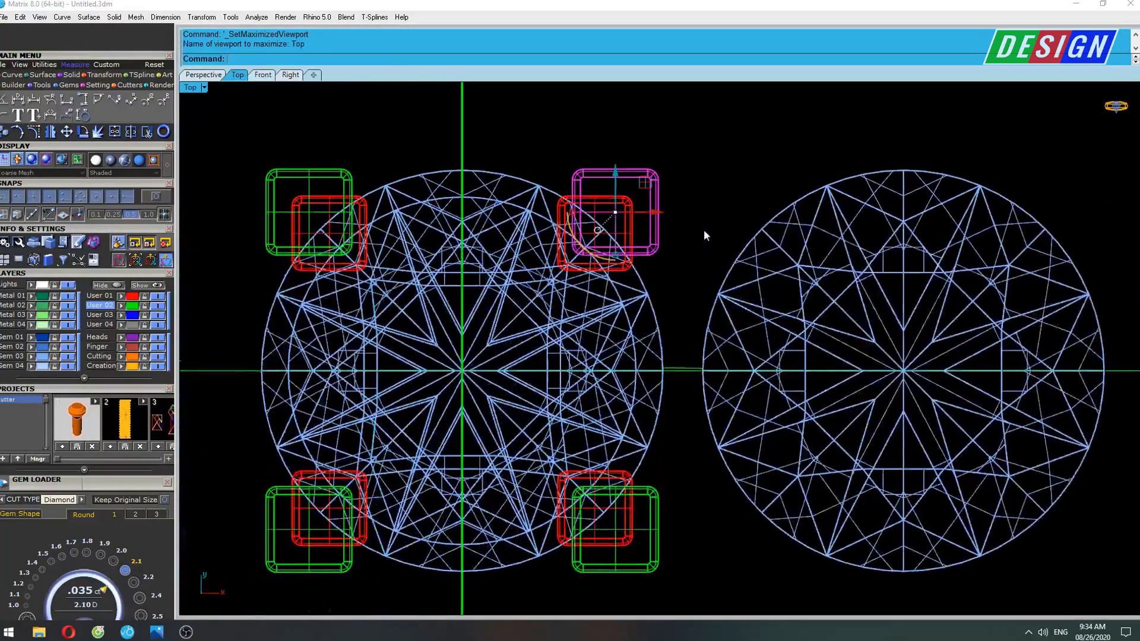
# - Select and copy the larger lower-right and upper-left prongs
pyautogui.click(646, 494)
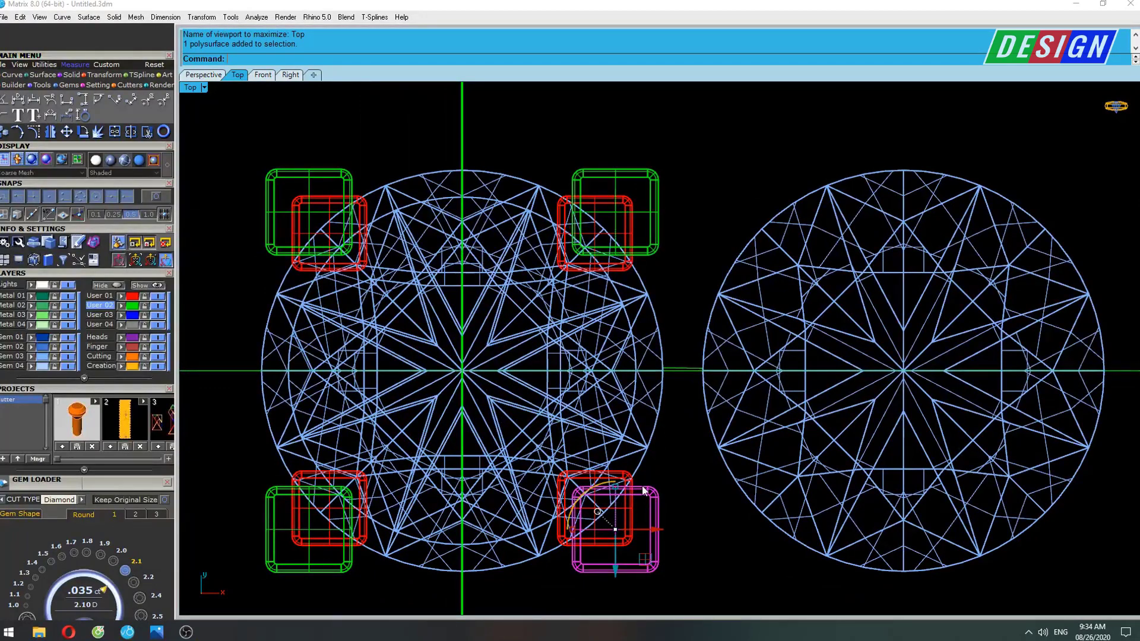
pyautogui.keyDown('shift'); pyautogui.click(353, 177); pyautogui.keyUp('shift')
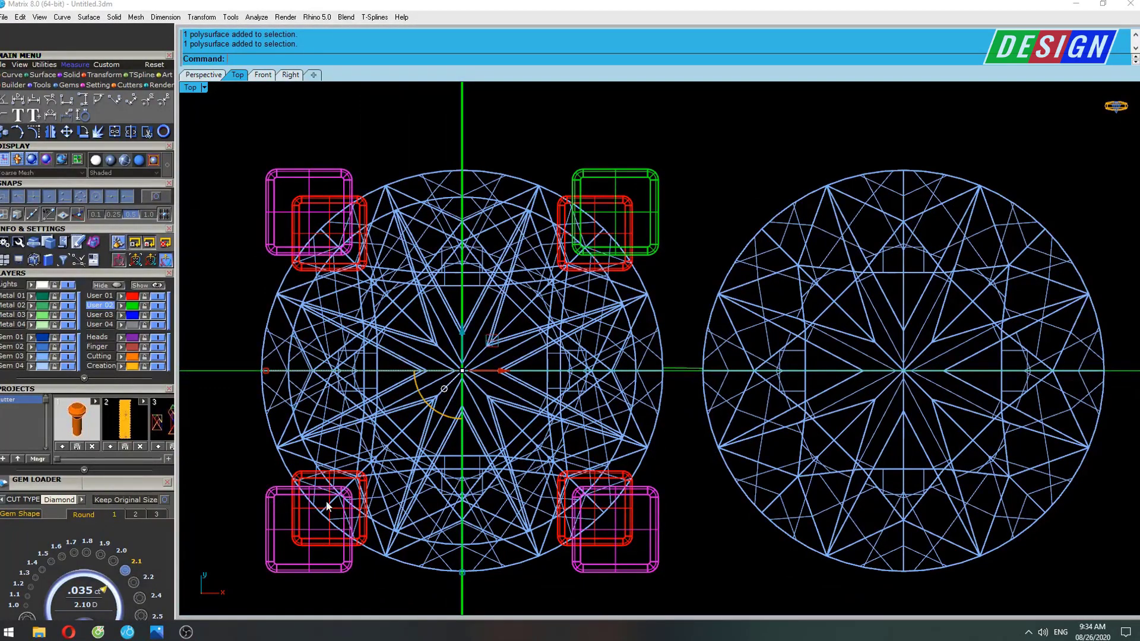
pyautogui.moveTo(395, 433); pyautogui.dragTo(346, 414, button='right')
pyautogui.hotkey('ctrl', 'c')
pyautogui.press('Home')
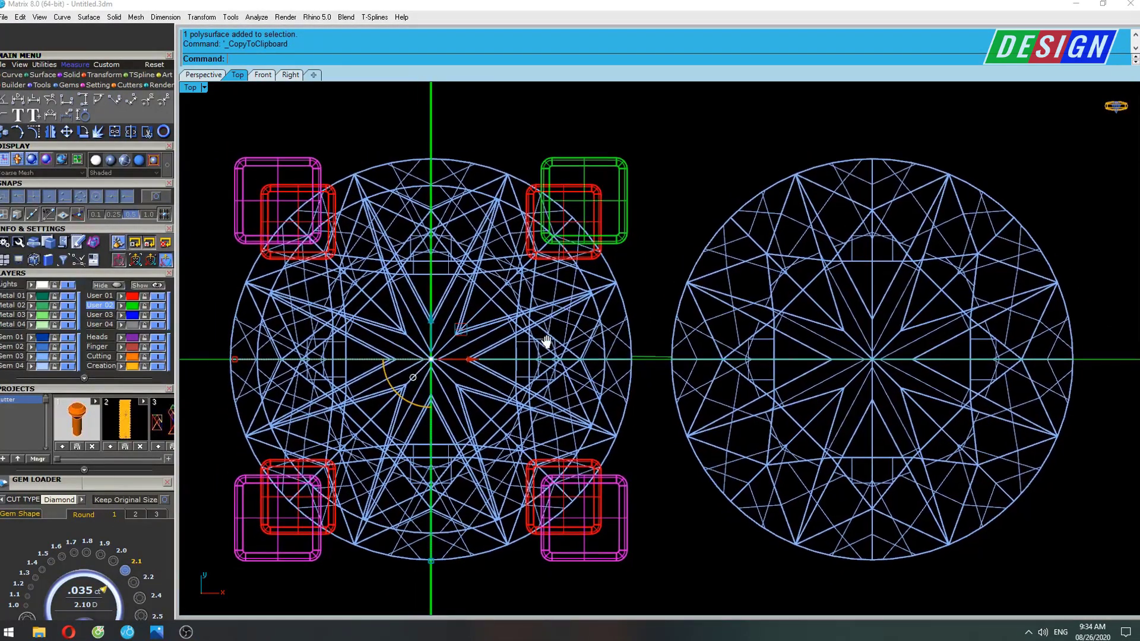
pyautogui.moveTo(680, 232); pyautogui.dragTo(643, 223, button='right')
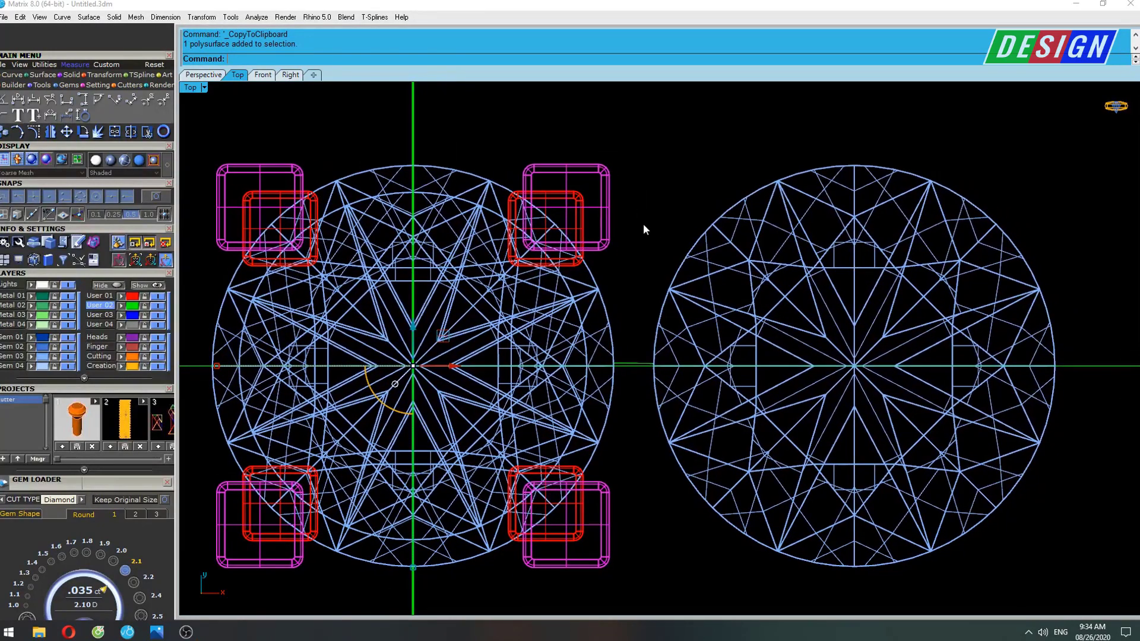
pyautogui.moveTo(614, 279); pyautogui.dragTo(656, 286, button='right')
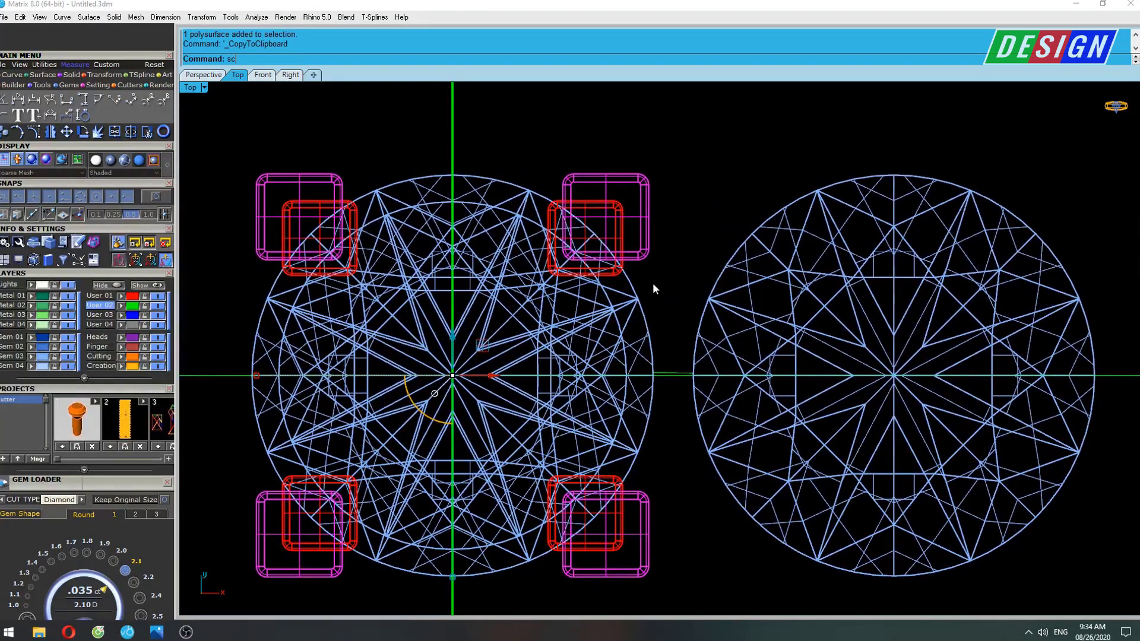
# - Scale the selected prongs from origin 0 using two reference points on the right gem
pyautogui.click(261, 69)
pyautogui.moveTo(636, 257); pyautogui.dragTo(585, 255, button='right')
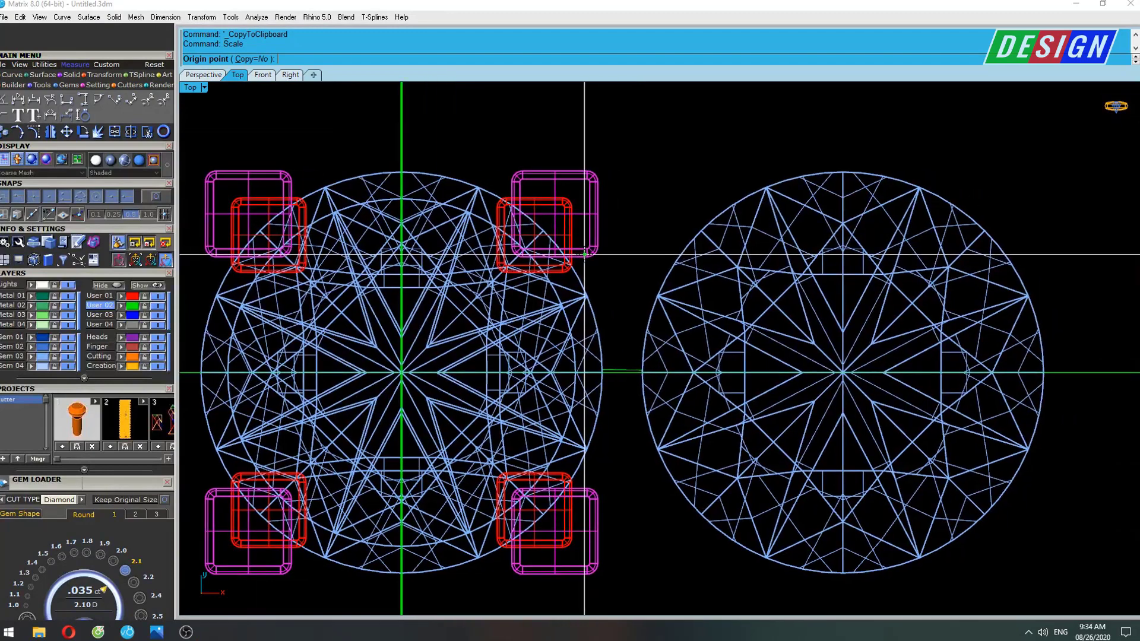
pyautogui.write('0')
pyautogui.press('Return')
pyautogui.click(972, 373)
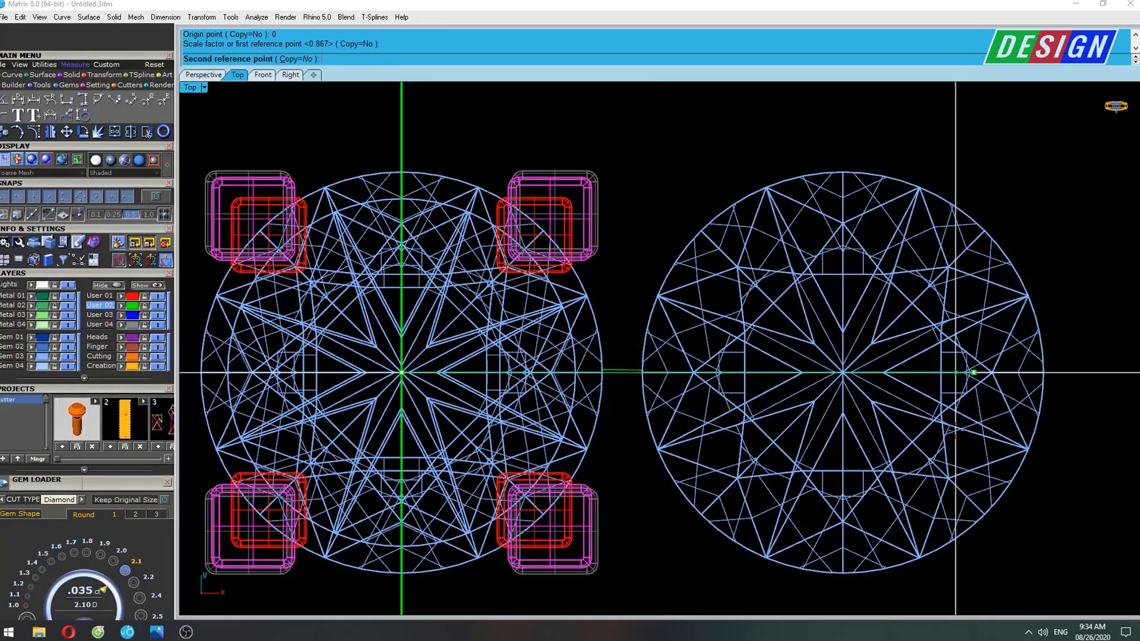
pyautogui.click(956, 430)
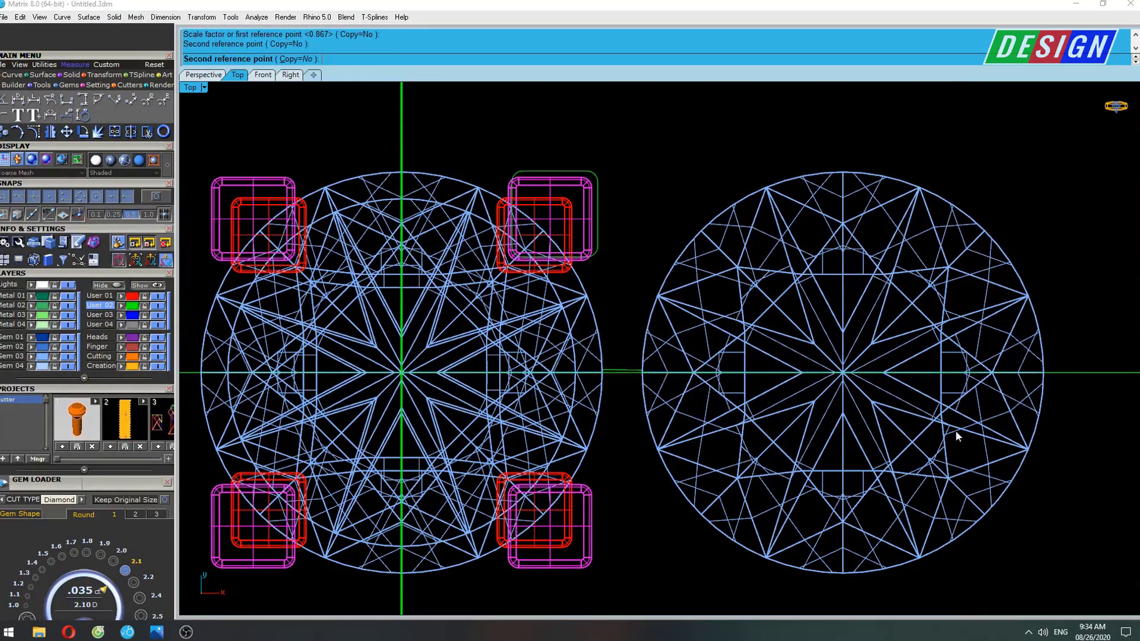
pyautogui.moveTo(609, 242); pyautogui.dragTo(647, 239, button='right')
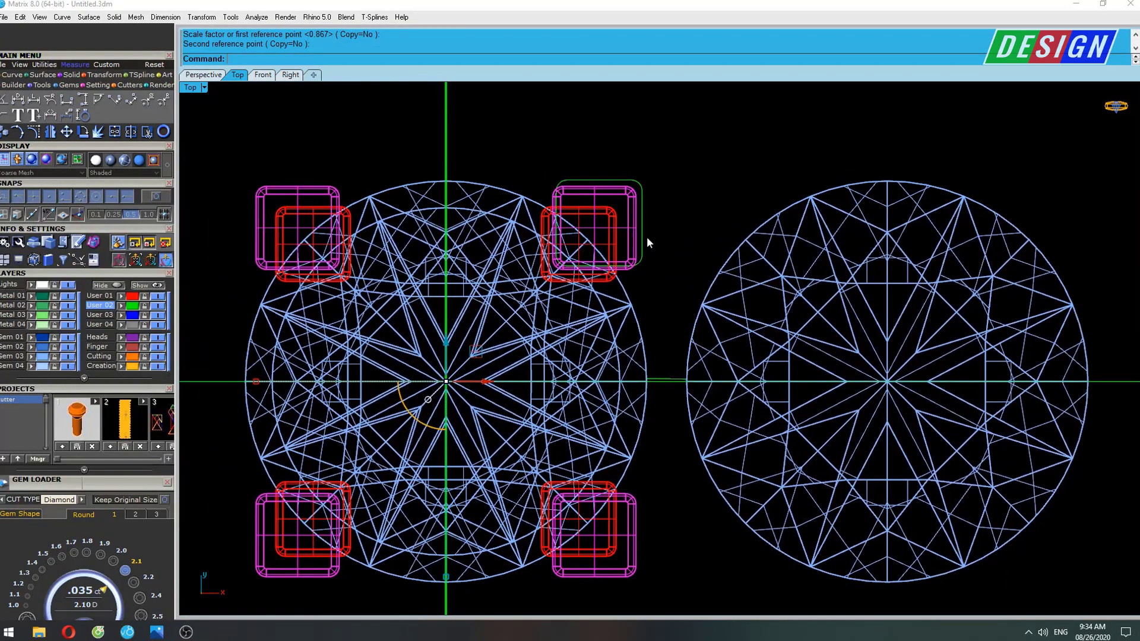
# - Move the upper-right prong down and left onto the left gem's edge
pyautogui.click(597, 194)
pyautogui.scroll(2, 594, 213)
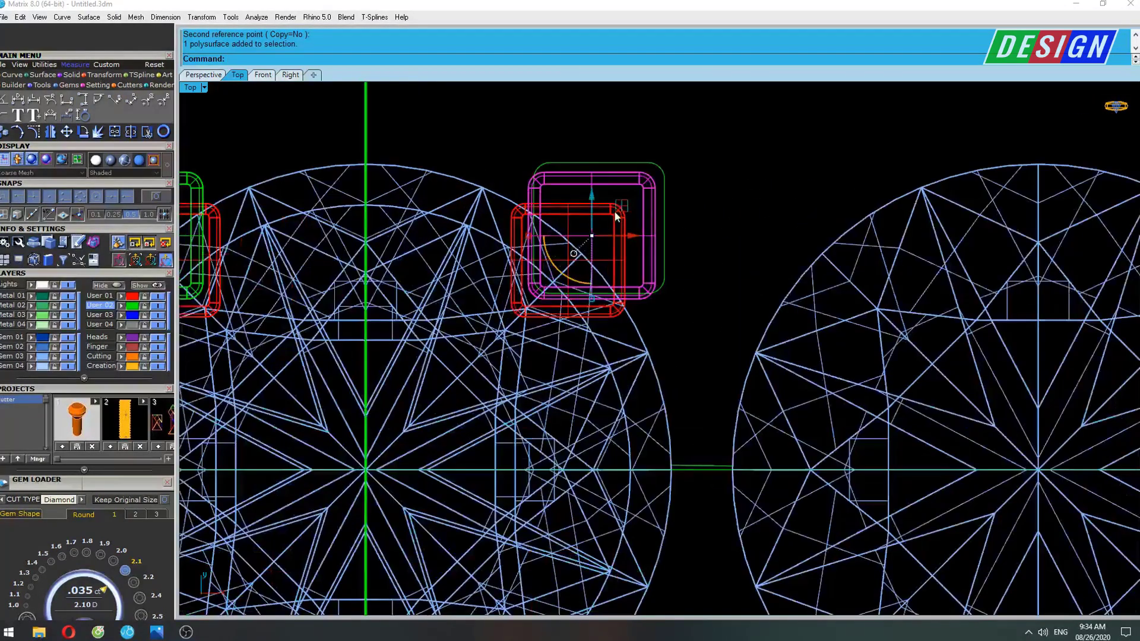
pyautogui.moveTo(622, 209); pyautogui.dragTo(607, 226)
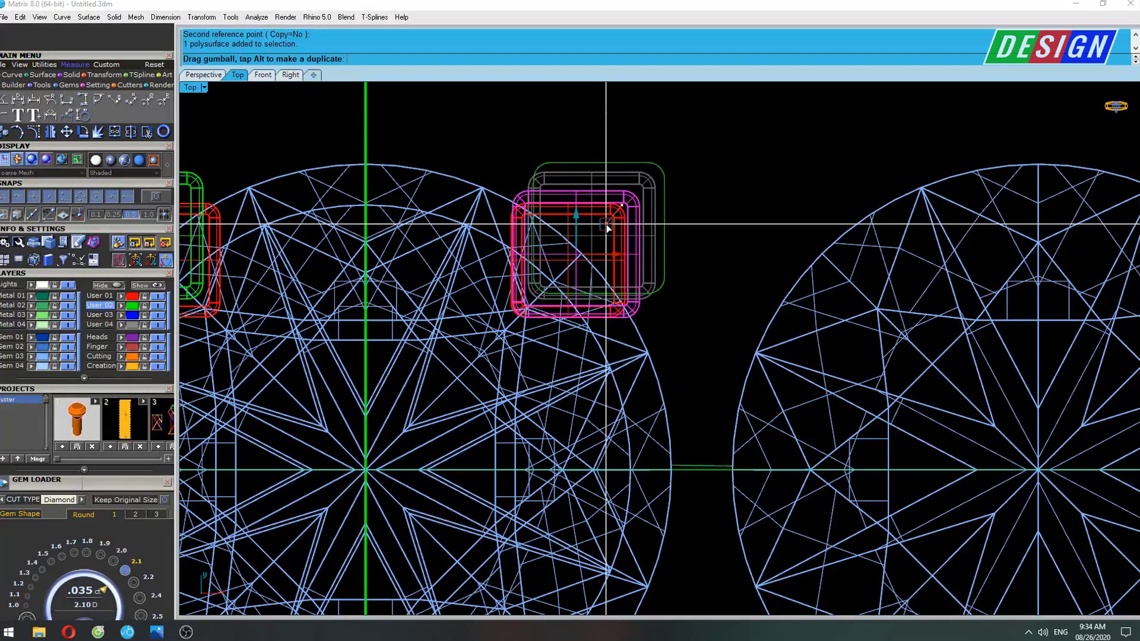
pyautogui.moveTo(607, 227); pyautogui.dragTo(607, 228)
pyautogui.click(720, 263)
# - Delete the inner upper-right, upper-left and two bottom prongs
pyautogui.click(620, 223)
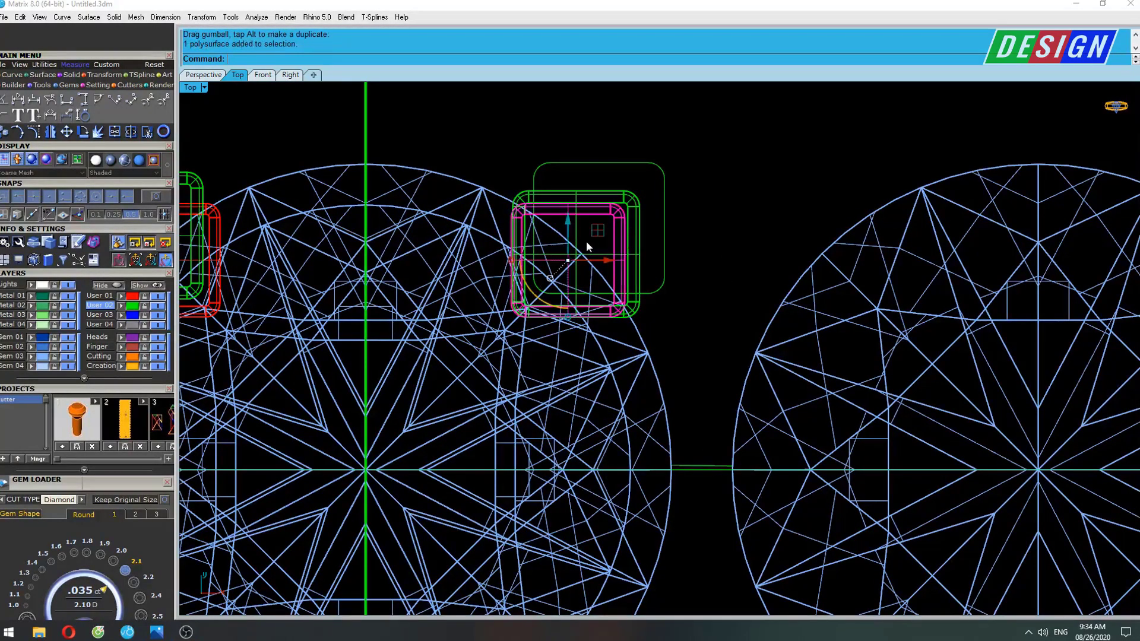
pyautogui.scroll(2, 586, 241)
pyautogui.click(591, 167)
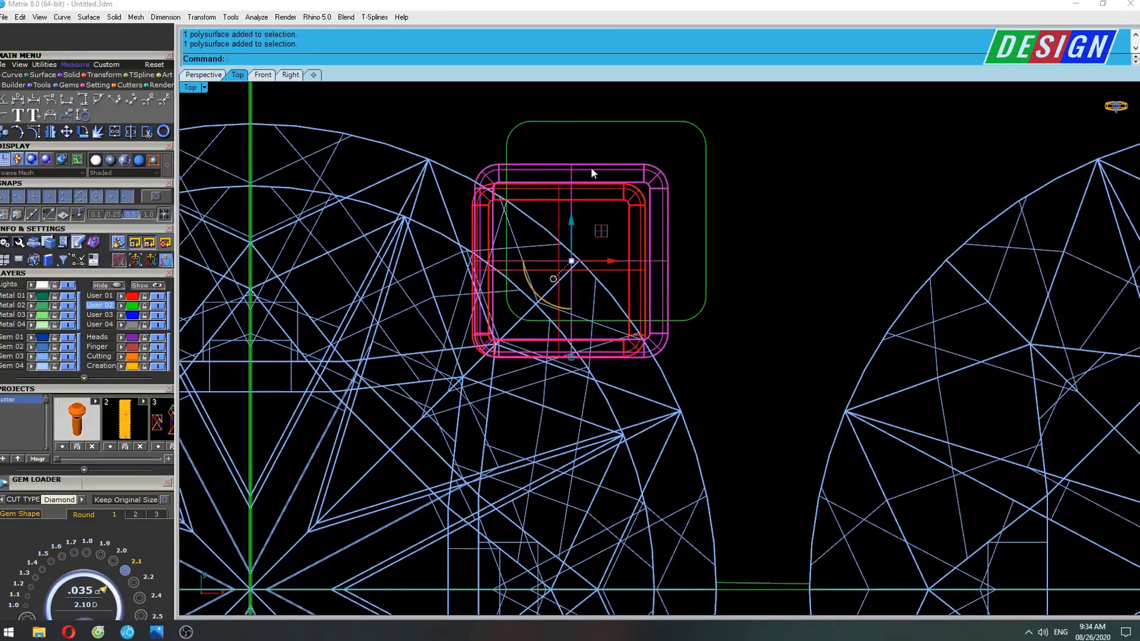
pyautogui.click(622, 200)
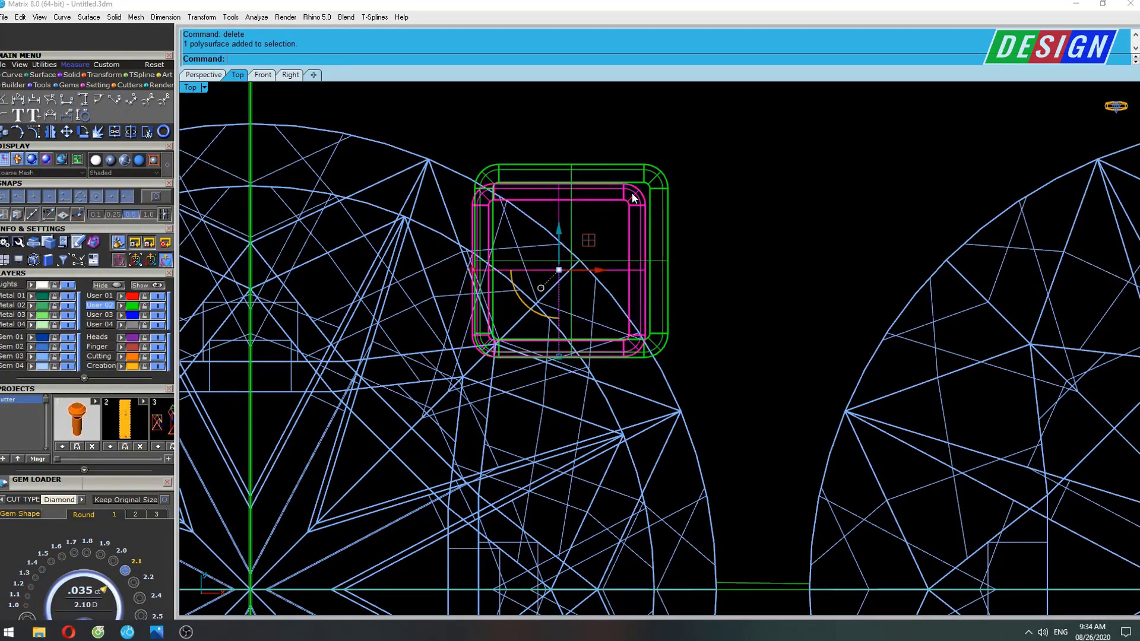
pyautogui.write('d')
pyautogui.press('Return')
pyautogui.scroll(-5, 558, 254)
pyautogui.moveTo(389, 172); pyautogui.dragTo(470, 253)
pyautogui.press('Delete')
pyautogui.moveTo(351, 478); pyautogui.dragTo(668, 345)
pyautogui.press('Delete')
# - Reselect the single remaining prong at the left gem's upper-right edge
pyautogui.click(640, 201)
pyautogui.scroll(1, 653, 214)
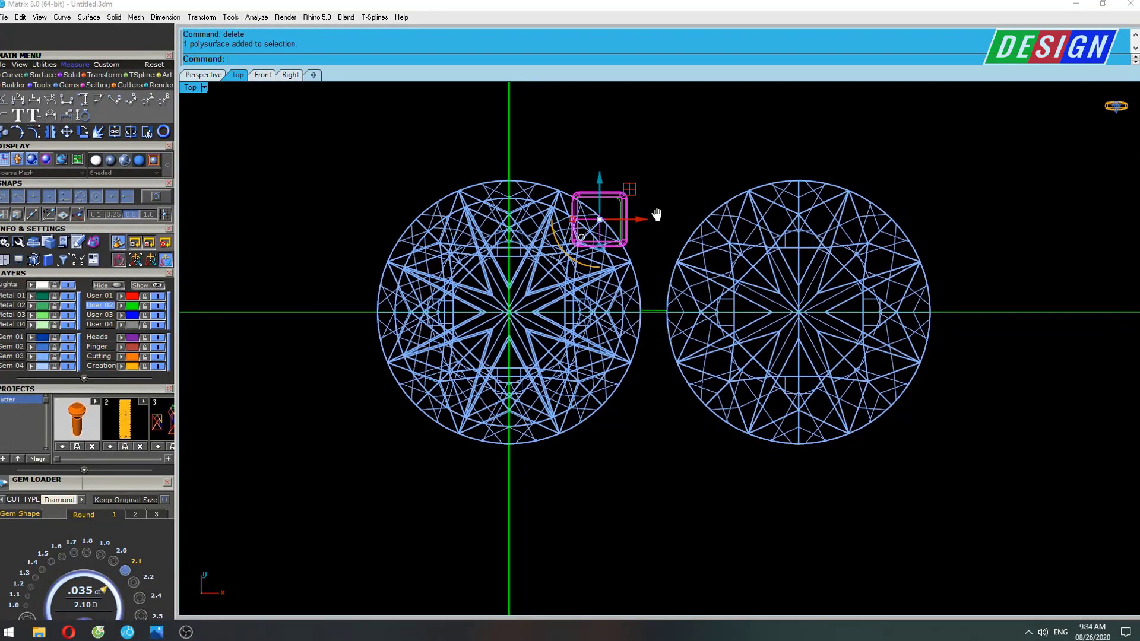
pyautogui.scroll(4, 615, 196)
pyautogui.press('Escape')
pyautogui.click(611, 206)
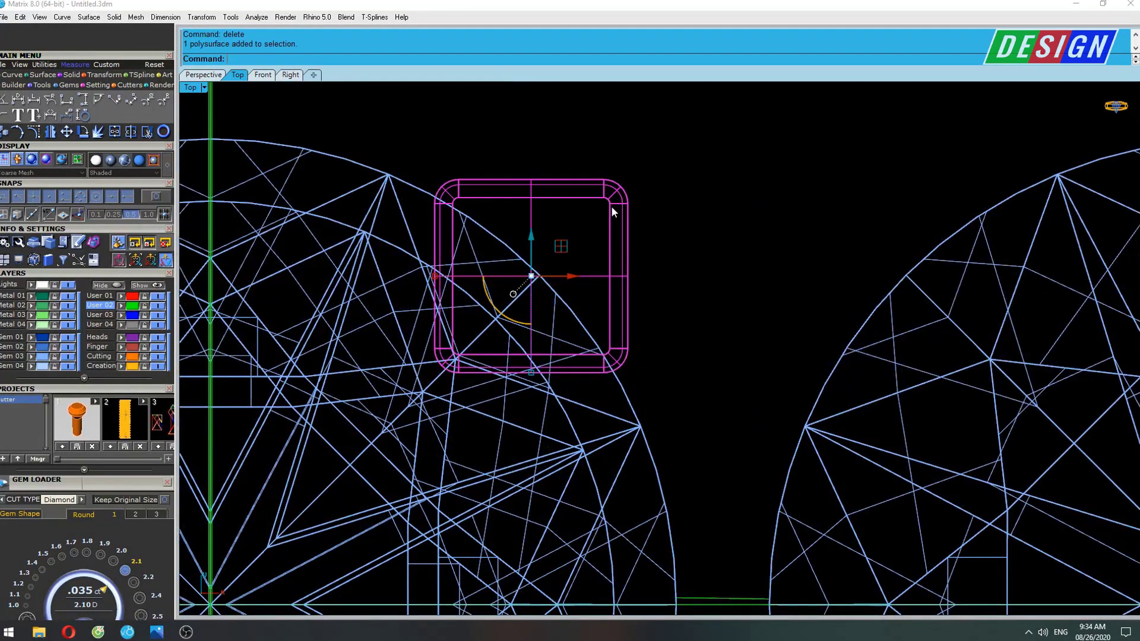
pyautogui.scroll(-4, 618, 196)
pyautogui.moveTo(621, 194); pyautogui.dragTo(650, 194, button='right')
# - Mirror the prong across both centrelines to make four corner prongs
pyautogui.write('mi')
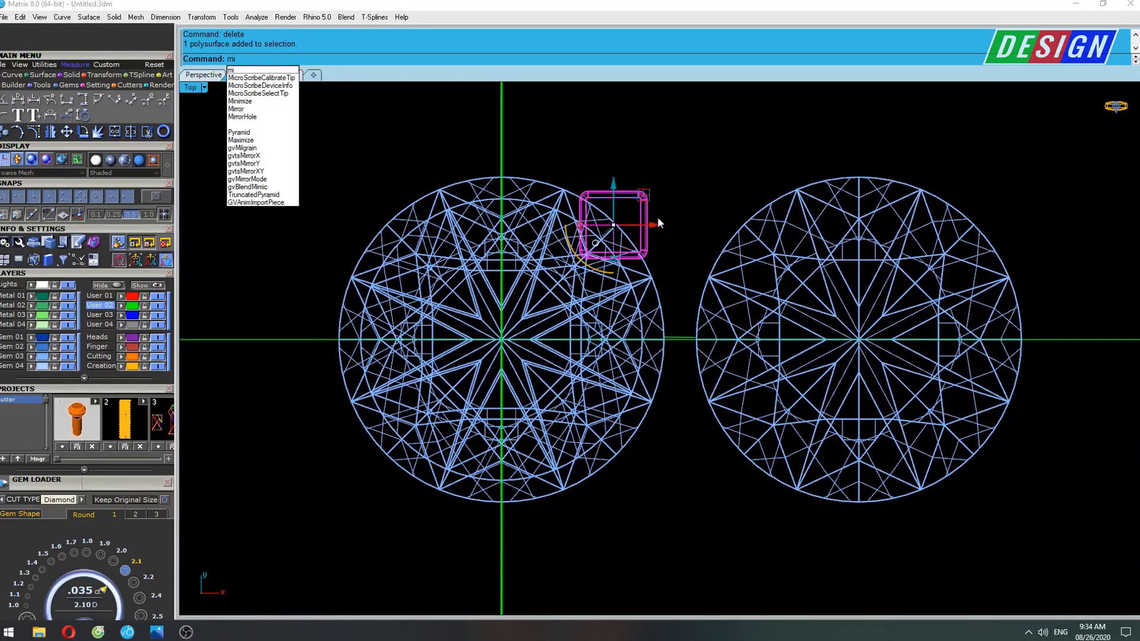
pyautogui.write('r')
pyautogui.press('Return')
pyautogui.write('0')
pyautogui.press('Return')
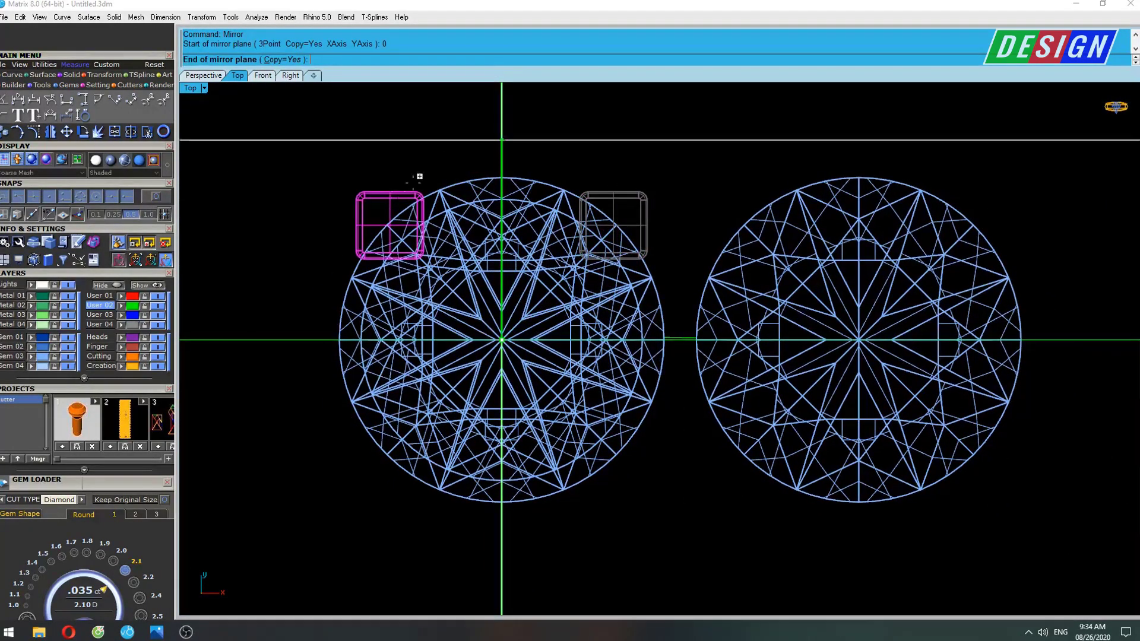
pyautogui.click(508, 113)
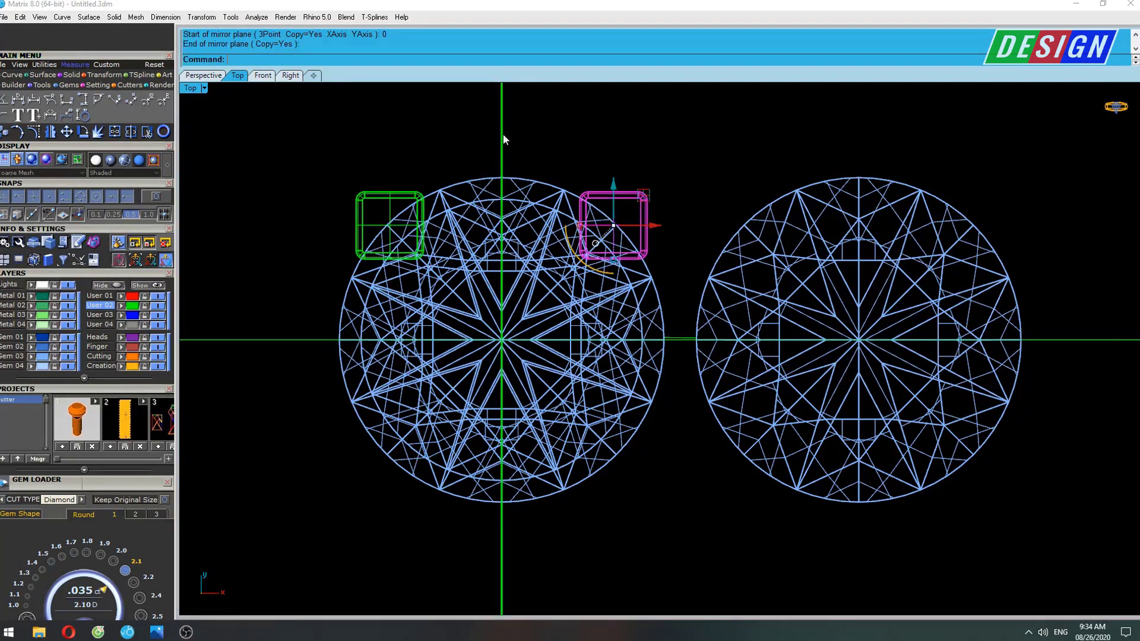
pyautogui.keyDown('shift'); pyautogui.click(416, 200); pyautogui.keyUp('shift')
pyautogui.press('Return')
pyautogui.write('0')
pyautogui.press('Return')
pyautogui.click(825, 342)
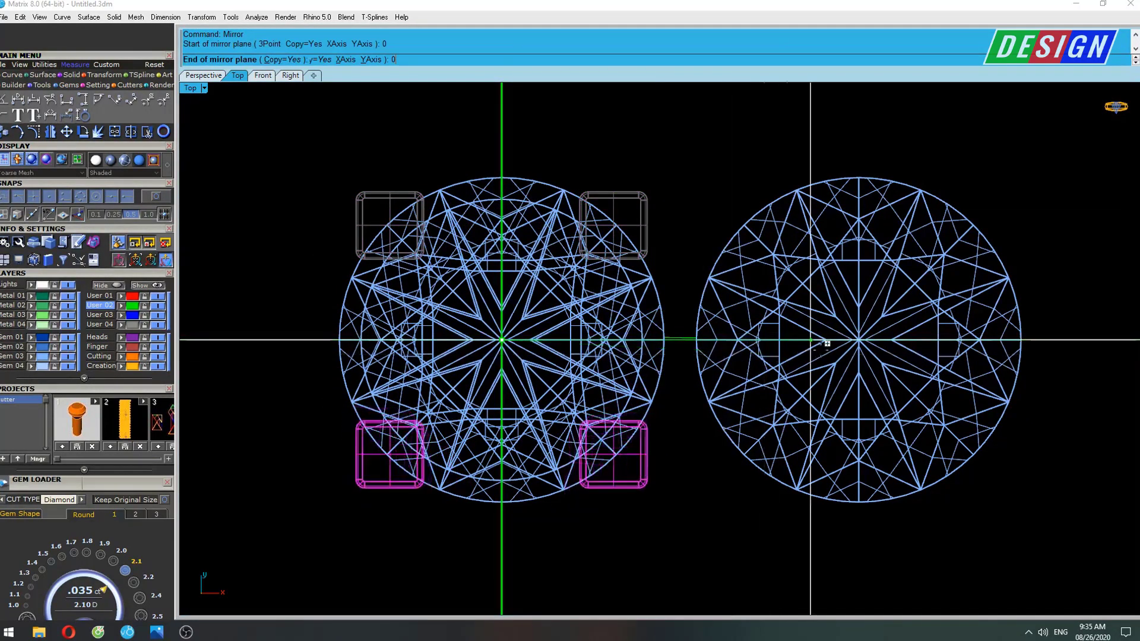
# - Put the four prongs on the red User 01 layer and paste green copies over them
pyautogui.keyDown('shift'); pyautogui.click(647, 469); pyautogui.keyUp('shift')
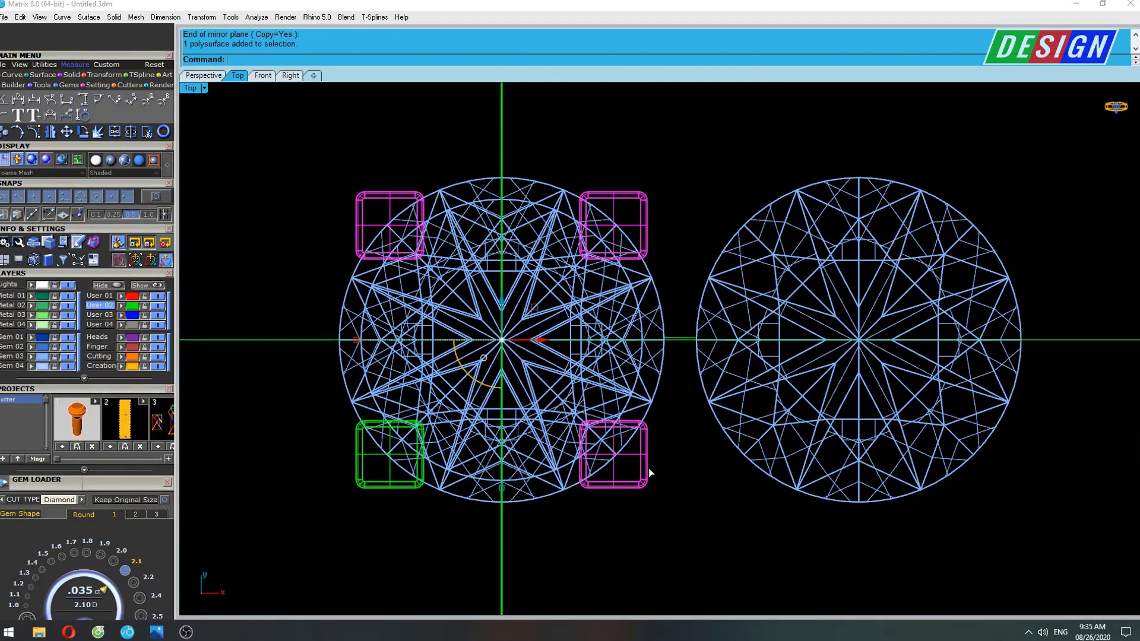
pyautogui.keyDown('shift'); pyautogui.click(358, 486); pyautogui.keyUp('shift')
pyautogui.click(131, 297)
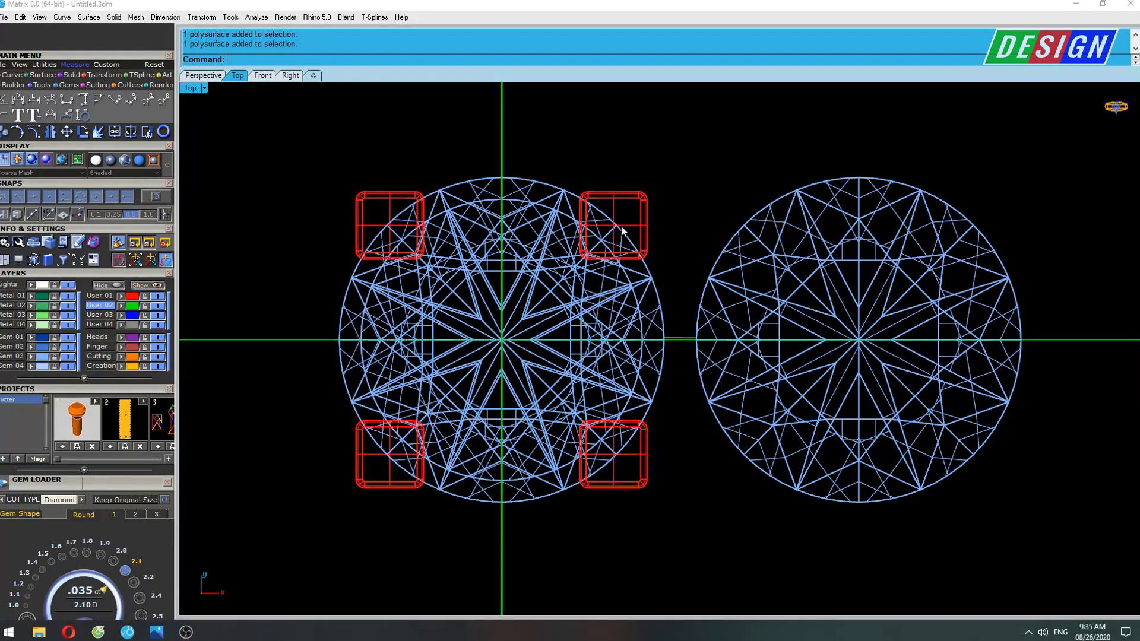
pyautogui.hotkey('ctrl', 'v')
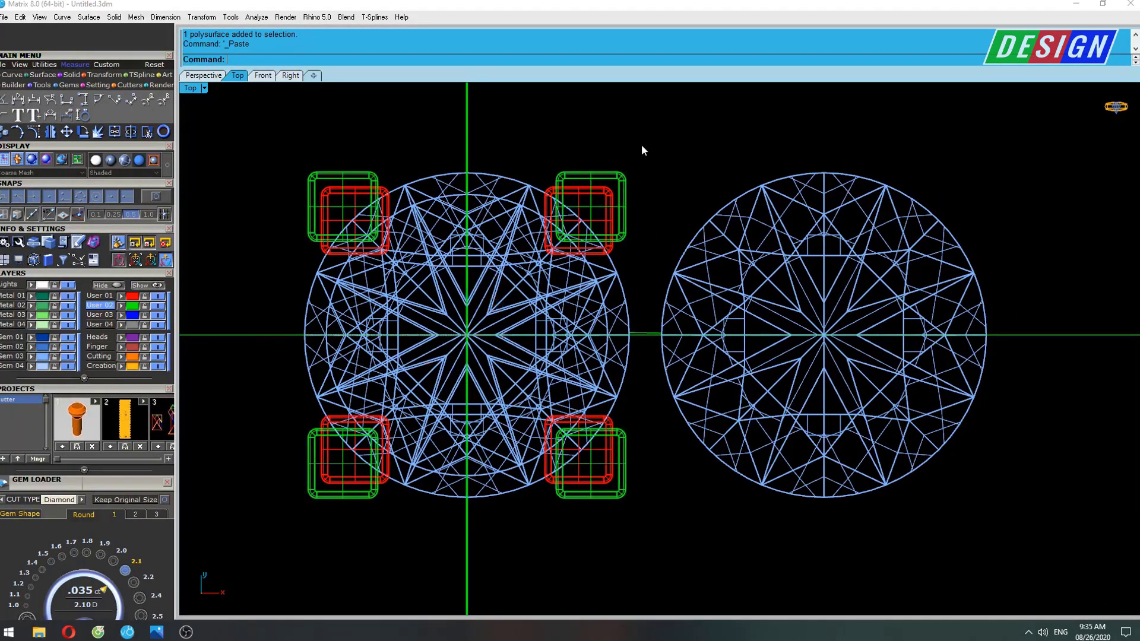
pyautogui.scroll(-4, 695, 207)
# - Maximize the Perspective view, inspect the prongs, and start ShowSelected with ss
pyautogui.hotkey('ctrl', 'F4')
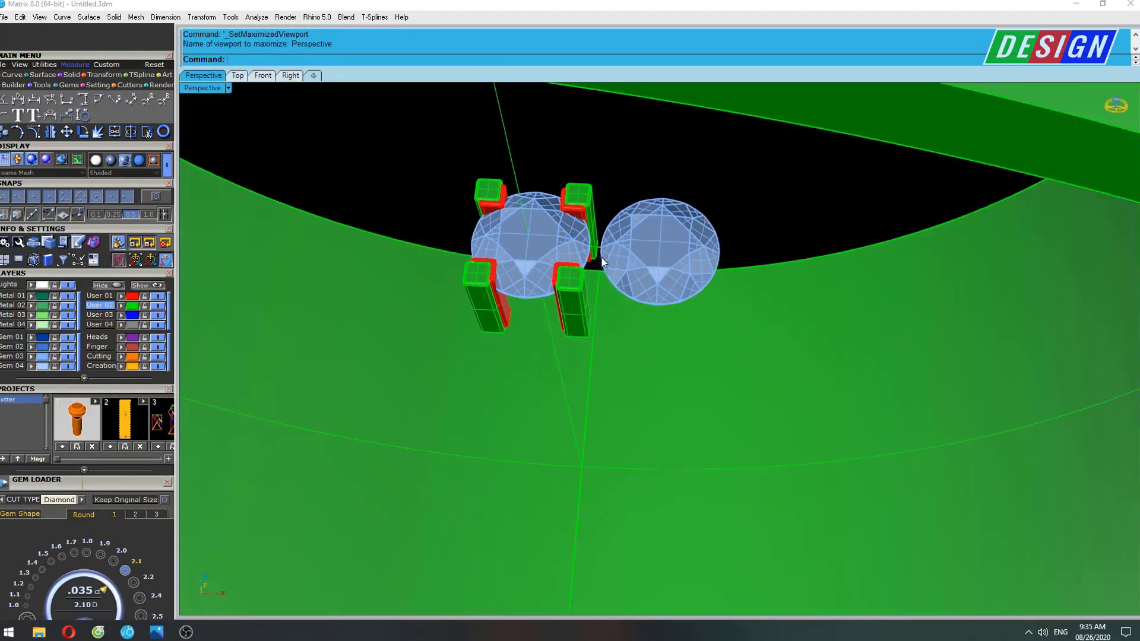
pyautogui.moveTo(642, 291); pyautogui.dragTo(593, 200, button='right')
pyautogui.click(586, 204)
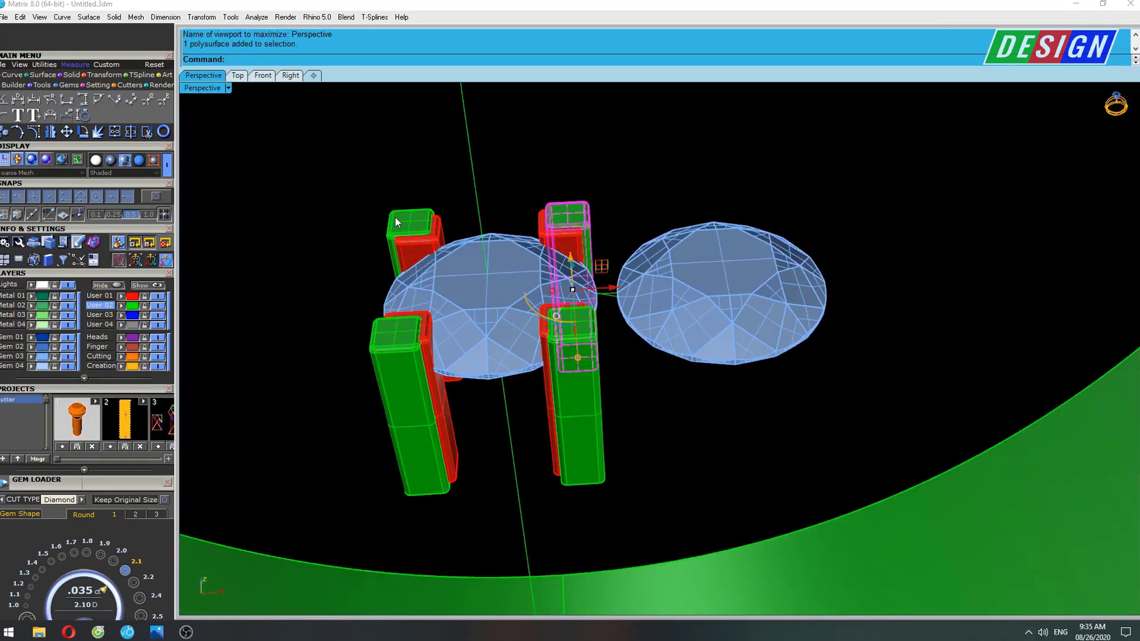
pyautogui.scroll(-5, 396, 221)
pyautogui.moveTo(416, 226); pyautogui.dragTo(619, 216, button='right')
pyautogui.scroll(2, 598, 263)
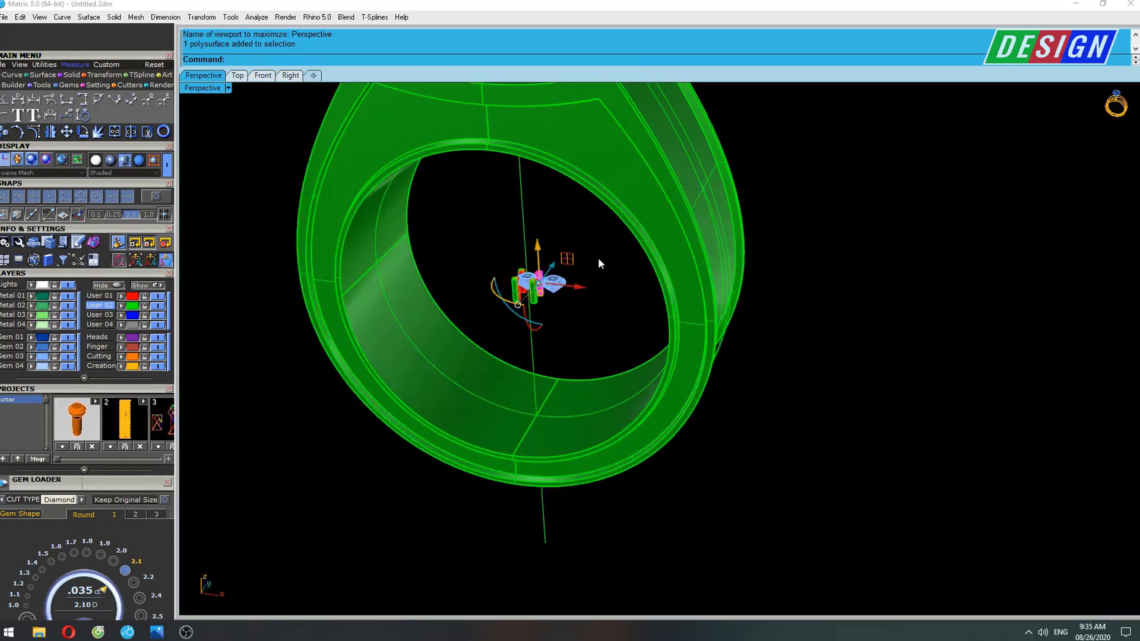
pyautogui.keyDown('shift'); pyautogui.moveTo(607, 269); pyautogui.dragTo(539, 248, button='right'); pyautogui.keyUp('shift')
pyautogui.click(540, 247)
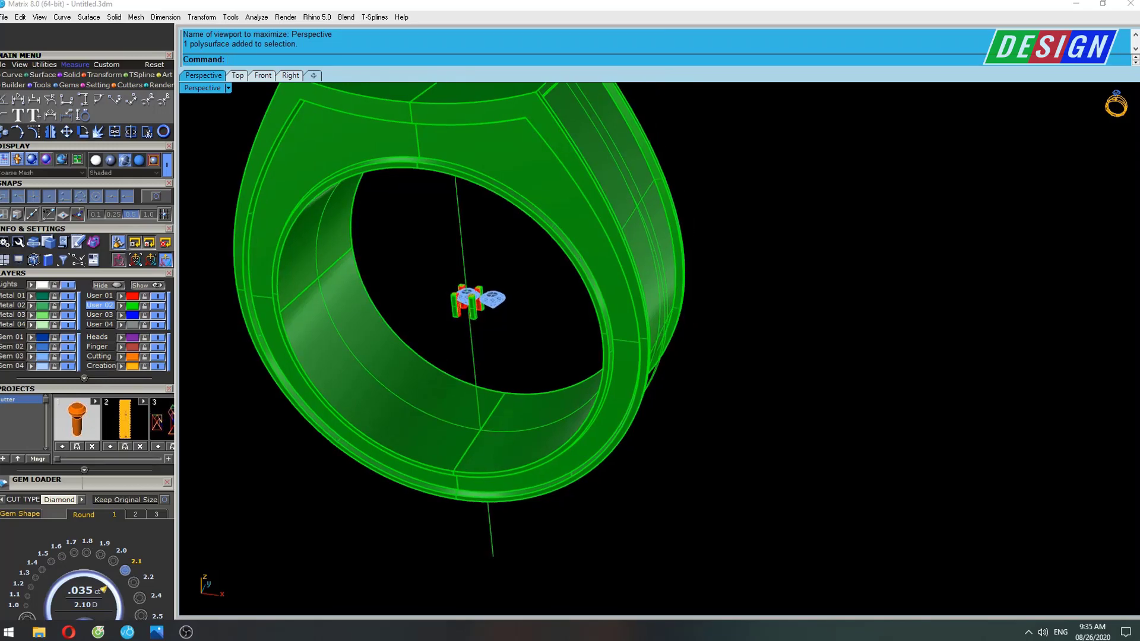
pyautogui.write('ss')
pyautogui.press('Return')
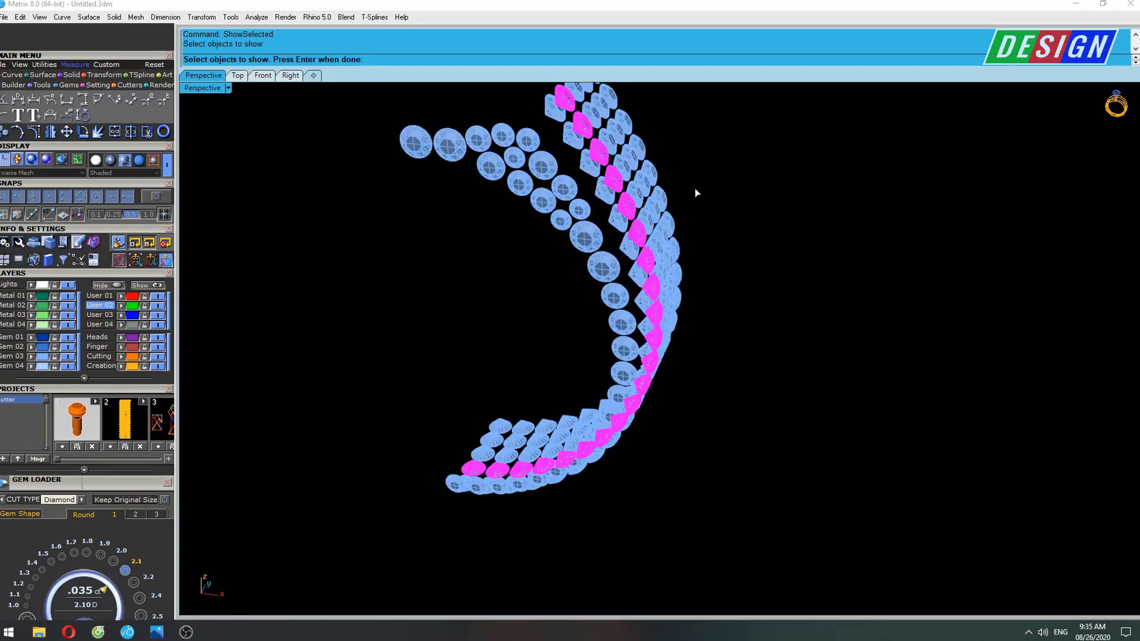
# - Window-select and reveal the hidden pavé gems, orbit to inspect, and open the Gems tab
pyautogui.moveTo(627, 199); pyautogui.dragTo(611, 213)
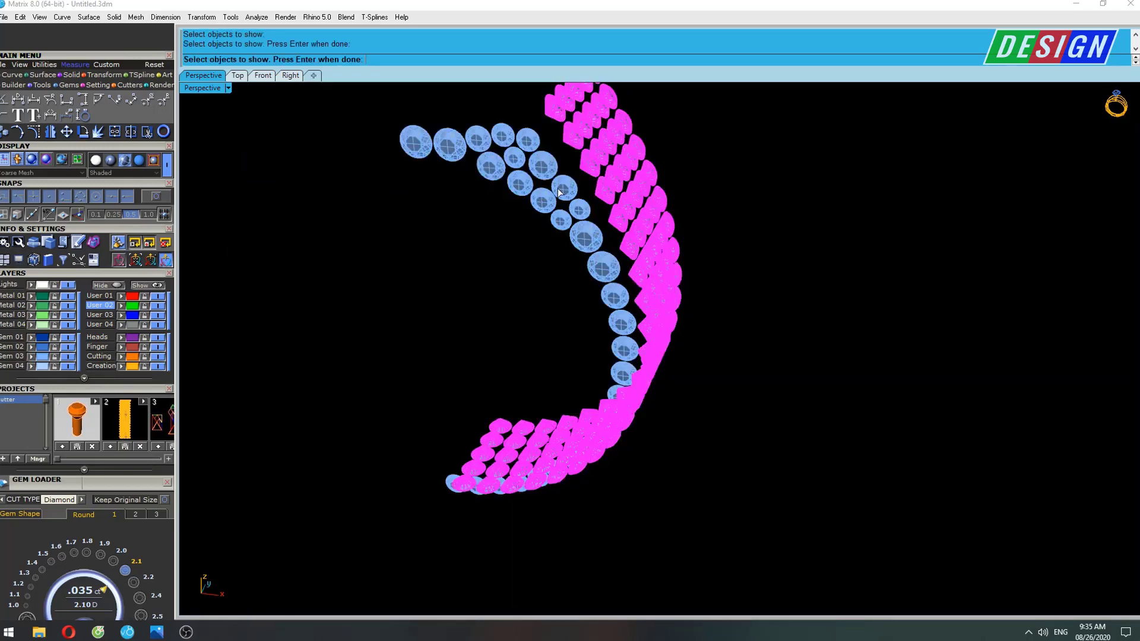
pyautogui.scroll(-3, 464, 209)
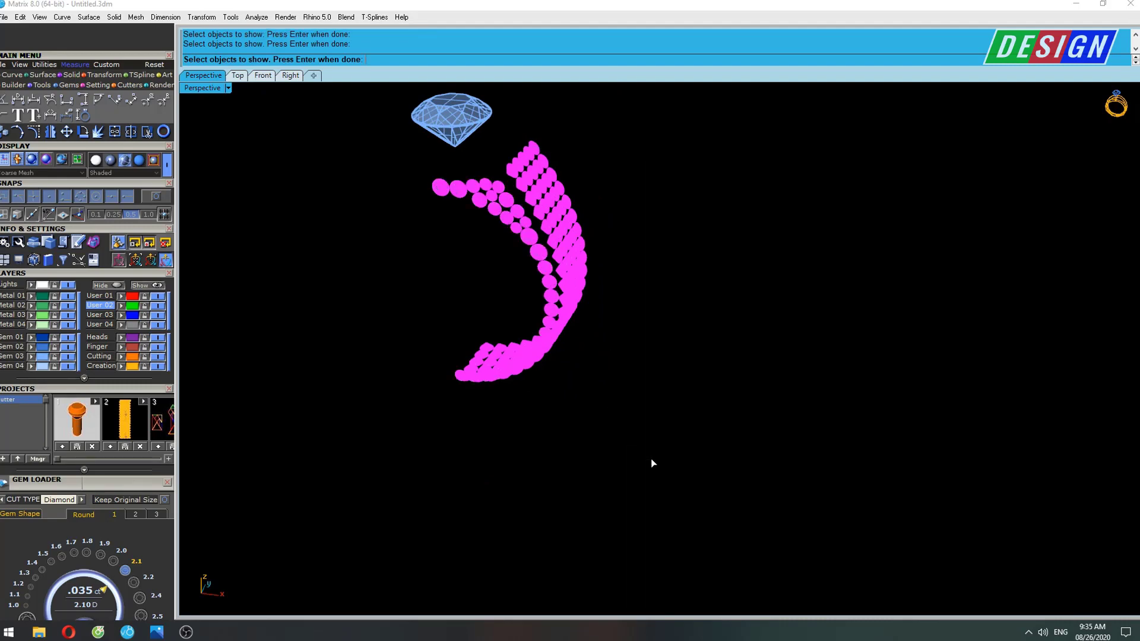
pyautogui.press('Return')
pyautogui.moveTo(687, 224); pyautogui.dragTo(672, 349, button='right')
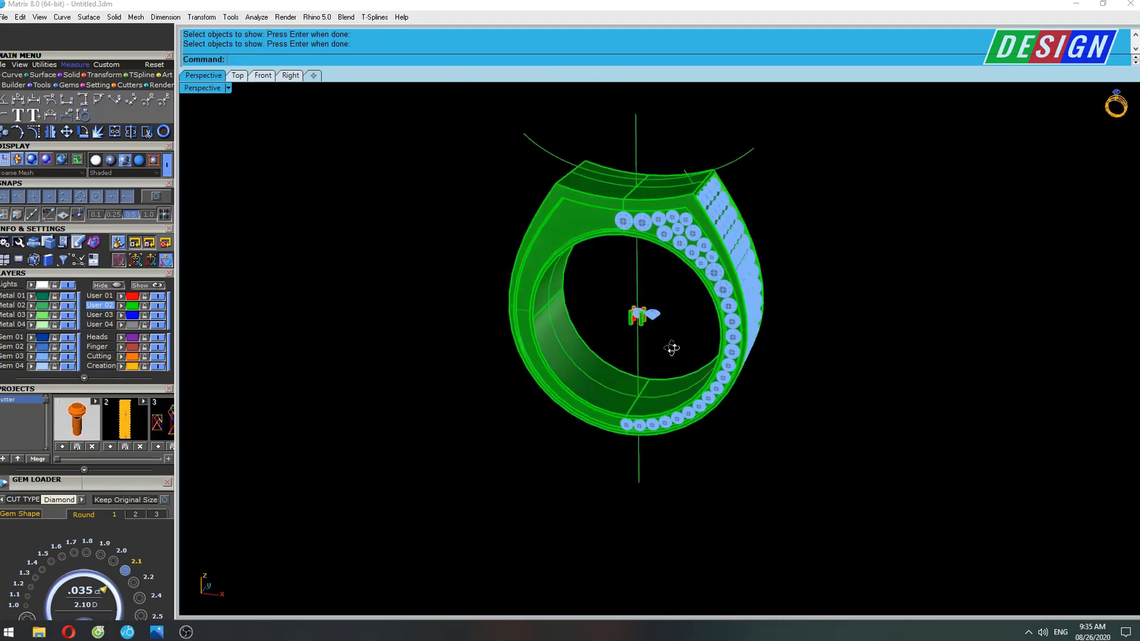
pyautogui.scroll(2, 672, 348)
pyautogui.scroll(2, 654, 347)
pyautogui.scroll(3, 617, 346)
pyautogui.scroll(2, 573, 345)
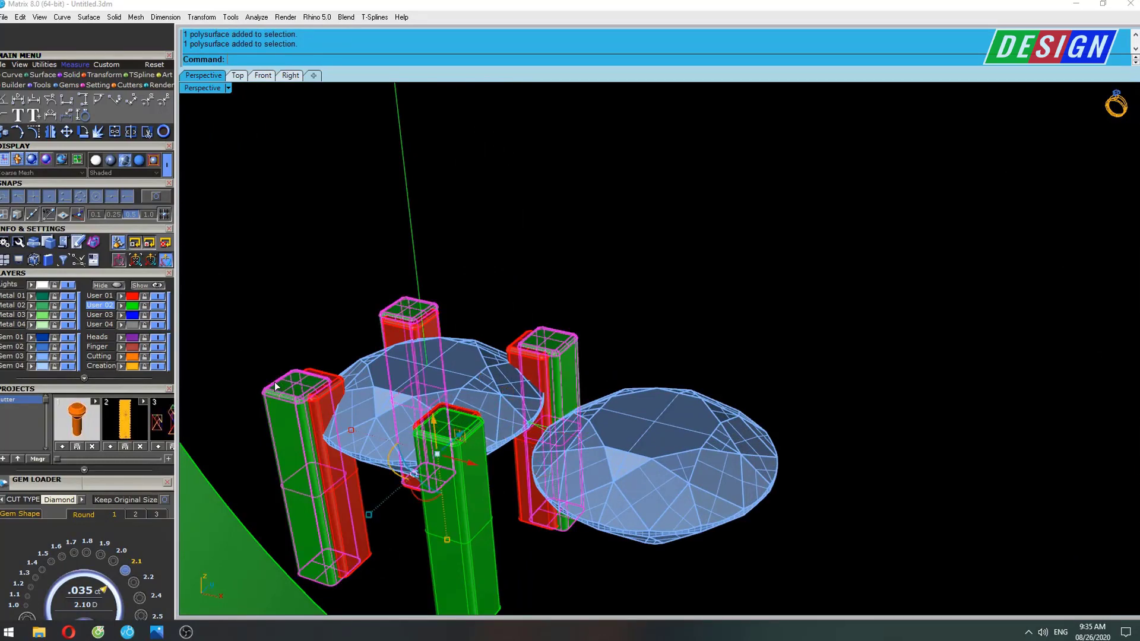
pyautogui.scroll(-5, 603, 358)
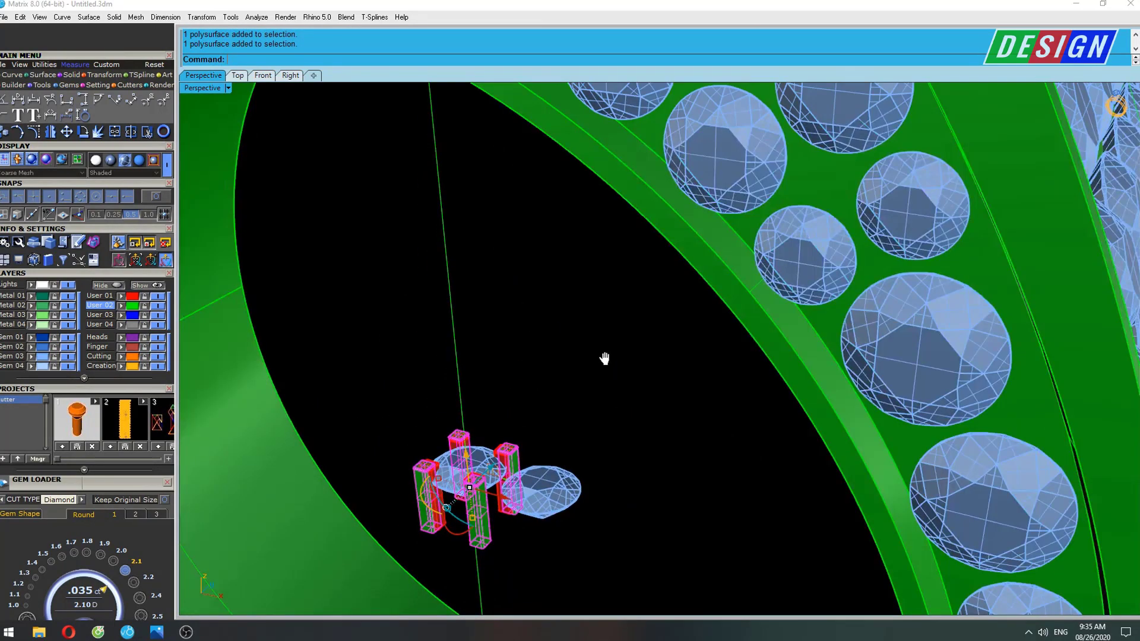
pyautogui.moveTo(603, 359)
pyautogui.mouseDown(button='right')
pyautogui.moveTo(618, 333)
pyautogui.moveTo(721, 283)
pyautogui.moveTo(778, 328)
pyautogui.moveTo(737, 300)
pyautogui.mouseUp(button='right')
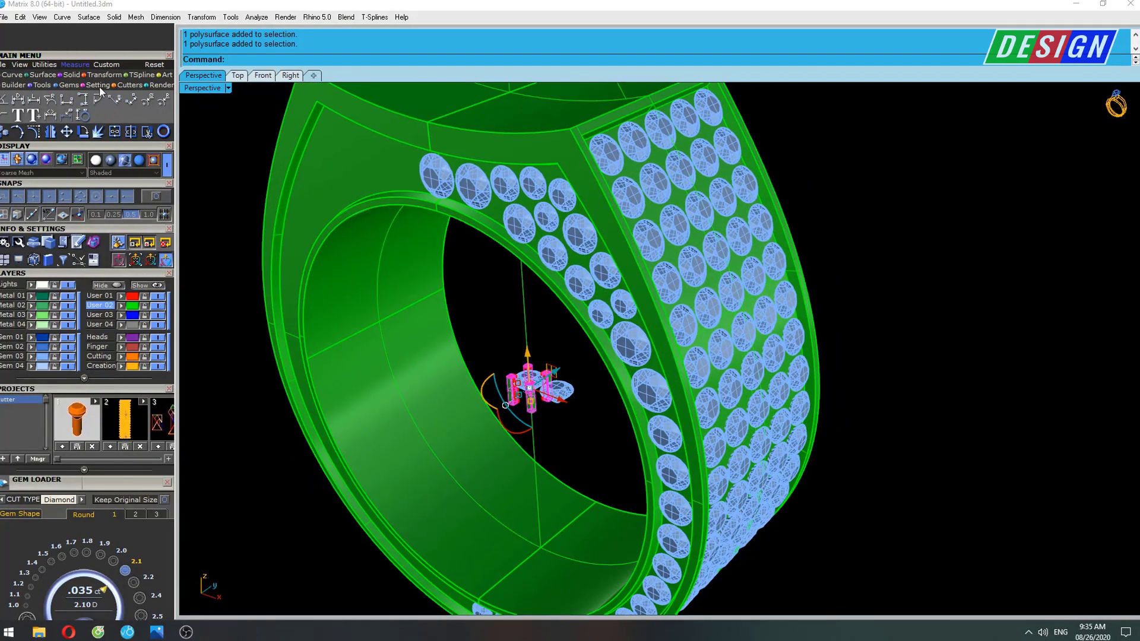
pyautogui.click(75, 87)
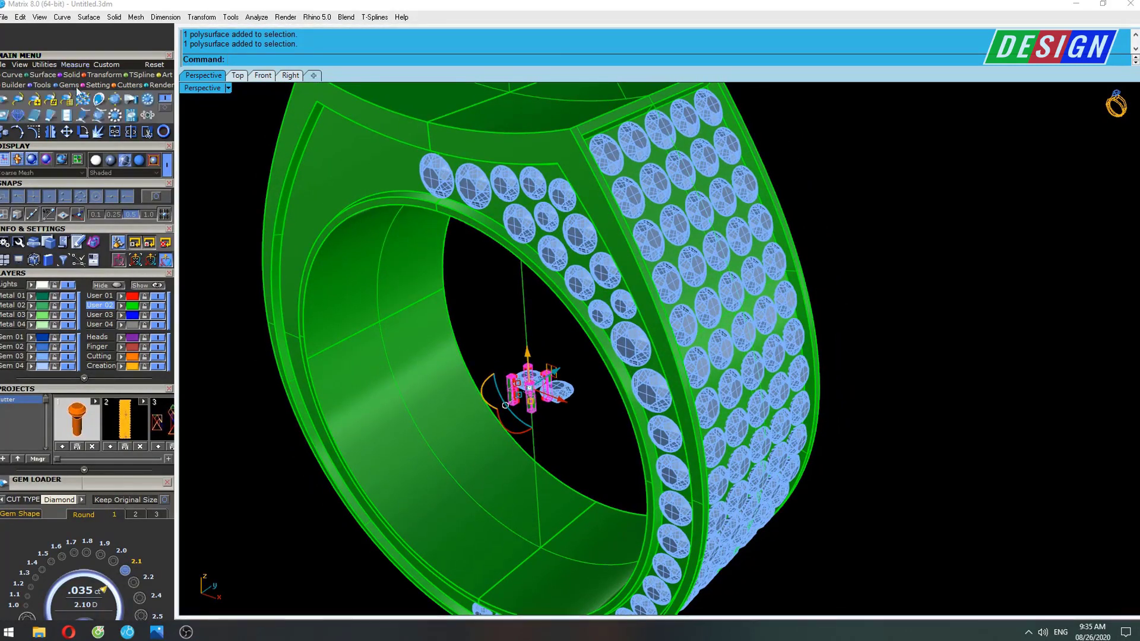
# - Use Orient To Gem to set the prong set between the middle column's 21 gems
pyautogui.click(130, 113)
pyautogui.click(76, 544)
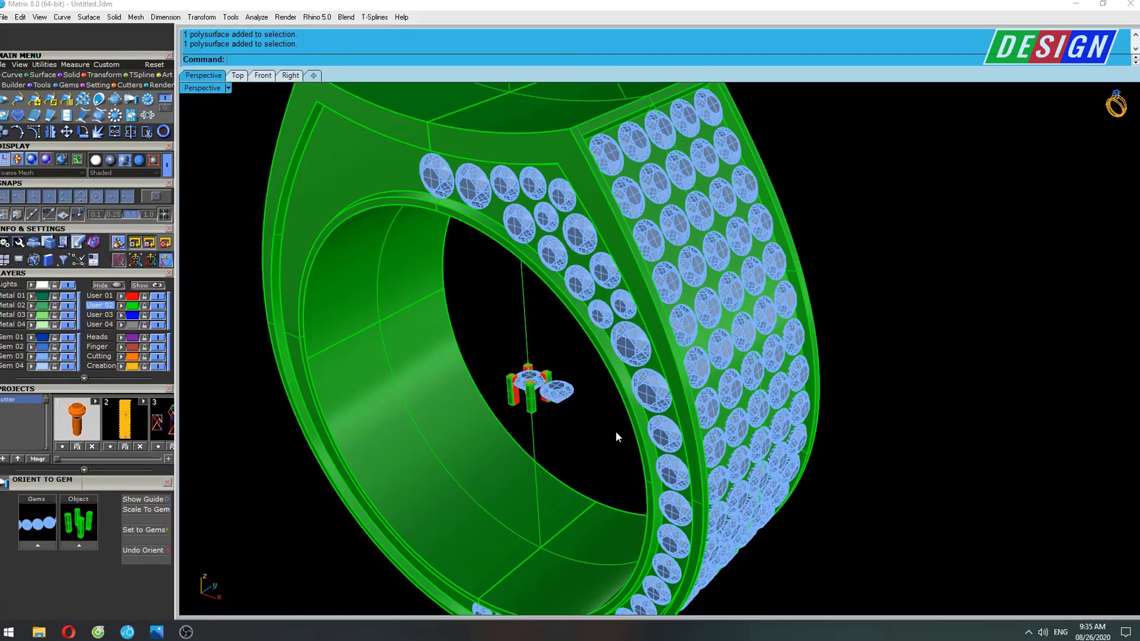
pyautogui.moveTo(615, 430); pyautogui.dragTo(614, 380, button='right')
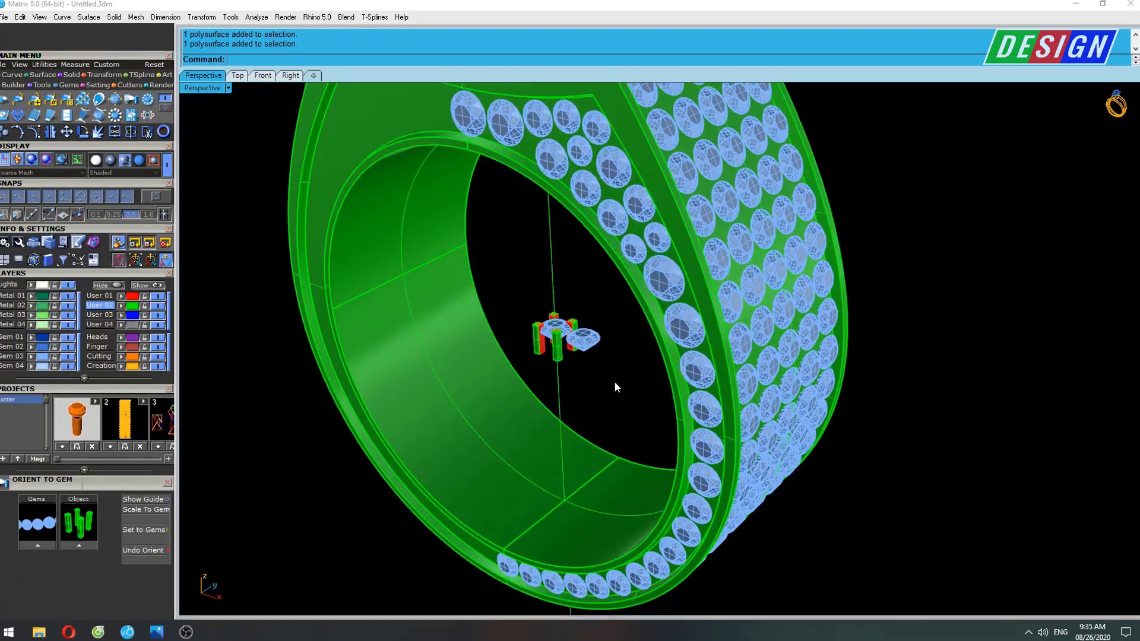
pyautogui.click(744, 193)
pyautogui.moveTo(743, 192); pyautogui.dragTo(674, 311, button='right')
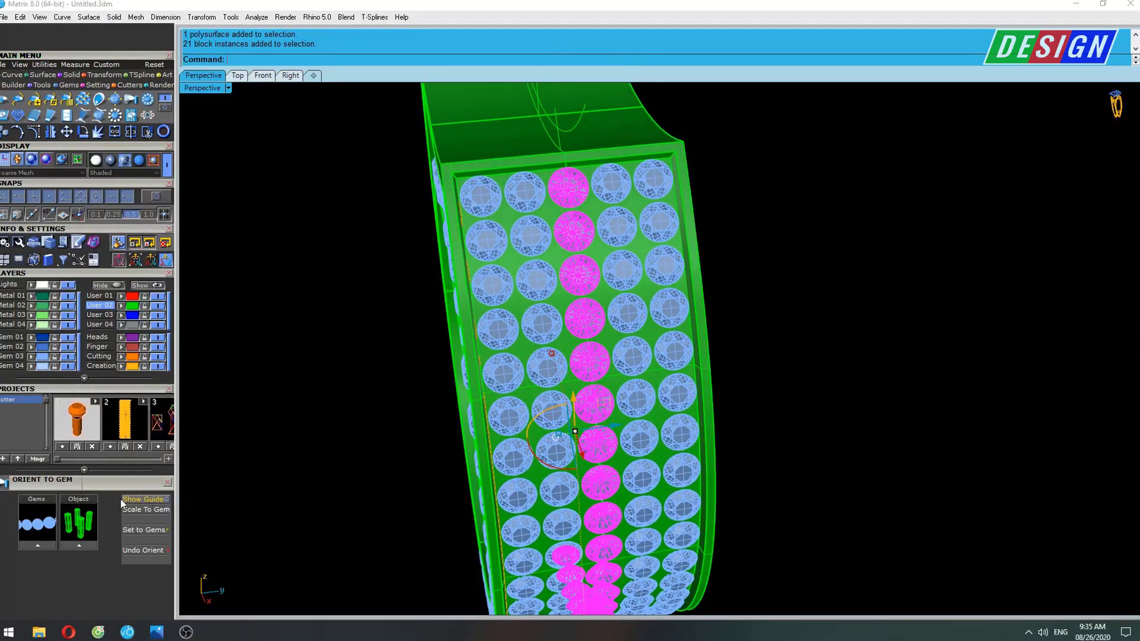
pyautogui.click(38, 545)
pyautogui.moveTo(615, 369); pyautogui.dragTo(244, 494, button='right')
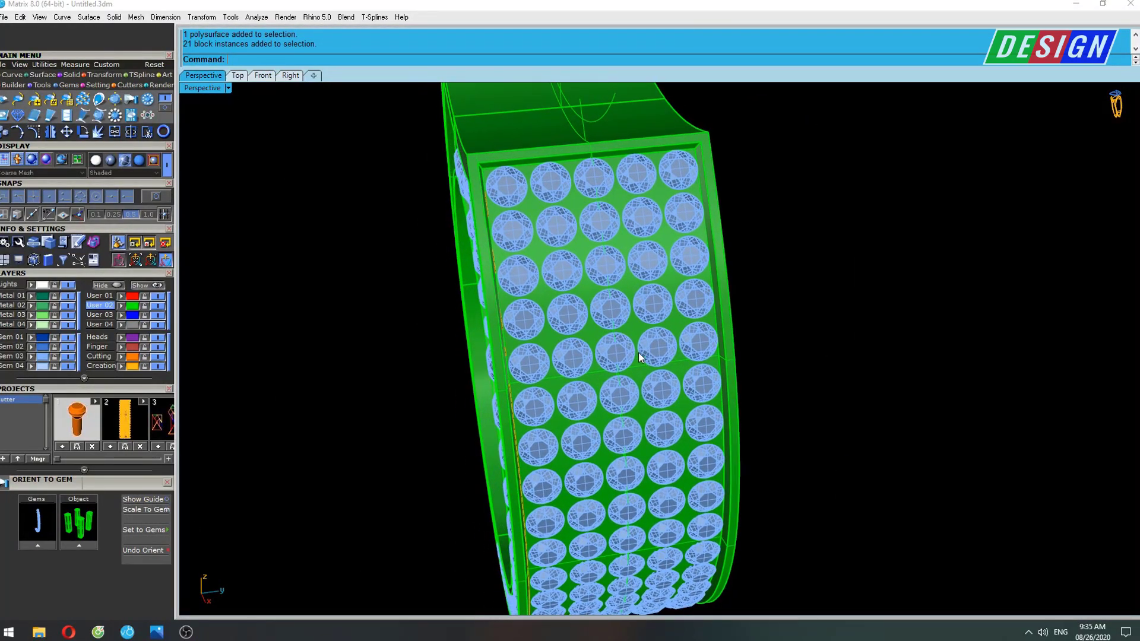
pyautogui.click(141, 530)
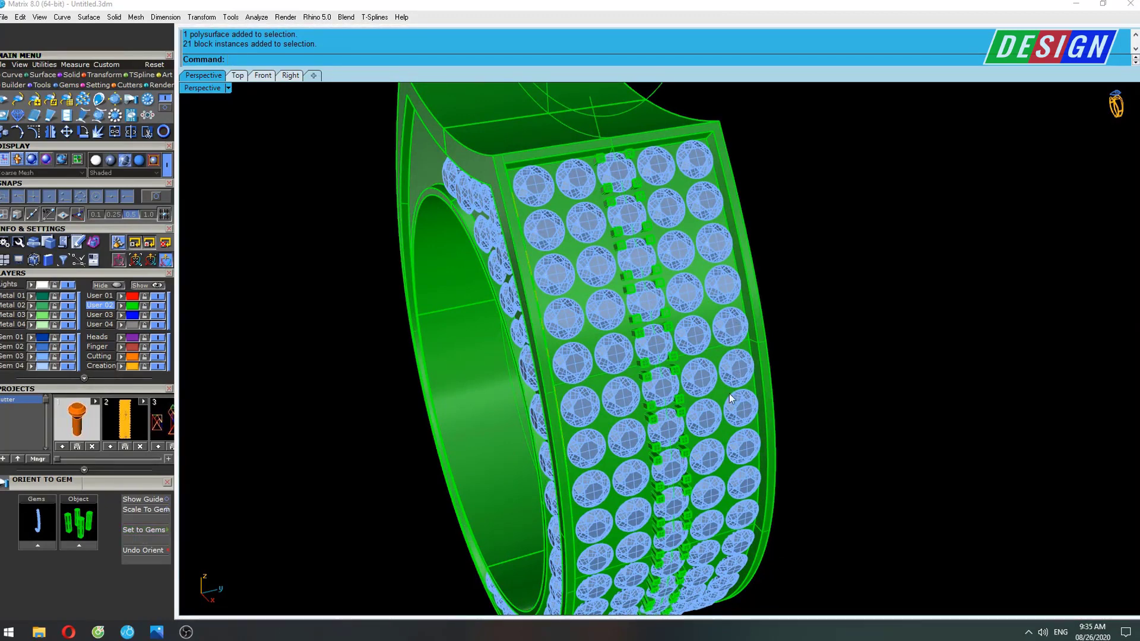
# - Orbit the band and switch the view to plastic shading
pyautogui.moveTo(729, 394)
pyautogui.mouseDown(button='right')
pyautogui.moveTo(642, 295)
pyautogui.moveTo(646, 225)
pyautogui.moveTo(629, 333)
pyautogui.moveTo(649, 246)
pyautogui.mouseUp(button='right')
pyautogui.scroll(5, 629, 290)
pyautogui.write('s')
pyautogui.press('Return')
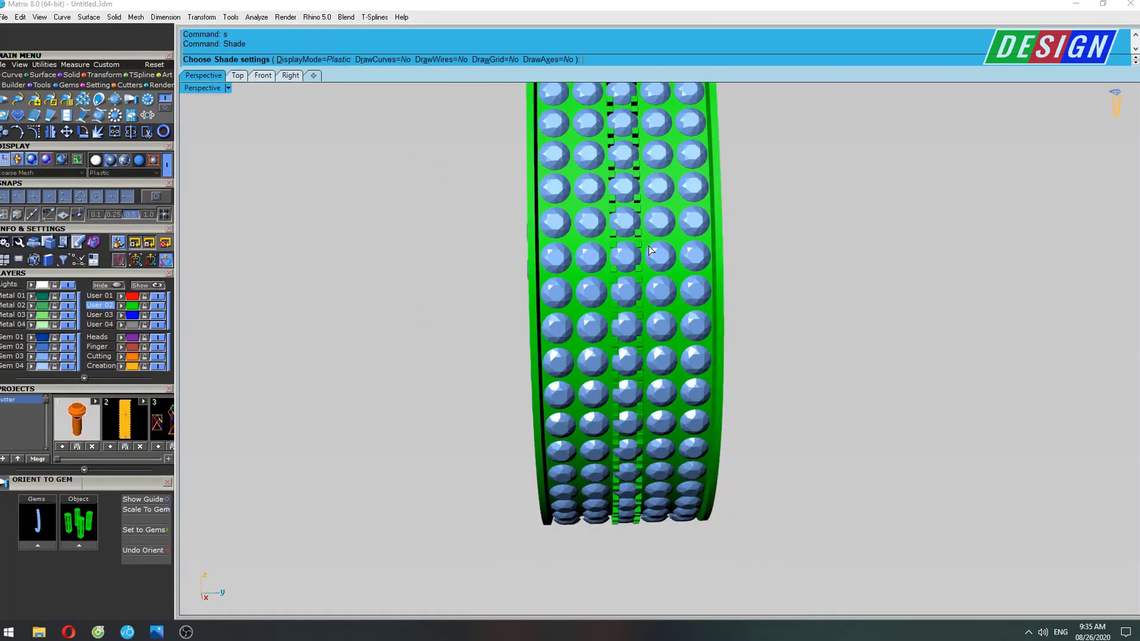
# - In the maximized Right view, select the column of placed prongs
pyautogui.hotkey('ctrl', 'F3')
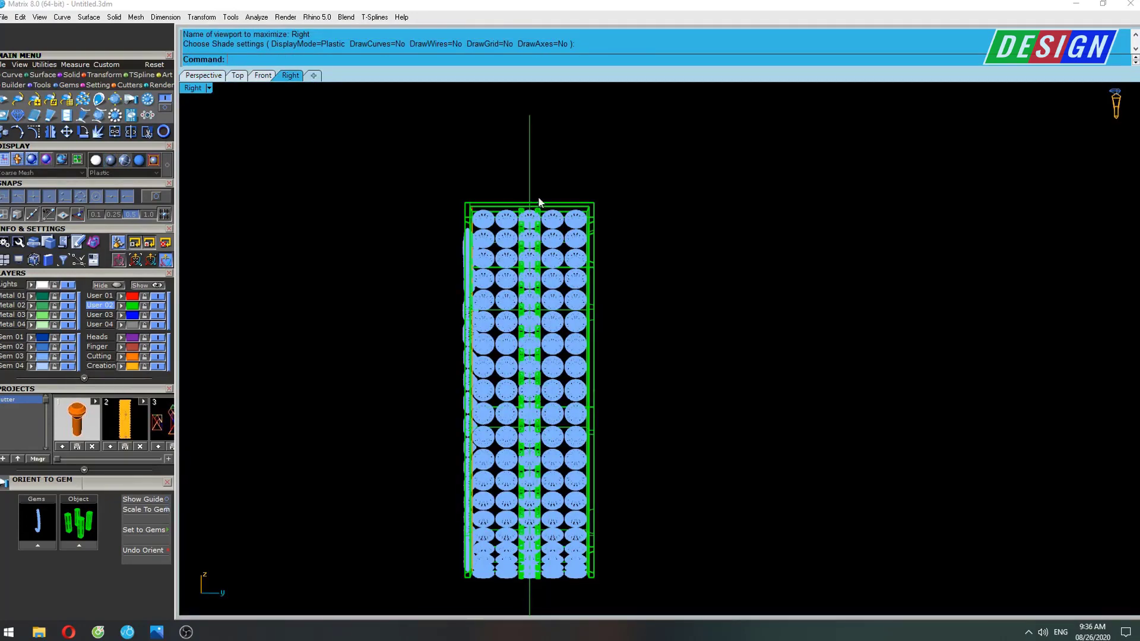
pyautogui.click(532, 184)
pyautogui.press('Escape')
pyautogui.moveTo(575, 430); pyautogui.dragTo(573, 347, button='right')
pyautogui.scroll(2, 530, 509)
pyautogui.scroll(-2, 531, 466)
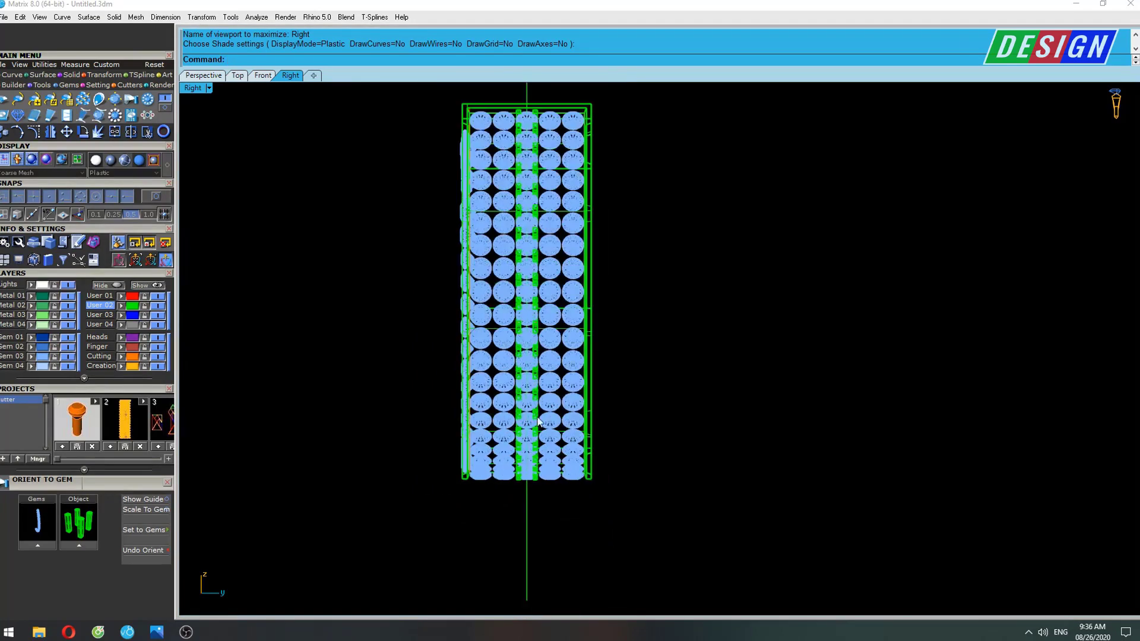
pyautogui.click(532, 94)
pyautogui.click(532, 95)
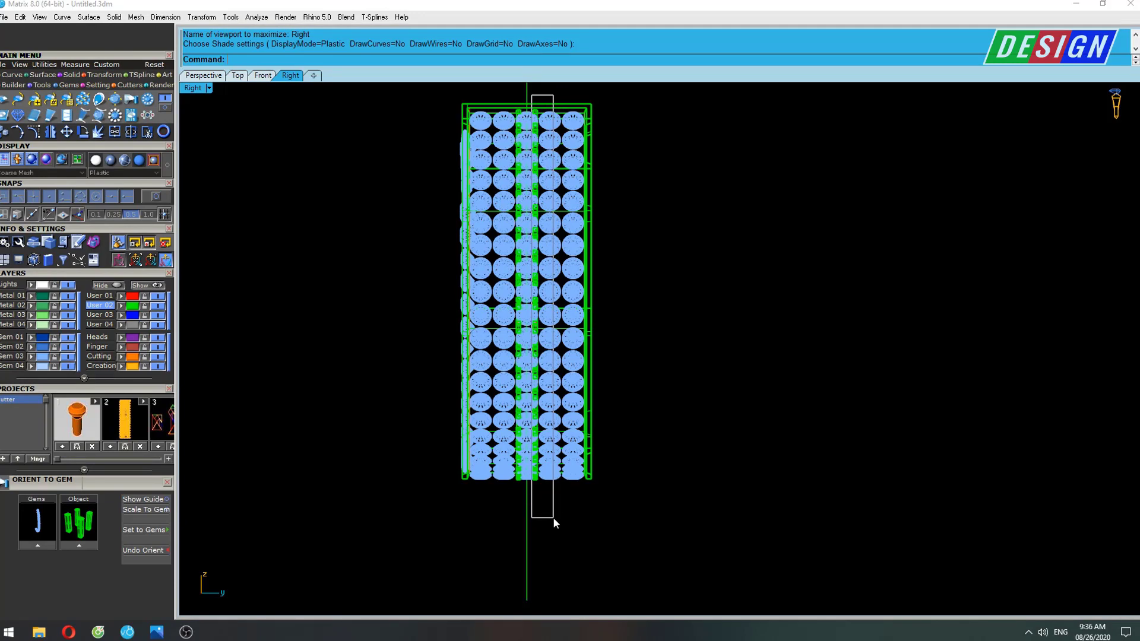
pyautogui.moveTo(532, 95); pyautogui.dragTo(553, 518)
pyautogui.scroll(3, 559, 216)
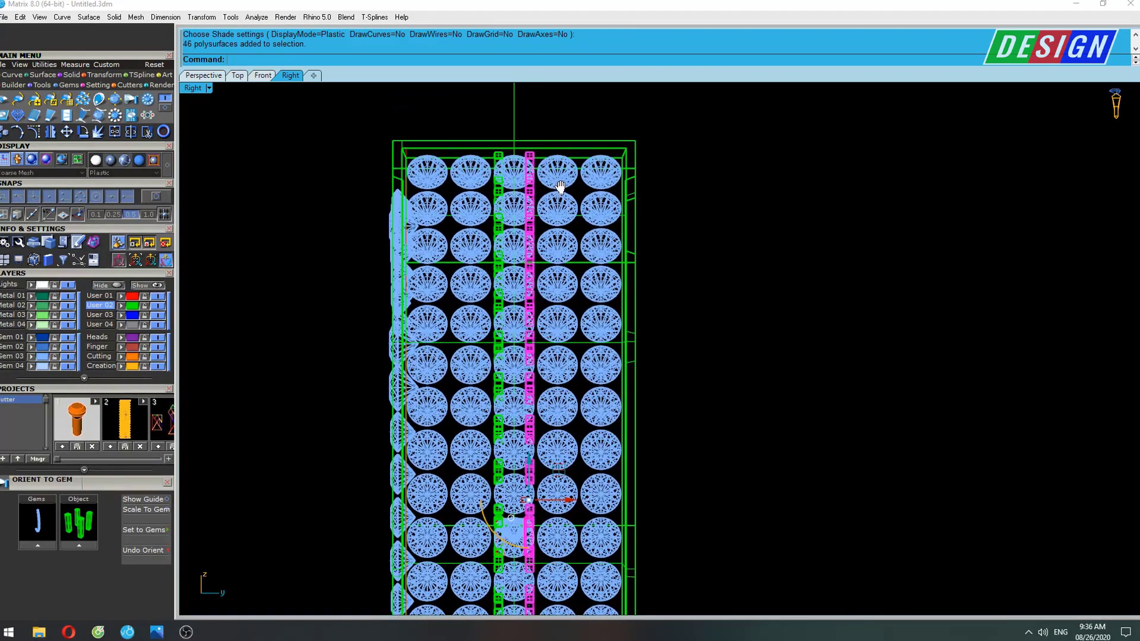
pyautogui.scroll(5, 547, 177)
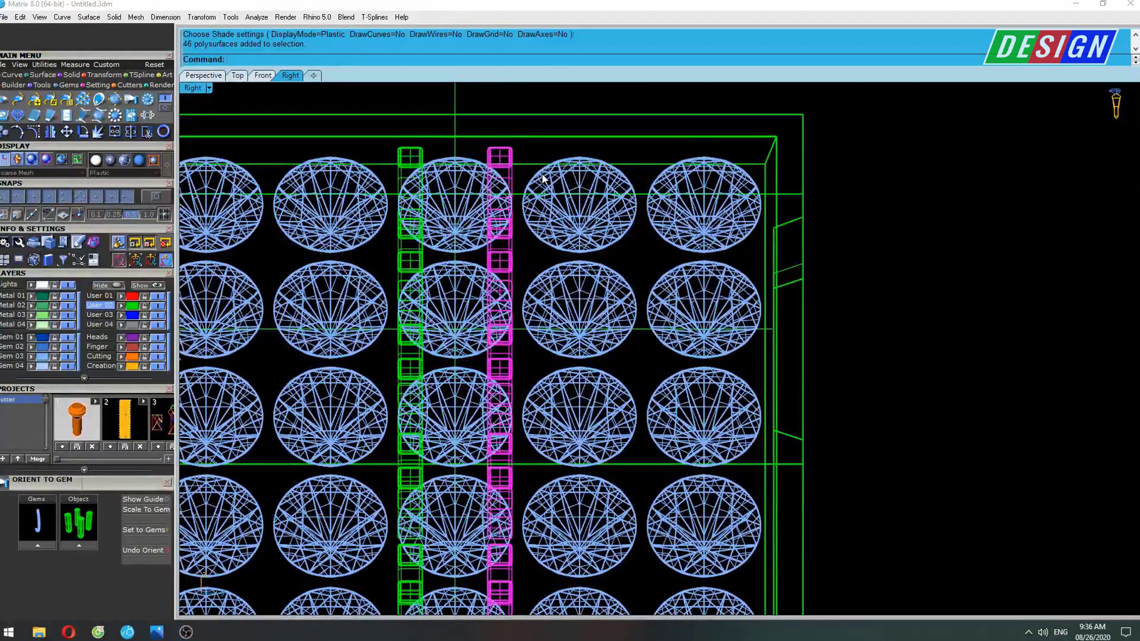
# - Set prongs between two more top gem rows, then select the two leftmost rows
pyautogui.click(204, 76)
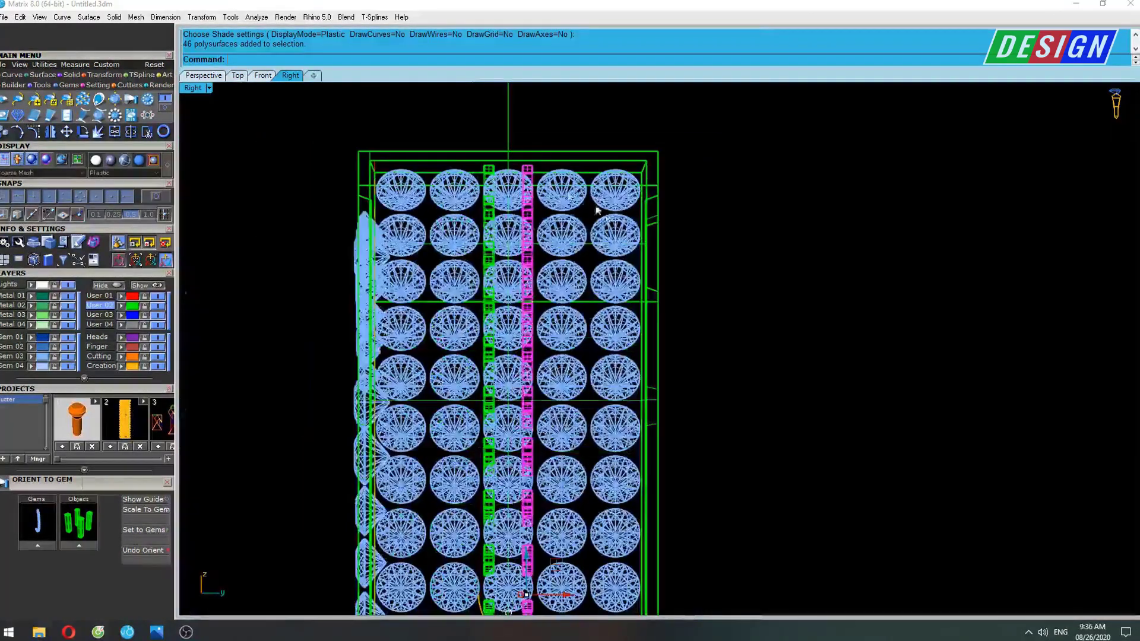
pyautogui.moveTo(658, 267); pyautogui.dragTo(652, 197, button='right')
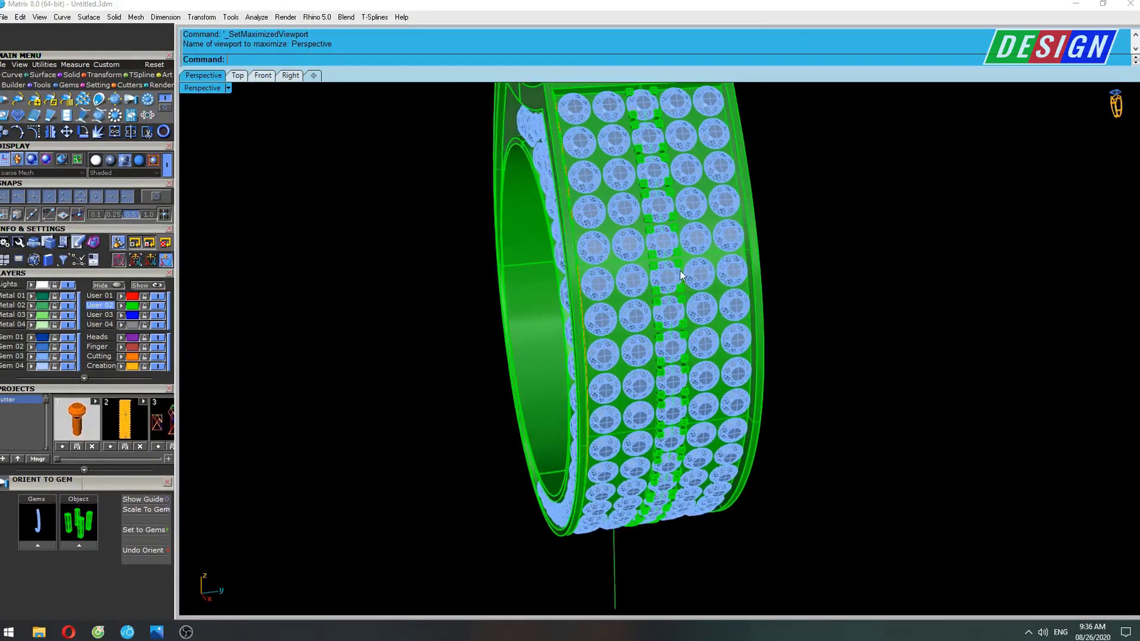
pyautogui.click(652, 198)
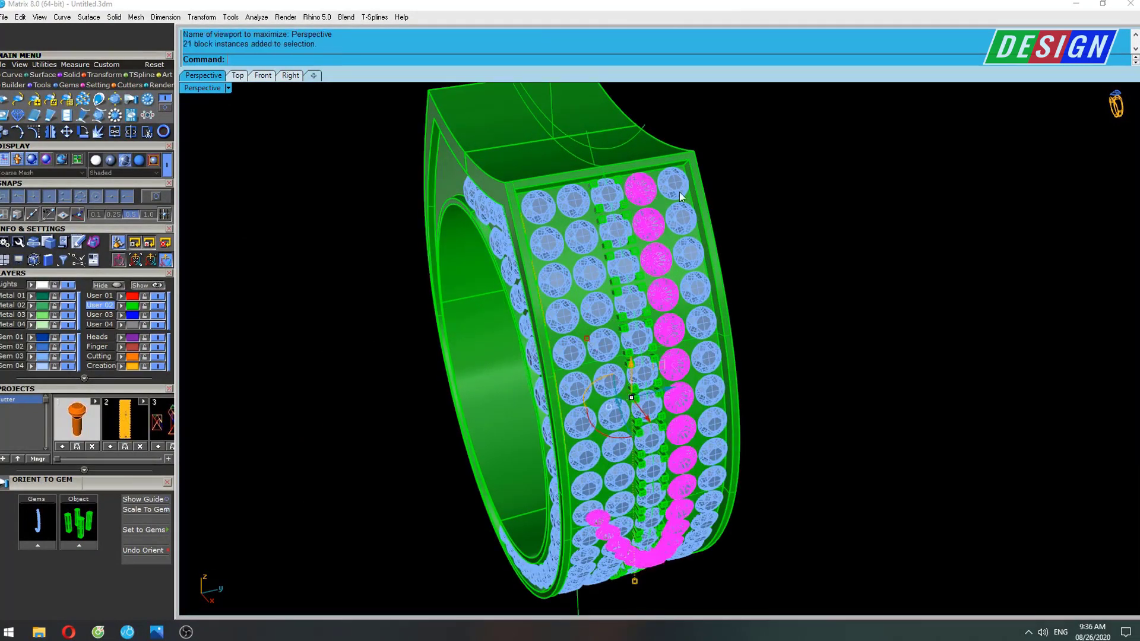
pyautogui.click(38, 547)
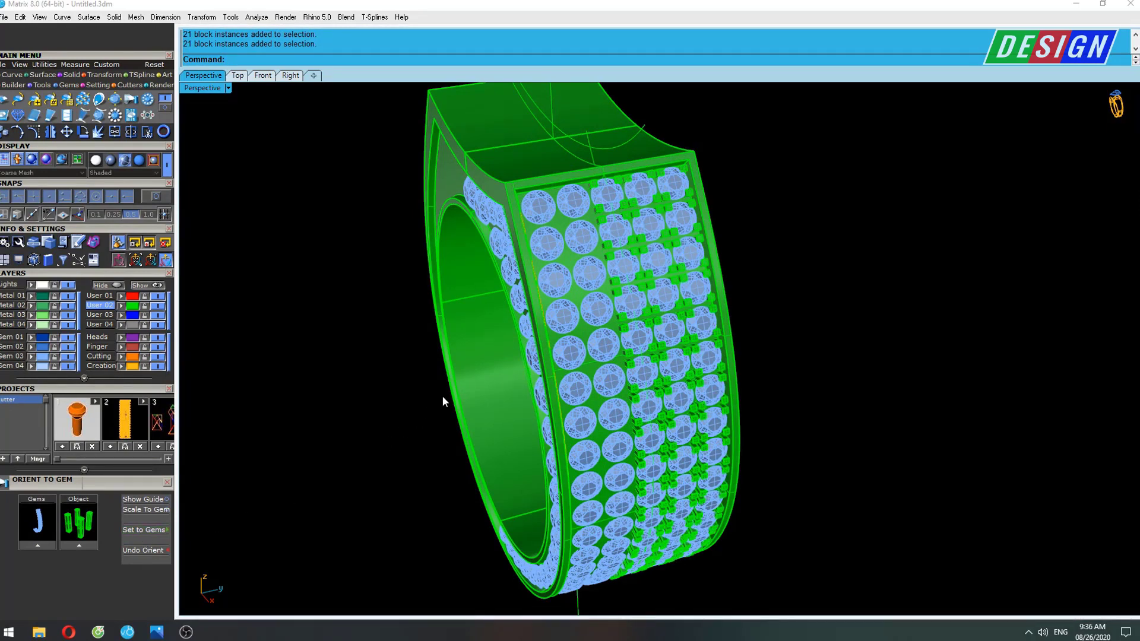
pyautogui.click(548, 227)
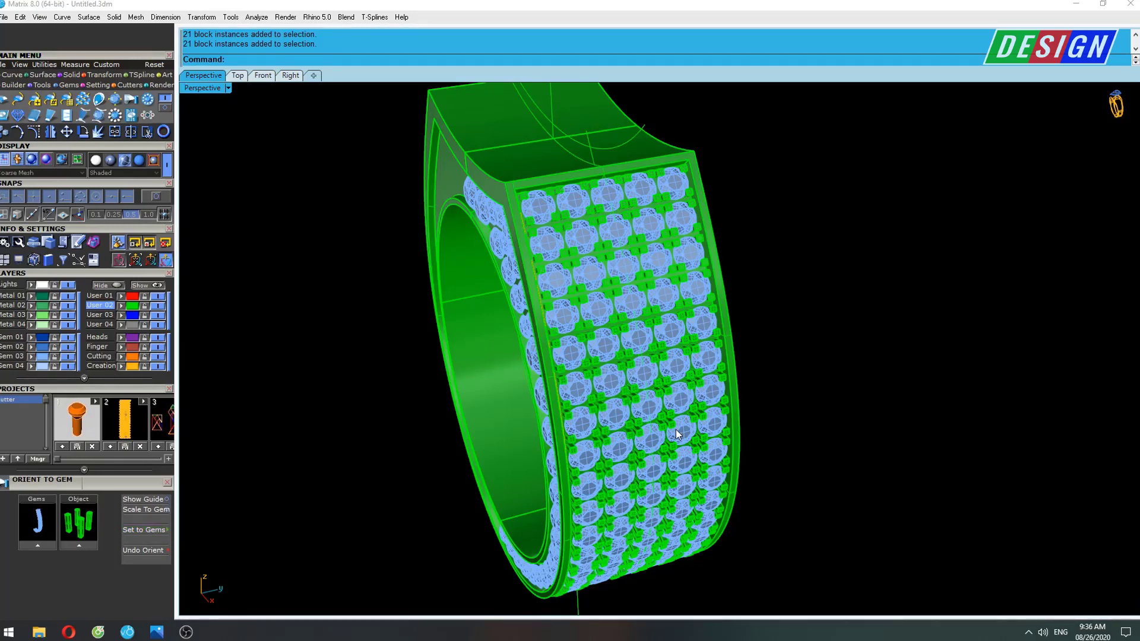
# - Shade the ring and select one of the four small square prongs
pyautogui.moveTo(676, 439)
pyautogui.mouseDown(button='right')
pyautogui.moveTo(650, 375)
pyautogui.moveTo(586, 326)
pyautogui.moveTo(617, 305)
pyautogui.moveTo(586, 420)
pyautogui.moveTo(544, 438)
pyautogui.moveTo(509, 476)
pyautogui.moveTo(584, 456)
pyautogui.moveTo(546, 345)
pyautogui.mouseUp(button='right')
pyautogui.write('s')
pyautogui.press('Return')
pyautogui.press('Return')
pyautogui.scroll(3, 546, 344)
pyautogui.scroll(2, 545, 339)
pyautogui.scroll(4, 543, 330)
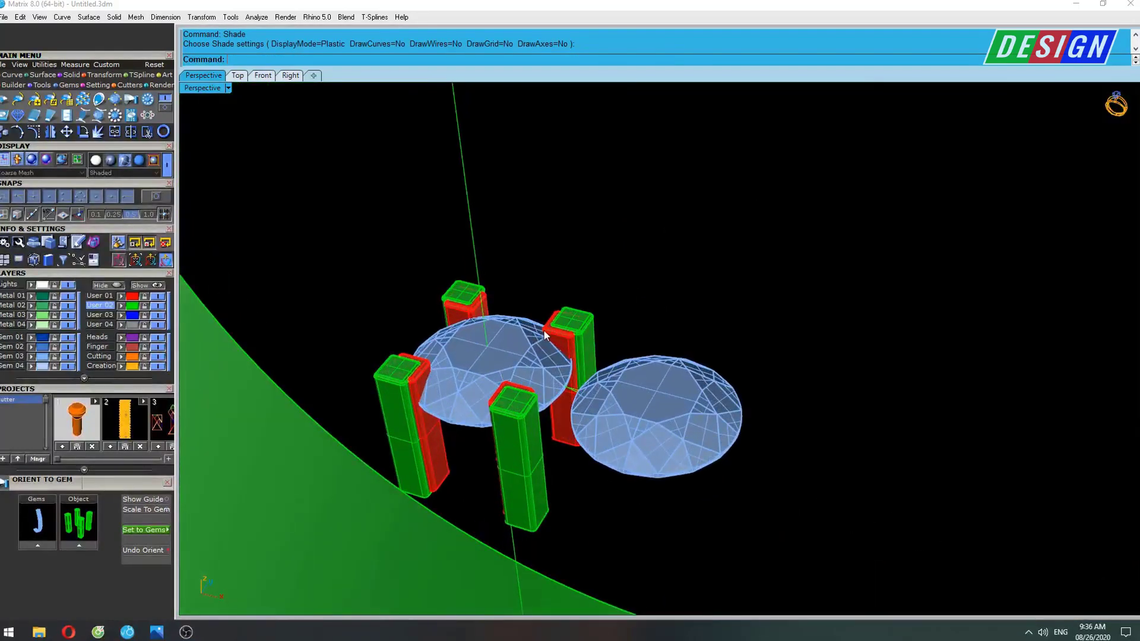
pyautogui.click(545, 331)
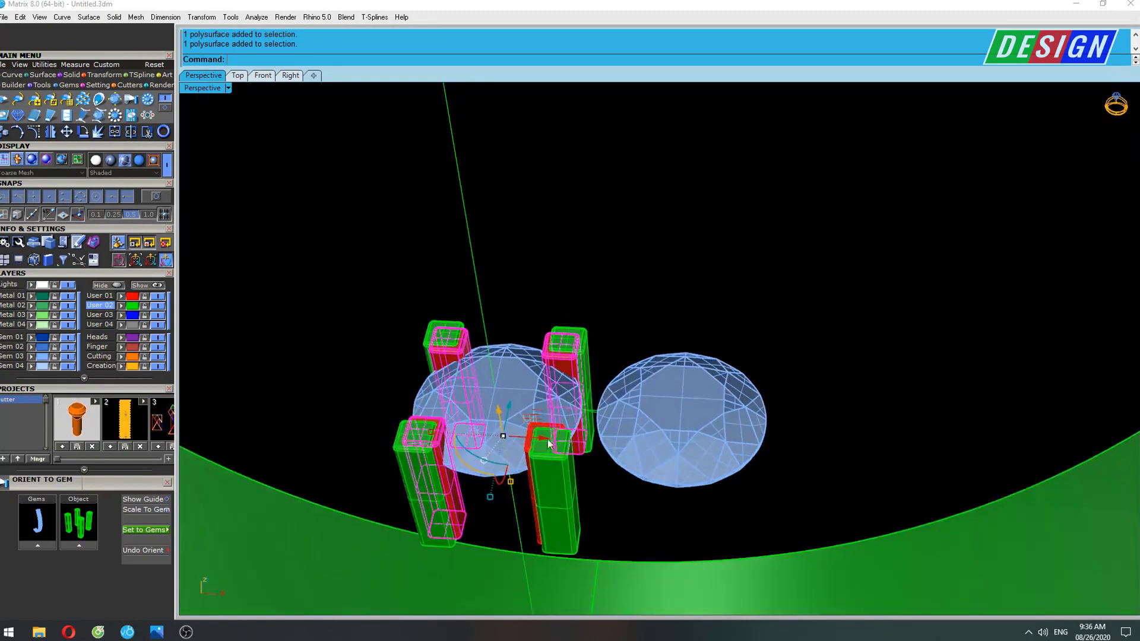
# - In Orient to Gem, fit the prongs onto the bottom side-row gem
pyautogui.scroll(5, 543, 440)
pyautogui.click(77, 547)
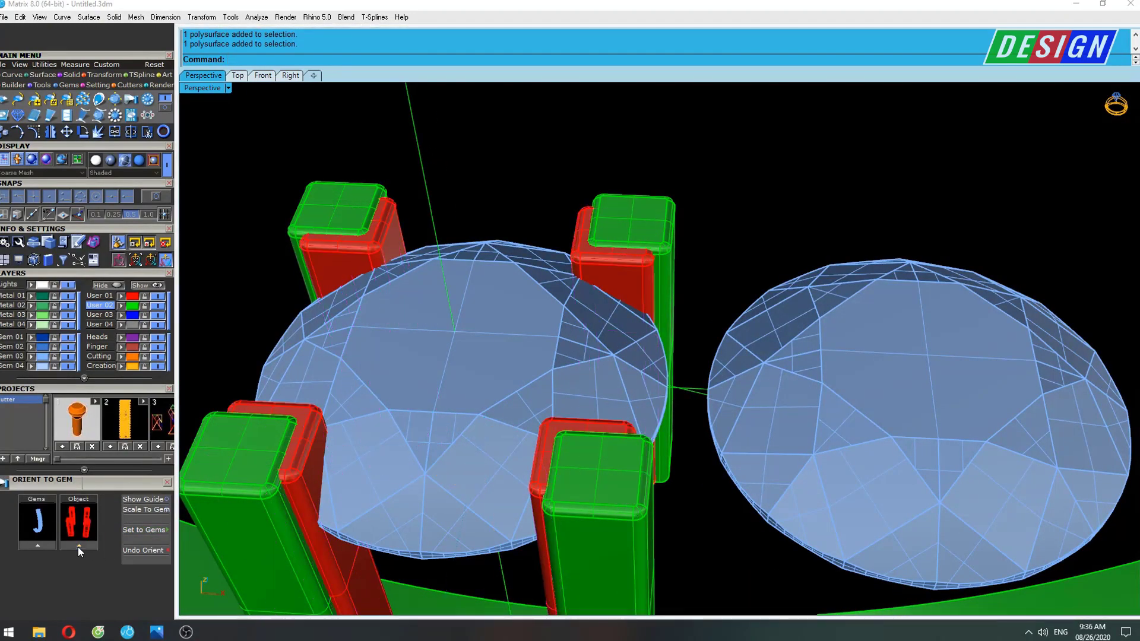
pyautogui.scroll(-5, 419, 335)
pyautogui.scroll(-4, 419, 334)
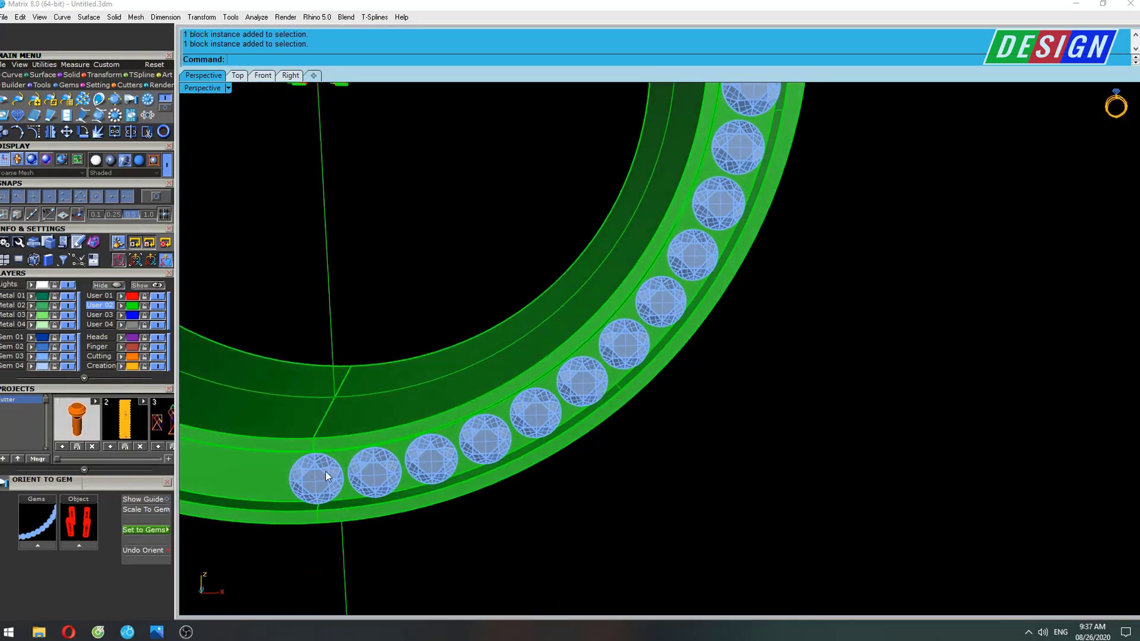
pyautogui.click(325, 466)
pyautogui.scroll(-3, 511, 421)
pyautogui.moveTo(616, 335); pyautogui.dragTo(622, 367, button='right')
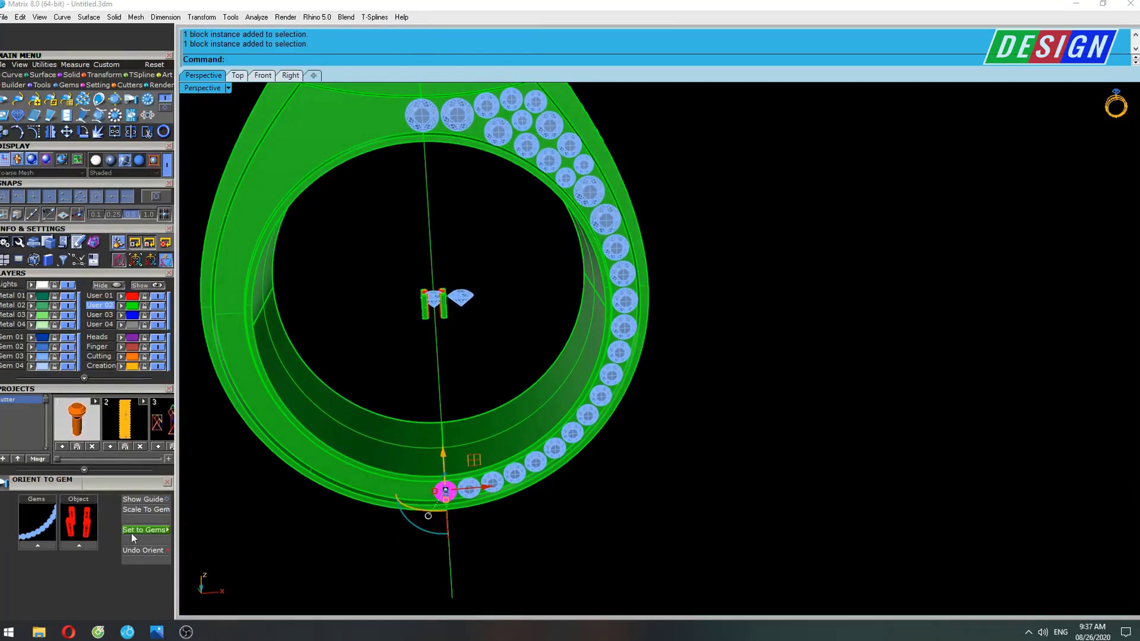
pyautogui.click(37, 546)
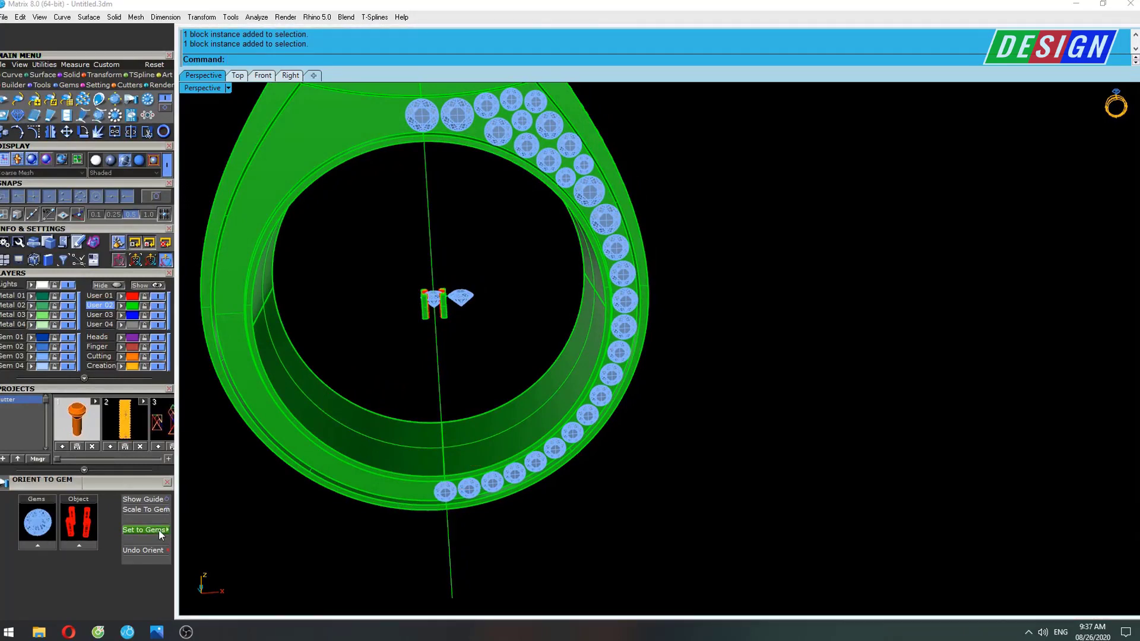
pyautogui.moveTo(397, 548); pyautogui.dragTo(480, 453, button='right')
# - Check the placed prongs at the bottom gem in Front view
pyautogui.scroll(3, 443, 495)
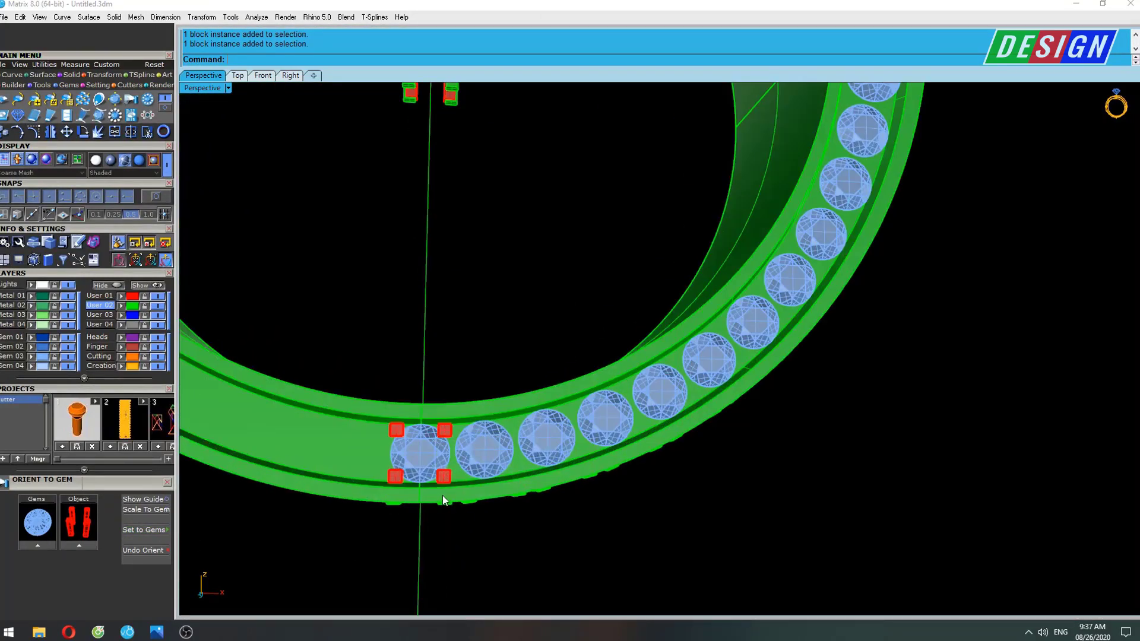
pyautogui.scroll(3, 443, 496)
pyautogui.scroll(-4, 443, 495)
pyautogui.hotkey('ctrl', 'F2')
pyautogui.scroll(-3, 443, 494)
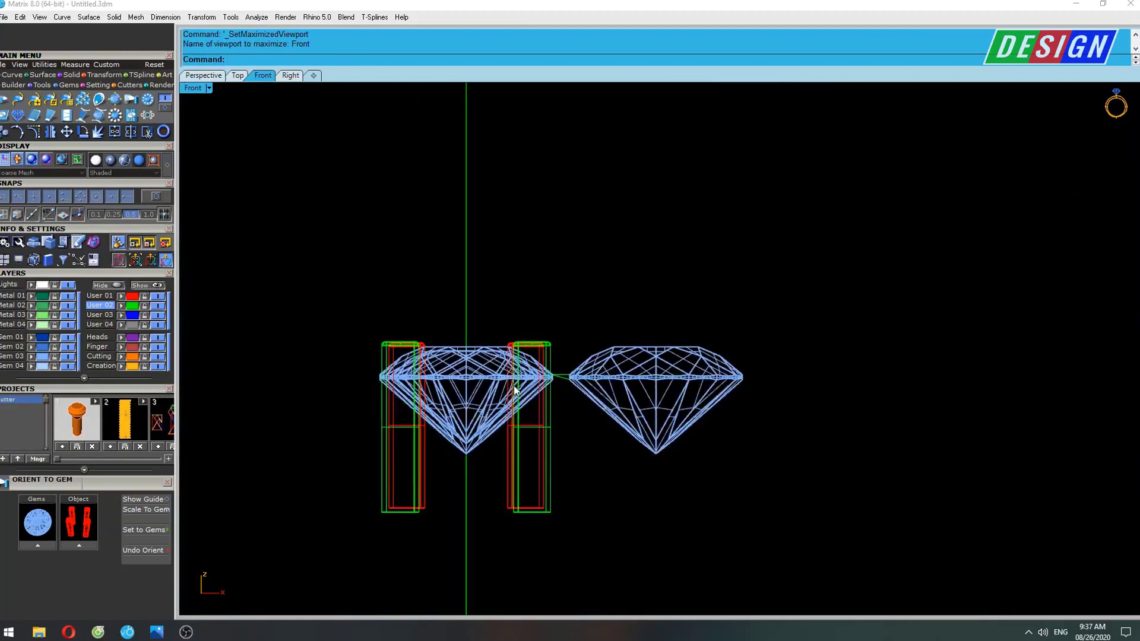
pyautogui.scroll(-3, 443, 494)
pyautogui.moveTo(646, 468); pyautogui.dragTo(613, 417, button='right')
pyautogui.scroll(5, 479, 466)
pyautogui.scroll(2, 479, 451)
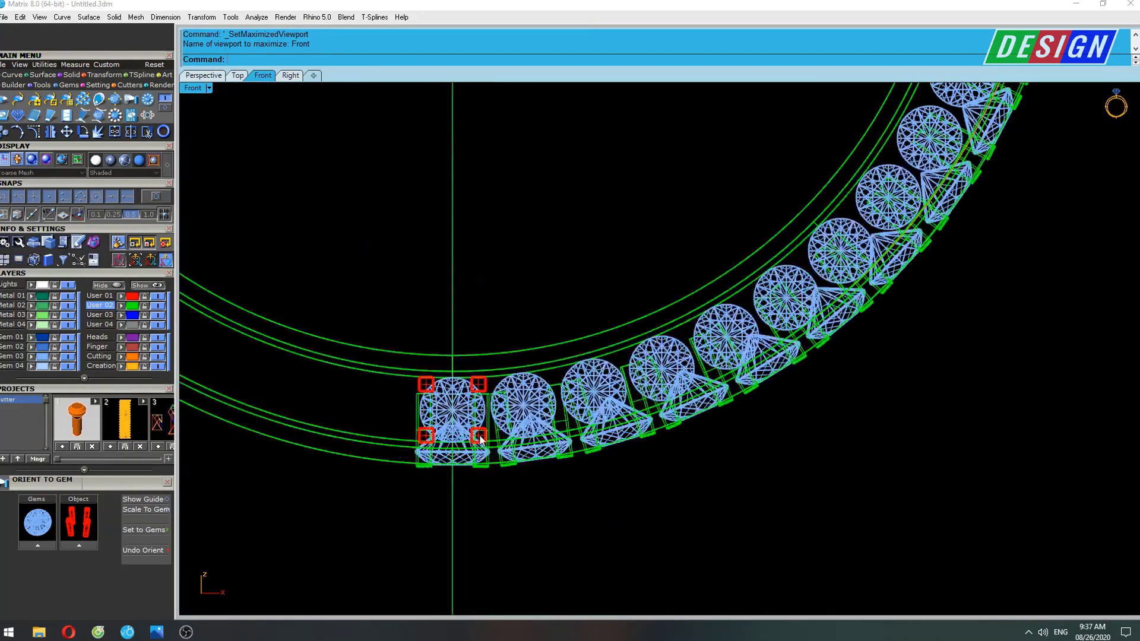
pyautogui.scroll(5, 479, 434)
pyautogui.click(495, 419)
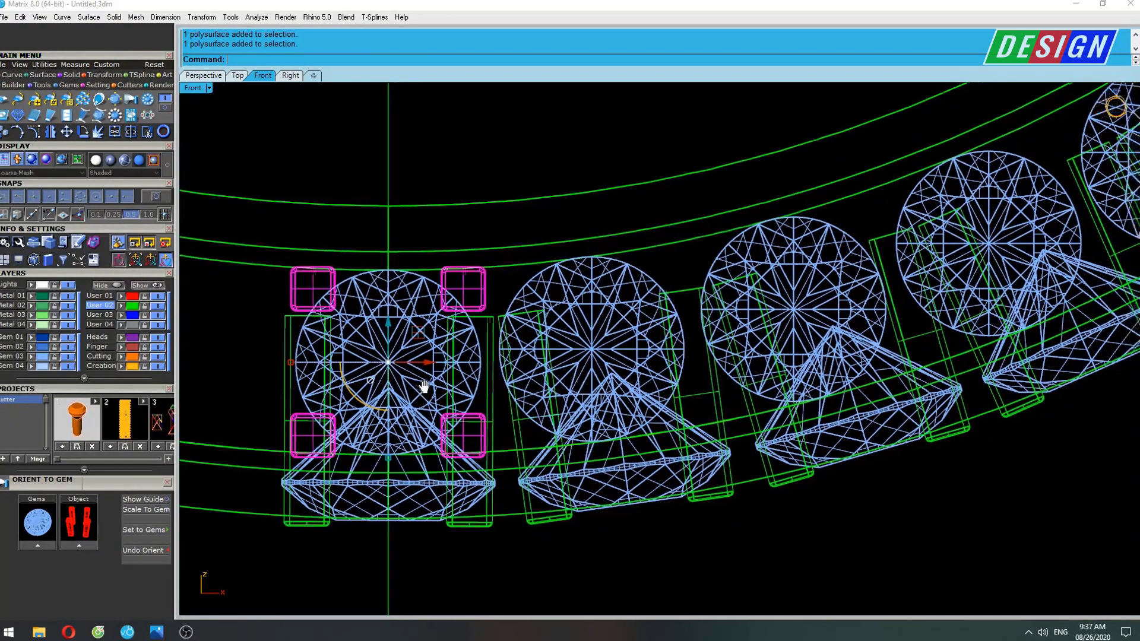
# - Shade the placed prongs and inspect them against the whole gem row
pyautogui.moveTo(425, 409); pyautogui.dragTo(402, 407, button='right')
pyautogui.write('s')
pyautogui.press('Return')
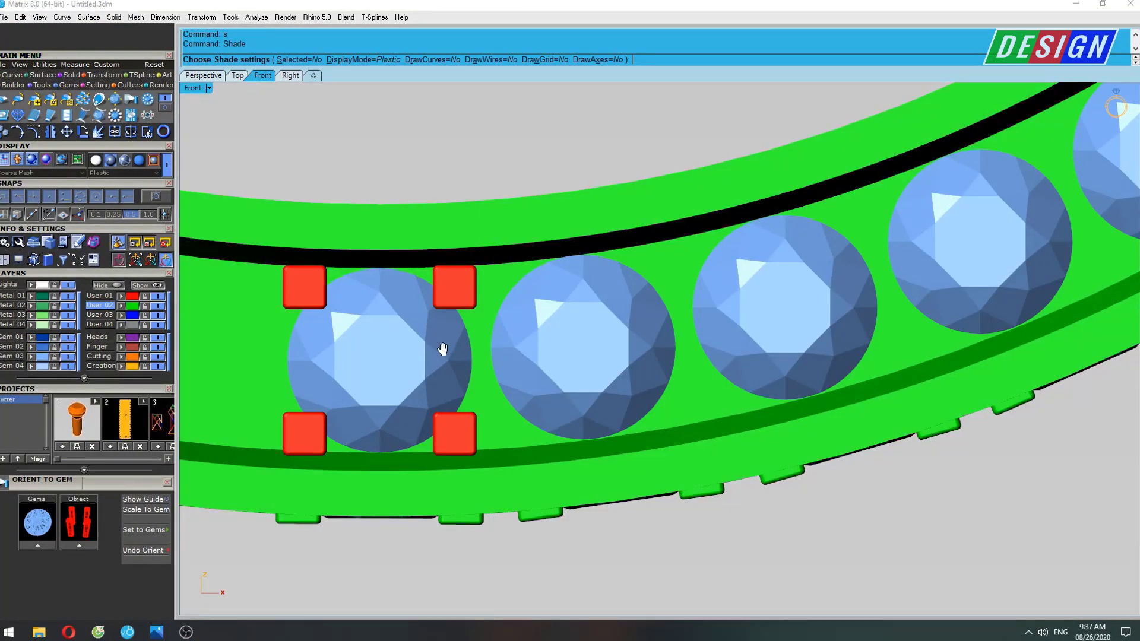
pyautogui.scroll(-3, 460, 344)
pyautogui.scroll(-3, 460, 345)
pyautogui.moveTo(493, 356); pyautogui.dragTo(515, 363, button='right')
pyautogui.scroll(-3, 515, 363)
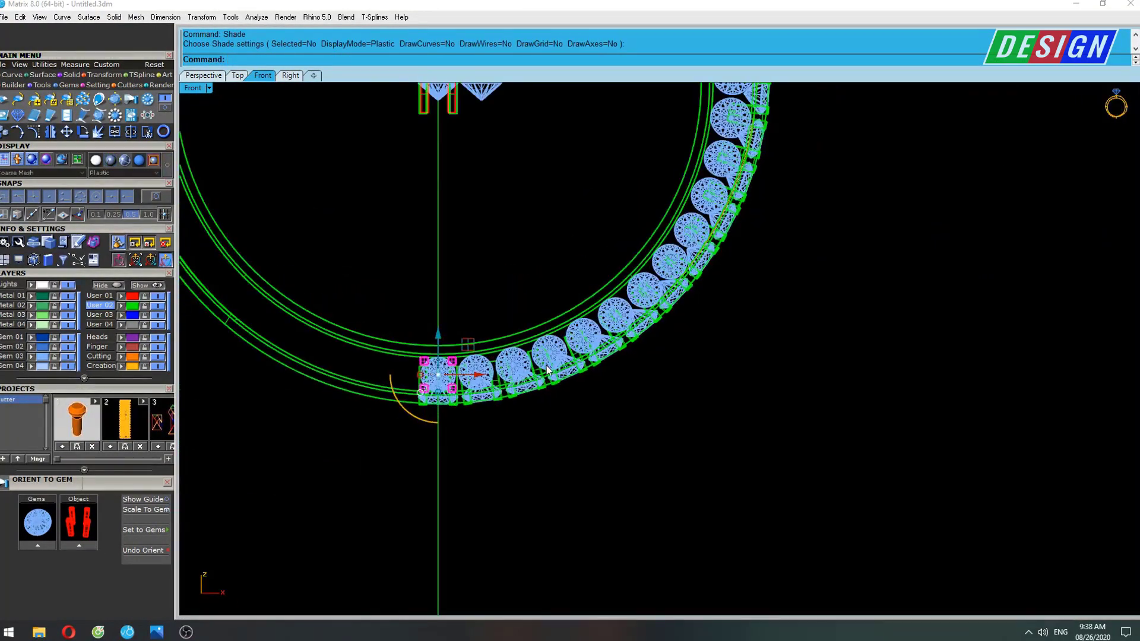
pyautogui.click(291, 76)
# - Select all curves with SelCrv and hide them
pyautogui.scroll(-2, 598, 250)
pyautogui.write('selcrv')
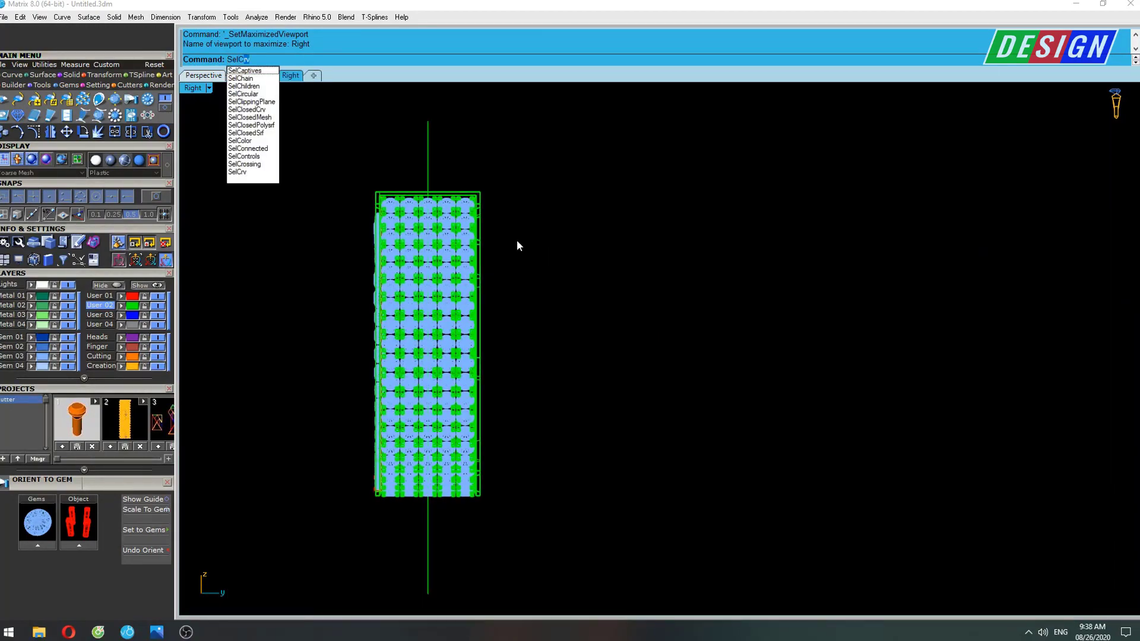
pyautogui.press('Return')
pyautogui.hotkey('ctrl', 'h')
# - Turn off the Gem 03 layer, then group and hide the settings
pyautogui.scroll(1, 394, 181)
pyautogui.click(67, 356)
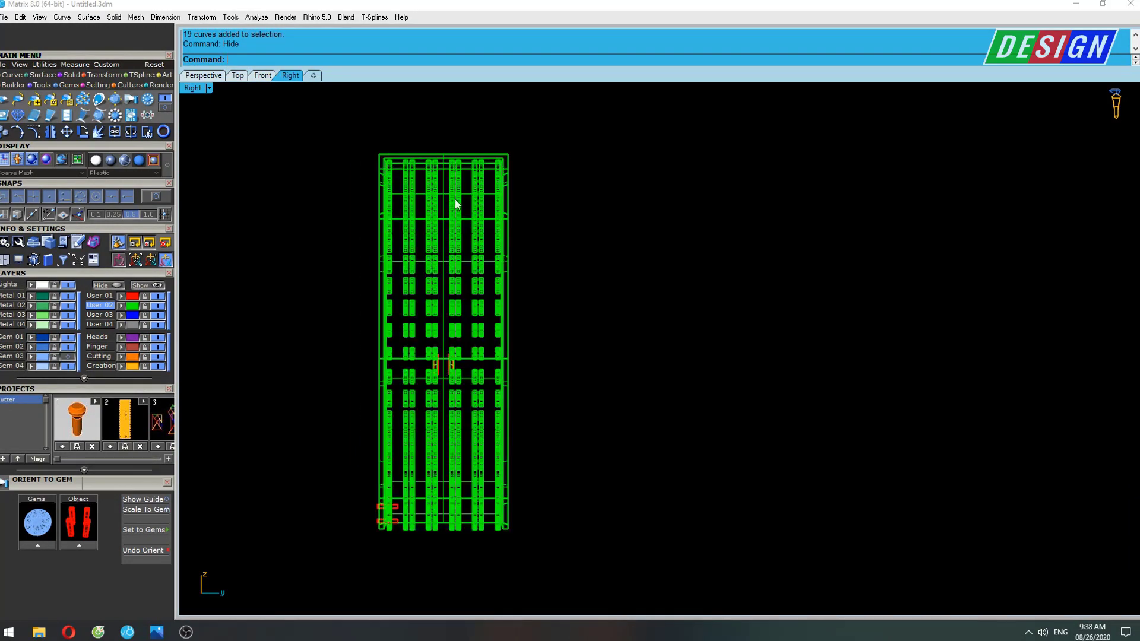
pyautogui.write('group')
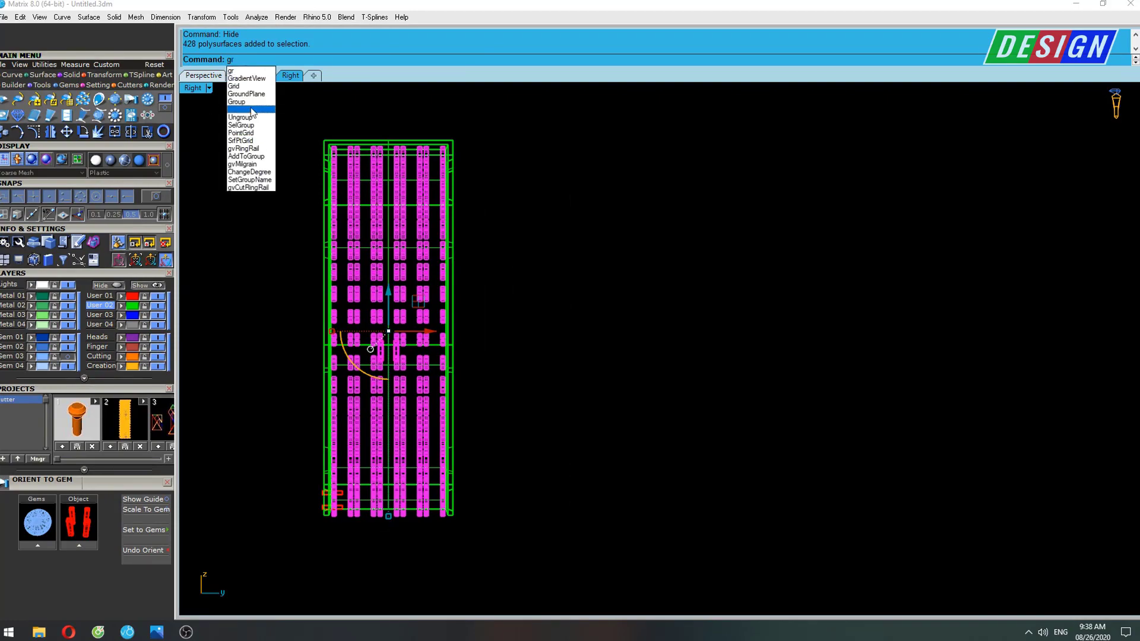
pyautogui.press('Return')
pyautogui.hotkey('ctrl', 'h')
# - Hide the 105 top pavé gems in Front view
pyautogui.hotkey('ctrl', 'F2')
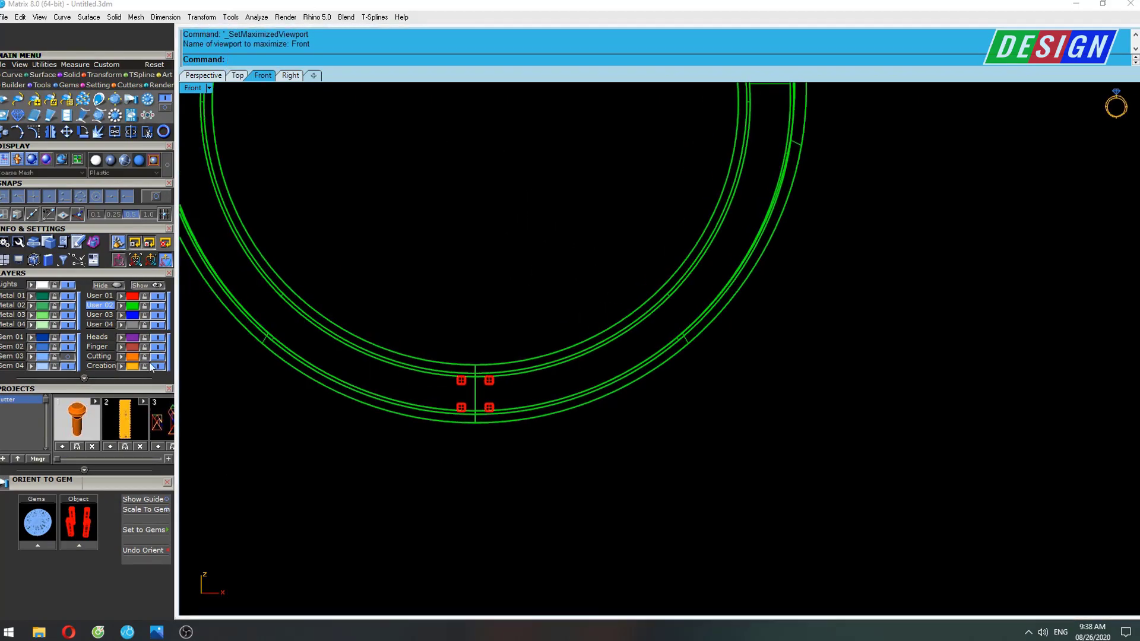
pyautogui.scroll(3, 655, 336)
pyautogui.click(629, 302)
pyautogui.hotkey('ctrl', 'h')
pyautogui.scroll(-10, 636, 382)
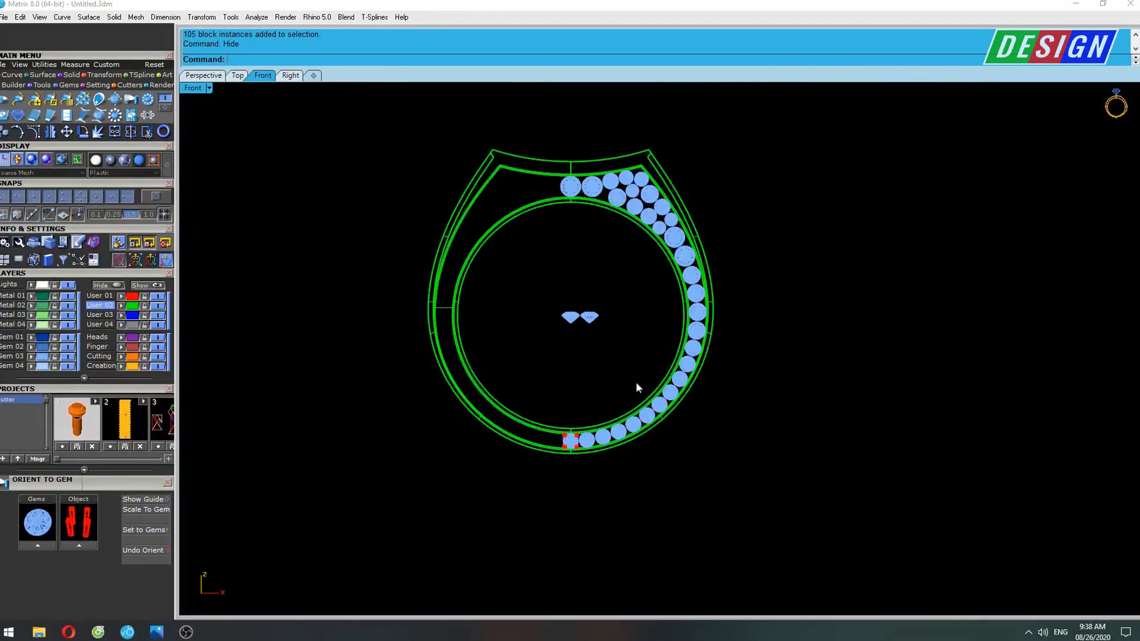
pyautogui.scroll(10, 494, 393)
pyautogui.scroll(-3, 550, 330)
pyautogui.scroll(-3, 539, 398)
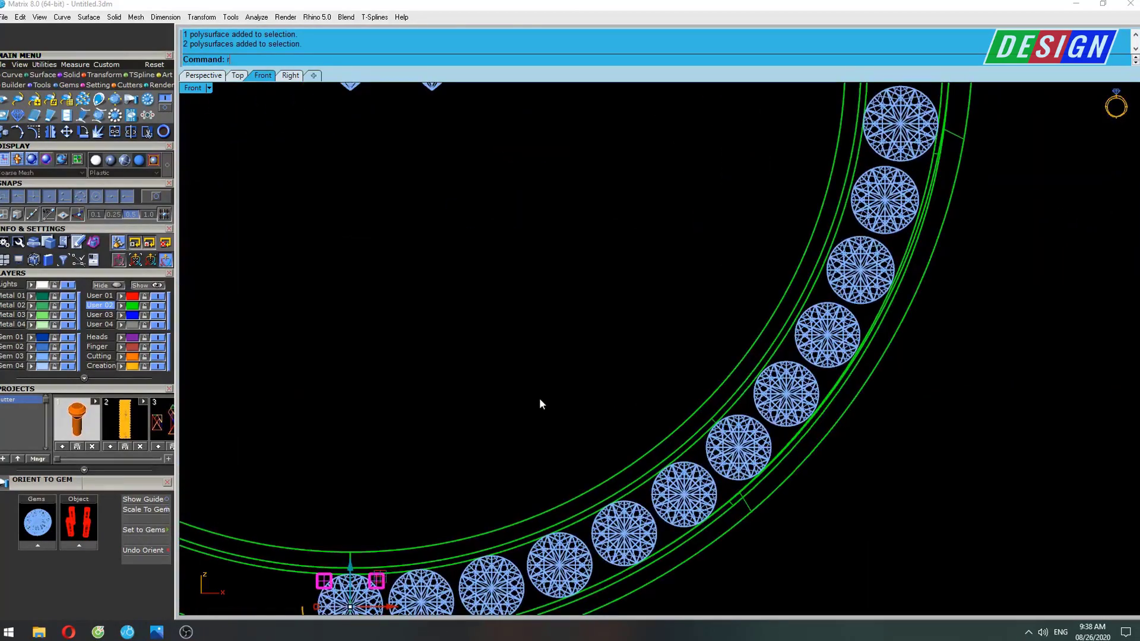
# - Rotate copies of the prongs about centre 0 to the next three side-row gems
pyautogui.write('rotate')
pyautogui.press('Return')
pyautogui.write('0')
pyautogui.press('Return')
pyautogui.scroll(5, 499, 463)
pyautogui.click(471, 440)
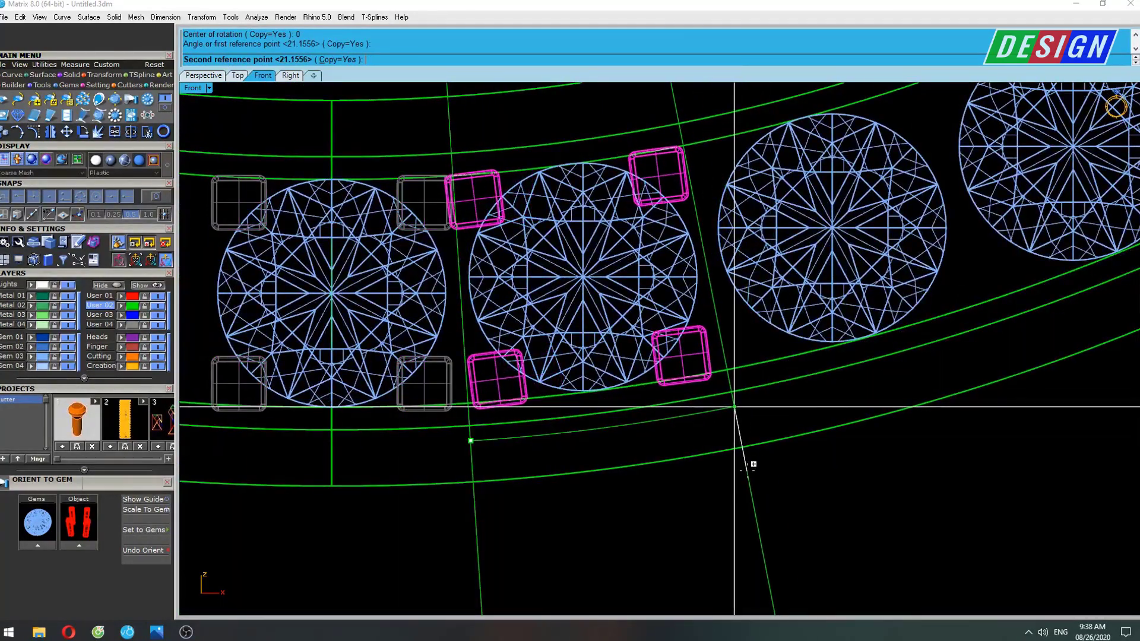
pyautogui.click(750, 493)
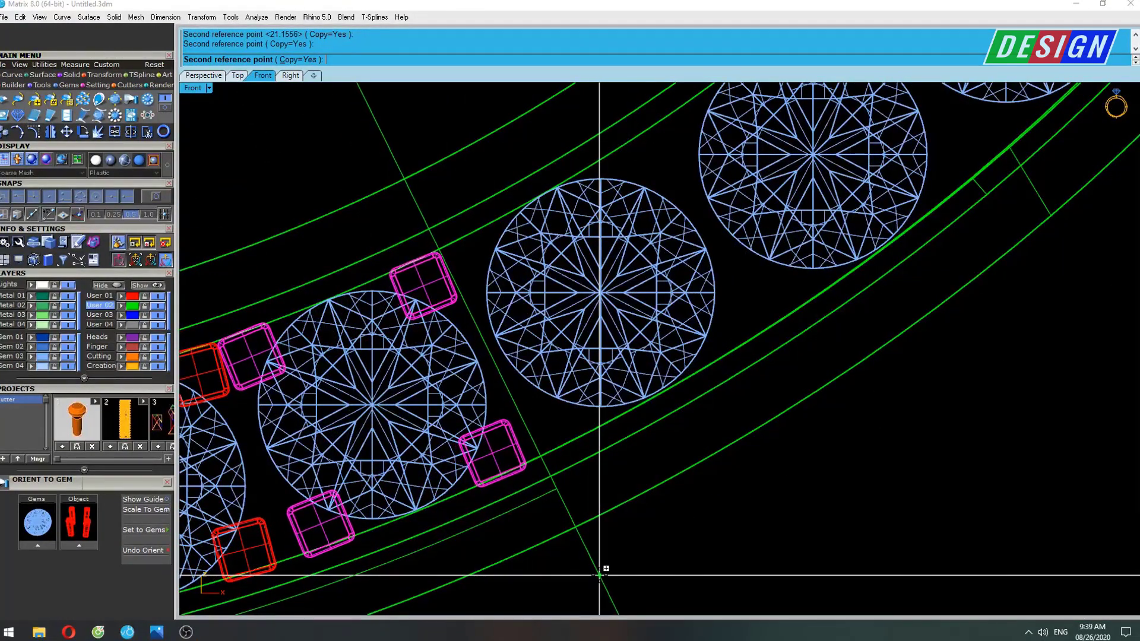
pyautogui.click(687, 522)
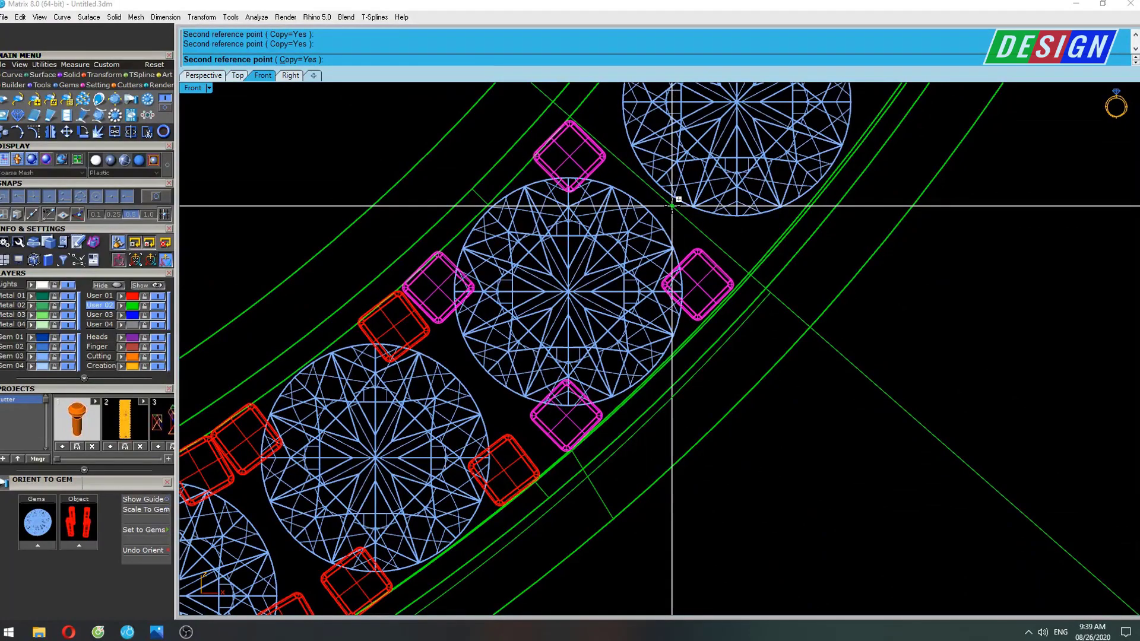
pyautogui.click(715, 287)
pyautogui.press('Return')
pyautogui.scroll(-5, 715, 287)
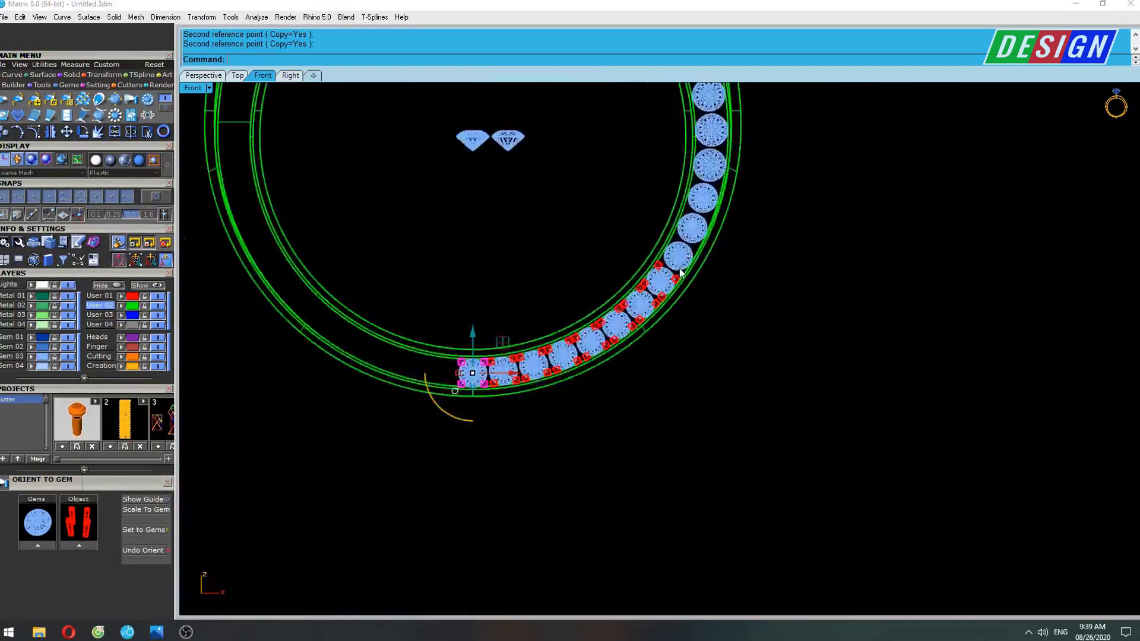
pyautogui.scroll(3, 628, 342)
# - Rotate another prong copy about centre 0 to the next gem up the row
pyautogui.press('Return')
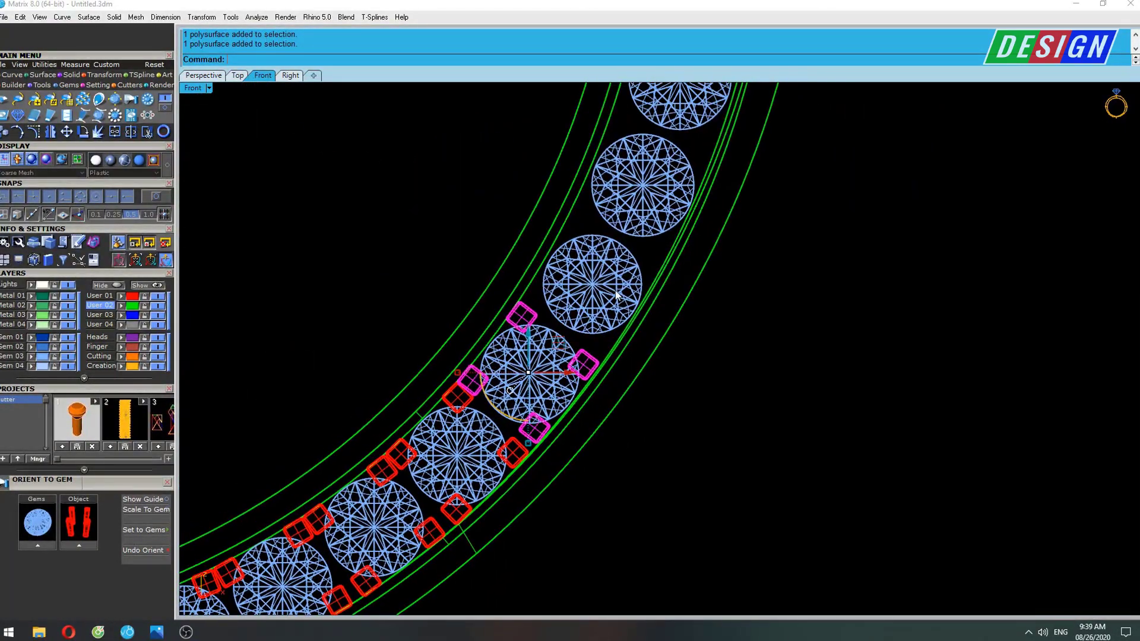
pyautogui.write('0')
pyautogui.press('Return')
pyautogui.scroll(3, 632, 326)
pyautogui.click(551, 454)
pyautogui.click(739, 293)
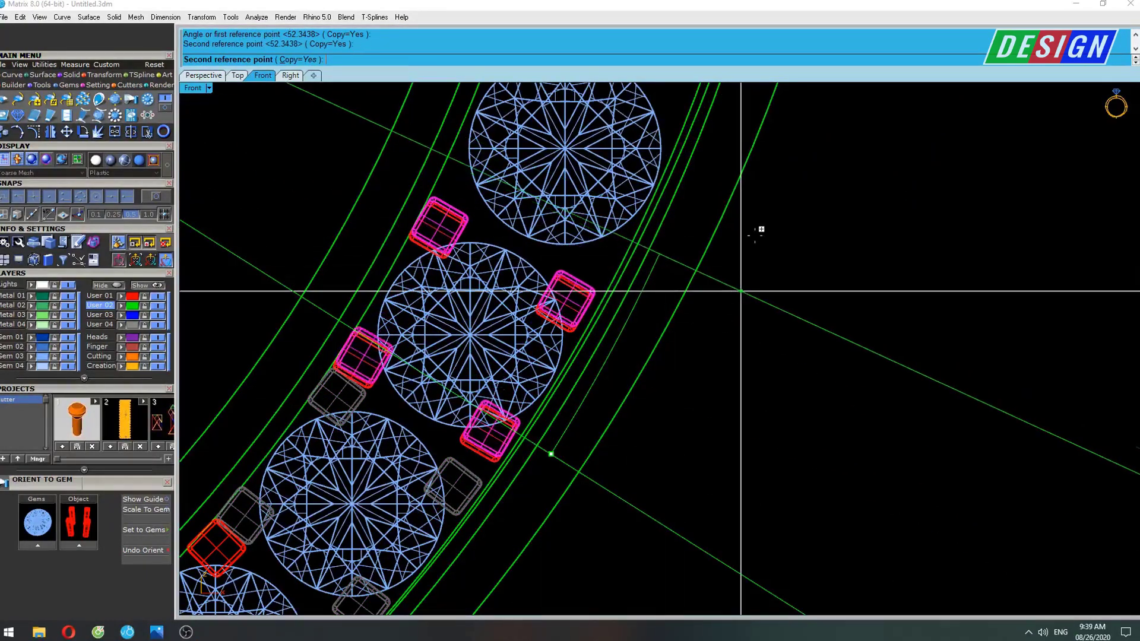
pyautogui.scroll(2, 758, 229)
pyautogui.press('Return')
pyautogui.scroll(1, 623, 377)
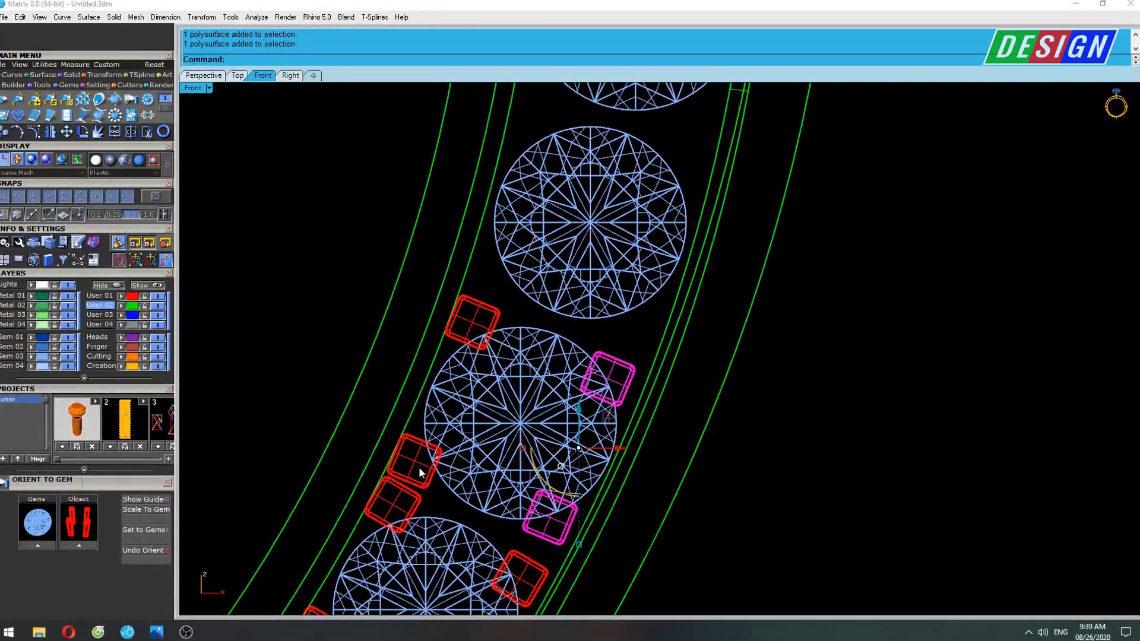
pyautogui.press('Return')
pyautogui.scroll(-1, 748, 255)
pyautogui.press('Escape')
pyautogui.scroll(-3, 695, 292)
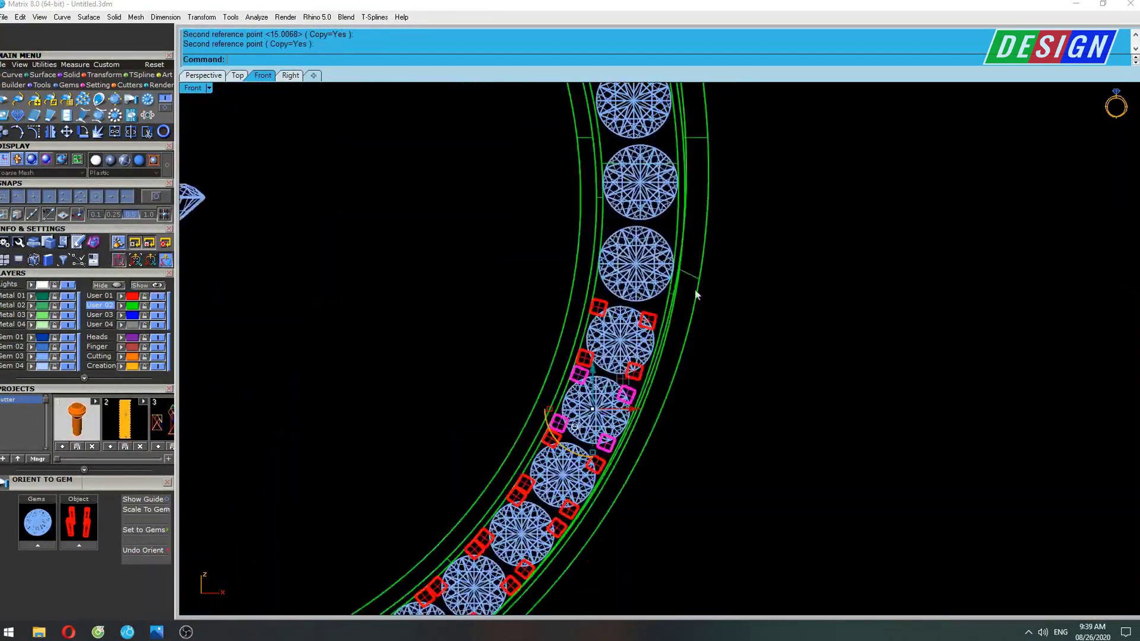
pyautogui.scroll(-2, 675, 317)
pyautogui.scroll(4, 674, 318)
pyautogui.scroll(2, 658, 411)
# - Reposition misplaced prong copies into the gaps between side-row gems
pyautogui.click(664, 297)
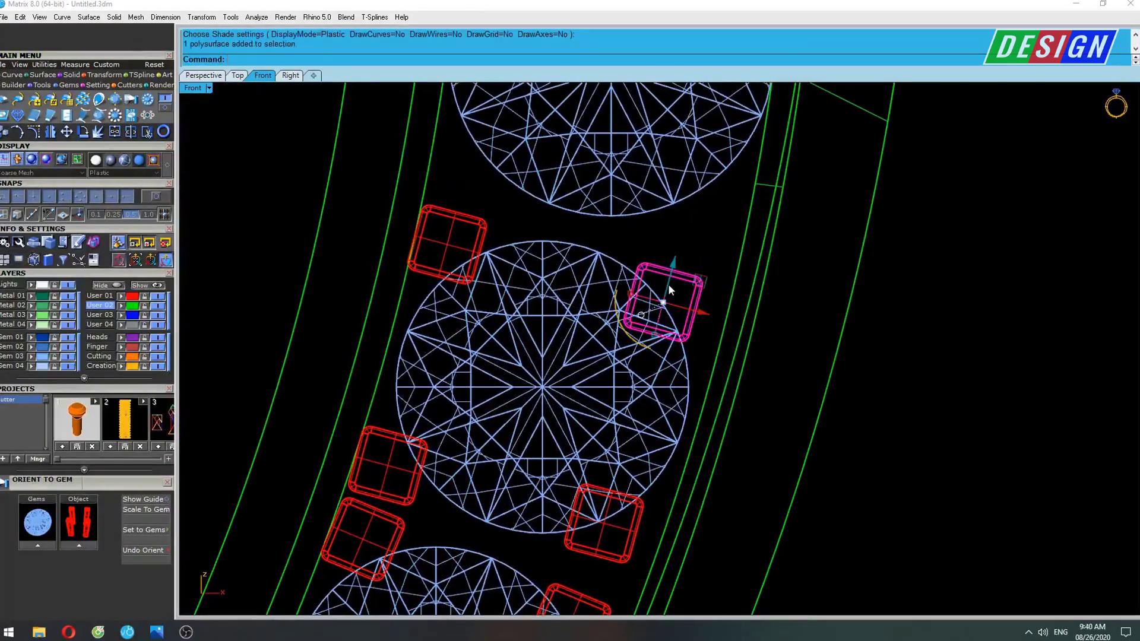
pyautogui.scroll(2, 733, 259)
pyautogui.moveTo(732, 259); pyautogui.dragTo(733, 259)
pyautogui.scroll(-3, 732, 259)
pyautogui.scroll(3, 684, 272)
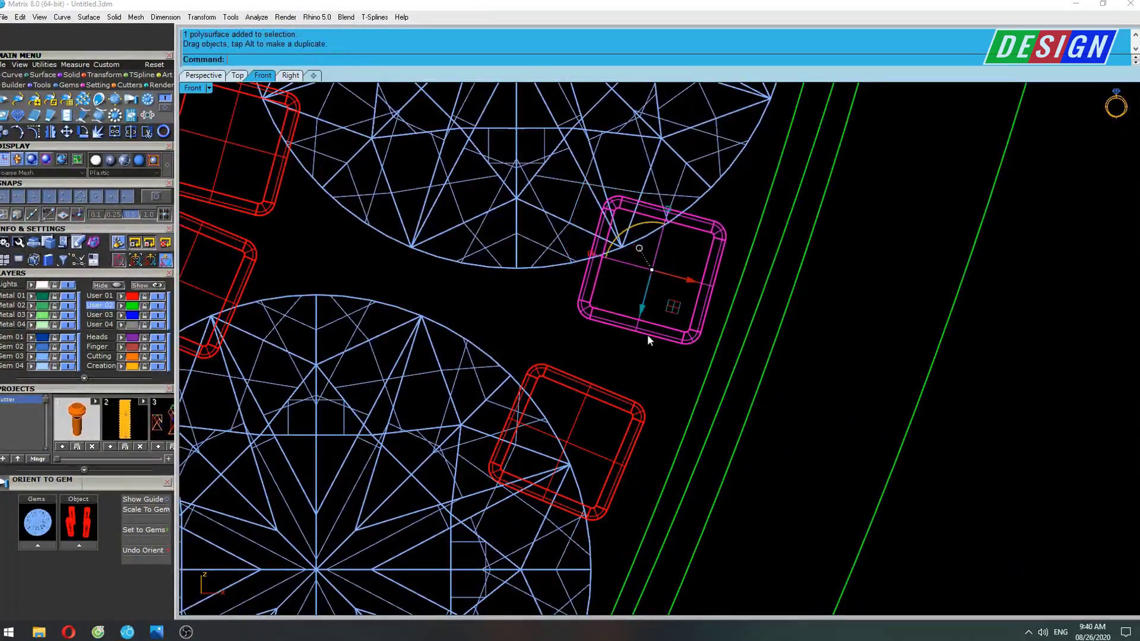
pyautogui.moveTo(647, 340)
pyautogui.mouseDown()
pyautogui.moveTo(534, 309)
pyautogui.moveTo(491, 350)
pyautogui.moveTo(517, 173)
pyautogui.mouseUp()
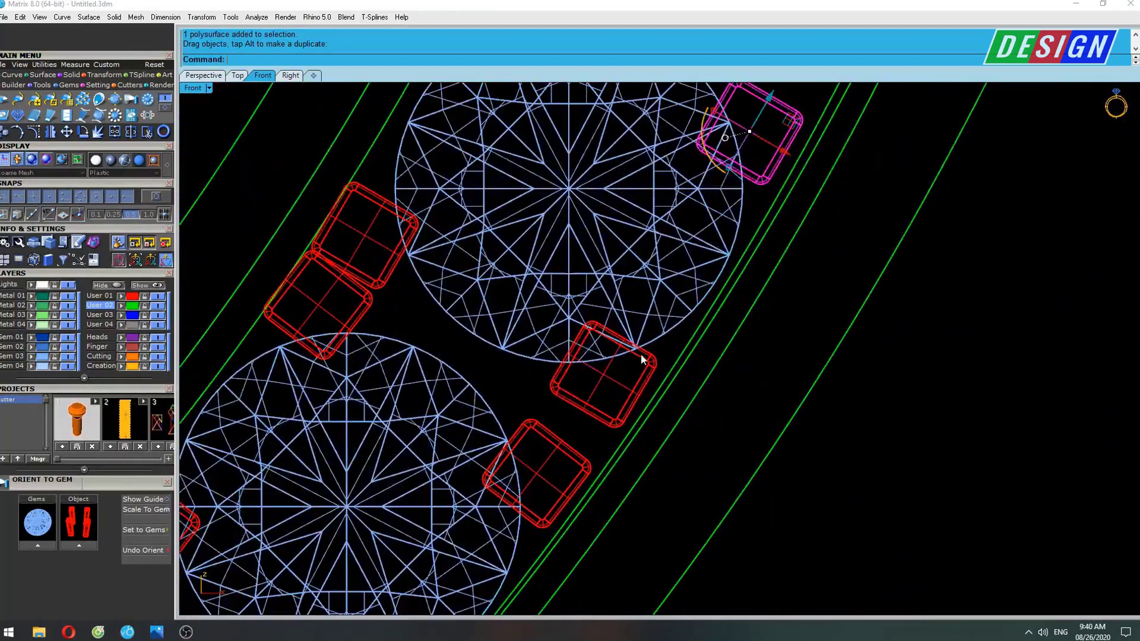
pyautogui.click(641, 359)
pyautogui.scroll(-4, 565, 441)
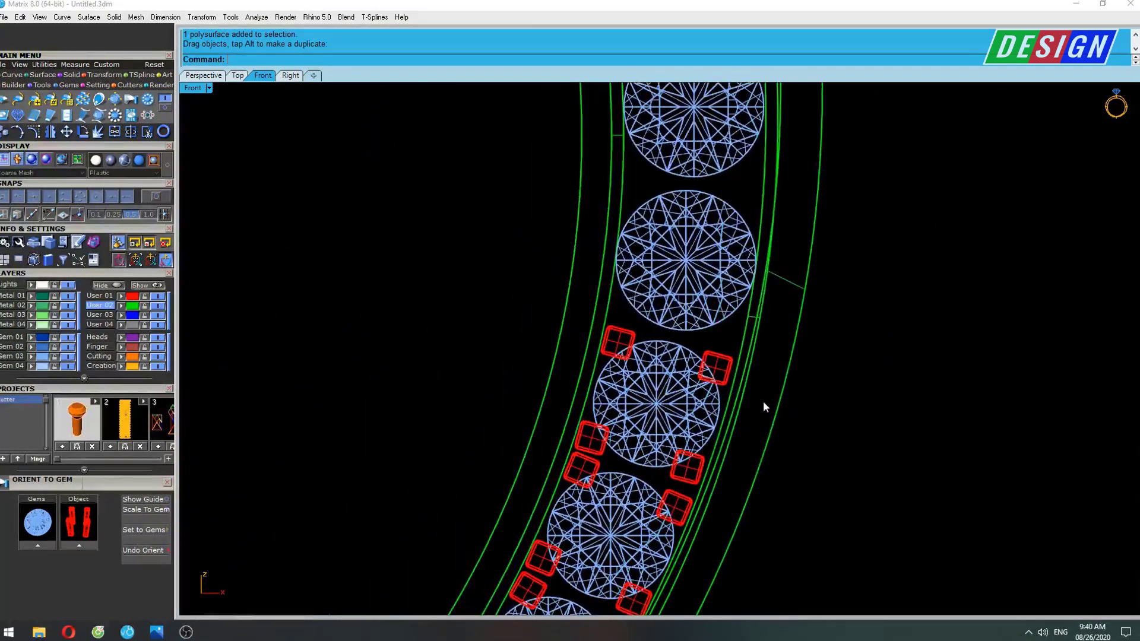
pyautogui.scroll(5, 764, 407)
pyautogui.click(600, 383)
pyautogui.moveTo(604, 411); pyautogui.dragTo(611, 440, button='right')
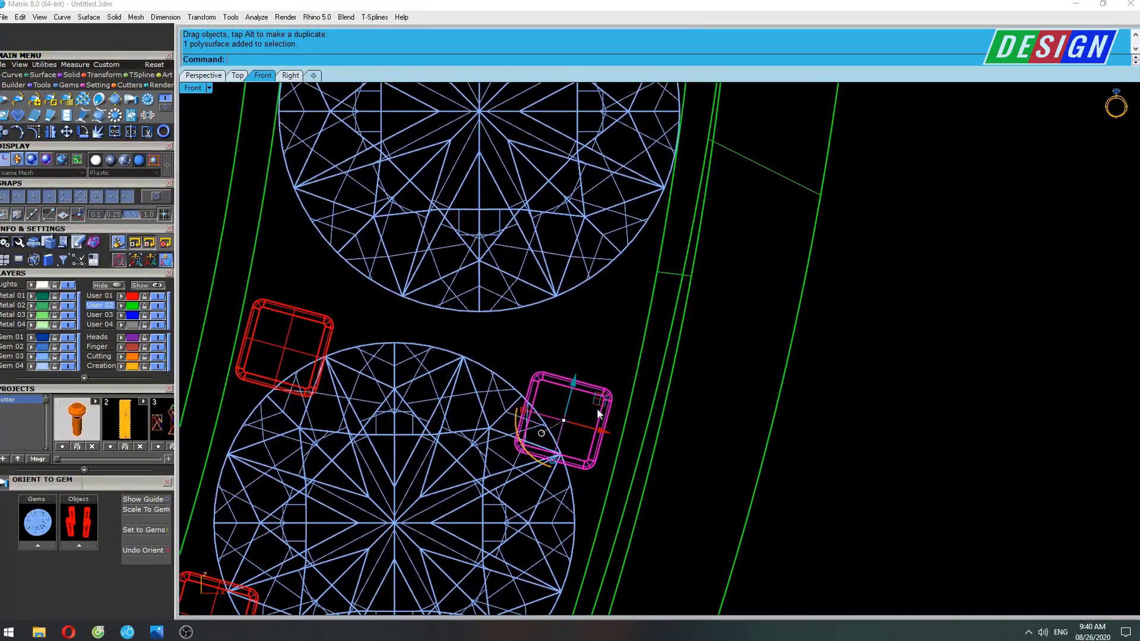
# - Copy the selected square prong to a new spot beside the next gem
pyautogui.write('c')
pyautogui.click(248, 74)
pyautogui.click(585, 434)
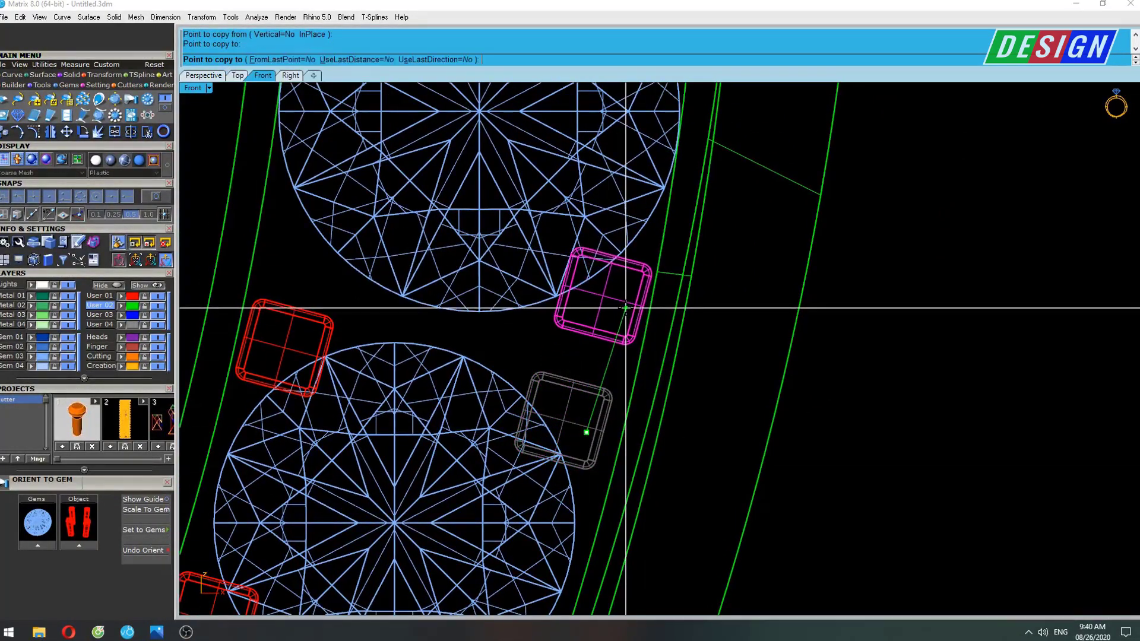
pyautogui.moveTo(600, 309); pyautogui.dragTo(563, 585, button='right')
pyautogui.scroll(-3, 629, 241)
pyautogui.scroll(3, 629, 241)
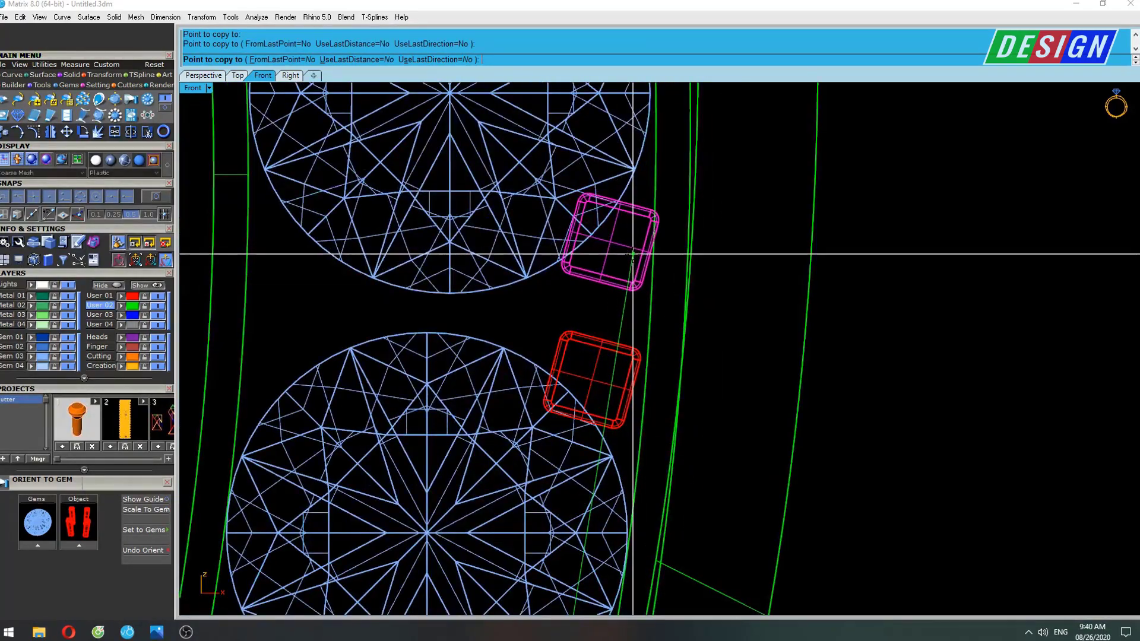
pyautogui.moveTo(628, 241); pyautogui.dragTo(611, 433, button='right')
pyautogui.click(614, 309)
pyautogui.press('Return')
# - Start rotating the copied prong and delete the extra prong copy
pyautogui.scroll(3, 614, 309)
pyautogui.click(585, 272)
pyautogui.write('ro')
pyautogui.press('Return')
pyautogui.click(586, 253)
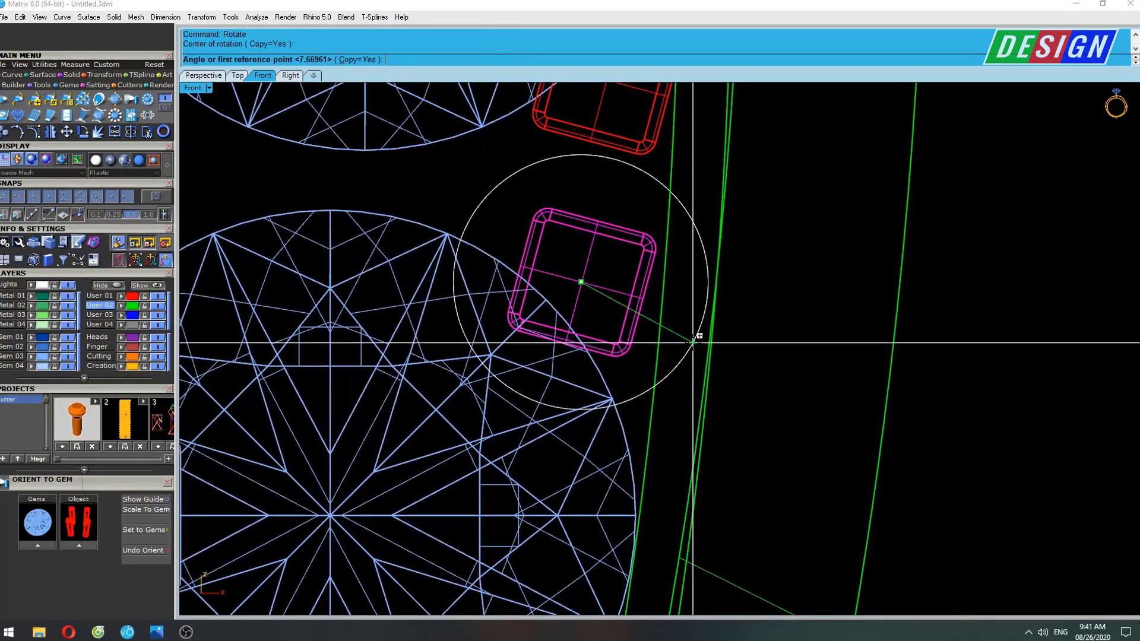
pyautogui.click(709, 350)
pyautogui.scroll(-2, 651, 346)
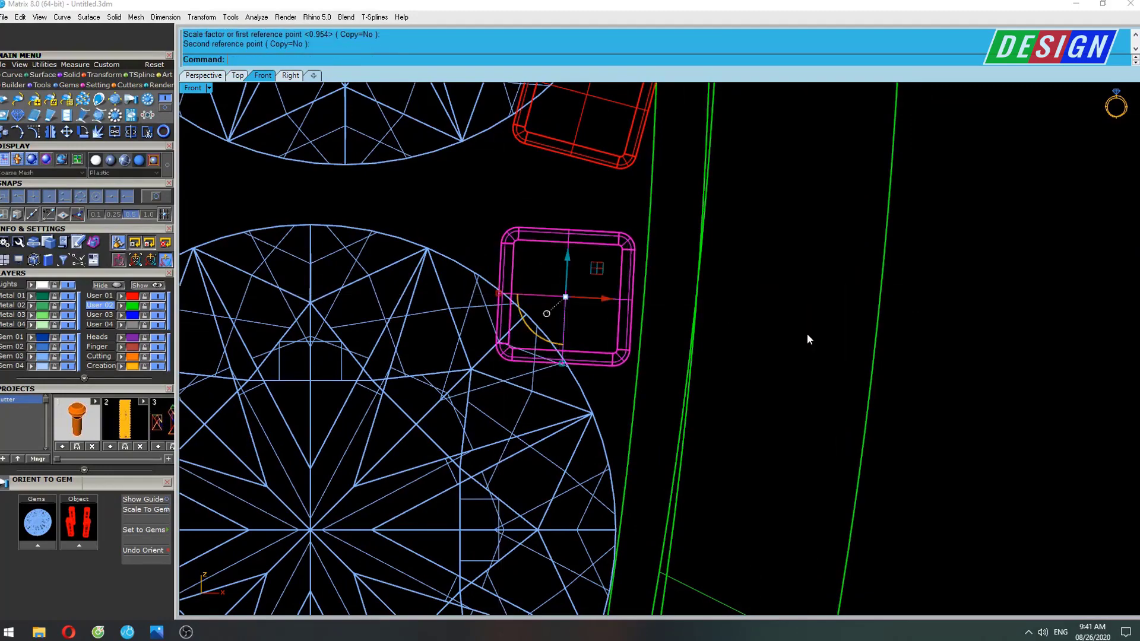
pyautogui.press('Delete')
# - Position a prong copy on the gem's left and paste a duplicate above it
pyautogui.click(628, 262)
pyautogui.moveTo(641, 270); pyautogui.dragTo(750, 257, button='right')
pyautogui.keyDown('alt'); pyautogui.moveTo(749, 258); pyautogui.dragTo(450, 276); pyautogui.keyUp('alt')
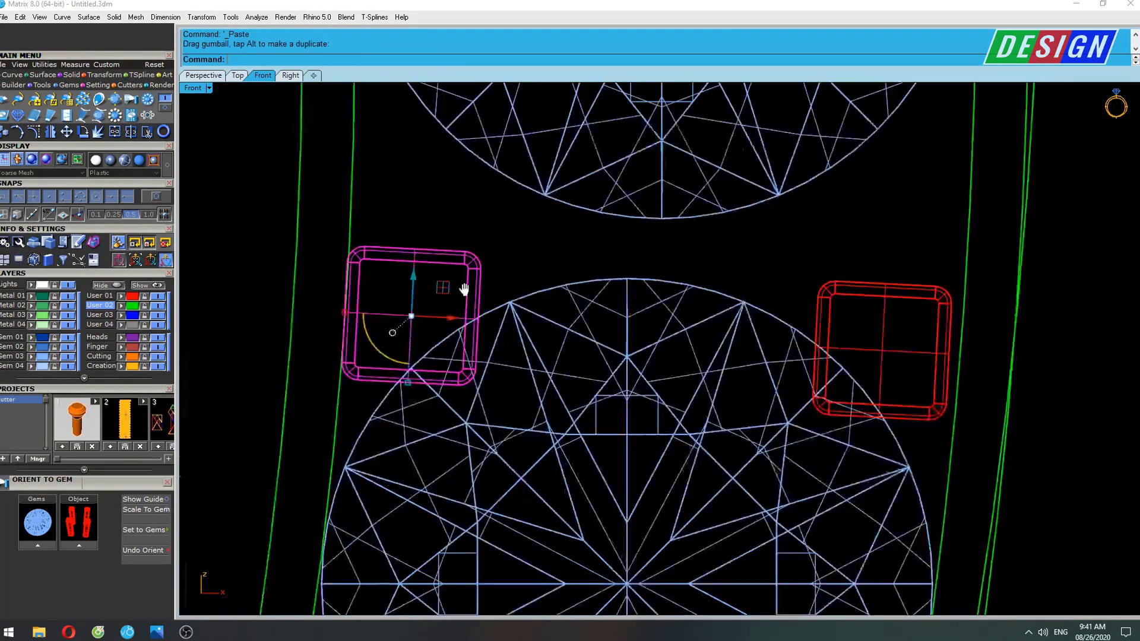
pyautogui.moveTo(460, 284); pyautogui.dragTo(451, 397, button='right')
pyautogui.hotkey('ctrl', 'v')
pyautogui.moveTo(450, 396); pyautogui.dragTo(455, 259)
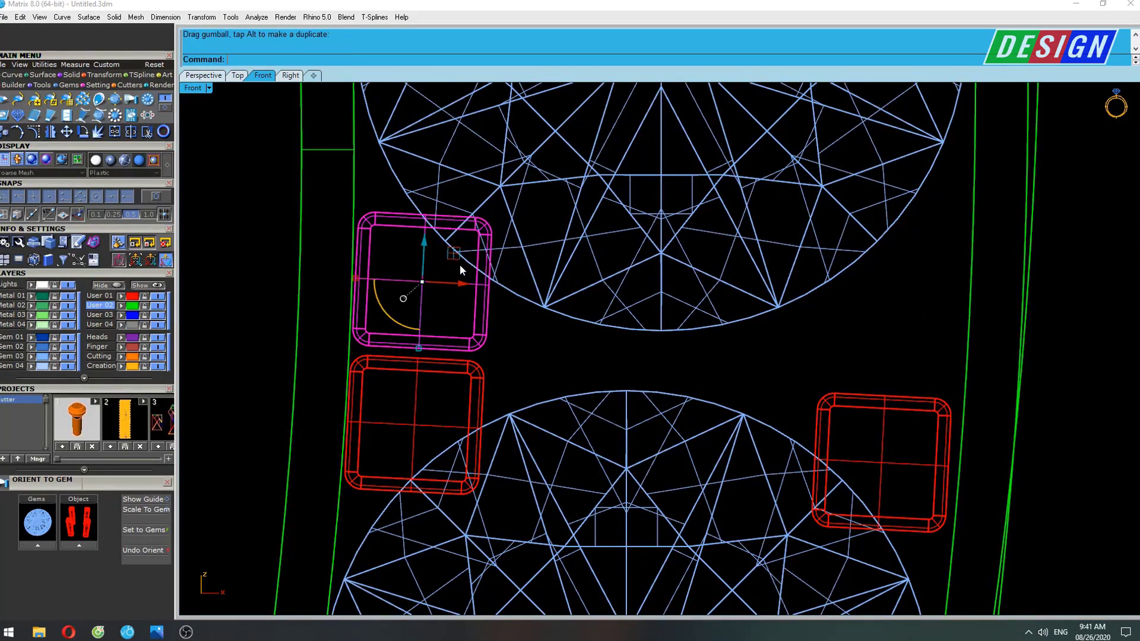
pyautogui.moveTo(461, 271); pyautogui.dragTo(321, 285, button='right')
# - Place a pasted prong on the gem's right side and nudge the lower-right prong
pyautogui.rightClick(357, 311)
pyautogui.click(380, 326)
pyautogui.hotkey('ctrl', 'v')
pyautogui.moveTo(314, 267); pyautogui.dragTo(791, 282)
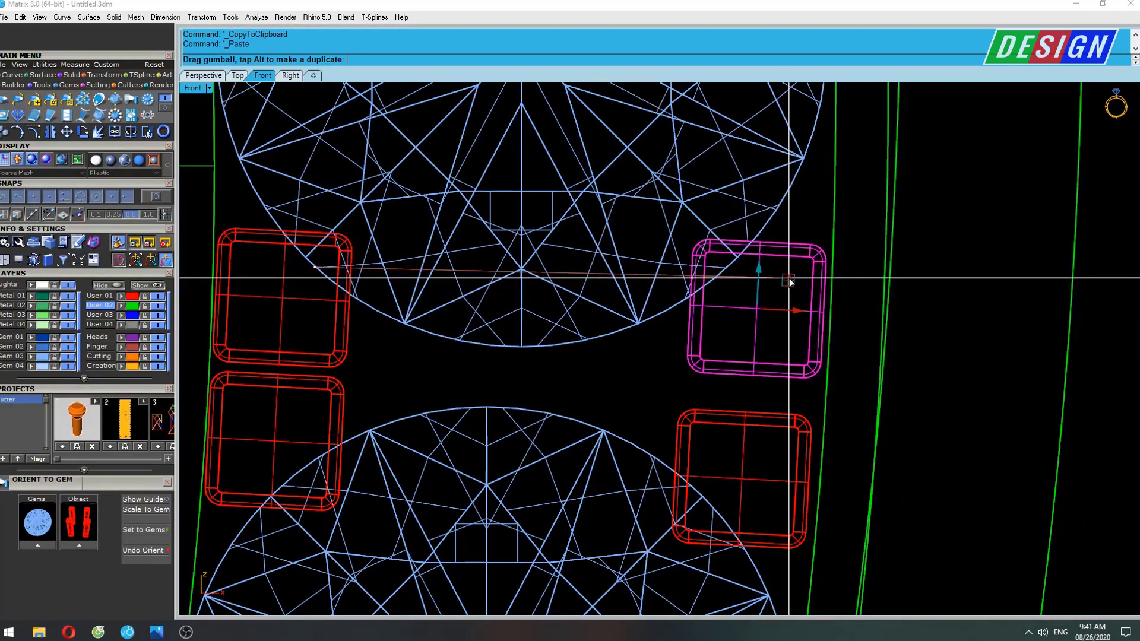
pyautogui.moveTo(791, 283); pyautogui.dragTo(719, 300, button='right')
pyautogui.moveTo(775, 465); pyautogui.dragTo(751, 379, button='right')
pyautogui.click(653, 391)
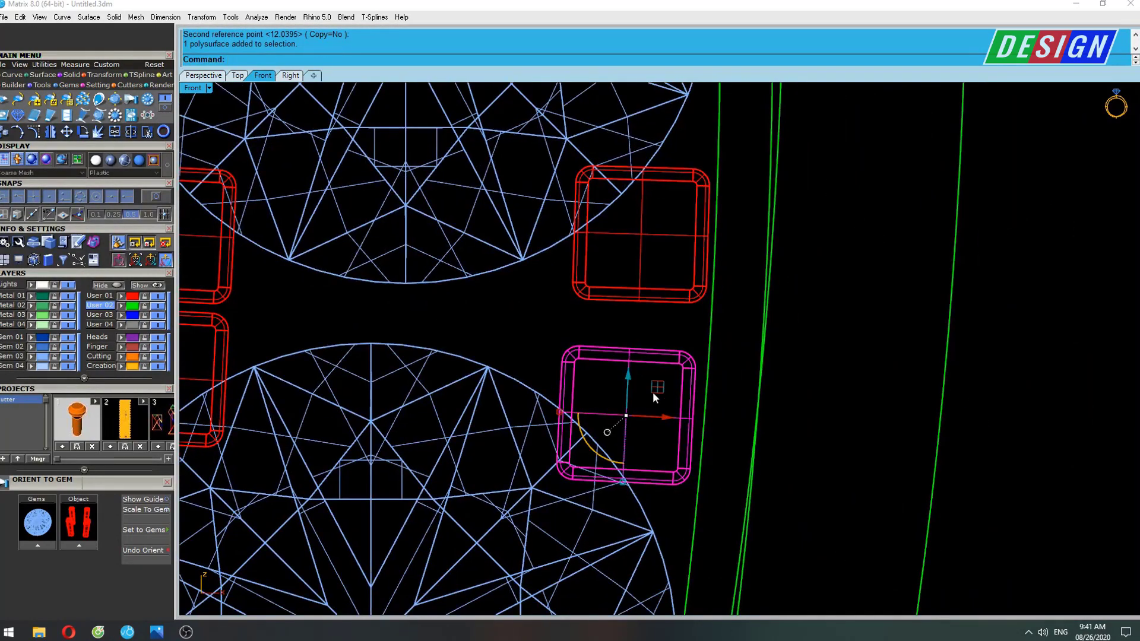
# - Rotate the left prong with the rt command to follow the gem row's curve
pyautogui.moveTo(254, 426); pyautogui.dragTo(533, 337, button='right')
pyautogui.click(523, 335)
pyautogui.write('rt')
pyautogui.press('Return')
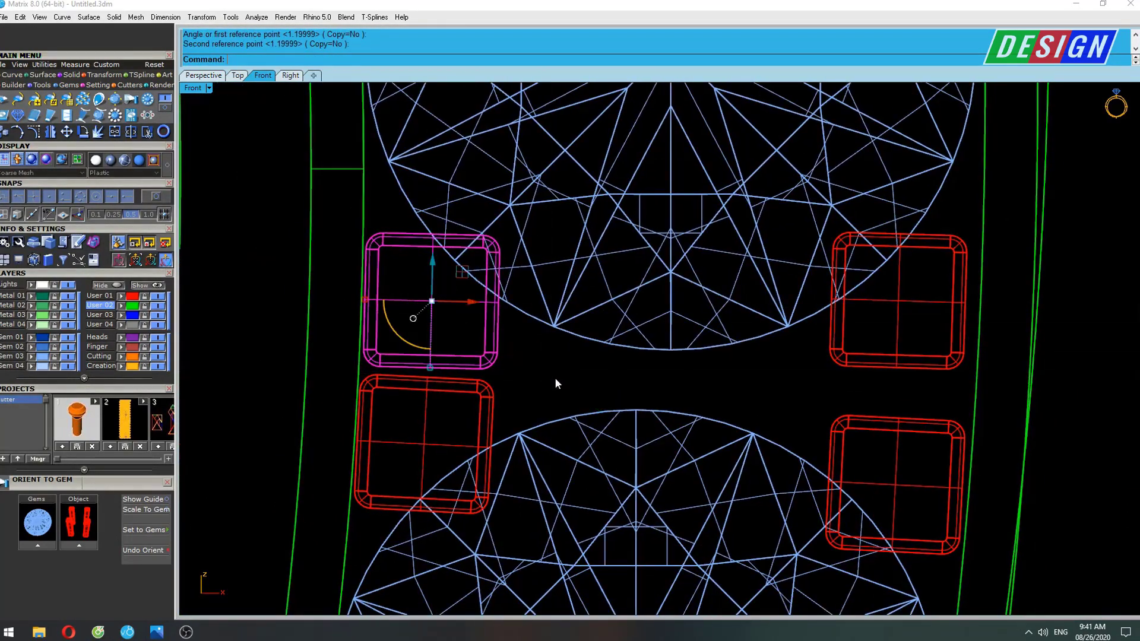
pyautogui.click(462, 357)
pyautogui.click(427, 383)
pyautogui.scroll(-3, 569, 483)
pyautogui.scroll(-2, 569, 483)
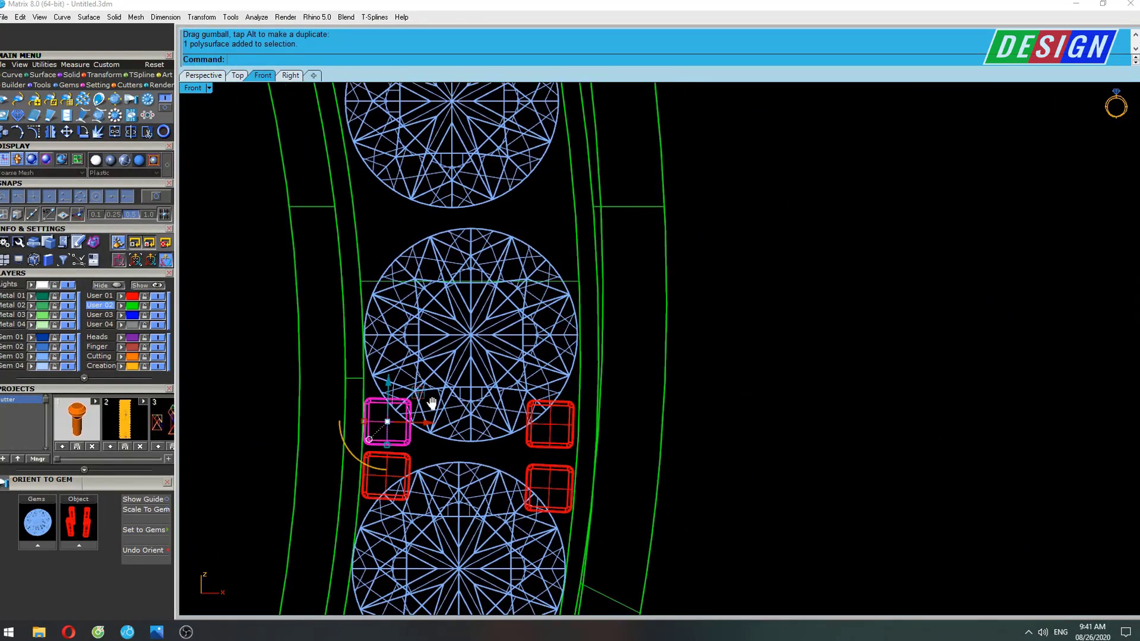
# - Duplicate the prong and rotate the copy about its corner
pyautogui.hotkey('ctrl', 'c')
pyautogui.hotkey('ctrl', 'v')
pyautogui.scroll(2, 414, 268)
pyautogui.scroll(1, 449, 302)
pyautogui.write('rt')
pyautogui.press('Return')
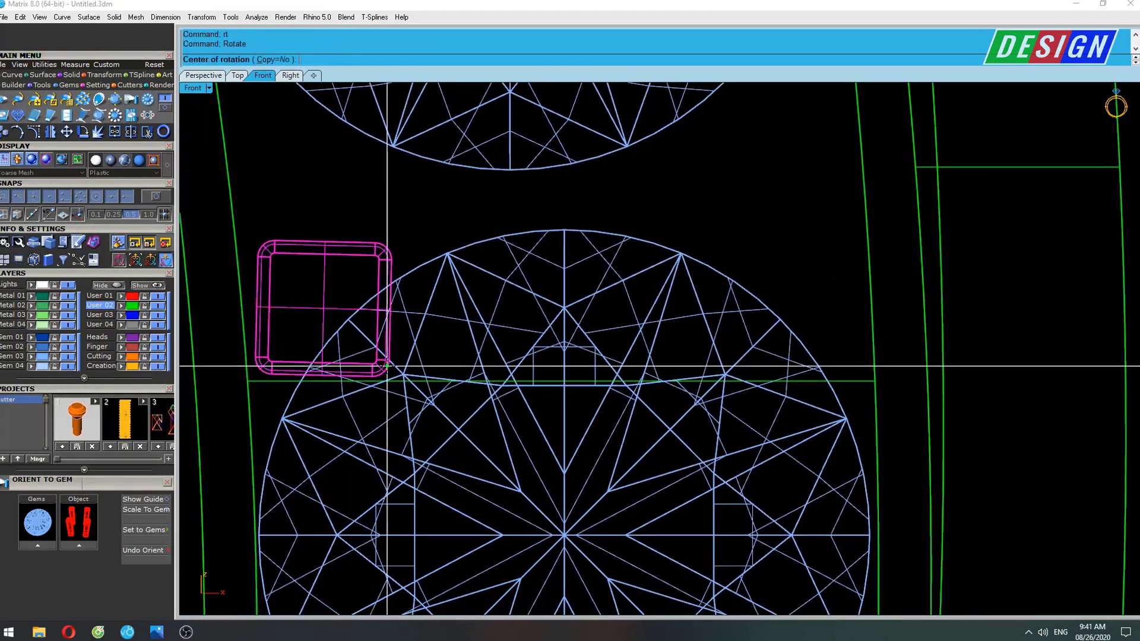
pyautogui.click(387, 366)
pyautogui.click(436, 192)
pyautogui.scroll(-3, 351, 289)
# - Paste another prong copy, rotate it, and position it on the gem's left side
pyautogui.hotkey('ctrl', 'v')
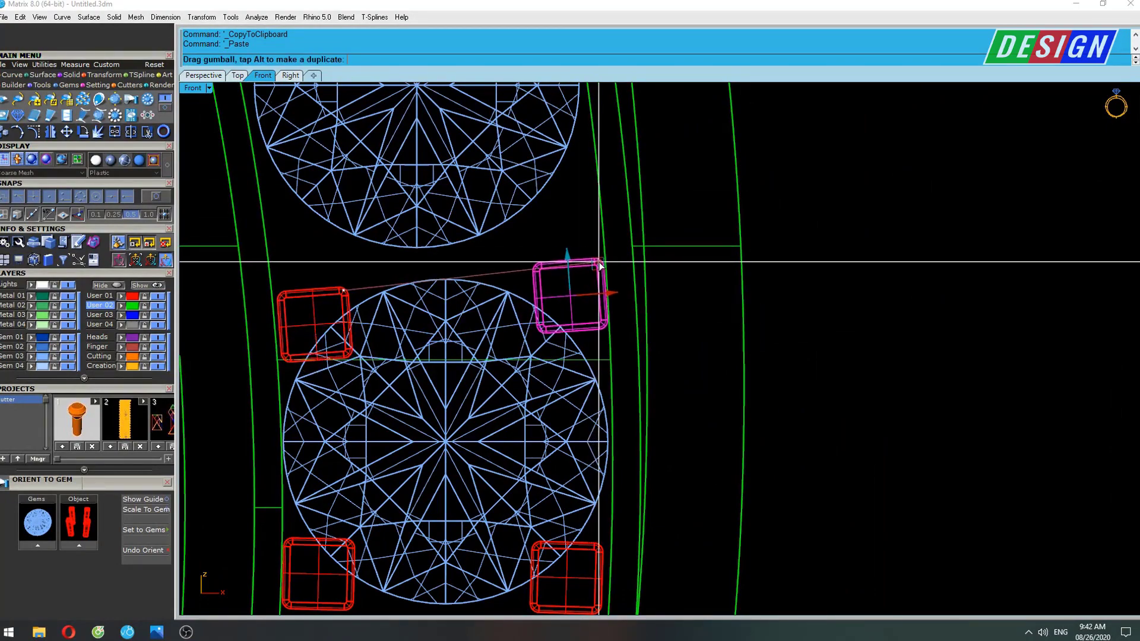
pyautogui.scroll(4, 594, 285)
pyautogui.scroll(-2, 594, 286)
pyautogui.write('rt')
pyautogui.press('Return')
pyautogui.click(400, 420)
pyautogui.click(522, 236)
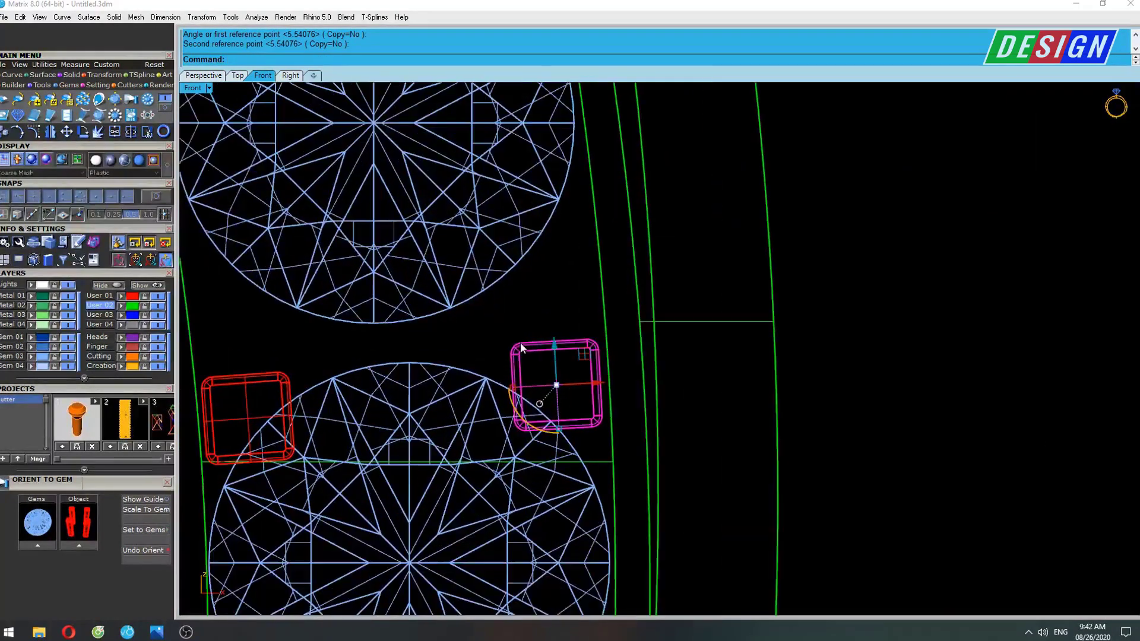
pyautogui.scroll(3, 580, 259)
pyautogui.moveTo(582, 260); pyautogui.dragTo(647, 259, button='right')
pyautogui.moveTo(648, 259)
pyautogui.keyDown('alt'); pyautogui.mouseDown()
pyautogui.moveTo(381, 256)
pyautogui.moveTo(331, 275)
pyautogui.mouseUp(); pyautogui.keyUp('alt')
# - Copy the prong pair around the gem and paste a duplicate
pyautogui.hotkey('ctrl', 'c')
pyautogui.hotkey('ctrl', 'v')
pyautogui.moveTo(309, 297); pyautogui.dragTo(344, 448, button='right')
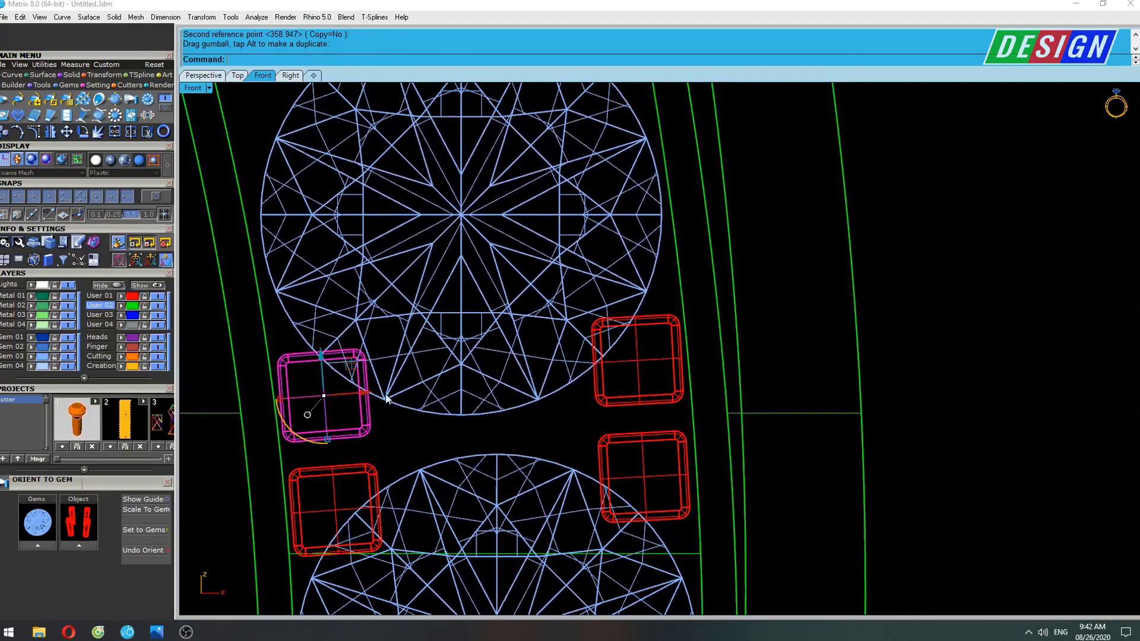
pyautogui.moveTo(345, 444); pyautogui.dragTo(321, 153)
pyautogui.scroll(-3, 441, 443)
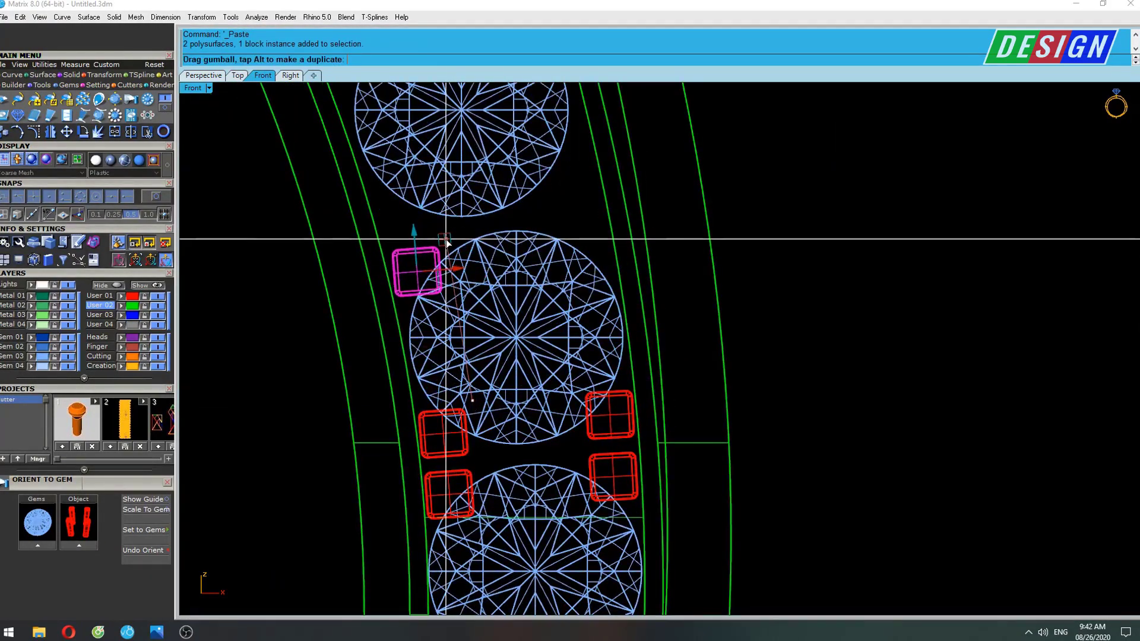
pyautogui.scroll(3, 447, 240)
pyautogui.hotkey('ctrl', 'c')
pyautogui.hotkey('ctrl', 'v')
pyautogui.scroll(2, 419, 248)
# - Move the pasted prong pair into the next gap between gems
pyautogui.moveTo(392, 312); pyautogui.dragTo(834, 216)
pyautogui.scroll(-2, 817, 225)
pyautogui.moveTo(834, 216); pyautogui.dragTo(796, 311, button='right')
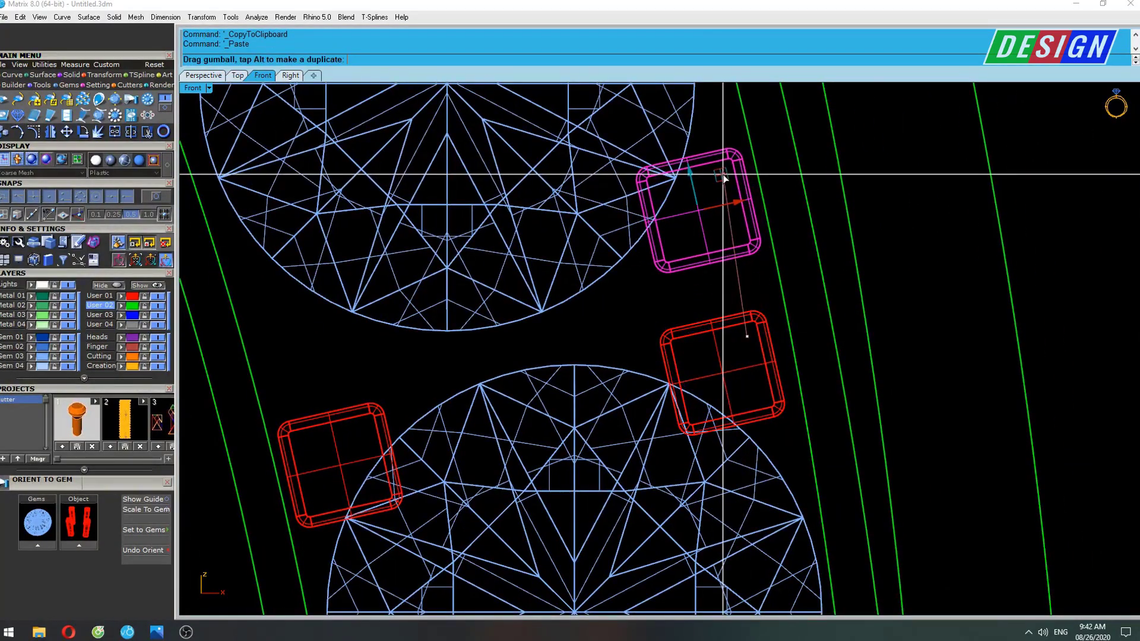
pyautogui.click(707, 238)
pyautogui.moveTo(722, 201); pyautogui.dragTo(686, 210, button='right')
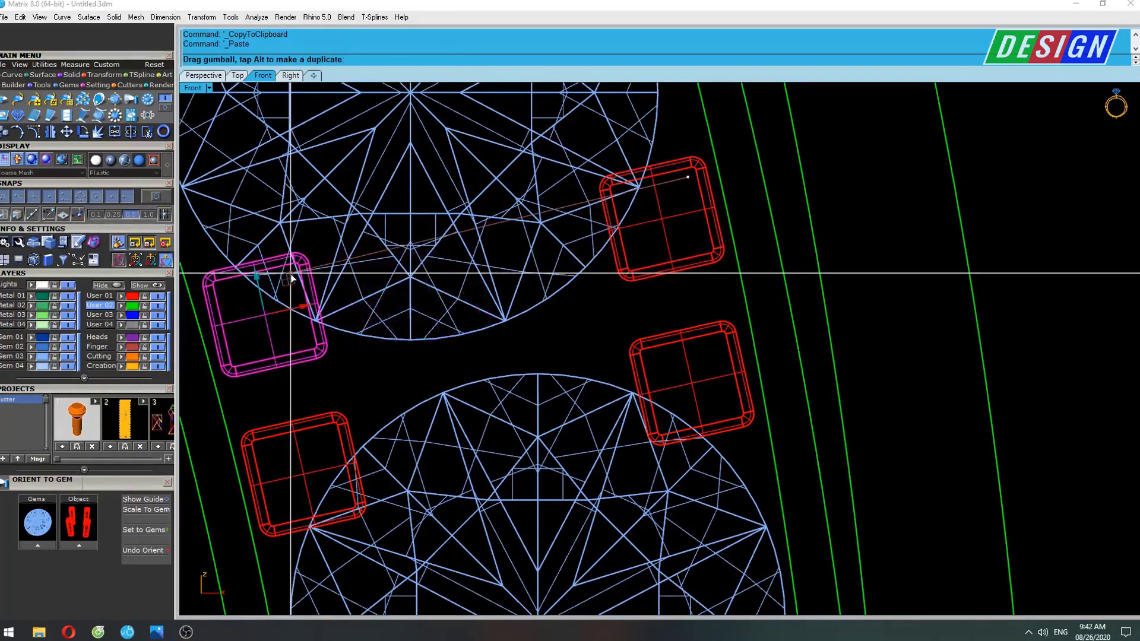
pyautogui.moveTo(291, 278); pyautogui.dragTo(291, 297)
pyautogui.moveTo(321, 318); pyautogui.dragTo(380, 306, button='right')
pyautogui.click(367, 380)
# - Duplicate a prong and rotate the copy using a centre and reference point
pyautogui.scroll(-3, 367, 380)
pyautogui.scroll(-2, 522, 262)
pyautogui.hotkey('ctrl', 'c')
pyautogui.hotkey('ctrl', 'v')
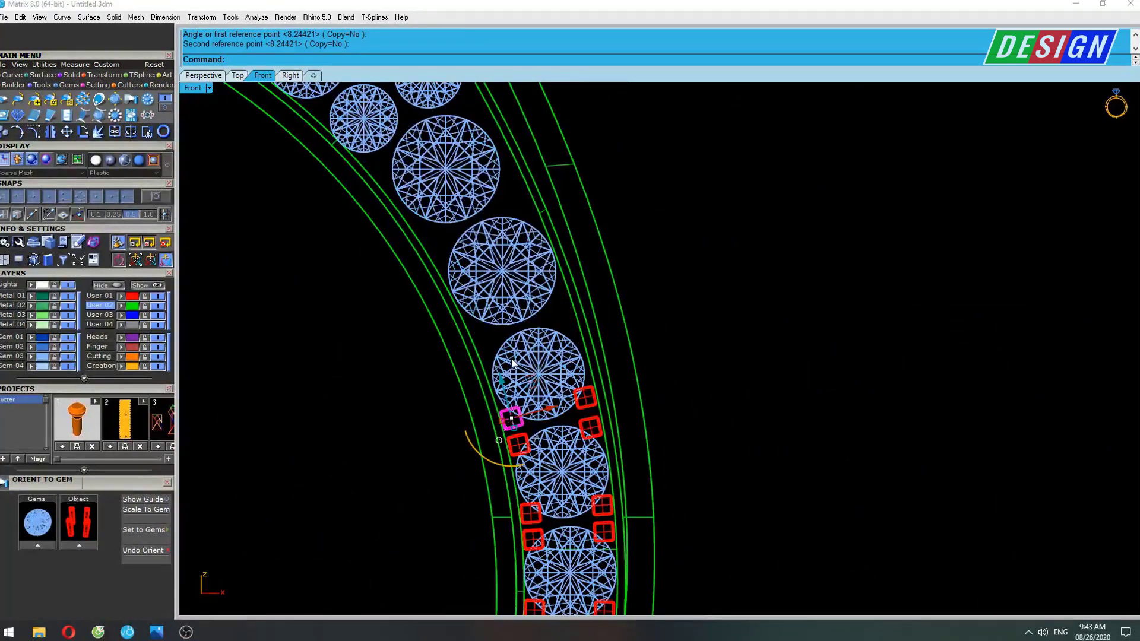
pyautogui.scroll(2, 519, 436)
pyautogui.scroll(3, 469, 289)
pyautogui.scroll(2, 456, 307)
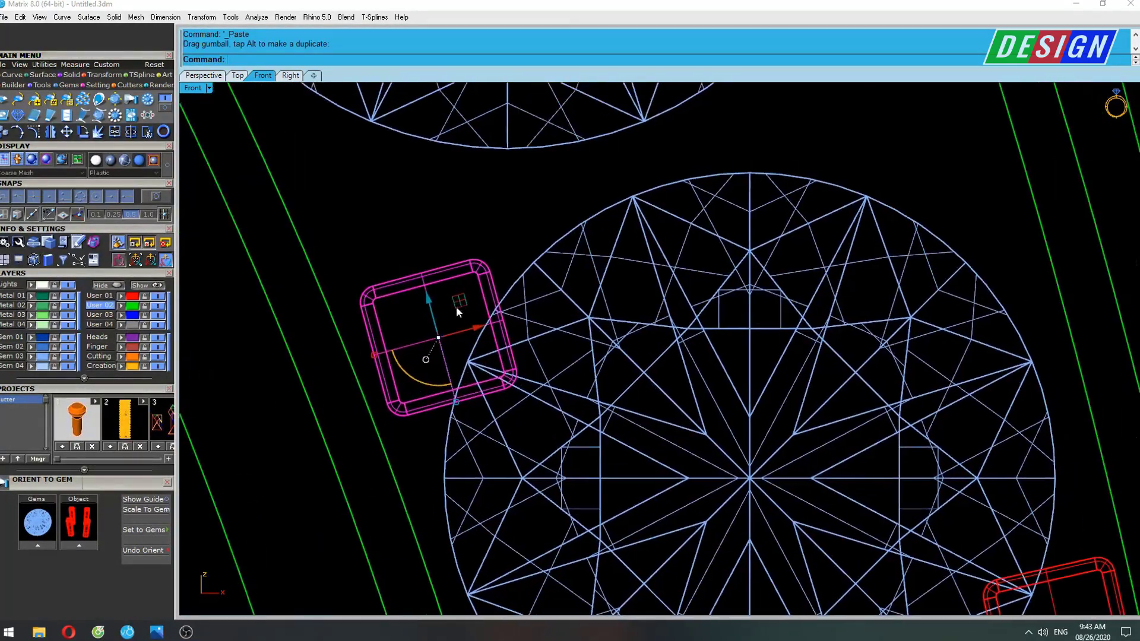
pyautogui.click(548, 378)
pyautogui.click(457, 252)
pyautogui.scroll(-3, 444, 260)
# - Slide the prong copy into the gap between gems, cancelling stray rotations
pyautogui.moveTo(496, 408); pyautogui.dragTo(420, 217)
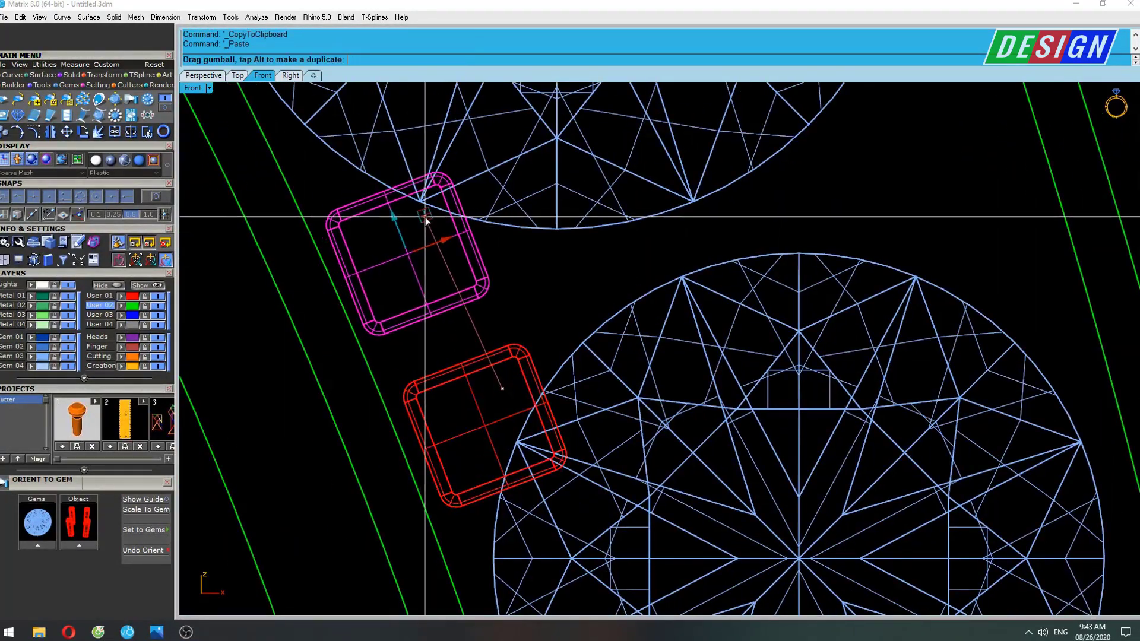
pyautogui.moveTo(420, 217); pyautogui.dragTo(434, 265, button='right')
pyautogui.press('Return')
pyautogui.click(409, 299)
pyautogui.press('Escape')
pyautogui.click(525, 350)
pyautogui.press('Return')
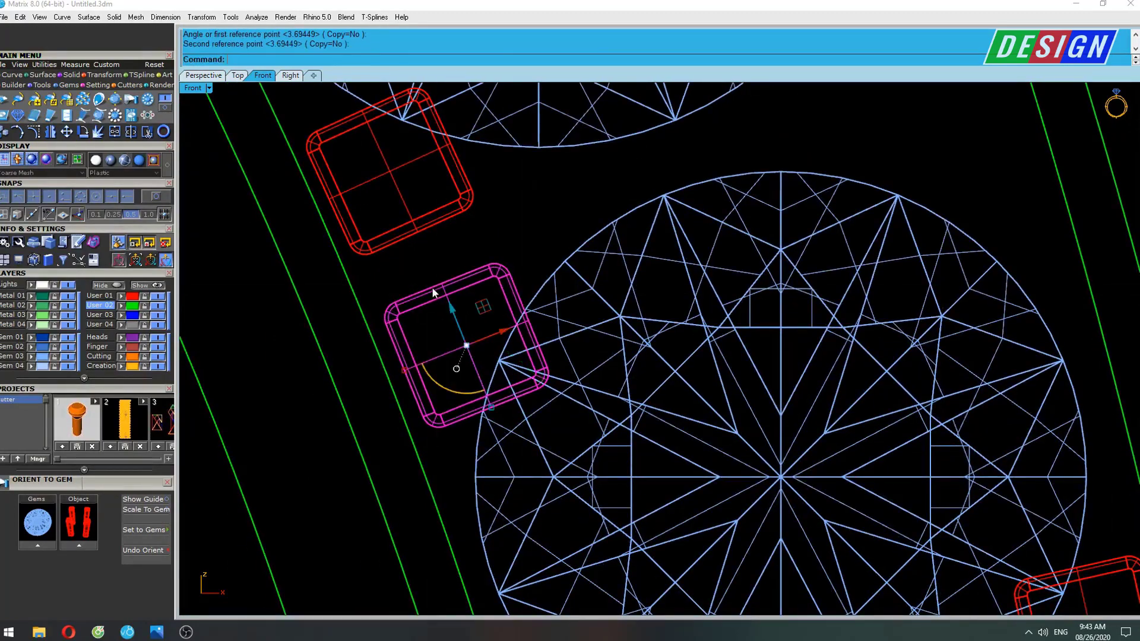
pyautogui.press('Escape')
# - Paste the prong pair into the next gap and adjust the upper prong's position
pyautogui.hotkey('ctrl', 'c')
pyautogui.hotkey('ctrl', 'v')
pyautogui.scroll(-3, 421, 271)
pyautogui.moveTo(433, 262); pyautogui.dragTo(623, 181)
pyautogui.scroll(3, 618, 196)
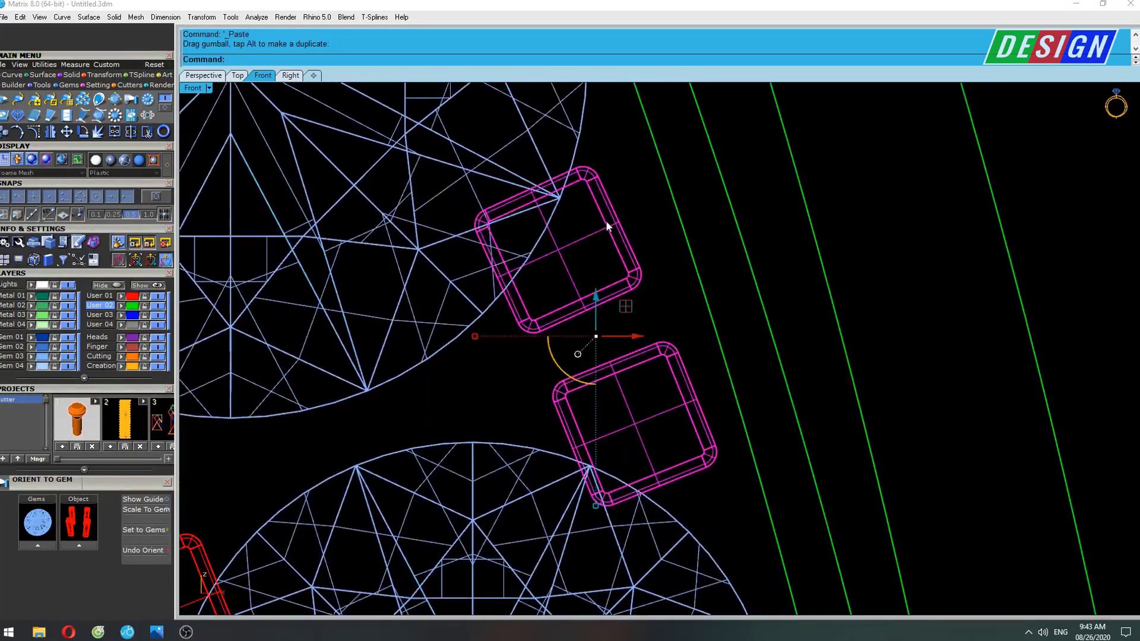
pyautogui.click(607, 225)
pyautogui.moveTo(637, 387); pyautogui.dragTo(610, 324)
pyautogui.click(569, 225)
pyautogui.write('rt')
pyautogui.press('Return')
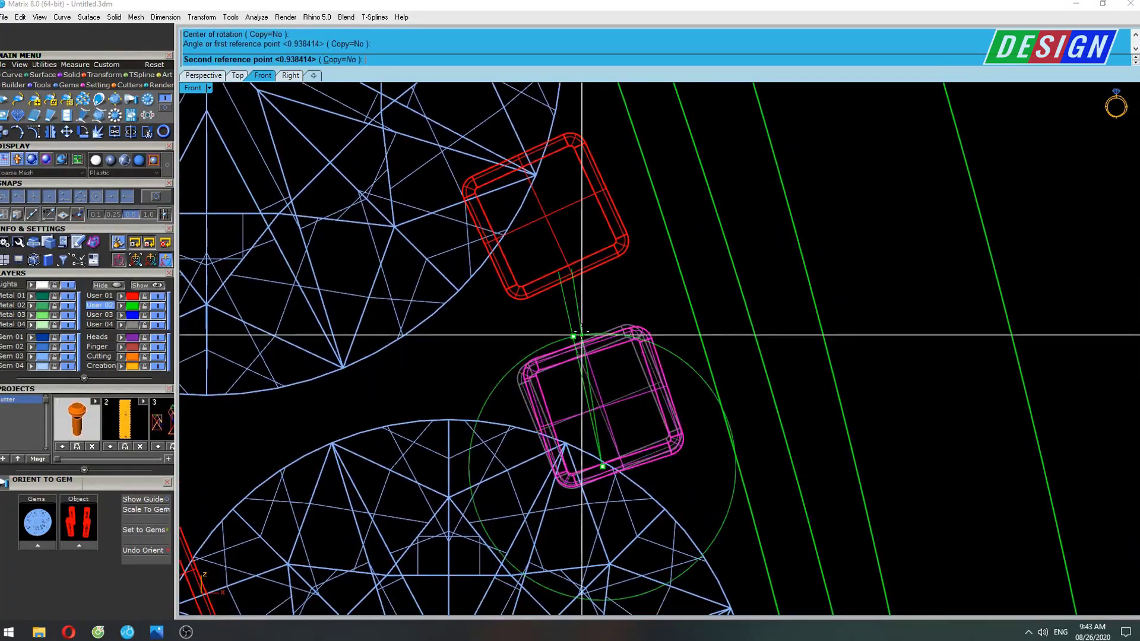
pyautogui.press('Escape')
# - Paste another prong copy and move the copies into the following gap
pyautogui.hotkey('ctrl', 'c')
pyautogui.hotkey('ctrl', 'v')
pyautogui.scroll(-3, 650, 312)
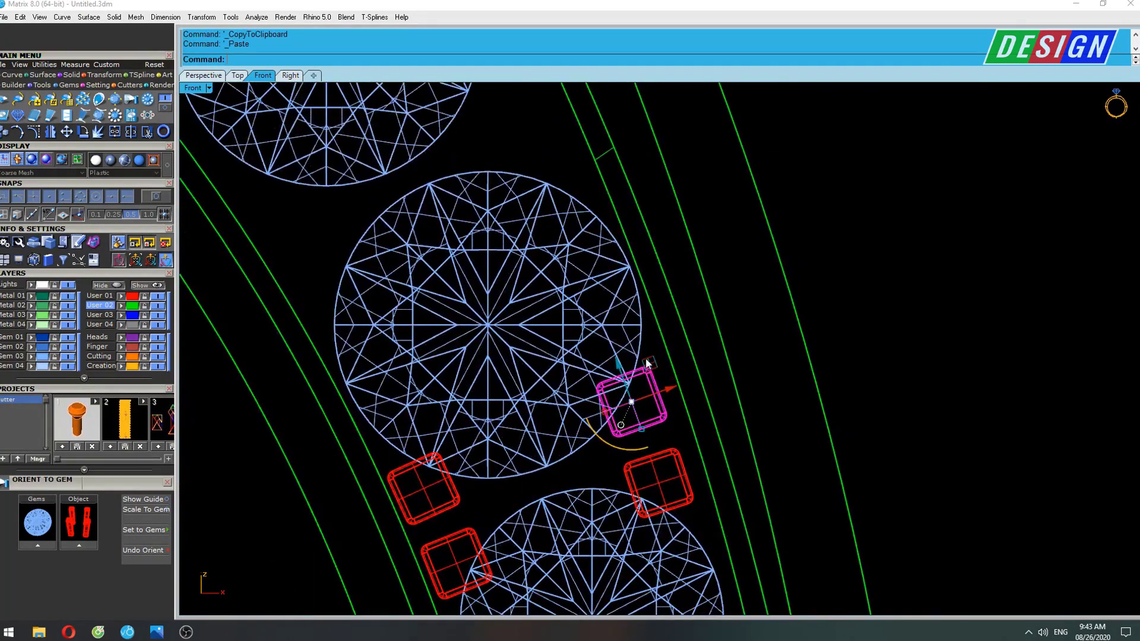
pyautogui.scroll(3, 569, 140)
pyautogui.moveTo(615, 320); pyautogui.dragTo(500, 91)
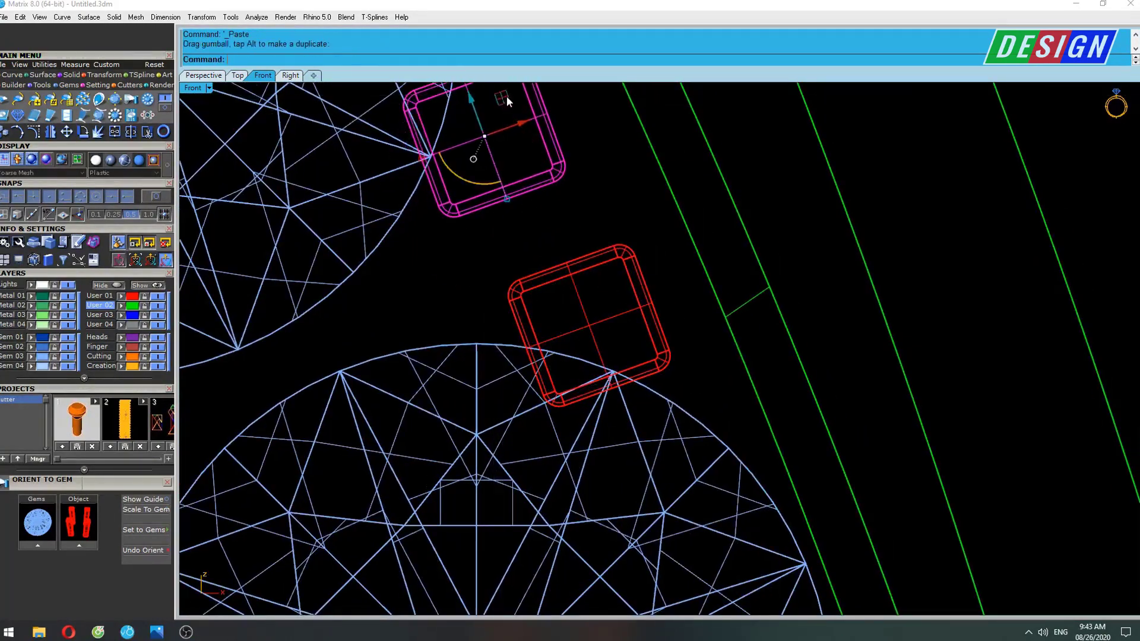
pyautogui.press('Escape')
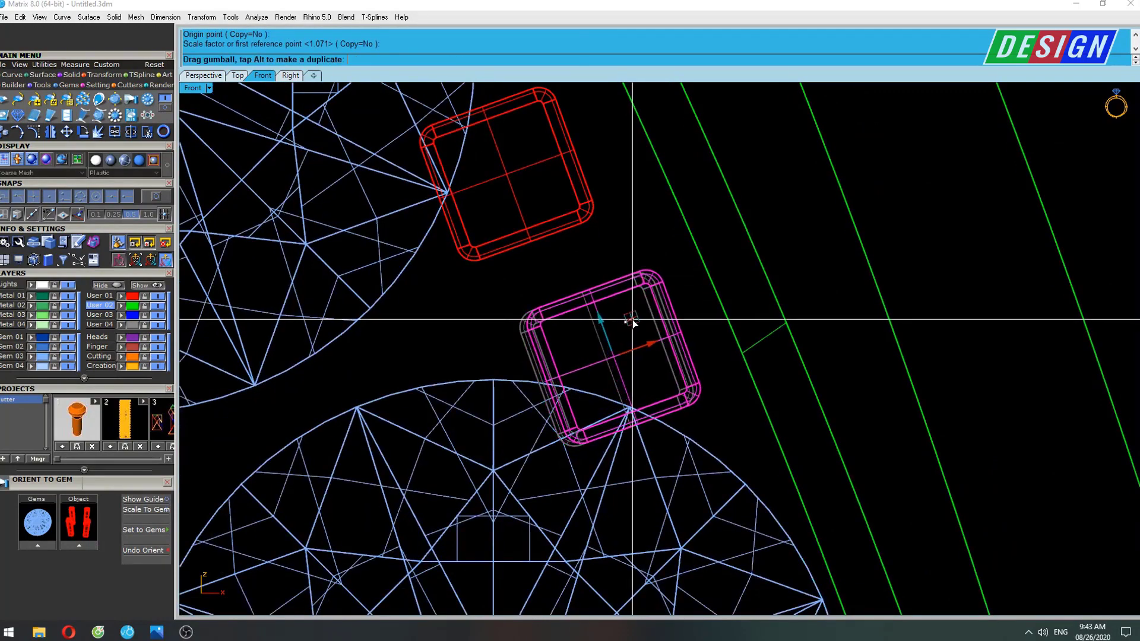
pyautogui.click(556, 189)
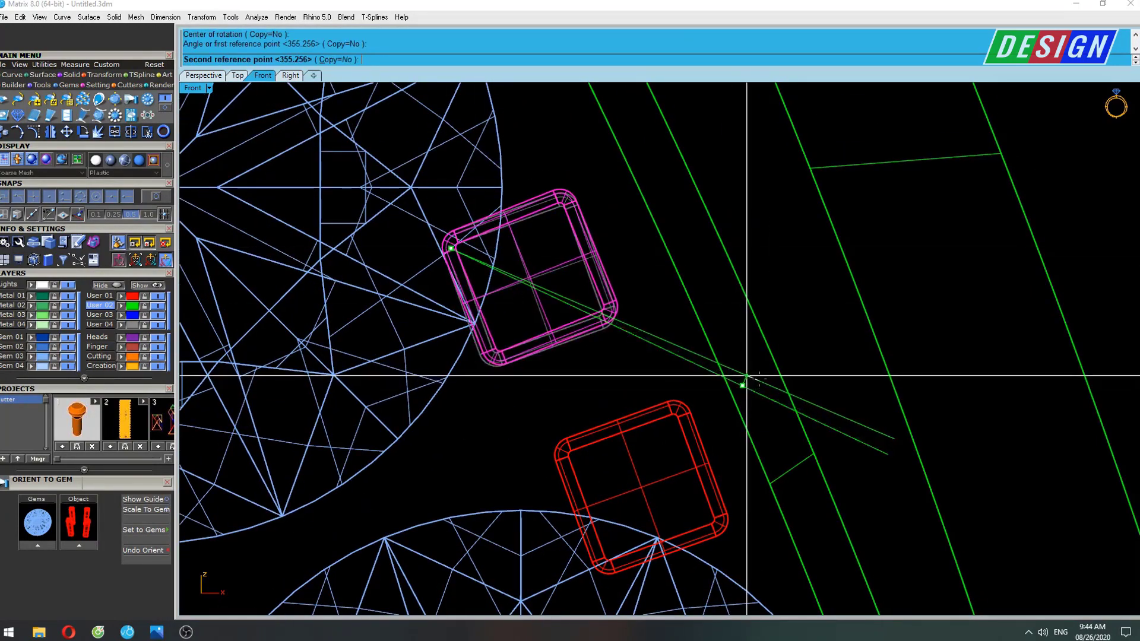
pyautogui.click(656, 411)
pyautogui.scroll(-3, 557, 293)
pyautogui.keyDown('shift'); pyautogui.click(641, 214); pyautogui.keyUp('shift')
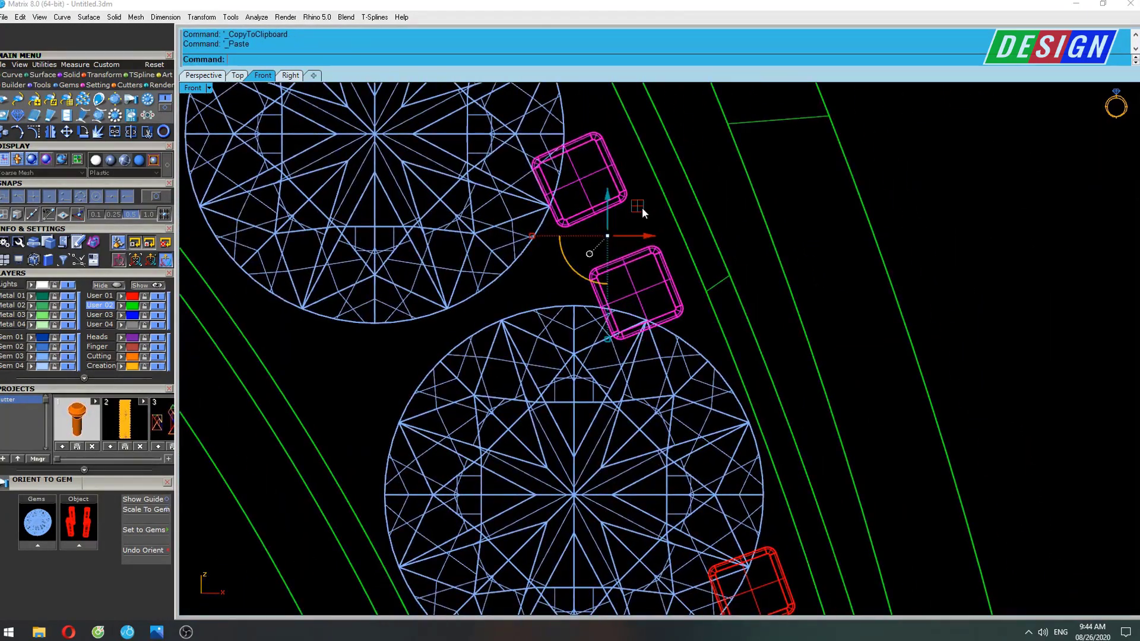
pyautogui.moveTo(641, 214); pyautogui.dragTo(364, 364)
# - Rotate the prong to its new angle and nudge the upper-left prong beside the gem
pyautogui.scroll(3, 364, 364)
pyautogui.rightClick(522, 321)
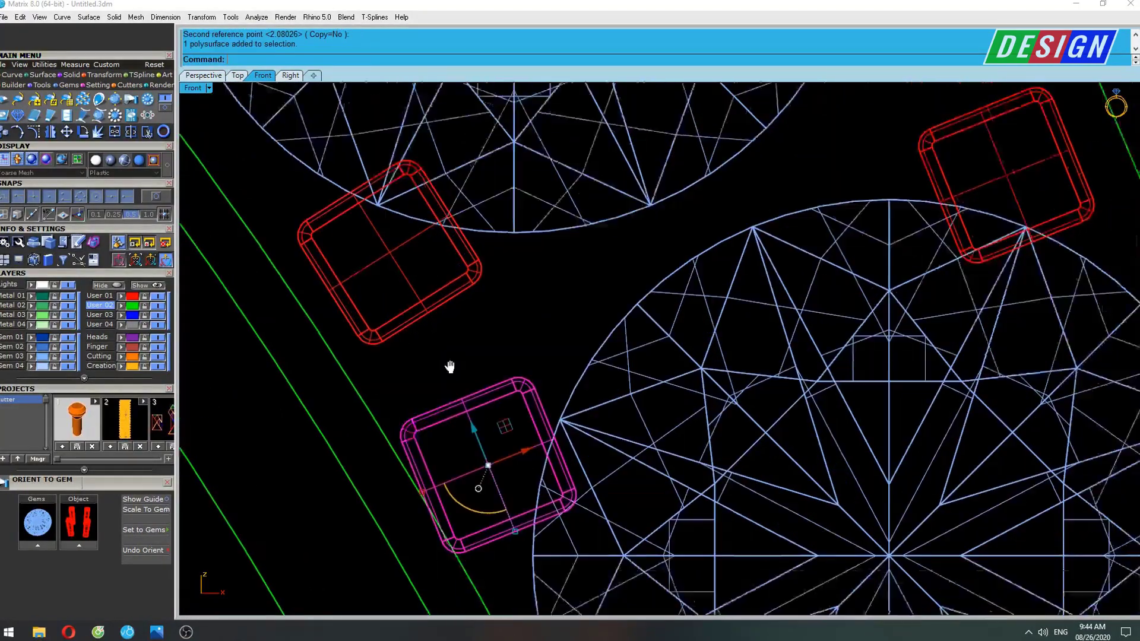
pyautogui.click(506, 423)
pyautogui.click(446, 188)
pyautogui.click(466, 266)
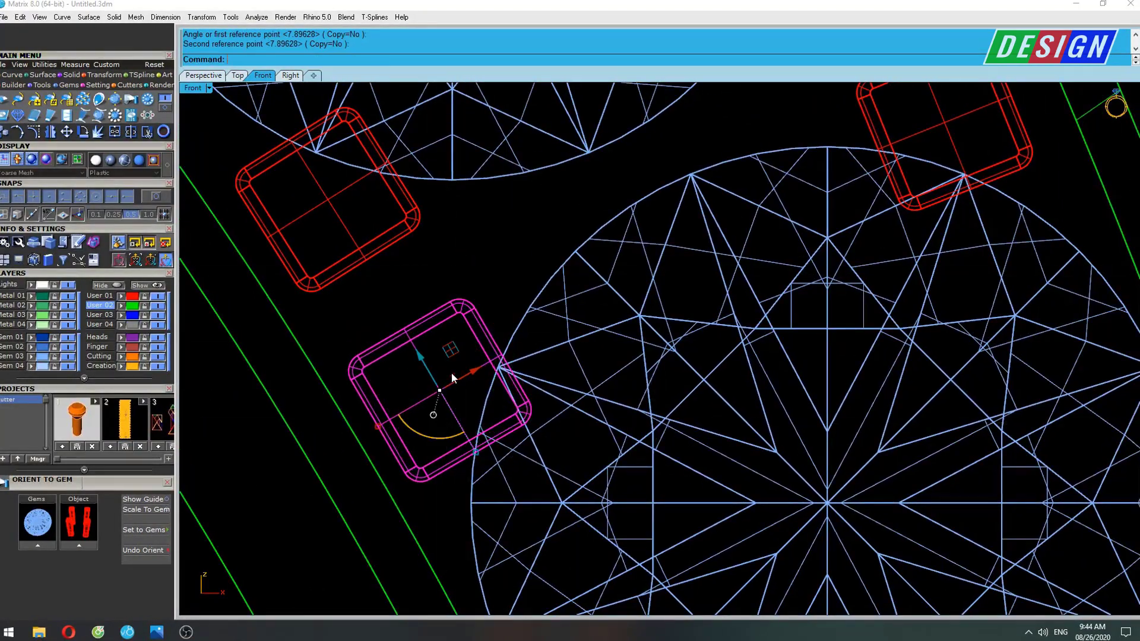
pyautogui.click(400, 254)
pyautogui.moveTo(383, 234); pyautogui.dragTo(675, 276, button='right')
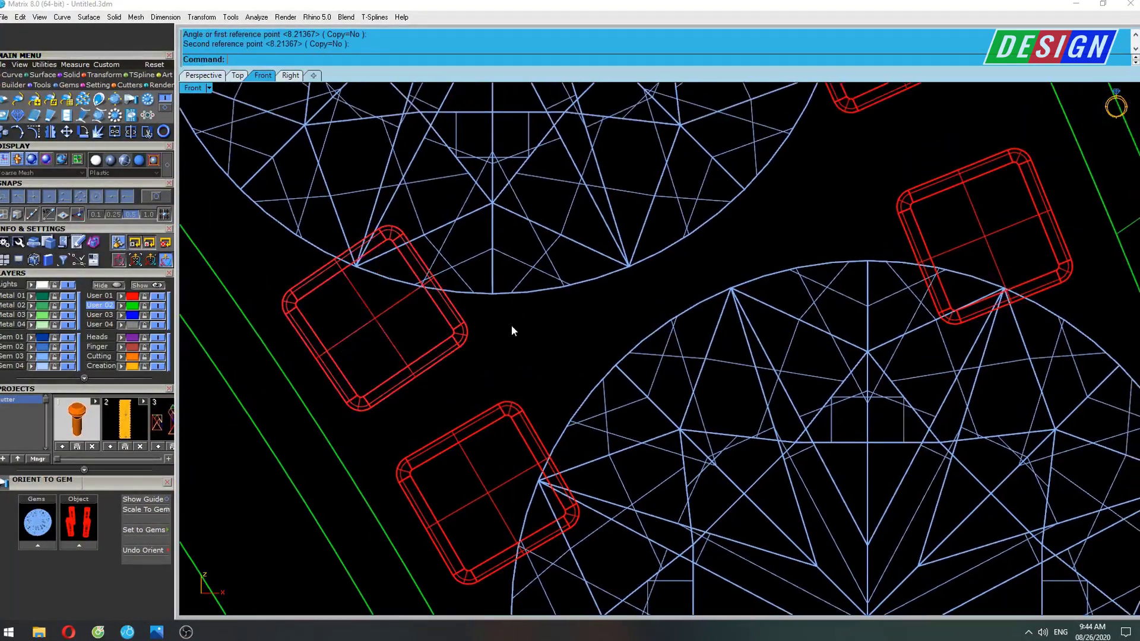
pyautogui.scroll(-3, 688, 272)
# - Duplicate the prong beside the large gem and move the copy up off the original
pyautogui.click(623, 254)
pyautogui.rightClick(649, 211)
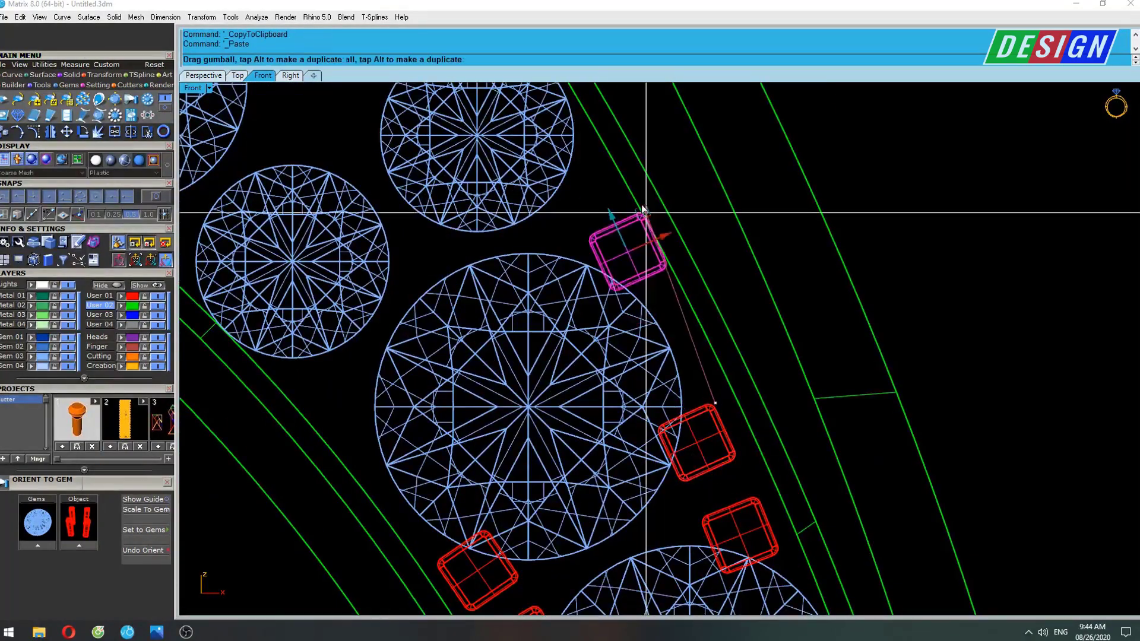
pyautogui.scroll(3, 649, 212)
pyautogui.scroll(-2, 603, 212)
pyautogui.click(651, 225)
pyautogui.press('Escape')
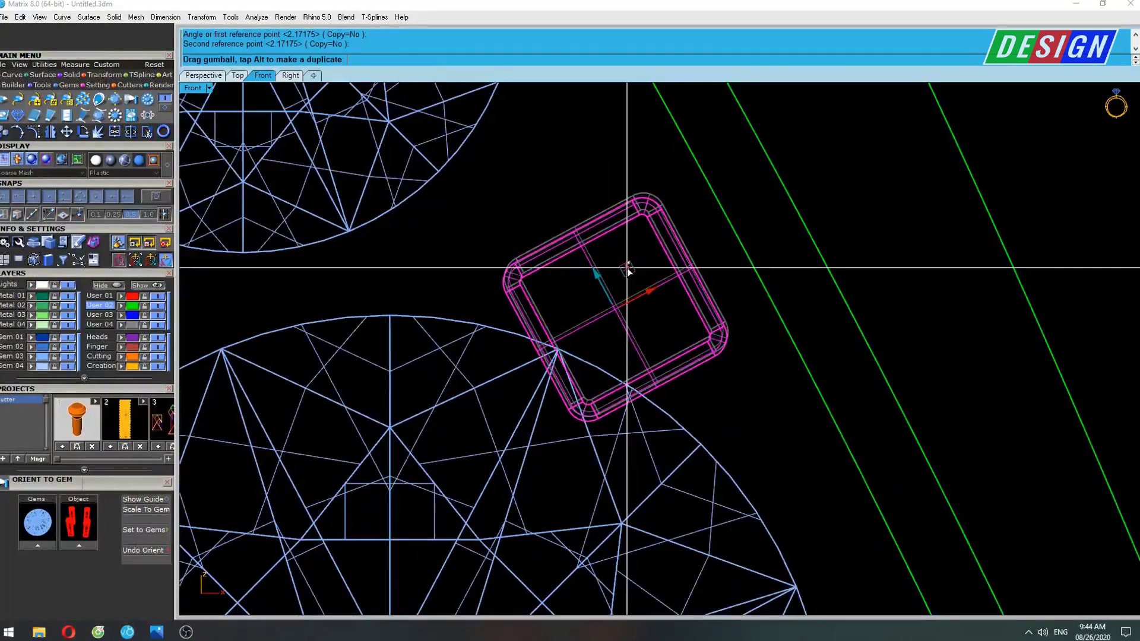
pyautogui.hotkey('ctrl', 'c')
pyautogui.hotkey('ctrl', 'v')
pyautogui.moveTo(635, 361); pyautogui.dragTo(616, 252)
# - Shift the lower prong toward the gem, then onto the upper gem's edge
pyautogui.scroll(3, 601, 240)
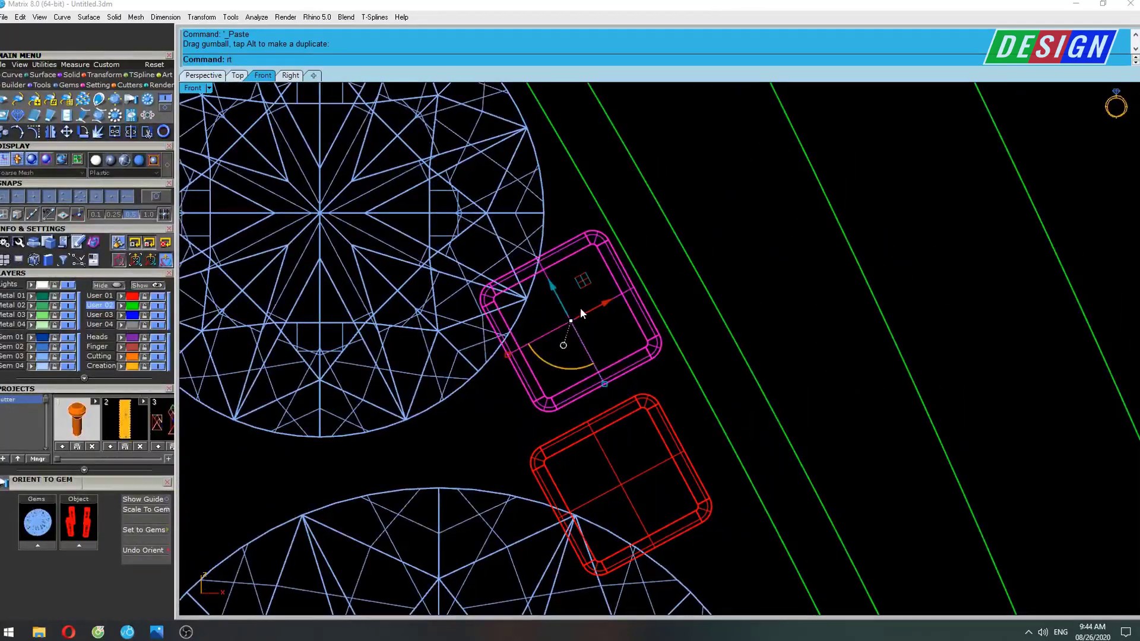
pyautogui.click(653, 428)
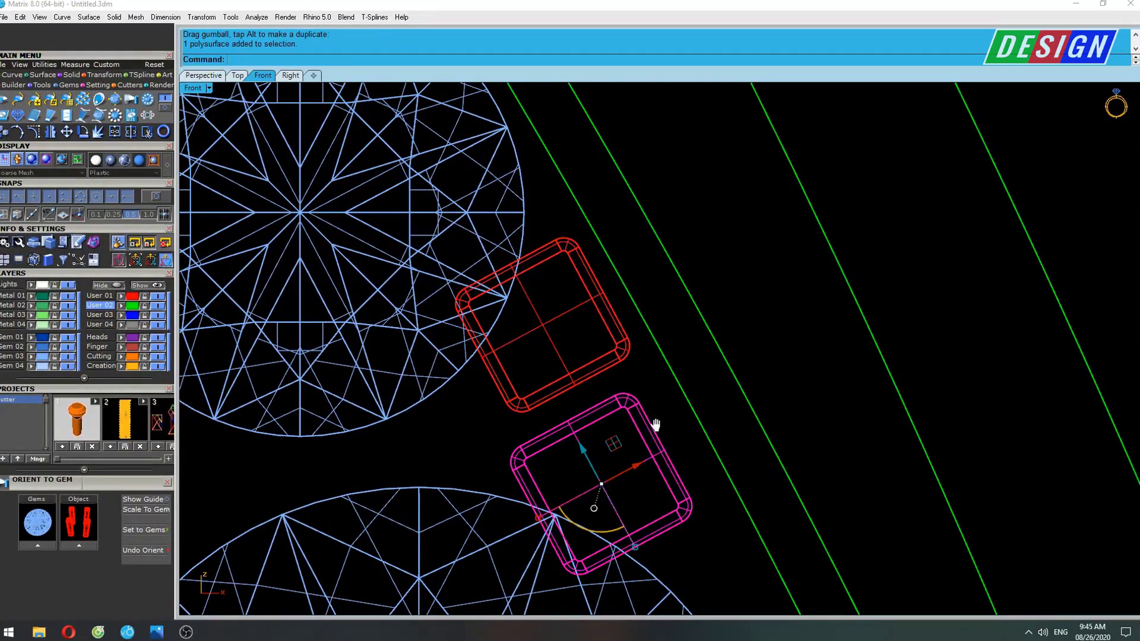
pyautogui.moveTo(657, 426); pyautogui.dragTo(586, 350, button='right')
pyautogui.scroll(-2, 586, 341)
pyautogui.scroll(-2, 623, 338)
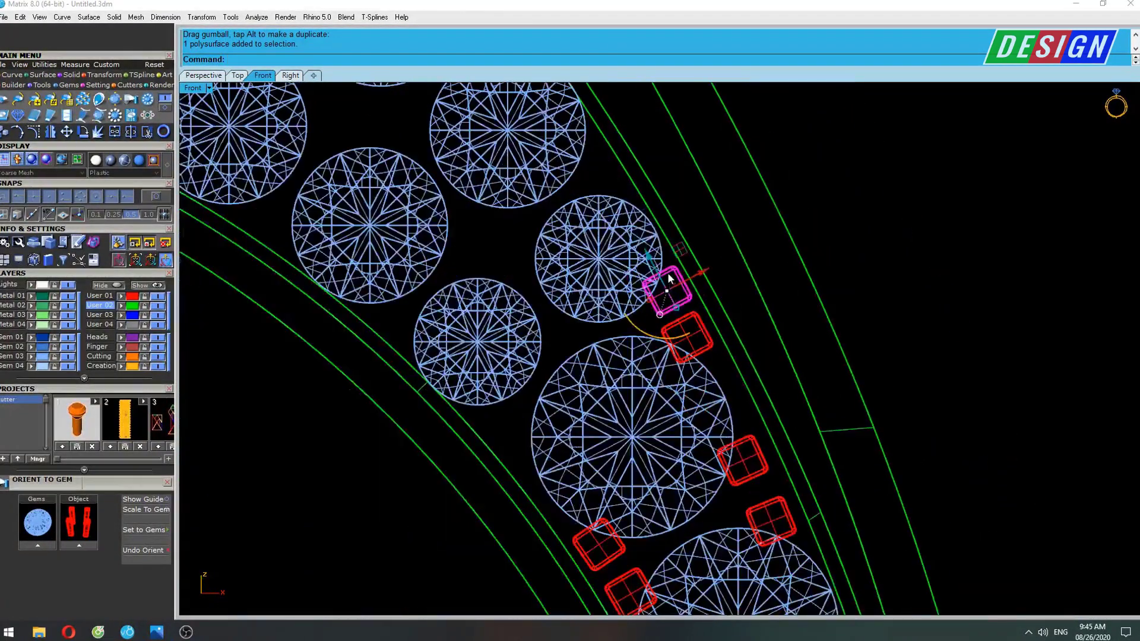
pyautogui.scroll(-1, 663, 334)
pyautogui.scroll(3, 659, 268)
pyautogui.moveTo(522, 534); pyautogui.dragTo(402, 338)
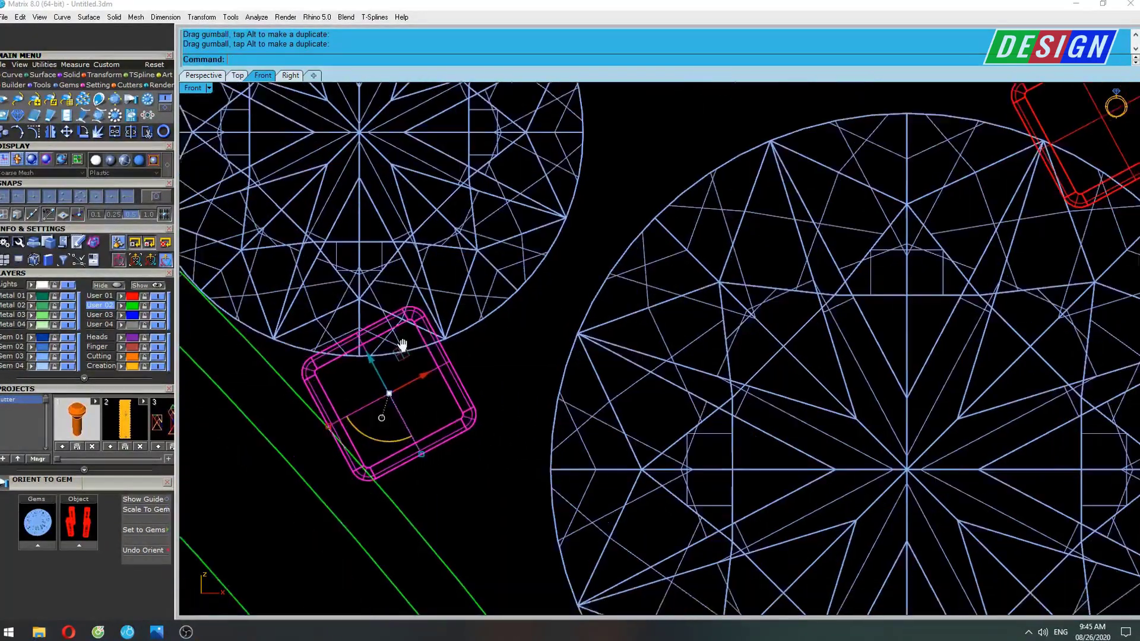
pyautogui.write('r')
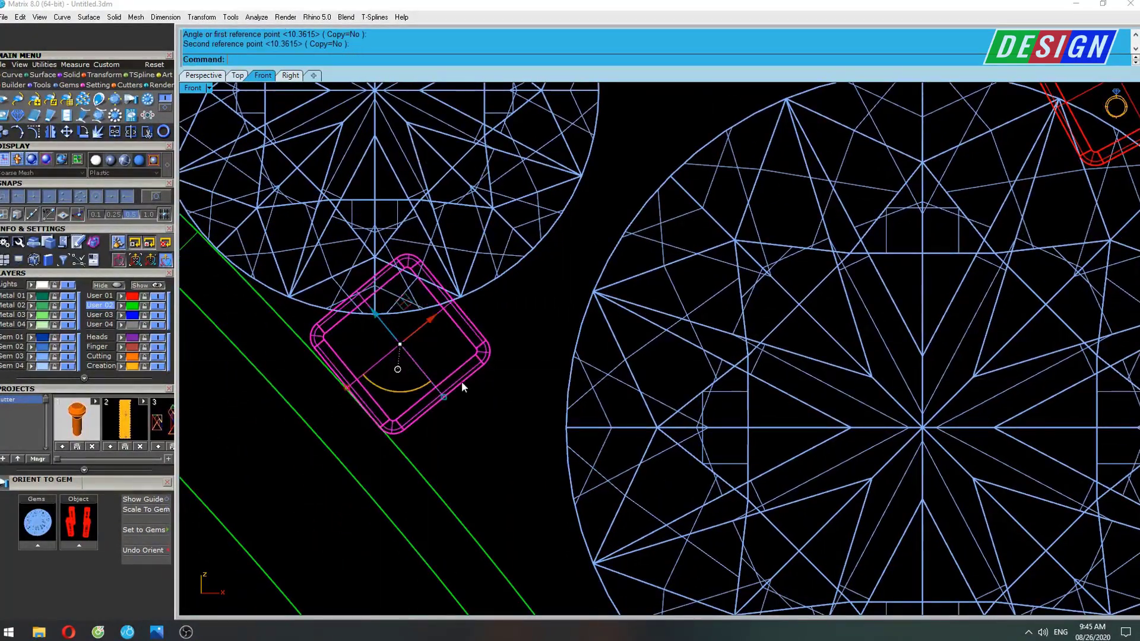
pyautogui.scroll(-2, 427, 333)
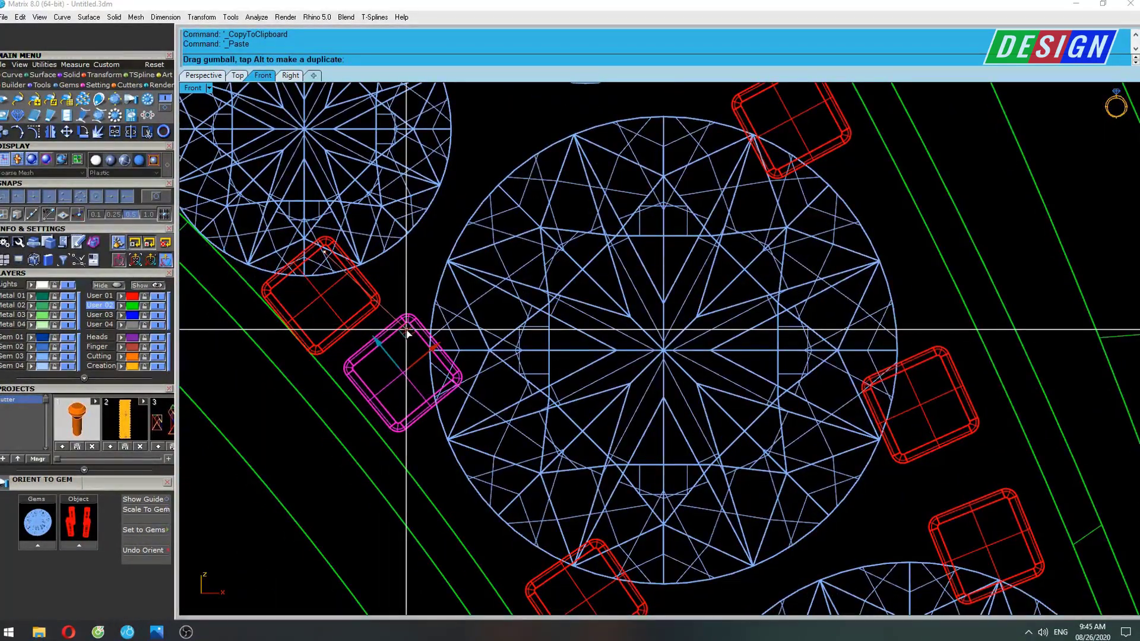
# - Paste a copy of the positioned prong and start rotating it about its corner
pyautogui.hotkey('ctrl', 'c')
pyautogui.hotkey('ctrl', 'v')
pyautogui.scroll(-3, 433, 255)
pyautogui.scroll(2, 651, 361)
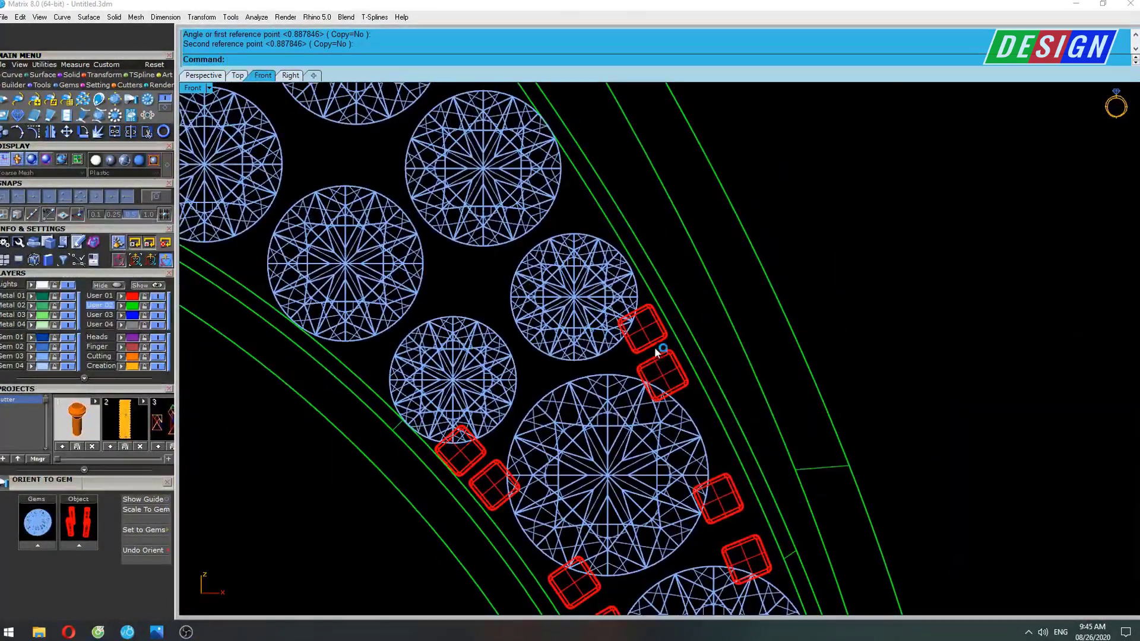
pyautogui.scroll(2, 652, 361)
pyautogui.scroll(3, 556, 206)
pyautogui.click(460, 277)
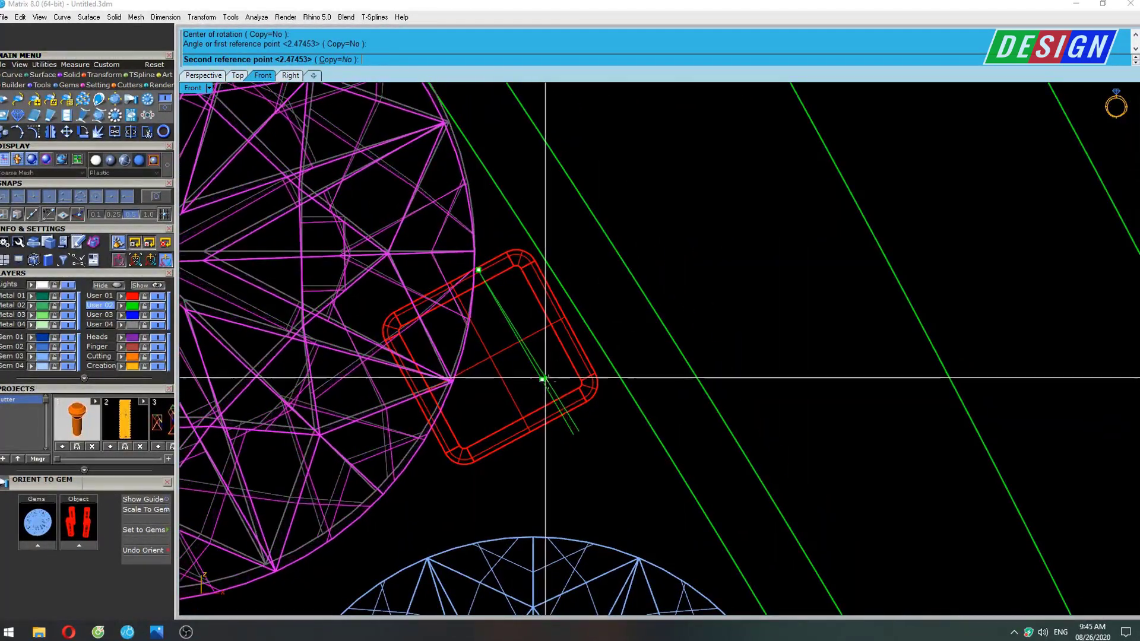
pyautogui.click(595, 437)
pyautogui.press('Escape')
# - Paste fresh prong copies and place them beside the original prong next to the gem
pyautogui.hotkey('ctrl', 'v')
pyautogui.scroll(-2, 505, 301)
pyautogui.scroll(2, 478, 272)
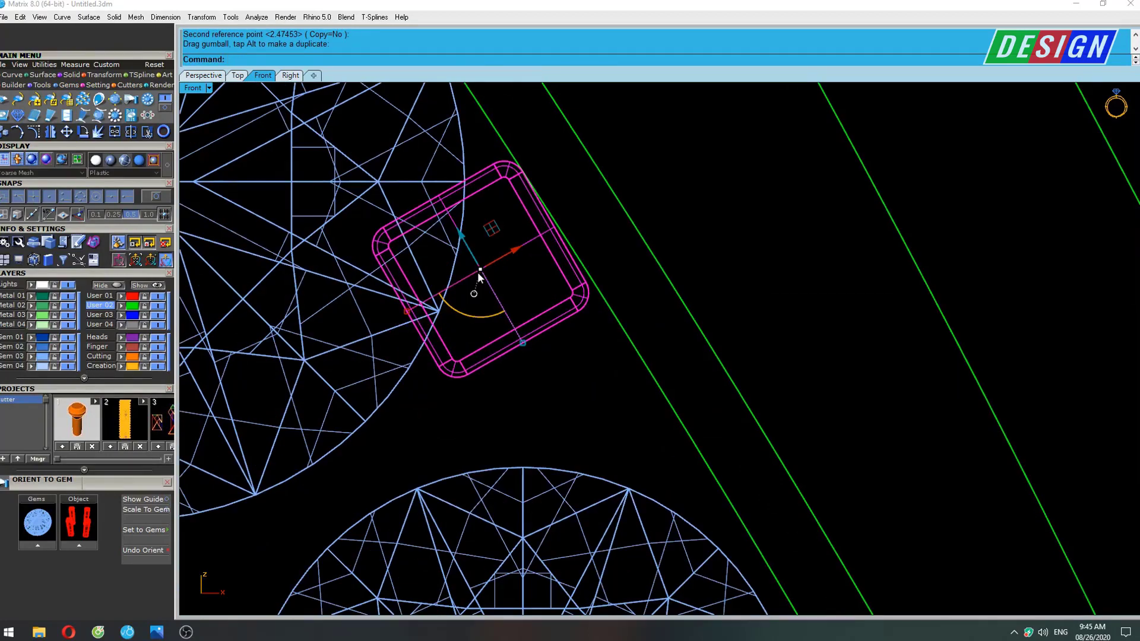
pyautogui.moveTo(477, 272); pyautogui.dragTo(588, 426)
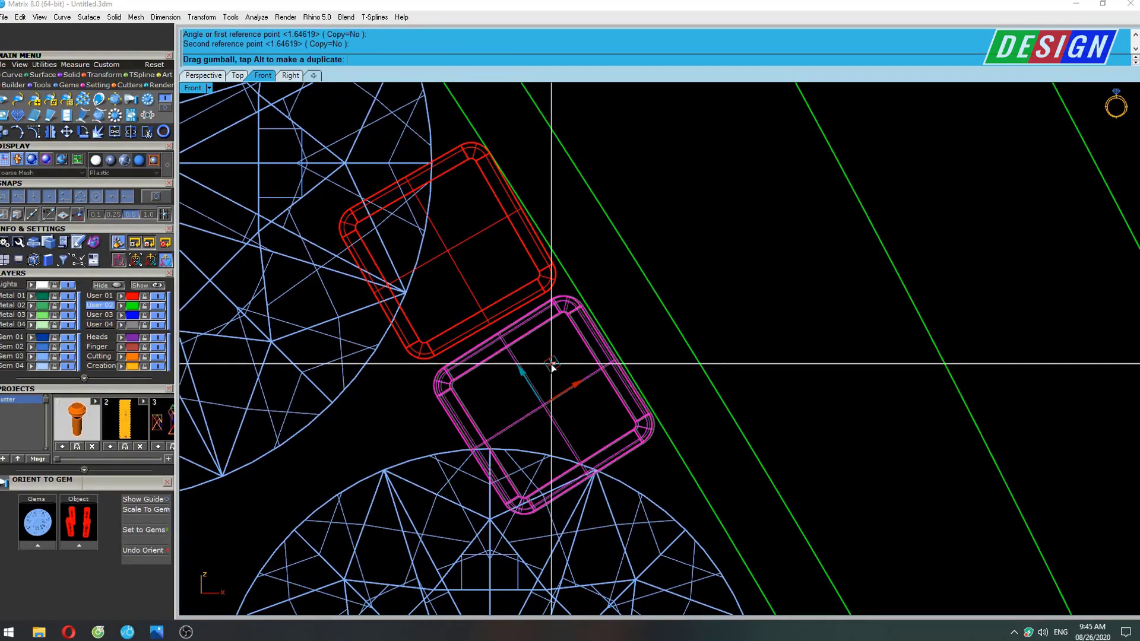
pyautogui.scroll(-3, 590, 372)
pyautogui.hotkey('ctrl', 'v')
pyautogui.scroll(3, 538, 290)
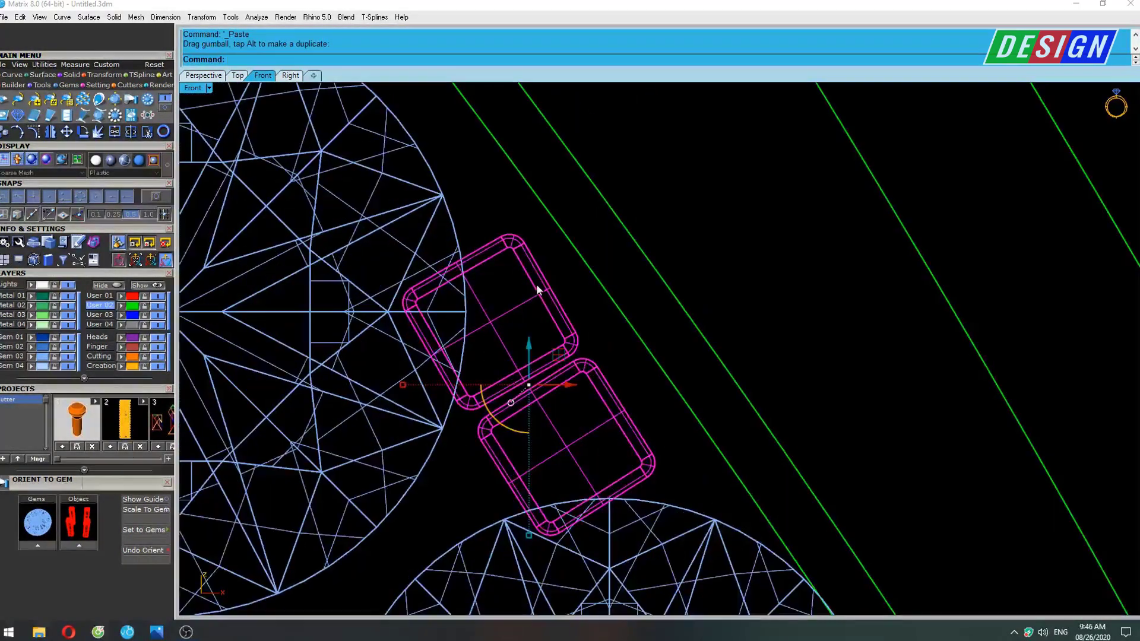
pyautogui.click(539, 290)
pyautogui.click(631, 422)
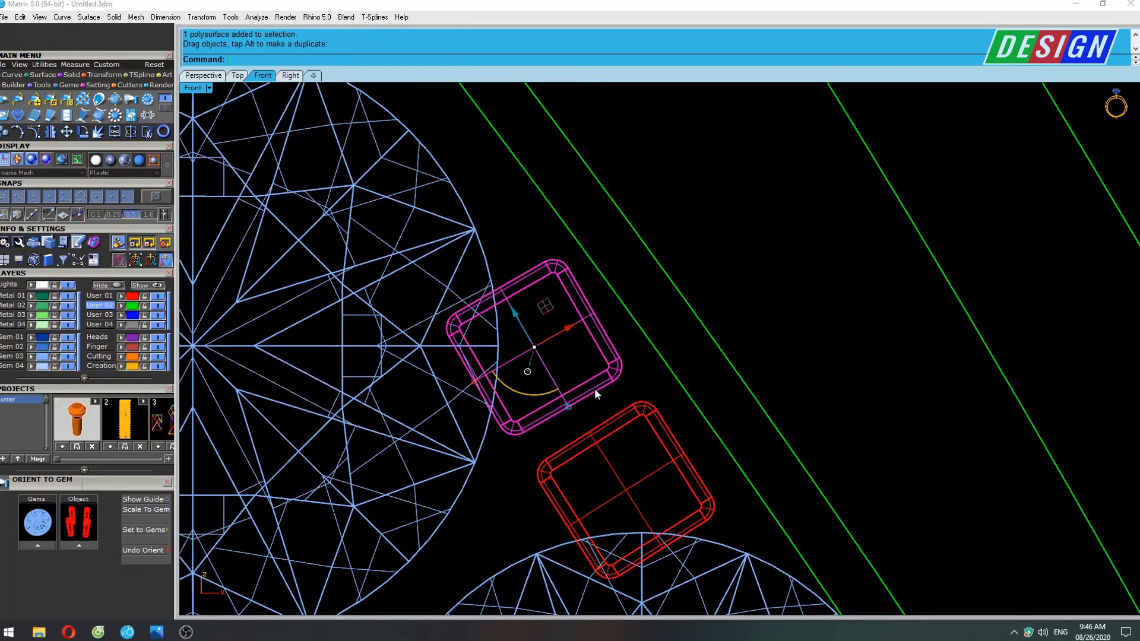
pyautogui.moveTo(595, 392); pyautogui.dragTo(569, 401, button='right')
# - Seat the prong pair between the gems and move a copy toward the row's end
pyautogui.click(649, 465)
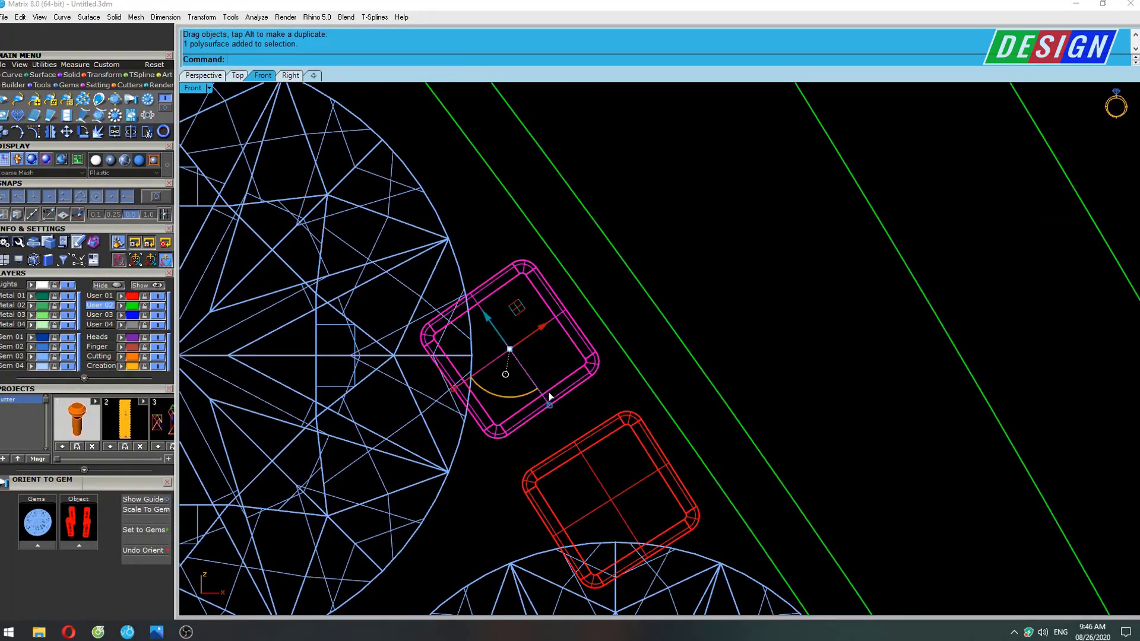
pyautogui.scroll(-4, 550, 396)
pyautogui.scroll(2, 575, 377)
pyautogui.moveTo(516, 275); pyautogui.dragTo(516, 276)
pyautogui.scroll(3, 532, 327)
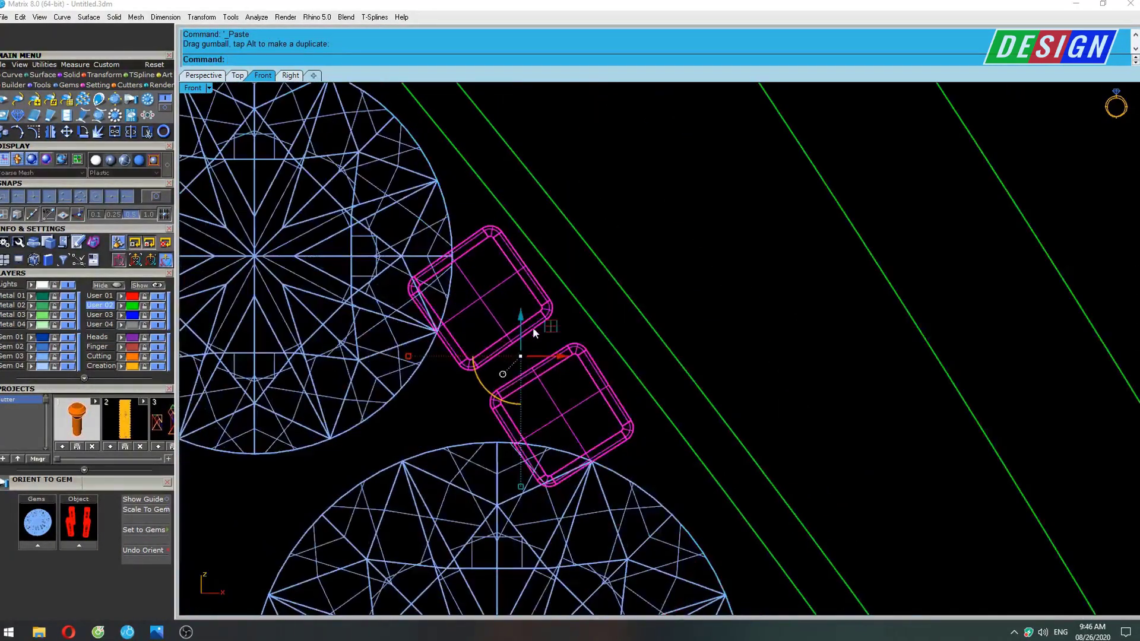
pyautogui.moveTo(569, 377); pyautogui.dragTo(569, 377)
pyautogui.scroll(-3, 580, 326)
pyautogui.hotkey('ctrl', 'a')
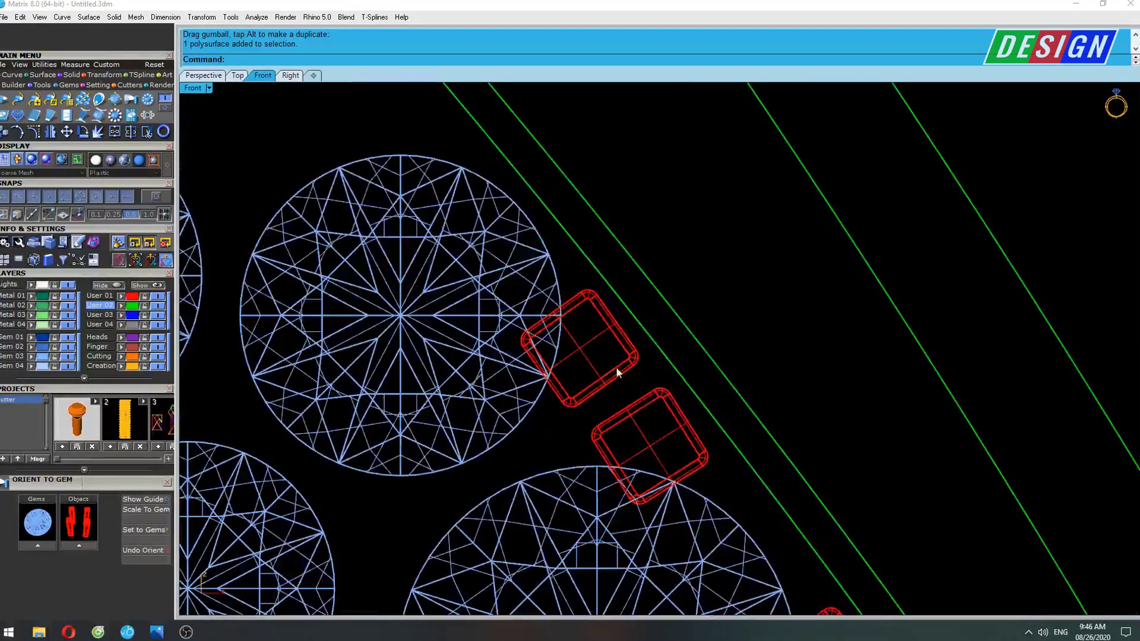
pyautogui.scroll(2, 618, 375)
pyautogui.moveTo(380, 155); pyautogui.dragTo(593, 309, button='right')
pyautogui.scroll(-1, 593, 309)
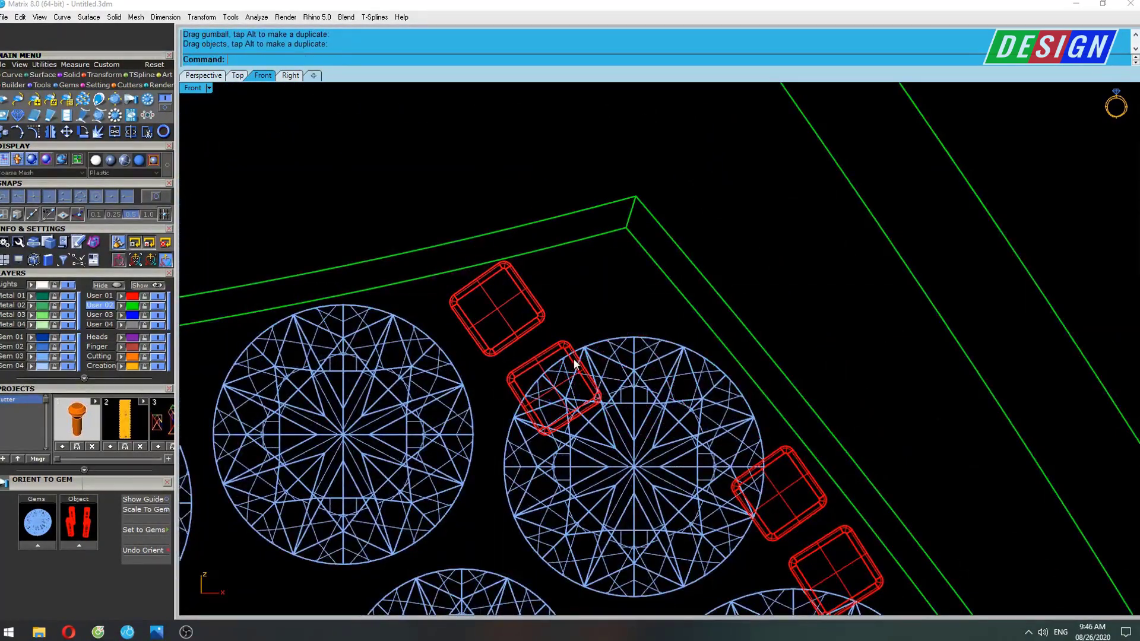
# - Place the copied prong near the corner gem and rotate it to follow the row
pyautogui.scroll(3, 652, 274)
pyautogui.moveTo(651, 275); pyautogui.dragTo(501, 295)
pyautogui.scroll(-3, 501, 295)
pyautogui.scroll(4, 502, 296)
pyautogui.write('rt')
pyautogui.press('Return')
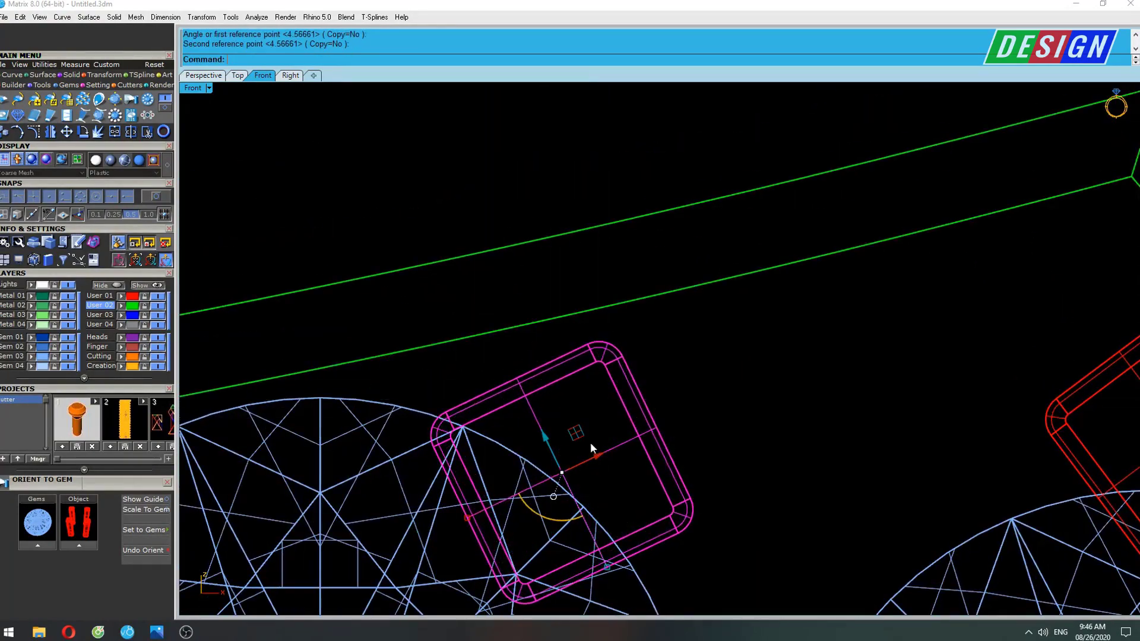
pyautogui.click(427, 398)
pyautogui.click(549, 382)
pyautogui.click(462, 406)
pyautogui.click(560, 421)
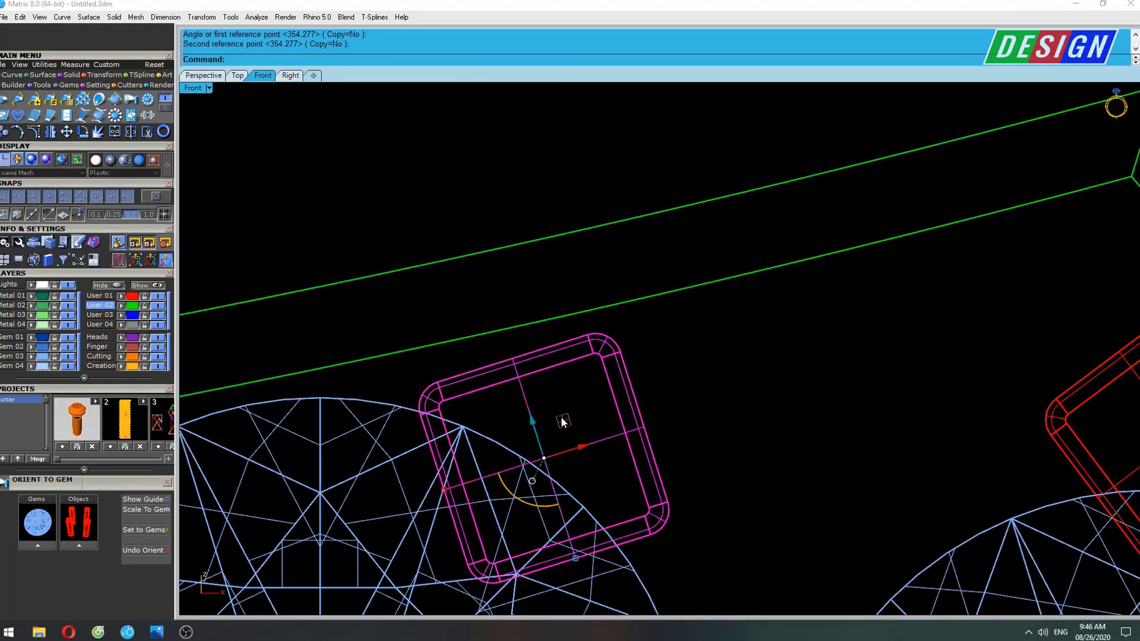
pyautogui.click(740, 381)
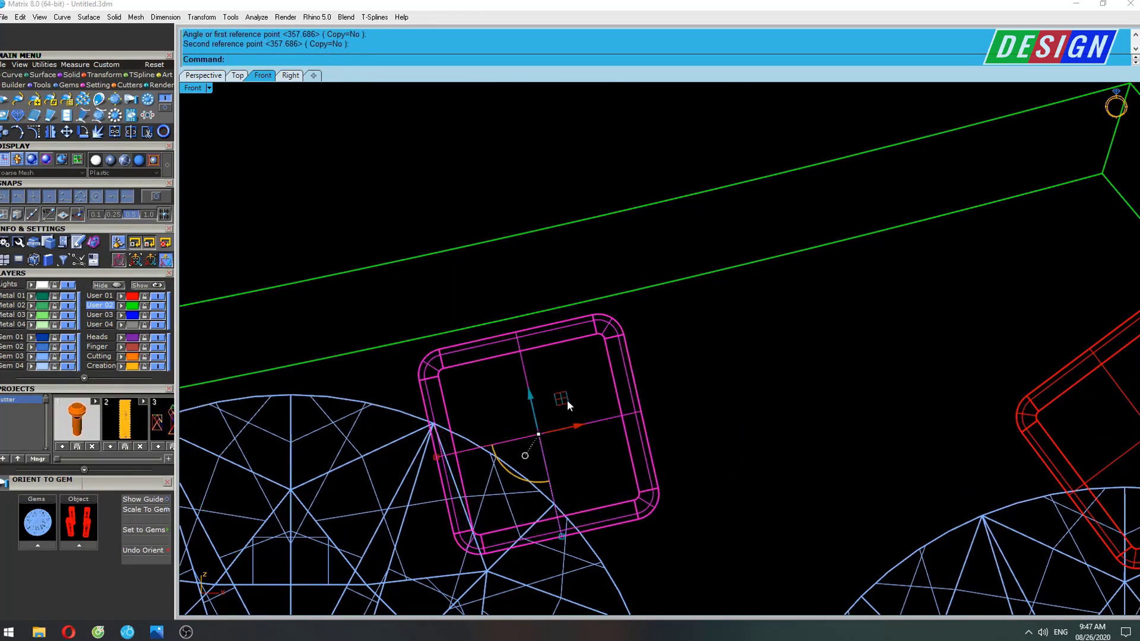
# - Duplicate the rotated prong into the gap near the corner
pyautogui.scroll(-3, 576, 389)
pyautogui.hotkey('ctrl', 'c')
pyautogui.hotkey('ctrl', 'v')
pyautogui.moveTo(662, 276); pyautogui.dragTo(690, 356, button='right')
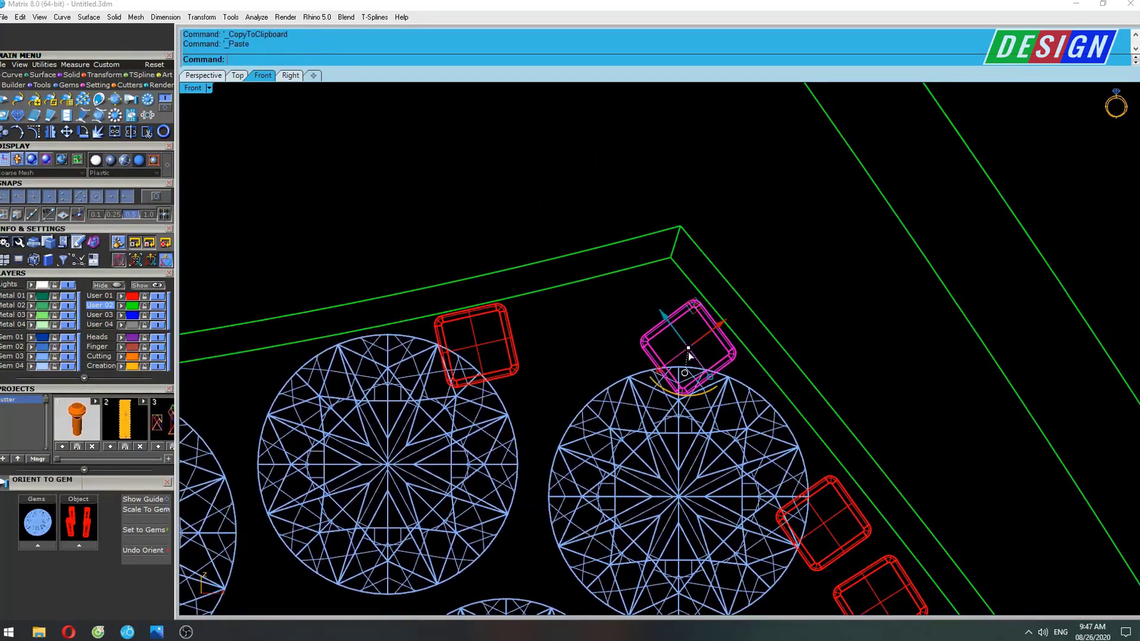
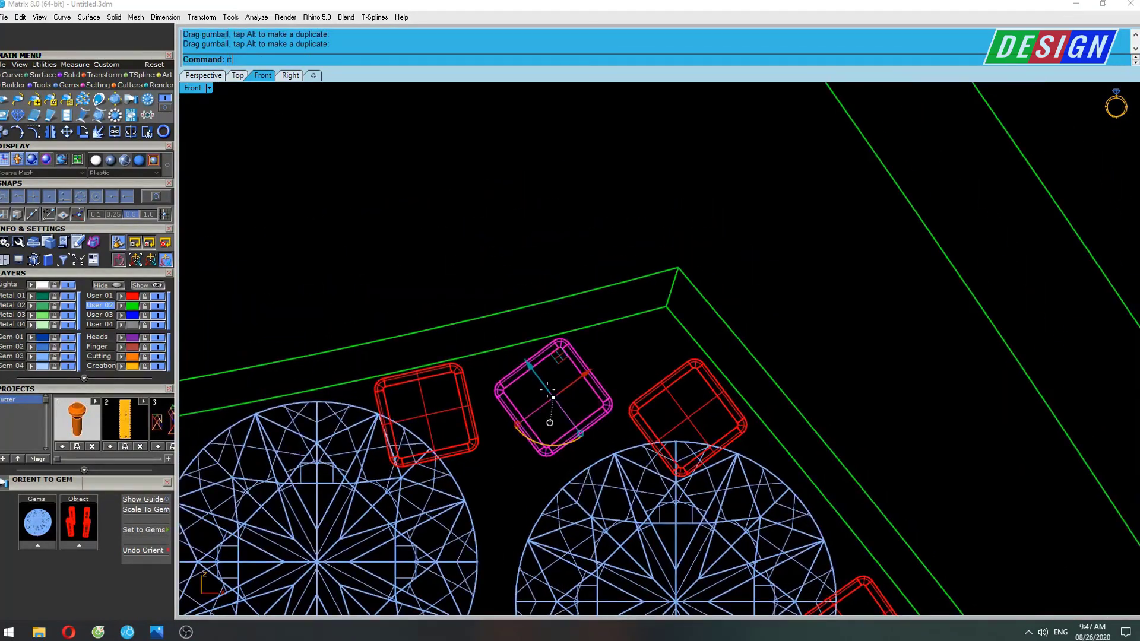
# - Rotate the selected square cutter to a new angle and copy it
pyautogui.scroll(3, 578, 361)
pyautogui.press('Return')
pyautogui.click(581, 356)
pyautogui.hotkey('ctrl', 'c')
# - Rotate the cutter beside the gems to follow the band, then paste a copy
pyautogui.scroll(-3, 581, 356)
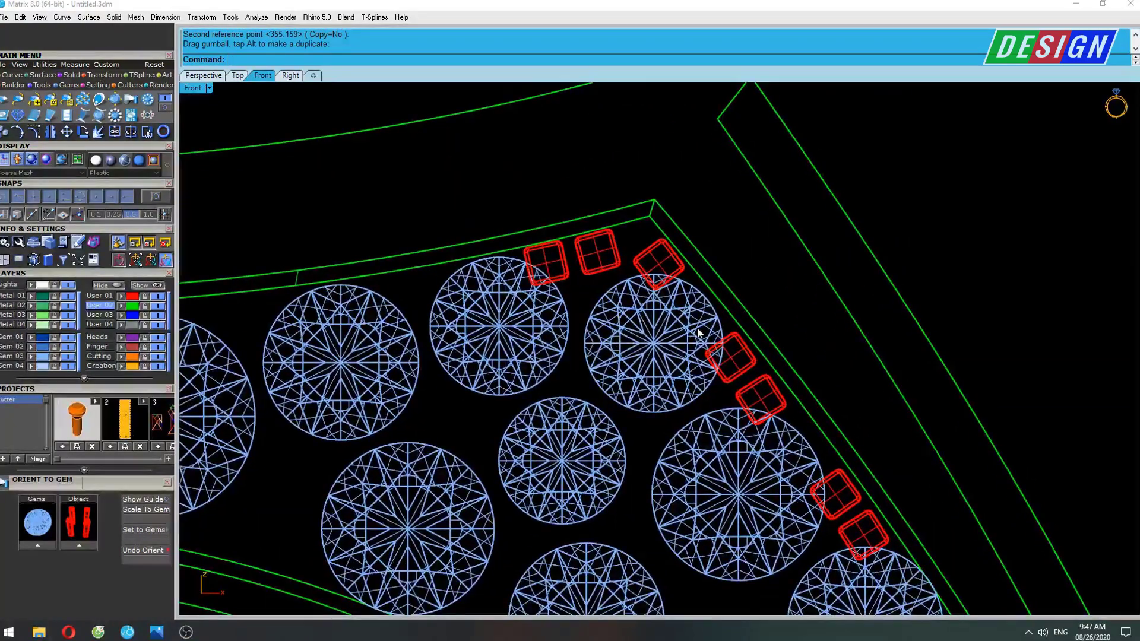
pyautogui.moveTo(597, 290); pyautogui.dragTo(697, 354, button='right')
pyautogui.scroll(2, 697, 354)
pyautogui.scroll(3, 390, 315)
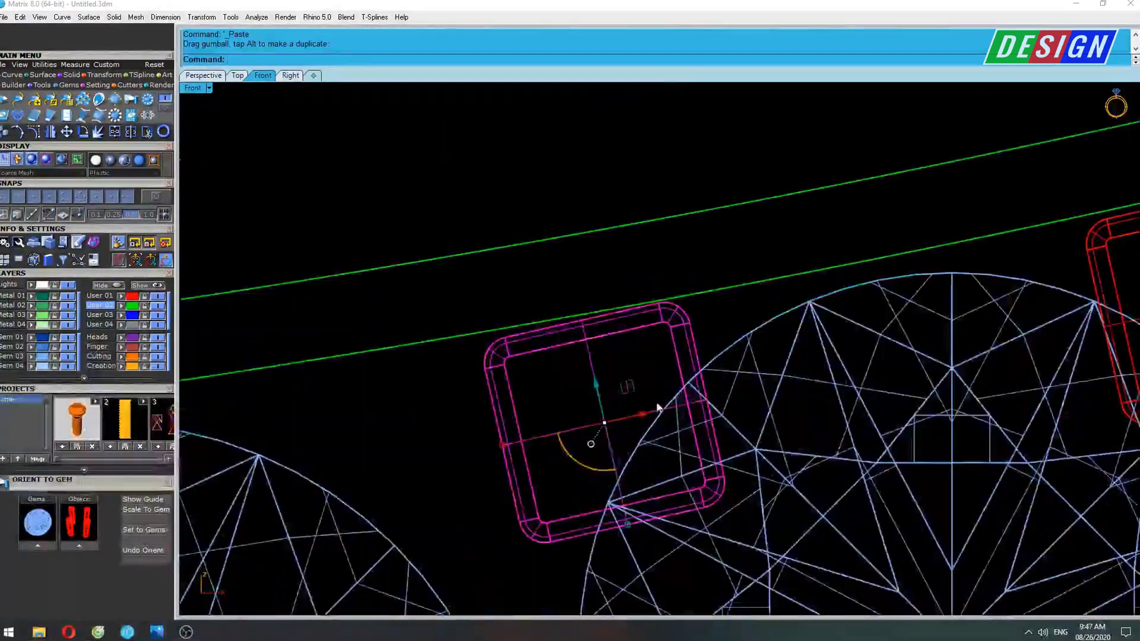
pyautogui.press('Return')
pyautogui.click(600, 349)
pyautogui.click(570, 365)
pyautogui.hotkey('ctrl', 'v')
# - Make another duplicate of the square prong cutter
pyautogui.scroll(-3, 569, 360)
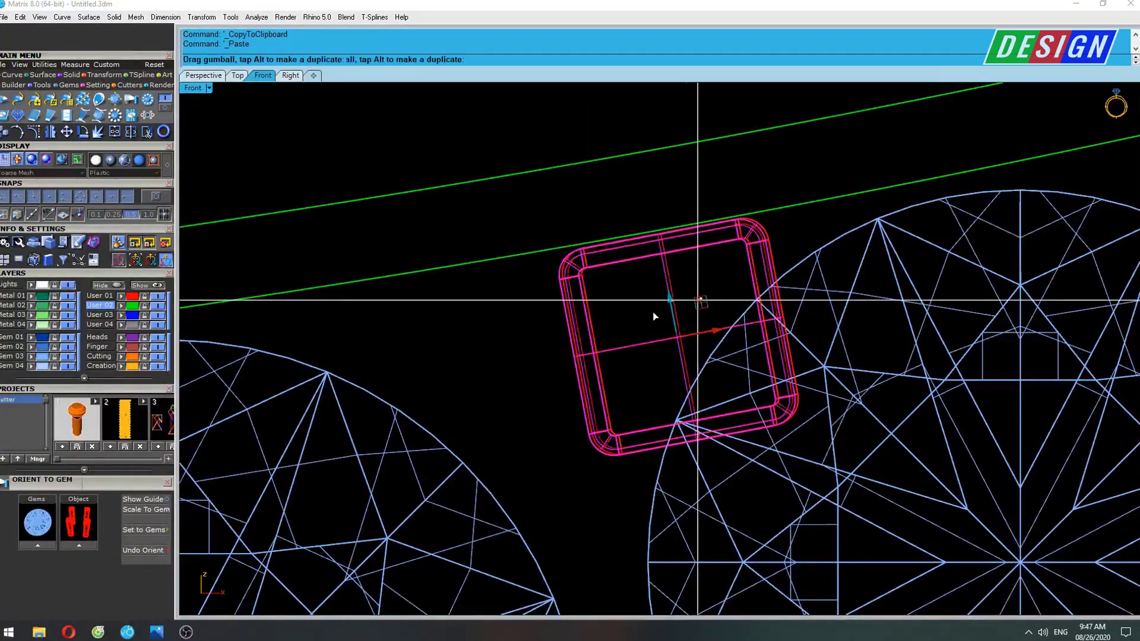
pyautogui.scroll(3, 653, 311)
pyautogui.hotkey('ctrl', 'c')
pyautogui.hotkey('ctrl', 'v')
pyautogui.scroll(-3, 610, 352)
pyautogui.scroll(2, 740, 321)
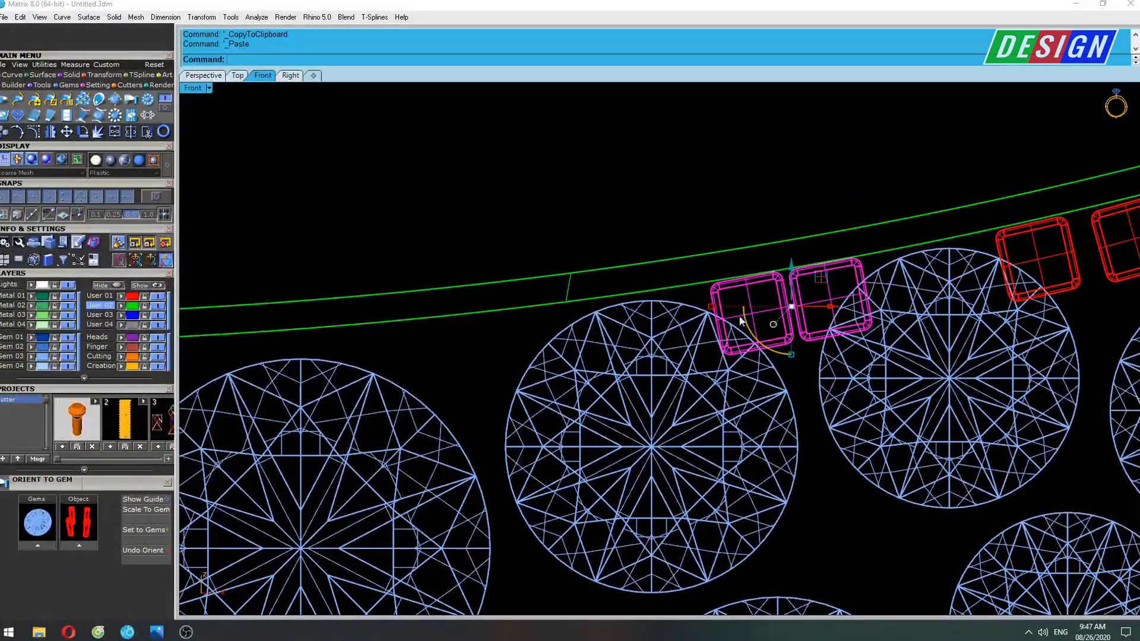
# - Turn the pasted cutter more upright and move it into the gap between gems
pyautogui.press('Return')
pyautogui.scroll(2, 567, 333)
pyautogui.click(616, 353)
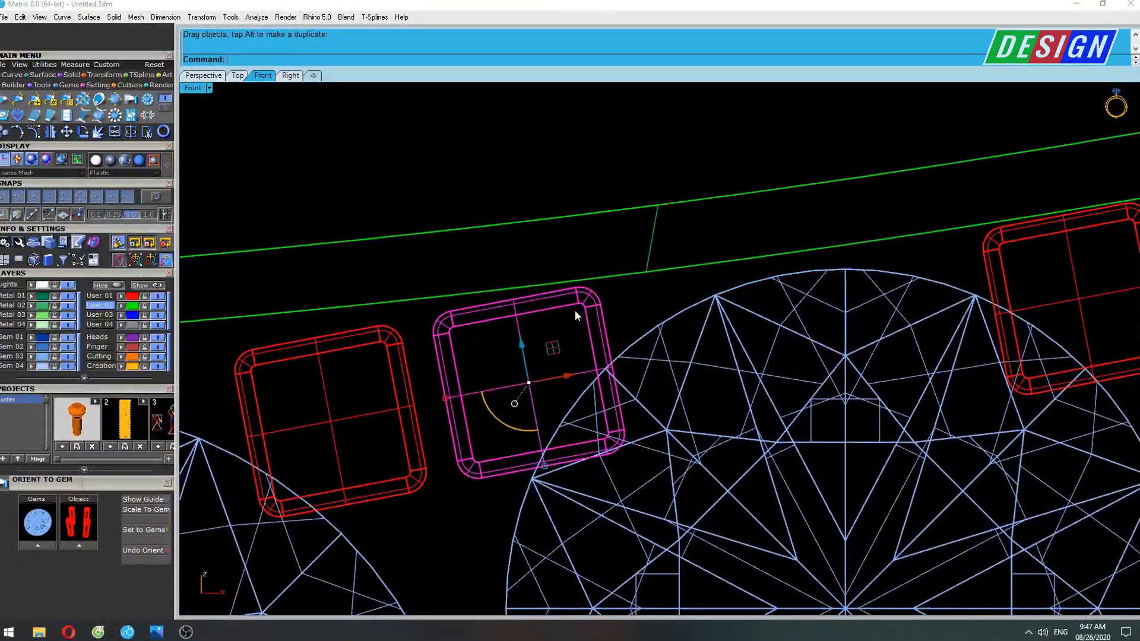
pyautogui.click(575, 333)
pyautogui.scroll(-1, 450, 322)
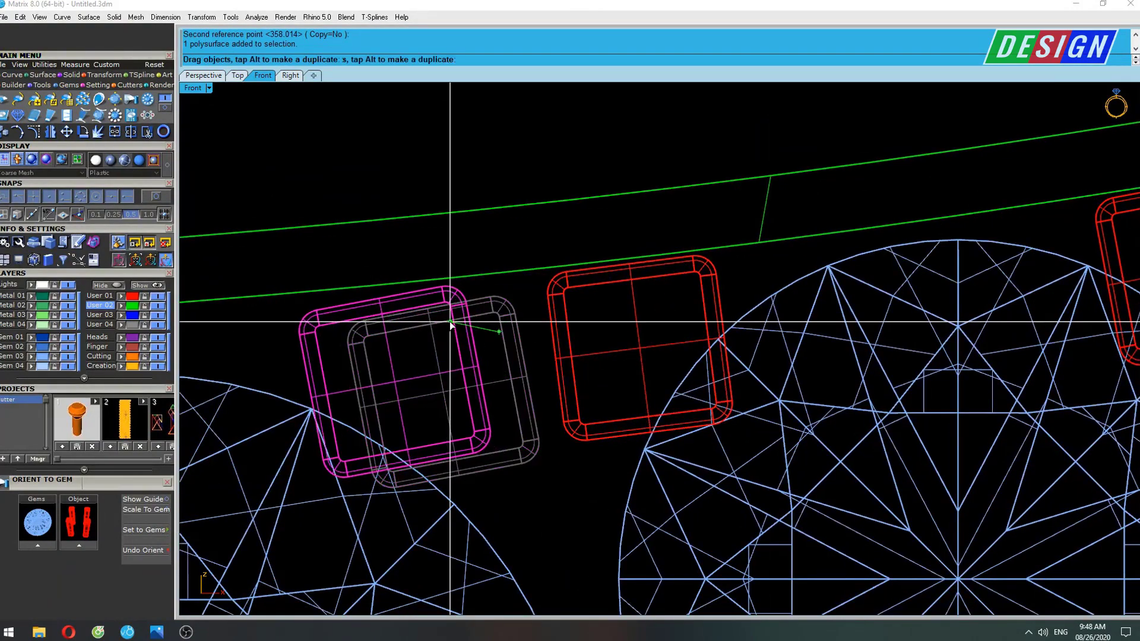
pyautogui.scroll(2, 415, 397)
pyautogui.scroll(1, 671, 353)
pyautogui.click(671, 353)
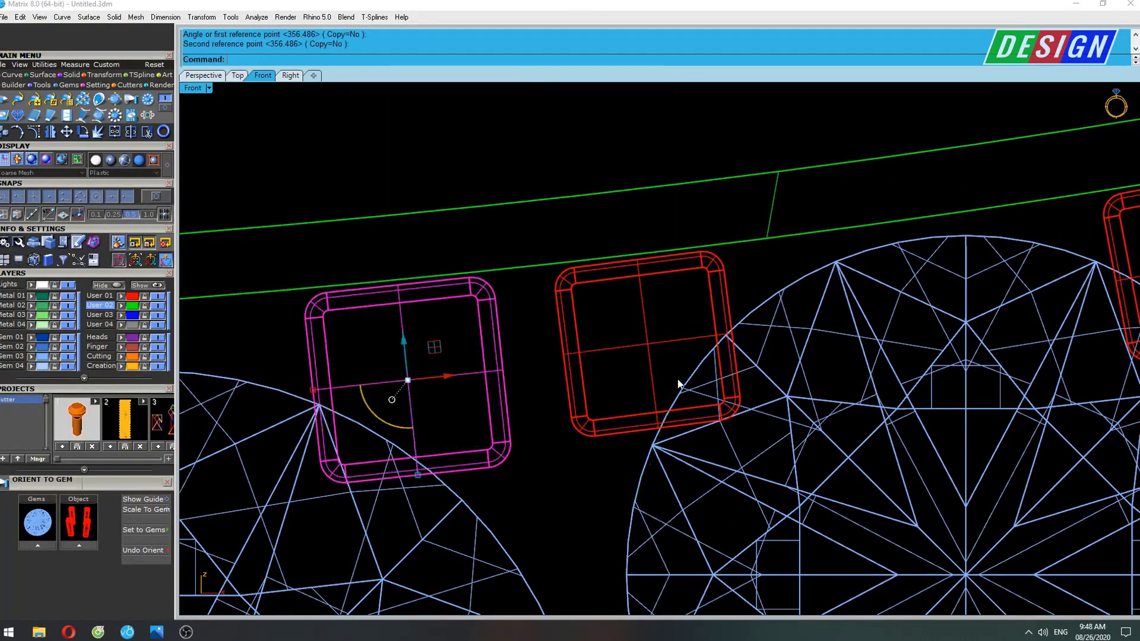
pyautogui.moveTo(438, 345); pyautogui.dragTo(637, 343)
# - Rotate the next cutter to match the band and fit it between gems beside the red cutter
pyautogui.scroll(-1, 619, 296)
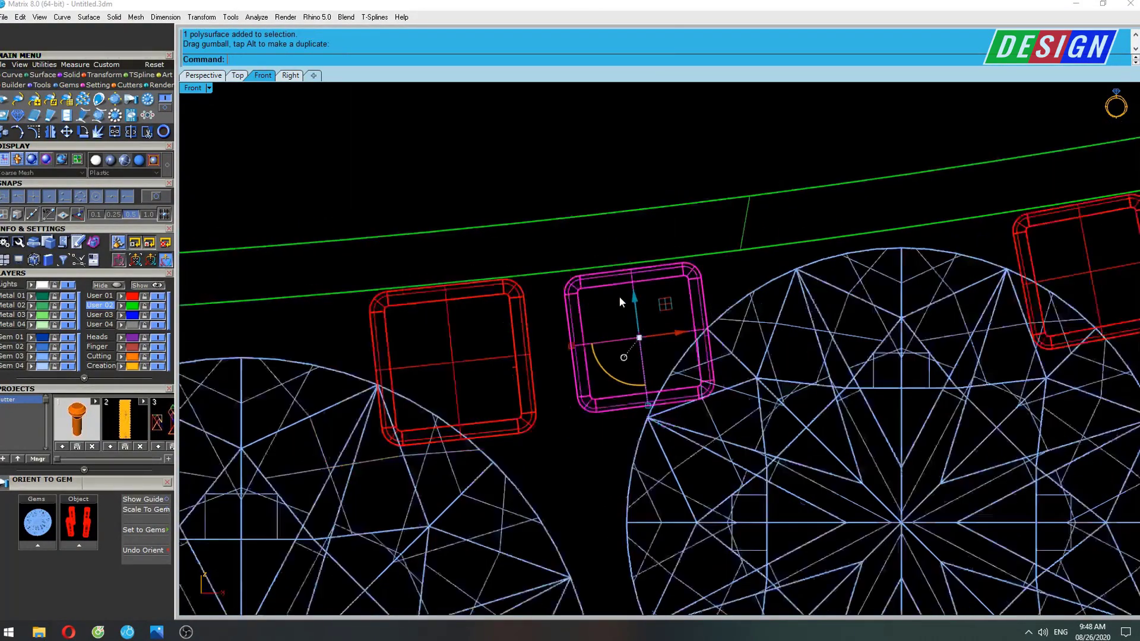
pyautogui.scroll(-2, 618, 296)
pyautogui.scroll(1, 639, 318)
pyautogui.scroll(2, 440, 317)
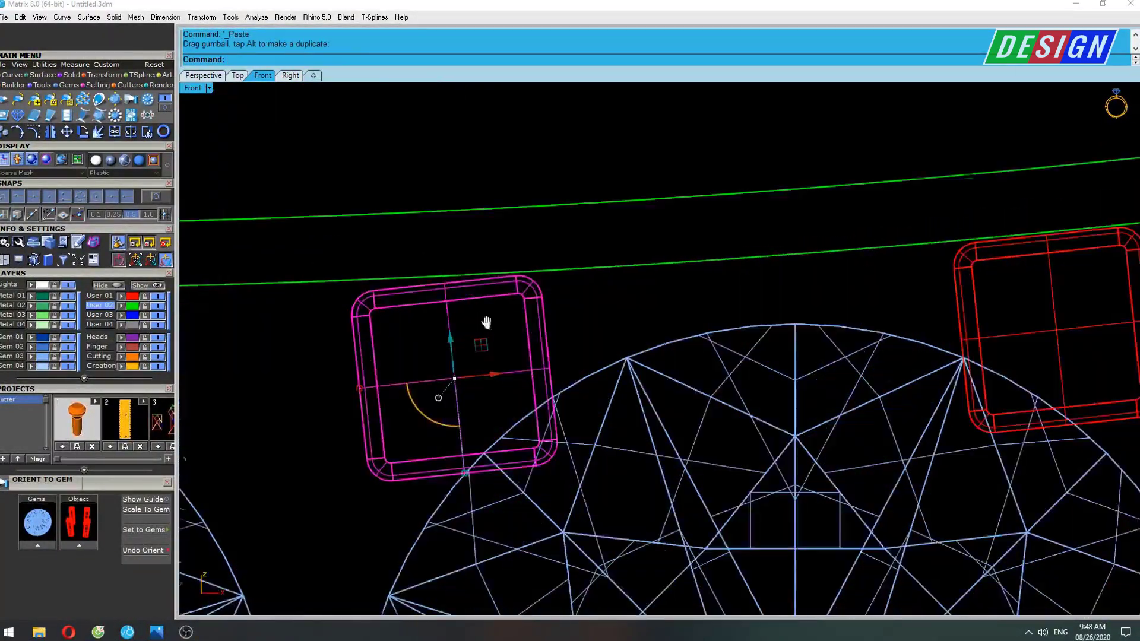
pyautogui.press('Return')
pyautogui.click(598, 382)
pyautogui.click(626, 437)
pyautogui.moveTo(603, 417); pyautogui.dragTo(681, 420)
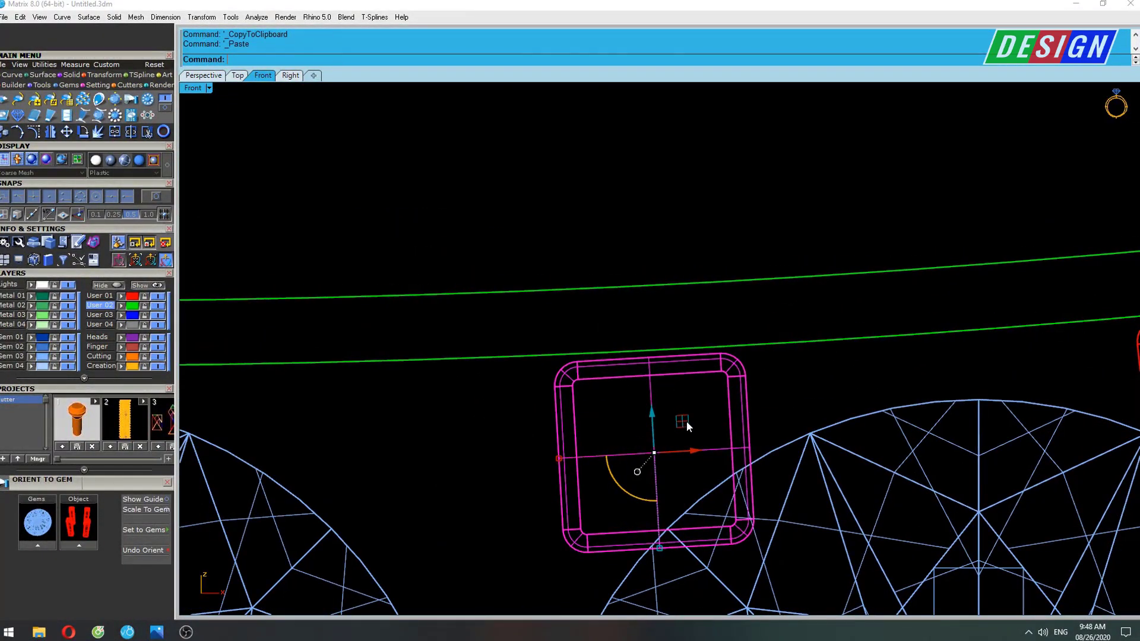
pyautogui.moveTo(682, 420); pyautogui.dragTo(484, 382, button='right')
pyautogui.moveTo(484, 382)
pyautogui.mouseDown()
pyautogui.moveTo(502, 392)
pyautogui.moveTo(735, 384)
pyautogui.mouseUp()
# - Paste another cutter copy and add the neighbouring cutter to the selection
pyautogui.hotkey('ctrl', 'c')
pyautogui.hotkey('ctrl', 'v')
pyautogui.scroll(-4, 517, 344)
pyautogui.keyDown('shift'); pyautogui.click(468, 312); pyautogui.keyUp('shift')
pyautogui.scroll(1, 515, 321)
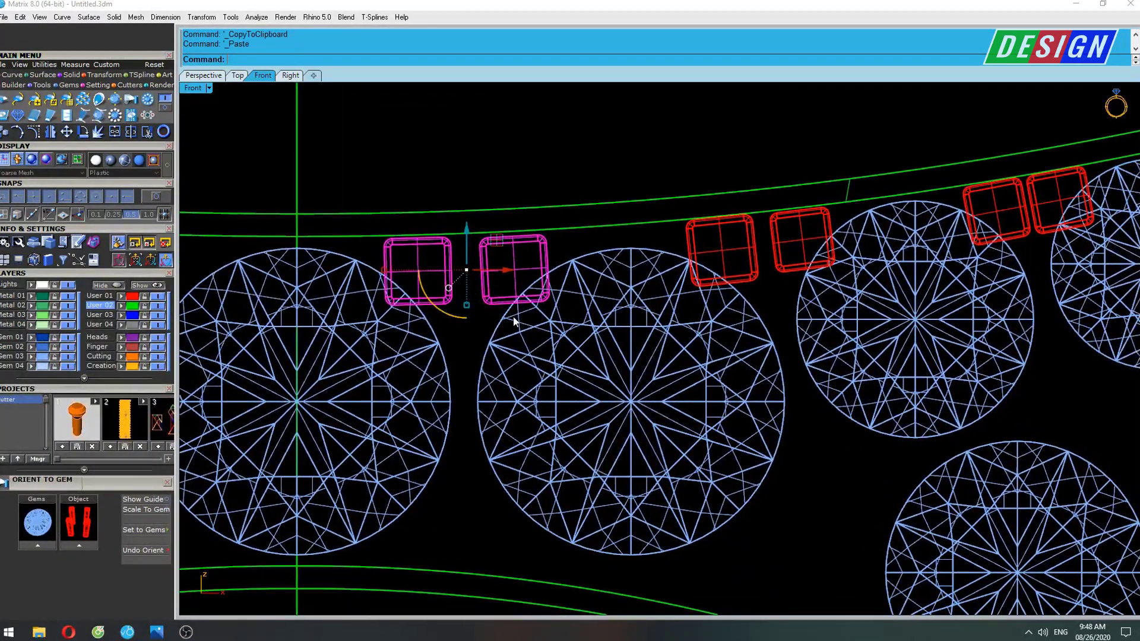
pyautogui.scroll(3, 457, 486)
# - Check the left and right cutters, then select the cutter below the first gem
pyautogui.click(454, 356)
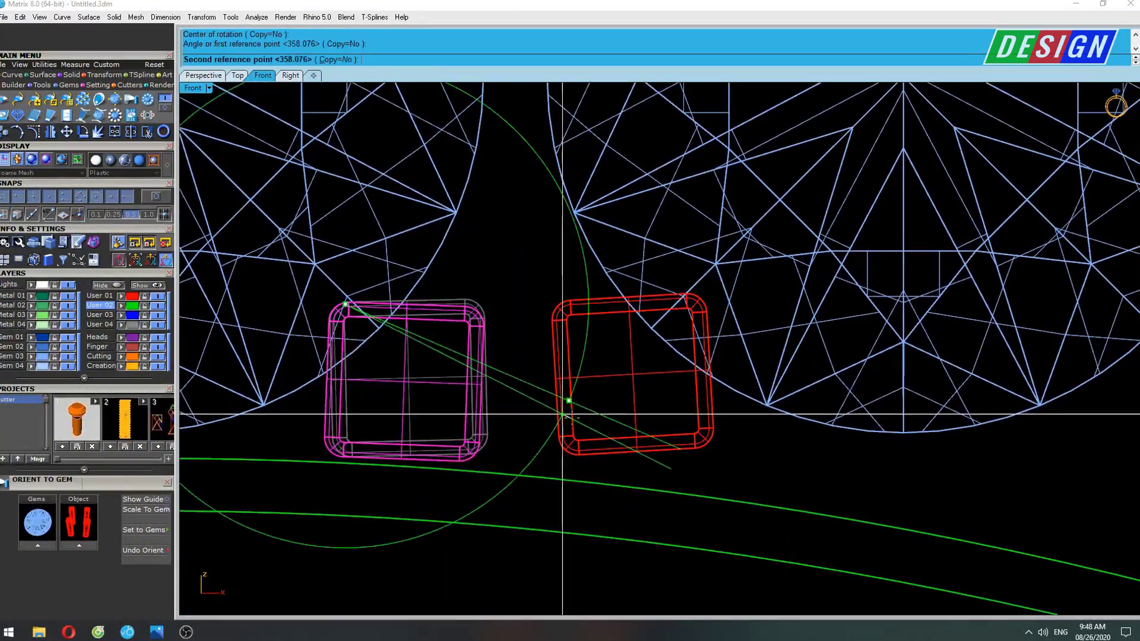
pyautogui.click(661, 349)
pyautogui.moveTo(660, 349); pyautogui.dragTo(620, 343, button='right')
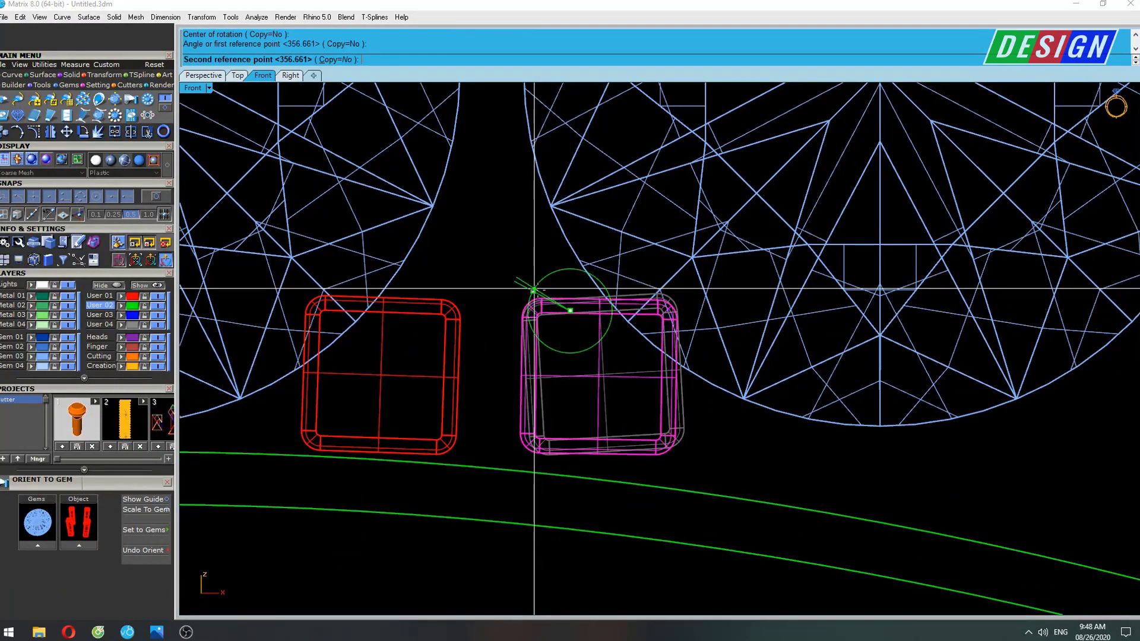
pyautogui.click(454, 386)
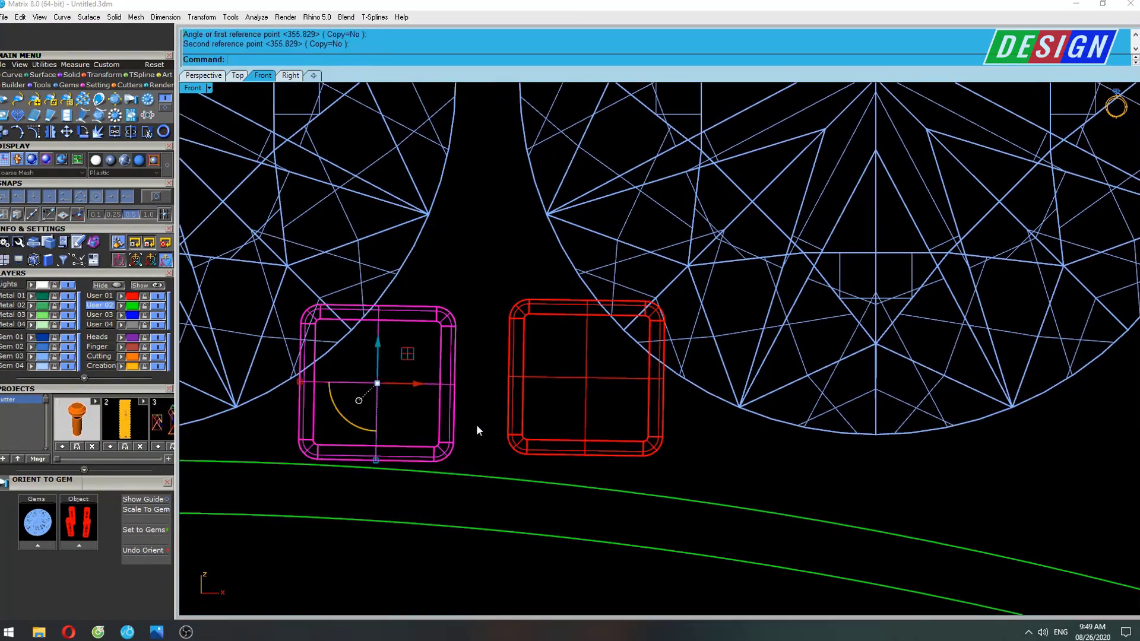
pyautogui.click(606, 347)
pyautogui.scroll(-5, 433, 359)
pyautogui.press('Escape')
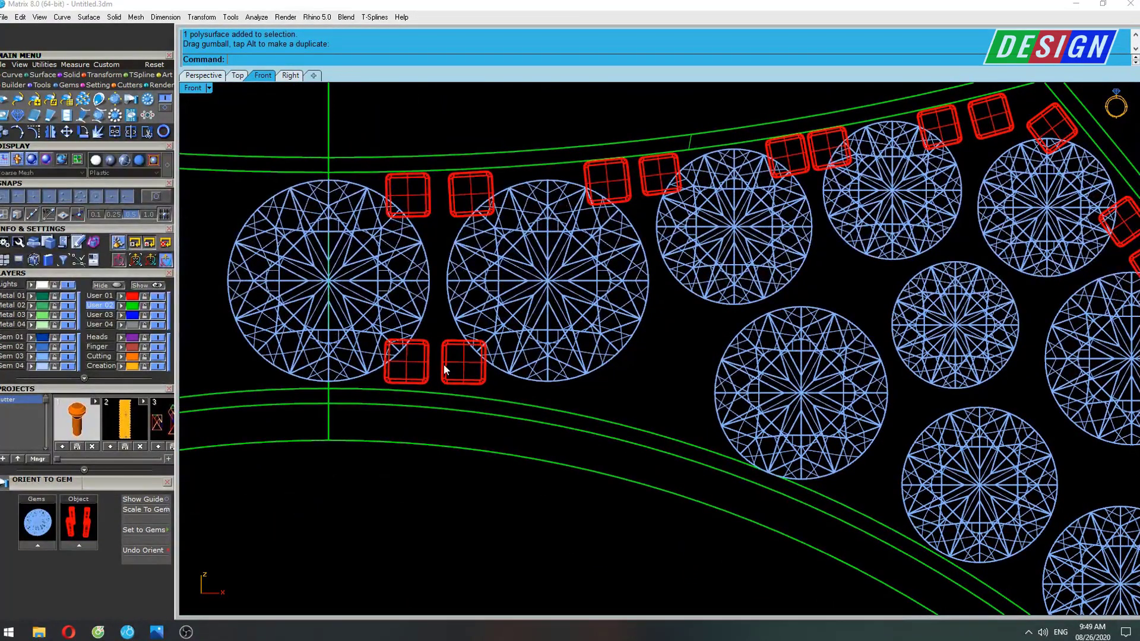
pyautogui.click(444, 364)
# - Paste a cutter copy and fit it into the gap beside the large center gem
pyautogui.moveTo(444, 364); pyautogui.dragTo(451, 374, button='right')
pyautogui.hotkey('ctrl', 'v')
pyautogui.scroll(10, 533, 371)
pyautogui.moveTo(533, 372); pyautogui.dragTo(488, 389, button='right')
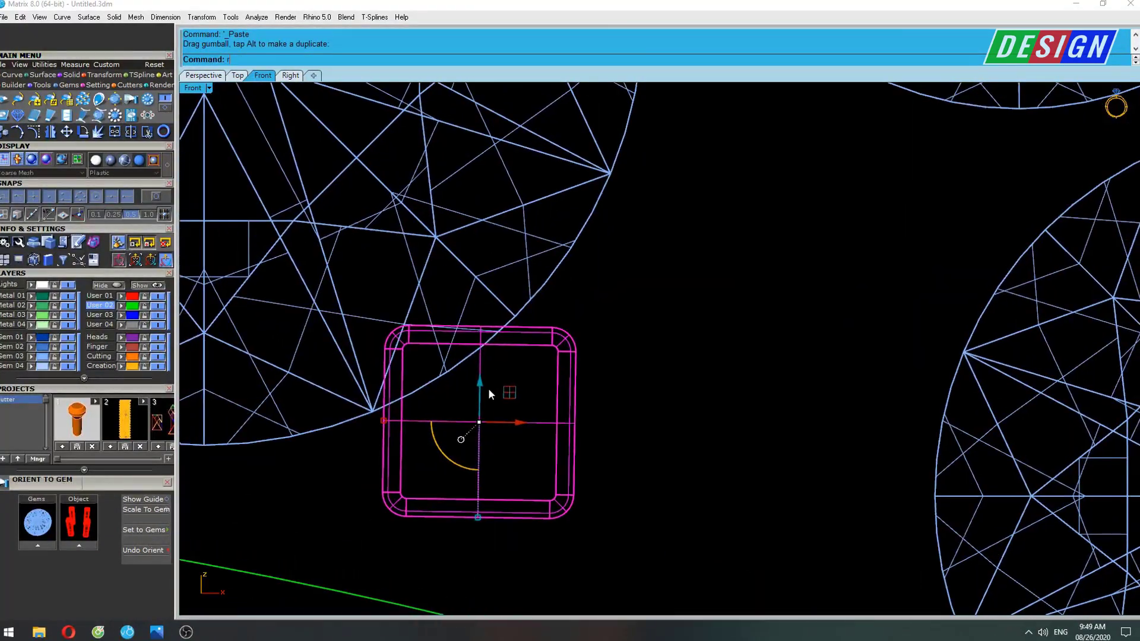
pyautogui.moveTo(488, 388); pyautogui.dragTo(481, 400)
pyautogui.scroll(-3, 523, 391)
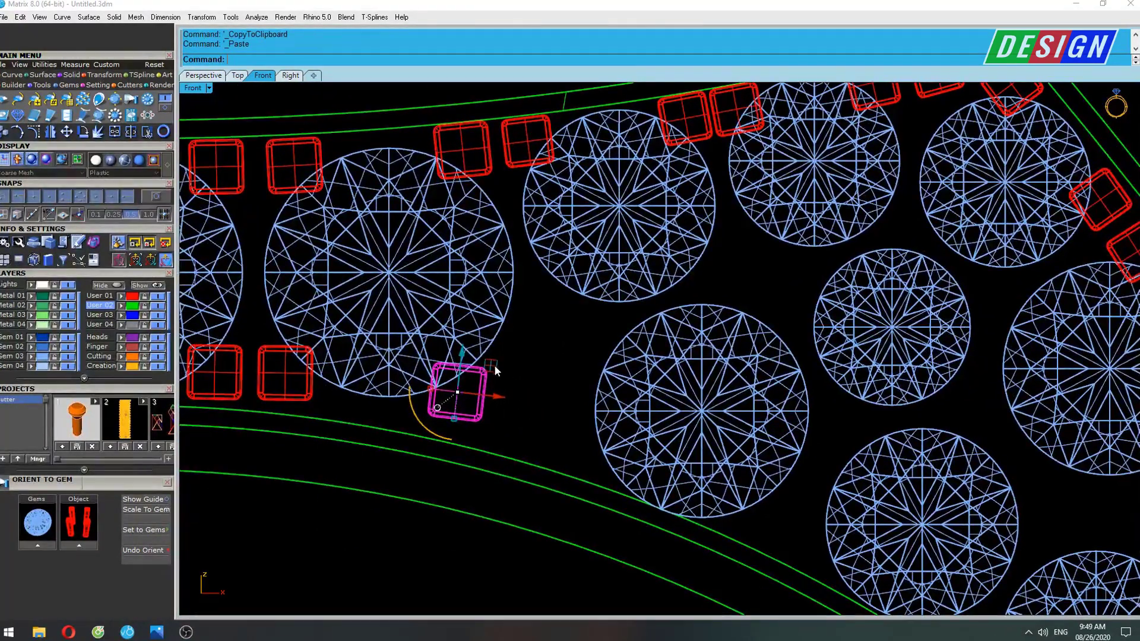
pyautogui.scroll(5, 496, 366)
pyautogui.moveTo(555, 401); pyautogui.dragTo(568, 436)
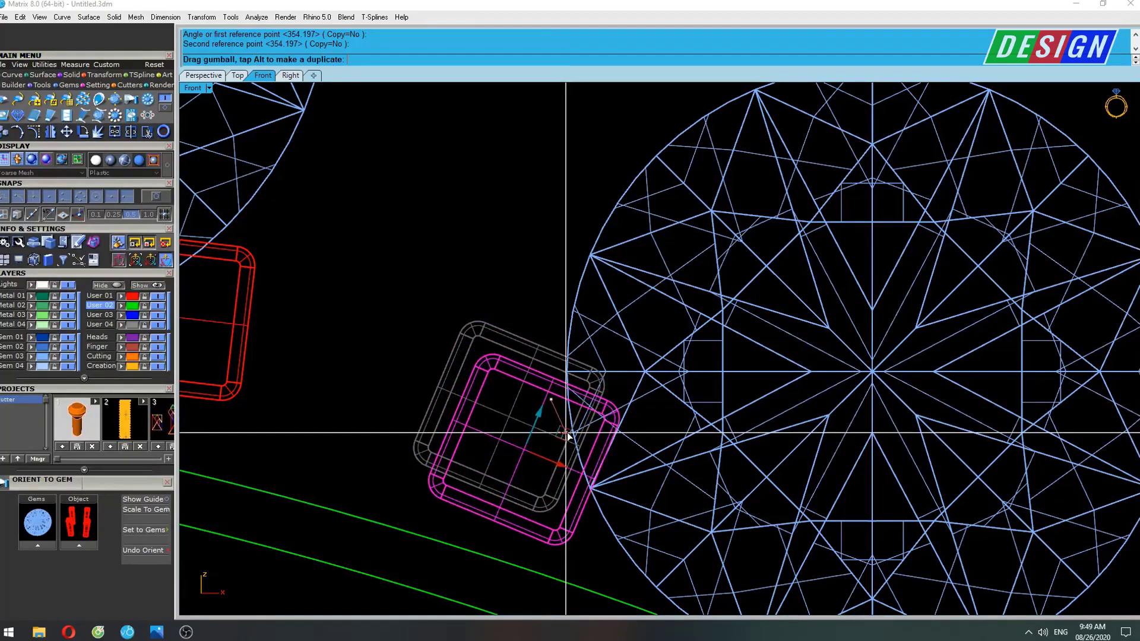
pyautogui.moveTo(214, 327); pyautogui.dragTo(452, 337, button='right')
# - Duplicate a cutter, turn it about 25 degrees, and set it between the neighbouring gems
pyautogui.hotkey('ctrl', 'c')
pyautogui.hotkey('ctrl', 'v')
pyautogui.scroll(-3, 452, 368)
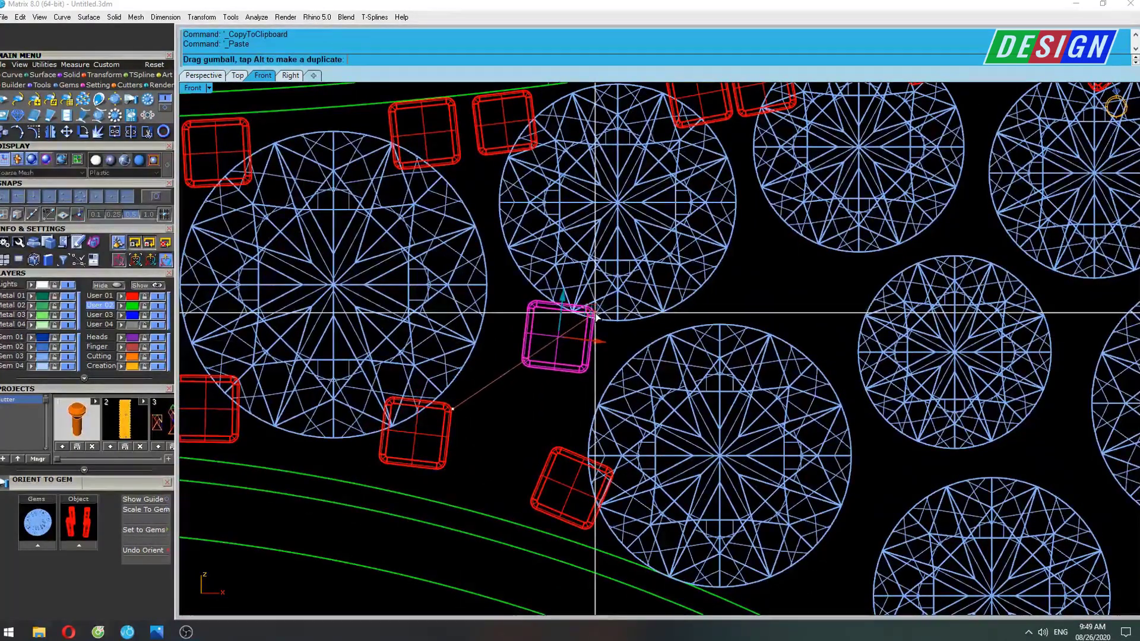
pyautogui.scroll(3, 595, 316)
pyautogui.moveTo(588, 333); pyautogui.dragTo(547, 288)
pyautogui.scroll(-3, 535, 302)
pyautogui.scroll(4, 562, 313)
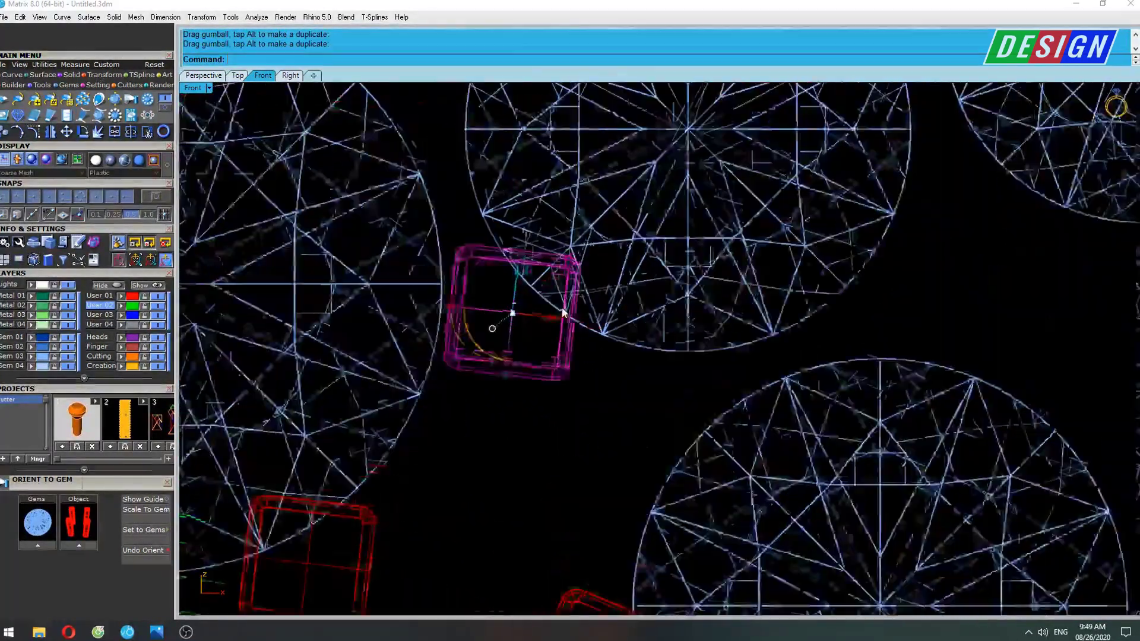
pyautogui.scroll(2, 563, 313)
pyautogui.moveTo(649, 340); pyautogui.dragTo(588, 366)
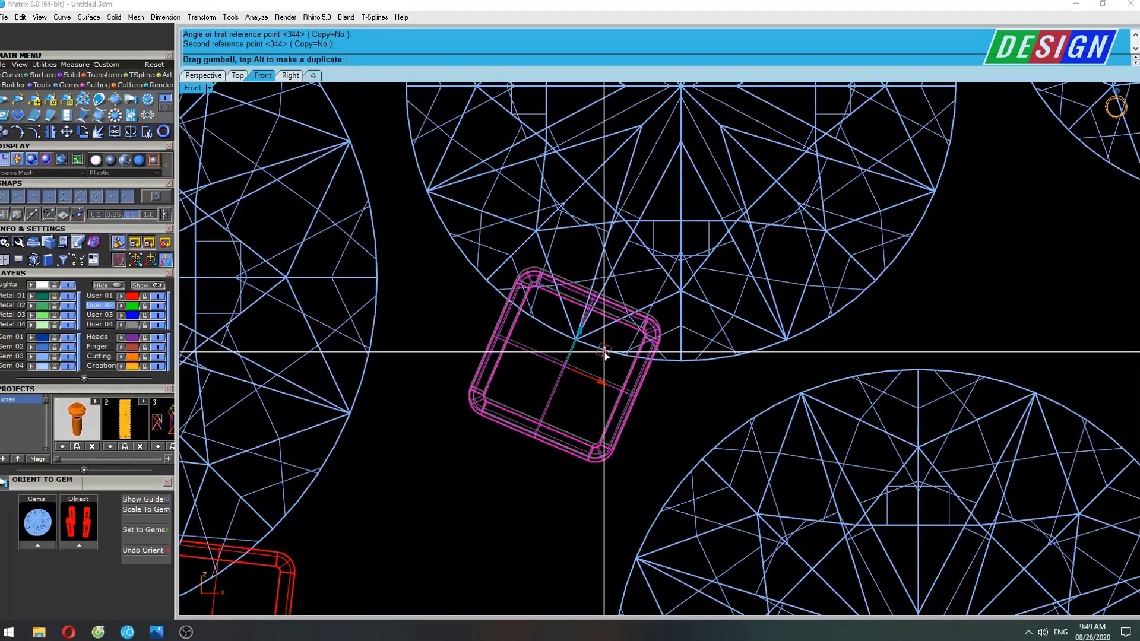
pyautogui.scroll(-2, 595, 260)
pyautogui.moveTo(490, 397); pyautogui.dragTo(493, 386)
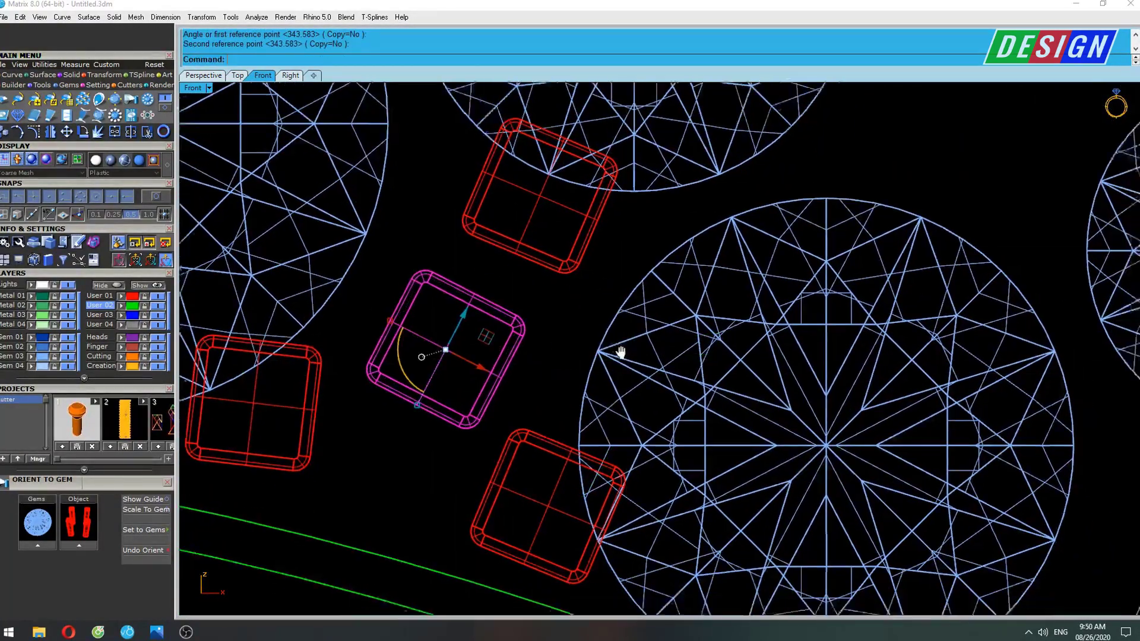
pyautogui.scroll(-3, 618, 352)
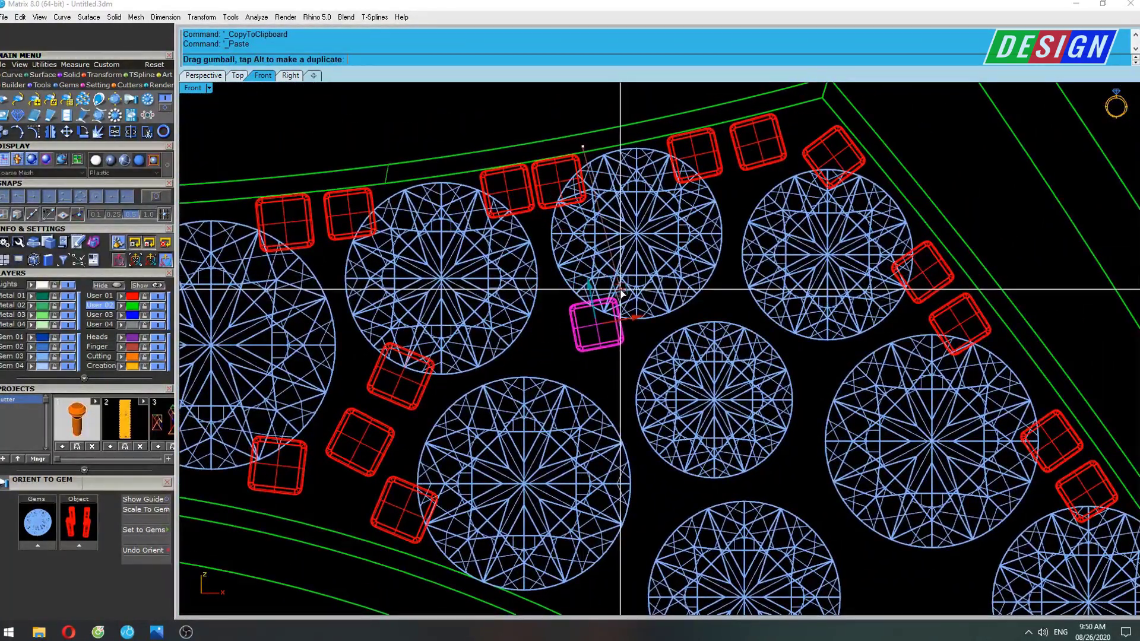
pyautogui.scroll(1, 618, 291)
pyautogui.moveTo(642, 280); pyautogui.dragTo(588, 242)
pyautogui.scroll(3, 588, 242)
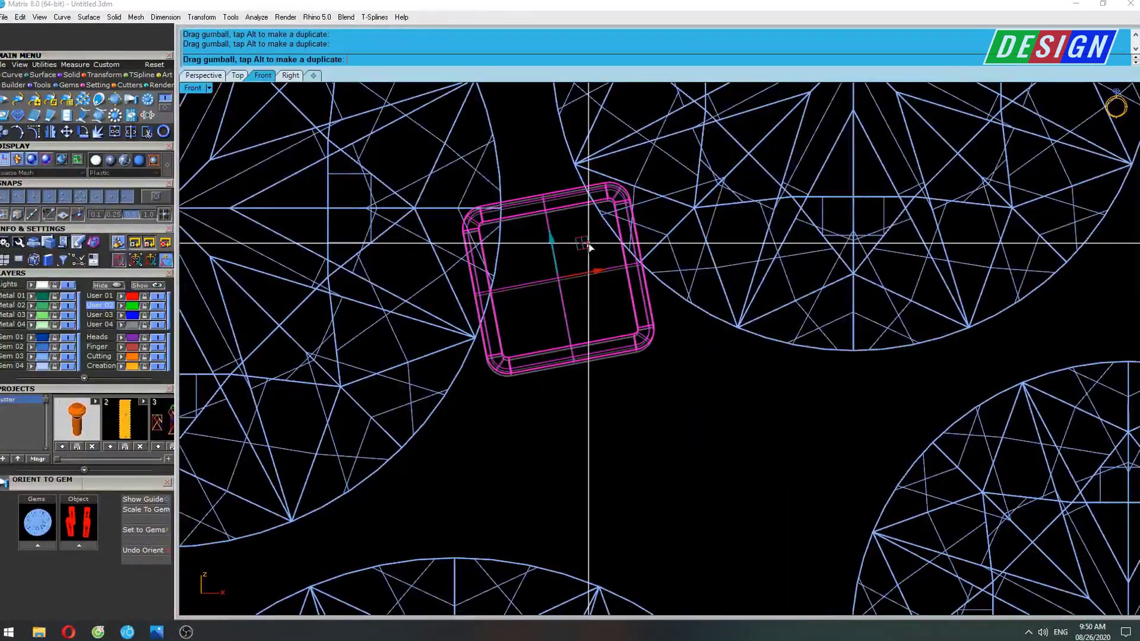
# - Add a cutter along the lower band edge, rotated to follow the rail
pyautogui.hotkey('ctrl', 'c')
pyautogui.hotkey('ctrl', 'v')
pyautogui.scroll(-2, 602, 323)
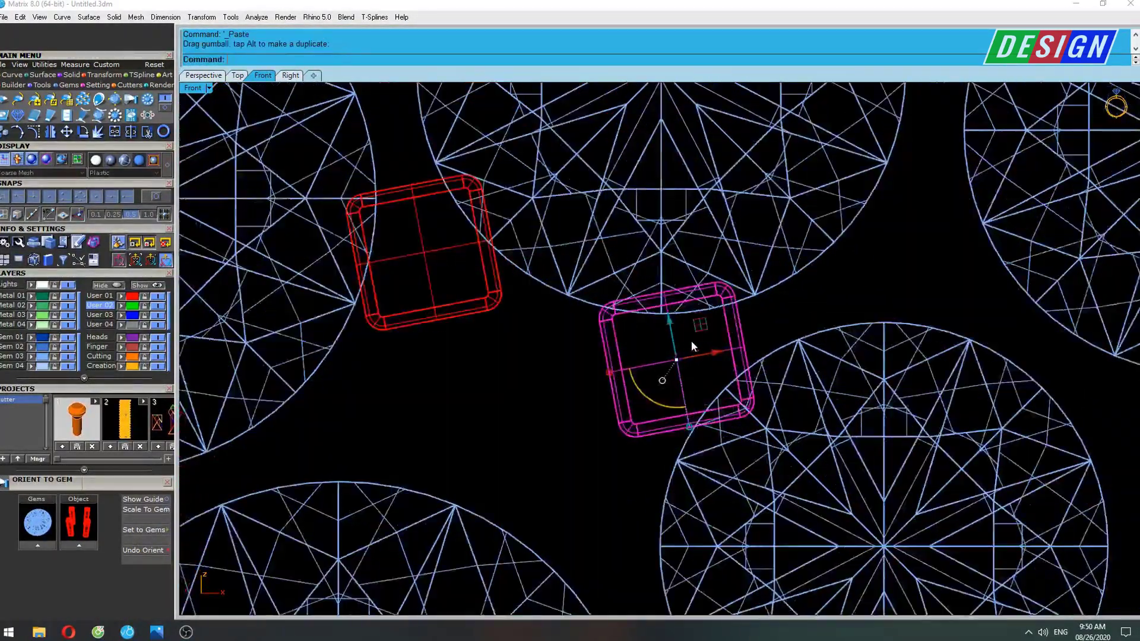
pyautogui.scroll(-2, 692, 341)
pyautogui.moveTo(691, 340); pyautogui.dragTo(645, 326)
pyautogui.scroll(-3, 637, 342)
pyautogui.hotkey('ctrl', 'c')
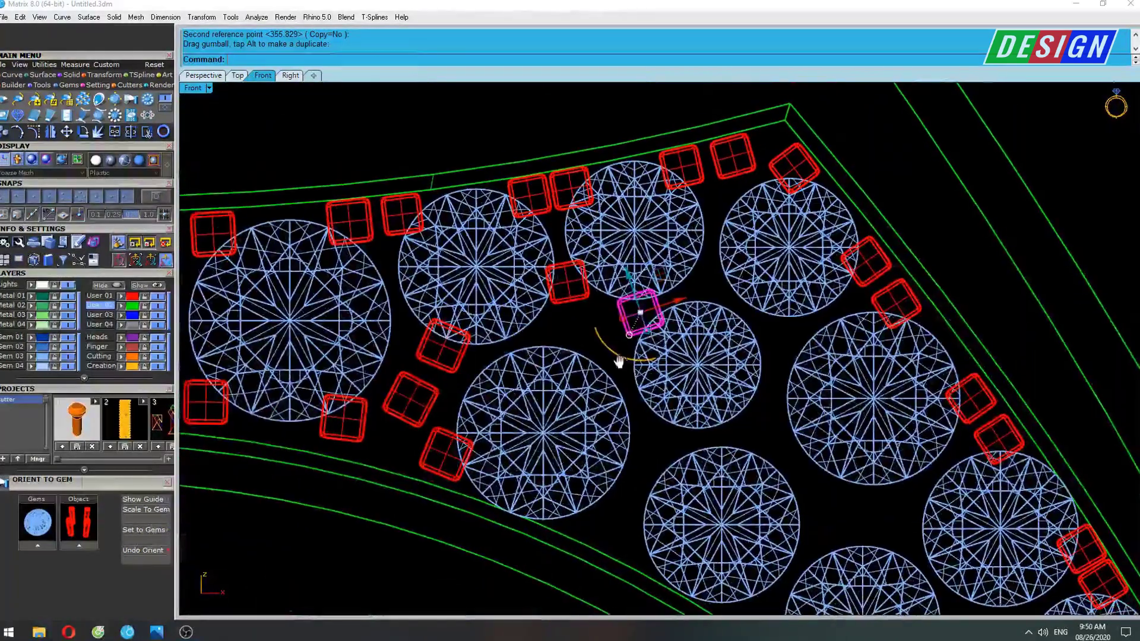
pyautogui.scroll(3, 484, 435)
pyautogui.click(413, 446)
pyautogui.moveTo(496, 475); pyautogui.dragTo(404, 430, button='right')
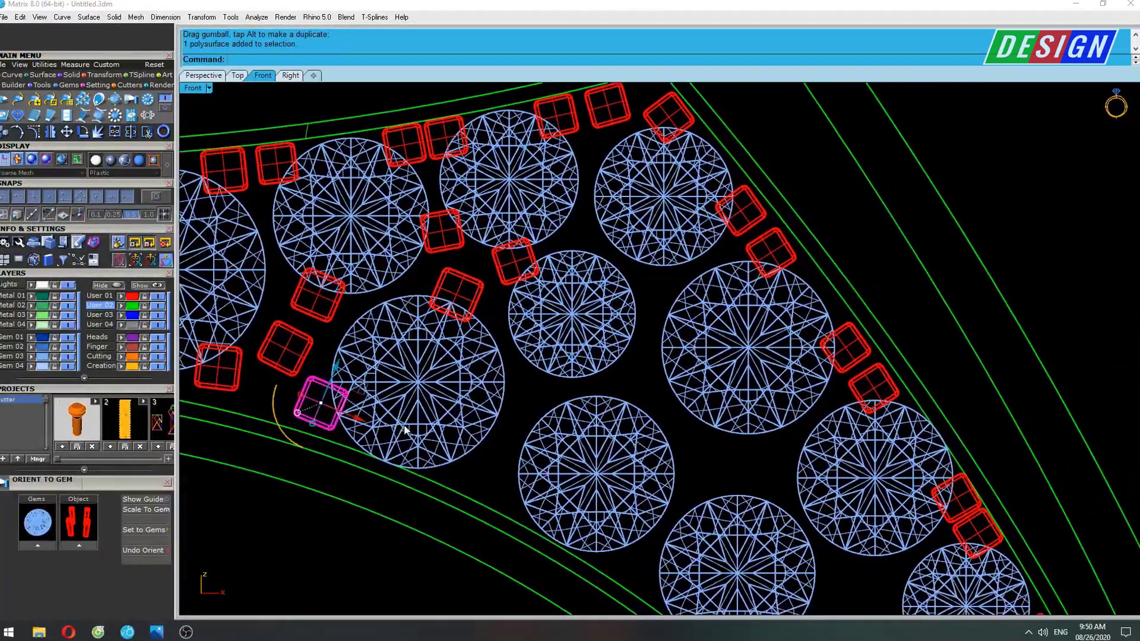
pyautogui.scroll(5, 552, 475)
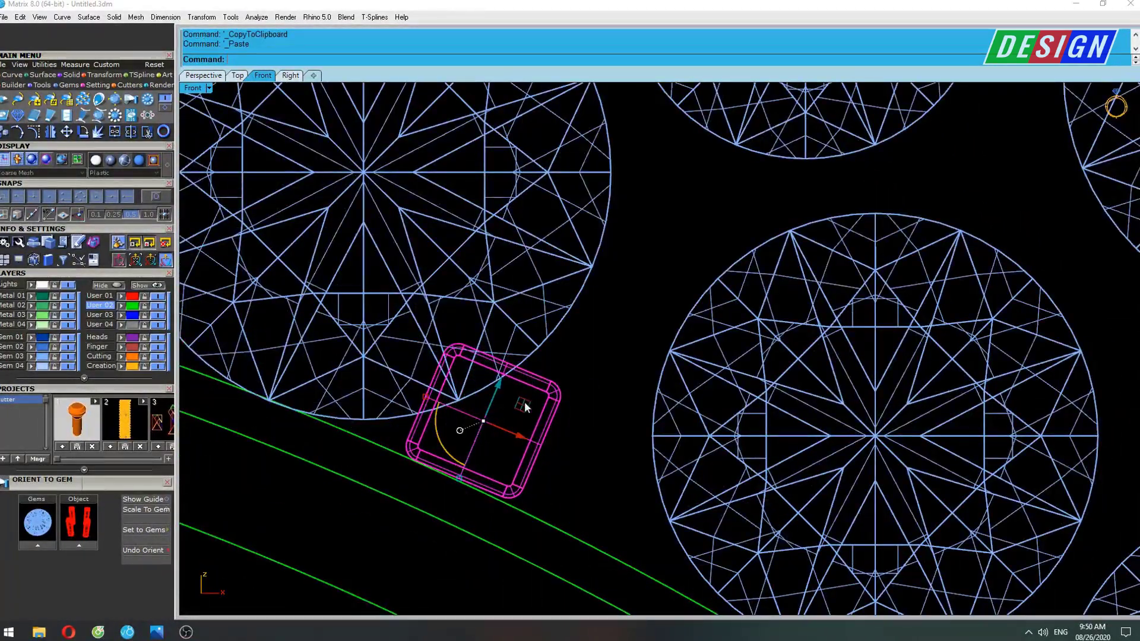
pyautogui.moveTo(524, 405); pyautogui.dragTo(635, 443)
pyautogui.moveTo(580, 441); pyautogui.dragTo(566, 406, button='right')
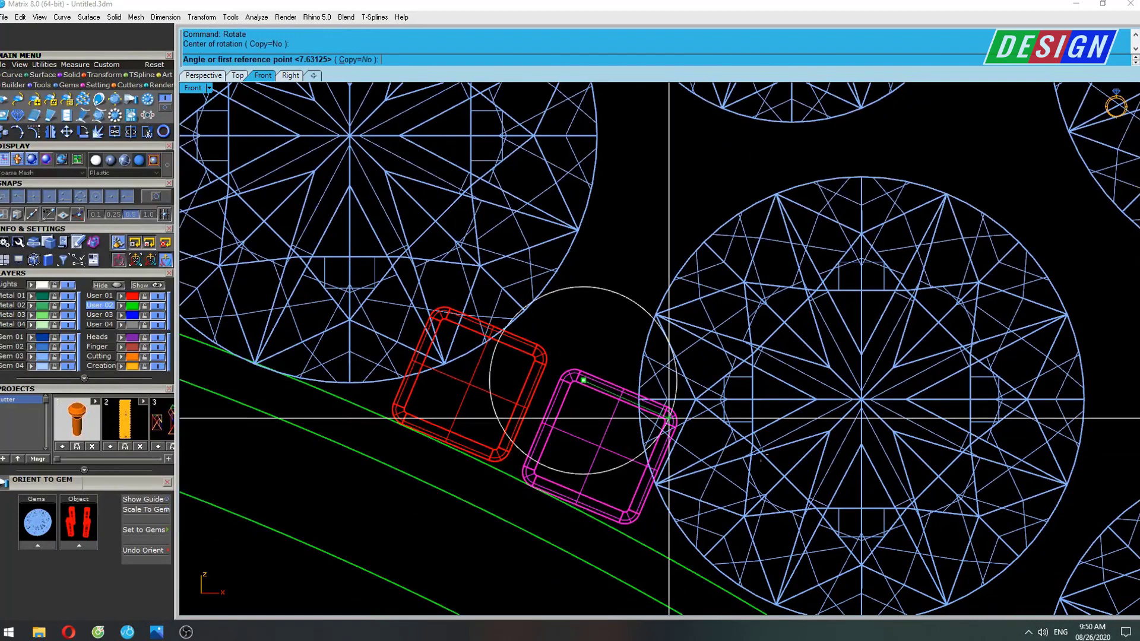
pyautogui.click(442, 320)
pyautogui.click(671, 518)
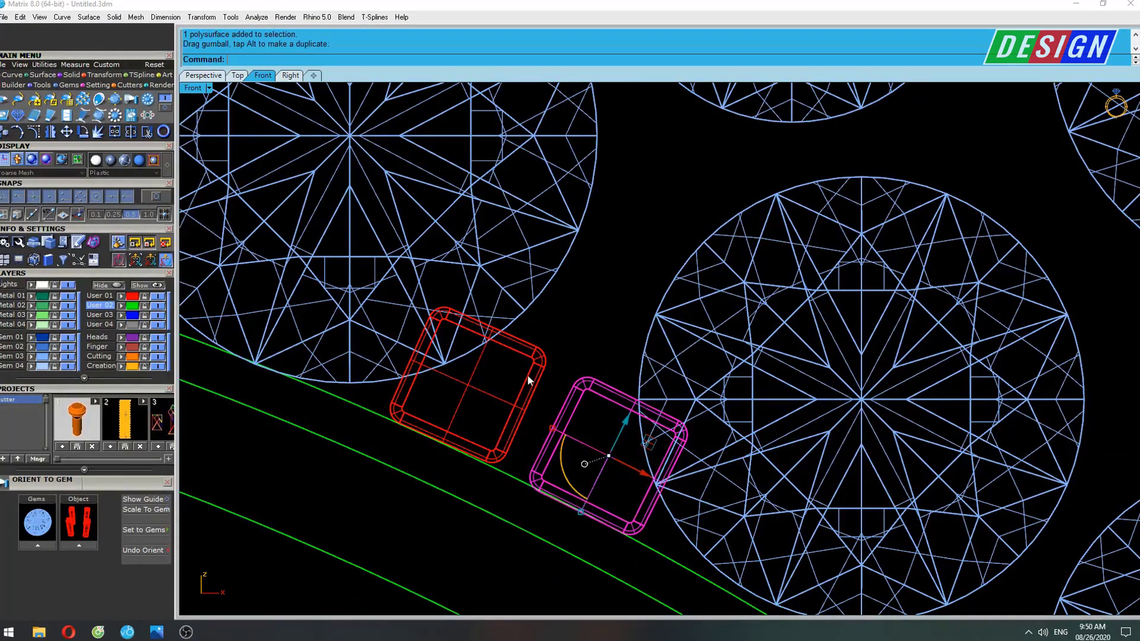
# - Place another cutter copy further up the band in the next gap between gems
pyautogui.hotkey('ctrl', 'c')
pyautogui.hotkey('ctrl', 'v')
pyautogui.scroll(-4, 539, 441)
pyautogui.moveTo(461, 423)
pyautogui.mouseDown()
pyautogui.moveTo(609, 257)
pyautogui.moveTo(613, 413)
pyautogui.mouseUp()
pyautogui.scroll(-3, 609, 256)
pyautogui.scroll(3, 725, 229)
pyautogui.scroll(-2, 629, 354)
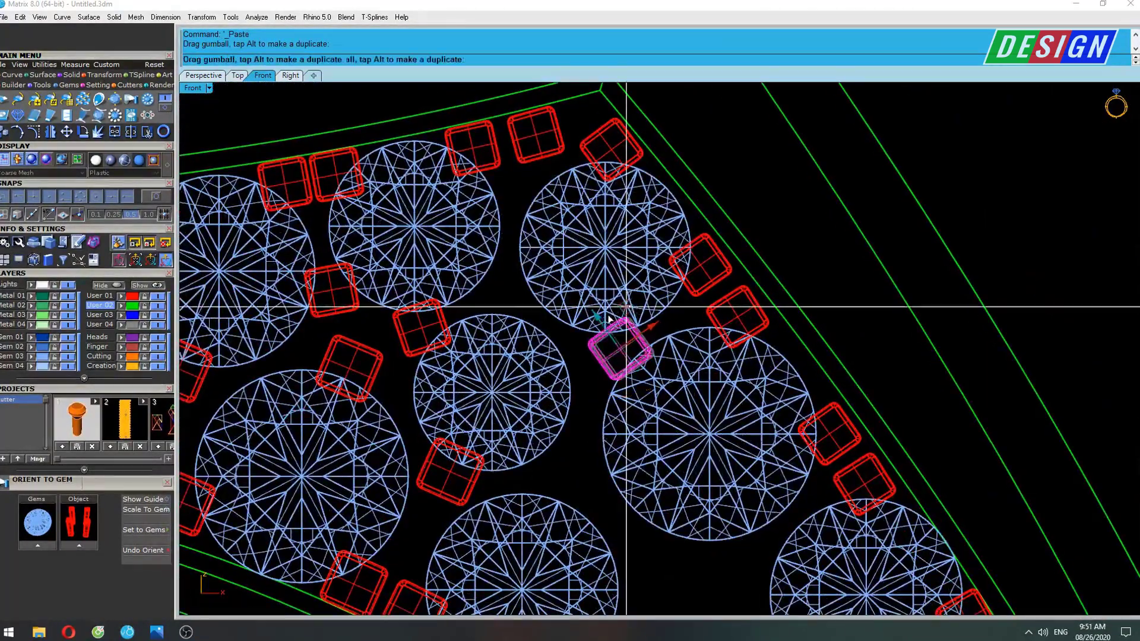
pyautogui.scroll(5, 596, 359)
pyautogui.moveTo(596, 359); pyautogui.dragTo(576, 364)
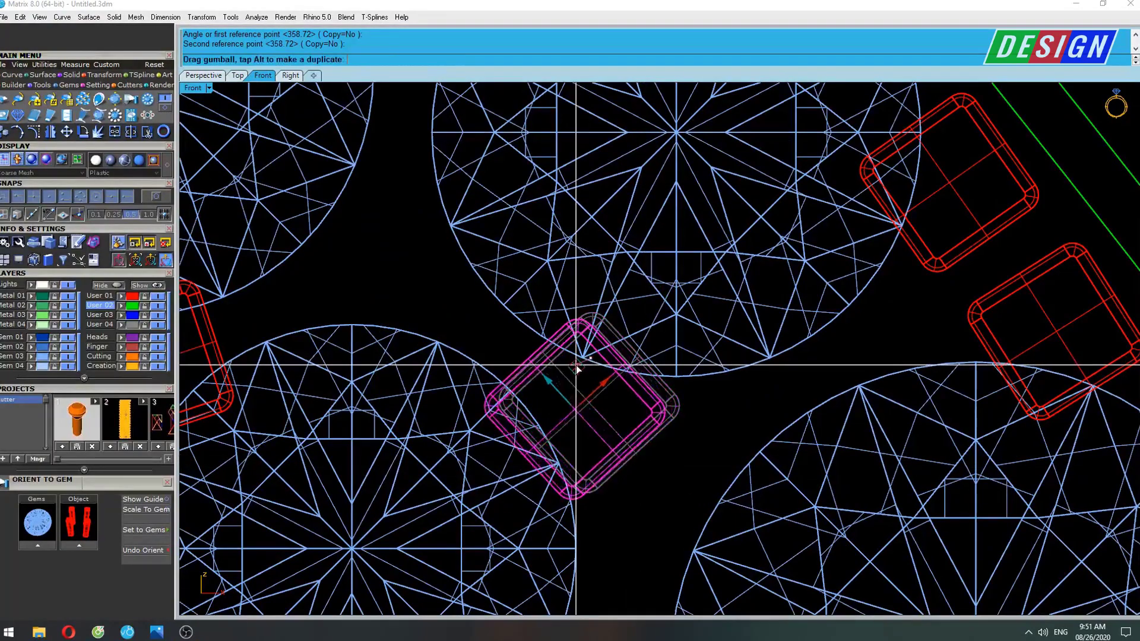
pyautogui.scroll(-4, 594, 431)
# - Turn a band cutter slightly and drop a pasted copy into a new gap
pyautogui.click(418, 443)
pyautogui.hotkey('ctrl', 'c')
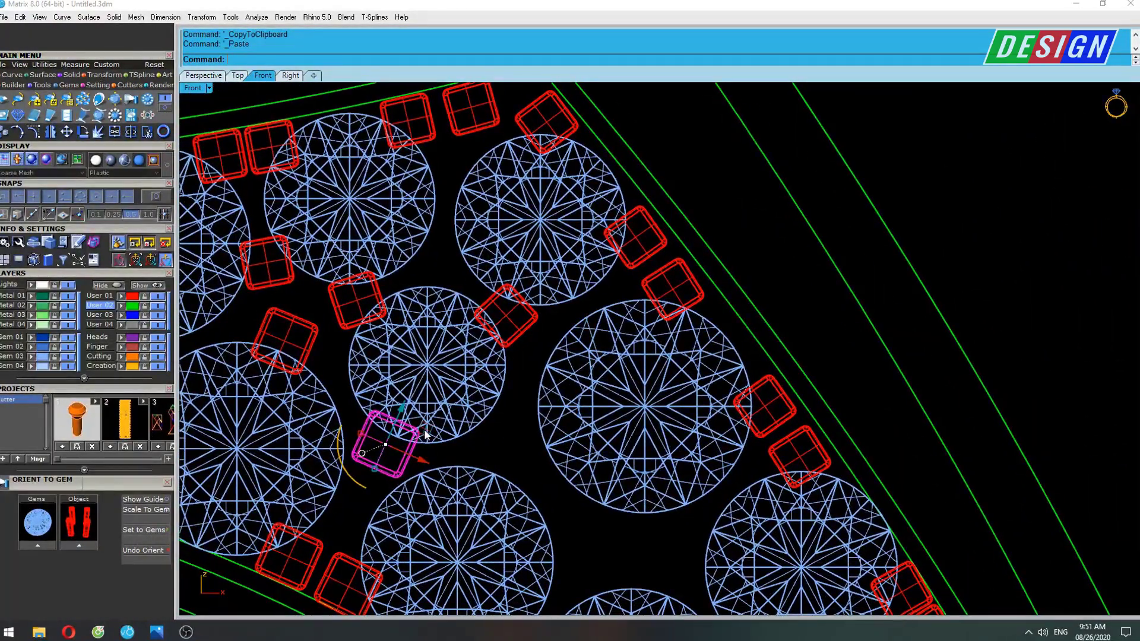
pyautogui.scroll(-2, 564, 410)
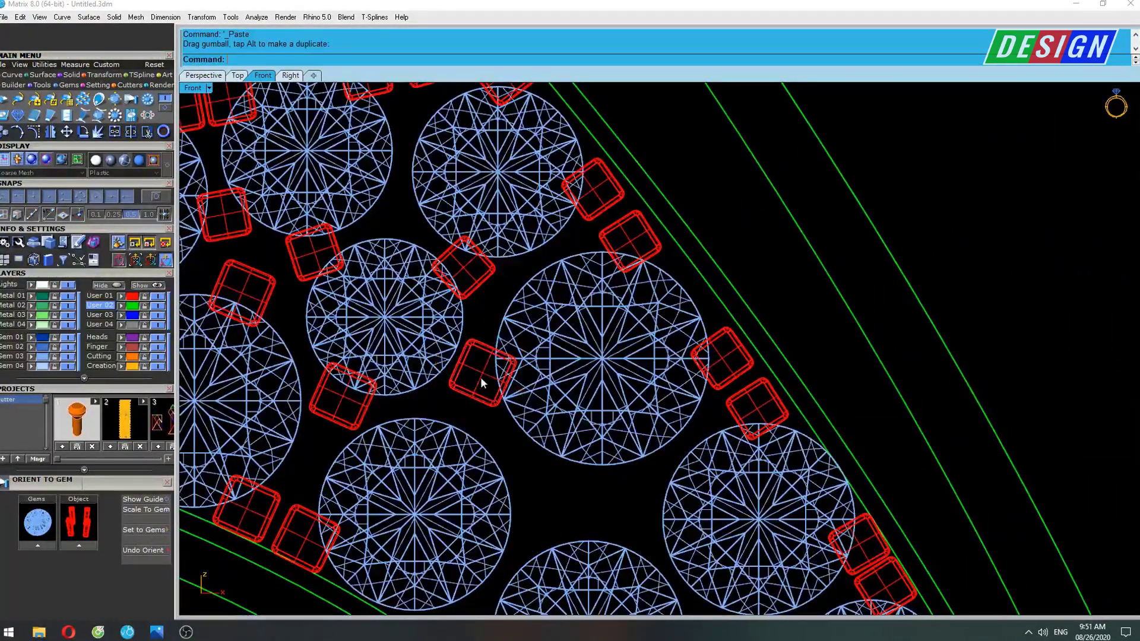
pyautogui.scroll(4, 543, 410)
pyautogui.moveTo(538, 436); pyautogui.dragTo(542, 442)
pyautogui.hotkey('ctrl', 'v')
pyautogui.scroll(-3, 555, 416)
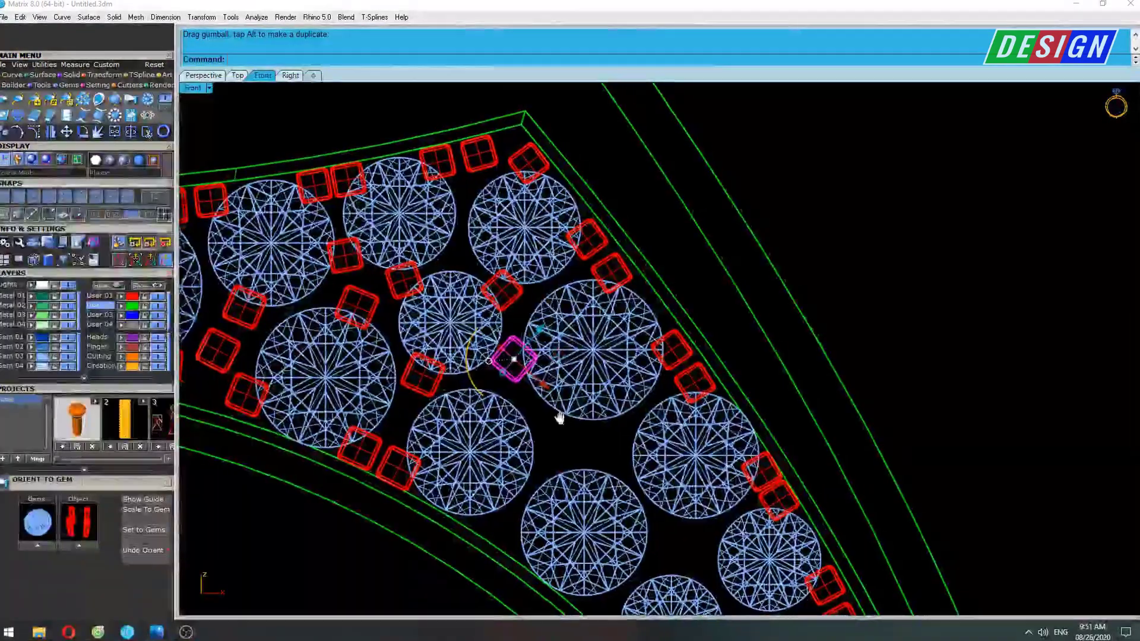
pyautogui.scroll(2, 505, 407)
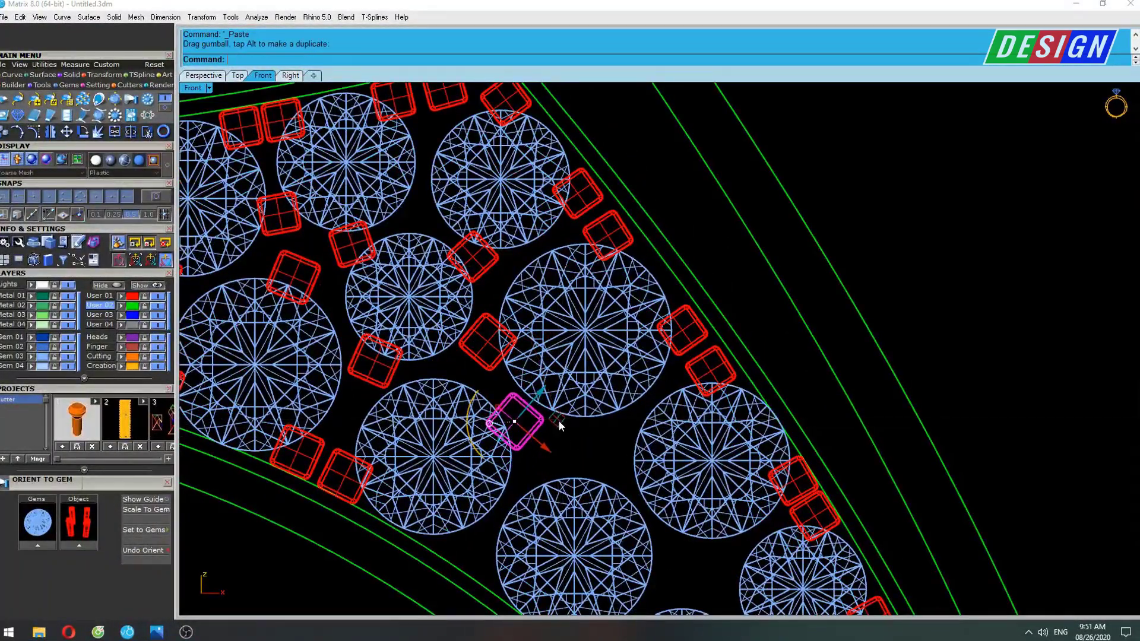
pyautogui.scroll(3, 559, 421)
pyautogui.moveTo(437, 368); pyautogui.dragTo(607, 386)
pyautogui.click(611, 386)
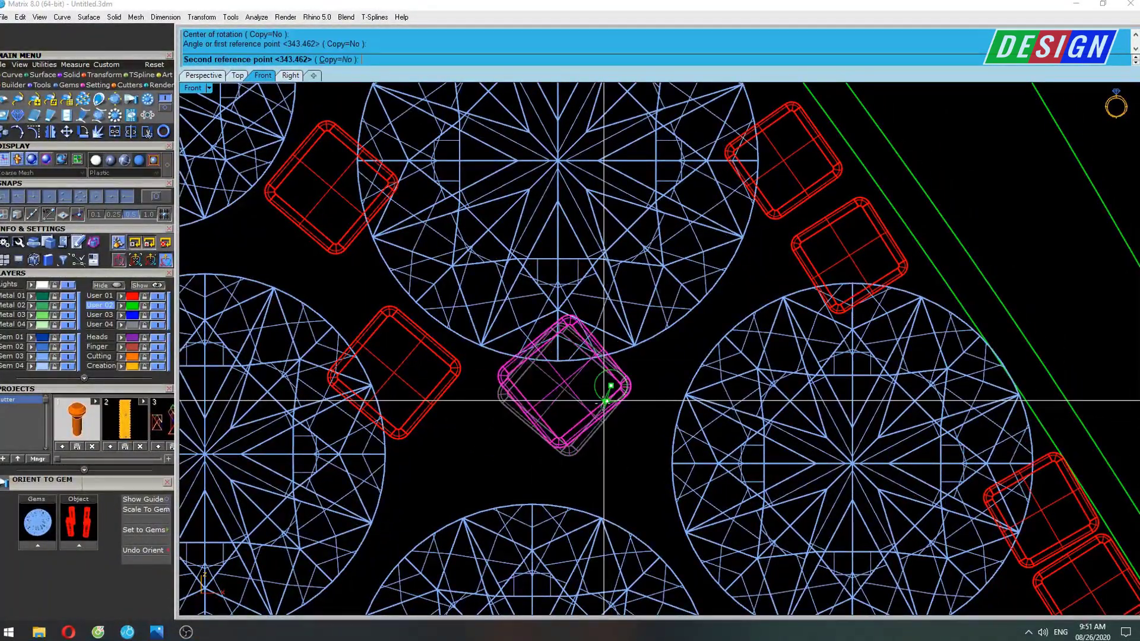
# - Fill two more gaps with cutter copies, each turned along the rail
pyautogui.hotkey('ctrl', 'c')
pyautogui.moveTo(725, 472); pyautogui.dragTo(331, 321)
pyautogui.scroll(-3, 680, 459)
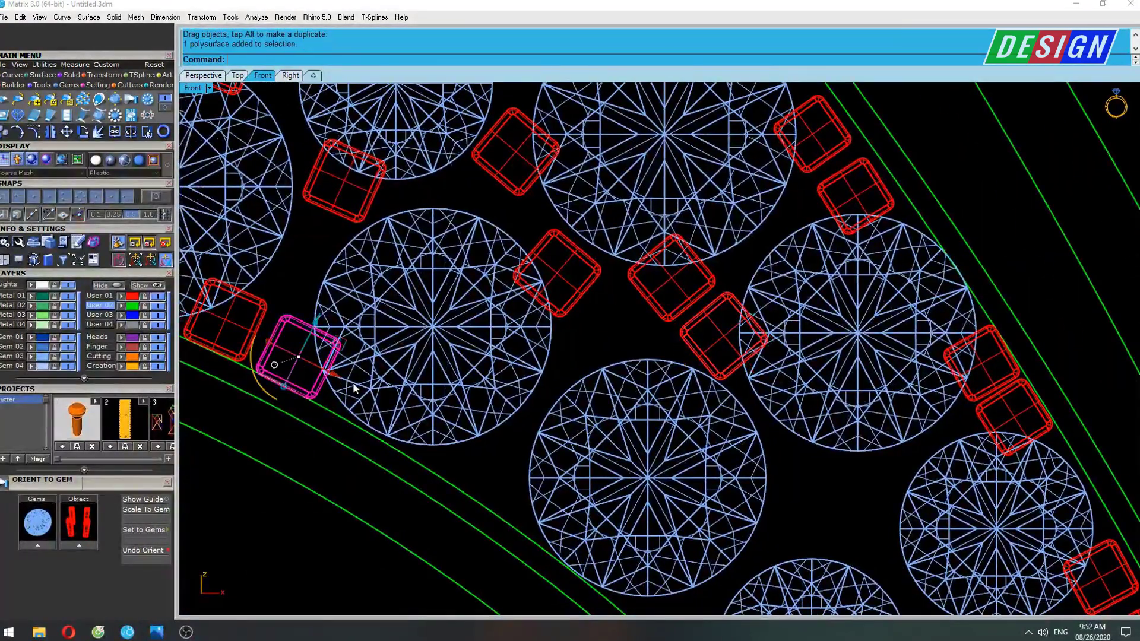
pyautogui.hotkey('ctrl', 'v')
pyautogui.scroll(3, 506, 416)
pyautogui.click(438, 368)
pyautogui.click(761, 548)
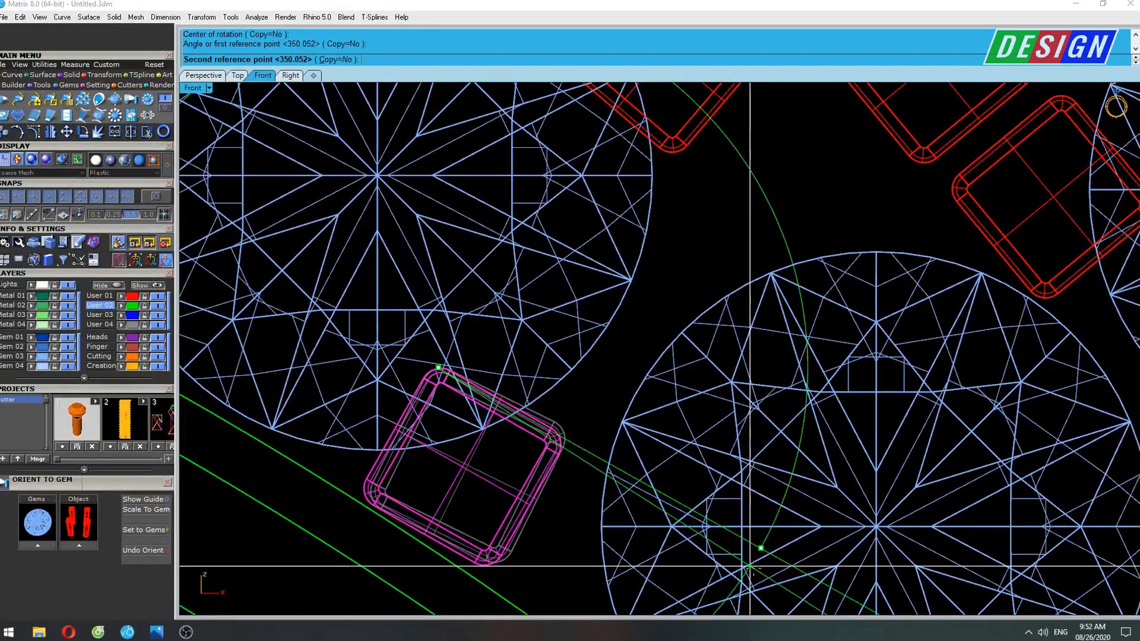
pyautogui.click(516, 379)
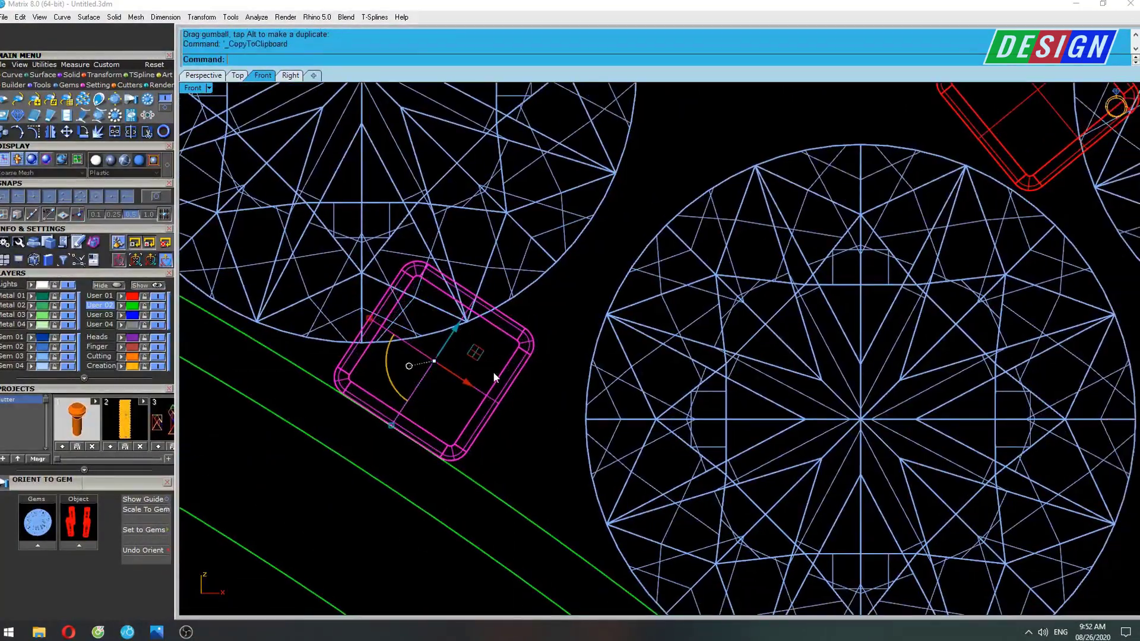
pyautogui.hotkey('ctrl', 'v')
pyautogui.moveTo(457, 350); pyautogui.dragTo(589, 437)
pyautogui.scroll(-3, 596, 240)
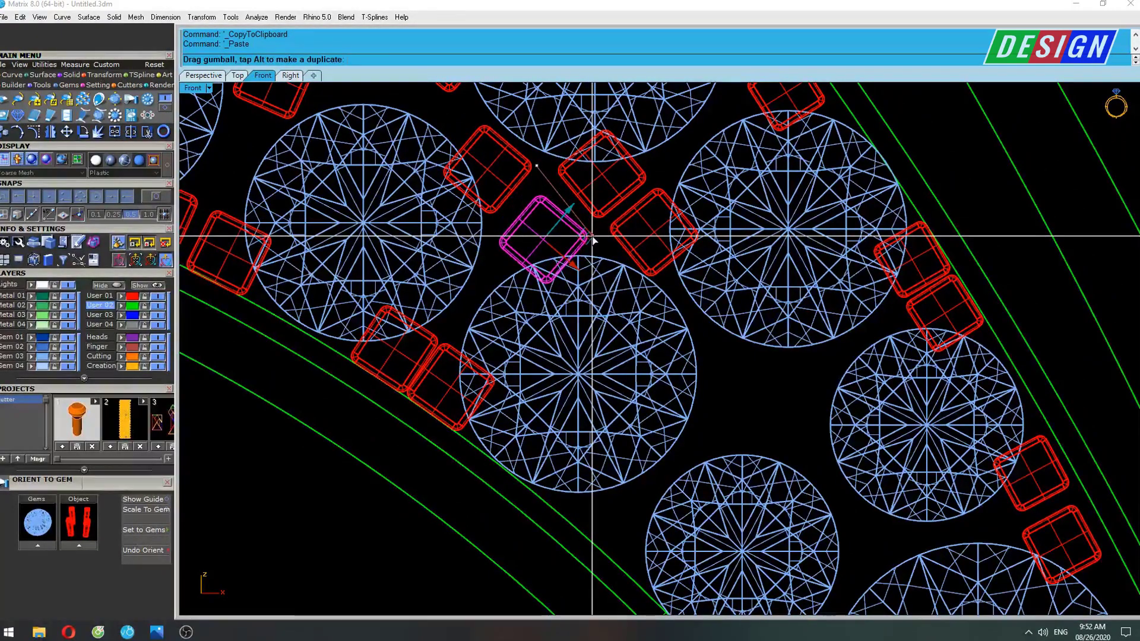
pyautogui.moveTo(592, 238); pyautogui.dragTo(594, 240)
# - Move a pair of cutters up and left and rotate them together to match the rail
pyautogui.keyDown('shift'); pyautogui.click(709, 542); pyautogui.keyUp('shift')
pyautogui.moveTo(686, 501); pyautogui.dragTo(522, 351)
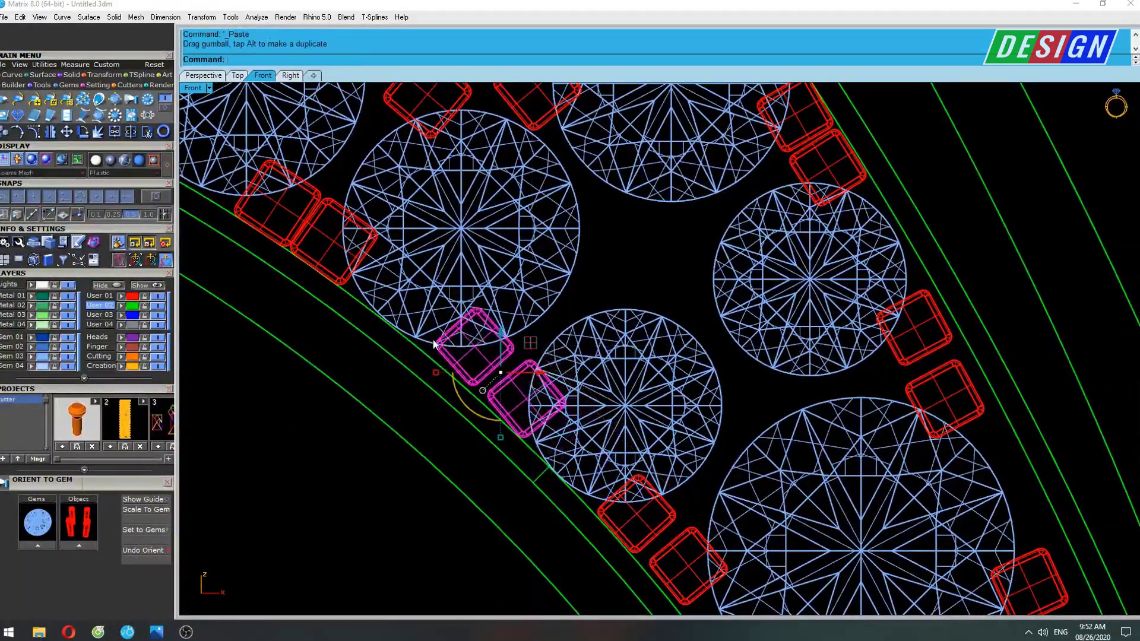
pyautogui.scroll(3, 543, 407)
pyautogui.press('Return')
pyautogui.click(622, 570)
pyautogui.click(514, 317)
pyautogui.scroll(3, 593, 369)
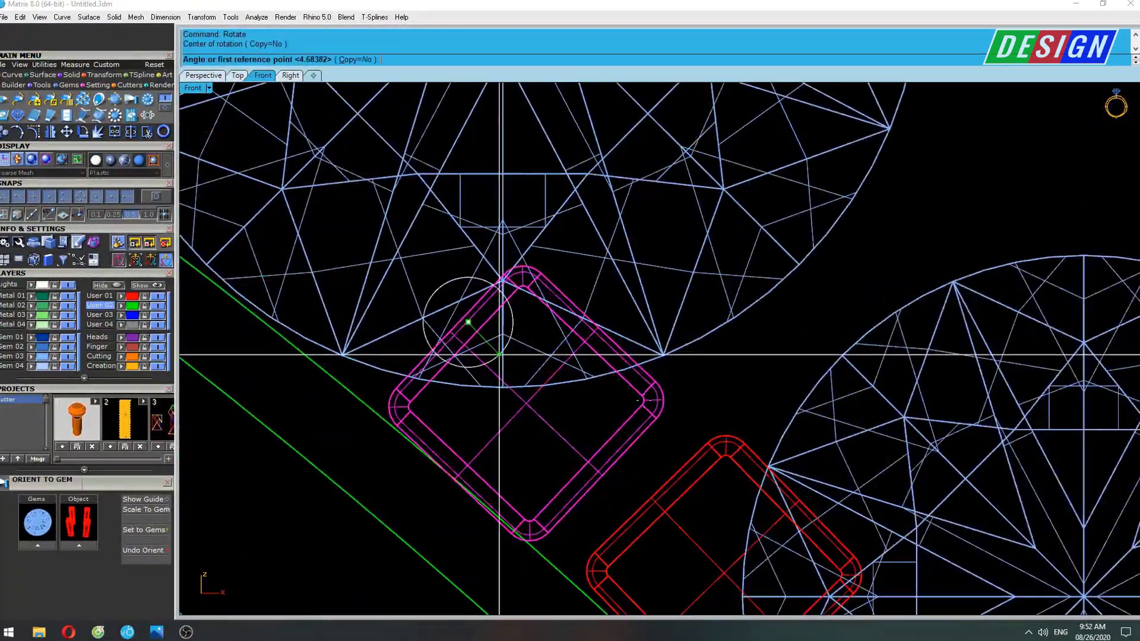
pyautogui.press('Return')
# - Select a set of cutters and shift them into the remaining gap
pyautogui.click(582, 265)
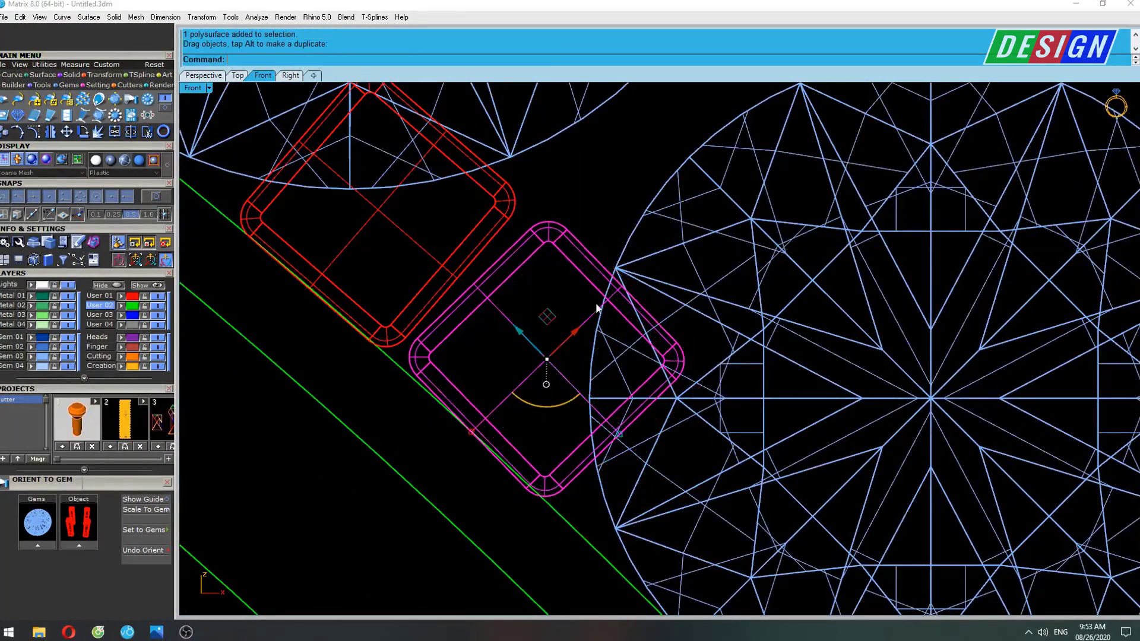
pyautogui.click(711, 454)
pyautogui.scroll(-3, 711, 455)
pyautogui.keyDown('shift'); pyautogui.click(535, 374); pyautogui.keyUp('shift')
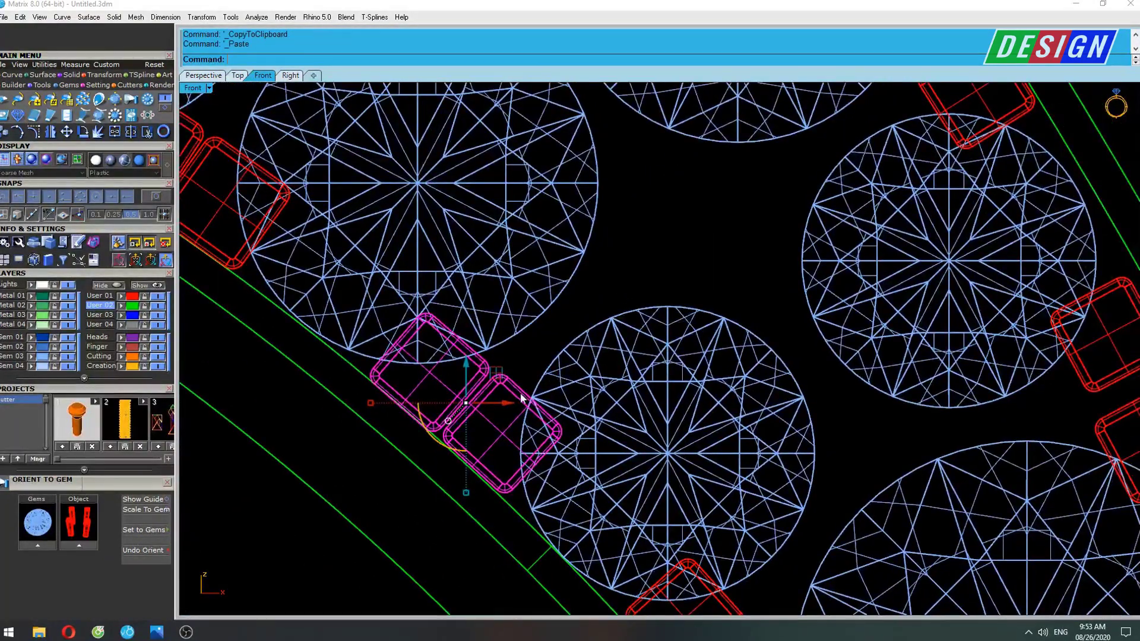
pyautogui.keyDown('alt'); pyautogui.moveTo(458, 394); pyautogui.dragTo(623, 216); pyautogui.keyUp('alt')
# - Rotate the selected cutters with rt and settle them in place
pyautogui.write('rt')
pyautogui.press('Return')
pyautogui.click(502, 256)
pyautogui.click(715, 398)
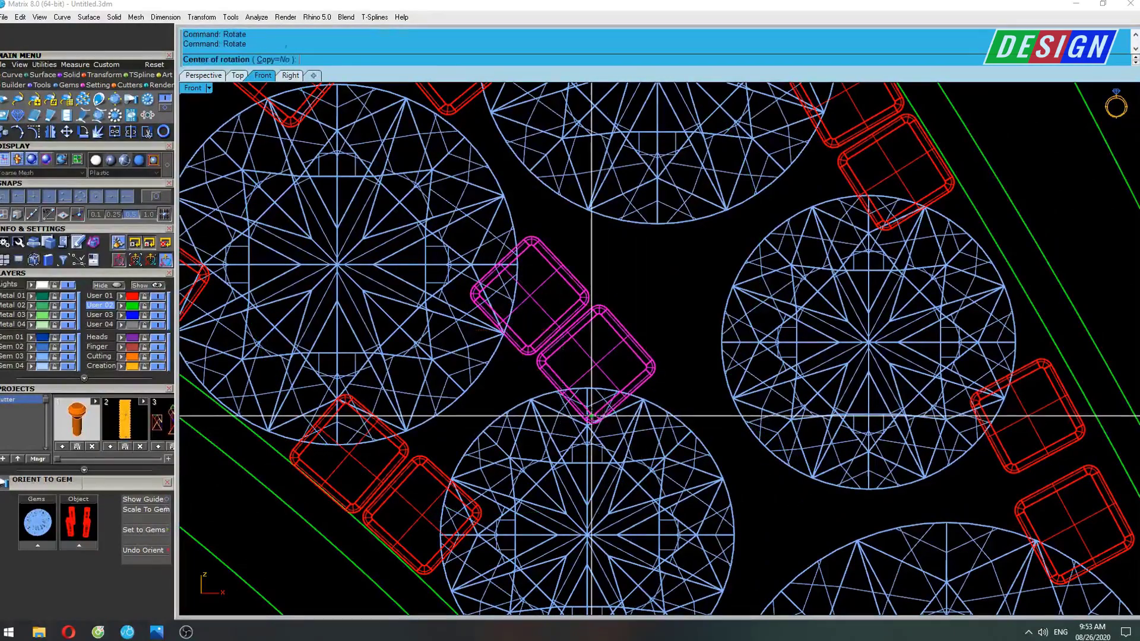
pyautogui.click(683, 380)
pyautogui.moveTo(643, 224); pyautogui.dragTo(558, 295, button='right')
pyautogui.moveTo(481, 402); pyautogui.dragTo(488, 340)
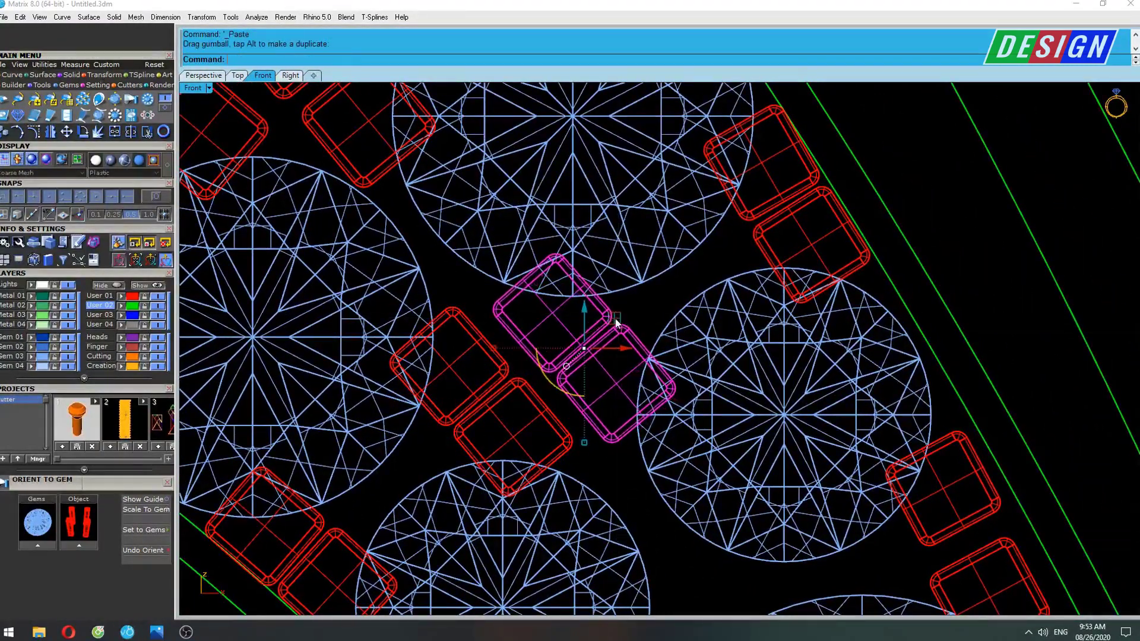
pyautogui.scroll(3, 488, 340)
pyautogui.scroll(-3, 533, 224)
pyautogui.press('Escape')
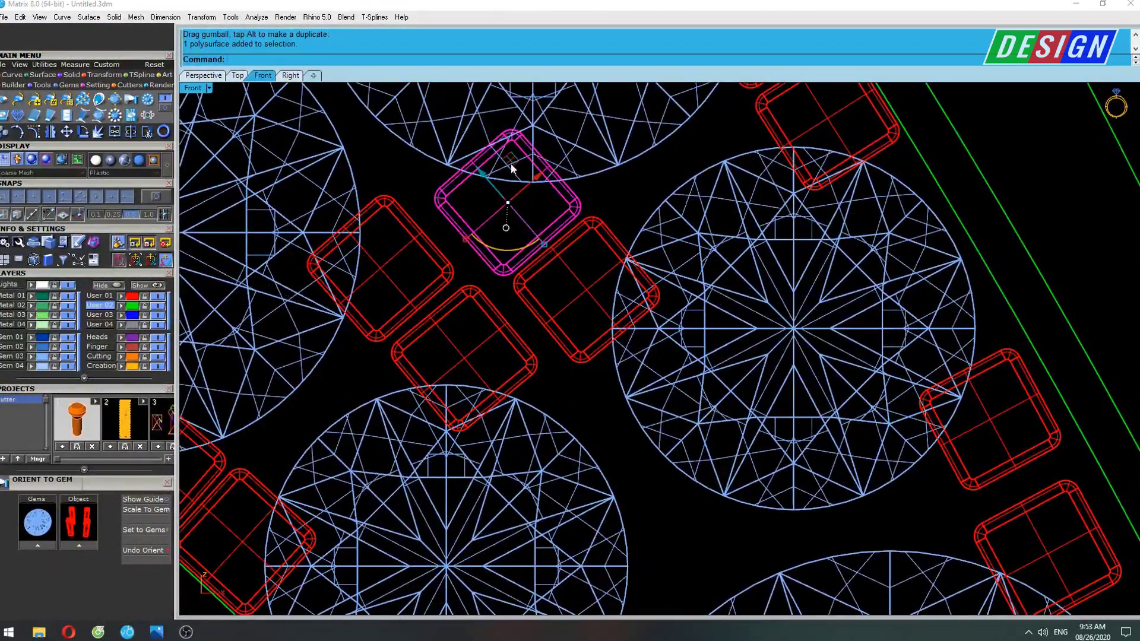
# - Position one more pasted cutter and check the layout in a shaded preview
pyautogui.hotkey('ctrl', 'c')
pyautogui.hotkey('ctrl', 'v')
pyautogui.scroll(-3, 562, 256)
pyautogui.moveTo(573, 278); pyautogui.dragTo(542, 226, button='right')
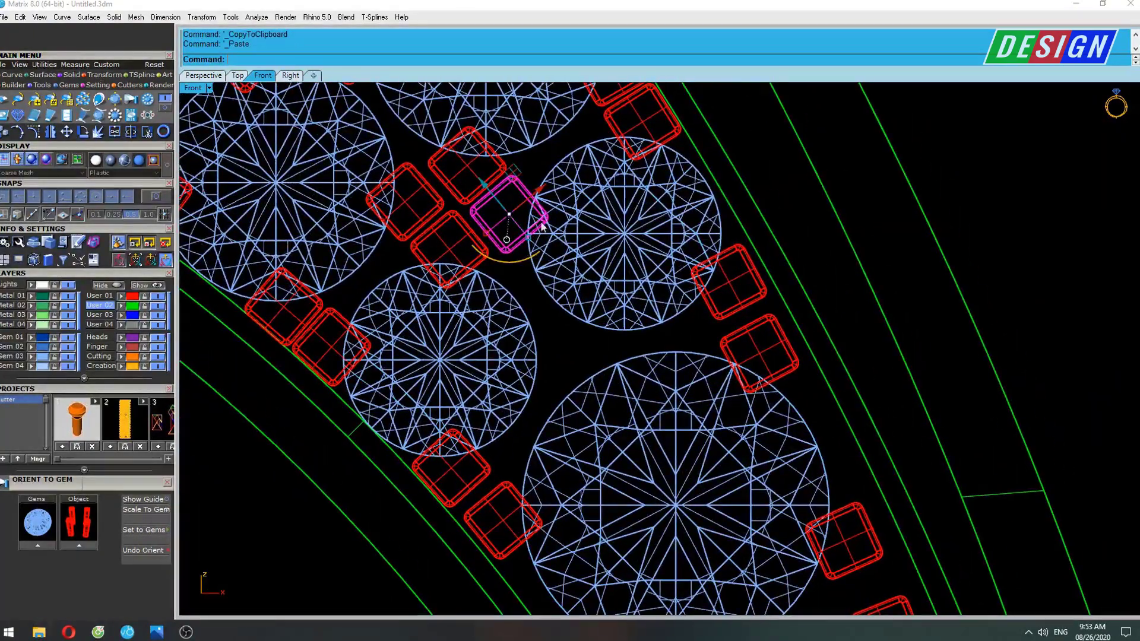
pyautogui.scroll(-5, 594, 291)
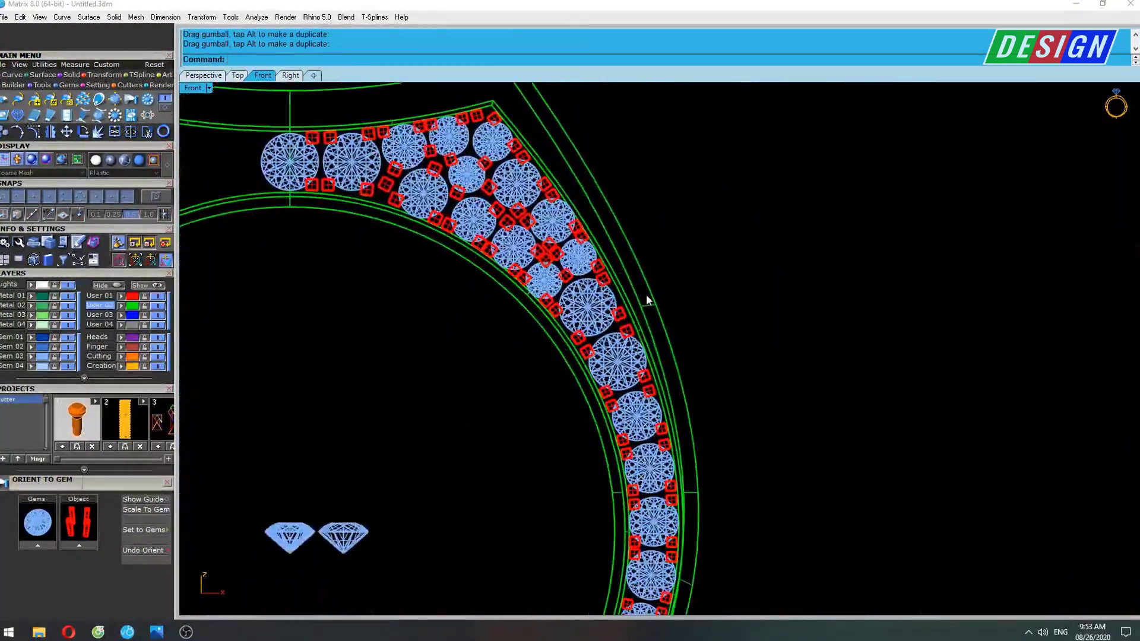
pyautogui.write('s')
pyautogui.press('Return')
pyautogui.scroll(2, 518, 253)
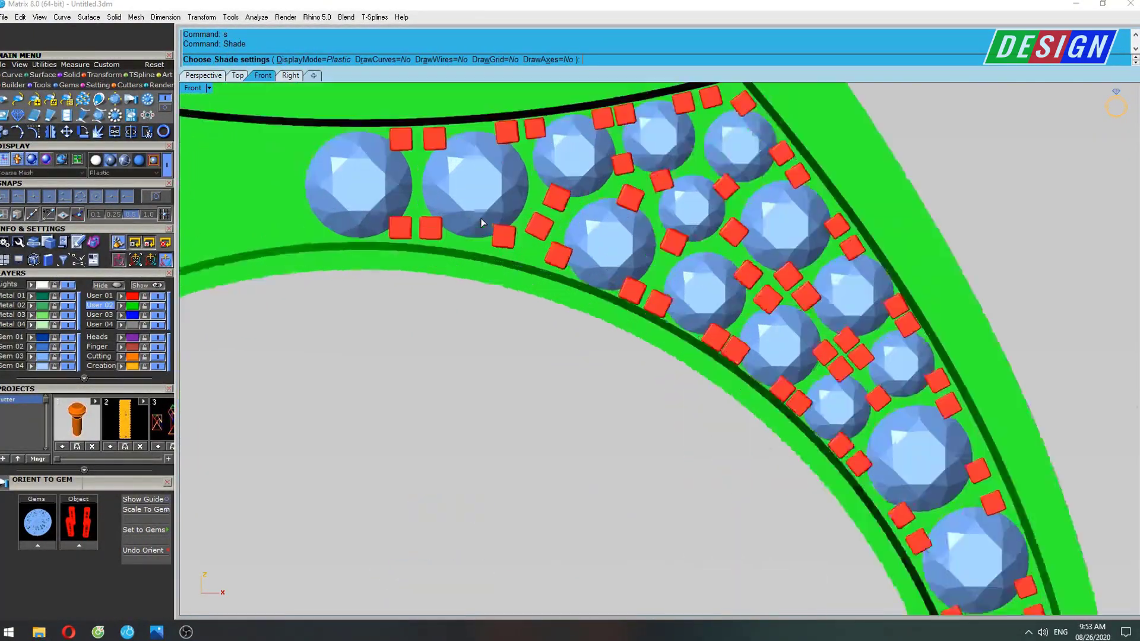
pyautogui.press('Escape')
# - Move a cutter near the top edge toward the lower rail and re-angle it
pyautogui.scroll(3, 481, 218)
pyautogui.click(512, 212)
pyautogui.scroll(3, 512, 211)
pyautogui.click(579, 95)
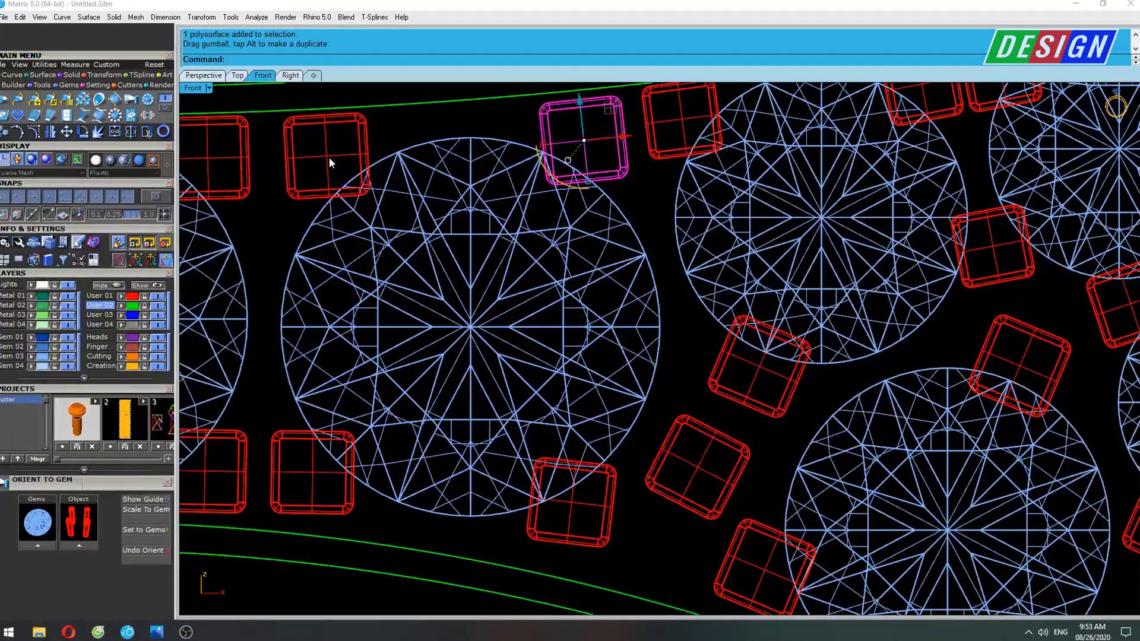
pyautogui.moveTo(609, 391); pyautogui.dragTo(579, 381, button='right')
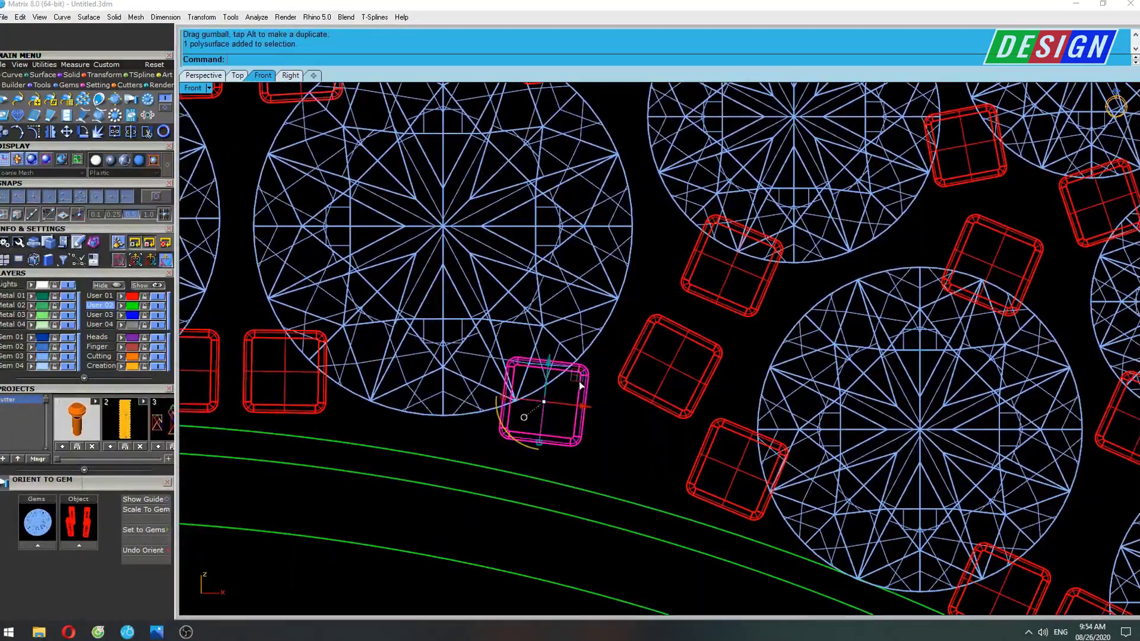
pyautogui.rightClick(282, 334)
pyautogui.click(275, 363)
pyautogui.moveTo(333, 380); pyautogui.dragTo(528, 439, button='right')
pyautogui.click(527, 438)
pyautogui.click(576, 438)
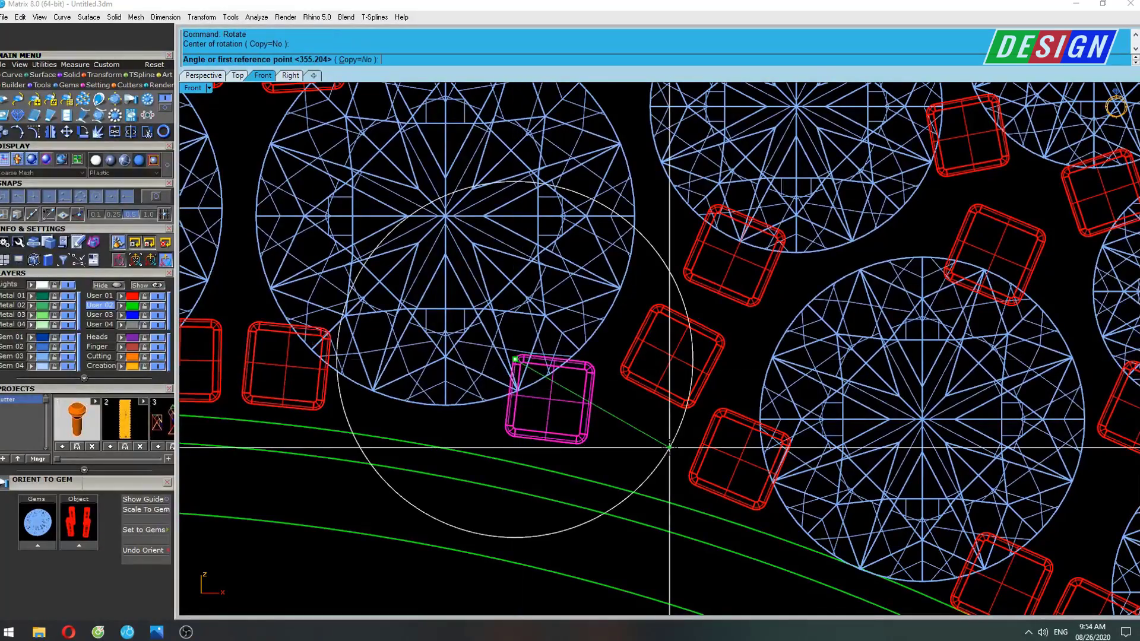
pyautogui.moveTo(641, 440); pyautogui.dragTo(564, 404, button='right')
pyautogui.click(793, 444)
pyautogui.scroll(-10, 793, 444)
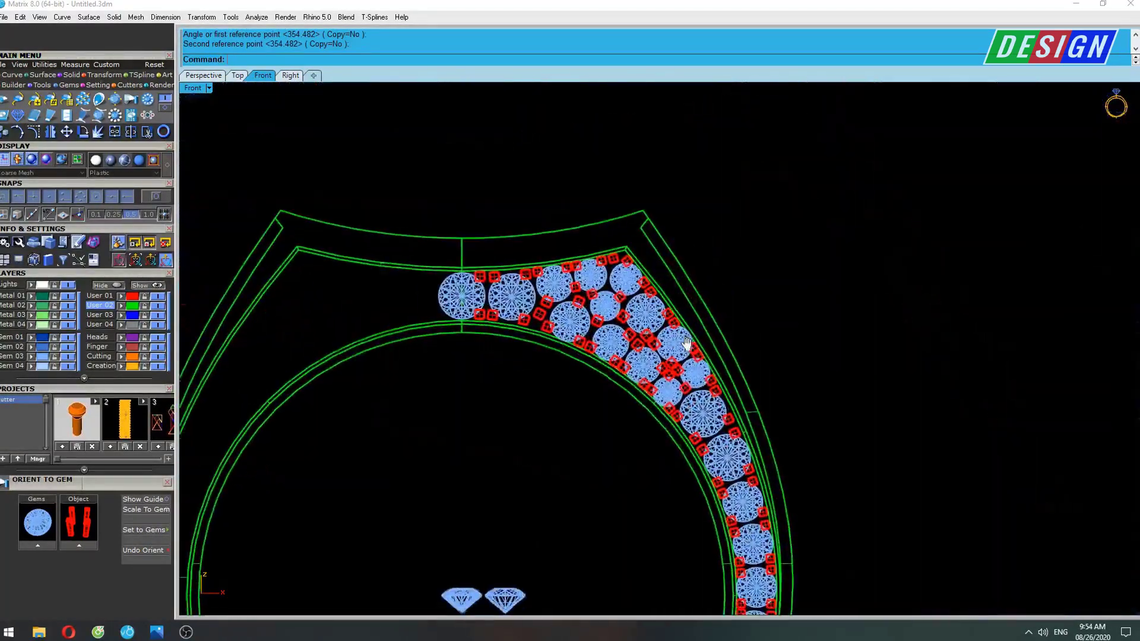
pyautogui.scroll(10, 657, 367)
# - Adjust the cutters' height relative to the gems from the side view
pyautogui.click(651, 306)
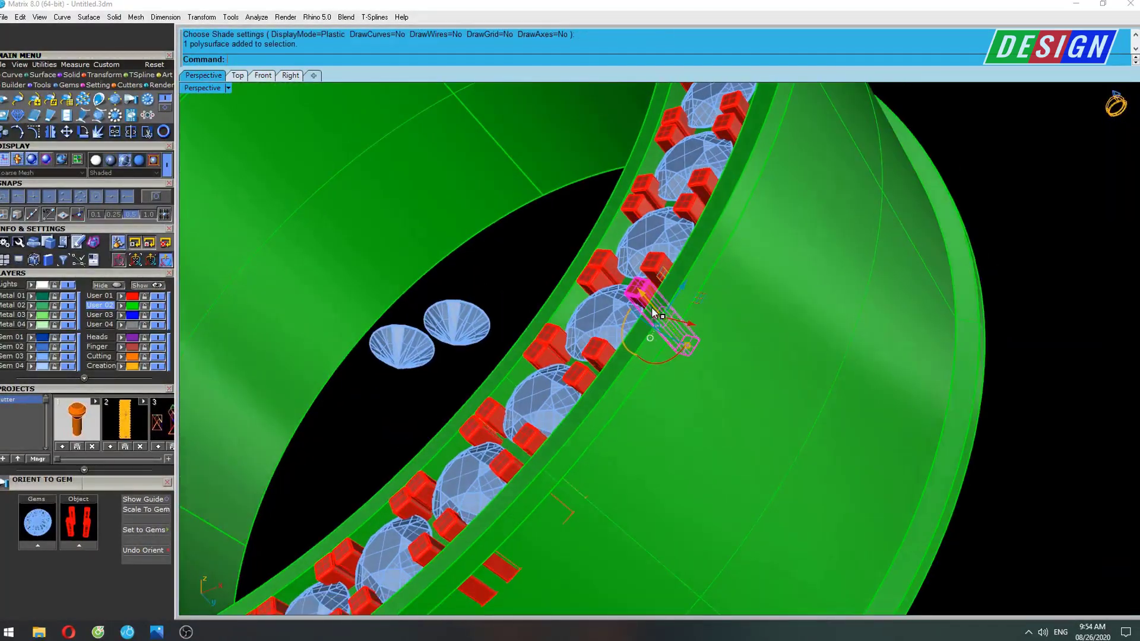
pyautogui.click(291, 75)
pyautogui.moveTo(396, 321); pyautogui.dragTo(401, 324)
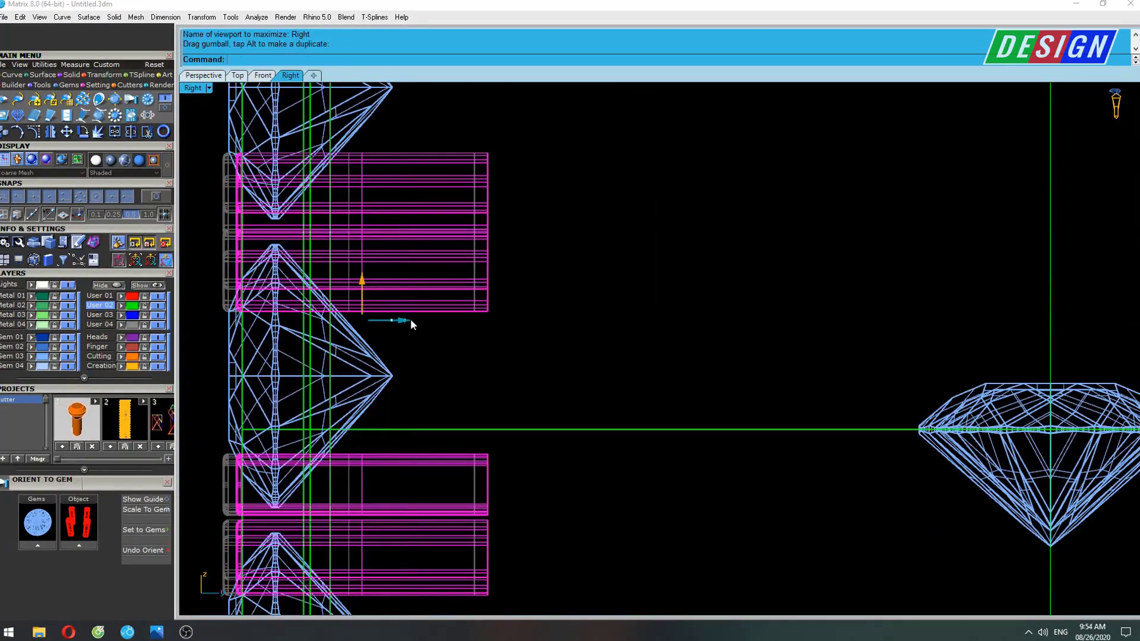
pyautogui.hotkey('ctrl', 'F4')
pyautogui.moveTo(622, 368)
pyautogui.mouseDown(button='right')
pyautogui.moveTo(433, 426)
pyautogui.moveTo(586, 314)
pyautogui.mouseUp(button='right')
pyautogui.scroll(-5, 435, 433)
pyautogui.scroll(5, 434, 433)
# - Group all the cutters with g and review the finished pavé layout shaded
pyautogui.write('g')
pyautogui.press('Return')
pyautogui.scroll(5, 408, 497)
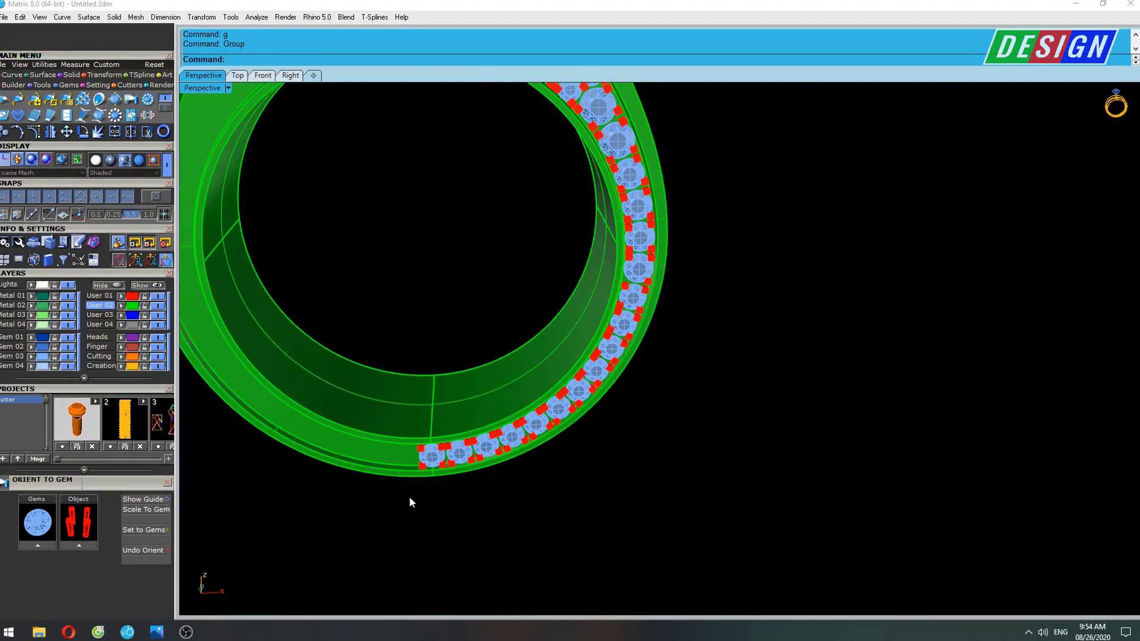
pyautogui.scroll(2, 464, 396)
pyautogui.write('u')
pyautogui.press('Escape')
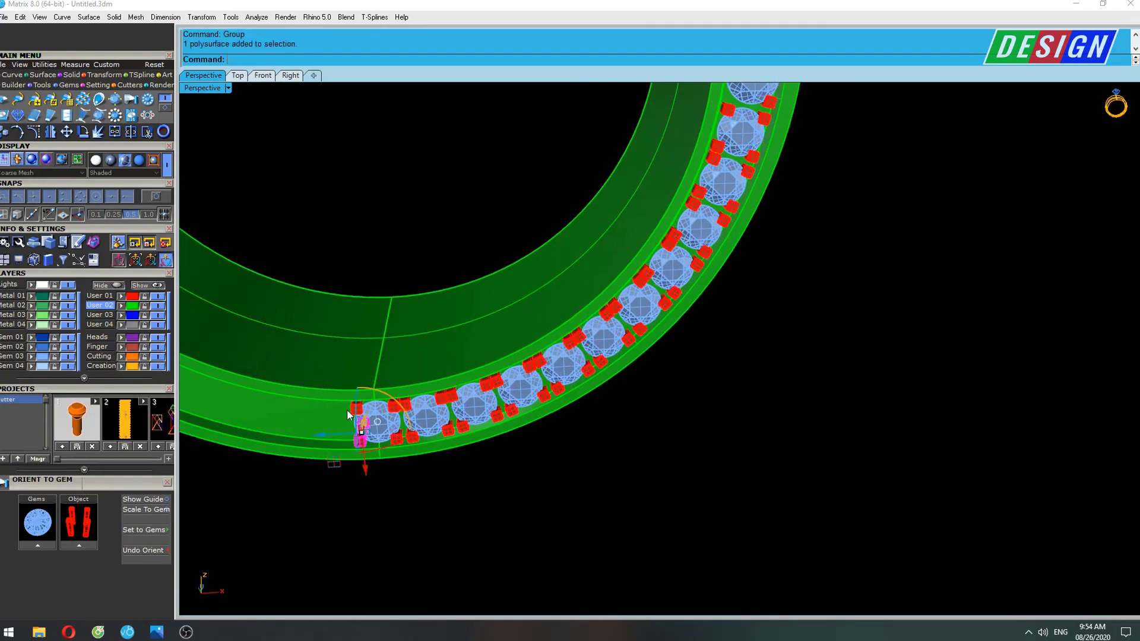
pyautogui.scroll(-5, 426, 418)
pyautogui.write('s')
pyautogui.press('Return')
pyautogui.moveTo(426, 418)
pyautogui.mouseDown(button='right')
pyautogui.moveTo(559, 389)
pyautogui.moveTo(468, 262)
pyautogui.mouseUp(button='right')
pyautogui.press('Escape')
pyautogui.scroll(5, 468, 262)
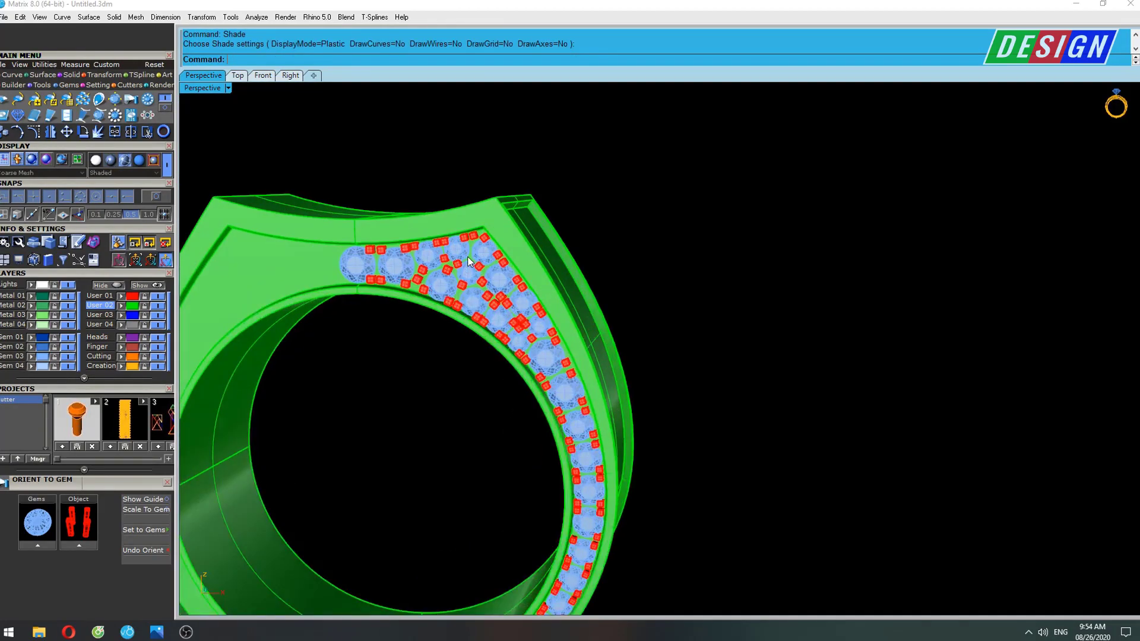
# - Select all same-colour gems, then drop the centre top and bottom gems from the selection
pyautogui.click(542, 288)
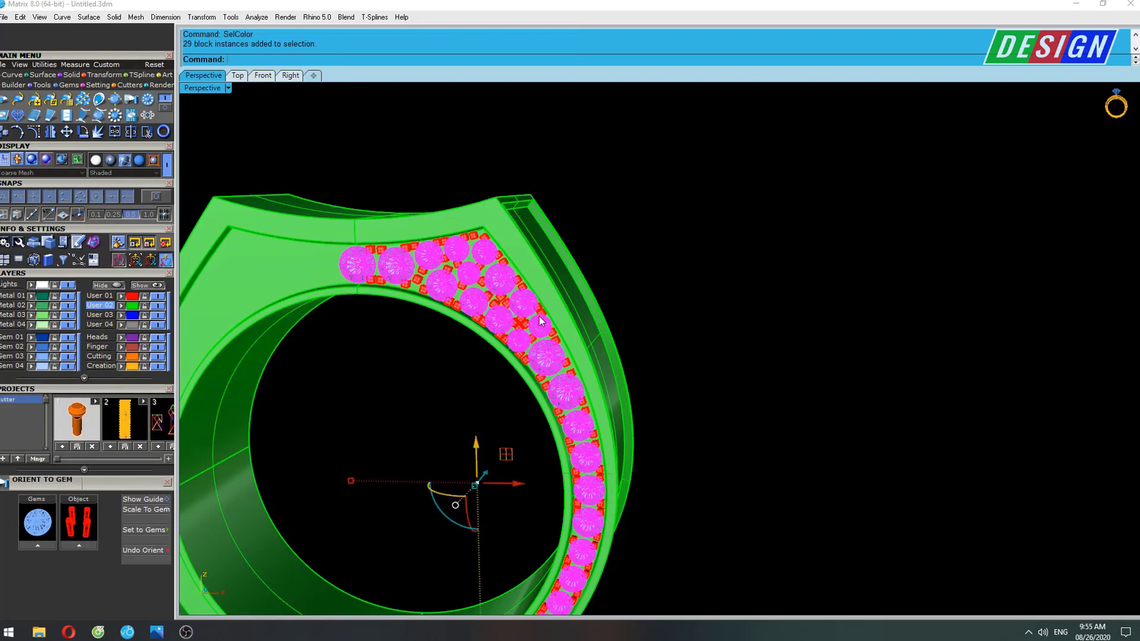
pyautogui.scroll(-2, 558, 254)
pyautogui.scroll(-3, 561, 261)
pyautogui.scroll(3, 502, 243)
pyautogui.keyDown('ctrl'); pyautogui.click(469, 247); pyautogui.keyUp('ctrl')
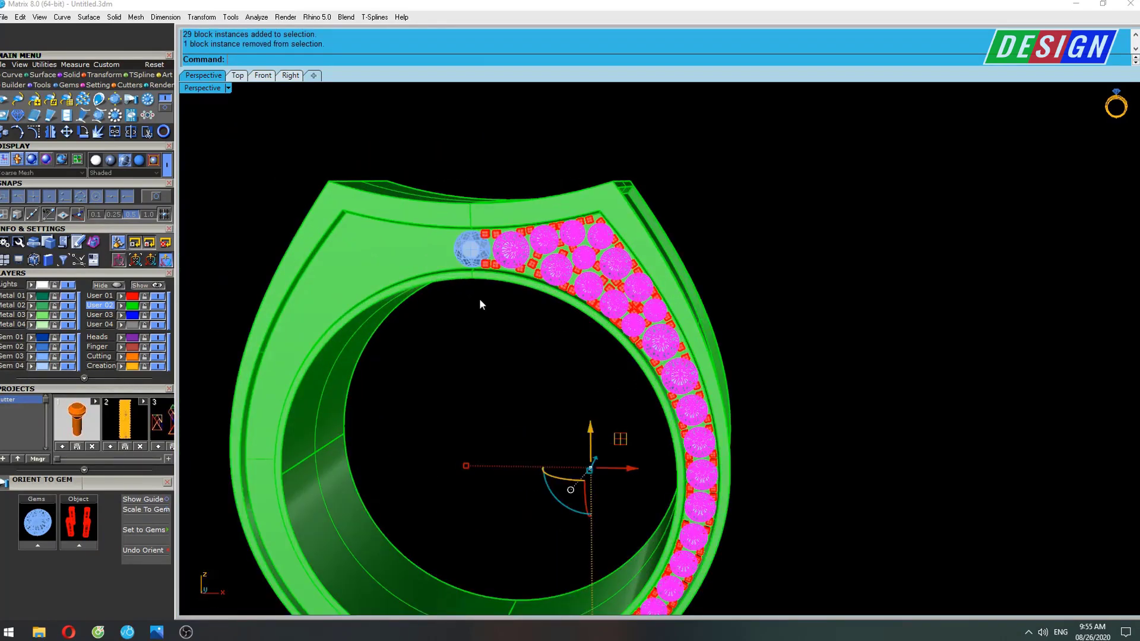
pyautogui.scroll(-3, 496, 377)
pyautogui.scroll(2, 504, 447)
pyautogui.scroll(2, 504, 416)
pyautogui.keyDown('ctrl'); pyautogui.click(505, 404); pyautogui.keyUp('ctrl')
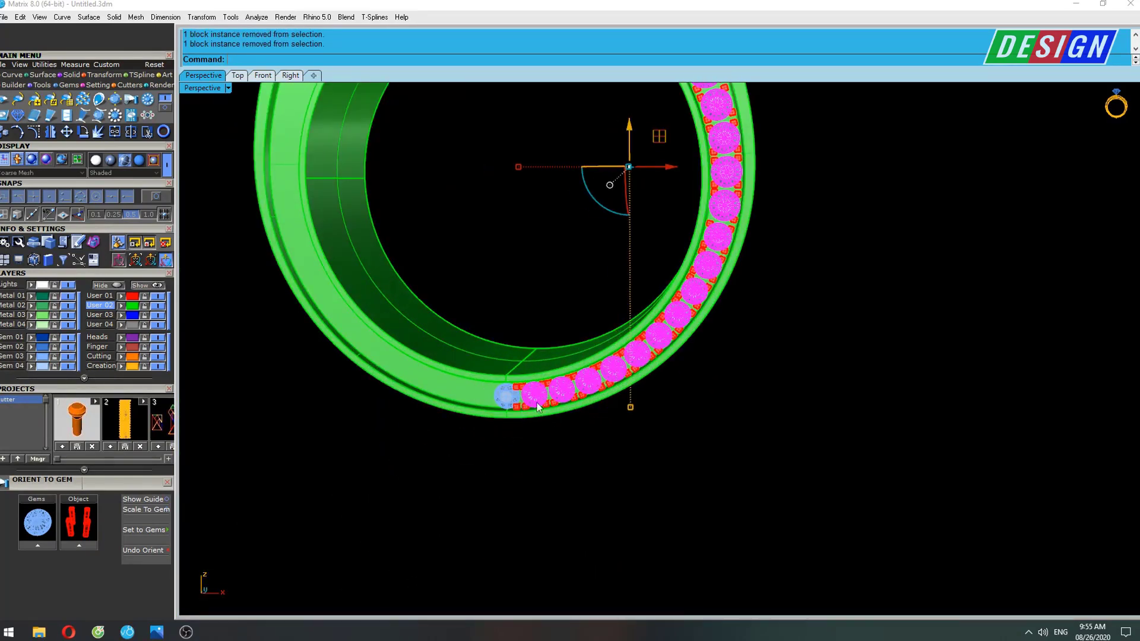
pyautogui.scroll(3, 541, 407)
pyautogui.scroll(-2, 558, 361)
pyautogui.scroll(-3, 552, 344)
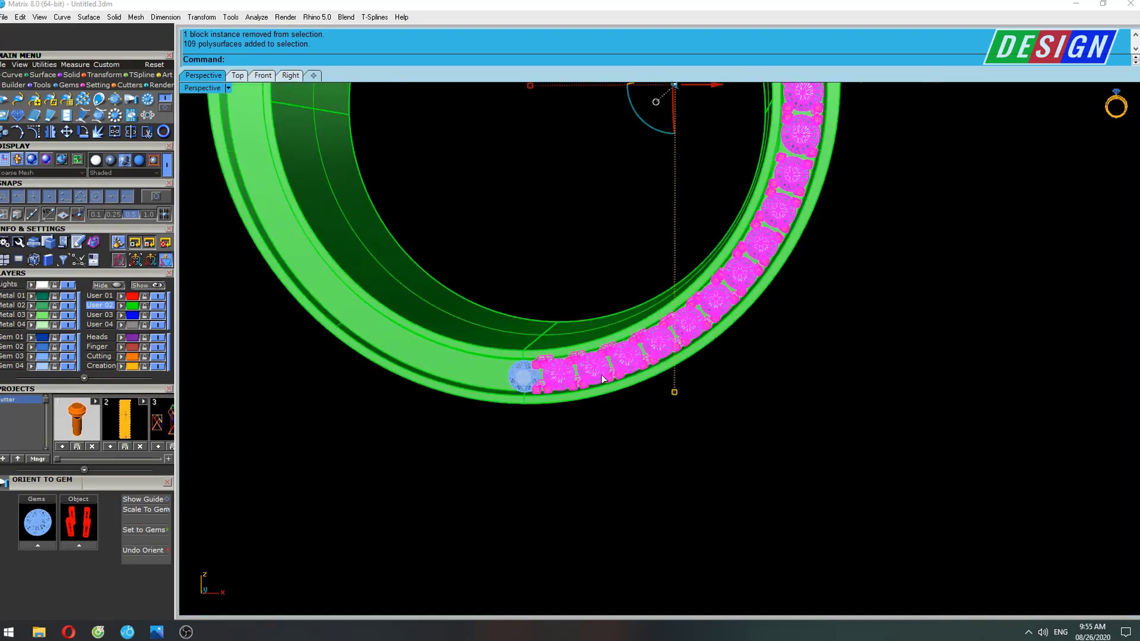
# - In the maximized Front view, mirror the gems and cutters across the centre line with start plane 0
pyautogui.hotkey('ctrl', 'F2')
pyautogui.scroll(3, 521, 265)
pyautogui.scroll(2, 522, 265)
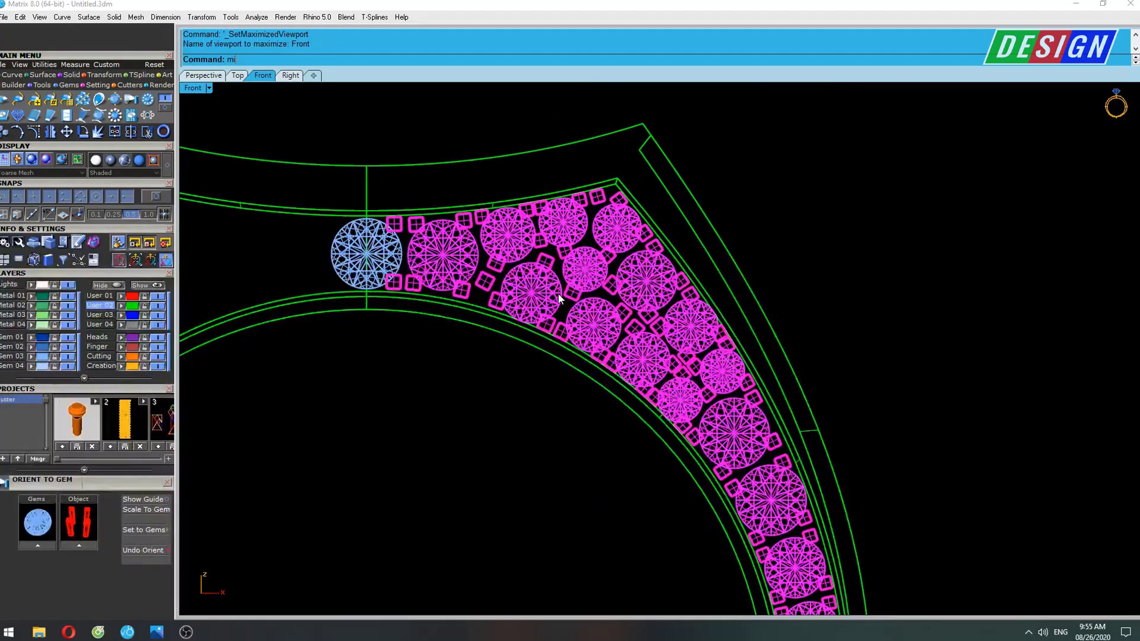
pyautogui.write('mirror')
pyautogui.press('Return')
pyautogui.write('0')
pyautogui.press('Return')
pyautogui.scroll(2, 577, 297)
pyautogui.scroll(-2, 472, 225)
pyautogui.scroll(-2, 512, 169)
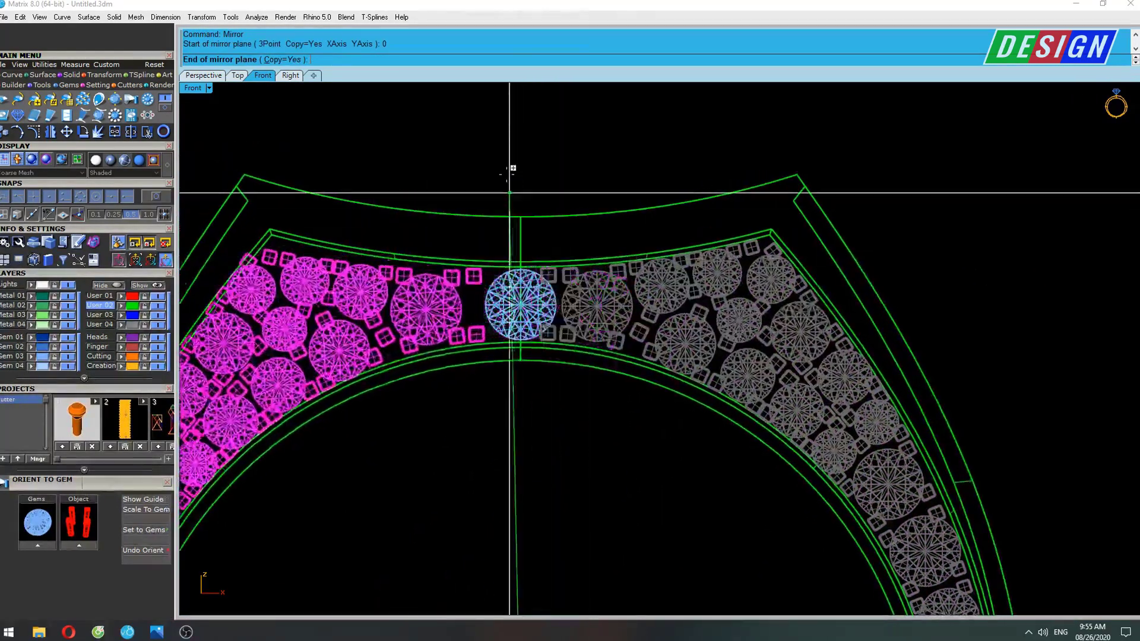
pyautogui.click(521, 149)
pyautogui.scroll(-2, 517, 181)
pyautogui.scroll(2, 516, 181)
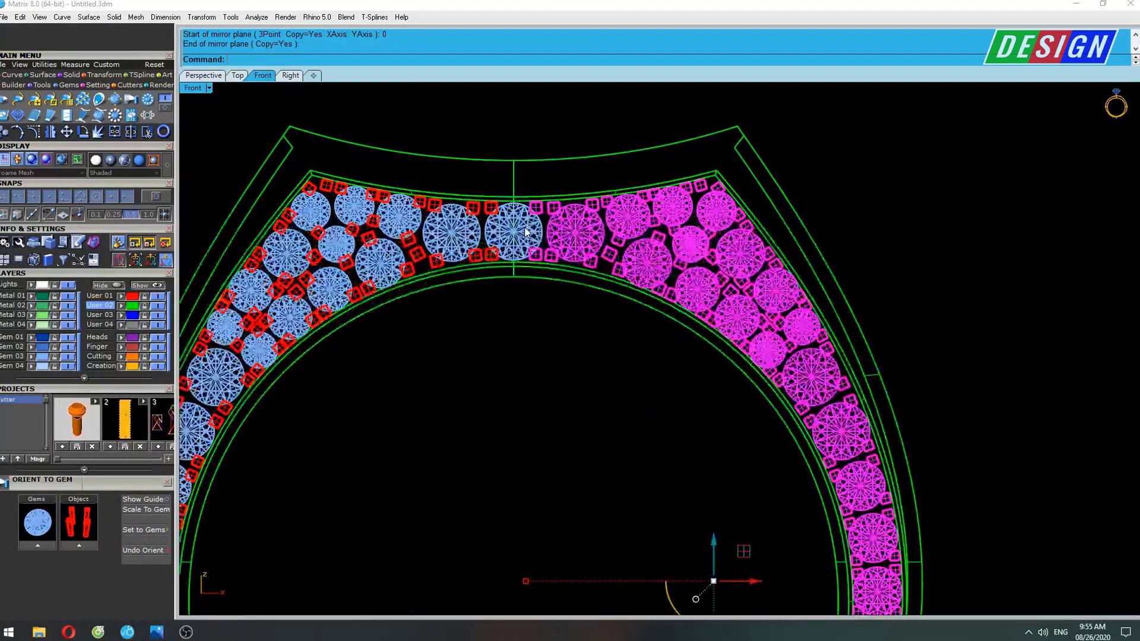
pyautogui.scroll(-3, 516, 229)
# - Select all same-colour pavé gems with SelColor and group them, then group the cutters
pyautogui.click(516, 229)
pyautogui.scroll(-1, 503, 223)
pyautogui.write('sc')
pyautogui.press('Return')
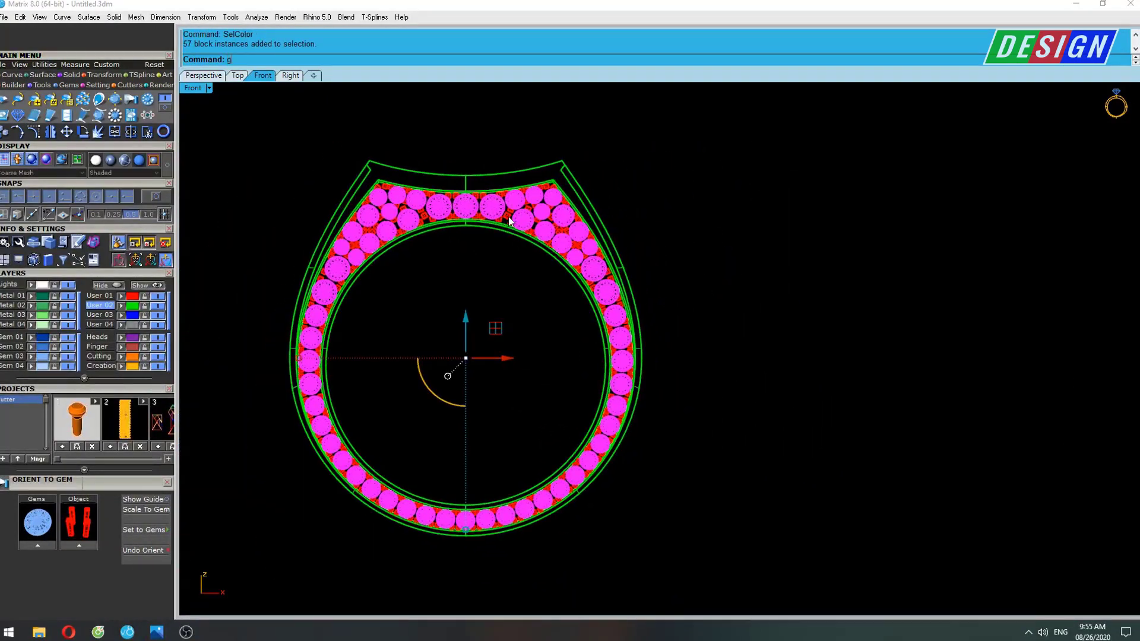
pyautogui.hotkey('ctrl', 'g')
pyautogui.scroll(3, 480, 199)
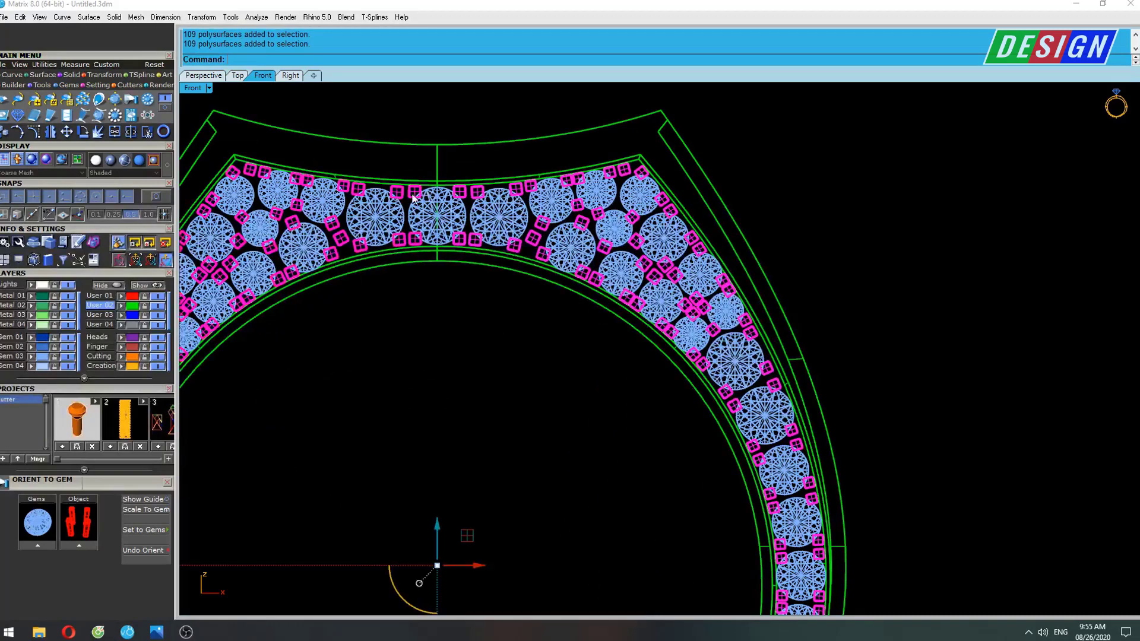
pyautogui.scroll(-3, 425, 194)
pyautogui.write('g')
pyautogui.press('Return')
pyautogui.press('Escape')
pyautogui.scroll(-2, 601, 246)
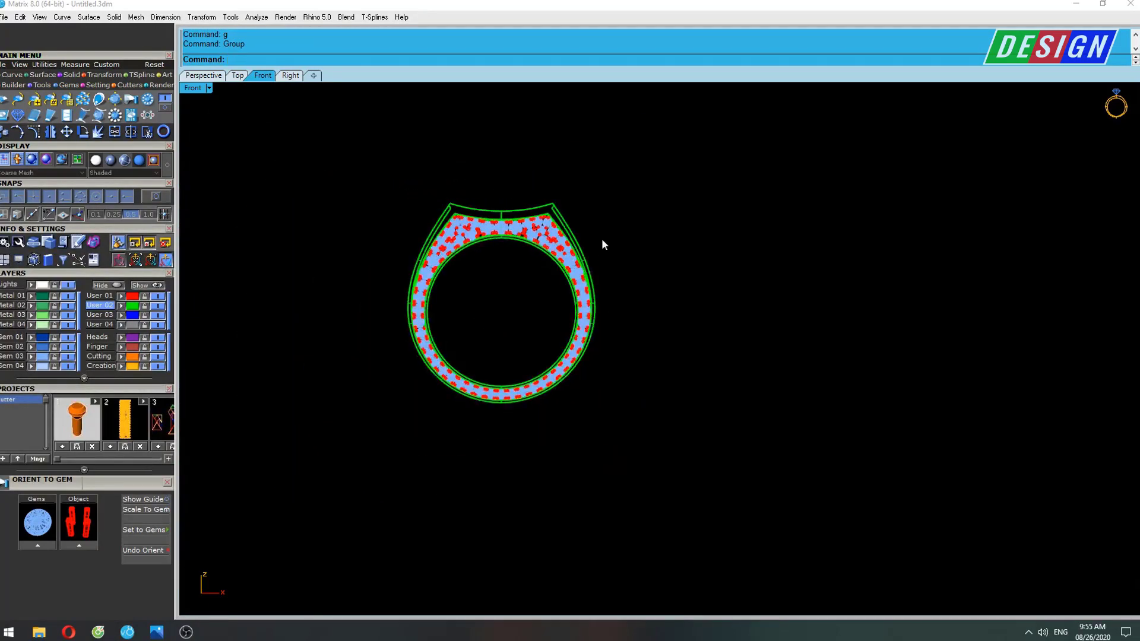
# - Show the ring shaded in the Perspective view
pyautogui.hotkey('ctrl', 'F4')
pyautogui.write('s')
pyautogui.press('Return')
pyautogui.scroll(-2, 682, 276)
# - Orbit side-on, maximize the Right view and end the shaded display
pyautogui.moveTo(683, 277)
pyautogui.mouseDown(button='right')
pyautogui.moveTo(684, 171)
pyautogui.moveTo(592, 254)
pyautogui.moveTo(658, 209)
pyautogui.moveTo(662, 319)
pyautogui.mouseUp(button='right')
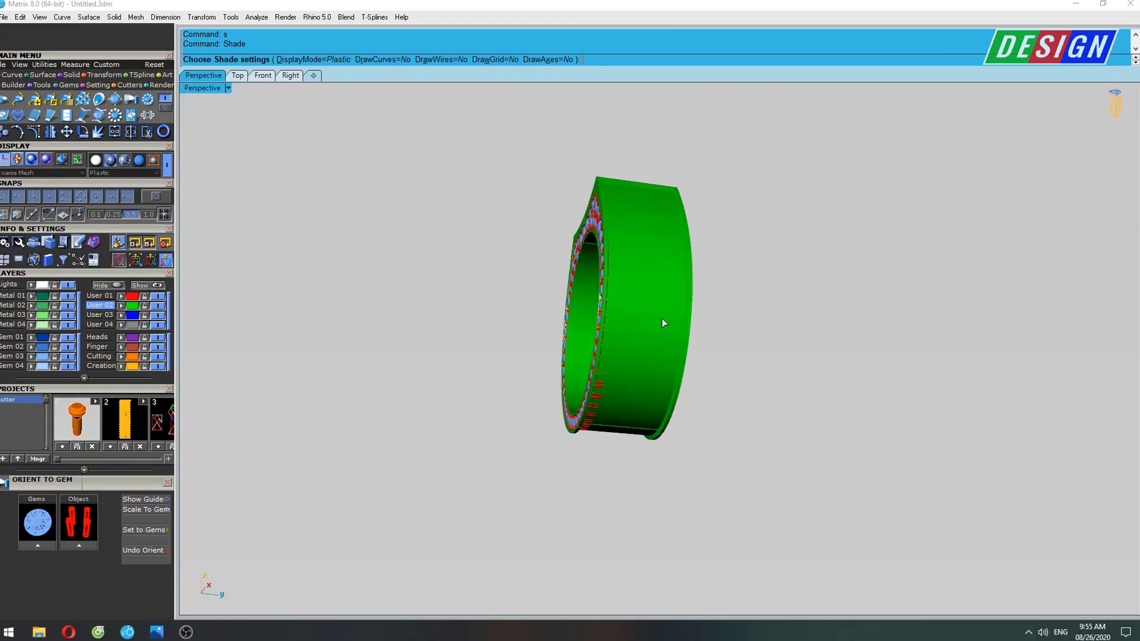
pyautogui.hotkey('ctrl', 'F3')
pyautogui.press('Escape')
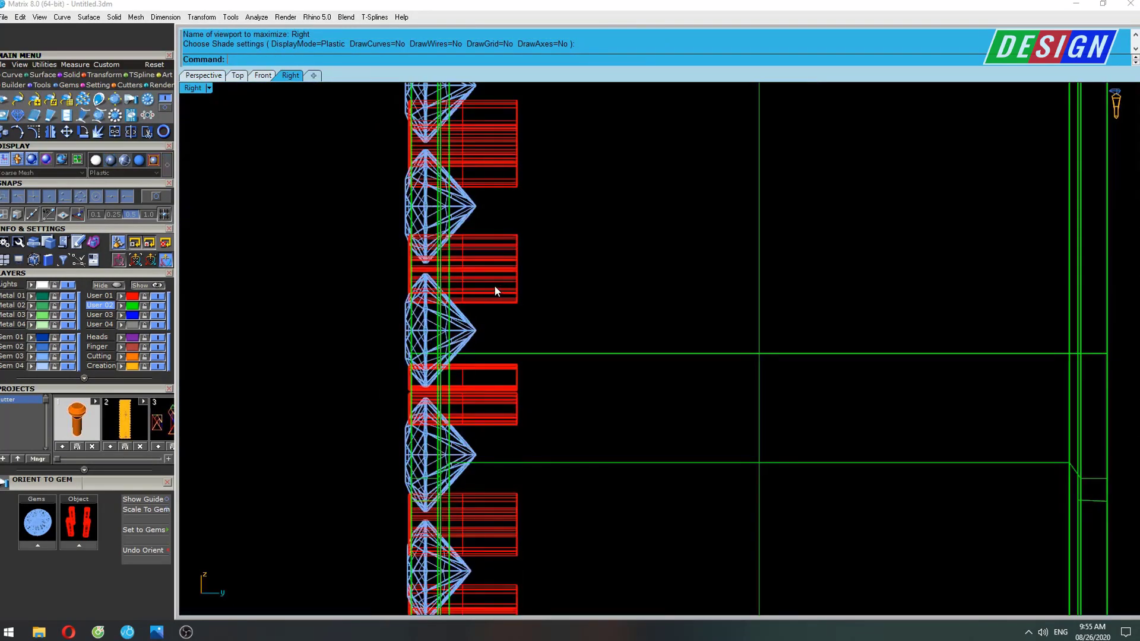
pyautogui.scroll(-3, 494, 285)
pyautogui.scroll(-3, 517, 320)
pyautogui.scroll(2, 493, 303)
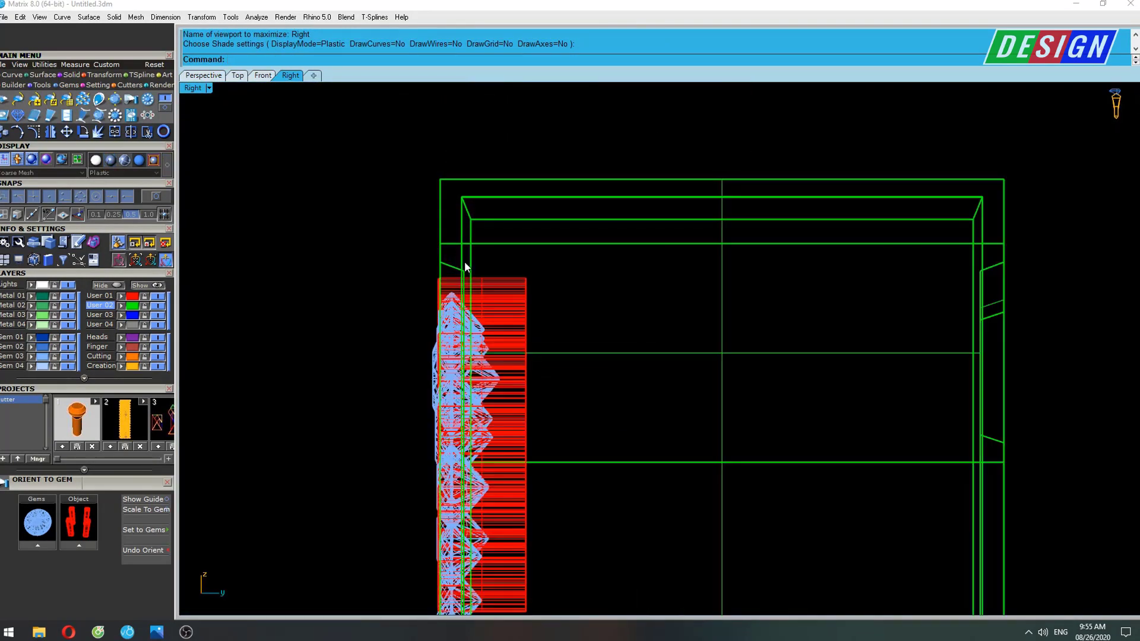
pyautogui.scroll(2, 475, 237)
# - Draw a vertical line from above the cutters to below the band as a trim boundary
pyautogui.write('L')
pyautogui.press('Return')
pyautogui.scroll(3, 469, 211)
pyautogui.scroll(1, 461, 208)
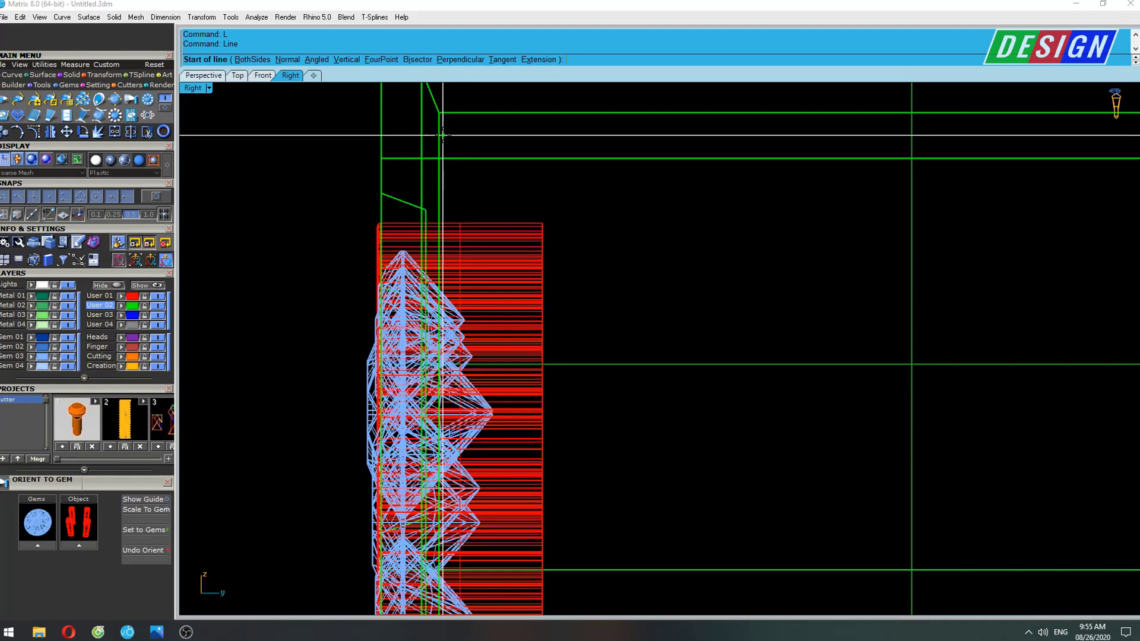
pyautogui.scroll(-2, 441, 134)
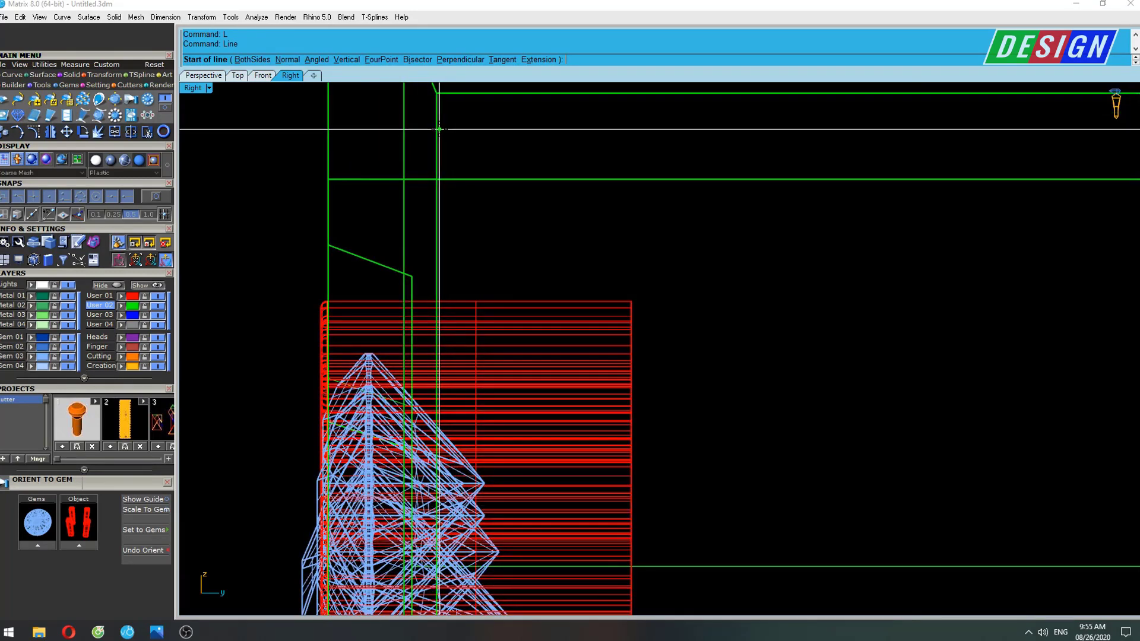
pyautogui.click(442, 135)
pyautogui.scroll(-2, 442, 135)
pyautogui.scroll(-2, 442, 136)
pyautogui.scroll(-2, 442, 136)
pyautogui.click(451, 408)
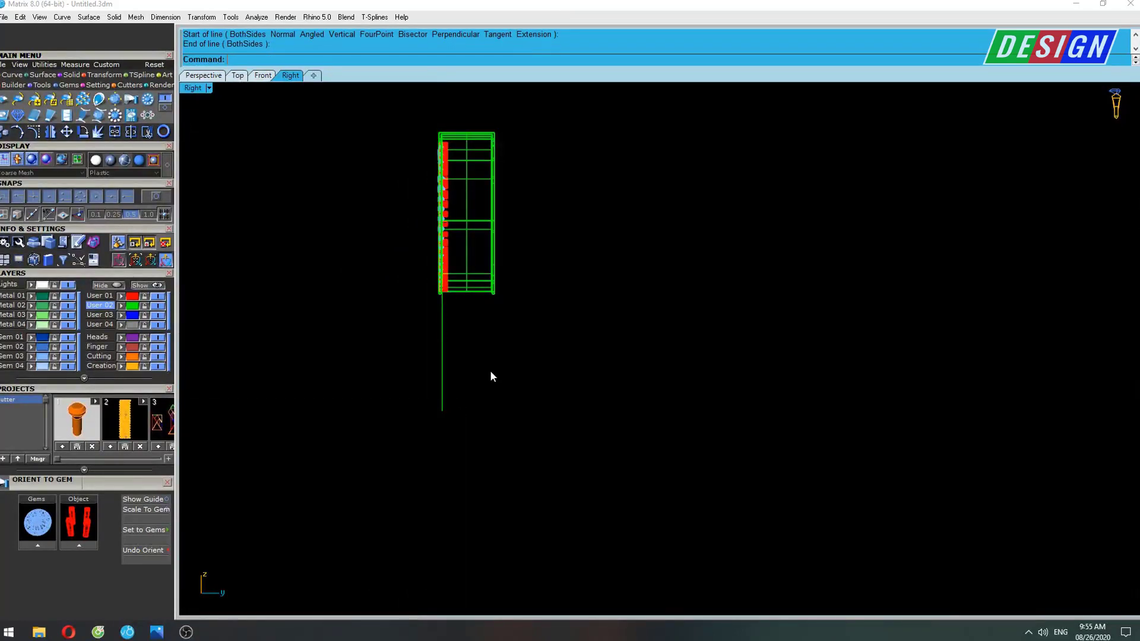
pyautogui.click(444, 297)
pyautogui.scroll(3, 458, 248)
pyautogui.scroll(4, 501, 313)
pyautogui.scroll(1, 489, 315)
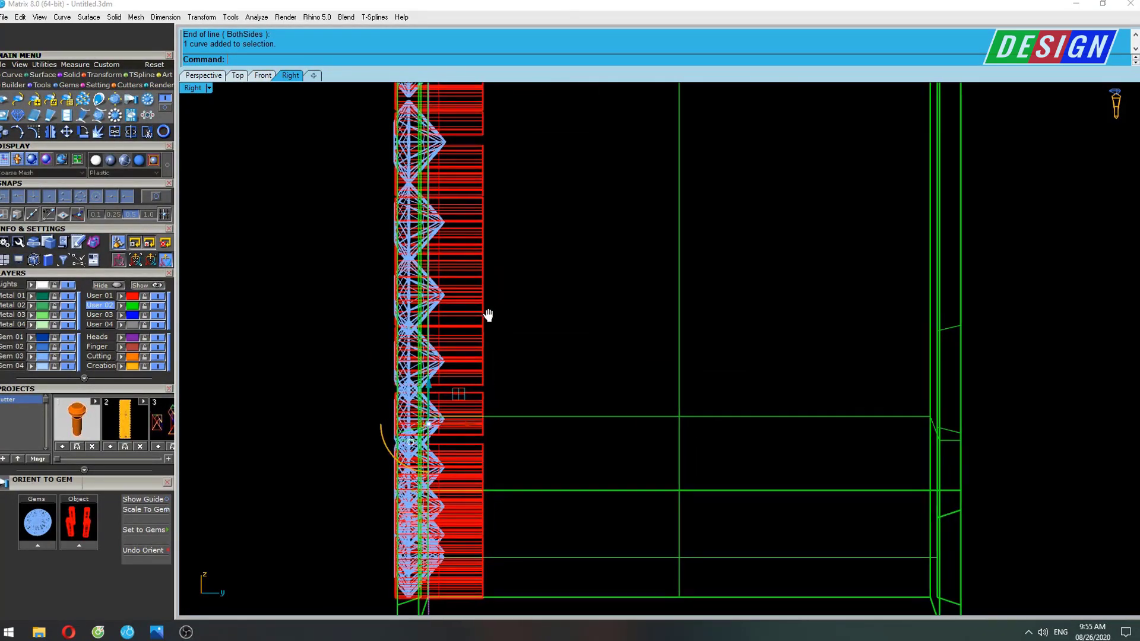
pyautogui.moveTo(492, 511); pyautogui.dragTo(487, 457, button='right')
# - Trim the first blocks of red cutter ends protruding past the line
pyautogui.write('rim')
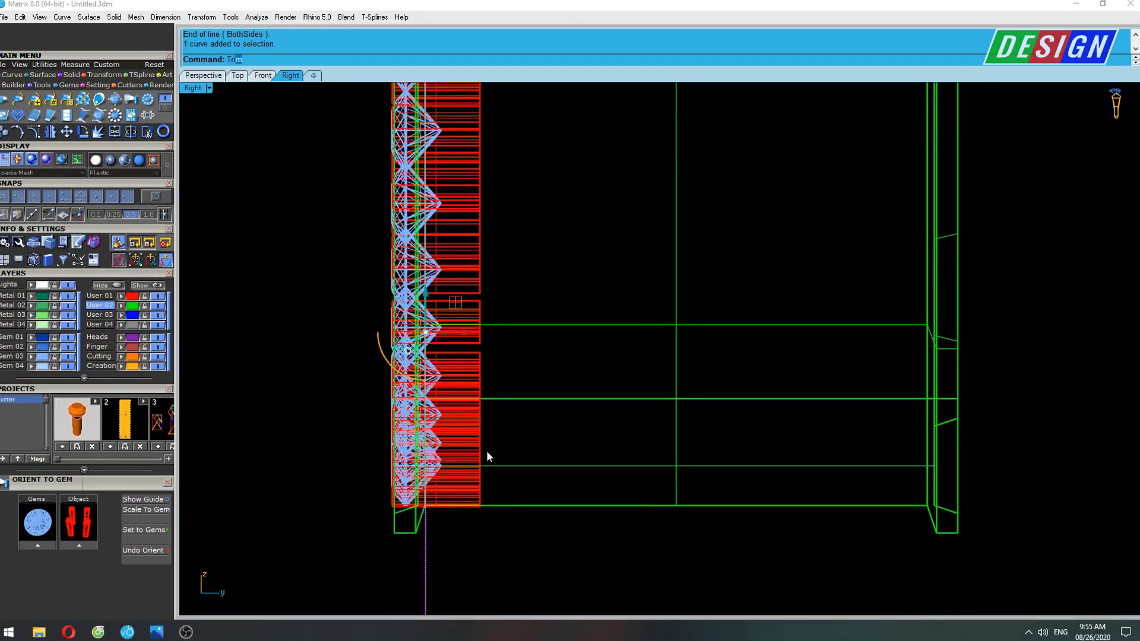
pyautogui.press('Return')
pyautogui.scroll(3, 487, 442)
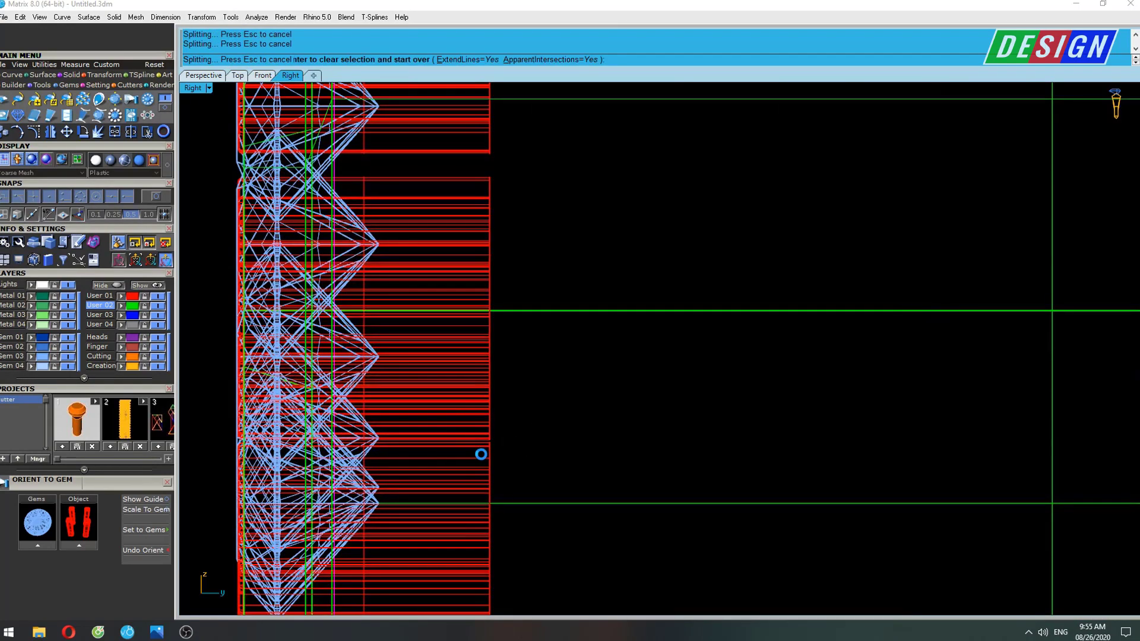
pyautogui.moveTo(487, 458); pyautogui.dragTo(500, 401, button='right')
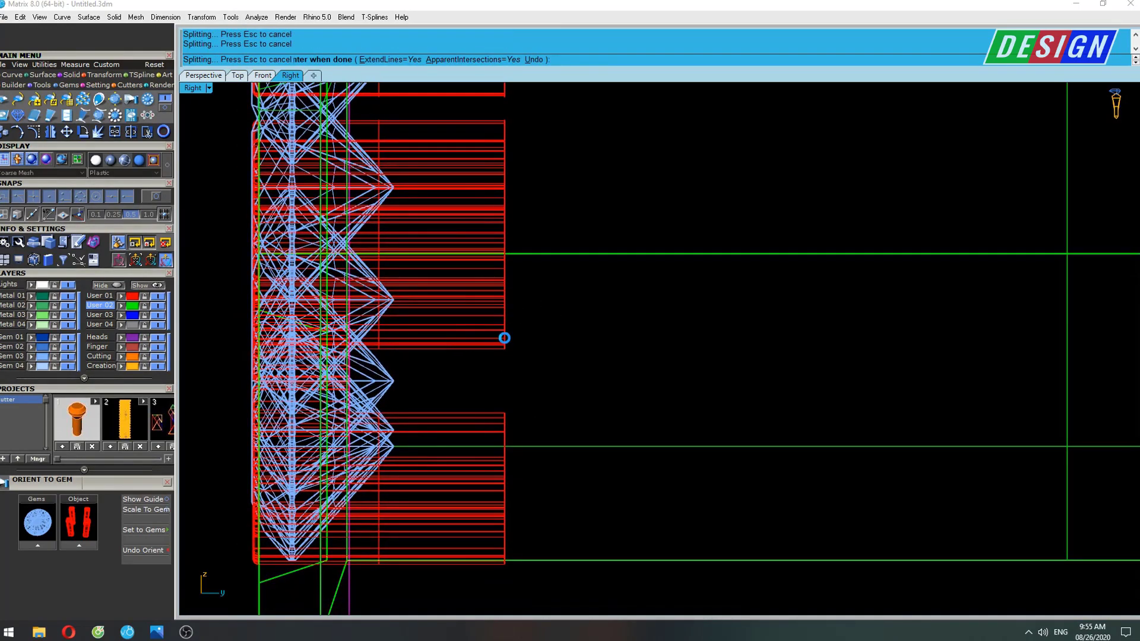
pyautogui.click(504, 421)
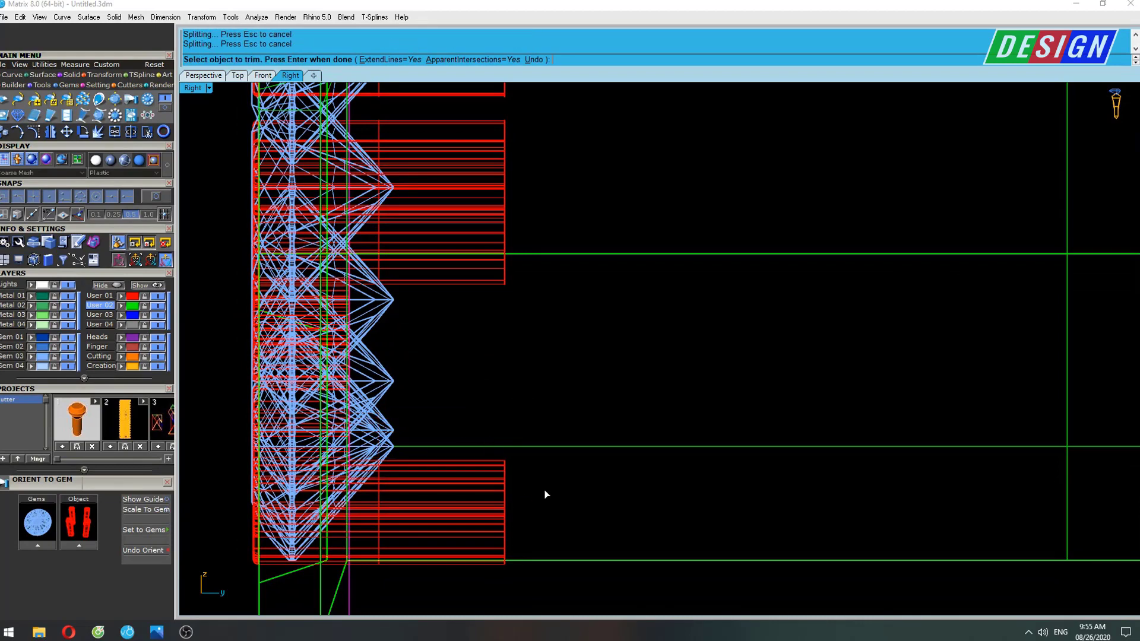
pyautogui.click(504, 521)
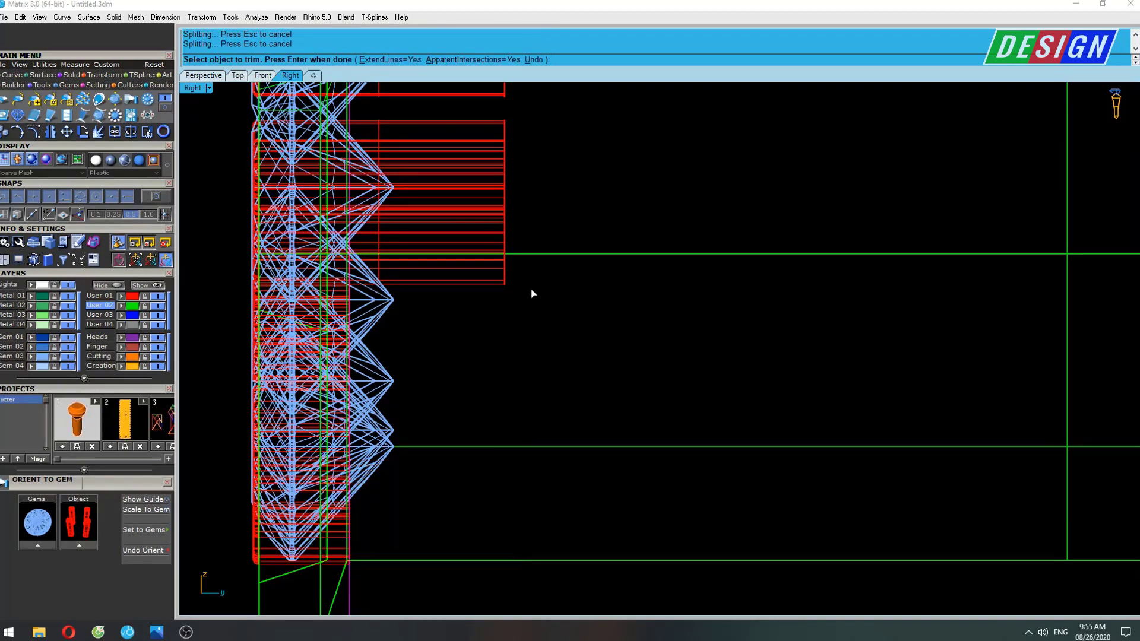
pyautogui.click(504, 268)
pyautogui.moveTo(550, 88); pyautogui.dragTo(556, 246, button='right')
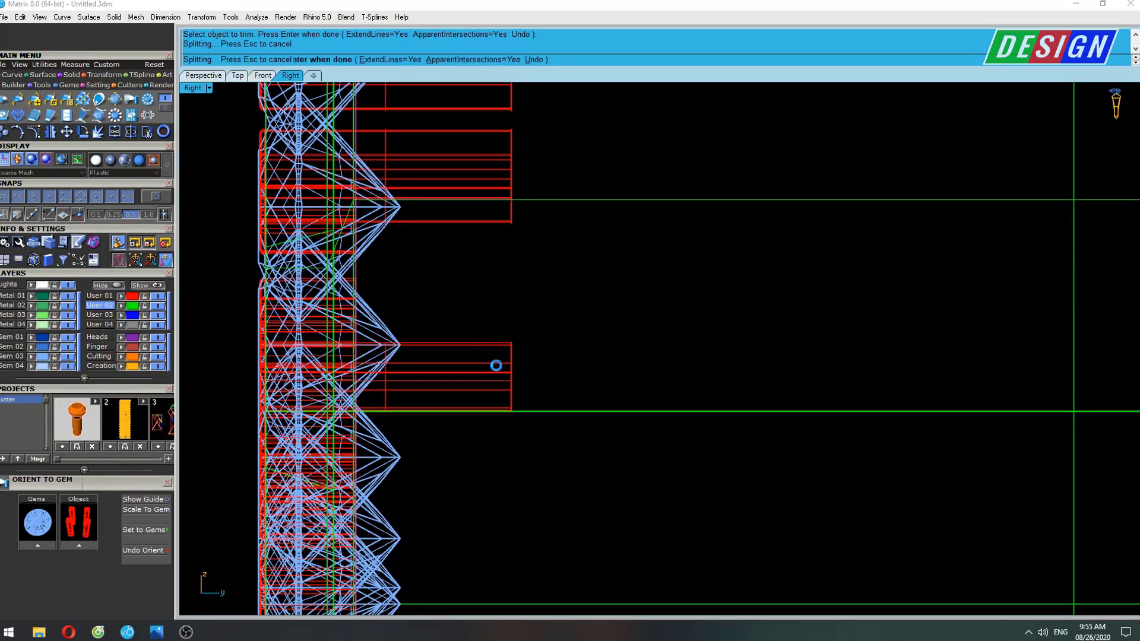
pyautogui.moveTo(552, 160); pyautogui.dragTo(554, 300, button='right')
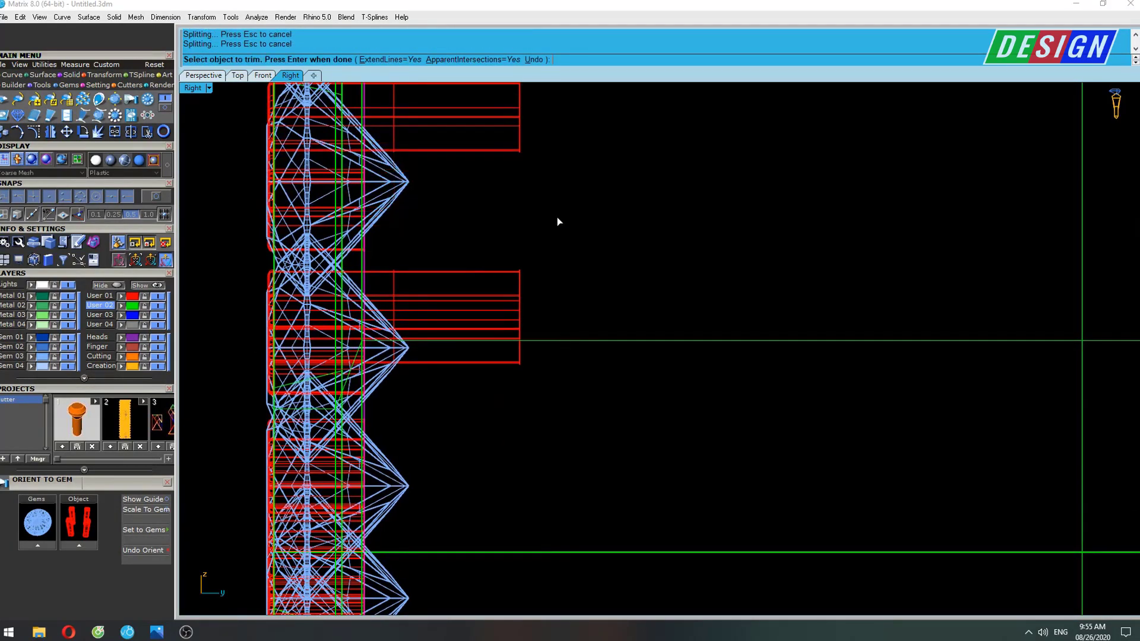
pyautogui.moveTo(570, 196); pyautogui.dragTo(617, 395, button='right')
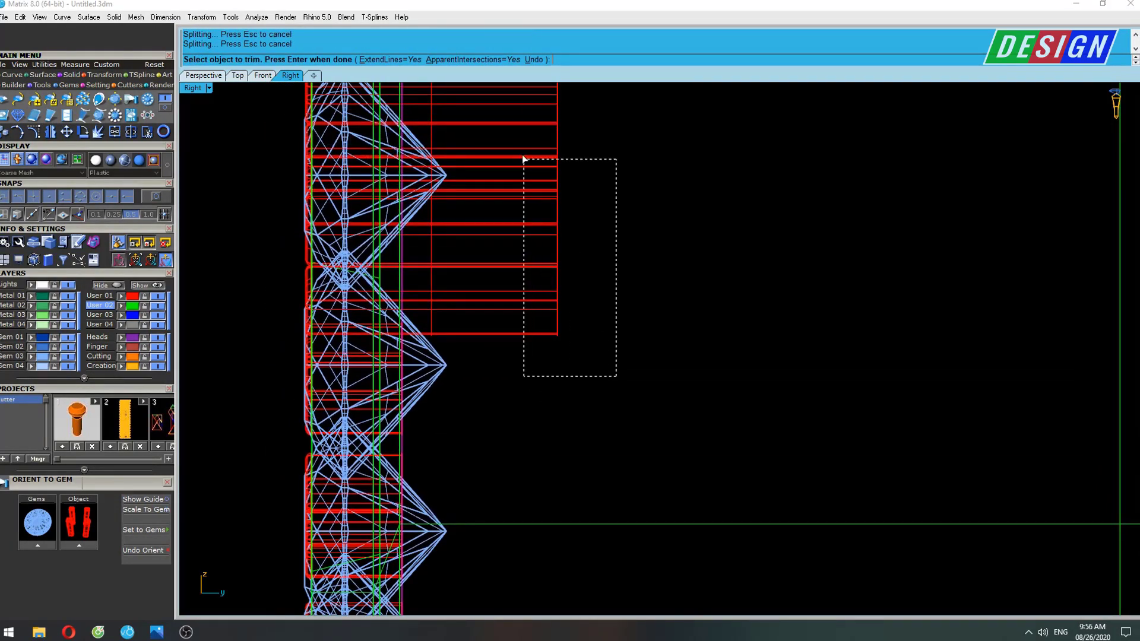
pyautogui.moveTo(550, 131); pyautogui.dragTo(604, 417, button='right')
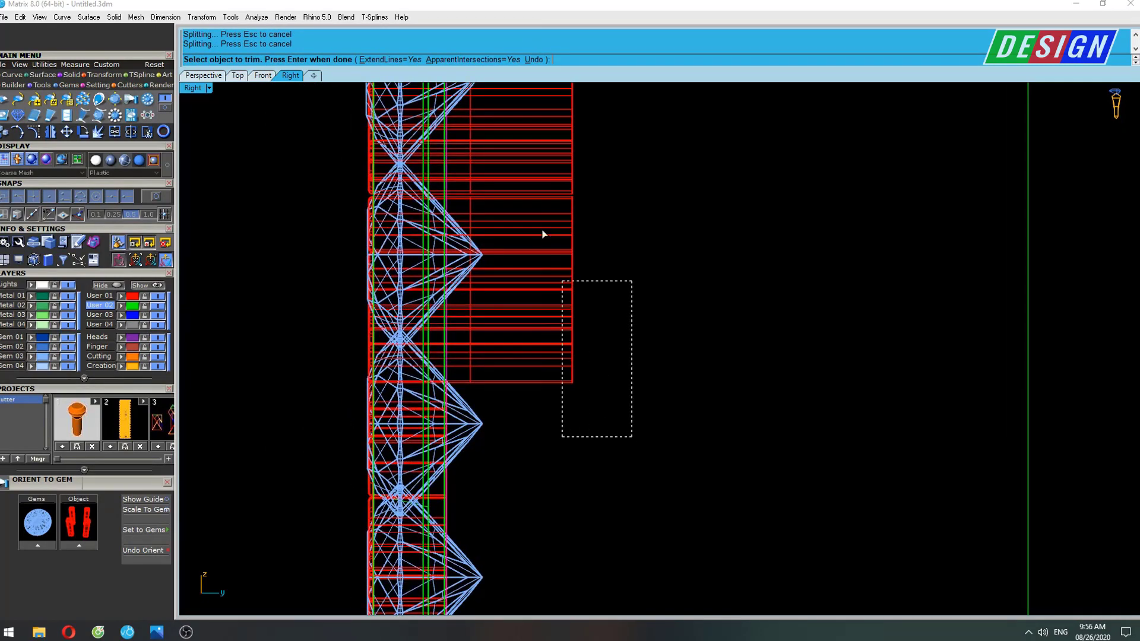
# - Trim the remaining protruding cutter ends along the rest of the band
pyautogui.click(528, 186)
pyautogui.moveTo(598, 236); pyautogui.dragTo(635, 497, button='right')
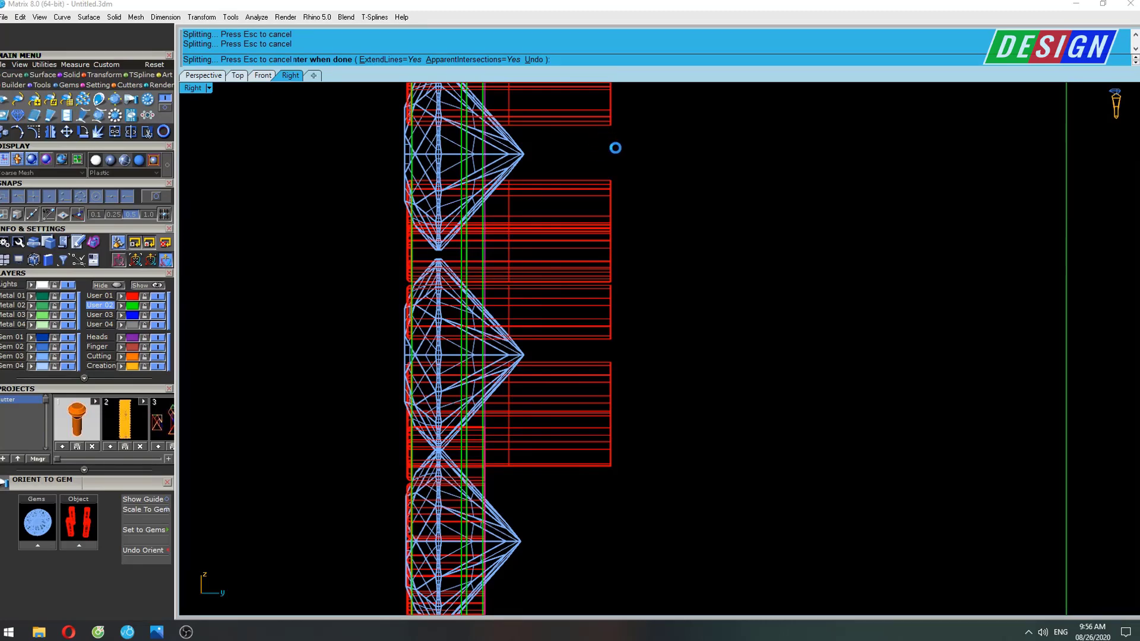
pyautogui.moveTo(615, 147); pyautogui.dragTo(626, 310, button='right')
pyautogui.scroll(1, 626, 310)
pyautogui.click(612, 303)
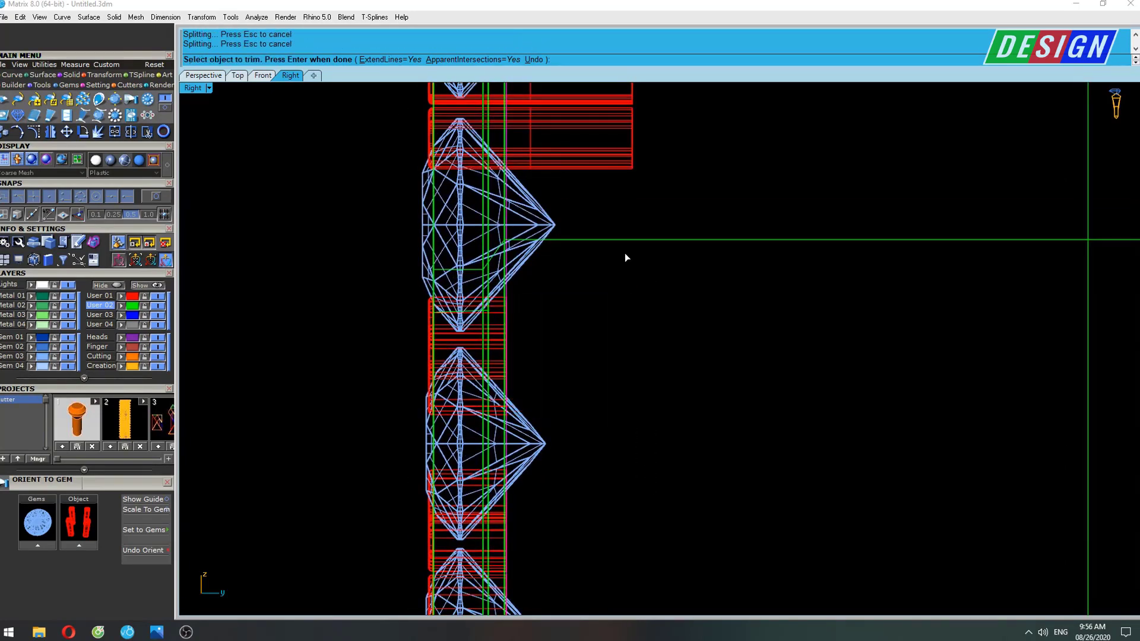
pyautogui.moveTo(624, 253); pyautogui.dragTo(677, 329, button='right')
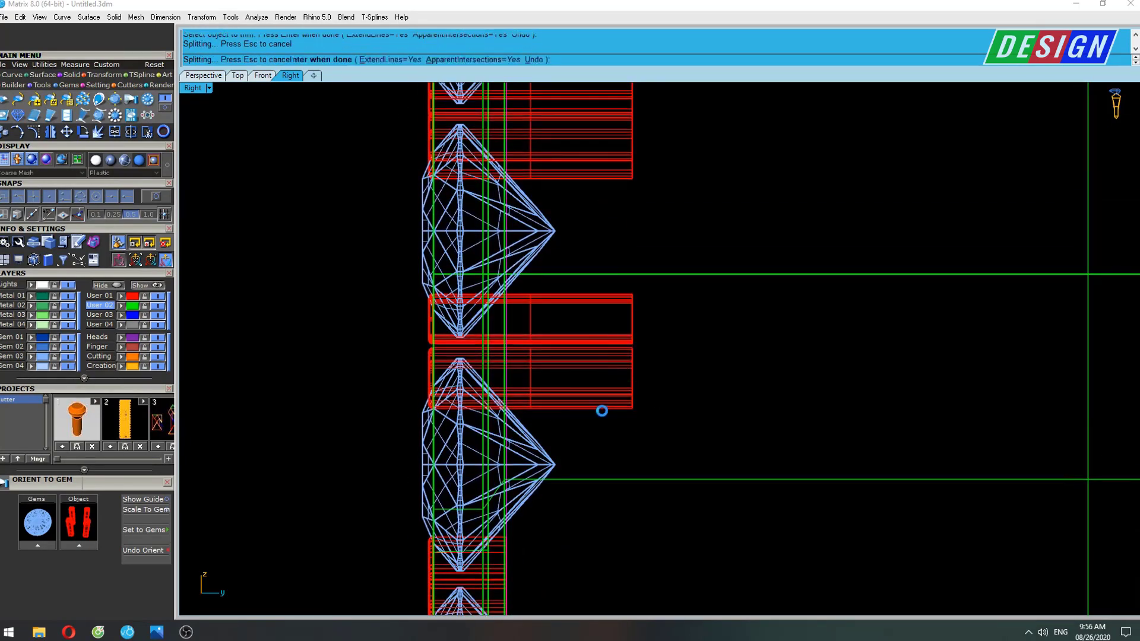
pyautogui.moveTo(661, 219); pyautogui.dragTo(664, 442, button='right')
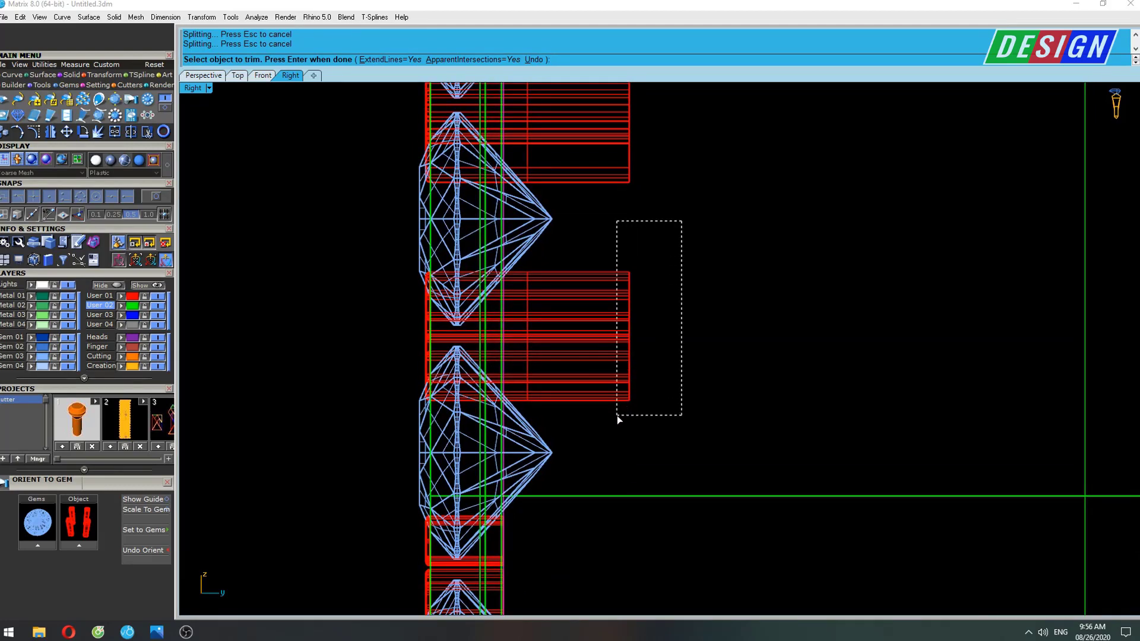
pyautogui.moveTo(680, 201); pyautogui.dragTo(633, 459, button='right')
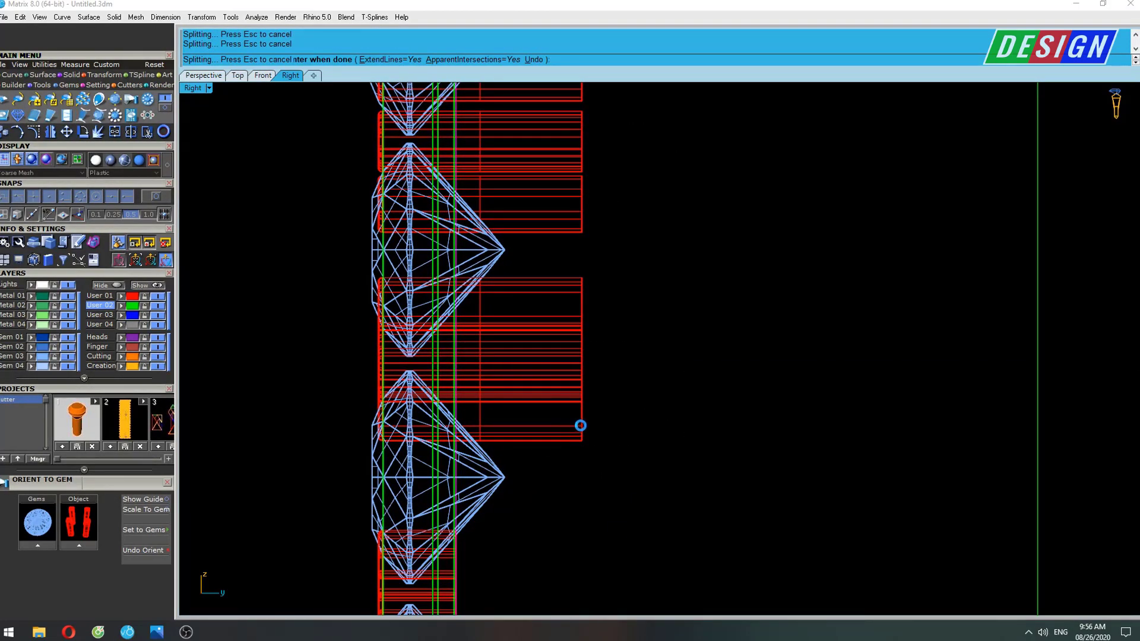
pyautogui.moveTo(598, 209); pyautogui.dragTo(606, 295, button='right')
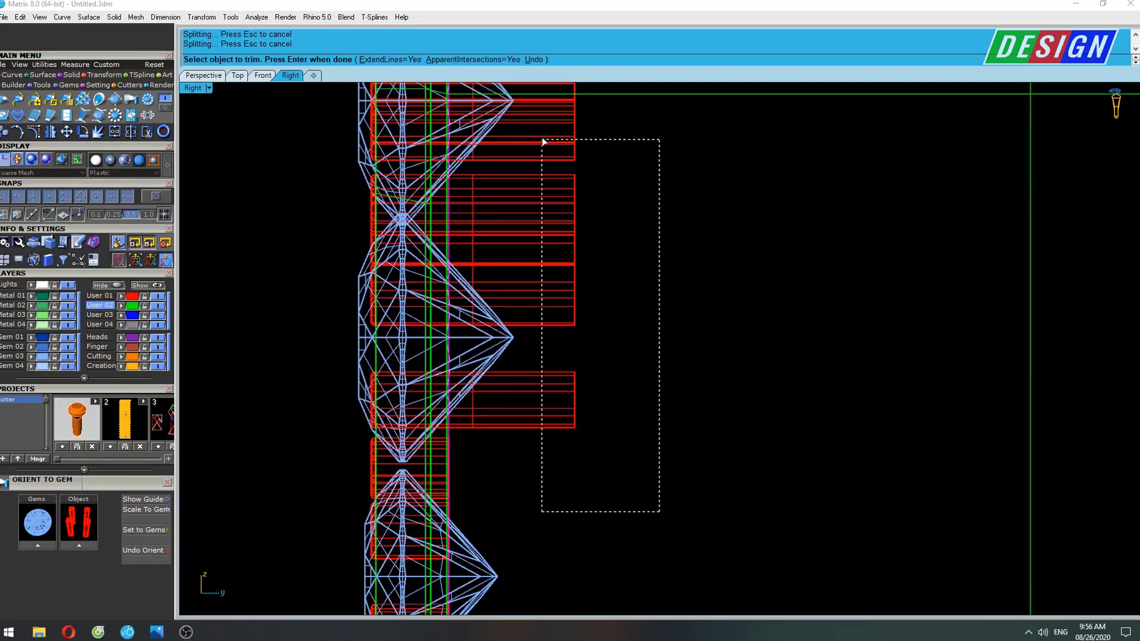
pyautogui.scroll(-2, 611, 525)
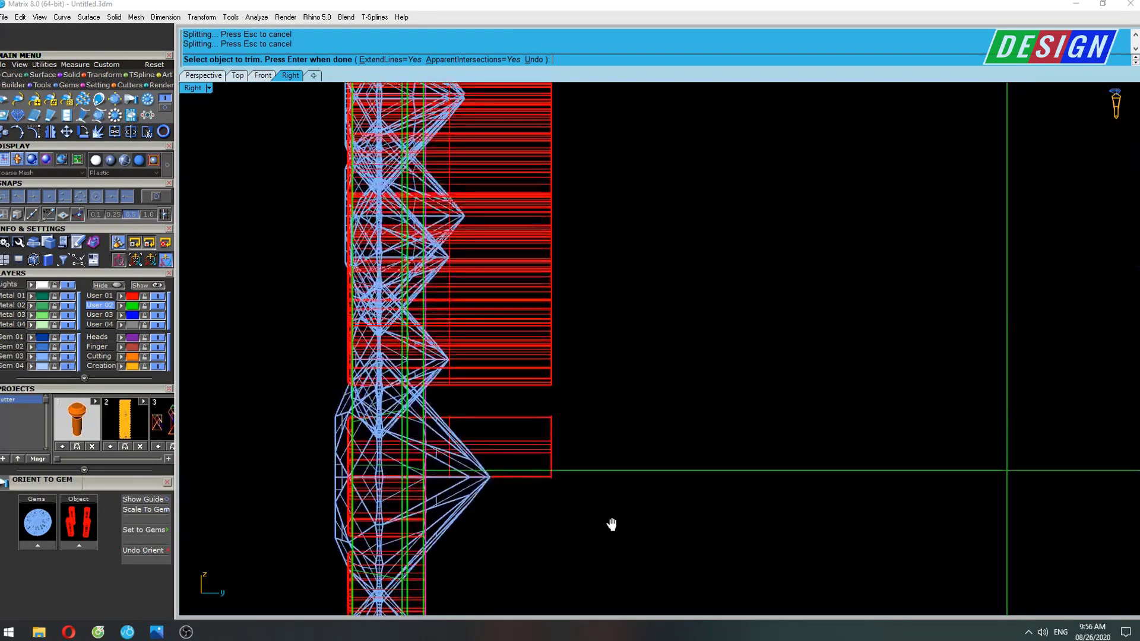
pyautogui.scroll(-2, 587, 504)
pyautogui.scroll(-1, 586, 504)
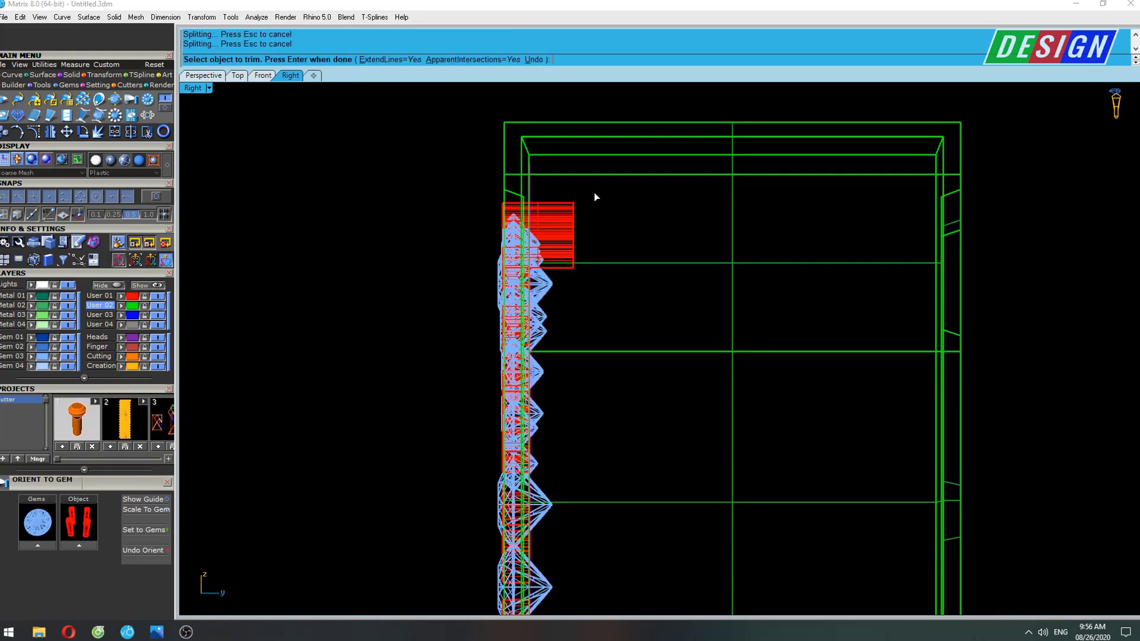
pyautogui.moveTo(594, 193); pyautogui.dragTo(562, 255)
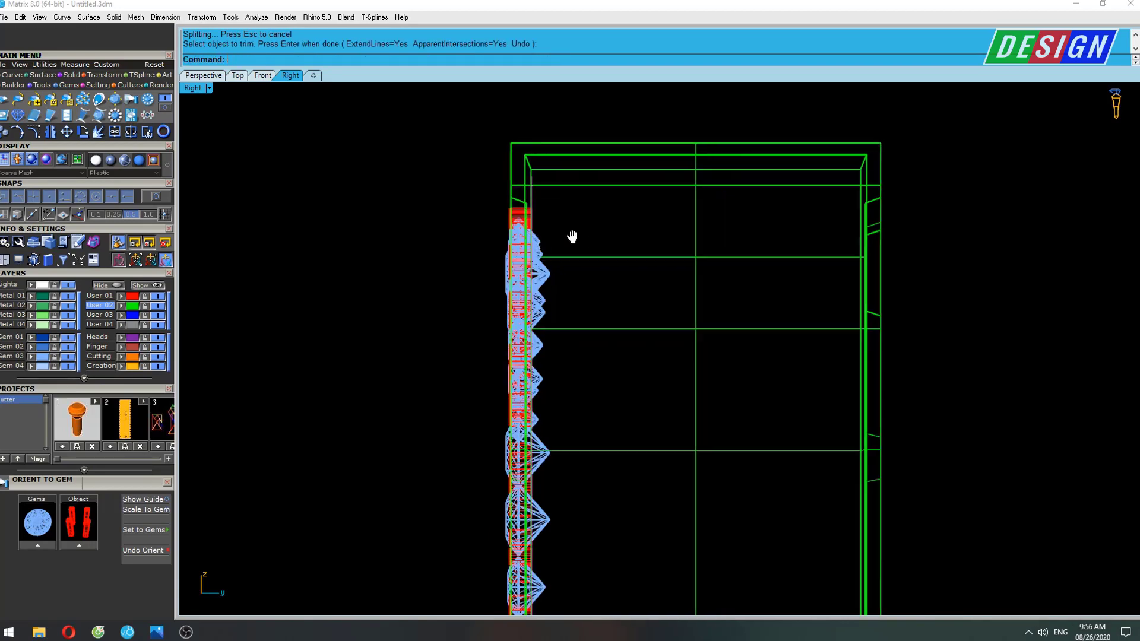
# - End the trim and delete the trimmed-off cutter scraps
pyautogui.press('Escape')
pyautogui.write('d')
pyautogui.press('Return')
pyautogui.scroll(2, 535, 247)
pyautogui.scroll(4, 561, 260)
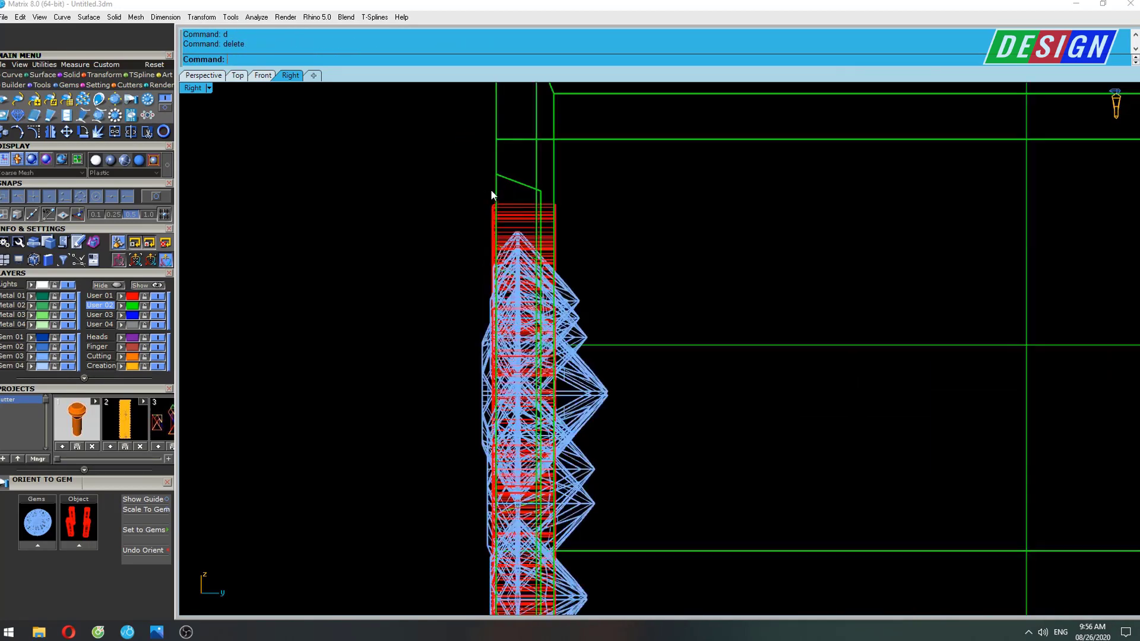
# - Select all 218 cutters and cap them into closed solids
pyautogui.click(528, 208)
pyautogui.scroll(-4, 491, 231)
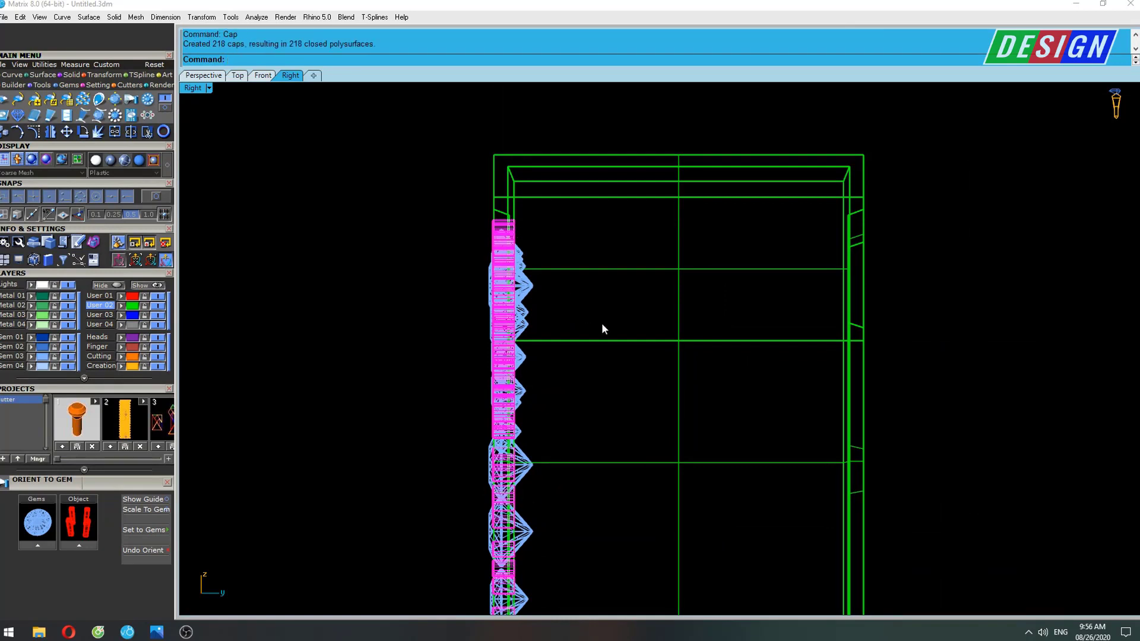
pyautogui.moveTo(601, 322); pyautogui.dragTo(568, 295, button='right')
pyautogui.scroll(-5, 600, 309)
# - Check the capped cutters on a shaded ring in the maximized Perspective view
pyautogui.hotkey('ctrl', 'F4')
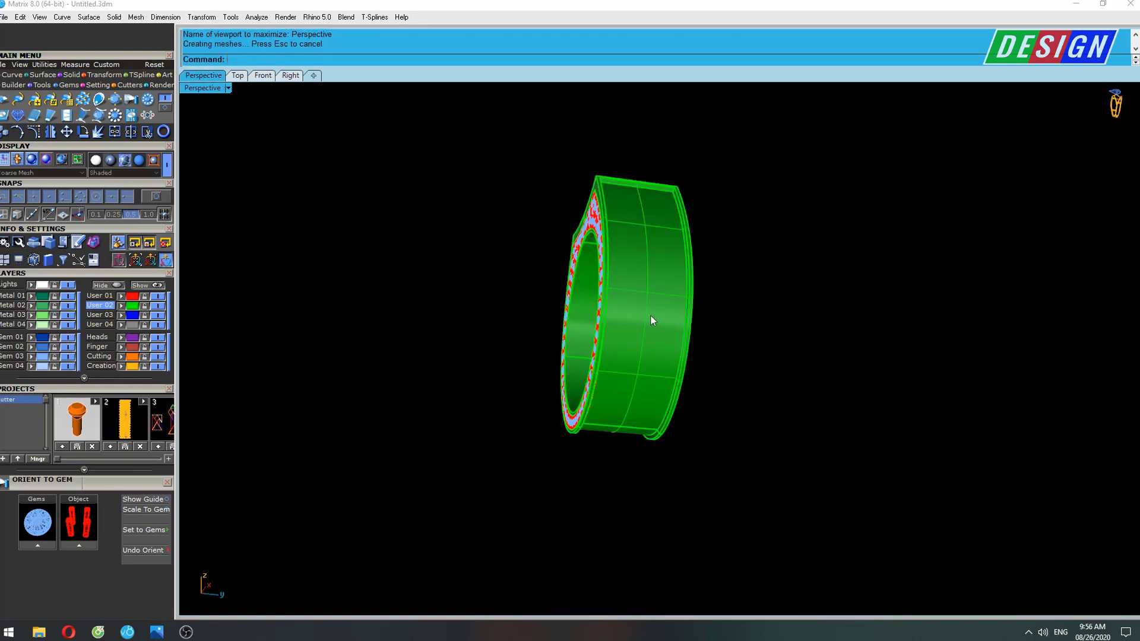
pyautogui.moveTo(650, 321)
pyautogui.mouseDown(button='right')
pyautogui.moveTo(617, 291)
pyautogui.moveTo(570, 285)
pyautogui.mouseUp(button='right')
pyautogui.write('s')
pyautogui.press('Return')
pyautogui.scroll(3, 582, 293)
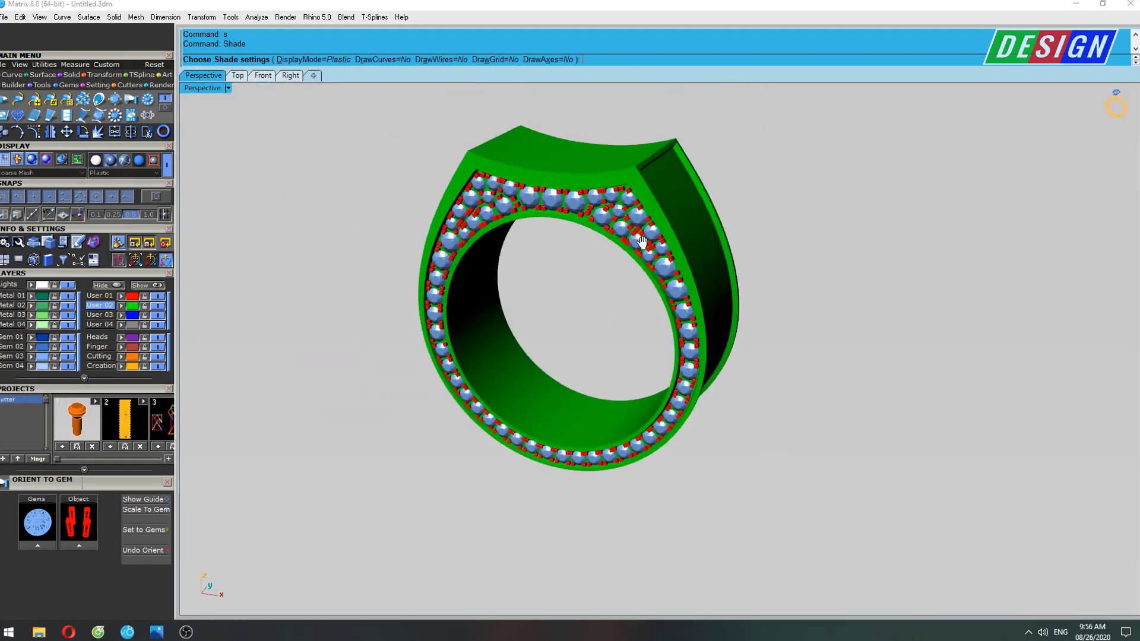
pyautogui.press('Return')
# - Clear the cutter selection and start ShowSelected for the hidden side gems
pyautogui.scroll(5, 545, 284)
pyautogui.click(527, 290)
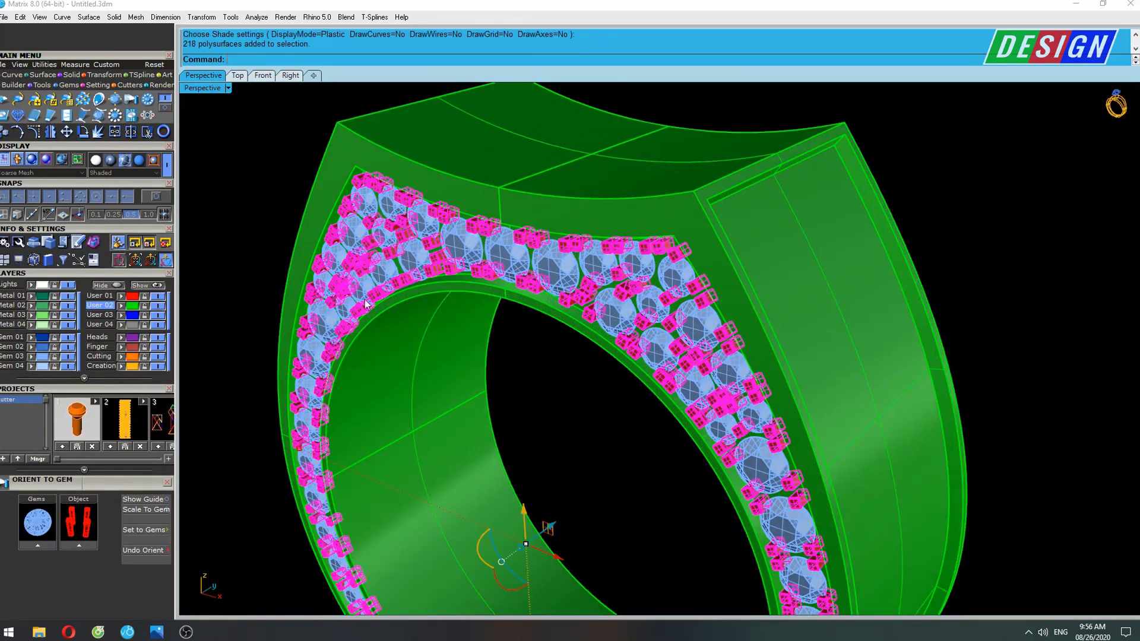
pyautogui.press('Escape')
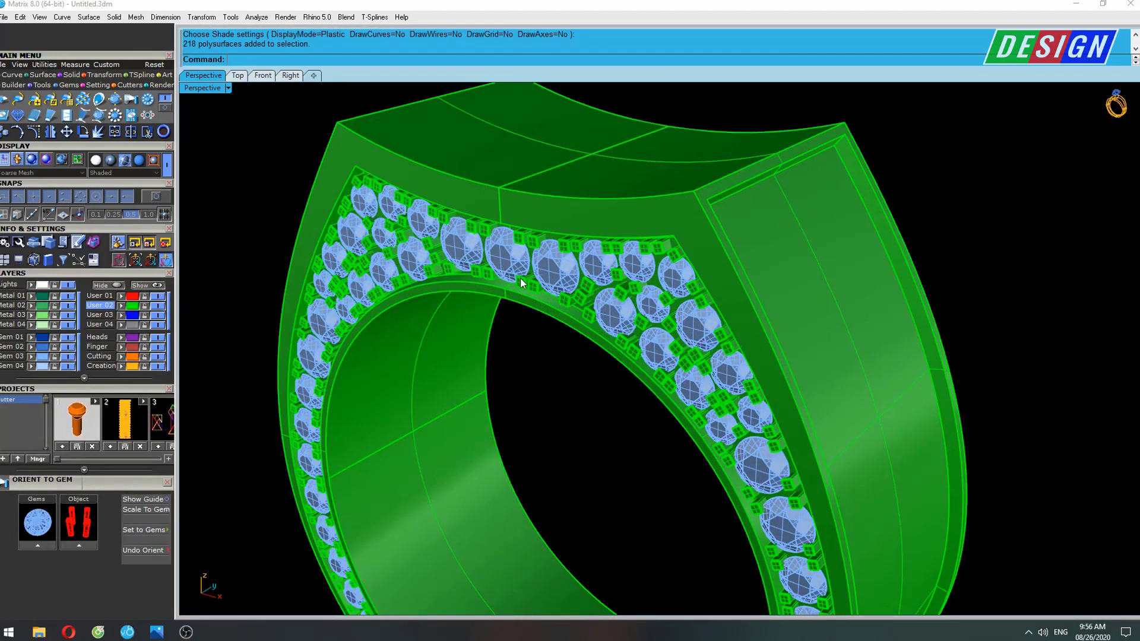
pyautogui.scroll(-5, 636, 298)
pyautogui.write('ss')
pyautogui.press('Return')
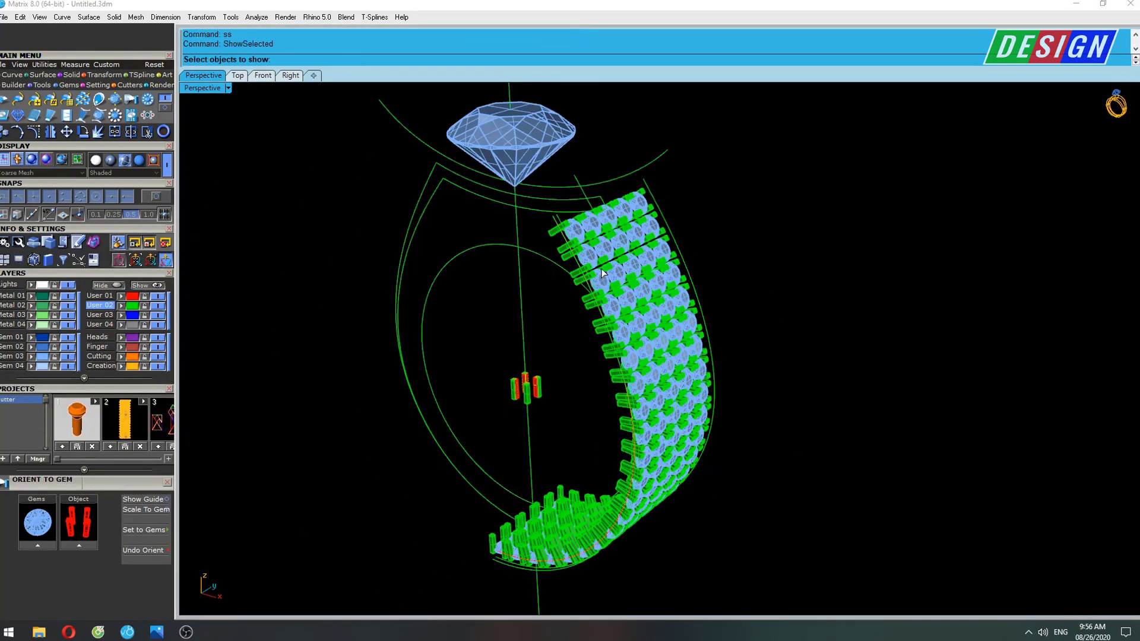
# - Pick the hidden side cutters and gems and confirm showing them
pyautogui.scroll(3, 601, 268)
pyautogui.click(587, 209)
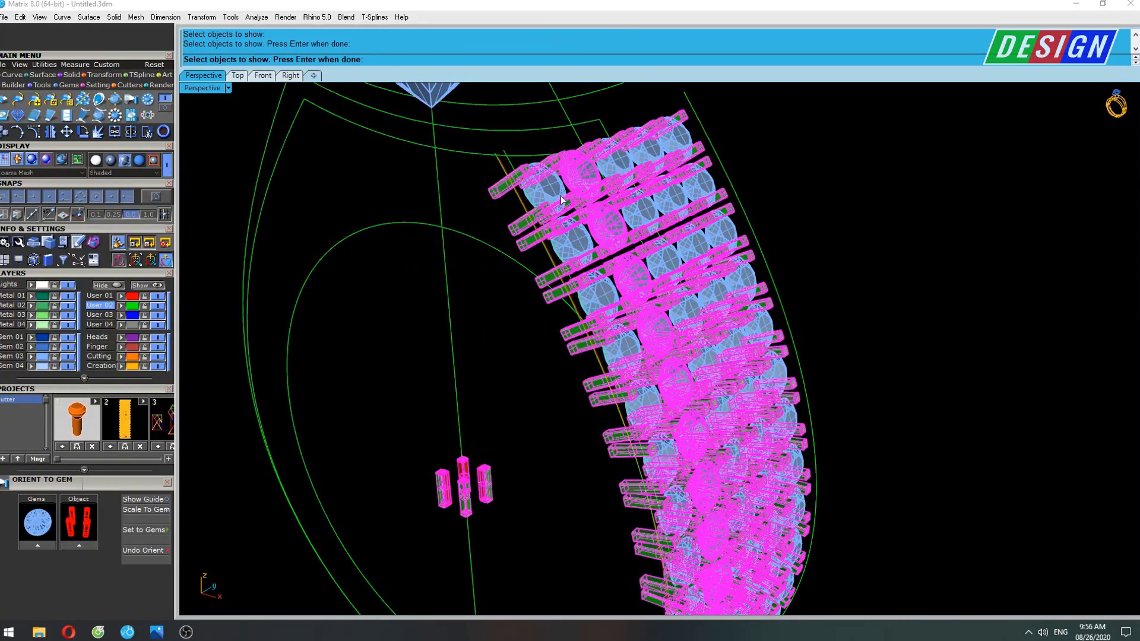
pyautogui.click(561, 198)
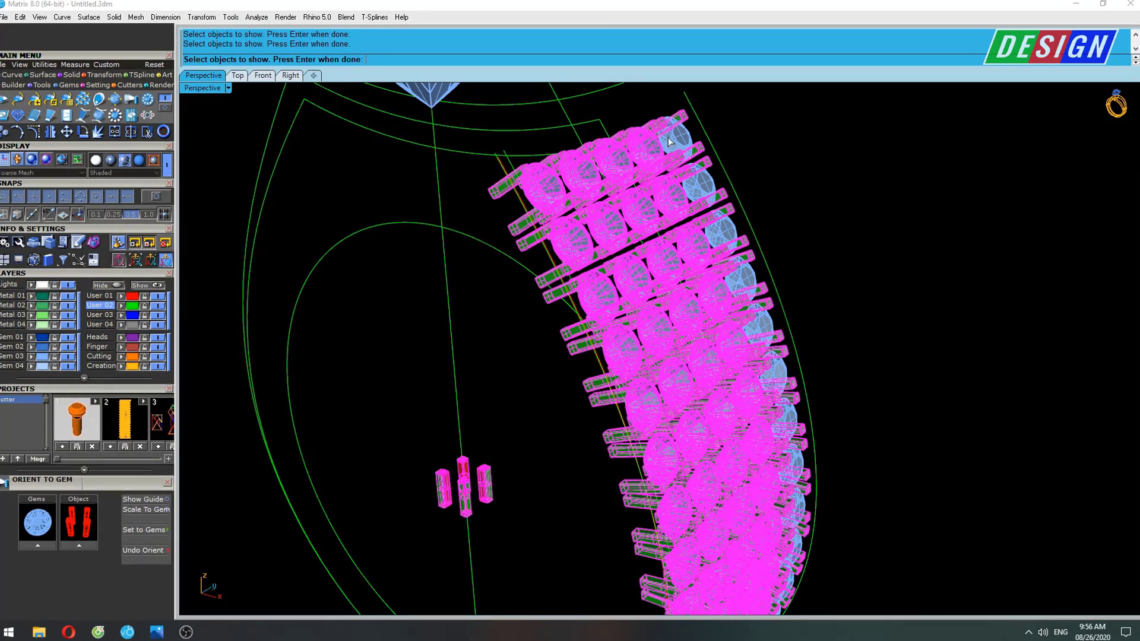
pyautogui.scroll(-3, 725, 217)
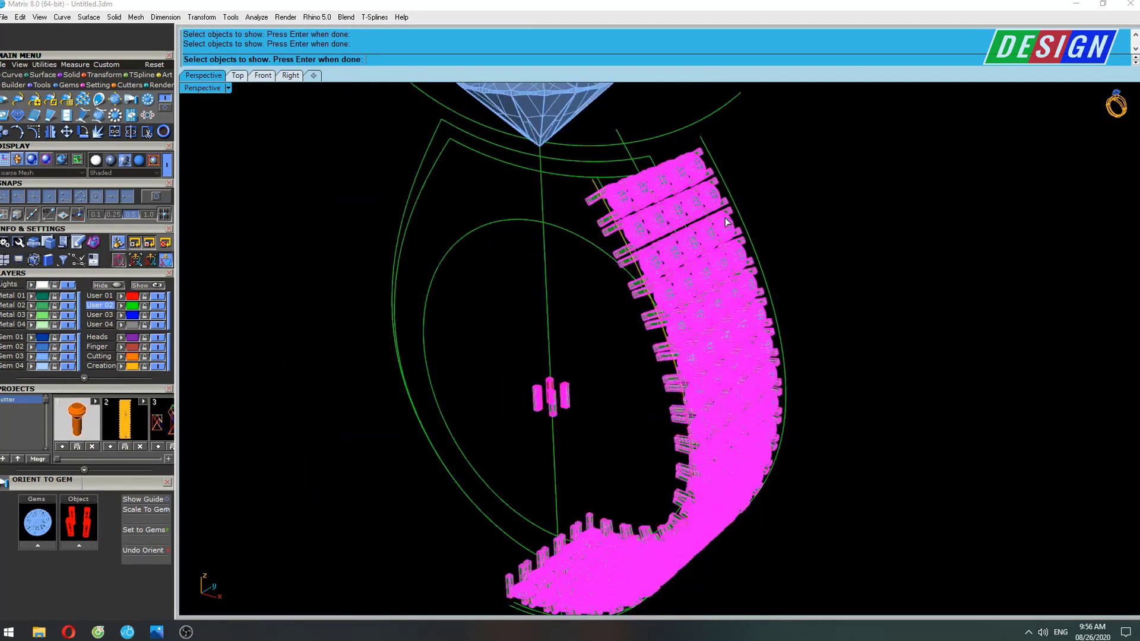
pyautogui.rightClick(793, 211)
pyautogui.scroll(1, 561, 439)
# - Ungroup the right-side pavé gems and cutters, then group them together again
pyautogui.moveTo(618, 373); pyautogui.dragTo(615, 374)
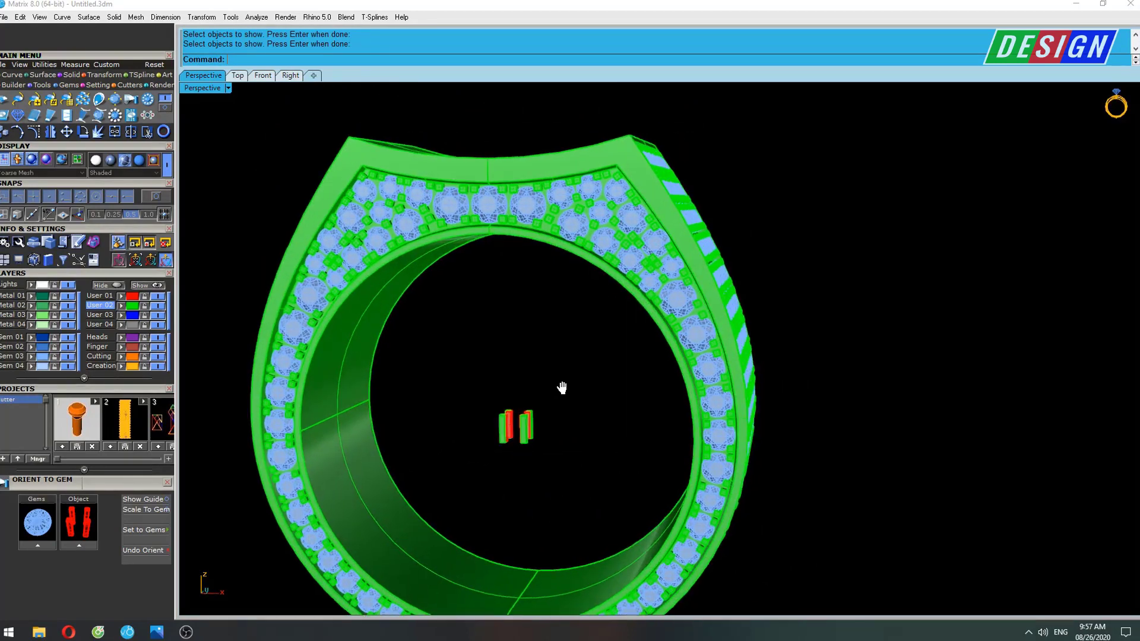
pyautogui.moveTo(615, 374); pyautogui.dragTo(542, 389, button='right')
pyautogui.press('Escape')
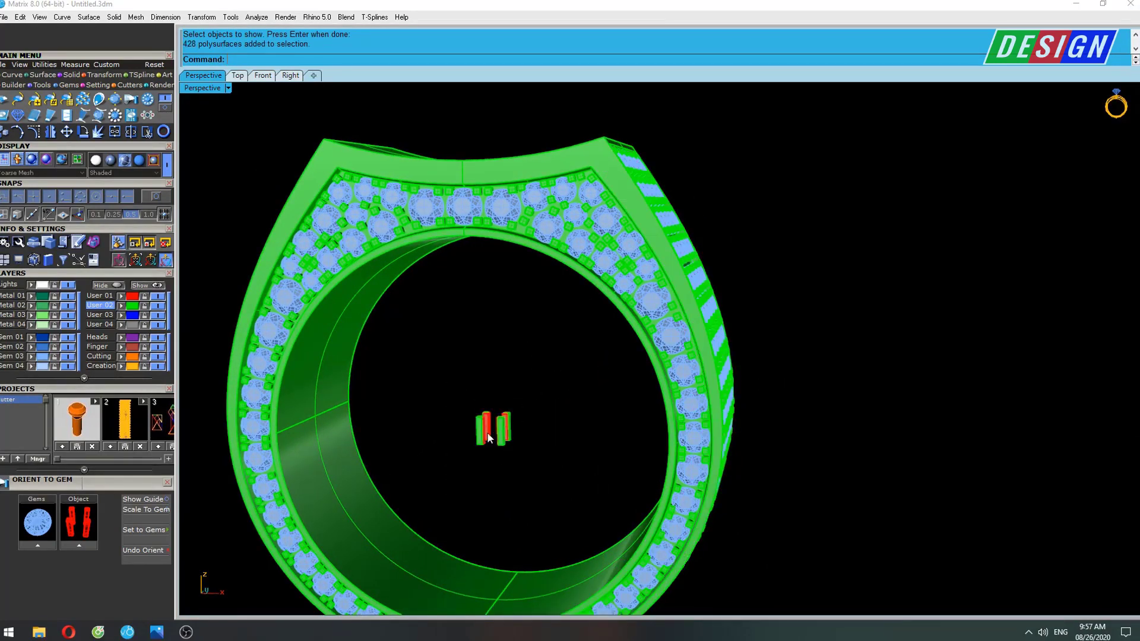
pyautogui.click(503, 426)
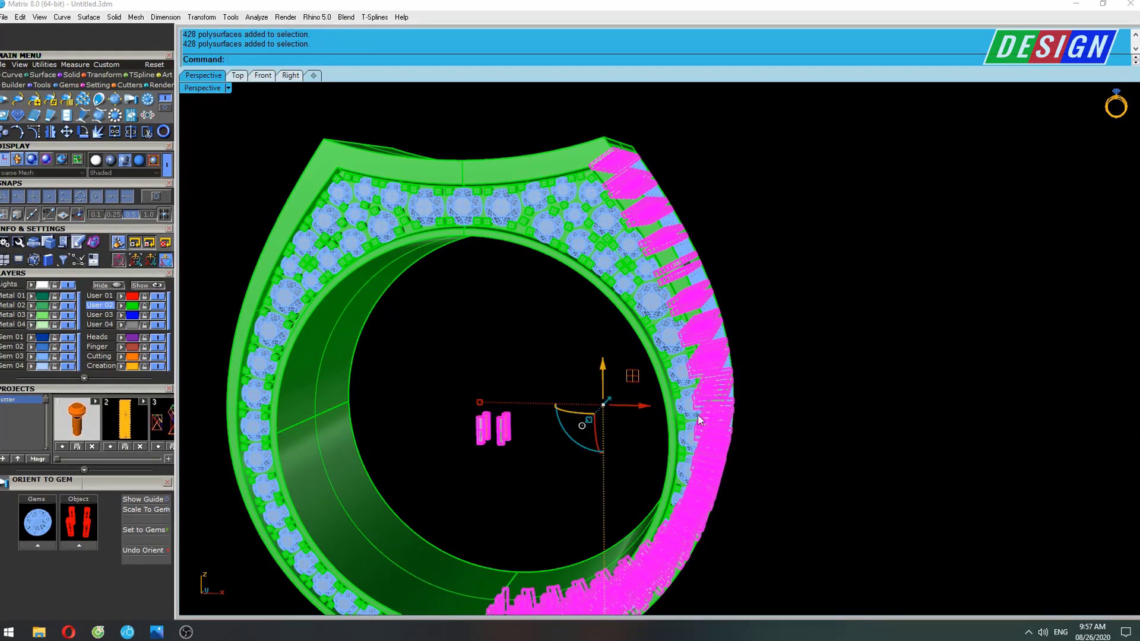
pyautogui.moveTo(698, 420)
pyautogui.mouseDown(button='right')
pyautogui.moveTo(663, 389)
pyautogui.moveTo(452, 440)
pyautogui.mouseUp(button='right')
pyautogui.write('u')
pyautogui.press('Return')
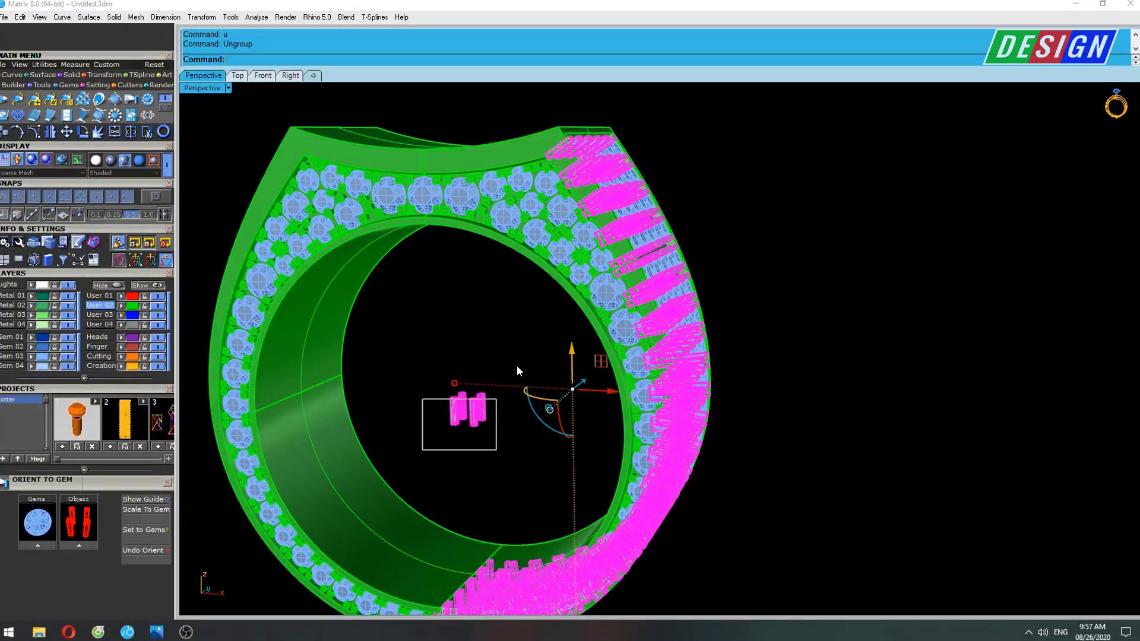
pyautogui.moveTo(529, 390); pyautogui.dragTo(637, 380, button='right')
pyautogui.write('g')
pyautogui.press('Return')
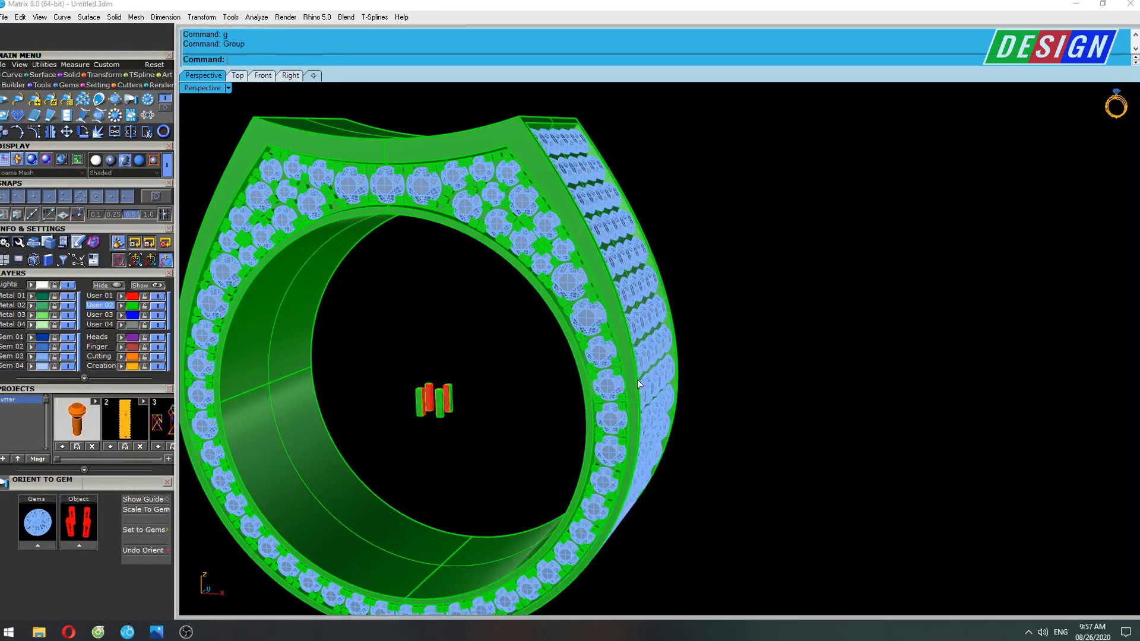
# - Delete the small red and green stray pieces in the centre and shade the ring
pyautogui.moveTo(398, 349); pyautogui.dragTo(488, 449)
pyautogui.scroll(-3, 507, 408)
pyautogui.write('d')
pyautogui.press('Return')
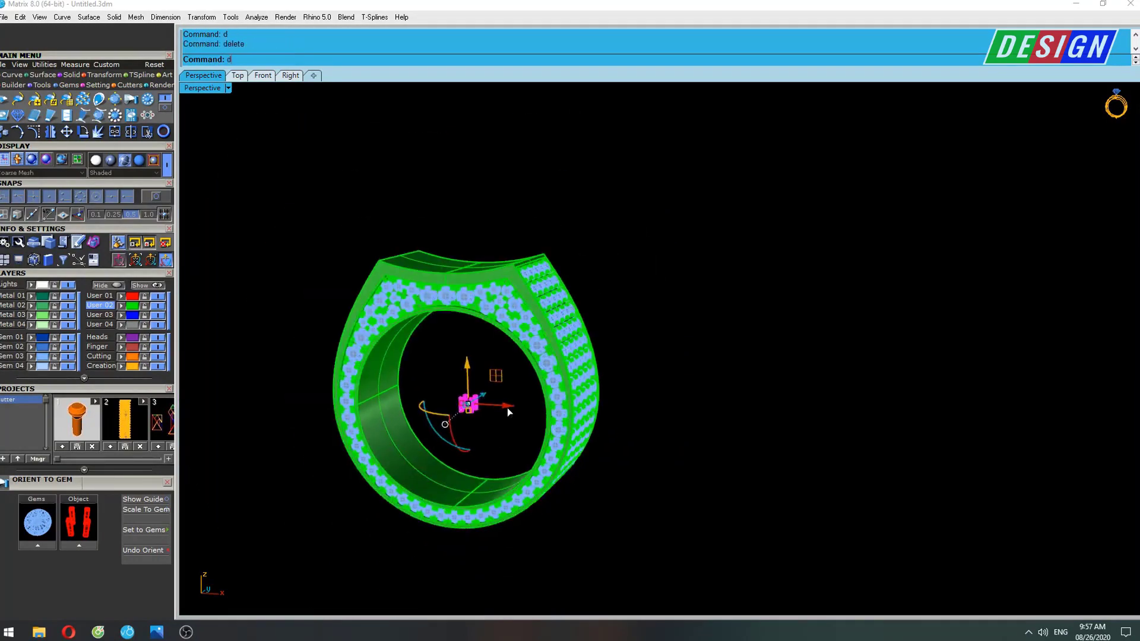
pyautogui.moveTo(508, 408)
pyautogui.mouseDown(button='right')
pyautogui.moveTo(616, 419)
pyautogui.moveTo(564, 318)
pyautogui.moveTo(663, 426)
pyautogui.moveTo(729, 253)
pyautogui.mouseUp(button='right')
pyautogui.write('s')
pyautogui.press('Return')
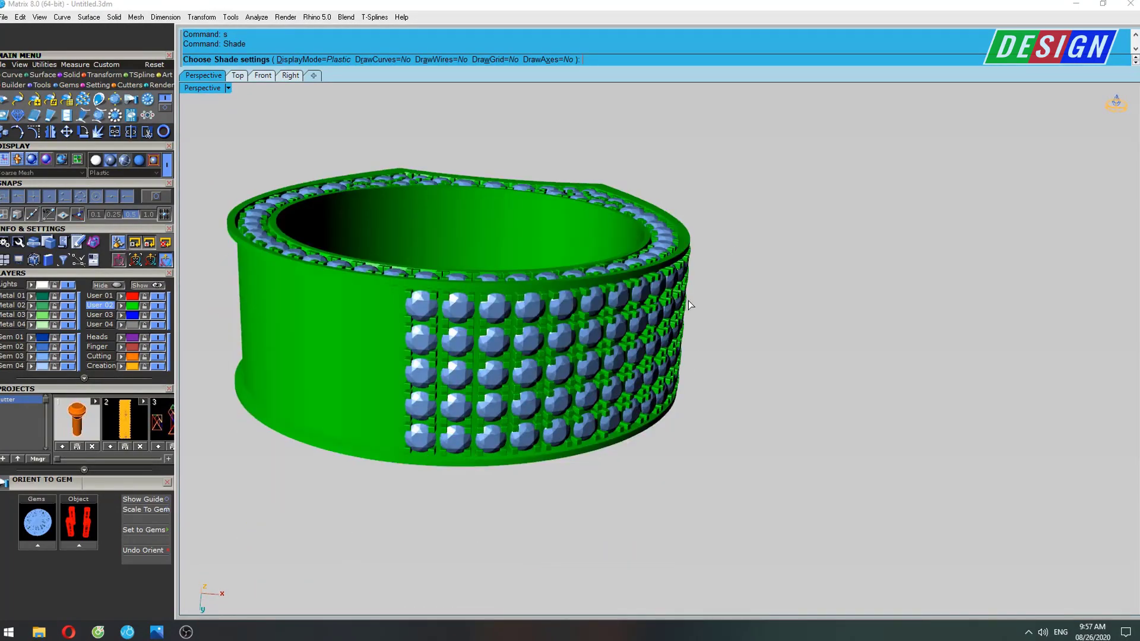
# - Select all five rows of side gems together with their gem heads
pyautogui.press('Return')
pyautogui.scroll(5, 520, 348)
pyautogui.scroll(-5, 514, 314)
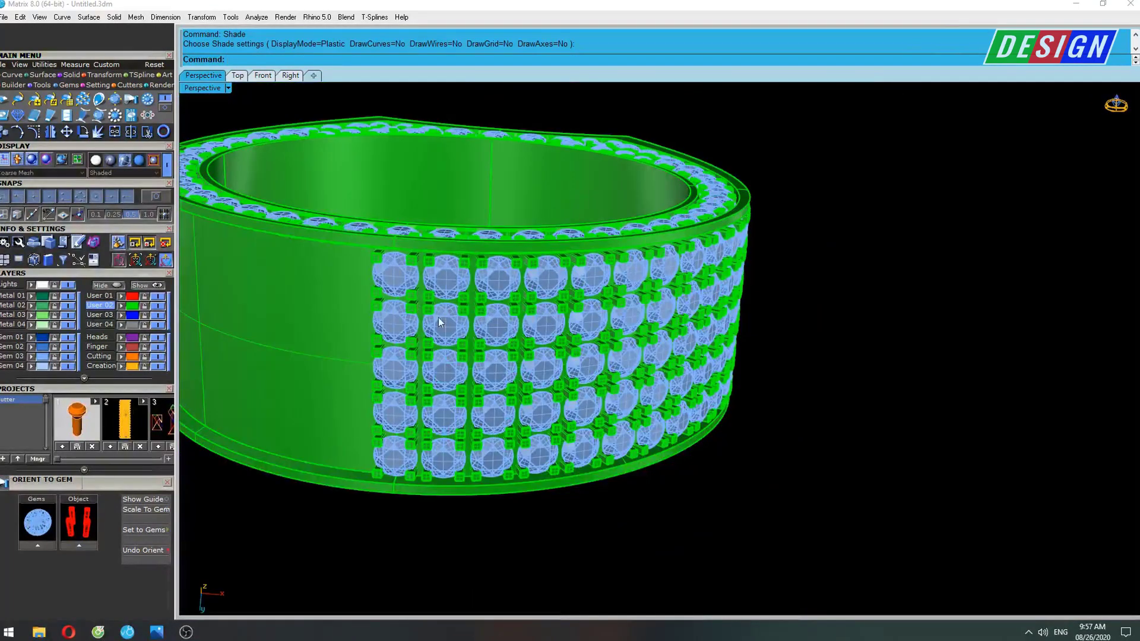
pyautogui.scroll(10, 438, 317)
pyautogui.scroll(-8, 478, 326)
pyautogui.click(465, 305)
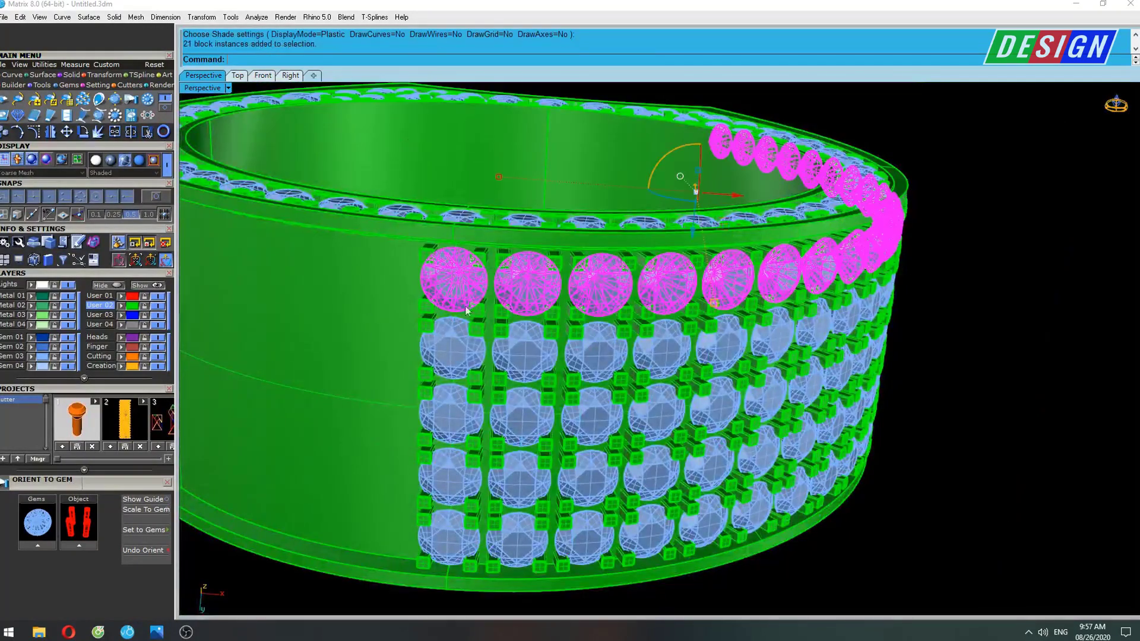
pyautogui.keyDown('shift'); pyautogui.click(454, 351); pyautogui.keyUp('shift')
pyautogui.keyDown('shift'); pyautogui.click(458, 415); pyautogui.keyUp('shift')
pyautogui.keyDown('shift'); pyautogui.click(454, 478); pyautogui.keyUp('shift')
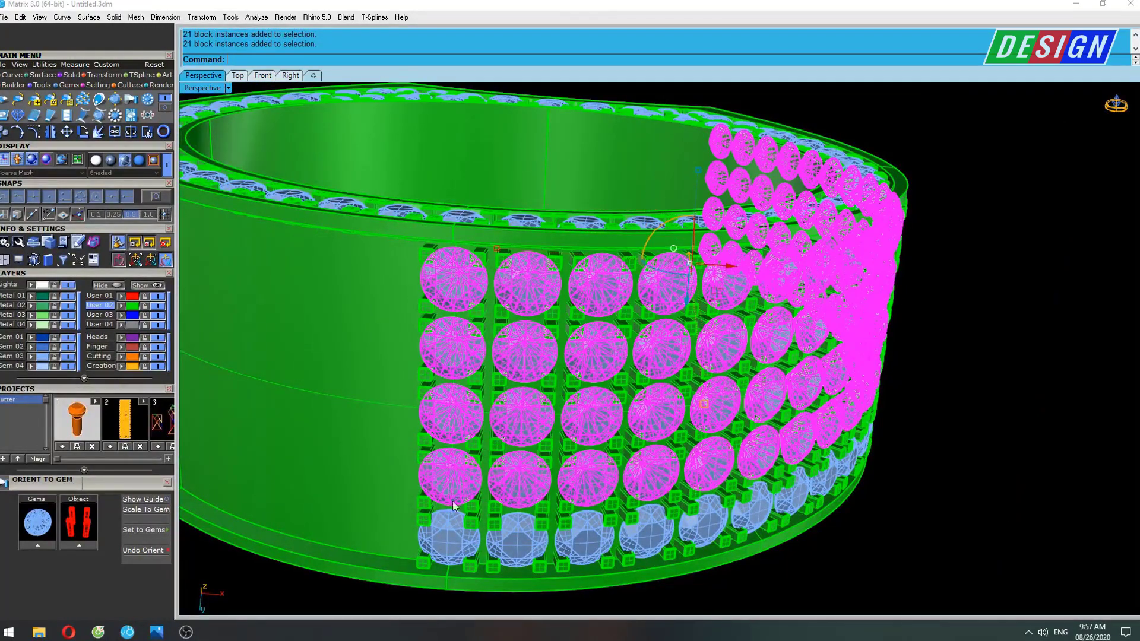
pyautogui.keyDown('shift'); pyautogui.click(455, 540); pyautogui.keyUp('shift')
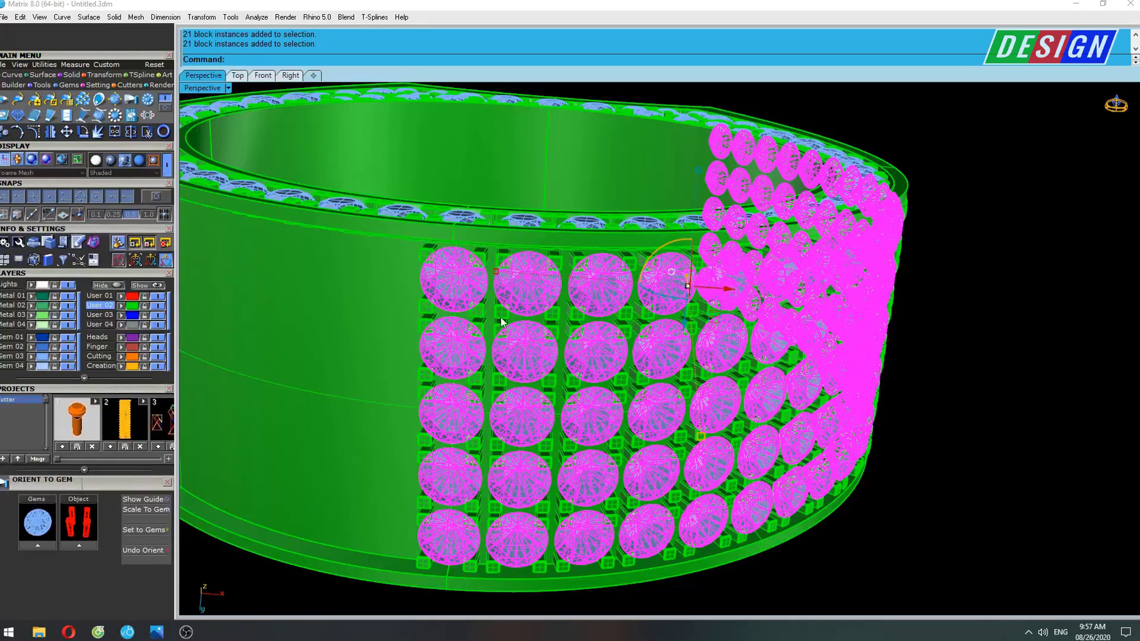
pyautogui.keyDown('shift'); pyautogui.click(499, 337); pyautogui.keyUp('shift')
# - In front view, drop the leftmost head from the selection and group the remaining heads
pyautogui.hotkey('ctrl', 'F2')
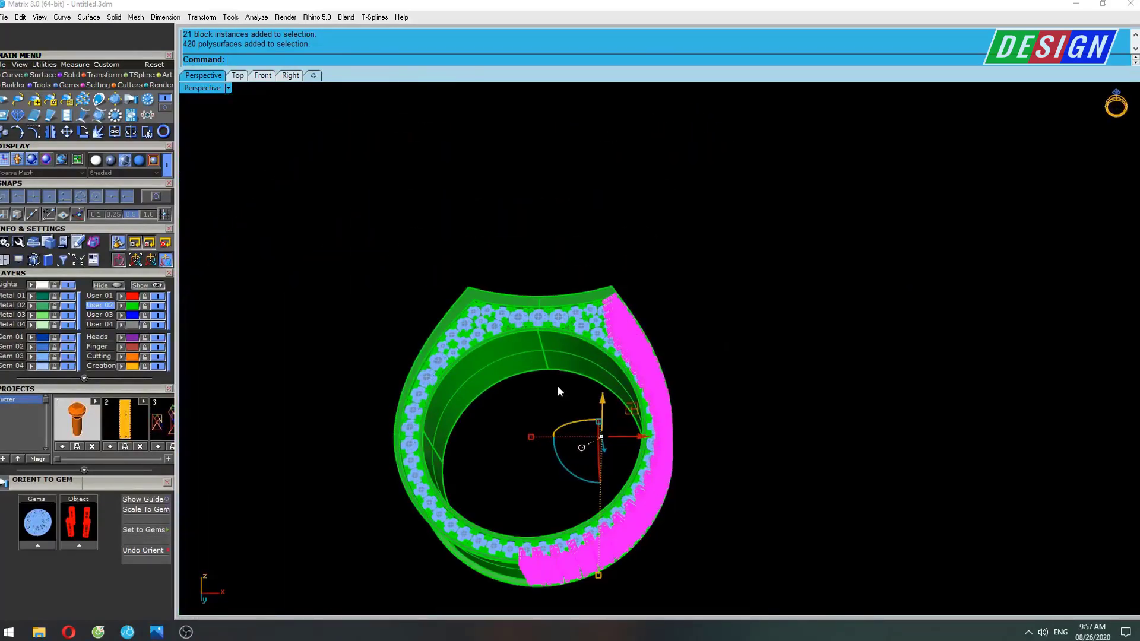
pyautogui.scroll(3, 504, 384)
pyautogui.scroll(3, 503, 383)
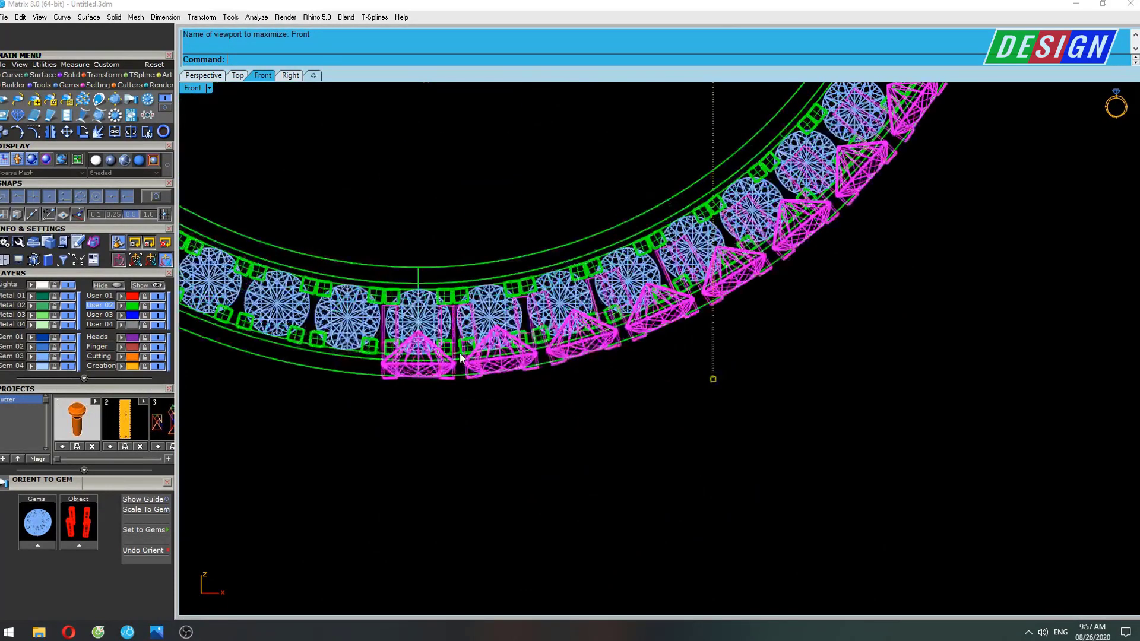
pyautogui.scroll(1, 404, 372)
pyautogui.scroll(1, 404, 372)
pyautogui.click(457, 449)
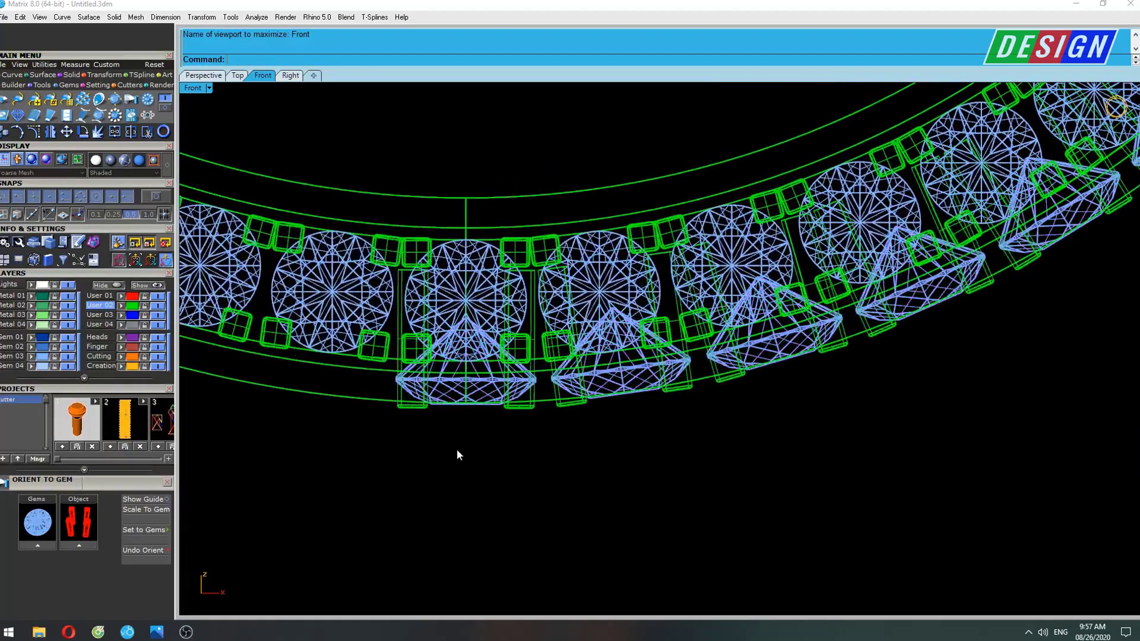
pyautogui.scroll(2, 402, 337)
pyautogui.rightClick(466, 356)
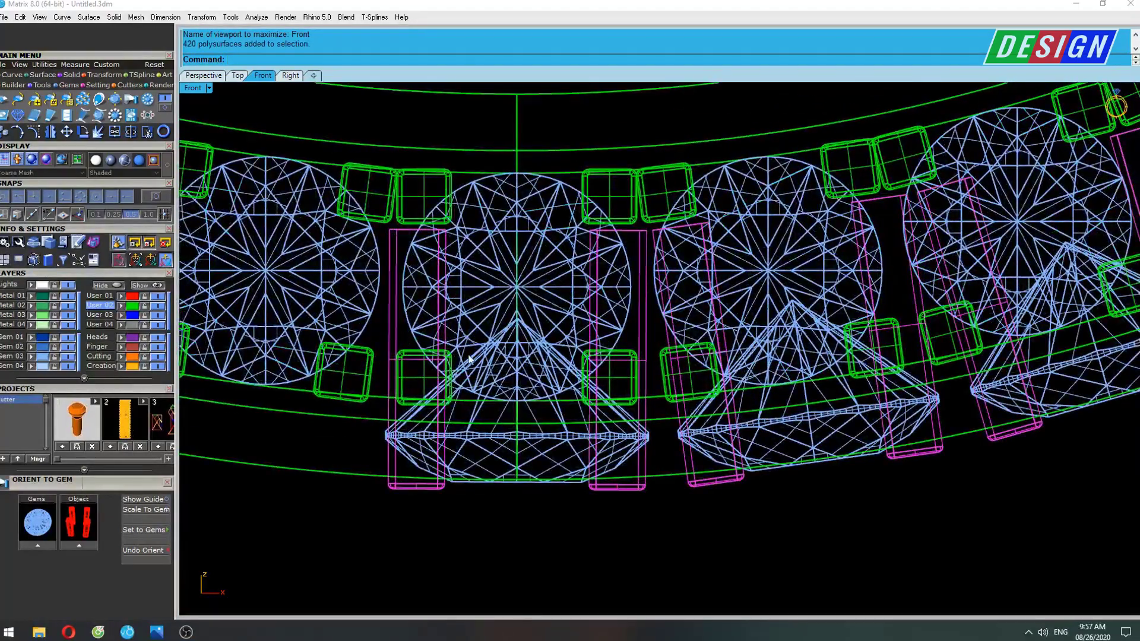
pyautogui.moveTo(471, 359); pyautogui.dragTo(441, 341, button='right')
pyautogui.keyDown('ctrl'); pyautogui.moveTo(319, 542); pyautogui.dragTo(479, 342); pyautogui.keyUp('ctrl')
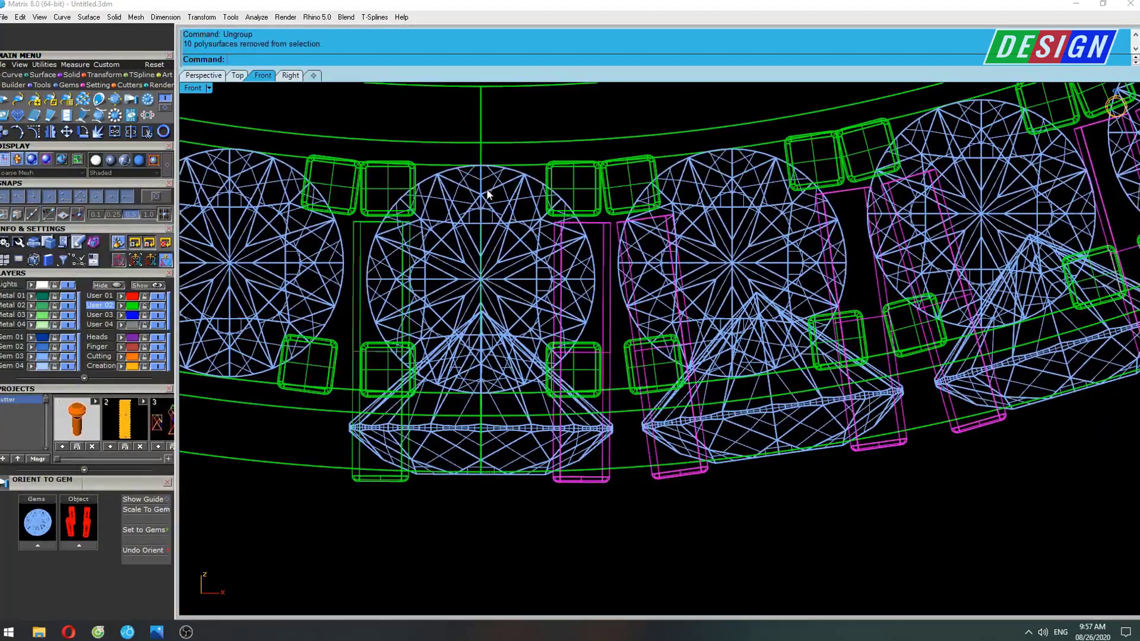
pyautogui.moveTo(527, 303); pyautogui.dragTo(491, 300, button='right')
pyautogui.press('Return')
# - Select the leftover head beside the stones
pyautogui.scroll(2, 392, 309)
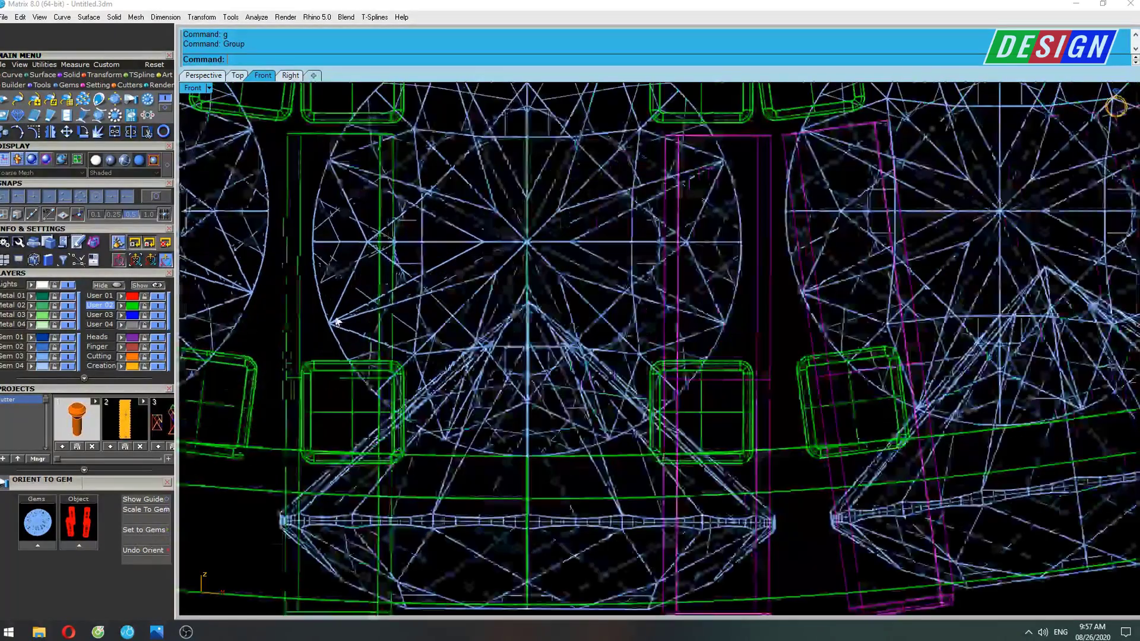
pyautogui.click(285, 340)
pyautogui.moveTo(377, 334); pyautogui.dragTo(343, 338, button='right')
# - Delete the leftover head
pyautogui.write('d')
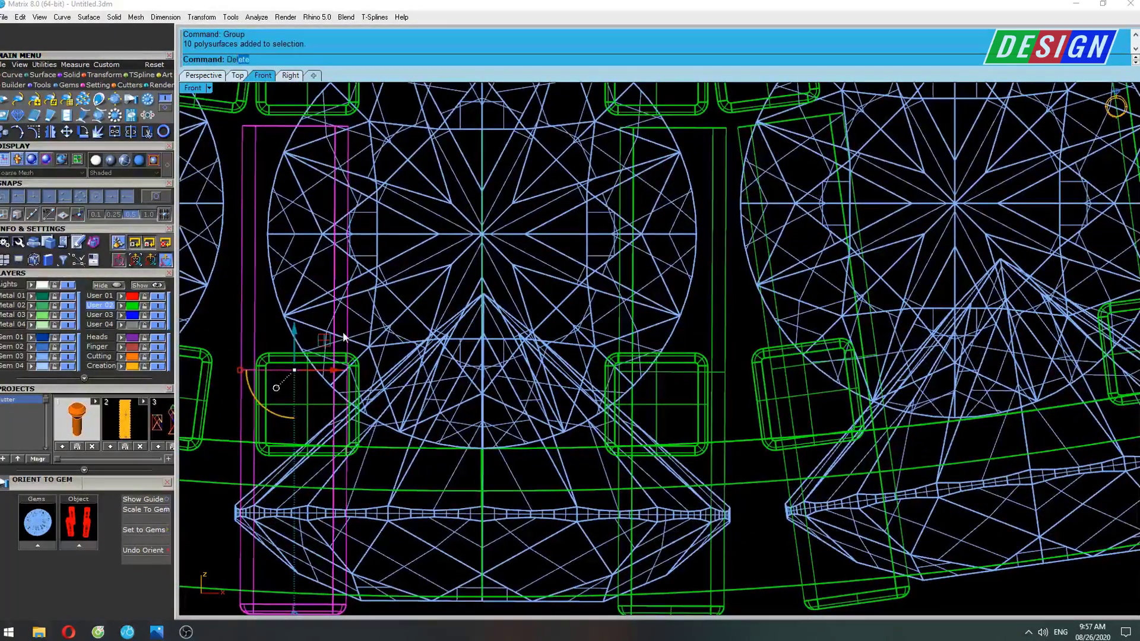
pyautogui.press('Return')
pyautogui.scroll(-3, 415, 386)
pyautogui.scroll(1, 521, 447)
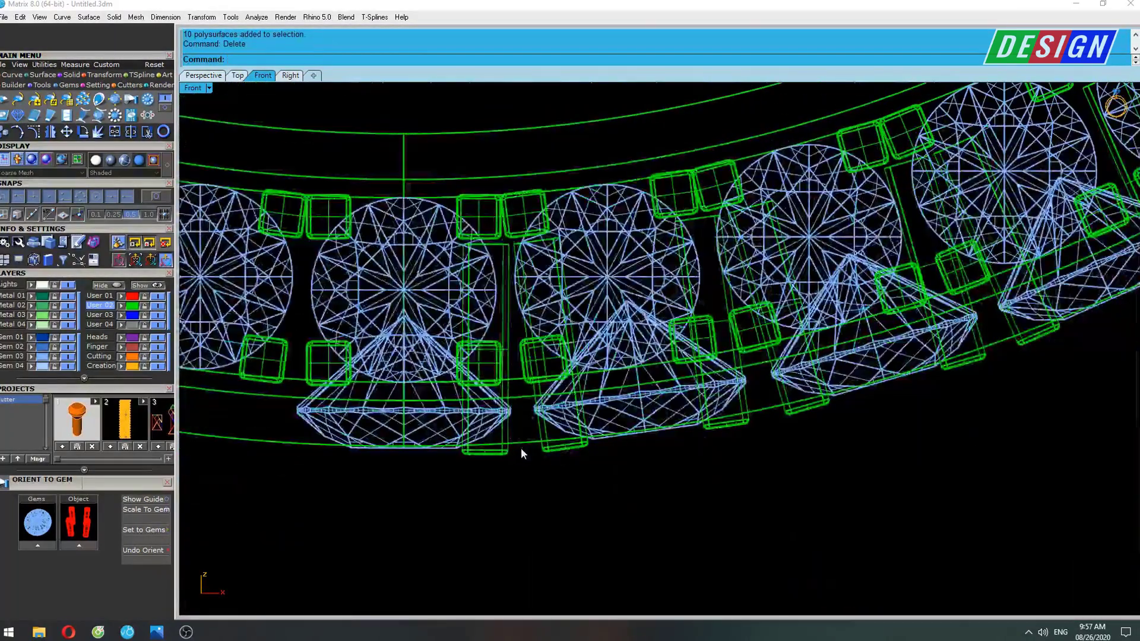
# - Mirror the selected stones and heads across the vertical centre line starting at 0
pyautogui.click(523, 410)
pyautogui.scroll(-3, 522, 410)
pyautogui.moveTo(522, 410); pyautogui.dragTo(483, 408, button='right')
pyautogui.scroll(2, 473, 406)
pyautogui.write('mi')
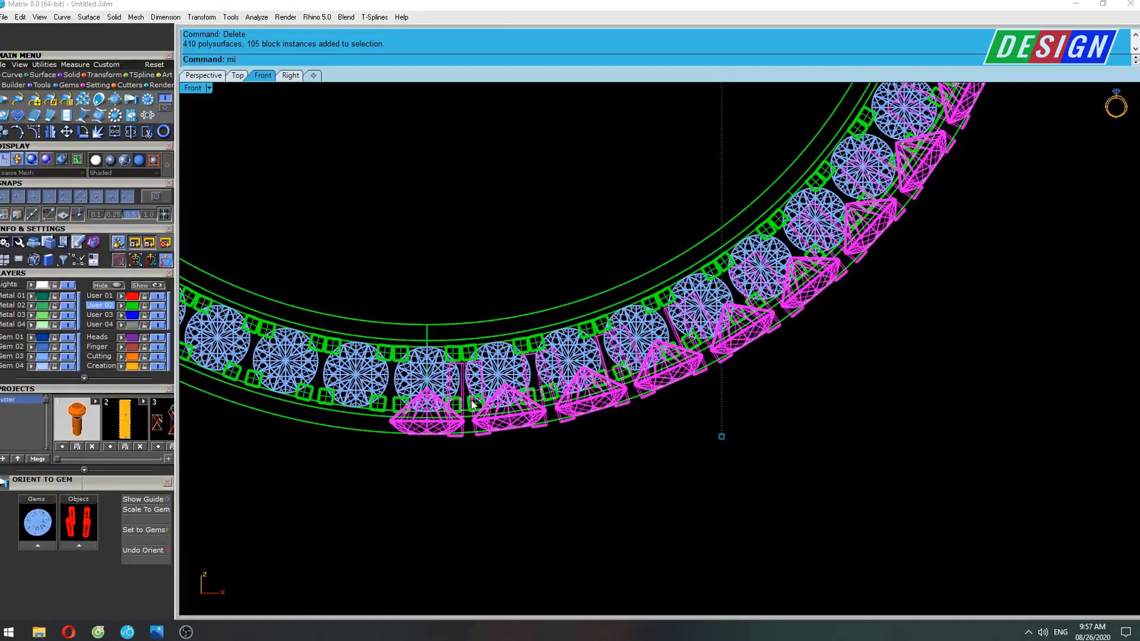
pyautogui.press('Return')
pyautogui.write('0')
pyautogui.press('Return')
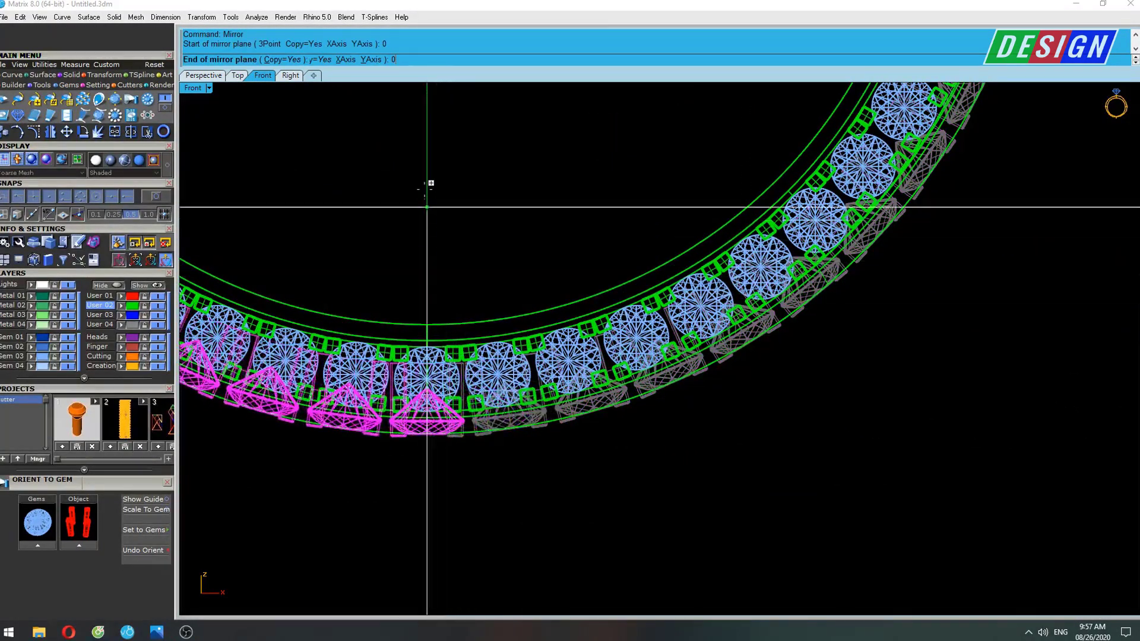
pyautogui.click(427, 176)
# - Pick Group03 from the overlapping gem groups and view the band side-on in Perspective
pyautogui.scroll(-1, 569, 471)
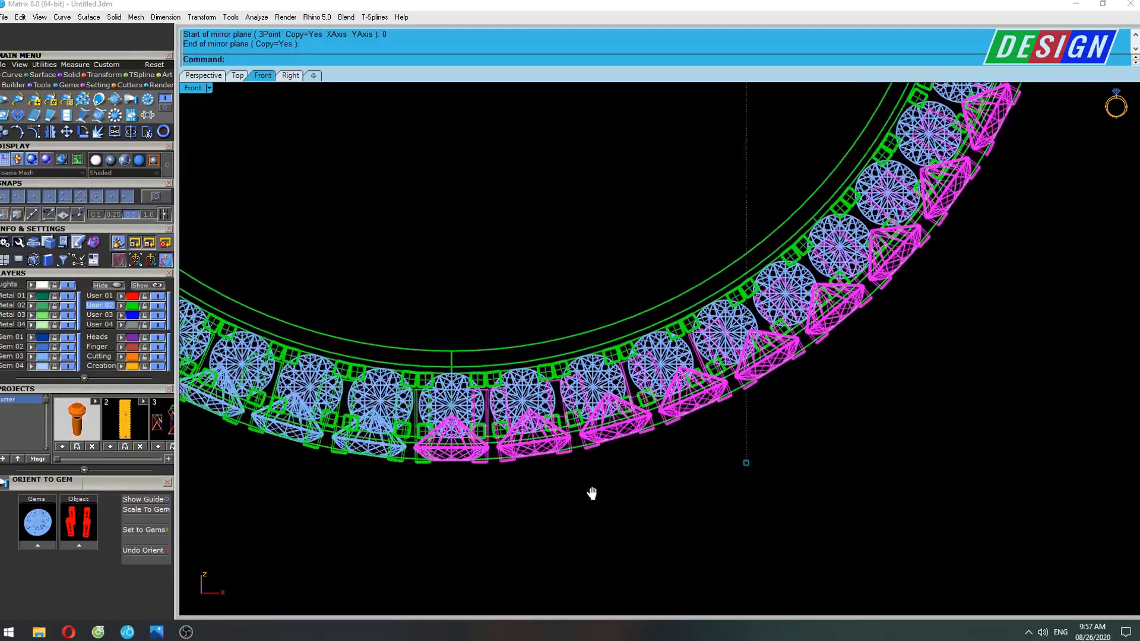
pyautogui.click(473, 464)
pyautogui.scroll(1, 452, 463)
pyautogui.scroll(1, 441, 460)
pyautogui.click(442, 461)
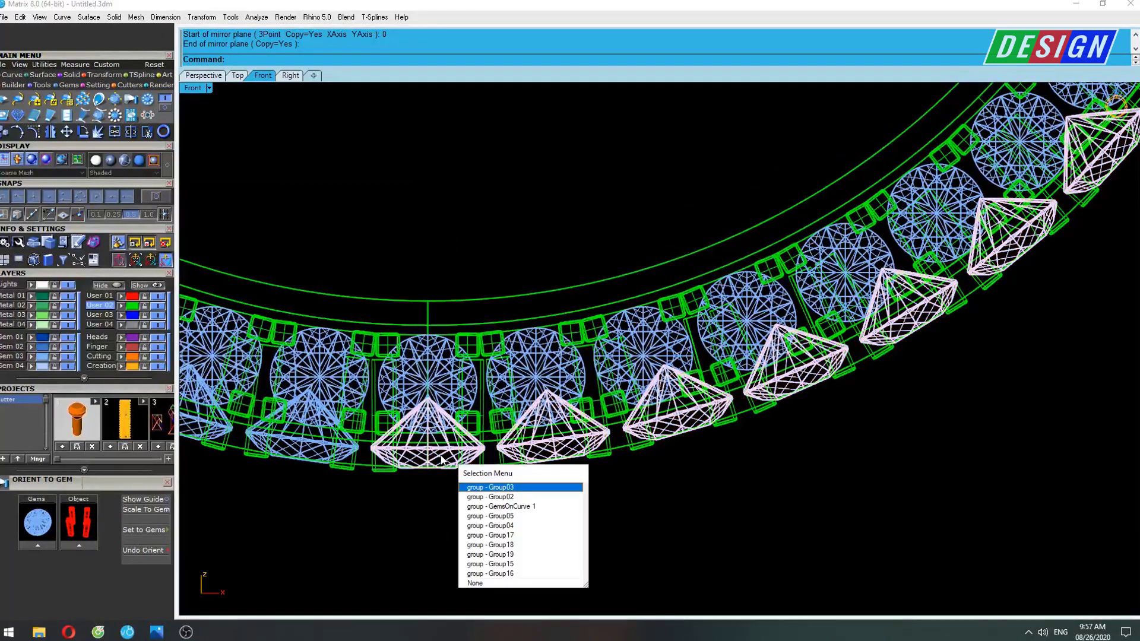
pyautogui.click(484, 488)
pyautogui.hotkey('ctrl', 'F4')
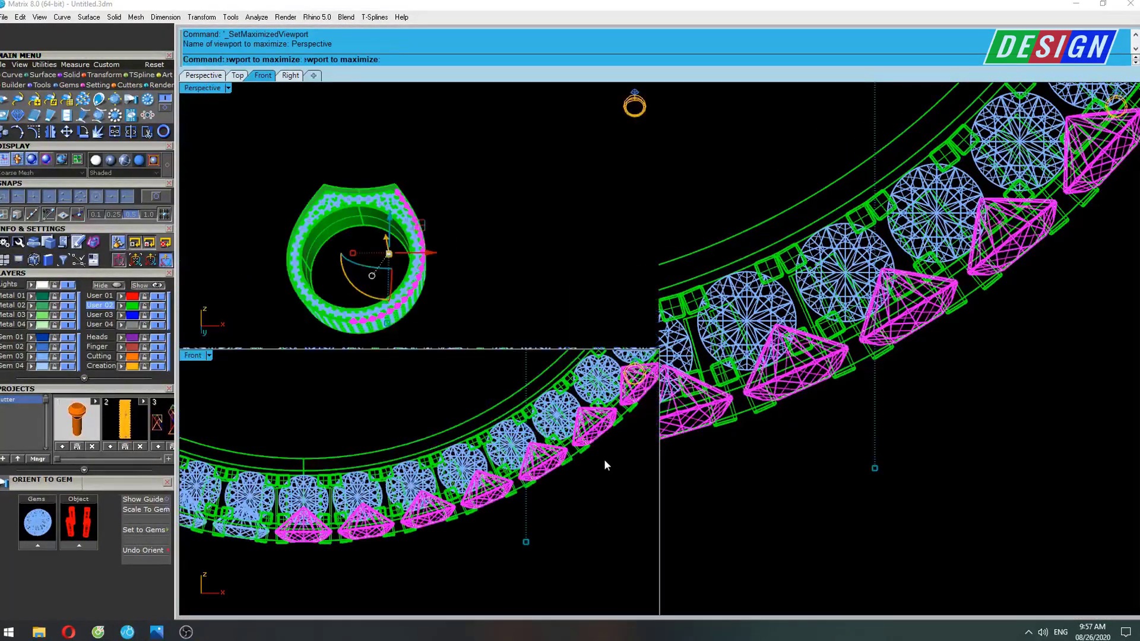
pyautogui.moveTo(601, 438); pyautogui.dragTo(519, 362, button='right')
# - Shade the ring and orbit it to inspect its top and inside
pyautogui.write('s')
pyautogui.press('Return')
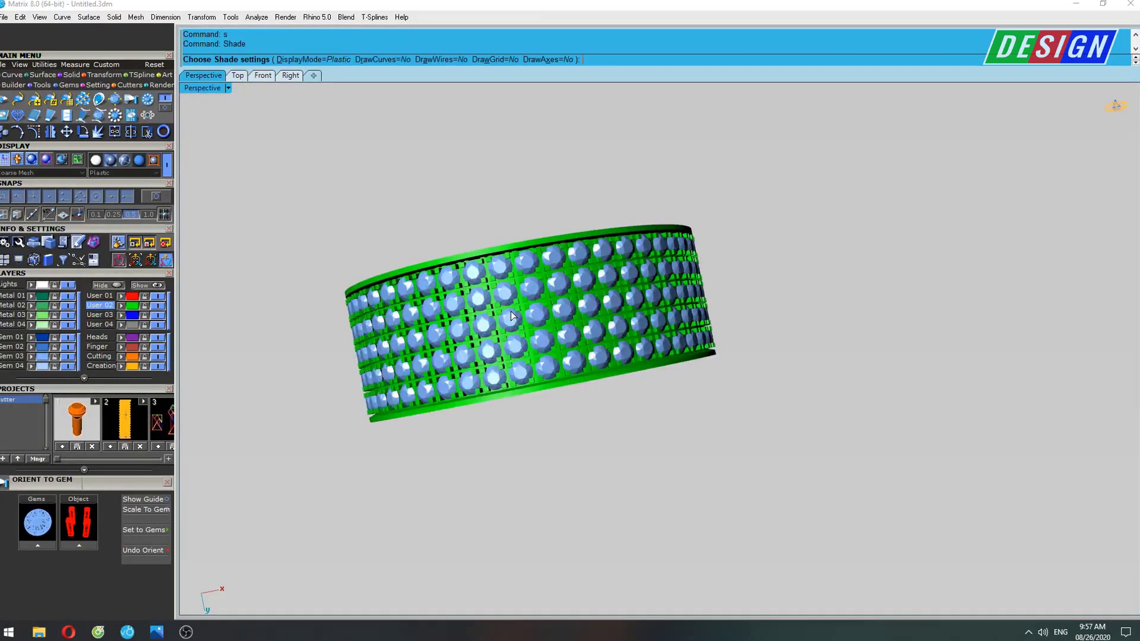
pyautogui.moveTo(513, 315)
pyautogui.mouseDown(button='right')
pyautogui.moveTo(603, 343)
pyautogui.moveTo(590, 344)
pyautogui.moveTo(790, 328)
pyautogui.moveTo(947, 334)
pyautogui.moveTo(913, 397)
pyautogui.moveTo(799, 376)
pyautogui.moveTo(669, 384)
pyautogui.moveTo(678, 330)
pyautogui.moveTo(699, 336)
pyautogui.mouseUp(button='right')
pyautogui.press('Return')
pyautogui.scroll(3, 660, 341)
pyautogui.scroll(3, 681, 360)
# - In Right view, mirror the band-side gems and settings across a plane starting at 0
pyautogui.click(678, 330)
pyautogui.hotkey('ctrl', 'F3')
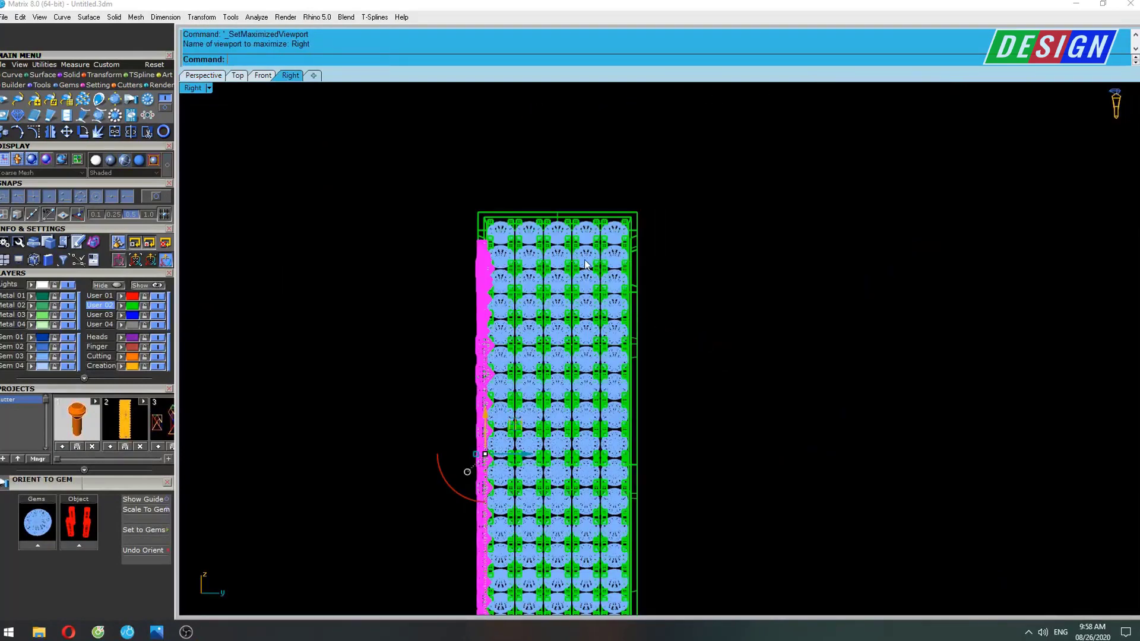
pyautogui.write('mi')
pyautogui.write('r')
pyautogui.press('Return')
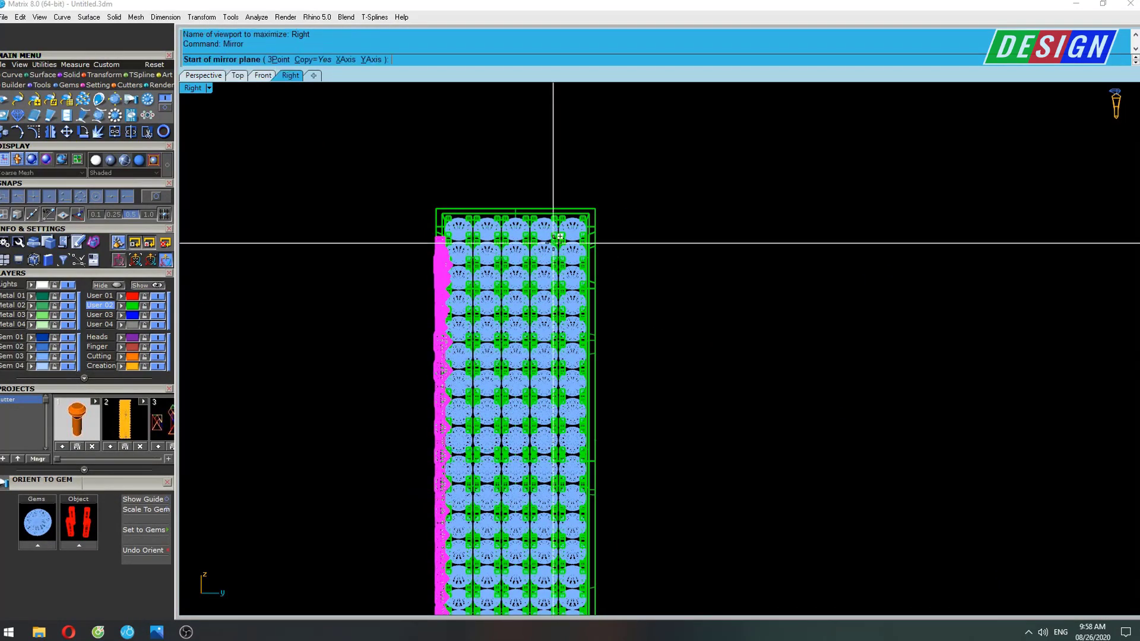
pyautogui.write('0')
pyautogui.press('Return')
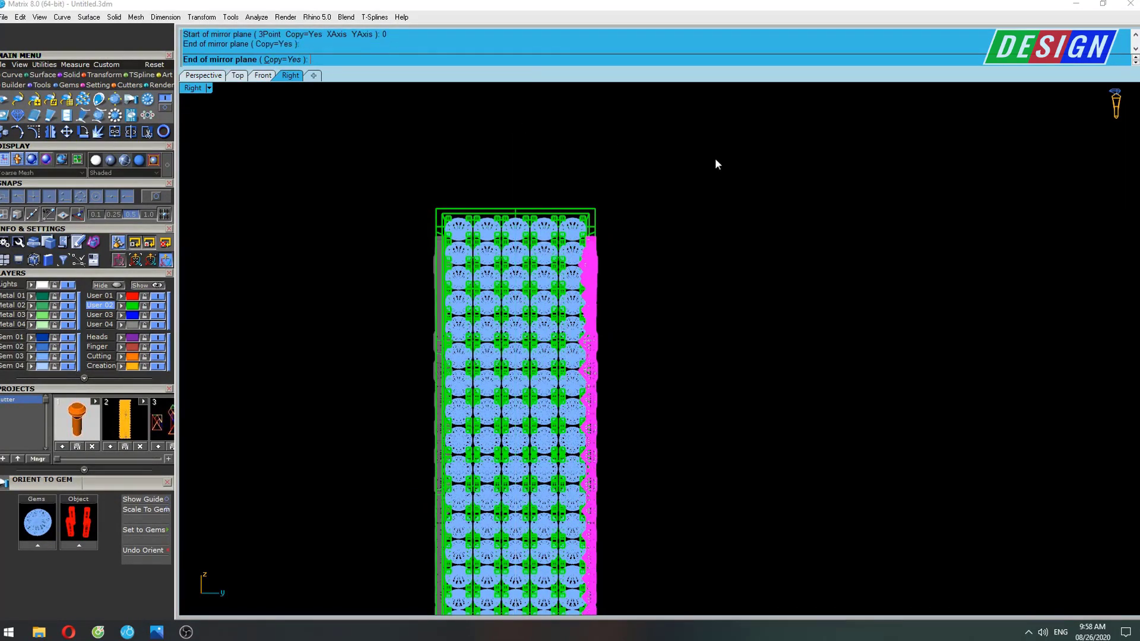
pyautogui.click(715, 158)
pyautogui.hotkey('ctrl', 'F3')
# - Shade the ring and orbit it for a quick check
pyautogui.write('s')
pyautogui.press('Return')
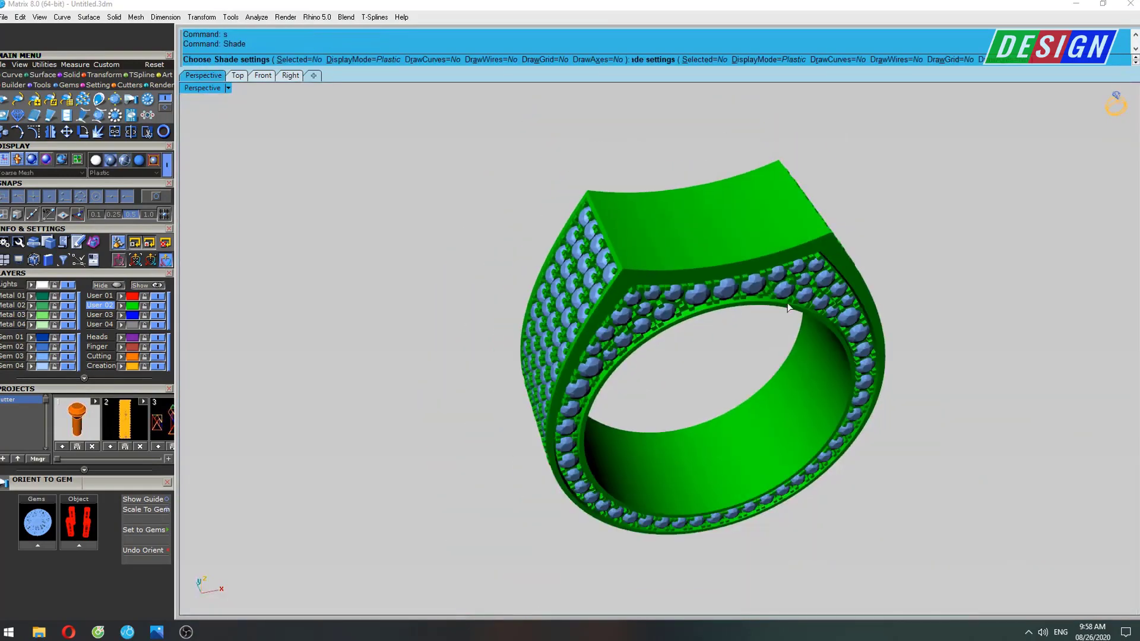
pyautogui.moveTo(788, 307)
pyautogui.mouseDown(button='right')
pyautogui.moveTo(731, 318)
pyautogui.moveTo(885, 373)
pyautogui.moveTo(624, 331)
pyautogui.moveTo(959, 325)
pyautogui.moveTo(758, 357)
pyautogui.moveTo(740, 300)
pyautogui.moveTo(734, 310)
pyautogui.mouseUp(button='right')
pyautogui.press('Escape')
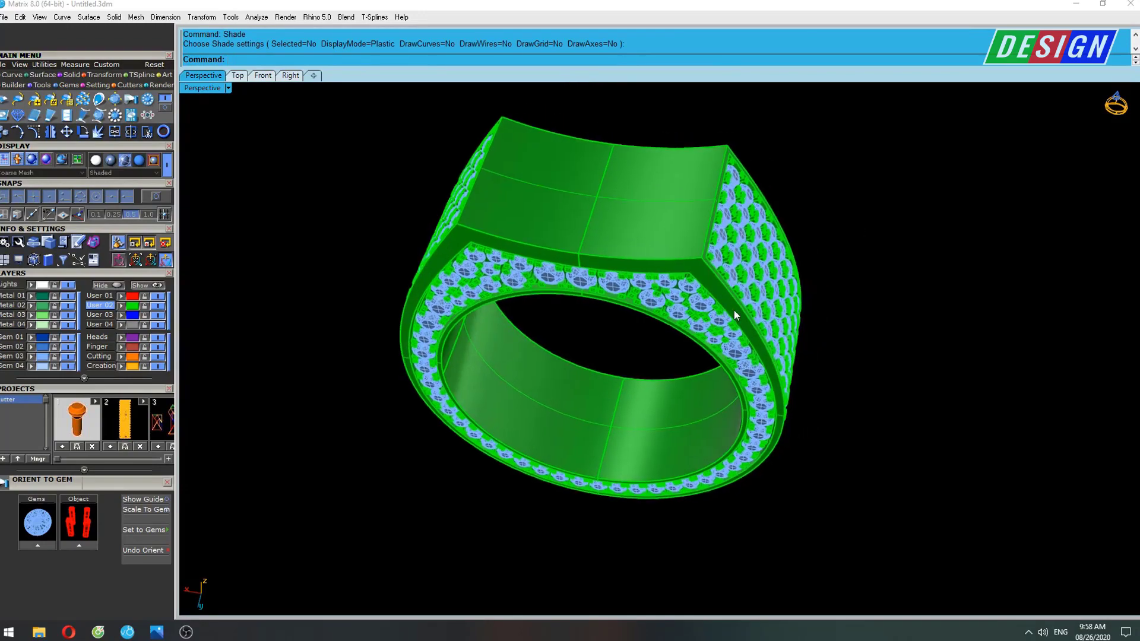
# - Show the hidden centre stone again and select it
pyautogui.hotkey('ctrl', 'shift', 'h')
pyautogui.click(649, 169)
pyautogui.press('Return')
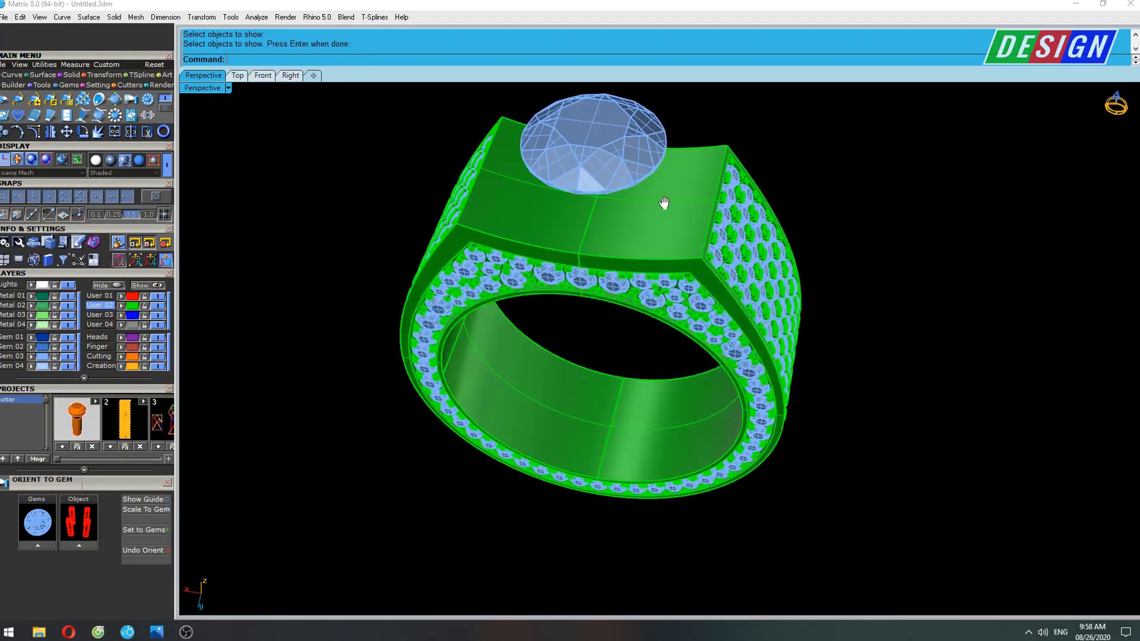
pyautogui.moveTo(663, 203)
pyautogui.mouseDown(button='right')
pyautogui.moveTo(625, 216)
pyautogui.moveTo(680, 196)
pyautogui.mouseUp(button='right')
pyautogui.click(625, 217)
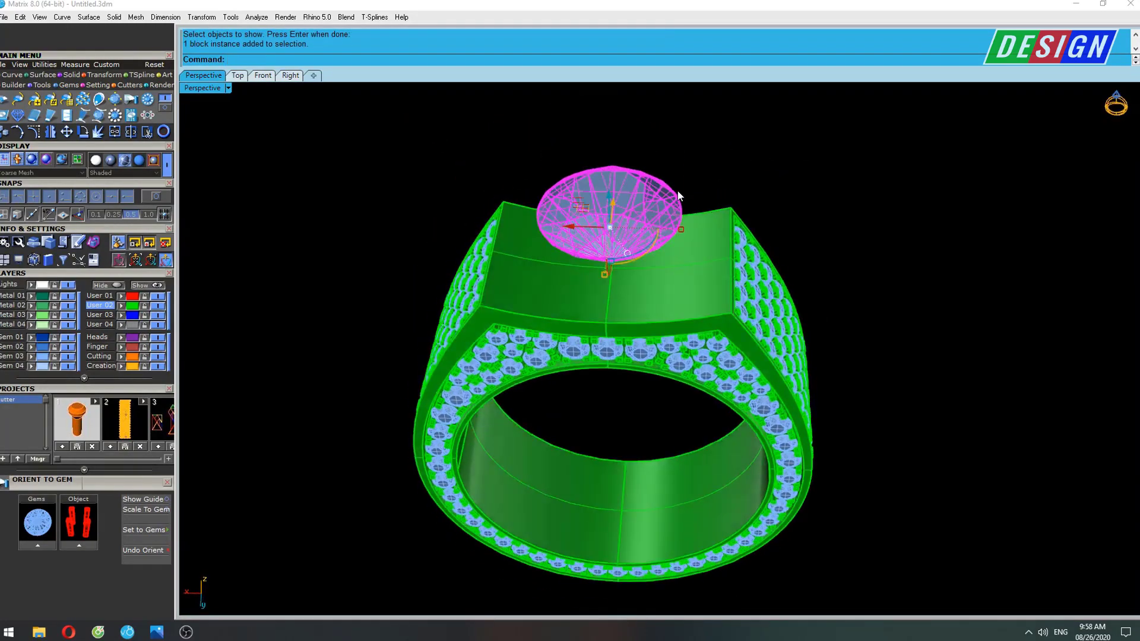
# - In the maximized top view, hide the small blue pavé gems and reselect the centre stone
pyautogui.hotkey('ctrl', 'F1')
pyautogui.scroll(-3, 578, 272)
pyautogui.scroll(-2, 578, 272)
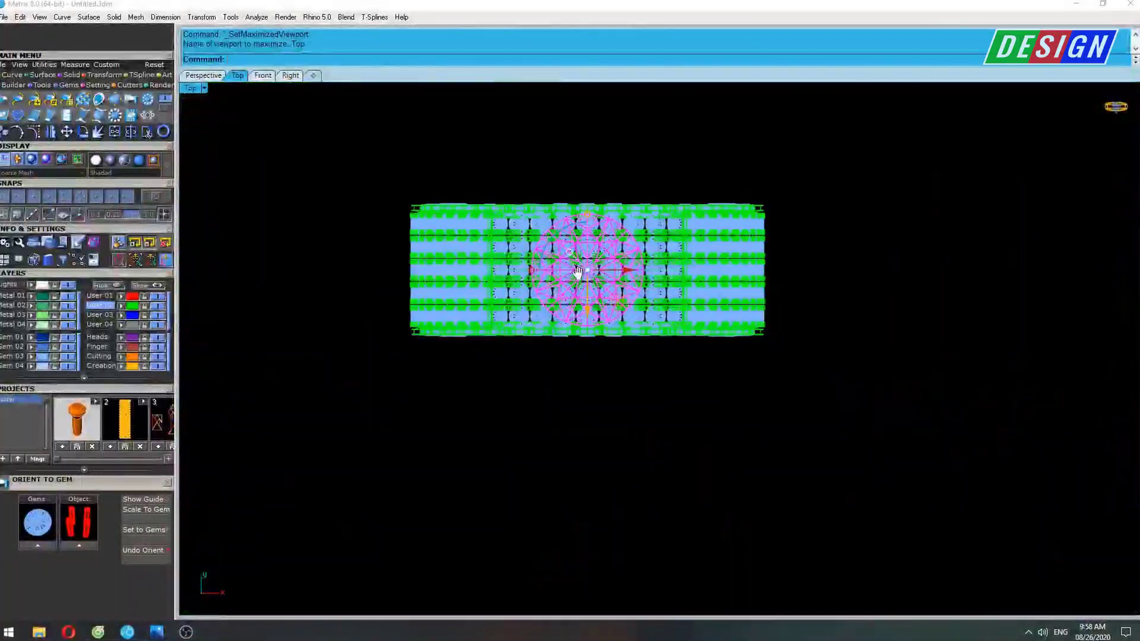
pyautogui.moveTo(577, 272); pyautogui.dragTo(564, 290, button='right')
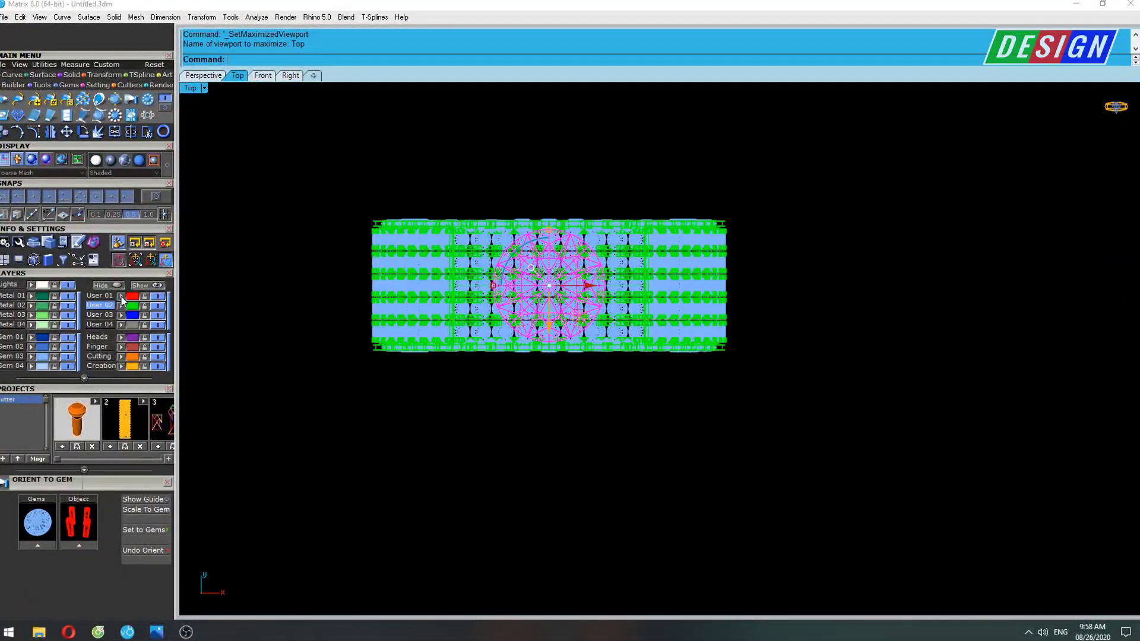
pyautogui.click(584, 158)
pyautogui.scroll(3, 594, 284)
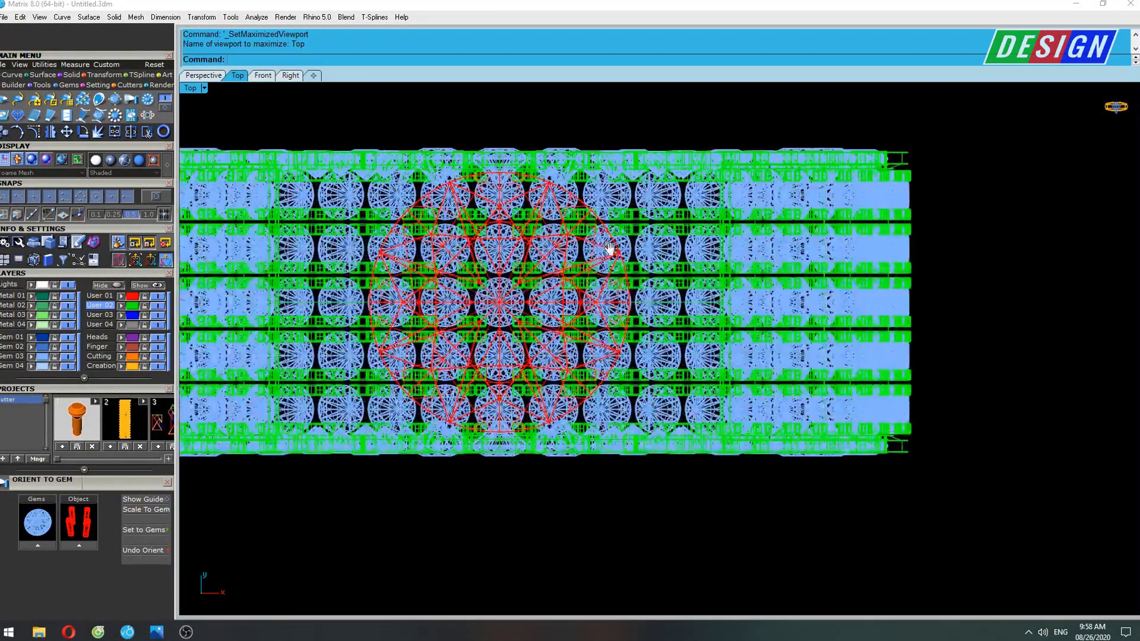
pyautogui.moveTo(611, 249); pyautogui.dragTo(605, 250, button='right')
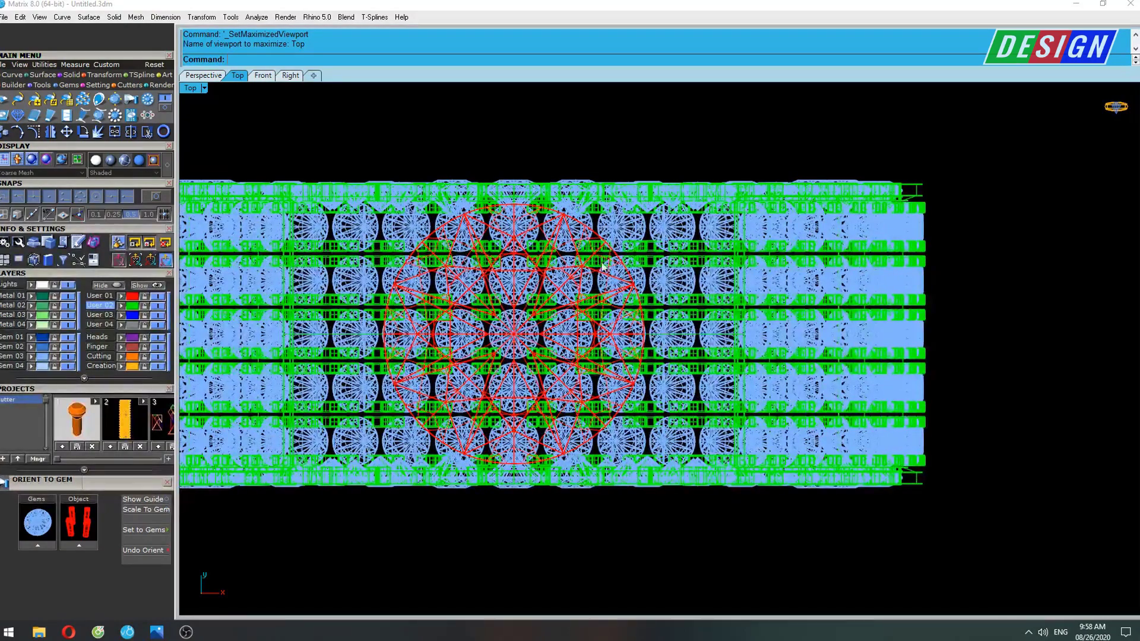
pyautogui.scroll(3, 438, 243)
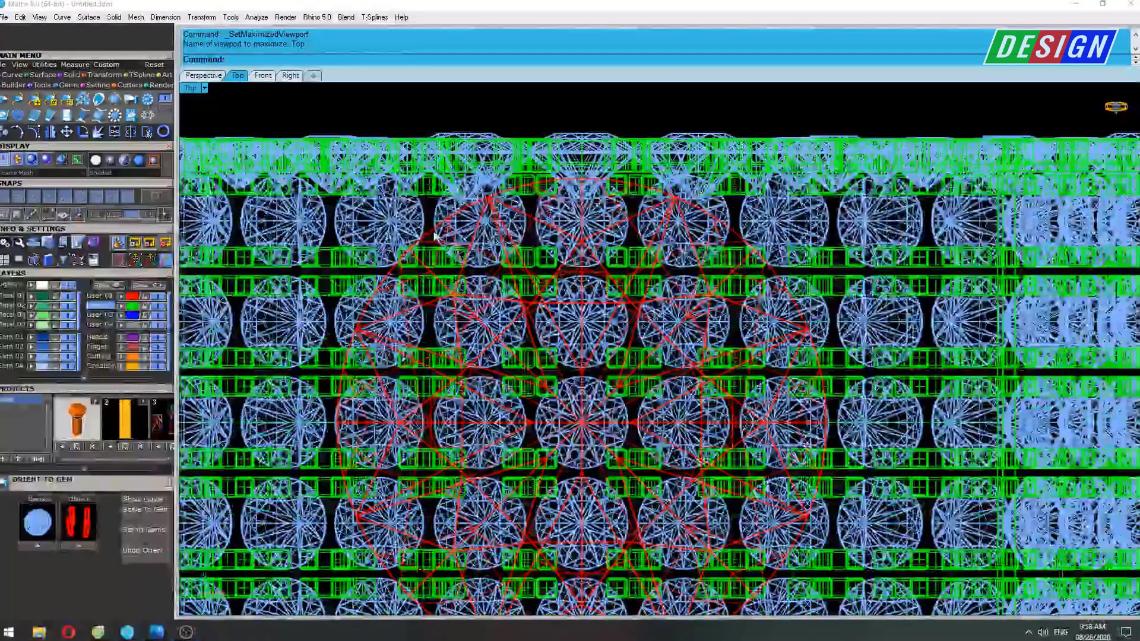
pyautogui.click(438, 243)
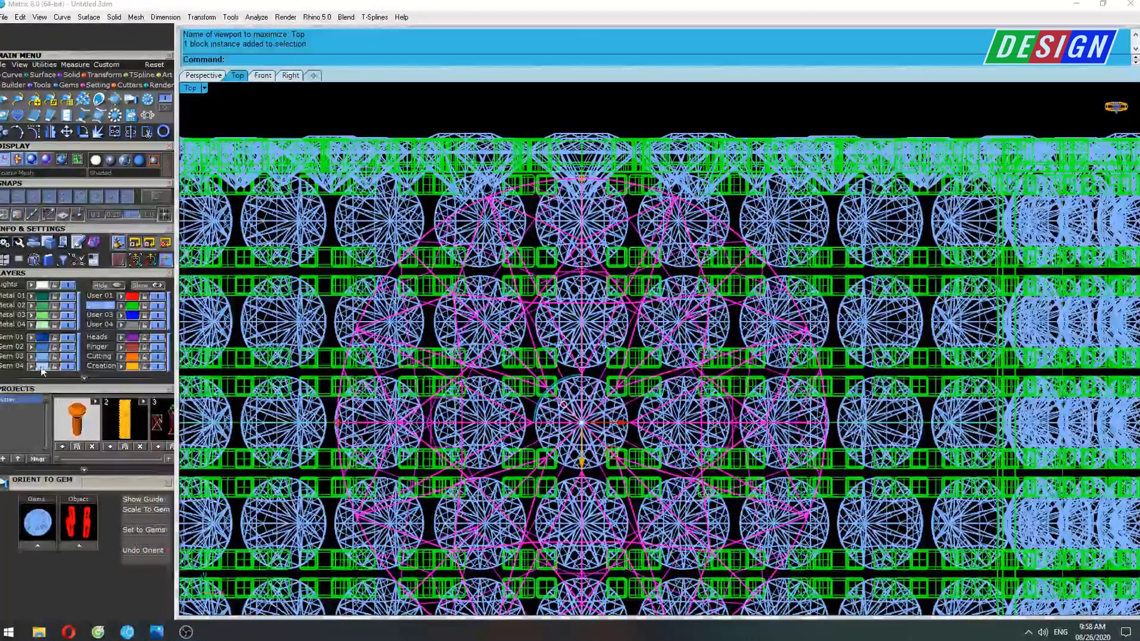
pyautogui.click(67, 356)
pyautogui.moveTo(619, 233); pyautogui.dragTo(597, 254, button='right')
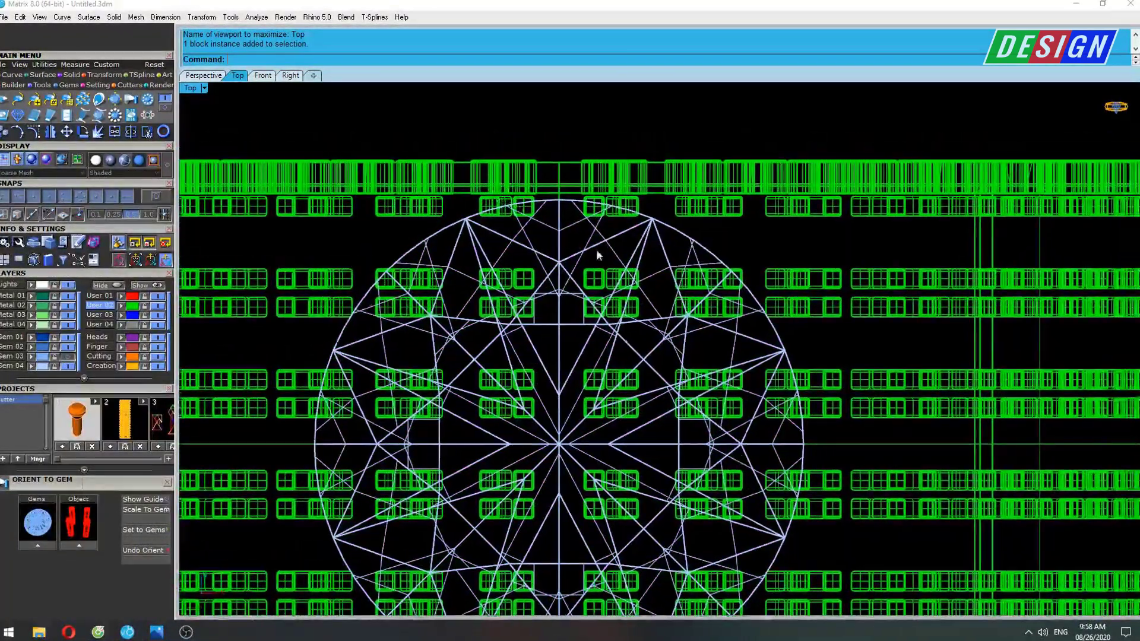
pyautogui.click(675, 234)
pyautogui.scroll(-3, 675, 234)
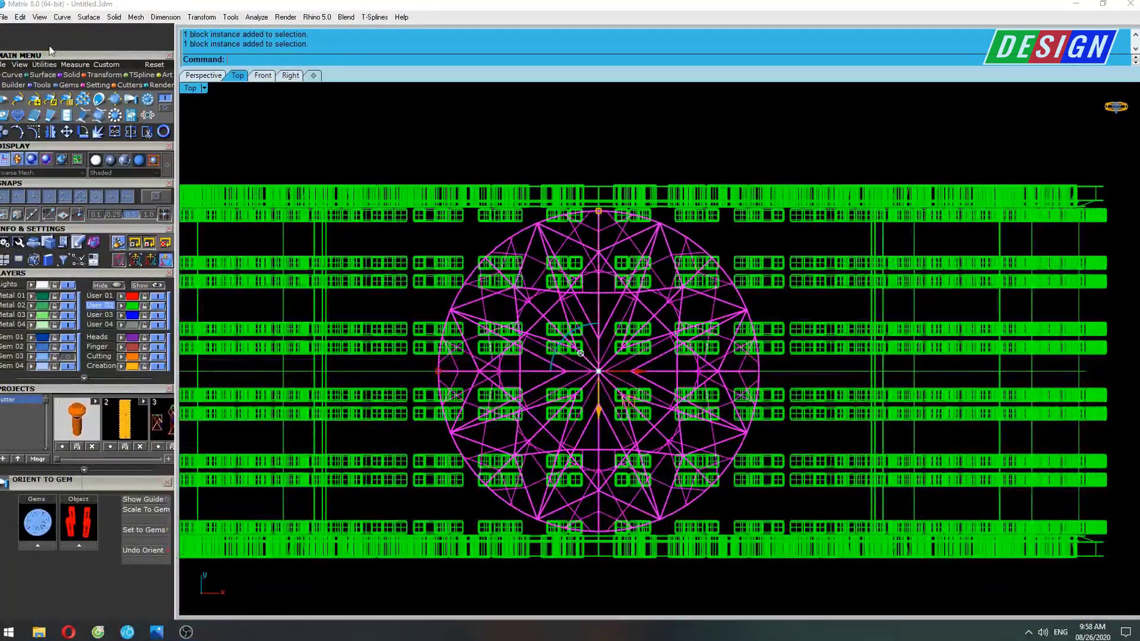
# - Draw a rectangle at the centre stone's edge and select it
pyautogui.click(11, 75)
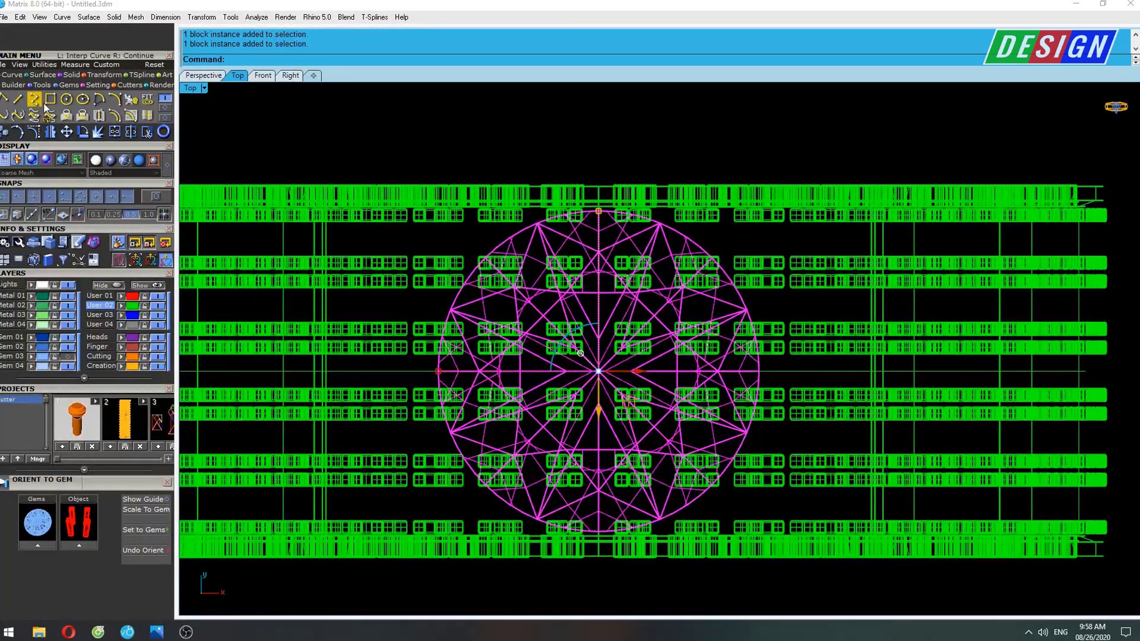
pyautogui.click(51, 99)
pyautogui.moveTo(721, 225); pyautogui.dragTo(657, 226, button='right')
pyautogui.click(618, 218)
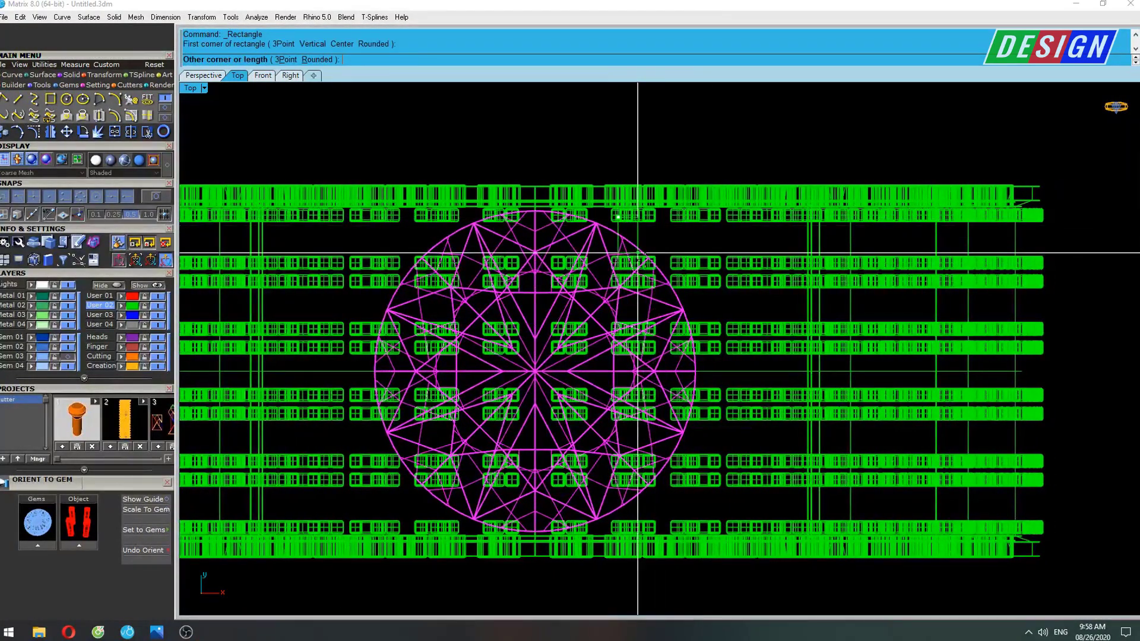
pyautogui.click(676, 275)
pyautogui.click(673, 241)
pyautogui.scroll(3, 665, 237)
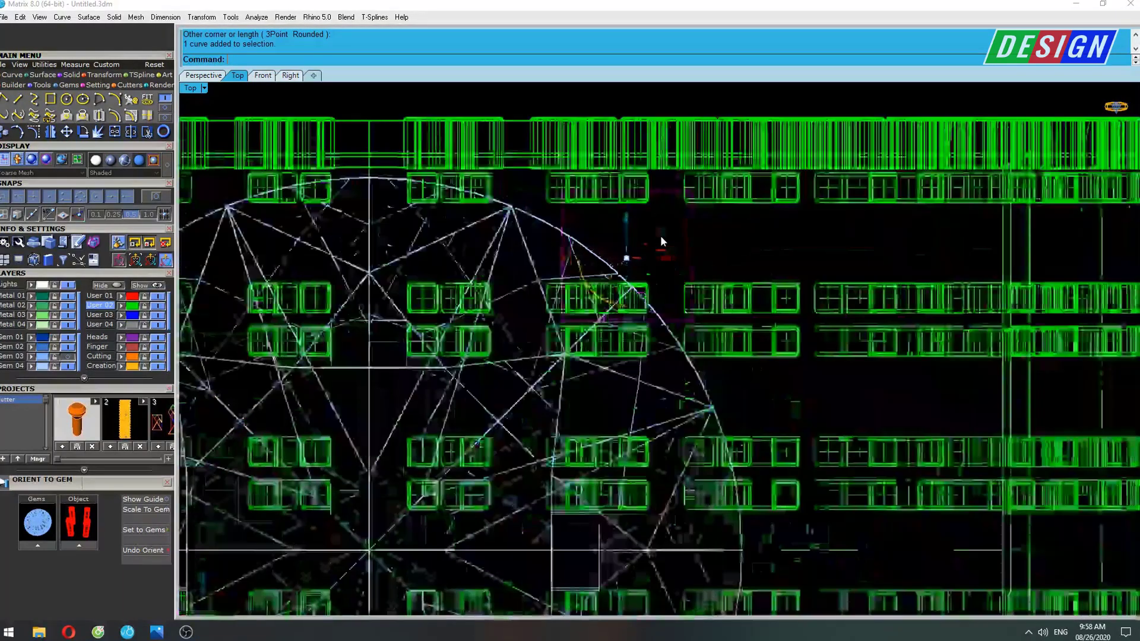
pyautogui.scroll(3, 660, 256)
pyautogui.scroll(3, 623, 270)
pyautogui.moveTo(633, 269); pyautogui.dragTo(623, 256, button='right')
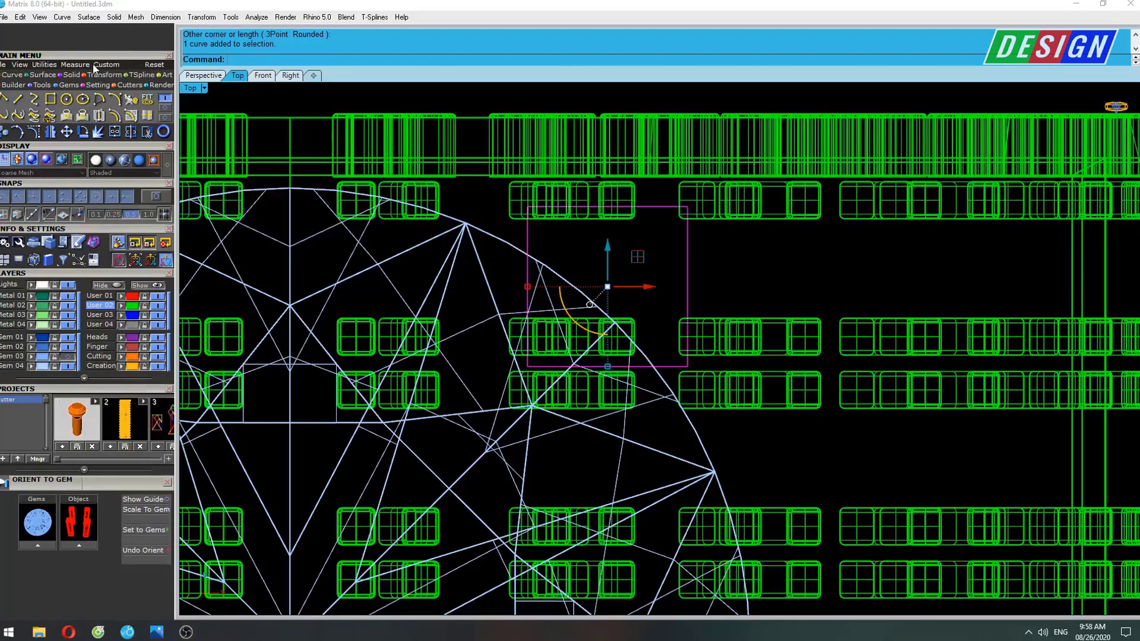
# - Measure the rectangle's bottom width with an aligned dimension (1.39) without placing it
pyautogui.click(74, 64)
pyautogui.click(134, 101)
pyautogui.scroll(4, 532, 269)
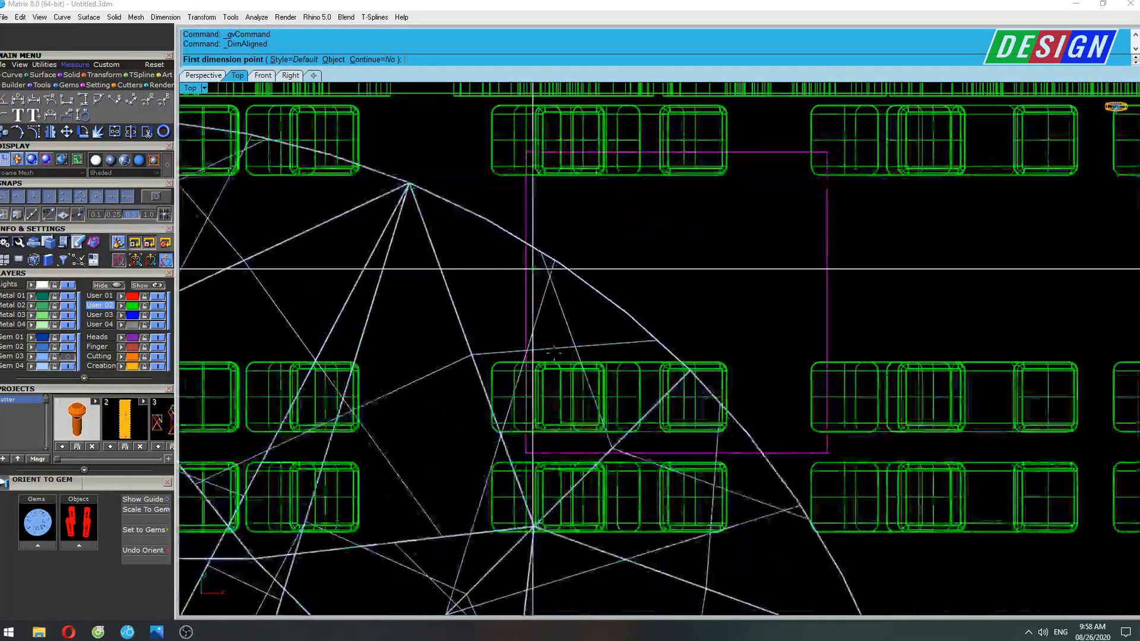
pyautogui.click(526, 453)
pyautogui.click(827, 453)
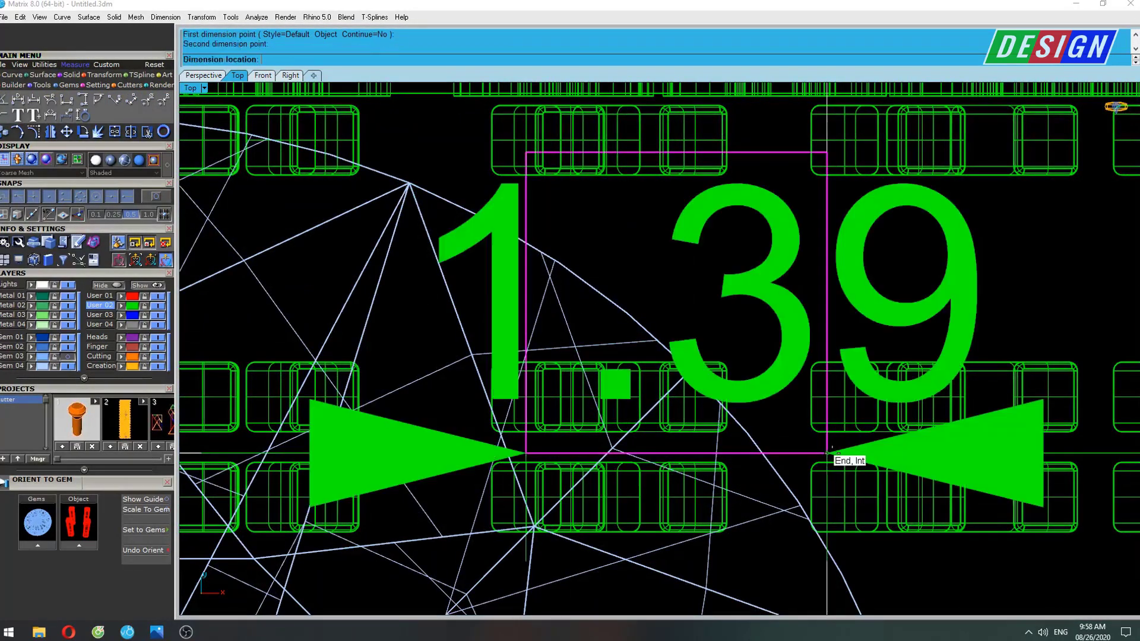
pyautogui.press('Escape')
pyautogui.scroll(-4, 776, 353)
pyautogui.moveTo(777, 353); pyautogui.dragTo(714, 329, button='right')
# - Start a Scale2D with its origin at the rectangle's corner
pyautogui.write('s')
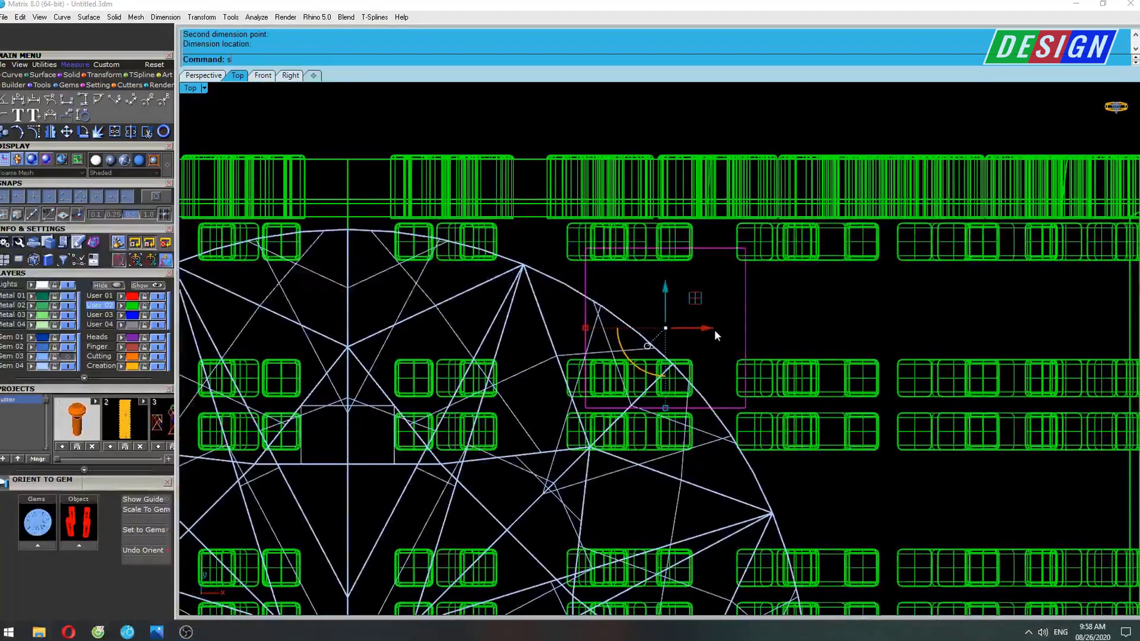
pyautogui.write('cale2D')
pyautogui.press('Return')
pyautogui.scroll(3, 612, 431)
pyautogui.click(562, 387)
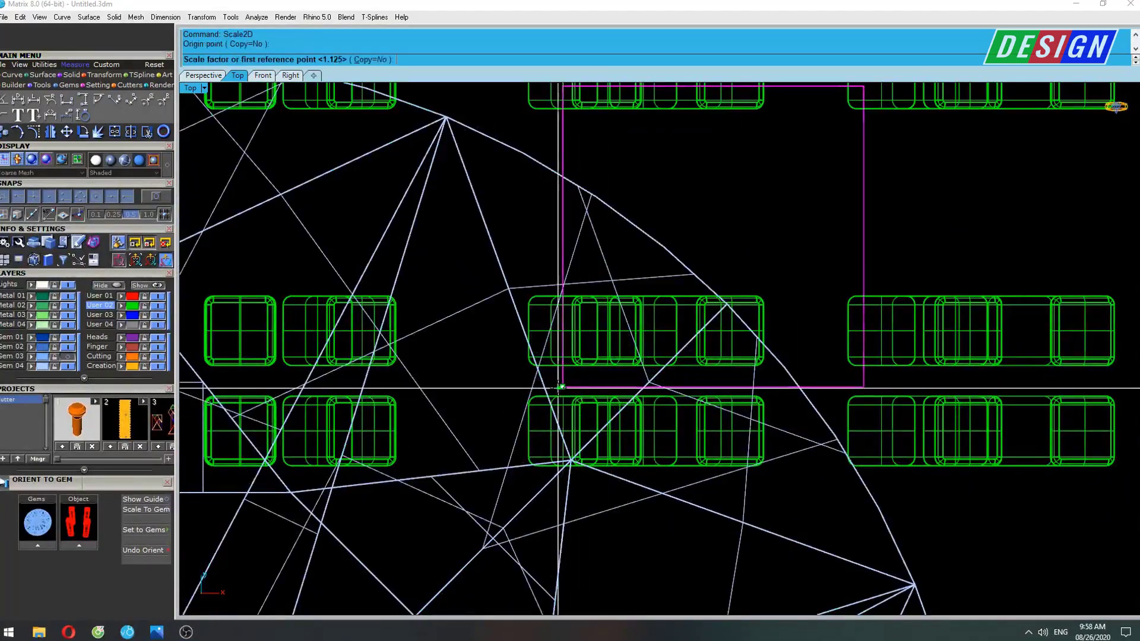
# - Finish scaling the small rectangle outline and shift it up and right beside the stone
pyautogui.click(996, 442)
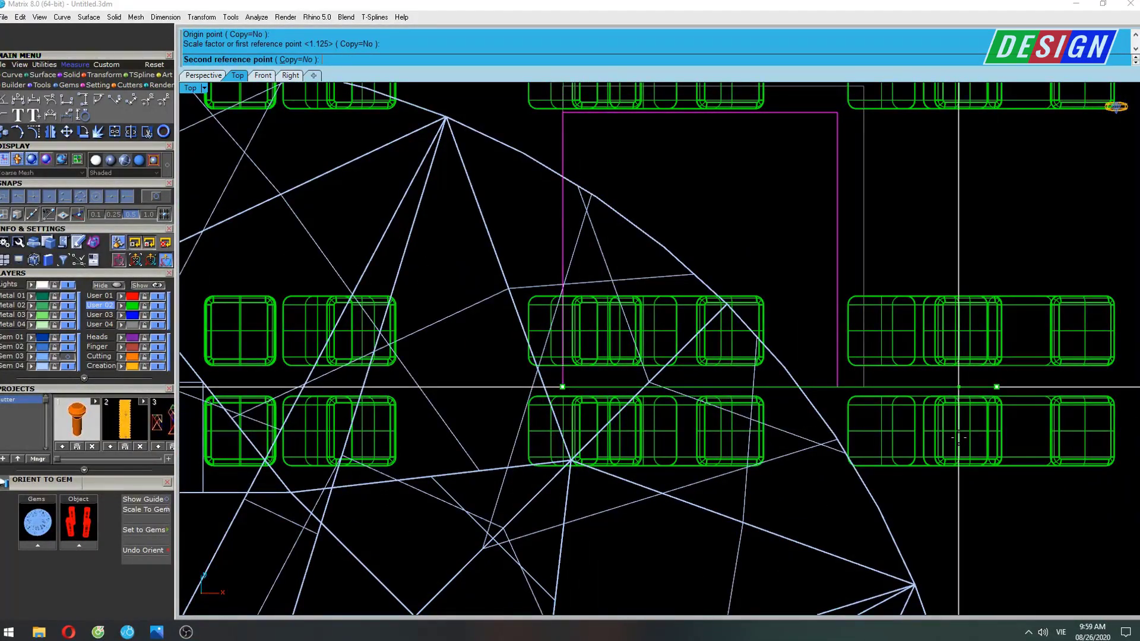
pyautogui.click(959, 438)
pyautogui.scroll(-4, 751, 368)
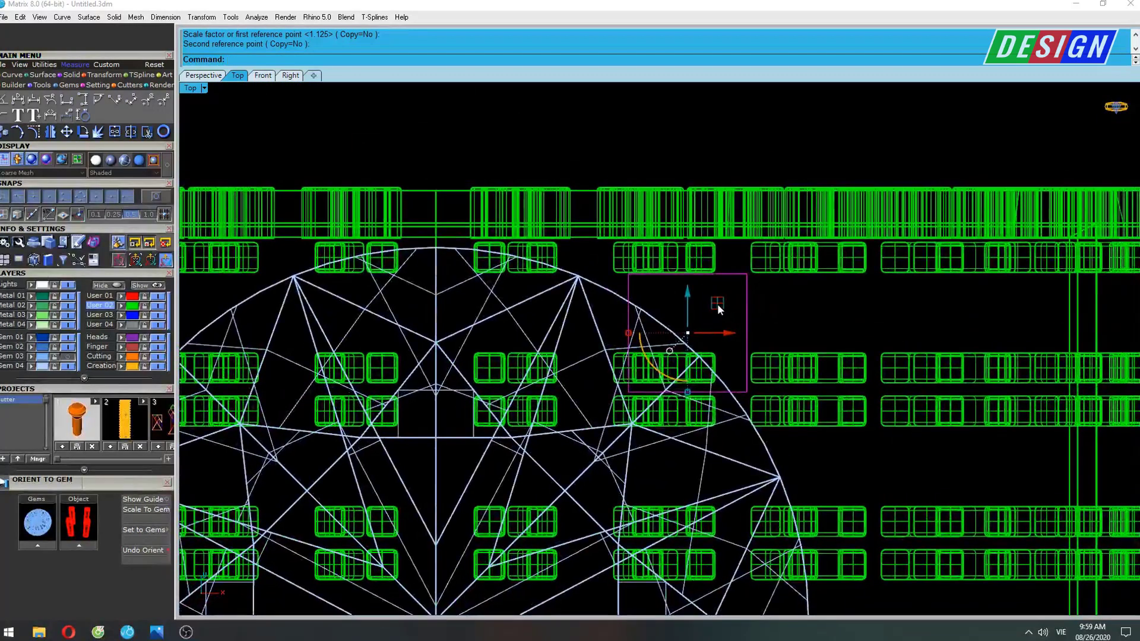
pyautogui.moveTo(685, 291); pyautogui.dragTo(734, 323)
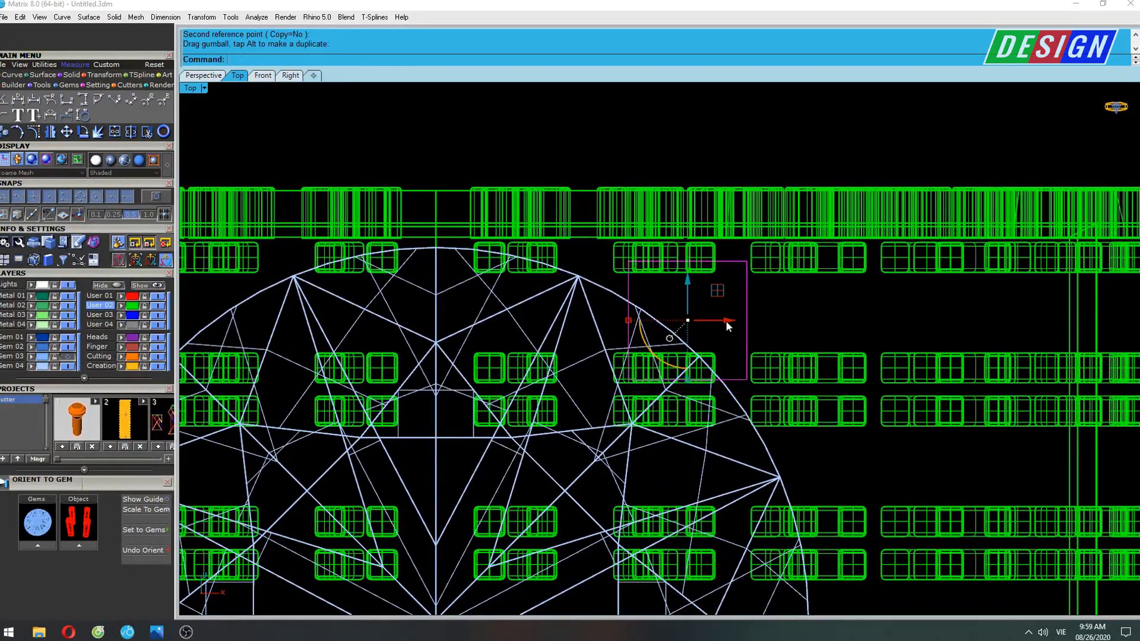
pyautogui.moveTo(734, 323); pyautogui.dragTo(733, 324)
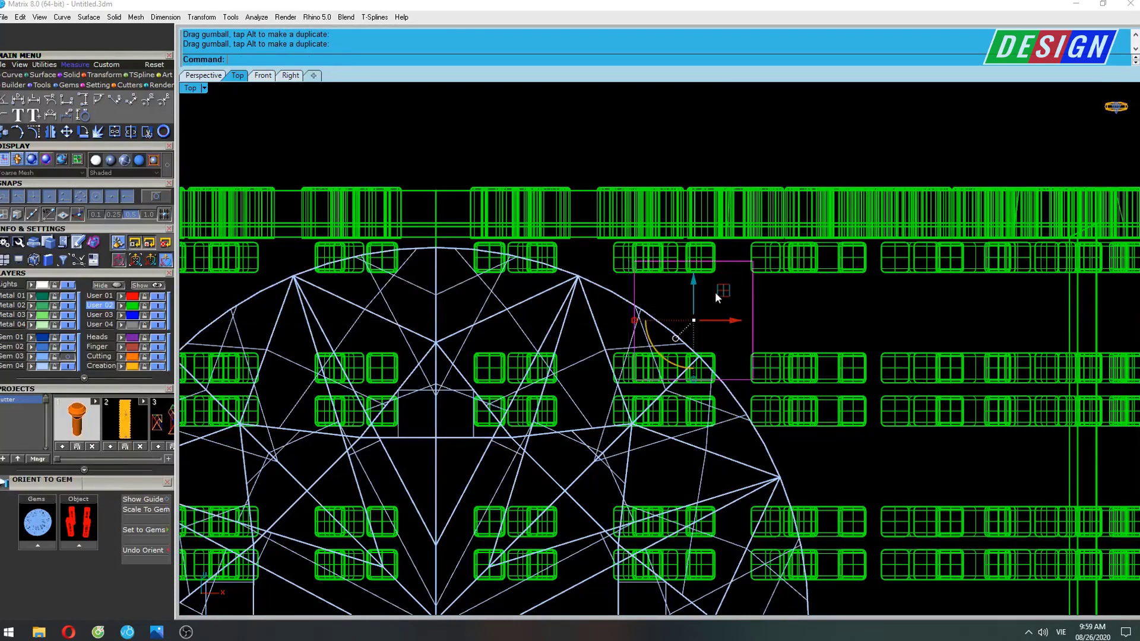
pyautogui.moveTo(693, 280); pyautogui.dragTo(693, 287)
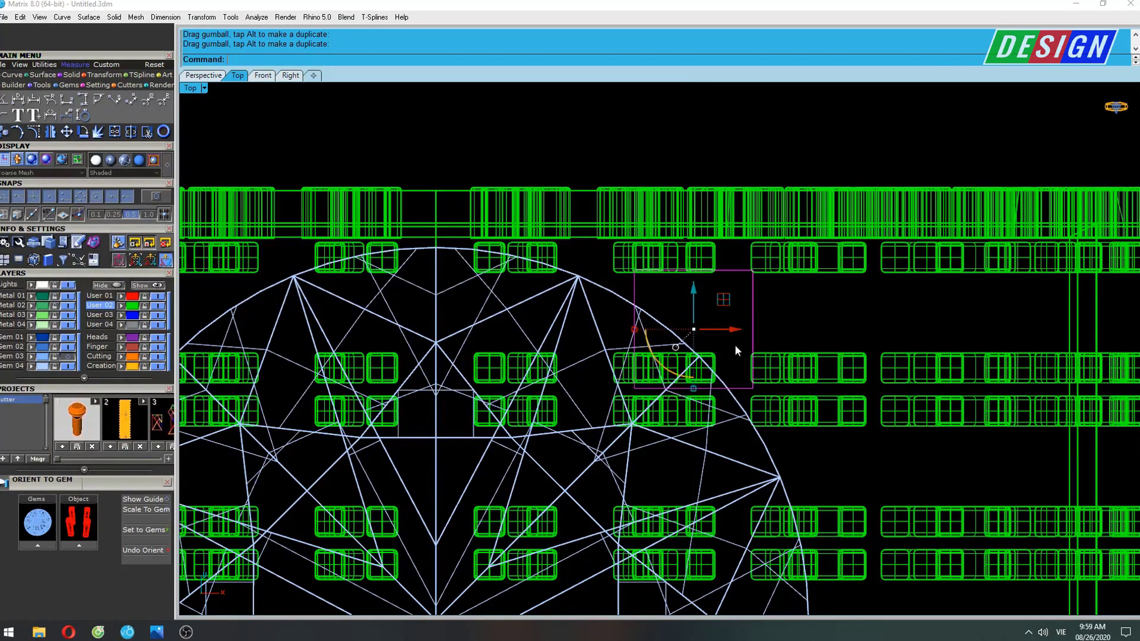
pyautogui.moveTo(734, 331); pyautogui.dragTo(734, 331)
pyautogui.scroll(2, 712, 277)
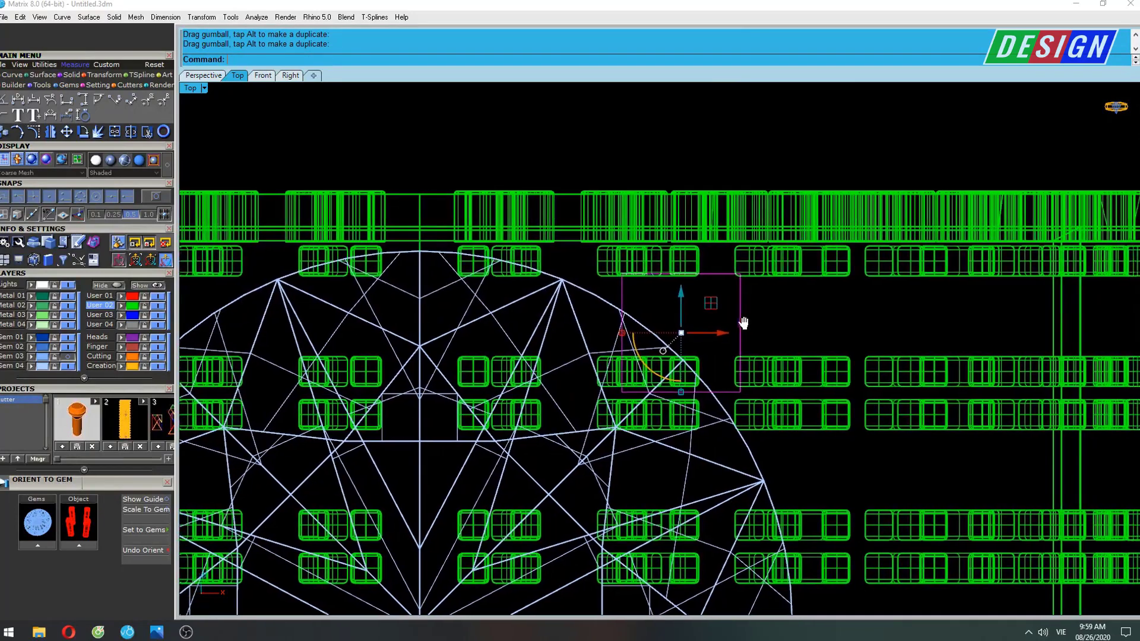
pyautogui.scroll(3, 700, 281)
pyautogui.click(699, 276)
pyautogui.moveTo(710, 326); pyautogui.dragTo(742, 336, button='right')
pyautogui.write('f')
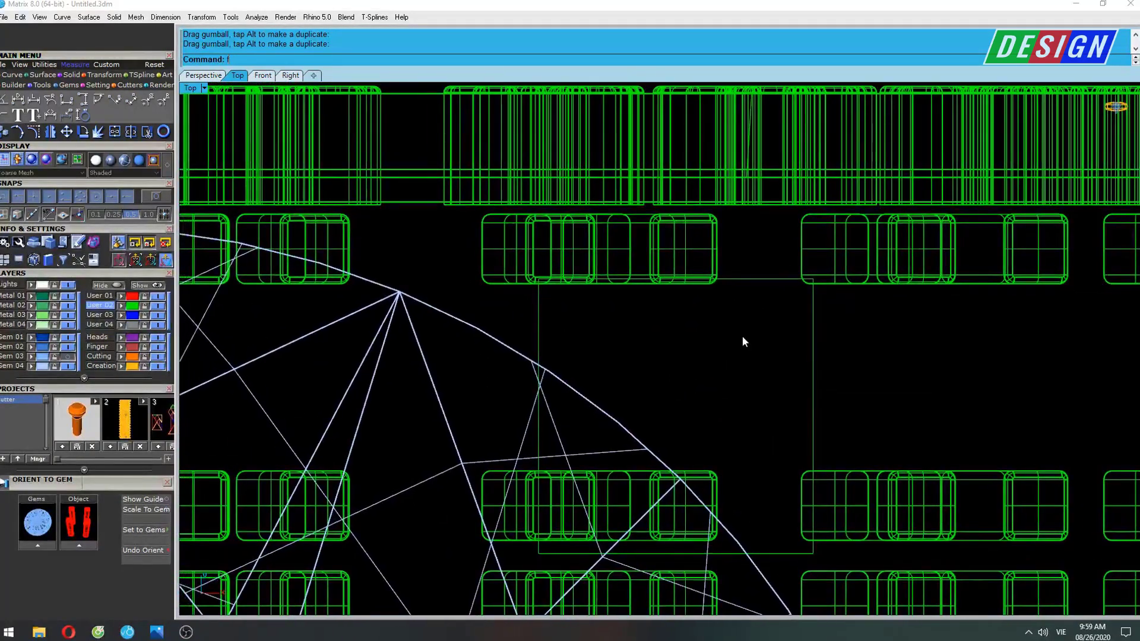
# - Try a first fillet on the rectangle, switch the keyboard input to English, and reselect the outline
pyautogui.write('illet')
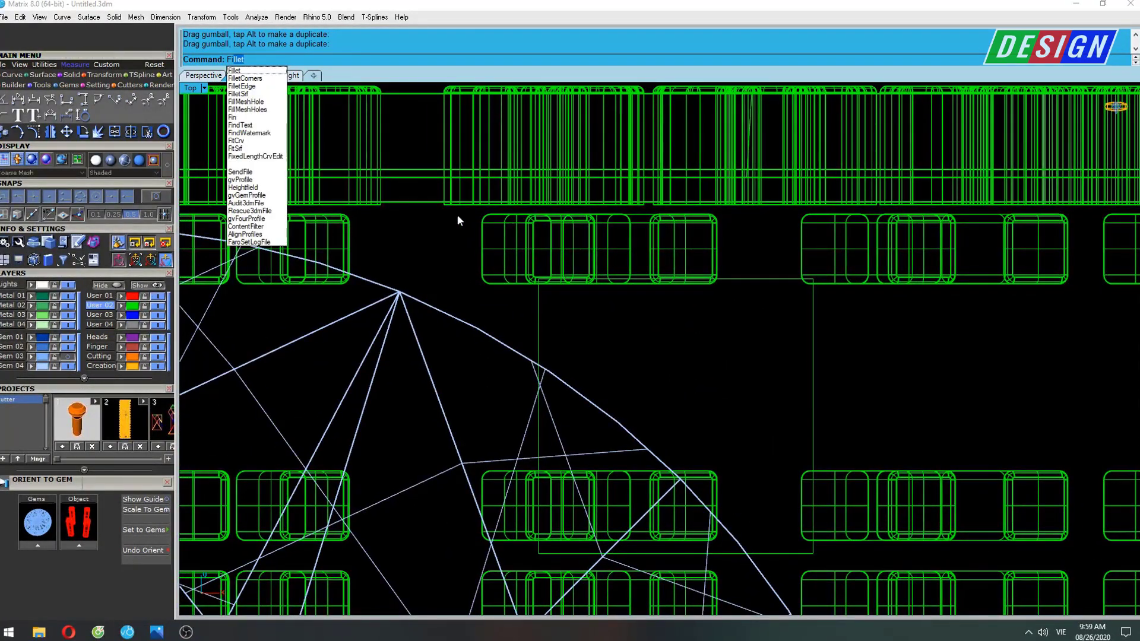
pyautogui.press('Return')
pyautogui.moveTo(684, 342); pyautogui.dragTo(671, 304, button='right')
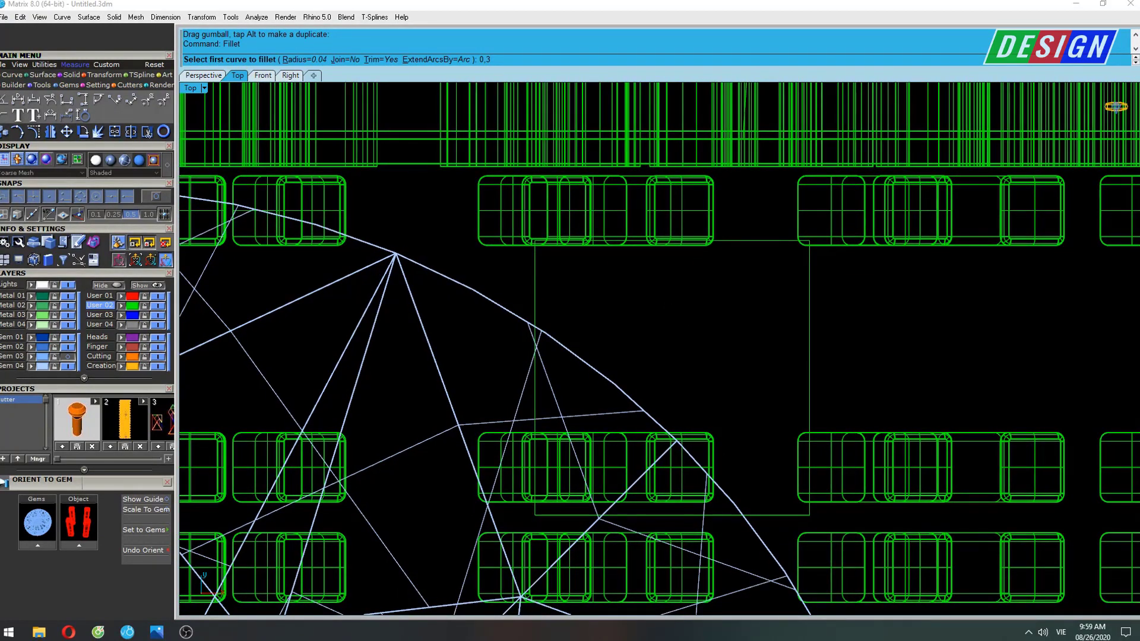
pyautogui.press('Return')
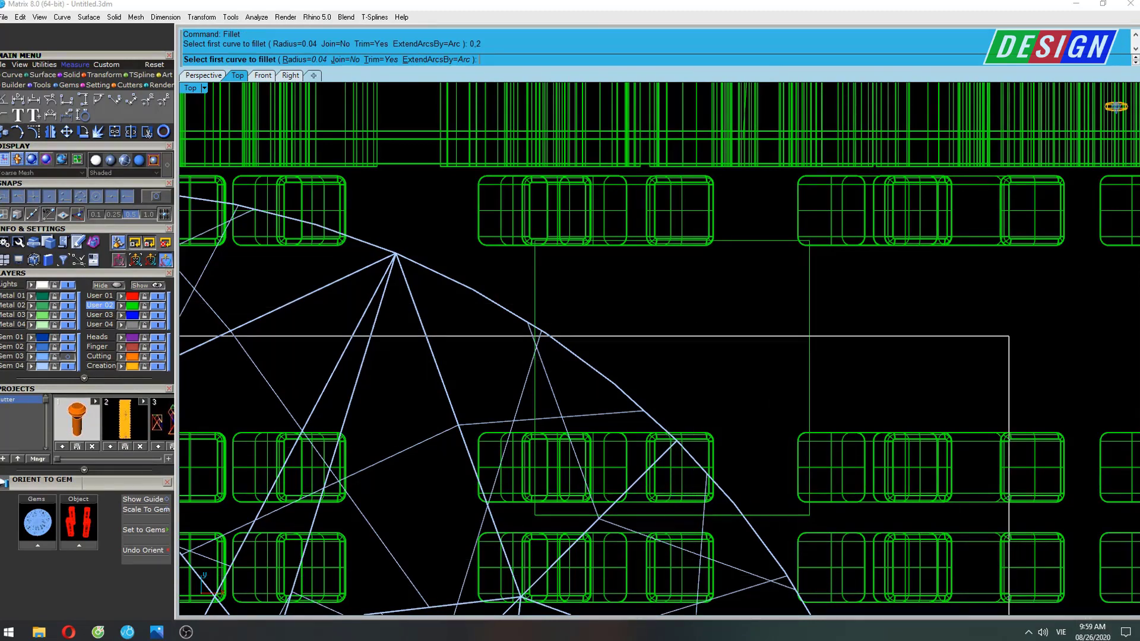
pyautogui.click(1033, 478)
pyautogui.click(1062, 632)
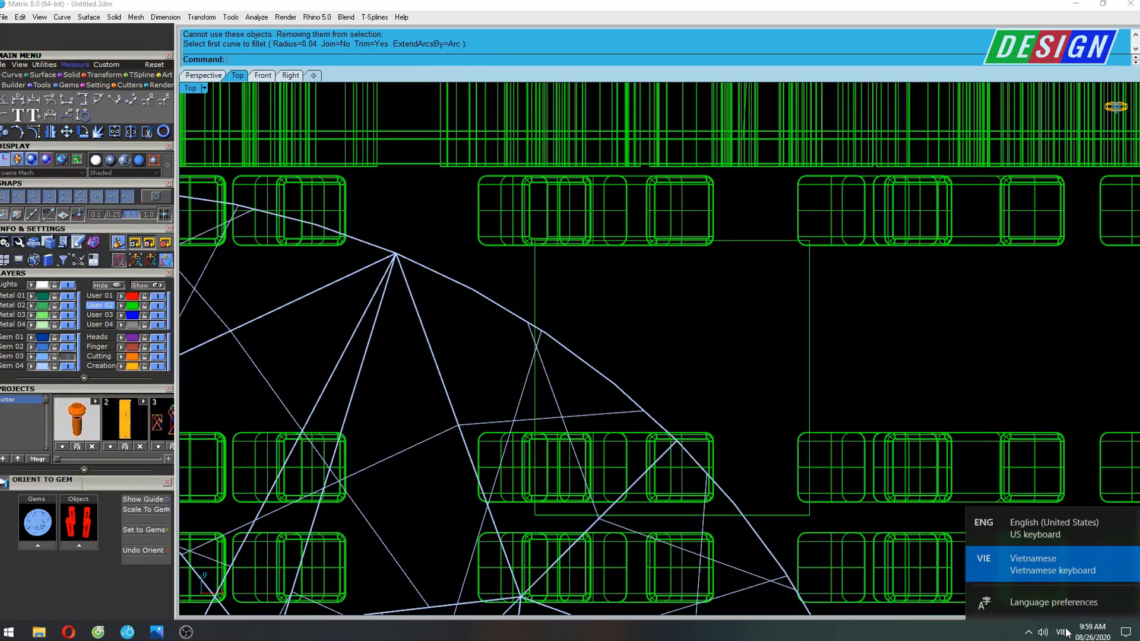
pyautogui.click(1047, 531)
pyautogui.click(811, 324)
pyautogui.moveTo(814, 326); pyautogui.dragTo(779, 316, button='right')
pyautogui.write('f')
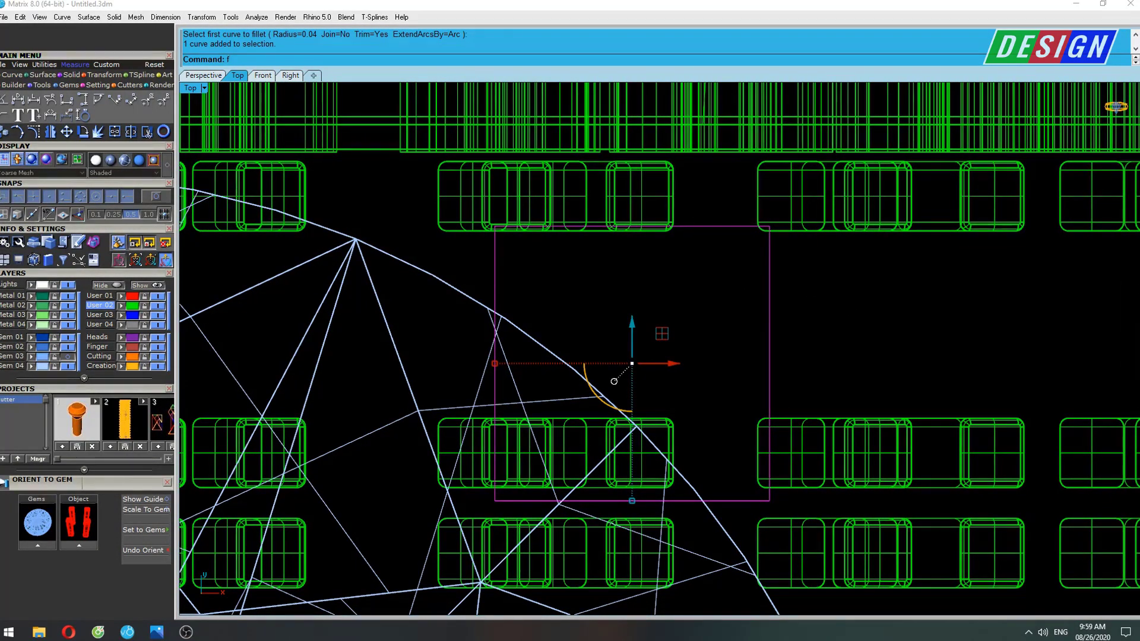
# - Round the first rectangle corner with a 0.2 radius fillet
pyautogui.write('illet')
pyautogui.press('Return')
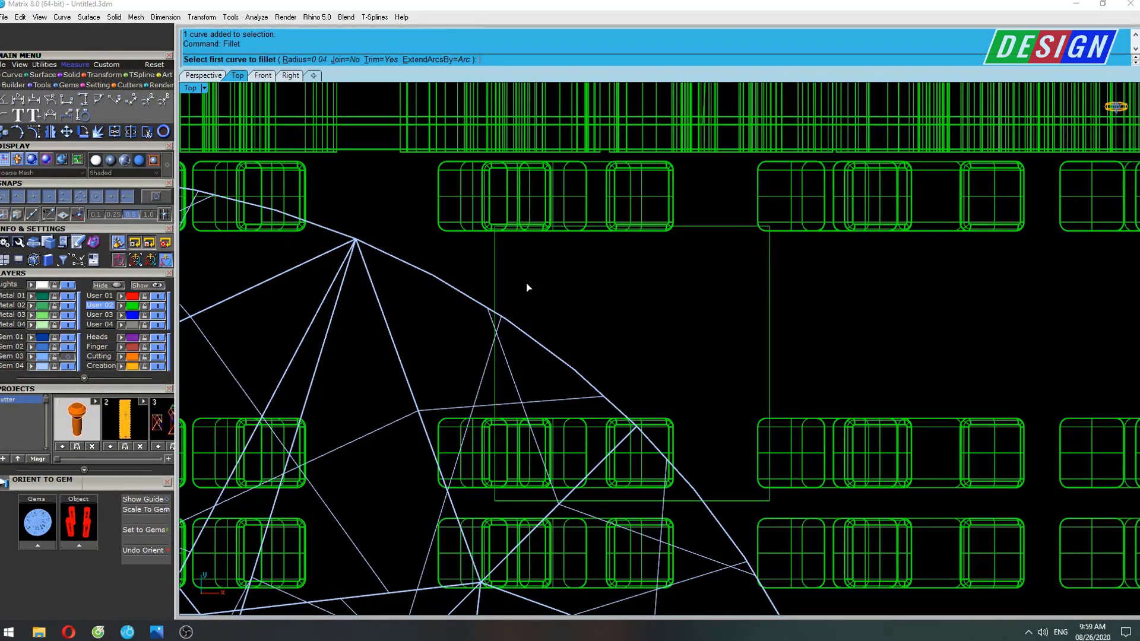
pyautogui.write('.2')
pyautogui.press('Return')
pyautogui.click(495, 260)
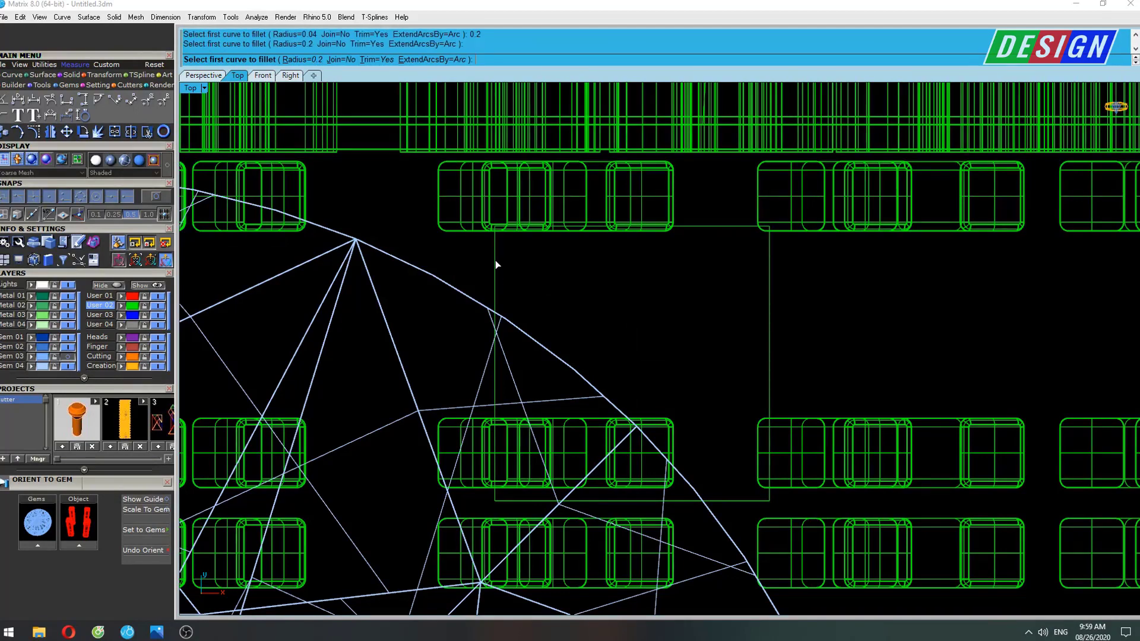
pyautogui.scroll(7, 503, 235)
pyautogui.click(496, 211)
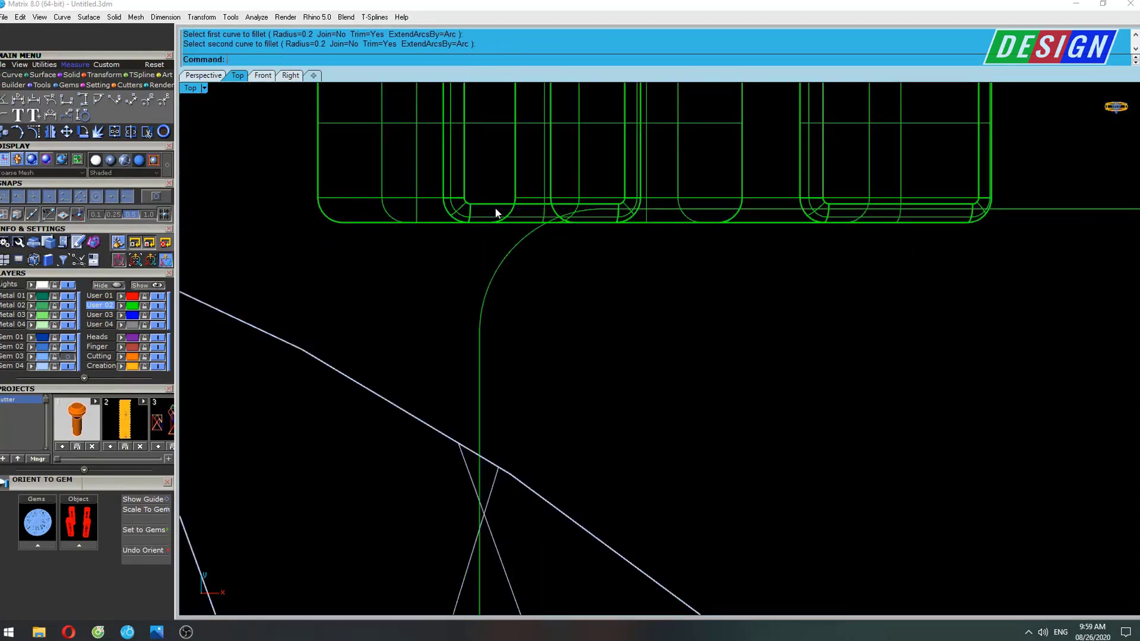
pyautogui.scroll(-5, 496, 248)
# - Repeat the 0.2 fillet on the top-right corner and the next corner
pyautogui.rightClick(694, 279)
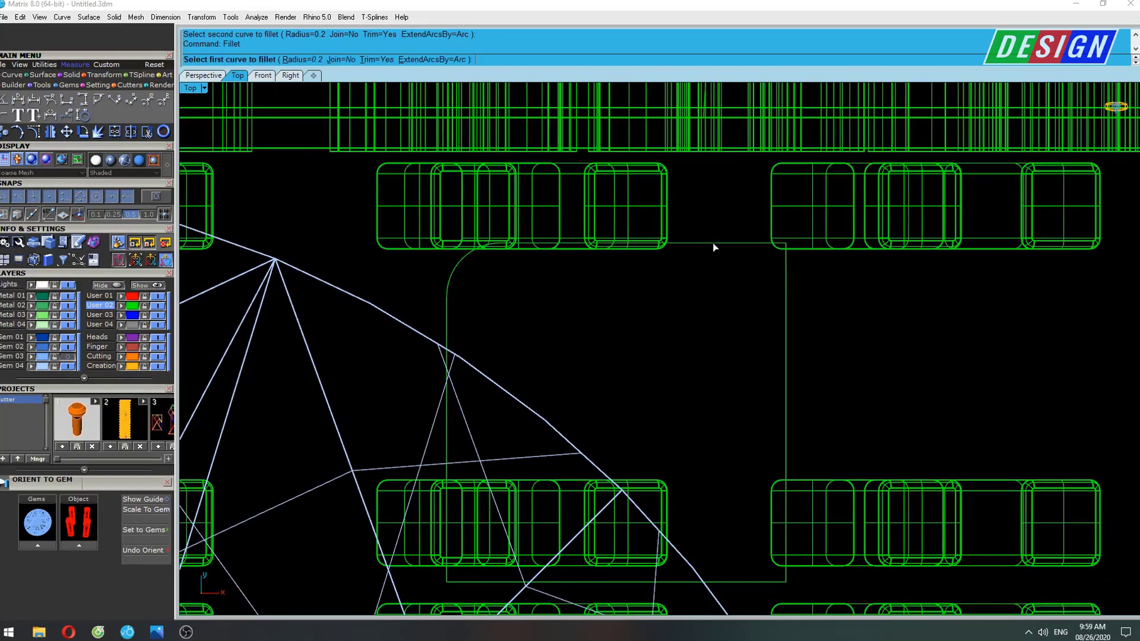
pyautogui.click(715, 244)
pyautogui.click(785, 295)
pyautogui.scroll(-5, 768, 295)
pyautogui.scroll(5, 722, 299)
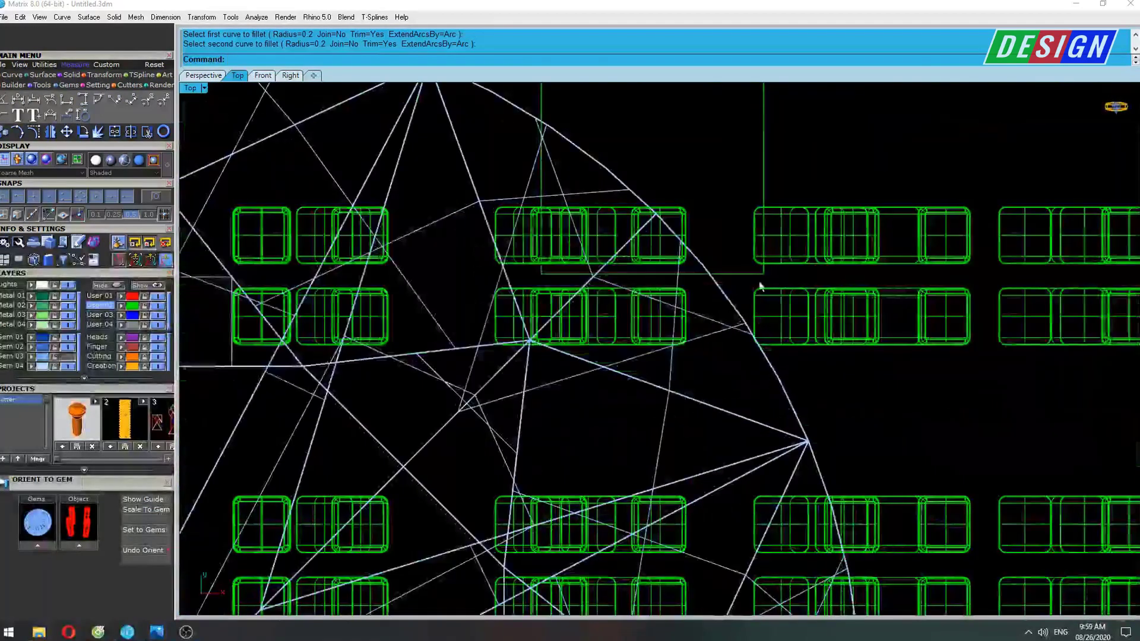
pyautogui.rightClick(737, 277)
pyautogui.click(740, 273)
pyautogui.click(764, 193)
# - Fillet the lower-left and final rectangle corners at 0.2
pyautogui.scroll(5, 565, 272)
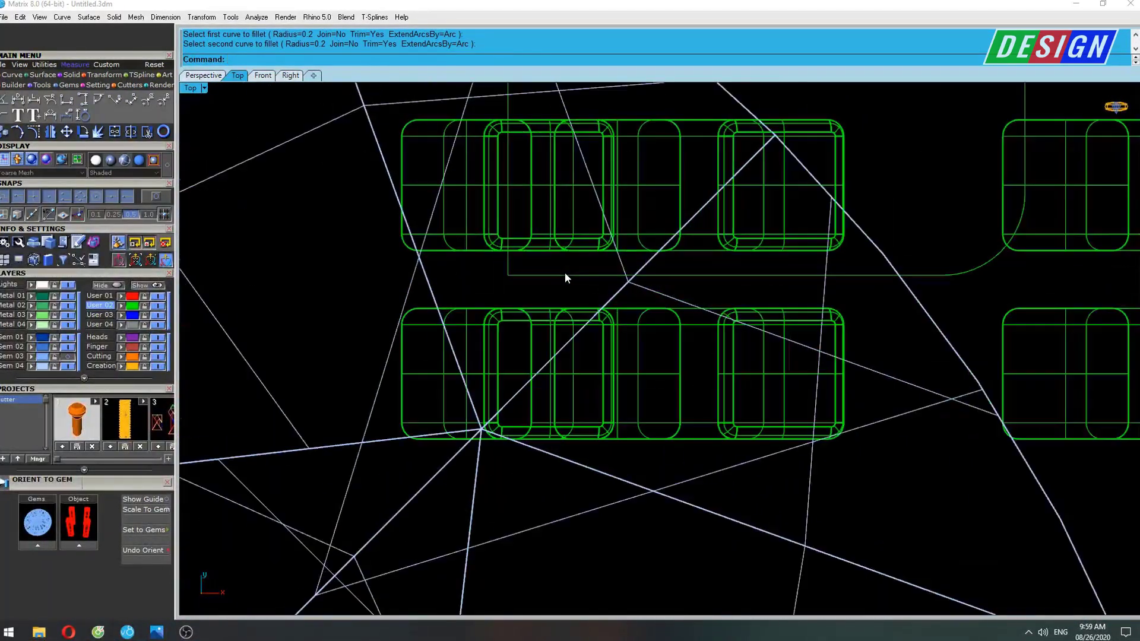
pyautogui.rightClick(564, 273)
pyautogui.click(557, 276)
pyautogui.click(507, 263)
pyautogui.scroll(-5, 528, 288)
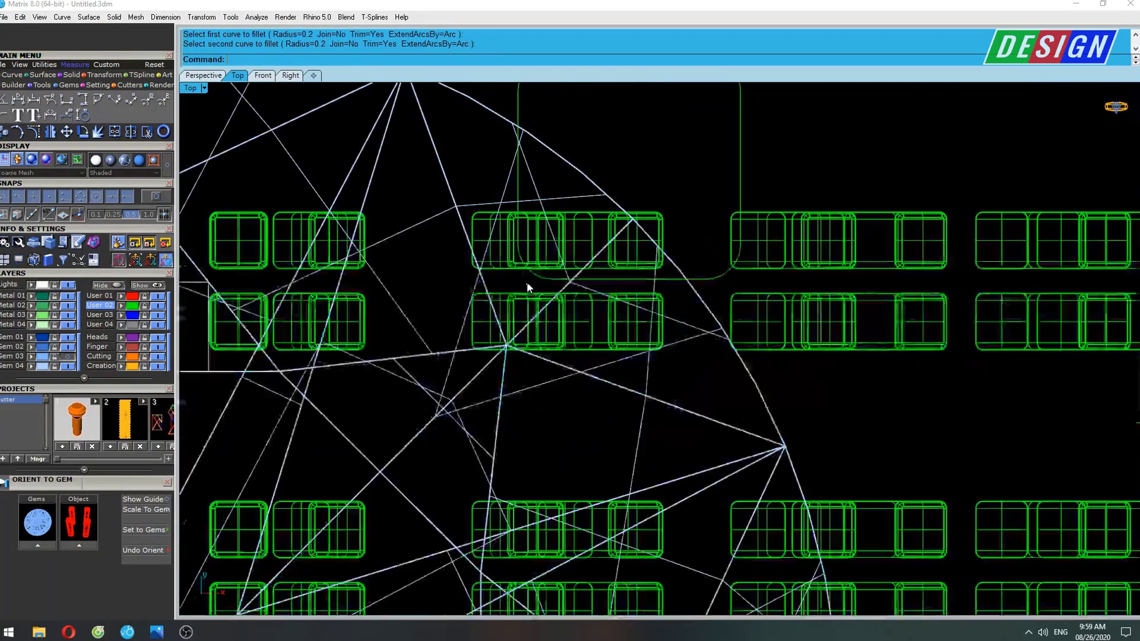
pyautogui.rightClick(708, 147)
pyautogui.click(741, 143)
pyautogui.scroll(-5, 626, 216)
pyautogui.write('ex')
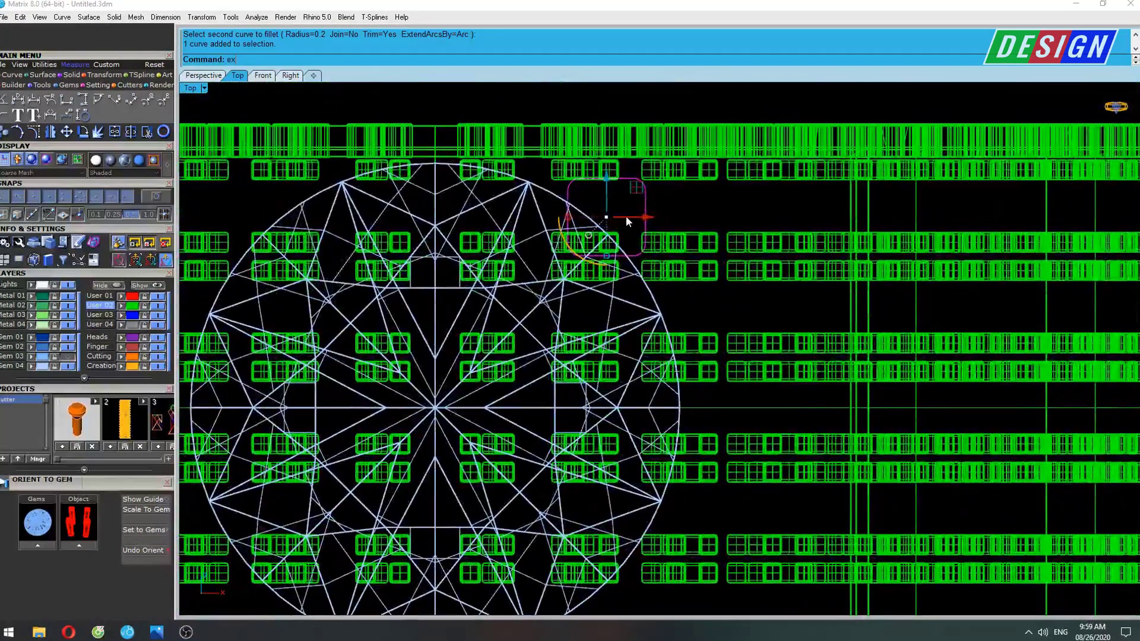
# - Extrude the rounded rectangle into a vertical post, setting its height in the side view
pyautogui.write('trudeCrv')
pyautogui.press('Return')
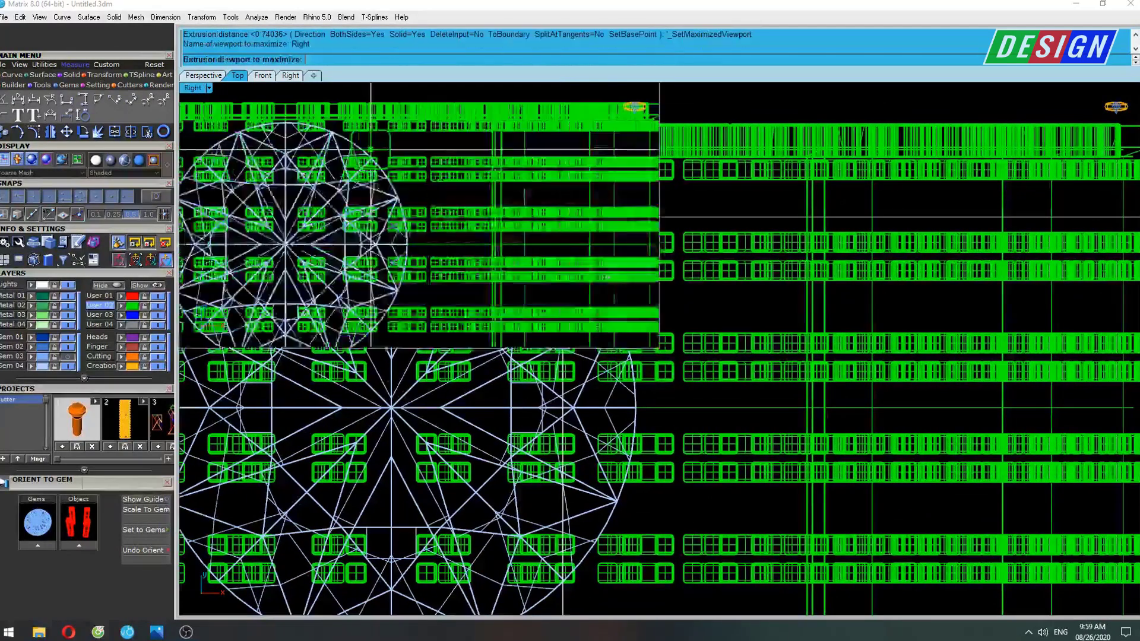
pyautogui.click(290, 76)
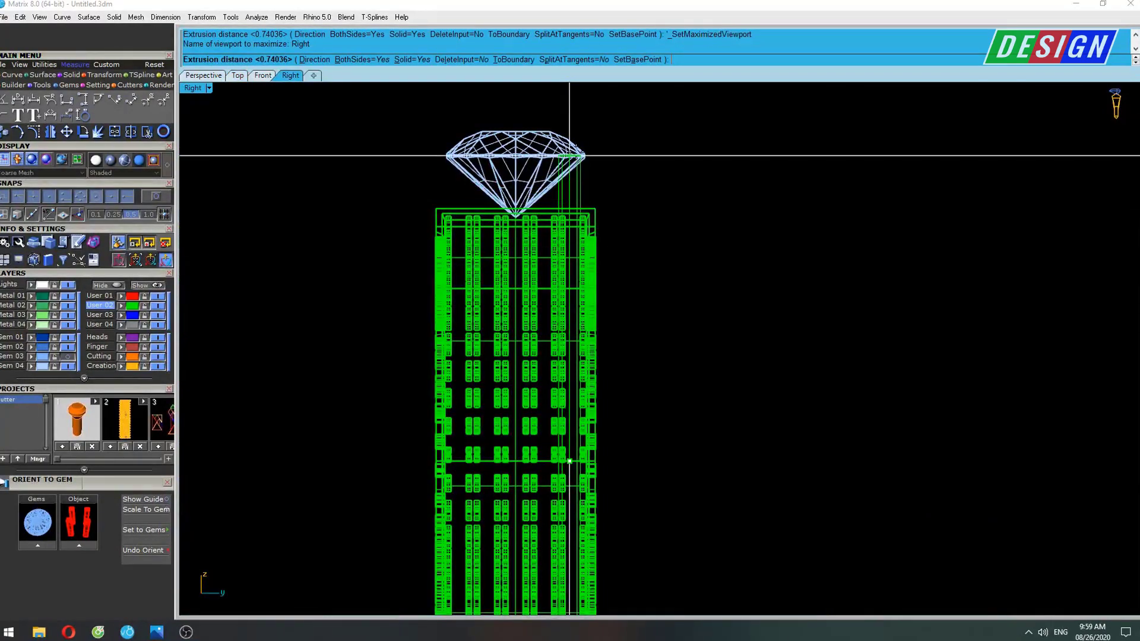
pyautogui.scroll(3, 583, 134)
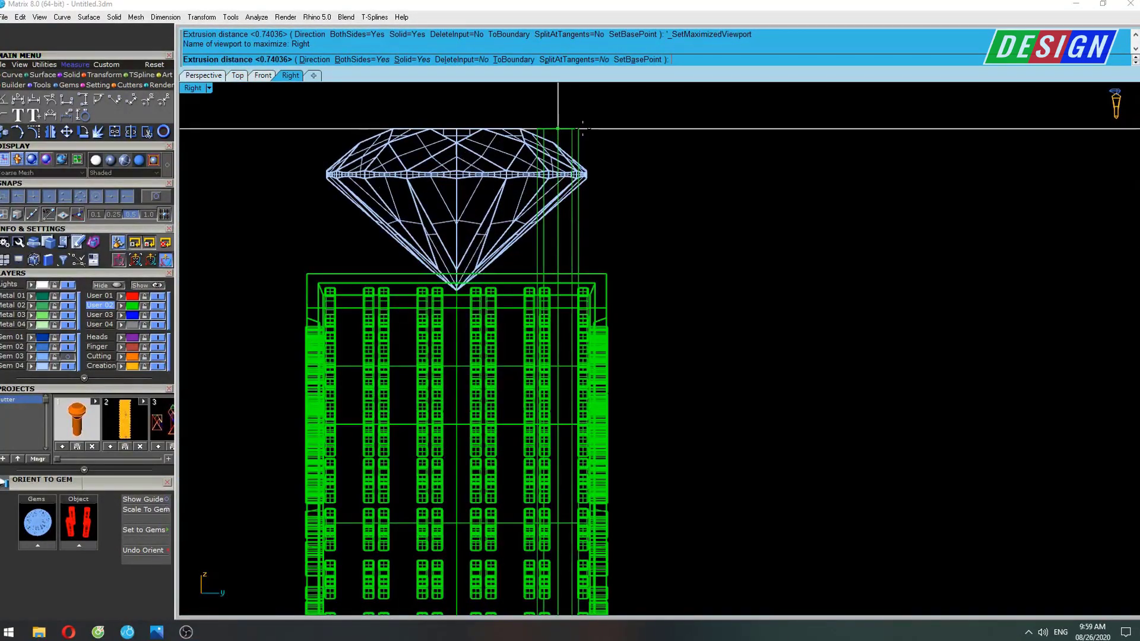
pyautogui.click(585, 133)
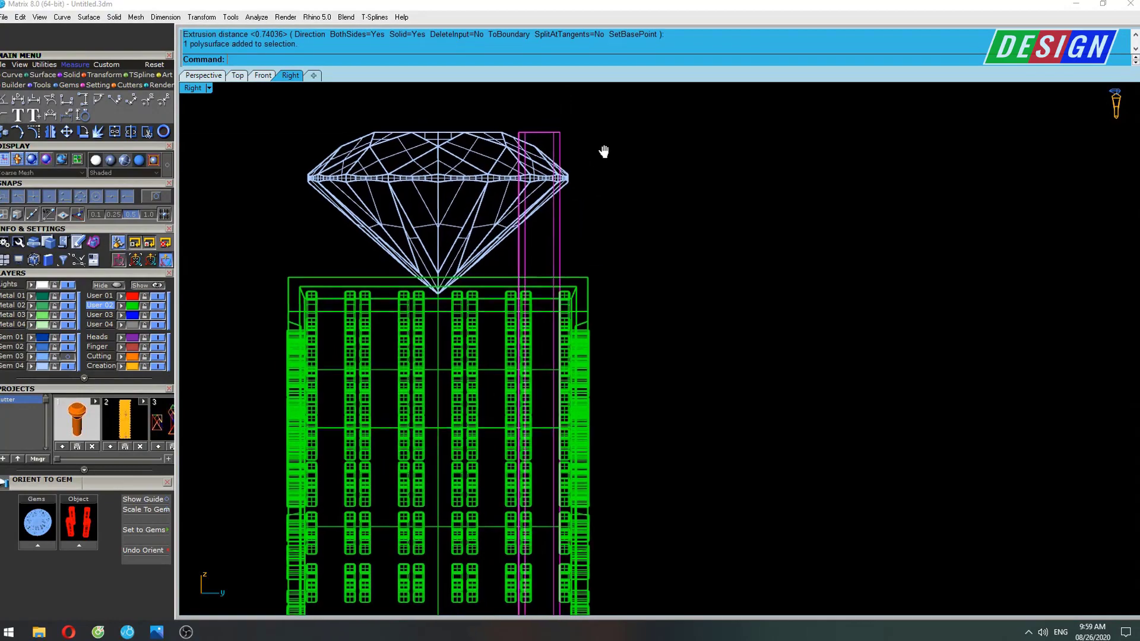
pyautogui.hotkey('ctrl', 'm')
pyautogui.click(631, 219)
pyautogui.hotkey('ctrl', 'm')
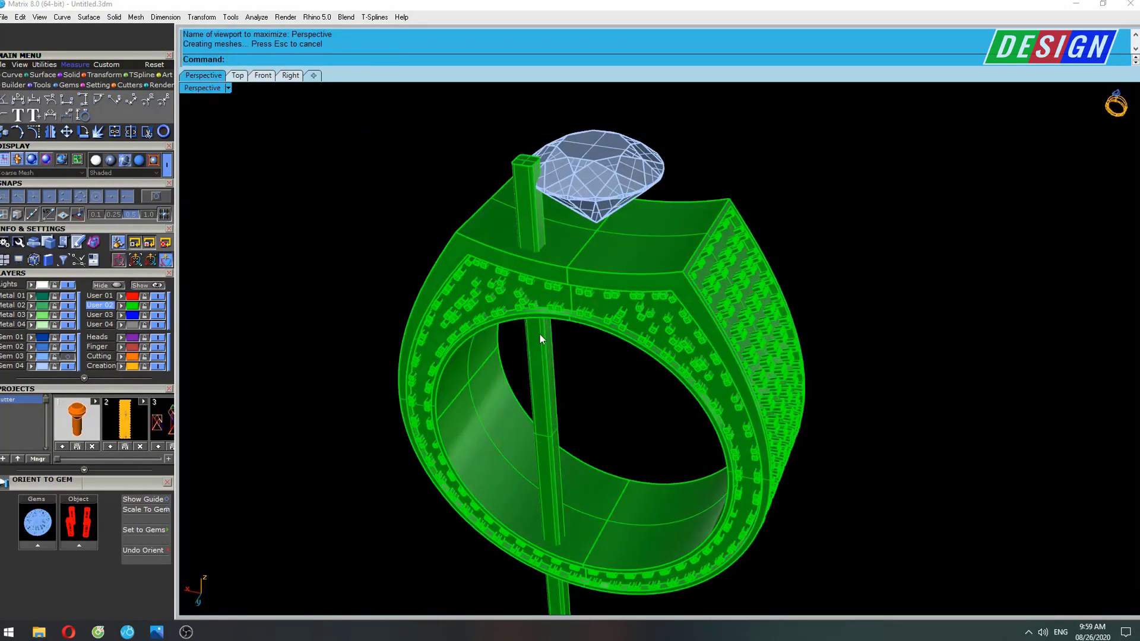
pyautogui.scroll(3, 539, 333)
pyautogui.scroll(1, 548, 333)
# - Shorten the post with Scale1D in the Front view so it stands on the ring's top
pyautogui.hotkey('ctrl', 'F2')
pyautogui.scroll(-5, 560, 343)
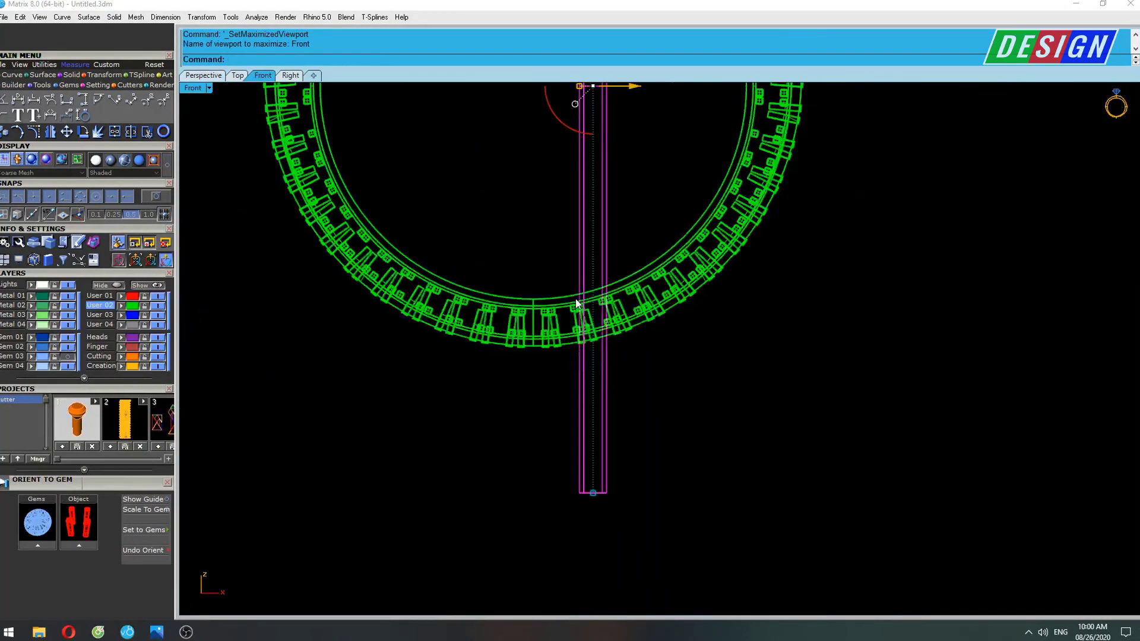
pyautogui.scroll(-3, 605, 247)
pyautogui.moveTo(605, 247); pyautogui.dragTo(596, 285, button='right')
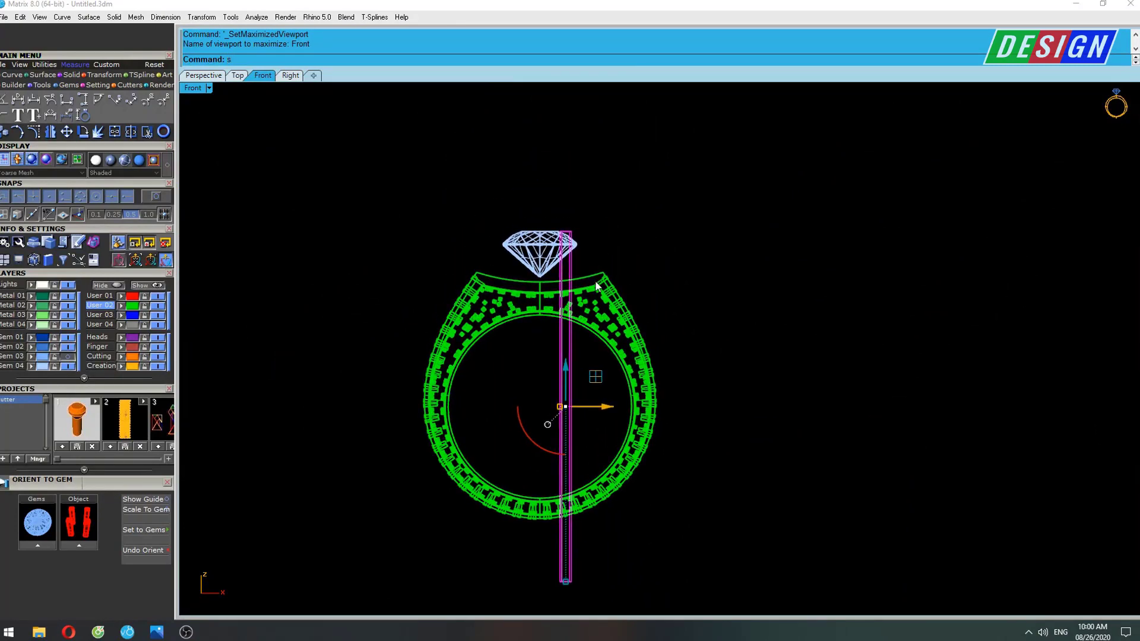
pyautogui.write('cale1d')
pyautogui.press('Return')
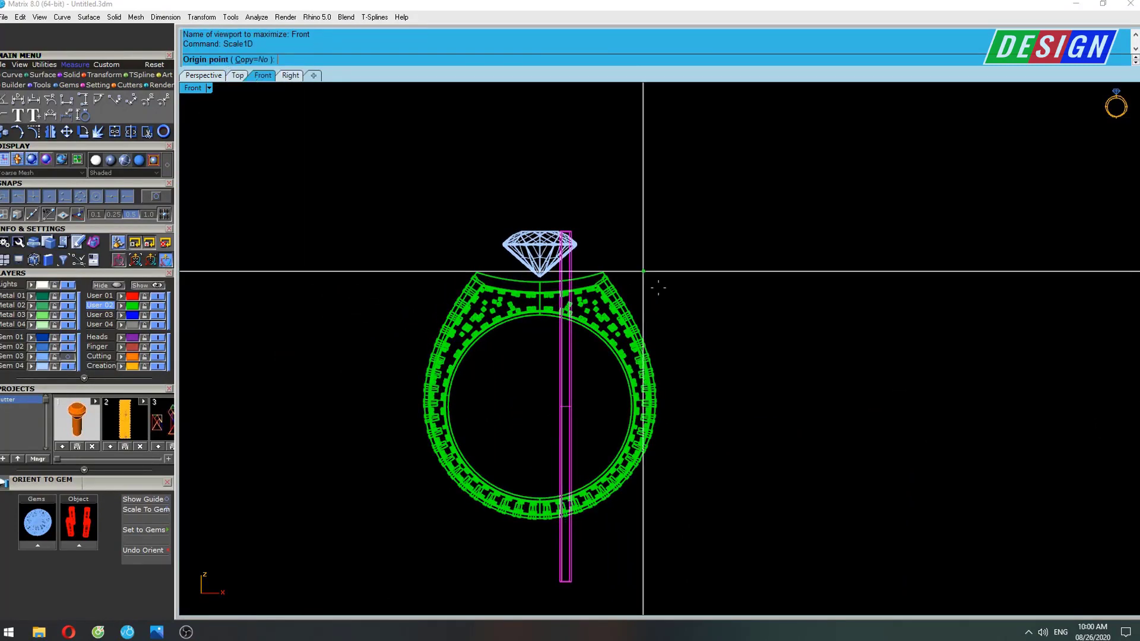
pyautogui.scroll(4, 608, 248)
pyautogui.click(529, 205)
pyautogui.scroll(-3, 530, 208)
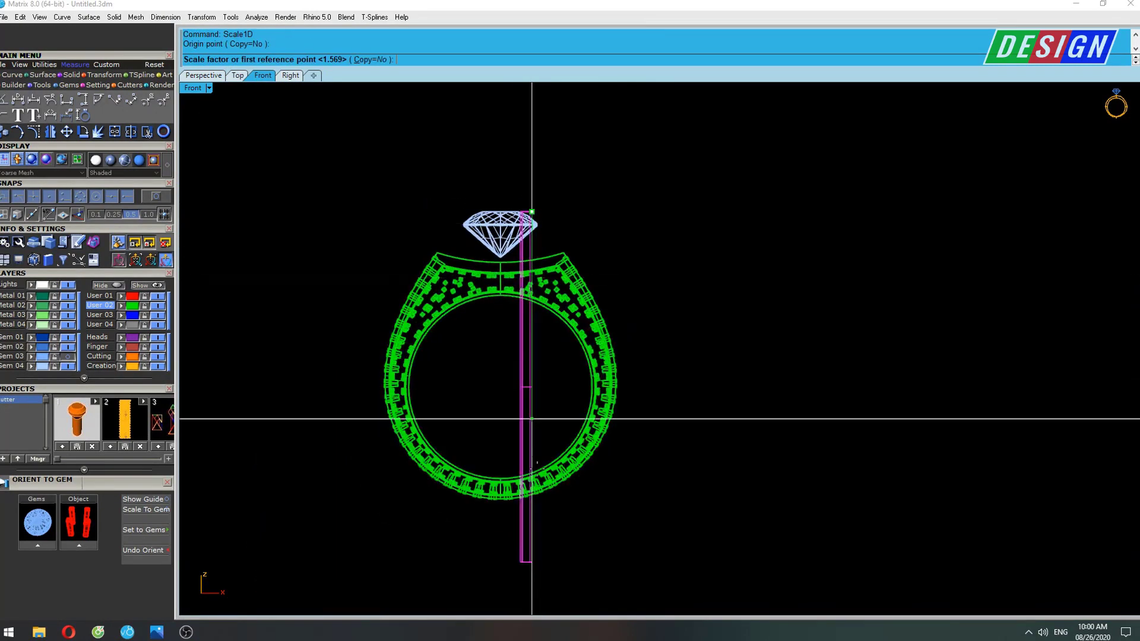
pyautogui.click(547, 573)
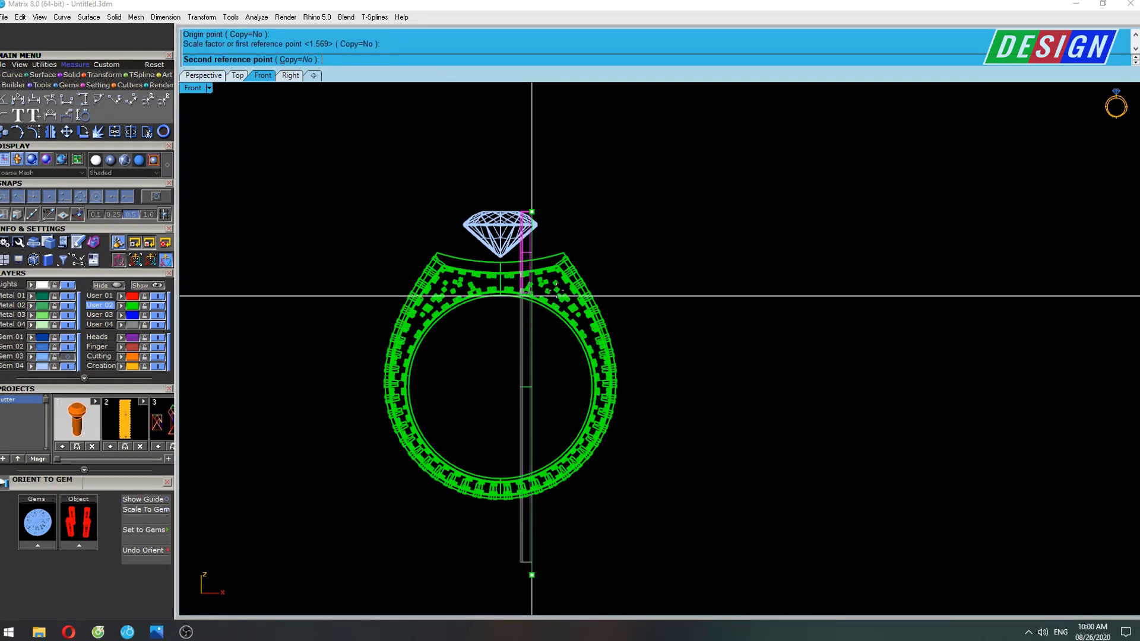
pyautogui.click(531, 274)
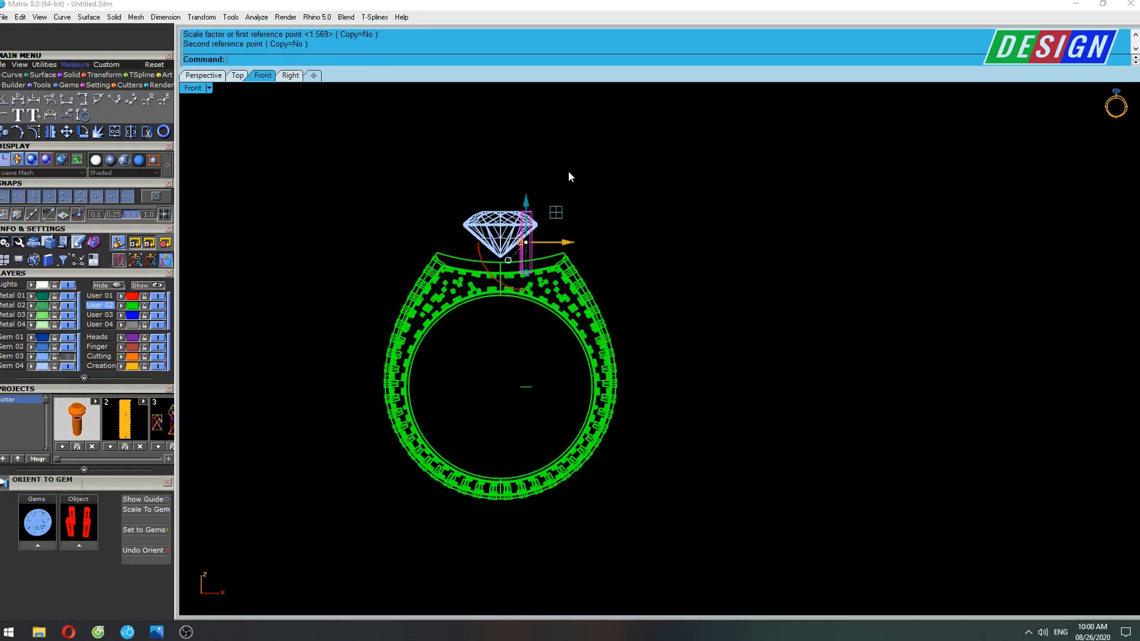
pyautogui.moveTo(675, 206); pyautogui.dragTo(652, 218, button='right')
pyautogui.hotkey('ctrl', 'Tab')
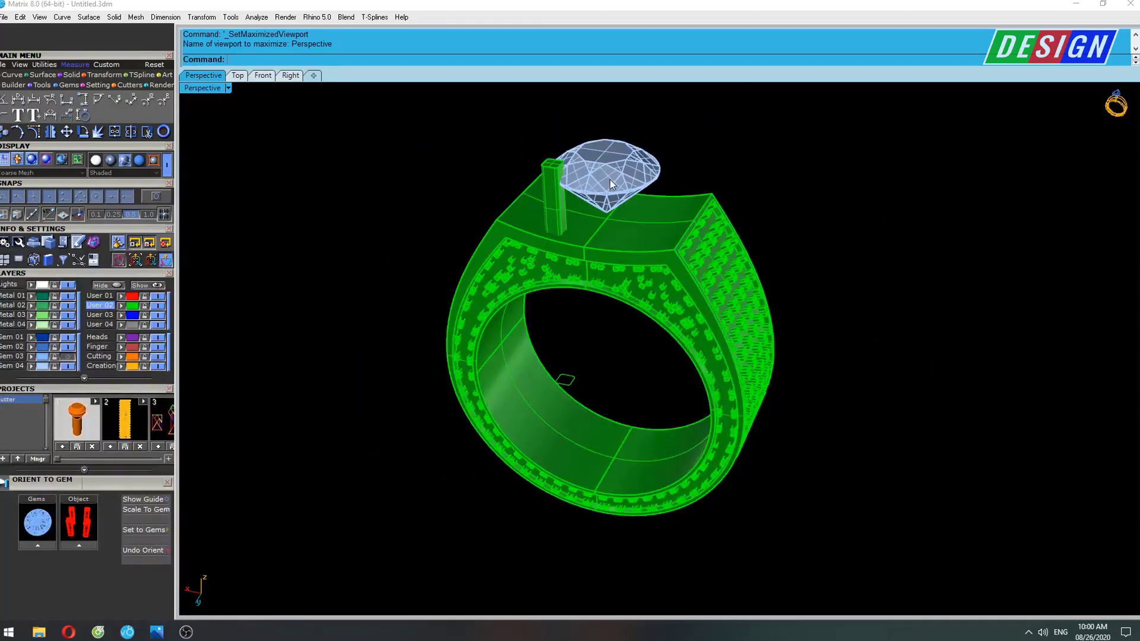
# - Apply a 0.1 FilletEdge to the prong's top edges and check the result shaded
pyautogui.scroll(3, 555, 242)
pyautogui.scroll(2, 539, 268)
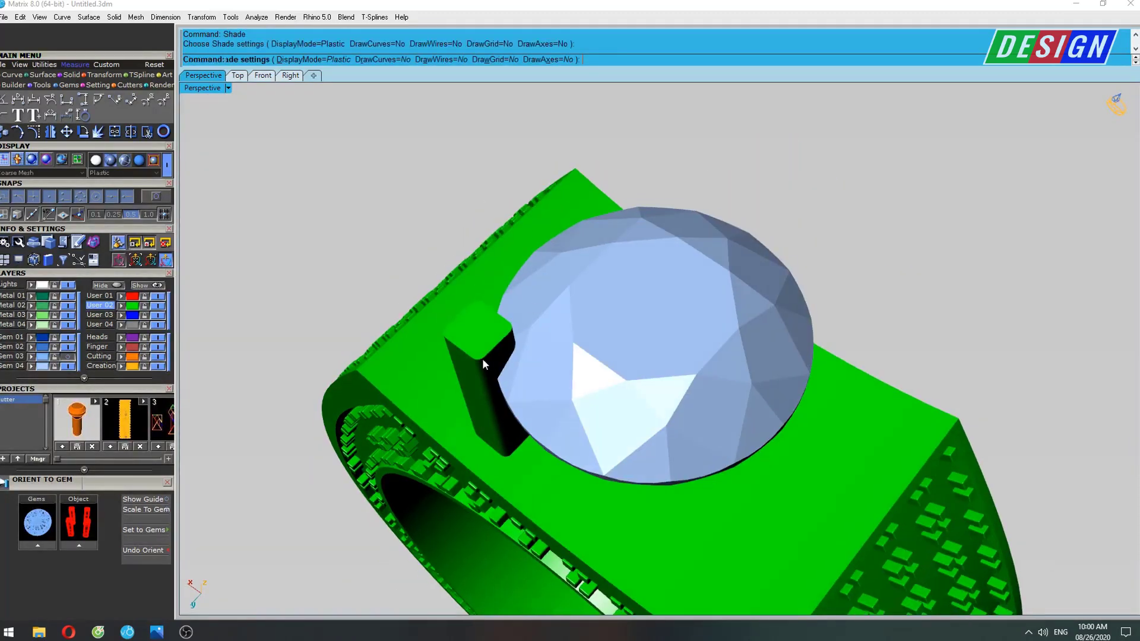
pyautogui.click(487, 355)
pyautogui.moveTo(487, 355)
pyautogui.mouseDown(button='right')
pyautogui.moveTo(508, 287)
pyautogui.moveTo(483, 185)
pyautogui.moveTo(490, 398)
pyautogui.mouseUp(button='right')
pyautogui.write('f')
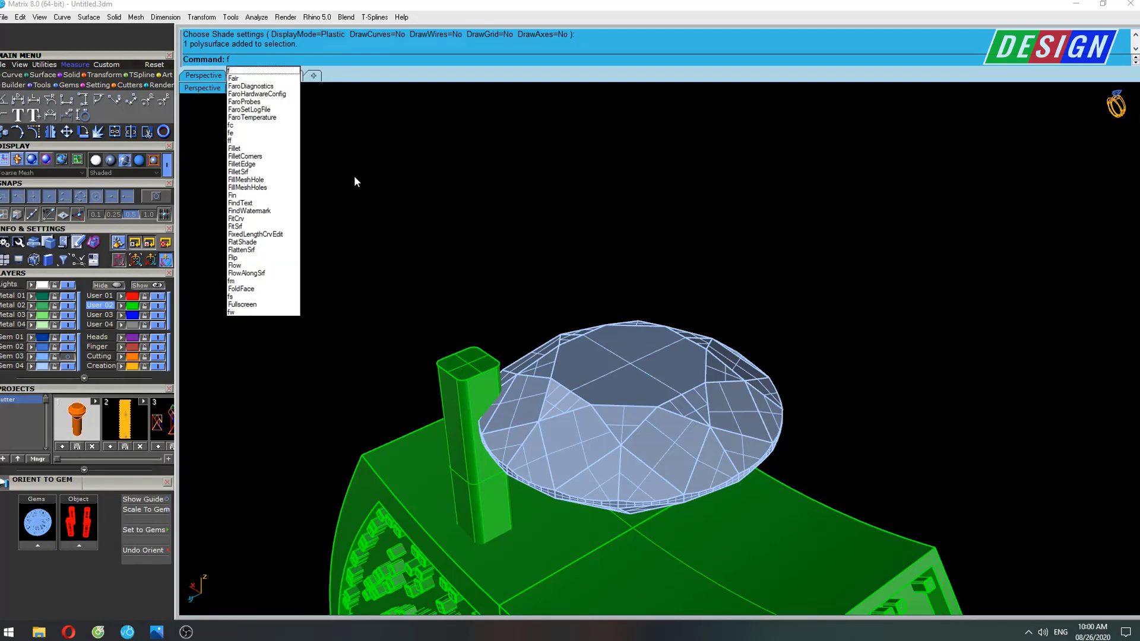
pyautogui.write('illet')
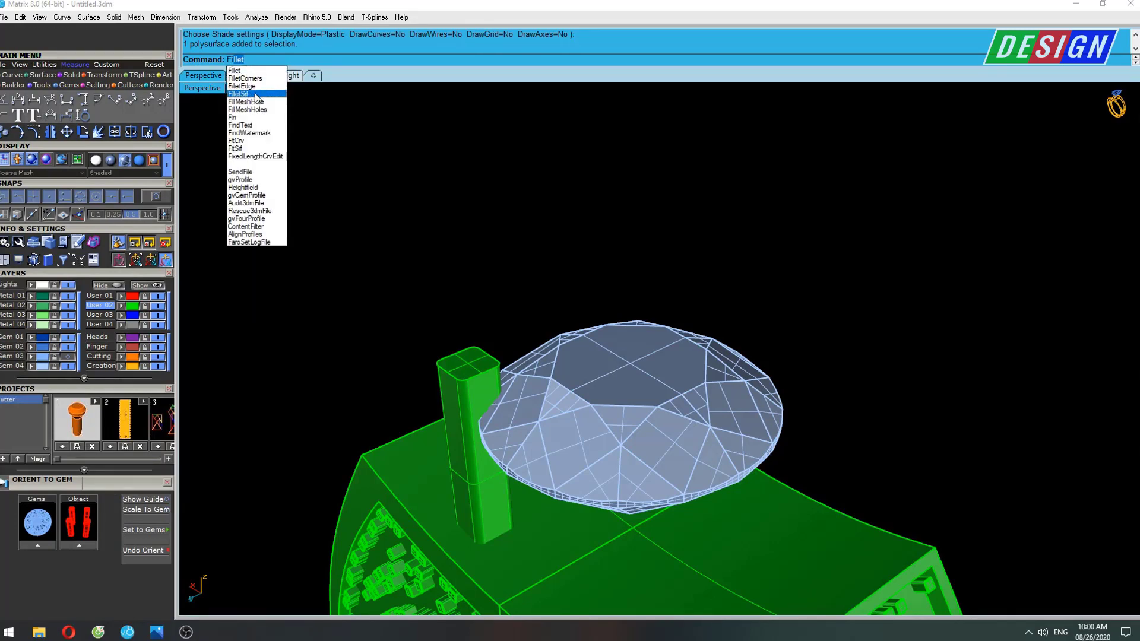
pyautogui.click(251, 87)
pyautogui.moveTo(676, 301); pyautogui.dragTo(657, 288, button='right')
pyautogui.scroll(3, 432, 301)
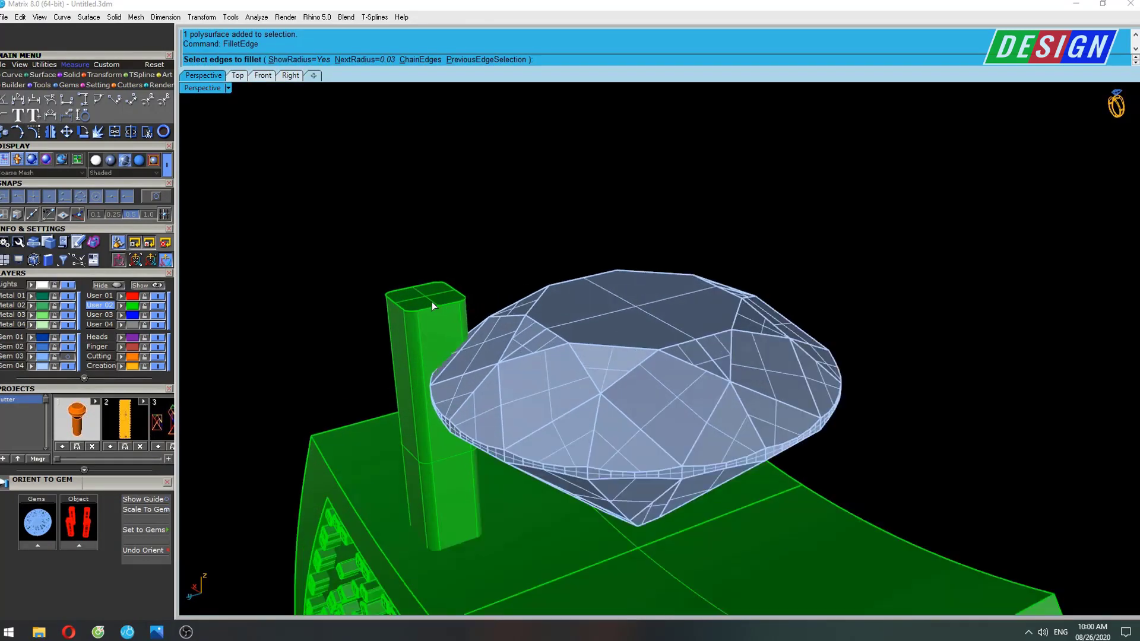
pyautogui.scroll(2, 432, 302)
pyautogui.write('1')
pyautogui.press('Return')
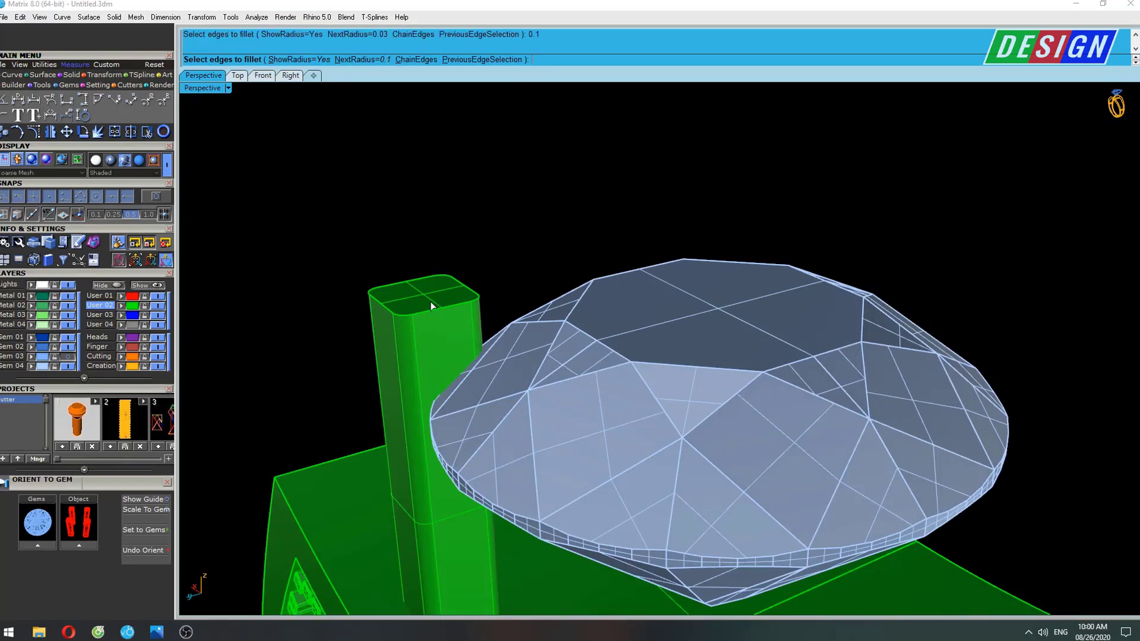
pyautogui.click(408, 279)
pyautogui.press('Return')
pyautogui.press('Return')
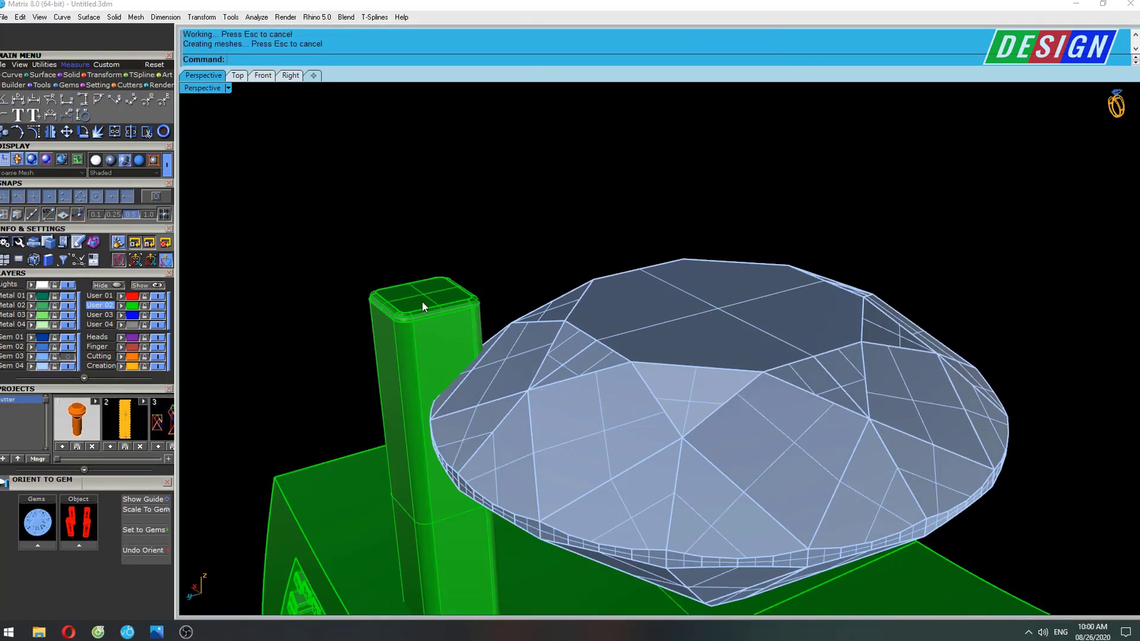
pyautogui.scroll(-2, 475, 322)
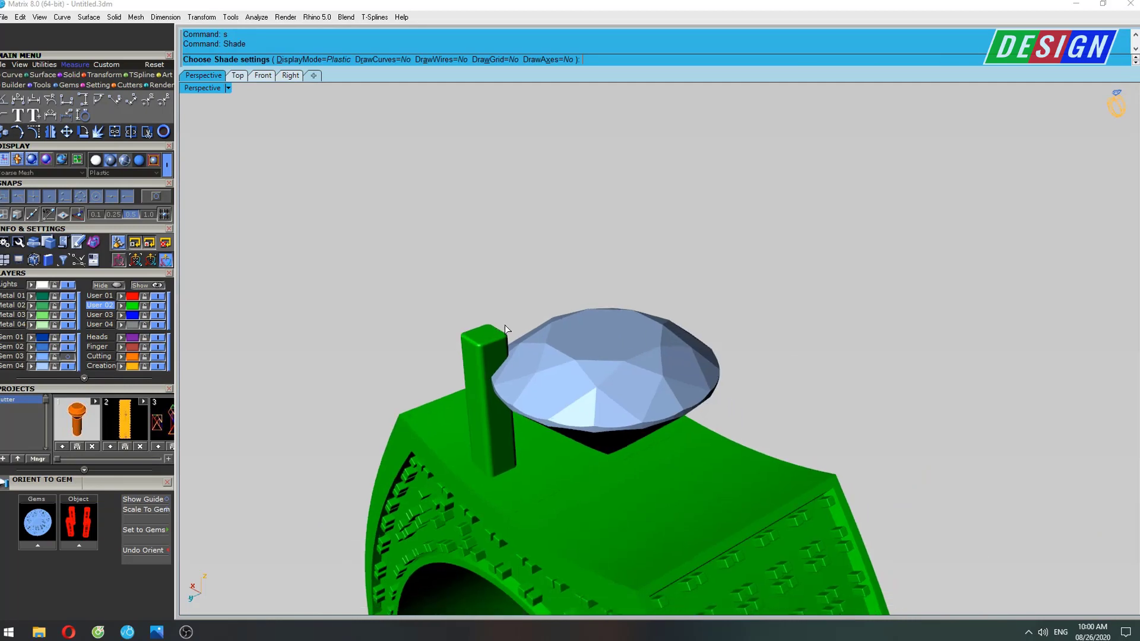
pyautogui.scroll(1, 504, 326)
# - Drag the prong down along its Z axis, deeper into the head
pyautogui.click(460, 305)
pyautogui.scroll(3, 458, 378)
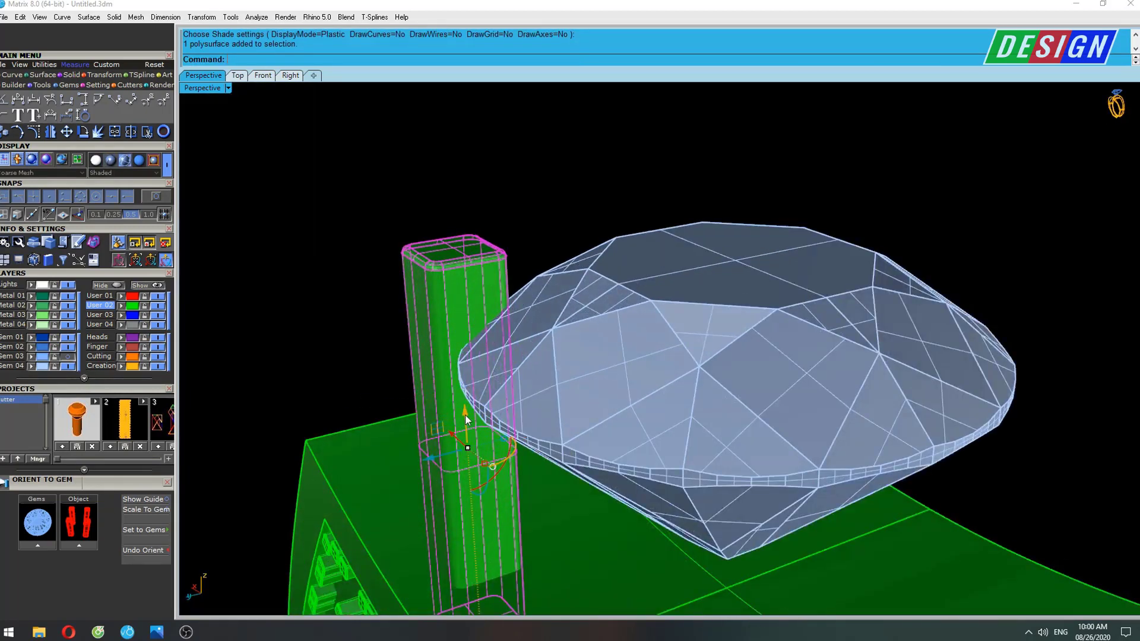
pyautogui.moveTo(465, 414); pyautogui.dragTo(469, 176)
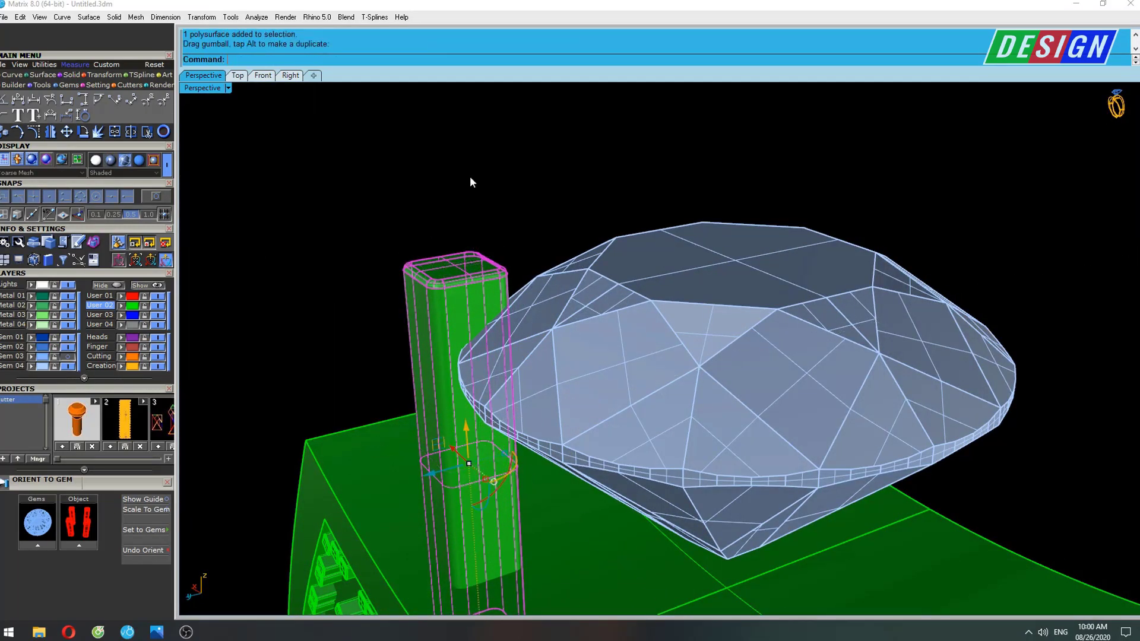
pyautogui.scroll(-3, 477, 300)
pyautogui.click(478, 302)
# - Review the four prongs in Top and shaded Perspective views, then maximize Front
pyautogui.hotkey('ctrl', 'F1')
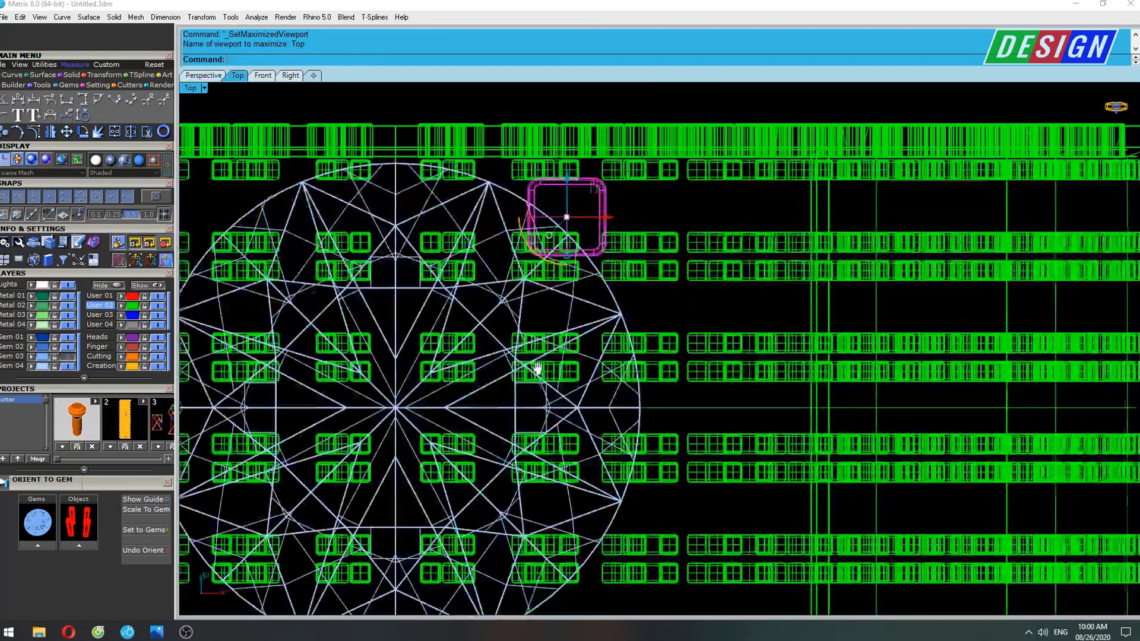
pyautogui.scroll(-5, 538, 368)
pyautogui.scroll(1, 597, 324)
pyautogui.scroll(1, 597, 323)
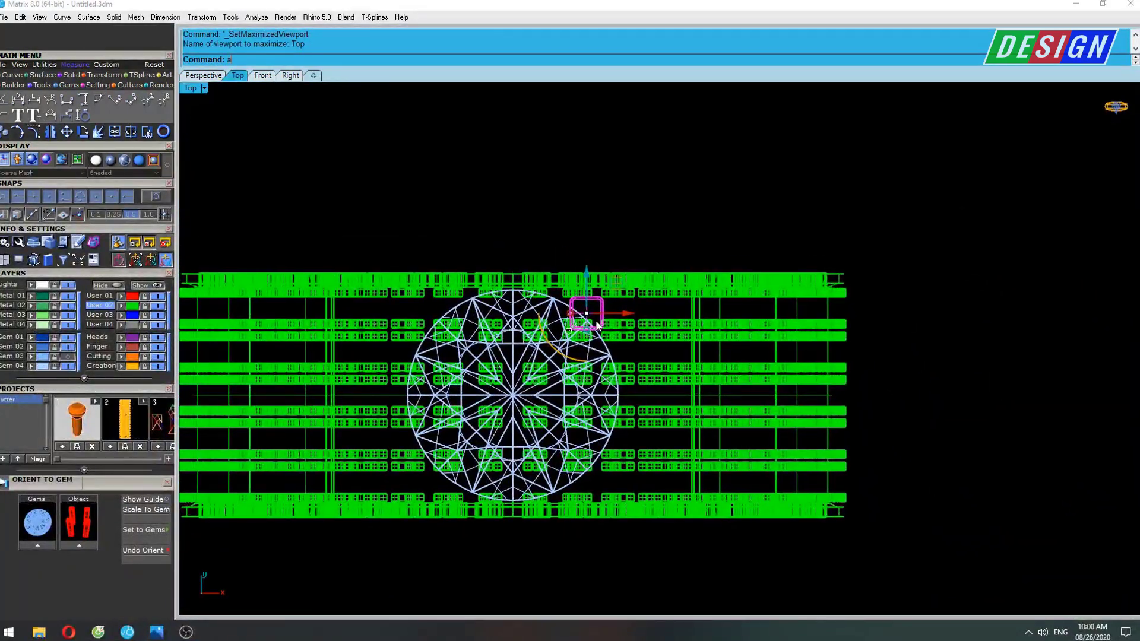
pyautogui.hotkey('ctrl', 'F3')
pyautogui.write('s')
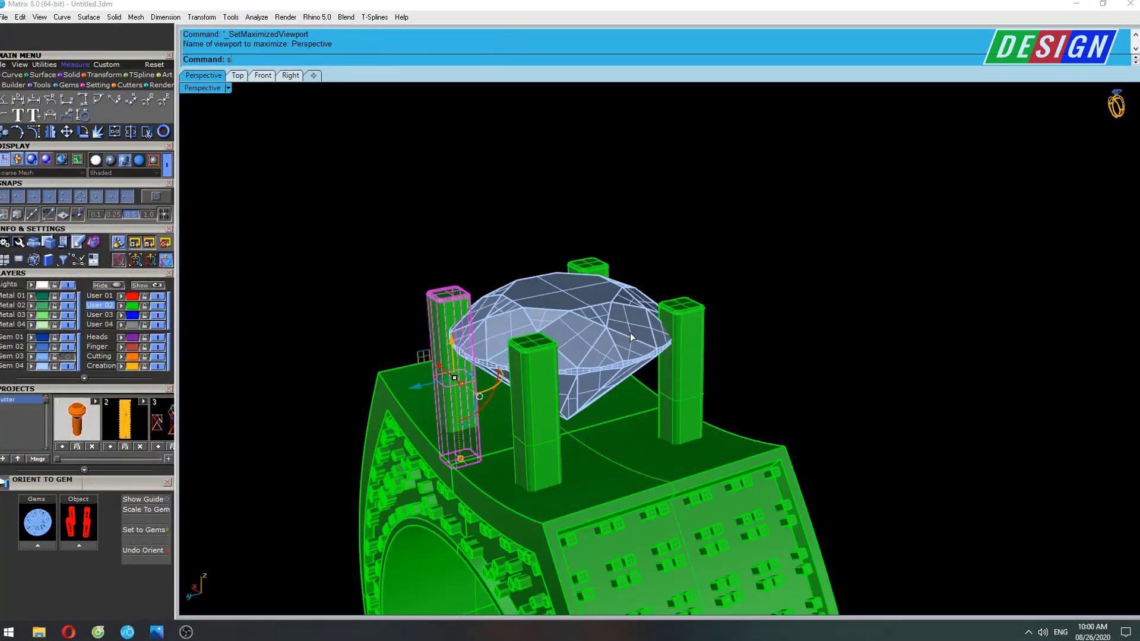
pyautogui.press('Return')
pyautogui.moveTo(640, 297)
pyautogui.mouseDown(button='right')
pyautogui.moveTo(687, 393)
pyautogui.moveTo(725, 328)
pyautogui.moveTo(700, 351)
pyautogui.mouseUp(button='right')
pyautogui.hotkey('ctrl', 'F2')
# - Bring back the hidden diagonal shoulder line with ShowSelected in the Front view
pyautogui.scroll(-5, 676, 365)
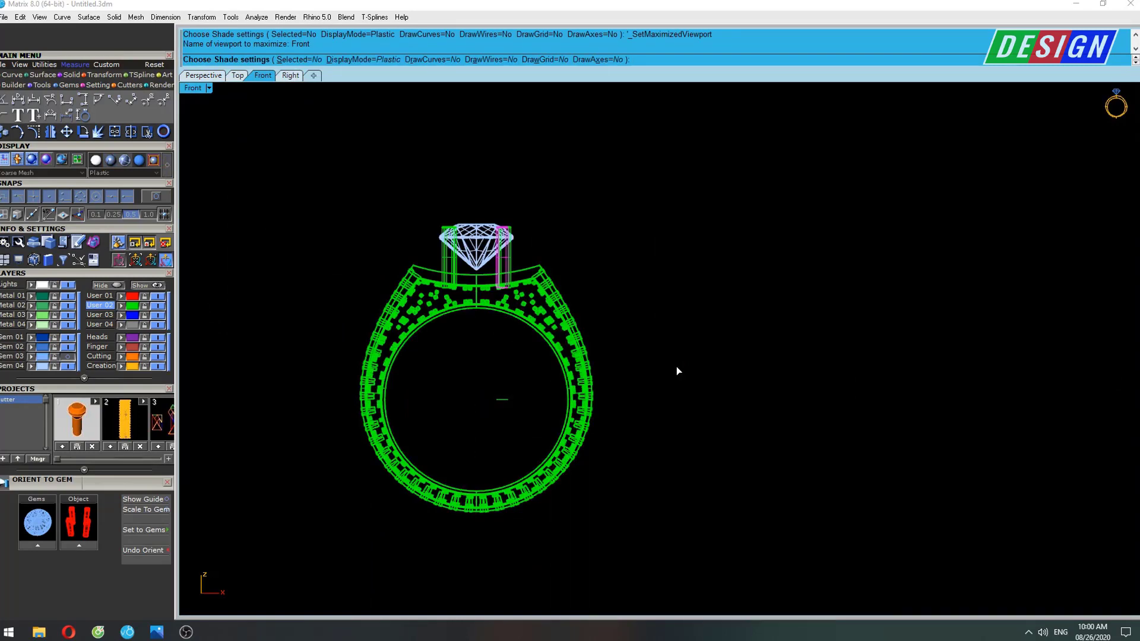
pyautogui.hotkey('ctrl', 'F4')
pyautogui.scroll(-1, 628, 319)
pyautogui.scroll(3, 554, 279)
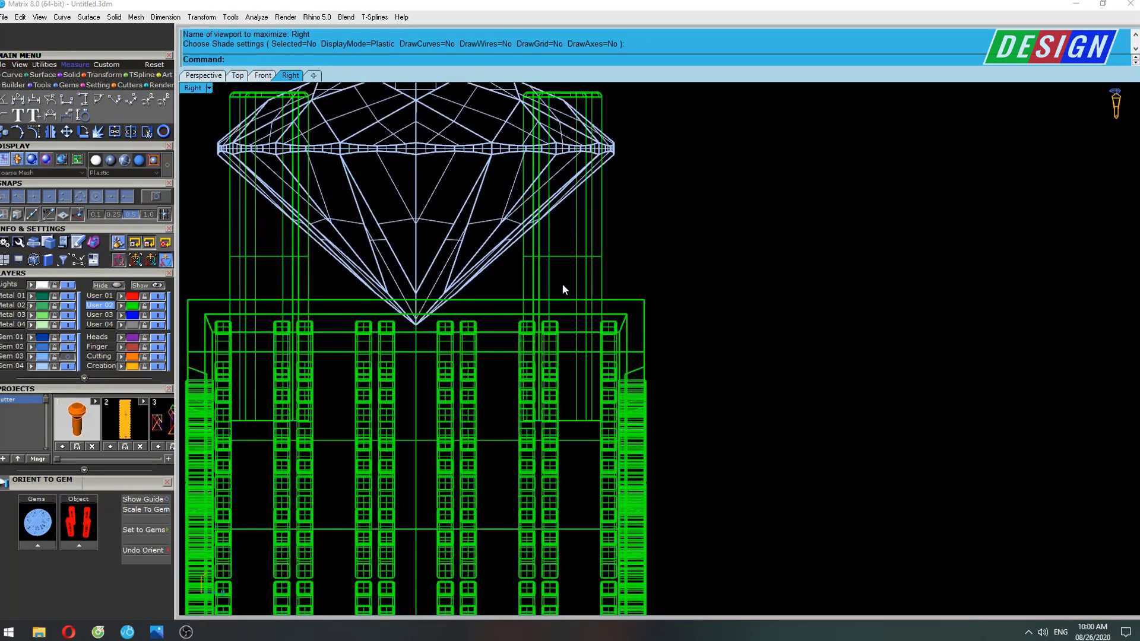
pyautogui.moveTo(562, 284); pyautogui.dragTo(598, 303, button='right')
pyautogui.write('ss')
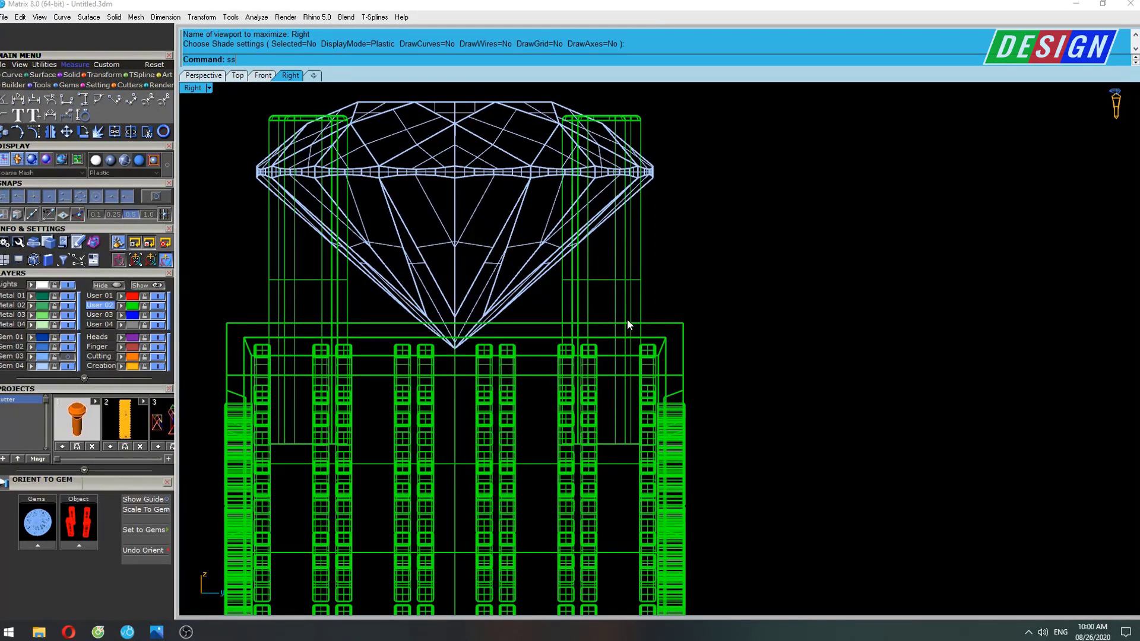
pyautogui.press('Return')
pyautogui.hotkey('ctrl', 'F2')
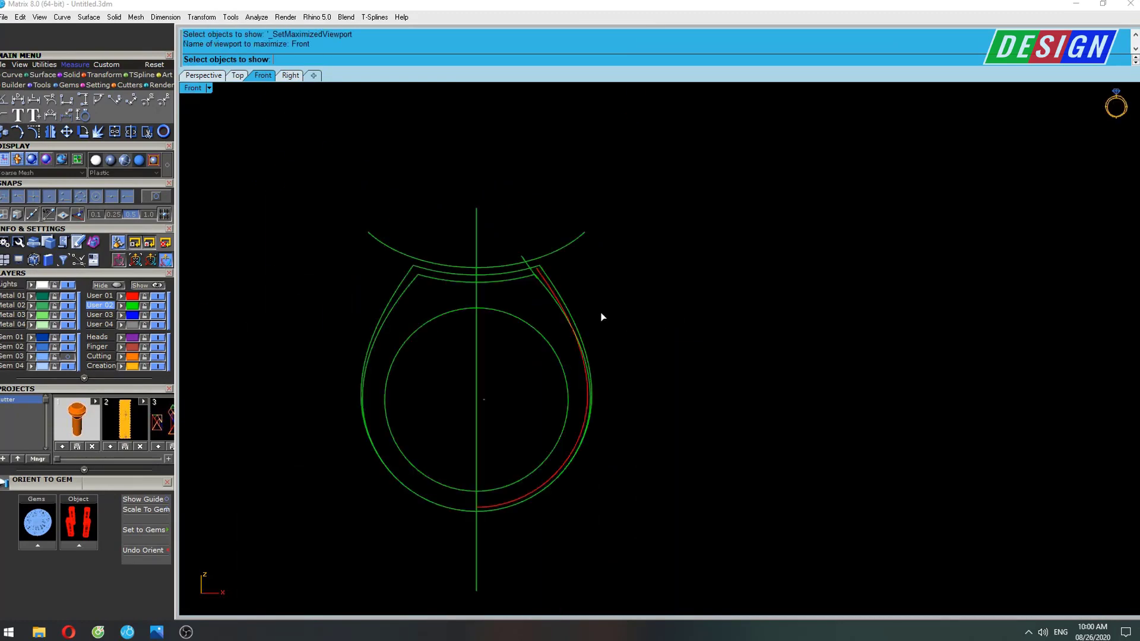
pyautogui.scroll(5, 525, 268)
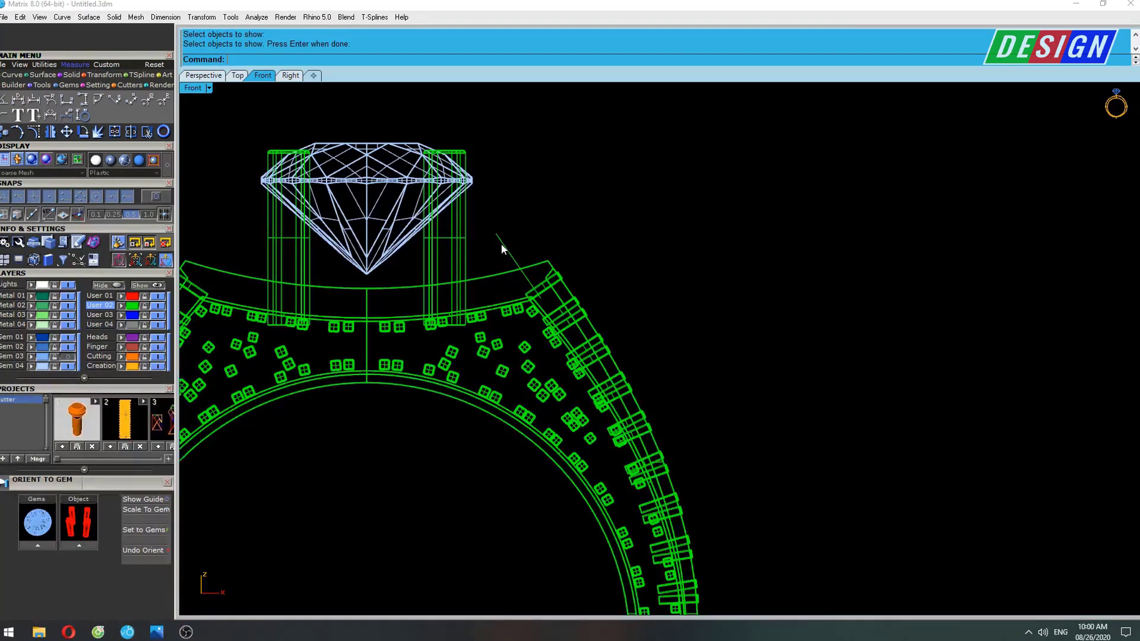
pyautogui.click(509, 244)
pyautogui.press('Return')
# - Shift the line left and drag its lower end point down onto the band's top edge
pyautogui.scroll(3, 596, 282)
pyautogui.moveTo(613, 286); pyautogui.dragTo(583, 285)
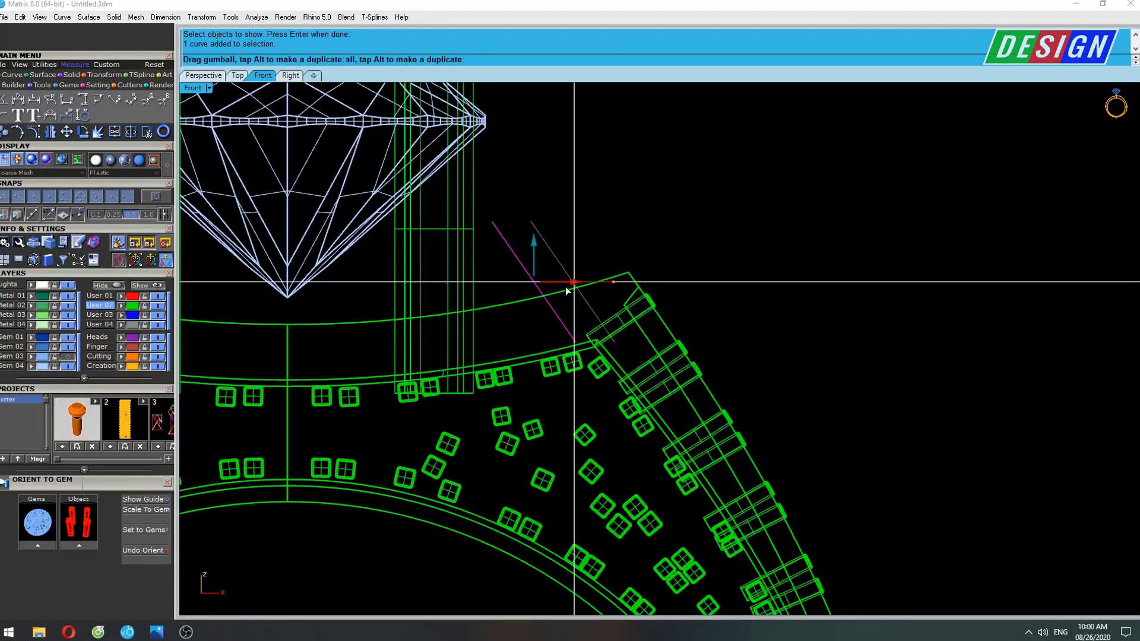
pyautogui.scroll(3, 458, 275)
pyautogui.scroll(-1, 667, 334)
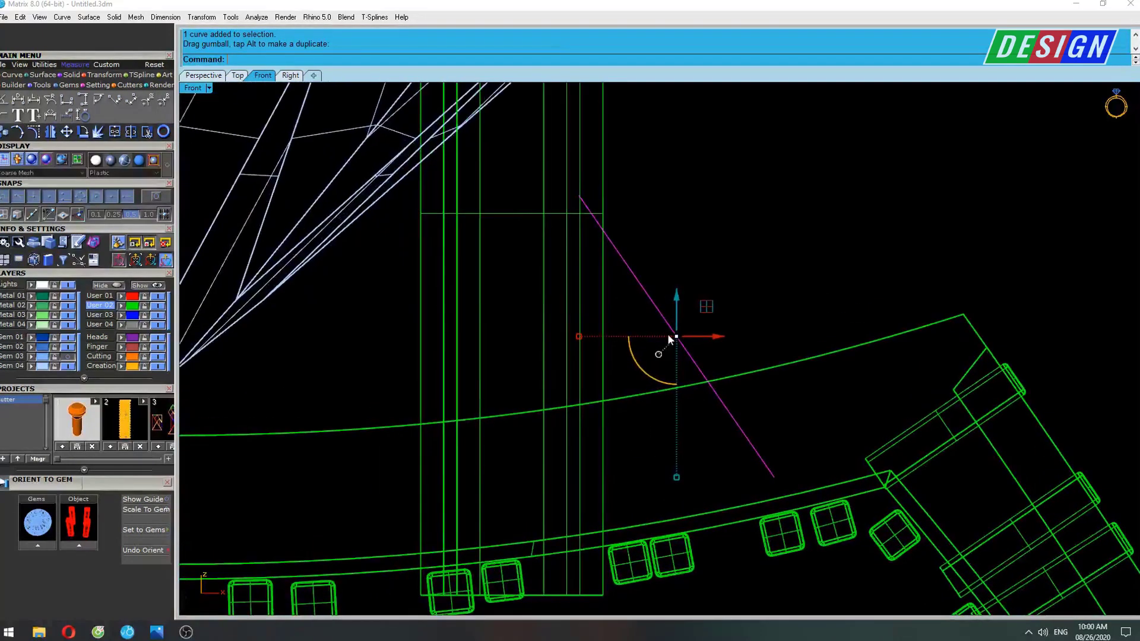
pyautogui.scroll(-2, 667, 334)
pyautogui.scroll(-1, 701, 411)
pyautogui.press('F10')
pyautogui.click(689, 392)
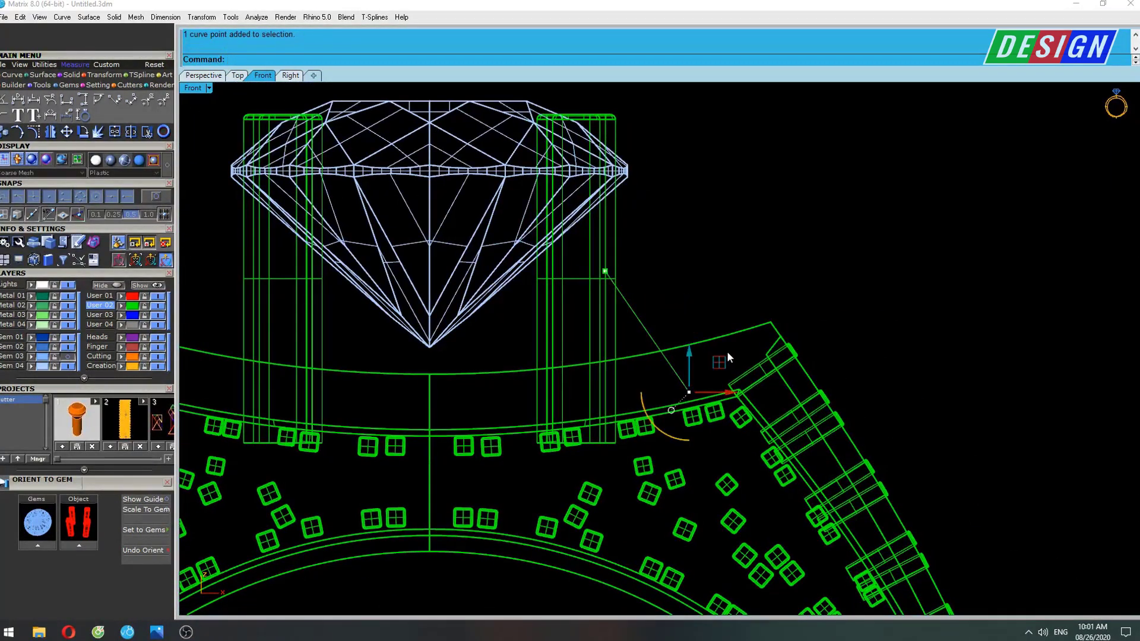
pyautogui.moveTo(689, 392); pyautogui.dragTo(714, 392)
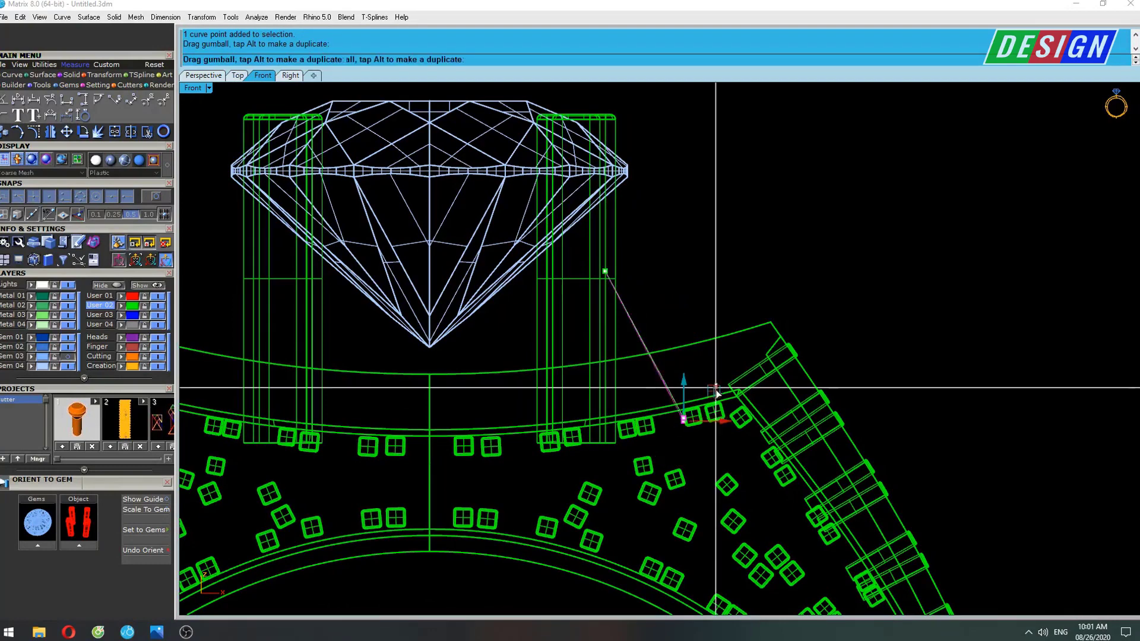
pyautogui.click(673, 354)
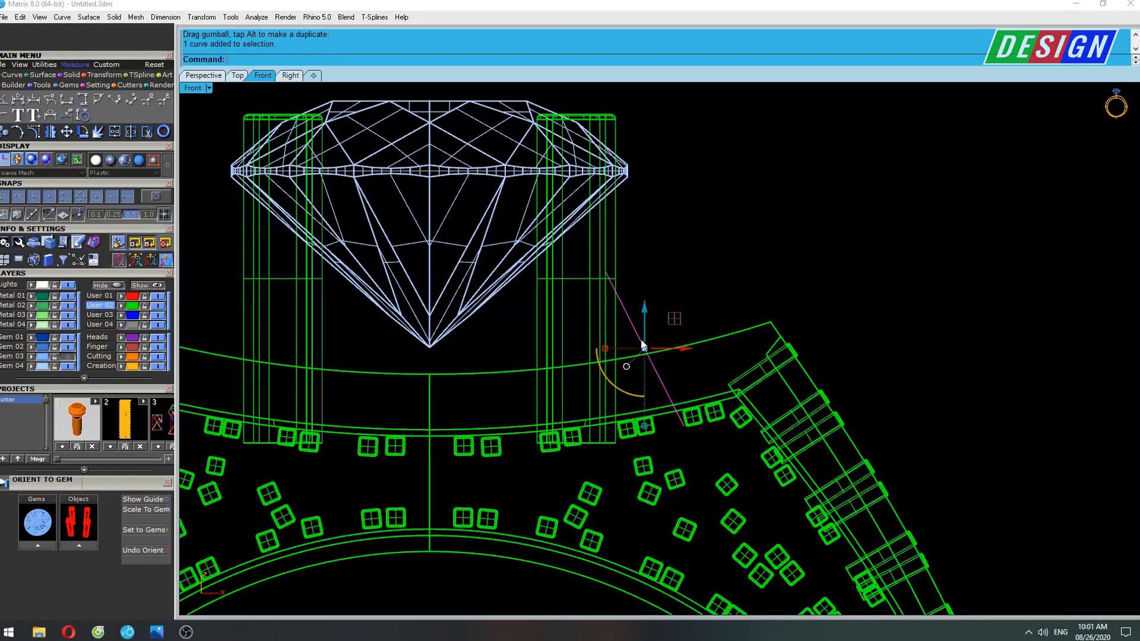
pyautogui.scroll(-2, 644, 346)
pyautogui.scroll(-1, 623, 328)
# - Extrude the shoulder line into a flat cutting surface and polar-array four copies around the head
pyautogui.write('rudecrv')
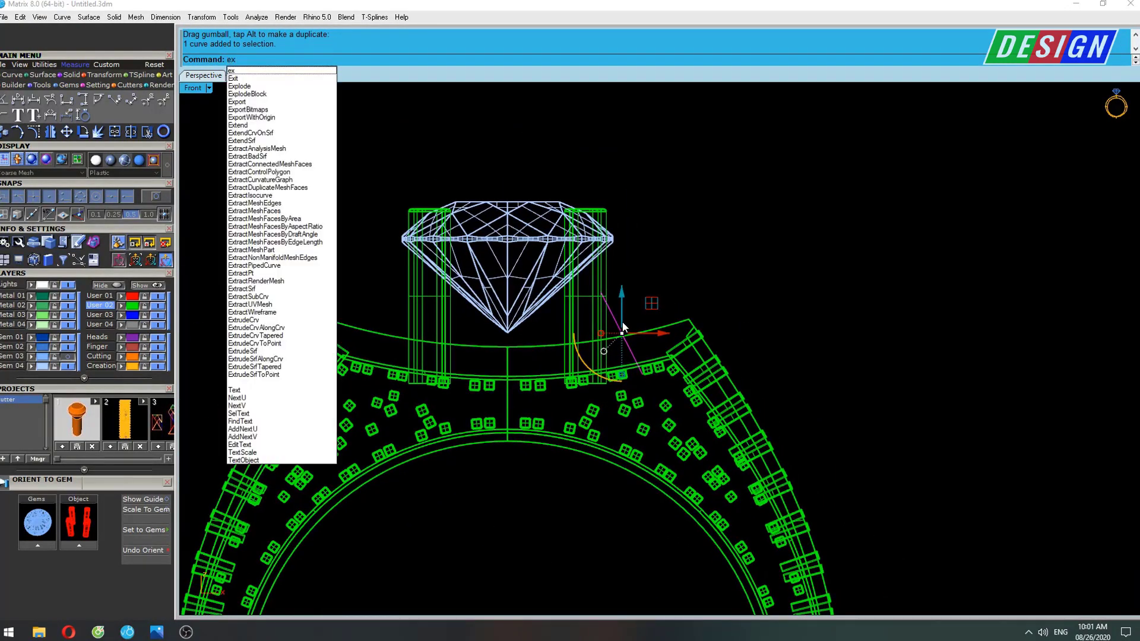
pyautogui.press('Return')
pyautogui.moveTo(676, 307); pyautogui.dragTo(647, 315, button='right')
pyautogui.hotkey('ctrl', 'Tab')
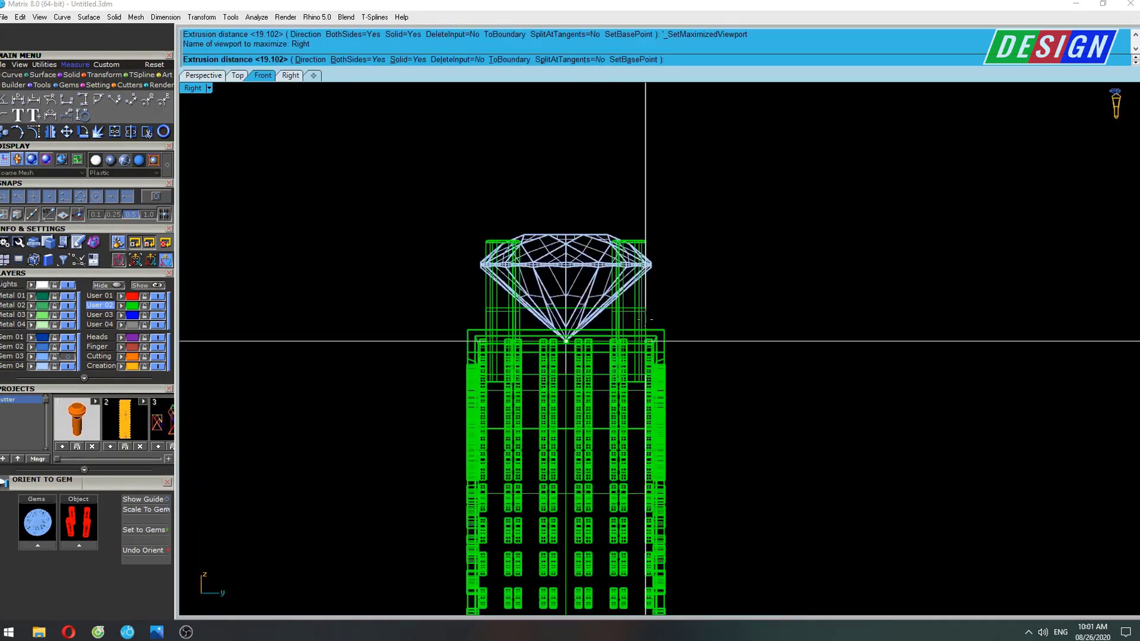
pyautogui.hotkey('ctrl', 'Tab')
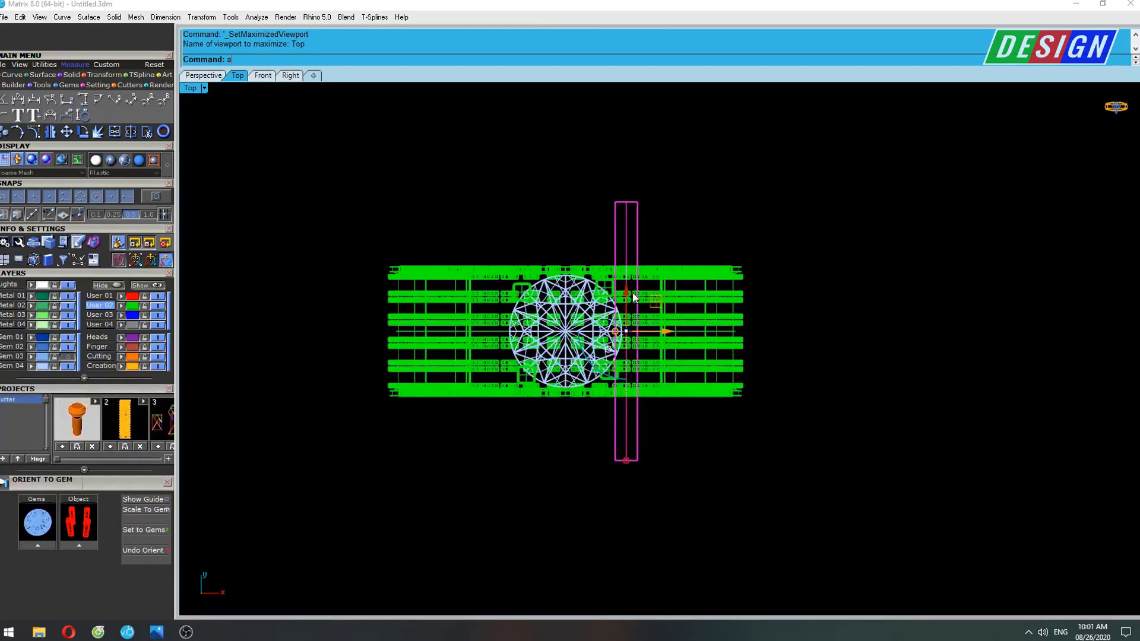
pyautogui.press('Return')
# - Move one cutting plate along its axis with the gumball in Perspective and inspect it
pyautogui.hotkey('ctrl', 'Tab')
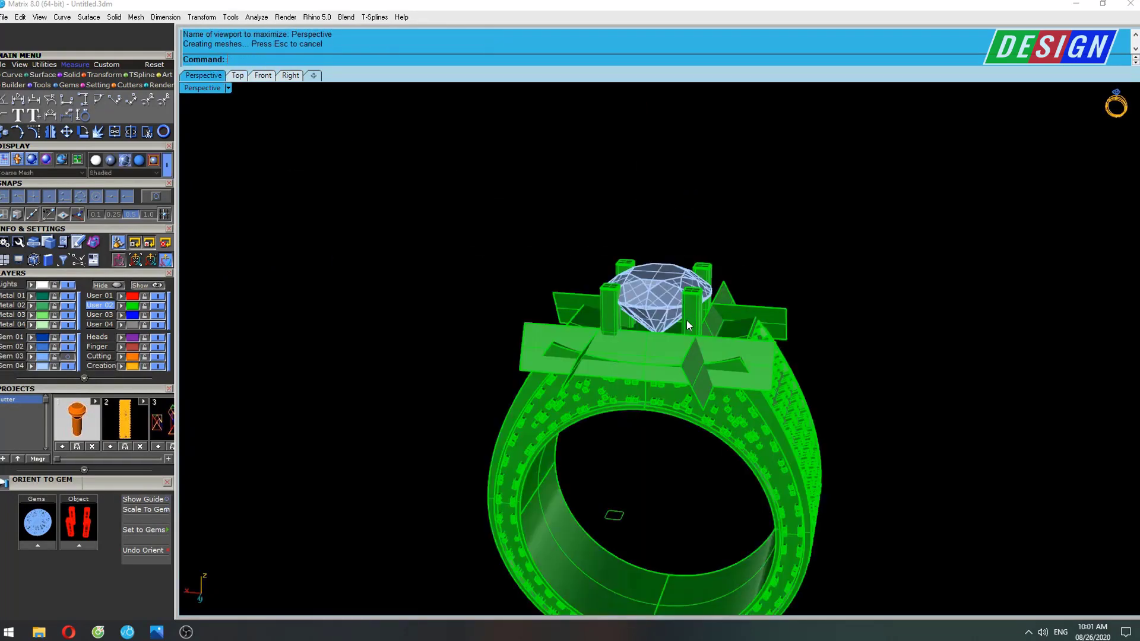
pyautogui.scroll(3, 724, 357)
pyautogui.moveTo(724, 357)
pyautogui.mouseDown(button='right')
pyautogui.moveTo(710, 279)
pyautogui.moveTo(696, 383)
pyautogui.mouseUp(button='right')
pyautogui.click(710, 279)
pyautogui.scroll(3, 696, 383)
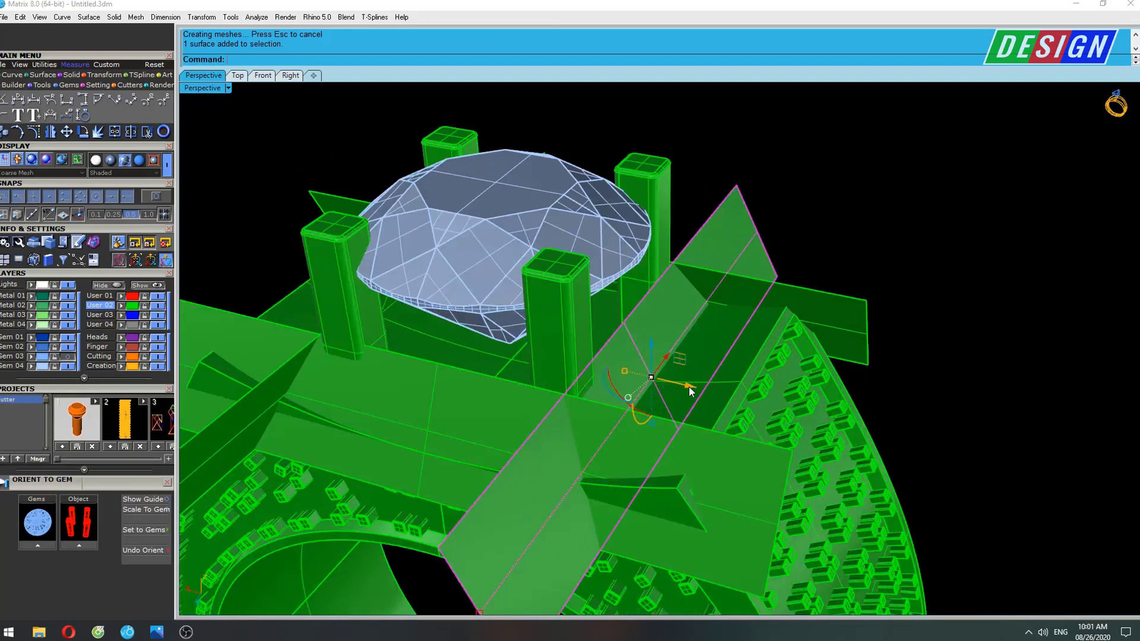
pyautogui.moveTo(689, 387); pyautogui.dragTo(680, 389)
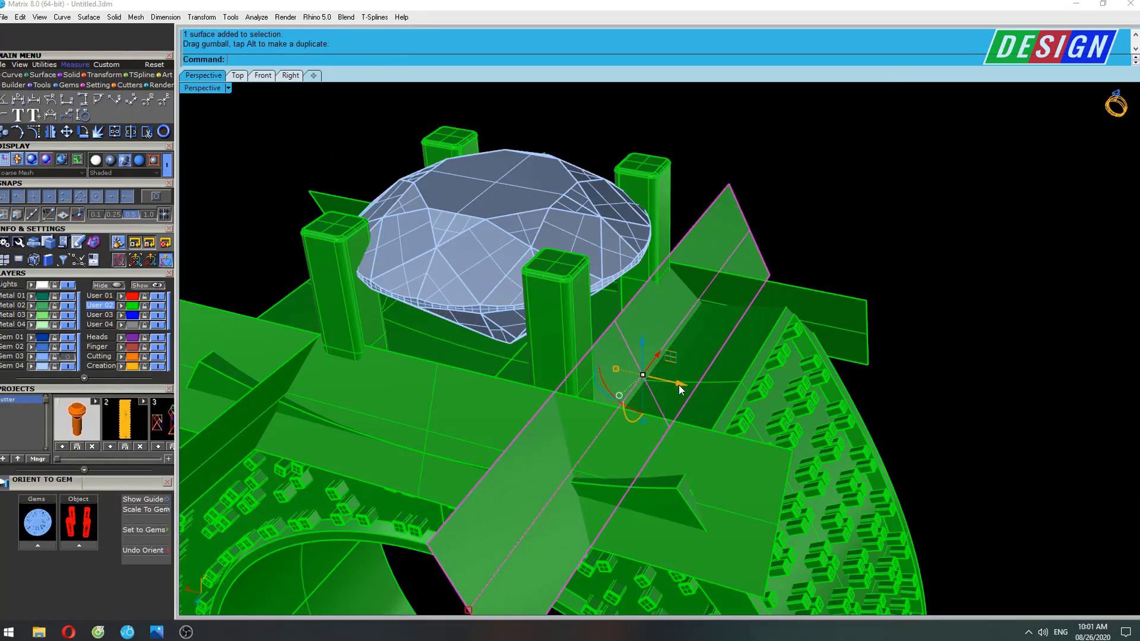
pyautogui.moveTo(326, 389)
pyautogui.mouseDown(button='right')
pyautogui.moveTo(438, 377)
pyautogui.moveTo(600, 415)
pyautogui.moveTo(567, 409)
pyautogui.moveTo(653, 387)
pyautogui.mouseUp(button='right')
# - Undo the last plate move, then shift the cutting plate sideways in Front view, updating its copies
pyautogui.hotkey('ctrl', 'z')
pyautogui.hotkey('ctrl', 'F2')
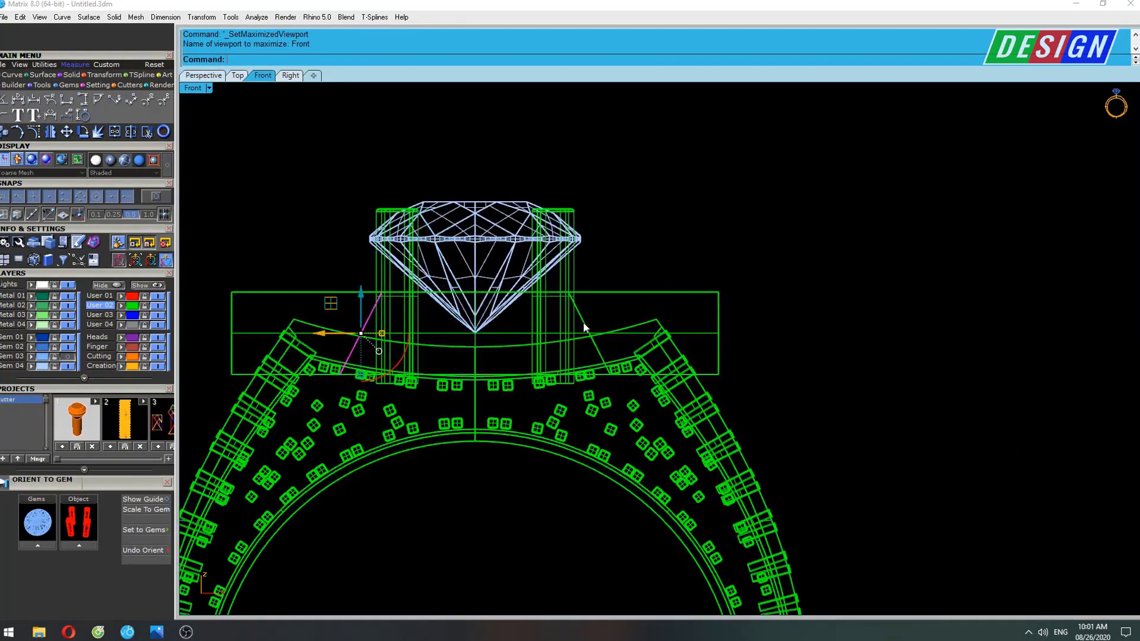
pyautogui.click(584, 327)
pyautogui.click(629, 368)
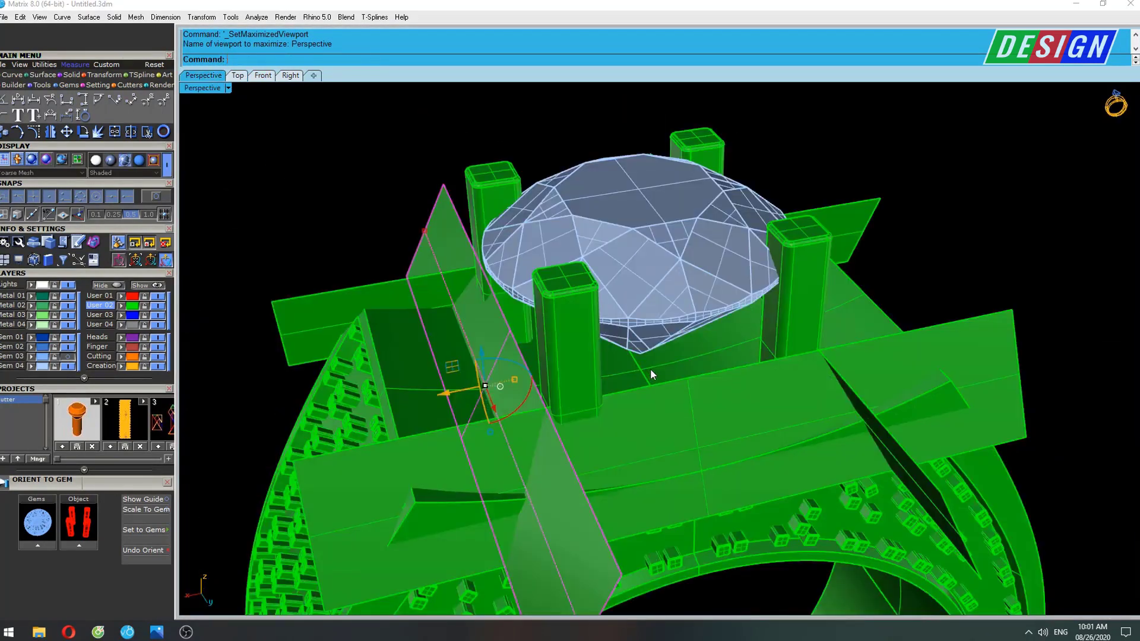
pyautogui.moveTo(443, 394); pyautogui.dragTo(458, 395)
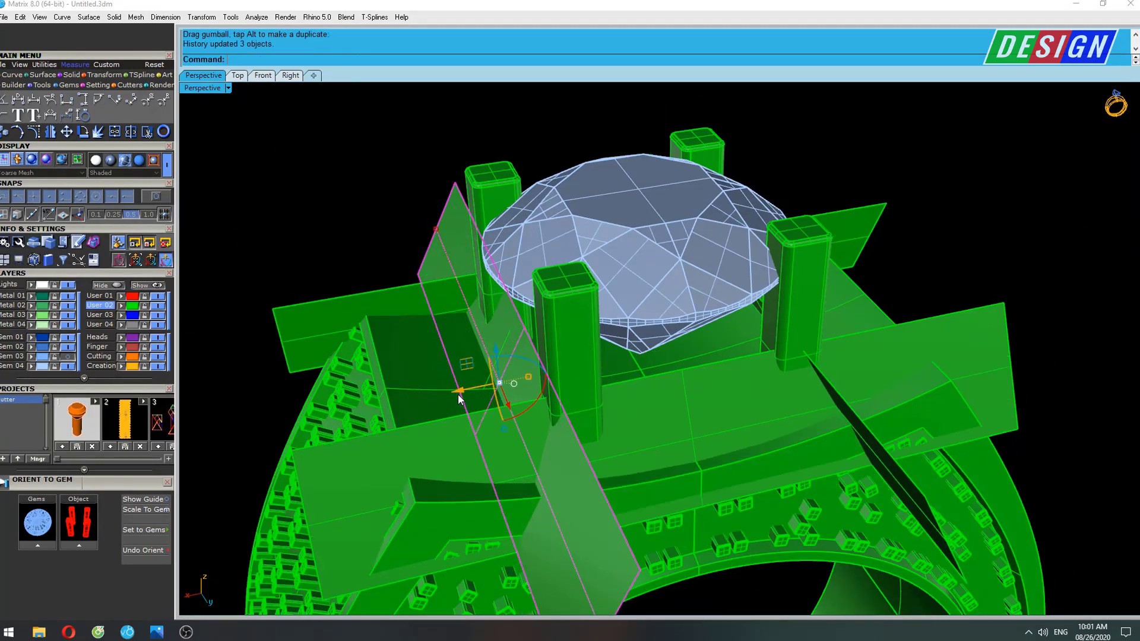
pyautogui.moveTo(458, 394); pyautogui.dragTo(659, 440, button='right')
pyautogui.moveTo(649, 425)
pyautogui.mouseDown(button='right')
pyautogui.moveTo(588, 412)
pyautogui.moveTo(603, 404)
pyautogui.mouseUp(button='right')
pyautogui.hotkey('ctrl', 'F3')
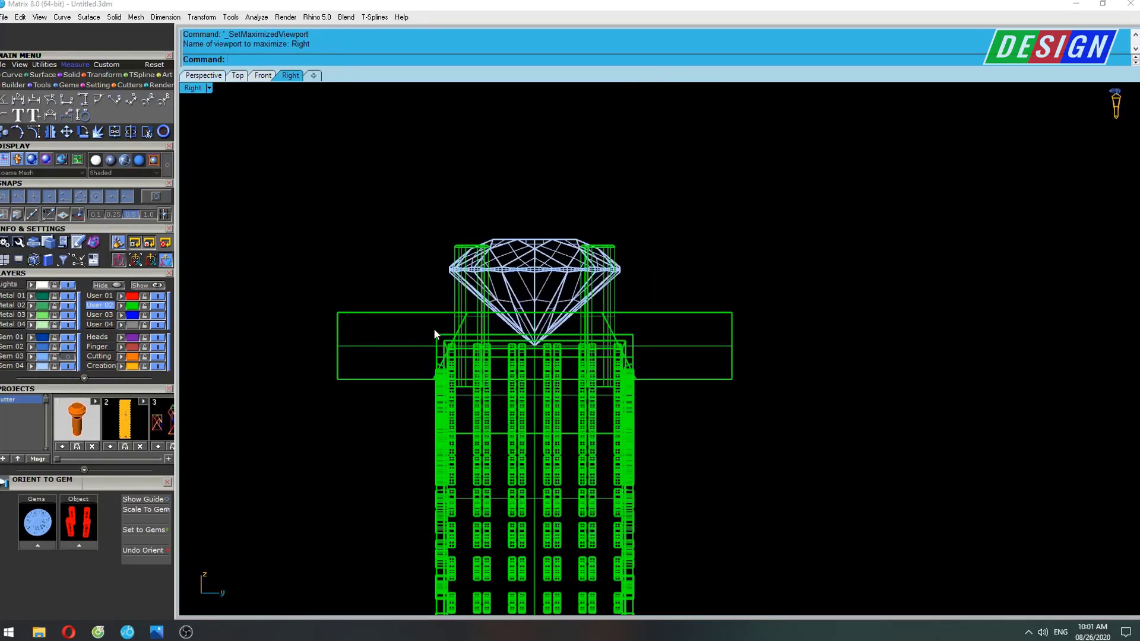
pyautogui.hotkey('ctrl', 'F2')
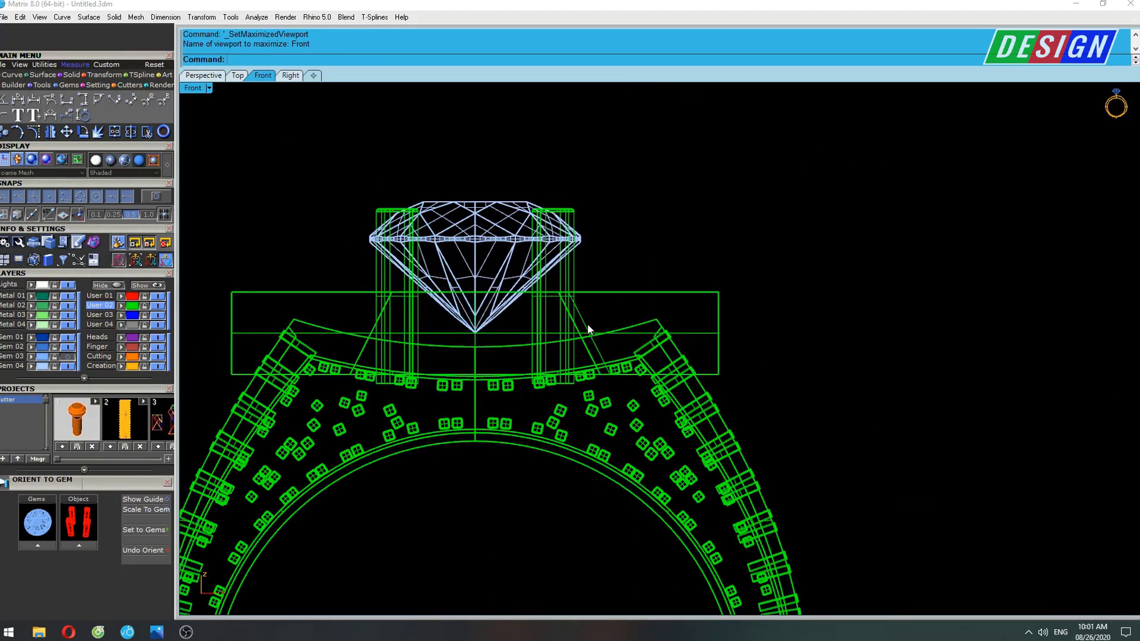
# - Delete the stray diagonal curve beside the head
pyautogui.click(588, 329)
pyautogui.scroll(2, 588, 323)
pyautogui.scroll(2, 594, 317)
pyautogui.scroll(2, 623, 315)
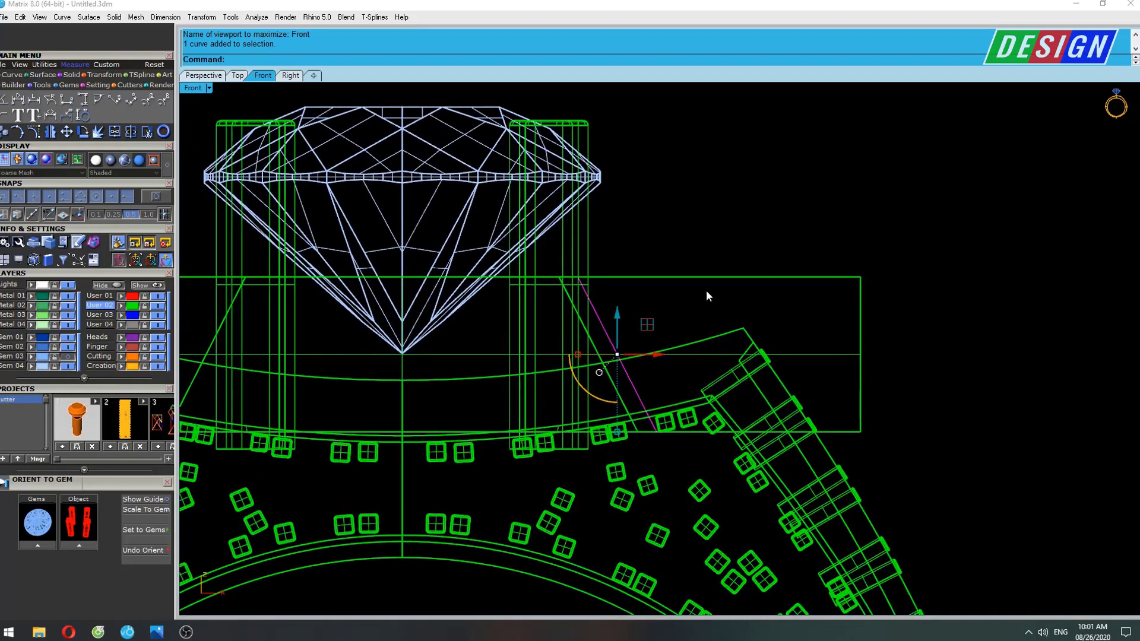
pyautogui.write('d')
pyautogui.press('Return')
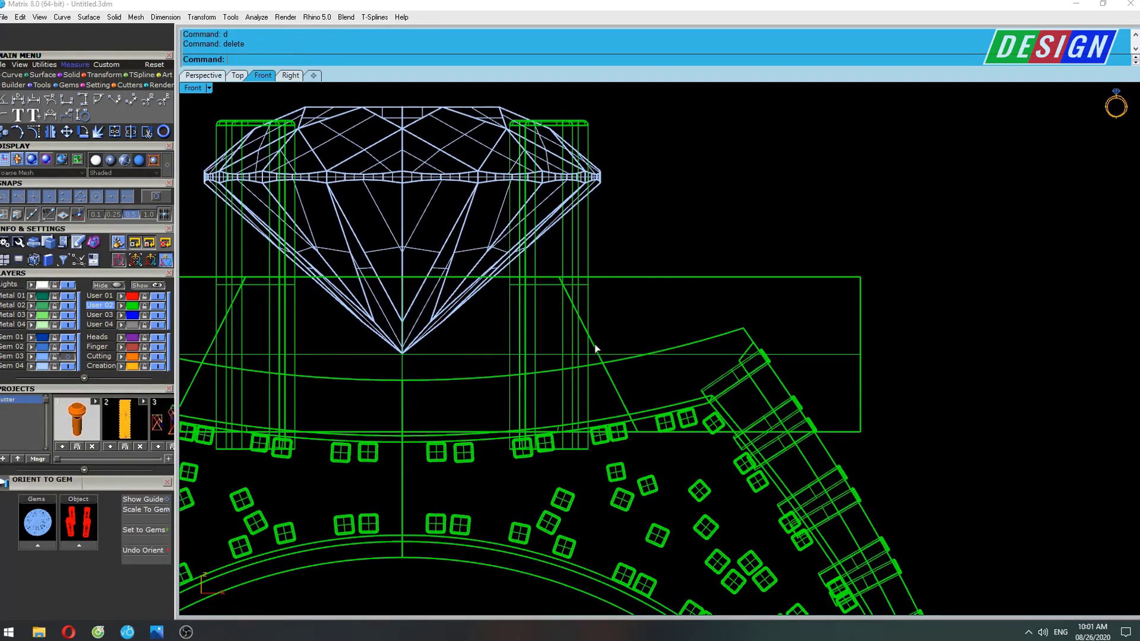
# - Rotate the angled cutting surface about its curve intersection to a new tilt
pyautogui.click(593, 344)
pyautogui.scroll(2, 588, 302)
pyautogui.write('rotate')
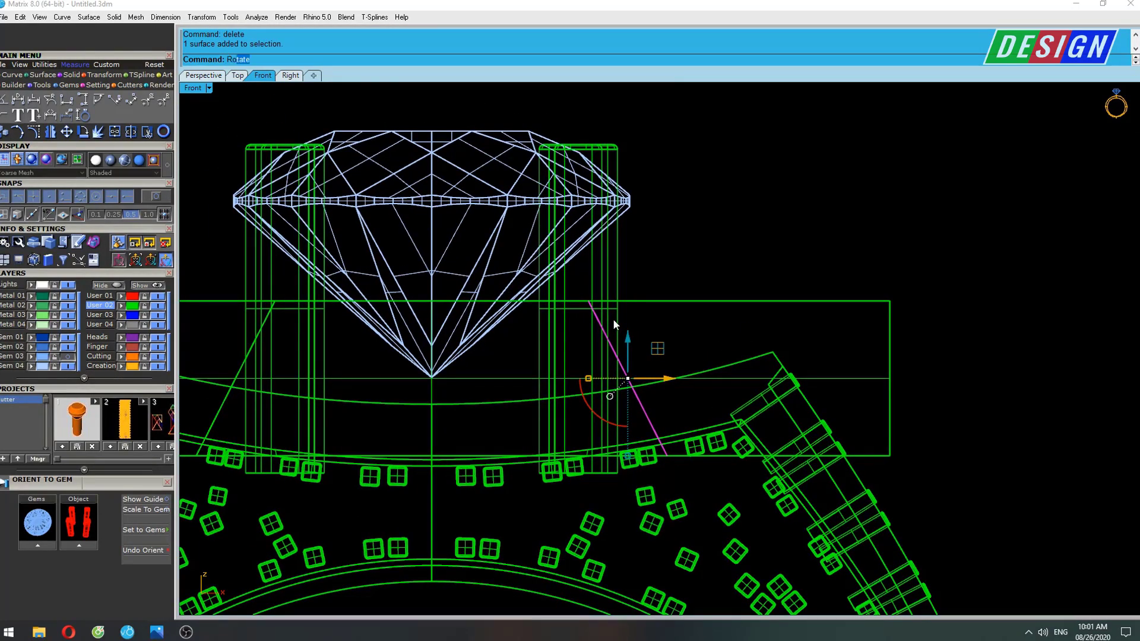
pyautogui.press('Return')
pyautogui.scroll(3, 658, 441)
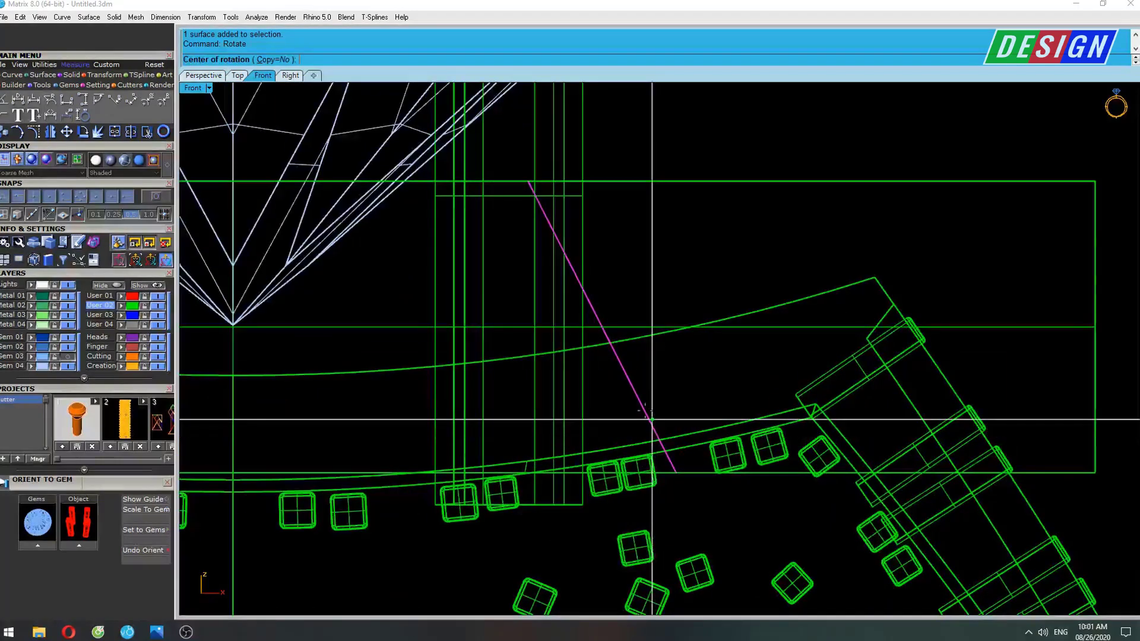
pyautogui.click(612, 348)
pyautogui.click(523, 173)
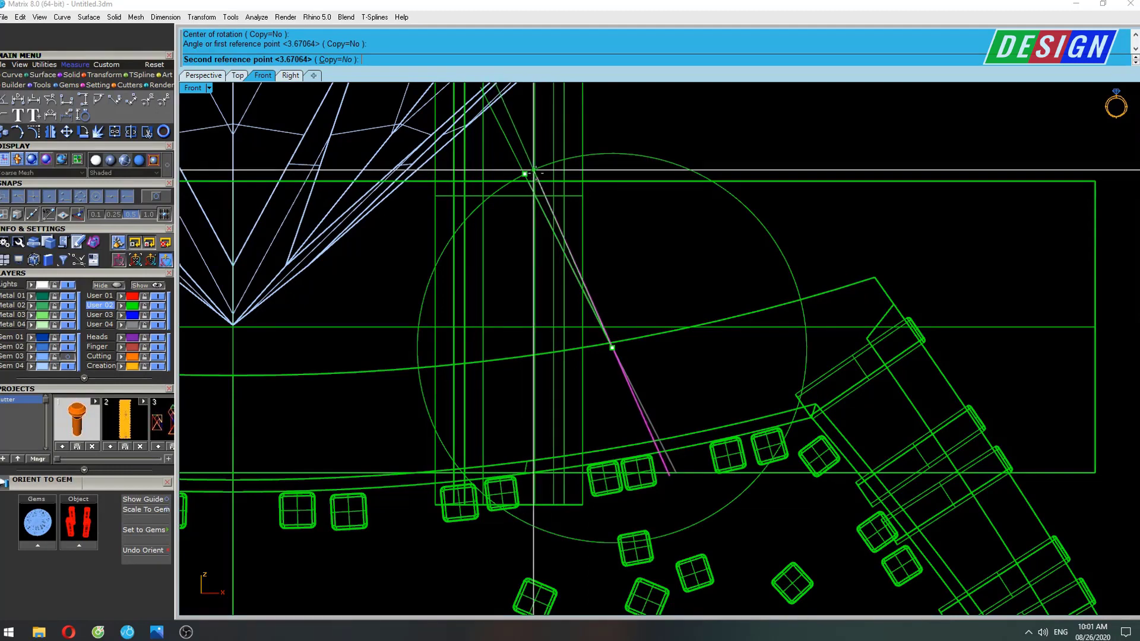
pyautogui.click(538, 173)
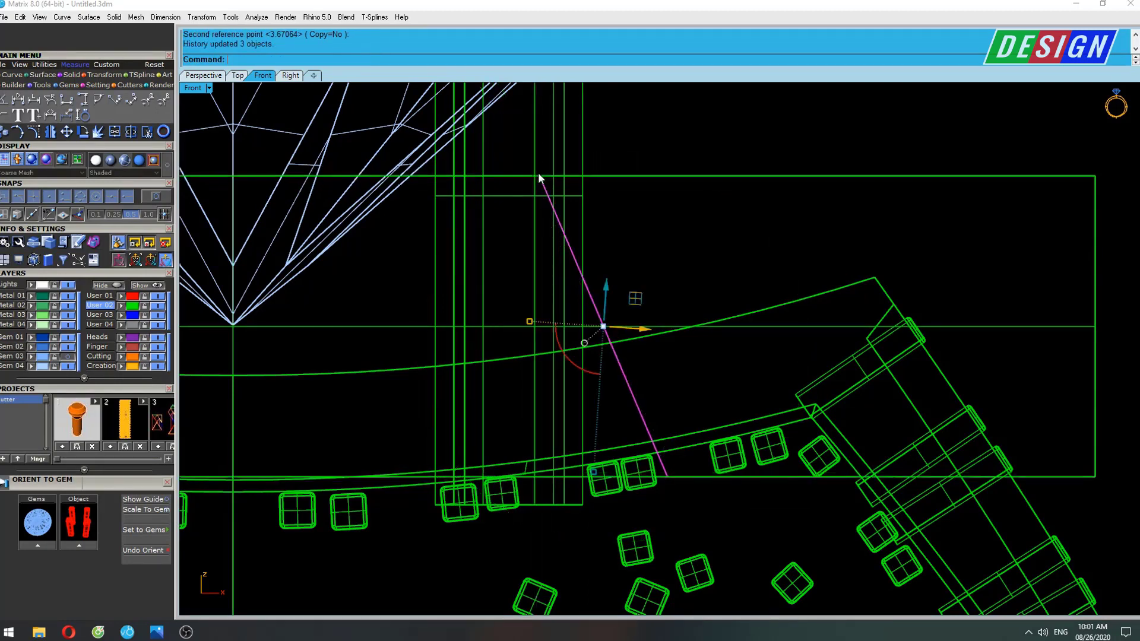
# - Rotate the angled surface again about the intersection to its slightly steeper final angle
pyautogui.press('Return')
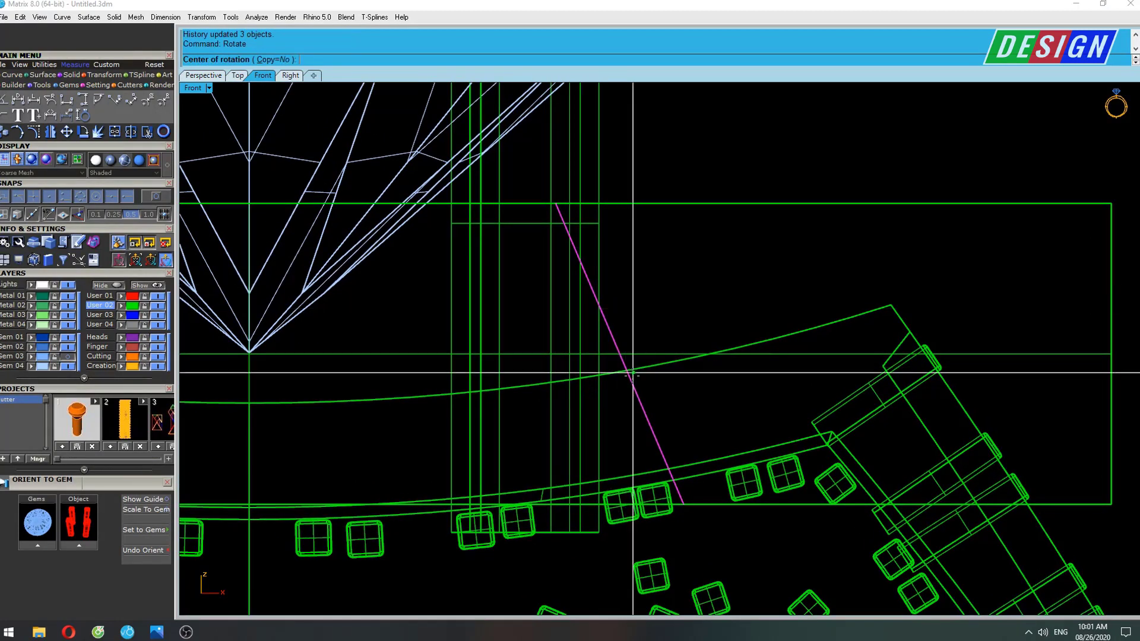
pyautogui.click(620, 355)
pyautogui.click(556, 205)
pyautogui.click(572, 239)
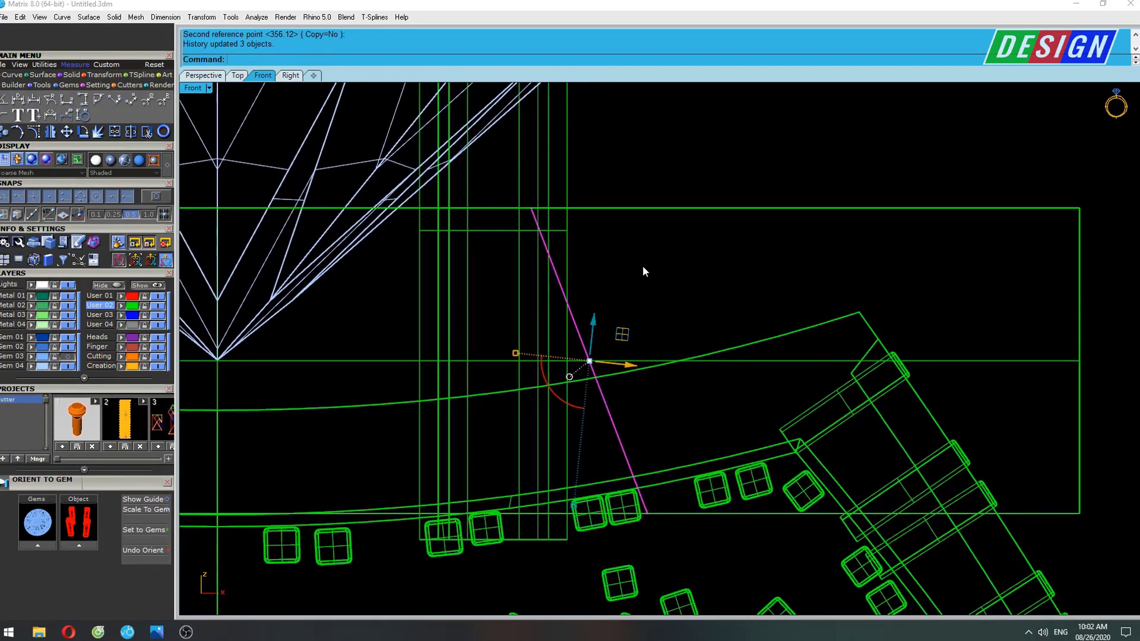
pyautogui.hotkey('ctrl', 'F4')
pyautogui.moveTo(640, 316); pyautogui.dragTo(611, 360, button='right')
# - Select the large flat cutting surface across the head and check it from front and top
pyautogui.scroll(3, 611, 359)
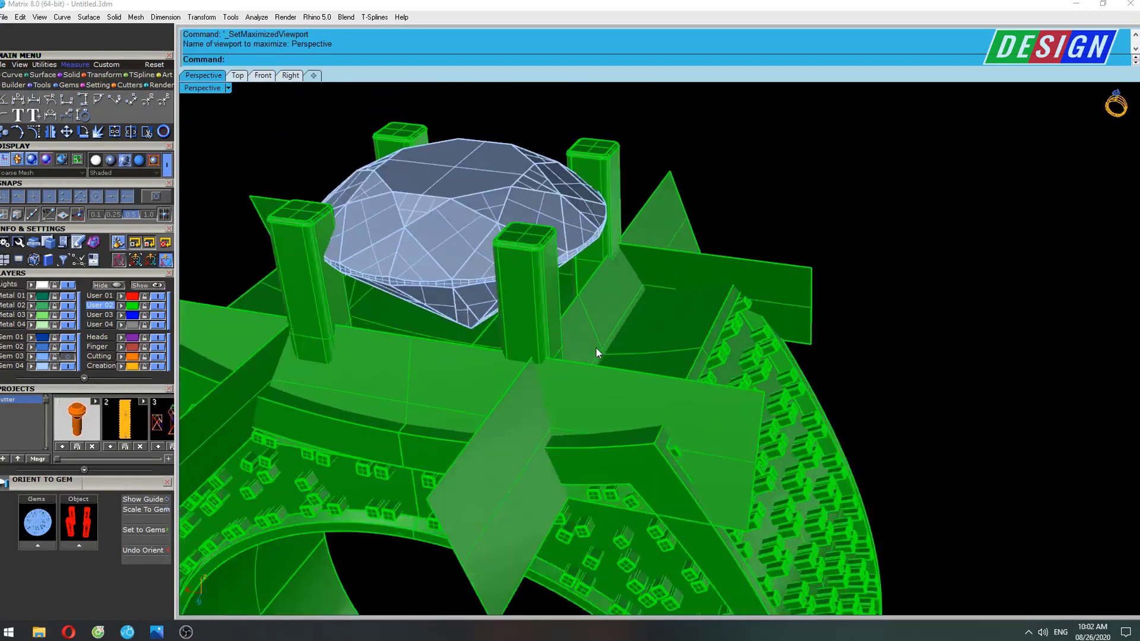
pyautogui.scroll(2, 568, 350)
pyautogui.click(554, 391)
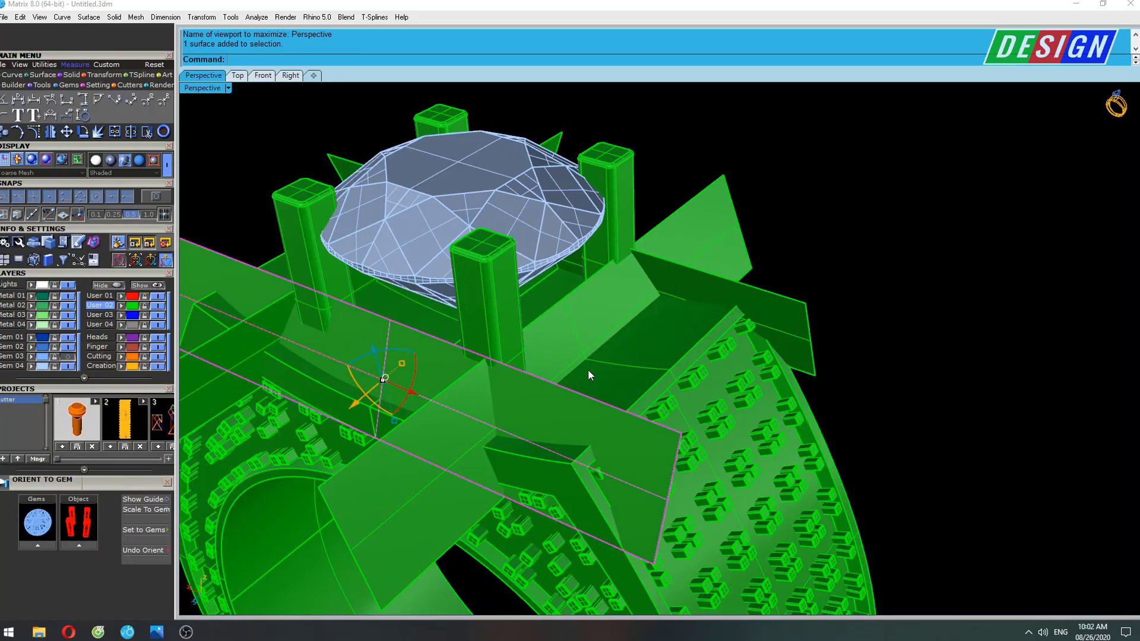
pyautogui.hotkey('ctrl', 'F2')
pyautogui.hotkey('ctrl', 'F4')
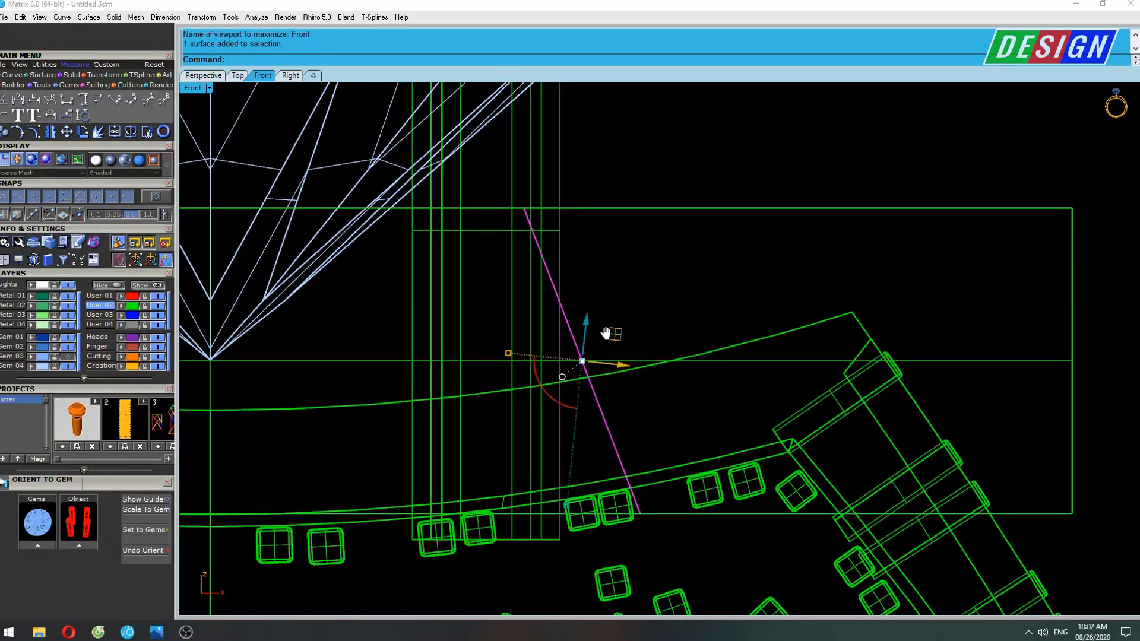
pyautogui.moveTo(600, 337); pyautogui.dragTo(647, 332, button='right')
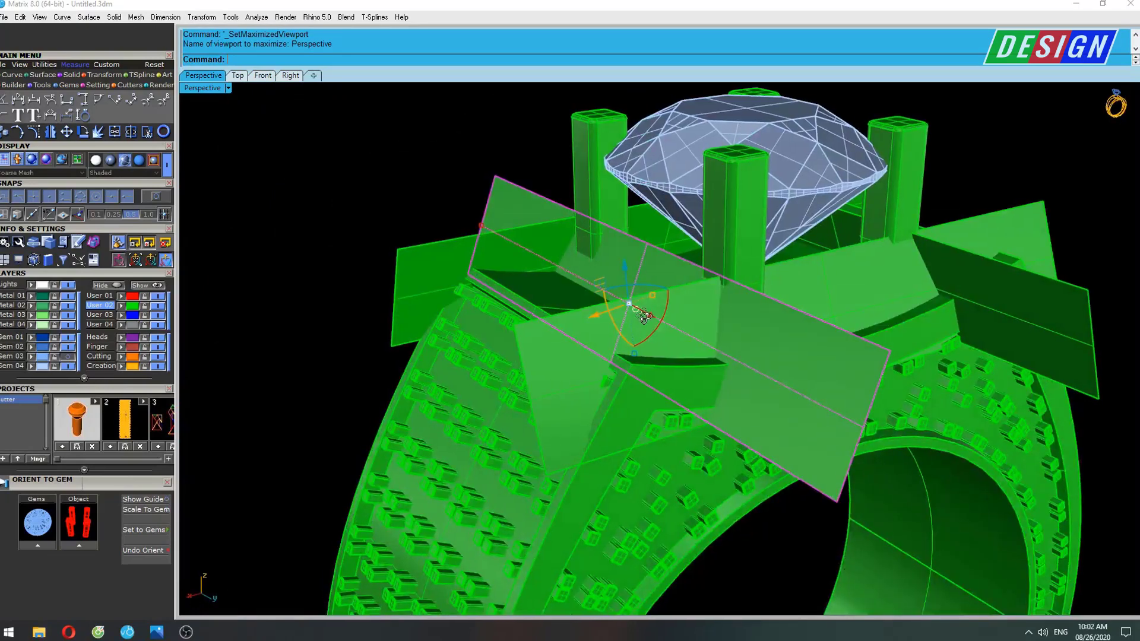
pyautogui.hotkey('ctrl', 'F1')
pyautogui.scroll(5, 563, 217)
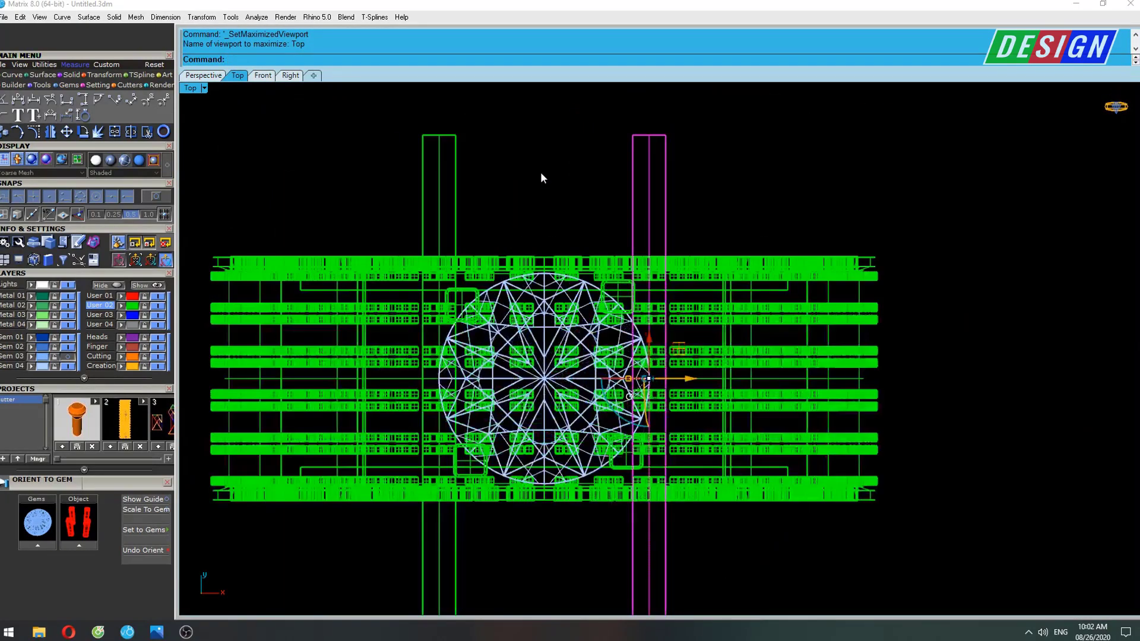
# - Trim the left vertical and lower horizontal cutting rectangles, cutting away ends beyond the box
pyautogui.keyDown('shift'); pyautogui.click(454, 201); pyautogui.keyUp('shift')
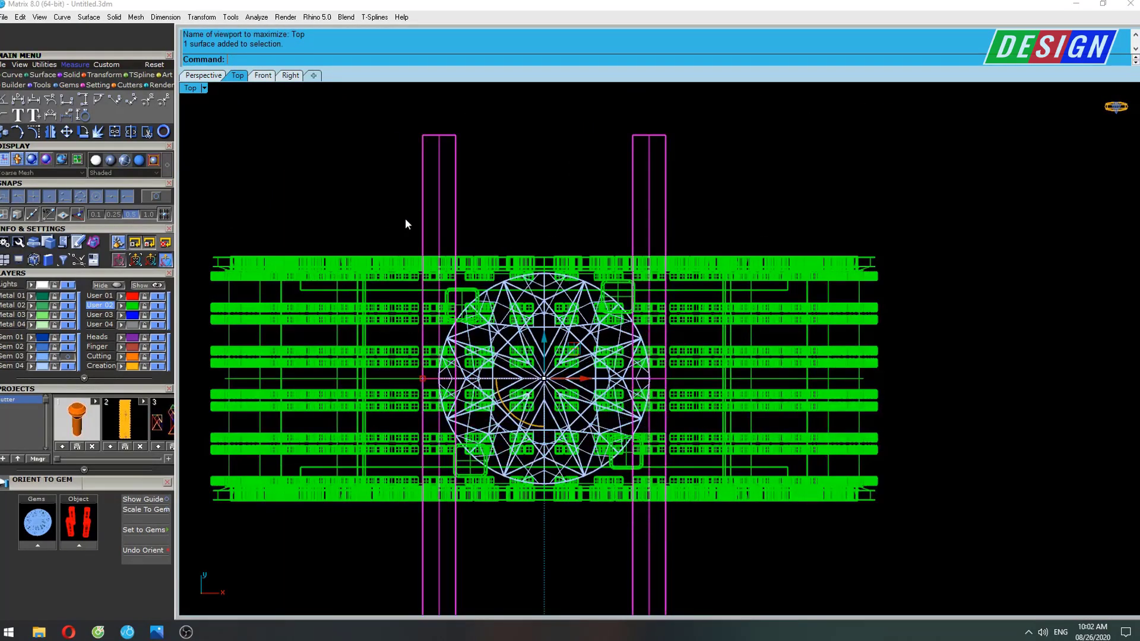
pyautogui.keyDown('shift'); pyautogui.click(321, 473); pyautogui.keyUp('shift')
pyautogui.moveTo(542, 292); pyautogui.dragTo(498, 295, button='right')
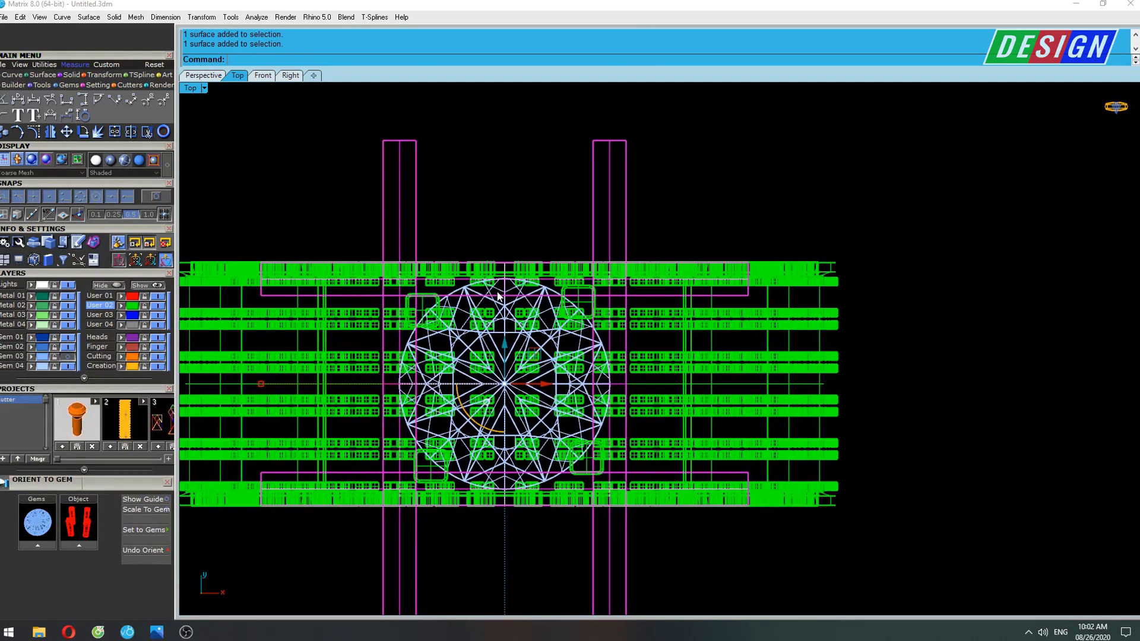
pyautogui.write('Tr')
pyautogui.press('Return')
pyautogui.click(594, 224)
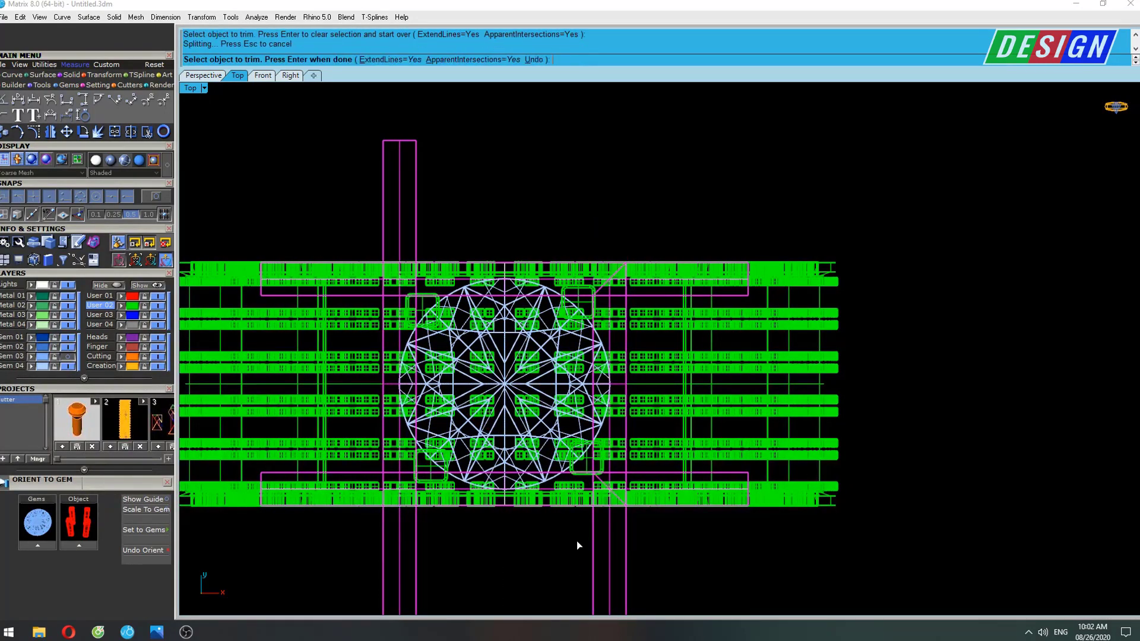
pyautogui.press('Return')
pyautogui.moveTo(783, 201); pyautogui.dragTo(735, 213, button='right')
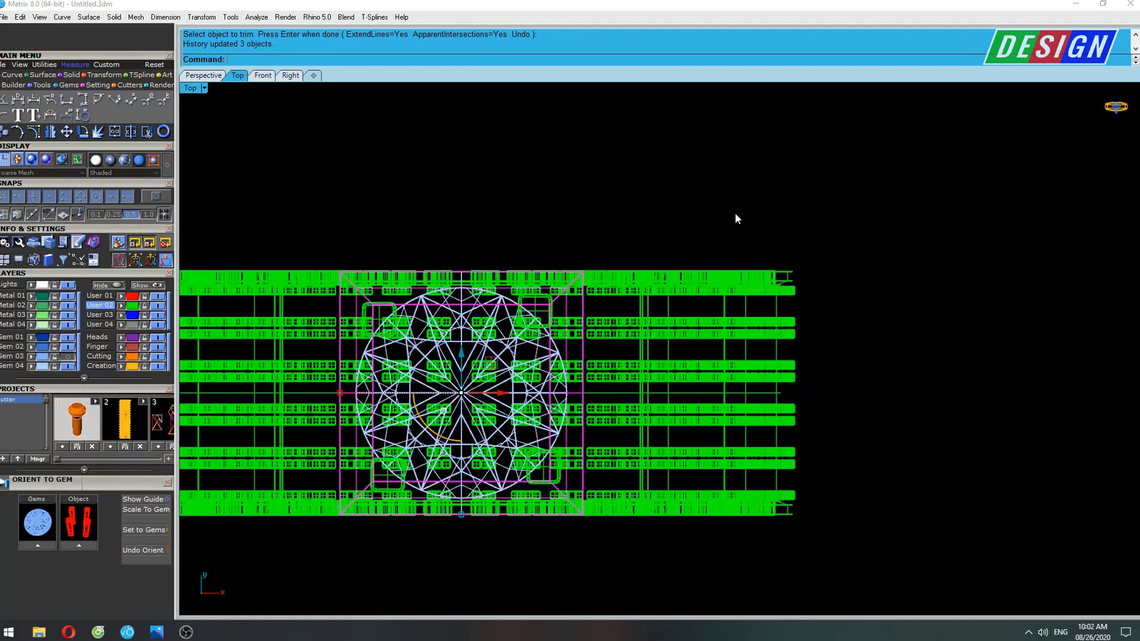
pyautogui.hotkey('ctrl', 'F4')
pyautogui.moveTo(648, 364); pyautogui.dragTo(546, 297, button='right')
# - Join the four head-base surfaces with J and Cap them into a closed solid
pyautogui.write('Jo')
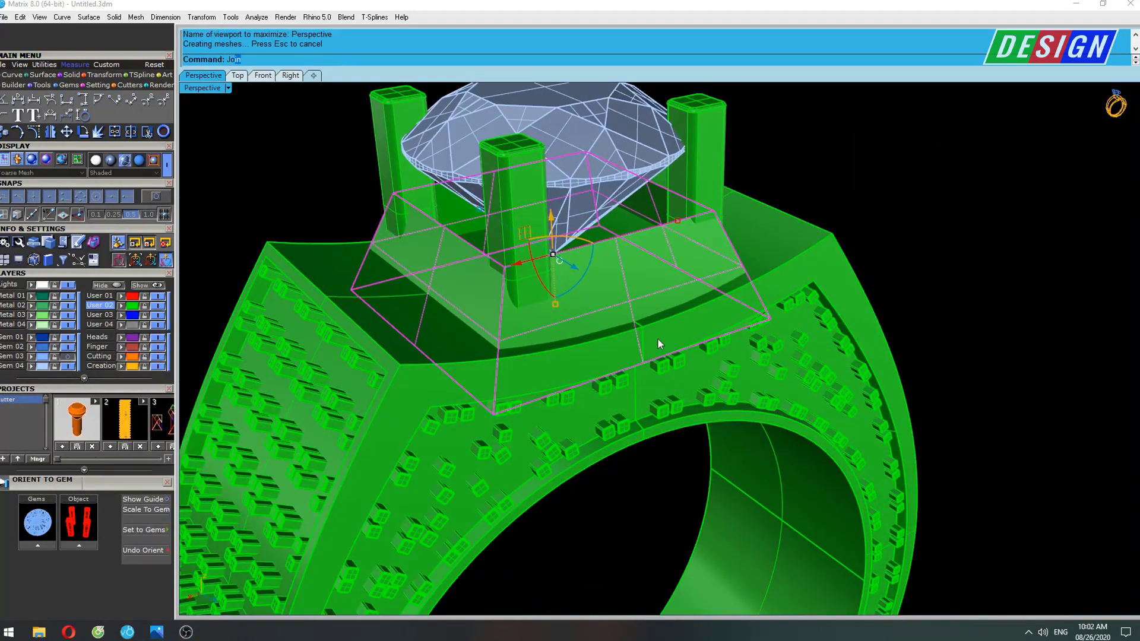
pyautogui.press('Return')
pyautogui.moveTo(658, 339); pyautogui.dragTo(685, 297, button='right')
pyautogui.write('Cap')
pyautogui.press('Return')
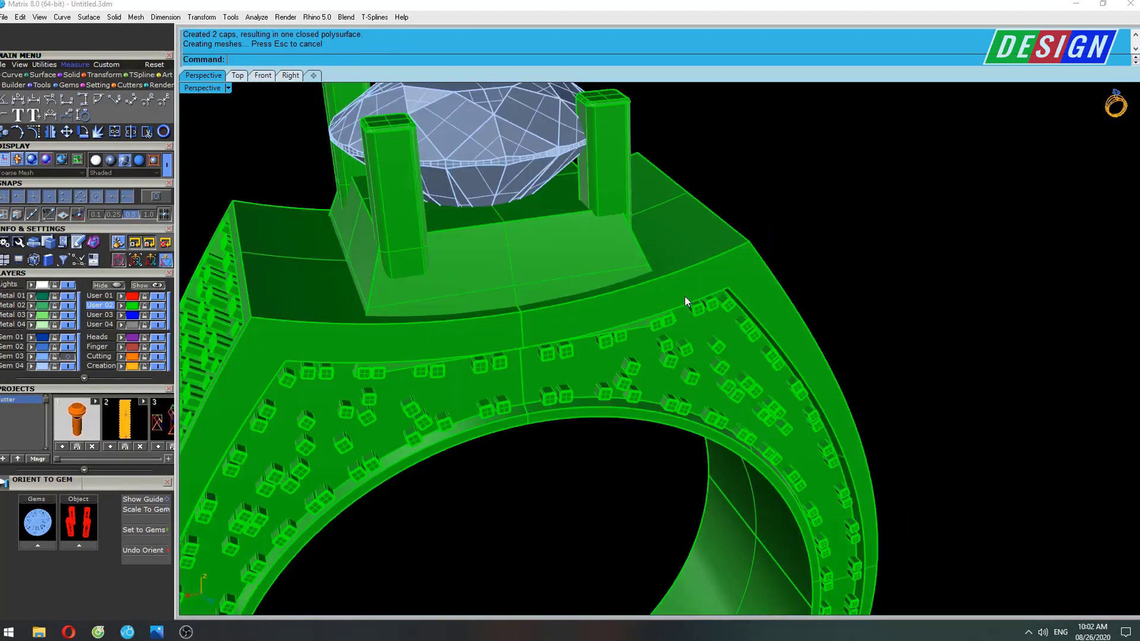
# - Restore the hidden arc guide curve with ss and centre the head in Front view
pyautogui.write('ss')
pyautogui.press('Return')
pyautogui.press('Return')
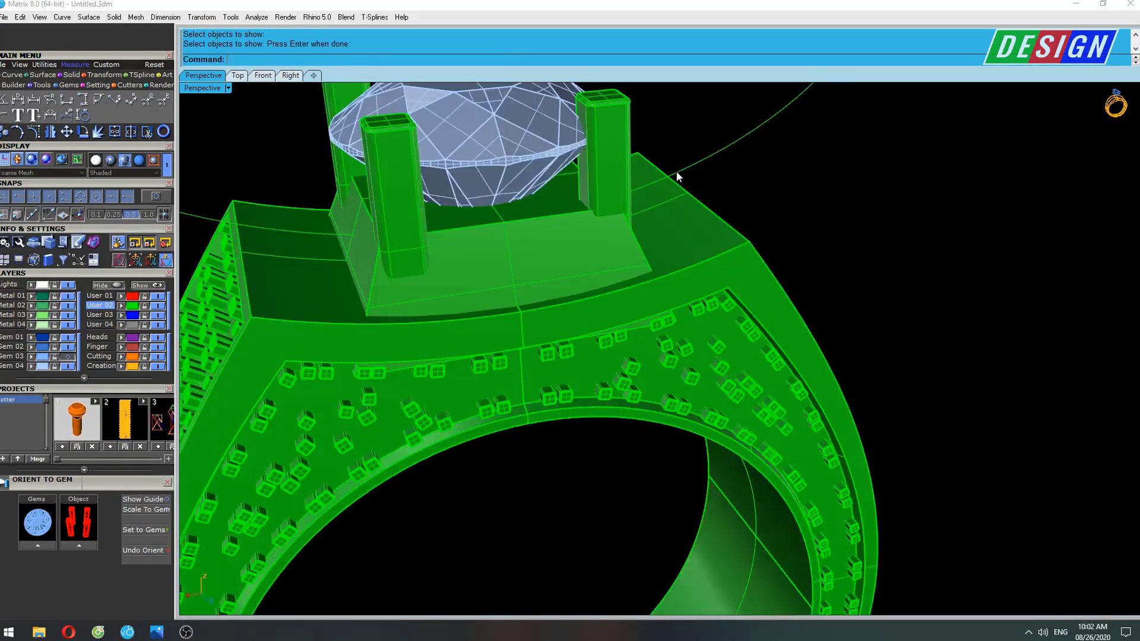
pyautogui.hotkey('ctrl', 'F2')
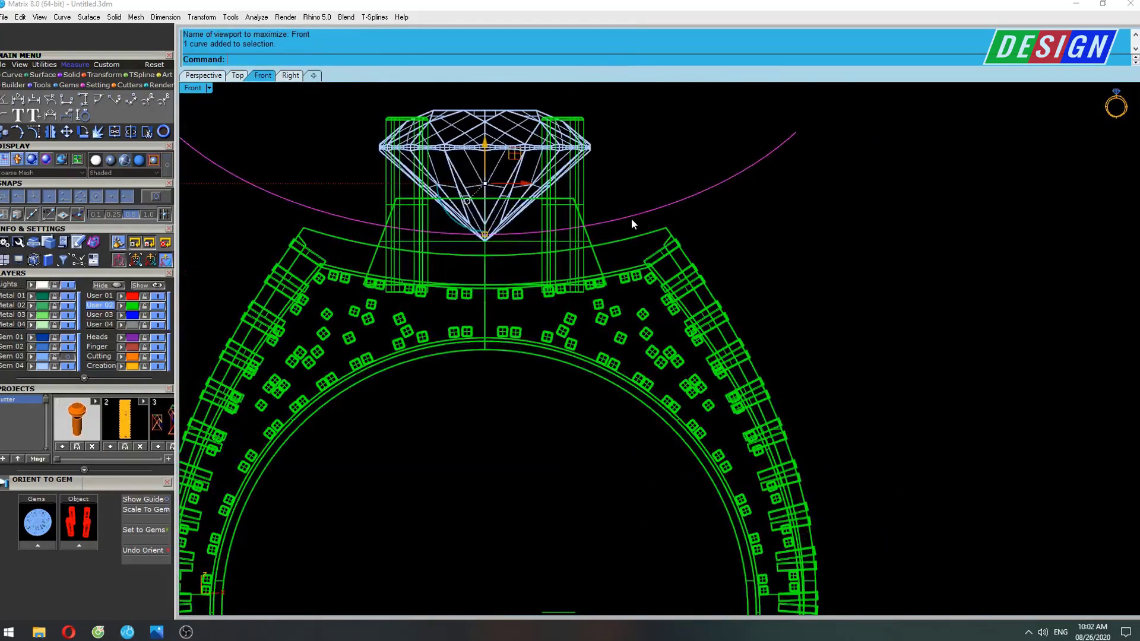
pyautogui.scroll(-1, 632, 218)
pyautogui.scroll(2, 513, 257)
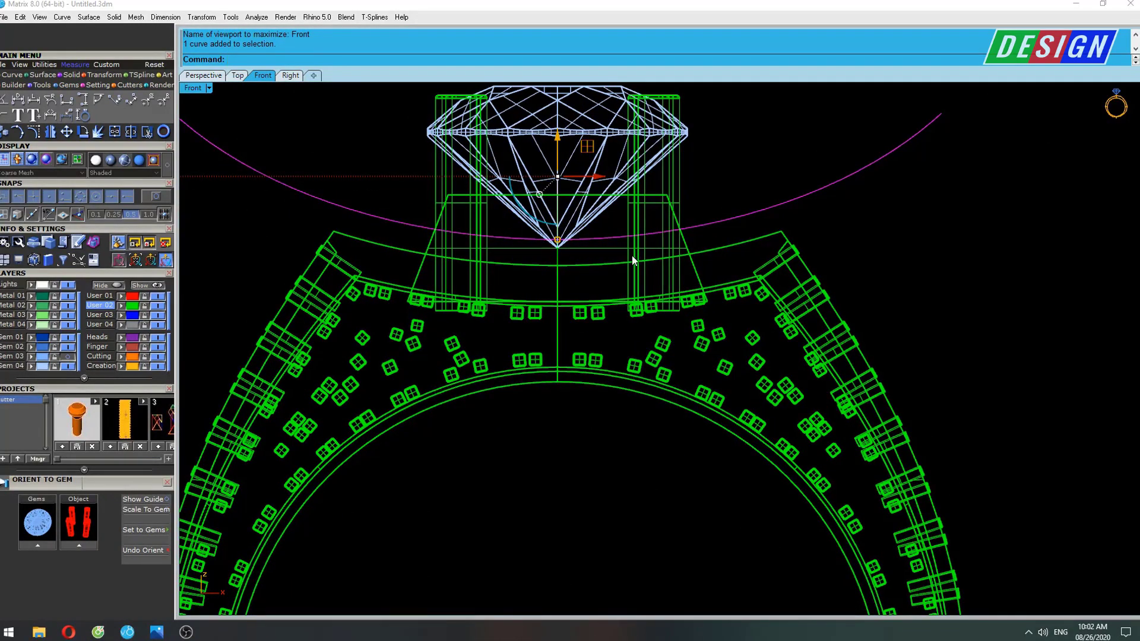
pyautogui.moveTo(632, 256); pyautogui.dragTo(623, 261, button='right')
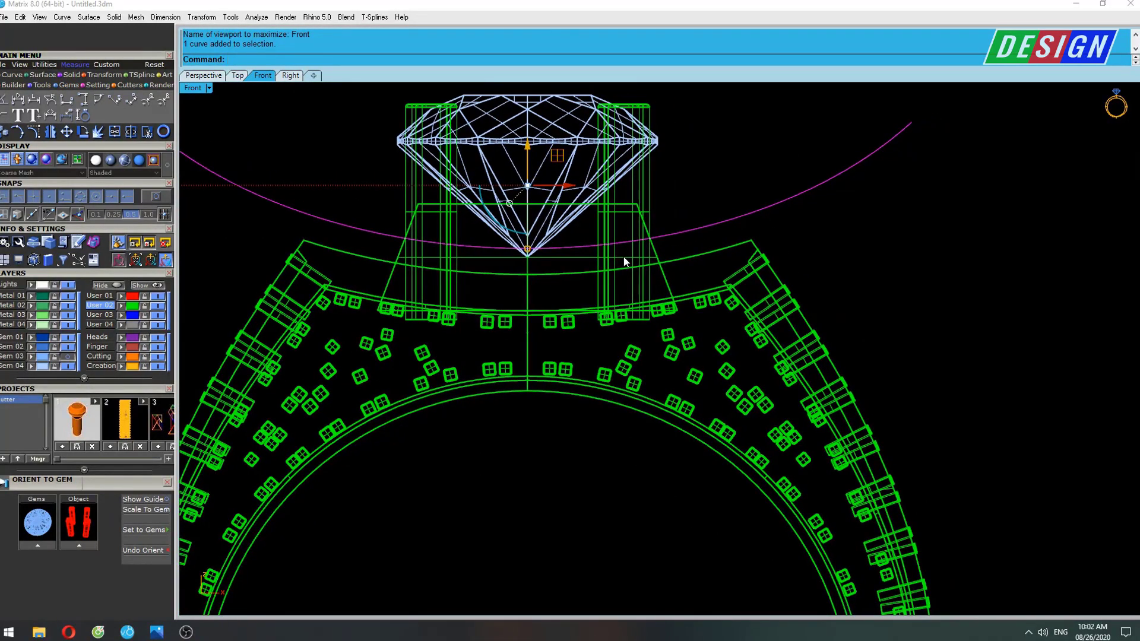
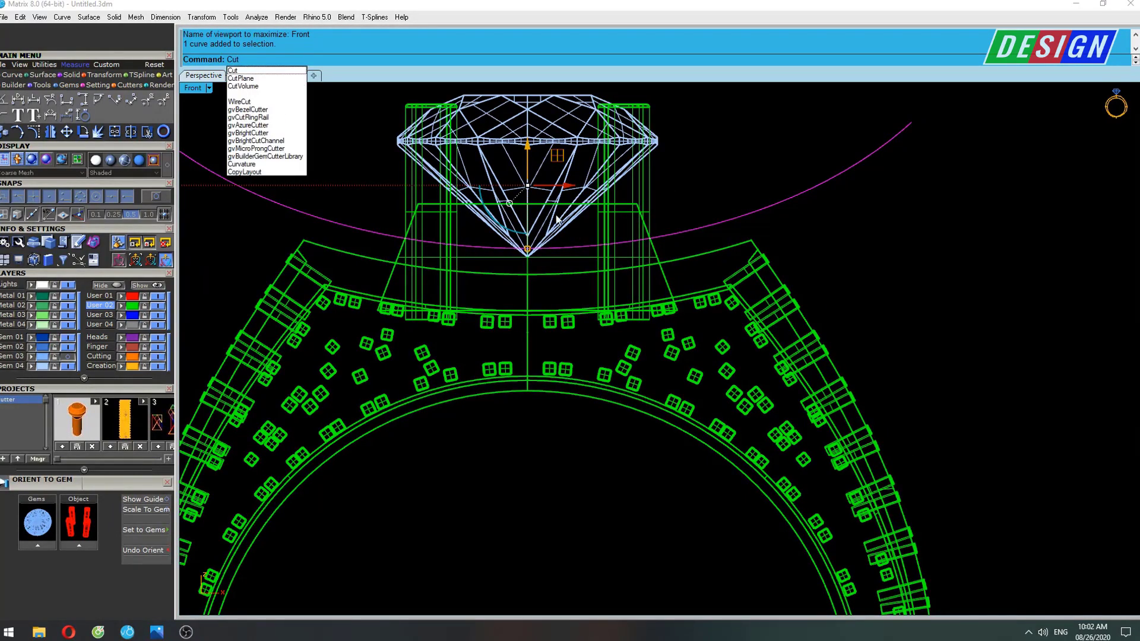
# - Cut straight through the ring head along the arc curve with WireCut
pyautogui.click(261, 71)
pyautogui.press('Escape')
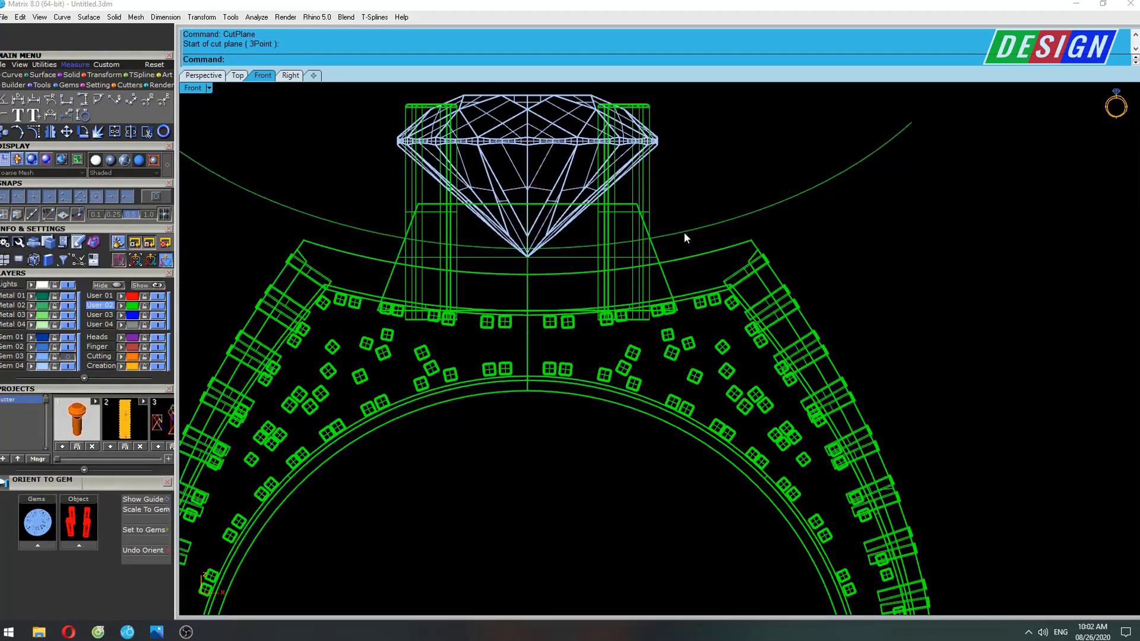
pyautogui.click(684, 233)
pyautogui.moveTo(687, 232); pyautogui.dragTo(660, 227, button='right')
pyautogui.write('w')
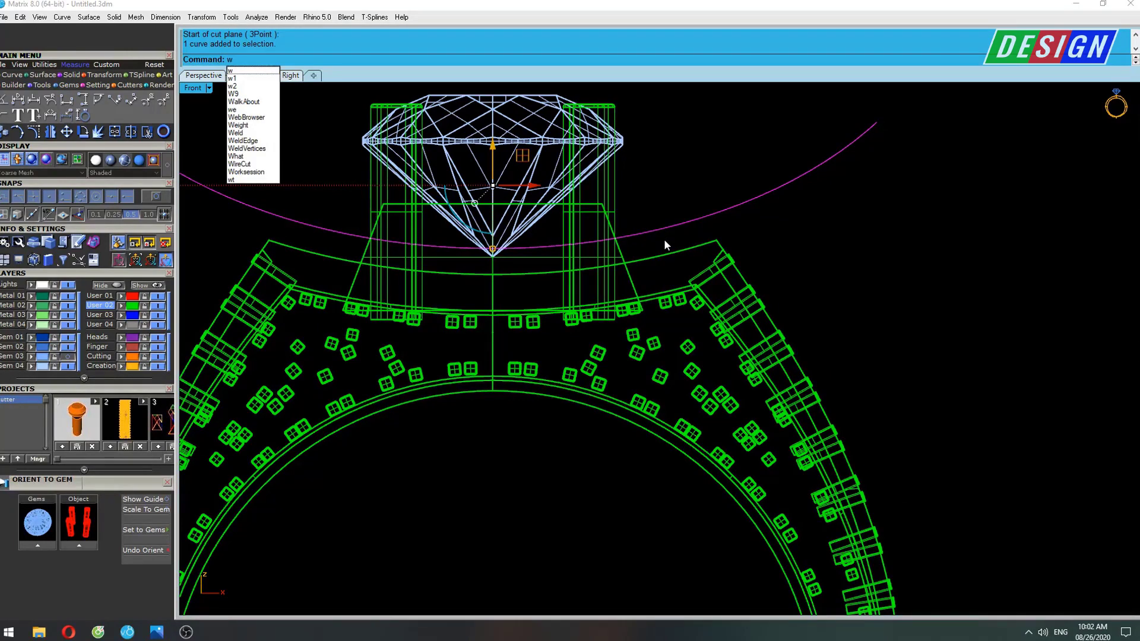
pyautogui.click(268, 164)
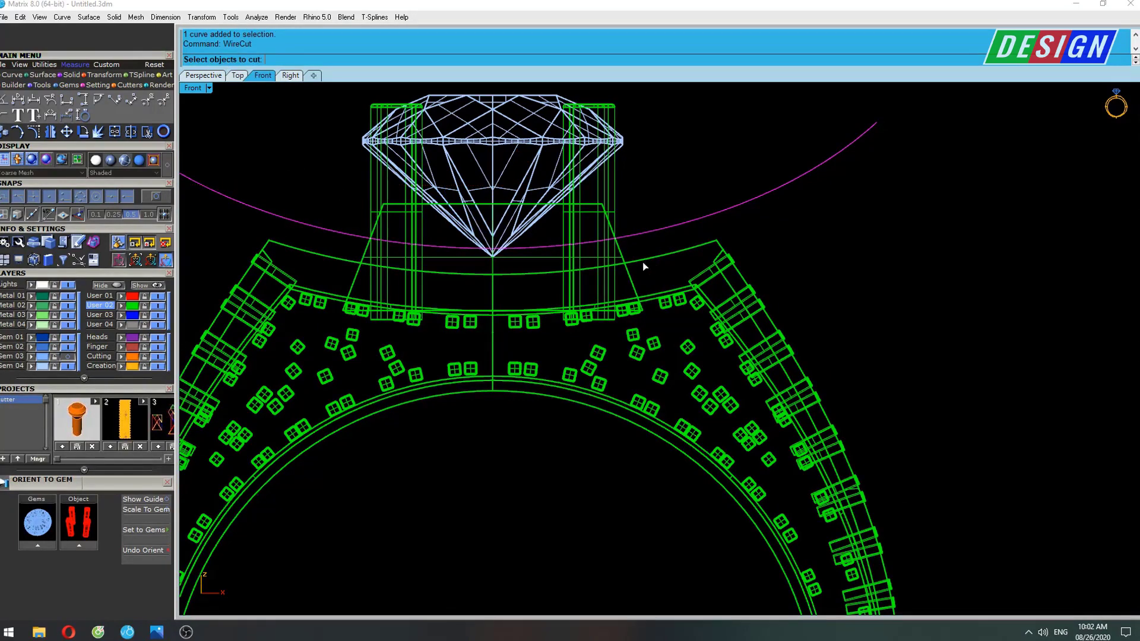
pyautogui.click(629, 277)
pyautogui.press('Return')
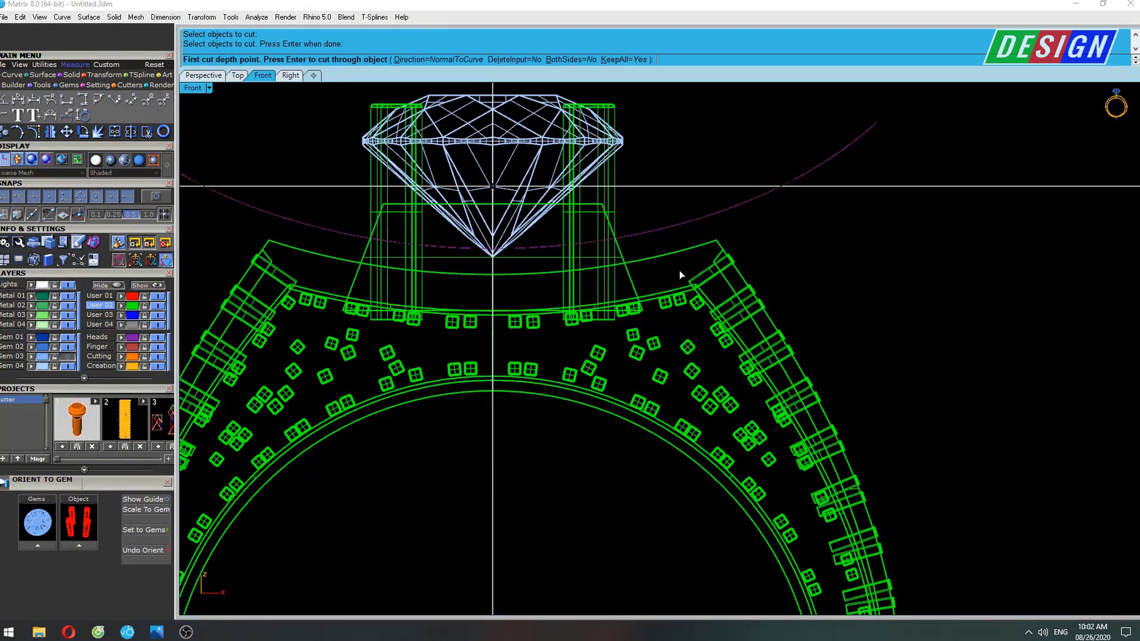
pyautogui.press('Return')
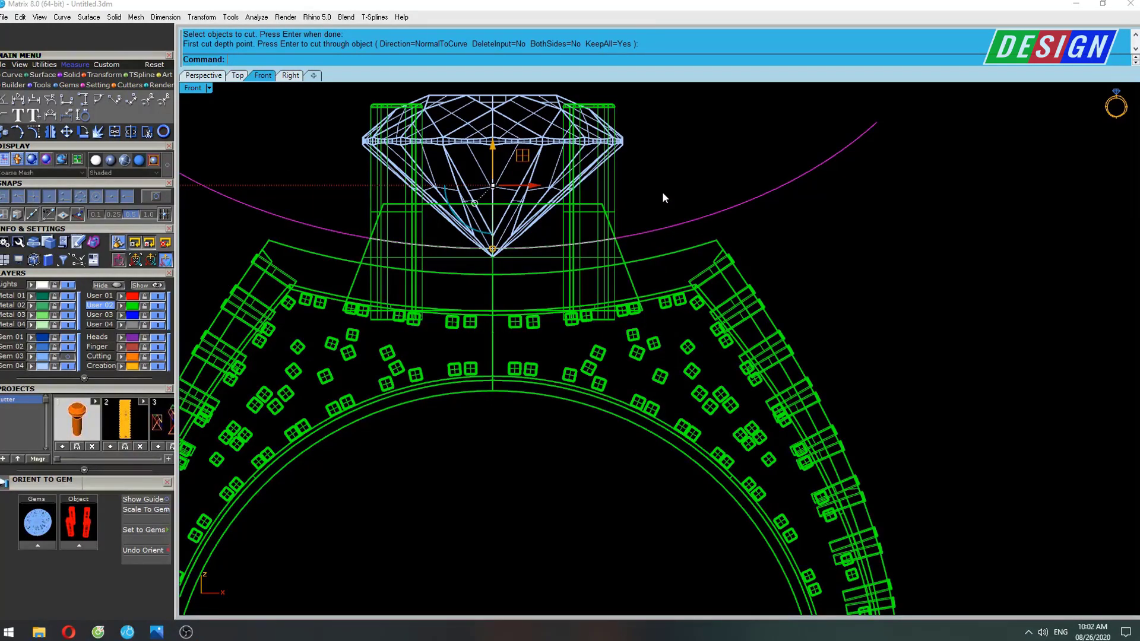
# - Delete the cut-off piece left beneath the stone
pyautogui.press('Return')
pyautogui.scroll(1, 661, 191)
pyautogui.scroll(4, 535, 212)
pyautogui.click(609, 205)
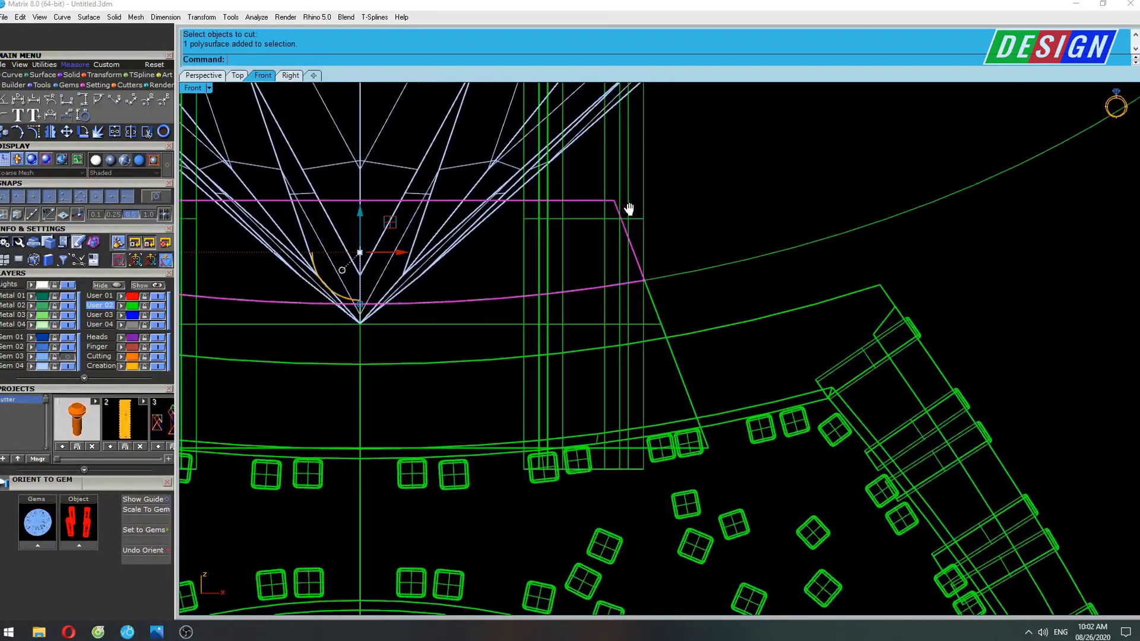
pyautogui.scroll(-4, 615, 208)
pyautogui.write('d')
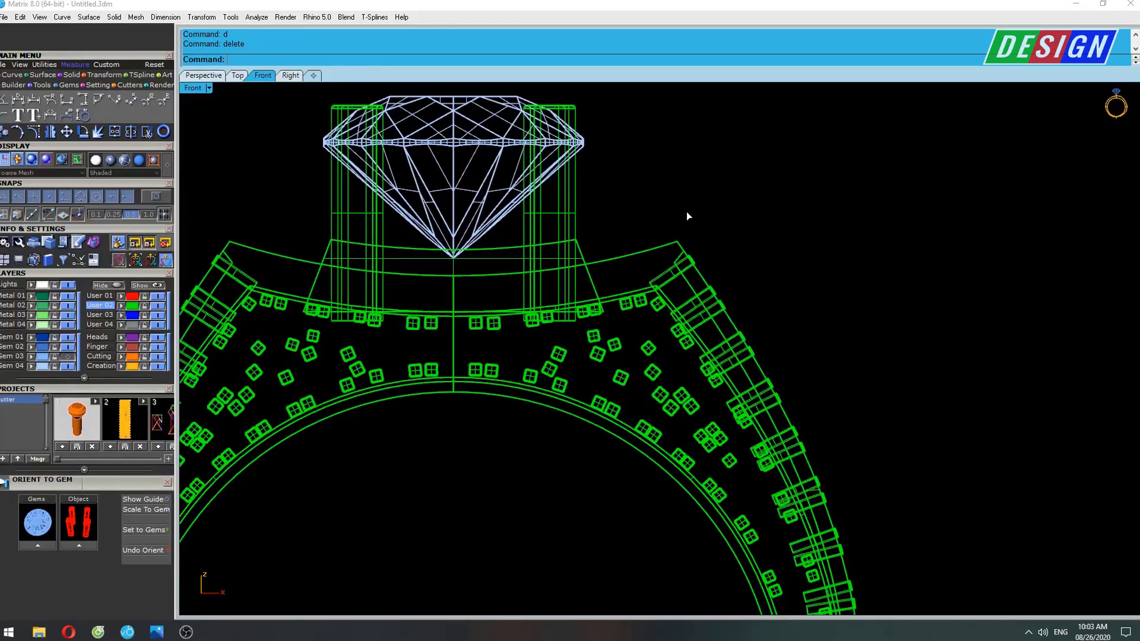
pyautogui.hotkey('ctrl', 'F4')
pyautogui.write('s')
pyautogui.press('Return')
pyautogui.scroll(-5, 653, 267)
pyautogui.moveTo(634, 249)
pyautogui.mouseDown(button='right')
pyautogui.moveTo(558, 266)
pyautogui.moveTo(503, 255)
pyautogui.mouseUp(button='right')
pyautogui.scroll(5, 556, 265)
pyautogui.scroll(-5, 495, 275)
pyautogui.scroll(6, 496, 275)
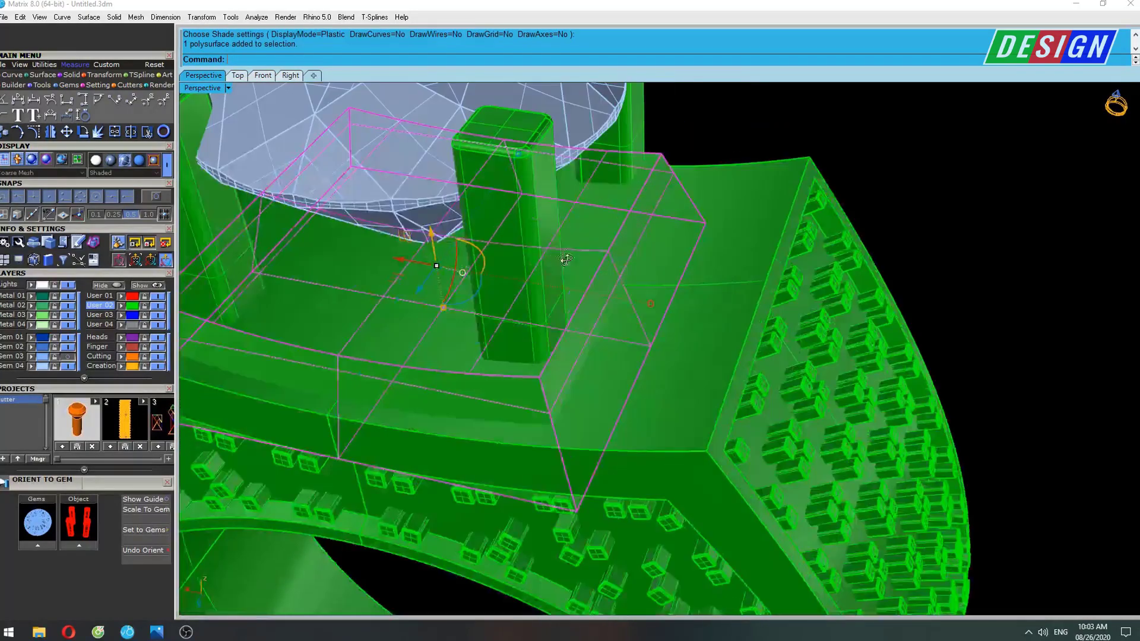
pyautogui.scroll(-3, 502, 254)
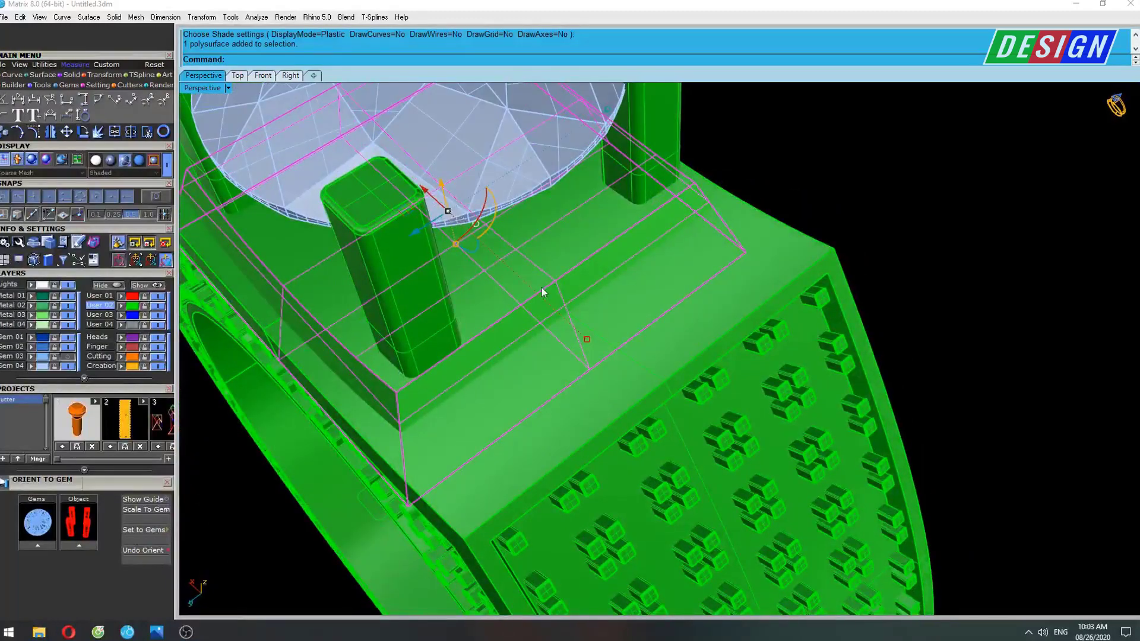
pyautogui.moveTo(542, 292)
pyautogui.mouseDown(button='right')
pyautogui.moveTo(648, 261)
pyautogui.moveTo(689, 276)
pyautogui.mouseUp(button='right')
pyautogui.press('Escape')
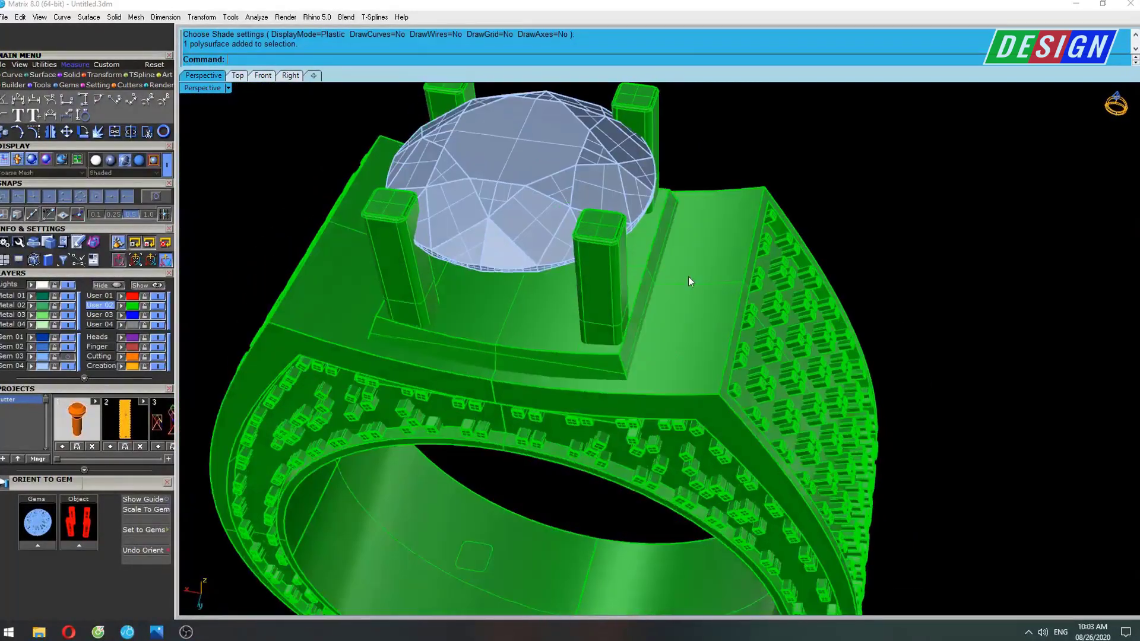
pyautogui.scroll(2, 787, 285)
pyautogui.moveTo(787, 285)
pyautogui.mouseDown(button='right')
pyautogui.moveTo(814, 267)
pyautogui.moveTo(846, 283)
pyautogui.moveTo(843, 296)
pyautogui.moveTo(810, 297)
pyautogui.moveTo(702, 262)
pyautogui.moveTo(624, 273)
pyautogui.moveTo(581, 308)
pyautogui.moveTo(522, 315)
pyautogui.moveTo(509, 339)
pyautogui.moveTo(571, 336)
pyautogui.moveTo(600, 283)
pyautogui.mouseUp(button='right')
pyautogui.hotkey('ctrl', 'F1')
# - Delete three of the four prongs, keeping only the top-right one
pyautogui.rightClick(528, 294)
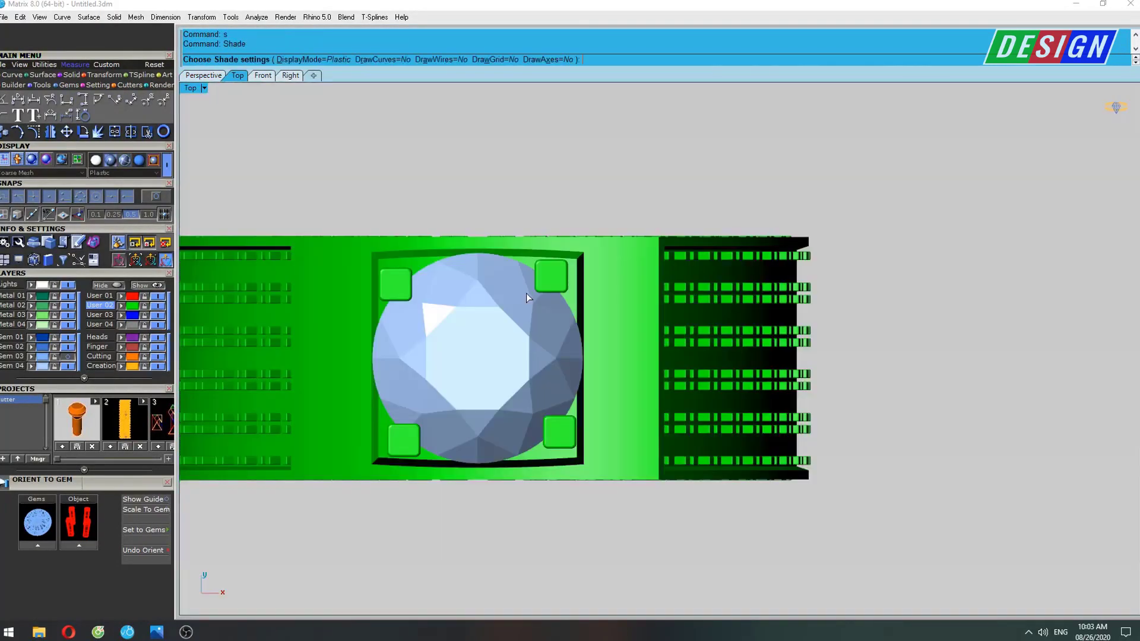
pyautogui.click(526, 290)
pyautogui.rightClick(525, 285)
pyautogui.scroll(3, 525, 282)
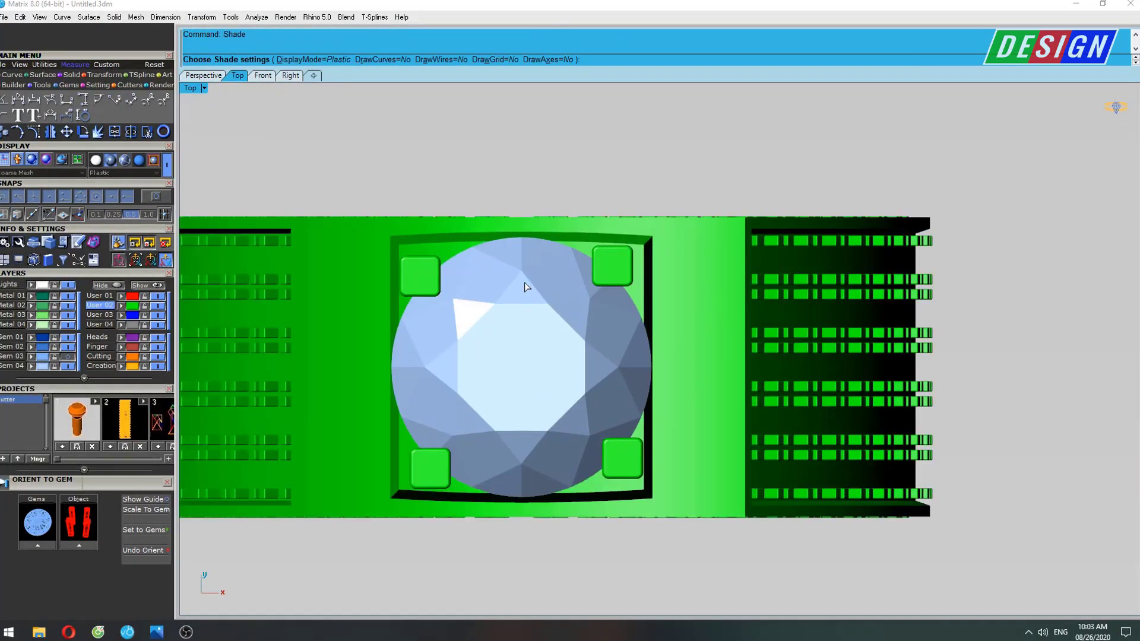
pyautogui.scroll(1, 568, 291)
pyautogui.click(488, 274)
pyautogui.click(452, 302)
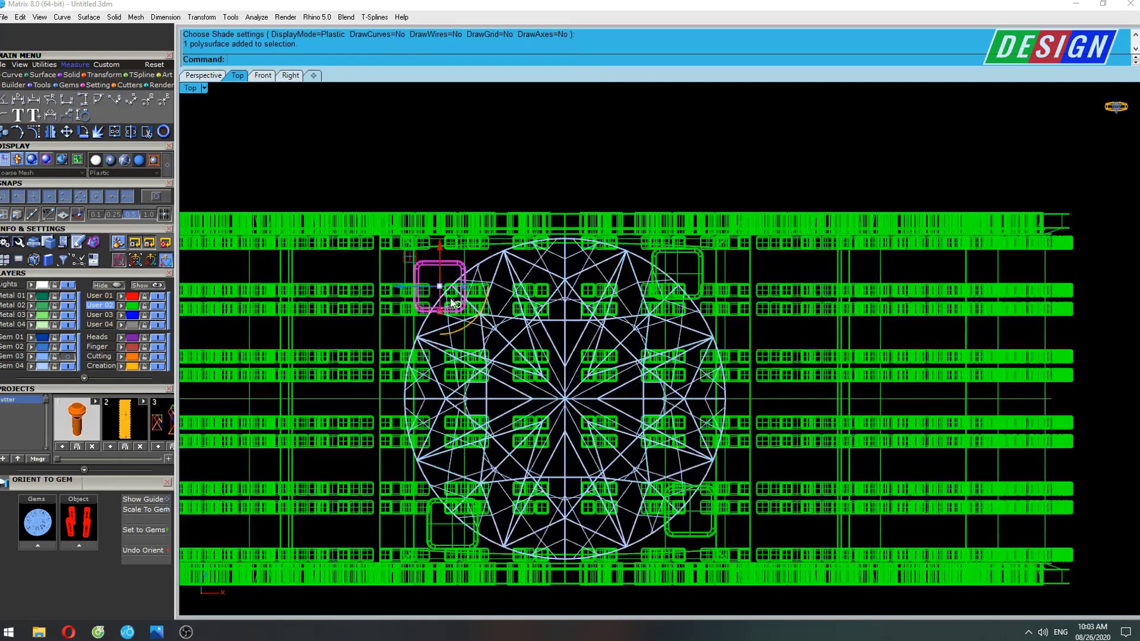
pyautogui.keyDown('shift'); pyautogui.click(427, 542); pyautogui.keyUp('shift')
pyautogui.keyDown('shift'); pyautogui.click(687, 533); pyautogui.keyUp('shift')
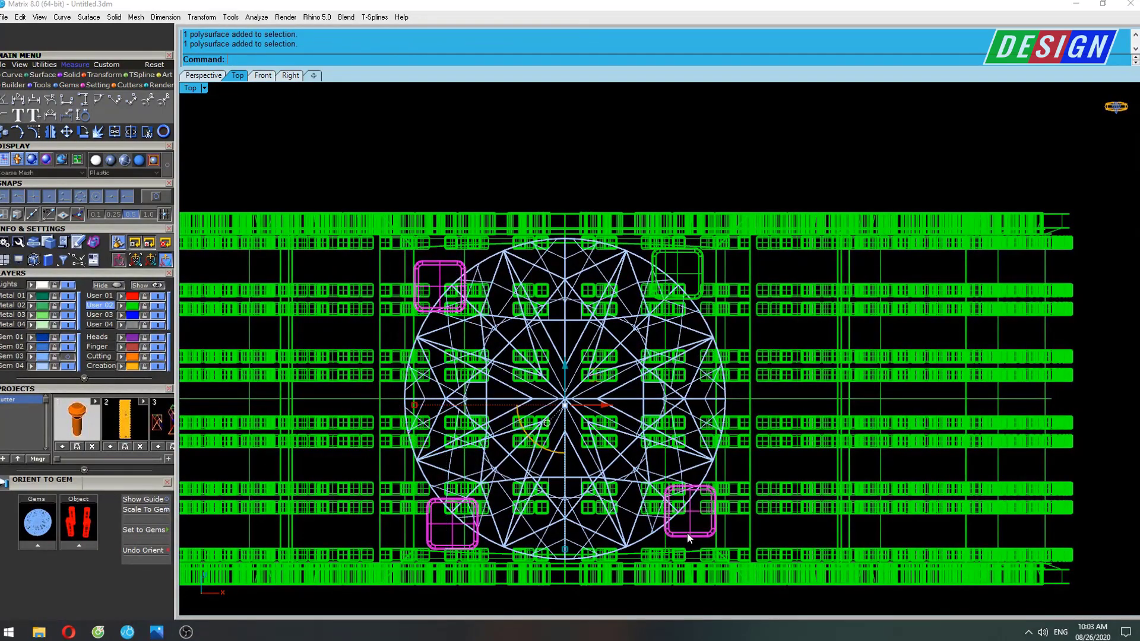
pyautogui.moveTo(728, 392); pyautogui.dragTo(693, 388, button='right')
pyautogui.write('d')
pyautogui.press('Return')
# - Try a four-fold polar array of the remaining prong, then undo it
pyautogui.click(652, 271)
pyautogui.moveTo(670, 262)
pyautogui.mouseDown(button='right')
pyautogui.moveTo(716, 268)
pyautogui.moveTo(681, 272)
pyautogui.mouseUp(button='right')
pyautogui.write('a4')
pyautogui.press('Return')
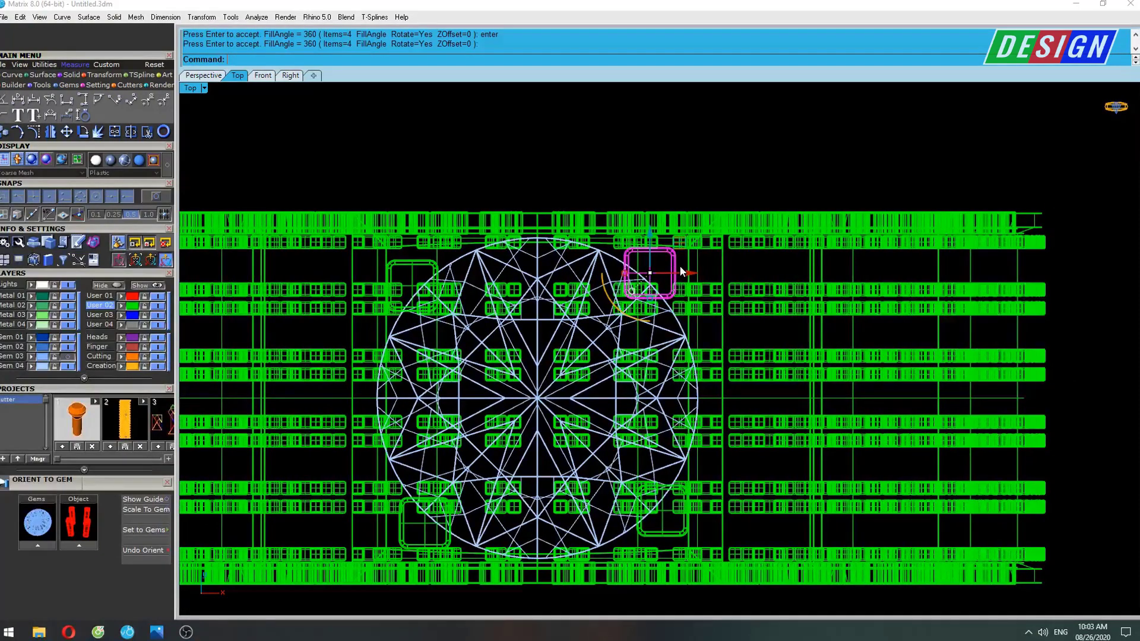
pyautogui.hotkey('ctrl', 'z')
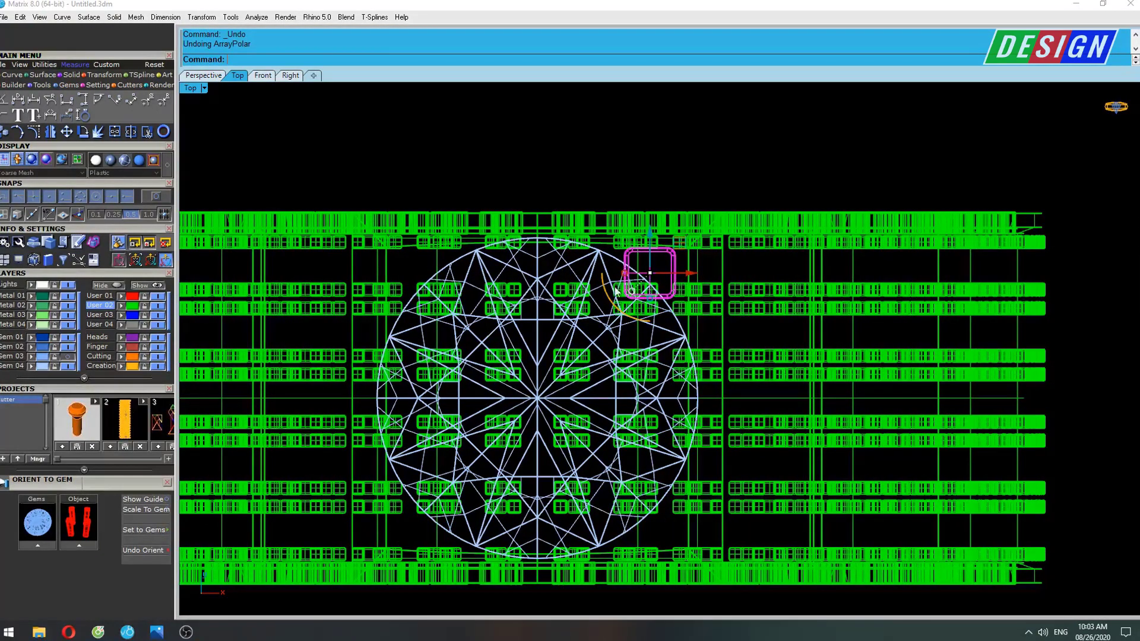
pyautogui.scroll(3, 690, 270)
pyautogui.scroll(-1, 685, 262)
pyautogui.scroll(-1, 702, 264)
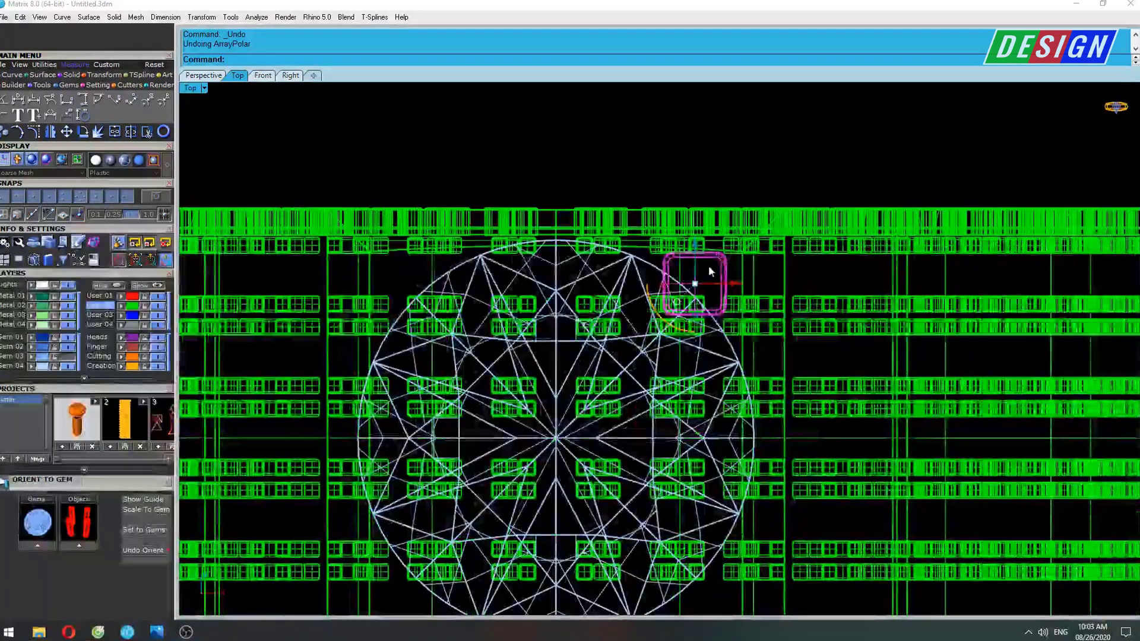
pyautogui.scroll(-2, 710, 272)
# - Mirror the top-right prong across the Y axis to create the left prong
pyautogui.write('mi')
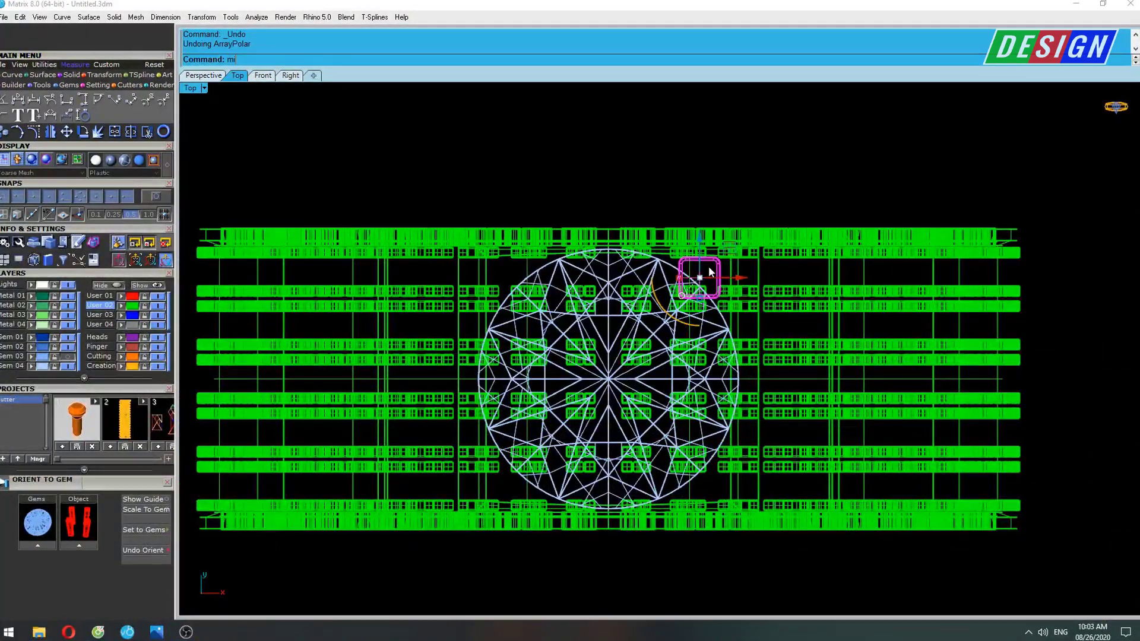
pyautogui.press('Return')
pyautogui.write('0')
pyautogui.press('Return')
pyautogui.click(610, 126)
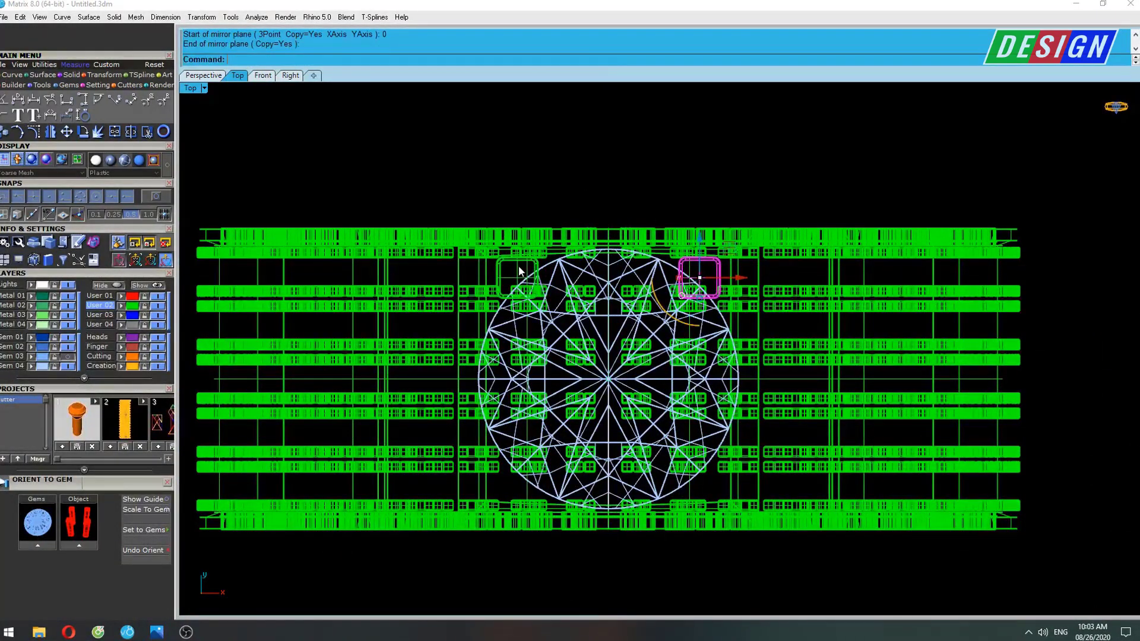
# - Mirror both top prongs across the X axis at 0 to form the bottom pair
pyautogui.keyDown('shift'); pyautogui.click(519, 271); pyautogui.keyUp('shift')
pyautogui.press('Return')
pyautogui.write('0')
pyautogui.press('Return')
pyautogui.write('0')
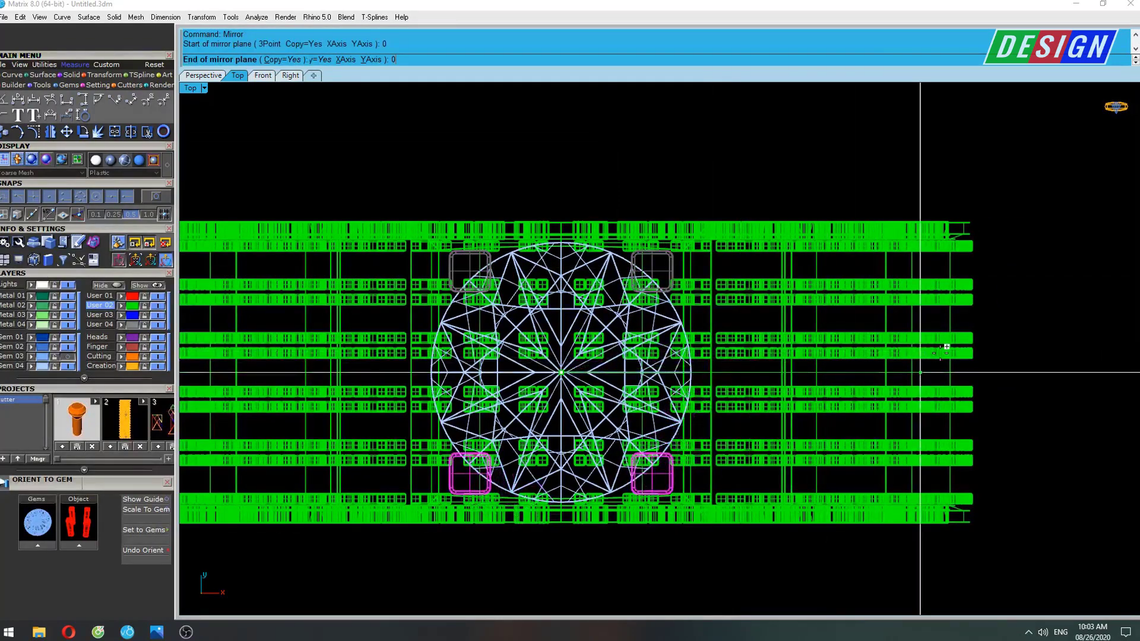
pyautogui.press('Return')
# - Shade the ring and orbit the perspective view to check the four prongs
pyautogui.write('s')
pyautogui.press('Return')
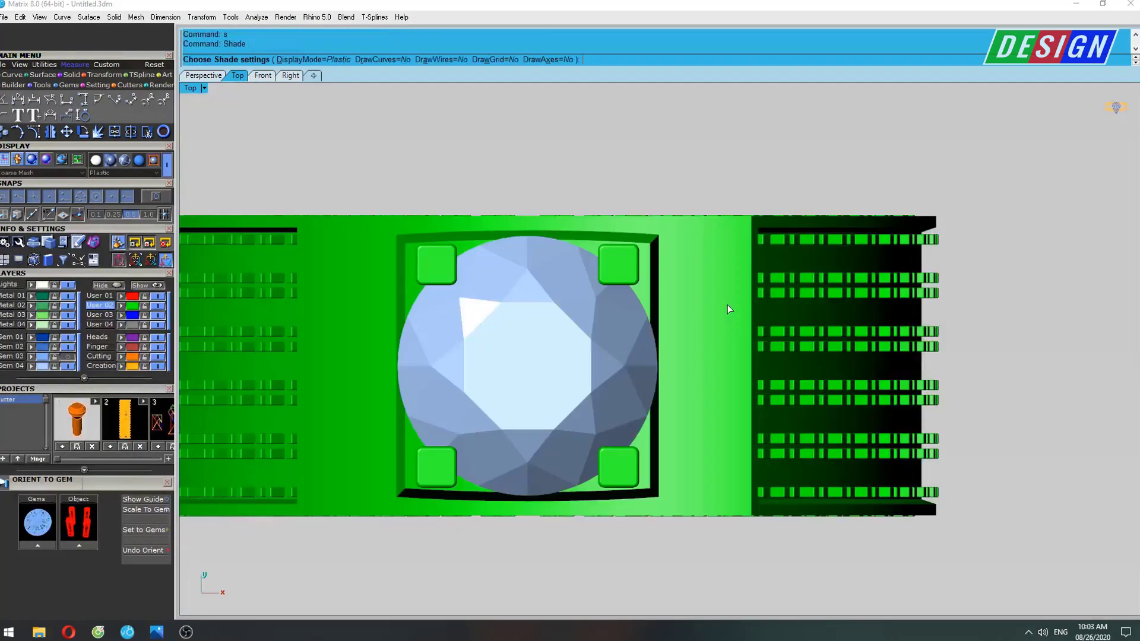
pyautogui.hotkey('ctrl', 'Tab')
pyautogui.moveTo(707, 304)
pyautogui.mouseDown(button='right')
pyautogui.moveTo(776, 200)
pyautogui.moveTo(743, 279)
pyautogui.moveTo(683, 309)
pyautogui.moveTo(759, 236)
pyautogui.moveTo(746, 291)
pyautogui.moveTo(603, 232)
pyautogui.mouseUp(button='right')
pyautogui.press('Return')
pyautogui.moveTo(682, 323)
pyautogui.mouseDown(button='right')
pyautogui.moveTo(656, 283)
pyautogui.moveTo(671, 322)
pyautogui.mouseUp(button='right')
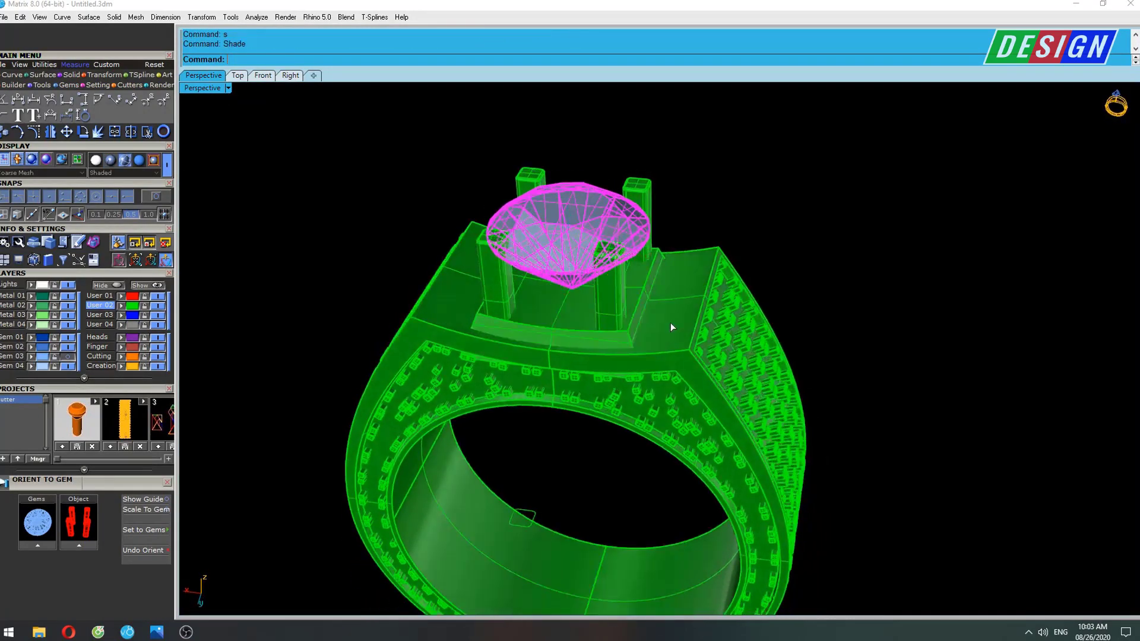
pyautogui.press('Return')
pyautogui.moveTo(694, 367)
pyautogui.mouseDown(button='right')
pyautogui.moveTo(582, 339)
pyautogui.moveTo(654, 323)
pyautogui.moveTo(710, 244)
pyautogui.moveTo(713, 217)
pyautogui.moveTo(724, 298)
pyautogui.moveTo(694, 377)
pyautogui.moveTo(651, 348)
pyautogui.moveTo(489, 306)
pyautogui.moveTo(515, 317)
pyautogui.mouseUp(button='right')
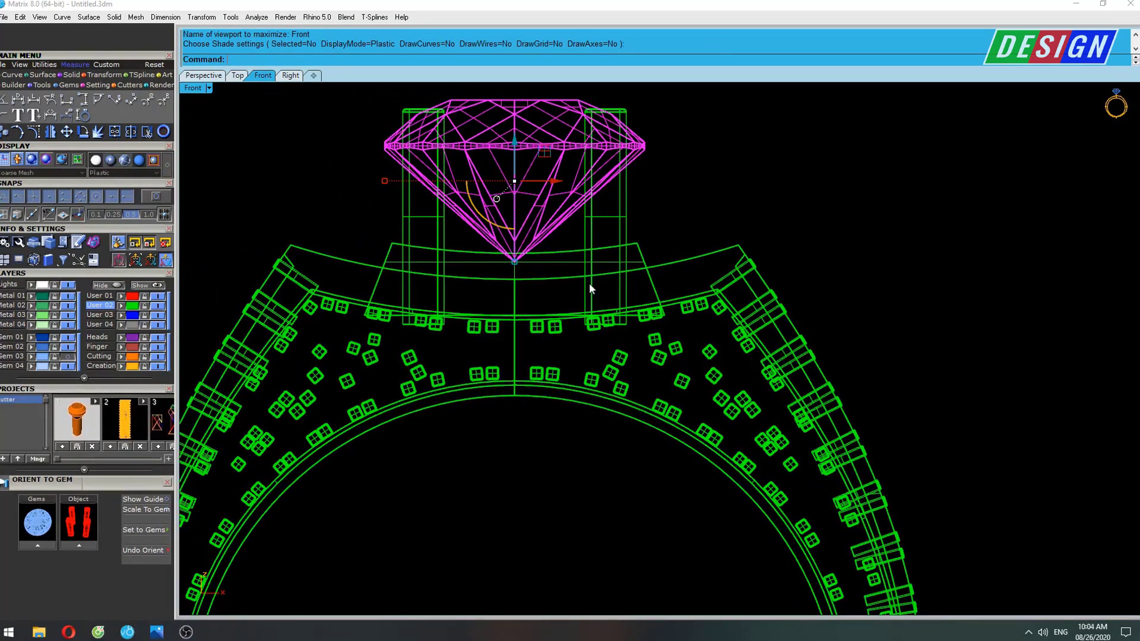
# - Isolate the cutting curve, restore the hidden parts, and lower the curve onto the ring top
pyautogui.write('ss')
pyautogui.press('Return')
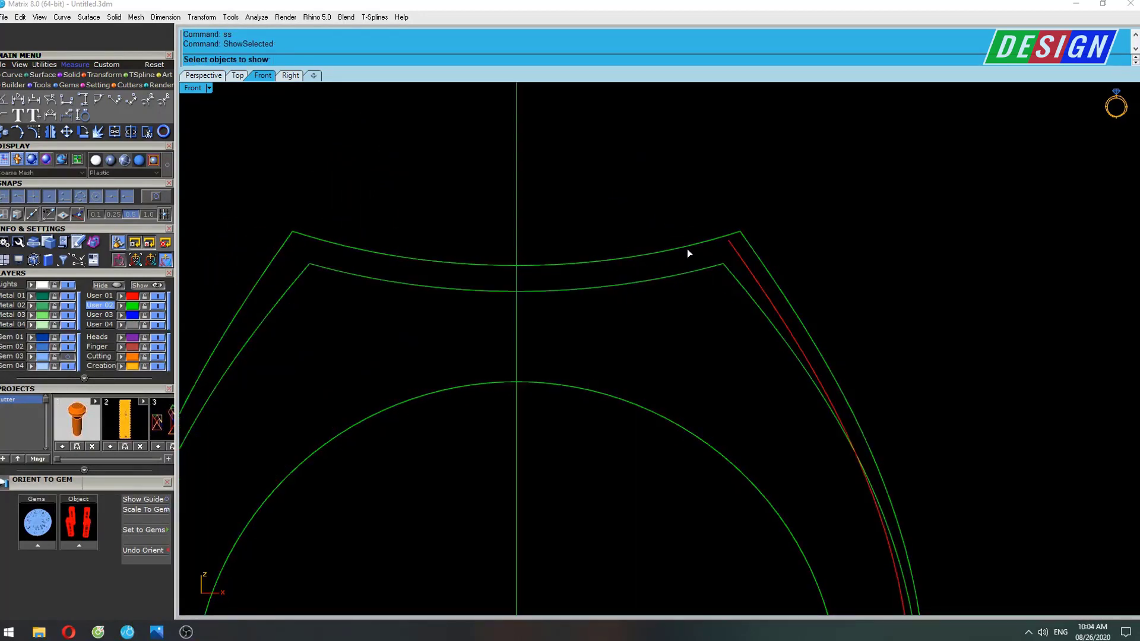
pyautogui.click(700, 244)
pyautogui.click(772, 274)
pyautogui.press('Return')
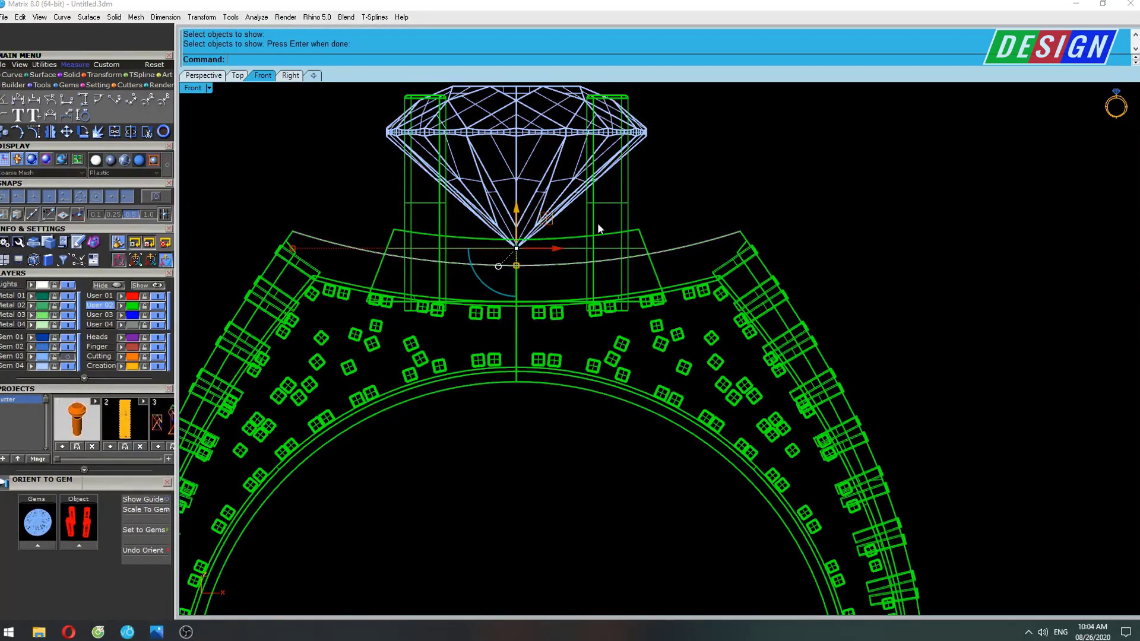
pyautogui.moveTo(515, 217); pyautogui.dragTo(515, 233)
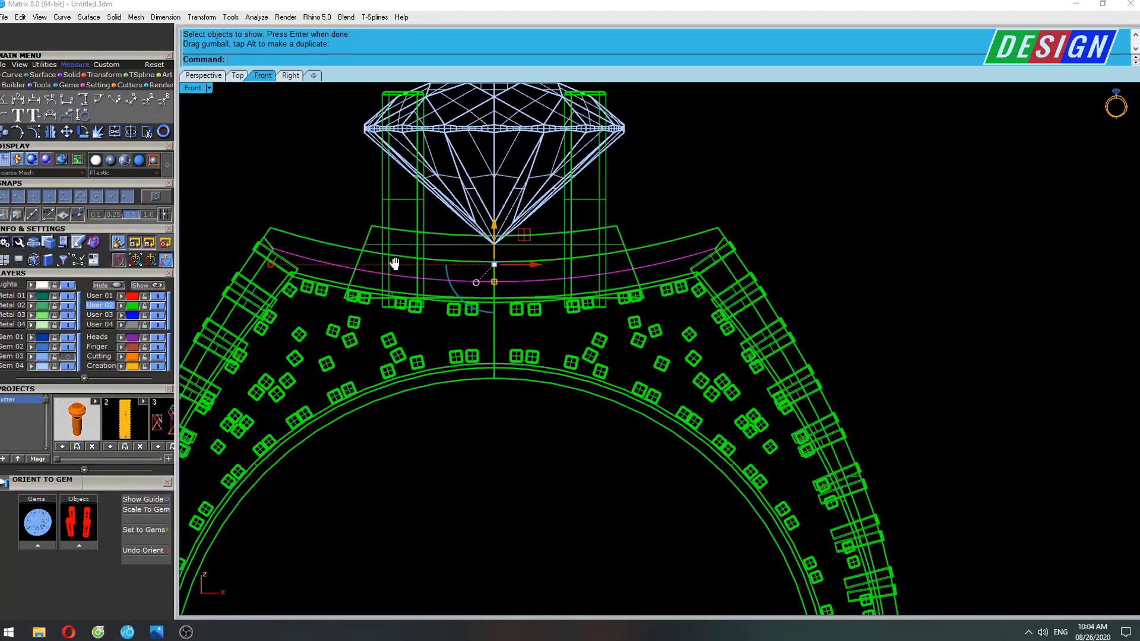
pyautogui.moveTo(420, 274); pyautogui.dragTo(393, 268, button='right')
# - WireCut through the ring top along the lowered curve
pyautogui.write('w')
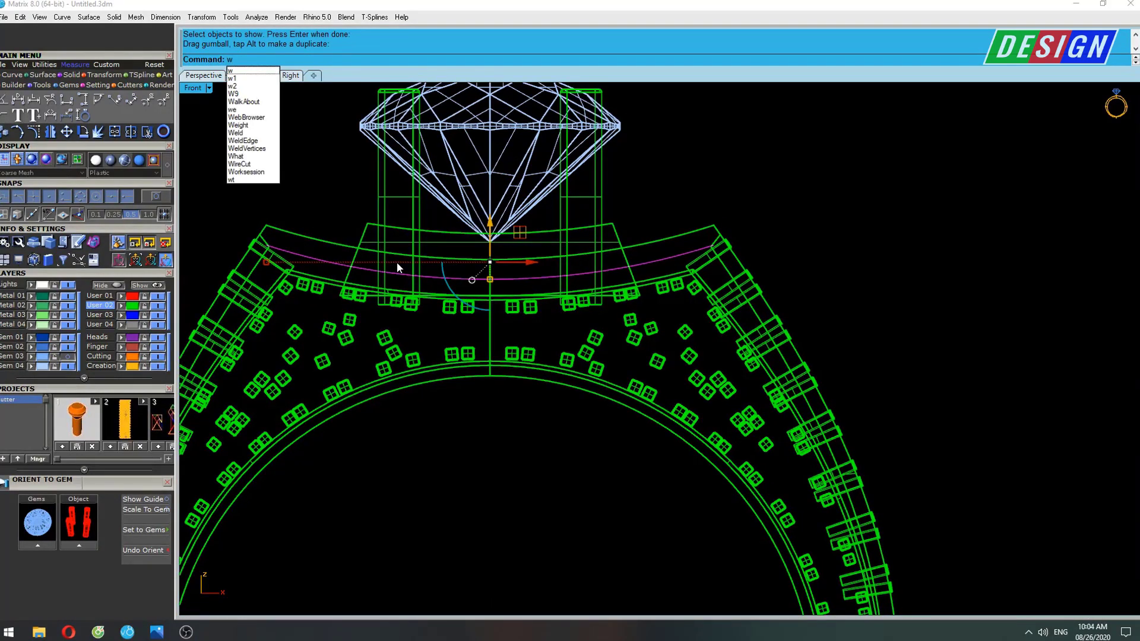
pyautogui.press('Return')
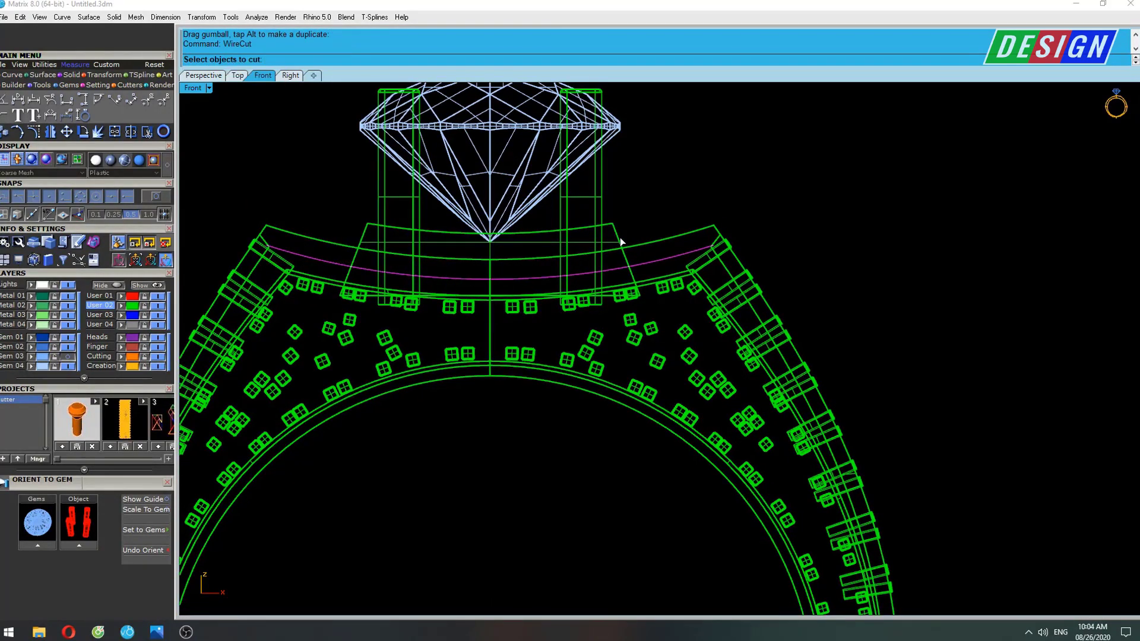
pyautogui.click(619, 236)
pyautogui.press('Return')
pyautogui.press('Return')
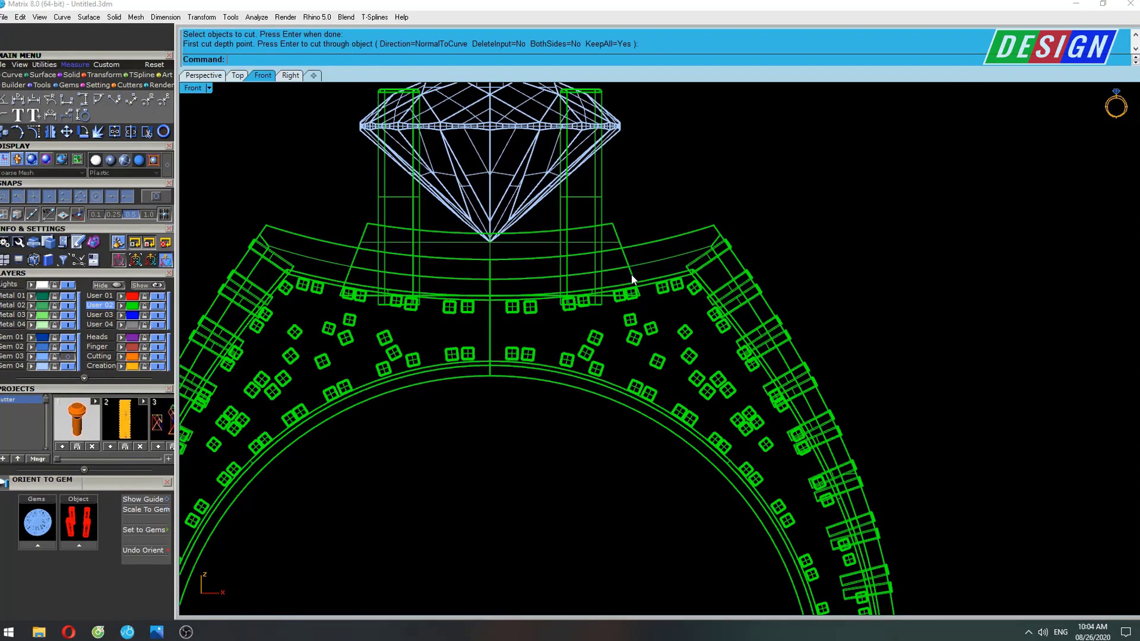
pyautogui.hotkey('ctrl', 'F4')
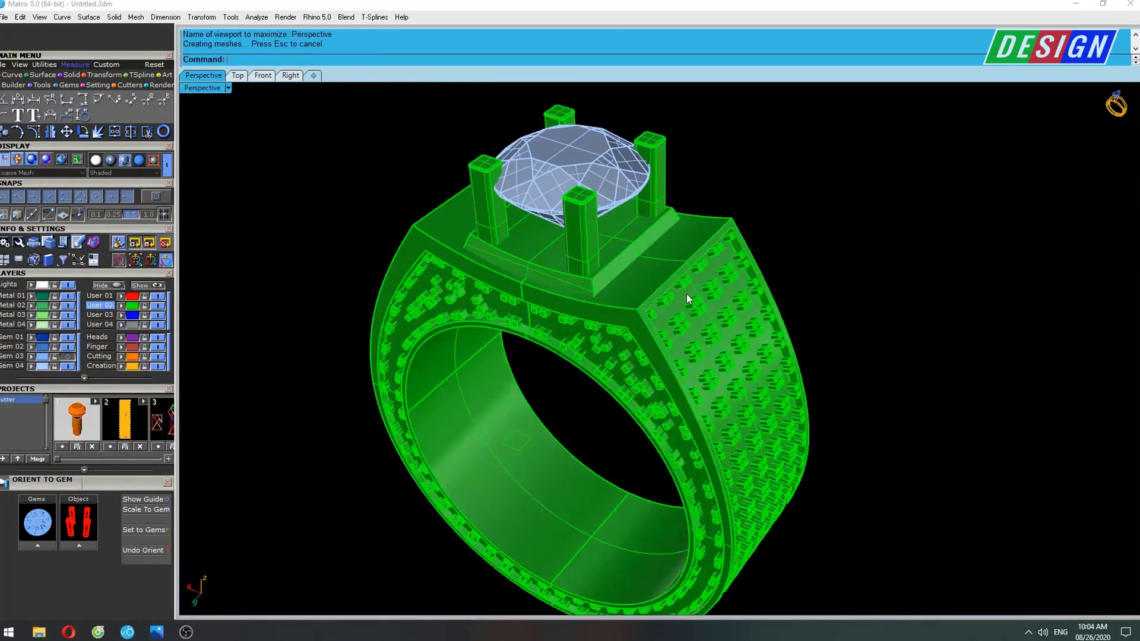
pyautogui.hotkey('ctrl', 'alt', 's')
pyautogui.scroll(-3, 656, 308)
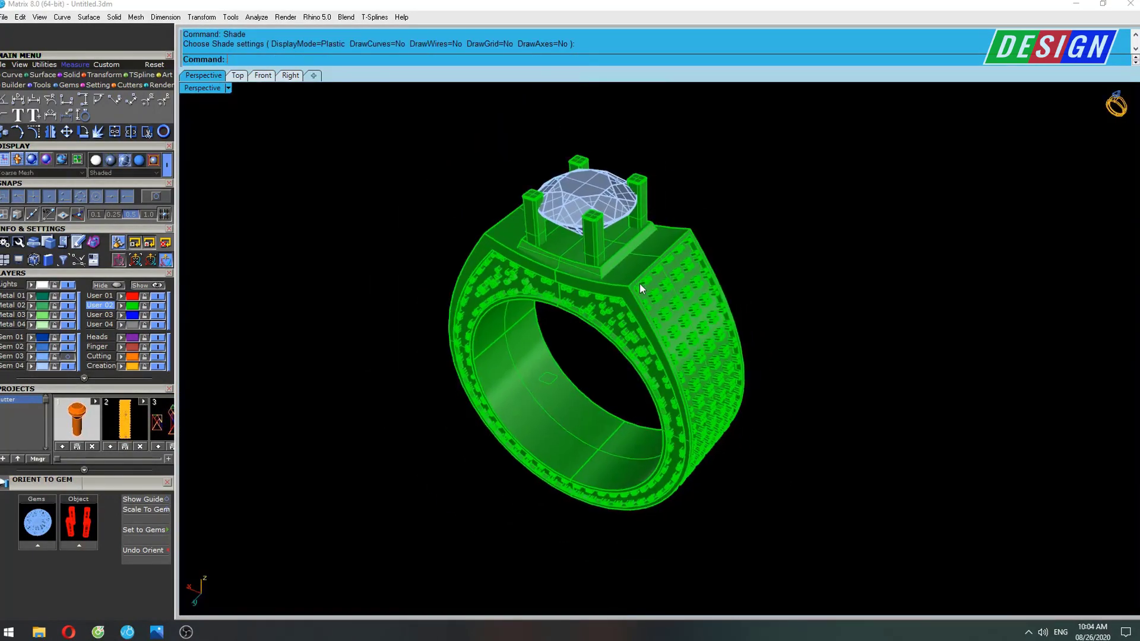
# - Select the leftover curve inside the ring with SelCrv and delete it
pyautogui.write('se')
pyautogui.press('Return')
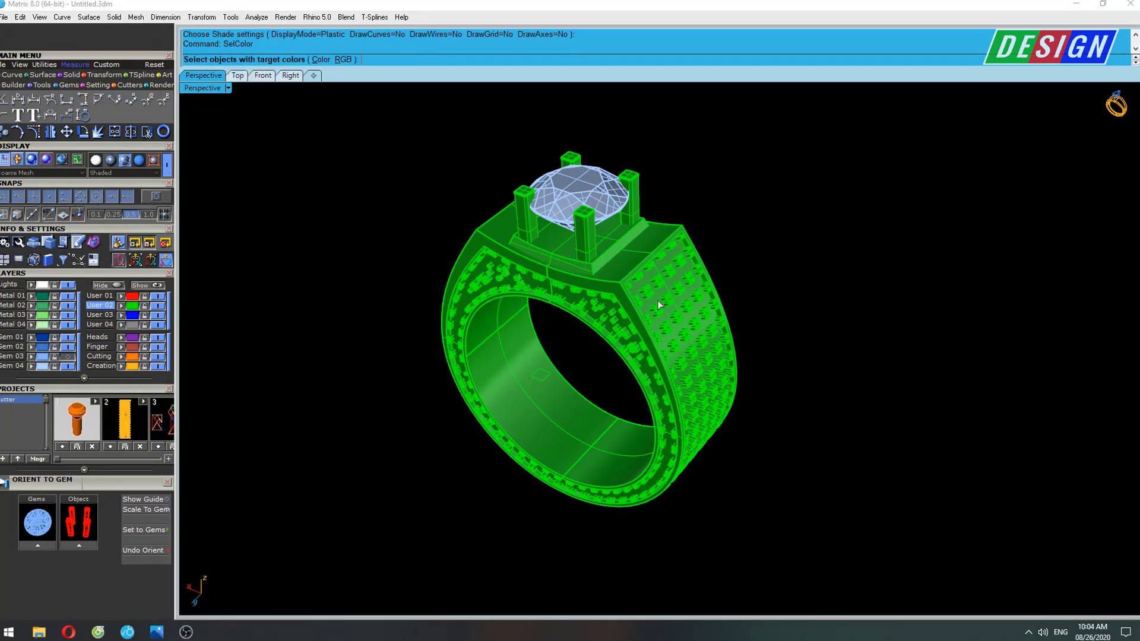
pyautogui.click(669, 316)
pyautogui.moveTo(677, 321); pyautogui.dragTo(689, 326, button='right')
pyautogui.write('se')
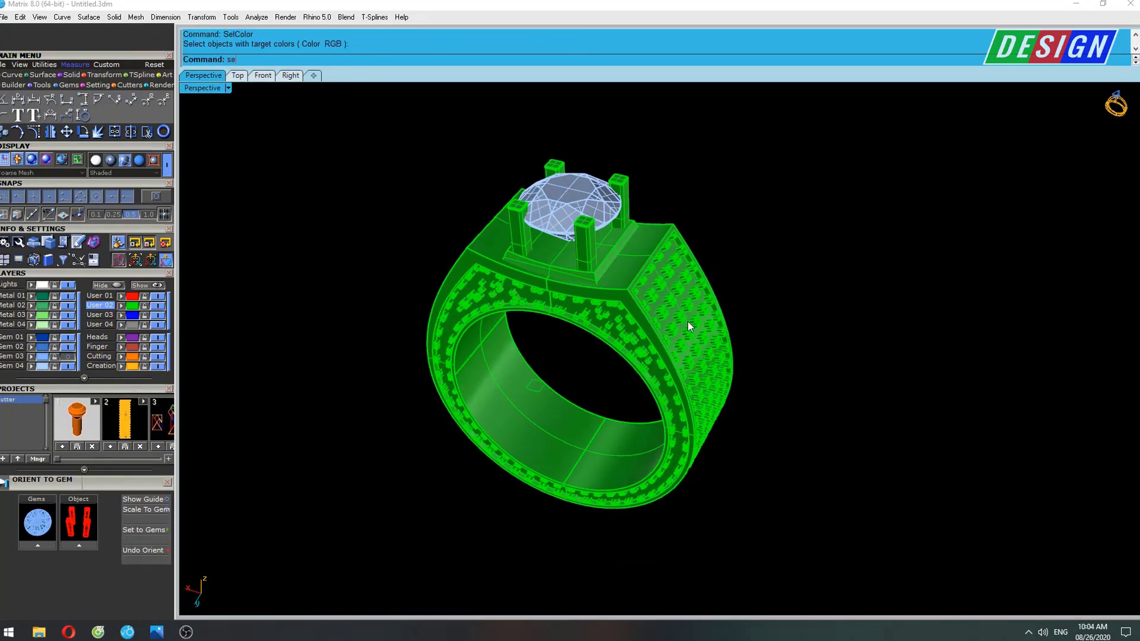
pyautogui.write('lc')
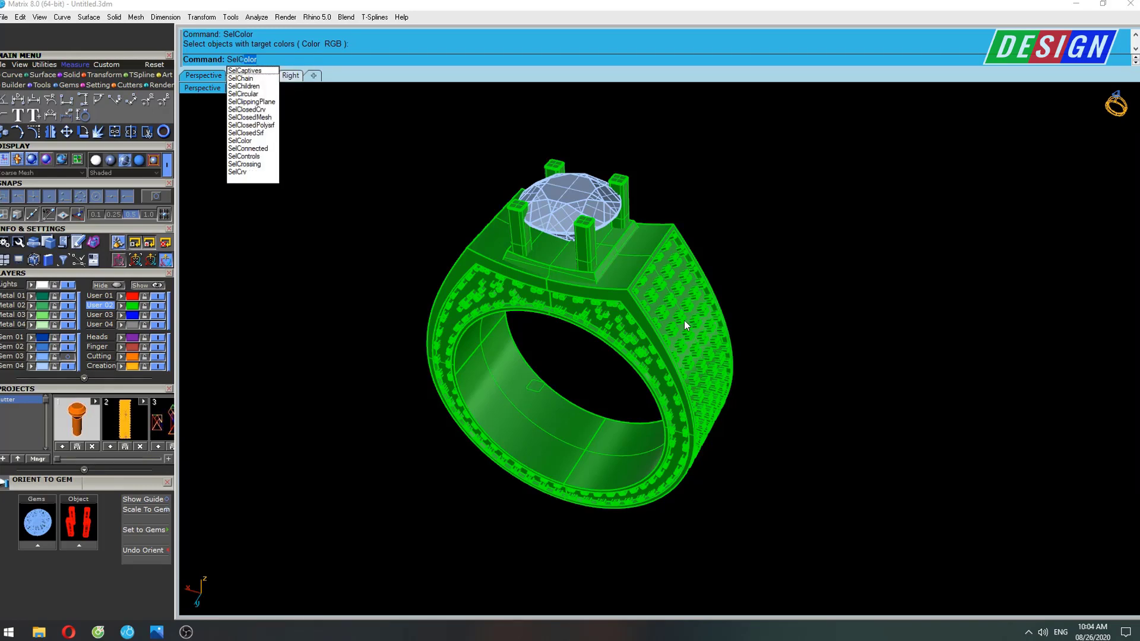
pyautogui.click(253, 173)
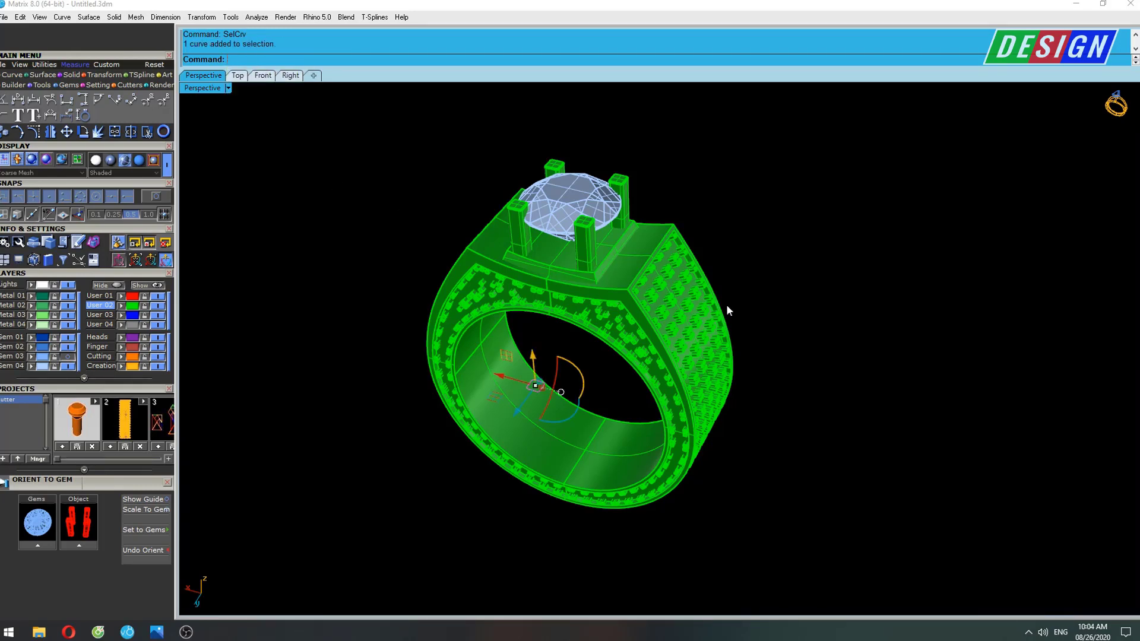
pyautogui.moveTo(725, 304); pyautogui.dragTo(669, 298, button='right')
pyautogui.write('d')
pyautogui.press('Return')
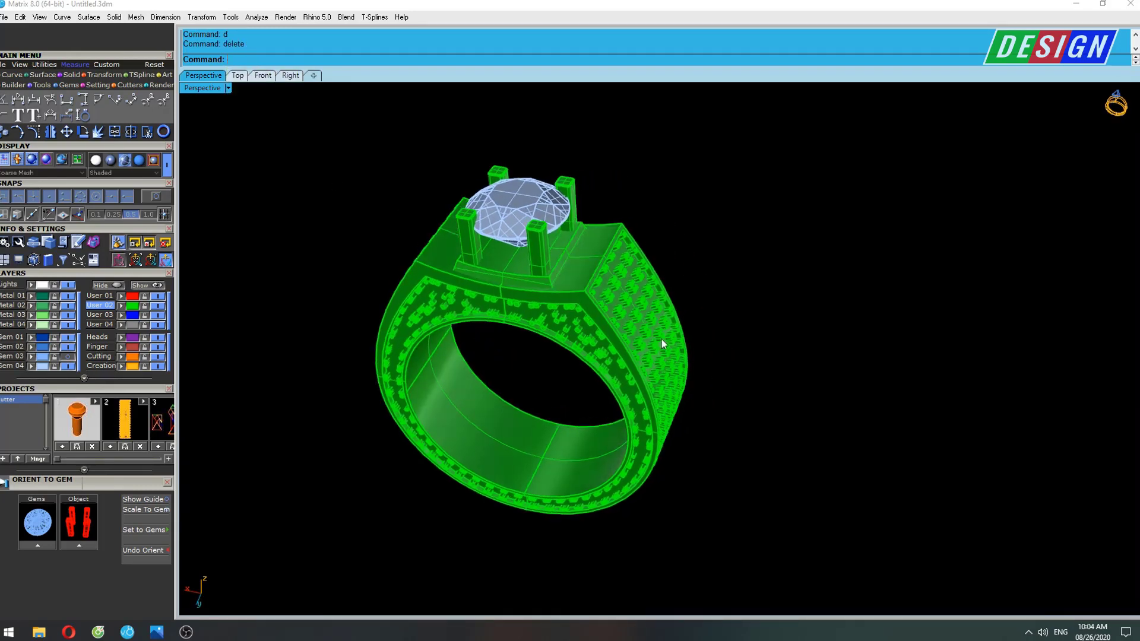
# - Shade the ring and orbit to review the centre stone, prongs and pavé sides
pyautogui.write('s')
pyautogui.press('Return')
pyautogui.moveTo(640, 340)
pyautogui.mouseDown(button='right')
pyautogui.moveTo(614, 304)
pyautogui.moveTo(624, 360)
pyautogui.mouseUp(button='right')
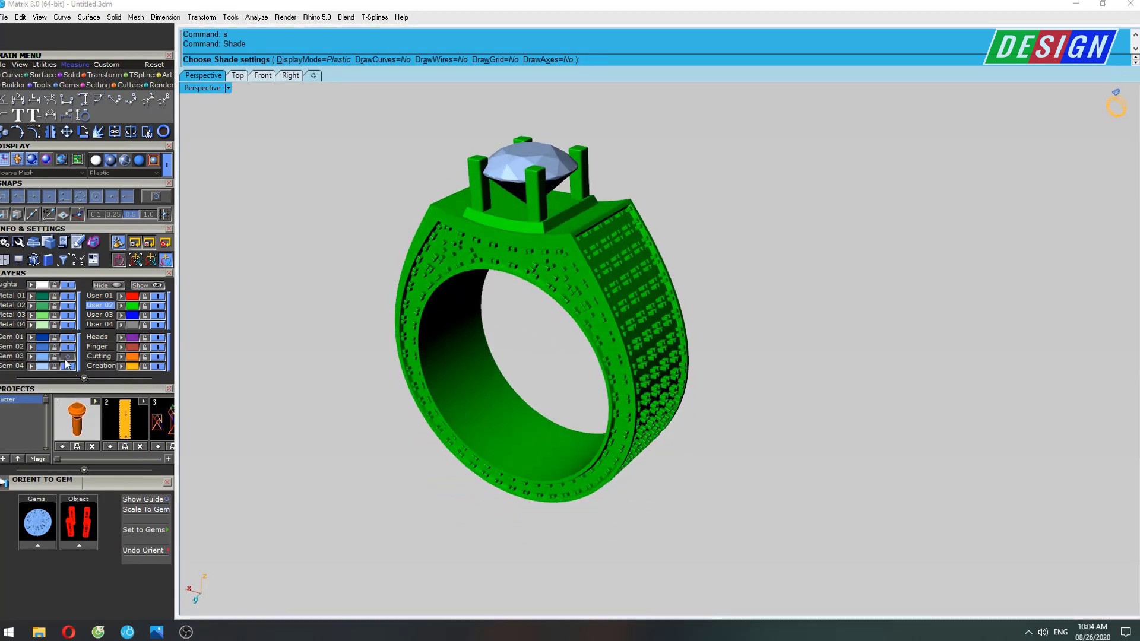
pyautogui.moveTo(546, 389)
pyautogui.mouseDown(button='right')
pyautogui.moveTo(633, 386)
pyautogui.moveTo(659, 415)
pyautogui.moveTo(651, 396)
pyautogui.mouseUp(button='right')
pyautogui.moveTo(567, 283); pyautogui.dragTo(604, 267, button='right')
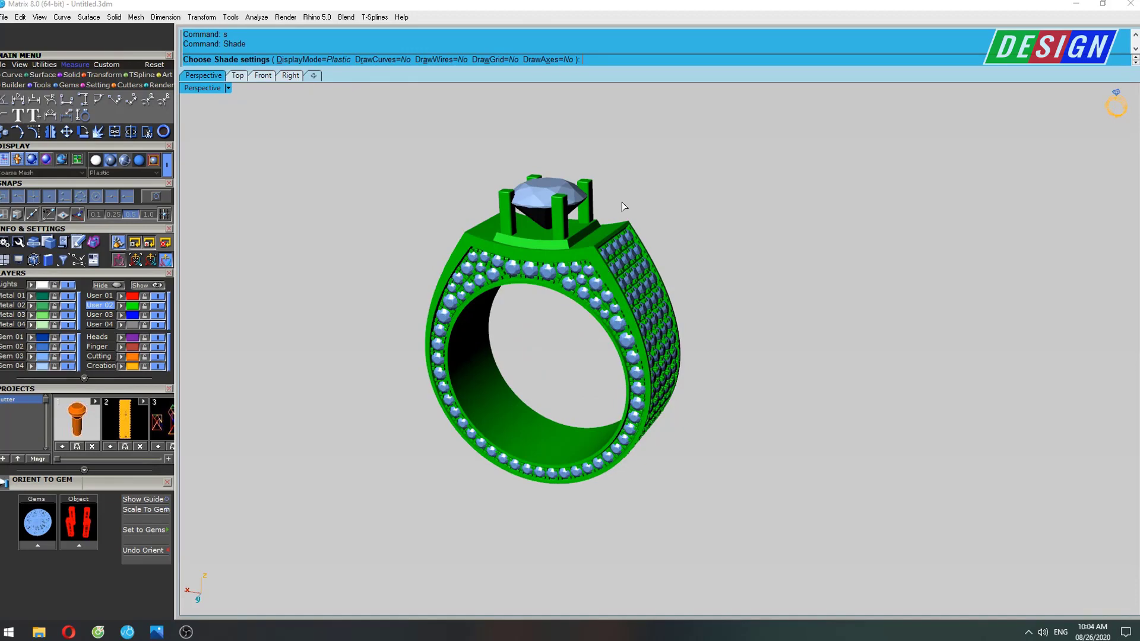
pyautogui.moveTo(662, 371)
pyautogui.mouseDown(button='right')
pyautogui.moveTo(706, 216)
pyautogui.moveTo(672, 450)
pyautogui.moveTo(701, 191)
pyautogui.moveTo(693, 303)
pyautogui.mouseUp(button='right')
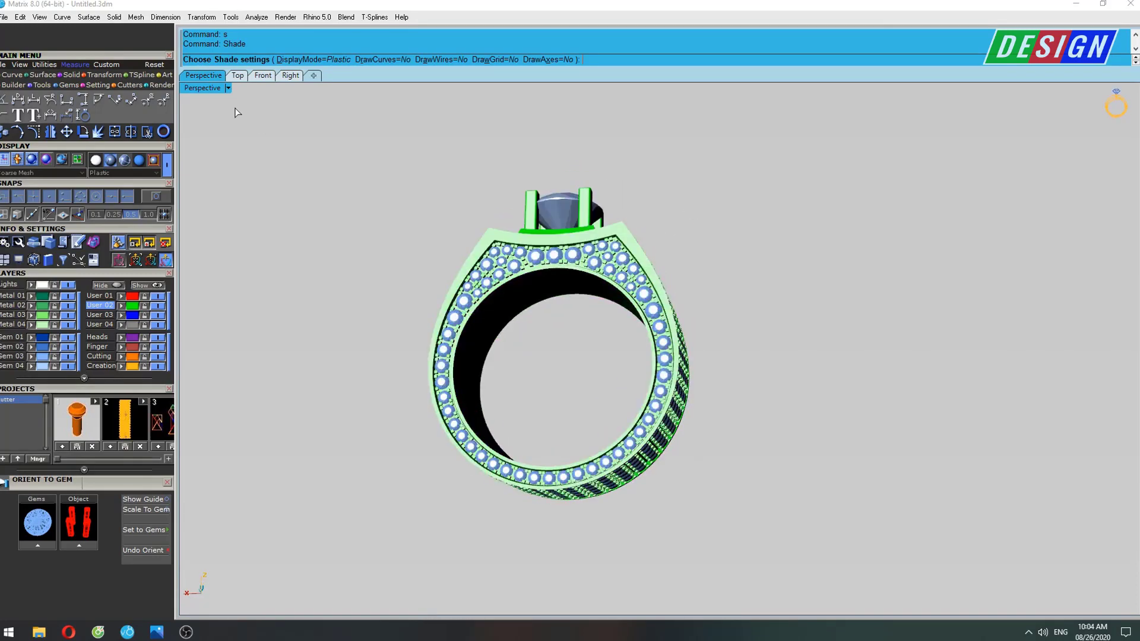
pyautogui.moveTo(611, 296); pyautogui.dragTo(612, 386, button='right')
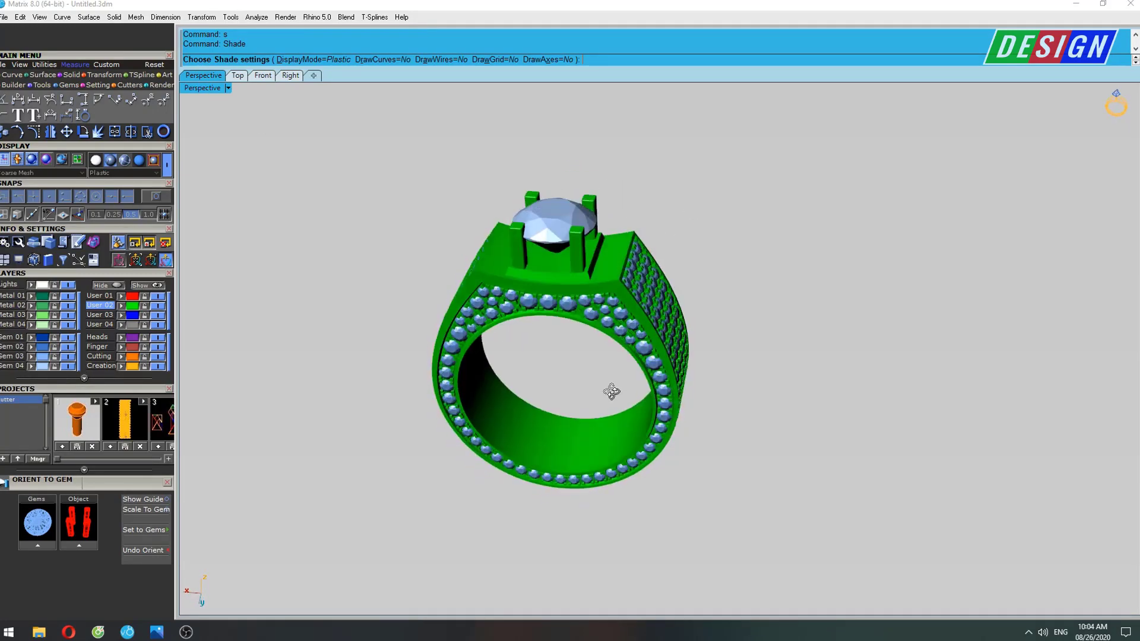
pyautogui.doubleClick(203, 89)
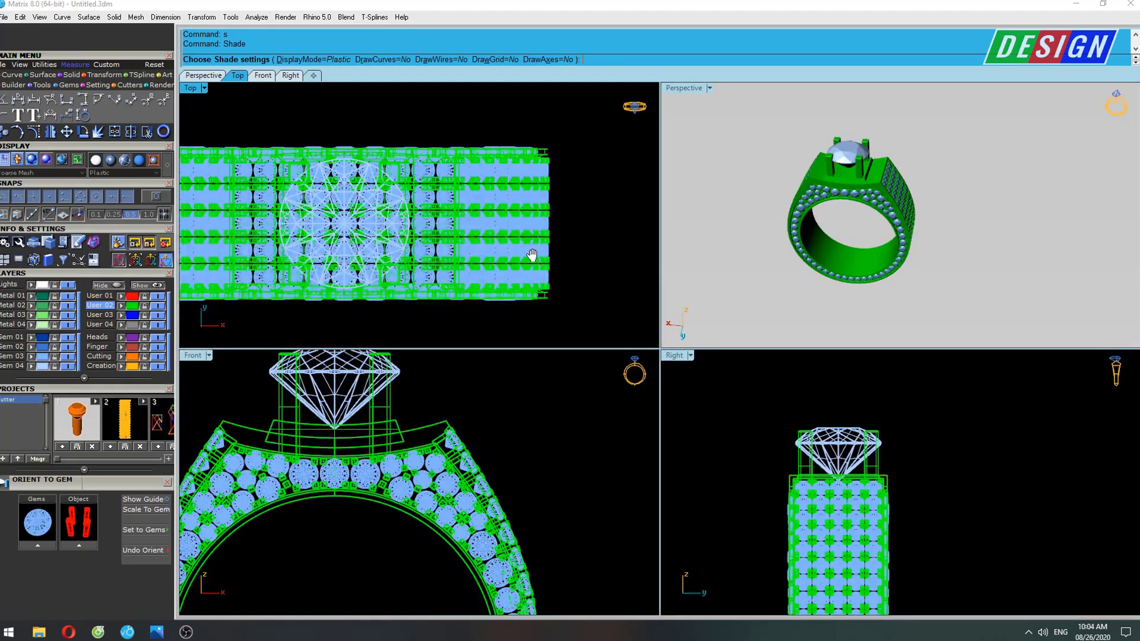
pyautogui.scroll(-2, 541, 252)
pyautogui.scroll(-2, 529, 246)
pyautogui.click(482, 421)
pyautogui.scroll(-3, 482, 421)
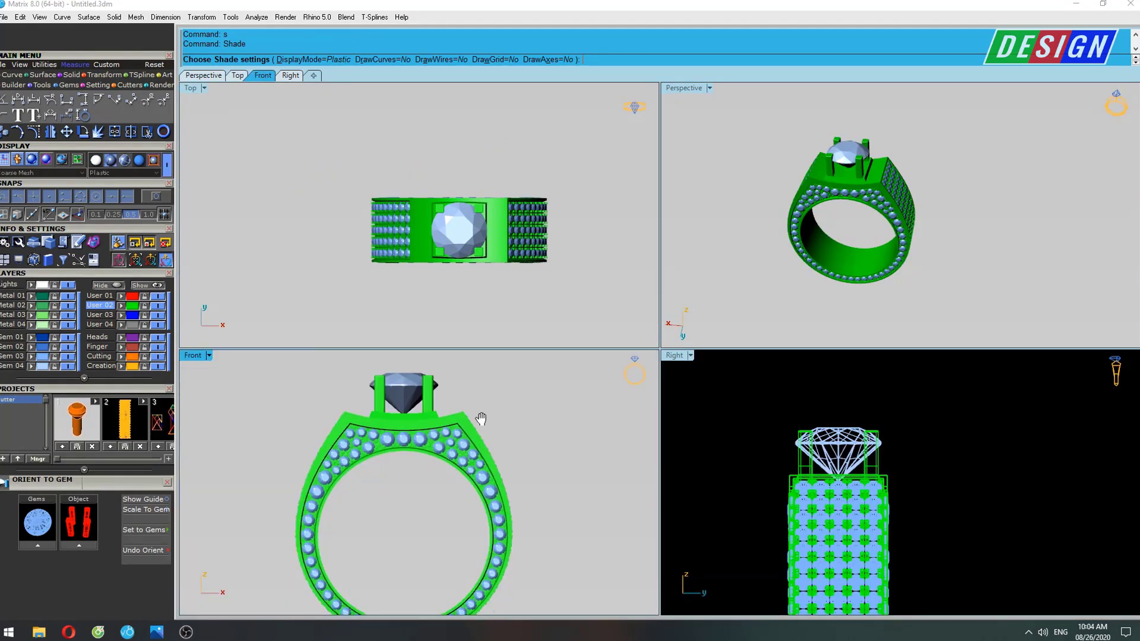
pyautogui.scroll(-1, 482, 421)
pyautogui.click(853, 457)
pyautogui.scroll(-3, 853, 457)
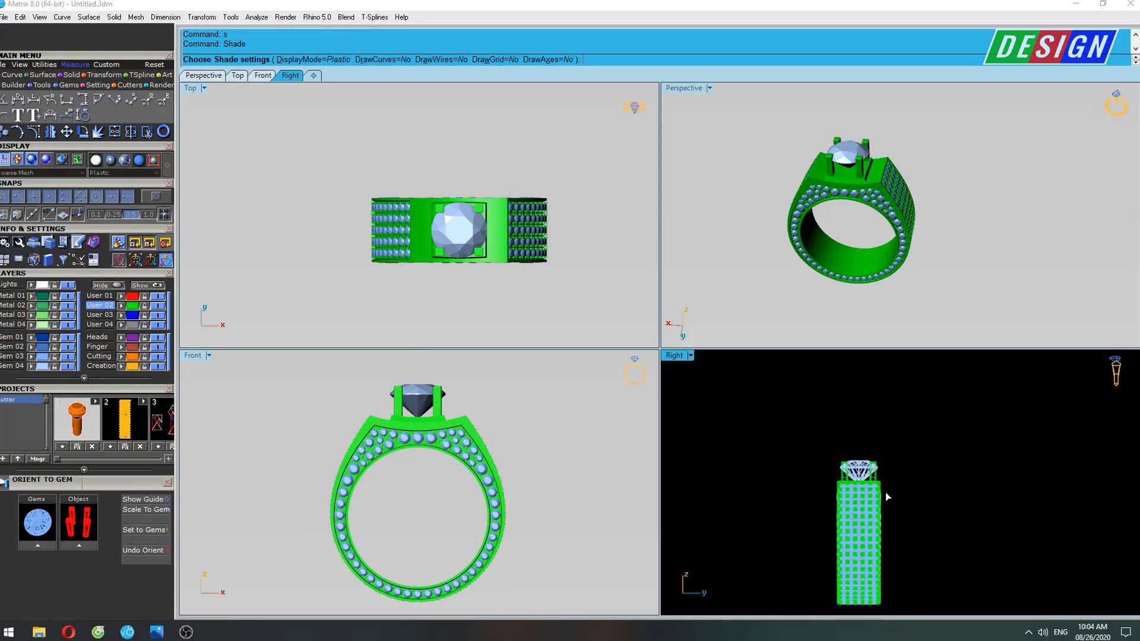
pyautogui.moveTo(888, 250); pyautogui.dragTo(856, 218, button='right')
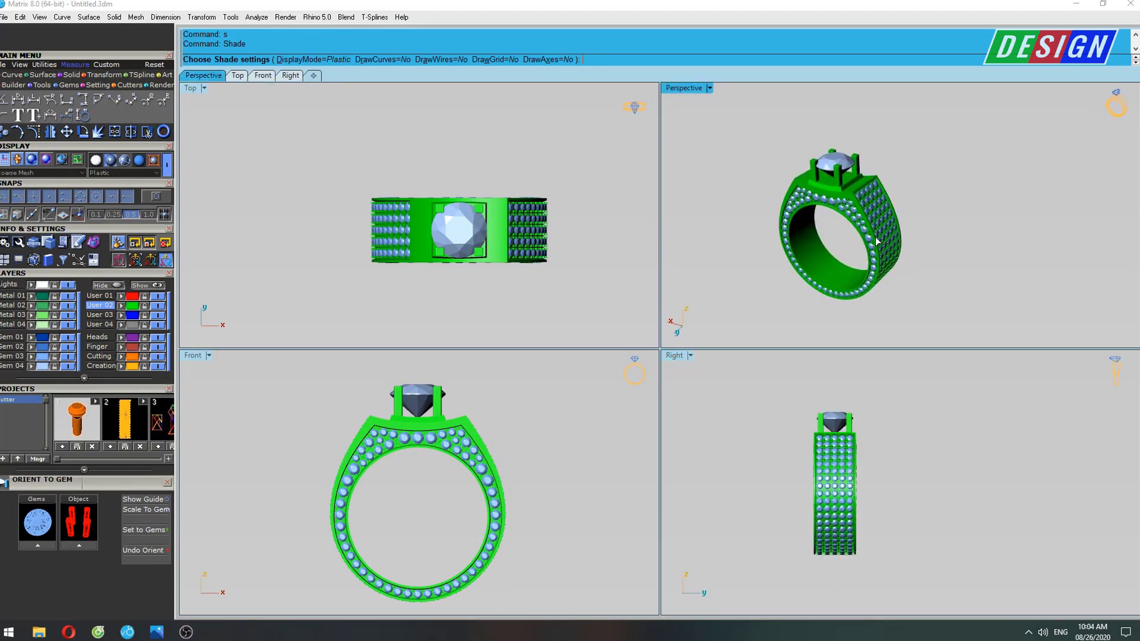
pyautogui.doubleClick(684, 88)
pyautogui.moveTo(630, 306); pyautogui.dragTo(605, 310, button='right')
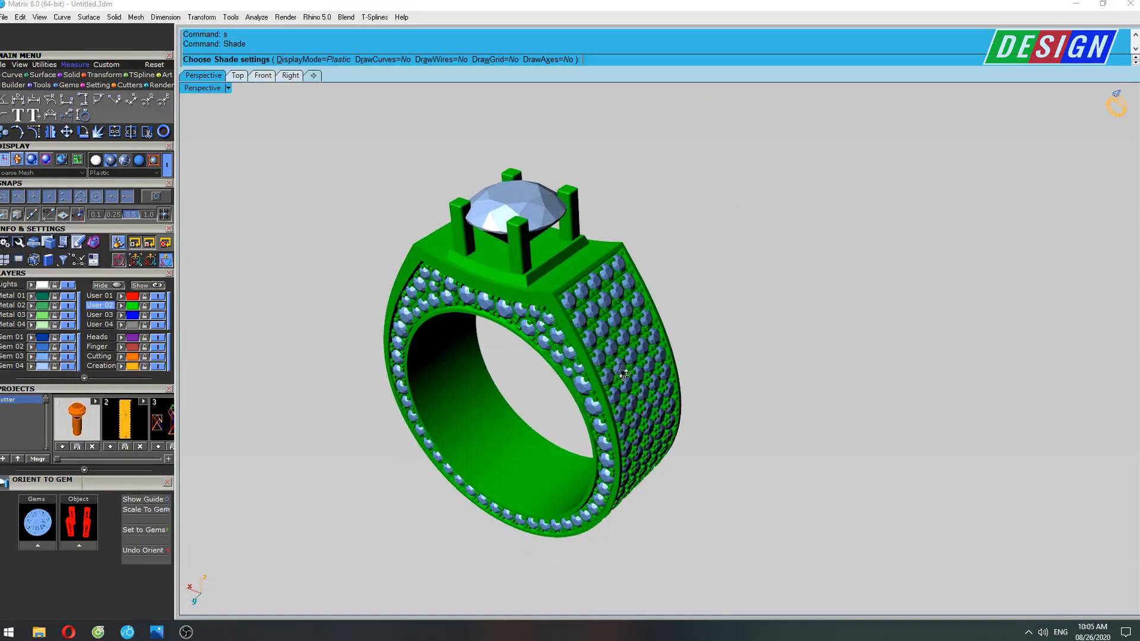
pyautogui.moveTo(623, 373); pyautogui.dragTo(622, 393, button='right')
pyautogui.scroll(5, 622, 393)
pyautogui.moveTo(580, 329)
pyautogui.mouseDown(button='right')
pyautogui.moveTo(640, 257)
pyautogui.moveTo(677, 304)
pyautogui.moveTo(744, 292)
pyautogui.mouseUp(button='right')
pyautogui.scroll(-5, 640, 258)
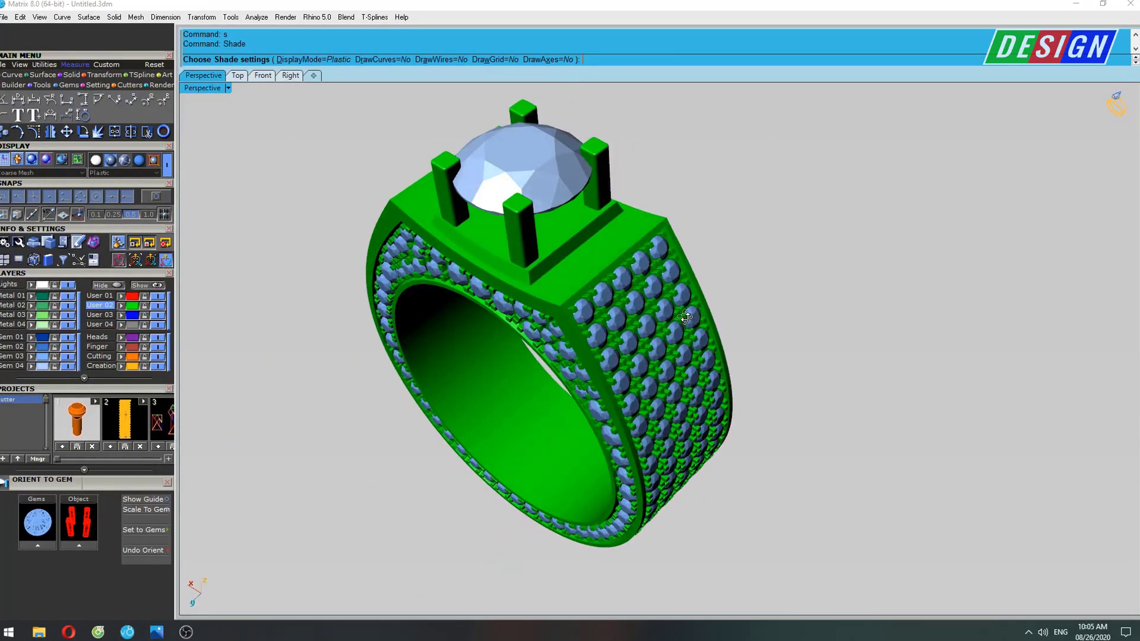
# - Select the centre diamond and place a gem cutter on it from the Gem Cutter panel
pyautogui.press('Escape')
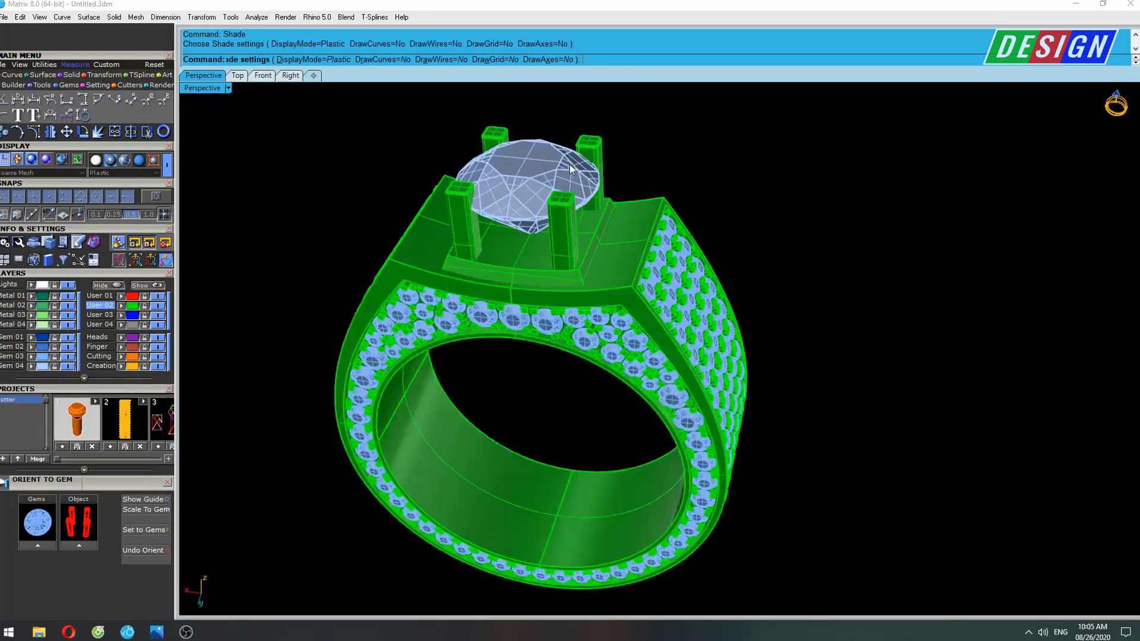
pyautogui.click(553, 178)
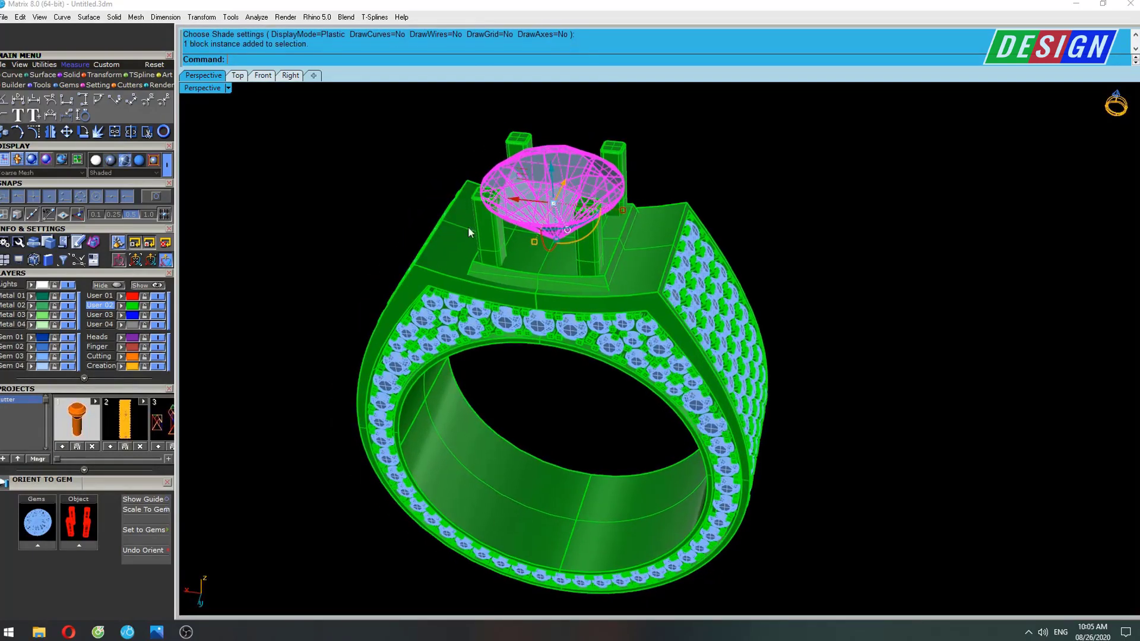
pyautogui.click(129, 85)
pyautogui.click(4, 99)
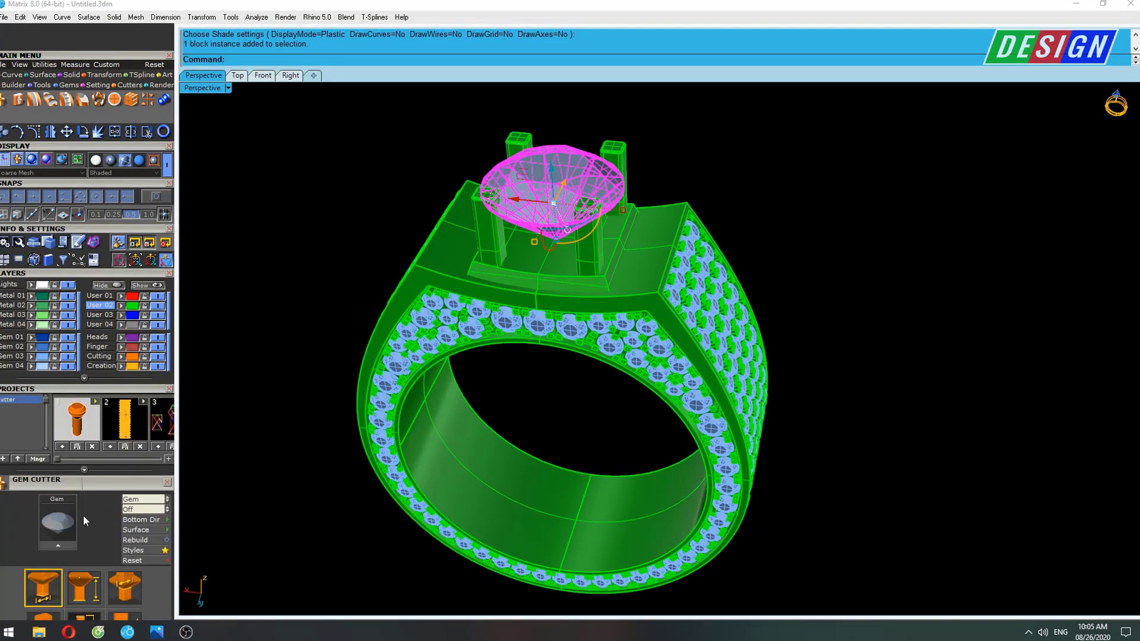
pyautogui.click(55, 544)
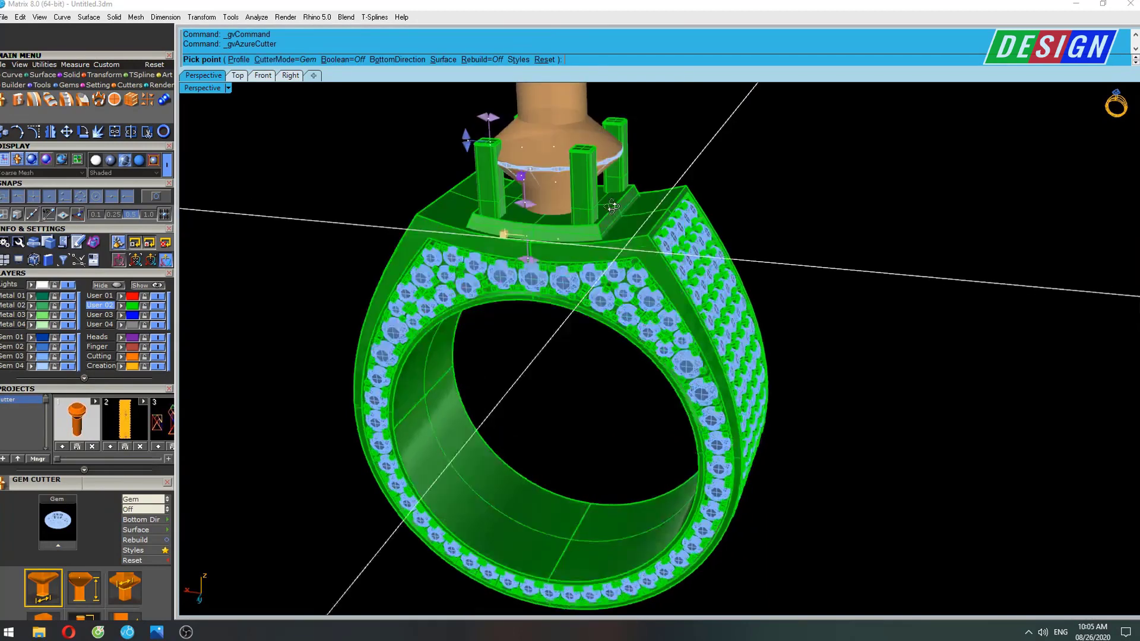
pyautogui.moveTo(611, 206); pyautogui.dragTo(618, 255, button='right')
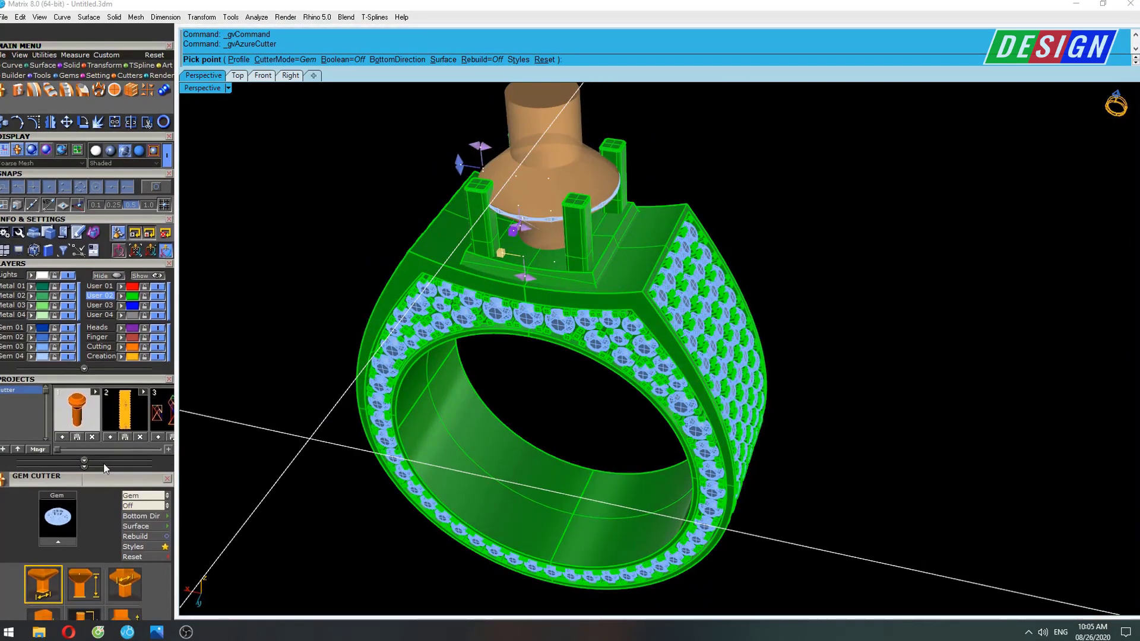
# - Set the cutter's Lower Taper to 75%
pyautogui.scroll(-5, 118, 285)
pyautogui.click(136, 393)
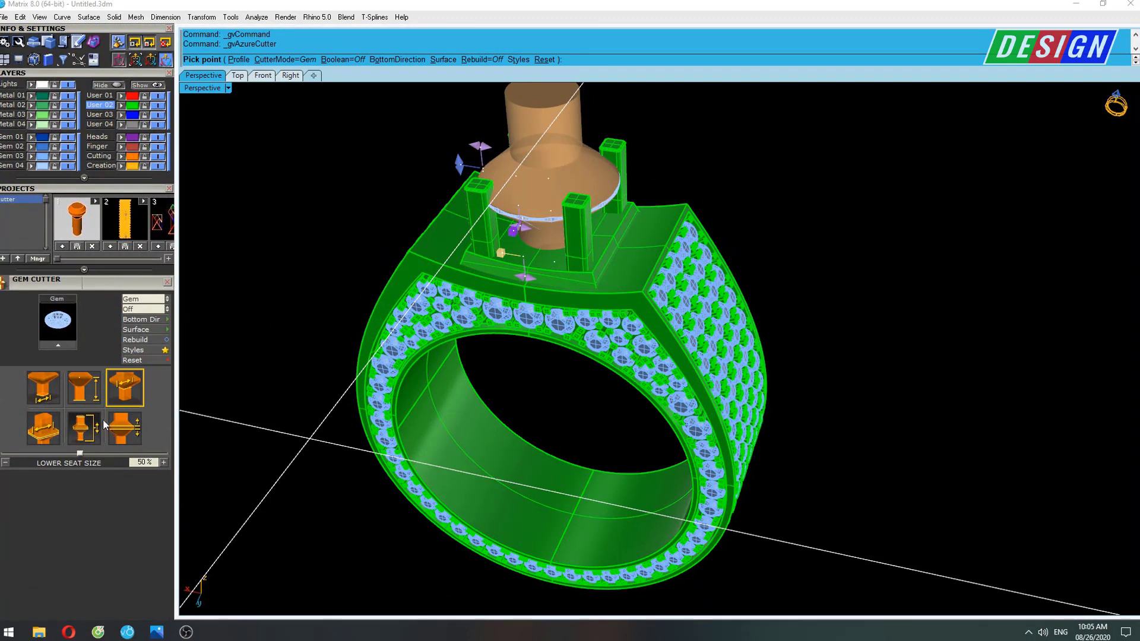
pyautogui.click(51, 394)
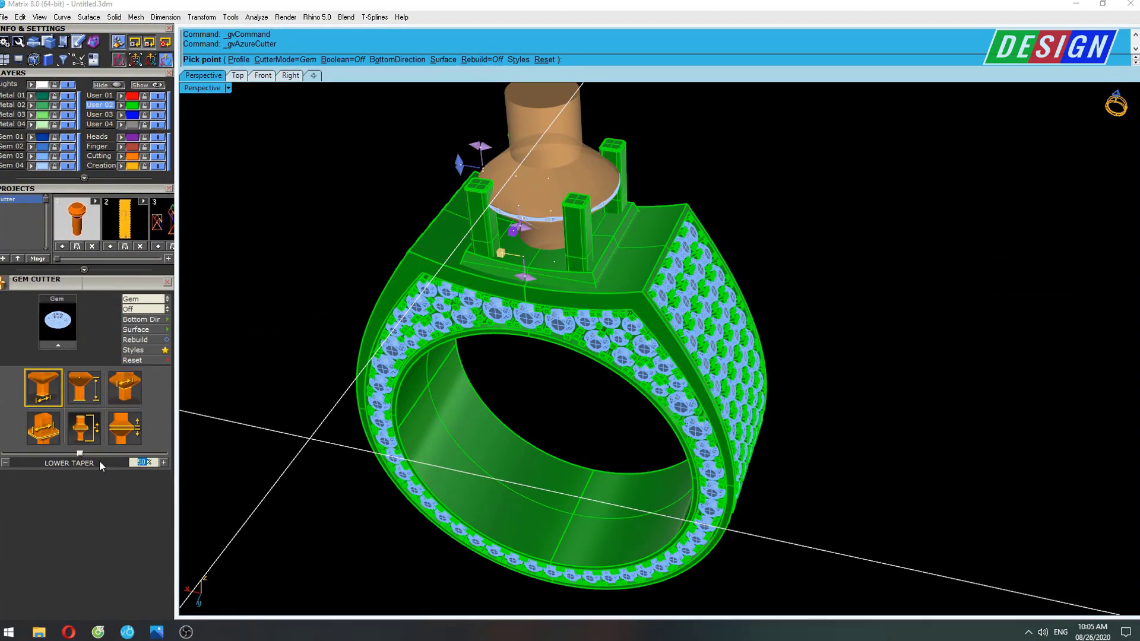
pyautogui.write('7')
pyautogui.press('Return')
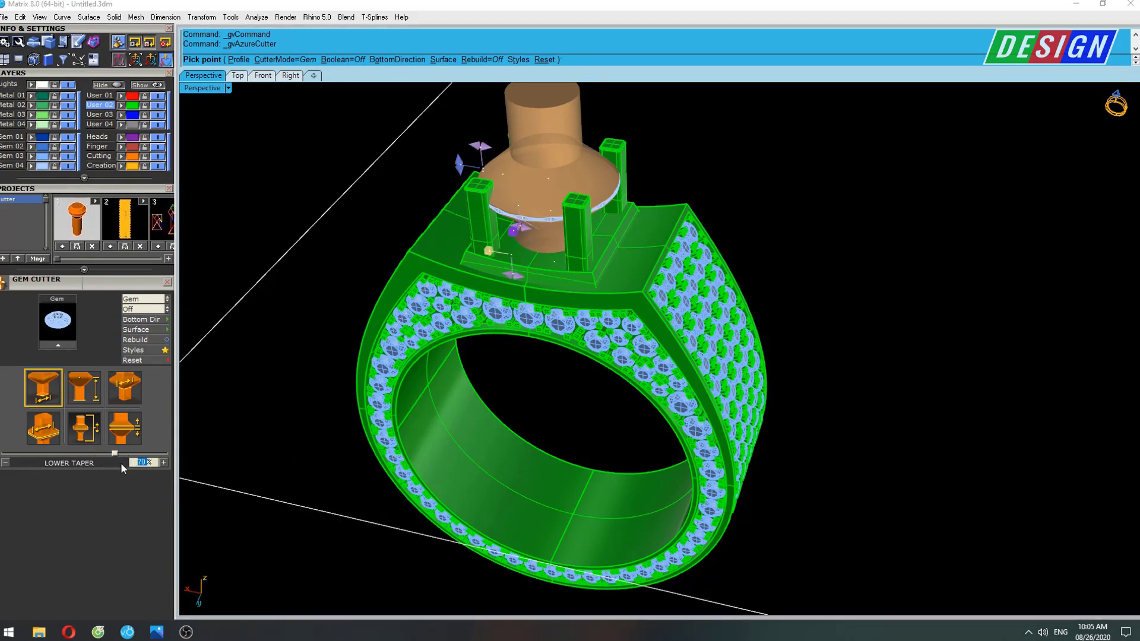
pyautogui.write('75')
pyautogui.press('Return')
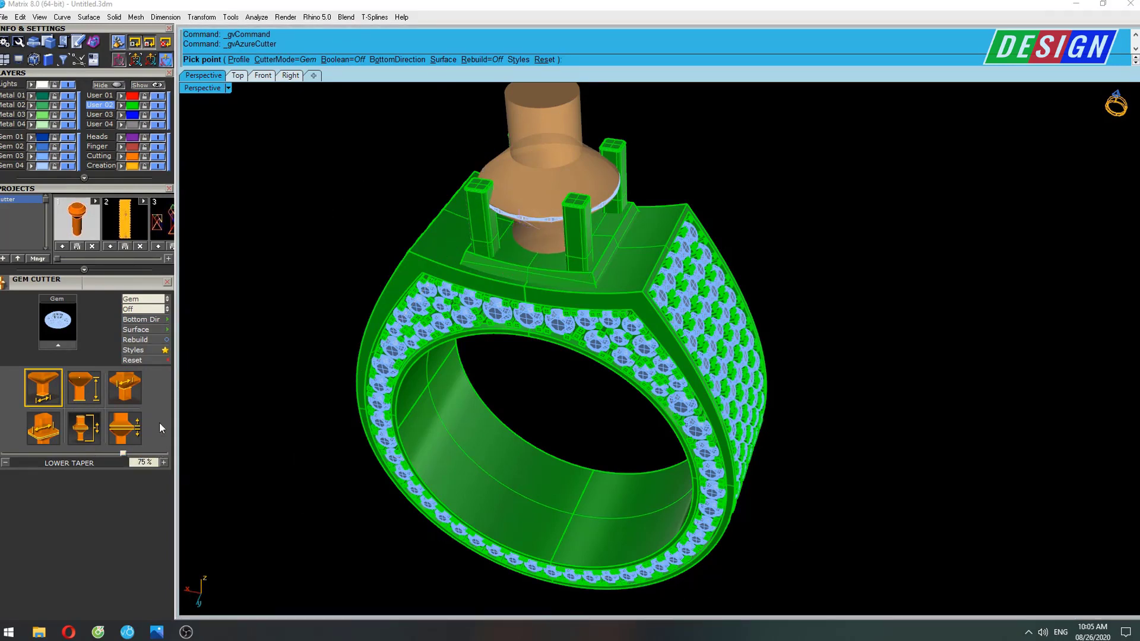
# - Set Lower Seat Size to 70% and re-apply the 75% Lower Taper
pyautogui.click(128, 384)
pyautogui.doubleClick(144, 462)
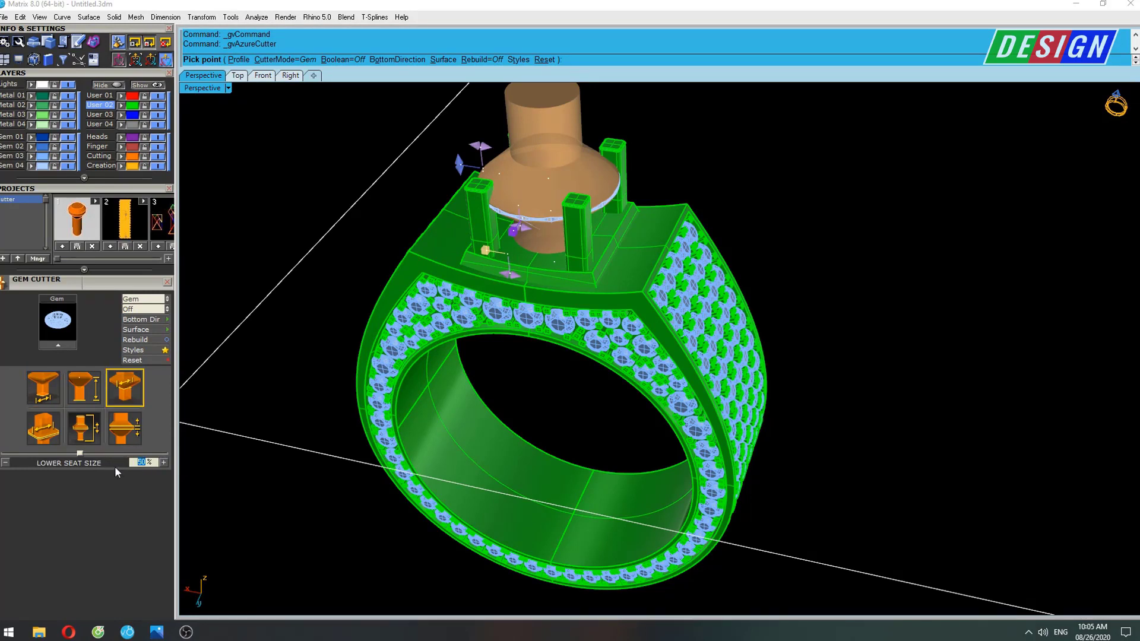
pyautogui.write('70')
pyautogui.press('Return')
pyautogui.click(43, 387)
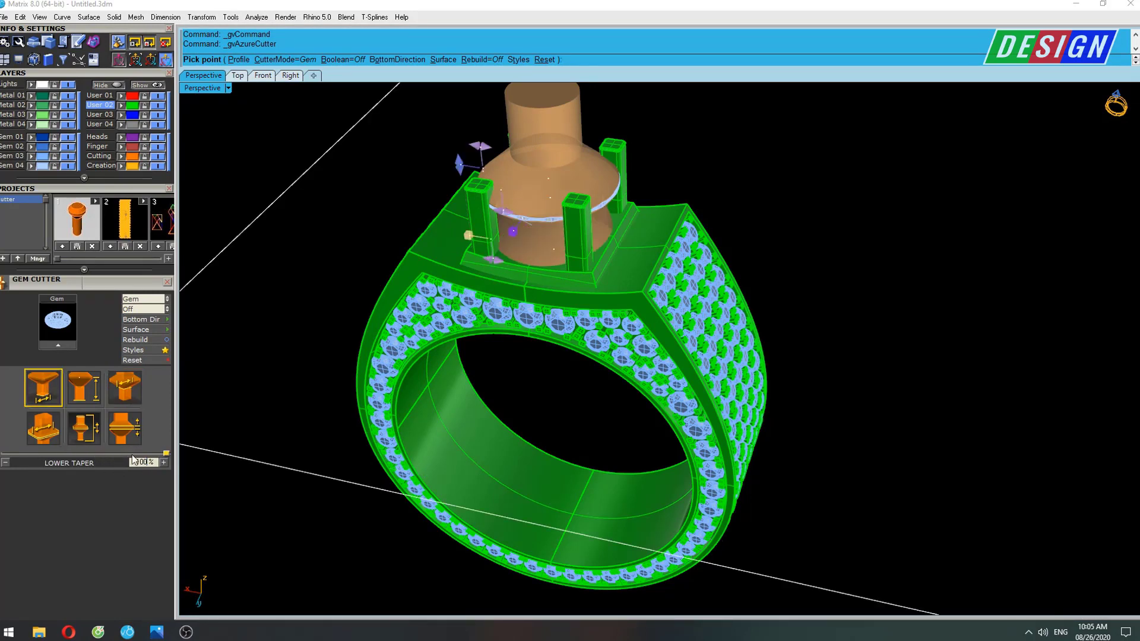
pyautogui.doubleClick(150, 462)
pyautogui.write('75')
pyautogui.press('Return')
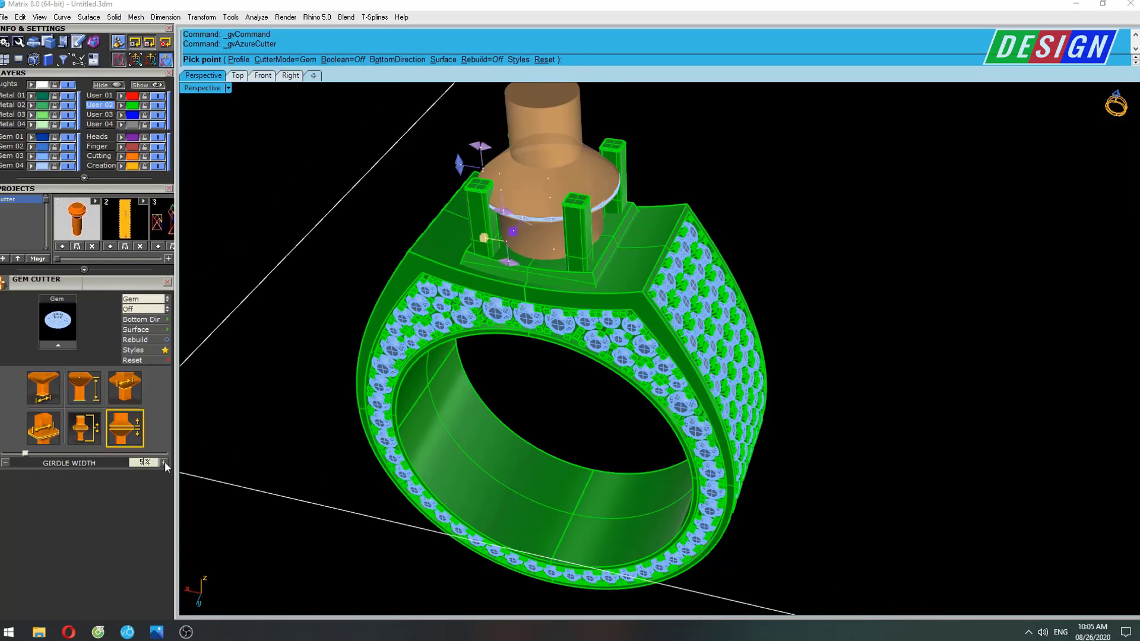
# - Set Lower Depth to -330% and finish creating the cutter
pyautogui.click(35, 430)
pyautogui.click(125, 389)
pyautogui.click(84, 389)
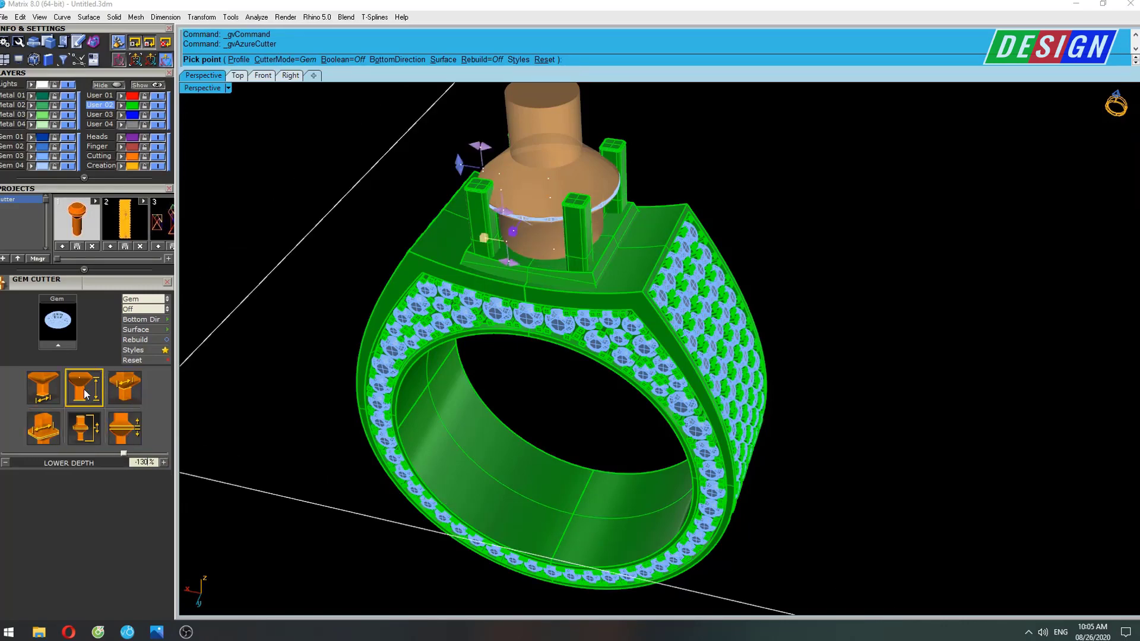
pyautogui.moveTo(594, 420); pyautogui.dragTo(290, 380, button='right')
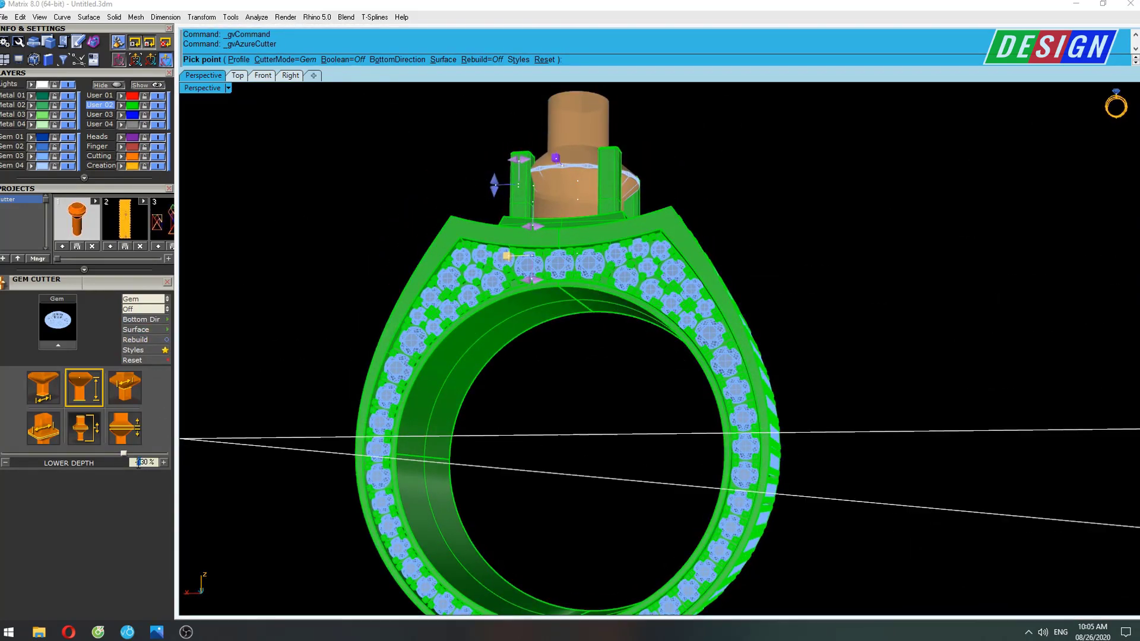
pyautogui.write('3')
pyautogui.press('Return')
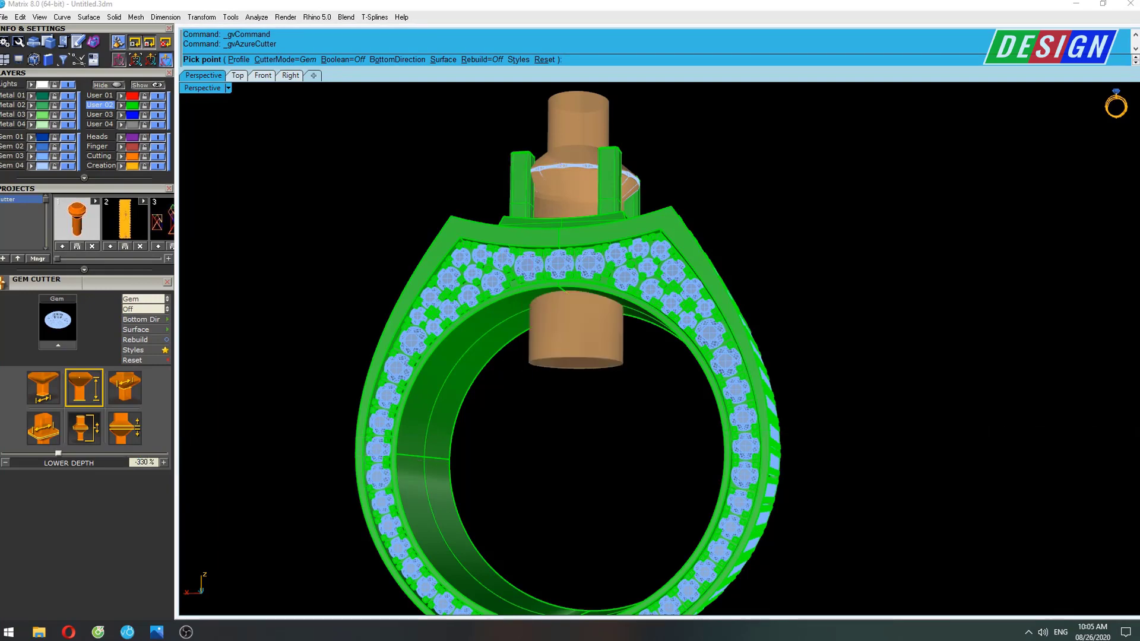
pyautogui.moveTo(593, 178)
pyautogui.mouseDown(button='right')
pyautogui.moveTo(600, 219)
pyautogui.moveTo(679, 193)
pyautogui.mouseUp(button='right')
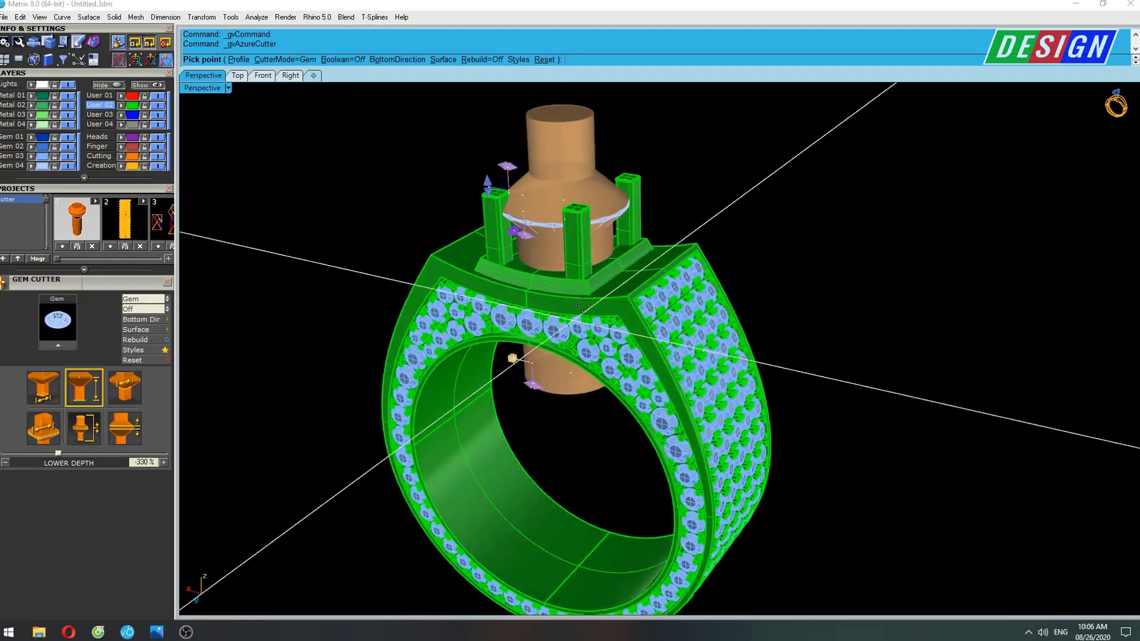
pyautogui.press('Return')
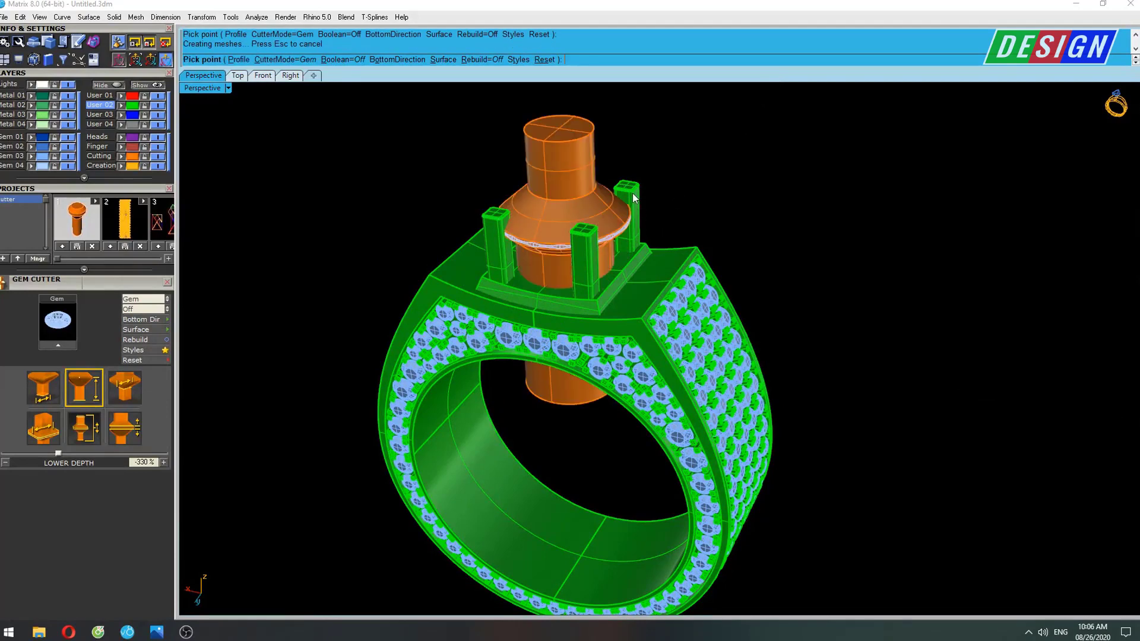
# - Select three prongs, the right shank section and the front band of the ring
pyautogui.click(629, 202)
pyautogui.keyDown('shift'); pyautogui.click(491, 220); pyautogui.keyUp('shift')
pyautogui.keyDown('shift'); pyautogui.click(584, 235); pyautogui.keyUp('shift')
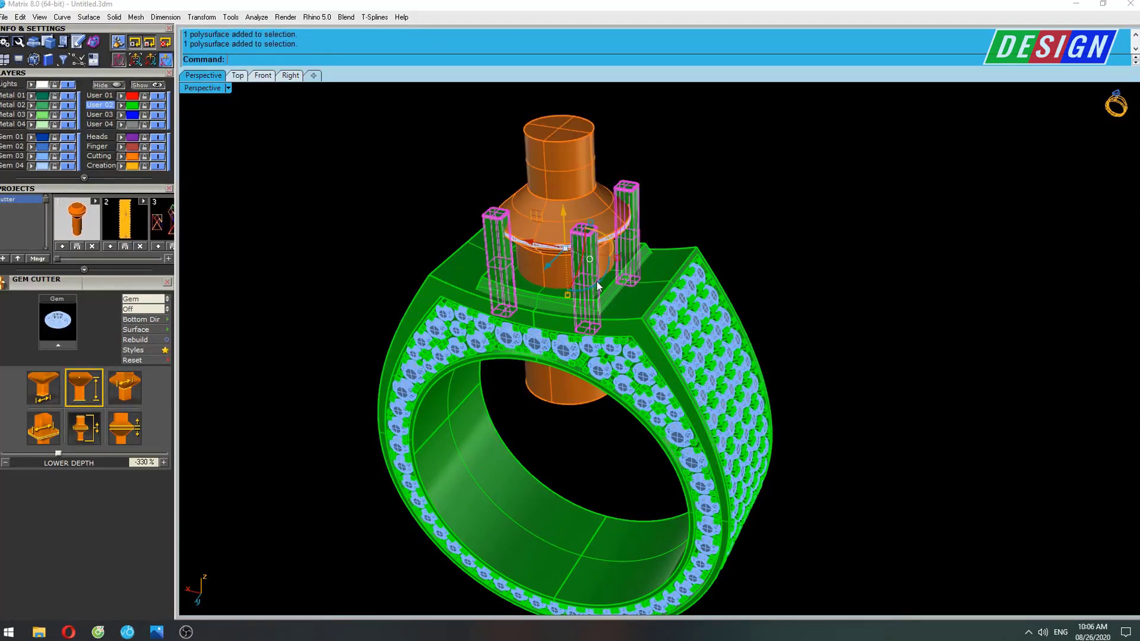
pyautogui.moveTo(585, 234); pyautogui.dragTo(533, 224, button='right')
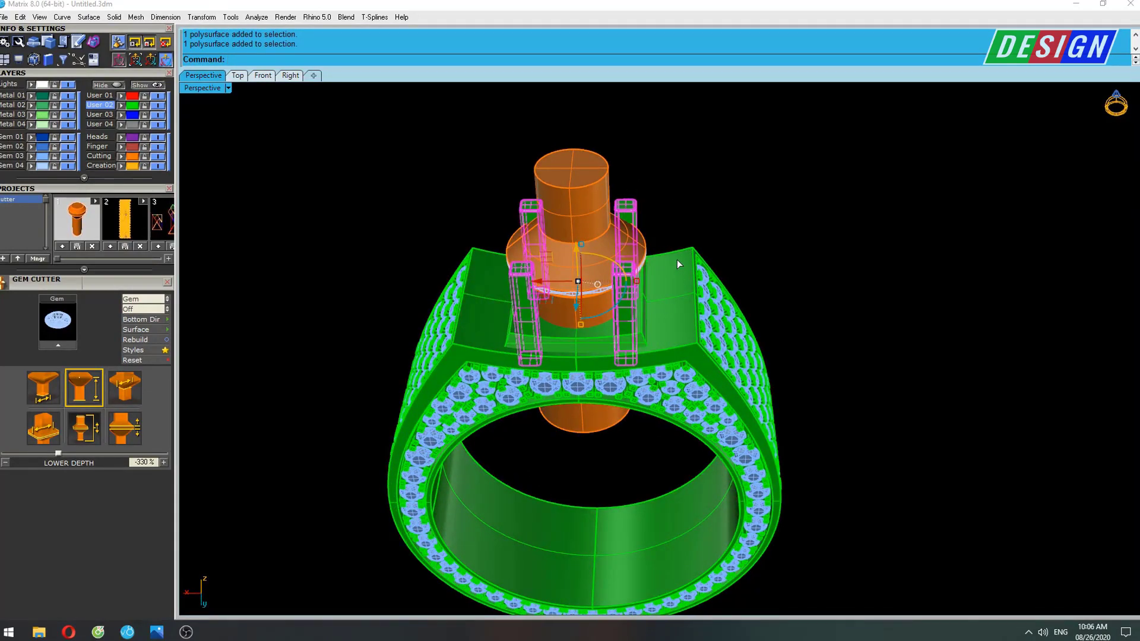
pyautogui.keyDown('shift'); pyautogui.click(680, 265); pyautogui.keyUp('shift')
pyautogui.moveTo(686, 303); pyautogui.dragTo(678, 292, button='right')
pyautogui.keyDown('shift'); pyautogui.click(614, 348); pyautogui.keyUp('shift')
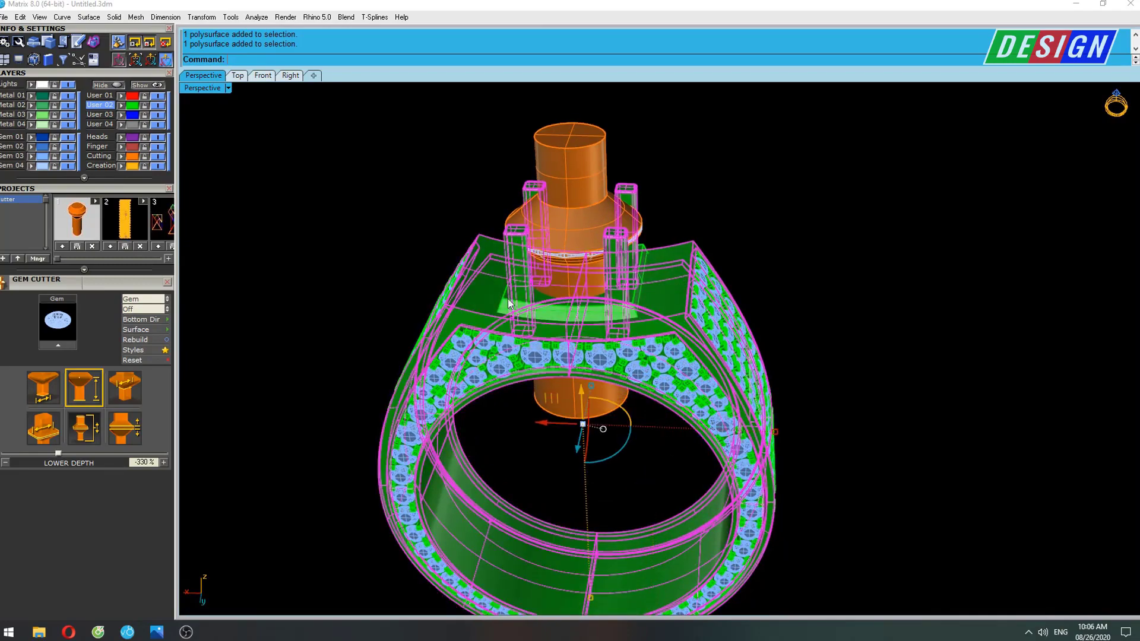
pyautogui.moveTo(615, 349); pyautogui.dragTo(630, 264, button='right')
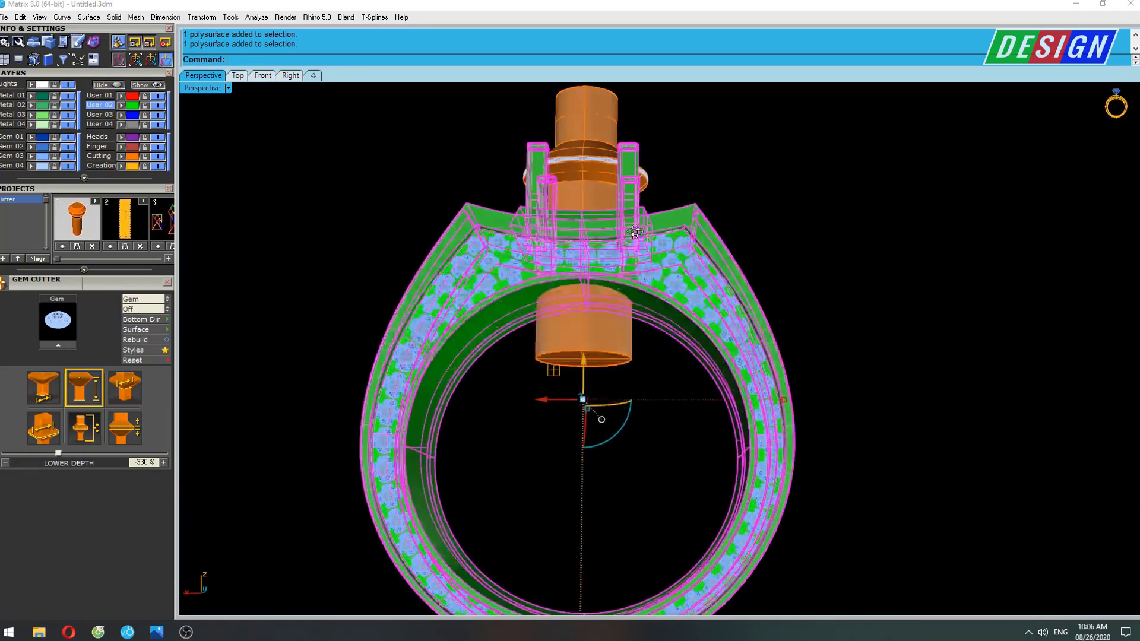
# - Subtract the gem cutter from the selected parts with BooleanDifference, then shade the view
pyautogui.write('BooleanDifference')
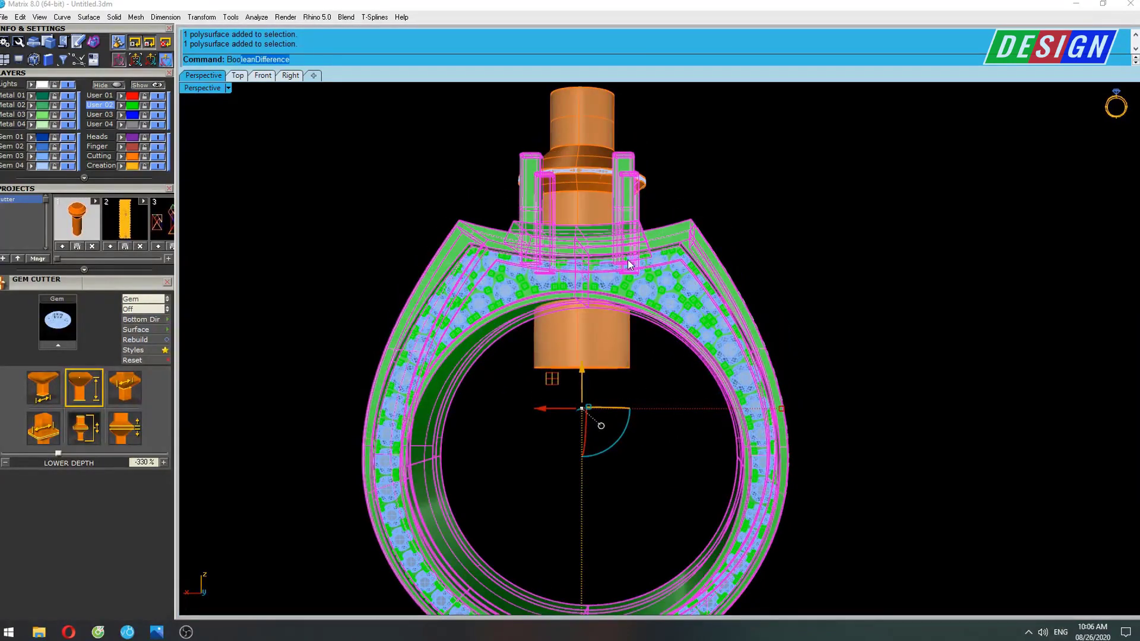
pyautogui.press('Return')
pyautogui.click(600, 350)
pyautogui.press('Return')
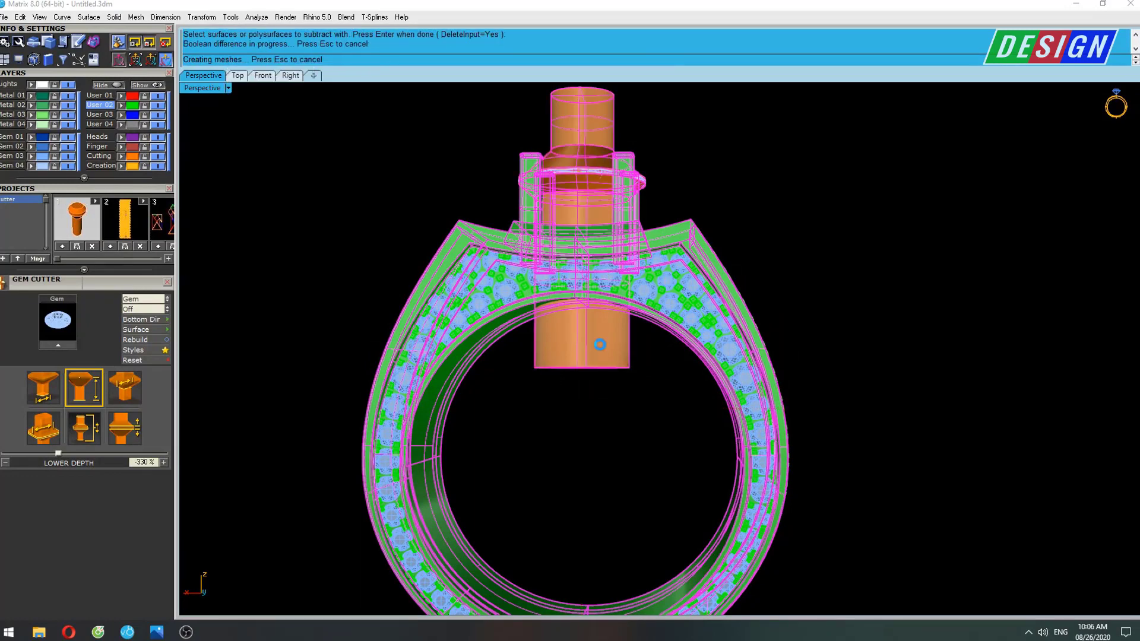
pyautogui.moveTo(600, 346)
pyautogui.mouseDown(button='right')
pyautogui.moveTo(762, 317)
pyautogui.moveTo(610, 276)
pyautogui.moveTo(638, 252)
pyautogui.mouseUp(button='right')
pyautogui.write('s')
pyautogui.press('Return')
pyautogui.scroll(3, 611, 276)
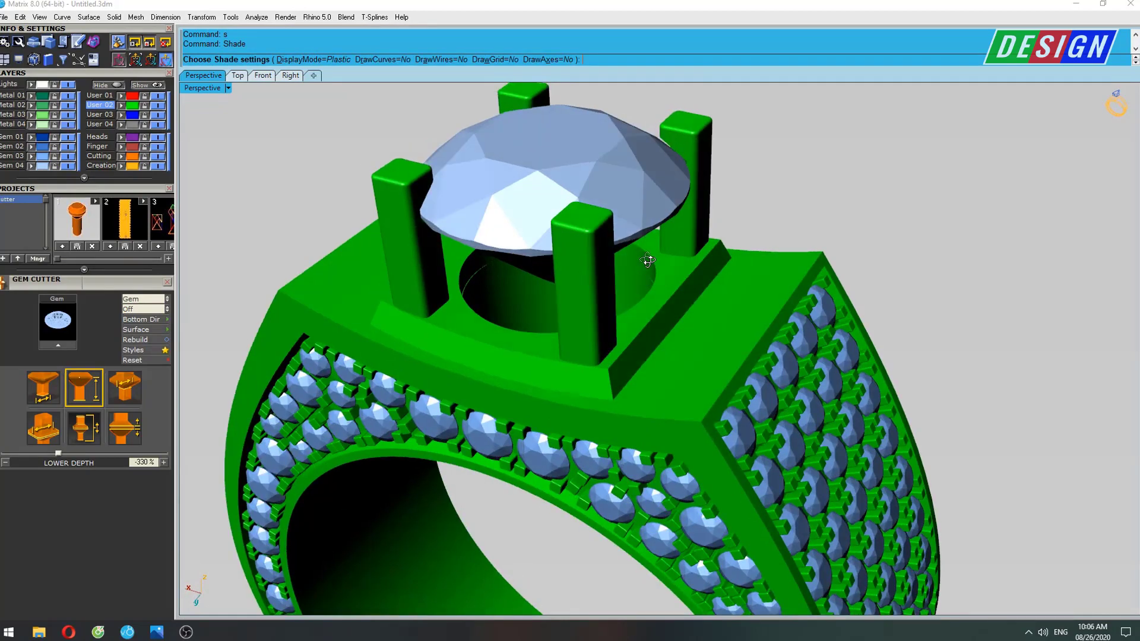
pyautogui.scroll(-2, 638, 252)
pyautogui.scroll(-2, 672, 316)
pyautogui.moveTo(671, 315)
pyautogui.mouseDown(button='right')
pyautogui.moveTo(651, 286)
pyautogui.moveTo(663, 279)
pyautogui.mouseUp(button='right')
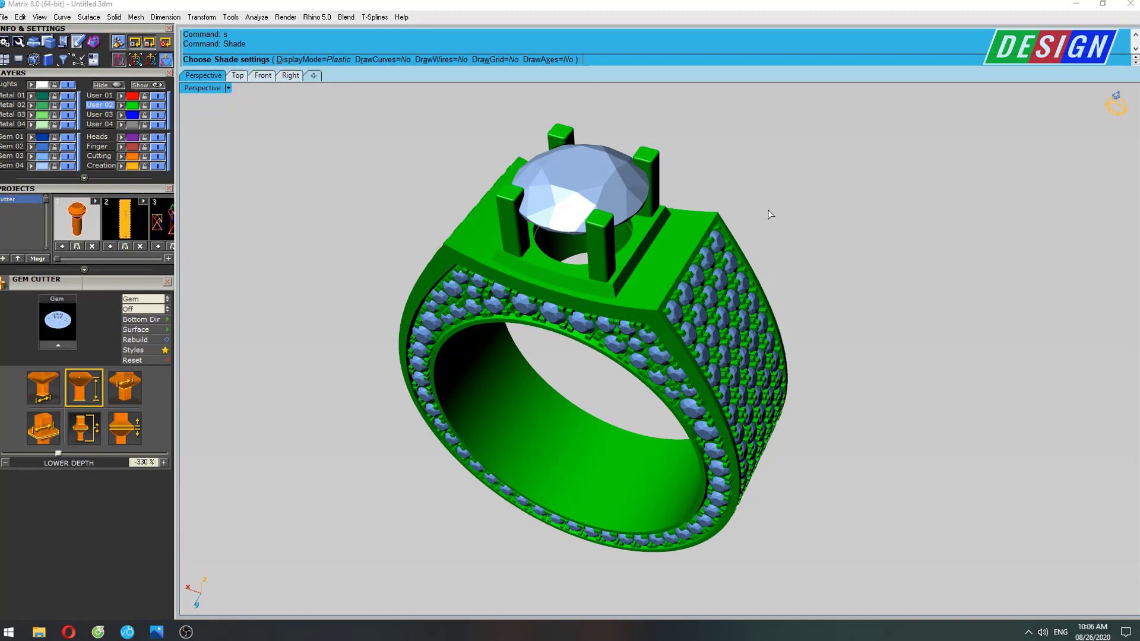
pyautogui.moveTo(768, 213); pyautogui.dragTo(764, 211, button='right')
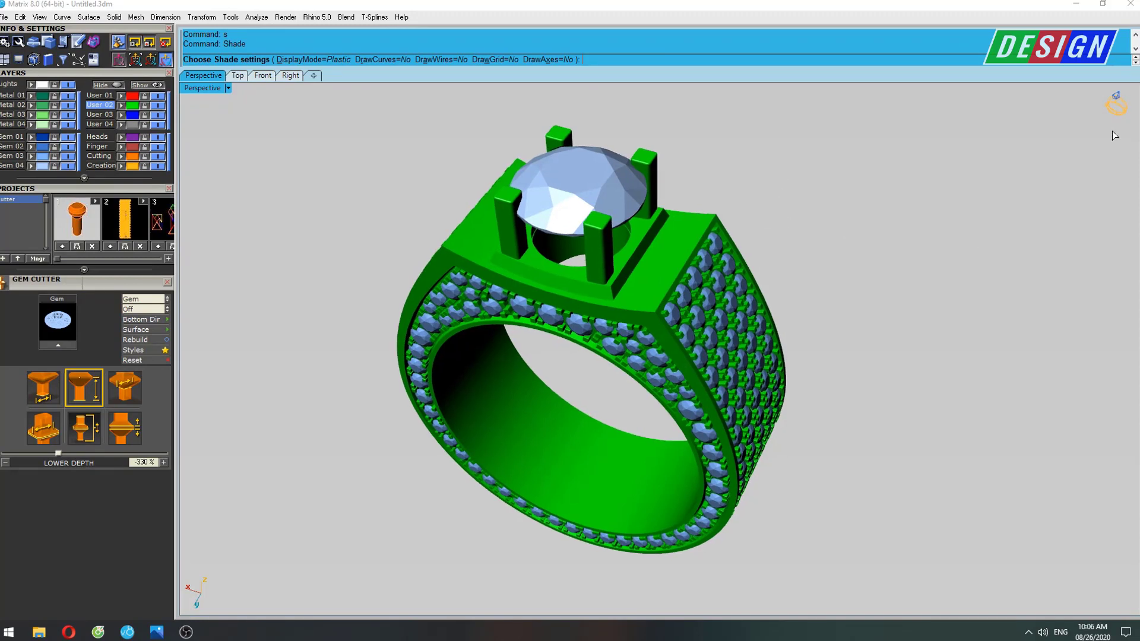